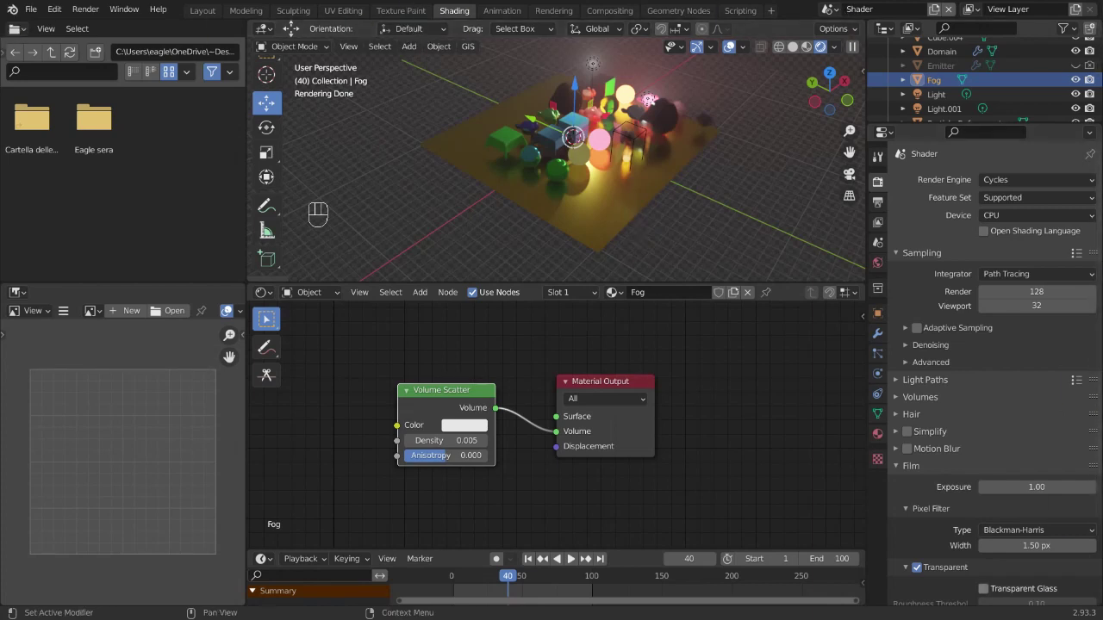
# Check the editor type choices for the file and image panels, leaving both unchanged
pyautogui.scroll(1, 500, 406)
pyautogui.scroll(-2, 510, 418)
pyautogui.scroll(1, 527, 409)
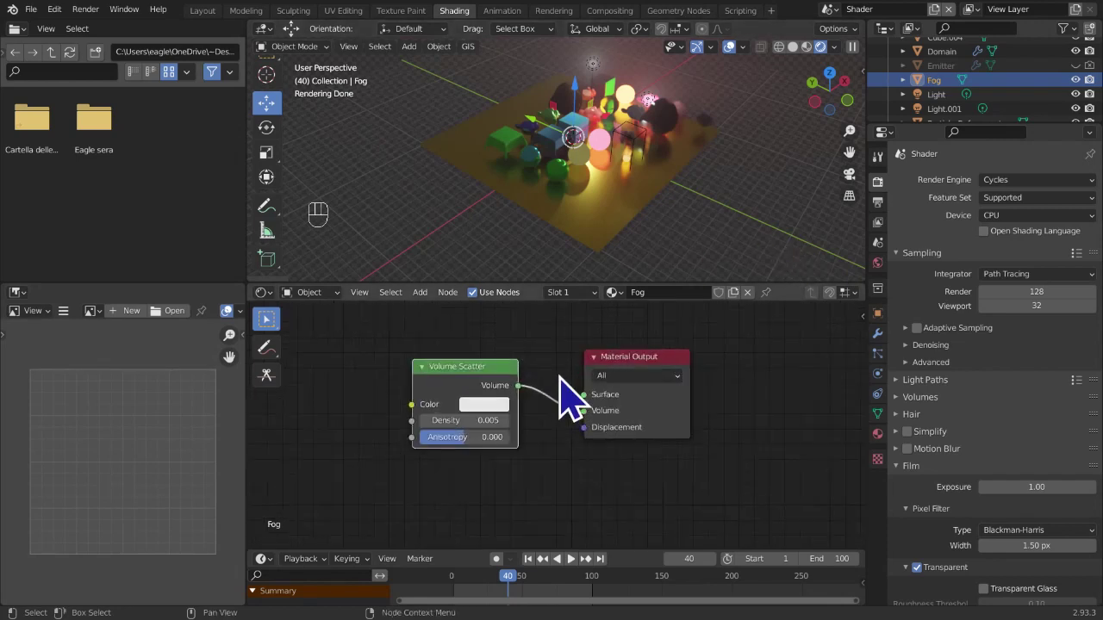
pyautogui.scroll(3, 589, 422)
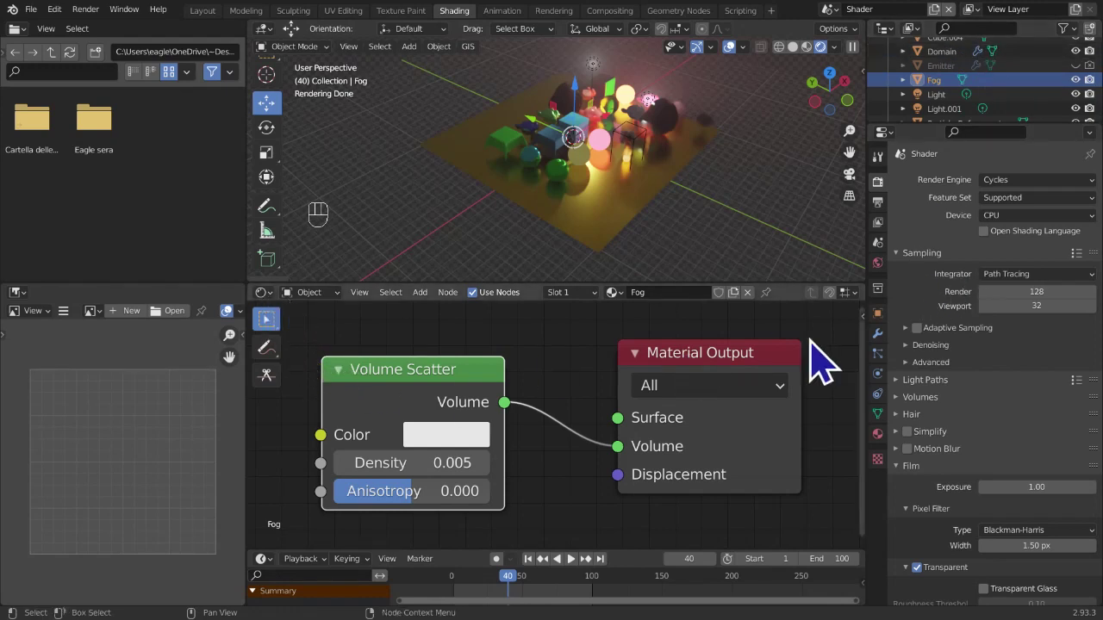
pyautogui.click(15, 31)
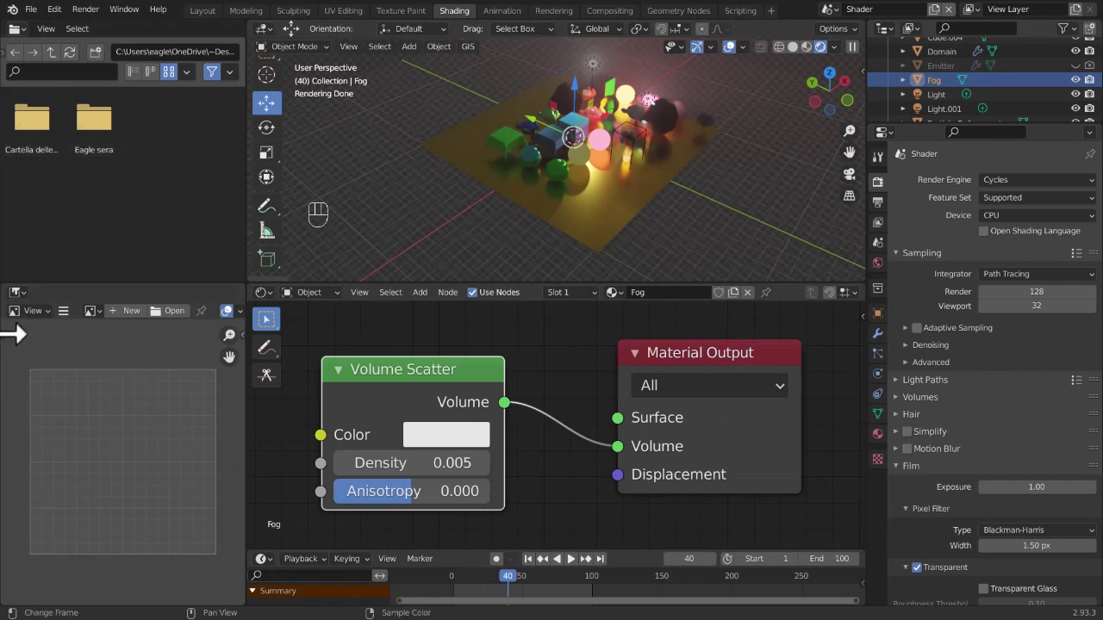
pyautogui.click(14, 293)
pyautogui.click(6, 293)
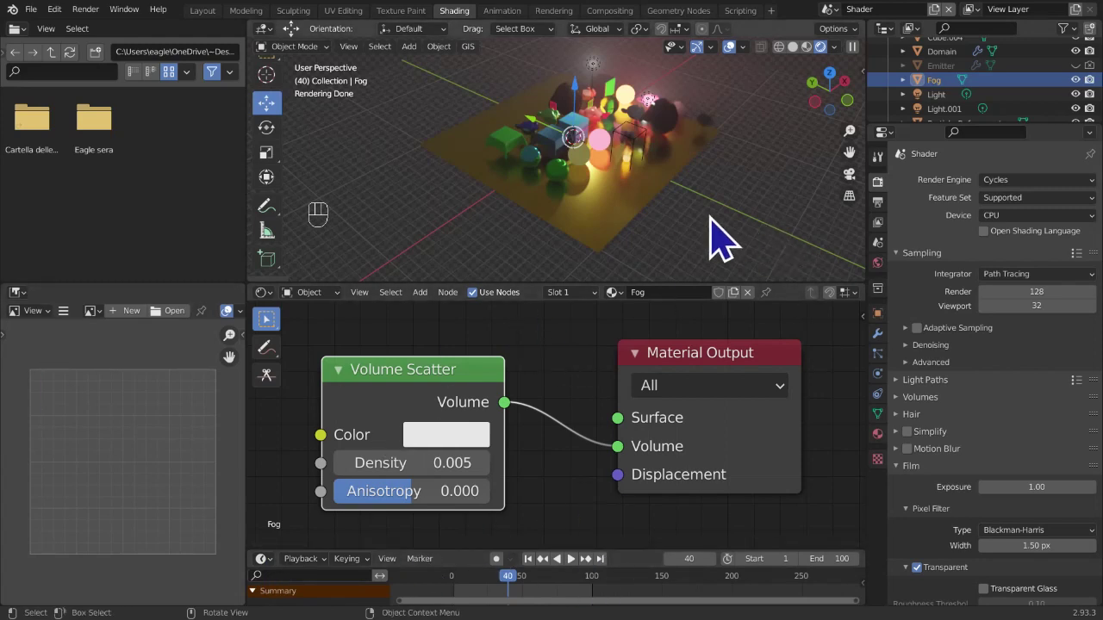
# Browse the list of scenes and orbit around the fog-filled scene
pyautogui.click(830, 11)
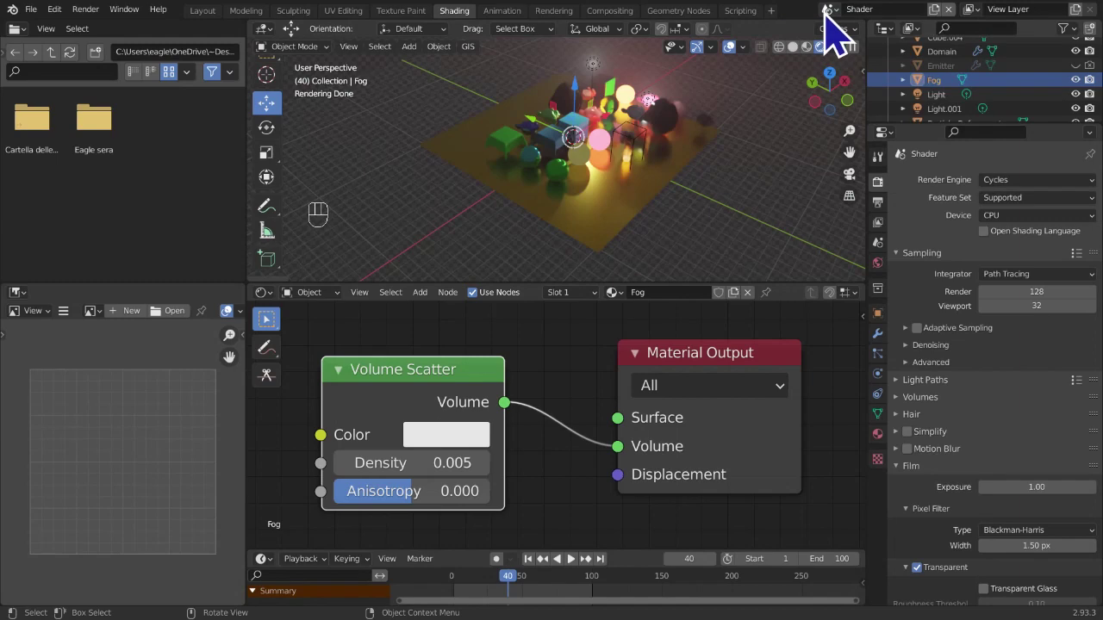
pyautogui.click(827, 12)
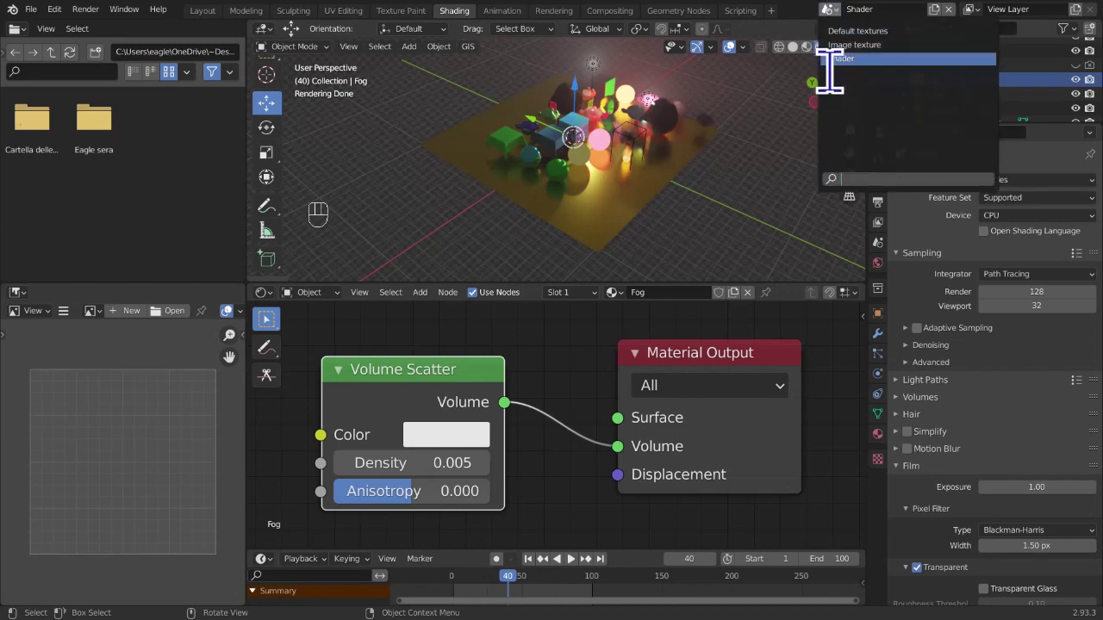
pyautogui.moveTo(716, 212)
pyautogui.mouseDown(button='middle')
pyautogui.moveTo(765, 194)
pyautogui.moveTo(718, 180)
pyautogui.moveTo(639, 197)
pyautogui.moveTo(862, 200)
pyautogui.mouseUp(button='middle')
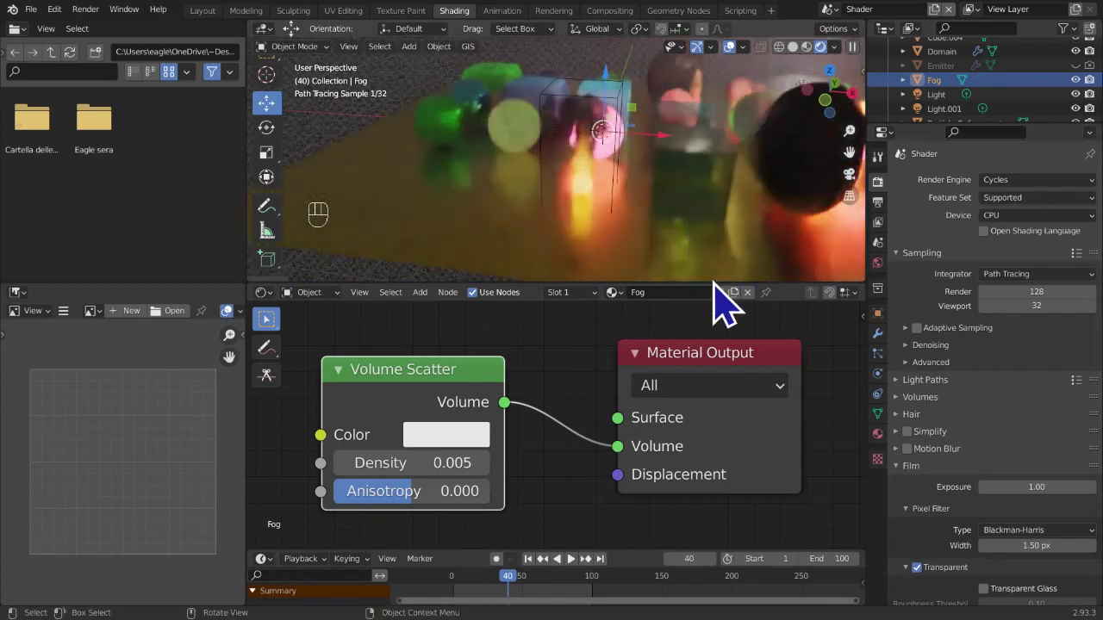
pyautogui.click(829, 9)
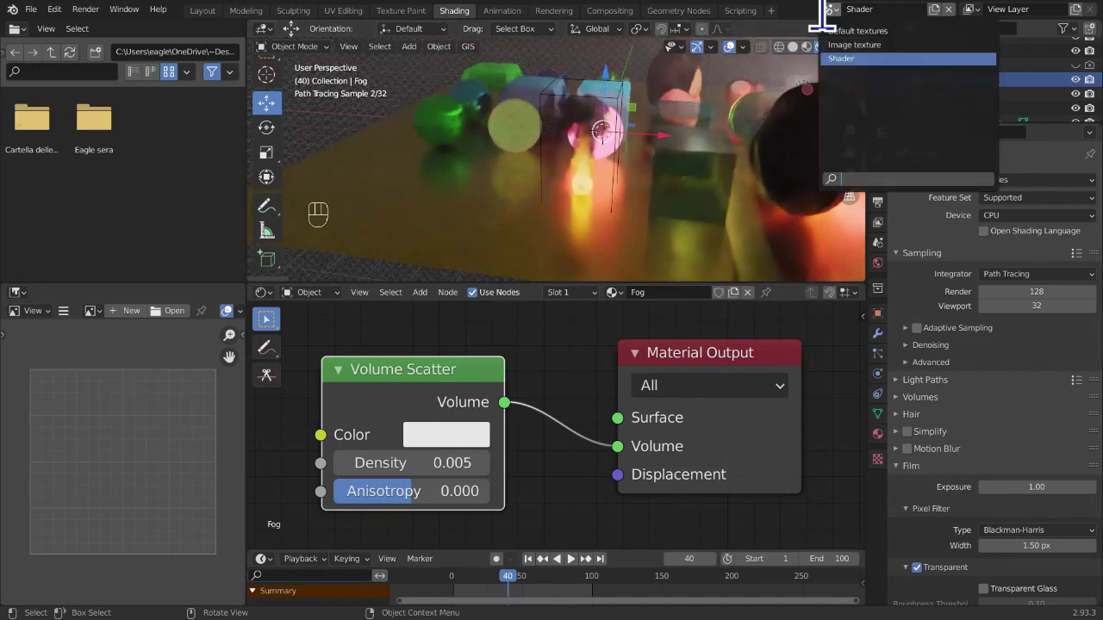
# Orbit down to a low, near-horizon fog view and select the Domain object to show its Water material
pyautogui.moveTo(642, 215); pyautogui.dragTo(603, 217, button='middle')
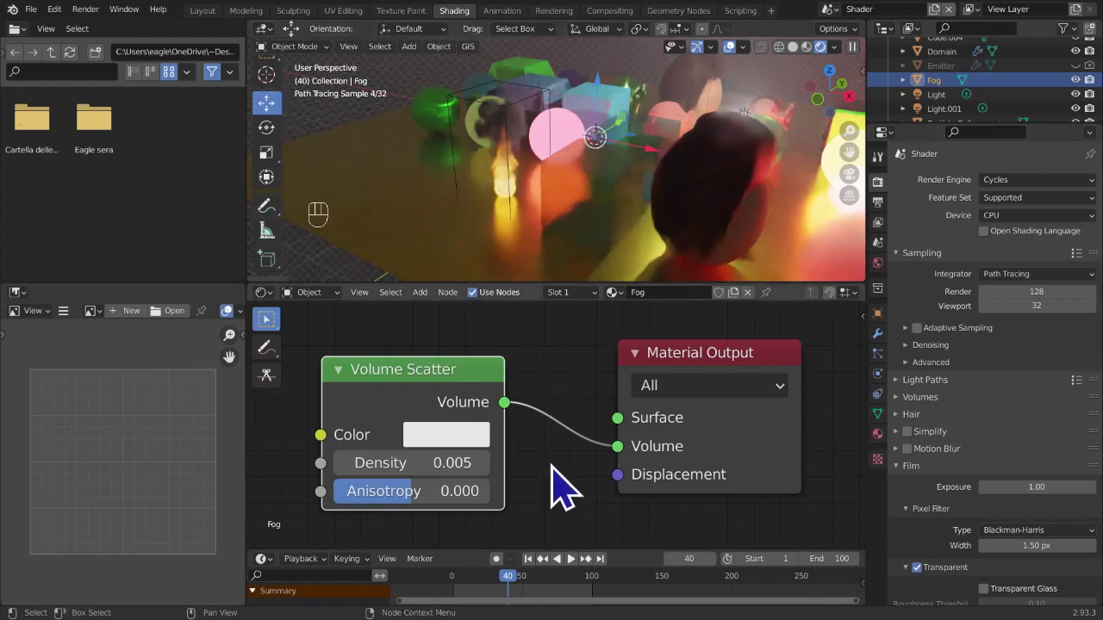
pyautogui.scroll(-3, 567, 485)
pyautogui.scroll(1, 583, 475)
pyautogui.scroll(-2, 582, 452)
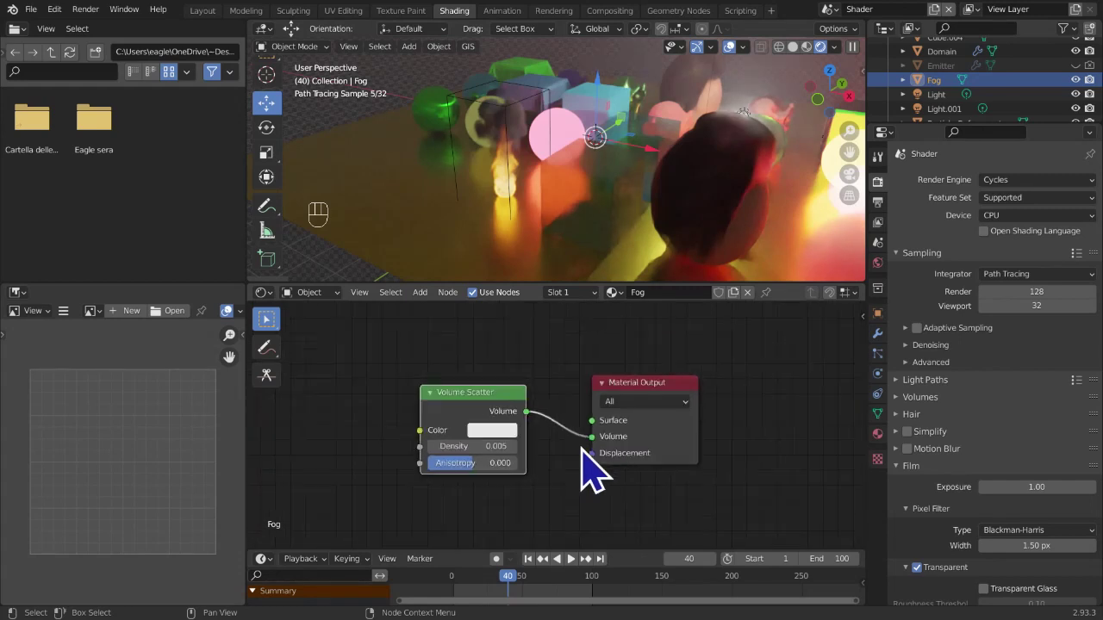
pyautogui.scroll(3, 570, 447)
pyautogui.scroll(1, 580, 469)
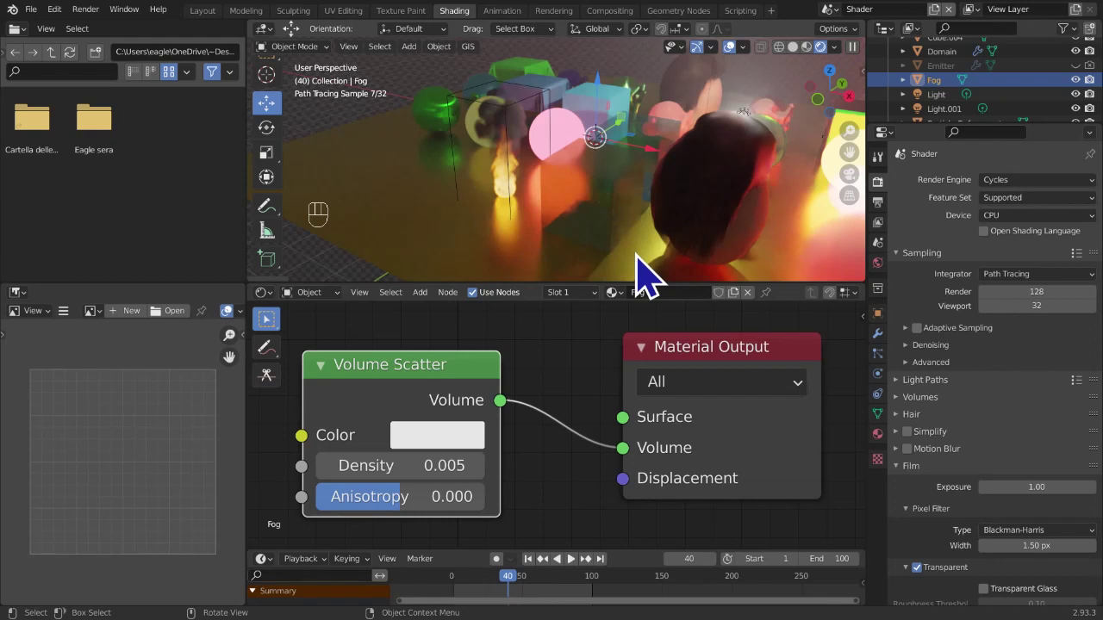
pyautogui.moveTo(636, 254); pyautogui.dragTo(599, 296, button='middle')
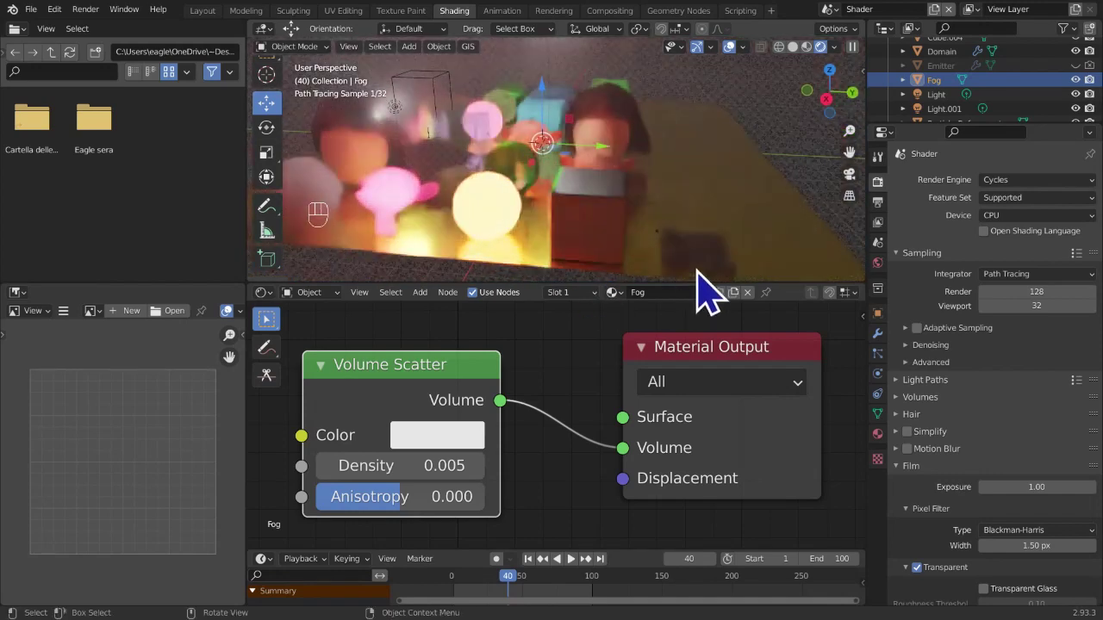
pyautogui.moveTo(691, 250); pyautogui.dragTo(682, 231, button='middle')
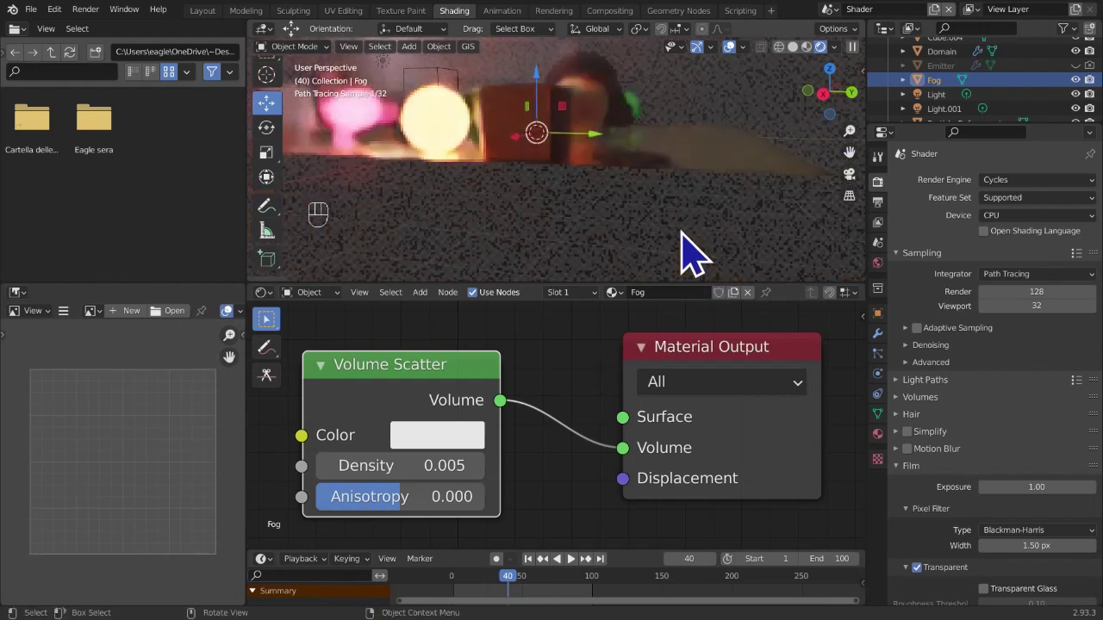
pyautogui.click(670, 187)
pyautogui.moveTo(621, 436); pyautogui.dragTo(791, 393, button='middle')
pyautogui.scroll(-3, 746, 438)
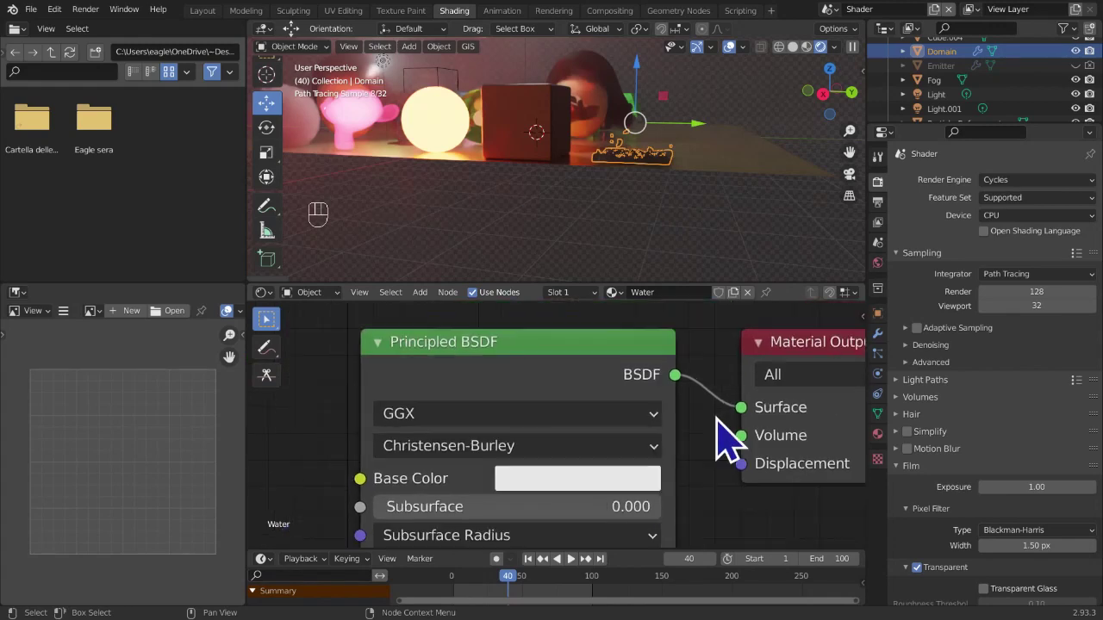
pyautogui.scroll(3, 689, 423)
pyautogui.scroll(-10, 564, 490)
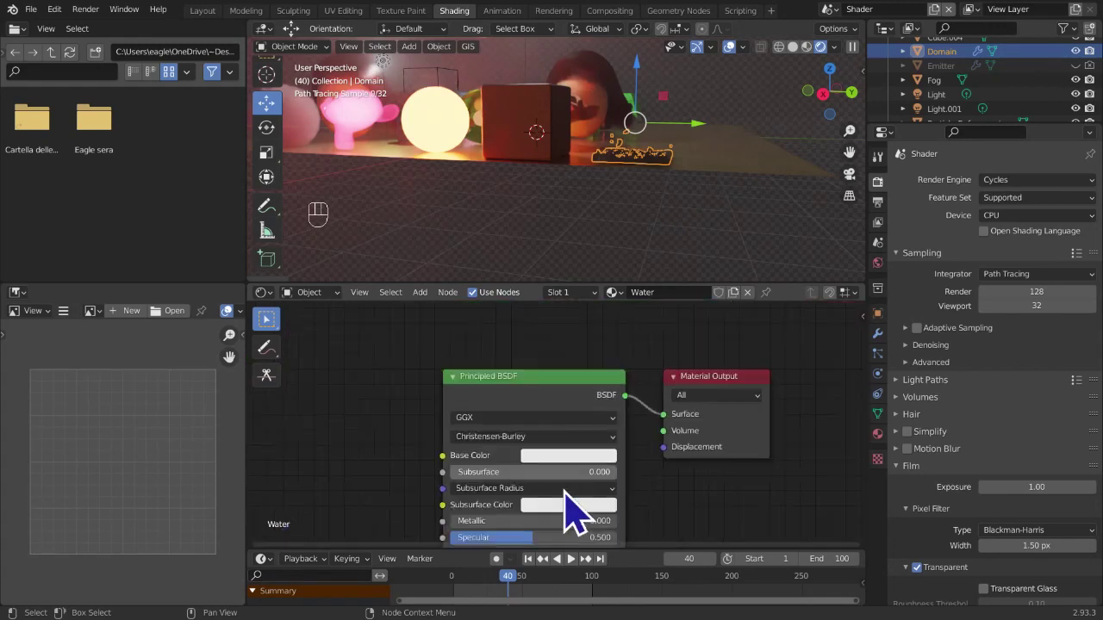
pyautogui.moveTo(562, 387); pyautogui.dragTo(512, 536, button='middle')
pyautogui.scroll(3, 531, 486)
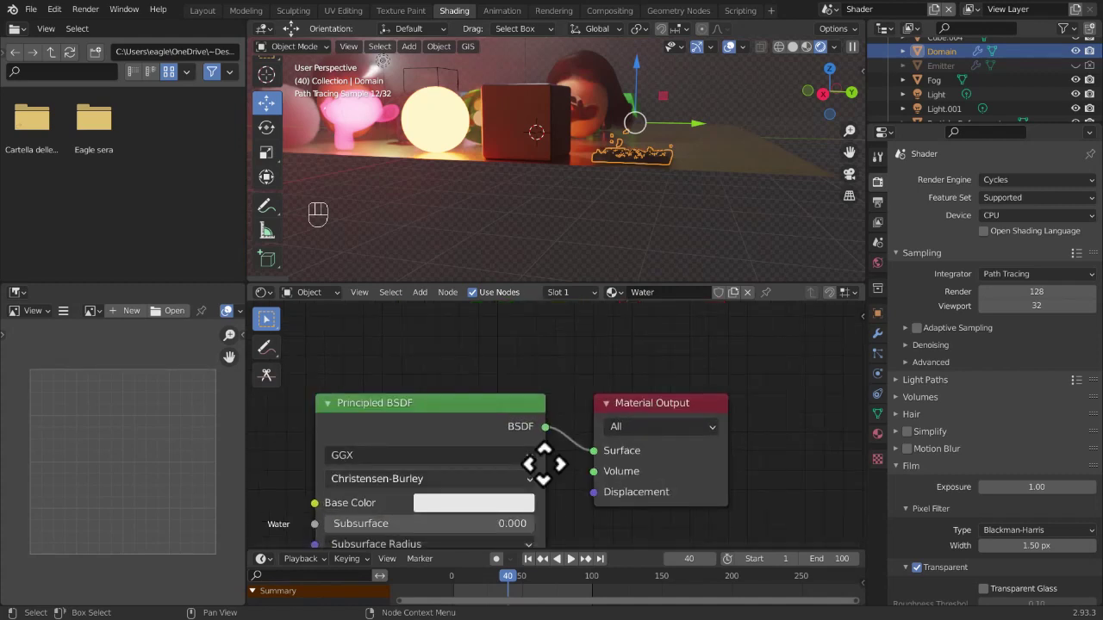
pyautogui.moveTo(543, 466); pyautogui.dragTo(555, 407, button='middle')
pyautogui.click(642, 257)
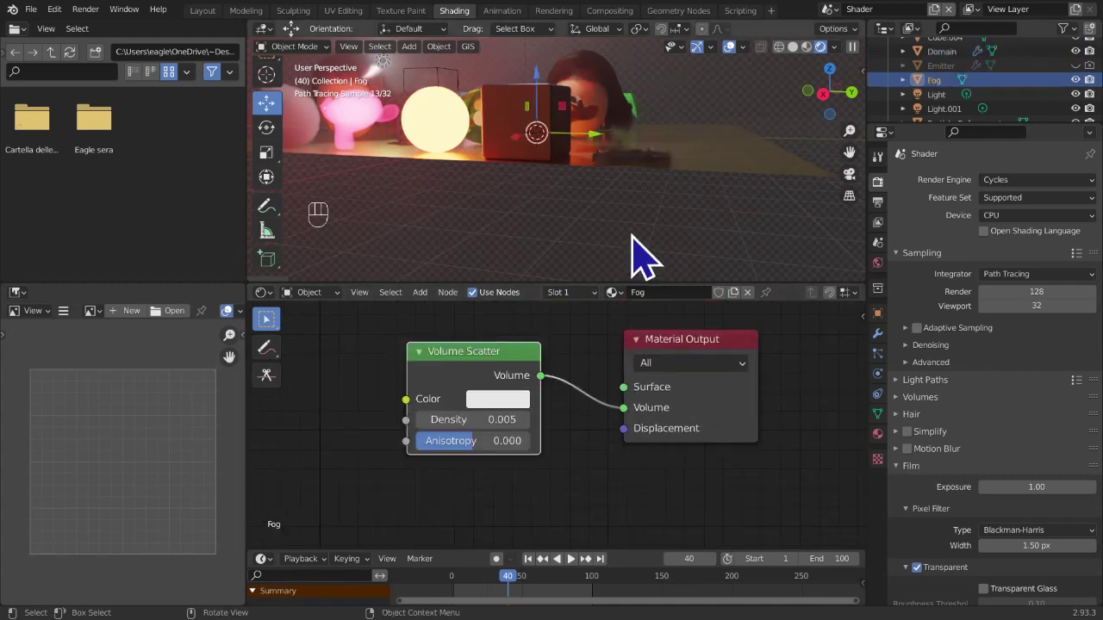
pyautogui.moveTo(603, 242); pyautogui.dragTo(660, 261, button='middle')
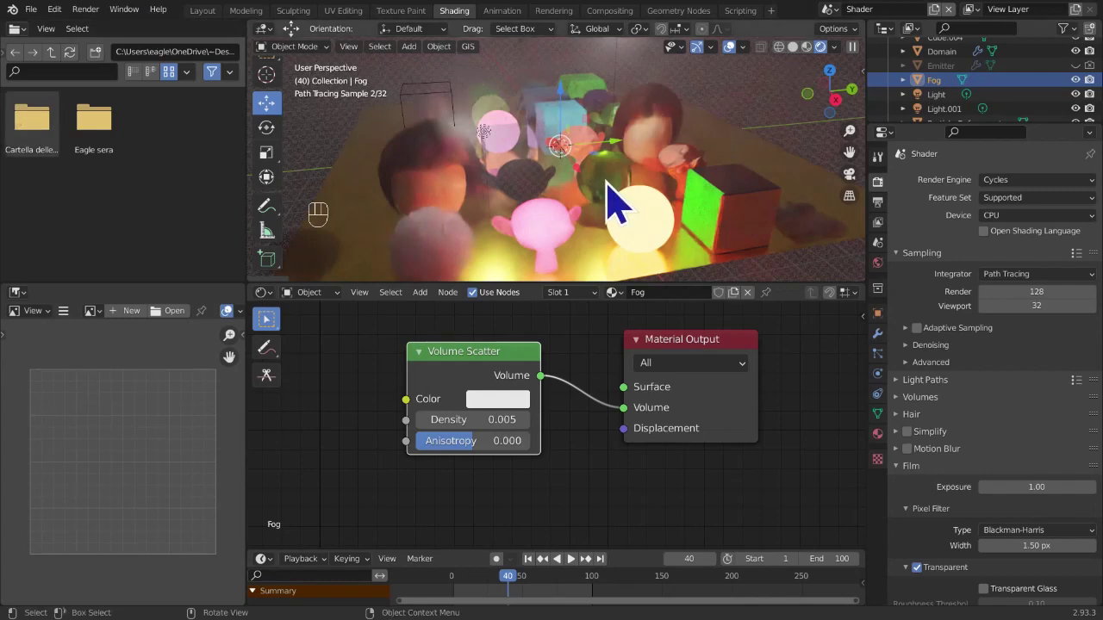
pyautogui.scroll(-3, 615, 200)
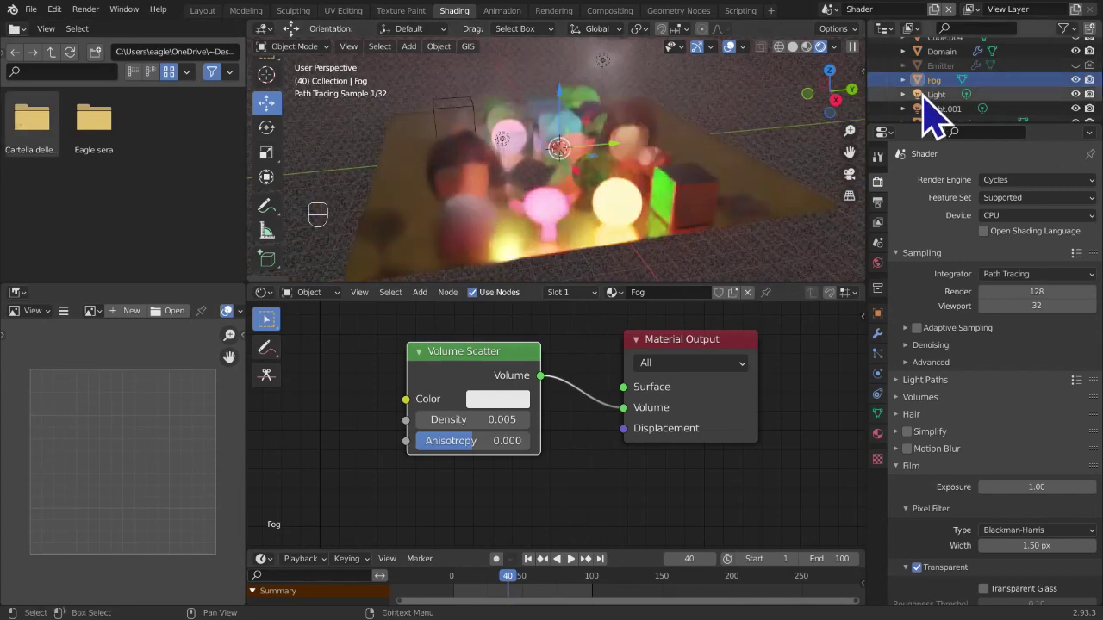
pyautogui.scroll(-1, 608, 191)
pyautogui.scroll(-3, 612, 210)
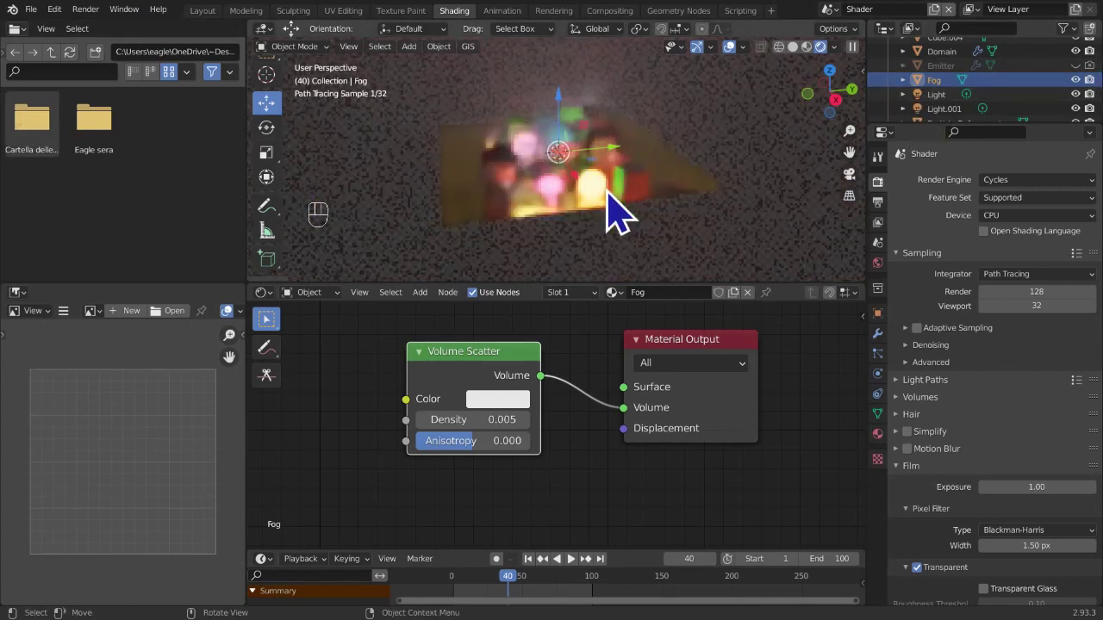
pyautogui.scroll(4, 626, 256)
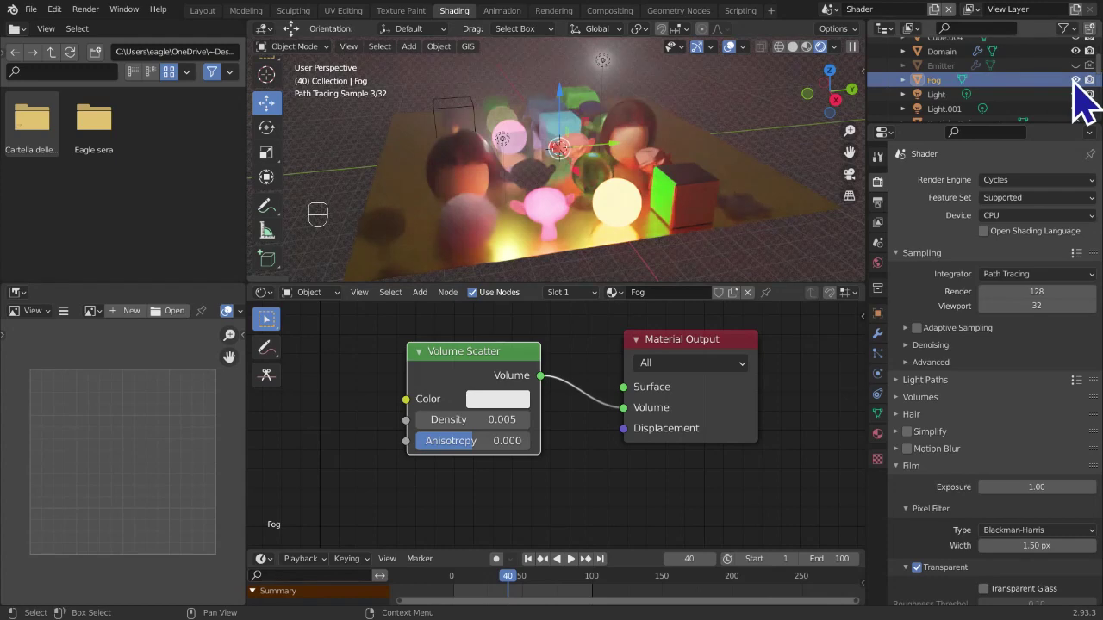
pyautogui.click(1075, 80)
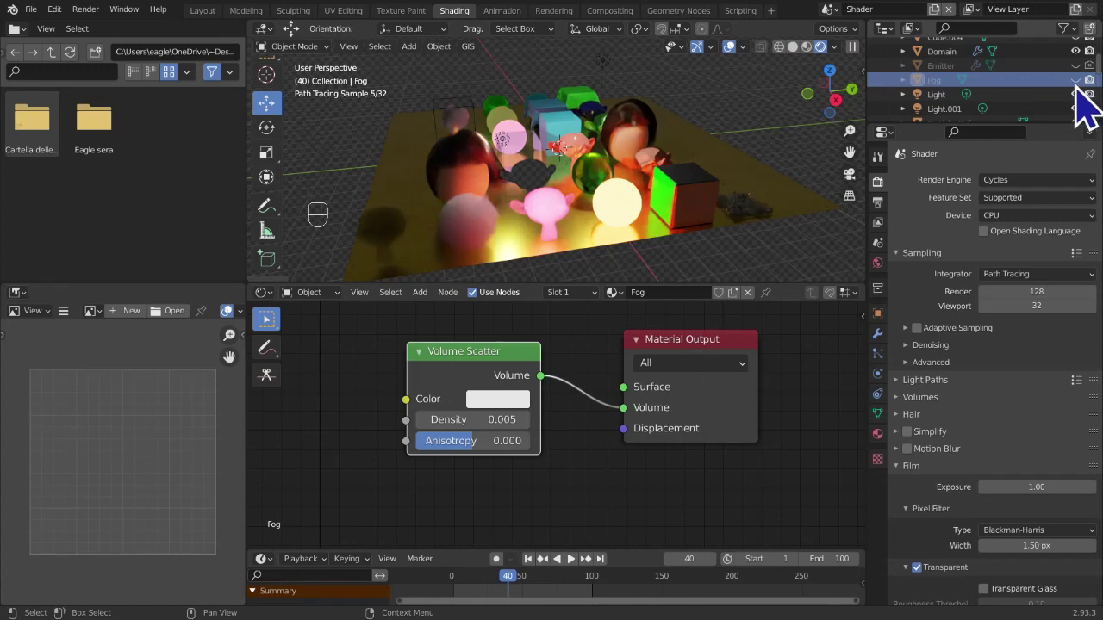
# Make the Fog object visible again, pan the node view, and open the scene list
pyautogui.click(1074, 80)
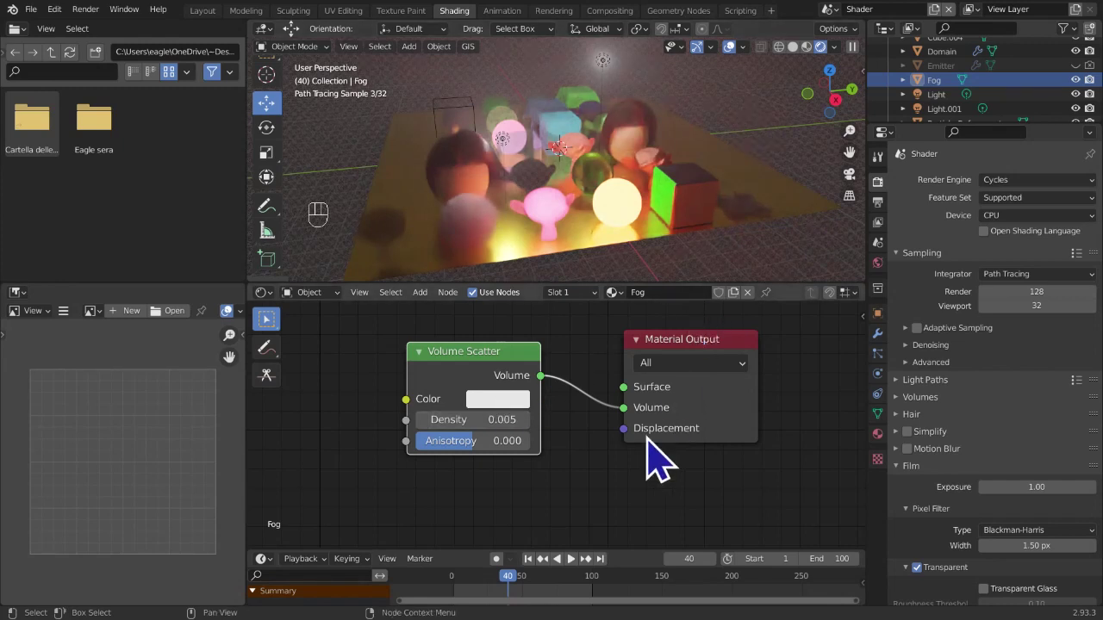
pyautogui.scroll(1, 660, 456)
pyautogui.moveTo(660, 456)
pyautogui.mouseDown(button='middle')
pyautogui.moveTo(660, 517)
pyautogui.moveTo(623, 453)
pyautogui.moveTo(632, 486)
pyautogui.mouseUp(button='middle')
pyautogui.scroll(1, 629, 466)
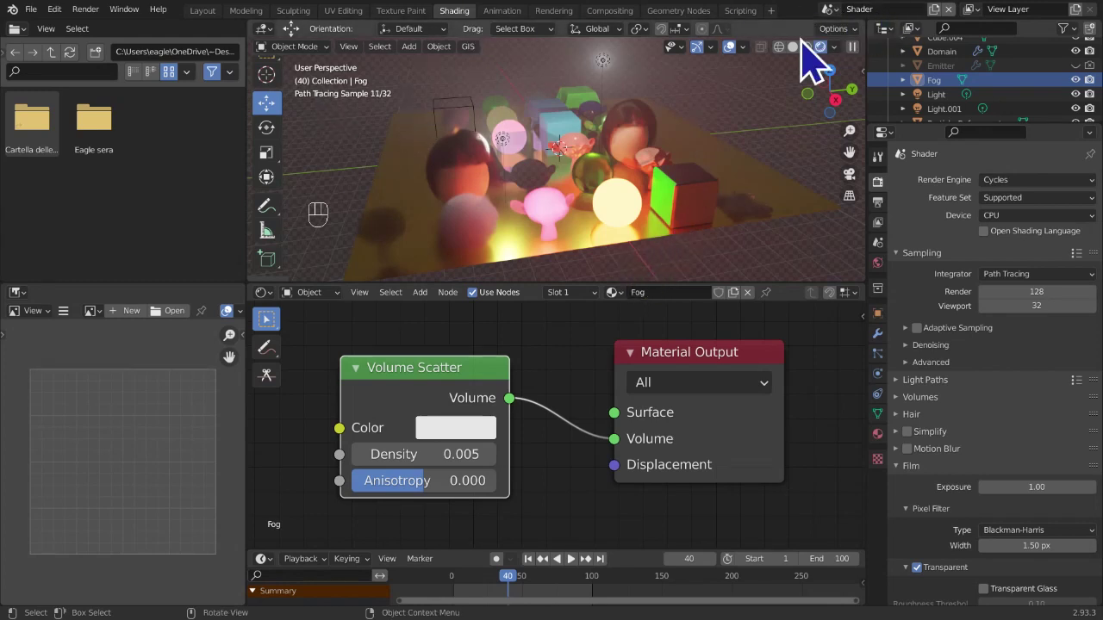
pyautogui.click(829, 9)
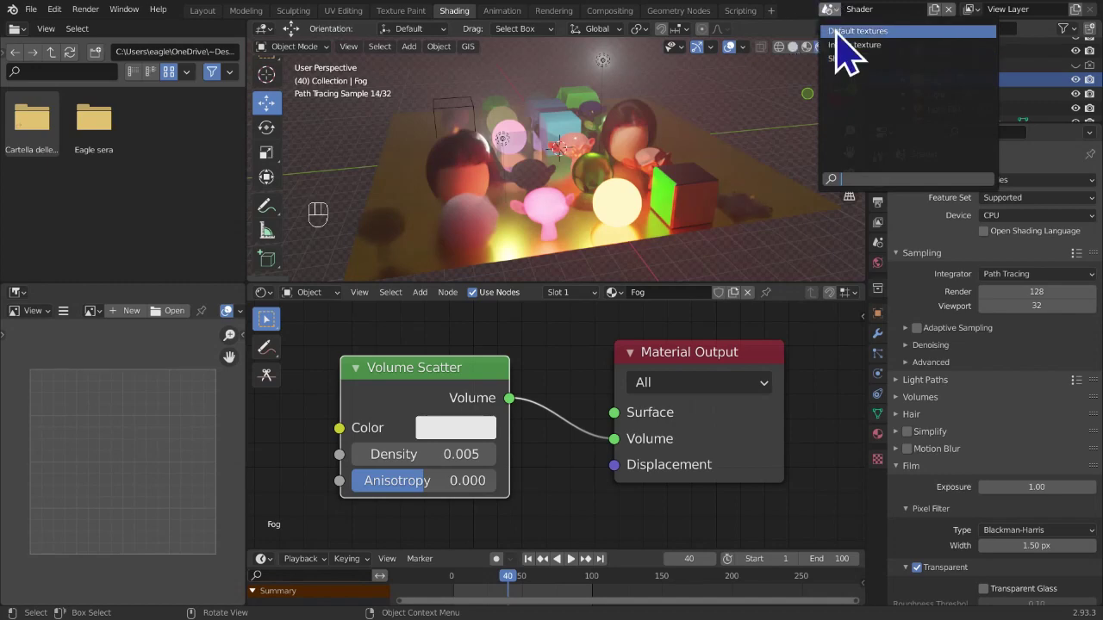
# Switch to the Default textures scene and pan to reveal its Point Density nodes
pyautogui.click(840, 32)
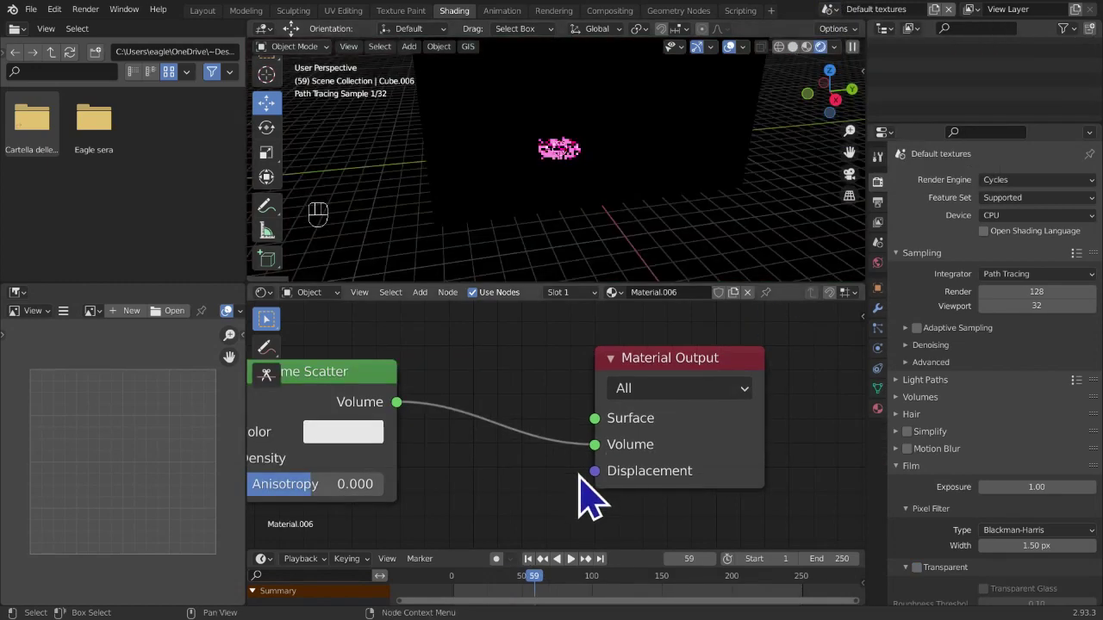
pyautogui.moveTo(576, 481); pyautogui.dragTo(685, 476, button='middle')
pyautogui.scroll(-2, 641, 489)
pyautogui.scroll(-3, 640, 491)
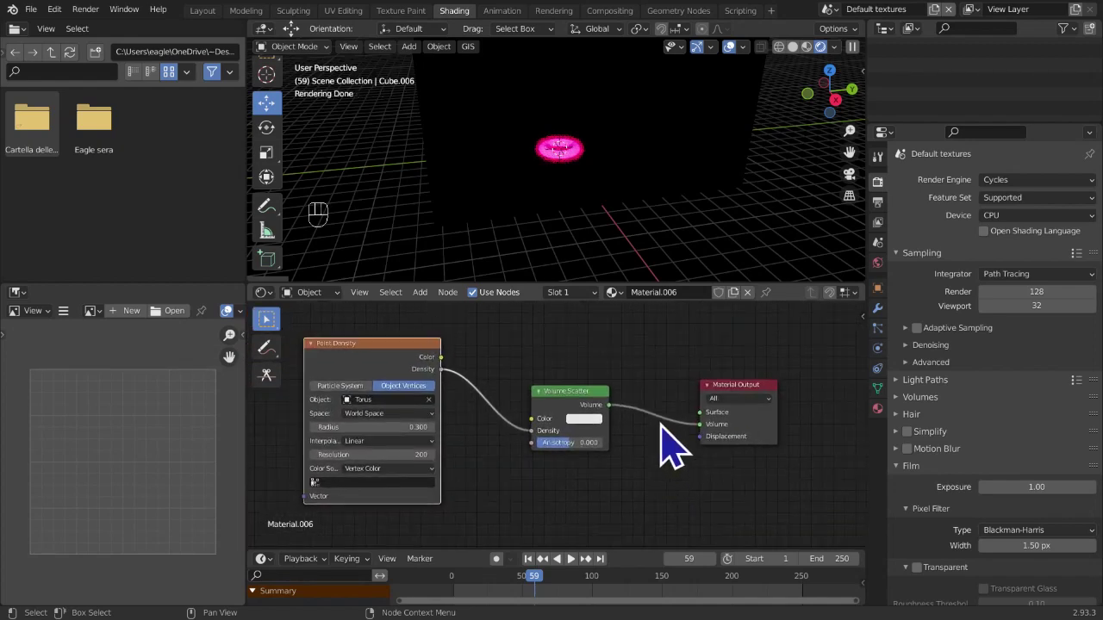
# Frame the glowing pink torus from a lower angle and look through the texture nodes to add
pyautogui.moveTo(684, 169); pyautogui.dragTo(658, 163, button='middle')
pyautogui.scroll(5, 974, 100)
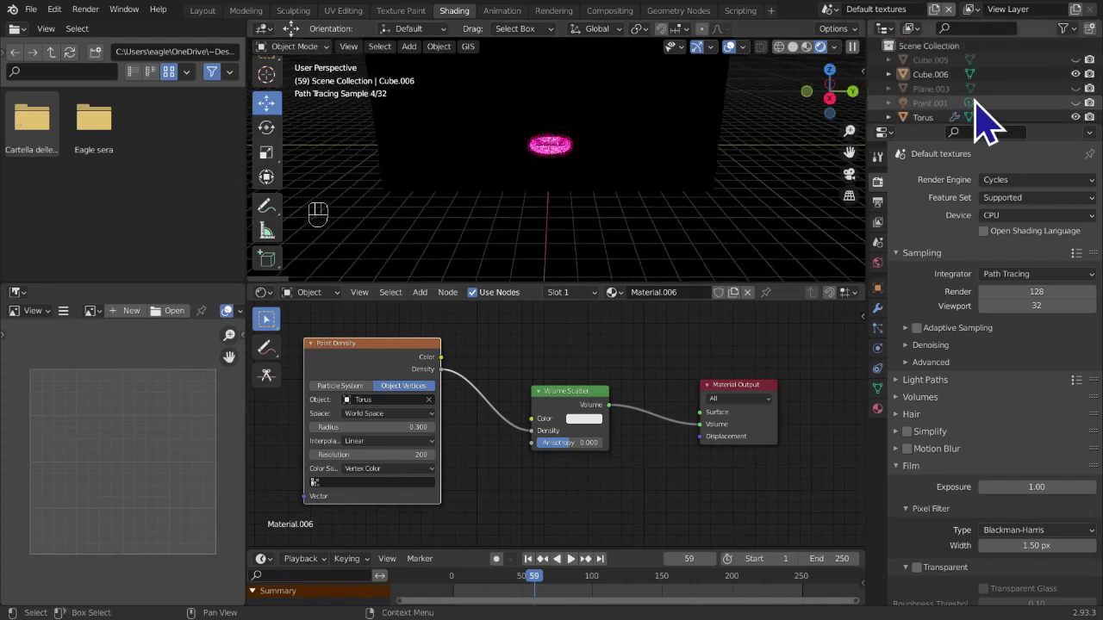
pyautogui.scroll(5, 542, 216)
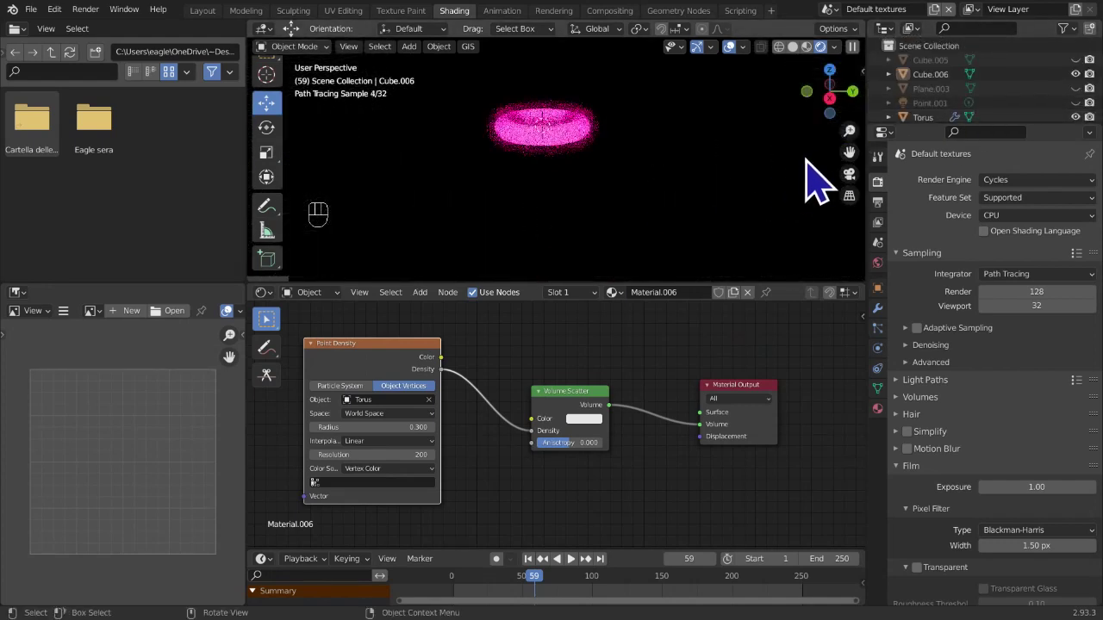
pyautogui.moveTo(848, 152); pyautogui.dragTo(844, 183)
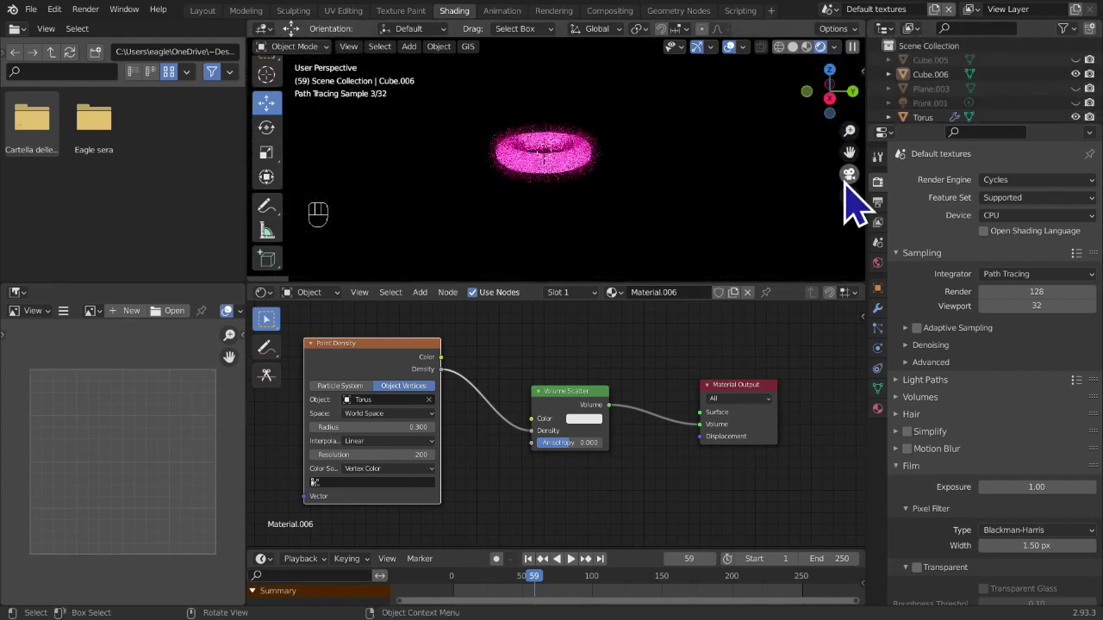
pyautogui.click(425, 293)
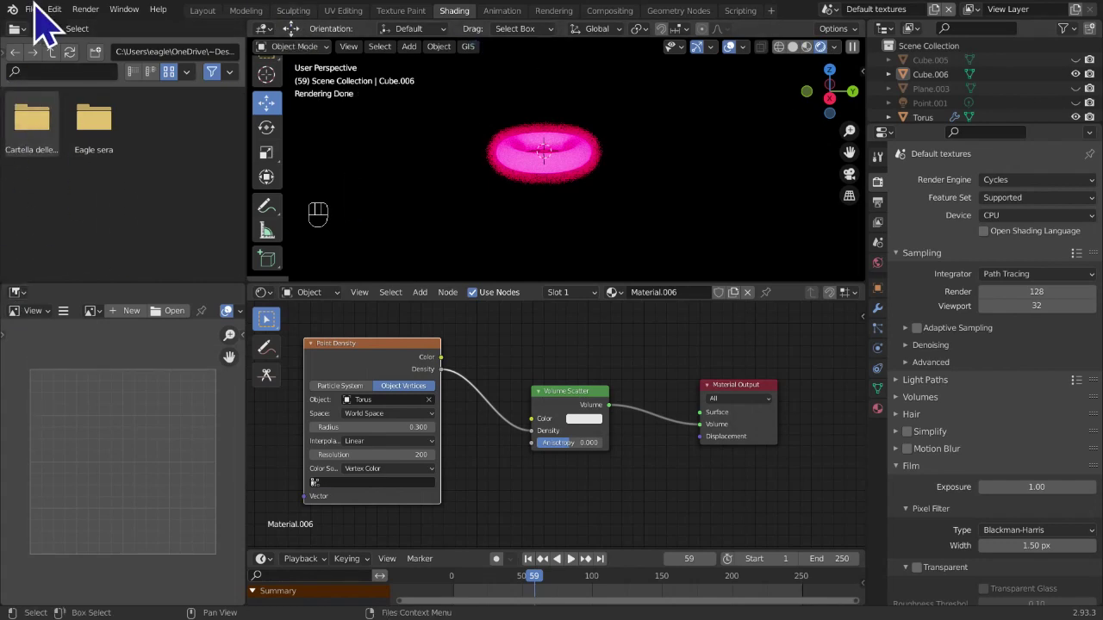
pyautogui.click(421, 293)
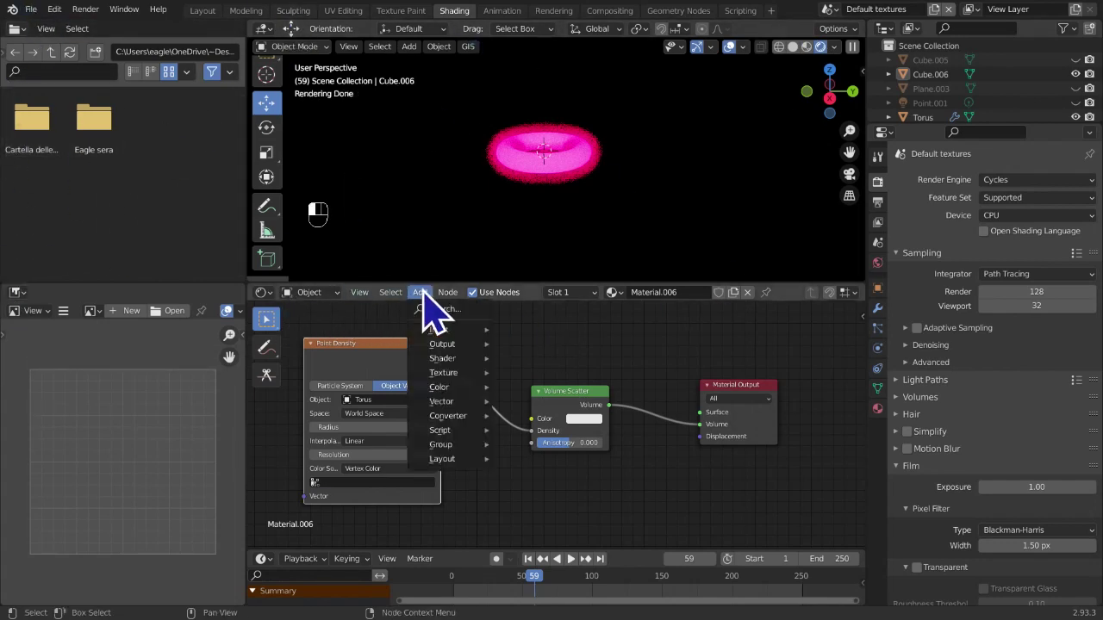
# Add an Image Texture node, cancel loading an image, and delete the unused node
pyautogui.moveTo(449, 373)
pyautogui.click(566, 250)
pyautogui.click(623, 504)
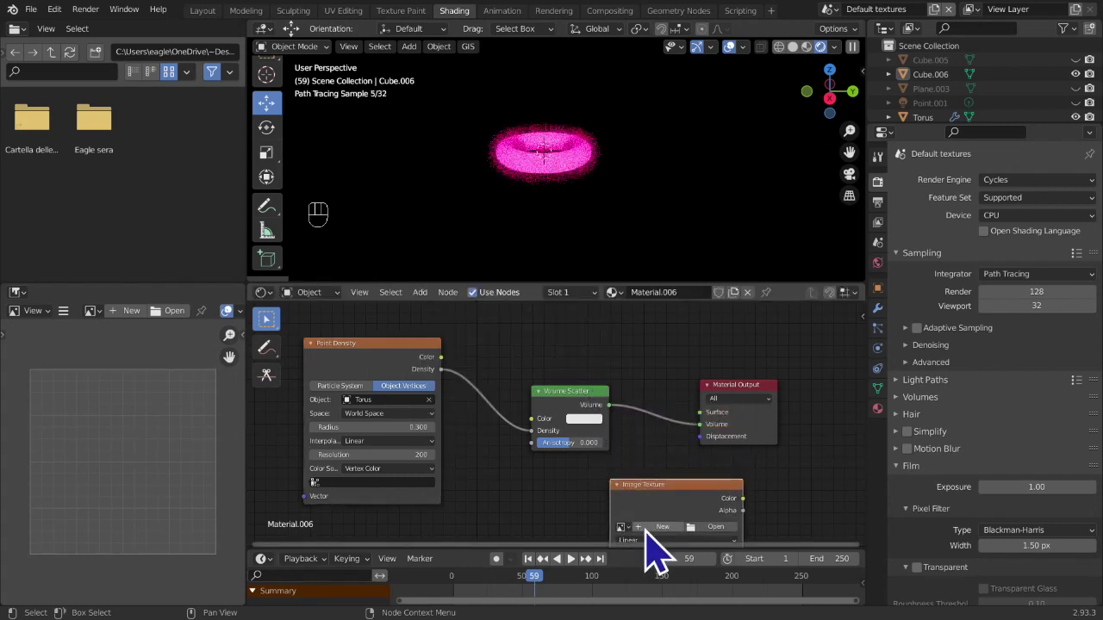
pyautogui.click(715, 527)
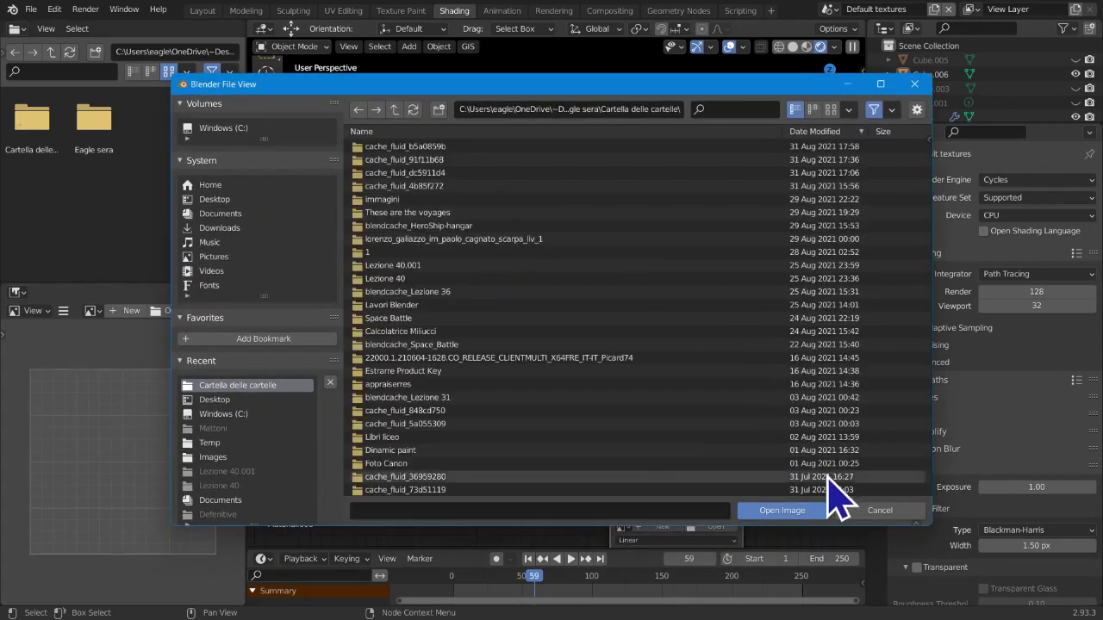
pyautogui.click(870, 510)
pyautogui.press('Delete')
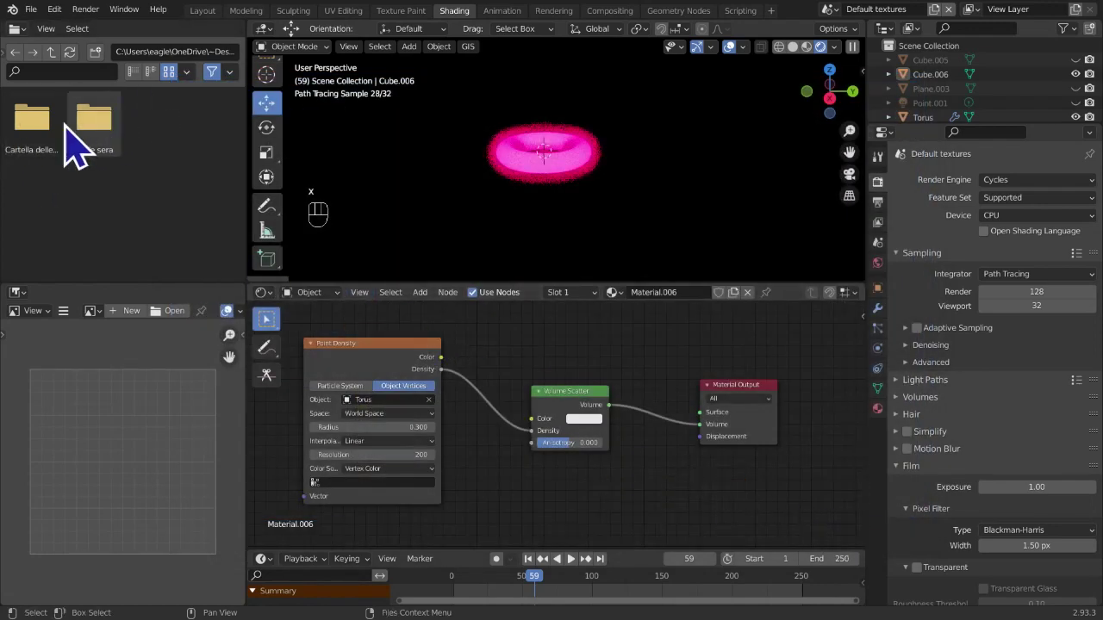
# Widen the file browser and reveal its locations sidebar, then open the scene list
pyautogui.moveTo(2, 53)
pyautogui.mouseDown()
pyautogui.moveTo(19, 54)
pyautogui.moveTo(2, 74)
pyautogui.mouseUp()
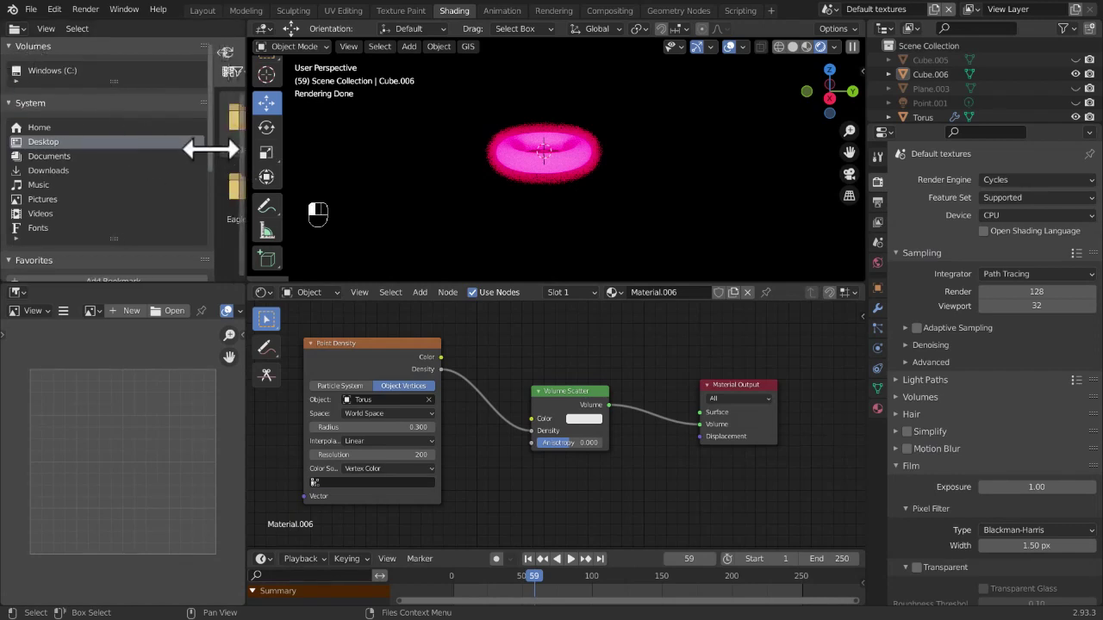
pyautogui.moveTo(211, 148); pyautogui.dragTo(110, 195)
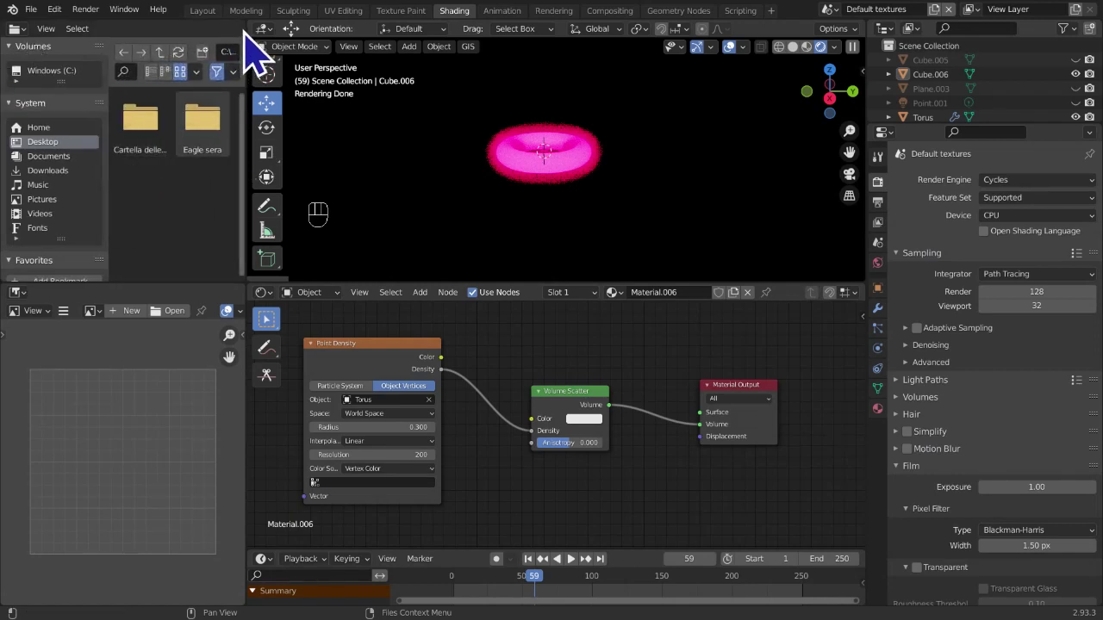
pyautogui.moveTo(243, 37); pyautogui.dragTo(264, 37)
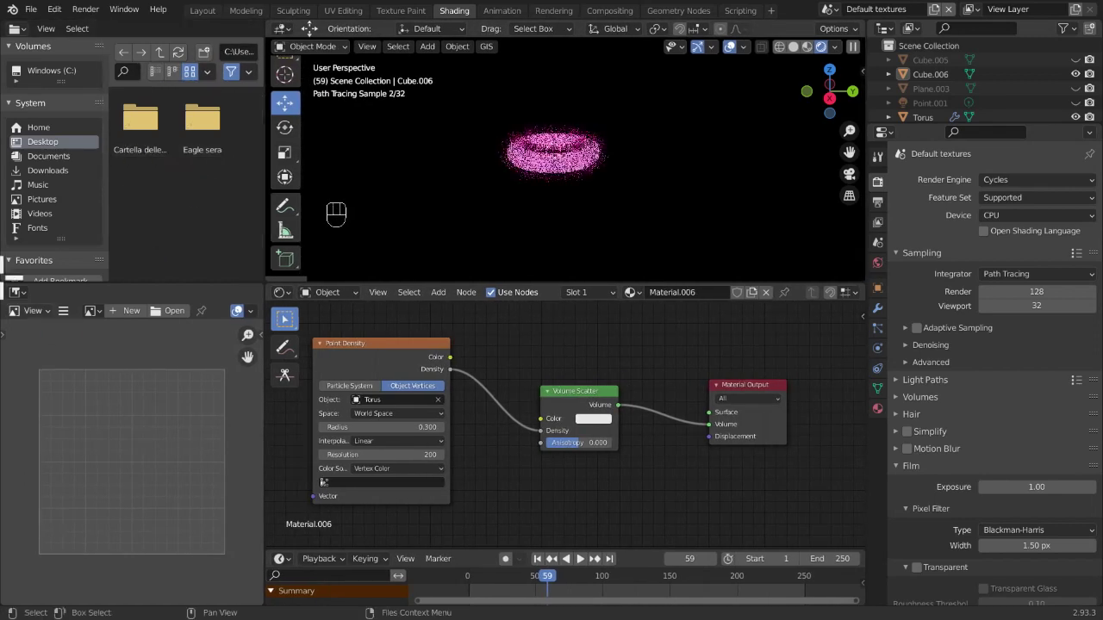
pyautogui.scroll(-2, 77, 172)
pyautogui.scroll(2, 75, 172)
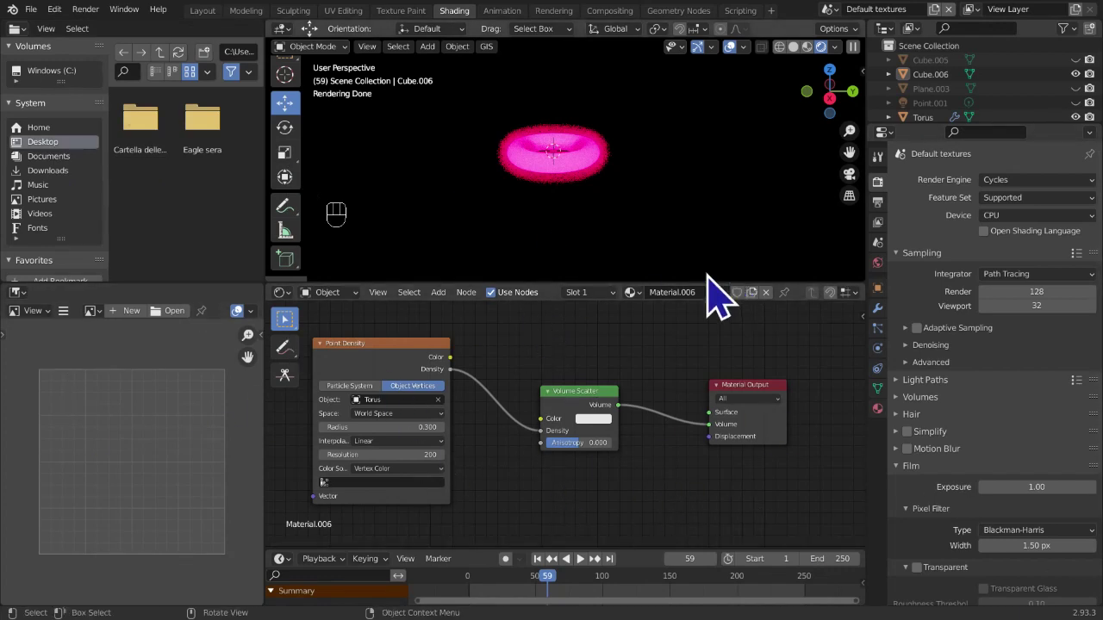
pyautogui.click(831, 11)
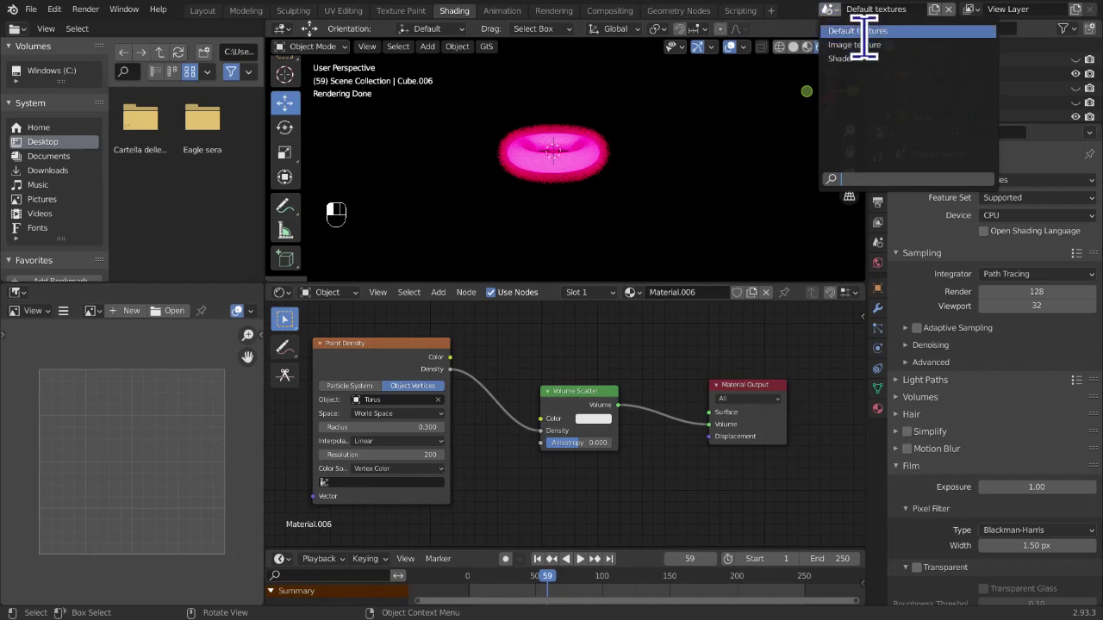
# Switch to the Image texture scene and orbit around its magenta plane and pillar
pyautogui.click(859, 45)
pyautogui.moveTo(671, 244); pyautogui.dragTo(806, 175, button='middle')
pyautogui.moveTo(847, 151); pyautogui.dragTo(809, 232)
pyautogui.moveTo(595, 259); pyautogui.dragTo(817, 267, button='middle')
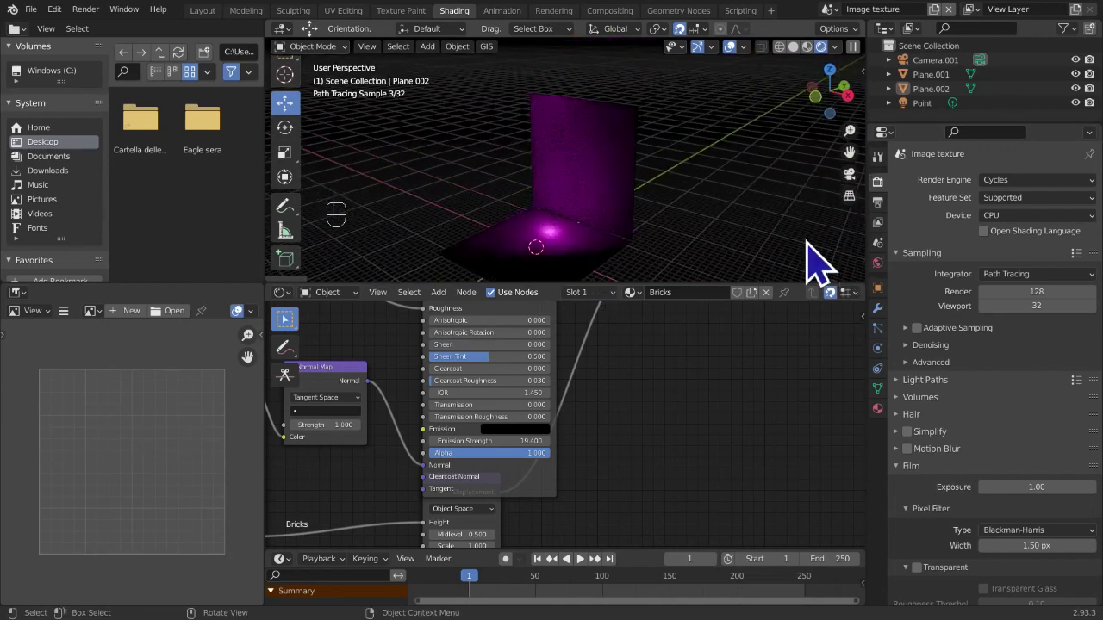
pyautogui.click(552, 194)
pyautogui.scroll(5, 561, 266)
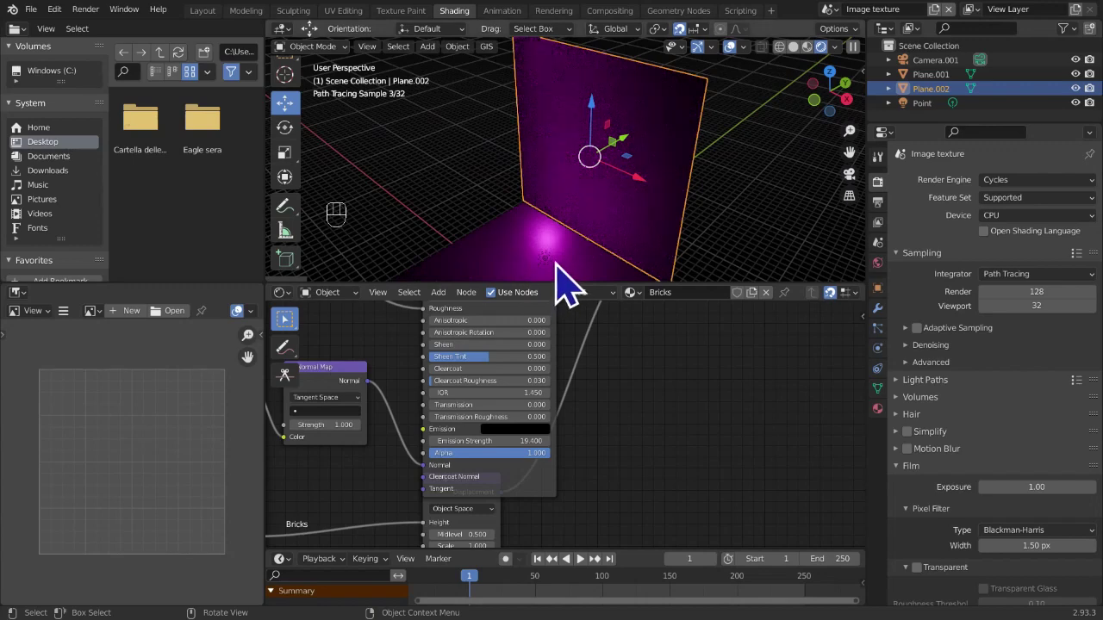
# Select floor plane Plane.001, return to Rendered shading, and zoom out its Wood material nodes
pyautogui.click(556, 265)
pyautogui.moveTo(848, 152); pyautogui.dragTo(798, 198)
pyautogui.scroll(-3, 793, 200)
pyautogui.scroll(2, 763, 205)
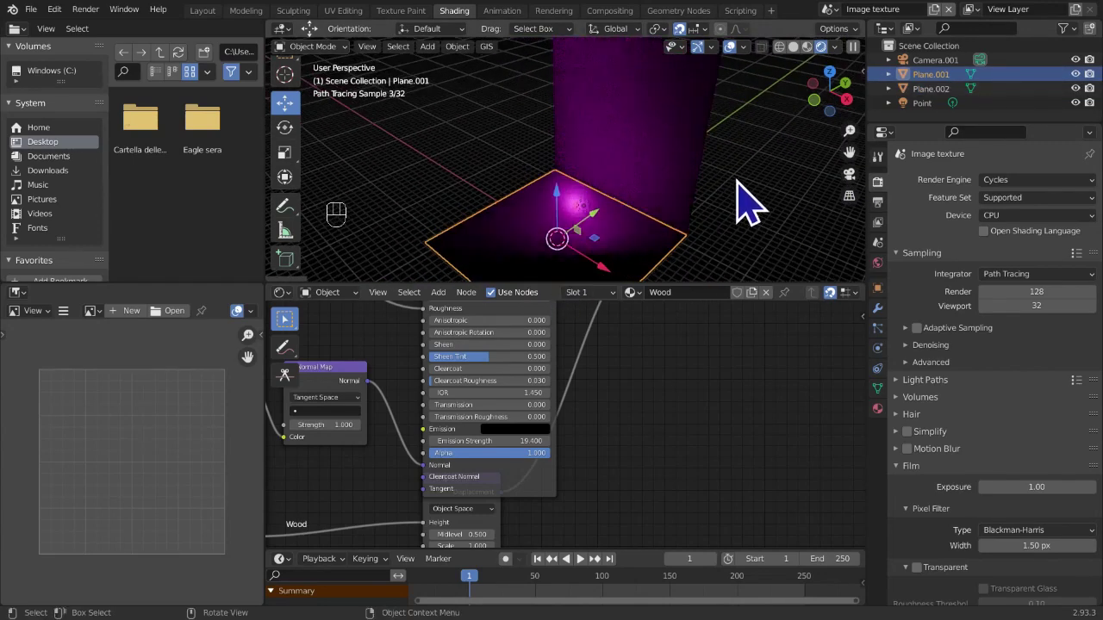
pyautogui.click(807, 47)
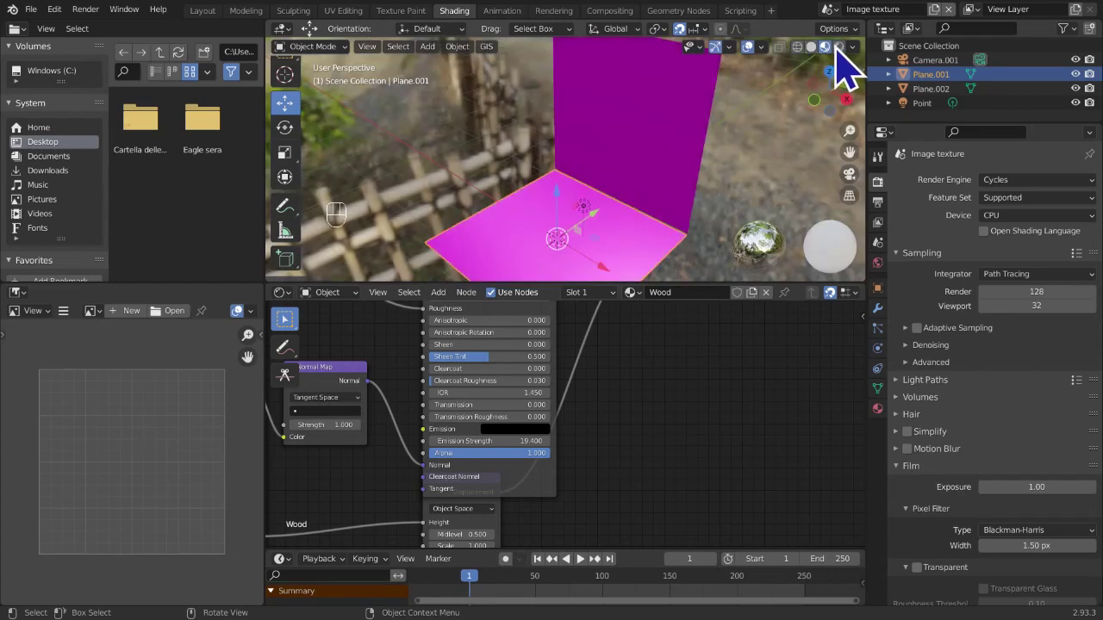
pyautogui.click(838, 47)
pyautogui.scroll(-4, 603, 474)
pyautogui.scroll(-4, 615, 488)
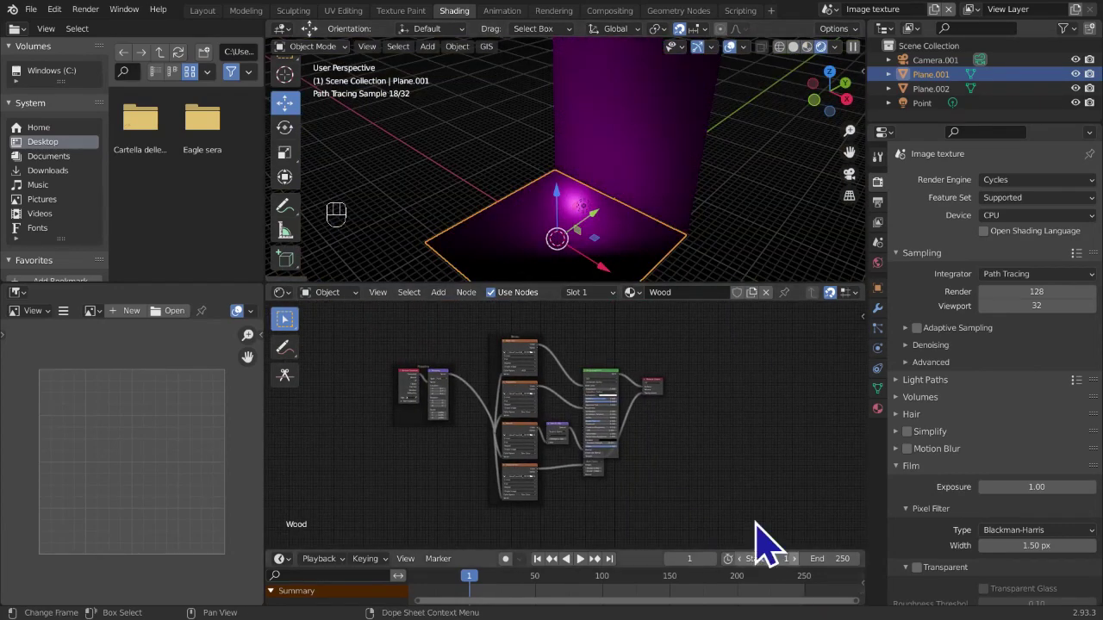
pyautogui.press('super')
pyautogui.press('super')
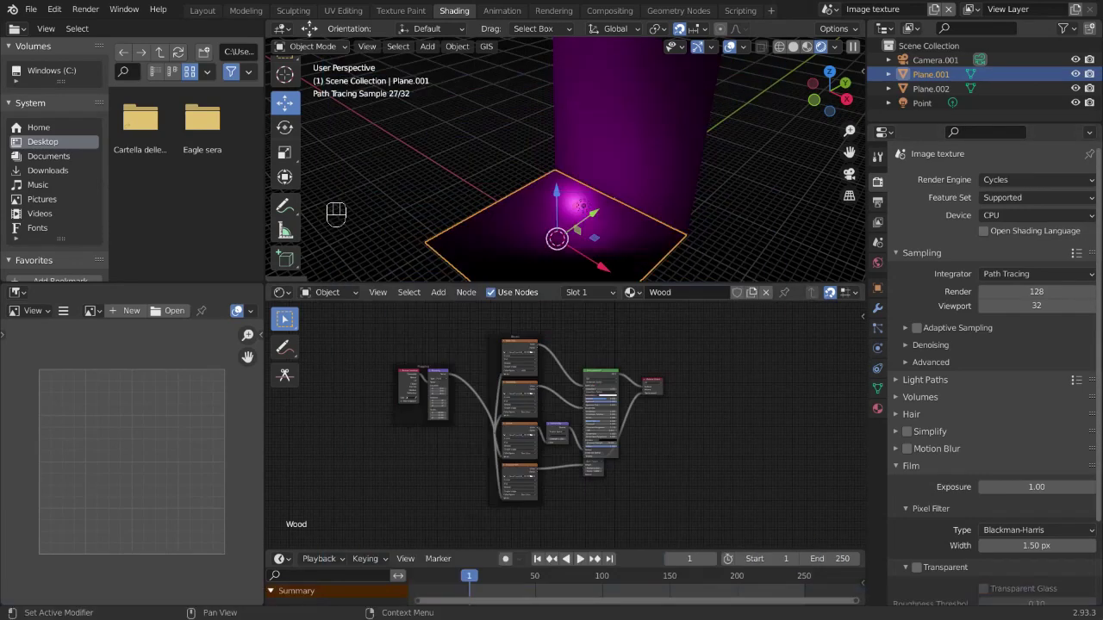
# Exit Blender fullscreen with Ctrl+Alt+F, show the desktop, and restore Blender from the taskbar
pyautogui.hotkey('ctrl', 'alt', 'f')
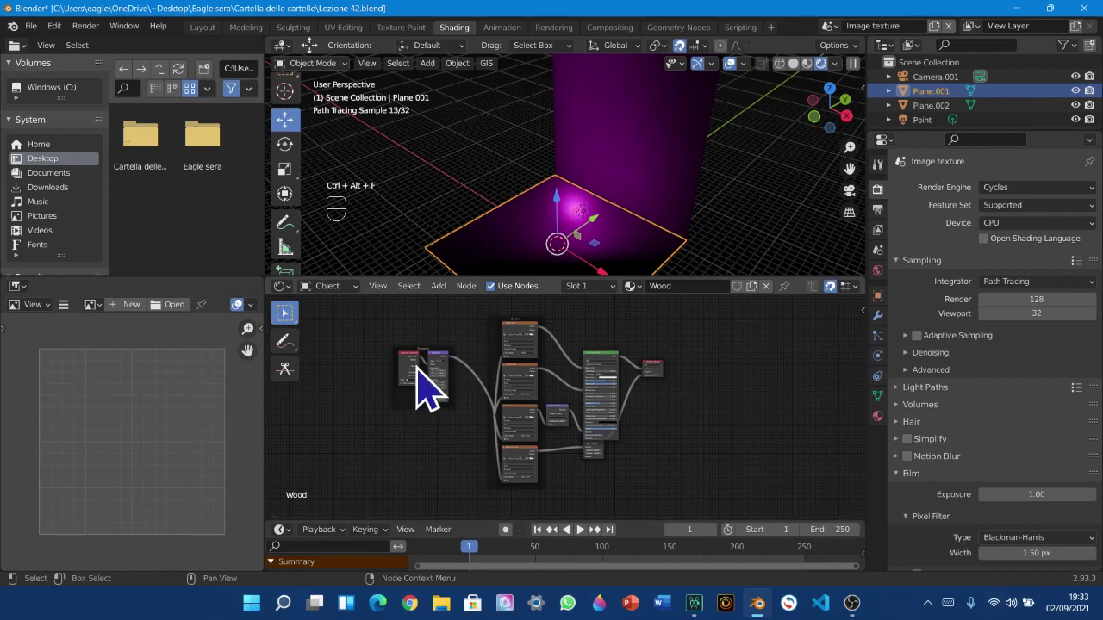
pyautogui.press('super+d')
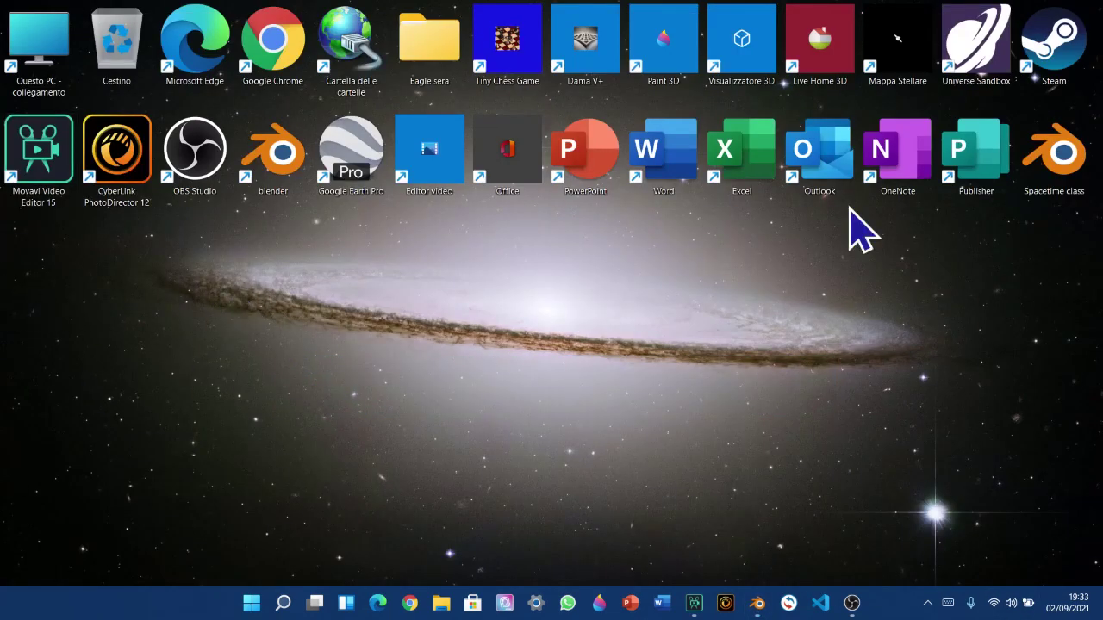
pyautogui.moveTo(31, 226); pyautogui.dragTo(145, 608)
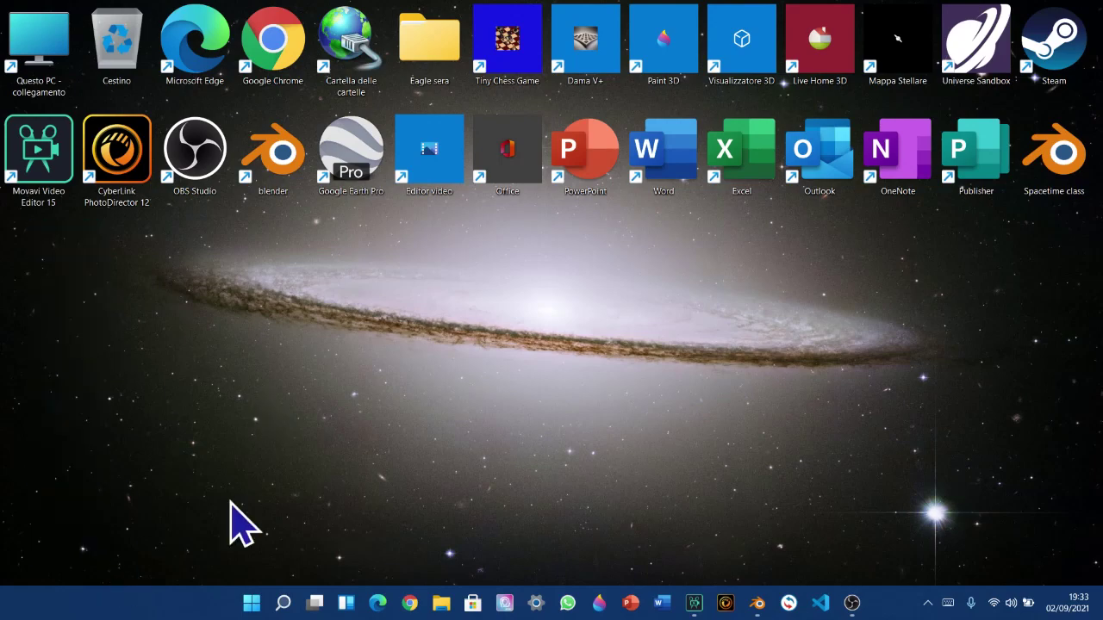
pyautogui.click(757, 603)
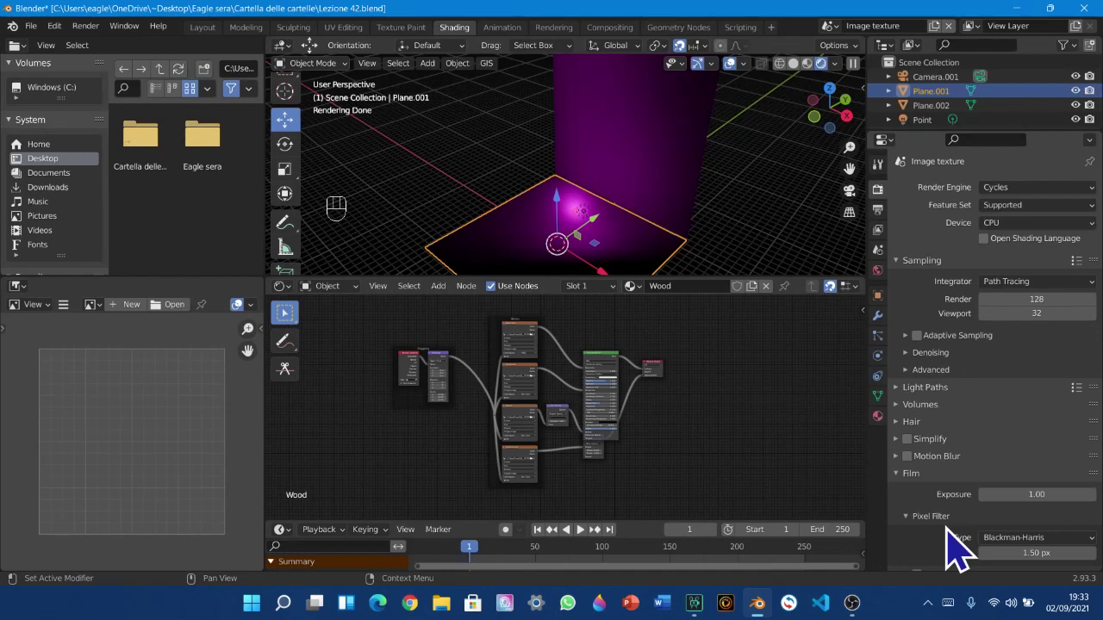
pyautogui.press('super+d')
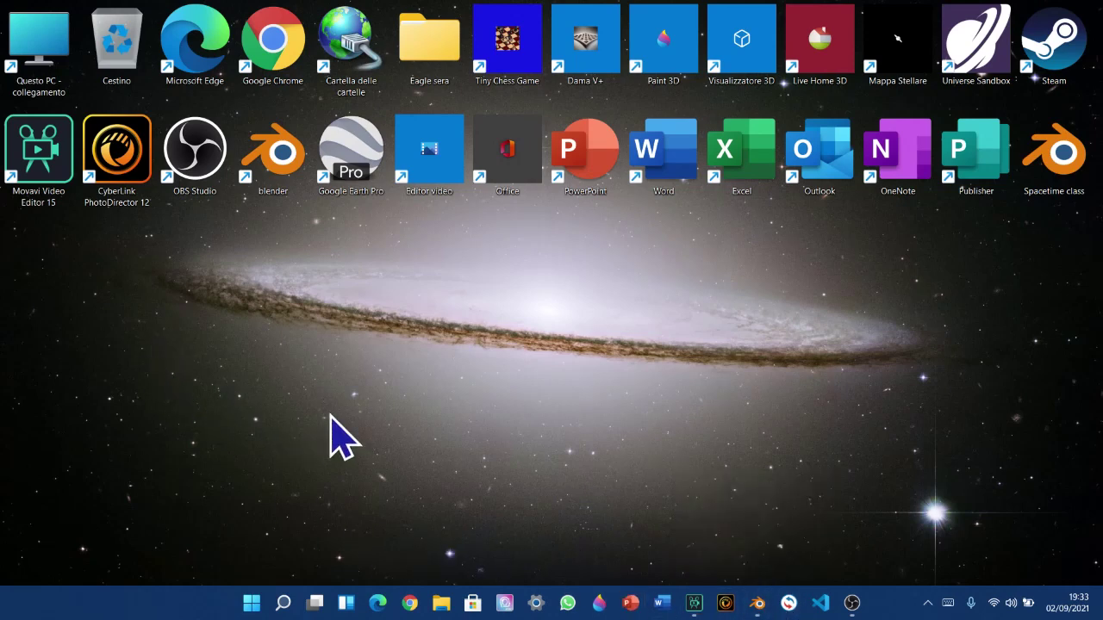
pyautogui.click(756, 604)
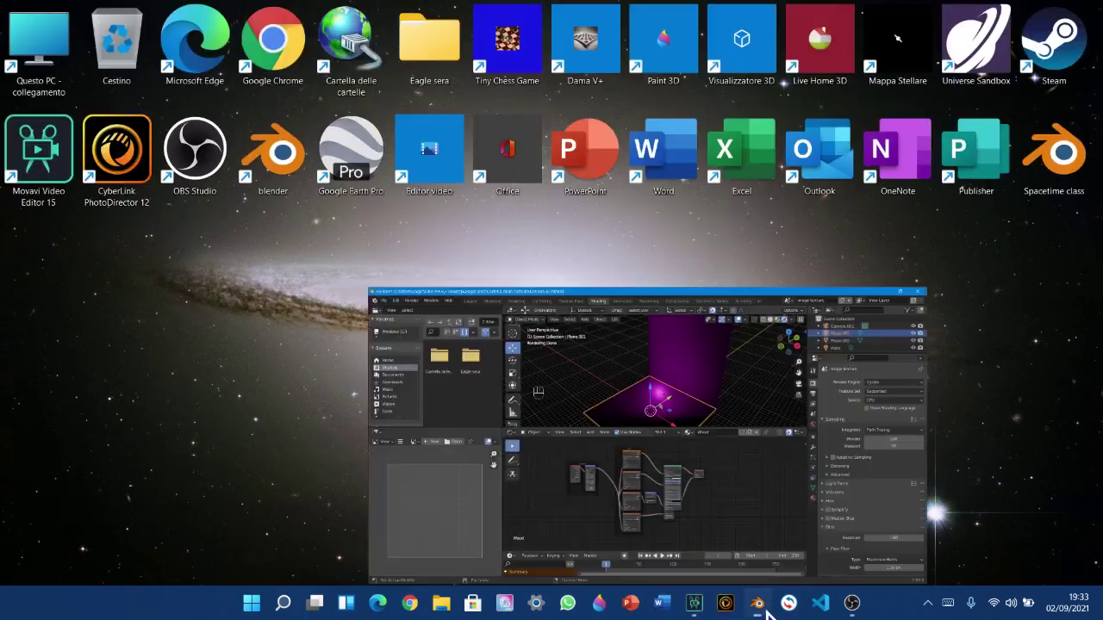
pyautogui.moveTo(483, 393); pyautogui.dragTo(578, 422, button='middle')
pyautogui.scroll(5, 483, 435)
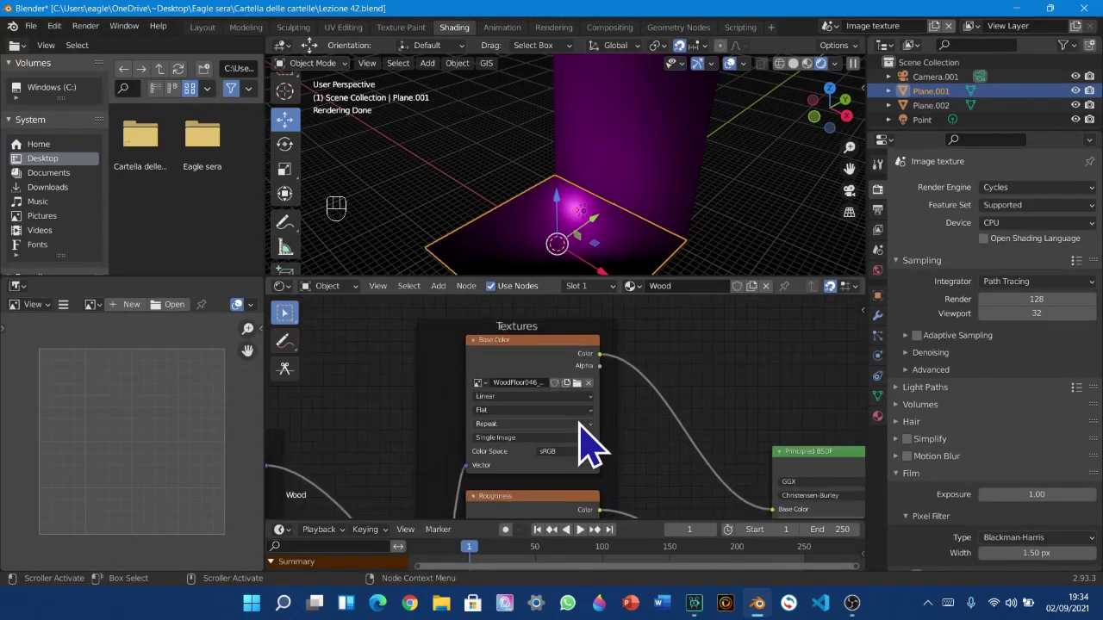
pyautogui.scroll(2, 630, 458)
pyautogui.moveTo(632, 458); pyautogui.dragTo(712, 419, button='middle')
pyautogui.scroll(-5, 660, 468)
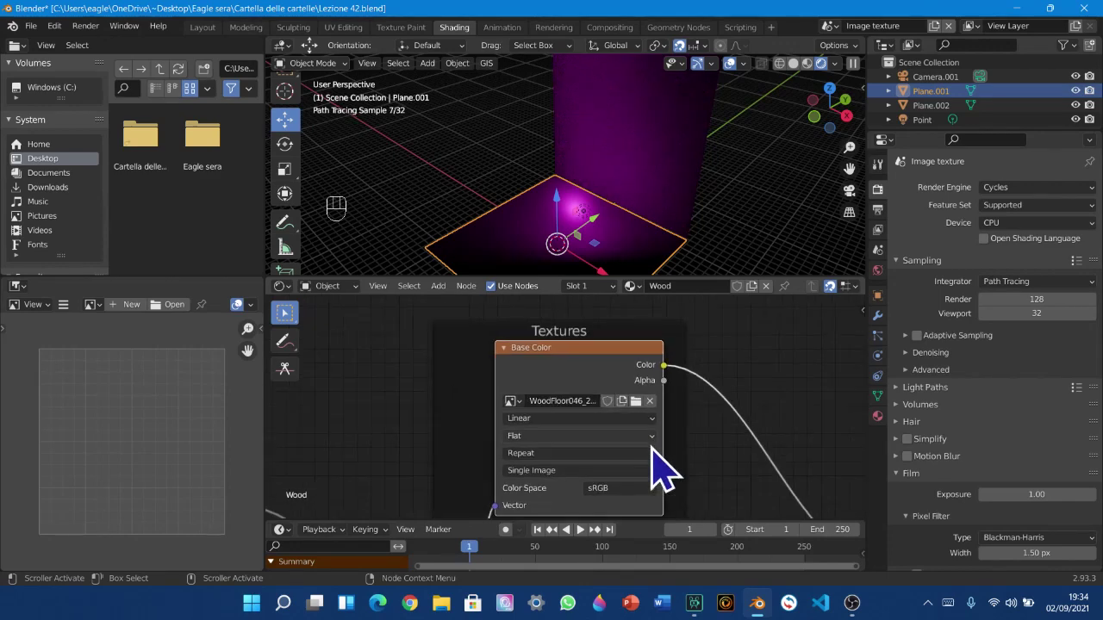
pyautogui.moveTo(660, 475); pyautogui.dragTo(574, 408, button='middle')
pyautogui.scroll(4, 646, 485)
pyautogui.scroll(2, 633, 481)
pyautogui.scroll(1, 586, 416)
pyautogui.click(605, 385)
pyautogui.click(604, 383)
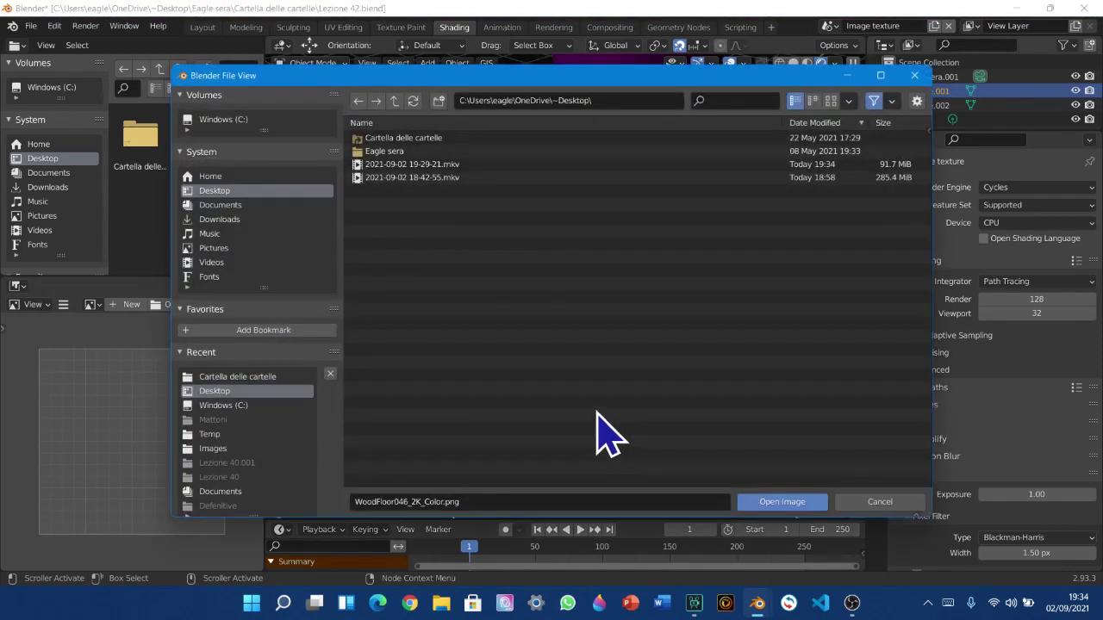
pyautogui.doubleClick(397, 137)
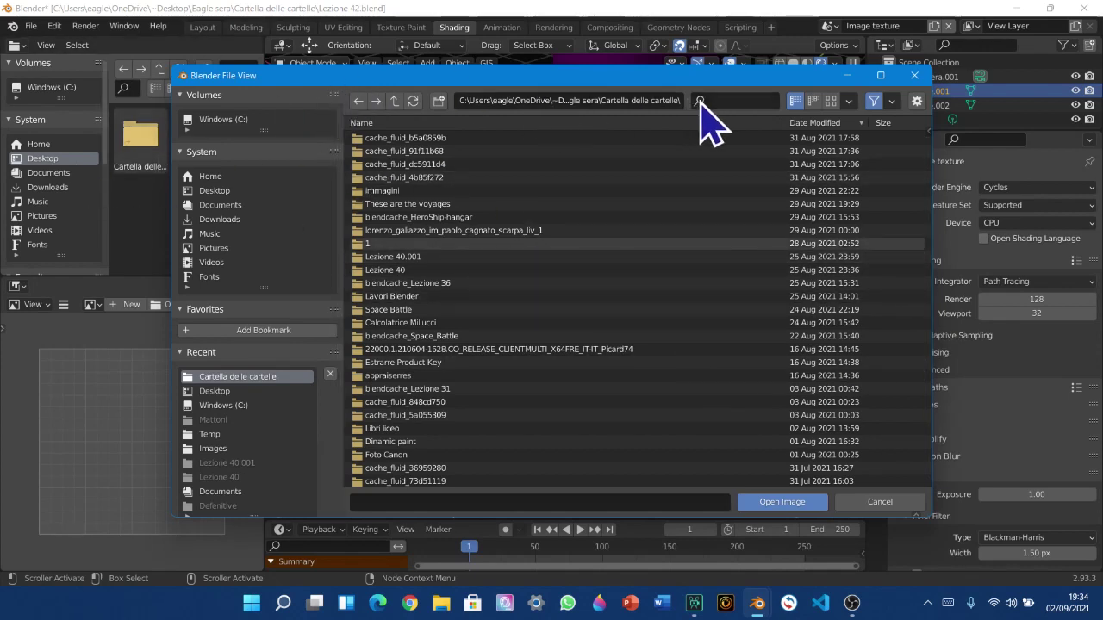
pyautogui.click(728, 101)
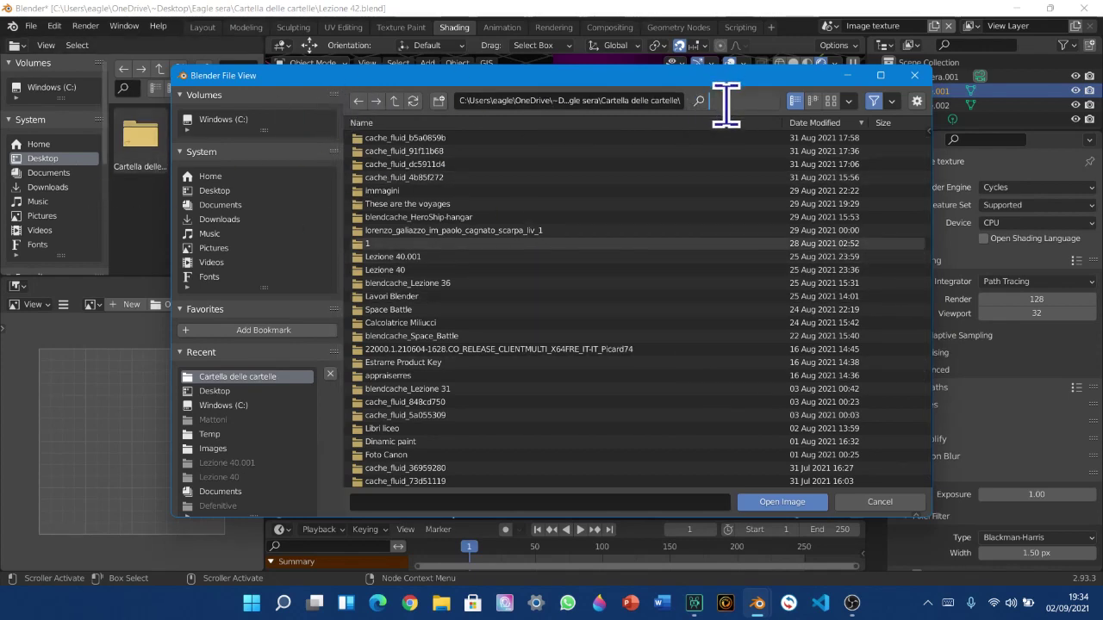
pyautogui.click(907, 80)
pyautogui.scroll(-3, 635, 406)
pyautogui.scroll(-2, 613, 393)
pyautogui.moveTo(608, 436); pyautogui.dragTo(575, 398, button='middle')
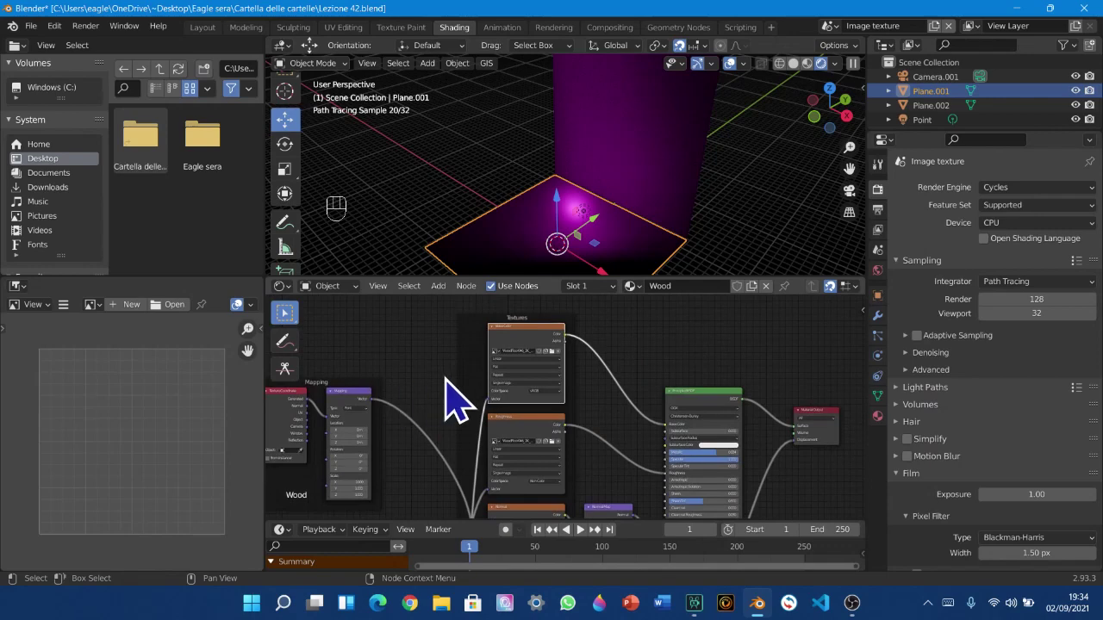
# Pan the Wood node tree and toggle the editors' tool panels with T
pyautogui.scroll(-5, 454, 402)
pyautogui.moveTo(492, 417); pyautogui.dragTo(481, 353, button='middle')
pyautogui.moveTo(445, 427); pyautogui.dragTo(447, 422, button='middle')
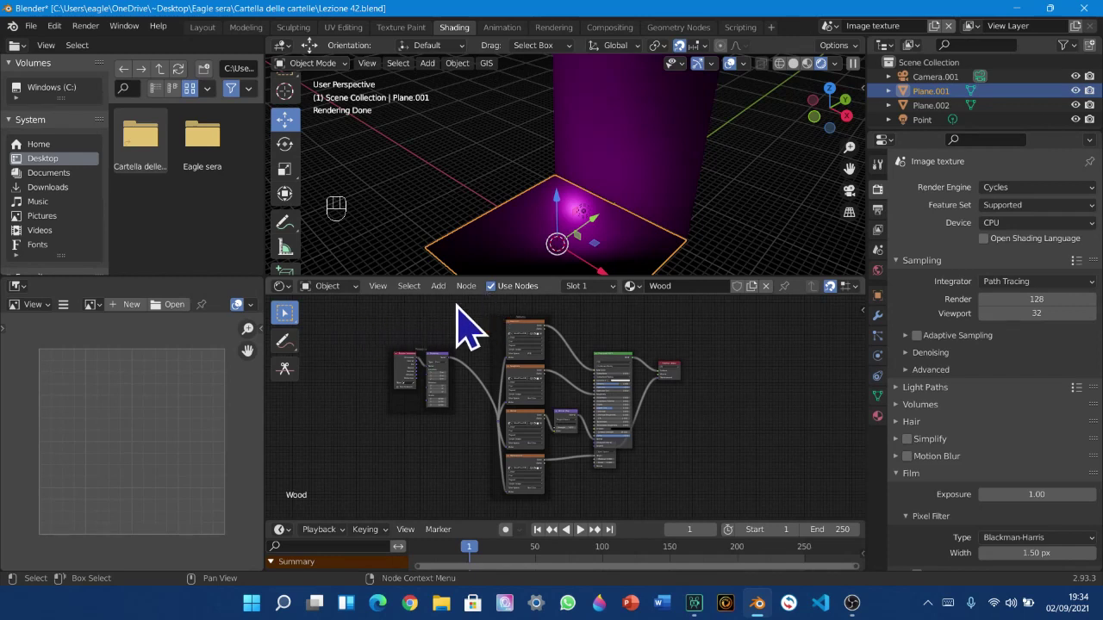
pyautogui.click(438, 286)
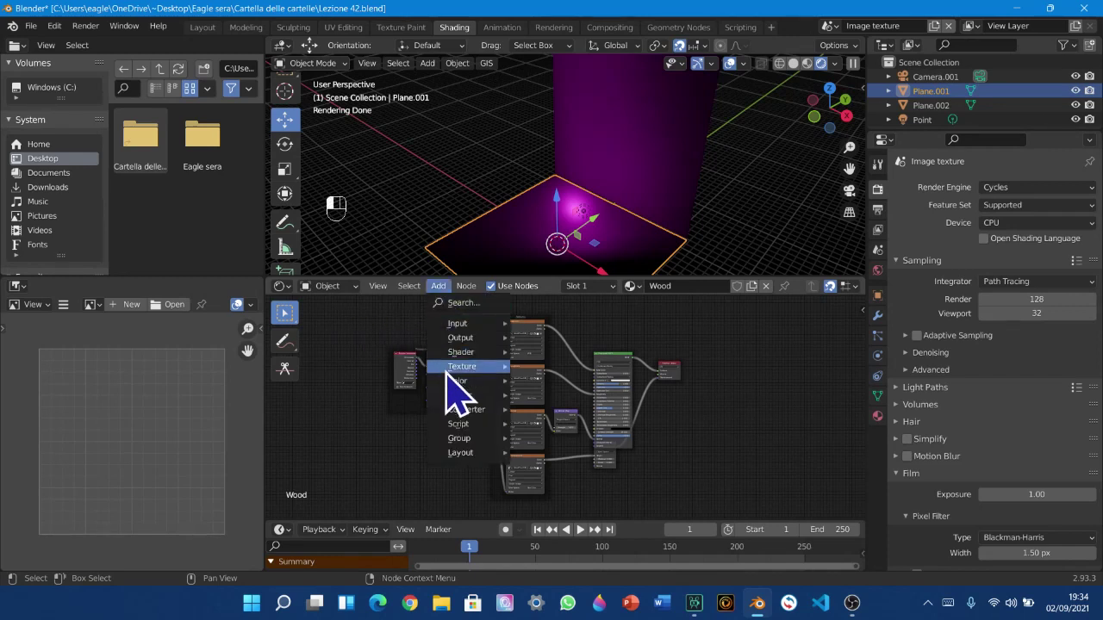
pyautogui.press('t')
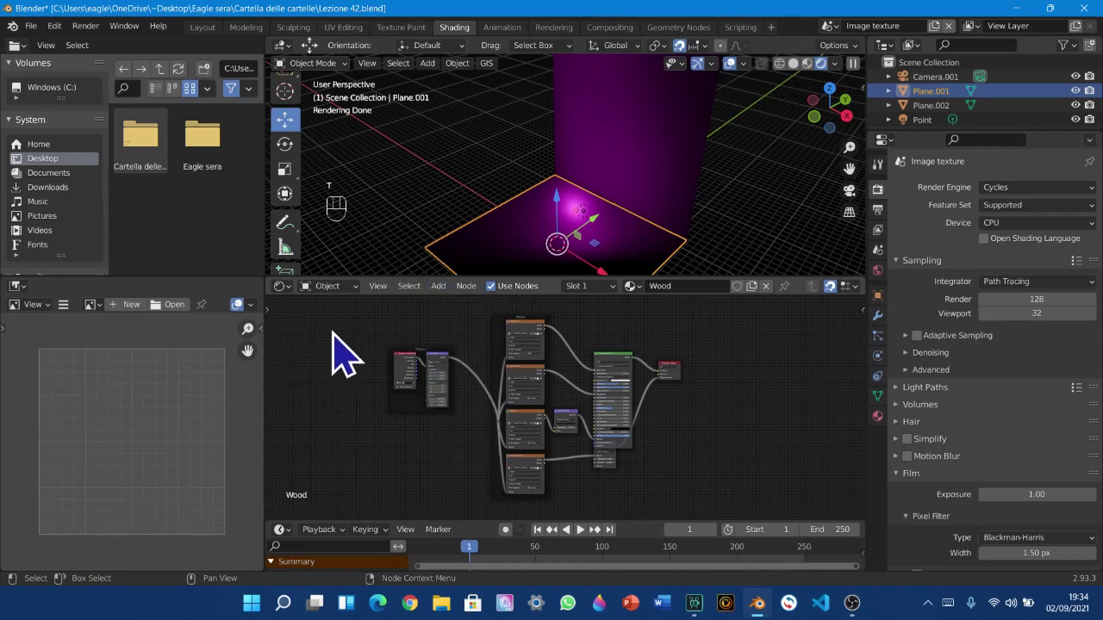
pyautogui.press('t')
pyautogui.press('t')
pyautogui.press('t')
pyautogui.press('t')
pyautogui.press('t')
pyautogui.press('t')
pyautogui.press('t')
pyautogui.press('t')
pyautogui.press('t')
pyautogui.press('t')
pyautogui.press('t')
pyautogui.press('t')
pyautogui.press('t')
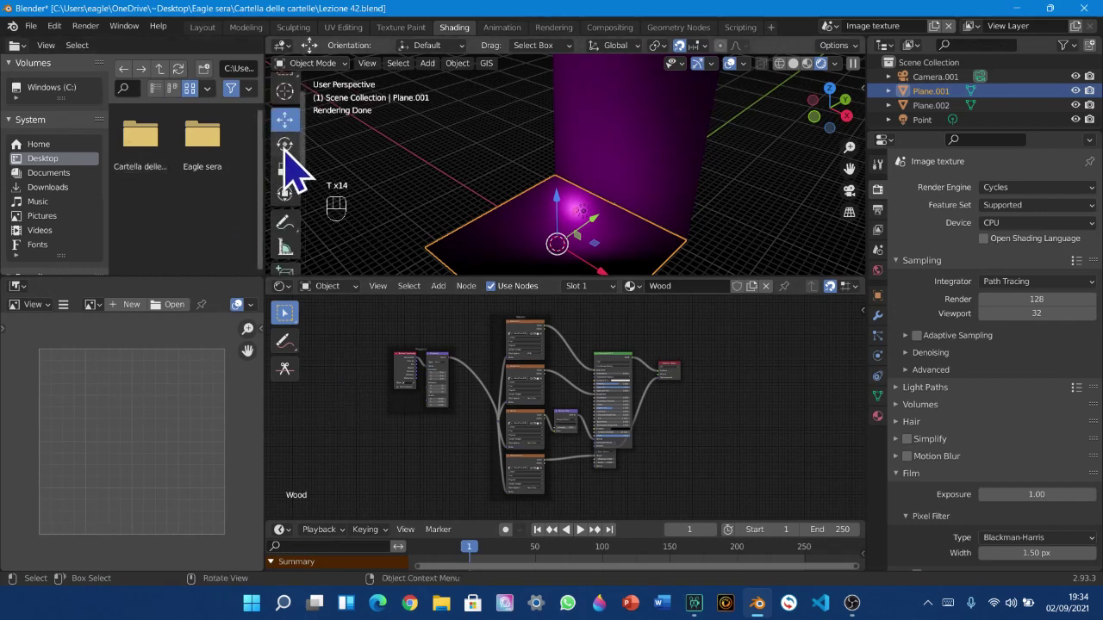
pyautogui.press('t')
pyautogui.press('t')
pyautogui.press('t')
pyautogui.press('t')
pyautogui.press('t')
pyautogui.press('t')
pyautogui.press('t')
pyautogui.press('t')
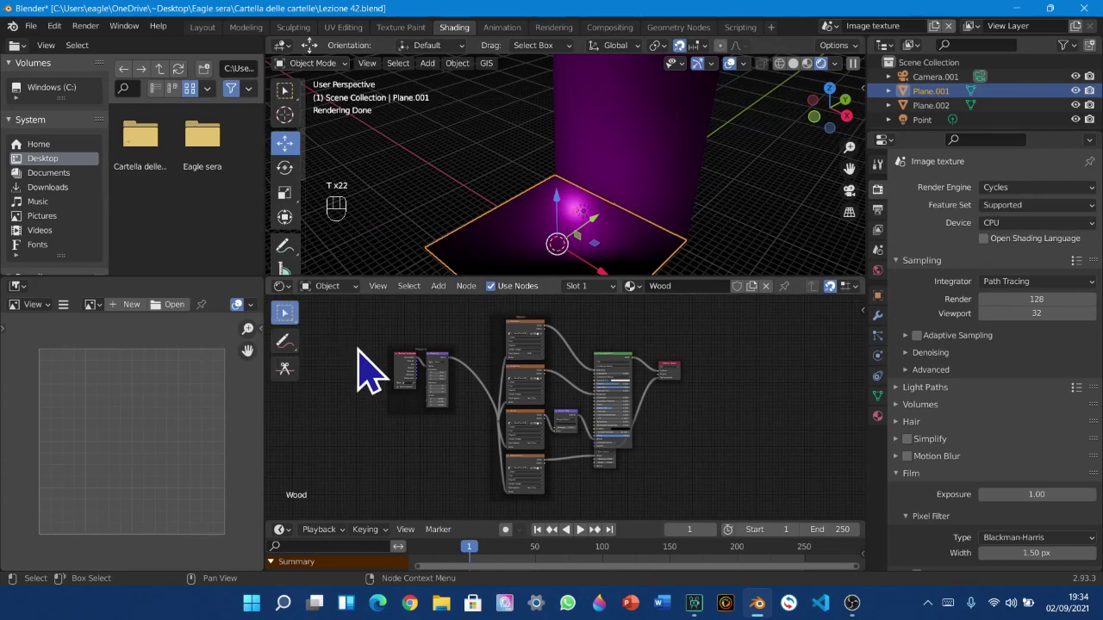
# Bring up the Shift+A add menu over the node tree and show its Color nodes
pyautogui.hotkey('shift', 'a')
pyautogui.moveTo(352, 378)
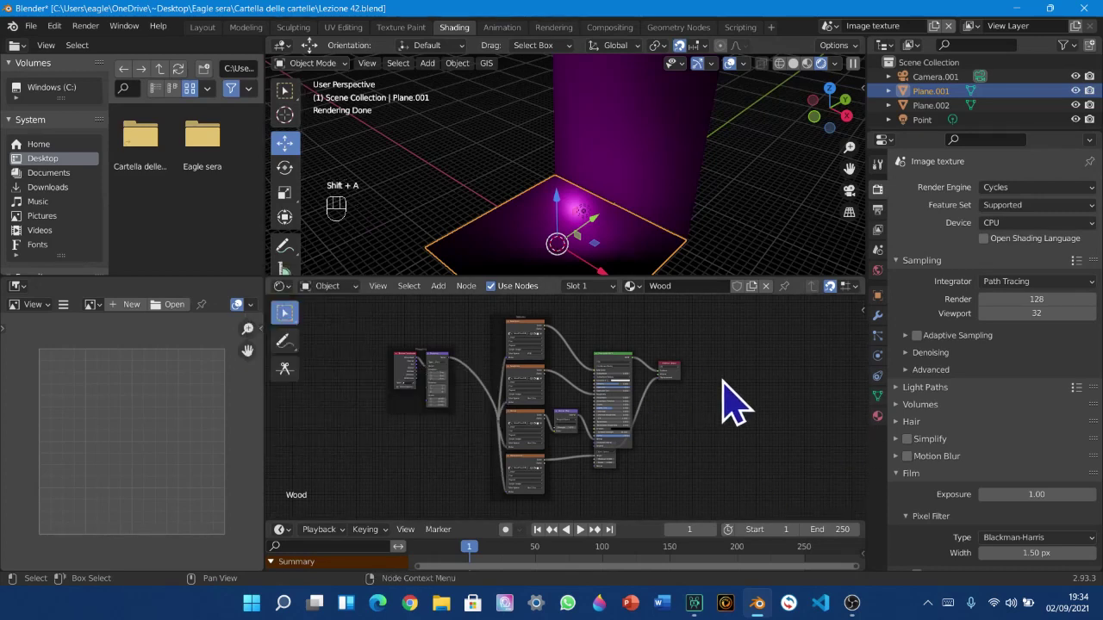
pyautogui.hotkey('shift', 'a')
pyautogui.moveTo(723, 382)
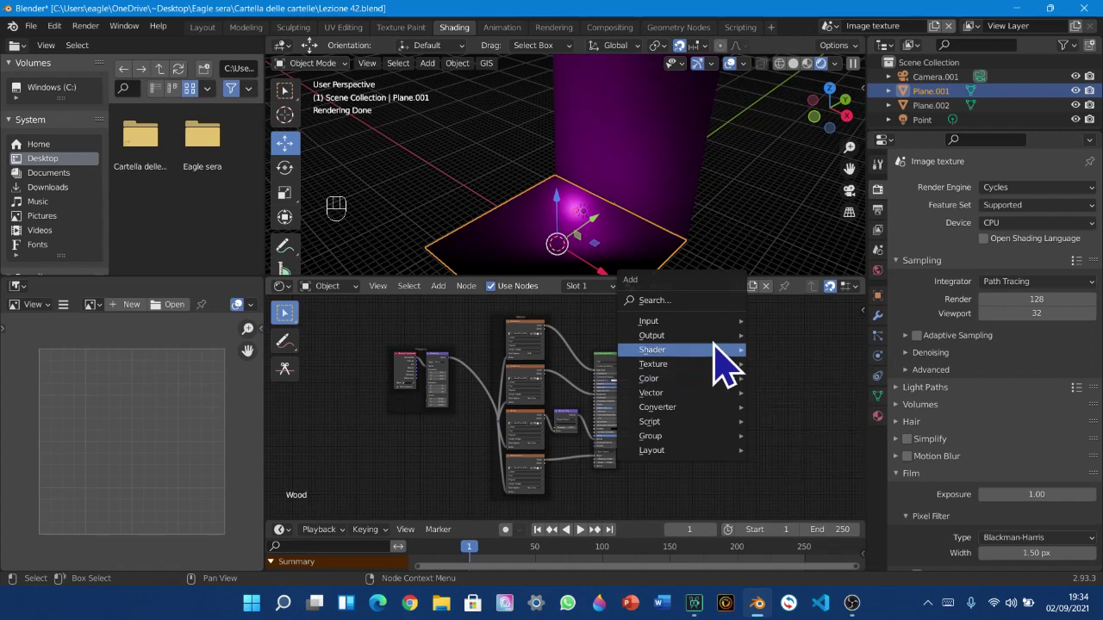
pyautogui.click(692, 301)
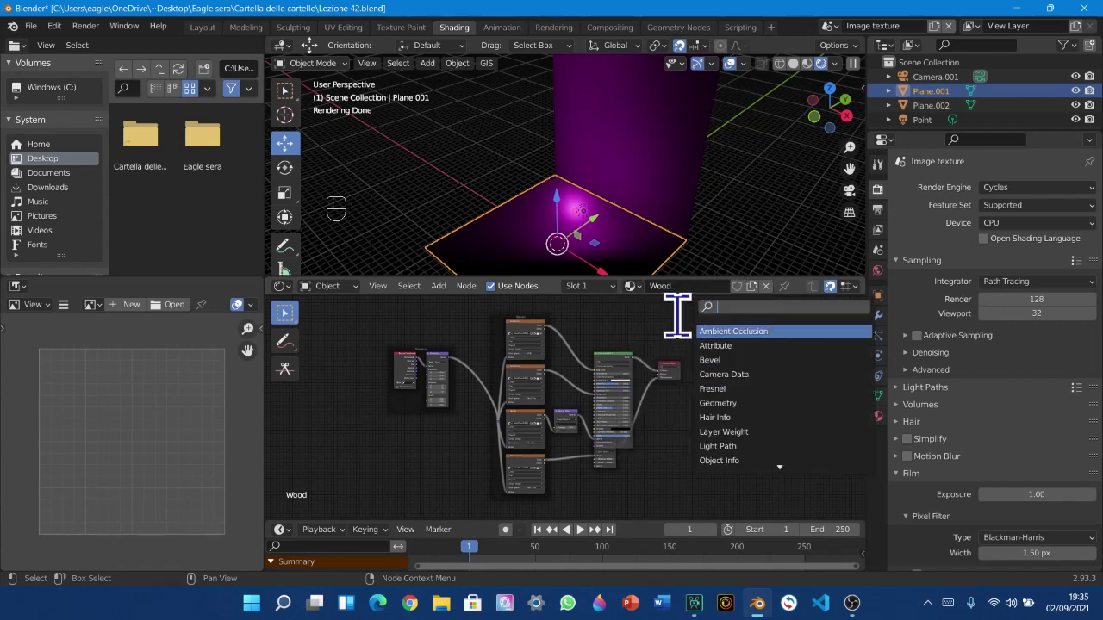
pyautogui.click(677, 315)
pyautogui.click(437, 289)
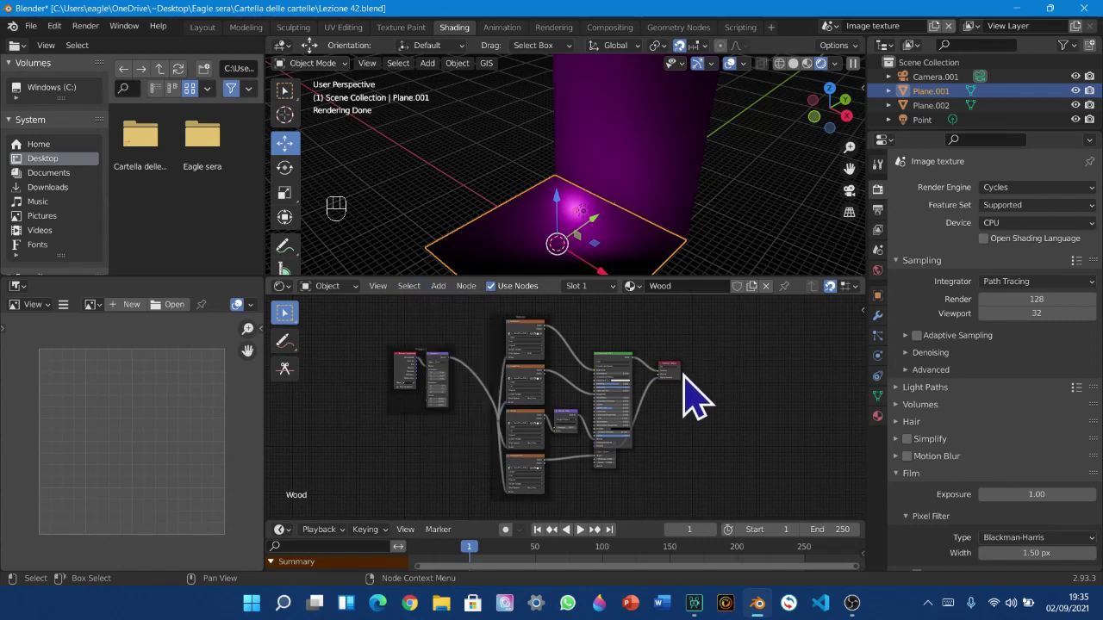
pyautogui.hotkey('shift', 'a')
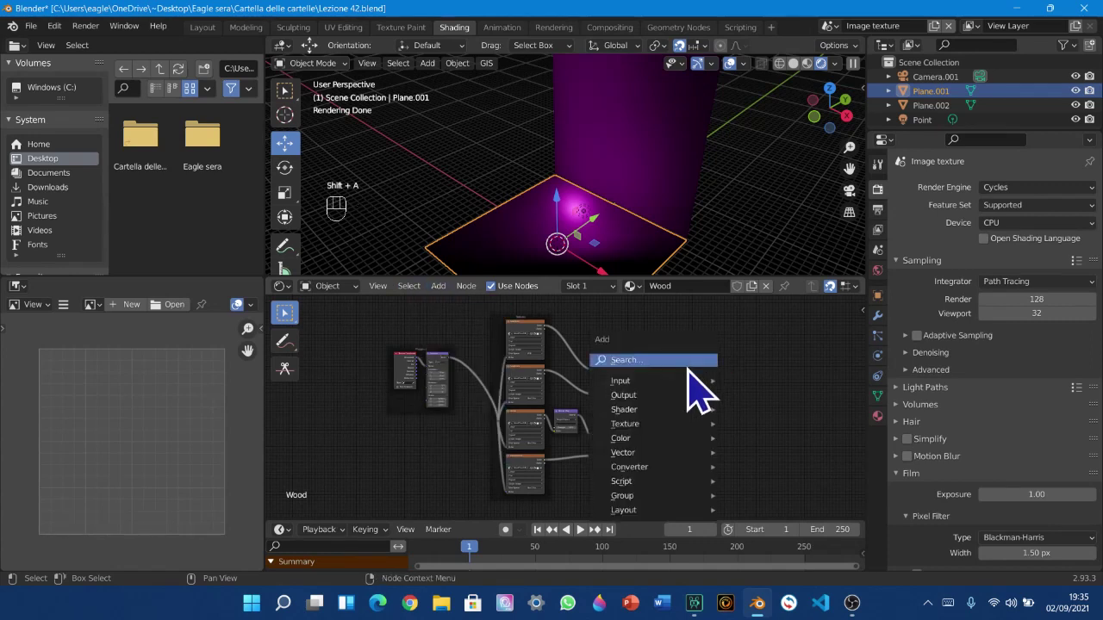
pyautogui.moveTo(635, 498)
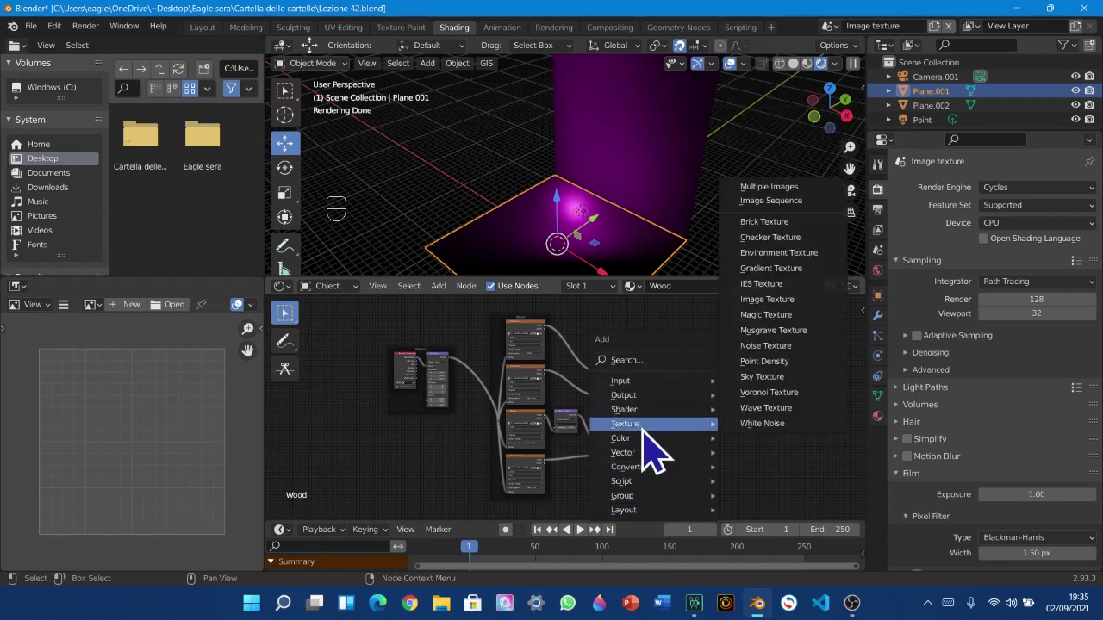
pyautogui.moveTo(648, 410)
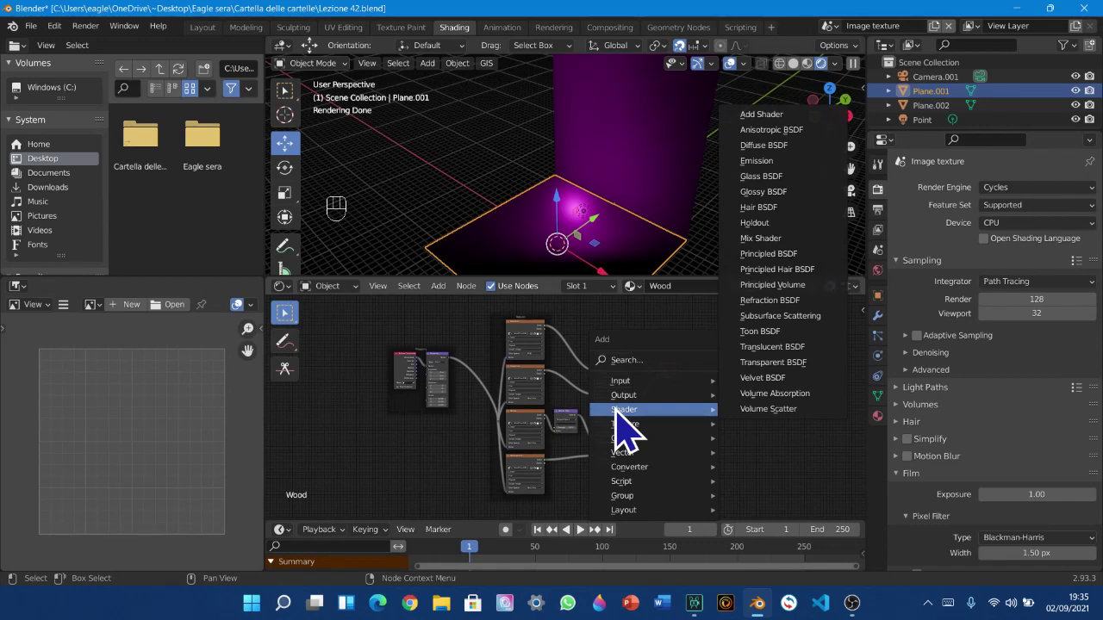
pyautogui.press('Escape')
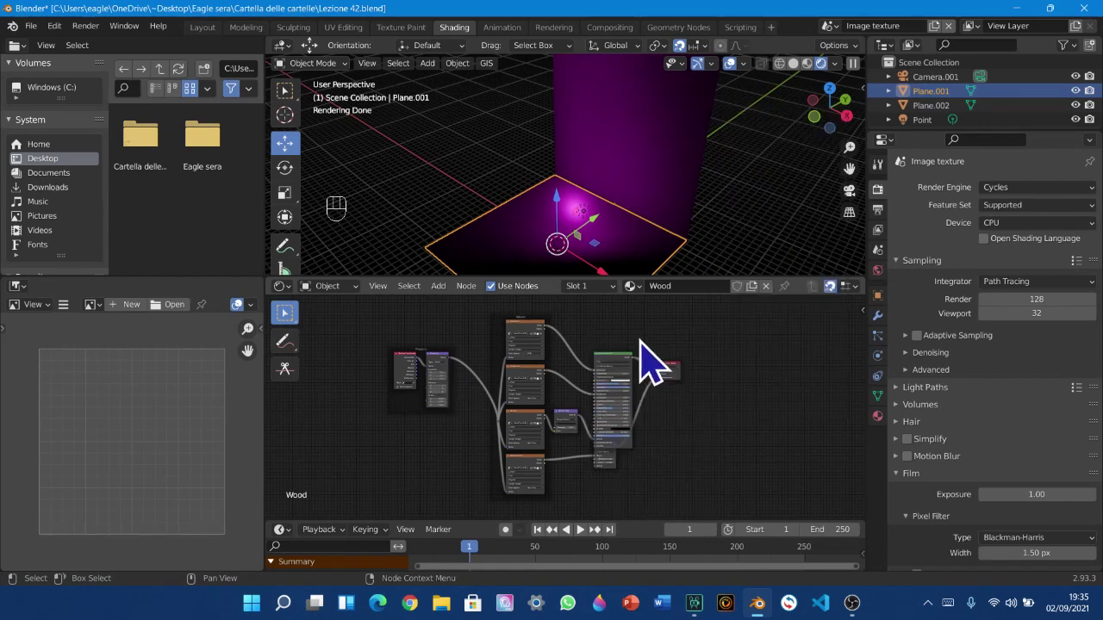
pyautogui.click(438, 285)
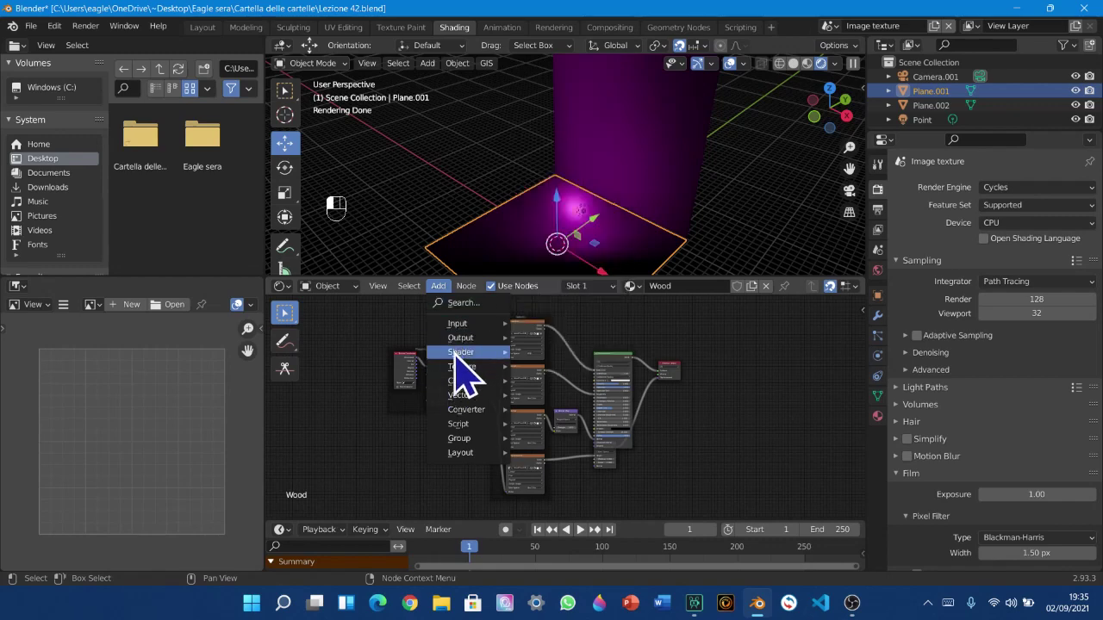
pyautogui.moveTo(462, 340)
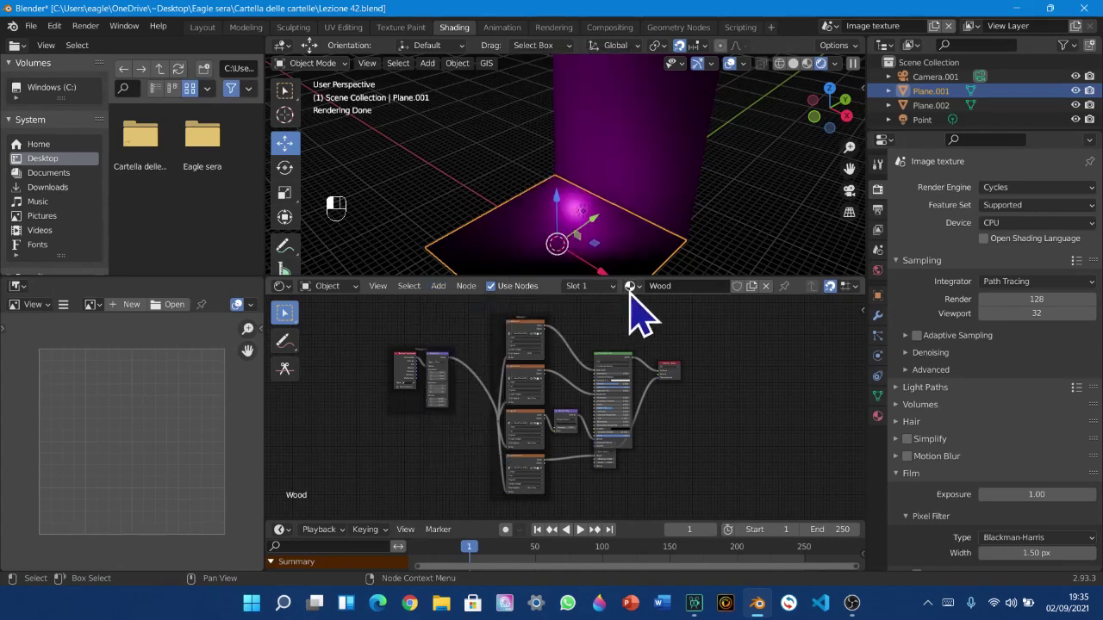
# Browse the Shader and Texture add-node categories, then open the Window menu
pyautogui.scroll(-1, 636, 491)
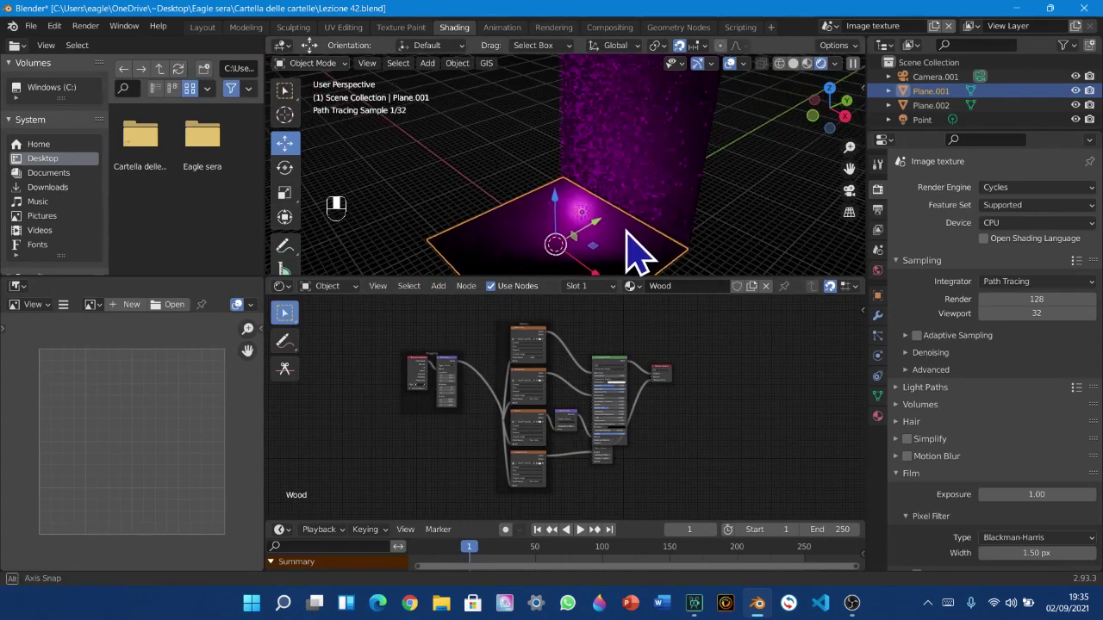
pyautogui.click(438, 286)
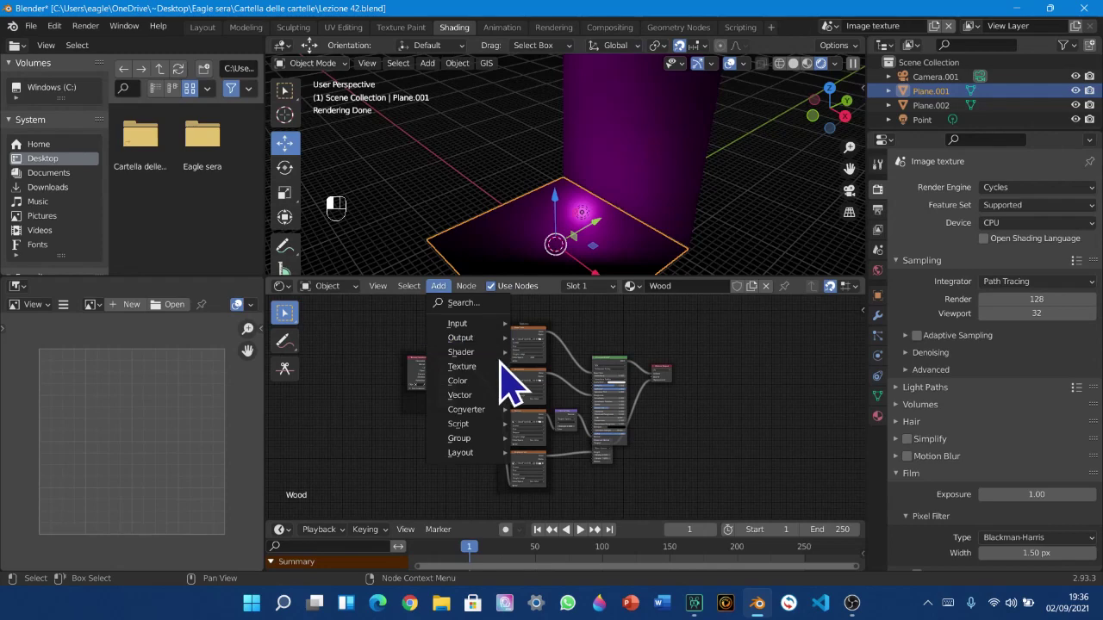
pyautogui.moveTo(491, 353)
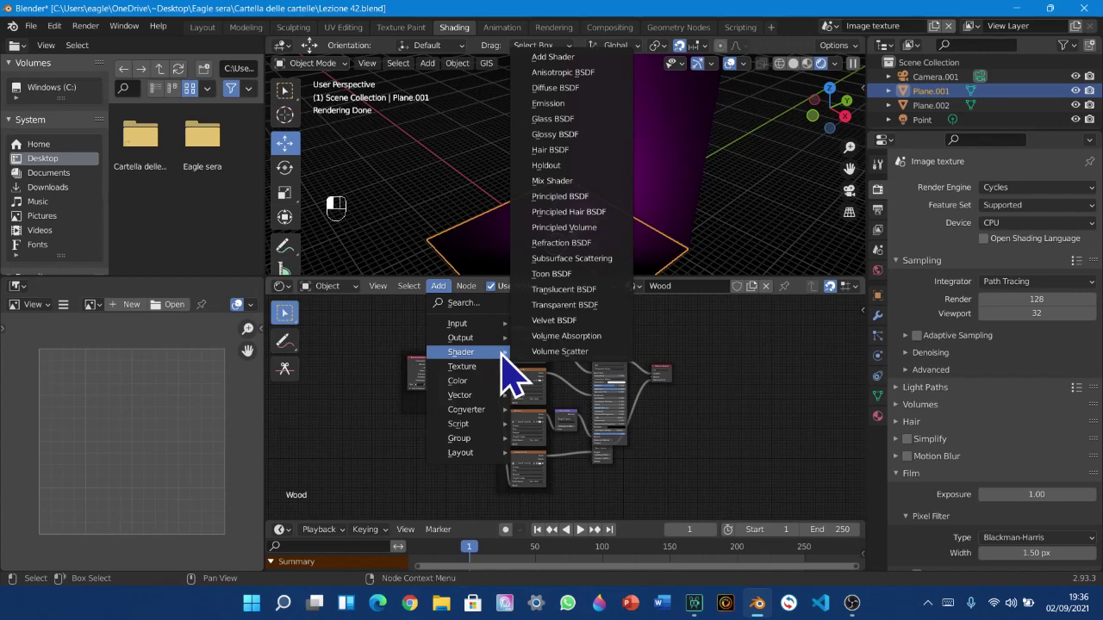
pyautogui.moveTo(471, 369)
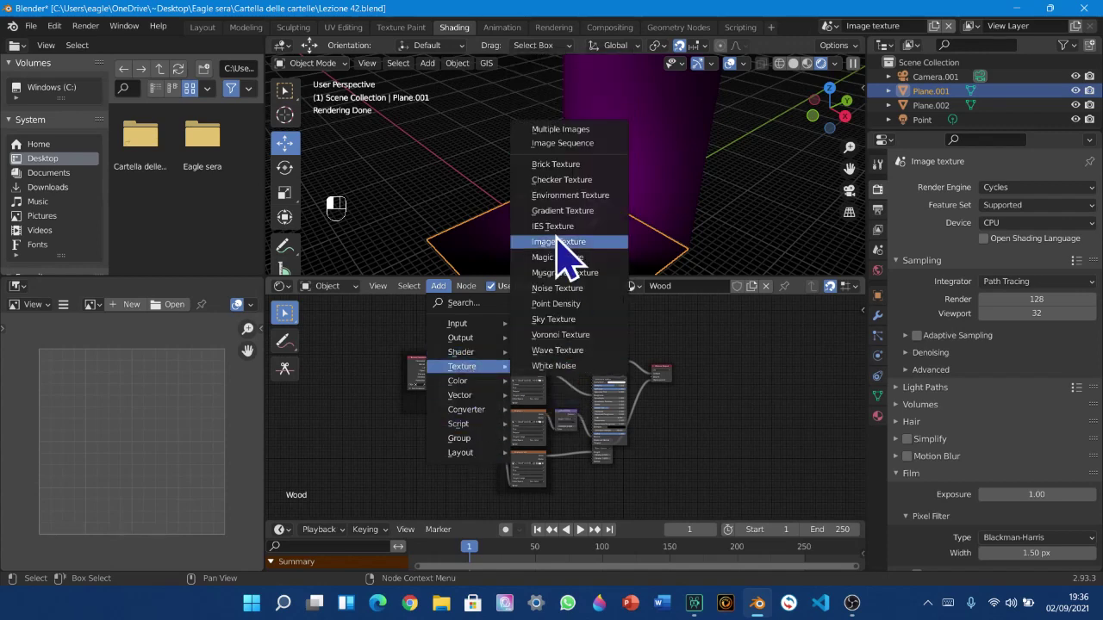
pyautogui.click(123, 26)
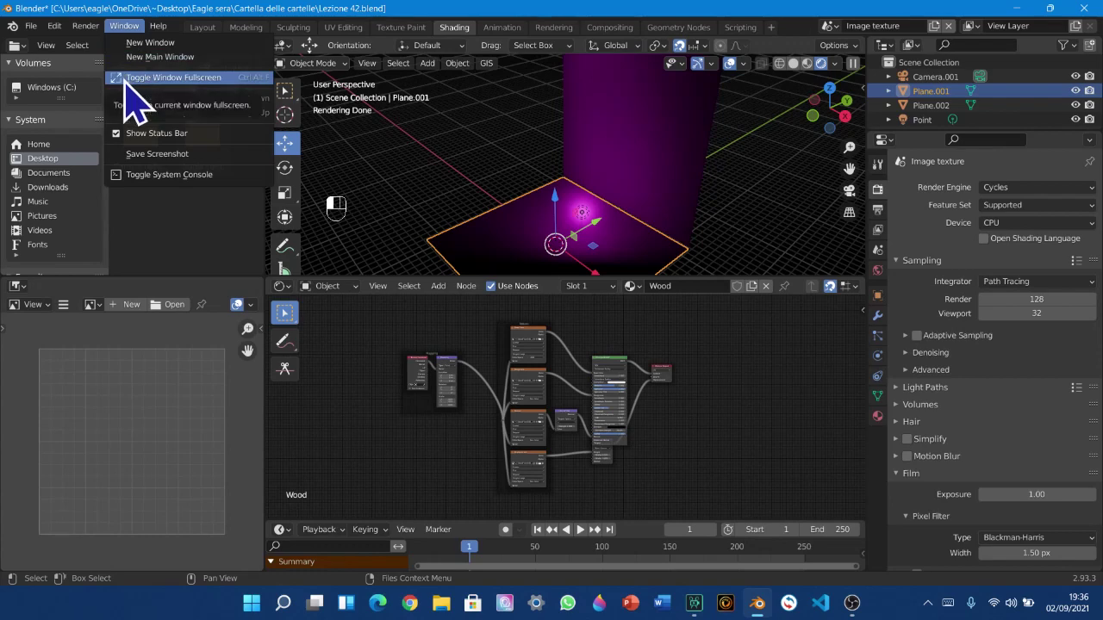
# Toggle Blender to window fullscreen and add a Script node to the Wood tree
pyautogui.click(128, 82)
pyautogui.scroll(1, 444, 360)
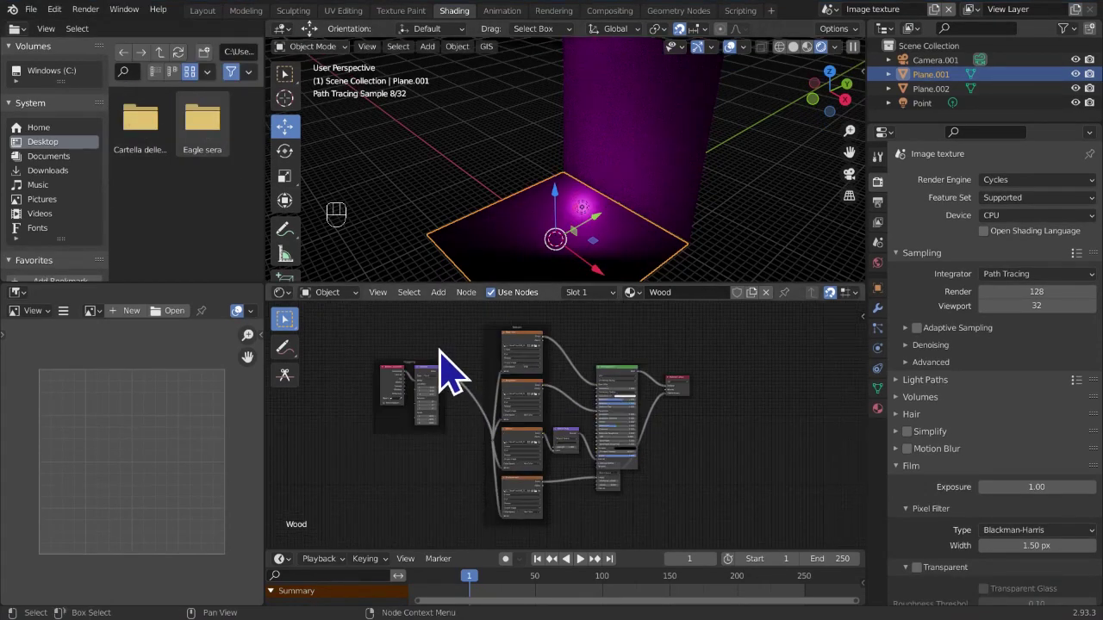
pyautogui.click(437, 293)
pyautogui.moveTo(430, 462)
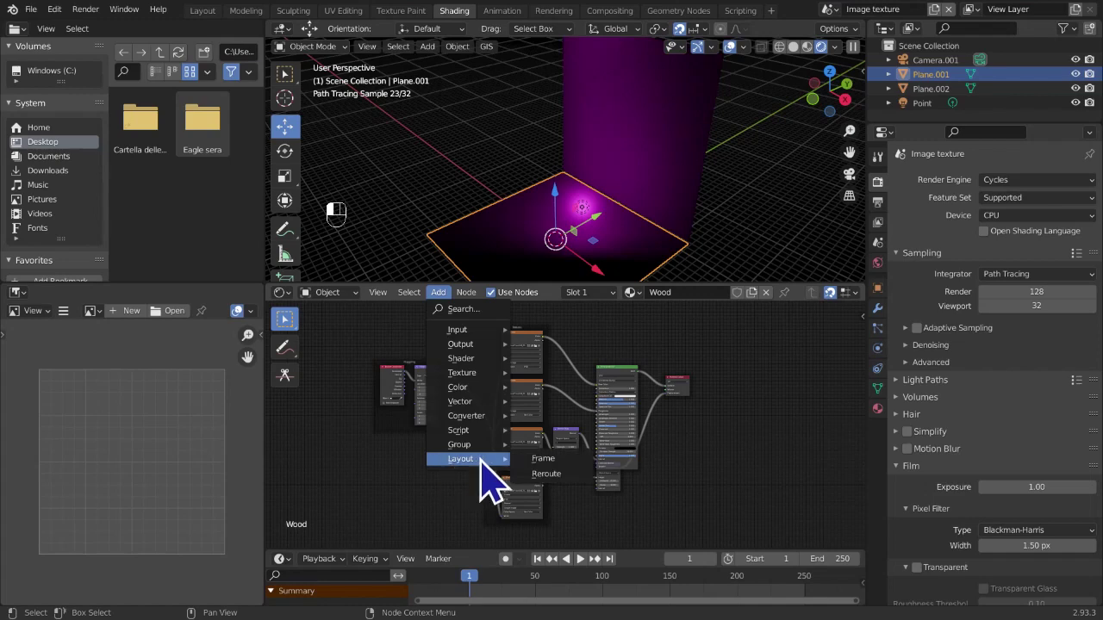
pyautogui.moveTo(477, 454)
pyautogui.click(522, 432)
pyautogui.click(701, 443)
# Centre on the Script node, delete it, and pan back to the Wood node tree
pyautogui.scroll(4, 699, 446)
pyautogui.moveTo(686, 461); pyautogui.dragTo(419, 366, button='middle')
pyautogui.scroll(10, 562, 472)
pyautogui.scroll(6, 618, 467)
pyautogui.moveTo(611, 489); pyautogui.dragTo(576, 504, button='middle')
pyautogui.scroll(-1, 576, 504)
pyautogui.scroll(2, 585, 491)
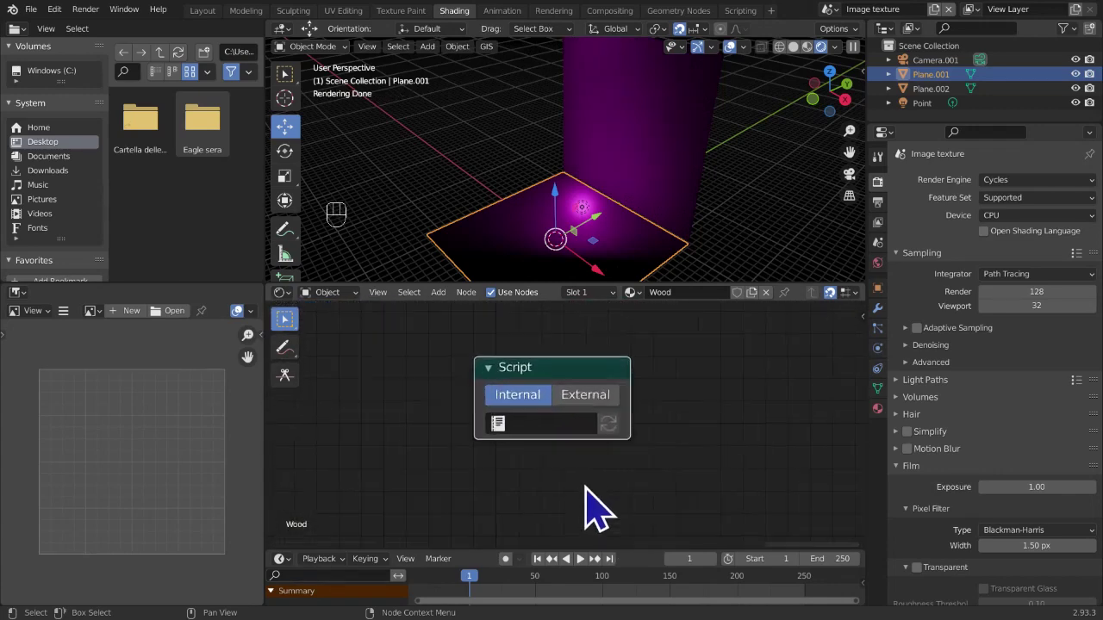
pyautogui.press('x')
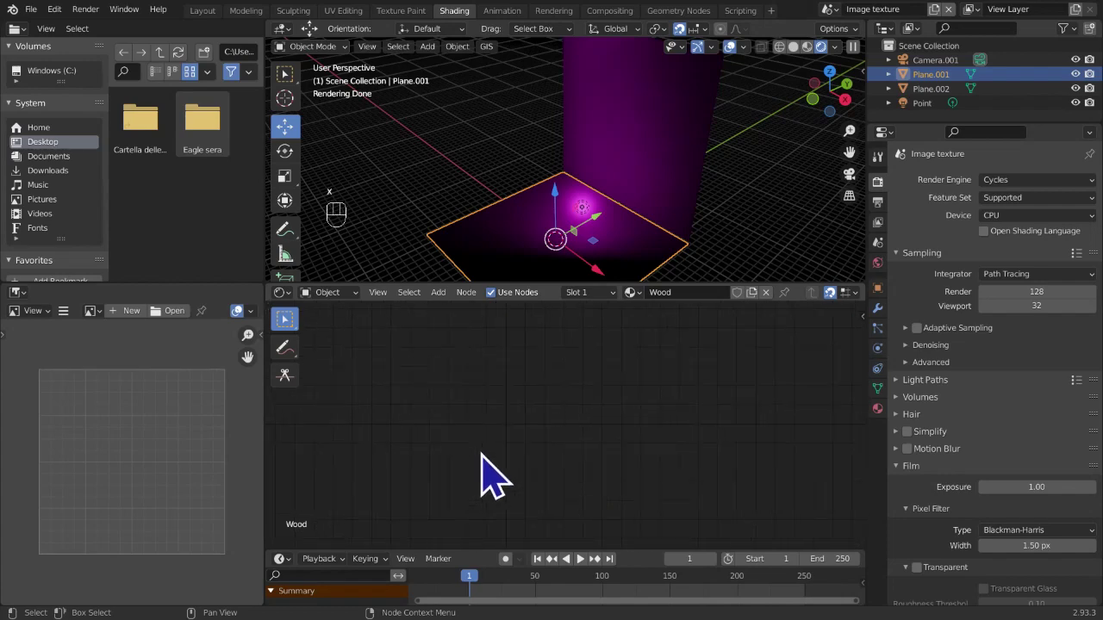
pyautogui.scroll(-12, 470, 429)
pyautogui.moveTo(468, 435); pyautogui.dragTo(618, 288, button='middle')
# Add a second Material Output node from the Output category
pyautogui.click(436, 293)
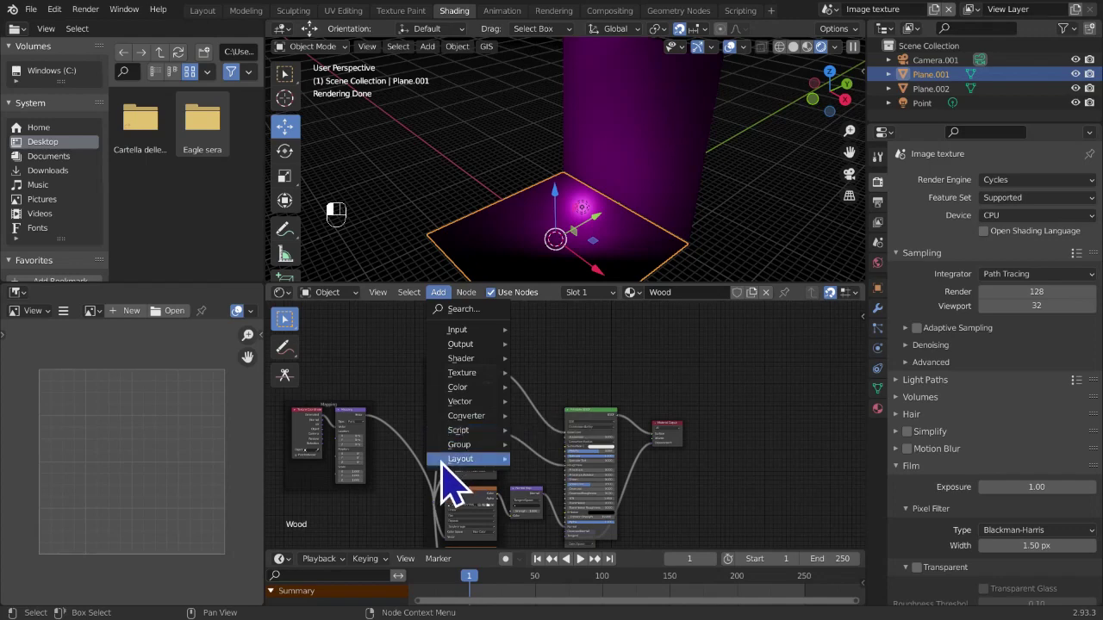
pyautogui.moveTo(480, 357)
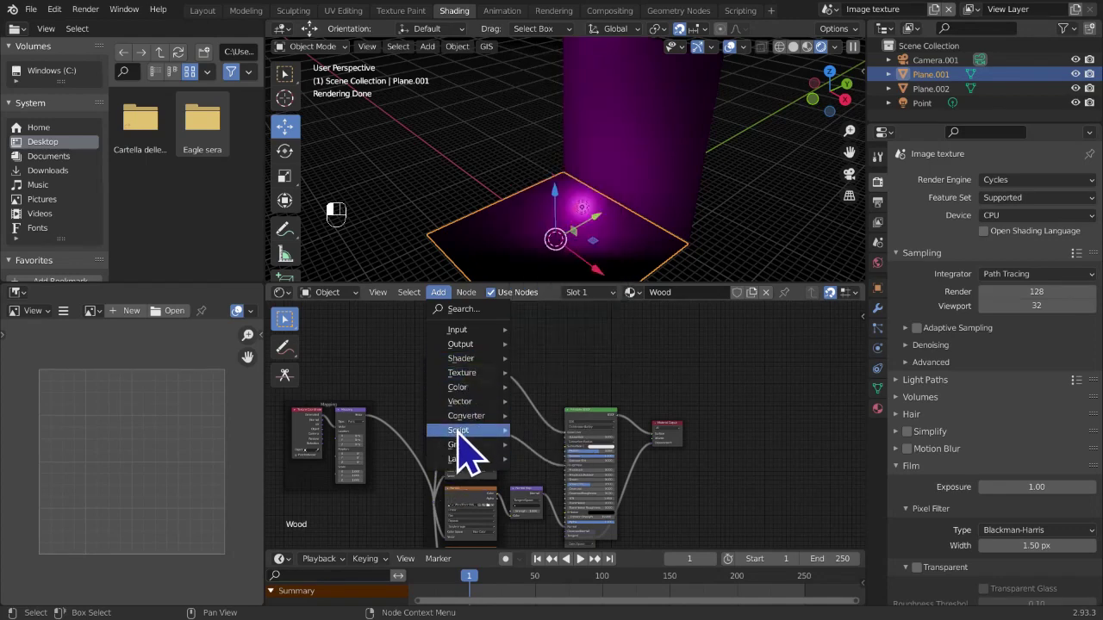
pyautogui.moveTo(467, 429)
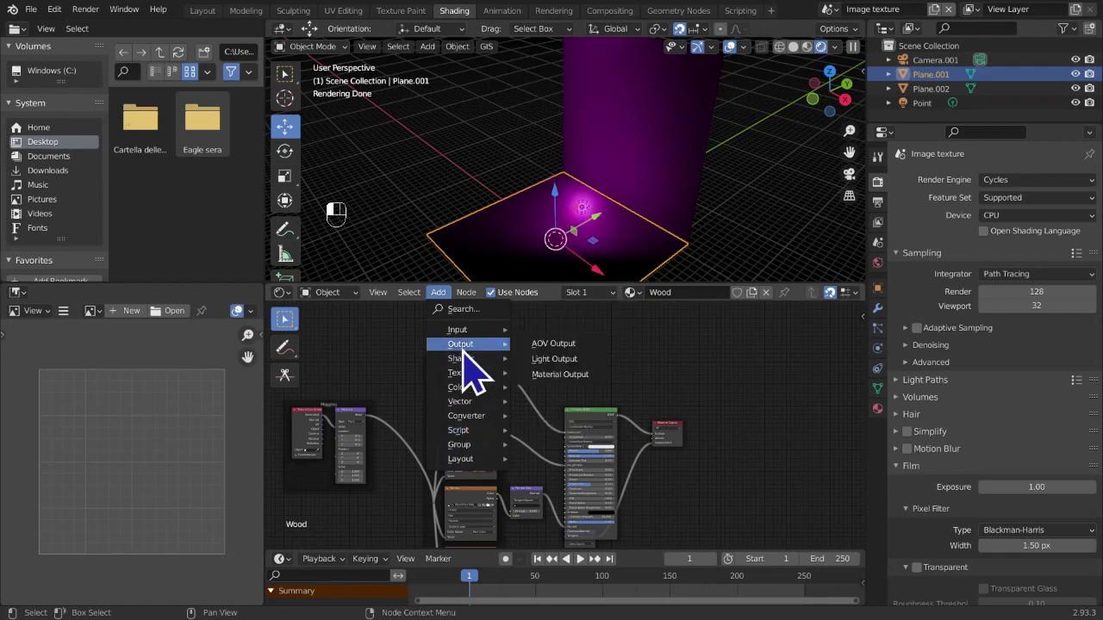
pyautogui.click(556, 376)
pyautogui.click(726, 406)
pyautogui.scroll(5, 473, 468)
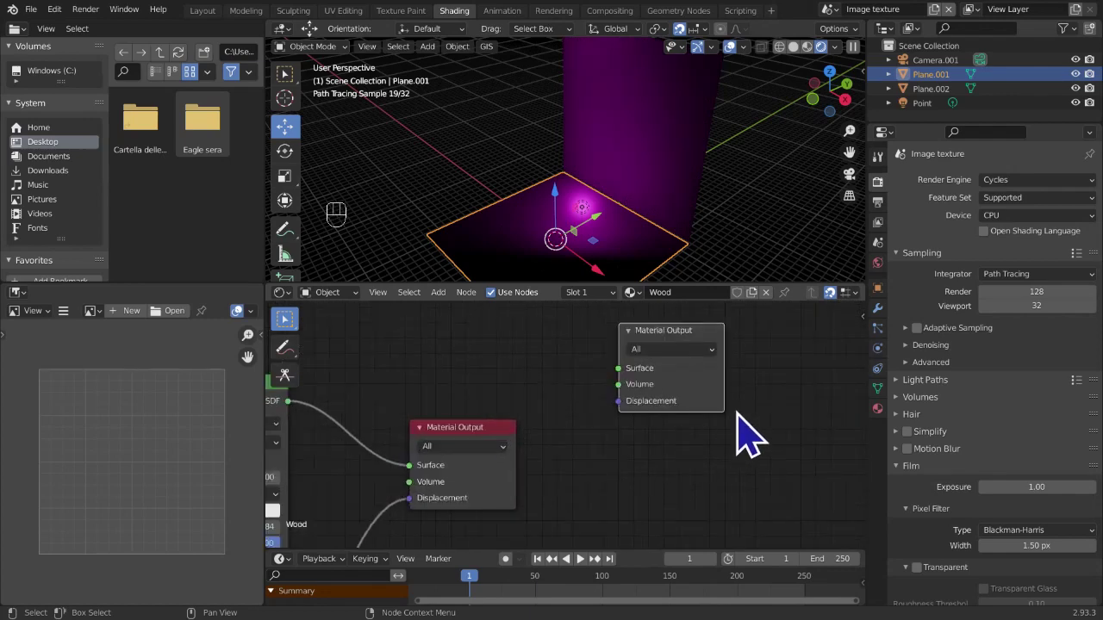
pyautogui.press('x')
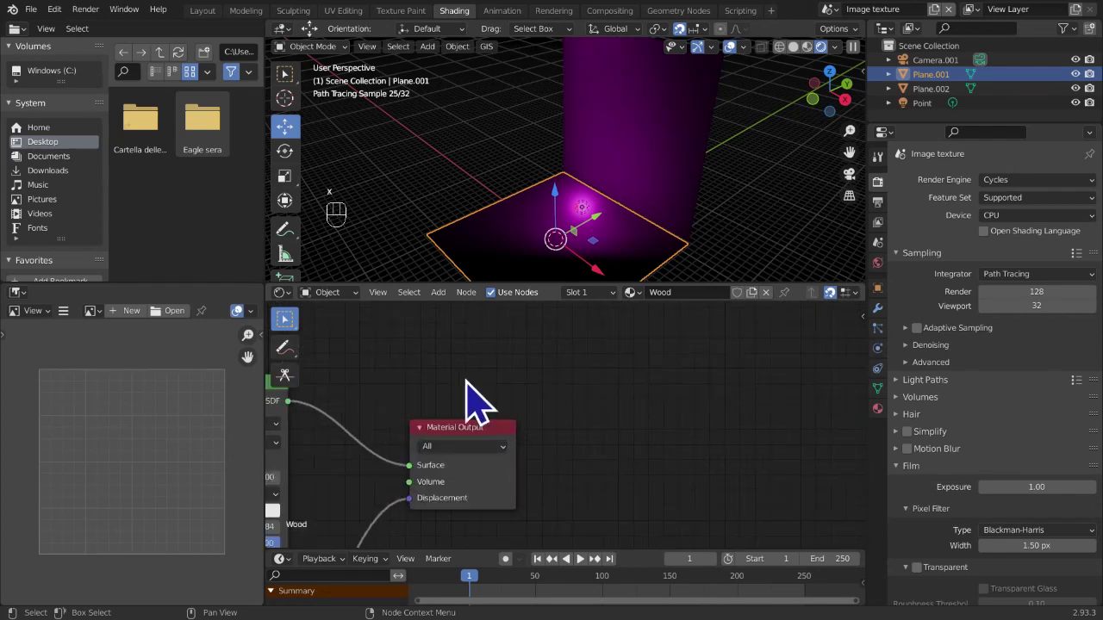
pyautogui.click(446, 297)
pyautogui.moveTo(465, 344)
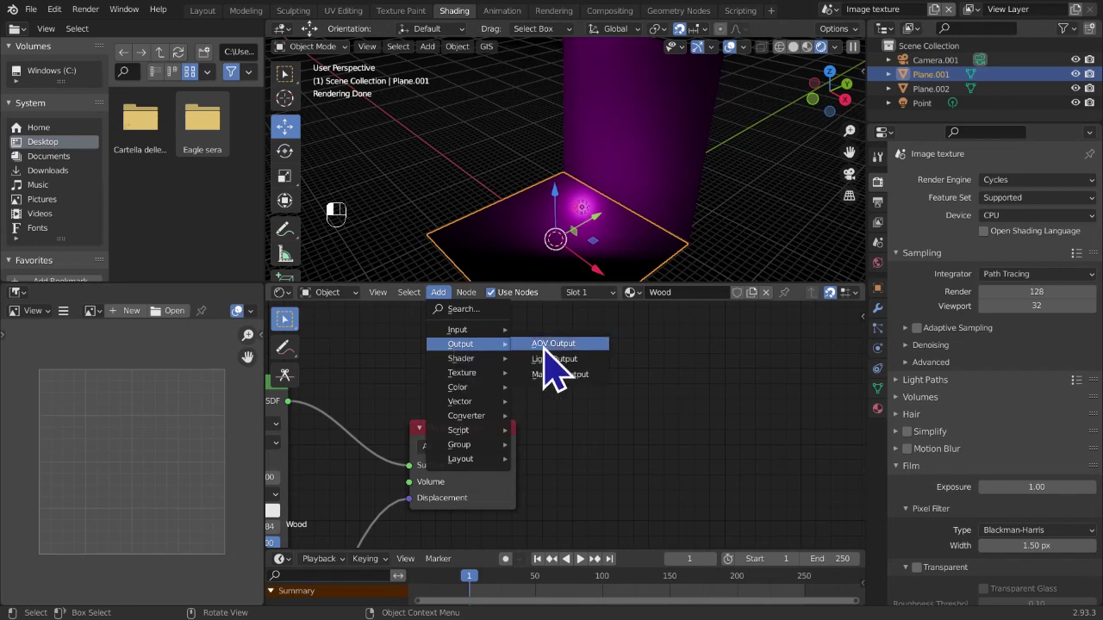
pyautogui.click(552, 344)
pyautogui.press('x')
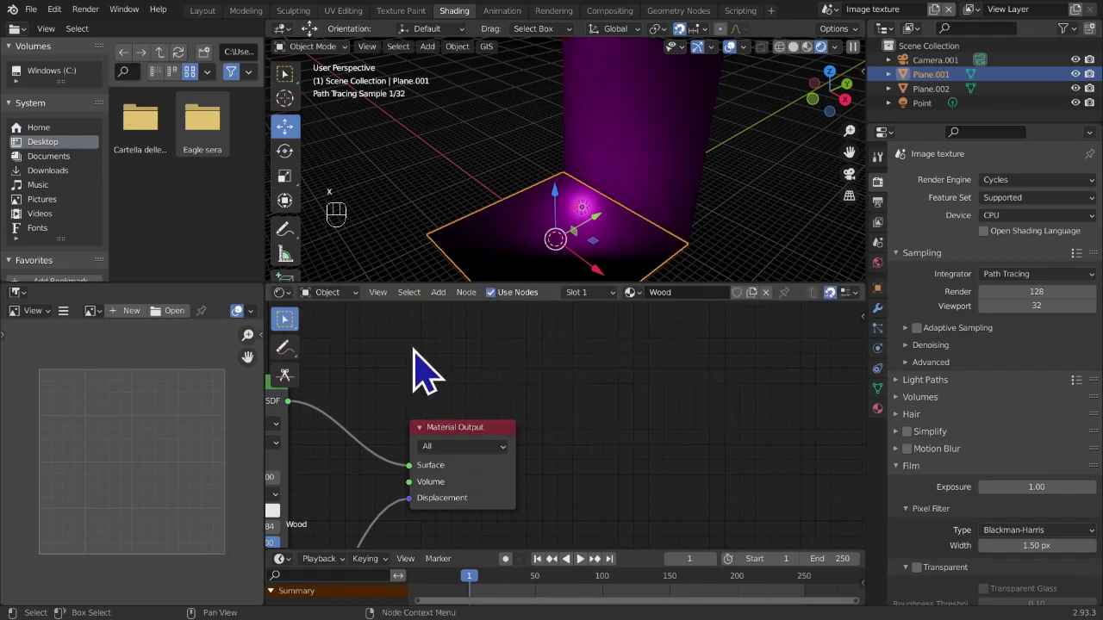
pyautogui.click(440, 293)
pyautogui.moveTo(457, 345)
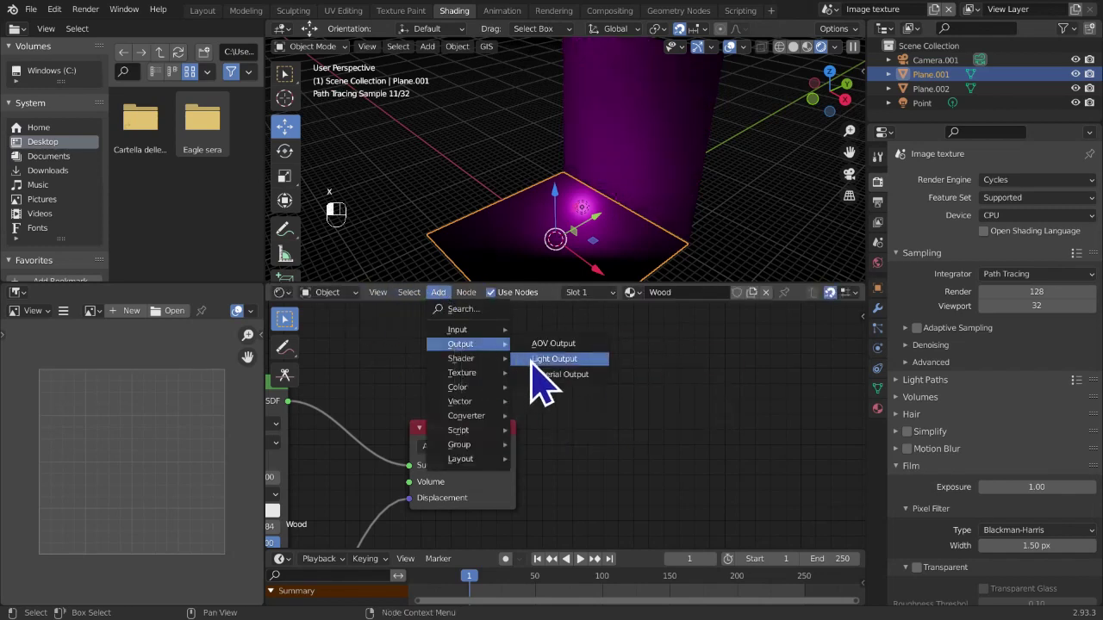
pyautogui.click(590, 360)
pyautogui.rightClick(614, 365)
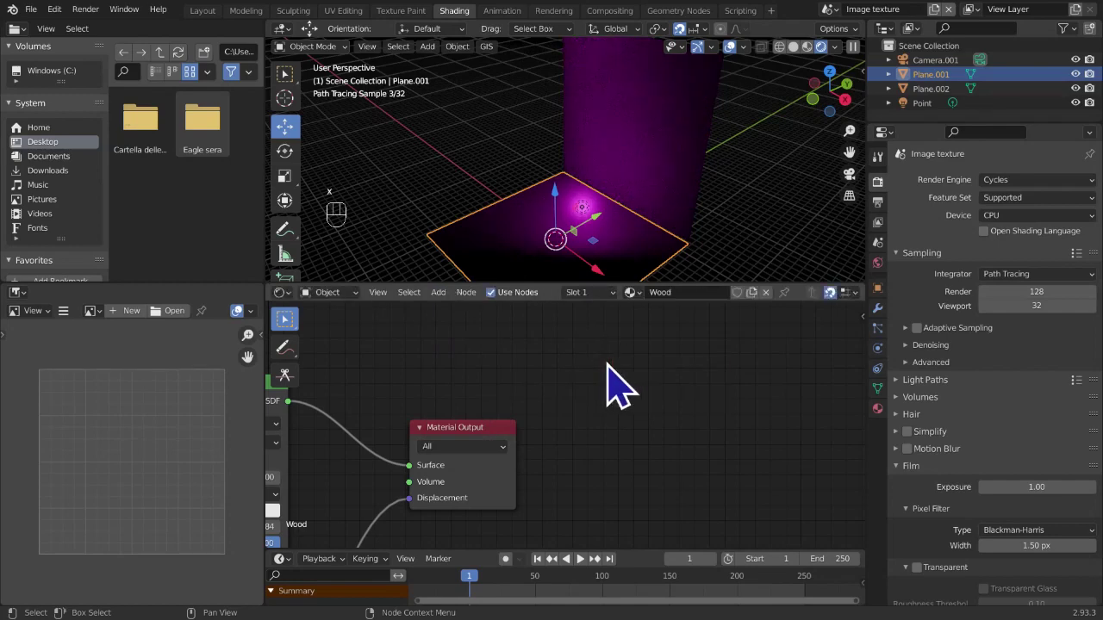
# Frame the Material Output and the whole Wood node tree, giving the node editor more height
pyautogui.moveTo(507, 453); pyautogui.dragTo(519, 378, button='middle')
pyautogui.scroll(2, 521, 397)
pyautogui.moveTo(537, 415); pyautogui.dragTo(513, 489, button='middle')
pyautogui.scroll(1, 513, 490)
pyautogui.scroll(-2, 510, 480)
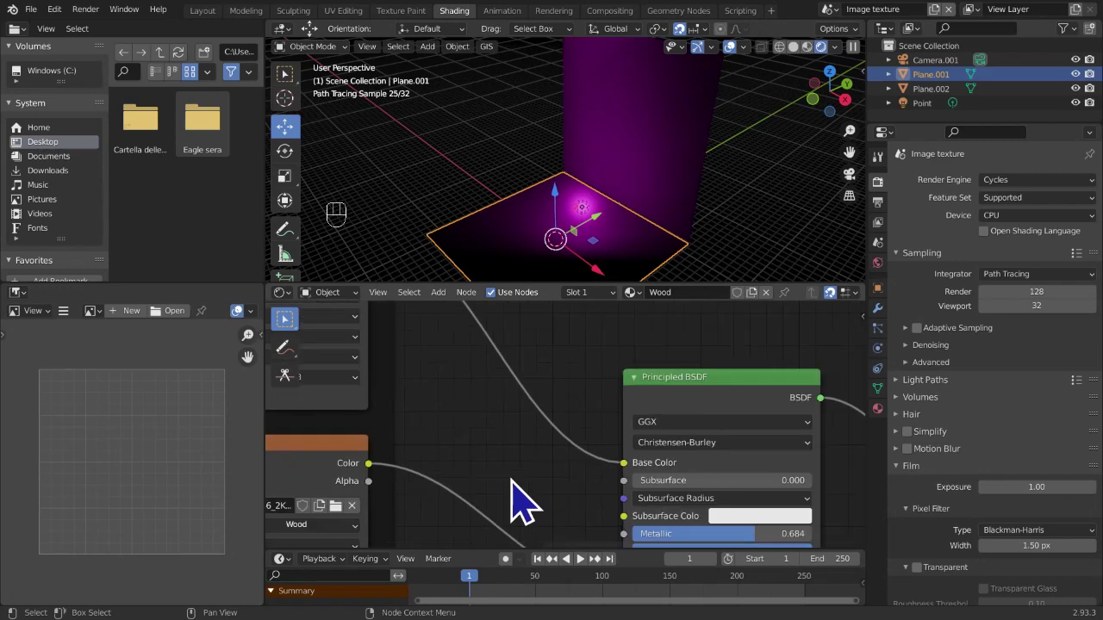
pyautogui.scroll(-5, 515, 493)
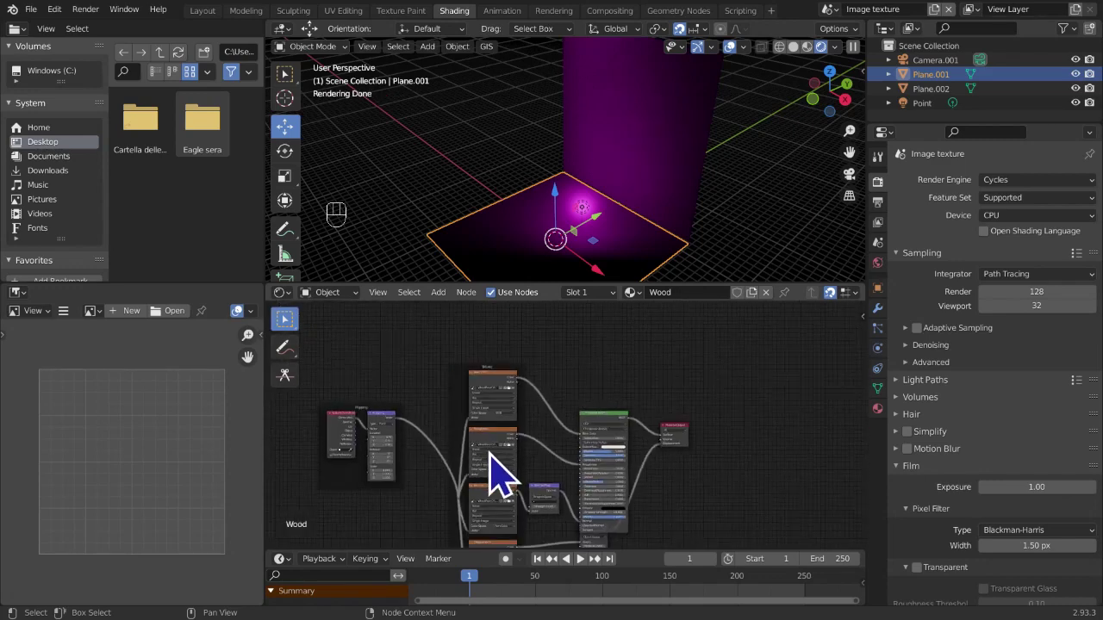
pyautogui.moveTo(560, 290); pyautogui.dragTo(561, 278)
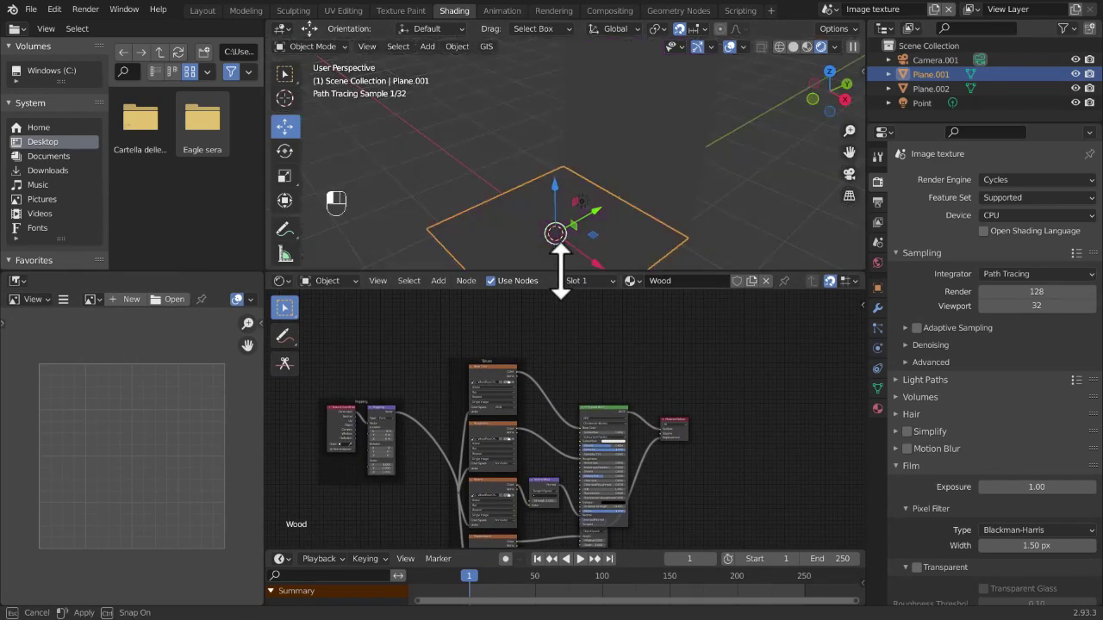
pyautogui.scroll(-3, 575, 379)
pyautogui.scroll(-6, 624, 454)
pyautogui.moveTo(636, 460); pyautogui.dragTo(725, 456, button='middle')
pyautogui.scroll(1, 672, 428)
pyautogui.scroll(8, 662, 485)
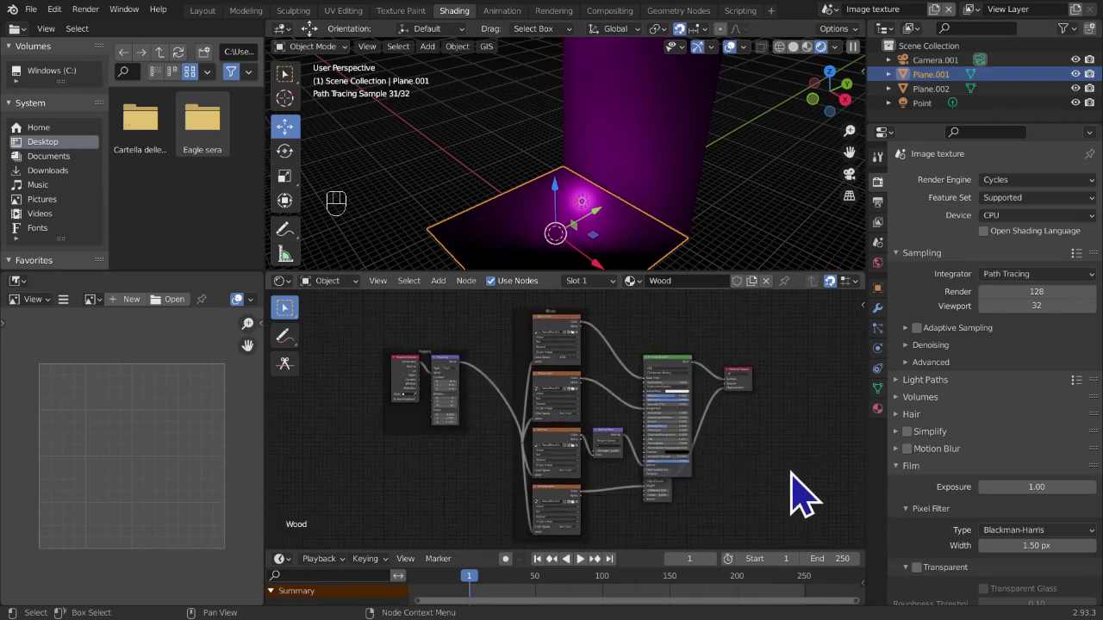
# Select the wall plane, reselect floor Plane.001 for its Wood material, and pan to Material Output
pyautogui.click(284, 74)
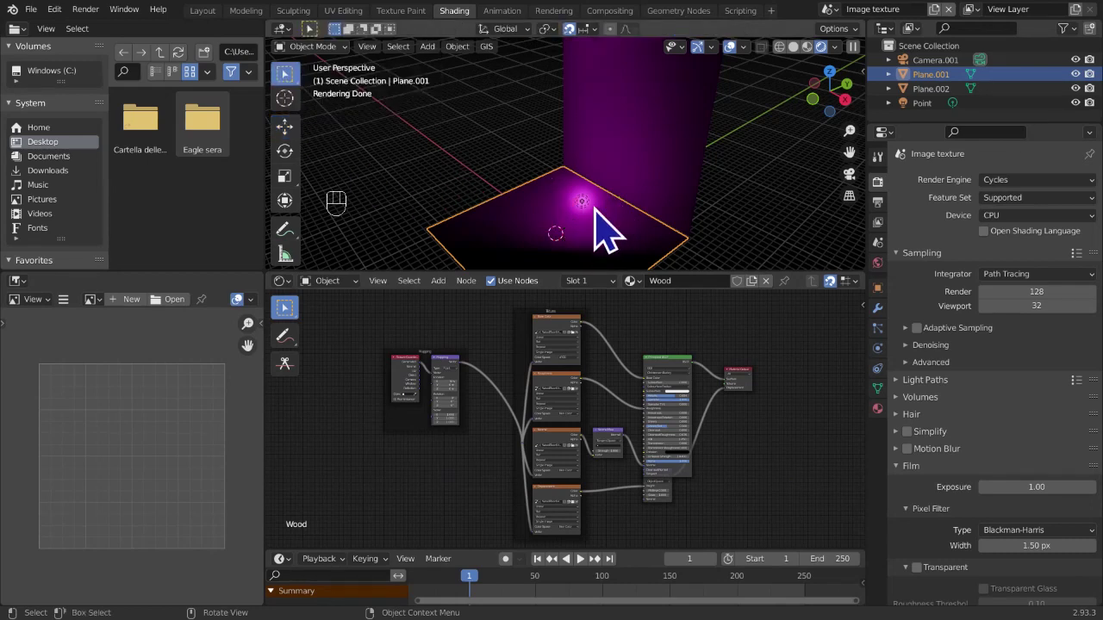
pyautogui.click(687, 192)
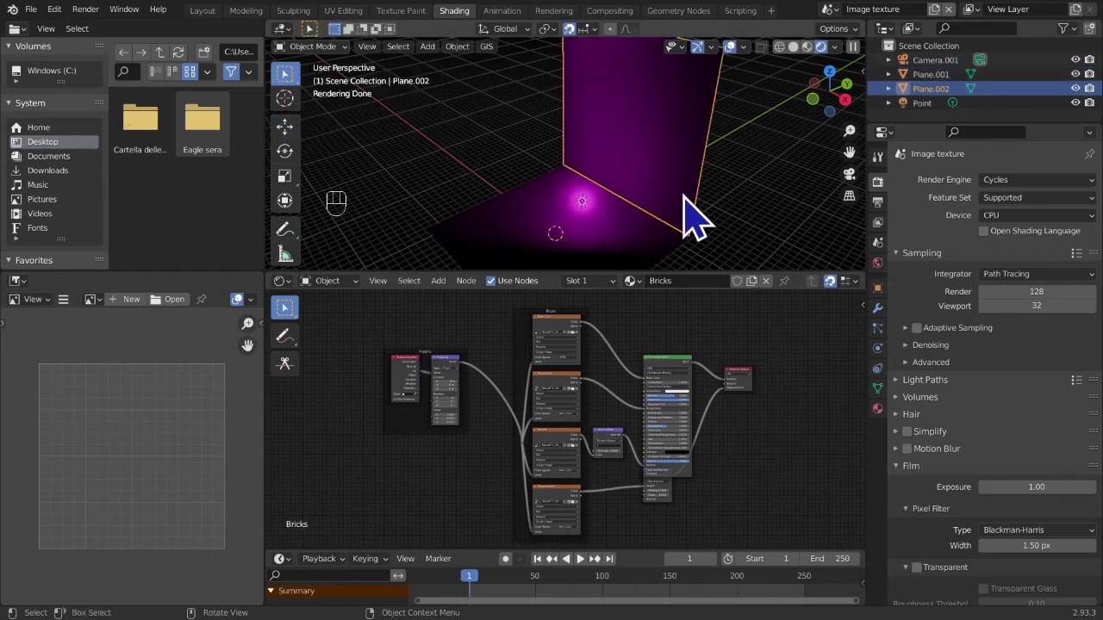
pyautogui.click(555, 209)
pyautogui.moveTo(564, 234); pyautogui.dragTo(597, 198, button='middle')
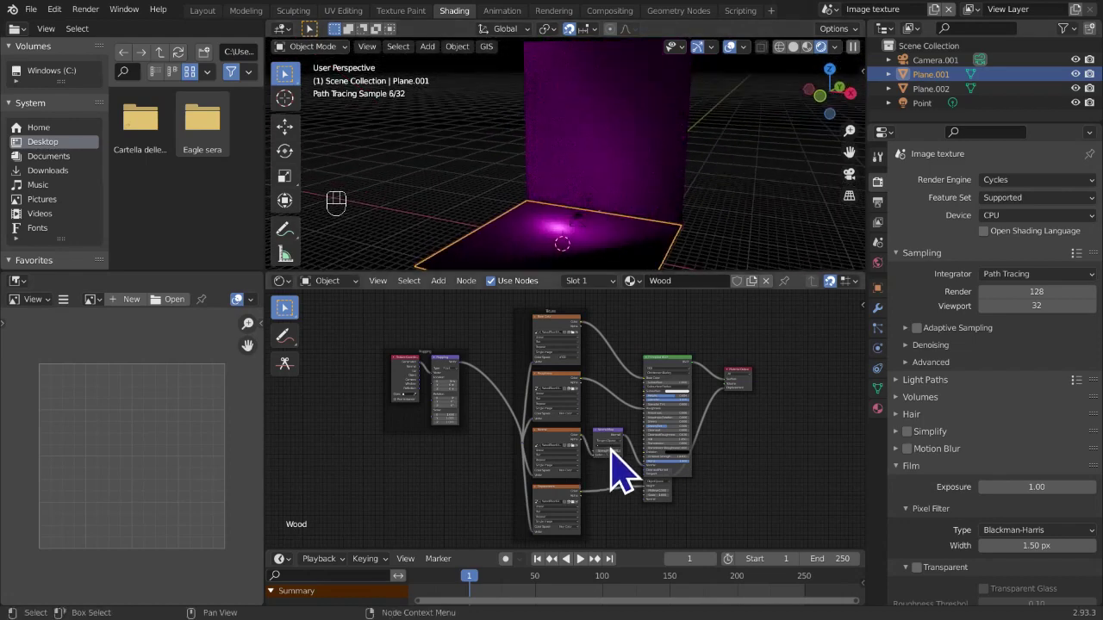
pyautogui.scroll(3, 618, 470)
pyautogui.moveTo(714, 492); pyautogui.dragTo(454, 536, button='middle')
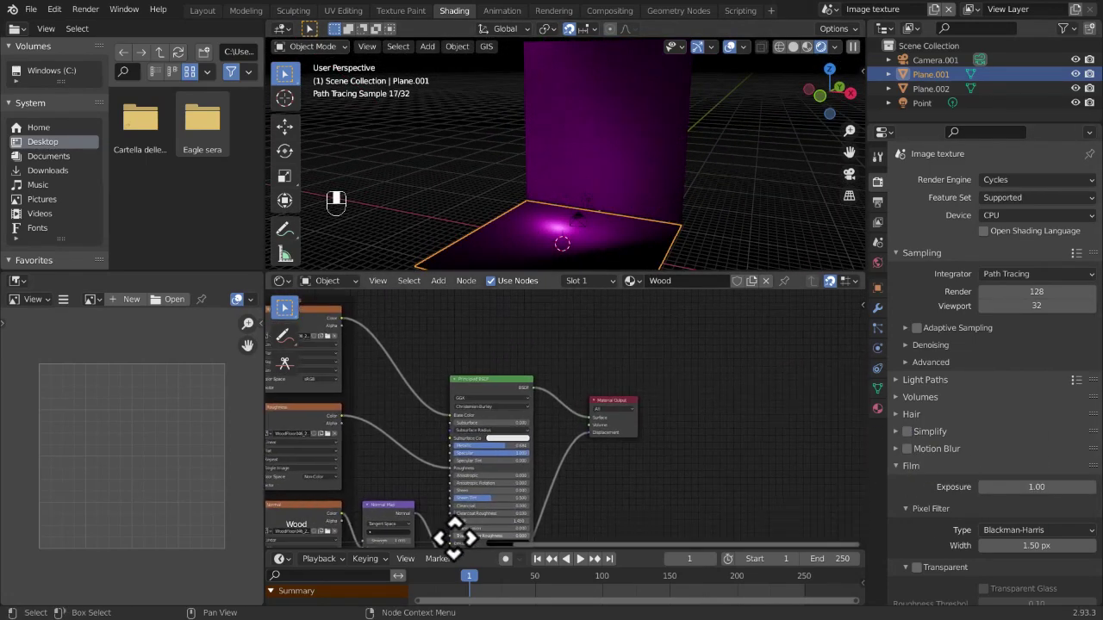
pyautogui.scroll(5, 547, 534)
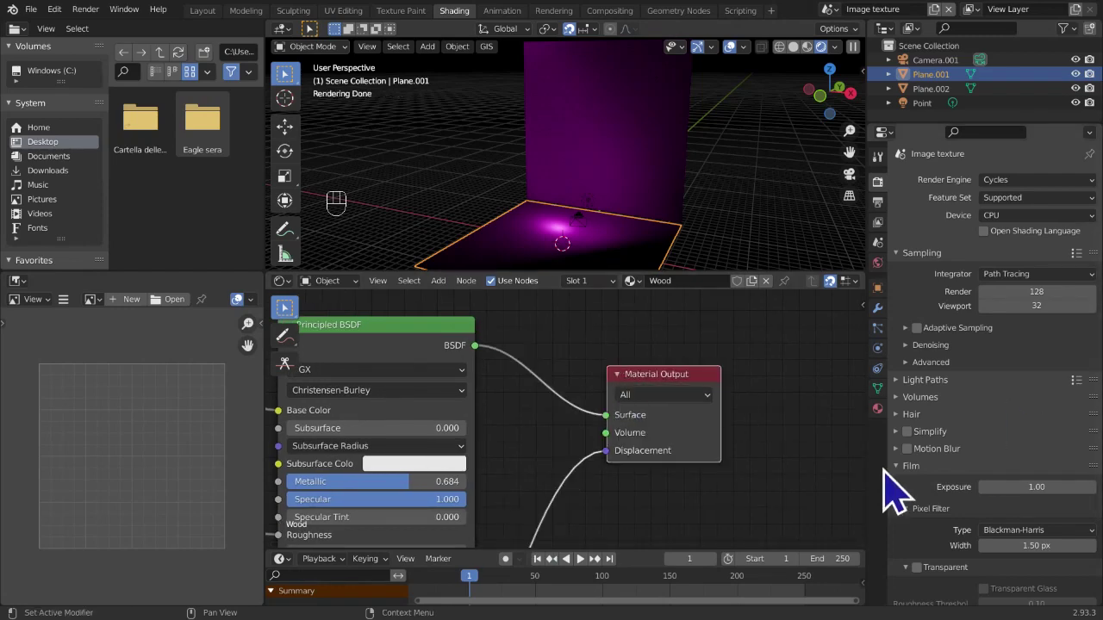
pyautogui.moveTo(824, 456); pyautogui.dragTo(605, 424, button='middle')
pyautogui.scroll(2, 800, 473)
# Toggle the Material Output node collapsed and expanded, leave it open, and pan to the Principled BSDF
pyautogui.click(455, 334)
pyautogui.click(459, 336)
pyautogui.click(455, 335)
pyautogui.click(455, 334)
pyautogui.click(455, 335)
pyautogui.click(455, 334)
pyautogui.click(455, 334)
pyautogui.click(455, 335)
pyautogui.moveTo(706, 422); pyautogui.dragTo(723, 431, button='middle')
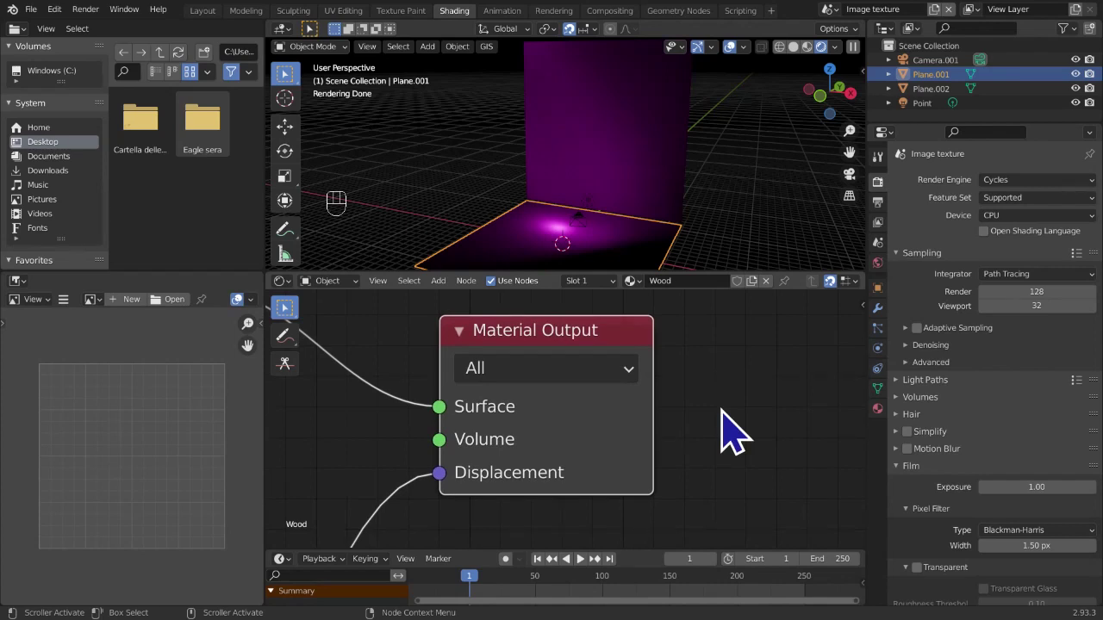
pyautogui.moveTo(332, 377); pyautogui.dragTo(564, 370, button='middle')
pyautogui.click(440, 282)
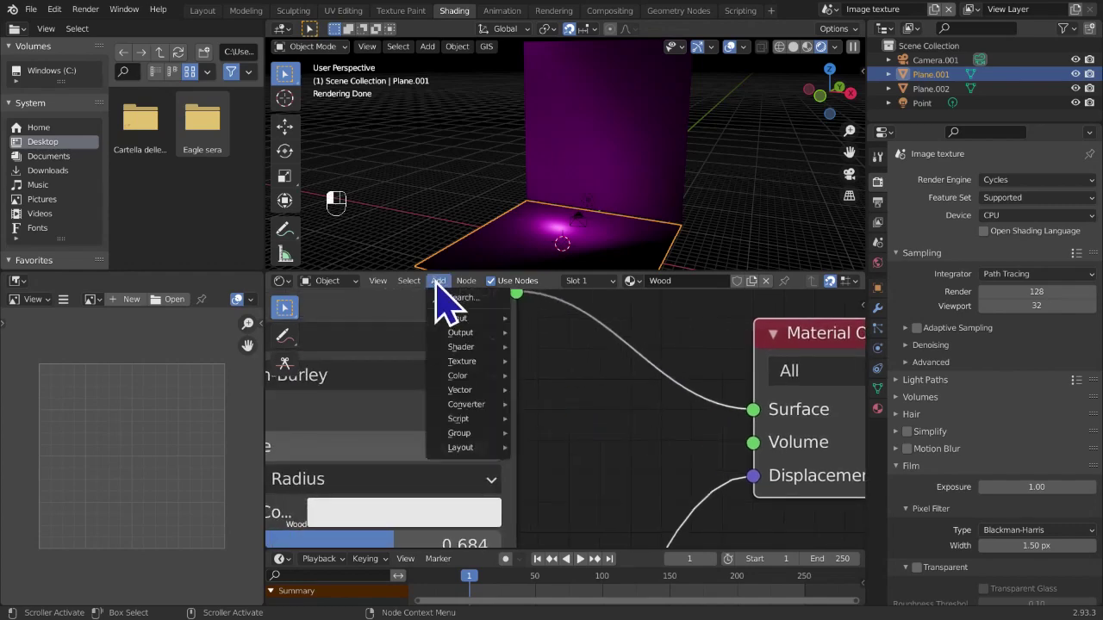
# Zoom out over the Wood node tree and add an Invert node from the Color submenu
pyautogui.scroll(-5, 726, 406)
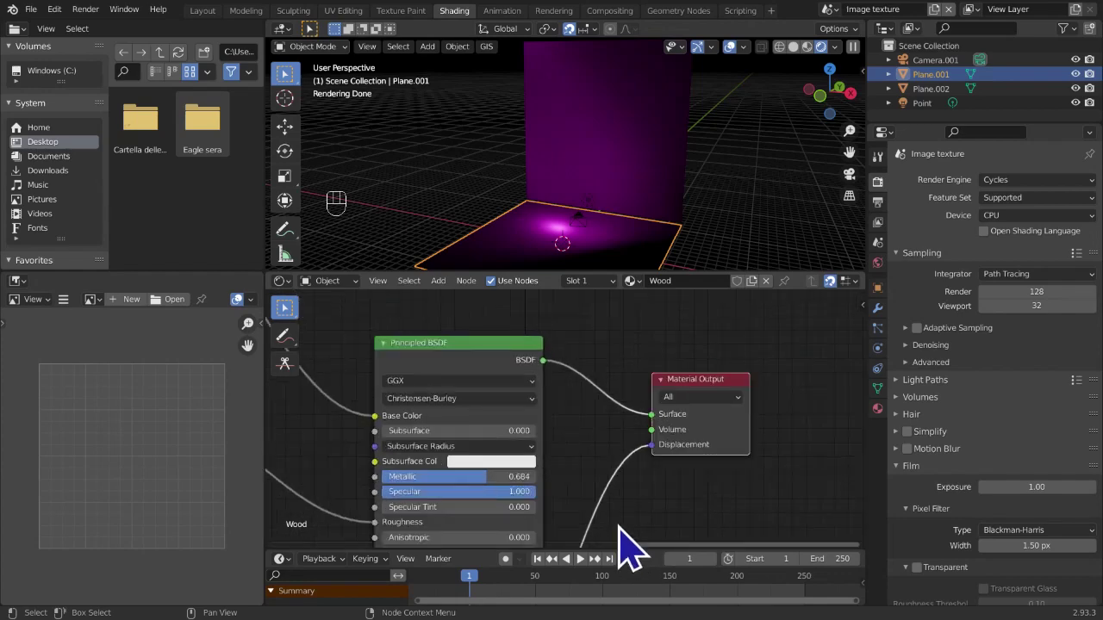
pyautogui.scroll(-6, 606, 419)
pyautogui.moveTo(625, 504); pyautogui.dragTo(739, 448, button='middle')
pyautogui.scroll(1, 588, 465)
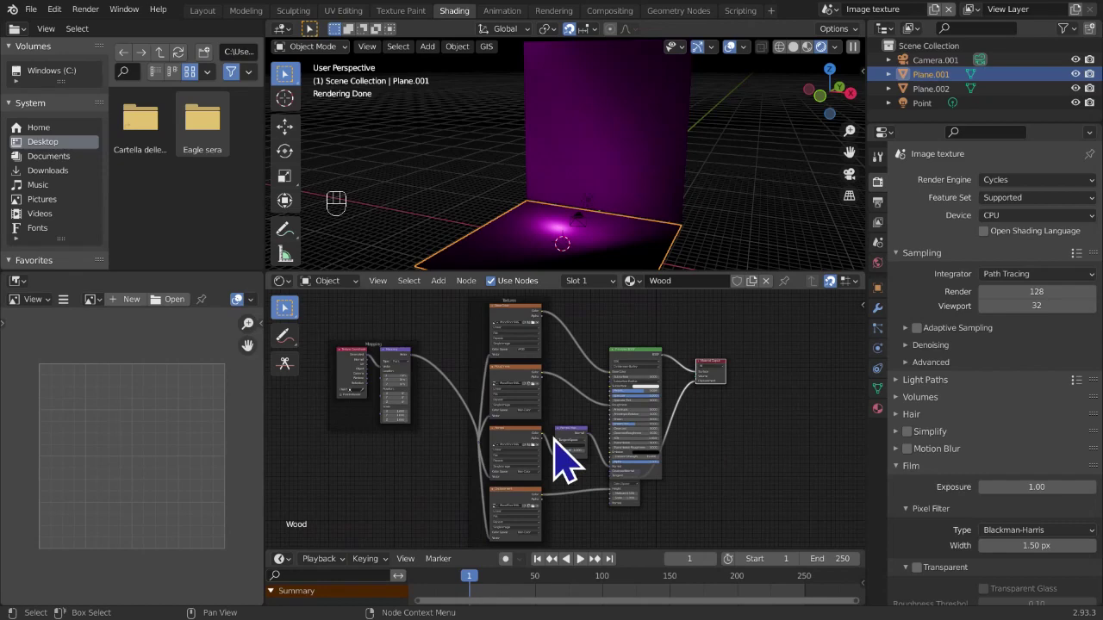
pyautogui.click(445, 287)
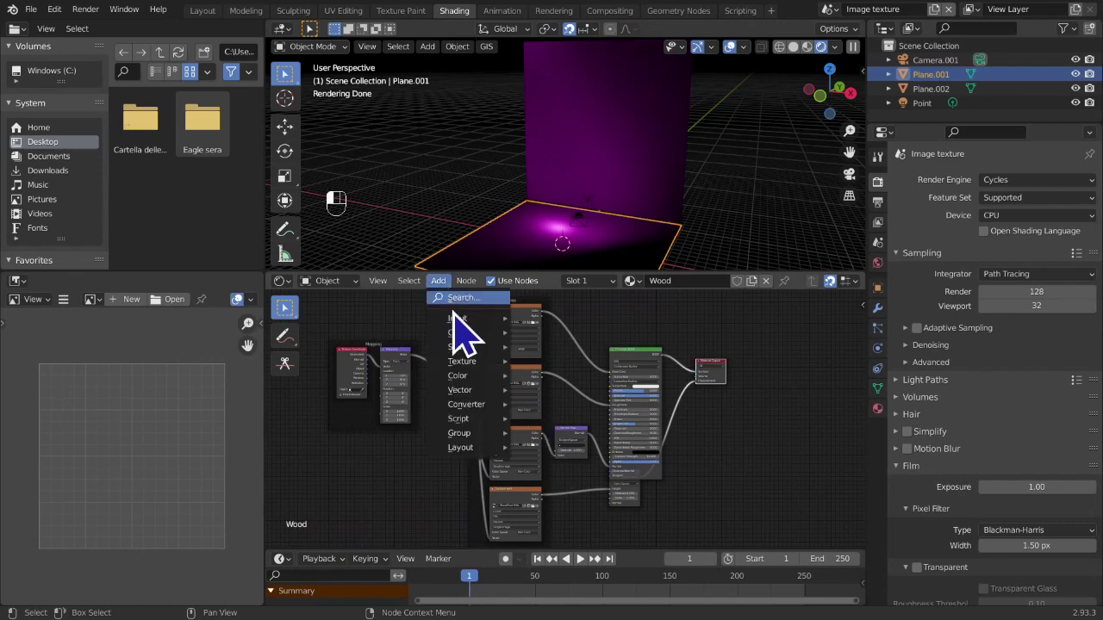
pyautogui.moveTo(457, 324)
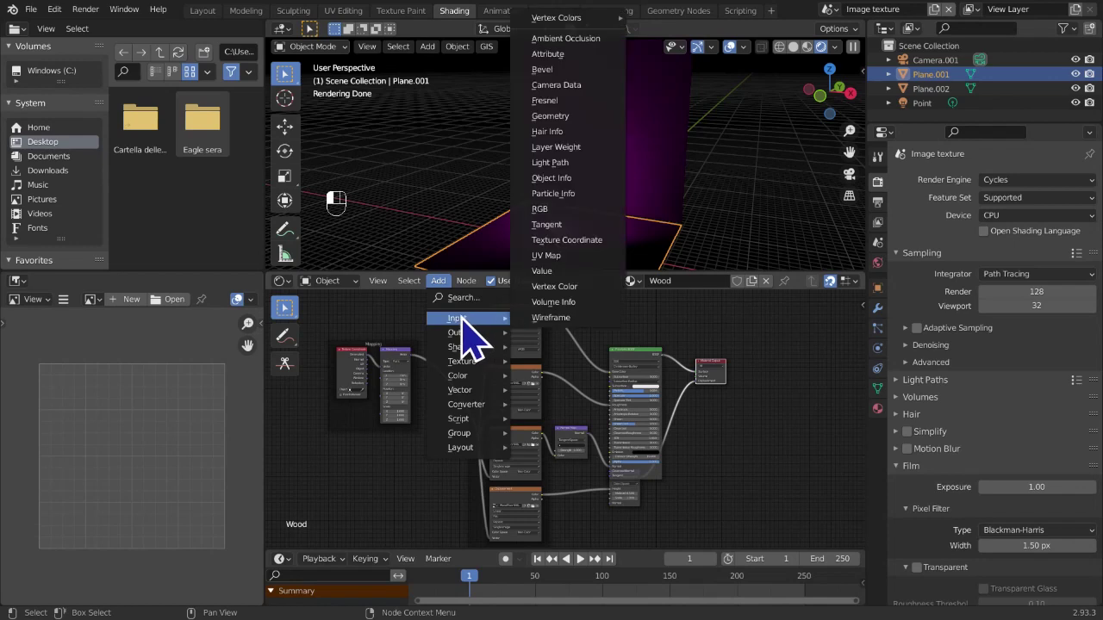
pyautogui.moveTo(458, 394)
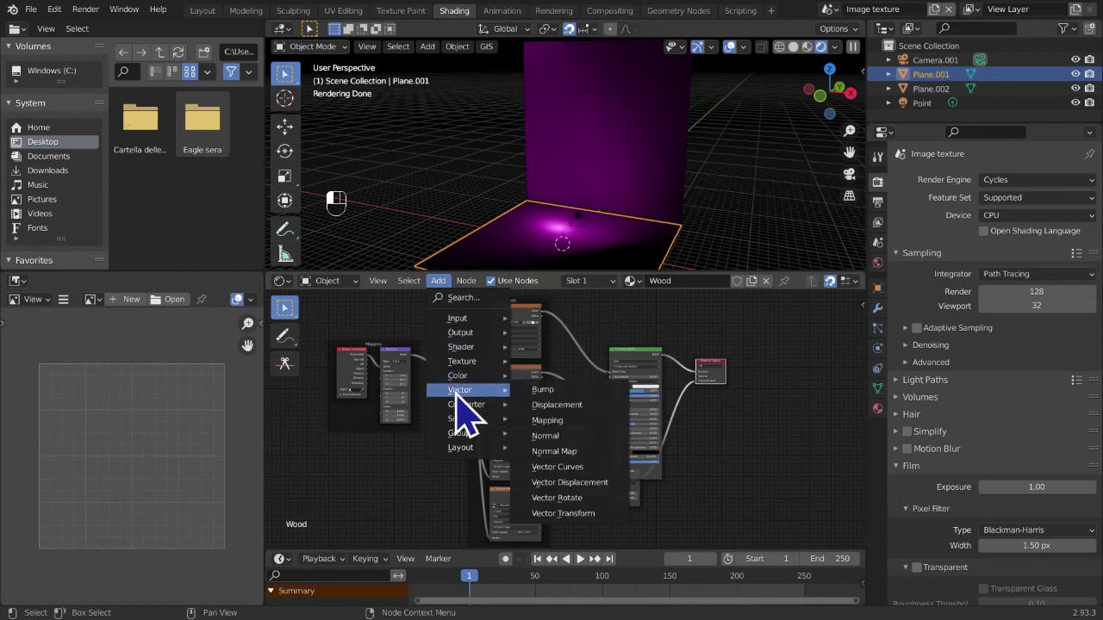
pyautogui.moveTo(492, 454)
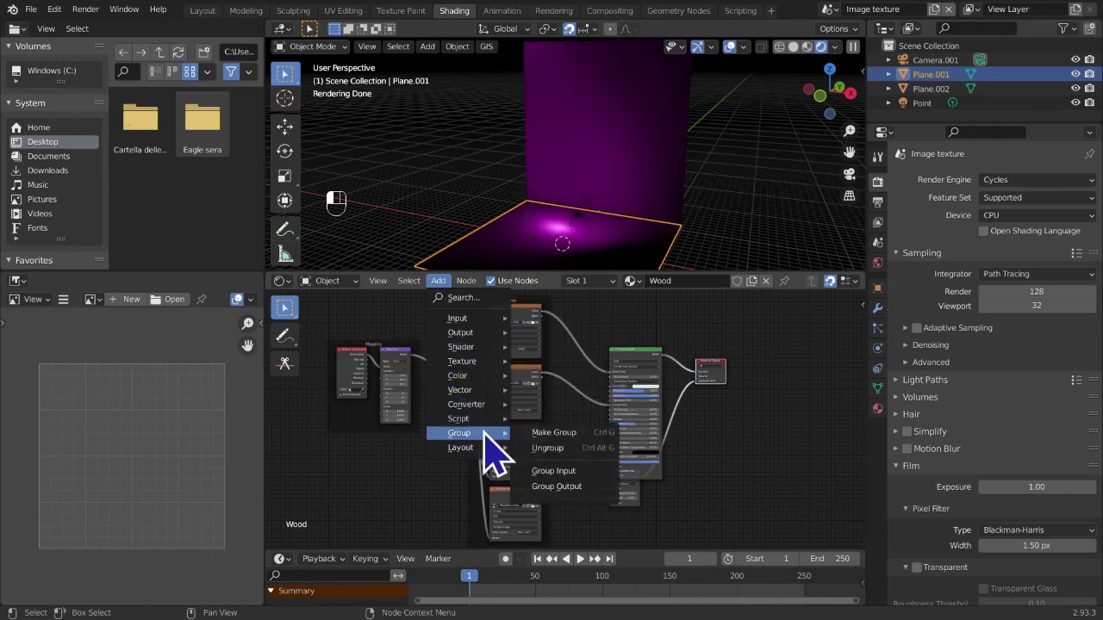
pyautogui.moveTo(485, 381)
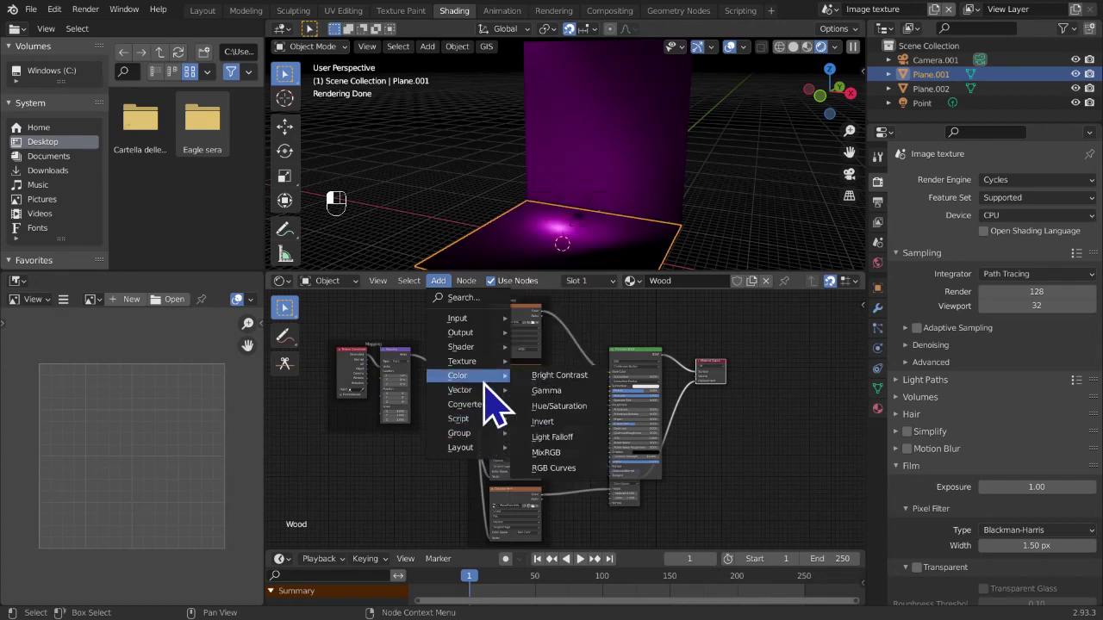
pyautogui.click(544, 421)
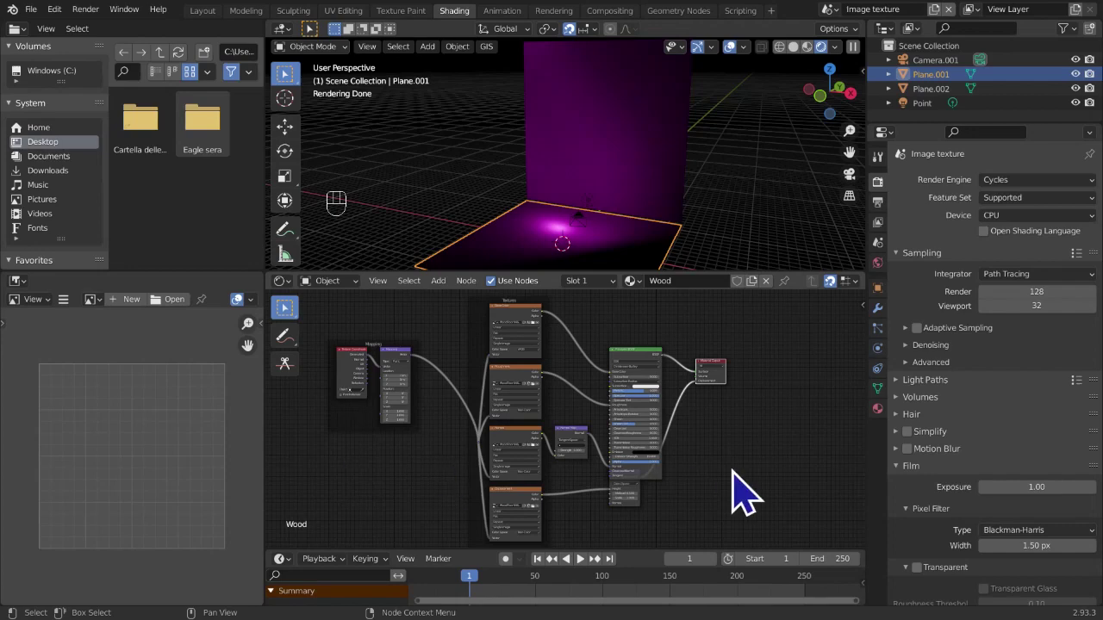
pyautogui.scroll(3, 653, 402)
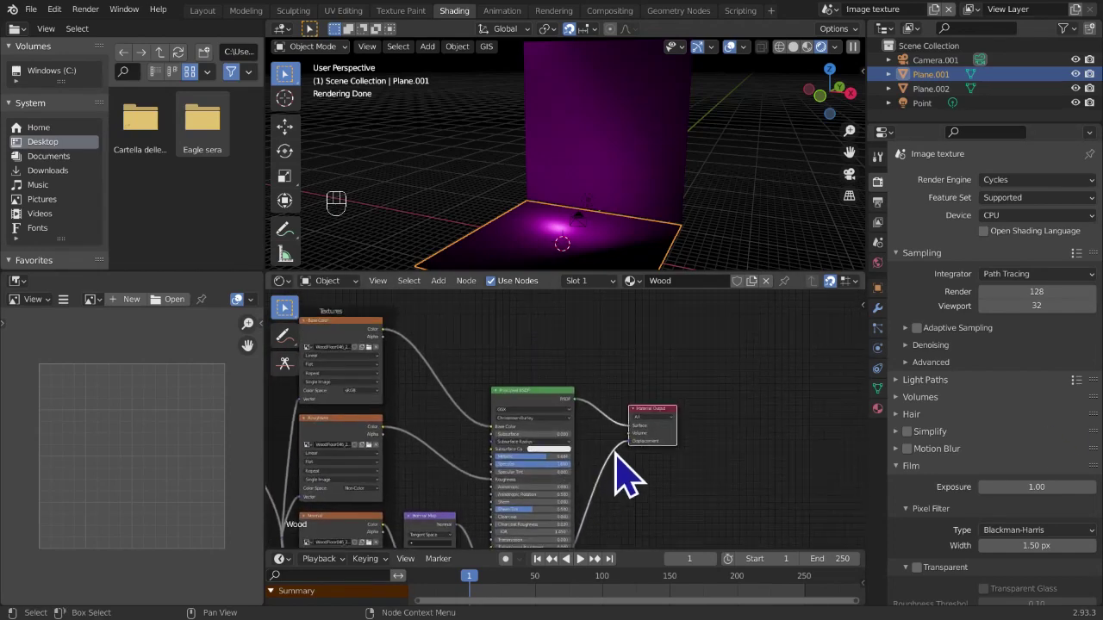
pyautogui.scroll(10, 591, 428)
pyautogui.scroll(-1, 591, 422)
pyautogui.moveTo(583, 382); pyautogui.dragTo(613, 378, button='middle')
pyautogui.scroll(-4, 609, 456)
pyautogui.moveTo(429, 469); pyautogui.dragTo(495, 379, button='middle')
pyautogui.scroll(5, 505, 473)
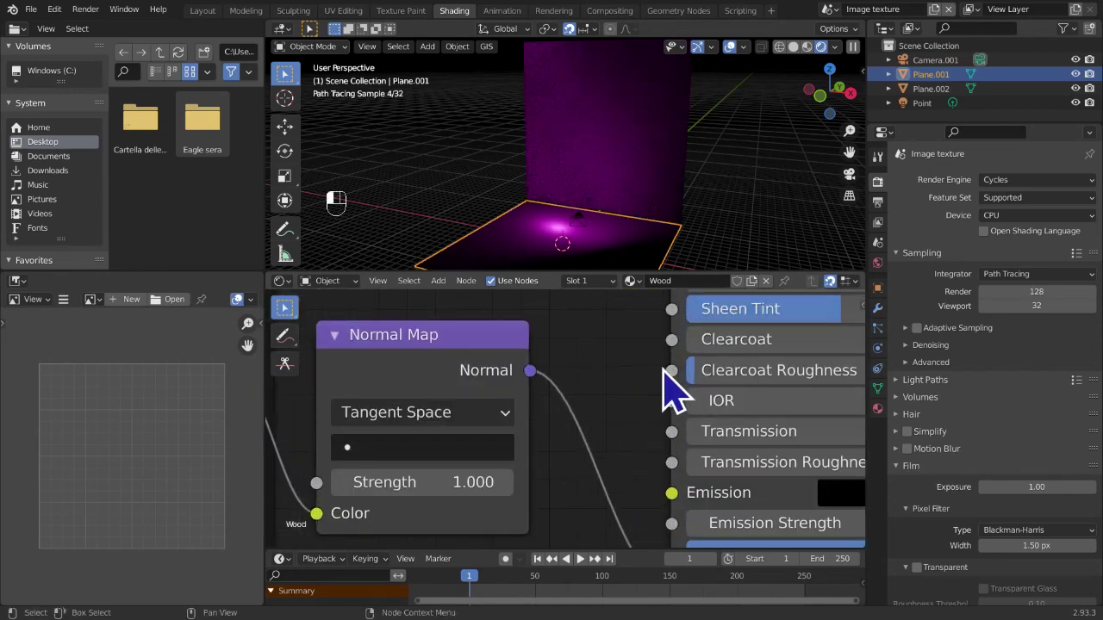
pyautogui.scroll(-3, 653, 394)
pyautogui.moveTo(615, 376)
pyautogui.mouseDown(button='middle')
pyautogui.moveTo(505, 537)
pyautogui.moveTo(538, 345)
pyautogui.moveTo(538, 430)
pyautogui.mouseUp(button='middle')
pyautogui.moveTo(630, 315); pyautogui.dragTo(620, 344, button='middle')
pyautogui.scroll(1, 620, 344)
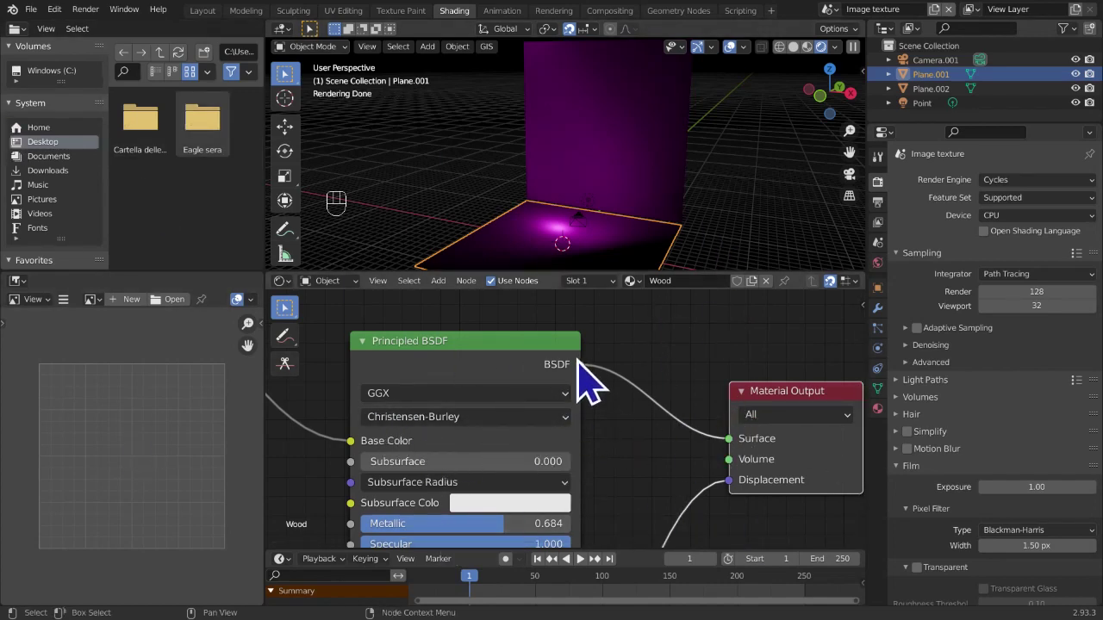
pyautogui.moveTo(578, 365); pyautogui.dragTo(642, 343)
pyautogui.click(793, 411)
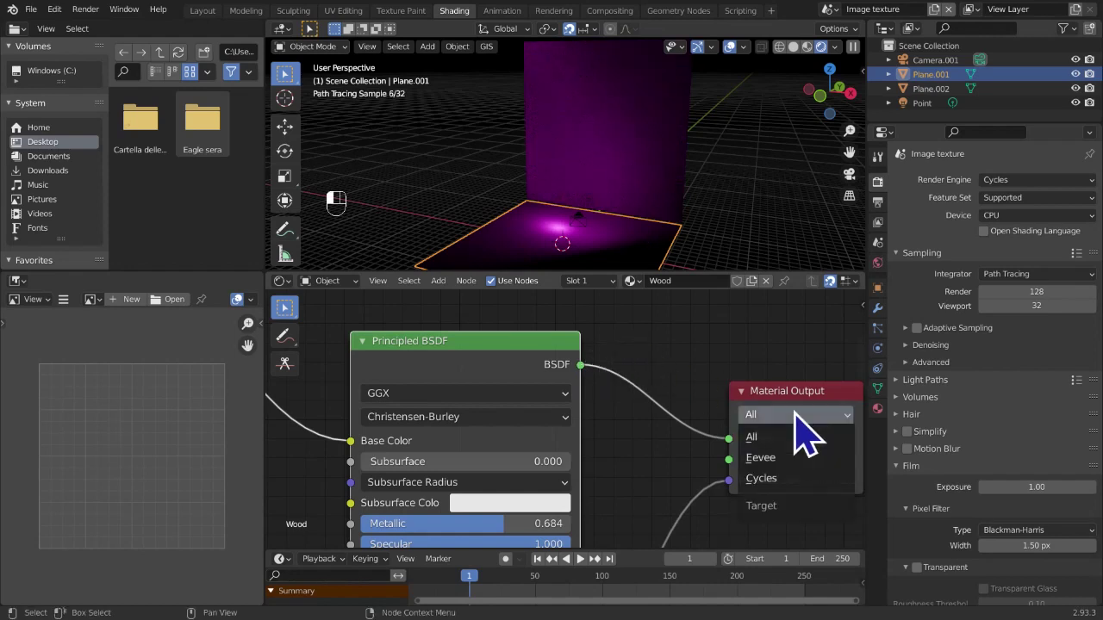
pyautogui.click(803, 394)
pyautogui.moveTo(480, 371); pyautogui.dragTo(473, 363)
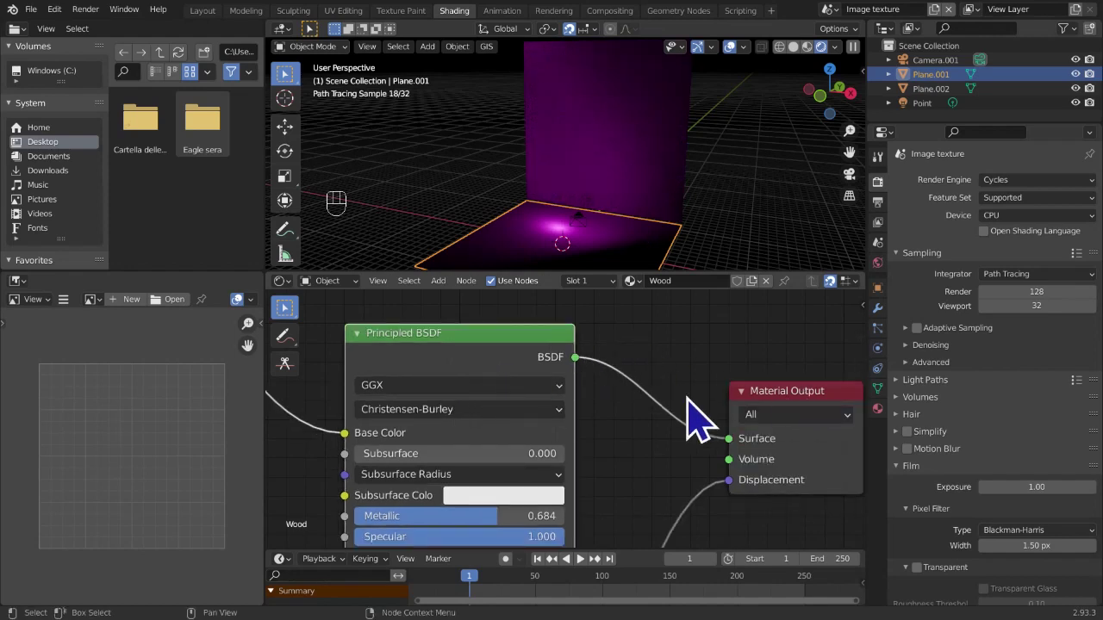
pyautogui.click(742, 392)
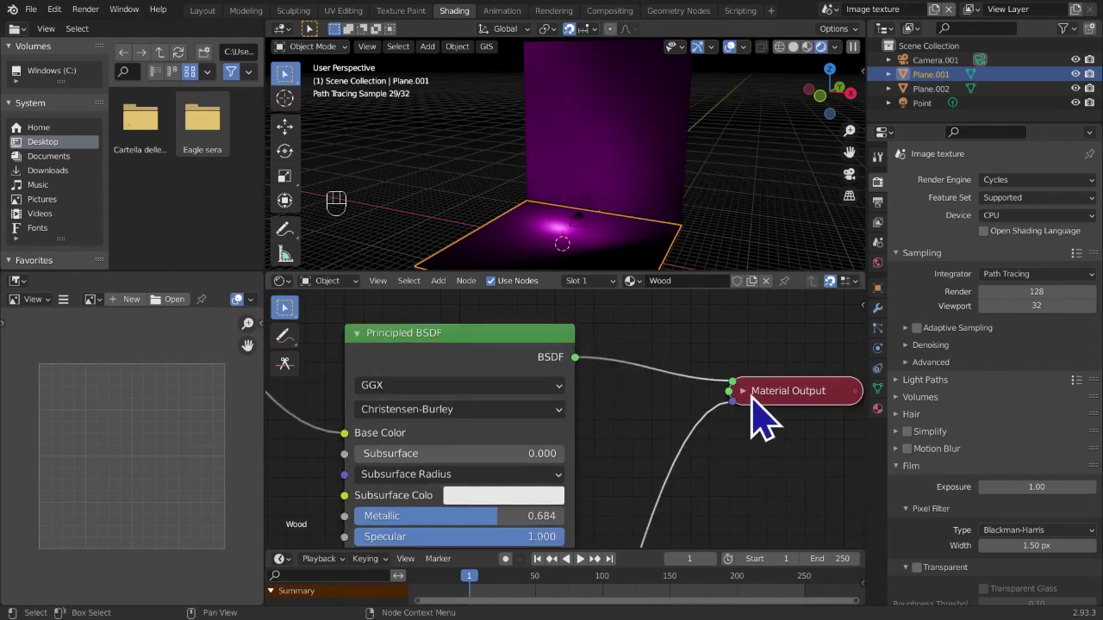
pyautogui.click(742, 391)
pyautogui.click(484, 380)
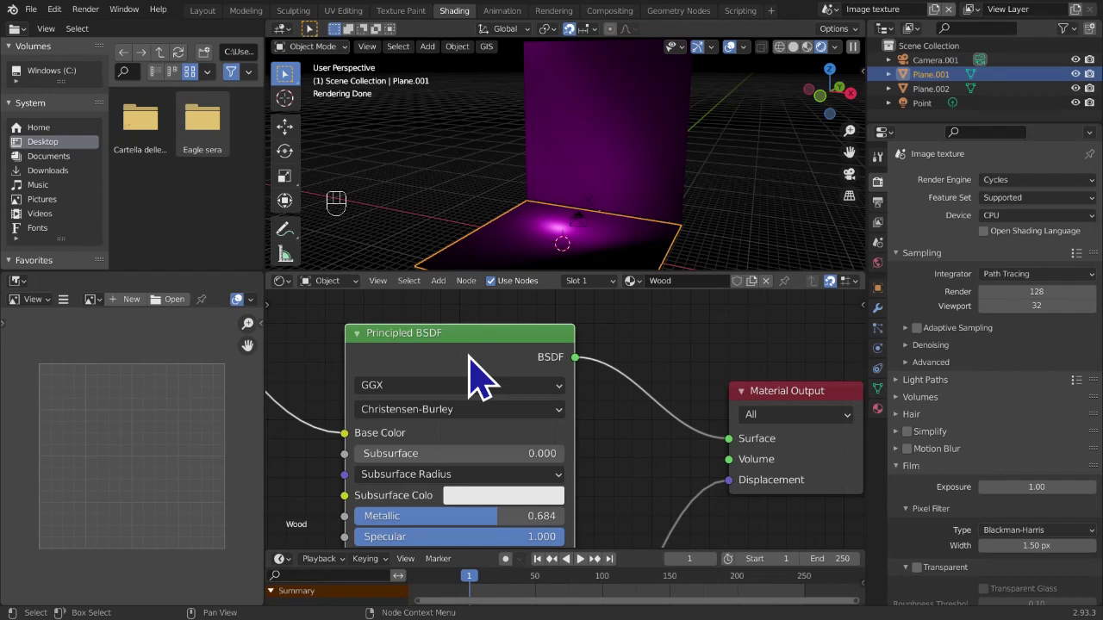
# Move the Displacement node out below the Principled BSDF, then select the Principled BSDF
pyautogui.moveTo(571, 473); pyautogui.dragTo(625, 473, button='middle')
pyautogui.scroll(-2, 660, 512)
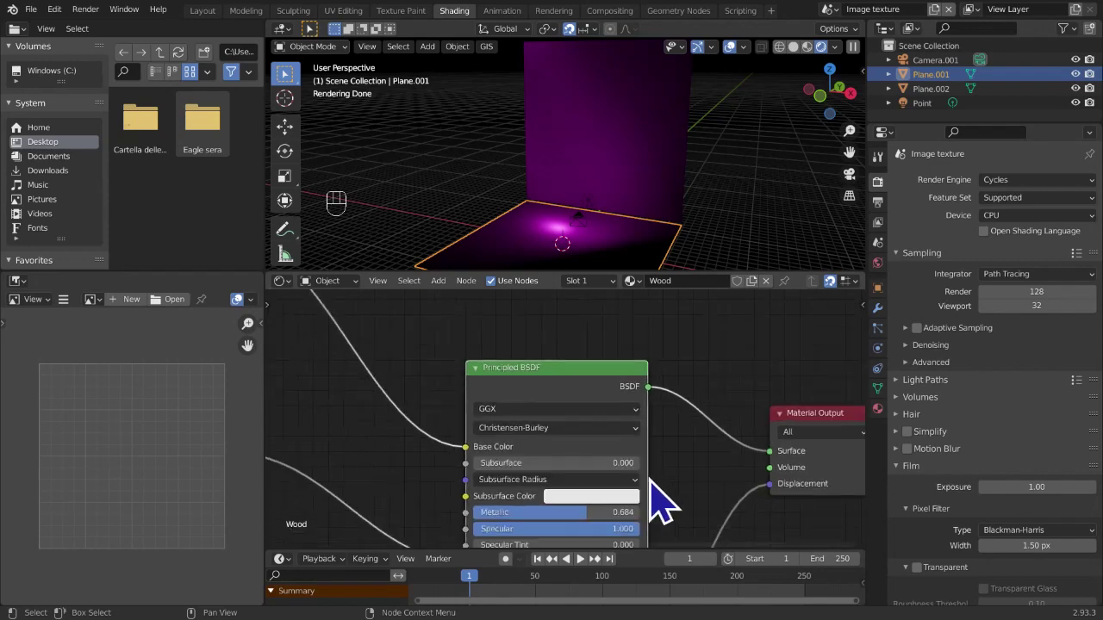
pyautogui.moveTo(443, 482); pyautogui.dragTo(514, 543, button='middle')
pyautogui.moveTo(573, 497); pyautogui.dragTo(526, 545)
pyautogui.scroll(-3, 538, 517)
pyautogui.click(646, 458)
pyautogui.moveTo(685, 468); pyautogui.dragTo(661, 458, button='middle')
pyautogui.scroll(8, 664, 451)
# Look over the Roughness image node, then select the Base Color image node
pyautogui.moveTo(452, 546); pyautogui.dragTo(399, 436, button='middle')
pyautogui.scroll(-2, 468, 353)
pyautogui.scroll(1, 507, 330)
pyautogui.moveTo(620, 388); pyautogui.dragTo(568, 436, button='middle')
pyautogui.moveTo(776, 408); pyautogui.dragTo(726, 426, button='middle')
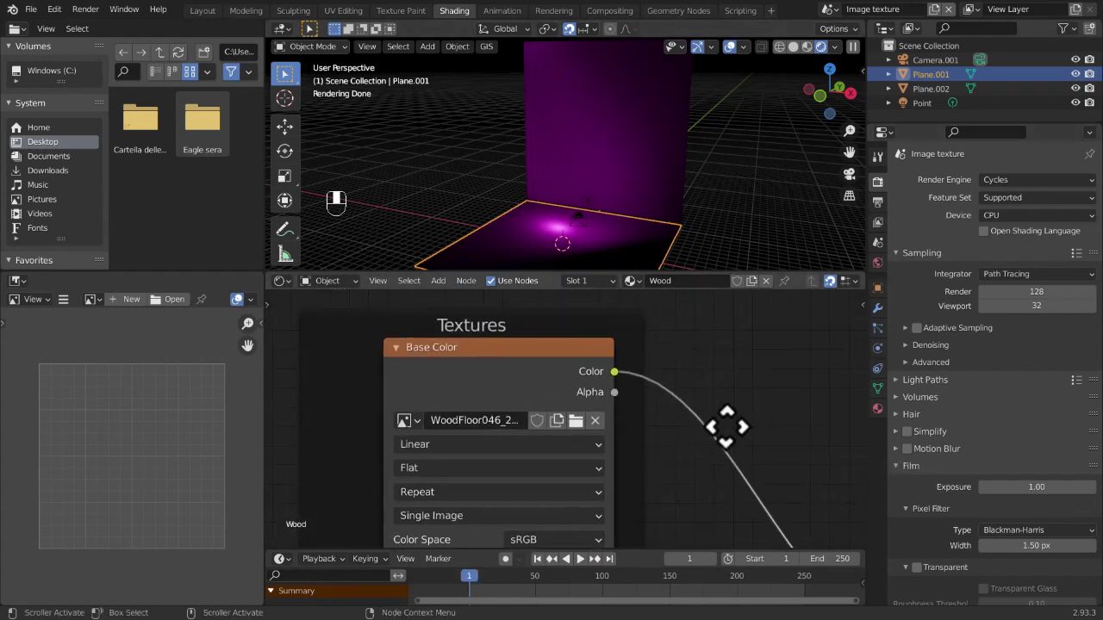
pyautogui.scroll(5, 653, 394)
pyautogui.moveTo(653, 394); pyautogui.dragTo(558, 443, button='middle')
pyautogui.moveTo(534, 404); pyautogui.dragTo(663, 371)
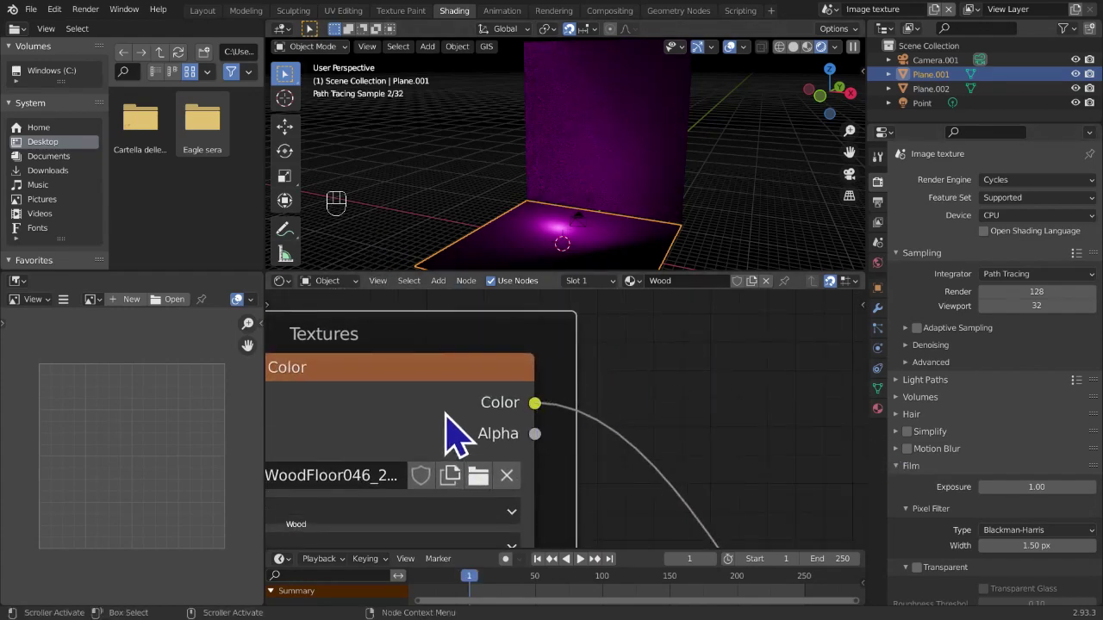
pyautogui.click(450, 413)
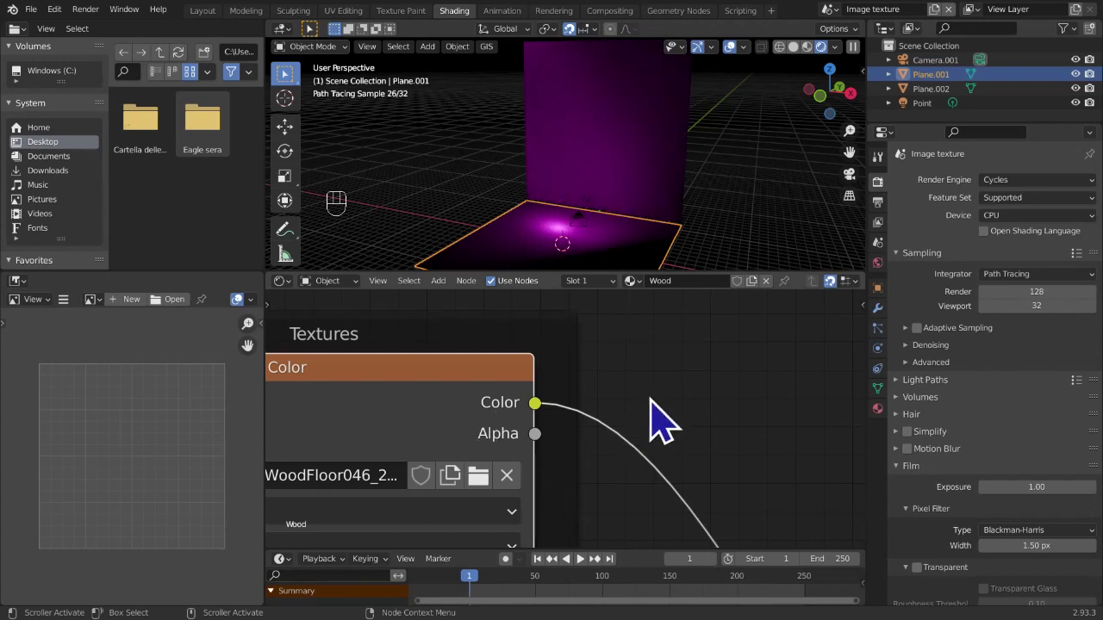
# Pull a link from the Principled BSDF's Subsurface input, then cancel it, leaving Subsurface unconnected
pyautogui.scroll(1, 655, 401)
pyautogui.moveTo(669, 399); pyautogui.dragTo(304, 515, button='middle')
pyautogui.moveTo(630, 443); pyautogui.dragTo(539, 407, button='middle')
pyautogui.scroll(-2, 548, 428)
pyautogui.moveTo(539, 421); pyautogui.dragTo(510, 437)
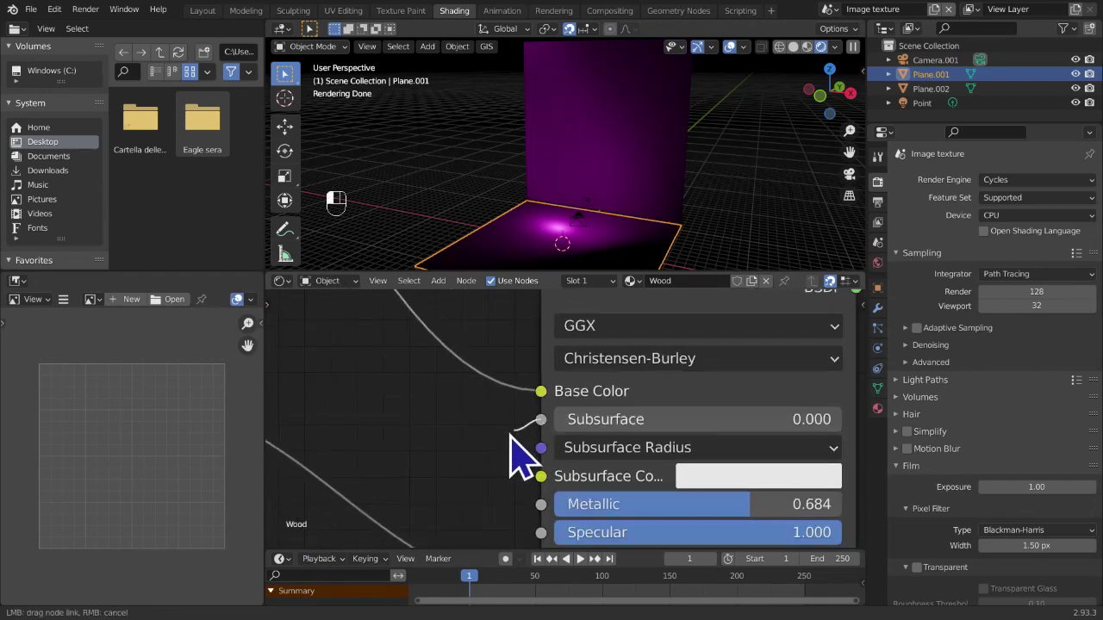
pyautogui.moveTo(346, 399); pyautogui.dragTo(579, 478)
# Pan and zoom across the Wood node tree to centre on the Normal Map node
pyautogui.scroll(-3, 573, 482)
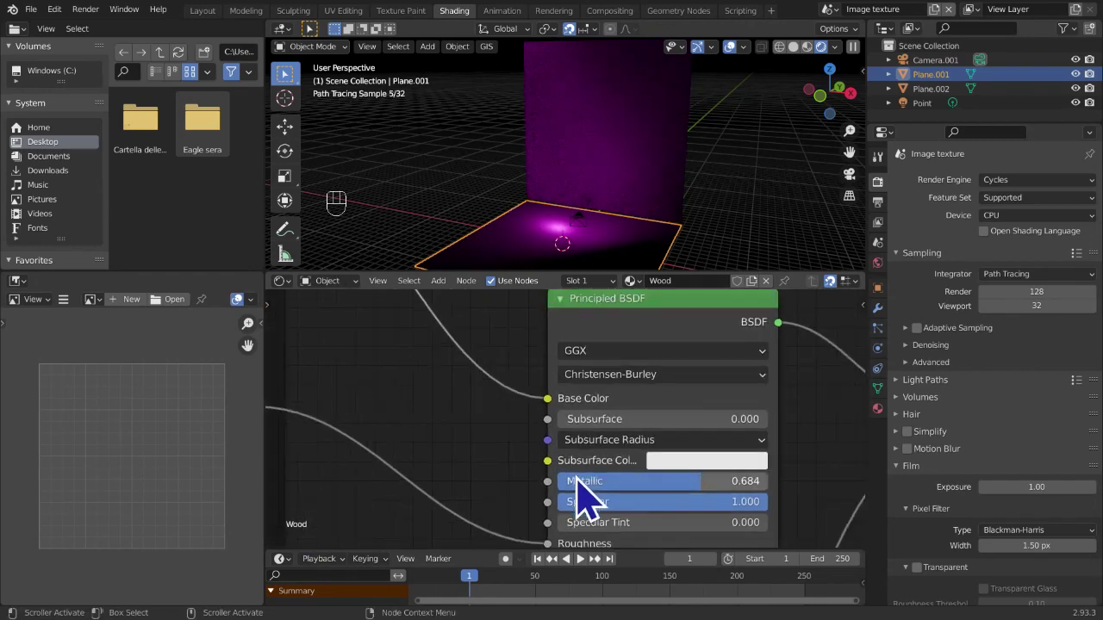
pyautogui.scroll(-4, 542, 480)
pyautogui.moveTo(505, 480); pyautogui.dragTo(524, 419, button='middle')
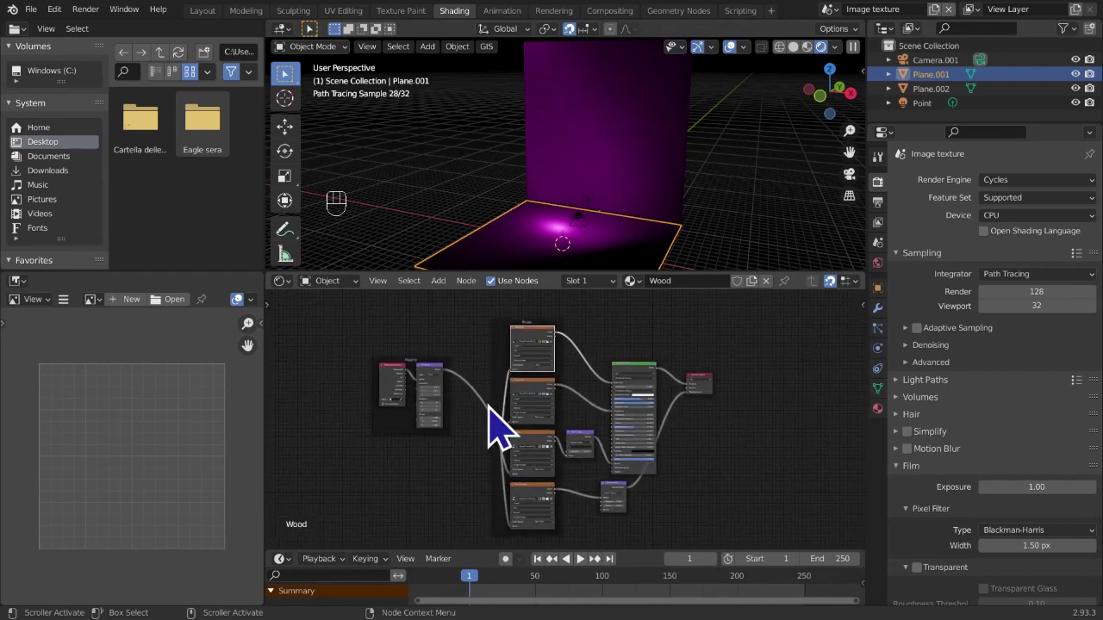
pyautogui.scroll(1, 606, 435)
pyautogui.scroll(-1, 605, 439)
pyautogui.moveTo(608, 446); pyautogui.dragTo(614, 422, button='middle')
pyautogui.scroll(3, 605, 466)
pyautogui.moveTo(593, 469); pyautogui.dragTo(613, 463, button='middle')
pyautogui.scroll(3, 635, 456)
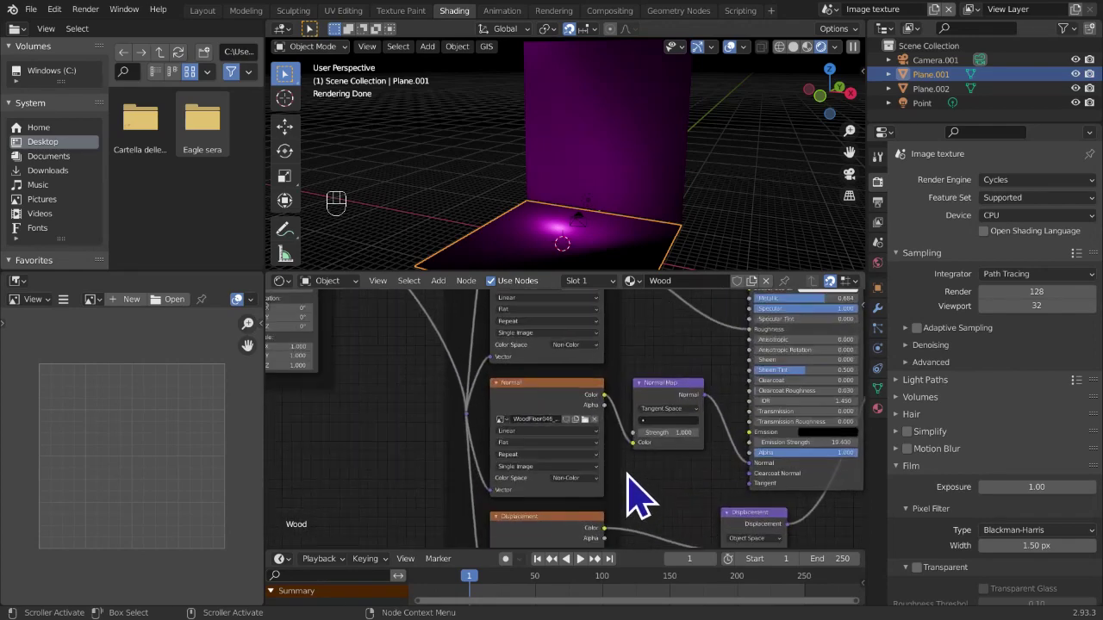
pyautogui.scroll(1, 669, 467)
pyautogui.moveTo(669, 467); pyautogui.dragTo(467, 451, button='middle')
pyautogui.scroll(3, 542, 480)
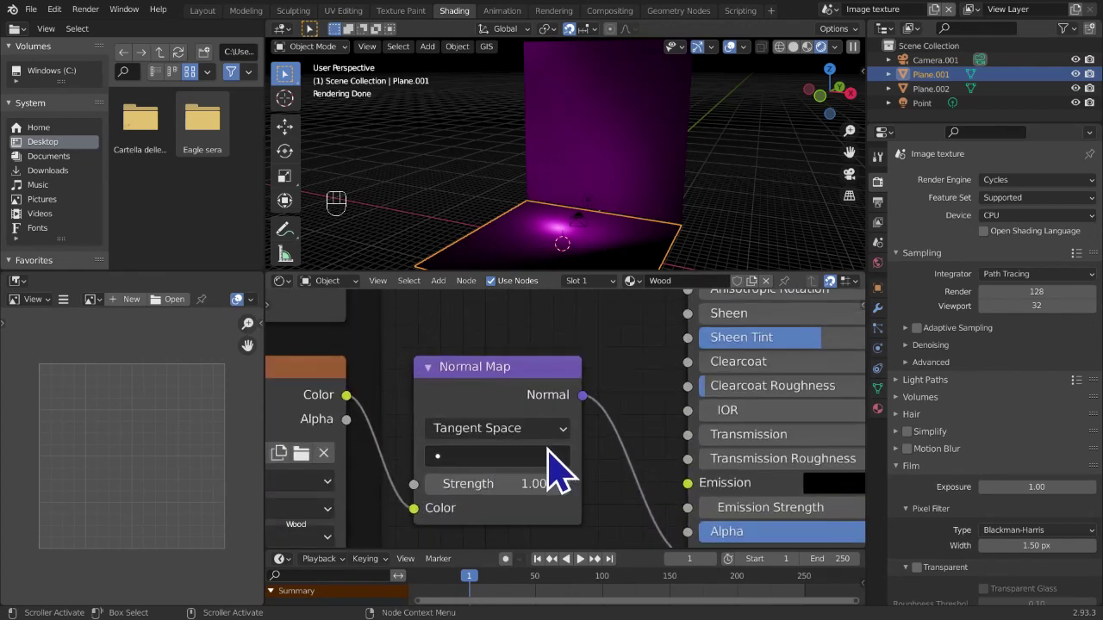
pyautogui.scroll(2, 568, 418)
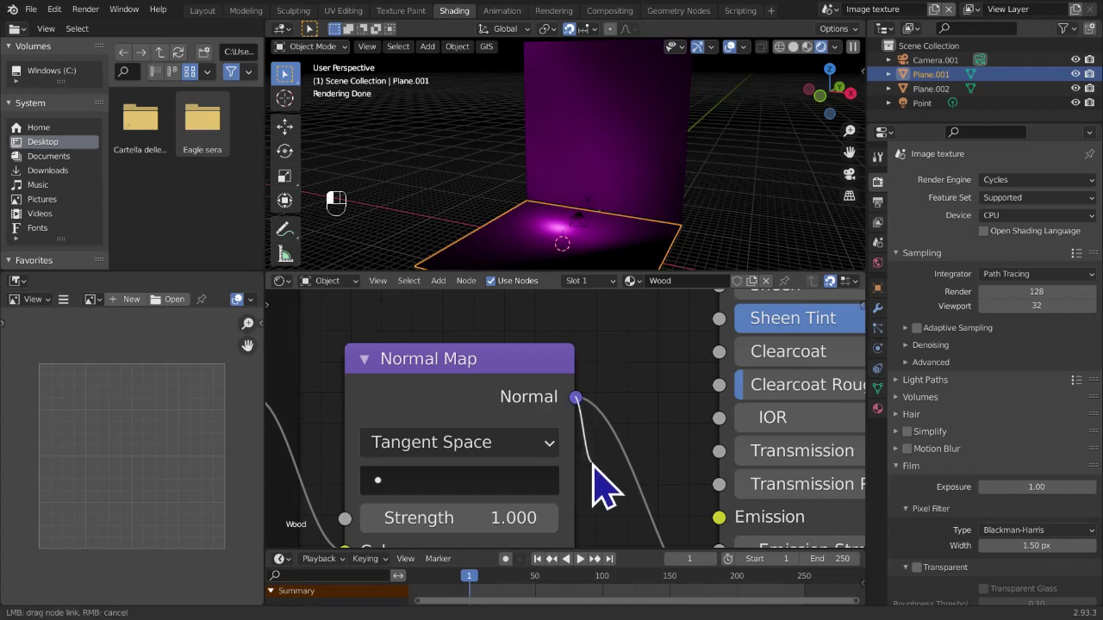
pyautogui.scroll(-1, 543, 412)
pyautogui.scroll(2, 568, 398)
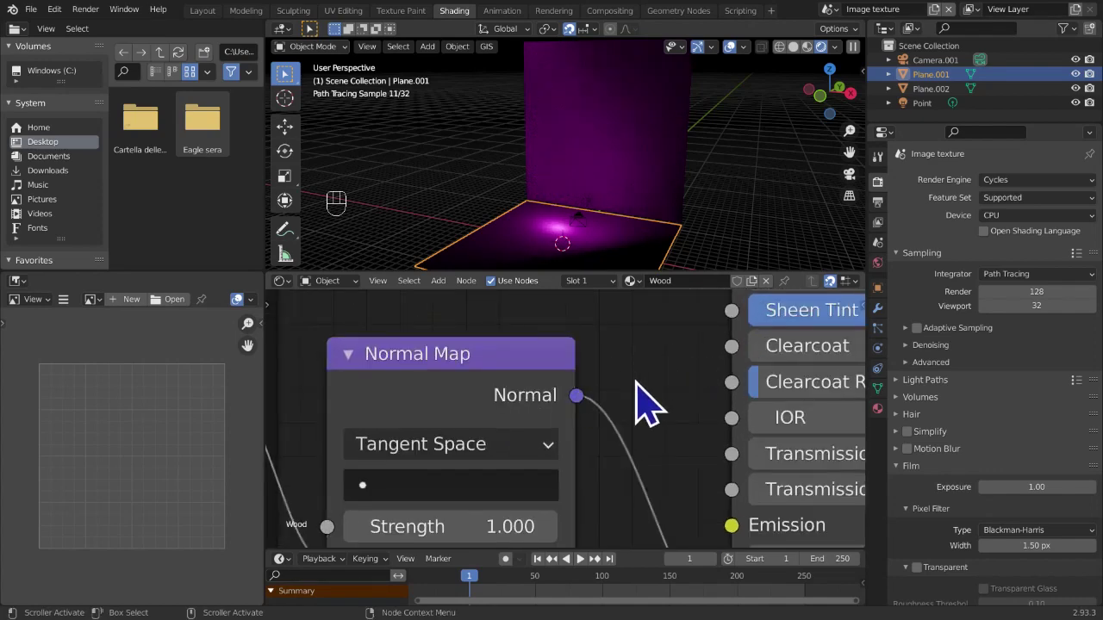
pyautogui.scroll(-4, 645, 406)
pyautogui.scroll(-3, 638, 421)
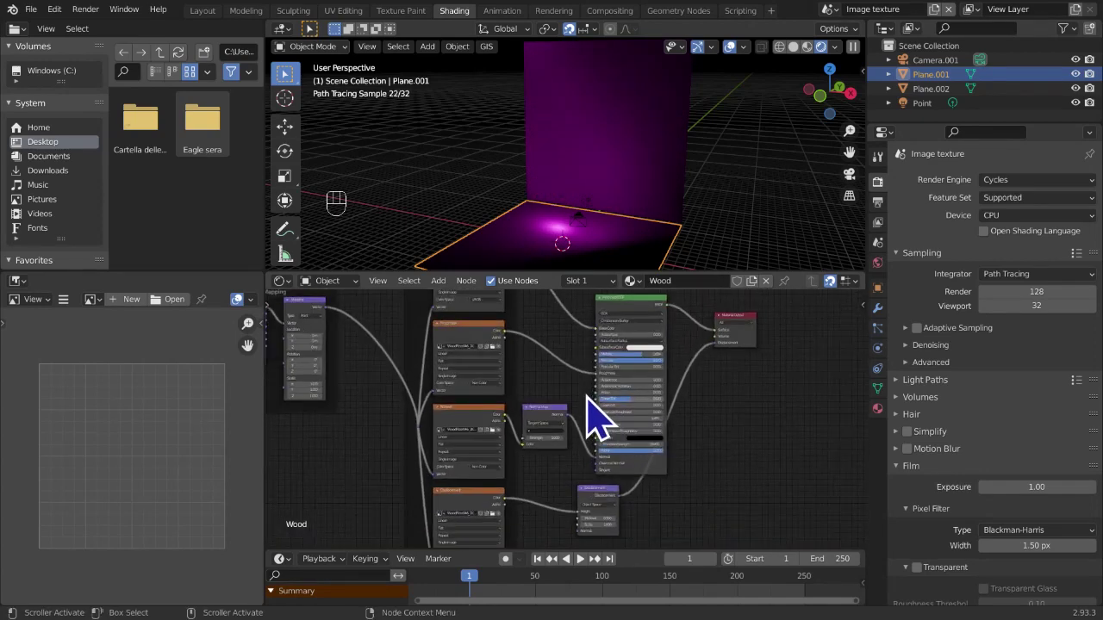
# Glance at the Add node list, then create a new empty scene with New Scene > New
pyautogui.click(438, 281)
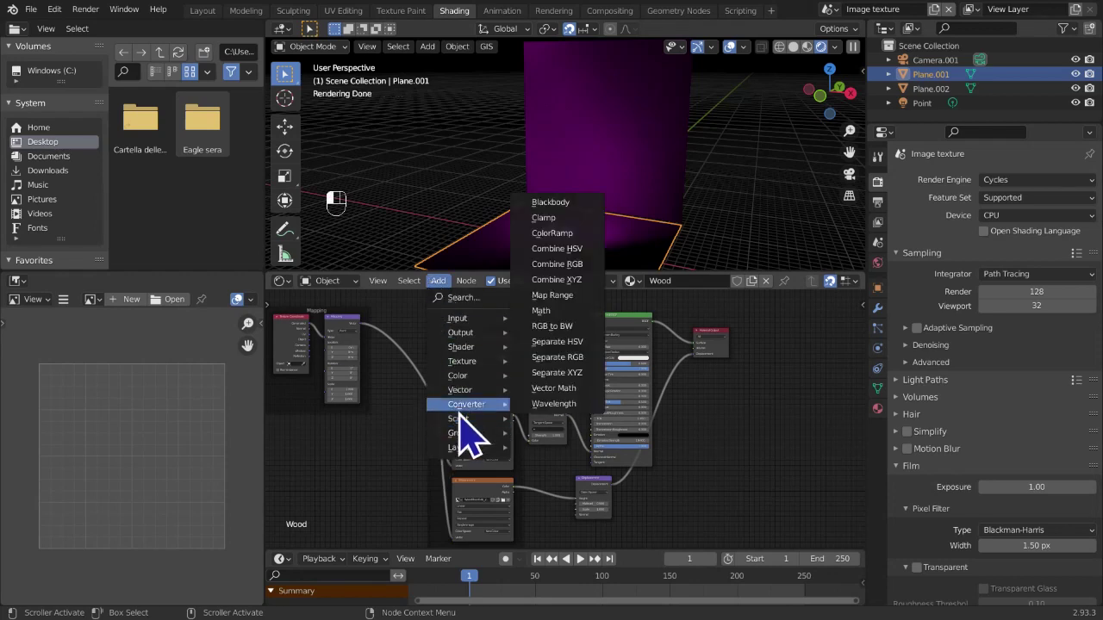
pyautogui.moveTo(458, 392)
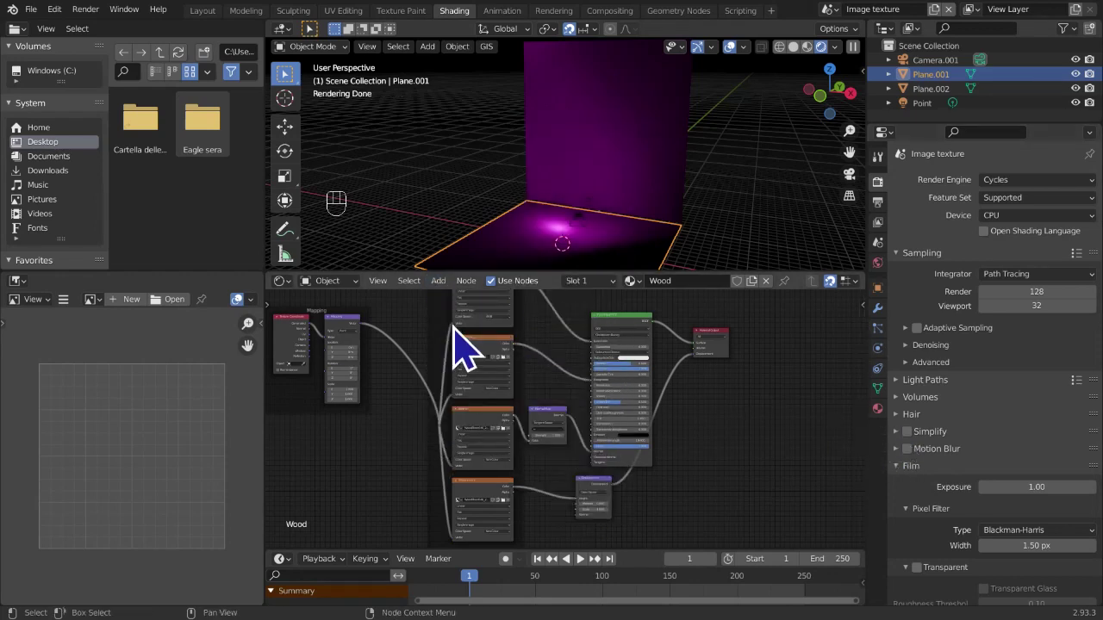
pyautogui.scroll(-4, 706, 409)
pyautogui.moveTo(695, 412); pyautogui.dragTo(705, 422, button='middle')
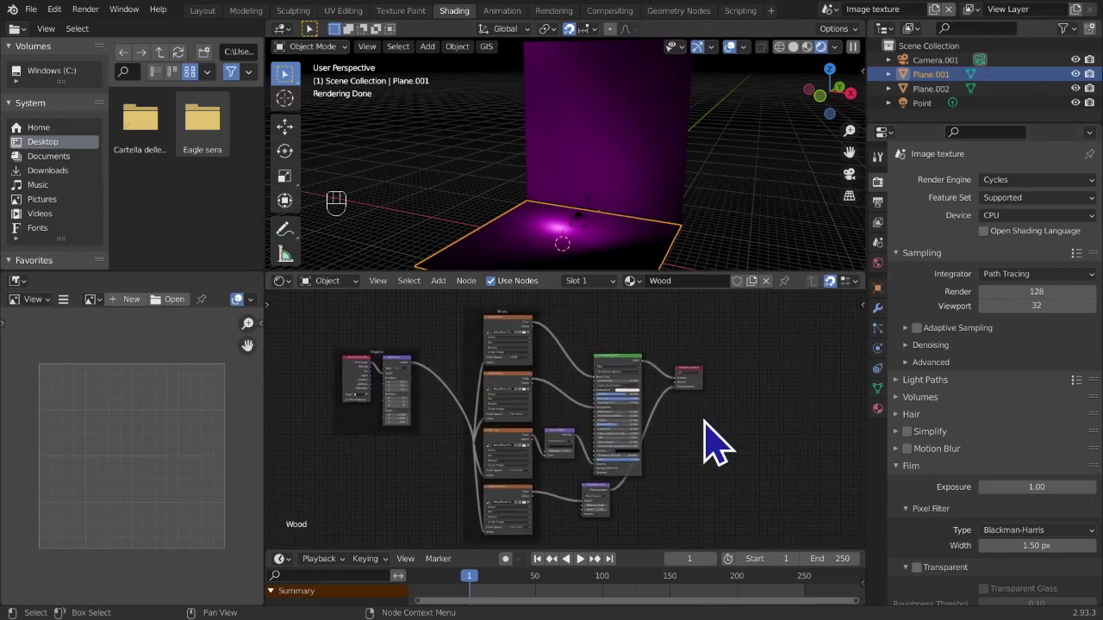
pyautogui.moveTo(507, 327); pyautogui.dragTo(511, 327, button='middle')
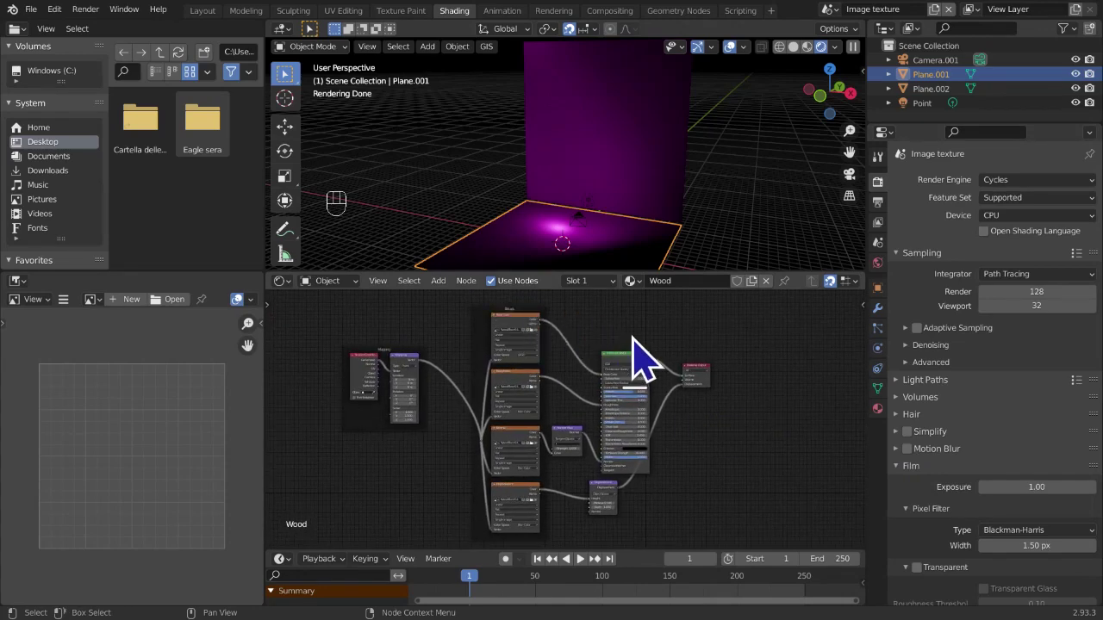
pyautogui.click(934, 10)
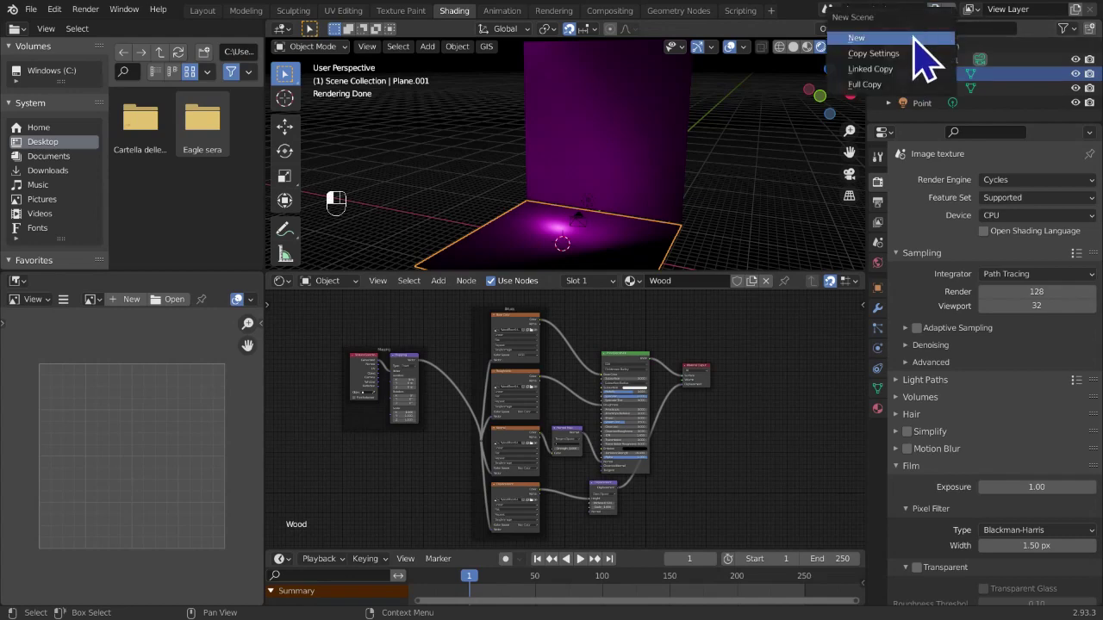
pyautogui.click(862, 38)
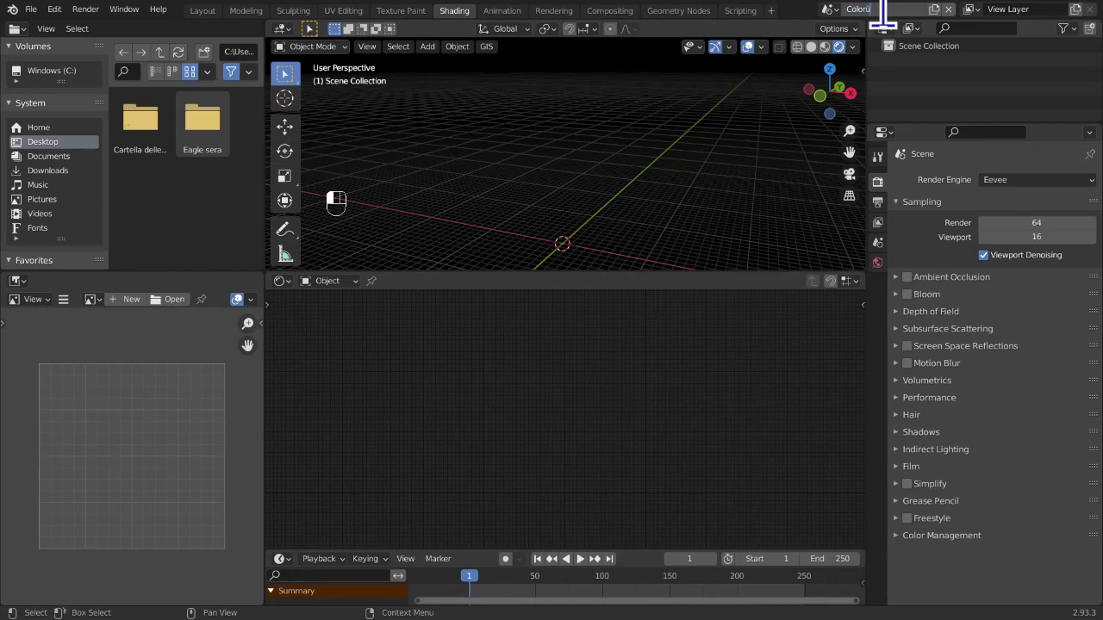
# Add a plane, set its scale to 10 on every axis and apply the scale
pyautogui.moveTo(703, 155); pyautogui.dragTo(698, 159, button='middle')
pyautogui.hotkey('shift', 'a')
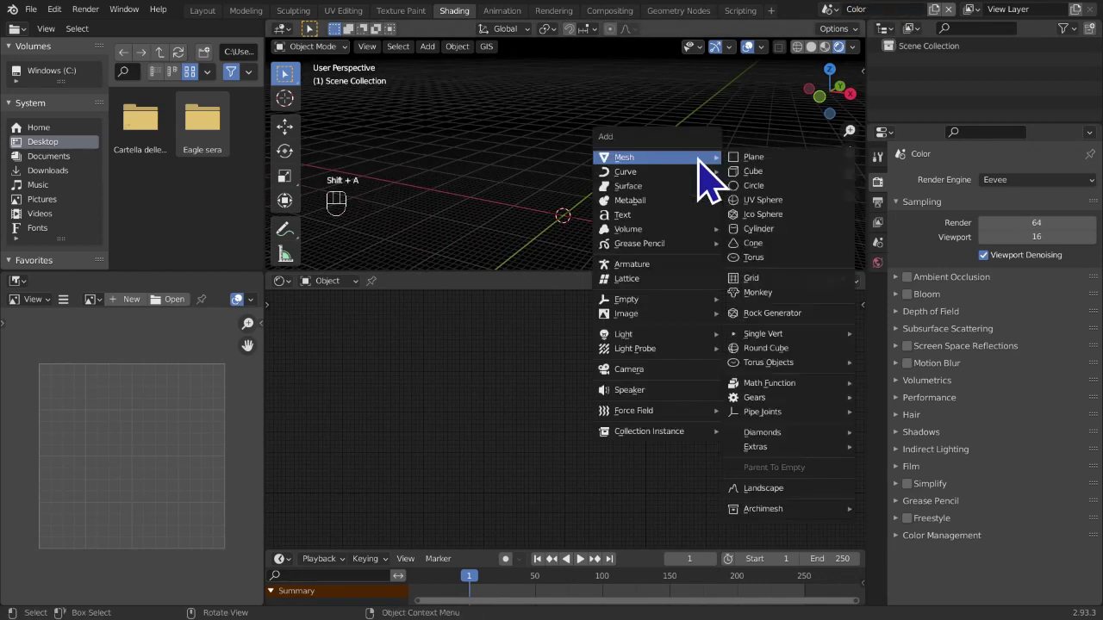
pyautogui.click(738, 161)
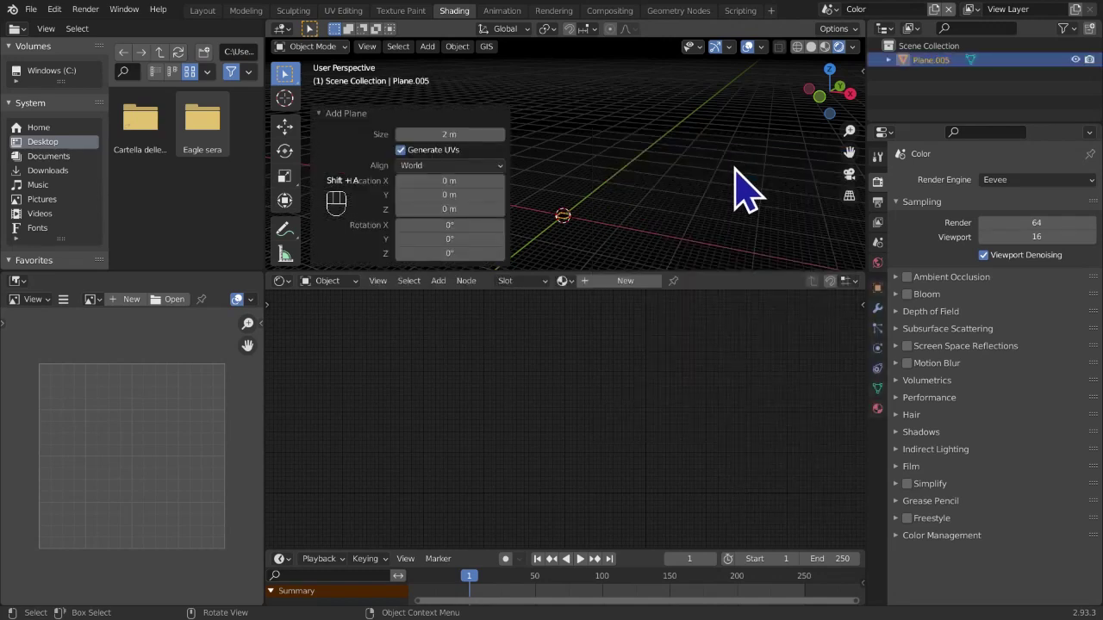
pyautogui.press('s')
pyautogui.press('5')
pyautogui.press('Return')
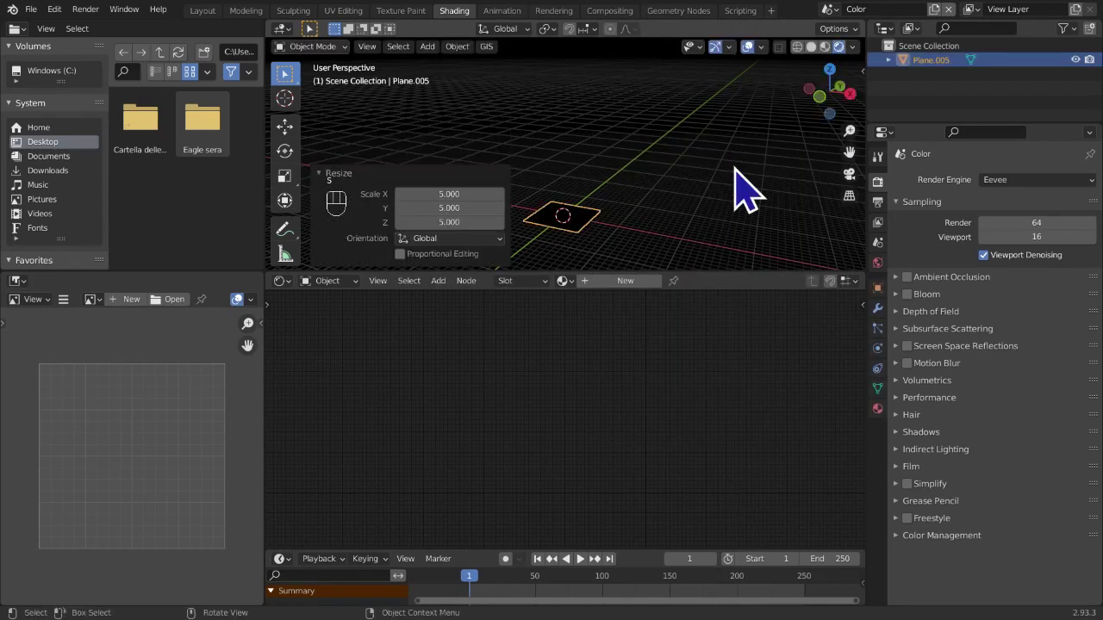
pyautogui.click(446, 194)
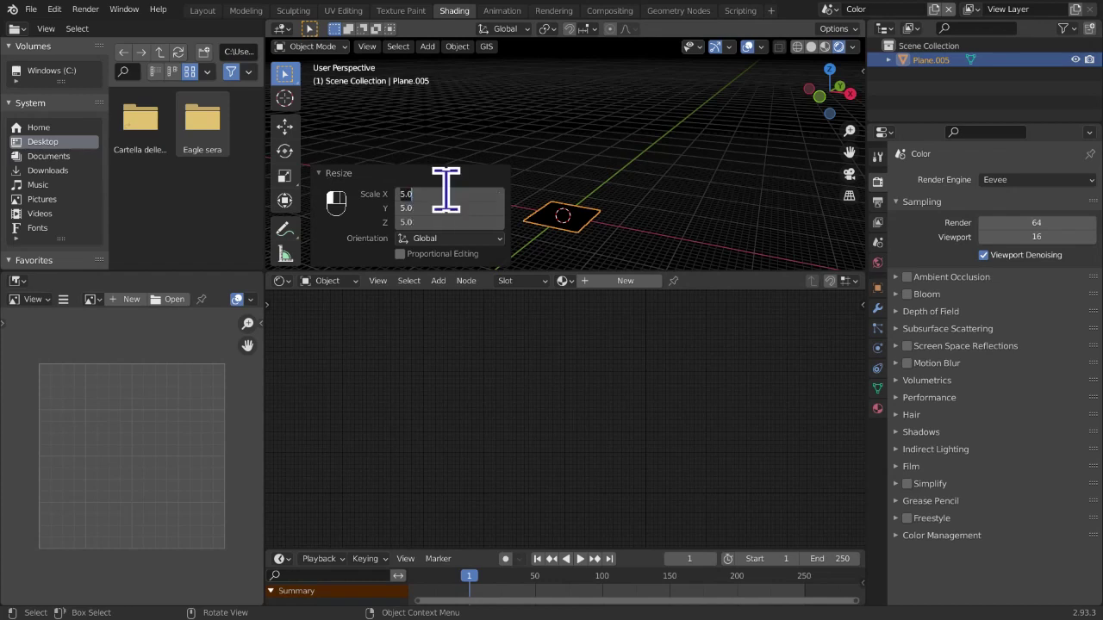
pyautogui.write('10')
pyautogui.press('Return')
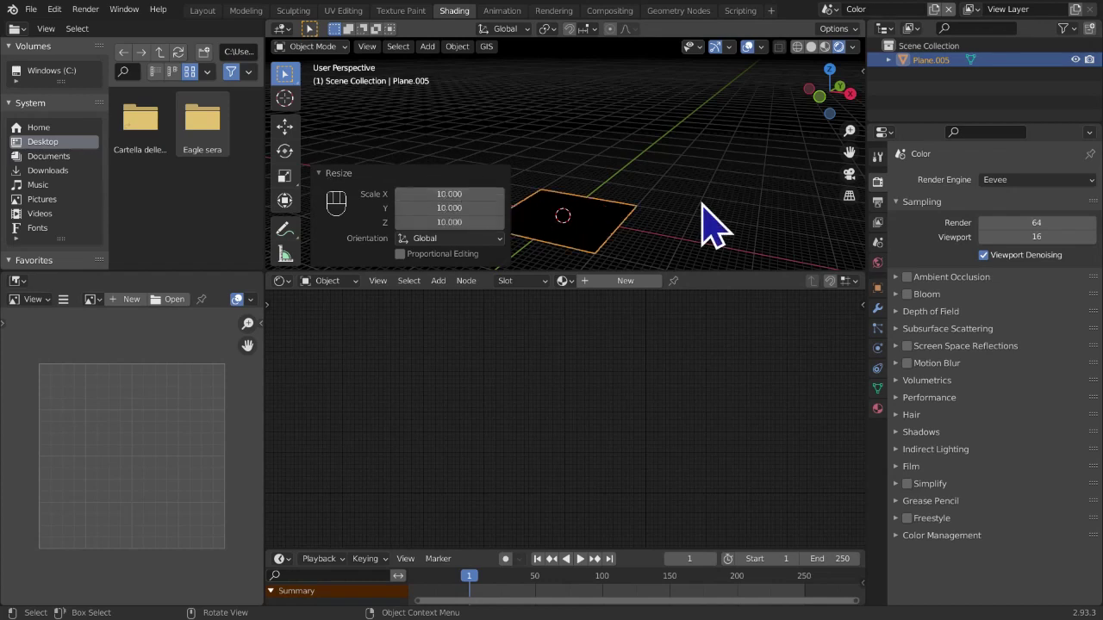
pyautogui.hotkey('ctrl', 'a')
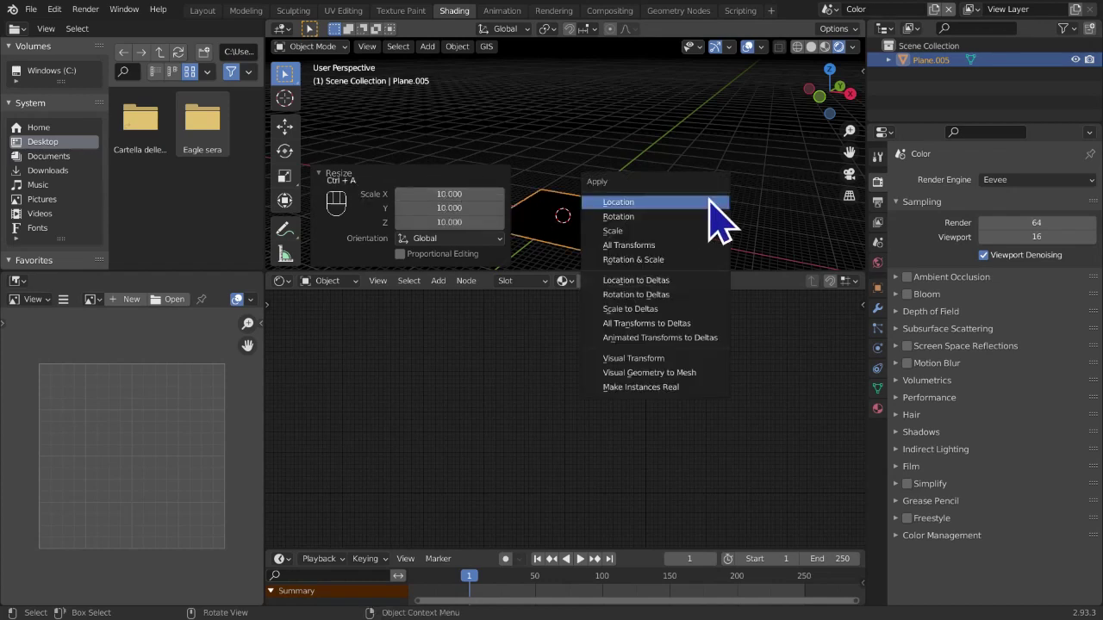
pyautogui.click(616, 231)
pyautogui.keyDown('shift'); pyautogui.moveTo(680, 250); pyautogui.dragTo(706, 176, button='middle'); pyautogui.keyUp('shift')
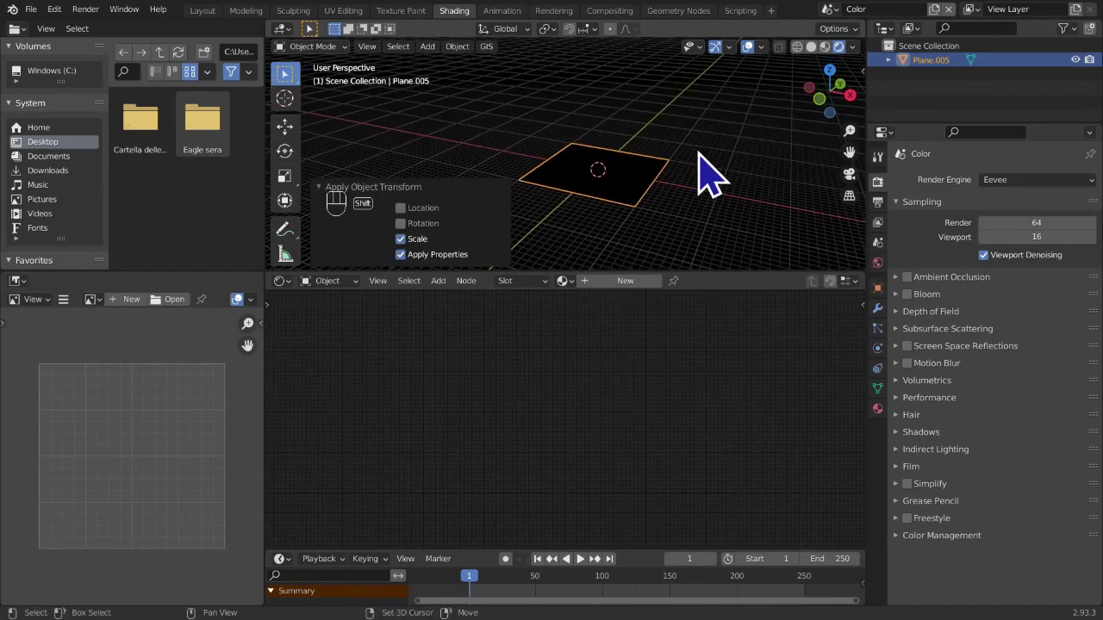
# Add a UV sphere, scale it to 2.613 and raise it 12.745 m along Z
pyautogui.hotkey('shift', 'a')
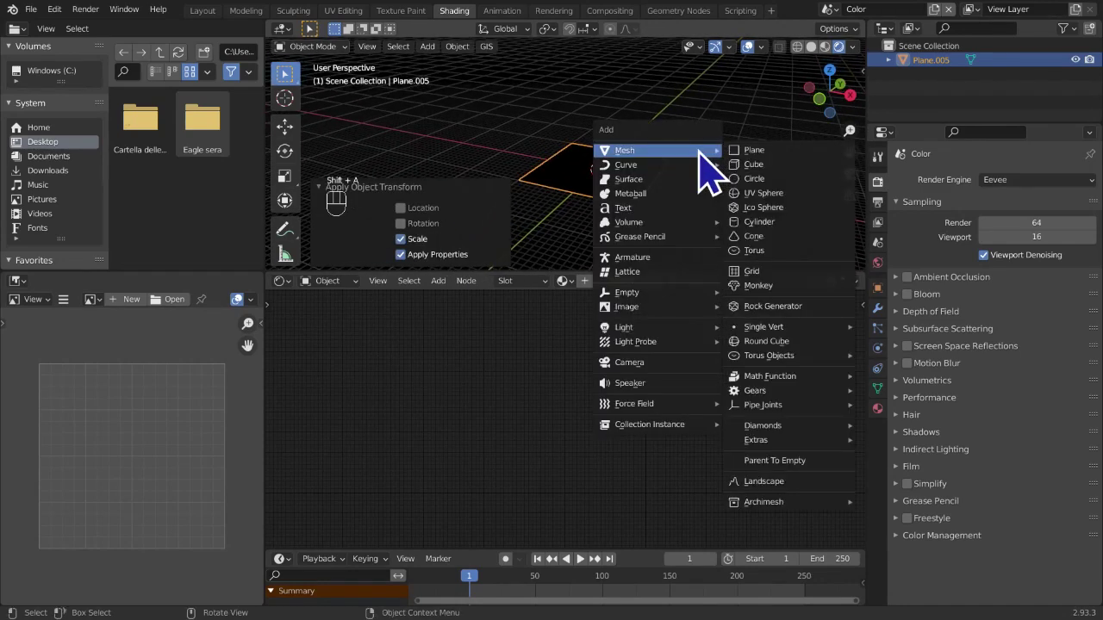
pyautogui.click(780, 193)
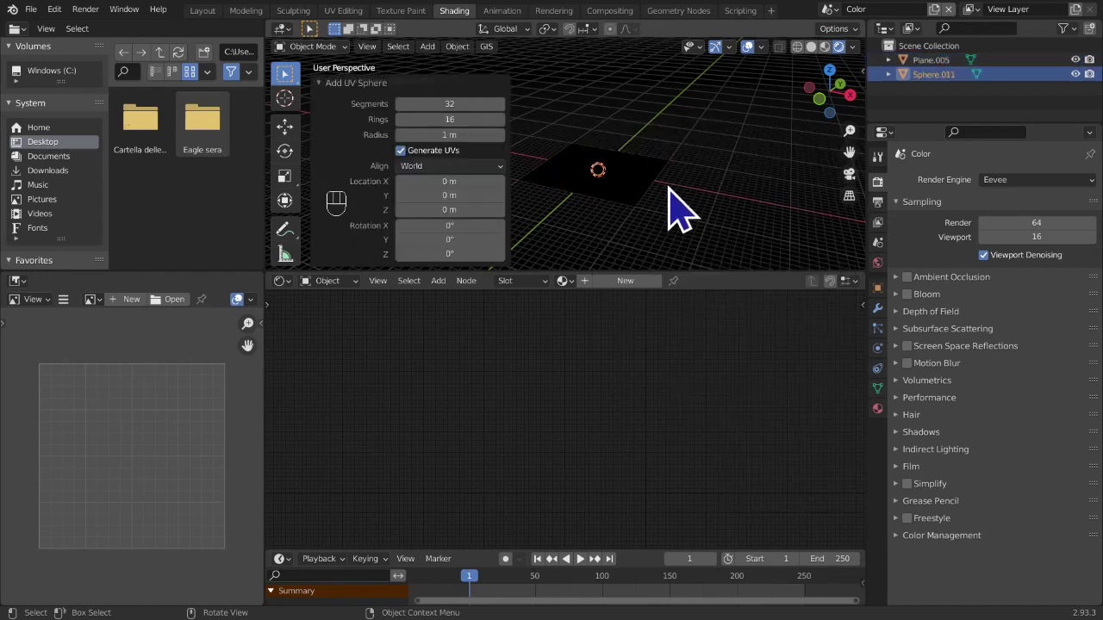
pyautogui.press('s')
pyautogui.click(785, 186)
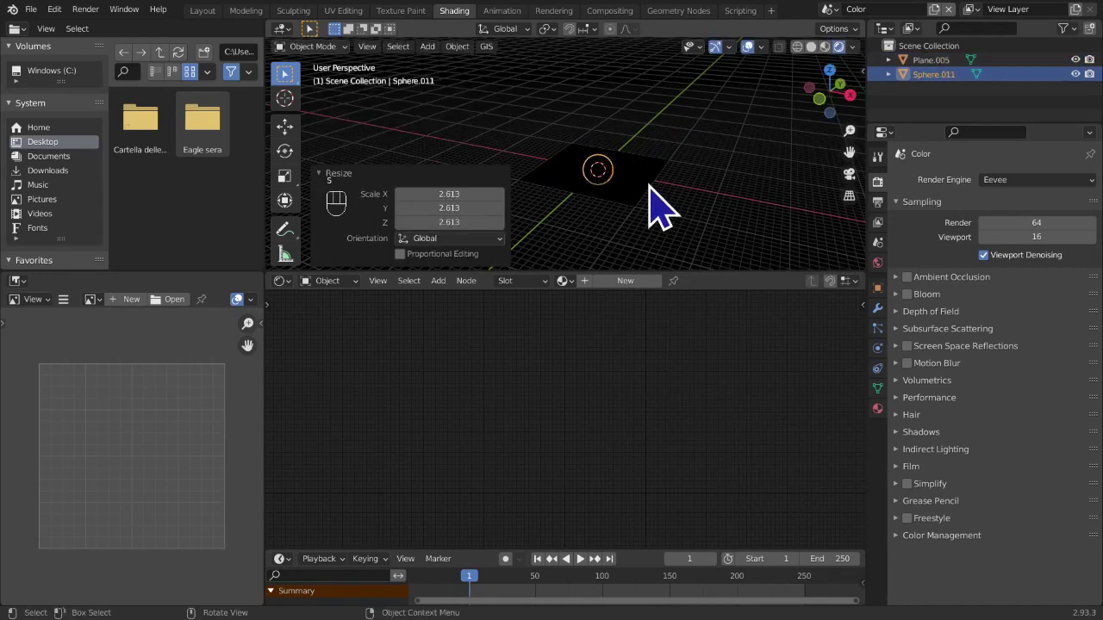
pyautogui.press('g')
pyautogui.press('z')
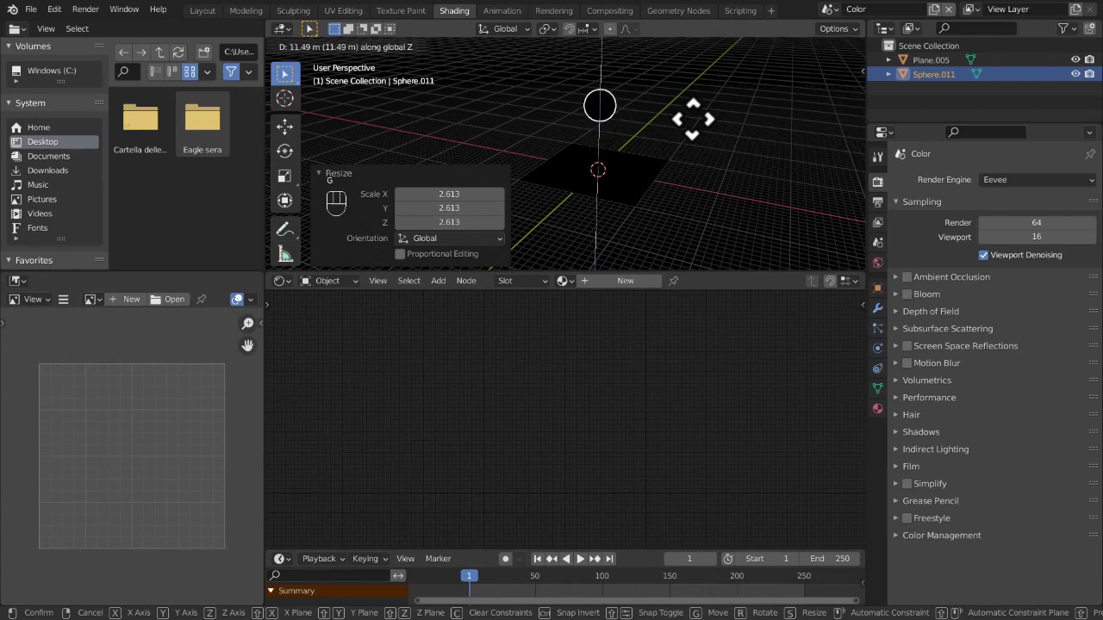
pyautogui.click(698, 112)
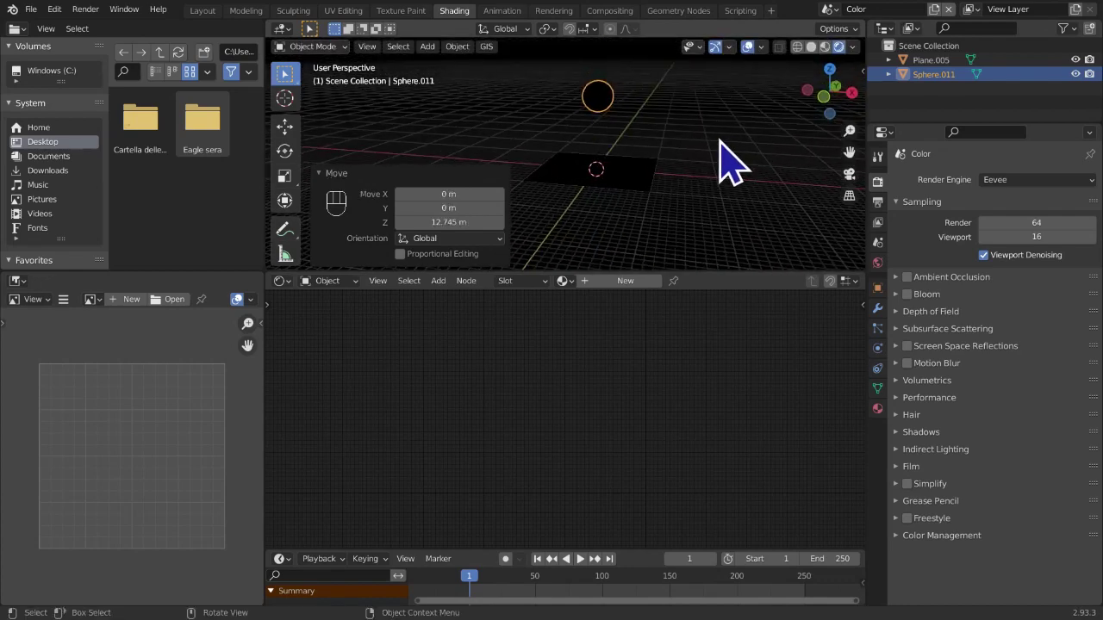
# Create a new material for the sphere and name it Emission
pyautogui.click(629, 282)
pyautogui.click(691, 281)
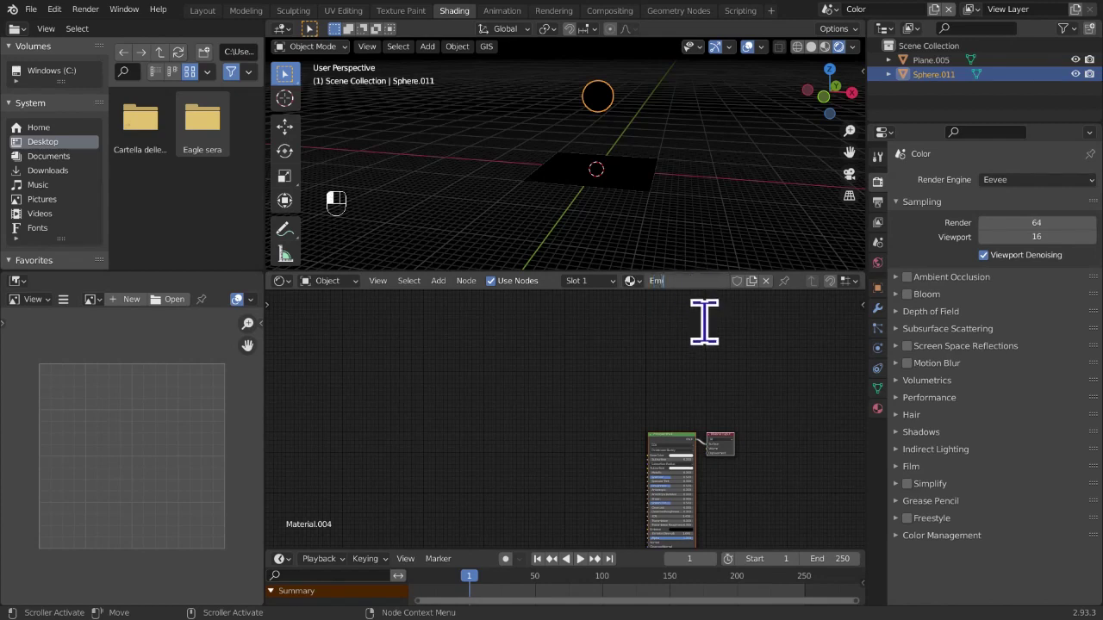
pyautogui.press('Return')
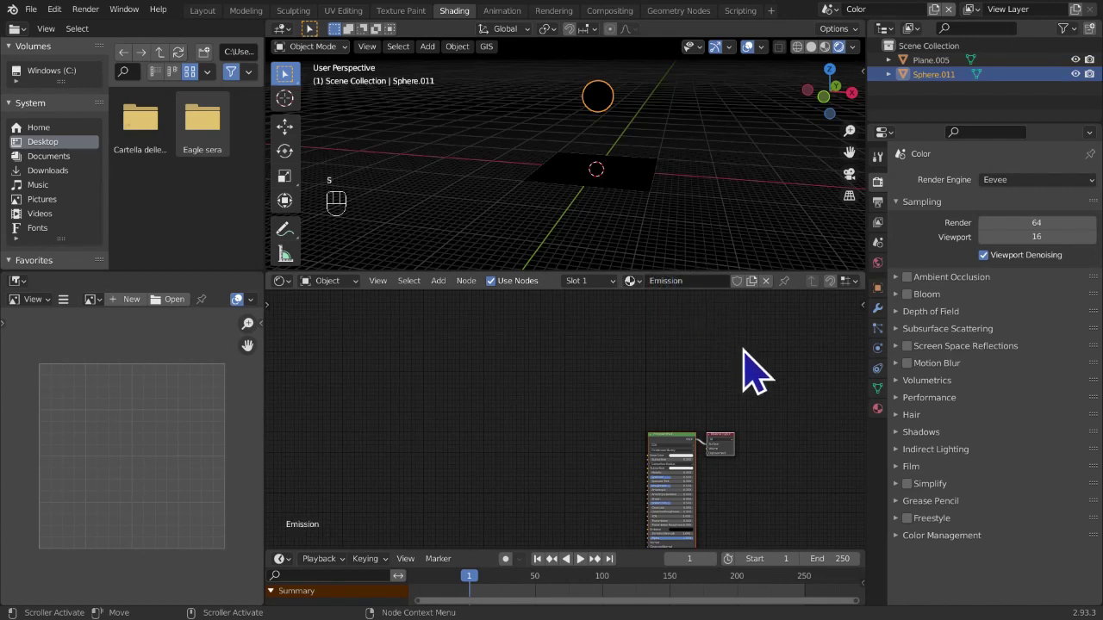
# Replace the Emission material's Principled BSDF surface shader with an Emission shader
pyautogui.click(877, 408)
pyautogui.moveTo(765, 448); pyautogui.dragTo(625, 512, button='middle')
pyautogui.scroll(7, 712, 387)
pyautogui.scroll(2, 623, 406)
pyautogui.scroll(3, 638, 474)
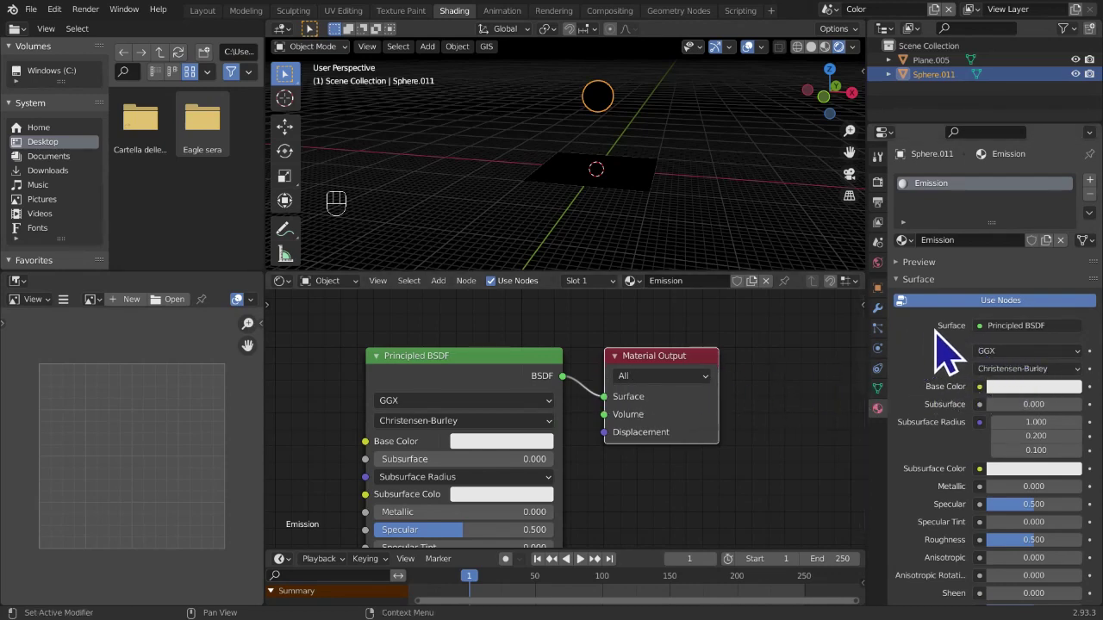
pyautogui.click(1012, 328)
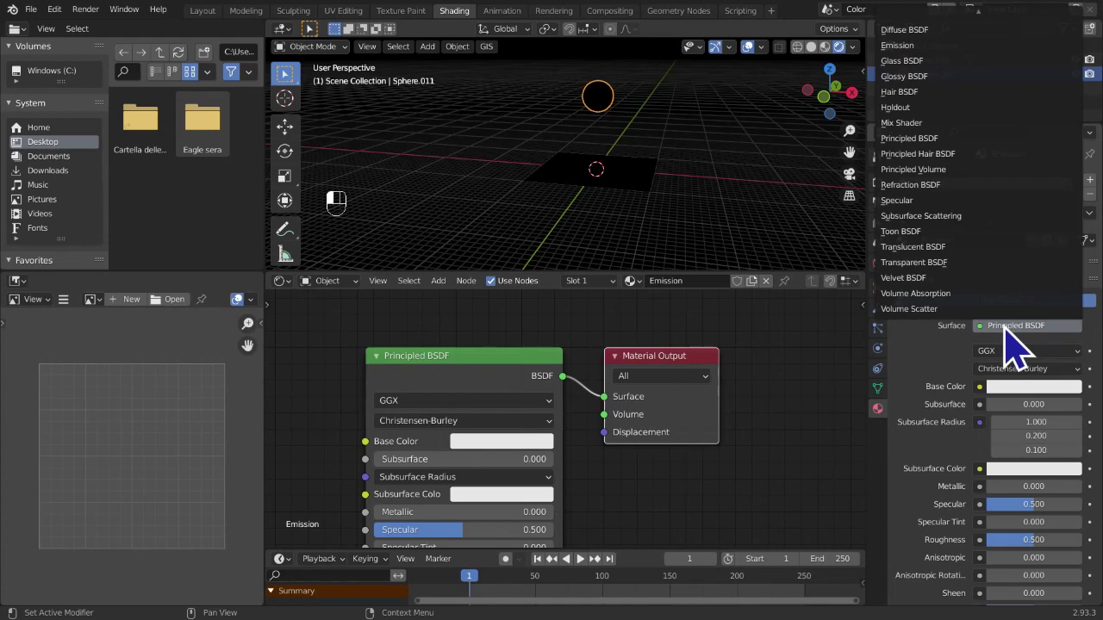
pyautogui.click(915, 47)
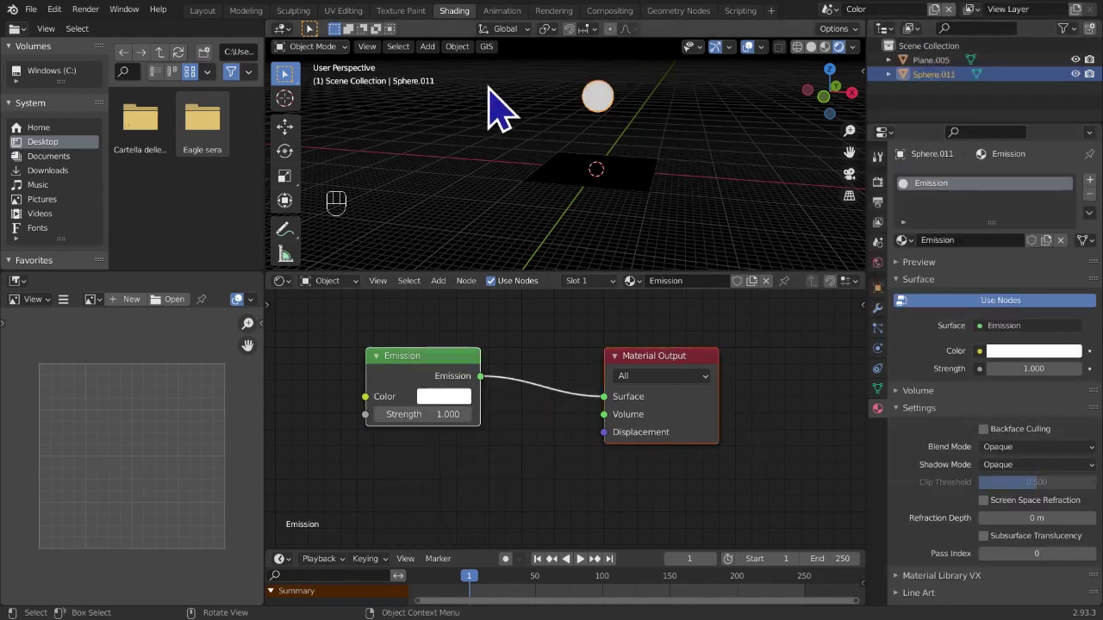
# Lower the sphere 4.428 m along Z
pyautogui.press('g')
pyautogui.press('z')
pyautogui.click(687, 151)
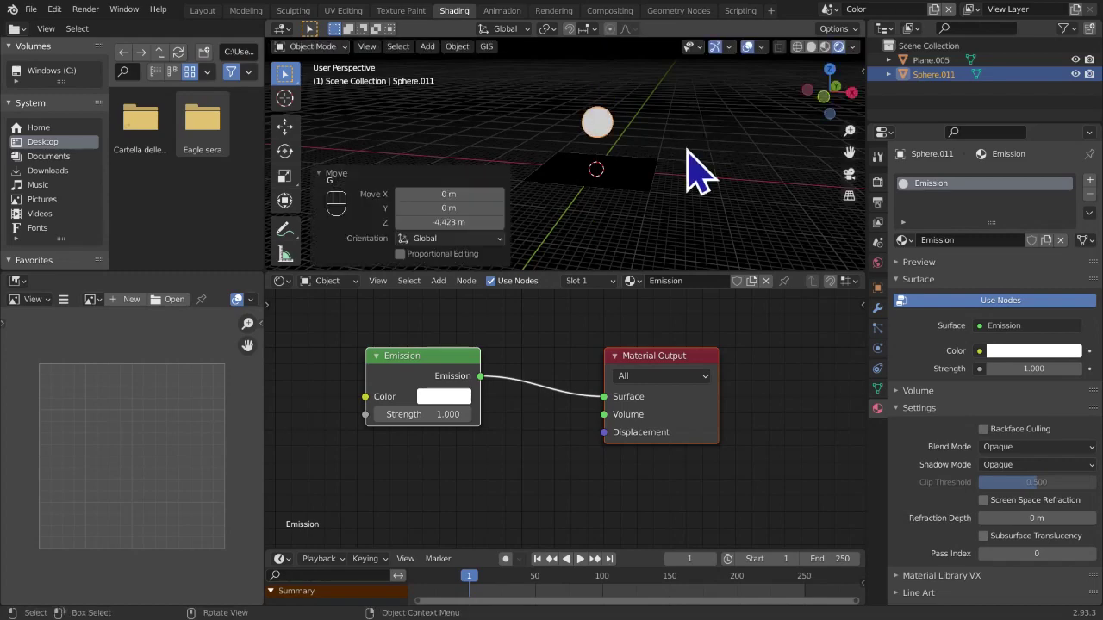
pyautogui.moveTo(686, 151)
pyautogui.mouseDown(button='middle')
pyautogui.moveTo(733, 141)
pyautogui.moveTo(700, 166)
pyautogui.mouseUp(button='middle')
pyautogui.scroll(3, 724, 162)
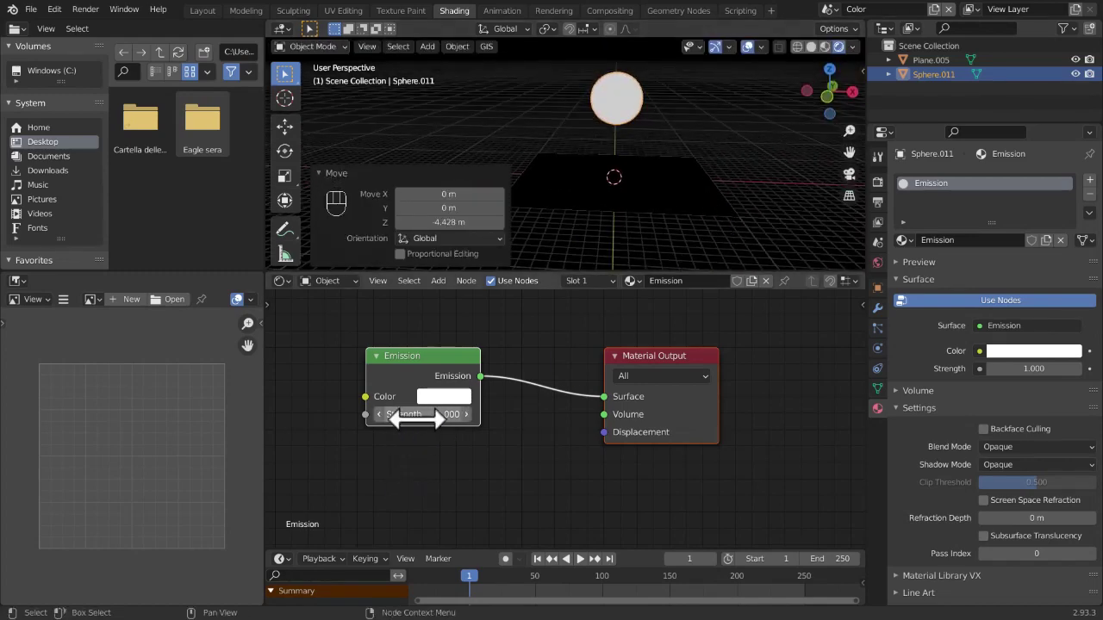
# Switch the render engine to Cycles and set the sphere's emission Strength to 4.7
pyautogui.moveTo(405, 415); pyautogui.dragTo(418, 413)
pyautogui.click(877, 181)
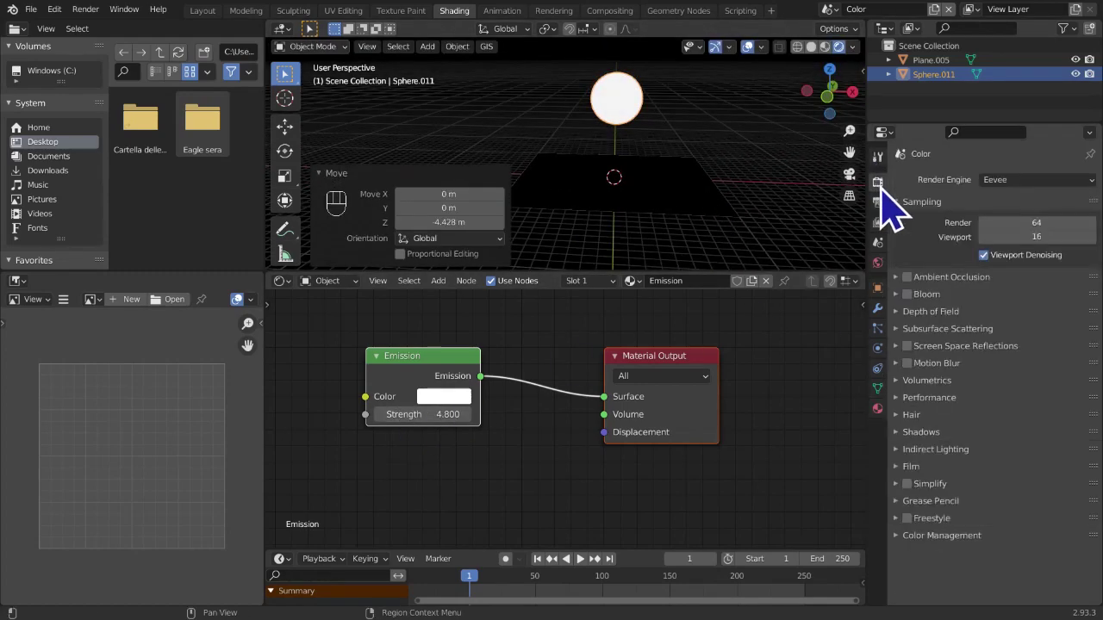
pyautogui.click(1089, 178)
pyautogui.click(1019, 229)
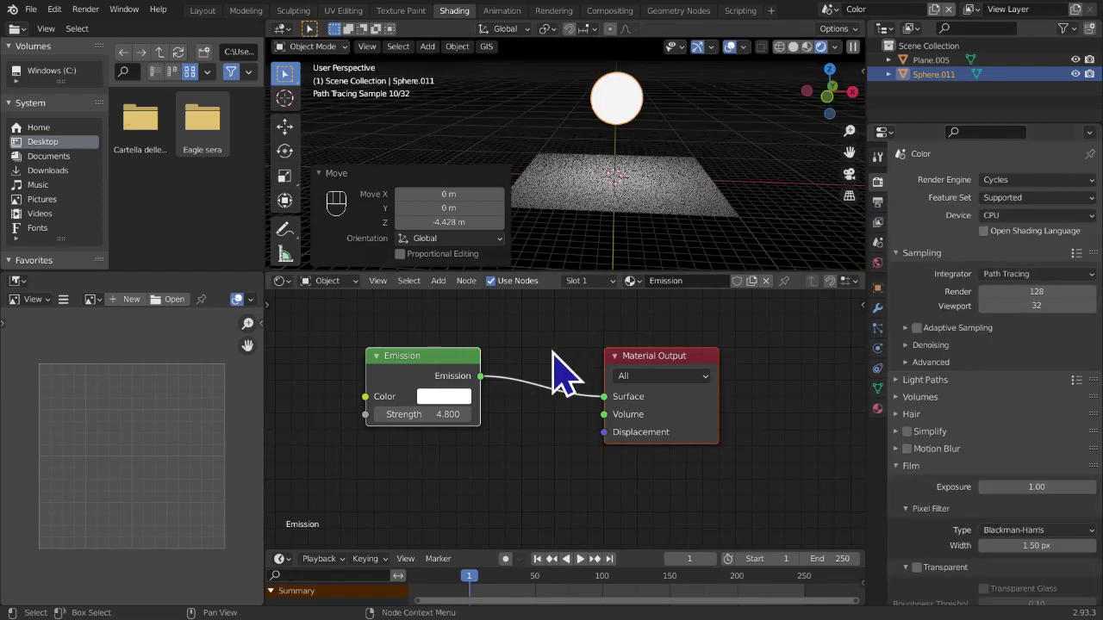
pyautogui.moveTo(439, 414); pyautogui.dragTo(426, 415)
# Orbit to a lower, frontal view of the plane and reselect the sphere
pyautogui.scroll(-3, 649, 178)
pyautogui.moveTo(648, 178); pyautogui.dragTo(629, 214, button='middle')
pyautogui.scroll(3, 630, 214)
pyautogui.click(812, 227)
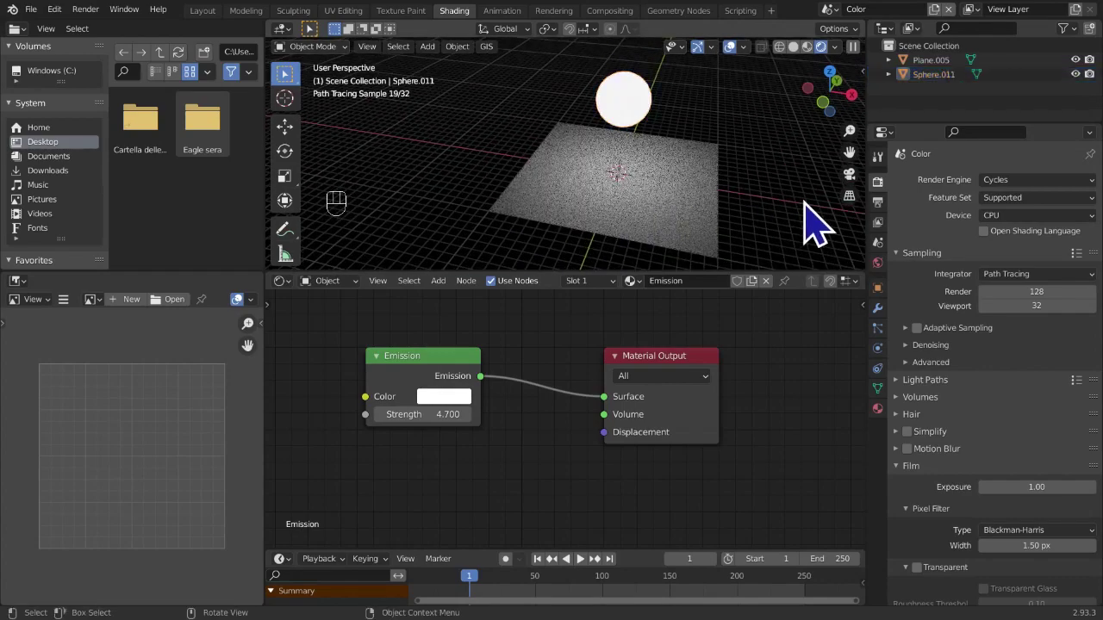
pyautogui.moveTo(813, 227)
pyautogui.mouseDown(button='middle')
pyautogui.moveTo(837, 209)
pyautogui.moveTo(824, 227)
pyautogui.moveTo(768, 229)
pyautogui.moveTo(668, 215)
pyautogui.mouseUp(button='middle')
pyautogui.click(623, 128)
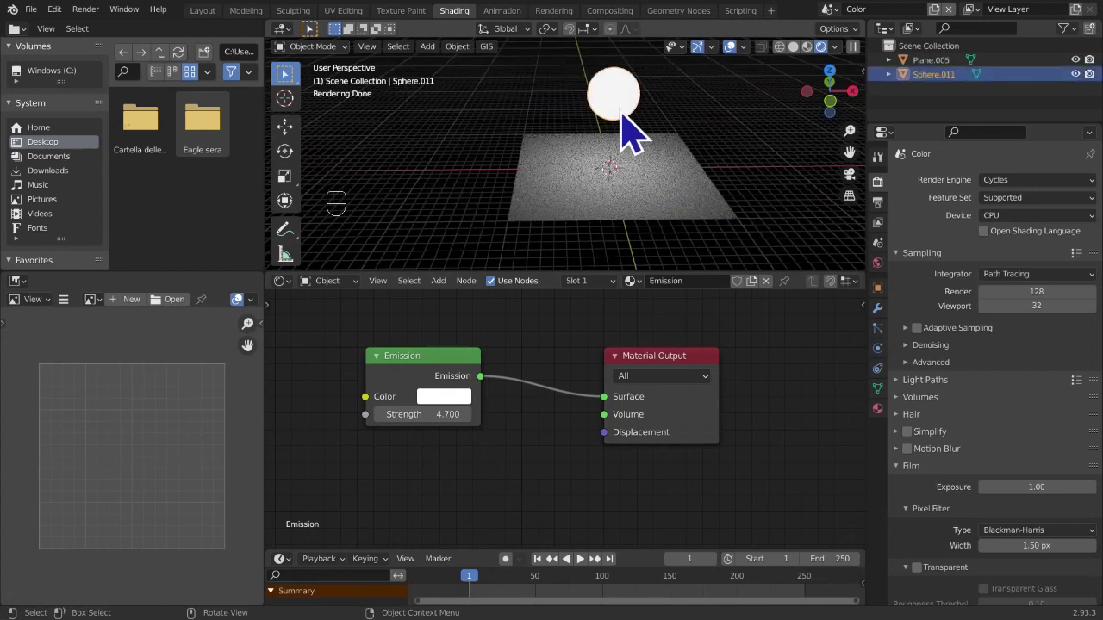
# Rename the sphere to Light emitter, then select the ground plane Plane.005
pyautogui.doubleClick(936, 75)
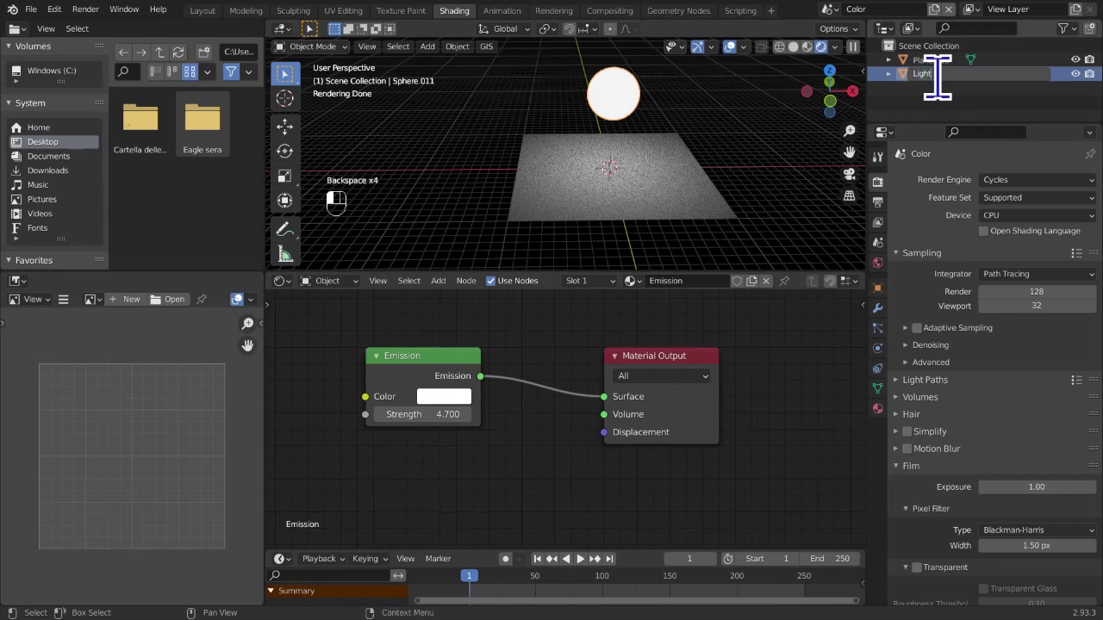
pyautogui.press('Return')
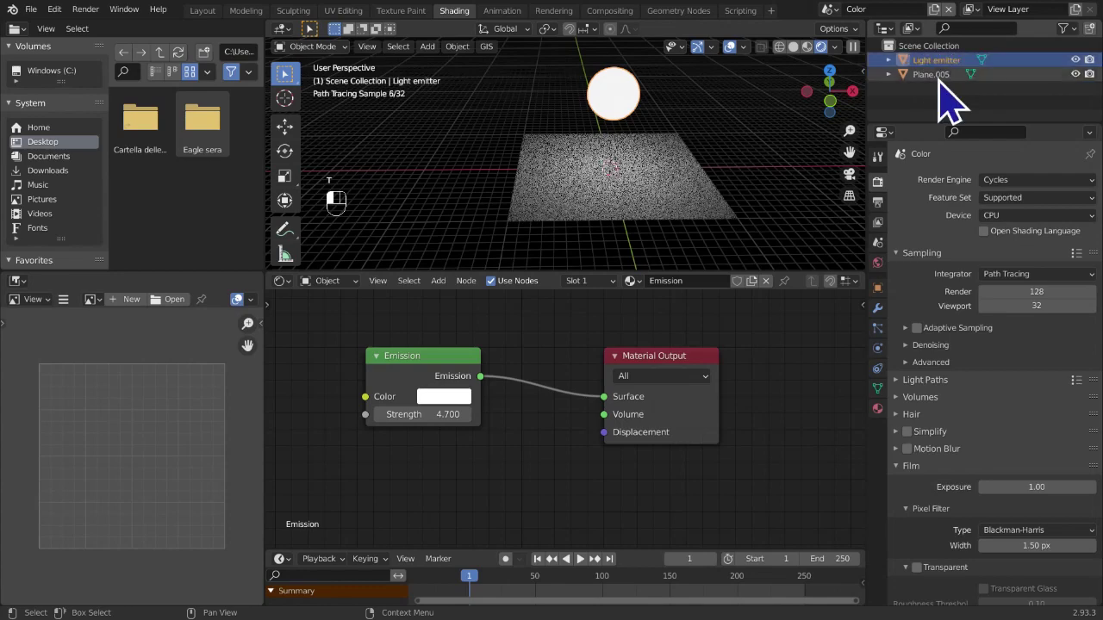
pyautogui.moveTo(744, 210); pyautogui.dragTo(780, 204, button='middle')
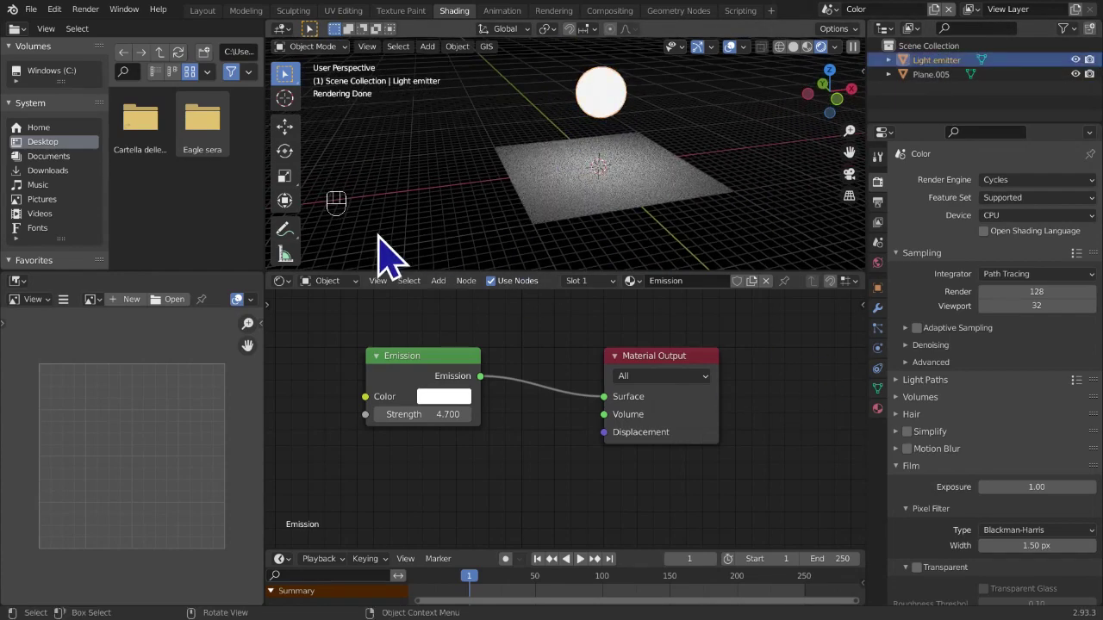
pyautogui.moveTo(583, 177); pyautogui.dragTo(621, 290, button='middle')
pyautogui.click(590, 205)
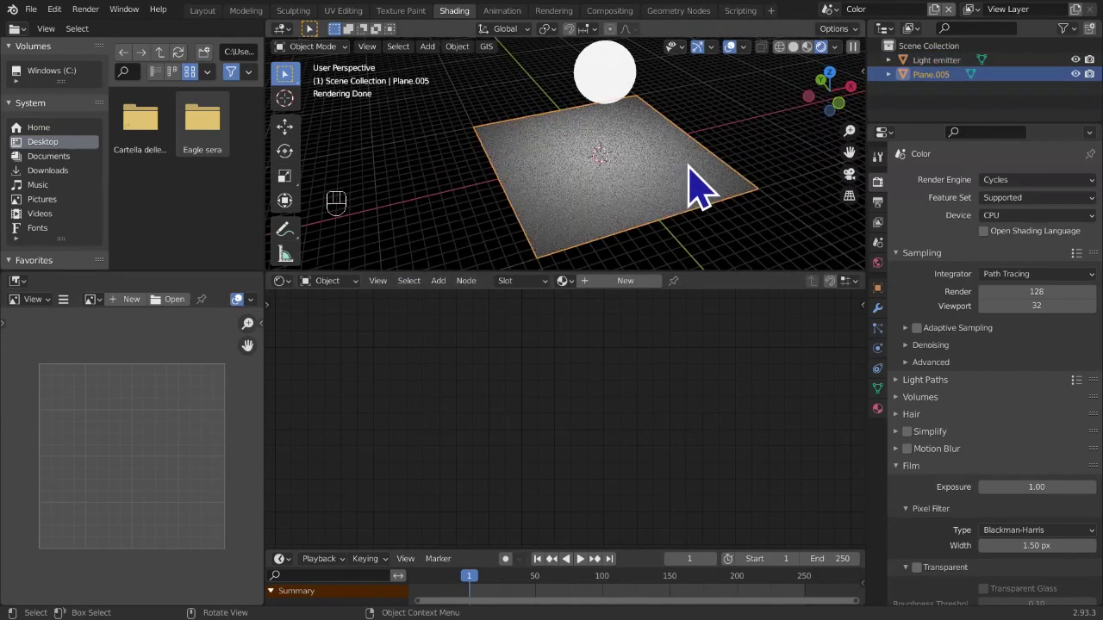
# Create a new material on the plane and name it Materiale
pyautogui.moveTo(690, 168); pyautogui.dragTo(678, 167, button='middle')
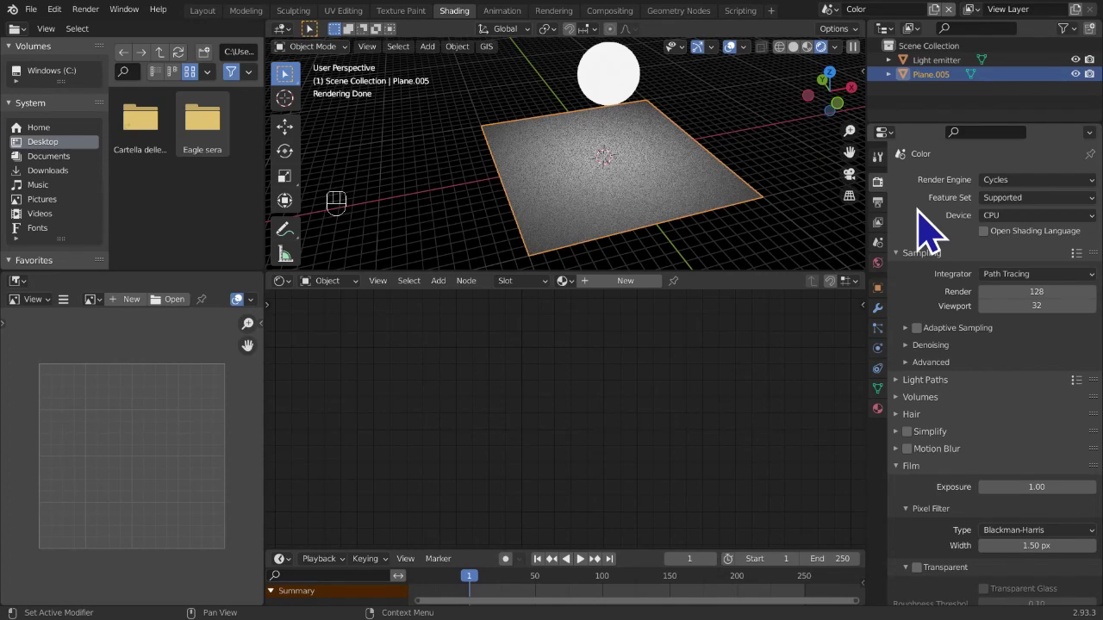
pyautogui.moveTo(793, 207); pyautogui.dragTo(733, 216, button='middle')
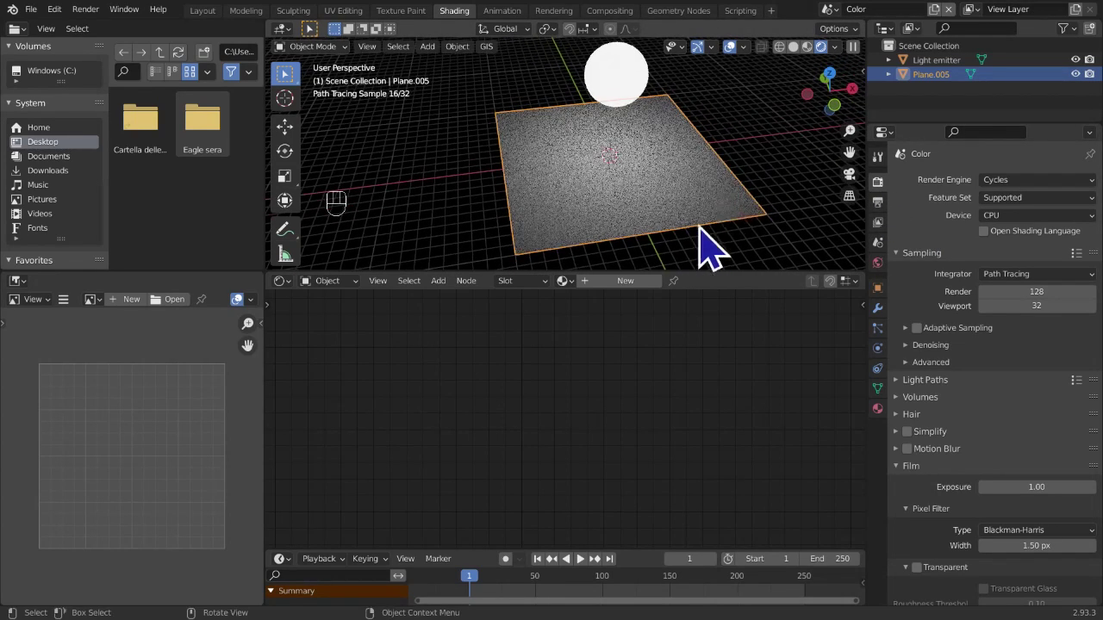
pyautogui.click(622, 285)
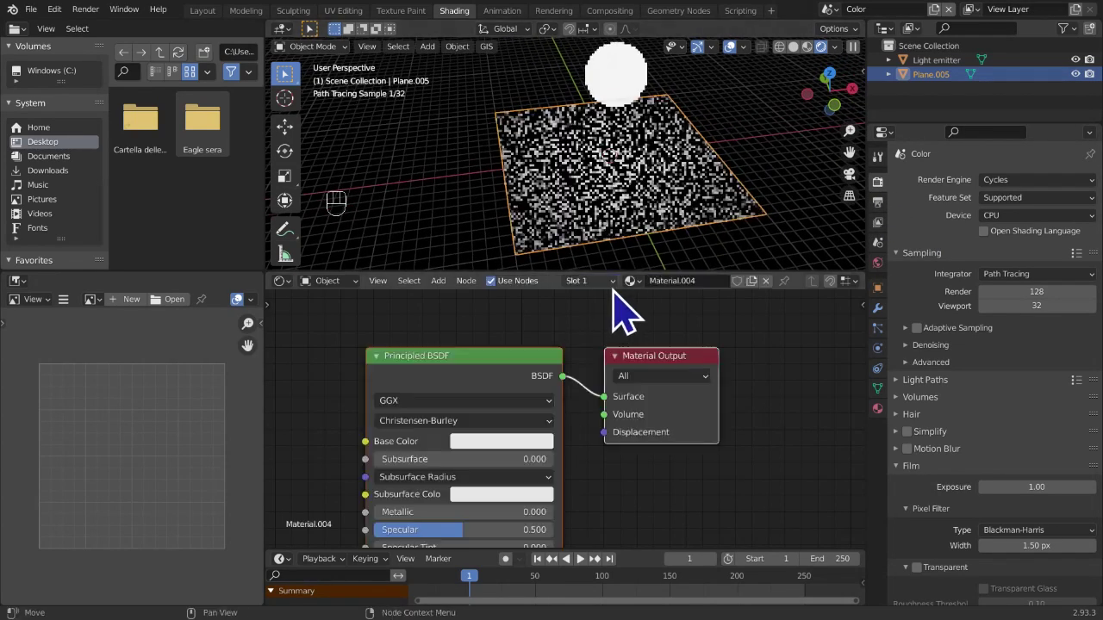
pyautogui.click(681, 282)
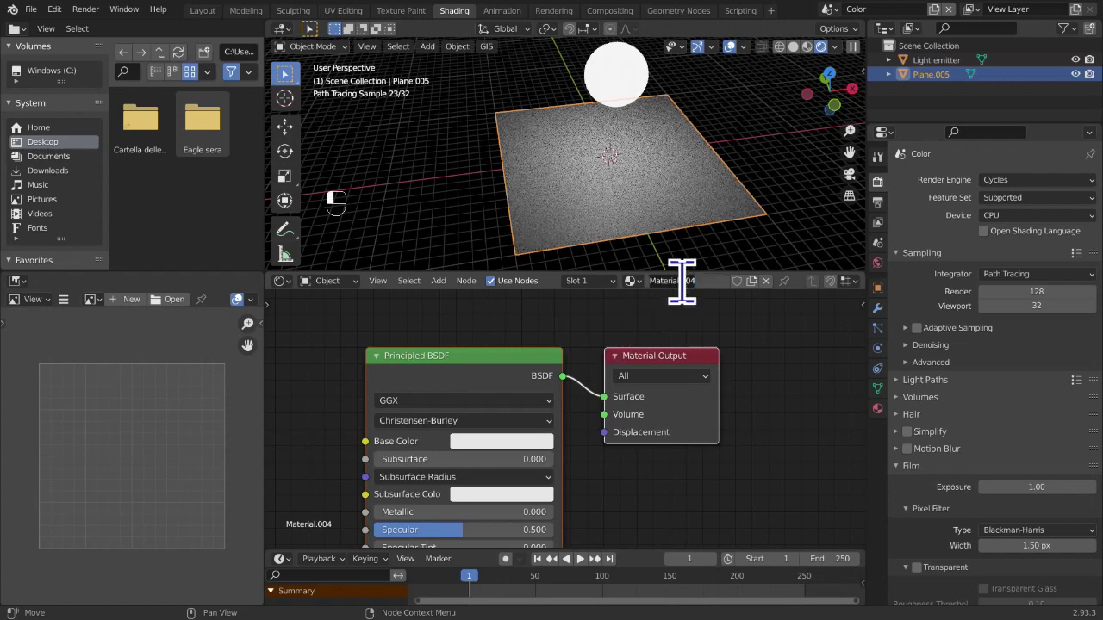
pyautogui.write('w')
pyautogui.press('Return')
pyautogui.press('Return')
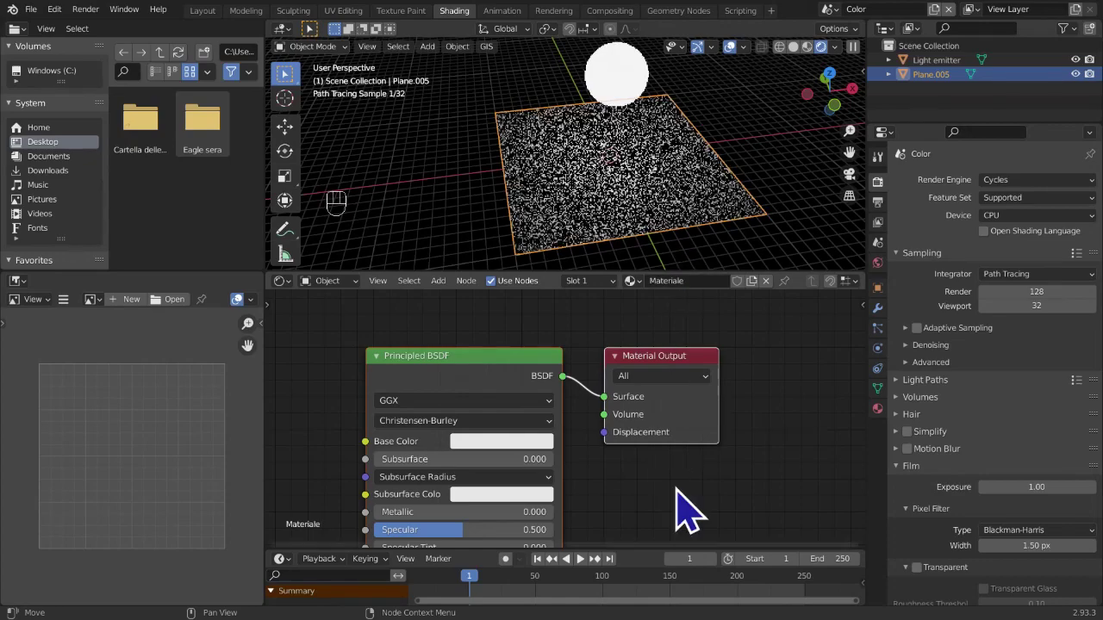
# Reposition the shader nodes in view and start editing the file browser's folder path
pyautogui.moveTo(677, 480); pyautogui.dragTo(800, 425, button='middle')
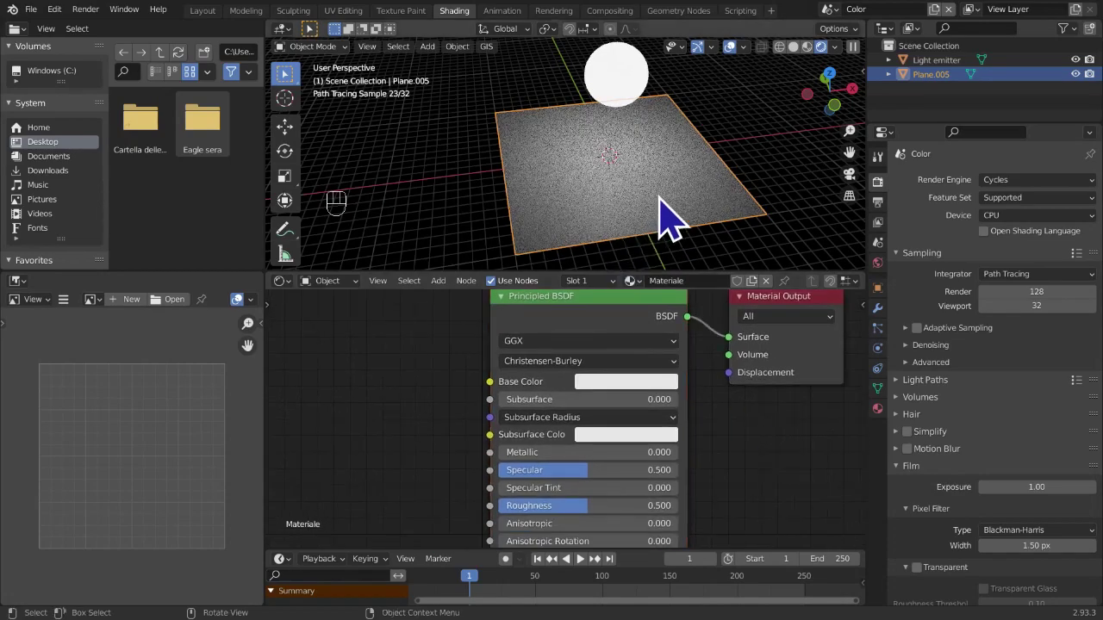
pyautogui.scroll(4, 664, 216)
pyautogui.moveTo(539, 355); pyautogui.dragTo(591, 382, button='middle')
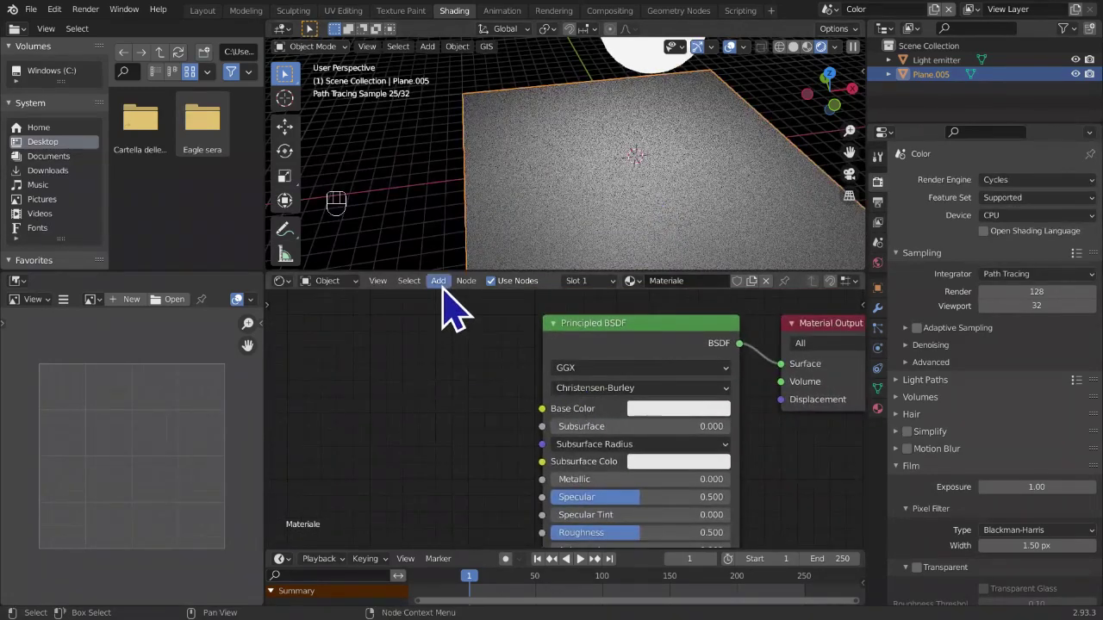
pyautogui.click(239, 52)
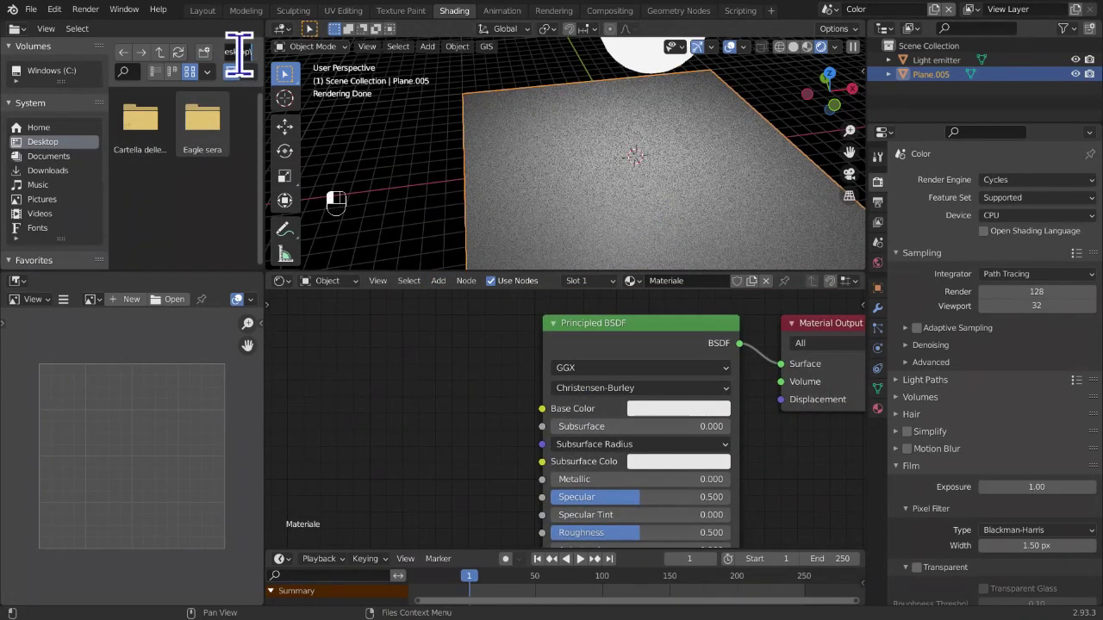
# Open the Cartella delle cartelle folder in the file browser, hiding the places list
pyautogui.click(170, 186)
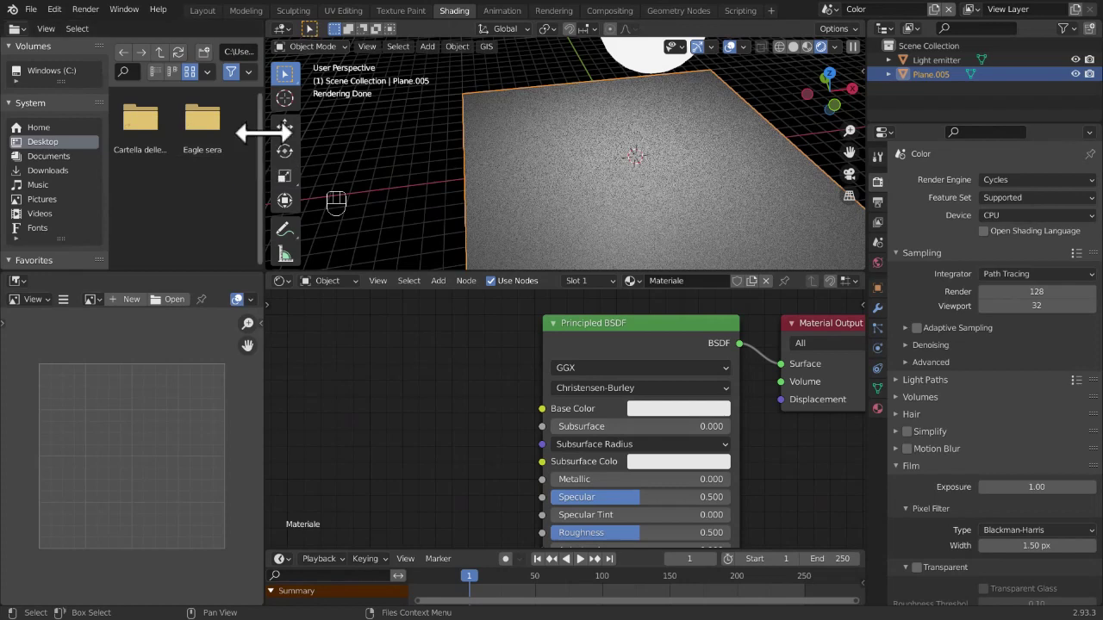
pyautogui.doubleClick(157, 160)
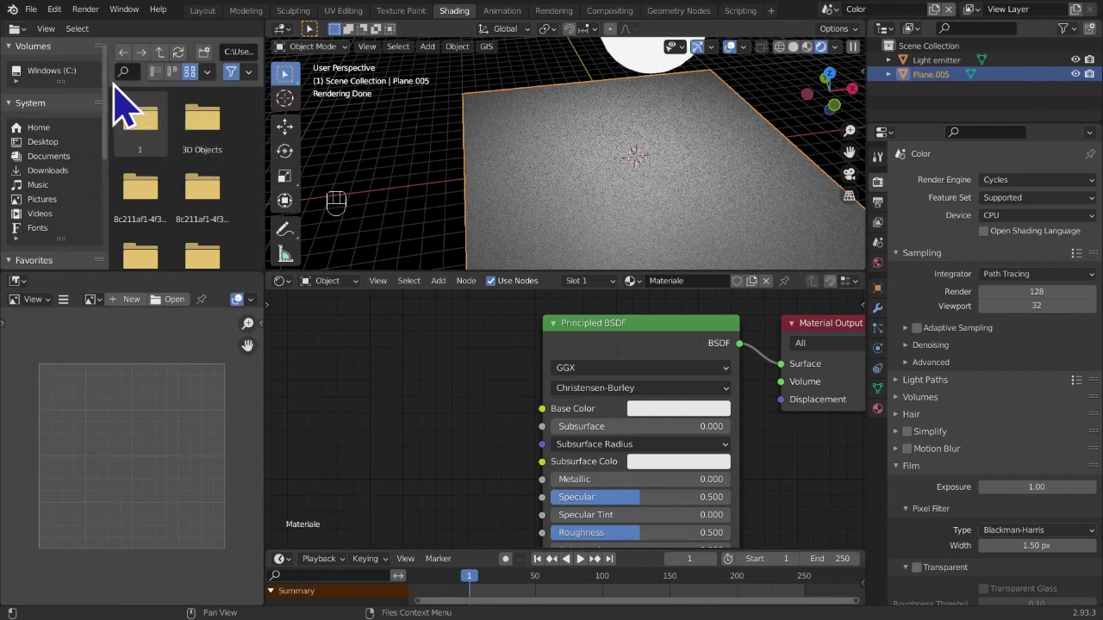
pyautogui.moveTo(108, 84); pyautogui.dragTo(19, 116)
pyautogui.click(51, 52)
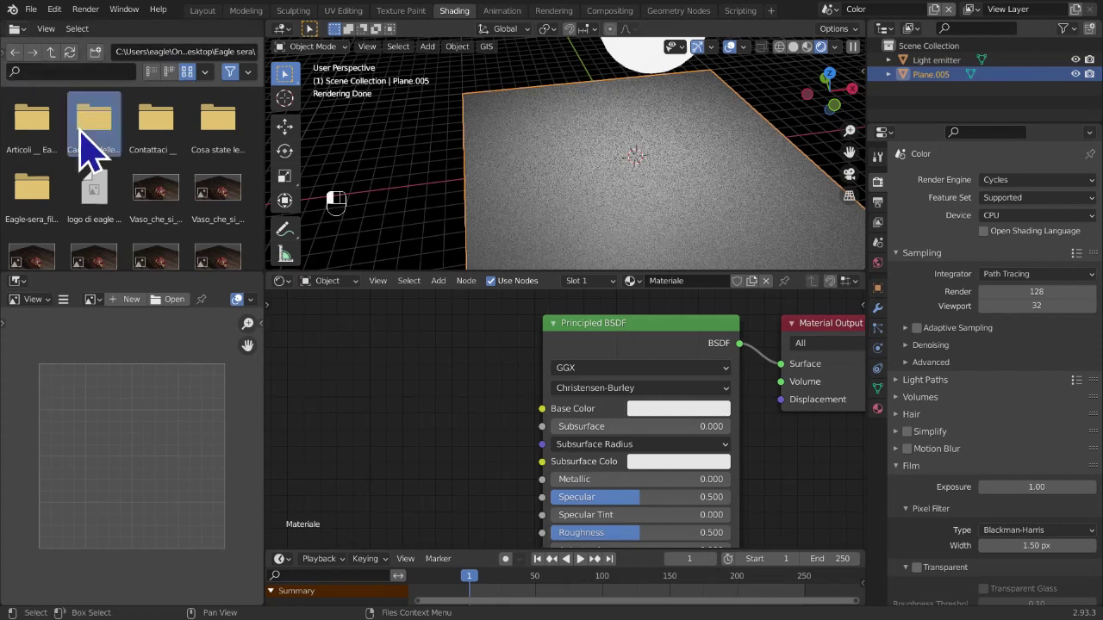
pyautogui.doubleClick(87, 120)
# Filter the list for Lezione 12, then open it and its Images subfolder
pyautogui.click(81, 74)
pyautogui.write('L')
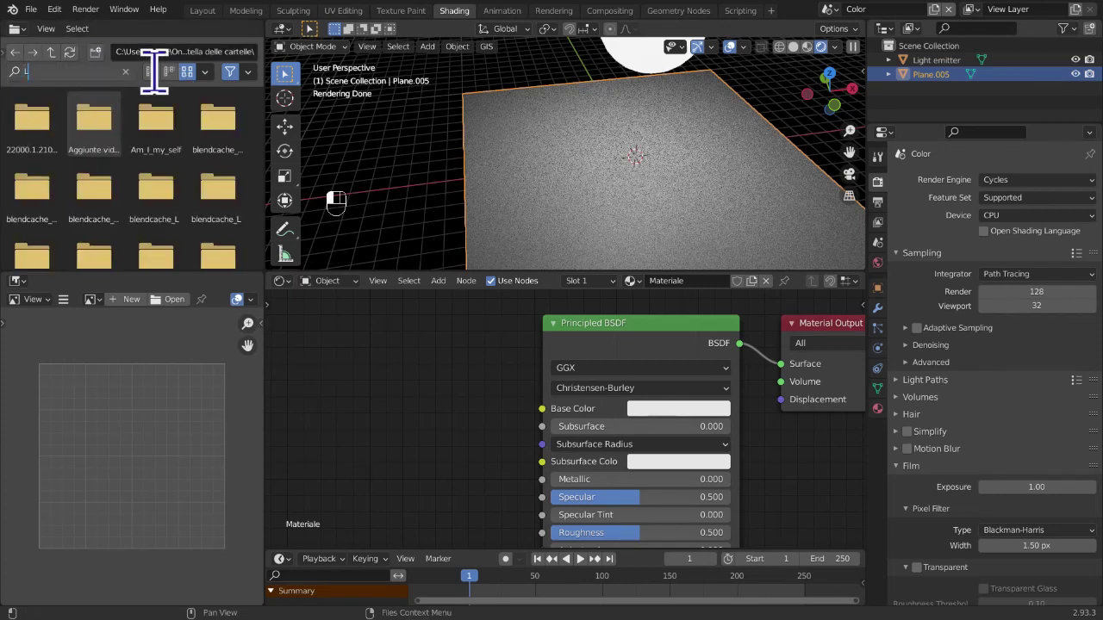
pyautogui.write('ezione')
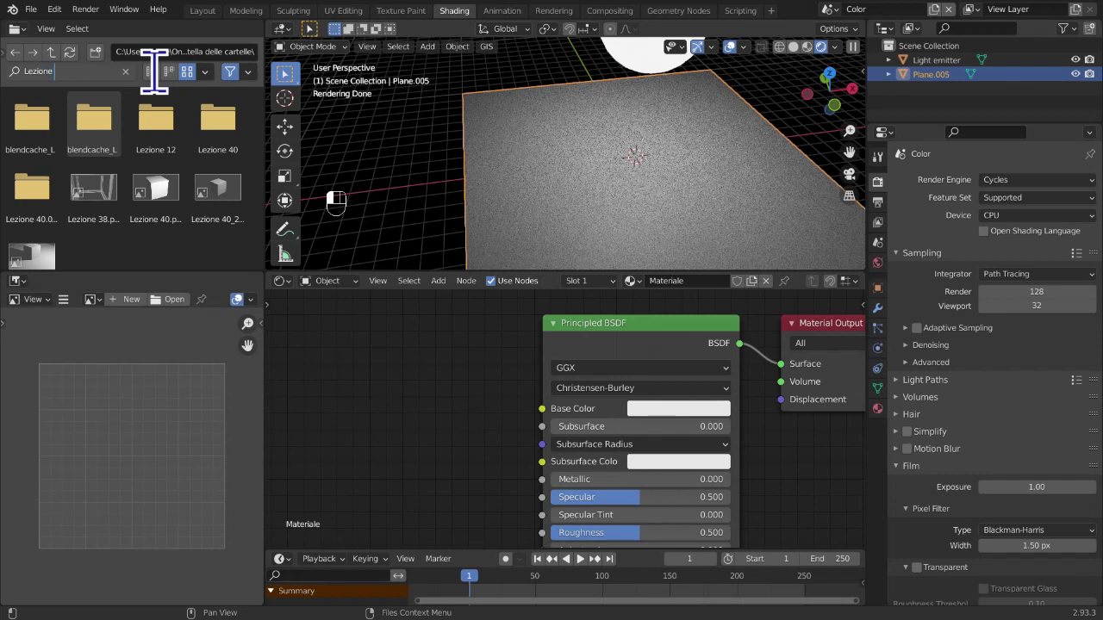
pyautogui.write(' 12')
pyautogui.press('Return')
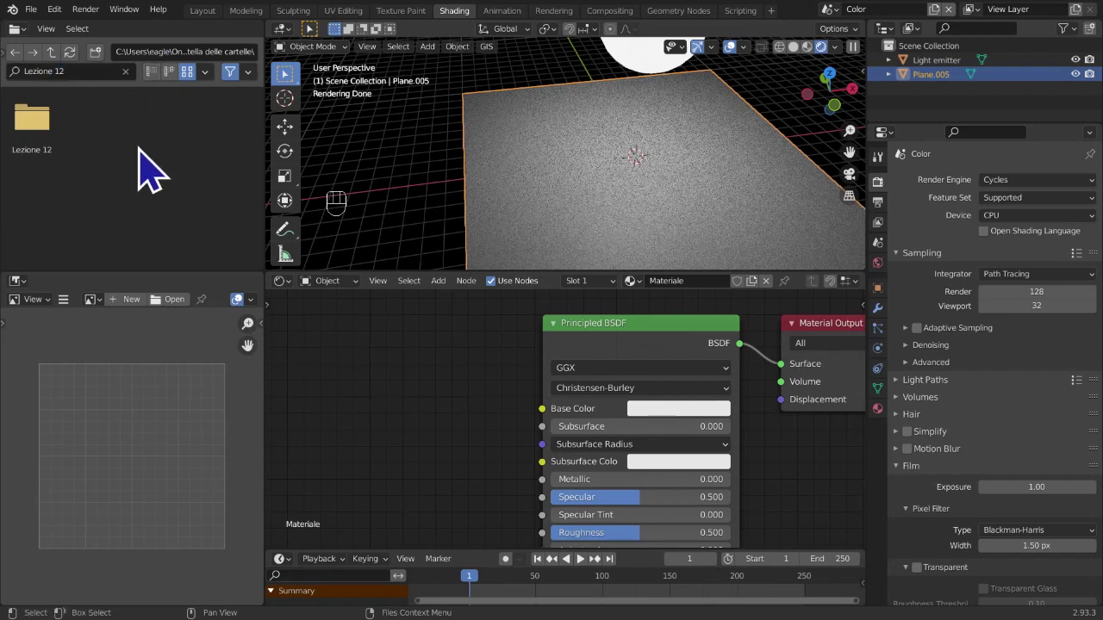
pyautogui.doubleClick(35, 151)
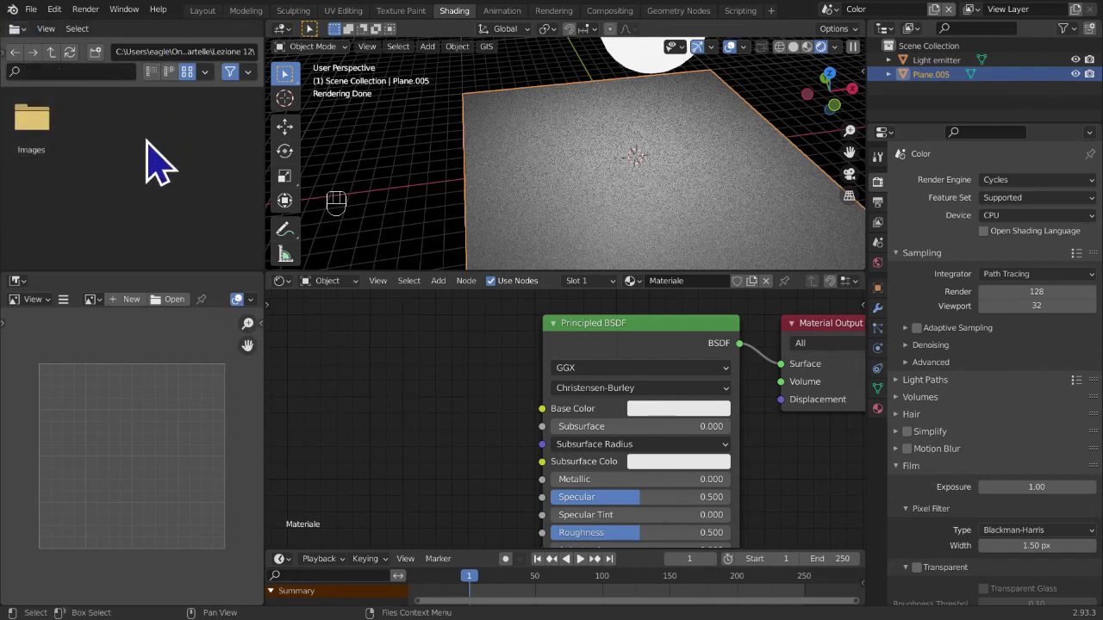
pyautogui.doubleClick(12, 148)
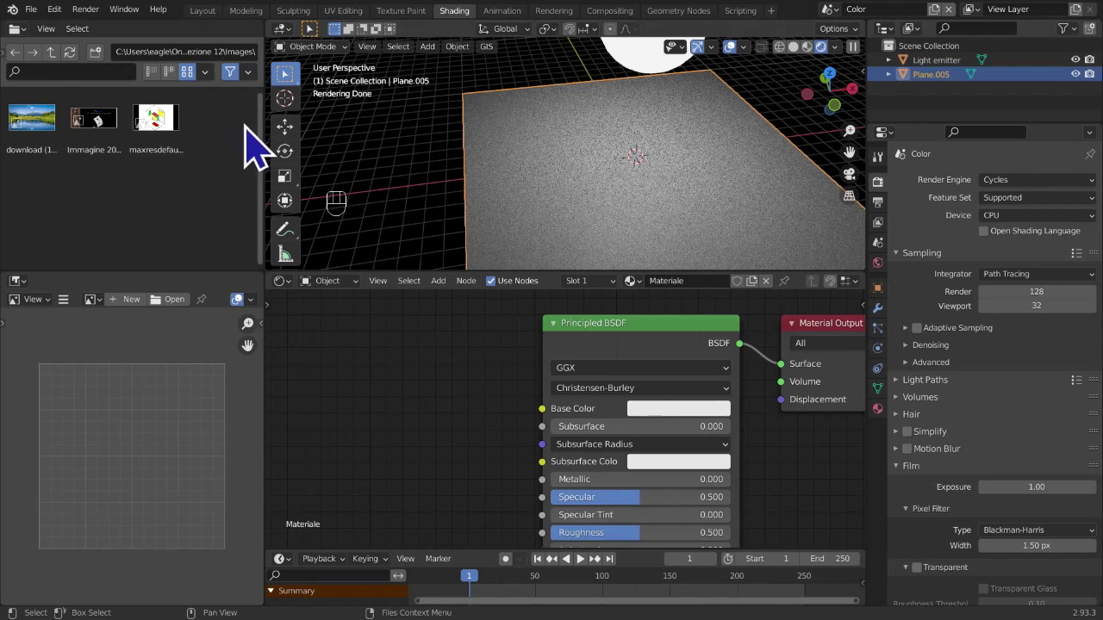
# Select the landscape photo download (17).jpeg and start dragging it toward the scene
pyautogui.click(32, 118)
pyautogui.click(10, 49)
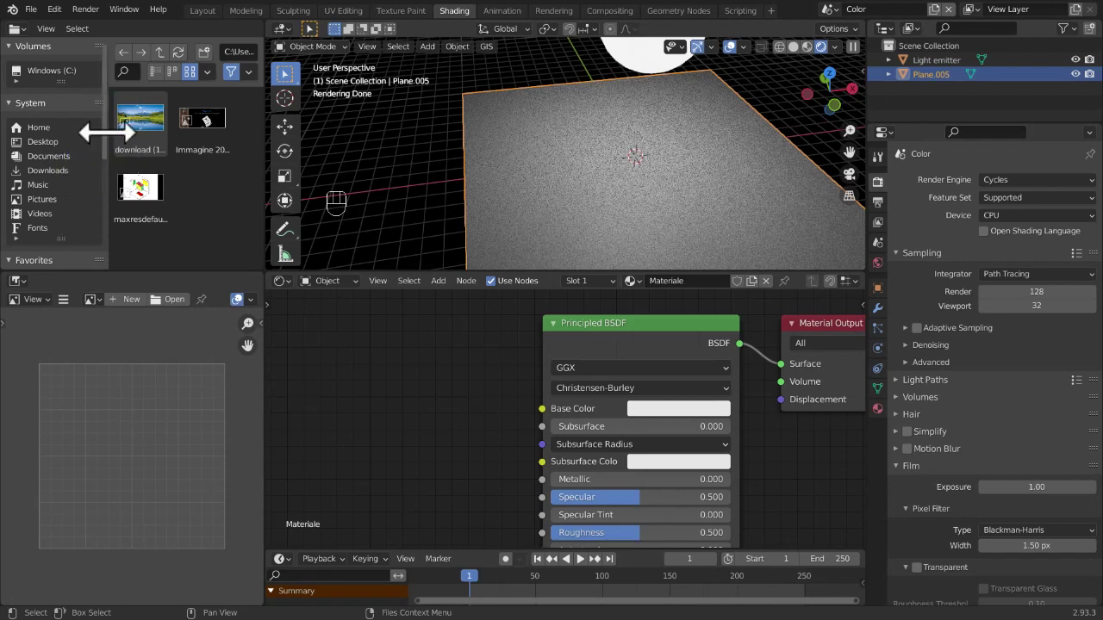
pyautogui.moveTo(108, 132); pyautogui.dragTo(94, 162)
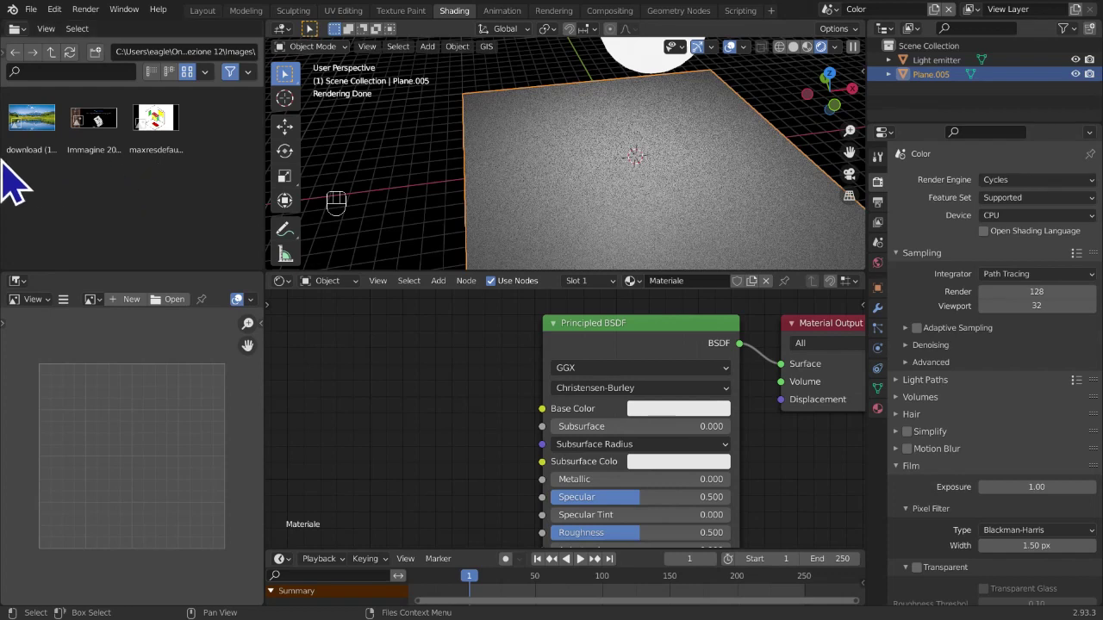
pyautogui.click(31, 128)
pyautogui.moveTo(11, 128)
pyautogui.mouseDown()
pyautogui.moveTo(20, 160)
pyautogui.moveTo(337, 226)
pyautogui.moveTo(419, 184)
pyautogui.moveTo(25, 142)
pyautogui.mouseUp()
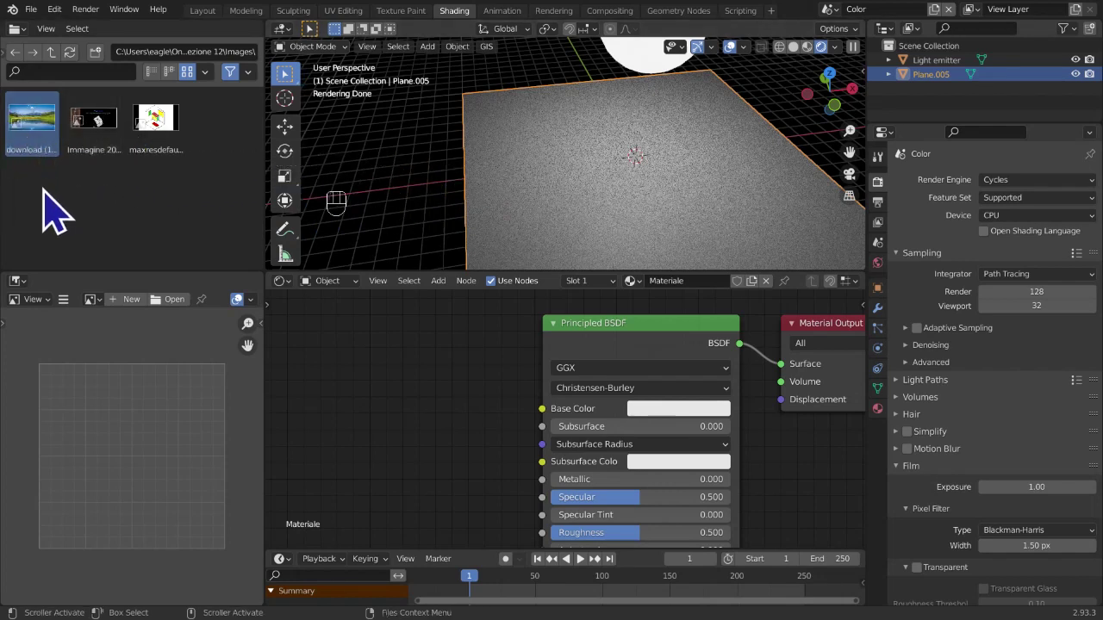
# Drop download (17).jpeg in as an Image Texture node and link its Color to Base Color
pyautogui.moveTo(44, 140); pyautogui.dragTo(423, 362)
pyautogui.moveTo(739, 360); pyautogui.dragTo(505, 394)
pyautogui.scroll(4, 505, 398)
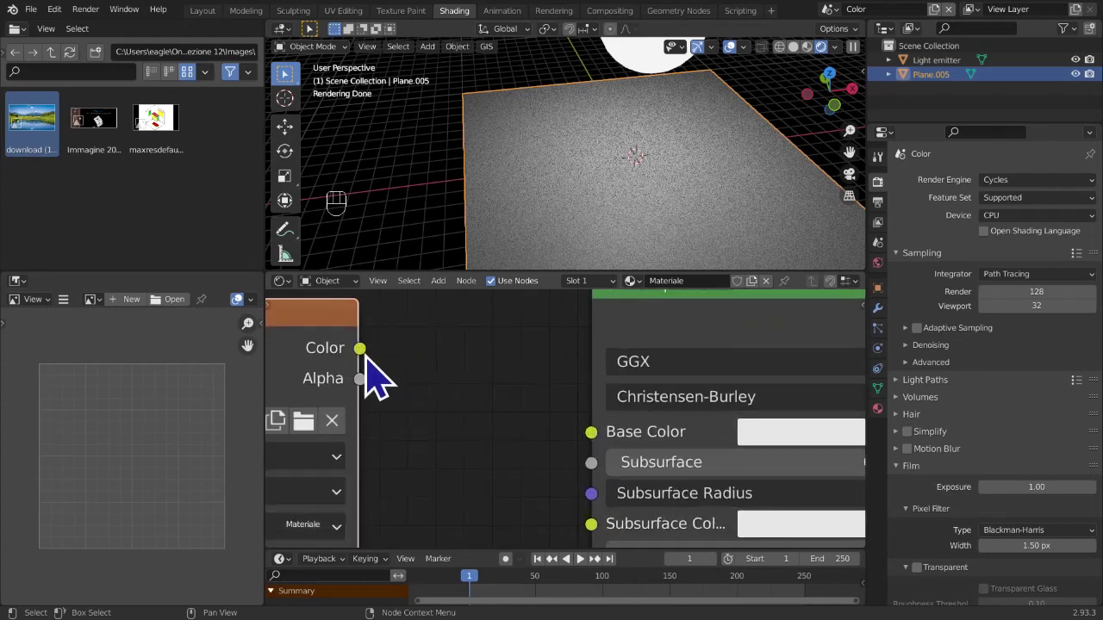
pyautogui.moveTo(362, 350); pyautogui.dragTo(585, 448)
# Nudge the Image Texture node left and set the Principled BSDF's Specular to 0
pyautogui.scroll(-3, 585, 456)
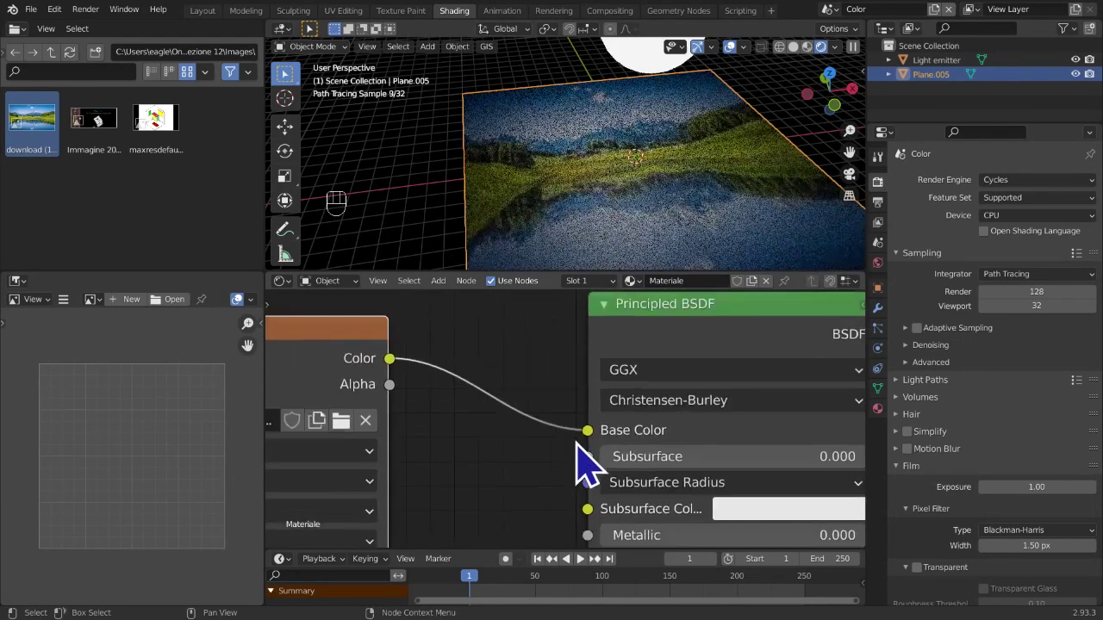
pyautogui.scroll(-3, 568, 476)
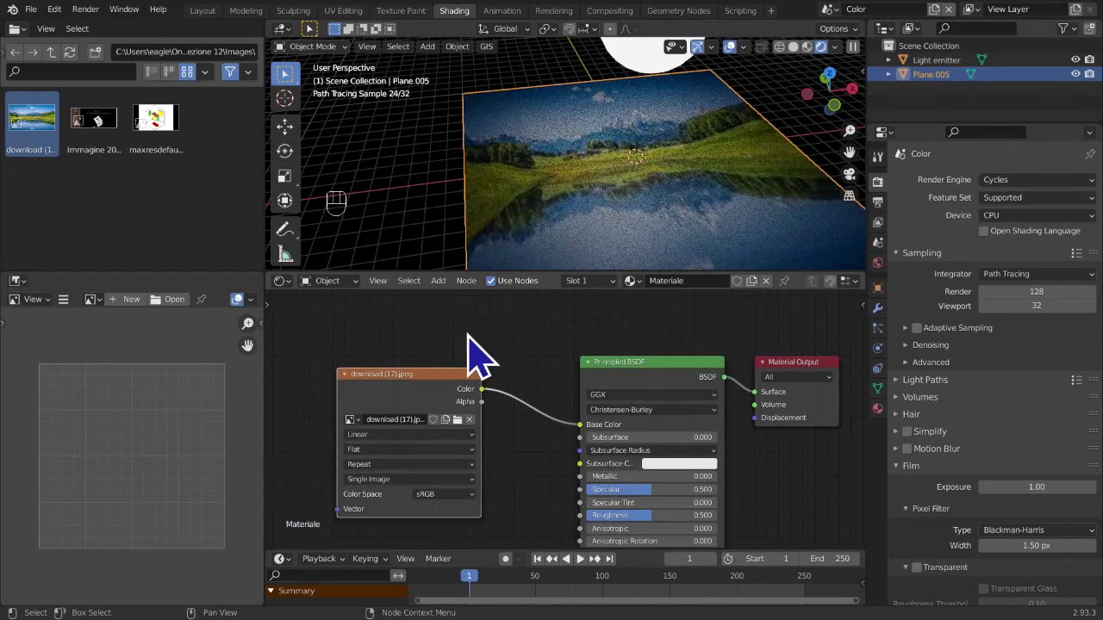
pyautogui.moveTo(435, 405); pyautogui.dragTo(402, 381)
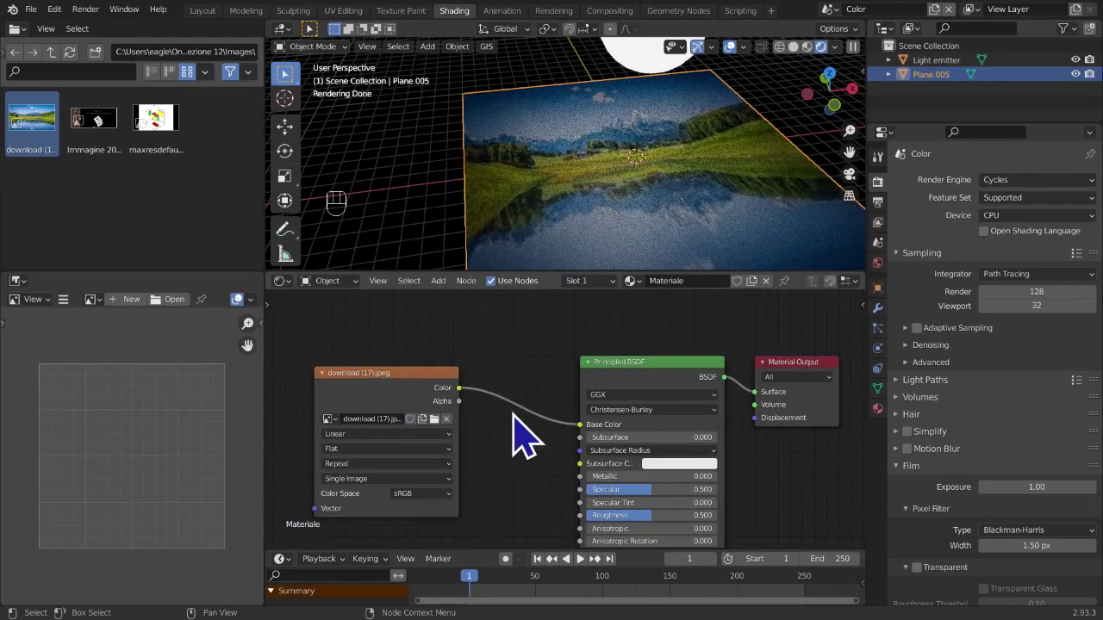
pyautogui.moveTo(616, 259); pyautogui.dragTo(633, 245, button='middle')
pyautogui.moveTo(648, 501); pyautogui.dragTo(652, 412, button='middle')
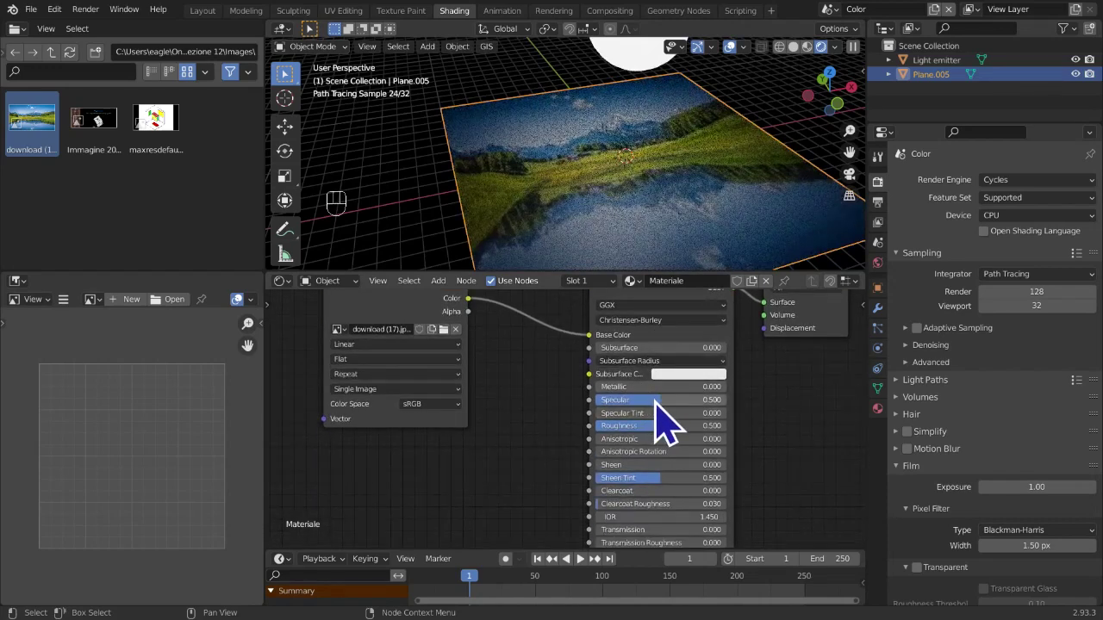
pyautogui.moveTo(655, 399); pyautogui.dragTo(603, 400)
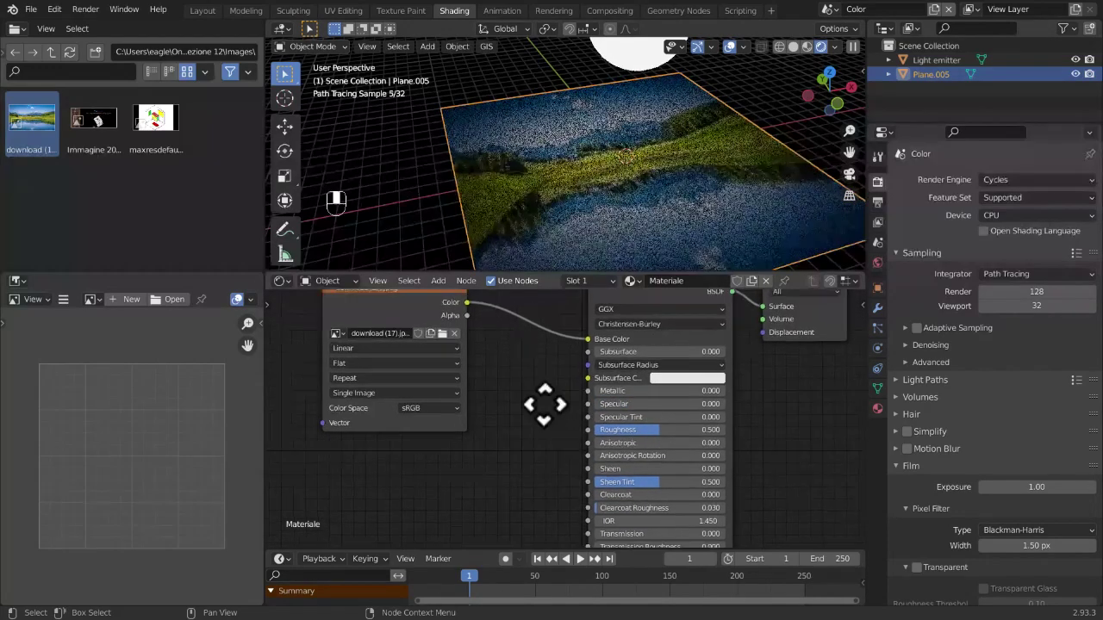
pyautogui.moveTo(542, 401); pyautogui.dragTo(565, 457, button='middle')
pyautogui.moveTo(627, 448); pyautogui.dragTo(588, 444)
# Recentre the shader nodes and move the Image Texture node left and down
pyautogui.scroll(1, 521, 417)
pyautogui.scroll(-6, 520, 419)
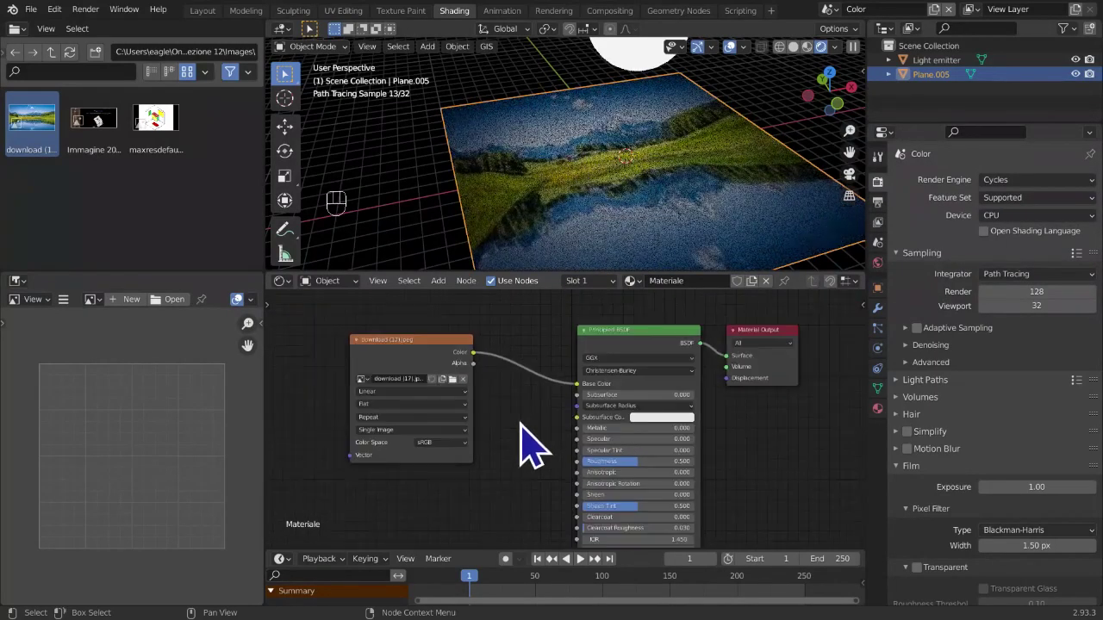
pyautogui.moveTo(483, 414); pyautogui.dragTo(493, 454, button='middle')
pyautogui.scroll(5, 492, 454)
pyautogui.scroll(1, 496, 452)
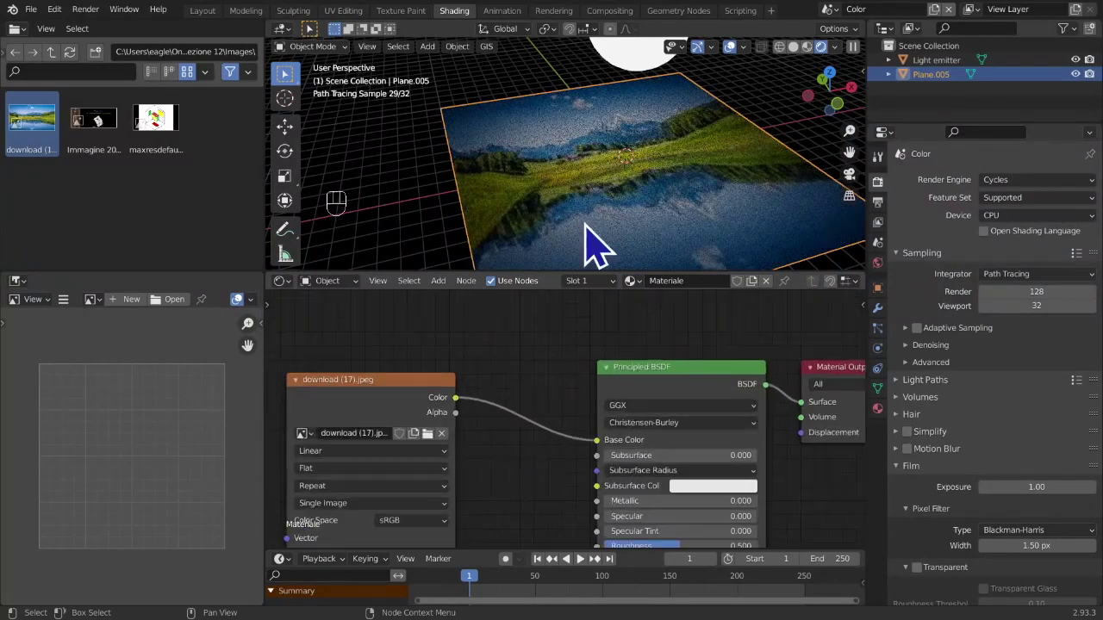
pyautogui.moveTo(556, 464); pyautogui.dragTo(642, 415, button='middle')
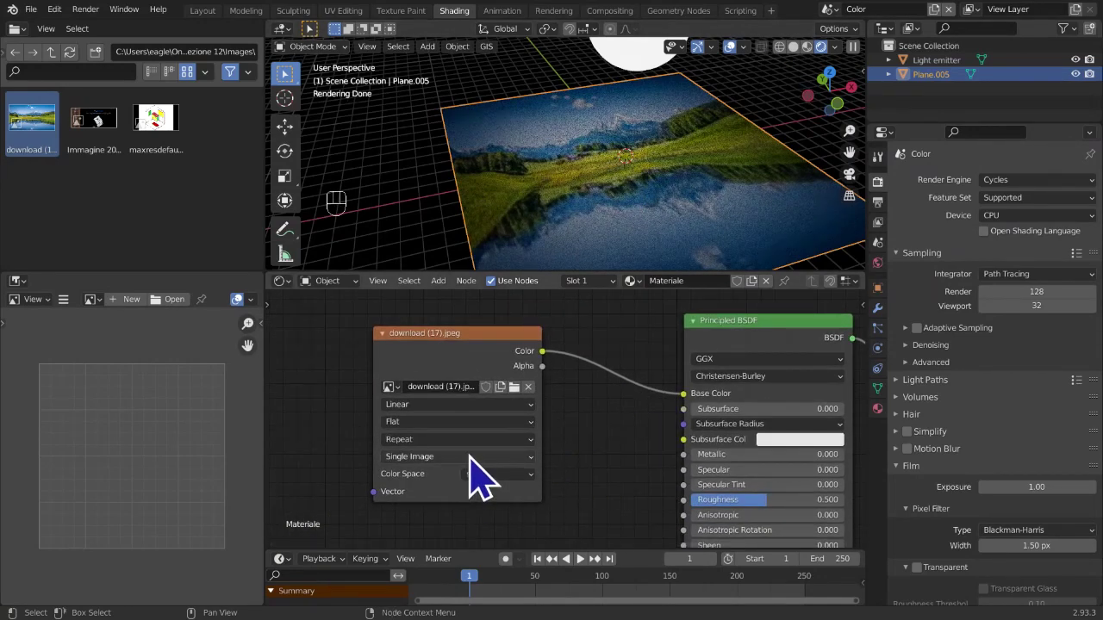
pyautogui.moveTo(457, 484); pyautogui.dragTo(347, 520)
# Move the Image Texture node back up and zoom in on its link to Base Color
pyautogui.scroll(-1, 542, 431)
pyautogui.moveTo(540, 422); pyautogui.dragTo(507, 443, button='middle')
pyautogui.scroll(-3, 582, 396)
pyautogui.scroll(-1, 584, 399)
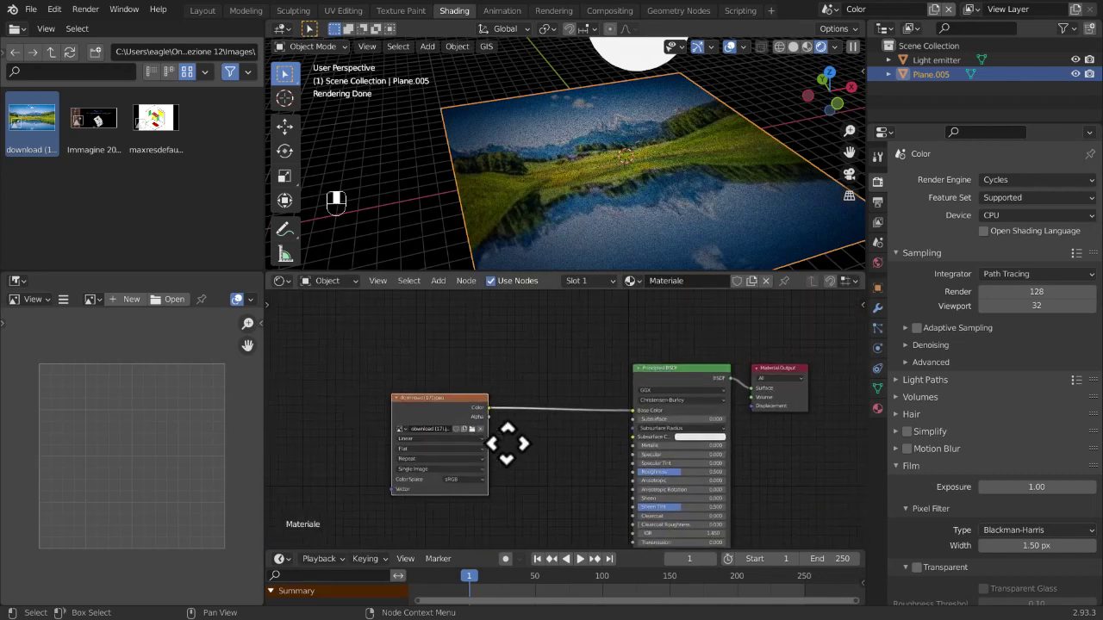
pyautogui.scroll(2, 464, 427)
pyautogui.moveTo(416, 407); pyautogui.dragTo(449, 374)
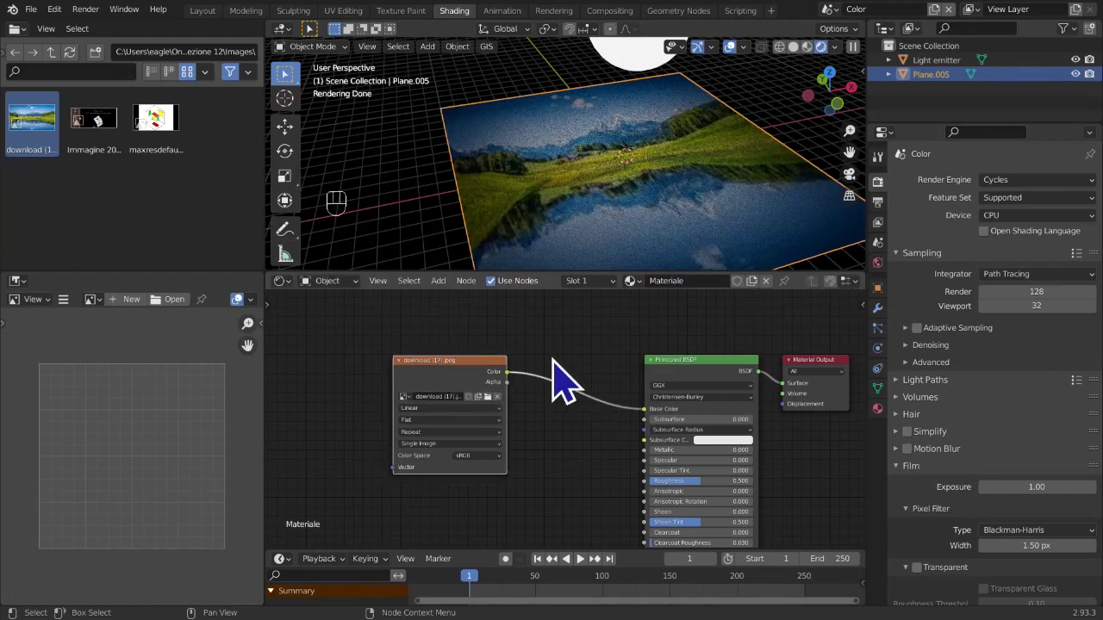
pyautogui.moveTo(566, 387); pyautogui.dragTo(538, 397, button='middle')
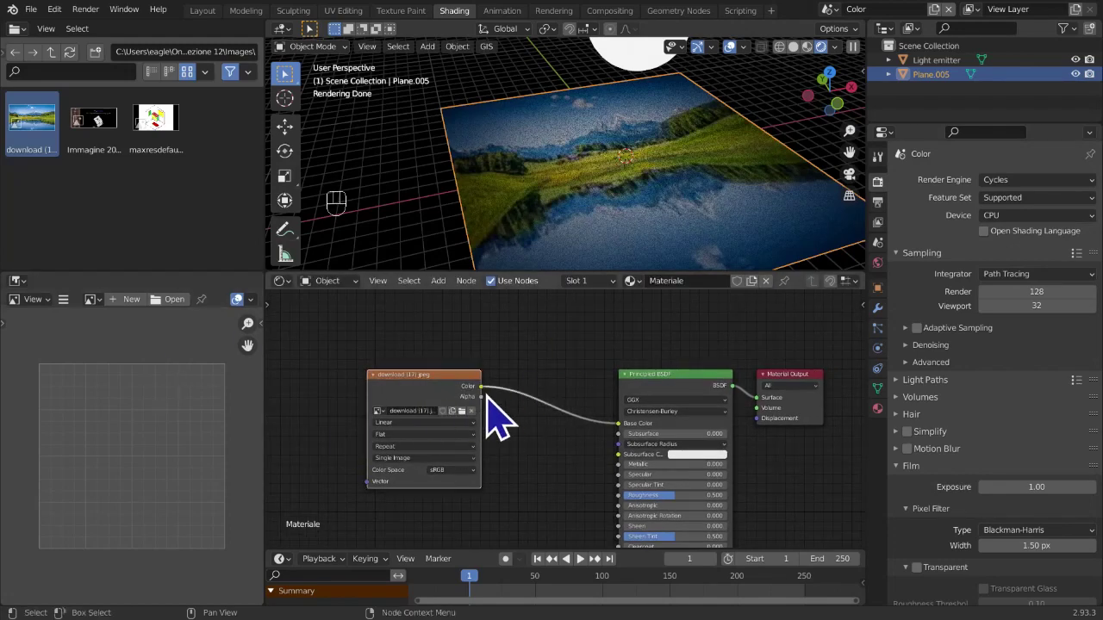
pyautogui.scroll(3, 526, 405)
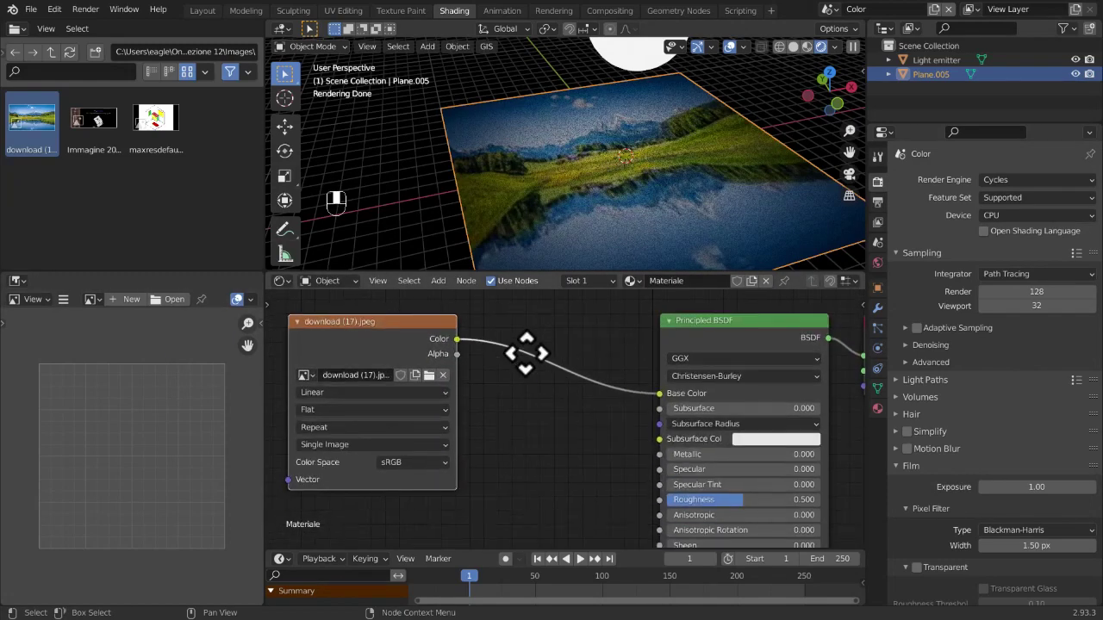
pyautogui.scroll(3, 530, 379)
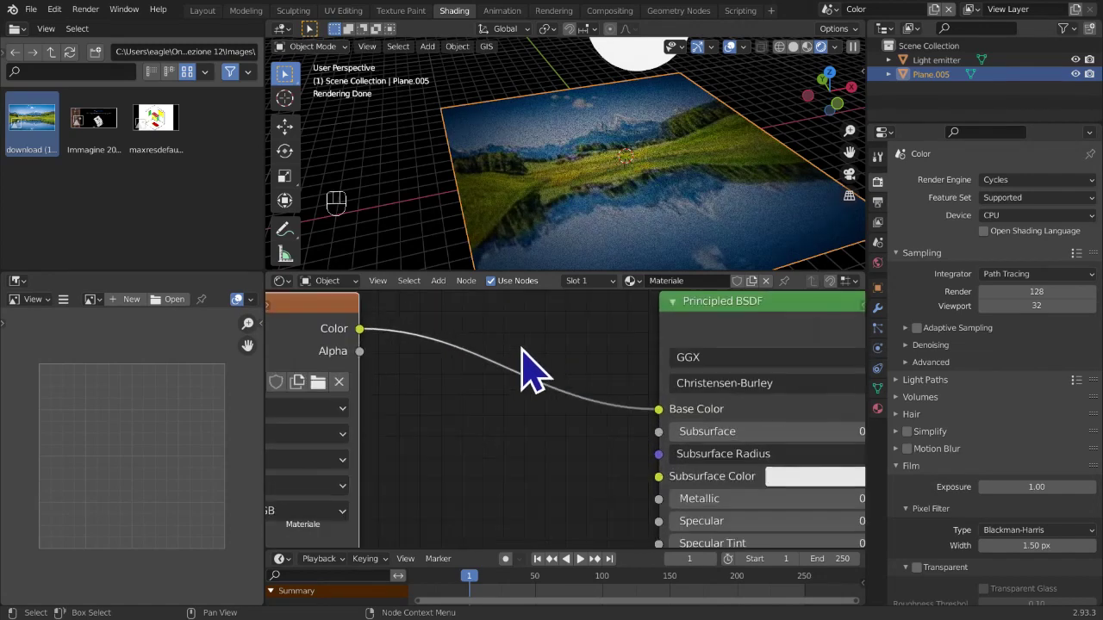
pyautogui.moveTo(522, 349); pyautogui.dragTo(475, 378, button='middle')
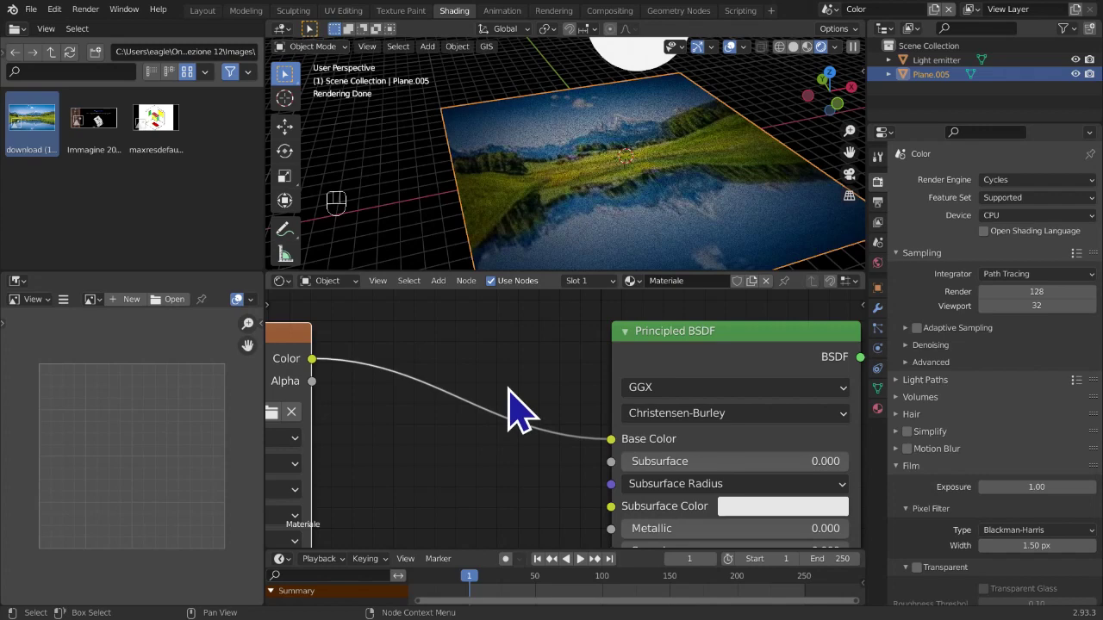
pyautogui.hotkey('shift', 'a')
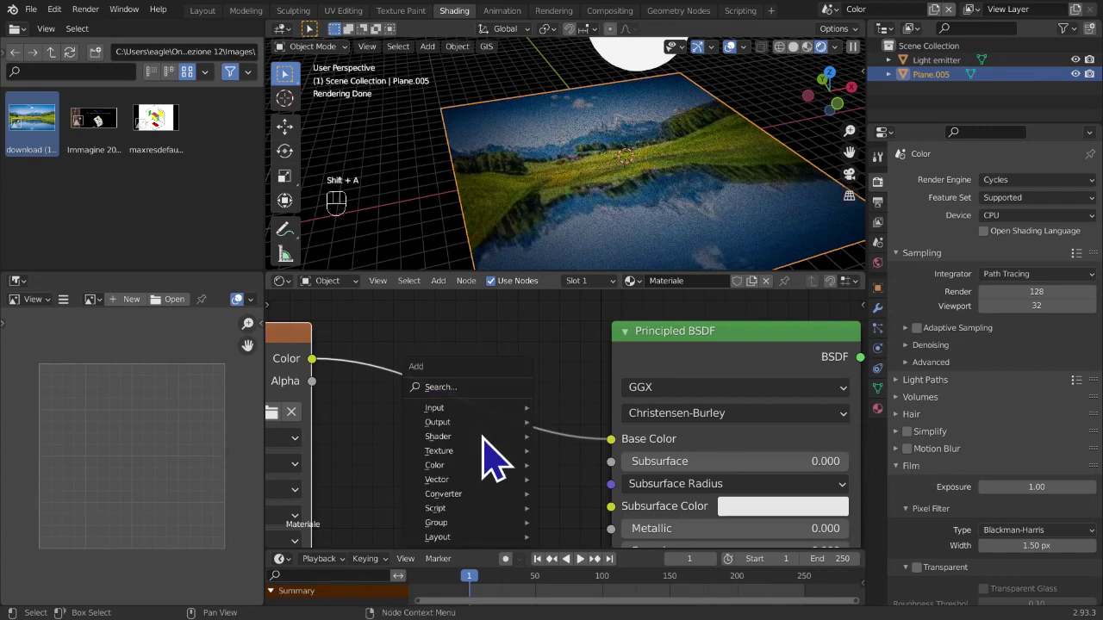
# Drop a Color > Bright/Contrast node onto the image-to-Base Color link
pyautogui.moveTo(470, 465)
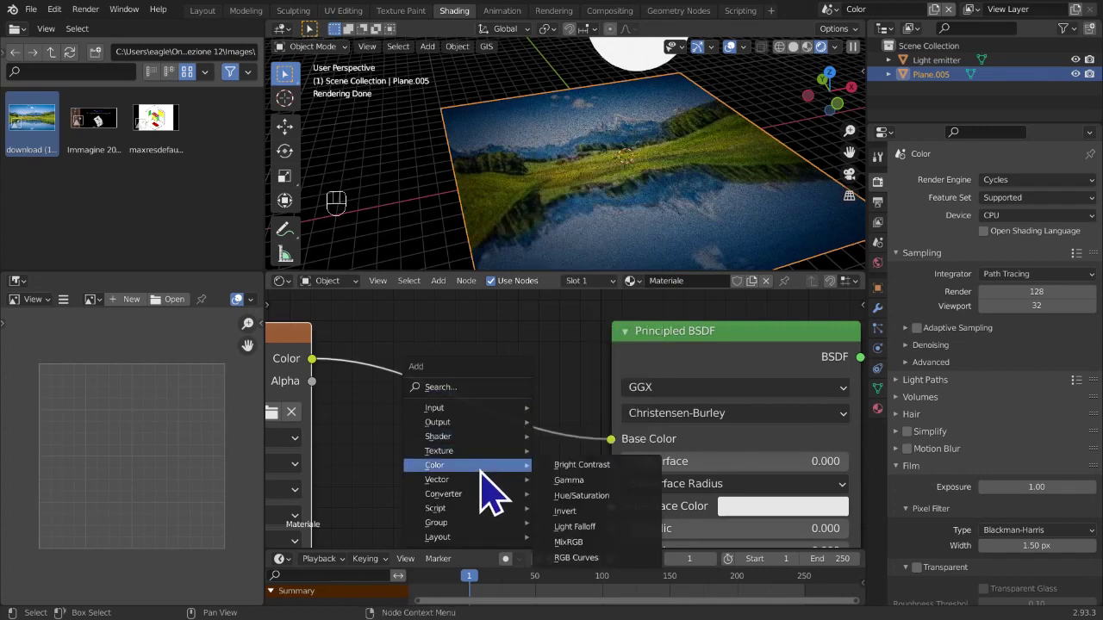
pyautogui.click(591, 466)
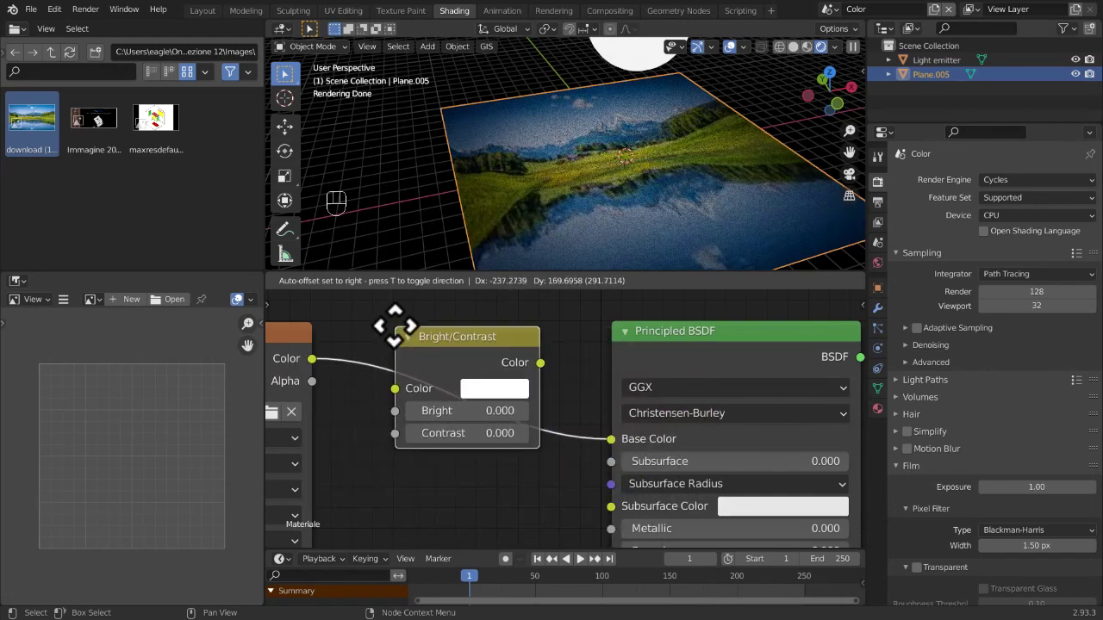
pyautogui.click(394, 326)
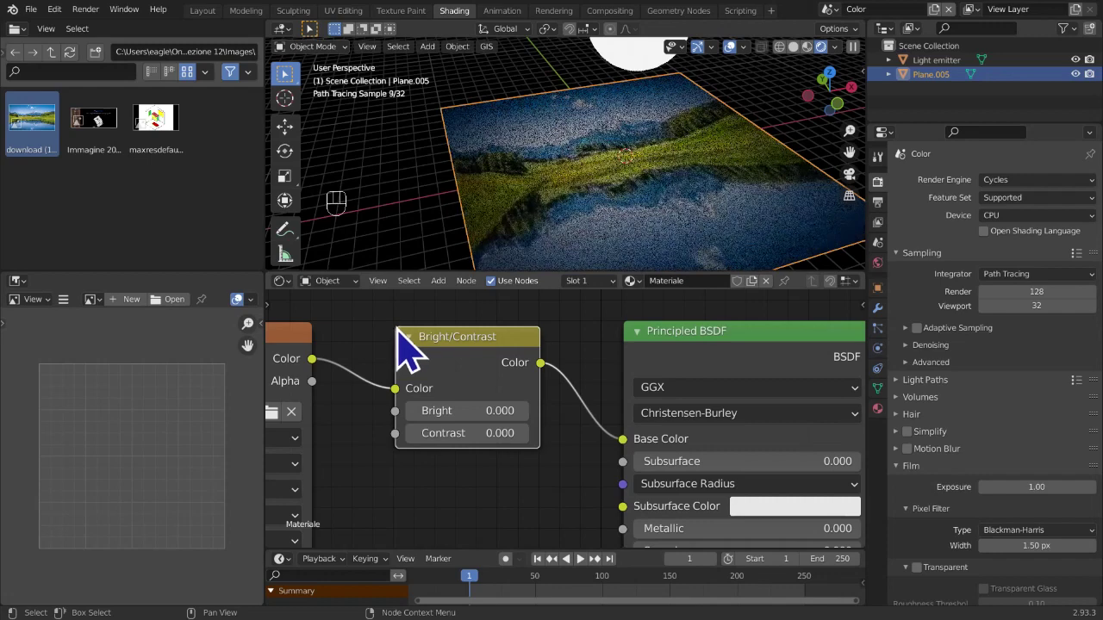
pyautogui.scroll(1, 450, 339)
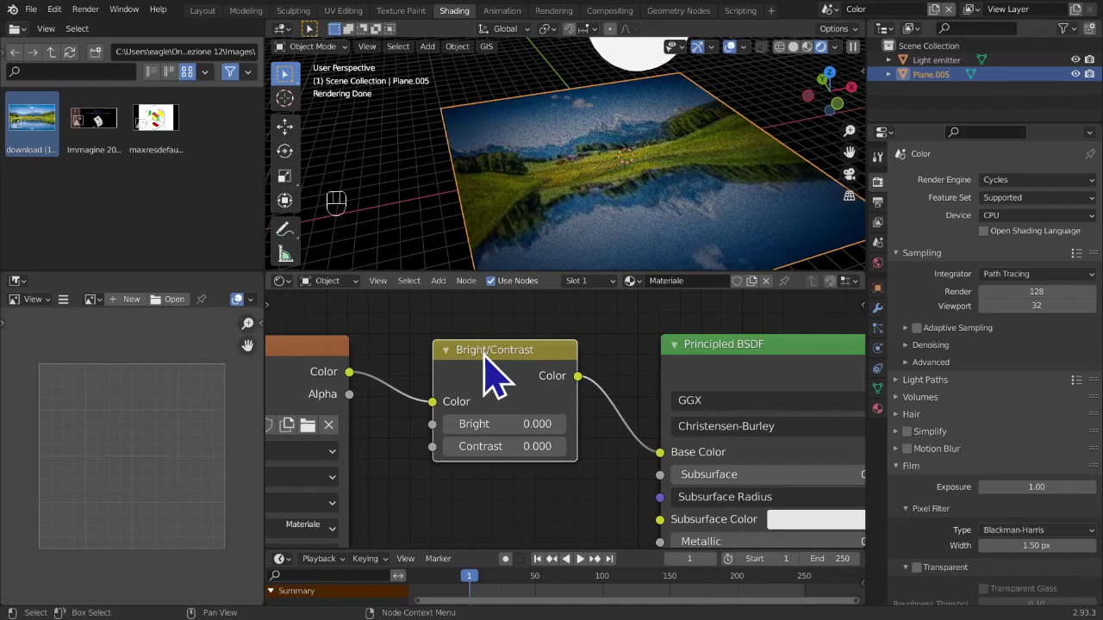
# Toggle the Bright/Contrast node's mute to compare, then raise Bright to 1.000
pyautogui.press('m')
pyautogui.press('m')
pyautogui.press('m')
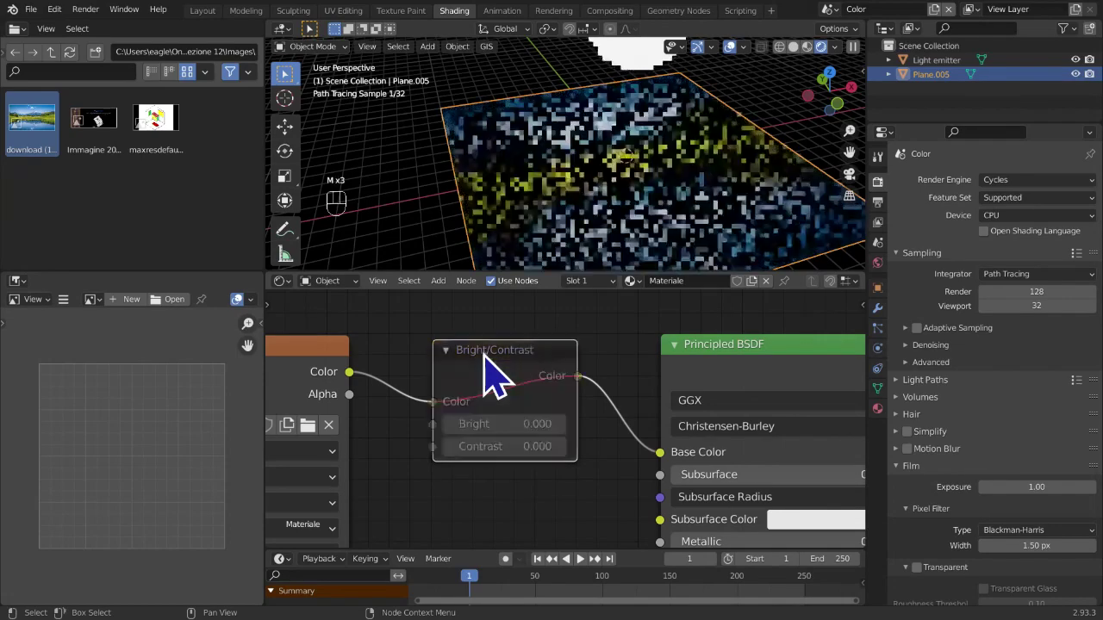
pyautogui.press('m')
pyautogui.press('m')
pyautogui.press('m')
pyautogui.press('m')
pyautogui.press('m')
pyautogui.press('m')
pyautogui.press('m')
pyautogui.press('m')
pyautogui.press('m')
pyautogui.press('m')
pyautogui.press('m')
pyautogui.press('m')
pyautogui.press('m')
pyautogui.press('m')
pyautogui.press('m')
pyautogui.press('m')
pyautogui.press('m')
pyautogui.press('m')
pyautogui.press('m')
pyautogui.press('m')
pyautogui.press('m')
pyautogui.press('m')
pyautogui.press('m')
pyautogui.press('m')
pyautogui.press('m')
pyautogui.press('m')
pyautogui.press('m')
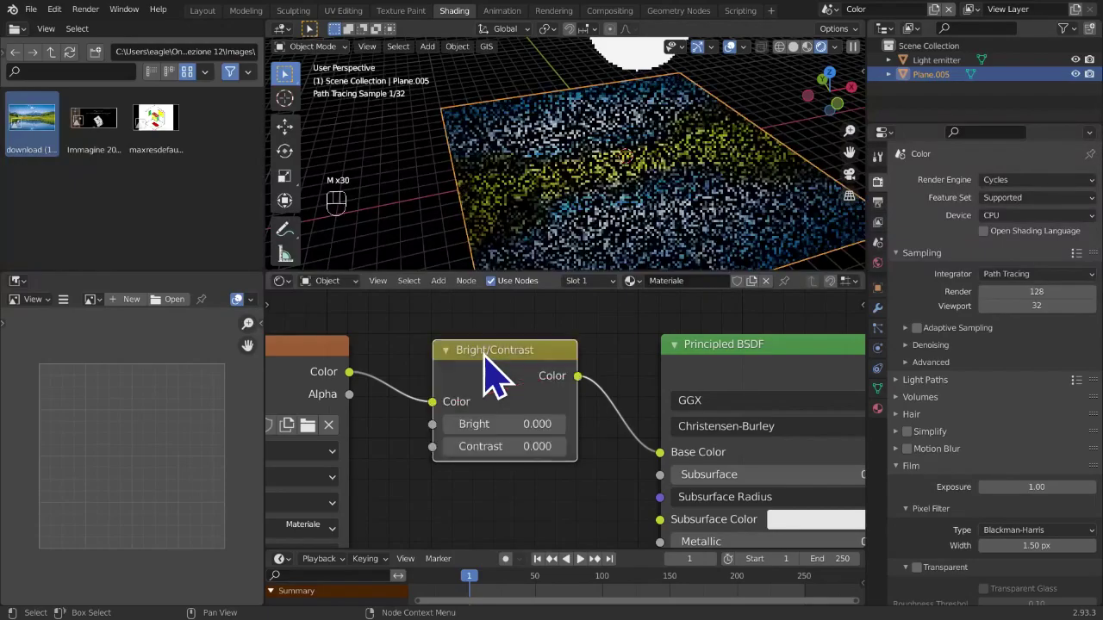
pyautogui.press('m')
pyautogui.press('m')
pyautogui.press('m')
pyautogui.press('m')
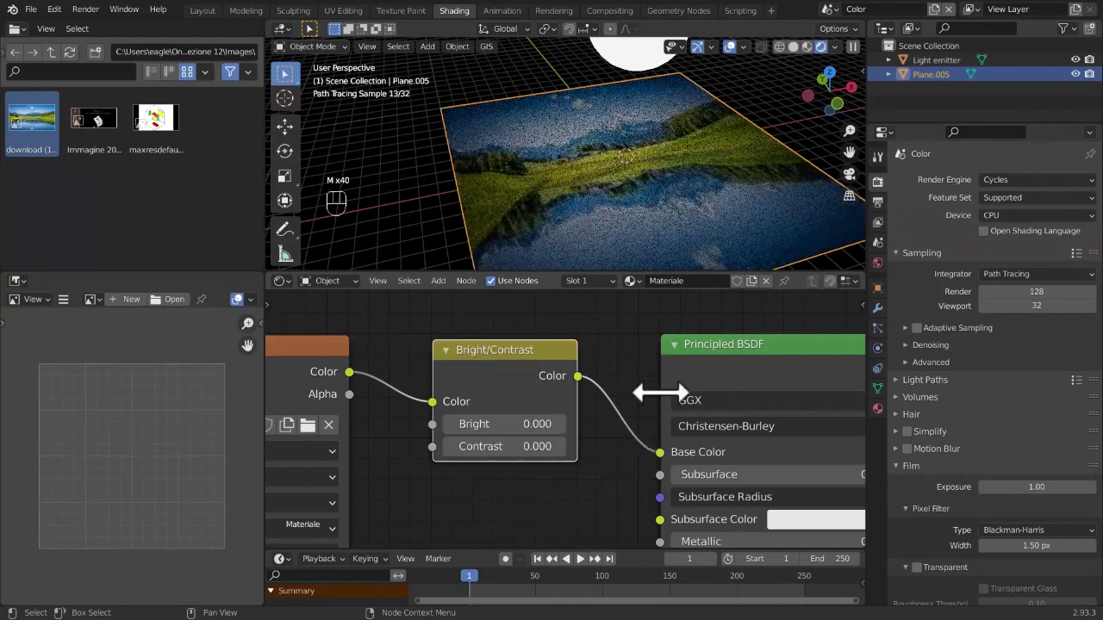
pyautogui.click(561, 424)
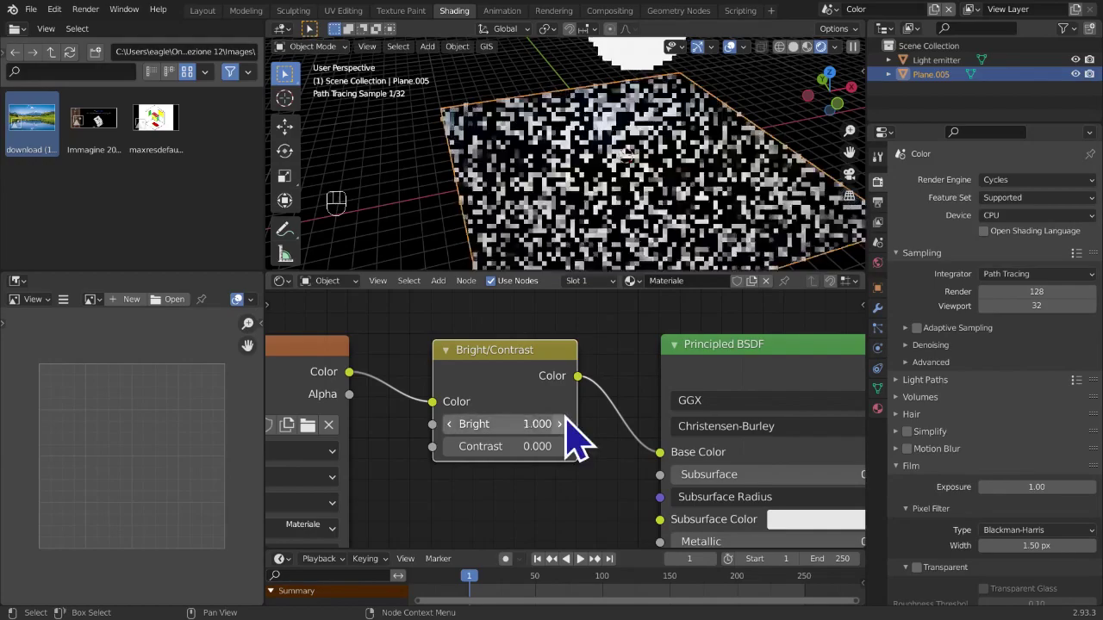
# Try Bright values of 0 and -0.6 on the Bright/Contrast node
pyautogui.click(561, 424)
pyautogui.click(560, 424)
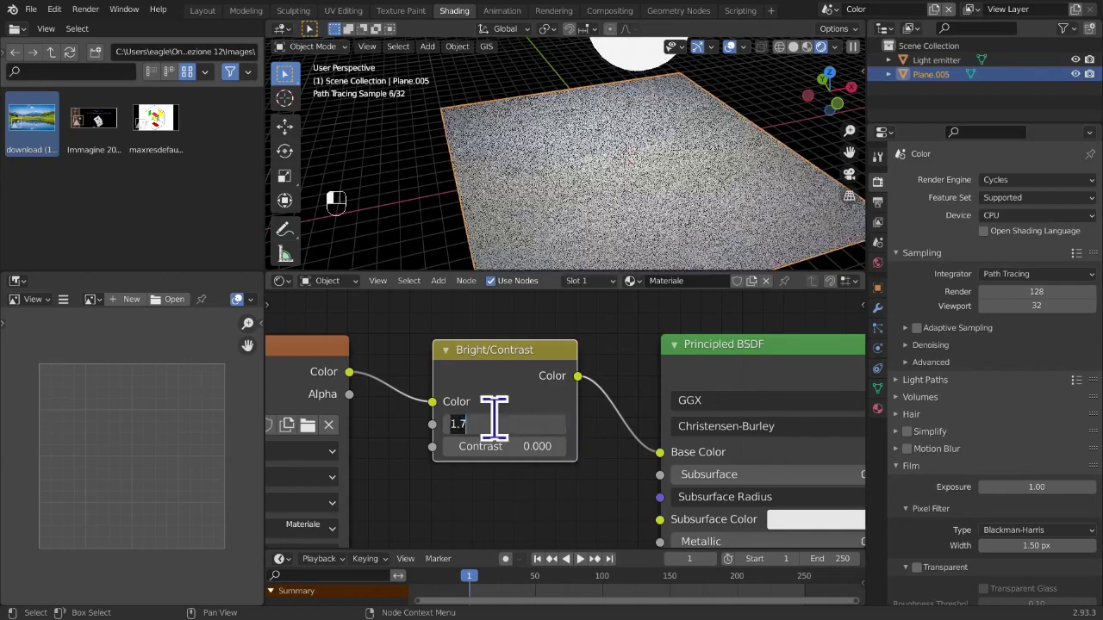
pyautogui.write('0')
pyautogui.press('Return')
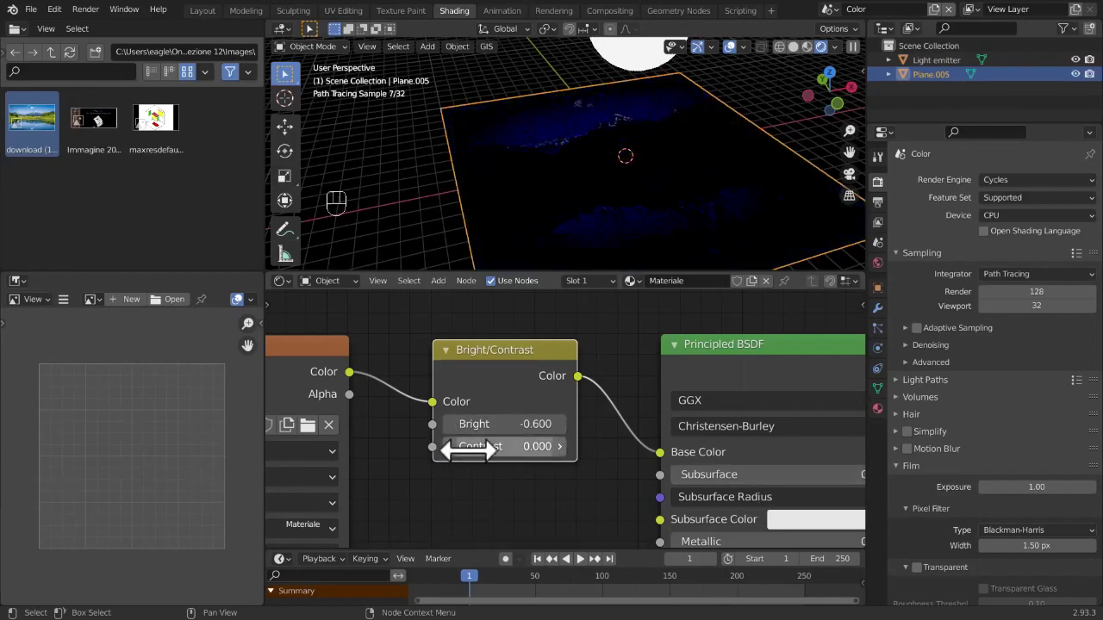
pyautogui.click(517, 424)
pyautogui.write('-0.6')
pyautogui.press('Return')
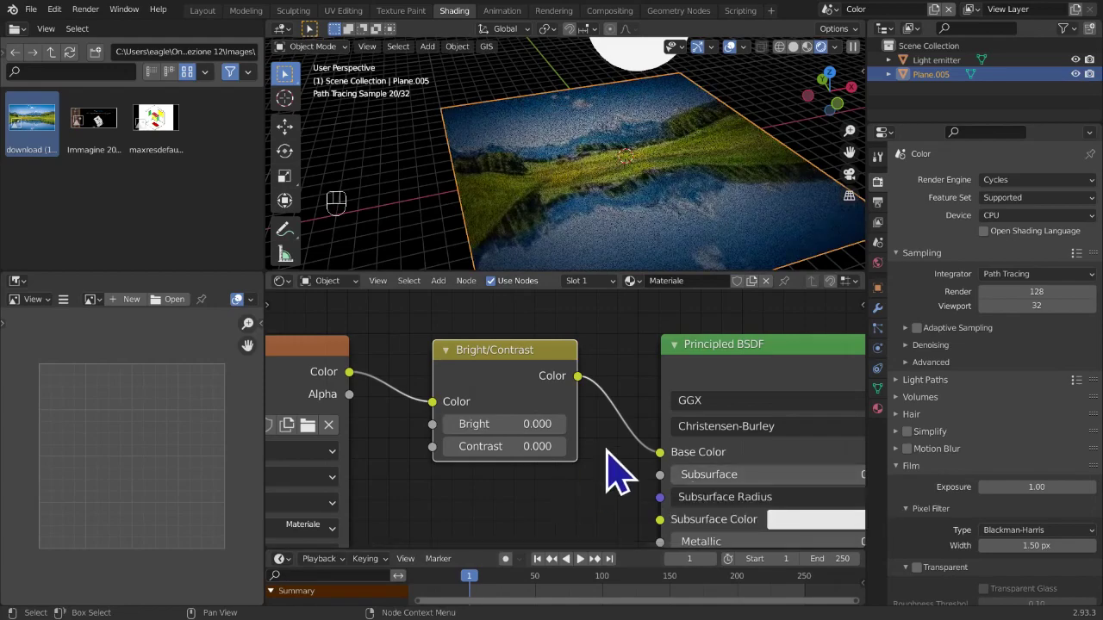
# Raise Contrast to 2.000 and Bright to 0.700 in steps
pyautogui.click(551, 447)
pyautogui.moveTo(560, 448); pyautogui.dragTo(565, 448)
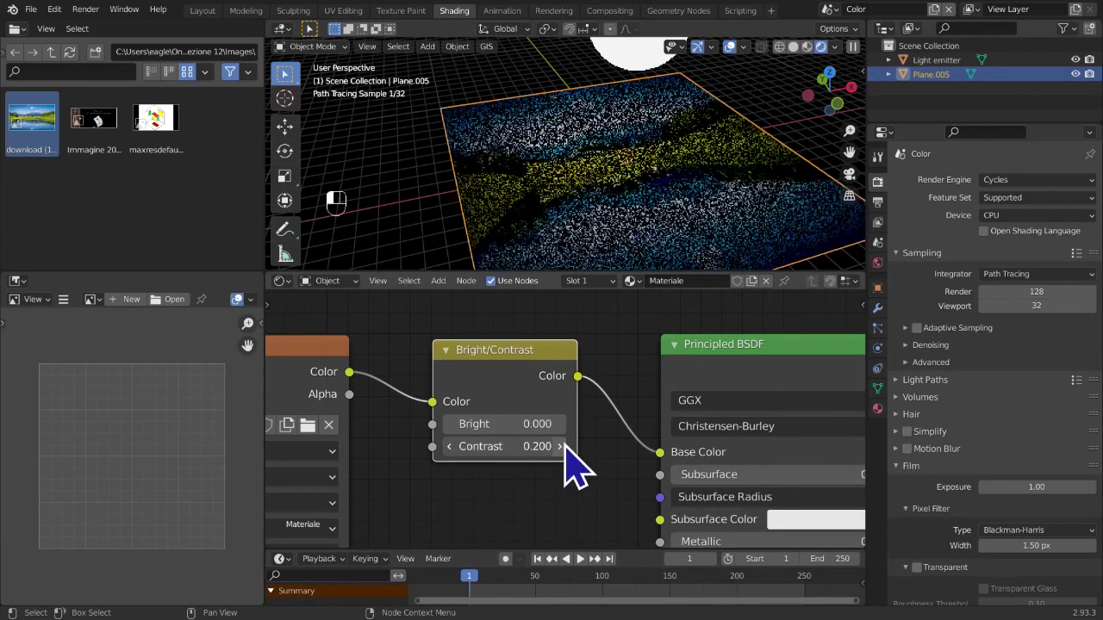
pyautogui.click(560, 446)
pyautogui.click(560, 446)
pyautogui.click(560, 447)
pyautogui.click(560, 446)
pyautogui.click(560, 447)
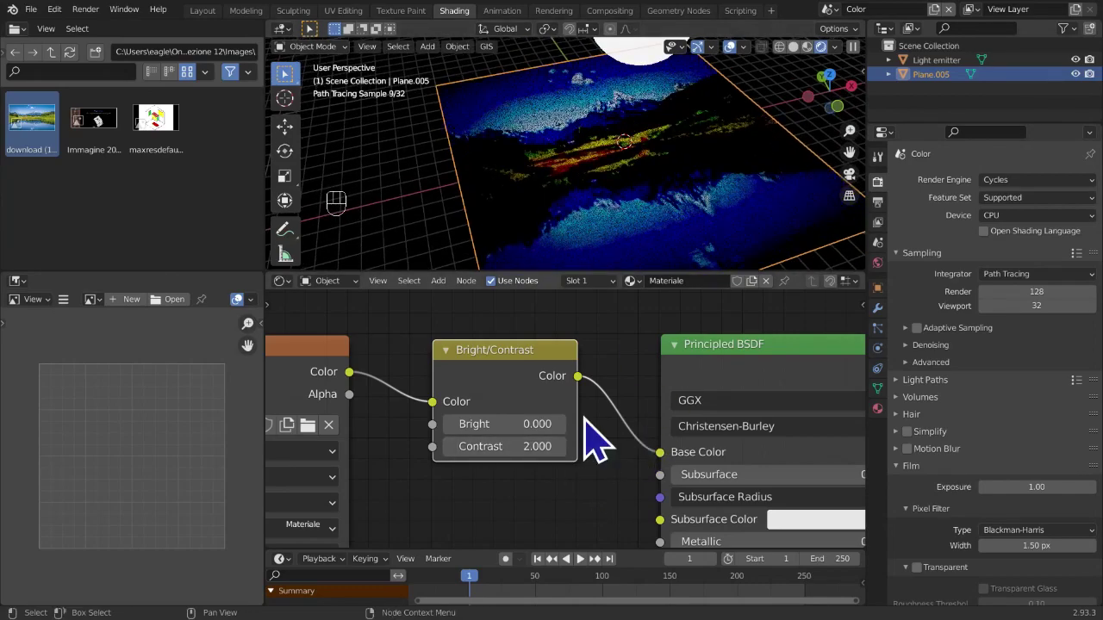
pyautogui.click(561, 426)
pyautogui.click(562, 426)
pyautogui.click(562, 426)
pyautogui.click(561, 426)
pyautogui.click(562, 426)
# Orbit around the textured plane and reselect the ground plane
pyautogui.moveTo(611, 259); pyautogui.dragTo(535, 199, button='middle')
pyautogui.scroll(-2, 535, 183)
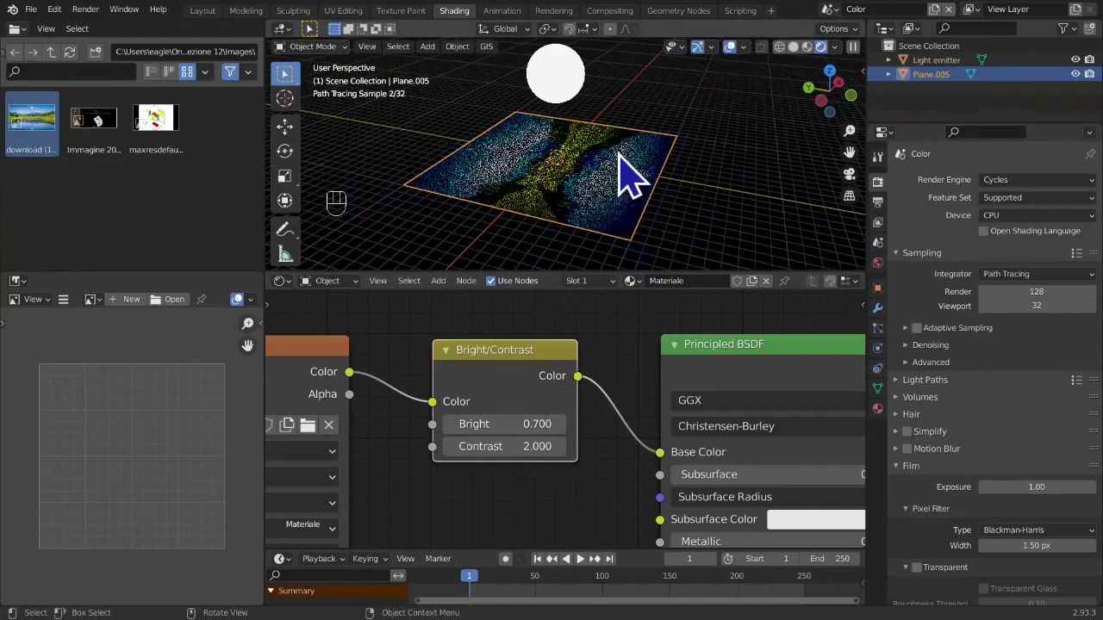
pyautogui.click(749, 180)
pyautogui.moveTo(749, 180); pyautogui.dragTo(621, 191, button='middle')
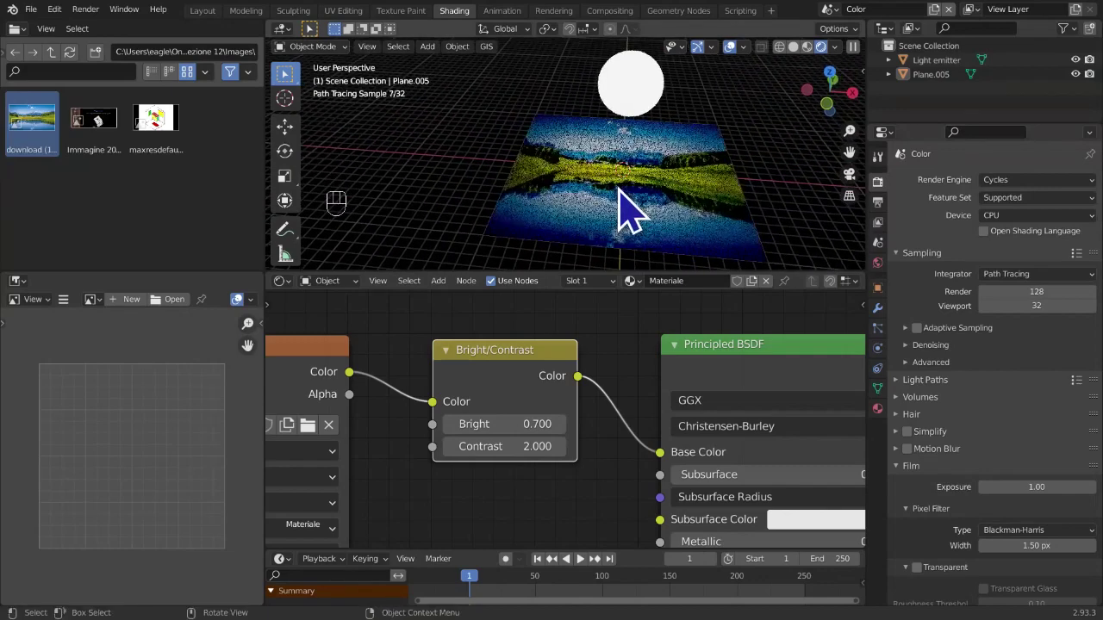
pyautogui.click(627, 211)
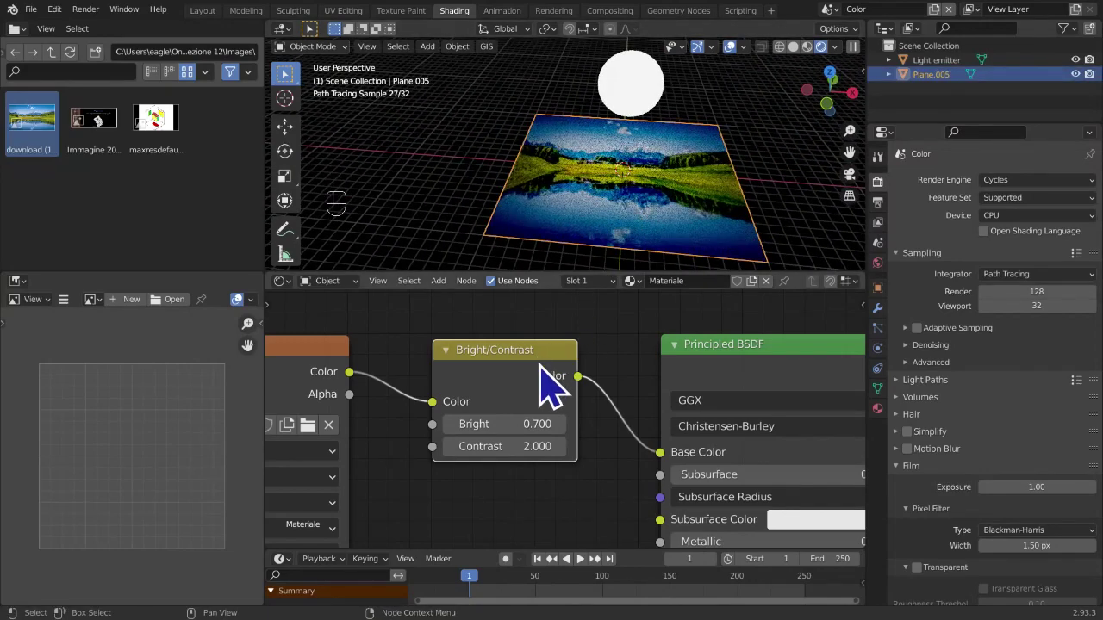
# Dissolve the Bright/Contrast node with Ctrl+X, reconnecting the image directly to Base Color
pyautogui.press('x')
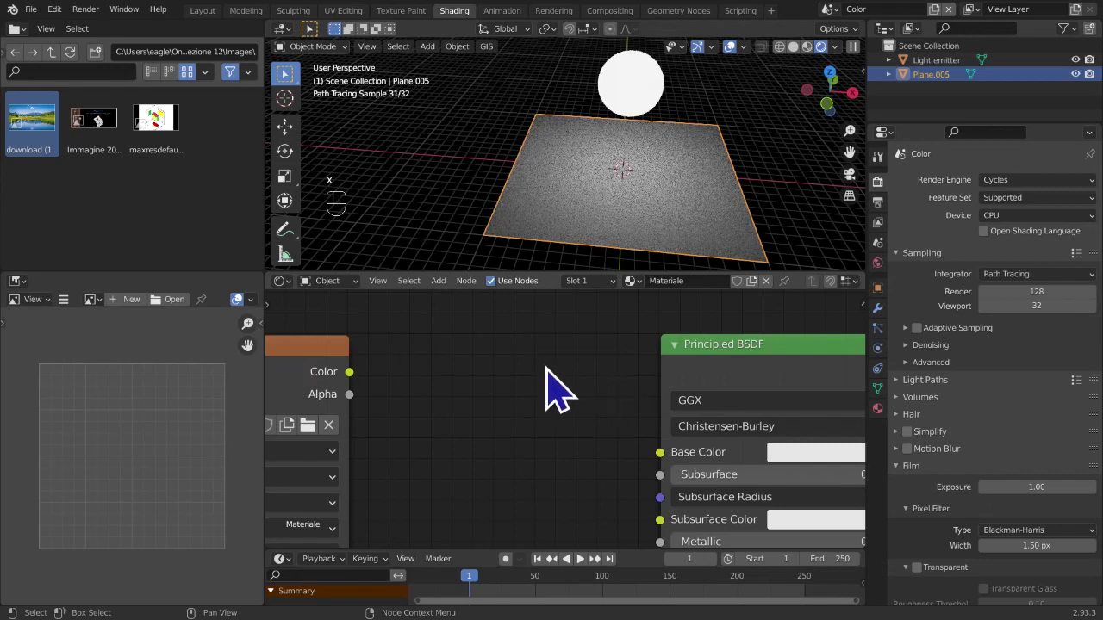
pyautogui.hotkey('ctrl', 'z')
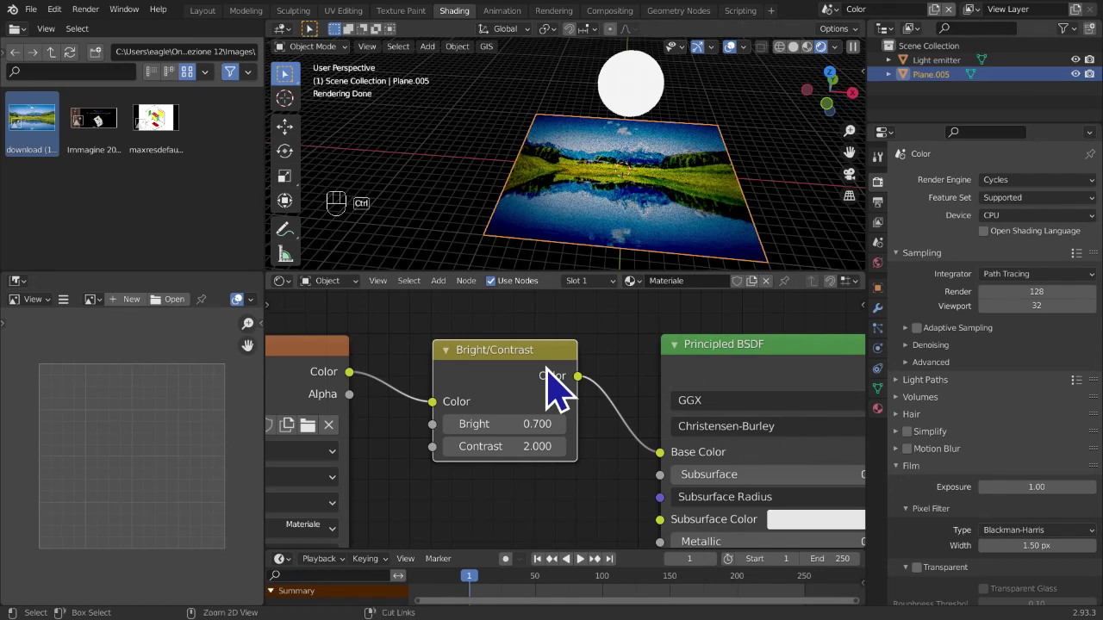
pyautogui.hotkey('ctrl', 'x')
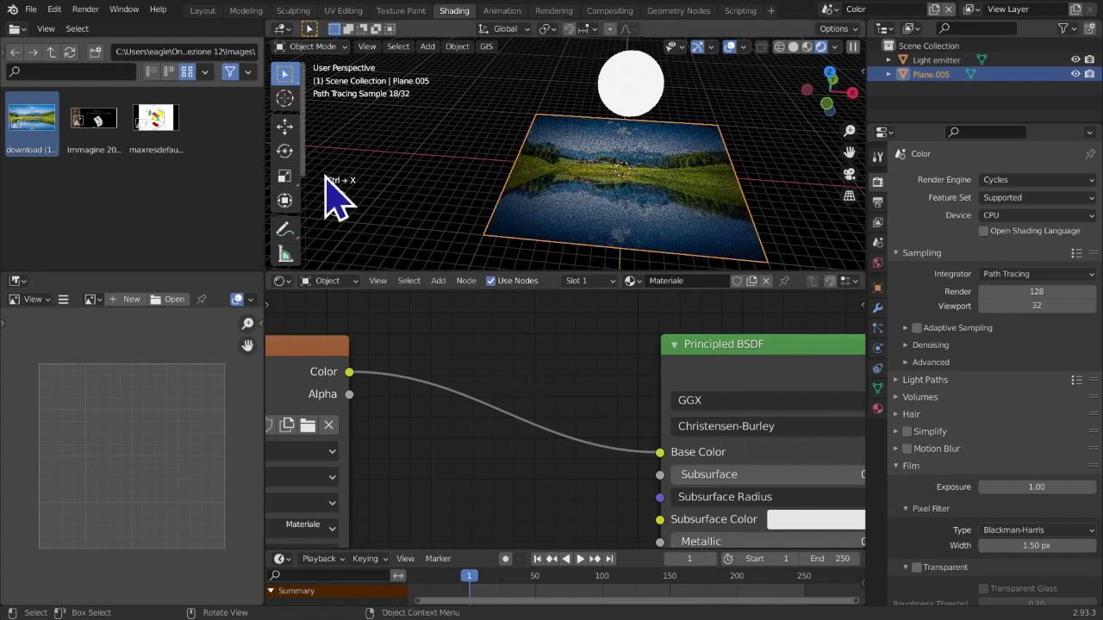
# Hide the N sidebar and zoom out to frame the whole node tree
pyautogui.press('n')
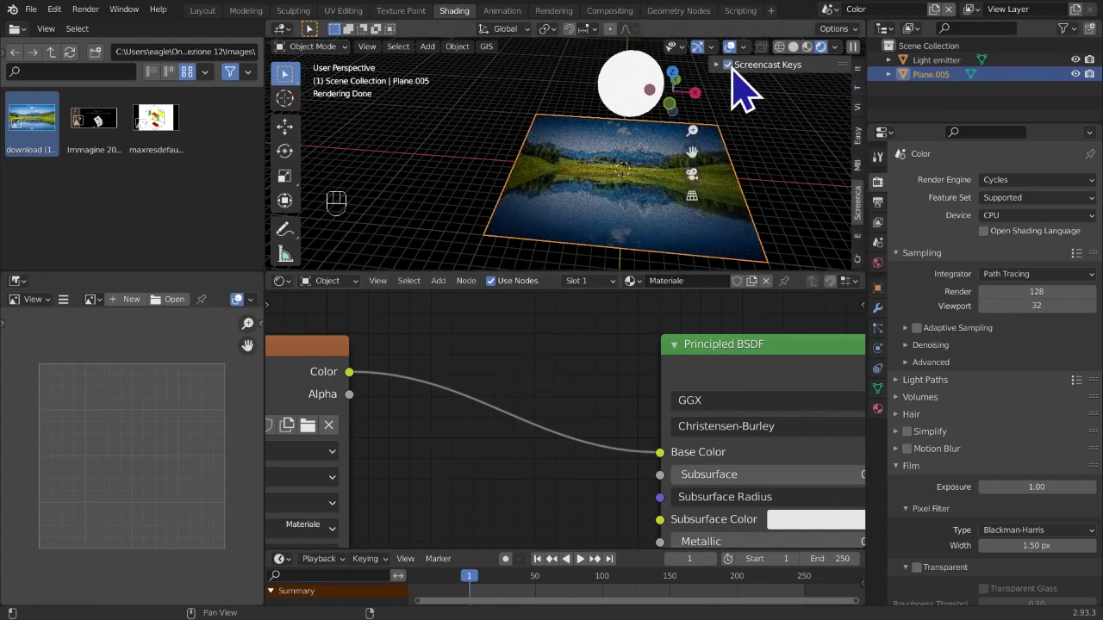
pyautogui.press('n')
pyautogui.press('n')
pyautogui.press('n')
pyautogui.press('n')
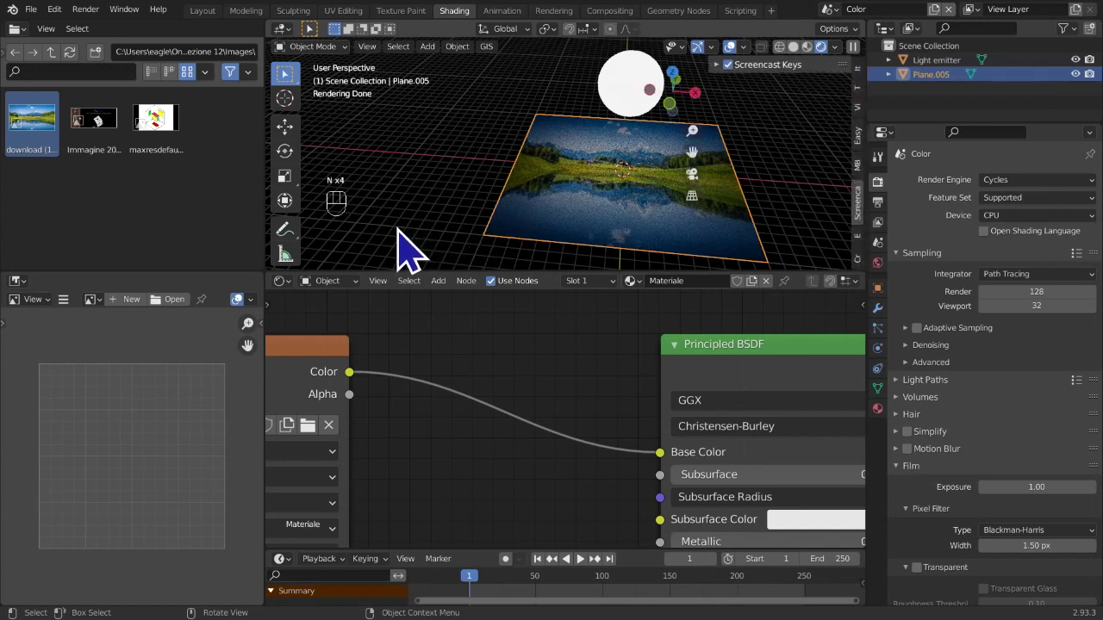
pyautogui.press('n')
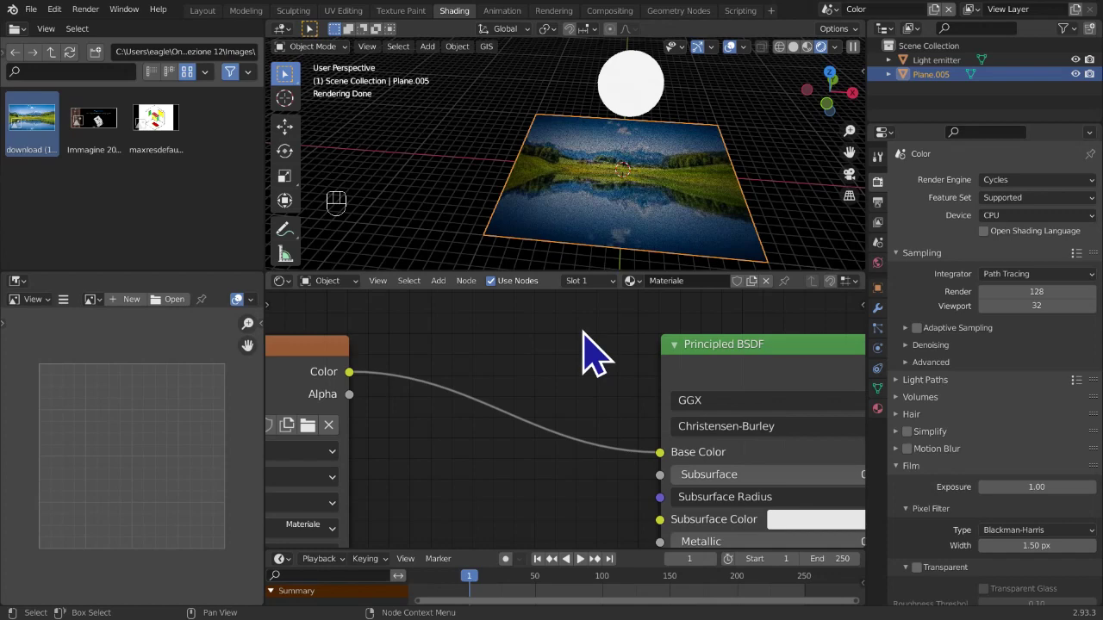
pyautogui.scroll(-1, 577, 353)
pyautogui.moveTo(571, 353); pyautogui.dragTo(578, 324, button='middle')
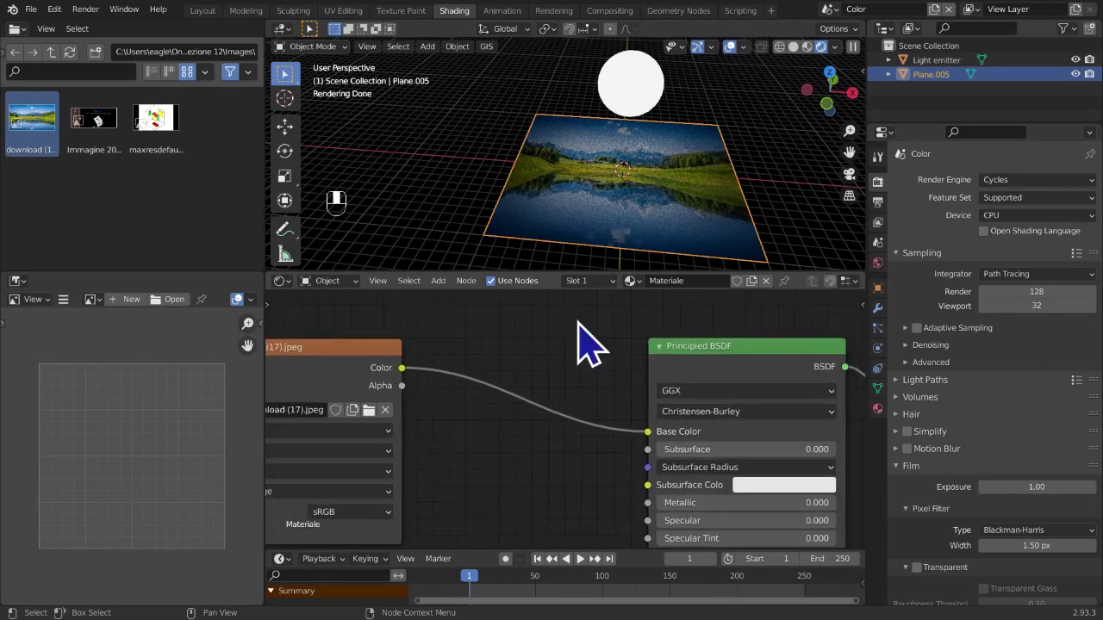
pyautogui.scroll(1, 543, 358)
pyautogui.moveTo(475, 382); pyautogui.dragTo(586, 353, button='middle')
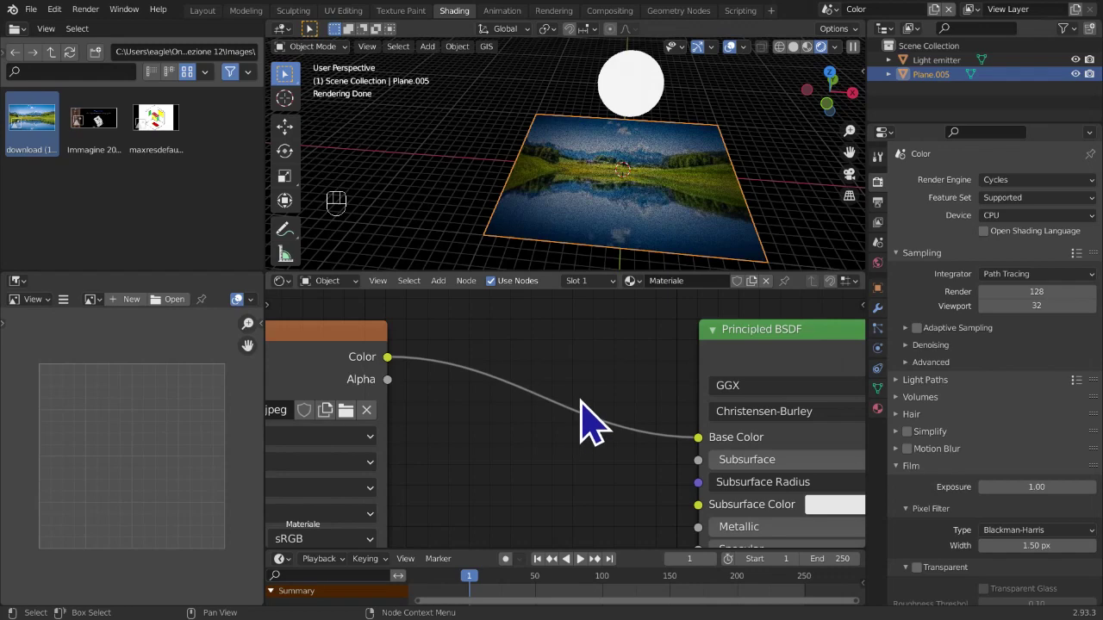
pyautogui.scroll(-4, 581, 400)
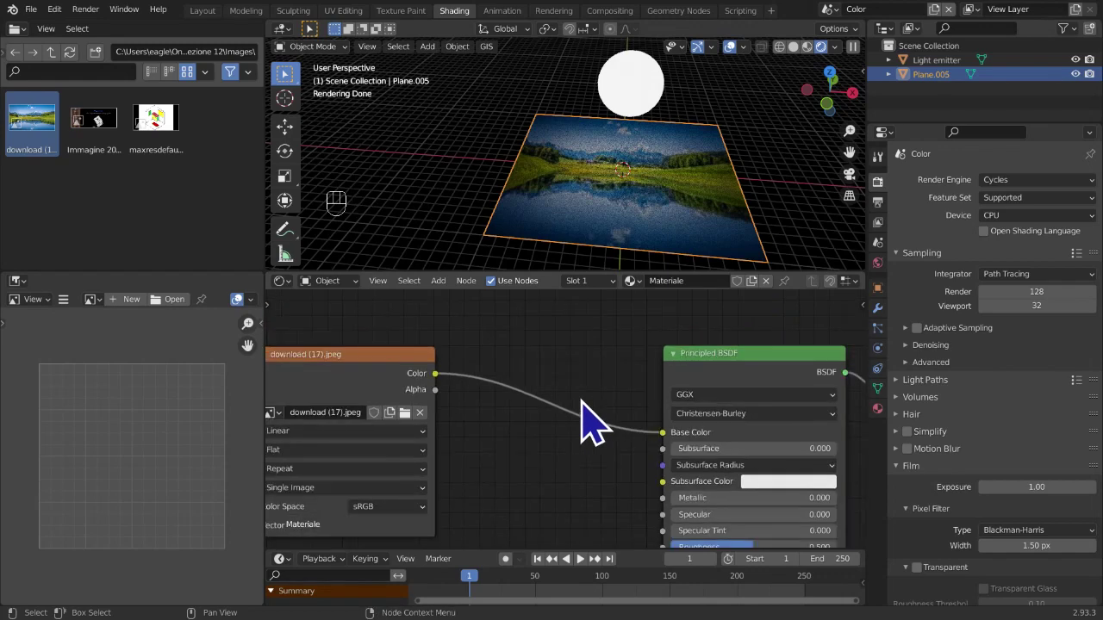
pyautogui.keyDown('ctrl'); pyautogui.hscroll(1, 508, 379); pyautogui.keyUp('ctrl')
pyautogui.scroll(2, 509, 400)
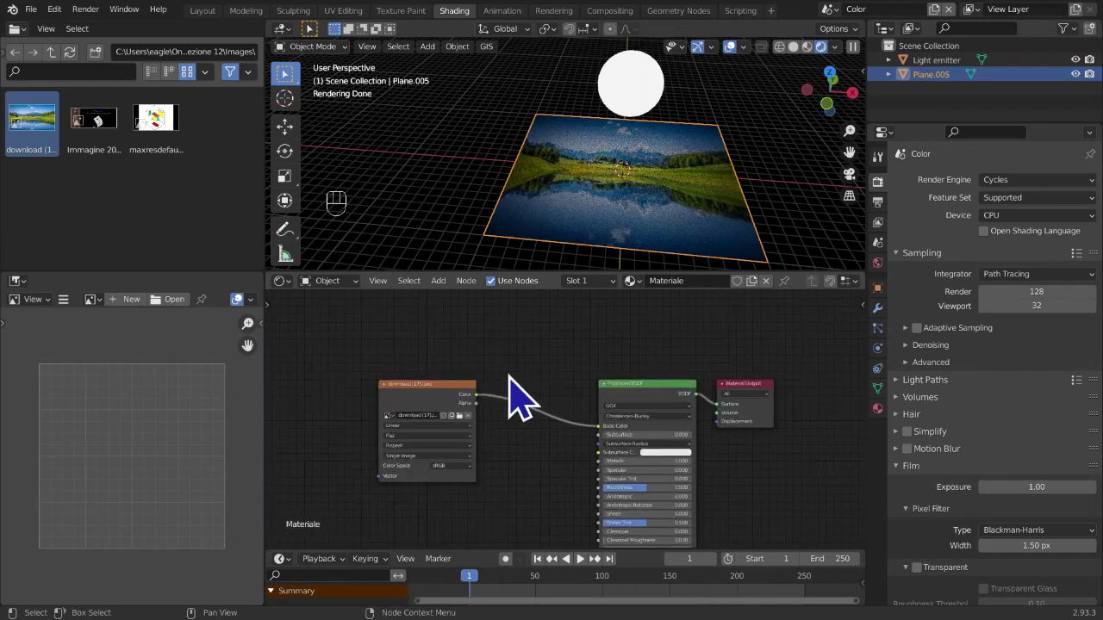
pyautogui.scroll(1, 477, 382)
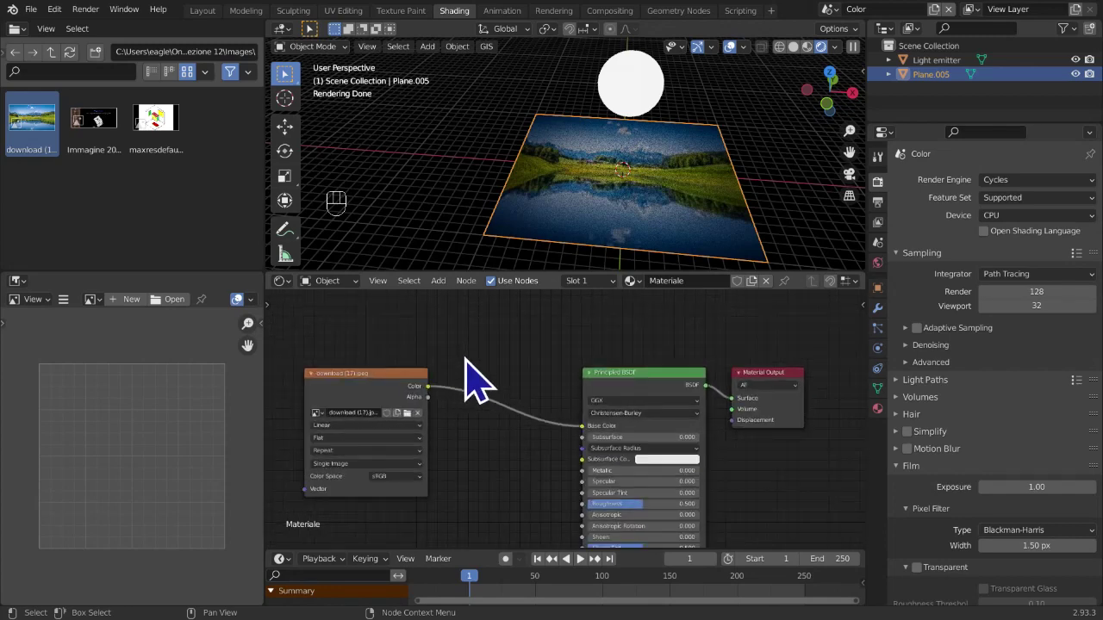
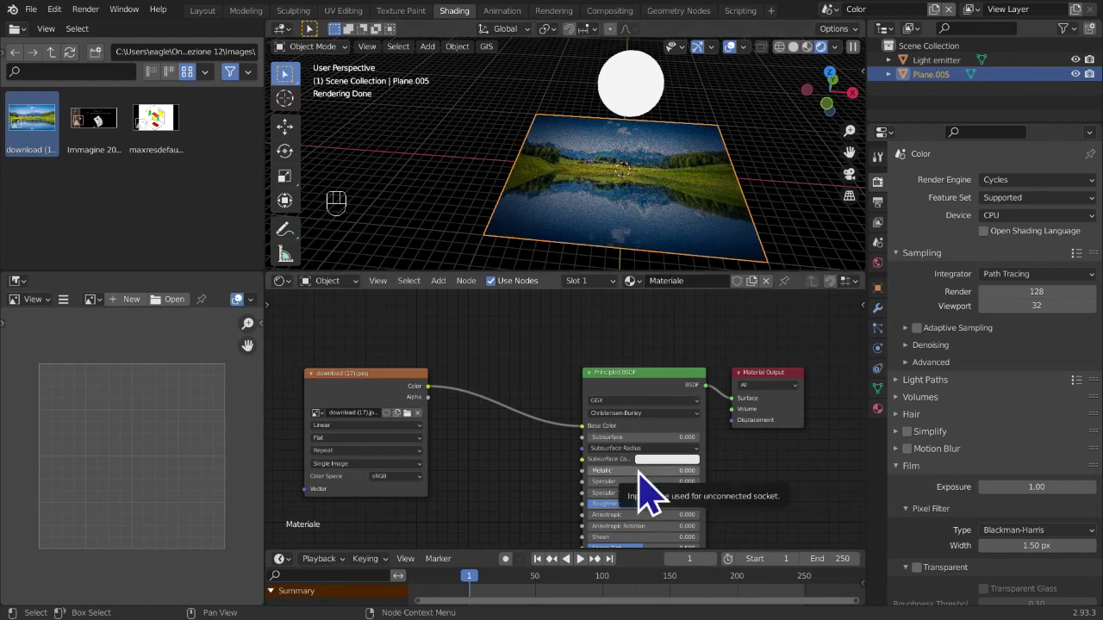
# Show the Principled BSDF's Subsurface Color in RGB mode and review its red, green and blue values
pyautogui.moveTo(459, 383); pyautogui.dragTo(463, 395, button='middle')
pyautogui.scroll(1, 464, 395)
pyautogui.moveTo(466, 396); pyautogui.dragTo(473, 350, button='middle')
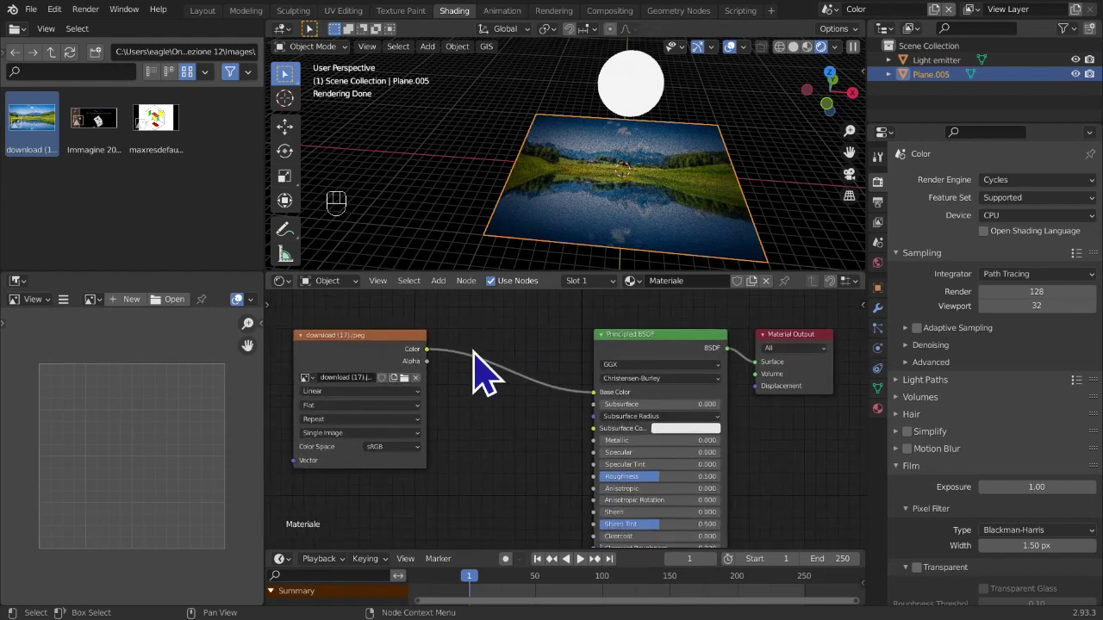
pyautogui.click(692, 430)
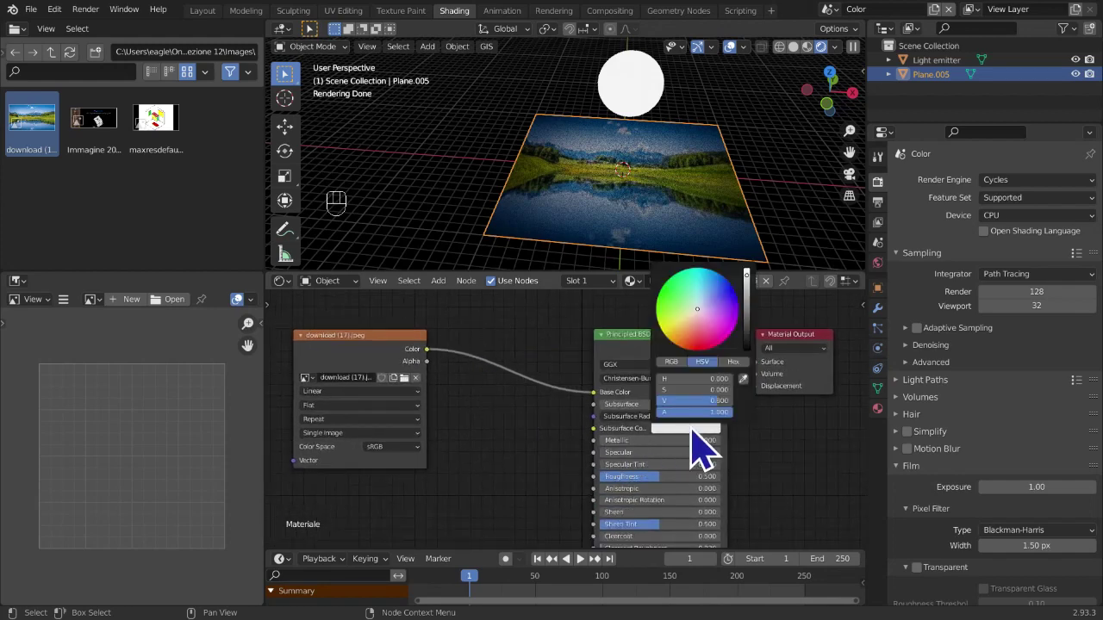
pyautogui.click(673, 361)
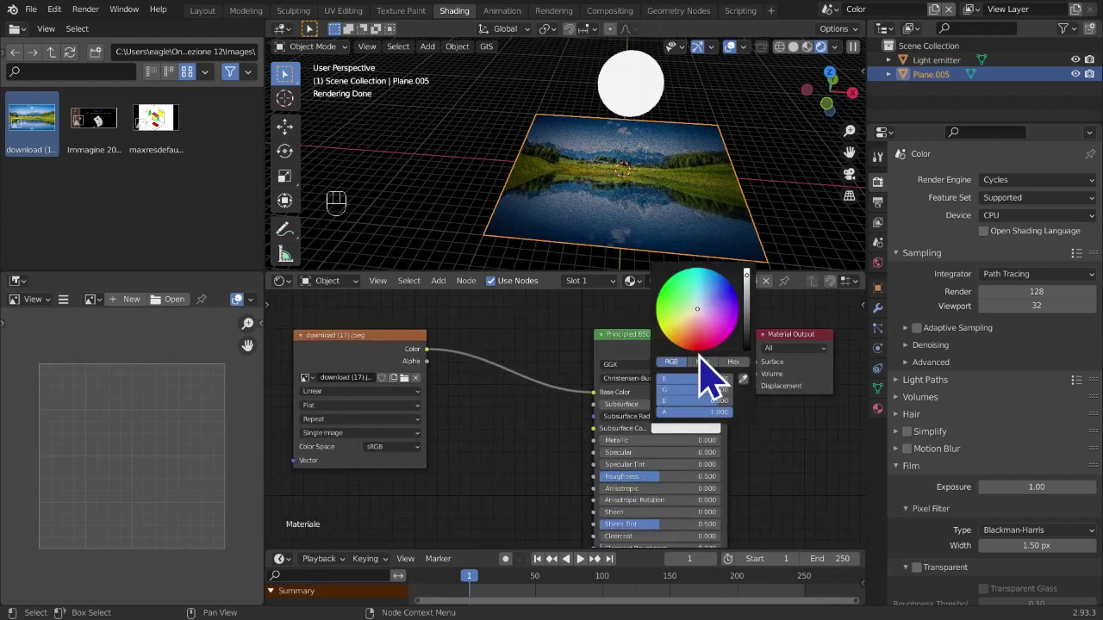
pyautogui.click(679, 429)
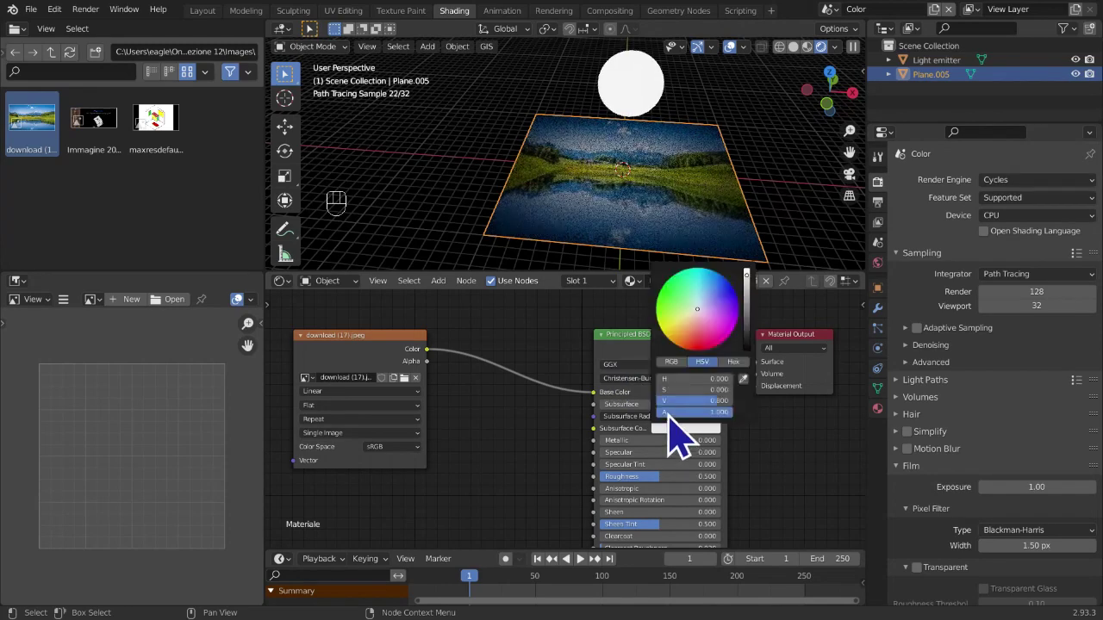
pyautogui.click(673, 363)
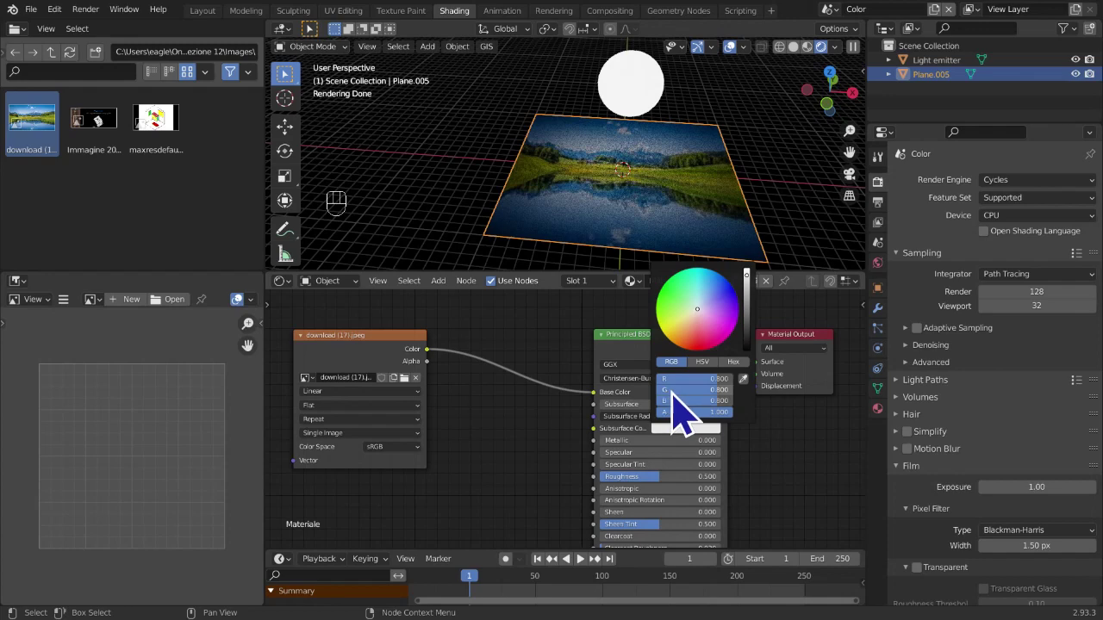
pyautogui.click(694, 380)
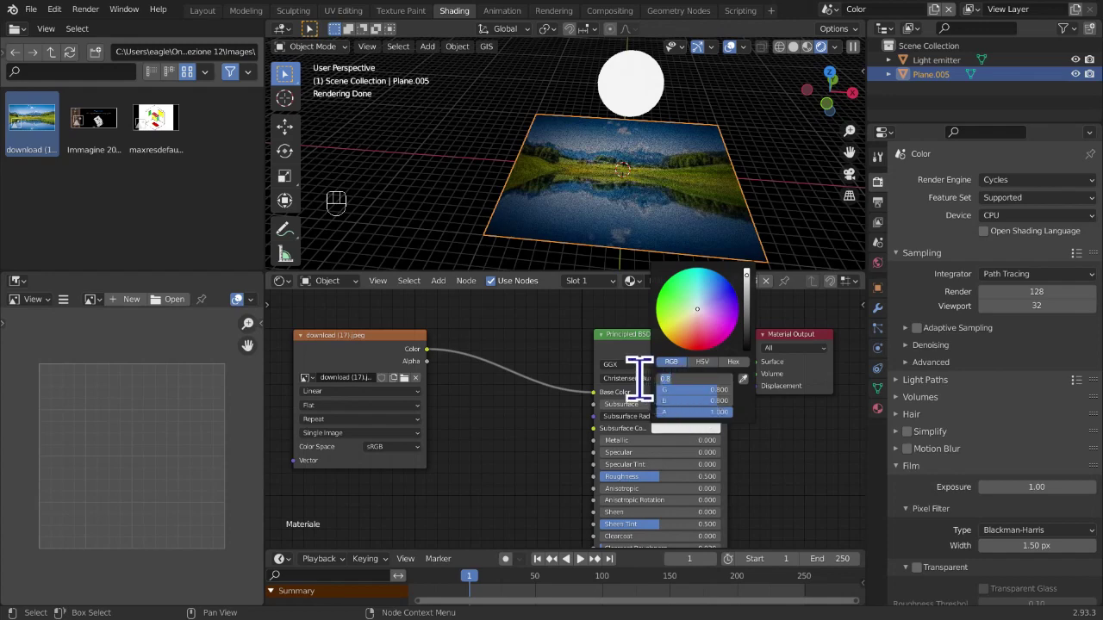
pyautogui.click(650, 375)
pyautogui.click(682, 378)
pyautogui.click(681, 396)
pyautogui.click(681, 391)
pyautogui.click(682, 401)
pyautogui.click(681, 401)
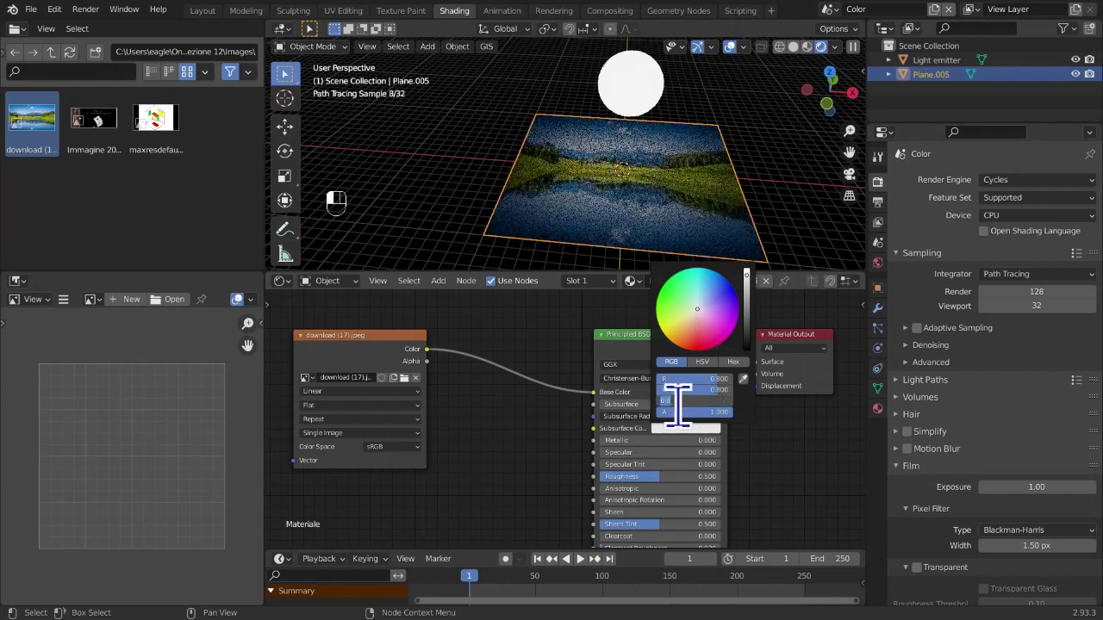
pyautogui.press('Return')
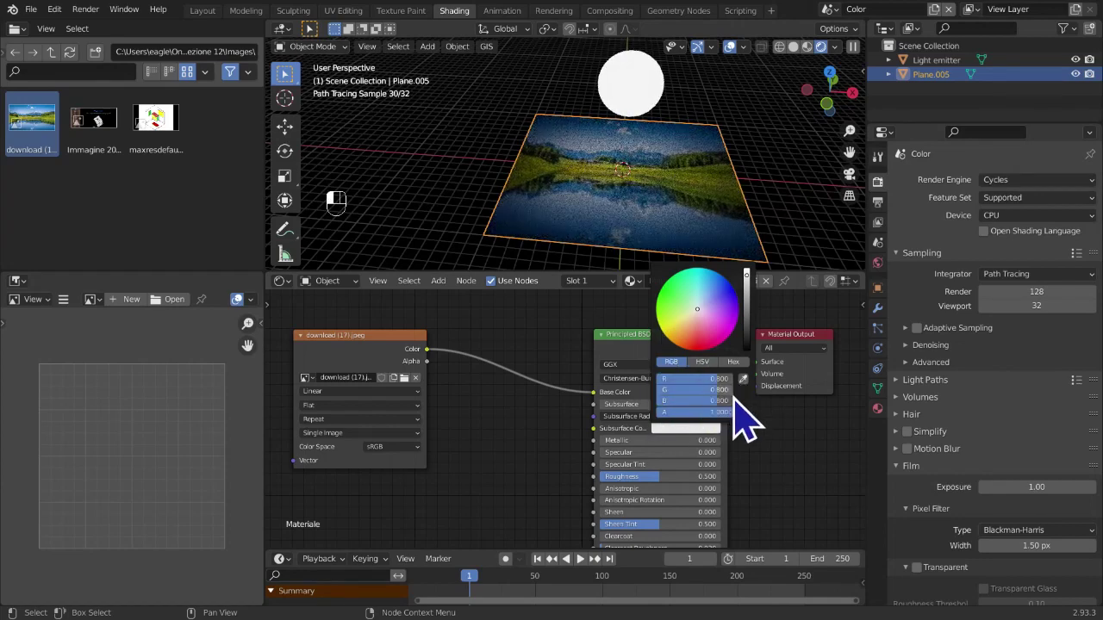
# Set the Subsurface Color's green to 0.8, keeping red and blue at 0.800
pyautogui.click(717, 392)
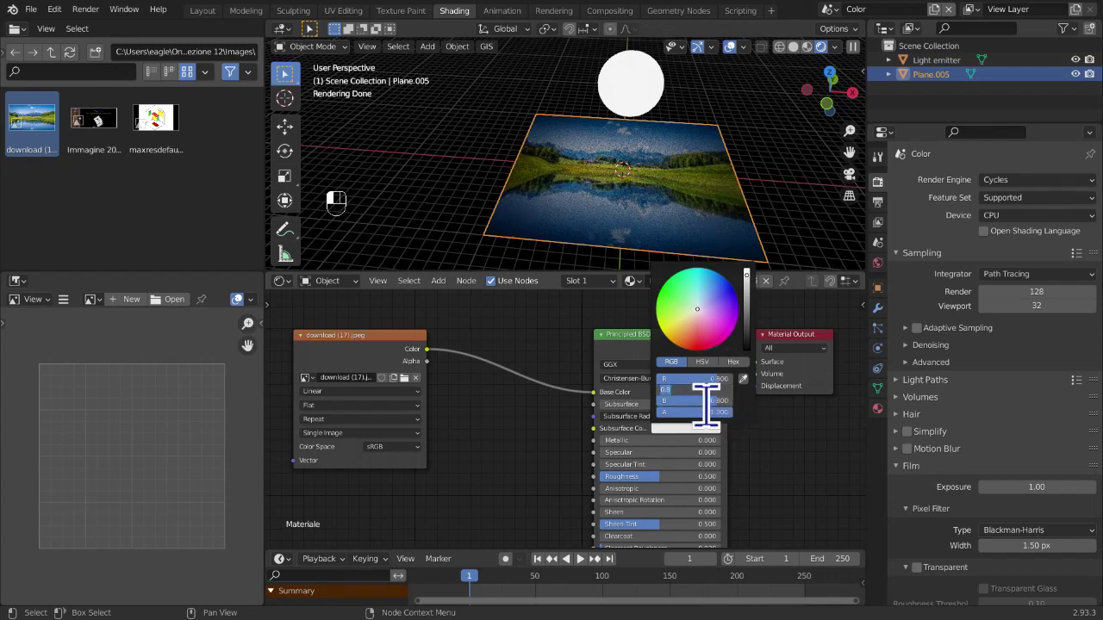
pyautogui.write('0.8')
pyautogui.press('Return')
pyautogui.click(701, 390)
pyautogui.press('Return')
pyautogui.click(708, 390)
pyautogui.press('Return')
pyautogui.click(717, 390)
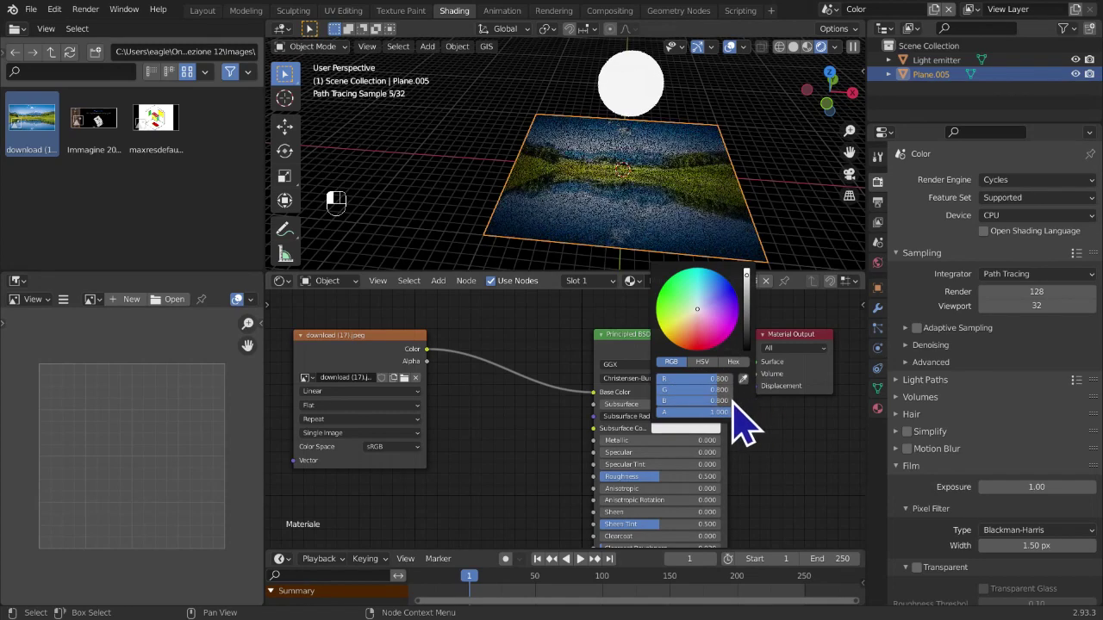
pyautogui.press('Tab')
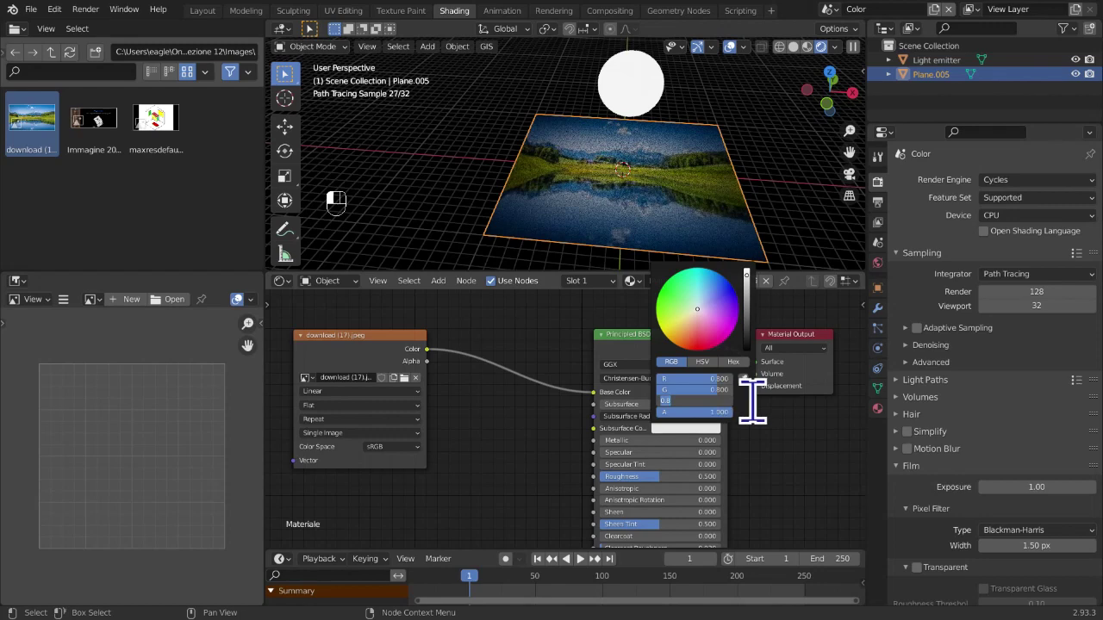
pyautogui.click(751, 401)
pyautogui.click(691, 378)
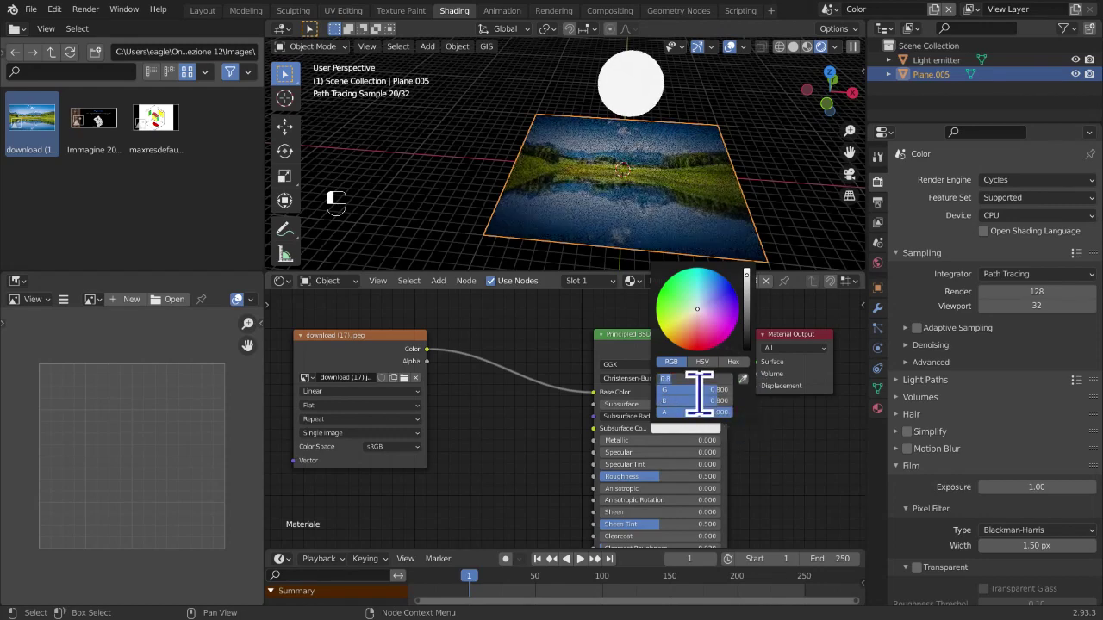
pyautogui.press('Return')
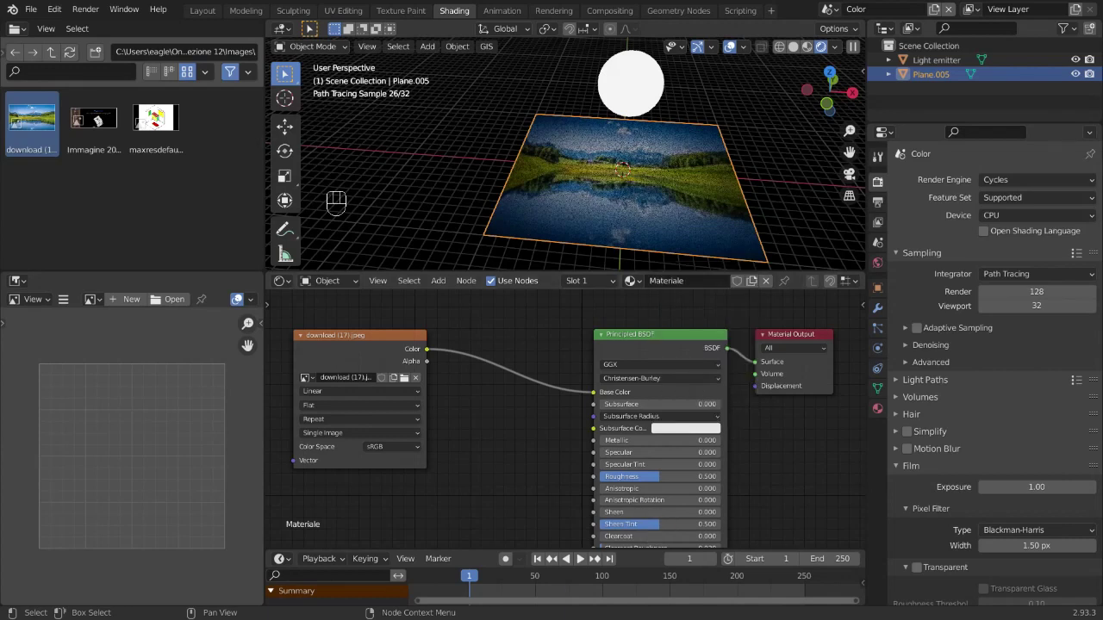
# Adjust the Subsurface Color's hue, brightness and saturation, ending on a near-white salmon tint
pyautogui.click(668, 430)
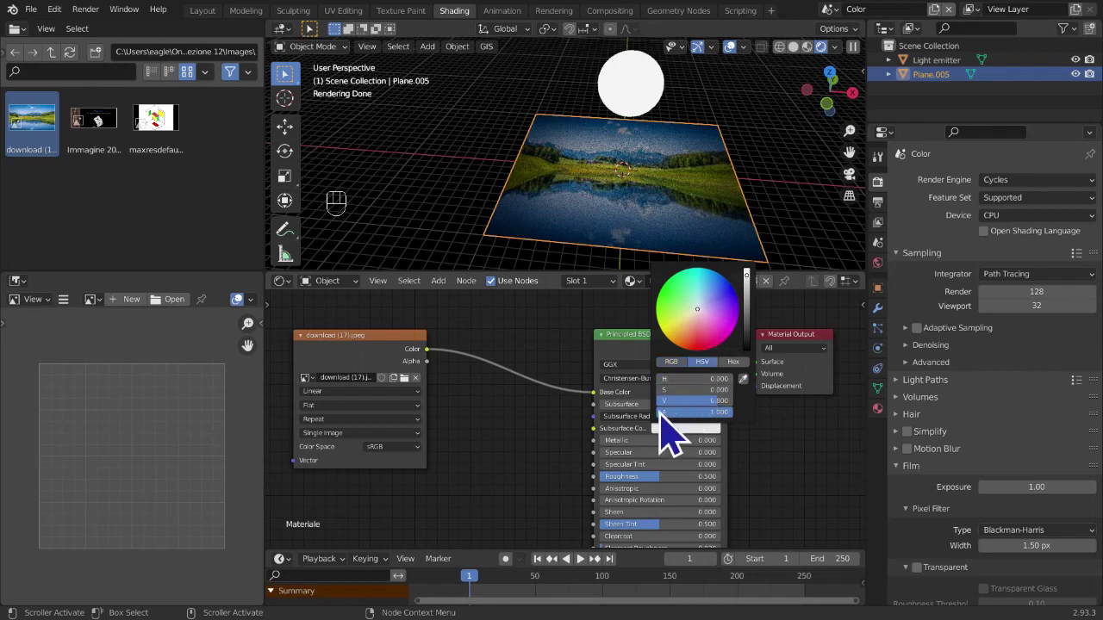
pyautogui.click(690, 429)
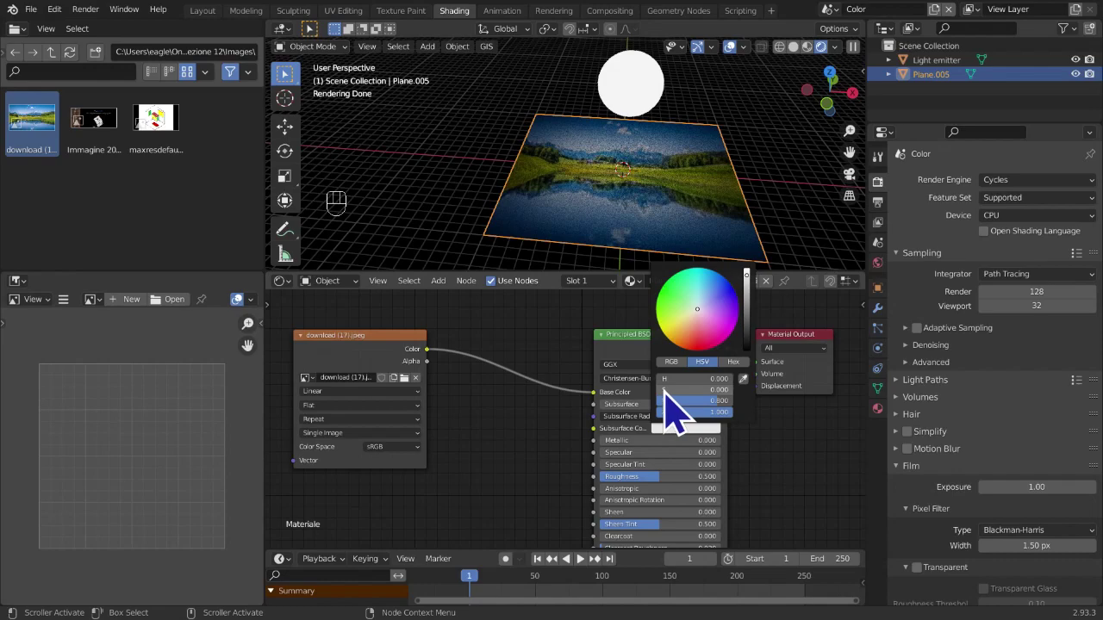
pyautogui.moveTo(670, 382); pyautogui.dragTo(658, 379)
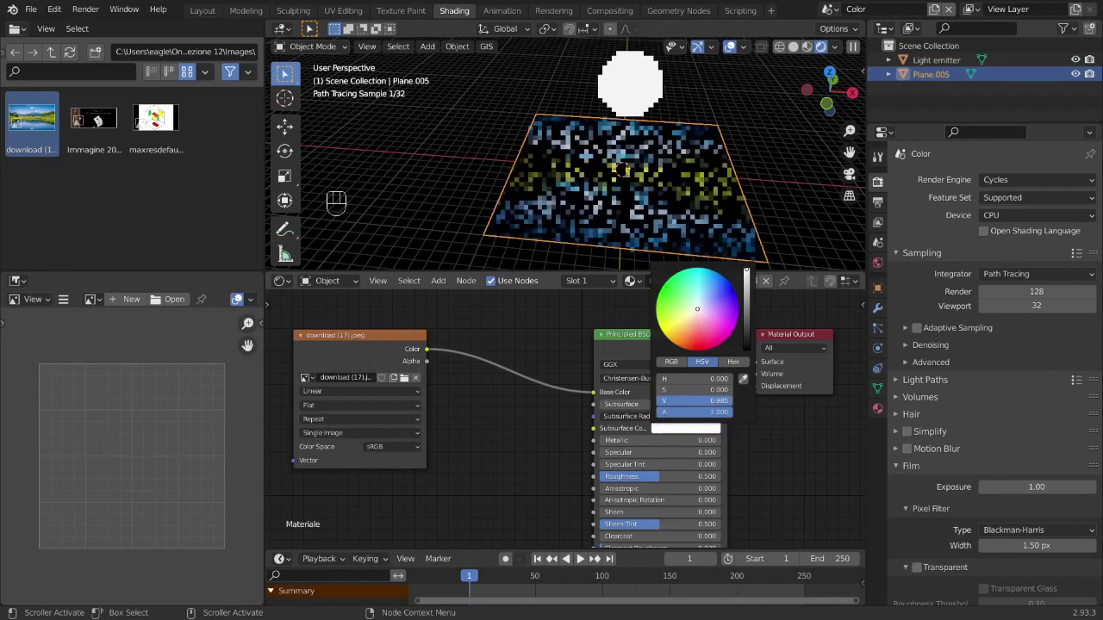
pyautogui.moveTo(711, 401); pyautogui.dragTo(658, 402)
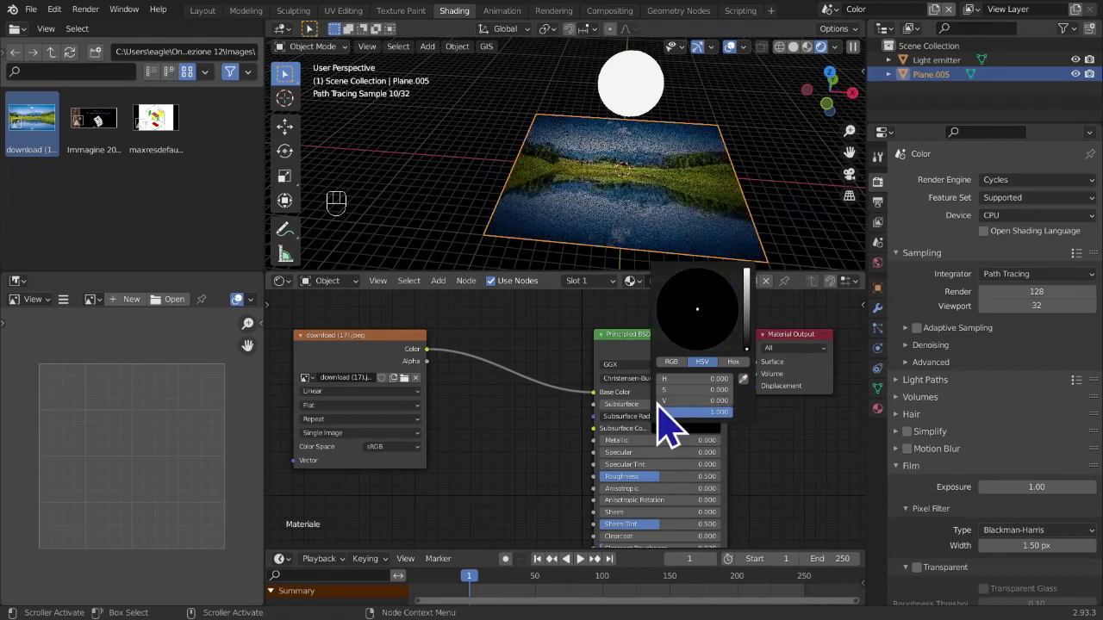
pyautogui.moveTo(689, 401); pyautogui.dragTo(733, 402)
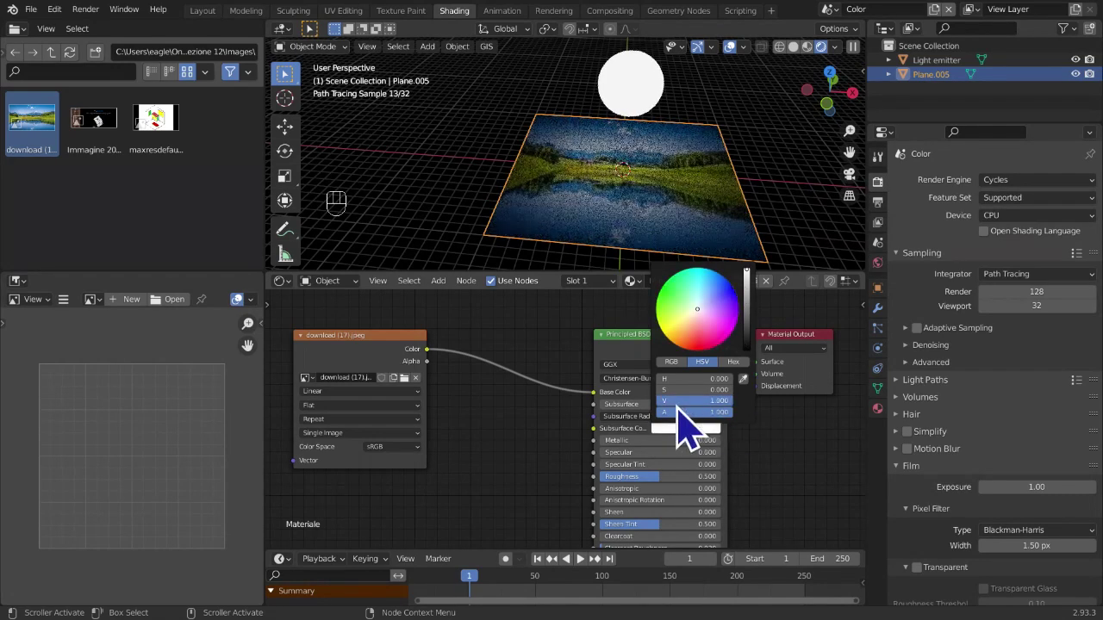
pyautogui.moveTo(697, 309); pyautogui.dragTo(697, 327)
pyautogui.moveTo(712, 391); pyautogui.dragTo(658, 393)
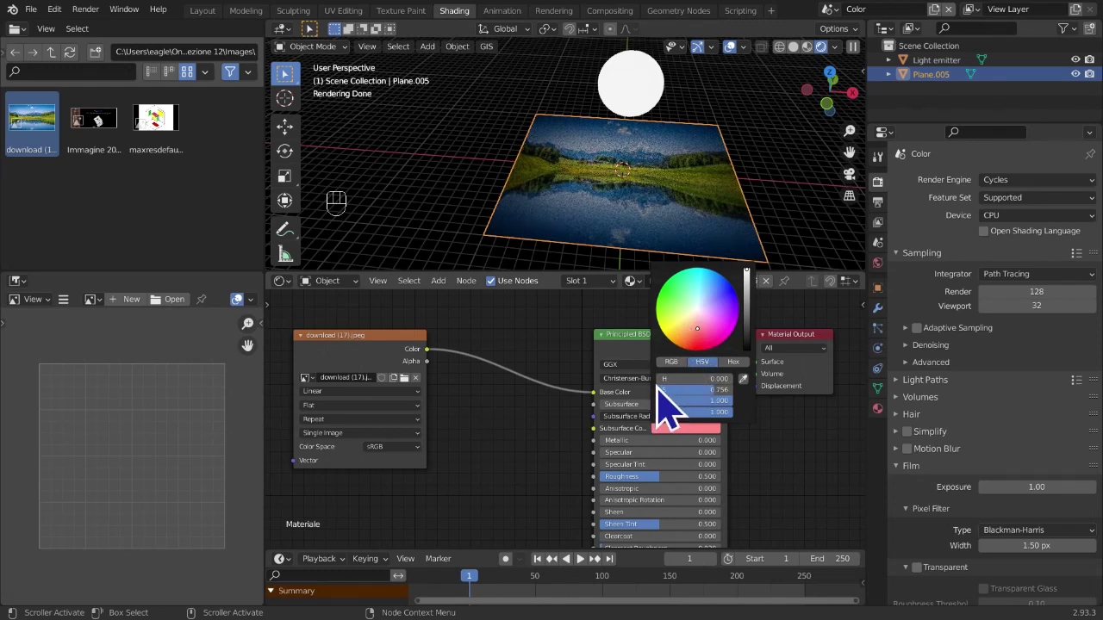
pyautogui.moveTo(664, 380)
pyautogui.mouseDown()
pyautogui.moveTo(730, 380)
pyautogui.moveTo(657, 380)
pyautogui.moveTo(682, 391)
pyautogui.mouseUp()
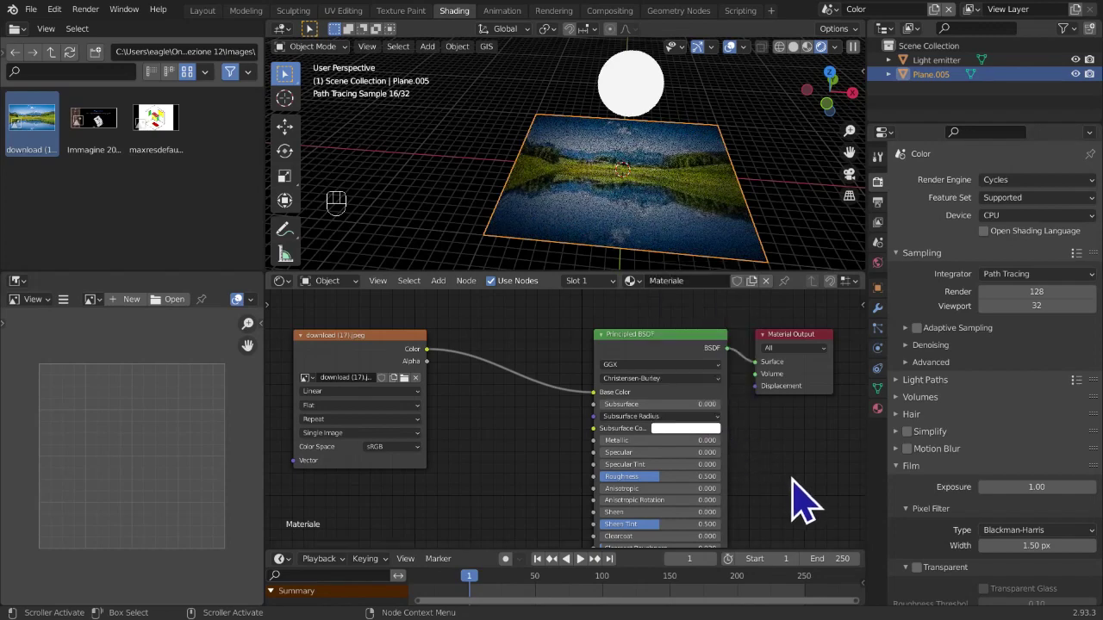
# Reposition and widen the Principled BSDF node
pyautogui.click(660, 432)
pyautogui.moveTo(677, 357); pyautogui.dragTo(605, 346)
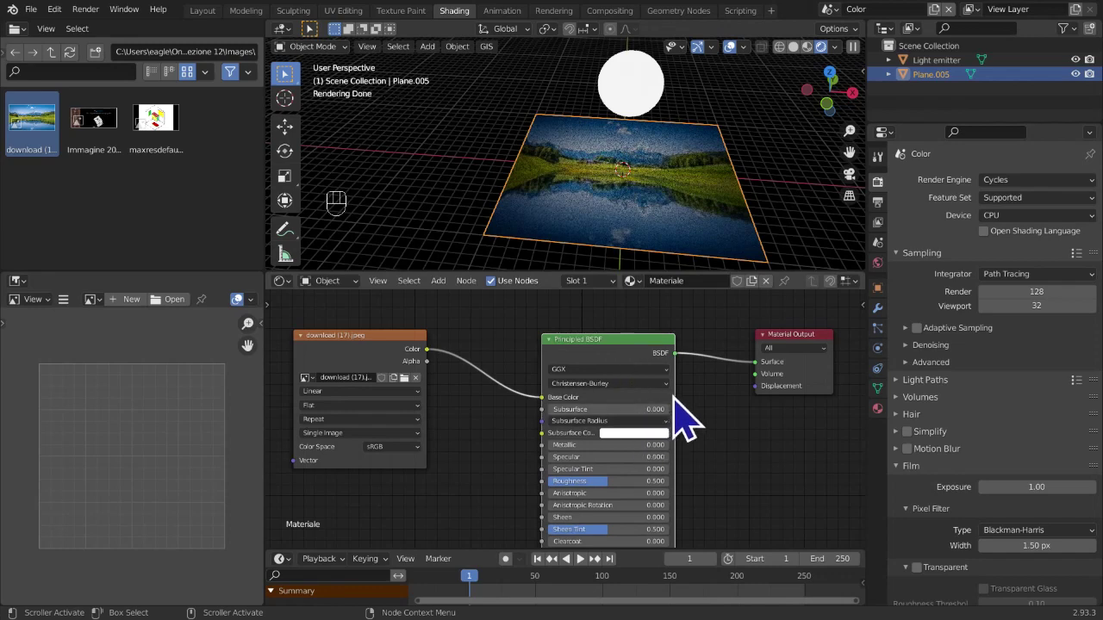
pyautogui.moveTo(674, 392); pyautogui.dragTo(708, 416)
pyautogui.moveTo(619, 362); pyautogui.dragTo(648, 352)
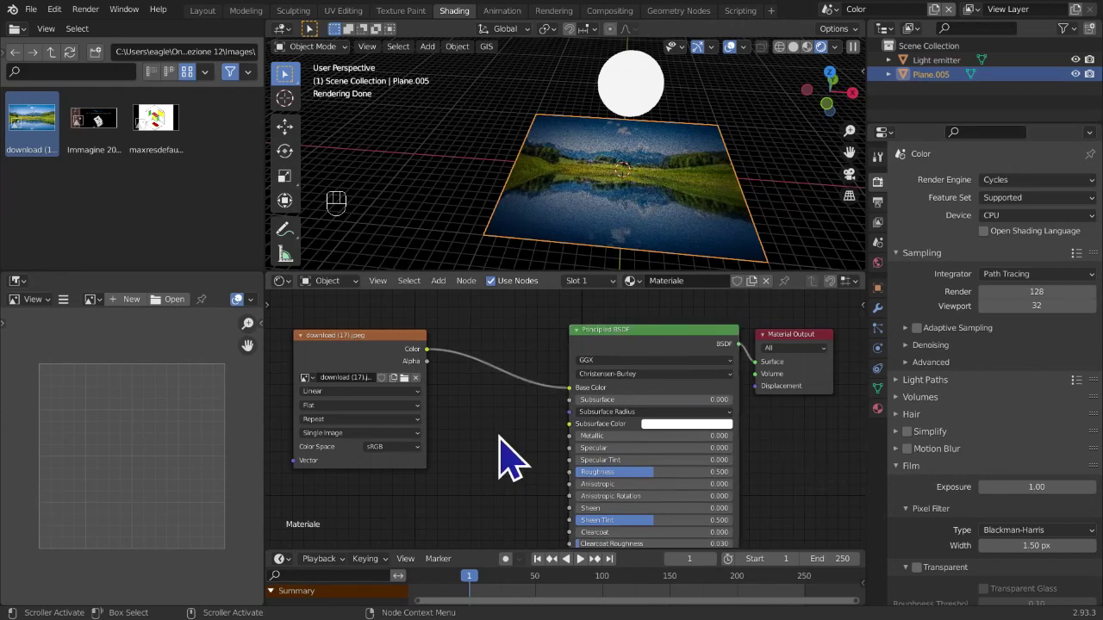
# Add a Gamma node between the image texture and the Principled BSDF, then zoom in
pyautogui.hotkey('shift', 'a')
pyautogui.moveTo(500, 435)
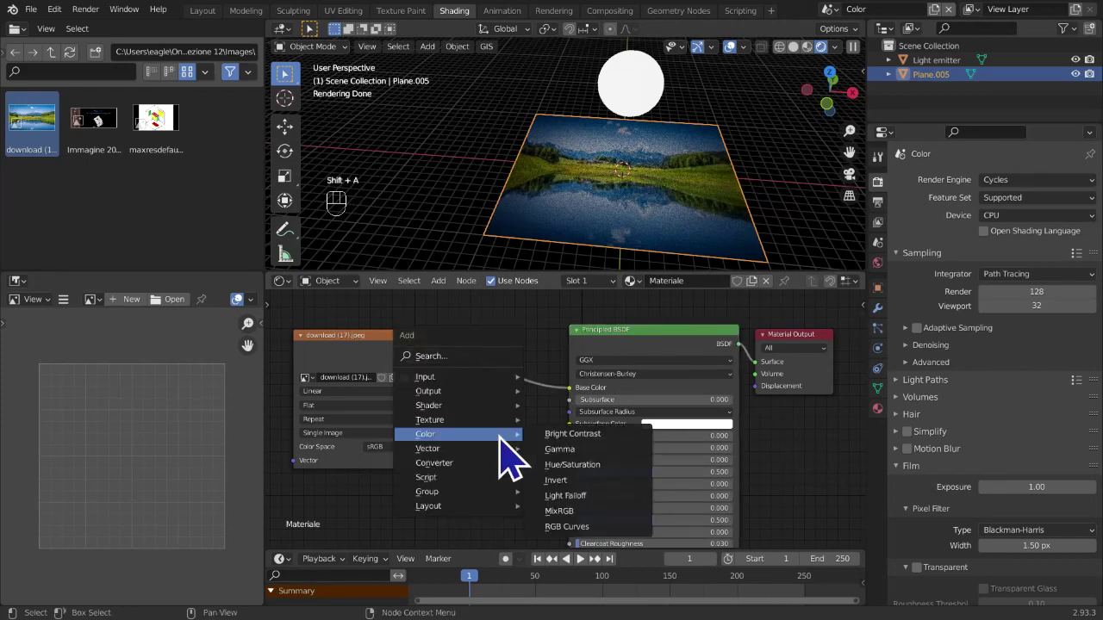
pyautogui.click(559, 449)
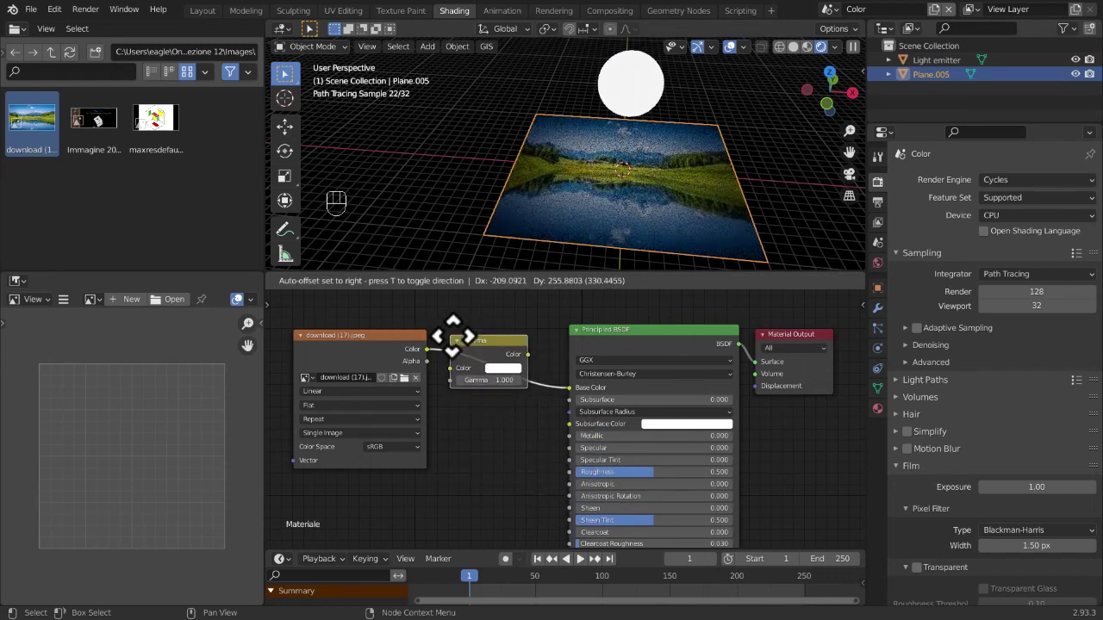
pyautogui.click(466, 354)
pyautogui.scroll(2, 508, 482)
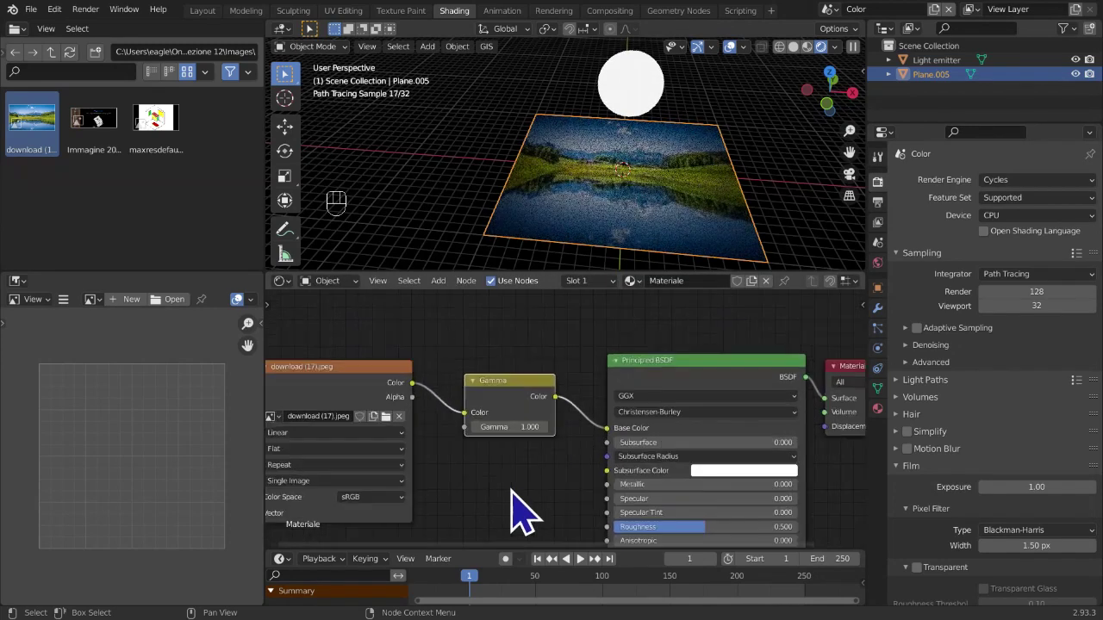
pyautogui.scroll(2, 512, 487)
pyautogui.moveTo(513, 485); pyautogui.dragTo(610, 466, button='middle')
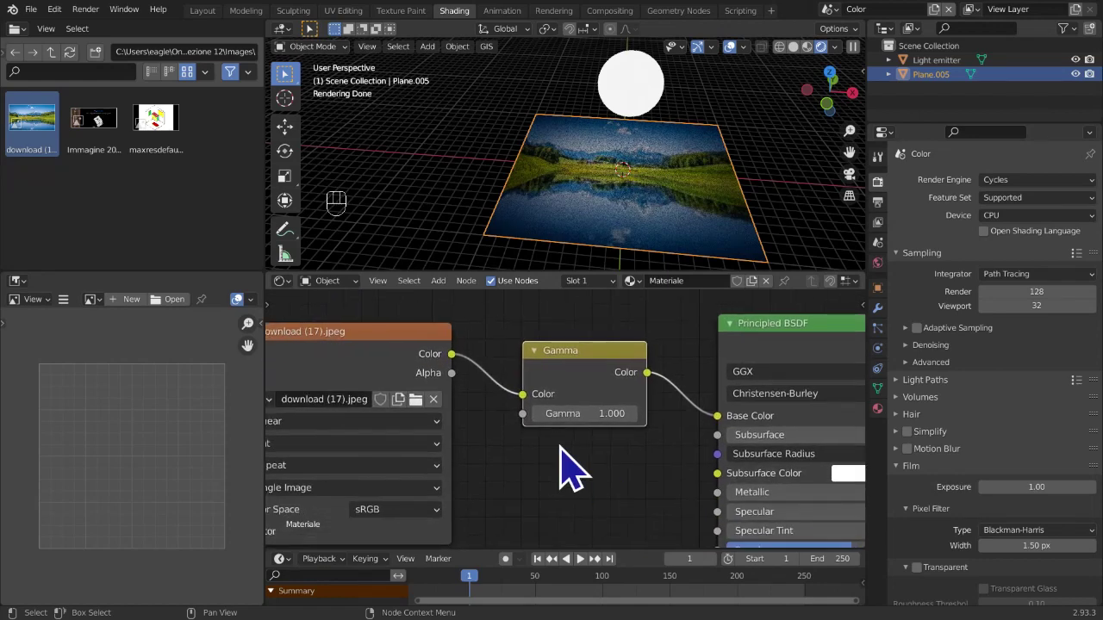
pyautogui.scroll(3, 520, 226)
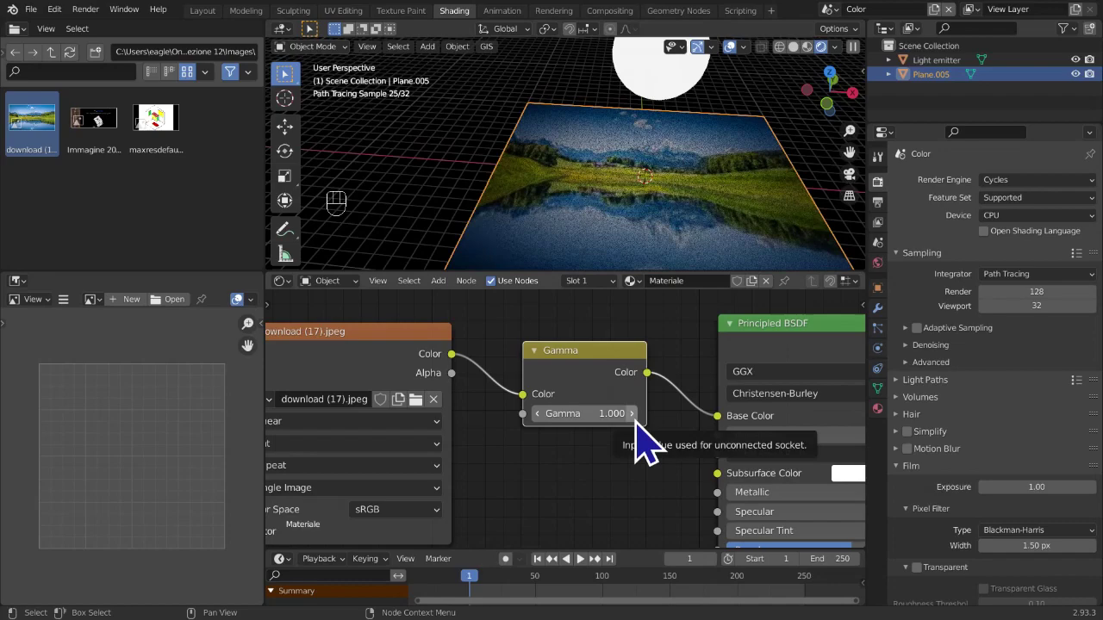
# Try Gamma values of 1.5 and 0, reset it to 1, then step it upward
pyautogui.moveTo(639, 422)
pyautogui.mouseDown()
pyautogui.moveTo(663, 421)
pyautogui.moveTo(640, 422)
pyautogui.mouseUp()
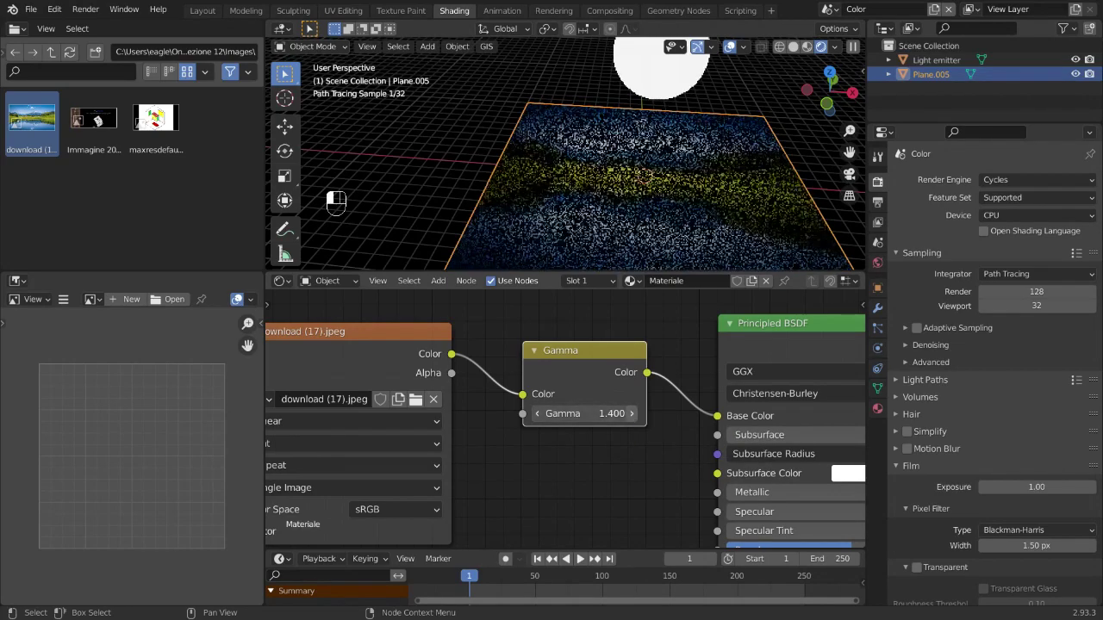
pyautogui.click(556, 413)
pyautogui.click(591, 435)
pyautogui.press('BackSpace')
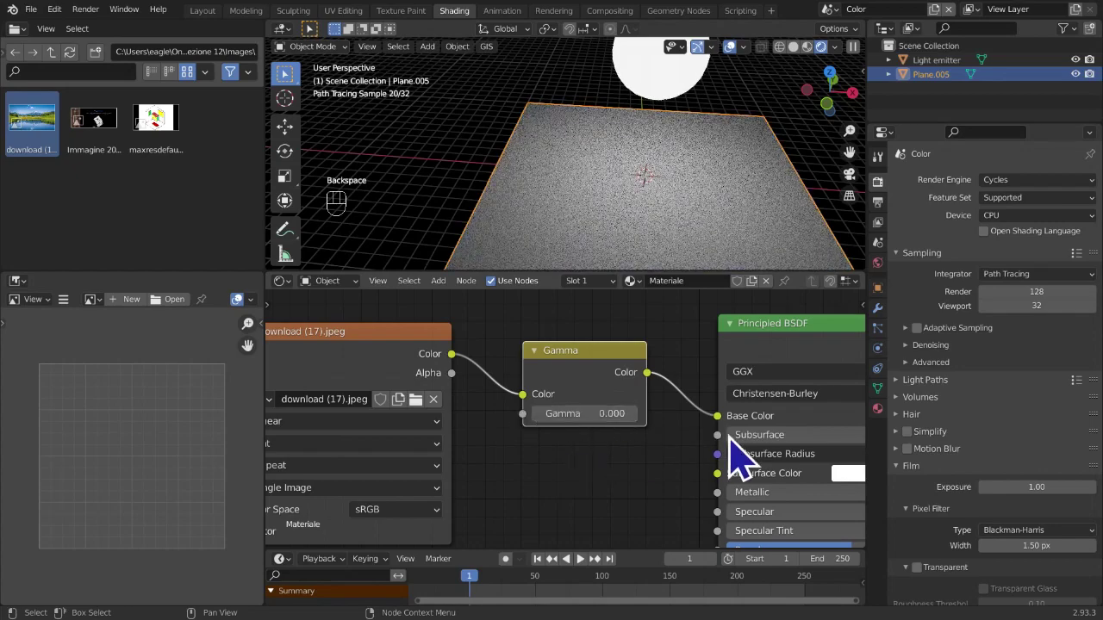
pyautogui.click(592, 414)
pyautogui.write('1')
pyautogui.press('Return')
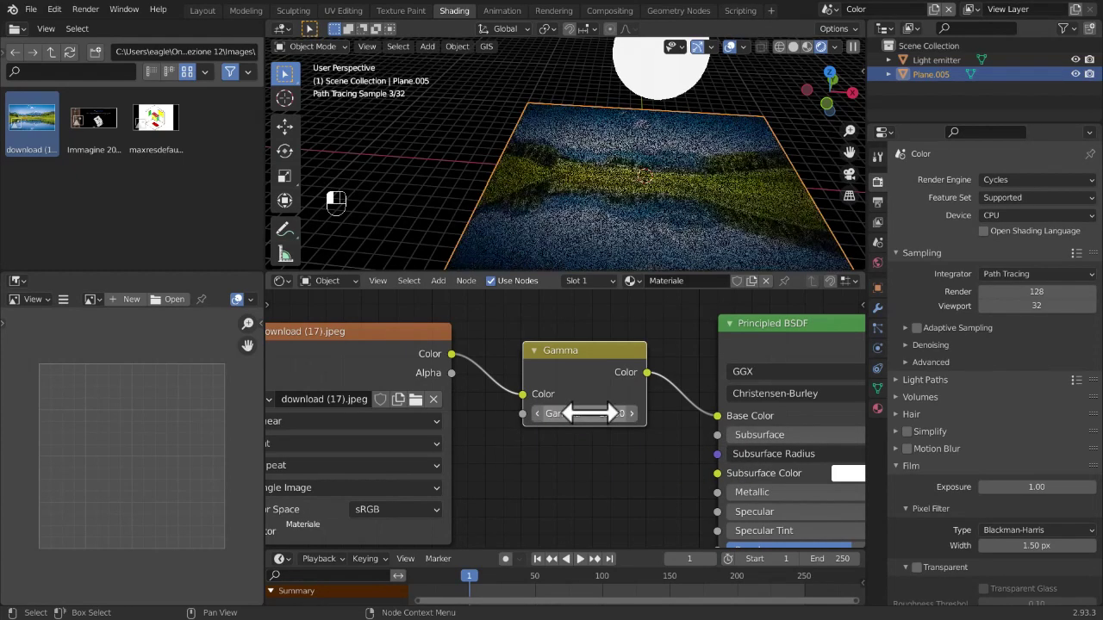
pyautogui.click(636, 417)
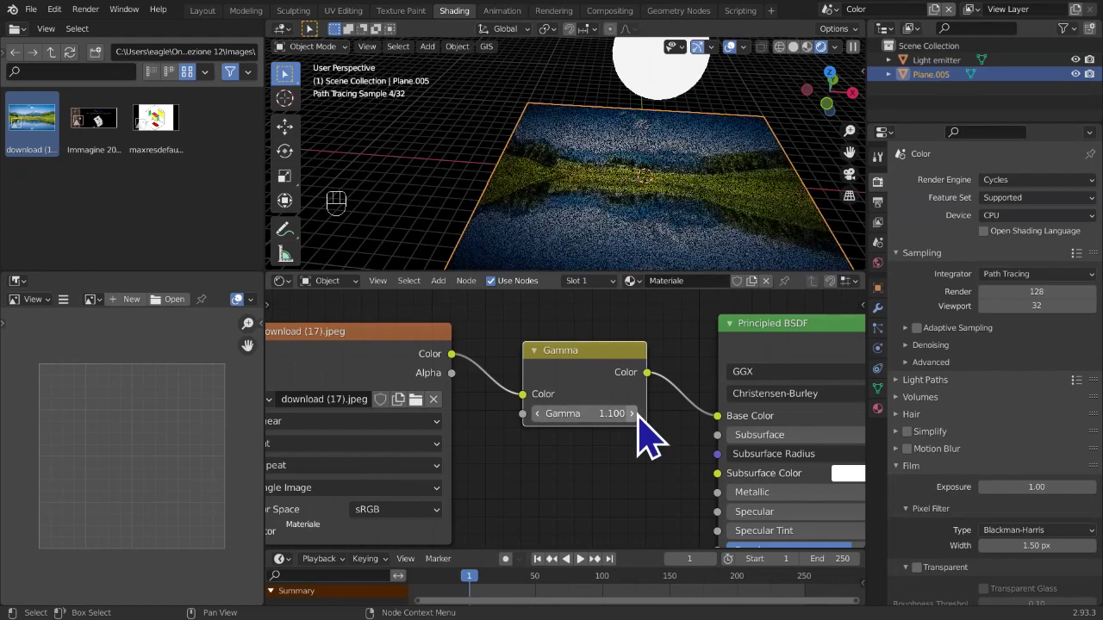
pyautogui.click(638, 419)
pyautogui.click(637, 419)
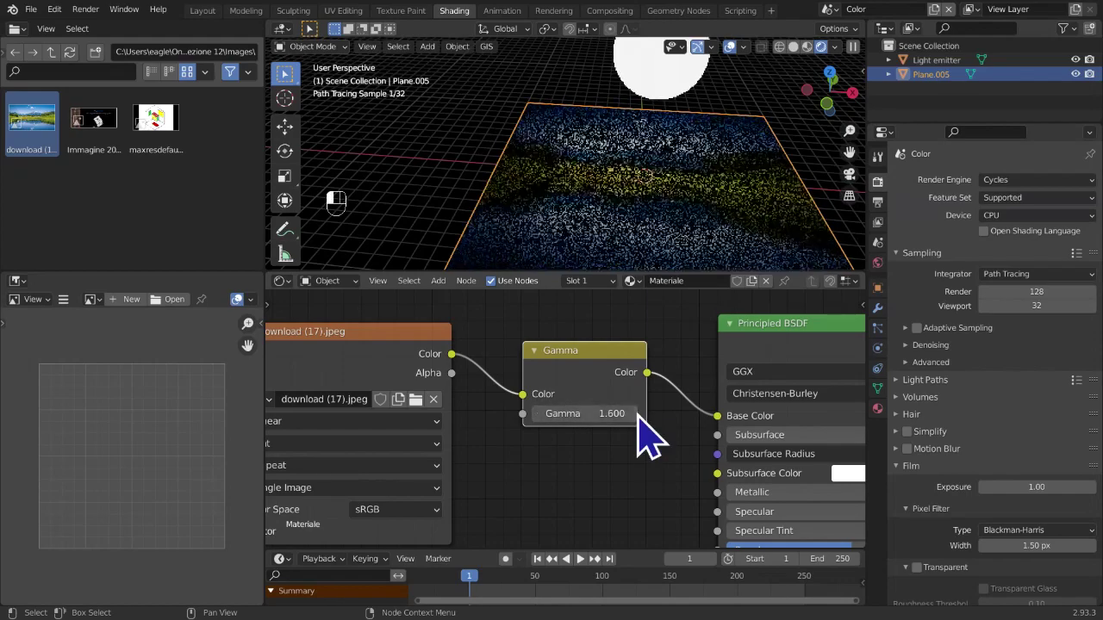
pyautogui.click(638, 413)
pyautogui.click(638, 413)
pyautogui.click(637, 414)
pyautogui.click(637, 414)
pyautogui.click(637, 413)
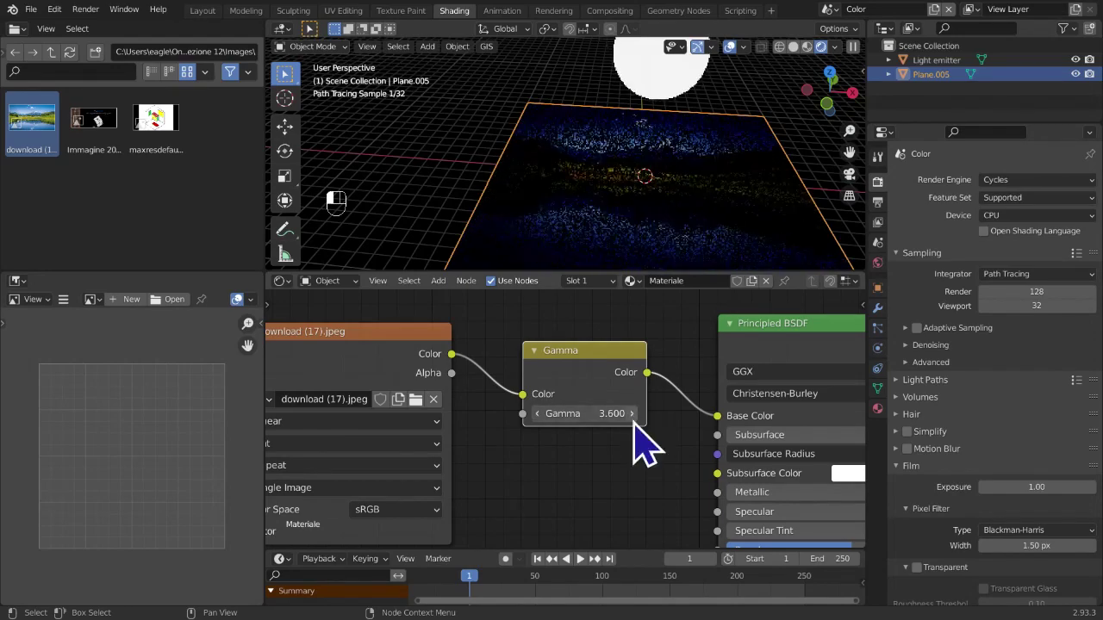
# Type Gamma 4.3, drag it lower to darken, then dissolve the Gamma node with Ctrl+X
pyautogui.click(603, 413)
pyautogui.write('4.3')
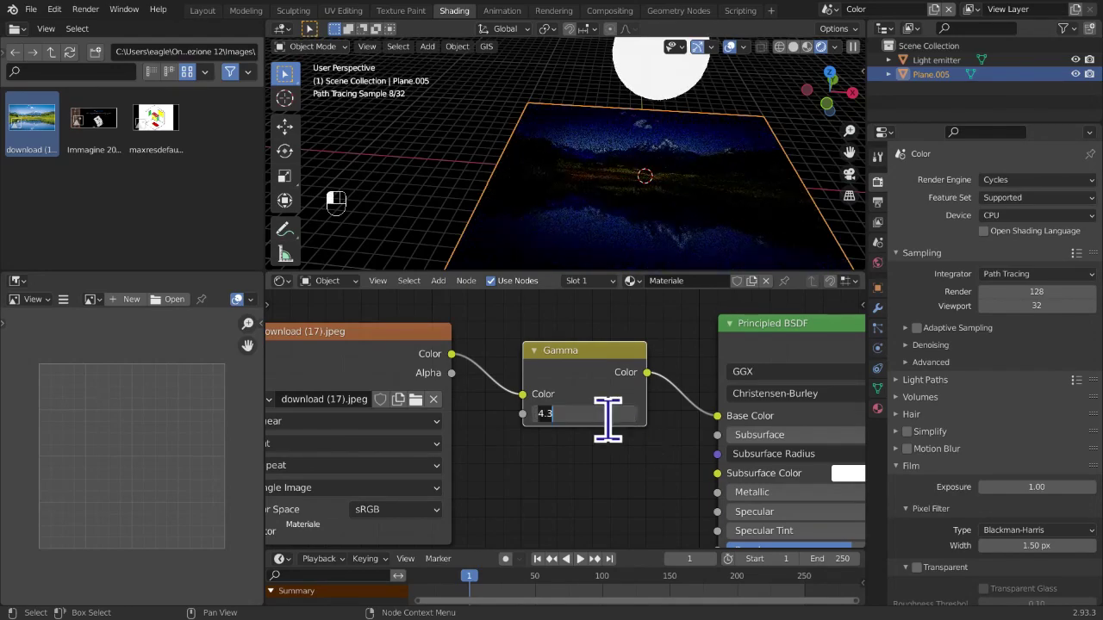
pyautogui.press('Return')
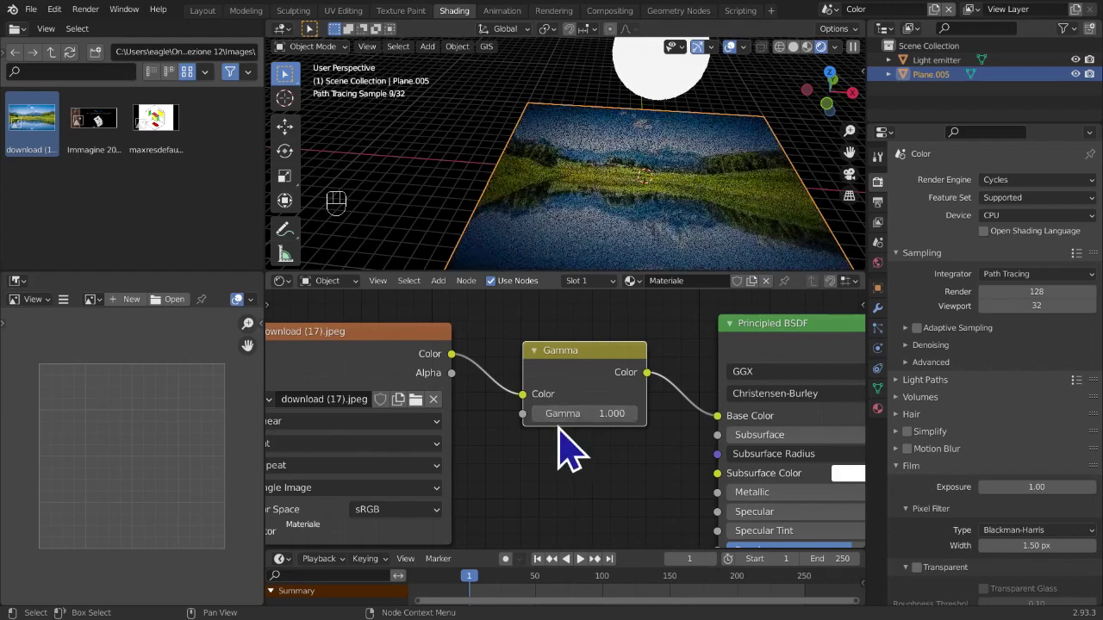
pyautogui.moveTo(529, 413); pyautogui.dragTo(483, 414)
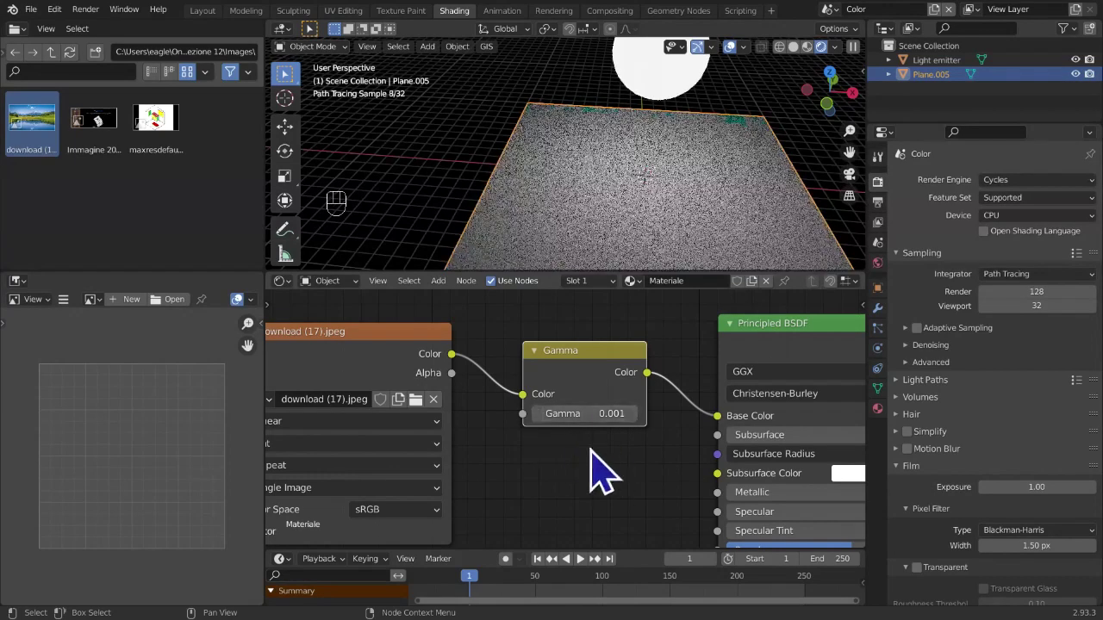
pyautogui.hotkey('ctrl', 'x')
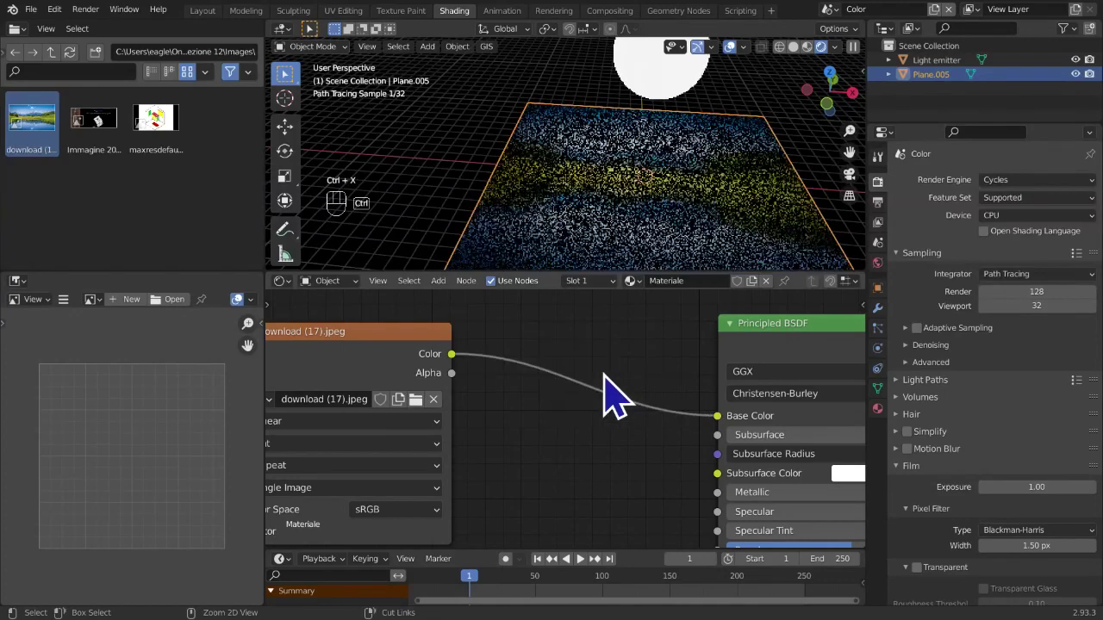
# Drop a Hue Saturation Value node onto the link between the image texture and the shader
pyautogui.hotkey('shift', 'a')
pyautogui.moveTo(605, 376)
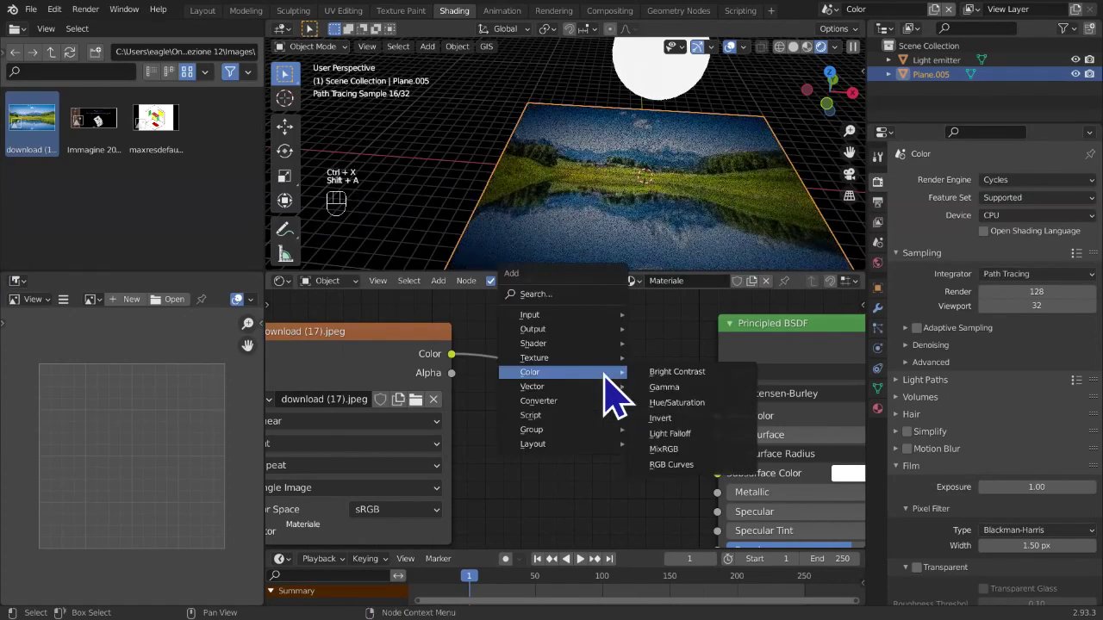
pyautogui.click(709, 402)
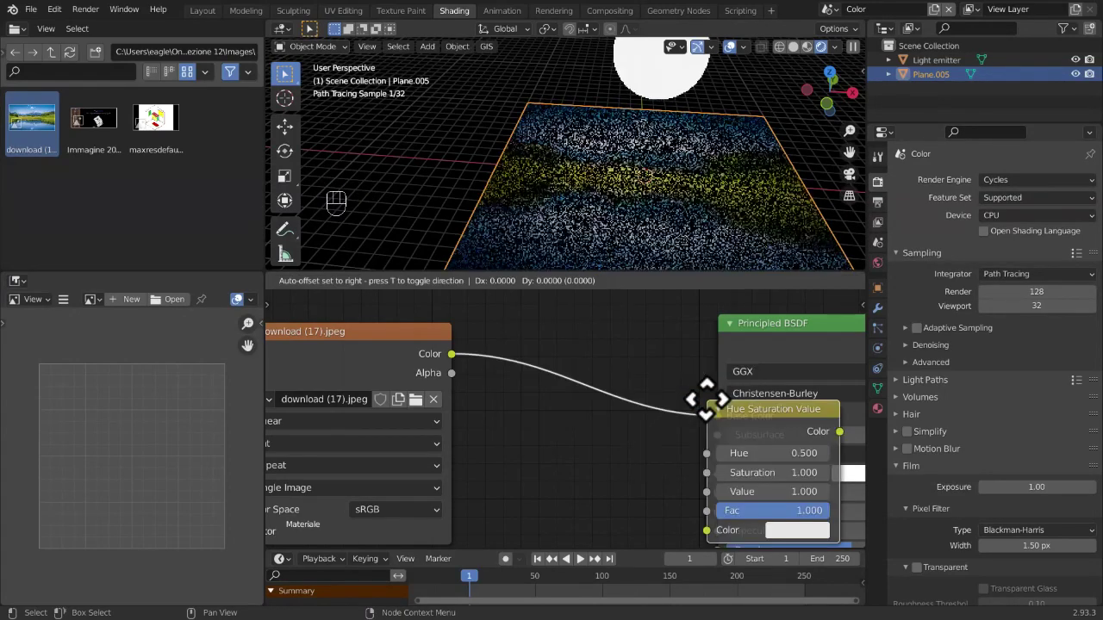
pyautogui.click(525, 335)
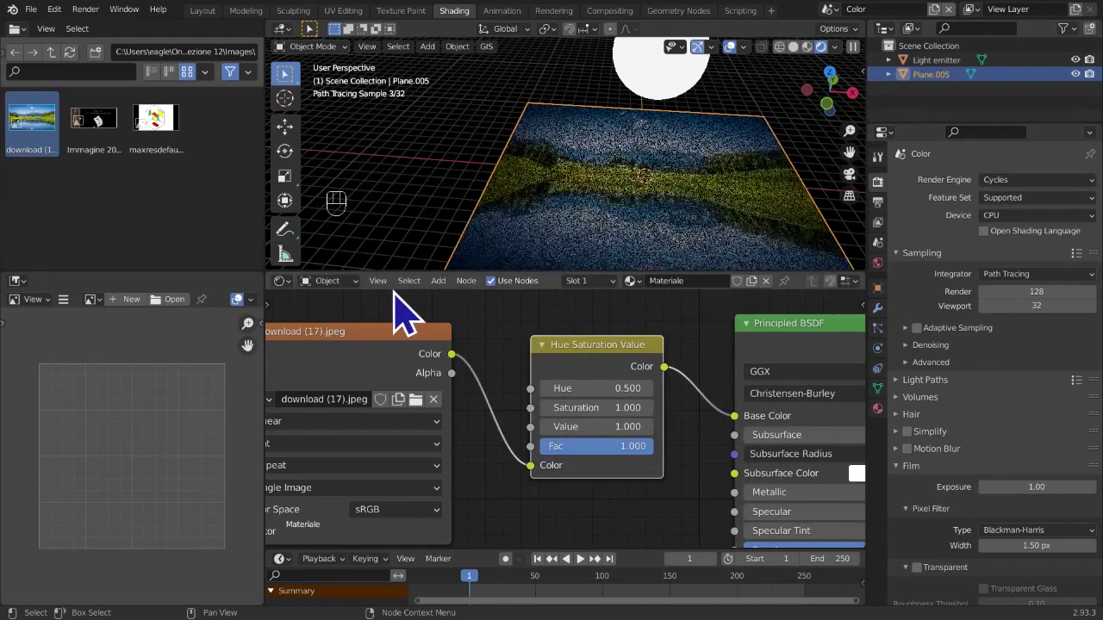
# Browse the Add node menu's categories without adding anything
pyautogui.click(439, 282)
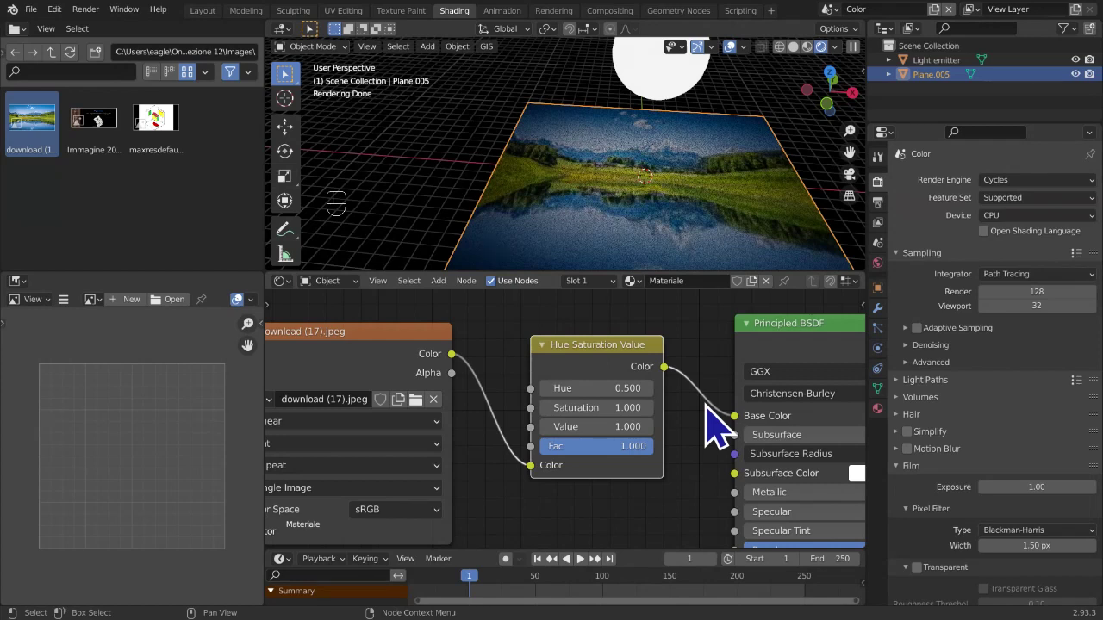
pyautogui.click(439, 281)
pyautogui.moveTo(454, 407)
pyautogui.moveTo(461, 424)
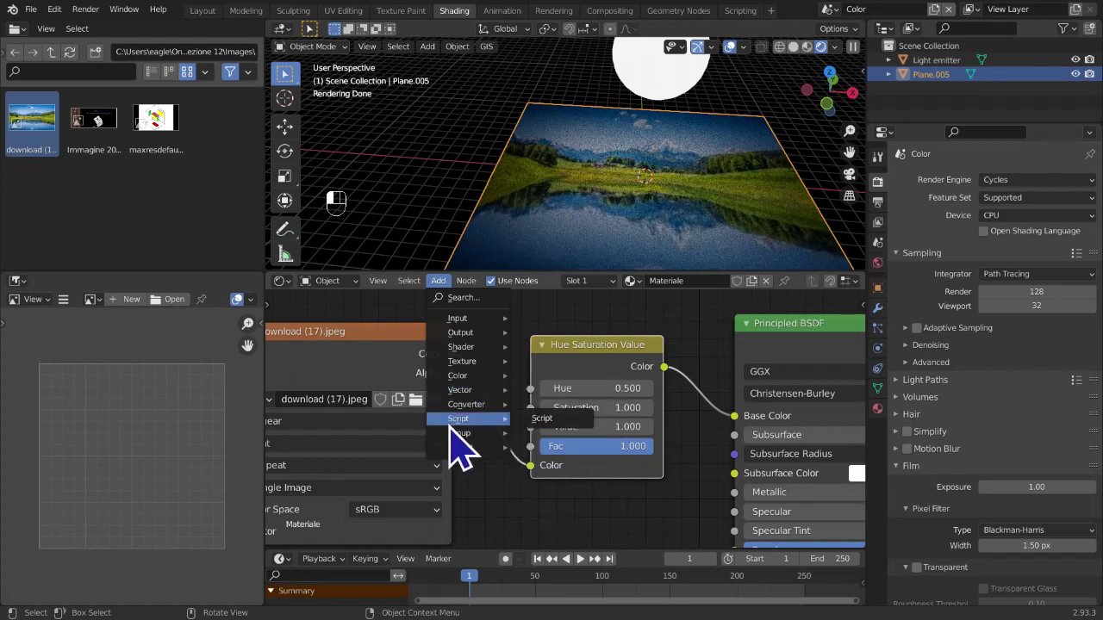
pyautogui.moveTo(461, 377)
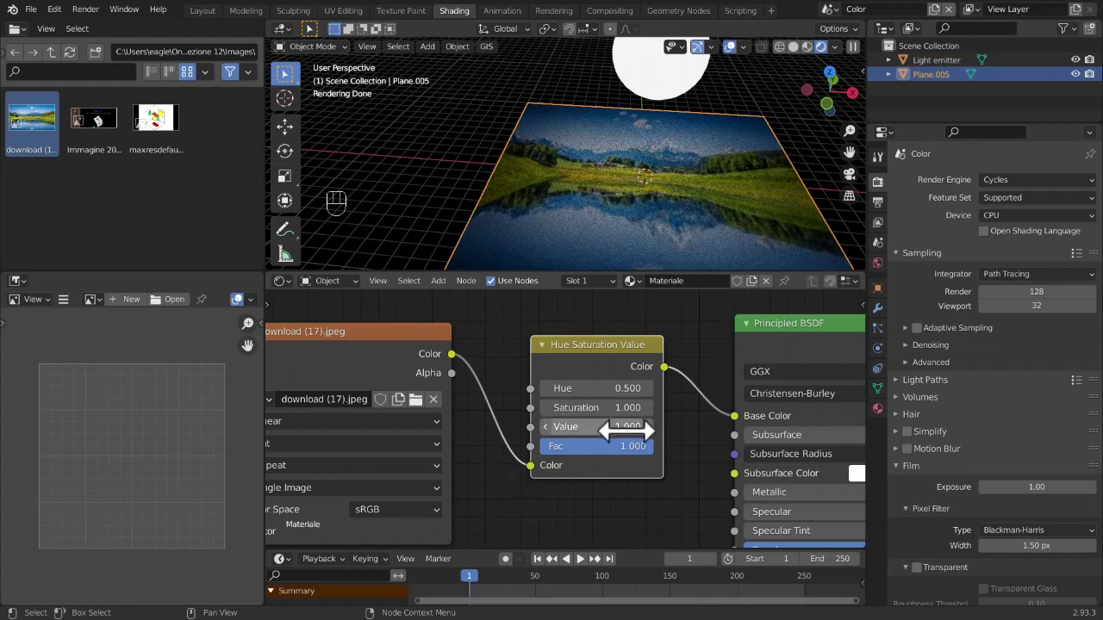
# Pan to the Principled BSDF and Material Output and open the Subsurface Color's saturation
pyautogui.moveTo(631, 433); pyautogui.dragTo(837, 415, button='middle')
pyautogui.click(526, 457)
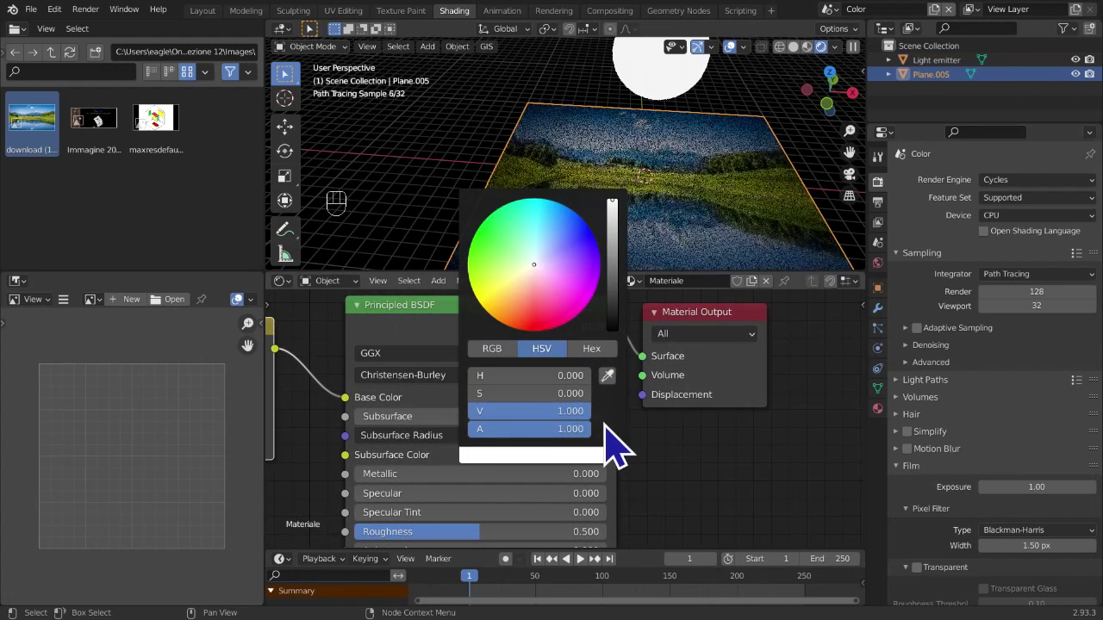
pyautogui.click(544, 398)
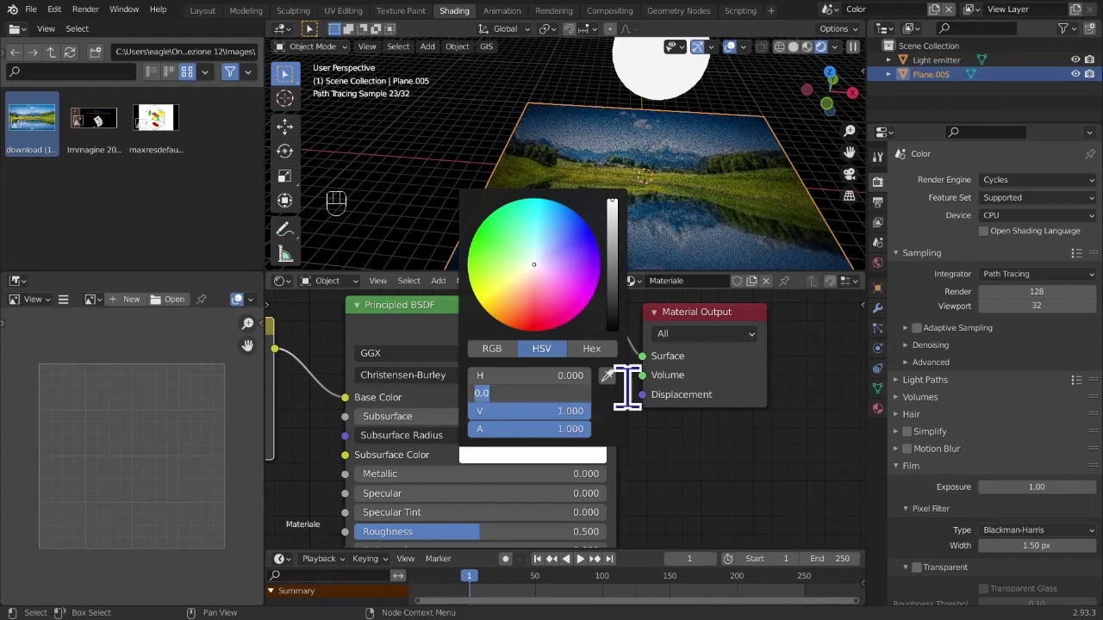
# Inspect the Subsurface Color's saturation and hue, leaving the colour unchanged
pyautogui.click(611, 411)
pyautogui.click(543, 458)
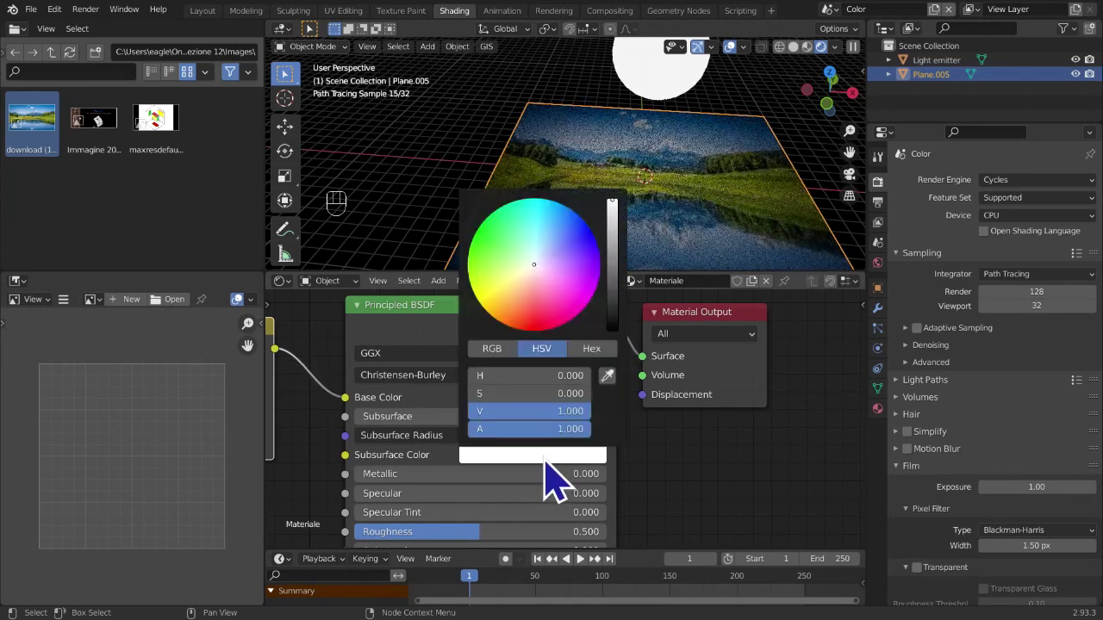
pyautogui.click(525, 375)
pyautogui.click(619, 423)
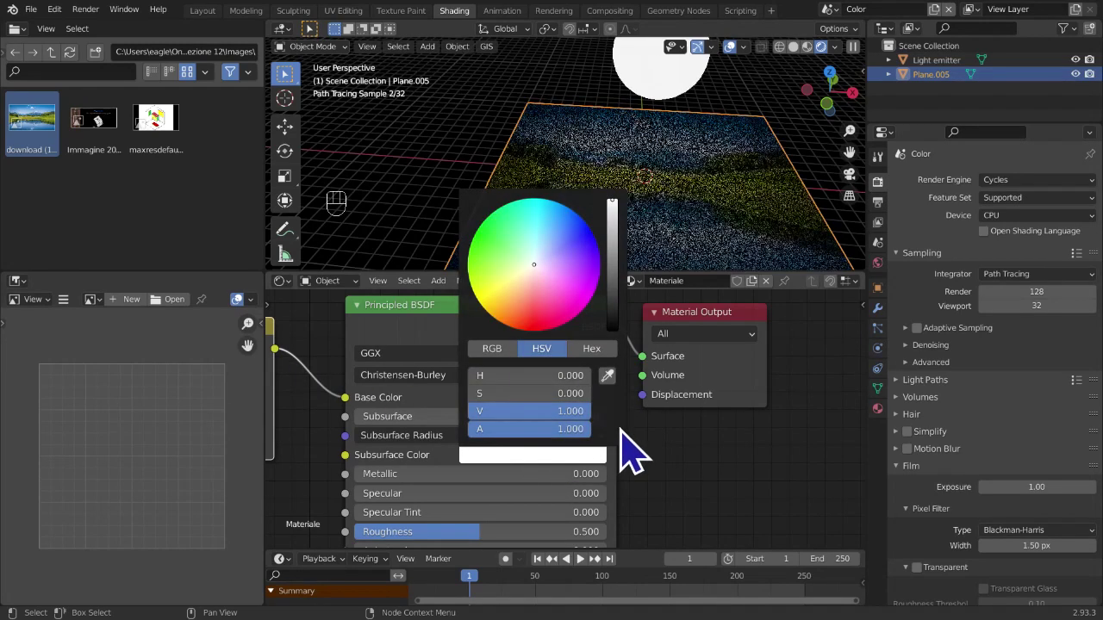
# Bring the Hue Saturation Value node into view, nudge it up, and leave Value at 1.000
pyautogui.moveTo(664, 454); pyautogui.dragTo(858, 450, button='middle')
pyautogui.moveTo(430, 468); pyautogui.dragTo(589, 413, button='middle')
pyautogui.moveTo(651, 439); pyautogui.dragTo(697, 438, button='middle')
pyautogui.scroll(-1, 729, 406)
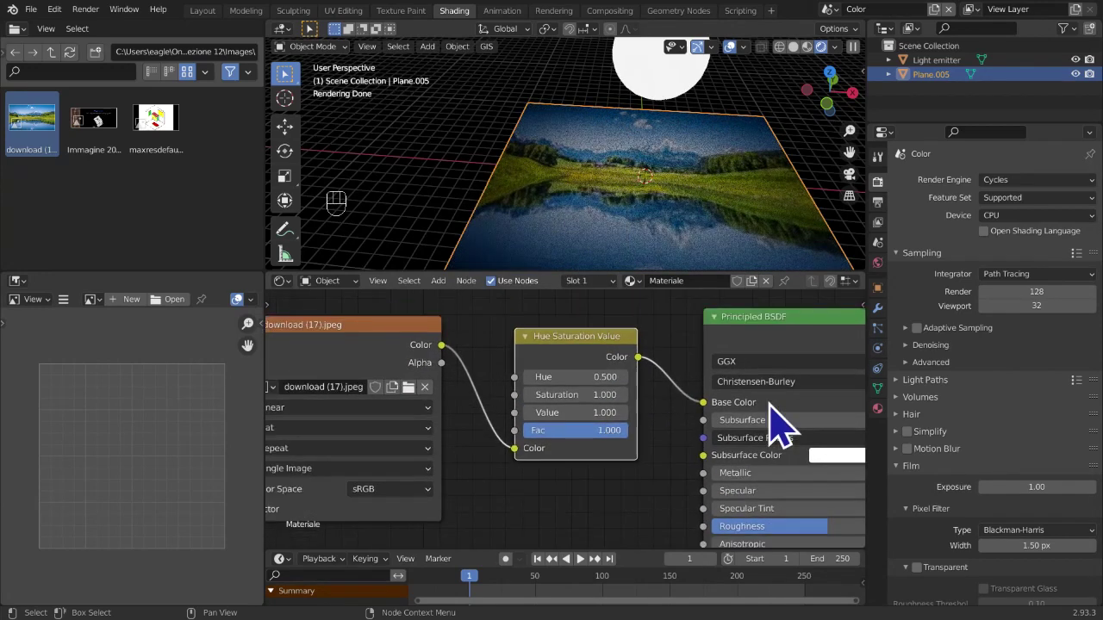
pyautogui.moveTo(561, 364); pyautogui.dragTo(557, 345)
pyautogui.click(555, 370)
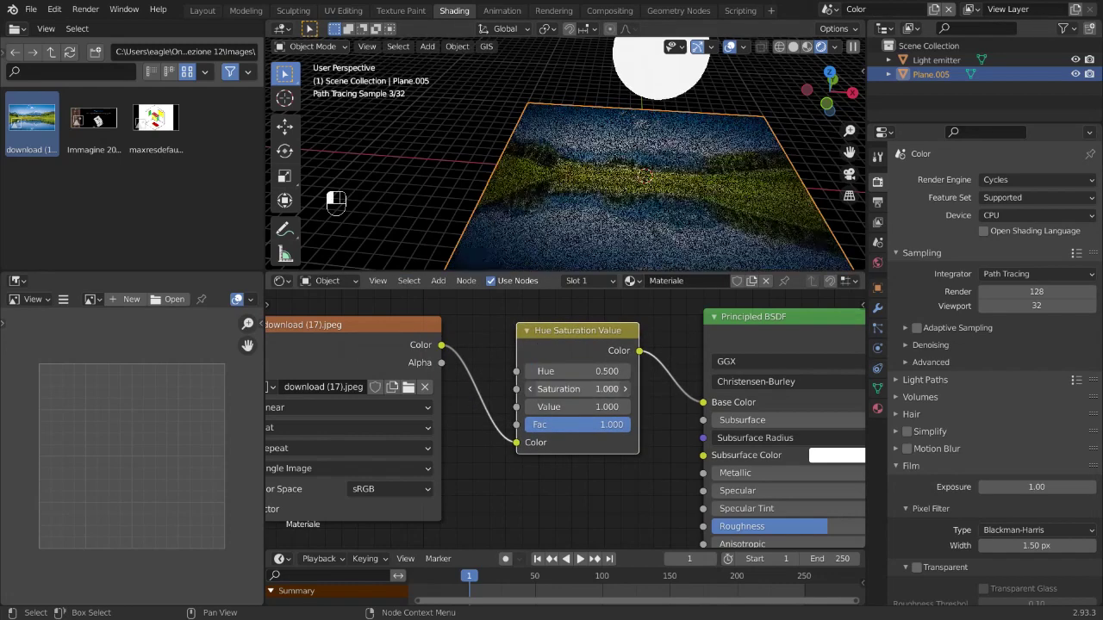
pyautogui.click(571, 408)
pyautogui.click(543, 489)
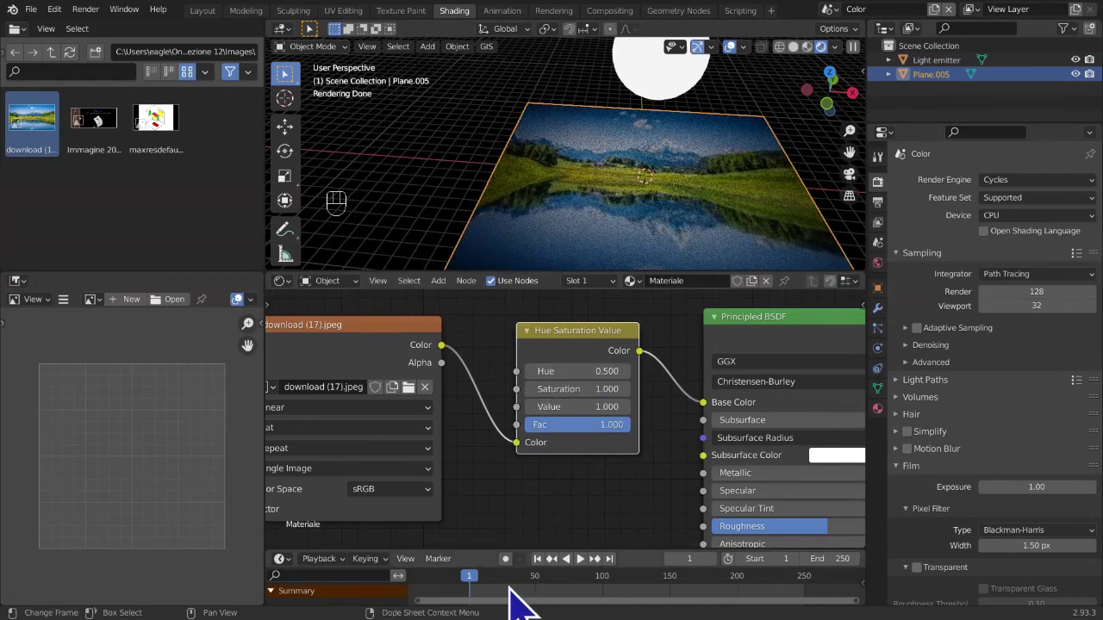
# Step the Hue up to 0.900 and down to 0.100, sweeping to preview colour shifts
pyautogui.click(540, 371)
pyautogui.click(499, 421)
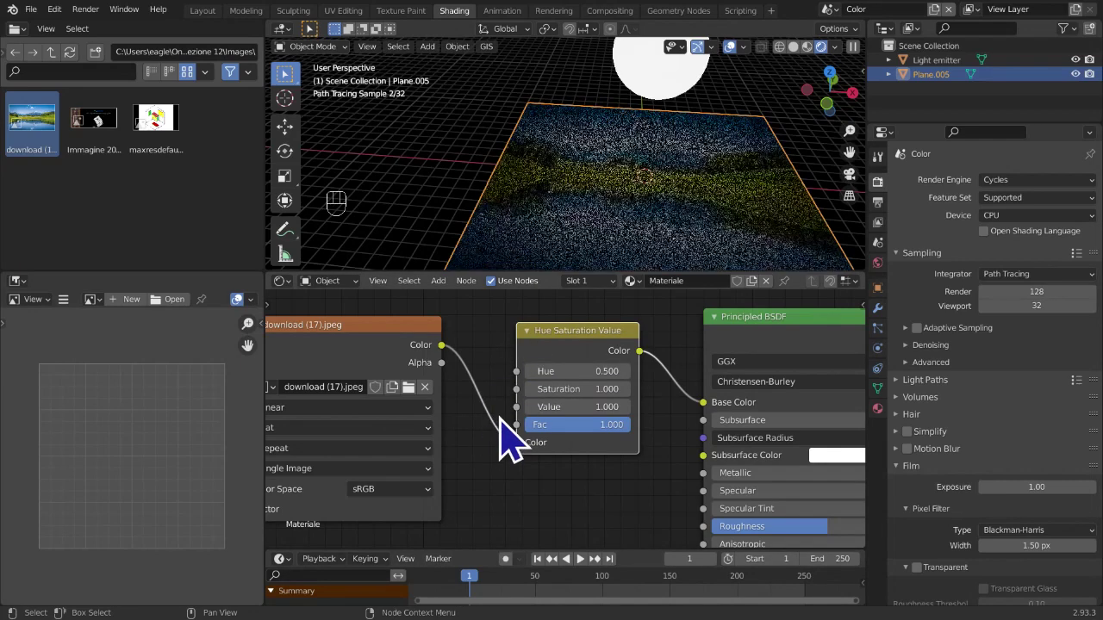
pyautogui.click(626, 374)
pyautogui.click(626, 374)
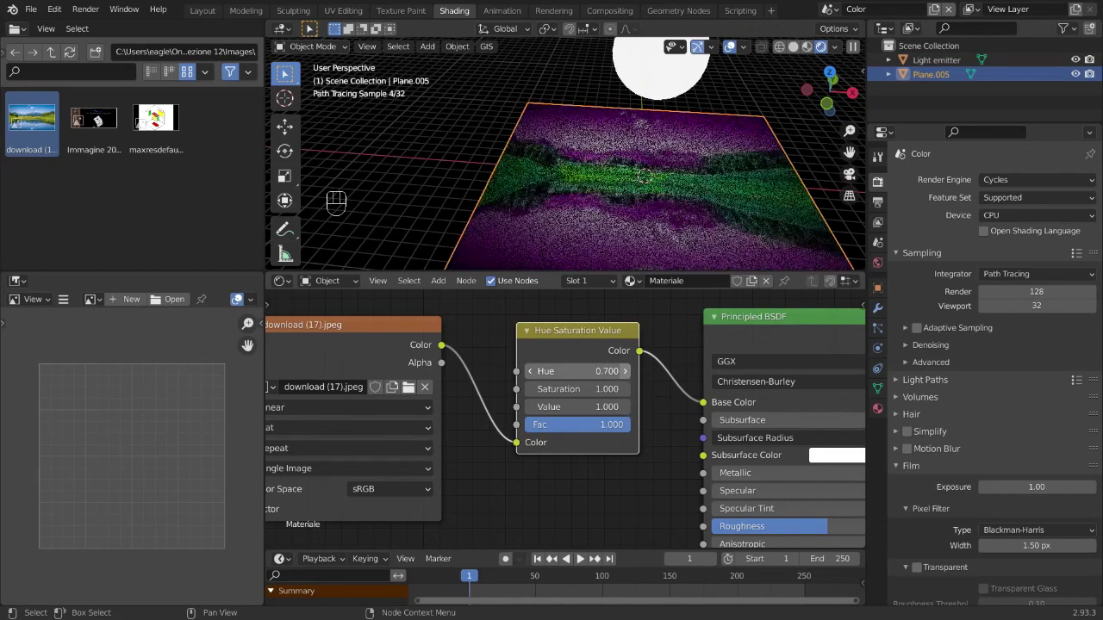
pyautogui.click(627, 374)
pyautogui.click(629, 377)
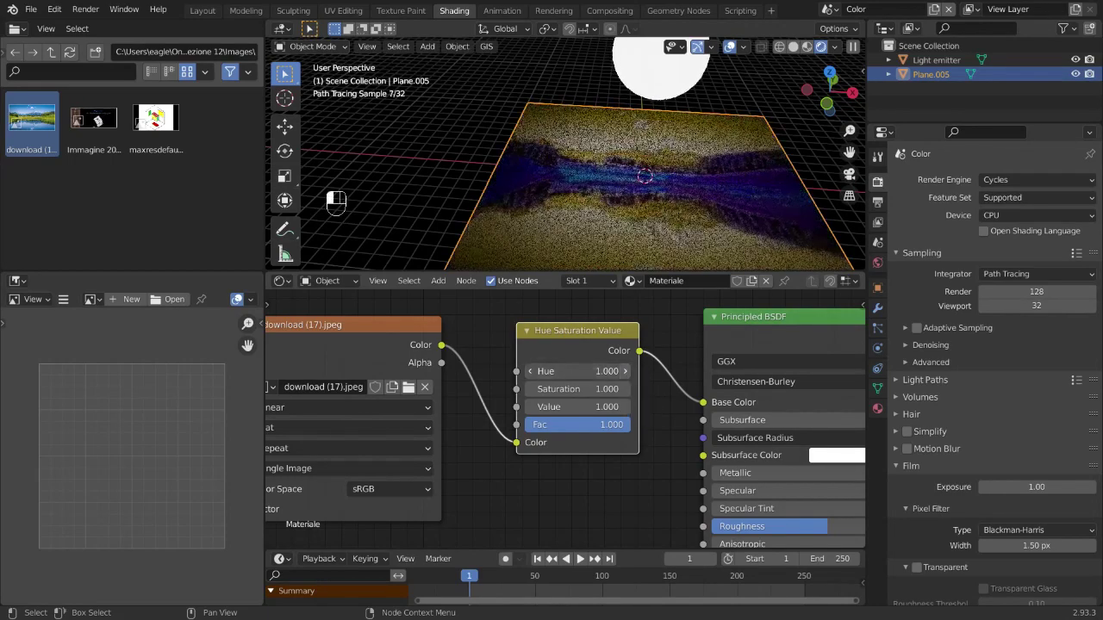
pyautogui.click(529, 372)
pyautogui.click(529, 371)
pyautogui.click(529, 372)
pyautogui.click(529, 372)
pyautogui.click(529, 372)
pyautogui.click(529, 372)
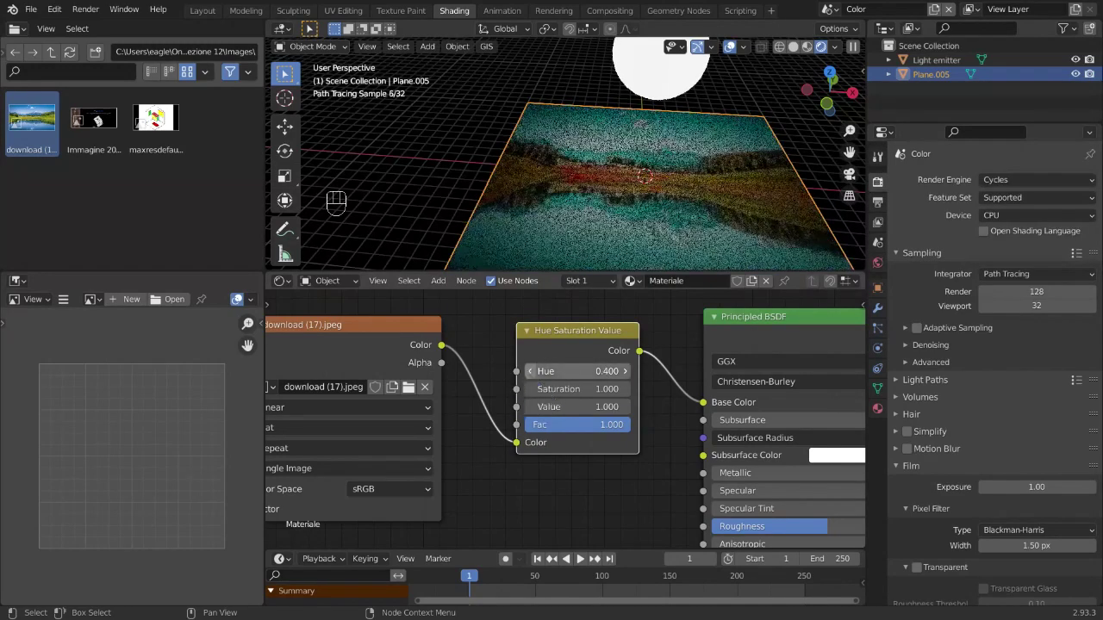
pyautogui.click(529, 374)
pyautogui.click(530, 376)
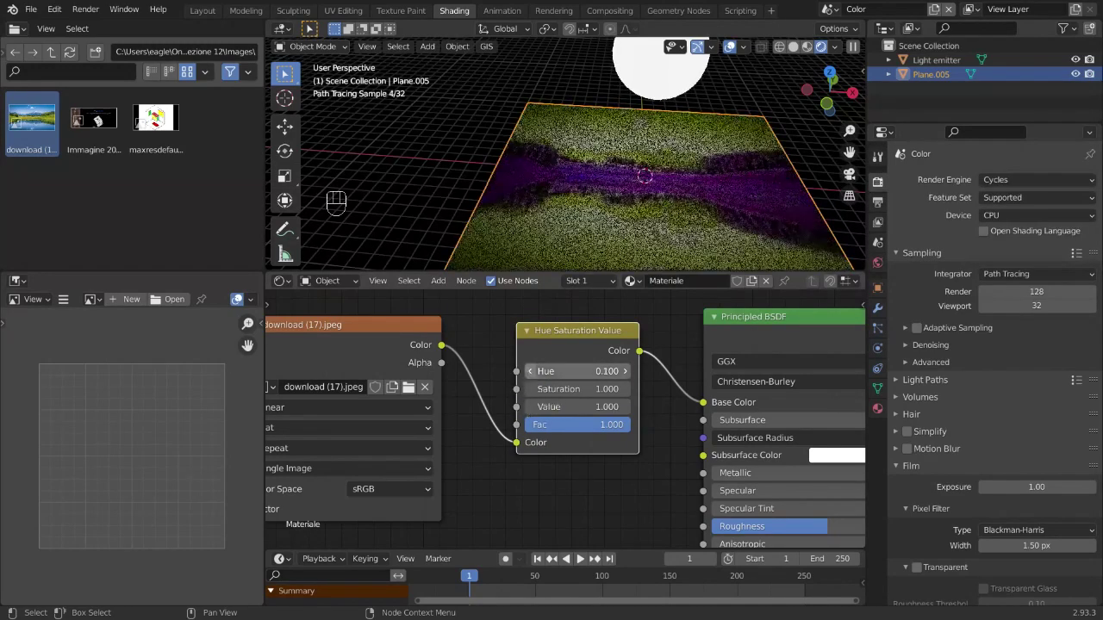
pyautogui.moveTo(529, 375); pyautogui.dragTo(646, 398)
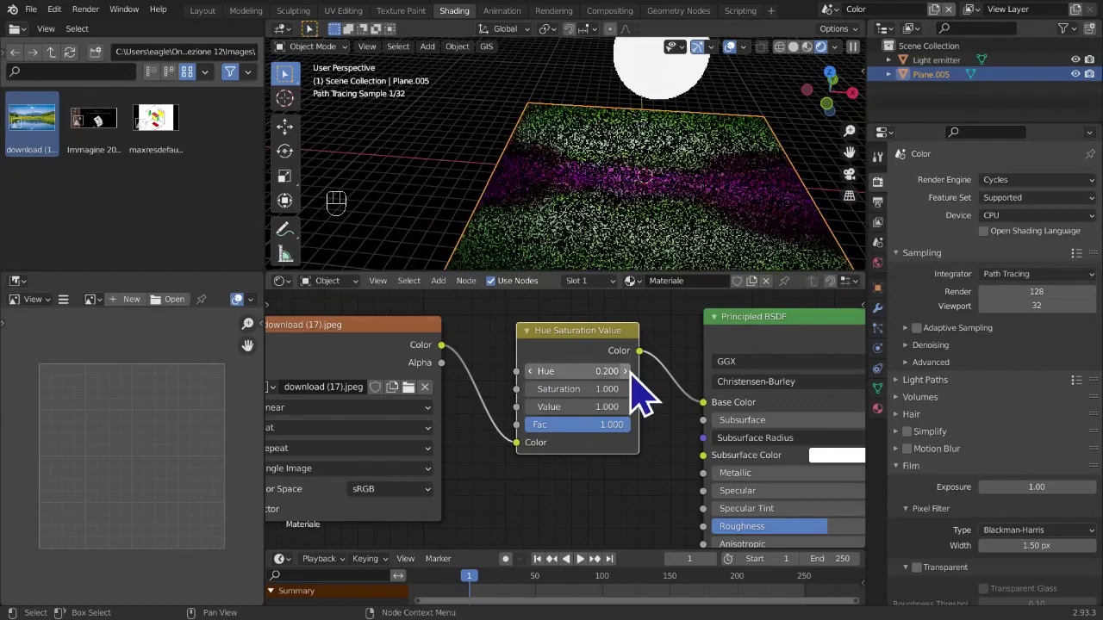
# Type Hue 0, then settle it at 0.5, and start editing Saturation at 1.000
pyautogui.click(609, 371)
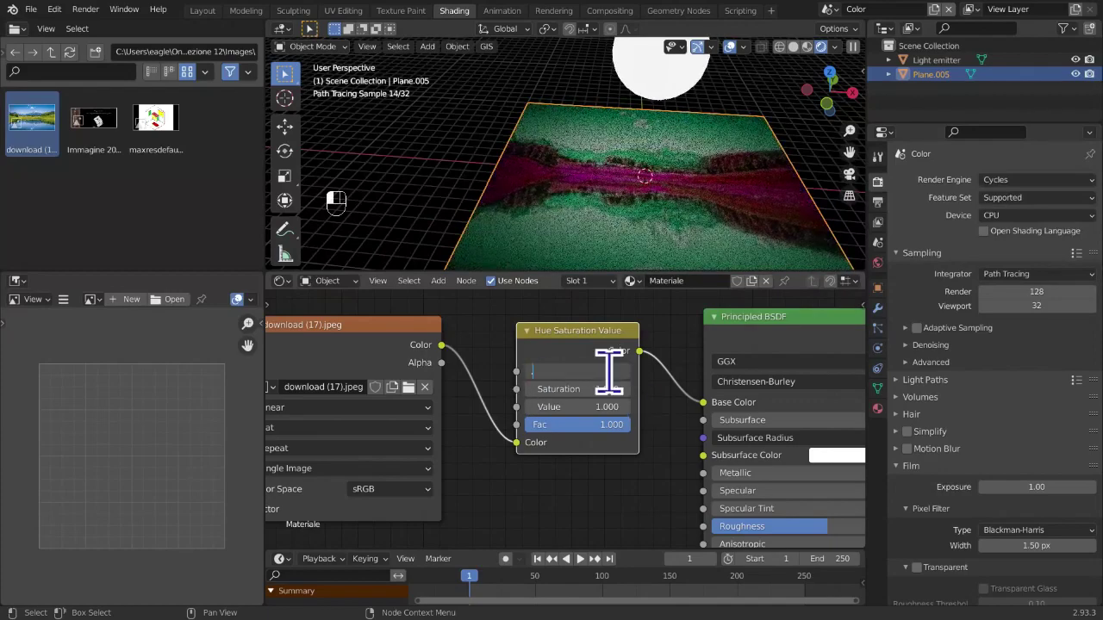
pyautogui.write('0')
pyautogui.press('Return')
pyautogui.click(608, 371)
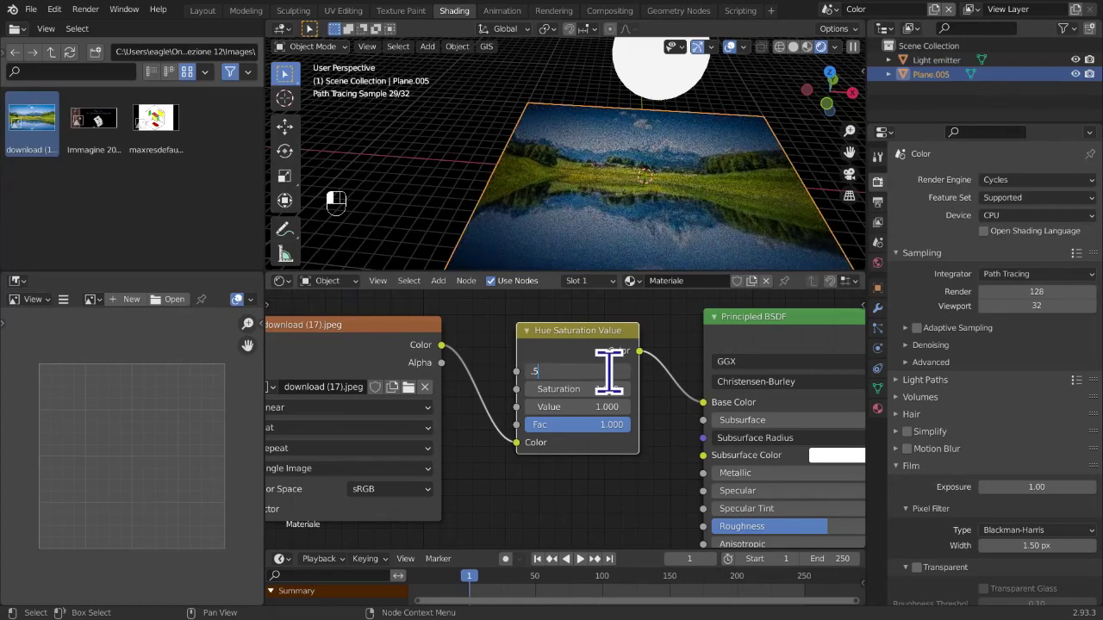
pyautogui.write('.5')
pyautogui.press('Return')
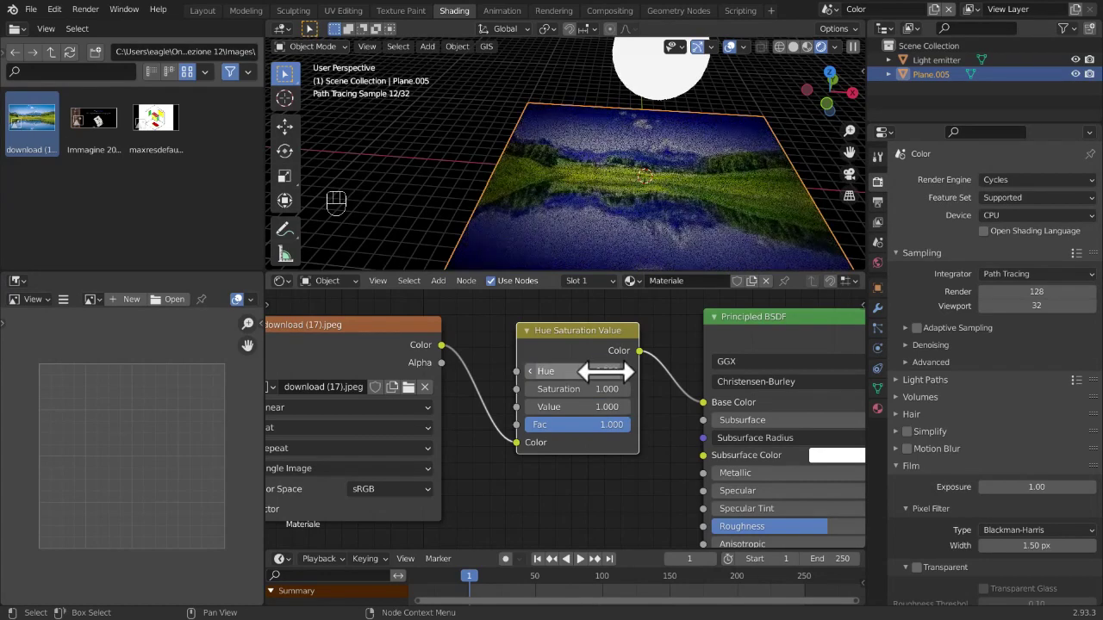
pyautogui.click(601, 371)
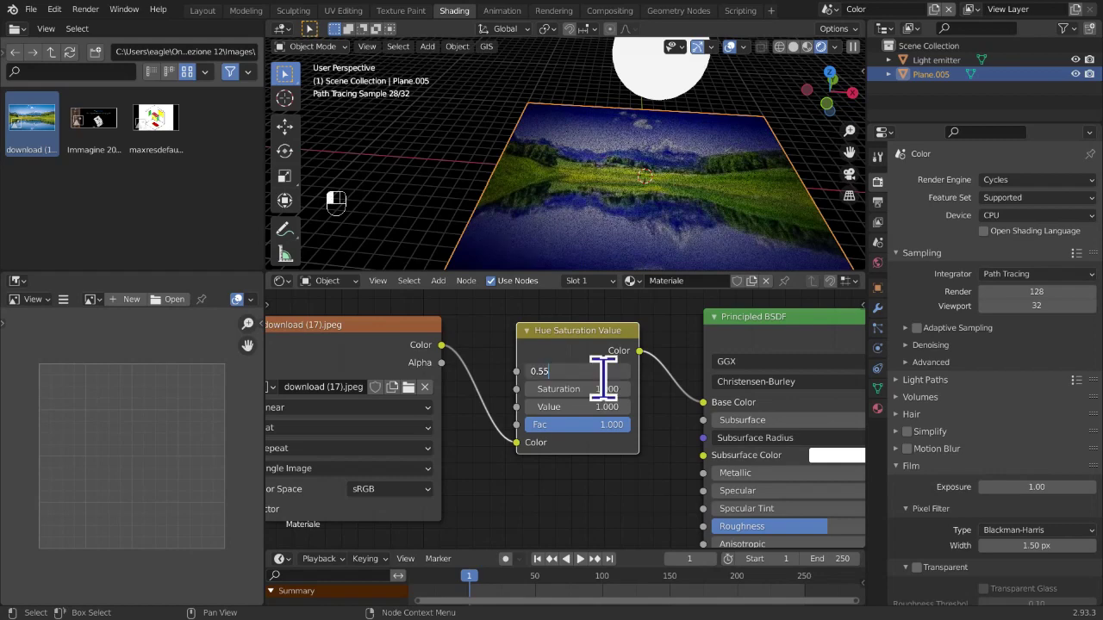
pyautogui.press('Return')
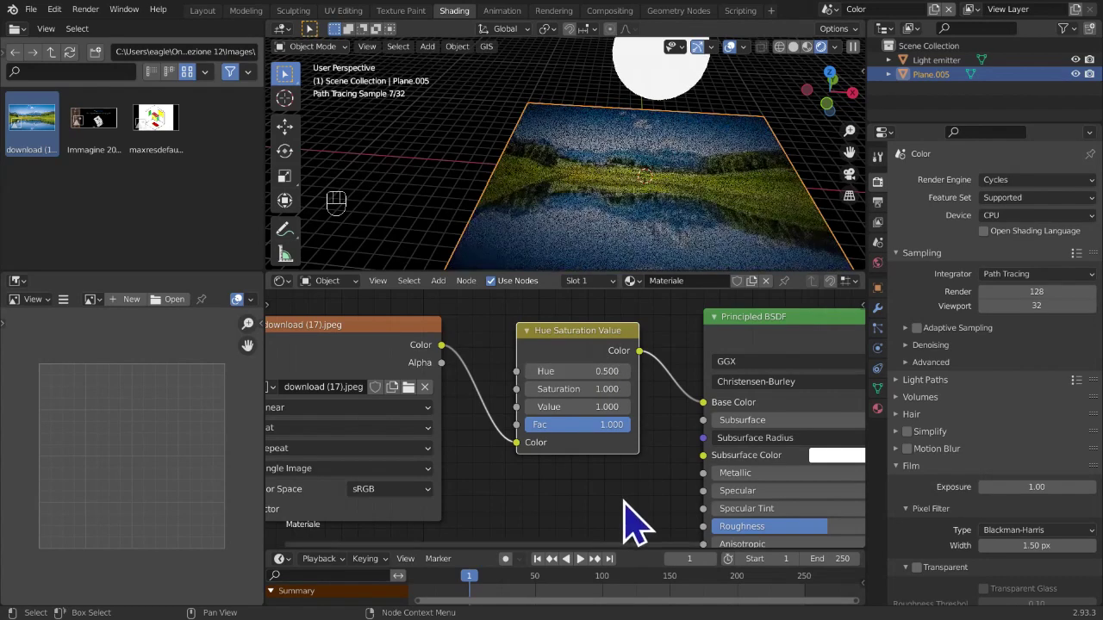
pyautogui.click(579, 388)
pyautogui.press('Return')
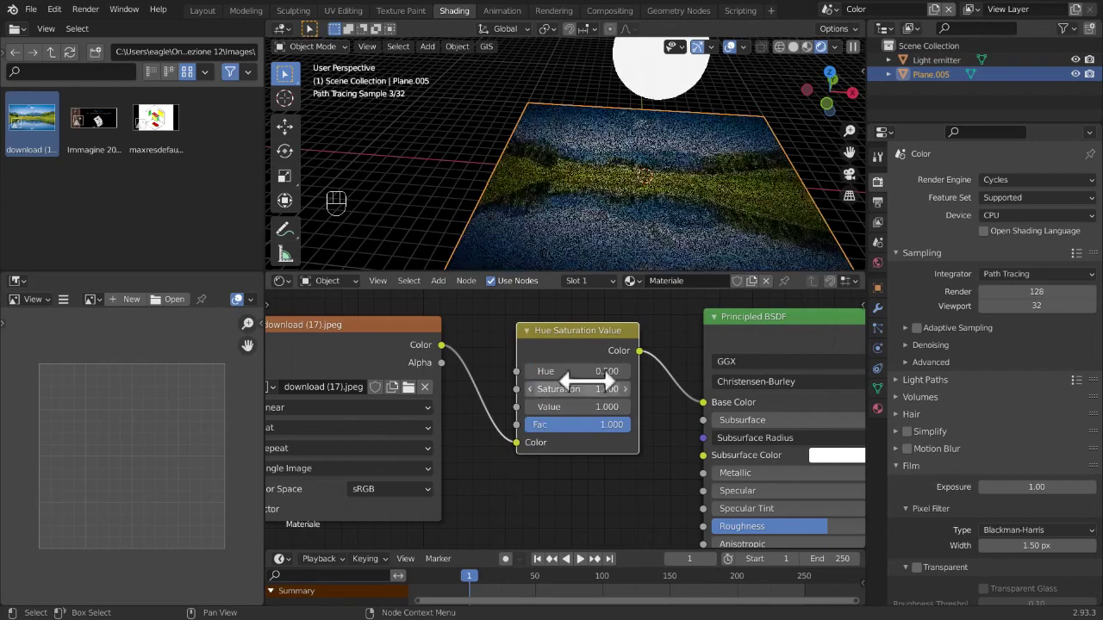
pyautogui.click(529, 390)
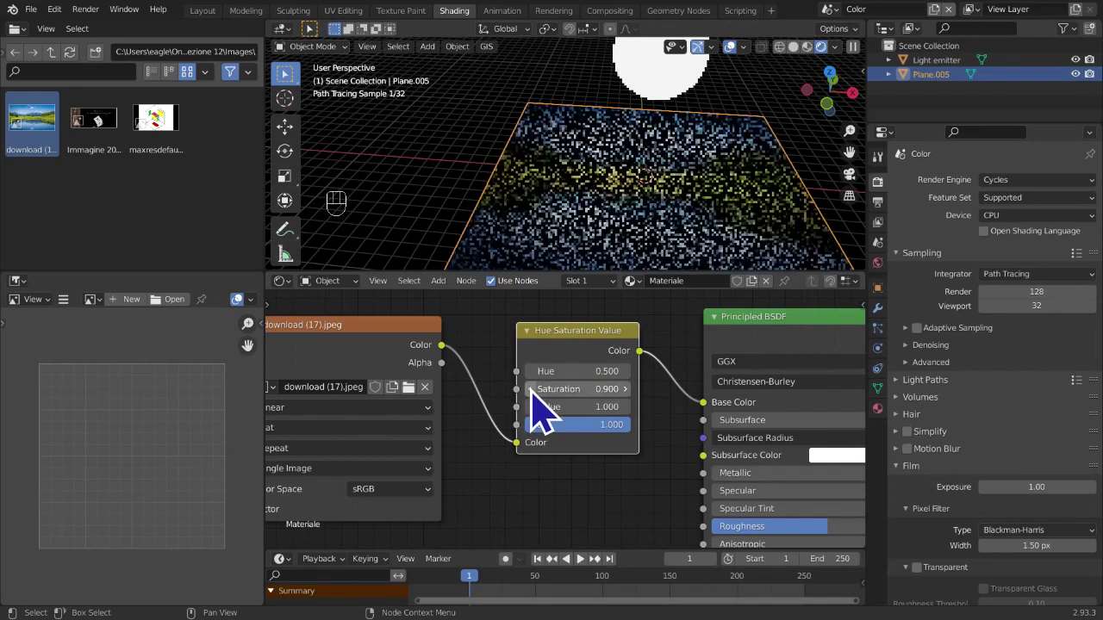
# Enter saturation 0.9, then step it down to 0 for a fully grayscale texture
pyautogui.write('0.9')
pyautogui.click(512, 401)
pyautogui.click(533, 388)
pyautogui.click(534, 387)
pyautogui.click(534, 387)
pyautogui.click(535, 387)
pyautogui.click(535, 386)
pyautogui.click(534, 387)
pyautogui.moveTo(633, 173); pyautogui.dragTo(681, 185, button='middle')
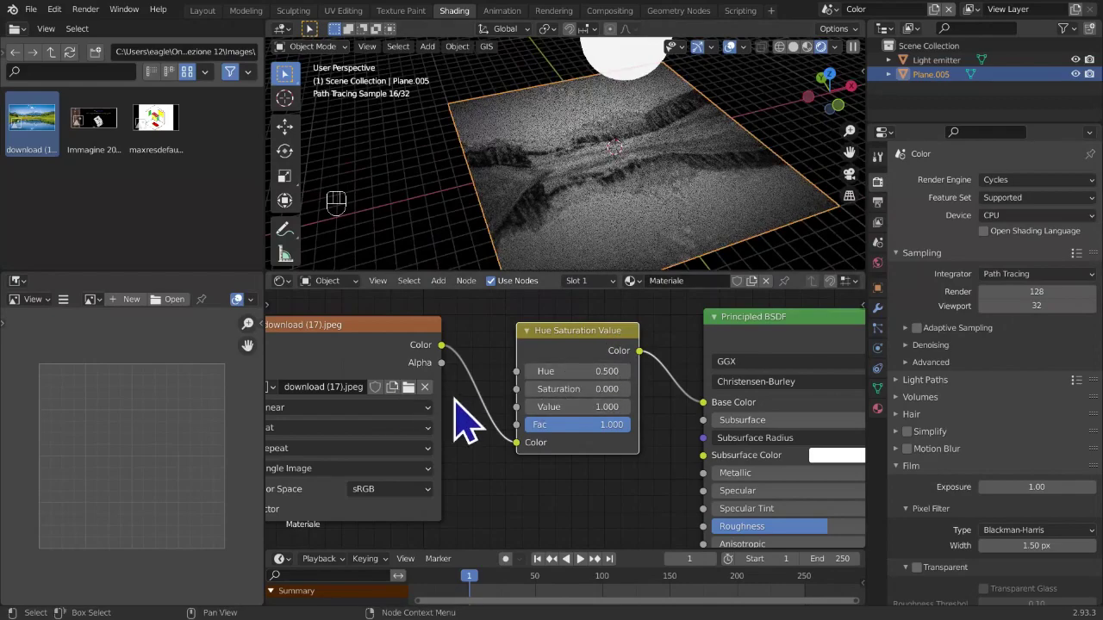
# Raise the saturation step by step up to 2.000 for stronger colours
pyautogui.click(624, 395)
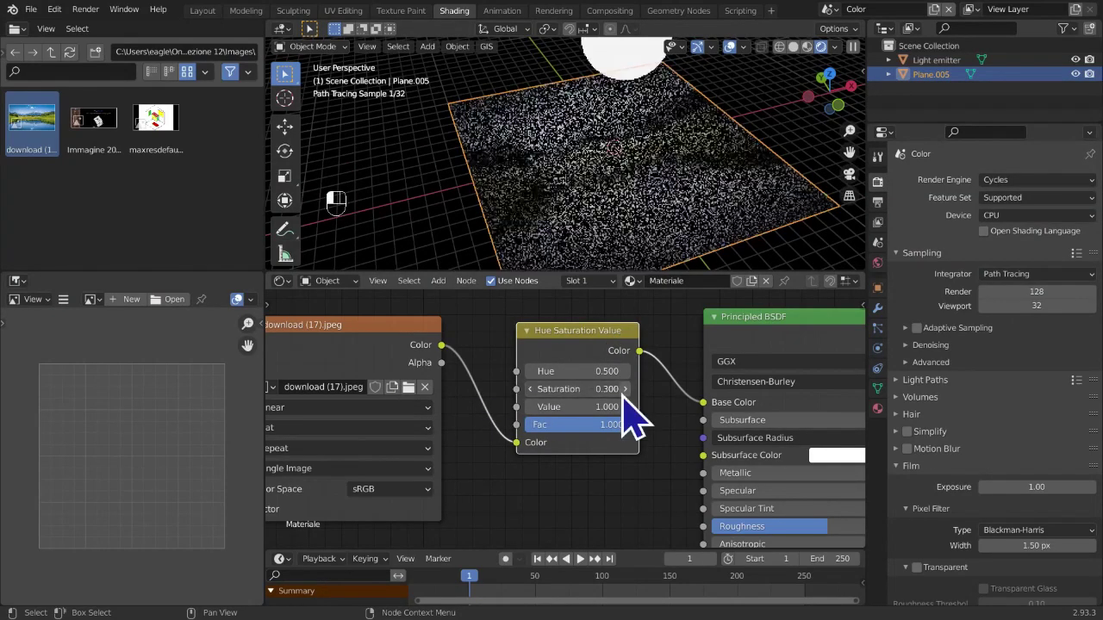
pyautogui.click(625, 392)
pyautogui.click(626, 394)
pyautogui.click(627, 394)
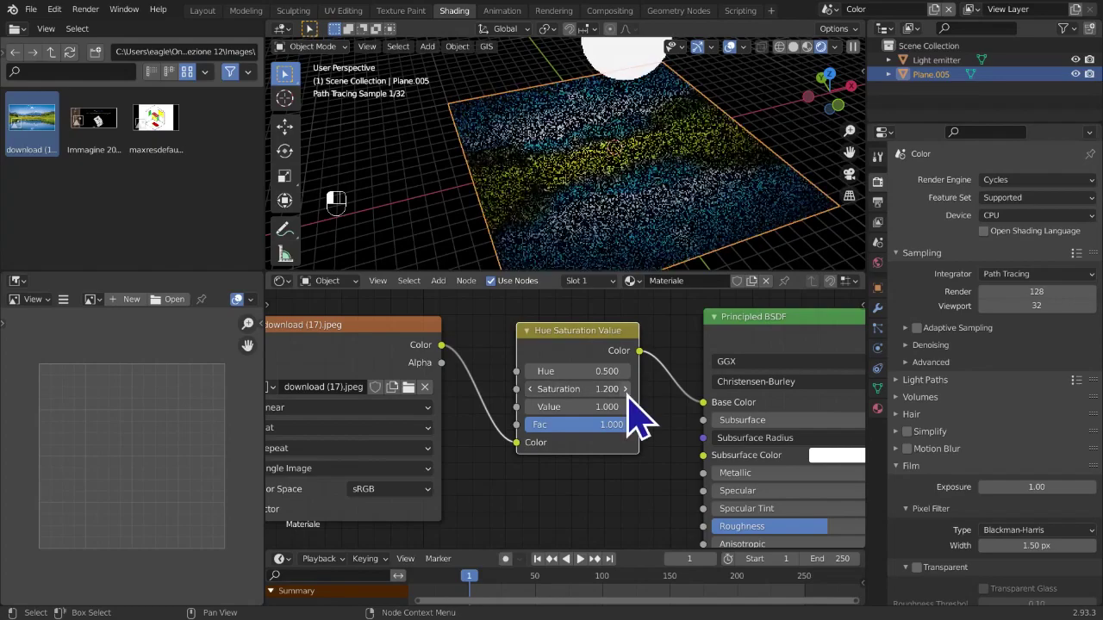
pyautogui.click(628, 395)
pyautogui.click(628, 396)
pyautogui.click(627, 390)
pyautogui.click(626, 389)
pyautogui.click(626, 390)
pyautogui.click(626, 390)
pyautogui.click(626, 390)
pyautogui.click(626, 390)
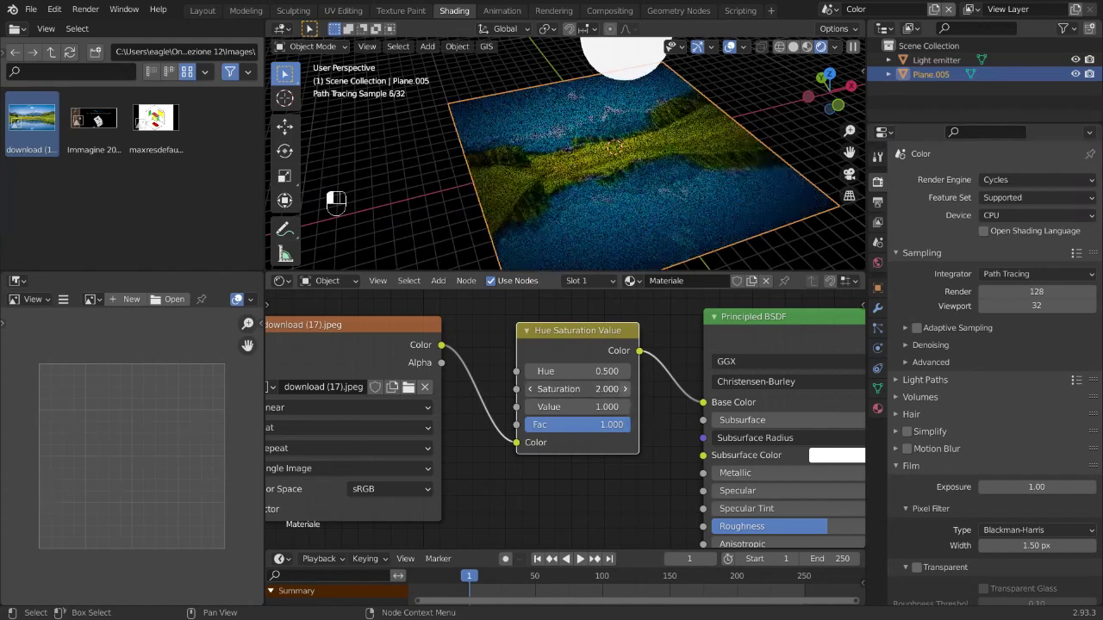
pyautogui.click(626, 390)
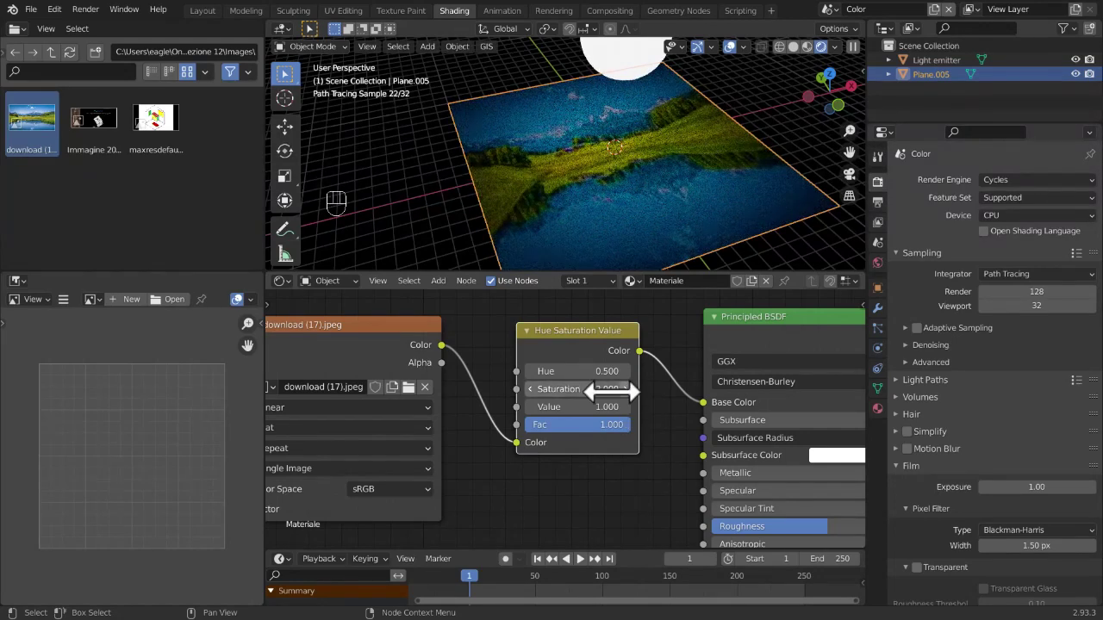
# Cancel the failed entry and set saturation back to 1.000
pyautogui.moveTo(356, 334); pyautogui.dragTo(359, 334)
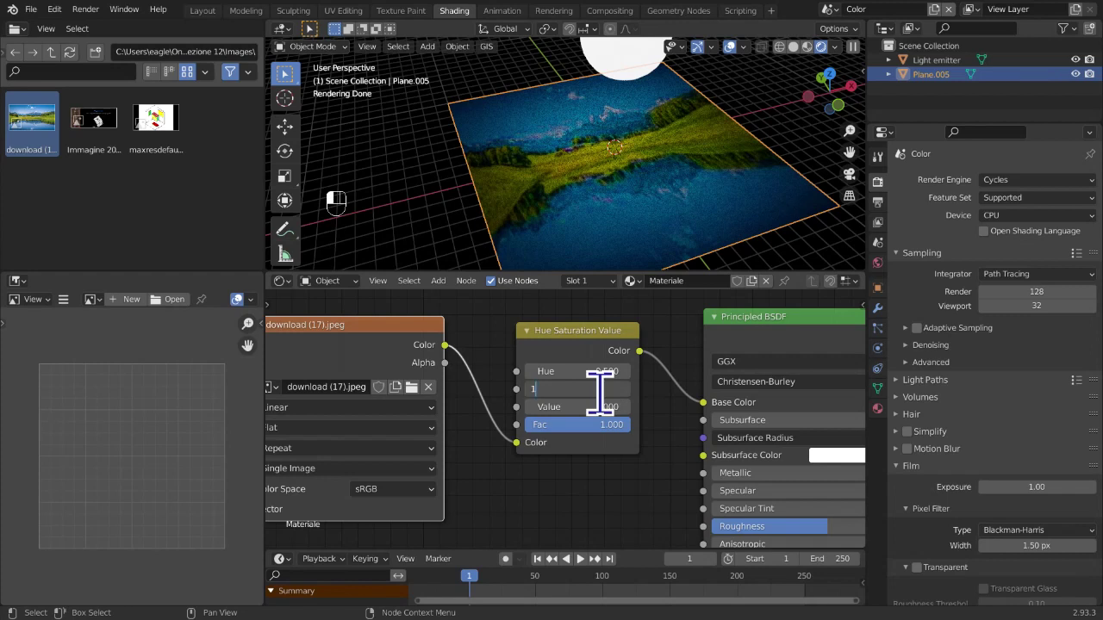
pyautogui.press('Return')
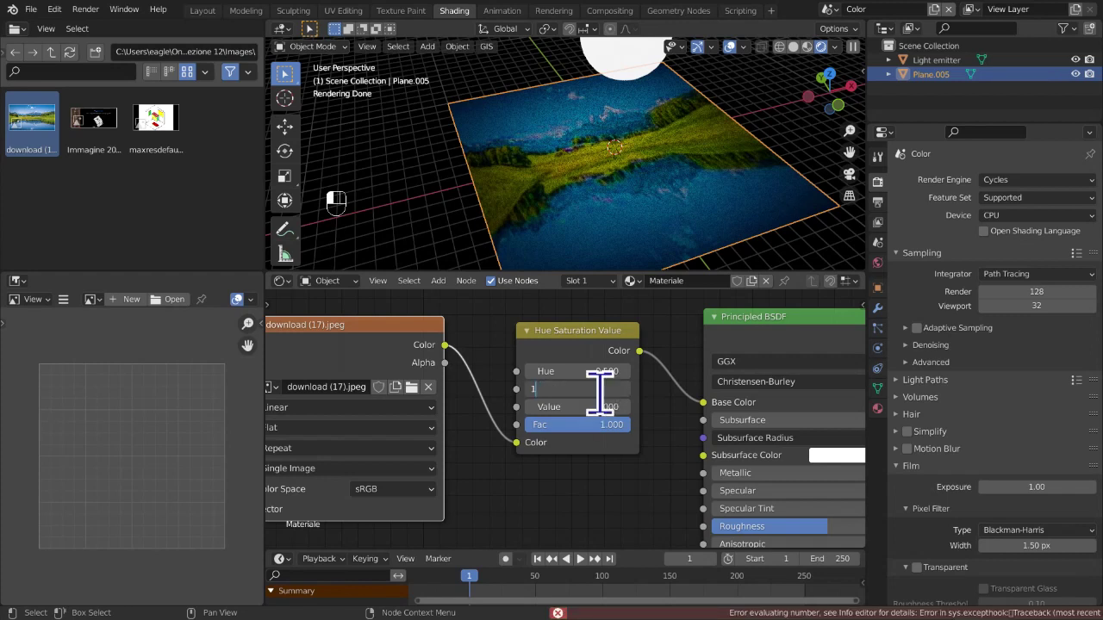
pyautogui.press('Escape')
pyautogui.press('Return')
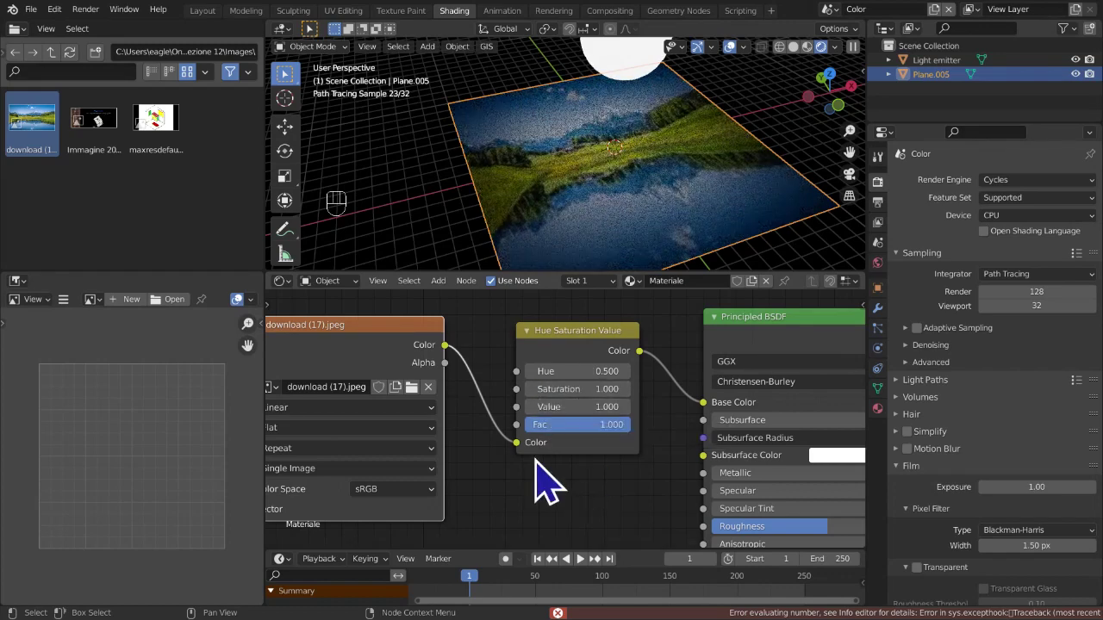
# Step the Hue/Saturation/Value node's Value down through 0.800 and 0.100 to 0, turning the plane black
pyautogui.click(528, 408)
pyautogui.click(529, 408)
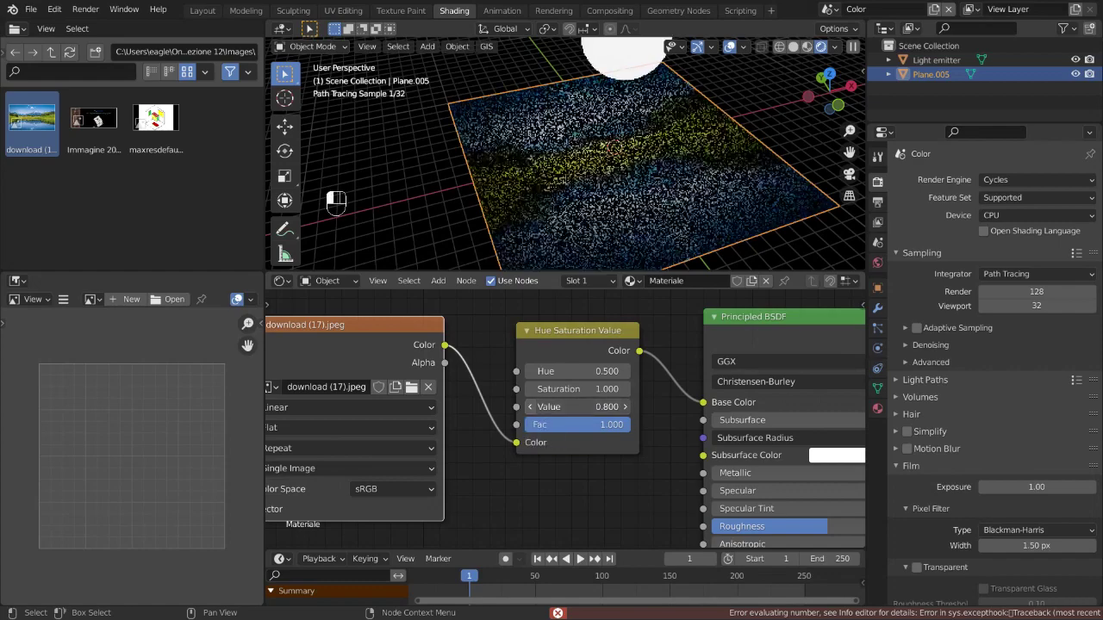
pyautogui.click(528, 407)
pyautogui.click(528, 407)
pyautogui.click(528, 407)
pyautogui.click(528, 408)
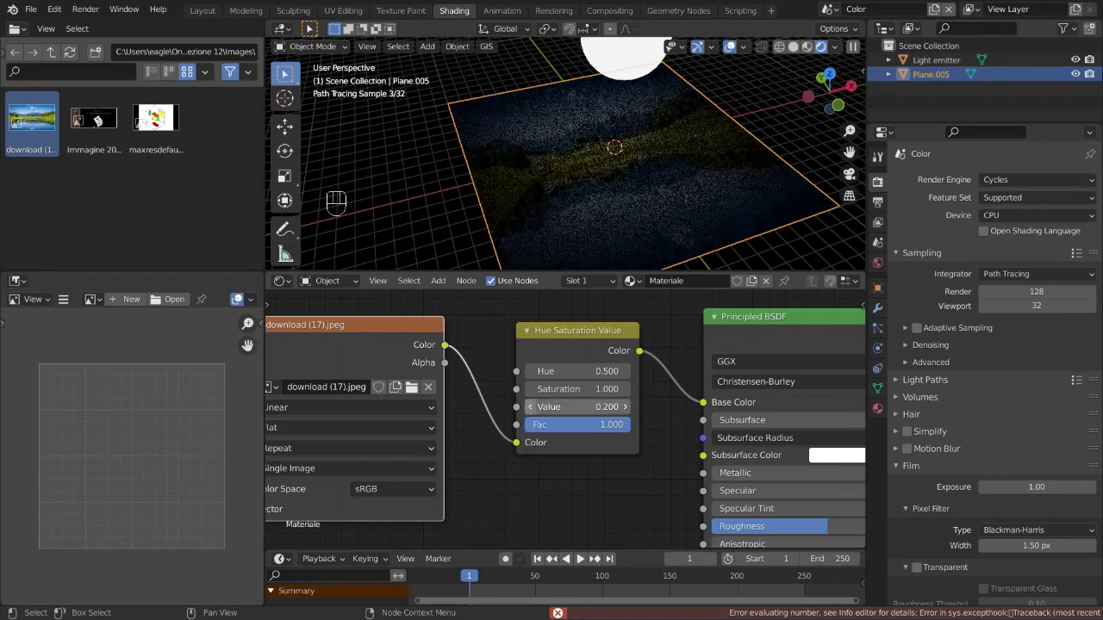
pyautogui.click(528, 407)
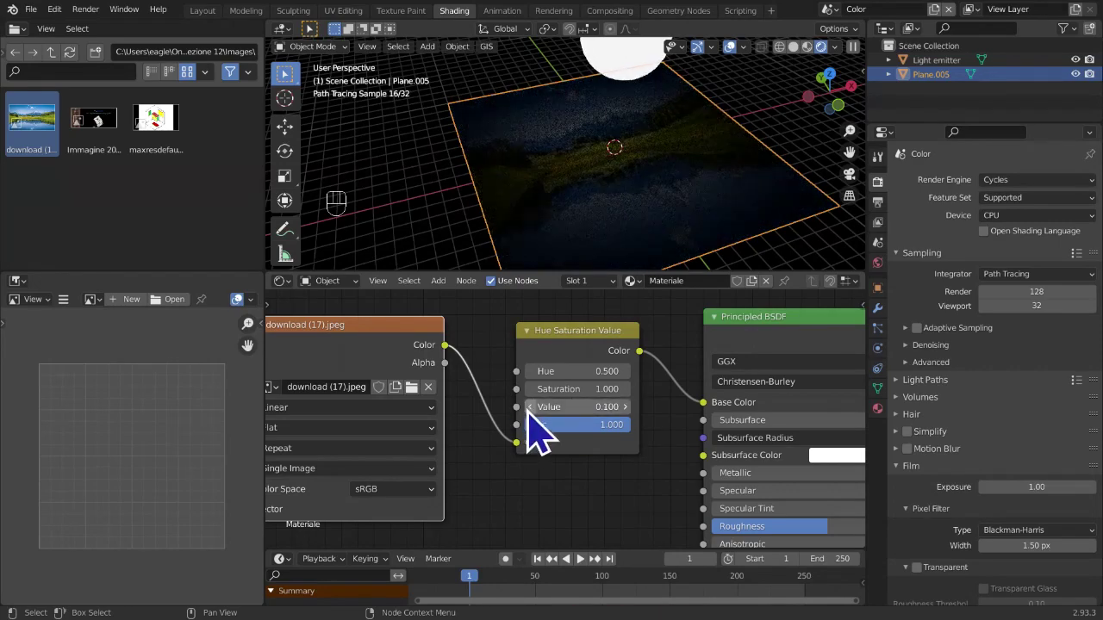
pyautogui.click(529, 407)
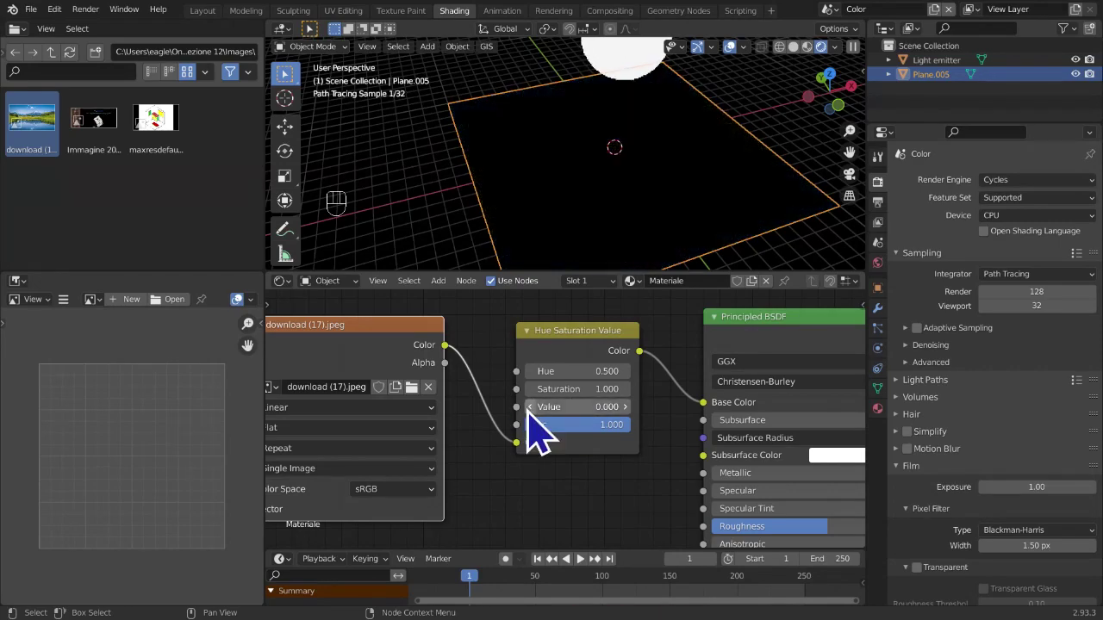
# Raise the Value back up past 1 and drag it to 2.000
pyautogui.click(624, 408)
pyautogui.click(623, 411)
pyautogui.click(623, 411)
pyautogui.click(623, 411)
pyautogui.click(622, 411)
pyautogui.click(622, 411)
pyautogui.click(623, 411)
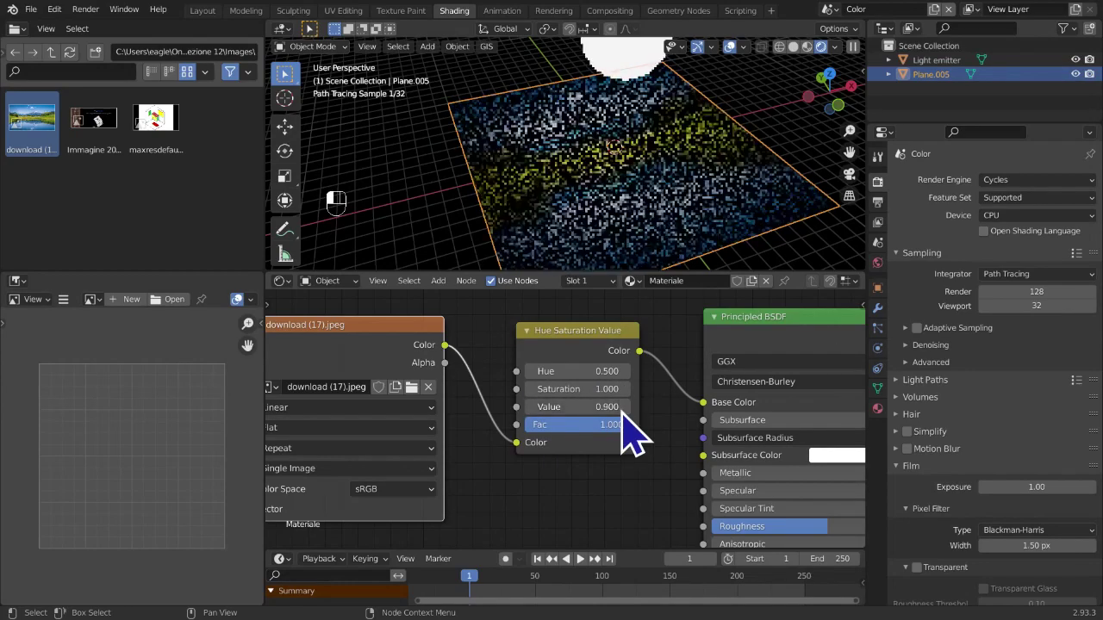
pyautogui.click(624, 406)
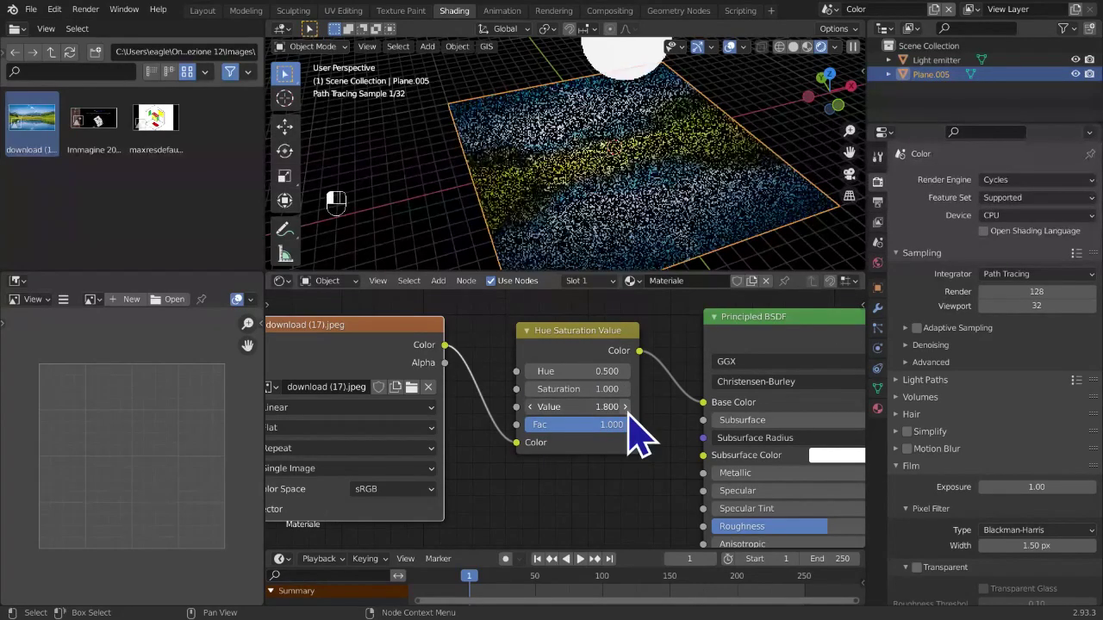
pyautogui.moveTo(566, 406); pyautogui.dragTo(612, 407)
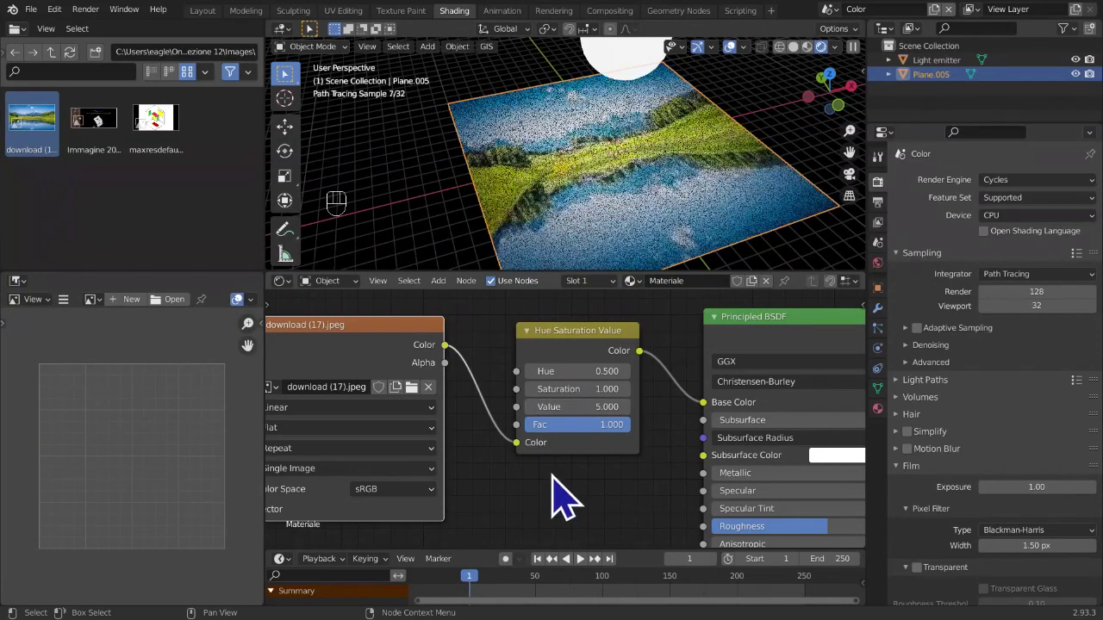
# Try a Value of 5.000 and orbit slightly to inspect the brighter plane
pyautogui.click(601, 406)
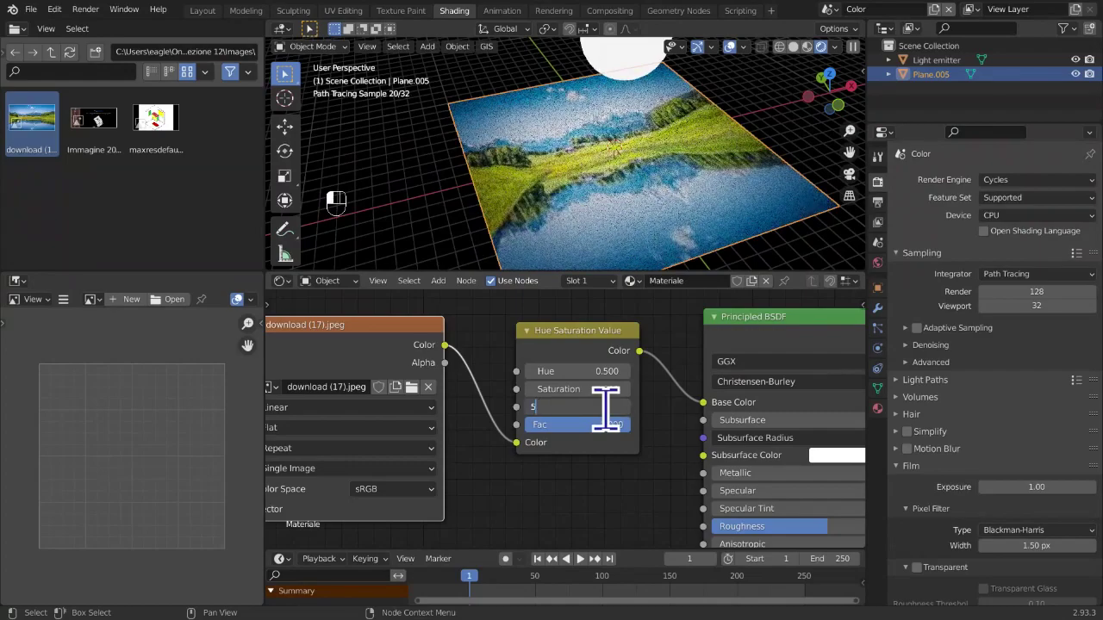
pyautogui.write('5')
pyautogui.press('Return')
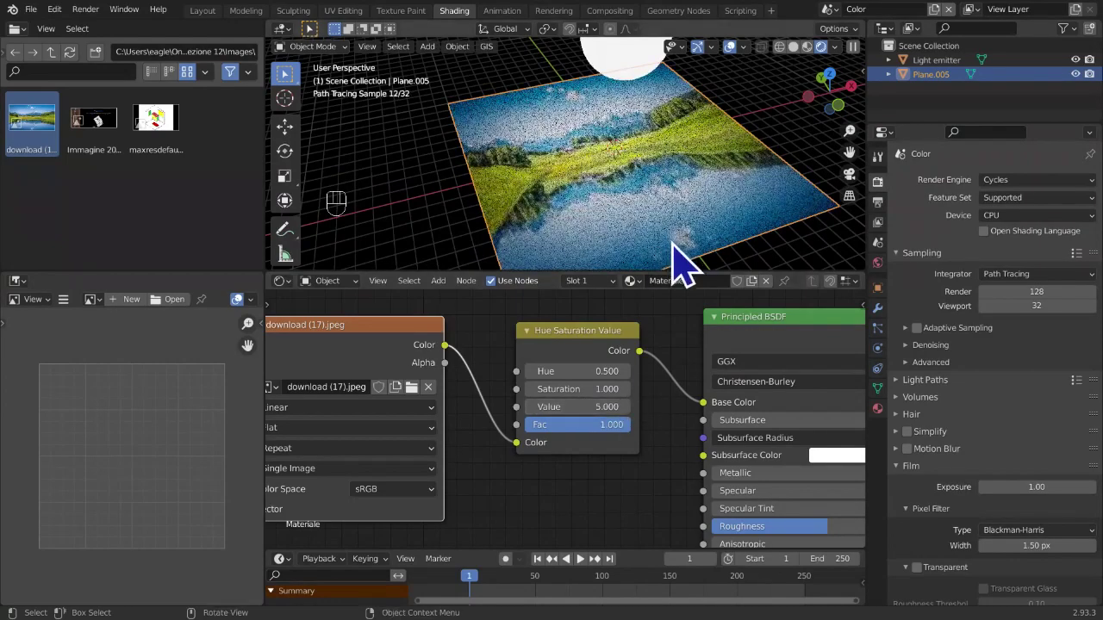
pyautogui.moveTo(677, 253); pyautogui.dragTo(660, 279, button='middle')
pyautogui.scroll(3, 677, 254)
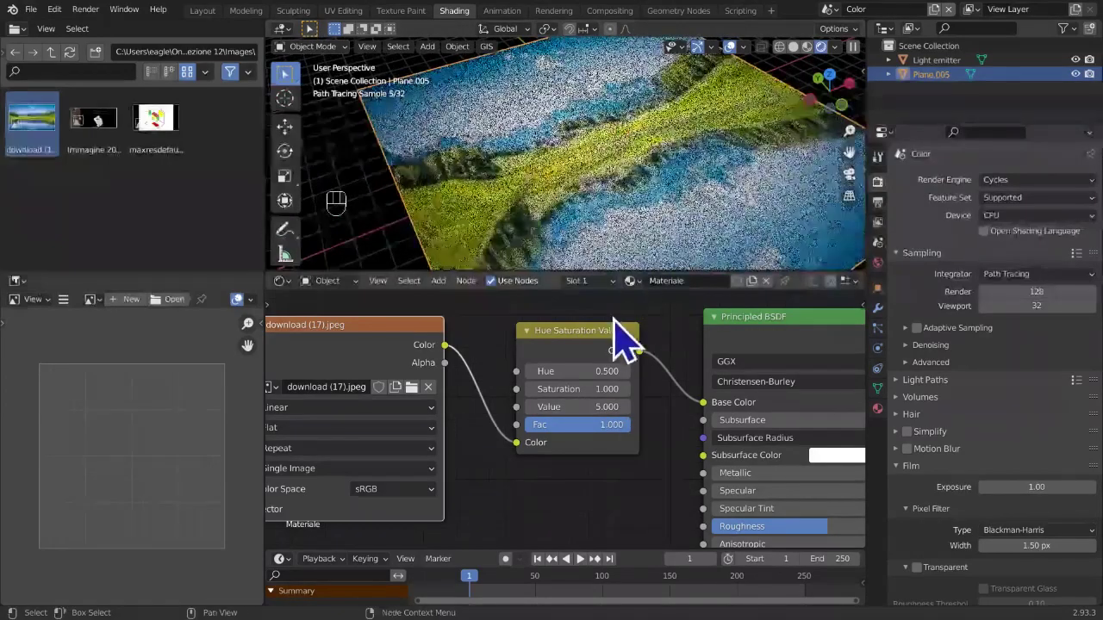
# Try Values of 1 and 3, then settle the Value at 2.000
pyautogui.click(548, 407)
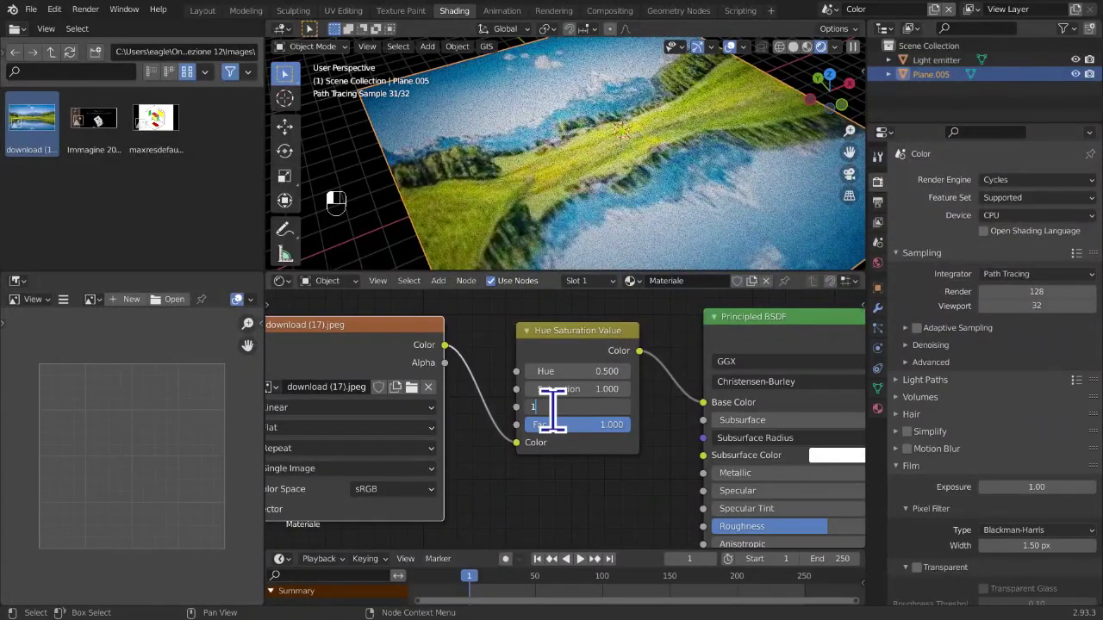
pyautogui.write('1')
pyautogui.press('Return')
pyautogui.click(580, 407)
pyautogui.write('3')
pyautogui.press('Return')
pyautogui.click(581, 406)
pyautogui.write('2')
pyautogui.press('Return')
pyautogui.scroll(-3, 566, 414)
pyautogui.scroll(-6, 603, 263)
# Move the image and colour-adjust nodes further left in the node editor
pyautogui.moveTo(689, 239); pyautogui.dragTo(716, 256, button='middle')
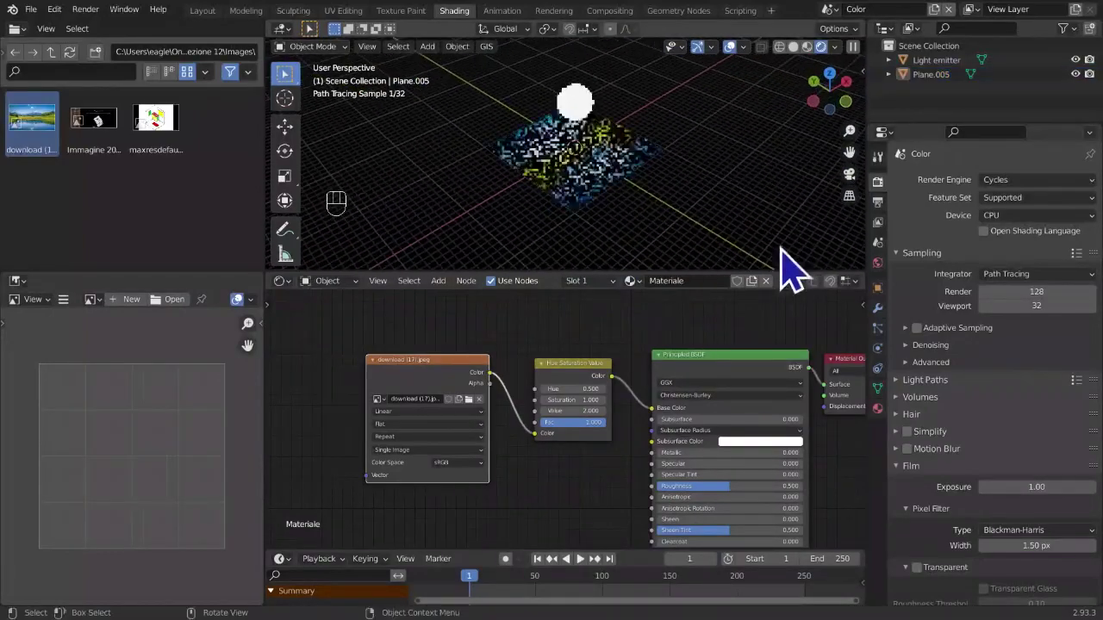
pyautogui.scroll(2, 556, 426)
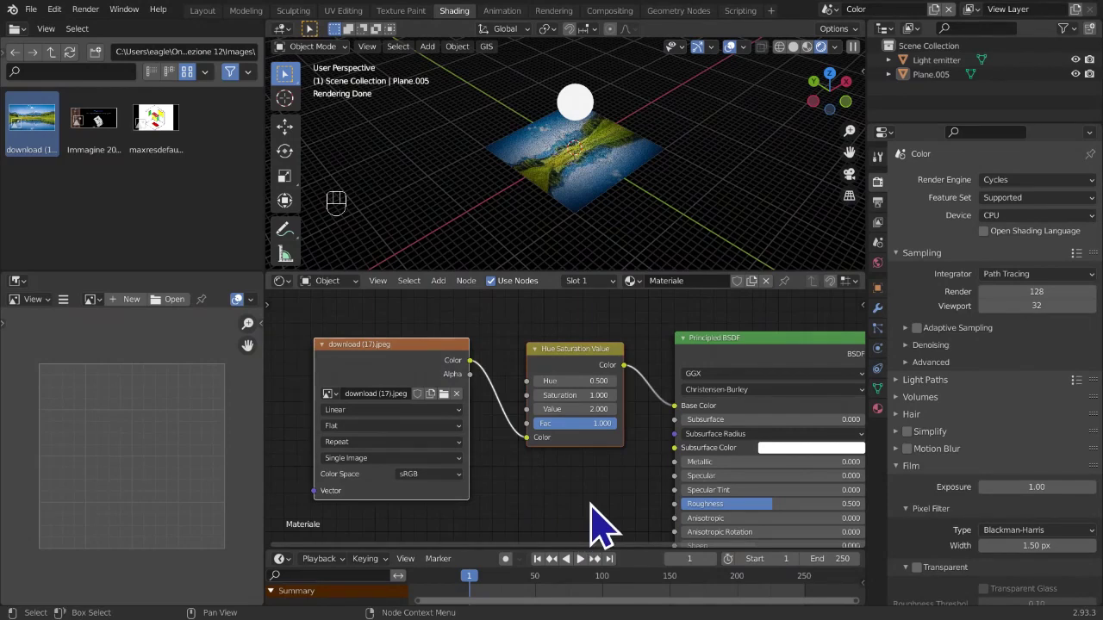
pyautogui.press('g')
pyautogui.press('y')
pyautogui.click(532, 505)
pyautogui.press('g')
pyautogui.click(413, 509)
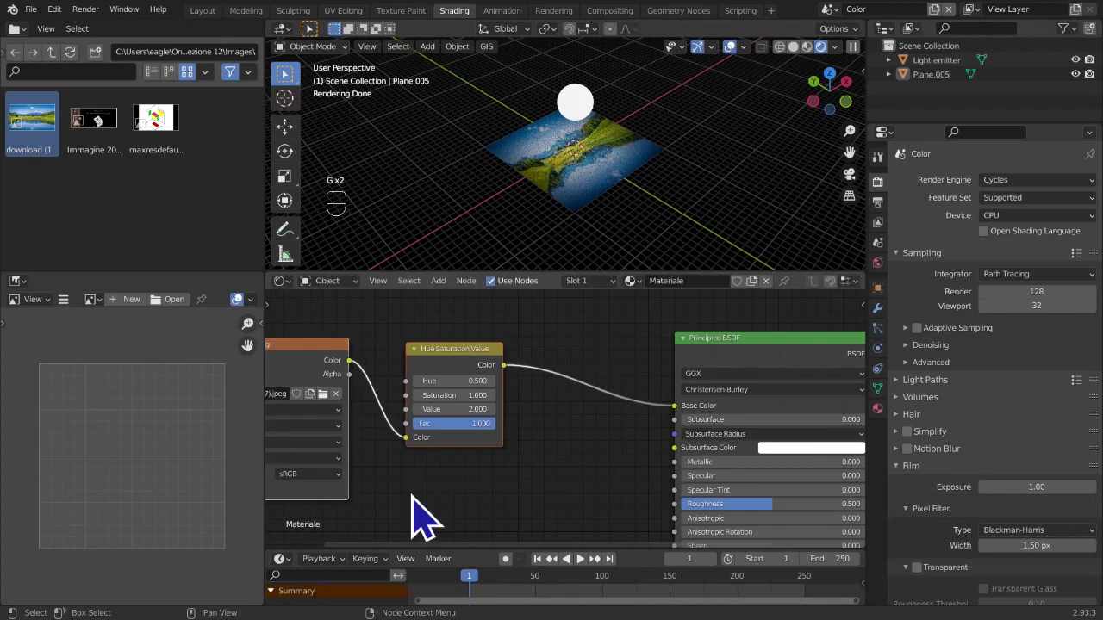
pyautogui.scroll(-6, 578, 435)
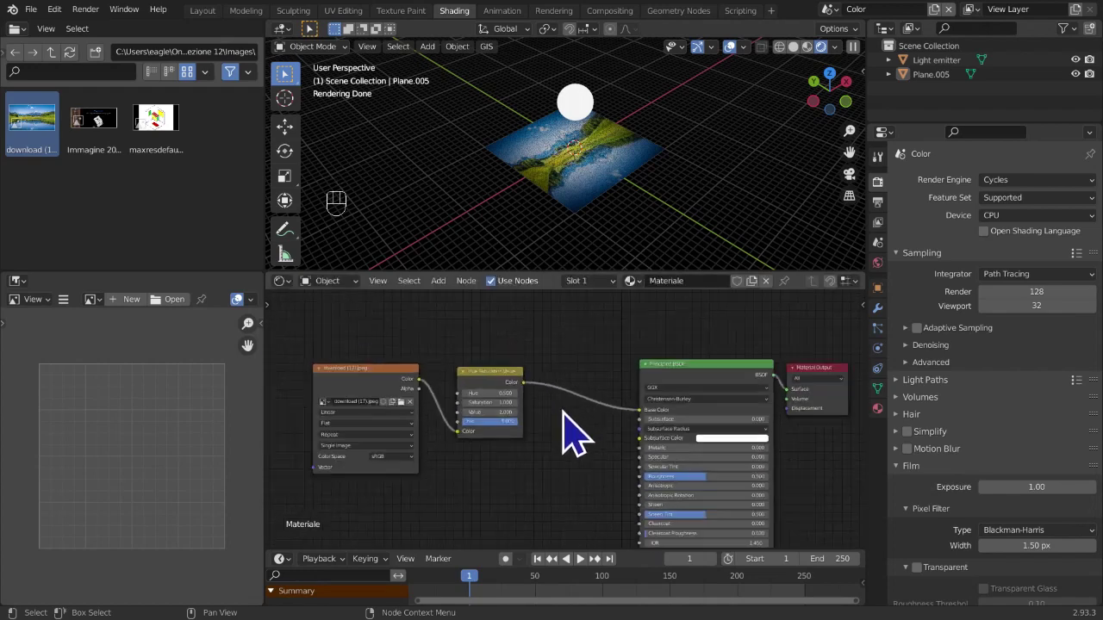
# Sketch annotation axes in the node area: a horizontal X arrow and a vertical line
pyautogui.press('t')
pyautogui.moveTo(287, 339); pyautogui.dragTo(351, 353)
pyautogui.press('t')
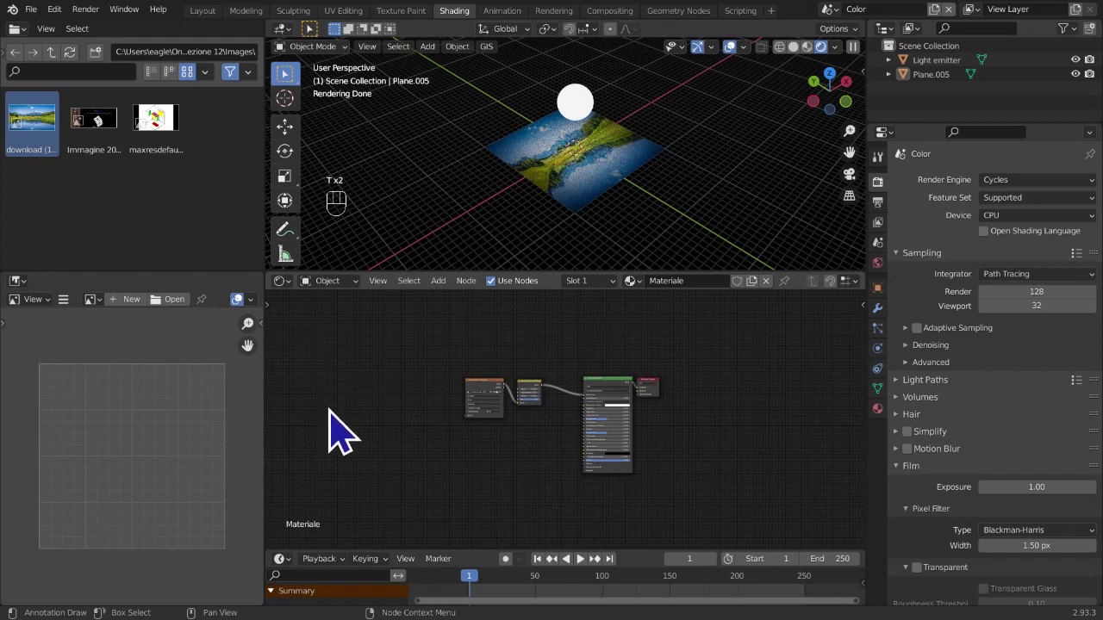
pyautogui.click(357, 517)
pyautogui.moveTo(440, 522)
pyautogui.mouseDown()
pyautogui.moveTo(860, 522)
pyautogui.moveTo(833, 535)
pyautogui.mouseUp()
pyautogui.moveTo(801, 488)
pyautogui.mouseDown()
pyautogui.moveTo(812, 510)
pyautogui.moveTo(782, 509)
pyautogui.mouseUp()
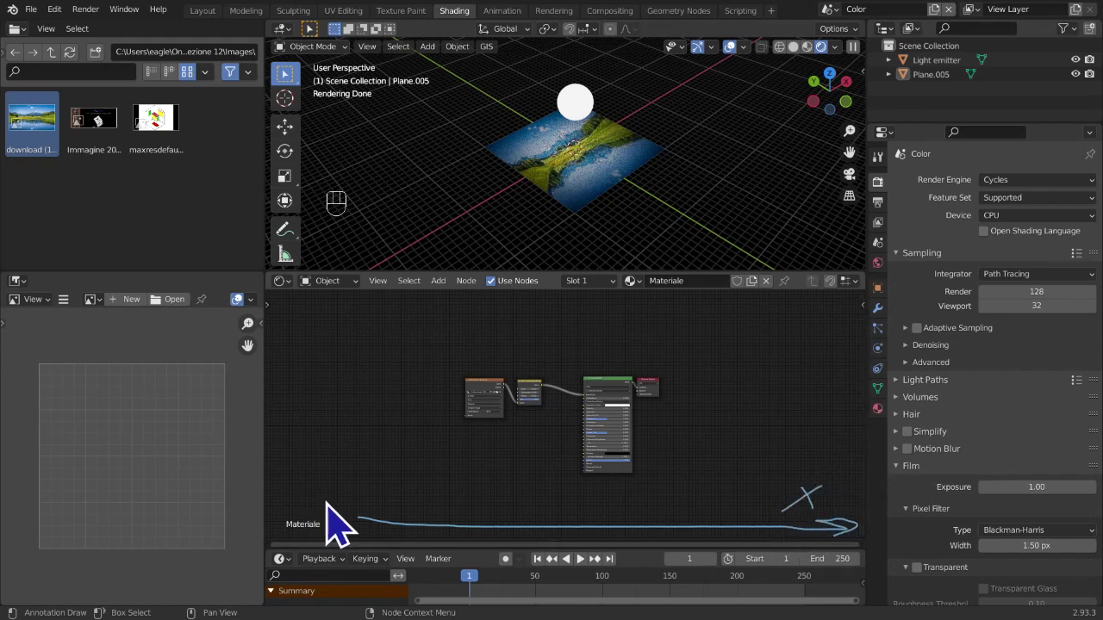
pyautogui.click(355, 520)
pyautogui.moveTo(355, 520)
pyautogui.mouseDown()
pyautogui.moveTo(356, 308)
pyautogui.moveTo(371, 325)
pyautogui.mouseUp()
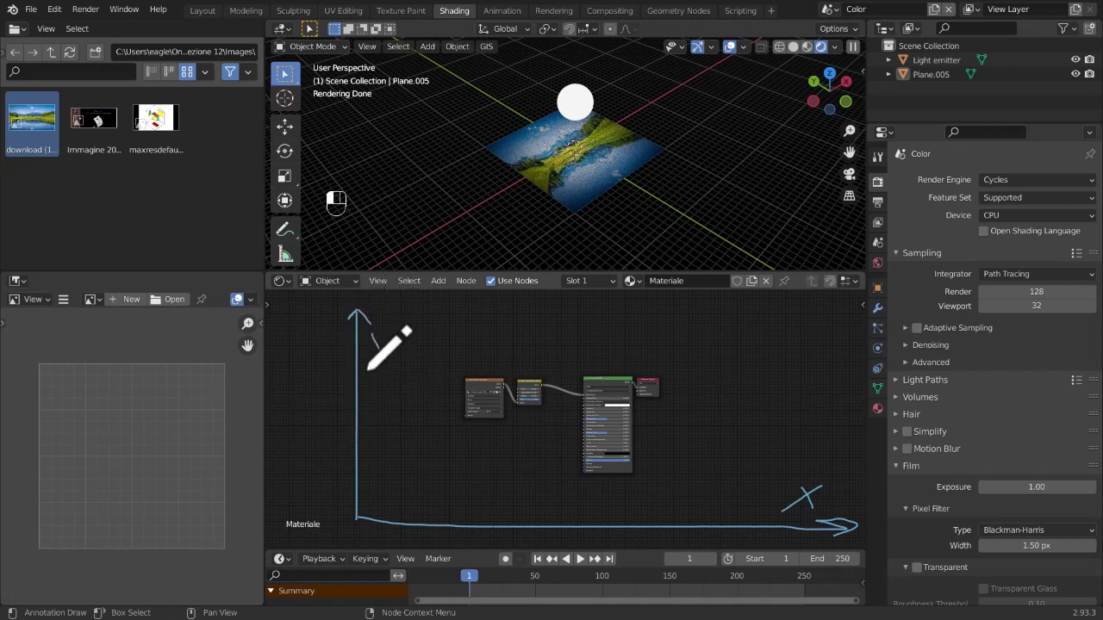
pyautogui.scroll(1, 714, 492)
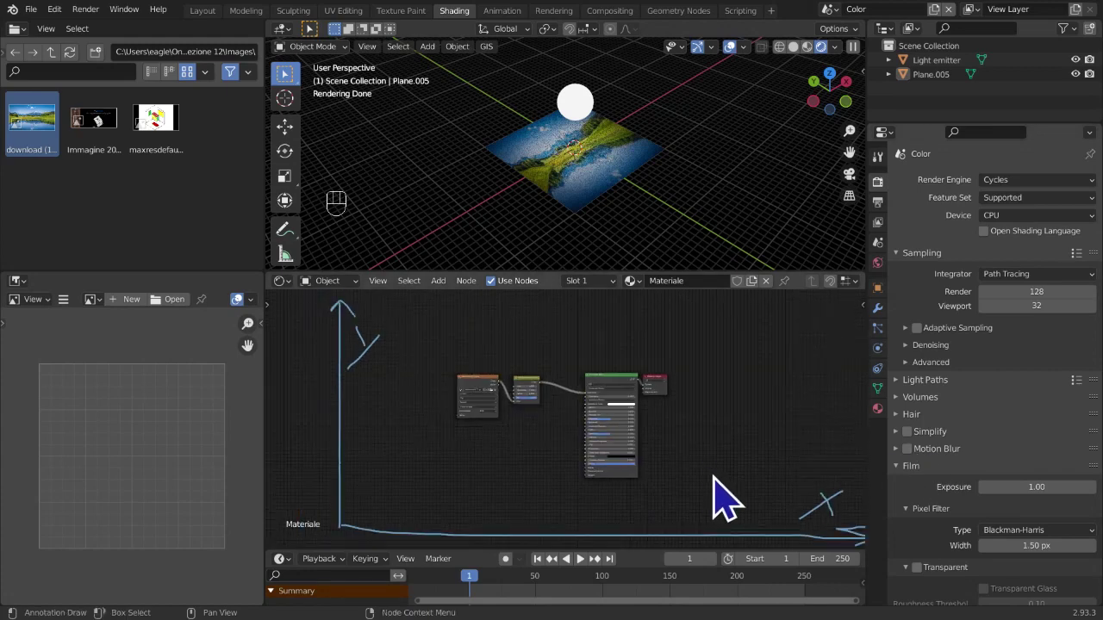
pyautogui.scroll(-1, 702, 493)
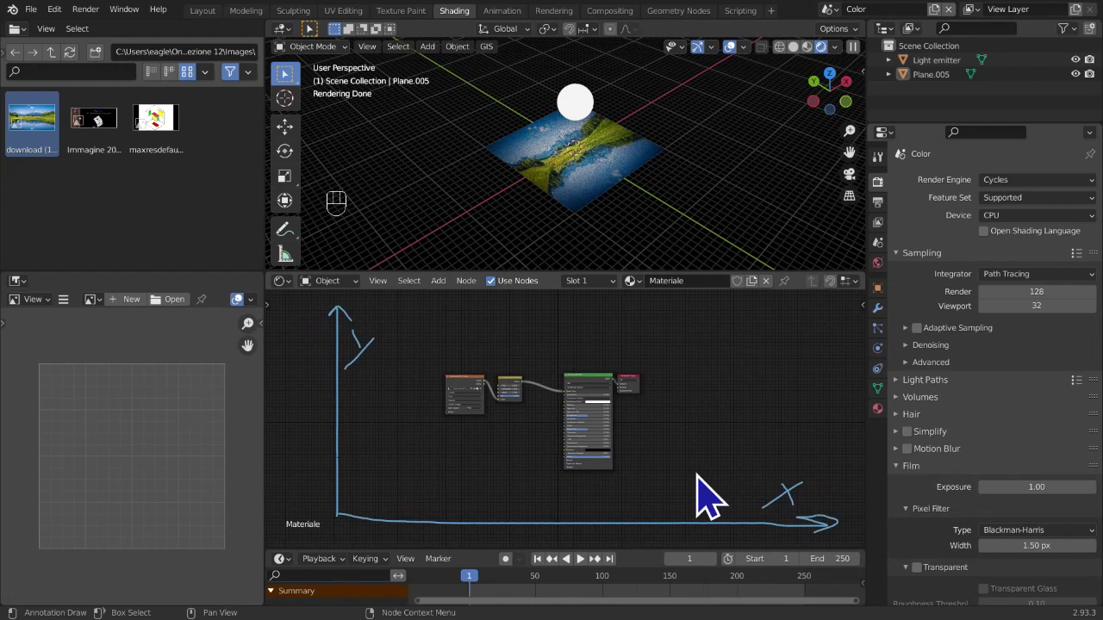
# Orbit the viewport to a near-front view of the textured plane
pyautogui.moveTo(608, 253)
pyautogui.mouseDown(button='middle')
pyautogui.moveTo(460, 212)
pyautogui.moveTo(465, 220)
pyautogui.mouseUp(button='middle')
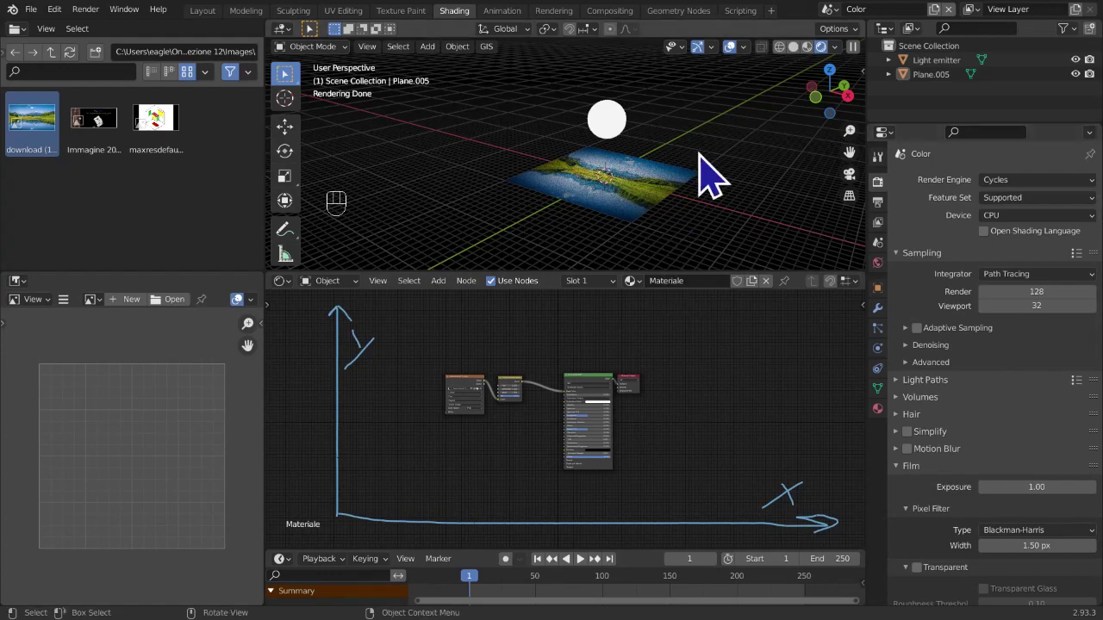
pyautogui.moveTo(680, 177)
pyautogui.mouseDown(button='middle')
pyautogui.moveTo(325, 176)
pyautogui.moveTo(665, 202)
pyautogui.moveTo(623, 215)
pyautogui.moveTo(474, 216)
pyautogui.moveTo(628, 216)
pyautogui.mouseUp(button='middle')
pyautogui.scroll(2, 502, 387)
pyautogui.scroll(-1, 502, 387)
pyautogui.scroll(-1, 522, 509)
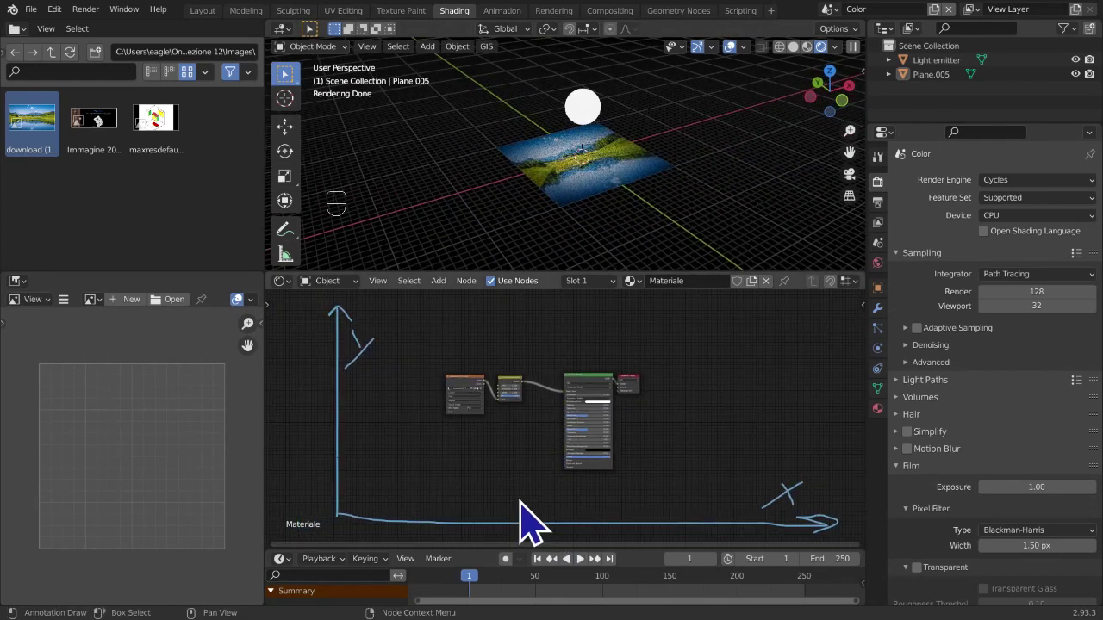
# Erase all axis annotation strokes with Annotate Eraser, then return to Select Box and zoom in
pyautogui.press('t')
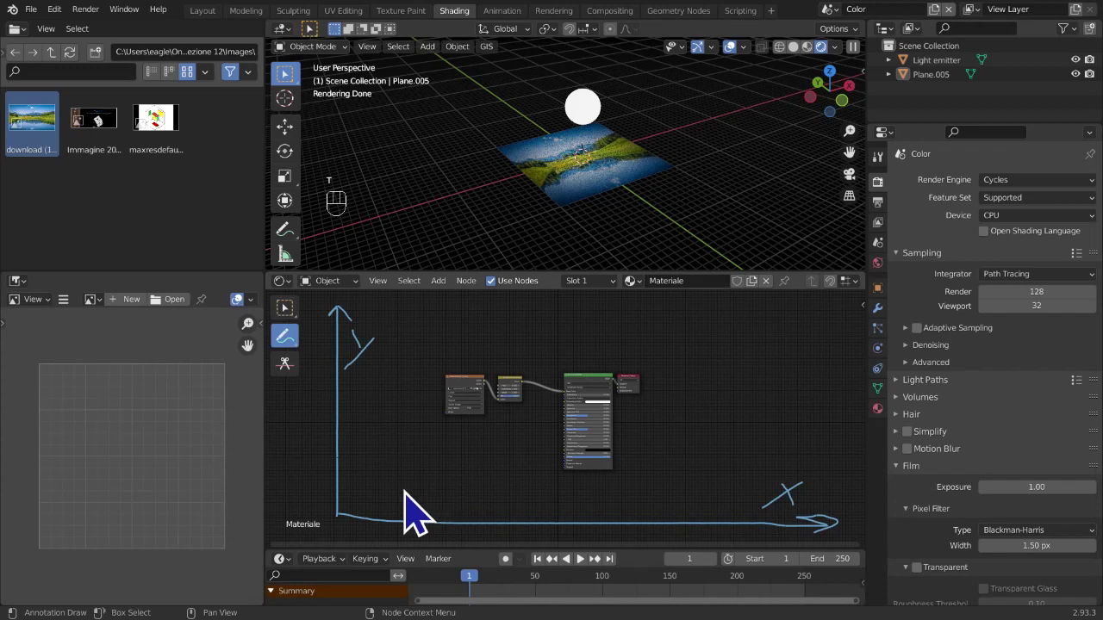
pyautogui.moveTo(283, 336); pyautogui.dragTo(355, 426)
pyautogui.moveTo(337, 332)
pyautogui.mouseDown()
pyautogui.moveTo(332, 297)
pyautogui.moveTo(652, 465)
pyautogui.moveTo(819, 508)
pyautogui.mouseUp()
pyautogui.moveTo(286, 341); pyautogui.dragTo(341, 366)
pyautogui.click(328, 340)
pyautogui.click(293, 314)
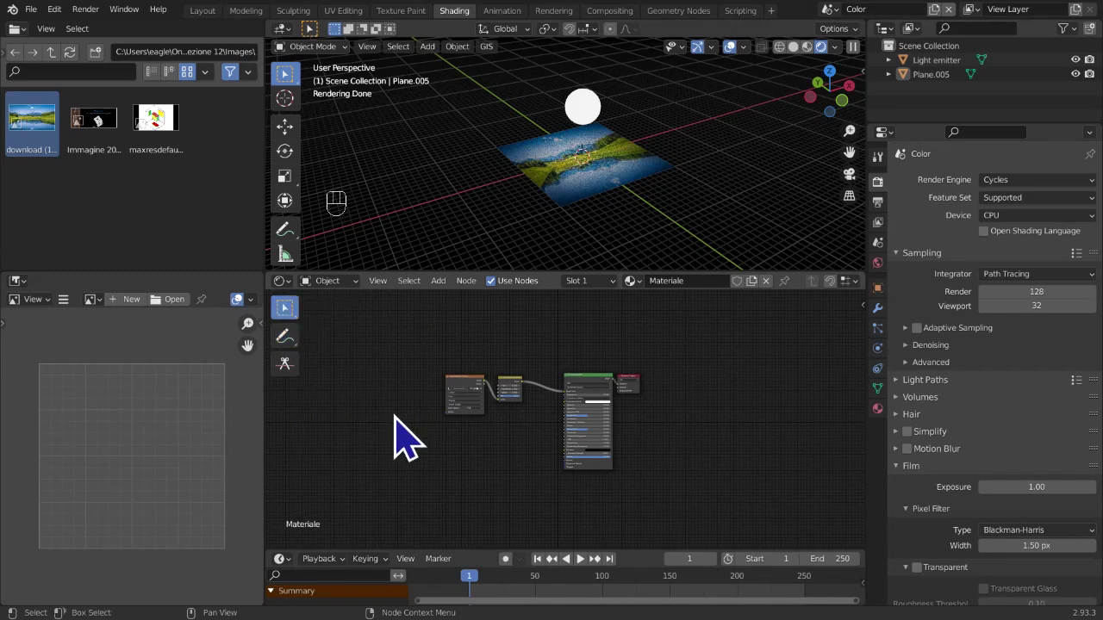
pyautogui.keyDown('ctrl'); pyautogui.moveTo(402, 418); pyautogui.dragTo(503, 428, button='middle'); pyautogui.keyUp('ctrl')
pyautogui.scroll(3, 473, 423)
pyautogui.scroll(2, 634, 179)
pyautogui.scroll(5, 642, 203)
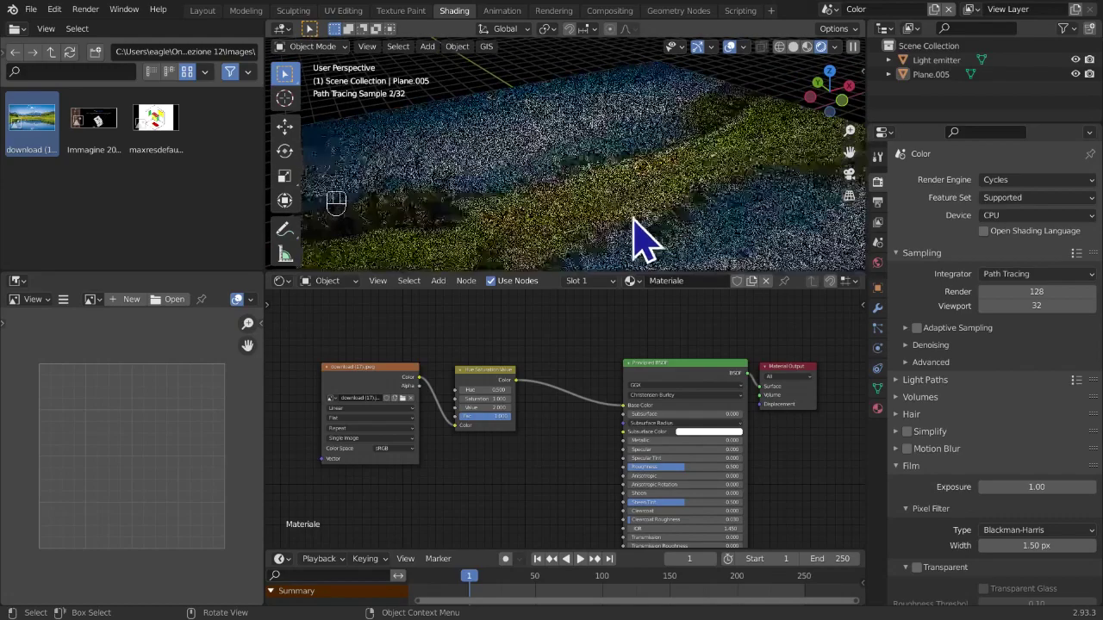
# Add a Bright/Contrast node onto the link between Hue Saturation Value and Principled BSDF
pyautogui.moveTo(529, 404); pyautogui.dragTo(544, 405, button='middle')
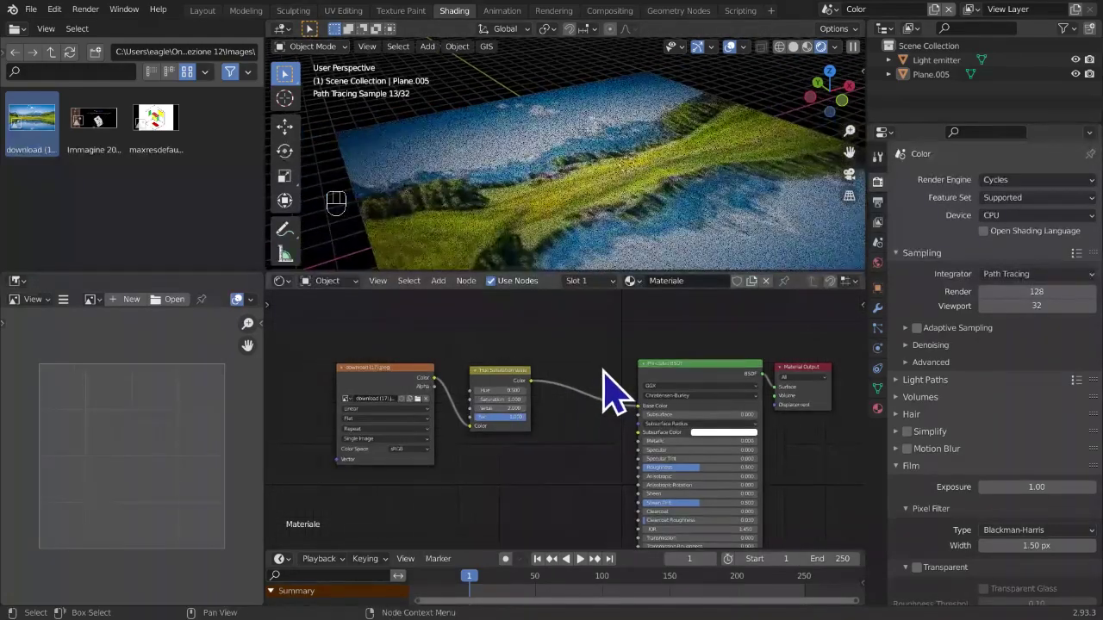
pyautogui.hotkey('shift', 'a')
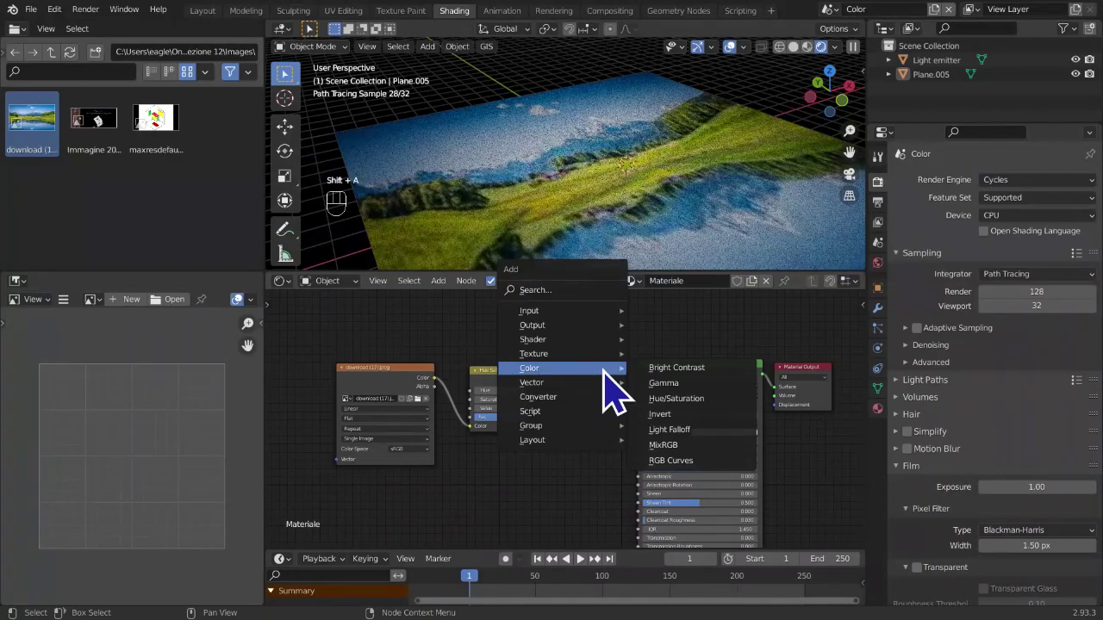
pyautogui.click(673, 368)
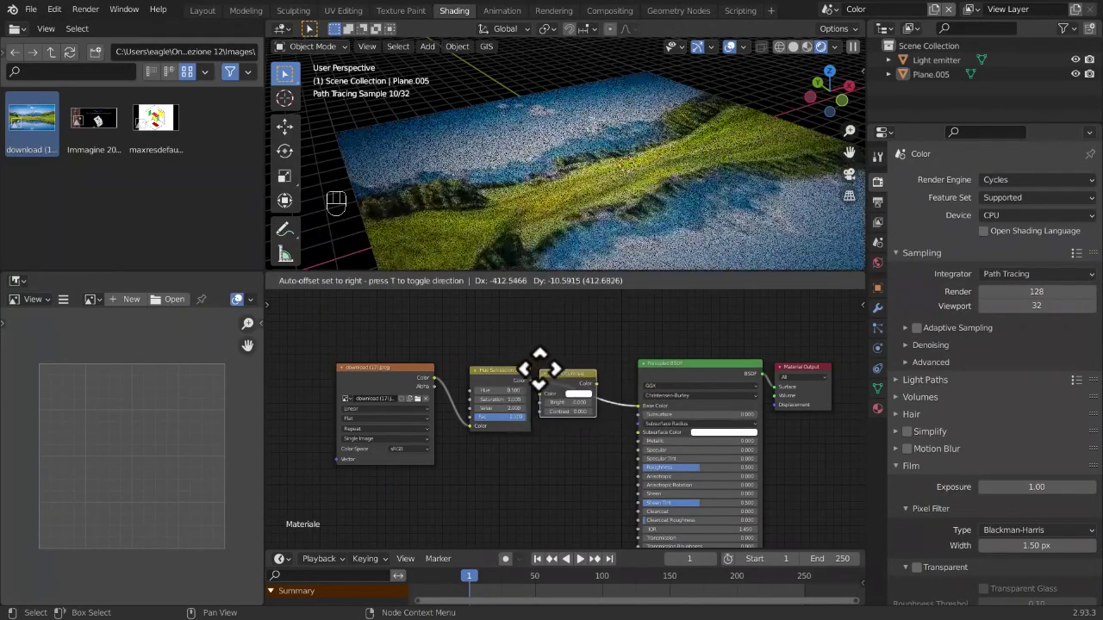
pyautogui.click(541, 370)
pyautogui.moveTo(577, 417); pyautogui.dragTo(557, 434, button='middle')
pyautogui.scroll(5, 557, 433)
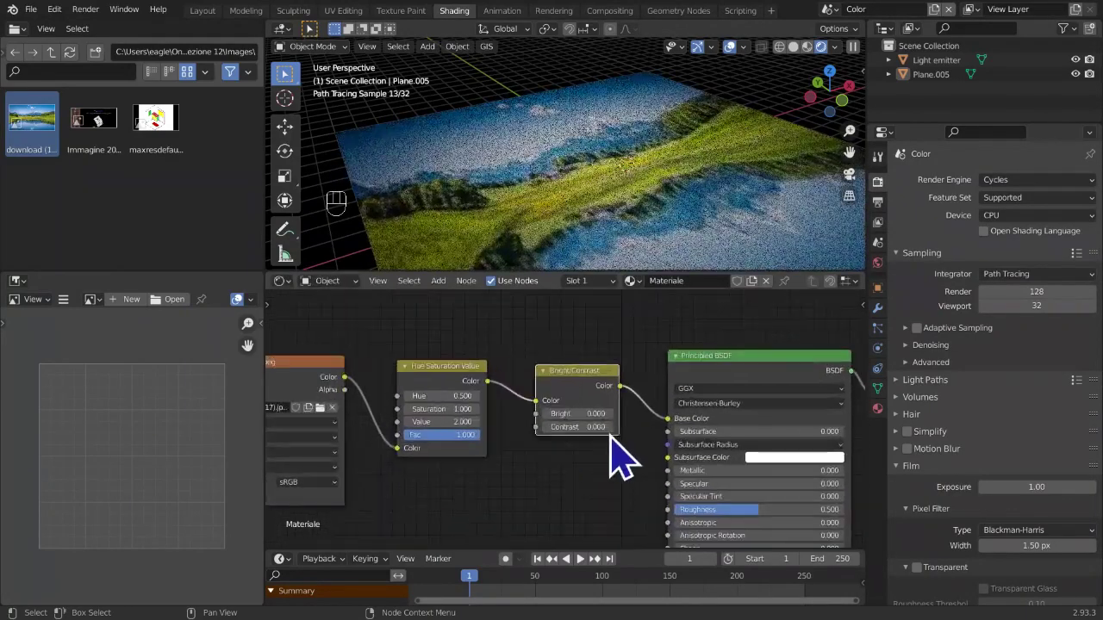
# Raise the Bright/Contrast node's Contrast to 1.100
pyautogui.click(611, 428)
pyautogui.click(611, 428)
pyautogui.click(611, 428)
pyautogui.click(610, 428)
pyautogui.moveTo(642, 428); pyautogui.dragTo(615, 436)
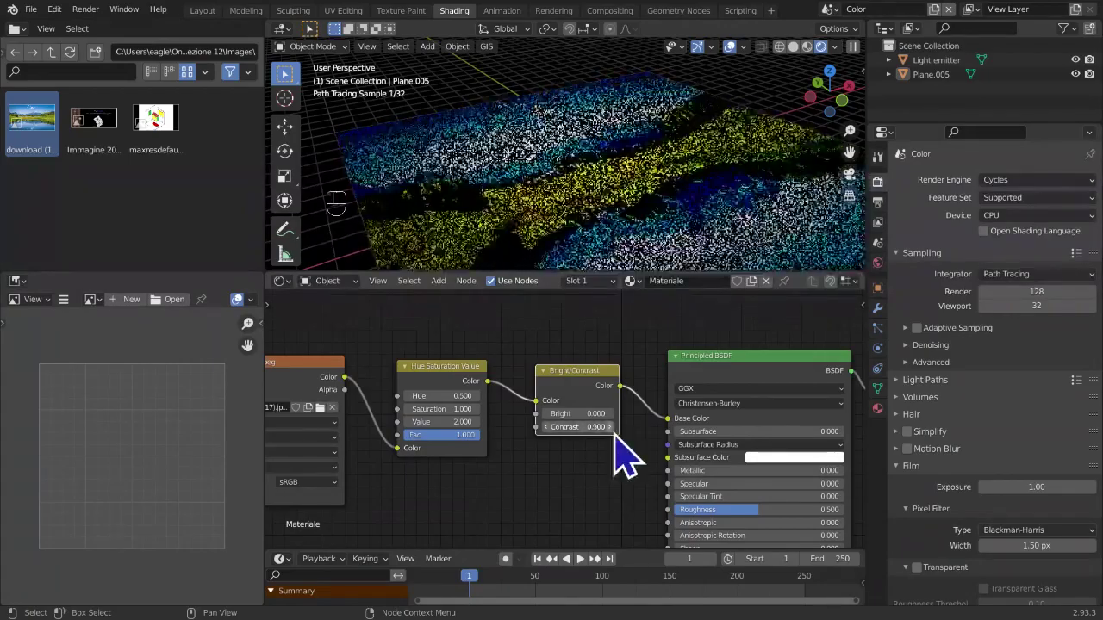
pyautogui.scroll(-3, 616, 465)
pyautogui.scroll(-6, 680, 241)
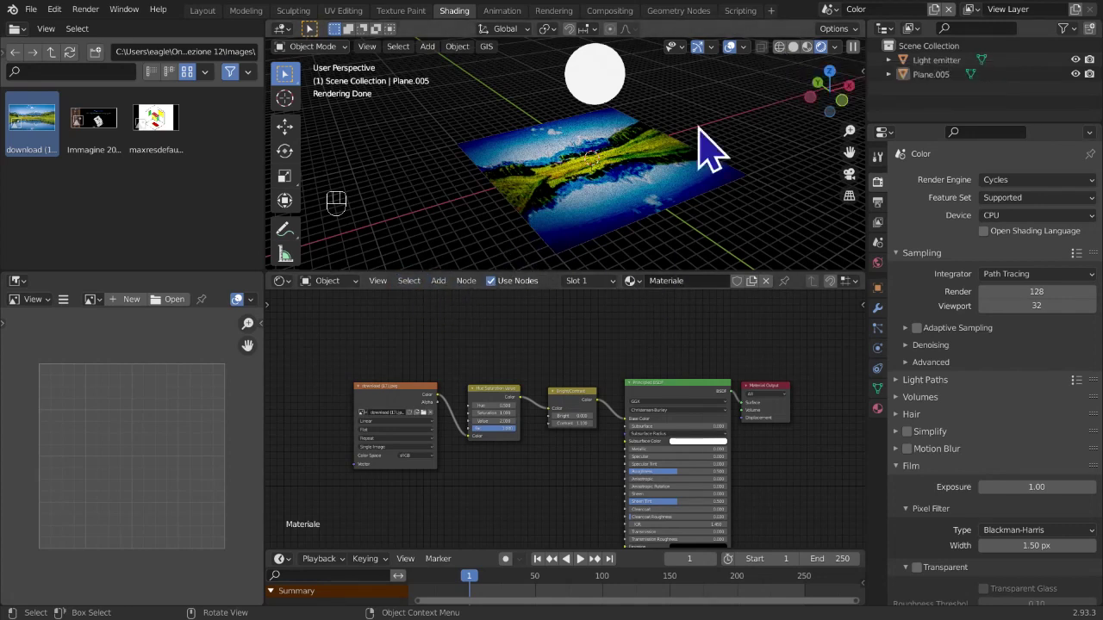
# Select Plane.005, then box-select the image, Hue Saturation and Bright/Contrast nodes to move them
pyautogui.click(689, 170)
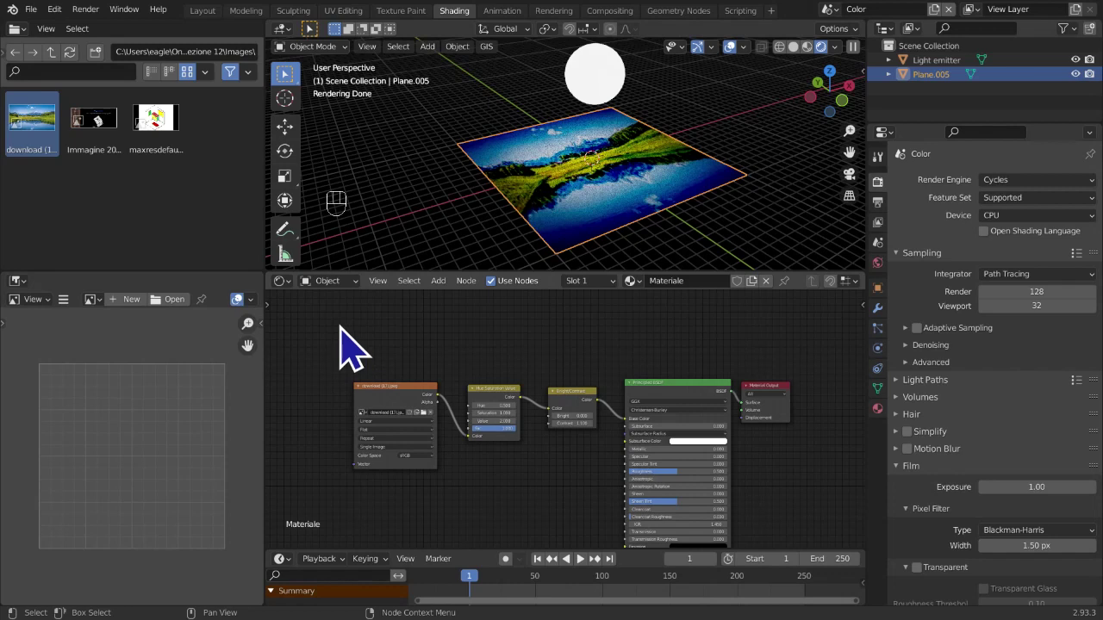
pyautogui.moveTo(338, 319); pyautogui.dragTo(570, 543)
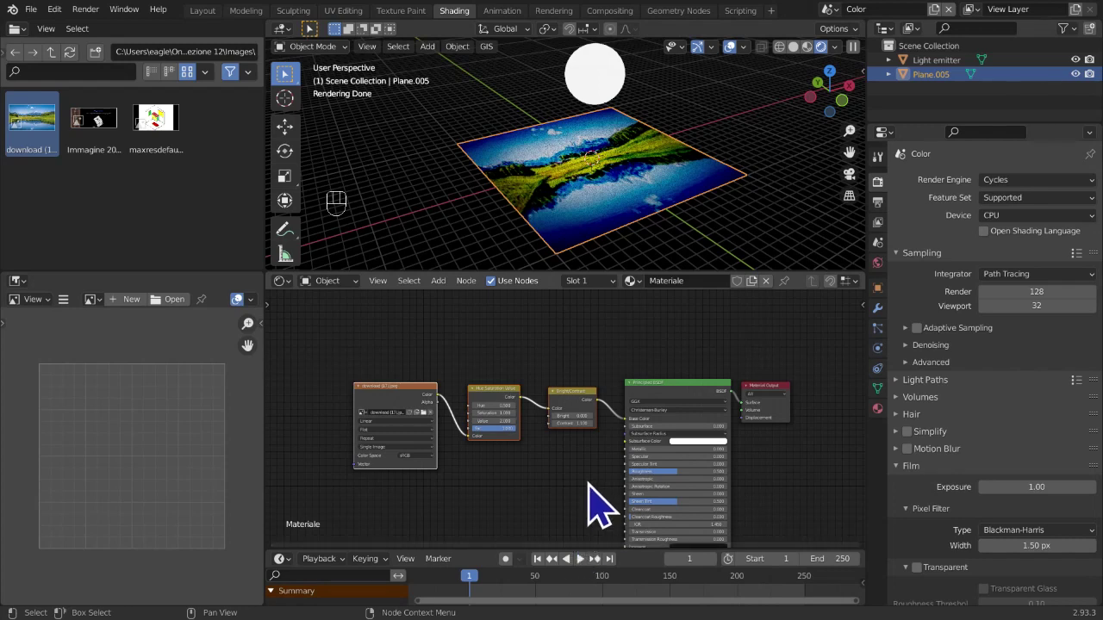
pyautogui.press('g')
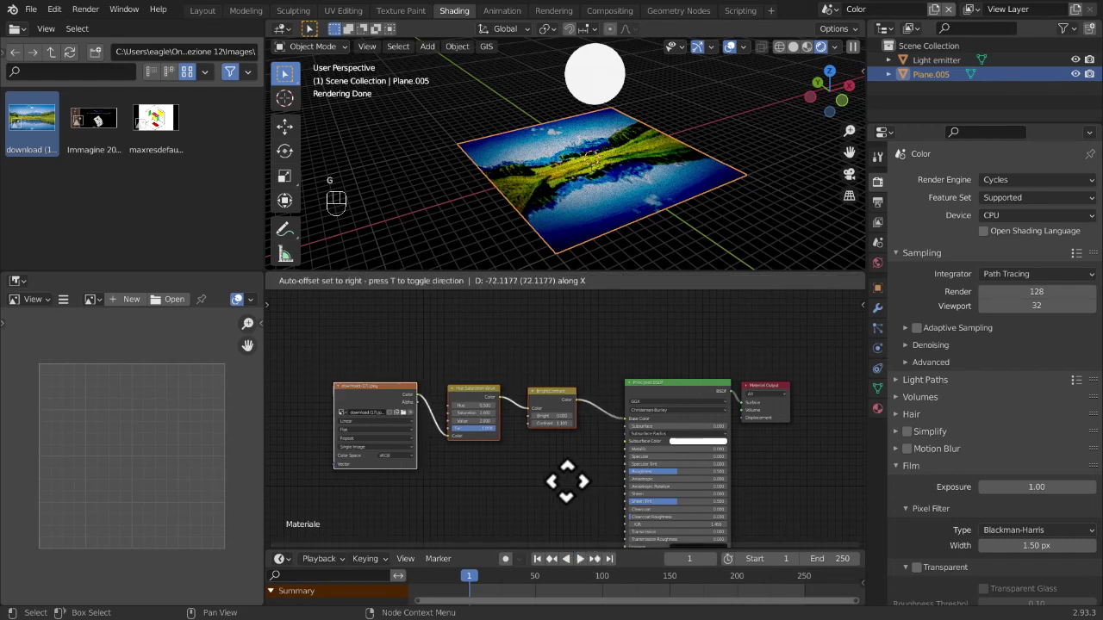
# Place the moved nodes further left to make room in the chain
pyautogui.click(532, 482)
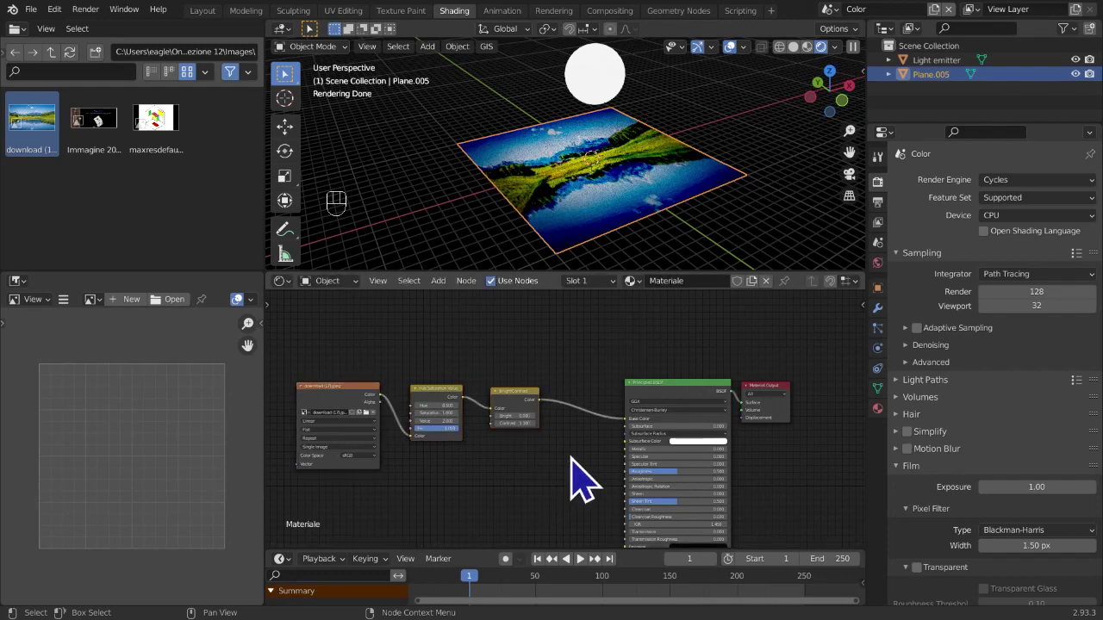
pyautogui.scroll(3, 570, 448)
pyautogui.moveTo(563, 436); pyautogui.dragTo(522, 451, button='middle')
pyautogui.scroll(3, 544, 445)
# Insert an Invert node between Bright/Contrast and Principled BSDF
pyautogui.hotkey('shift', 'a')
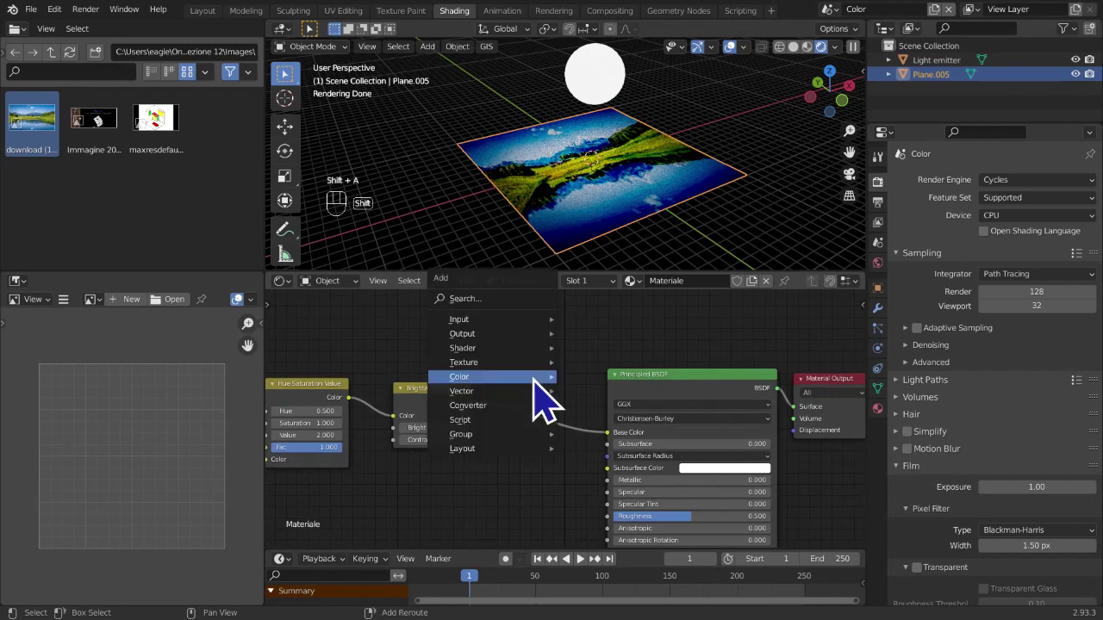
pyautogui.moveTo(533, 380)
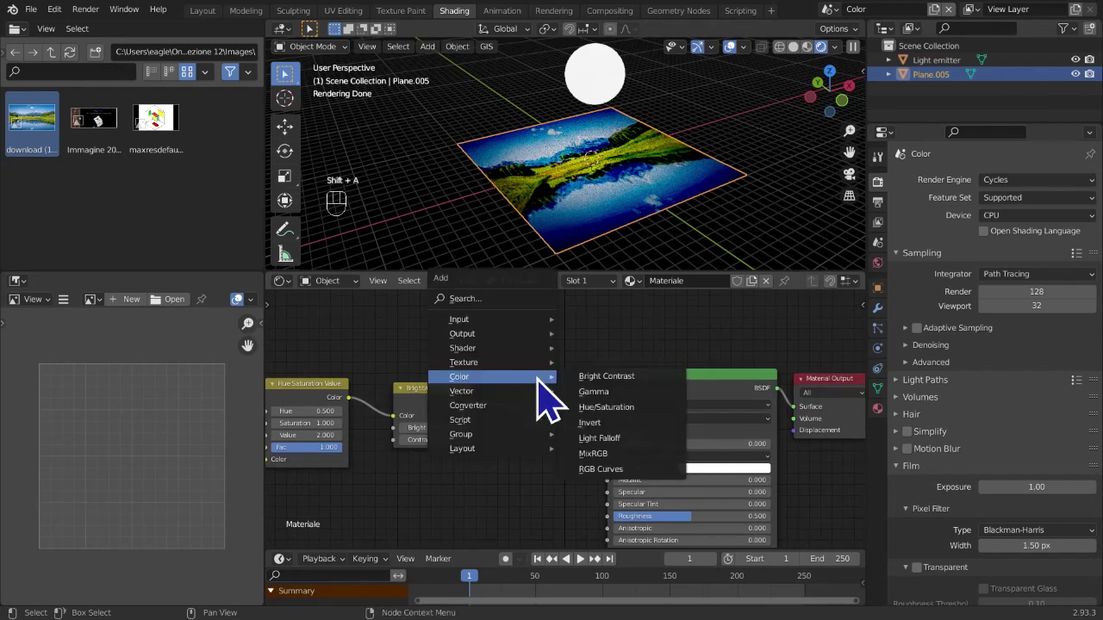
pyautogui.click(590, 422)
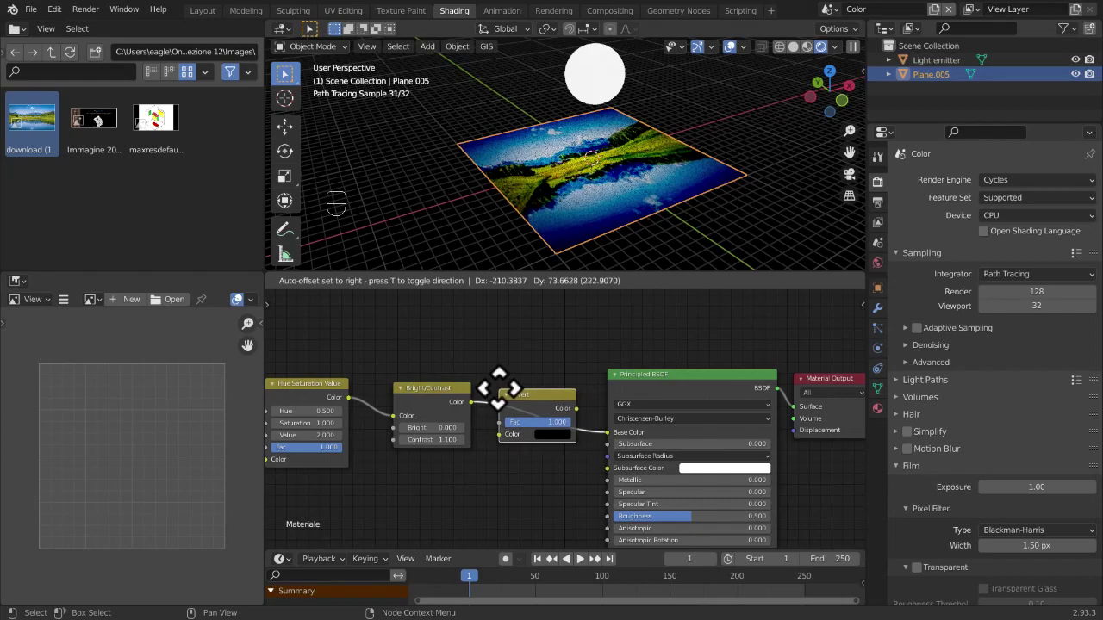
pyautogui.click(505, 396)
pyautogui.scroll(3, 702, 173)
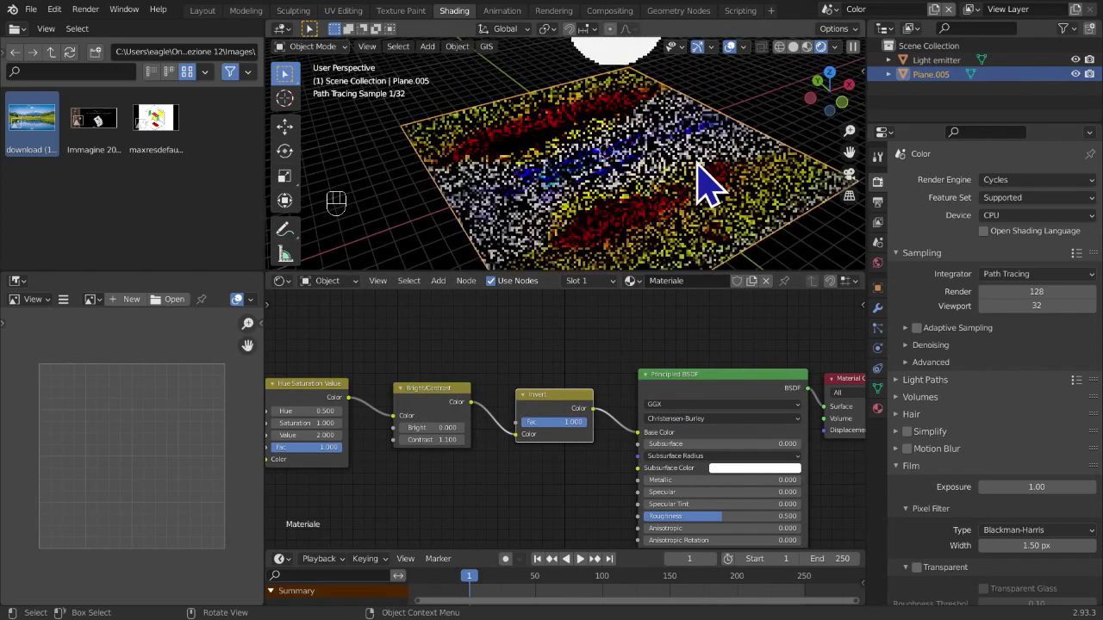
pyautogui.scroll(1, 700, 177)
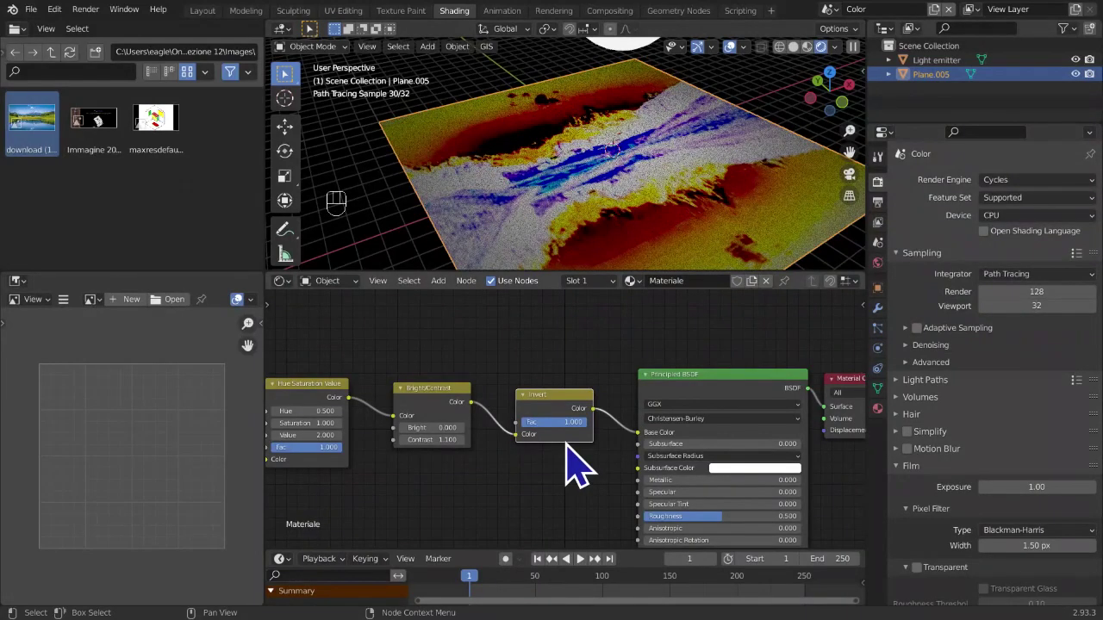
# Mute the Invert node so the landscape renders un-inverted
pyautogui.moveTo(608, 422); pyautogui.dragTo(685, 411, button='middle')
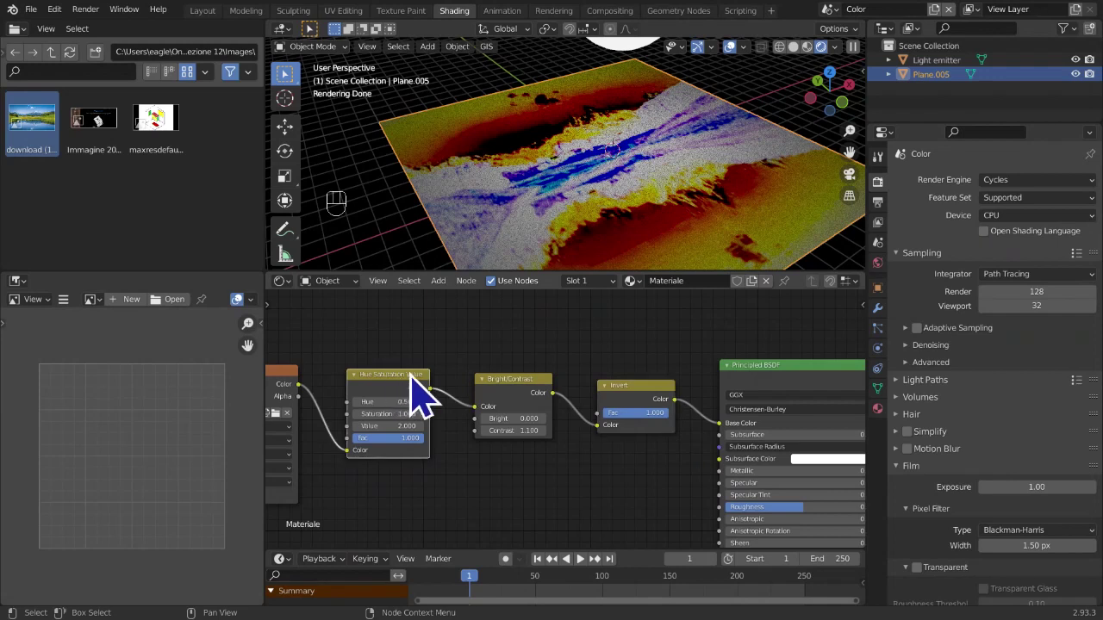
pyautogui.click(602, 385)
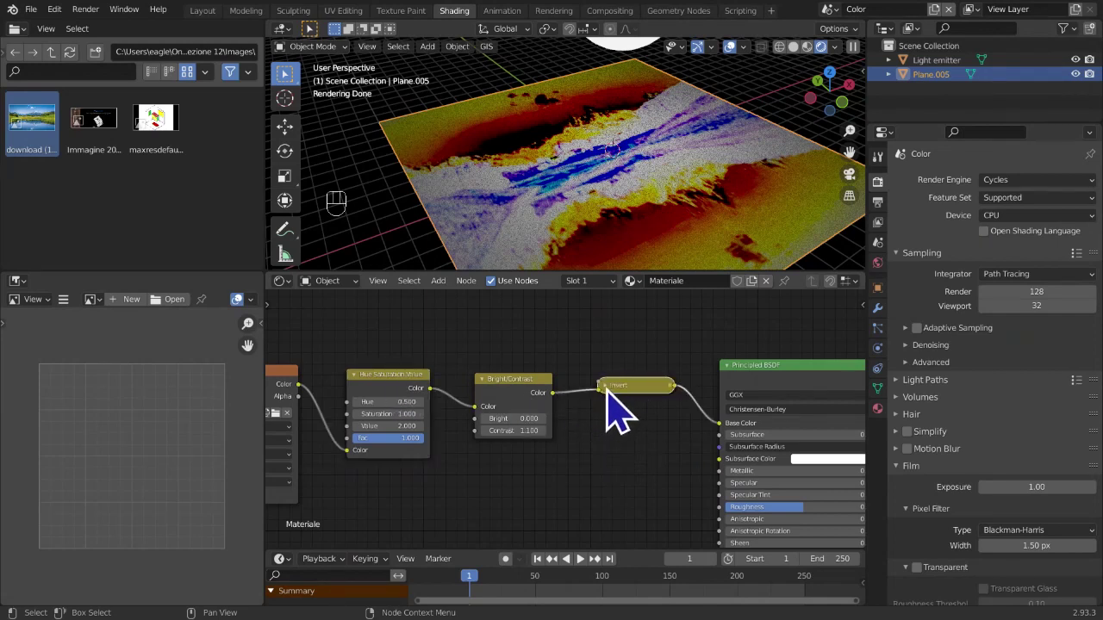
pyautogui.click(604, 387)
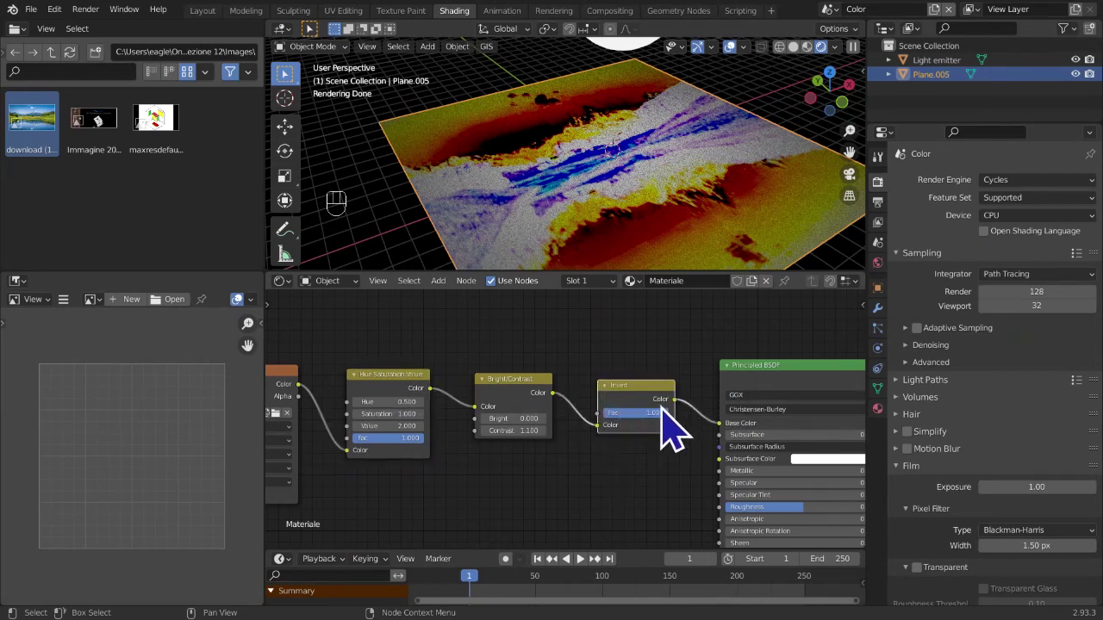
pyautogui.press('m')
pyautogui.press('m')
pyautogui.press('m')
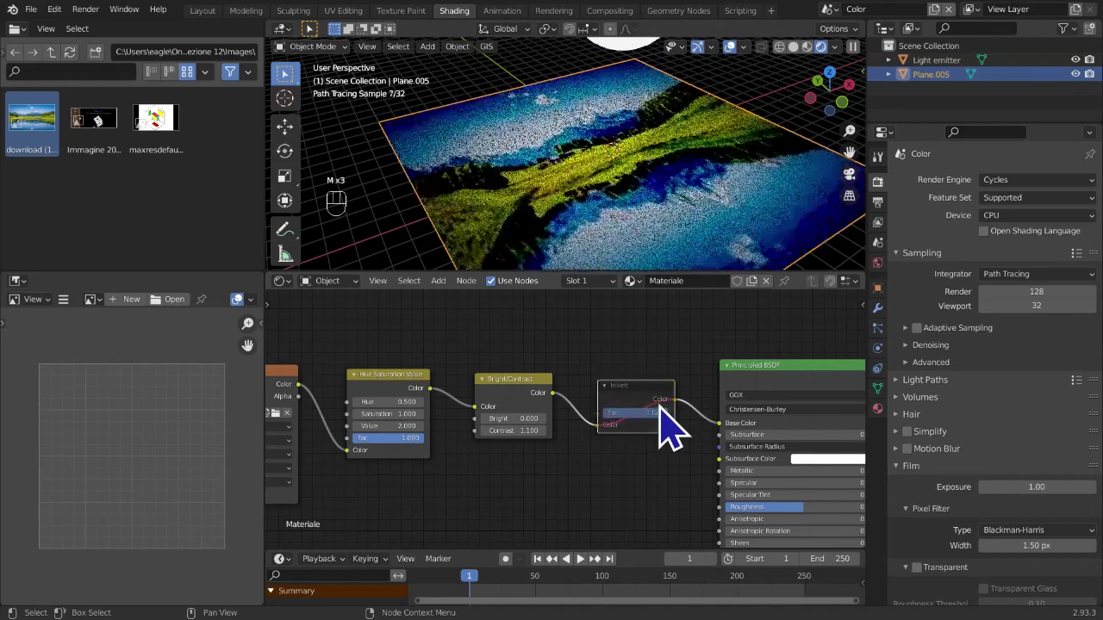
pyautogui.moveTo(581, 458); pyautogui.dragTo(650, 451, button='middle')
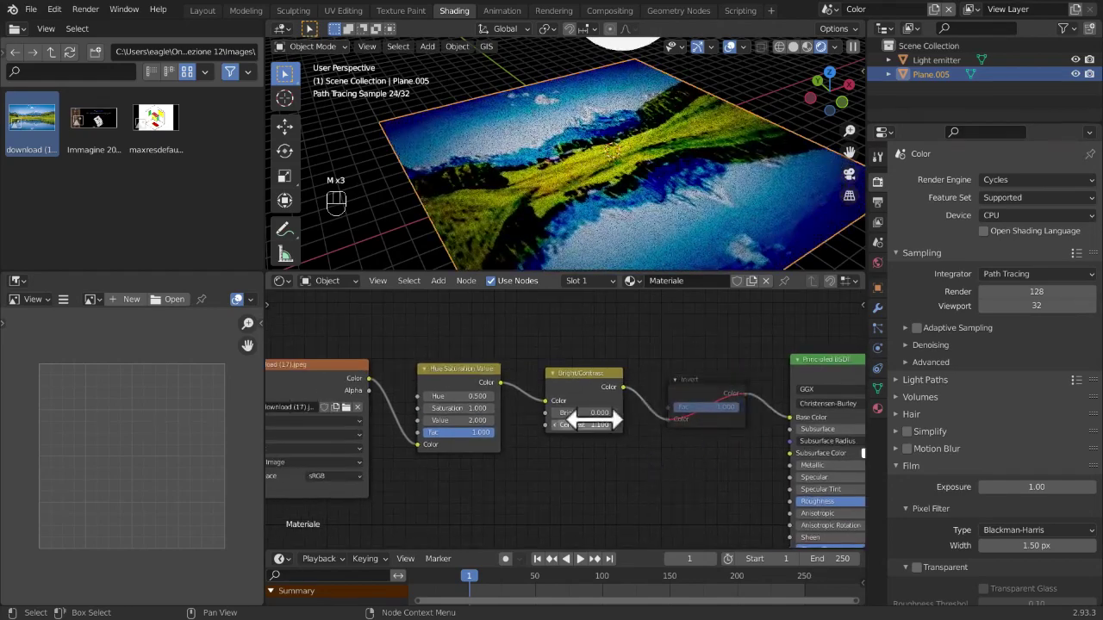
pyautogui.click(689, 402)
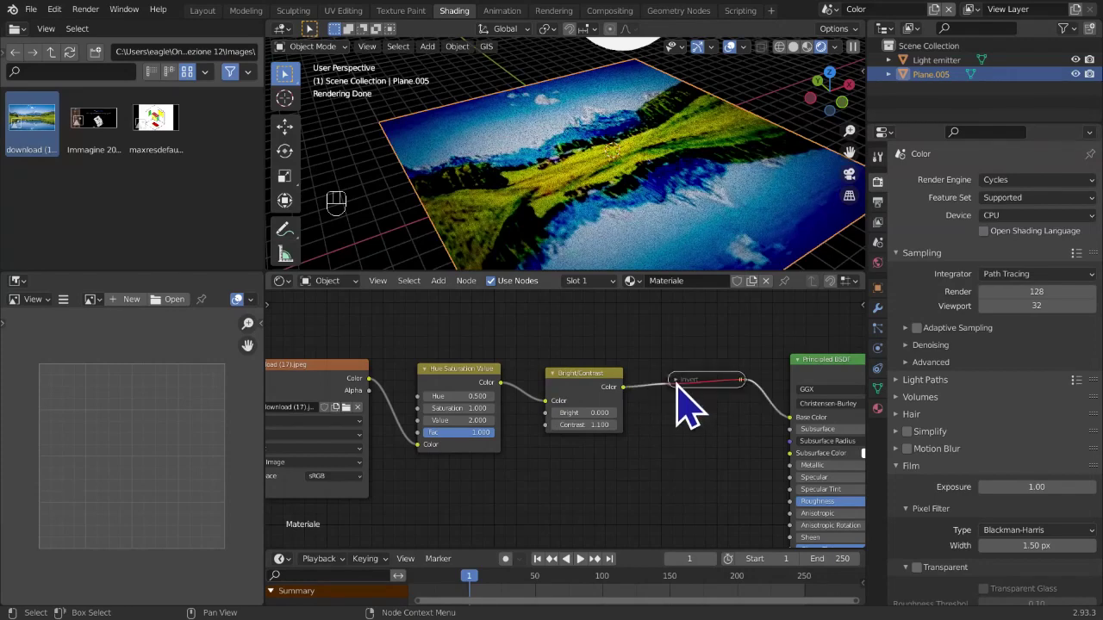
pyautogui.moveTo(664, 419); pyautogui.dragTo(784, 445, button='middle')
pyautogui.scroll(1, 780, 483)
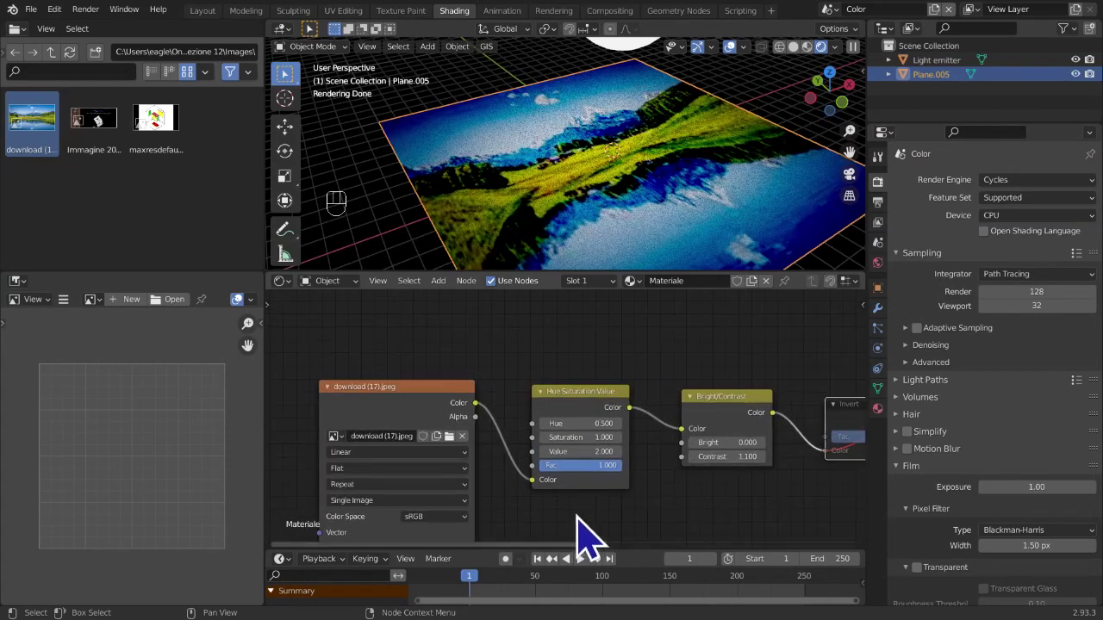
# Mute Bright/Contrast, then briefly mute the Hue Saturation Value node to compare
pyautogui.press('m')
pyautogui.click(623, 488)
pyautogui.click(586, 402)
pyautogui.press('m')
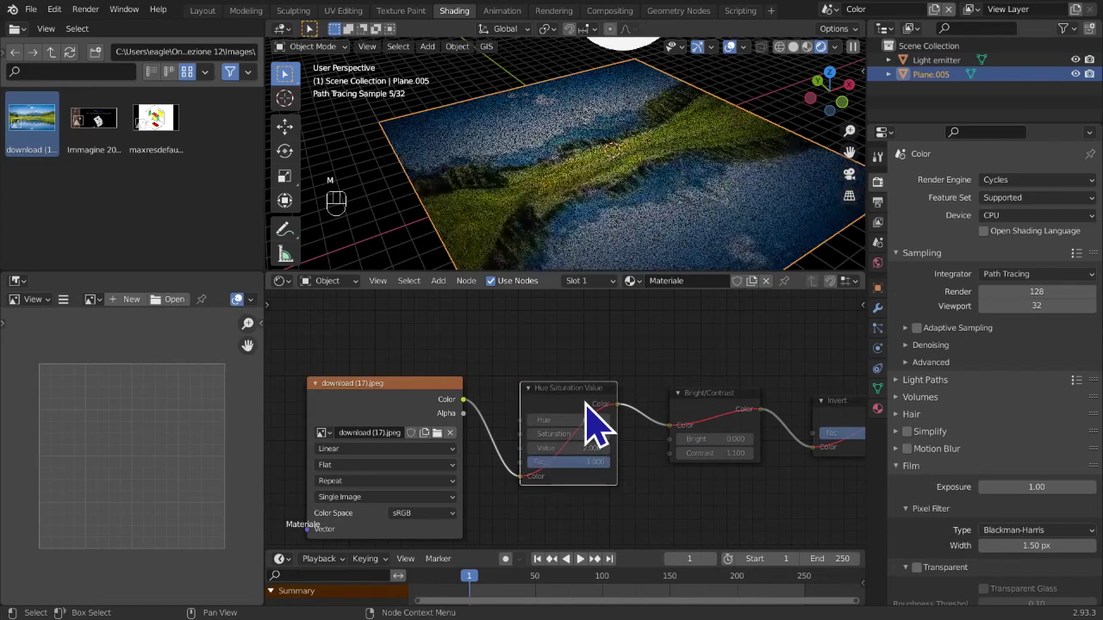
pyautogui.press('m')
pyautogui.press('m')
pyautogui.press('m')
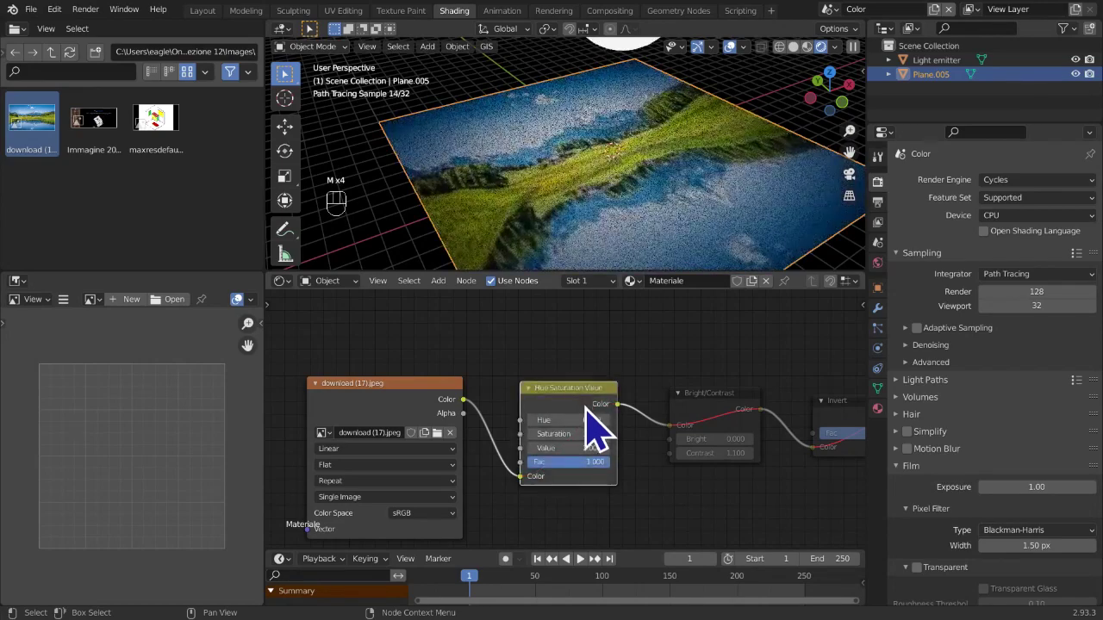
# Set the Hue Saturation Value node to Hue 0.530 and Saturation 1.200
pyautogui.click(606, 420)
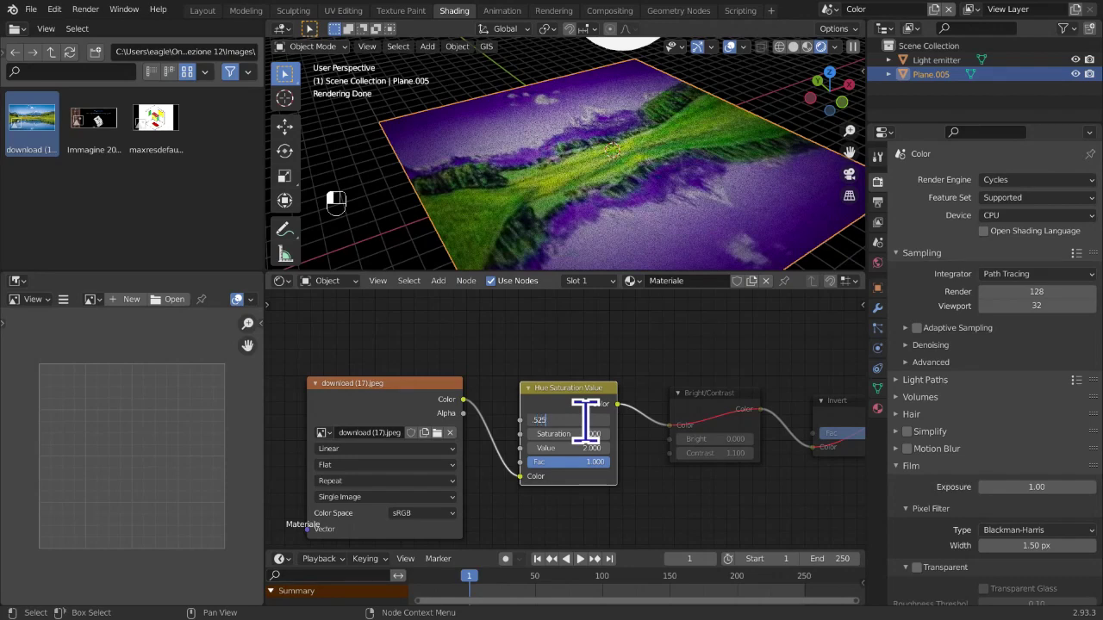
pyautogui.press('Return')
pyautogui.click(595, 420)
pyautogui.write('0.525')
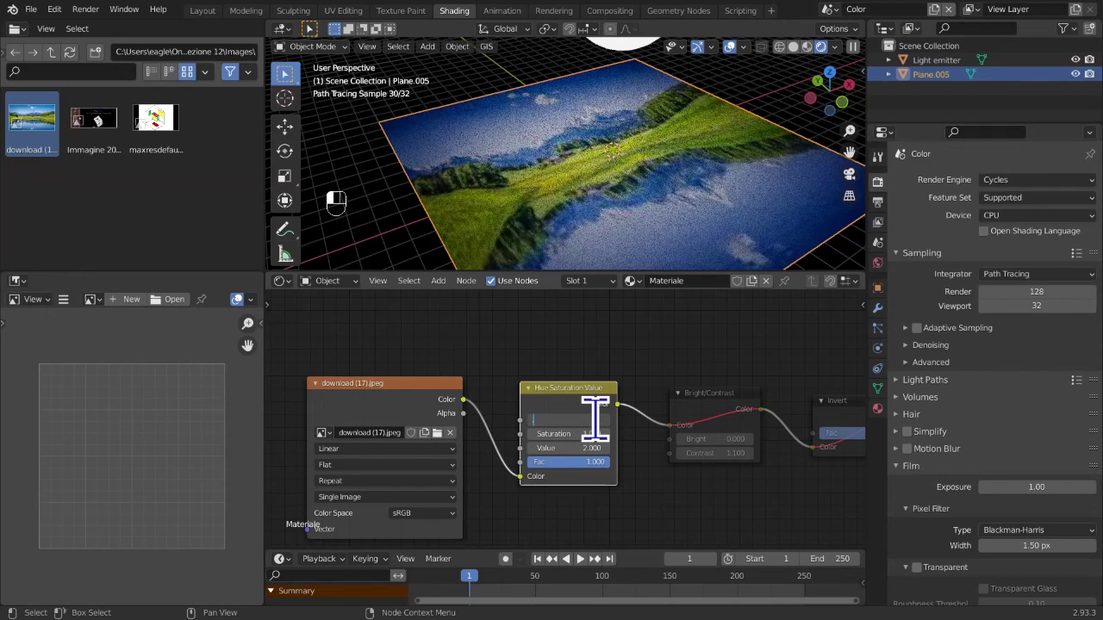
pyautogui.press('Return')
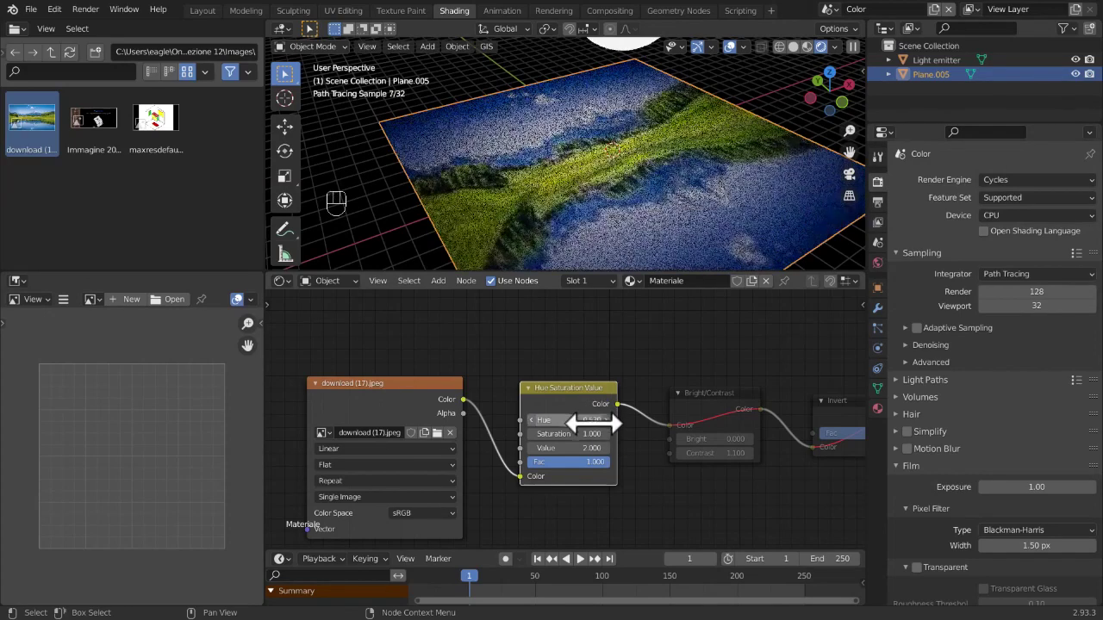
pyautogui.click(572, 434)
pyautogui.write('1.0')
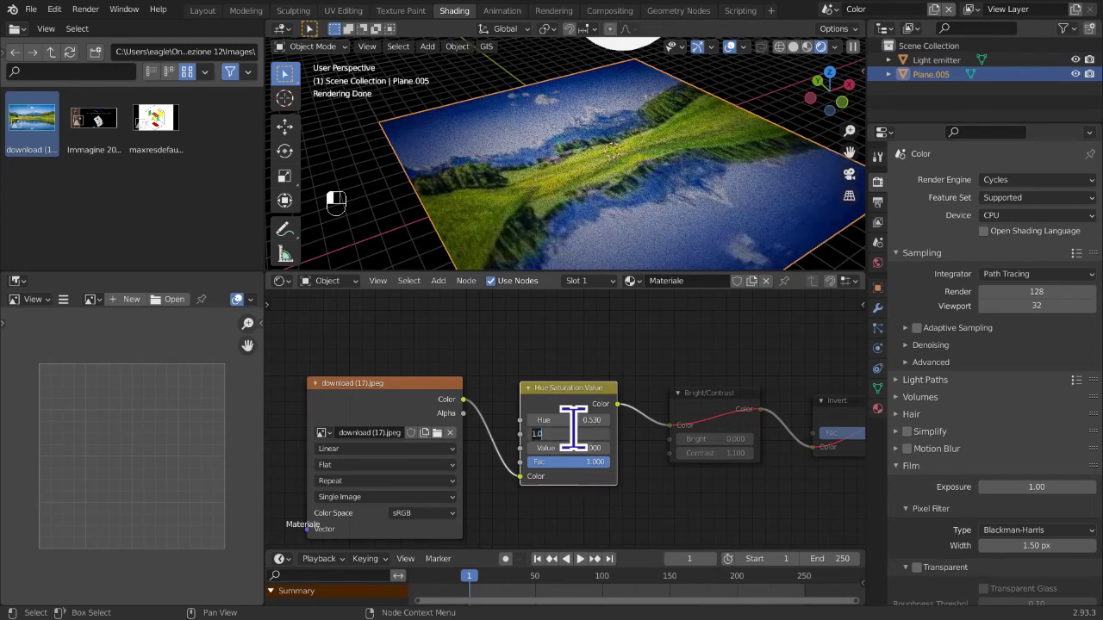
pyautogui.write('.2')
pyautogui.press('Return')
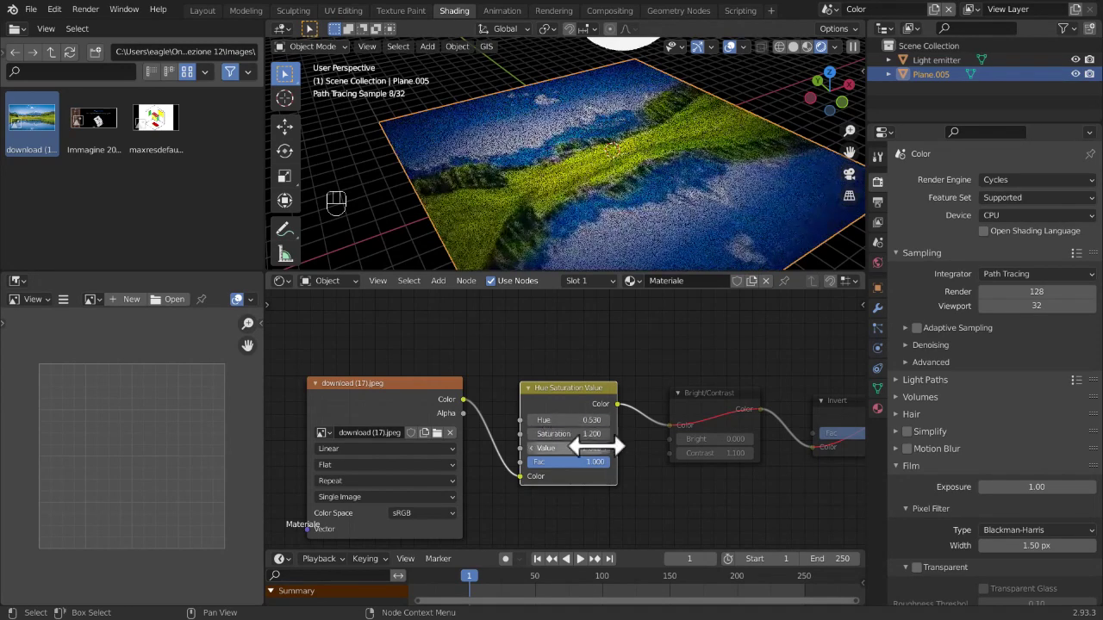
# Bypass and re-enable the Hue Saturation Value node to compare the new colours
pyautogui.scroll(-4, 633, 500)
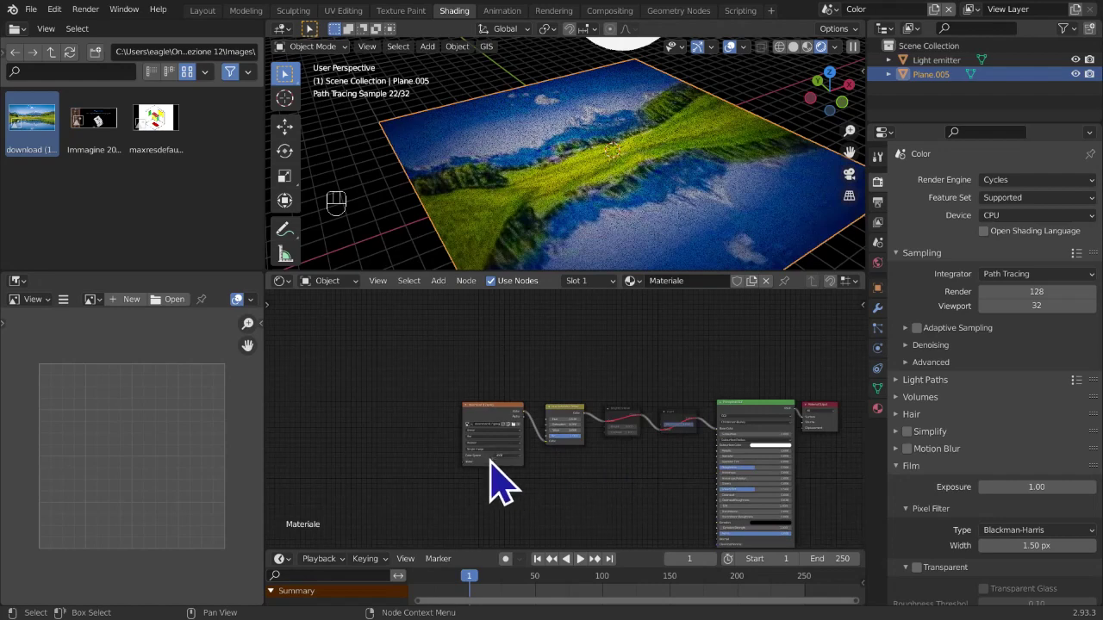
pyautogui.scroll(3, 470, 473)
pyautogui.scroll(2, 500, 455)
pyautogui.moveTo(537, 406); pyautogui.dragTo(510, 378, button='middle')
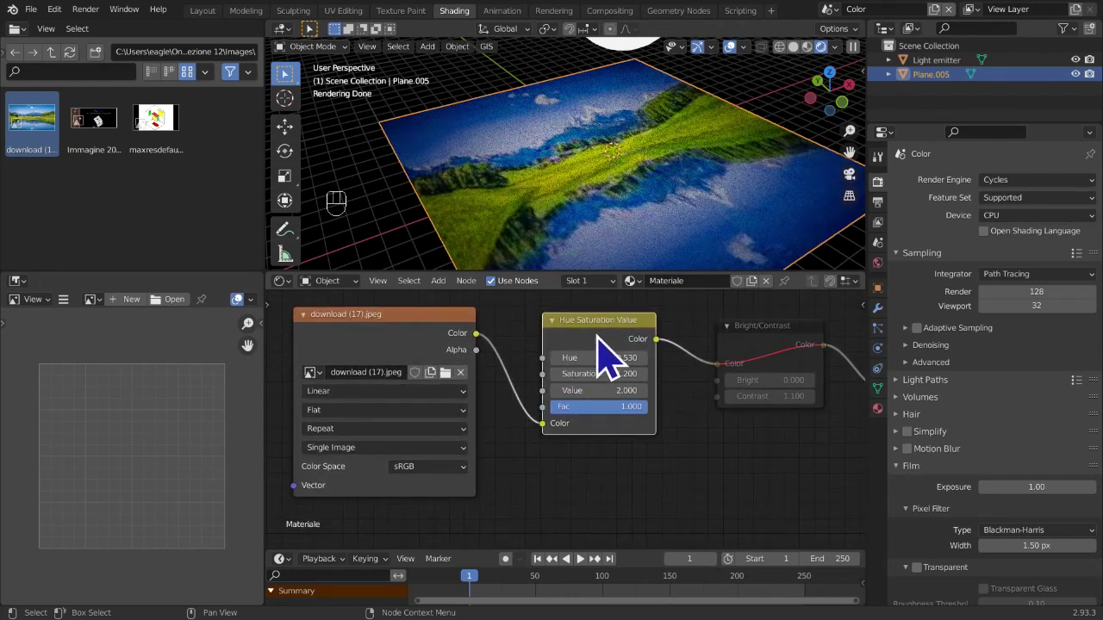
pyautogui.press('m')
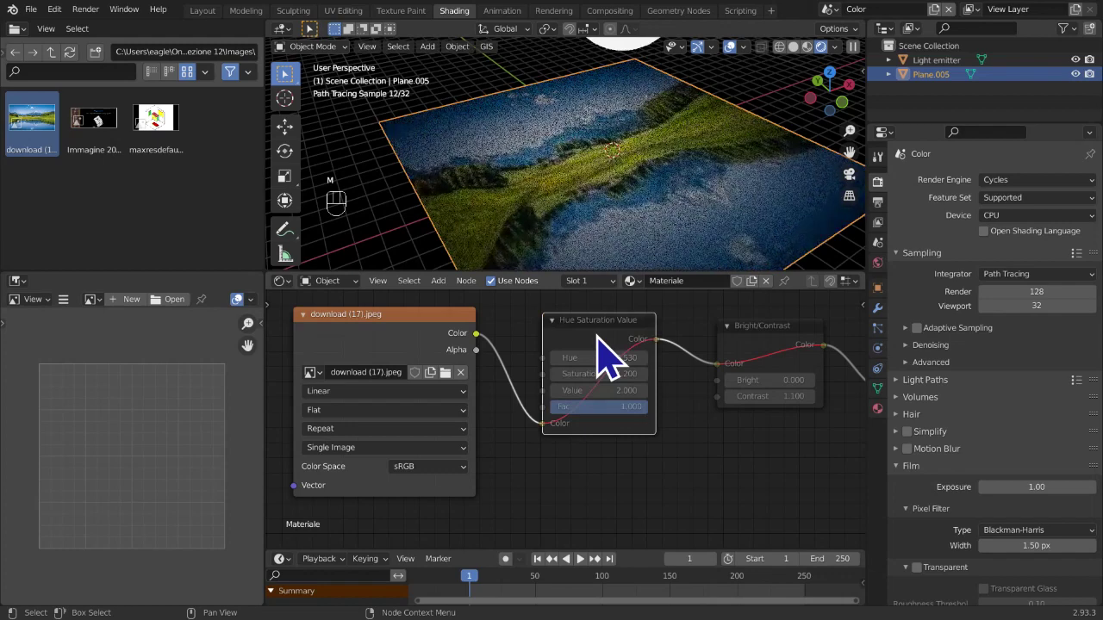
pyautogui.press('m')
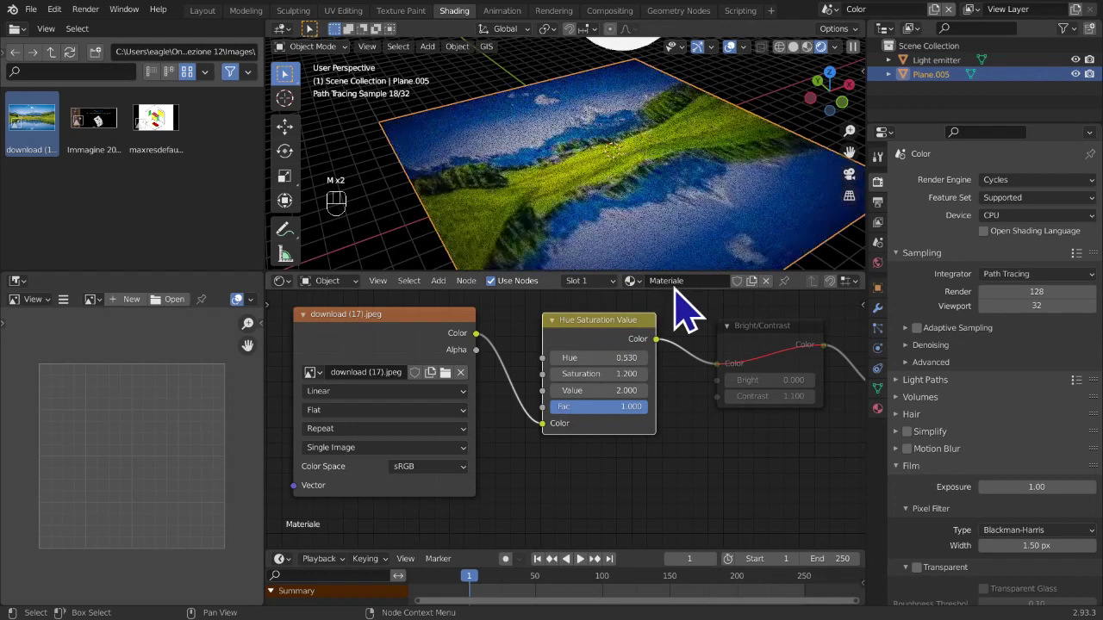
# Test the Fac slider, fading it to 0, back to full, then to 0.500
pyautogui.scroll(-4, 770, 472)
pyautogui.moveTo(659, 432); pyautogui.dragTo(652, 443, button='middle')
pyautogui.scroll(4, 653, 444)
pyautogui.scroll(1, 659, 468)
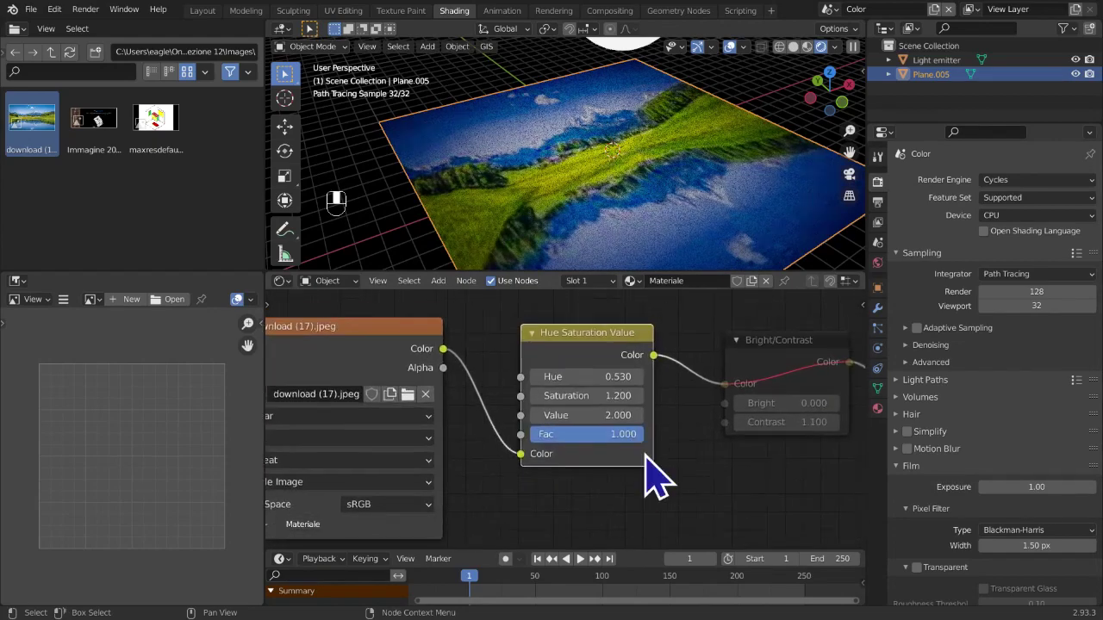
pyautogui.scroll(-2, 646, 456)
pyautogui.scroll(3, 647, 454)
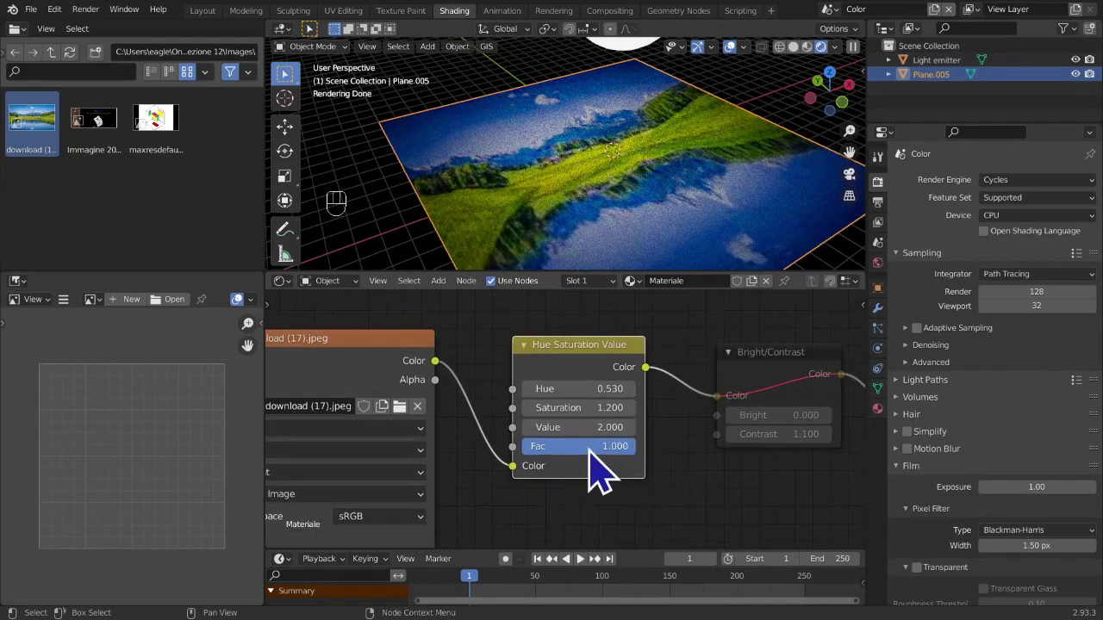
pyautogui.moveTo(613, 466); pyautogui.dragTo(536, 470)
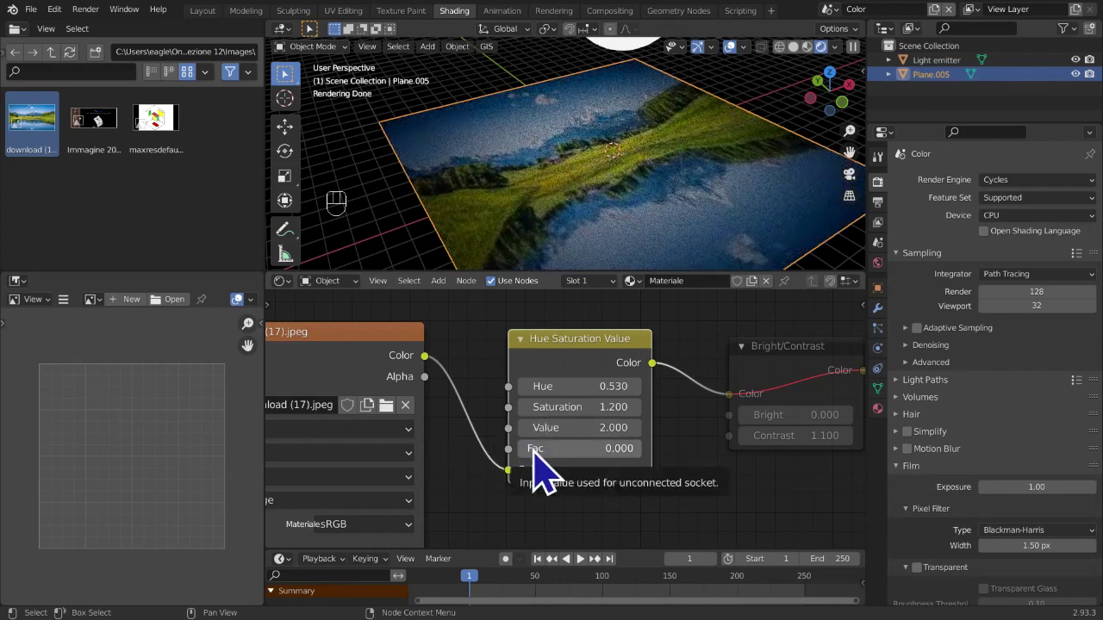
pyautogui.moveTo(538, 457); pyautogui.dragTo(657, 468)
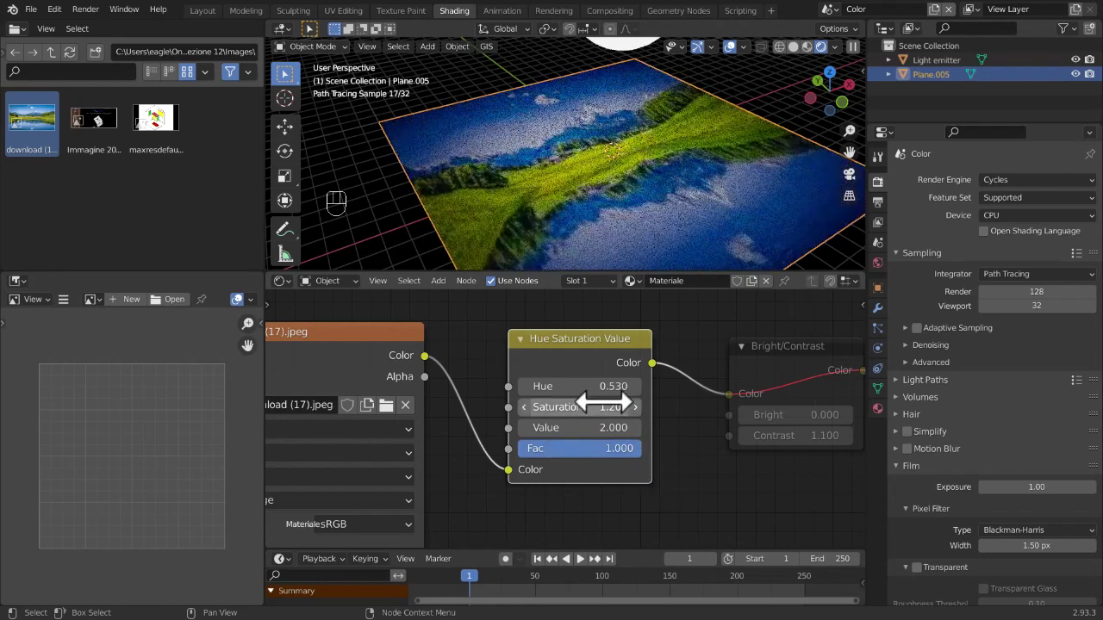
pyautogui.click(632, 448)
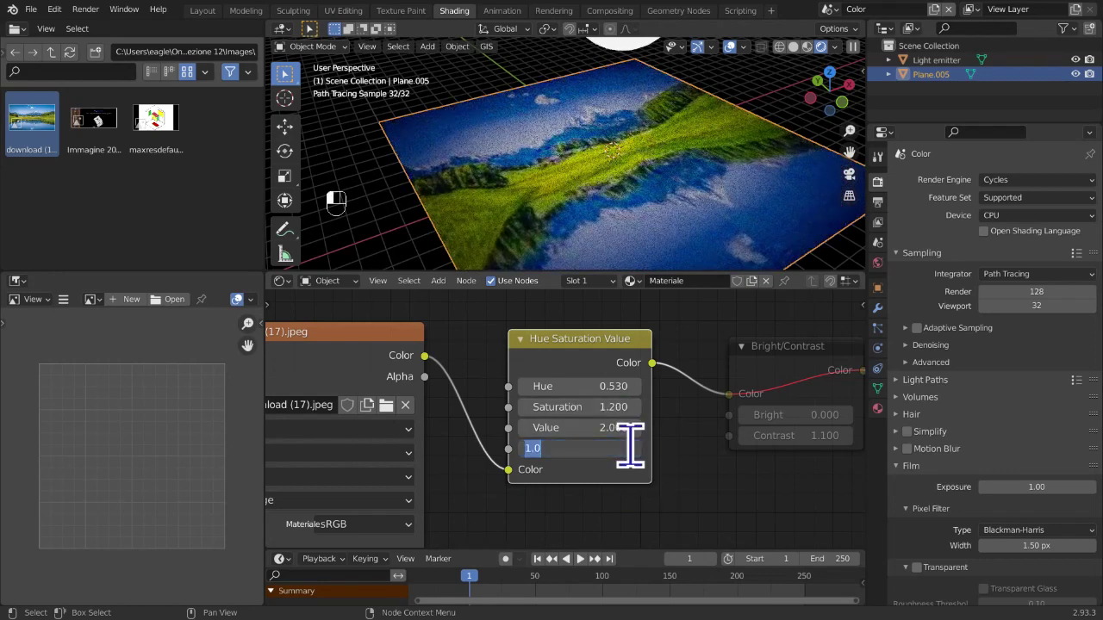
pyautogui.write('.5')
pyautogui.press('Return')
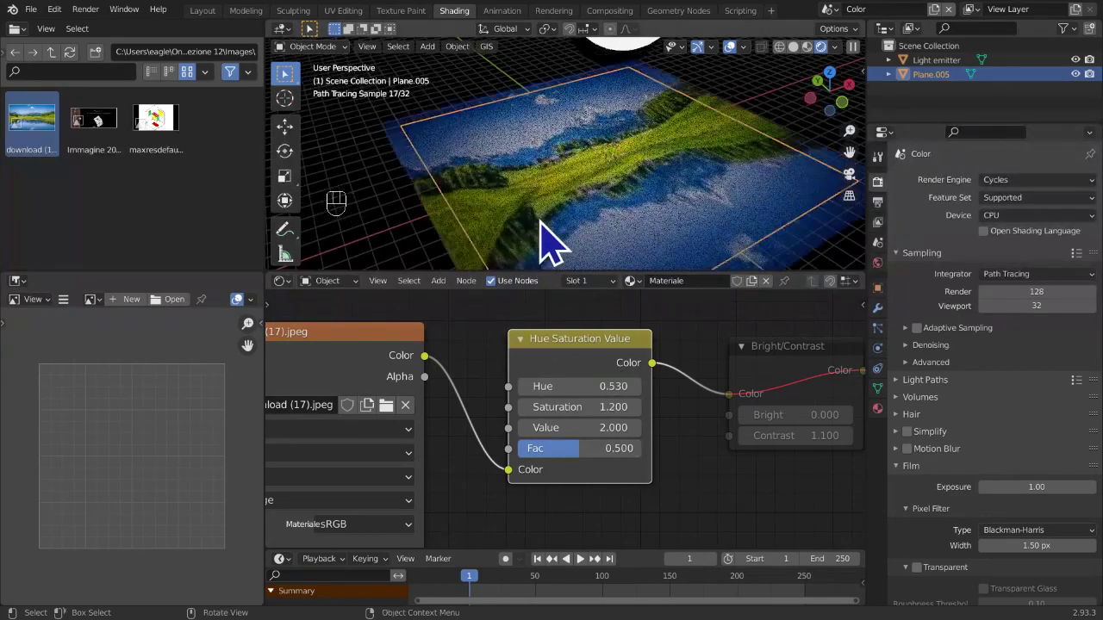
# Restore Fac to 1.000, then select the Bright/Contrast node
pyautogui.scroll(-1, 542, 227)
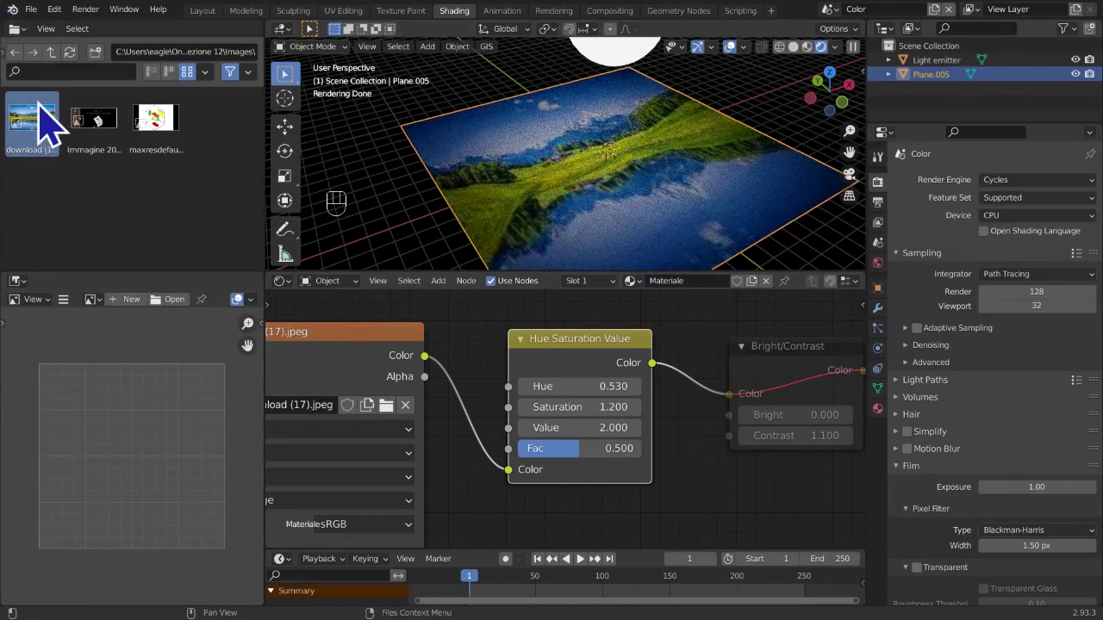
pyautogui.moveTo(579, 448); pyautogui.dragTo(547, 466)
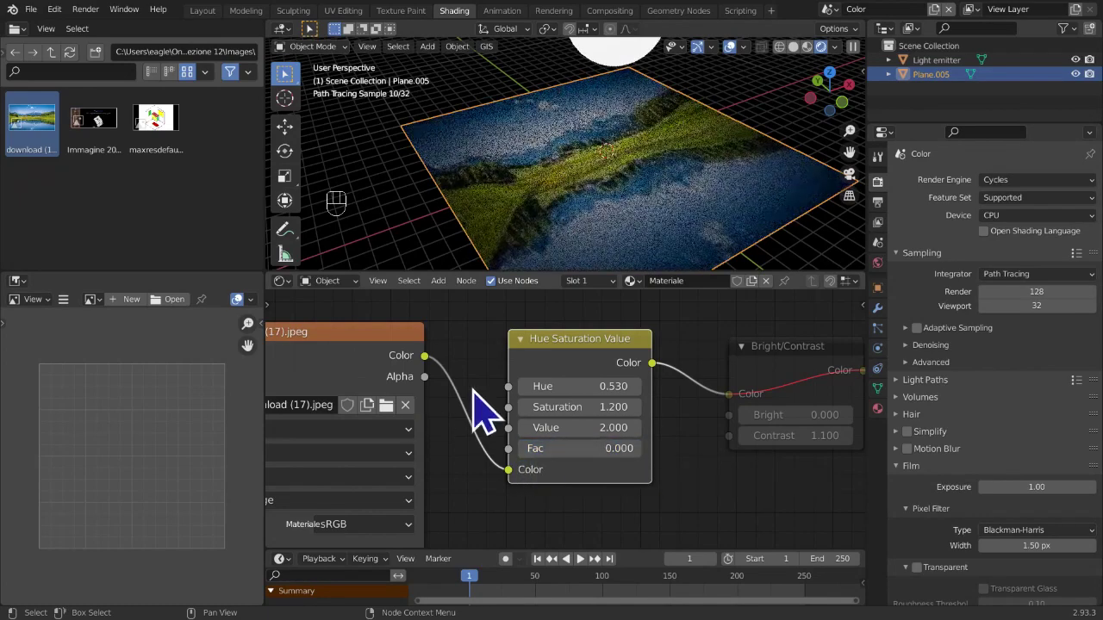
pyautogui.moveTo(552, 451); pyautogui.dragTo(649, 449)
pyautogui.moveTo(657, 472); pyautogui.dragTo(288, 461, button='middle')
pyautogui.click(438, 387)
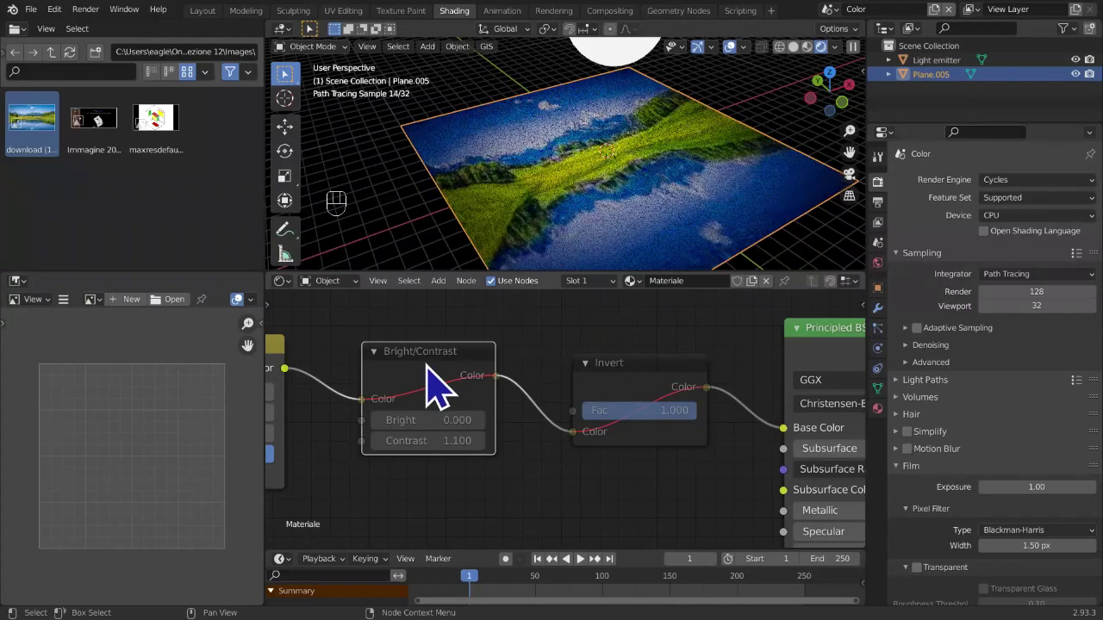
# Unmute Bright/Contrast, then toggle the Hue Saturation Value and Bright/Contrast nodes to compare results
pyautogui.press('m')
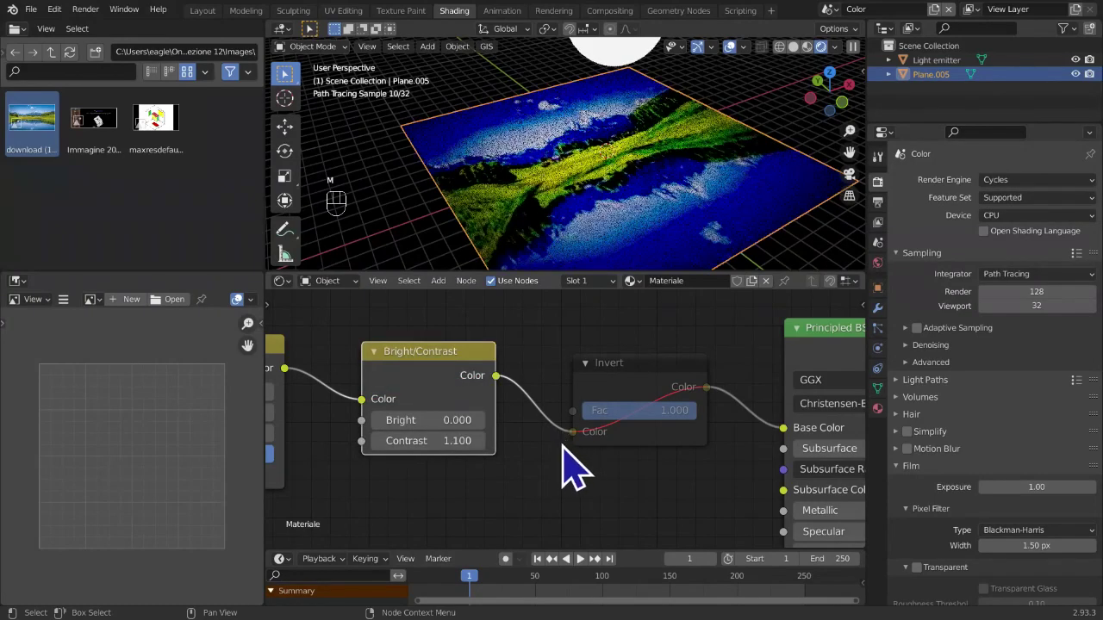
pyautogui.moveTo(562, 447); pyautogui.dragTo(778, 433, button='middle')
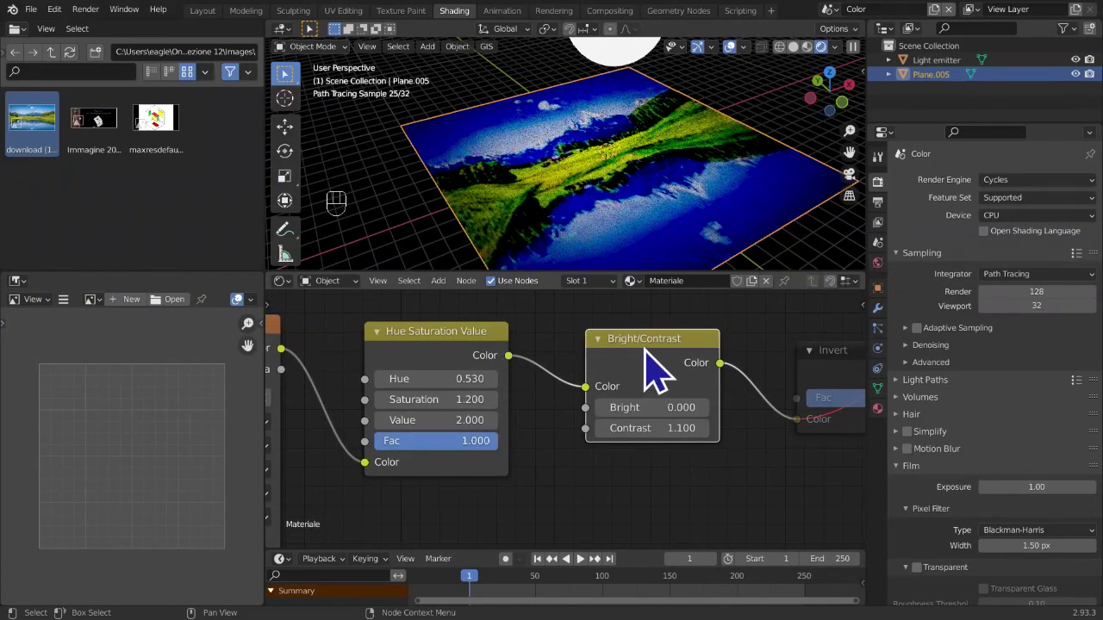
pyautogui.moveTo(652, 356); pyautogui.dragTo(637, 377, button='middle')
pyautogui.click(362, 351)
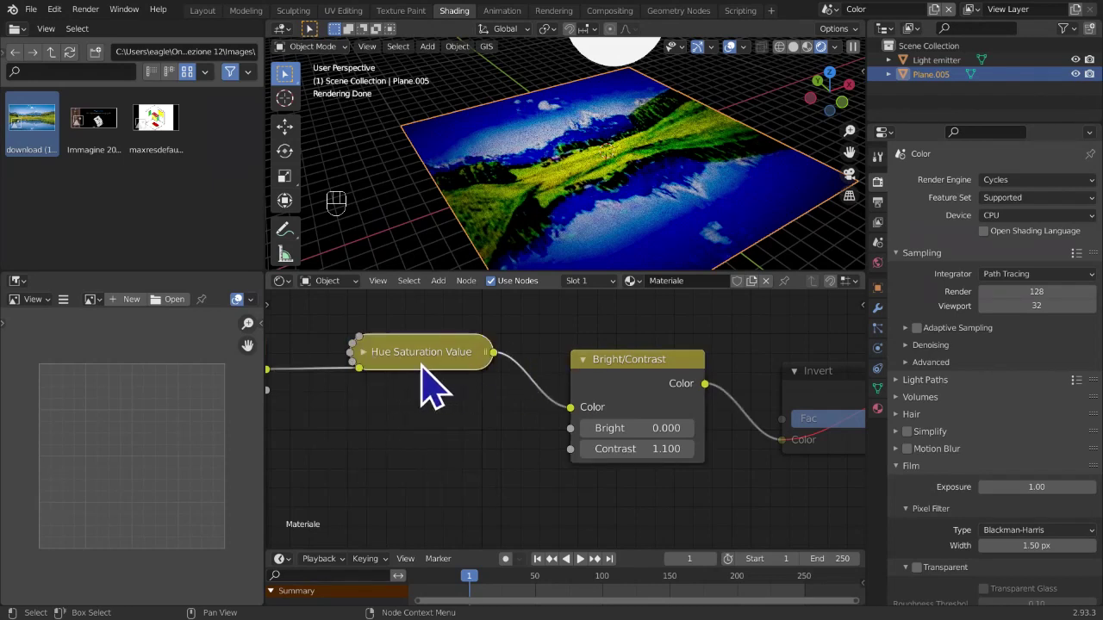
pyautogui.click(362, 352)
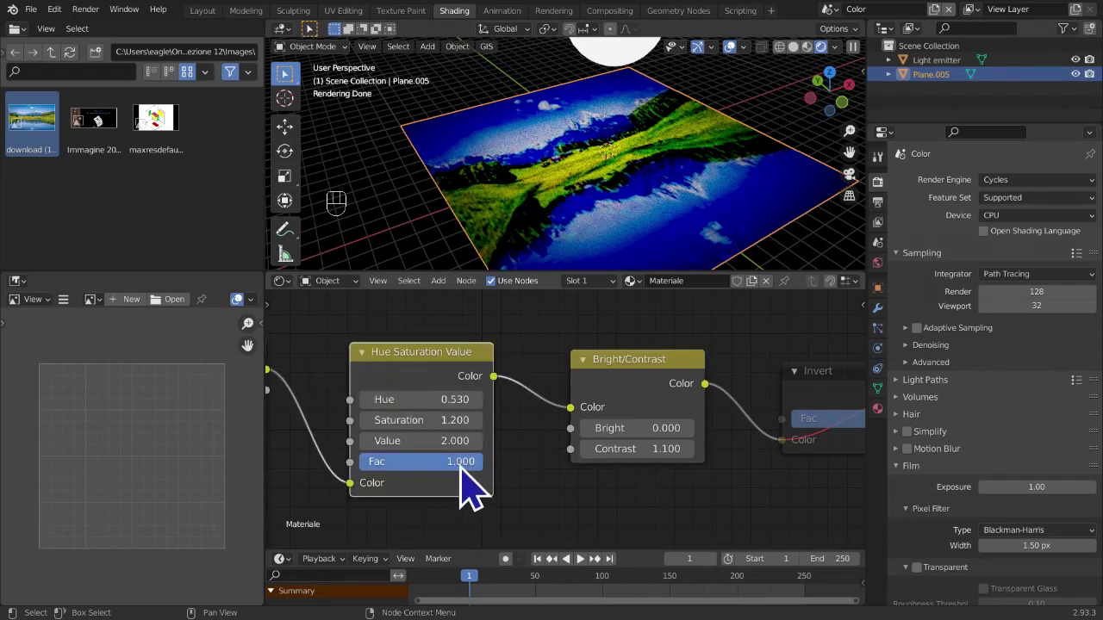
pyautogui.moveTo(471, 466)
pyautogui.mouseDown()
pyautogui.moveTo(462, 463)
pyautogui.moveTo(474, 466)
pyautogui.mouseUp()
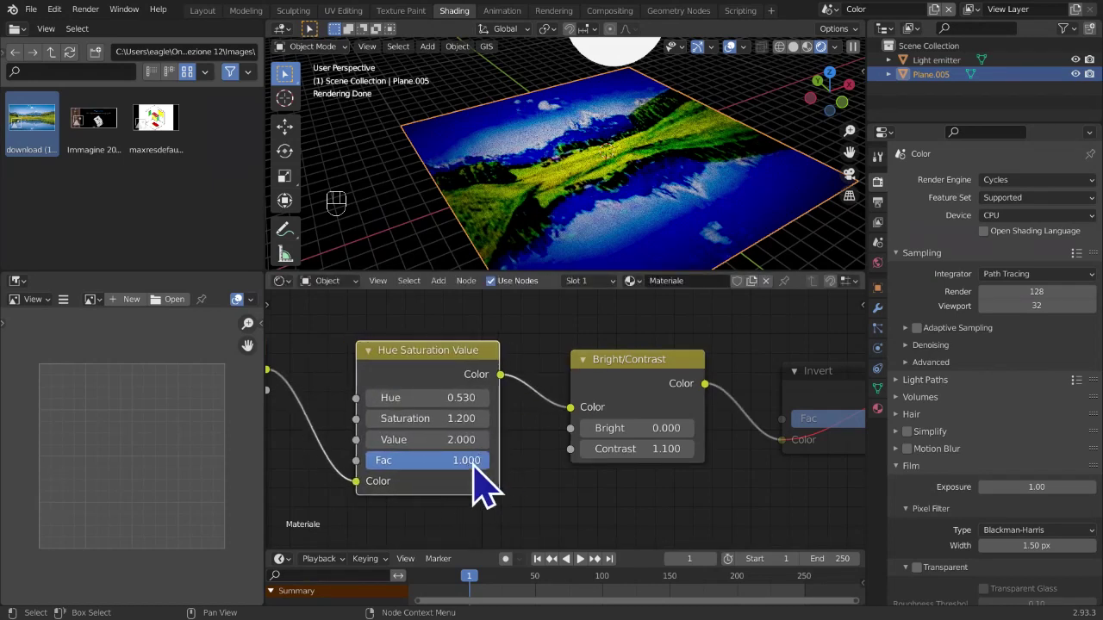
pyautogui.press('m')
pyautogui.press('m')
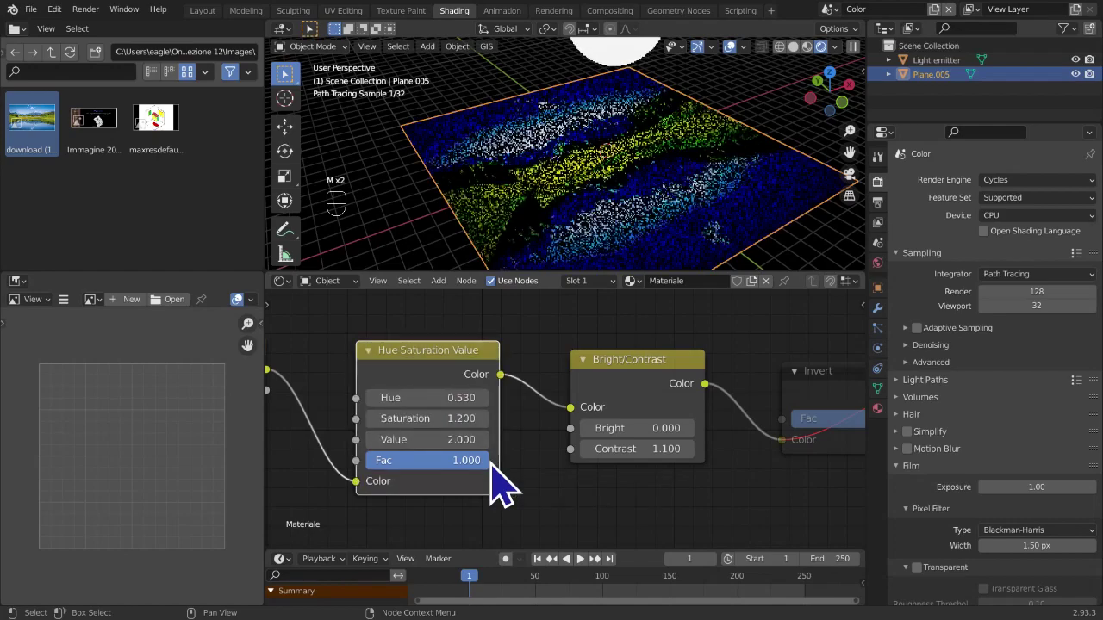
pyautogui.click(617, 380)
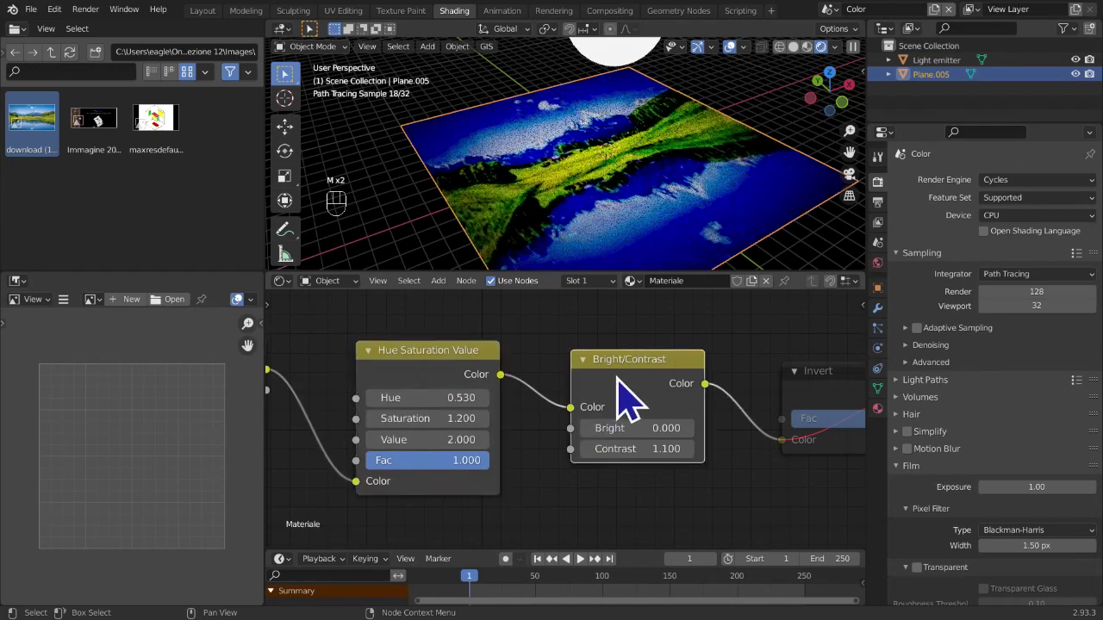
pyautogui.press('m')
pyautogui.press('m')
# Lower the Hue Saturation Value Fac to 0.815 and select the Invert node
pyautogui.moveTo(484, 461)
pyautogui.mouseDown()
pyautogui.moveTo(440, 462)
pyautogui.moveTo(492, 468)
pyautogui.mouseUp()
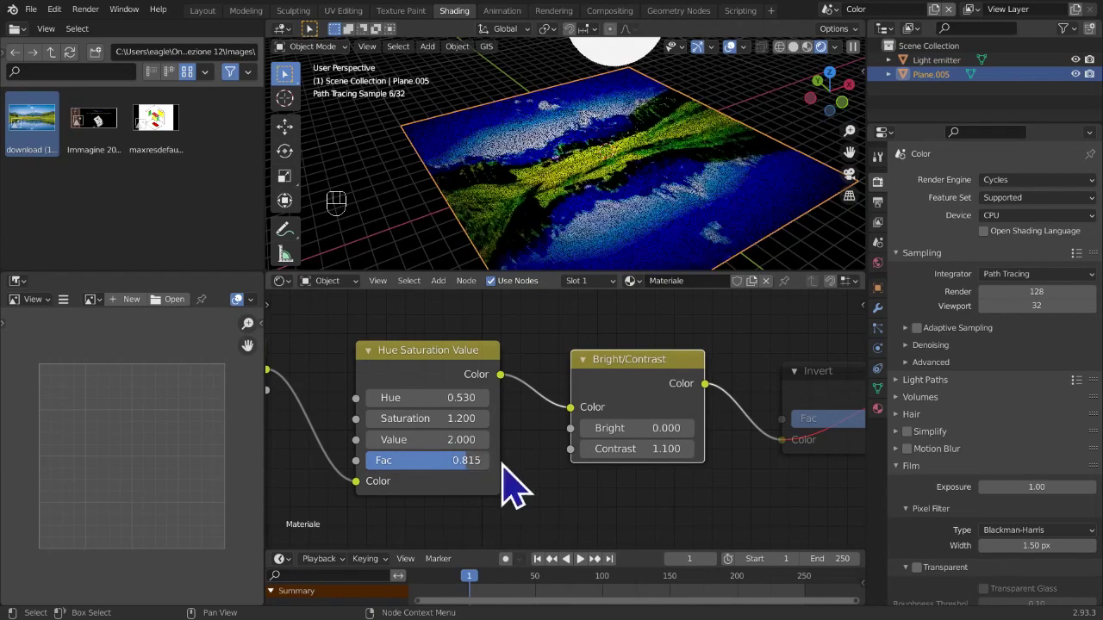
pyautogui.scroll(-2, 517, 491)
pyautogui.moveTo(603, 474); pyautogui.dragTo(528, 481, button='middle')
pyautogui.moveTo(681, 488); pyautogui.dragTo(580, 487, button='middle')
pyautogui.click(657, 490)
pyautogui.click(629, 435)
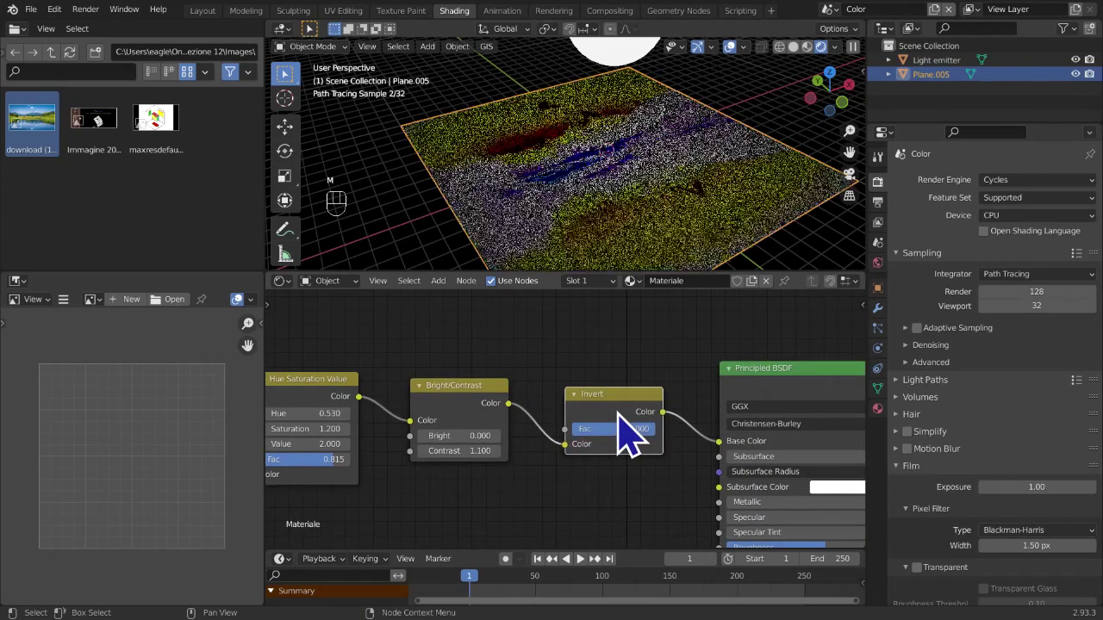
# Raise the Invert node's Fac to 1.000 and zoom out to view the whole node chain
pyautogui.scroll(3, 629, 435)
pyautogui.click(668, 438)
pyautogui.press('Return')
pyautogui.moveTo(701, 439); pyautogui.dragTo(570, 439)
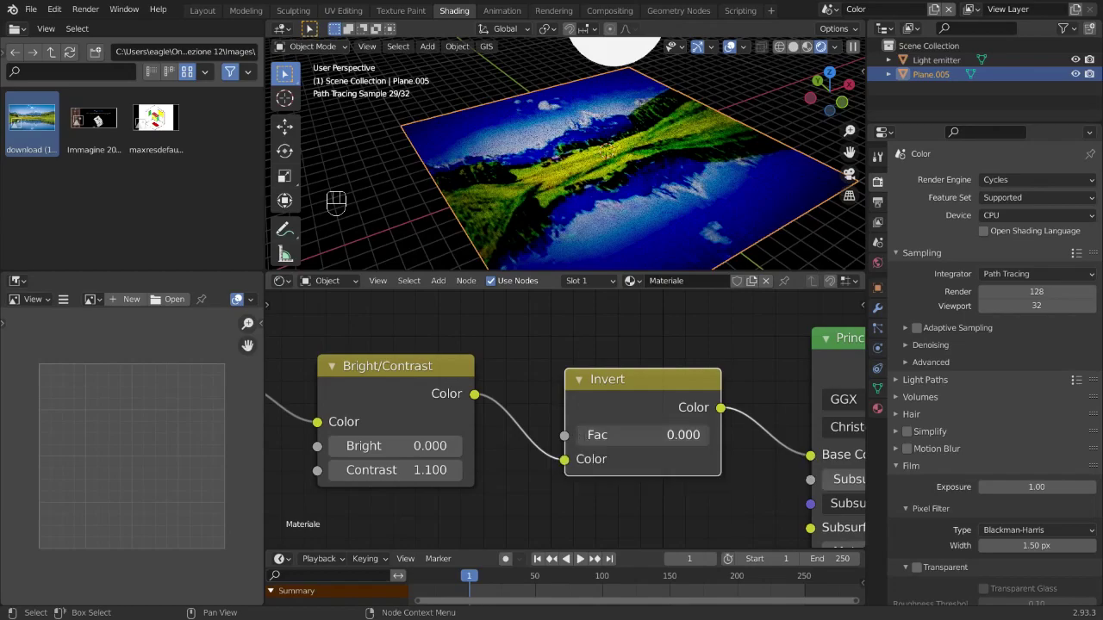
pyautogui.moveTo(634, 435)
pyautogui.mouseDown()
pyautogui.moveTo(731, 435)
pyautogui.moveTo(624, 437)
pyautogui.moveTo(644, 438)
pyautogui.mouseUp()
pyautogui.scroll(-1, 623, 539)
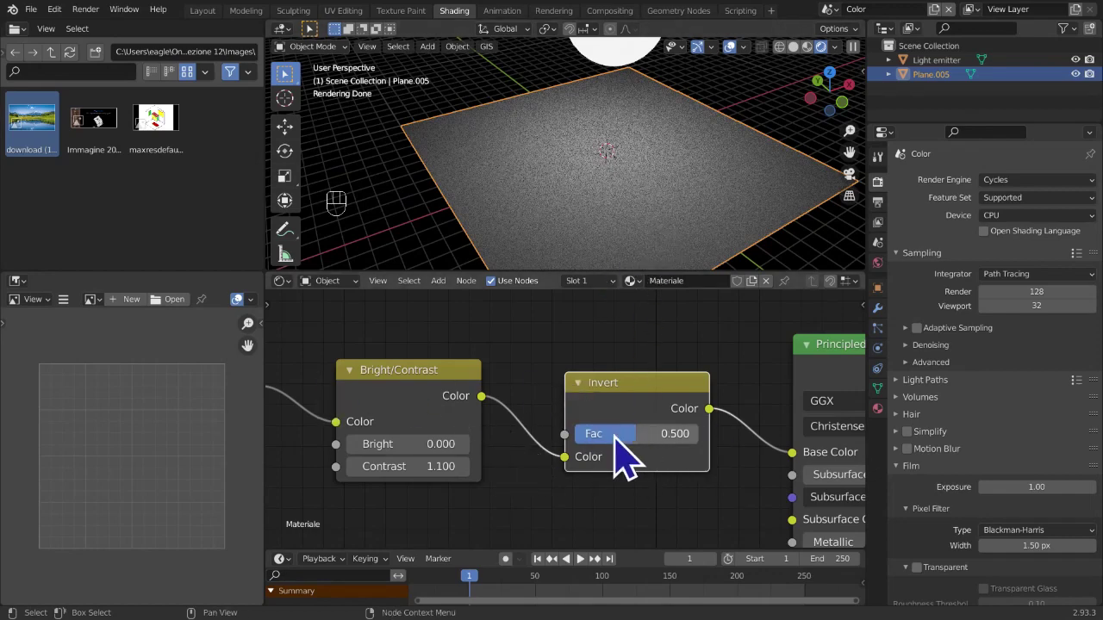
pyautogui.moveTo(641, 436); pyautogui.dragTo(704, 433)
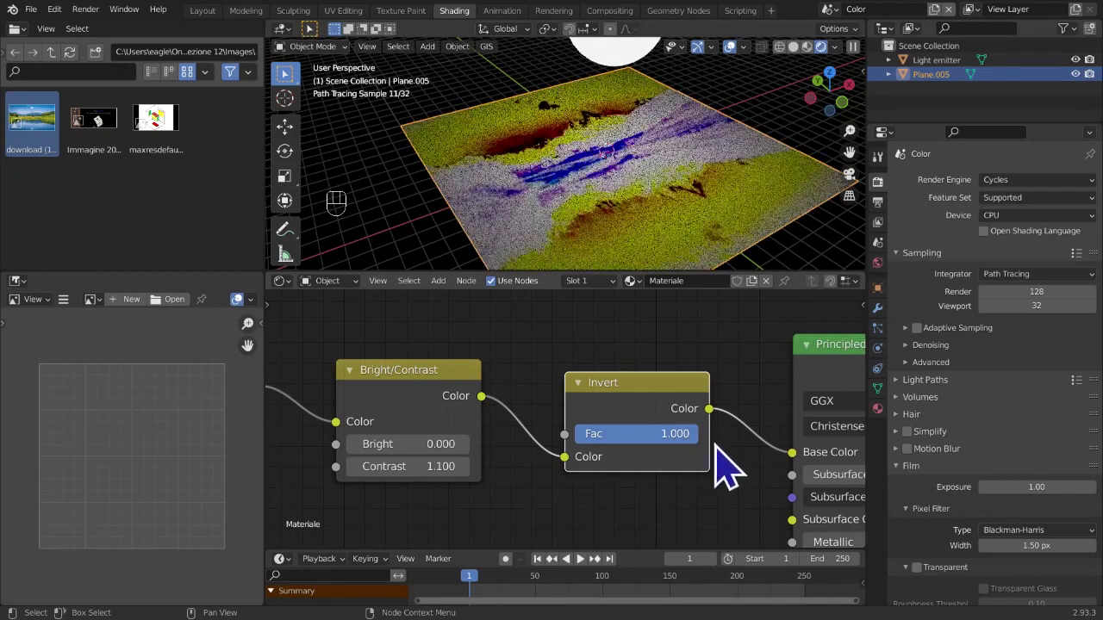
pyautogui.scroll(-5, 680, 446)
pyautogui.moveTo(495, 490); pyautogui.dragTo(577, 509, button='middle')
pyautogui.scroll(1, 520, 485)
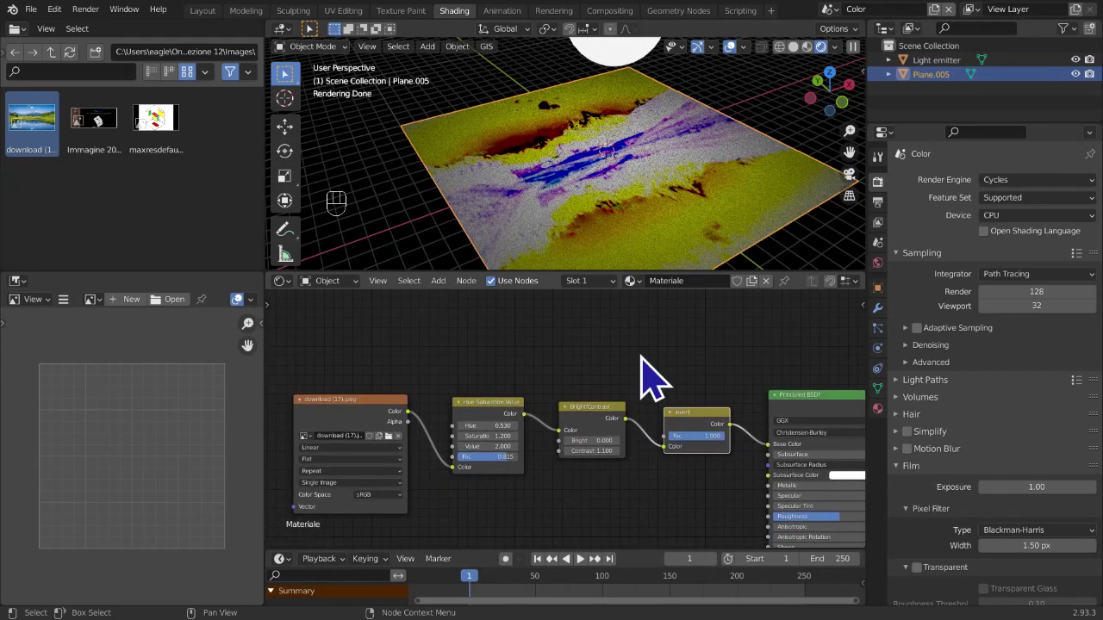
# Add a Noise Texture node and place it above the image node
pyautogui.hotkey('shift', 'a')
pyautogui.moveTo(642, 356)
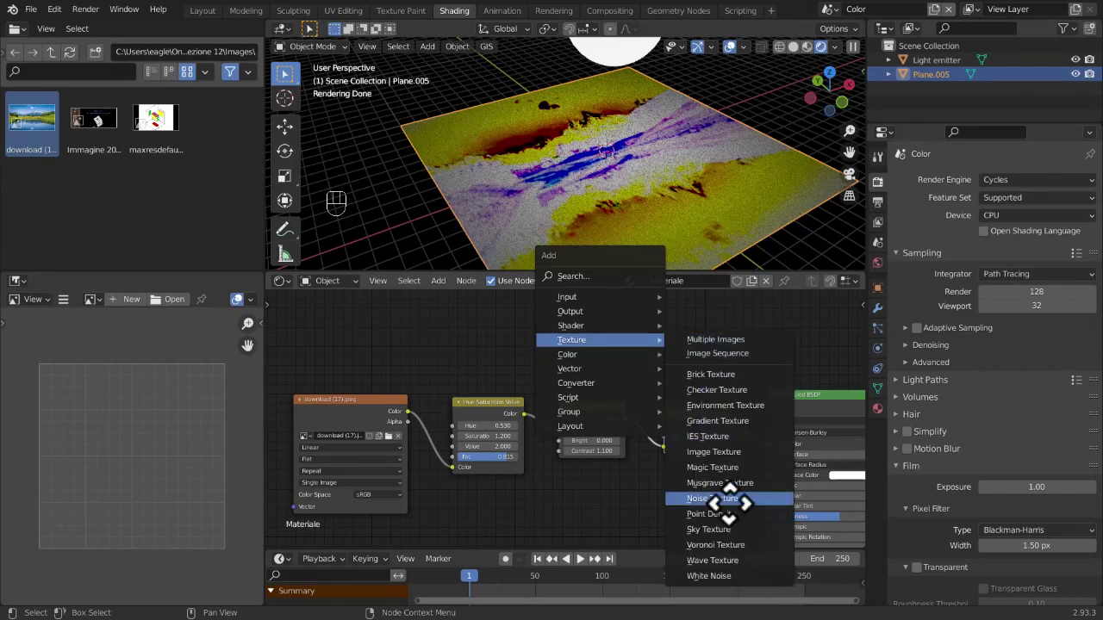
pyautogui.click(729, 503)
pyautogui.click(342, 542)
# Split the node editor into two side-by-side areas
pyautogui.scroll(-1, 429, 452)
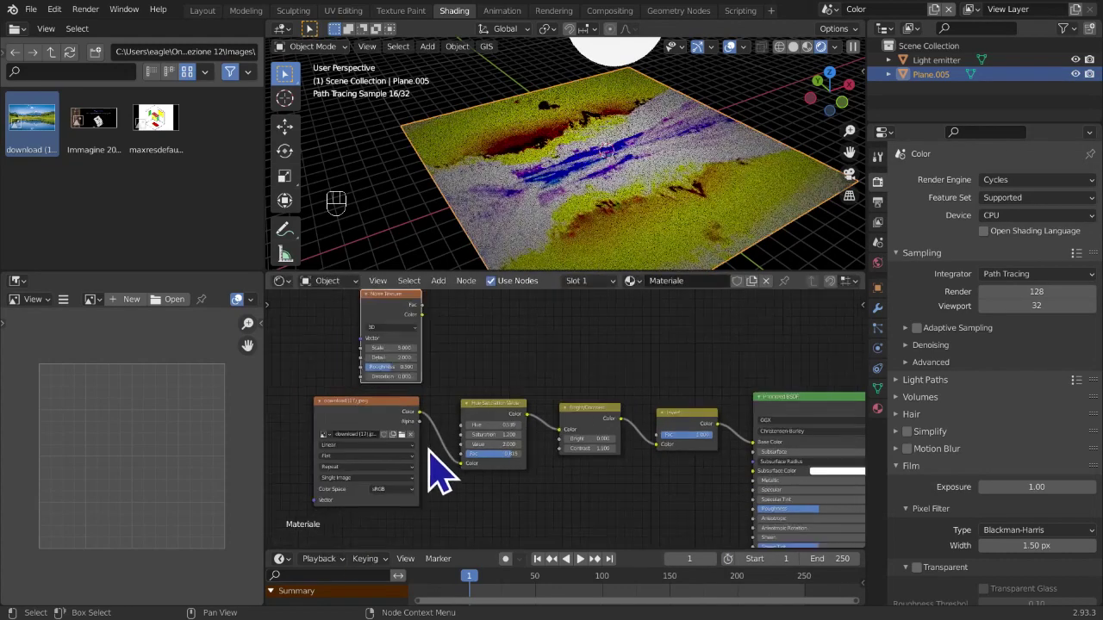
pyautogui.moveTo(862, 291); pyautogui.dragTo(589, 324)
pyautogui.click(613, 277)
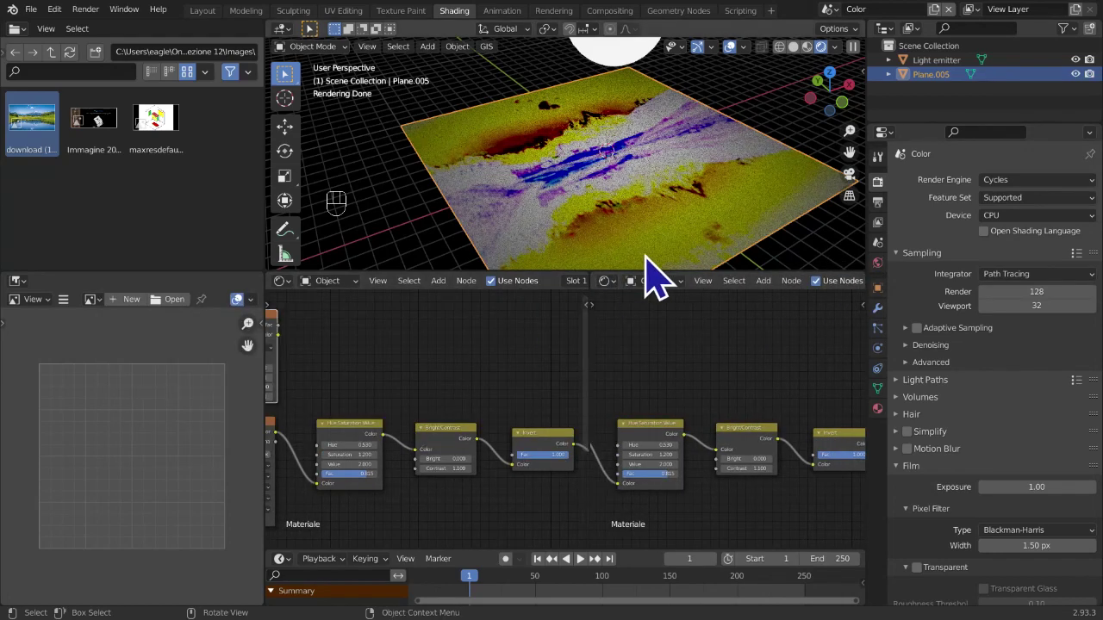
# Switch the right-hand area to Preferences and widen it
pyautogui.click(606, 281)
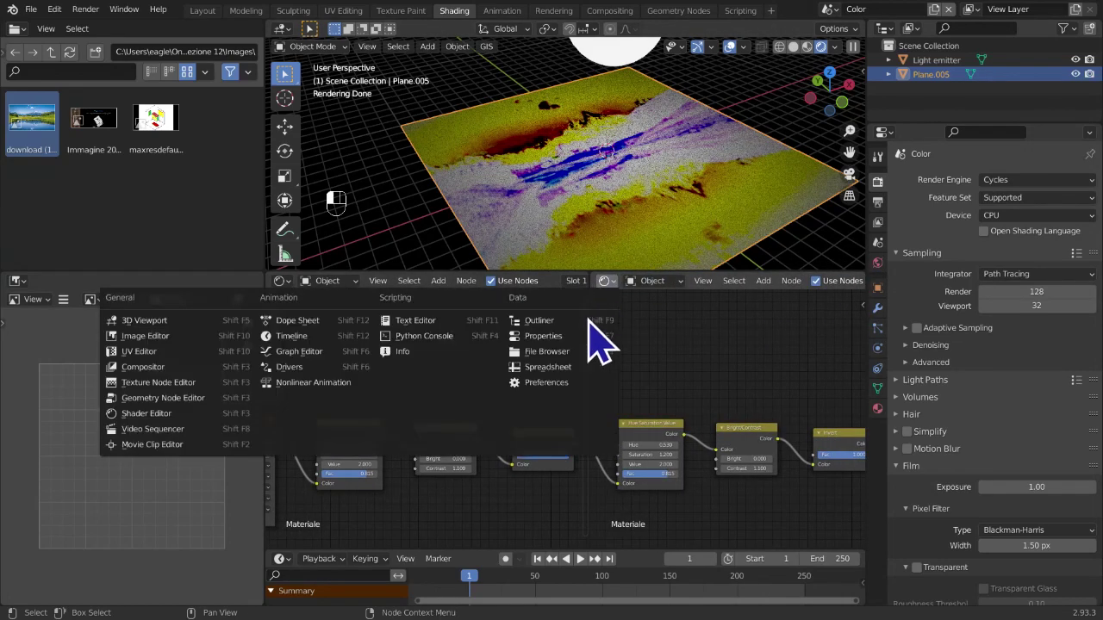
pyautogui.click(546, 384)
pyautogui.click(55, 10)
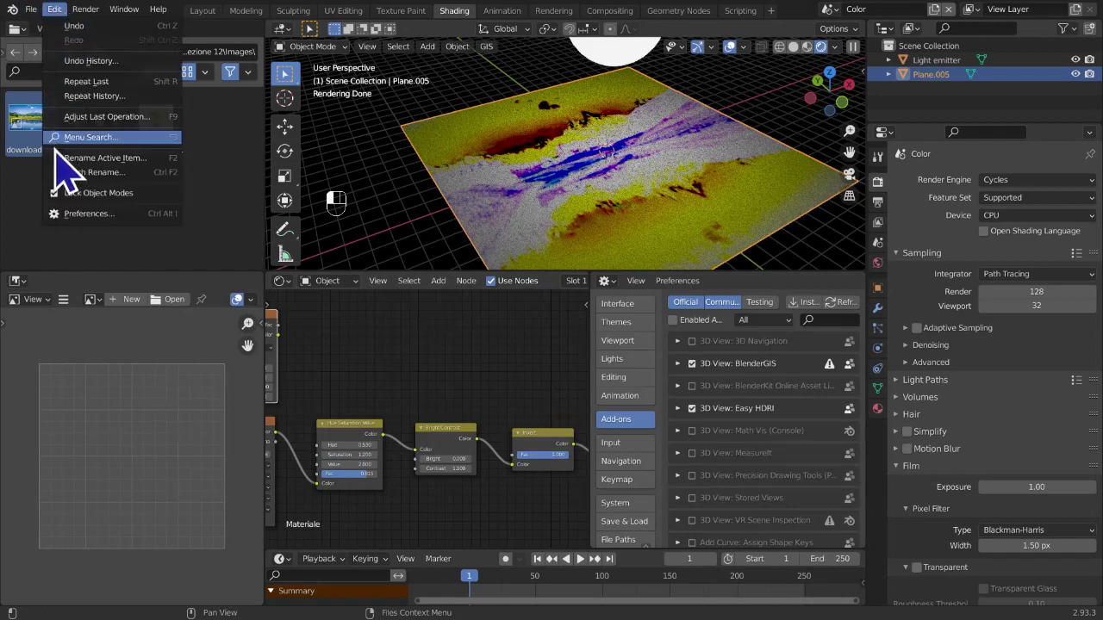
pyautogui.click(94, 215)
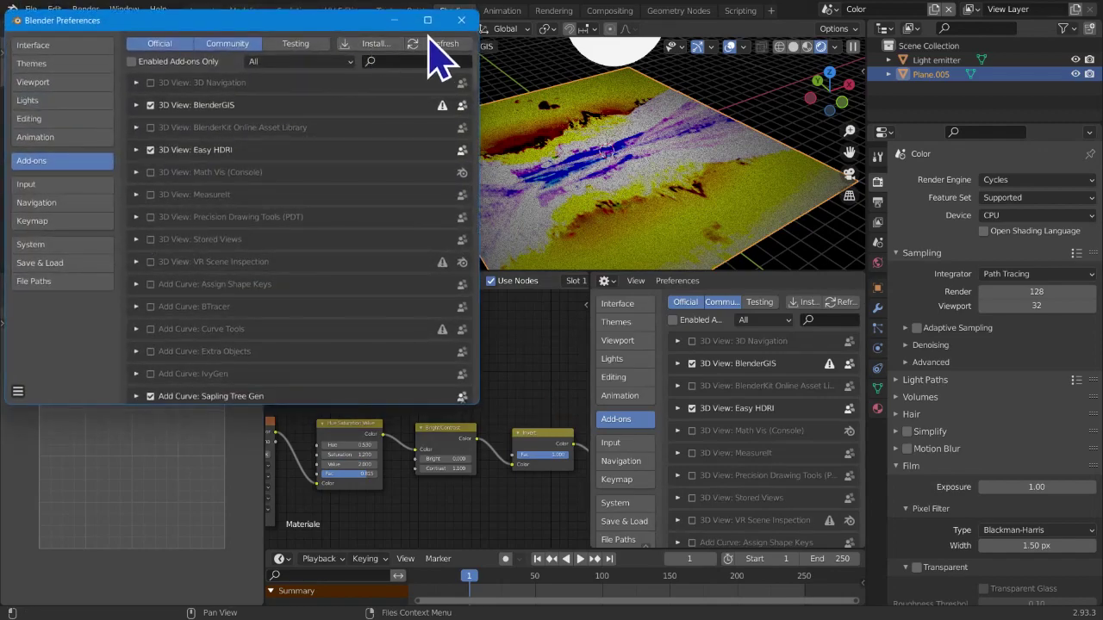
pyautogui.click(456, 20)
pyautogui.moveTo(591, 290); pyautogui.dragTo(533, 289)
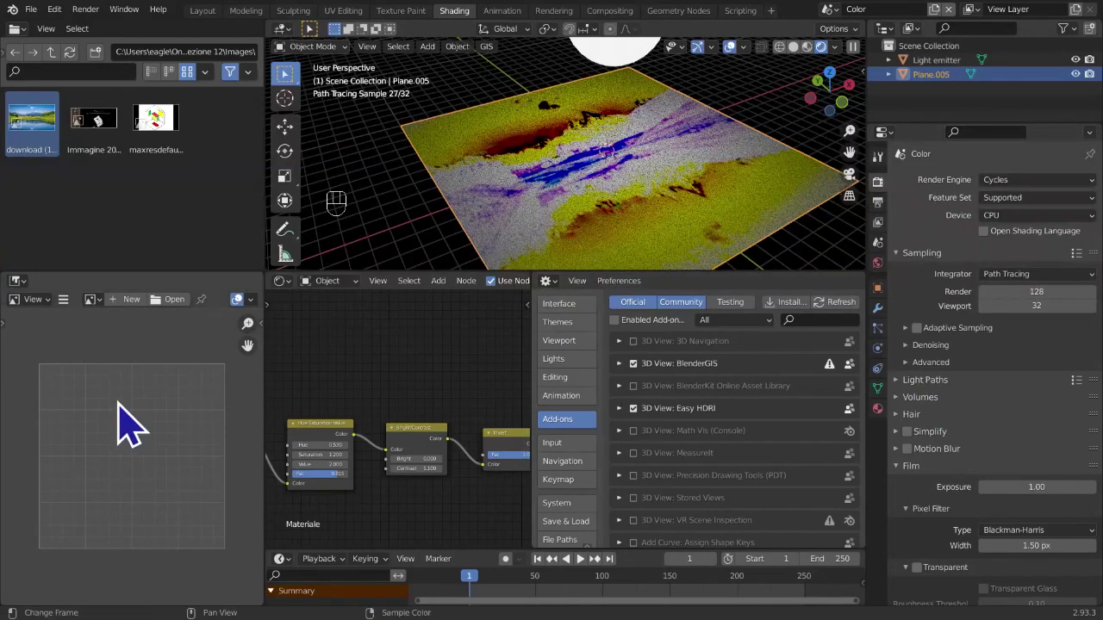
pyautogui.scroll(-5, 129, 422)
pyautogui.scroll(-1, 274, 403)
pyautogui.scroll(6, 209, 456)
pyautogui.scroll(-2, 382, 443)
pyautogui.scroll(-5, 379, 443)
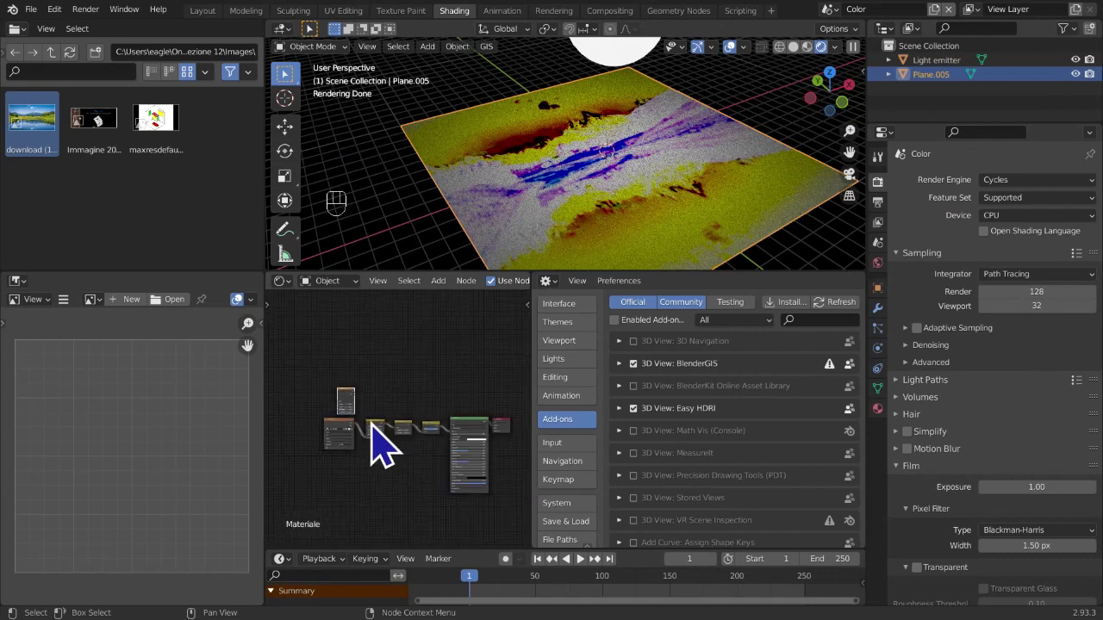
# Search add-ons for 'node', enable Node Wrangler, and join the area back into the node editor
pyautogui.click(833, 320)
pyautogui.write('n')
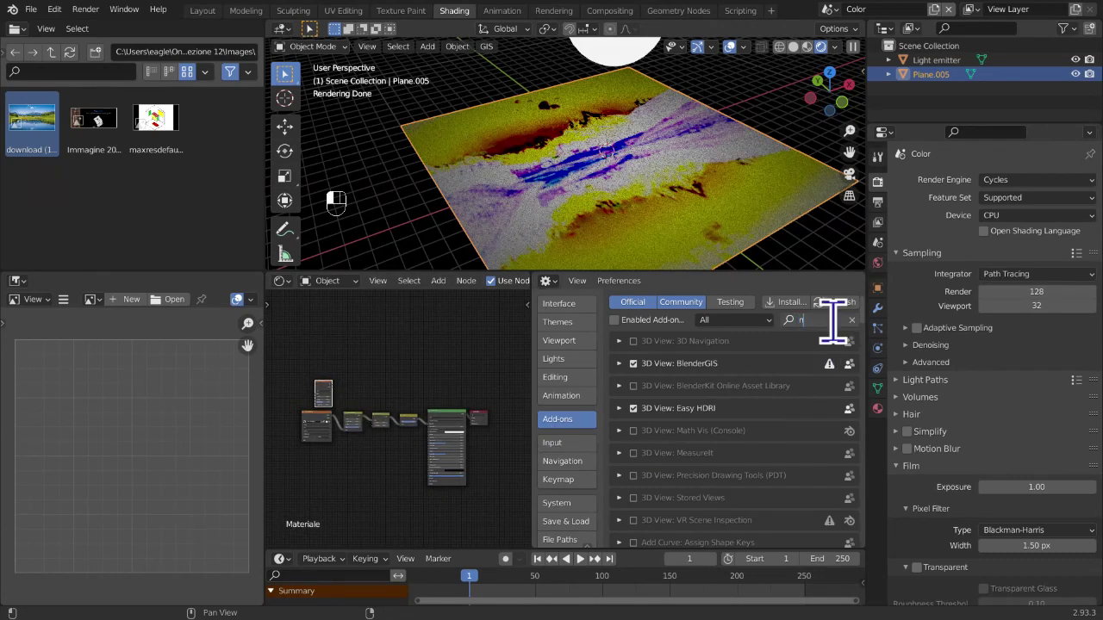
pyautogui.write('ode')
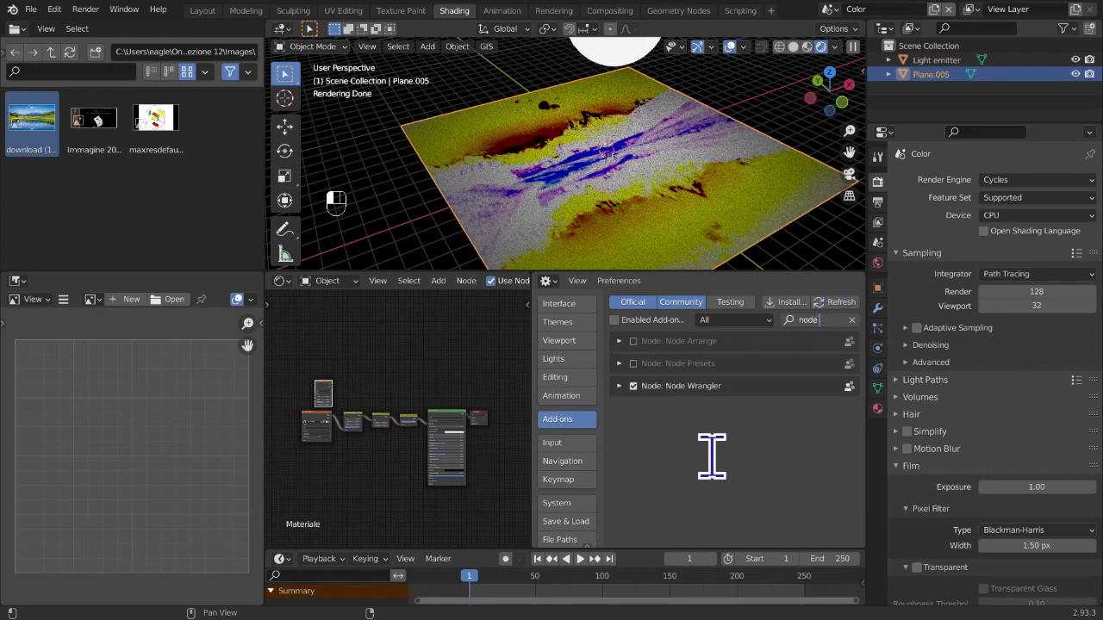
pyautogui.press('Return')
pyautogui.click(619, 386)
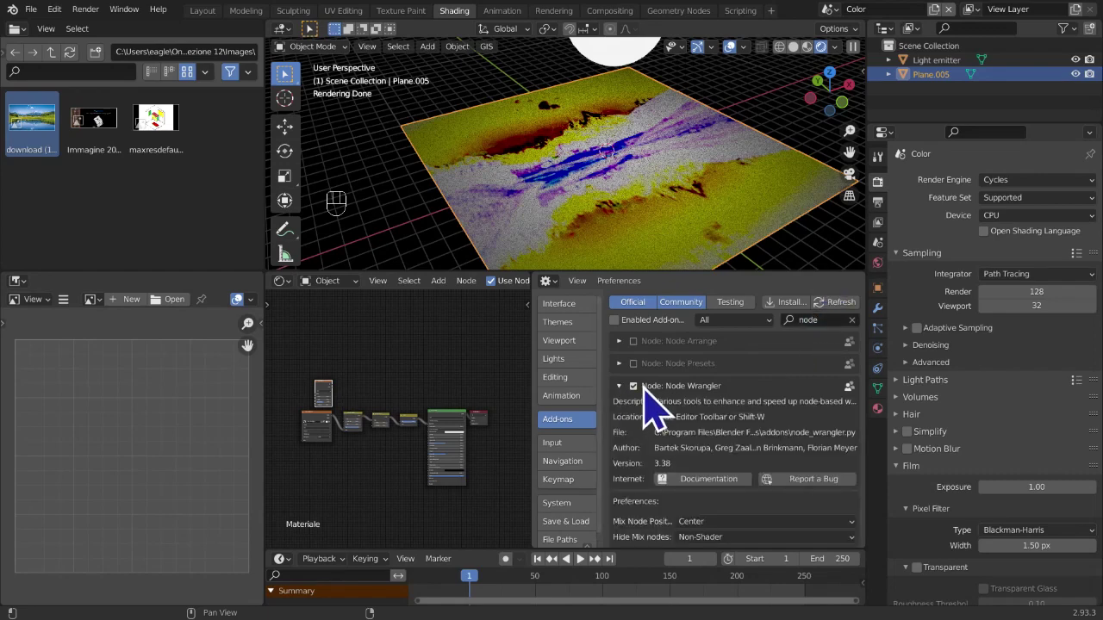
pyautogui.click(634, 386)
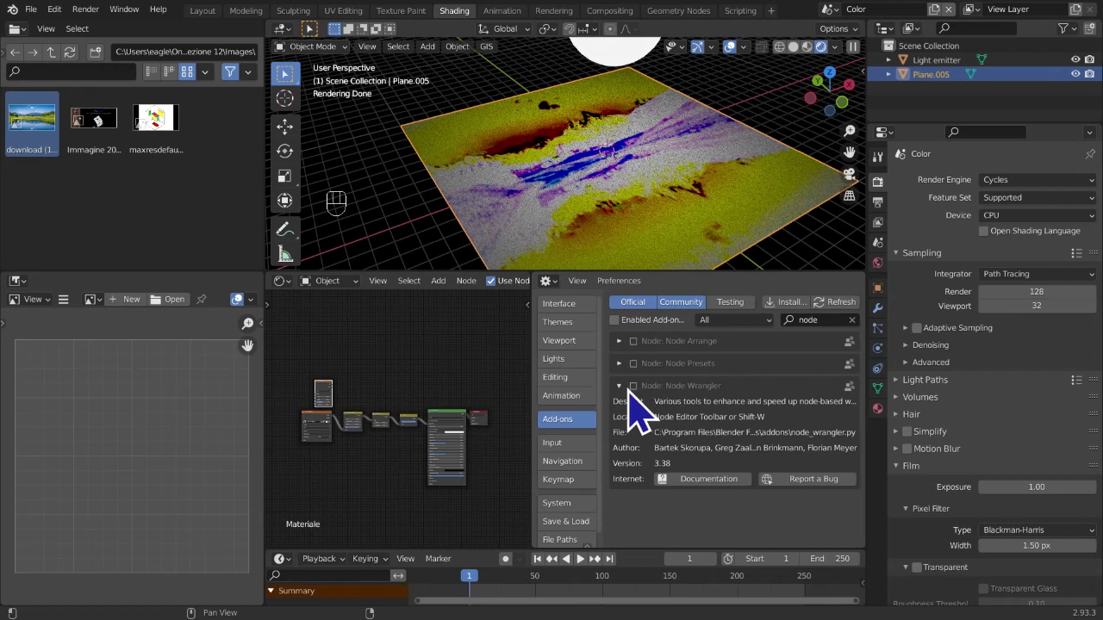
pyautogui.click(634, 387)
pyautogui.click(635, 387)
pyautogui.click(634, 387)
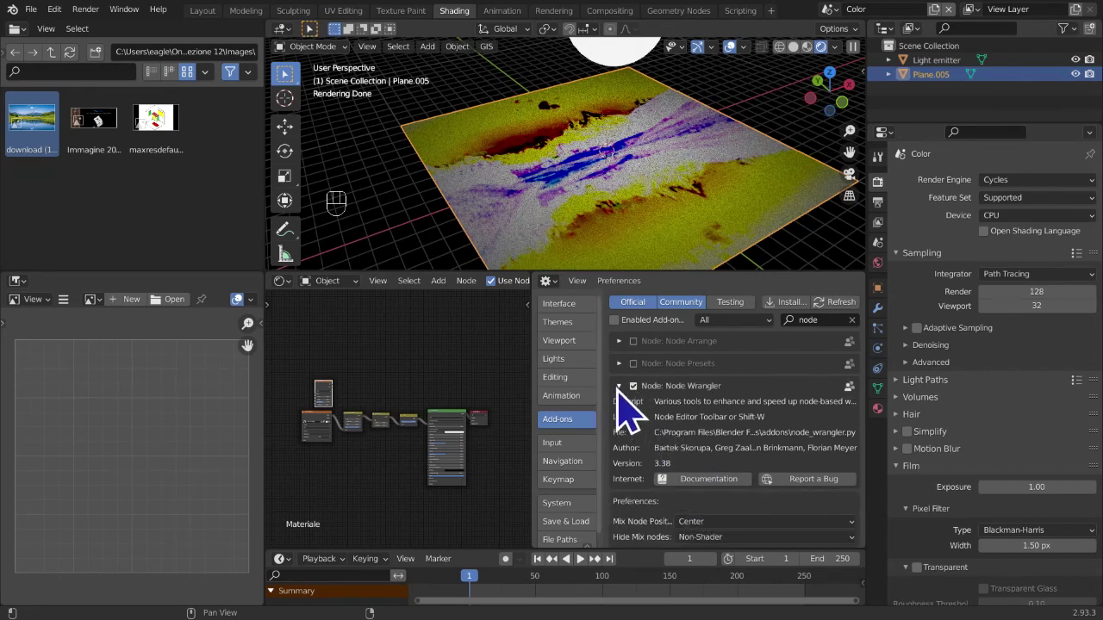
pyautogui.click(618, 386)
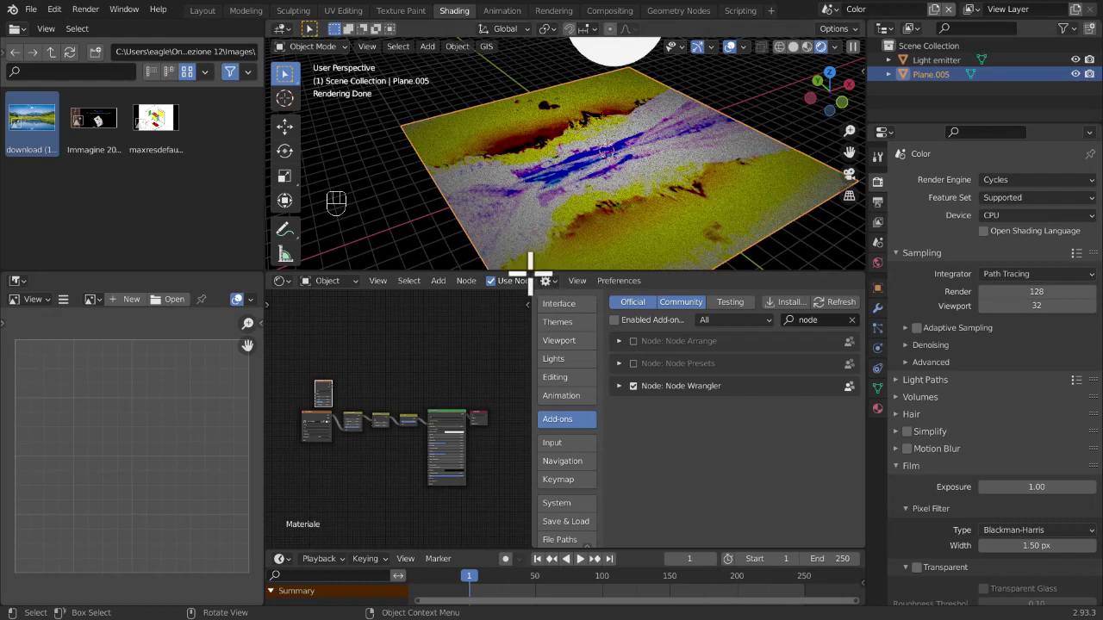
pyautogui.moveTo(525, 280); pyautogui.dragTo(663, 353)
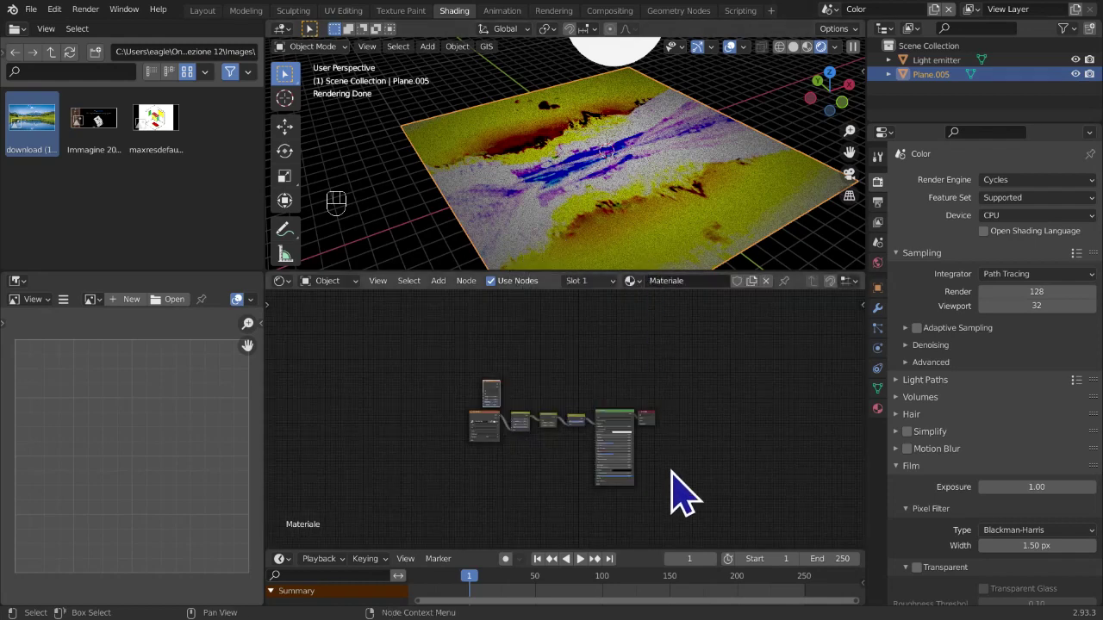
pyautogui.scroll(4, 674, 475)
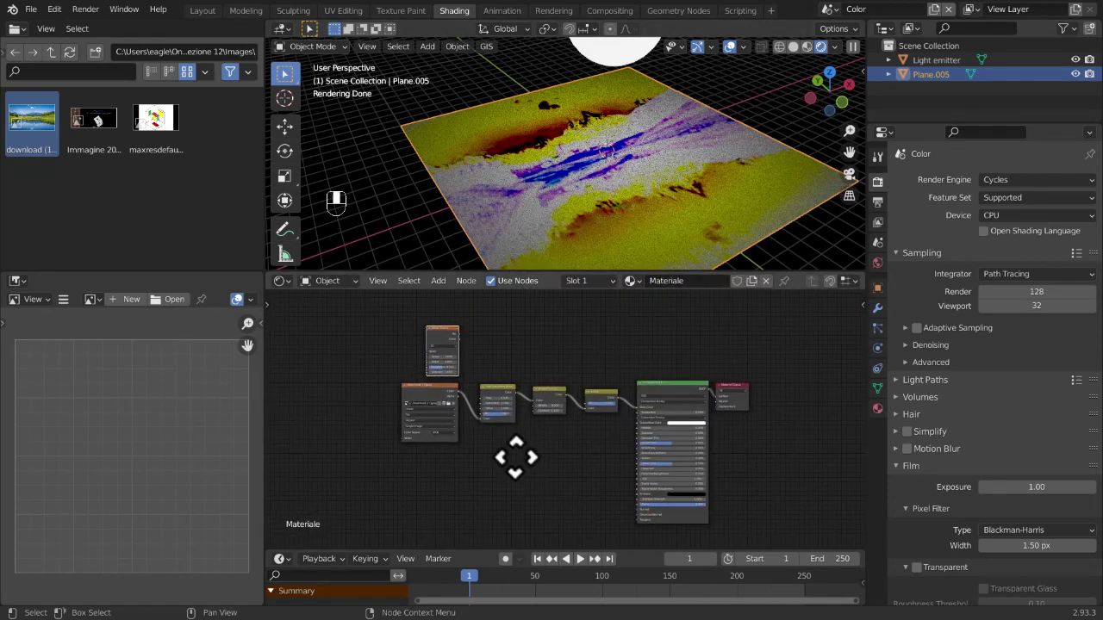
pyautogui.scroll(1, 517, 463)
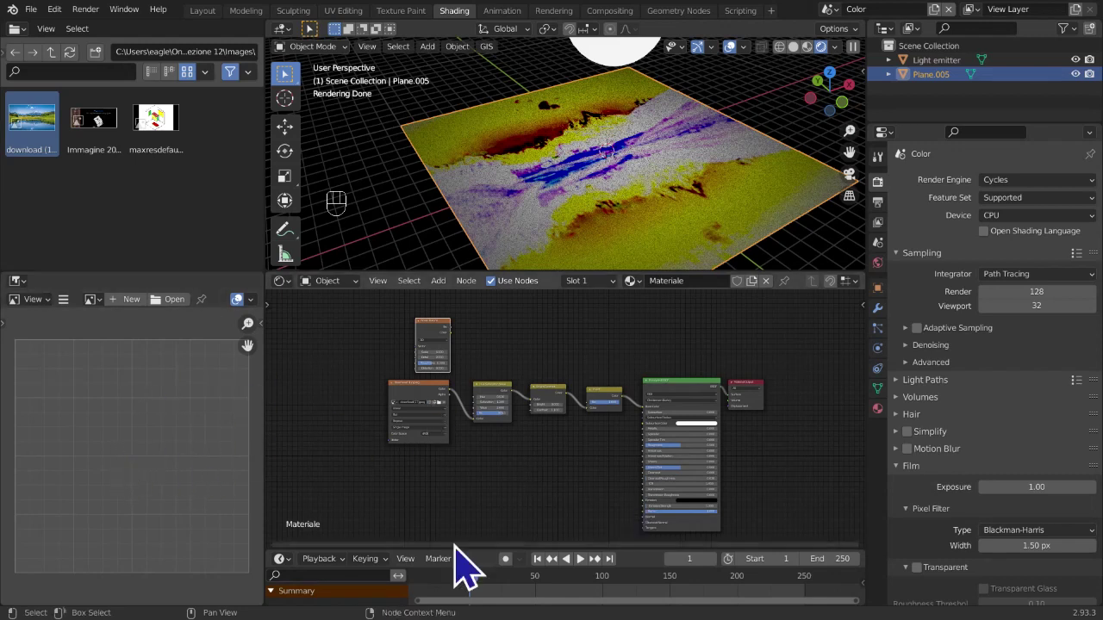
pyautogui.click(465, 281)
pyautogui.scroll(-1, 216, 399)
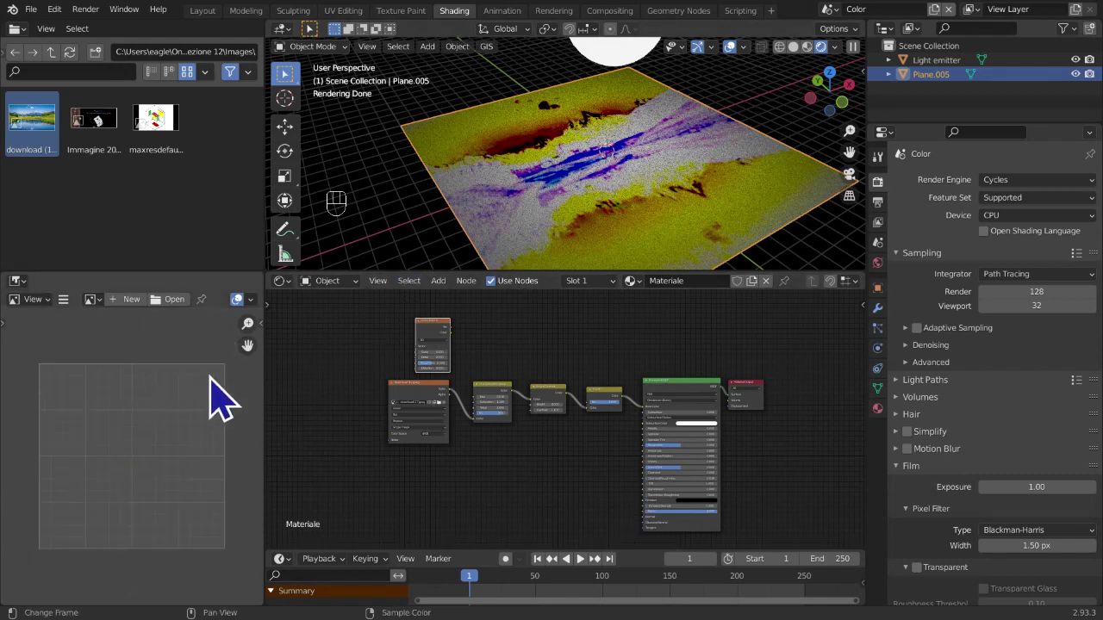
pyautogui.hotkey('ctrl', 'shift')
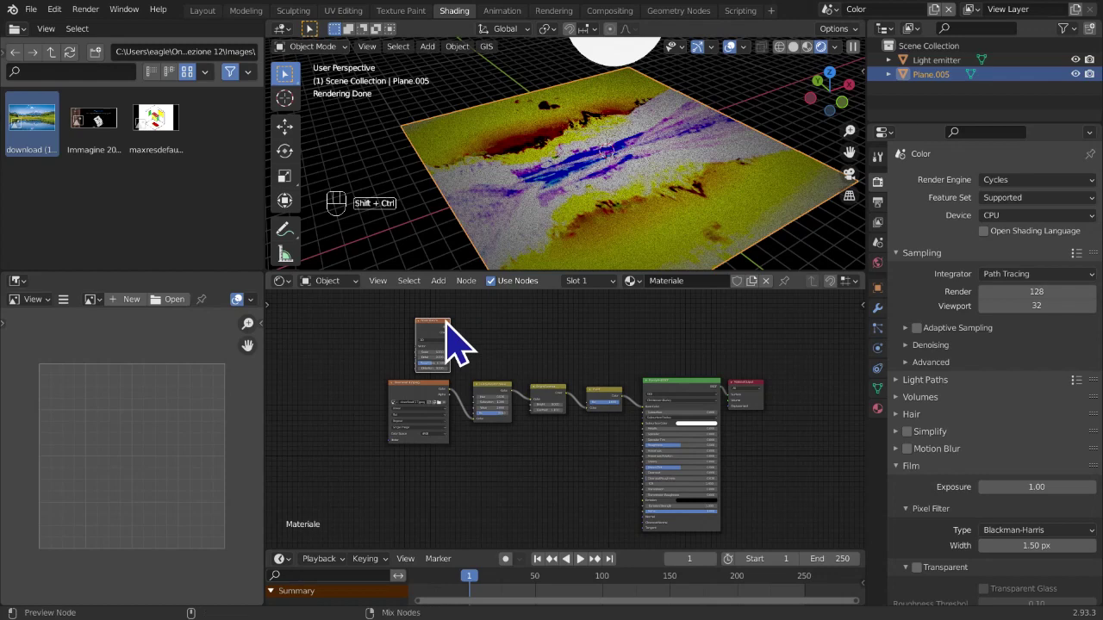
pyautogui.keyDown('ctrl'); pyautogui.keyDown('shift'); pyautogui.click(431, 332); pyautogui.keyUp('shift'); pyautogui.keyUp('ctrl')
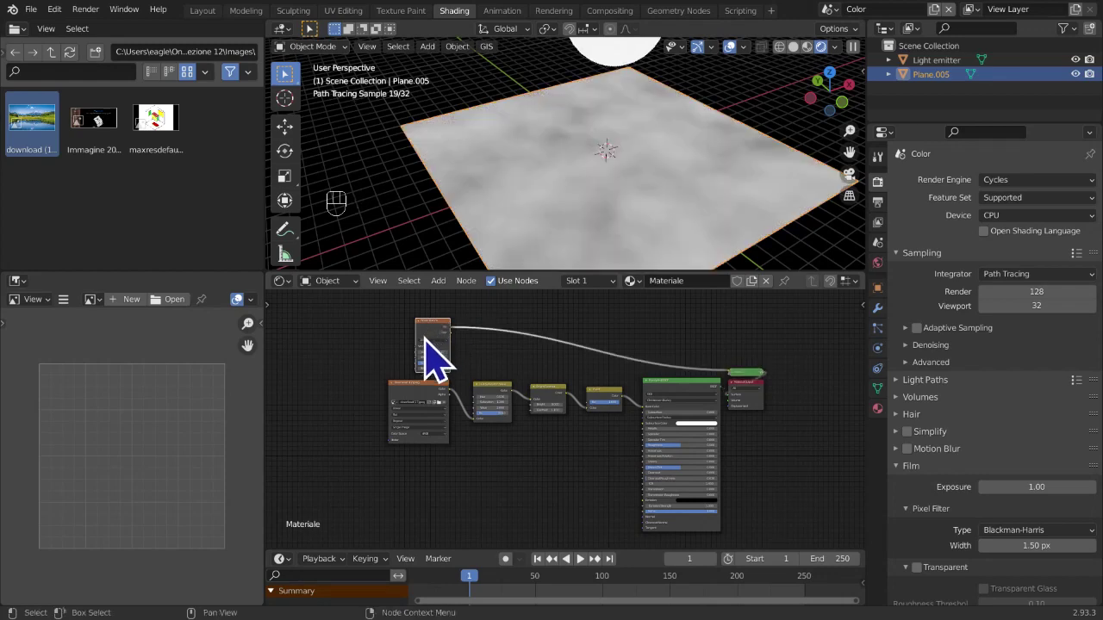
pyautogui.scroll(1, 469, 341)
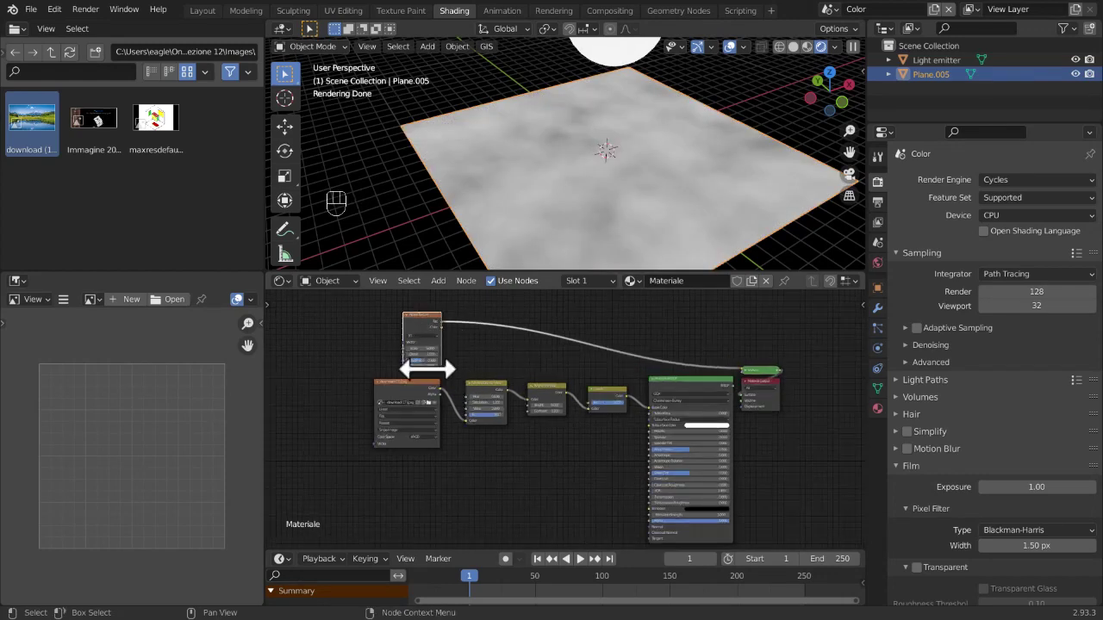
pyautogui.moveTo(425, 370); pyautogui.dragTo(403, 394, button='middle')
pyautogui.moveTo(678, 110); pyautogui.dragTo(603, 423, button='middle')
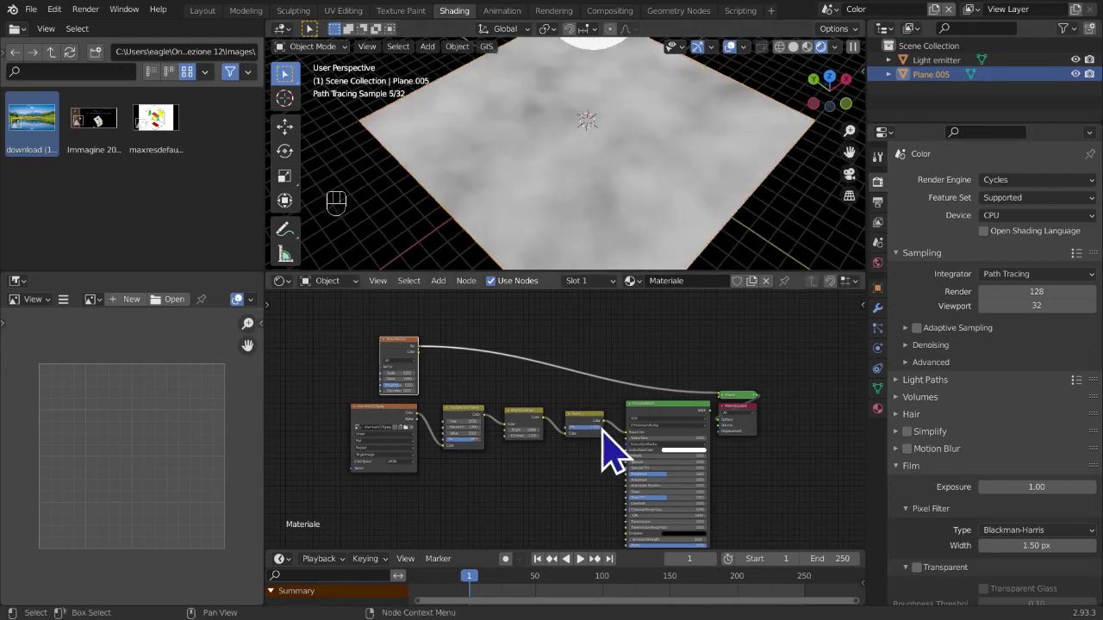
pyautogui.moveTo(418, 216)
pyautogui.mouseDown(button='middle')
pyautogui.moveTo(611, 187)
pyautogui.moveTo(573, 246)
pyautogui.mouseUp(button='middle')
pyautogui.keyDown('ctrl'); pyautogui.keyDown('shift'); pyautogui.click(672, 435); pyautogui.keyUp('shift'); pyautogui.keyUp('ctrl')
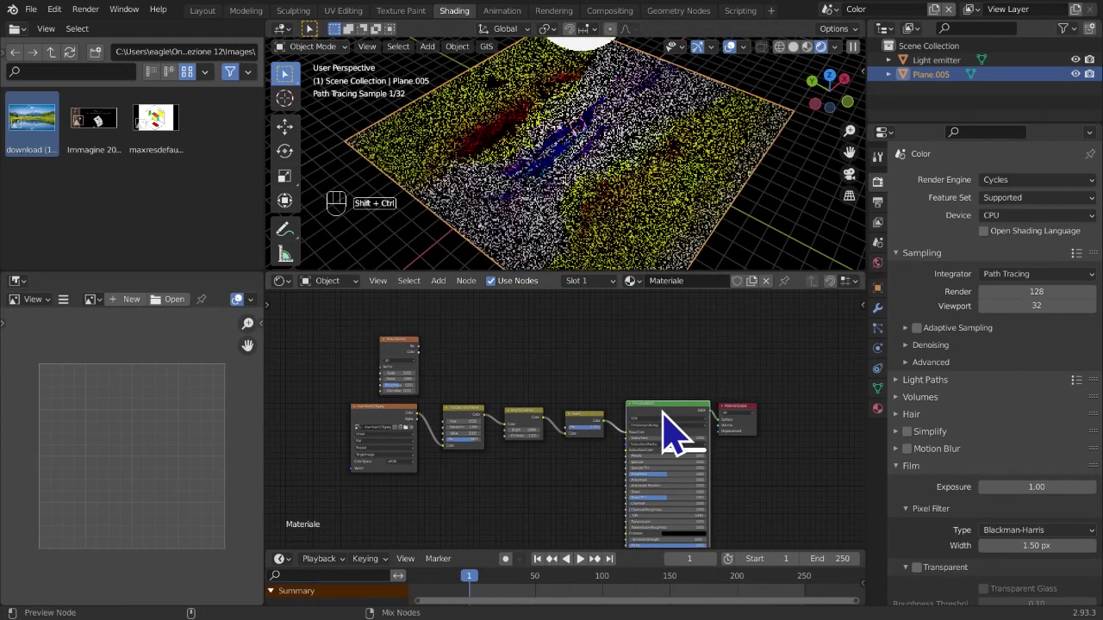
pyautogui.moveTo(606, 491); pyautogui.dragTo(660, 491, button='middle')
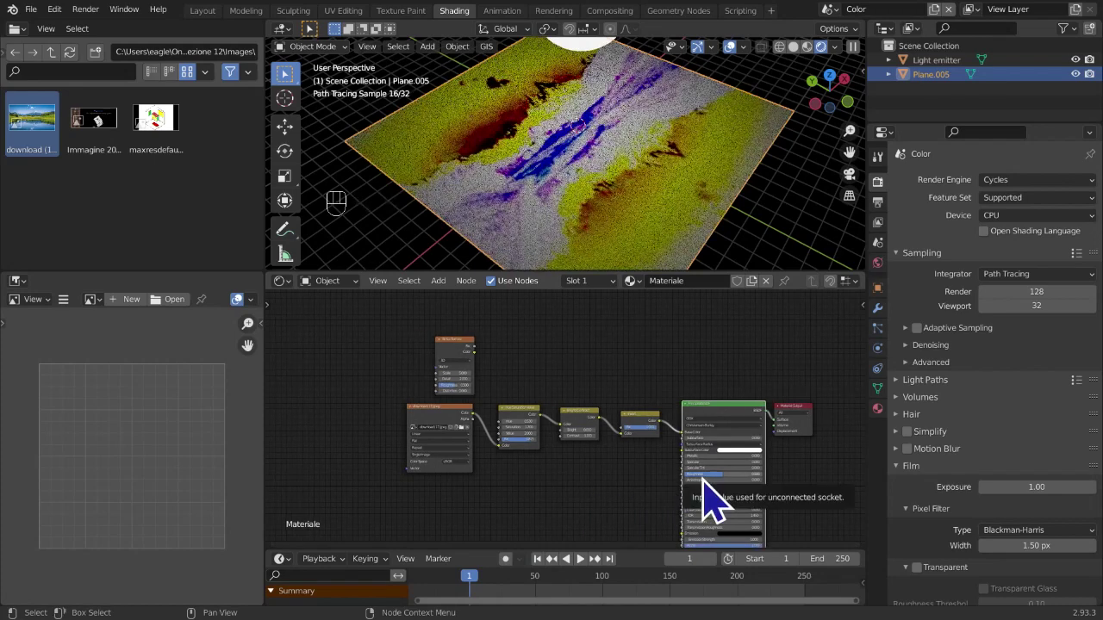
pyautogui.scroll(2, 655, 510)
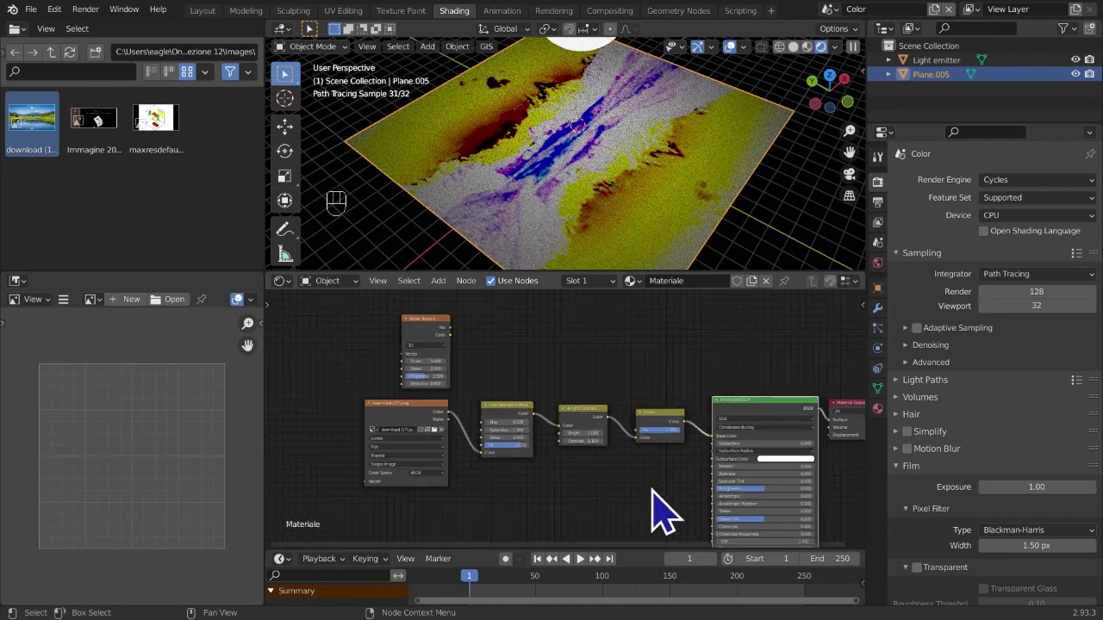
pyautogui.scroll(1, 416, 340)
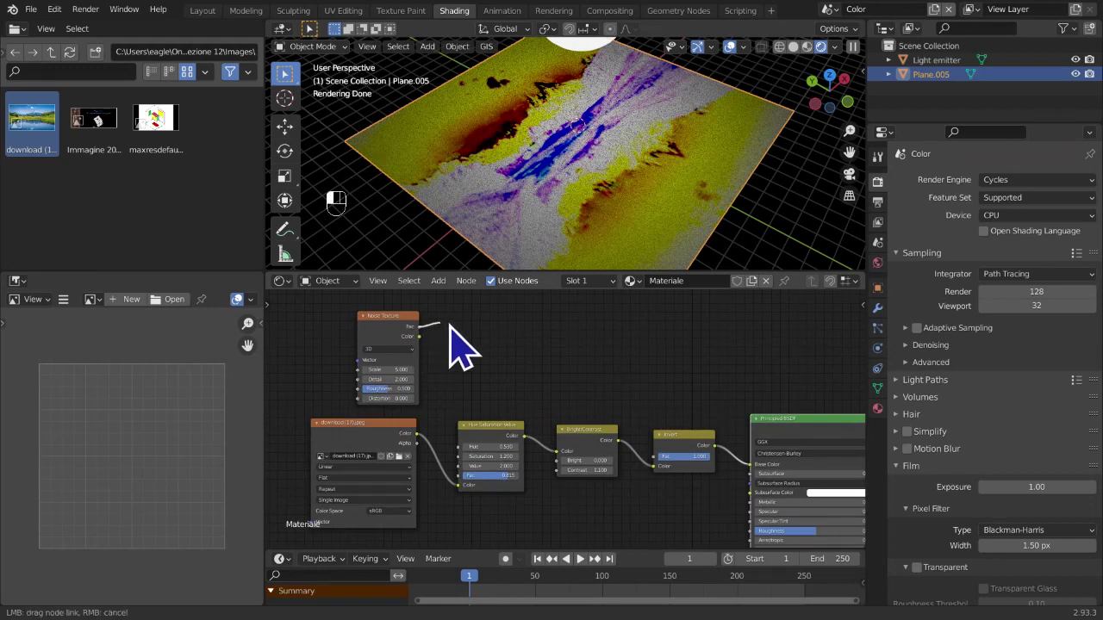
# Connect the Noise Texture Fac to the Invert Fac, test disconnecting it, then reconnect
pyautogui.moveTo(420, 328); pyautogui.dragTo(661, 457)
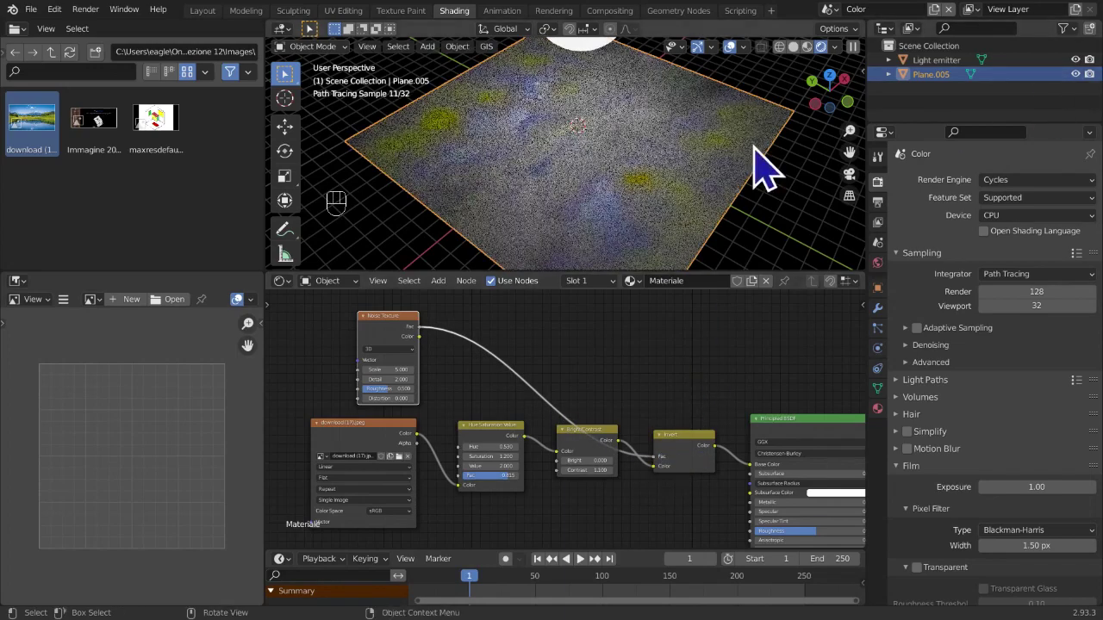
pyautogui.scroll(3, 707, 164)
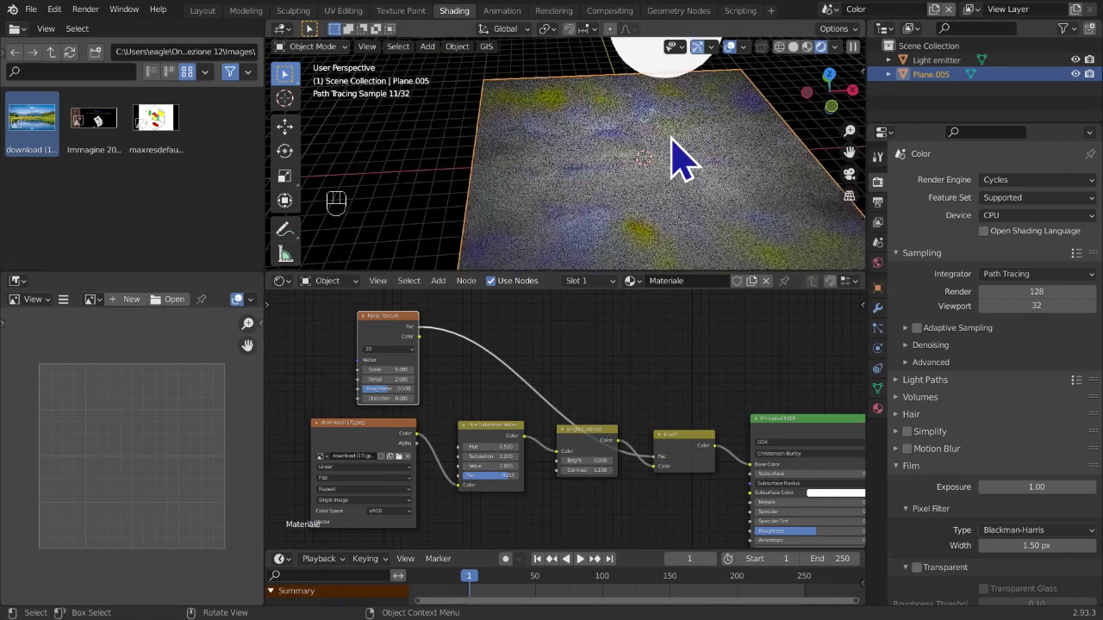
pyautogui.moveTo(568, 349); pyautogui.dragTo(569, 352, button='middle')
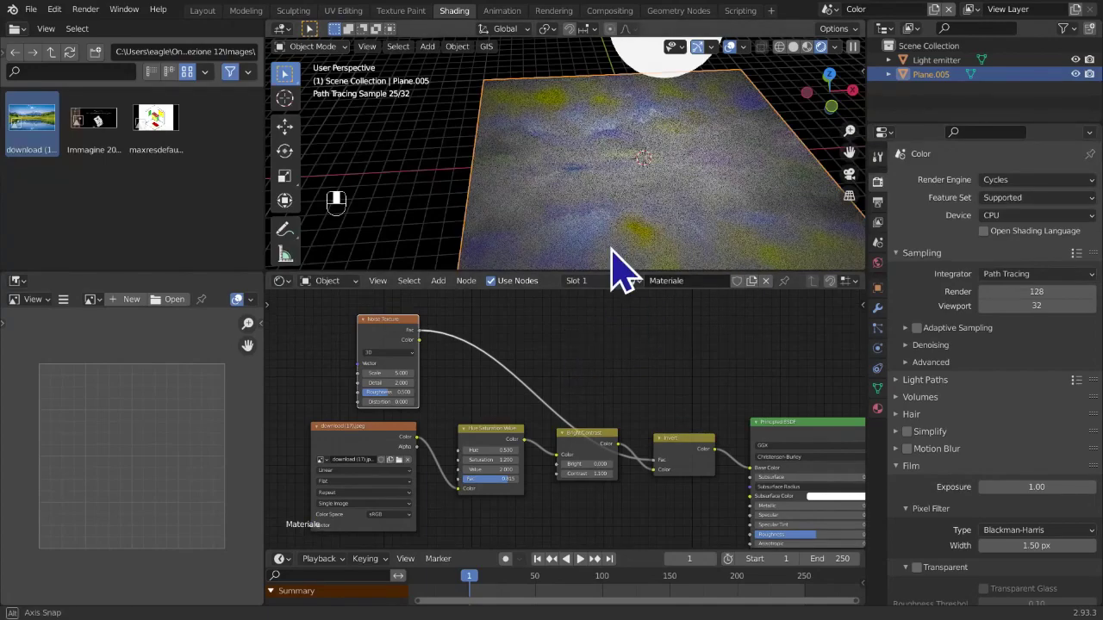
pyautogui.moveTo(618, 272); pyautogui.dragTo(637, 267, button='middle')
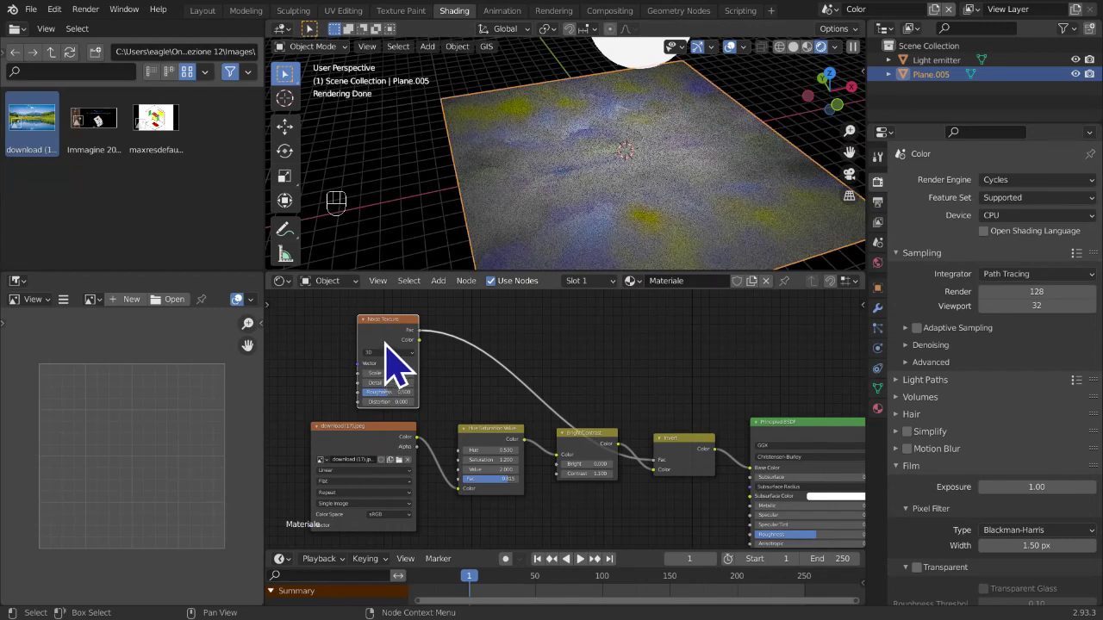
pyautogui.click(665, 461)
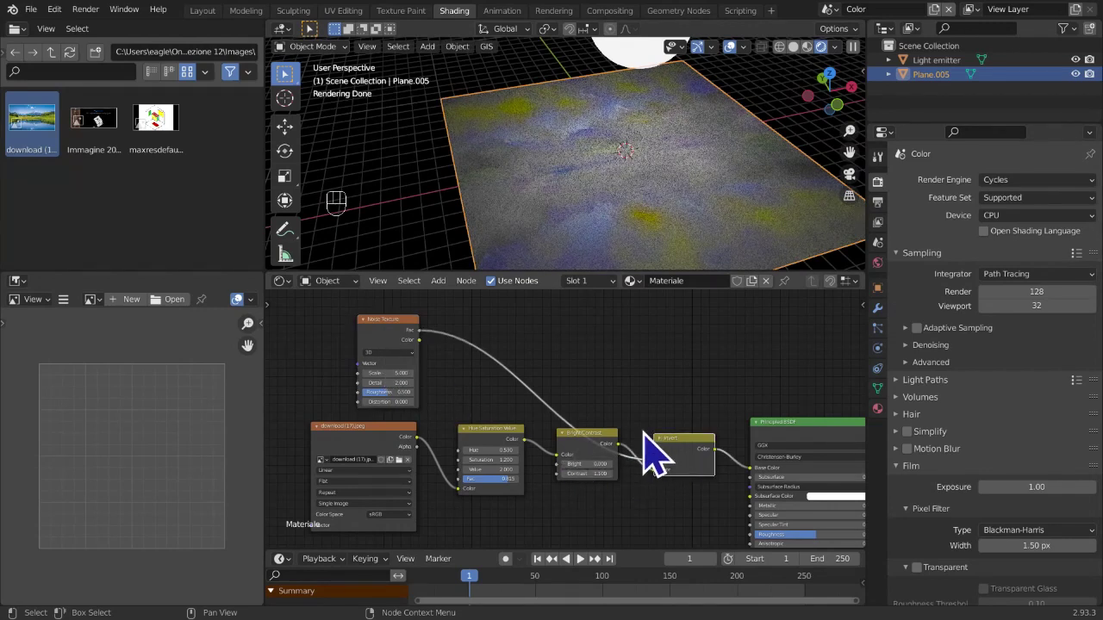
pyautogui.moveTo(657, 462); pyautogui.dragTo(710, 460)
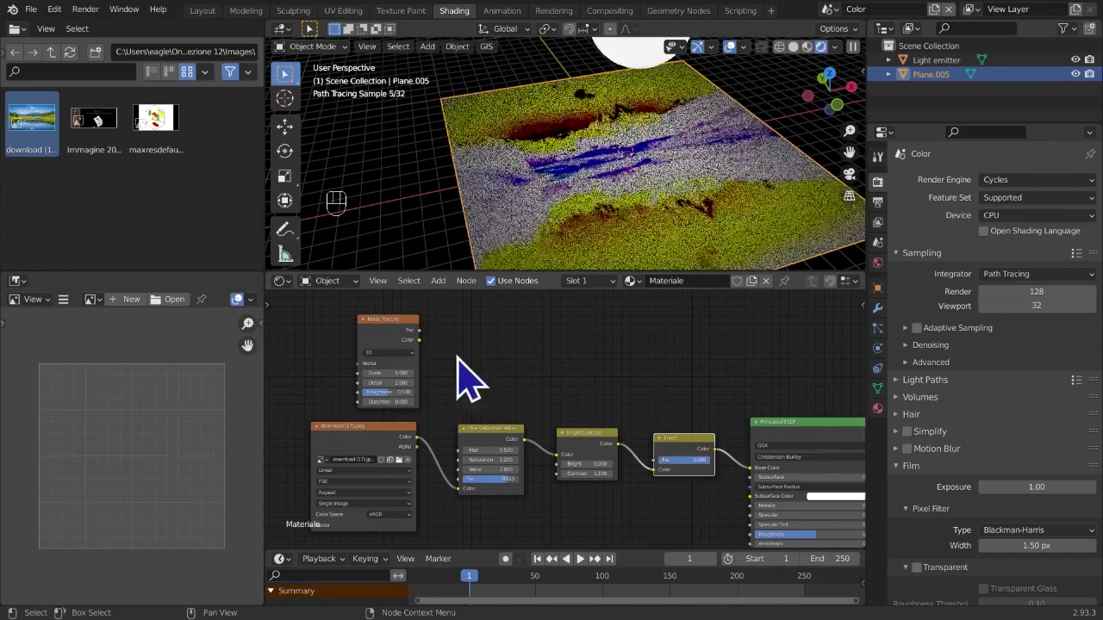
pyautogui.moveTo(419, 331); pyautogui.dragTo(657, 459)
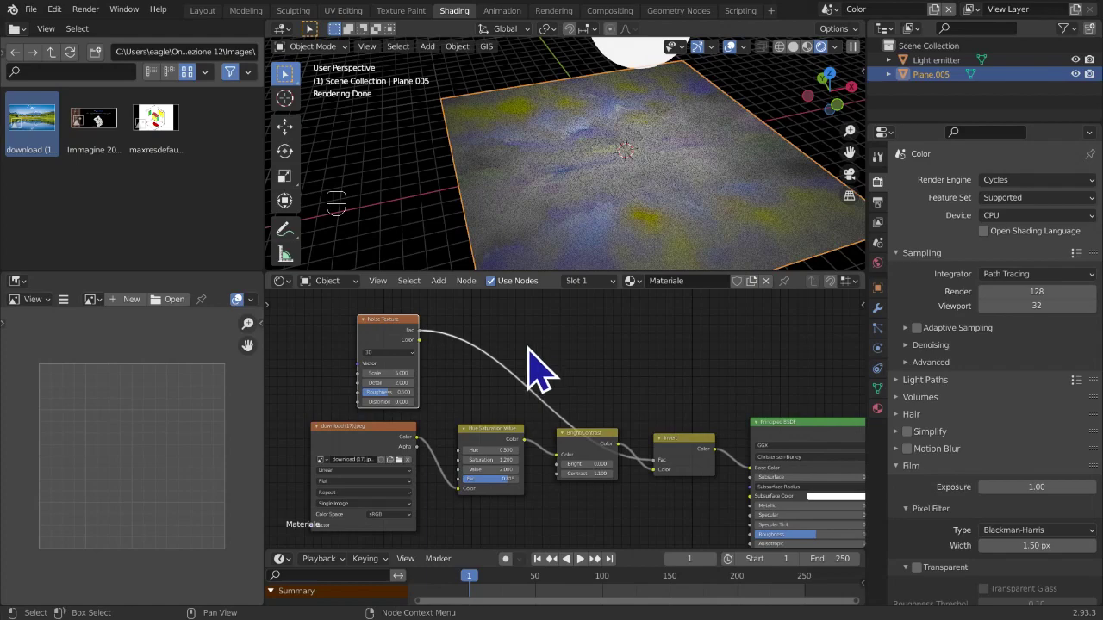
# Pull the noise link off the Invert Fac and delete the Noise Texture node
pyautogui.moveTo(583, 270)
pyautogui.mouseDown(button='middle')
pyautogui.moveTo(647, 216)
pyautogui.moveTo(664, 251)
pyautogui.mouseUp(button='middle')
pyautogui.moveTo(535, 465); pyautogui.dragTo(555, 471, button='middle')
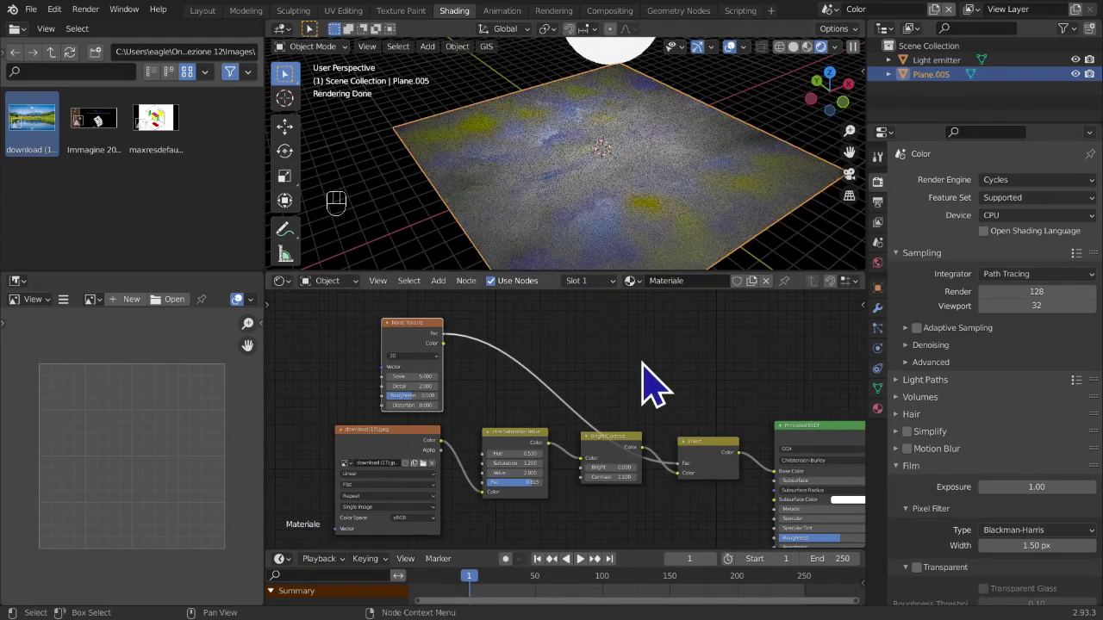
pyautogui.moveTo(679, 465); pyautogui.dragTo(602, 388)
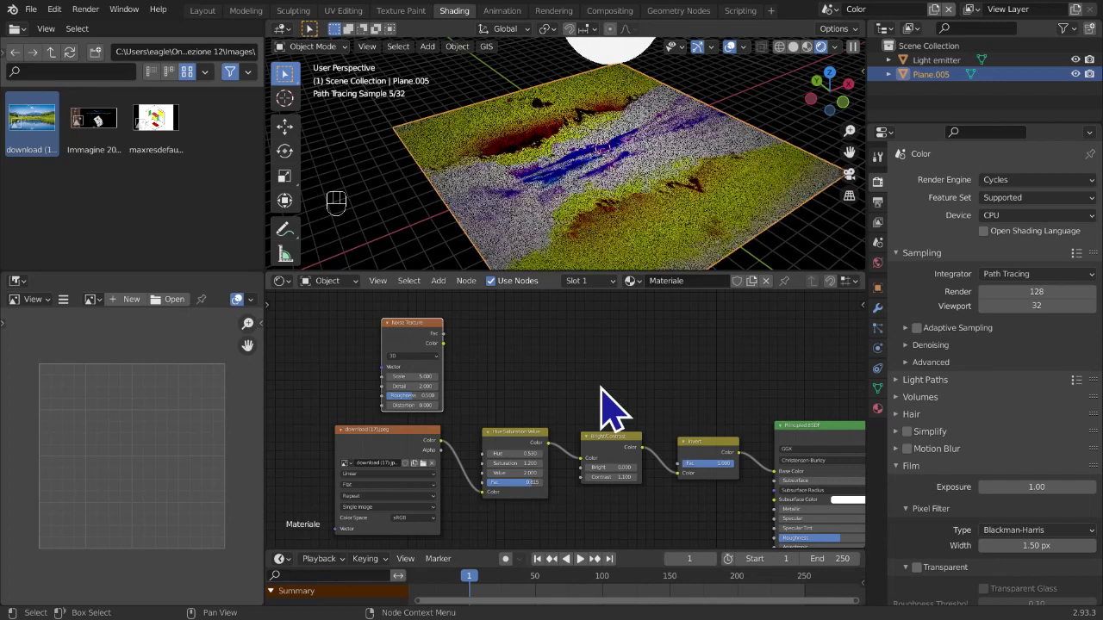
pyautogui.press('x')
pyautogui.hotkey('shift', 'a')
pyautogui.moveTo(602, 388)
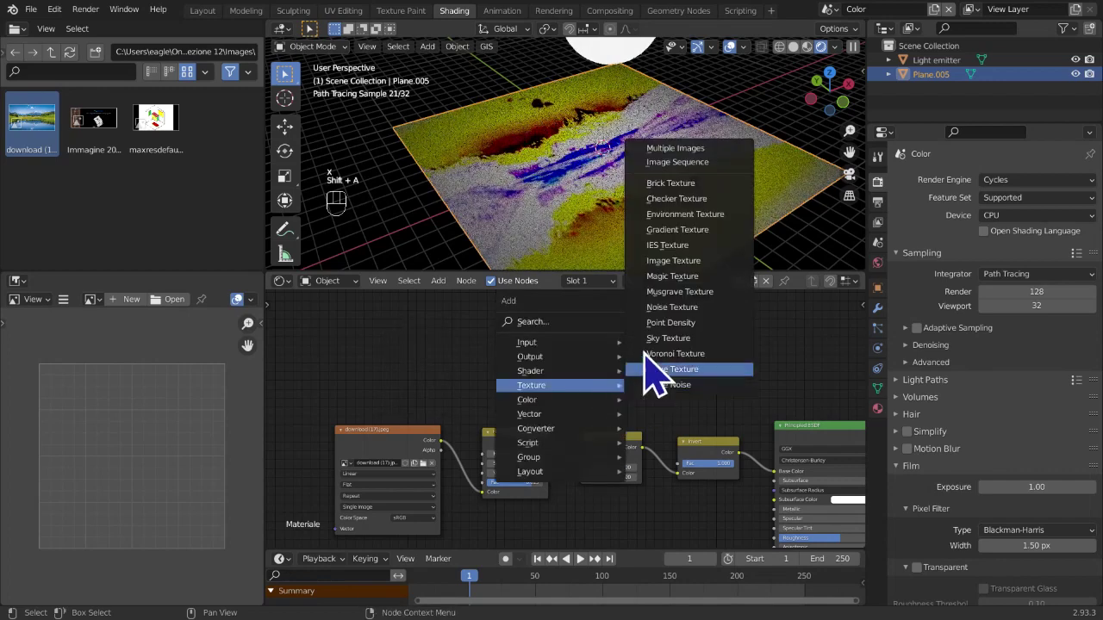
# Add a Checker Texture above the image node and link its Fac to the Invert Fac
pyautogui.click(677, 199)
pyautogui.click(405, 346)
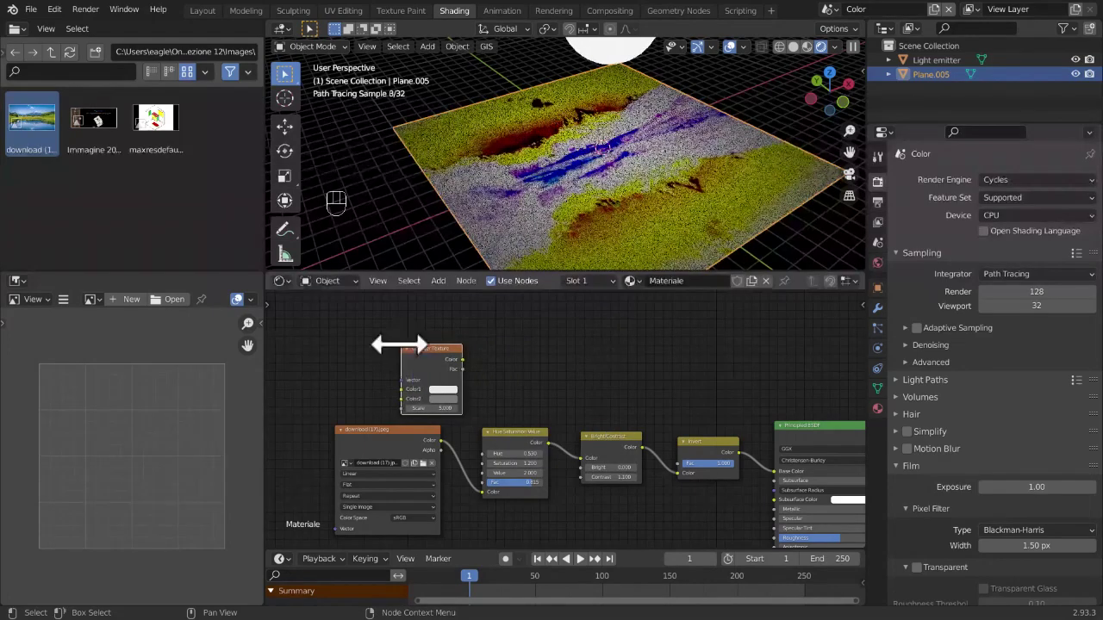
pyautogui.click(444, 399)
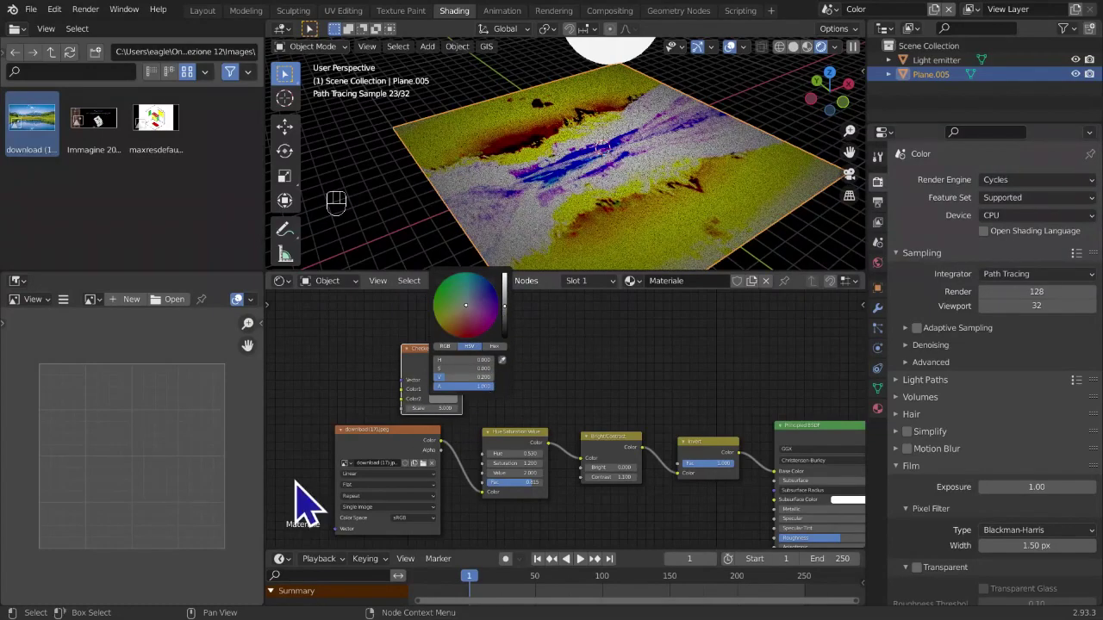
pyautogui.click(445, 401)
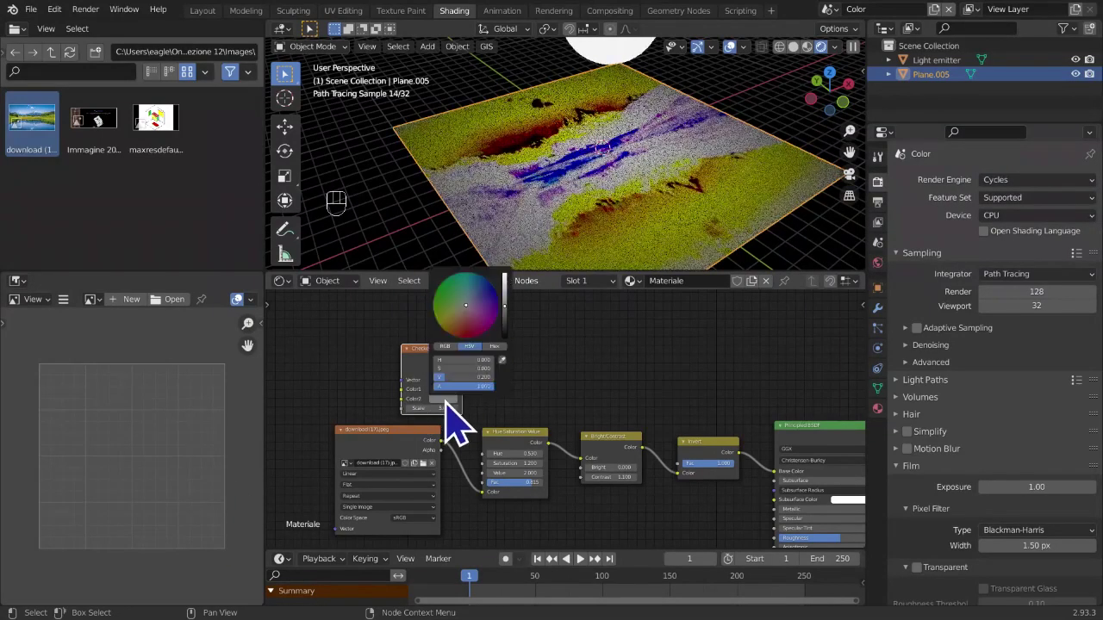
pyautogui.moveTo(454, 369); pyautogui.dragTo(679, 463)
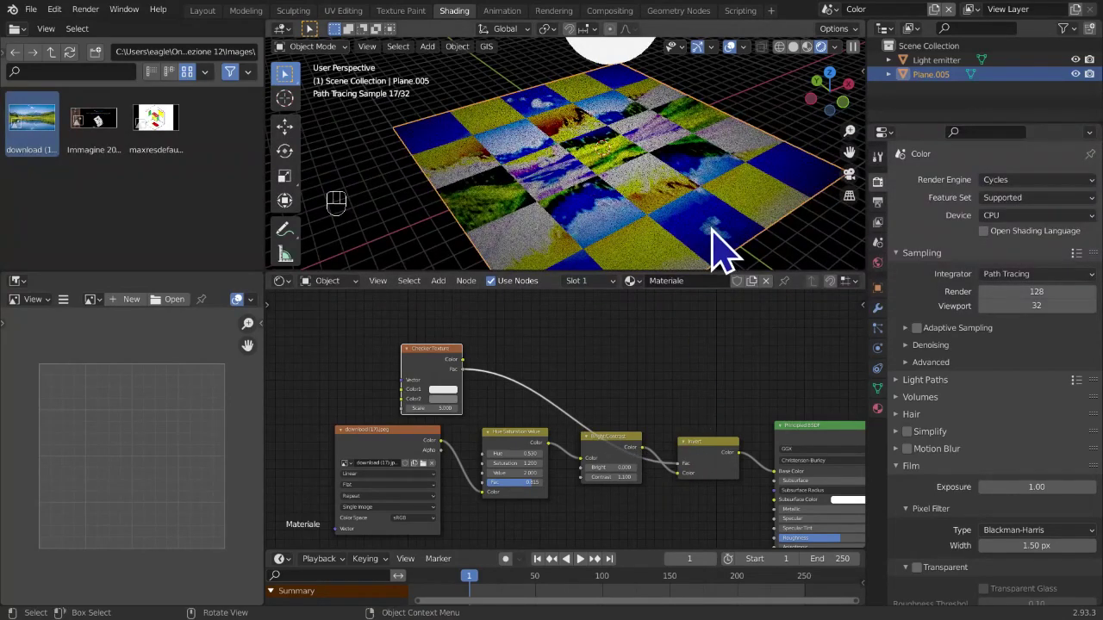
pyautogui.scroll(1, 470, 461)
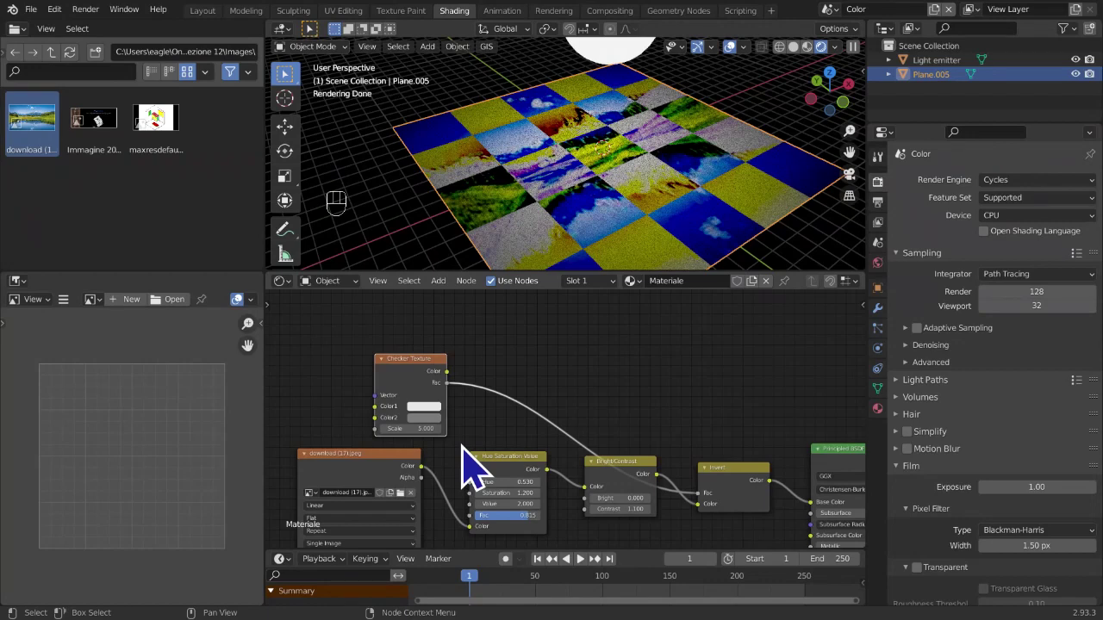
pyautogui.scroll(3, 465, 449)
pyautogui.moveTo(465, 451); pyautogui.dragTo(538, 499, button='middle')
pyautogui.scroll(-2, 543, 470)
pyautogui.scroll(4, 529, 500)
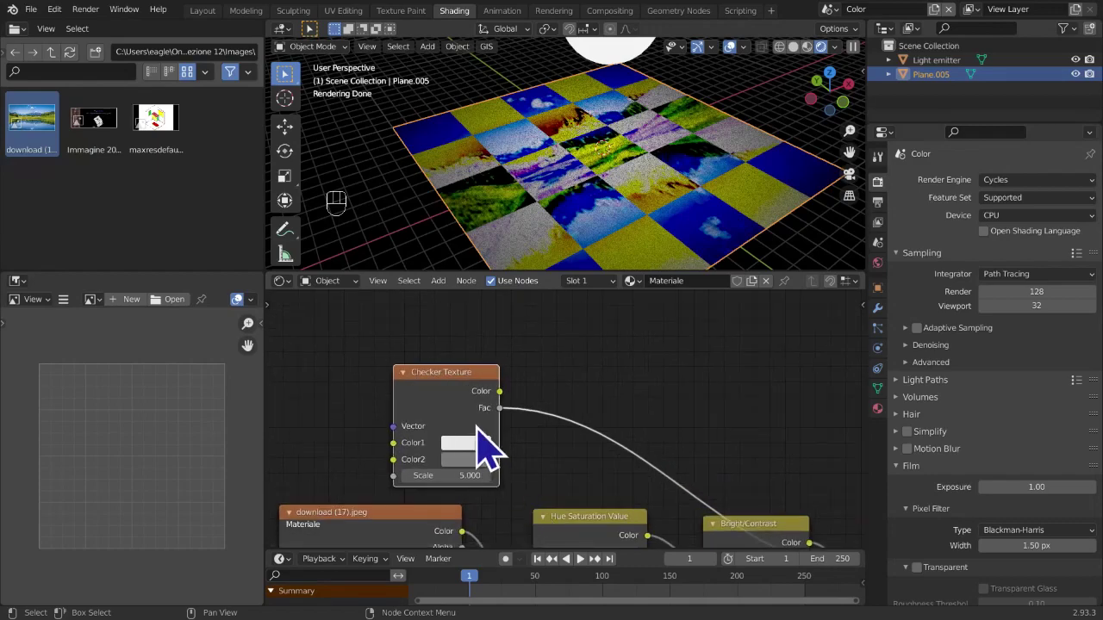
# Inspect the Checker Texture's two colours and centre the view on the node
pyautogui.click(477, 442)
pyautogui.click(470, 462)
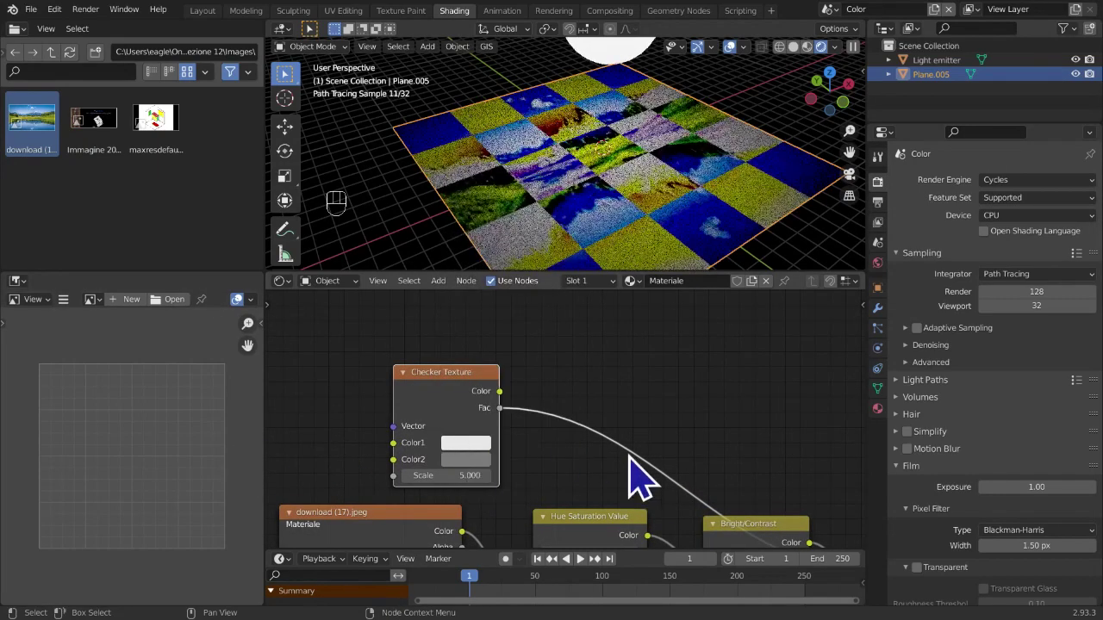
pyautogui.scroll(-2, 638, 457)
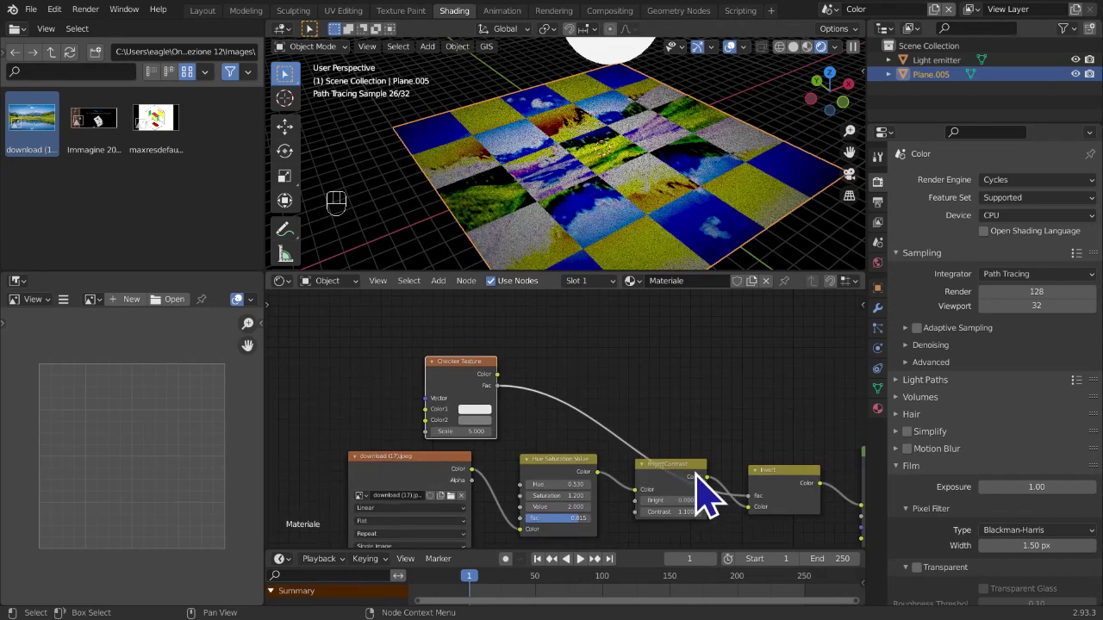
pyautogui.scroll(2, 680, 488)
pyautogui.scroll(1, 381, 468)
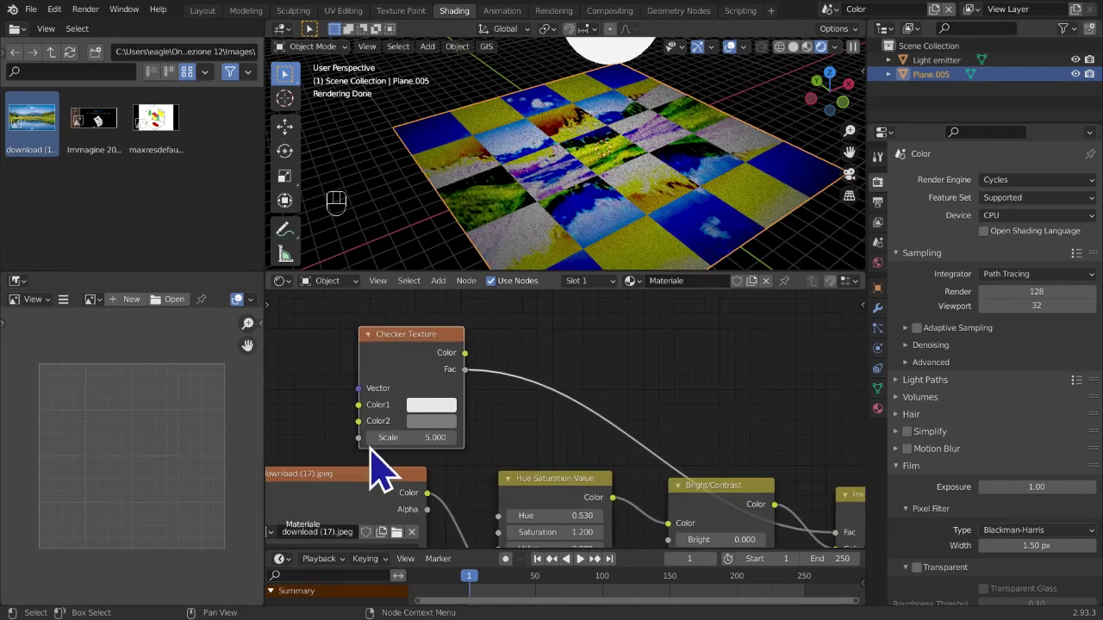
pyautogui.click(452, 424)
pyautogui.moveTo(563, 466); pyautogui.dragTo(533, 438, button='middle')
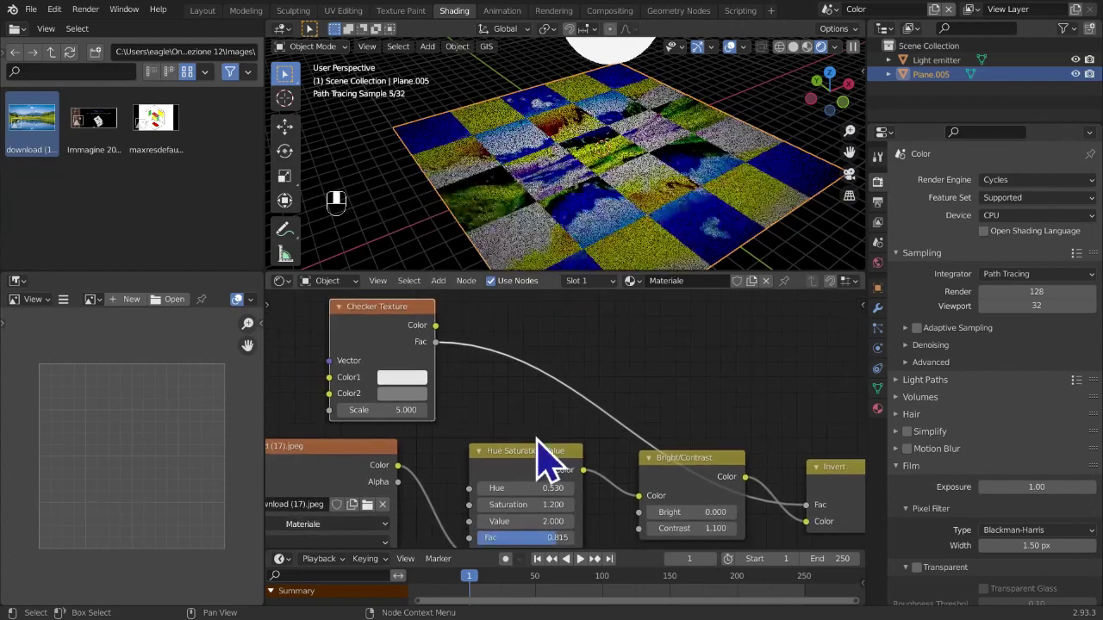
pyautogui.moveTo(431, 387); pyautogui.dragTo(276, 405, button='middle')
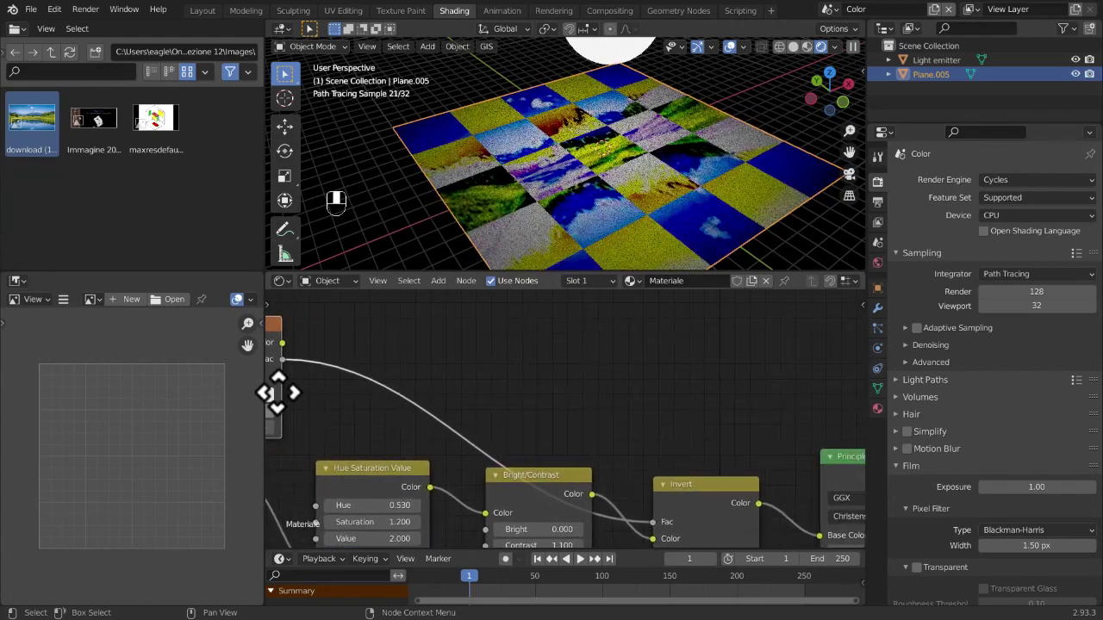
pyautogui.moveTo(689, 456); pyautogui.dragTo(389, 498, button='middle')
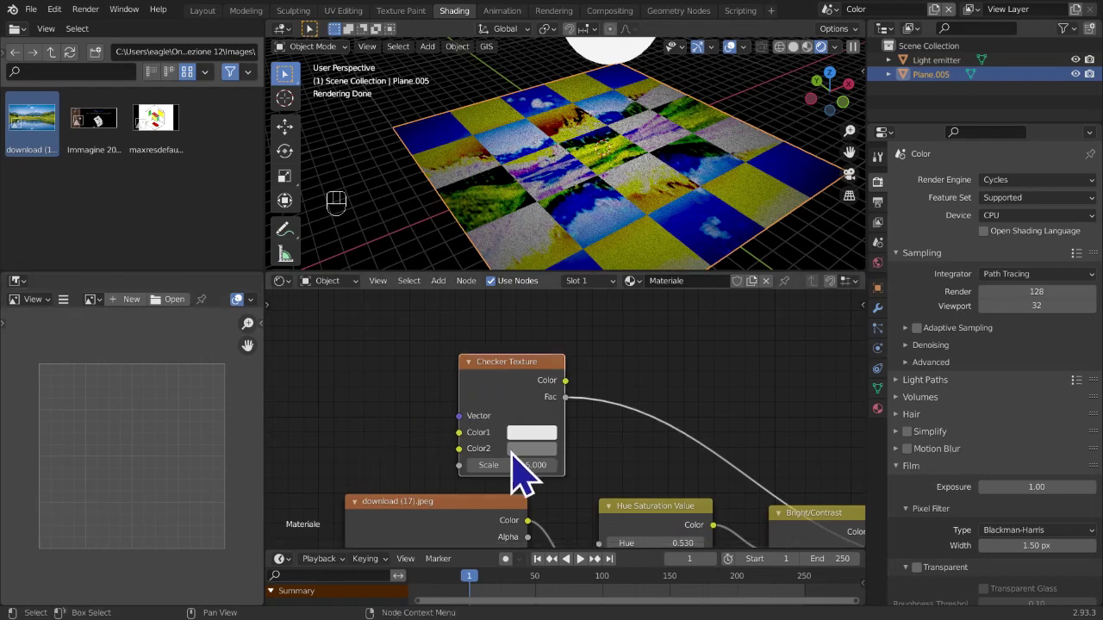
pyautogui.moveTo(635, 468); pyautogui.dragTo(547, 394, button='middle')
pyautogui.scroll(-2, 548, 398)
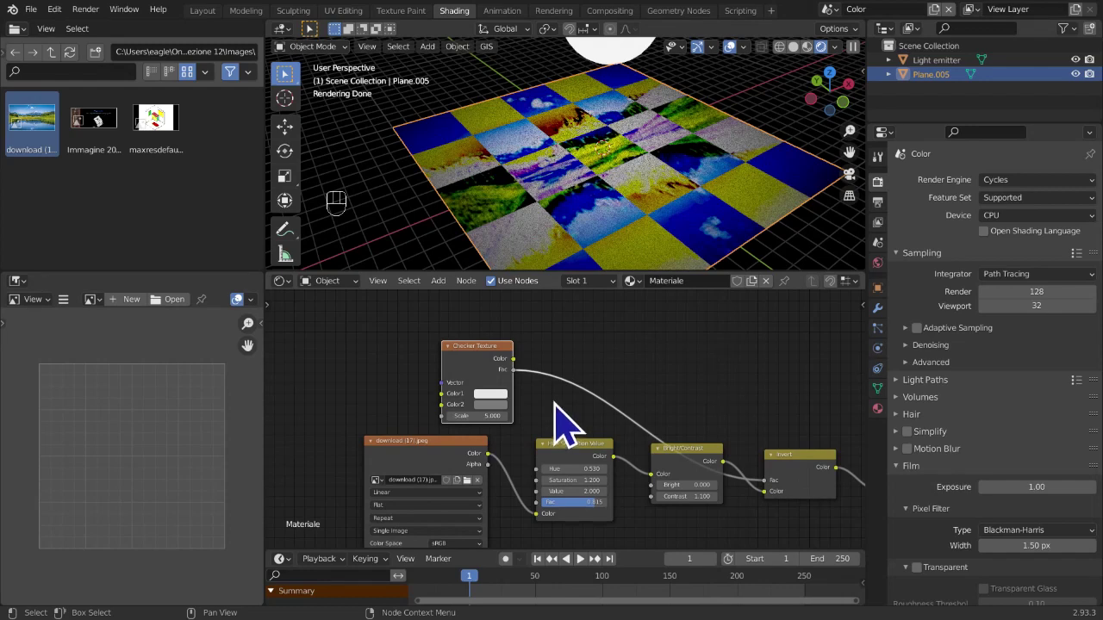
pyautogui.scroll(2, 555, 405)
pyautogui.moveTo(508, 396); pyautogui.dragTo(571, 403, button='middle')
pyautogui.scroll(4, 564, 405)
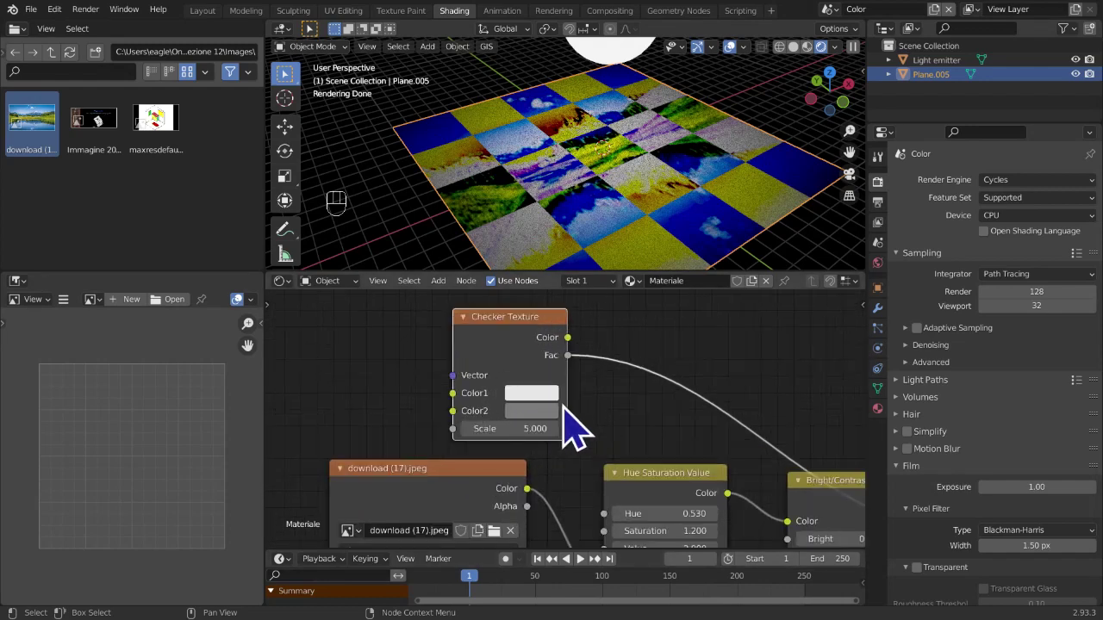
# Set the Checker Texture's Color2 to pure black, value 0.000
pyautogui.click(552, 412)
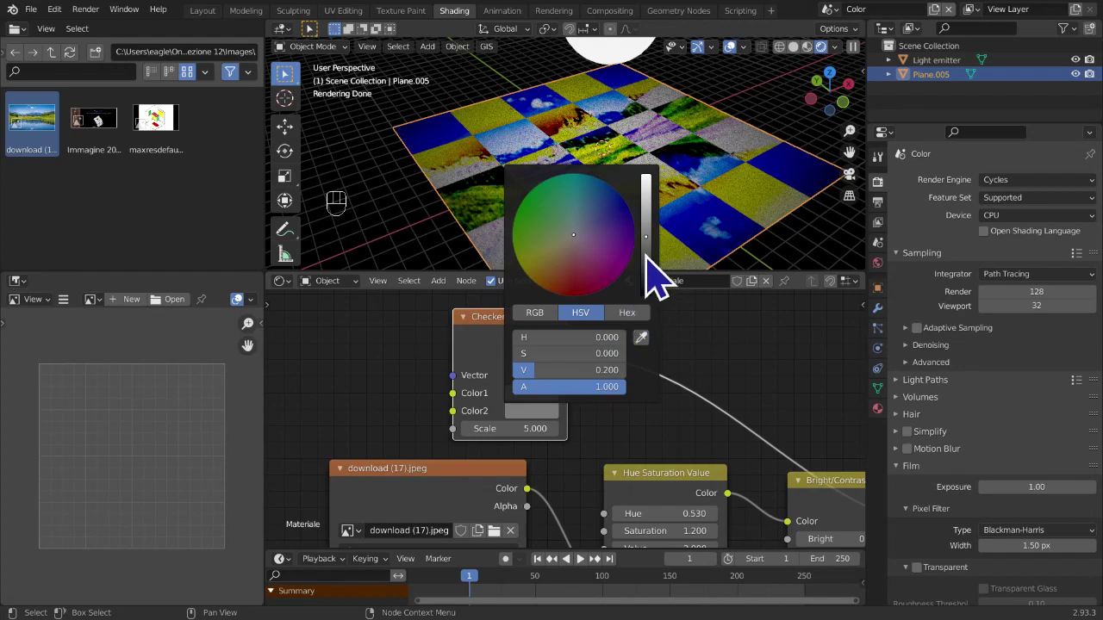
pyautogui.moveTo(648, 244); pyautogui.dragTo(646, 291)
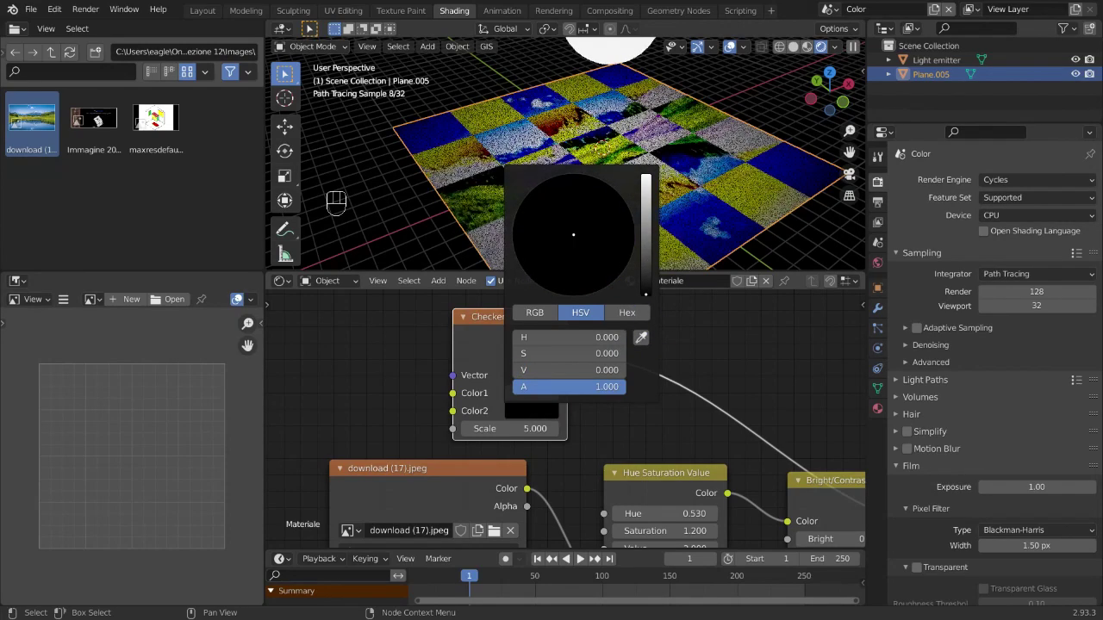
pyautogui.scroll(-8, 700, 417)
pyautogui.moveTo(648, 409); pyautogui.dragTo(574, 390, button='middle')
pyautogui.moveTo(662, 191); pyautogui.dragTo(669, 246, button='middle')
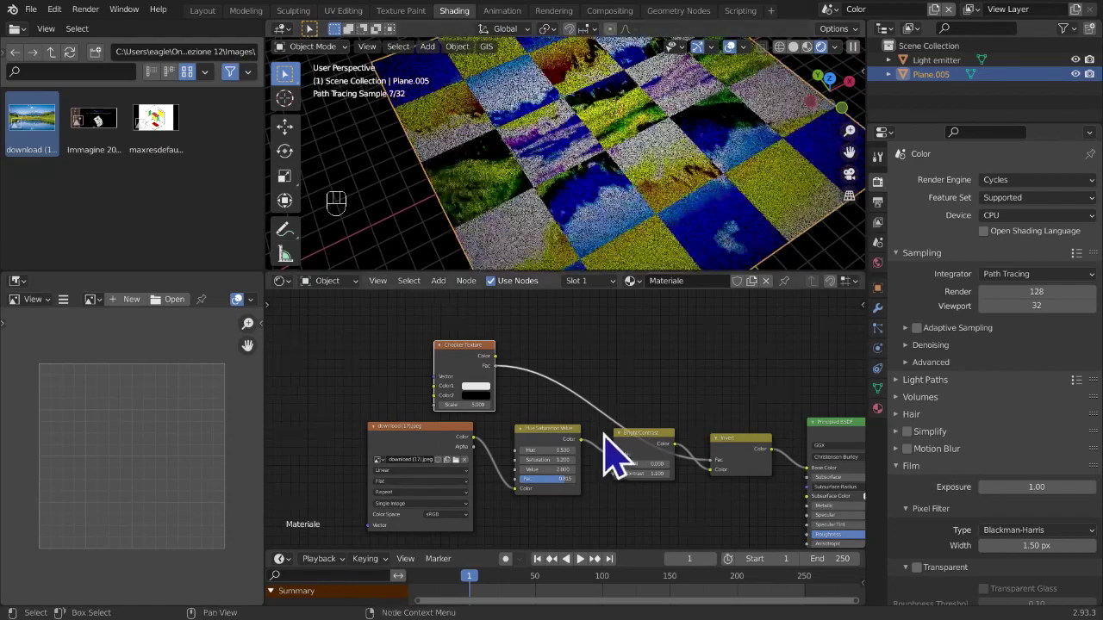
# Disconnect the Checker Texture from the Invert Fac so the plane shows the fully inverted landscape
pyautogui.scroll(2, 603, 450)
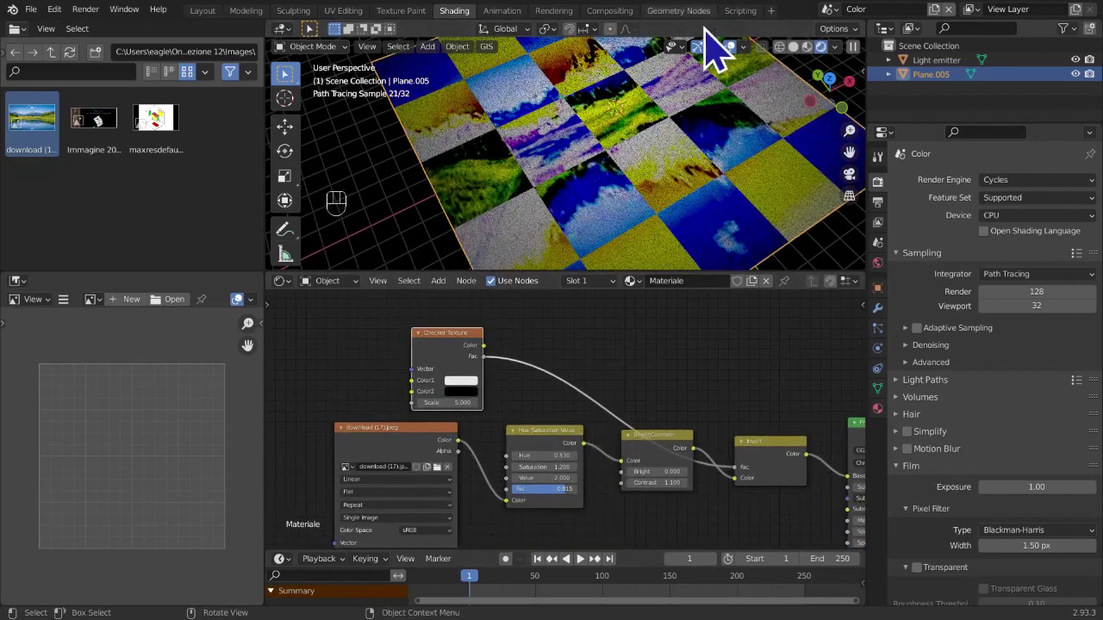
pyautogui.moveTo(586, 239); pyautogui.dragTo(586, 226, button='middle')
pyautogui.moveTo(589, 180); pyautogui.dragTo(603, 156, button='middle')
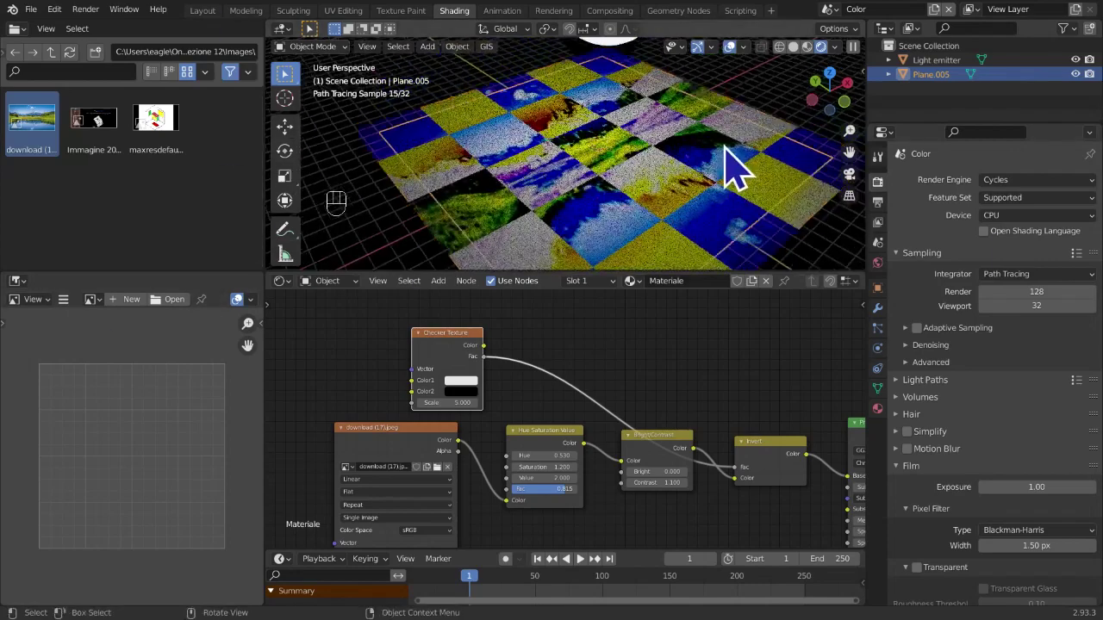
pyautogui.scroll(-5, 683, 115)
pyautogui.scroll(1, 681, 113)
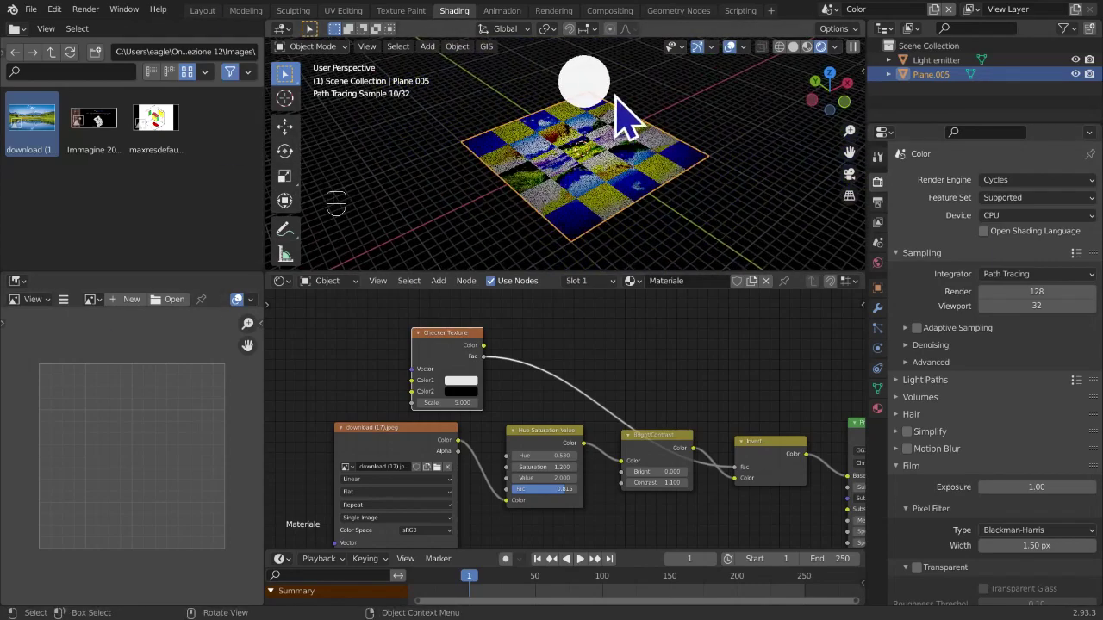
pyautogui.scroll(2, 625, 167)
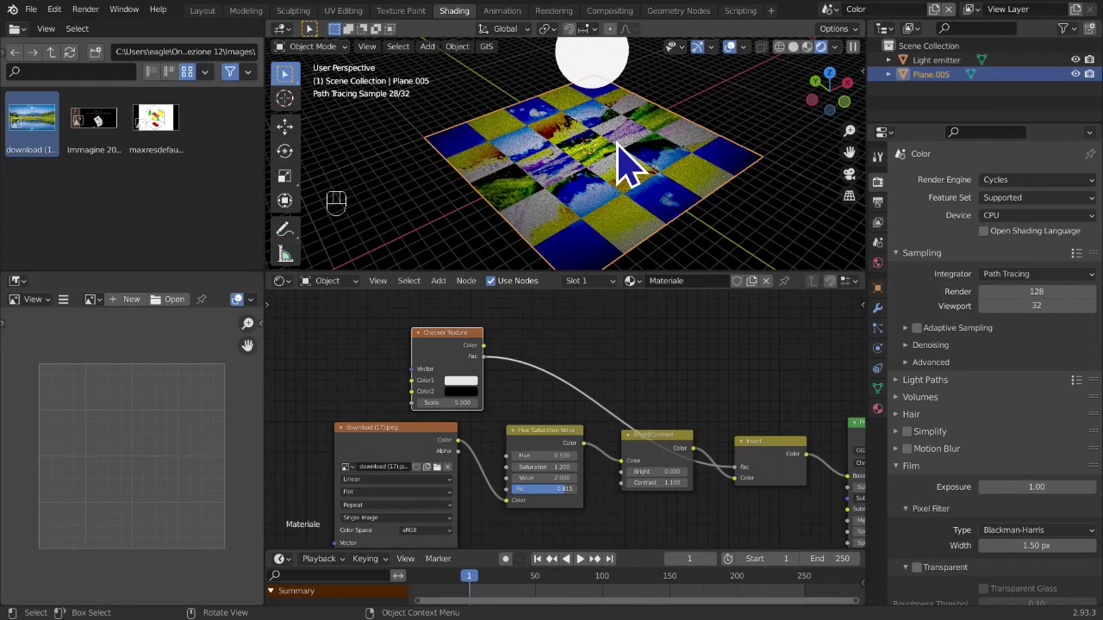
pyautogui.moveTo(604, 419); pyautogui.dragTo(611, 456, button='middle')
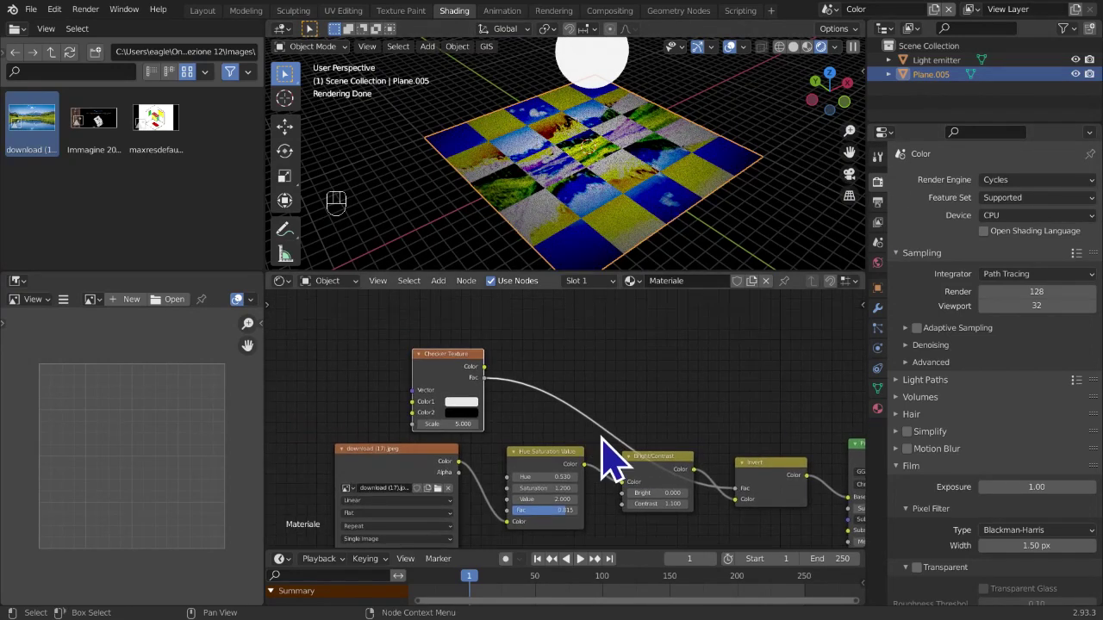
pyautogui.scroll(1, 637, 465)
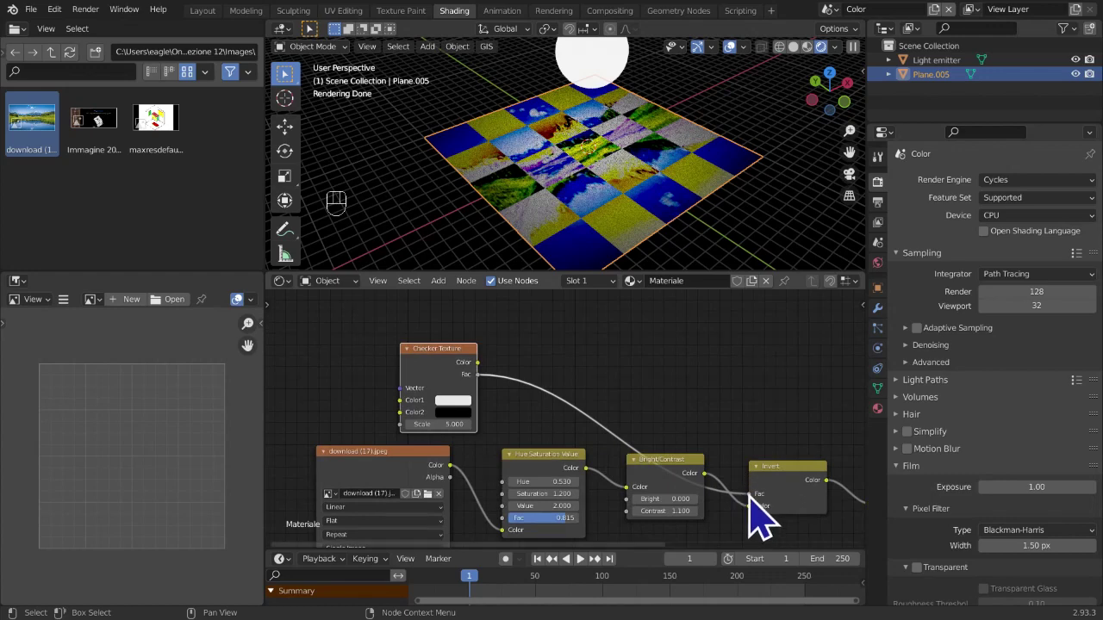
pyautogui.moveTo(750, 495); pyautogui.dragTo(721, 451)
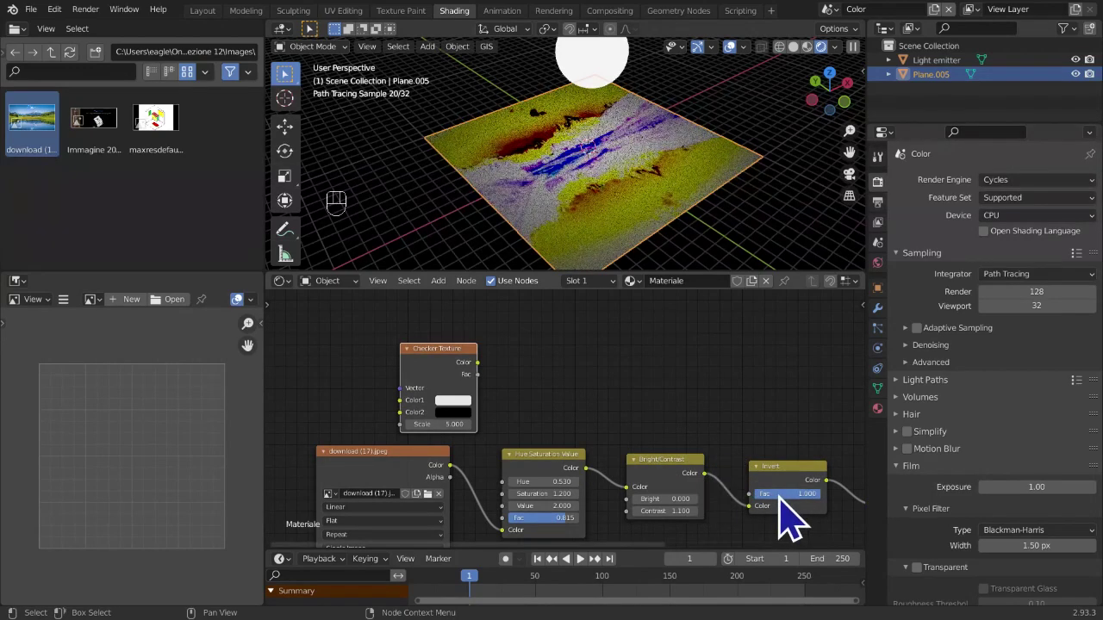
# Dissolve the Invert node with Ctrl+X and mute the Bright/Contrast node
pyautogui.hotkey('ctrl', 'x')
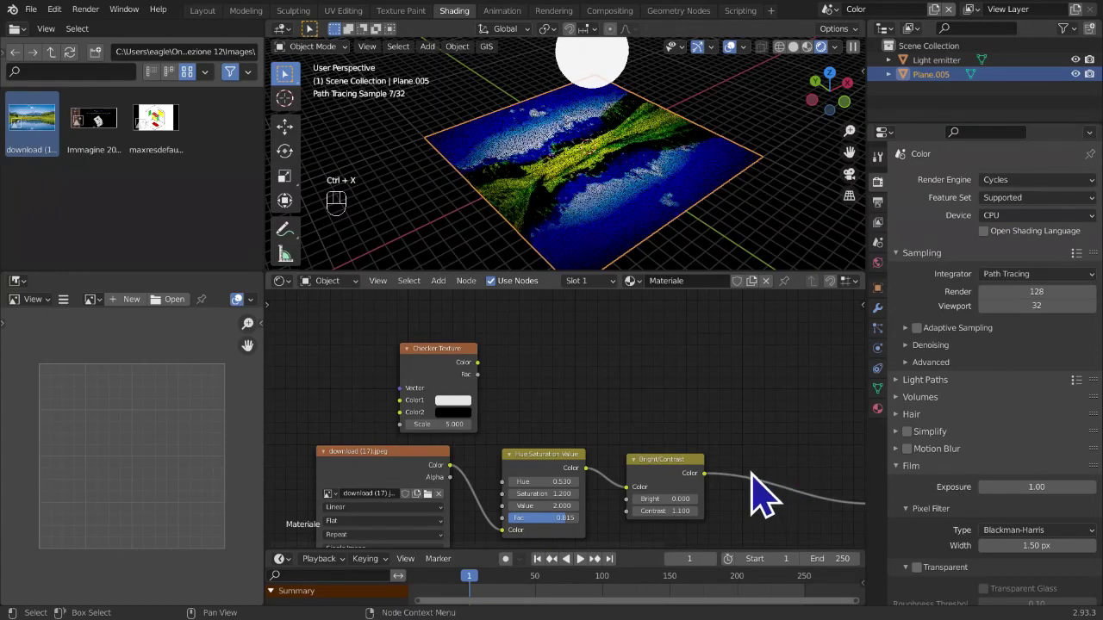
pyautogui.scroll(-2, 689, 462)
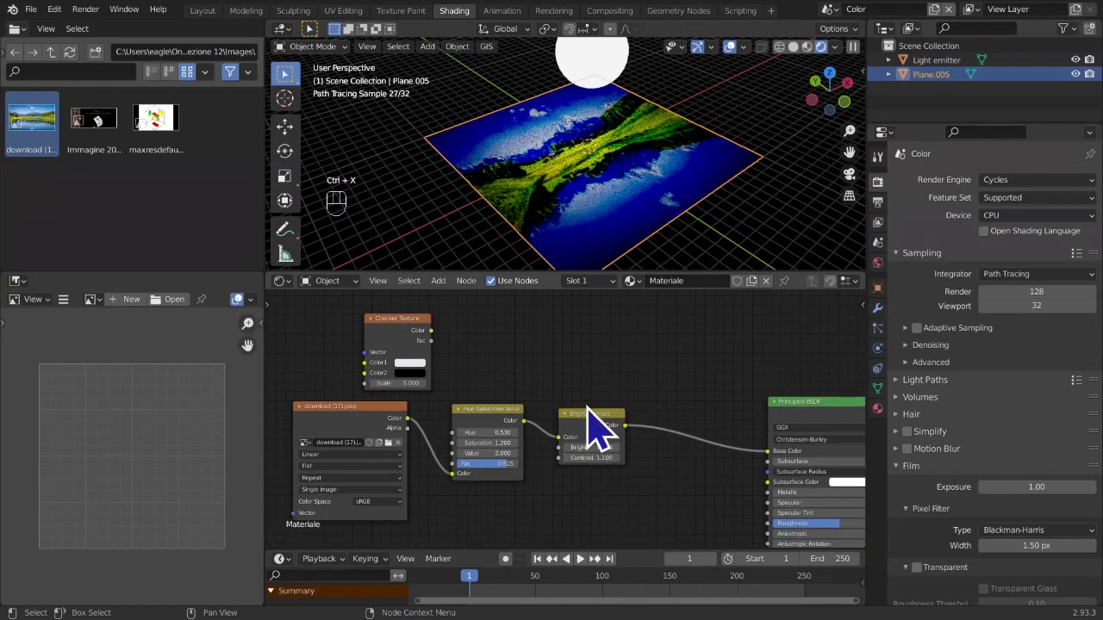
pyautogui.press('m')
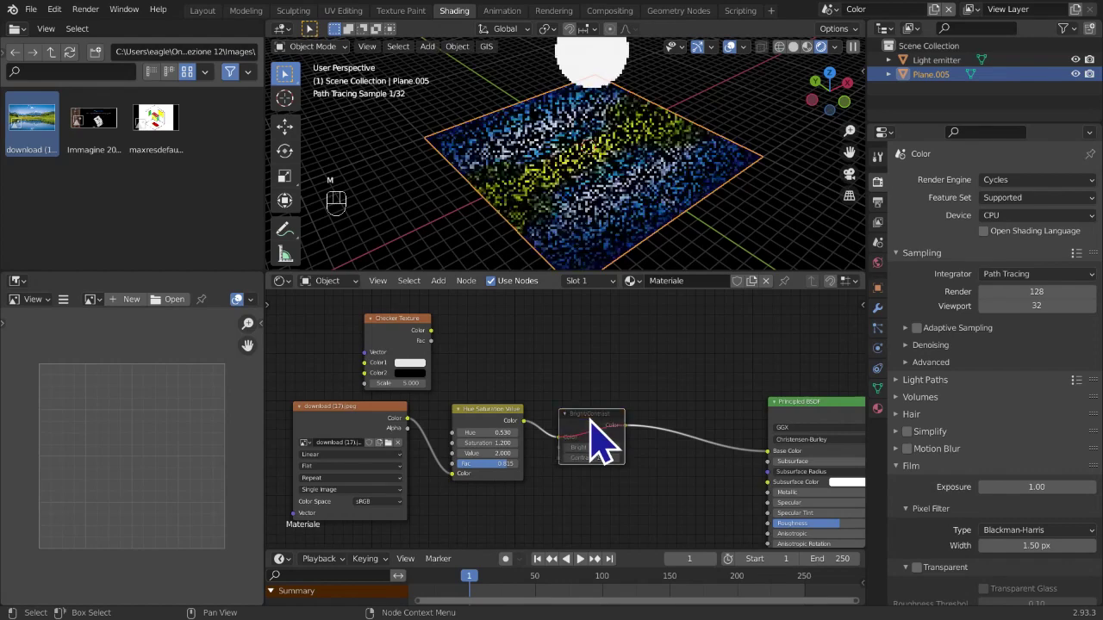
pyautogui.moveTo(633, 472); pyautogui.dragTo(760, 480, button='middle')
pyautogui.scroll(2, 418, 370)
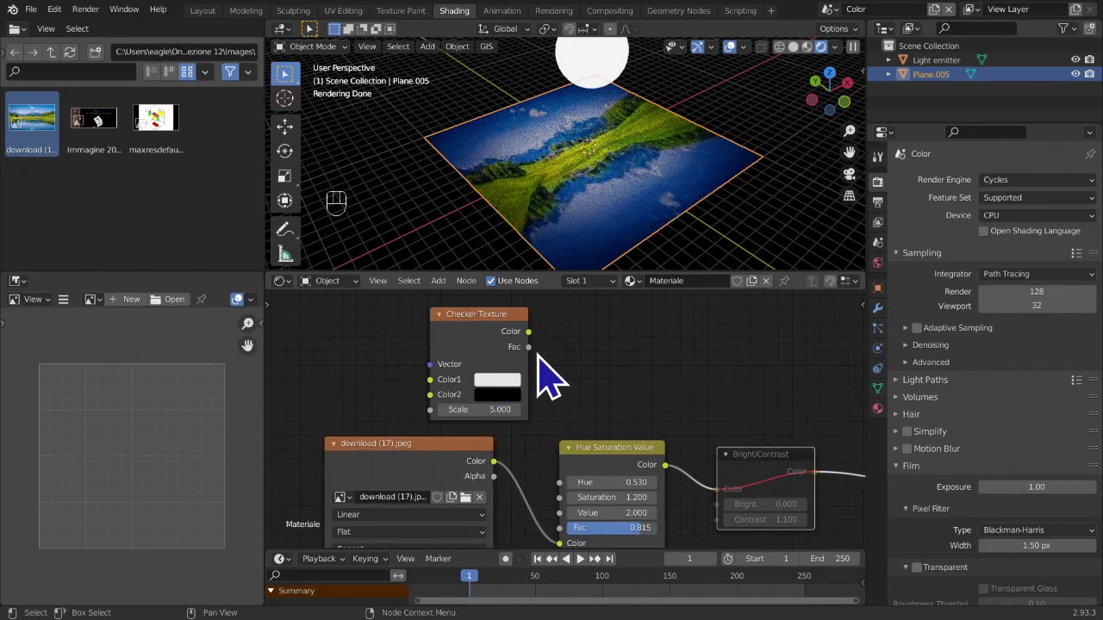
# Link the Checker Texture Fac into the Hue Saturation Value Fac and reselect Plane.005
pyautogui.moveTo(529, 347); pyautogui.dragTo(556, 529)
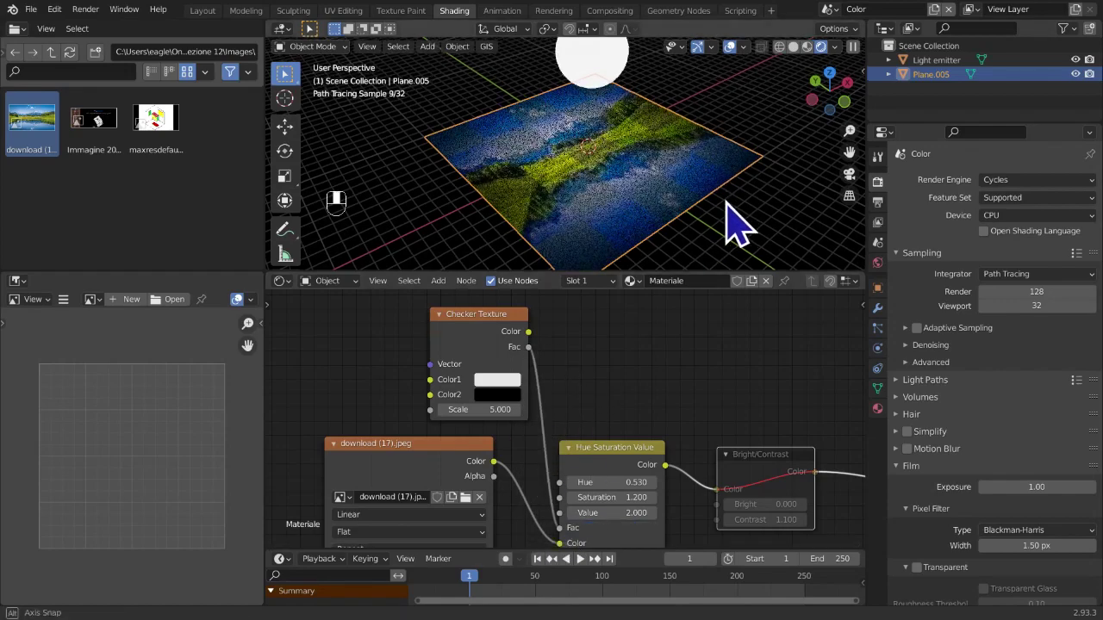
pyautogui.scroll(1, 741, 245)
pyautogui.scroll(1, 734, 222)
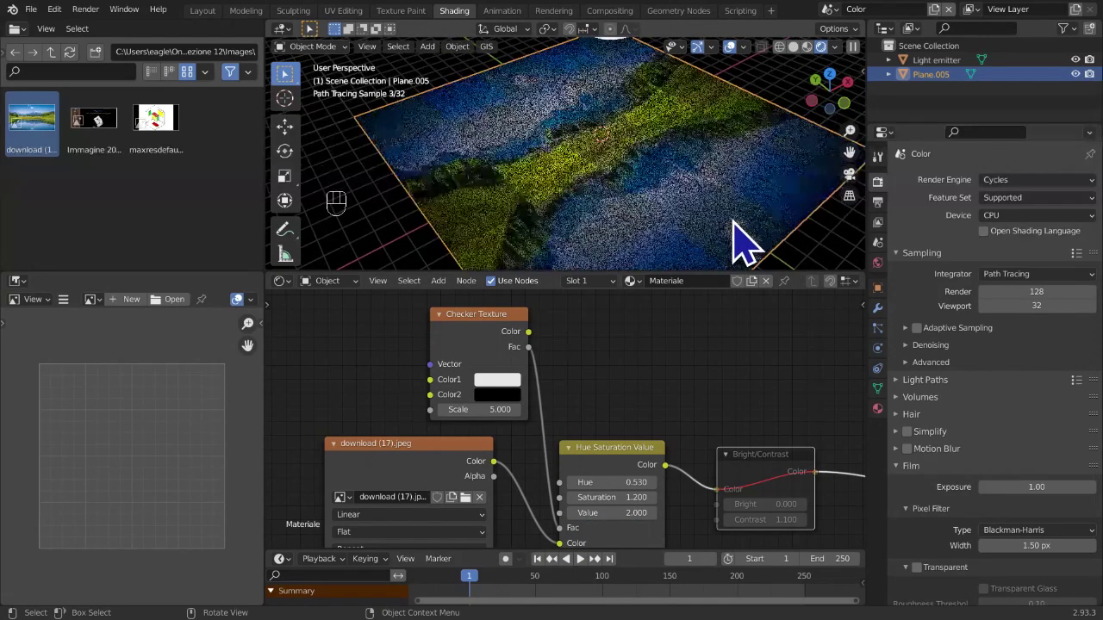
pyautogui.click(806, 246)
pyautogui.click(771, 233)
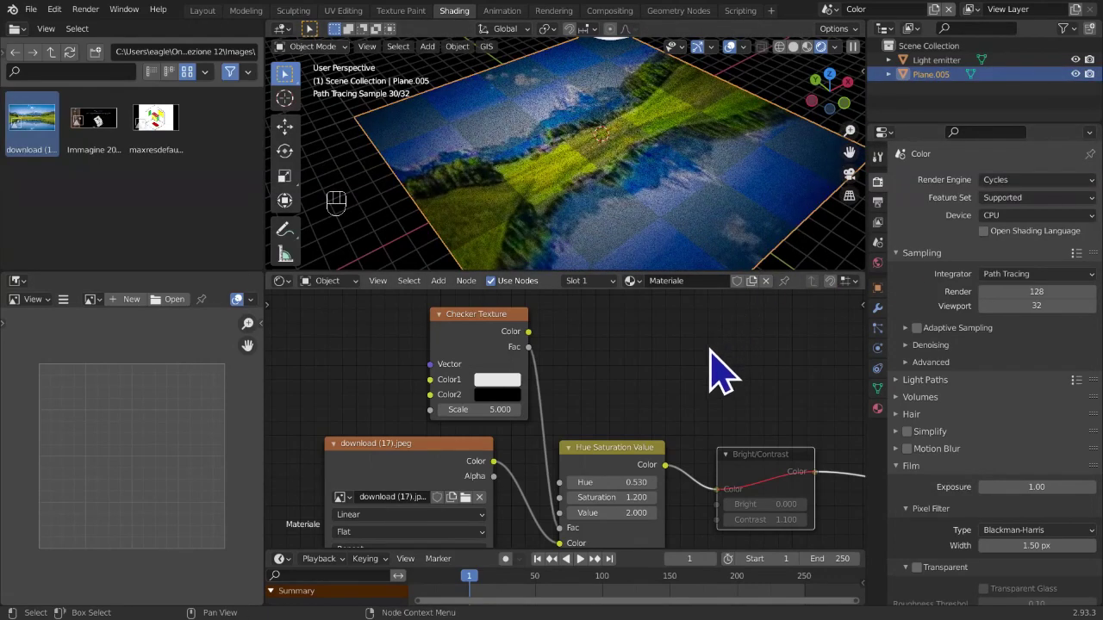
pyautogui.click(570, 451)
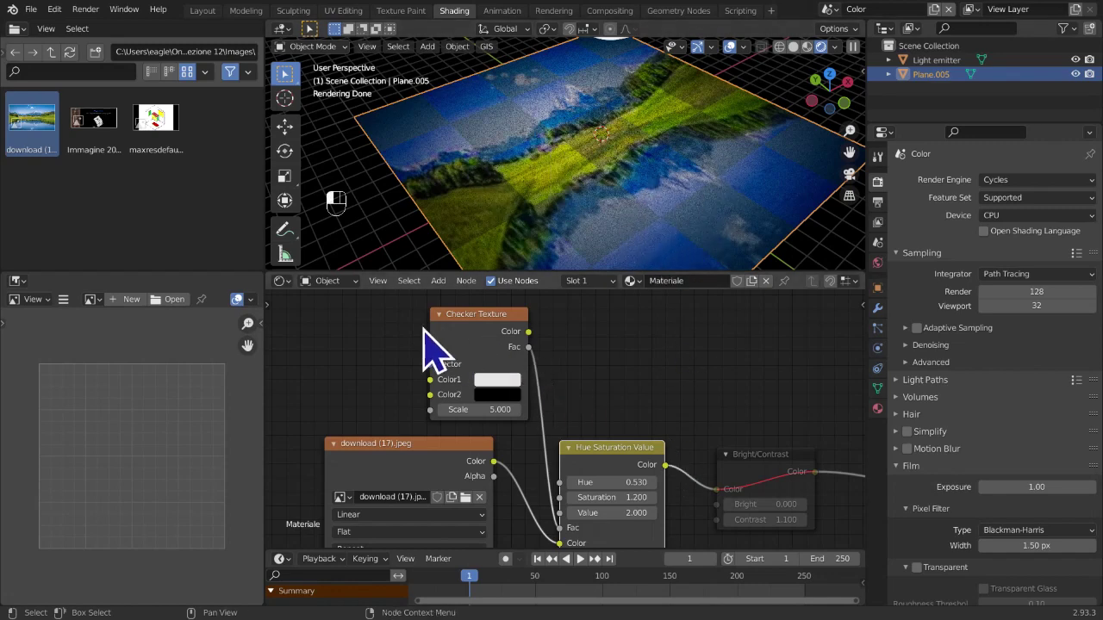
# Delete the Checker Texture and dissolve Bright/Contrast so Hue Saturation Value feeds Base Color
pyautogui.press('x')
pyautogui.moveTo(483, 374); pyautogui.dragTo(20, 491, button='middle')
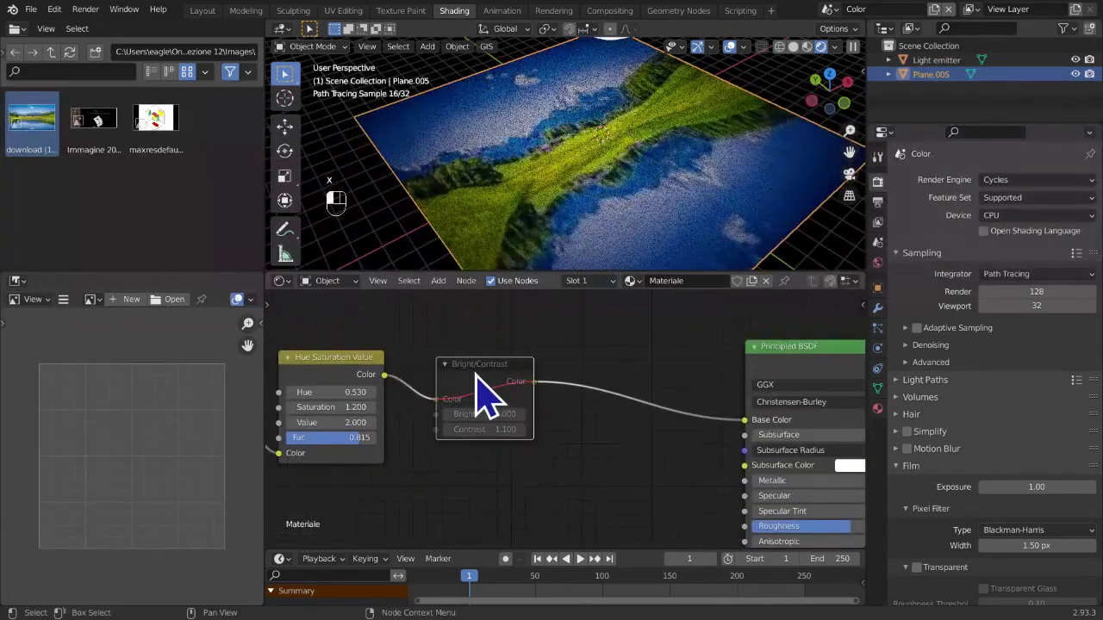
pyautogui.press('m')
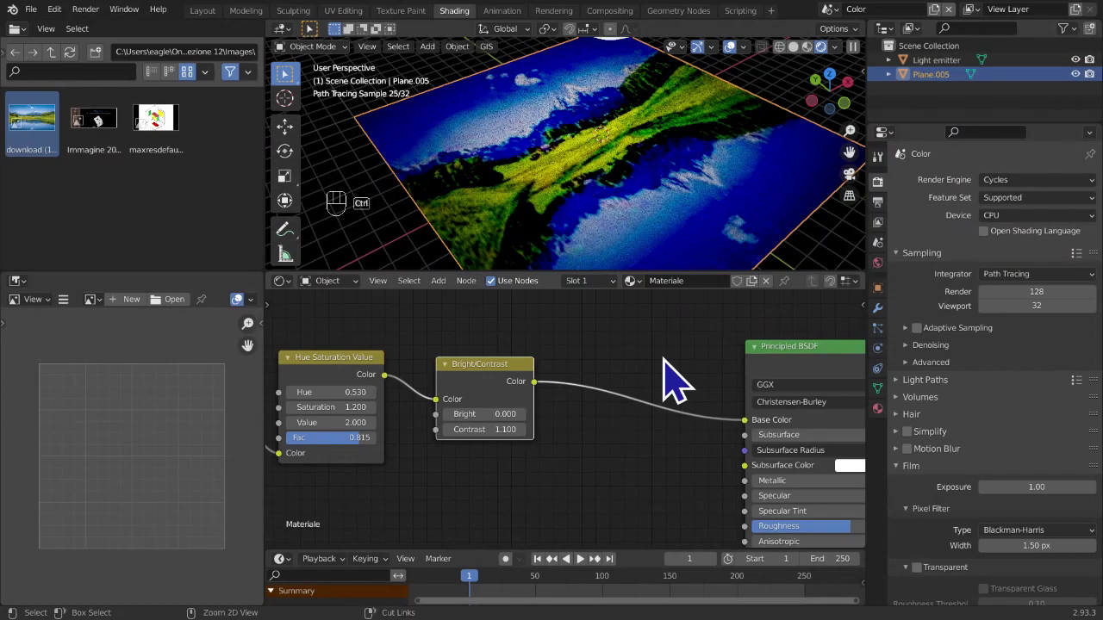
pyautogui.hotkey('ctrl', 'x')
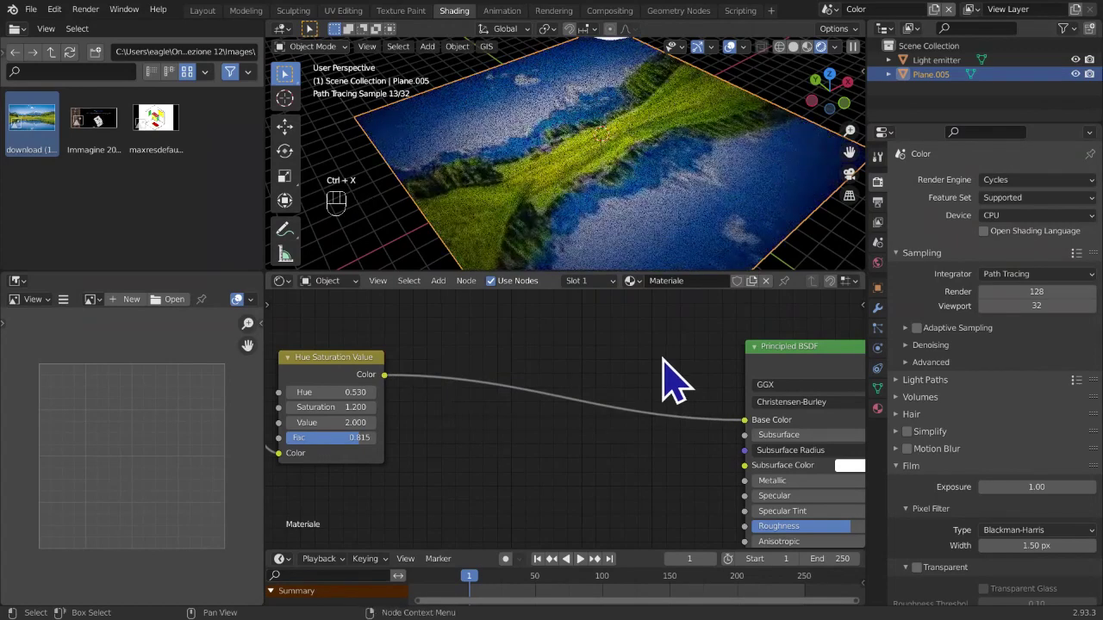
pyautogui.scroll(-3, 681, 380)
# Move the image and Hue Saturation Value nodes together to the right
pyautogui.moveTo(324, 335); pyautogui.dragTo(413, 441)
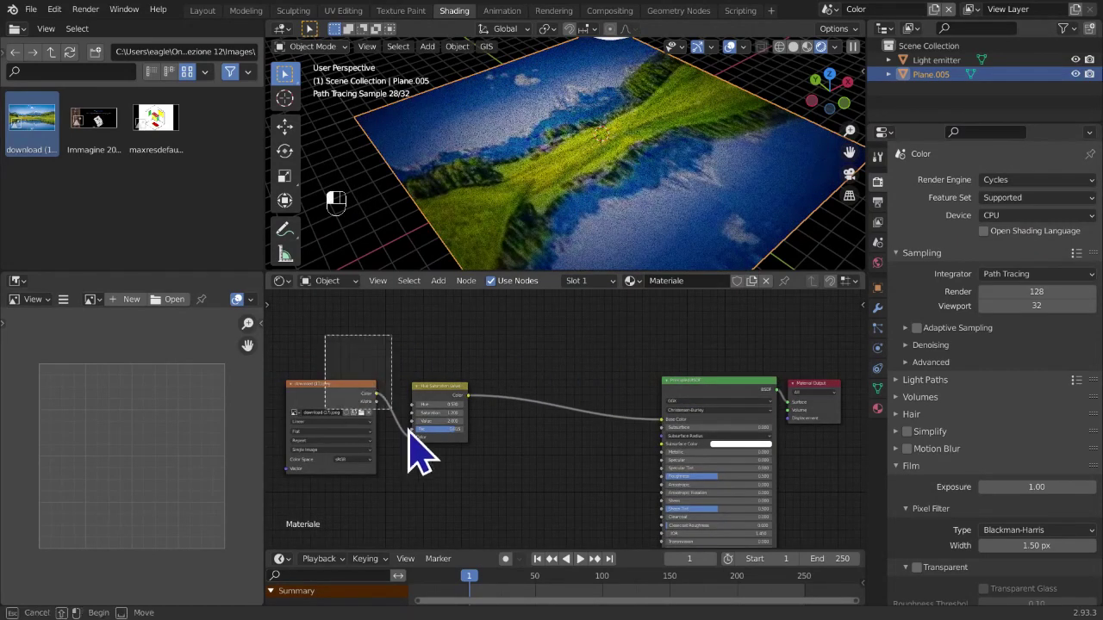
pyautogui.press('g')
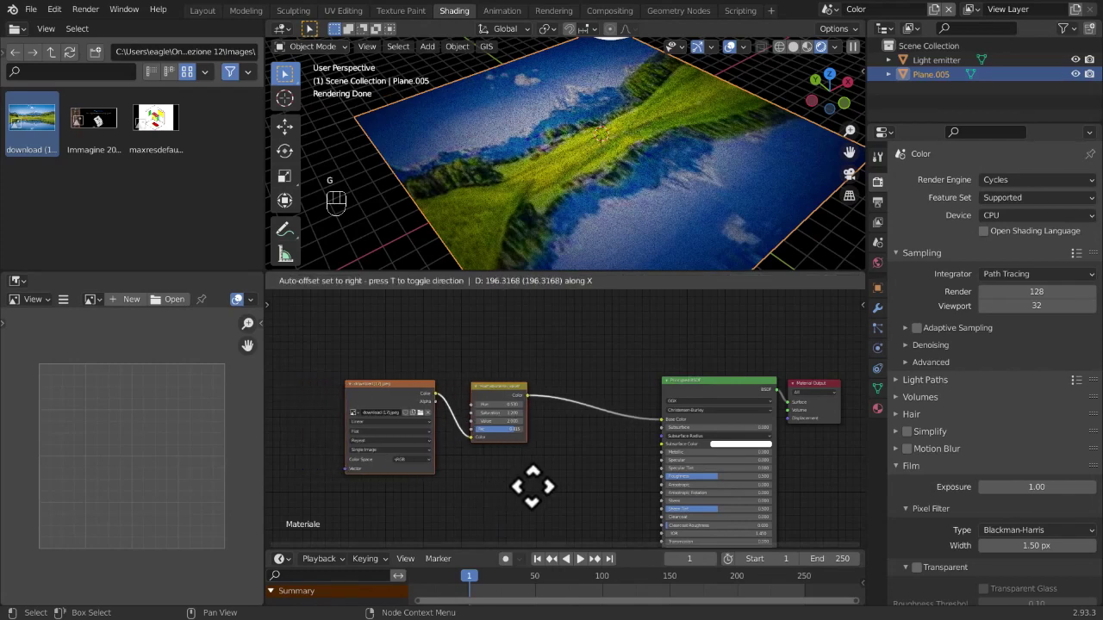
pyautogui.click(549, 498)
pyautogui.moveTo(628, 372); pyautogui.dragTo(601, 398, button='middle')
pyautogui.scroll(5, 601, 398)
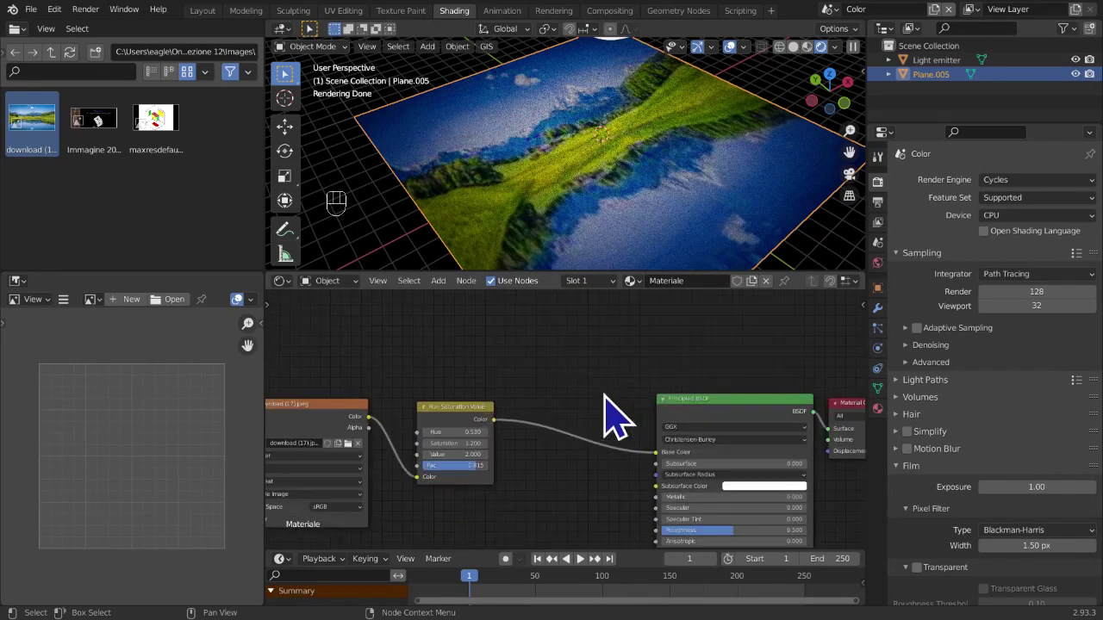
pyautogui.hotkey('shift', 'a')
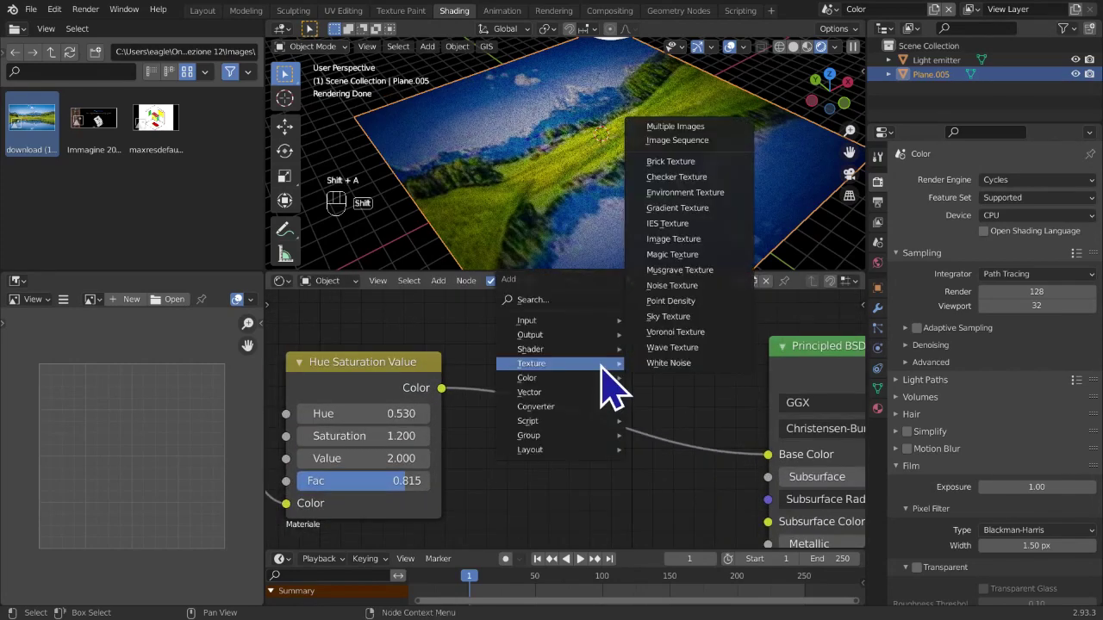
# Drop a new Color > RGB Curves node onto the Hue Saturation Value to Principled BSDF link
pyautogui.moveTo(608, 379)
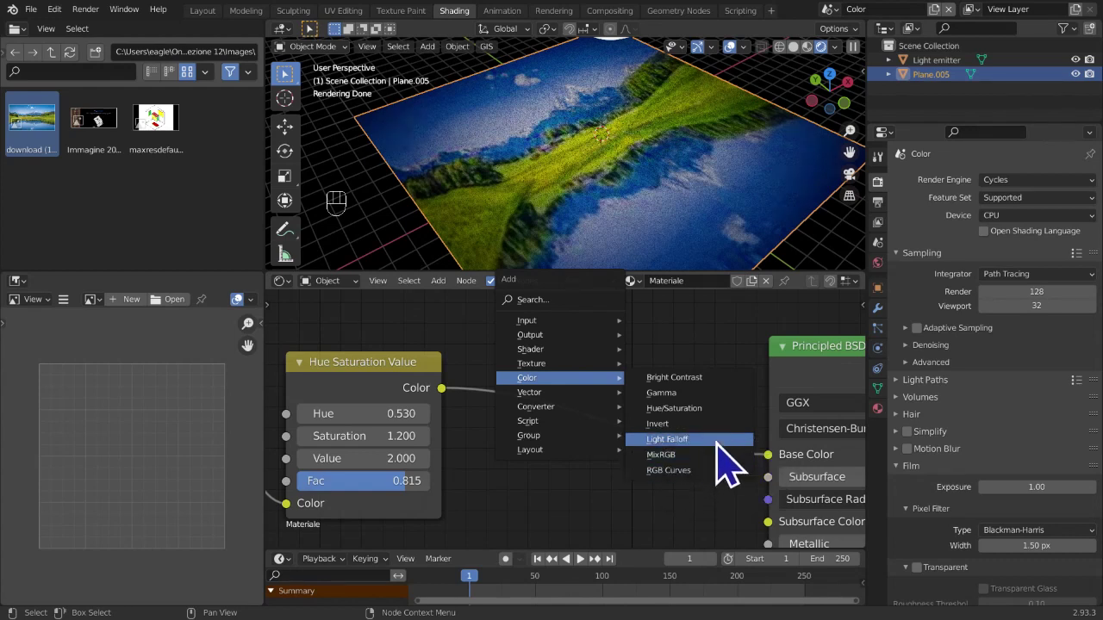
pyautogui.click(704, 500)
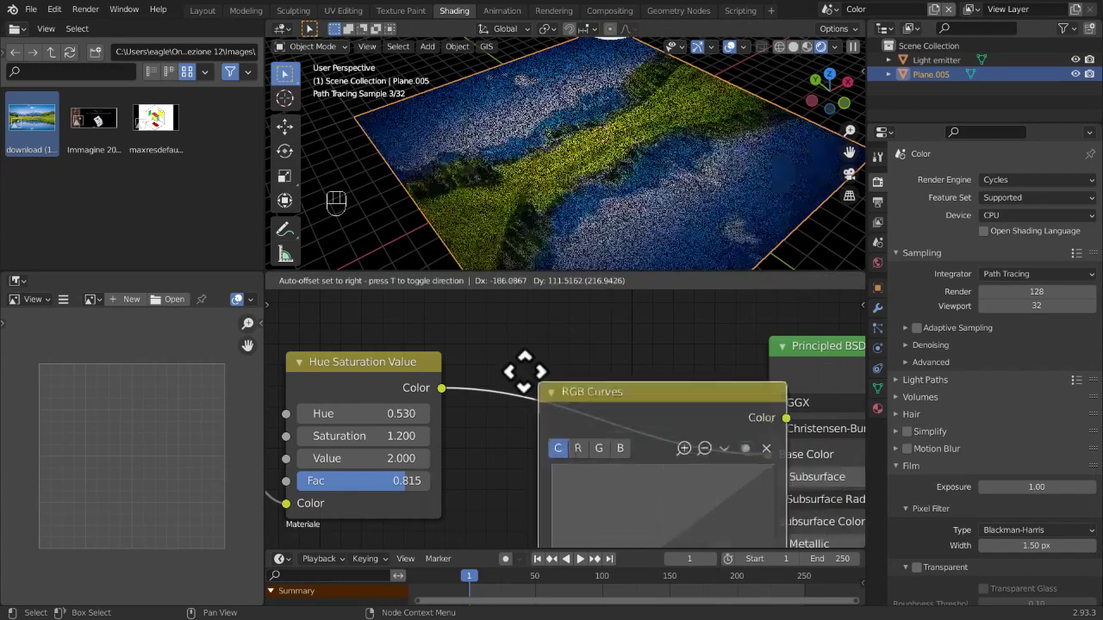
pyautogui.click(487, 493)
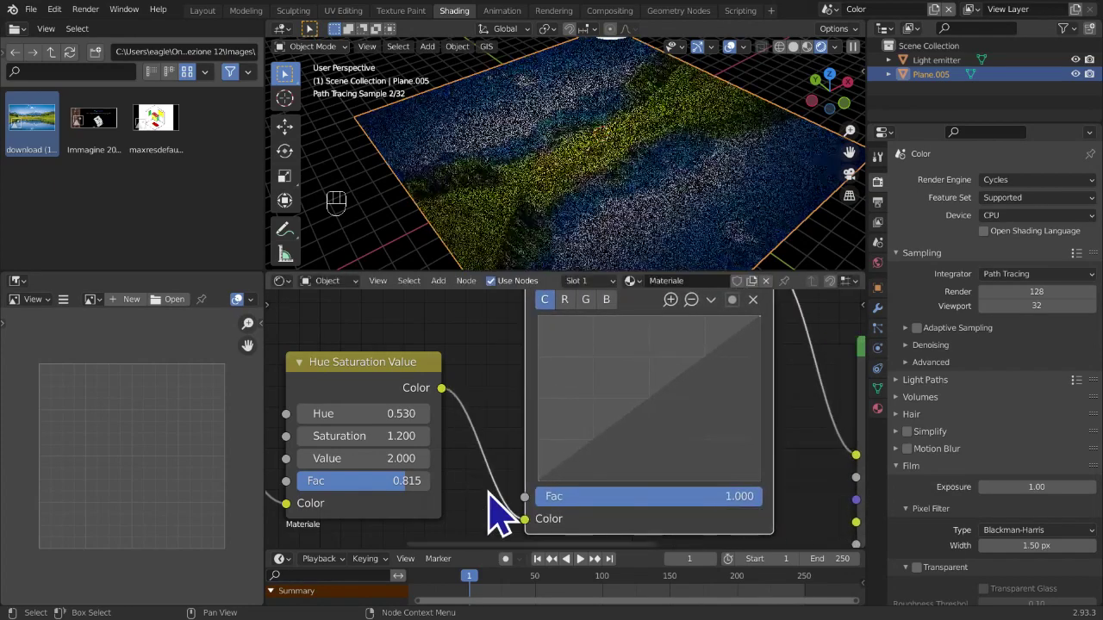
pyautogui.scroll(-2, 489, 492)
pyautogui.moveTo(572, 453); pyautogui.dragTo(589, 471, button='middle')
pyautogui.scroll(-2, 592, 470)
pyautogui.scroll(1, 591, 471)
pyautogui.scroll(-7, 557, 482)
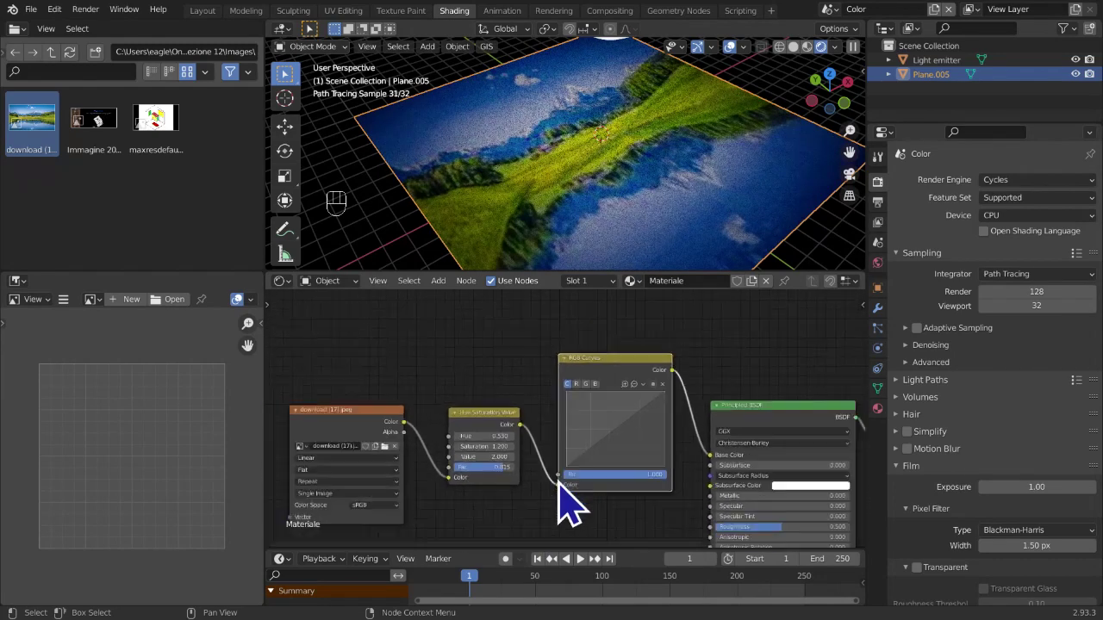
pyautogui.scroll(6, 610, 466)
pyautogui.moveTo(611, 470); pyautogui.dragTo(536, 480, button='middle')
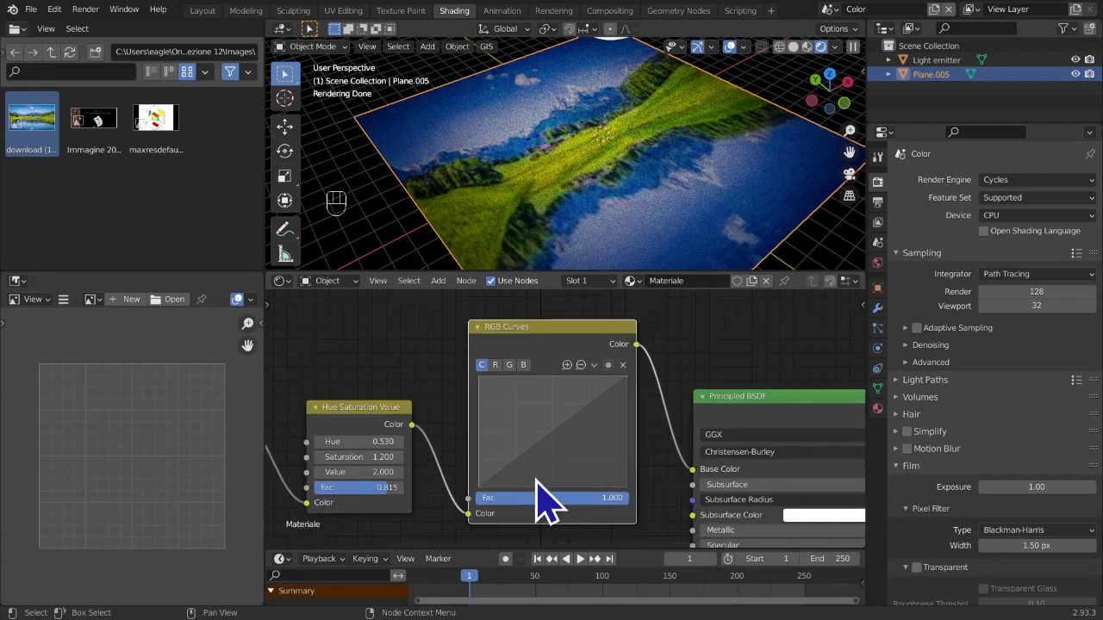
pyautogui.scroll(1, 536, 480)
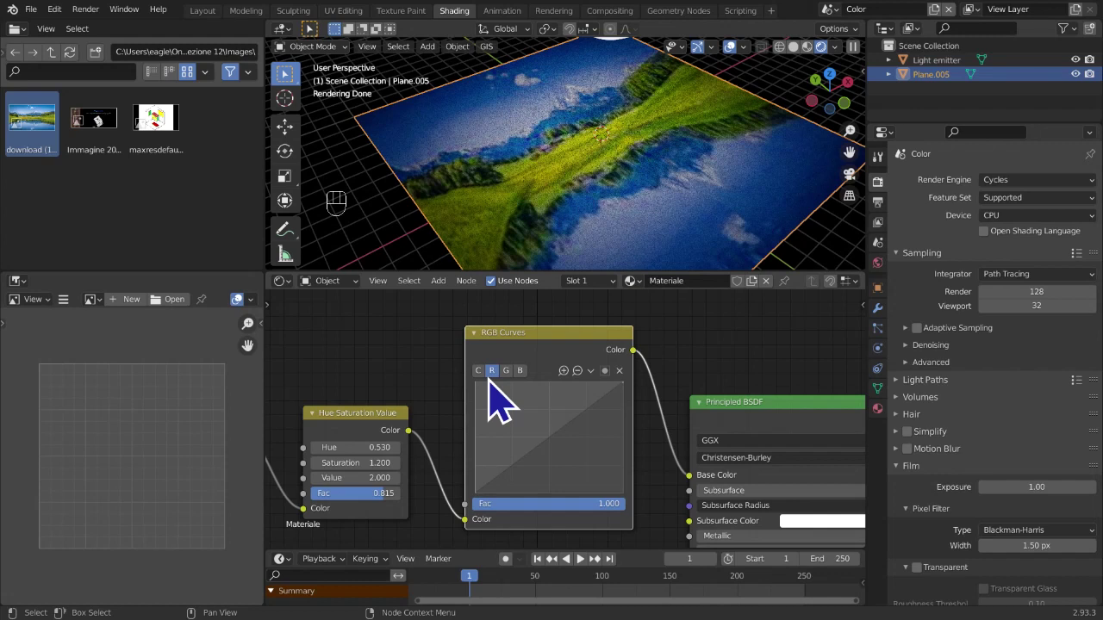
pyautogui.moveTo(517, 372); pyautogui.dragTo(526, 349)
pyautogui.click(532, 355)
pyautogui.moveTo(464, 438)
pyautogui.mouseDown(button='middle')
pyautogui.moveTo(483, 418)
pyautogui.moveTo(505, 433)
pyautogui.moveTo(497, 444)
pyautogui.moveTo(455, 432)
pyautogui.mouseUp(button='middle')
pyautogui.scroll(1, 484, 418)
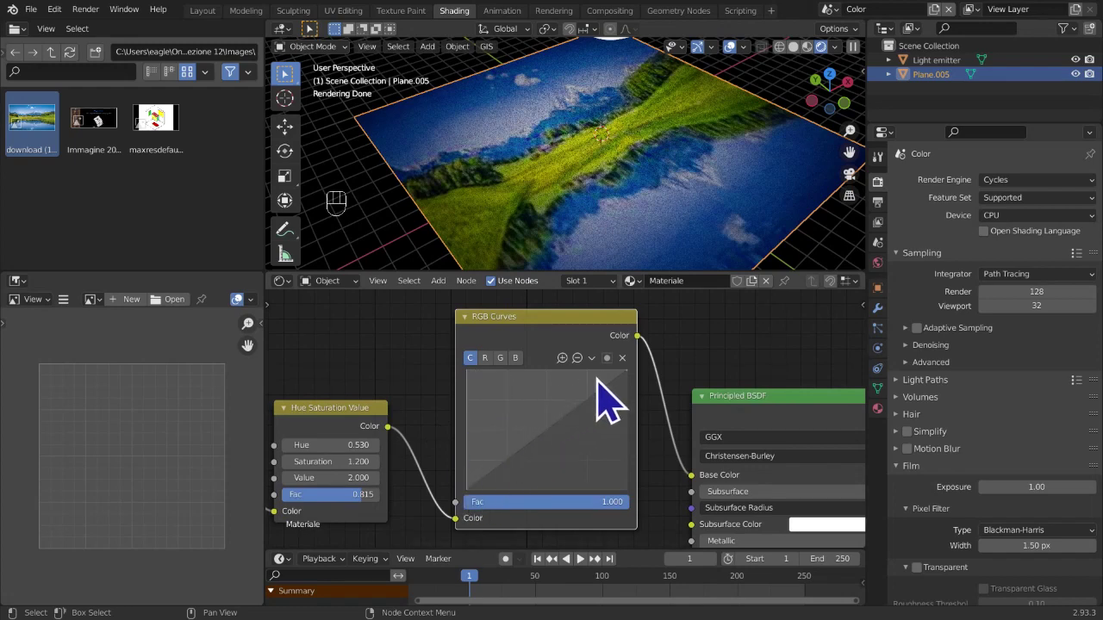
pyautogui.scroll(2, 639, 456)
pyautogui.scroll(2, 558, 466)
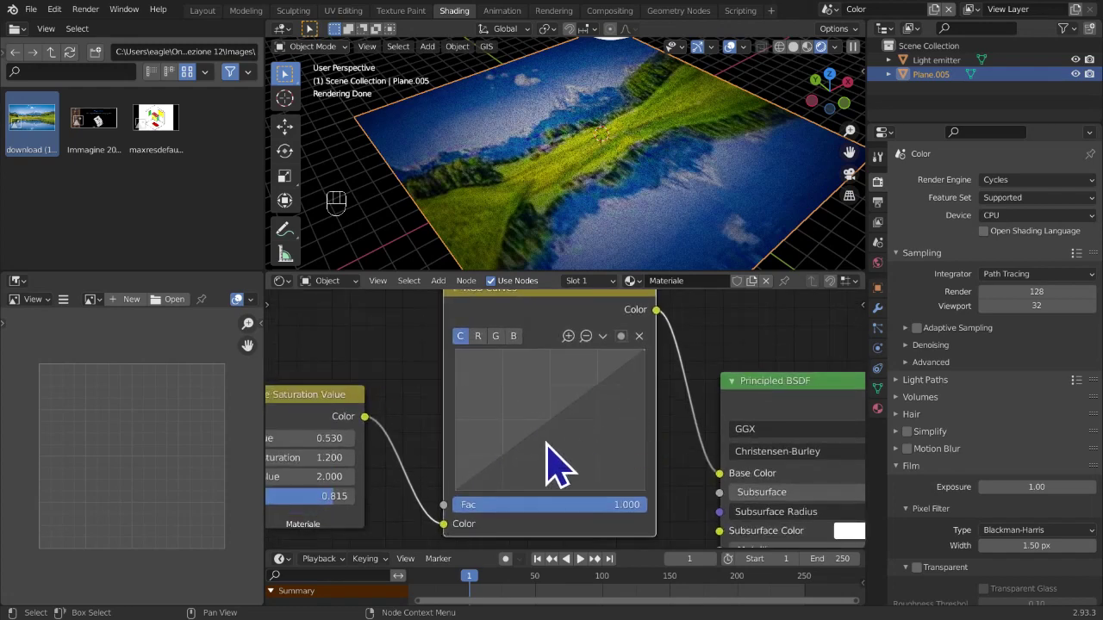
pyautogui.moveTo(538, 445); pyautogui.dragTo(460, 470, button='middle')
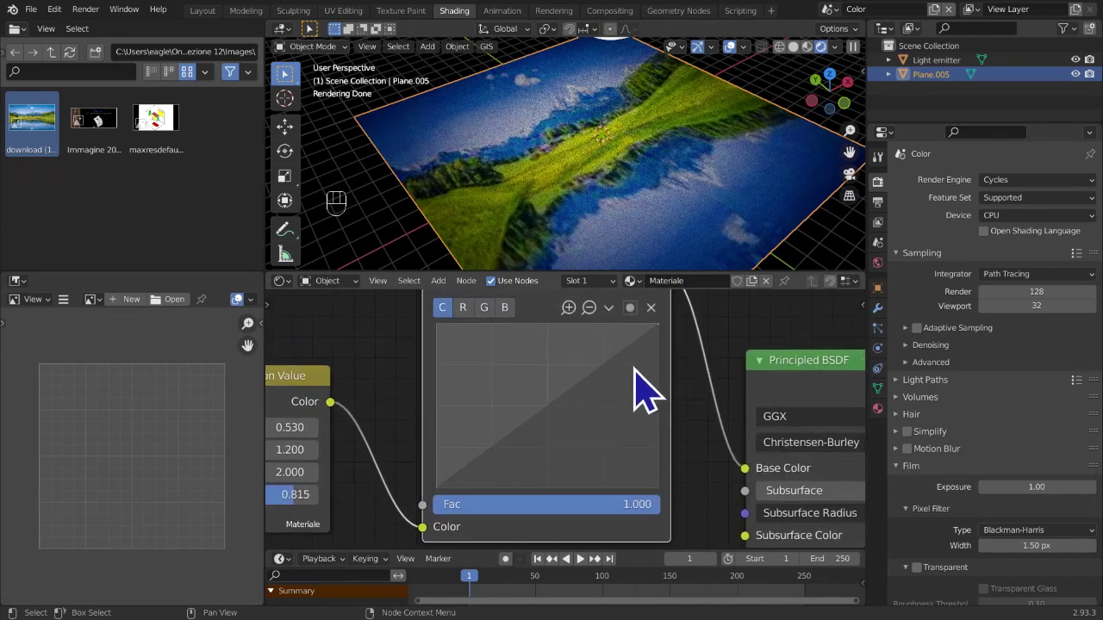
pyautogui.click(495, 448)
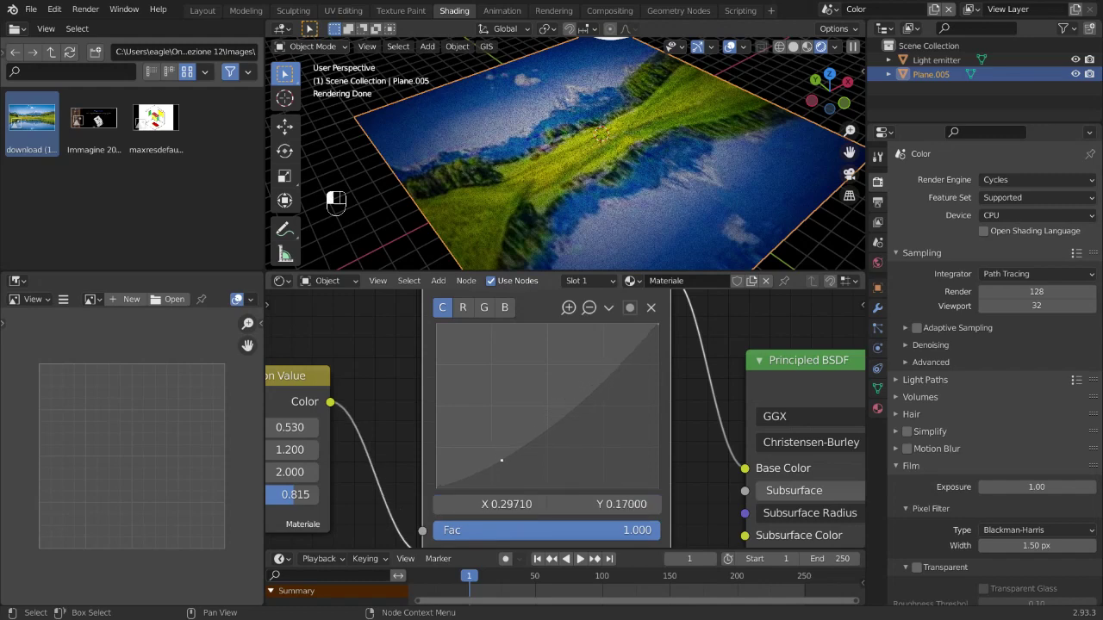
pyautogui.moveTo(499, 459); pyautogui.dragTo(503, 468)
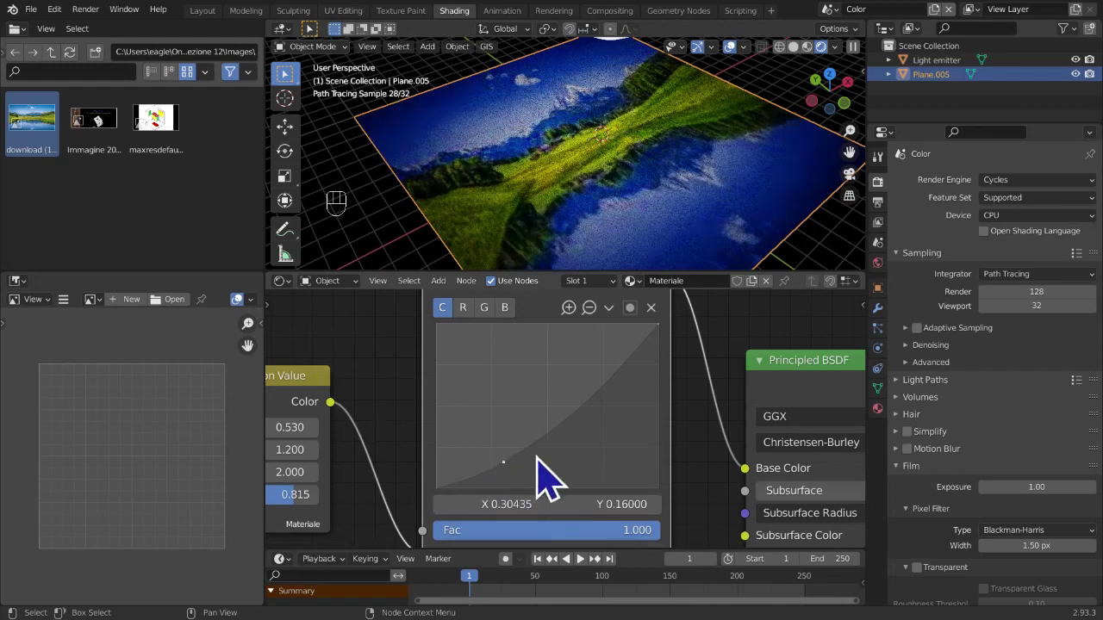
pyautogui.moveTo(418, 442); pyautogui.dragTo(423, 412, button='middle')
pyautogui.scroll(1, 561, 448)
pyautogui.moveTo(560, 450); pyautogui.dragTo(548, 472, button='middle')
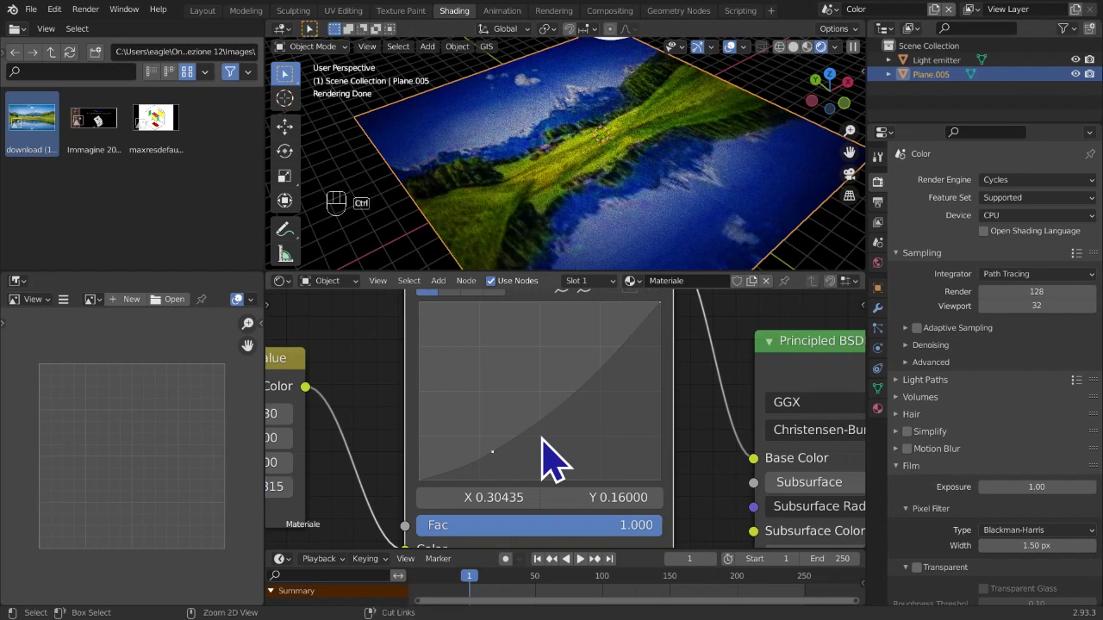
pyautogui.hotkey('ctrl', 'z')
pyautogui.scroll(-3, 521, 457)
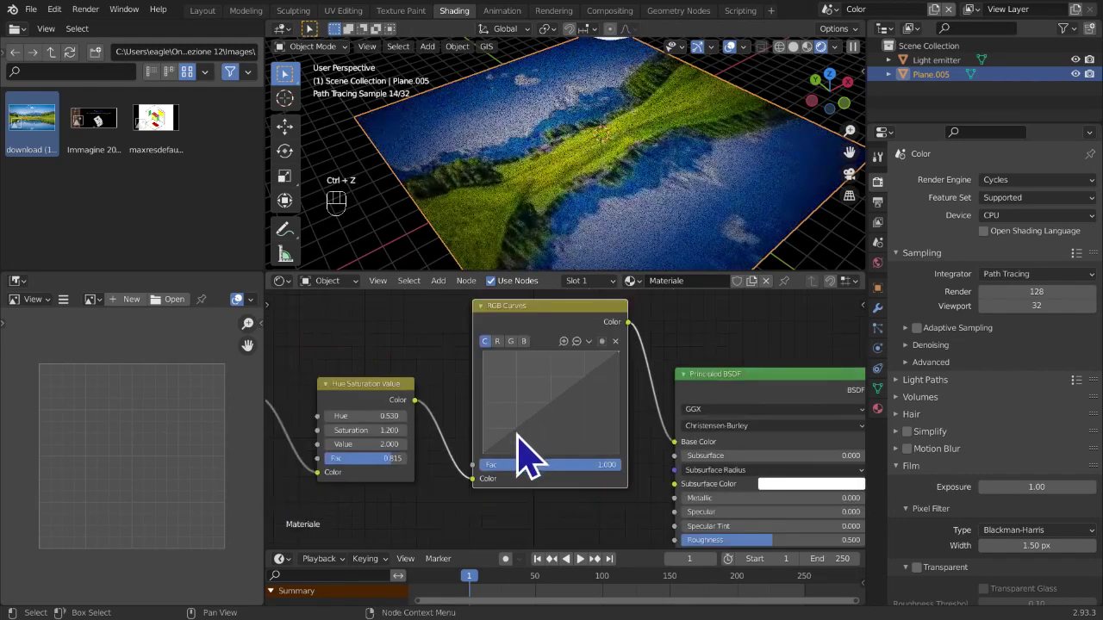
pyautogui.scroll(4, 519, 435)
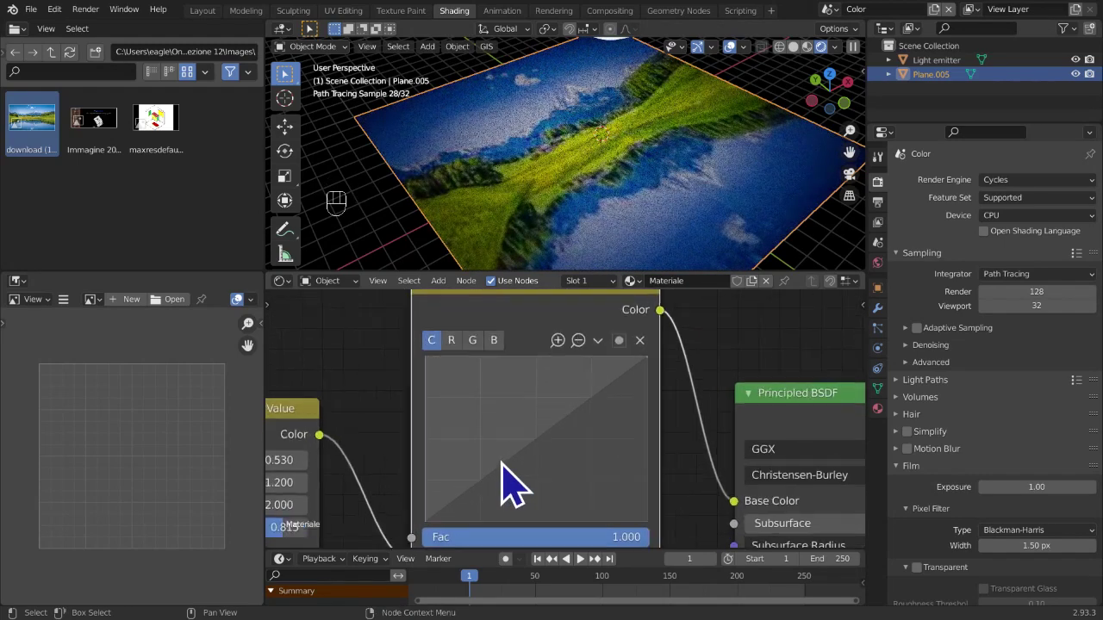
pyautogui.moveTo(503, 463); pyautogui.dragTo(506, 448, button='middle')
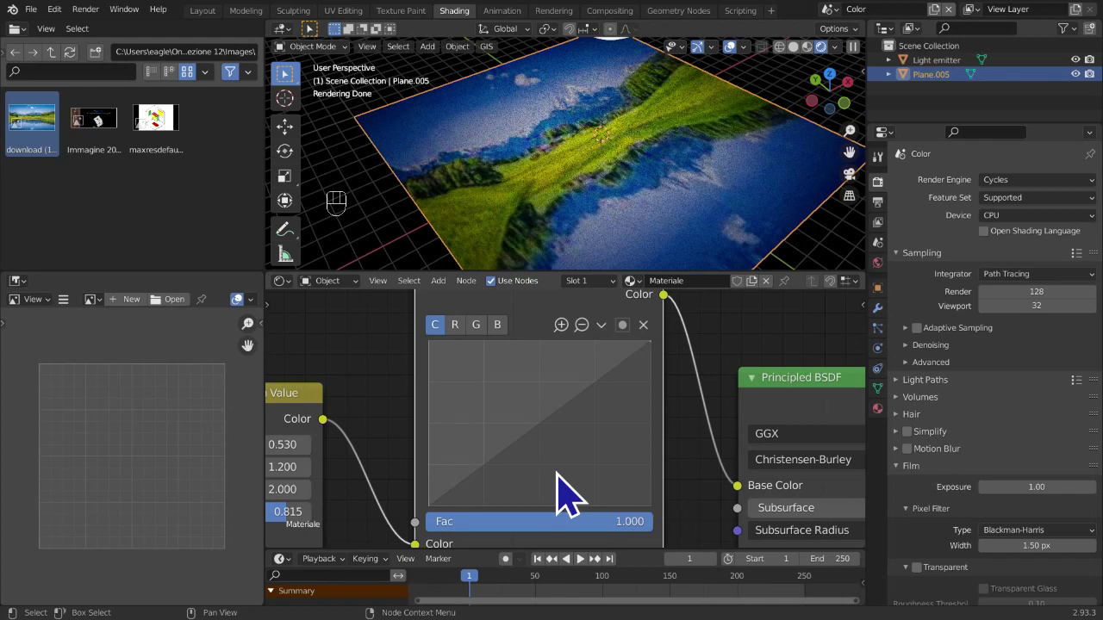
pyautogui.click(543, 427)
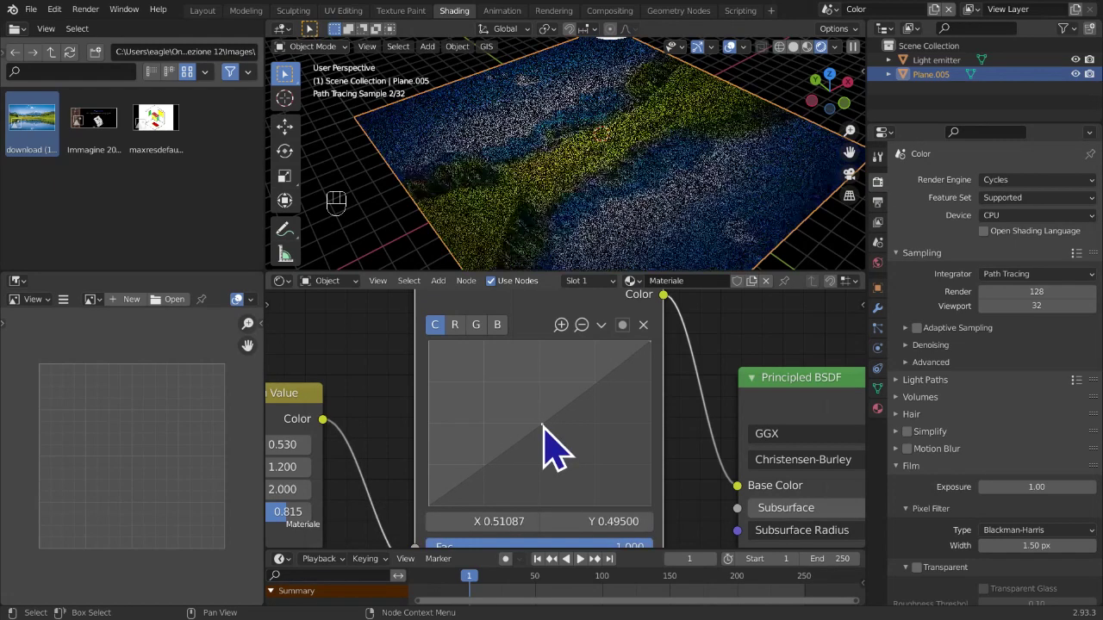
pyautogui.moveTo(543, 427); pyautogui.dragTo(514, 401)
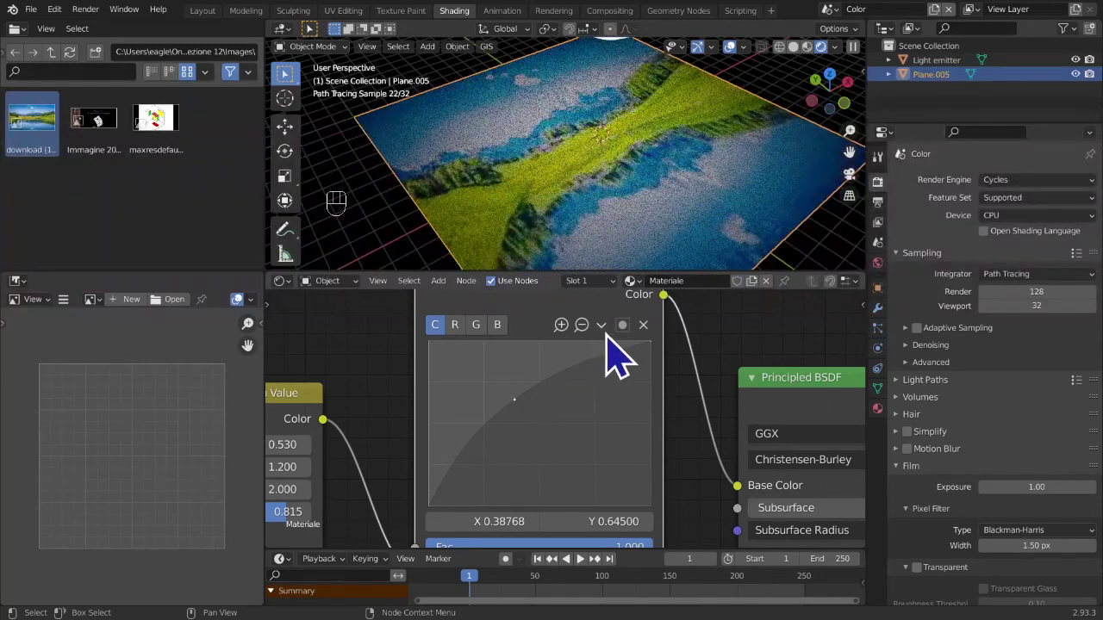
pyautogui.click(602, 325)
pyautogui.click(637, 470)
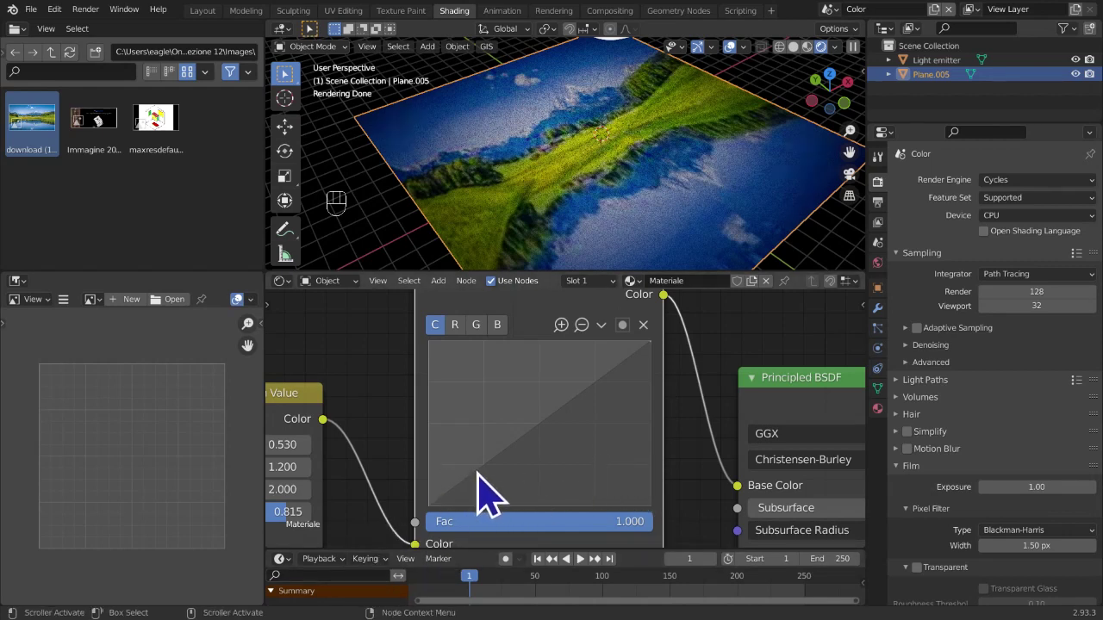
pyautogui.moveTo(484, 468); pyautogui.dragTo(488, 481)
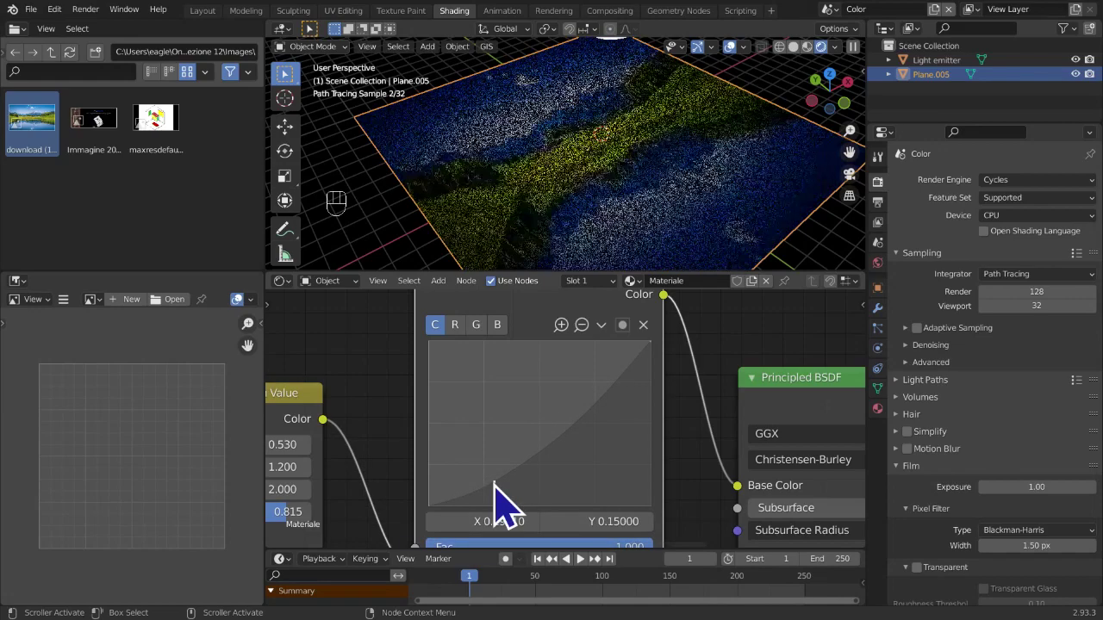
pyautogui.moveTo(493, 482); pyautogui.dragTo(500, 484)
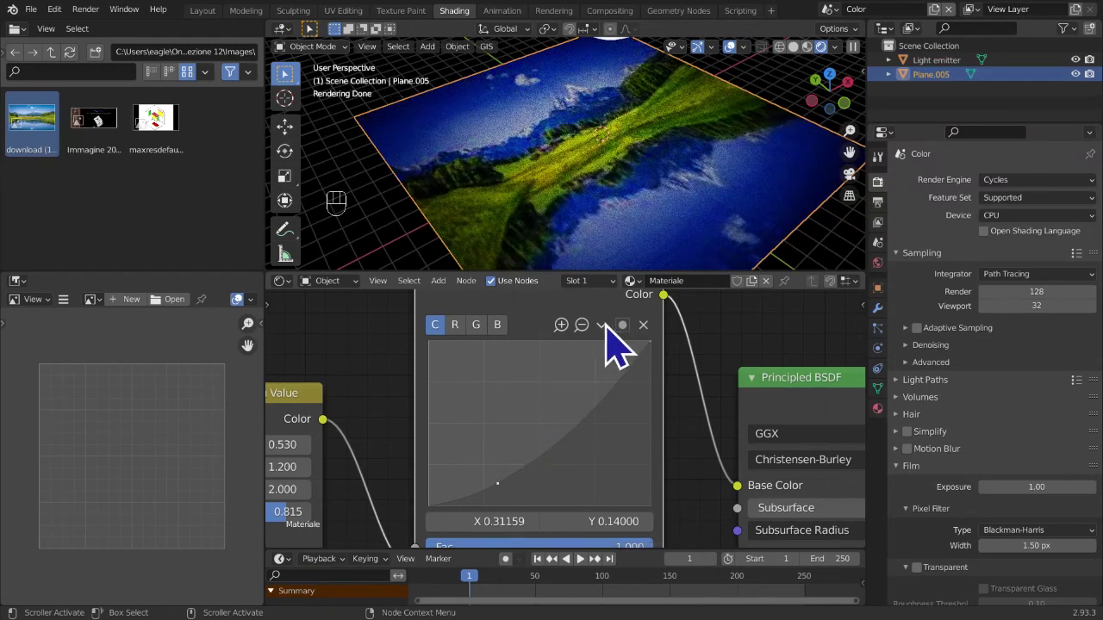
pyautogui.click(600, 324)
pyautogui.click(622, 468)
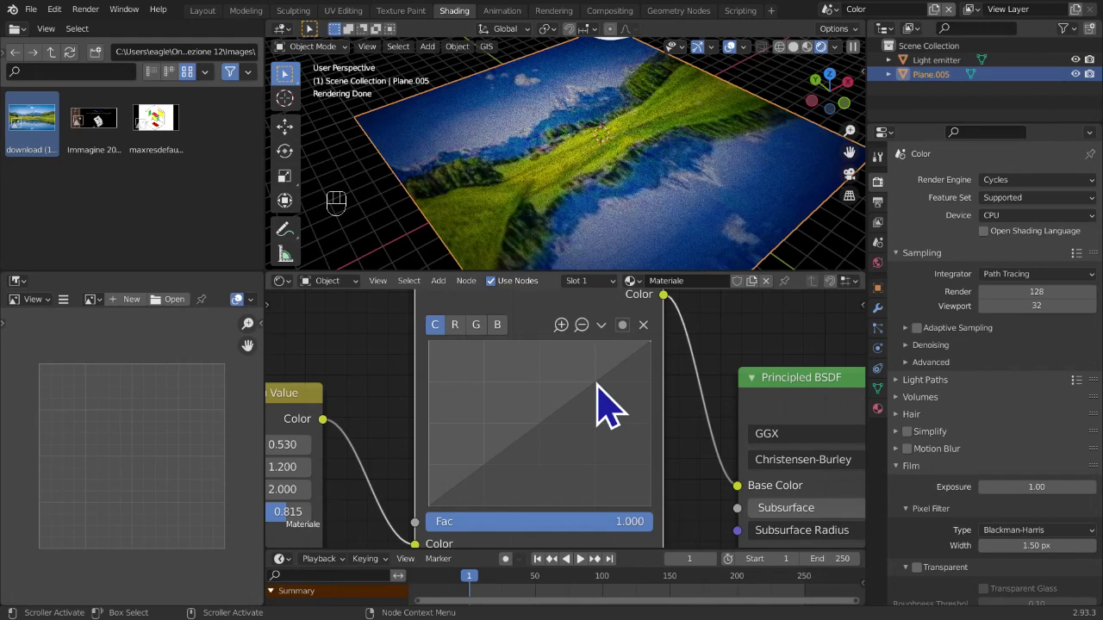
pyautogui.moveTo(597, 388)
pyautogui.mouseDown()
pyautogui.moveTo(593, 399)
pyautogui.moveTo(604, 398)
pyautogui.mouseUp()
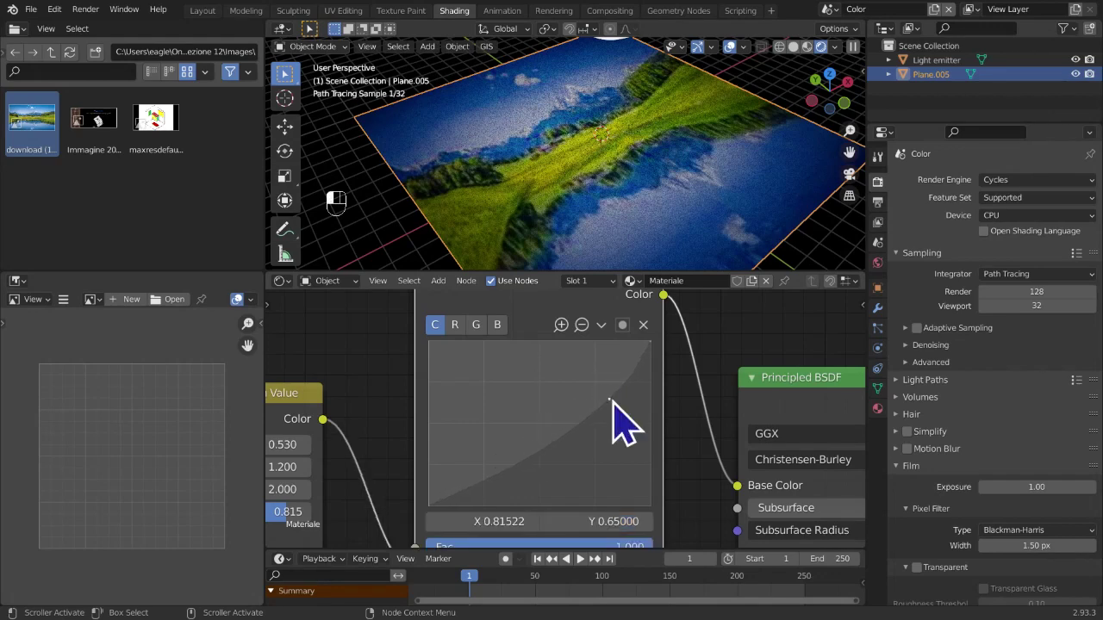
pyautogui.moveTo(613, 409); pyautogui.dragTo(612, 431)
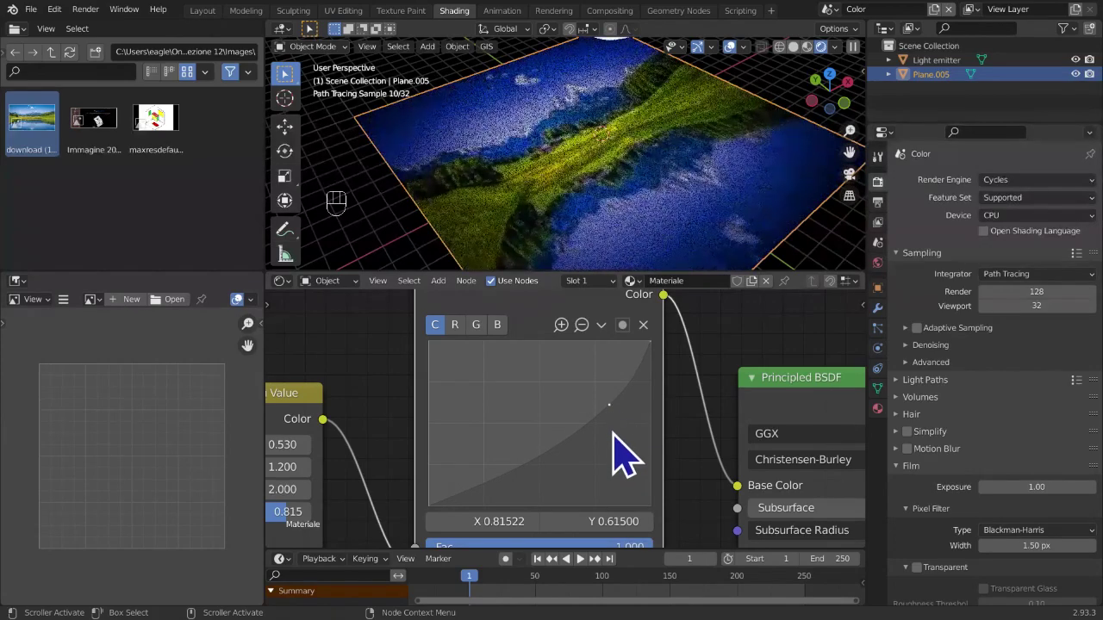
pyautogui.hotkey('ctrl', 'z')
pyautogui.hotkey('ctrl', 'z')
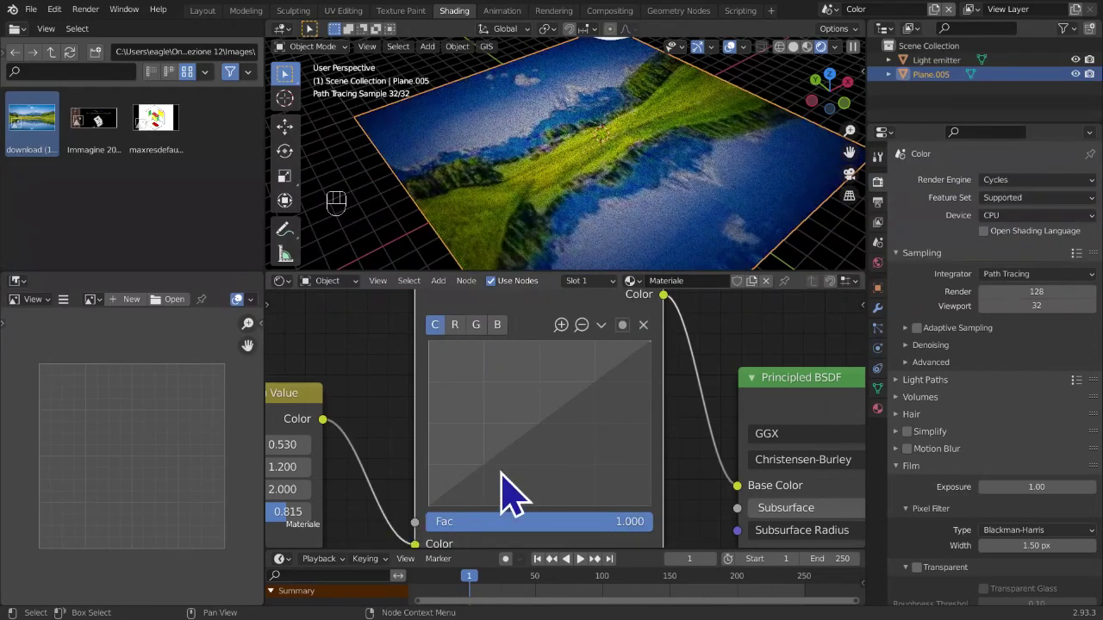
pyautogui.moveTo(484, 466); pyautogui.dragTo(498, 483)
# Raise an upper curve point and select the lower point to start the S-curve
pyautogui.moveTo(611, 393); pyautogui.dragTo(590, 375)
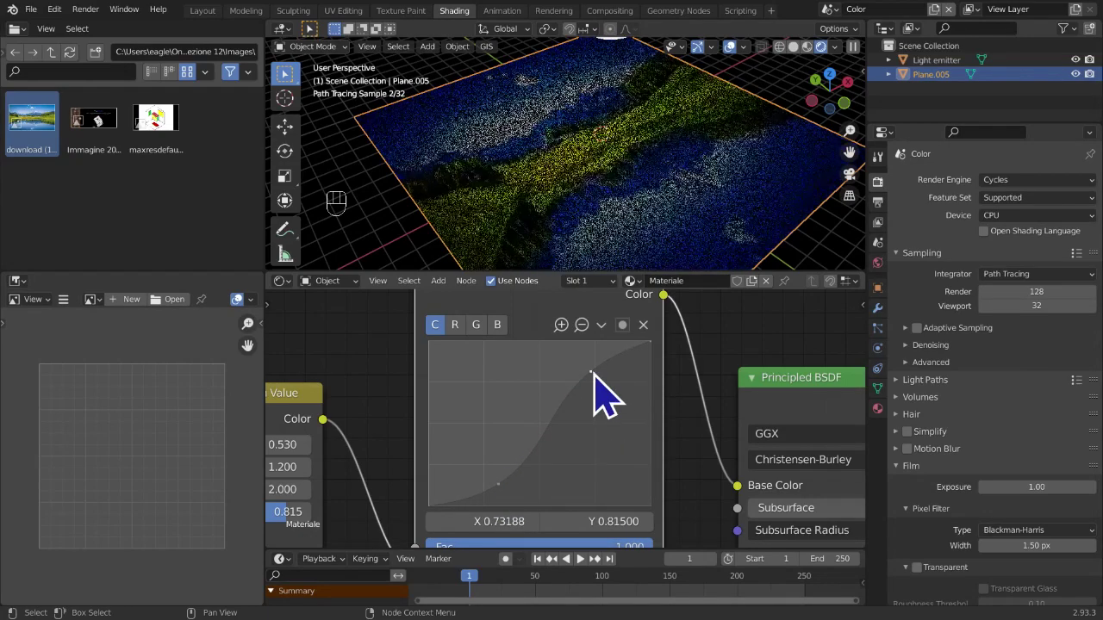
pyautogui.scroll(-4, 598, 393)
pyautogui.moveTo(576, 435); pyautogui.dragTo(575, 435, button='middle')
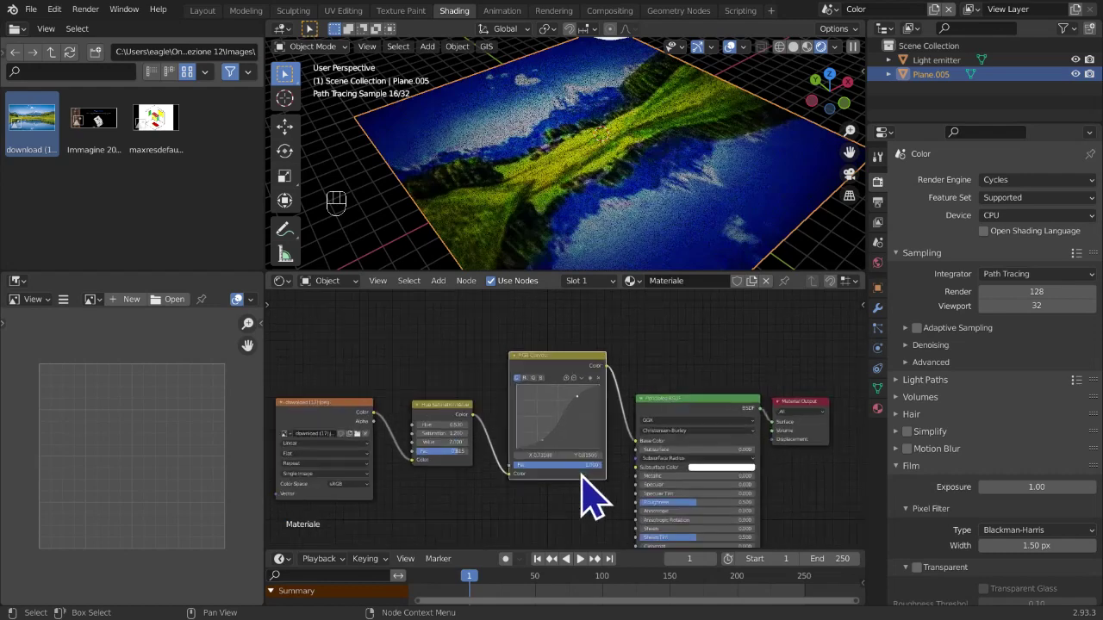
pyautogui.scroll(3, 572, 492)
pyautogui.scroll(2, 583, 461)
pyautogui.click(517, 417)
pyautogui.moveTo(578, 404); pyautogui.dragTo(557, 450, button='middle')
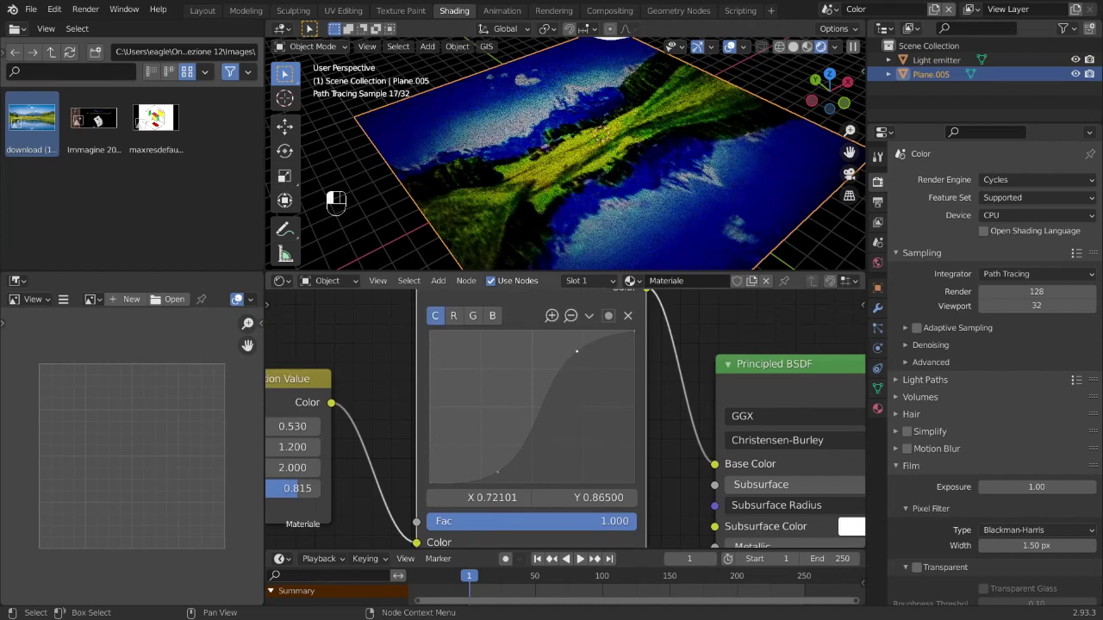
pyautogui.scroll(-3, 413, 405)
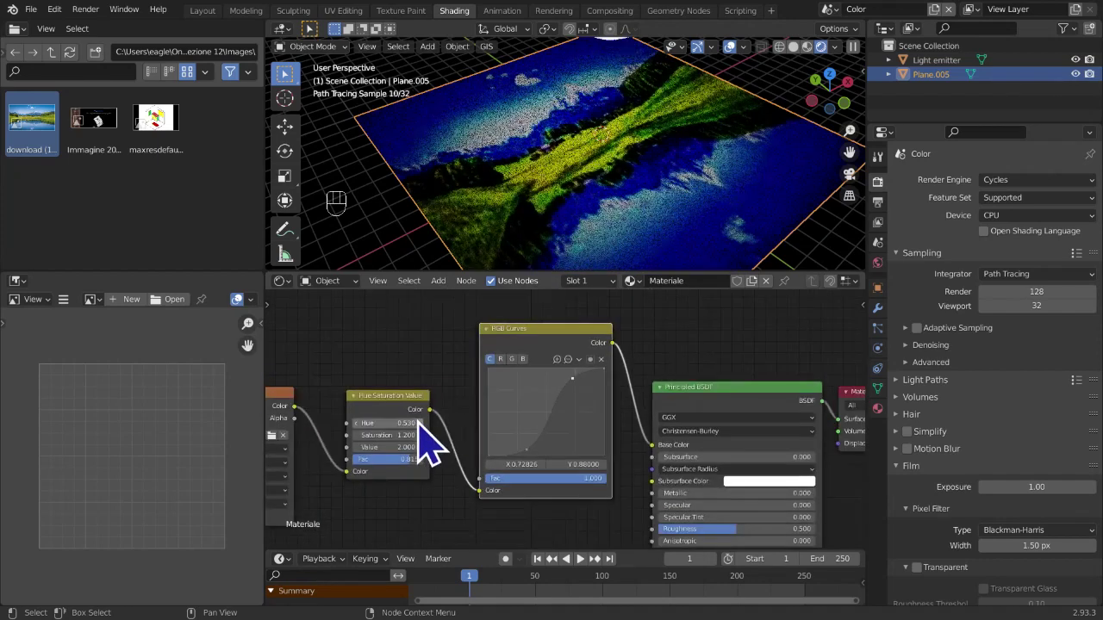
# Zoom the RGB Curves graph in and out, then restore its default framing
pyautogui.click(426, 356)
pyautogui.scroll(-10, 394, 439)
pyautogui.scroll(1, 431, 450)
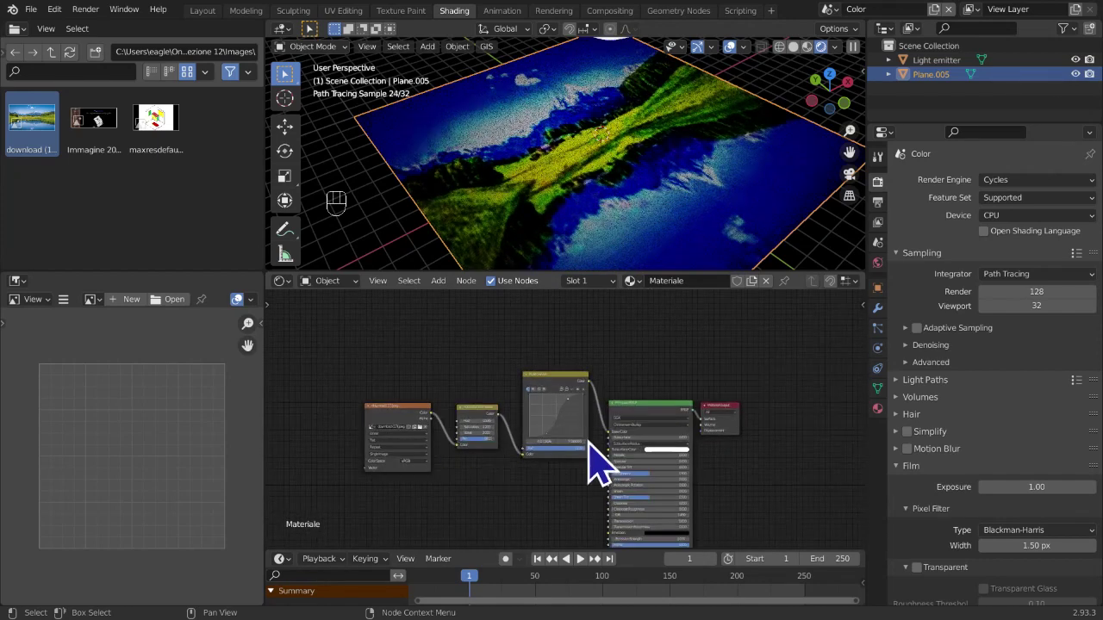
pyautogui.scroll(5, 603, 443)
pyautogui.scroll(1, 541, 487)
pyautogui.scroll(1, 618, 401)
pyautogui.scroll(2, 619, 404)
pyautogui.scroll(1, 590, 415)
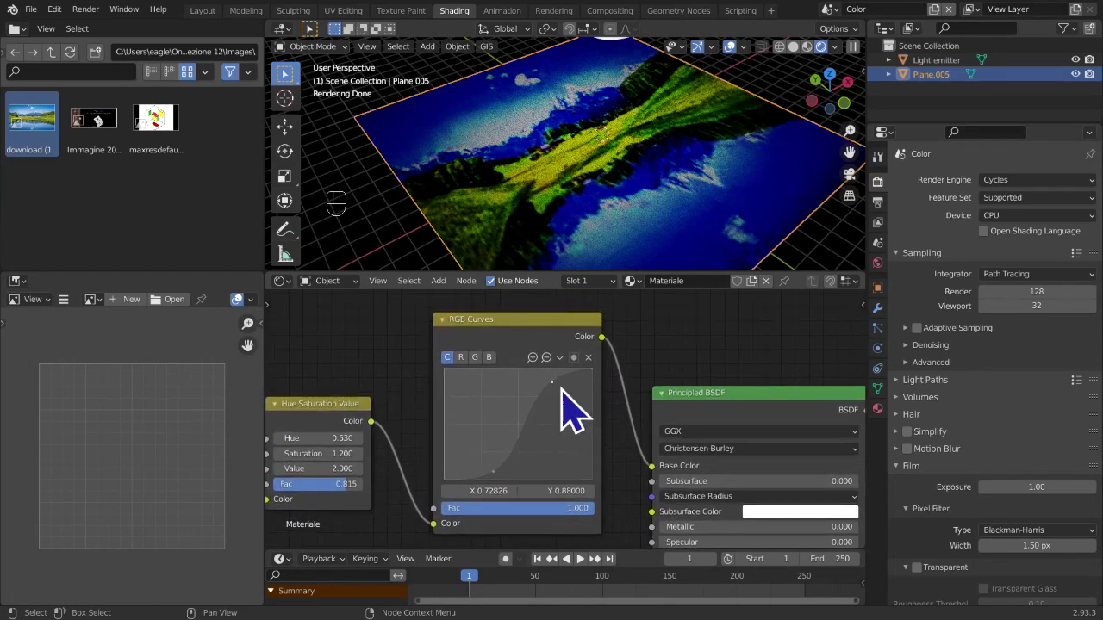
pyautogui.click(533, 357)
pyautogui.click(546, 359)
pyautogui.click(560, 357)
pyautogui.click(589, 410)
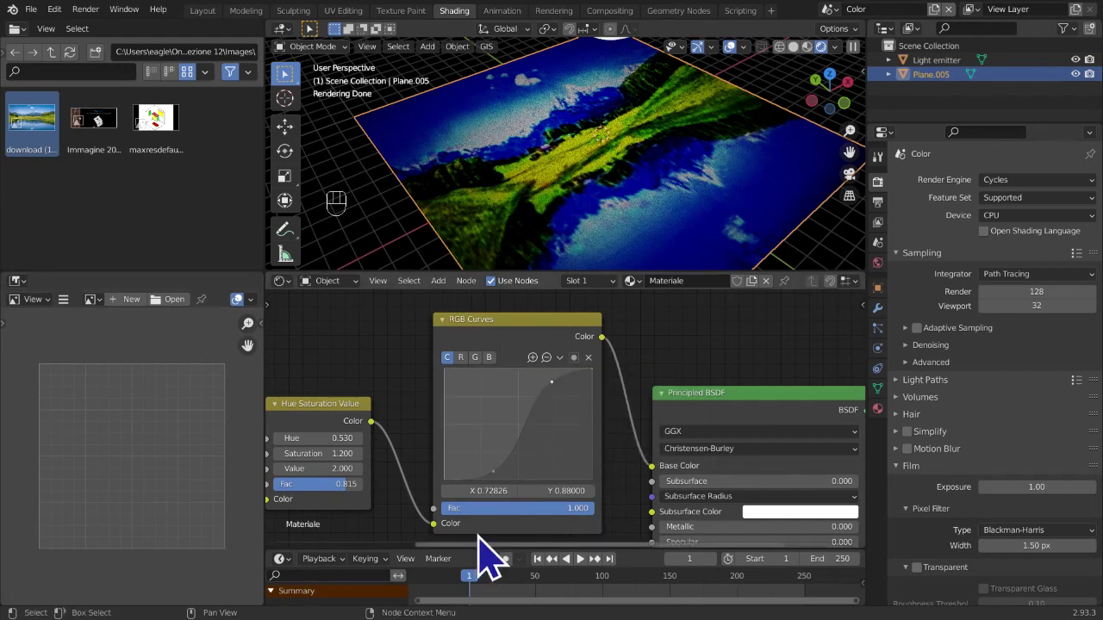
# Test the RGB Curves Fac strength at 0, then raise it to 0.684
pyautogui.moveTo(589, 509); pyautogui.dragTo(514, 510)
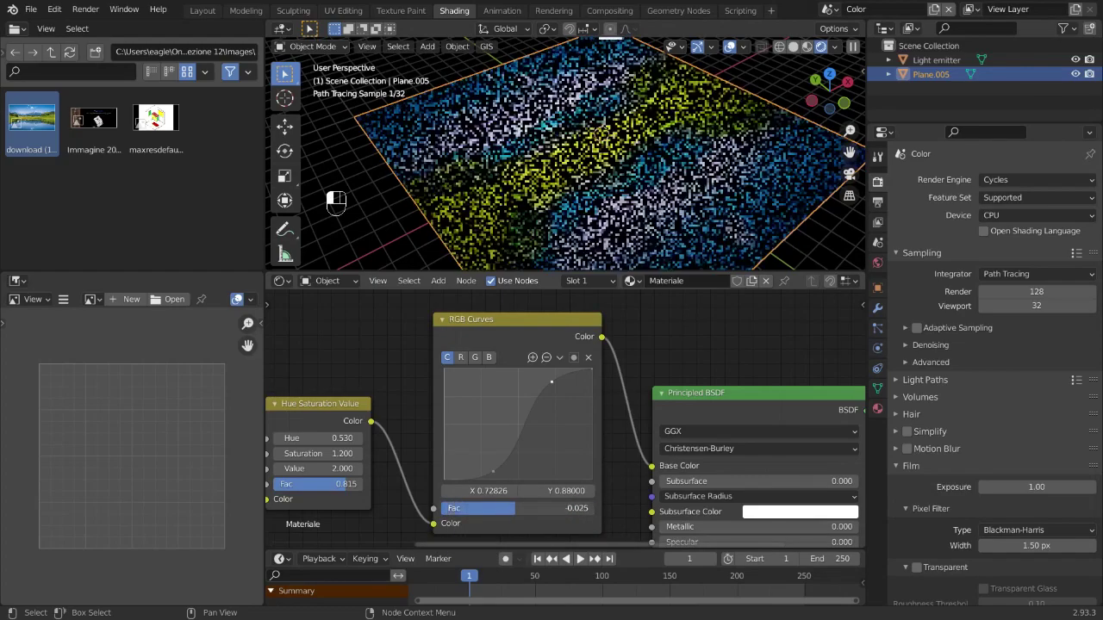
pyautogui.click(519, 510)
pyautogui.write('0')
pyautogui.press('Return')
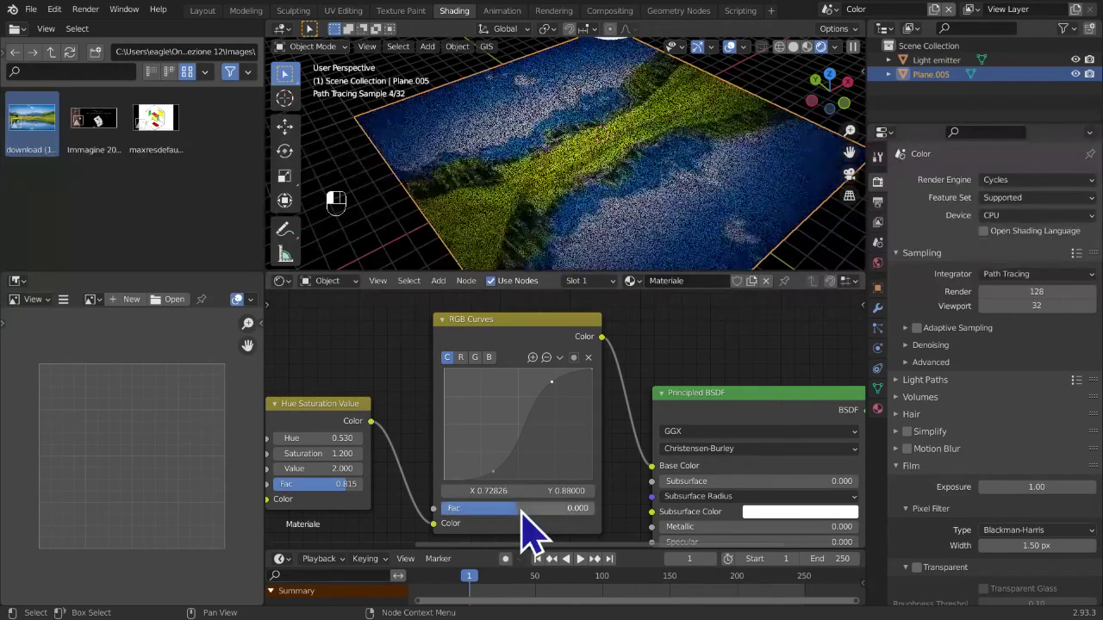
pyautogui.moveTo(523, 510); pyautogui.dragTo(572, 510)
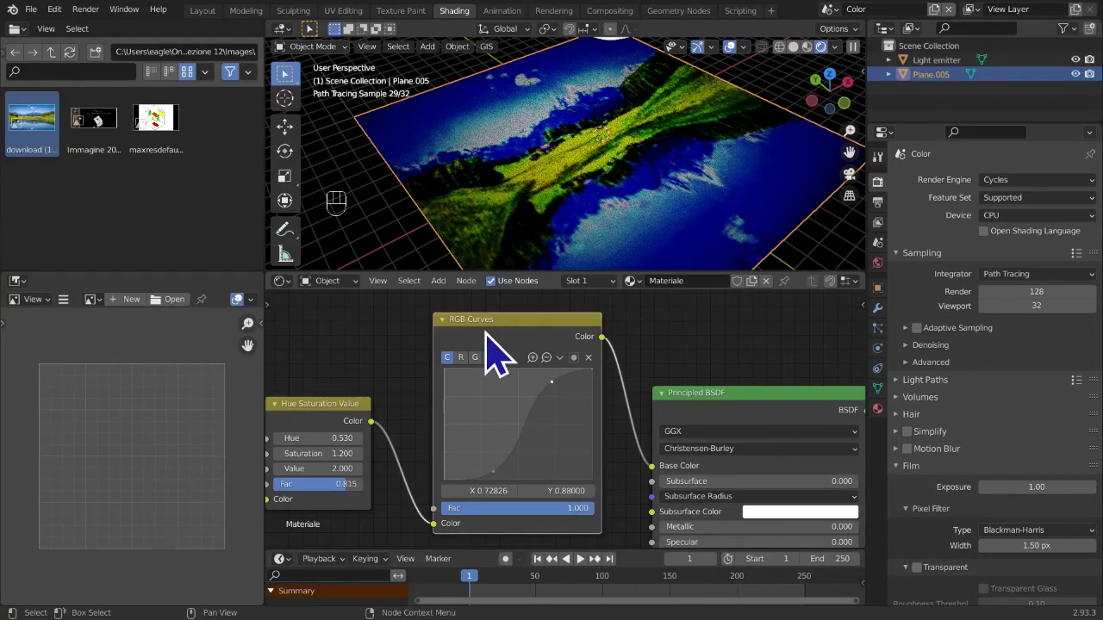
pyautogui.press('m')
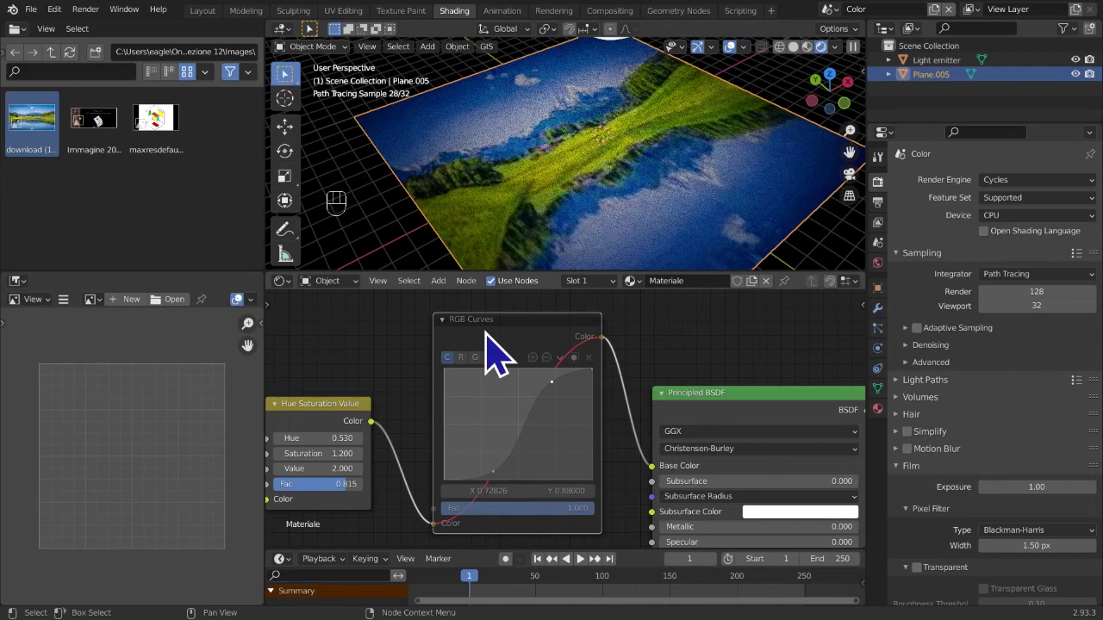
pyautogui.press('m')
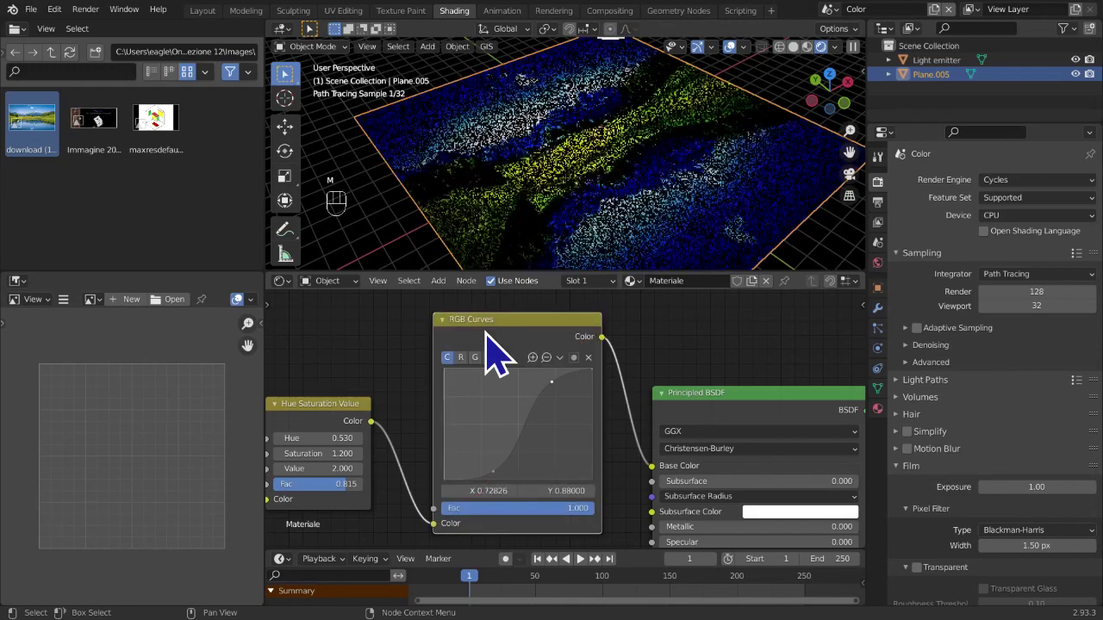
pyautogui.click(560, 358)
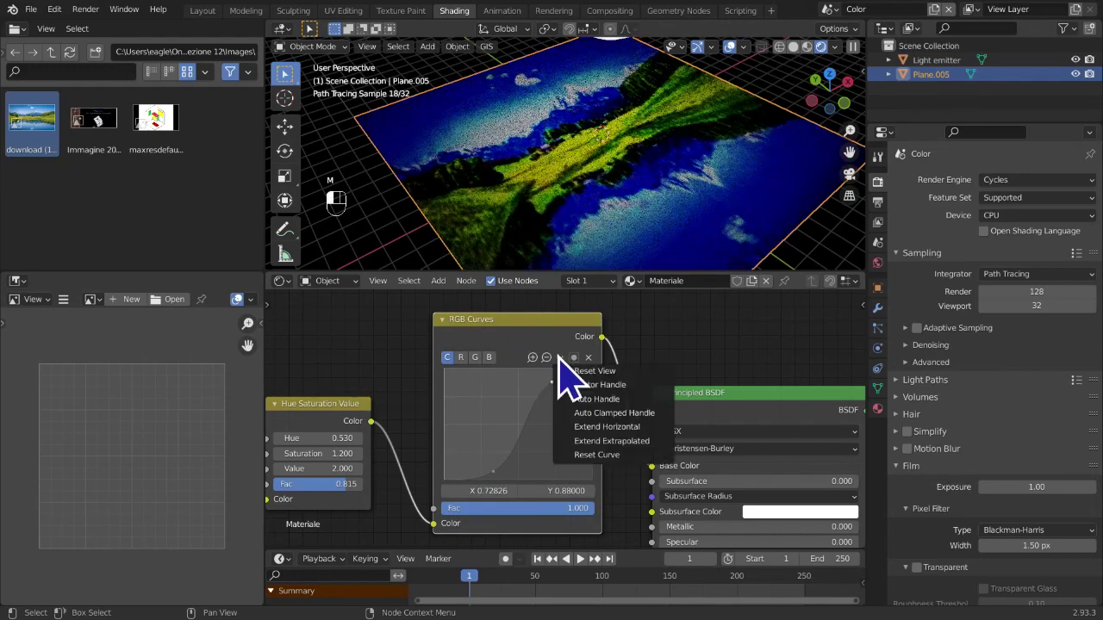
pyautogui.click(604, 456)
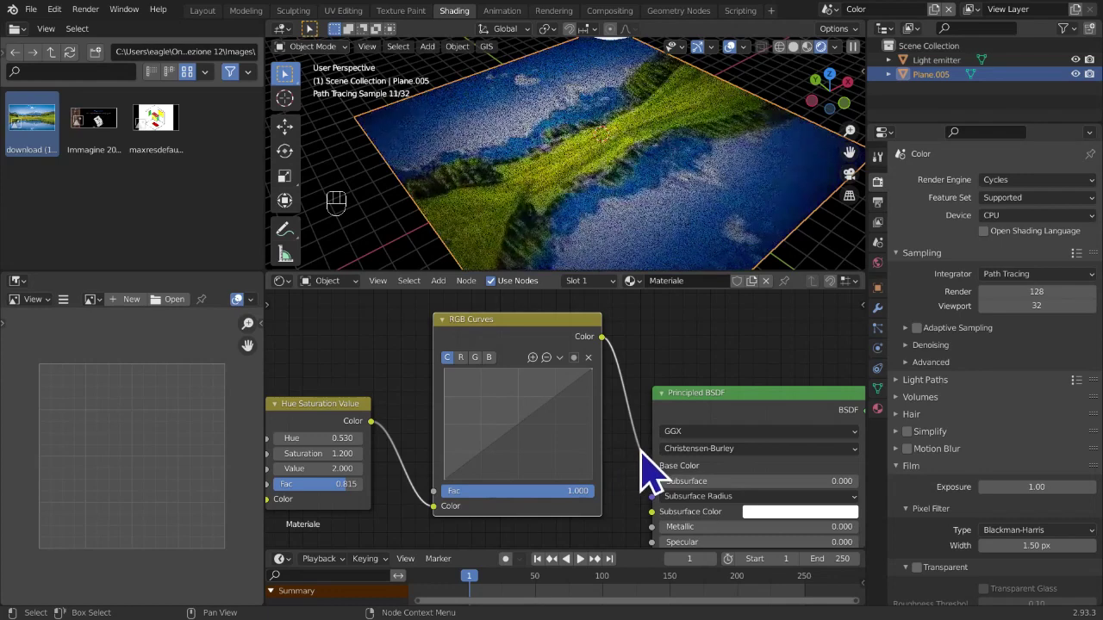
pyautogui.scroll(-5, 689, 405)
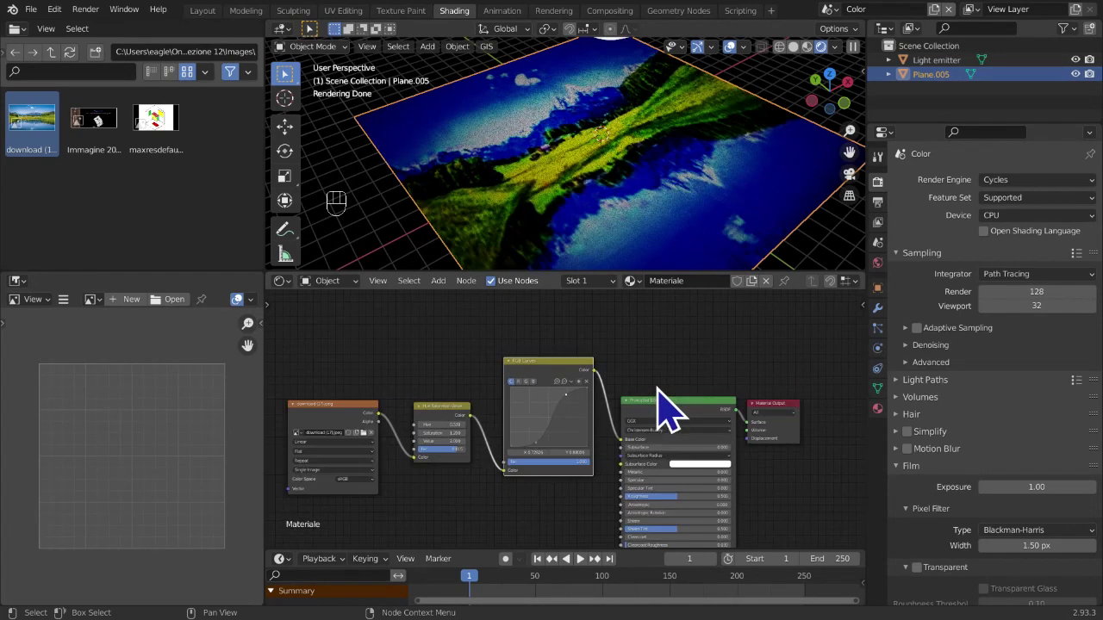
pyautogui.scroll(2, 448, 392)
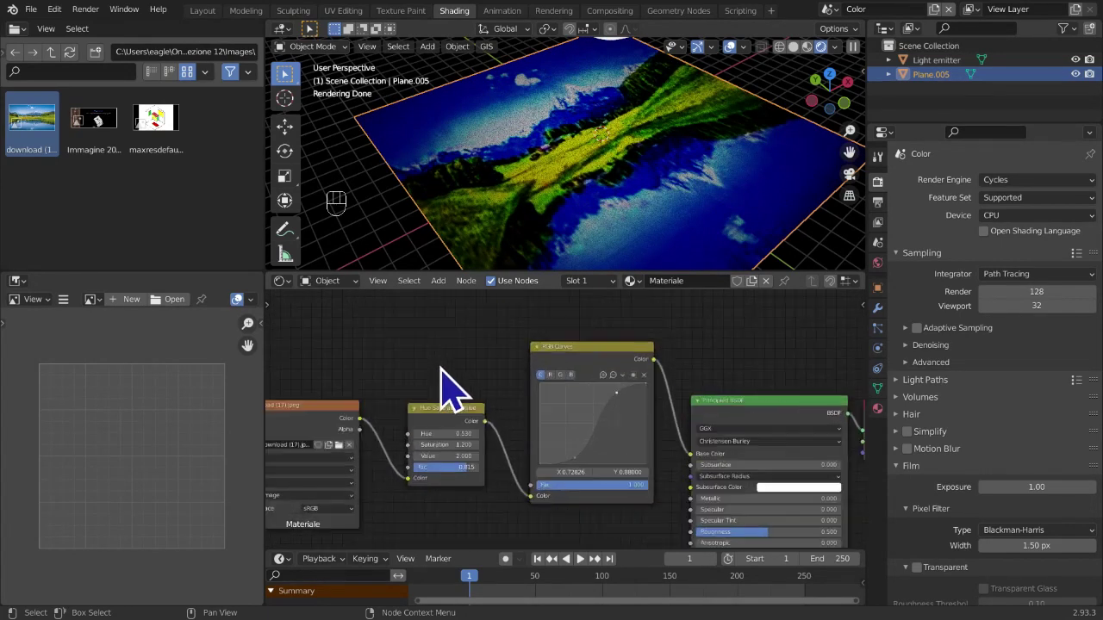
pyautogui.scroll(2, 442, 371)
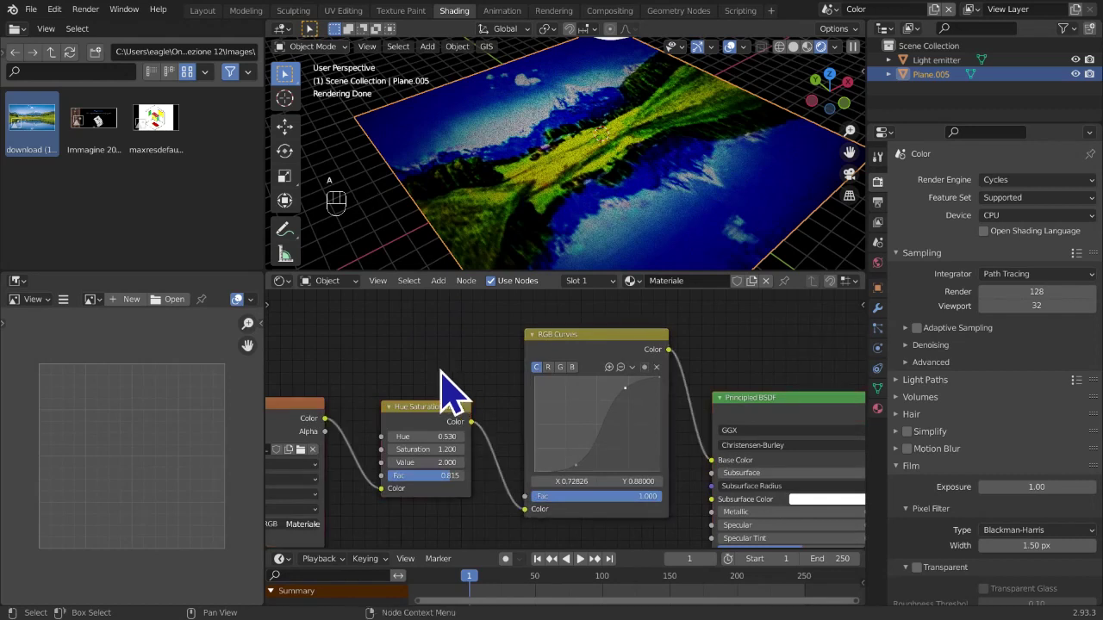
pyautogui.hotkey('shift', 'a')
pyautogui.moveTo(441, 372)
pyautogui.scroll(1, 616, 443)
pyautogui.moveTo(625, 465); pyautogui.dragTo(571, 474, button='middle')
pyautogui.click(453, 313)
pyautogui.click(451, 315)
pyautogui.scroll(1, 409, 362)
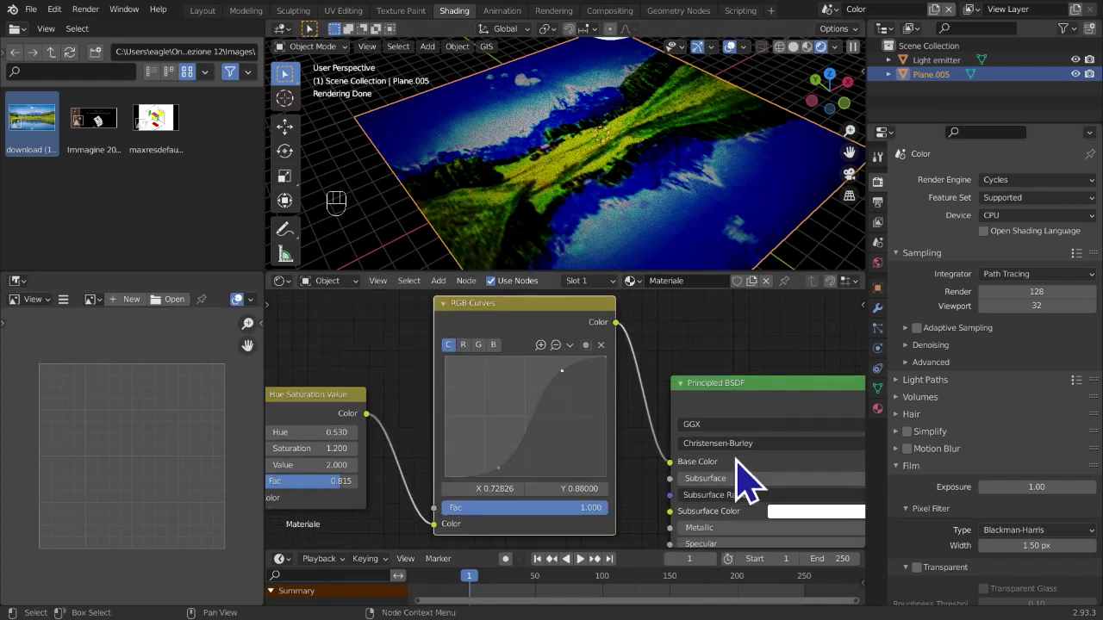
pyautogui.scroll(-2, 511, 444)
pyautogui.moveTo(507, 429); pyautogui.dragTo(505, 433, button='middle')
pyautogui.scroll(3, 521, 427)
pyautogui.scroll(-1, 696, 353)
pyautogui.moveTo(688, 391); pyautogui.dragTo(680, 394, button='middle')
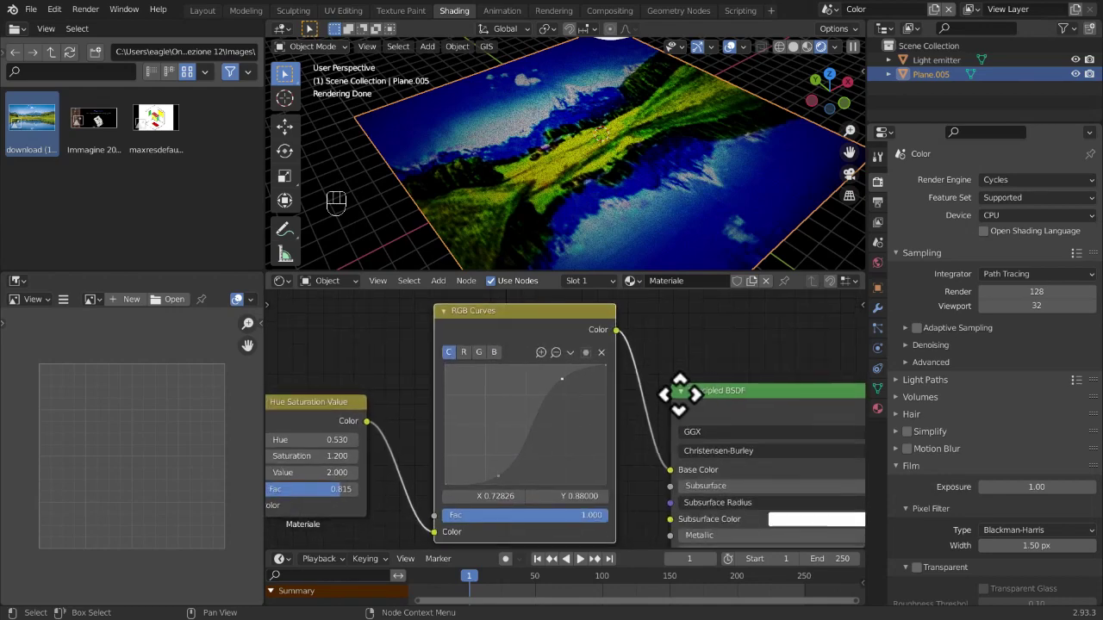
pyautogui.moveTo(435, 329)
pyautogui.mouseDown(button='middle')
pyautogui.moveTo(475, 320)
pyautogui.moveTo(440, 319)
pyautogui.mouseUp(button='middle')
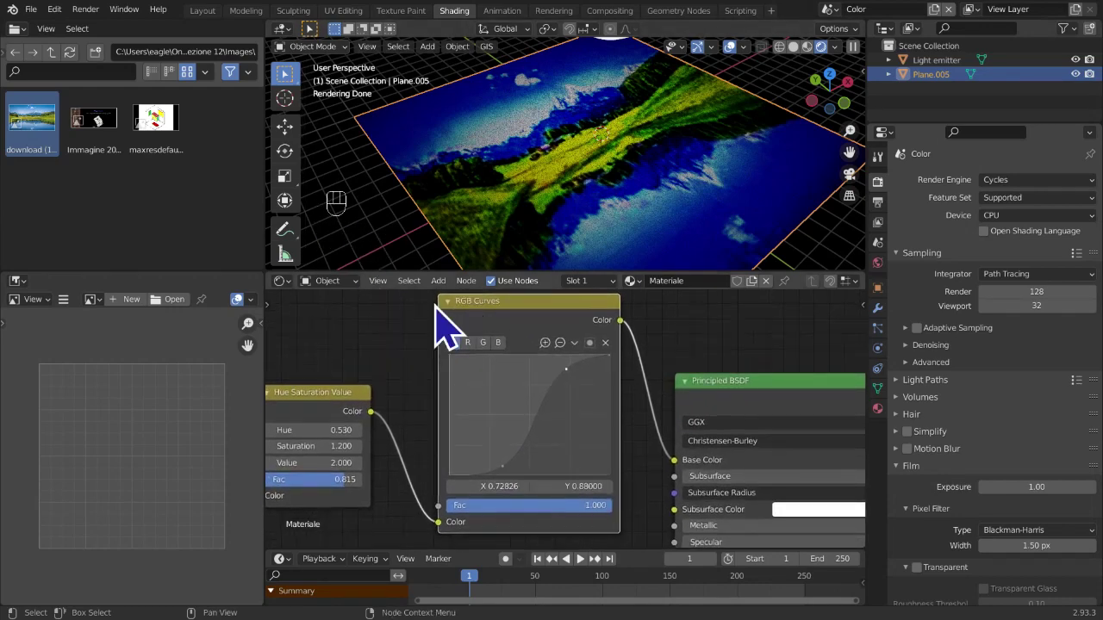
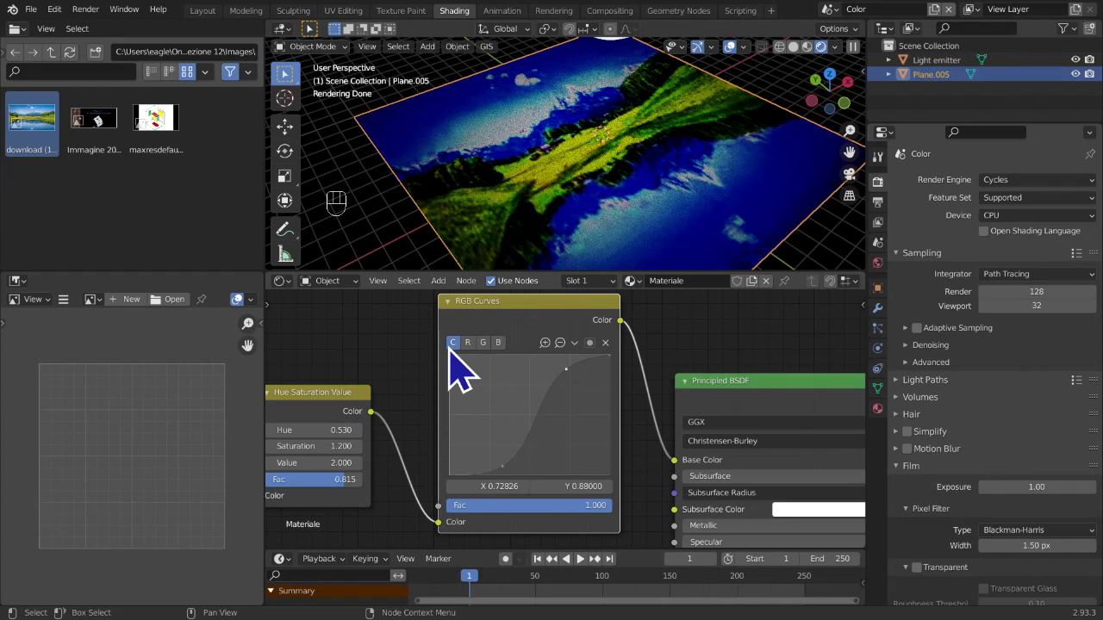
# Zoom in on the RGB Curves node and switch its curve editing to the R channel
pyautogui.scroll(2, 491, 403)
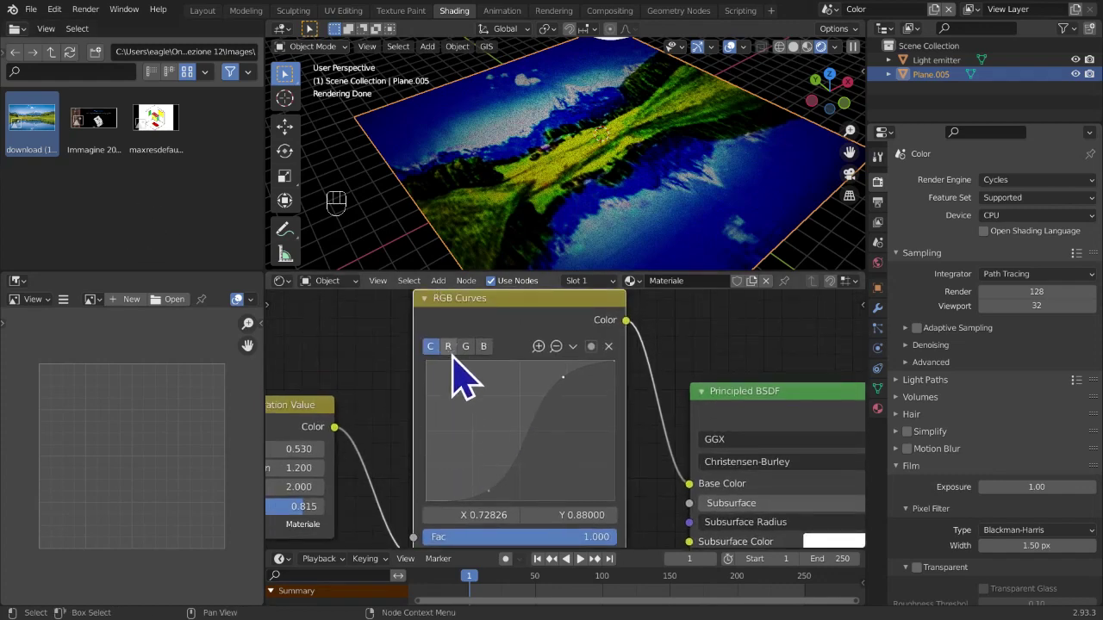
pyautogui.click(449, 349)
pyautogui.scroll(-2, 640, 168)
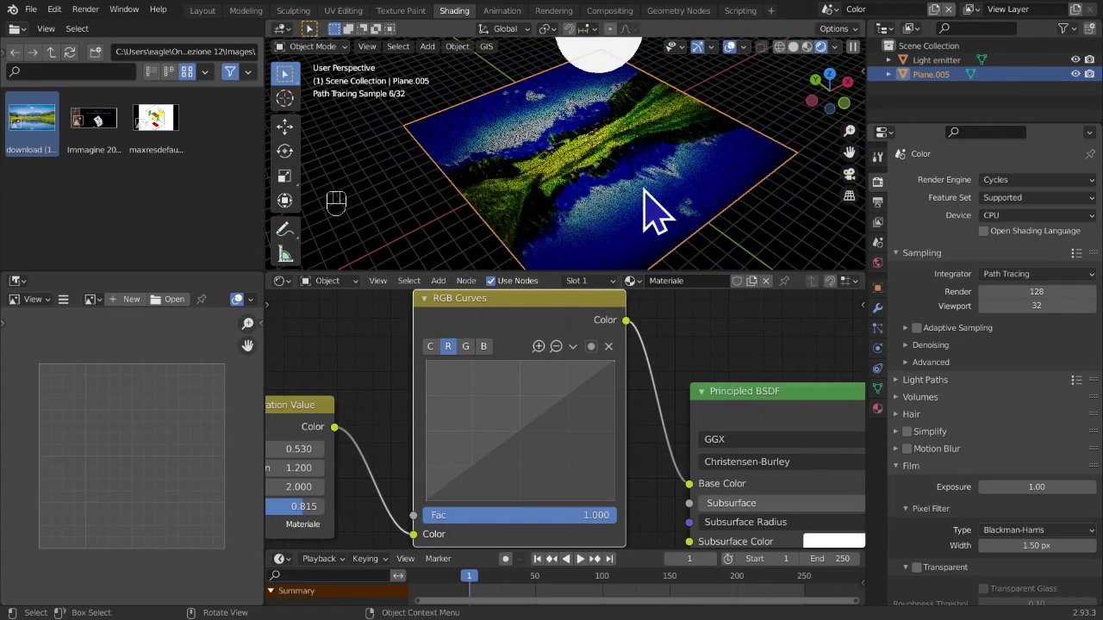
pyautogui.scroll(3, 655, 211)
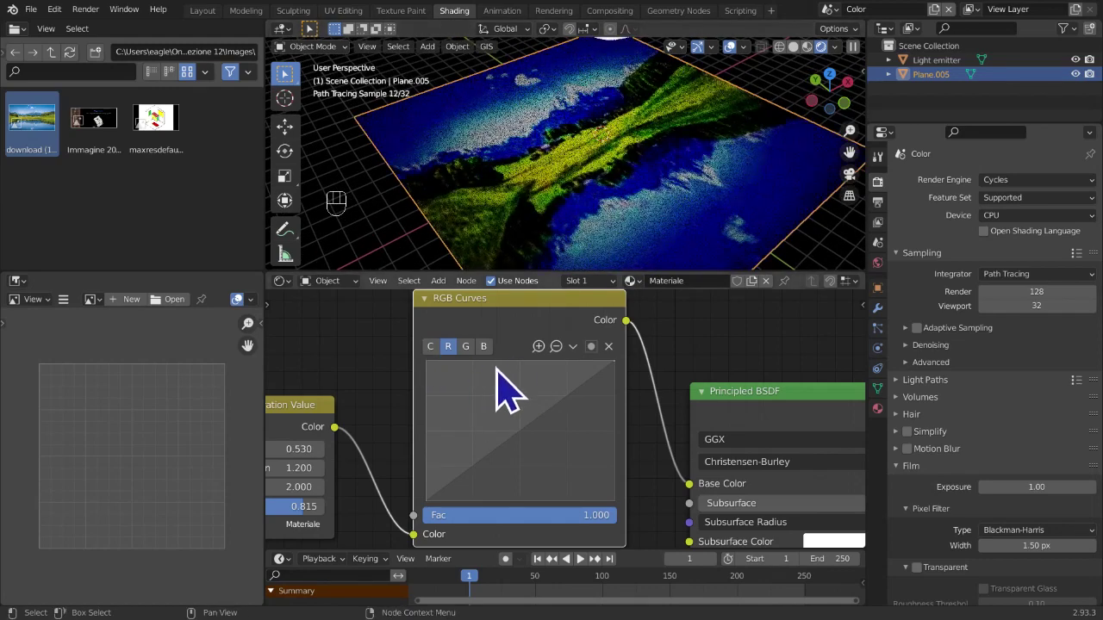
pyautogui.moveTo(450, 397); pyautogui.dragTo(451, 401, button='middle')
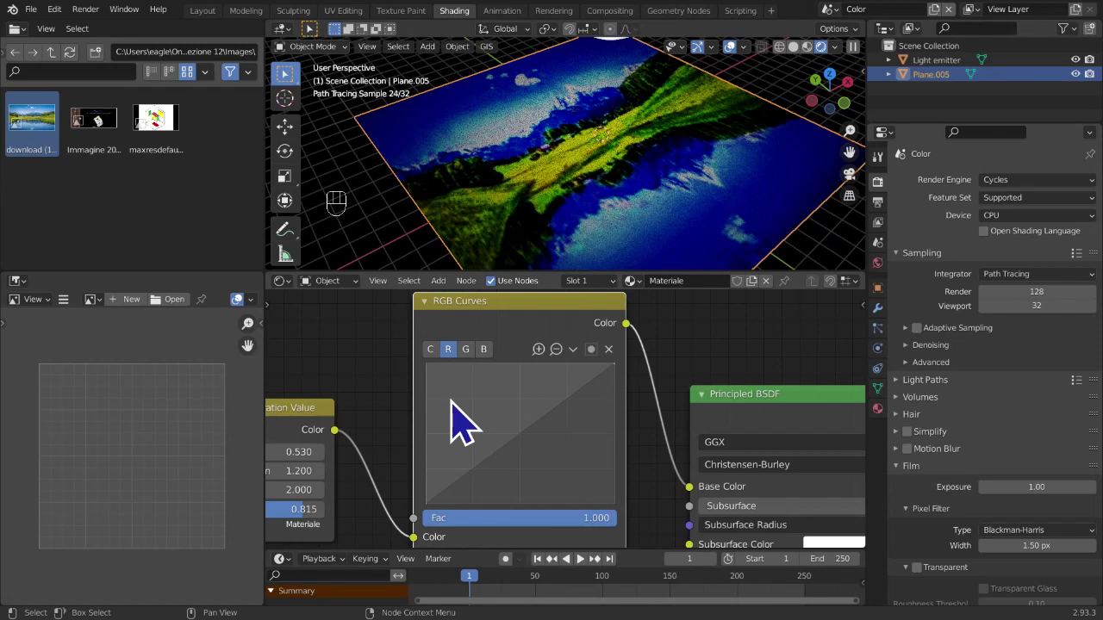
pyautogui.scroll(2, 450, 401)
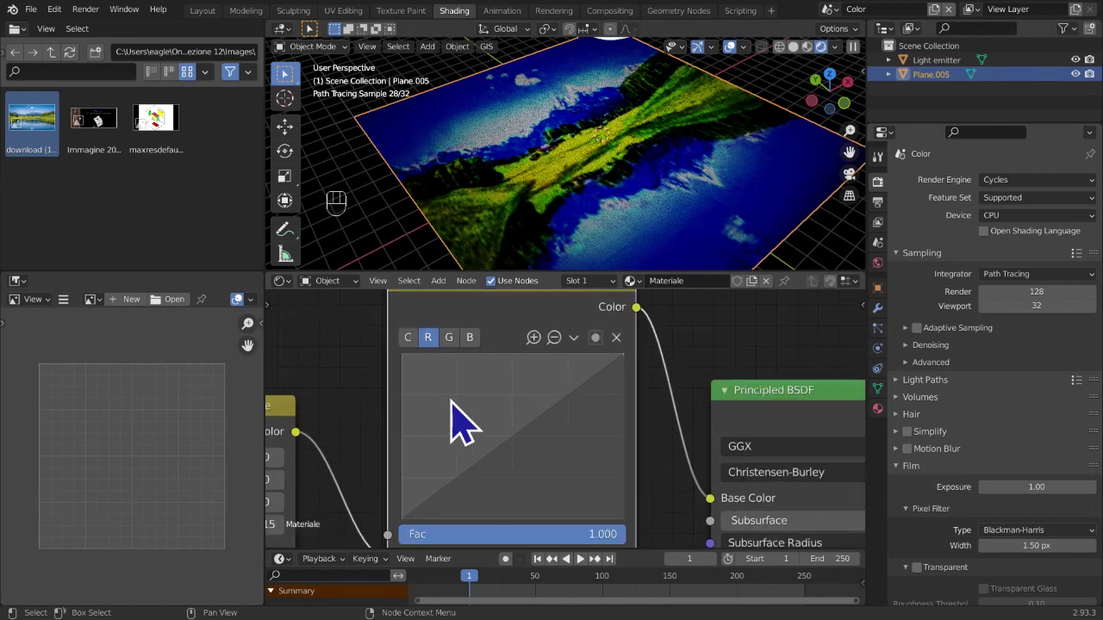
pyautogui.click(459, 478)
pyautogui.moveTo(459, 478); pyautogui.dragTo(472, 491)
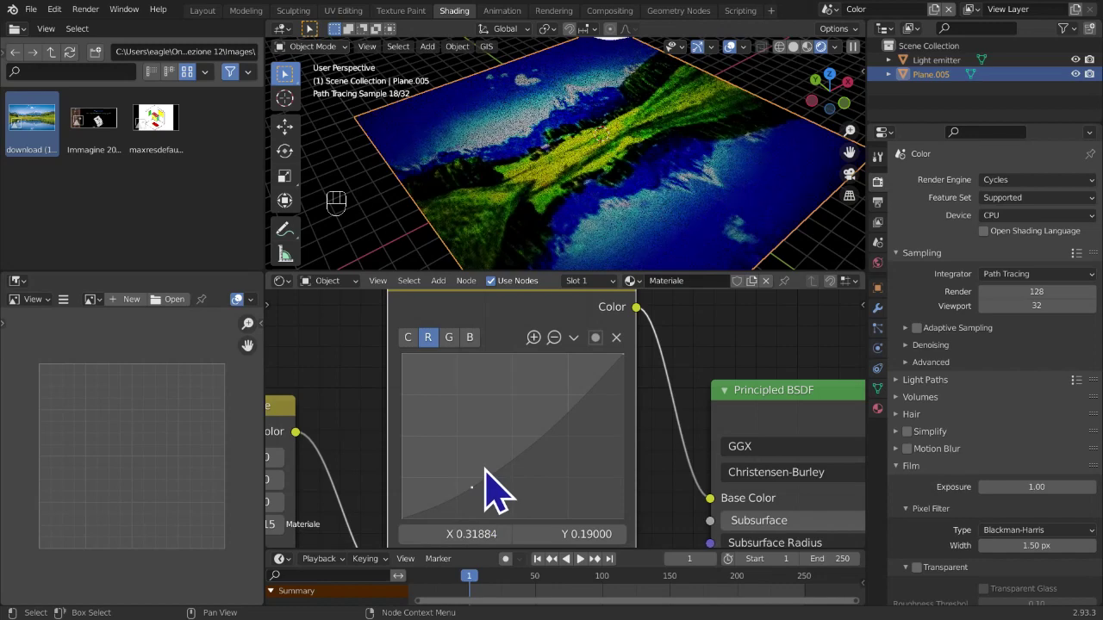
pyautogui.hotkey('ctrl', 'z')
pyautogui.moveTo(569, 405); pyautogui.dragTo(591, 443)
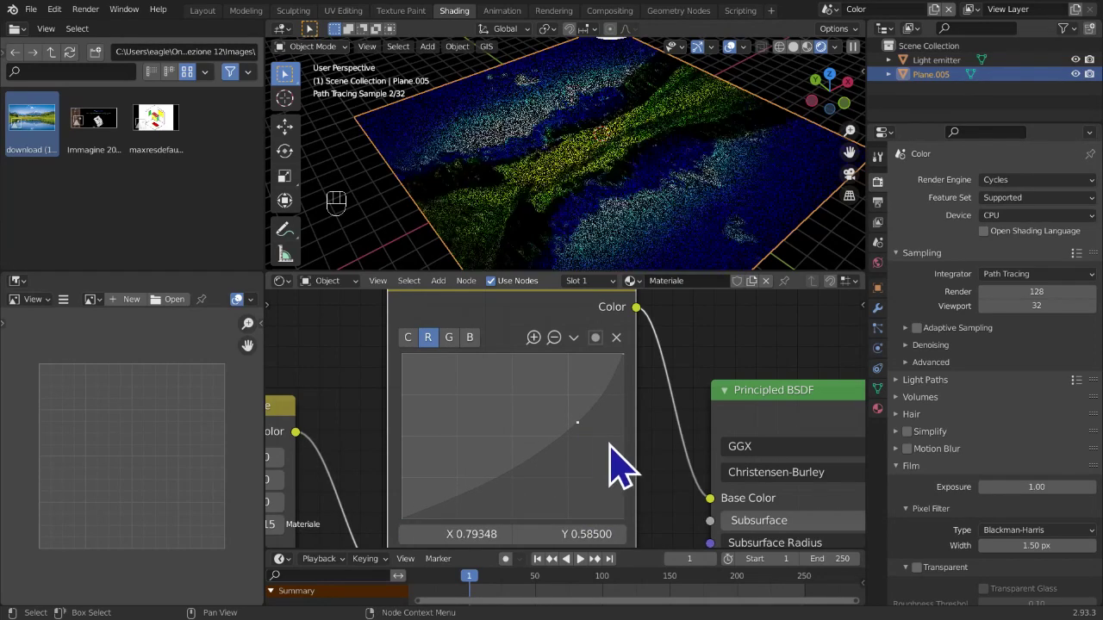
pyautogui.hotkey('ctrl', 'z')
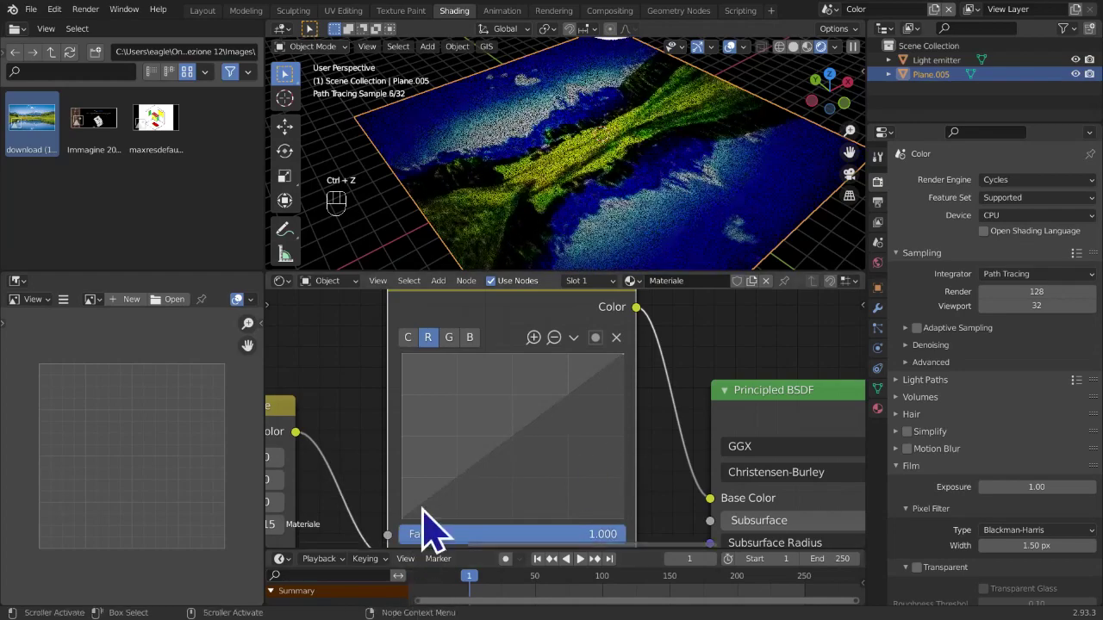
pyautogui.moveTo(468, 505); pyautogui.dragTo(442, 458)
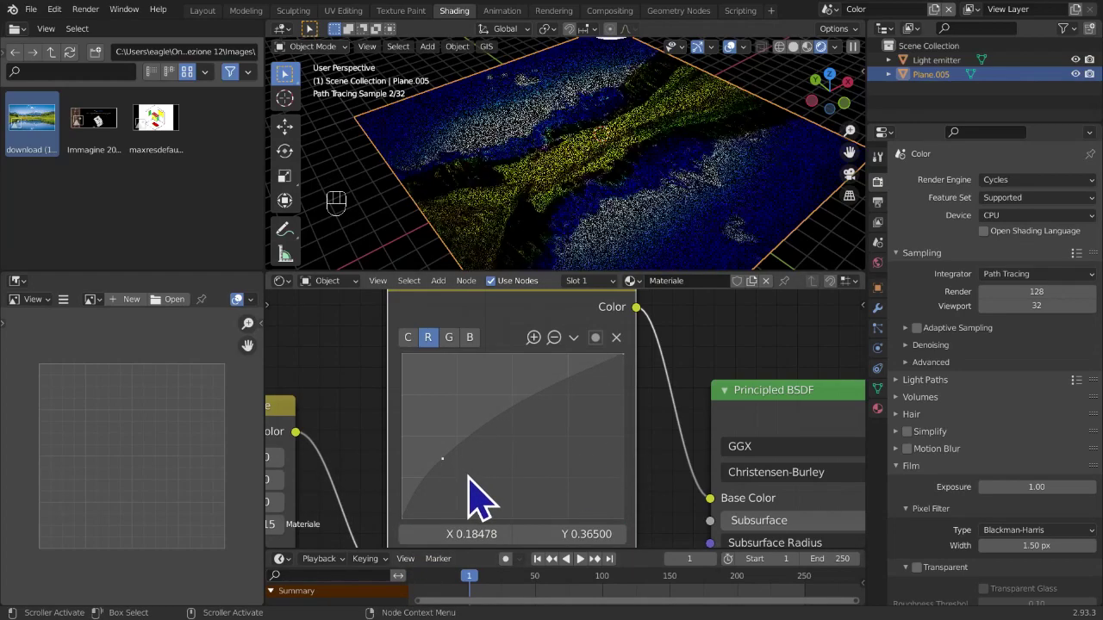
pyautogui.hotkey('ctrl', 'z')
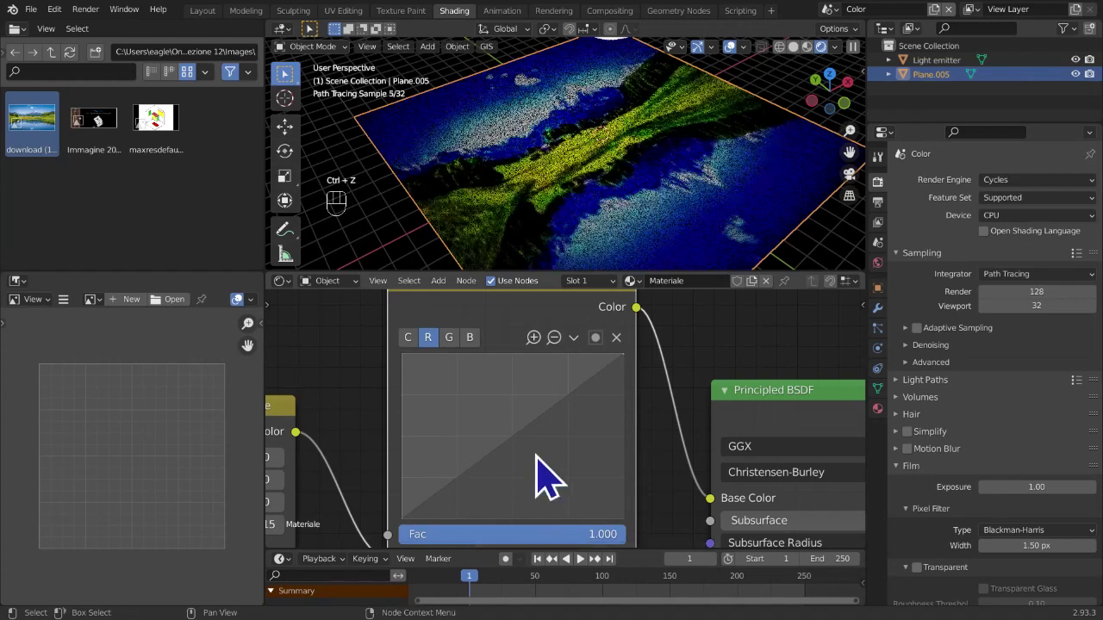
pyautogui.click(567, 393)
pyautogui.moveTo(567, 393); pyautogui.dragTo(544, 361)
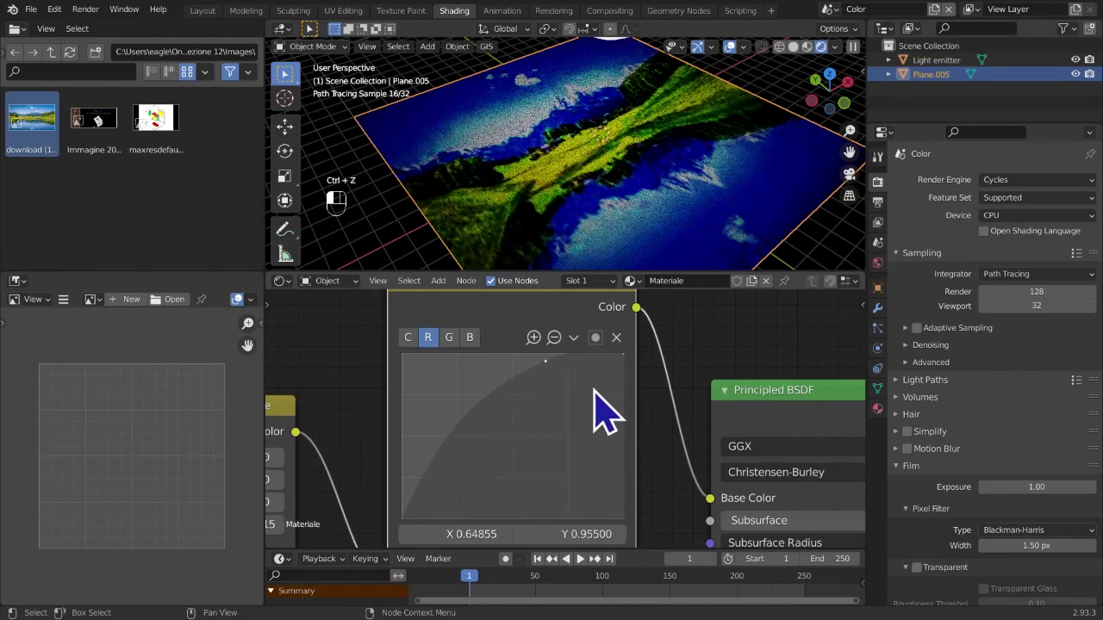
pyautogui.hotkey('ctrl', 'z')
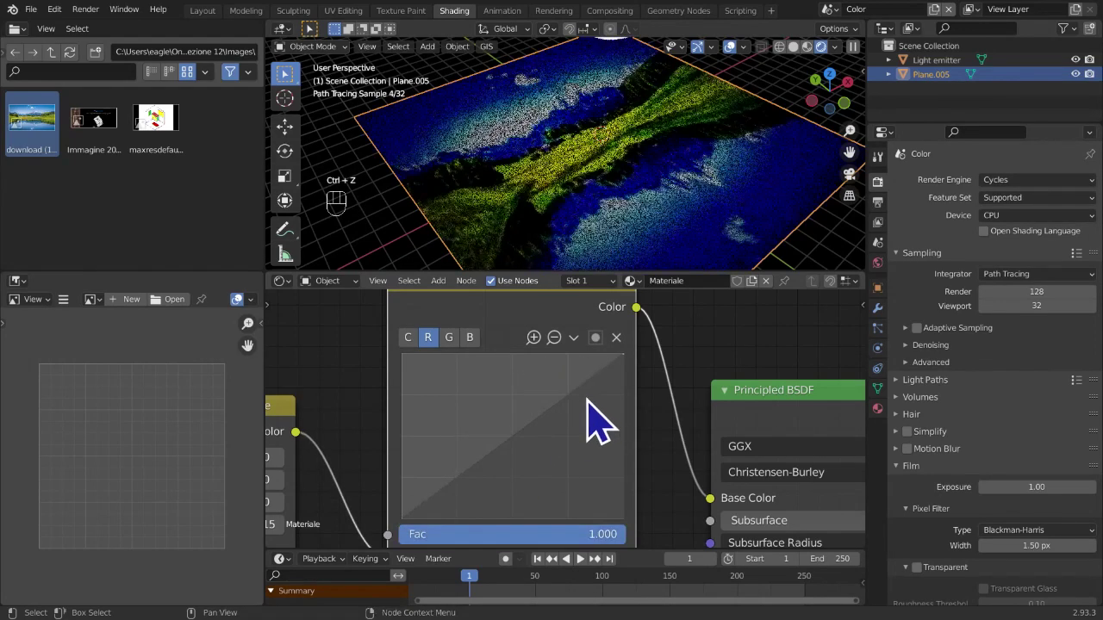
pyautogui.moveTo(536, 455); pyautogui.dragTo(554, 382, button='middle')
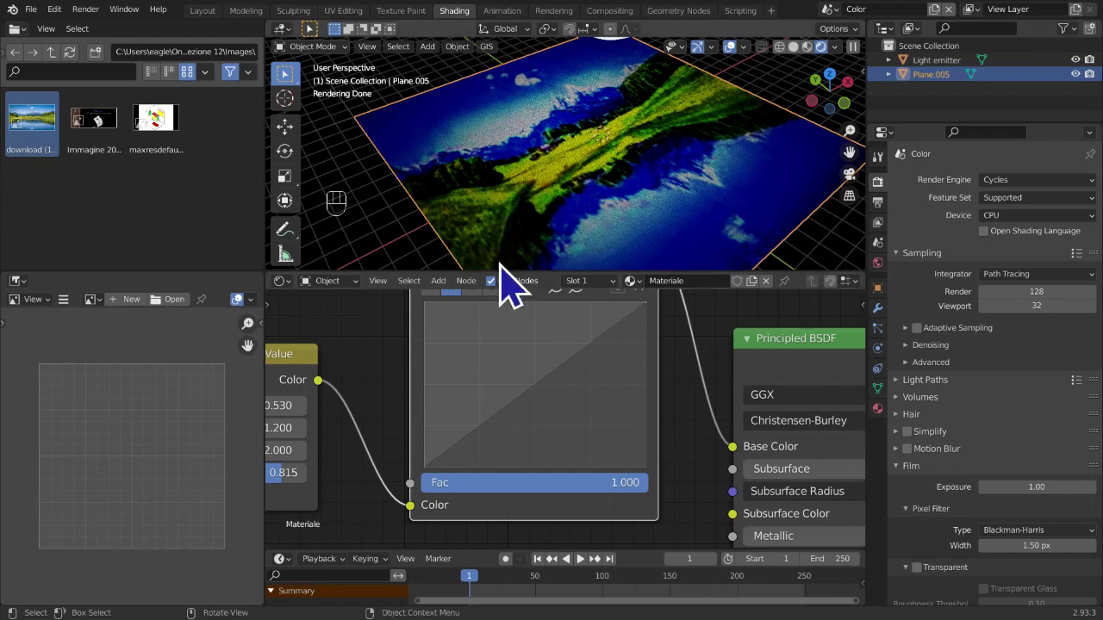
pyautogui.moveTo(435, 394); pyautogui.dragTo(419, 412, button='middle')
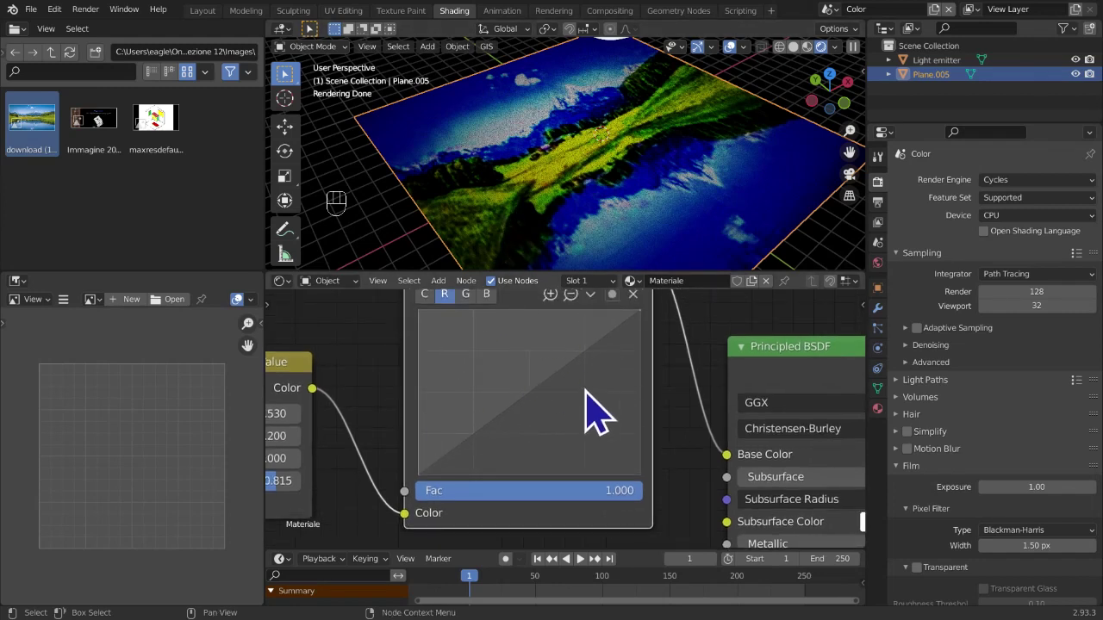
pyautogui.moveTo(582, 351); pyautogui.dragTo(526, 374, button='middle')
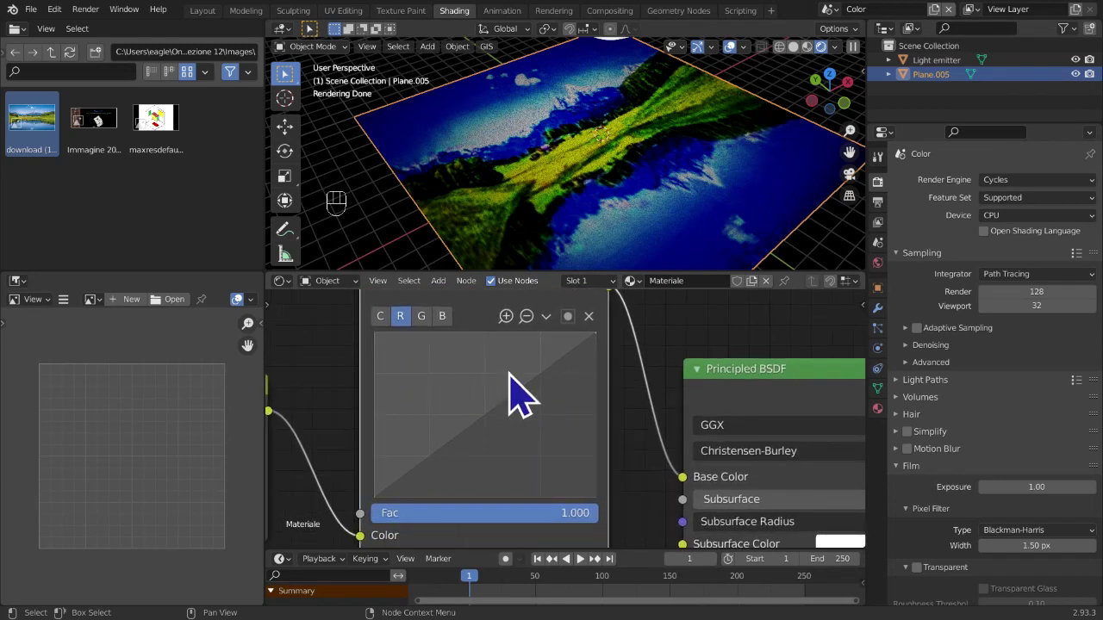
# Try bowing and brightening the red curve with new points, then undo it back to straight
pyautogui.moveTo(535, 373); pyautogui.dragTo(555, 389)
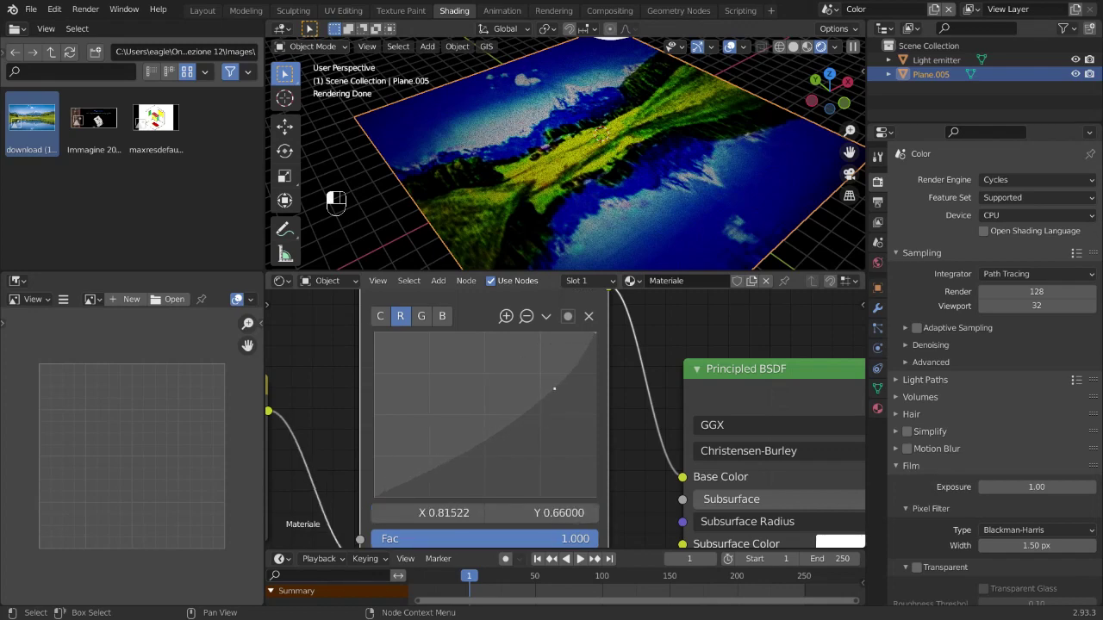
pyautogui.hotkey('ctrl', 'z')
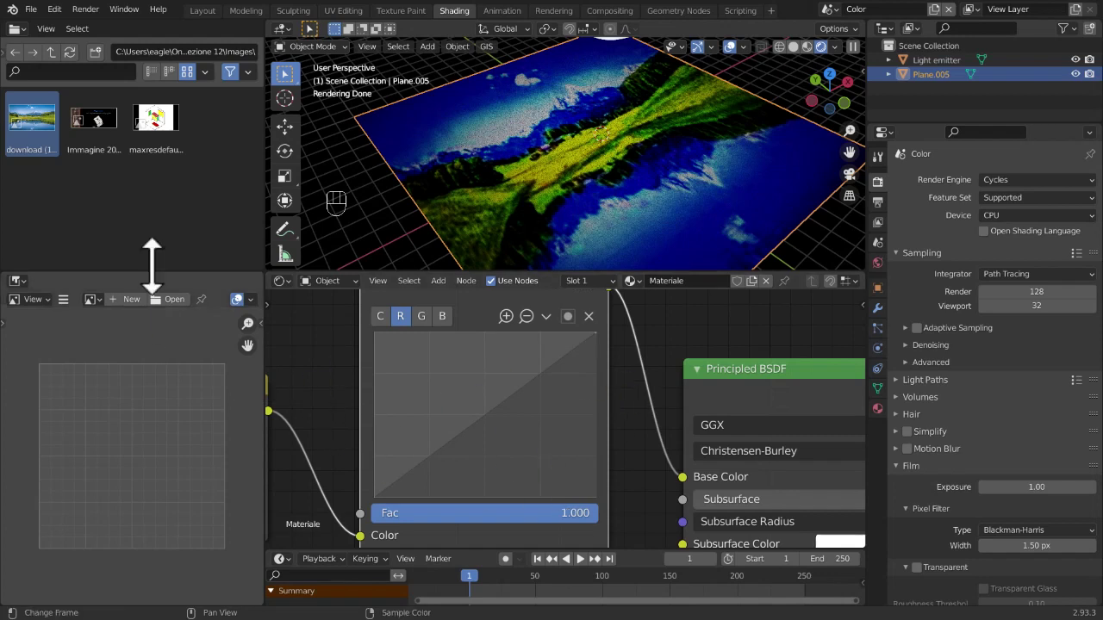
pyautogui.click(486, 417)
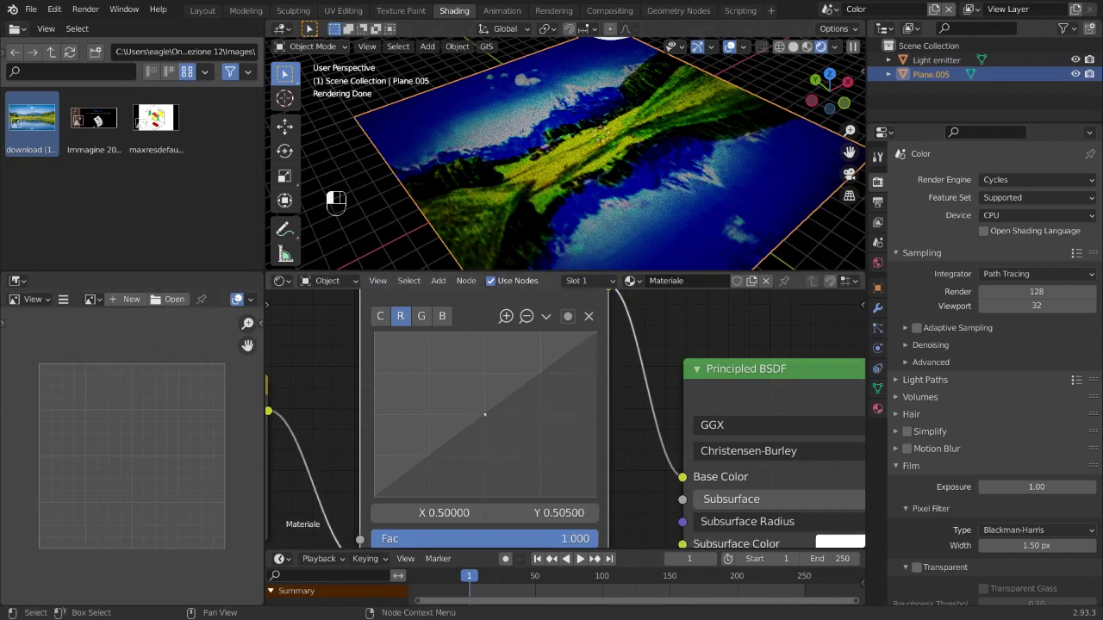
pyautogui.moveTo(486, 414); pyautogui.dragTo(429, 362)
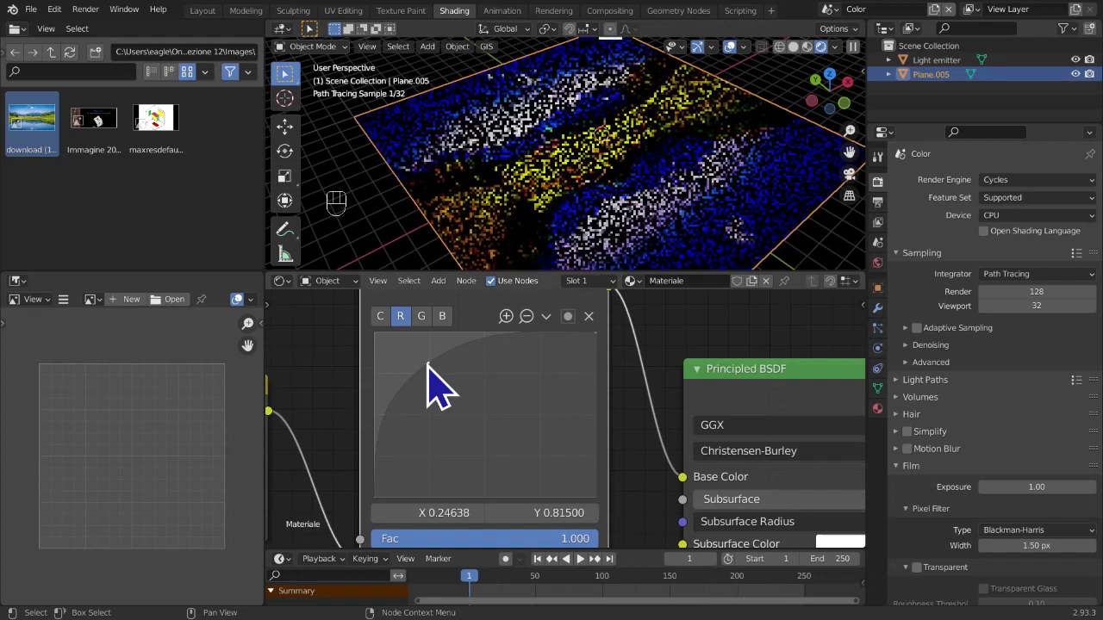
pyautogui.moveTo(428, 363); pyautogui.dragTo(381, 339)
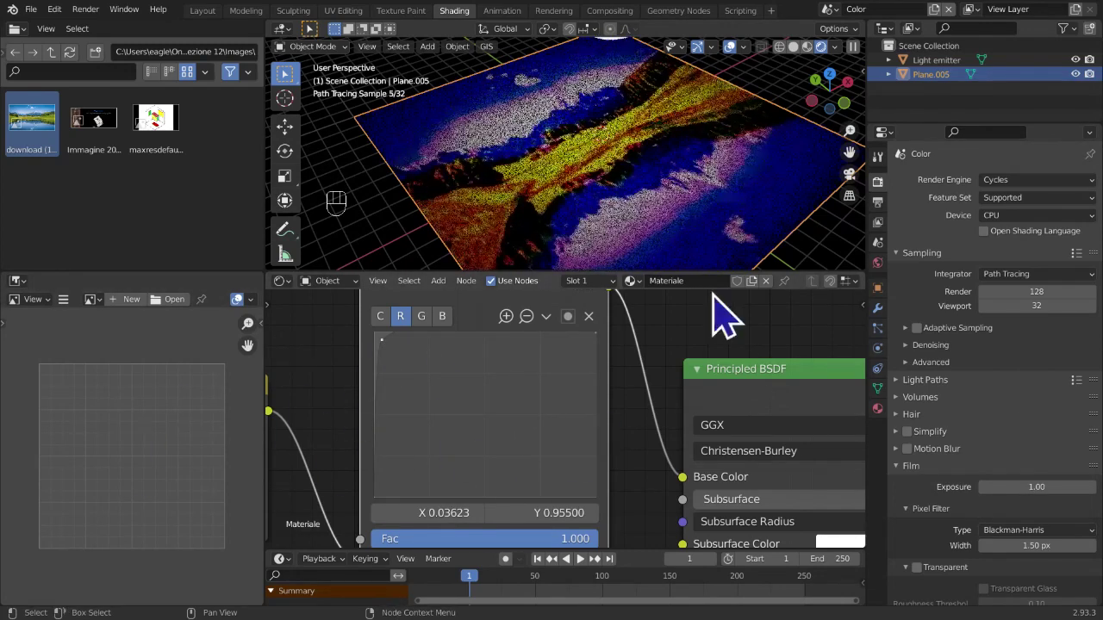
pyautogui.hotkey('ctrl', 'z')
pyautogui.hotkey('ctrl', 'z')
pyautogui.hotkey('ctrl', 'z')
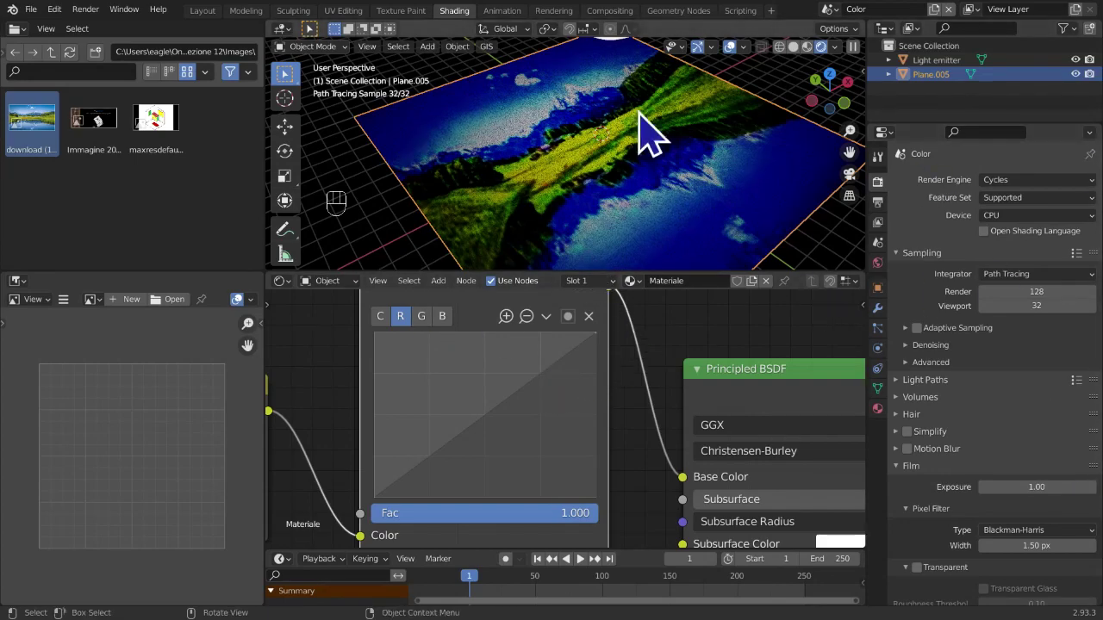
# Orbit the viewport to a lower angle on the plane and switch the curves to the G channel
pyautogui.moveTo(695, 153); pyautogui.dragTo(693, 154, button='middle')
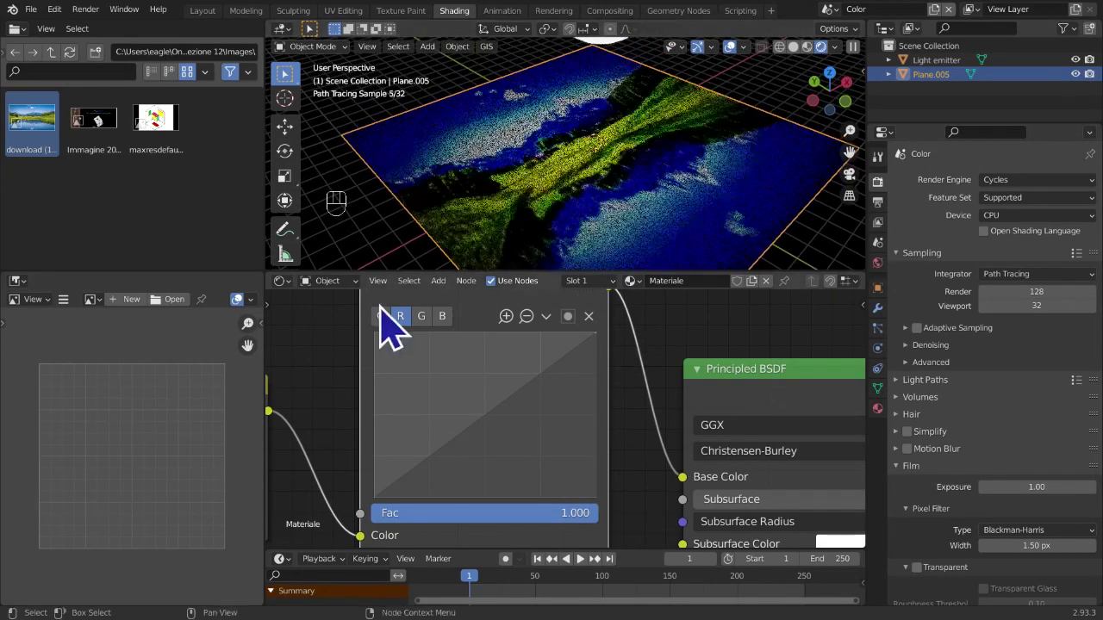
pyautogui.moveTo(633, 259); pyautogui.dragTo(603, 277, button='middle')
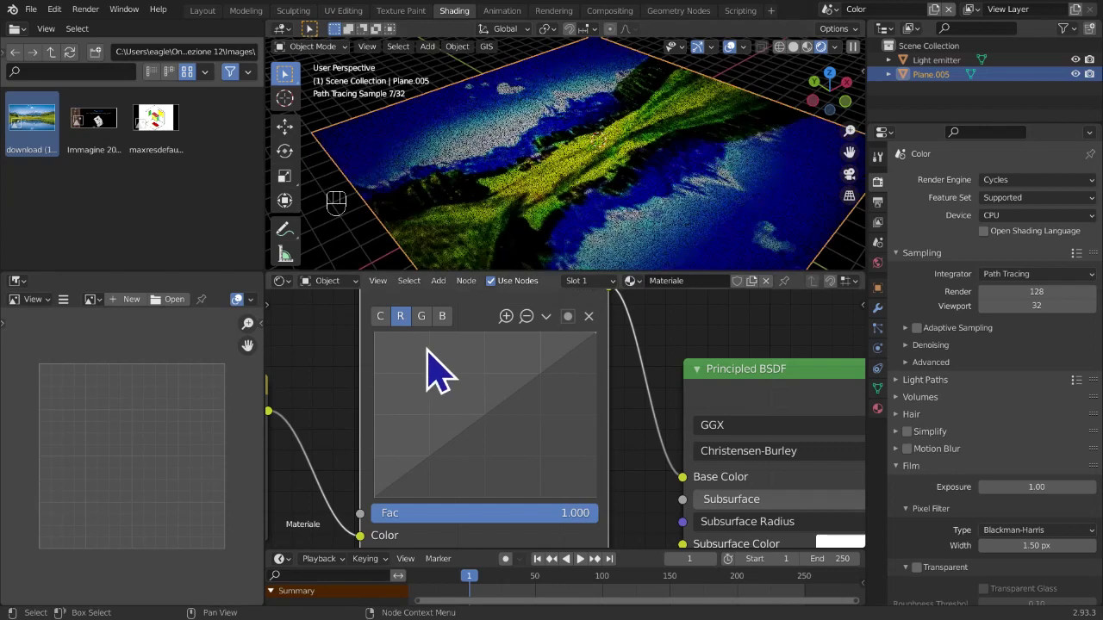
pyautogui.click(421, 318)
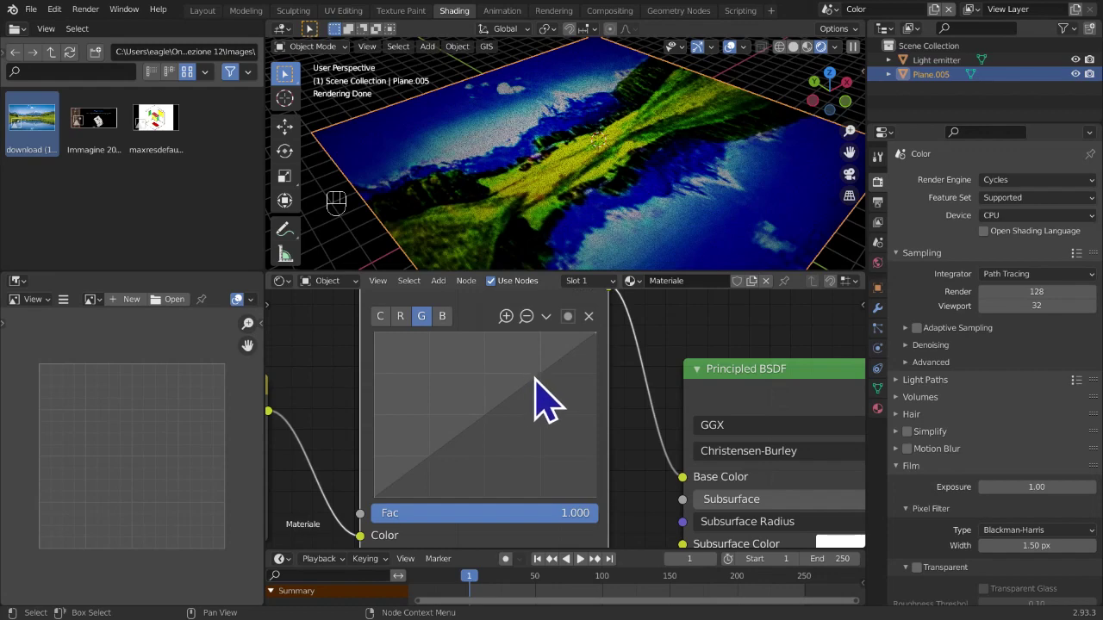
# Try bowing the green curve up and down to brighten and darken the plane, undoing each change
pyautogui.moveTo(538, 376); pyautogui.dragTo(517, 338)
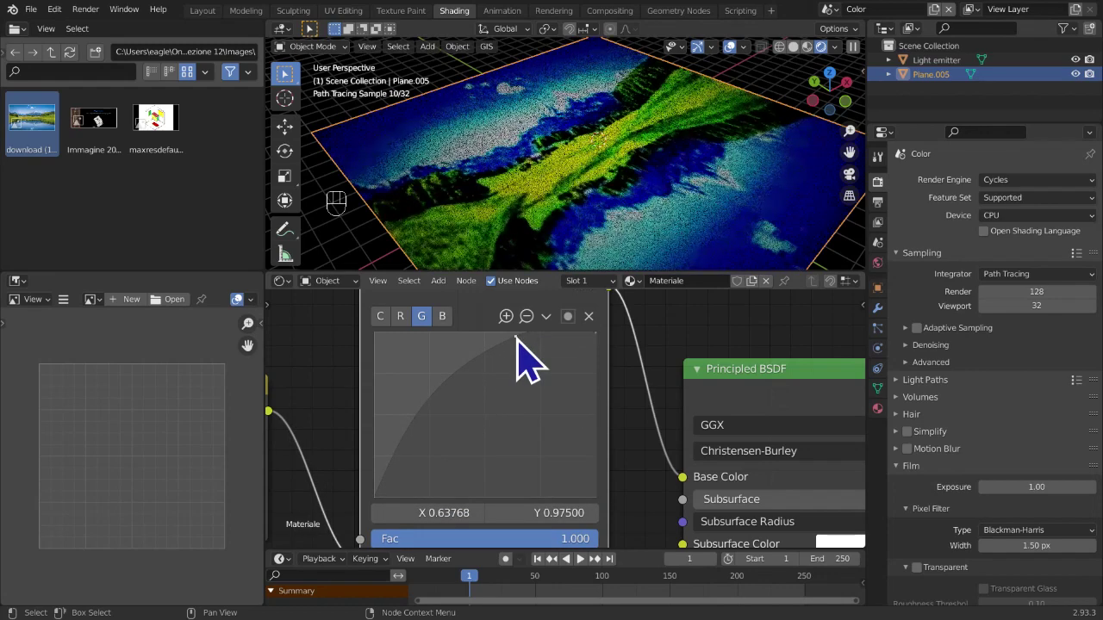
pyautogui.moveTo(516, 338); pyautogui.dragTo(574, 405)
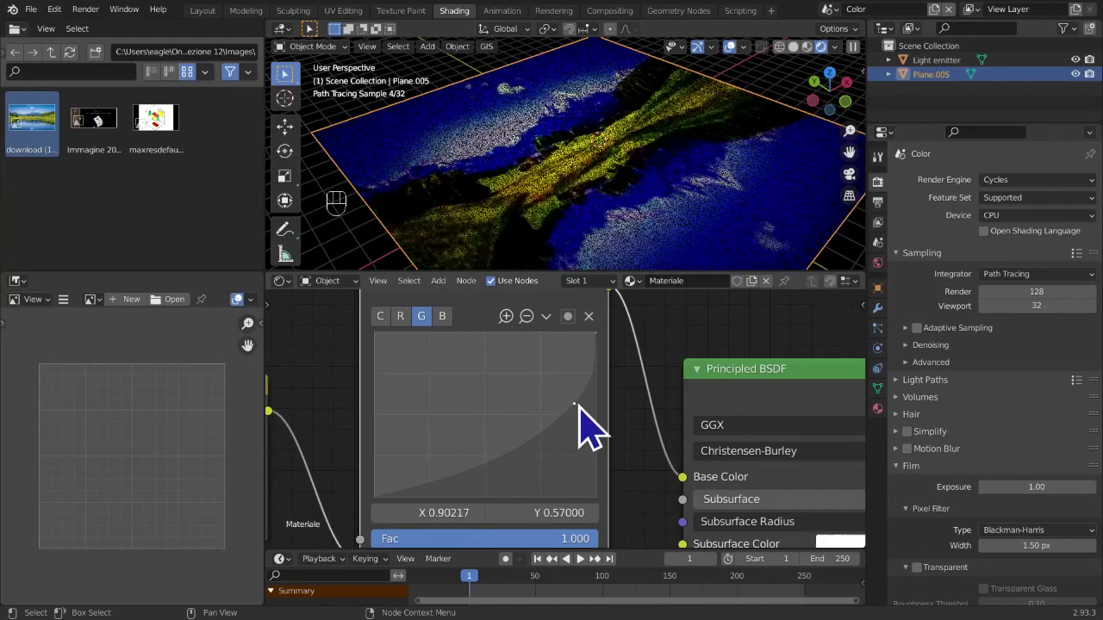
pyautogui.hotkey('ctrl', 'z')
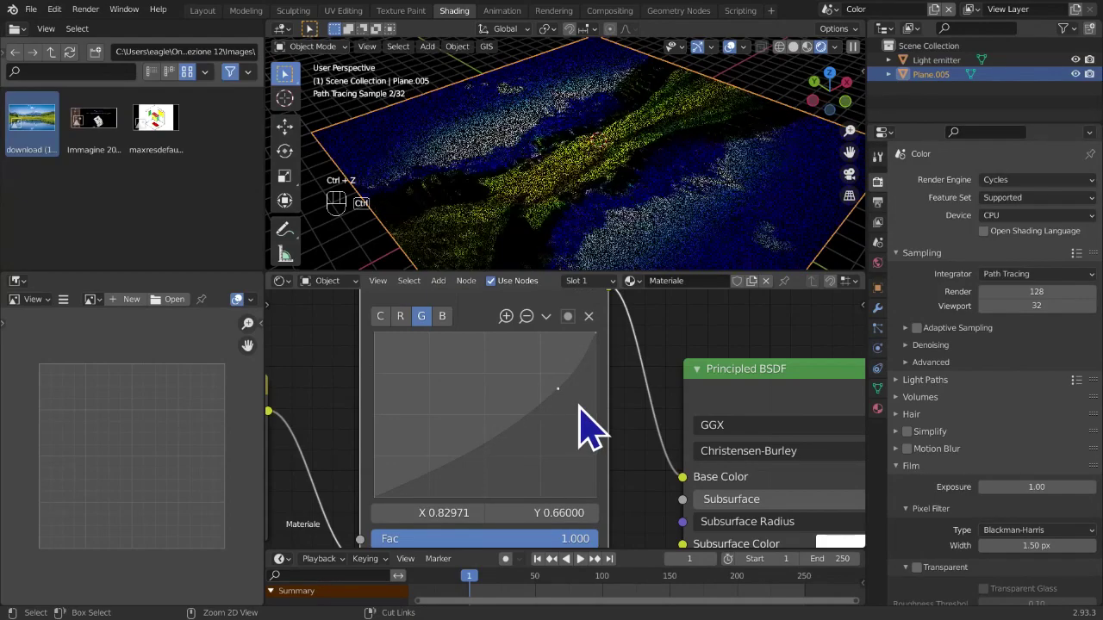
pyautogui.hotkey('ctrl', 'z')
pyautogui.hotkey('ctrl', 'z')
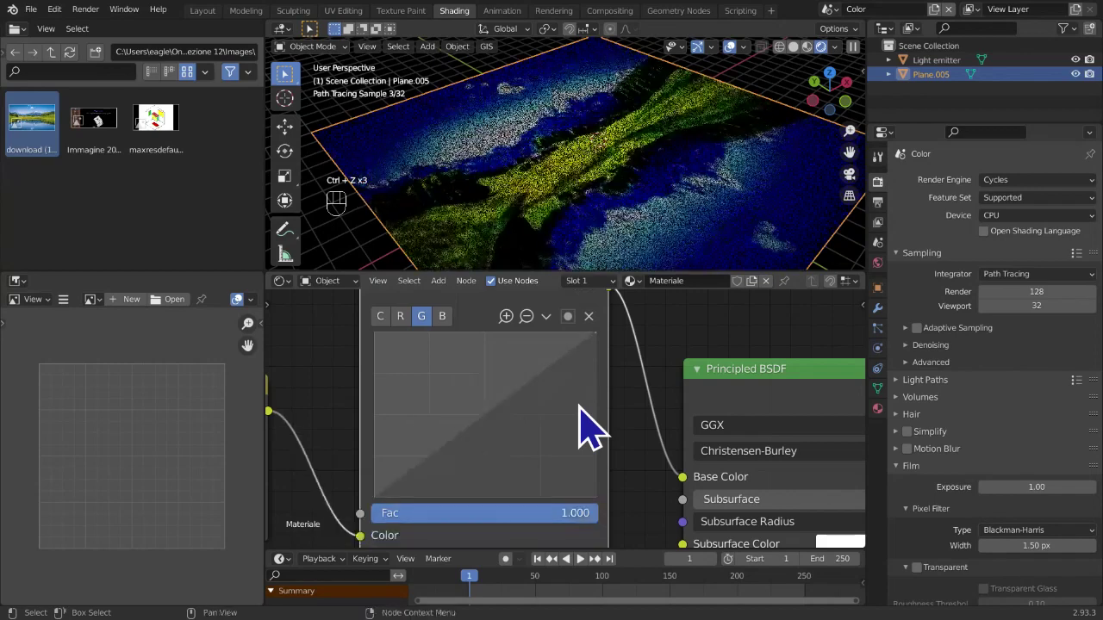
pyautogui.scroll(3, 560, 414)
pyautogui.moveTo(521, 427); pyautogui.dragTo(577, 384, button='middle')
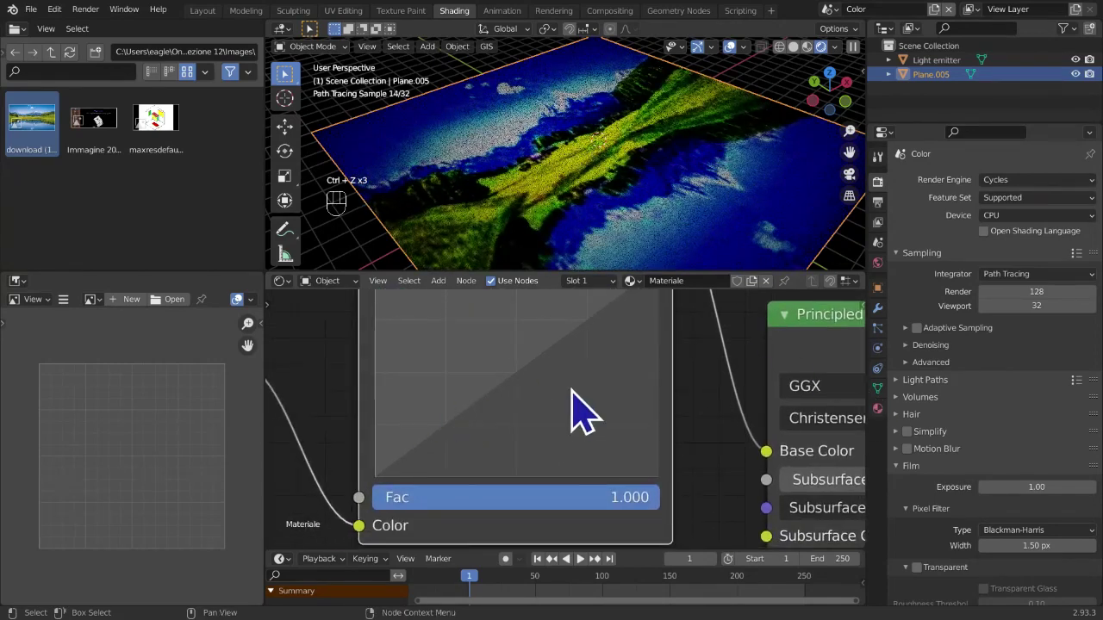
pyautogui.moveTo(447, 426); pyautogui.dragTo(419, 414)
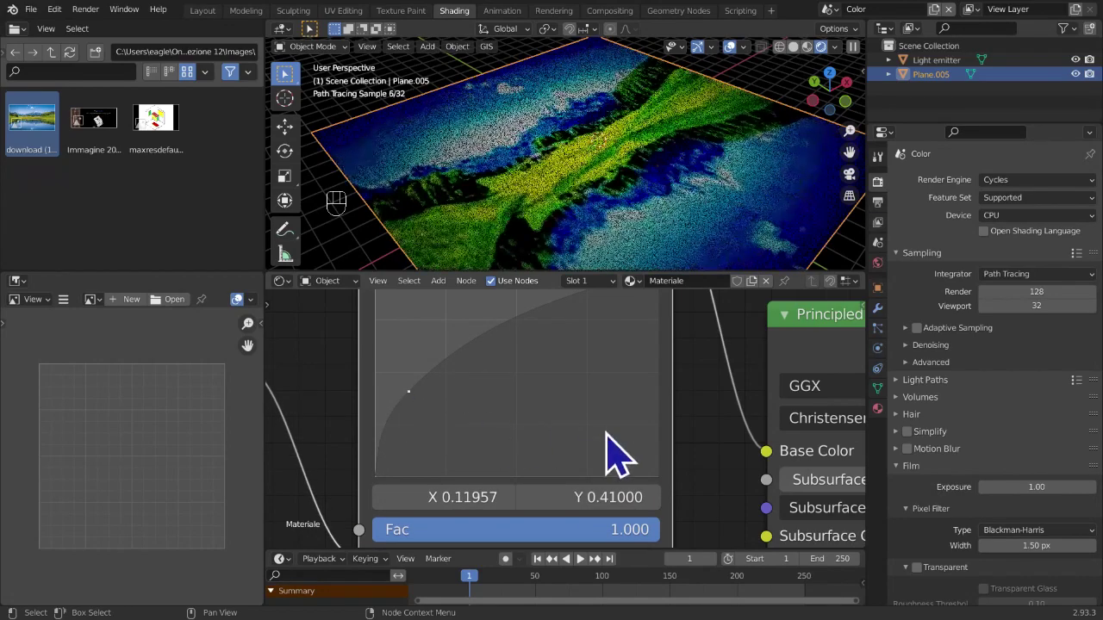
pyautogui.hotkey('ctrl', 'z')
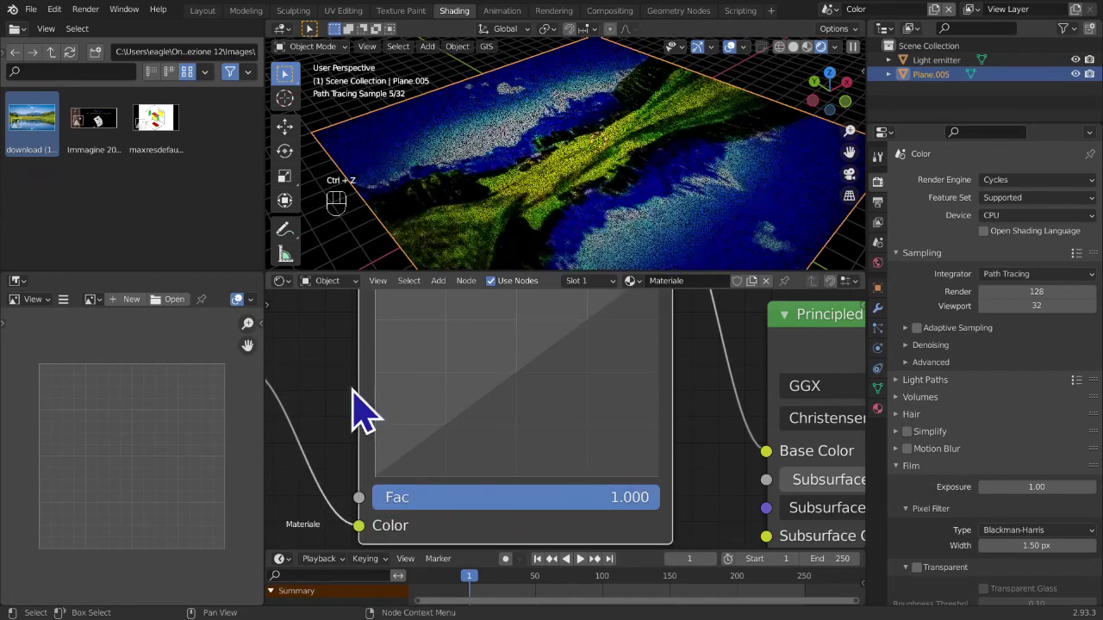
pyautogui.moveTo(439, 430); pyautogui.dragTo(480, 466)
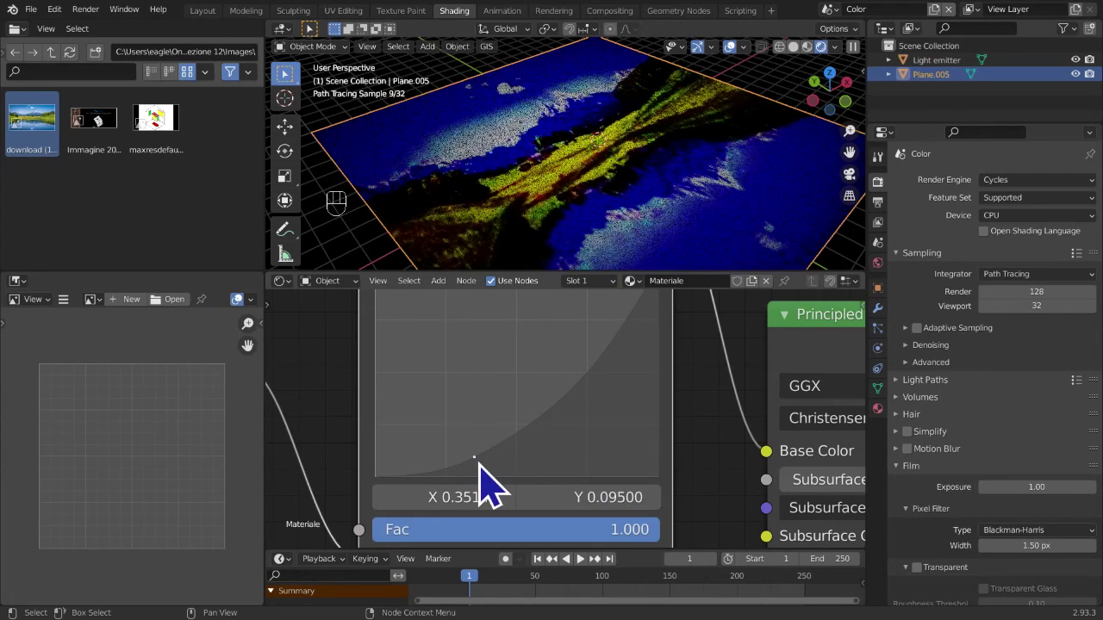
pyautogui.hotkey('ctrl', 'z')
# Brighten the green curve once more, then Reset Curve to straight and switch to the B channel
pyautogui.scroll(-3, 508, 462)
pyautogui.moveTo(504, 467); pyautogui.dragTo(491, 485, button='middle')
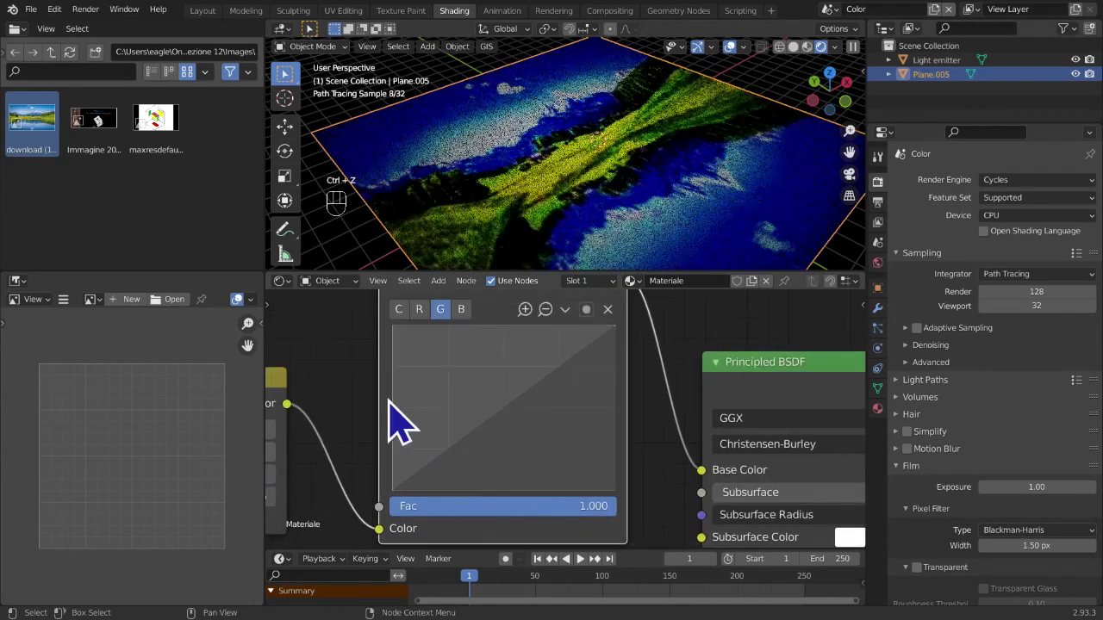
pyautogui.click(504, 408)
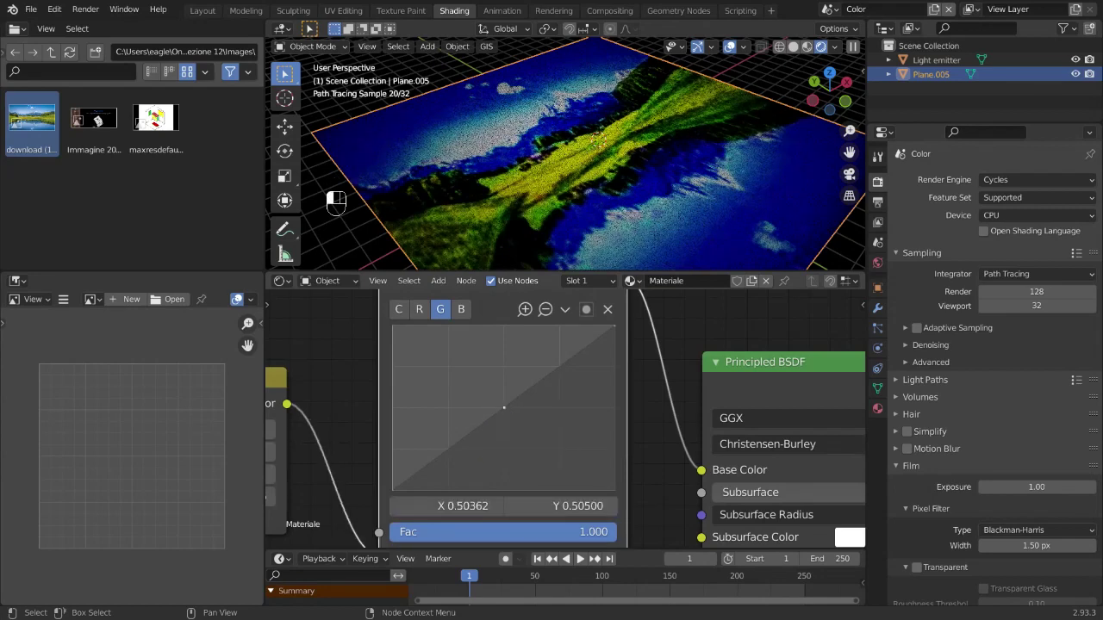
pyautogui.moveTo(504, 407); pyautogui.dragTo(438, 361)
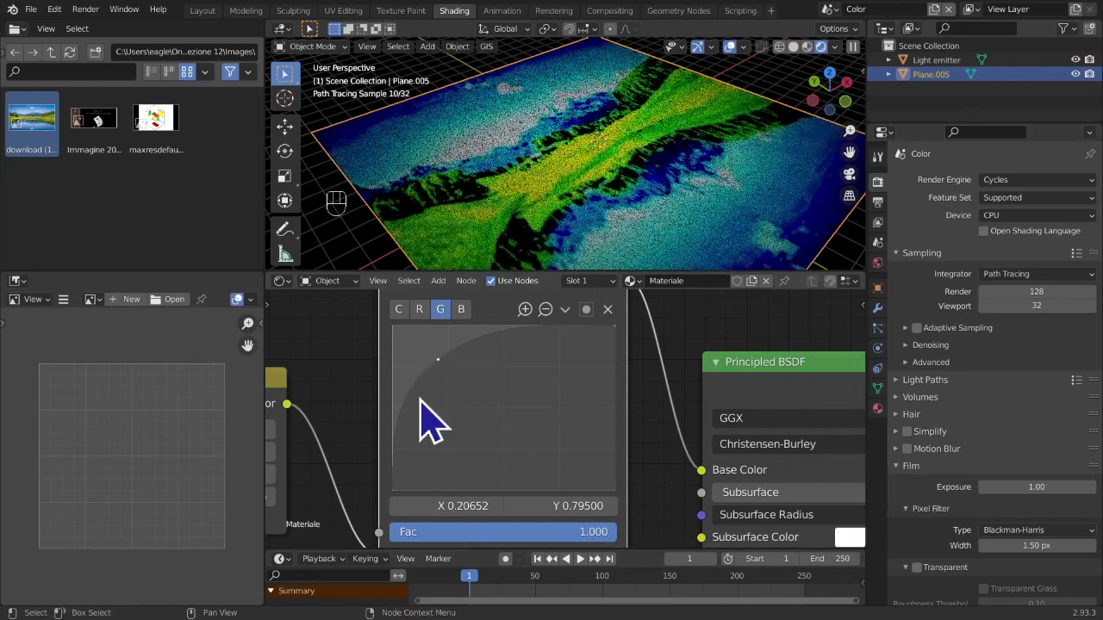
pyautogui.hotkey('ctrl', 'z')
pyautogui.hotkey('ctrl', 'z')
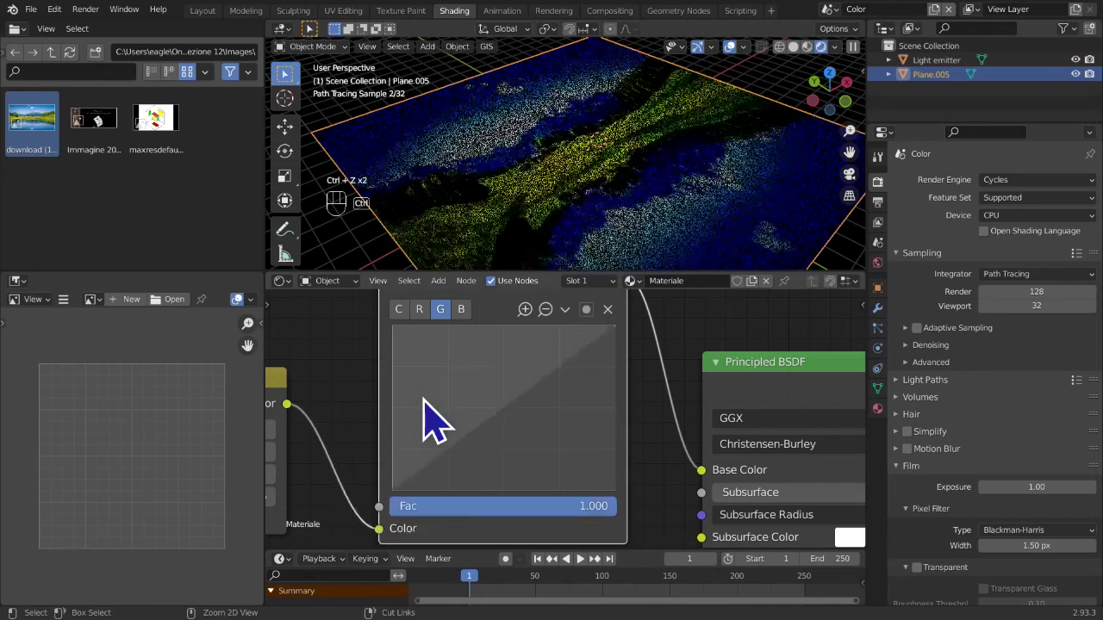
pyautogui.click(564, 310)
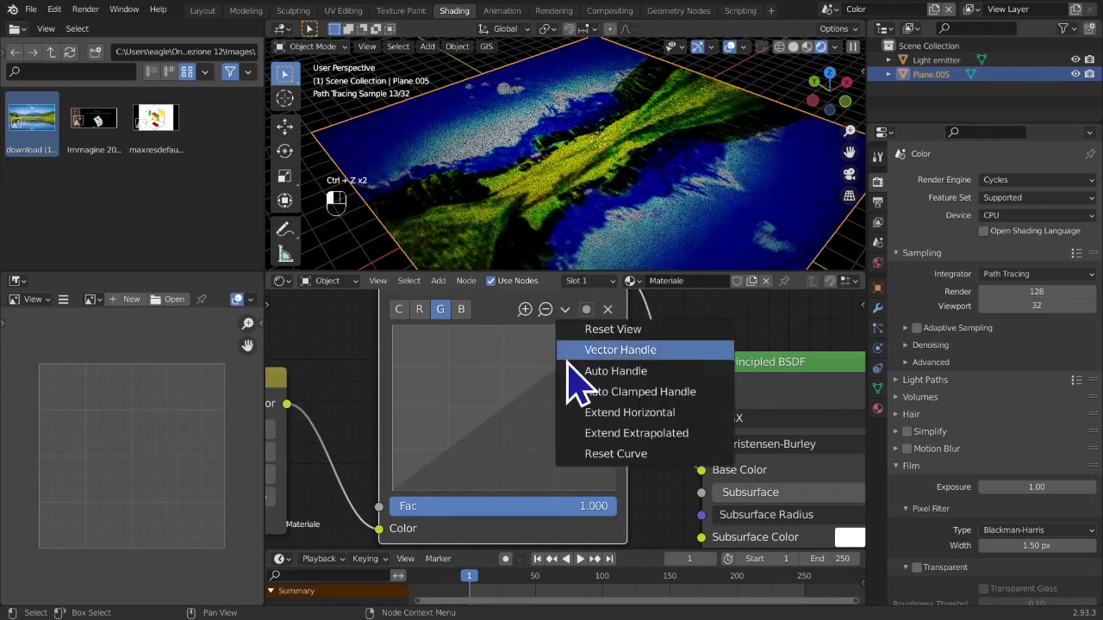
pyautogui.click(584, 456)
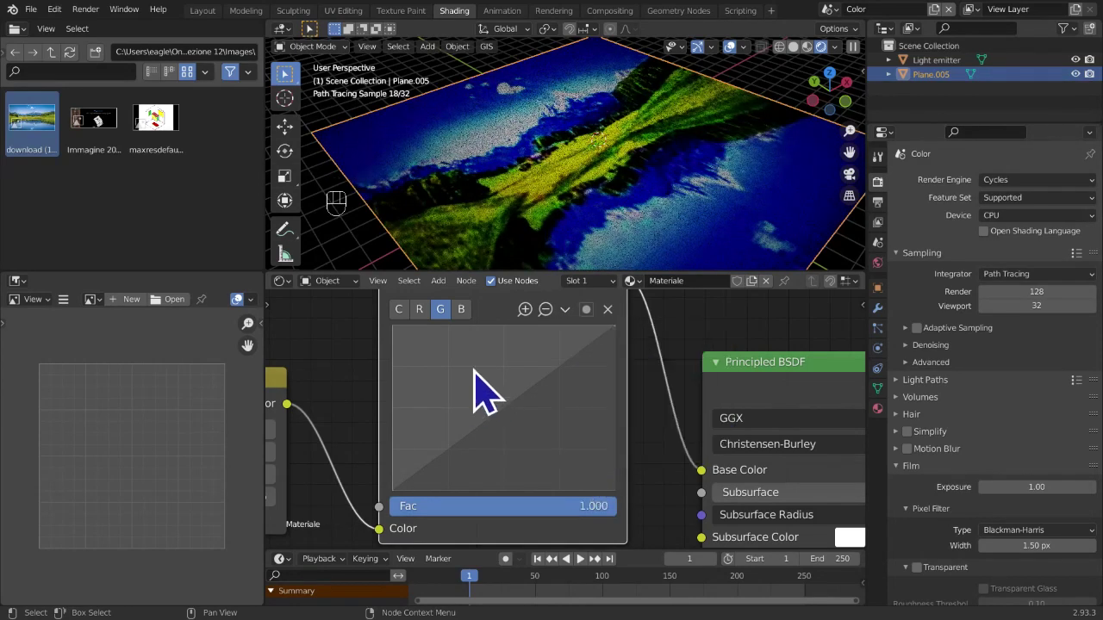
pyautogui.click(461, 310)
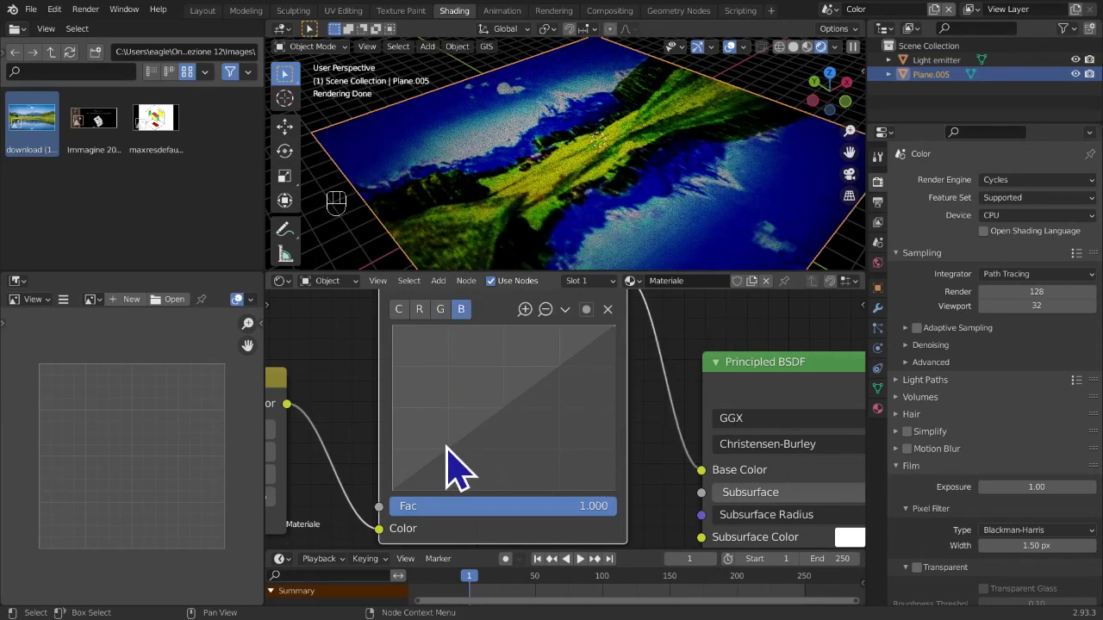
# Pull a new blue curve point down, then Reset Curve to straight
pyautogui.scroll(-1, 448, 448)
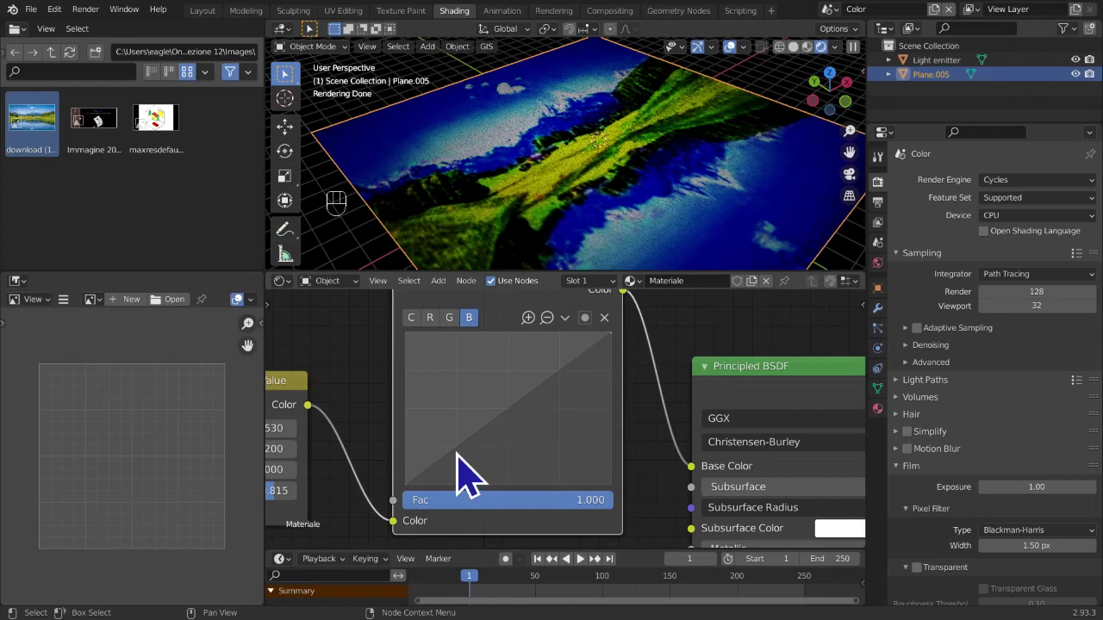
pyautogui.moveTo(458, 448)
pyautogui.mouseDown()
pyautogui.moveTo(475, 469)
pyautogui.moveTo(440, 421)
pyautogui.moveTo(457, 440)
pyautogui.mouseUp()
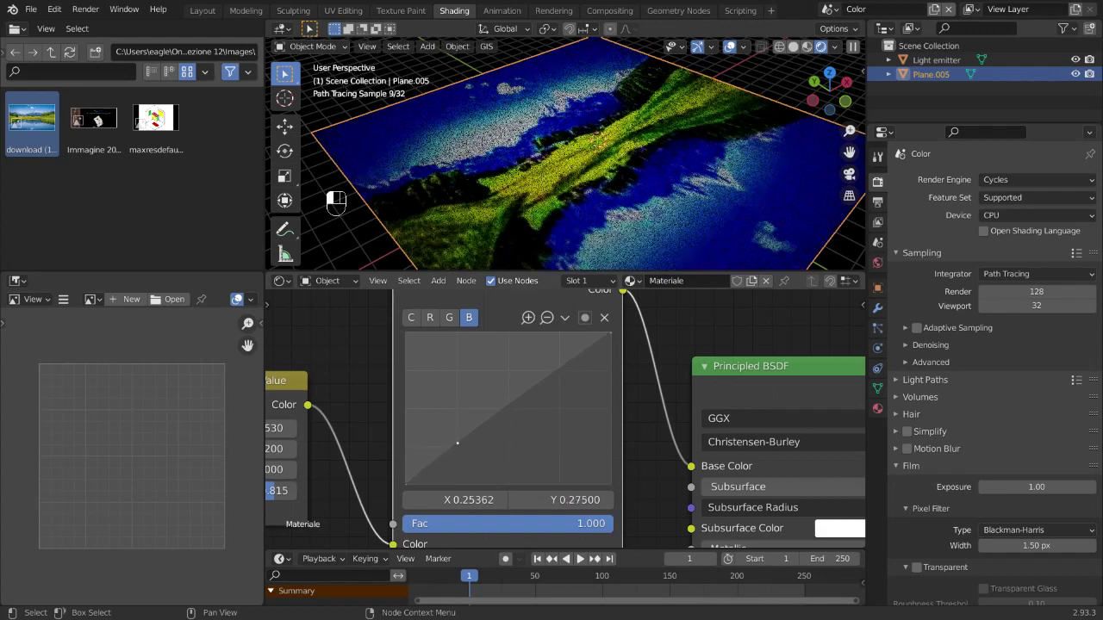
pyautogui.click(565, 317)
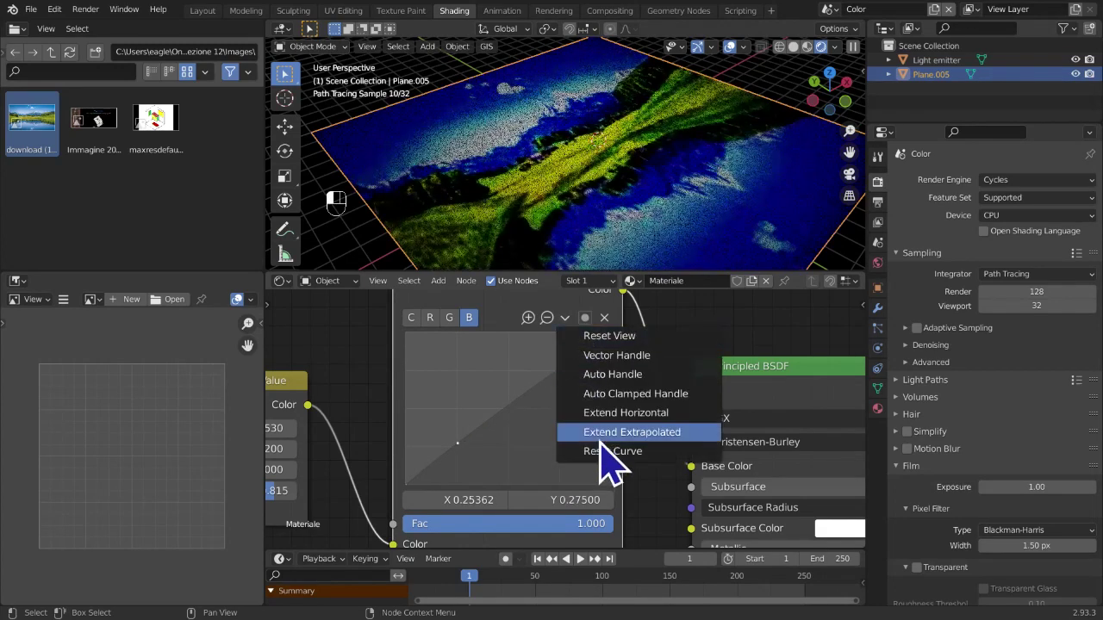
pyautogui.click(605, 453)
# Bow the blue curve, apply Extend Horizontal, then Reset Curve again
pyautogui.click(561, 371)
pyautogui.moveTo(561, 371); pyautogui.dragTo(589, 395)
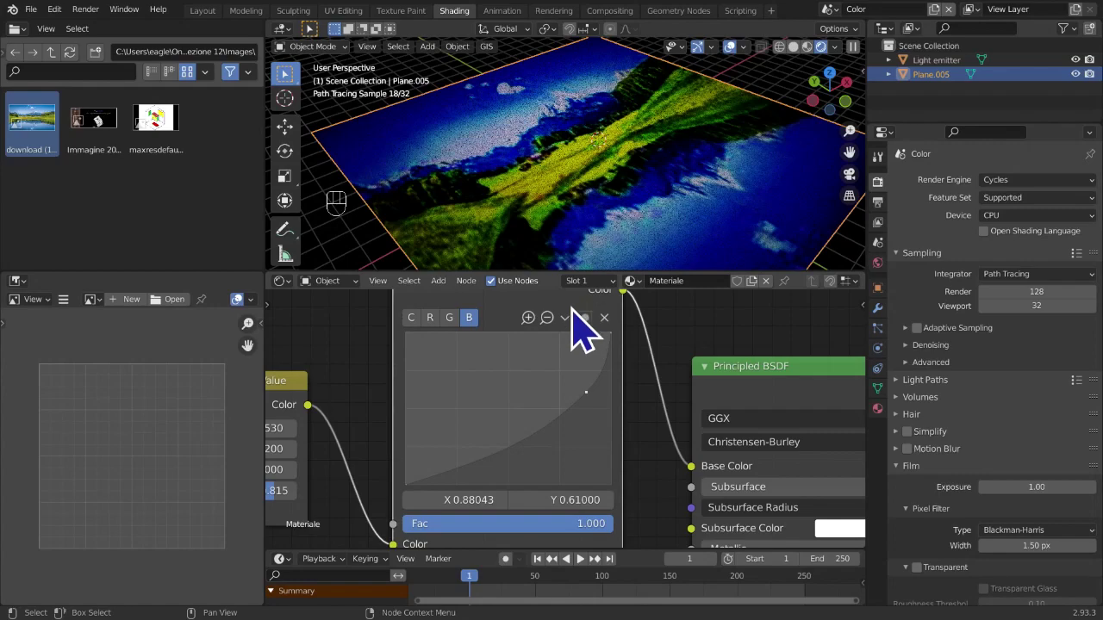
pyautogui.click(564, 319)
pyautogui.click(571, 417)
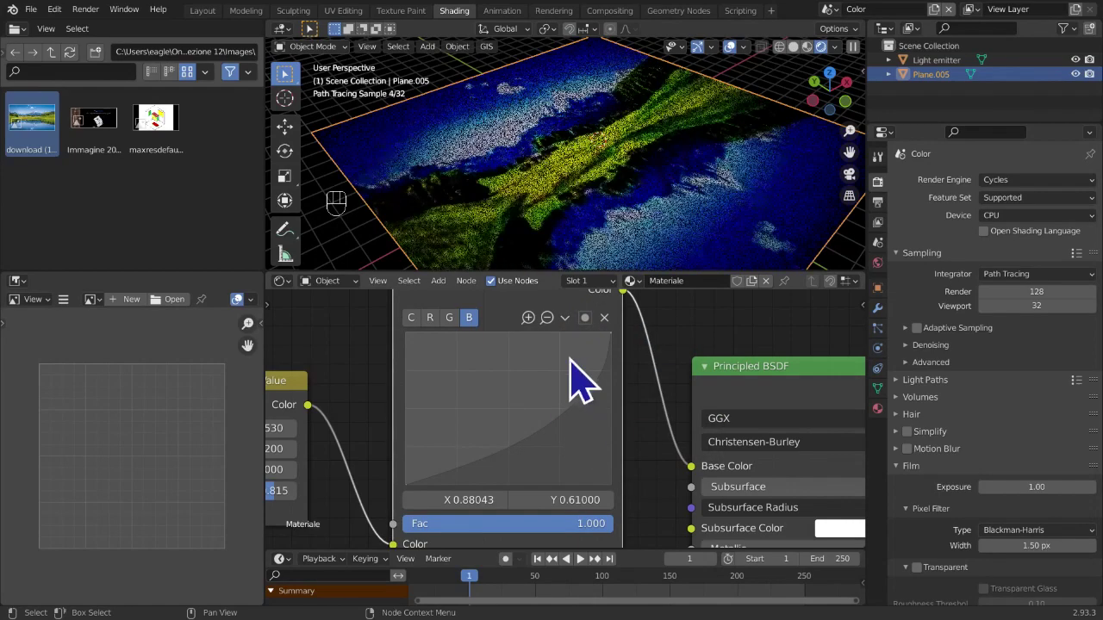
pyautogui.click(571, 320)
pyautogui.click(594, 450)
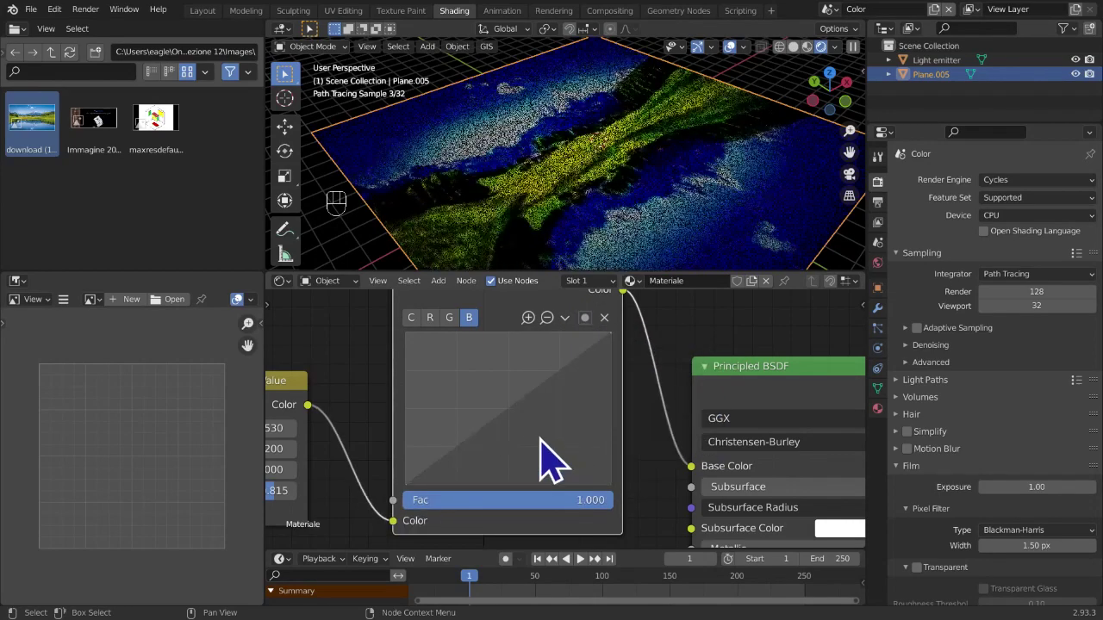
# Bow the blue curve strongly from its midpoint, then reset it to a straight diagonal
pyautogui.click(507, 405)
pyautogui.moveTo(507, 406); pyautogui.dragTo(583, 462)
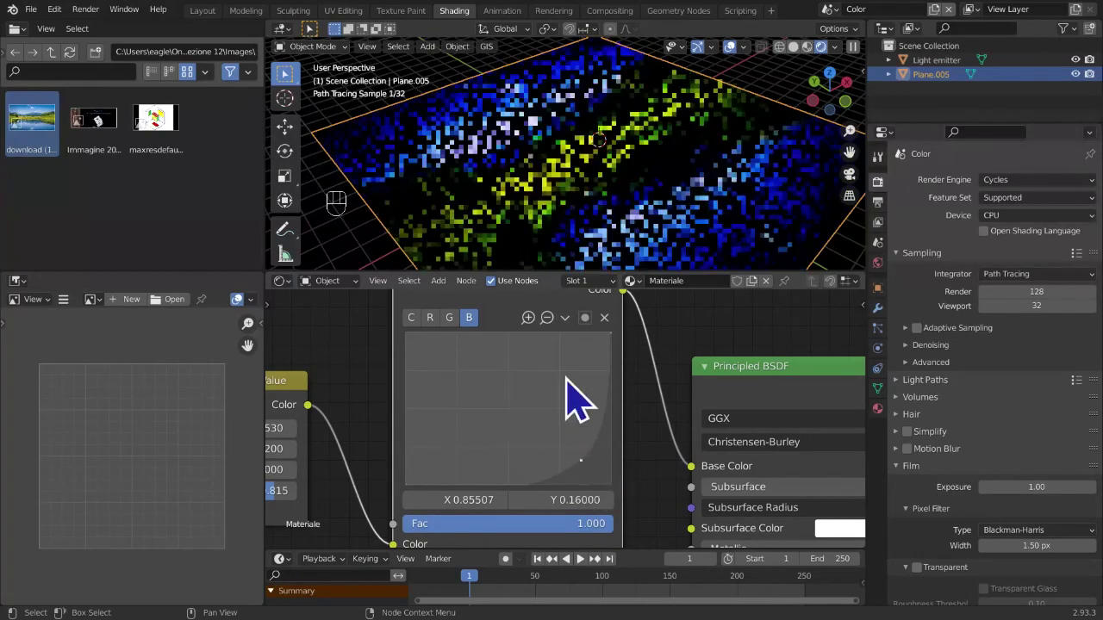
pyautogui.scroll(-5, 530, 211)
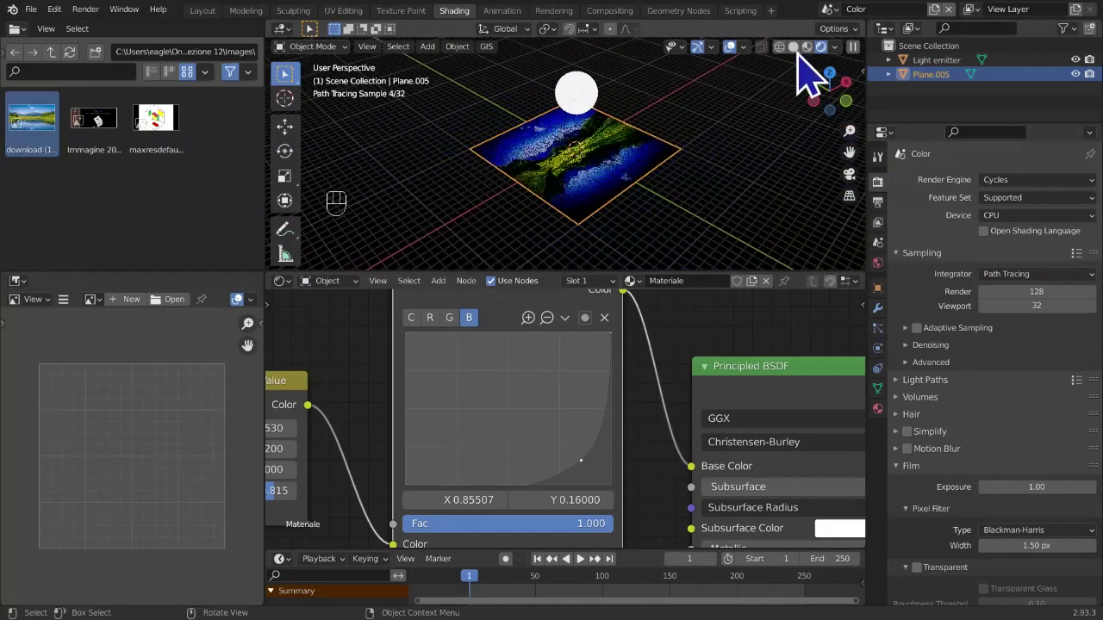
pyautogui.click(565, 318)
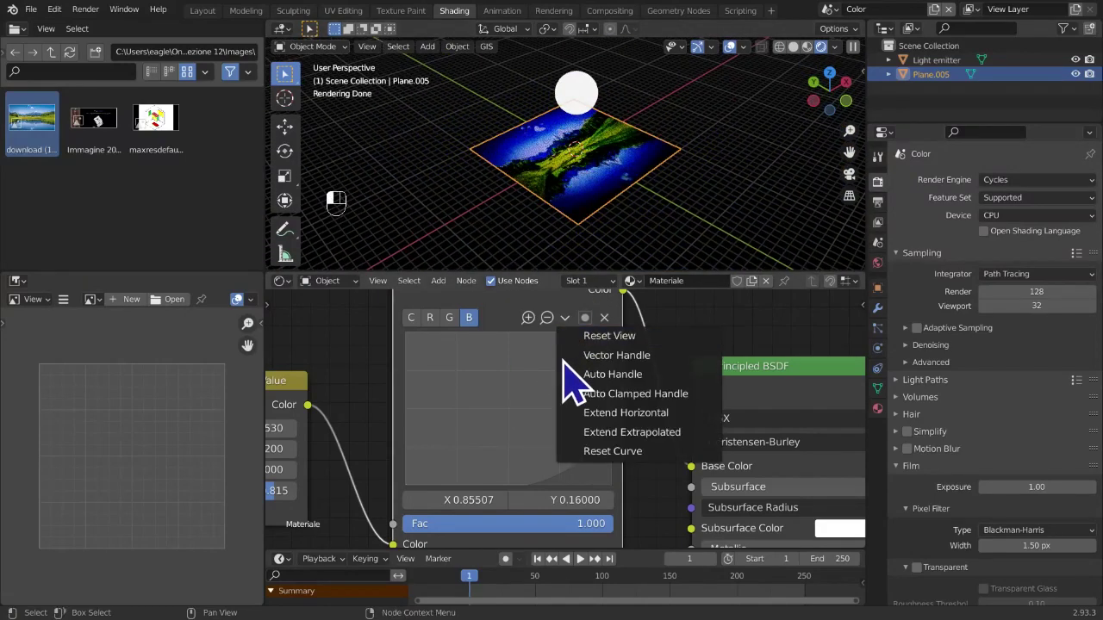
pyautogui.click(573, 450)
pyautogui.scroll(2, 680, 136)
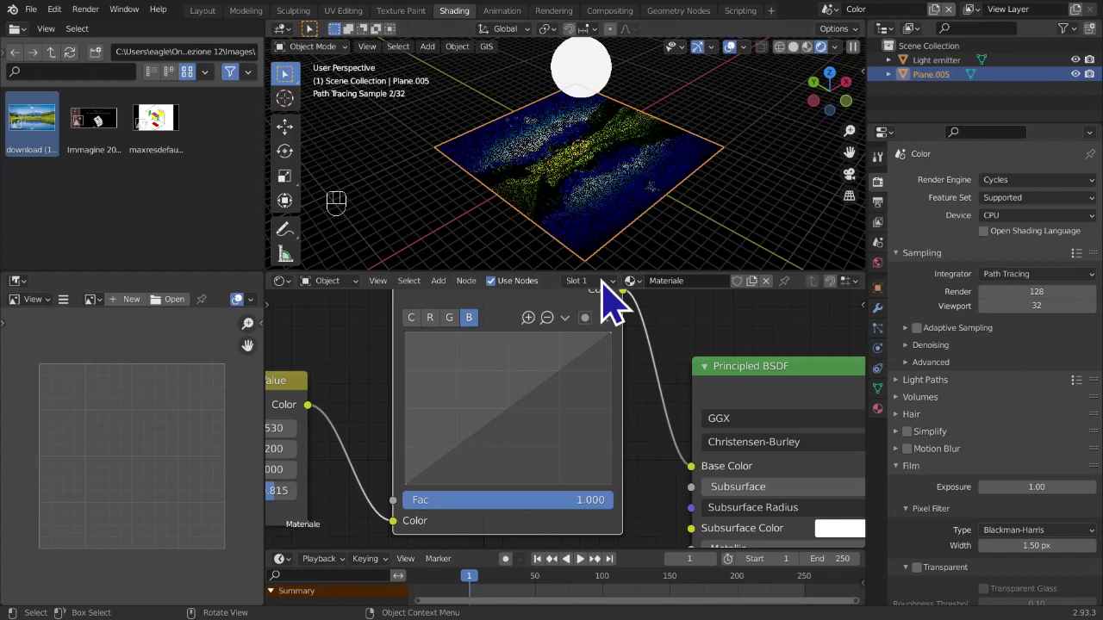
# Reset the combined C curve to a straight diagonal
pyautogui.click(411, 317)
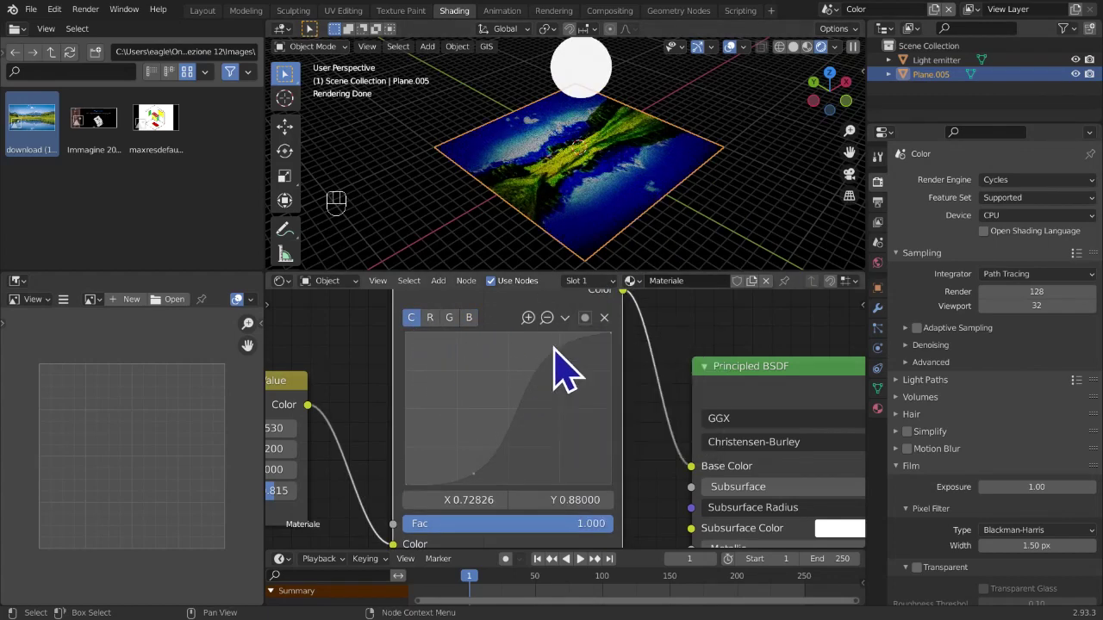
pyautogui.click(564, 318)
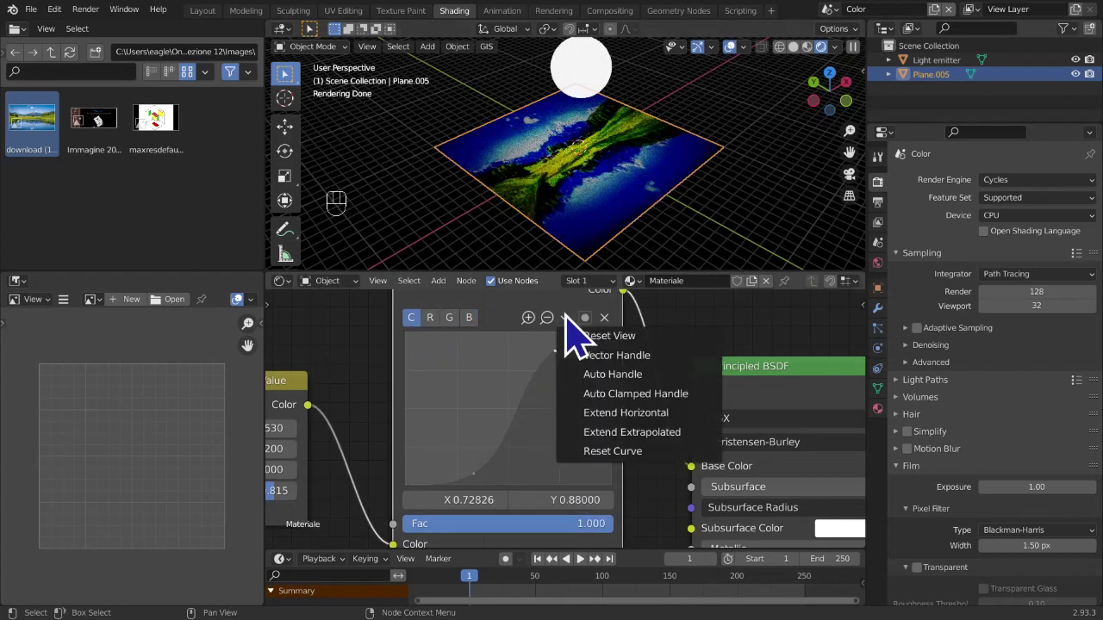
pyautogui.click(570, 446)
pyautogui.scroll(1, 565, 439)
# Bow the green curve upward and reshape the blue curve with a new point
pyautogui.click(441, 309)
pyautogui.moveTo(509, 414); pyautogui.dragTo(450, 358)
pyautogui.scroll(3, 714, 234)
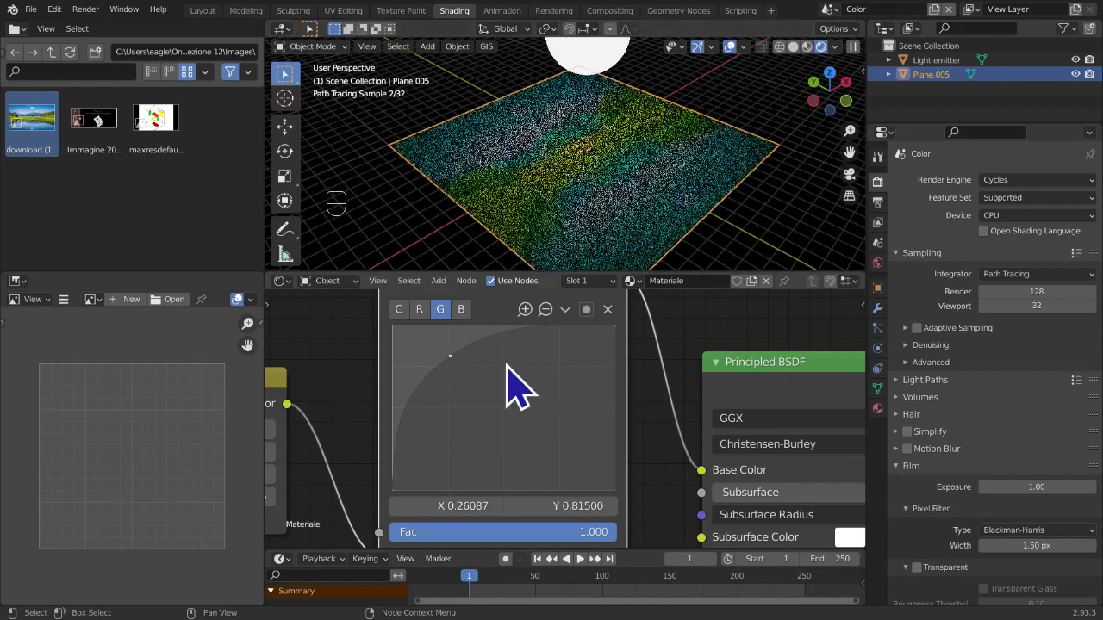
pyautogui.click(461, 310)
pyautogui.moveTo(515, 415); pyautogui.dragTo(575, 454)
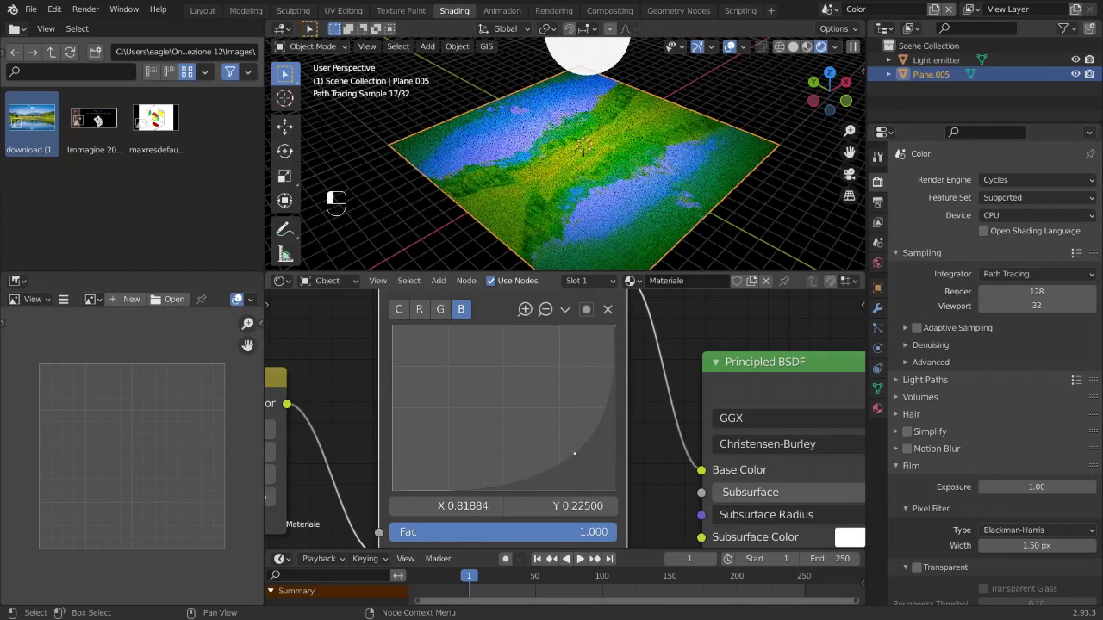
pyautogui.moveTo(572, 451); pyautogui.dragTo(448, 354)
# Pull the green and red curves sharply down, turning the plane deep blue
pyautogui.click(440, 316)
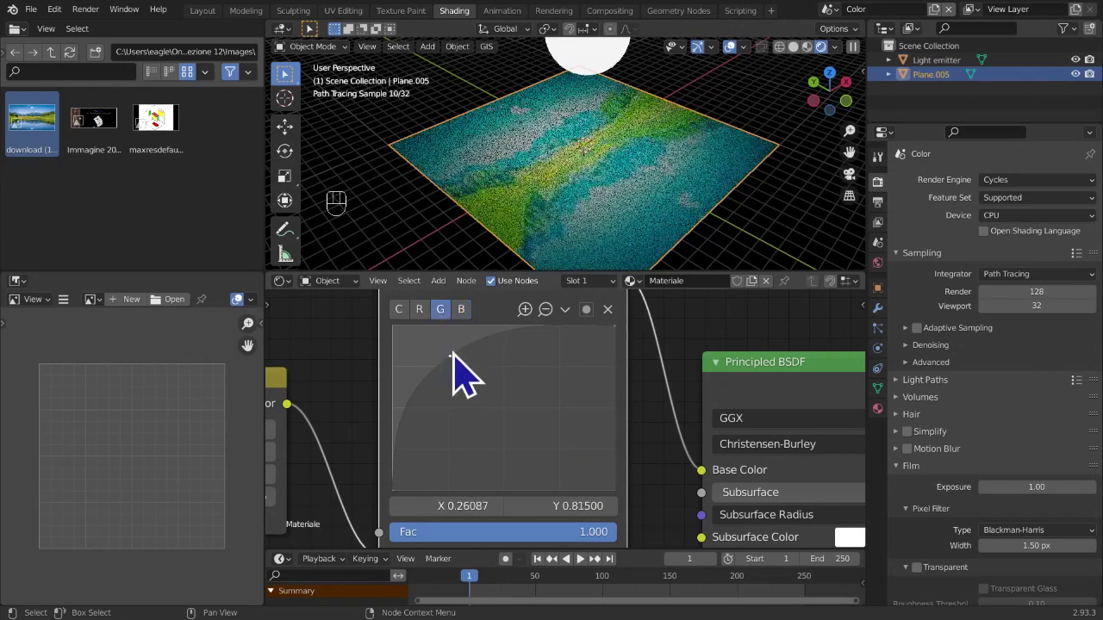
pyautogui.moveTo(450, 353); pyautogui.dragTo(590, 466)
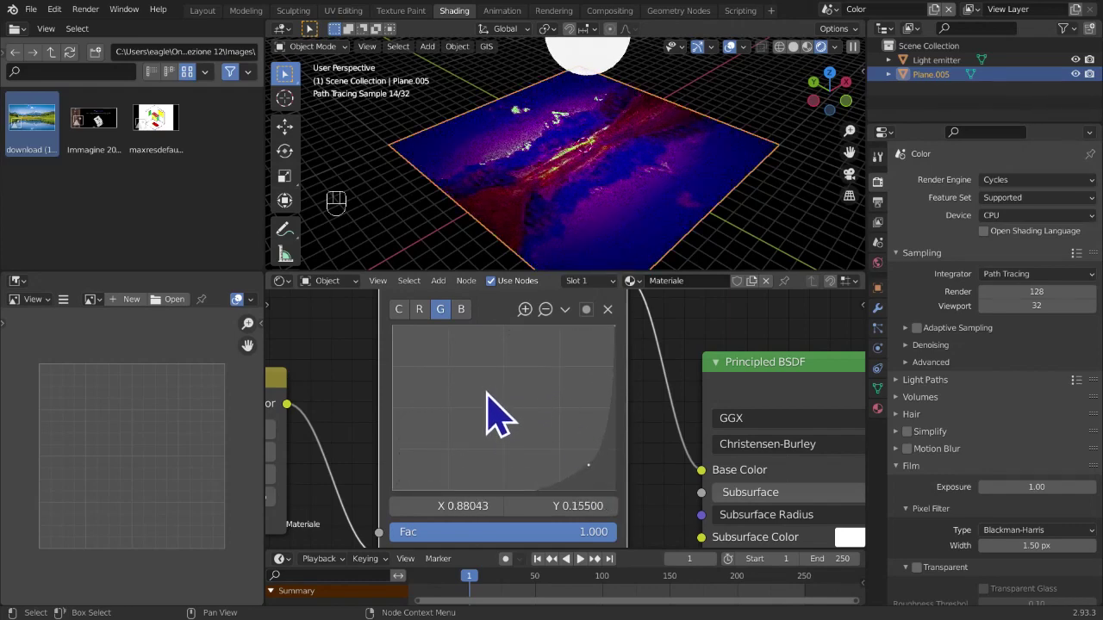
pyautogui.click(418, 309)
pyautogui.moveTo(509, 418); pyautogui.dragTo(583, 477)
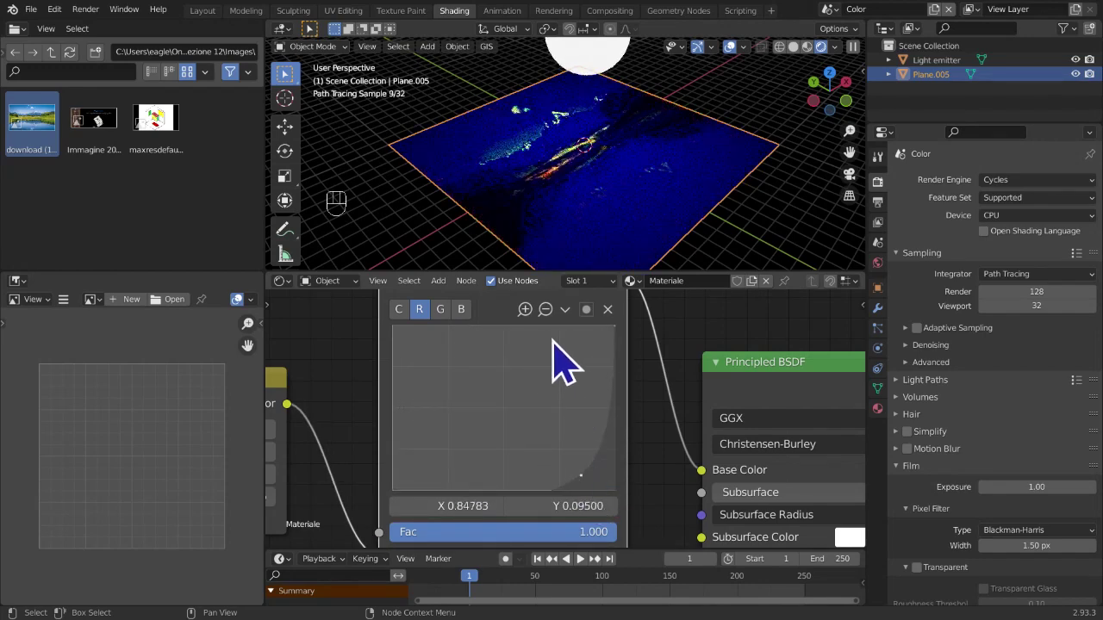
pyautogui.scroll(2, 560, 362)
pyautogui.scroll(-2, 560, 362)
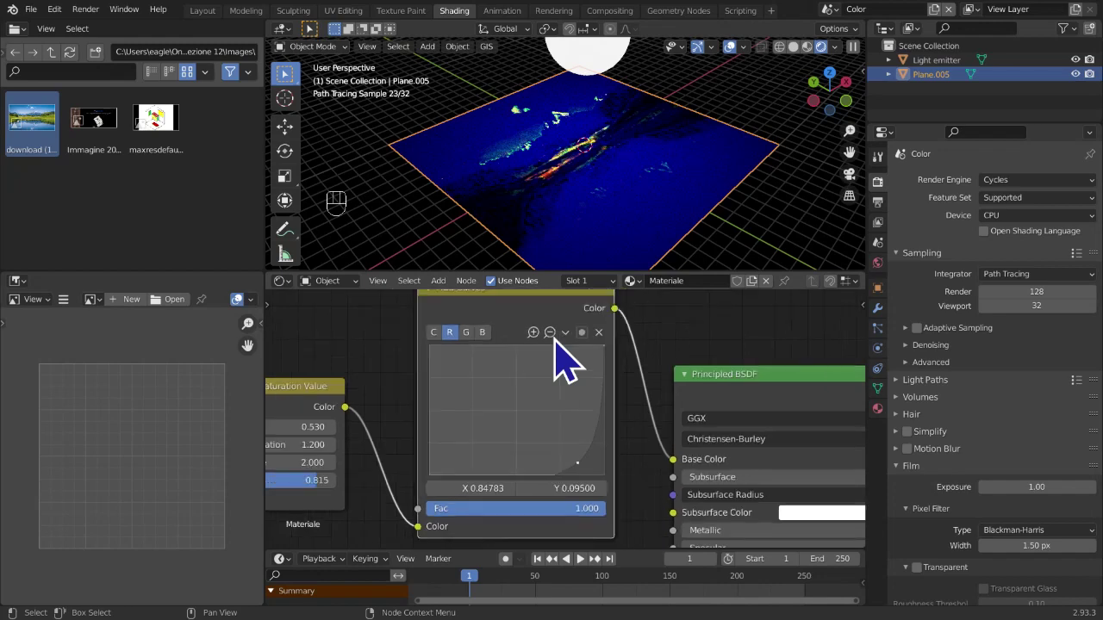
# Remove the RGB Curves node so Hue Saturation Value links straight into Base Color
pyautogui.hotkey('ctrl', 'z')
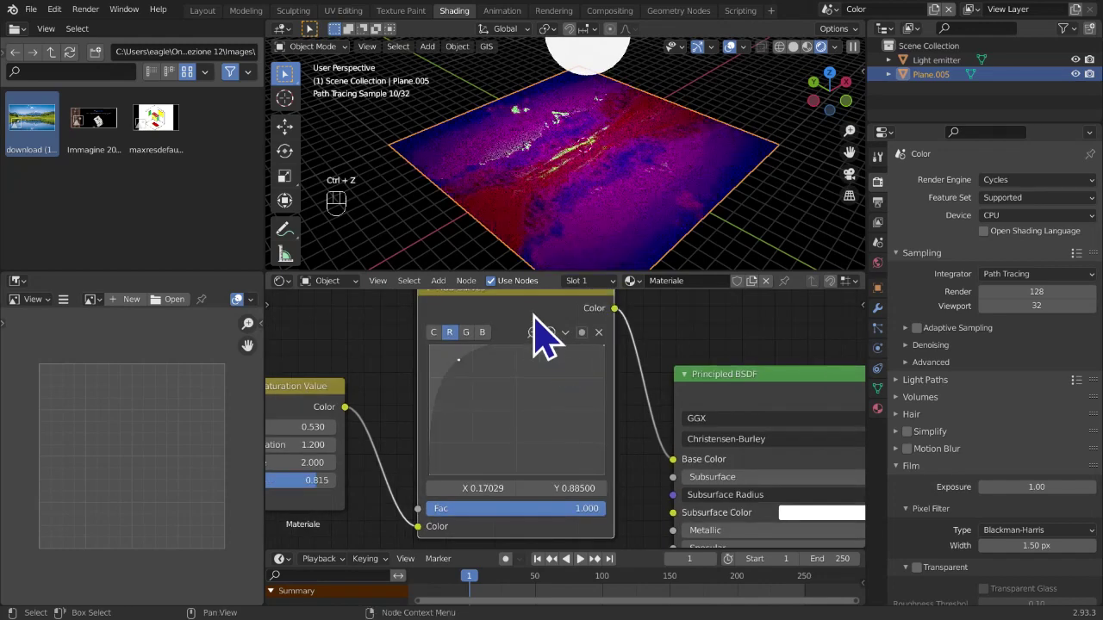
pyautogui.press('x')
pyautogui.scroll(-3, 529, 405)
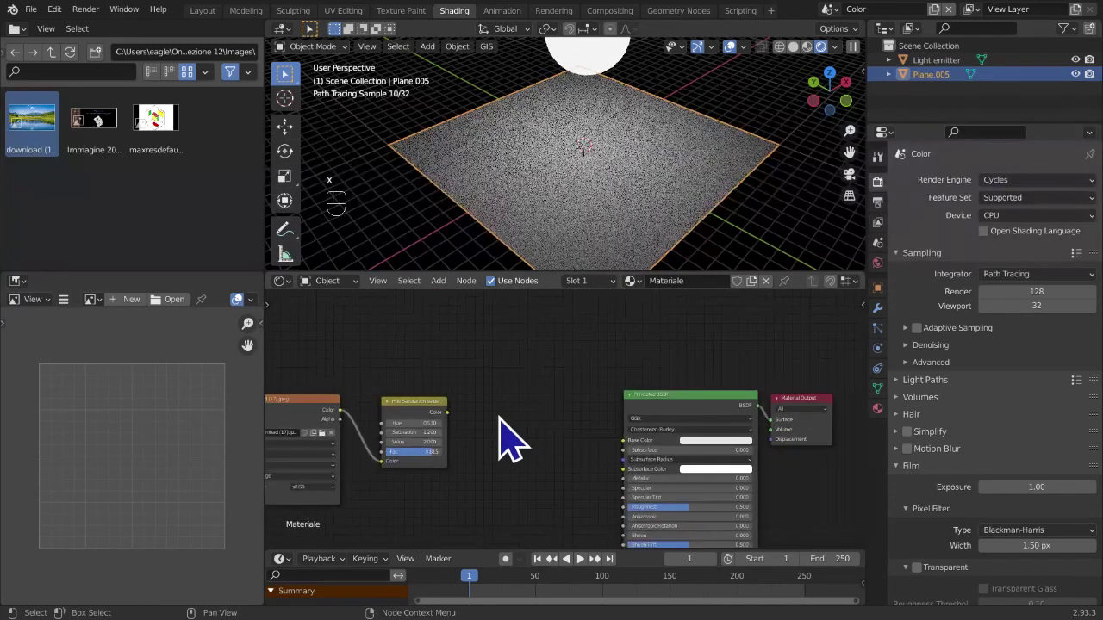
pyautogui.hotkey('ctrl', 'z')
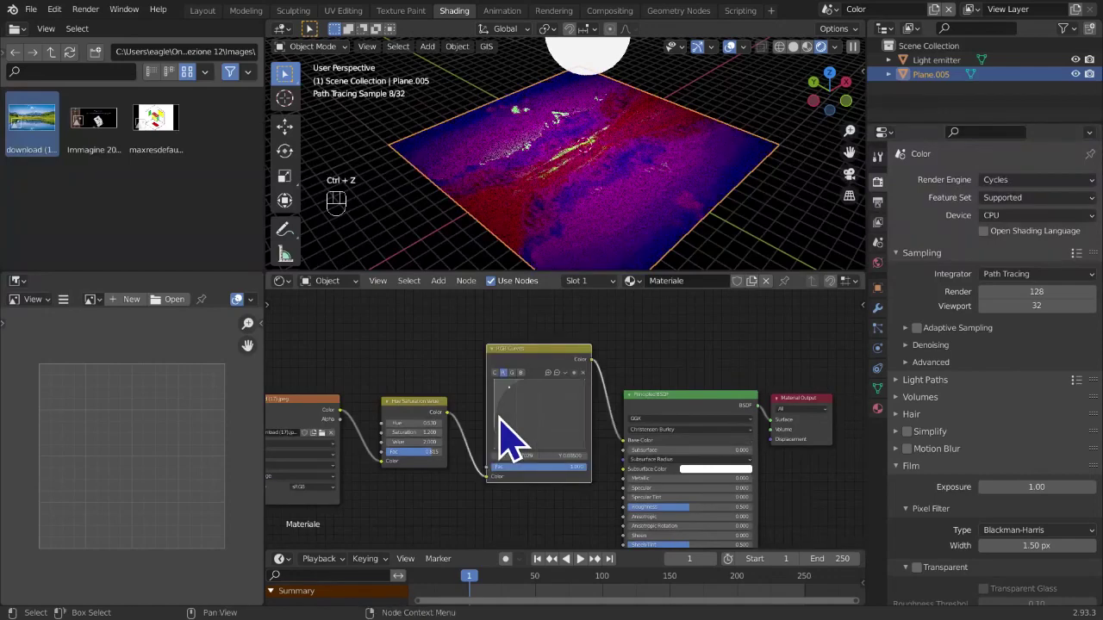
pyautogui.hotkey('ctrl', 'x')
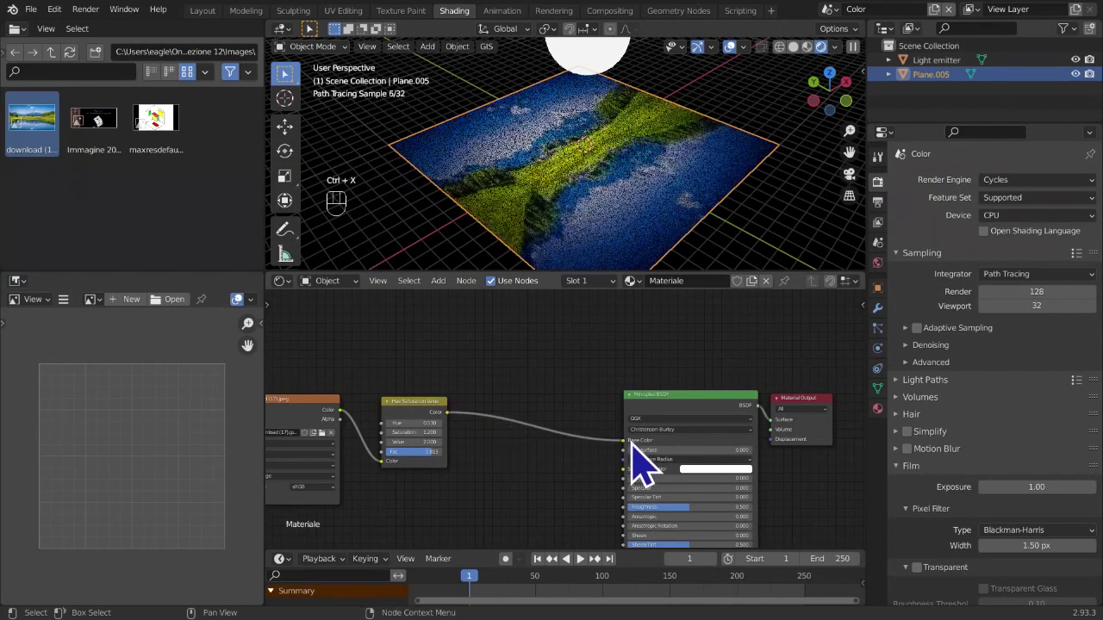
pyautogui.moveTo(631, 446); pyautogui.dragTo(610, 411, button='middle')
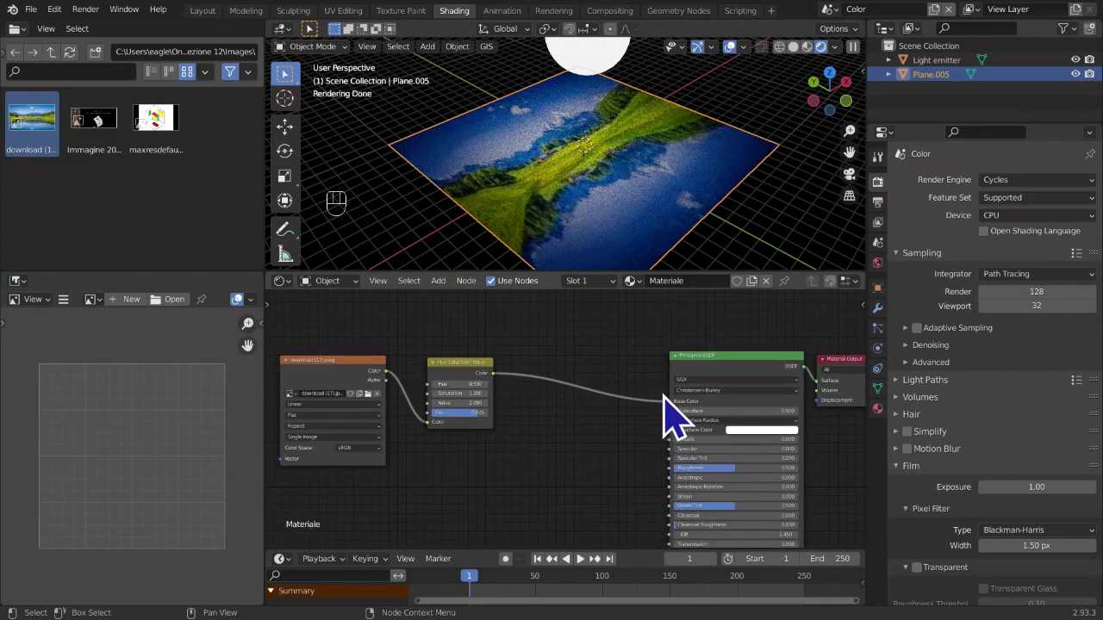
# Add a Color > Light Falloff node and place it in the tree
pyautogui.hotkey('shift', 'a')
pyautogui.moveTo(649, 367)
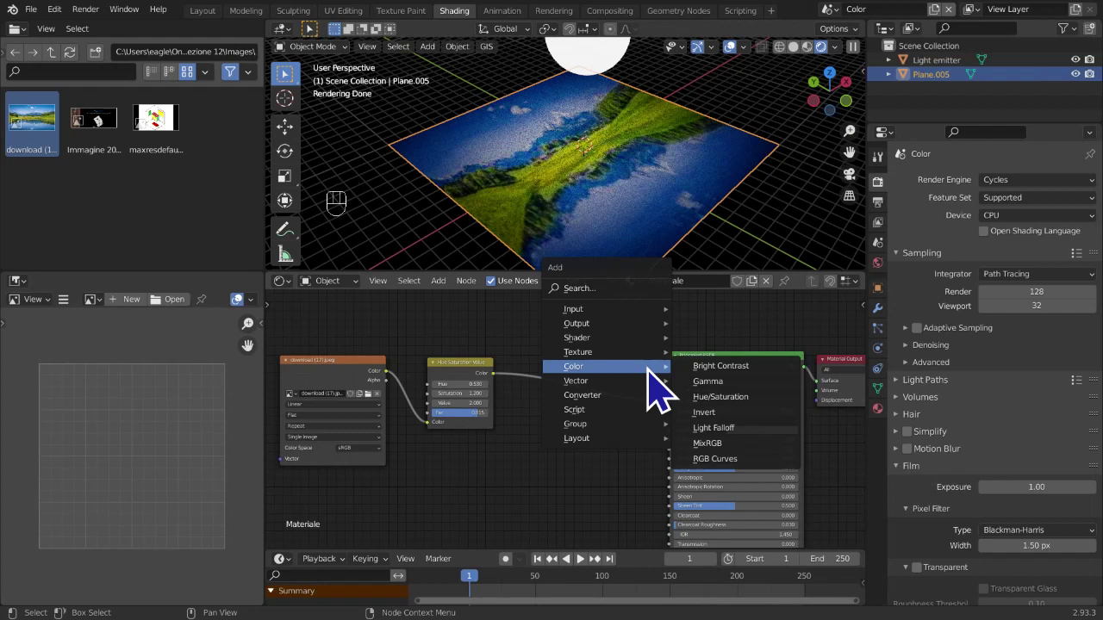
pyautogui.click(755, 428)
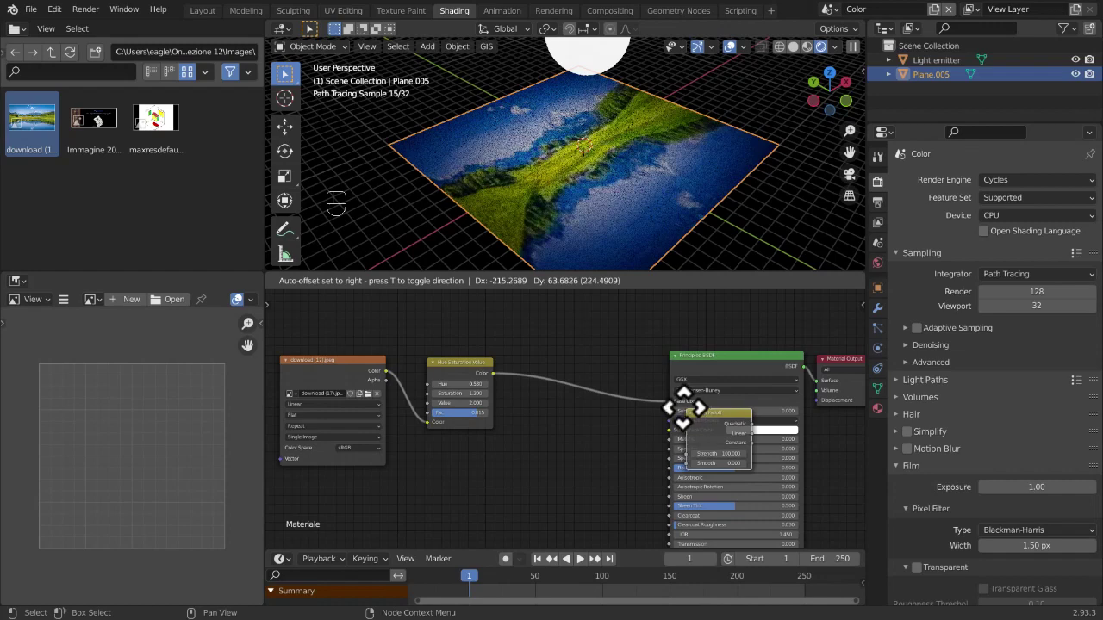
pyautogui.click(396, 547)
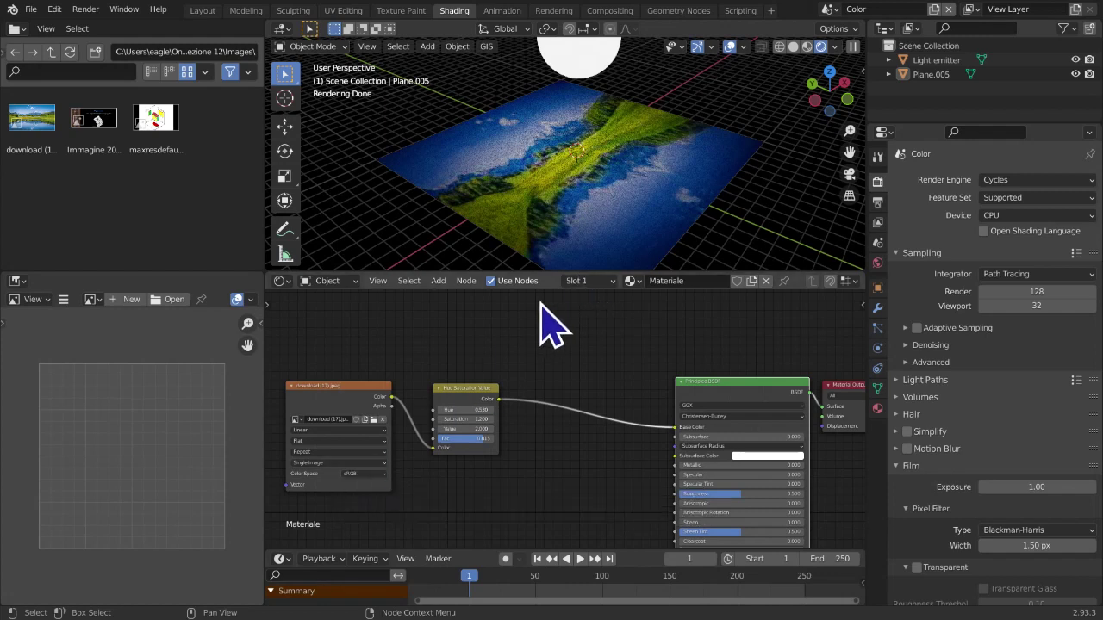
# Create a new empty scene named 'Light falloff'
pyautogui.click(934, 9)
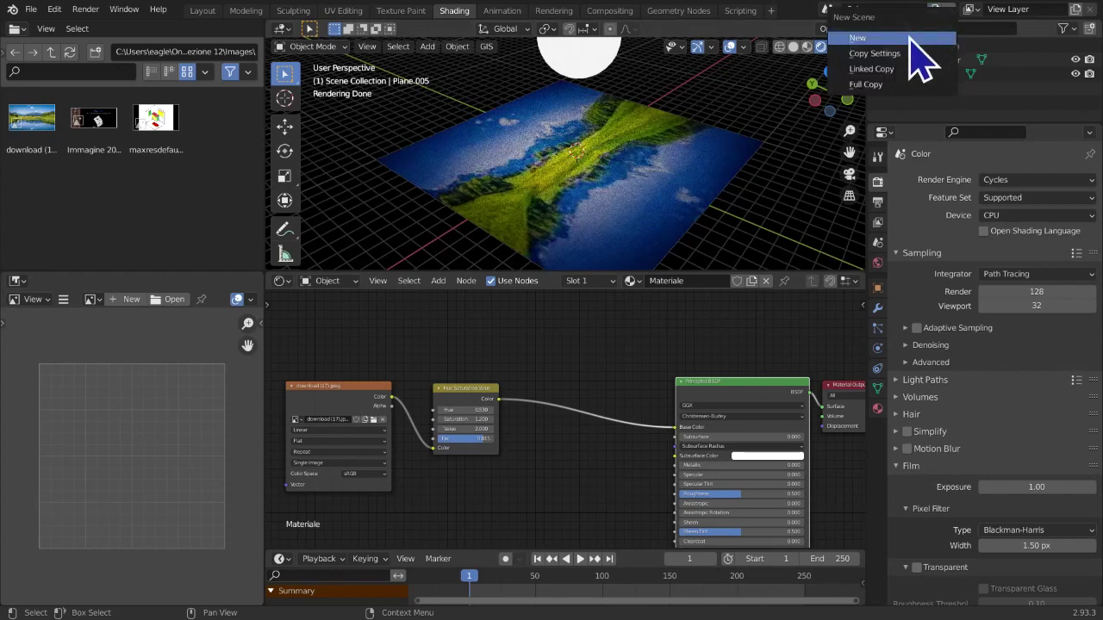
pyautogui.click(907, 37)
pyautogui.write('L')
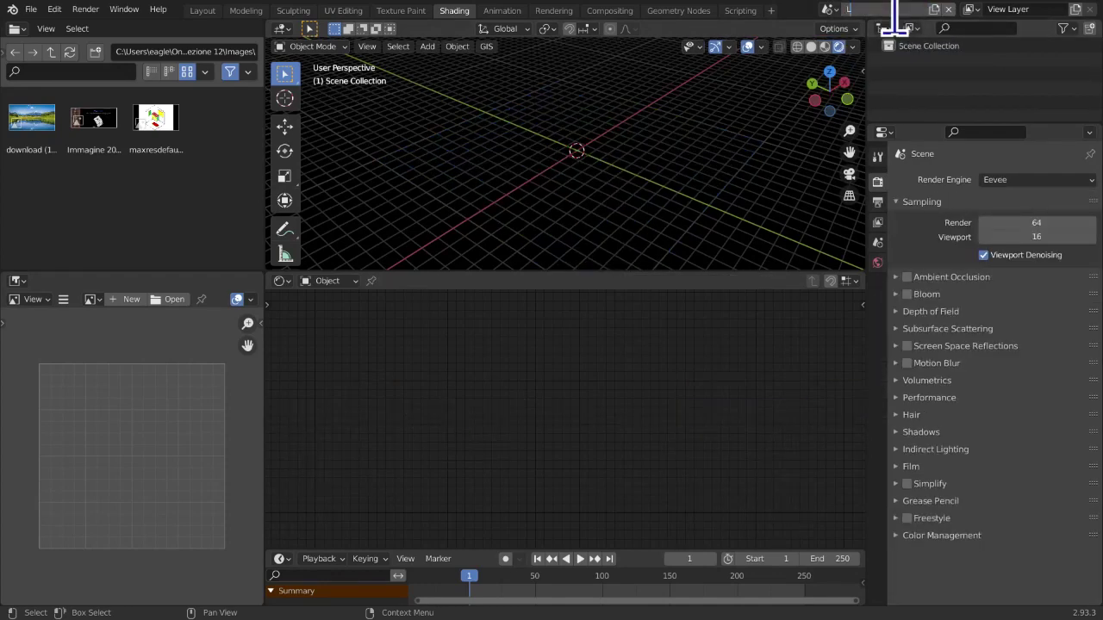
pyautogui.write('ight falloff')
pyautogui.press('Return')
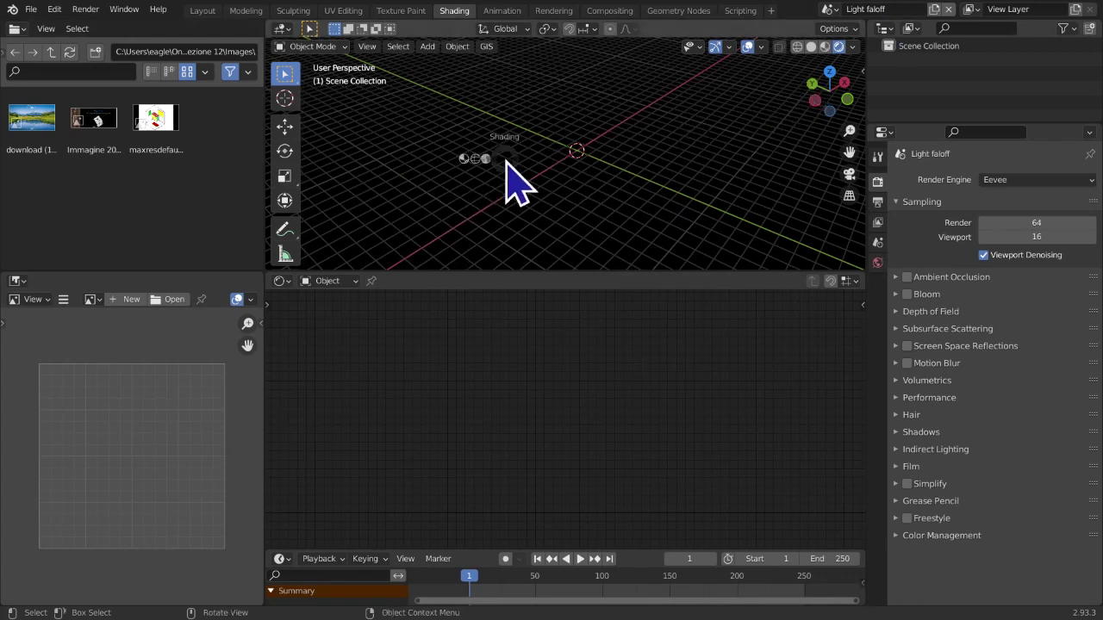
# Switch the viewport to Solid shading
pyautogui.press('z')
pyautogui.click(594, 164)
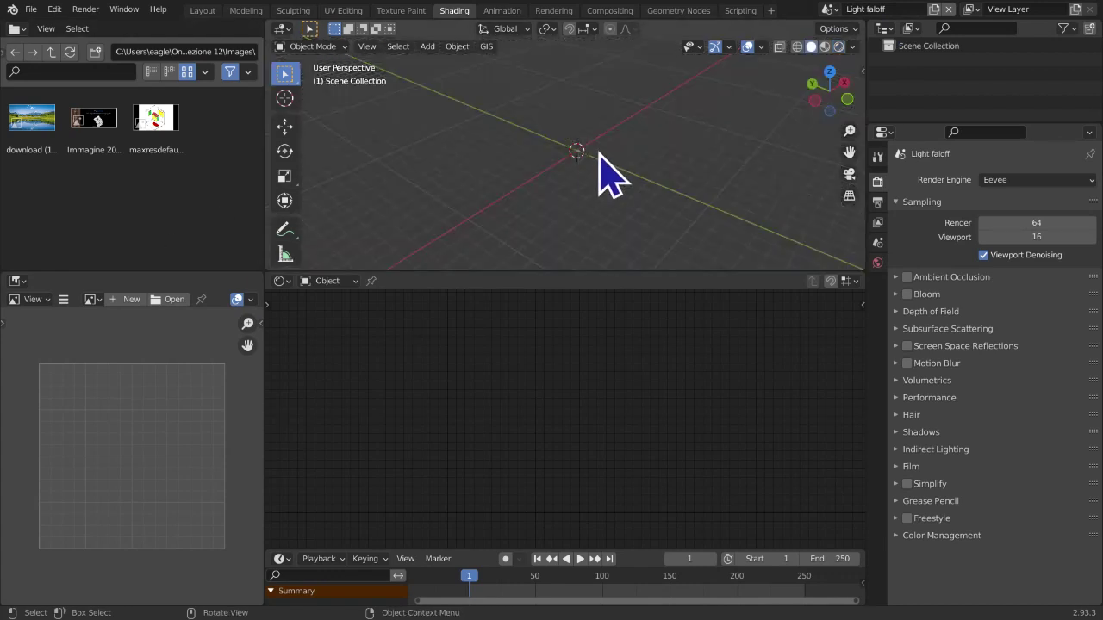
pyautogui.hotkey('shift', 'a')
pyautogui.moveTo(603, 152)
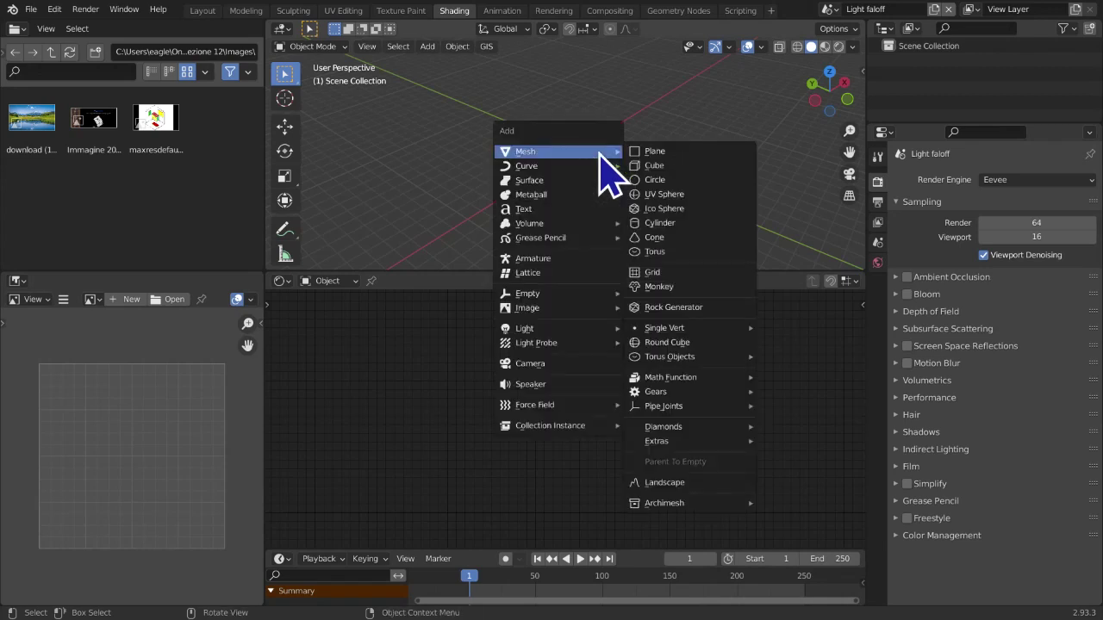
# Add a plane and set its resize scale to 10 on X, Y and Z
pyautogui.click(659, 152)
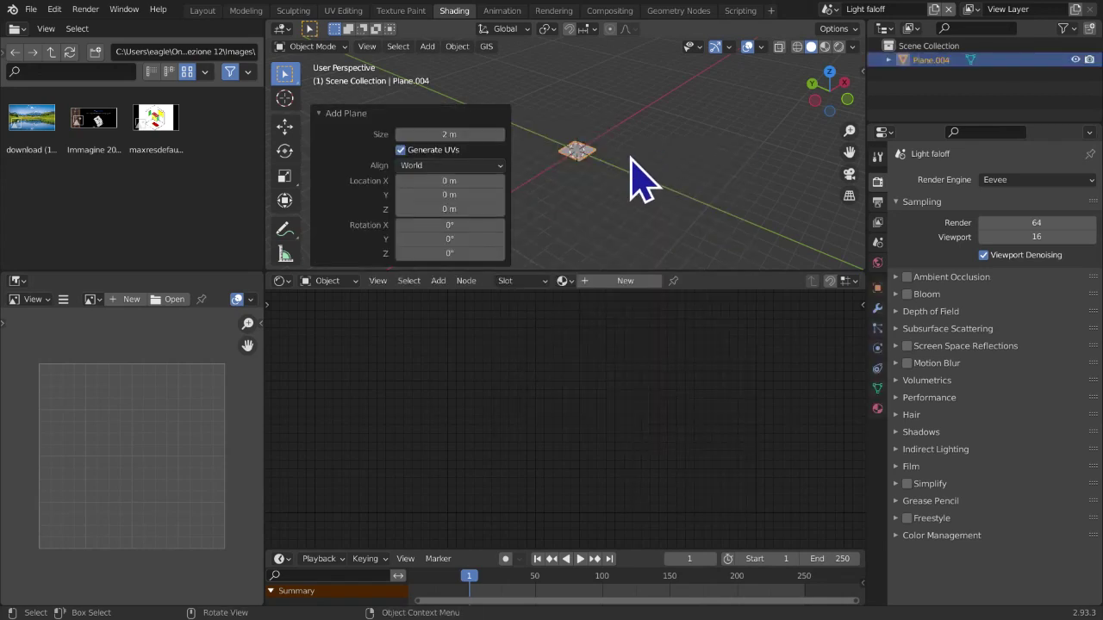
pyautogui.write('s10/')
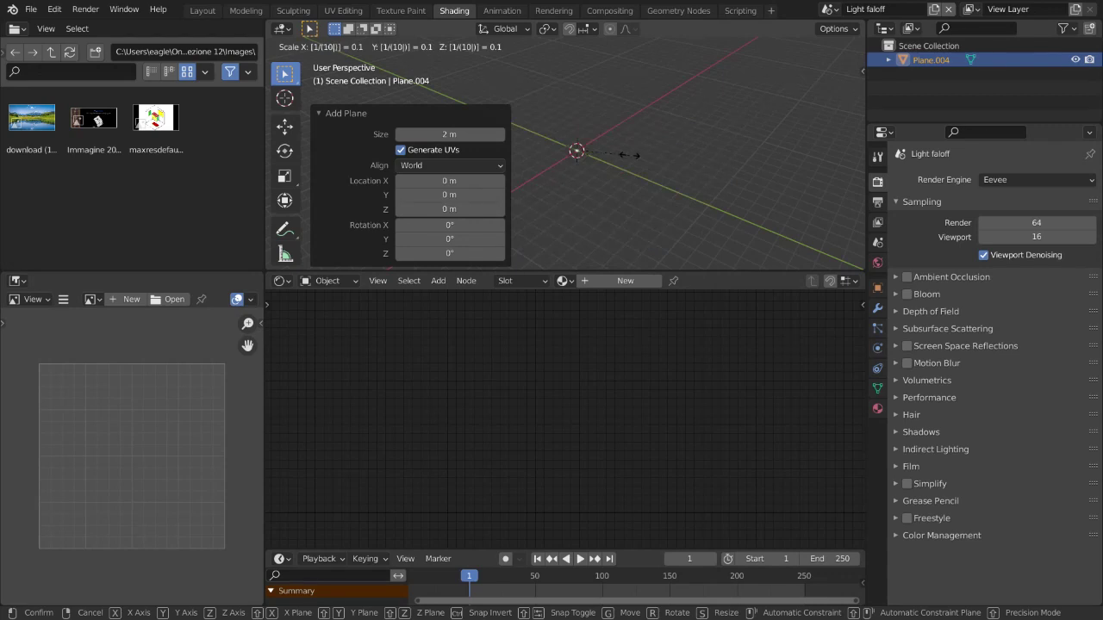
pyautogui.press('Return')
pyautogui.click(449, 191)
pyautogui.write('10')
pyautogui.press('Return')
pyautogui.moveTo(441, 195); pyautogui.dragTo(432, 221)
pyautogui.click(436, 190)
pyautogui.write('10')
pyautogui.press('Return')
pyautogui.moveTo(488, 200); pyautogui.dragTo(488, 222)
pyautogui.press('Return')
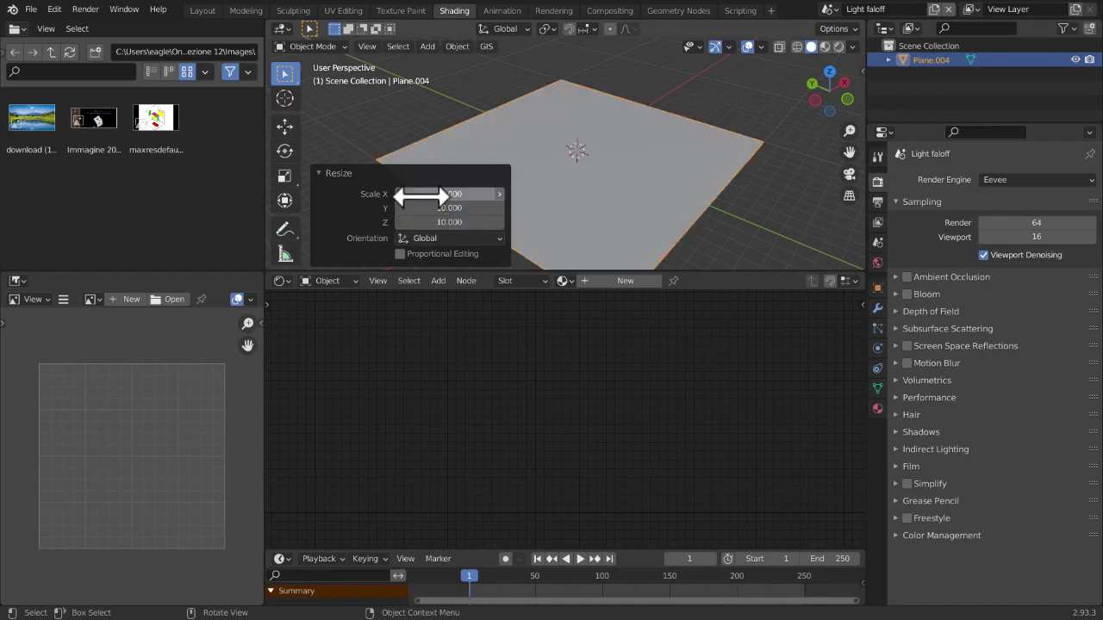
# Apply the plane's scale with Ctrl+A > Scale
pyautogui.hotkey('ctrl', 'a')
pyautogui.click(741, 156)
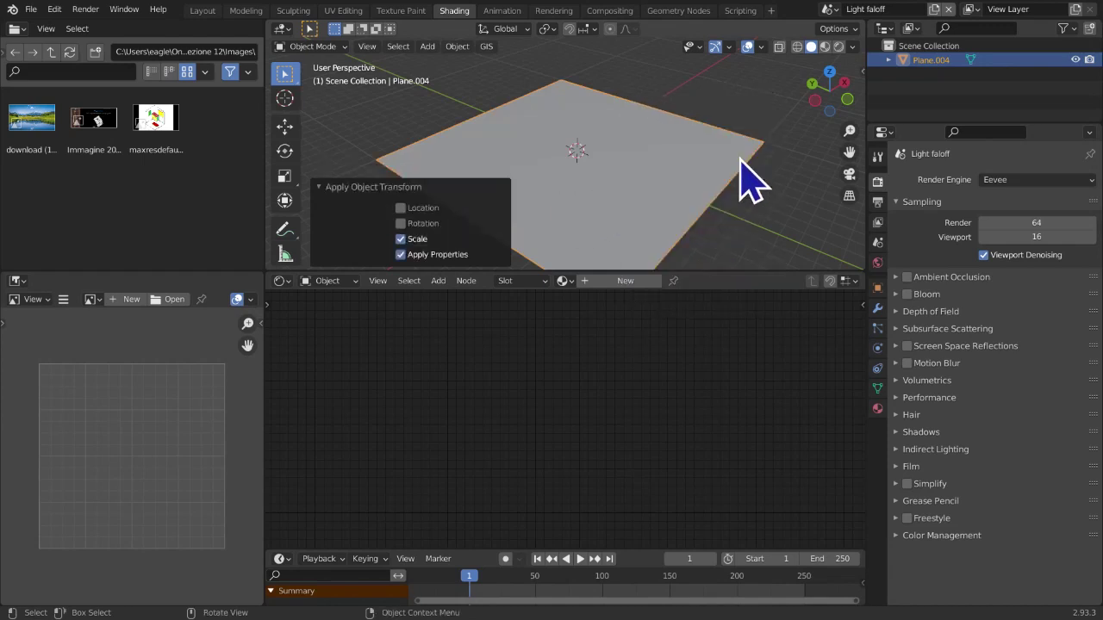
pyautogui.press('Tab')
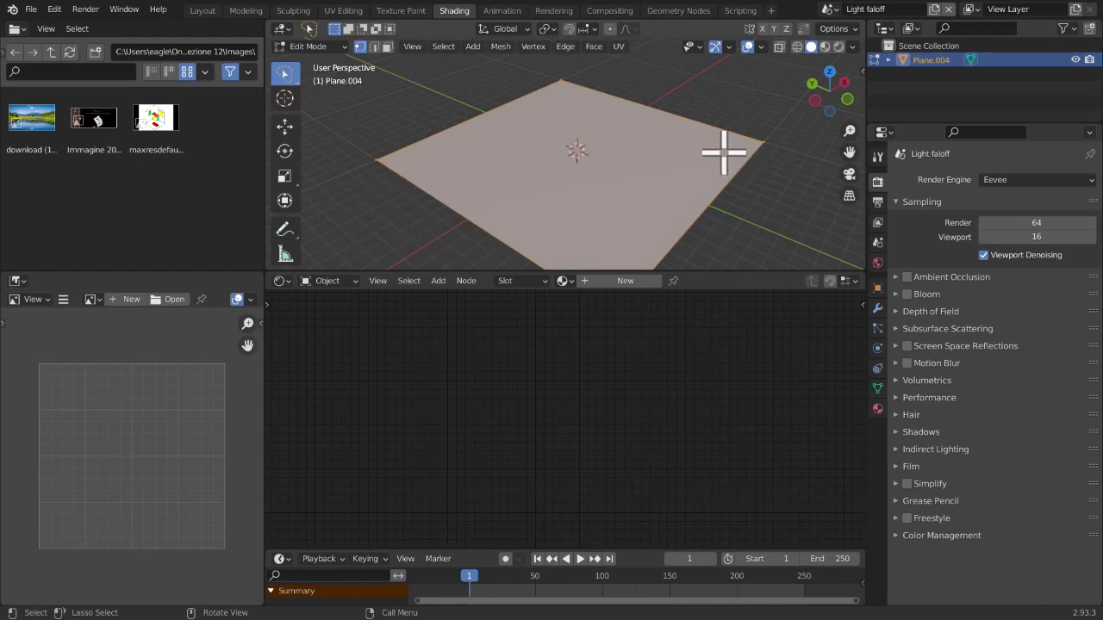
# Extrude two of the plane's edges upward to raise two walls
pyautogui.click(691, 111)
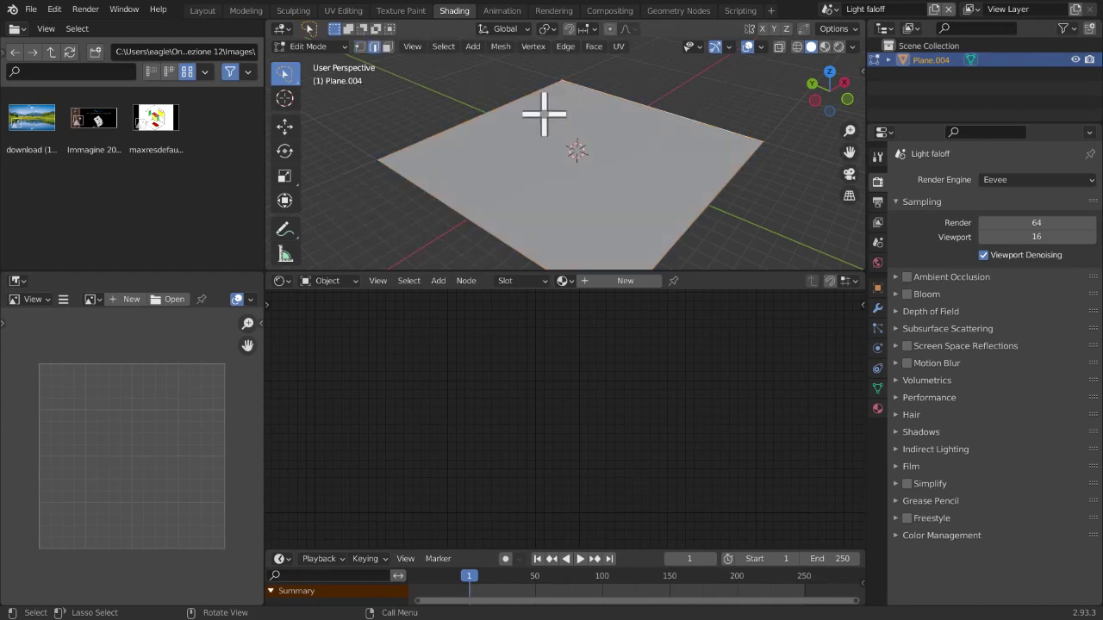
pyautogui.scroll(-3, 640, 155)
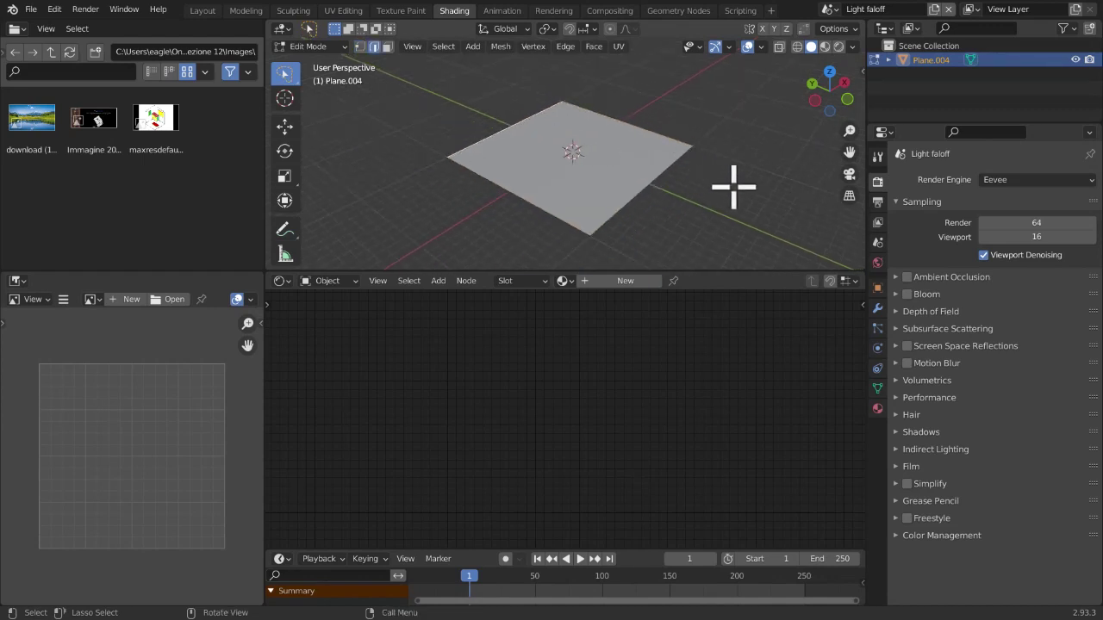
pyautogui.press('g')
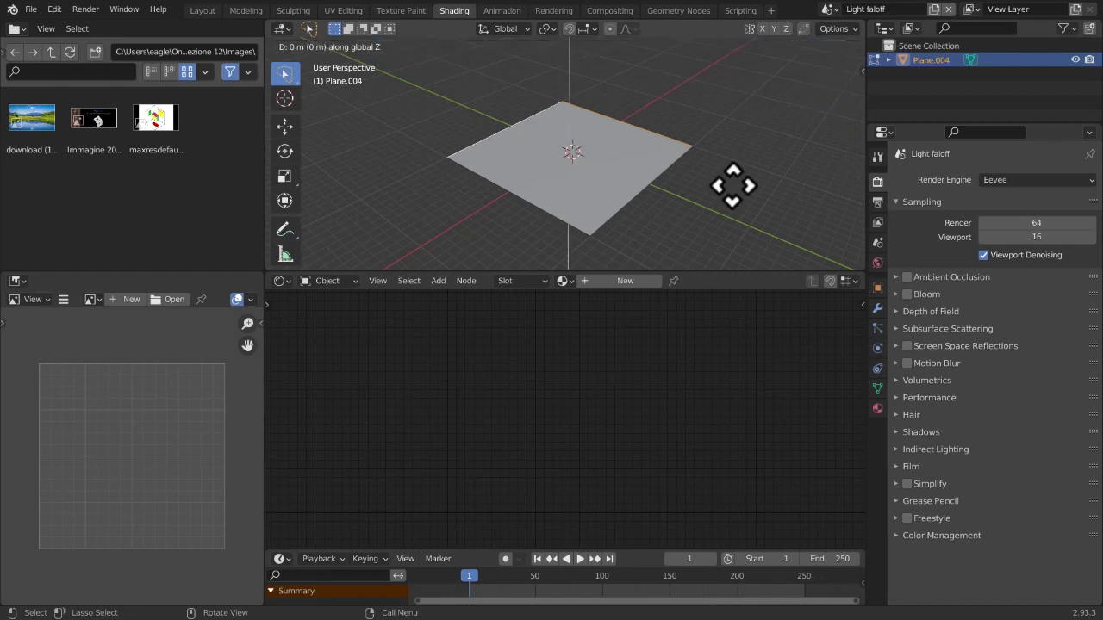
pyautogui.click(738, 84)
pyautogui.moveTo(738, 84); pyautogui.dragTo(574, 109, button='middle')
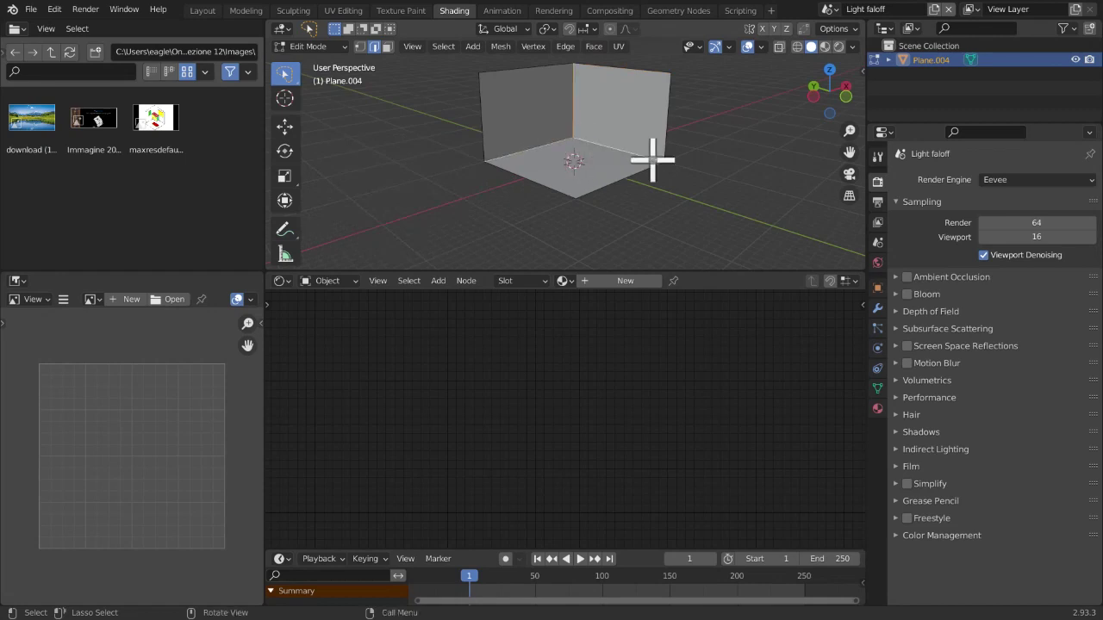
pyautogui.moveTo(652, 160); pyautogui.dragTo(639, 176, button='middle')
# Bevel the wall-joining edges 0.862 m over 6 segments and return to Object Mode
pyautogui.hotkey('ctrl', 'b')
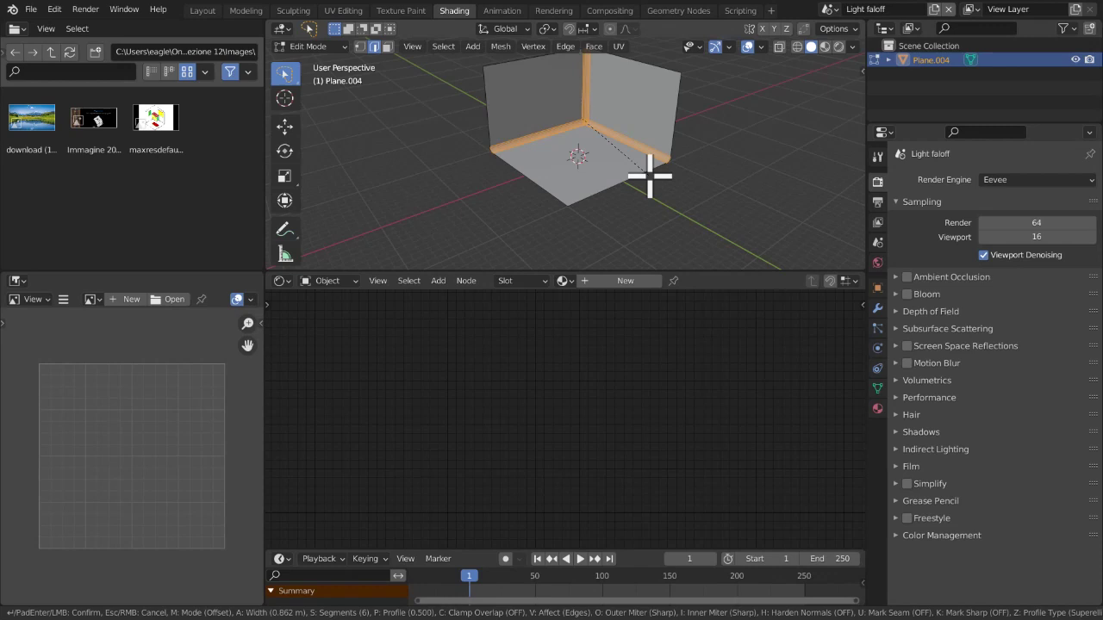
pyautogui.click(648, 176)
pyautogui.moveTo(649, 176); pyautogui.dragTo(623, 217, button='middle')
pyautogui.press('Tab')
pyautogui.moveTo(677, 259); pyautogui.dragTo(844, 239, button='middle')
# Add a Solidify modifier with Offset 1 and thickness raised to 0.14 m
pyautogui.click(877, 308)
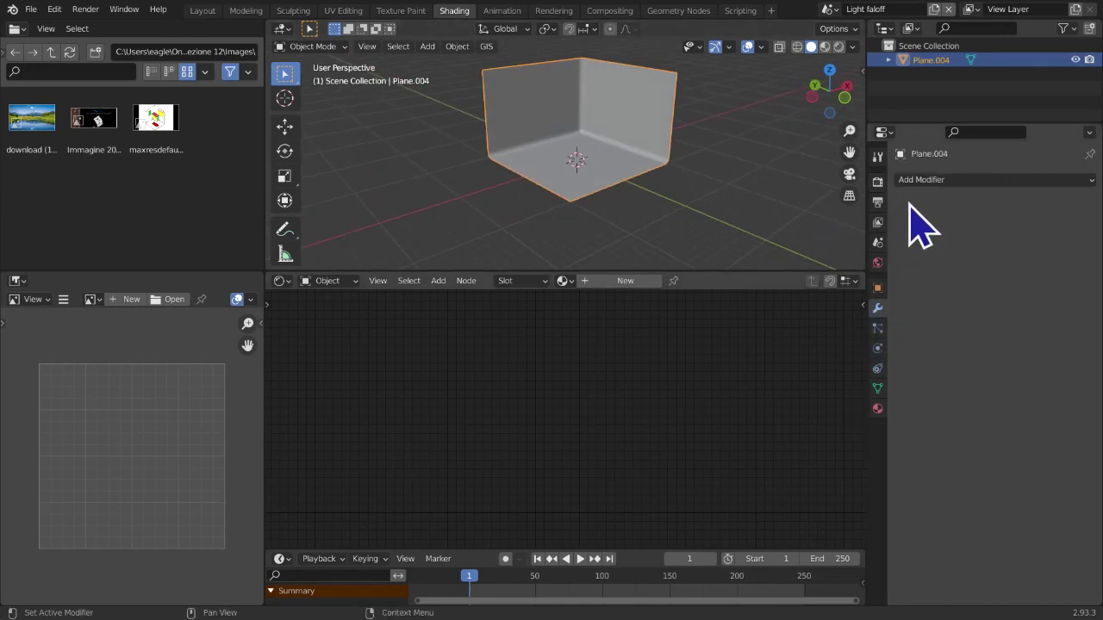
pyautogui.click(920, 179)
pyautogui.click(794, 424)
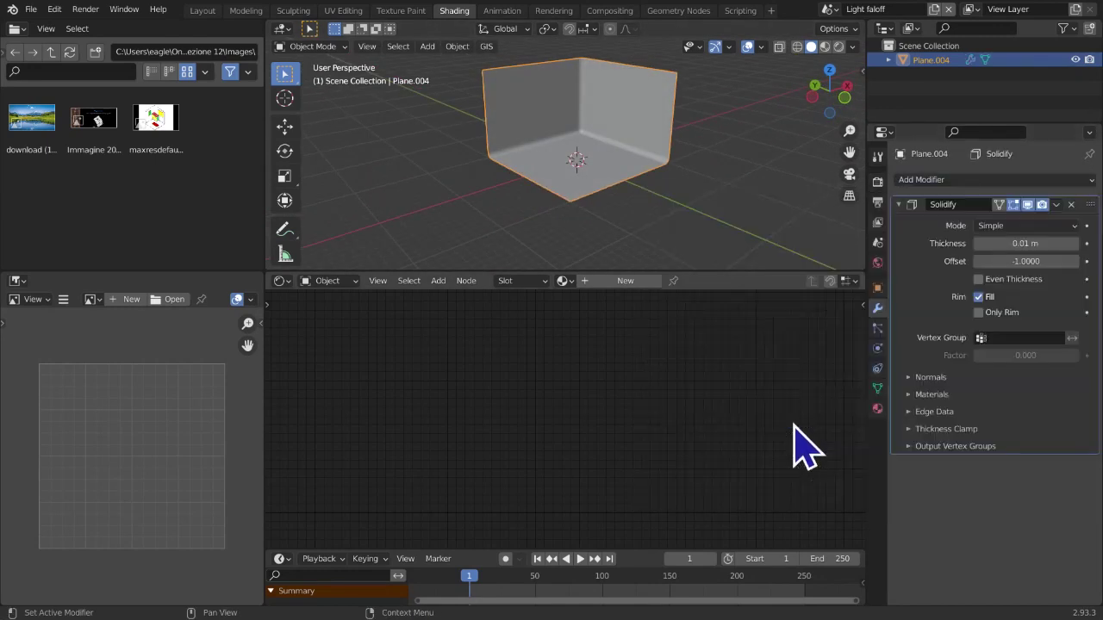
pyautogui.moveTo(726, 202); pyautogui.dragTo(899, 276, button='middle')
pyautogui.moveTo(1031, 265); pyautogui.dragTo(1068, 265)
pyautogui.scroll(4, 547, 119)
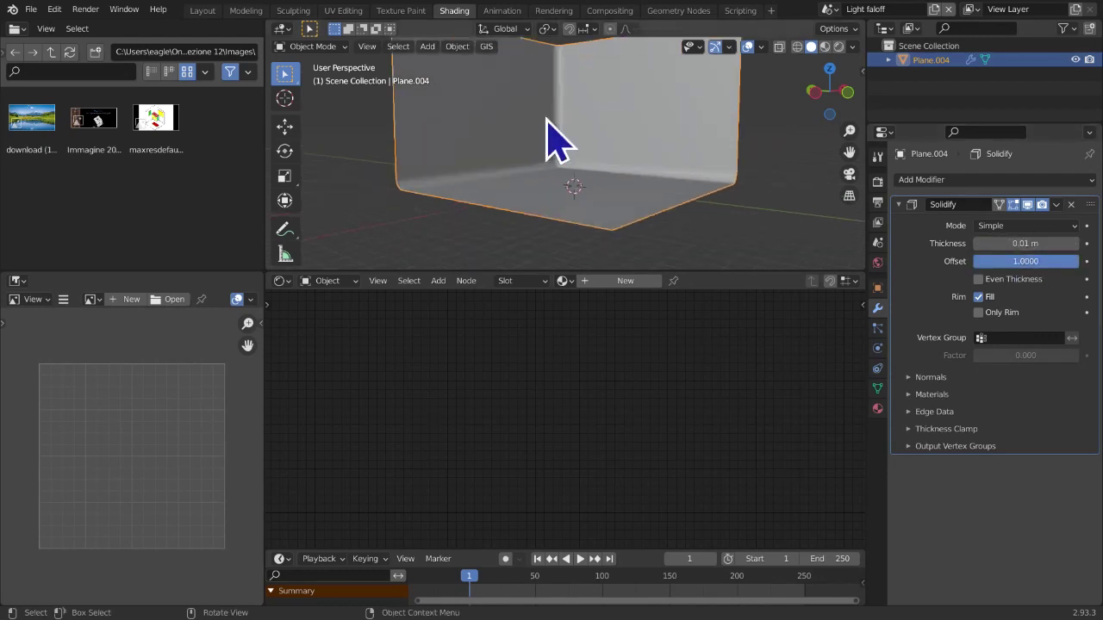
pyautogui.moveTo(591, 132); pyautogui.dragTo(480, 130, button='middle')
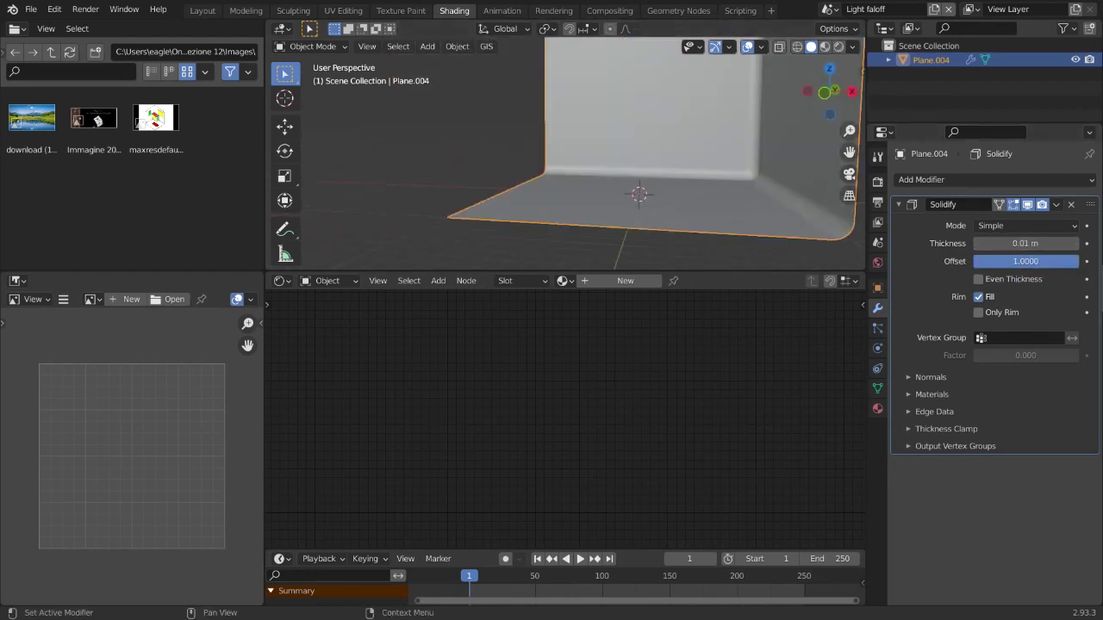
pyautogui.click(1076, 245)
pyautogui.click(1076, 245)
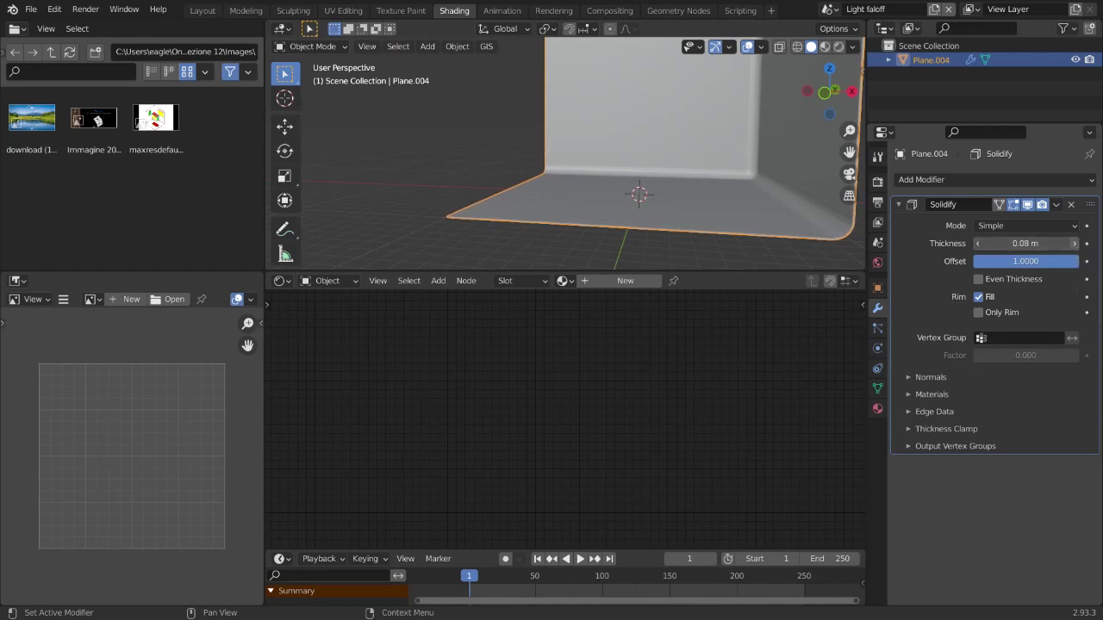
# Shade the backdrop smooth and collapse the Solidify panel
pyautogui.rightClick(746, 183)
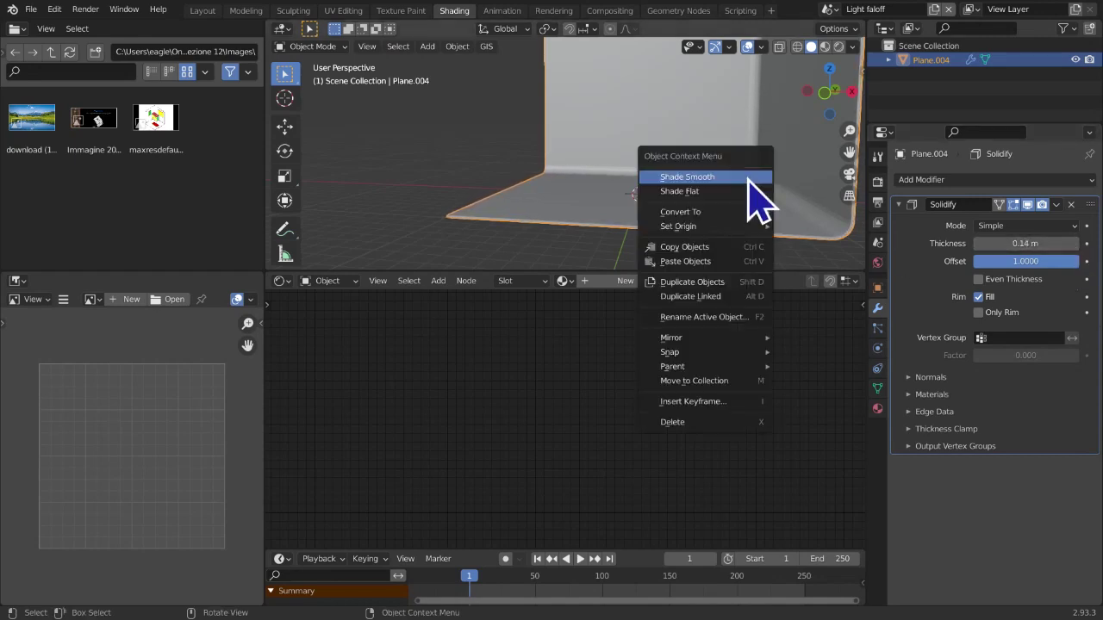
pyautogui.click(746, 181)
pyautogui.click(901, 204)
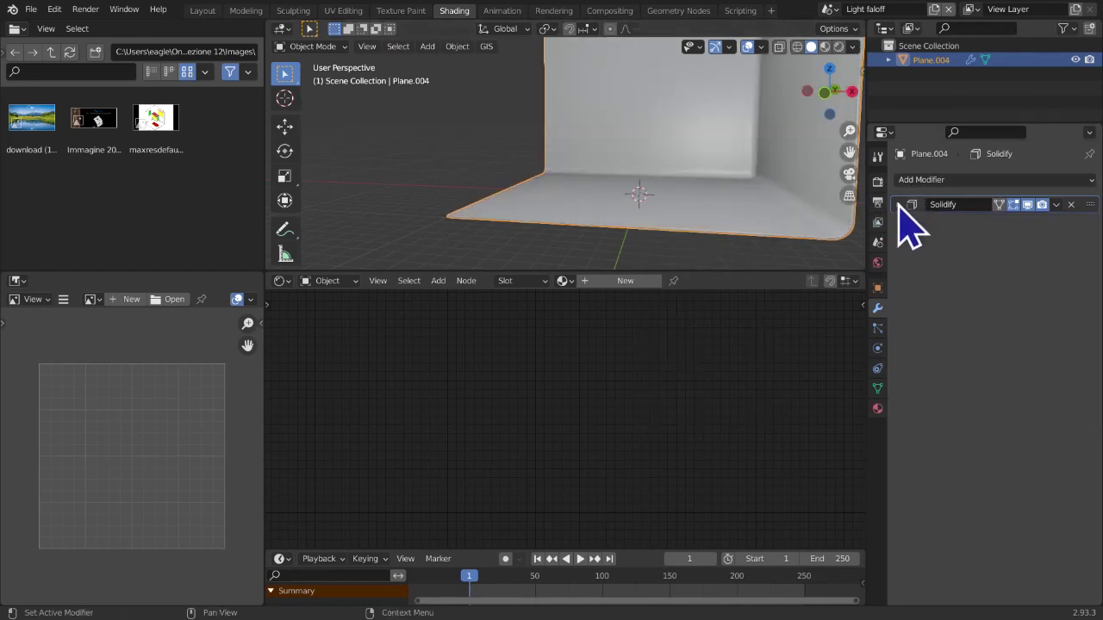
# Add an Edge Split modifier at 30° to the backdrop
pyautogui.click(915, 179)
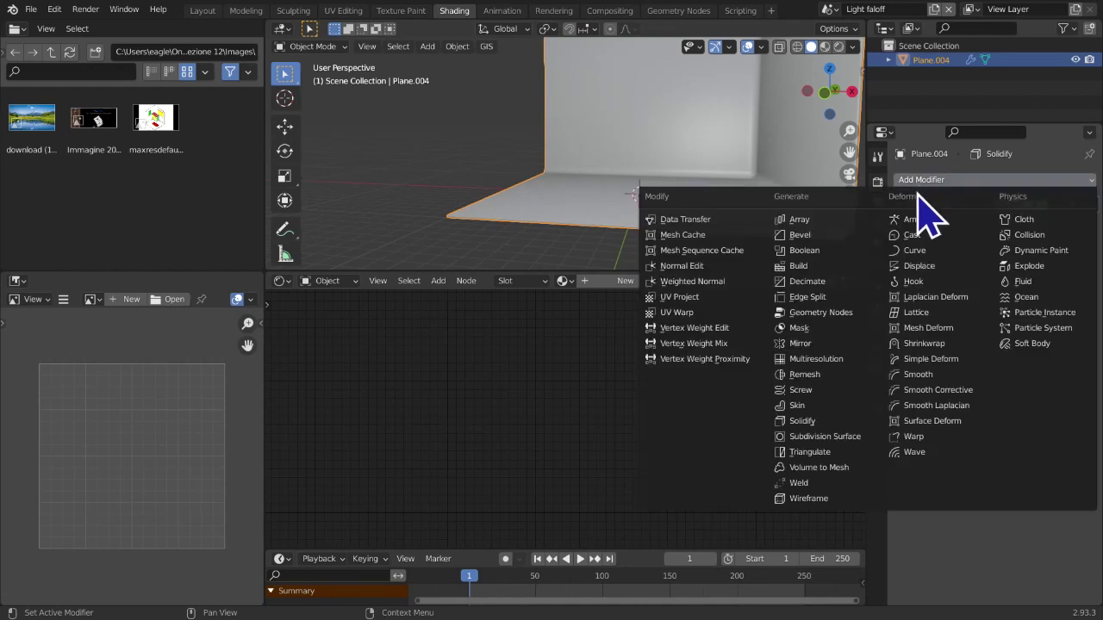
pyautogui.click(808, 296)
pyautogui.moveTo(708, 241); pyautogui.dragTo(714, 202, button='middle')
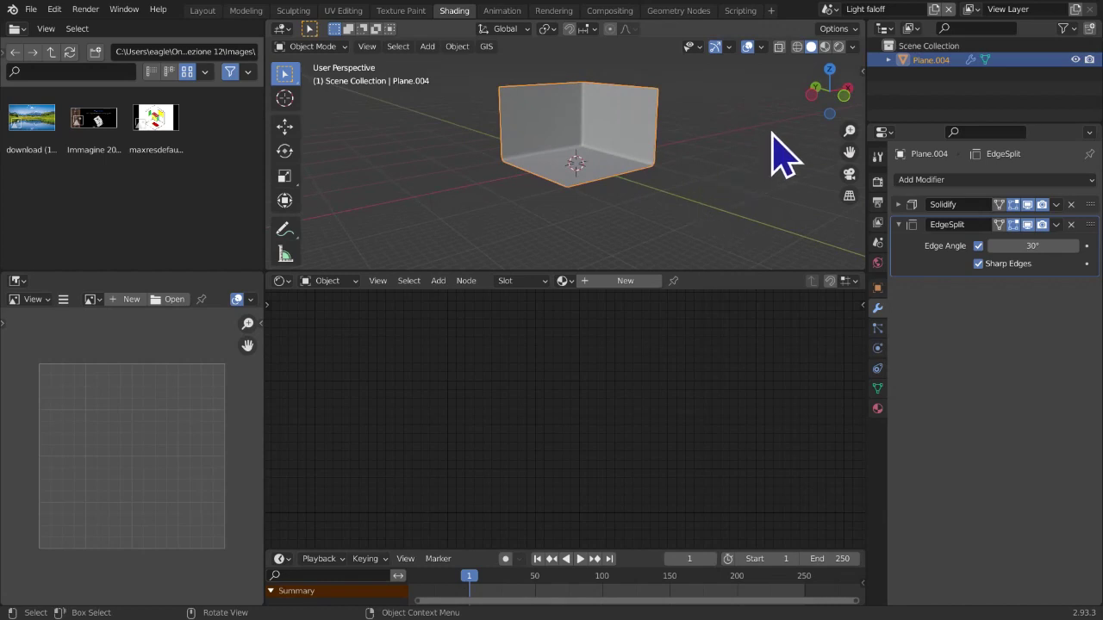
pyautogui.moveTo(849, 153); pyautogui.dragTo(850, 192)
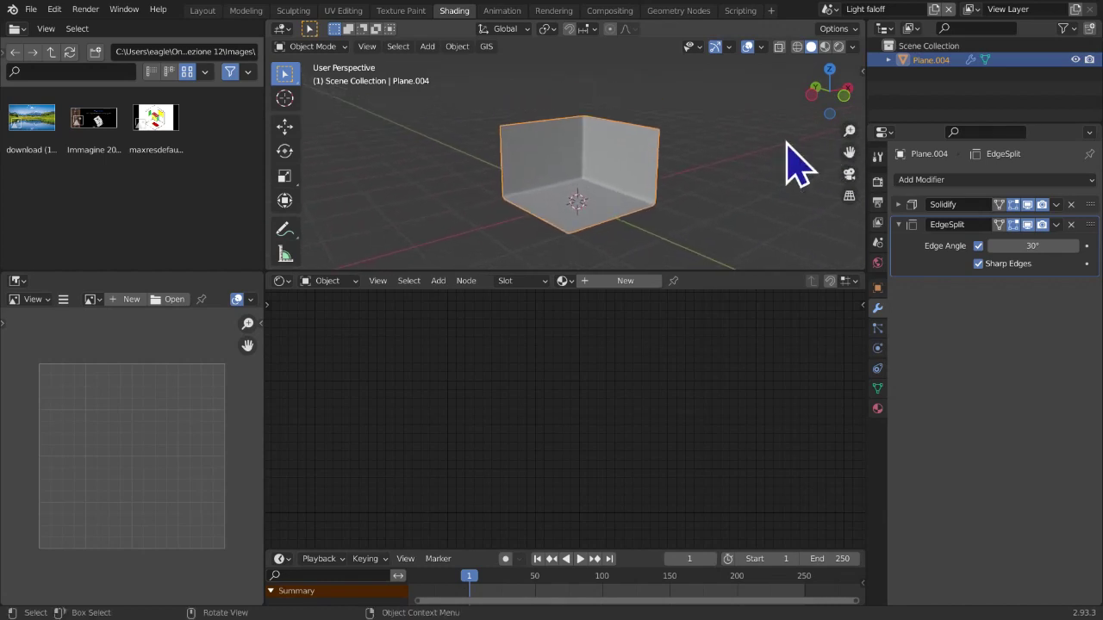
pyautogui.moveTo(772, 172)
pyautogui.mouseDown(button='middle')
pyautogui.moveTo(832, 143)
pyautogui.moveTo(788, 180)
pyautogui.mouseUp(button='middle')
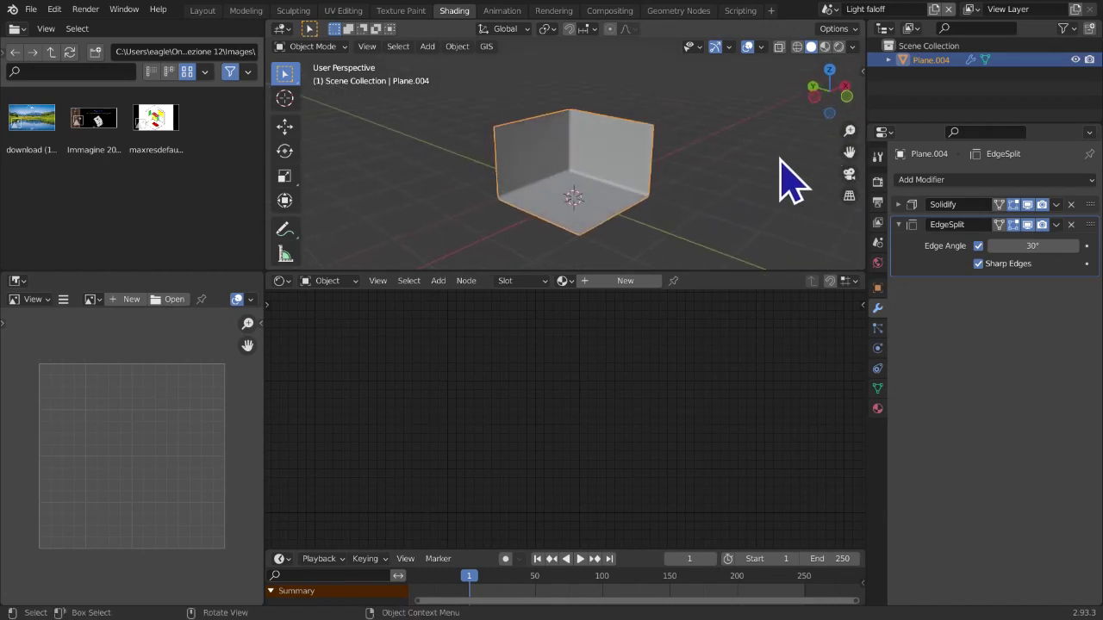
pyautogui.scroll(2, 789, 181)
# Add a cone and lift it 1 m along Z
pyautogui.hotkey('shift', 'a')
pyautogui.moveTo(788, 181)
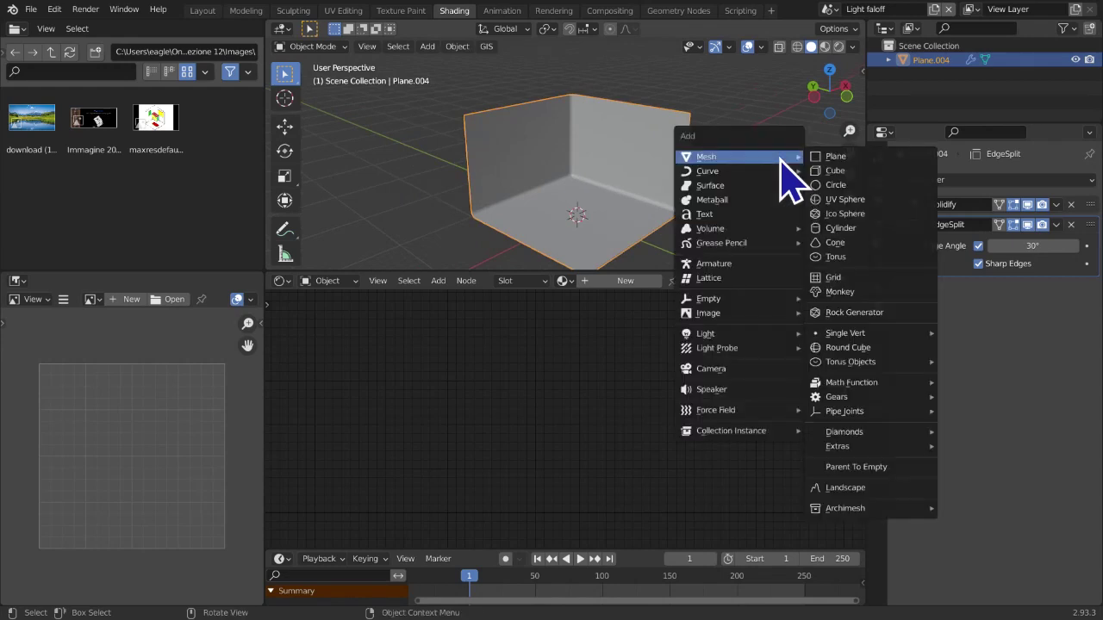
pyautogui.click(832, 243)
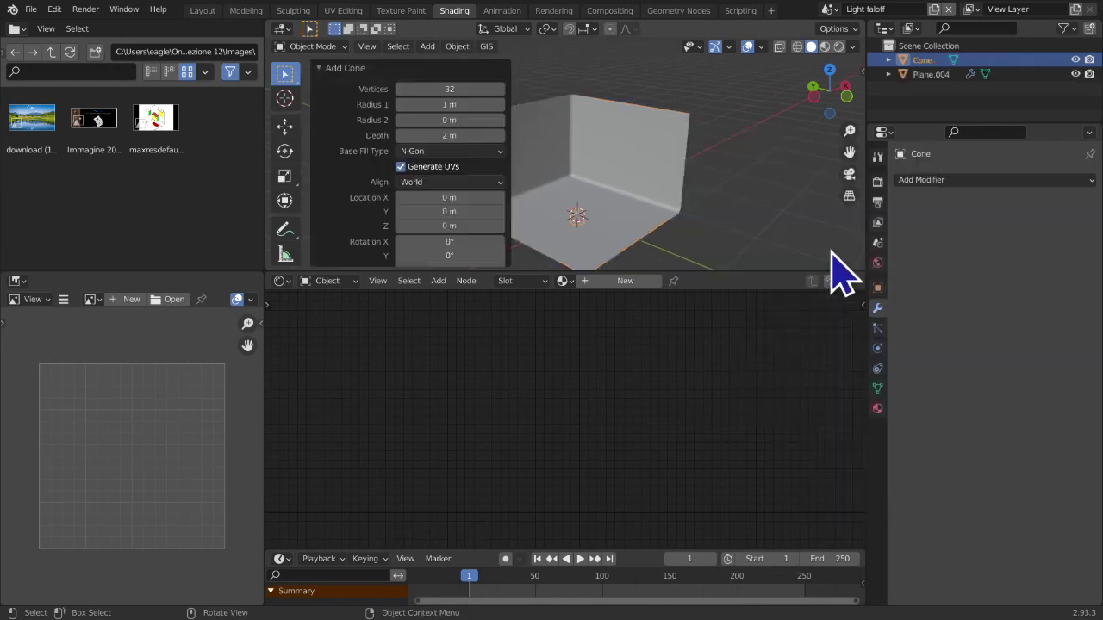
pyautogui.press('g')
pyautogui.press('z')
pyautogui.press('Return')
# Switch to a wireframe side orthographic view framing the cone
pyautogui.scroll(2, 746, 258)
pyautogui.moveTo(746, 258); pyautogui.dragTo(682, 178, button='middle')
pyautogui.scroll(4, 650, 204)
pyautogui.click(798, 46)
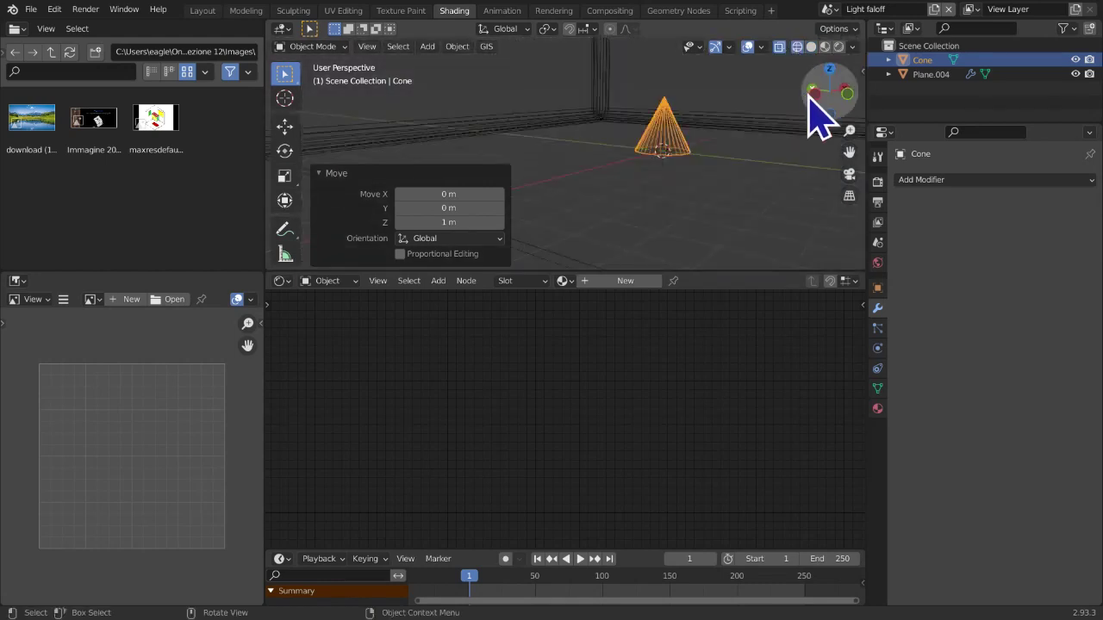
pyautogui.click(815, 97)
pyautogui.keyDown('shift'); pyautogui.moveTo(593, 215); pyautogui.dragTo(729, 216, button='middle'); pyautogui.keyUp('shift')
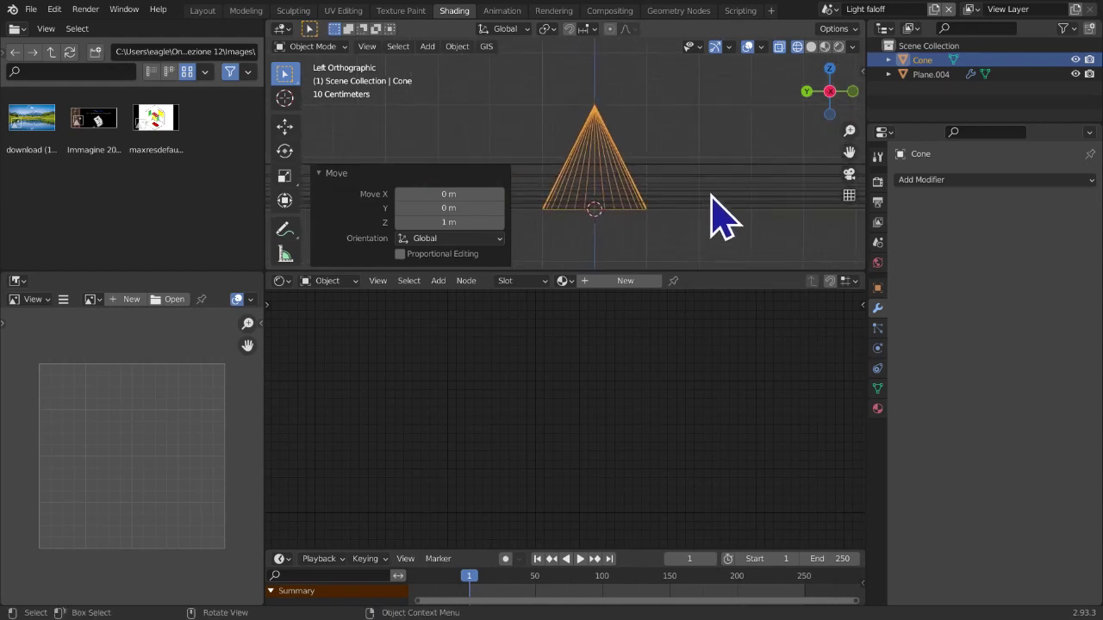
# Check Plane.004's Solidify thickness, leaving it unchanged at 0.14 m
pyautogui.click(711, 196)
pyautogui.click(620, 177)
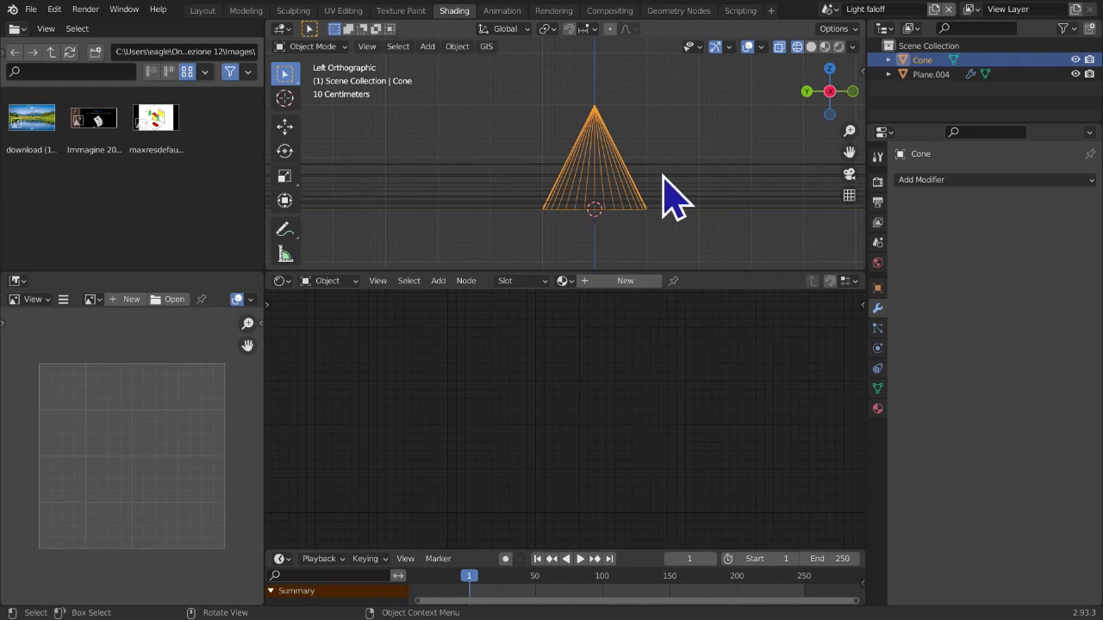
pyautogui.click(663, 181)
pyautogui.click(900, 205)
pyautogui.click(996, 243)
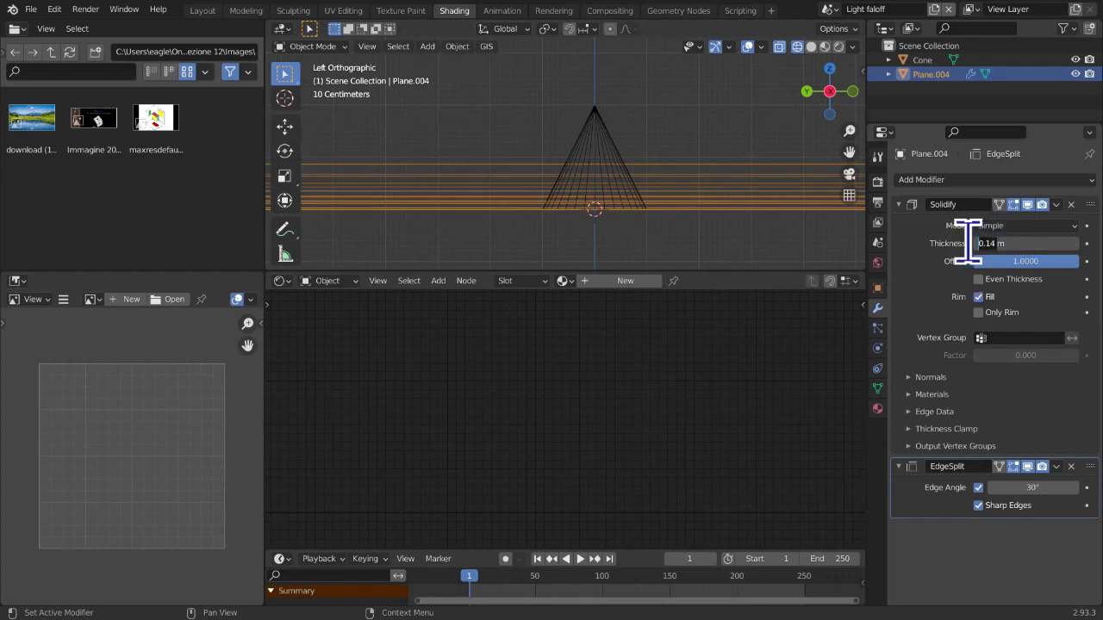
pyautogui.press('Return')
pyautogui.click(1019, 237)
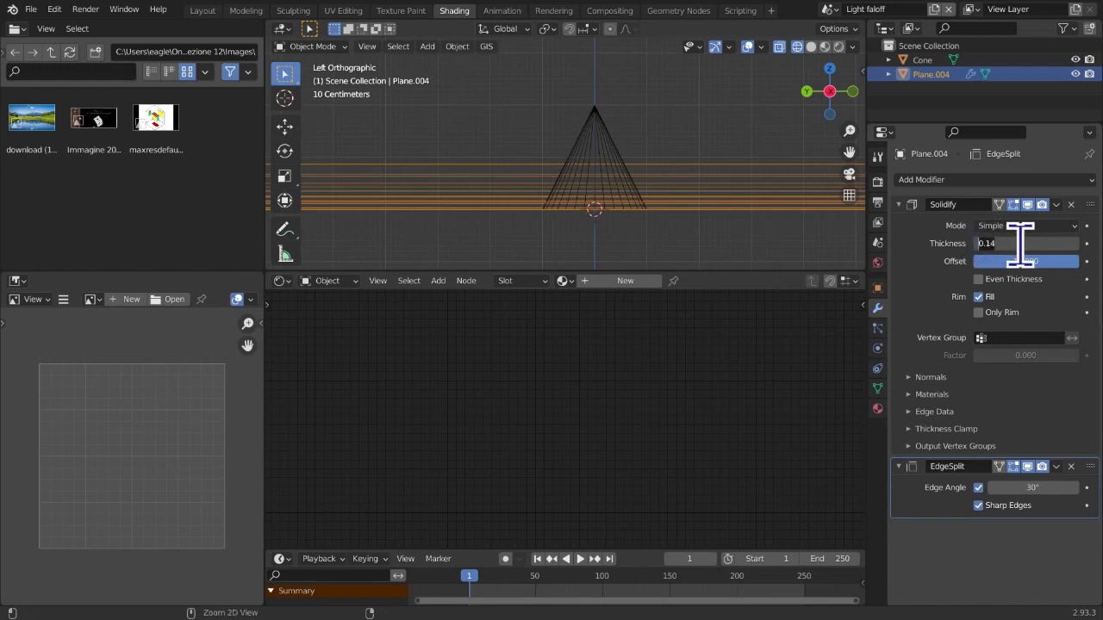
pyautogui.press('Return')
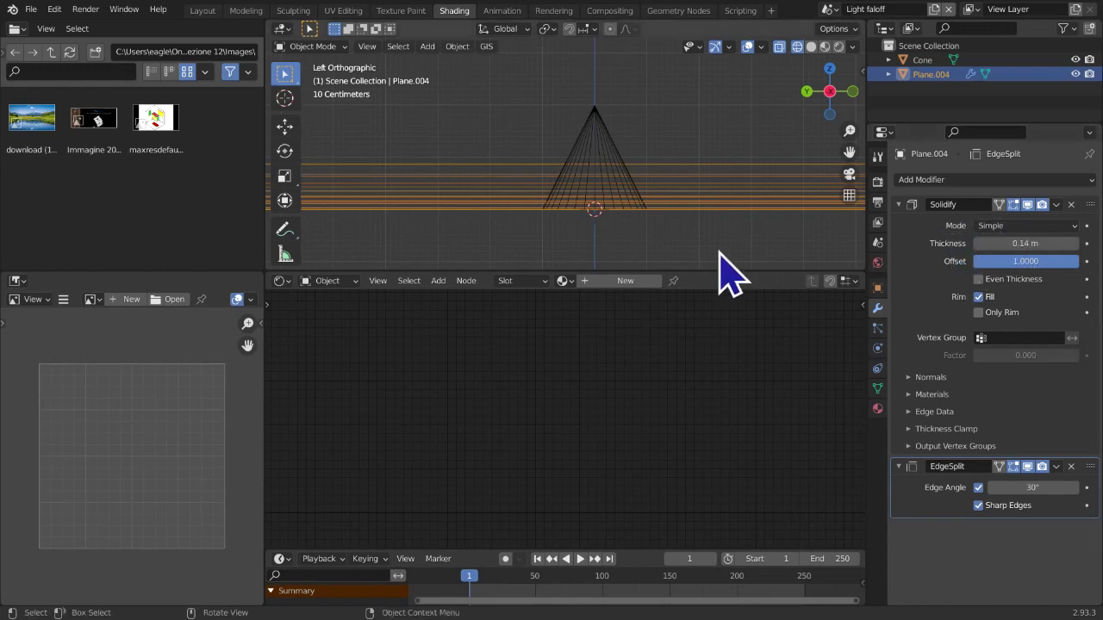
# Set the cone's Location Z to 1.14 m (1 + 0.14)
pyautogui.click(603, 151)
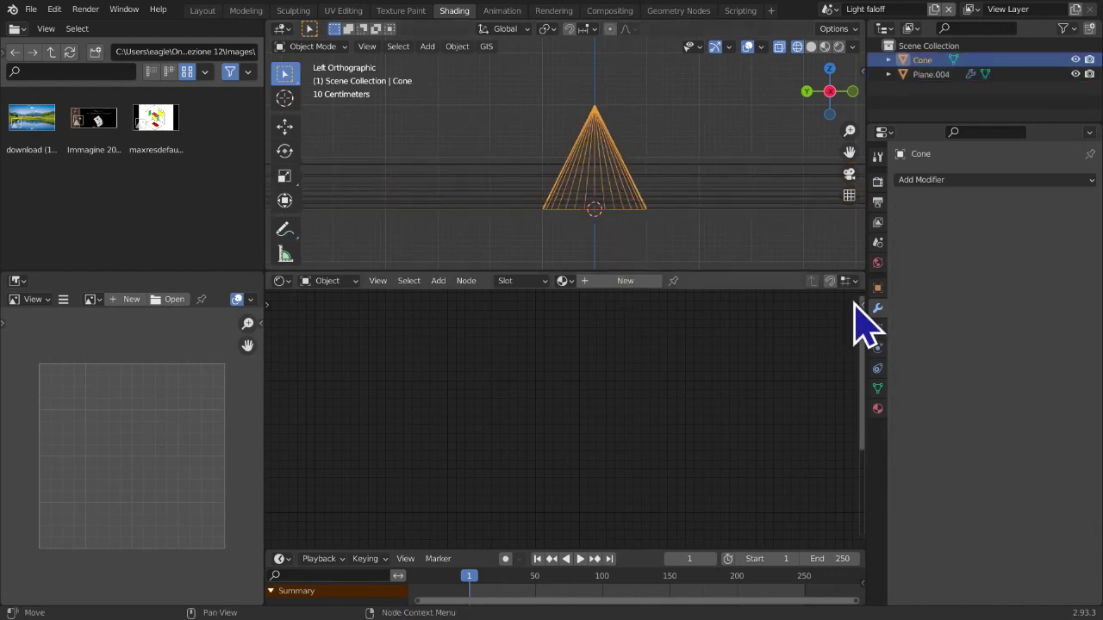
pyautogui.click(878, 288)
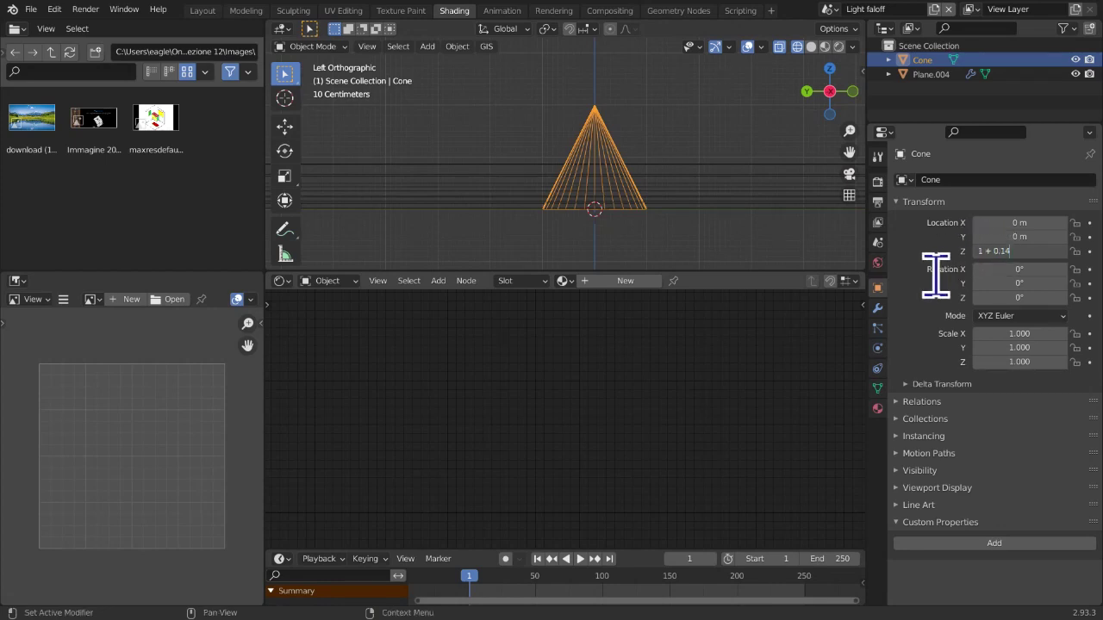
pyautogui.press('Return')
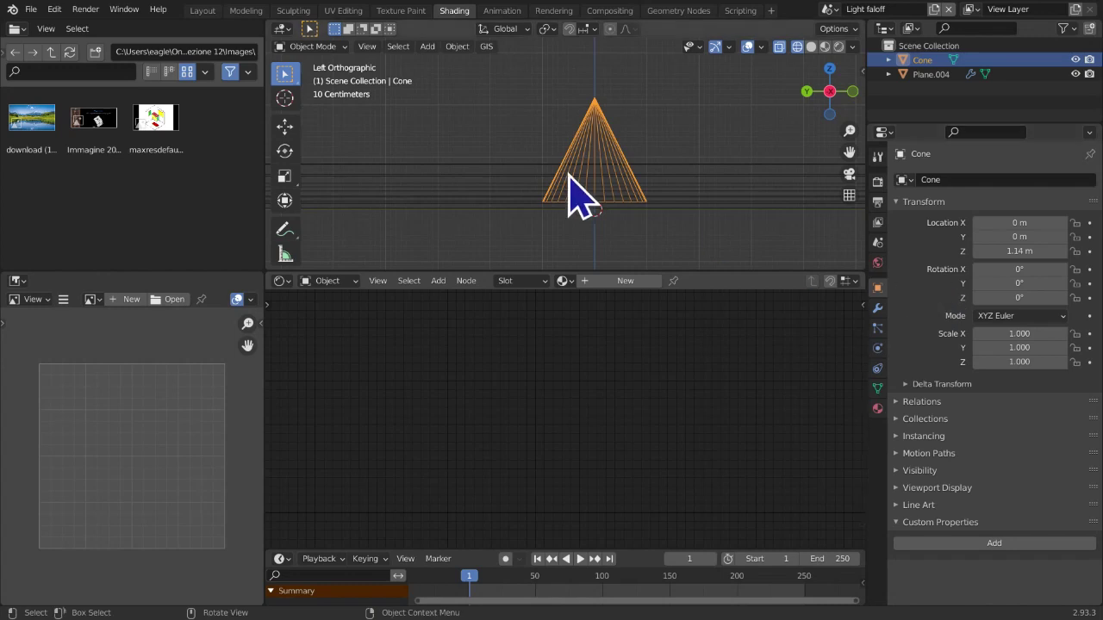
pyautogui.moveTo(635, 247)
pyautogui.mouseDown(button='middle')
pyautogui.moveTo(578, 258)
pyautogui.moveTo(764, 160)
pyautogui.moveTo(721, 182)
pyautogui.moveTo(471, 213)
pyautogui.mouseUp(button='middle')
# Shade the cone smooth and add an Edge Split modifier to it
pyautogui.click(811, 47)
pyautogui.rightClick(613, 148)
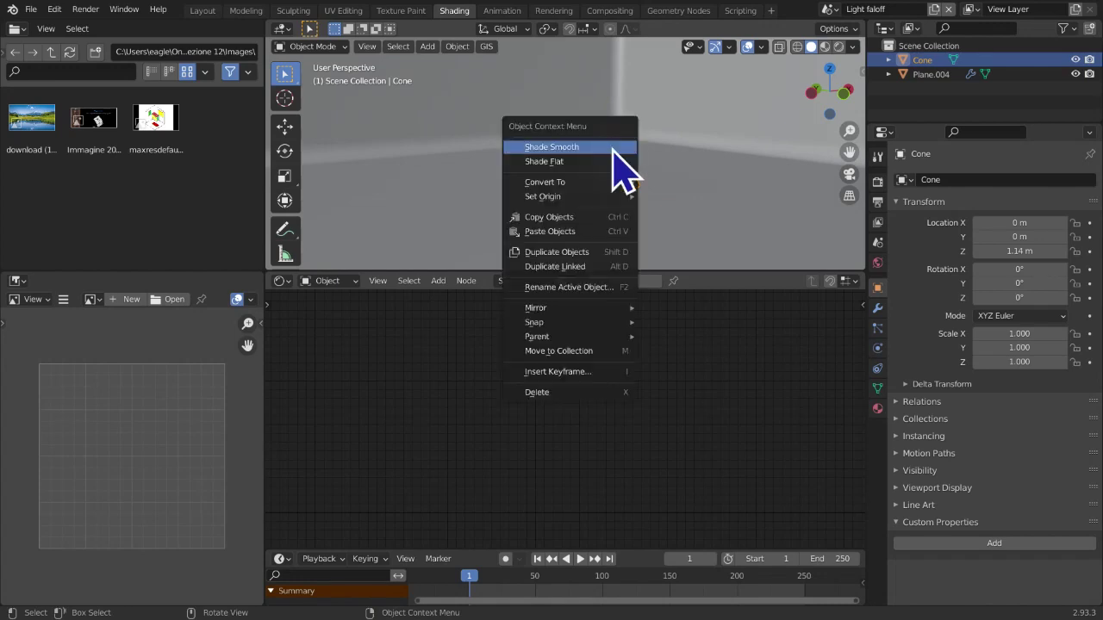
pyautogui.click(612, 149)
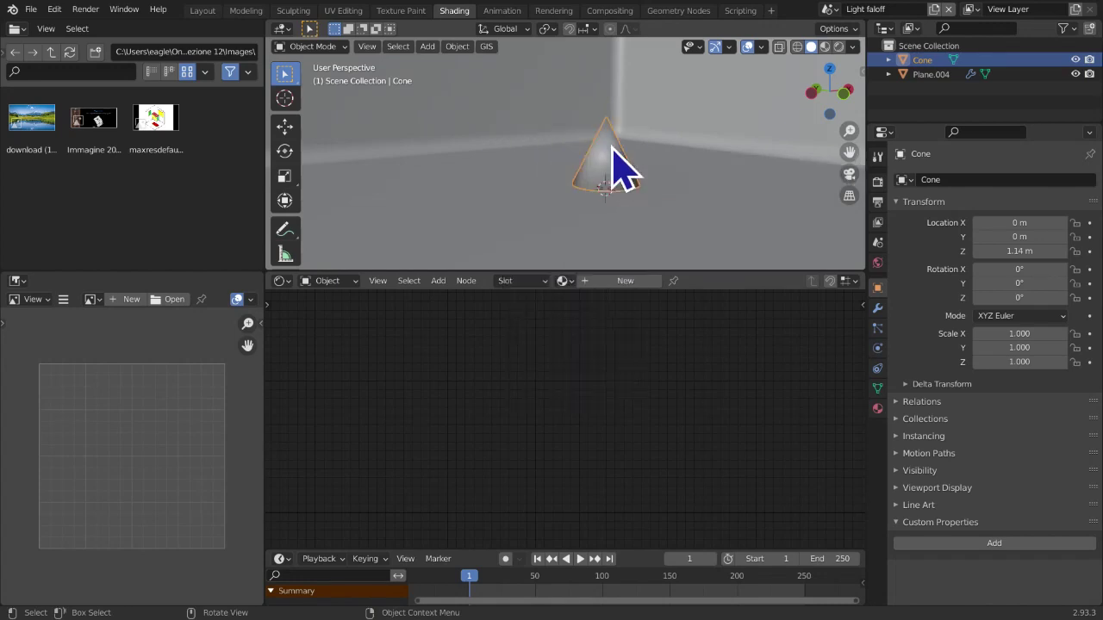
pyautogui.click(878, 310)
pyautogui.click(942, 181)
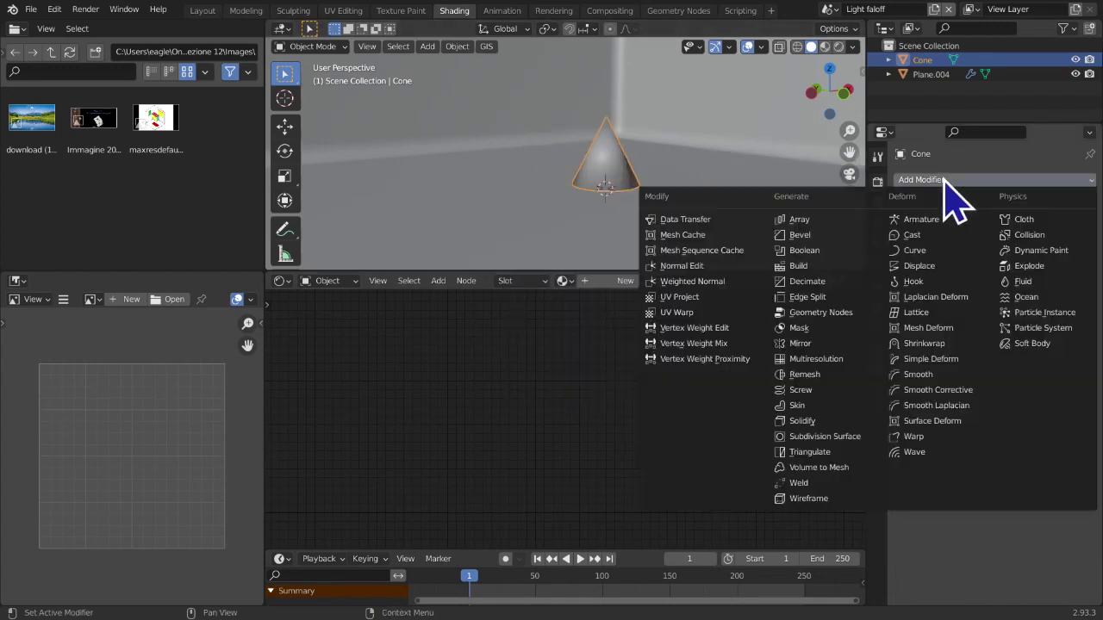
pyautogui.click(848, 297)
# Move the cone's origin to the 3D cursor
pyautogui.rightClick(594, 154)
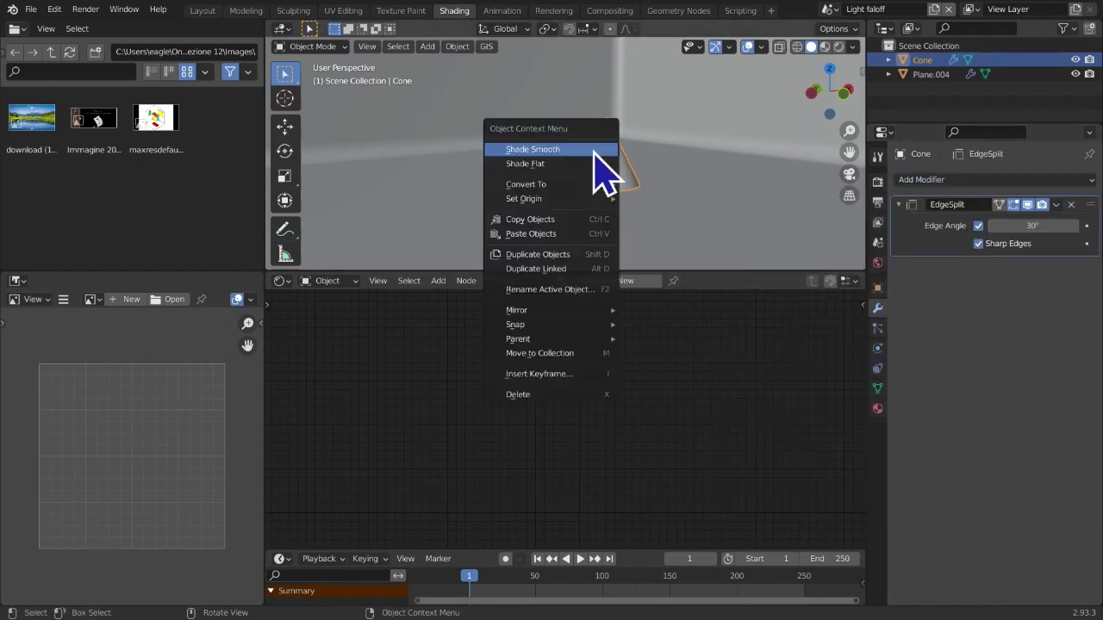
pyautogui.moveTo(595, 199)
pyautogui.click(695, 229)
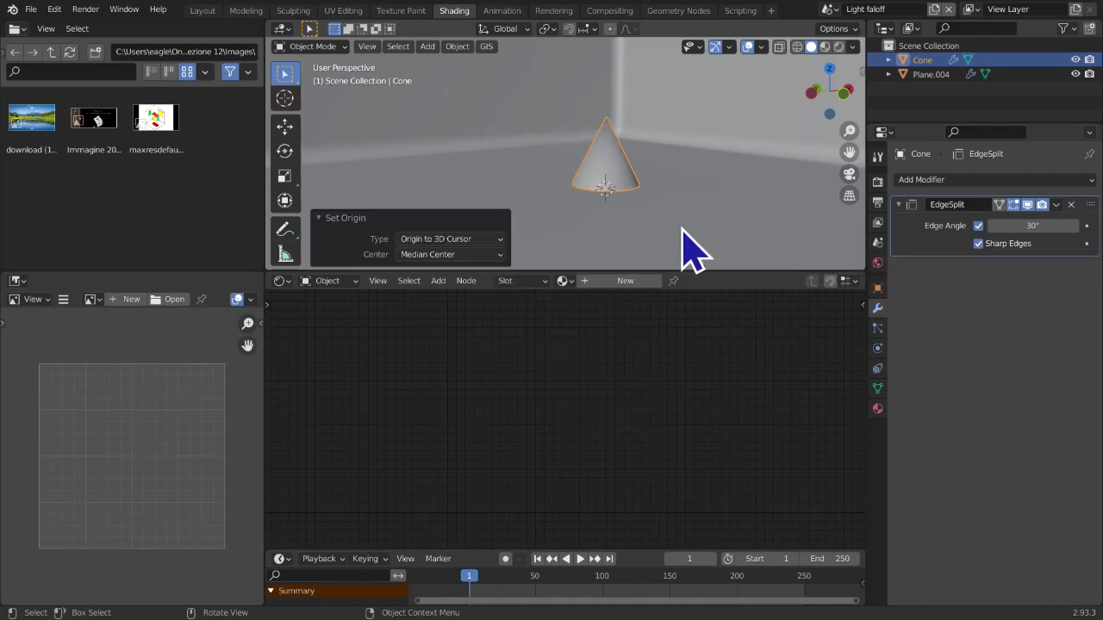
pyautogui.moveTo(685, 247); pyautogui.dragTo(721, 226, button='middle')
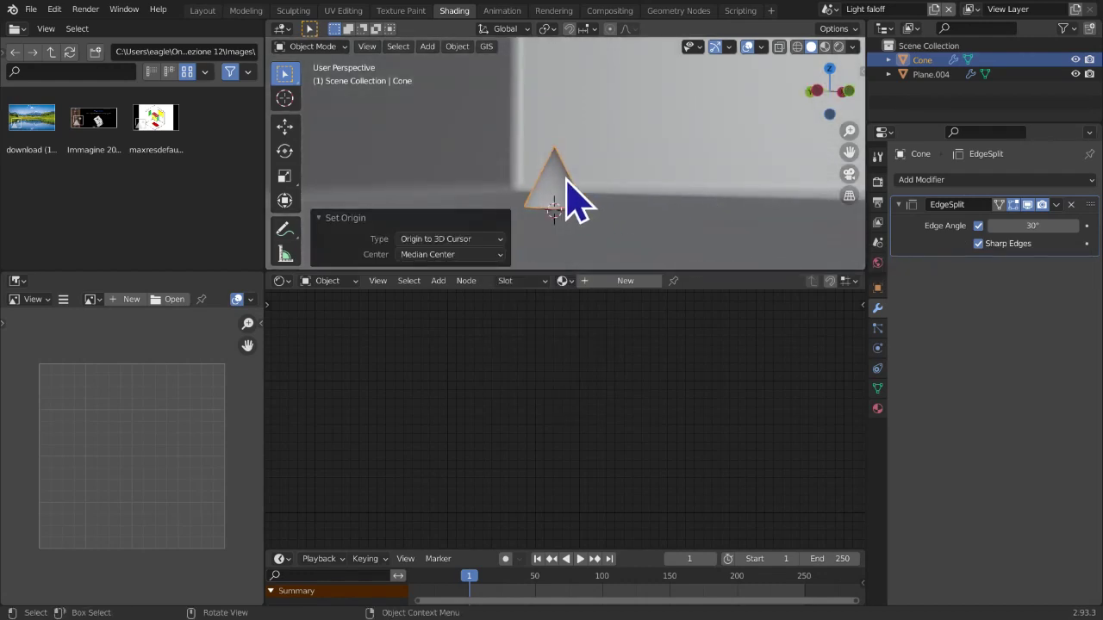
pyautogui.click(877, 288)
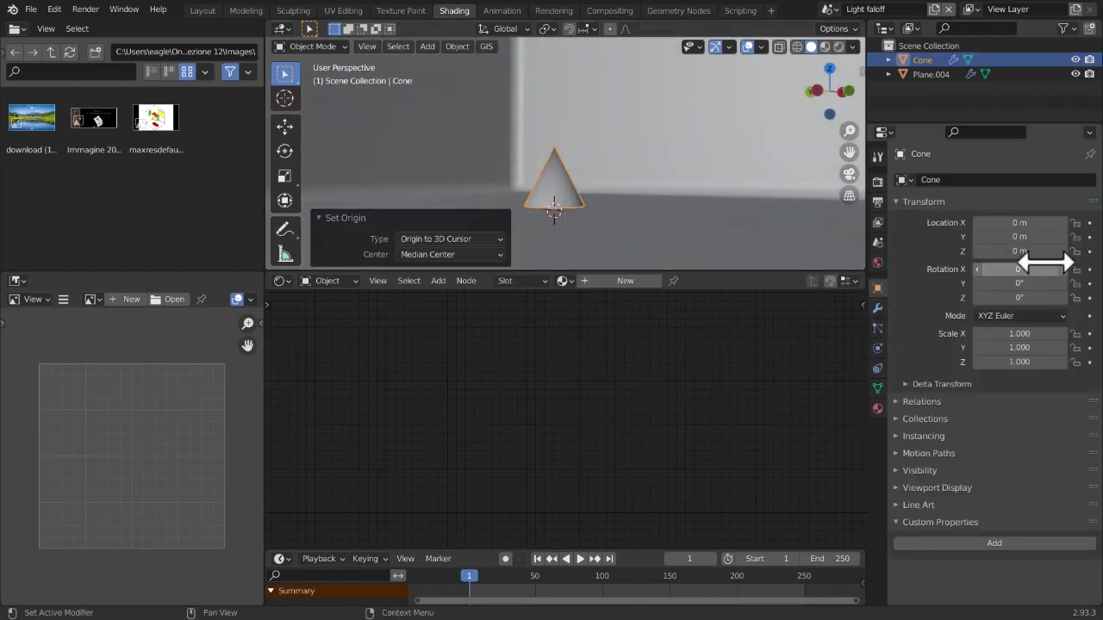
pyautogui.moveTo(712, 201); pyautogui.dragTo(663, 220, button='middle')
# Scale the cone up to 2.128 and move it to a new spot on the floor
pyautogui.press('s')
pyautogui.click(728, 209)
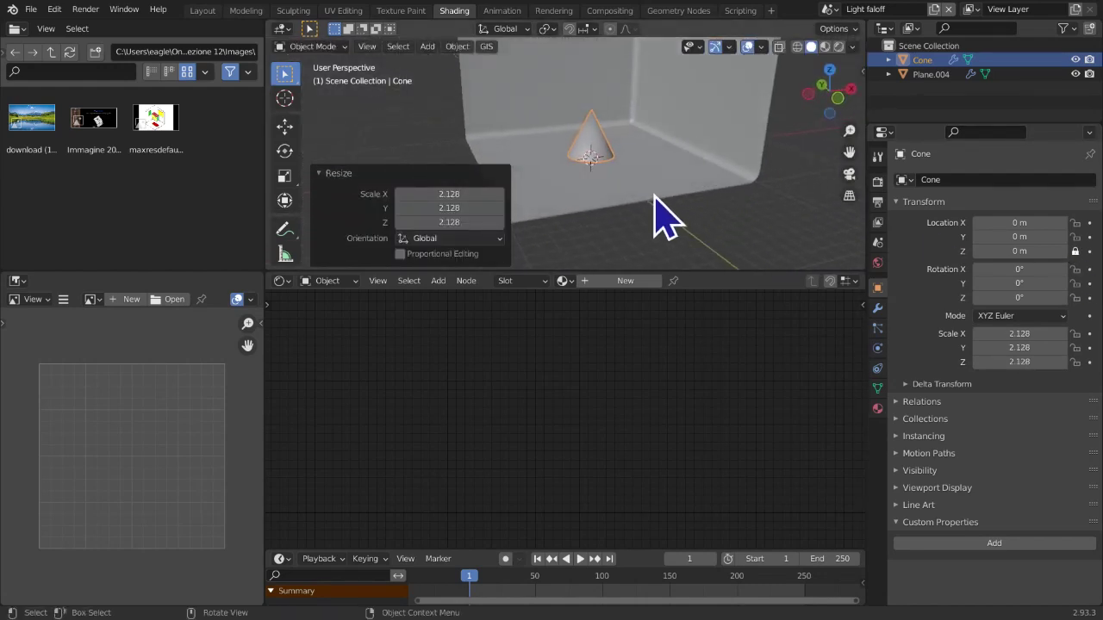
pyautogui.press('g')
pyautogui.click(709, 195)
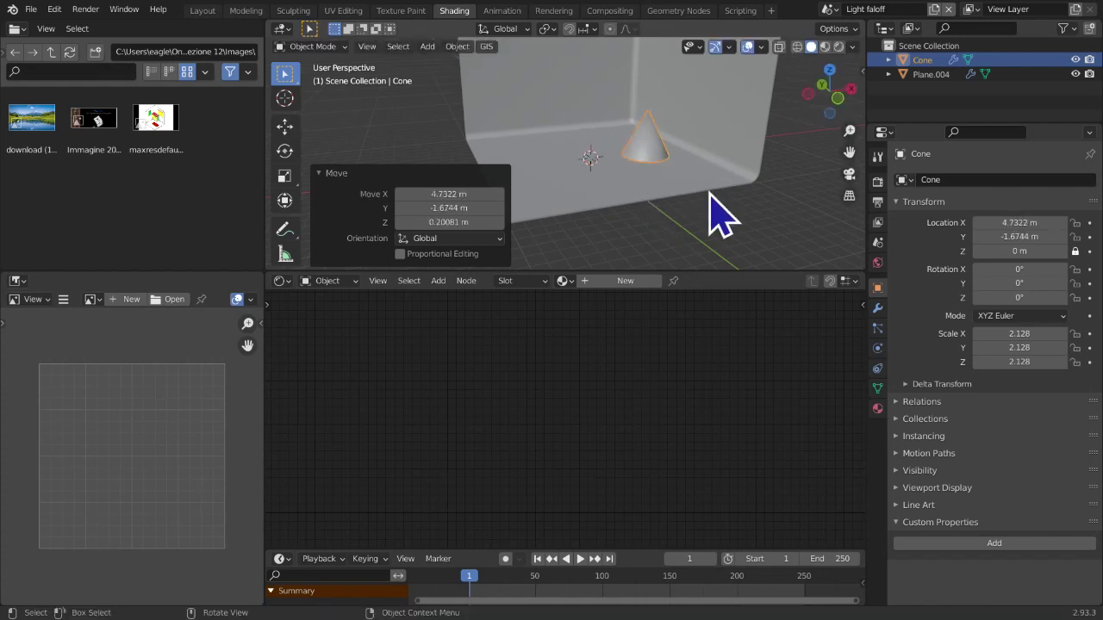
# Duplicate the cone twice, placing Cone.001 and Cone.002 elsewhere on the floor
pyautogui.hotkey('shift', 'd')
pyautogui.click(652, 135)
pyautogui.moveTo(652, 135); pyautogui.dragTo(690, 215, button='middle')
pyautogui.press('g')
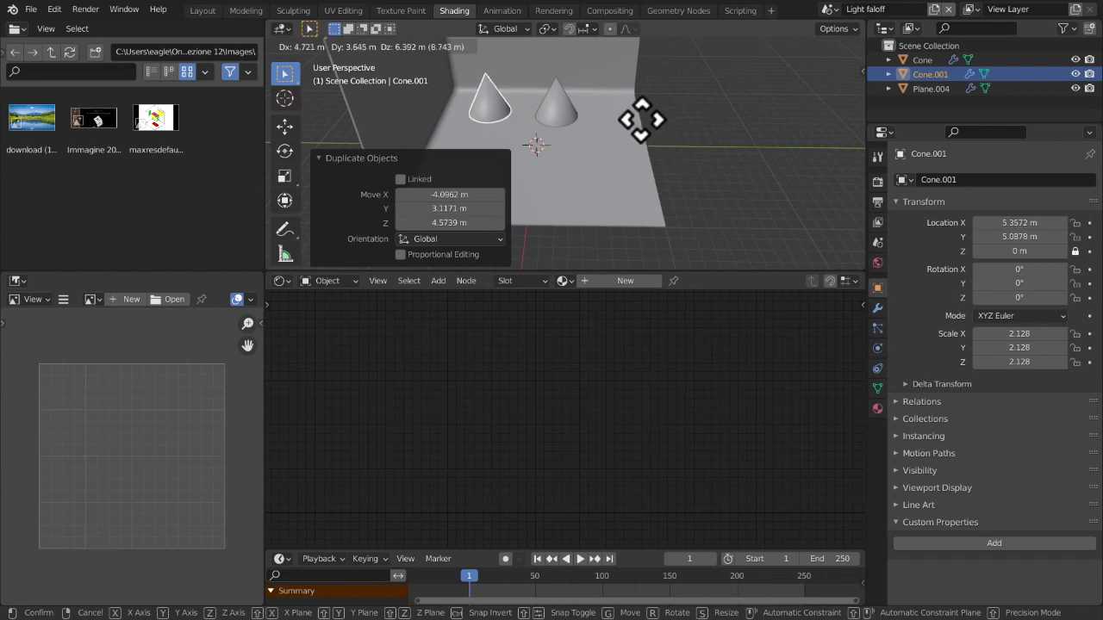
pyautogui.click(645, 177)
pyautogui.hotkey('shift', 'd')
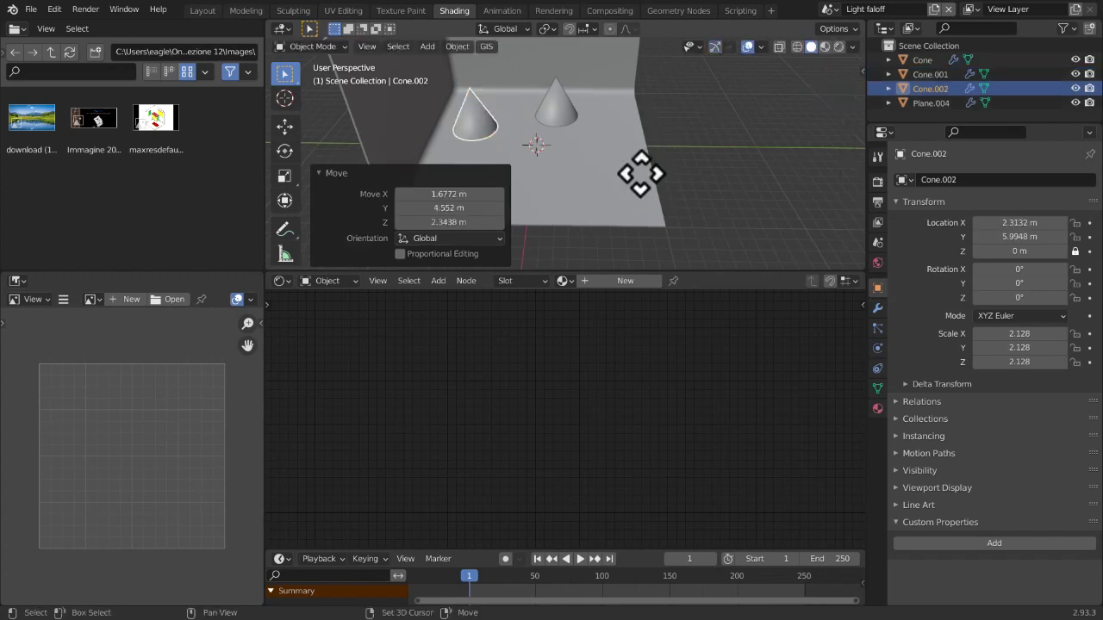
pyautogui.click(760, 116)
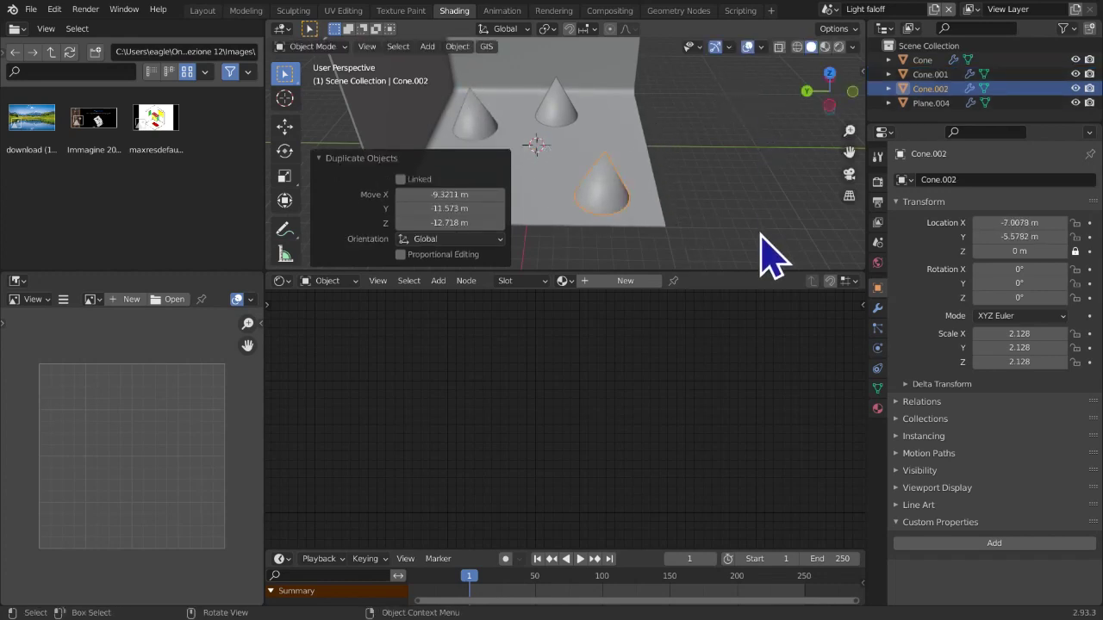
pyautogui.click(773, 256)
pyautogui.scroll(-4, 769, 263)
pyautogui.moveTo(758, 244); pyautogui.dragTo(766, 167, button='middle')
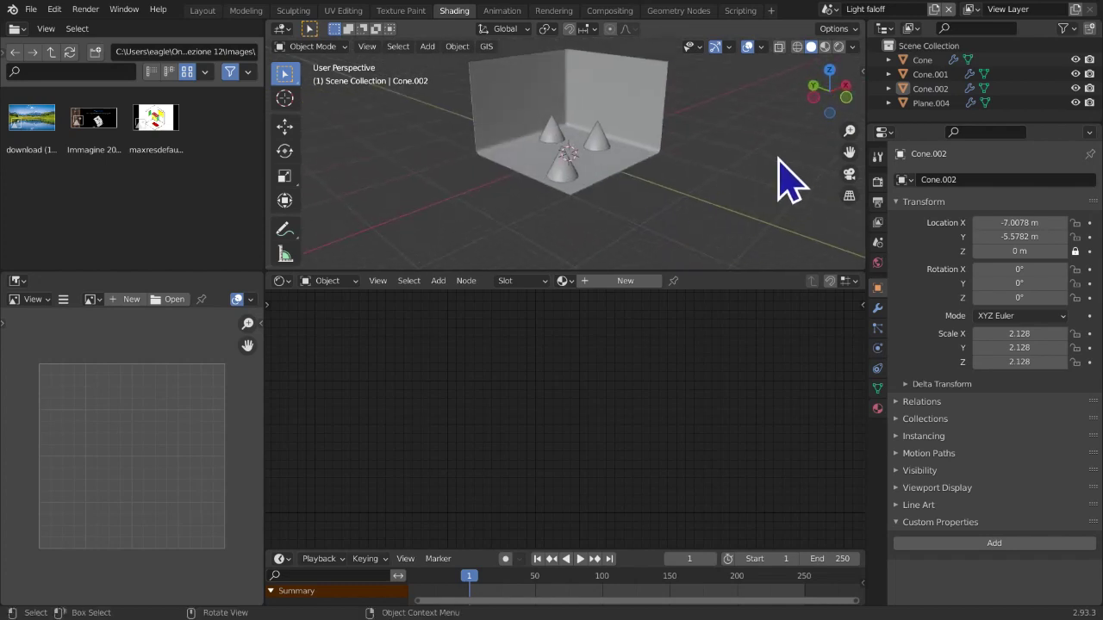
pyautogui.press('a')
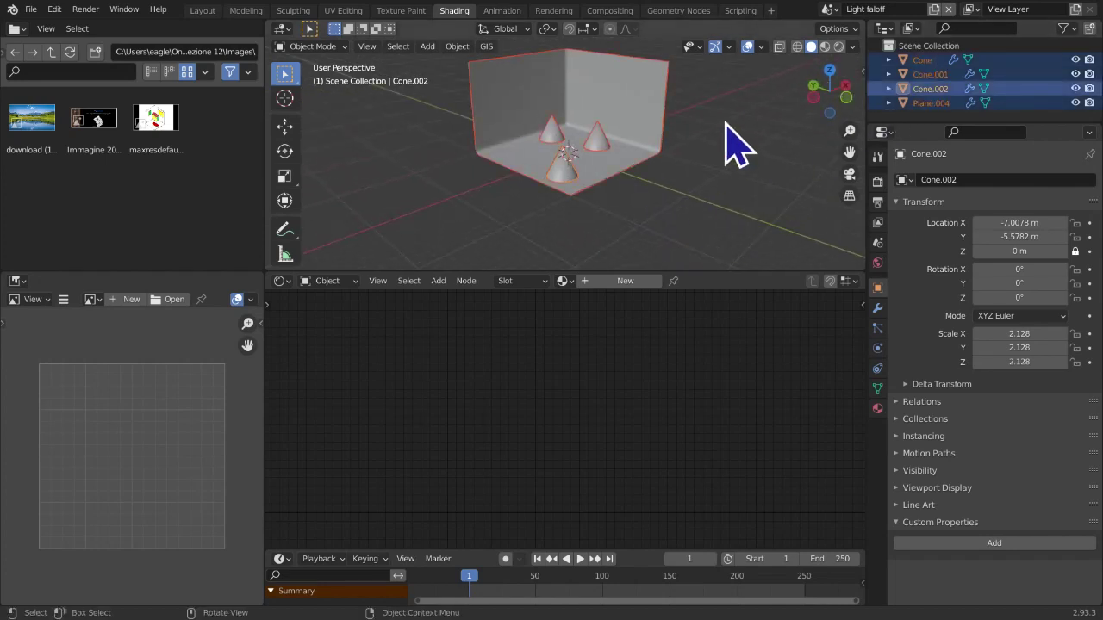
pyautogui.hotkey('alt', 'a')
# Switch the viewport to rendered shading and the render engine to Cycles
pyautogui.press('z')
pyautogui.click(718, 221)
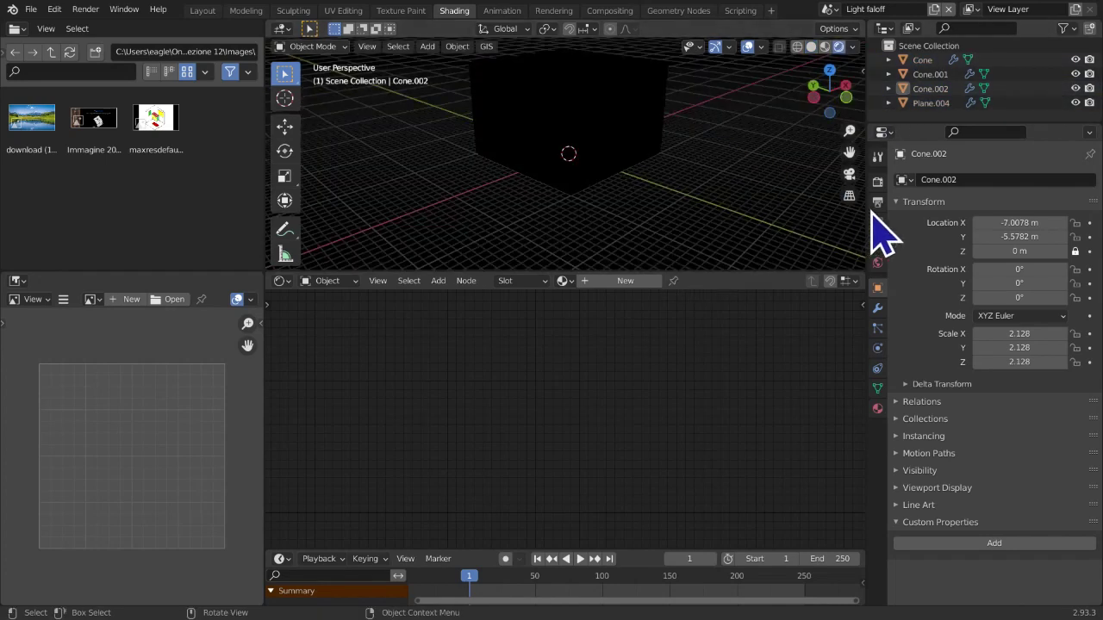
pyautogui.click(877, 155)
pyautogui.click(877, 181)
pyautogui.click(1034, 180)
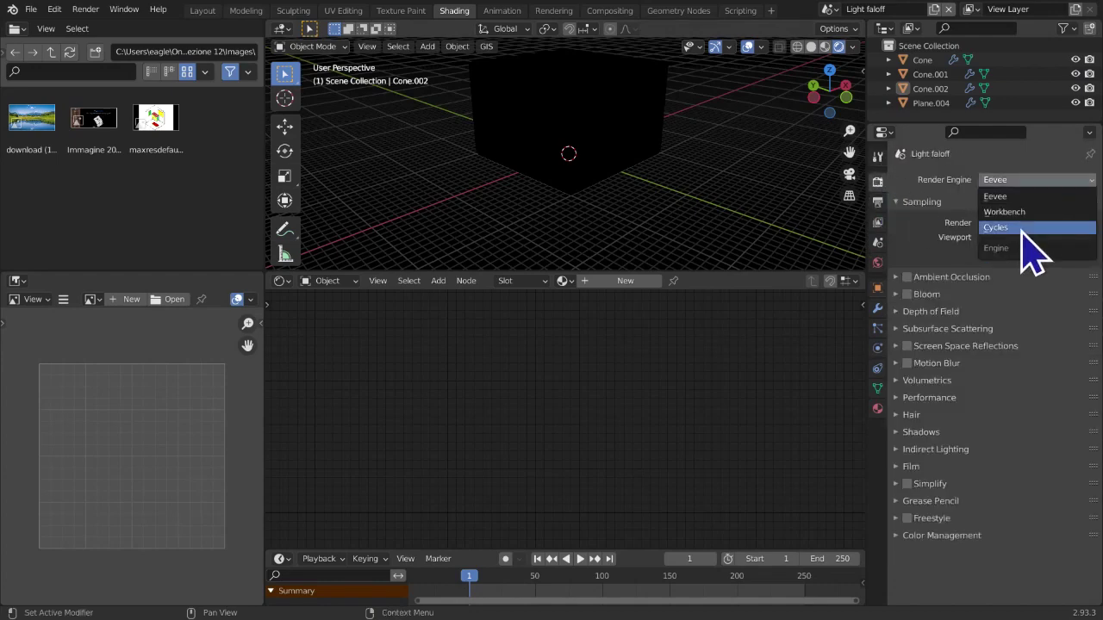
pyautogui.click(1022, 229)
pyautogui.moveTo(639, 237); pyautogui.dragTo(655, 239, button='middle')
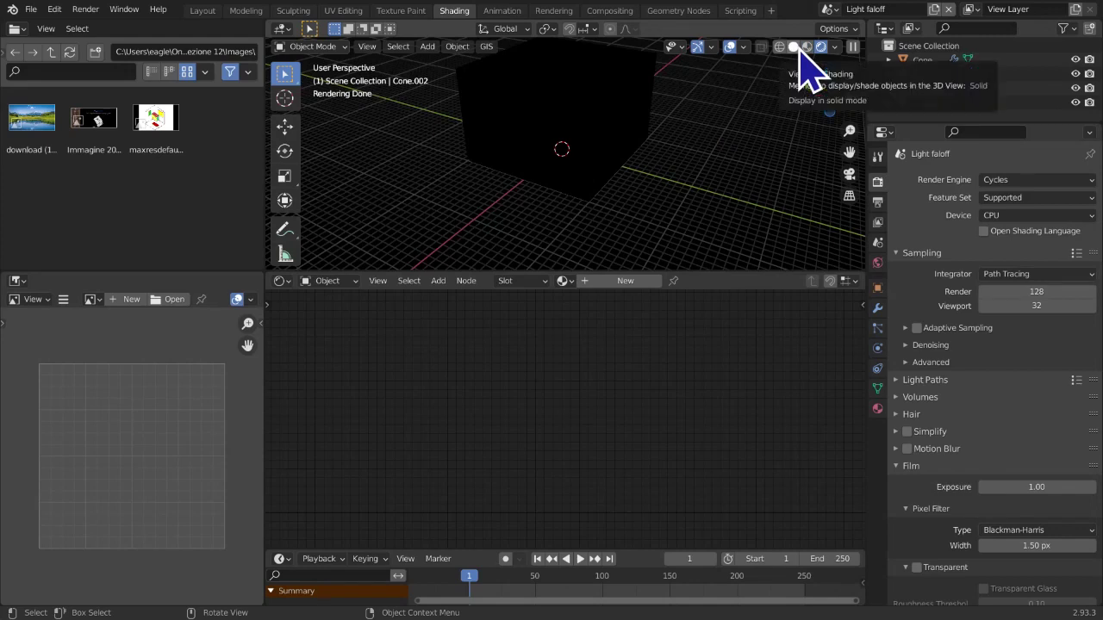
# Add a point light and raise it to about 11 m
pyautogui.click(797, 48)
pyautogui.hotkey('shift', 'a')
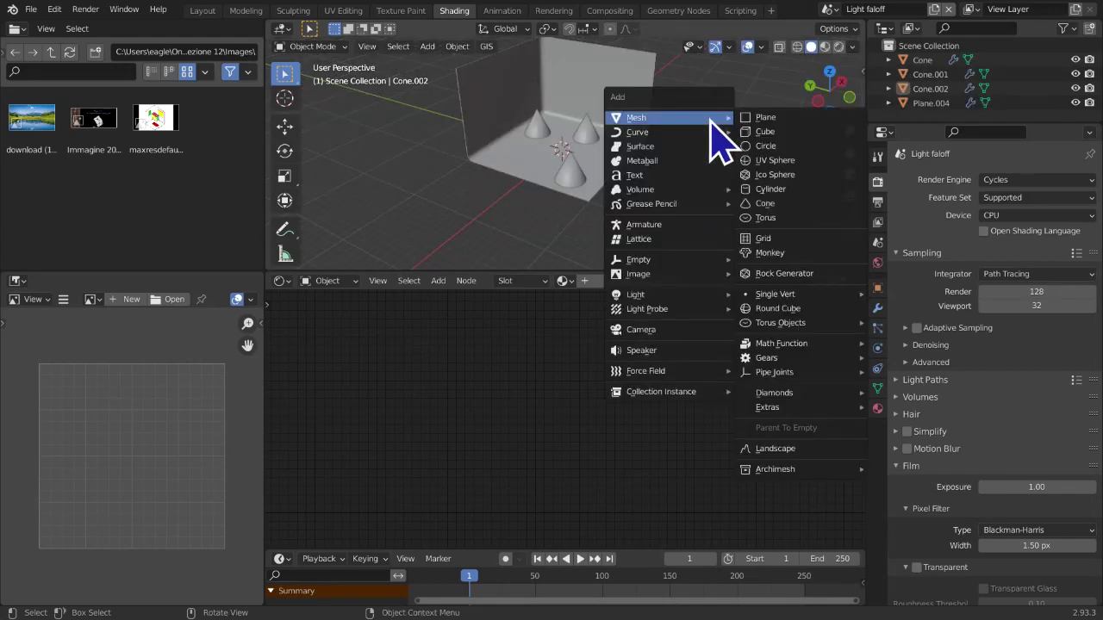
pyautogui.moveTo(655, 296)
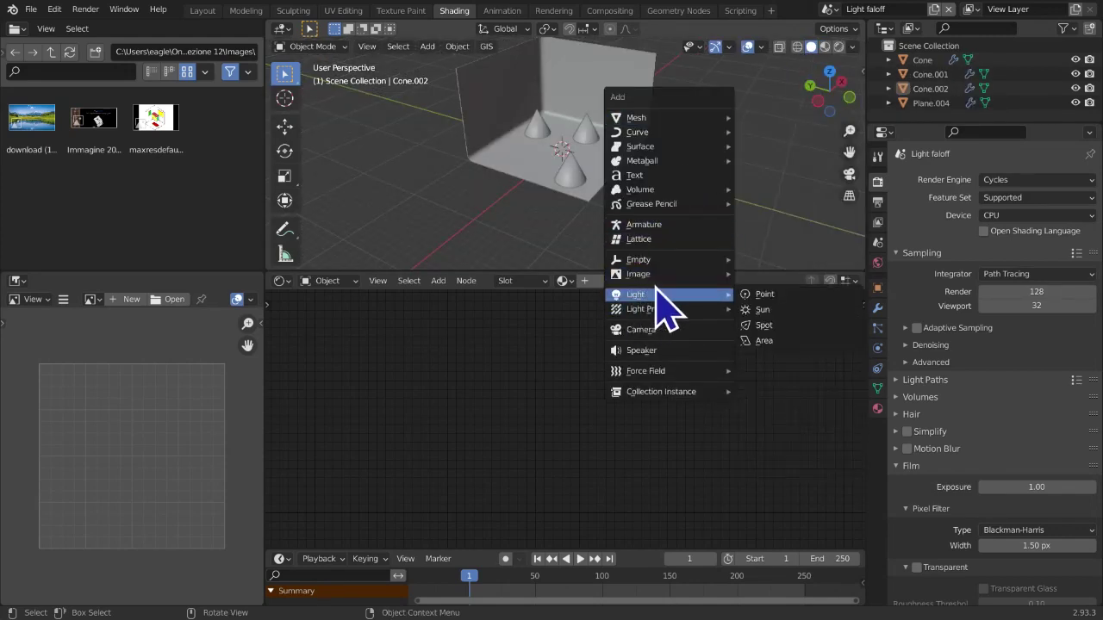
pyautogui.click(750, 298)
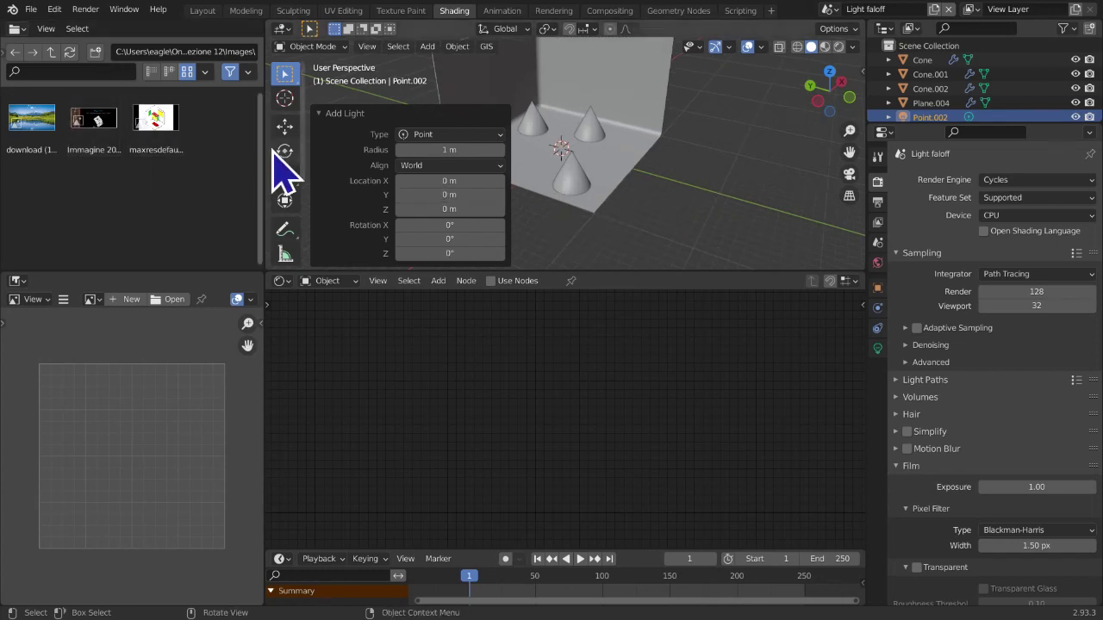
pyautogui.click(284, 127)
pyautogui.moveTo(564, 93); pyautogui.dragTo(568, 232)
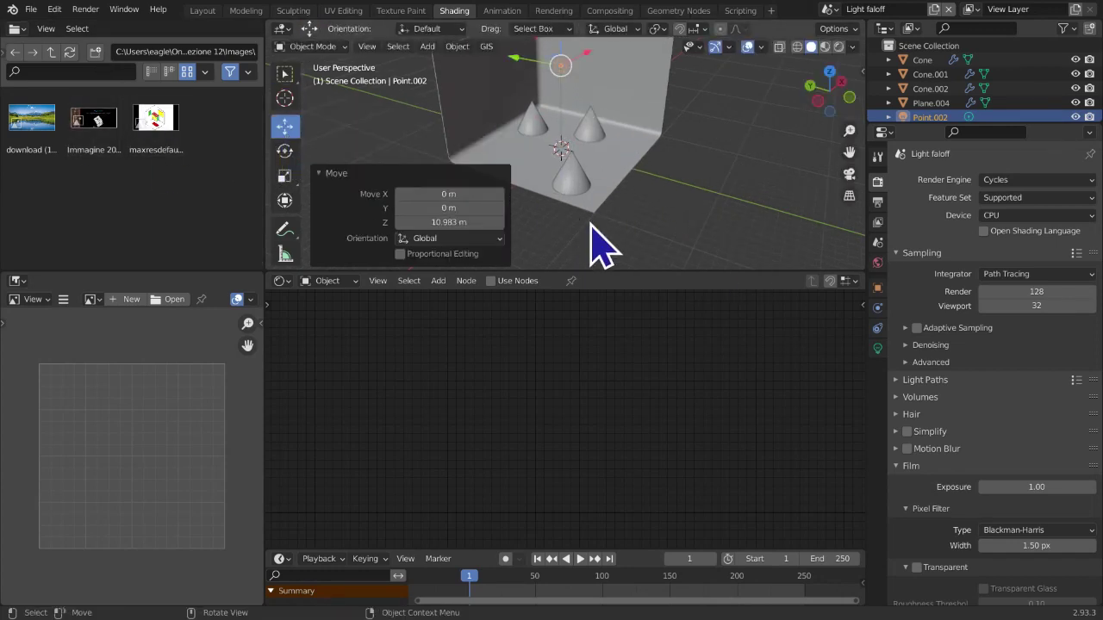
# Lower the point light vertically to Z -0.67862 m
pyautogui.click(838, 47)
pyautogui.moveTo(564, 46); pyautogui.dragTo(569, 93)
pyautogui.moveTo(629, 198); pyautogui.dragTo(770, 249, button='middle')
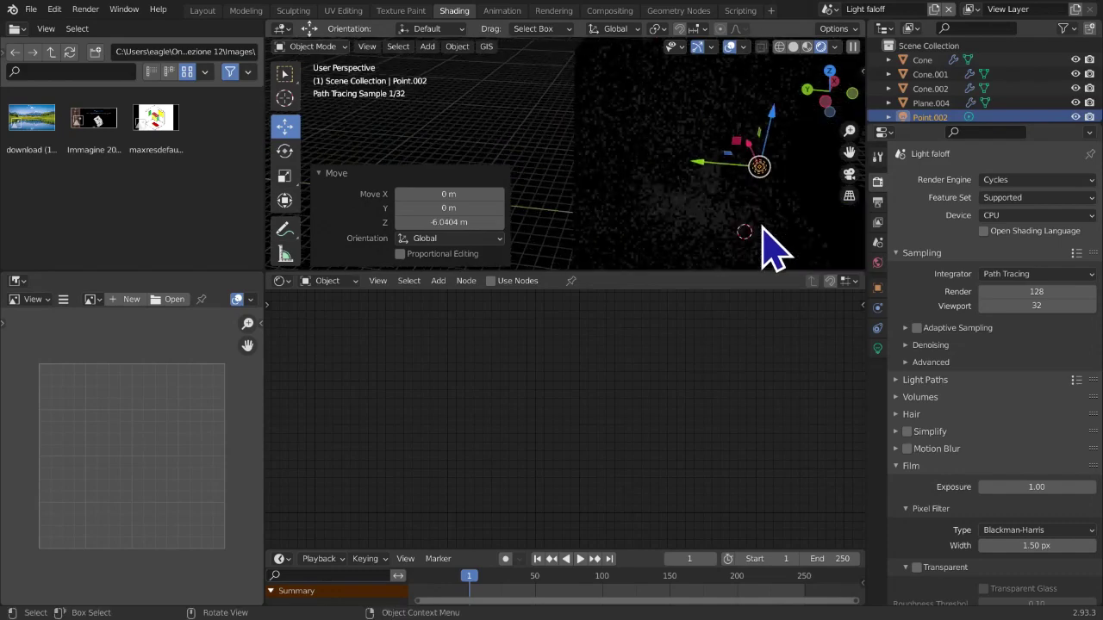
pyautogui.moveTo(702, 233); pyautogui.dragTo(610, 197, button='middle')
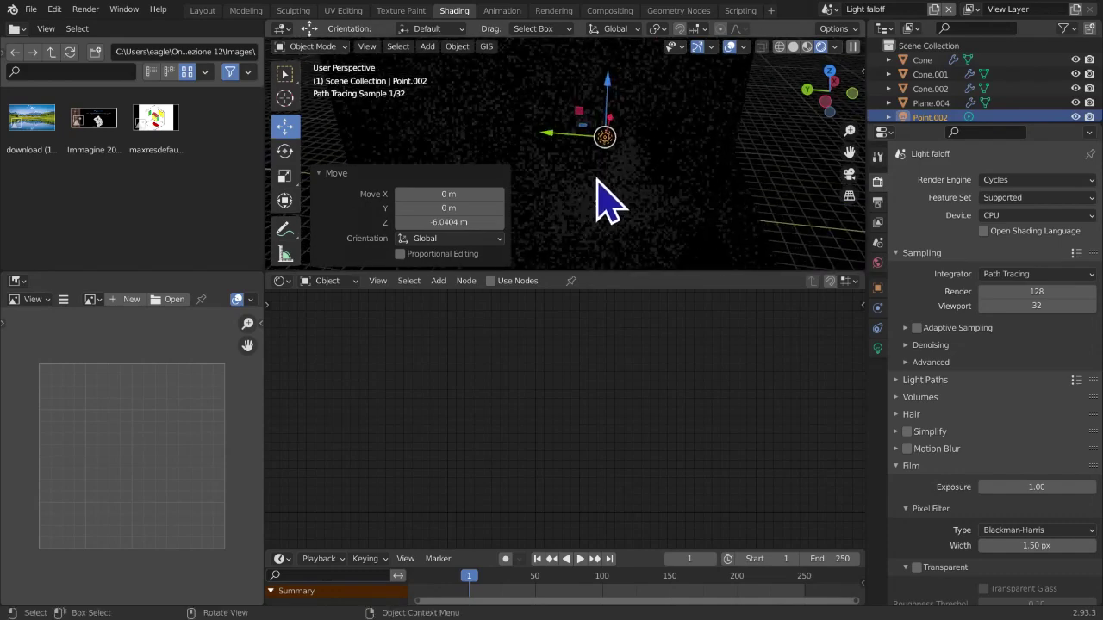
pyautogui.press('g')
pyautogui.press('z')
pyautogui.click(615, 111)
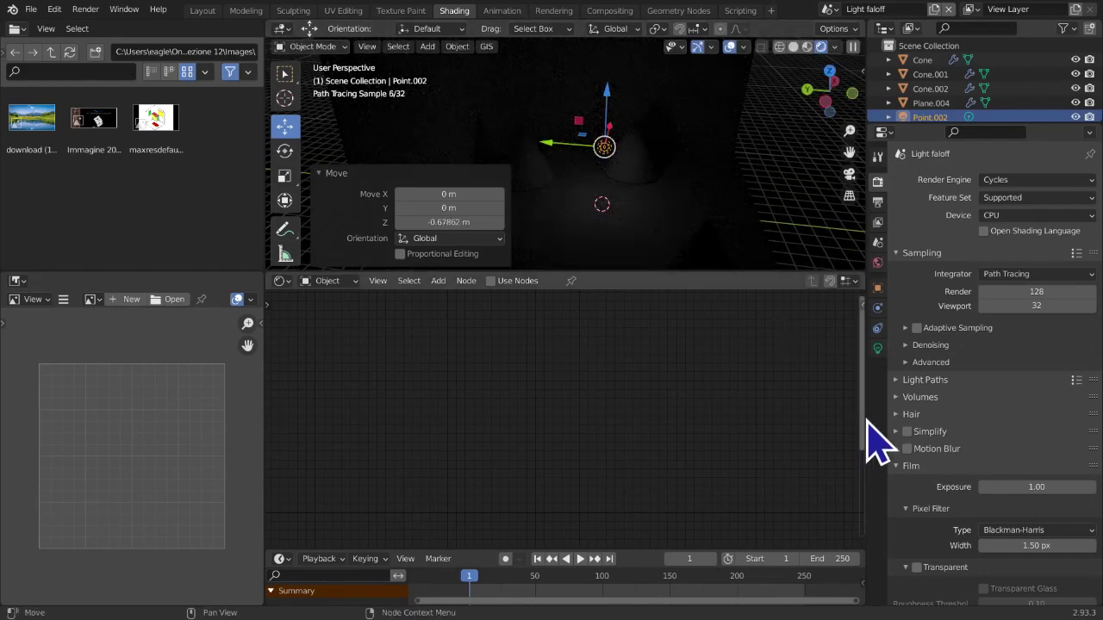
# Set the point light's Power to 100 W
pyautogui.click(878, 349)
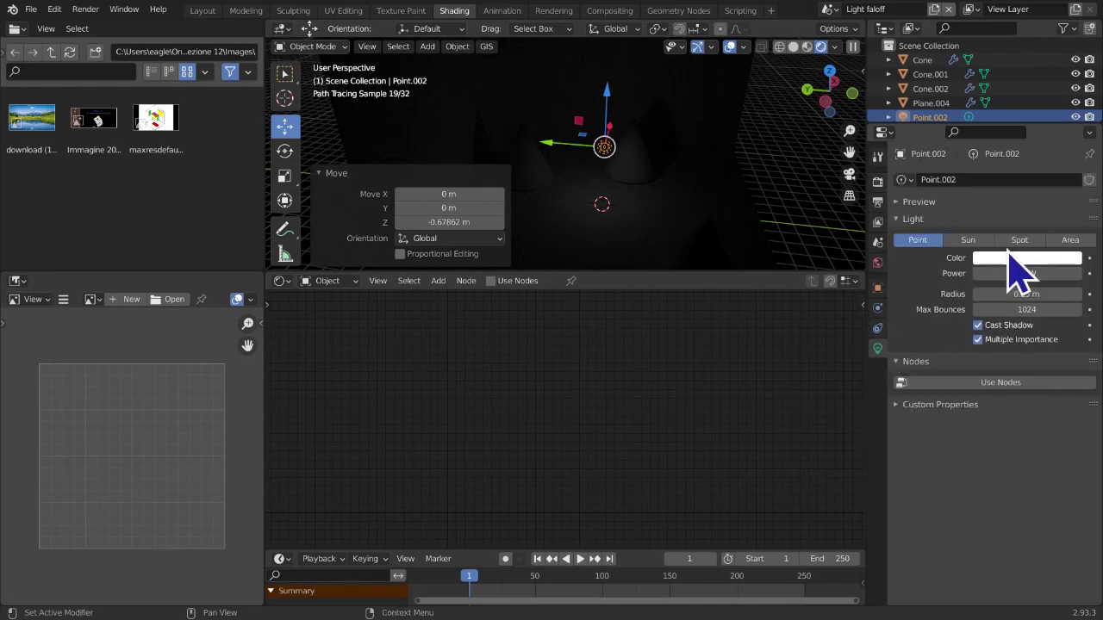
pyautogui.moveTo(1026, 274); pyautogui.dragTo(1099, 274)
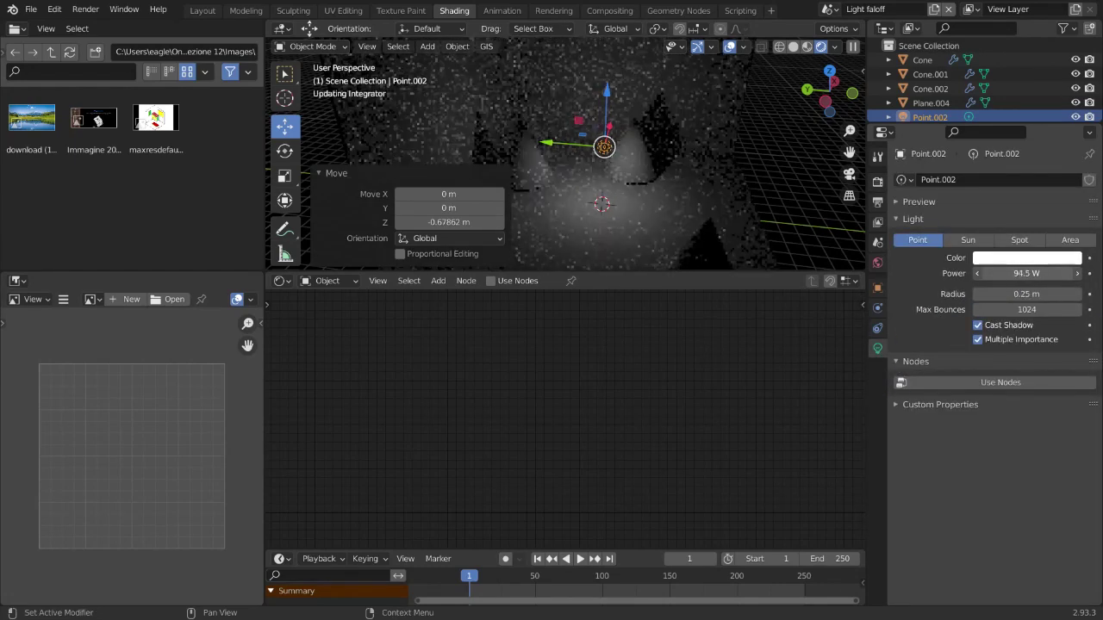
pyautogui.click(1035, 273)
pyautogui.write('10')
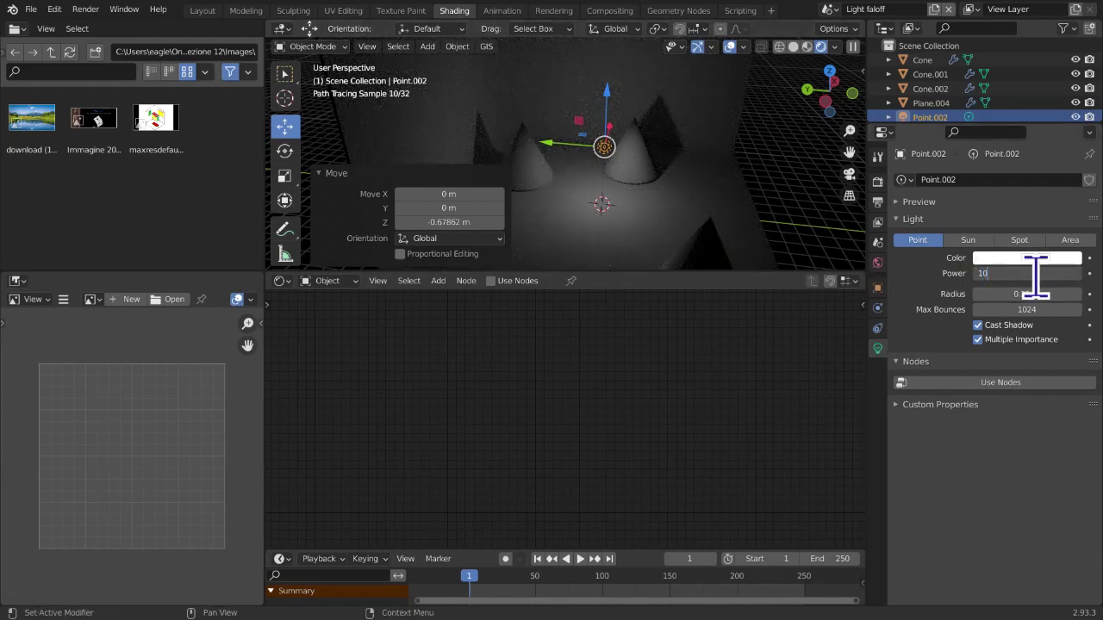
pyautogui.write('+')
pyautogui.press('Return')
pyautogui.click(1002, 273)
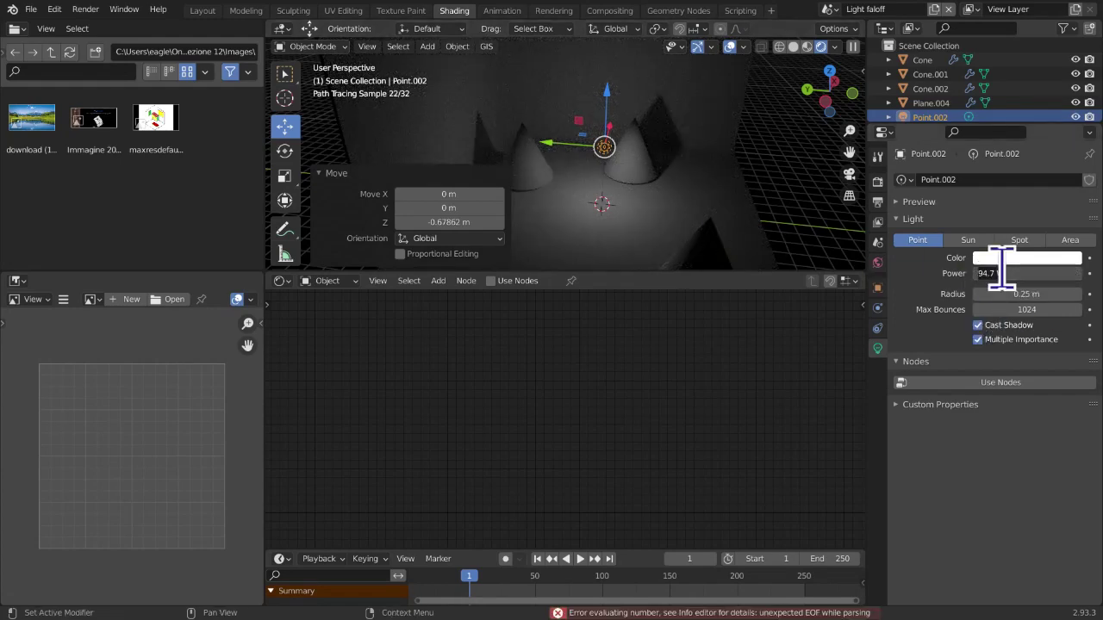
pyautogui.write('100')
pyautogui.press('Return')
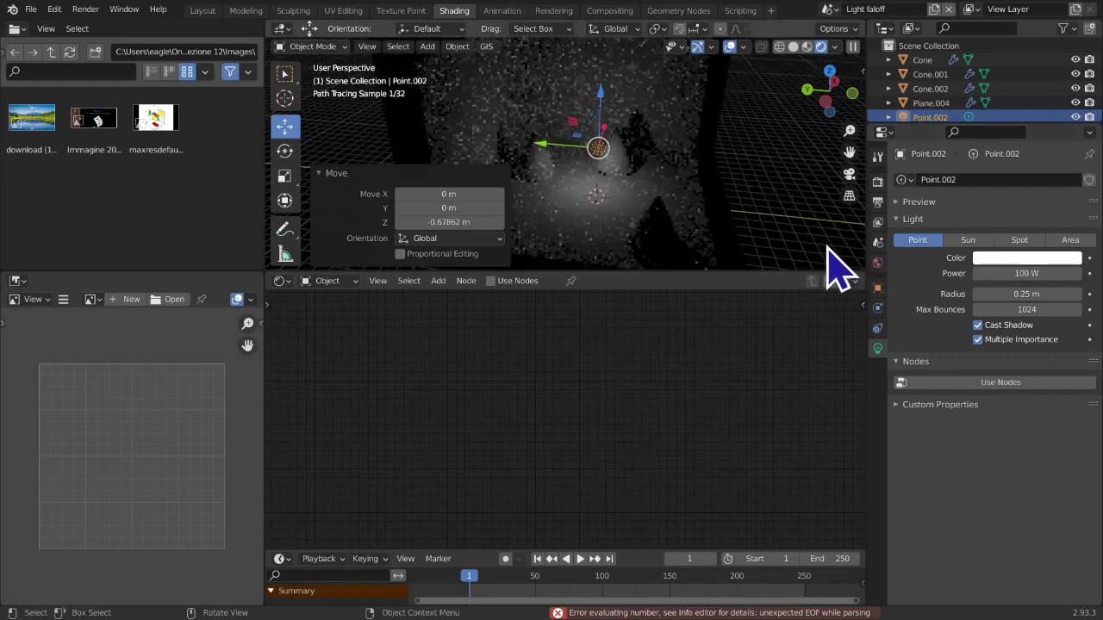
pyautogui.moveTo(739, 250); pyautogui.dragTo(647, 230, button='middle')
pyautogui.click(659, 221)
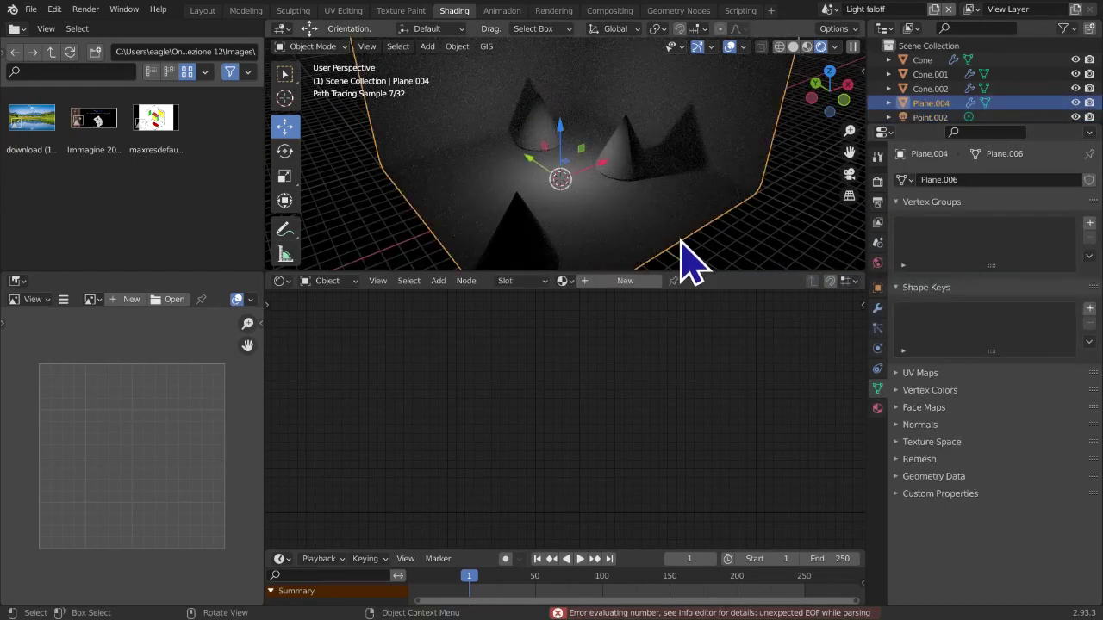
# Create a new floor material named 'Light falloff' and assign it to the first cone
pyautogui.click(615, 282)
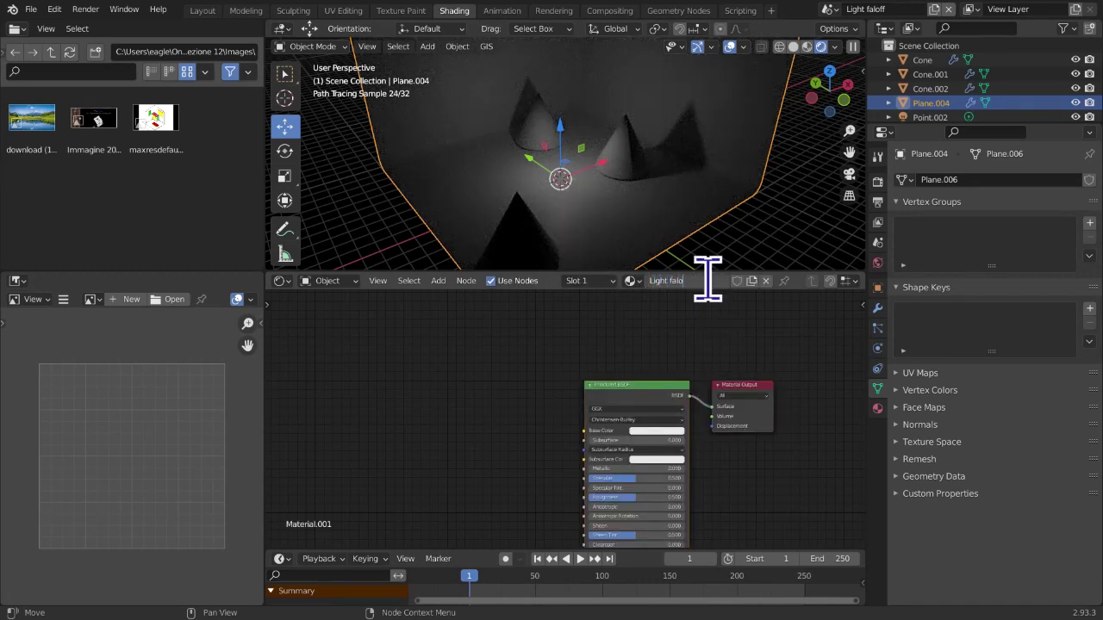
pyautogui.press('Return')
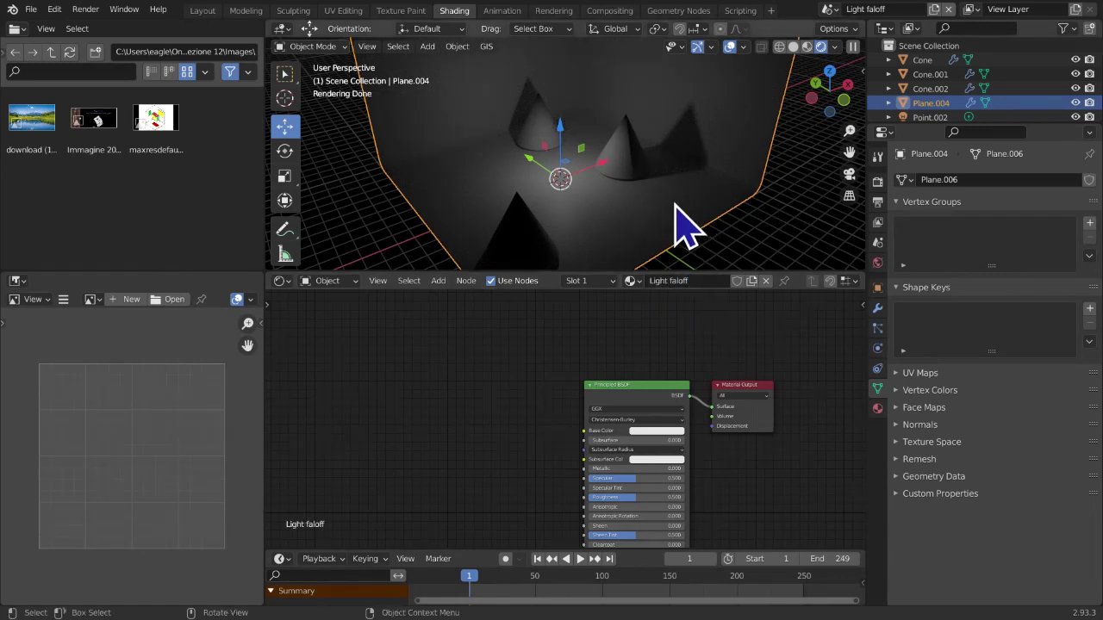
pyautogui.click(632, 175)
pyautogui.click(877, 408)
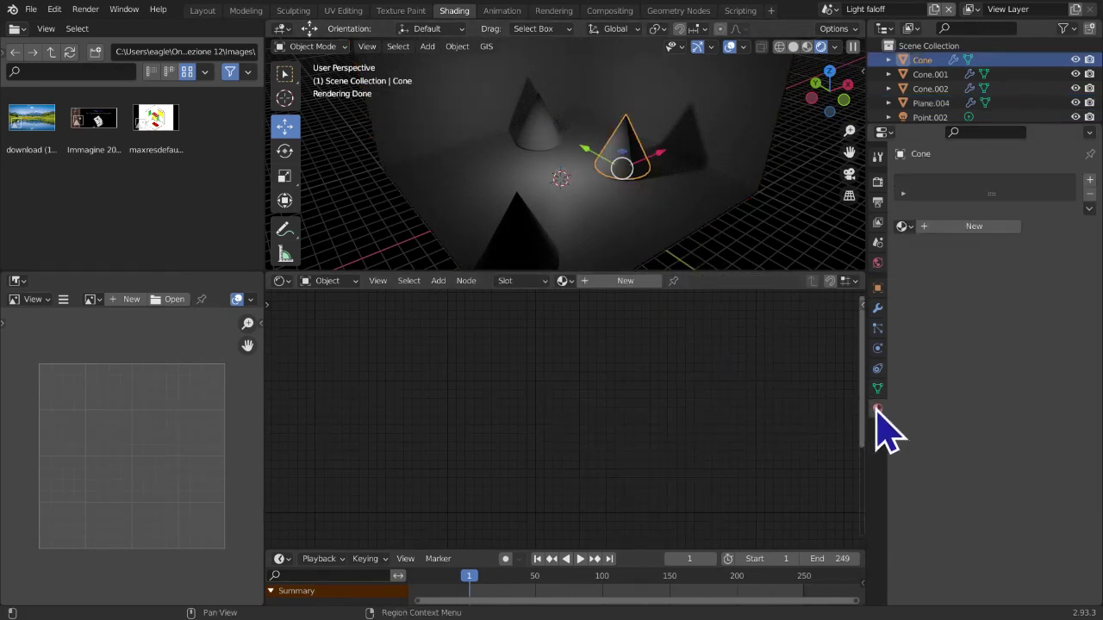
pyautogui.click(908, 228)
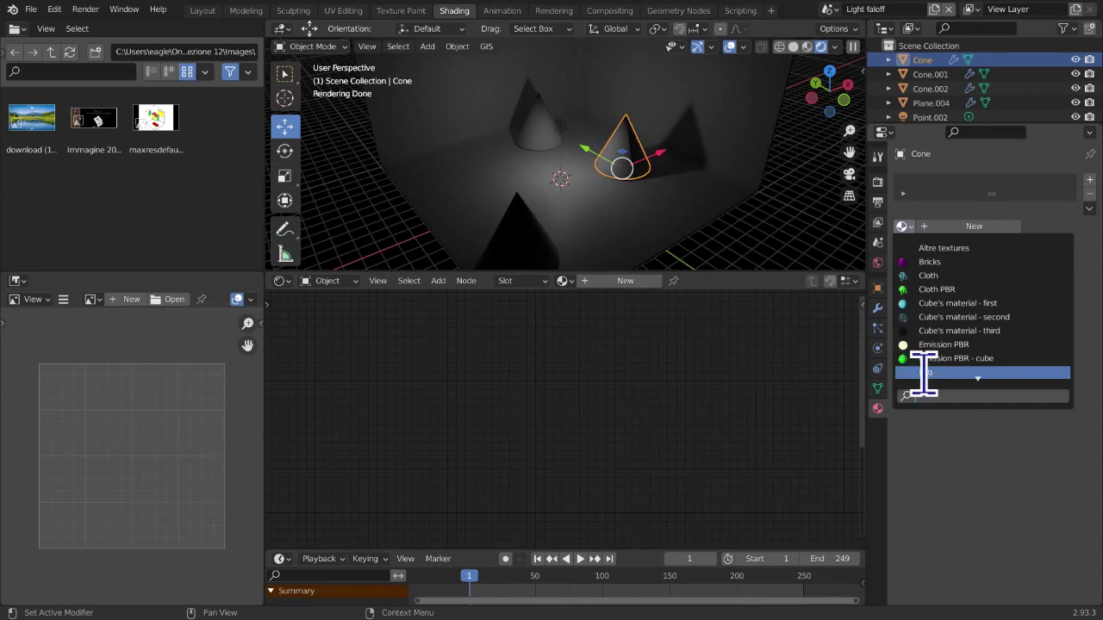
pyautogui.write('light')
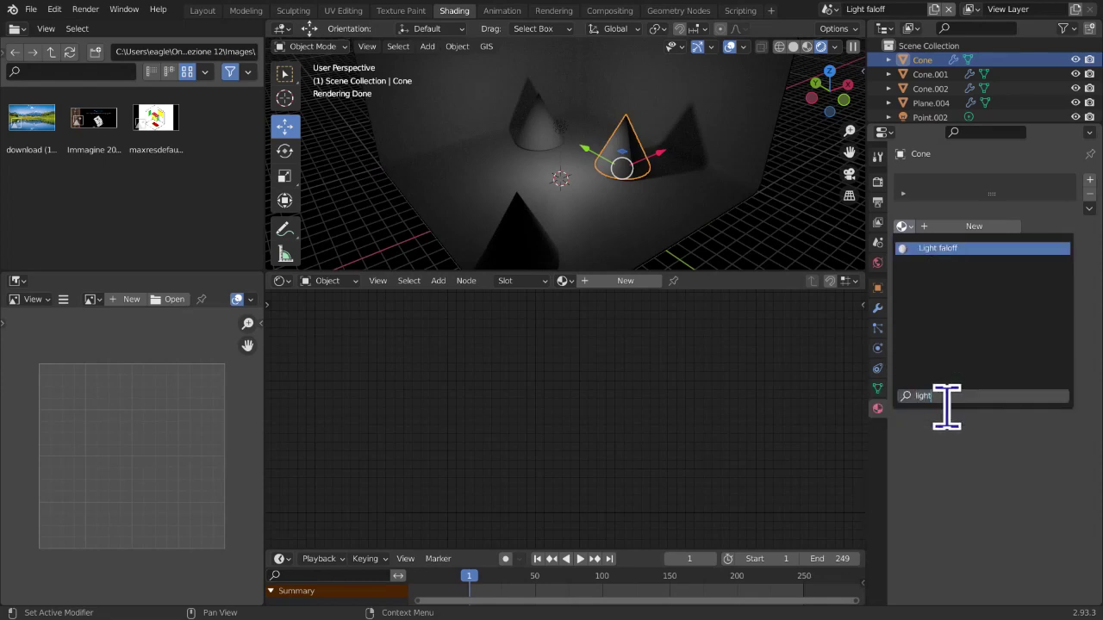
pyautogui.click(959, 249)
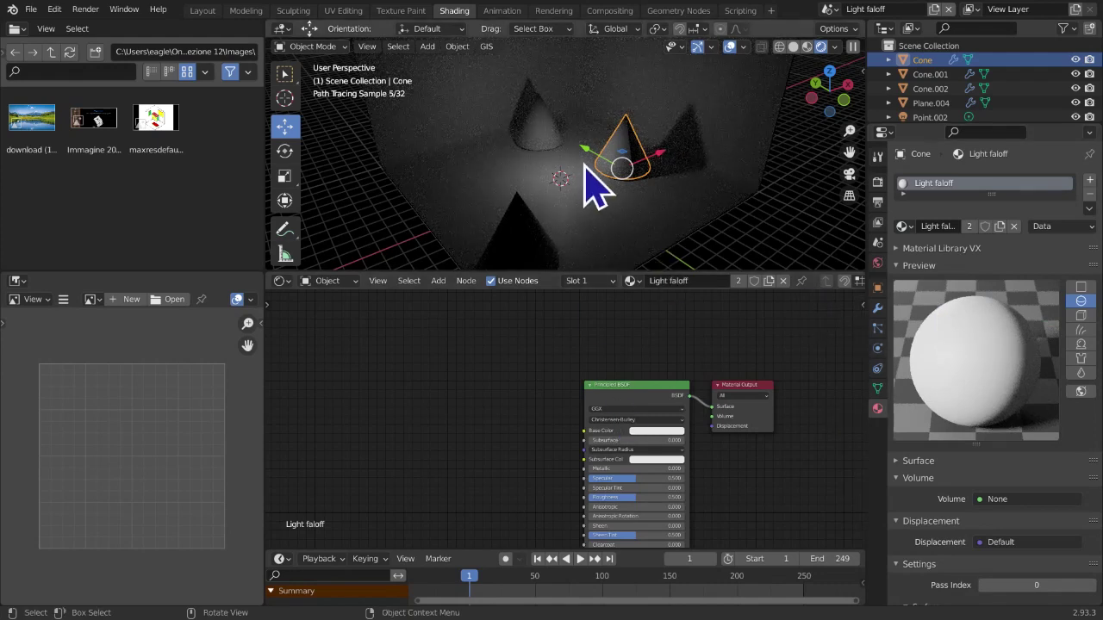
# Assign the Light falloff material to Cone.001 and Cone.002 as well
pyautogui.click(548, 131)
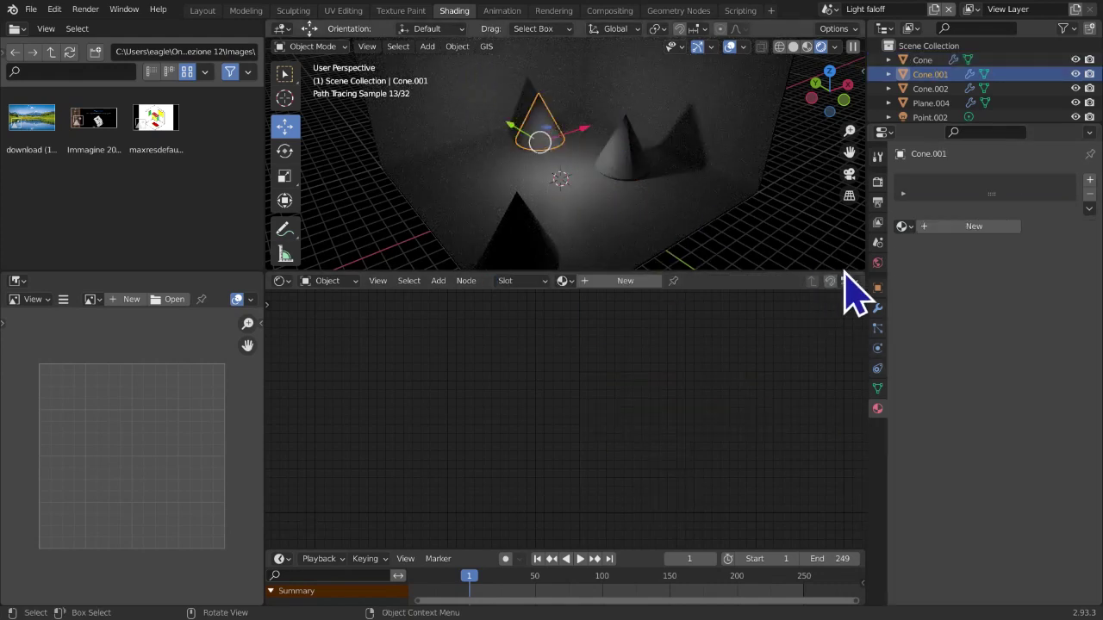
pyautogui.click(902, 225)
pyautogui.write('ligh')
pyautogui.click(940, 250)
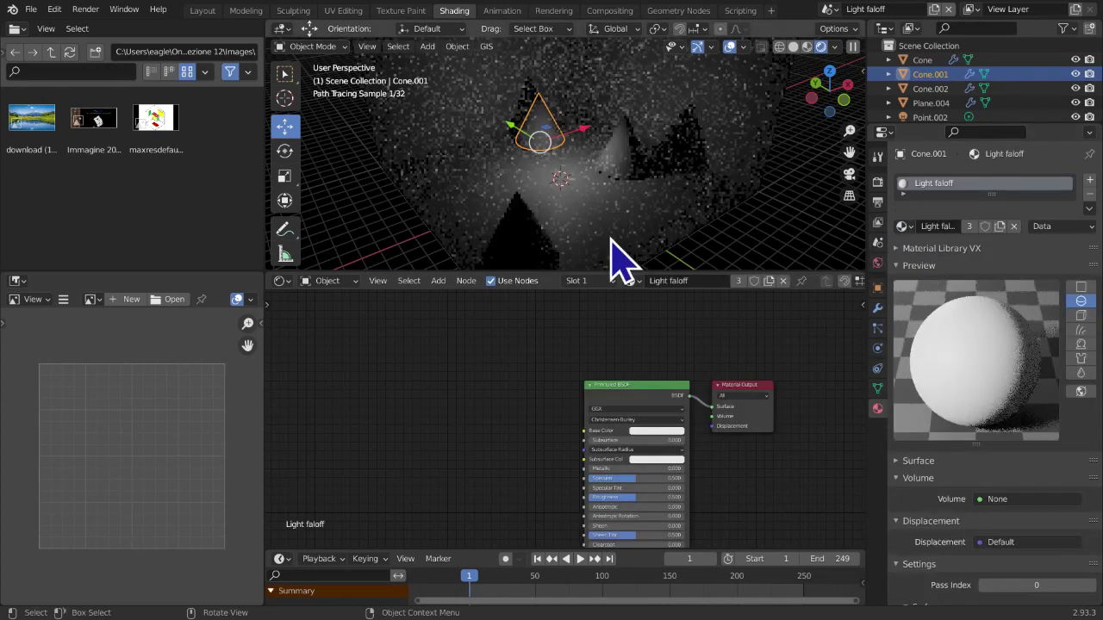
pyautogui.click(540, 263)
pyautogui.click(903, 227)
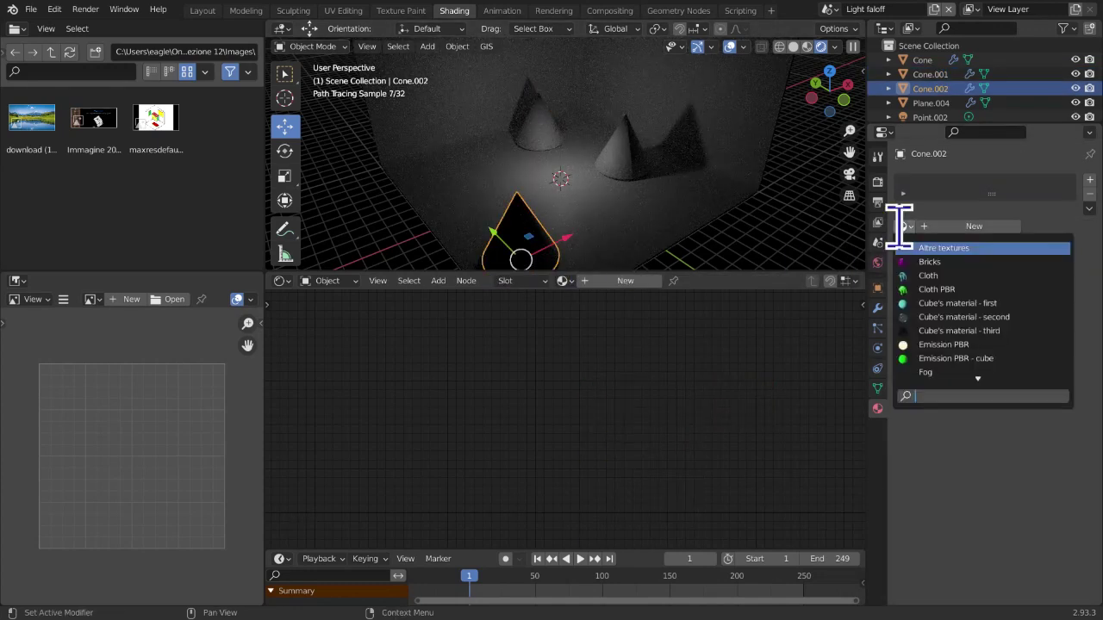
pyautogui.write('lig')
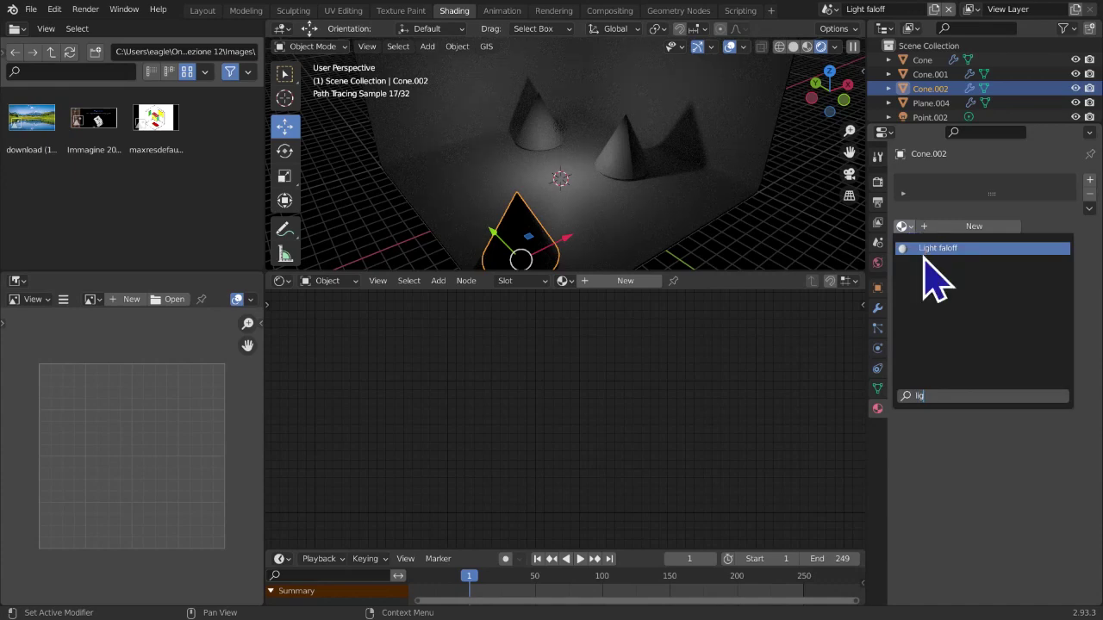
pyautogui.click(925, 252)
pyautogui.moveTo(696, 266); pyautogui.dragTo(463, 246, button='middle')
pyautogui.click(500, 254)
pyautogui.moveTo(738, 384); pyautogui.dragTo(721, 355, button='middle')
pyautogui.scroll(2, 606, 329)
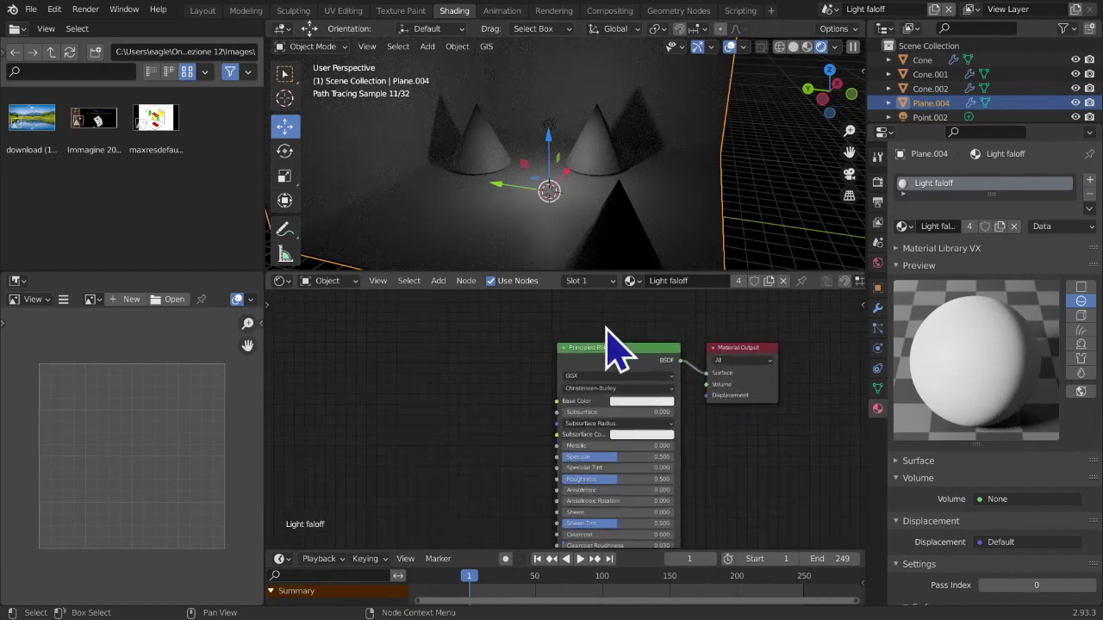
# Add a Light Falloff node left of the Principled BSDF
pyautogui.scroll(1, 543, 367)
pyautogui.moveTo(469, 408); pyautogui.dragTo(472, 440, button='middle')
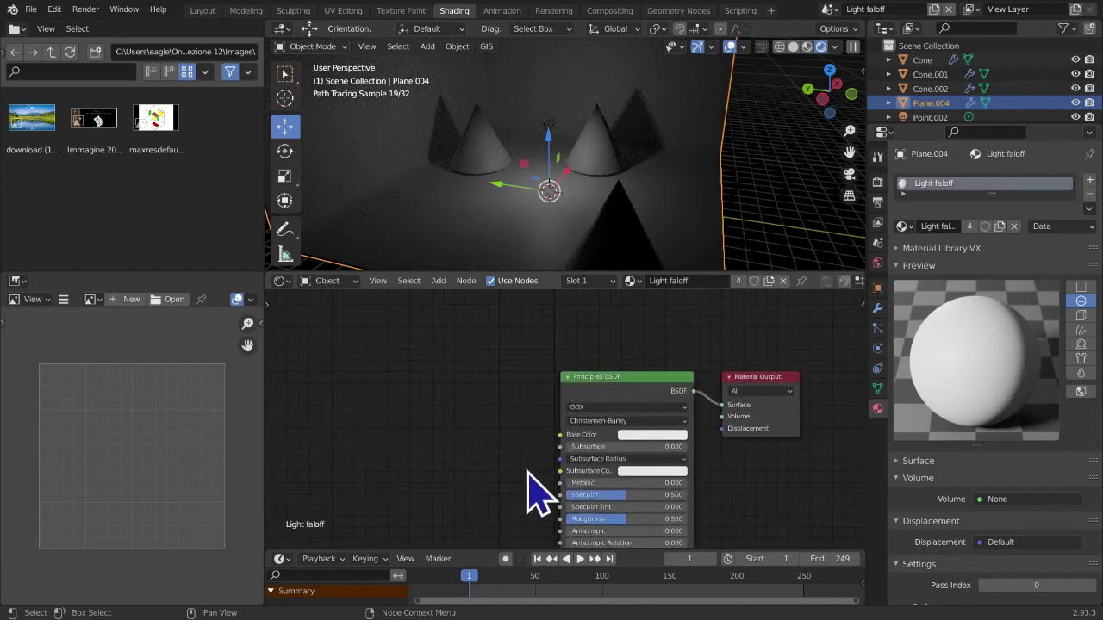
pyautogui.moveTo(508, 431); pyautogui.dragTo(506, 367, button='middle')
pyautogui.click(439, 280)
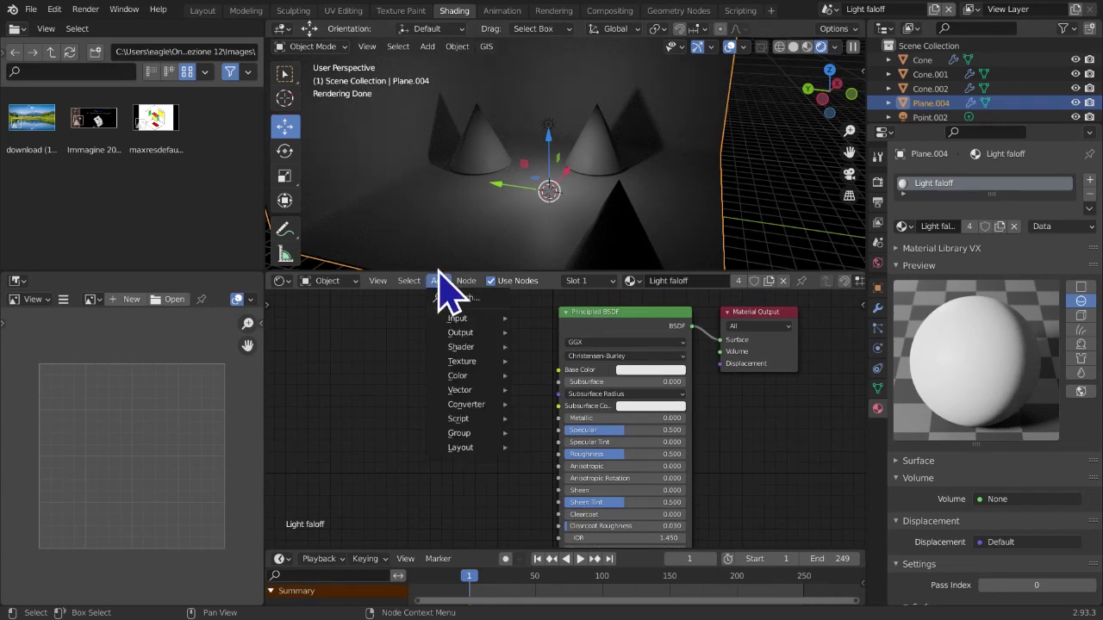
pyautogui.moveTo(445, 380)
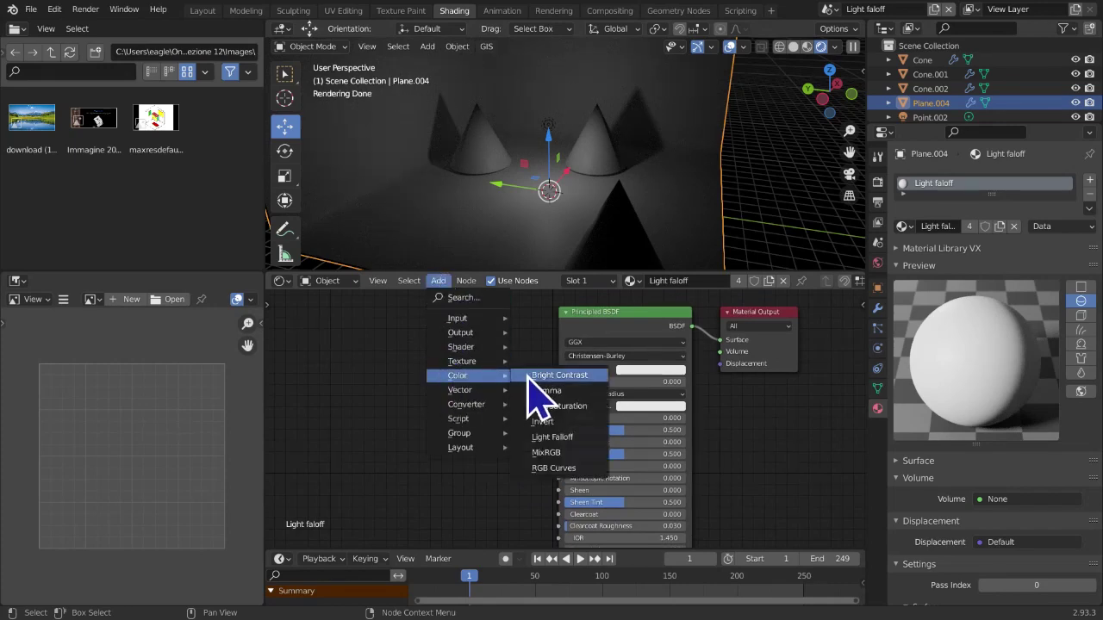
pyautogui.click(529, 438)
pyautogui.click(365, 339)
# Connect Light Falloff's Quadratic output to the Principled BSDF Base Color
pyautogui.moveTo(492, 390); pyautogui.dragTo(560, 440, button='middle')
pyautogui.scroll(2, 519, 506)
pyautogui.scroll(1, 508, 414)
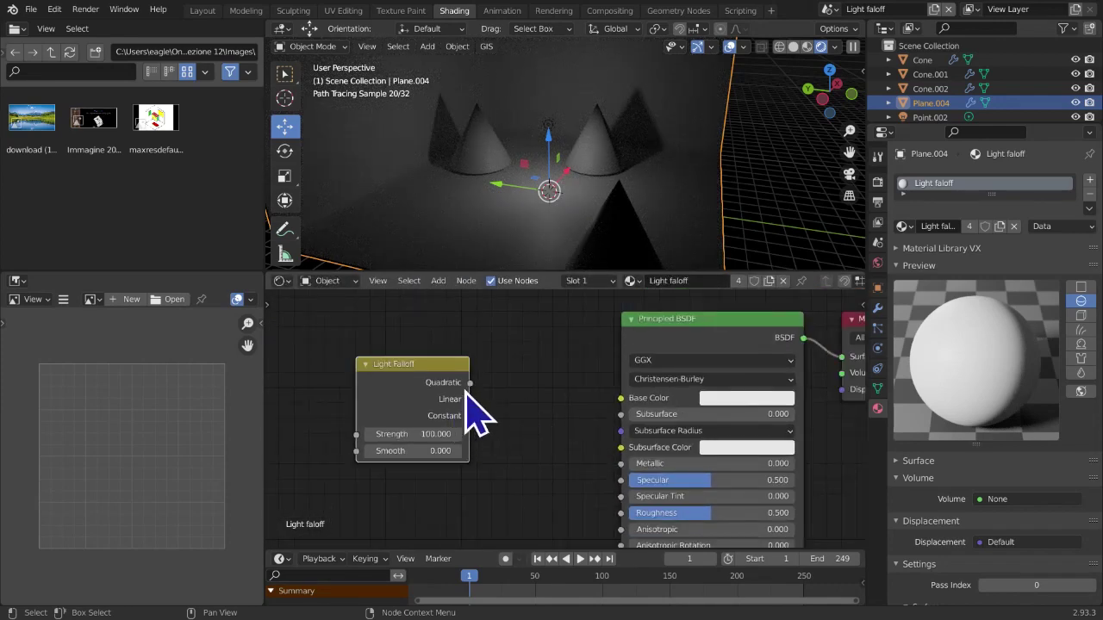
pyautogui.moveTo(479, 379); pyautogui.dragTo(517, 362)
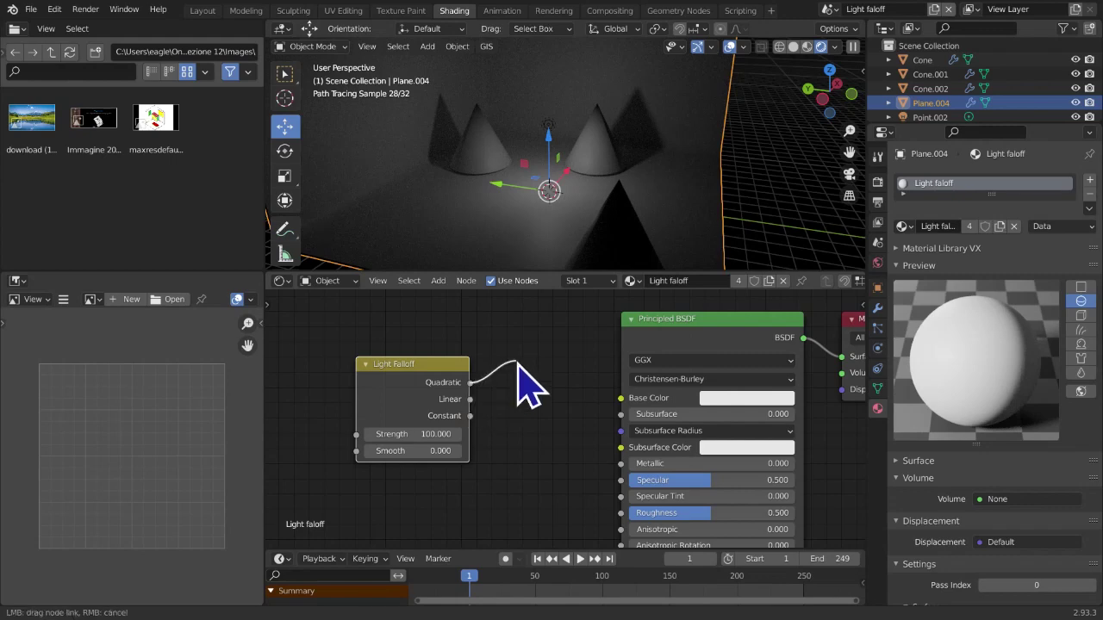
pyautogui.moveTo(527, 401); pyautogui.dragTo(618, 396)
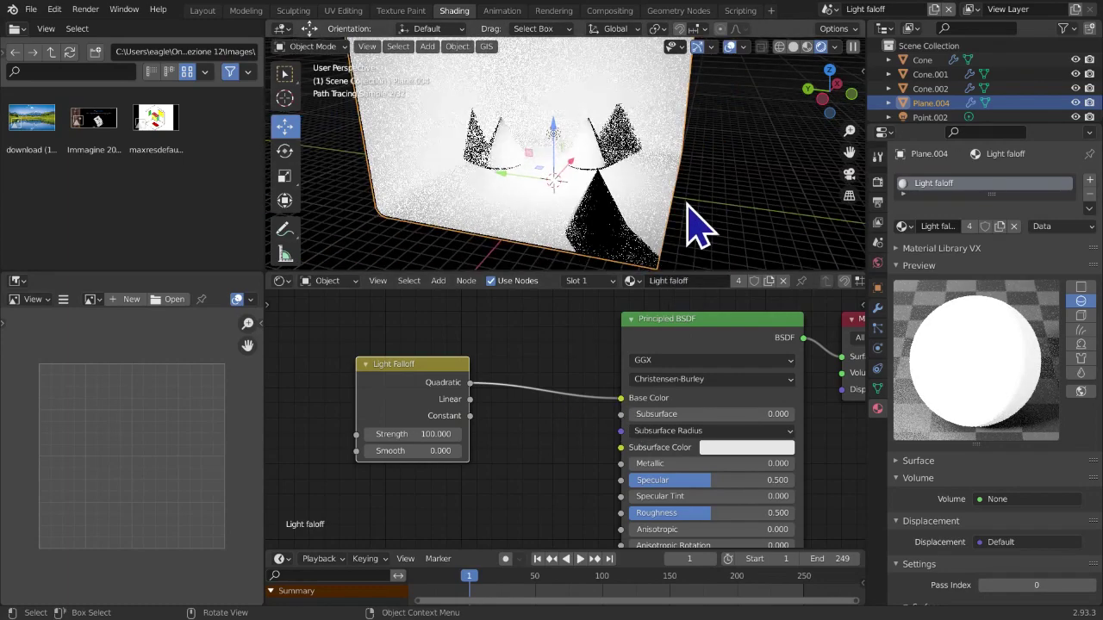
# Inspect the floor plane in material preview, then return to rendered shading
pyautogui.moveTo(685, 231); pyautogui.dragTo(642, 250, button='middle')
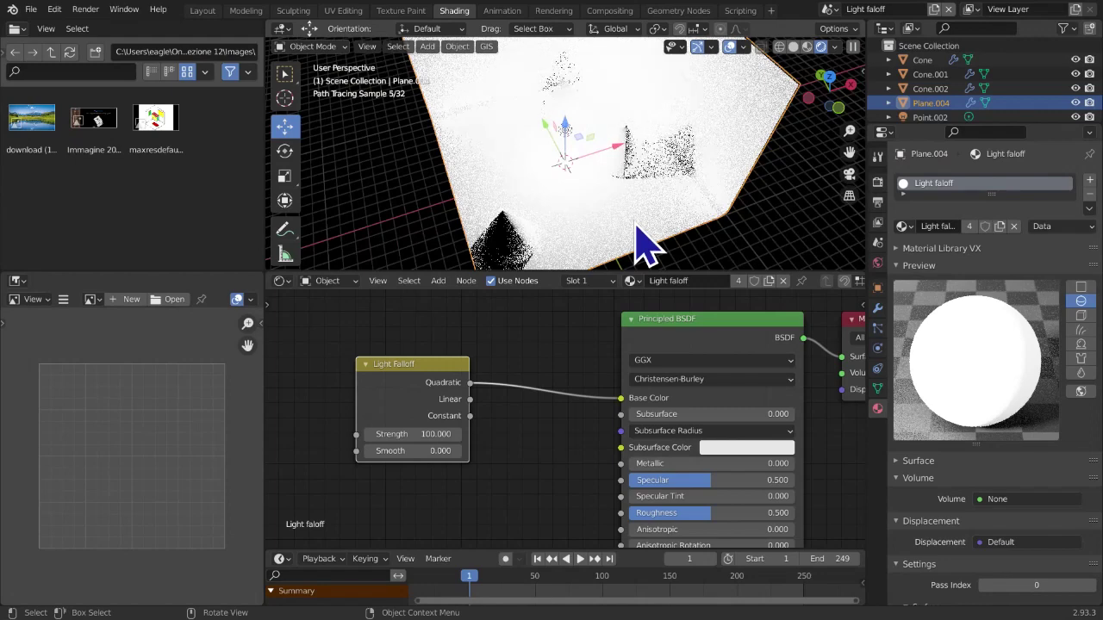
pyautogui.moveTo(656, 207); pyautogui.dragTo(731, 206, button='middle')
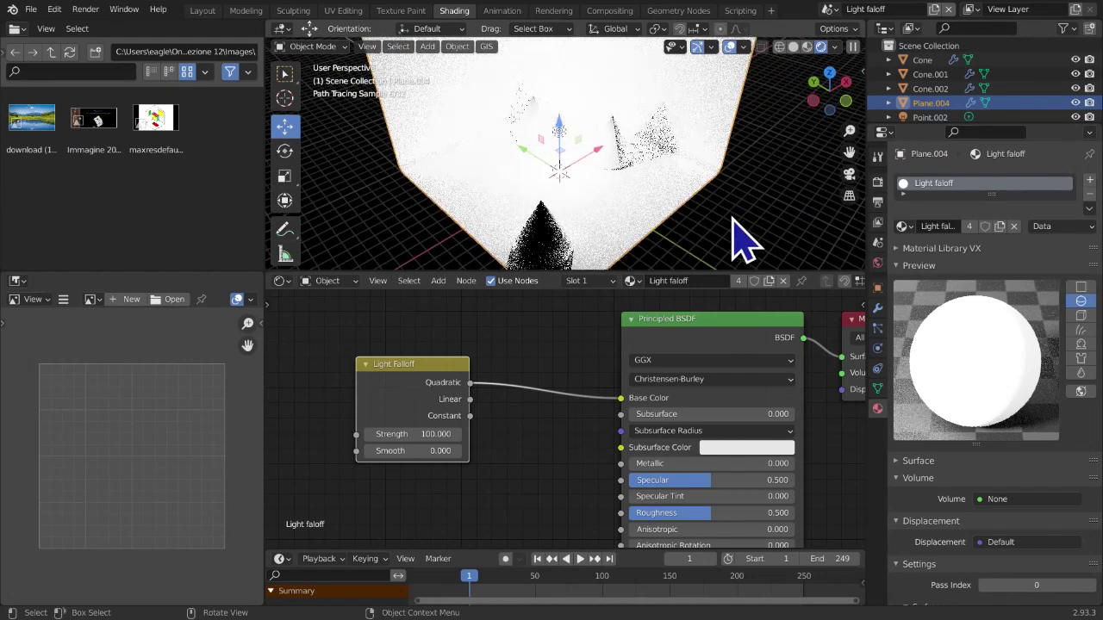
pyautogui.click(635, 223)
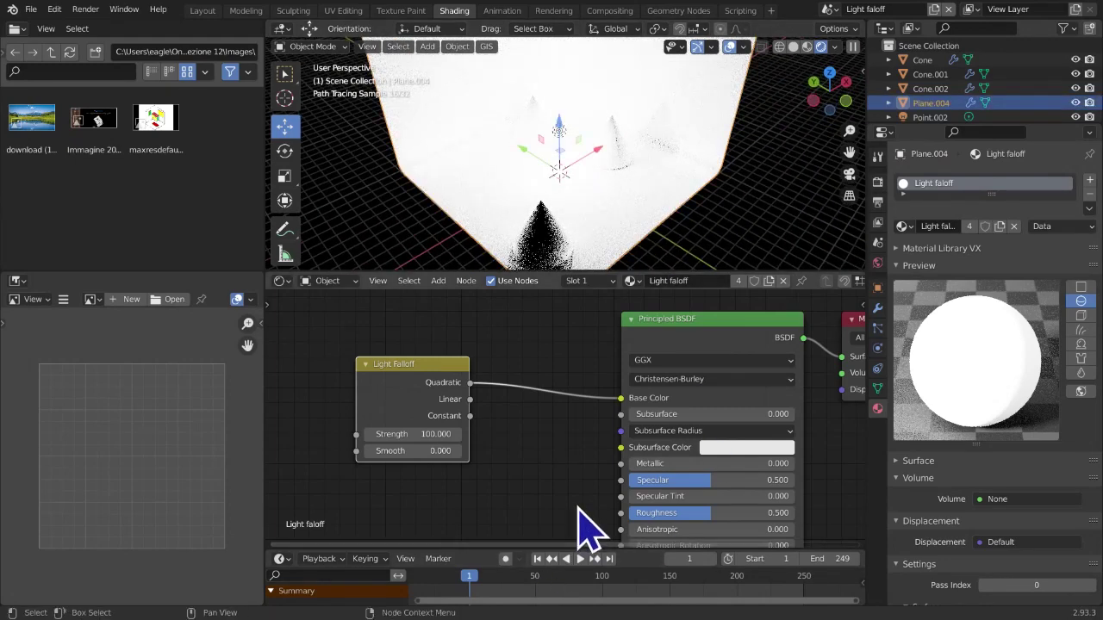
pyautogui.click(808, 47)
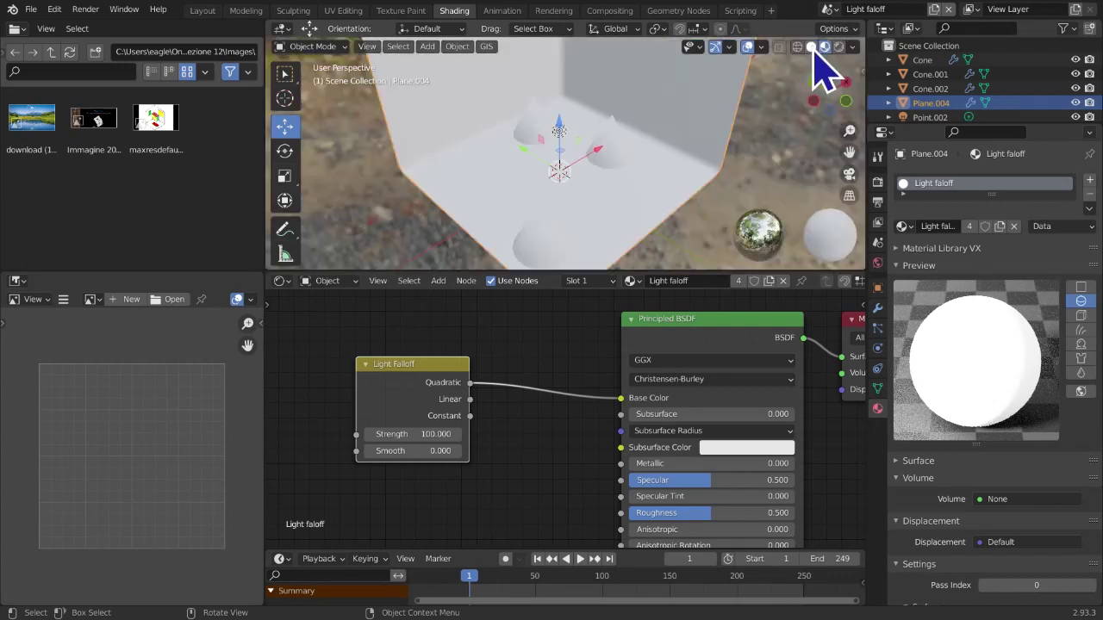
pyautogui.moveTo(761, 141); pyautogui.dragTo(759, 89, button='middle')
pyautogui.click(839, 46)
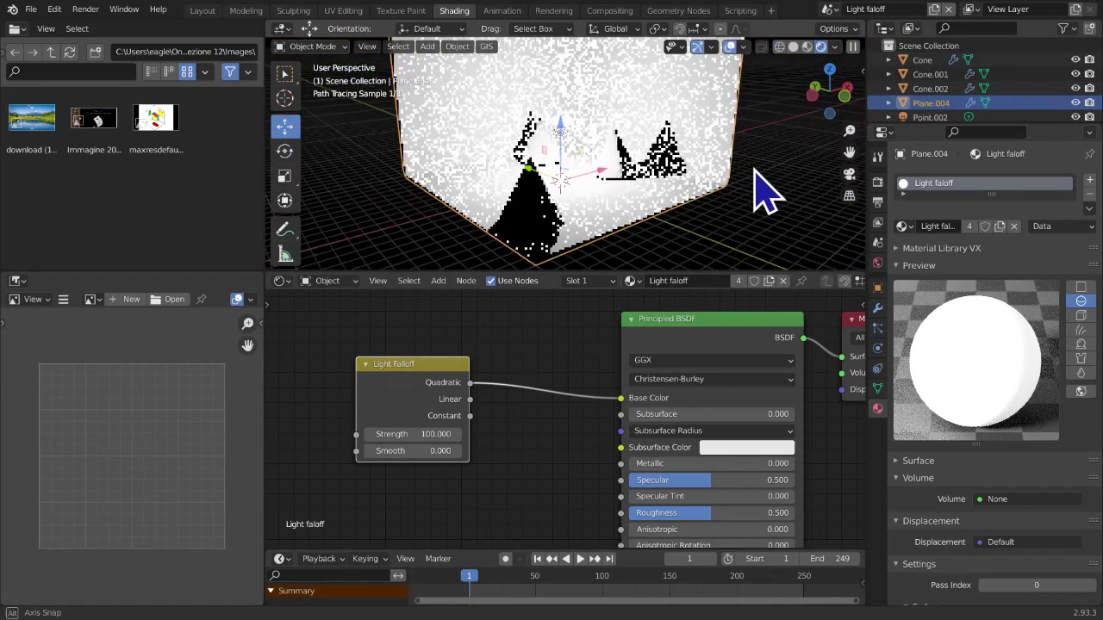
pyautogui.click(837, 50)
pyautogui.click(838, 52)
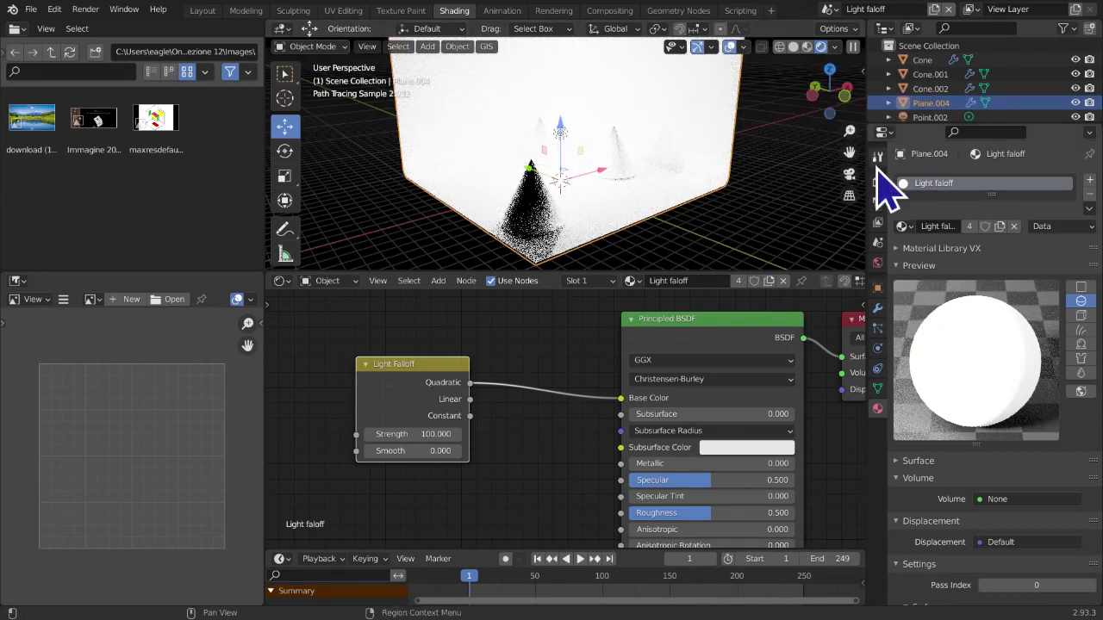
# Show the Cycles render settings, reselect the plane and move the Light Falloff node toward the BSDF
pyautogui.click(878, 182)
pyautogui.moveTo(566, 233); pyautogui.dragTo(615, 221, button='middle')
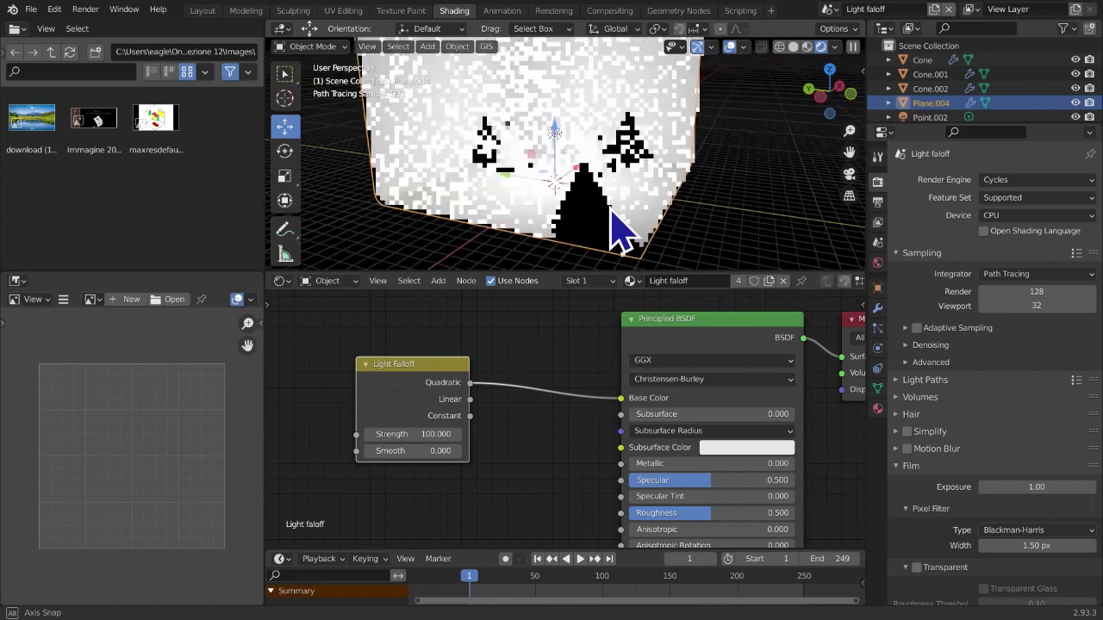
pyautogui.moveTo(700, 256); pyautogui.dragTo(614, 248, button='middle')
pyautogui.click(749, 200)
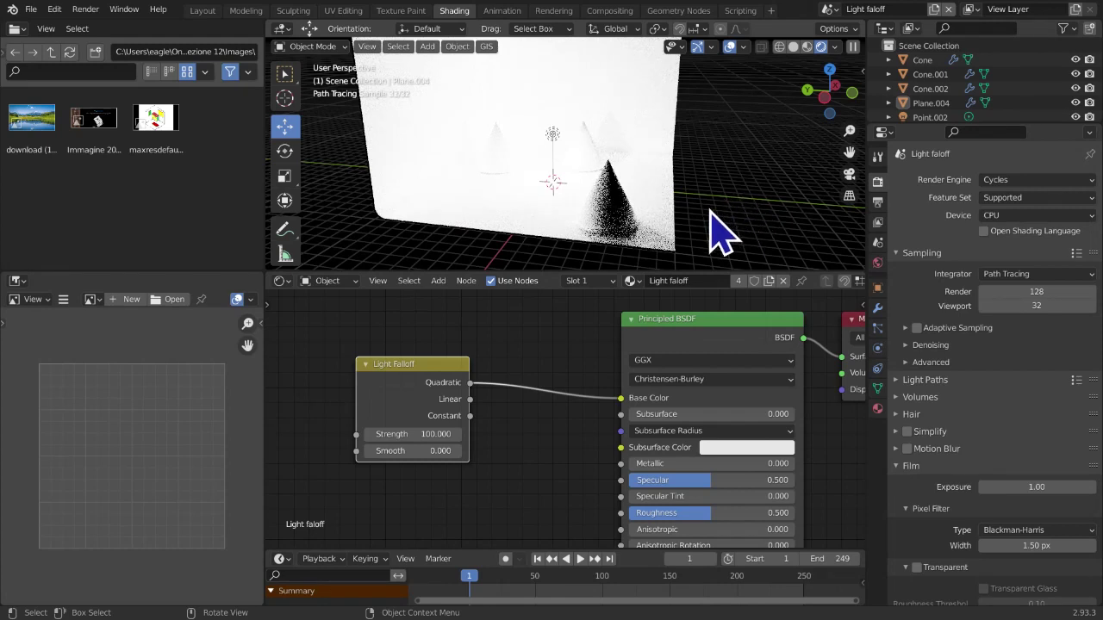
pyautogui.click(624, 138)
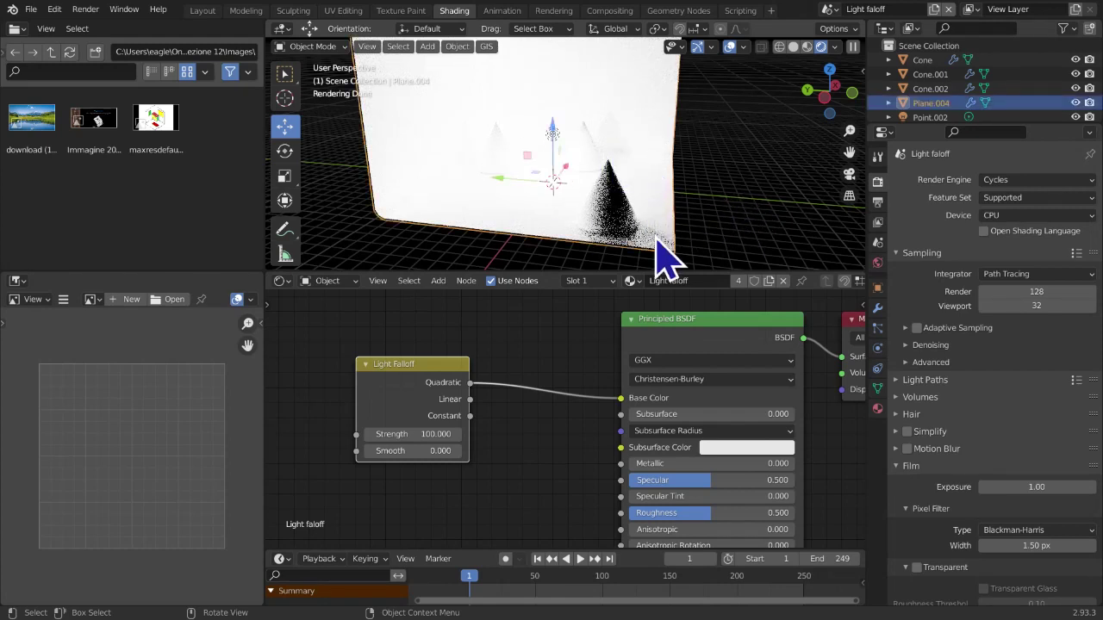
pyautogui.moveTo(561, 395); pyautogui.dragTo(452, 381, button='middle')
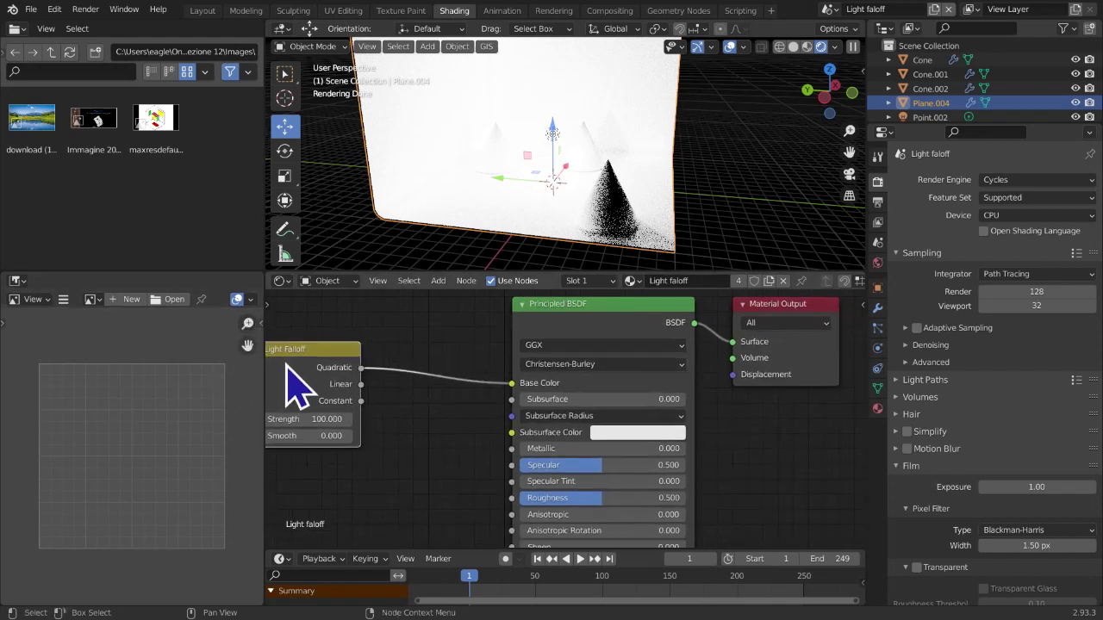
# Arrange the Light Falloff and Principled BSDF nodes and orbit the viewport around the plane and cones
pyautogui.moveTo(283, 360); pyautogui.dragTo(337, 377)
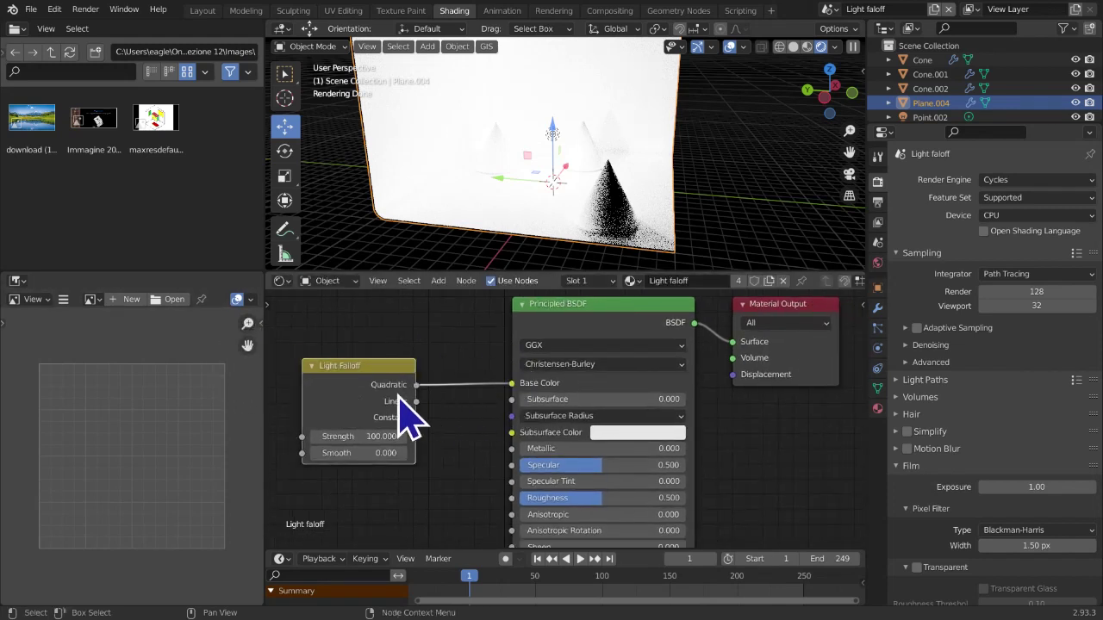
pyautogui.moveTo(351, 367)
pyautogui.mouseDown()
pyautogui.moveTo(344, 344)
pyautogui.moveTo(349, 354)
pyautogui.mouseUp()
pyautogui.moveTo(570, 379); pyautogui.dragTo(569, 374)
pyautogui.moveTo(453, 383); pyautogui.dragTo(476, 398, button='middle')
pyautogui.moveTo(517, 450)
pyautogui.mouseDown(button='middle')
pyautogui.moveTo(547, 373)
pyautogui.moveTo(543, 446)
pyautogui.moveTo(535, 423)
pyautogui.moveTo(511, 455)
pyautogui.mouseUp(button='middle')
pyautogui.scroll(1, 540, 425)
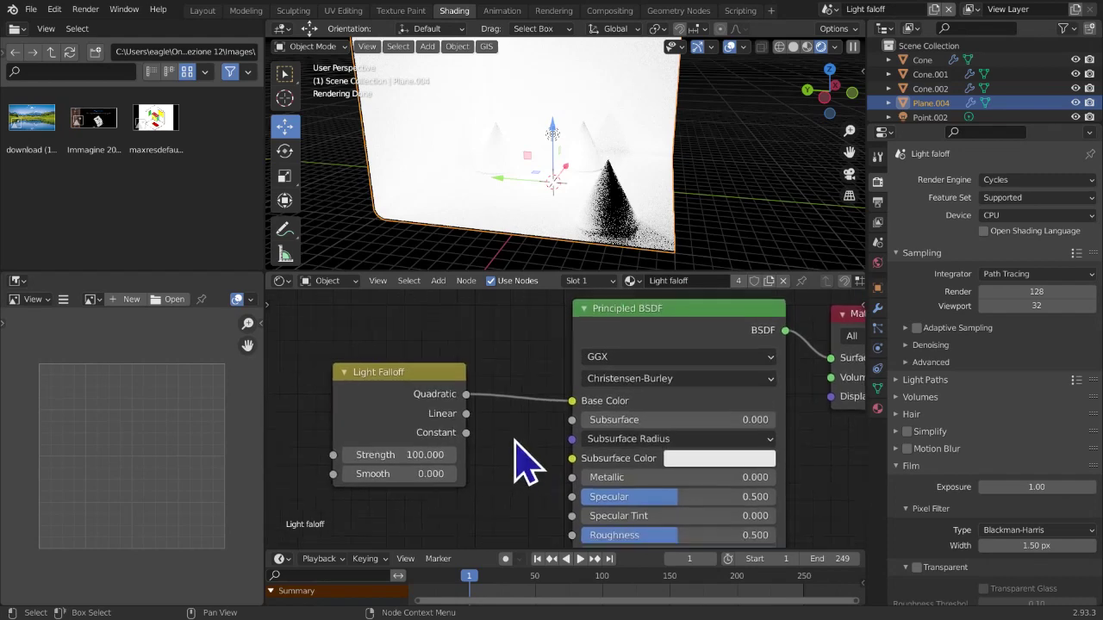
pyautogui.moveTo(498, 254); pyautogui.dragTo(527, 142, button='middle')
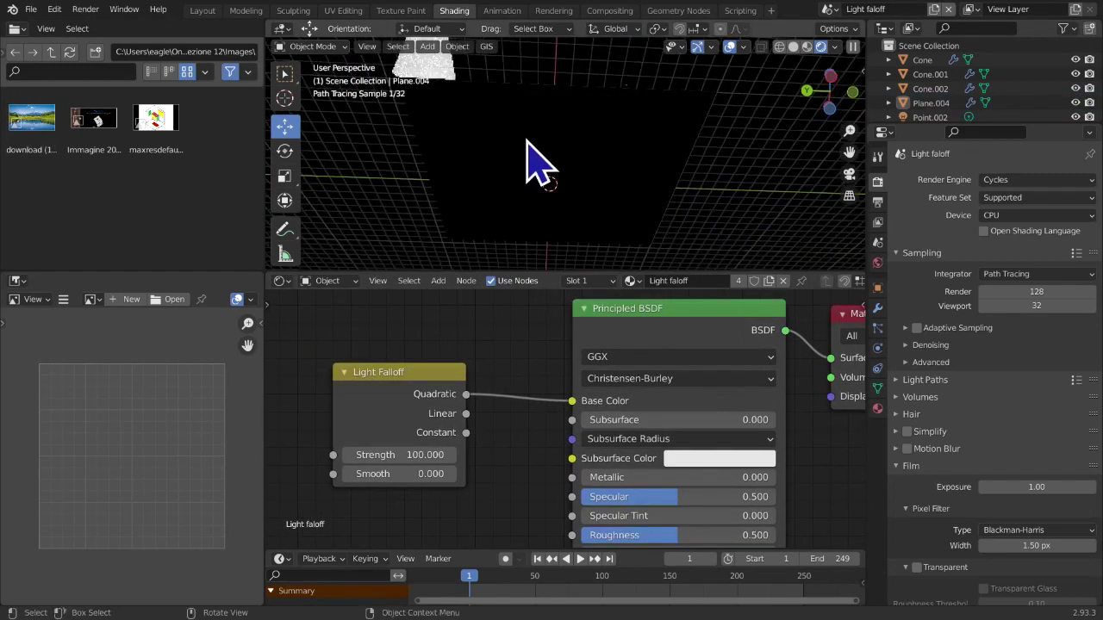
pyautogui.click(730, 46)
pyautogui.moveTo(745, 106); pyautogui.dragTo(723, 227, button='middle')
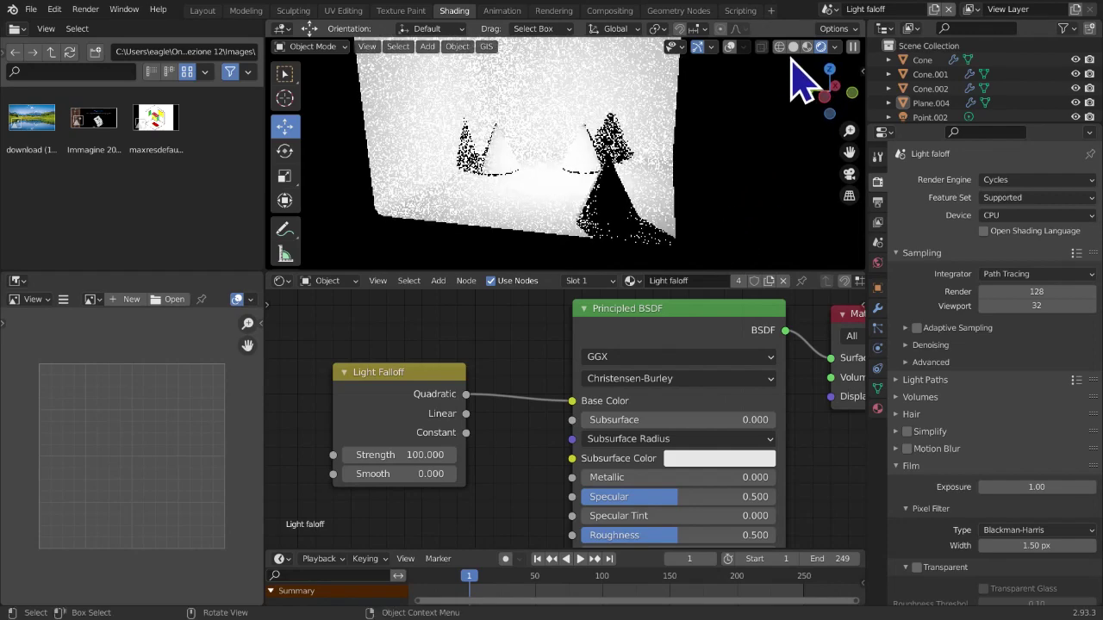
pyautogui.click(730, 46)
pyautogui.moveTo(516, 413); pyautogui.dragTo(516, 422, button='middle')
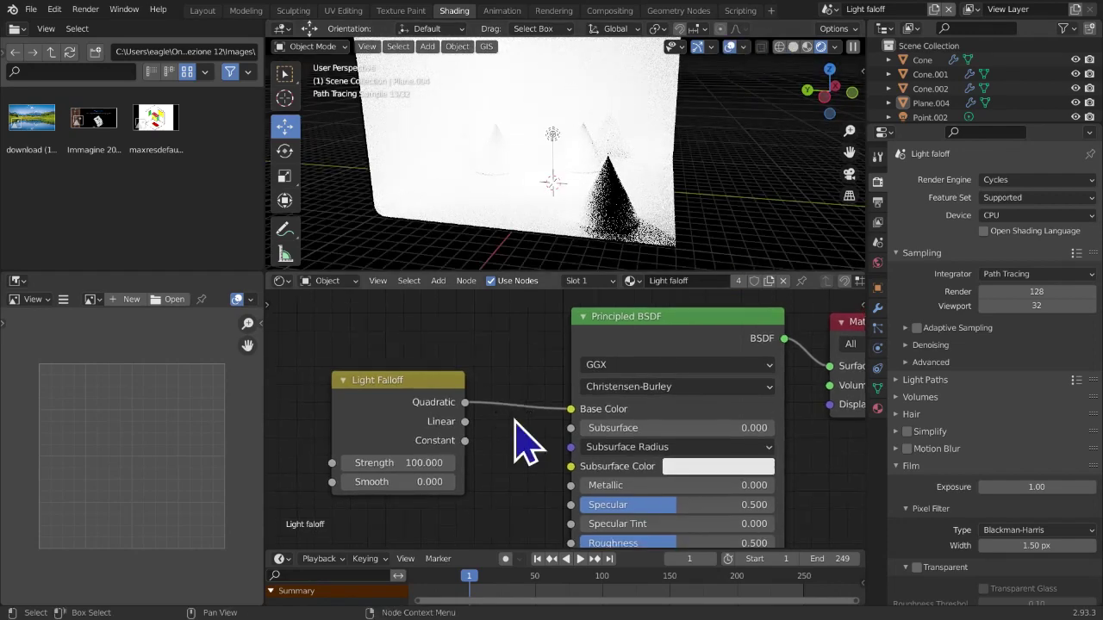
pyautogui.moveTo(616, 153)
pyautogui.mouseDown(button='middle')
pyautogui.moveTo(658, 221)
pyautogui.moveTo(633, 190)
pyautogui.mouseUp(button='middle')
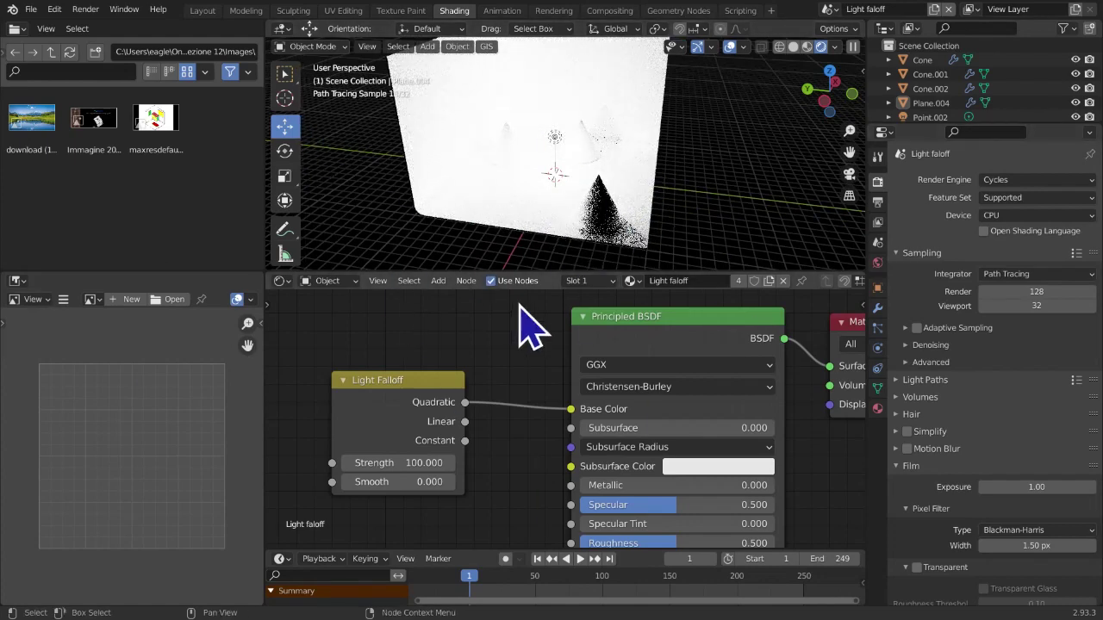
pyautogui.moveTo(537, 258); pyautogui.dragTo(578, 246, button='middle')
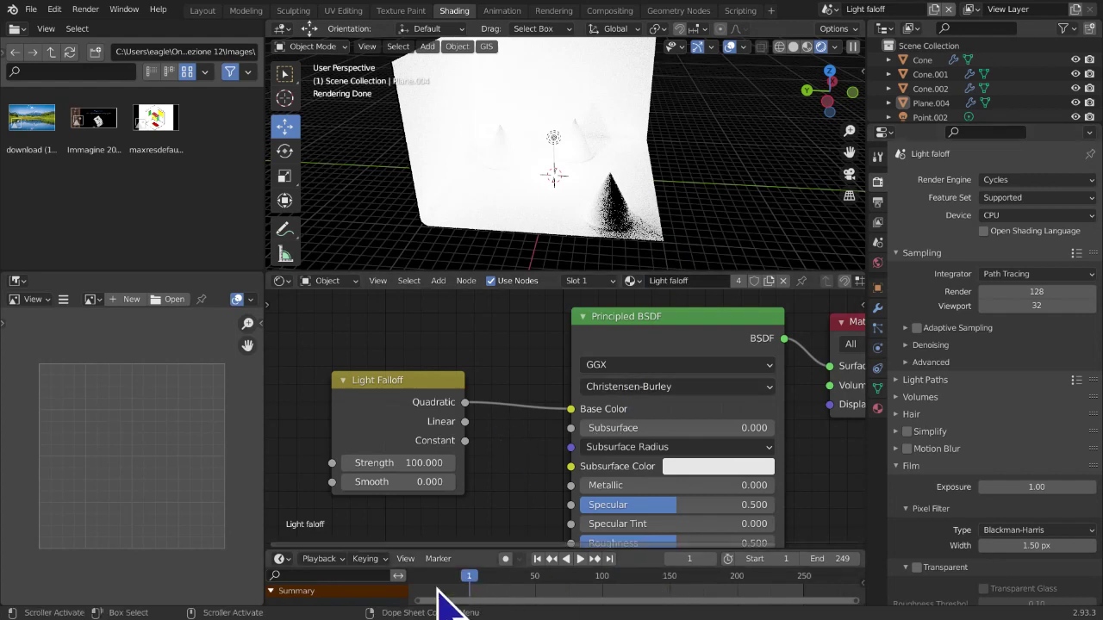
# Set the Light Falloff Strength to 1, then push it much higher to compare
pyautogui.click(392, 463)
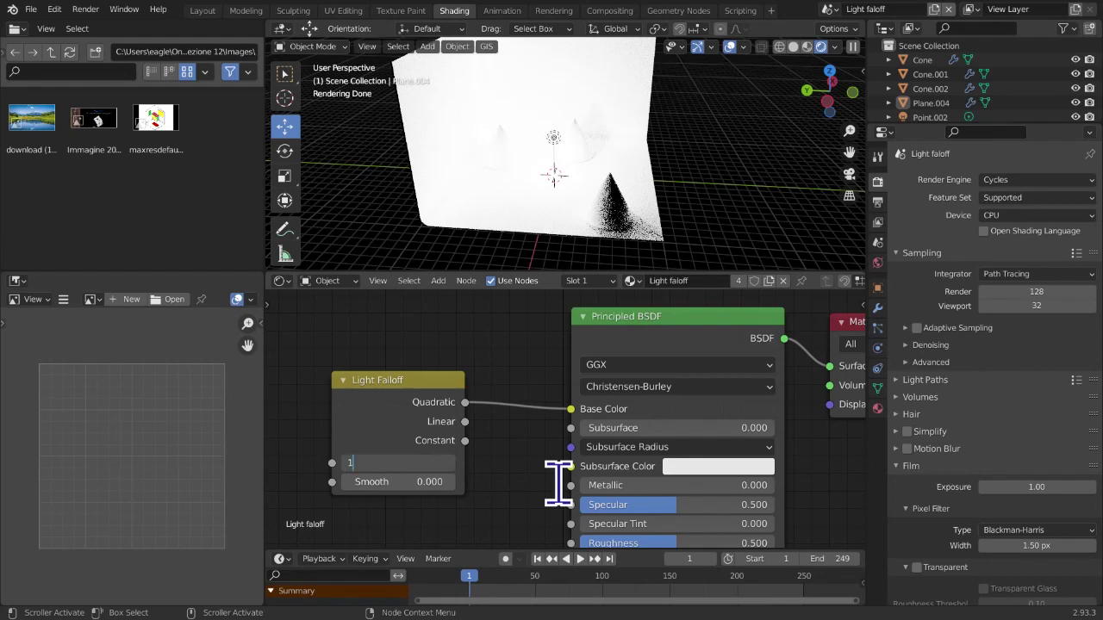
pyautogui.write('1')
pyautogui.press('Return')
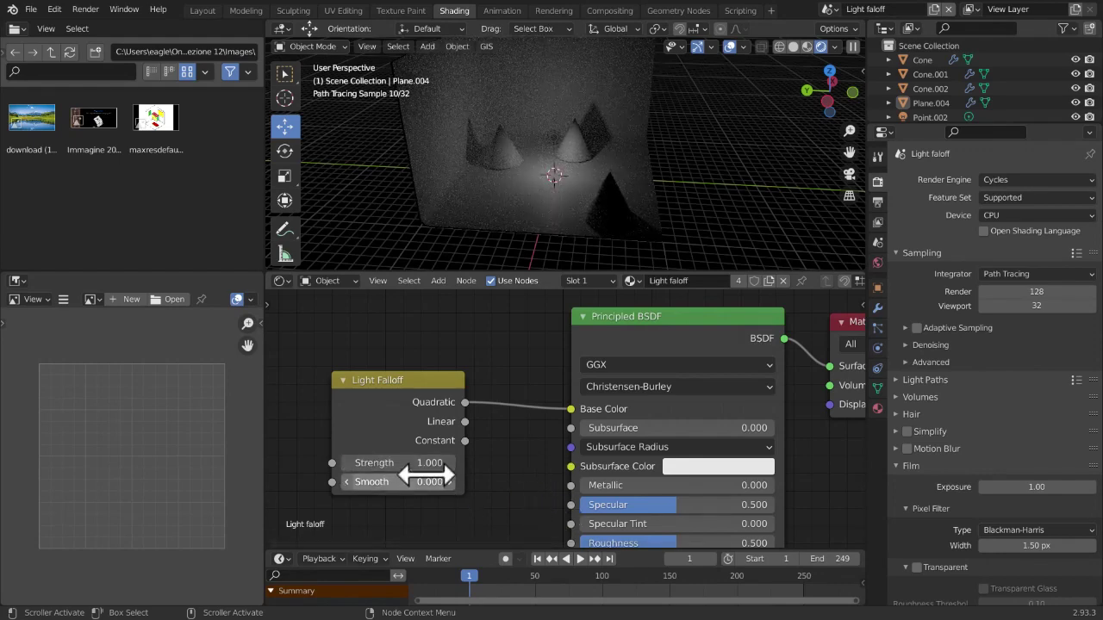
pyautogui.click(453, 466)
pyautogui.click(453, 466)
pyautogui.click(454, 465)
pyautogui.click(454, 465)
pyautogui.click(453, 465)
pyautogui.click(453, 465)
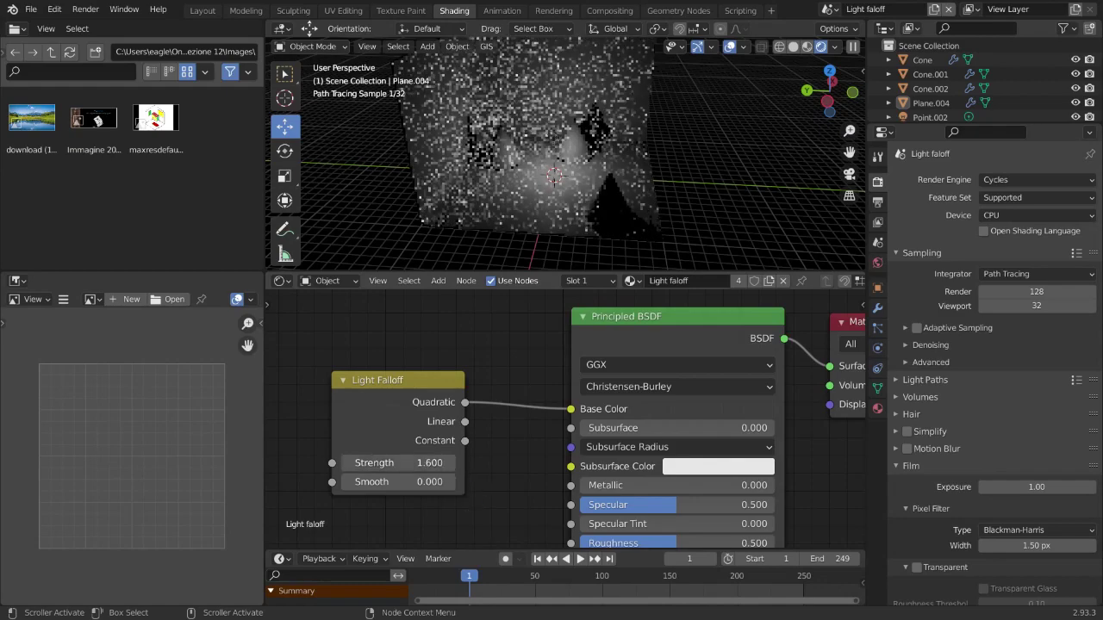
pyautogui.click(454, 465)
pyautogui.click(453, 465)
pyautogui.moveTo(405, 465); pyautogui.dragTo(698, 465)
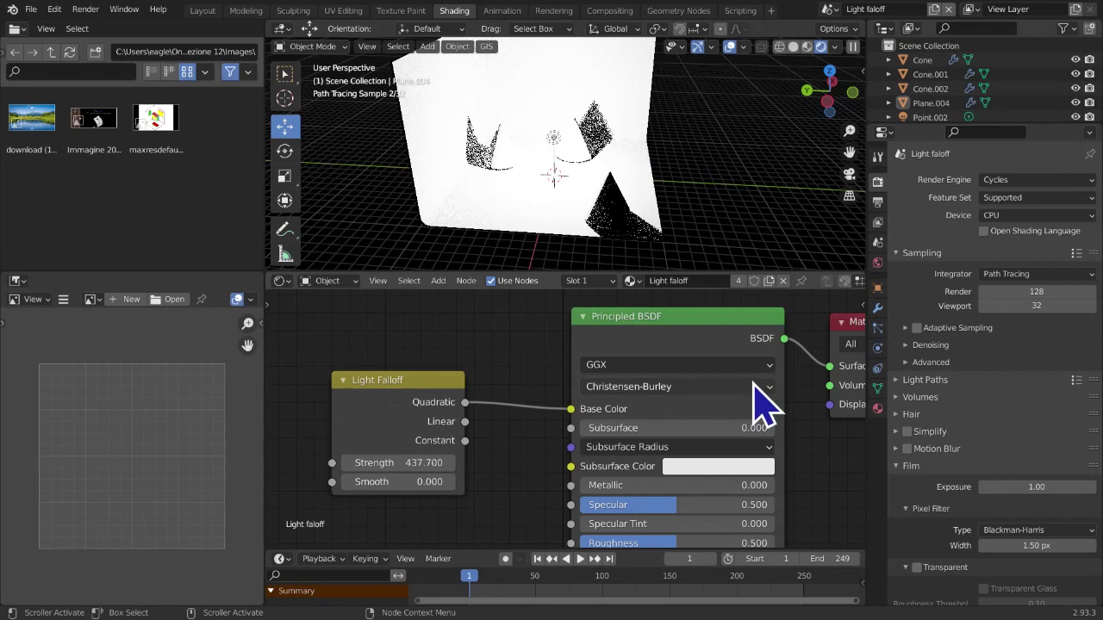
# Reset Strength to 1 and test small increases such as 1.9
pyautogui.click(408, 463)
pyautogui.write('1')
pyautogui.press('Return')
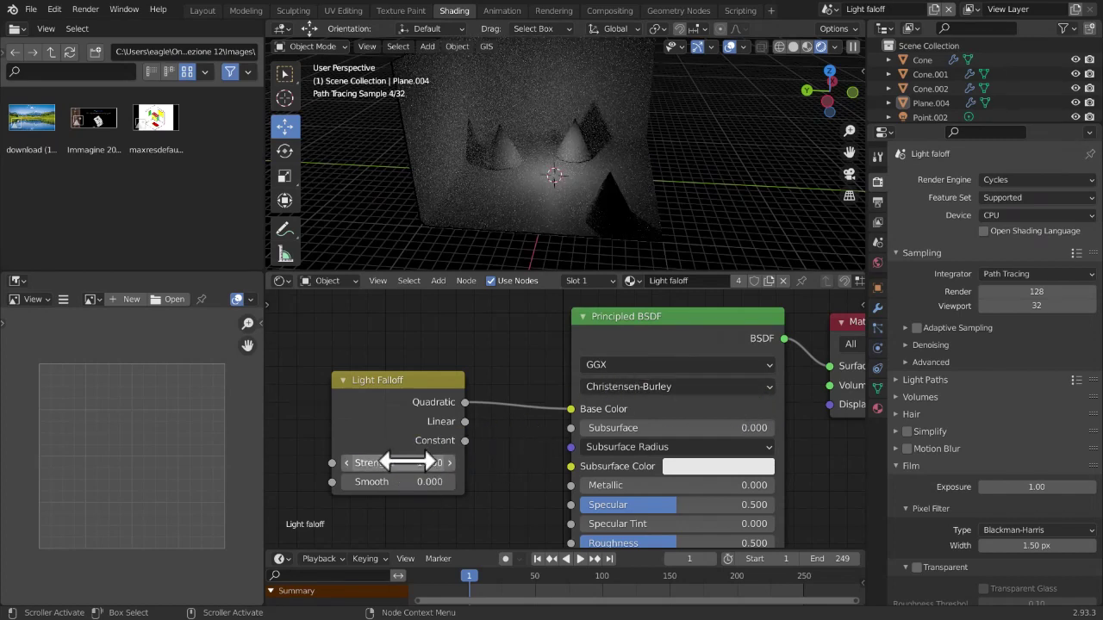
pyautogui.click(452, 469)
pyautogui.click(452, 469)
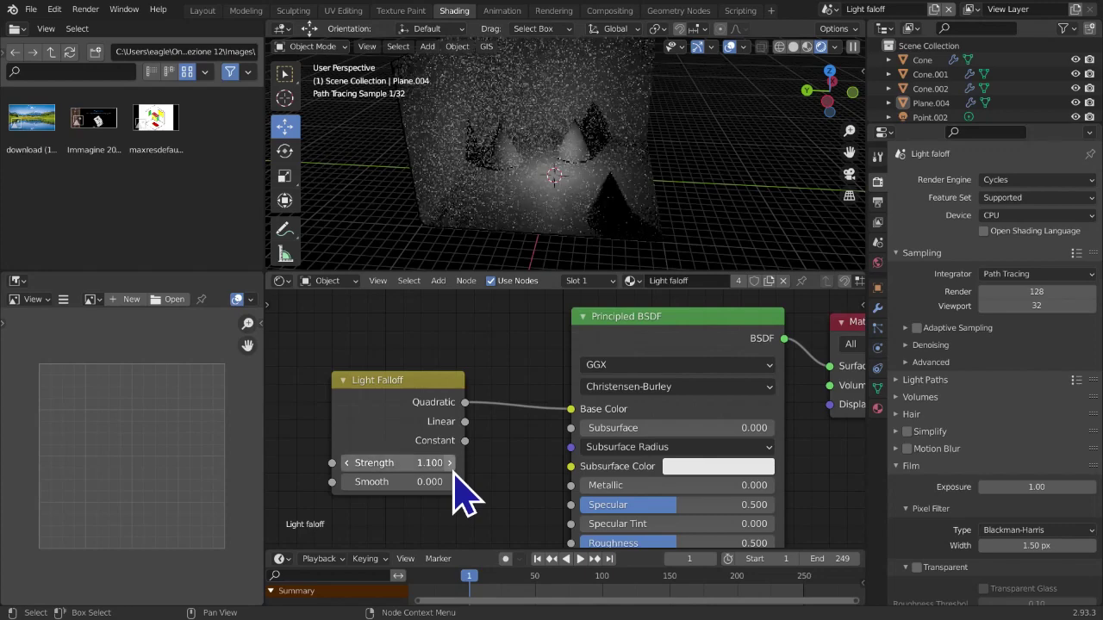
pyautogui.click(452, 469)
pyautogui.click(453, 468)
pyautogui.click(452, 468)
pyautogui.click(392, 463)
pyautogui.write('1.9')
pyautogui.press('Return')
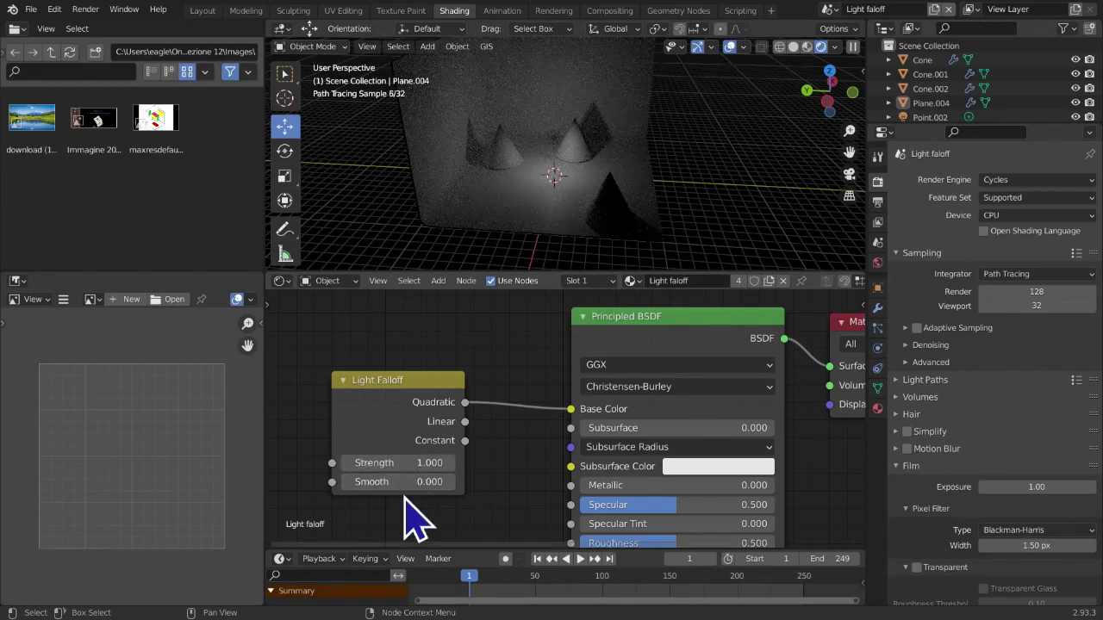
# Raise the Light Falloff Smooth value to about 455.5, then reset it to 0
pyautogui.moveTo(406, 485); pyautogui.dragTo(707, 485)
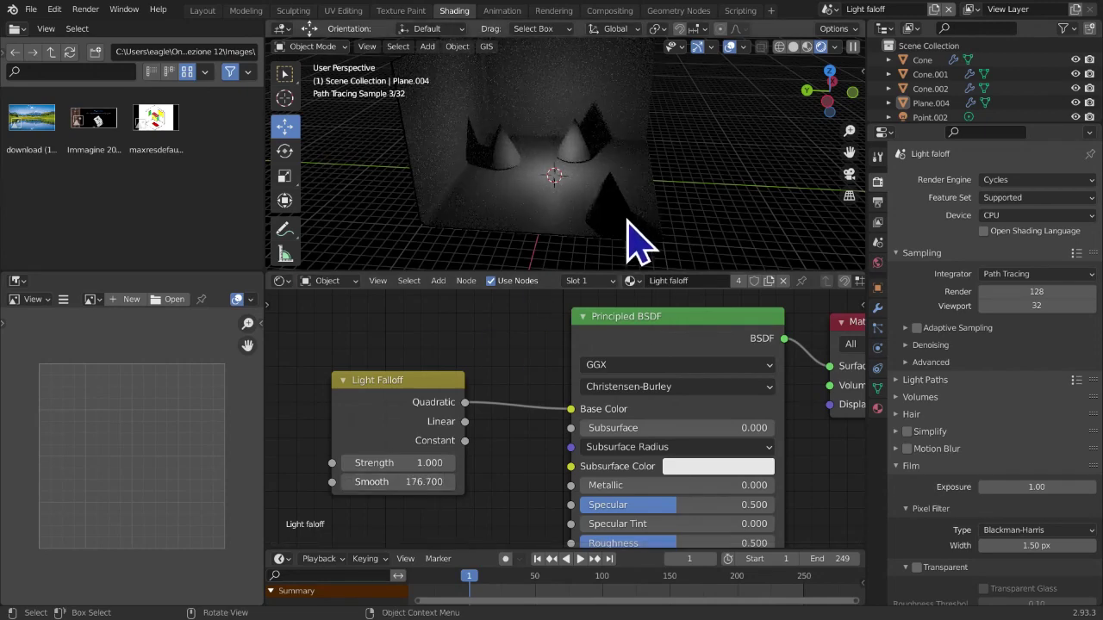
pyautogui.moveTo(427, 481); pyautogui.dragTo(482, 482)
pyautogui.moveTo(377, 482); pyautogui.dragTo(401, 481)
pyautogui.click(419, 488)
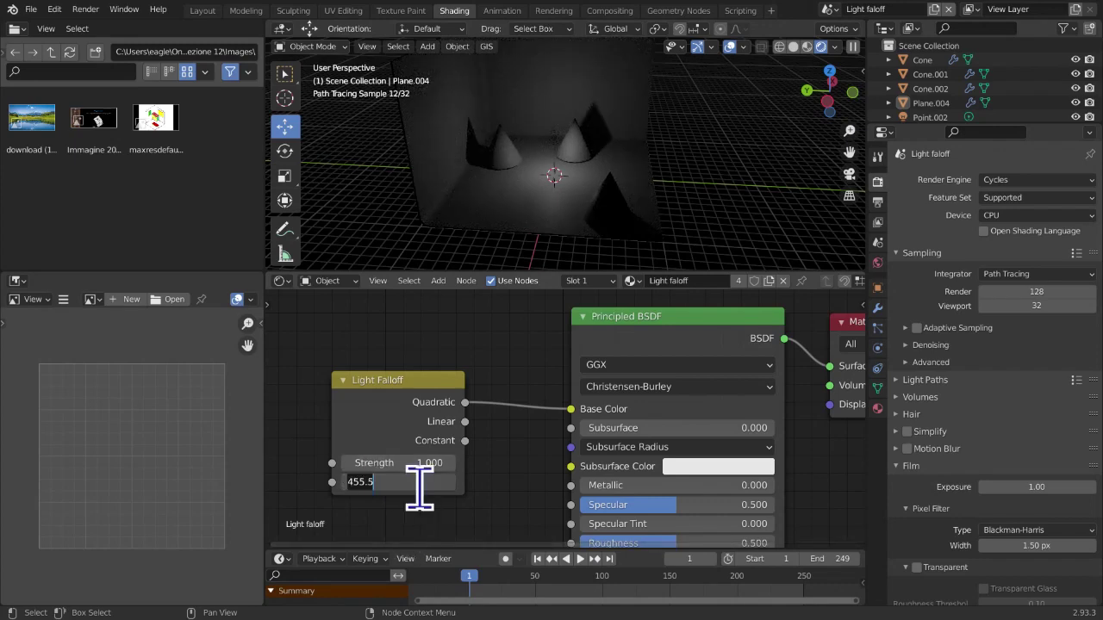
pyautogui.write('0')
pyautogui.press('Return')
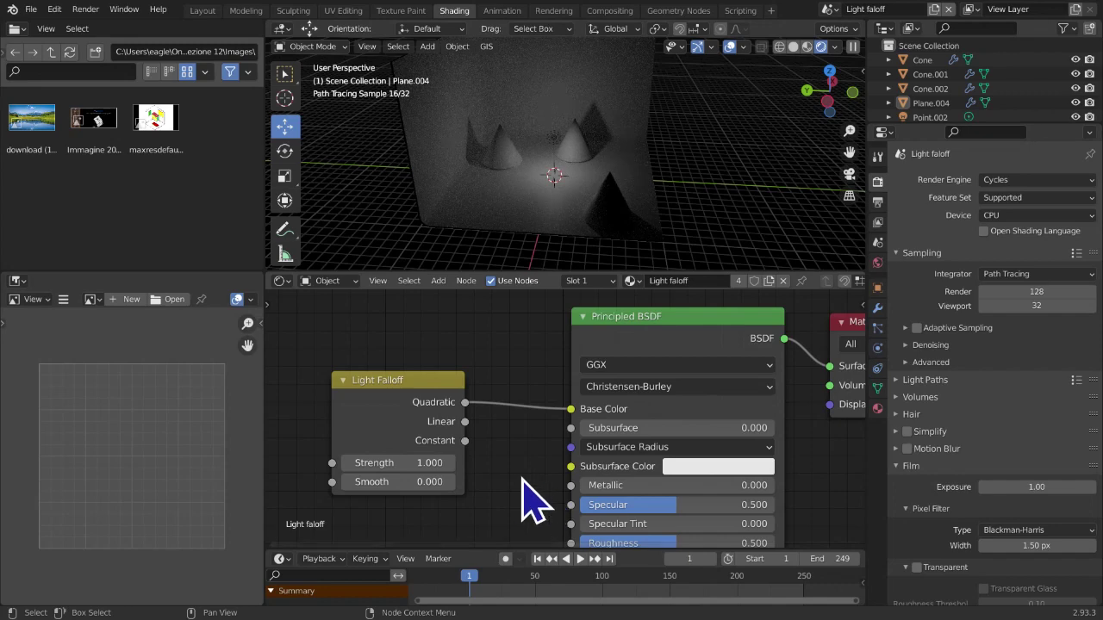
# Reframe the nodes, collapse and re-expand Light Falloff, and begin a link from its Linear output
pyautogui.moveTo(518, 473); pyautogui.dragTo(566, 447, button='middle')
pyautogui.scroll(1, 548, 434)
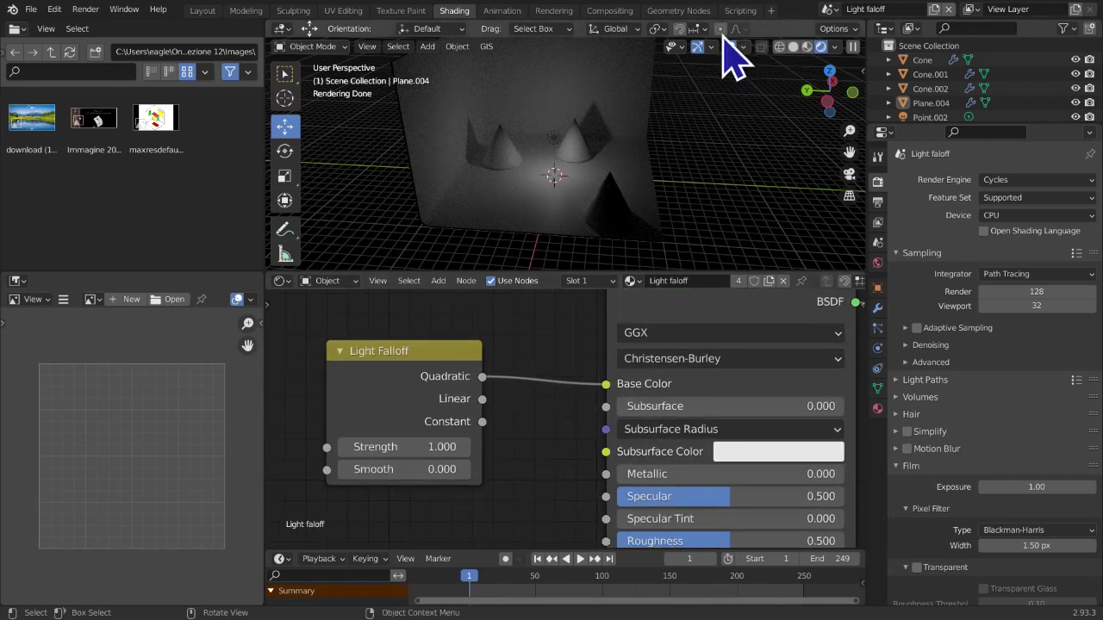
pyautogui.scroll(3, 677, 167)
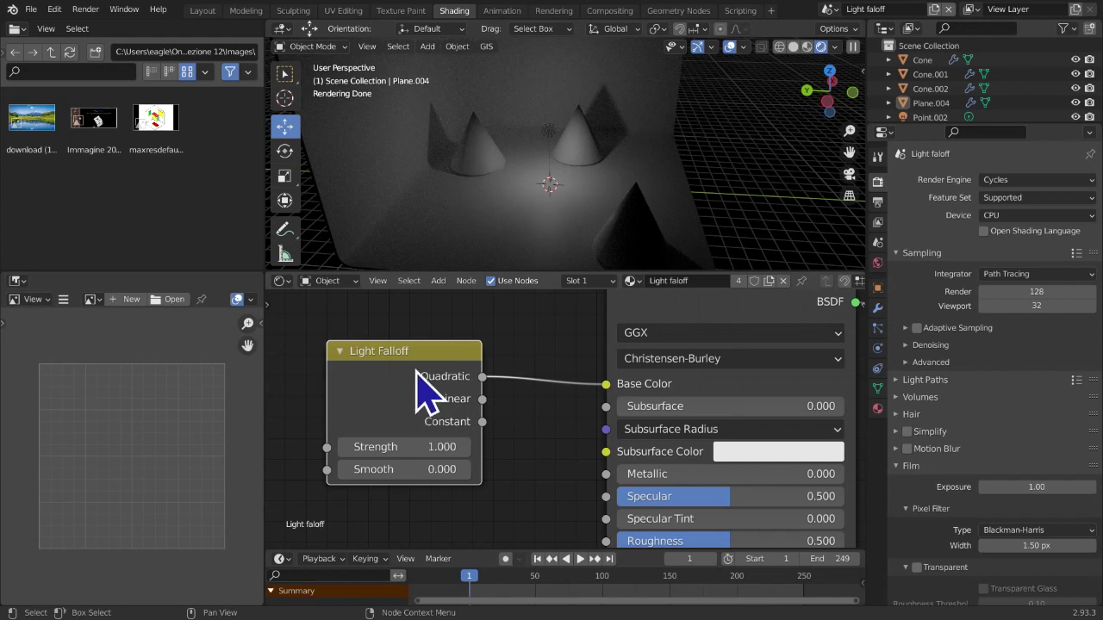
pyautogui.moveTo(479, 409); pyautogui.dragTo(493, 390, button='middle')
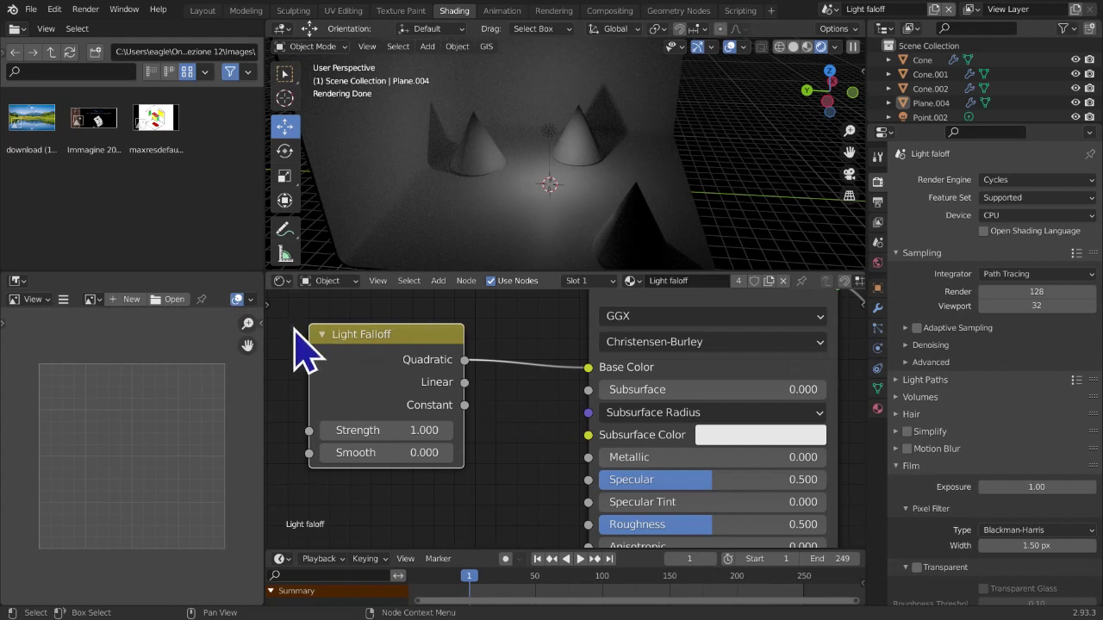
pyautogui.click(324, 335)
pyautogui.click(327, 335)
pyautogui.moveTo(464, 382); pyautogui.dragTo(489, 390)
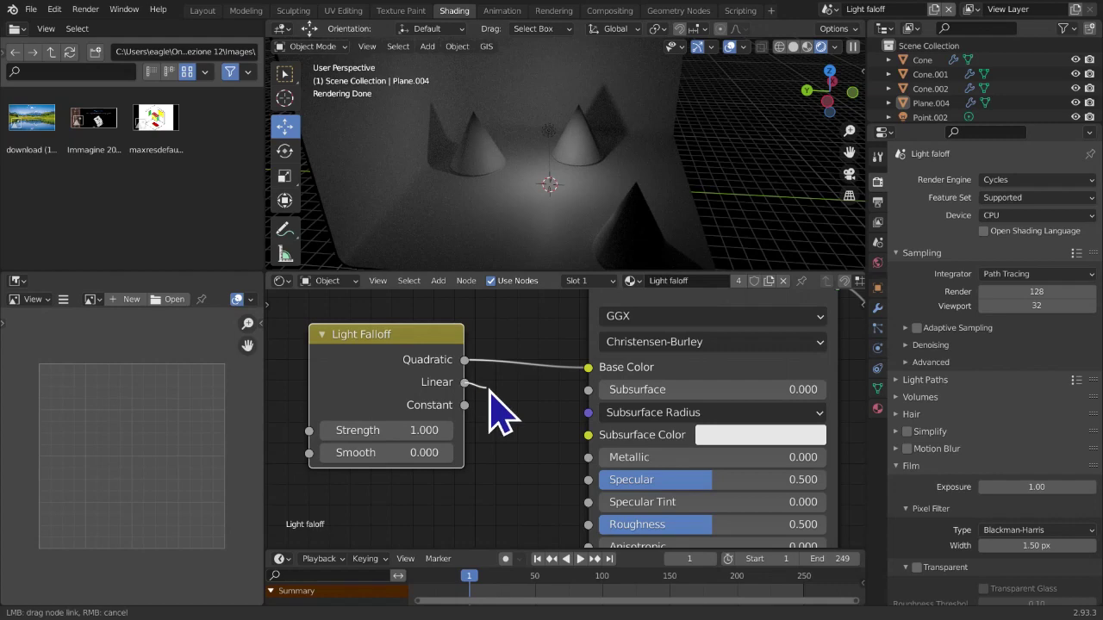
# Connect the Light Falloff Linear output to Base Color and step Strength down to 0
pyautogui.moveTo(575, 376); pyautogui.dragTo(505, 400)
pyautogui.moveTo(503, 448); pyautogui.dragTo(591, 370)
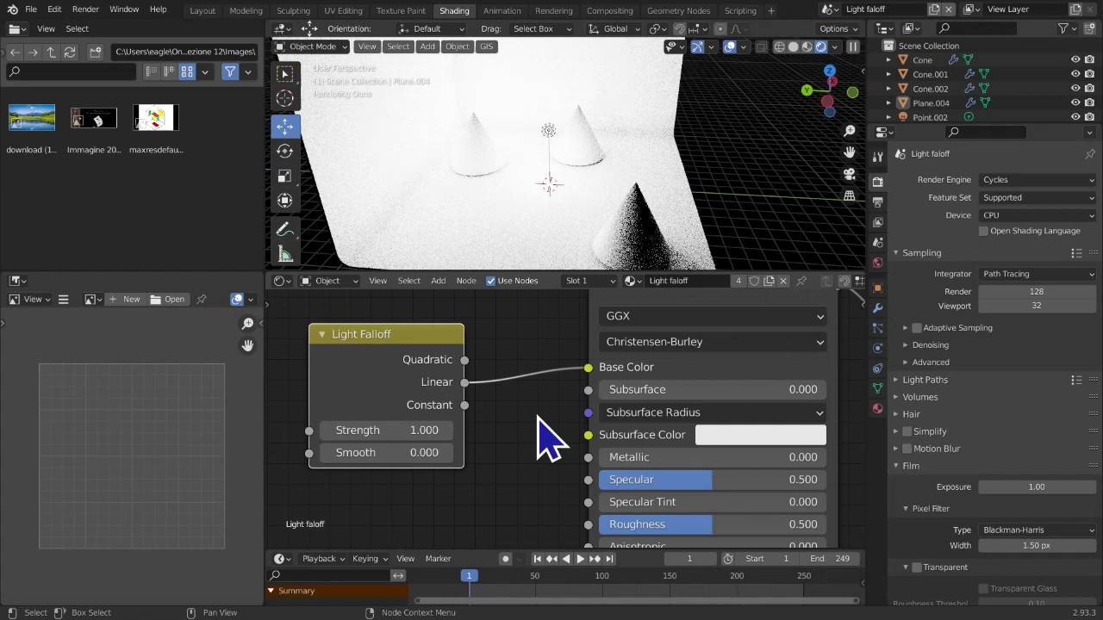
pyautogui.click(327, 432)
pyautogui.click(327, 438)
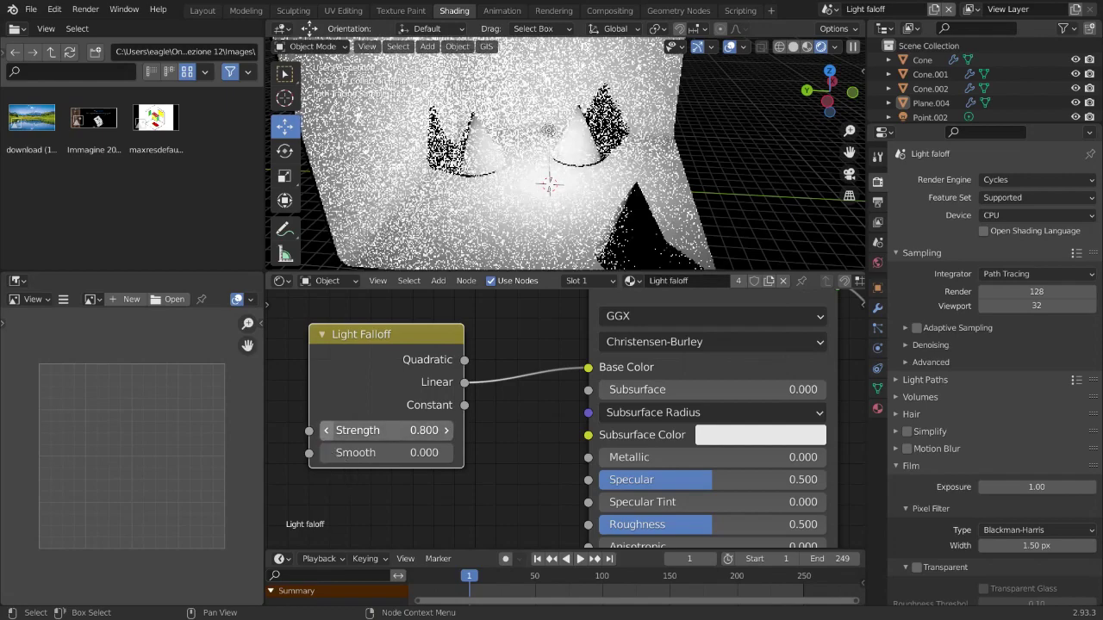
pyautogui.click(327, 438)
pyautogui.click(327, 438)
pyautogui.click(327, 438)
pyautogui.click(327, 438)
pyautogui.click(327, 438)
pyautogui.click(327, 438)
pyautogui.click(327, 438)
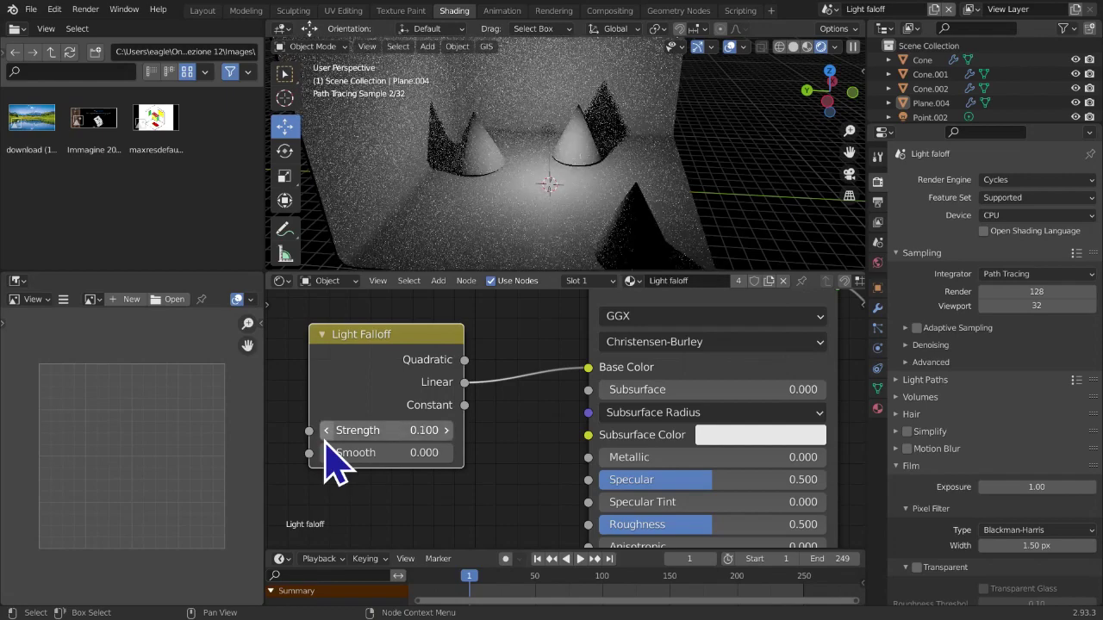
pyautogui.click(327, 438)
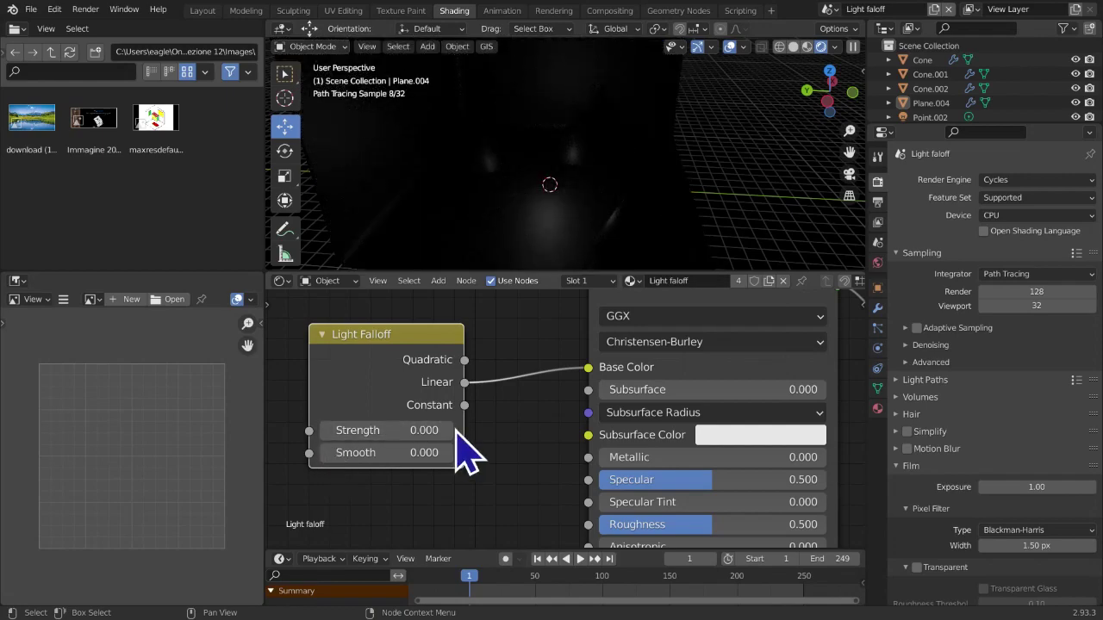
pyautogui.click(449, 430)
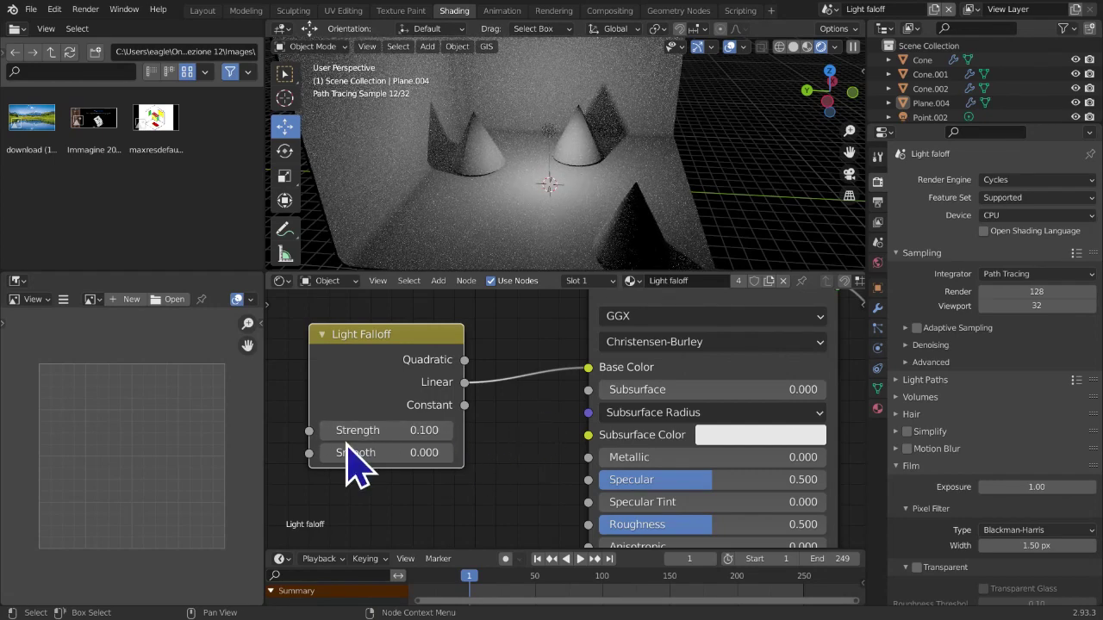
pyautogui.click(327, 431)
# Orbit the view and set the Light Falloff Strength back to 1.0
pyautogui.moveTo(600, 226); pyautogui.dragTo(623, 213, button='middle')
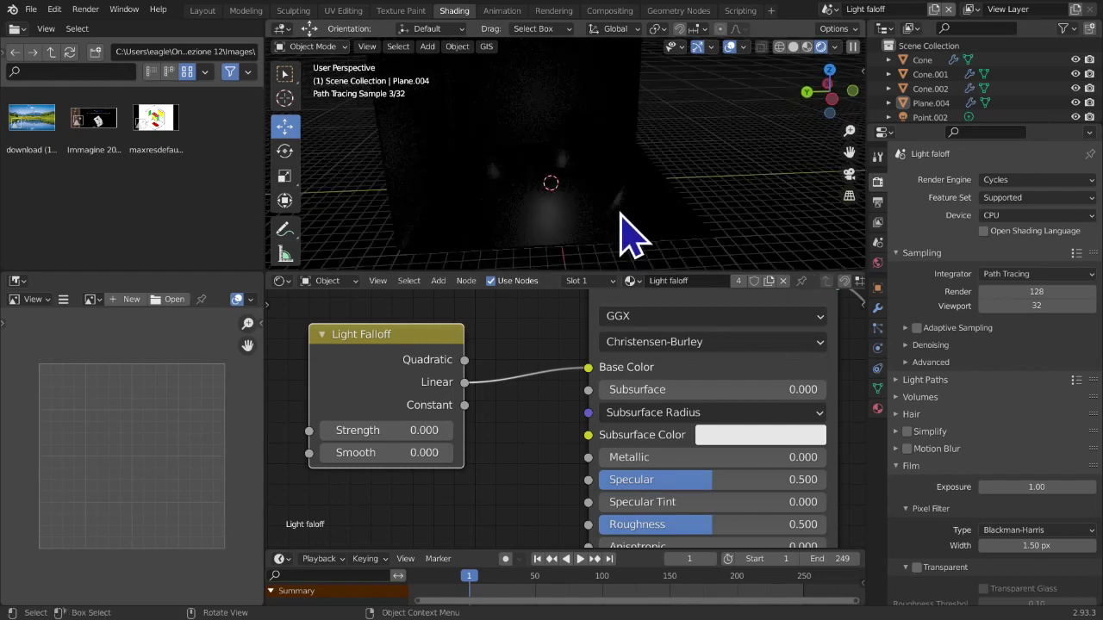
pyautogui.moveTo(689, 209); pyautogui.dragTo(657, 221, button='middle')
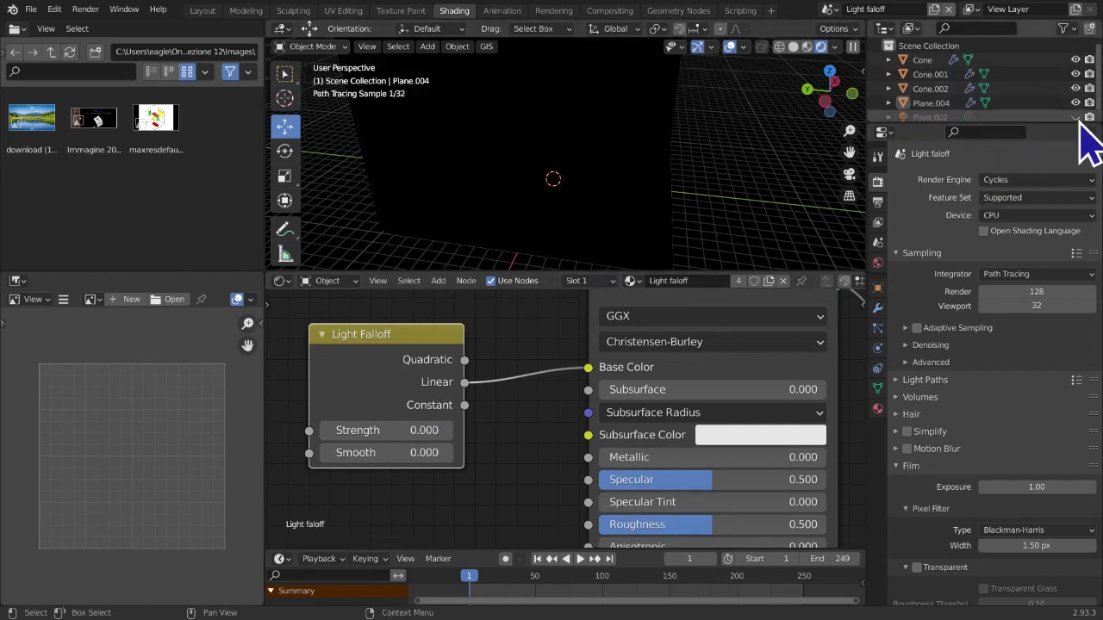
pyautogui.moveTo(515, 407); pyautogui.dragTo(521, 414, button='middle')
pyautogui.scroll(1, 504, 431)
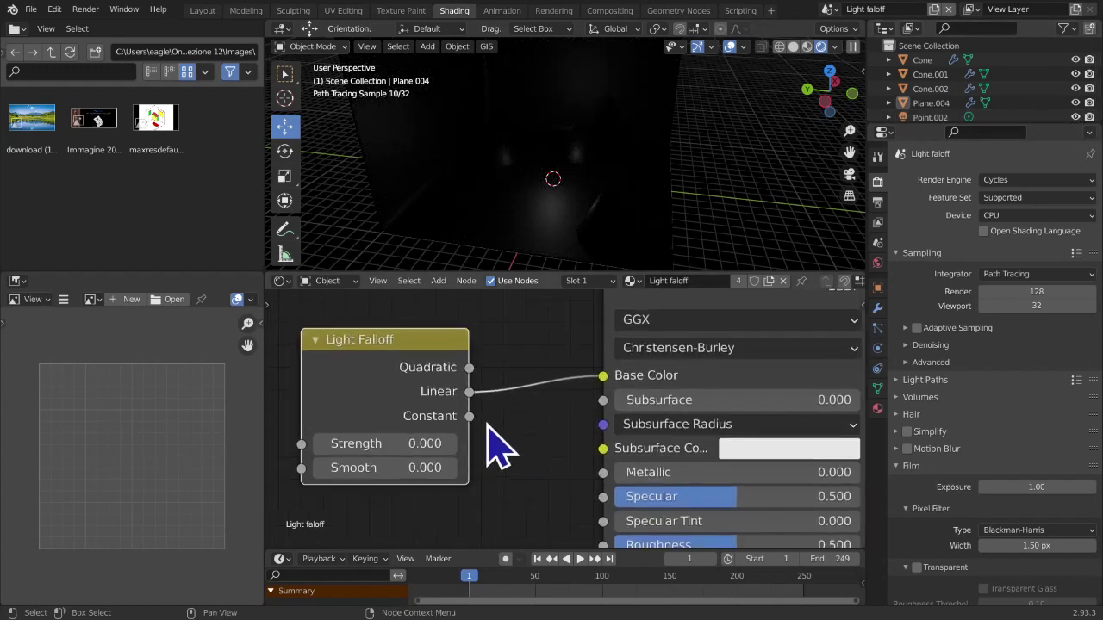
pyautogui.click(418, 444)
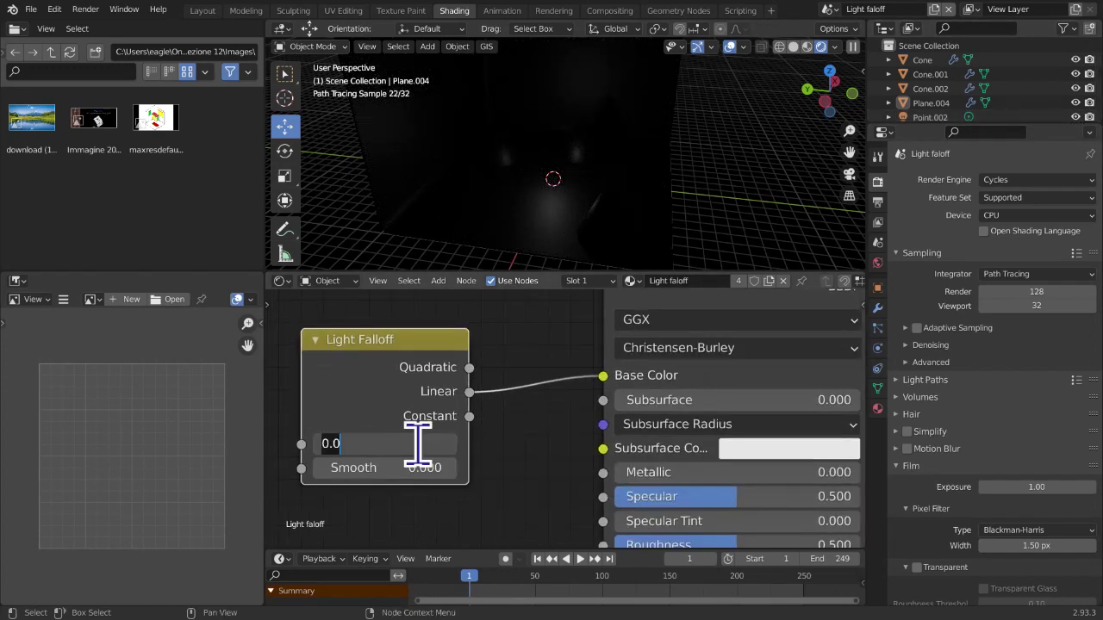
pyautogui.write('1')
pyautogui.press('Return')
pyautogui.click(423, 437)
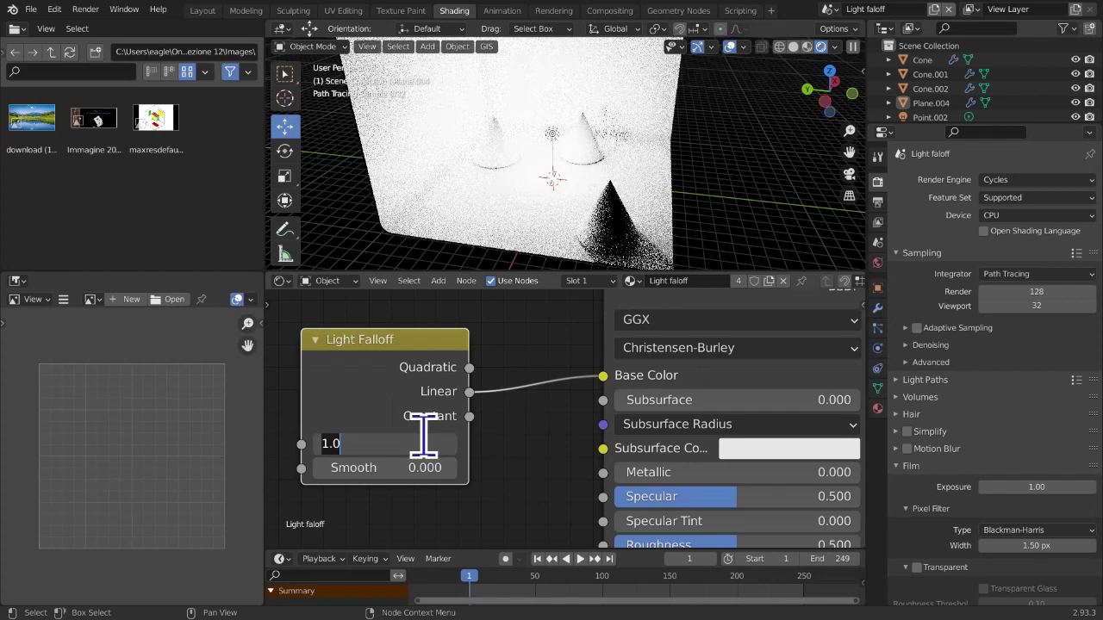
pyautogui.press('Return')
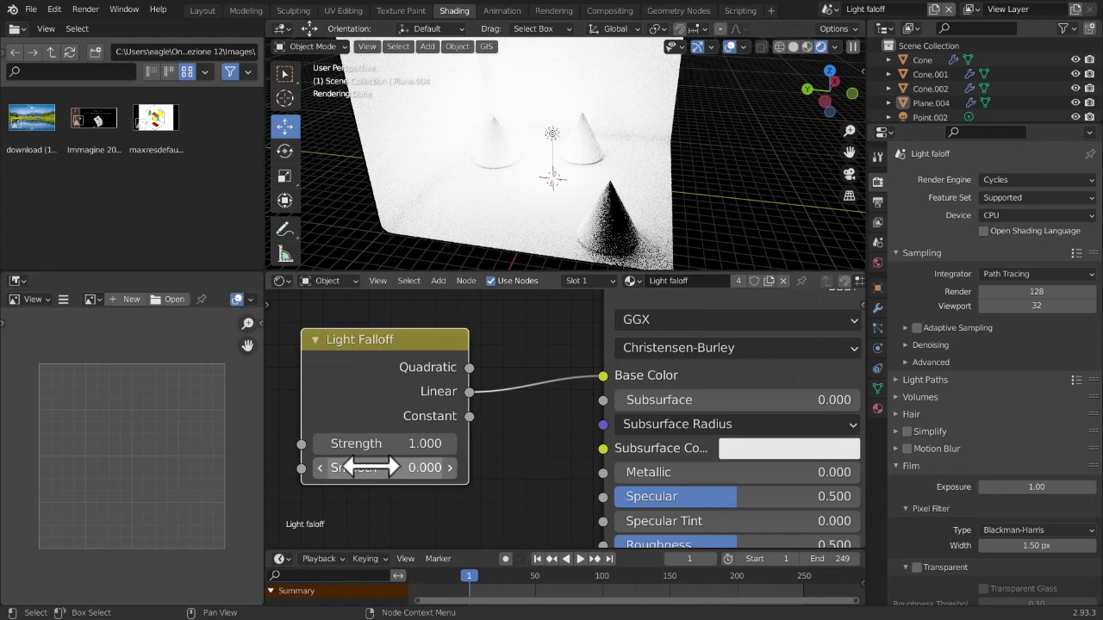
pyautogui.moveTo(470, 420); pyautogui.dragTo(506, 422)
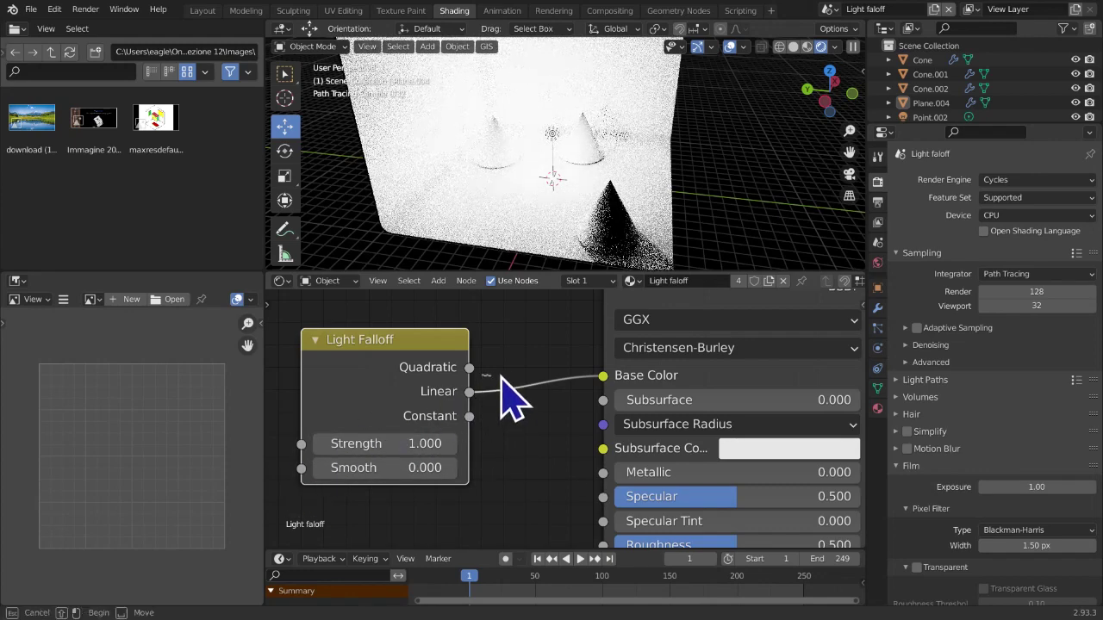
# Plug the Quadratic, then the Constant falloff output into Base Color and inspect the plane
pyautogui.moveTo(469, 368); pyautogui.dragTo(631, 388)
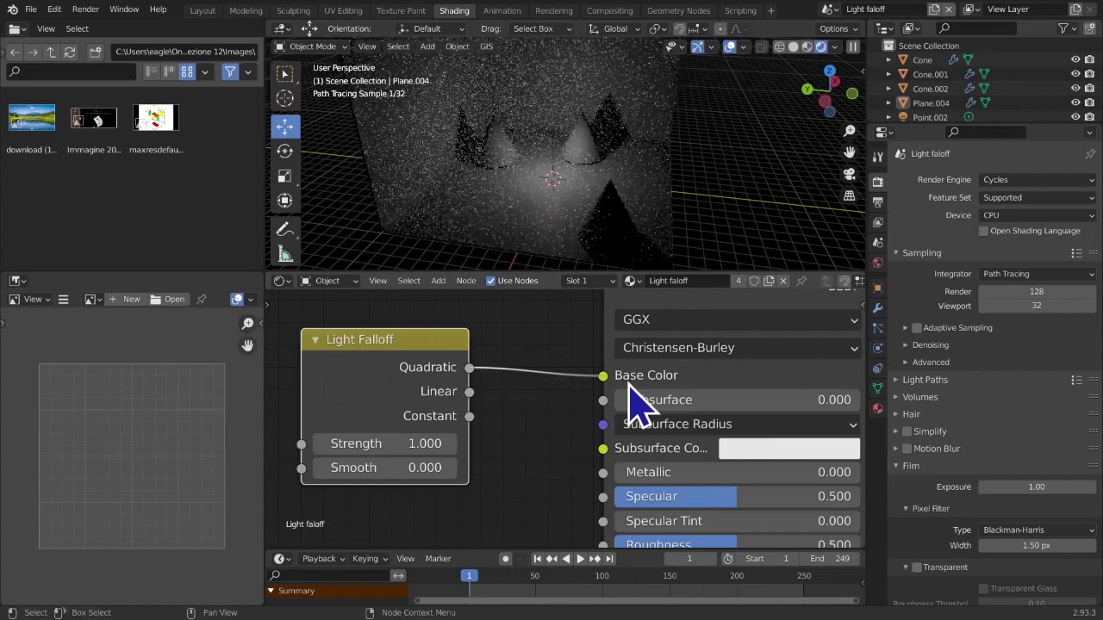
pyautogui.moveTo(500, 422)
pyautogui.mouseDown(button='middle')
pyautogui.moveTo(488, 405)
pyautogui.moveTo(483, 418)
pyautogui.mouseUp(button='middle')
pyautogui.scroll(1, 481, 426)
pyautogui.moveTo(476, 420); pyautogui.dragTo(571, 413)
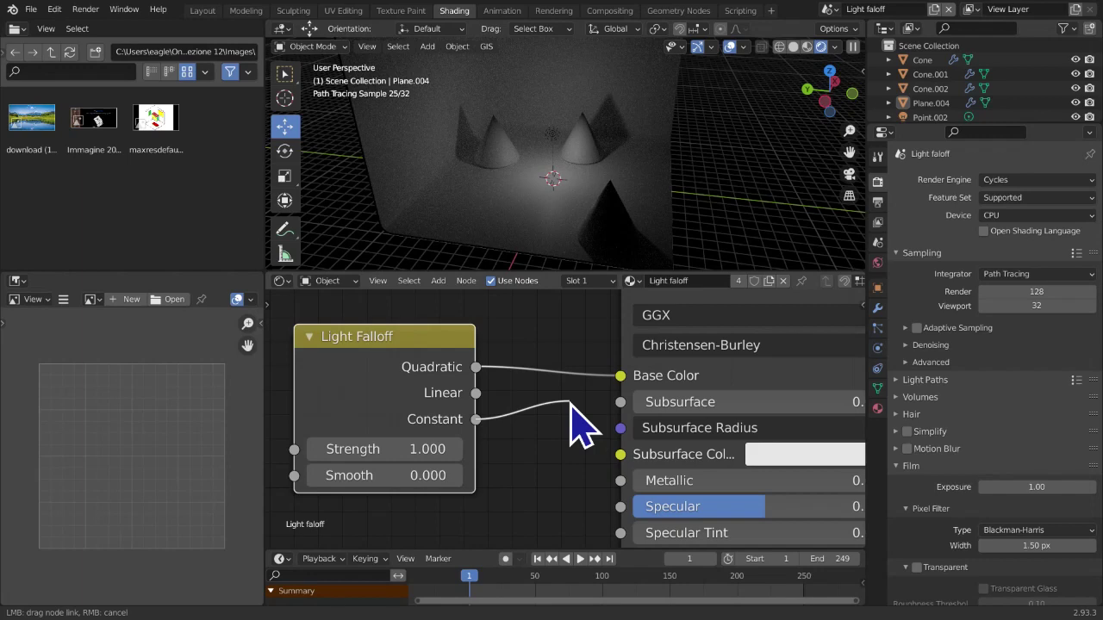
pyautogui.moveTo(570, 413); pyautogui.dragTo(624, 381)
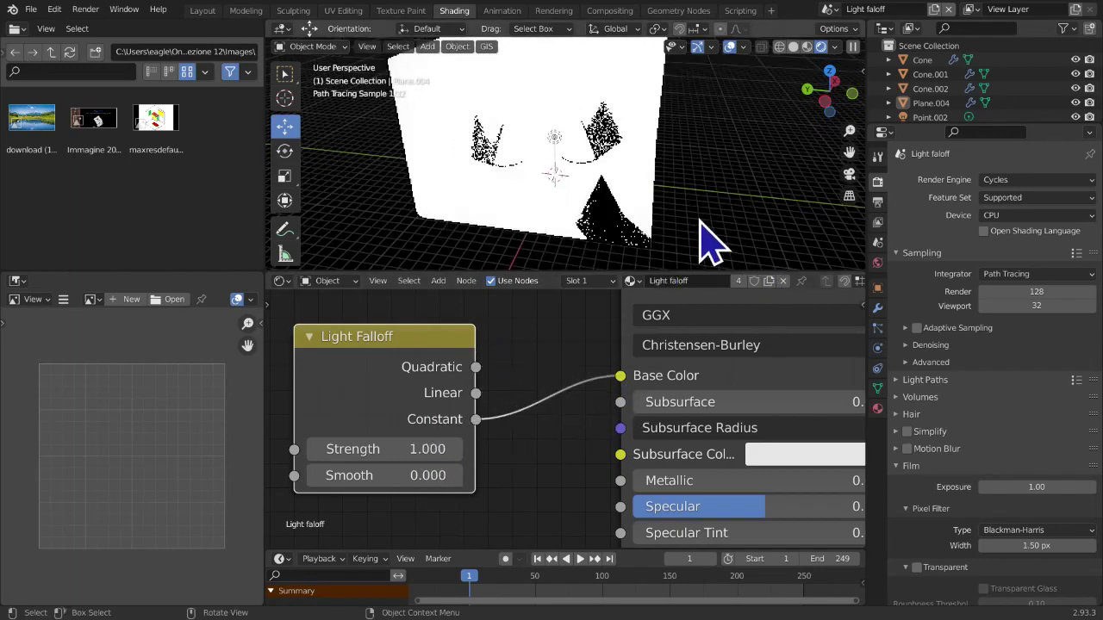
pyautogui.moveTo(750, 202); pyautogui.dragTo(783, 222, button='middle')
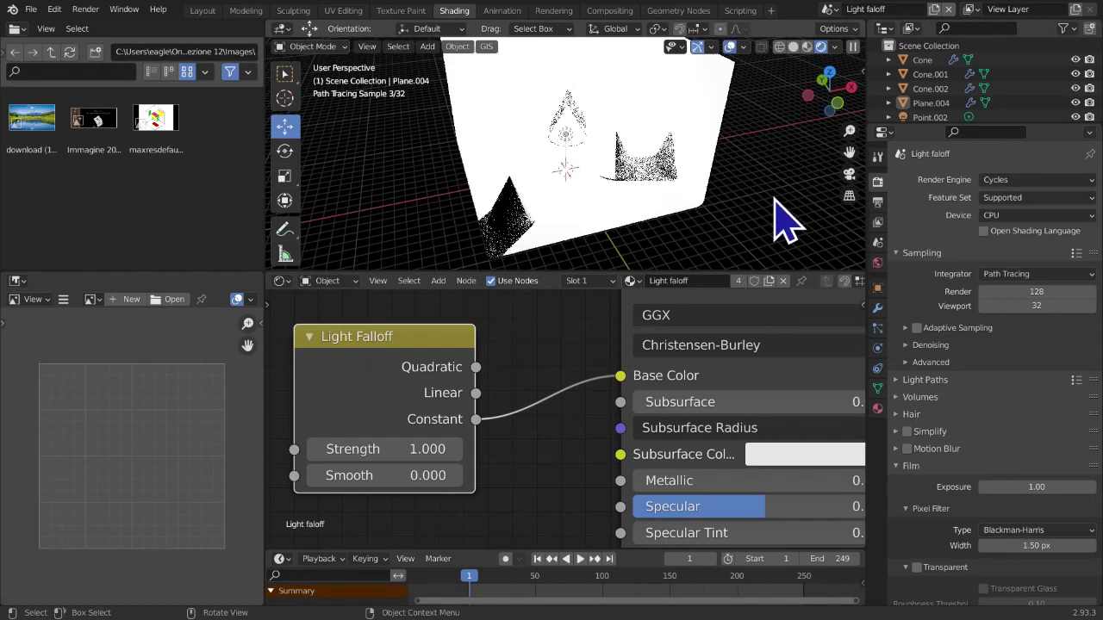
# Unplug the falloff link from Base Color and move the Light Falloff node left
pyautogui.moveTo(618, 376); pyautogui.dragTo(531, 417)
pyautogui.scroll(-1, 529, 417)
pyautogui.scroll(-5, 528, 417)
pyautogui.moveTo(479, 378); pyautogui.dragTo(423, 405)
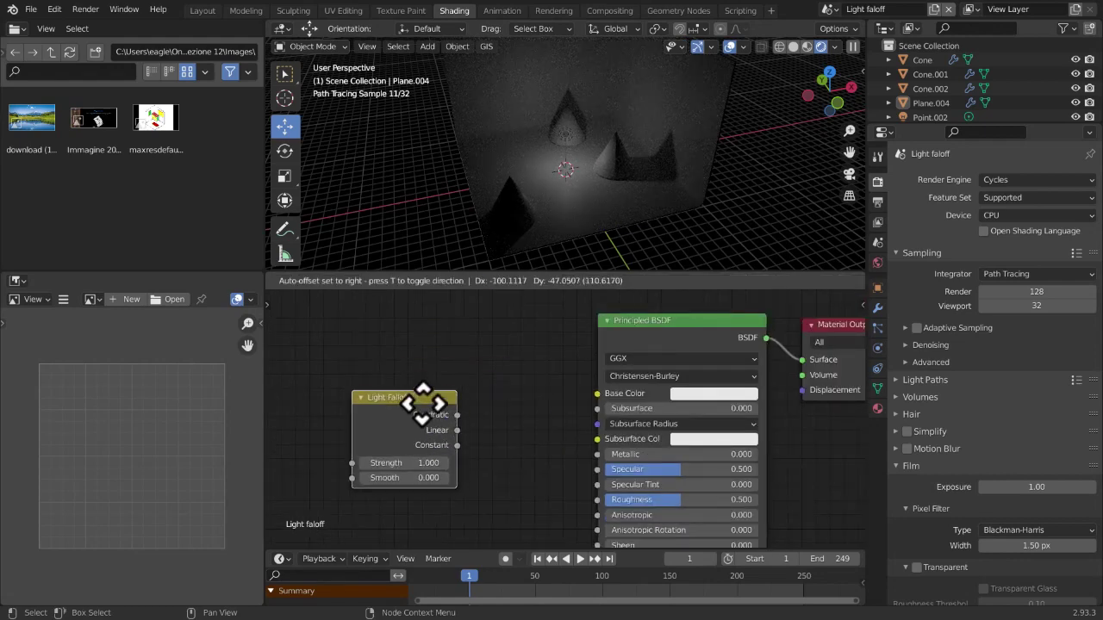
# Reposition the Light Falloff node and connect its Constant output to Metallic
pyautogui.moveTo(509, 423); pyautogui.dragTo(617, 377, button='middle')
pyautogui.moveTo(451, 371); pyautogui.dragTo(429, 390)
pyautogui.moveTo(480, 356); pyautogui.dragTo(468, 408)
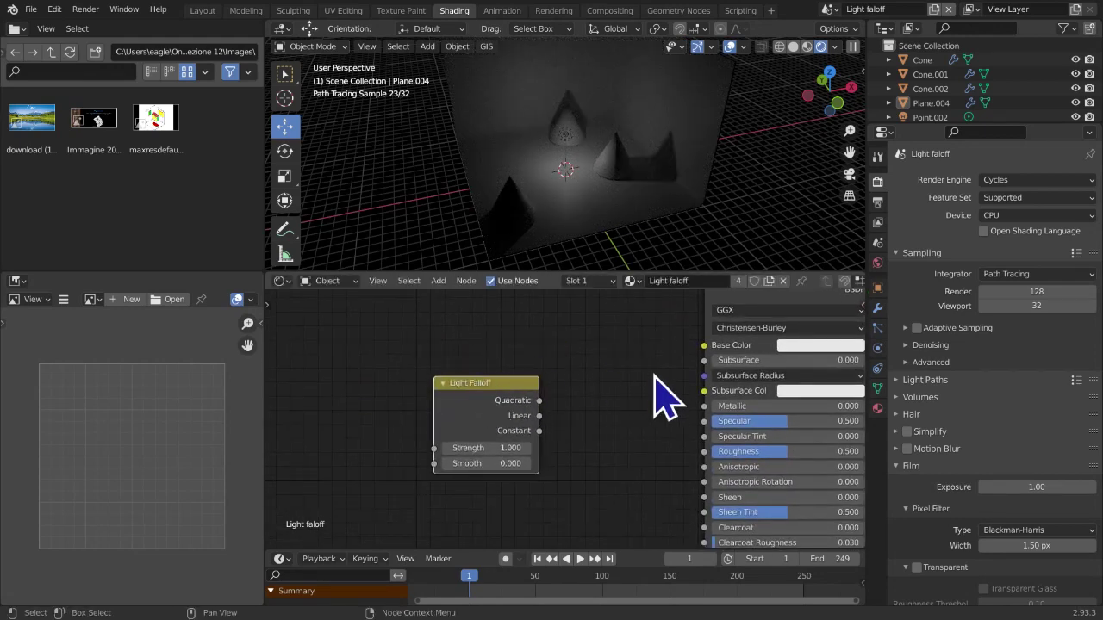
pyautogui.scroll(5, 650, 379)
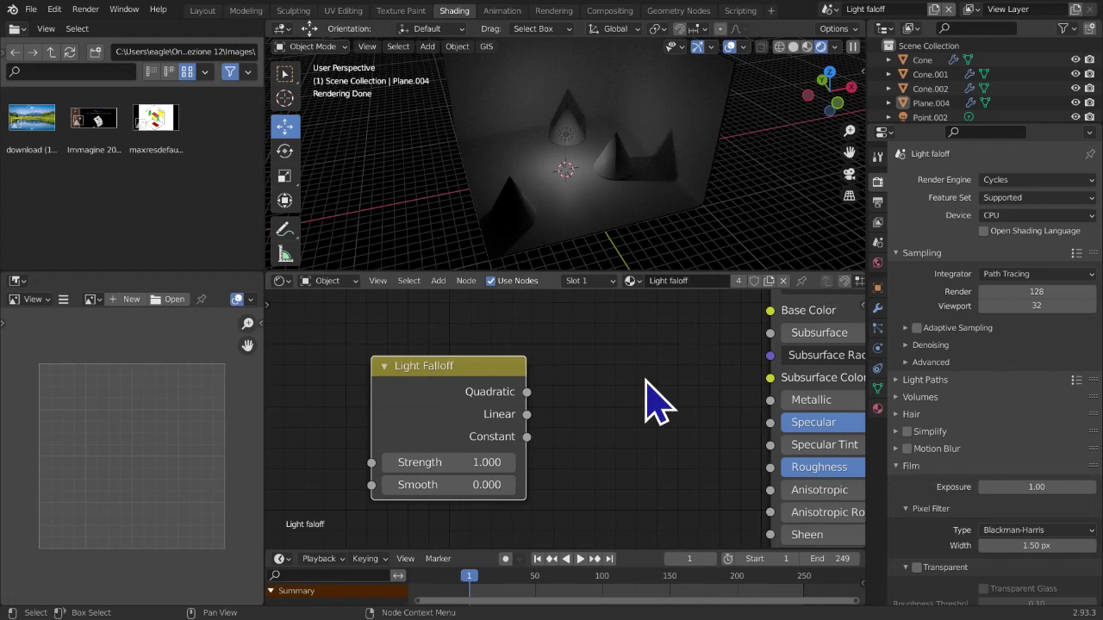
pyautogui.scroll(-6, 644, 384)
pyautogui.moveTo(636, 386); pyautogui.dragTo(608, 398, button='middle')
pyautogui.moveTo(487, 431); pyautogui.dragTo(510, 422)
pyautogui.moveTo(502, 449); pyautogui.dragTo(467, 464, button='middle')
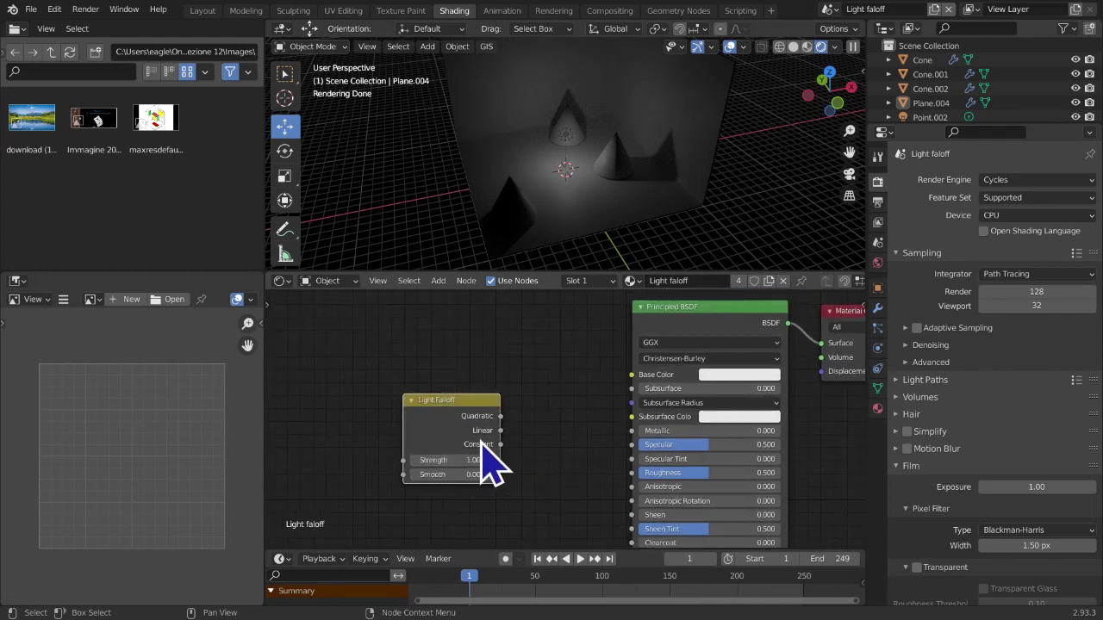
pyautogui.scroll(1, 491, 461)
pyautogui.scroll(-1, 492, 457)
pyautogui.scroll(3, 493, 457)
pyautogui.scroll(1, 488, 457)
pyautogui.moveTo(454, 460); pyautogui.dragTo(680, 440)
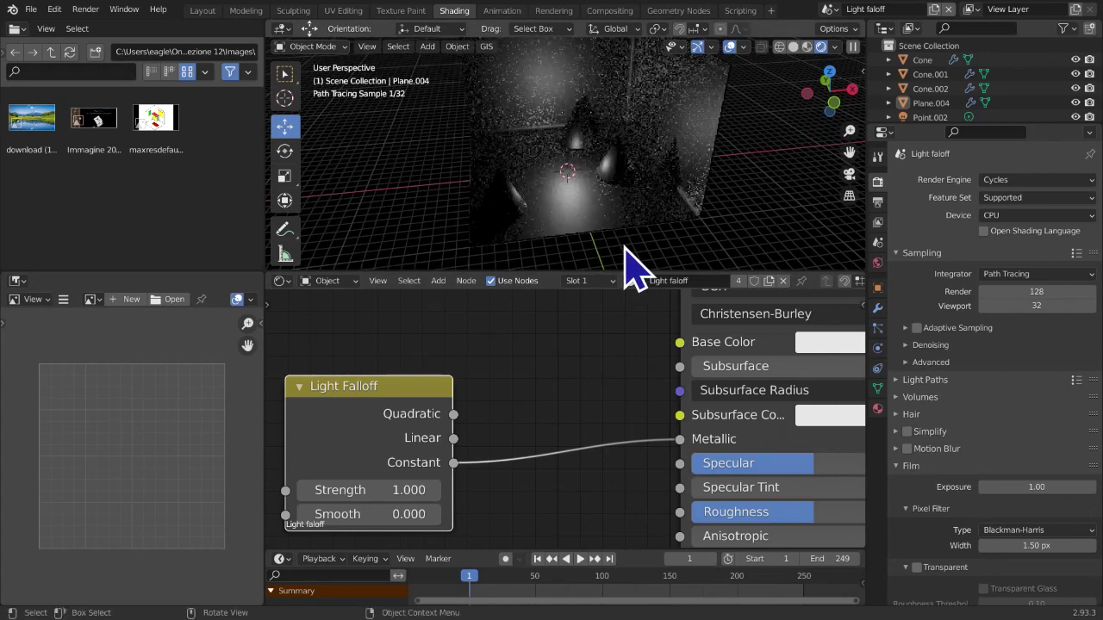
# Move the Constant link to Base Color, then to Roughness, checking the render each time
pyautogui.scroll(1, 627, 254)
pyautogui.moveTo(330, 414); pyautogui.dragTo(424, 366)
pyautogui.moveTo(557, 345); pyautogui.dragTo(535, 345, button='middle')
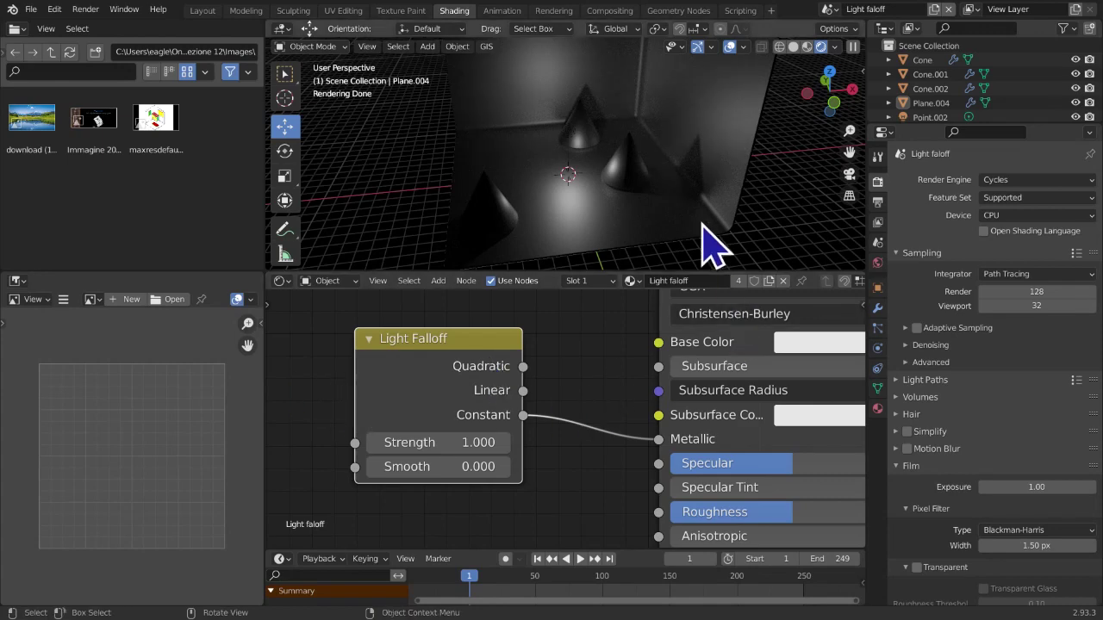
pyautogui.moveTo(714, 246); pyautogui.dragTo(738, 238, button='middle')
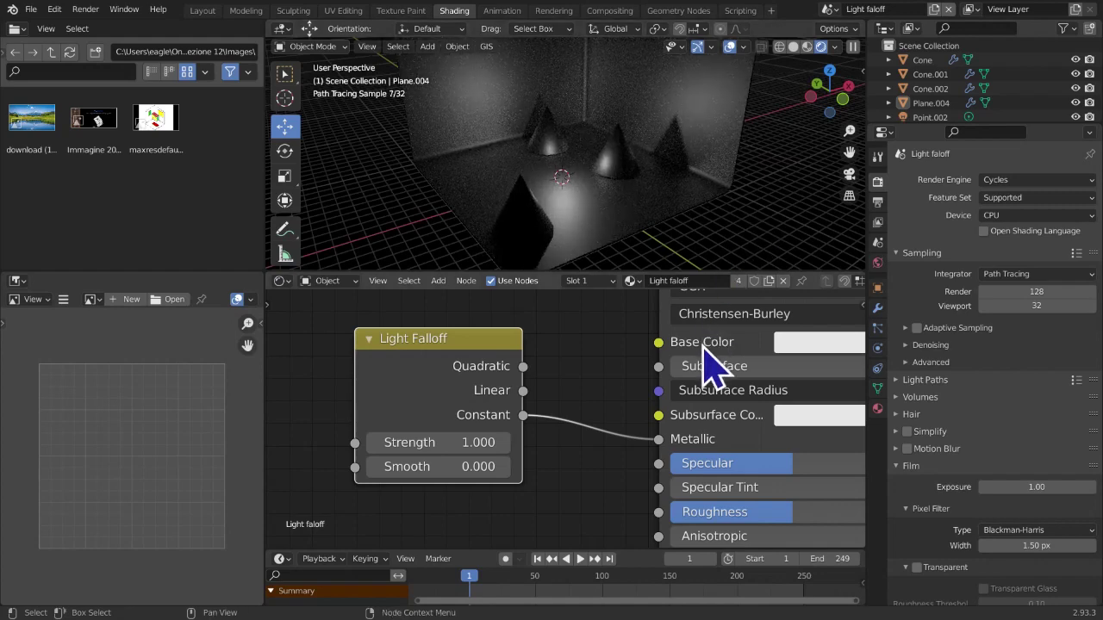
pyautogui.moveTo(650, 265); pyautogui.dragTo(651, 264, button='middle')
pyautogui.moveTo(659, 439); pyautogui.dragTo(654, 469)
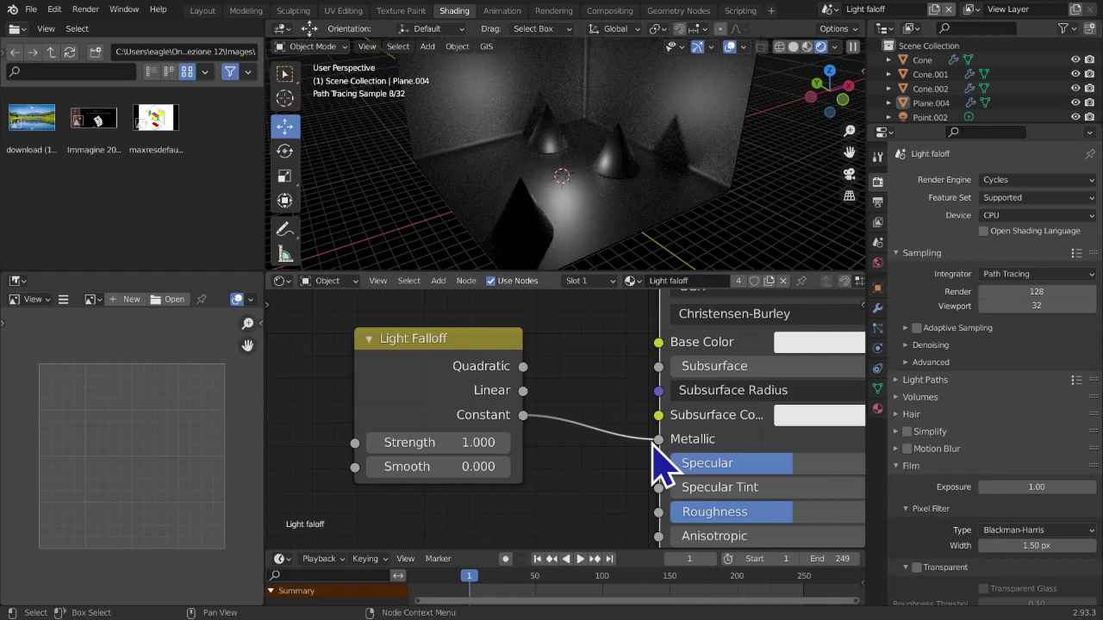
pyautogui.scroll(1, 639, 479)
pyautogui.moveTo(636, 479); pyautogui.dragTo(560, 392, button='middle')
pyautogui.scroll(2, 476, 386)
pyautogui.moveTo(564, 341); pyautogui.dragTo(564, 428)
pyautogui.moveTo(591, 247); pyautogui.dragTo(698, 285, button='middle')
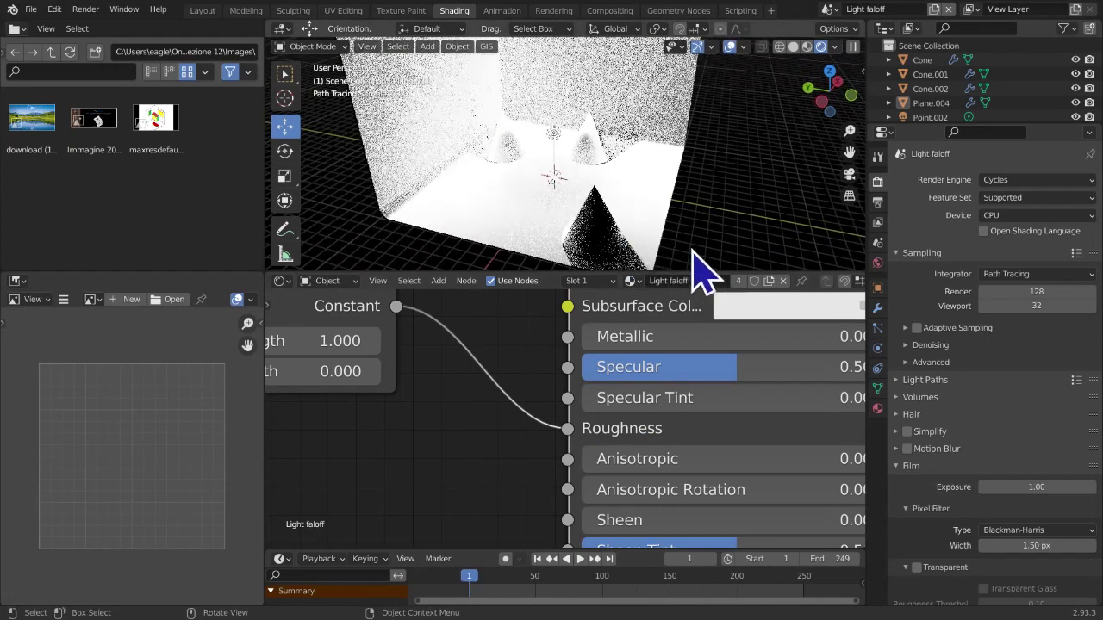
# Try the Constant link on Specular, then settle it back on Metallic
pyautogui.moveTo(354, 317); pyautogui.dragTo(431, 420)
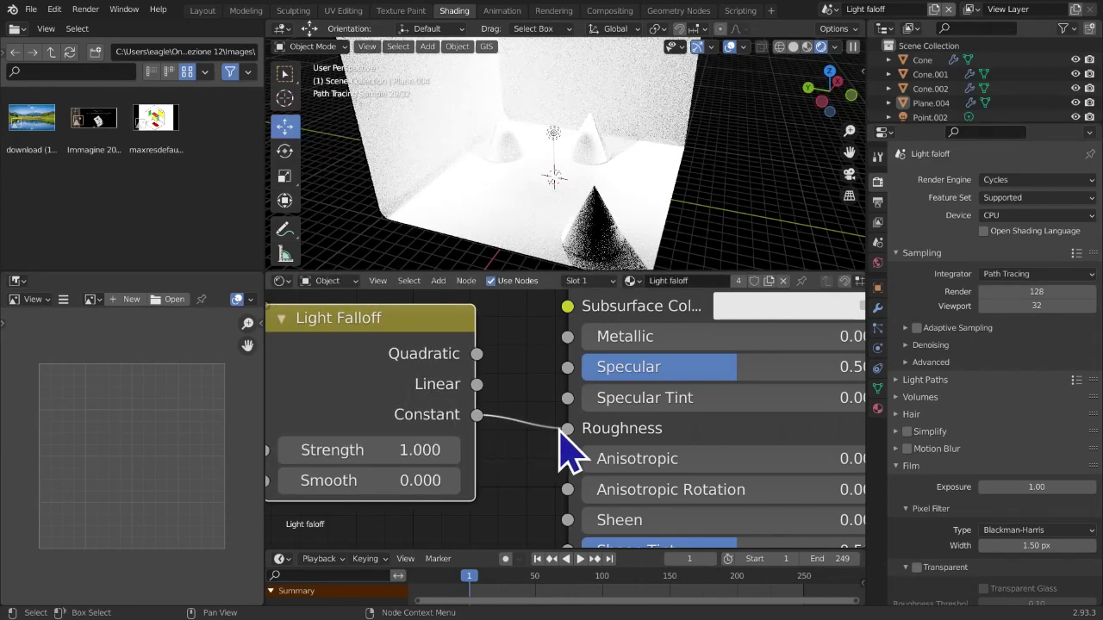
pyautogui.moveTo(569, 431); pyautogui.dragTo(571, 369)
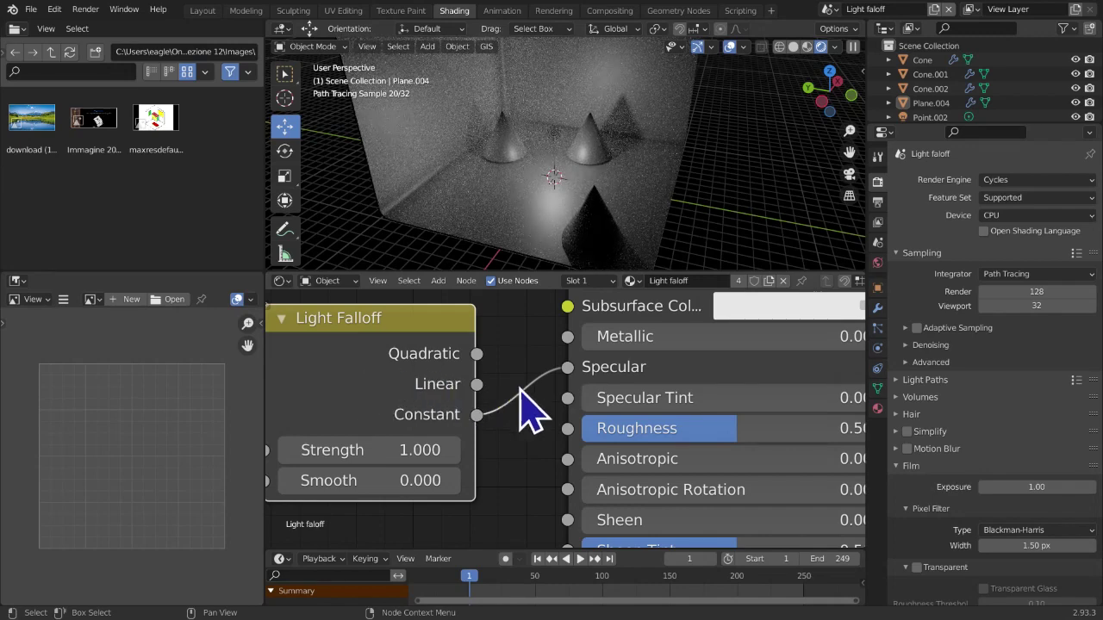
pyautogui.scroll(-3, 604, 402)
pyautogui.moveTo(665, 393); pyautogui.dragTo(625, 478, button='middle')
pyautogui.moveTo(594, 457); pyautogui.dragTo(586, 435)
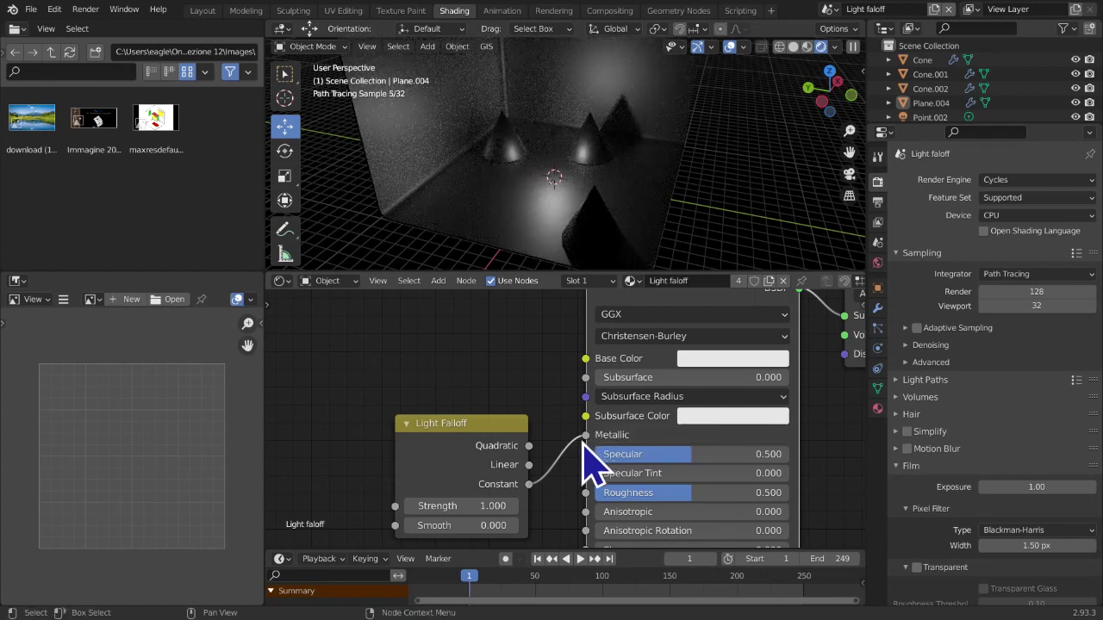
pyautogui.moveTo(485, 486); pyautogui.dragTo(455, 451)
pyautogui.scroll(1, 465, 457)
pyautogui.scroll(-5, 466, 457)
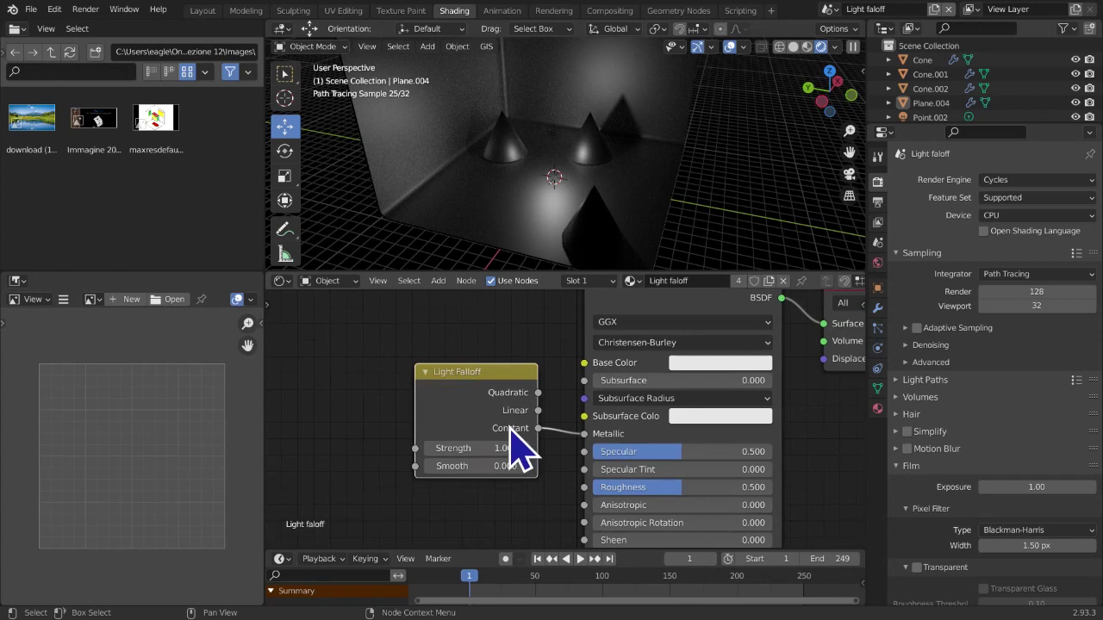
pyautogui.moveTo(534, 417); pyautogui.dragTo(489, 382, button='middle')
# Switch to the scene named 'Color'
pyautogui.scroll(2, 552, 390)
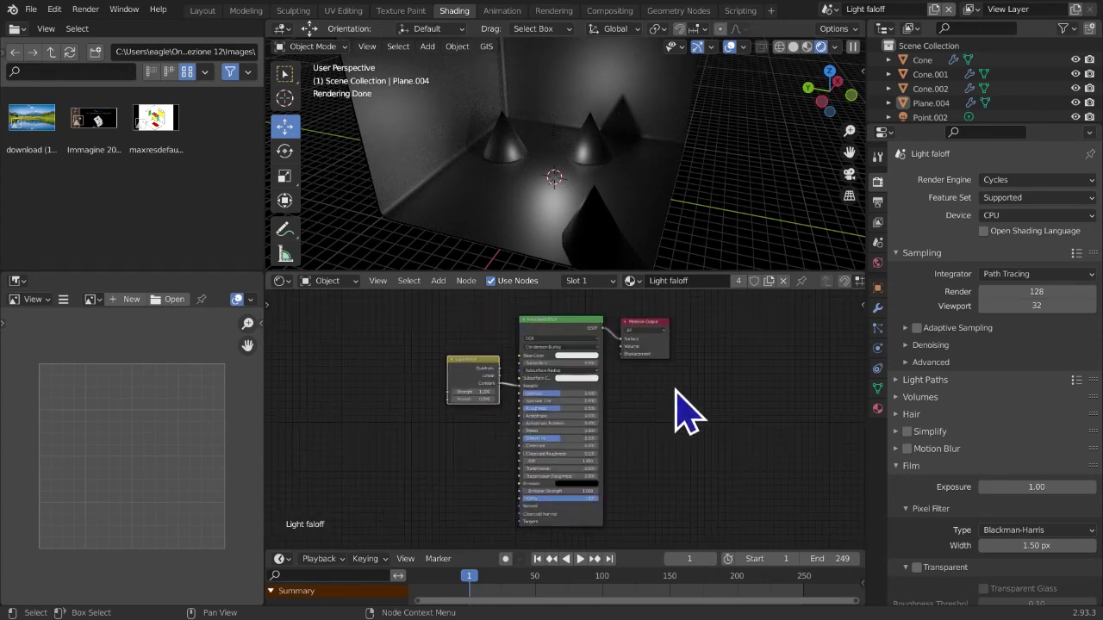
pyautogui.click(829, 10)
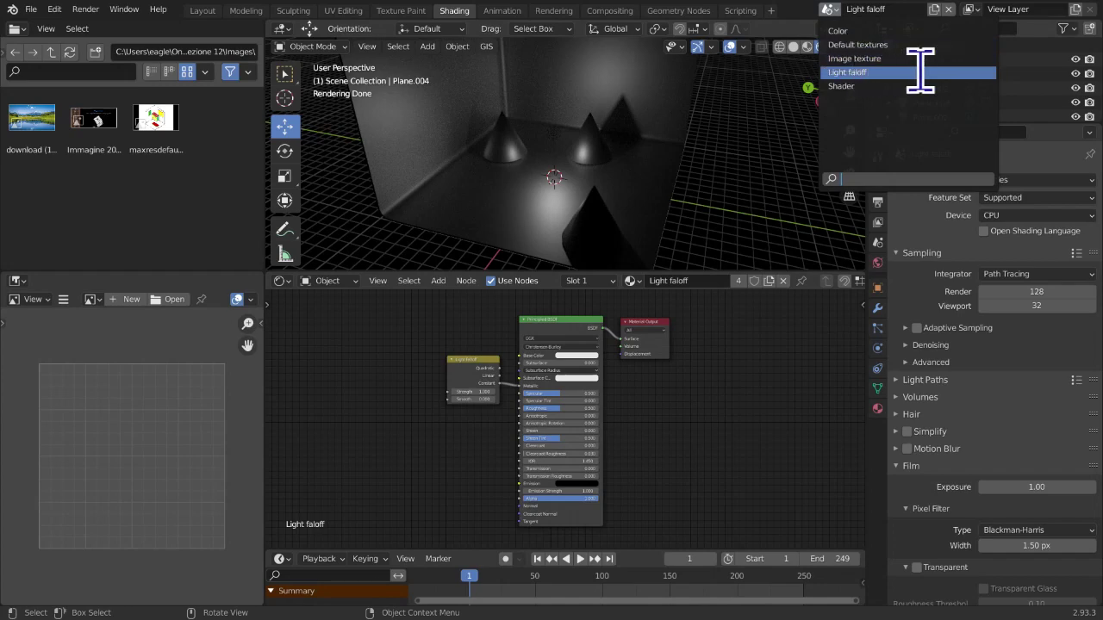
pyautogui.click(929, 31)
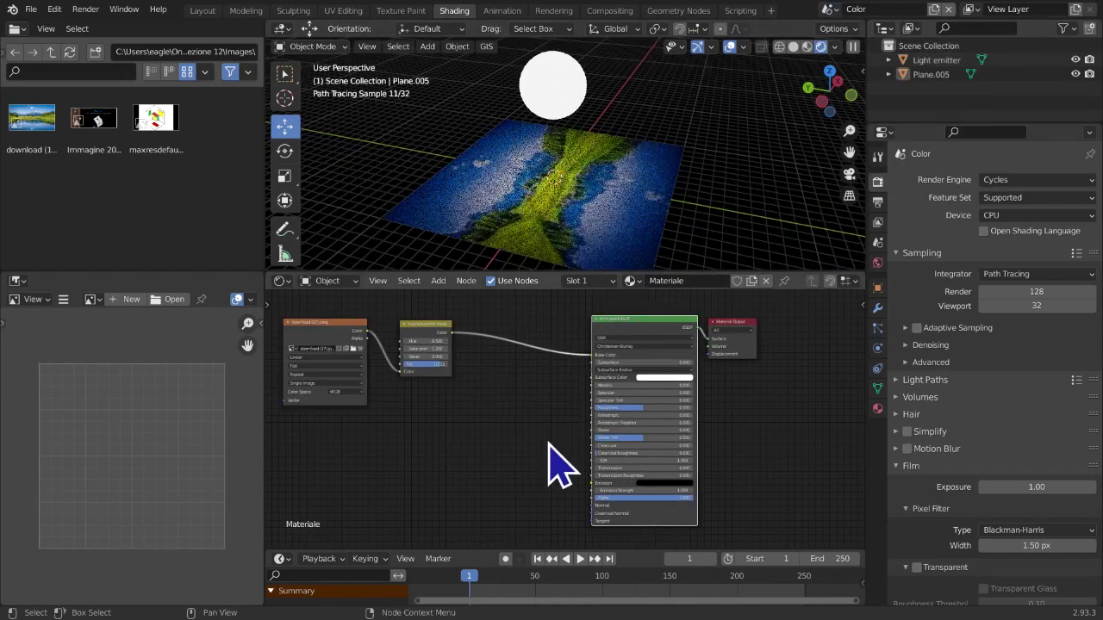
pyautogui.scroll(1, 433, 463)
pyautogui.scroll(1, 479, 403)
pyautogui.scroll(2, 484, 422)
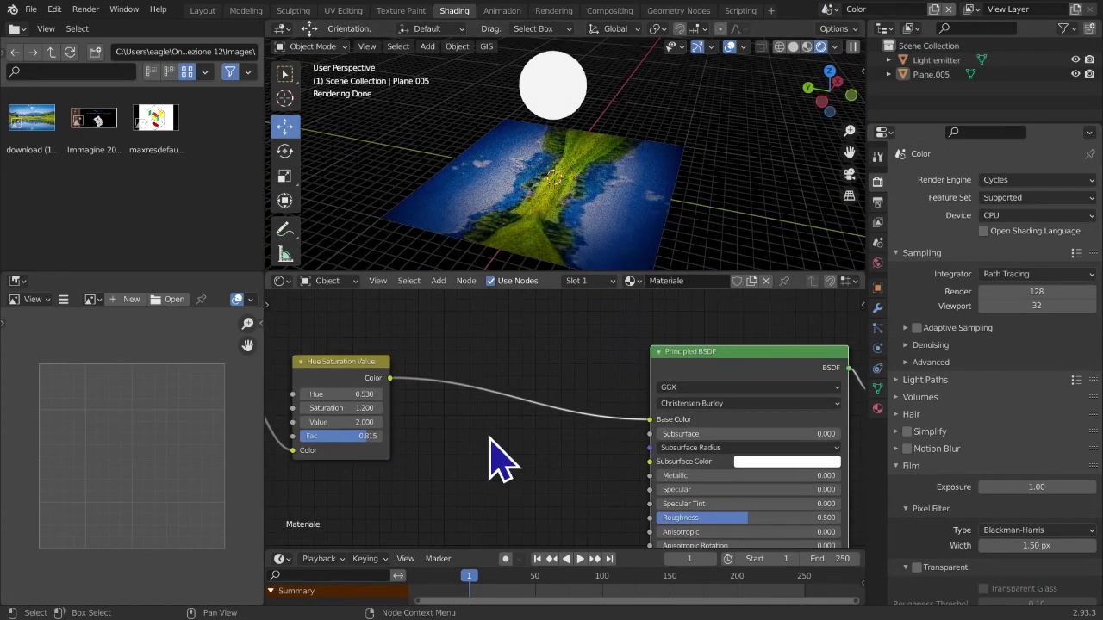
# Add a MixRGB node to the material and set it aside
pyautogui.hotkey('shift', 'a')
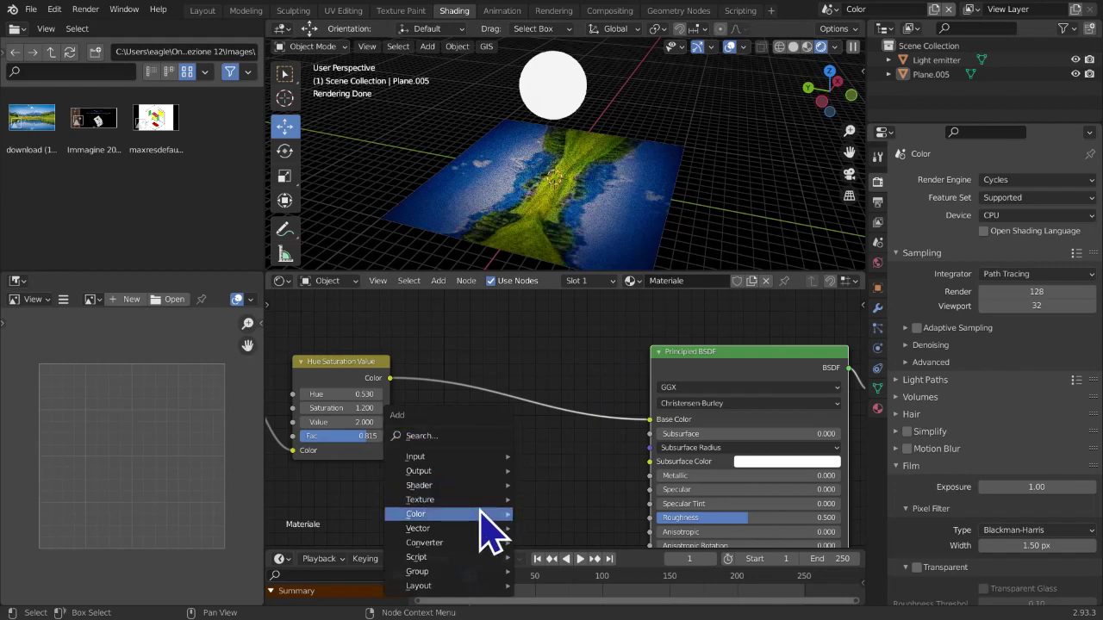
pyautogui.click(548, 499)
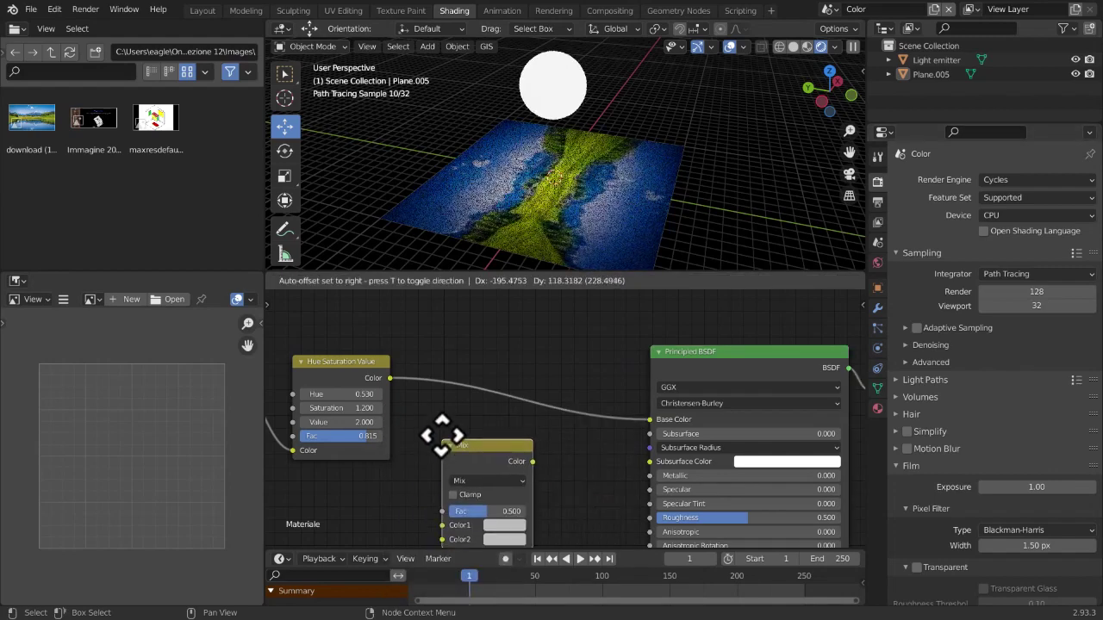
pyautogui.click(446, 422)
pyautogui.scroll(-1, 485, 419)
pyautogui.moveTo(485, 419); pyautogui.dragTo(615, 423, button='middle')
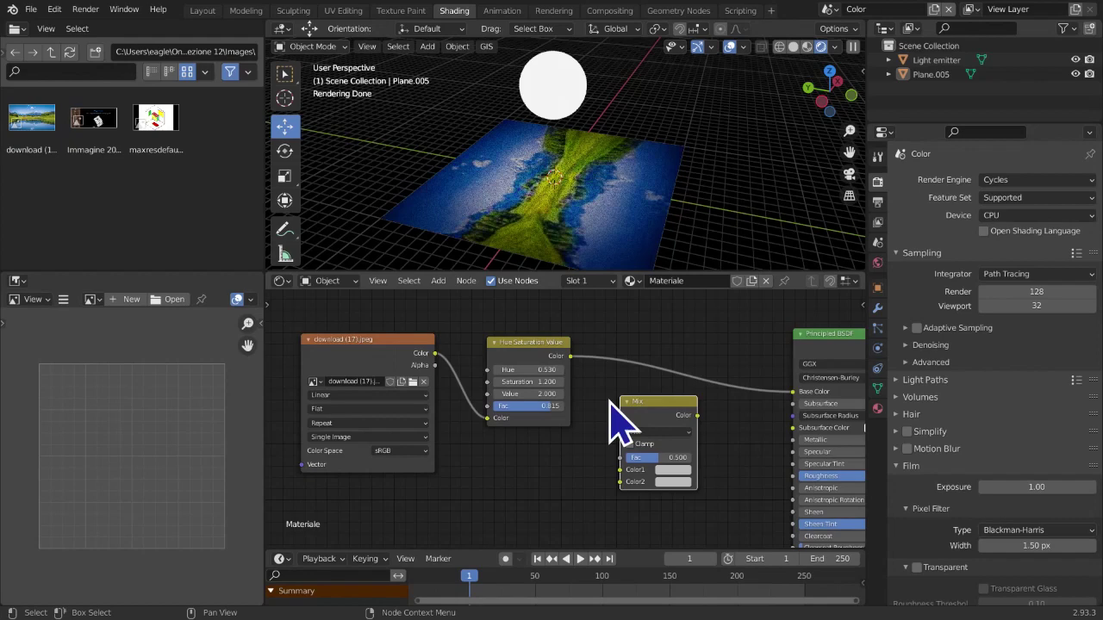
pyautogui.scroll(-2, 620, 422)
pyautogui.moveTo(619, 413); pyautogui.dragTo(620, 420)
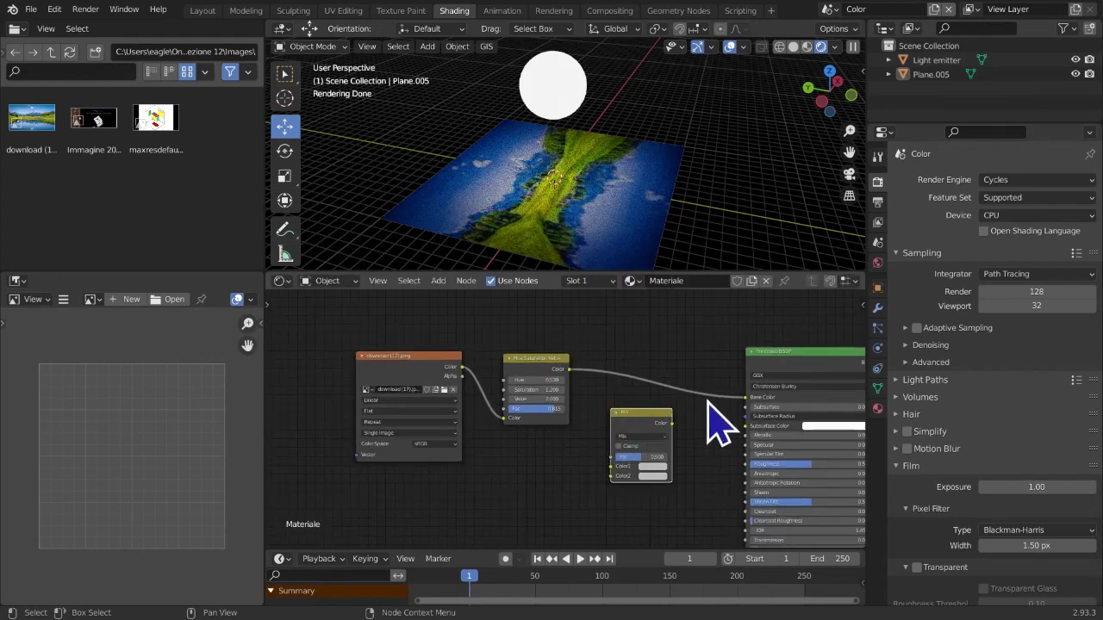
# Move Material Output right of the Principled BSDF and box-select the Image Texture and Hue/Saturation nodes
pyautogui.moveTo(608, 445); pyautogui.dragTo(290, 496, button='middle')
pyautogui.moveTo(587, 380); pyautogui.dragTo(640, 398)
pyautogui.scroll(-2, 583, 429)
pyautogui.scroll(1, 570, 425)
pyautogui.scroll(-4, 568, 427)
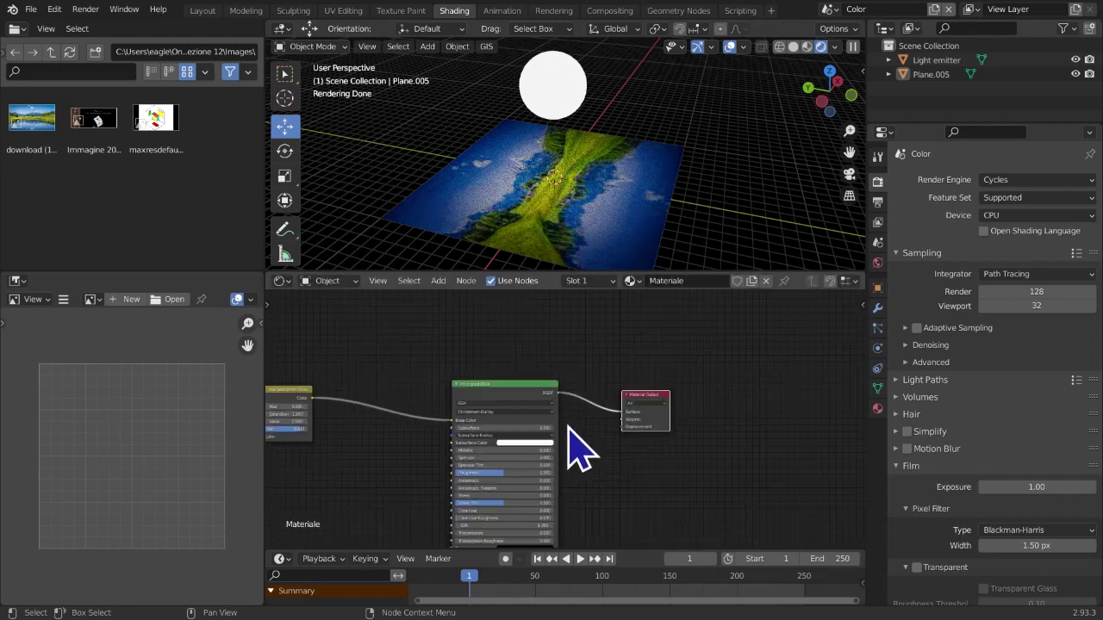
pyautogui.scroll(6, 569, 428)
pyautogui.moveTo(575, 424); pyautogui.dragTo(761, 408, button='middle')
pyautogui.scroll(-2, 615, 405)
pyautogui.scroll(-2, 594, 405)
pyautogui.moveTo(332, 337); pyautogui.dragTo(445, 470)
# Slide the selected texture nodes horizontally to make room in the node tree
pyautogui.press('g')
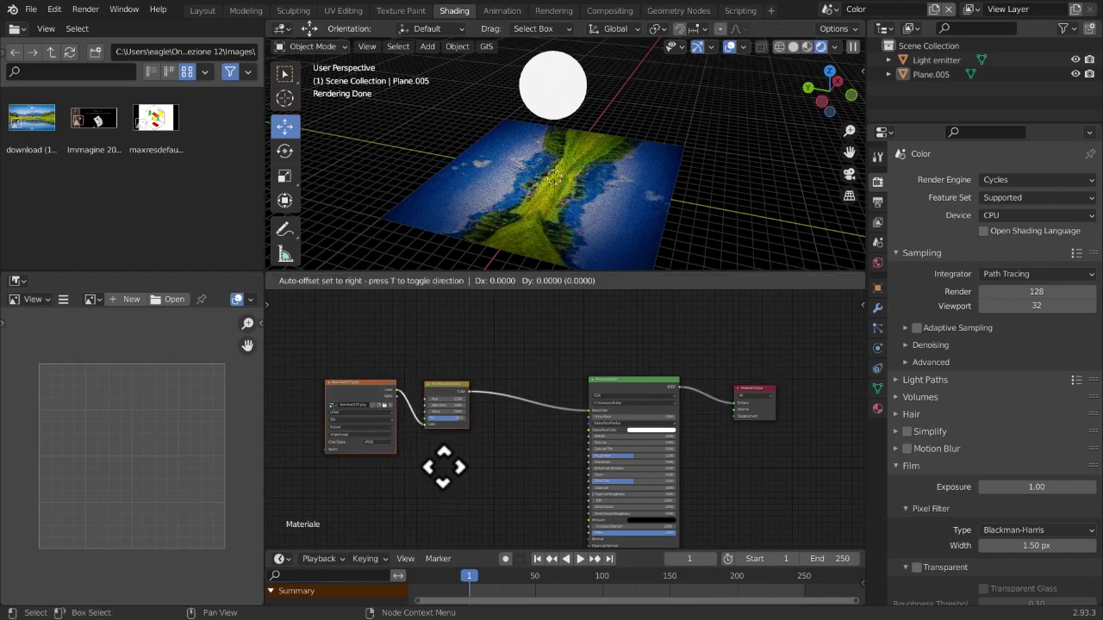
pyautogui.press('x')
pyautogui.click(529, 460)
pyautogui.scroll(-1, 640, 356)
pyautogui.moveTo(639, 356); pyautogui.dragTo(551, 393, button='middle')
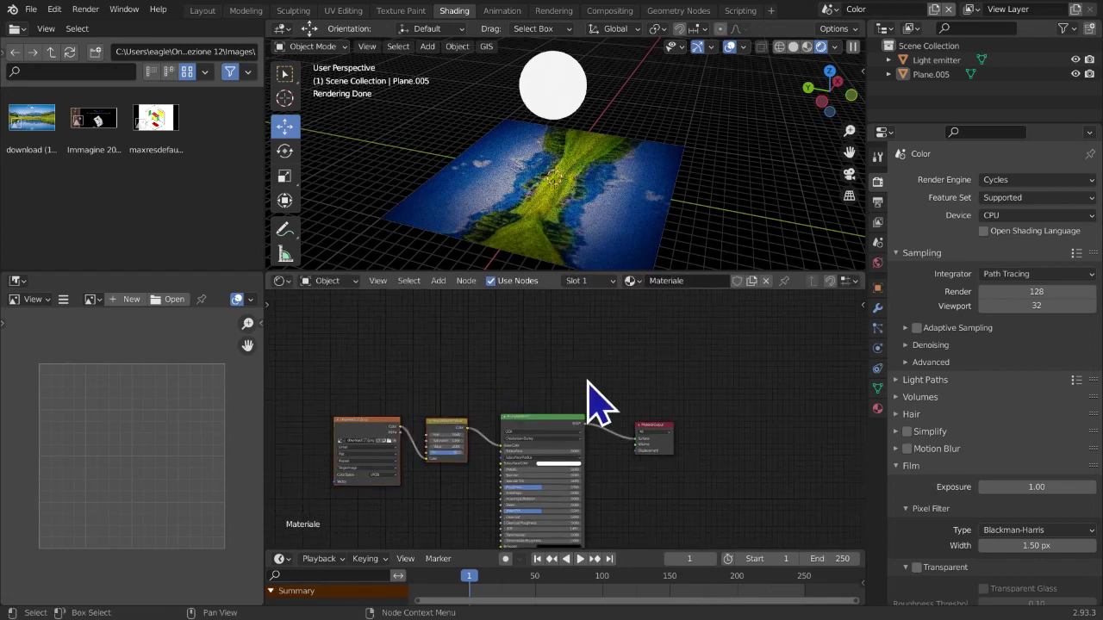
# Insert a Mix Shader node on the link into Material Output
pyautogui.hotkey('shift', 'a')
pyautogui.moveTo(588, 381)
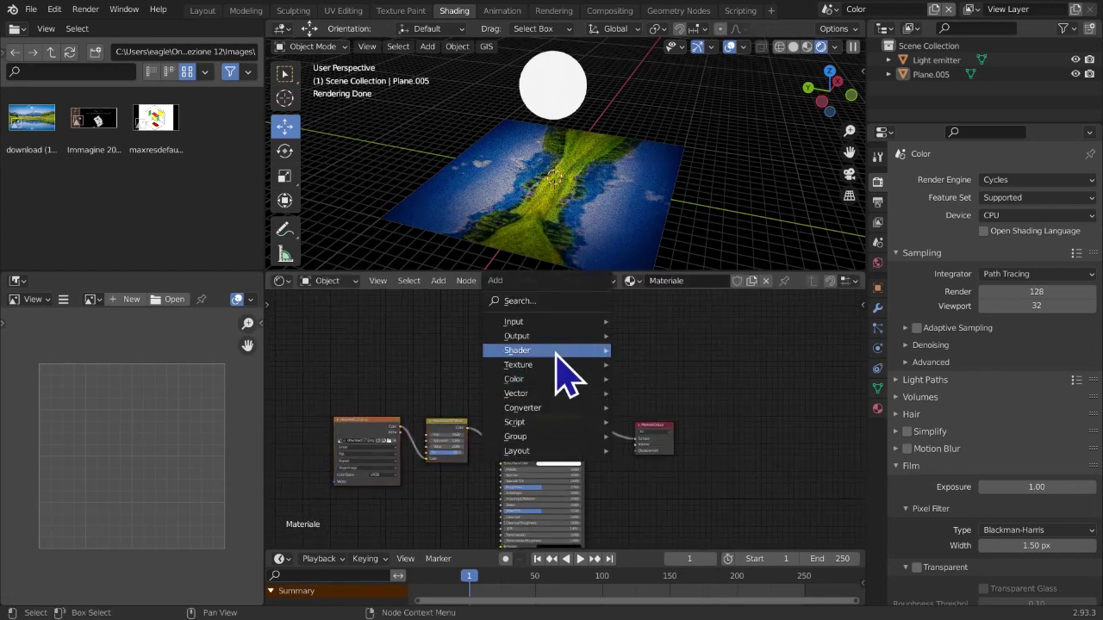
pyautogui.moveTo(560, 350)
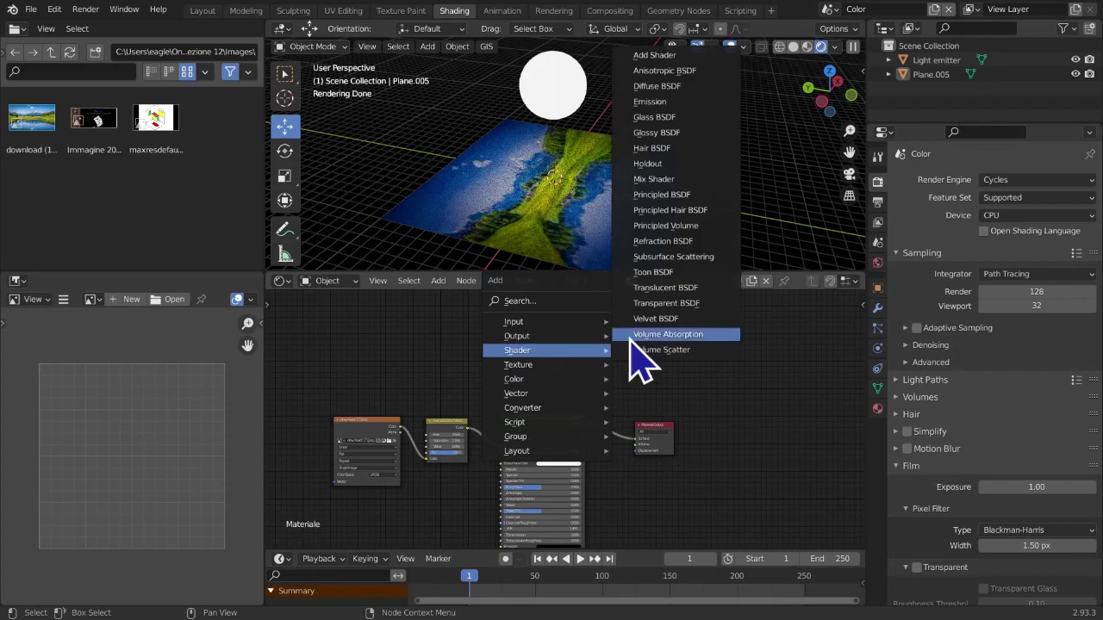
pyautogui.click(662, 179)
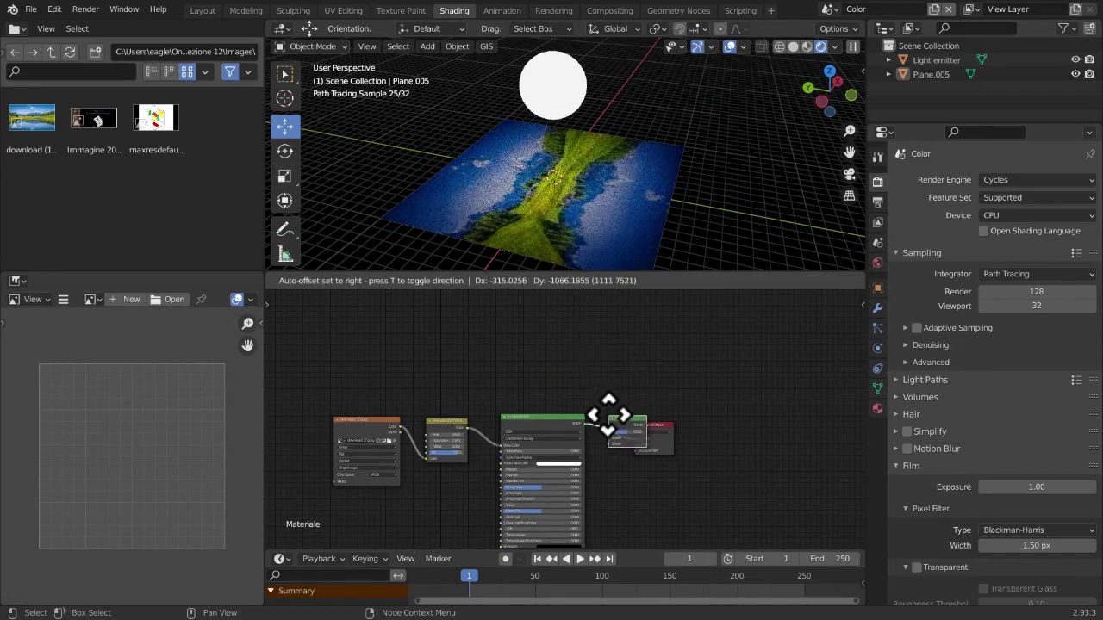
pyautogui.click(596, 419)
# Add an Emission node above the Principled BSDF and link it to the Mix Shader's second Shader input
pyautogui.scroll(-1, 595, 419)
pyautogui.scroll(3, 595, 420)
pyautogui.moveTo(580, 413)
pyautogui.mouseDown(button='middle')
pyautogui.moveTo(562, 408)
pyautogui.moveTo(571, 431)
pyautogui.mouseUp(button='middle')
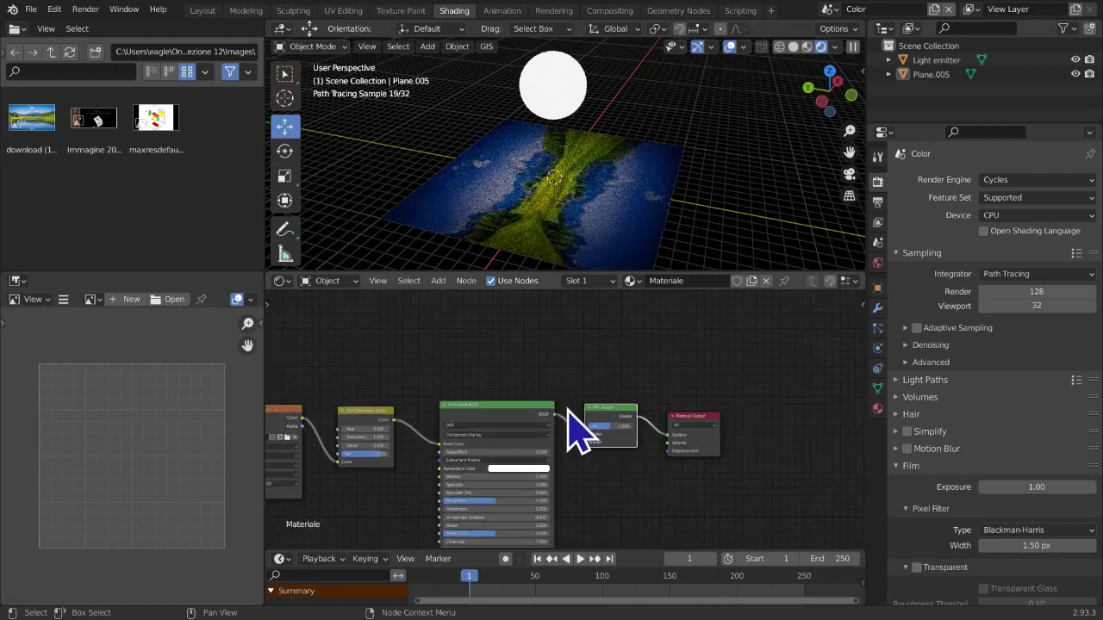
pyautogui.moveTo(565, 364)
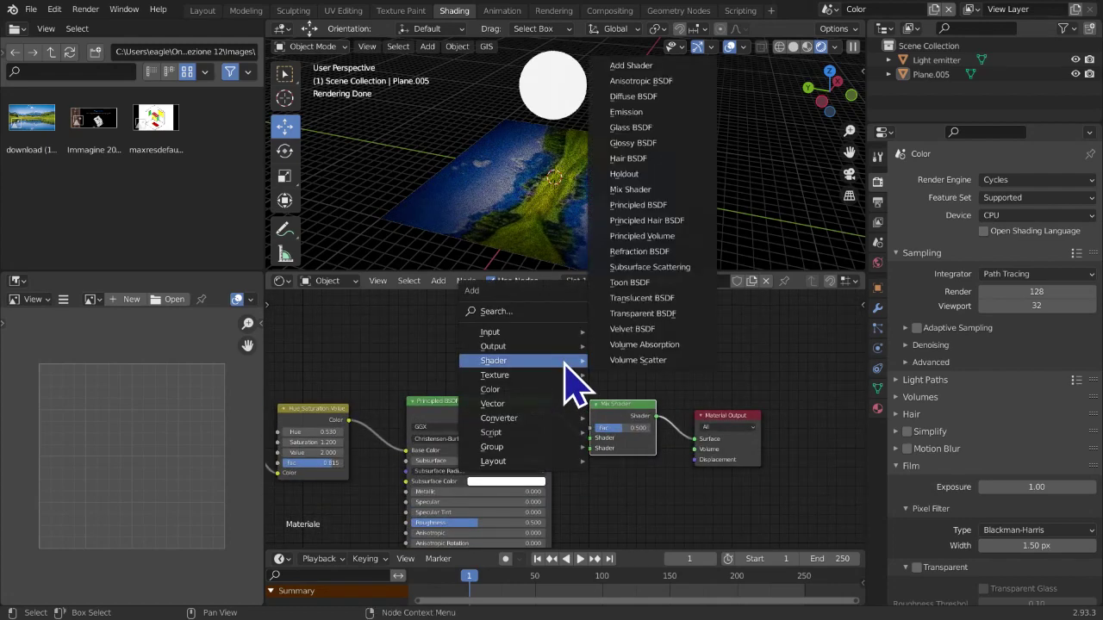
pyautogui.click(619, 121)
pyautogui.click(448, 312)
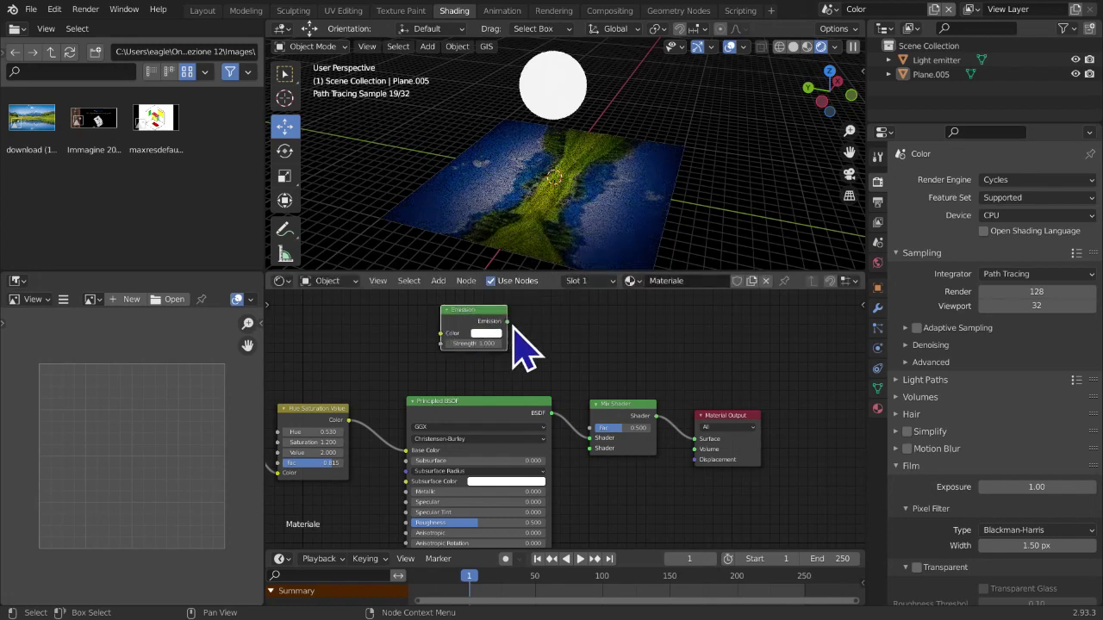
pyautogui.moveTo(505, 321); pyautogui.dragTo(591, 448)
pyautogui.moveTo(489, 410); pyautogui.dragTo(583, 414, button='middle')
# Set the Mix Shader Fac to about 0.253
pyautogui.hotkey('shift', 'a')
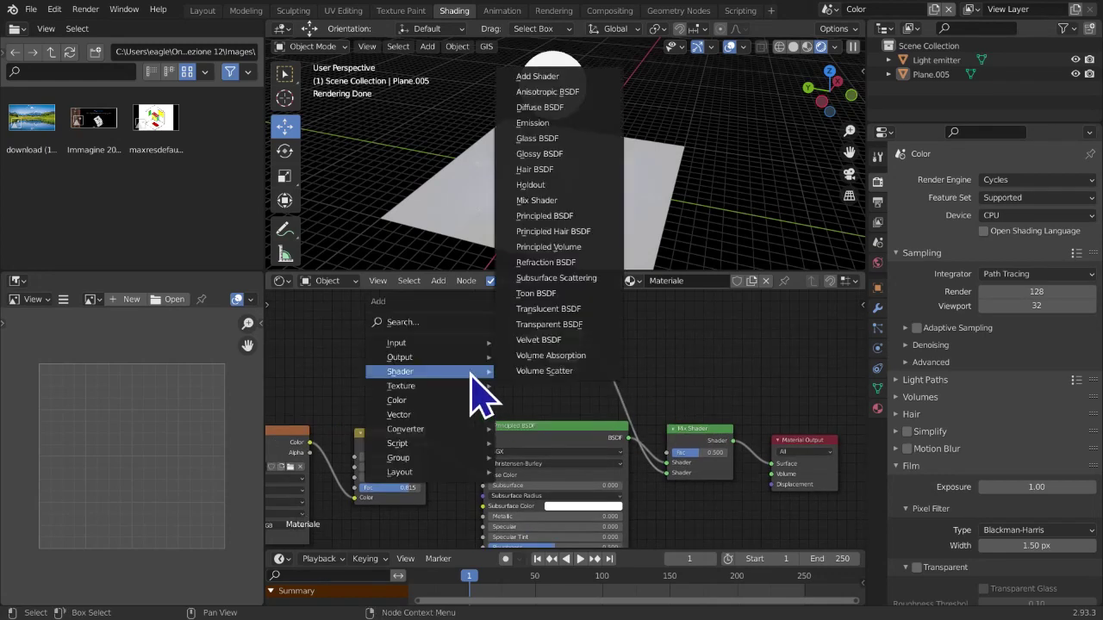
pyautogui.moveTo(681, 454)
pyautogui.mouseDown()
pyautogui.moveTo(670, 453)
pyautogui.moveTo(730, 454)
pyautogui.moveTo(664, 452)
pyautogui.moveTo(689, 453)
pyautogui.mouseUp()
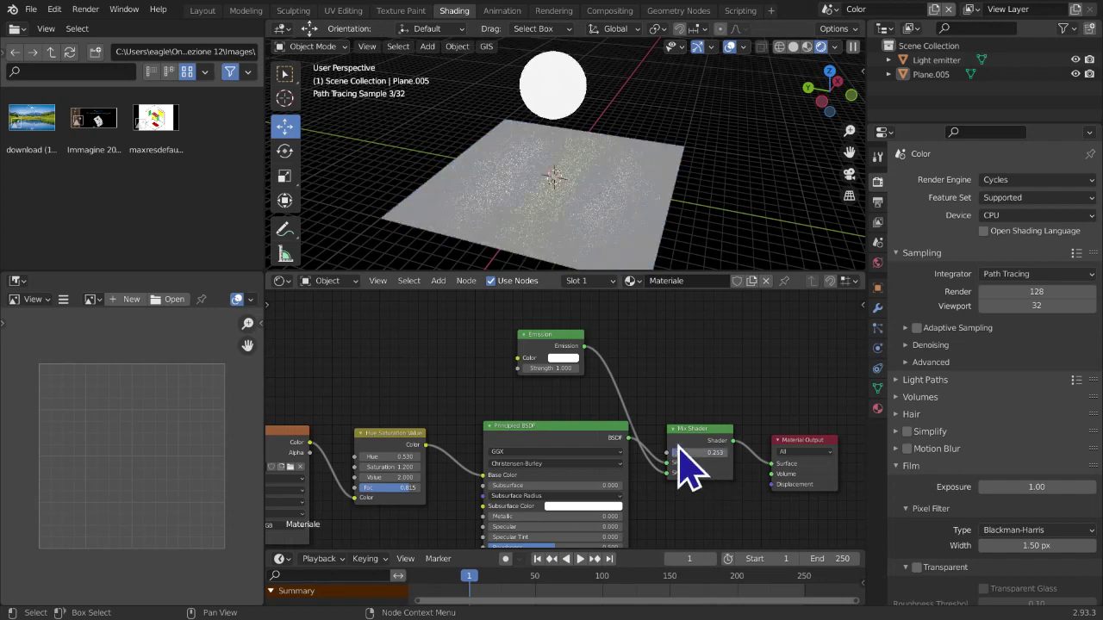
pyautogui.hotkey('shift', 'a')
pyautogui.moveTo(479, 368)
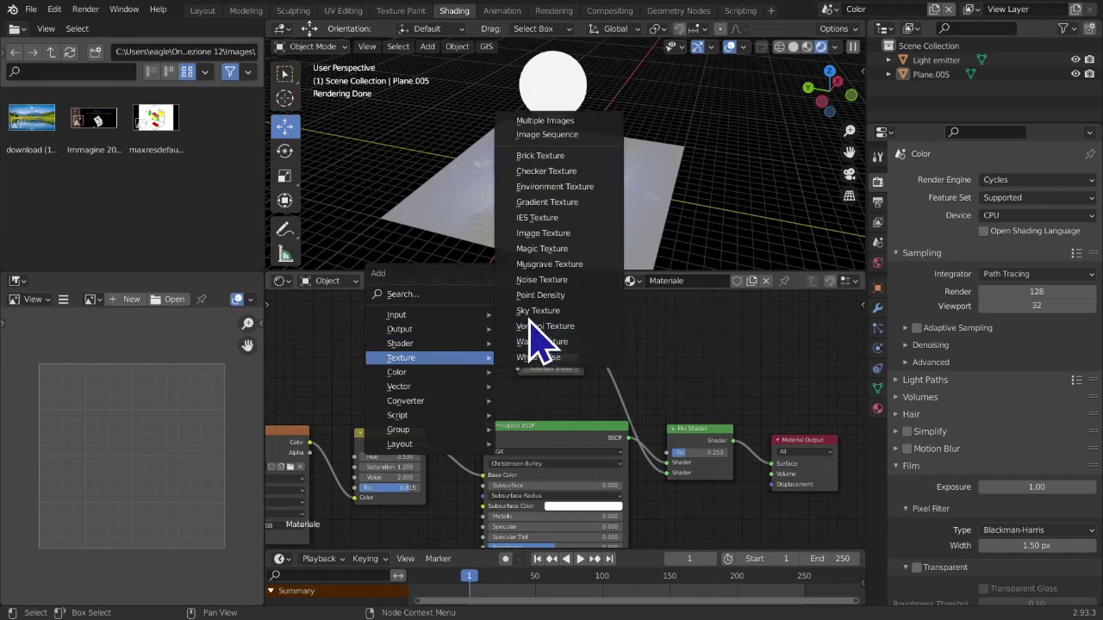
# Add a Checker Texture and connect it to the Mix Shader Fac, keeping the BSDF linked
pyautogui.click(575, 173)
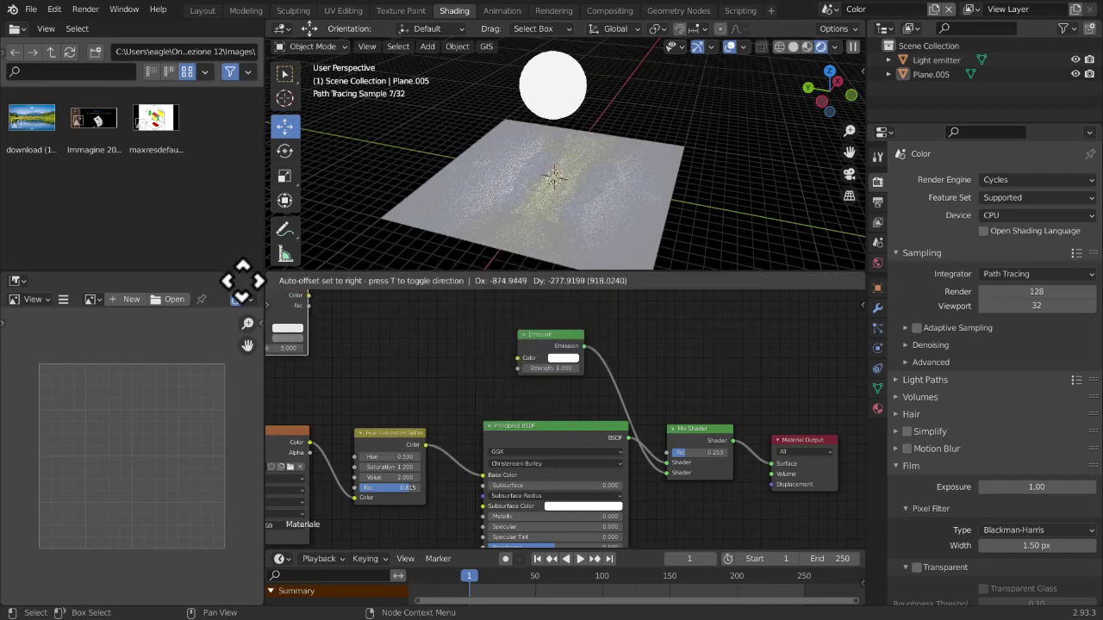
pyautogui.click(396, 349)
pyautogui.moveTo(444, 339); pyautogui.dragTo(472, 358)
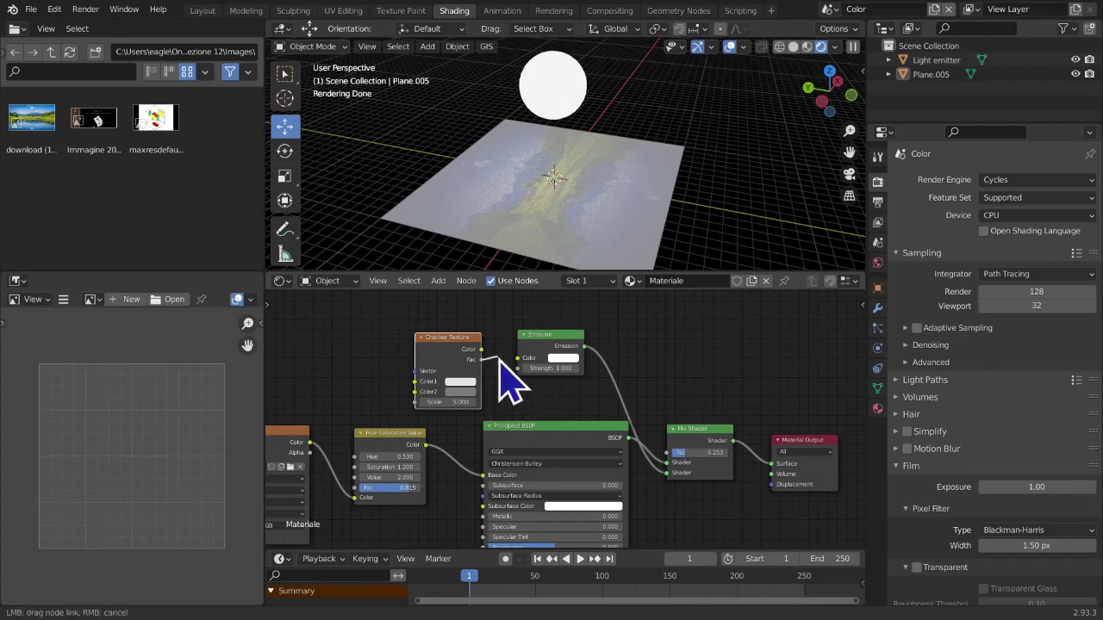
pyautogui.scroll(2, 548, 422)
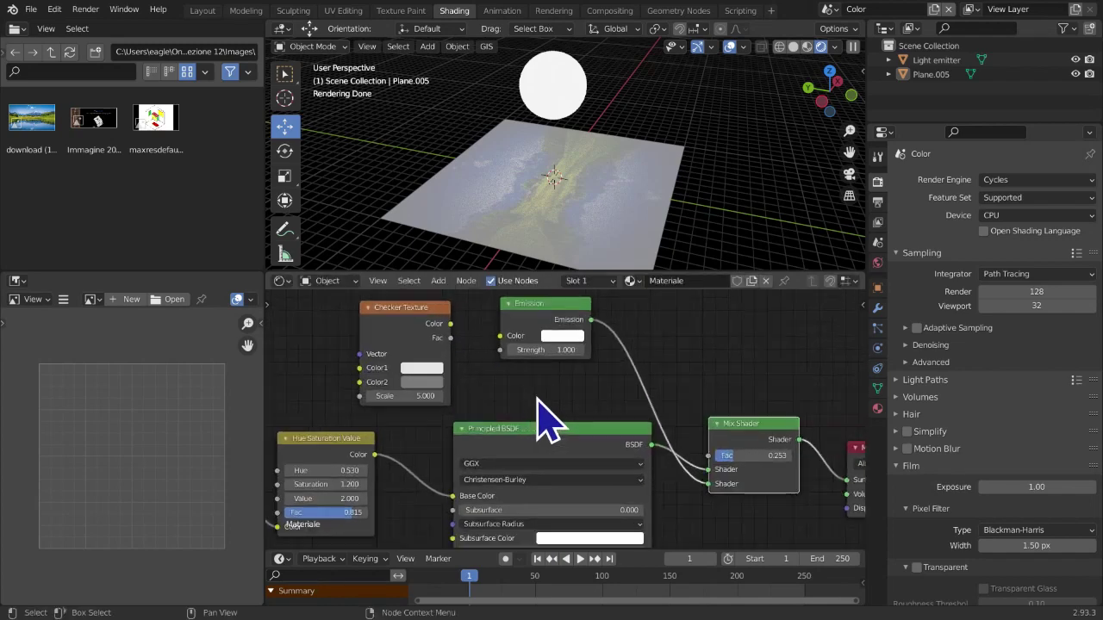
pyautogui.moveTo(712, 482); pyautogui.dragTo(710, 484)
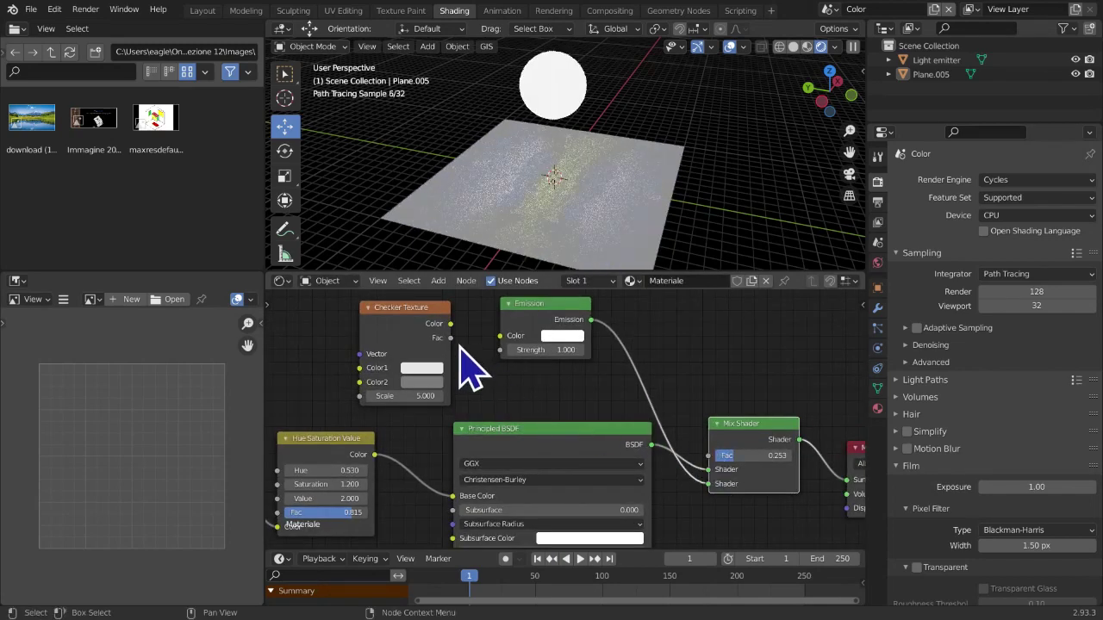
pyautogui.moveTo(448, 337); pyautogui.dragTo(708, 456)
# Raise the Emission Strength to 8.800
pyautogui.scroll(5, 623, 264)
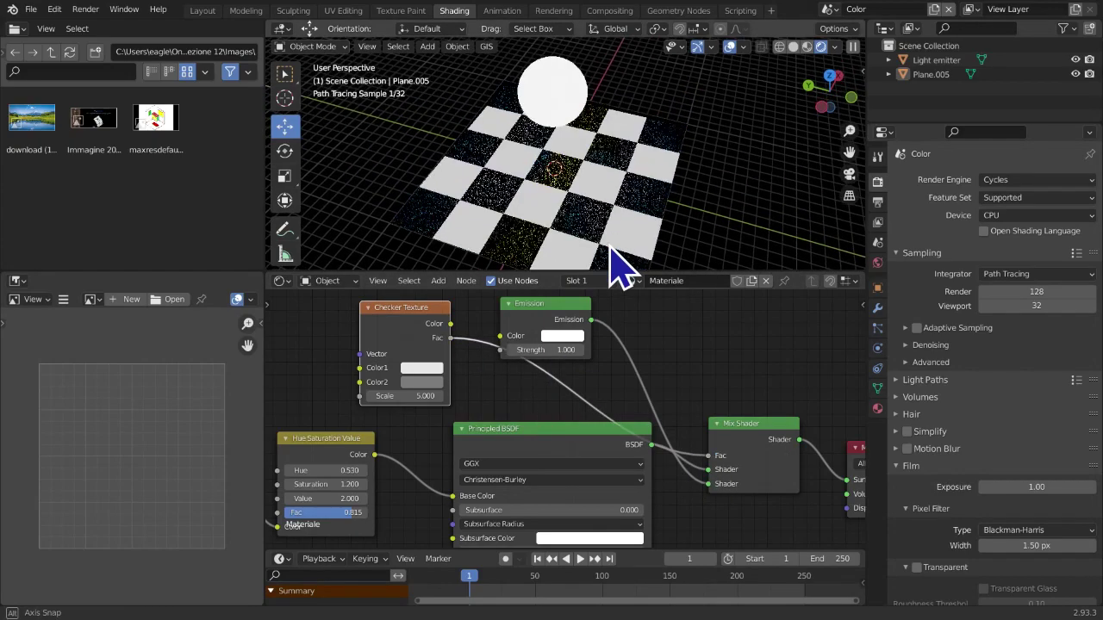
pyautogui.moveTo(556, 352); pyautogui.dragTo(622, 352)
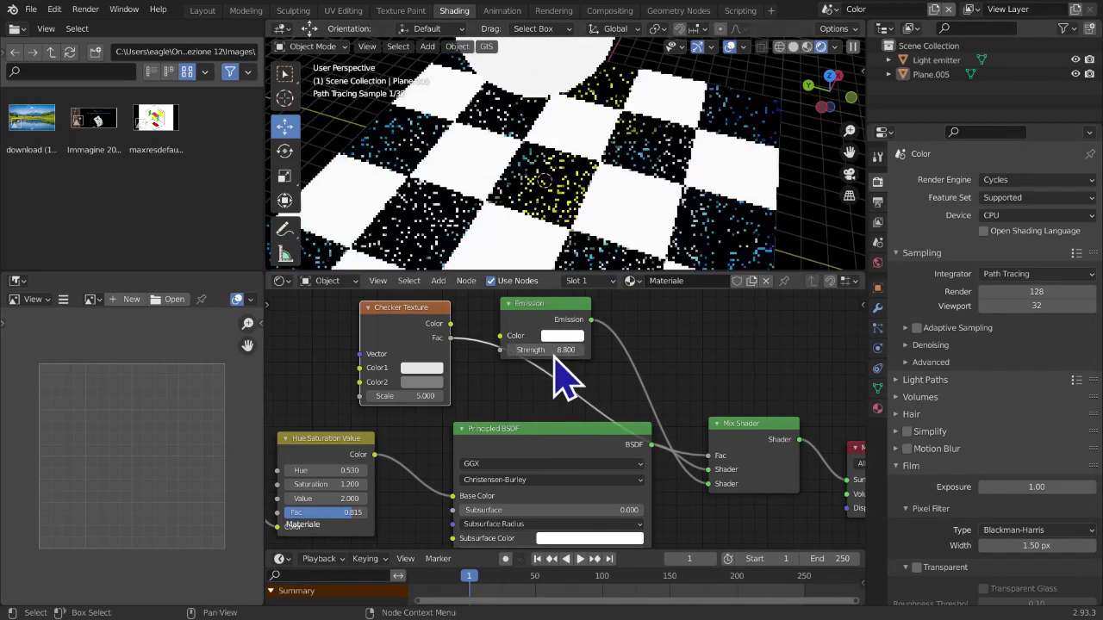
pyautogui.scroll(-2, 556, 397)
pyautogui.scroll(1, 509, 405)
pyautogui.moveTo(512, 402); pyautogui.dragTo(512, 419, button='middle')
# Move the Checker Texture beside the Mix Shader and make its Color2 black
pyautogui.moveTo(439, 369); pyautogui.dragTo(685, 366)
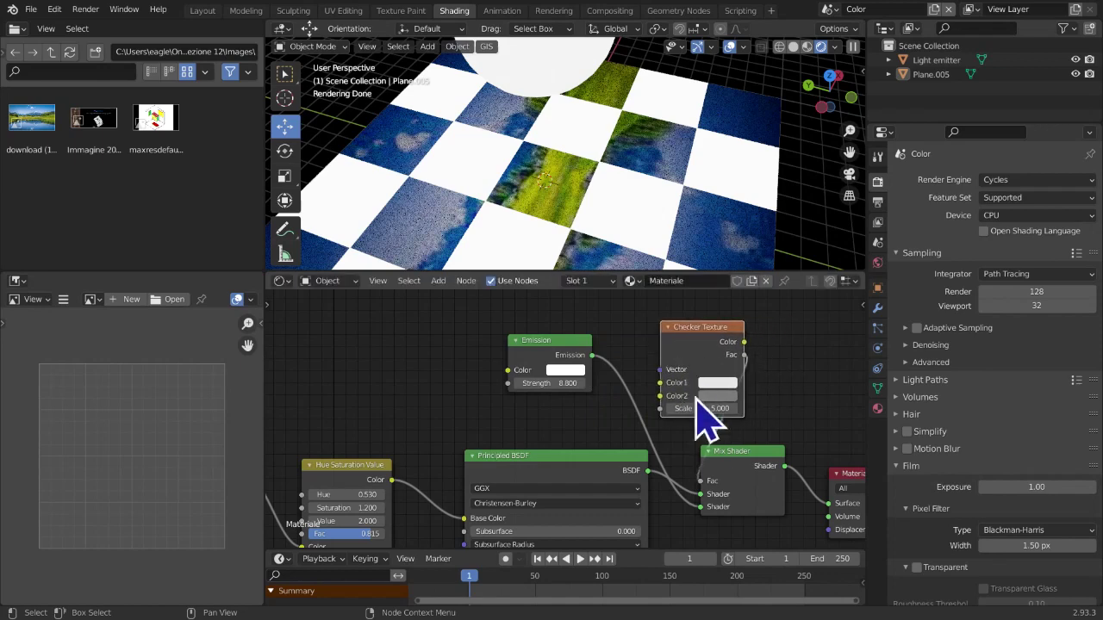
pyautogui.moveTo(704, 447); pyautogui.dragTo(566, 410, button='middle')
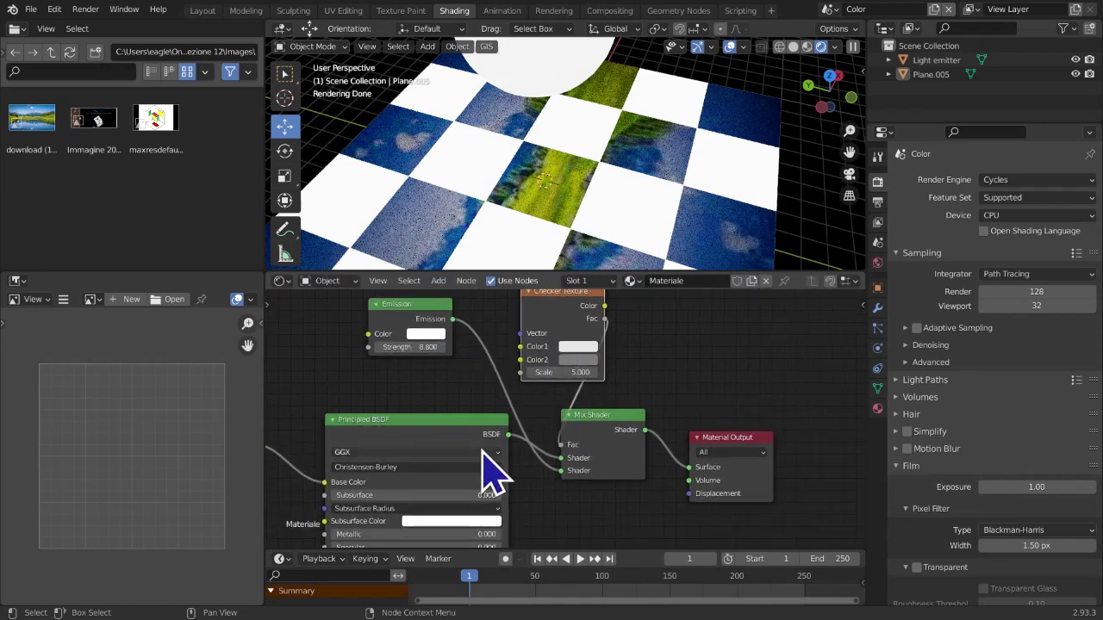
pyautogui.click(580, 364)
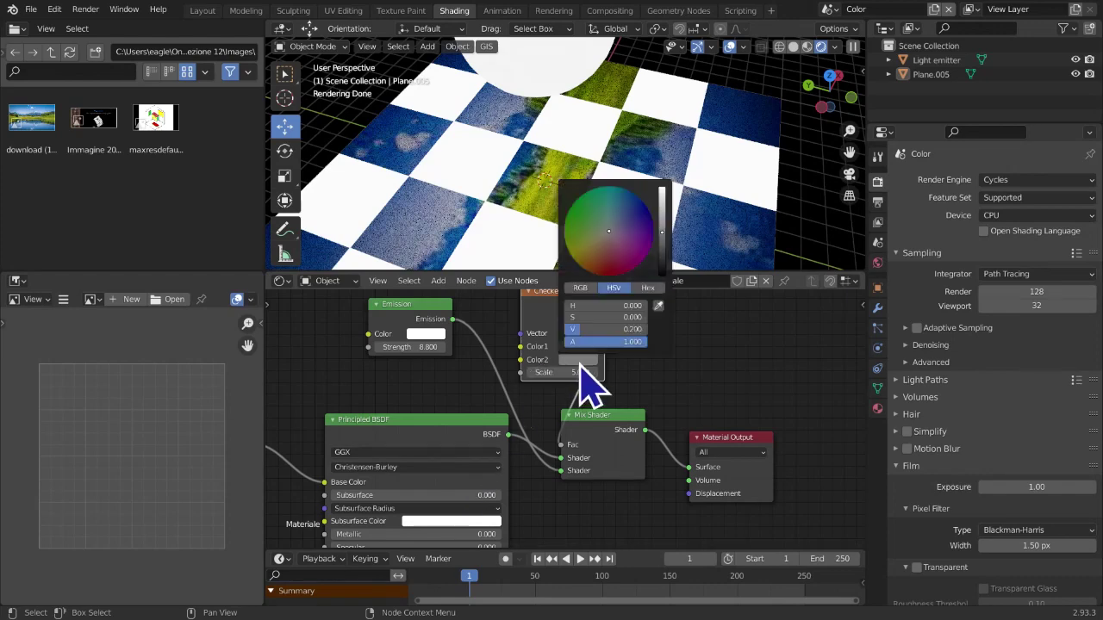
pyautogui.click(580, 362)
pyautogui.click(578, 361)
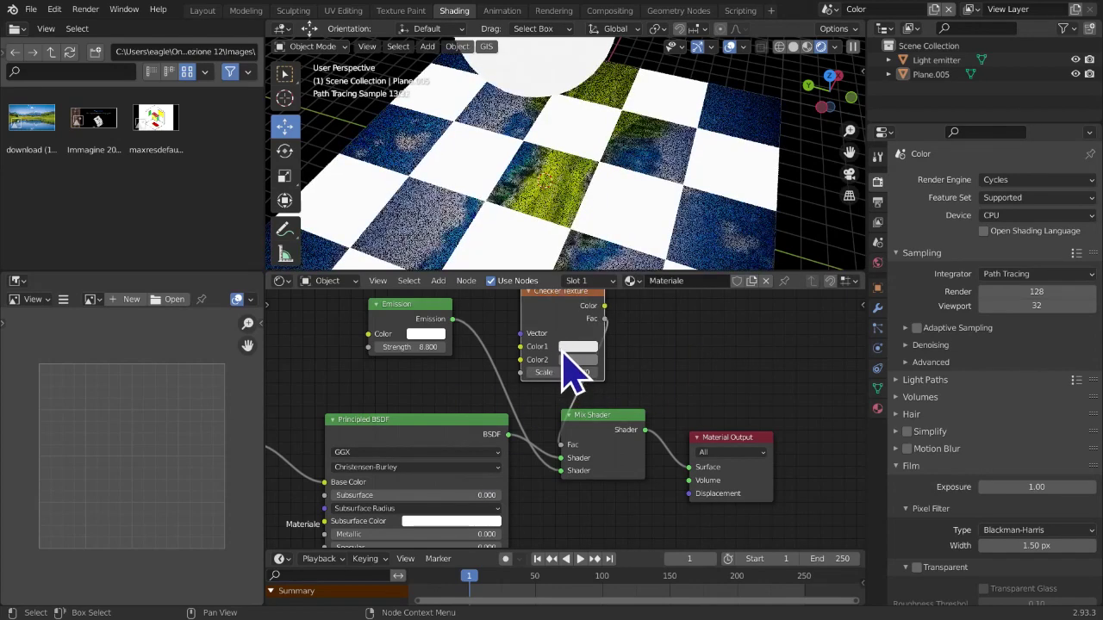
pyautogui.click(578, 361)
pyautogui.click(578, 362)
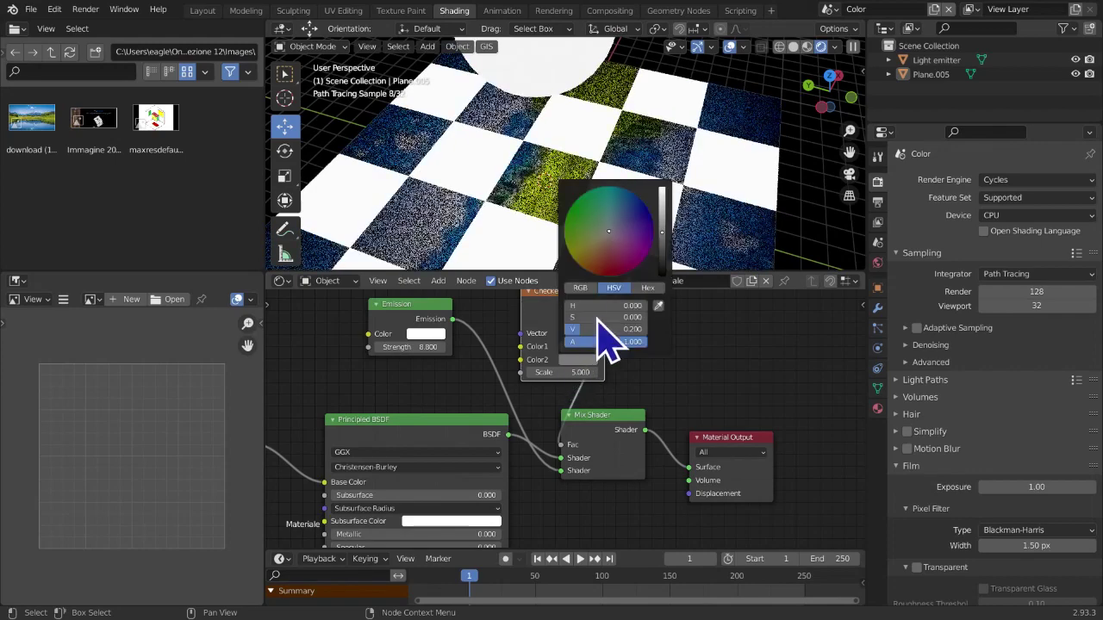
pyautogui.moveTo(664, 251); pyautogui.dragTo(665, 280)
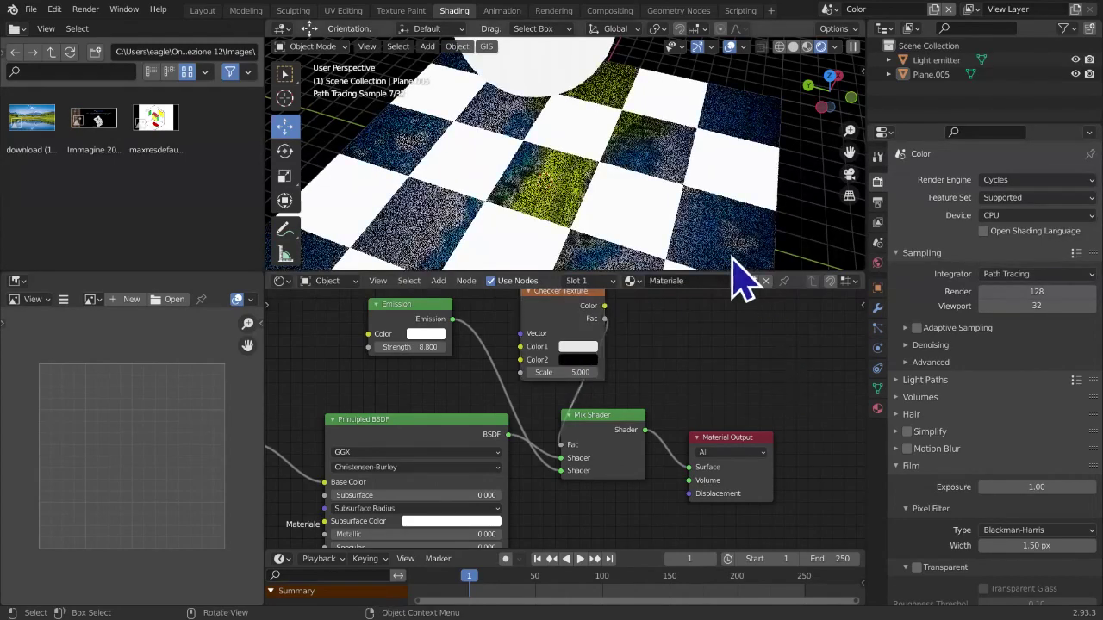
# Orbit and zoom the viewport to see the whole glowing plane
pyautogui.scroll(-1, 731, 246)
pyautogui.moveTo(739, 256); pyautogui.dragTo(660, 247, button='middle')
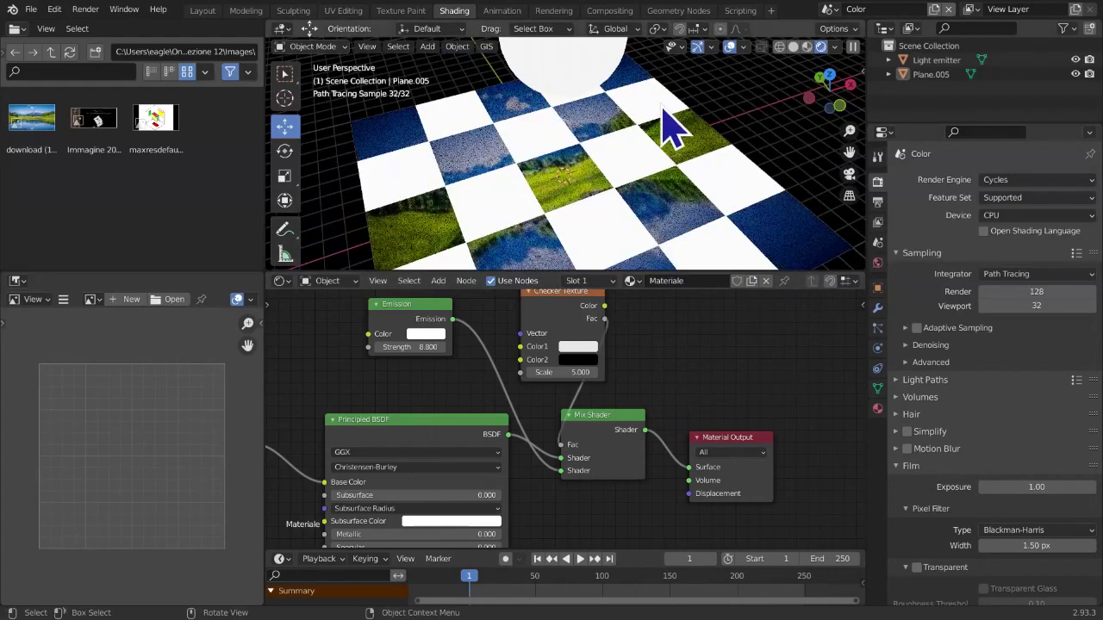
pyautogui.scroll(-4, 663, 114)
pyautogui.moveTo(728, 142); pyautogui.dragTo(702, 254, button='middle')
pyautogui.scroll(2, 543, 396)
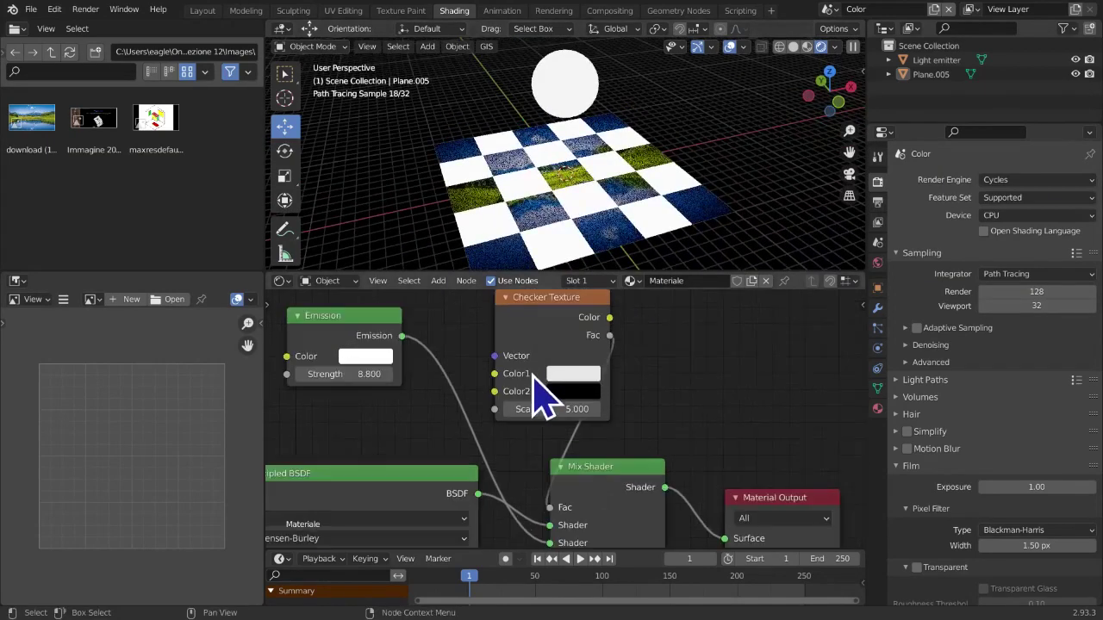
# Delete the Checker Texture and place a Noise Texture node next to the Emission shader
pyautogui.press('x')
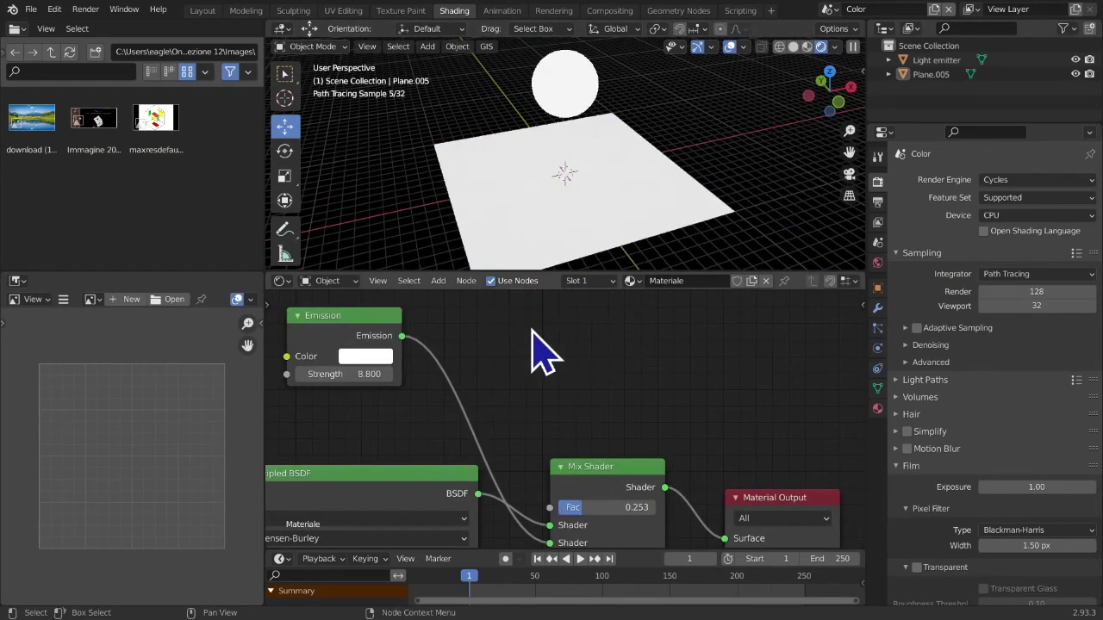
pyautogui.hotkey('shift', 'a')
pyautogui.moveTo(534, 331)
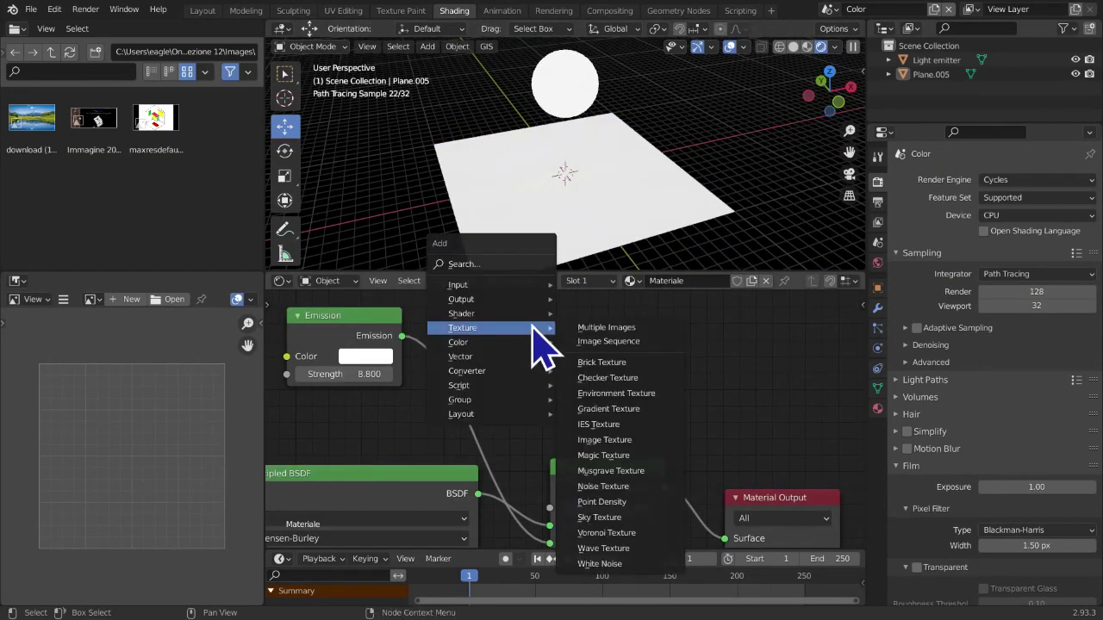
pyautogui.click(599, 487)
pyautogui.click(722, 326)
pyautogui.scroll(-1, 632, 380)
pyautogui.moveTo(606, 390); pyautogui.dragTo(302, 406, button='middle')
pyautogui.moveTo(820, 497); pyautogui.dragTo(612, 461, button='middle')
pyautogui.moveTo(341, 368); pyautogui.dragTo(653, 474)
pyautogui.scroll(5, 659, 108)
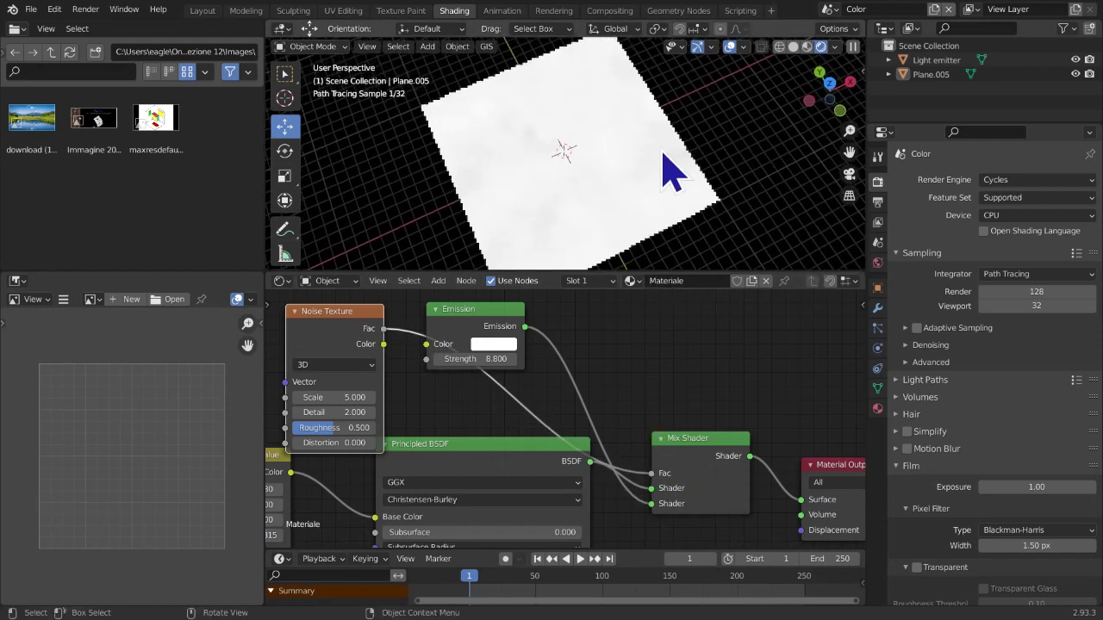
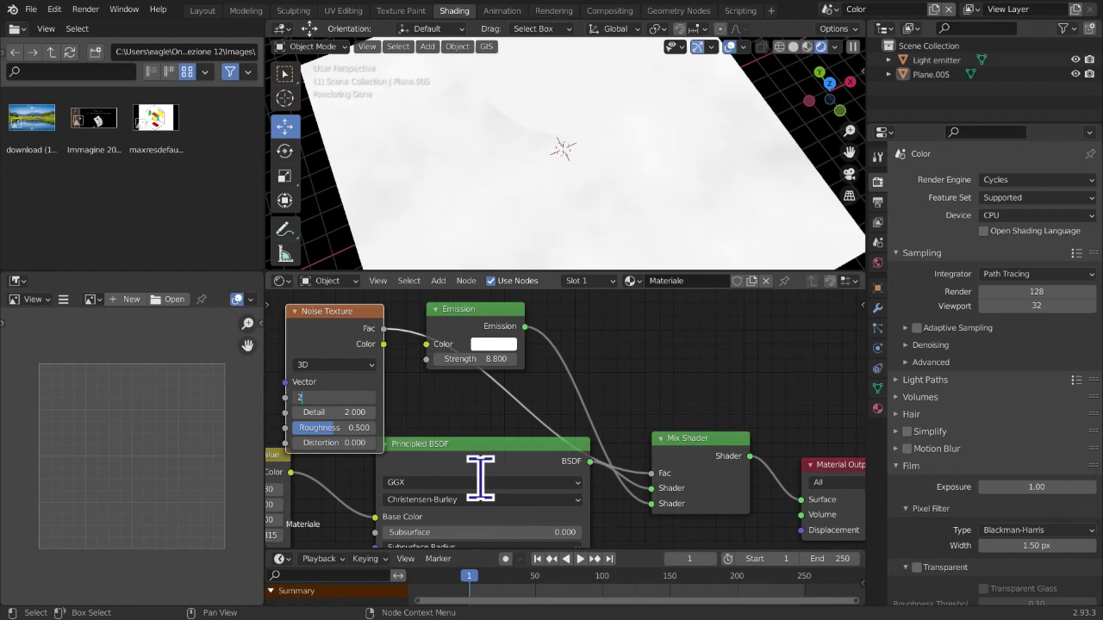
# Set the Noise Texture scale to 2.000 and its roughness to 0.000
pyautogui.press('Return')
pyautogui.moveTo(512, 227)
pyautogui.mouseDown(button='middle')
pyautogui.moveTo(534, 194)
pyautogui.moveTo(525, 247)
pyautogui.mouseUp(button='middle')
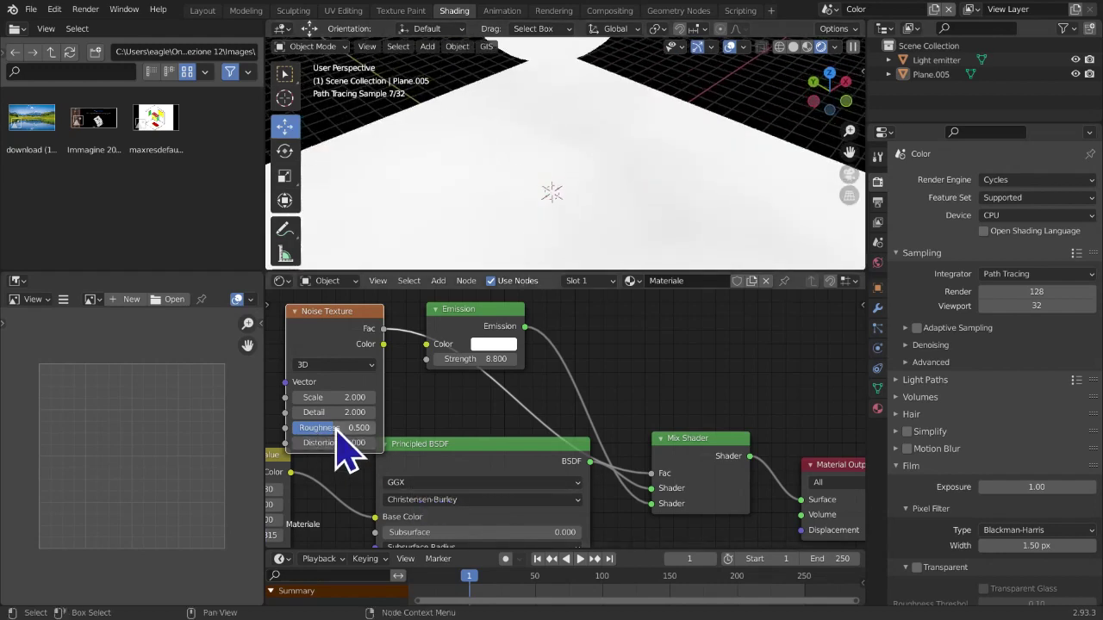
pyautogui.moveTo(328, 428); pyautogui.dragTo(285, 428)
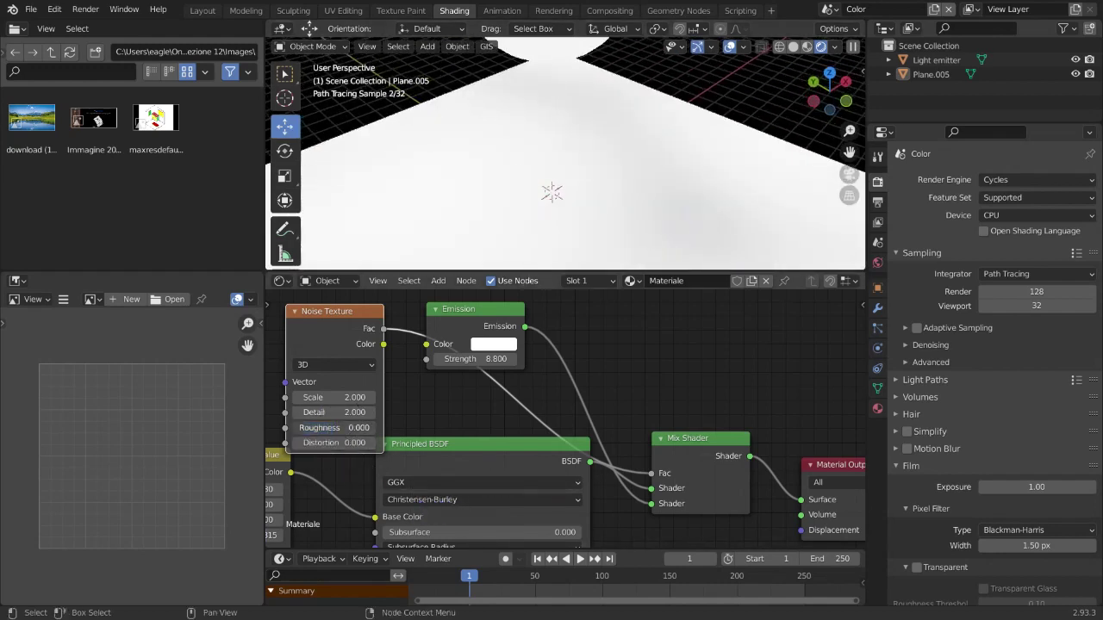
pyautogui.moveTo(355, 428); pyautogui.dragTo(289, 428)
pyautogui.scroll(1, 434, 177)
pyautogui.scroll(-5, 480, 210)
# Move the Noise Texture node to the left of the shader nodes
pyautogui.moveTo(414, 365); pyautogui.dragTo(652, 371, button='middle')
pyautogui.click(551, 371)
pyautogui.moveTo(541, 321); pyautogui.dragTo(395, 303)
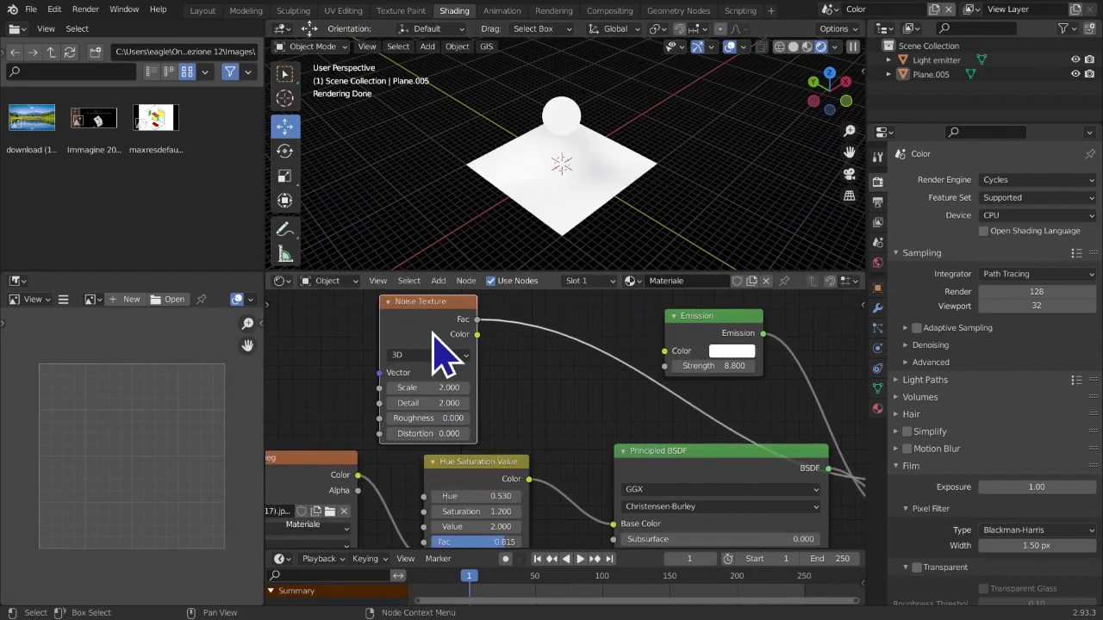
pyautogui.moveTo(536, 362); pyautogui.dragTo(510, 370, button='middle')
pyautogui.scroll(4, 595, 216)
pyautogui.moveTo(446, 379); pyautogui.dragTo(435, 383, button='middle')
# Raise the Noise detail to 13.500 and set the Emission strength to 1.000
pyautogui.moveTo(412, 414); pyautogui.dragTo(479, 413)
pyautogui.moveTo(686, 108); pyautogui.dragTo(704, 67, button='middle')
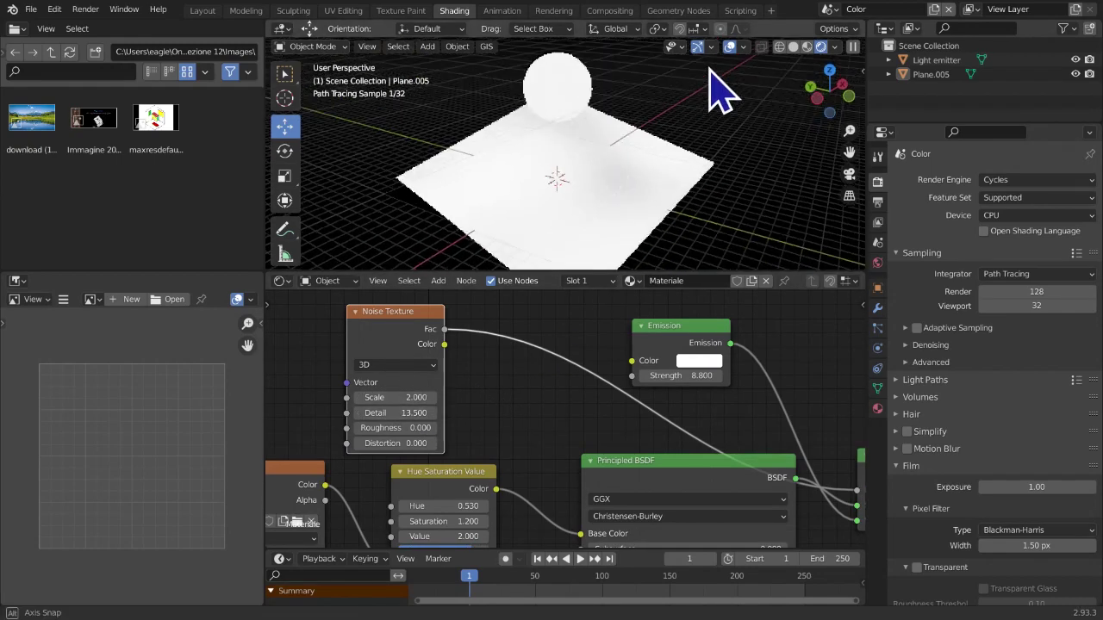
pyautogui.moveTo(622, 354); pyautogui.dragTo(487, 357, button='middle')
pyautogui.moveTo(570, 379); pyautogui.dragTo(469, 379)
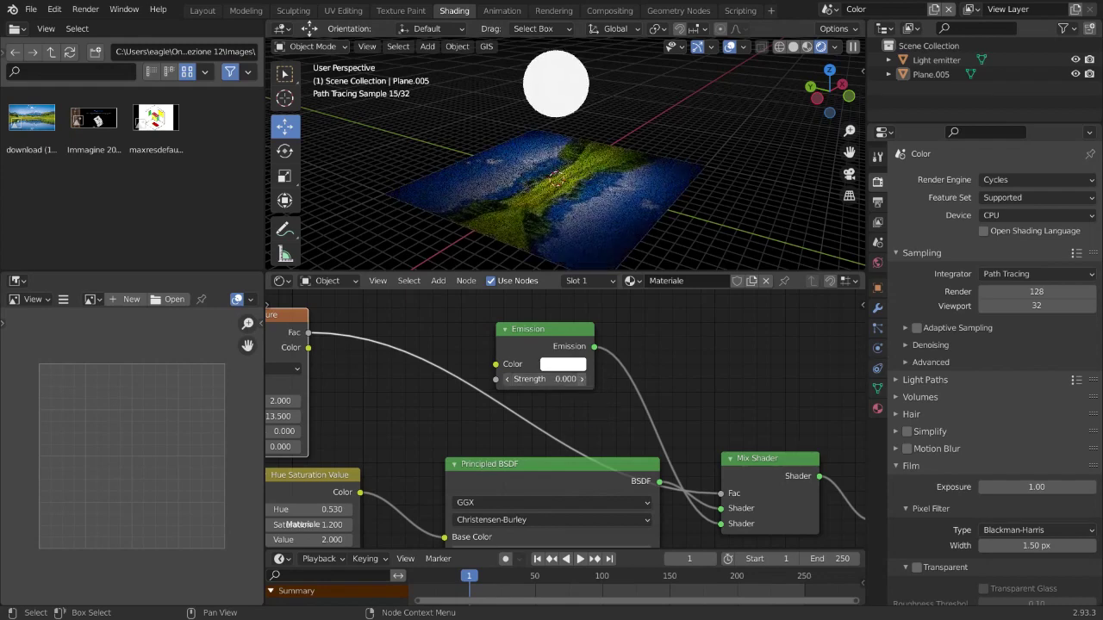
pyautogui.click(583, 380)
pyautogui.moveTo(615, 232); pyautogui.dragTo(618, 280, button='middle')
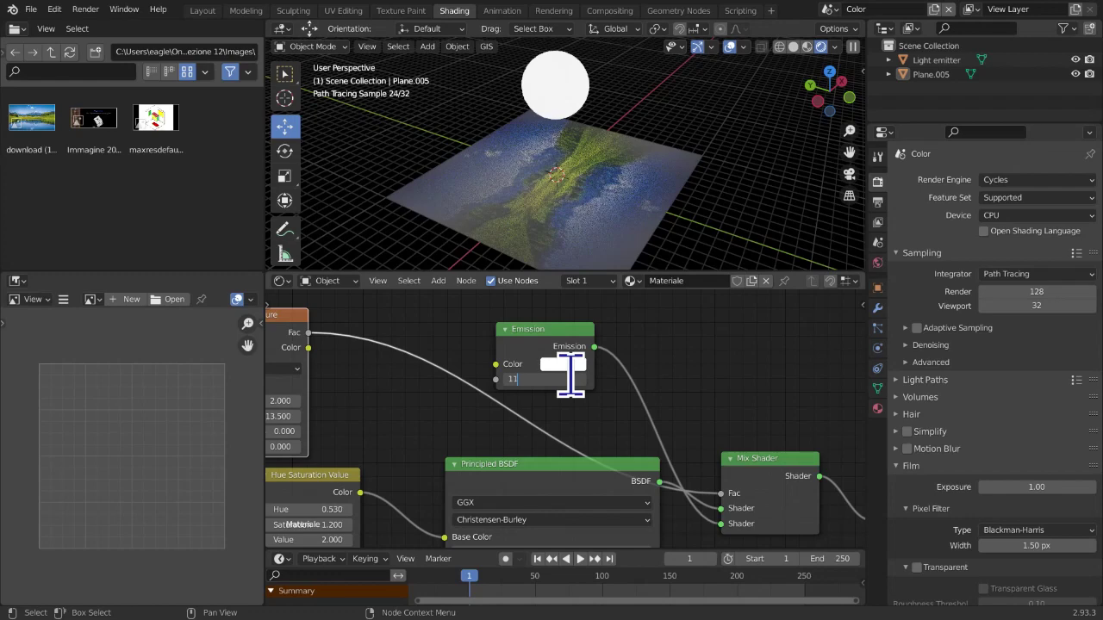
pyautogui.press('Return')
# Raise the Noise Texture detail to 16.000
pyautogui.moveTo(647, 192); pyautogui.dragTo(591, 217, button='middle')
pyautogui.moveTo(426, 452); pyautogui.dragTo(603, 449, button='middle')
pyautogui.moveTo(457, 413); pyautogui.dragTo(482, 412)
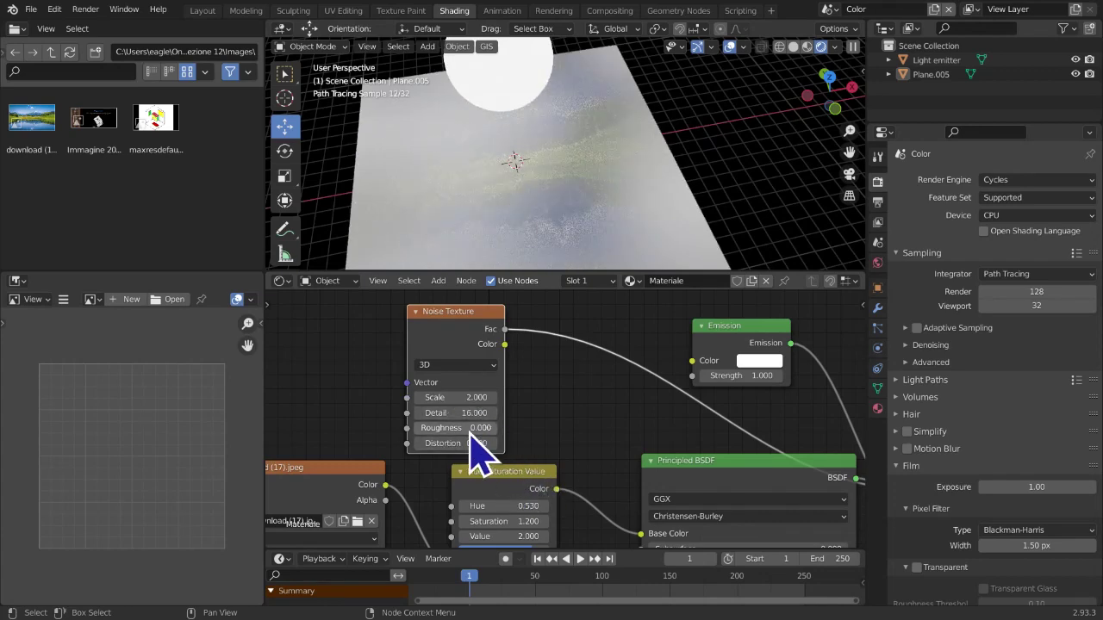
pyautogui.moveTo(496, 444); pyautogui.dragTo(603, 430, button='middle')
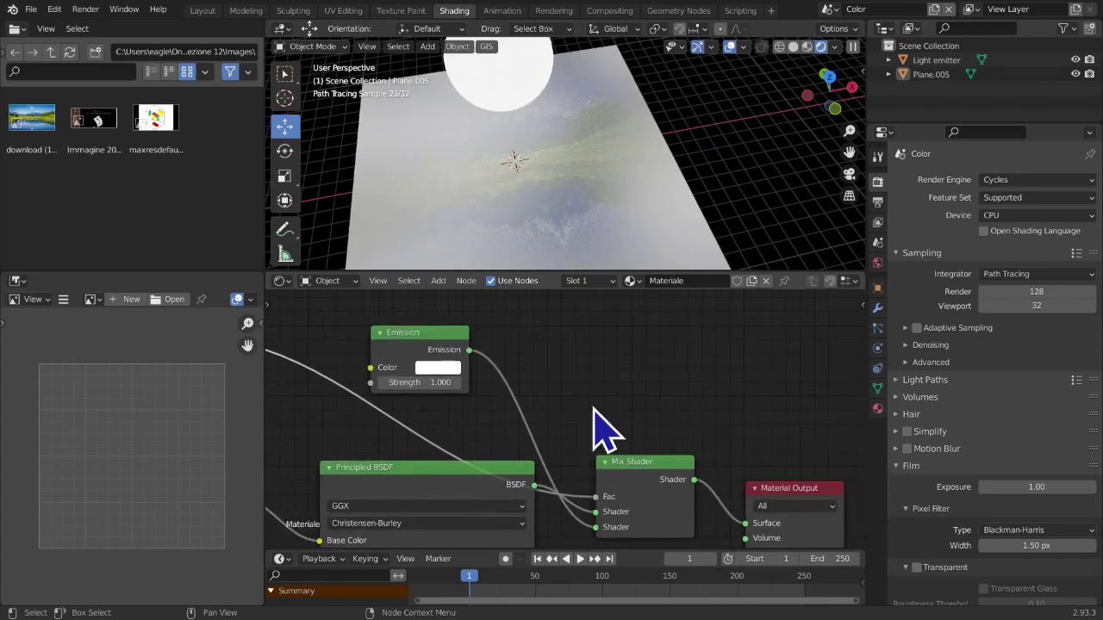
# Move the Mix Shader node up a little
pyautogui.moveTo(629, 461); pyautogui.dragTo(644, 403)
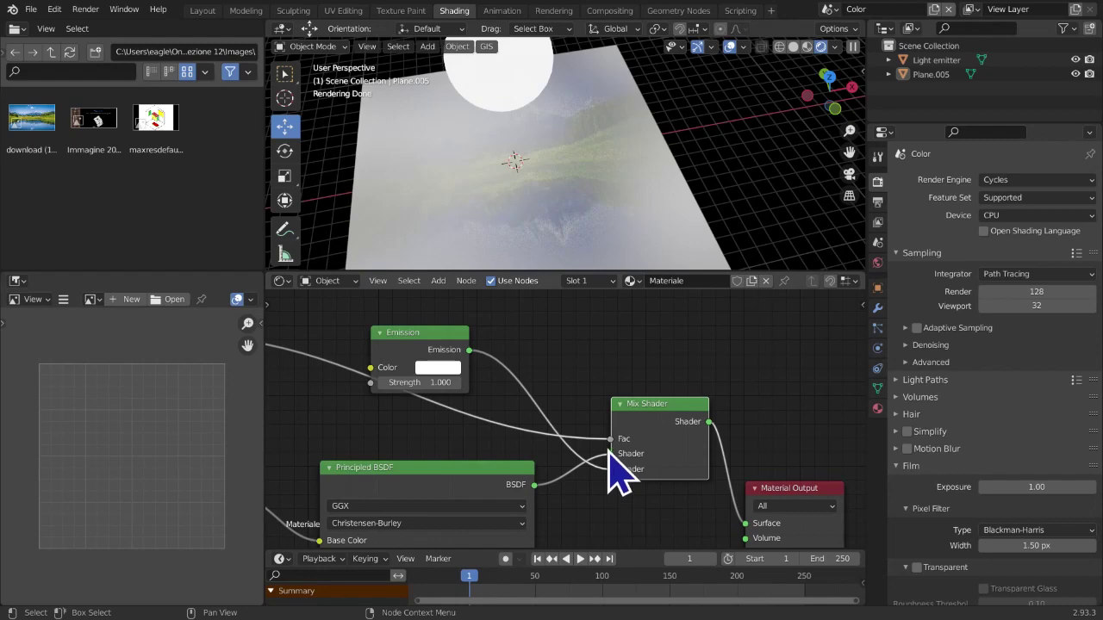
pyautogui.click(495, 496)
pyautogui.scroll(1, 728, 487)
pyautogui.moveTo(660, 509); pyautogui.dragTo(632, 473, button='middle')
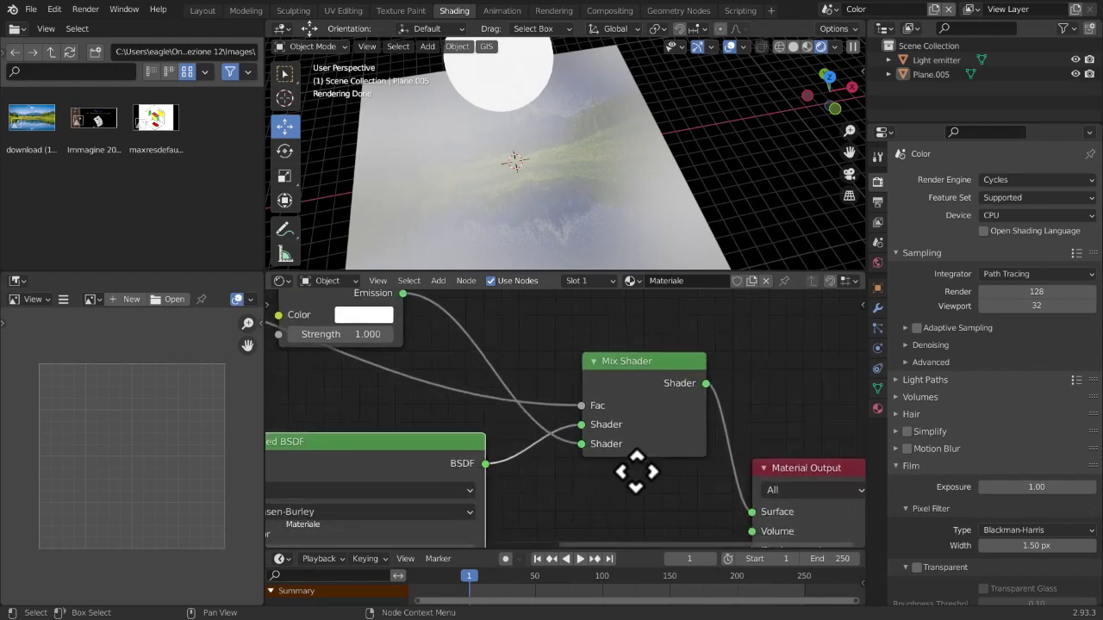
pyautogui.scroll(3, 534, 491)
# Swap the Principled BSDF link between the Mix Shader's Shader inputs and back
pyautogui.moveTo(594, 425); pyautogui.dragTo(576, 450)
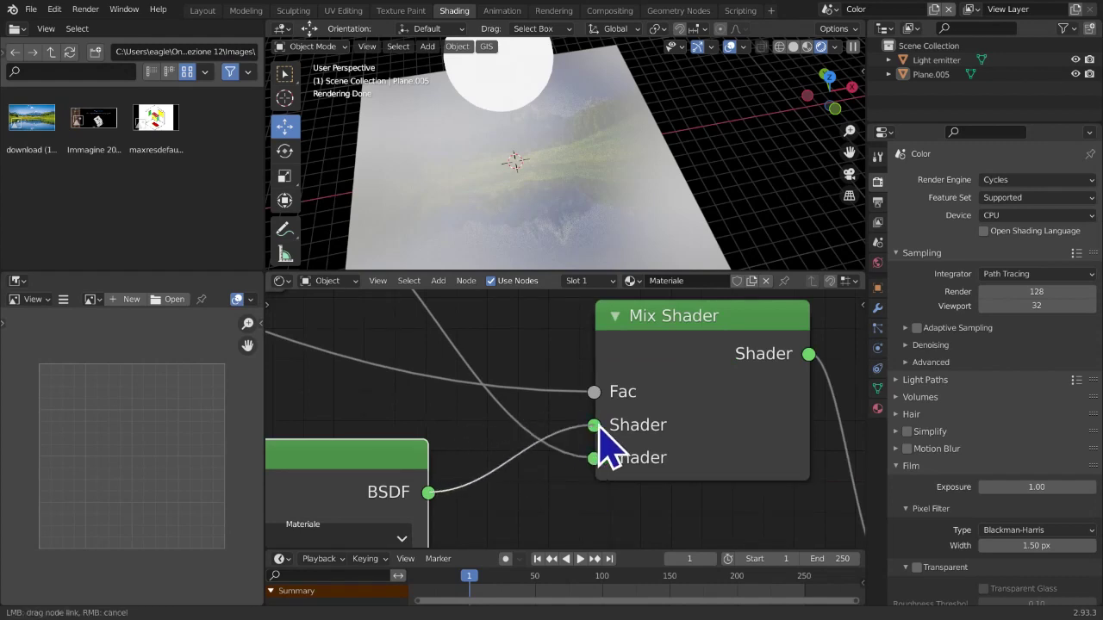
pyautogui.moveTo(600, 429)
pyautogui.mouseDown()
pyautogui.moveTo(586, 432)
pyautogui.moveTo(565, 485)
pyautogui.mouseUp()
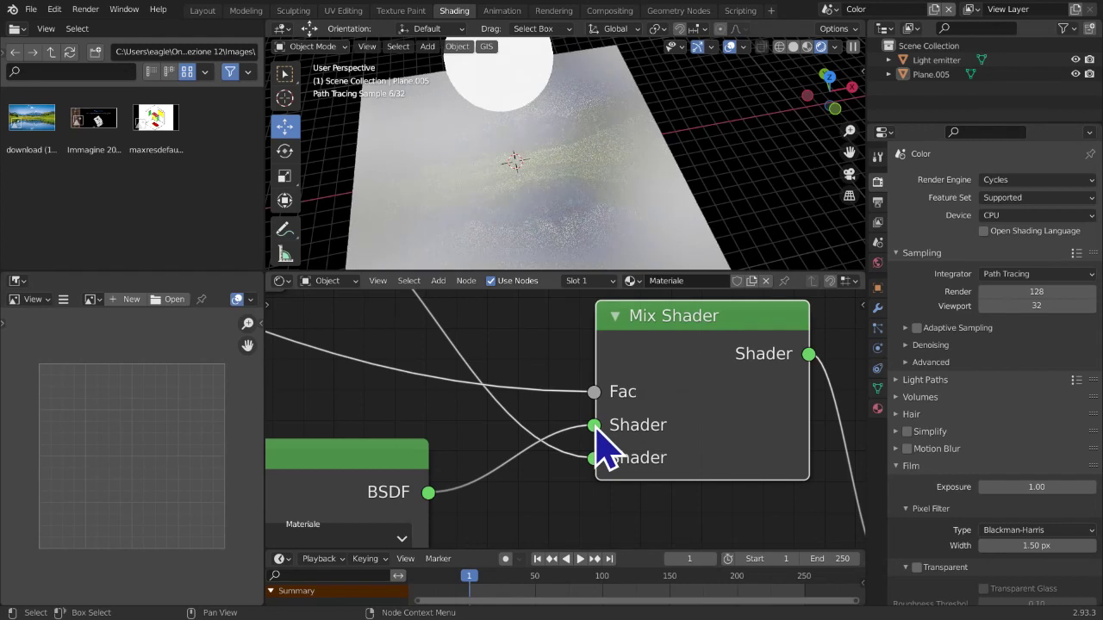
pyautogui.moveTo(595, 428); pyautogui.dragTo(515, 483)
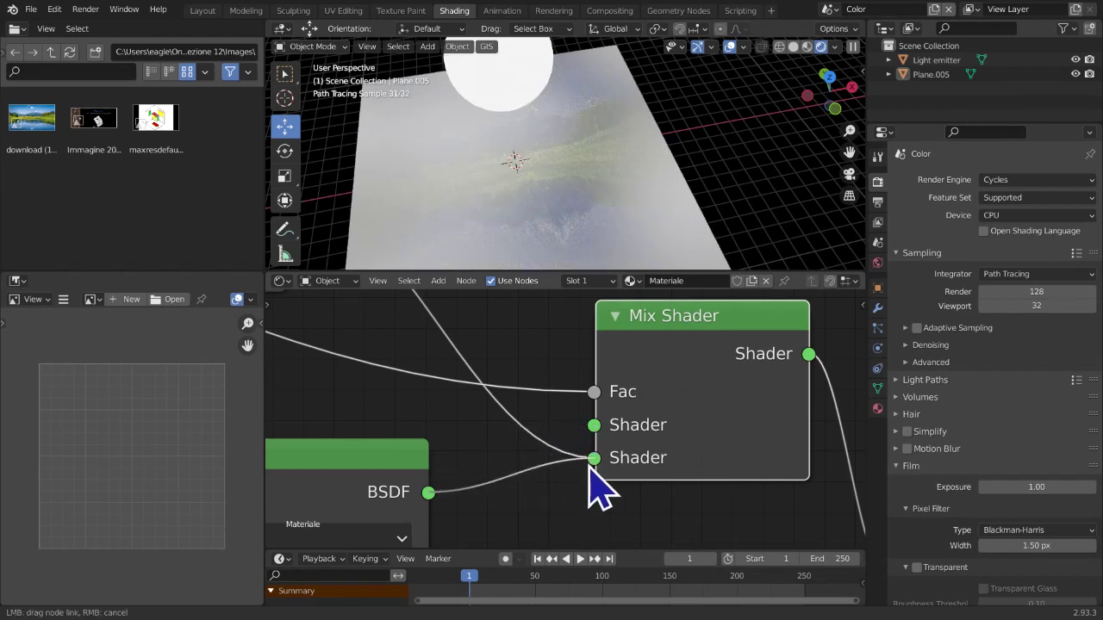
pyautogui.moveTo(590, 471); pyautogui.dragTo(590, 471)
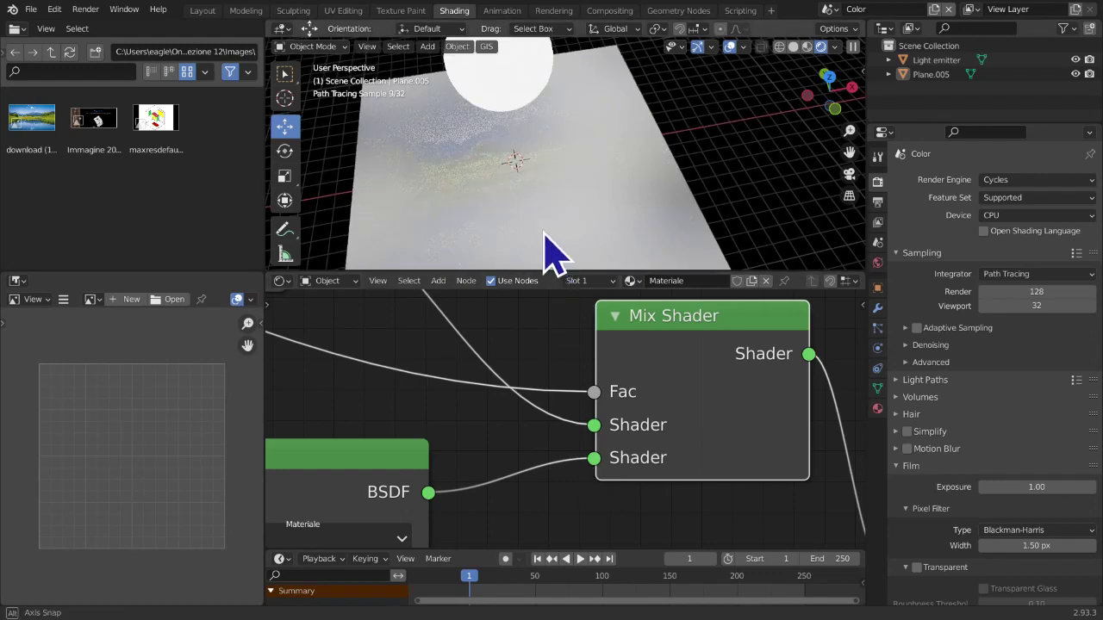
pyautogui.moveTo(546, 232); pyautogui.dragTo(533, 235, button='middle')
pyautogui.moveTo(589, 460)
pyautogui.mouseDown()
pyautogui.moveTo(594, 423)
pyautogui.moveTo(577, 458)
pyautogui.moveTo(592, 471)
pyautogui.moveTo(593, 423)
pyautogui.moveTo(566, 442)
pyautogui.moveTo(588, 472)
pyautogui.mouseUp()
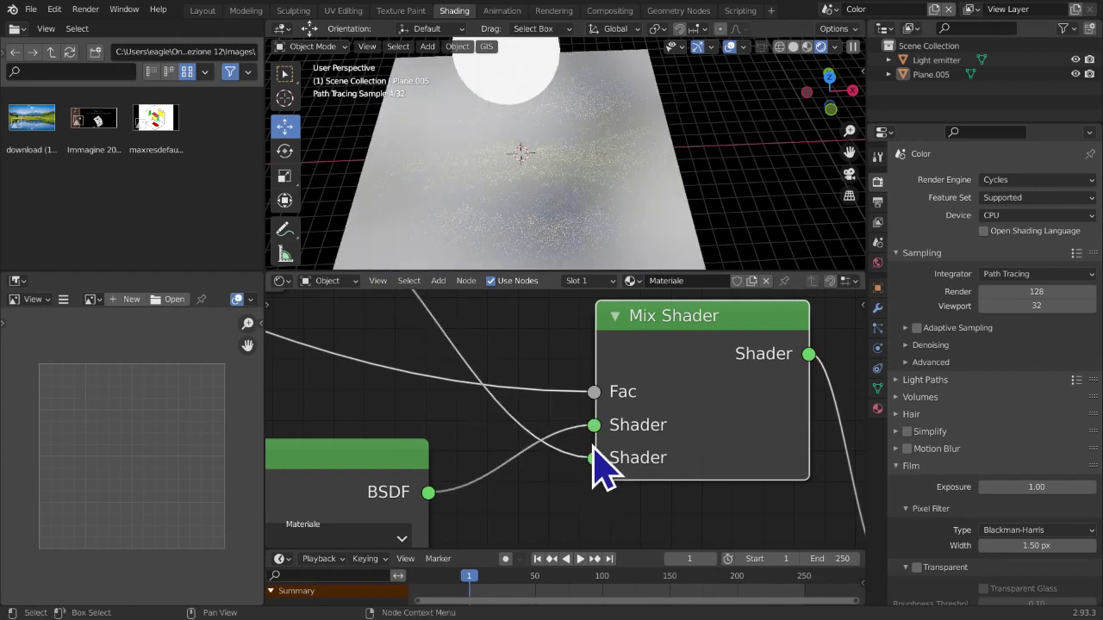
pyautogui.scroll(-5, 608, 220)
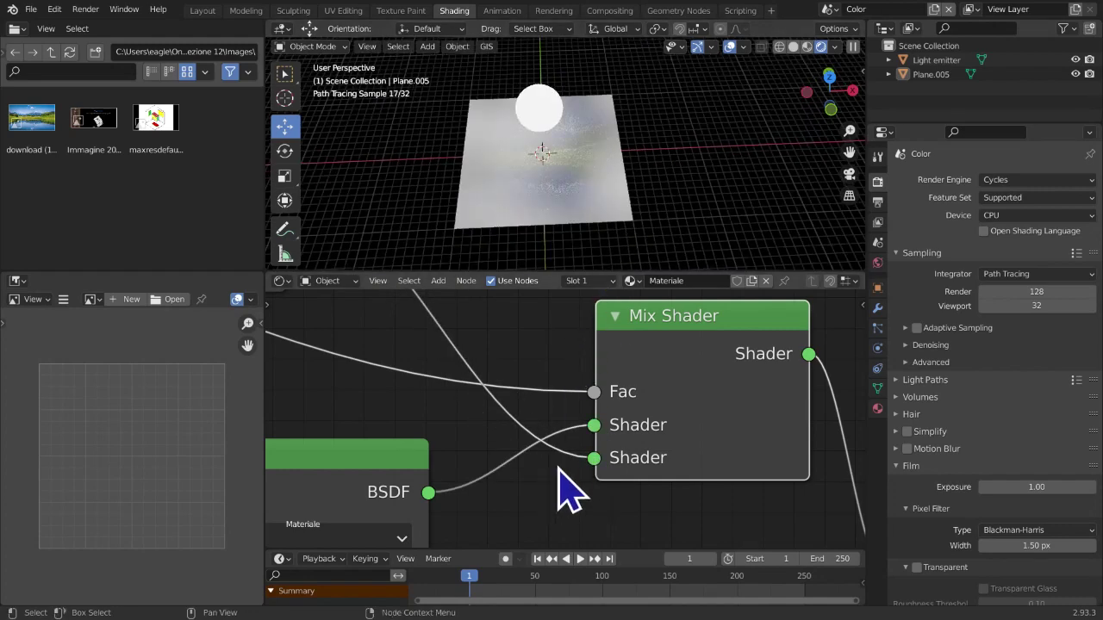
pyautogui.scroll(-3, 565, 449)
# Tint the Emission colour pale yellow and nudge the Mix Shader slightly left
pyautogui.moveTo(567, 448); pyautogui.dragTo(670, 462, button='middle')
pyautogui.scroll(4, 564, 447)
pyautogui.scroll(-1, 564, 447)
pyautogui.scroll(1, 525, 440)
pyautogui.scroll(-4, 524, 452)
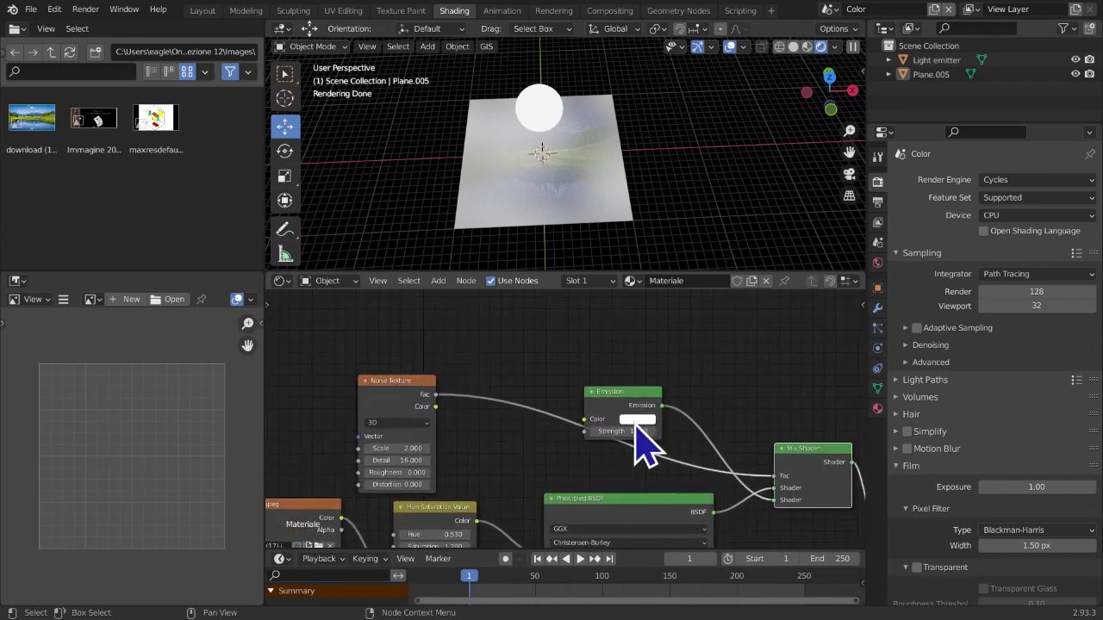
pyautogui.click(638, 422)
pyautogui.moveTo(650, 315); pyautogui.dragTo(656, 303)
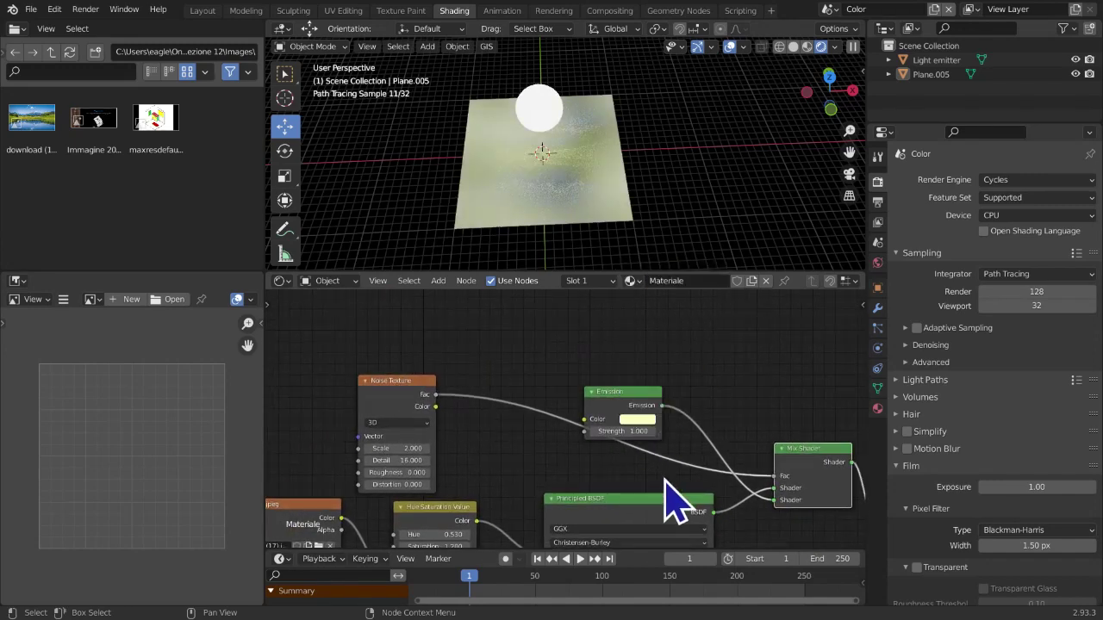
pyautogui.scroll(-3, 681, 492)
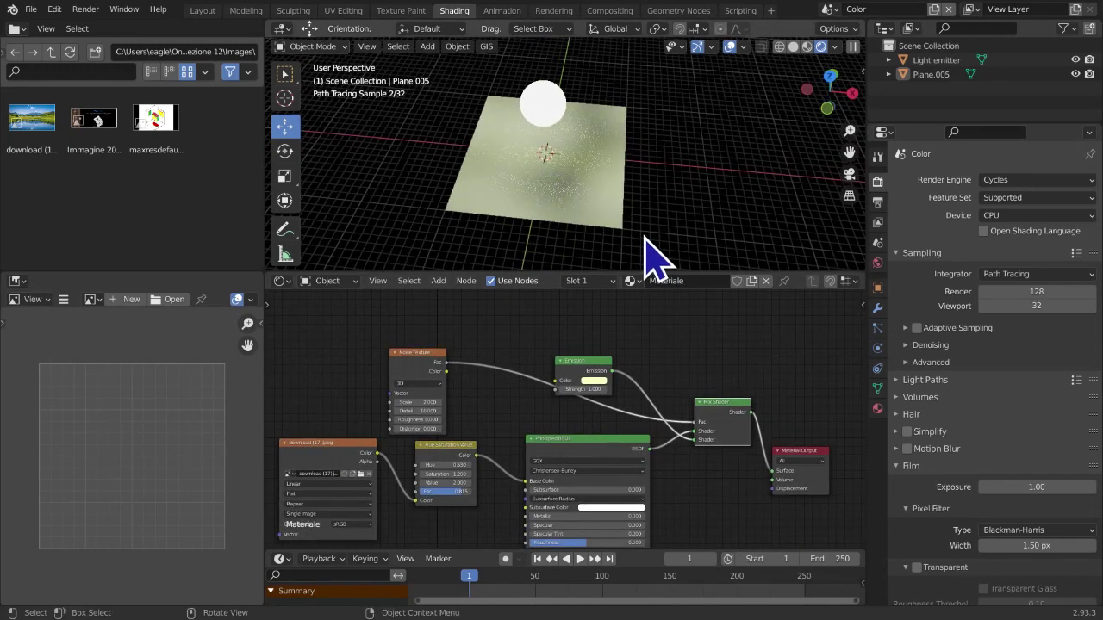
pyautogui.scroll(5, 647, 246)
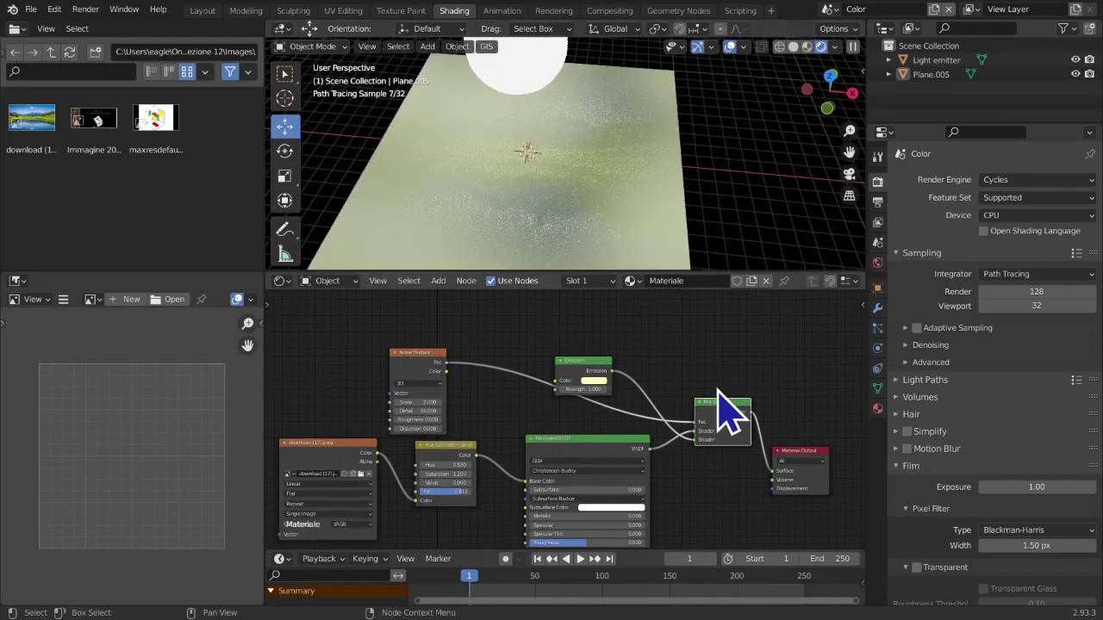
pyautogui.moveTo(711, 422); pyautogui.dragTo(701, 429)
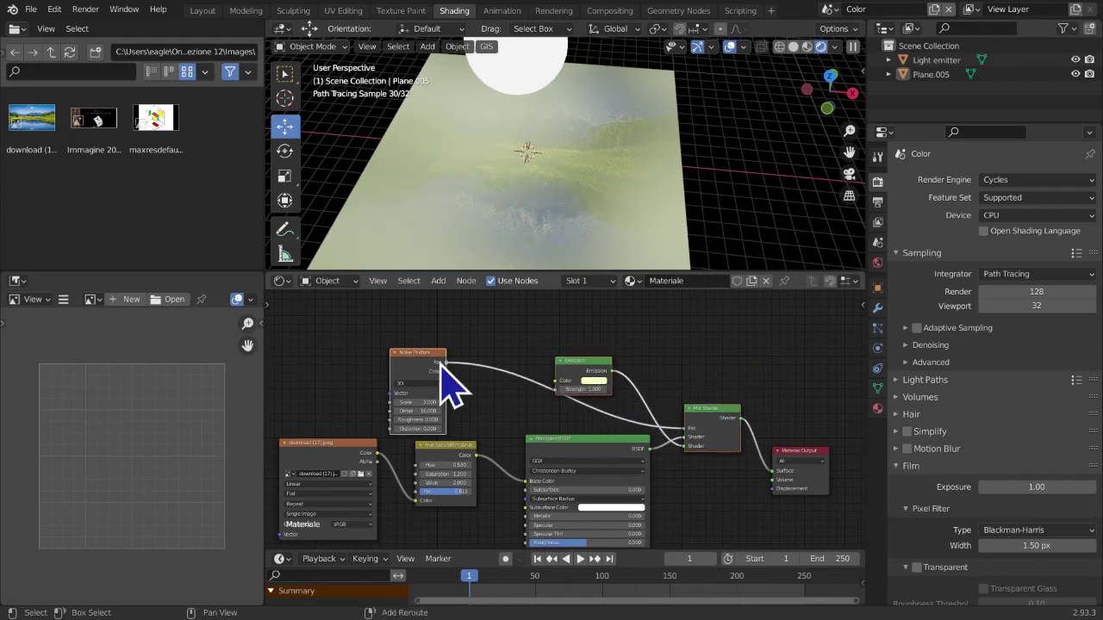
# Delete the Noise Texture, Emission and Mix Shader nodes and recentre the remaining nodes
pyautogui.hotkey('ctrl', 'x')
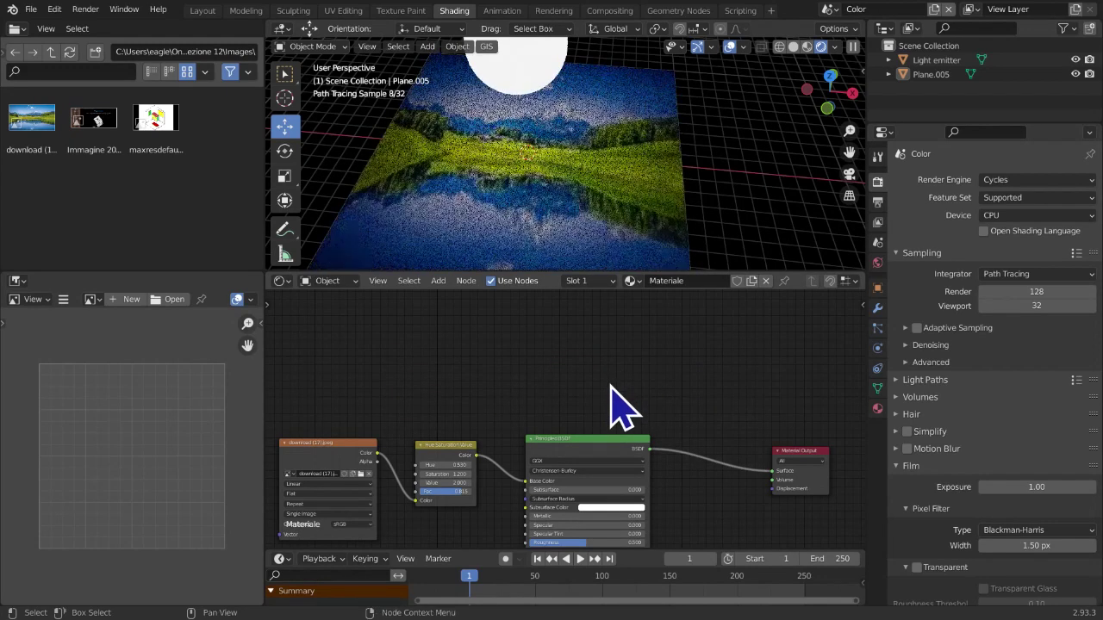
pyautogui.moveTo(615, 382); pyautogui.dragTo(615, 431, button='middle')
pyautogui.scroll(2, 689, 398)
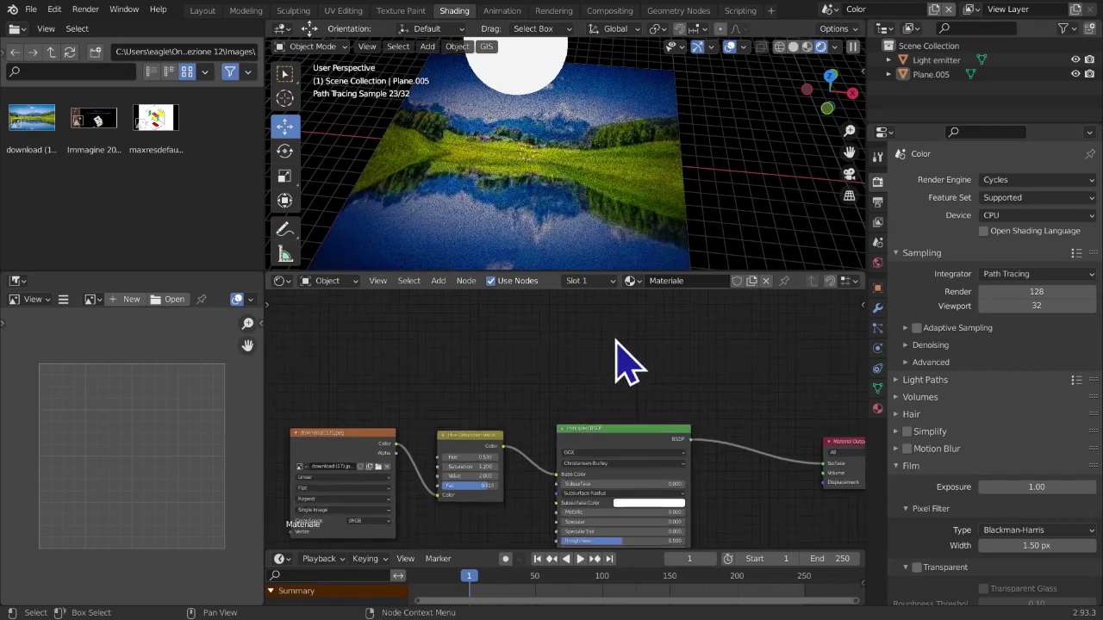
pyautogui.hotkey('shift', 'a')
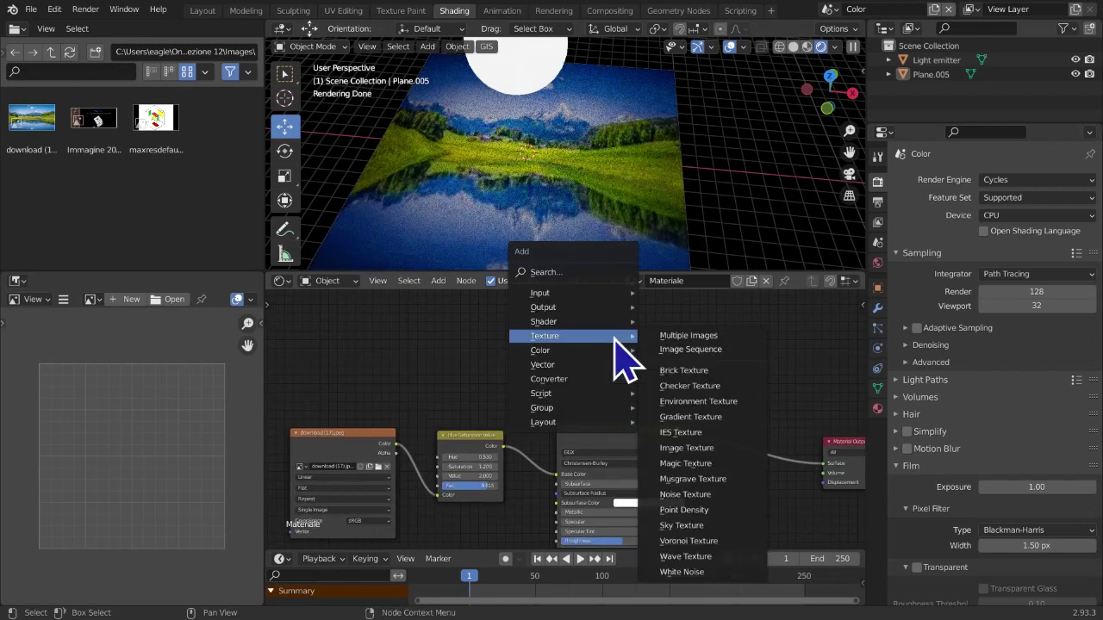
pyautogui.moveTo(693, 446); pyautogui.dragTo(805, 381, button='middle')
pyautogui.scroll(1, 690, 413)
pyautogui.moveTo(622, 414); pyautogui.dragTo(611, 477, button='middle')
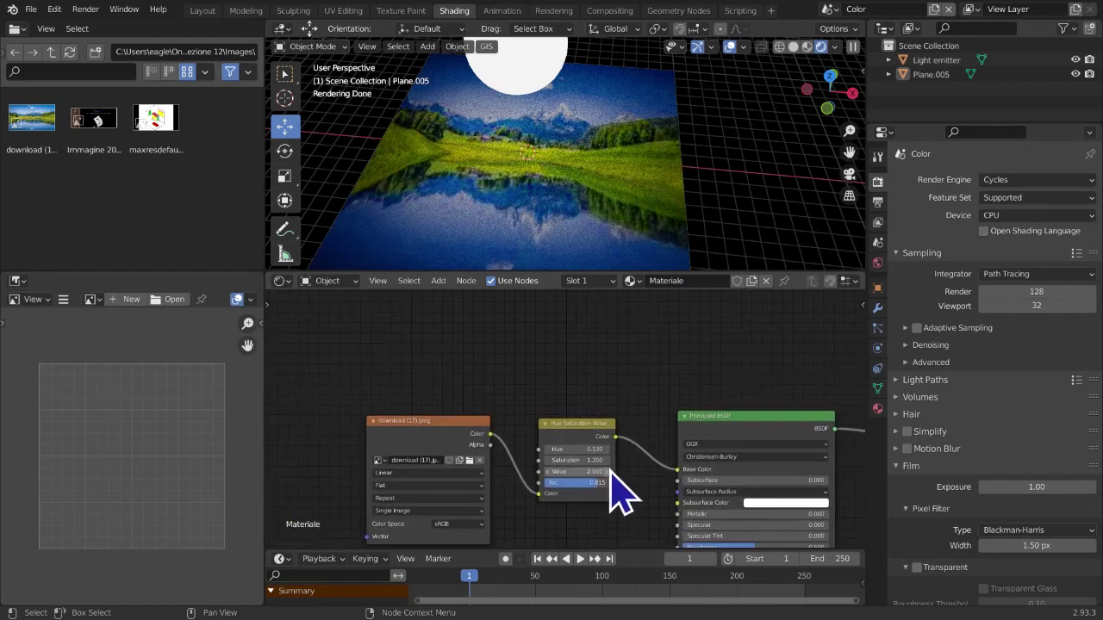
pyautogui.scroll(1, 611, 480)
# Add a MixRGB node above the shader chain
pyautogui.hotkey('shift', 'a')
pyautogui.press('Escape')
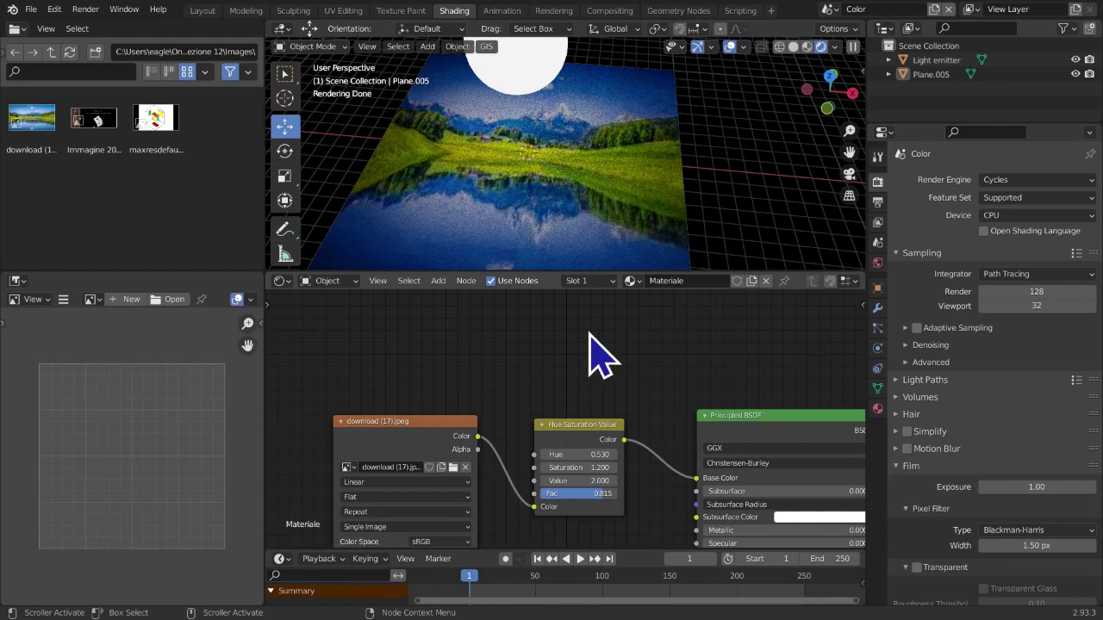
pyautogui.hotkey('shift', 'a')
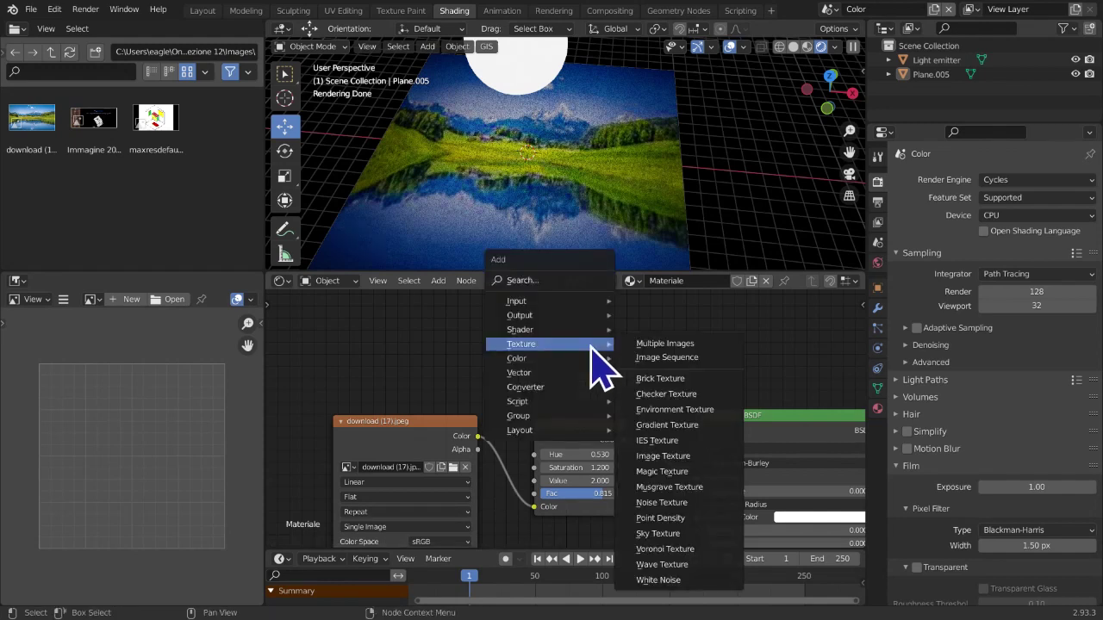
pyautogui.moveTo(586, 360)
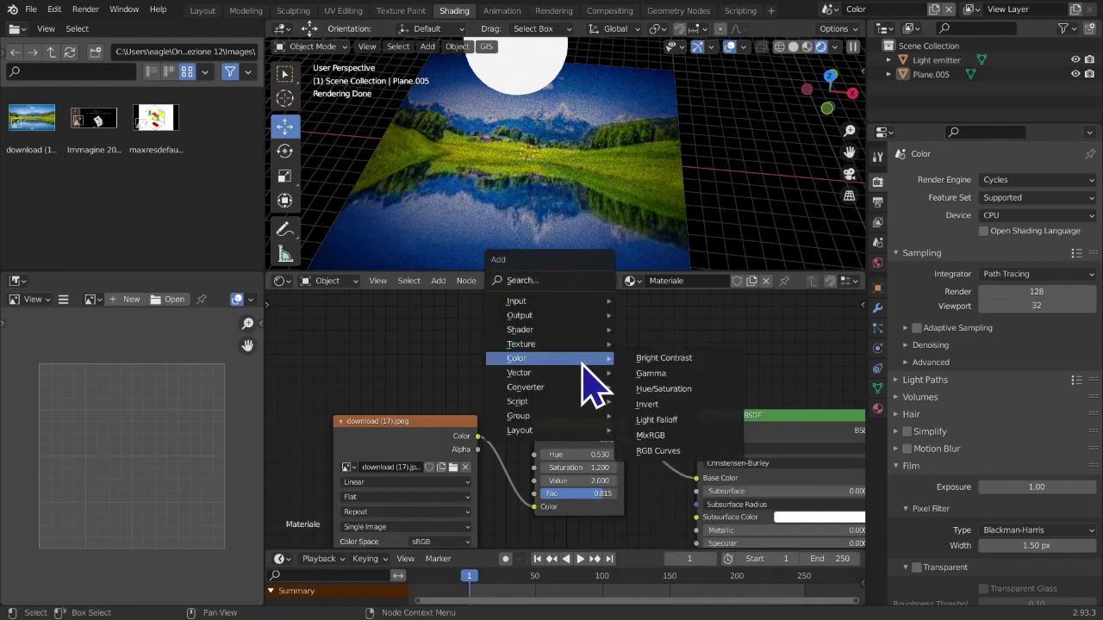
pyautogui.click(651, 436)
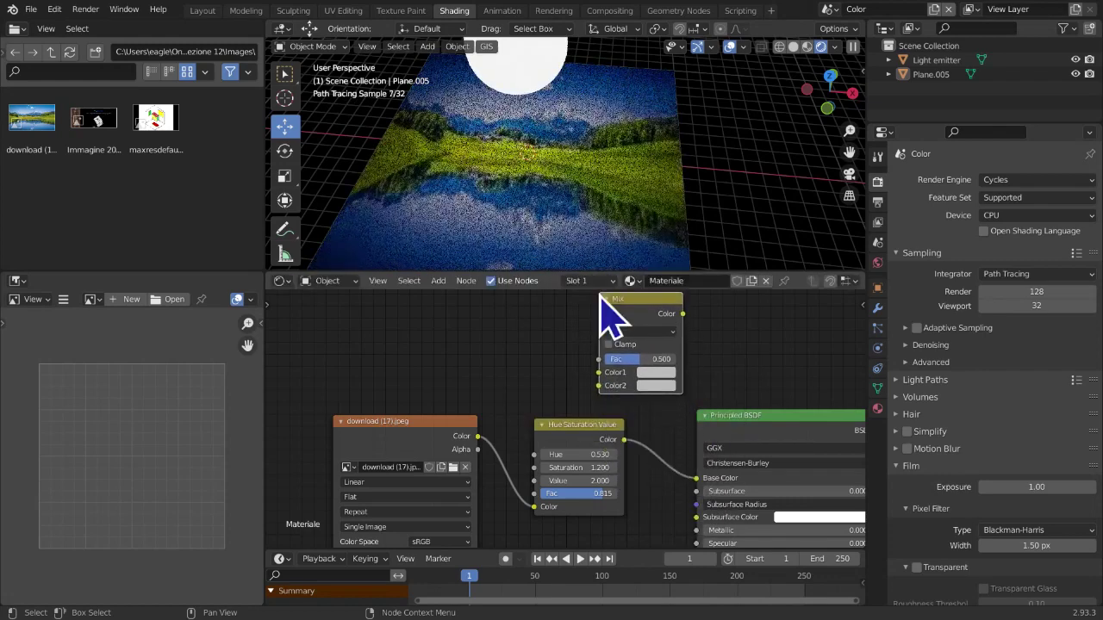
pyautogui.click(614, 380)
pyautogui.hotkey('shift', 'a')
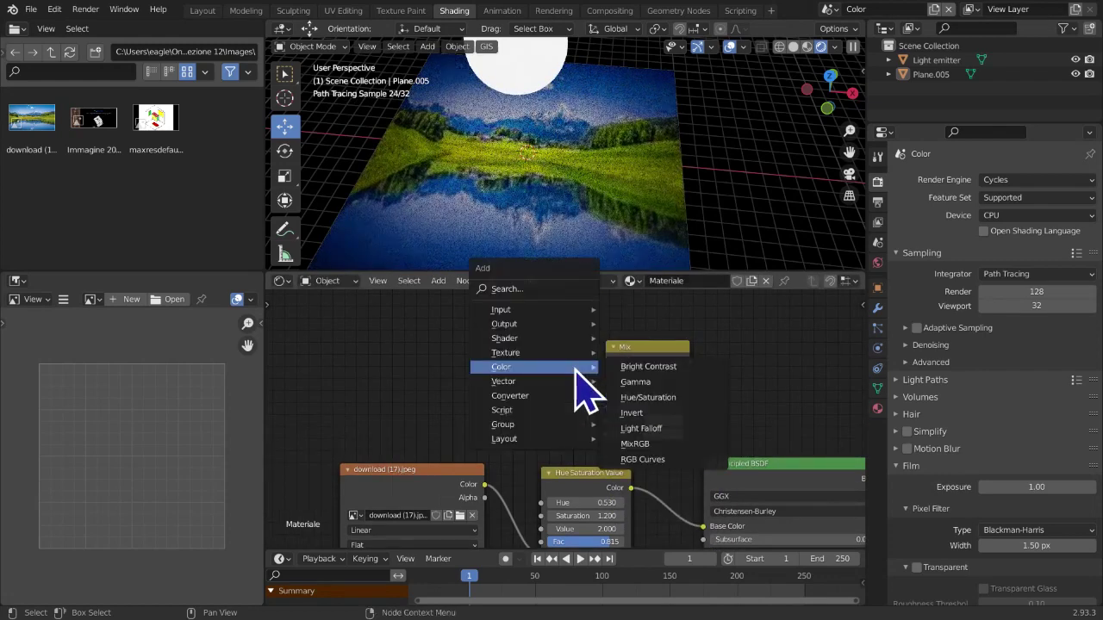
pyautogui.press('Escape')
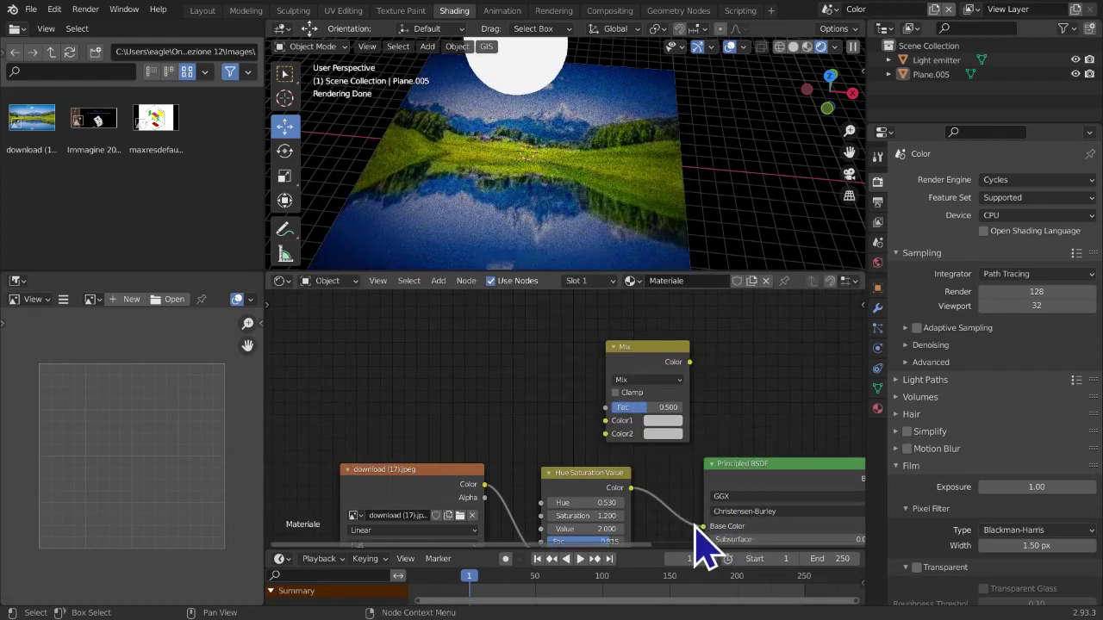
# Move the image and Hue Saturation Value nodes, then link Hue Saturation Value into Mix Color1
pyautogui.moveTo(371, 405); pyautogui.dragTo(556, 528)
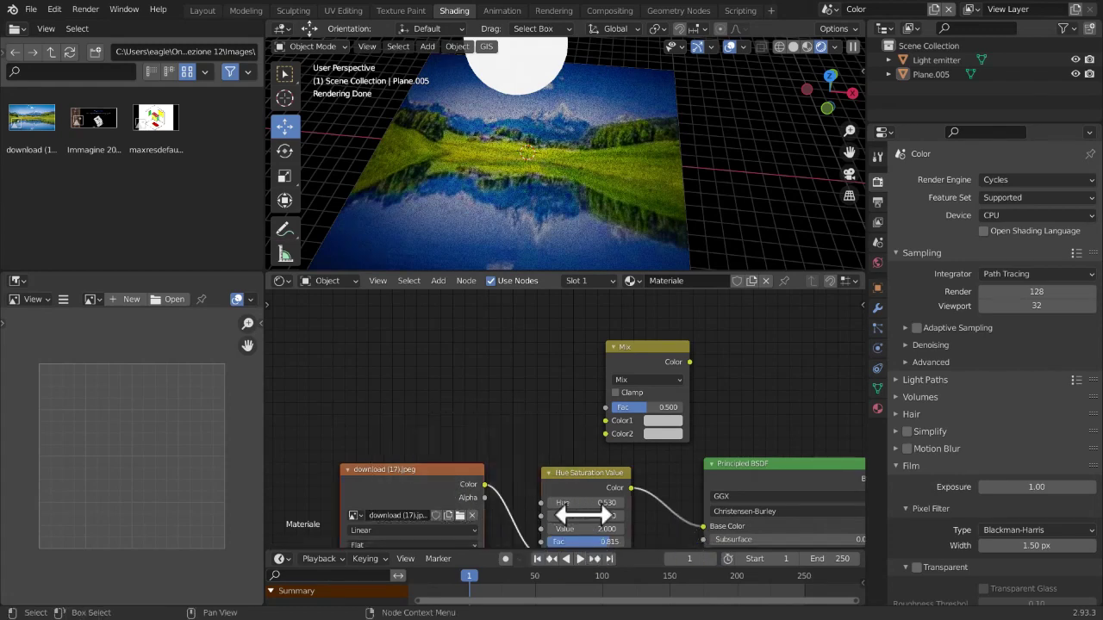
pyautogui.press('g')
pyautogui.click(455, 472)
pyautogui.moveTo(703, 528); pyautogui.dragTo(607, 422)
pyautogui.moveTo(606, 422); pyautogui.dragTo(626, 431, button='middle')
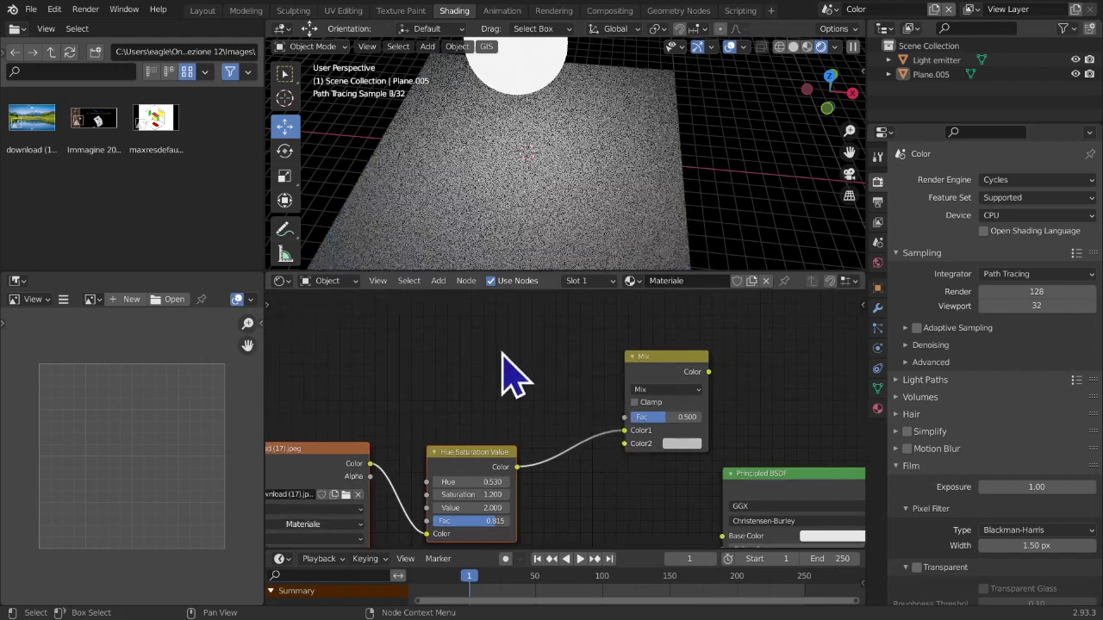
# Add a Checker Texture above Hue Saturation Value and make its Color2 red
pyautogui.hotkey('shift', 'a')
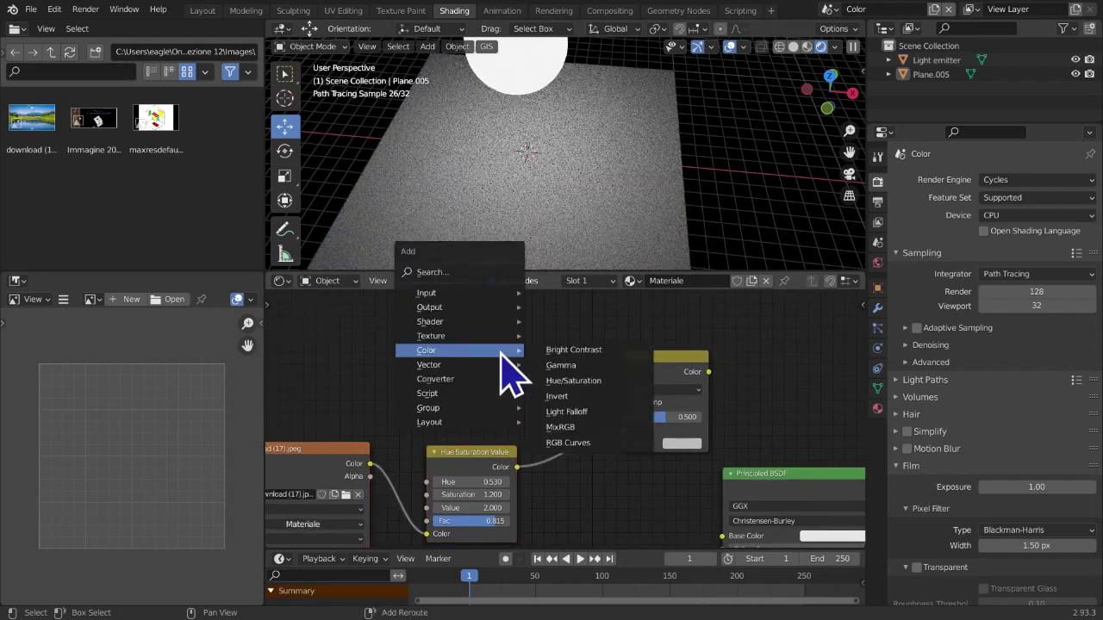
pyautogui.moveTo(480, 336)
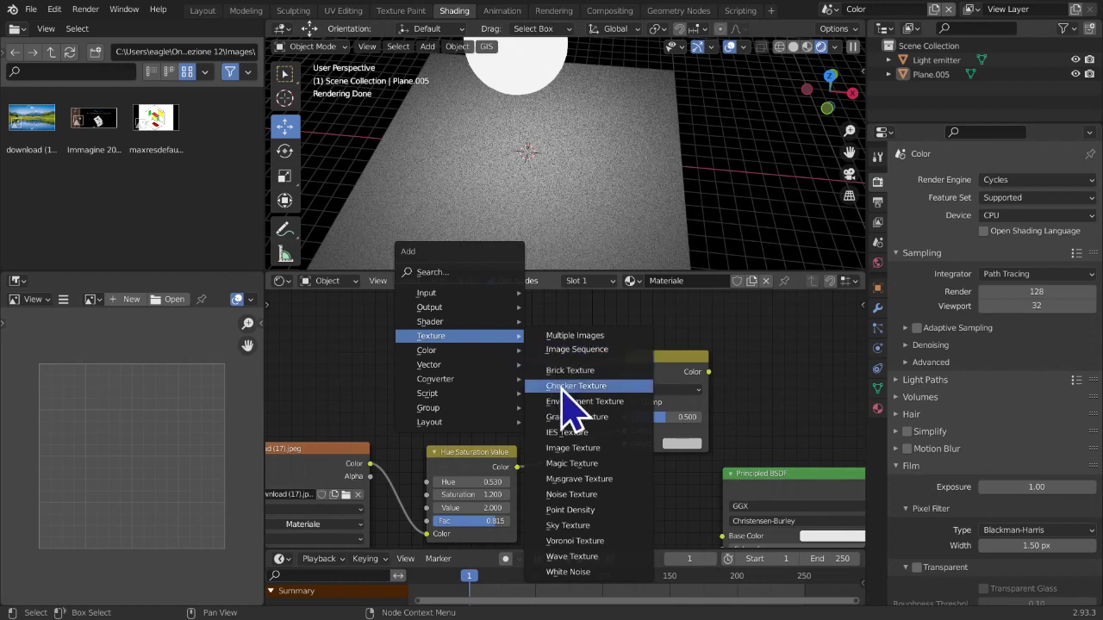
pyautogui.click(568, 386)
pyautogui.click(451, 329)
pyautogui.click(504, 399)
pyautogui.click(507, 405)
pyautogui.click(509, 408)
pyautogui.click(509, 409)
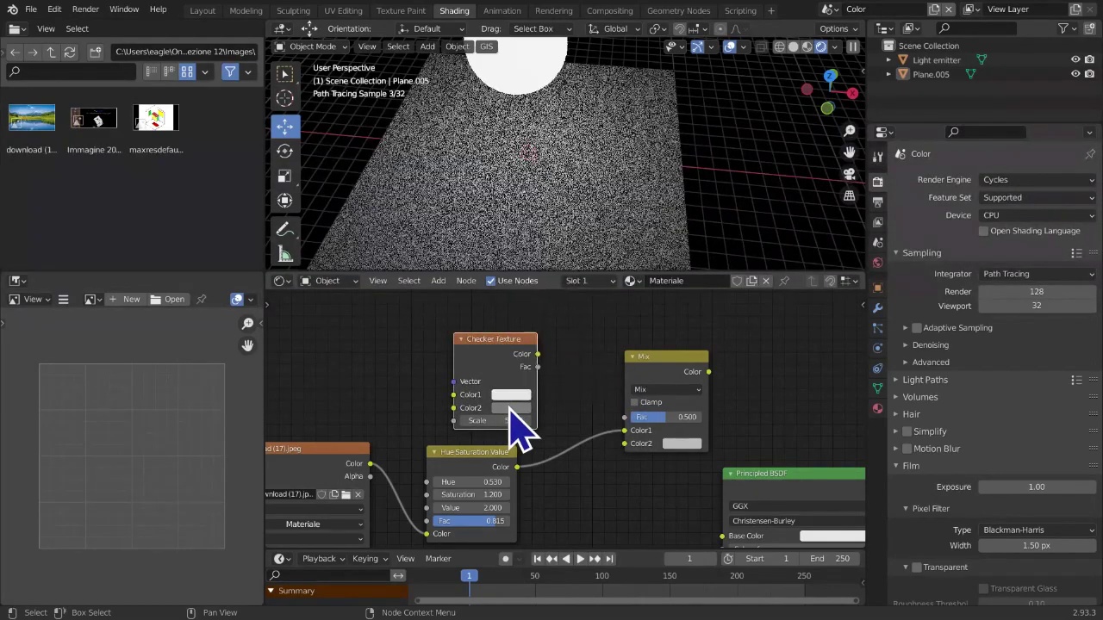
pyautogui.click(509, 408)
pyautogui.moveTo(594, 281); pyautogui.dragTo(595, 235)
pyautogui.click(539, 301)
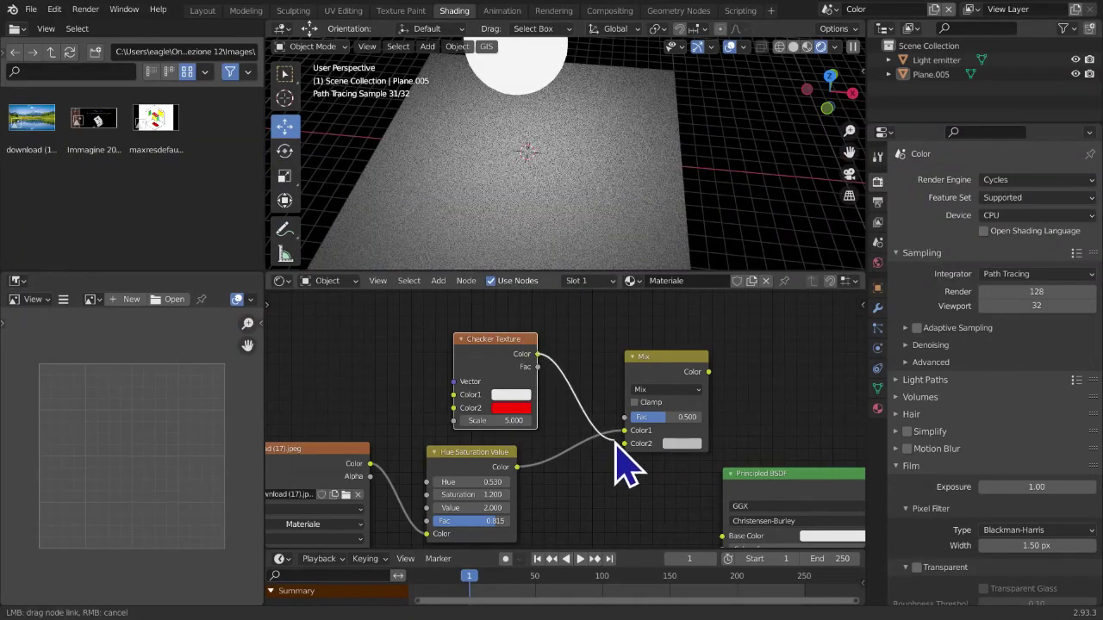
# Link the Checker into Mix Color2 and Mix into Base Color, then try Fac values 0 to 1
pyautogui.moveTo(626, 448); pyautogui.dragTo(626, 446)
pyautogui.moveTo(645, 366); pyautogui.dragTo(608, 456)
pyautogui.moveTo(728, 465); pyautogui.dragTo(758, 397, button='middle')
pyautogui.moveTo(702, 396); pyautogui.dragTo(737, 455)
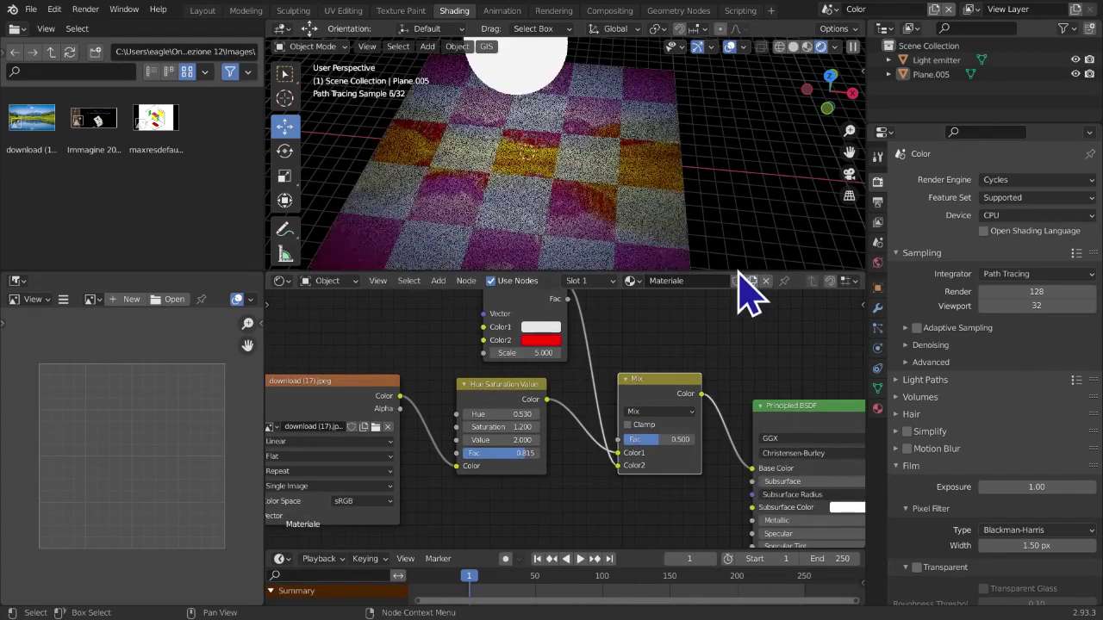
pyautogui.scroll(1, 731, 263)
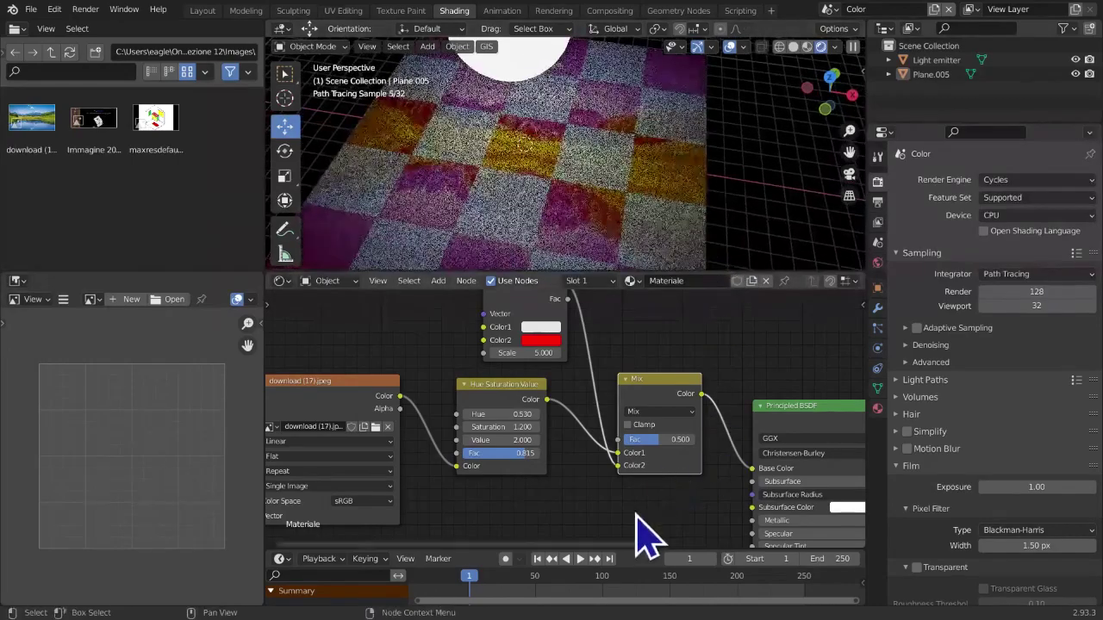
pyautogui.moveTo(645, 537); pyautogui.dragTo(644, 552, button='middle')
pyautogui.moveTo(655, 459); pyautogui.dragTo(627, 466)
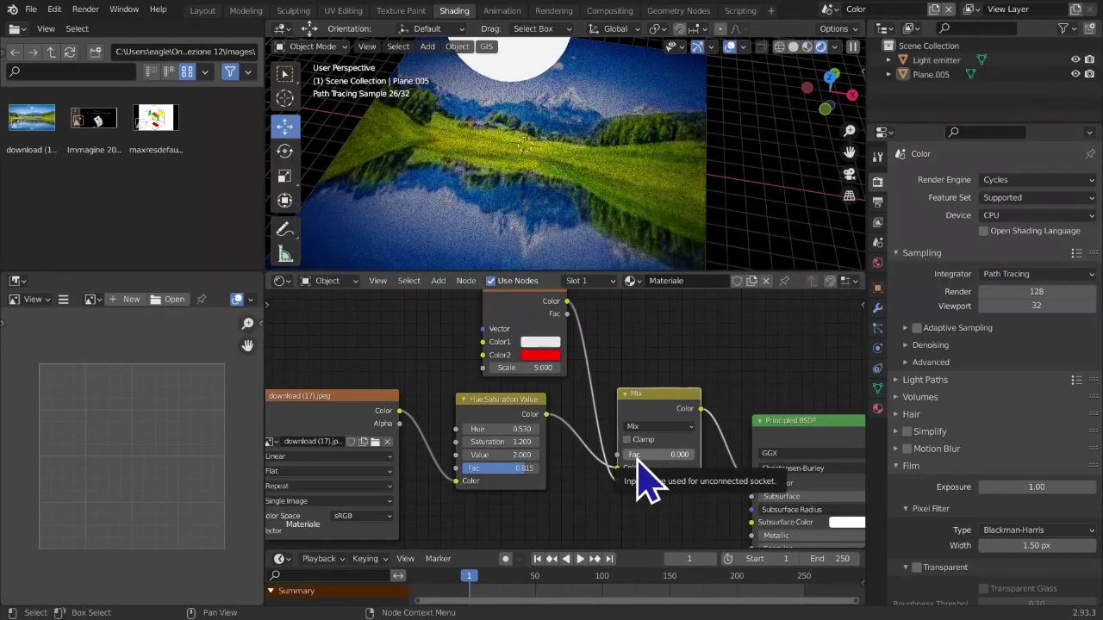
pyautogui.moveTo(637, 467); pyautogui.dragTo(675, 462)
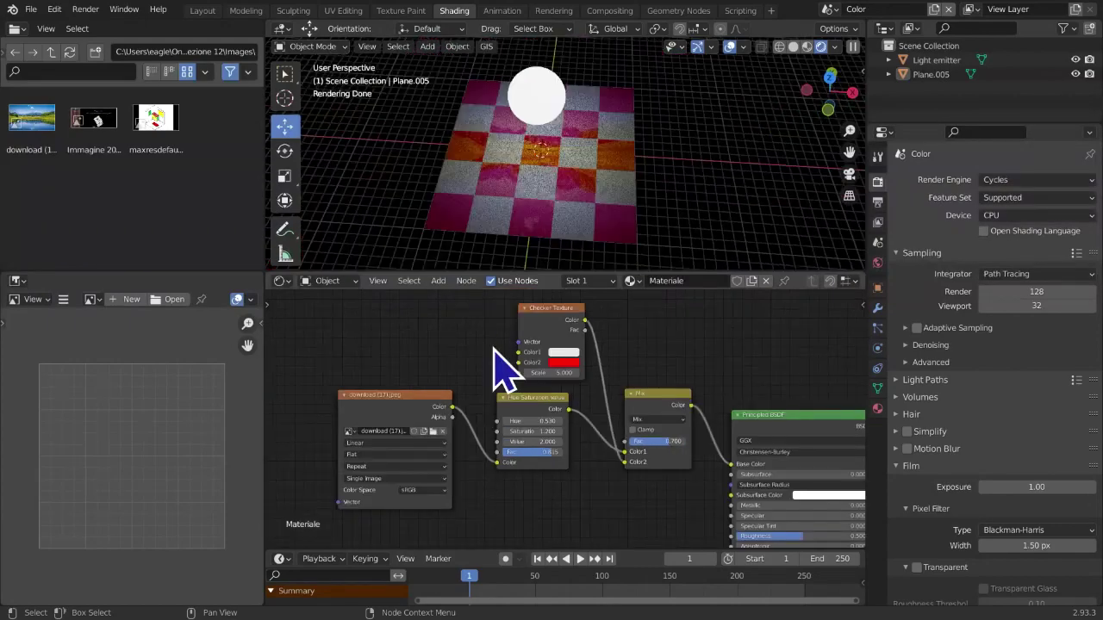
pyautogui.hotkey('shift', 'a')
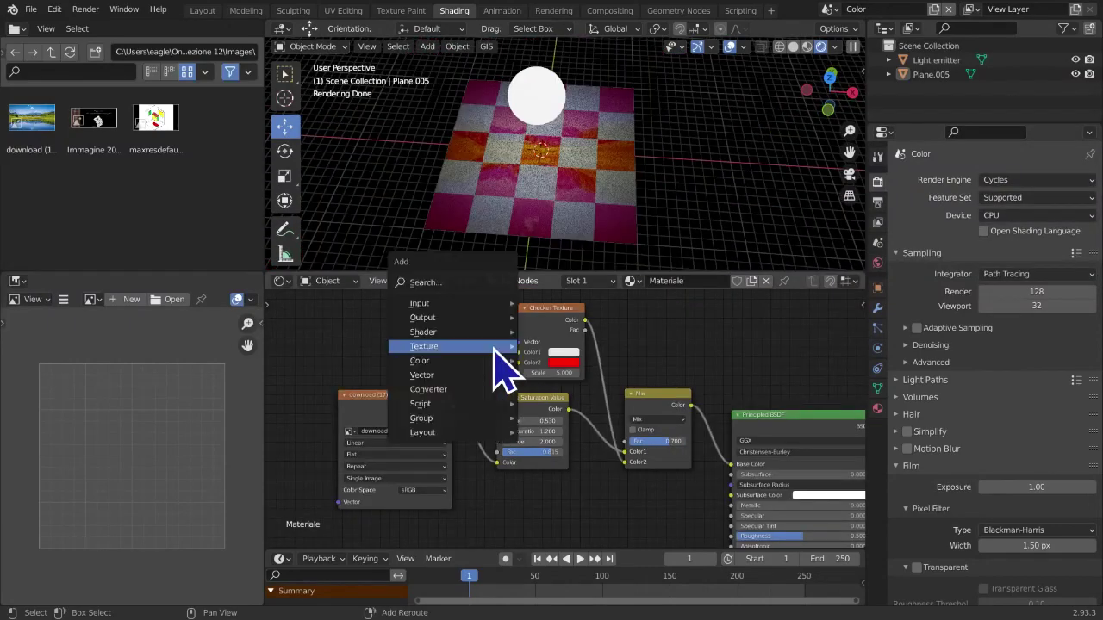
# Add a Brick Texture node with scale 5.000 at the left of the node editor
pyautogui.moveTo(494, 348)
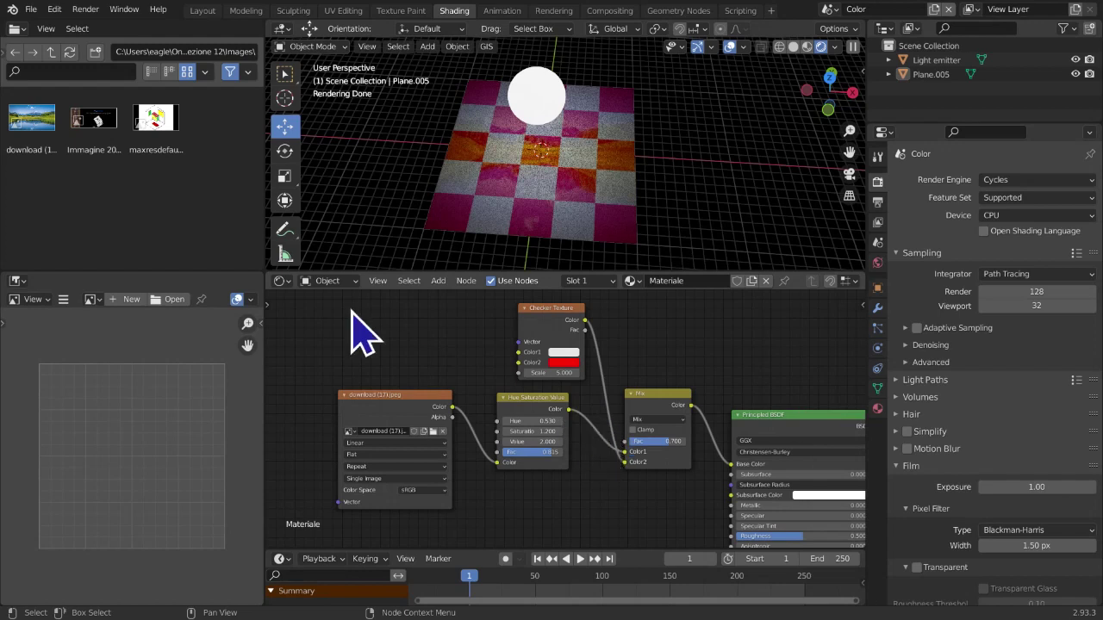
pyautogui.click(438, 283)
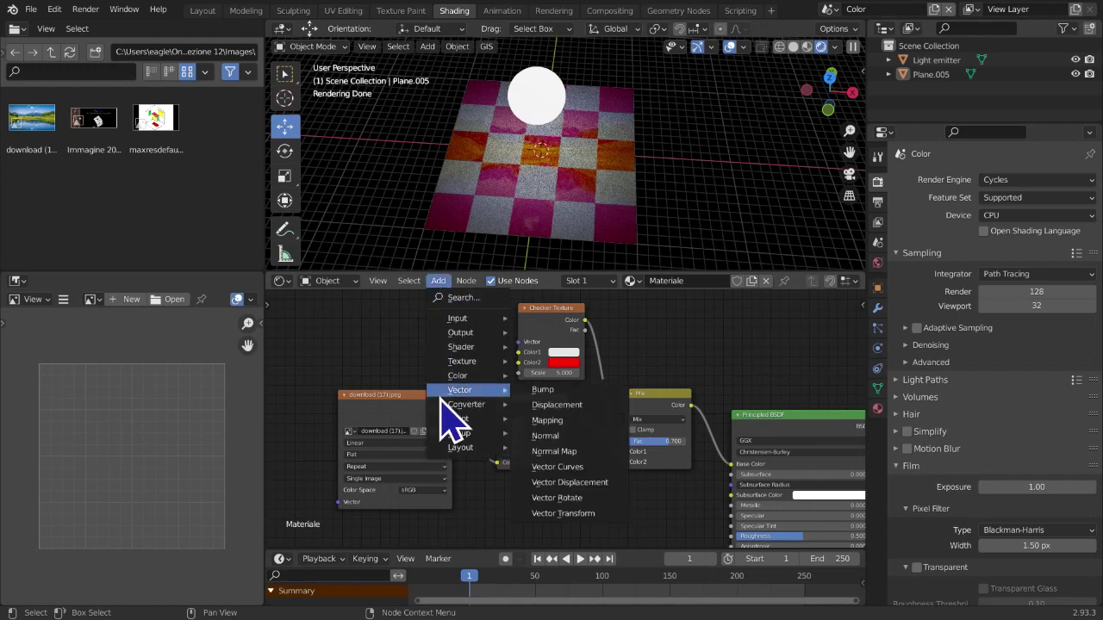
pyautogui.moveTo(457, 404)
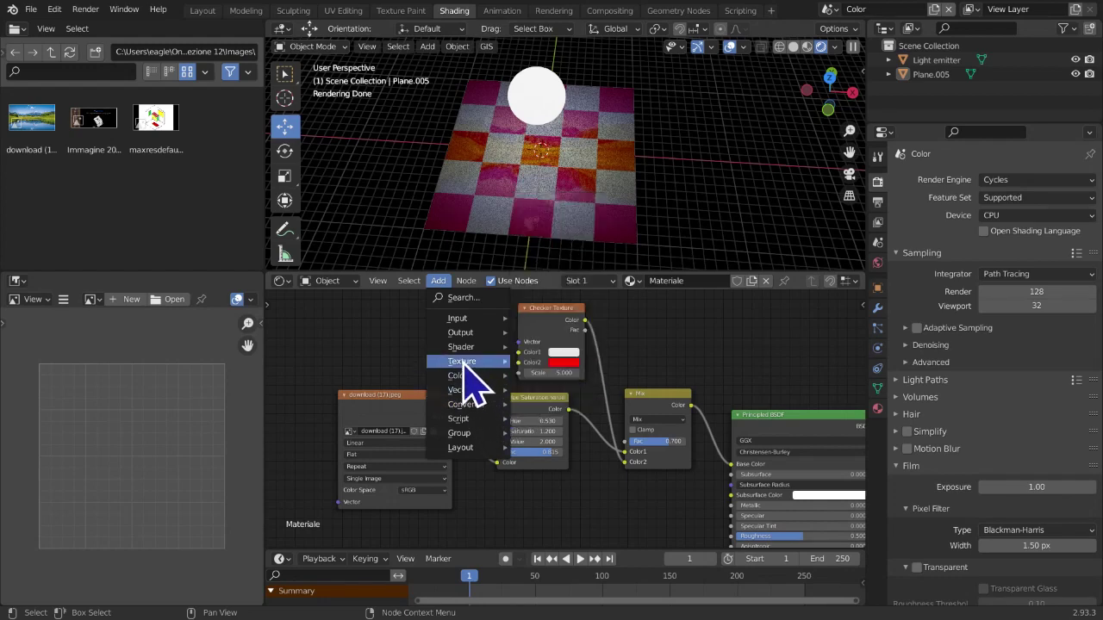
pyautogui.moveTo(454, 364)
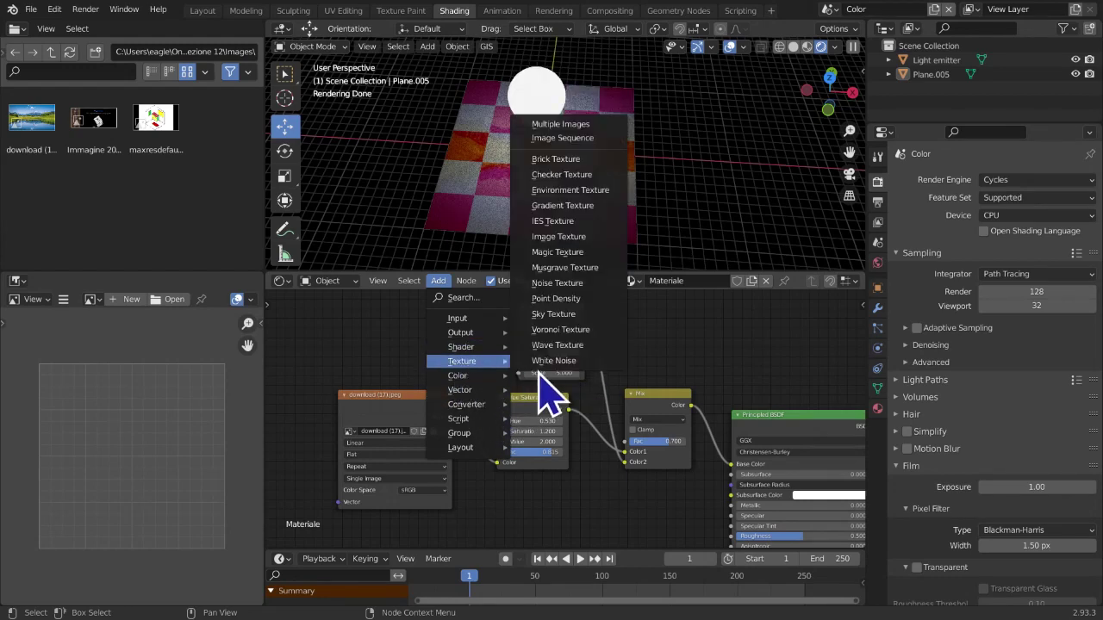
pyautogui.click(532, 164)
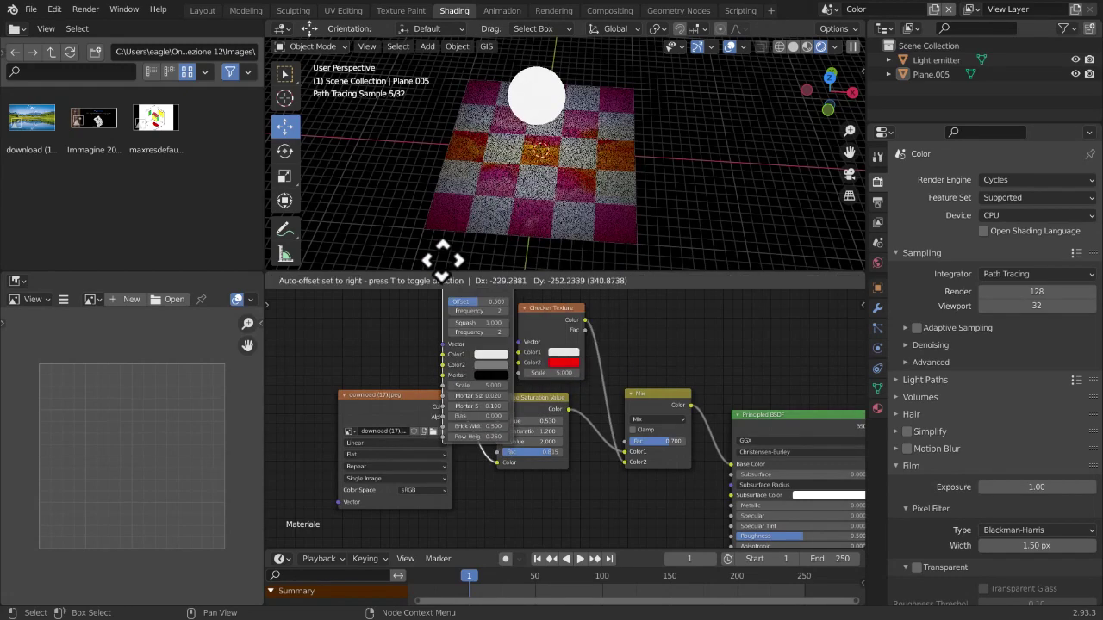
pyautogui.click(260, 324)
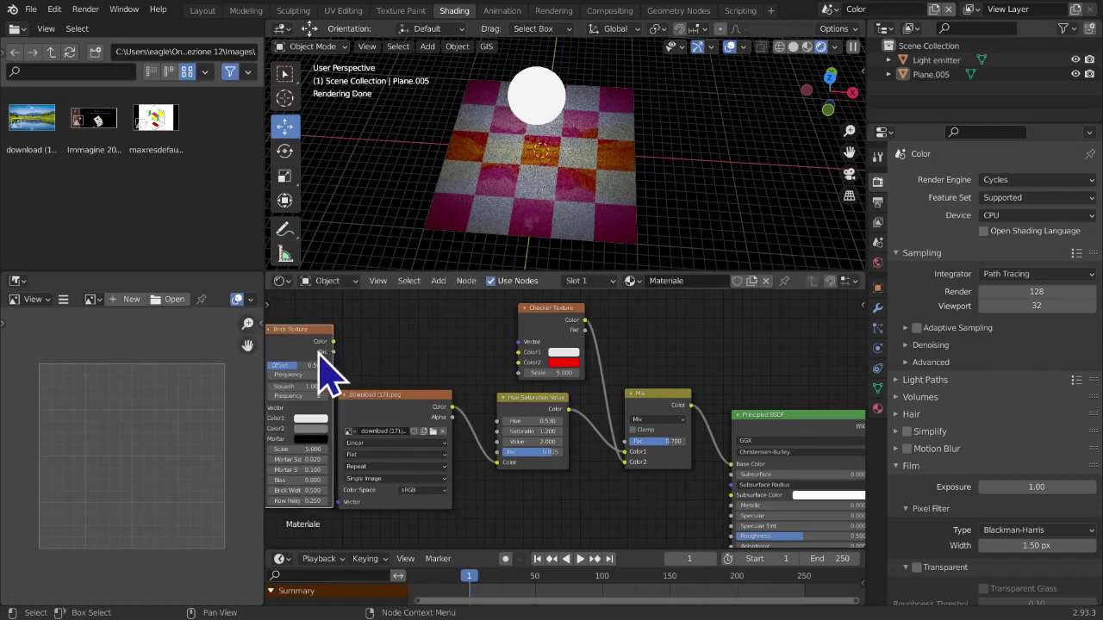
# Connect the Brick Texture's Fac output to the Mix node's Fac input
pyautogui.moveTo(335, 352); pyautogui.dragTo(638, 450)
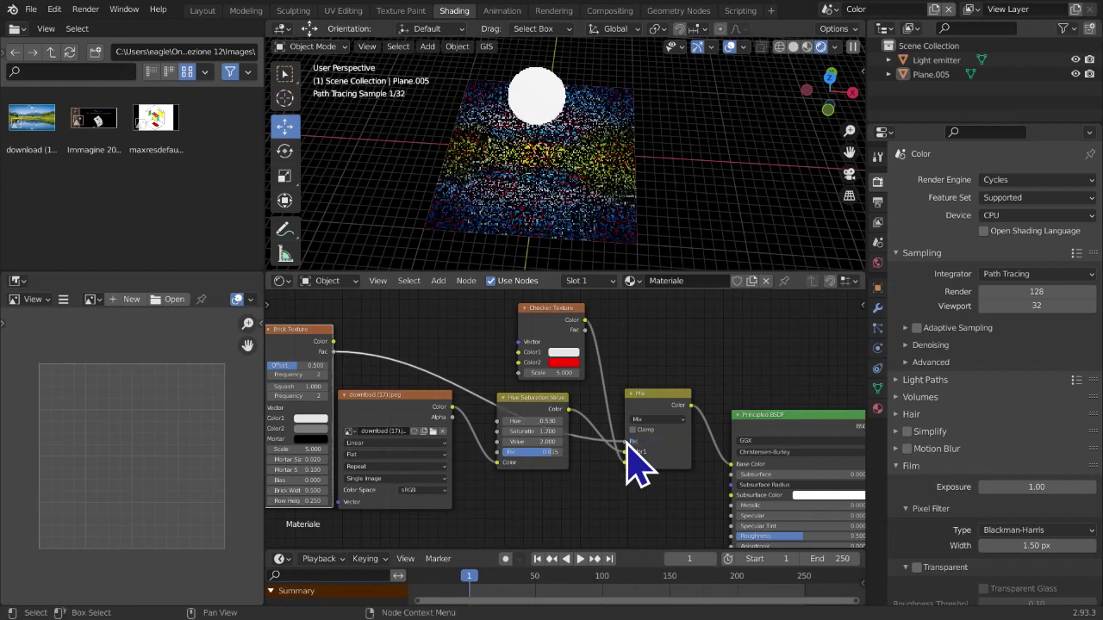
pyautogui.scroll(4, 579, 271)
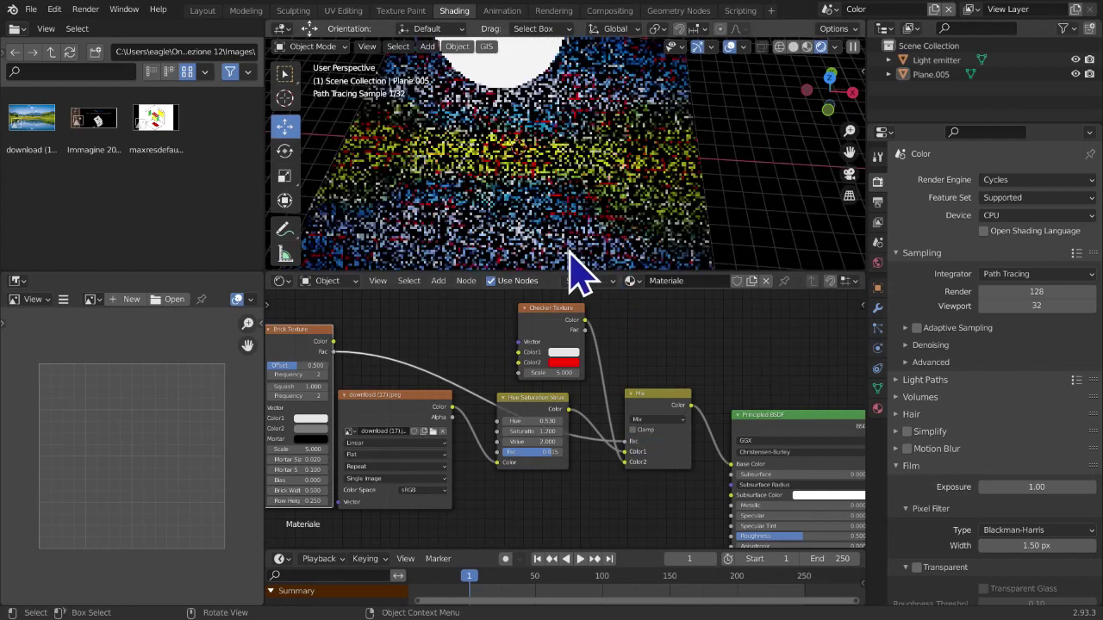
pyautogui.moveTo(411, 374); pyautogui.dragTo(586, 355, button='middle')
pyautogui.scroll(2, 461, 422)
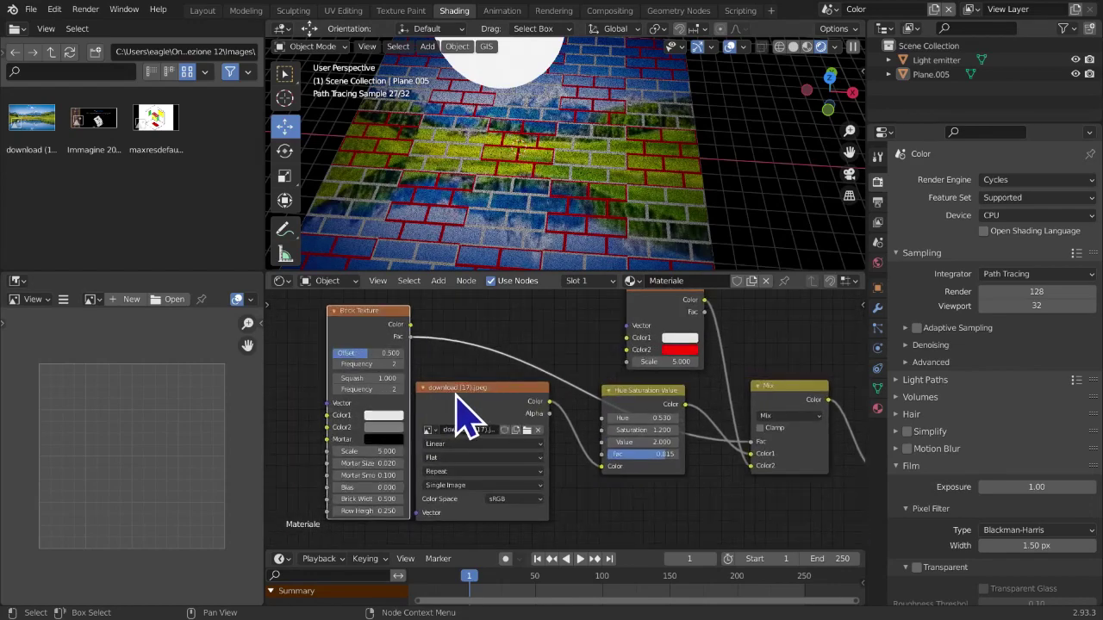
pyautogui.scroll(2, 631, 214)
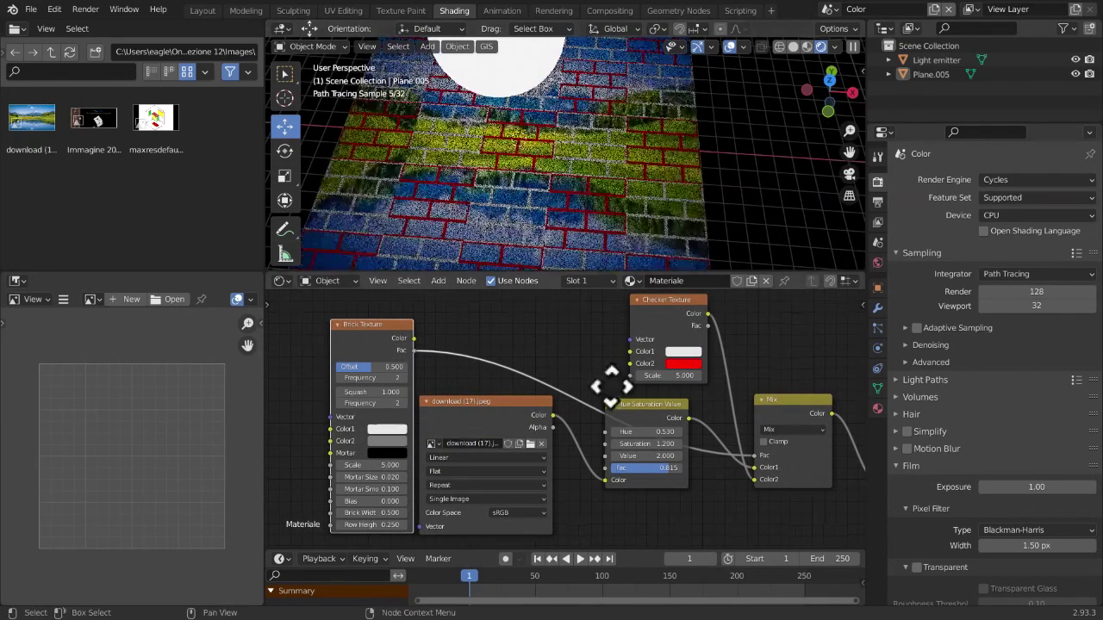
pyautogui.moveTo(610, 387); pyautogui.dragTo(591, 394, button='middle')
pyautogui.moveTo(629, 435); pyautogui.dragTo(603, 439, button='middle')
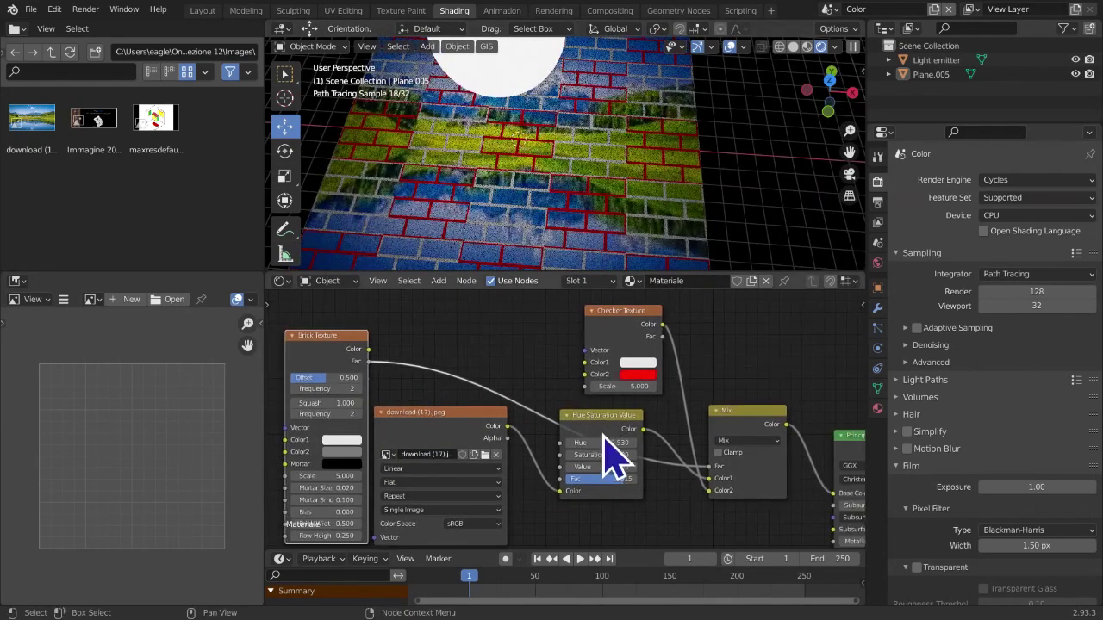
# Move the Checker Texture node left and the Mix node up slightly
pyautogui.moveTo(622, 336); pyautogui.dragTo(580, 333)
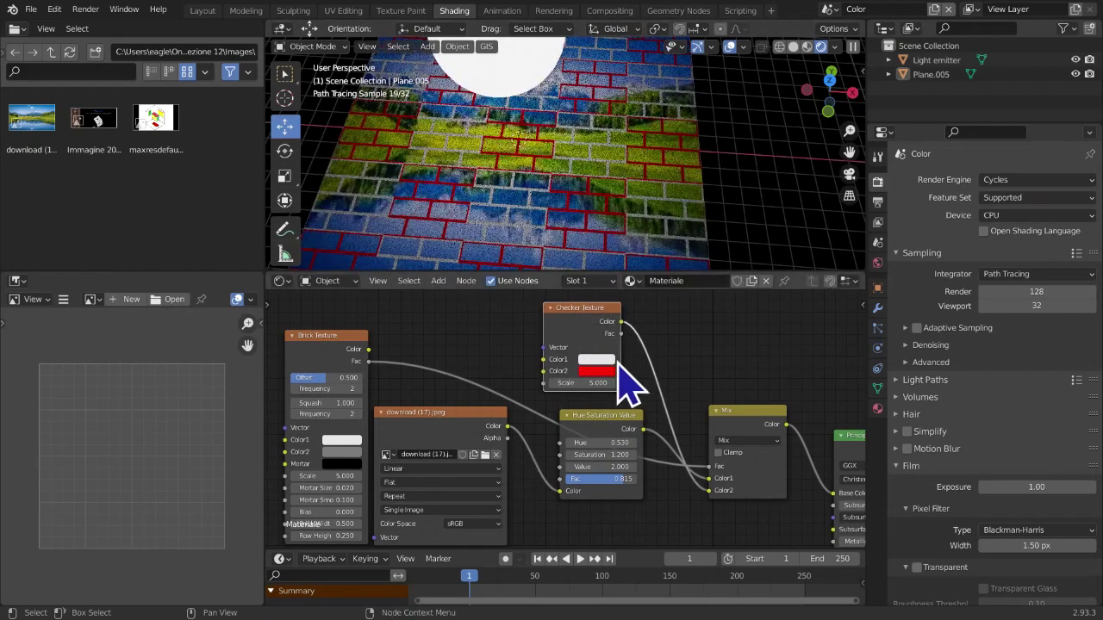
pyautogui.moveTo(741, 420); pyautogui.dragTo(738, 394)
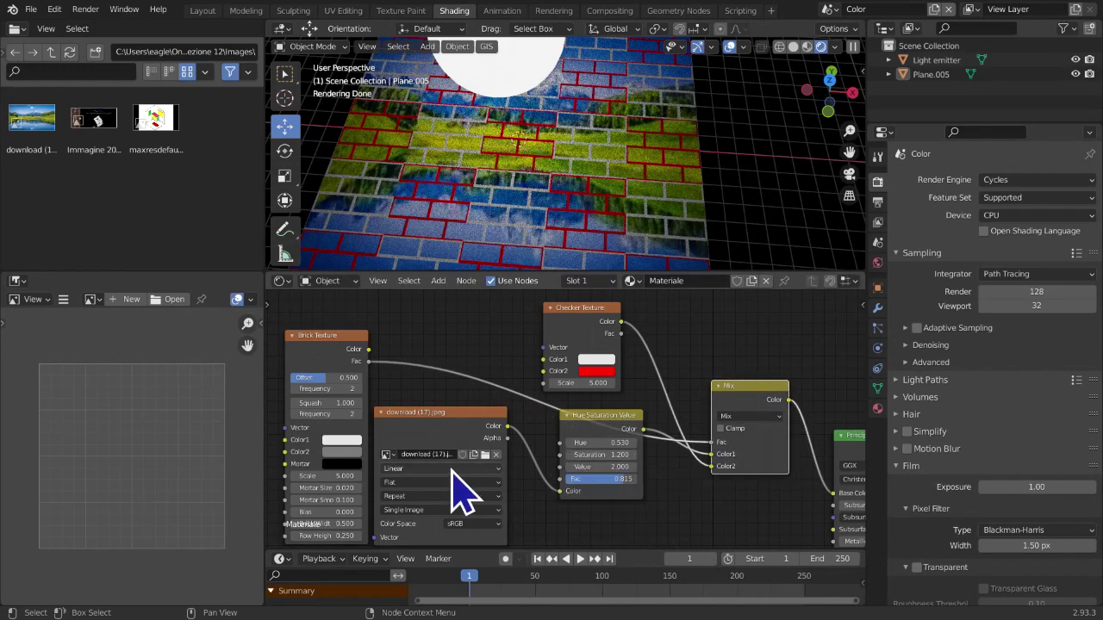
pyautogui.scroll(5, 561, 259)
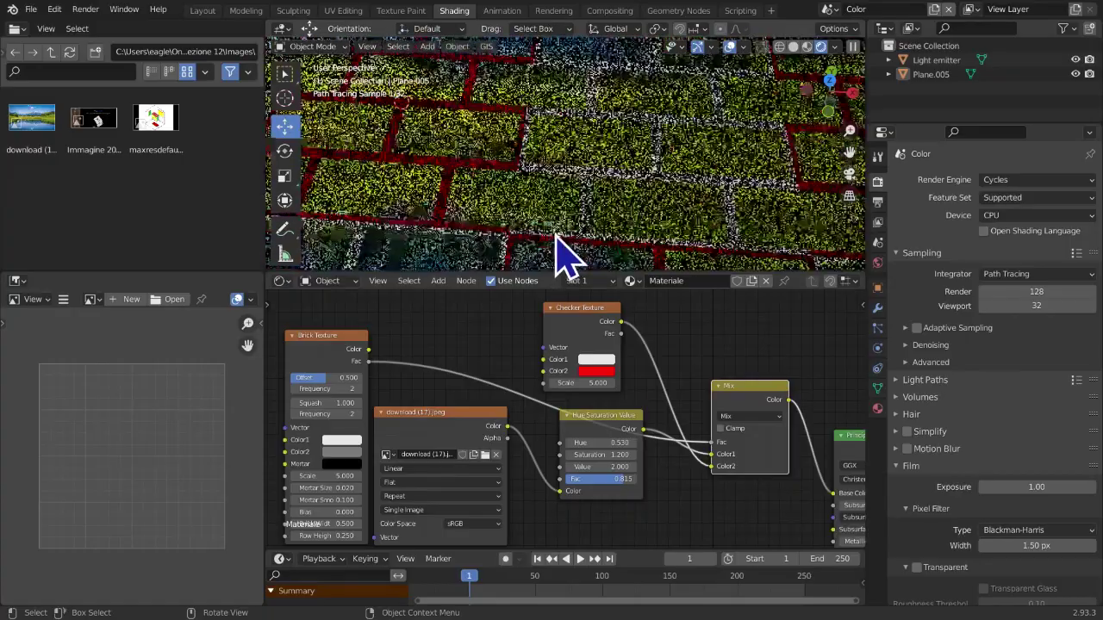
pyautogui.scroll(4, 573, 250)
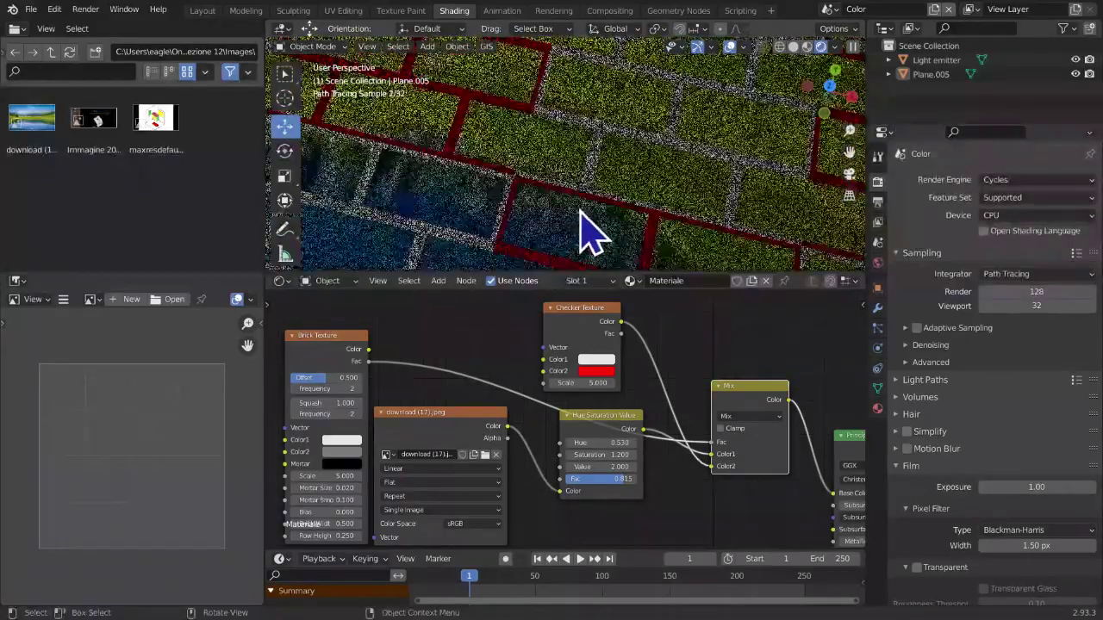
pyautogui.scroll(-1, 565, 365)
pyautogui.scroll(-2, 560, 217)
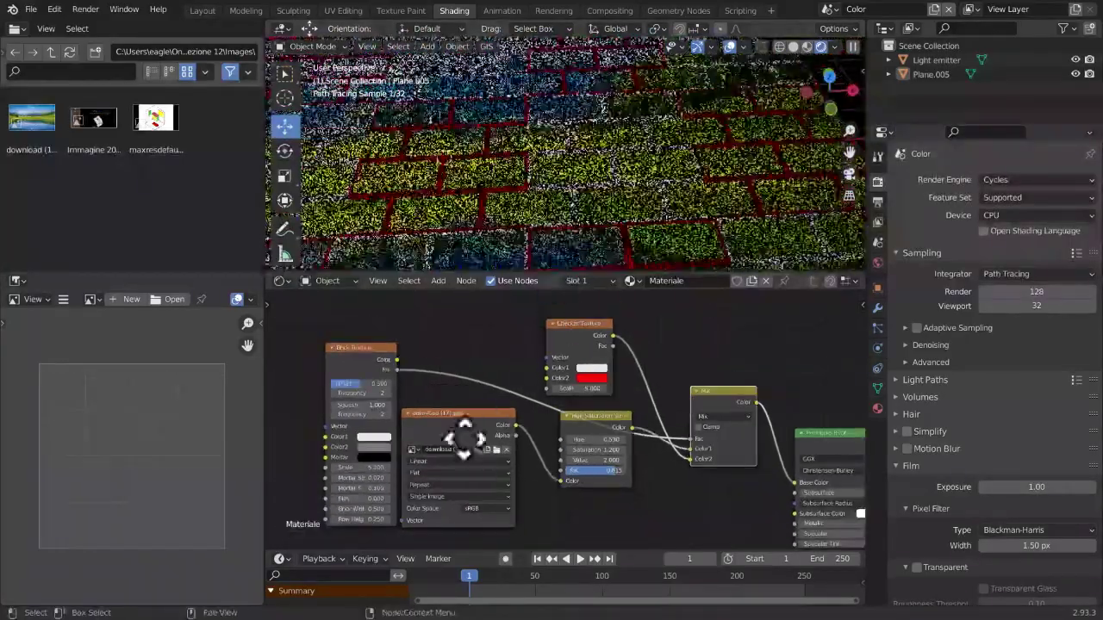
pyautogui.moveTo(464, 437); pyautogui.dragTo(603, 427, button='middle')
pyautogui.scroll(4, 564, 443)
# Check the Brick Texture's Color2 and Mortar colours, then move Hue Saturation Value down
pyautogui.moveTo(509, 436); pyautogui.dragTo(643, 393, button='middle')
pyautogui.click(637, 407)
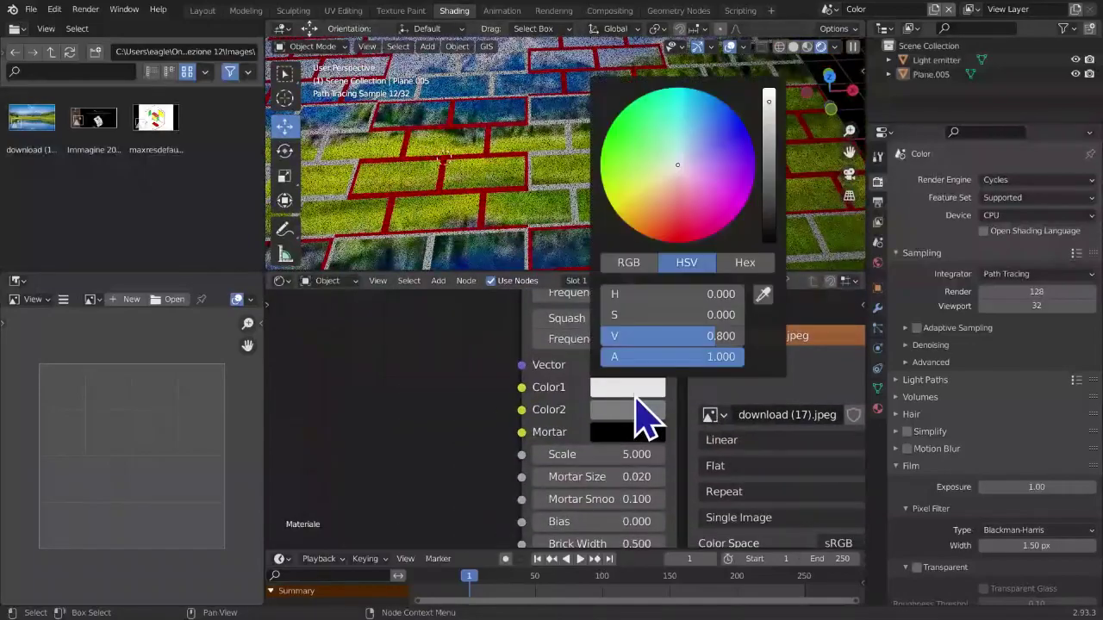
pyautogui.click(626, 431)
pyautogui.click(625, 431)
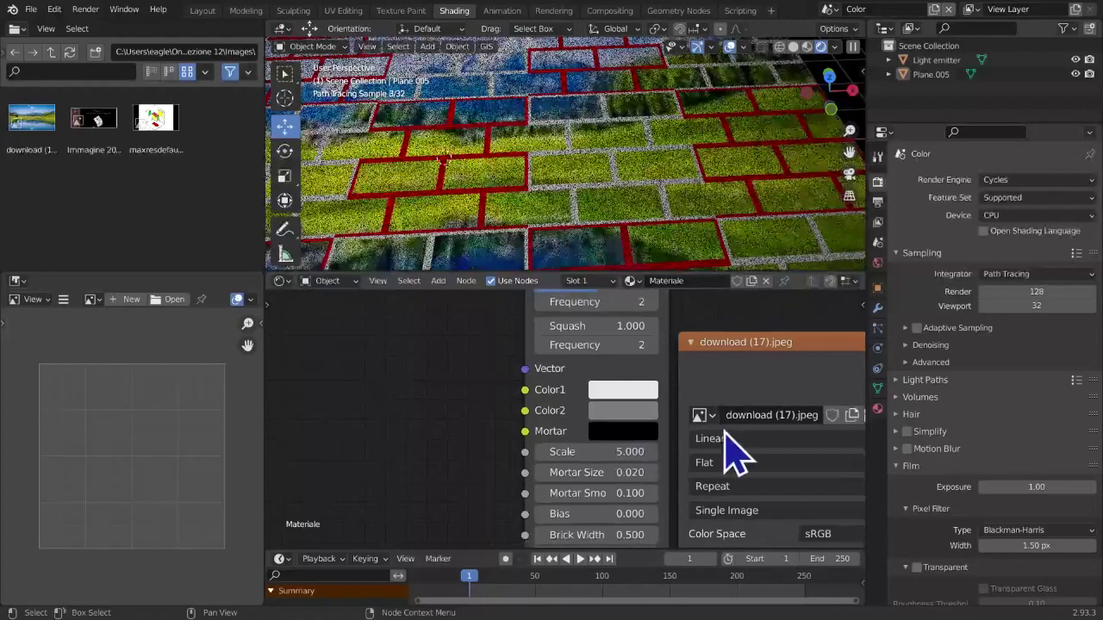
pyautogui.moveTo(714, 431); pyautogui.dragTo(696, 415, button='middle')
pyautogui.scroll(-2, 591, 468)
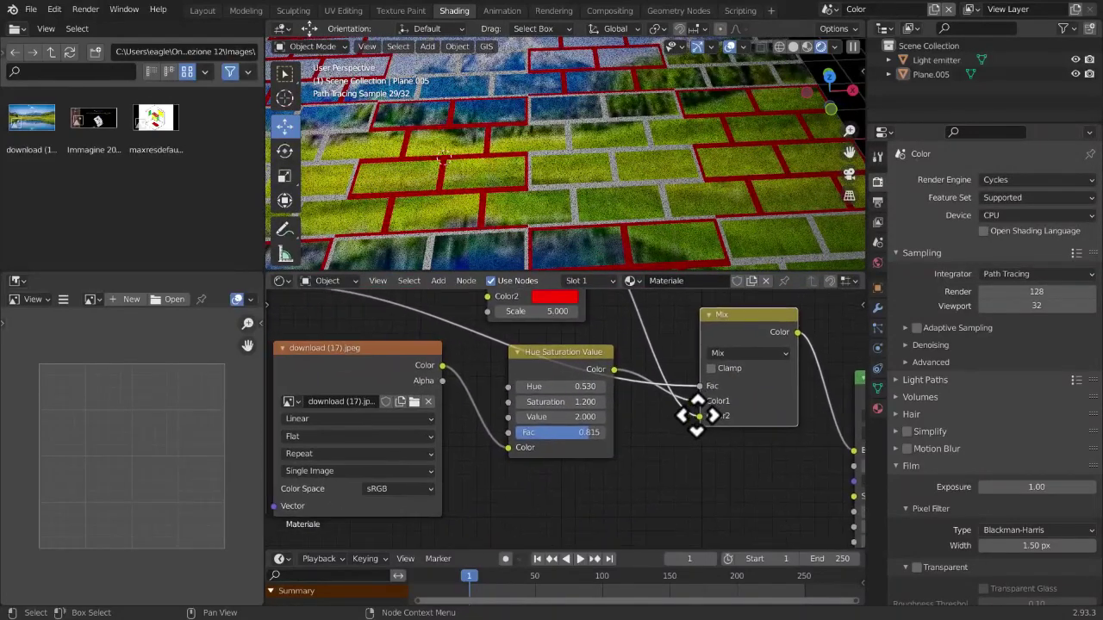
pyautogui.moveTo(552, 383); pyautogui.dragTo(291, 473, button='middle')
pyautogui.press('g')
pyautogui.click(511, 488)
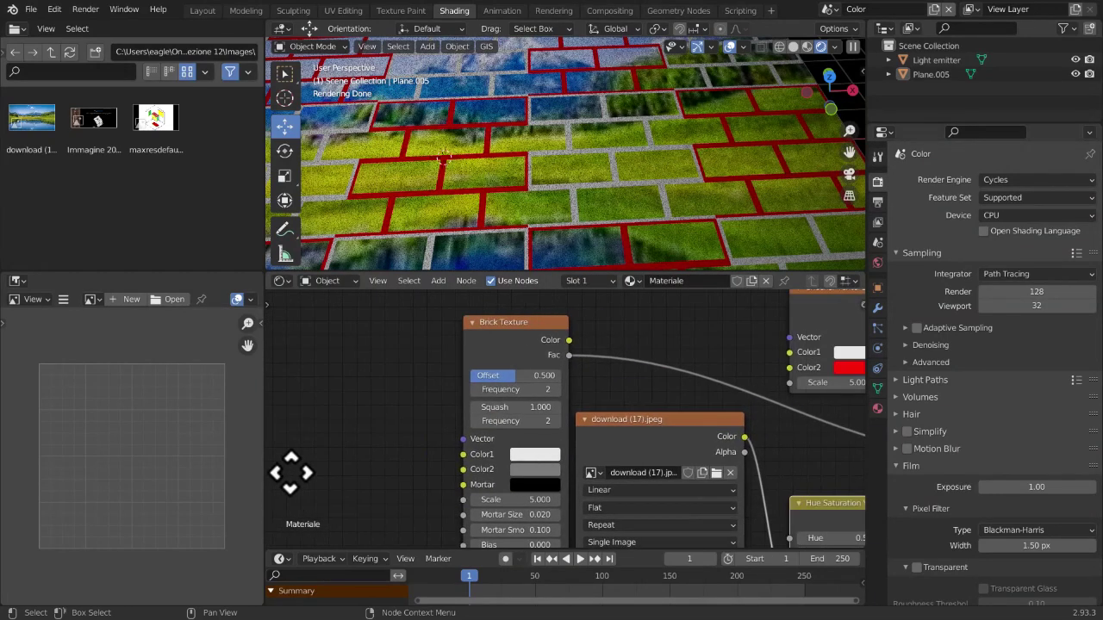
# Move the Checker Texture node slightly higher
pyautogui.moveTo(543, 412); pyautogui.dragTo(269, 434, button='middle')
pyautogui.moveTo(626, 394); pyautogui.dragTo(610, 401, button='middle')
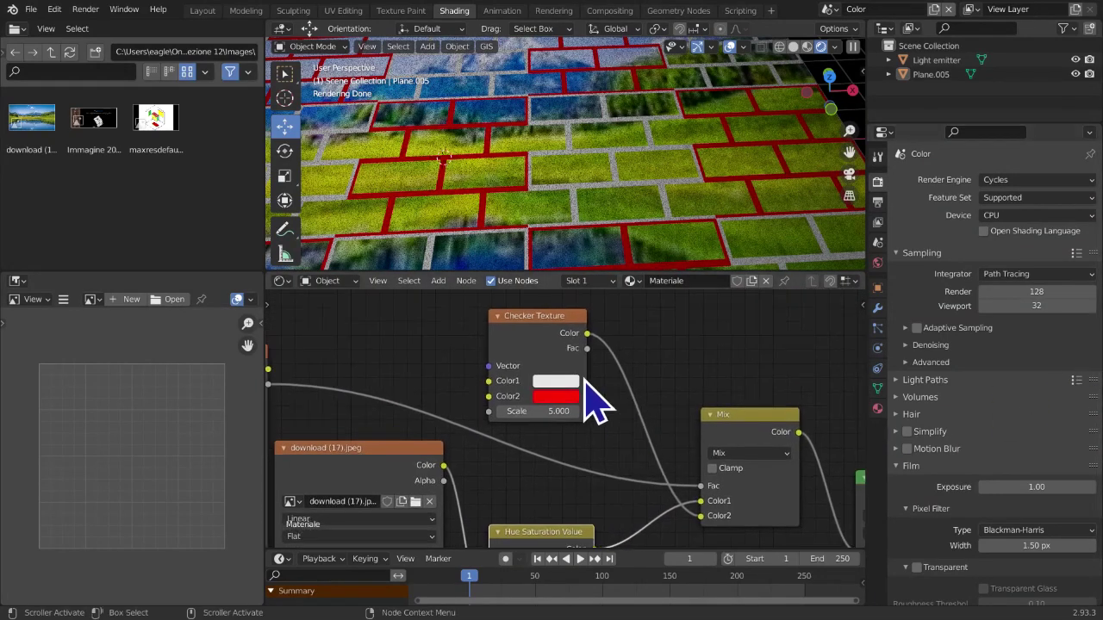
pyautogui.moveTo(545, 336)
pyautogui.mouseDown()
pyautogui.moveTo(564, 303)
pyautogui.moveTo(549, 316)
pyautogui.mouseUp()
pyautogui.moveTo(550, 357); pyautogui.dragTo(282, 352, button='middle')
pyautogui.moveTo(464, 130); pyautogui.dragTo(462, 150, button='middle')
# Reposition the Hue Saturation Value node a little higher and to the right
pyautogui.moveTo(705, 417); pyautogui.dragTo(332, 342, button='middle')
pyautogui.press('g')
pyautogui.click(453, 423)
pyautogui.moveTo(467, 429)
pyautogui.mouseDown()
pyautogui.moveTo(491, 404)
pyautogui.moveTo(478, 413)
pyautogui.mouseUp()
# Move the download (17).jpeg image node up-left and pull the 3D view back to the plane
pyautogui.moveTo(489, 422); pyautogui.dragTo(645, 429, button='middle')
pyautogui.moveTo(505, 398)
pyautogui.mouseDown()
pyautogui.moveTo(498, 388)
pyautogui.moveTo(517, 399)
pyautogui.moveTo(508, 403)
pyautogui.mouseUp()
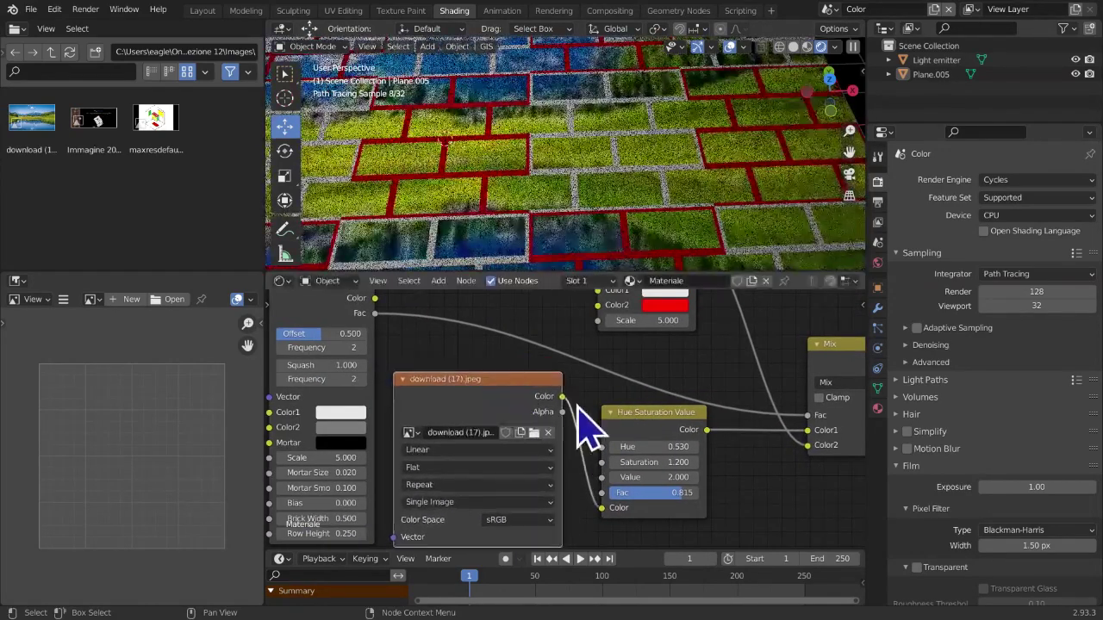
pyautogui.moveTo(585, 423); pyautogui.dragTo(534, 461, button='middle')
pyautogui.scroll(-1, 526, 438)
pyautogui.scroll(-3, 615, 193)
pyautogui.moveTo(613, 194); pyautogui.dragTo(578, 180, button='middle')
pyautogui.scroll(-4, 571, 189)
pyautogui.moveTo(607, 217); pyautogui.dragTo(570, 190, button='middle')
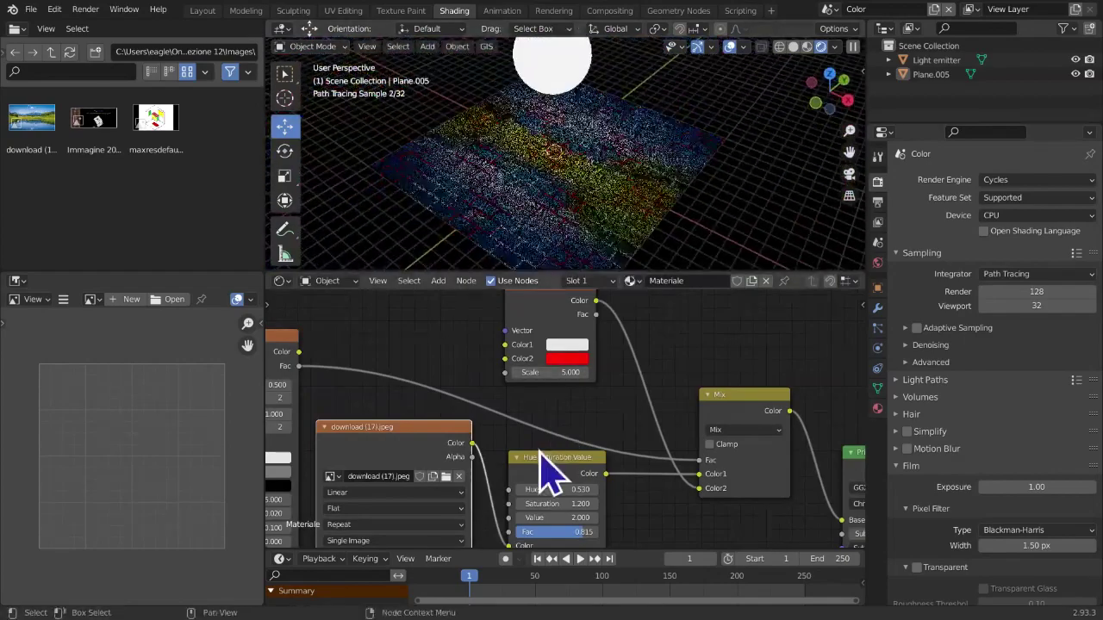
pyautogui.moveTo(539, 456); pyautogui.dragTo(691, 449, button='middle')
# Replace the Brick Texture node with a new Gradient Texture node
pyautogui.click(419, 344)
pyautogui.press('Delete')
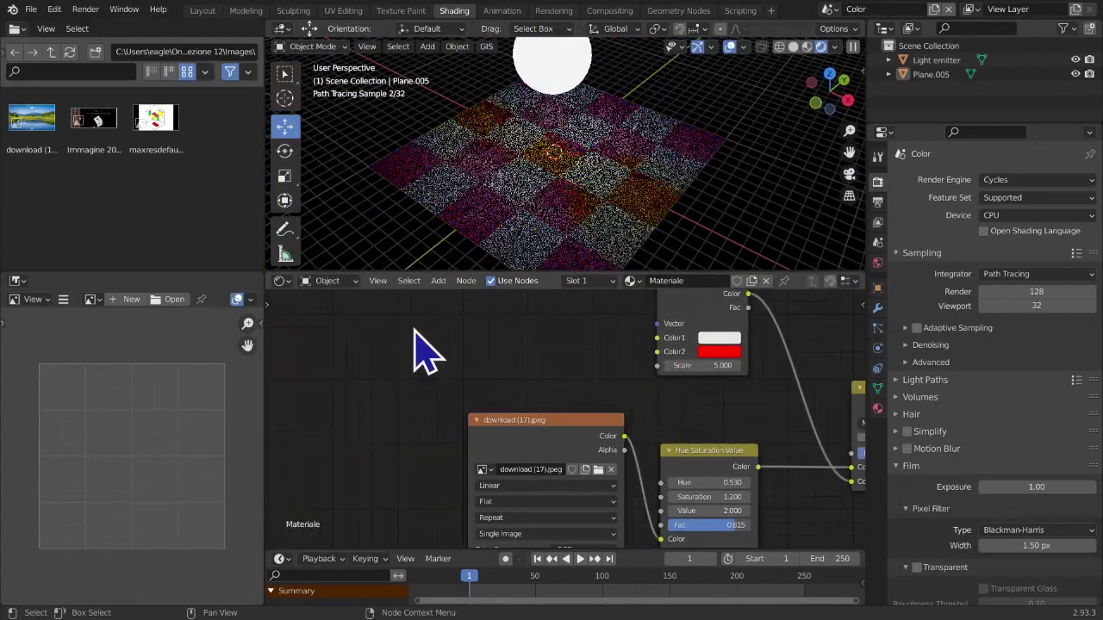
pyautogui.hotkey('shift', 'a')
pyautogui.moveTo(414, 328)
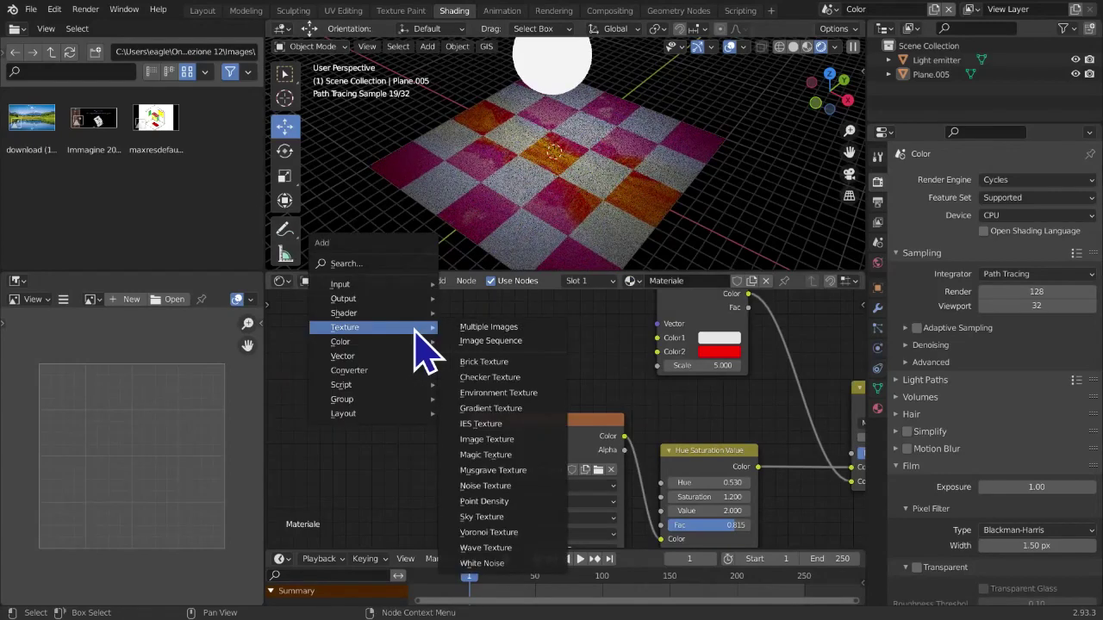
pyautogui.click(478, 408)
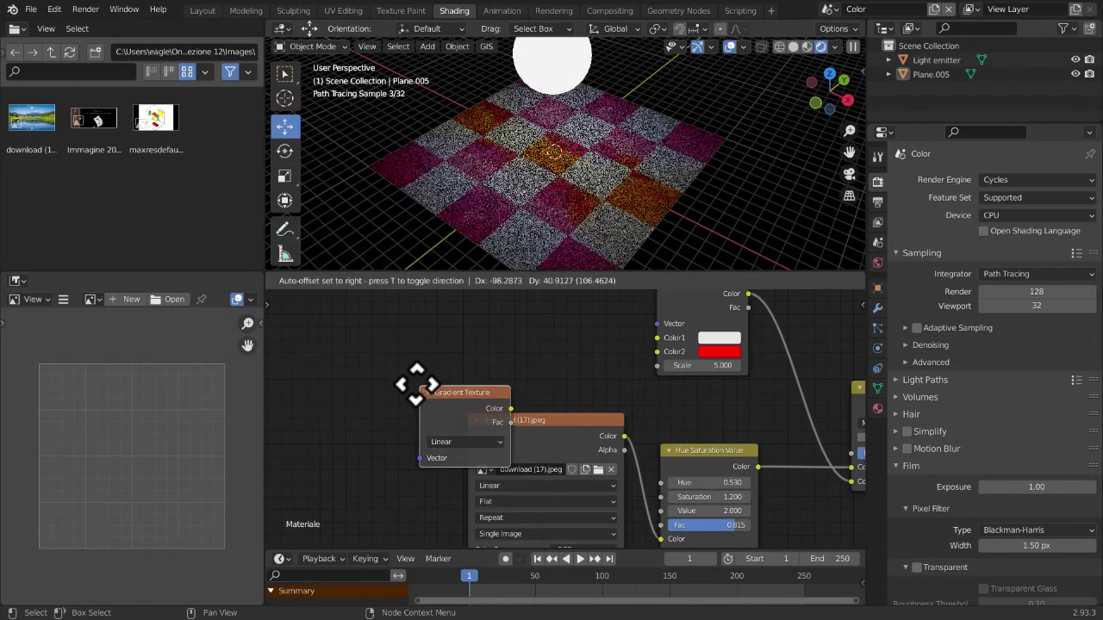
pyautogui.click(465, 312)
pyautogui.moveTo(504, 323); pyautogui.dragTo(424, 390, button='middle')
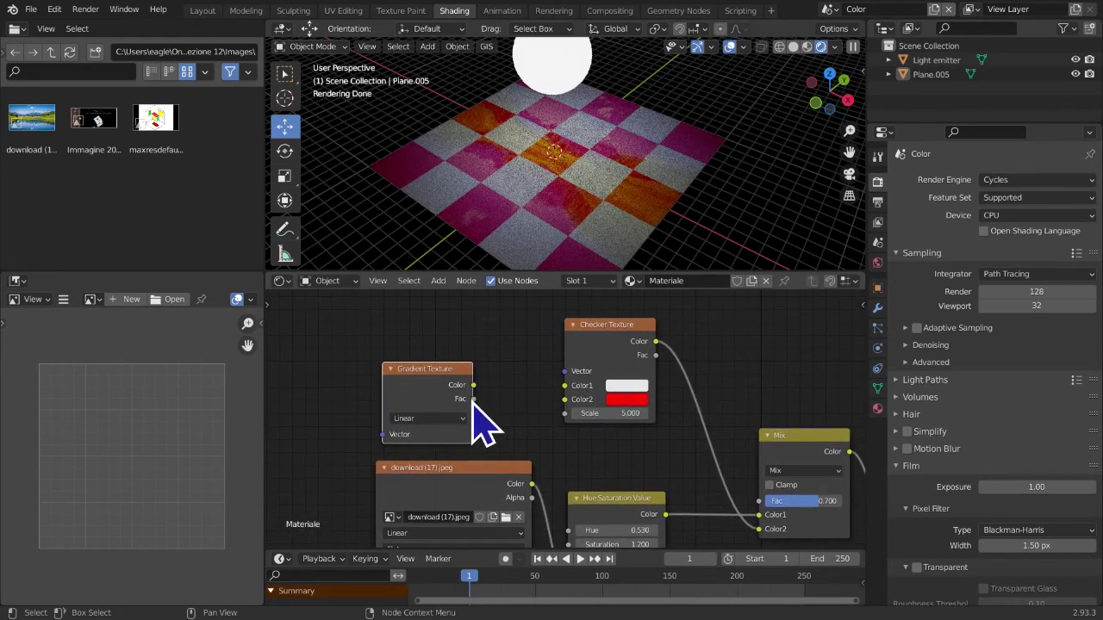
# Wire the gradient's Fac into the Mix factor, make it Spherical, and preview it on the plane
pyautogui.moveTo(755, 509); pyautogui.dragTo(755, 510)
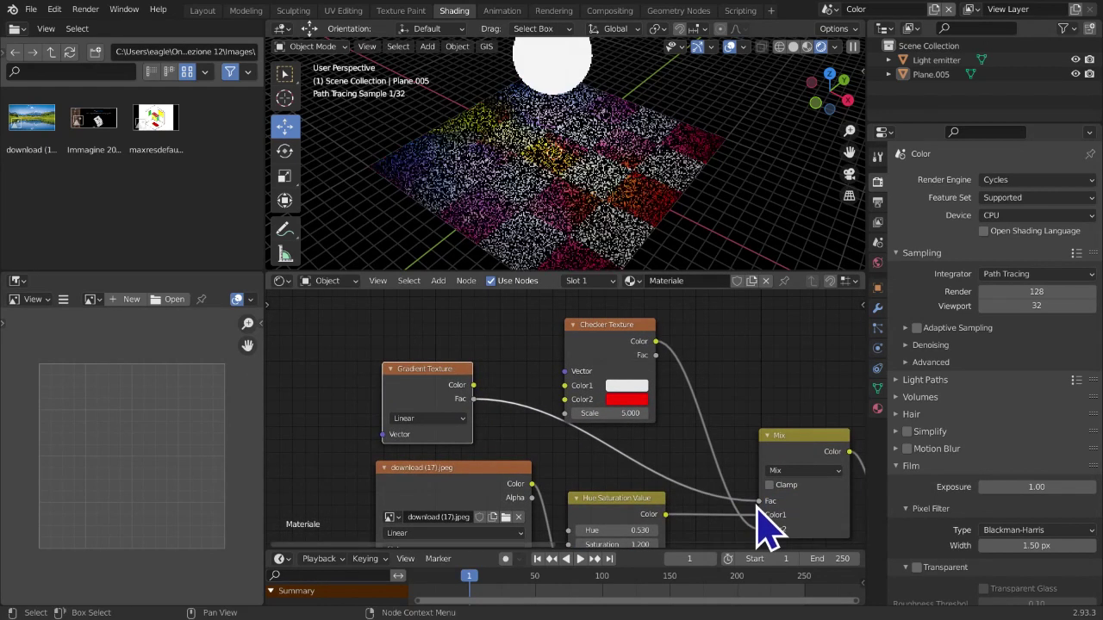
pyautogui.click(435, 419)
pyautogui.click(428, 490)
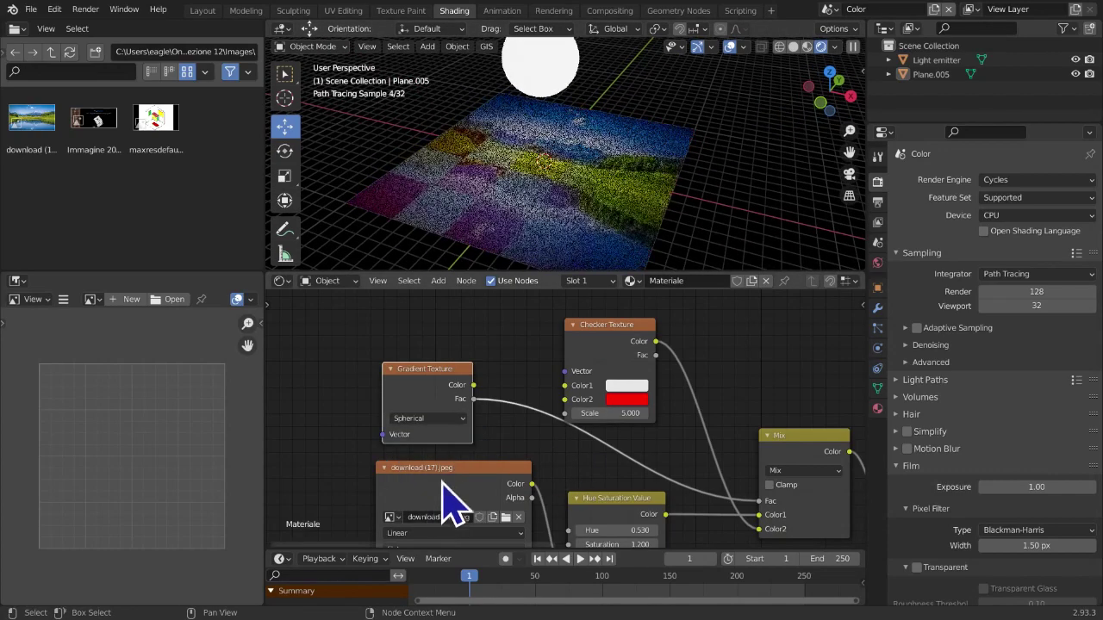
pyautogui.moveTo(490, 458); pyautogui.dragTo(493, 474, button='middle')
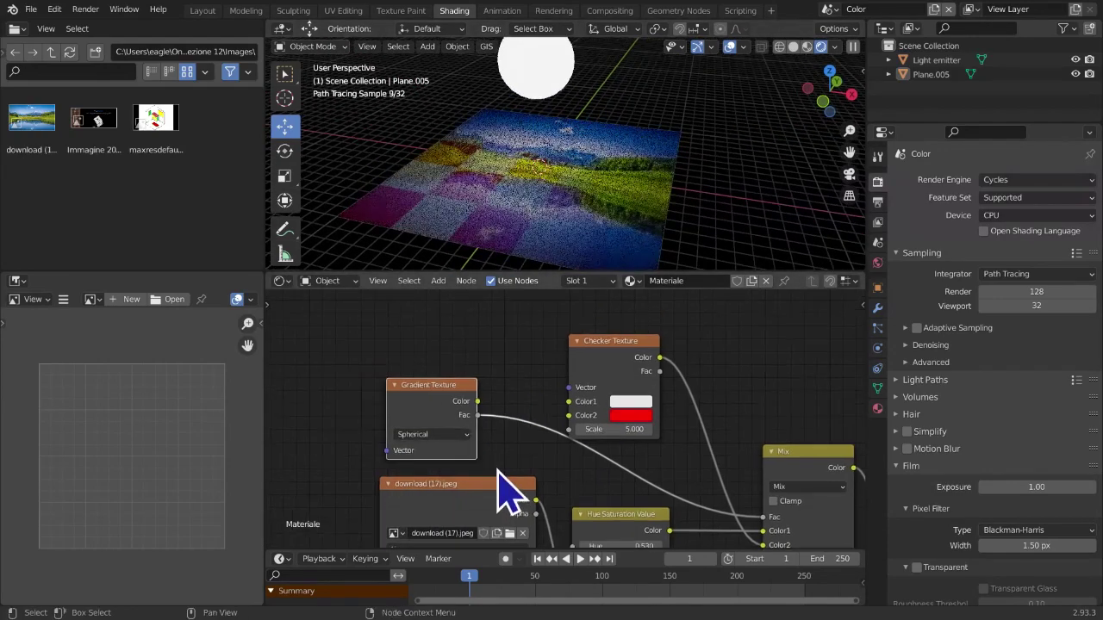
pyautogui.keyDown('ctrl'); pyautogui.keyDown('shift'); pyautogui.click(425, 414); pyautogui.keyUp('shift'); pyautogui.keyUp('ctrl')
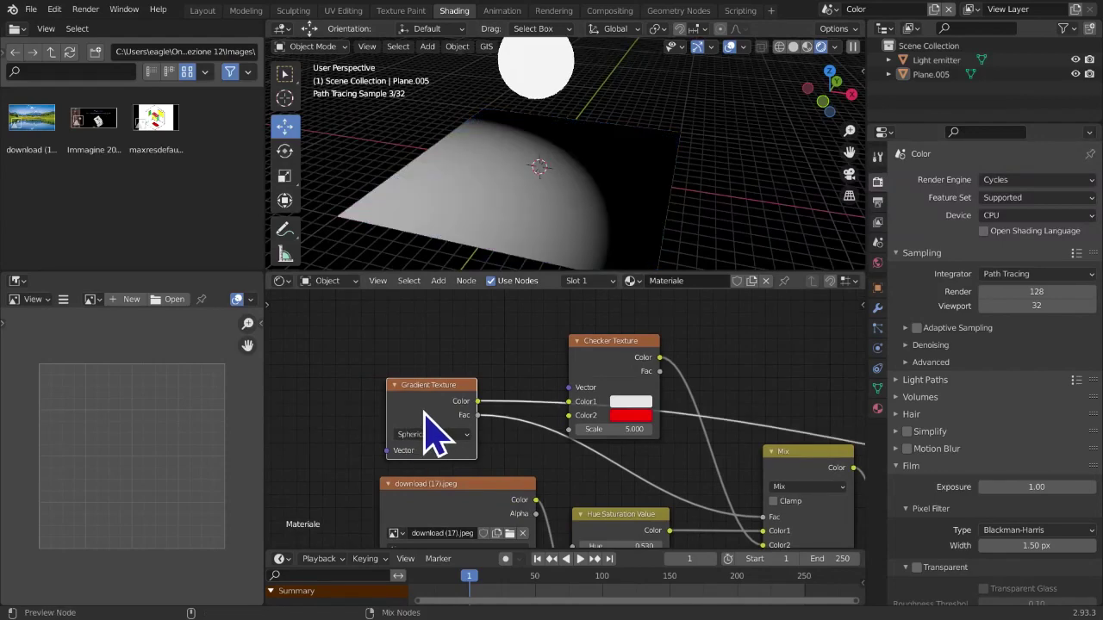
pyautogui.moveTo(409, 404); pyautogui.dragTo(462, 412, button='middle')
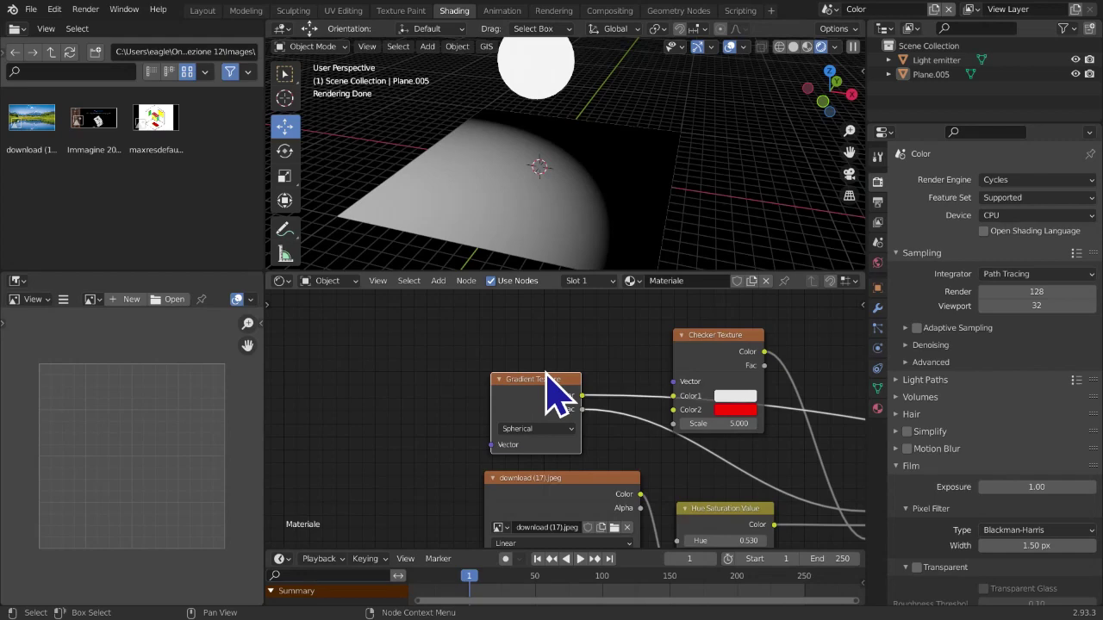
# Drive the gradient from Object coordinates through a Mapping node scaled 0.1 on X, Y and Z
pyautogui.hotkey('ctrl', 't')
pyautogui.moveTo(428, 414); pyautogui.dragTo(534, 392, button='middle')
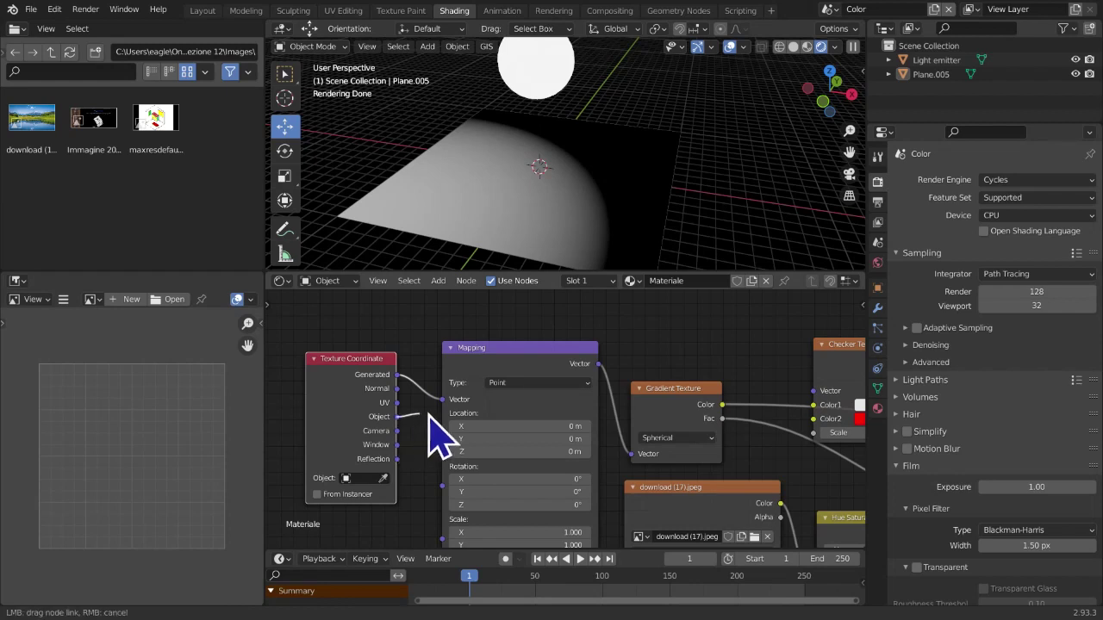
pyautogui.moveTo(444, 403); pyautogui.dragTo(444, 403)
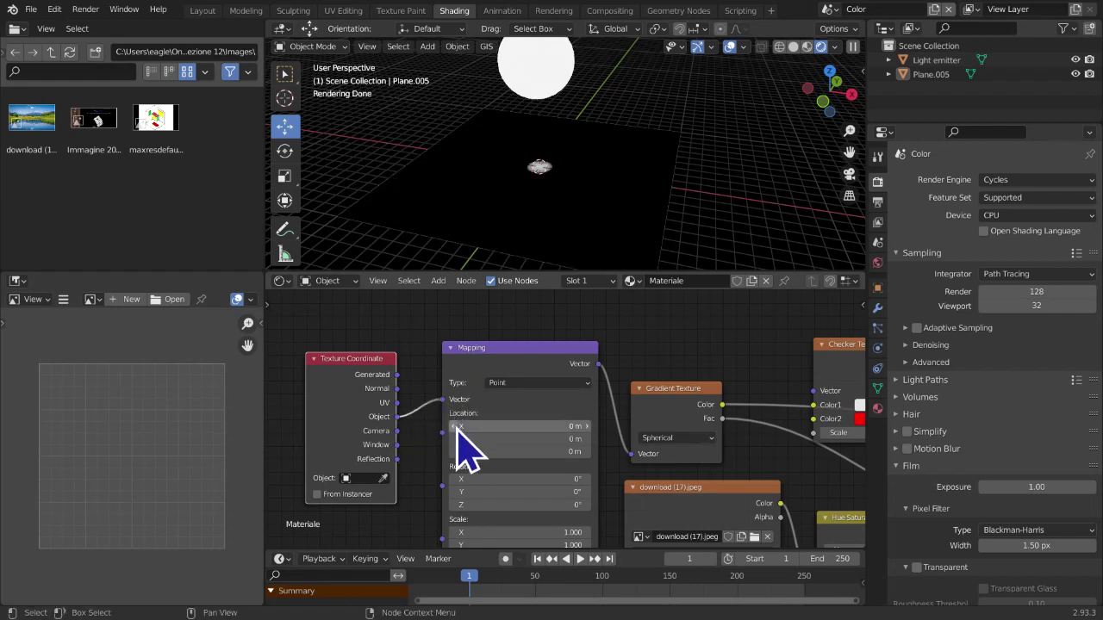
pyautogui.moveTo(463, 443); pyautogui.dragTo(418, 365, button='middle')
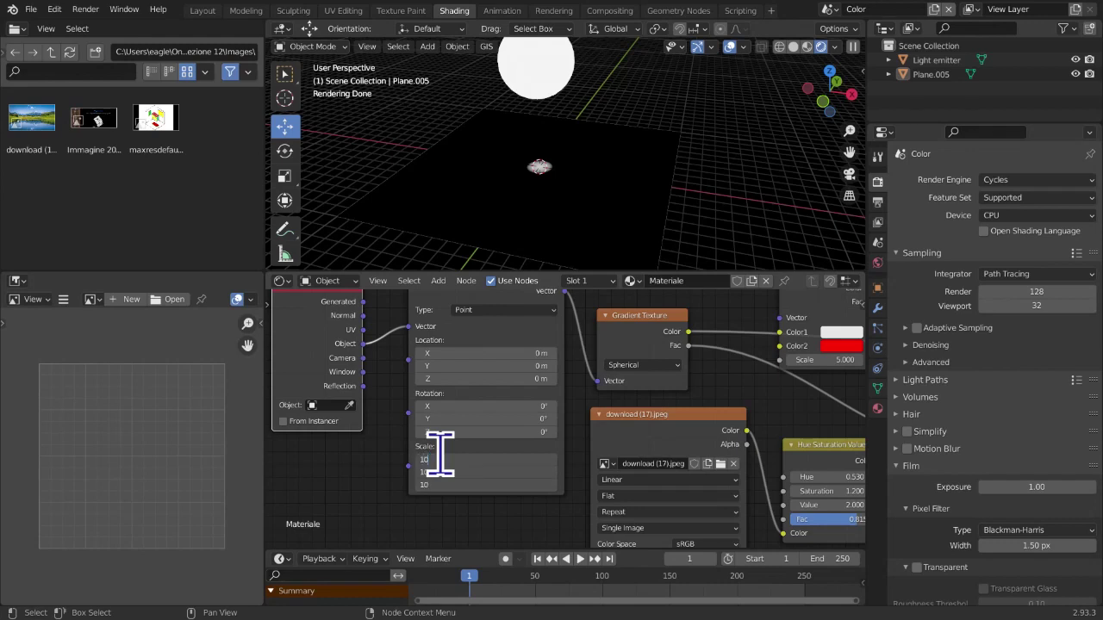
pyautogui.press('Return')
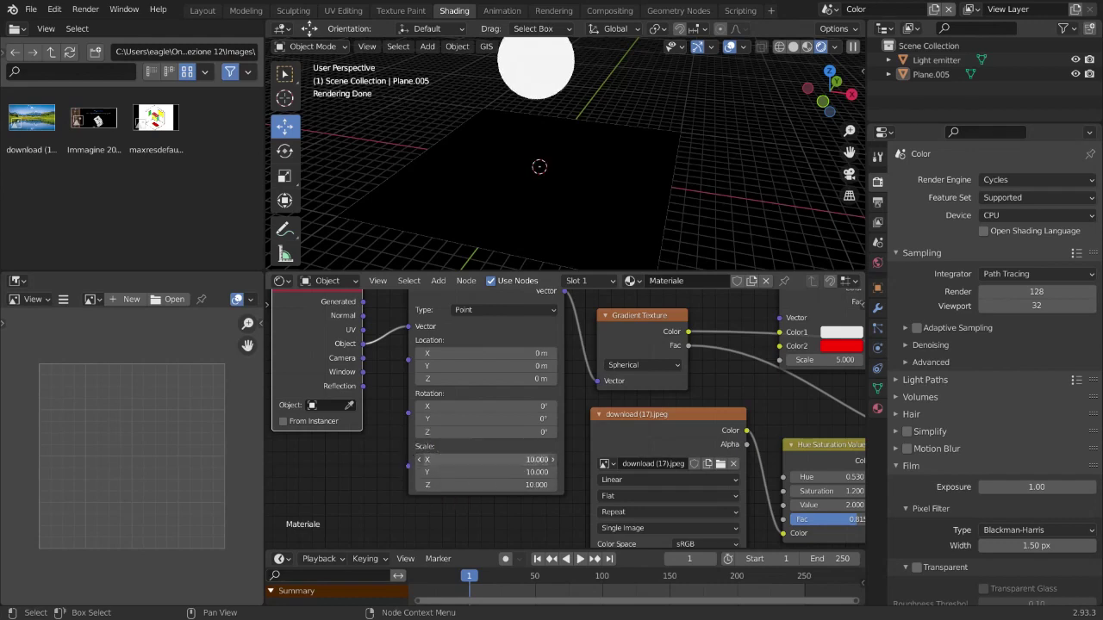
pyautogui.press('Return')
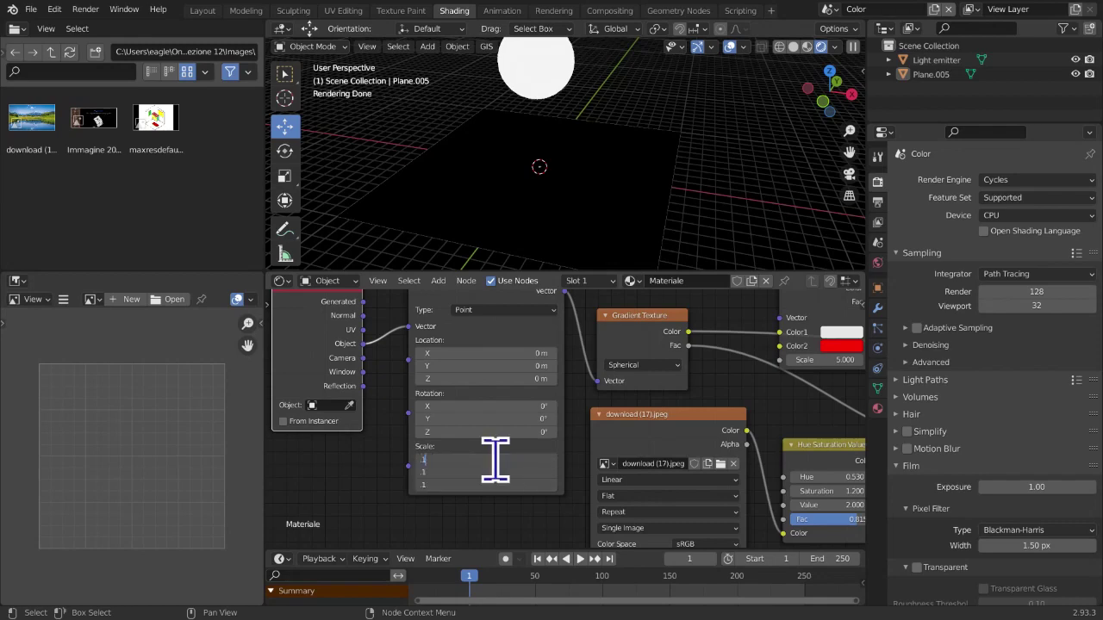
pyautogui.press('Return')
pyautogui.moveTo(524, 348); pyautogui.dragTo(665, 360, button='middle')
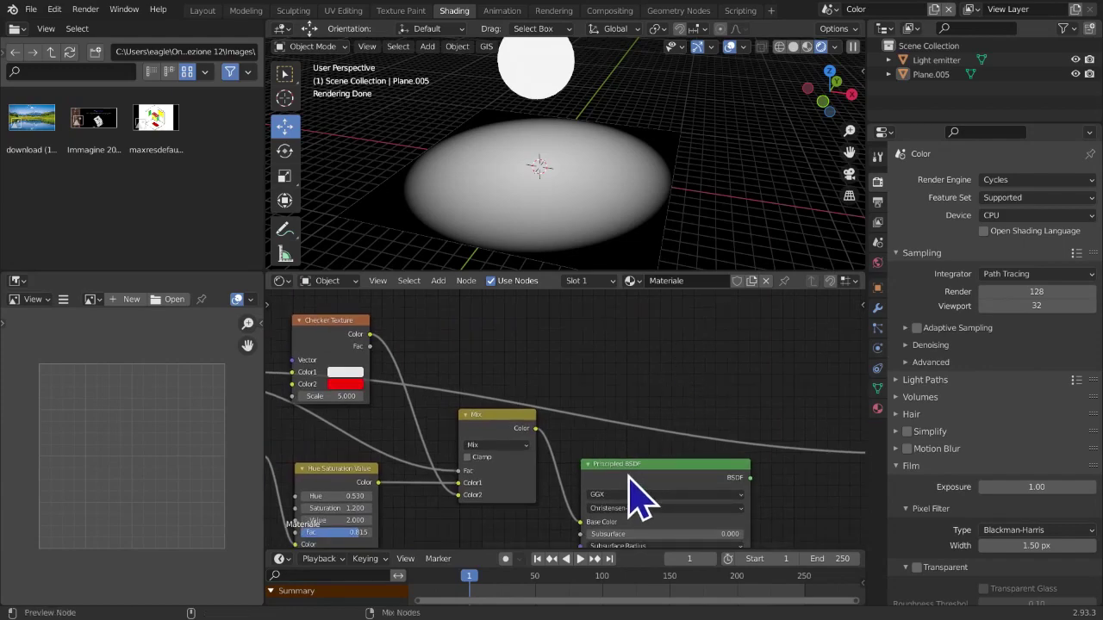
# Preview the full Principled BSDF material on the plane again
pyautogui.keyDown('ctrl'); pyautogui.keyDown('shift'); pyautogui.click(629, 476); pyautogui.keyUp('shift'); pyautogui.keyUp('ctrl')
pyautogui.moveTo(569, 186); pyautogui.dragTo(605, 210, button='middle')
pyautogui.moveTo(564, 500); pyautogui.dragTo(784, 483, button='middle')
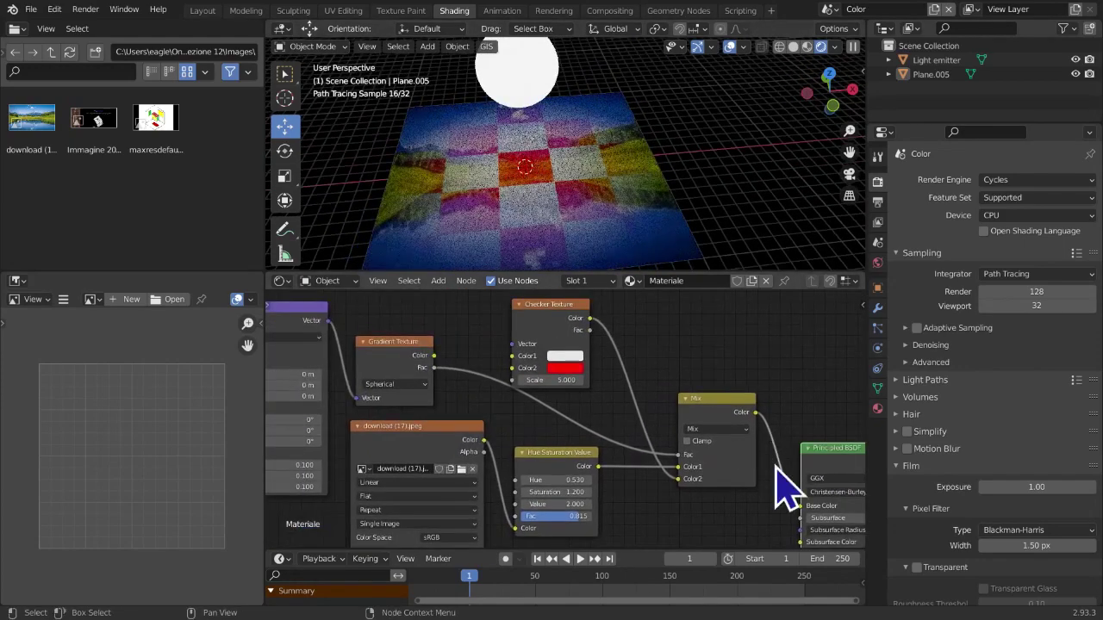
pyautogui.moveTo(707, 480); pyautogui.dragTo(537, 401, button='middle')
pyautogui.scroll(4, 532, 401)
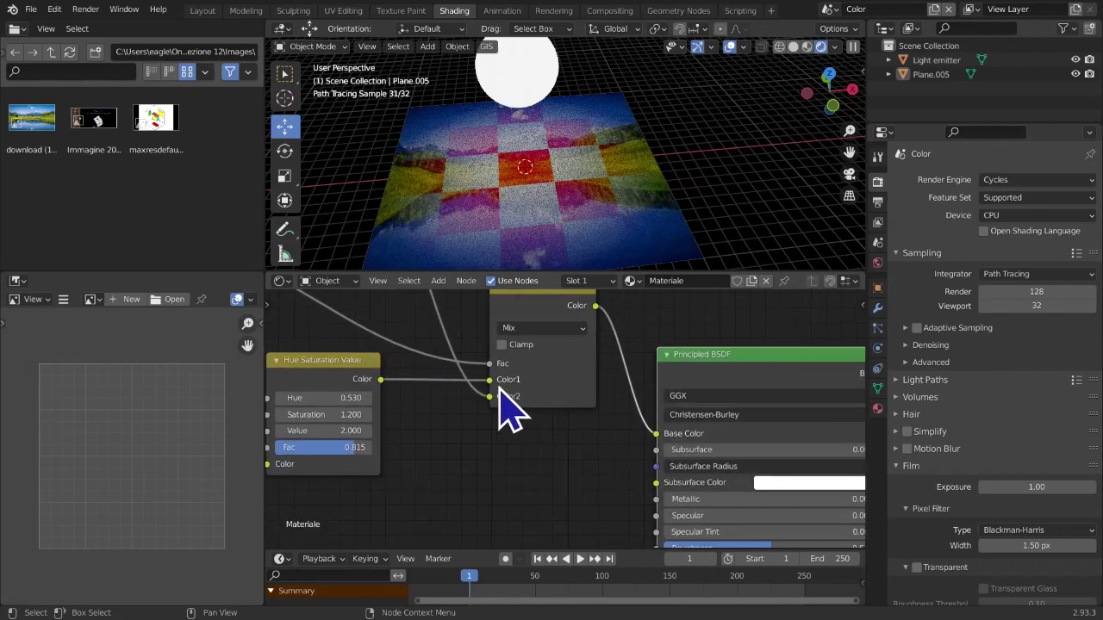
# Move the Hue Saturation Value link onto Mix Color1 and box-select the left-hand texture nodes
pyautogui.moveTo(486, 379)
pyautogui.mouseDown()
pyautogui.moveTo(480, 396)
pyautogui.moveTo(490, 384)
pyautogui.mouseUp()
pyautogui.scroll(-5, 477, 422)
pyautogui.moveTo(478, 422); pyautogui.dragTo(572, 411, button='middle')
pyautogui.scroll(1, 587, 443)
pyautogui.scroll(-3, 585, 443)
pyautogui.scroll(-4, 571, 411)
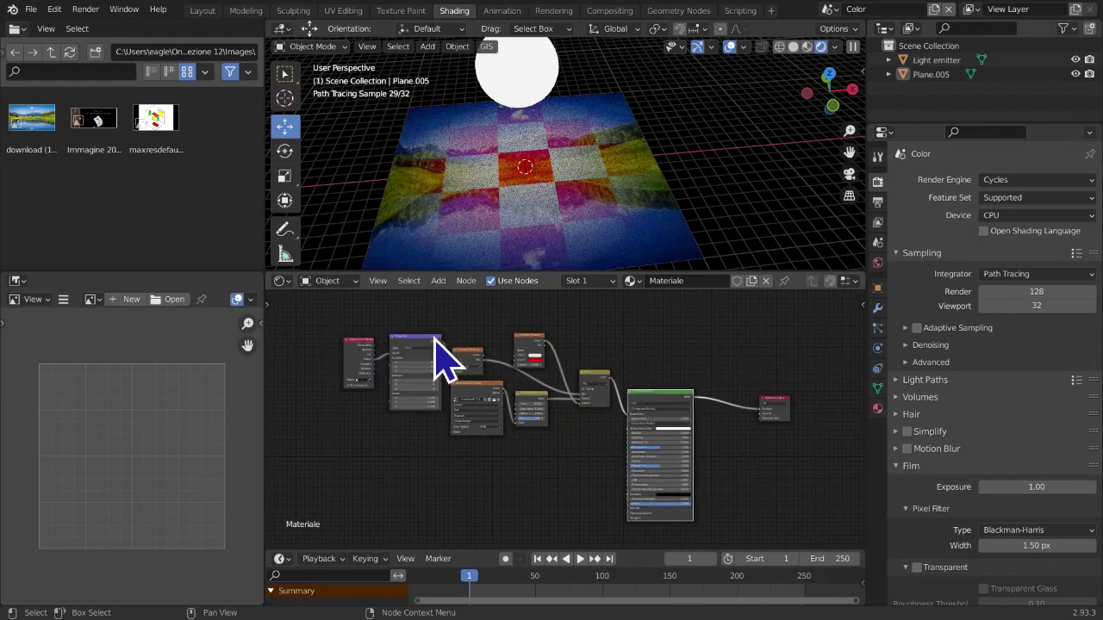
pyautogui.moveTo(331, 308); pyautogui.dragTo(586, 461)
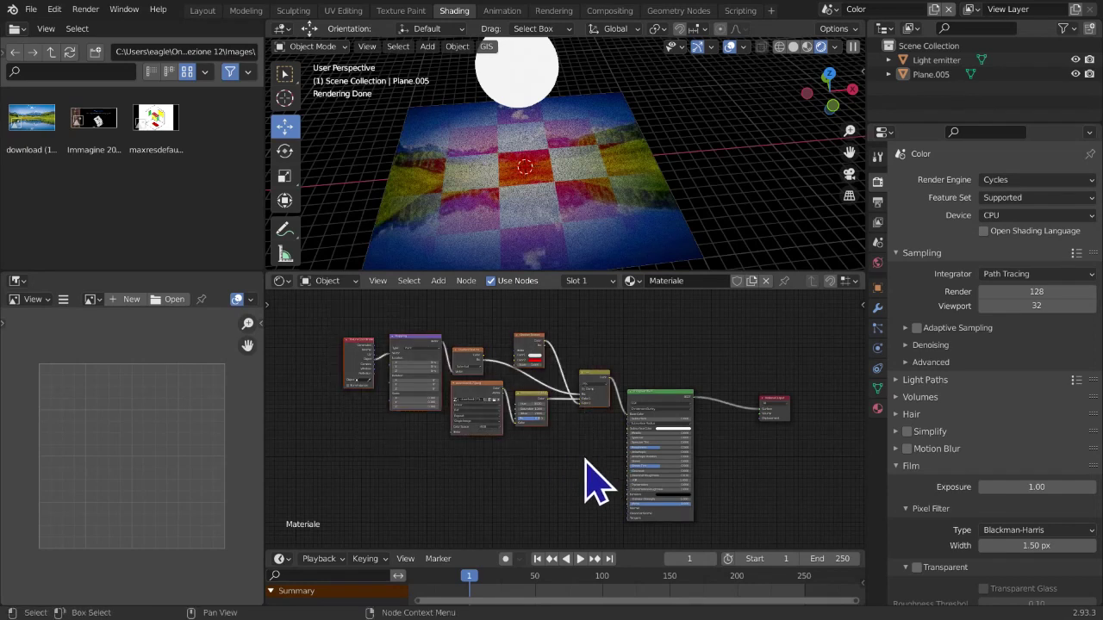
pyautogui.moveTo(317, 294); pyautogui.dragTo(598, 452)
# Delete the selected nodes and bring the landscape image in as an Image Texture left of the shader
pyautogui.press('Delete')
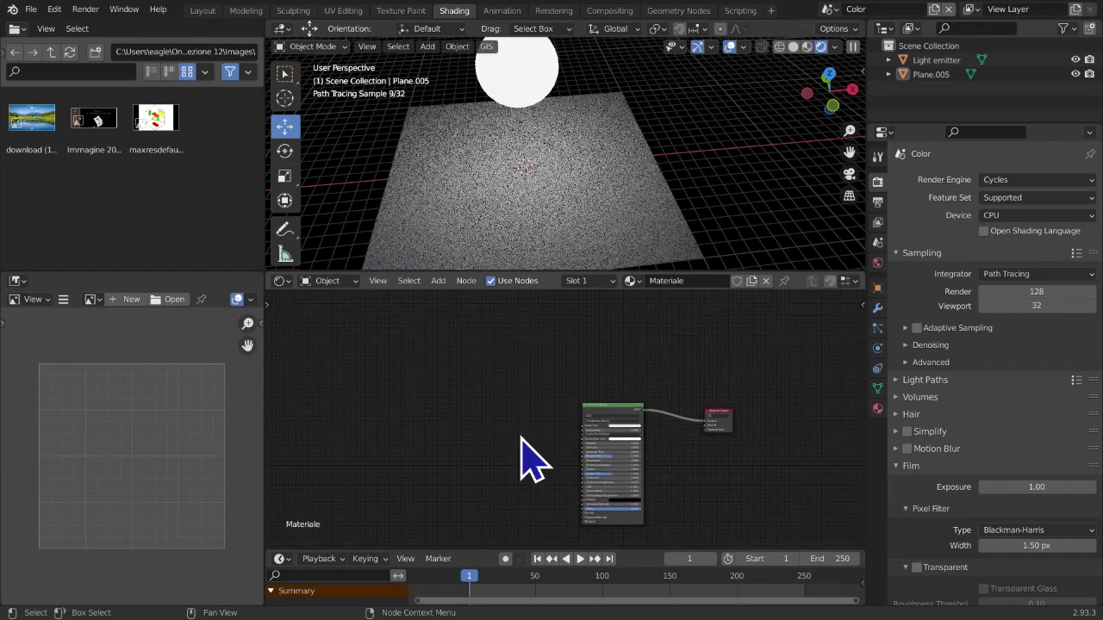
pyautogui.hotkey('shift', 'a')
pyautogui.moveTo(528, 457)
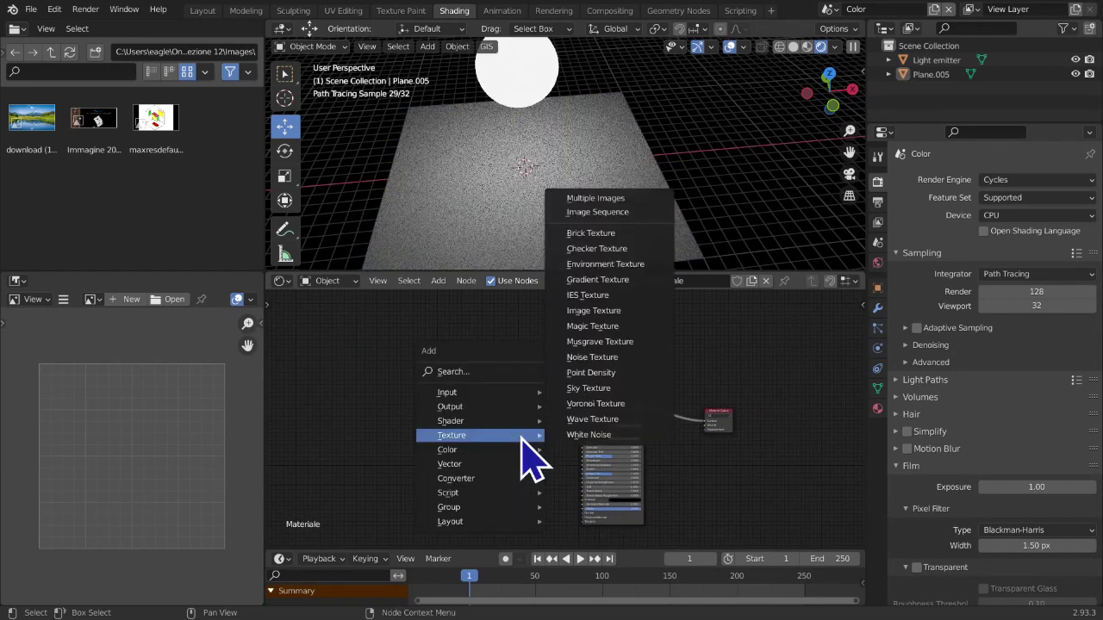
pyautogui.click(32, 116)
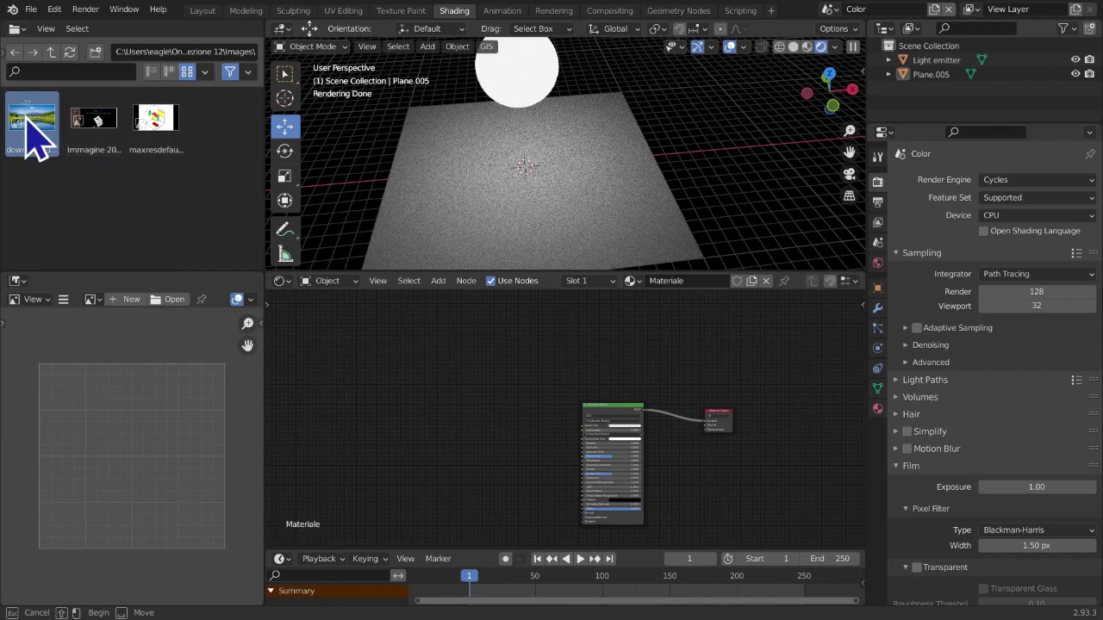
pyautogui.moveTo(31, 123); pyautogui.dragTo(279, 315)
pyautogui.moveTo(369, 371); pyautogui.dragTo(372, 374)
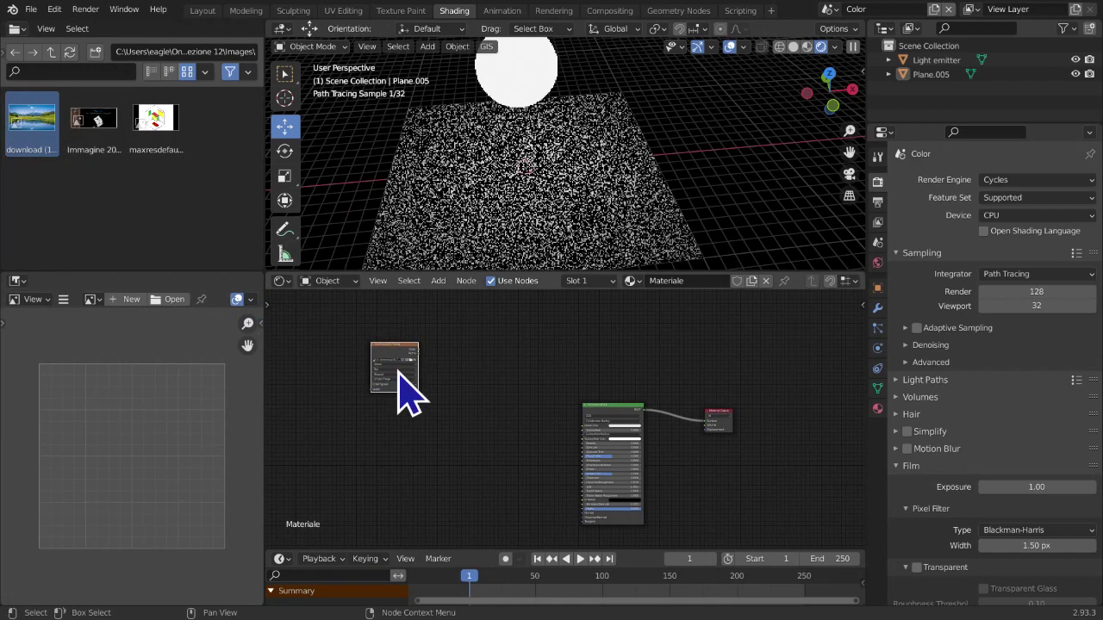
pyautogui.click(524, 396)
pyautogui.moveTo(580, 416); pyautogui.dragTo(490, 397, button='middle')
pyautogui.scroll(5, 461, 444)
pyautogui.keyDown('ctrl'); pyautogui.hscroll(-2, 441, 457); pyautogui.keyUp('ctrl')
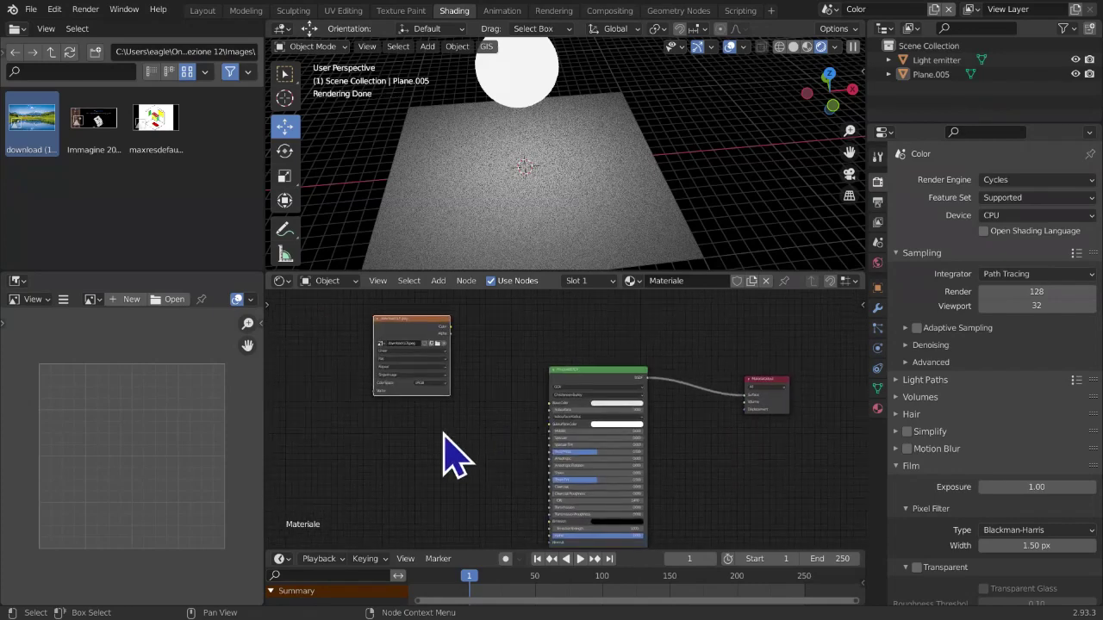
# Add a Checker Texture below the image texture and preview it on the plane
pyautogui.hotkey('shift', 'a')
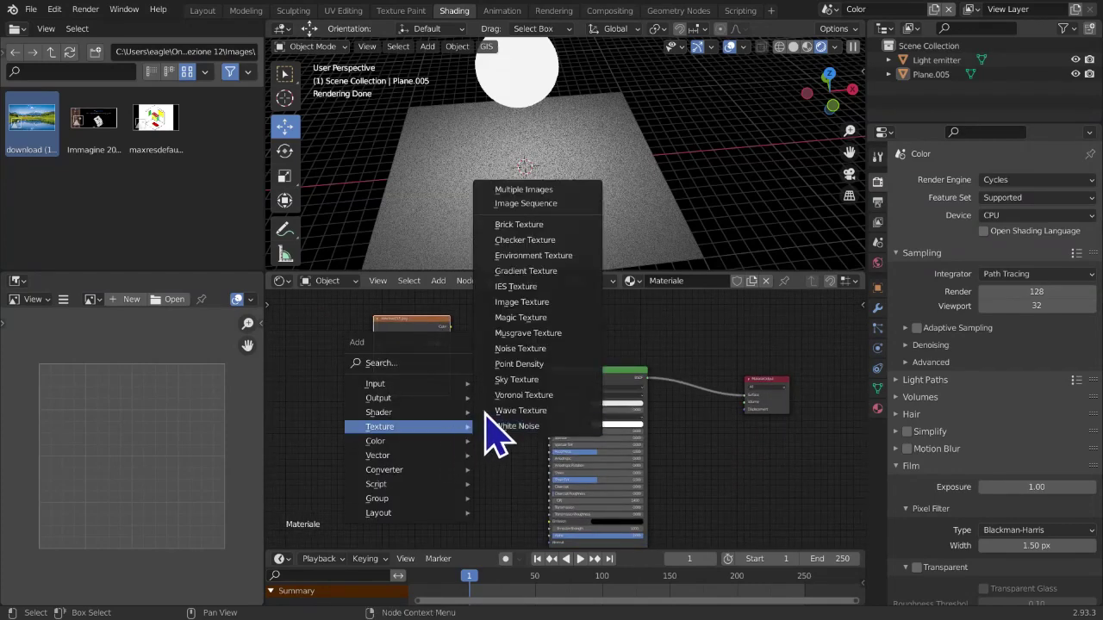
pyautogui.click(506, 240)
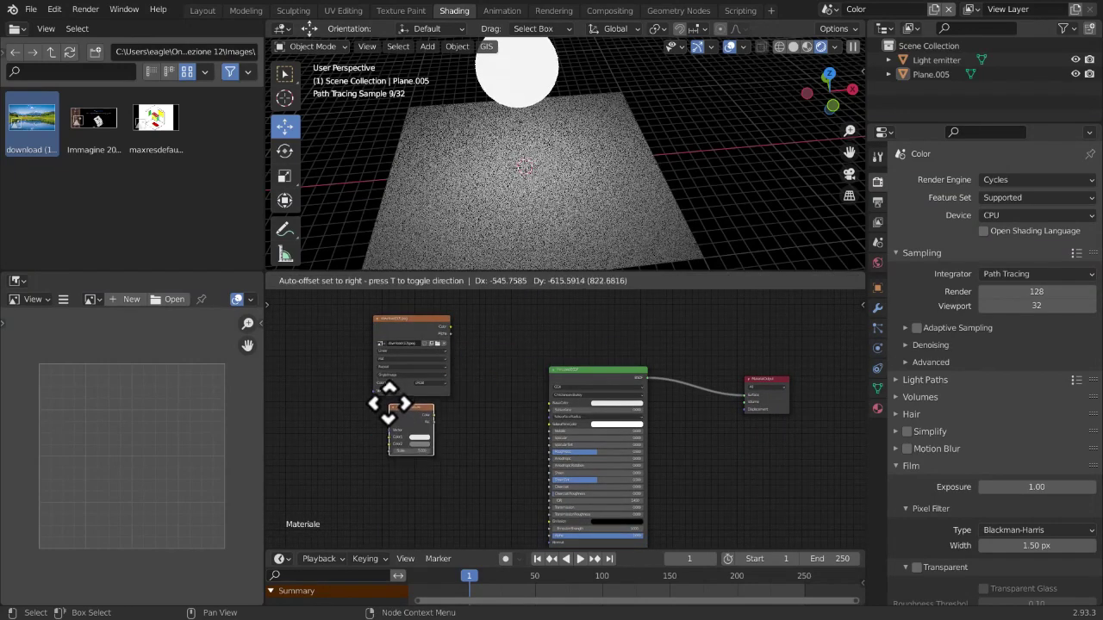
pyautogui.click(401, 423)
pyautogui.scroll(2, 468, 456)
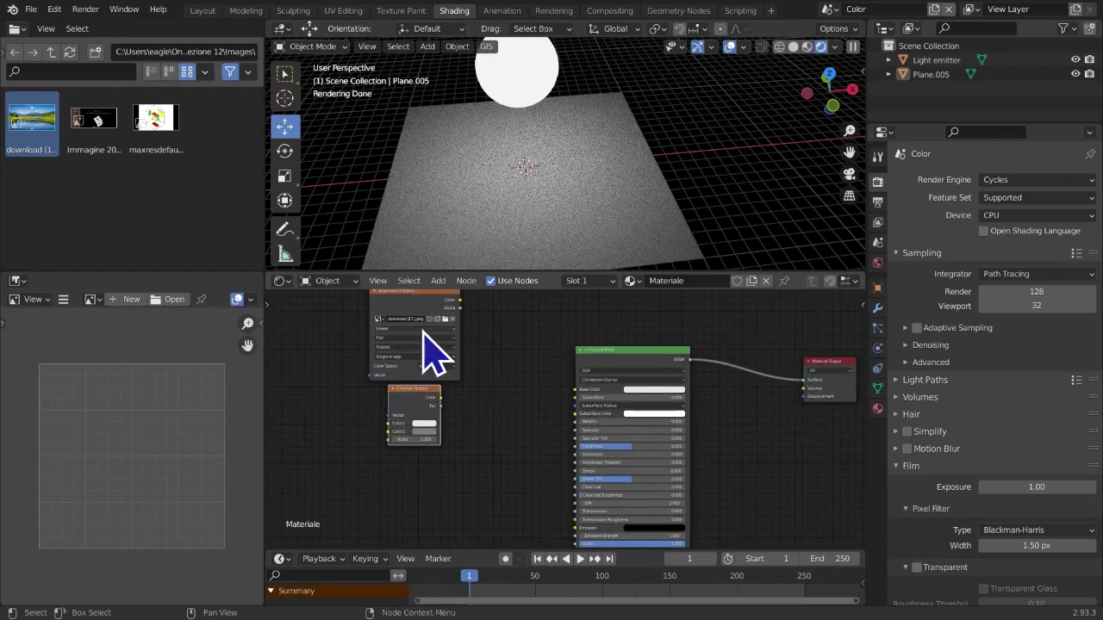
pyautogui.keyDown('ctrl'); pyautogui.keyDown('shift'); pyautogui.click(437, 330); pyautogui.keyUp('shift'); pyautogui.keyUp('ctrl')
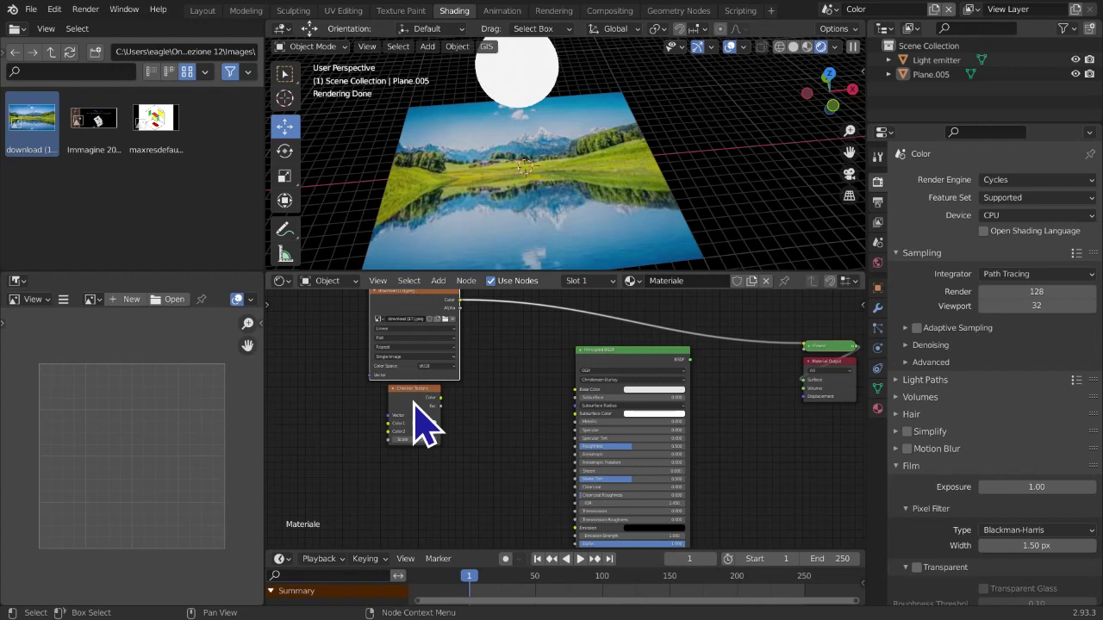
pyautogui.keyDown('ctrl'); pyautogui.keyDown('shift'); pyautogui.click(416, 420); pyautogui.keyUp('shift'); pyautogui.keyUp('ctrl')
pyautogui.moveTo(411, 480); pyautogui.dragTo(492, 468, button='middle')
pyautogui.scroll(1, 492, 456)
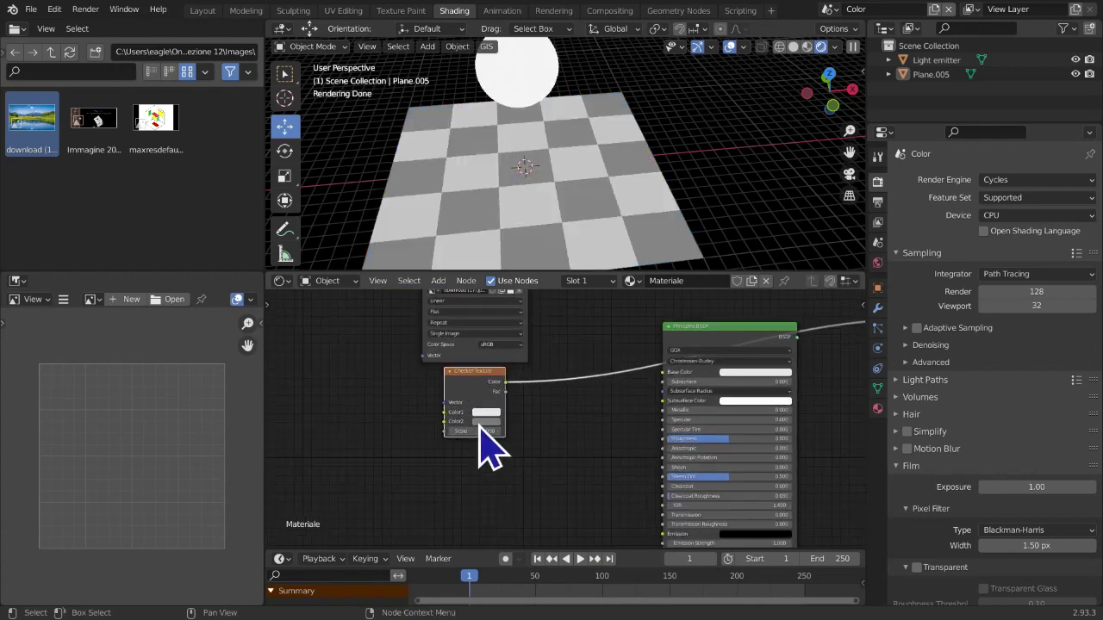
# Set the checker's Color2 to full-brightness red, then box-select the image and checker nodes
pyautogui.click(482, 422)
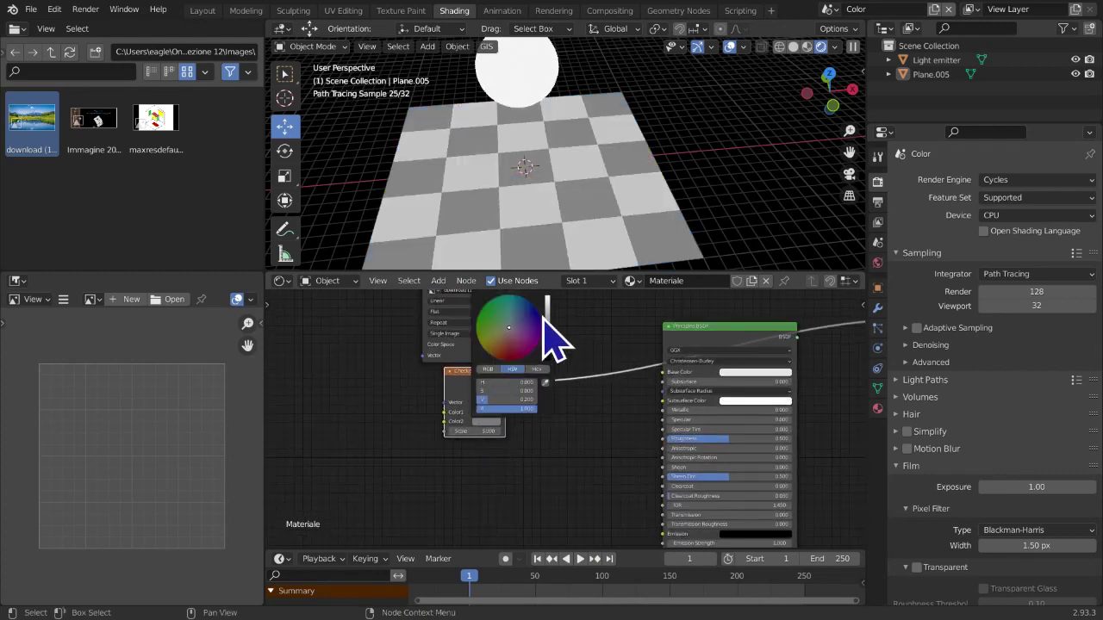
pyautogui.moveTo(548, 321); pyautogui.dragTo(552, 302)
pyautogui.click(514, 349)
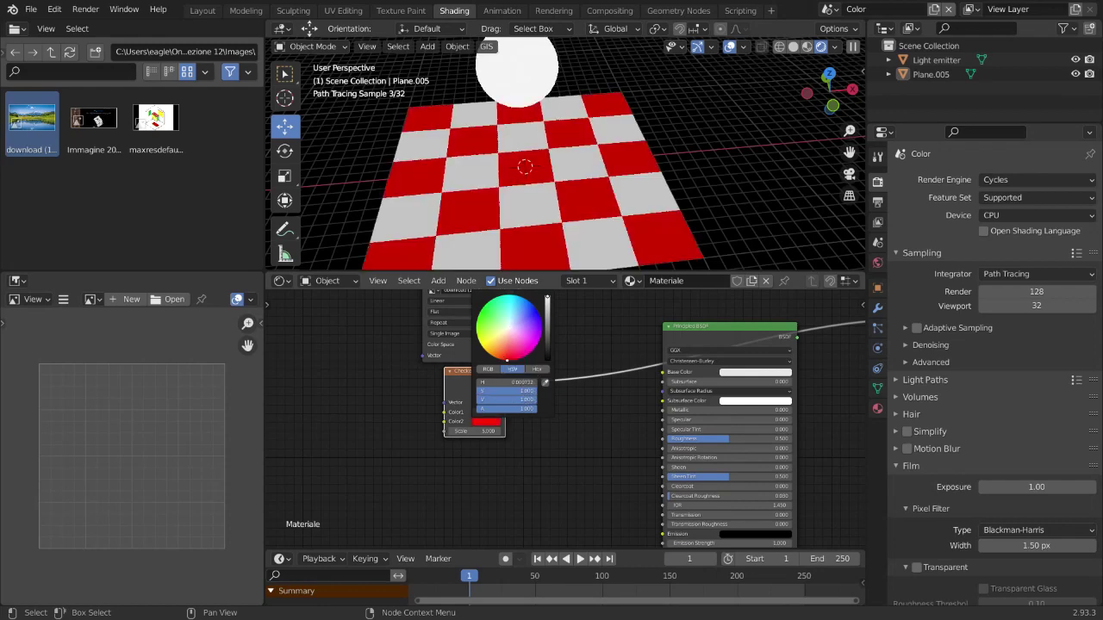
pyautogui.click(486, 412)
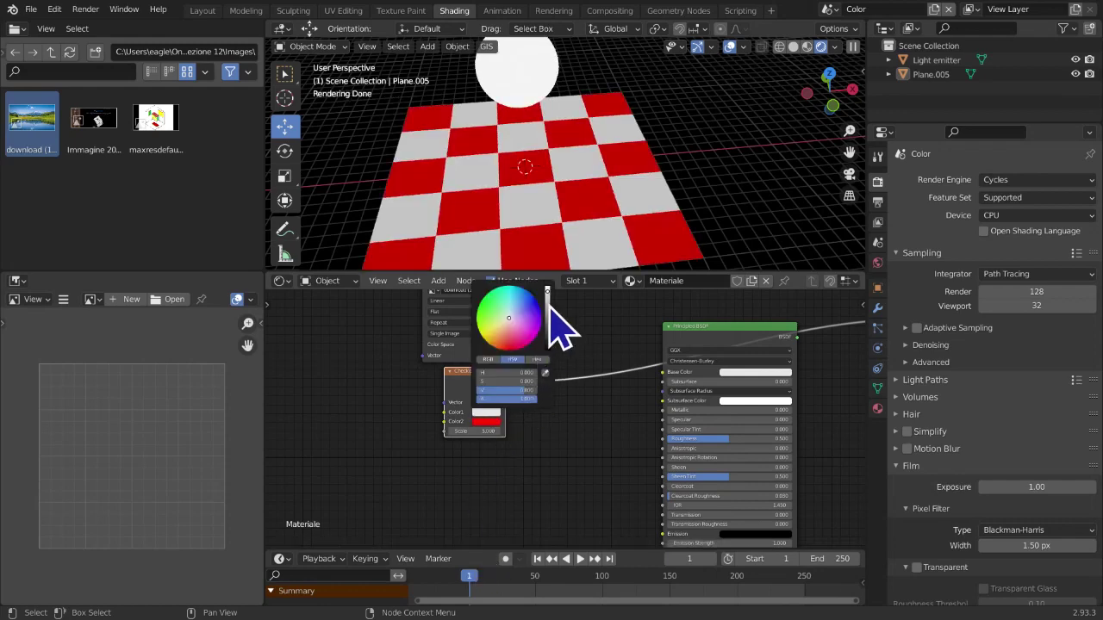
pyautogui.moveTo(610, 443); pyautogui.dragTo(596, 520, button='middle')
pyautogui.scroll(-1, 576, 483)
pyautogui.moveTo(375, 299); pyautogui.dragTo(584, 538)
# Wrap the image and checker nodes in a frame labelled 'Canali da mixare'
pyautogui.hotkey('ctrl', 'j')
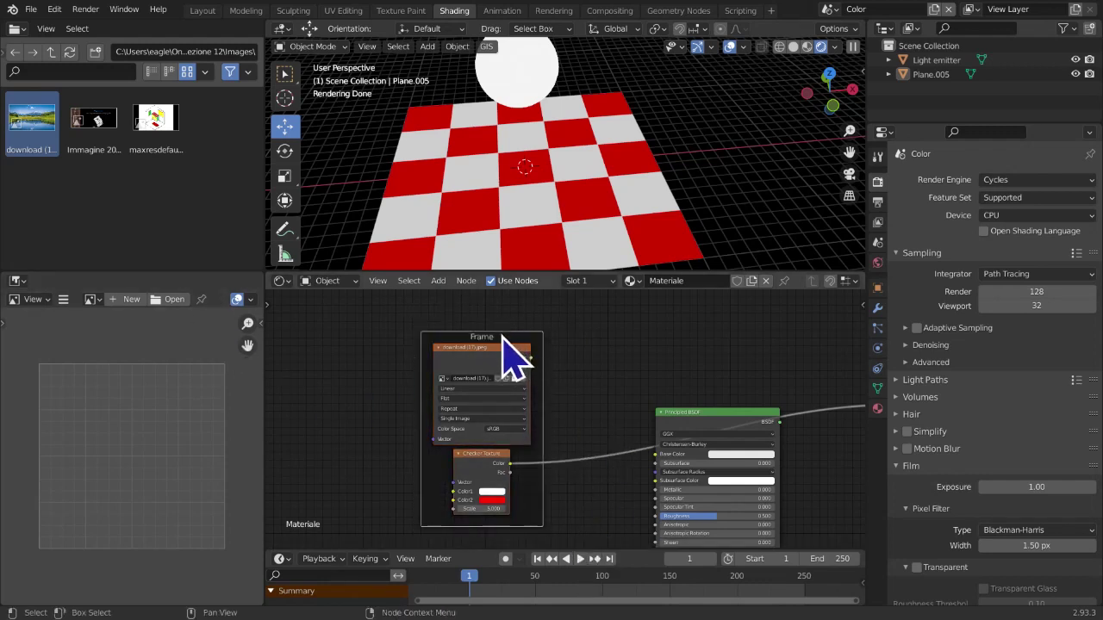
pyautogui.press('F2')
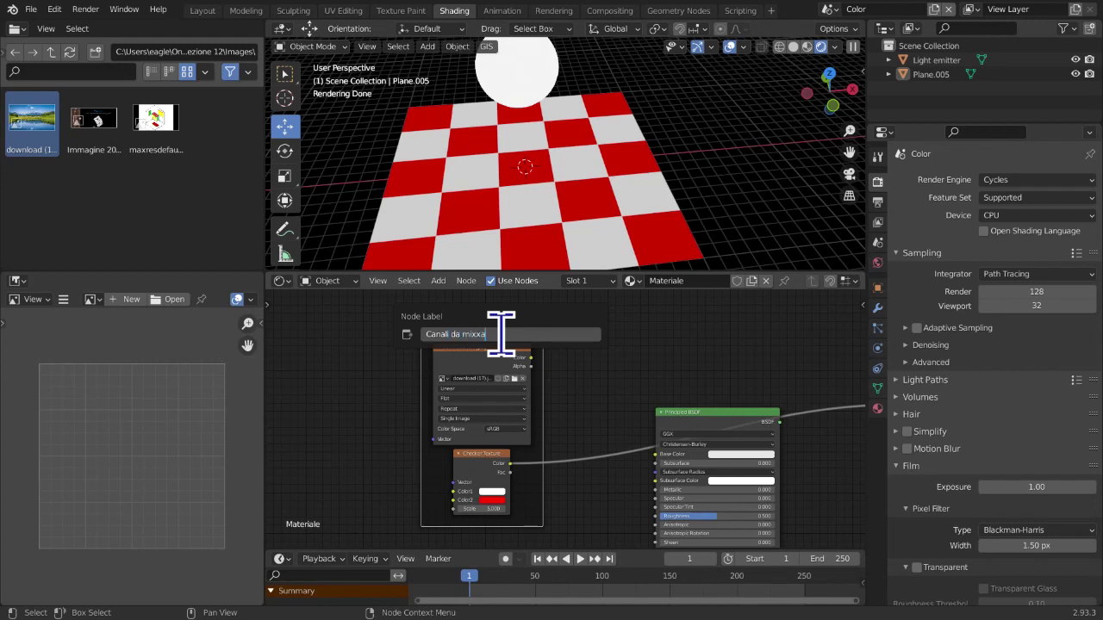
pyautogui.press('Return')
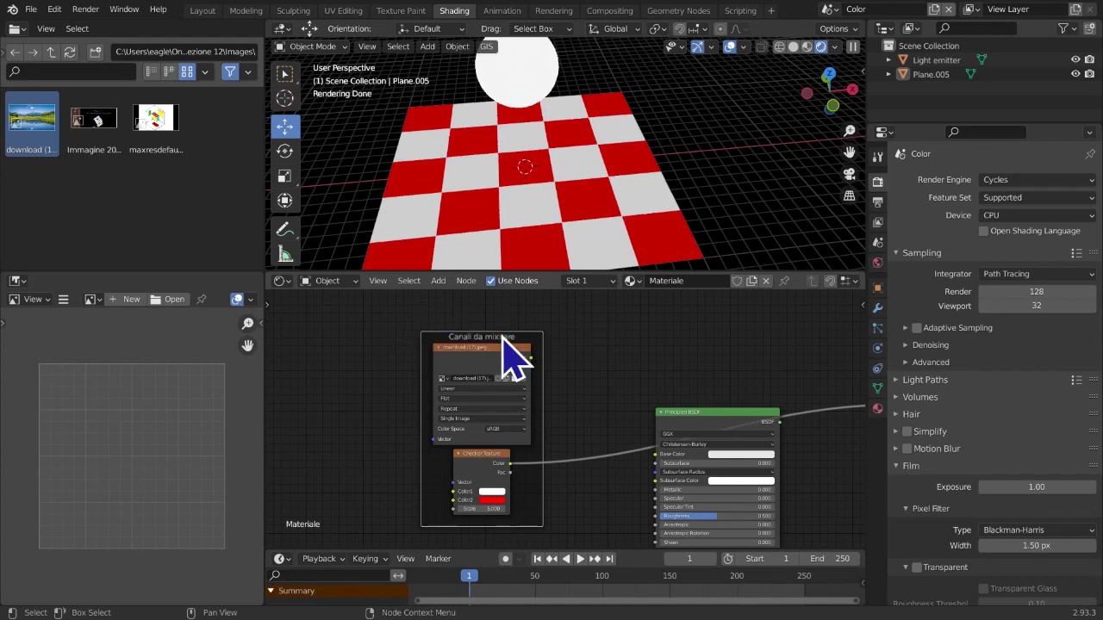
pyautogui.press('F2')
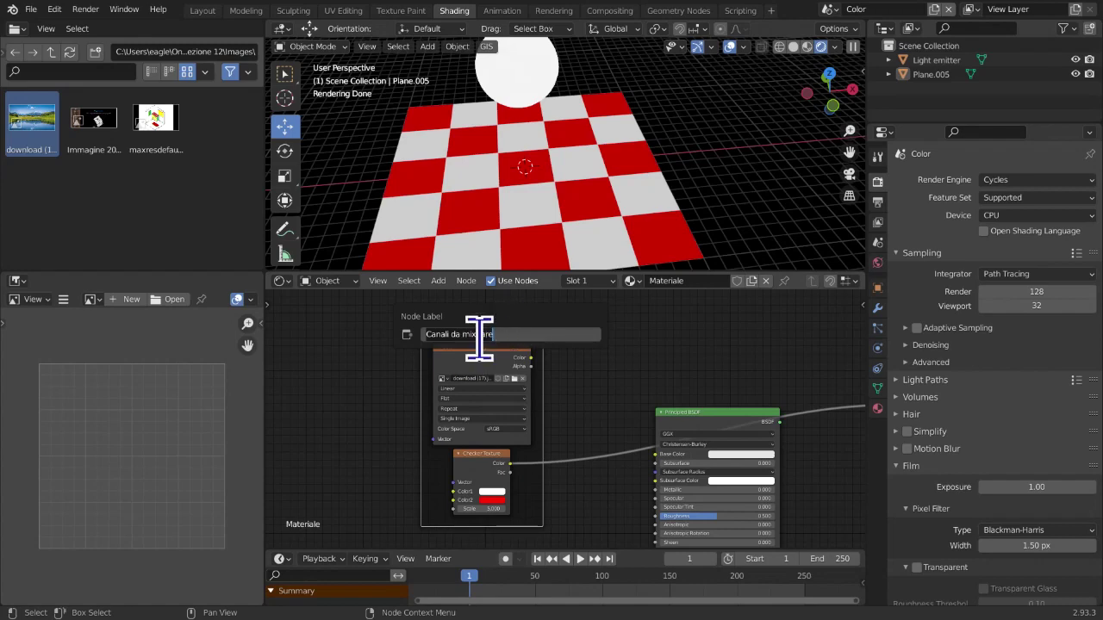
pyautogui.press('Return')
pyautogui.scroll(-2, 526, 397)
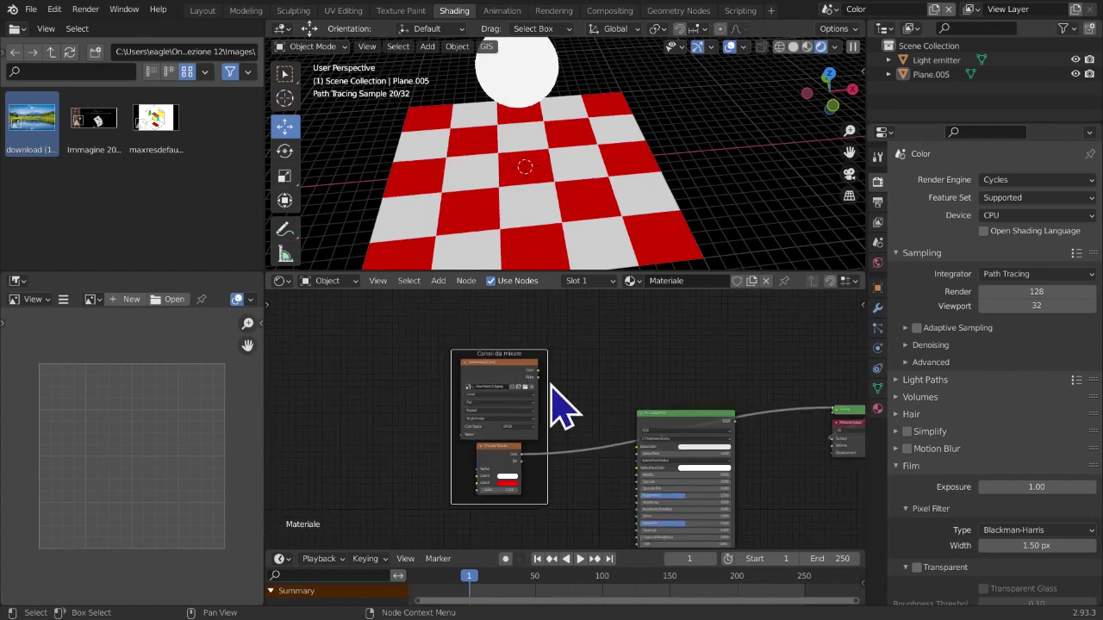
# Preview the Principled BSDF on the plane again and move the frame further left
pyautogui.keyDown('ctrl'); pyautogui.keyDown('shift'); pyautogui.click(611, 444); pyautogui.keyUp('shift'); pyautogui.keyUp('ctrl')
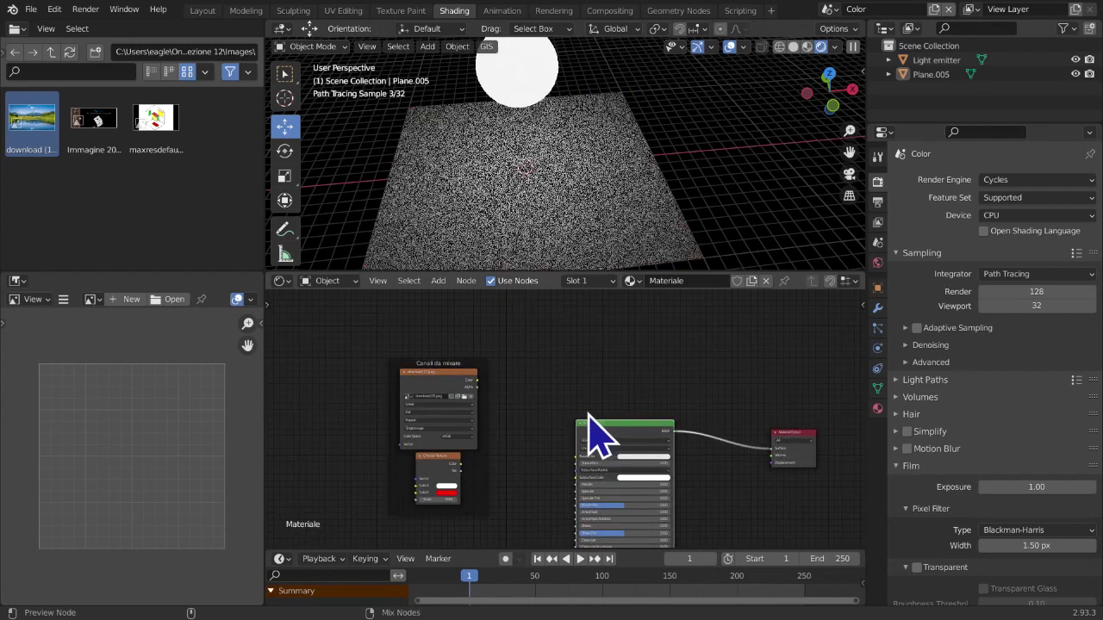
pyautogui.moveTo(314, 307); pyautogui.dragTo(487, 539)
pyautogui.press('g')
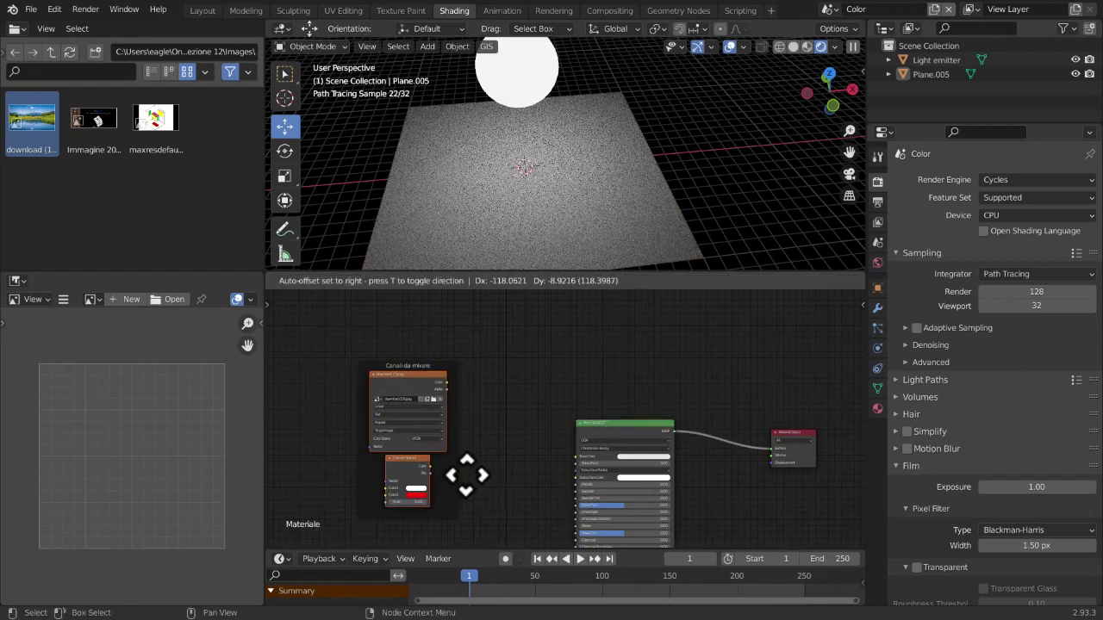
pyautogui.click(423, 465)
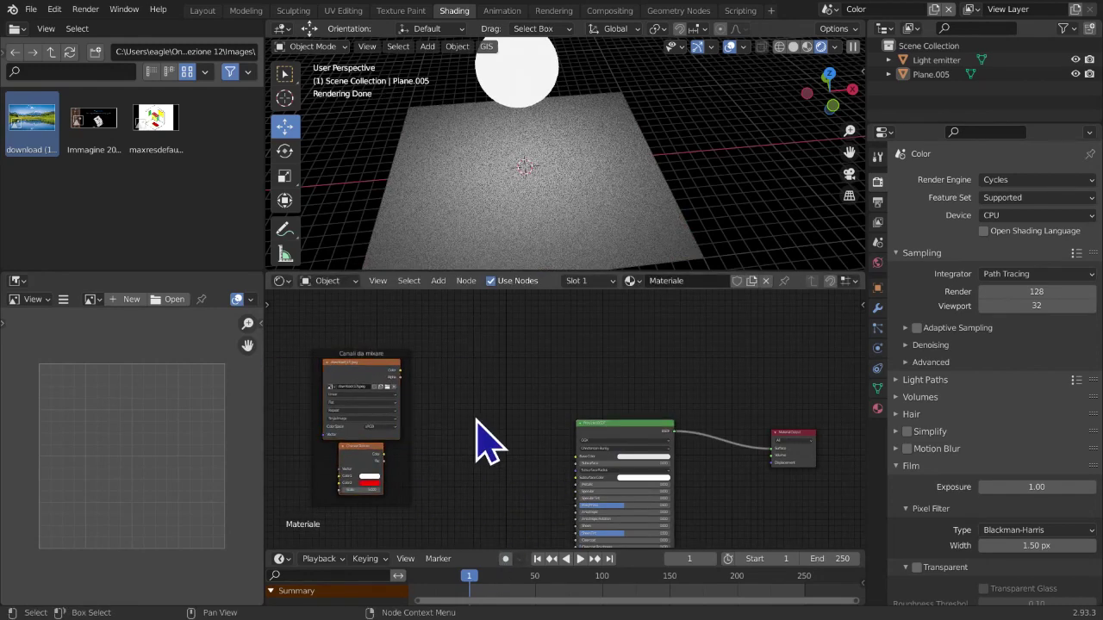
pyautogui.hotkey('shift', 'a')
pyautogui.moveTo(476, 421)
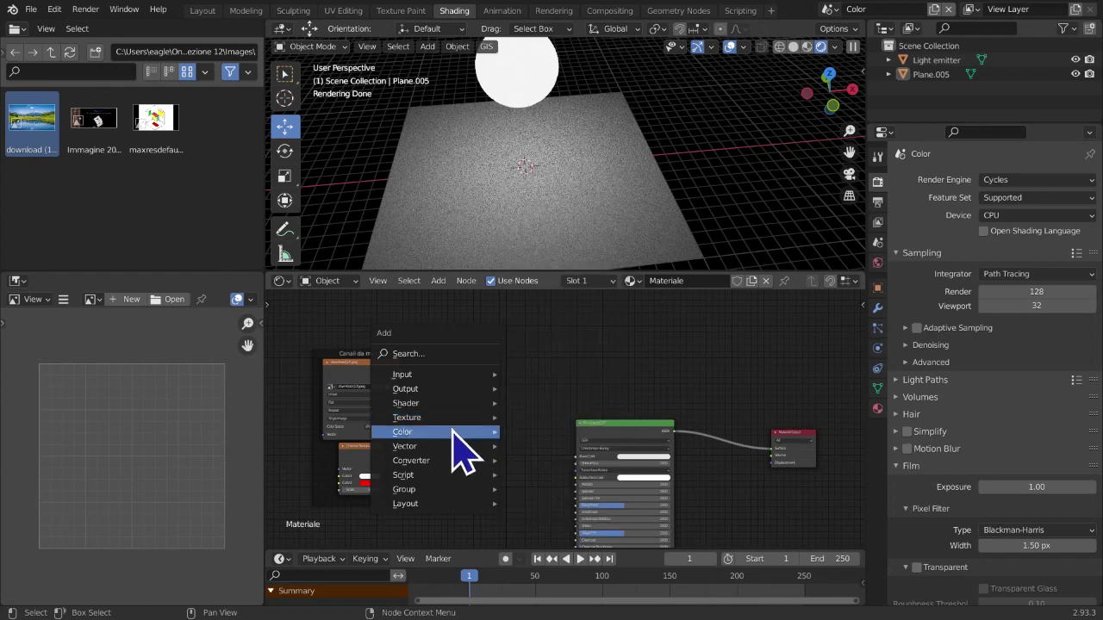
# Add a MixRGB node into Base Color, with the image on Color1 and checker on Color2
pyautogui.click(551, 509)
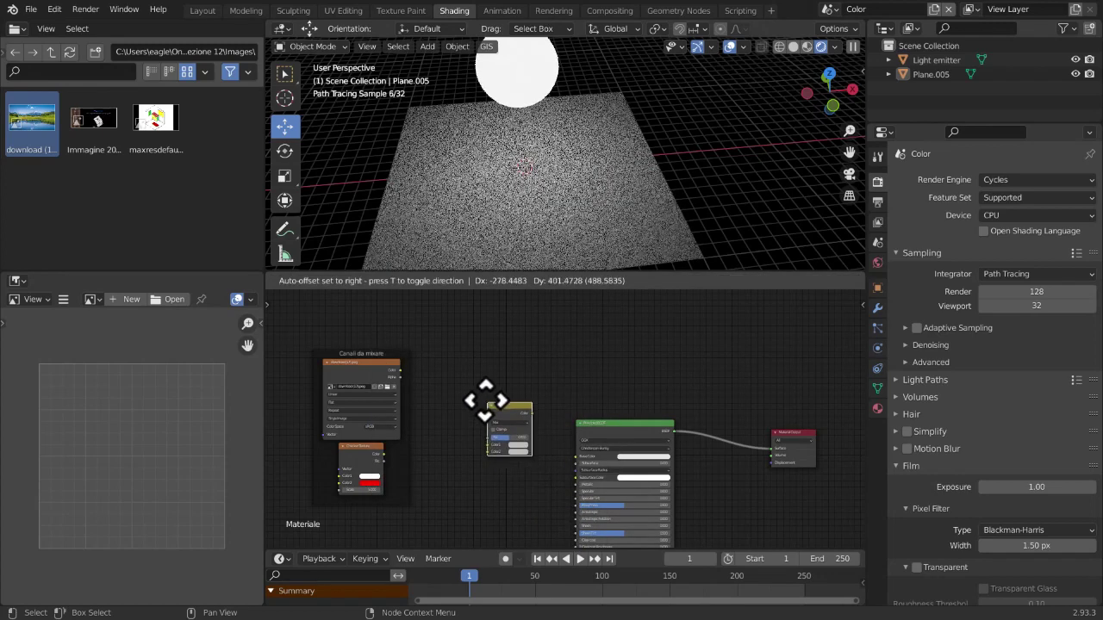
pyautogui.click(469, 418)
pyautogui.scroll(2, 500, 448)
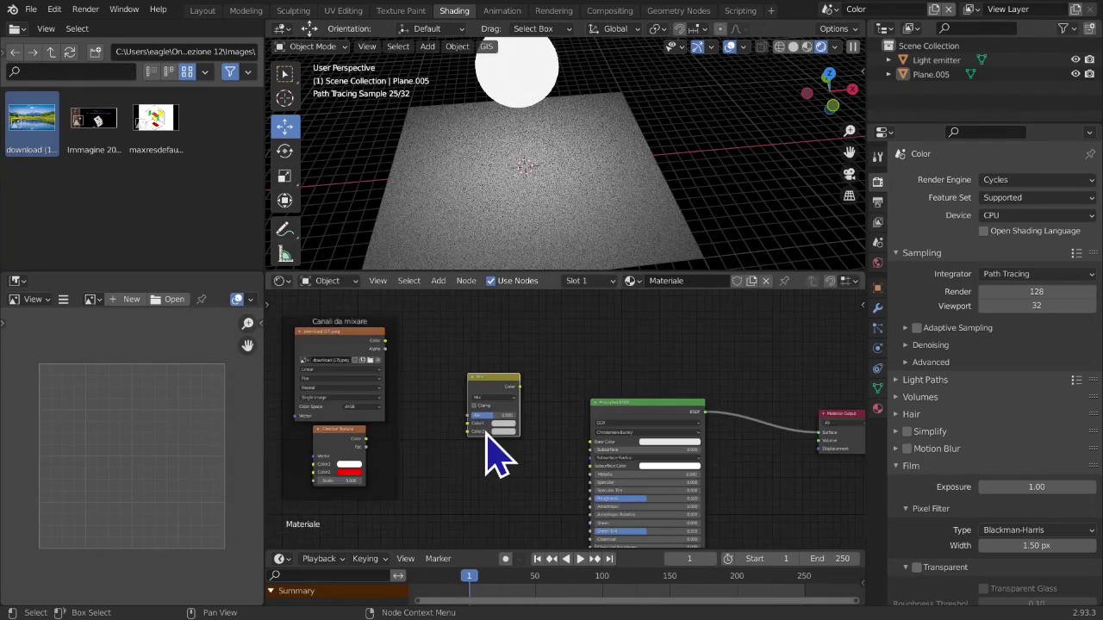
pyautogui.moveTo(519, 386); pyautogui.dragTo(590, 442)
pyautogui.moveTo(589, 442); pyautogui.dragTo(544, 409, button='middle')
pyautogui.moveTo(479, 336); pyautogui.dragTo(571, 433)
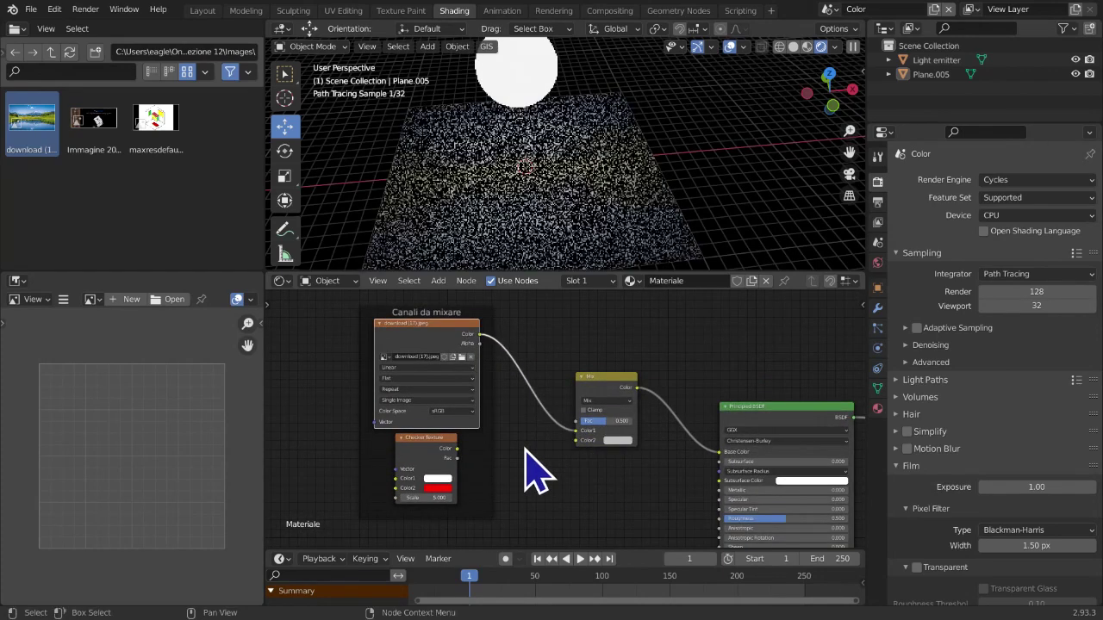
pyautogui.moveTo(457, 449); pyautogui.dragTo(575, 441)
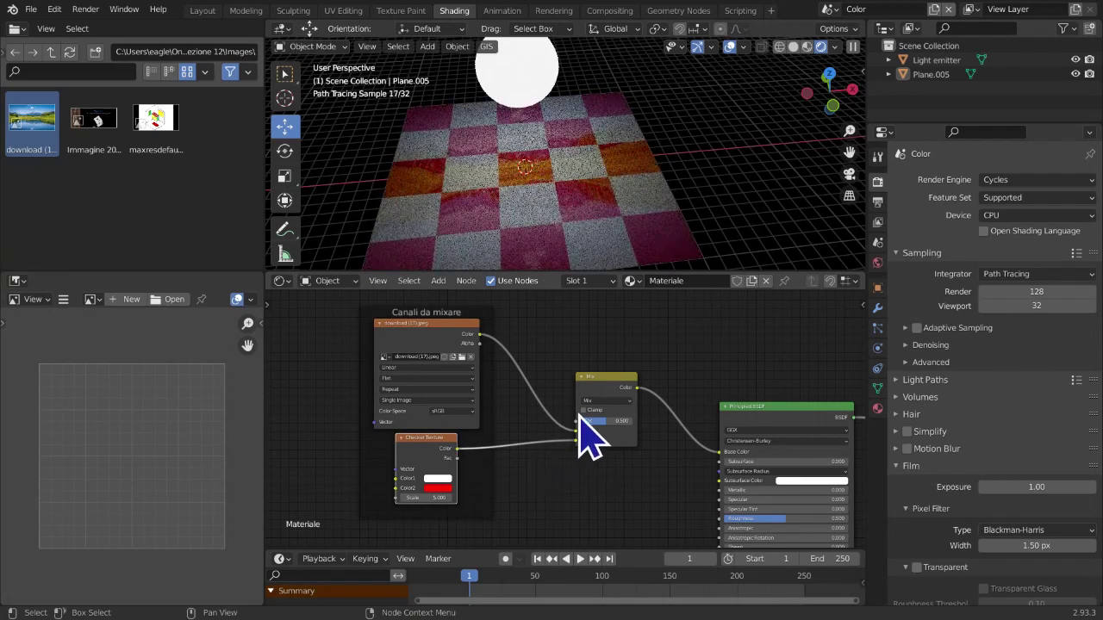
pyautogui.scroll(-2, 493, 442)
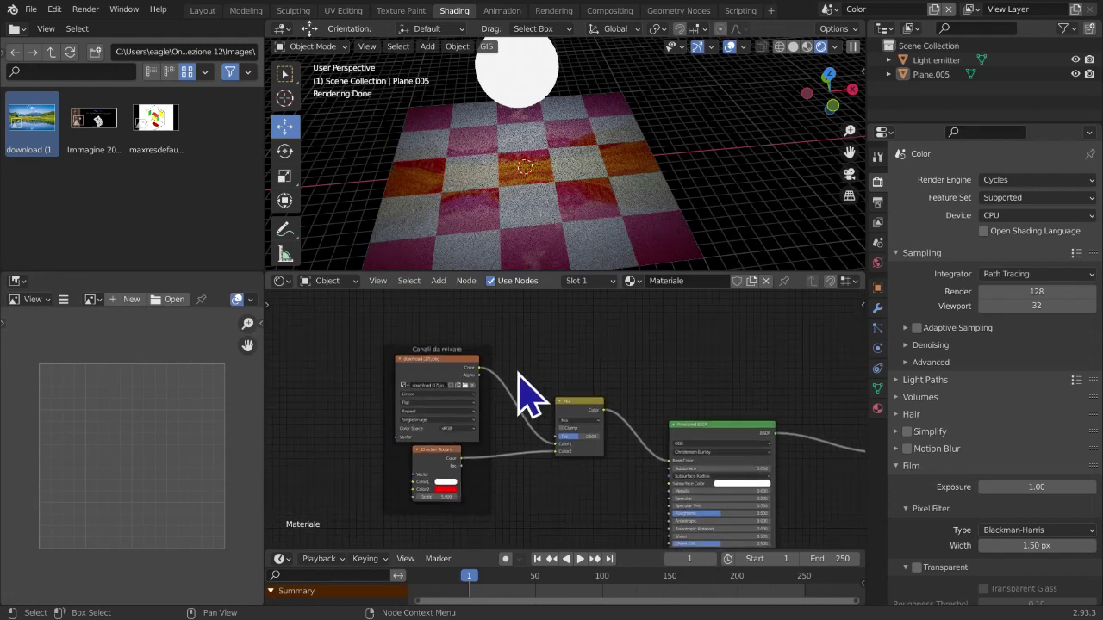
pyautogui.hotkey('shift', 'a')
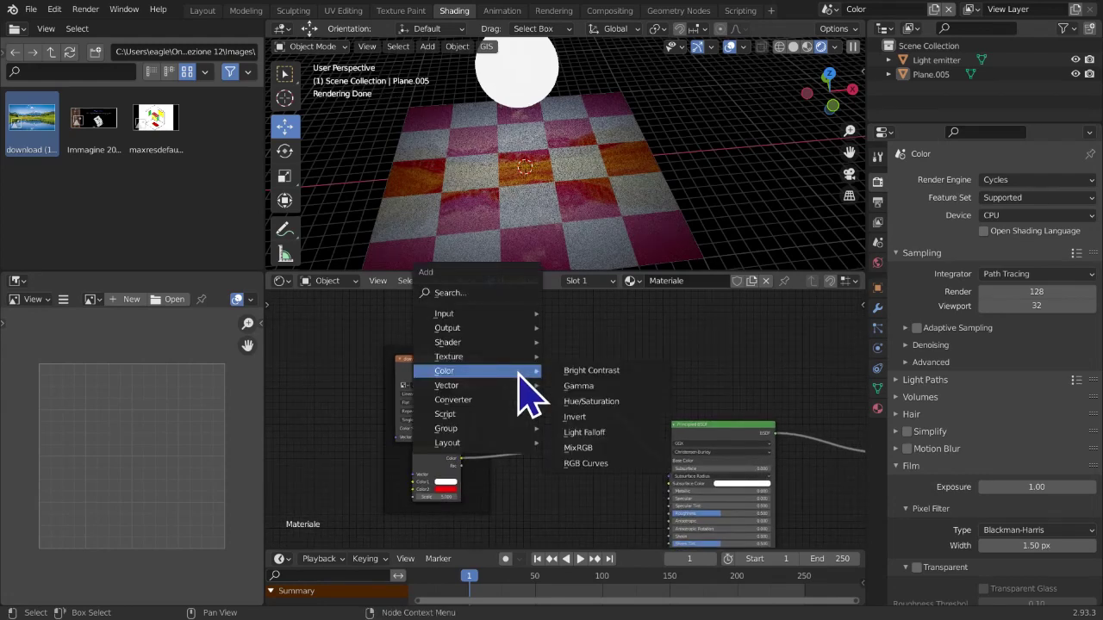
# Insert a Bright/Contrast node between the image and Mix, set Contrast 0.700, and preview it
pyautogui.click(591, 371)
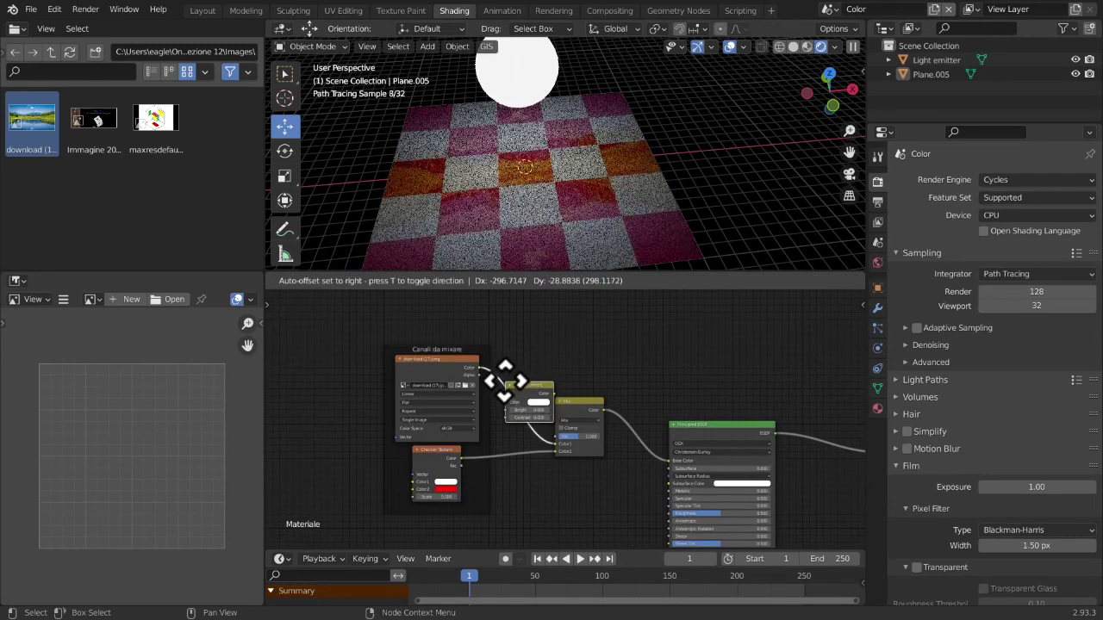
pyautogui.click(512, 392)
pyautogui.scroll(2, 547, 420)
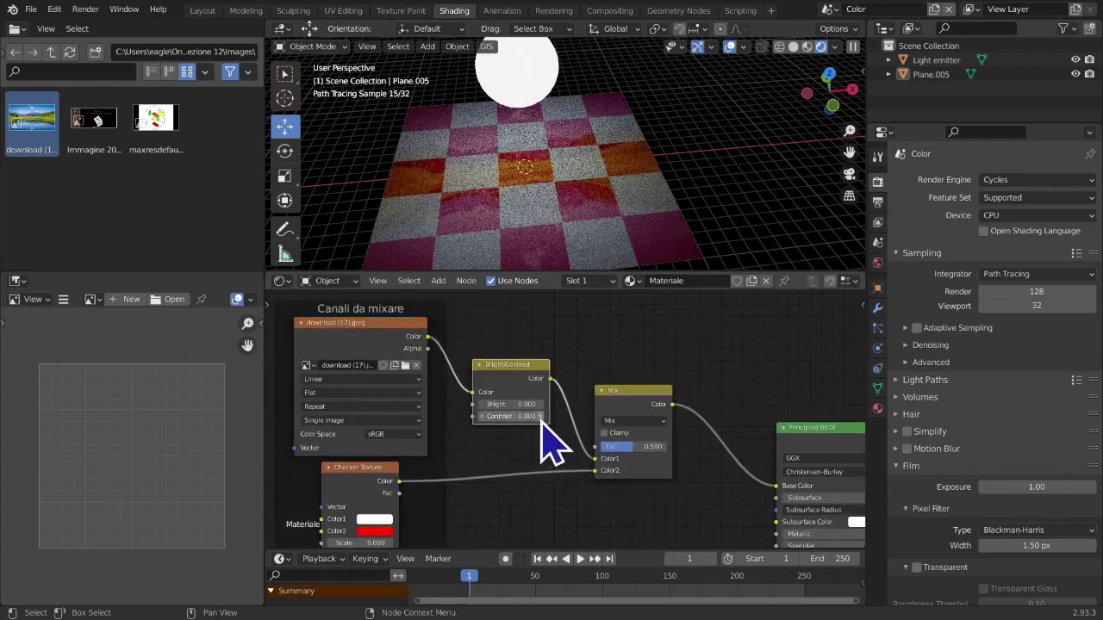
pyautogui.click(540, 417)
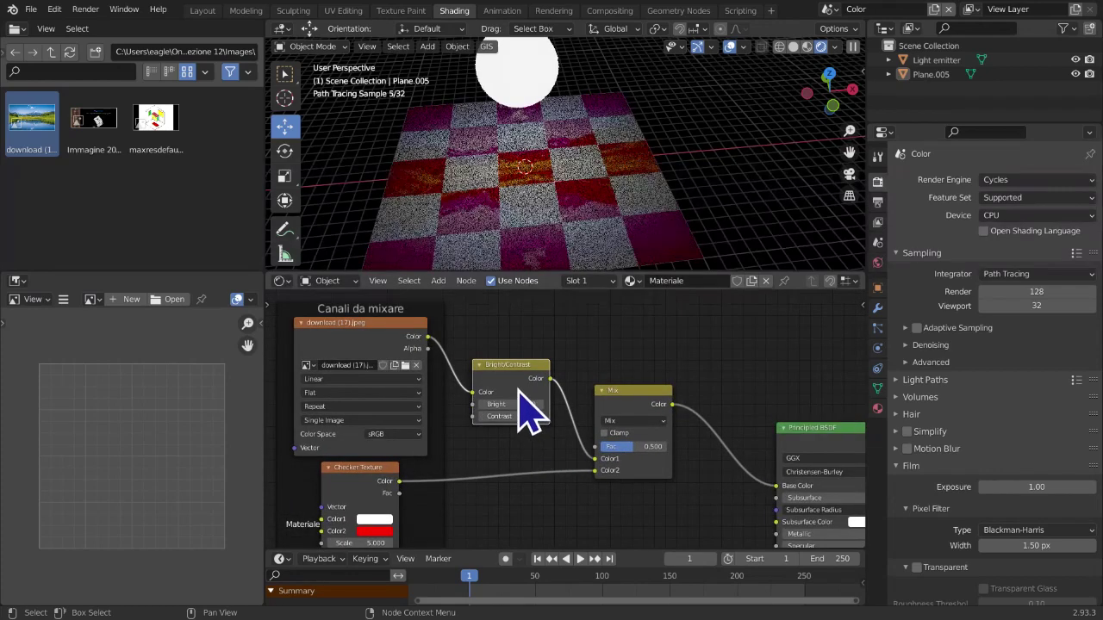
pyautogui.keyDown('ctrl'); pyautogui.keyDown('shift'); pyautogui.click(524, 408); pyautogui.keyUp('shift'); pyautogui.keyUp('ctrl')
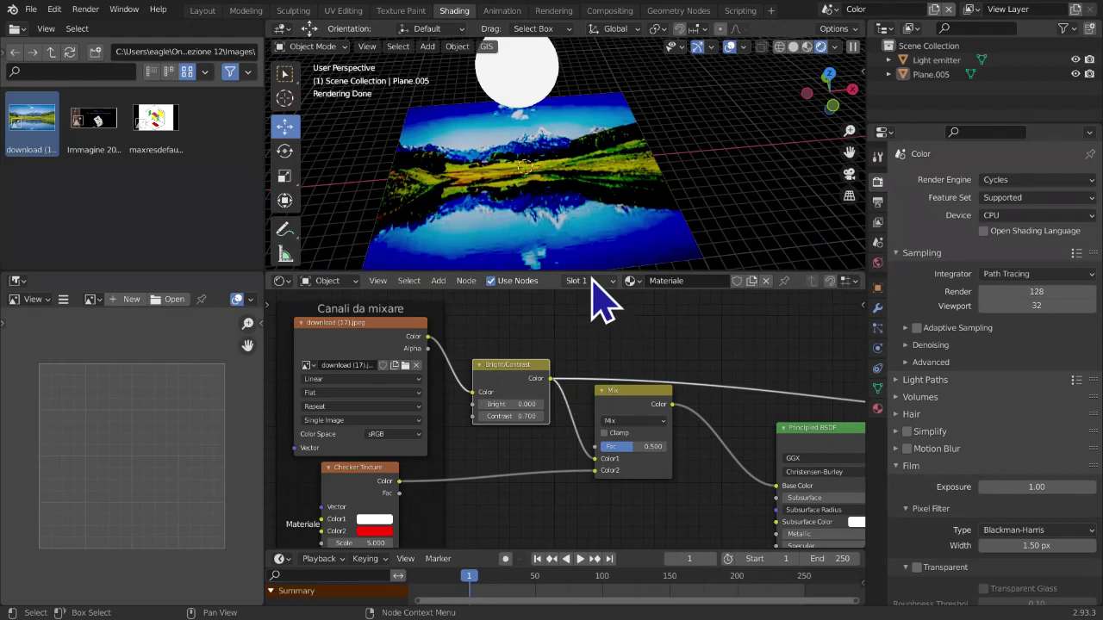
pyautogui.scroll(-1, 586, 171)
# Show the full material through the Principled BSDF on the plane again
pyautogui.moveTo(595, 189); pyautogui.dragTo(561, 226, button='middle')
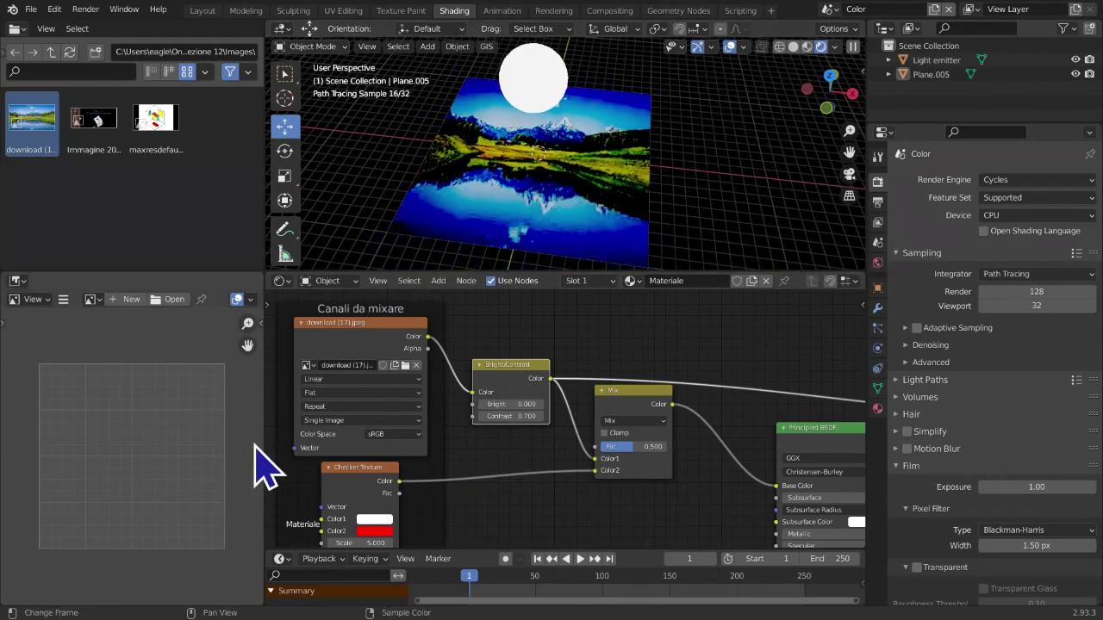
pyautogui.keyDown('ctrl'); pyautogui.keyDown('shift'); pyautogui.click(791, 452); pyautogui.keyUp('shift'); pyautogui.keyUp('ctrl')
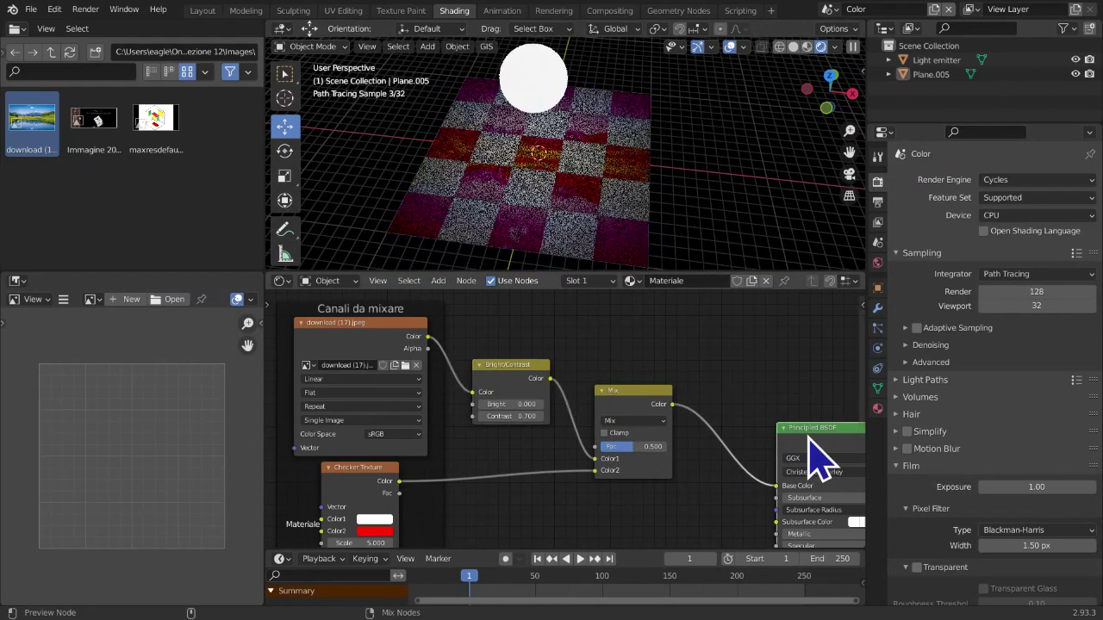
pyautogui.scroll(-3, 795, 447)
pyautogui.moveTo(775, 442); pyautogui.dragTo(725, 430, button='middle')
pyautogui.scroll(-2, 724, 431)
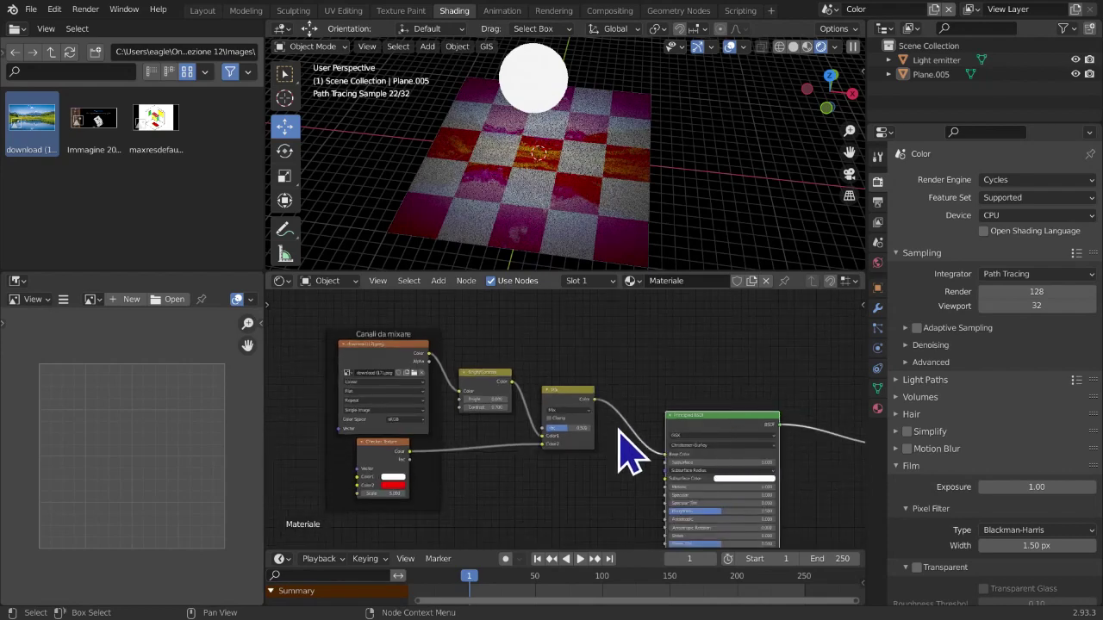
pyautogui.moveTo(607, 444); pyautogui.dragTo(638, 461, button='middle')
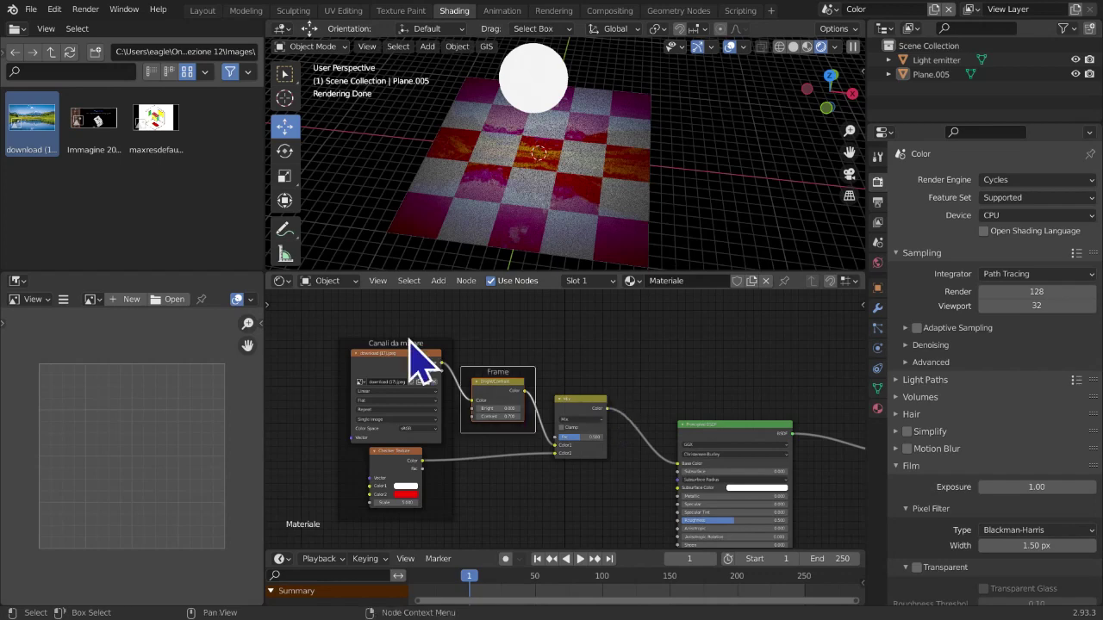
# Label the frame around Bright/Contrast 'Edit'
pyautogui.scroll(2, 435, 431)
pyautogui.press('F2')
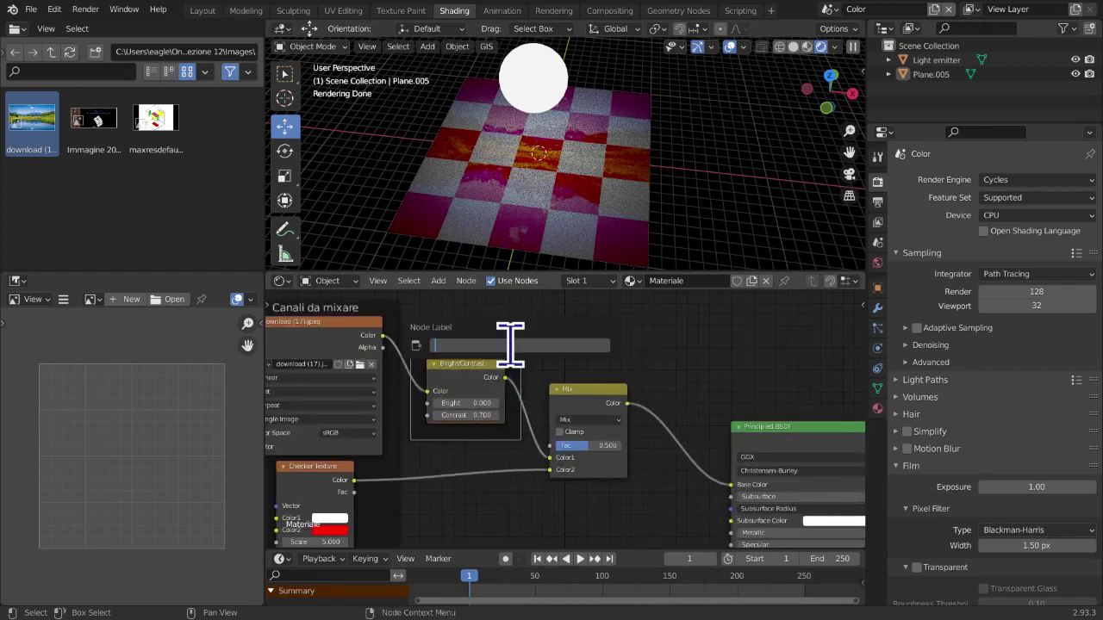
pyautogui.press('Return')
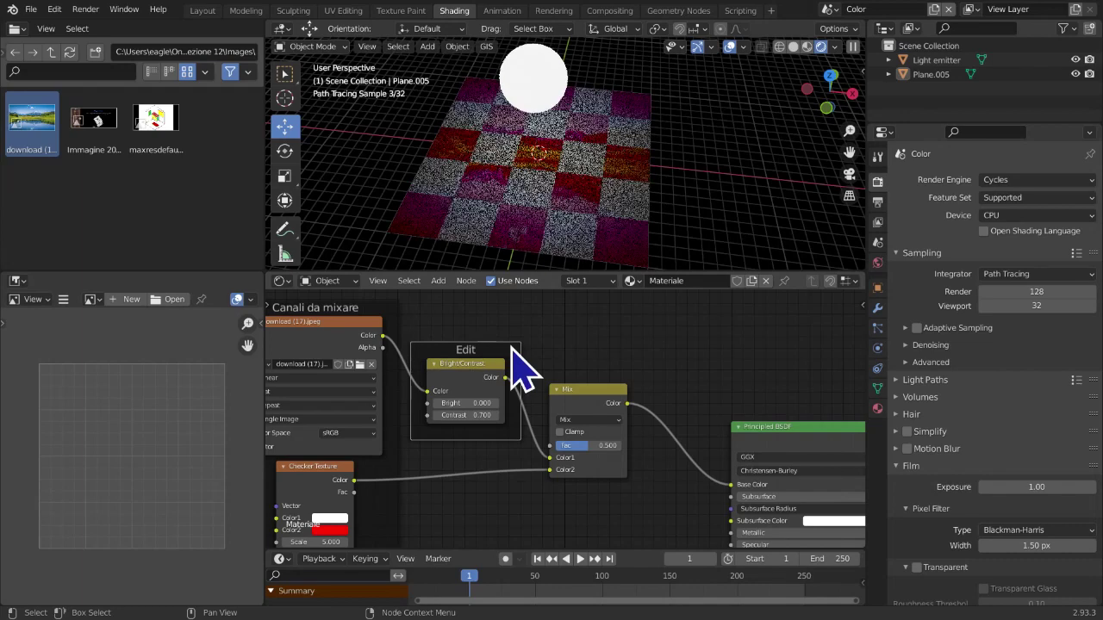
# Wrap the Mix node in a new frame labelled 'Mix'
pyautogui.click(571, 429)
pyautogui.press('F2')
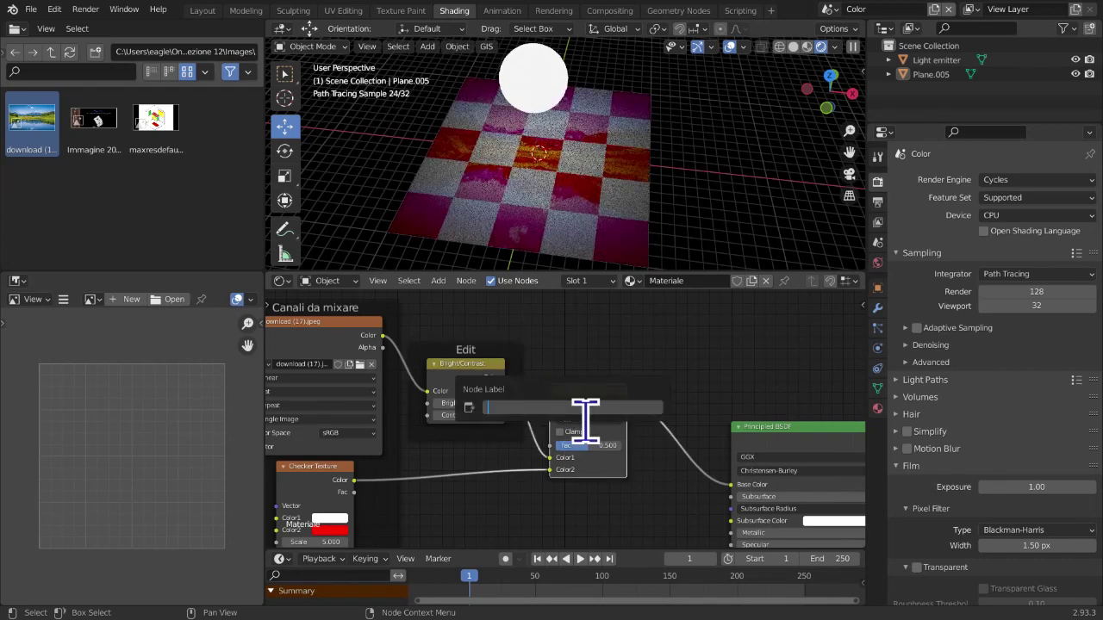
pyautogui.press('Return')
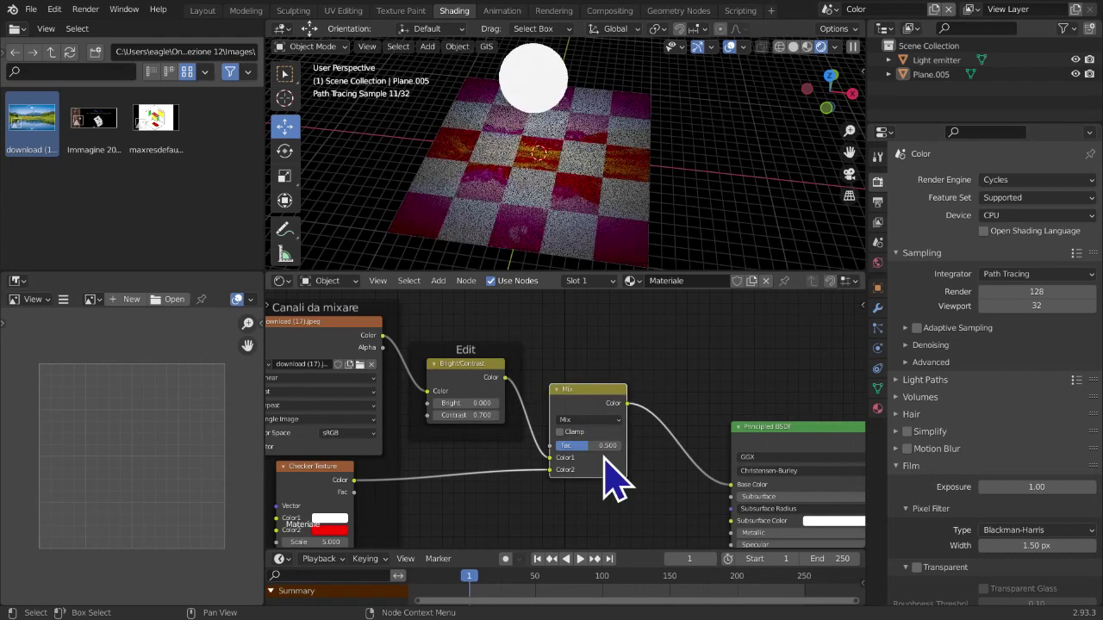
pyautogui.hotkey('ctrl', 'j')
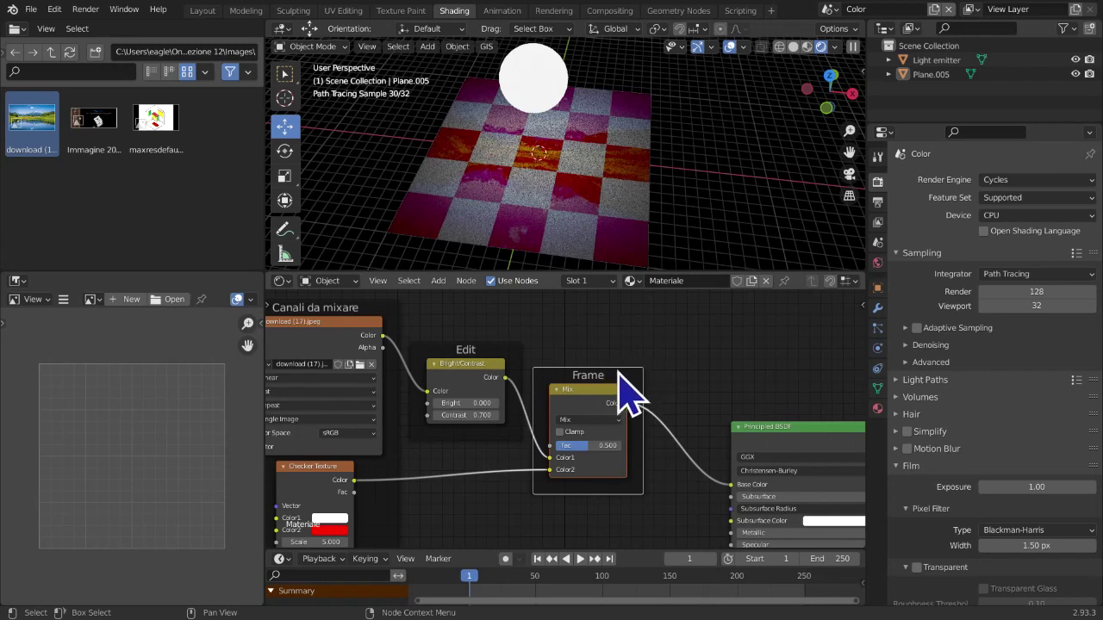
pyautogui.press('F2')
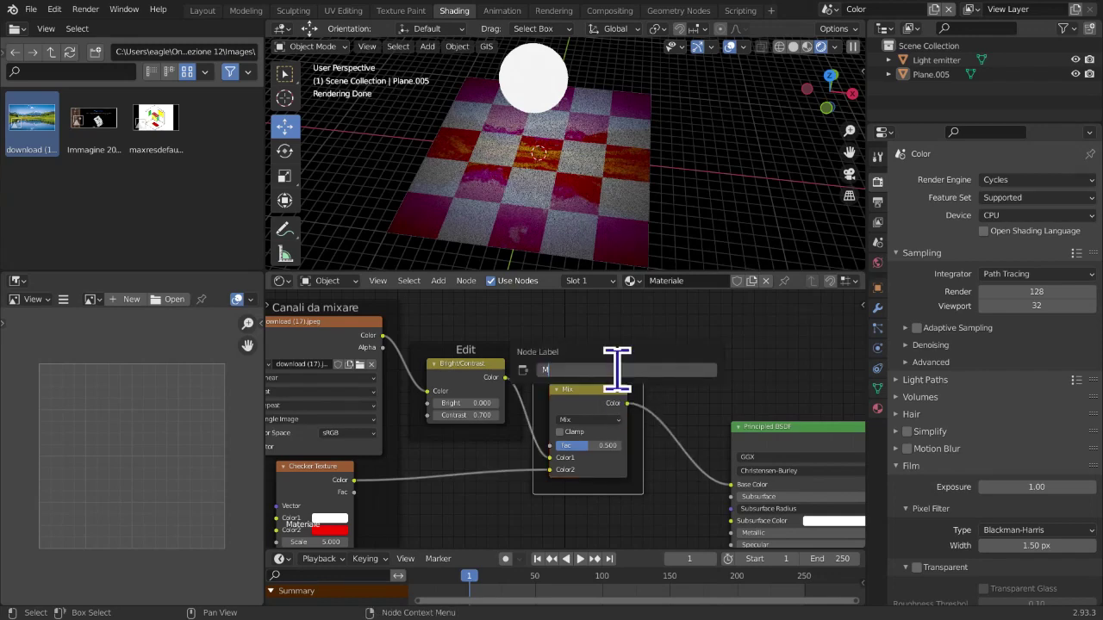
pyautogui.write('Mix')
pyautogui.press('Return')
# Deselect the Mix frame and pan the node graph to make room above the nodes
pyautogui.scroll(-3, 612, 392)
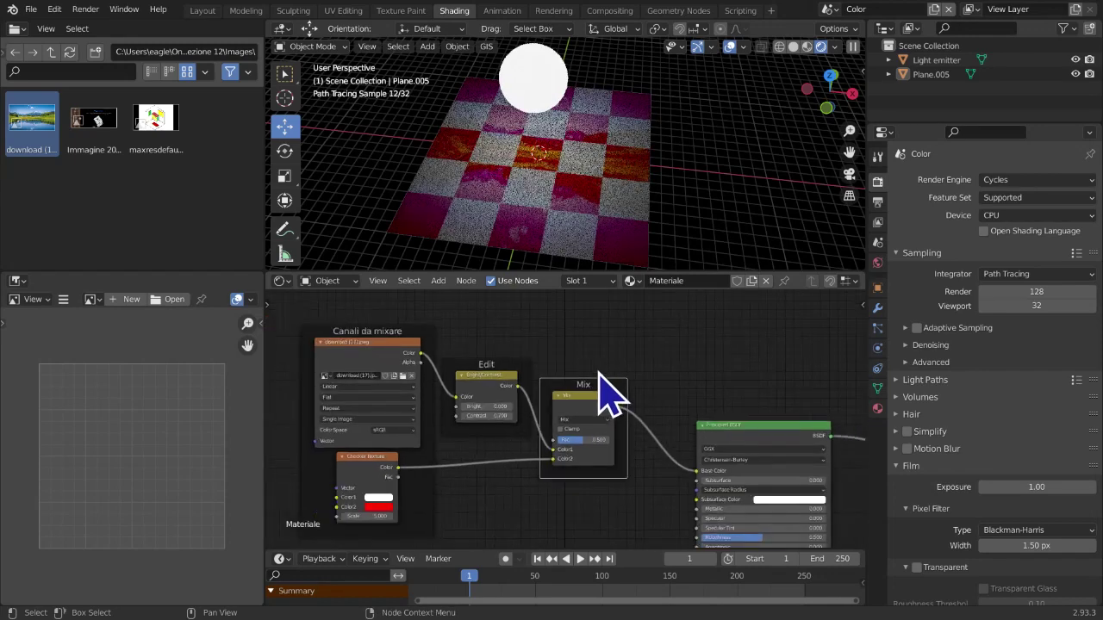
pyautogui.scroll(-2, 555, 403)
pyautogui.moveTo(522, 422); pyautogui.dragTo(591, 414, button='middle')
pyautogui.moveTo(539, 445); pyautogui.dragTo(437, 486, button='middle')
pyautogui.scroll(2, 564, 431)
pyautogui.click(681, 392)
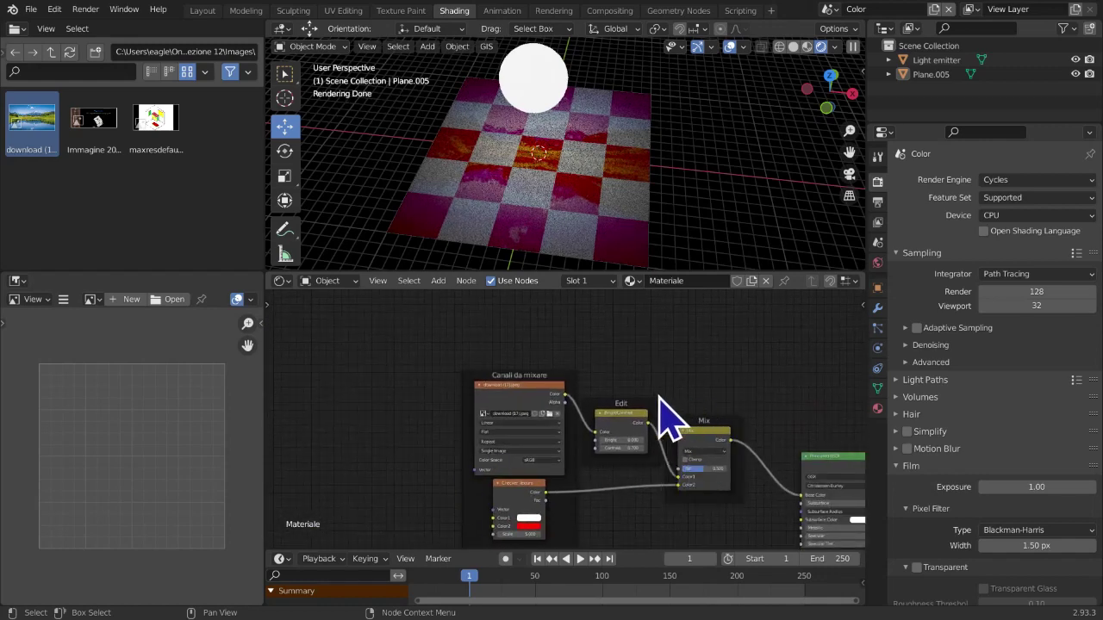
pyautogui.moveTo(653, 397); pyautogui.dragTo(600, 409, button='middle')
pyautogui.scroll(1, 595, 412)
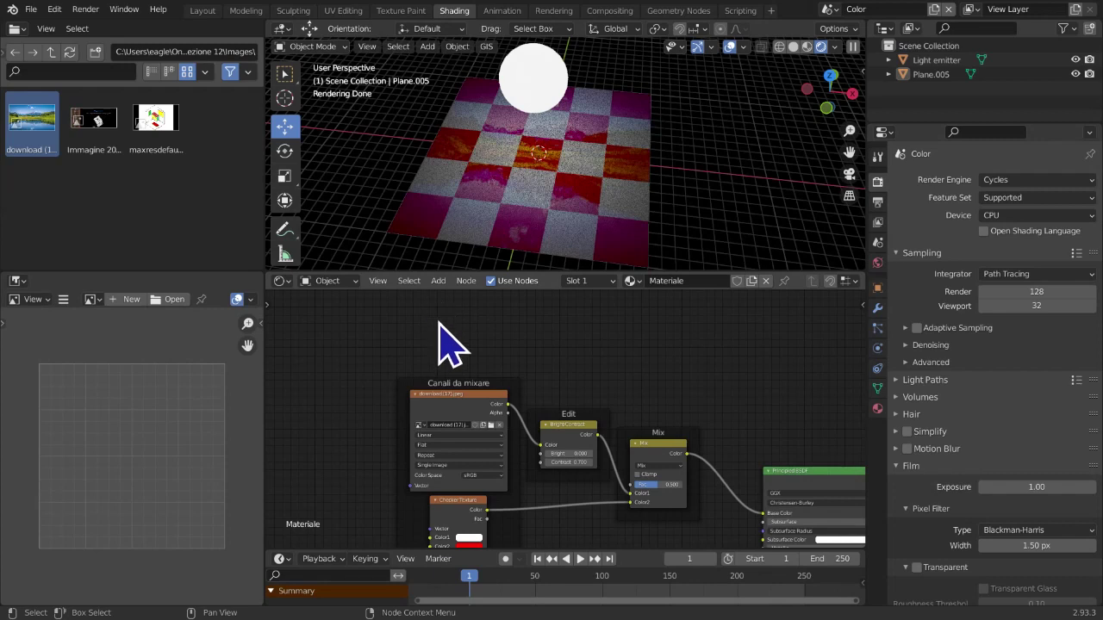
pyautogui.moveTo(445, 327); pyautogui.dragTo(432, 362, button='middle')
# Add a Gradient Texture node above the image texture
pyautogui.hotkey('shift', 'a')
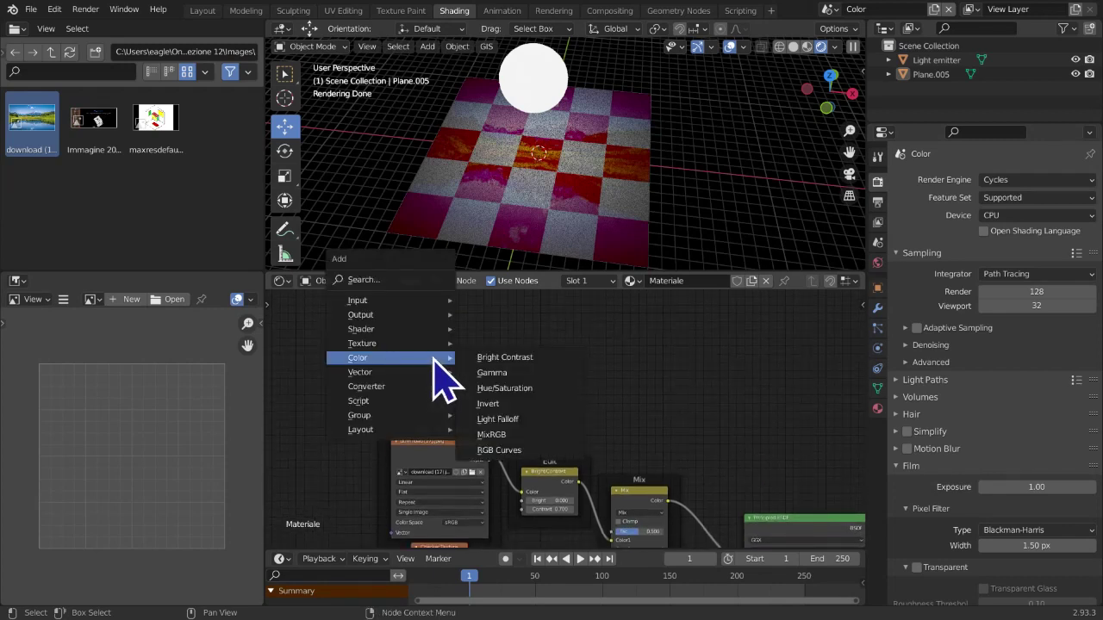
pyautogui.moveTo(438, 345)
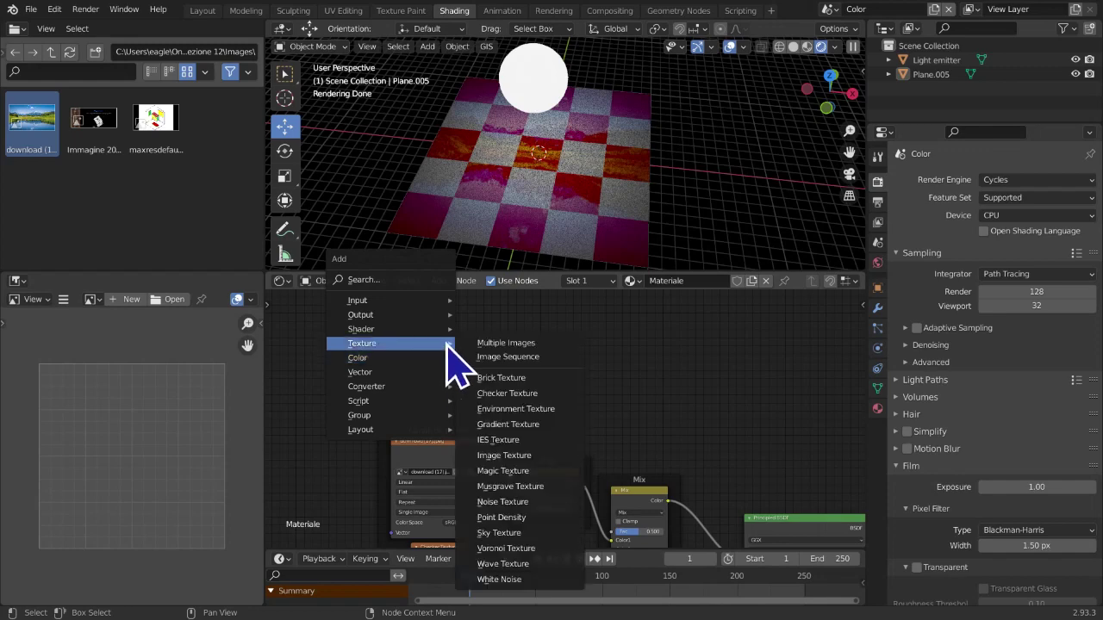
pyautogui.click(507, 425)
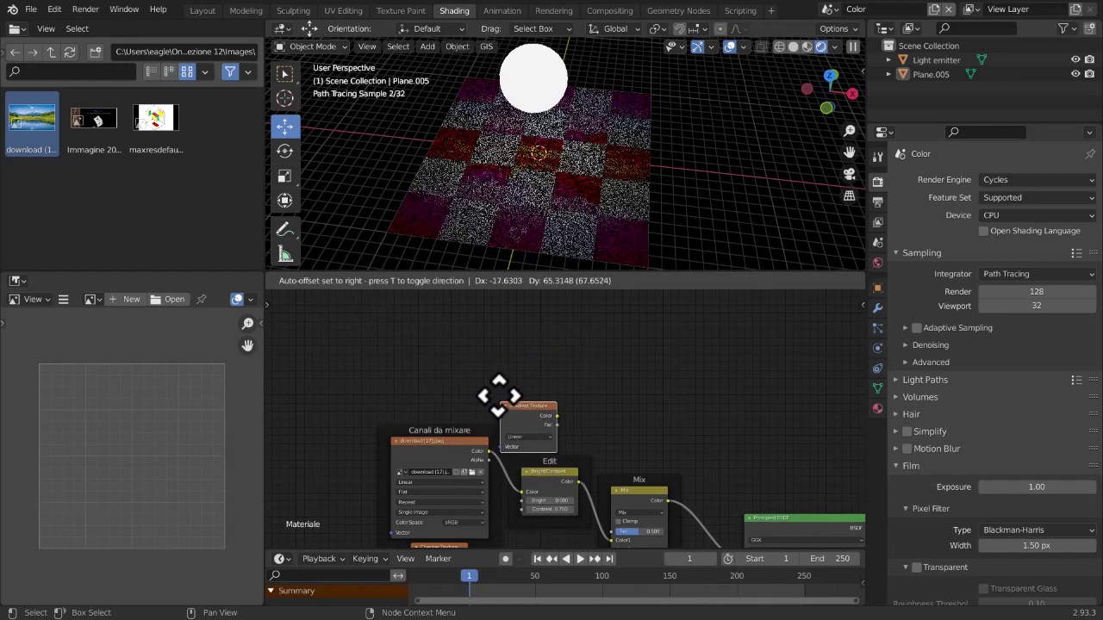
pyautogui.click(405, 367)
pyautogui.moveTo(413, 382); pyautogui.dragTo(383, 366, button='middle')
# Plug the gradient's Fac into the Mix Fac and preview the gradient alone on the plane
pyautogui.moveTo(362, 327); pyautogui.dragTo(505, 487)
pyautogui.moveTo(492, 474); pyautogui.dragTo(690, 500, button='middle')
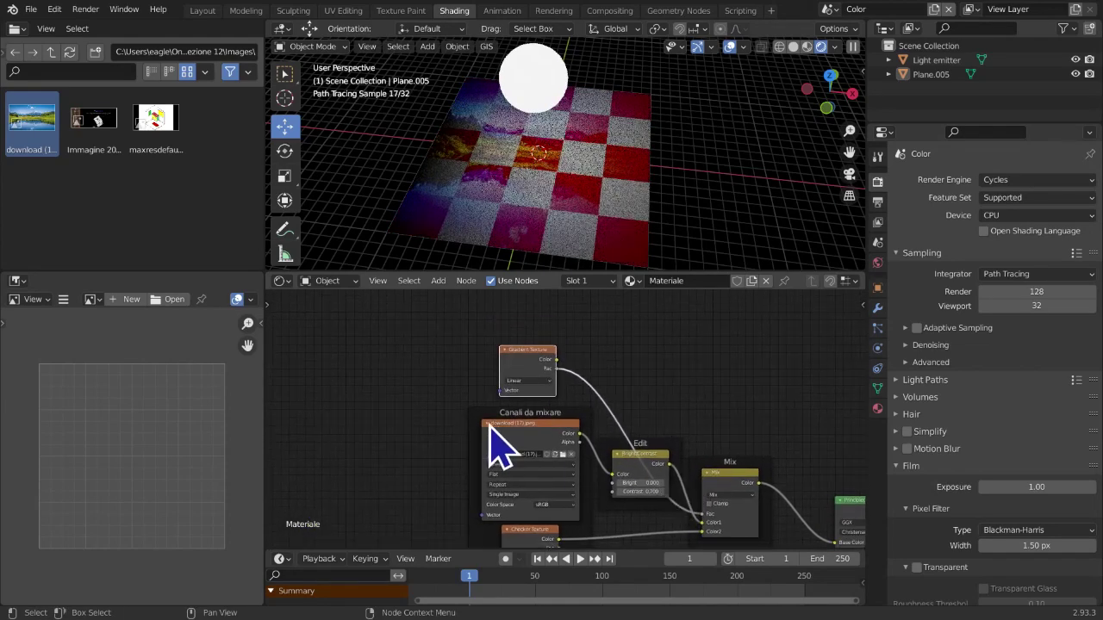
pyautogui.keyDown('ctrl'); pyautogui.keyDown('shift'); pyautogui.click(532, 375); pyautogui.keyUp('shift'); pyautogui.keyUp('ctrl')
pyautogui.keyDown('ctrl'); pyautogui.moveTo(532, 377); pyautogui.dragTo(518, 455, button='middle'); pyautogui.keyUp('ctrl')
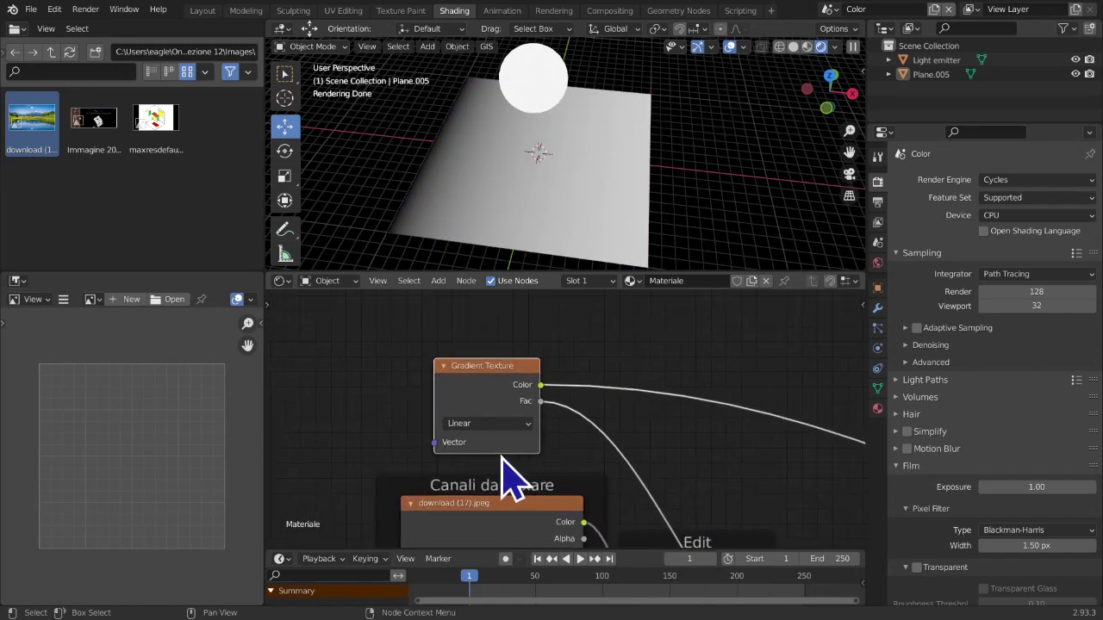
pyautogui.moveTo(583, 419); pyautogui.dragTo(524, 394, button='middle')
pyautogui.scroll(-2, 558, 400)
# Make the gradient Spherical and add Texture Coordinate and Mapping nodes with Ctrl+T
pyautogui.moveTo(433, 197); pyautogui.dragTo(527, 154, button='middle')
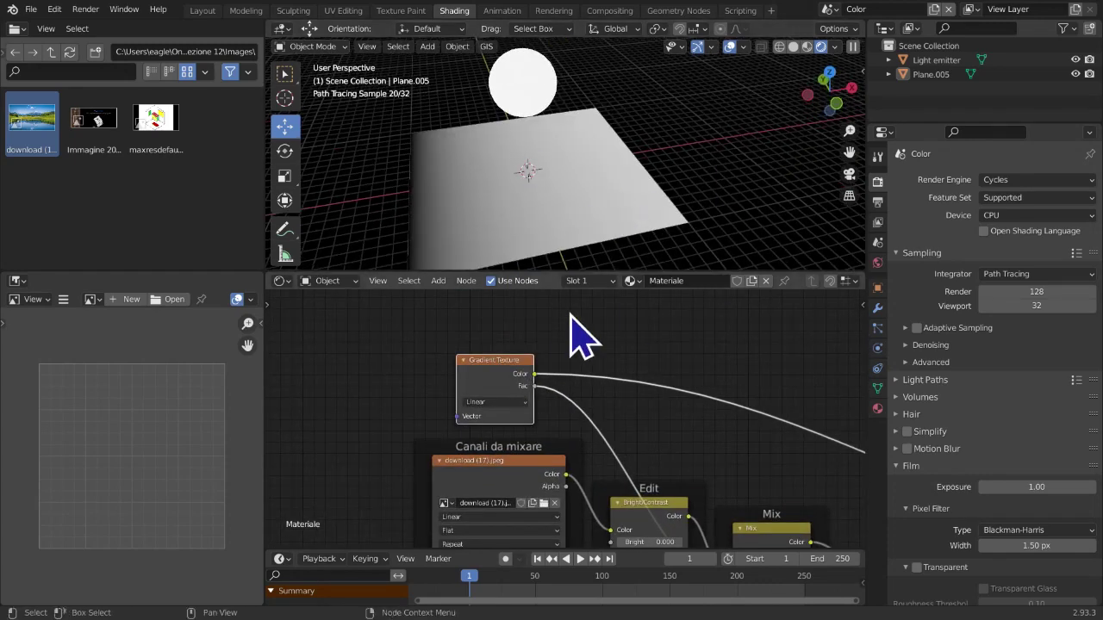
pyautogui.scroll(-3, 575, 362)
pyautogui.moveTo(578, 382); pyautogui.dragTo(569, 352, button='middle')
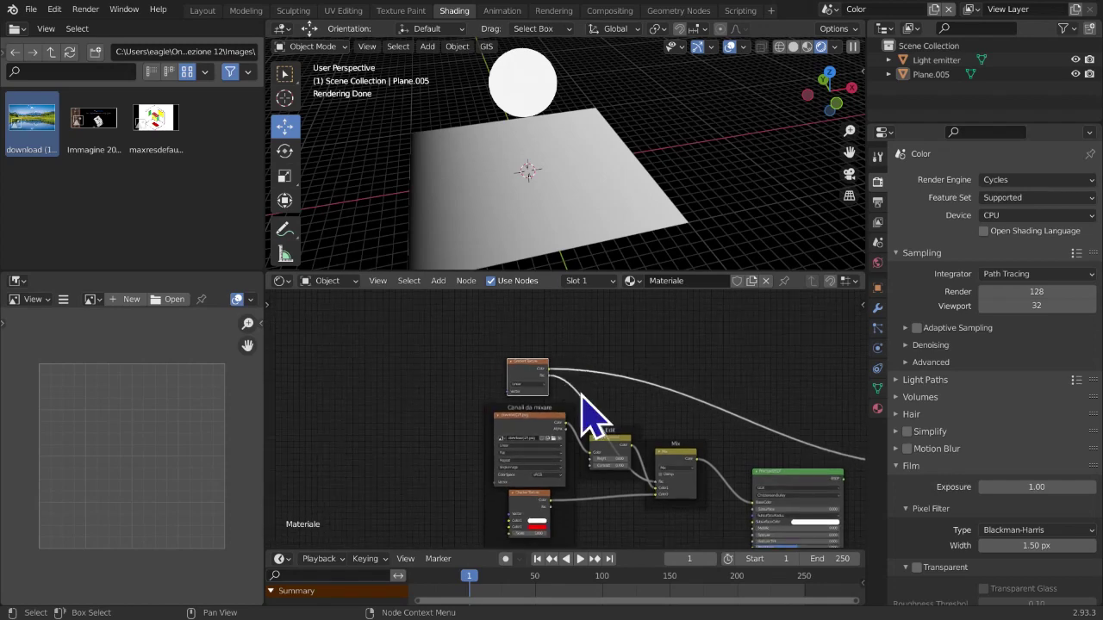
pyautogui.moveTo(581, 394); pyautogui.dragTo(588, 428, button='middle')
pyautogui.scroll(3, 614, 436)
pyautogui.scroll(2, 602, 414)
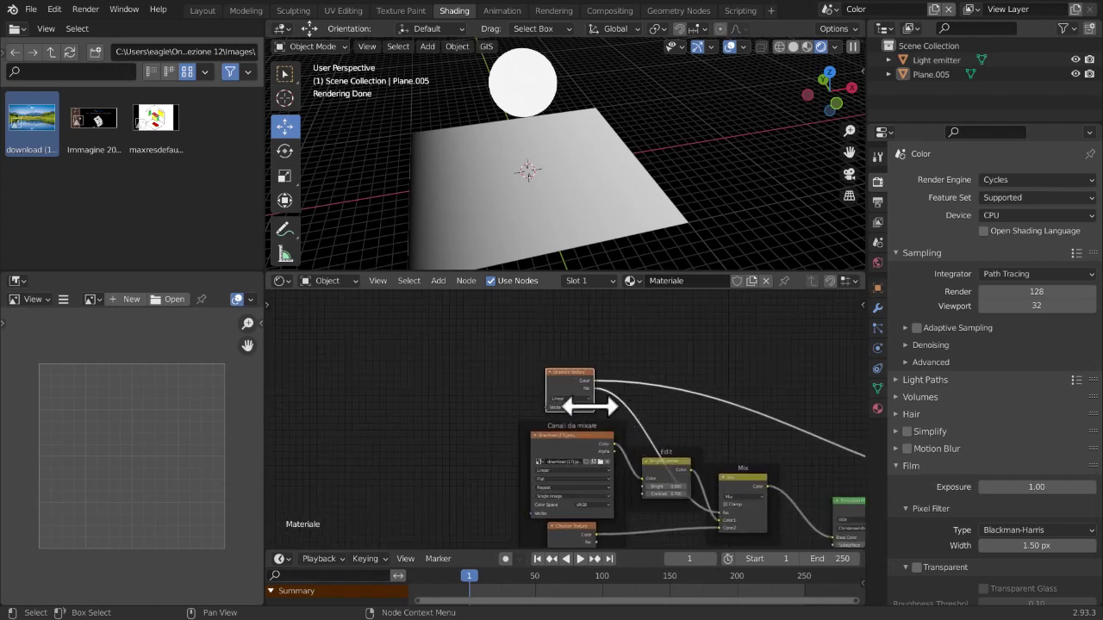
pyautogui.click(575, 392)
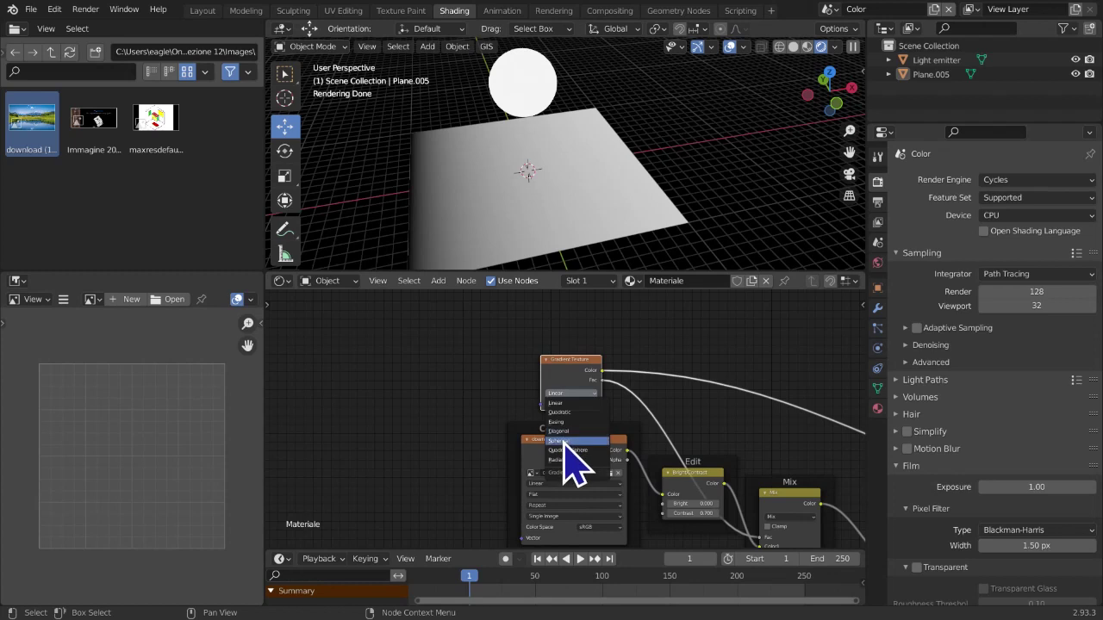
pyautogui.click(561, 440)
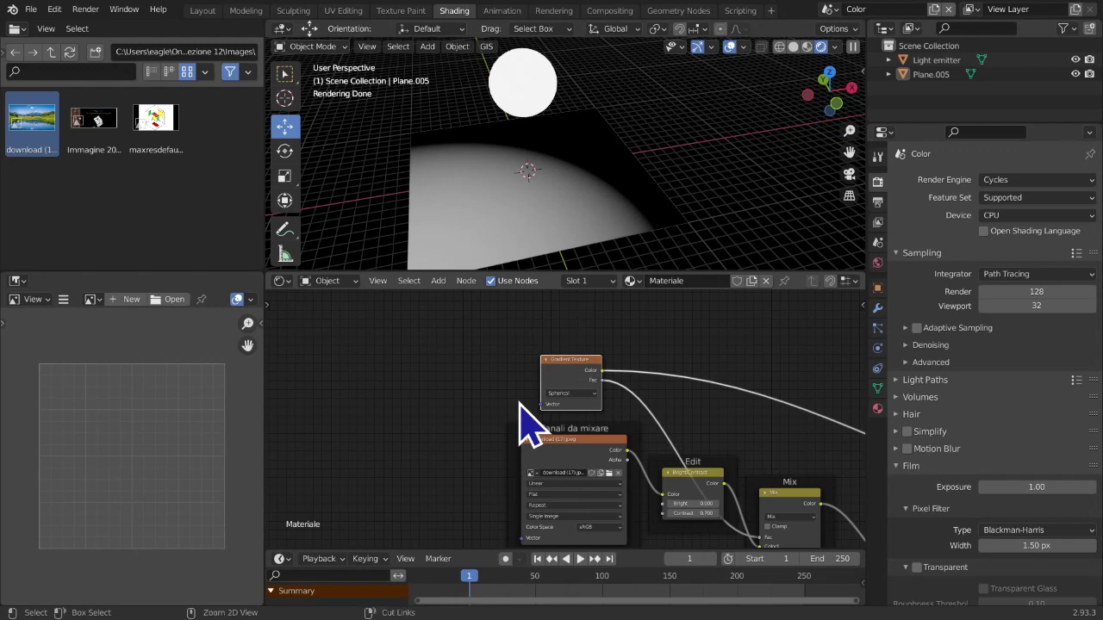
pyautogui.hotkey('ctrl', 't')
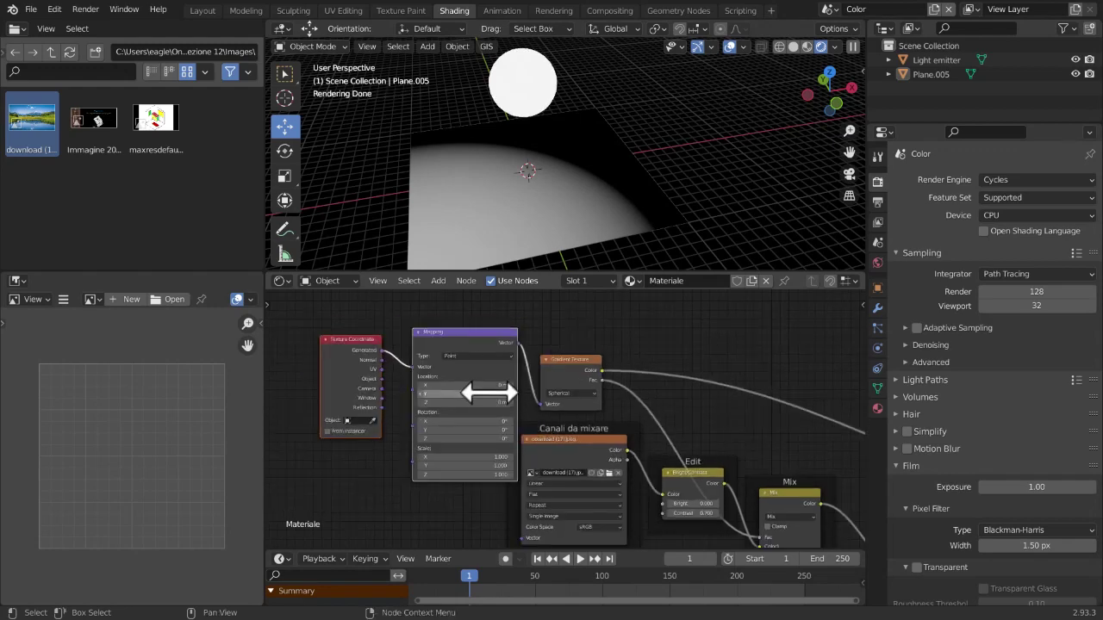
# Put the Texture Coordinate and Mapping nodes in a new frame labelled 'Mapping'
pyautogui.scroll(-2, 492, 394)
pyautogui.moveTo(372, 322); pyautogui.dragTo(525, 481)
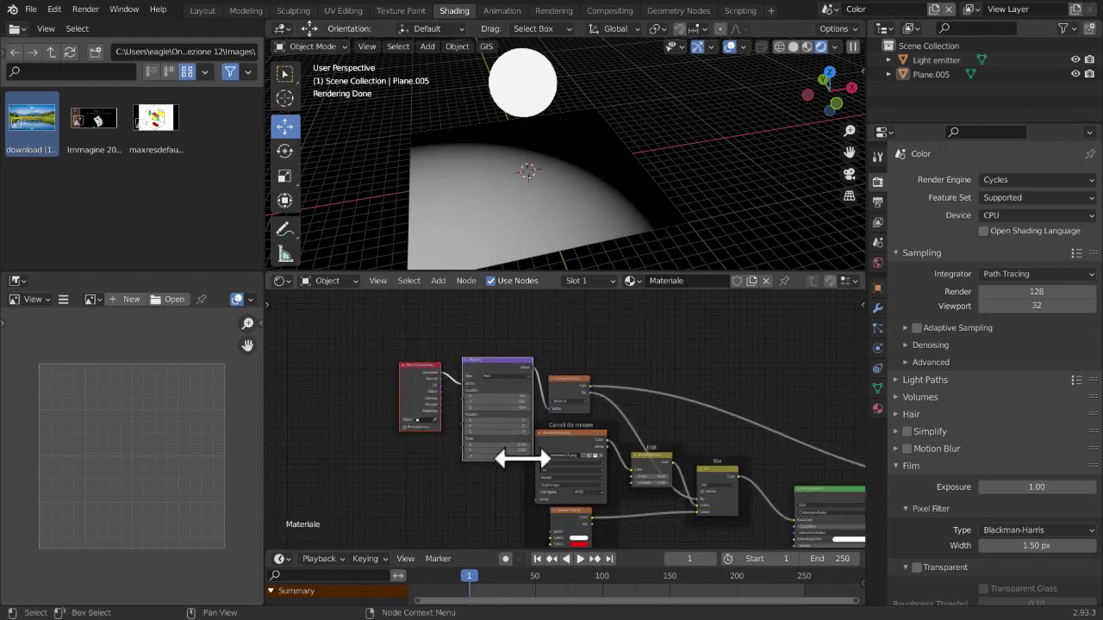
pyautogui.hotkey('ctrl', 'j')
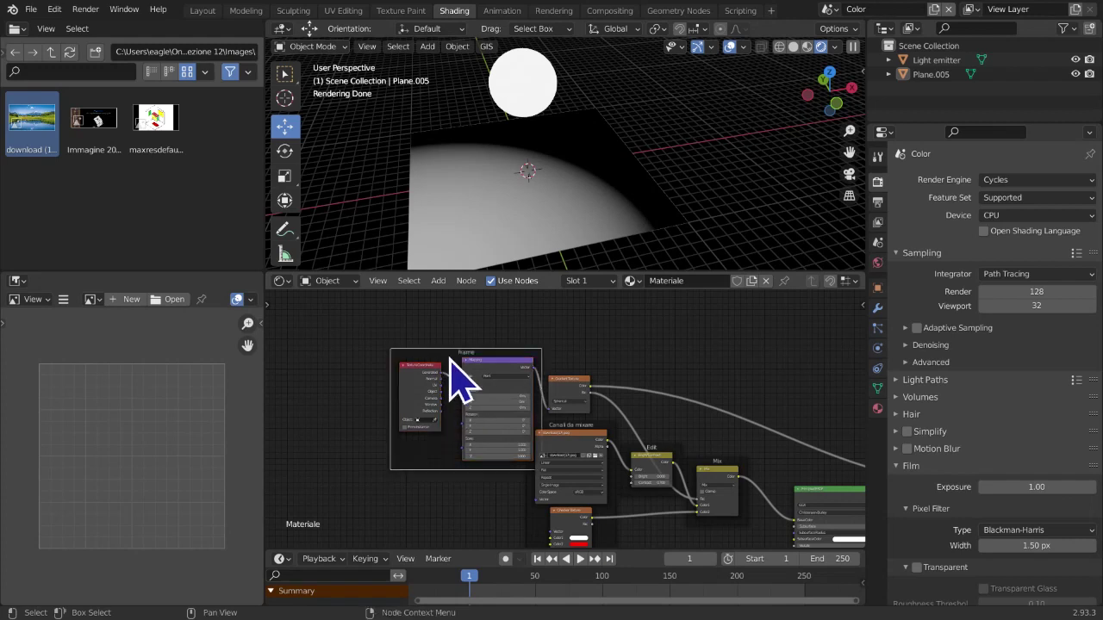
pyautogui.press('F2')
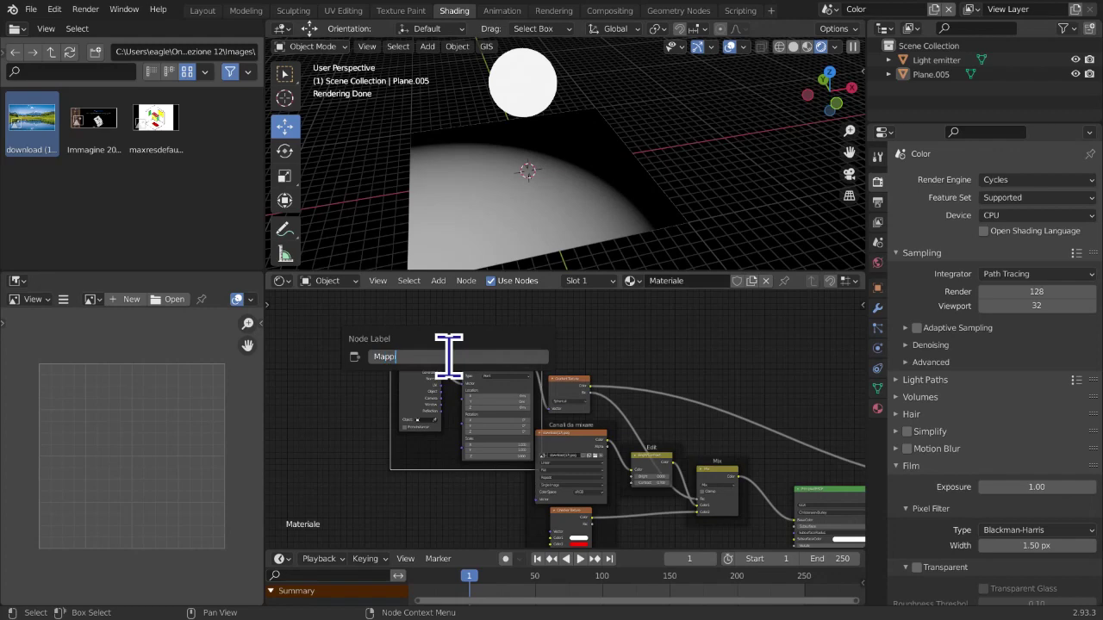
pyautogui.write('Mapping')
pyautogui.press('Return')
pyautogui.moveTo(448, 374); pyautogui.dragTo(594, 360, button='middle')
pyautogui.scroll(10, 426, 435)
# Feed Object coordinates into the Mapping vector and set its Scale to 0.1 on X, Y and Z
pyautogui.click(510, 382)
pyautogui.moveTo(512, 383); pyautogui.dragTo(472, 423, button='middle')
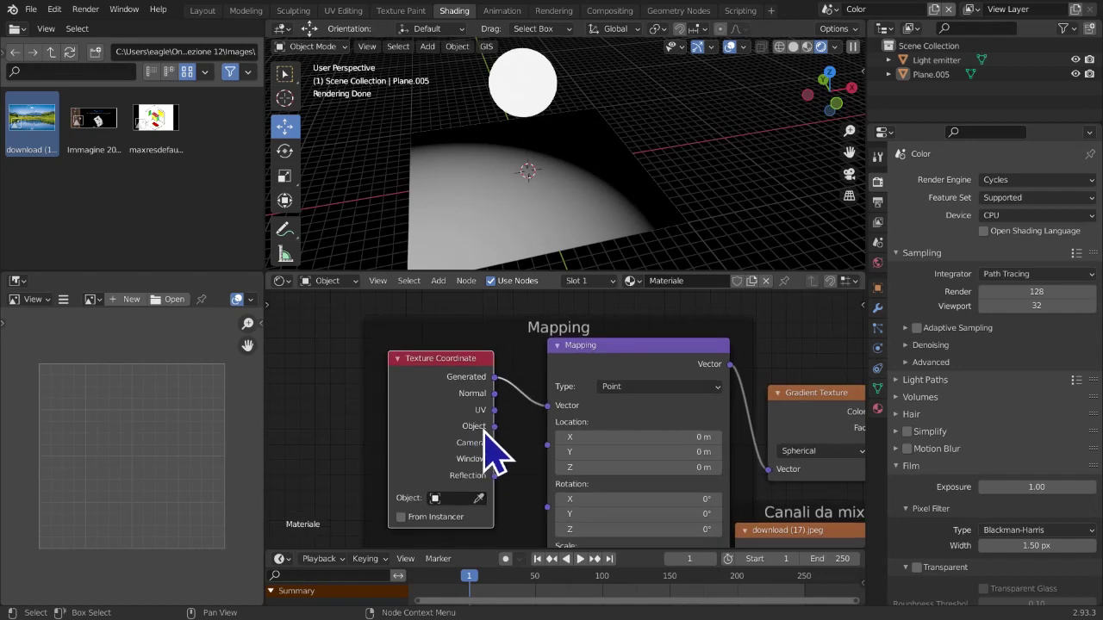
pyautogui.moveTo(495, 426); pyautogui.dragTo(548, 406)
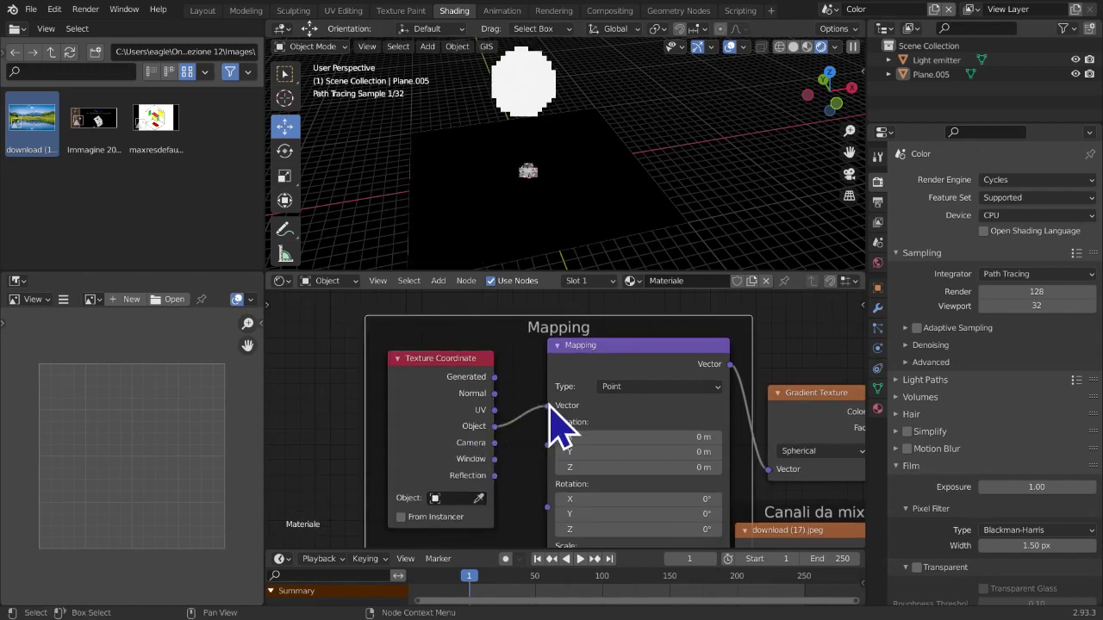
pyautogui.moveTo(561, 426)
pyautogui.mouseDown(button='middle')
pyautogui.moveTo(537, 387)
pyautogui.moveTo(542, 426)
pyautogui.mouseUp(button='middle')
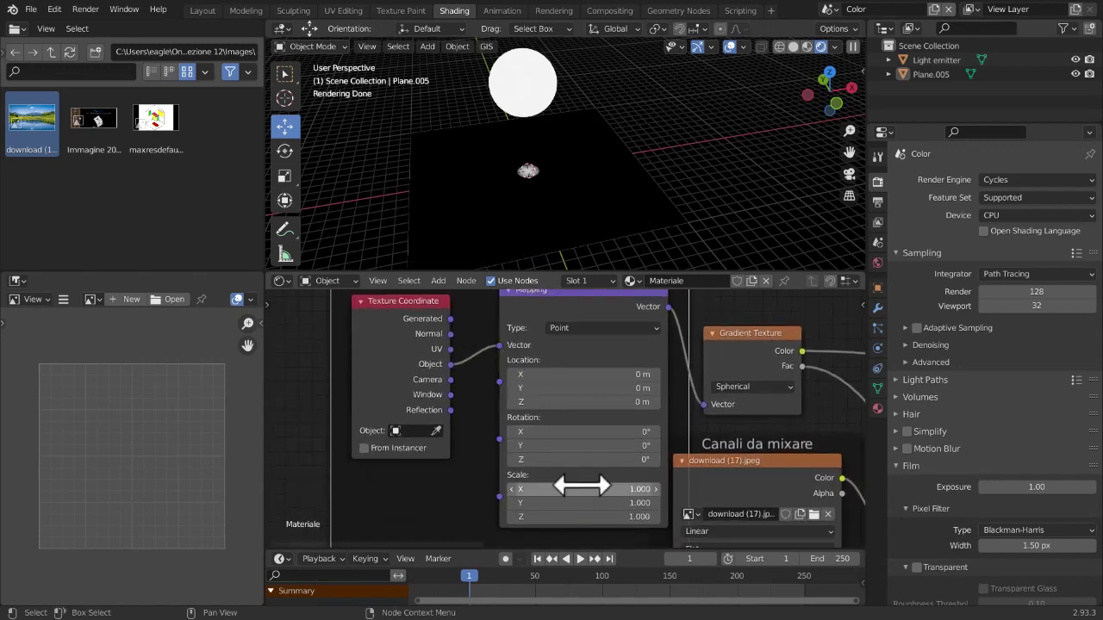
pyautogui.moveTo(595, 504)
pyautogui.mouseDown()
pyautogui.moveTo(594, 517)
pyautogui.moveTo(585, 488)
pyautogui.mouseUp()
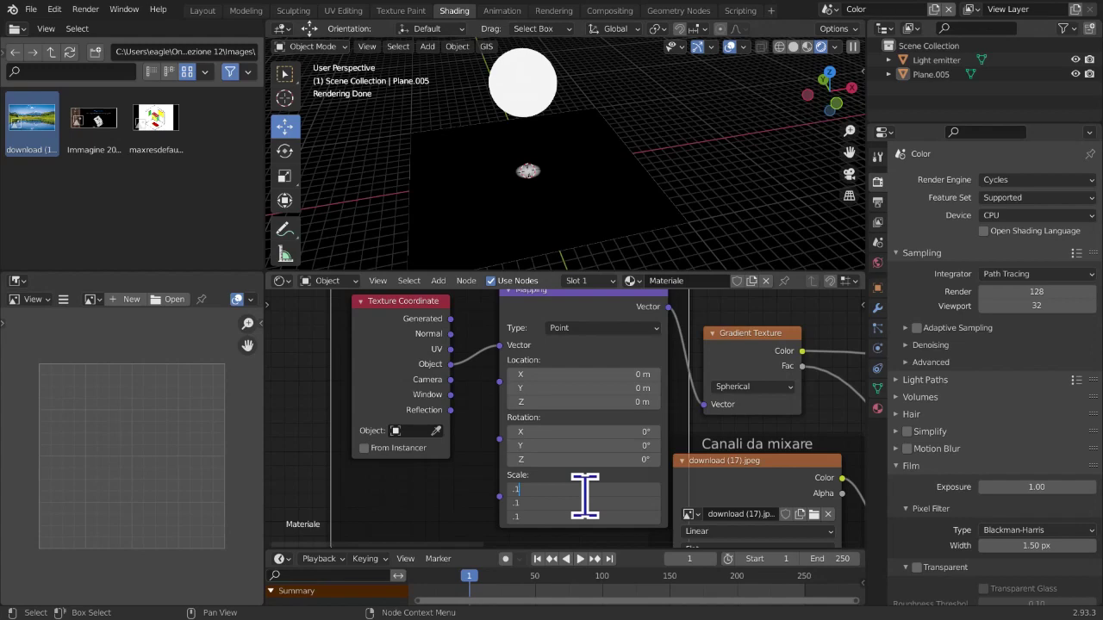
pyautogui.press('Return')
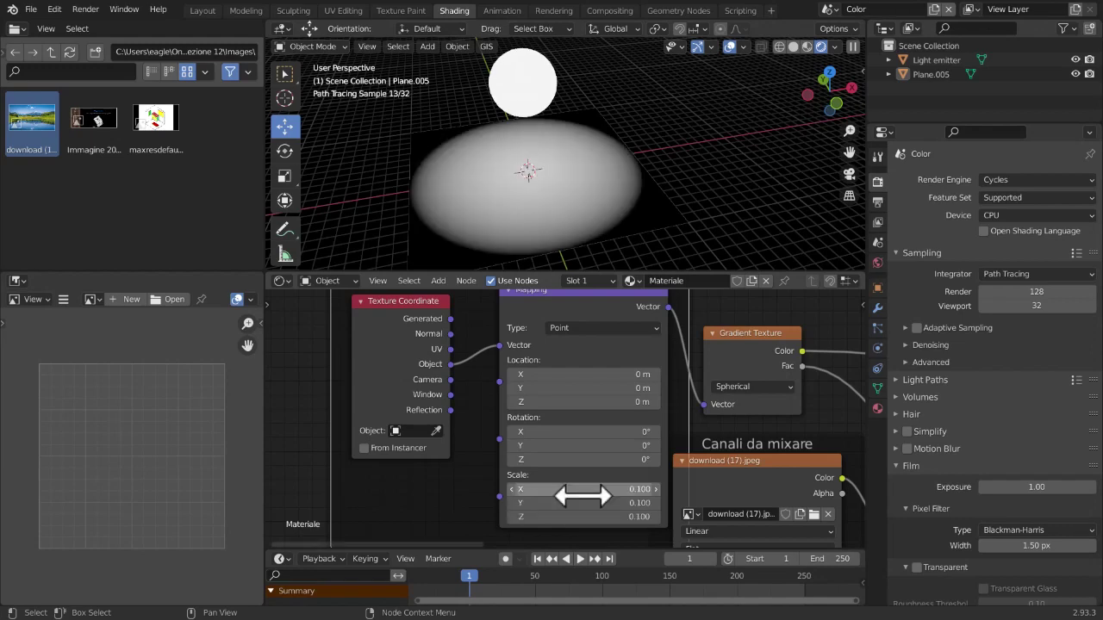
# Move the Mapping frame and its nodes to the left
pyautogui.scroll(-4, 583, 494)
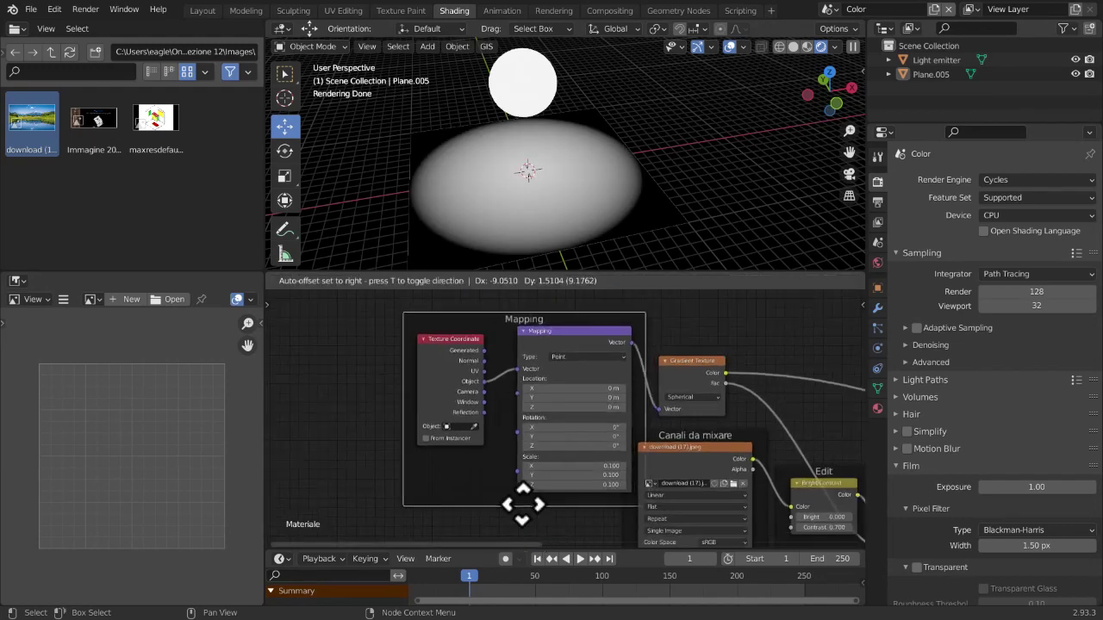
pyautogui.moveTo(504, 498); pyautogui.dragTo(469, 489)
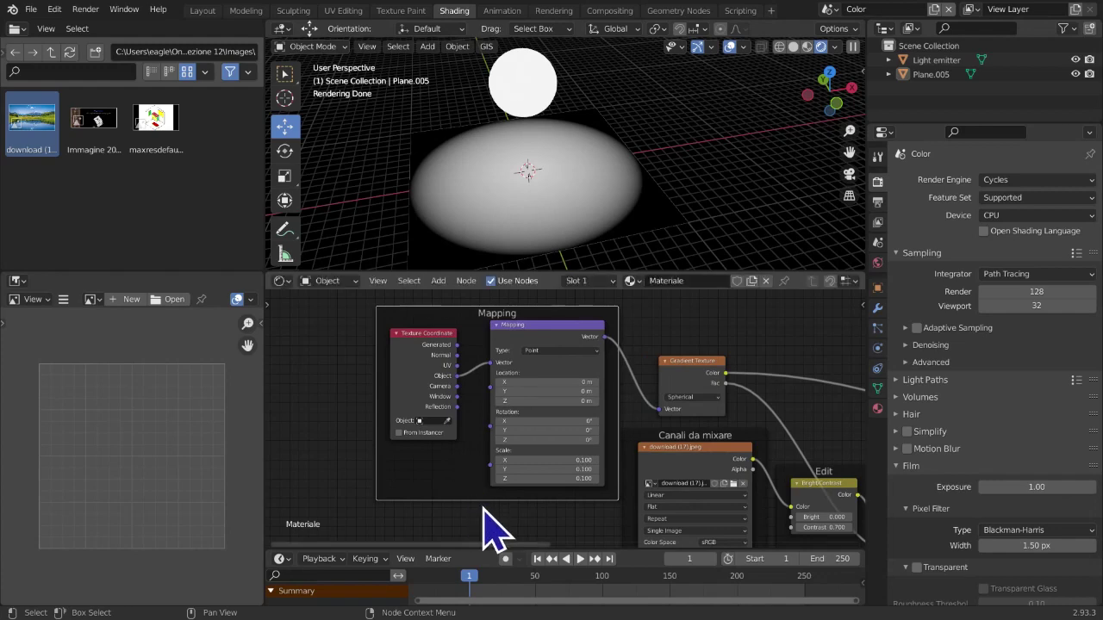
pyautogui.scroll(1, 487, 525)
pyautogui.moveTo(524, 480); pyautogui.dragTo(628, 326, button='middle')
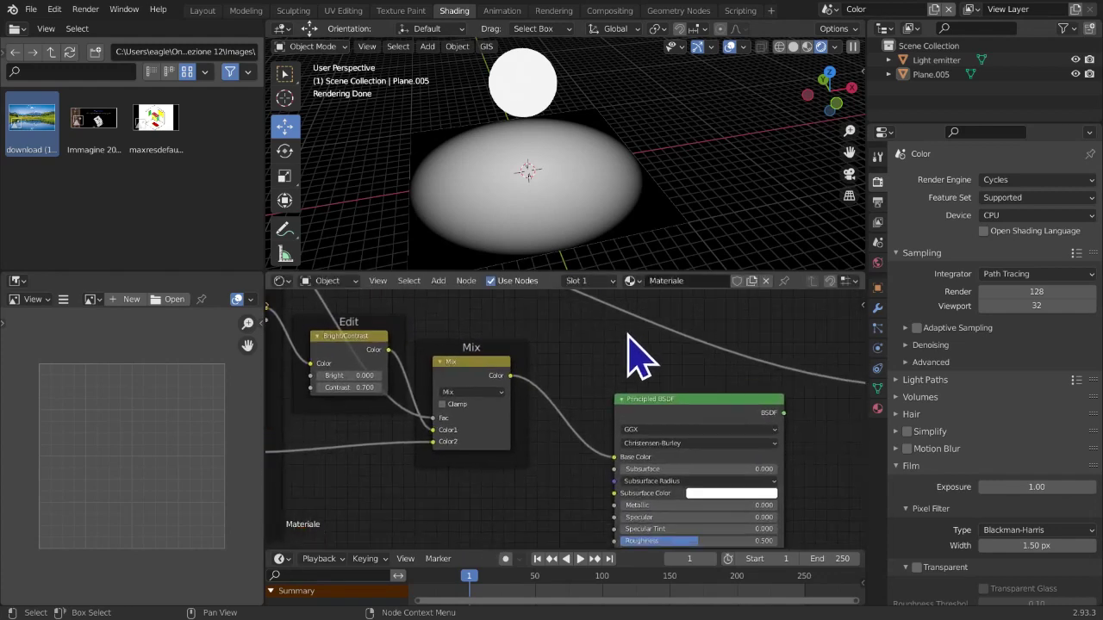
# Preview the Principled BSDF result on the plane and survey the node tree
pyautogui.keyDown('ctrl'); pyautogui.keyDown('shift'); pyautogui.click(646, 409); pyautogui.keyUp('shift'); pyautogui.keyUp('ctrl')
pyautogui.scroll(-3, 646, 409)
pyautogui.moveTo(644, 411); pyautogui.dragTo(360, 437, button='middle')
pyautogui.scroll(-2, 366, 456)
pyautogui.moveTo(480, 443); pyautogui.dragTo(423, 465, button='middle')
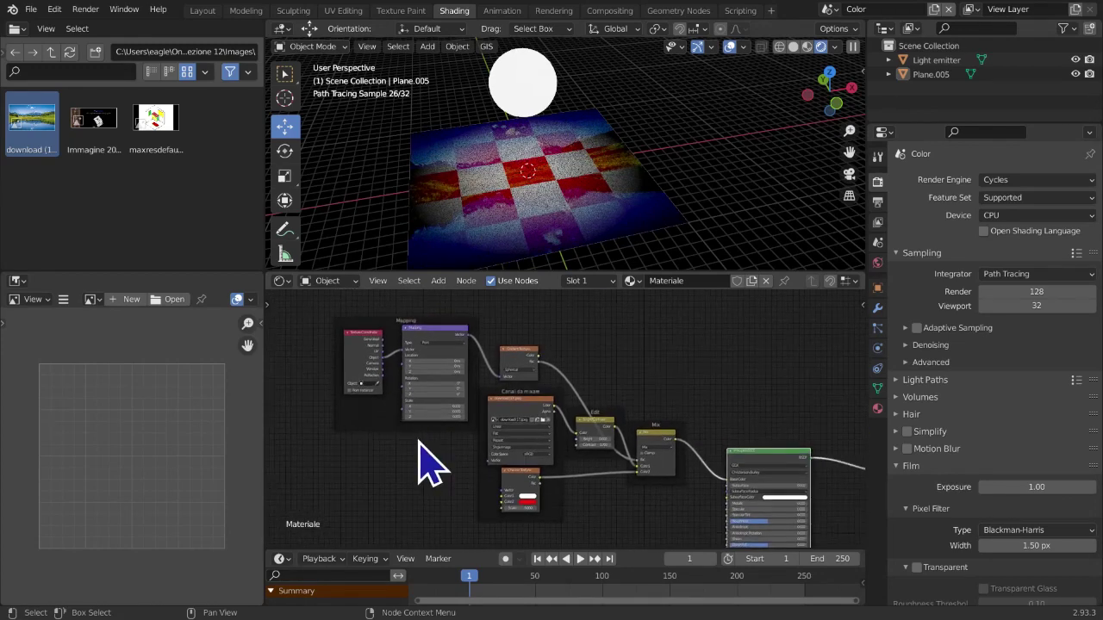
pyautogui.scroll(-1, 560, 422)
# Select the image texture and Edit-frame nodes, then preview the Gradient Texture output
pyautogui.click(542, 412)
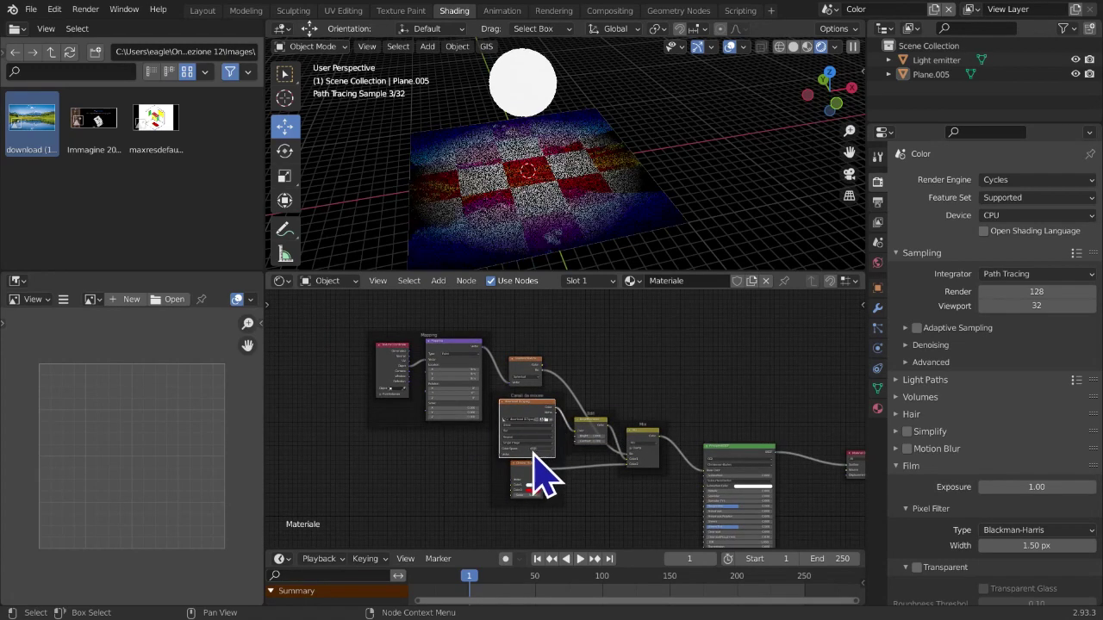
pyautogui.scroll(1, 548, 478)
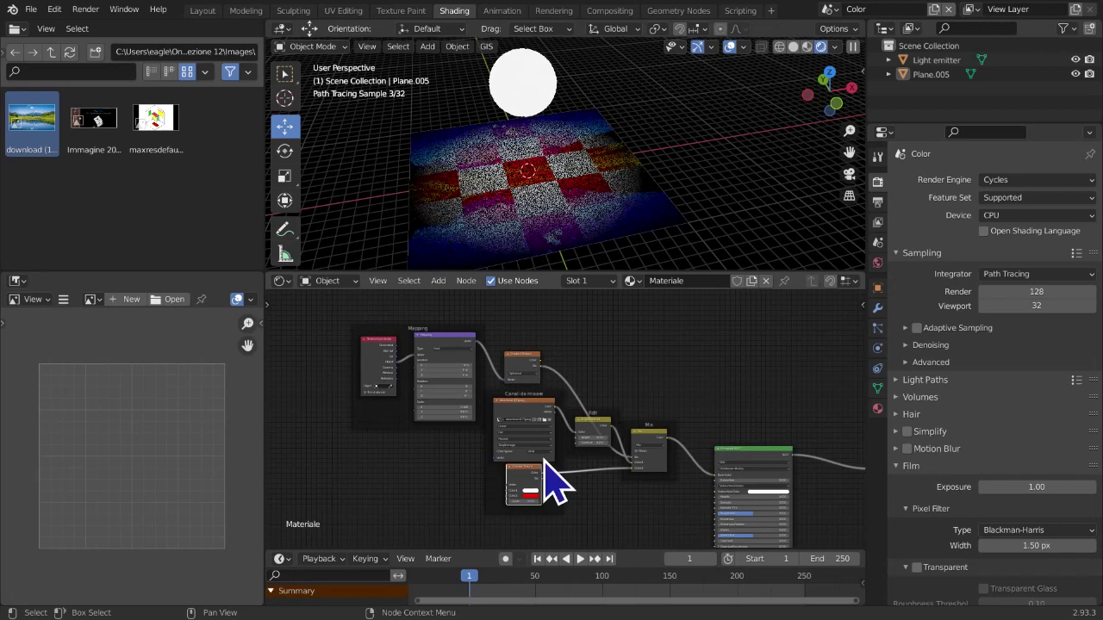
pyautogui.click(584, 435)
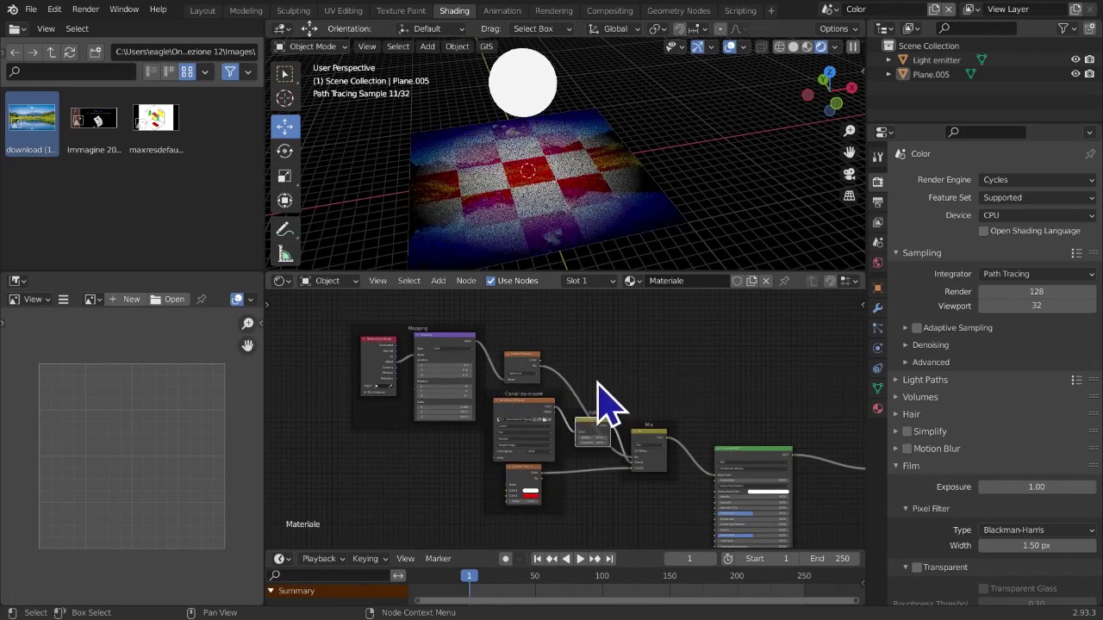
pyautogui.scroll(2, 607, 405)
pyautogui.moveTo(603, 402); pyautogui.dragTo(706, 419, button='middle')
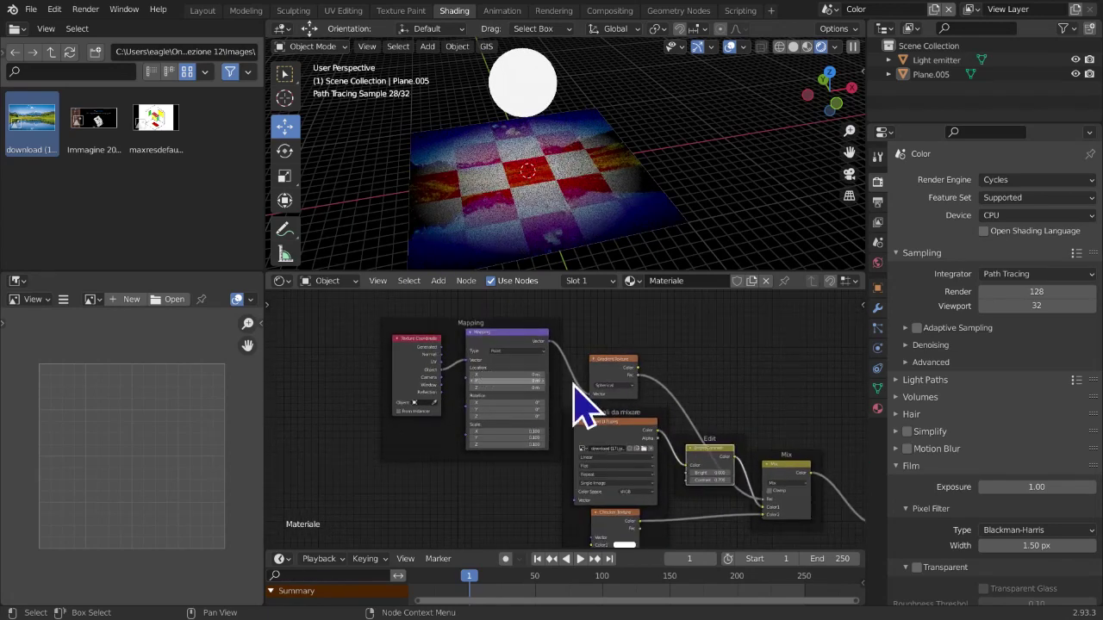
pyautogui.keyDown('ctrl'); pyautogui.keyDown('shift'); pyautogui.click(622, 380); pyautogui.keyUp('shift'); pyautogui.keyUp('ctrl')
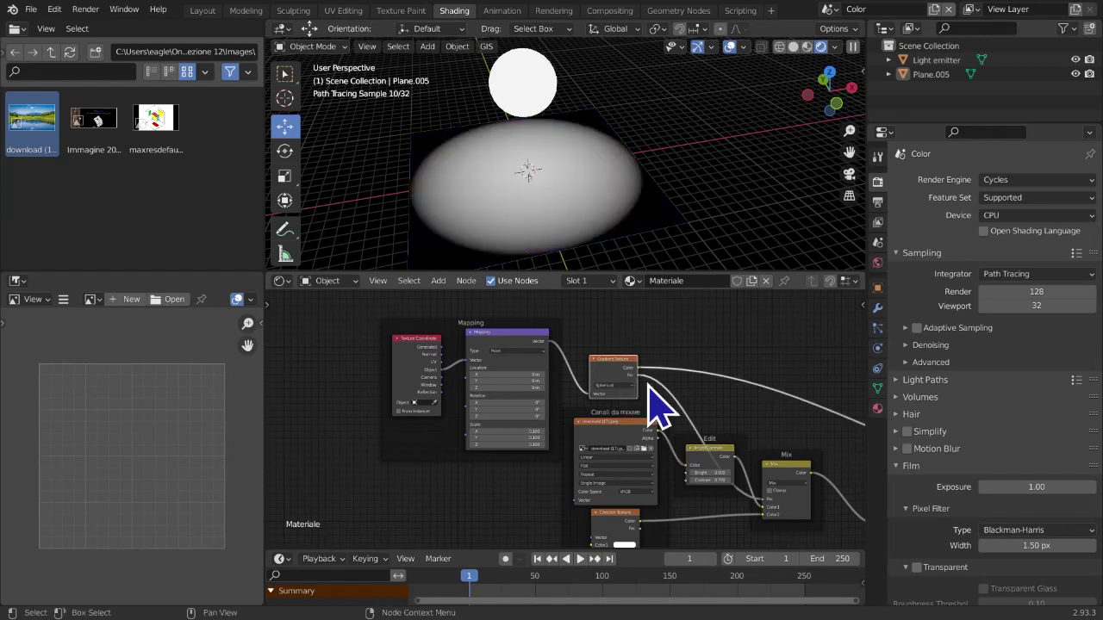
pyautogui.moveTo(647, 374); pyautogui.dragTo(556, 349, button='middle')
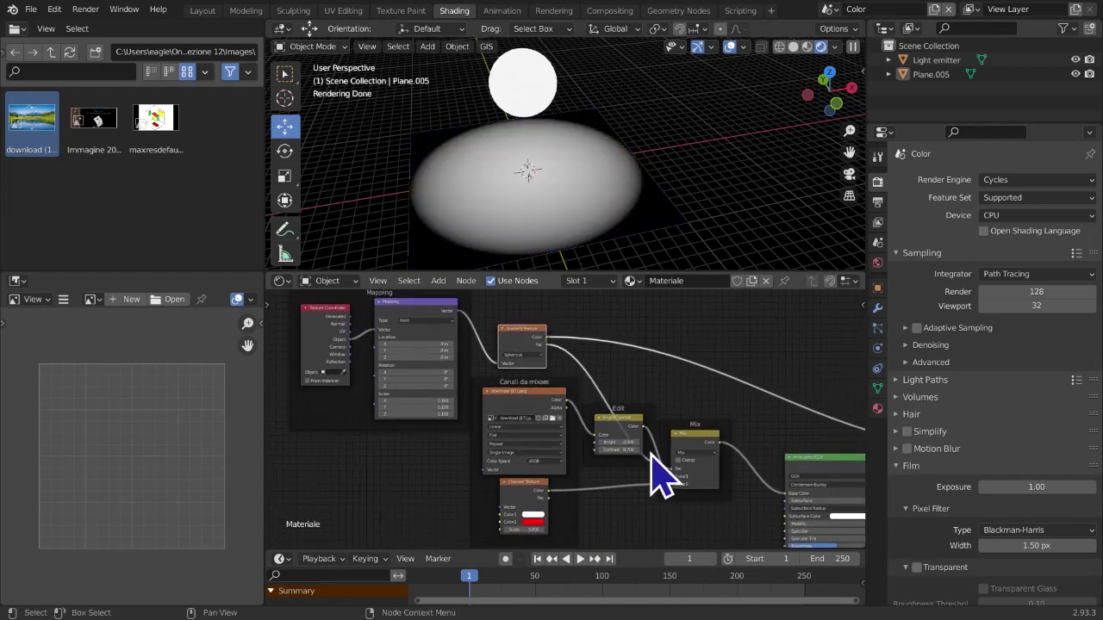
pyautogui.moveTo(582, 424); pyautogui.dragTo(592, 430, button='middle')
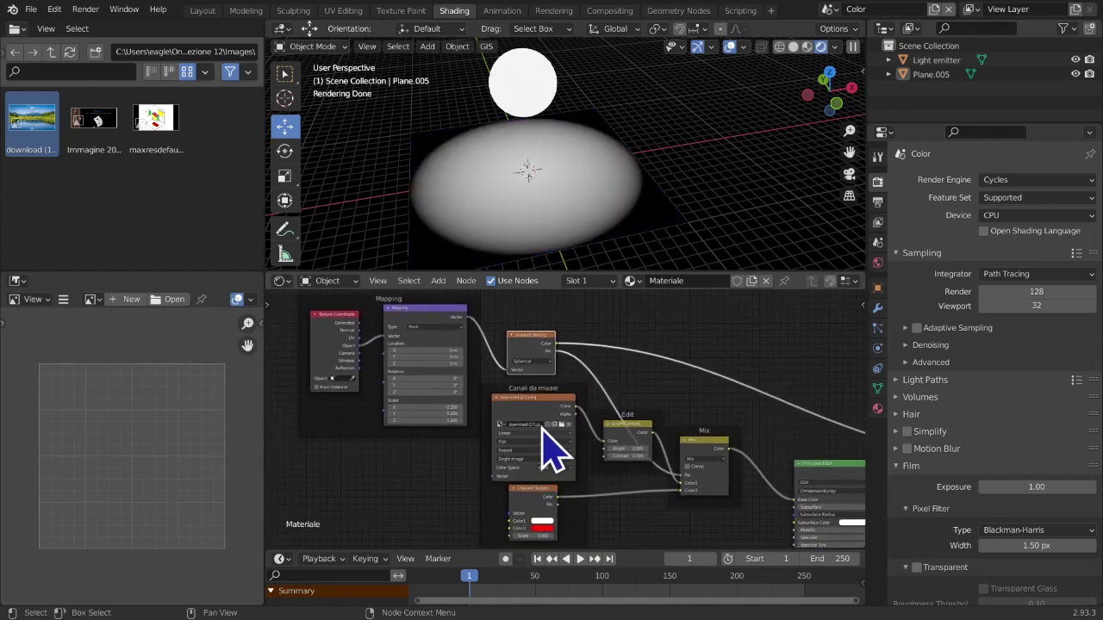
# Check the Canali da mixare and Checker Texture nodes, then relink Principled BSDF to Material Output
pyautogui.click(523, 400)
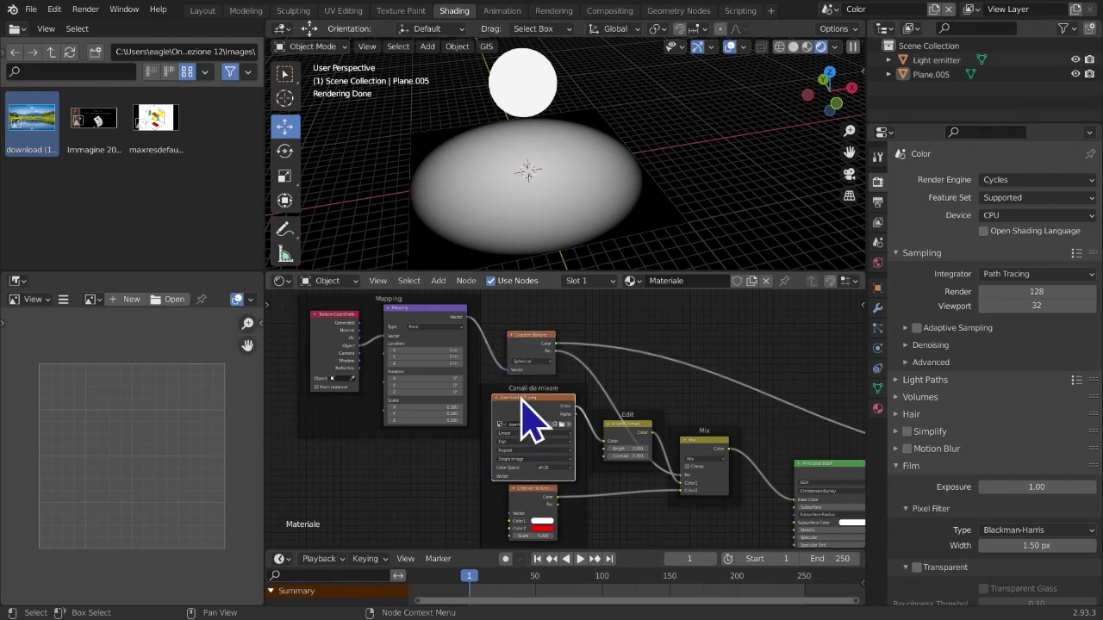
pyautogui.click(526, 498)
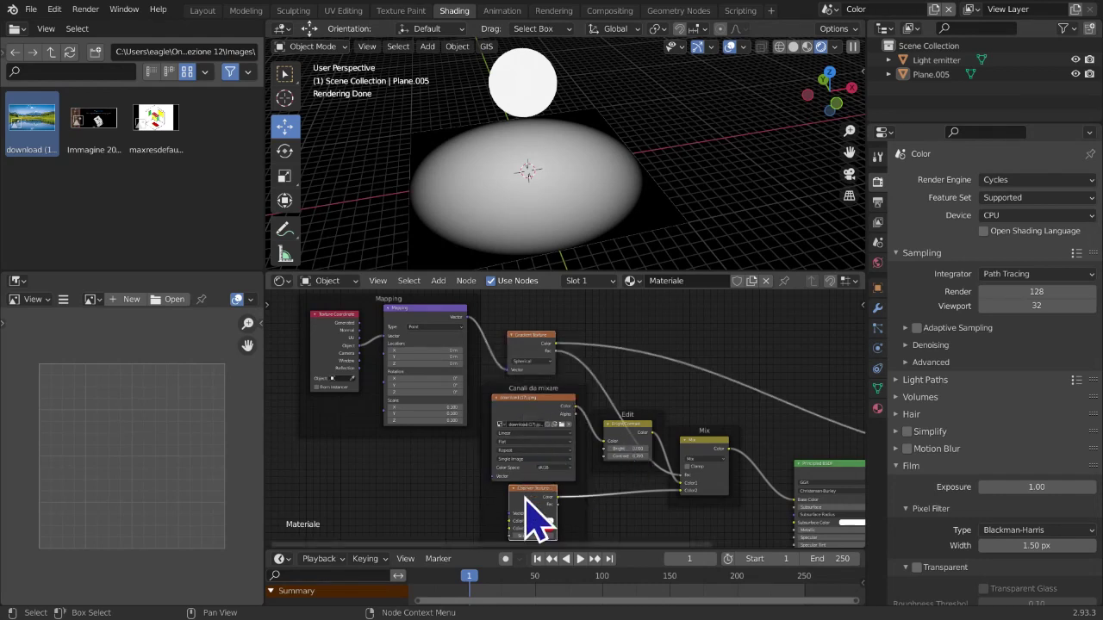
pyautogui.click(519, 411)
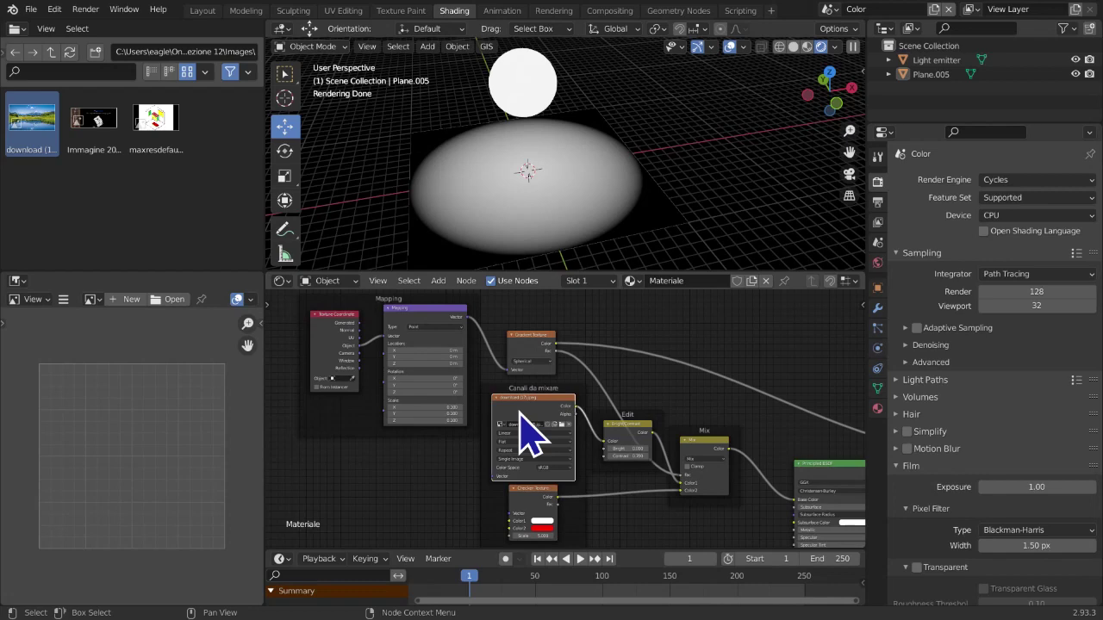
pyautogui.click(521, 500)
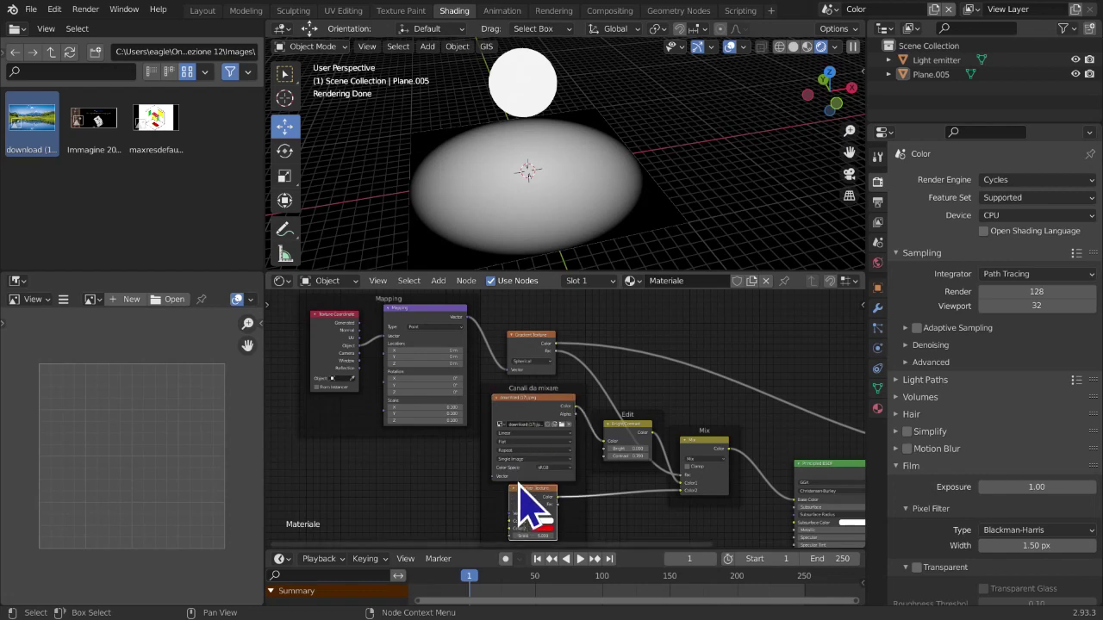
pyautogui.moveTo(623, 423); pyautogui.dragTo(319, 393, button='middle')
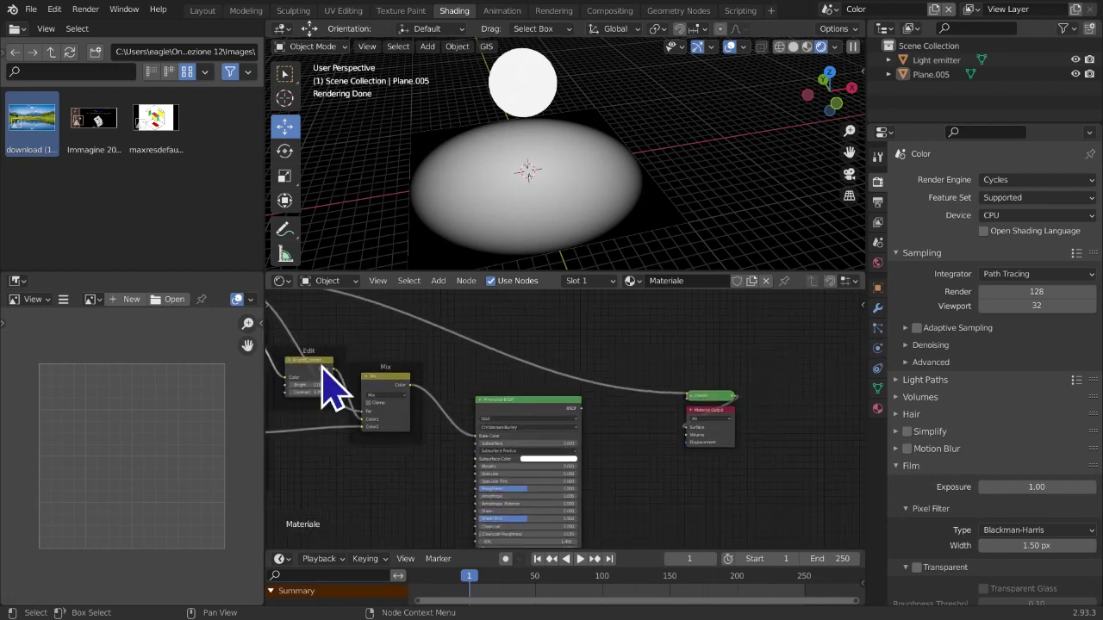
pyautogui.keyDown('ctrl'); pyautogui.keyDown('shift'); pyautogui.click(499, 400); pyautogui.keyUp('shift'); pyautogui.keyUp('ctrl')
# Box-select all the nodes feeding the shader
pyautogui.moveTo(487, 412); pyautogui.dragTo(700, 437, button='middle')
pyautogui.scroll(-4, 823, 467)
pyautogui.scroll(-4, 709, 443)
pyautogui.moveTo(426, 353); pyautogui.dragTo(583, 471)
# Wrap the selected texture-side nodes in a new frame labelled 'Base color'
pyautogui.hotkey('ctrl', 'j')
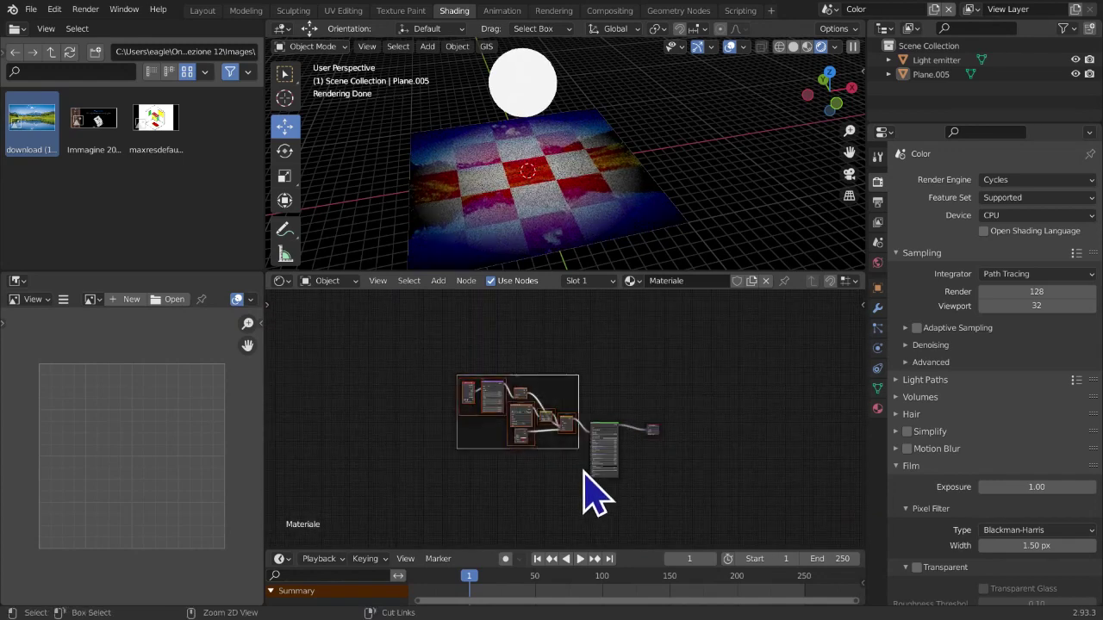
pyautogui.scroll(1, 583, 483)
pyautogui.scroll(1, 568, 418)
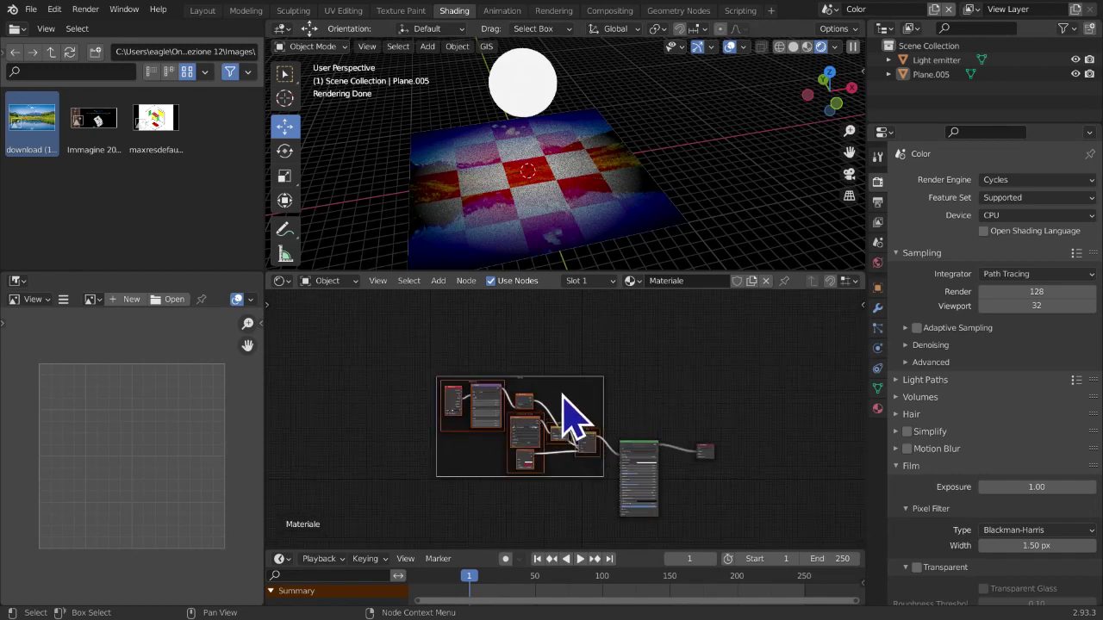
pyautogui.scroll(3, 569, 418)
pyautogui.press('F2')
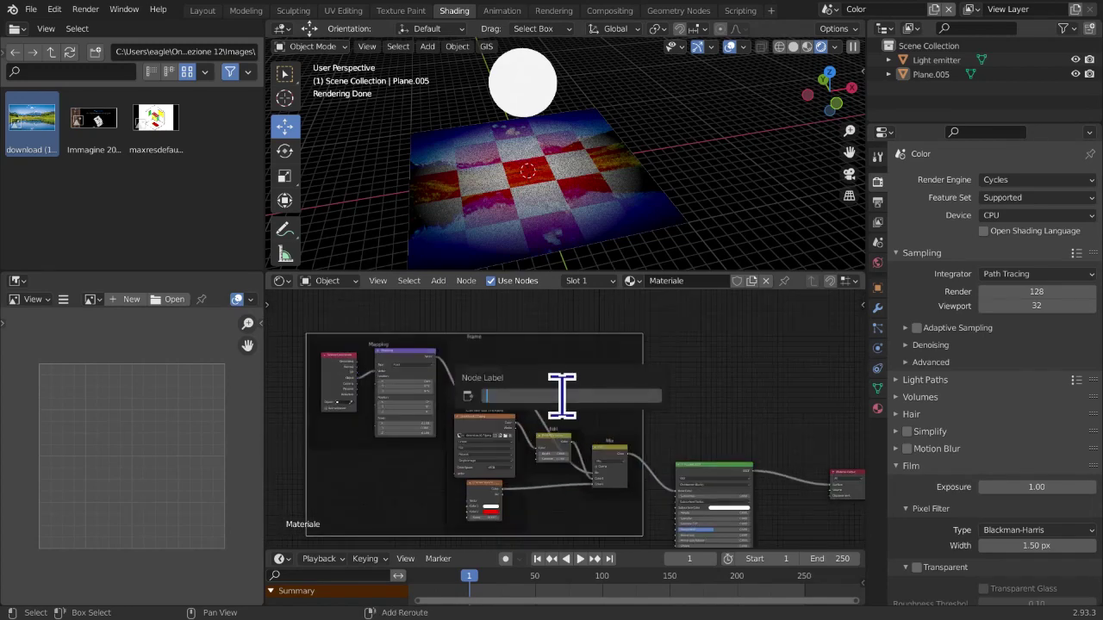
pyautogui.write('Base color')
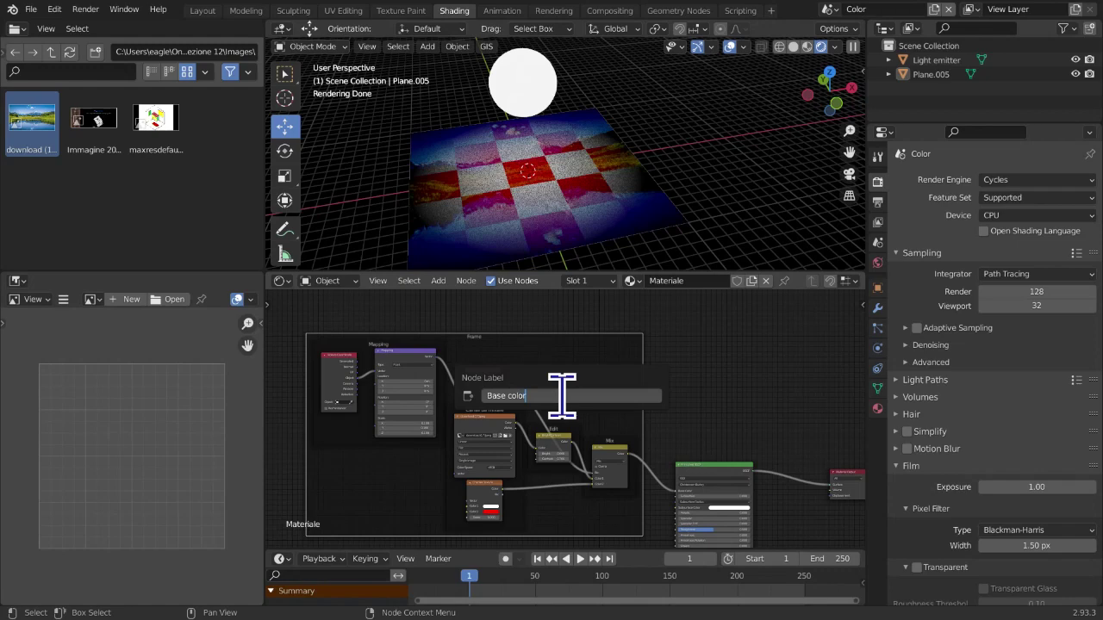
pyautogui.press('Return')
pyautogui.moveTo(564, 413); pyautogui.dragTo(560, 321, button='middle')
pyautogui.scroll(-3, 667, 370)
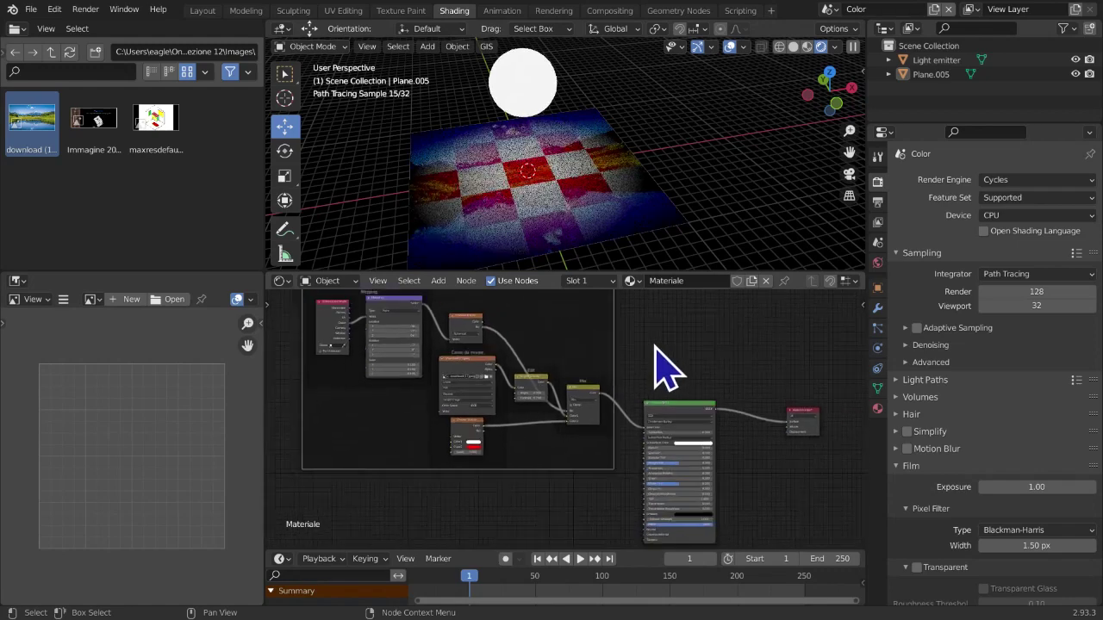
pyautogui.scroll(3, 681, 392)
pyautogui.moveTo(663, 385); pyautogui.dragTo(562, 317, button='middle')
# Raise Principled BSDF Metallic to 1.000 and orbit the viewport to inspect the plane
pyautogui.scroll(6, 554, 406)
pyautogui.moveTo(554, 417); pyautogui.dragTo(551, 426, button='middle')
pyautogui.scroll(2, 551, 424)
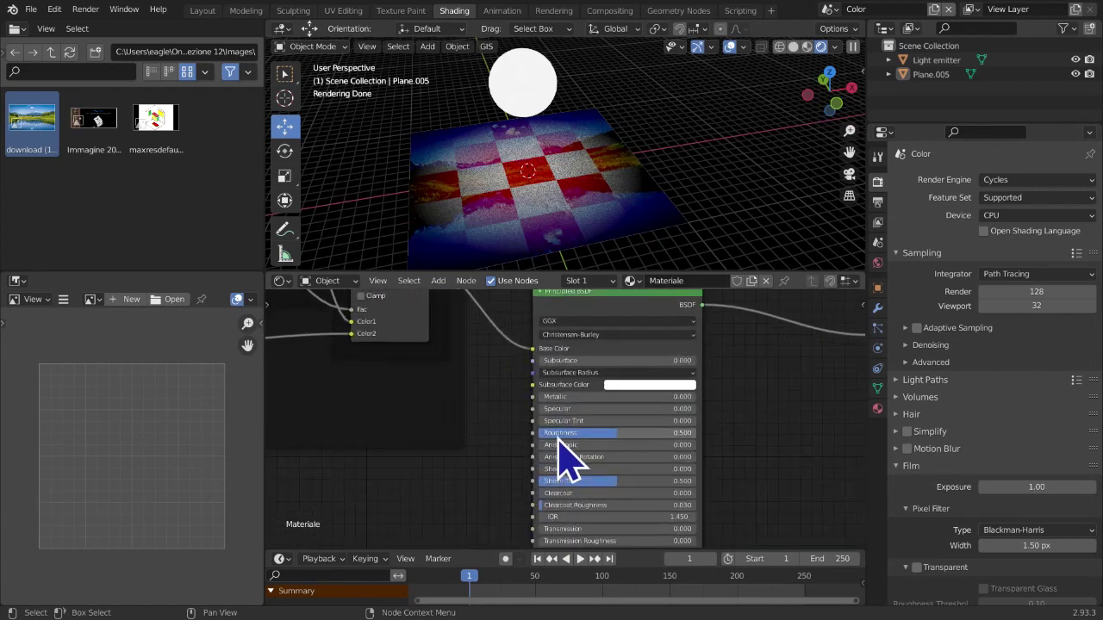
pyautogui.moveTo(560, 396); pyautogui.dragTo(715, 405)
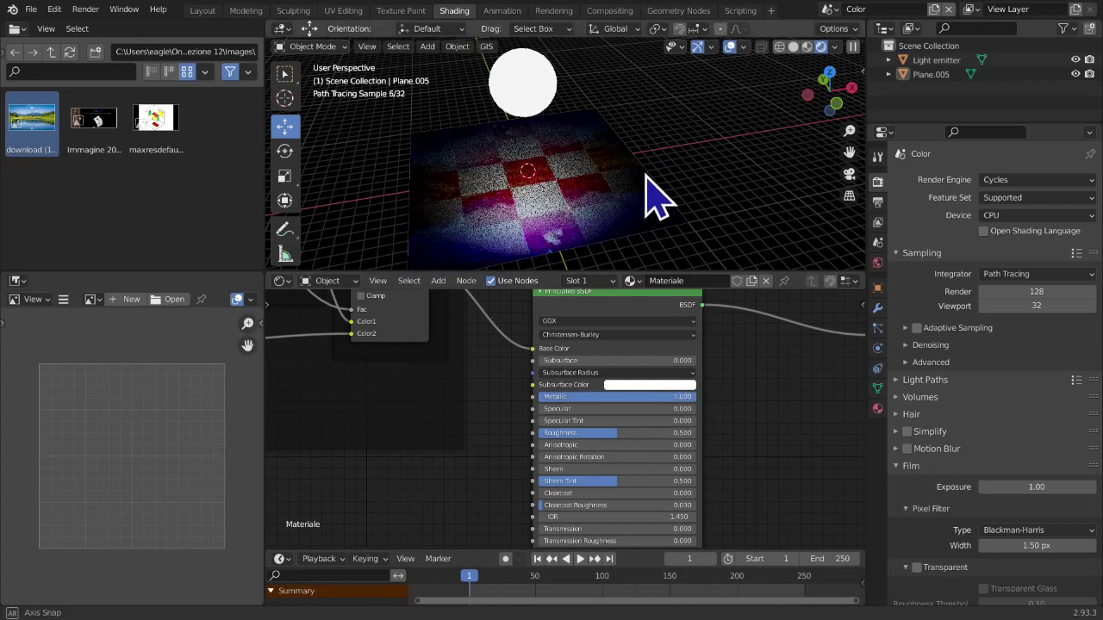
pyautogui.moveTo(660, 197); pyautogui.dragTo(591, 192, button='middle')
pyautogui.moveTo(615, 239); pyautogui.dragTo(638, 214, button='middle')
pyautogui.scroll(-3, 522, 382)
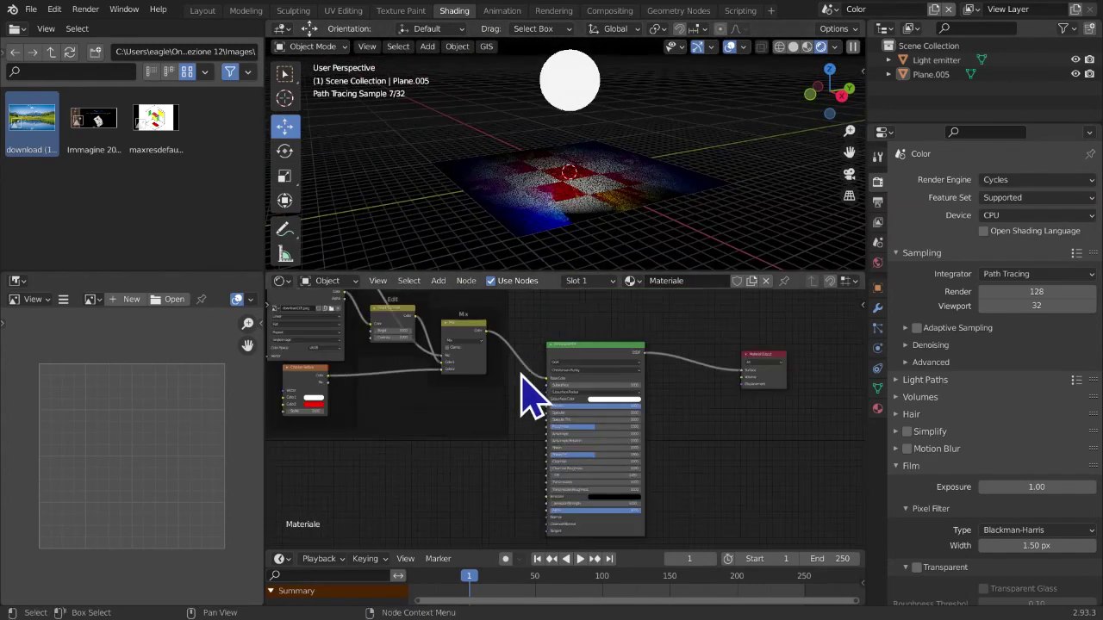
pyautogui.moveTo(487, 394); pyautogui.dragTo(702, 475, button='middle')
pyautogui.scroll(-1, 693, 462)
pyautogui.scroll(2, 736, 463)
pyautogui.scroll(-4, 705, 470)
pyautogui.scroll(-1, 706, 473)
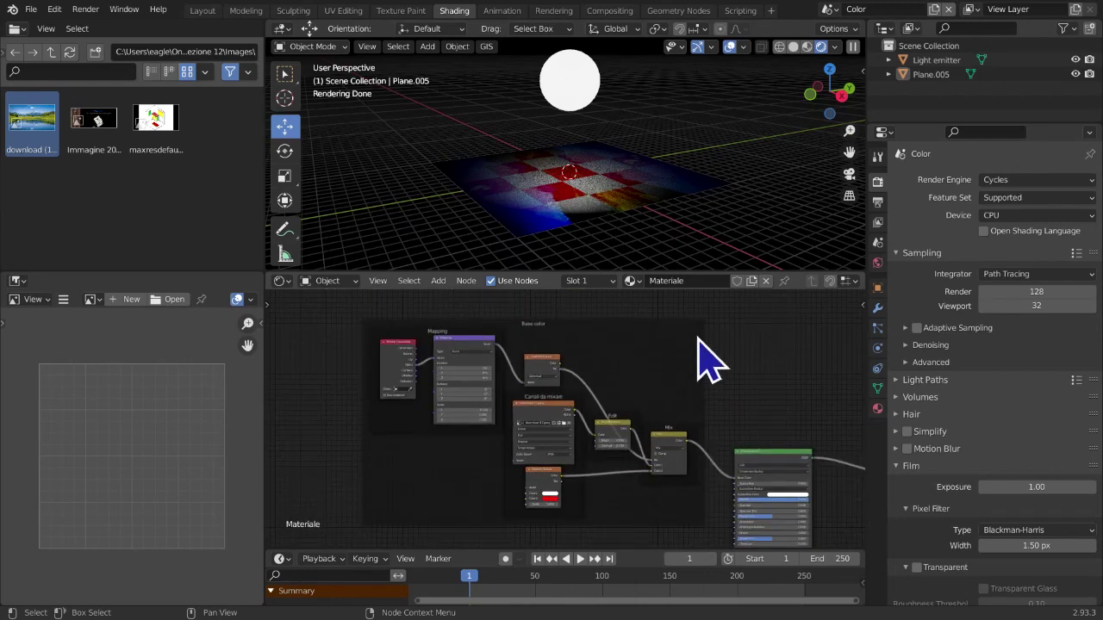
# Rename the material to 'Piano'
pyautogui.doubleClick(692, 285)
pyautogui.write('Piano')
pyautogui.press('Return')
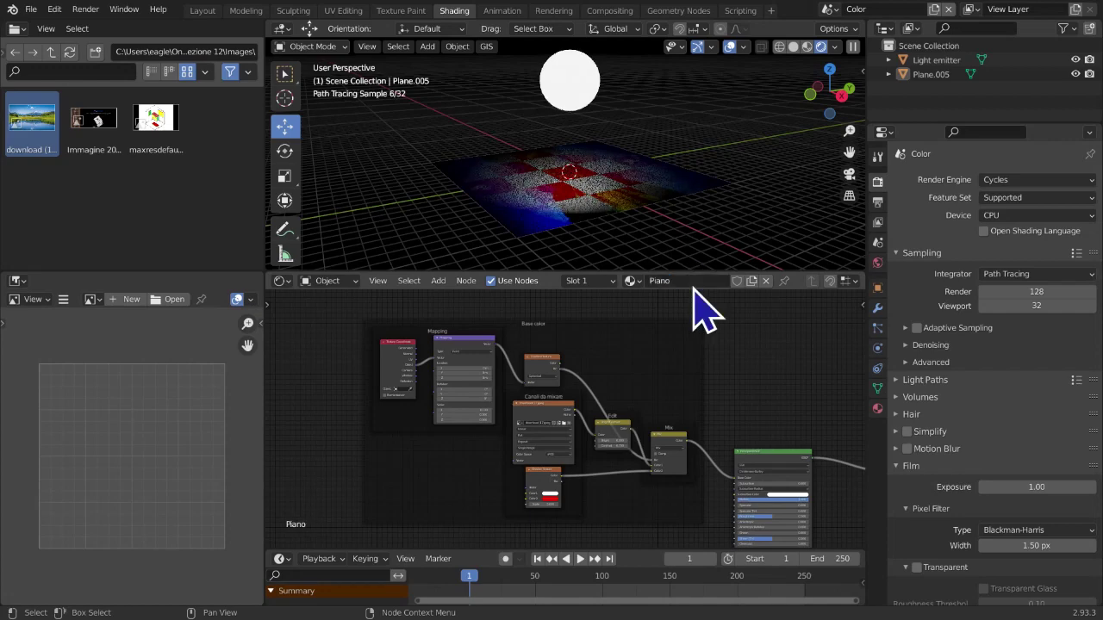
pyautogui.moveTo(717, 333); pyautogui.dragTo(709, 324, button='middle')
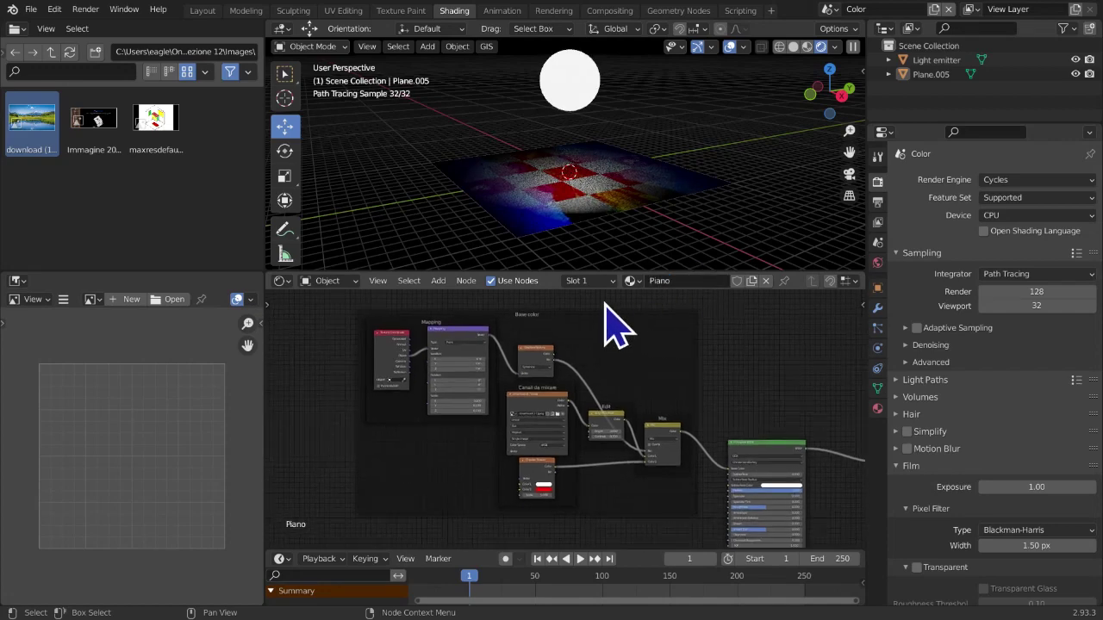
# Hide the viewport overlays and select the plane object
pyautogui.click(439, 288)
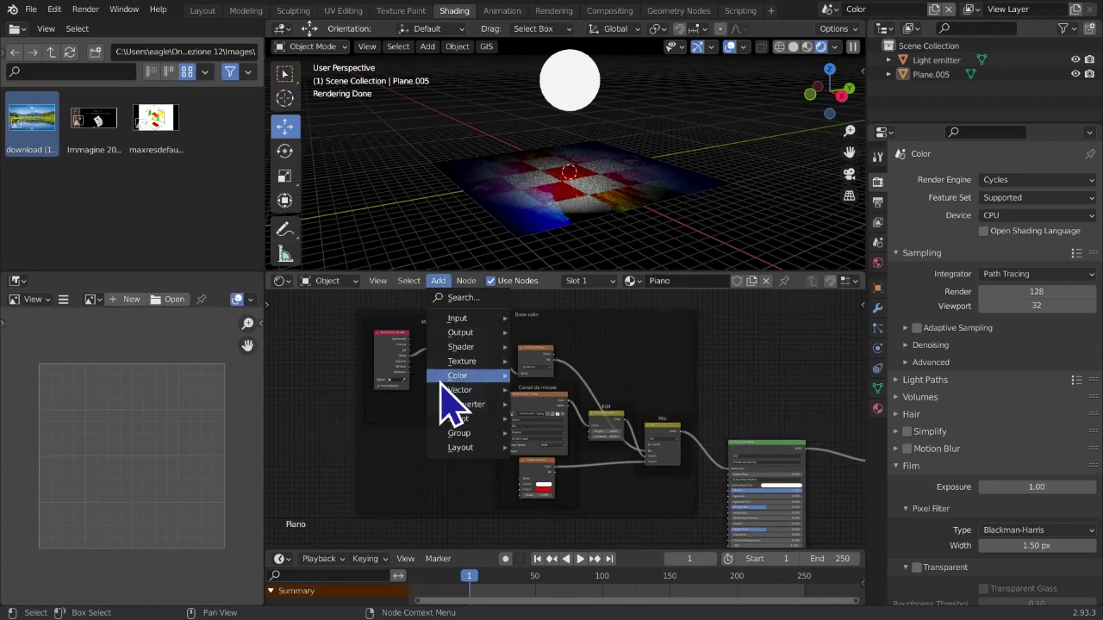
pyautogui.moveTo(730, 229)
pyautogui.mouseDown(button='middle')
pyautogui.moveTo(740, 231)
pyautogui.moveTo(720, 200)
pyautogui.moveTo(710, 232)
pyautogui.mouseUp(button='middle')
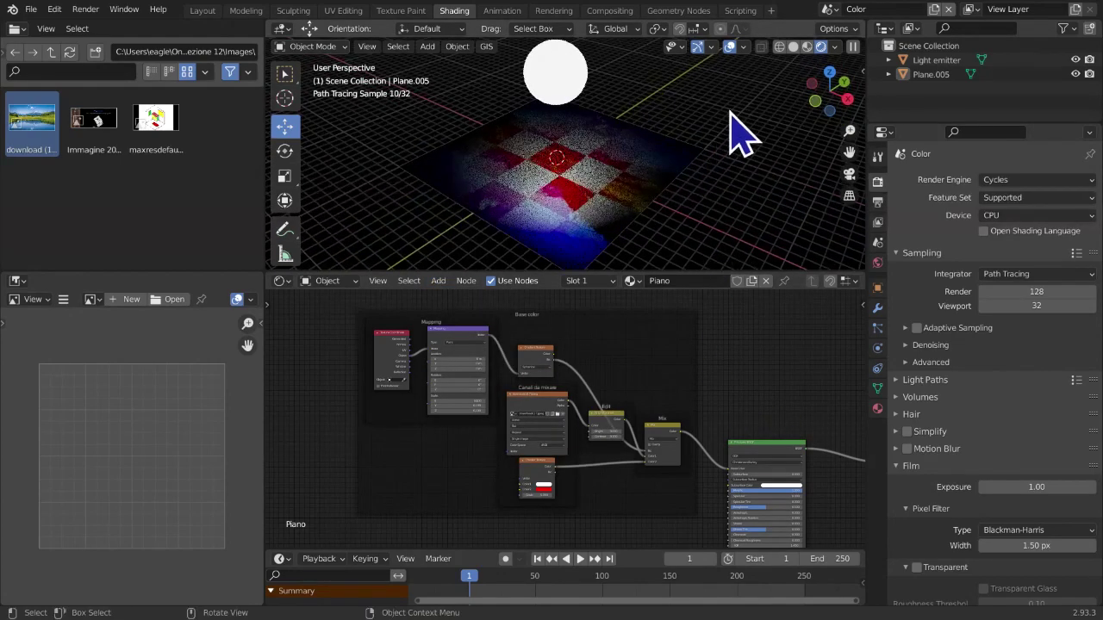
pyautogui.click(730, 47)
pyautogui.scroll(-1, 734, 164)
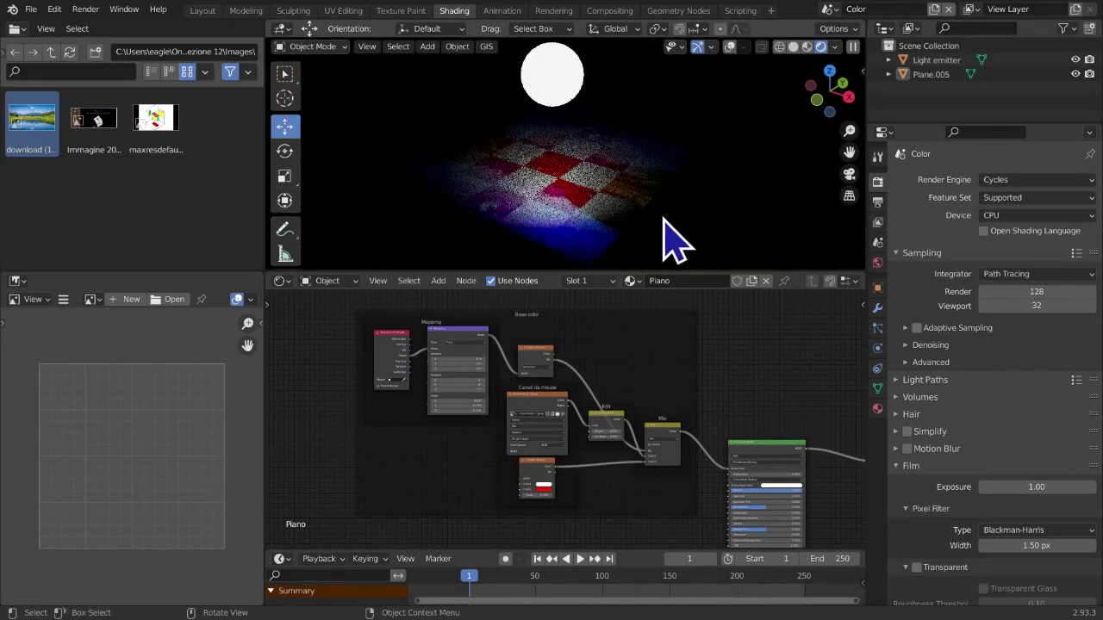
pyautogui.click(645, 236)
pyautogui.scroll(-4, 685, 386)
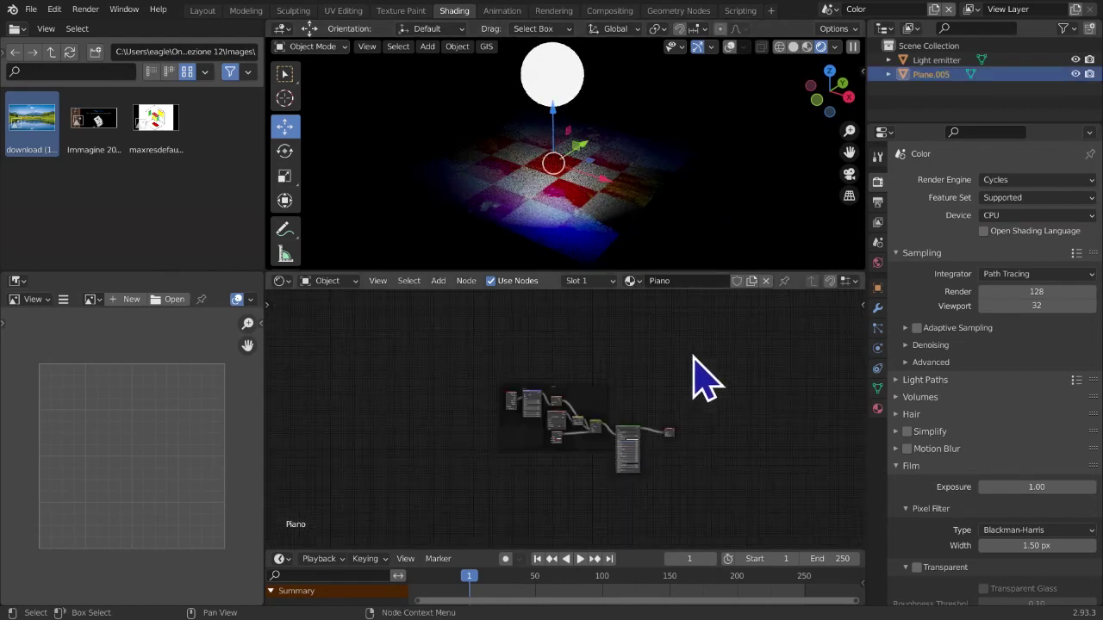
pyautogui.moveTo(703, 379); pyautogui.dragTo(655, 343, button='middle')
# Switch the viewport to box selection and recentre the node tree view
pyautogui.click(284, 74)
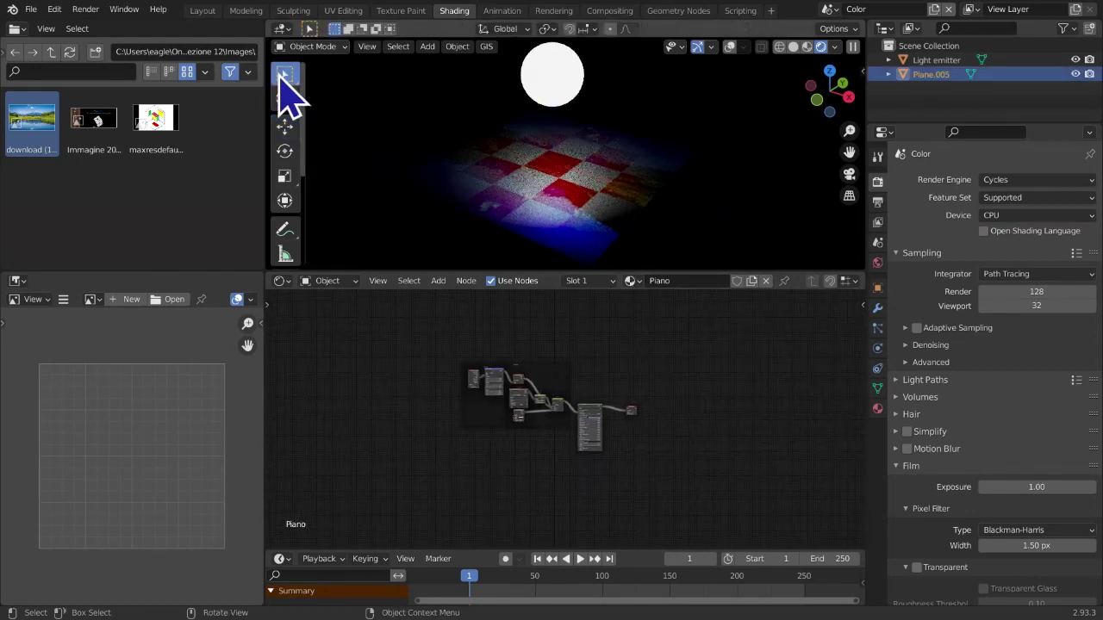
pyautogui.scroll(5, 591, 406)
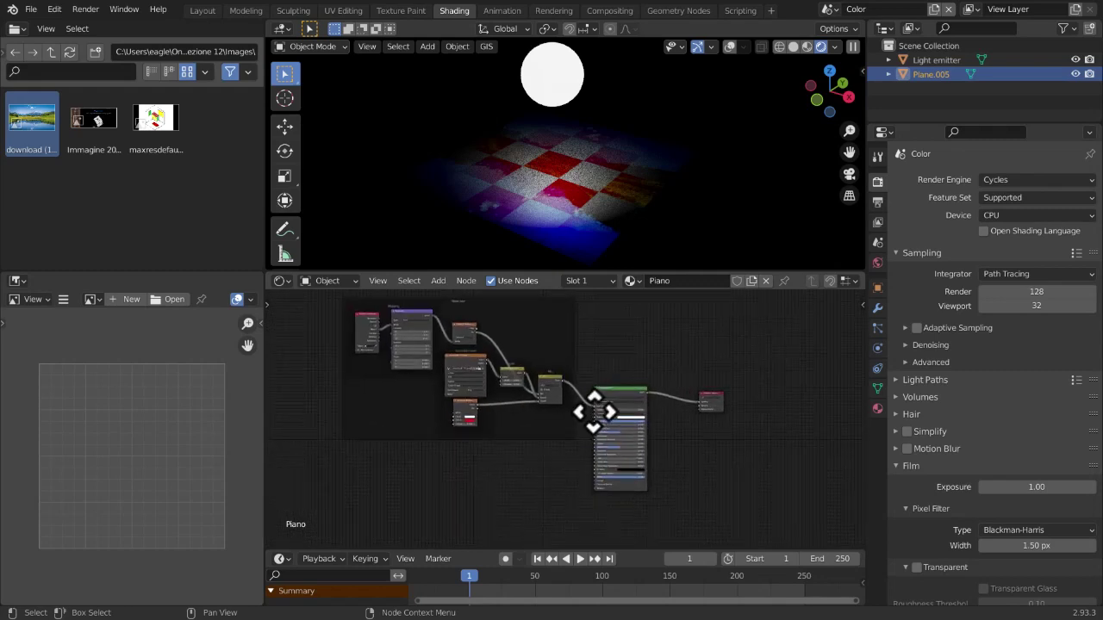
pyautogui.moveTo(595, 412); pyautogui.dragTo(629, 450, button='middle')
pyautogui.scroll(2, 623, 460)
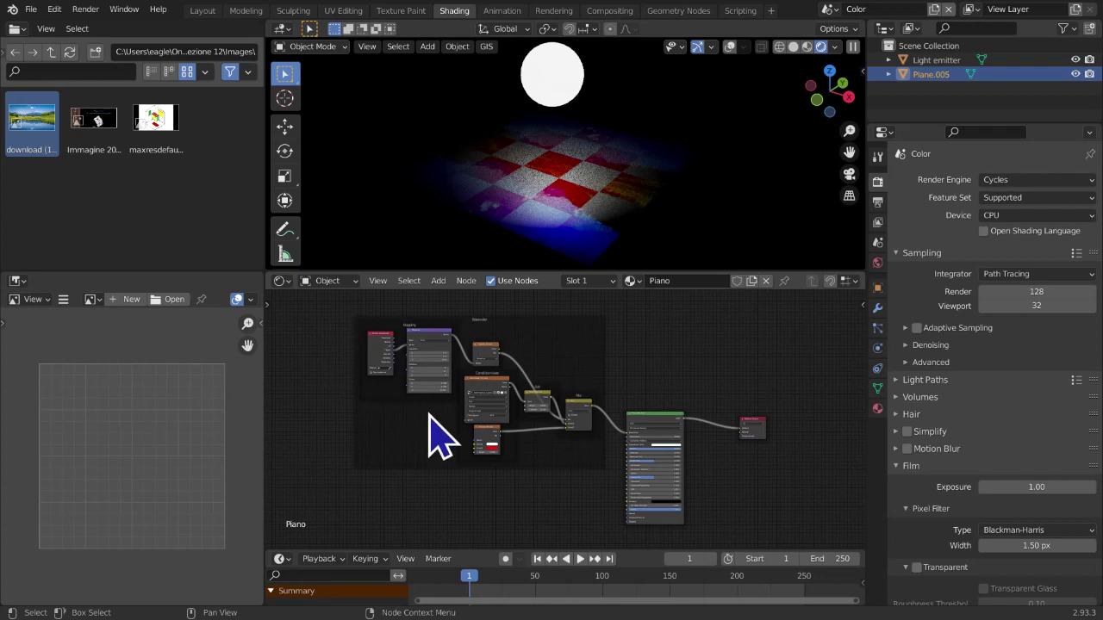
pyautogui.scroll(-2, 430, 423)
pyautogui.scroll(5, 431, 423)
pyautogui.scroll(-2, 448, 435)
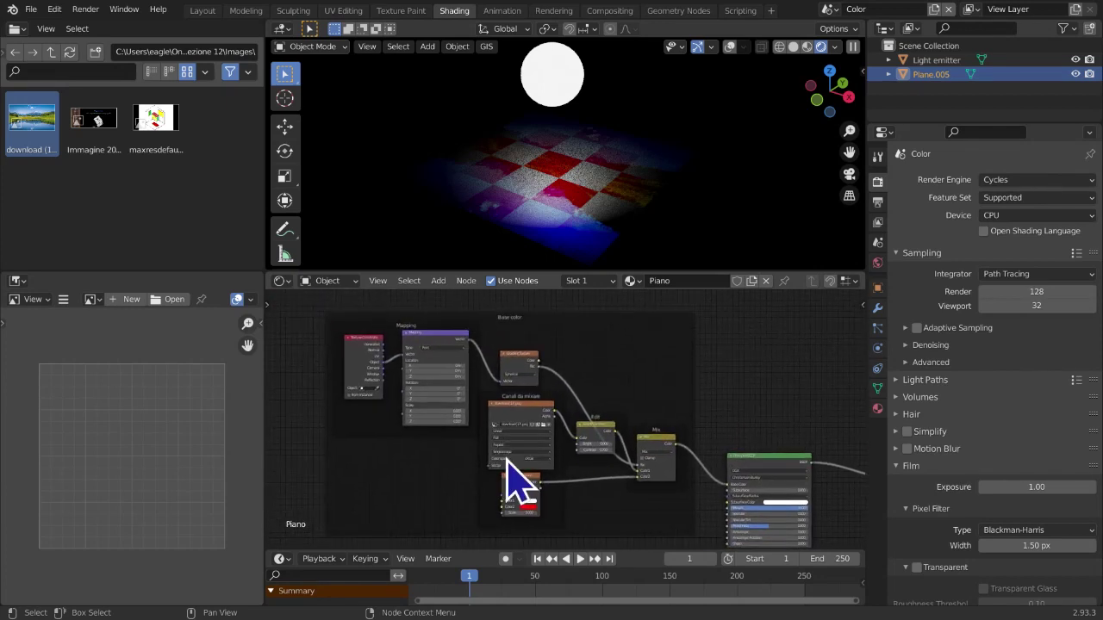
pyautogui.scroll(2, 729, 461)
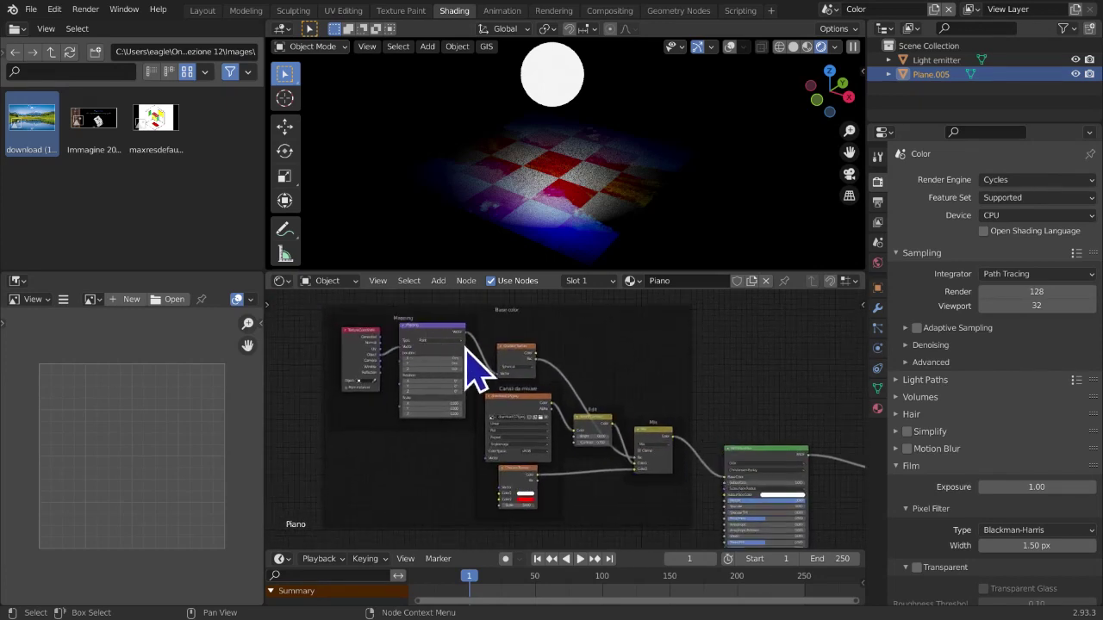
# Wrap the Gradient Texture node in its own frame labelled 'Fac'
pyautogui.moveTo(525, 369); pyautogui.dragTo(529, 336)
pyautogui.hotkey('ctrl', 'j')
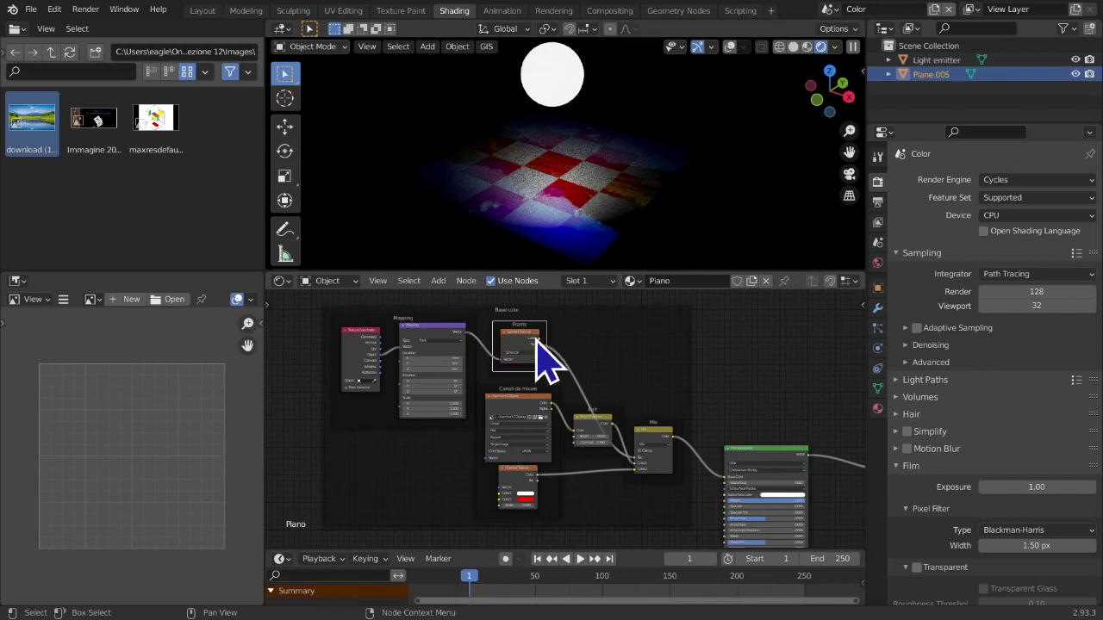
pyautogui.press('F2')
pyautogui.write('Fac')
pyautogui.press('Return')
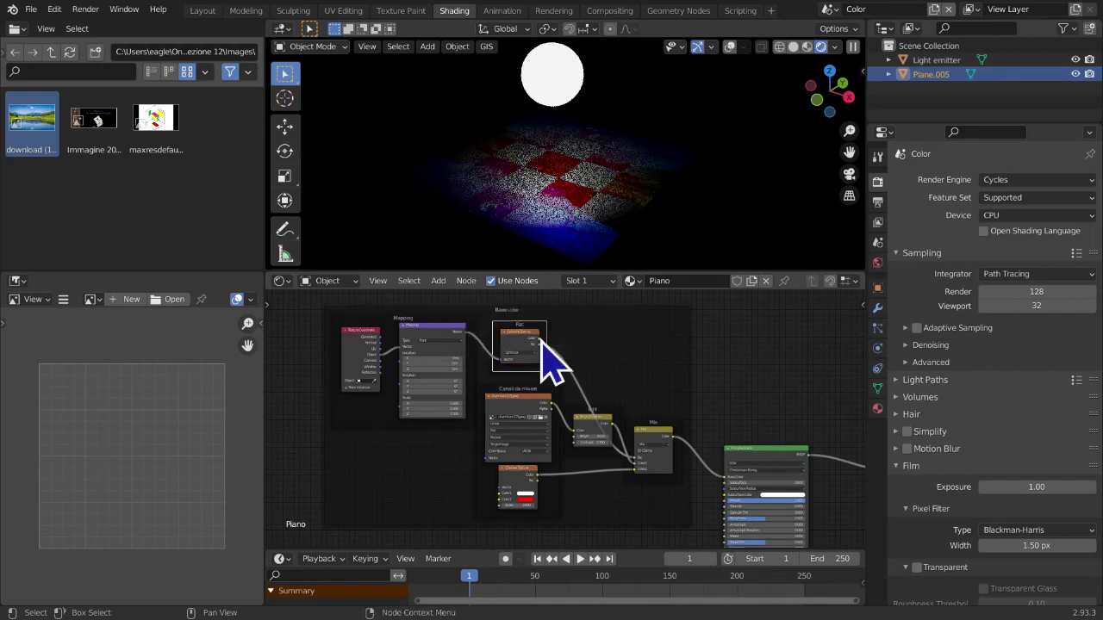
# Maximize the node editor with Ctrl+Space and pan and zoom over the whole Piano node tree
pyautogui.hotkey('ctrl', 'space')
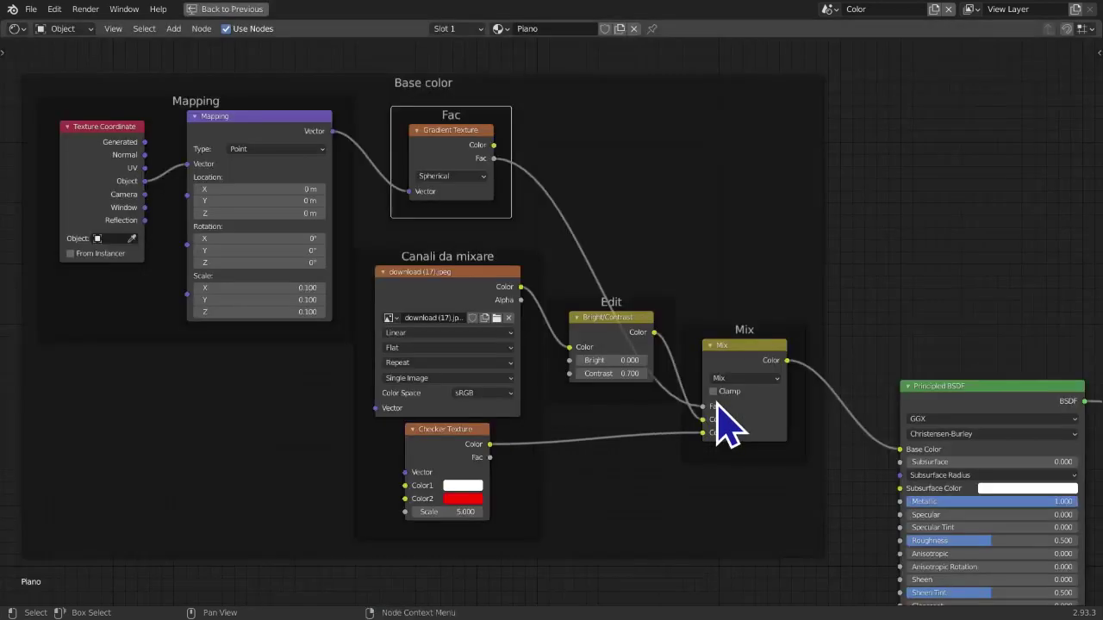
pyautogui.scroll(-2, 660, 374)
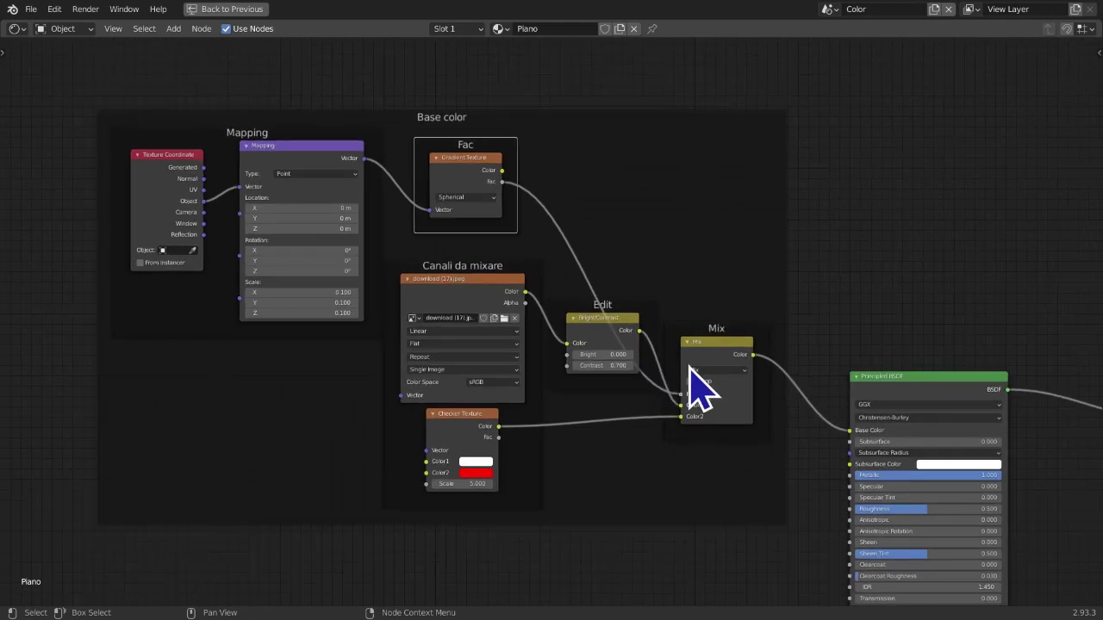
pyautogui.moveTo(680, 381); pyautogui.dragTo(675, 320, button='middle')
pyautogui.scroll(-2, 681, 330)
pyautogui.scroll(1, 720, 328)
pyautogui.moveTo(765, 351); pyautogui.dragTo(689, 345, button='middle')
pyautogui.keyDown('ctrl'); pyautogui.moveTo(642, 482); pyautogui.dragTo(635, 509, button='middle'); pyautogui.keyUp('ctrl')
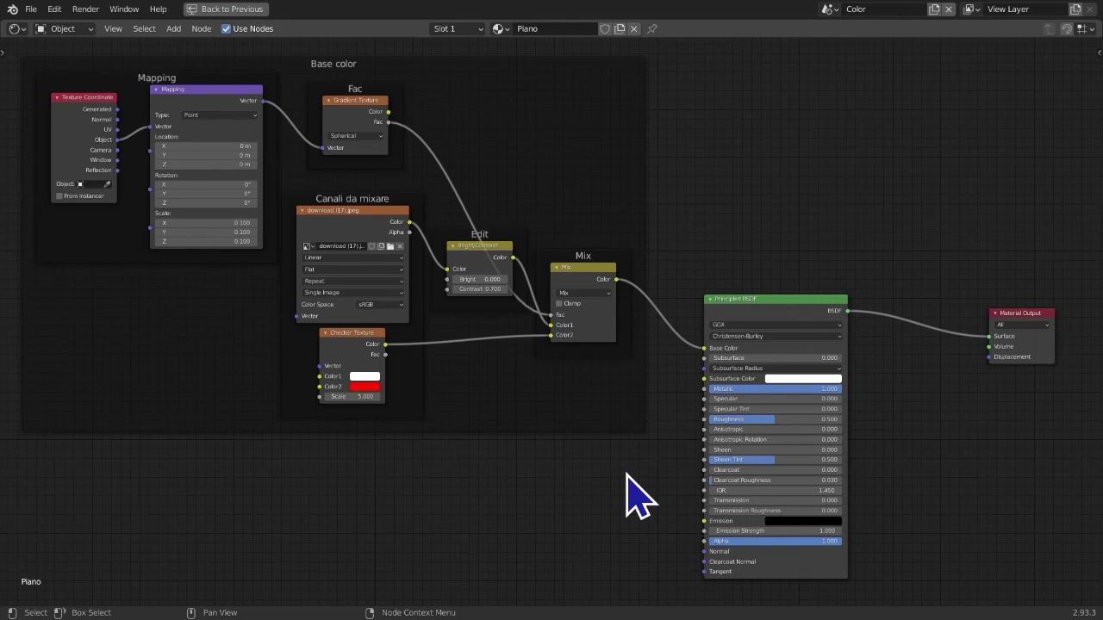
# Restore the full Shading workspace layout and browse the scene list for a new scene
pyautogui.click(318, 213)
pyautogui.click(229, 10)
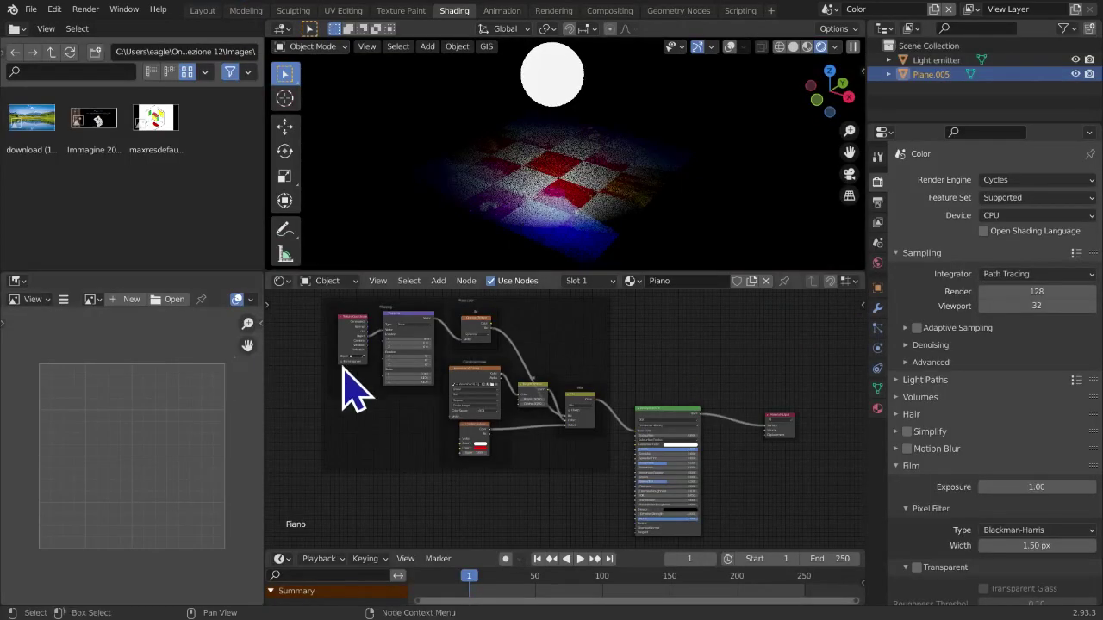
pyautogui.click(829, 11)
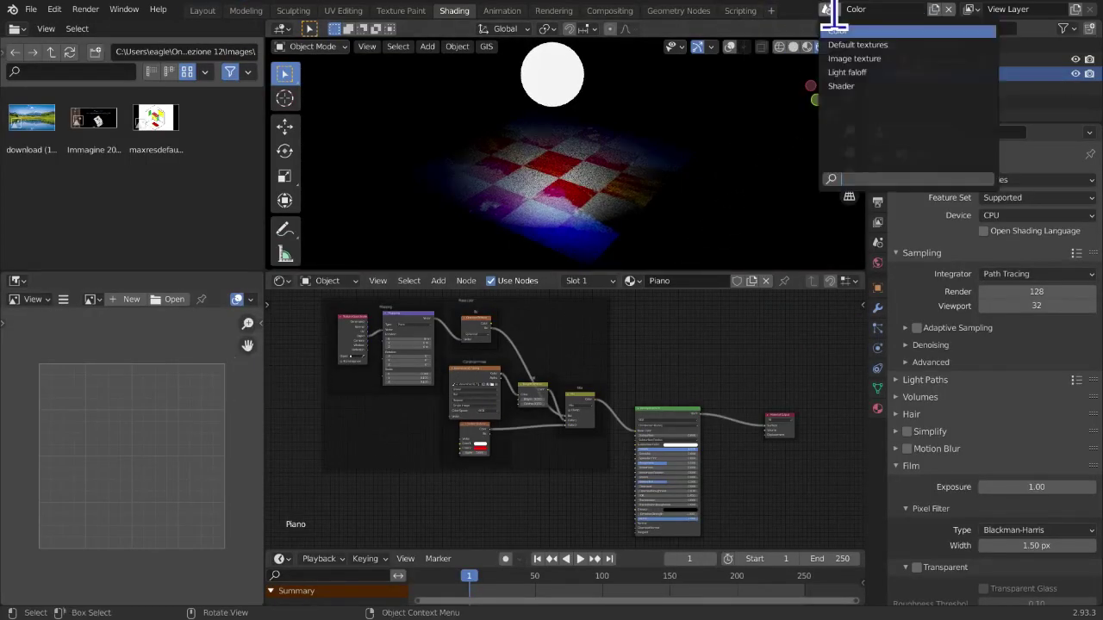
pyautogui.click(934, 10)
# Create a new scene named 'Vector' with viewport overlays turned on
pyautogui.click(904, 31)
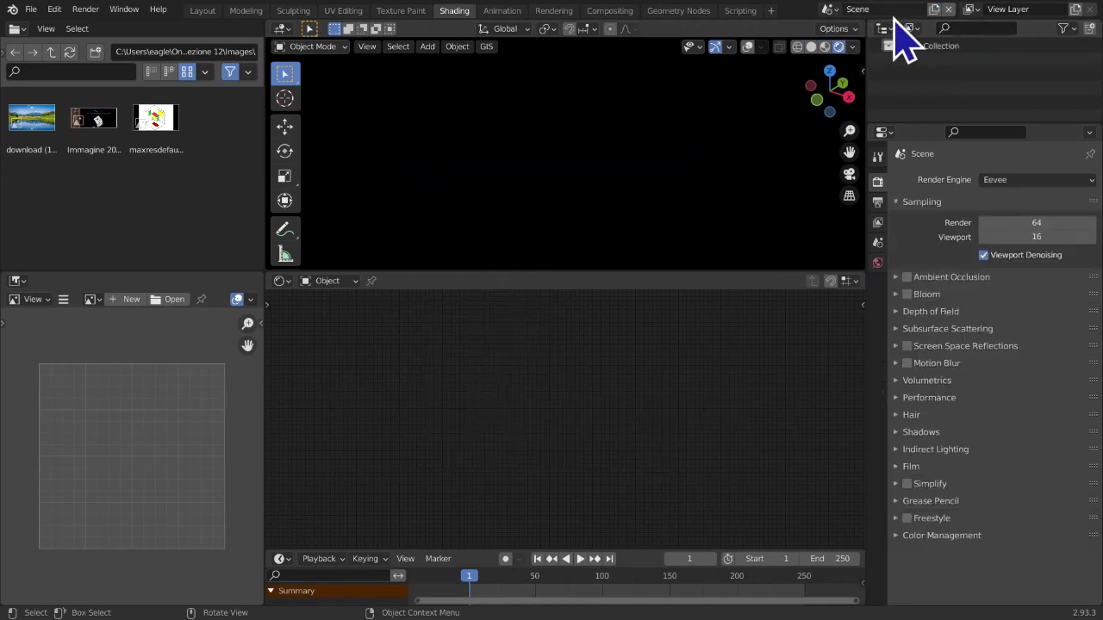
pyautogui.click(747, 47)
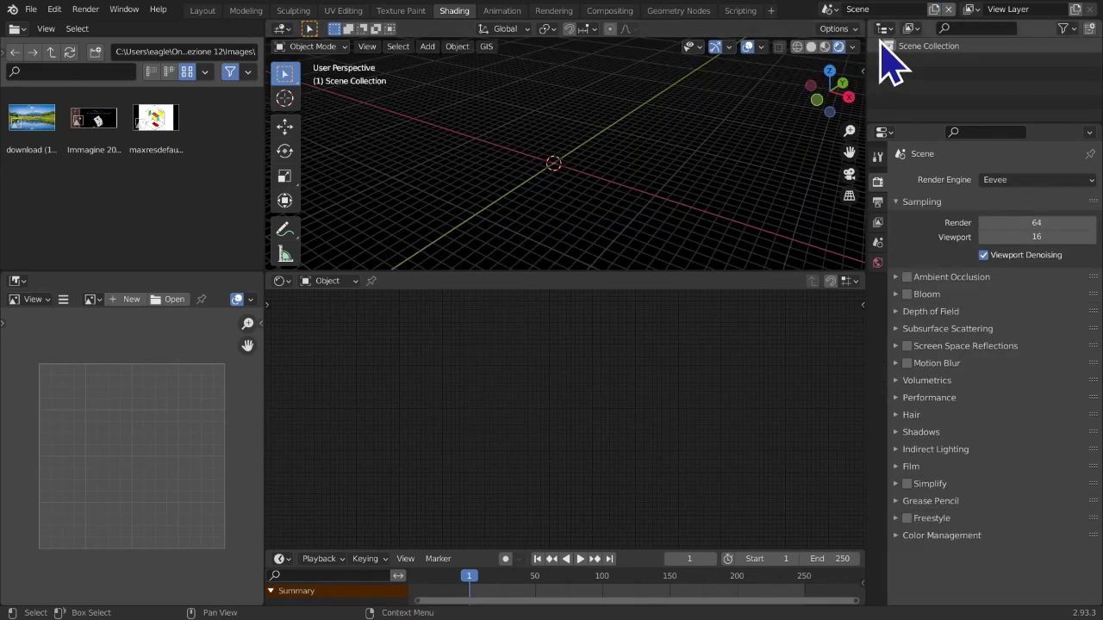
pyautogui.click(860, 9)
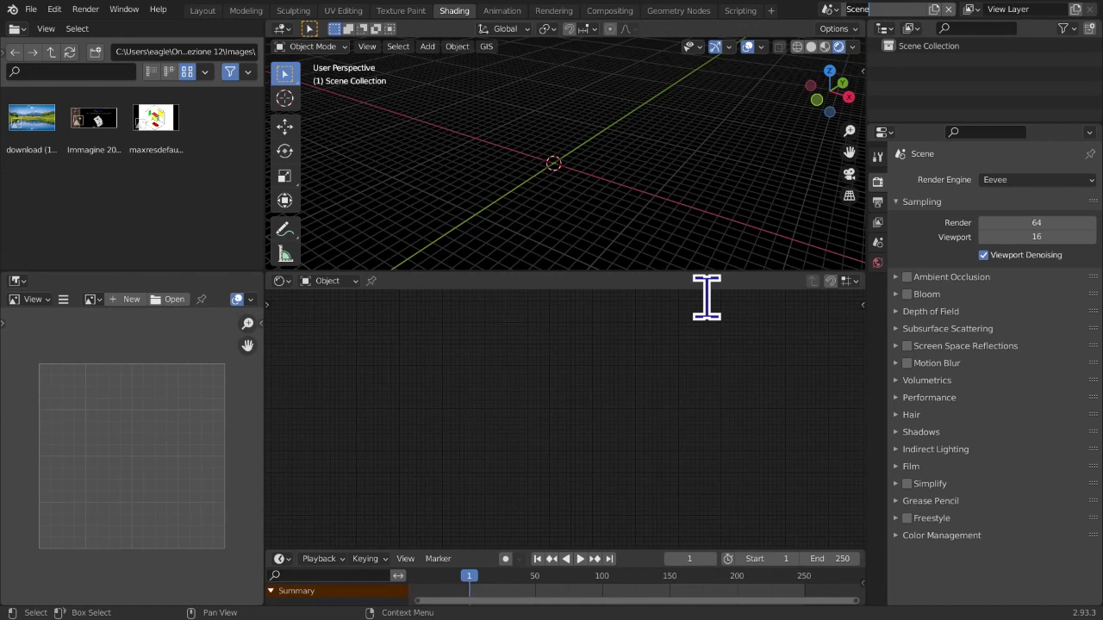
pyautogui.write('Vector')
pyautogui.press('Return')
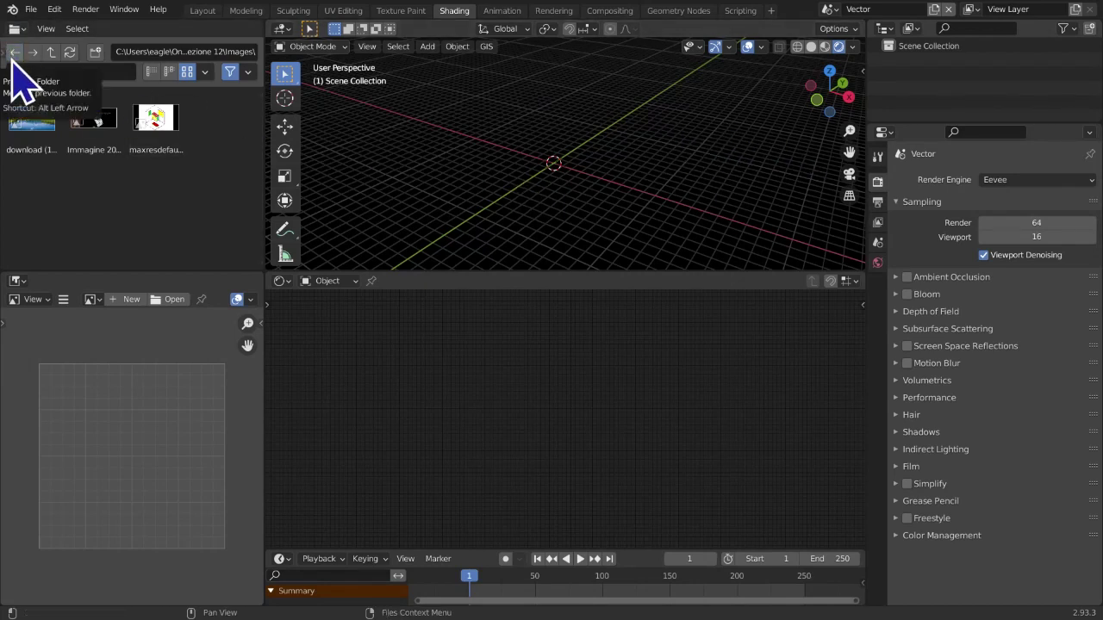
# Switch the viewport to solid shading
pyautogui.moveTo(709, 160)
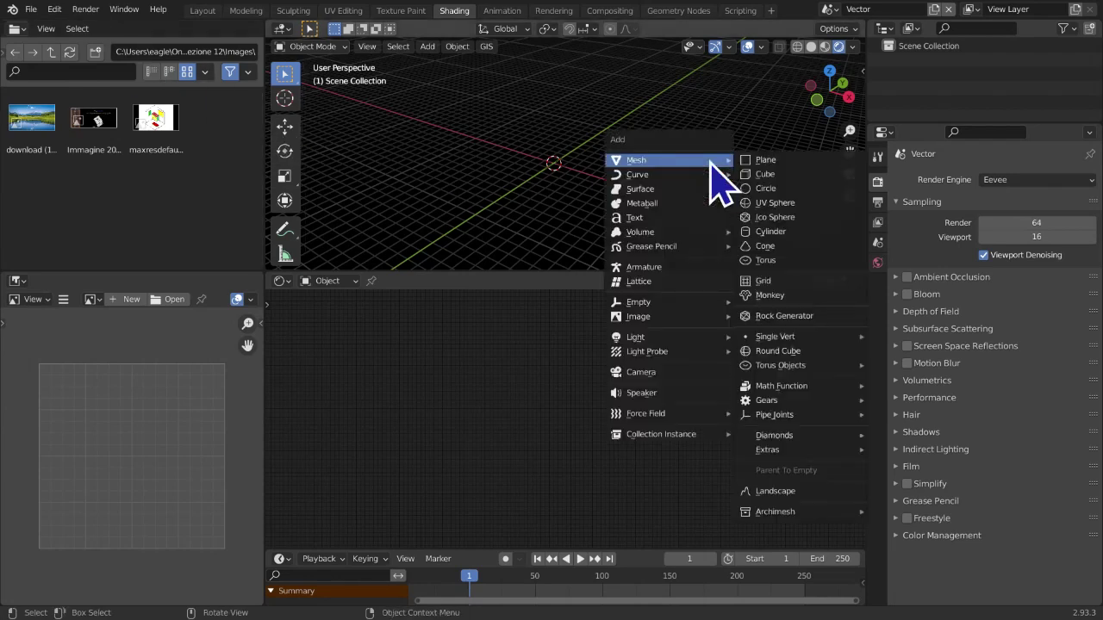
pyautogui.press('z')
pyautogui.click(701, 124)
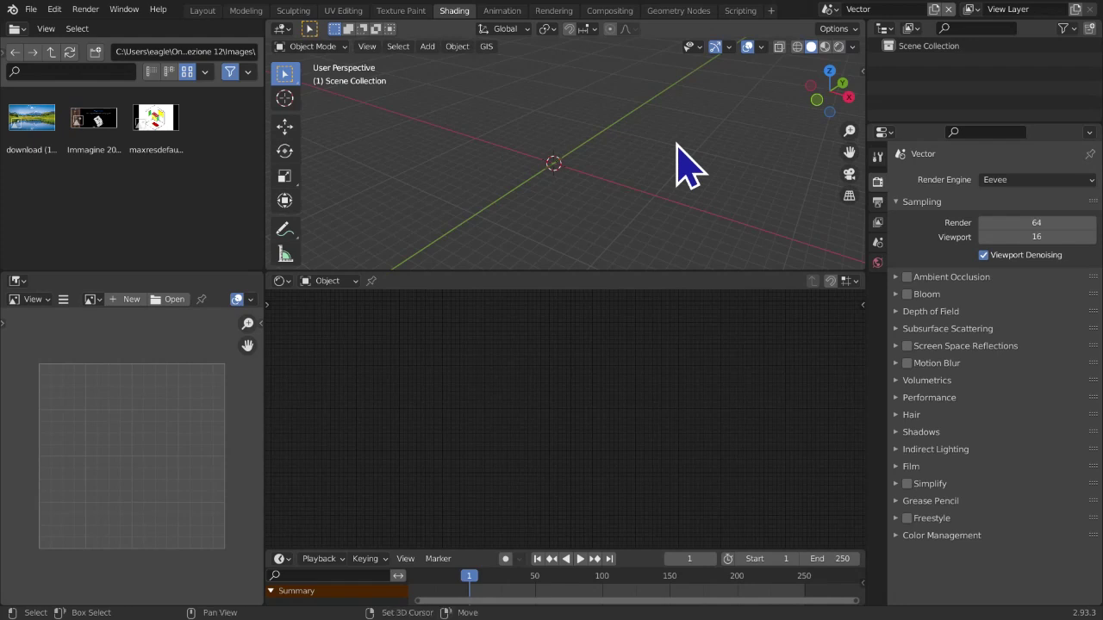
# Add a cube at the origin and set its size to 4 m
pyautogui.hotkey('shift', 'a')
pyautogui.moveTo(664, 153)
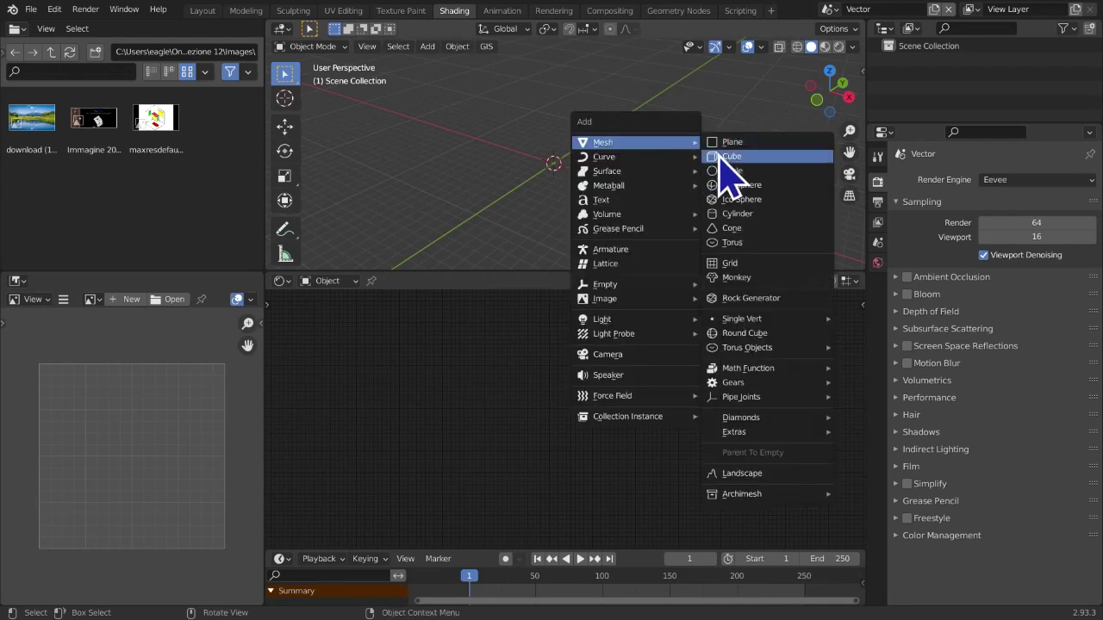
pyautogui.click(720, 161)
pyautogui.moveTo(659, 228); pyautogui.dragTo(284, 207, button='middle')
pyautogui.moveTo(581, 181); pyautogui.dragTo(534, 183, button='middle')
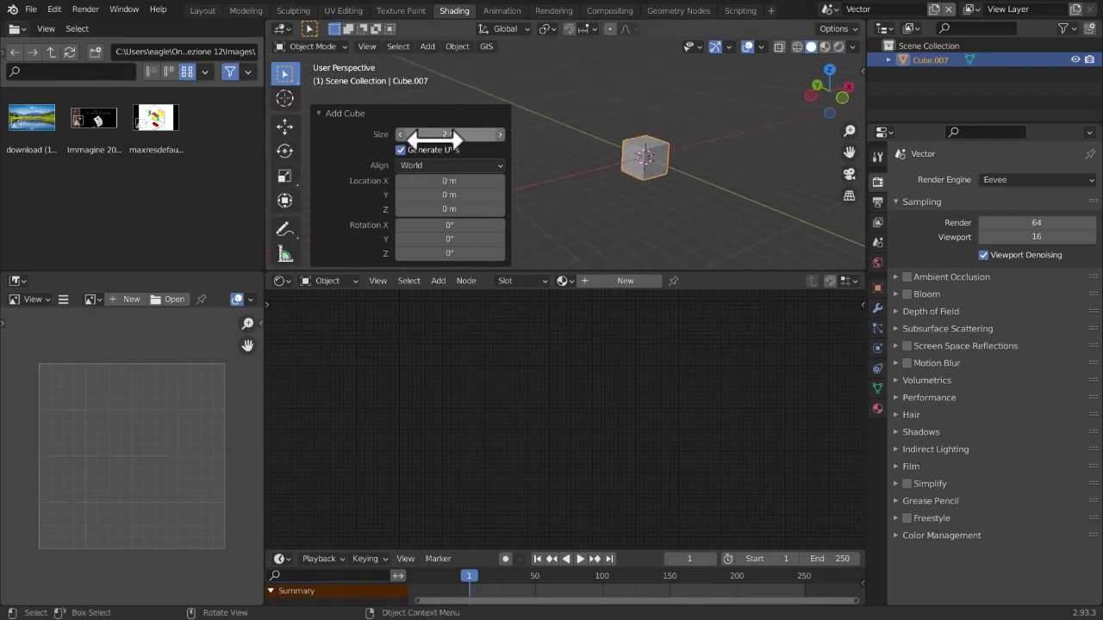
pyautogui.moveTo(448, 134); pyautogui.dragTo(405, 134)
pyautogui.click(418, 135)
pyautogui.write('4')
pyautogui.press('Return')
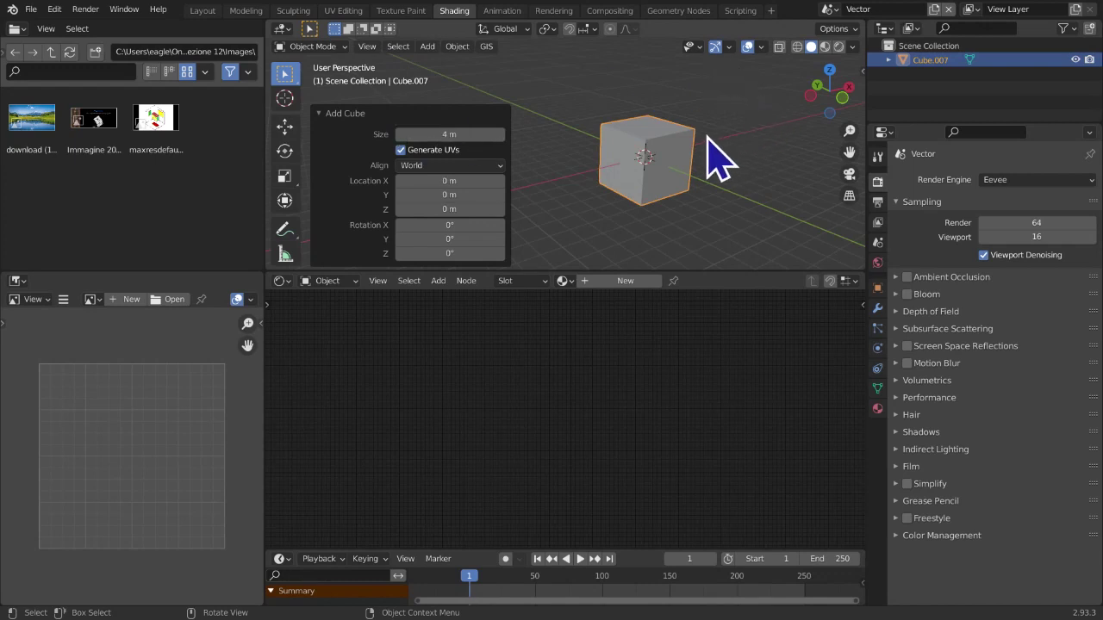
pyautogui.click(317, 113)
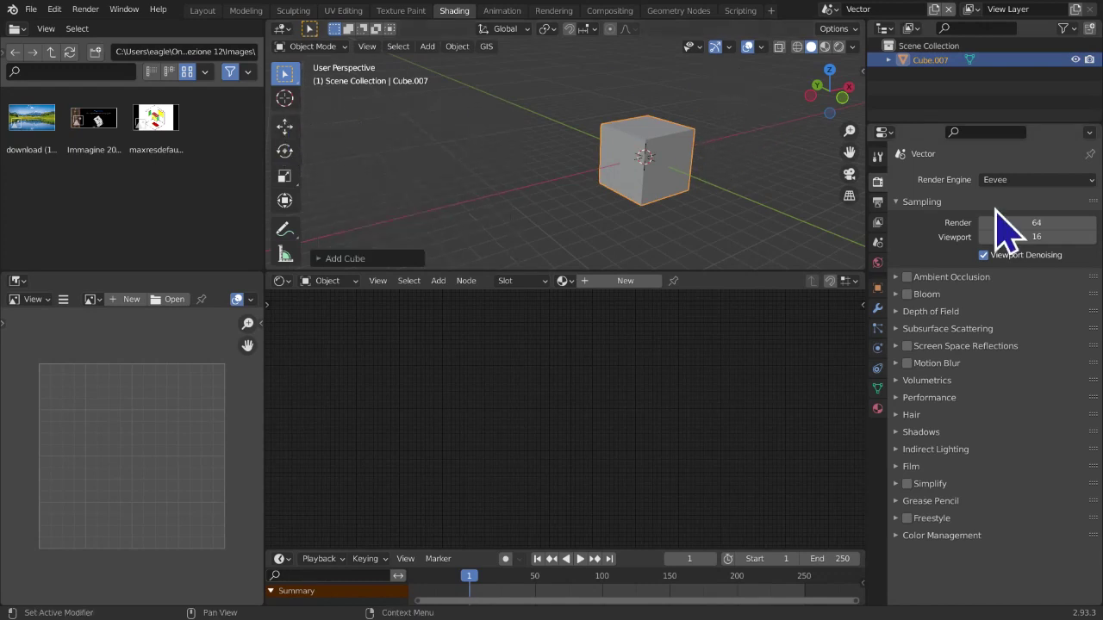
pyautogui.click(877, 288)
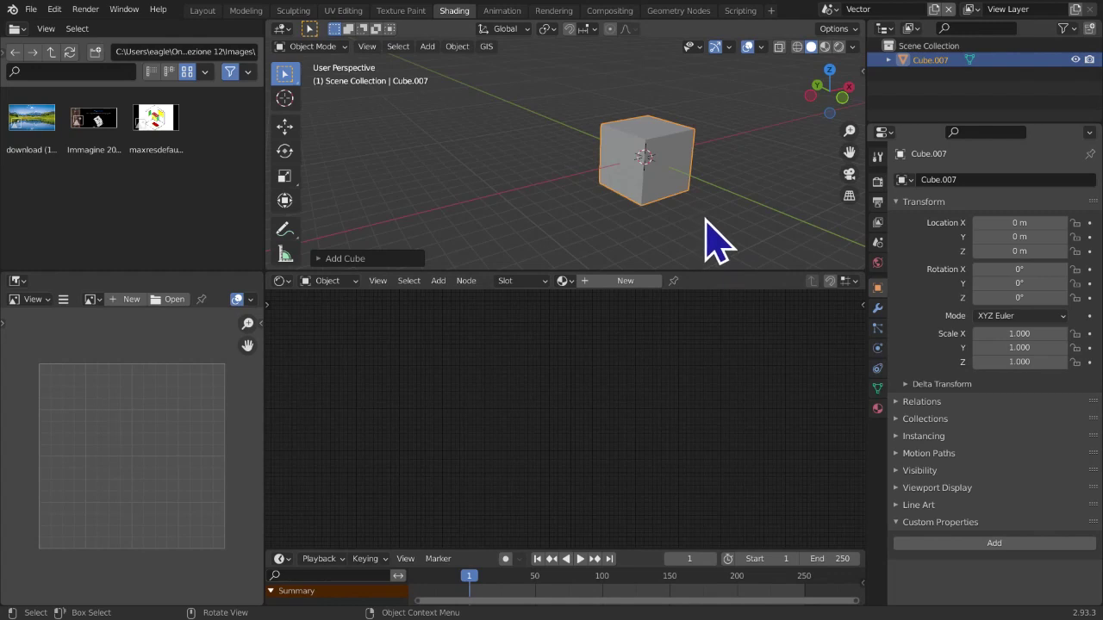
# Show the viewport sidebar with the cube's transform values and centre the cube in view
pyautogui.press('n')
pyautogui.click(727, 65)
pyautogui.click(857, 136)
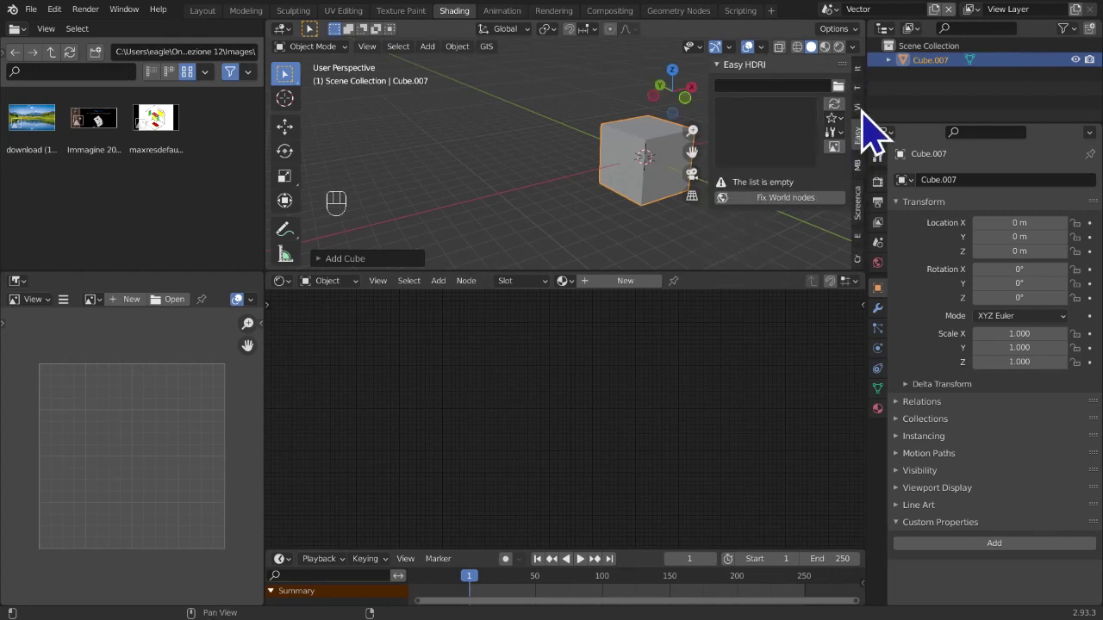
pyautogui.click(858, 106)
pyautogui.click(857, 89)
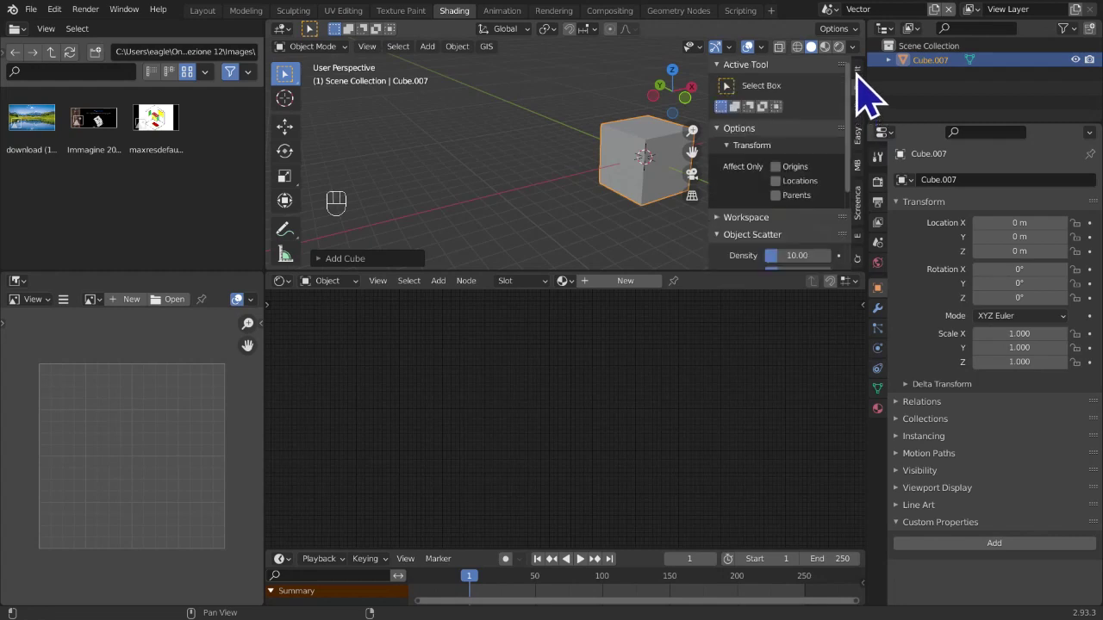
pyautogui.click(857, 71)
pyautogui.scroll(-3, 810, 245)
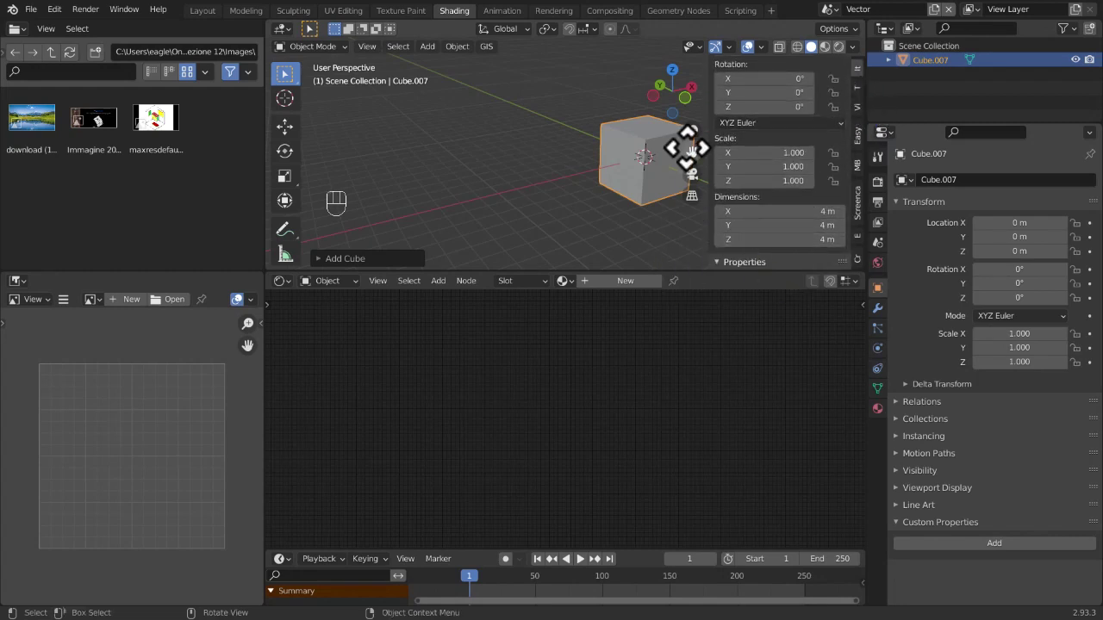
pyautogui.moveTo(692, 147); pyautogui.dragTo(529, 270)
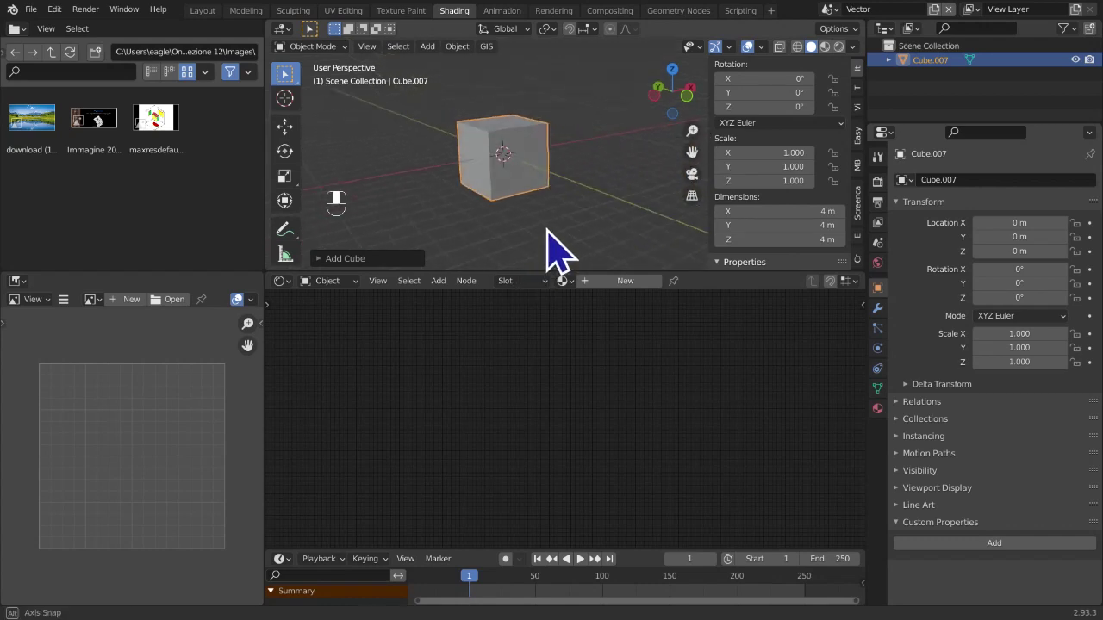
# Raise the cube 2 m along Z onto the grid, hide the sidebar, and switch to rendered shading
pyautogui.press('g')
pyautogui.press('z')
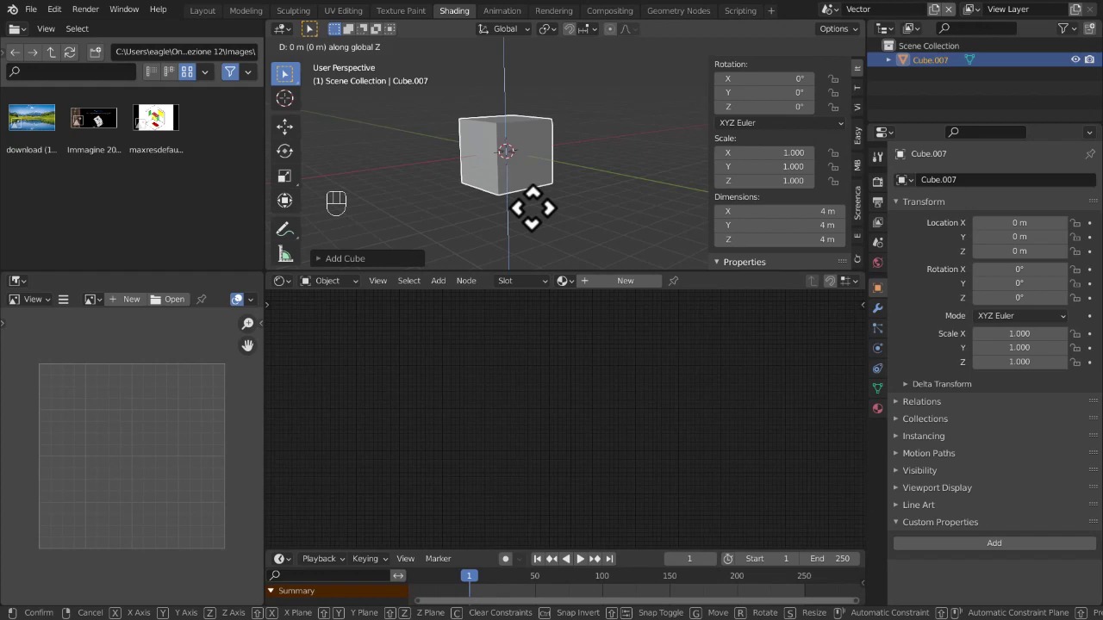
pyautogui.press('2')
pyautogui.press('Return')
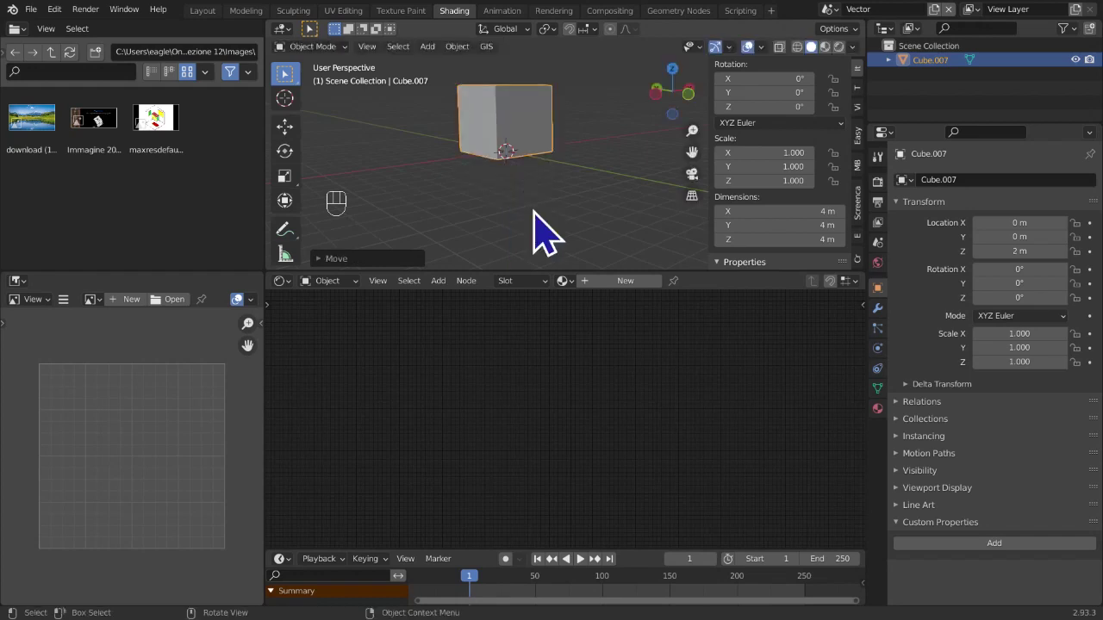
pyautogui.press('n')
pyautogui.moveTo(669, 193); pyautogui.dragTo(819, 181, button='middle')
pyautogui.moveTo(847, 150); pyautogui.dragTo(908, 160)
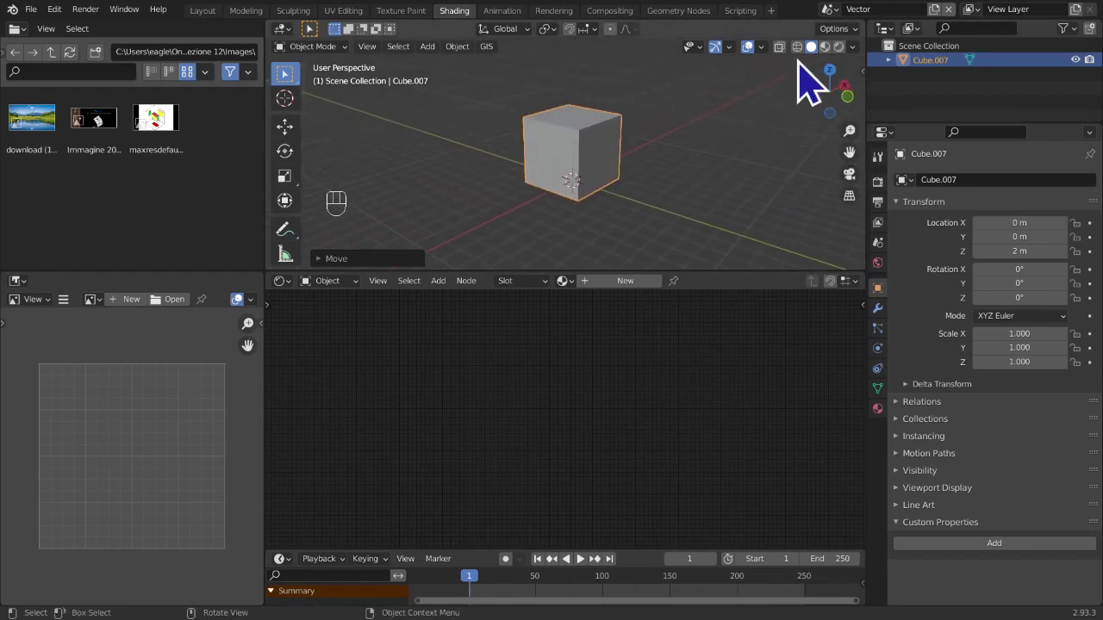
pyautogui.click(840, 47)
# Add a point light to the scene with Shift+A
pyautogui.moveTo(709, 155)
pyautogui.mouseDown(button='middle')
pyautogui.moveTo(660, 167)
pyautogui.moveTo(672, 168)
pyautogui.mouseUp(button='middle')
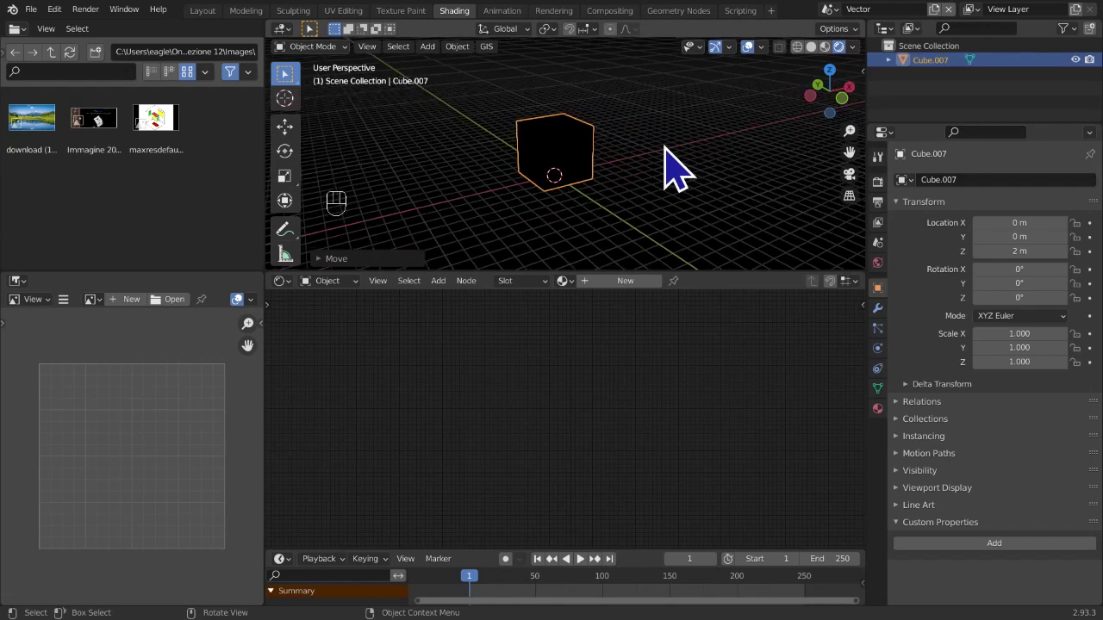
pyautogui.hotkey('shift', 'a')
pyautogui.moveTo(665, 147)
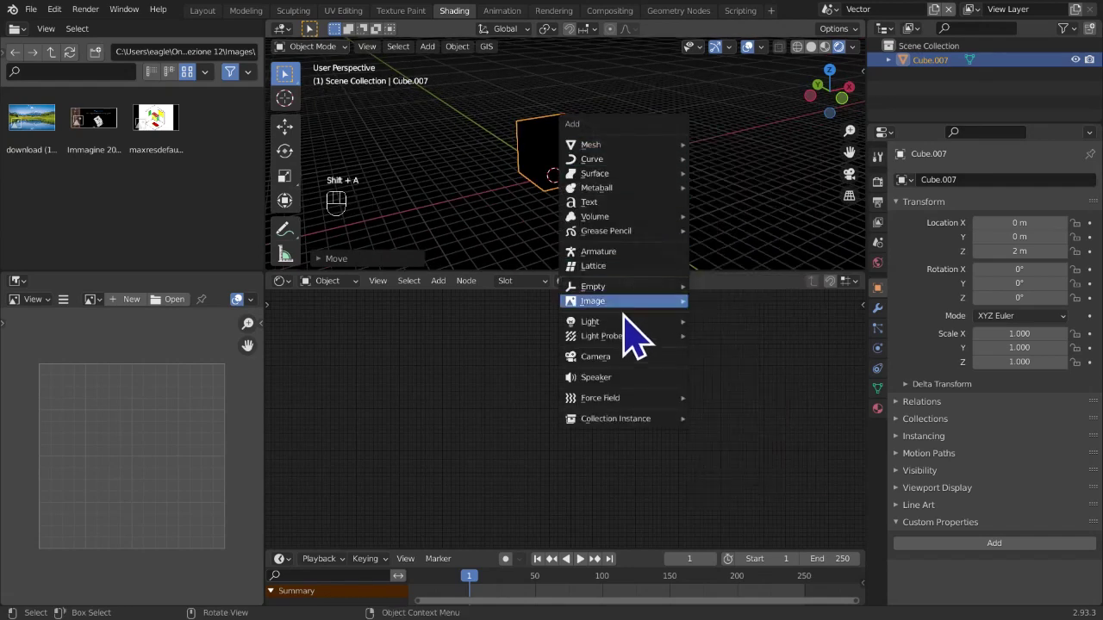
pyautogui.moveTo(627, 326)
pyautogui.click(700, 321)
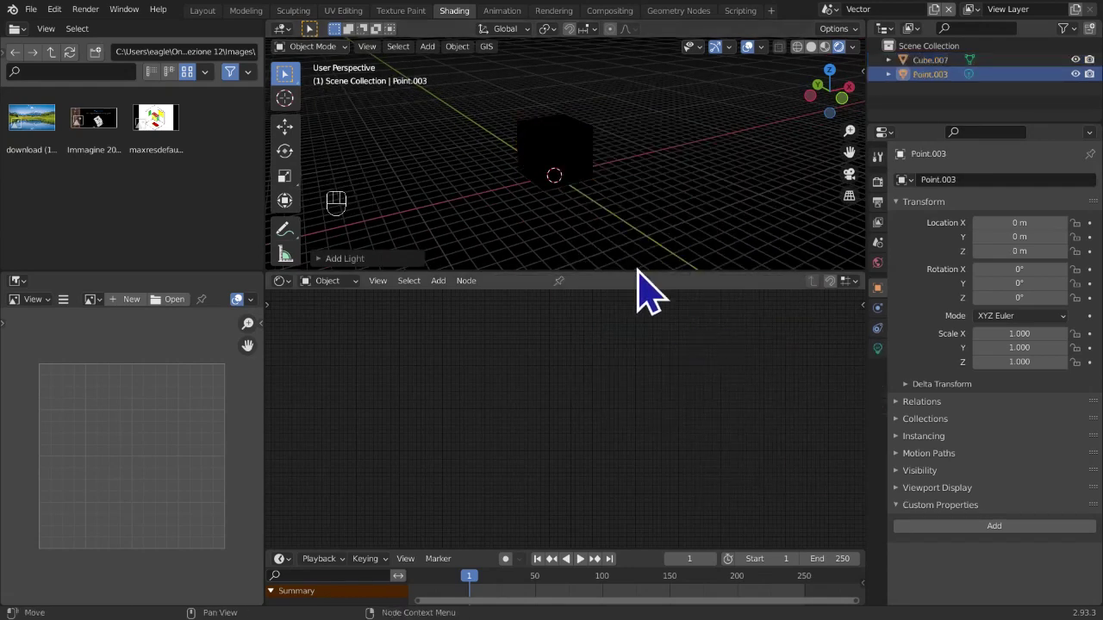
# Move the point light with the gizmo to about 4.75 m high and X 2.6363 m
pyautogui.click(285, 127)
pyautogui.moveTo(551, 129)
pyautogui.mouseDown()
pyautogui.moveTo(556, 76)
pyautogui.moveTo(555, 108)
pyautogui.mouseUp()
pyautogui.moveTo(553, 58); pyautogui.dragTo(554, 33)
pyautogui.moveTo(704, 147); pyautogui.dragTo(645, 150, button='middle')
pyautogui.moveTo(584, 97); pyautogui.dragTo(646, 95)
pyautogui.moveTo(605, 59); pyautogui.dragTo(608, 73)
pyautogui.moveTo(645, 111); pyautogui.dragTo(622, 111)
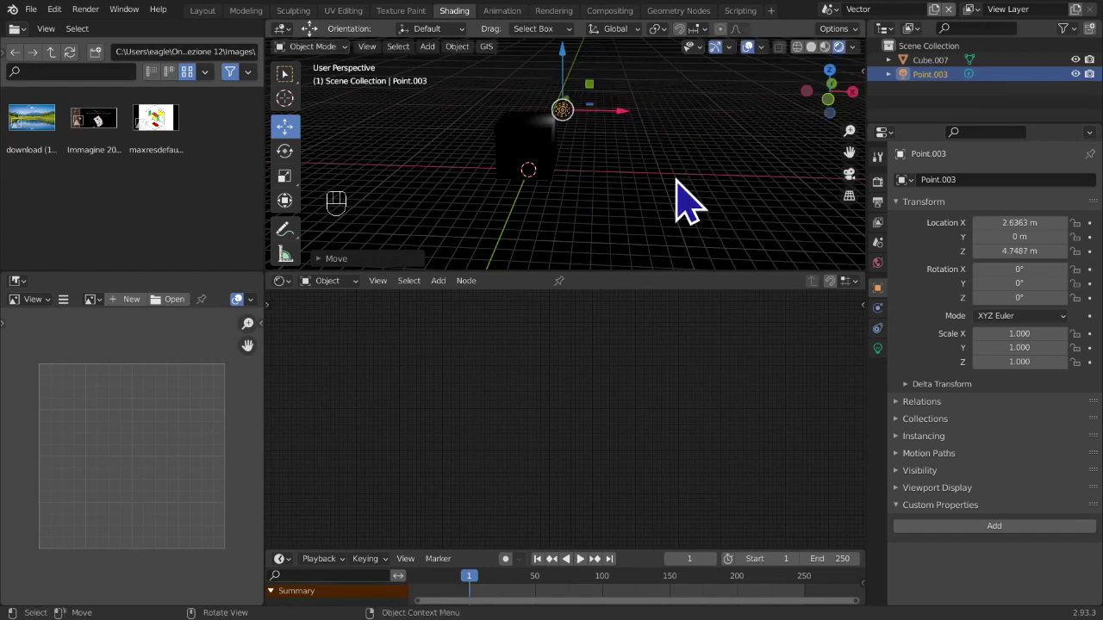
# Set the point light's power to 285.8 W
pyautogui.click(877, 348)
pyautogui.click(1026, 273)
pyautogui.moveTo(1026, 273); pyautogui.dragTo(1029, 296)
# Reselect the point light and nudge it slightly along Y
pyautogui.moveTo(650, 146); pyautogui.dragTo(498, 198, button='middle')
pyautogui.click(478, 158)
pyautogui.moveTo(485, 155); pyautogui.dragTo(574, 165, button='middle')
pyautogui.scroll(3, 604, 172)
pyautogui.keyDown('shift'); pyautogui.moveTo(652, 182); pyautogui.dragTo(623, 160, button='middle'); pyautogui.keyUp('shift')
pyautogui.click(615, 118)
pyautogui.click(930, 75)
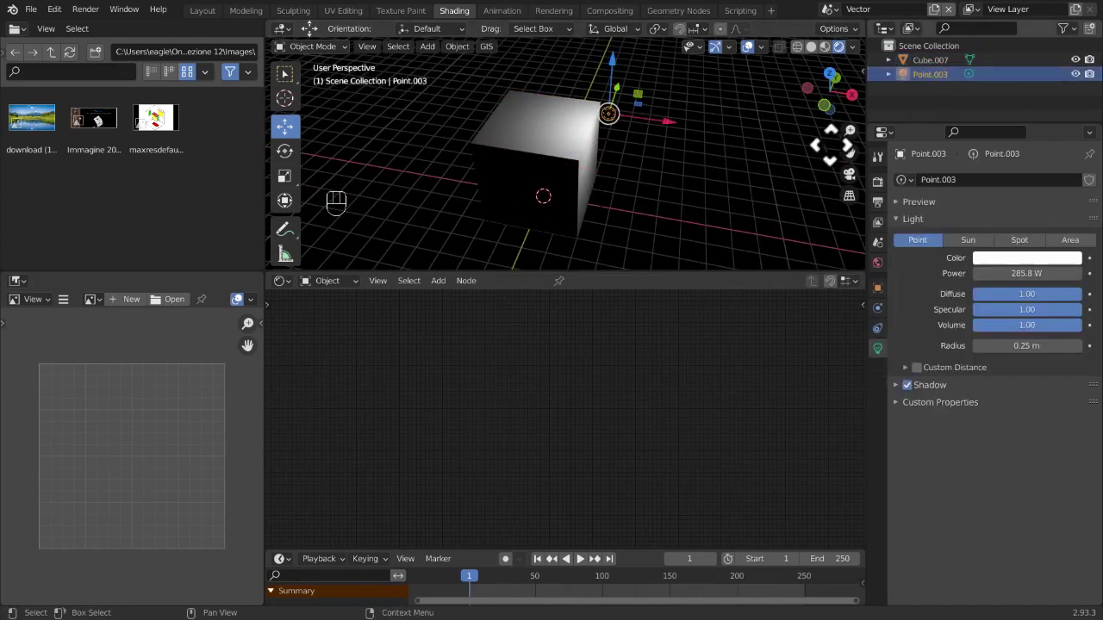
pyautogui.moveTo(689, 182); pyautogui.dragTo(542, 163, button='middle')
pyautogui.moveTo(566, 89); pyautogui.dragTo(550, 91)
pyautogui.click(550, 90)
# Select the cube and create a new material for it
pyautogui.moveTo(509, 129); pyautogui.dragTo(584, 222, button='middle')
pyautogui.click(554, 197)
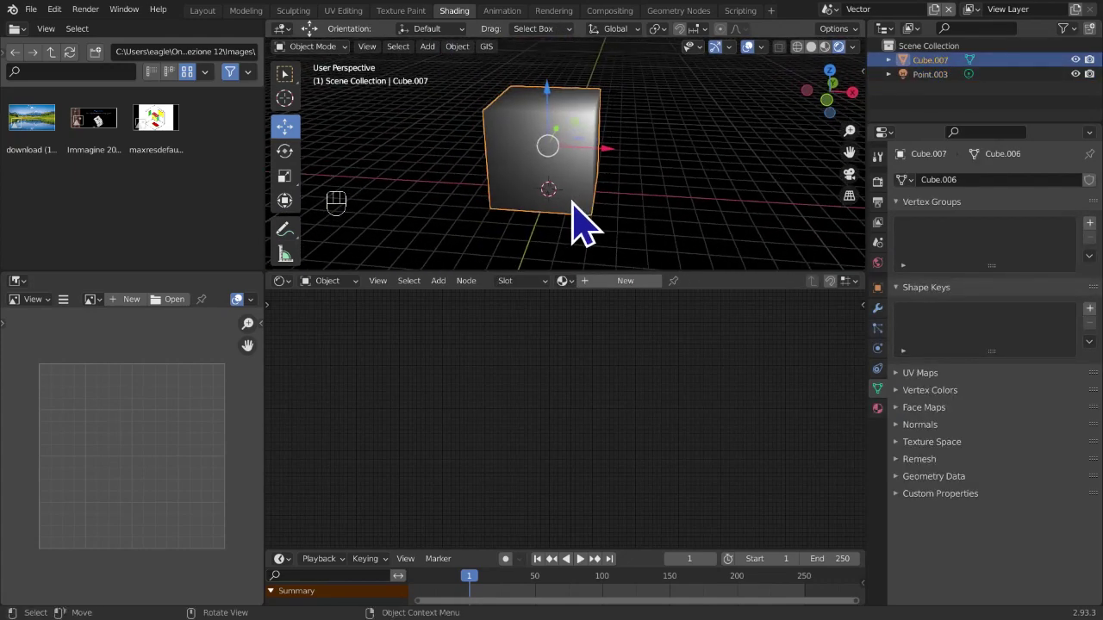
pyautogui.click(294, 79)
pyautogui.moveTo(541, 251); pyautogui.dragTo(596, 261, button='middle')
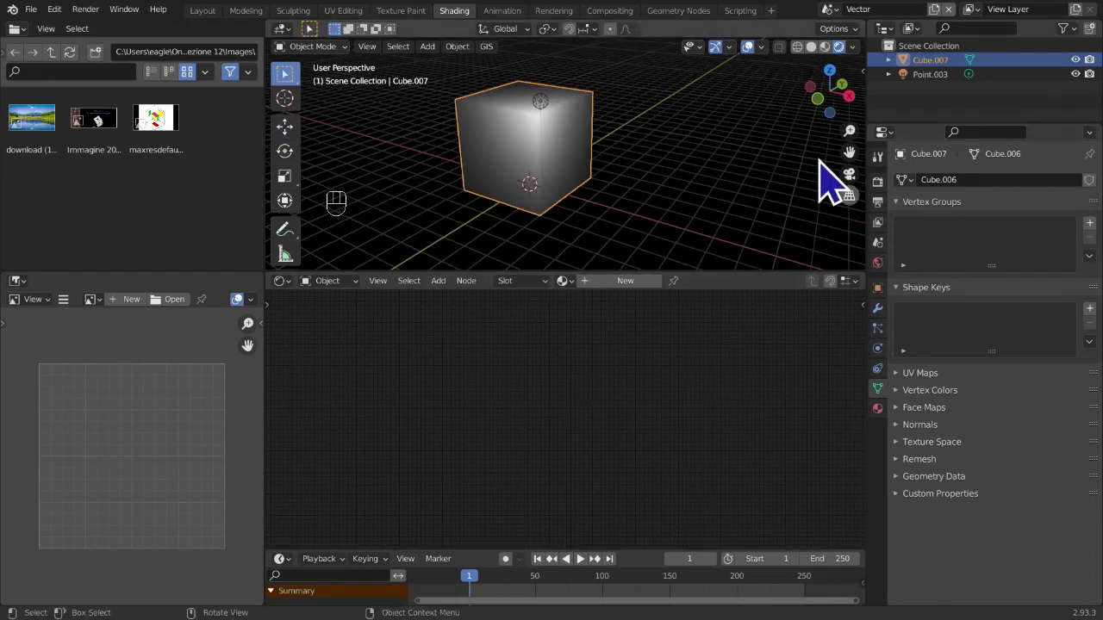
pyautogui.click(602, 283)
# Rename the cube's new material to 'Nodi vettoriali'
pyautogui.click(684, 285)
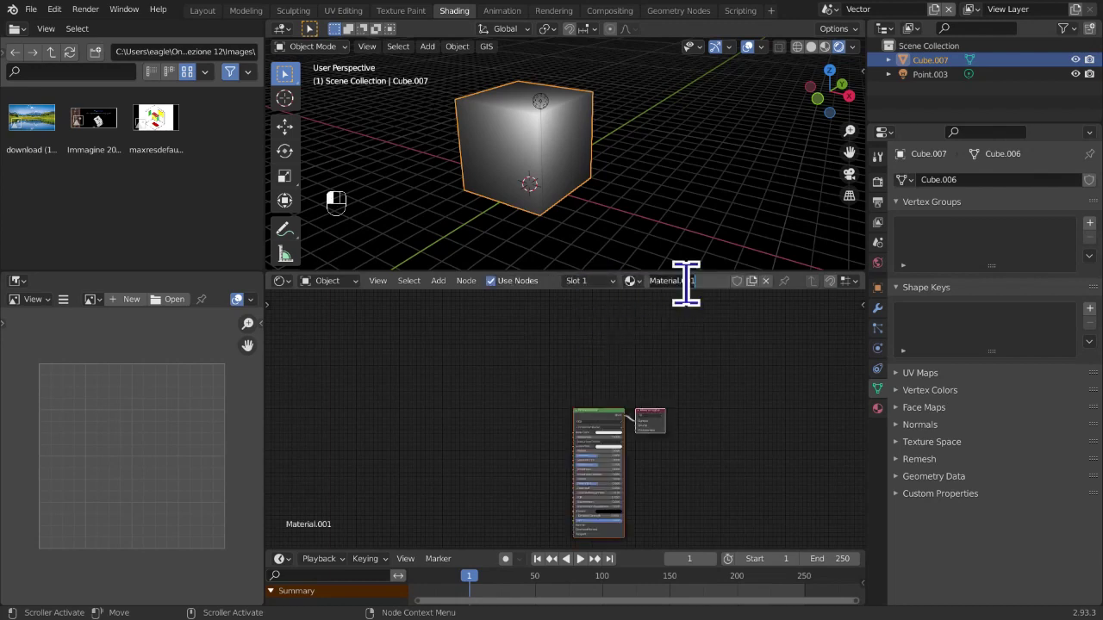
pyautogui.write('Noc')
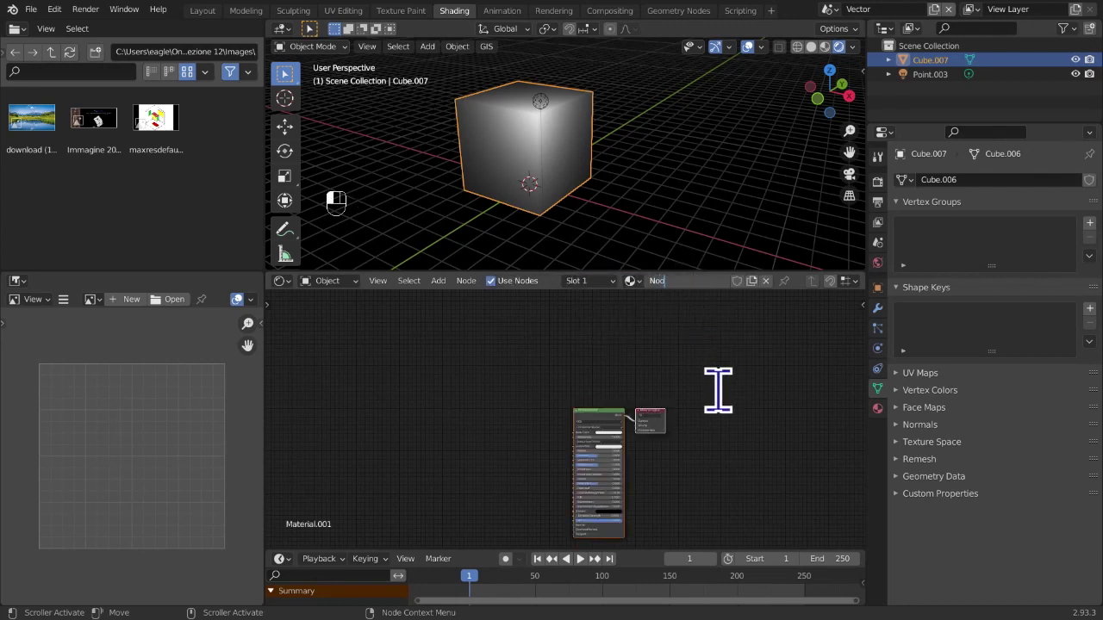
pyautogui.write('i vettoriali')
pyautogui.press('Return')
pyautogui.scroll(4, 719, 377)
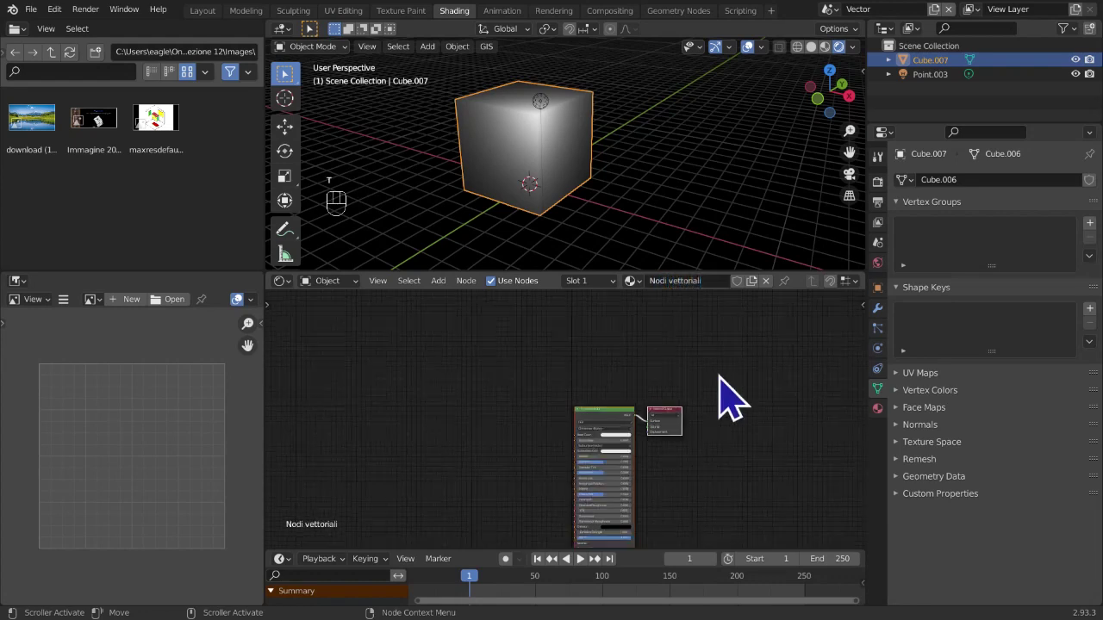
pyautogui.moveTo(718, 374); pyautogui.dragTo(628, 299, button='middle')
pyautogui.scroll(3, 644, 418)
pyautogui.moveTo(645, 418); pyautogui.dragTo(628, 488, button='middle')
pyautogui.moveTo(468, 369); pyautogui.dragTo(529, 340, button='middle')
# Browse the Shader Editor's Add menu for Vector nodes
pyautogui.click(438, 281)
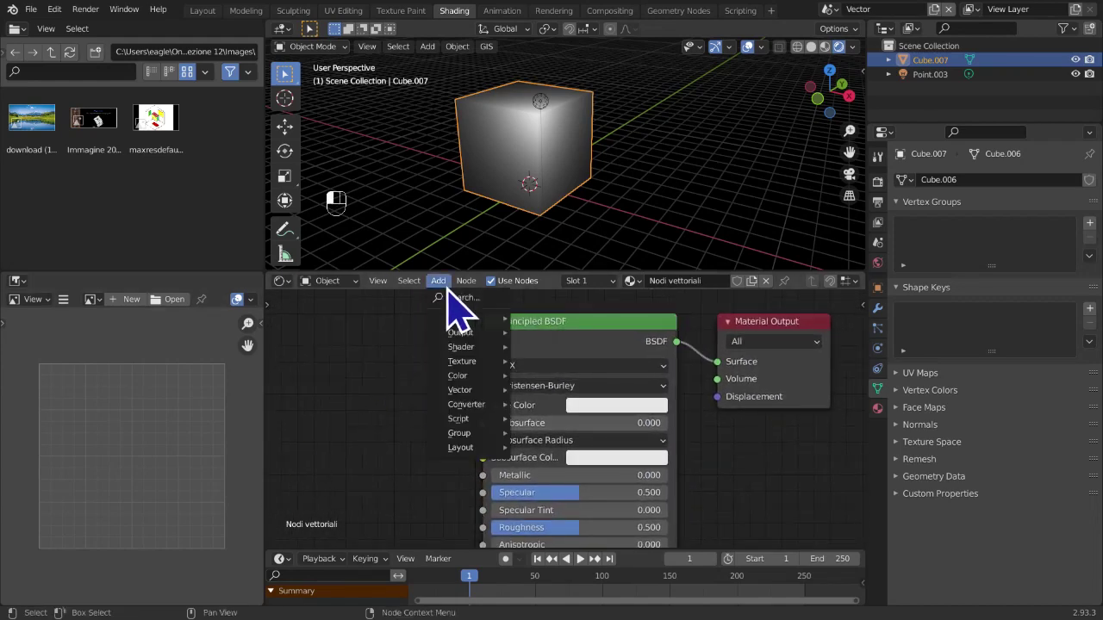
pyautogui.moveTo(486, 398)
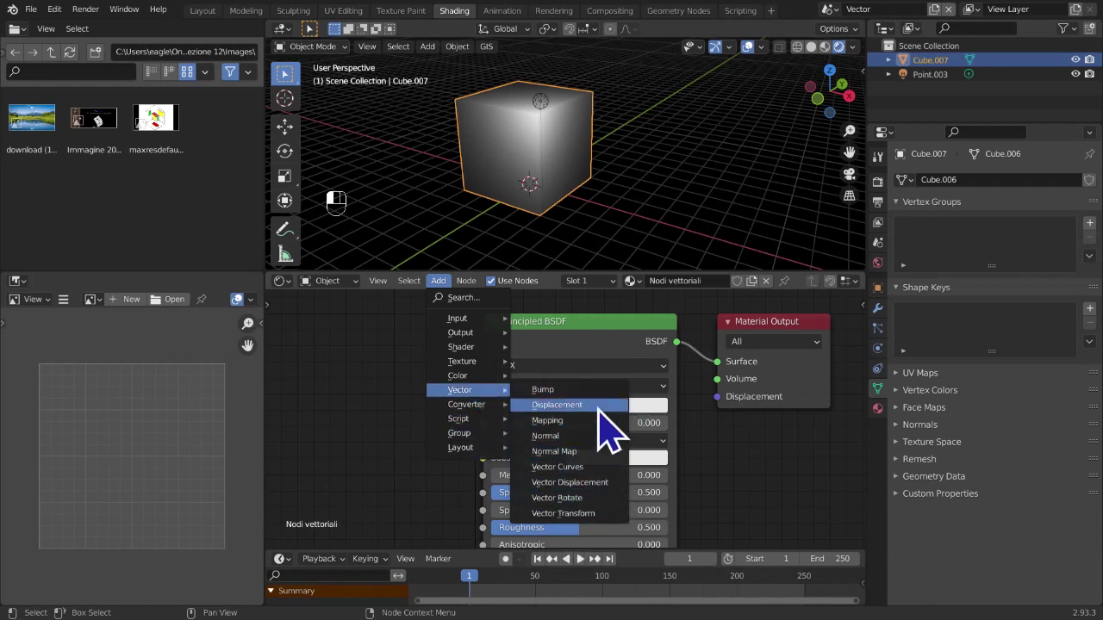
pyautogui.scroll(-1, 783, 487)
pyautogui.moveTo(683, 423); pyautogui.dragTo(683, 327, button='middle')
pyautogui.scroll(-10, 677, 341)
pyautogui.scroll(8, 683, 330)
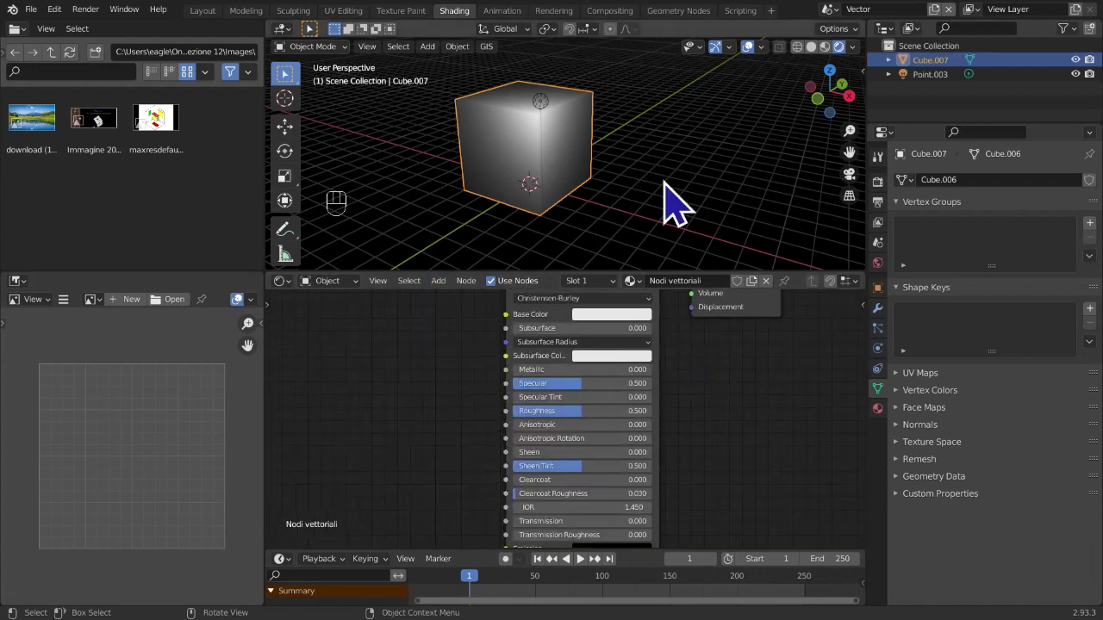
pyautogui.scroll(2, 542, 468)
# Frame the Principled BSDF and Material Output nodes in the node editor
pyautogui.moveTo(542, 369); pyautogui.dragTo(503, 549, button='middle')
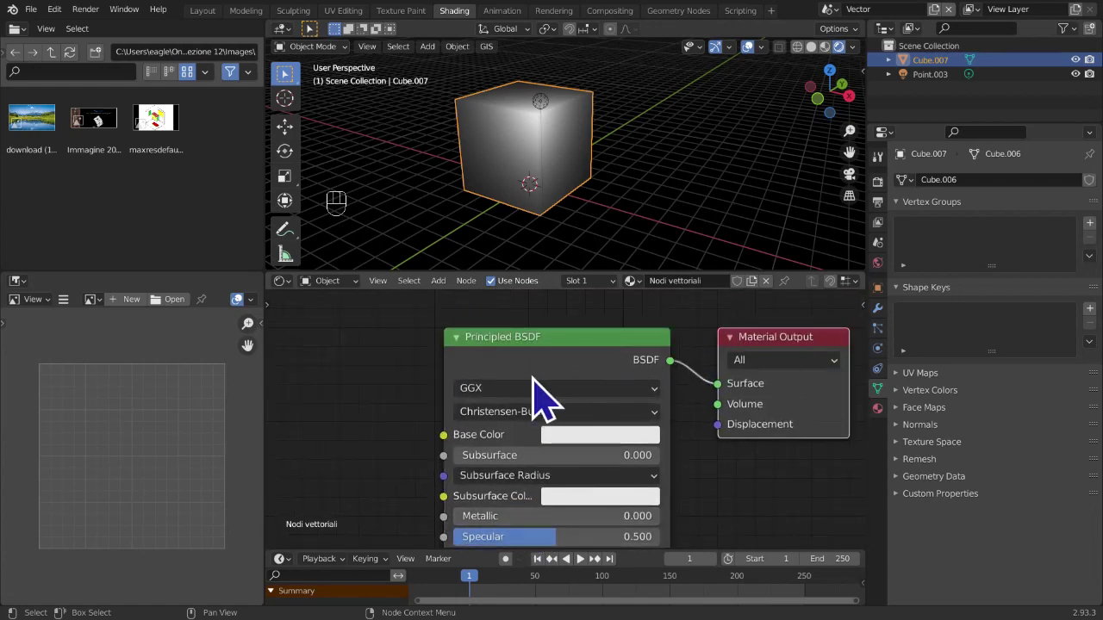
pyautogui.scroll(-2, 615, 381)
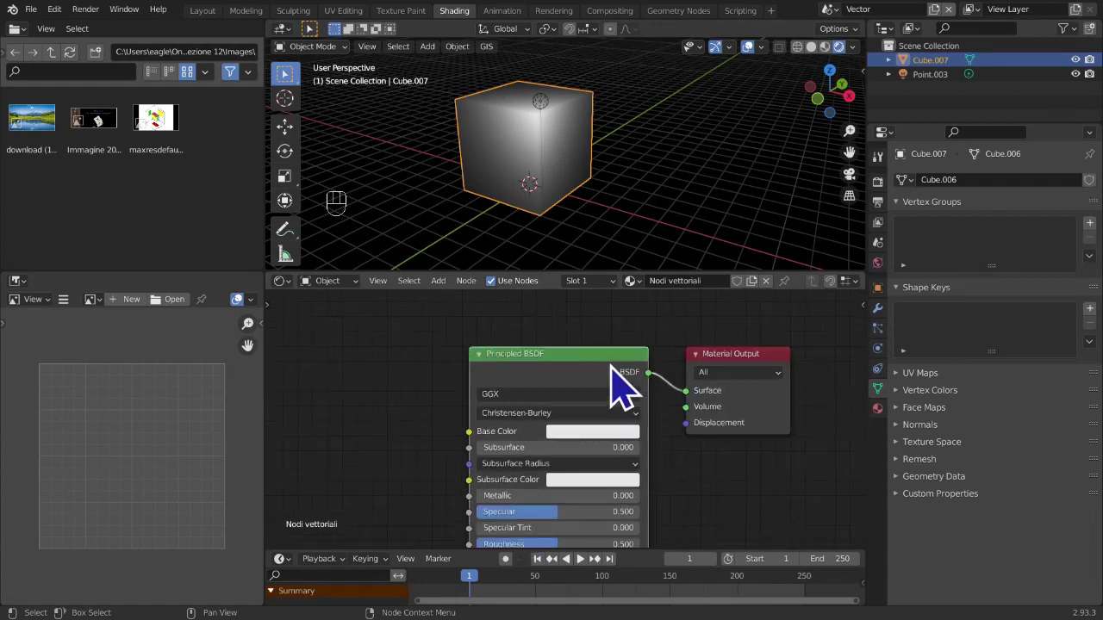
pyautogui.scroll(-1, 626, 319)
pyautogui.scroll(-2, 689, 423)
pyautogui.moveTo(690, 423); pyautogui.dragTo(664, 327, button='middle')
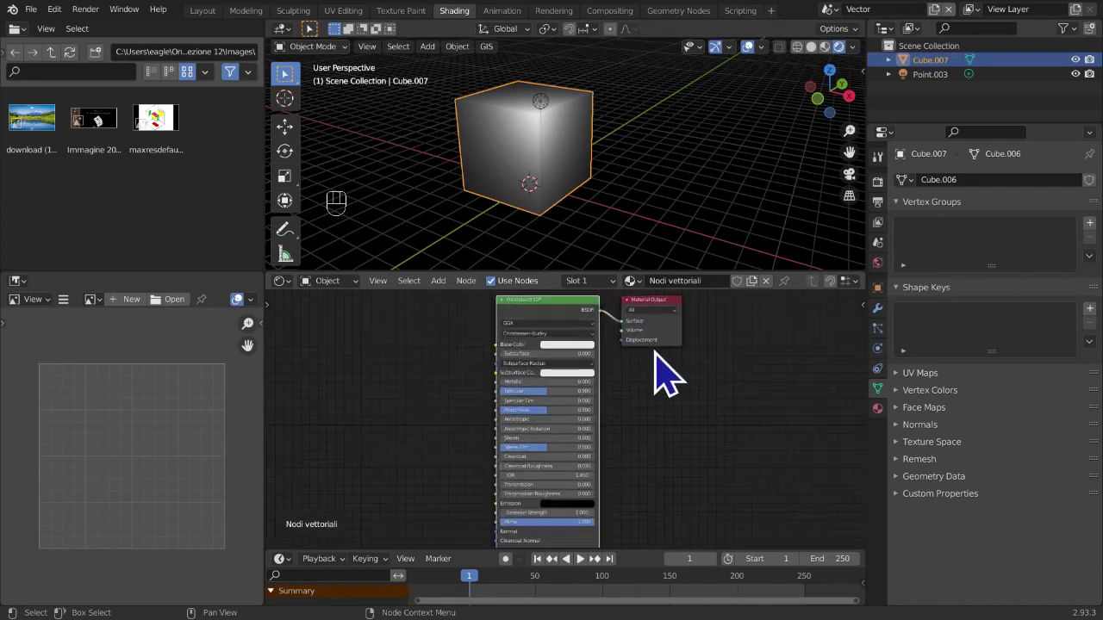
pyautogui.moveTo(664, 370); pyautogui.dragTo(574, 499, button='middle')
pyautogui.scroll(4, 529, 505)
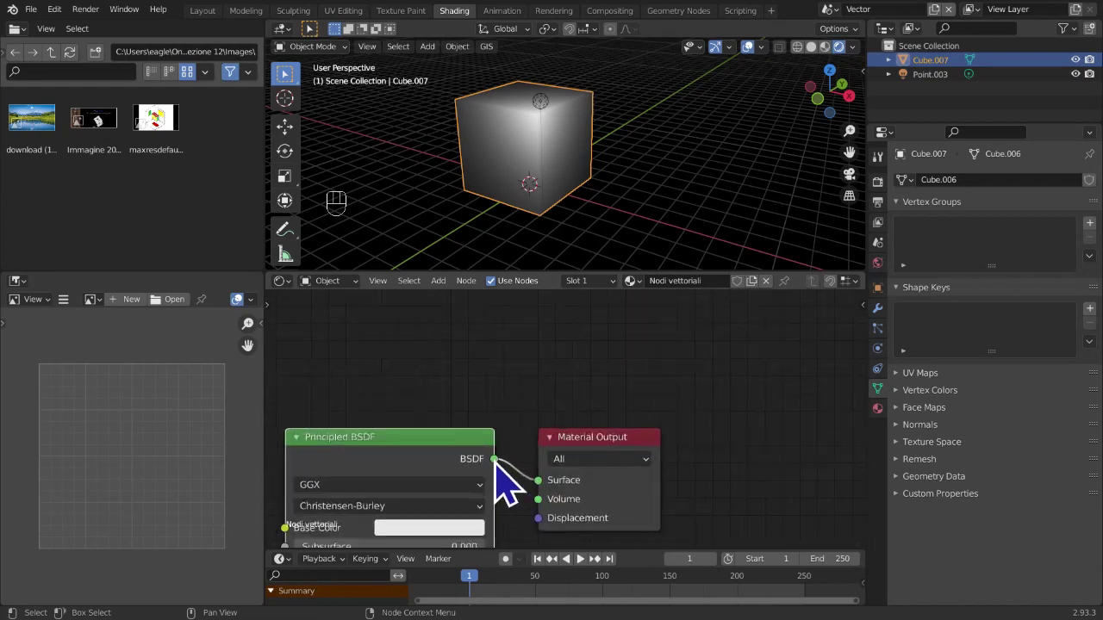
pyautogui.scroll(-2, 487, 539)
pyautogui.moveTo(487, 523); pyautogui.dragTo(563, 370, button='middle')
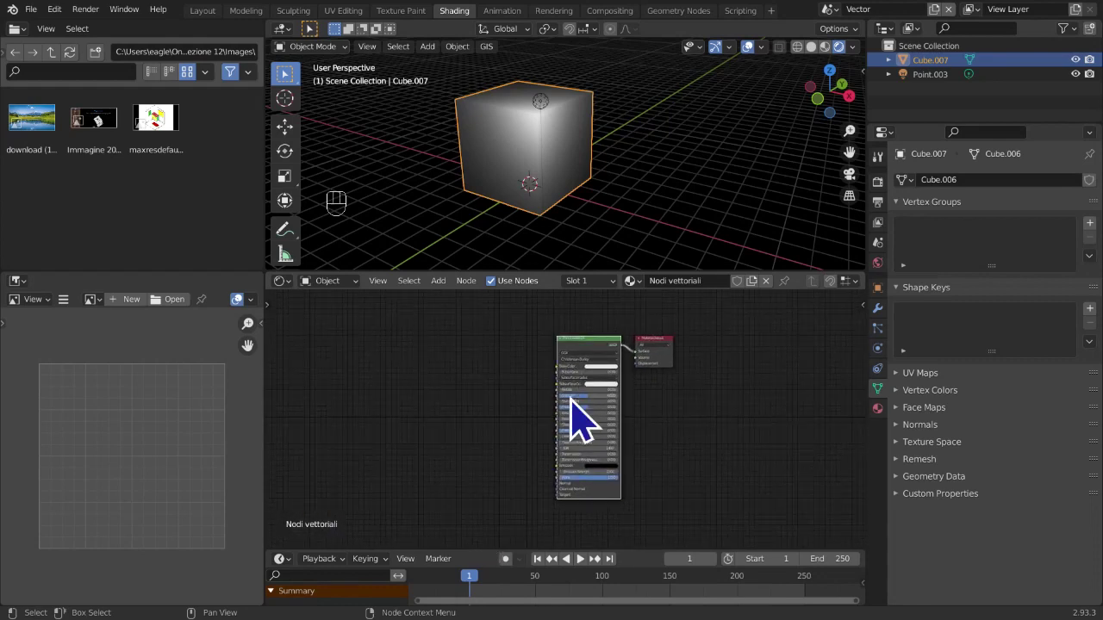
pyautogui.scroll(2, 577, 430)
pyautogui.moveTo(554, 432); pyautogui.dragTo(530, 446, button='middle')
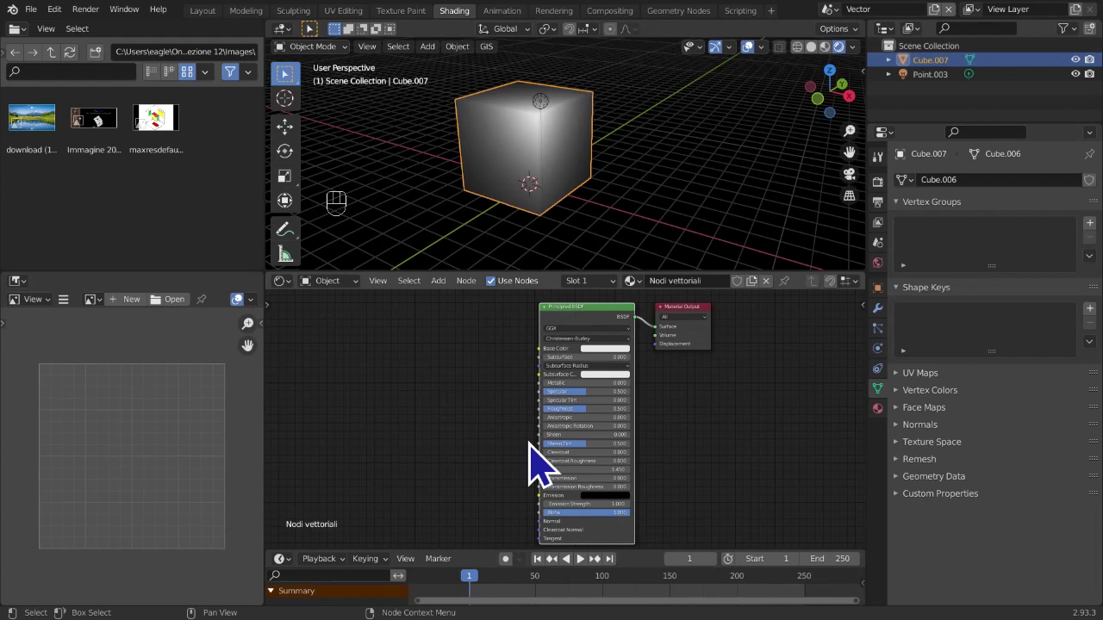
# Pan and zoom the node editor to frame the whole Principled BSDF and its lower inputs
pyautogui.scroll(5, 532, 465)
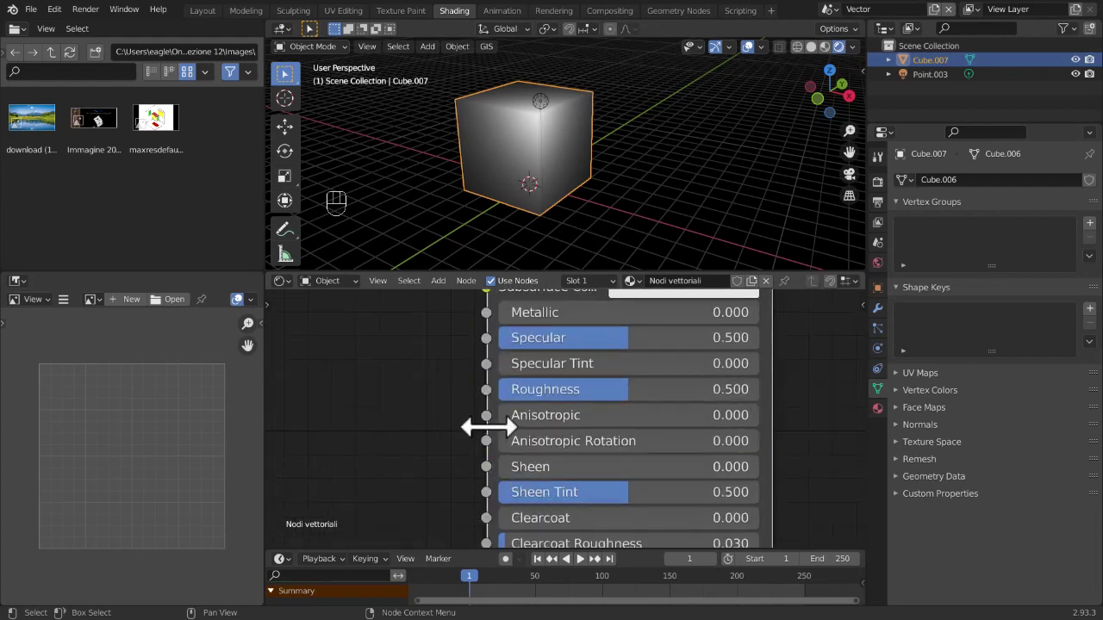
pyautogui.scroll(-5, 490, 448)
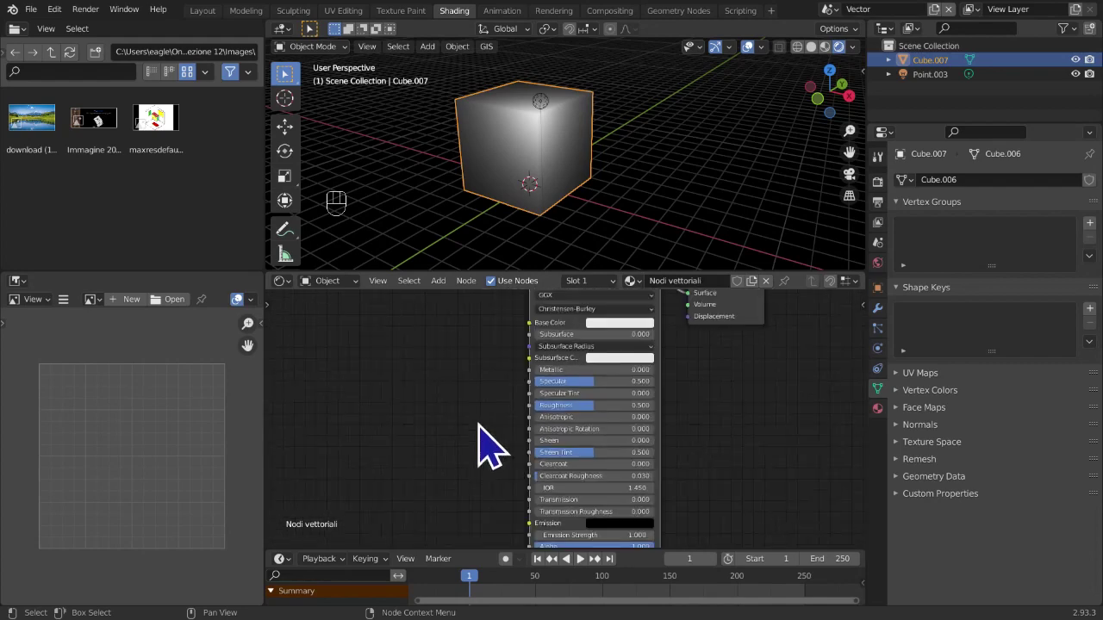
pyautogui.scroll(-4, 489, 446)
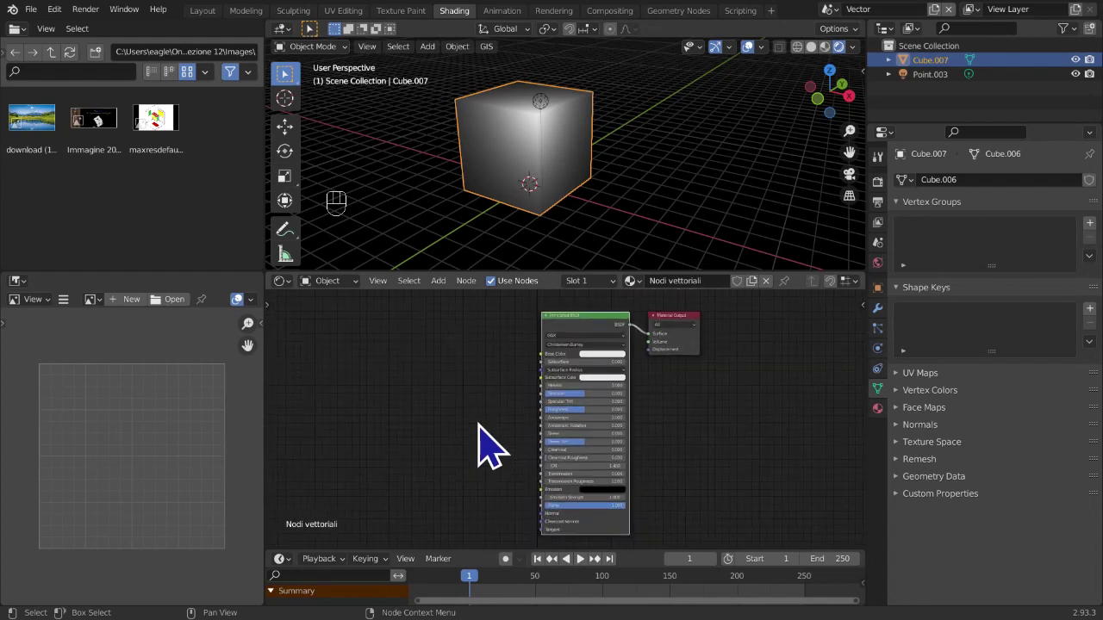
pyautogui.scroll(2, 479, 416)
pyautogui.moveTo(479, 416); pyautogui.dragTo(477, 422, button='middle')
pyautogui.scroll(-1, 477, 426)
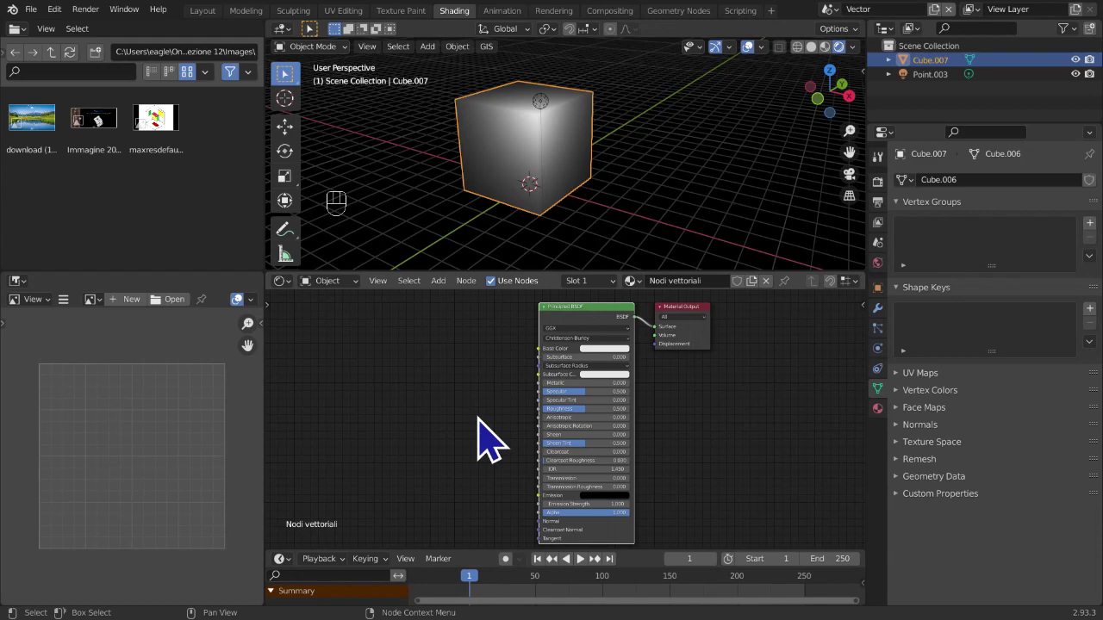
pyautogui.moveTo(480, 468); pyautogui.dragTo(507, 347, button='middle')
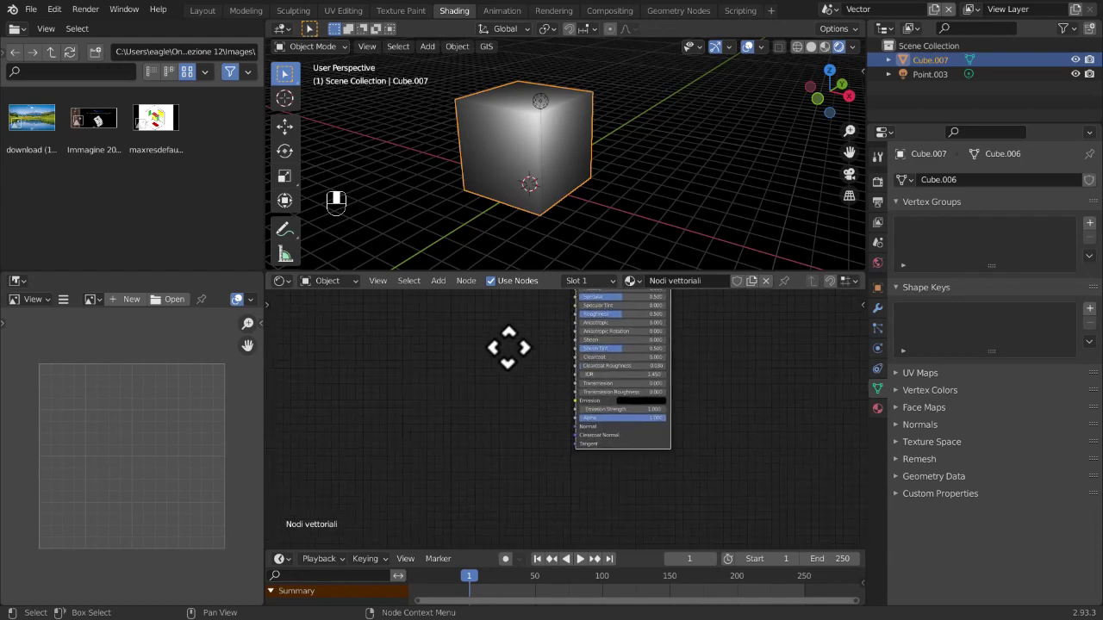
pyautogui.scroll(5, 525, 402)
pyautogui.moveTo(592, 454); pyautogui.dragTo(495, 495)
pyautogui.scroll(-8, 501, 484)
pyautogui.moveTo(508, 443); pyautogui.dragTo(441, 304, button='middle')
pyautogui.scroll(-5, 462, 323)
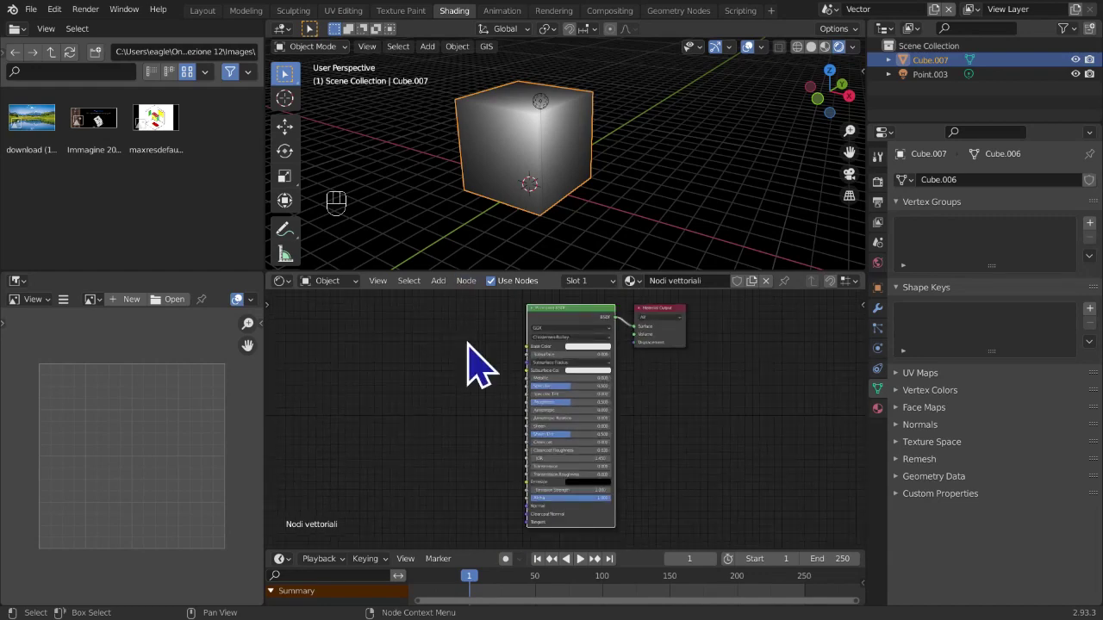
pyautogui.scroll(1, 470, 352)
pyautogui.moveTo(466, 340); pyautogui.dragTo(465, 349, button='middle')
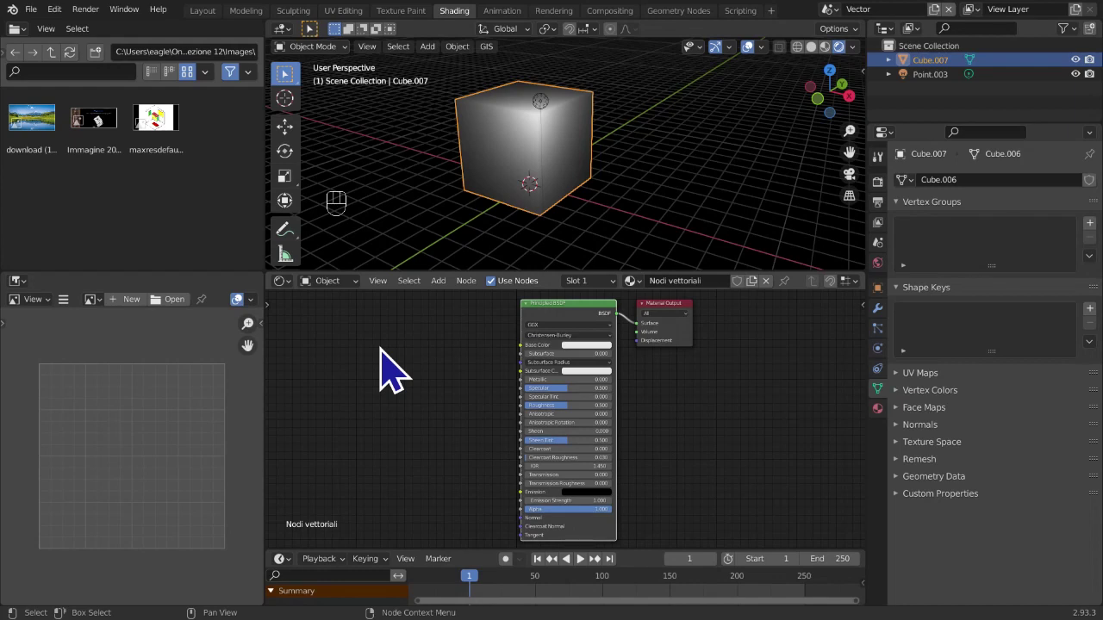
# Add a Bump node to the left of the Principled BSDF
pyautogui.click(437, 281)
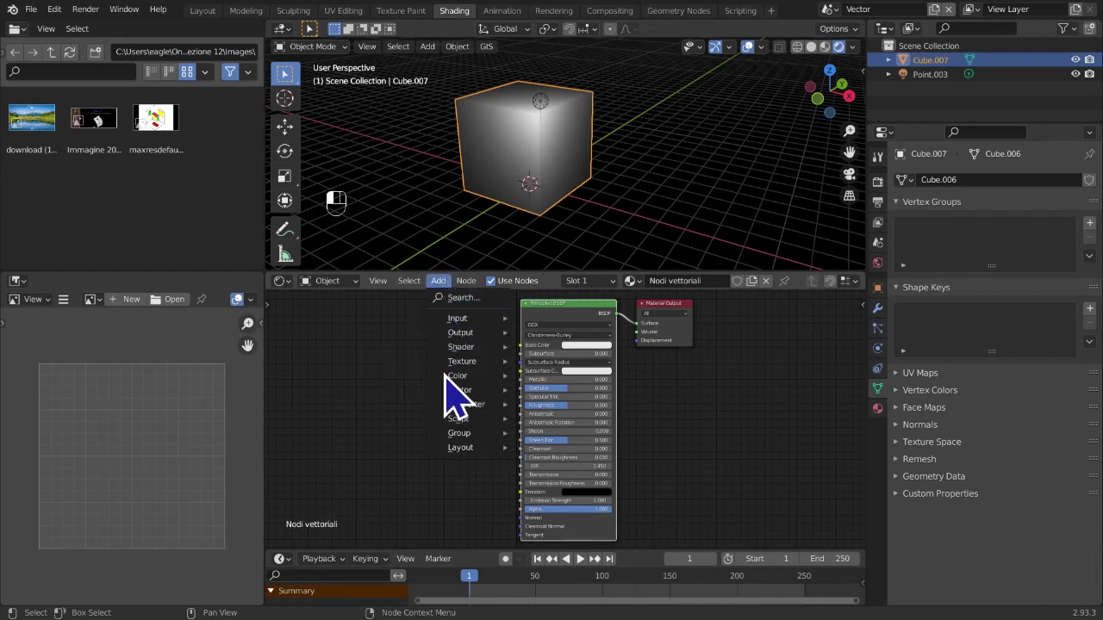
pyautogui.moveTo(457, 398)
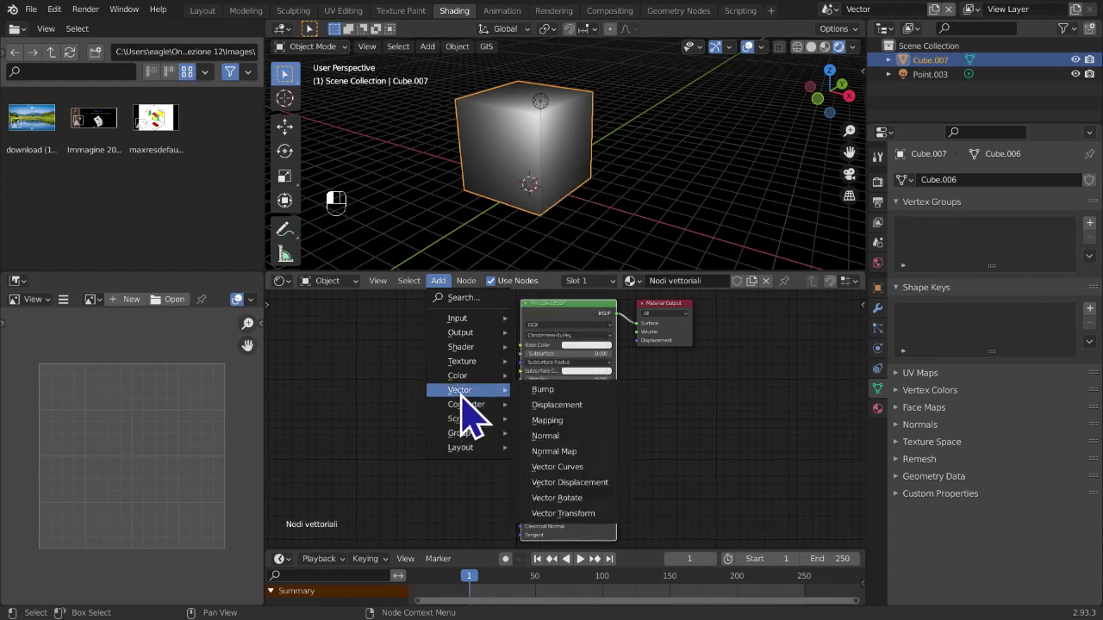
pyautogui.click(539, 390)
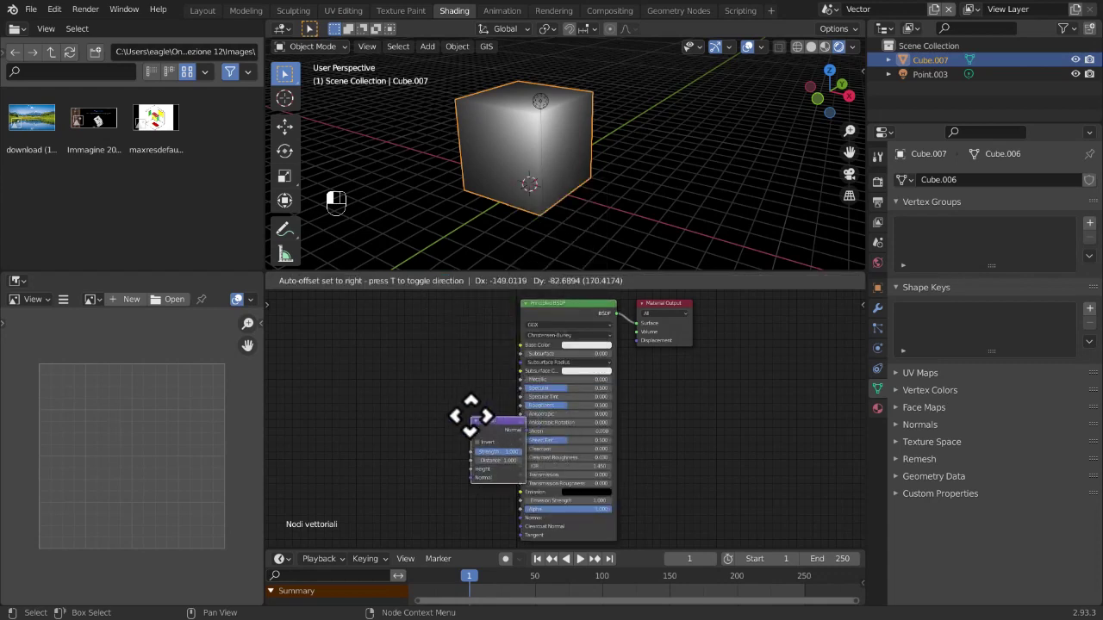
pyautogui.click(430, 439)
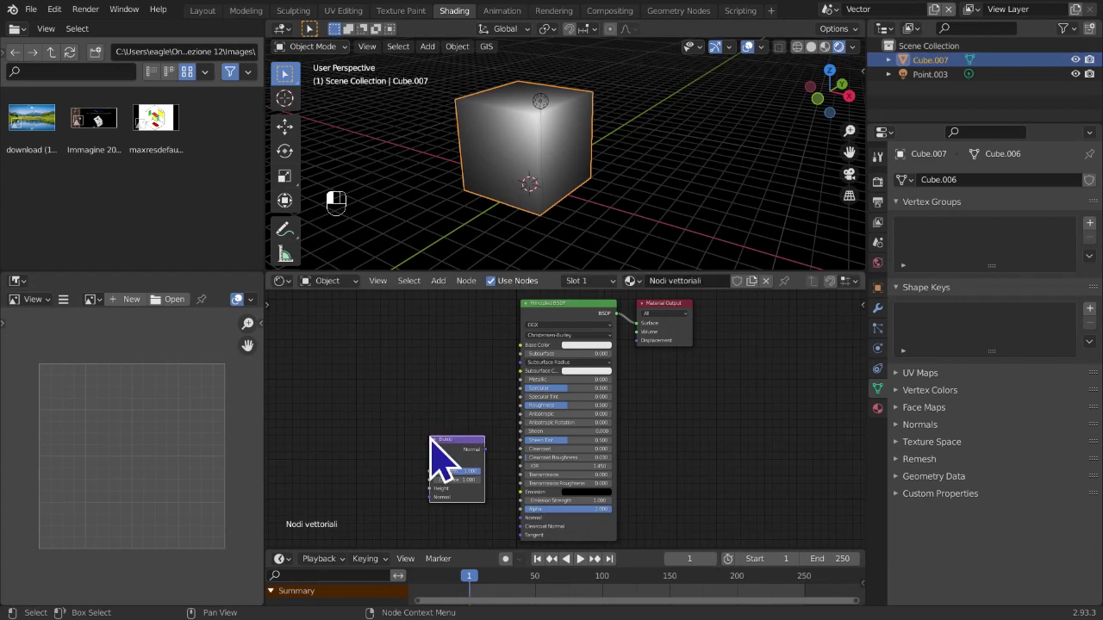
# Switch the render engine to Cycles
pyautogui.moveTo(524, 187); pyautogui.dragTo(620, 194, button='middle')
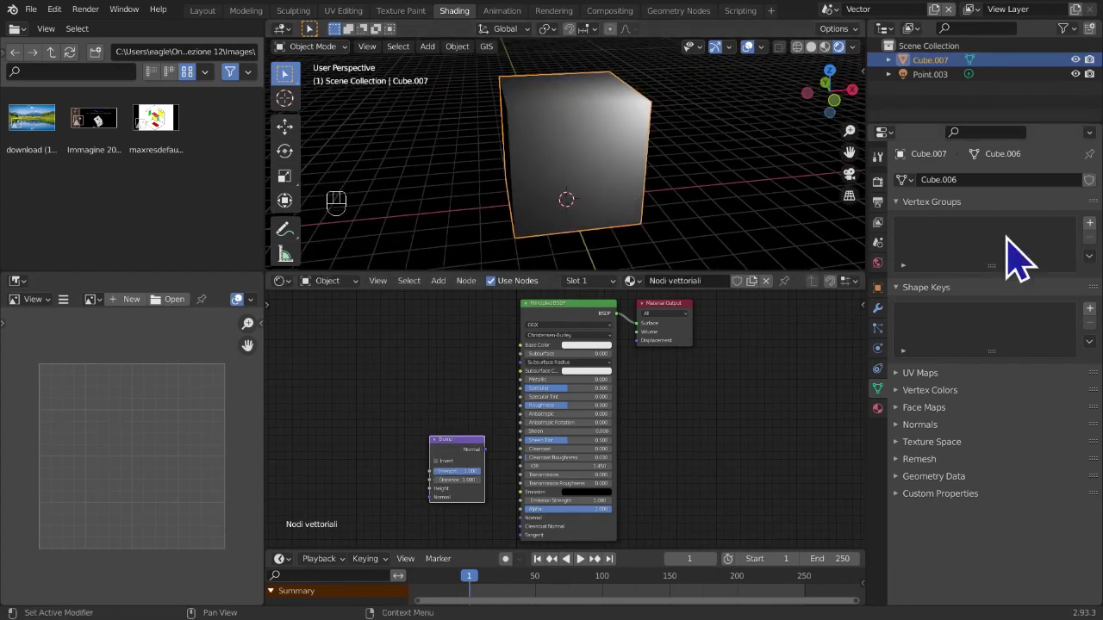
pyautogui.click(877, 181)
pyautogui.click(1037, 179)
pyautogui.click(1008, 230)
# Reframe the viewport and node view, and reposition the Bump node beside the shader
pyautogui.moveTo(660, 197); pyautogui.dragTo(598, 202, button='middle')
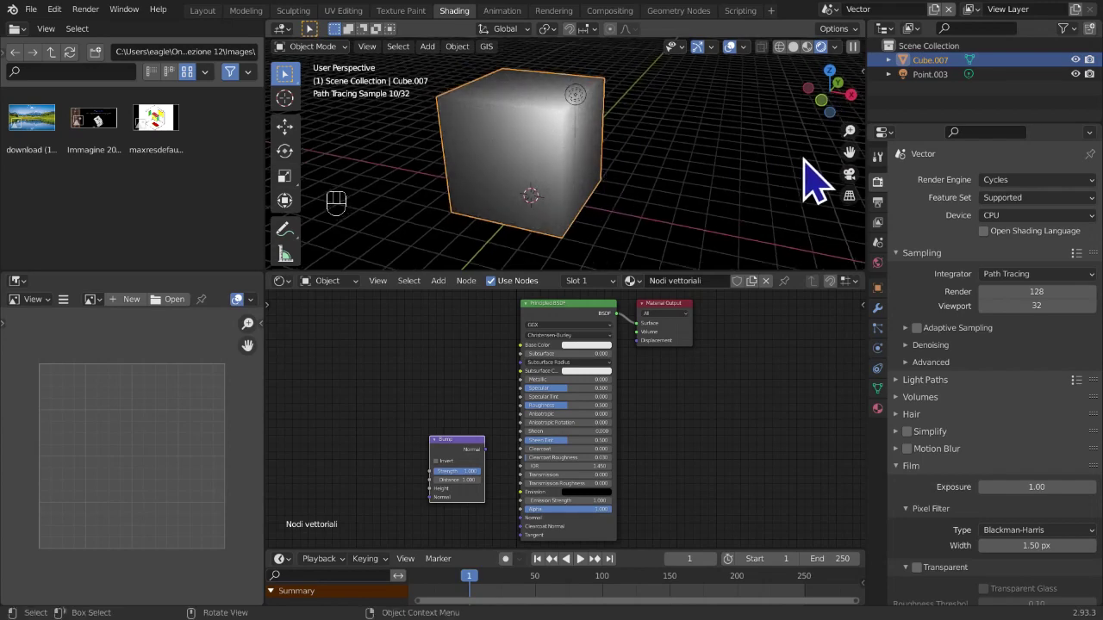
pyautogui.moveTo(847, 156); pyautogui.dragTo(891, 167)
pyautogui.moveTo(608, 248); pyautogui.dragTo(605, 245, button='middle')
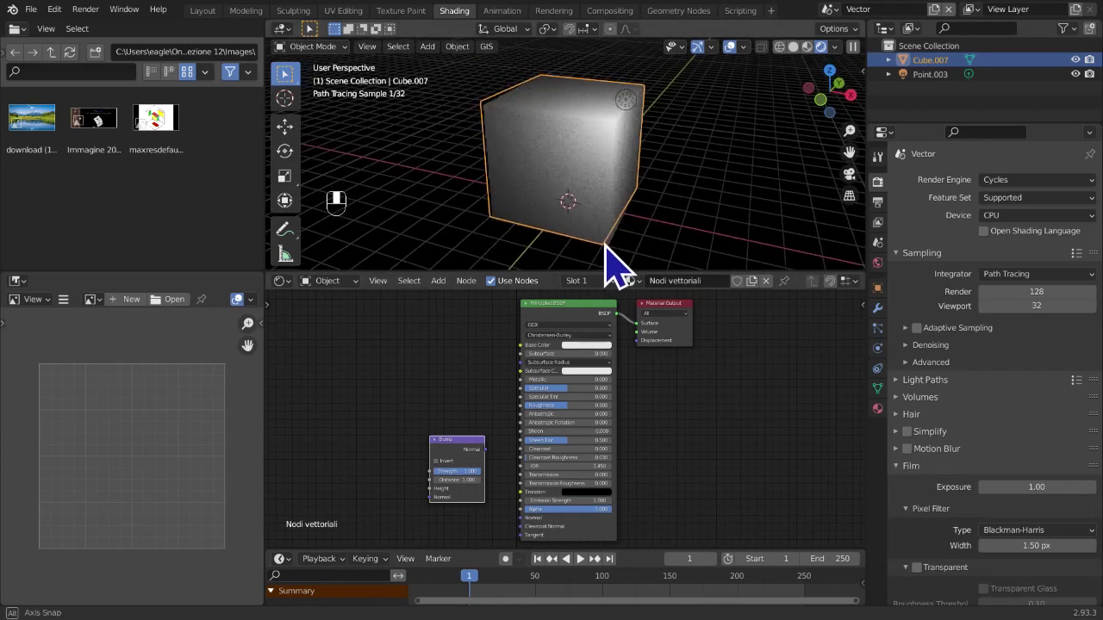
pyautogui.moveTo(455, 468)
pyautogui.mouseDown(button='middle')
pyautogui.moveTo(433, 388)
pyautogui.moveTo(532, 398)
pyautogui.mouseUp(button='middle')
pyautogui.scroll(-2, 426, 376)
pyautogui.scroll(4, 425, 377)
pyautogui.scroll(-2, 426, 376)
pyautogui.scroll(5, 426, 377)
pyautogui.moveTo(445, 376); pyautogui.dragTo(422, 367, button='middle')
pyautogui.scroll(-6, 430, 366)
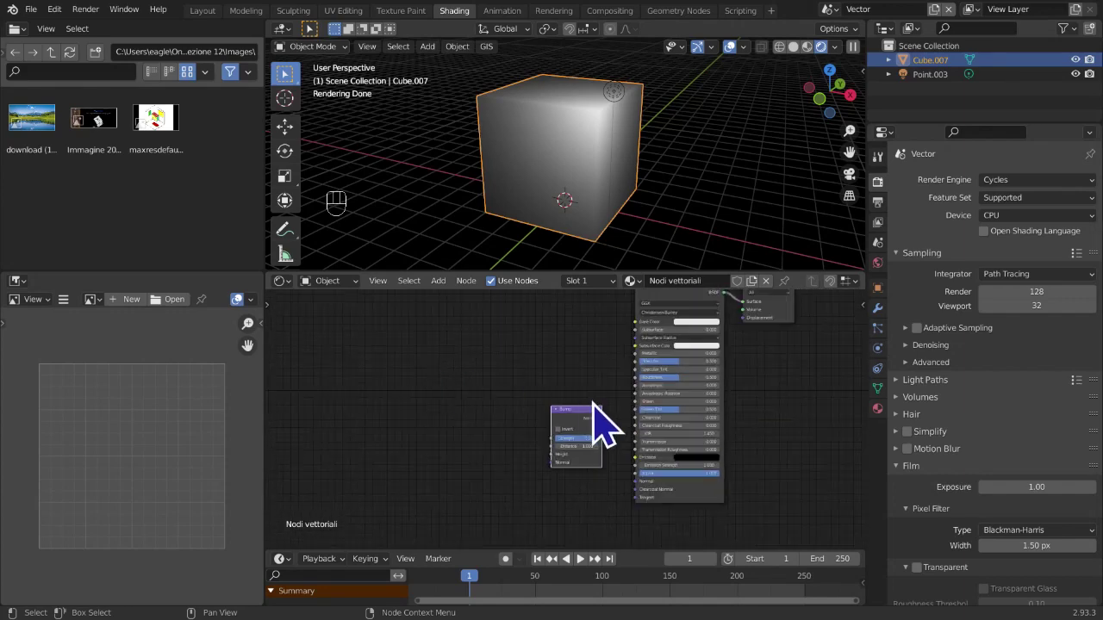
pyautogui.moveTo(583, 413); pyautogui.dragTo(554, 453)
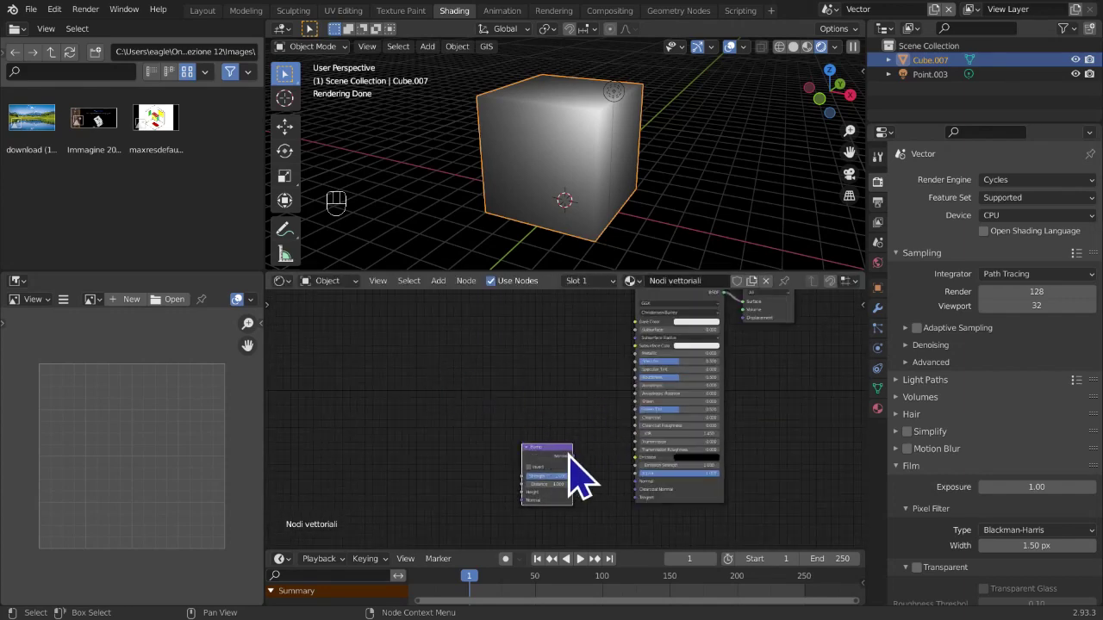
pyautogui.scroll(1, 523, 496)
pyautogui.moveTo(529, 487); pyautogui.dragTo(569, 423)
pyautogui.scroll(1, 508, 444)
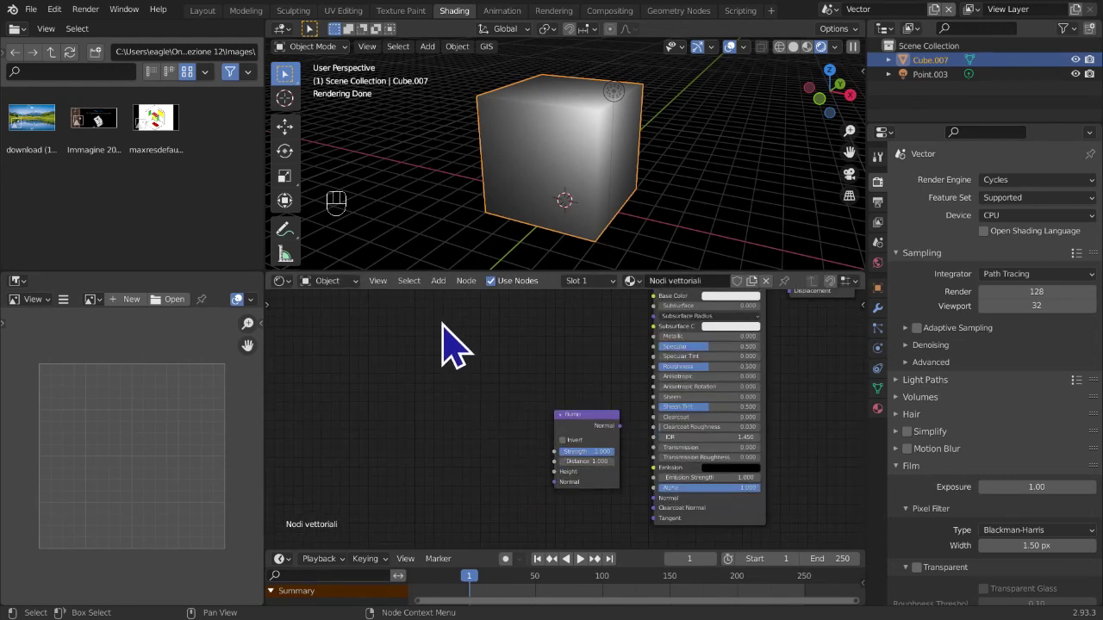
# Show the cube's Material Properties with the preview sphere and nudge the Bump node into place
pyautogui.click(438, 281)
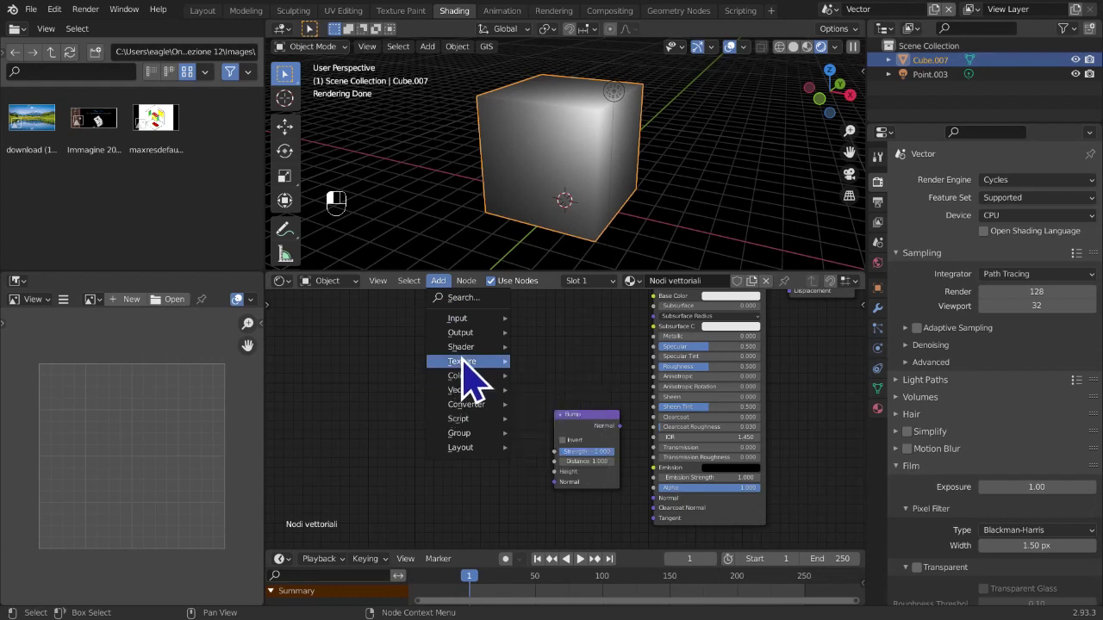
pyautogui.moveTo(463, 361)
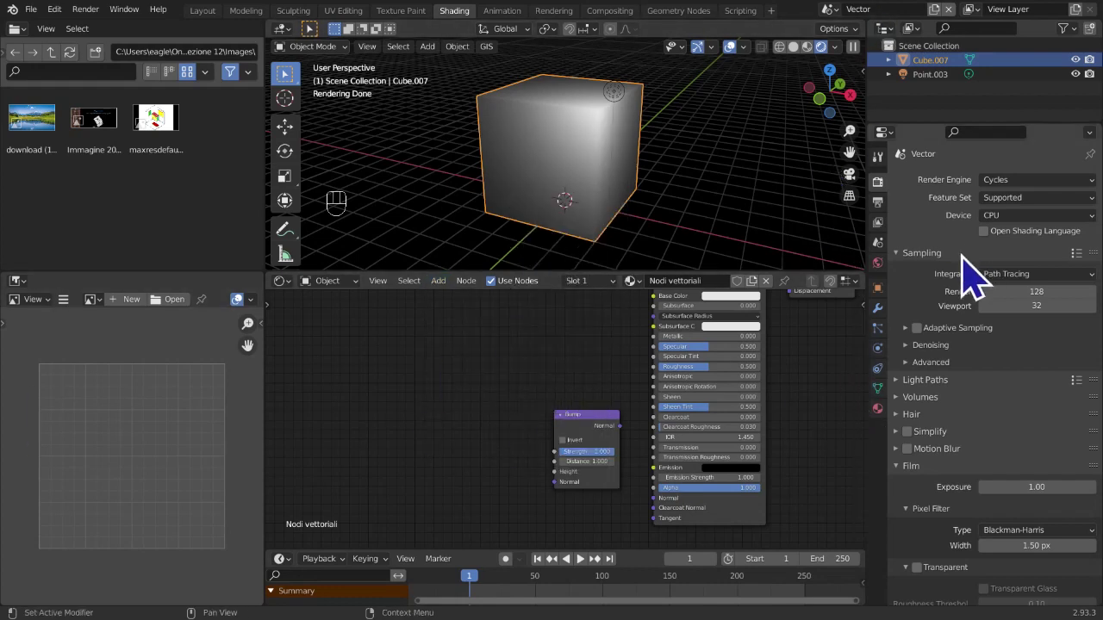
pyautogui.click(878, 308)
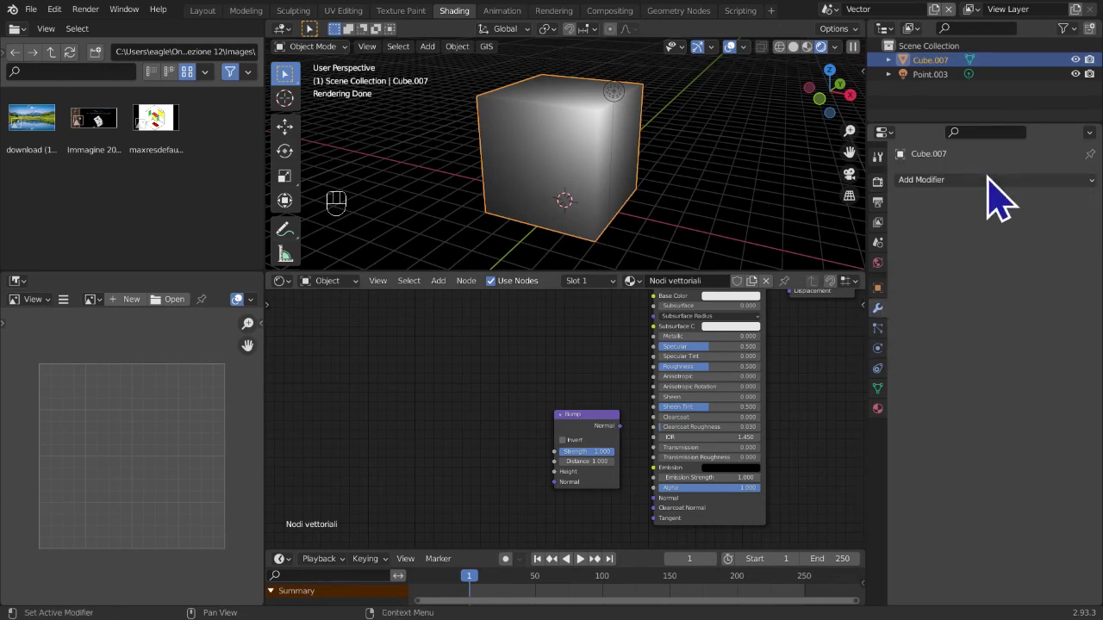
pyautogui.click(989, 178)
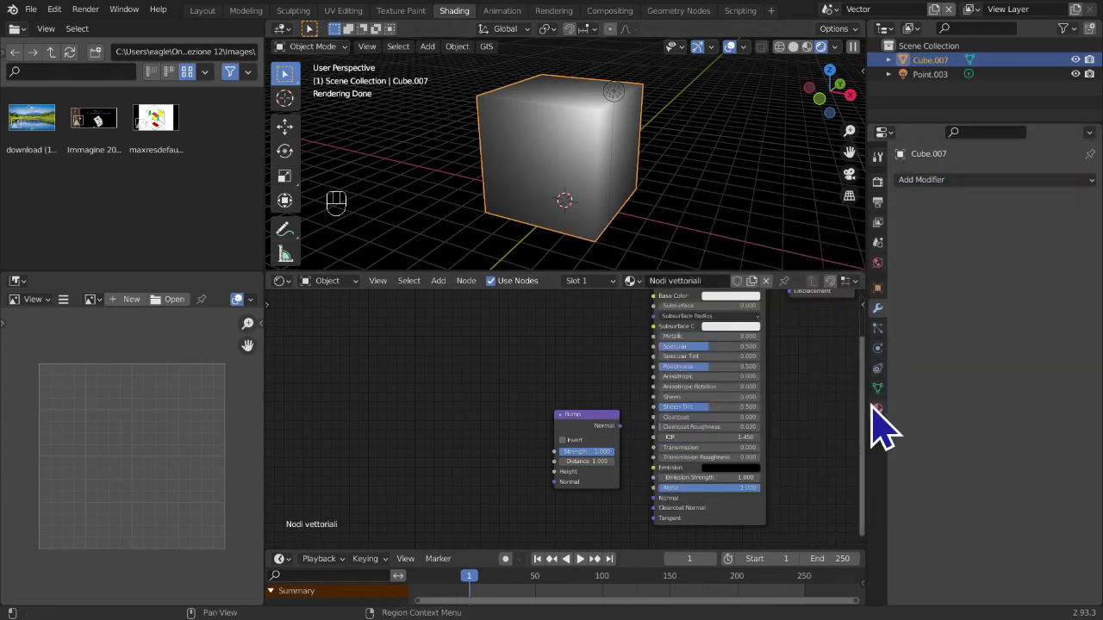
pyautogui.click(878, 409)
pyautogui.moveTo(589, 466); pyautogui.dragTo(579, 466, button='middle')
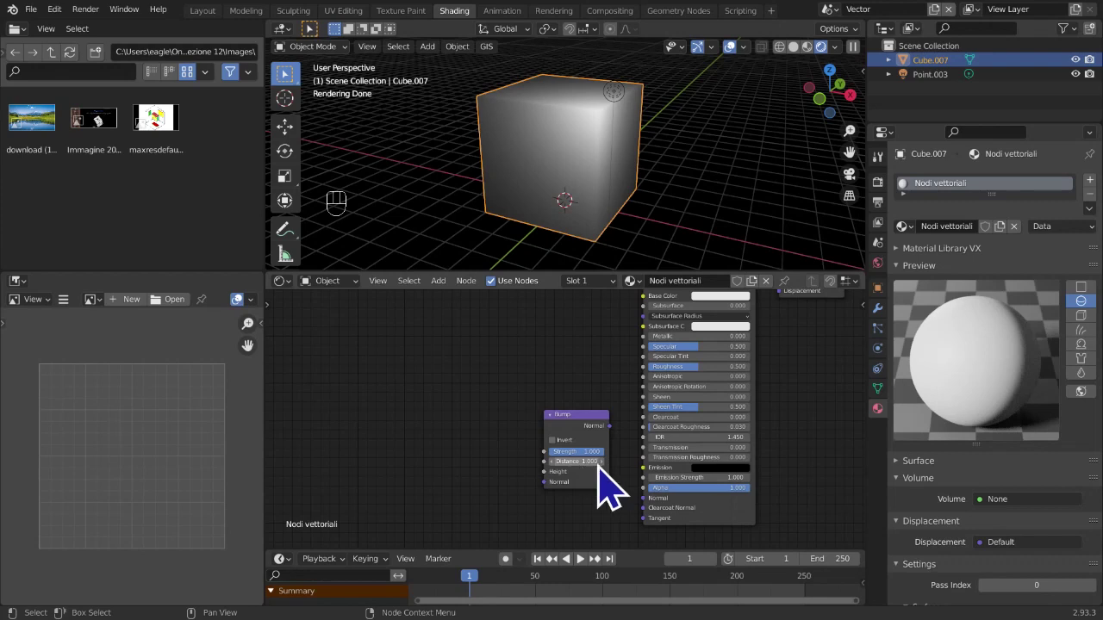
pyautogui.moveTo(566, 418)
pyautogui.mouseDown()
pyautogui.moveTo(584, 406)
pyautogui.moveTo(558, 412)
pyautogui.mouseUp()
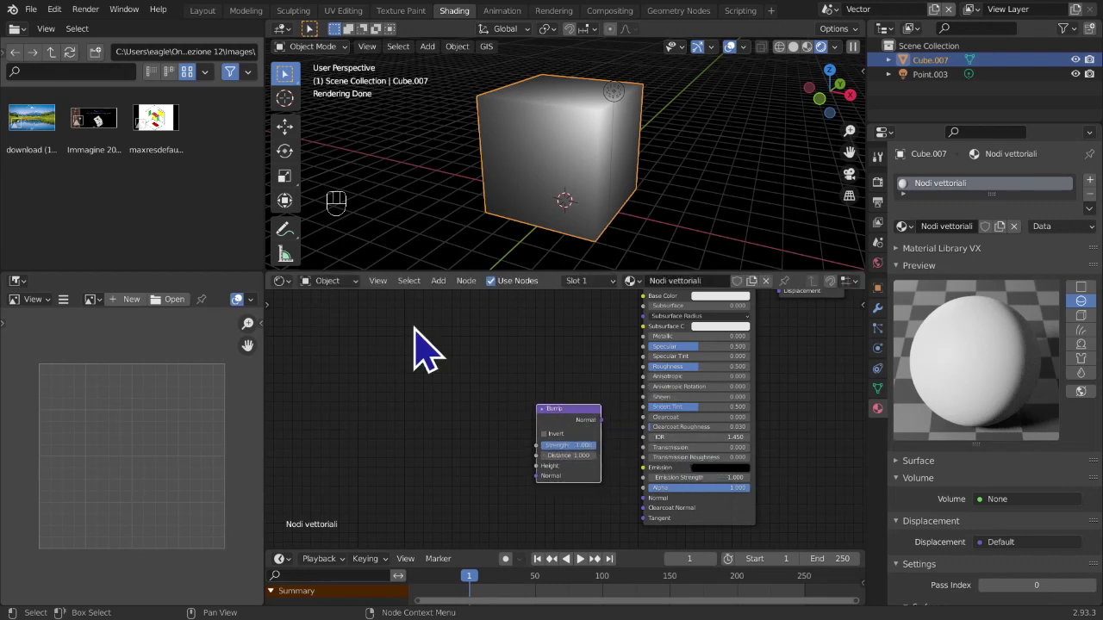
# Add a Noise Texture node left of the Bump and preview its Fac output on the cube
pyautogui.click(438, 283)
pyautogui.moveTo(448, 361)
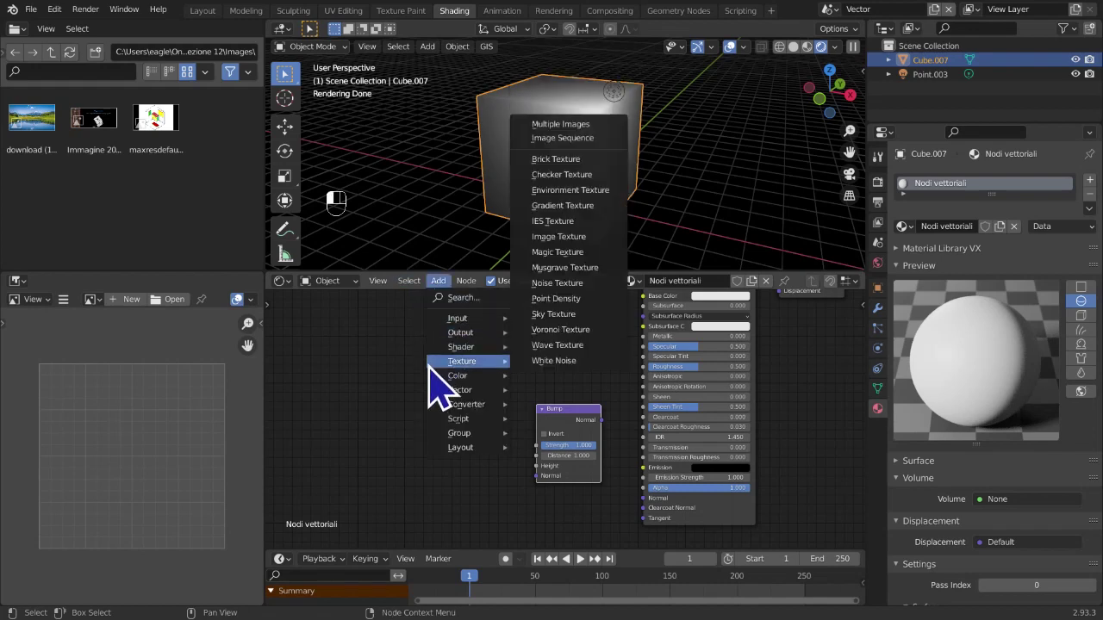
pyautogui.click(560, 282)
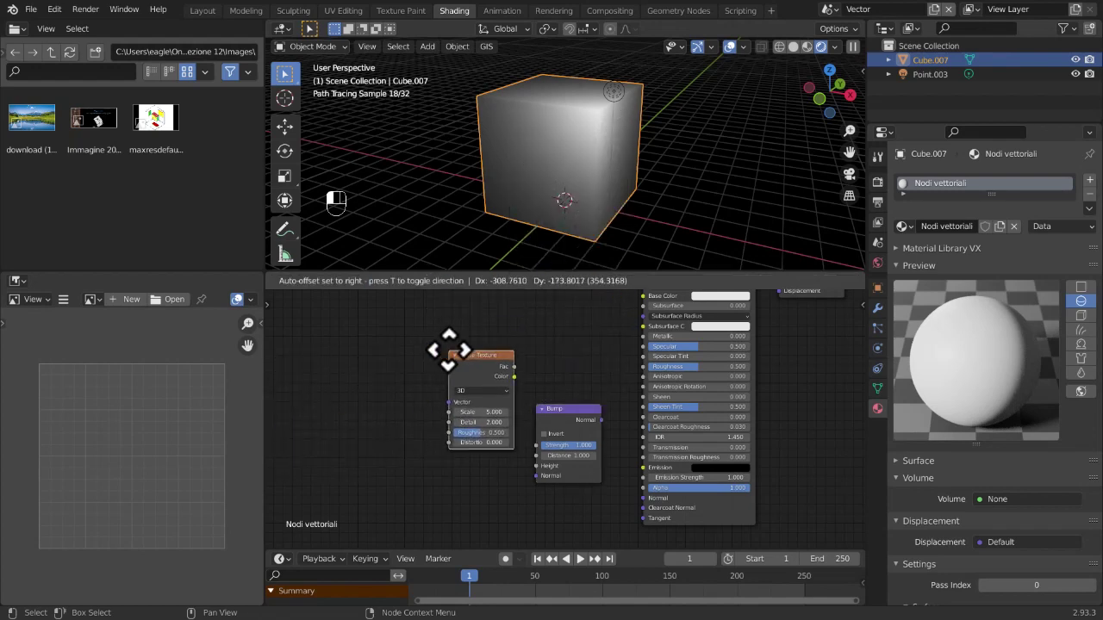
pyautogui.click(450, 381)
pyautogui.keyDown('ctrl'); pyautogui.keyDown('shift'); pyautogui.click(475, 379); pyautogui.keyUp('shift'); pyautogui.keyUp('ctrl')
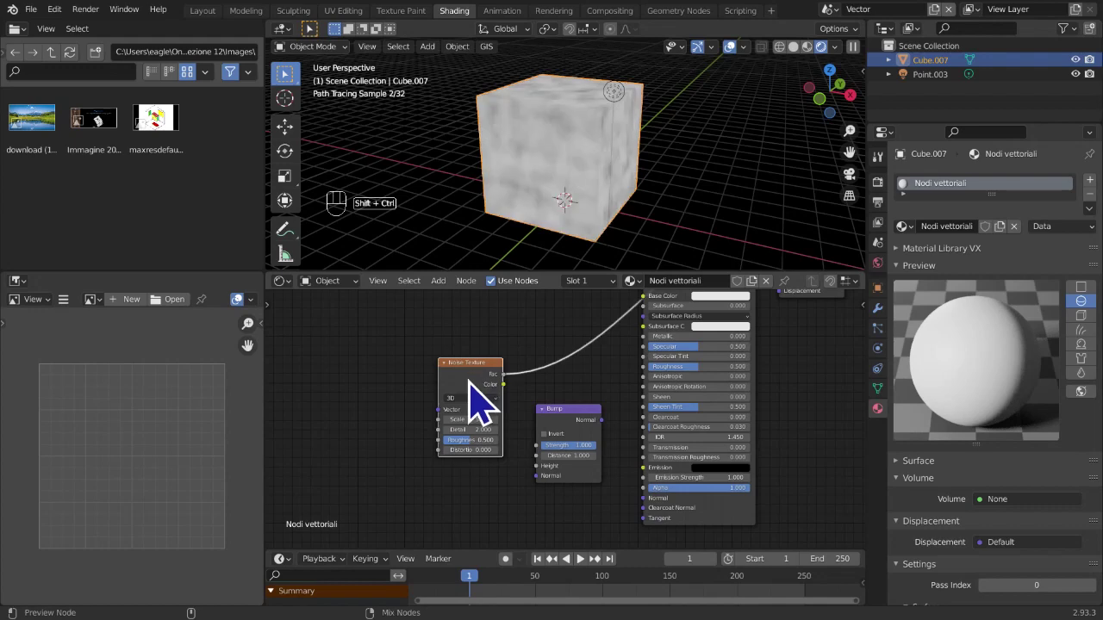
# Set the Noise Texture Scale to 500, then settle on 100
pyautogui.scroll(2, 470, 401)
pyautogui.doubleClick(447, 419)
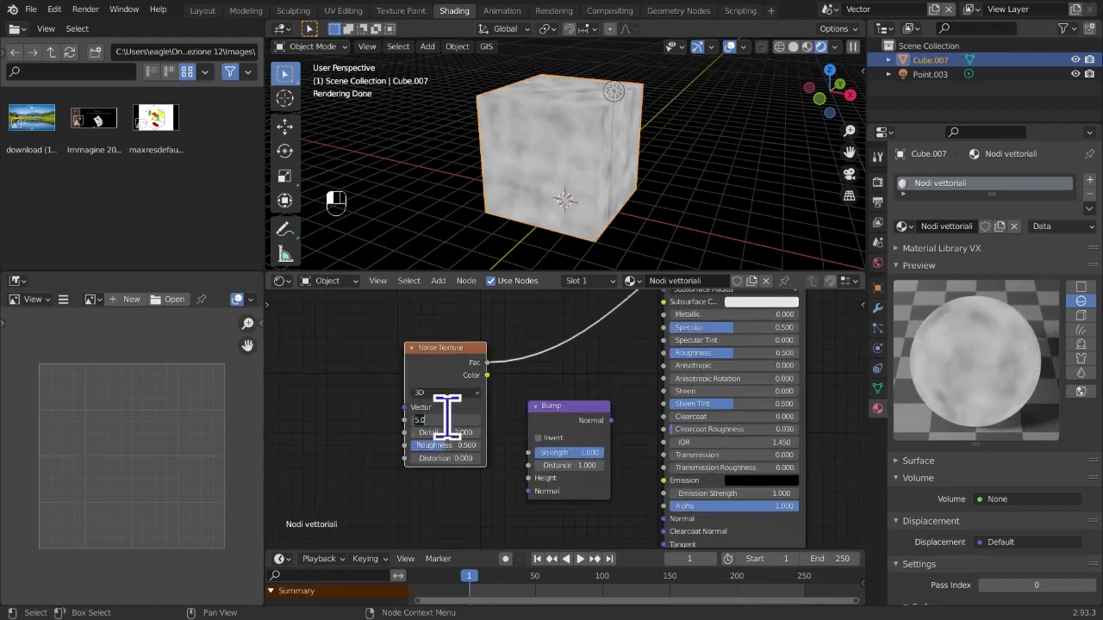
pyautogui.write('500')
pyautogui.press('Return')
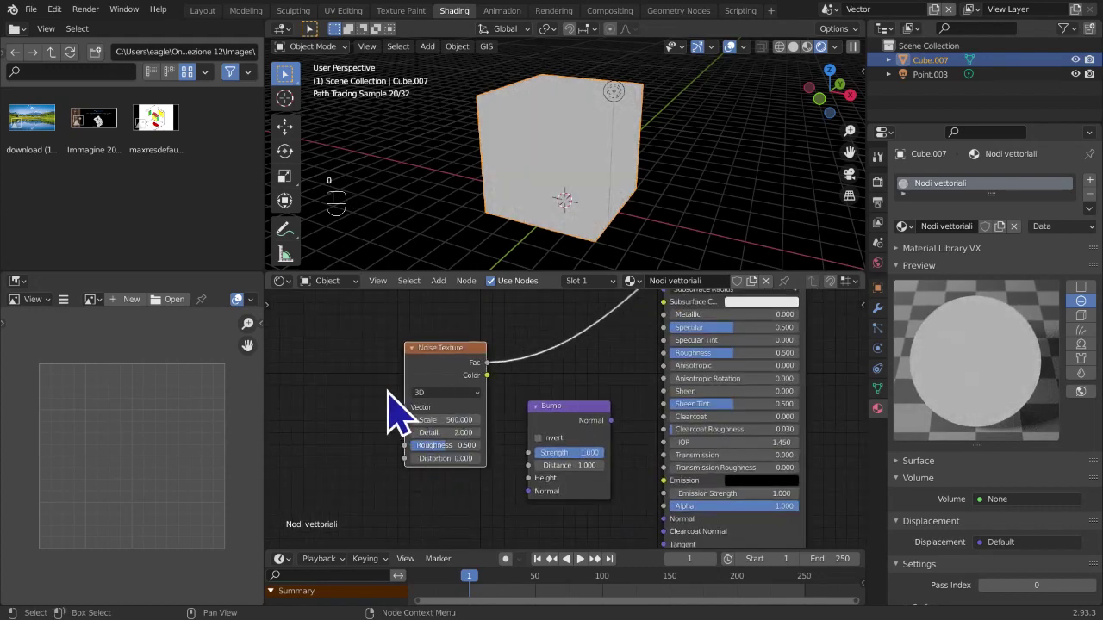
pyautogui.doubleClick(428, 420)
pyautogui.write('100')
pyautogui.press('Return')
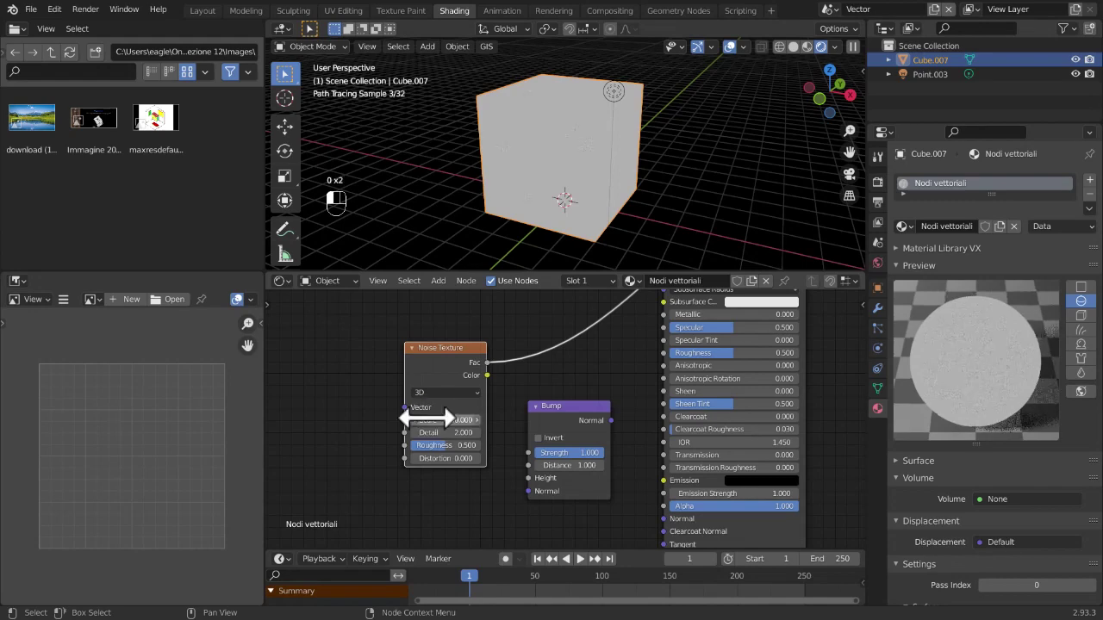
# Reconnect the Principled BSDF to the Material Output
pyautogui.scroll(6, 635, 153)
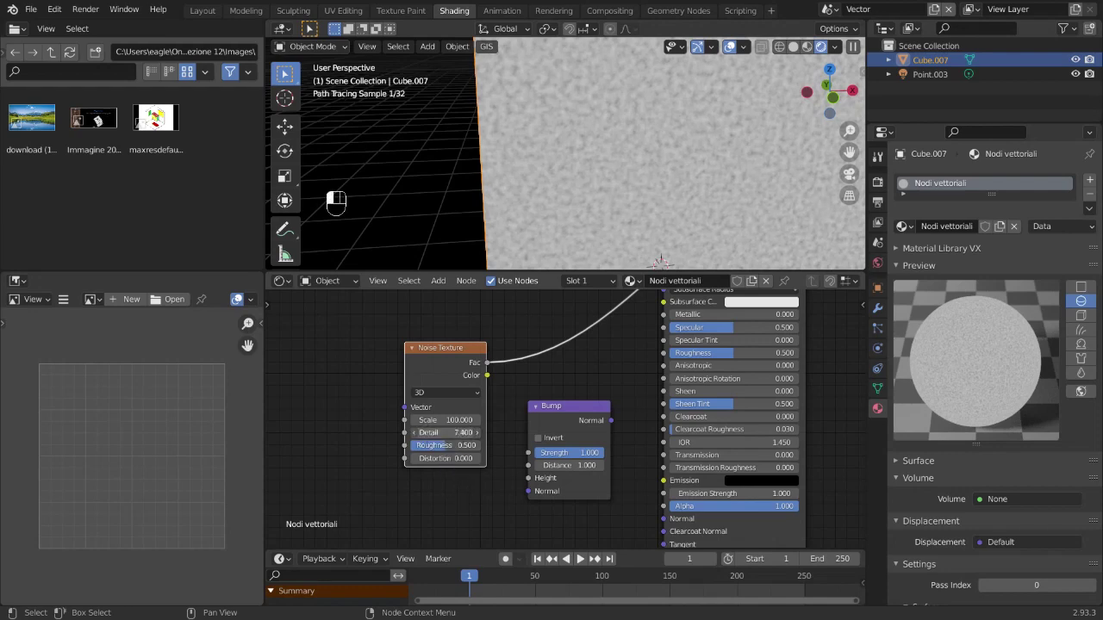
pyautogui.scroll(-3, 479, 465)
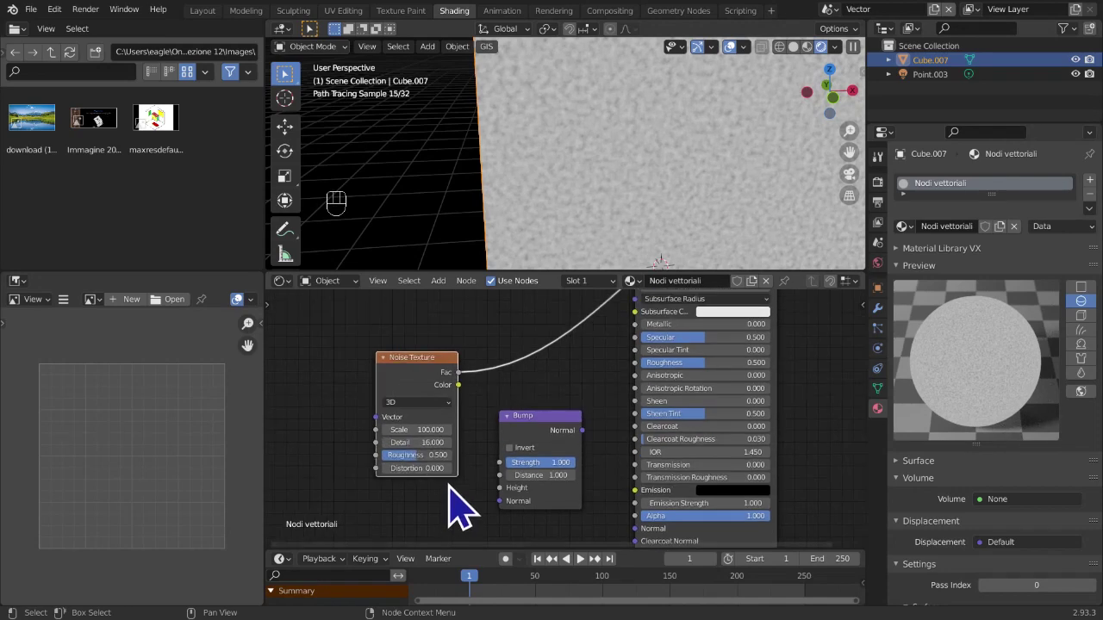
pyautogui.moveTo(589, 414); pyautogui.dragTo(545, 442, button='middle')
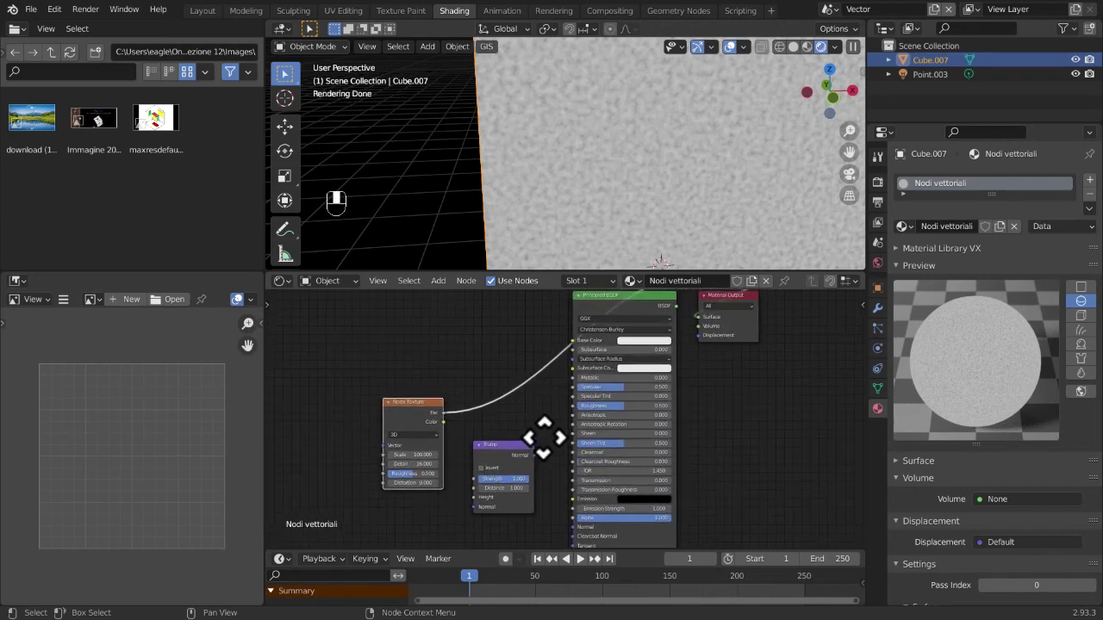
pyautogui.keyDown('ctrl'); pyautogui.keyDown('shift'); pyautogui.click(621, 297); pyautogui.keyUp('shift'); pyautogui.keyUp('ctrl')
# Move the Noise Texture node left and link its Fac into the Bump node's Height
pyautogui.moveTo(649, 379); pyautogui.dragTo(630, 401, button='middle')
pyautogui.scroll(-2, 618, 345)
pyautogui.scroll(-6, 652, 203)
pyautogui.moveTo(652, 203); pyautogui.dragTo(608, 209, button='middle')
pyautogui.moveTo(493, 483); pyautogui.dragTo(603, 414, button='middle')
pyautogui.moveTo(526, 371); pyautogui.dragTo(466, 379)
pyautogui.scroll(3, 505, 419)
pyautogui.moveTo(516, 405); pyautogui.dragTo(437, 387, button='middle')
pyautogui.moveTo(440, 355); pyautogui.dragTo(505, 438)
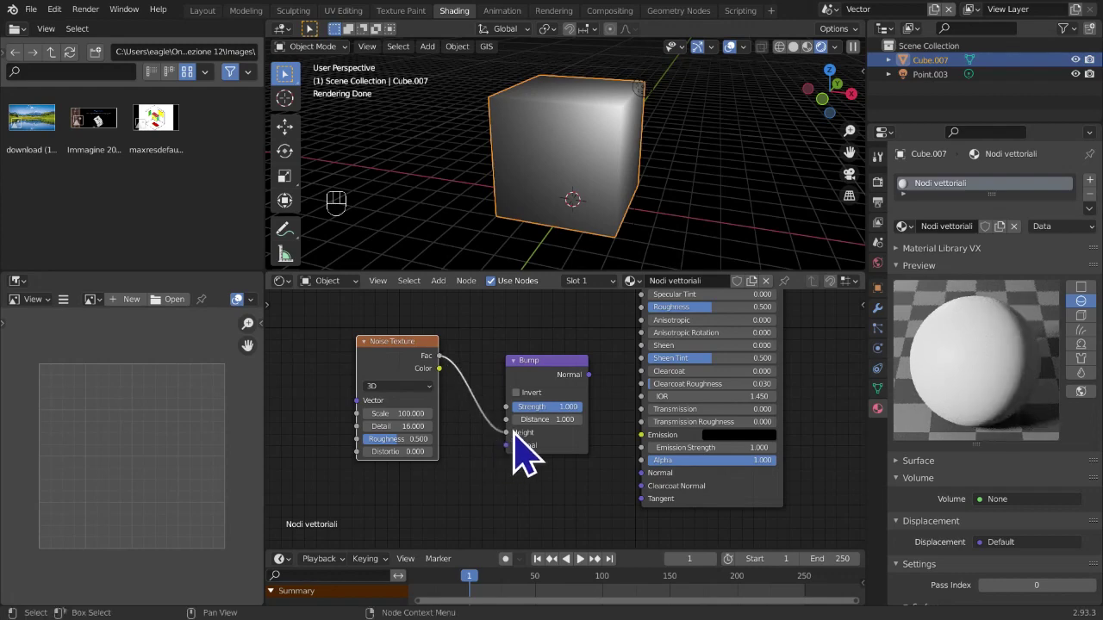
# Link the Bump node's Normal output to the Principled BSDF's Normal input
pyautogui.moveTo(578, 414); pyautogui.dragTo(529, 394, button='middle')
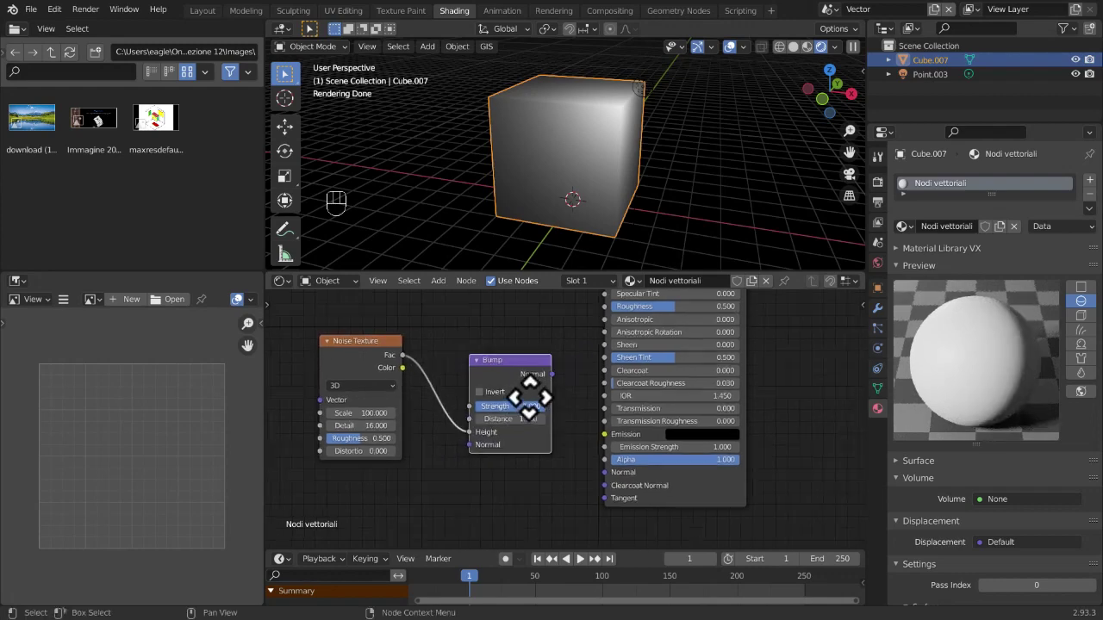
pyautogui.scroll(2, 504, 405)
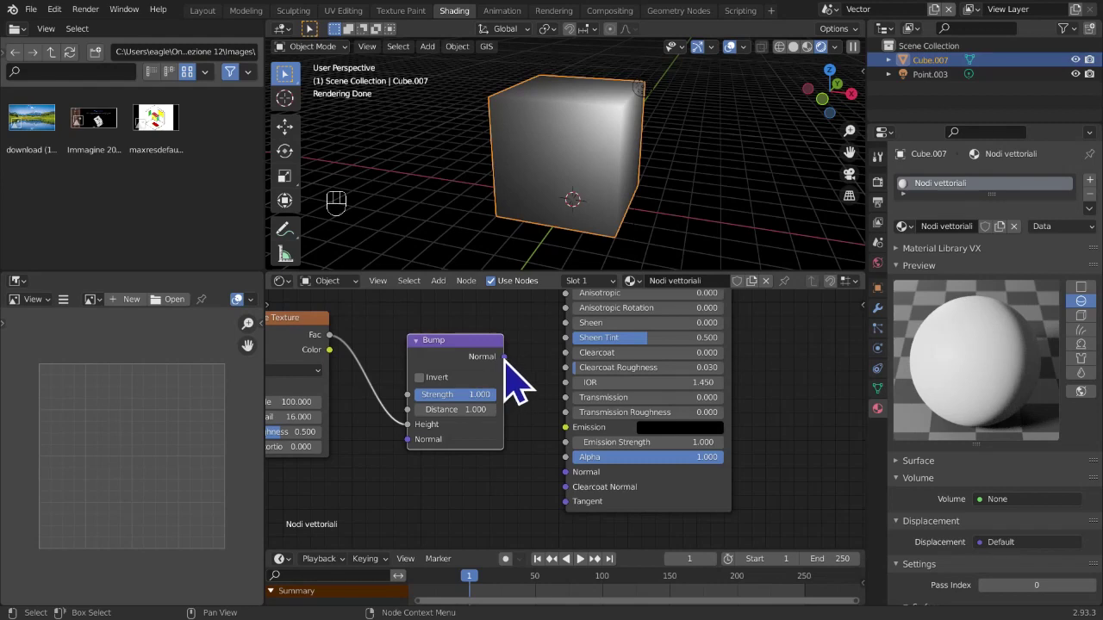
pyautogui.moveTo(505, 358); pyautogui.dragTo(563, 474)
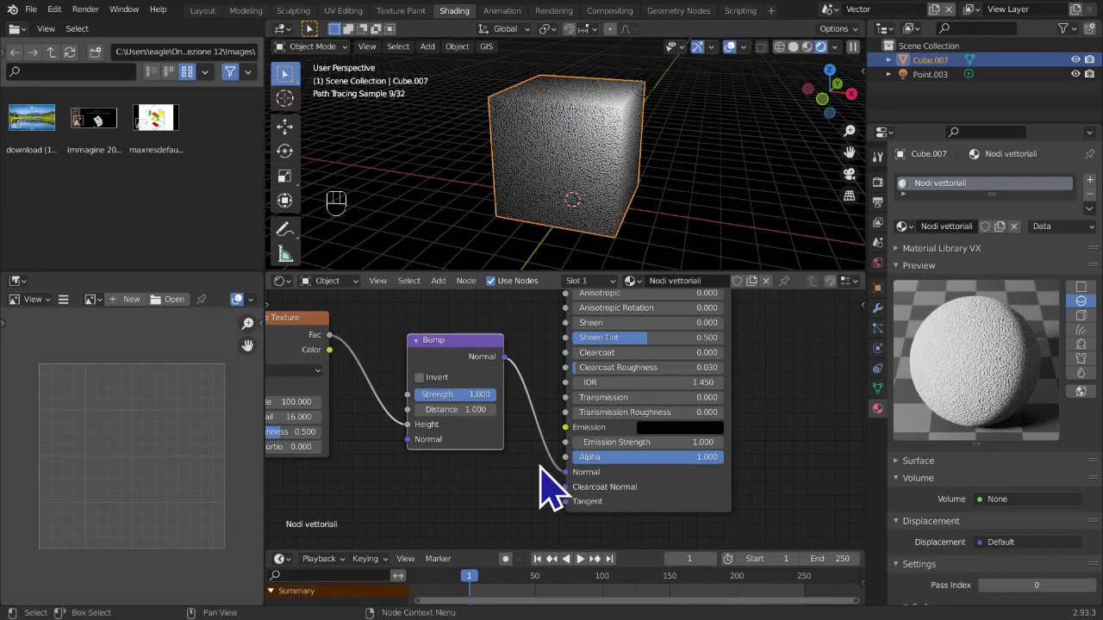
pyautogui.moveTo(683, 392)
pyautogui.mouseDown(button='middle')
pyautogui.moveTo(677, 367)
pyautogui.moveTo(677, 379)
pyautogui.mouseUp(button='middle')
# Try the noise Detail at 0 and 0.500, then leave it at 16
pyautogui.moveTo(669, 183)
pyautogui.mouseDown(button='middle')
pyautogui.moveTo(687, 201)
pyautogui.moveTo(629, 206)
pyautogui.mouseUp(button='middle')
pyautogui.scroll(5, 624, 211)
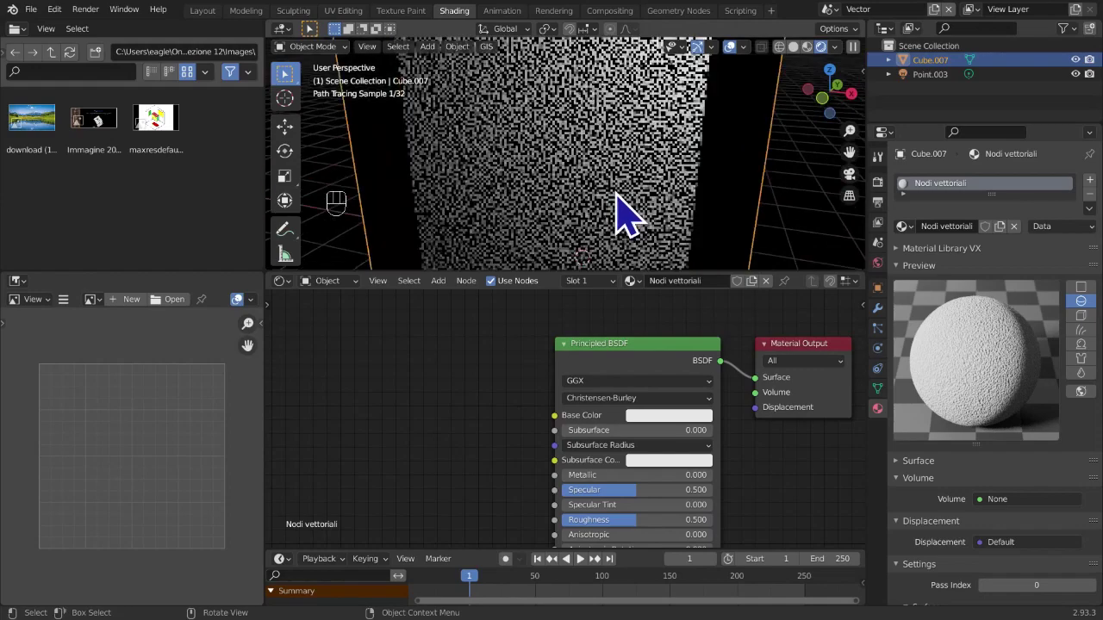
pyautogui.scroll(4, 590, 209)
pyautogui.scroll(2, 554, 225)
pyautogui.moveTo(455, 416); pyautogui.dragTo(553, 509, button='middle')
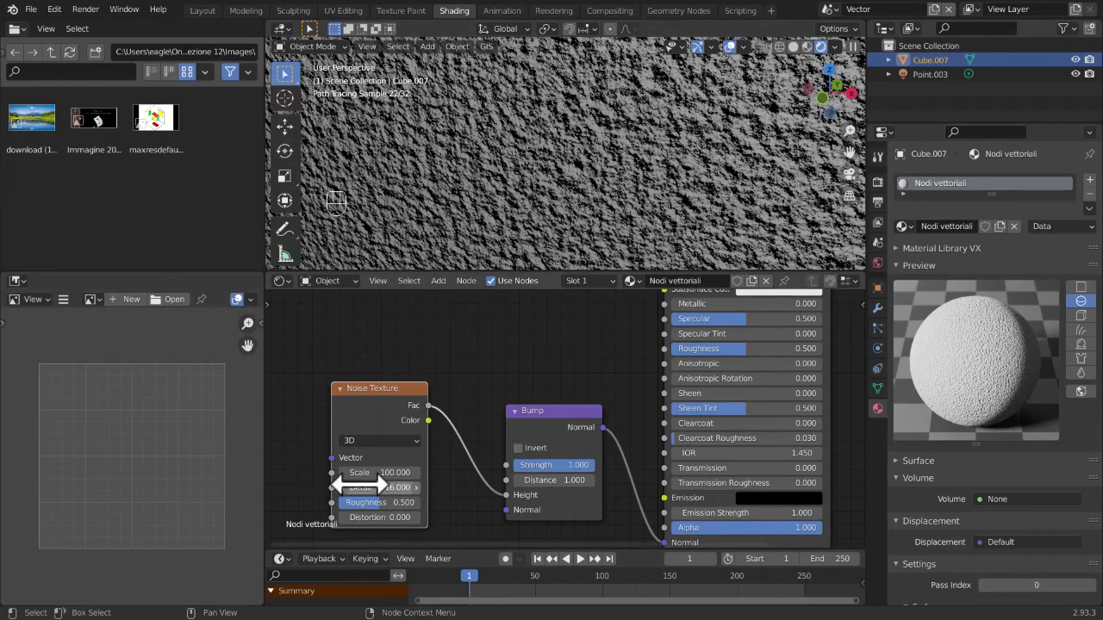
pyautogui.moveTo(379, 487); pyautogui.dragTo(271, 488)
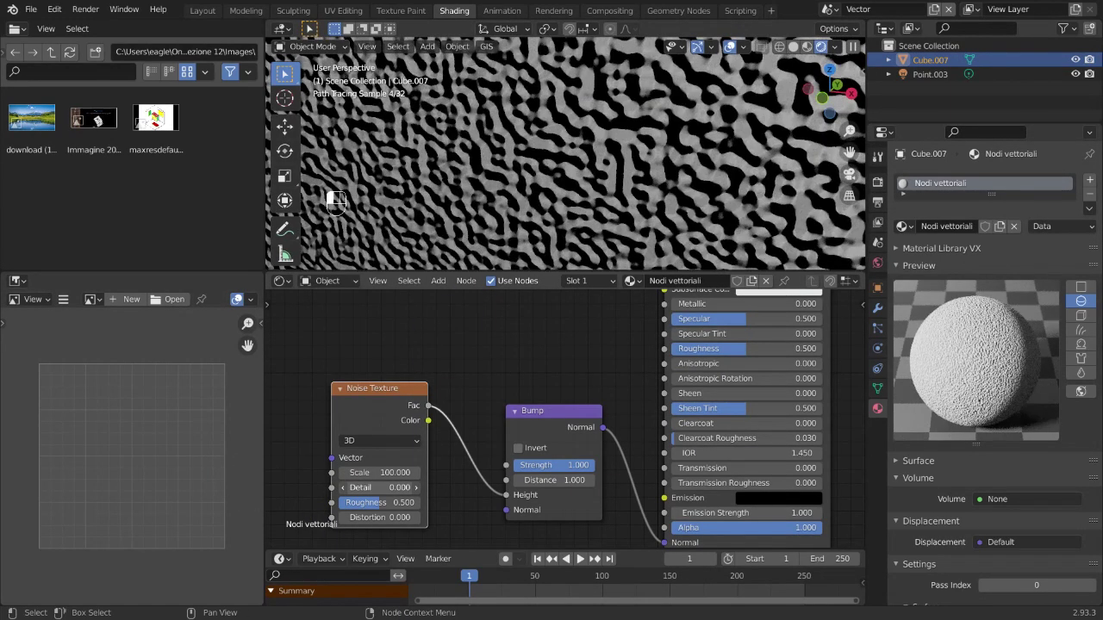
pyautogui.click(418, 490)
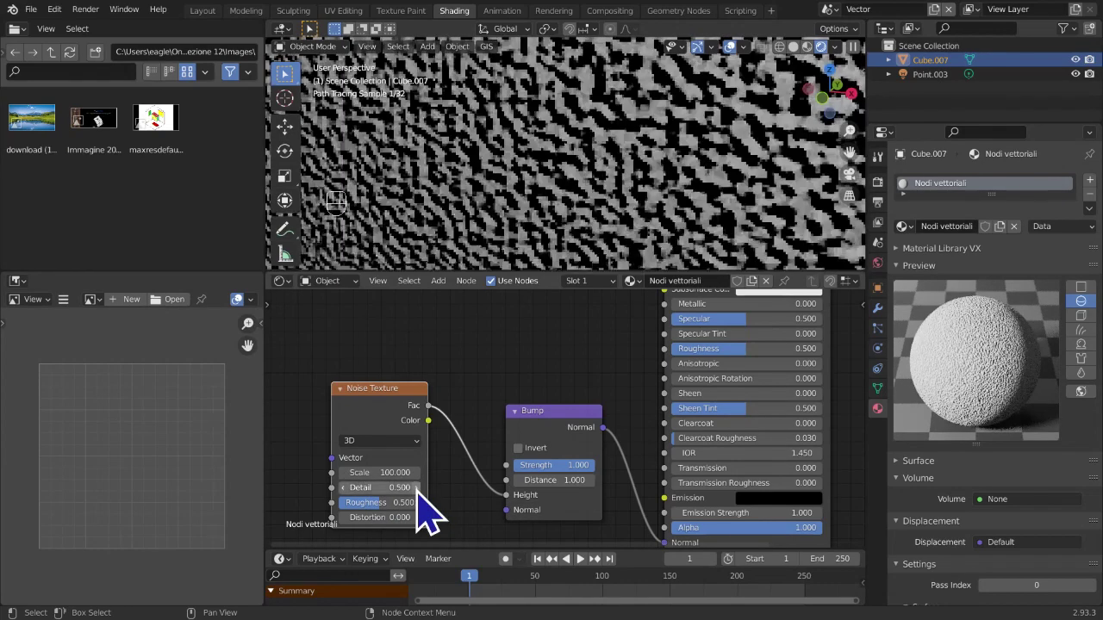
pyautogui.moveTo(371, 489); pyautogui.dragTo(482, 489)
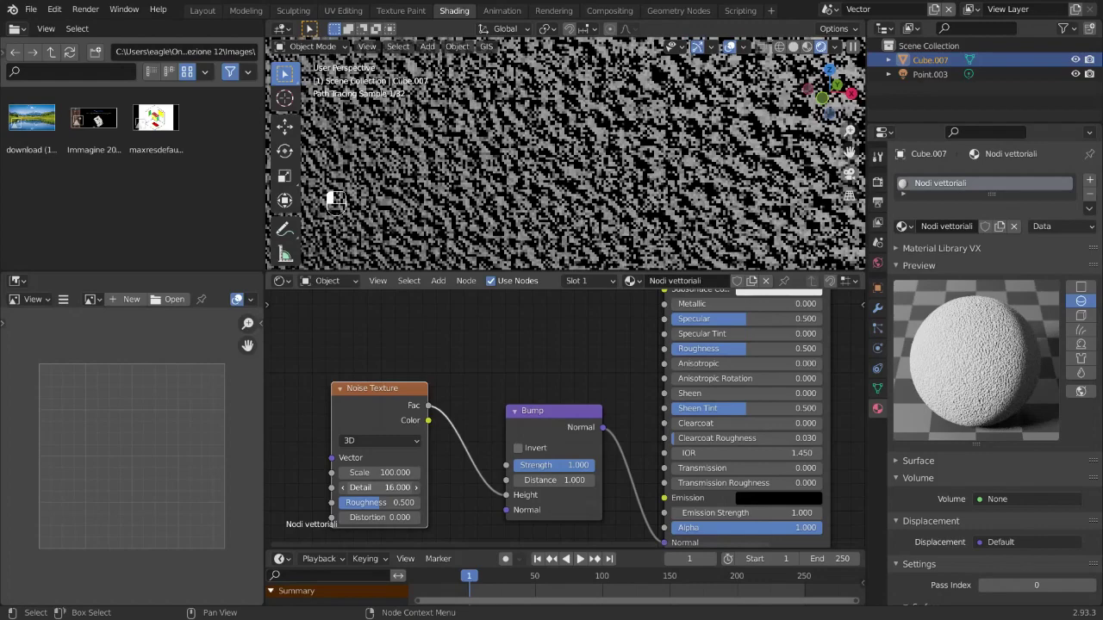
pyautogui.scroll(-5, 435, 416)
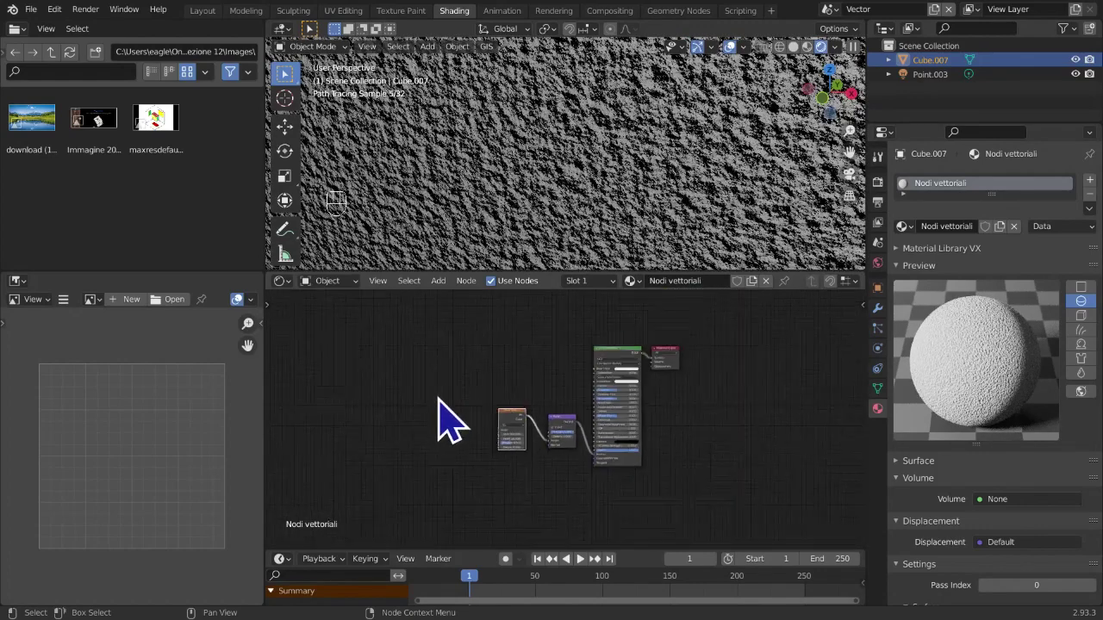
# Add a Subdivision Surface modifier to the cube with viewport and render levels both 6
pyautogui.scroll(-8, 569, 229)
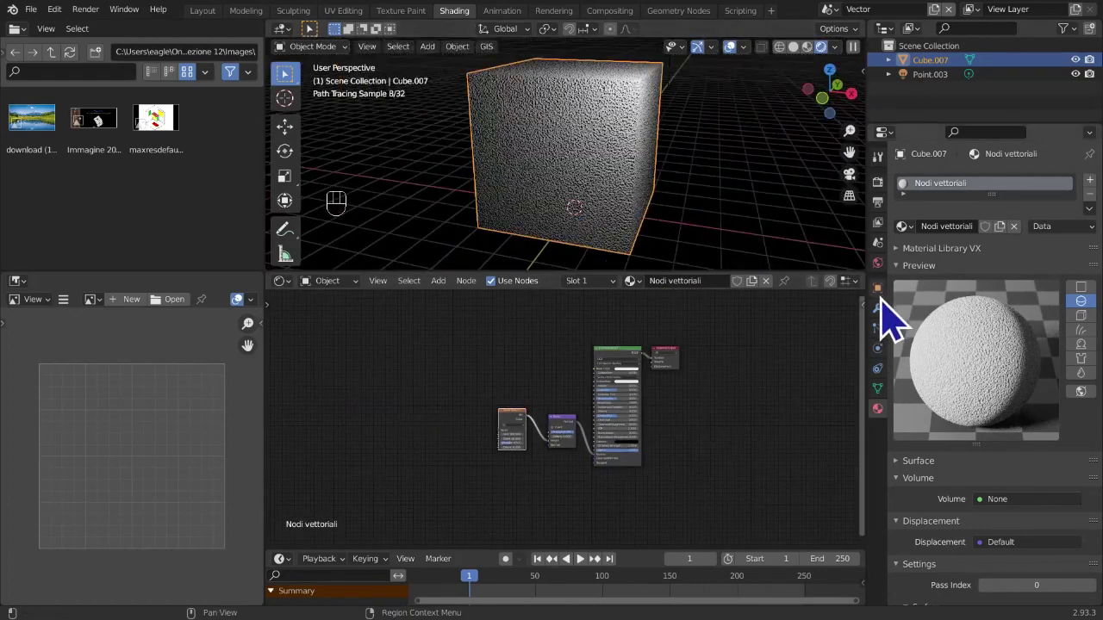
pyautogui.click(880, 309)
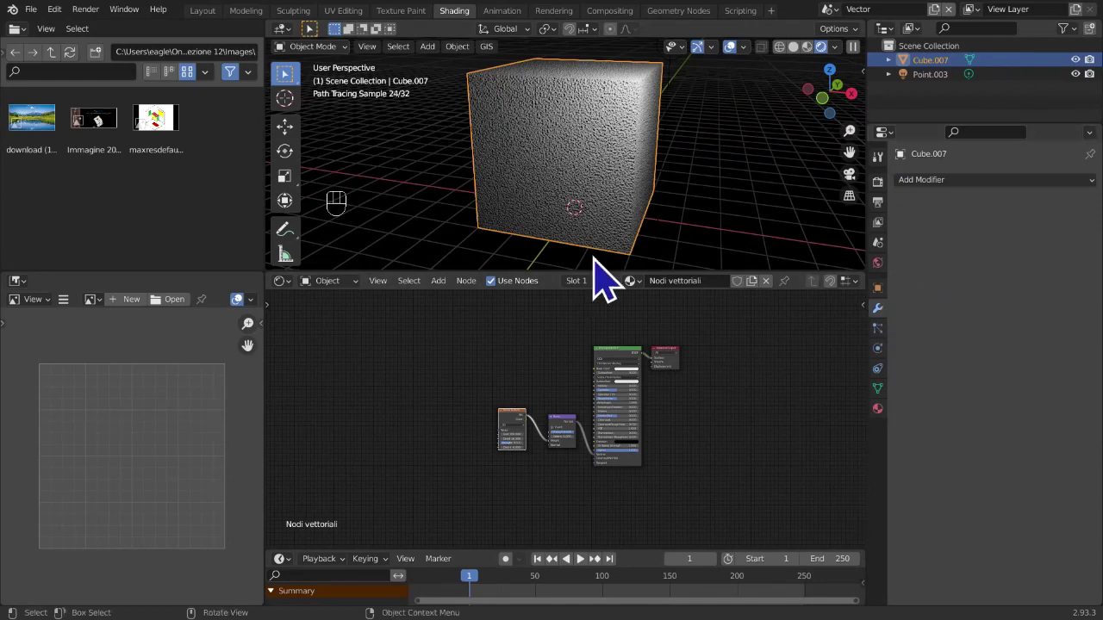
pyautogui.click(901, 180)
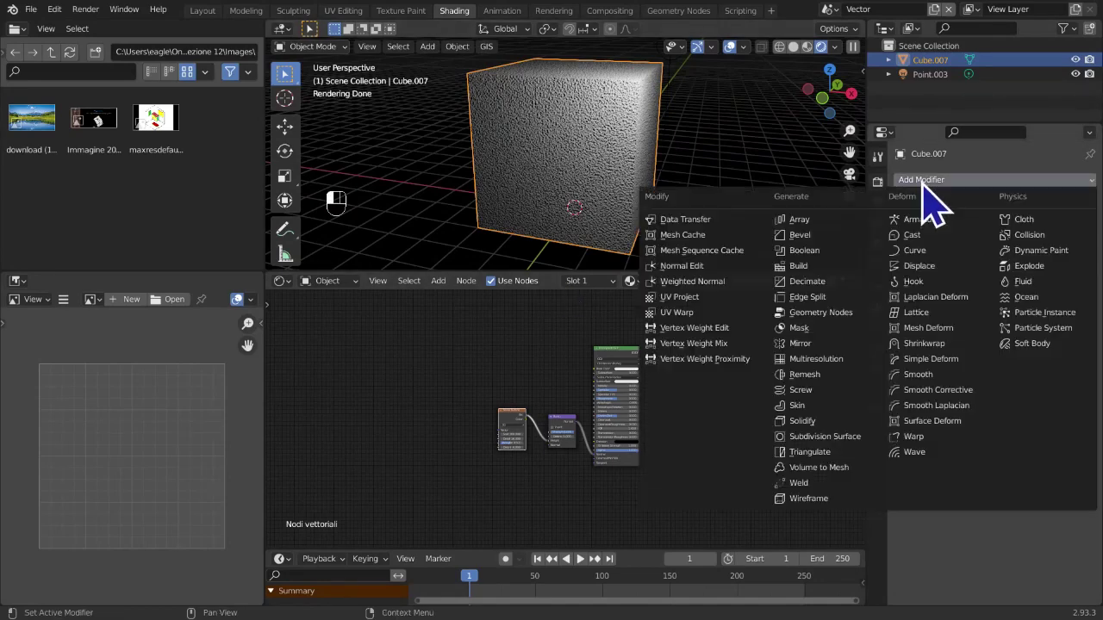
pyautogui.click(853, 461)
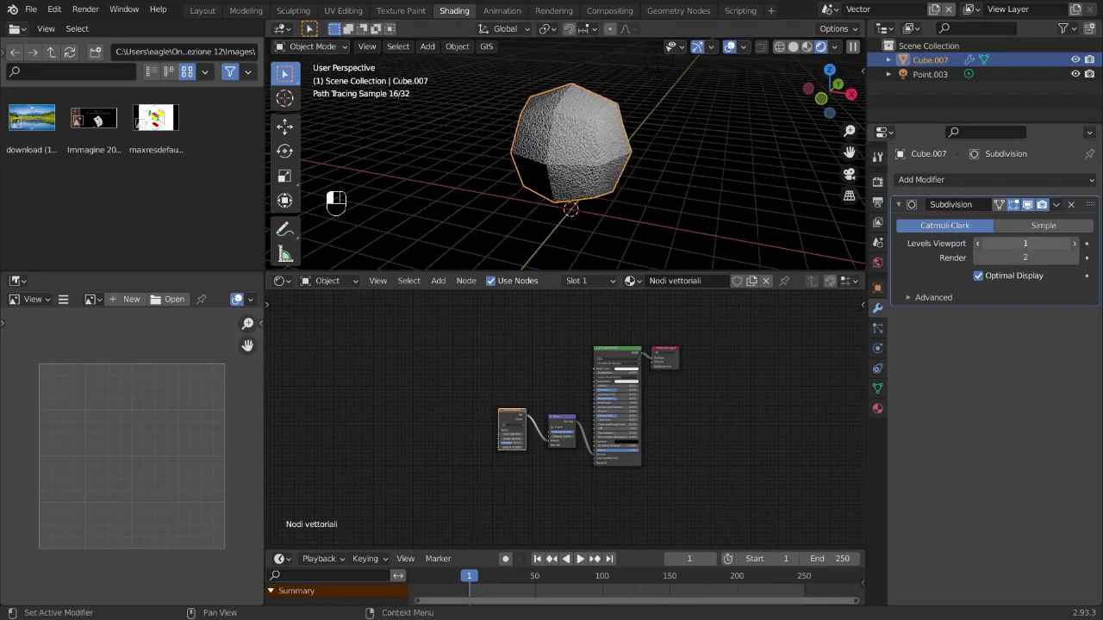
pyautogui.write('6')
pyautogui.press('Return')
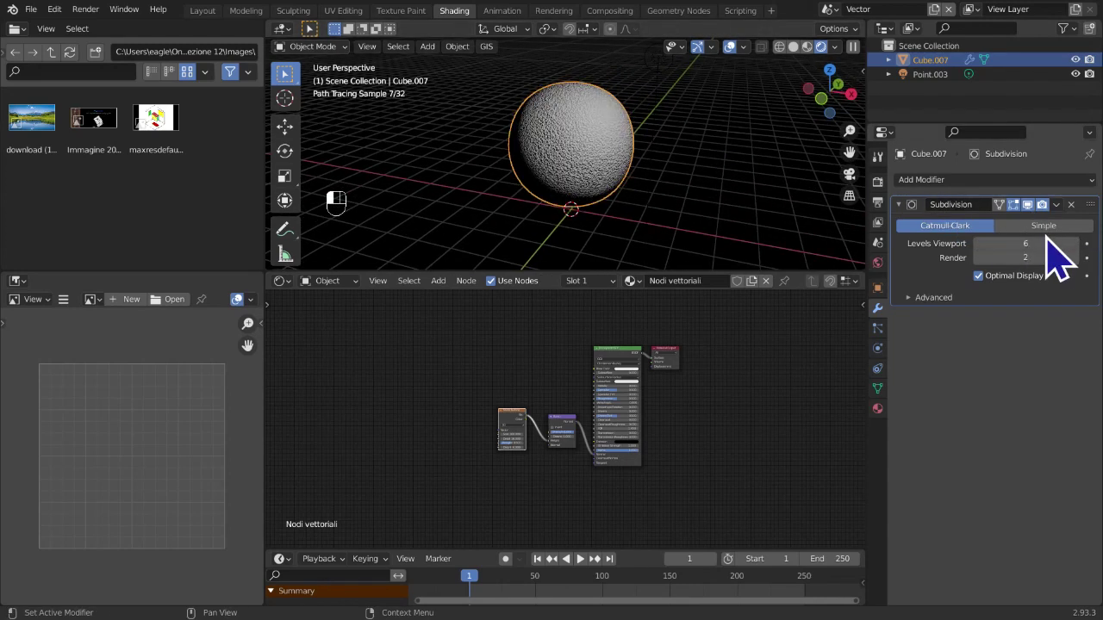
pyautogui.moveTo(1019, 251); pyautogui.dragTo(1034, 251)
# Add a Displace modifier with a new texture named 'Rilievi'
pyautogui.click(919, 179)
pyautogui.click(922, 265)
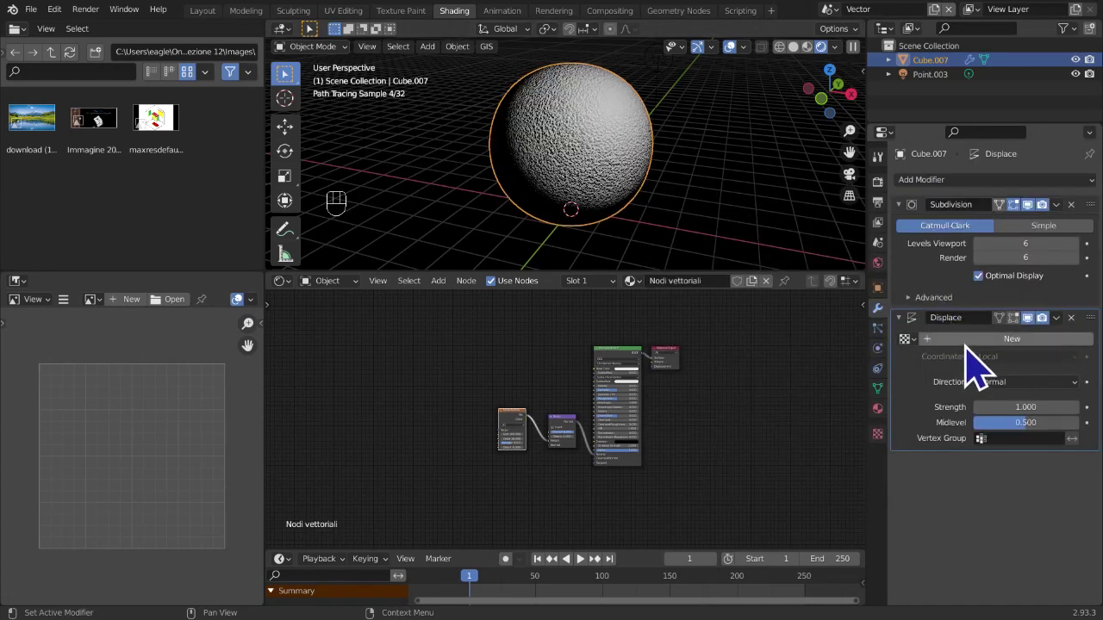
pyautogui.click(978, 341)
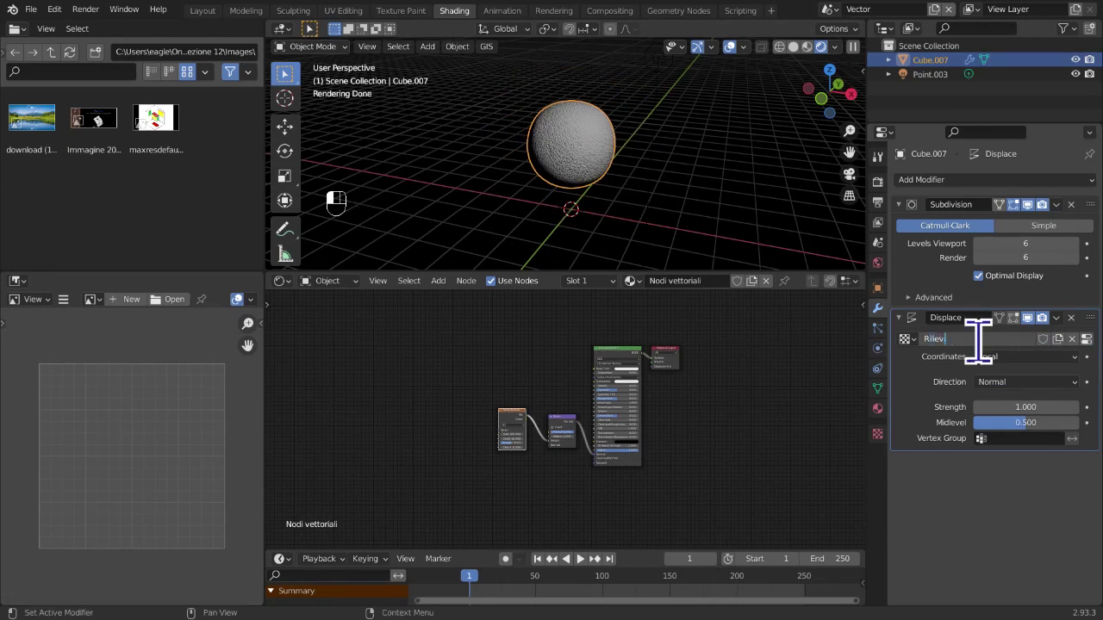
pyautogui.write('i')
pyautogui.press('Return')
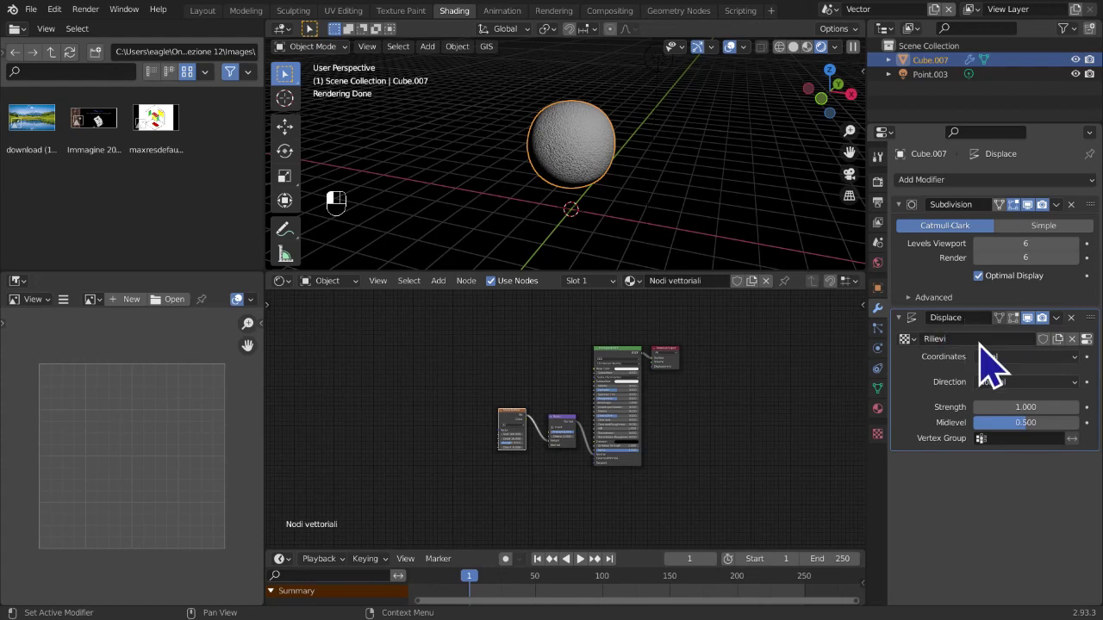
# Make the Rilievi texture Clouds type with size 0.60
pyautogui.click(1086, 339)
pyautogui.click(963, 220)
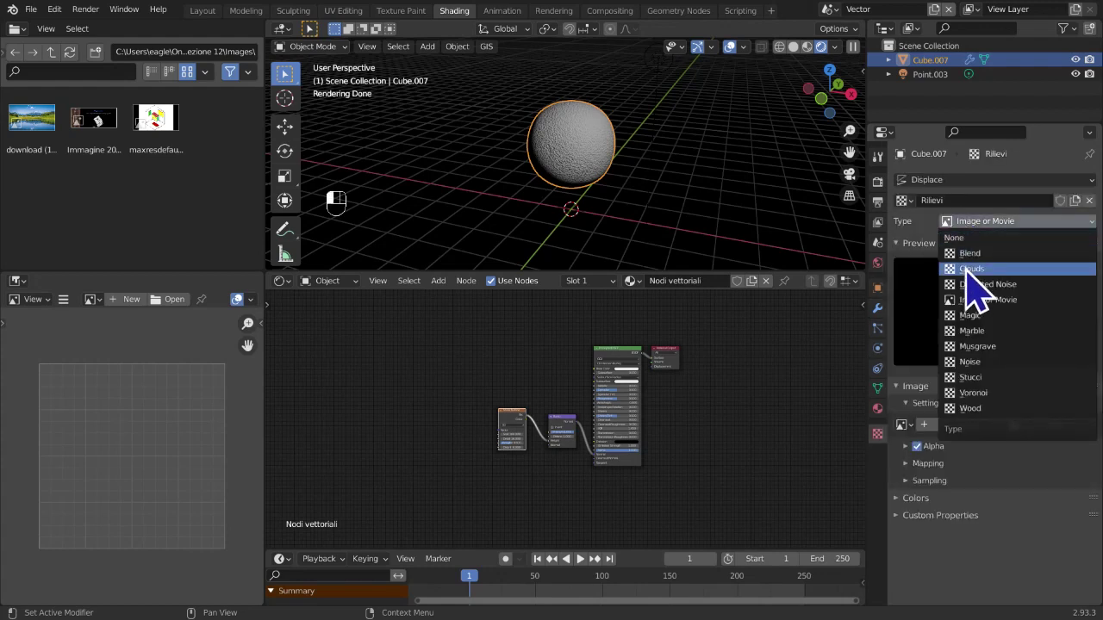
pyautogui.click(965, 269)
pyautogui.moveTo(1019, 469)
pyautogui.mouseDown()
pyautogui.moveTo(1085, 469)
pyautogui.moveTo(1024, 472)
pyautogui.mouseUp()
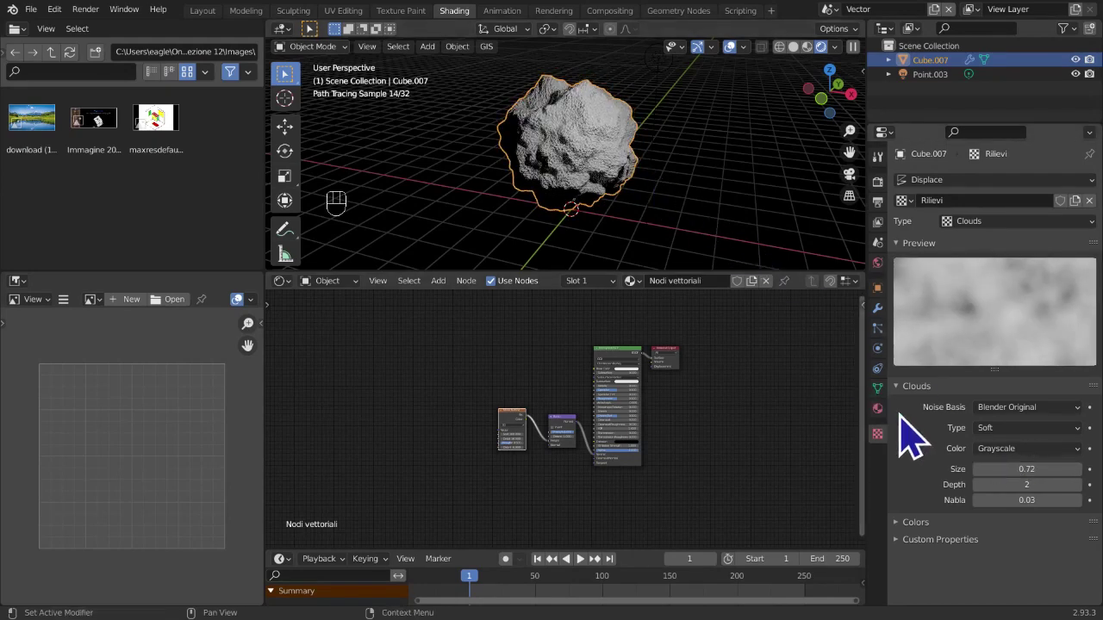
pyautogui.click(1011, 468)
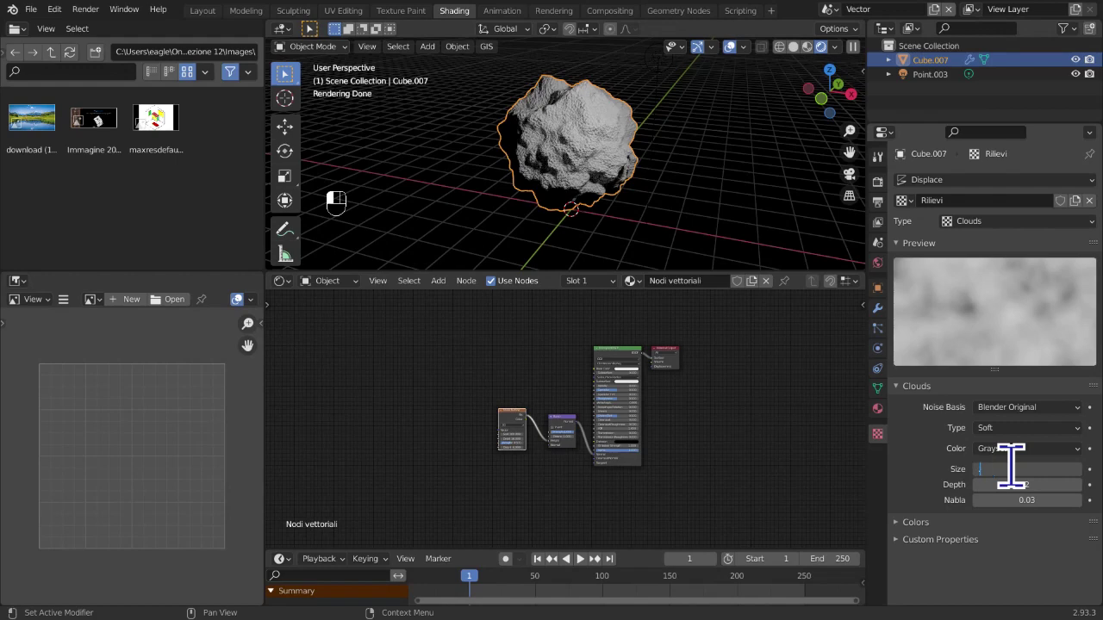
pyautogui.write('0.6')
pyautogui.press('Return')
# Stretch the rock along the Z axis and apply its scale
pyautogui.moveTo(779, 202)
pyautogui.mouseDown(button='middle')
pyautogui.moveTo(805, 181)
pyautogui.moveTo(776, 192)
pyautogui.mouseUp(button='middle')
pyautogui.scroll(5, 751, 222)
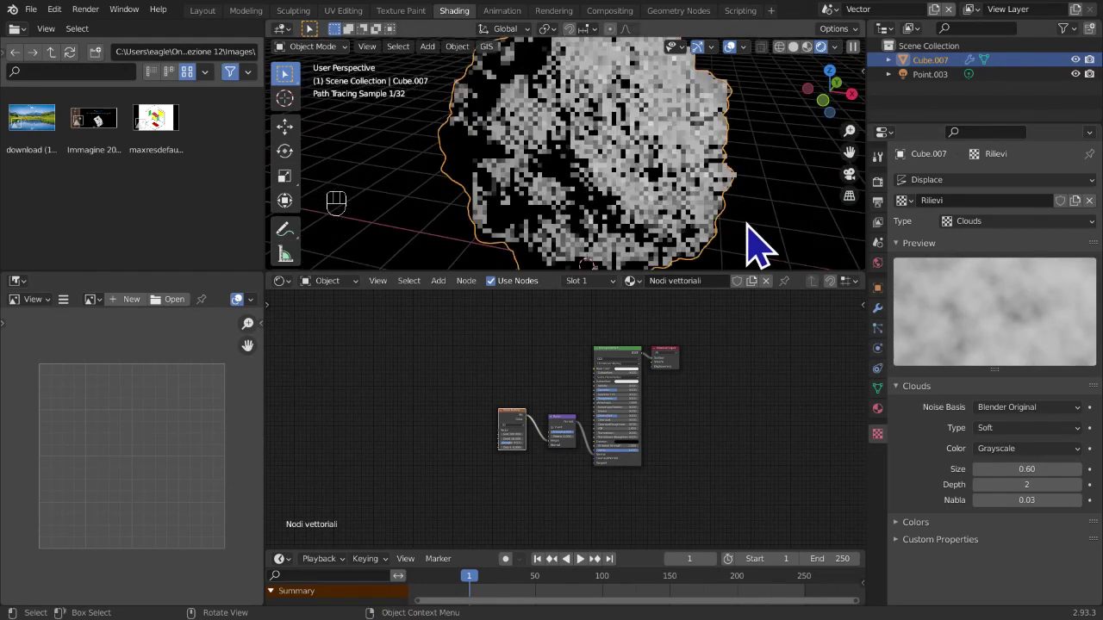
pyautogui.scroll(-5, 746, 226)
pyautogui.moveTo(746, 226); pyautogui.dragTo(722, 215, button='middle')
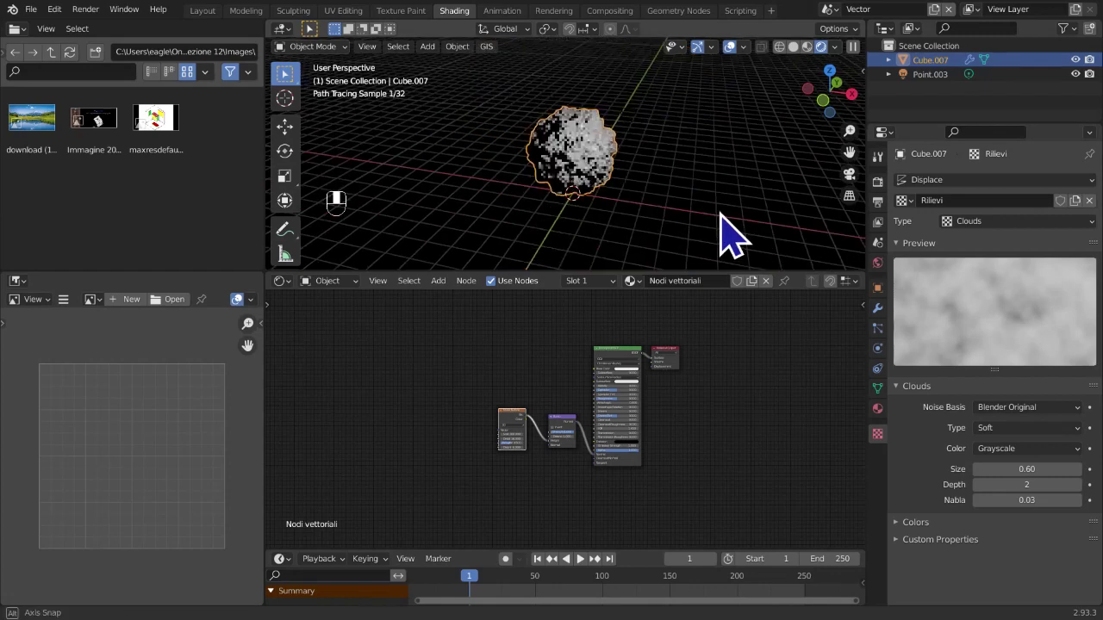
pyautogui.press('s')
pyautogui.press('z')
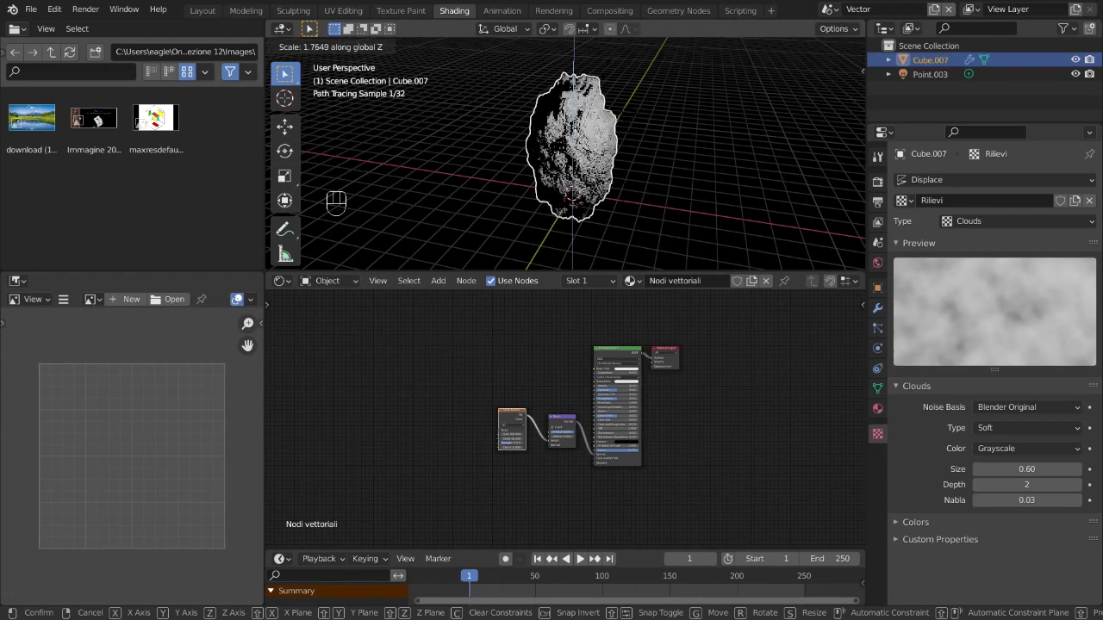
pyautogui.click(608, 73)
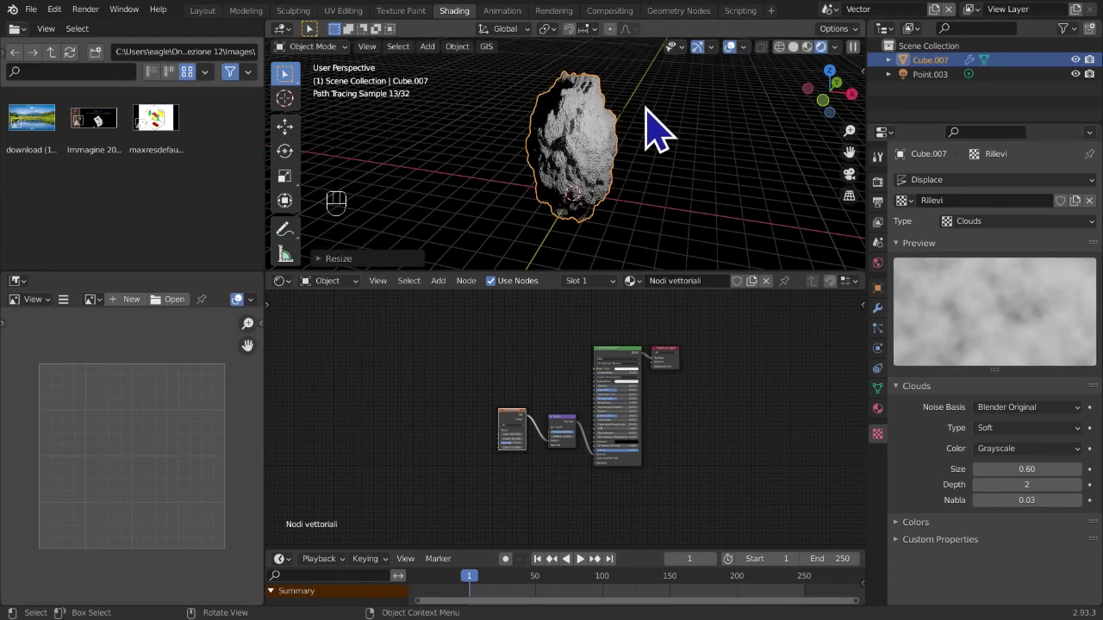
pyautogui.hotkey('ctrl', 'a')
pyautogui.click(648, 111)
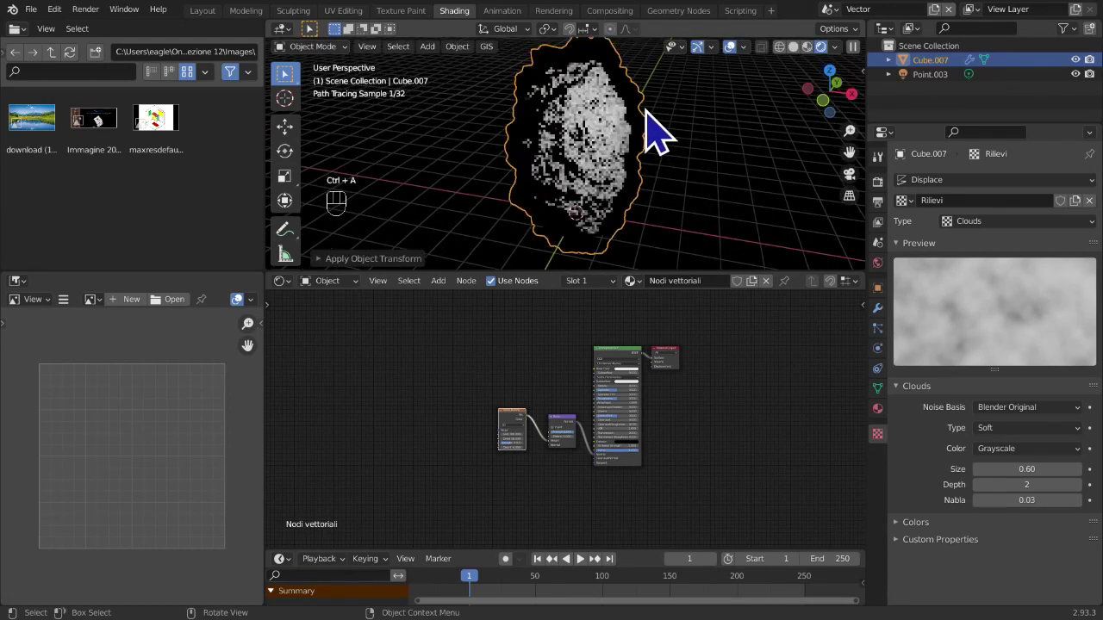
pyautogui.scroll(4, 648, 186)
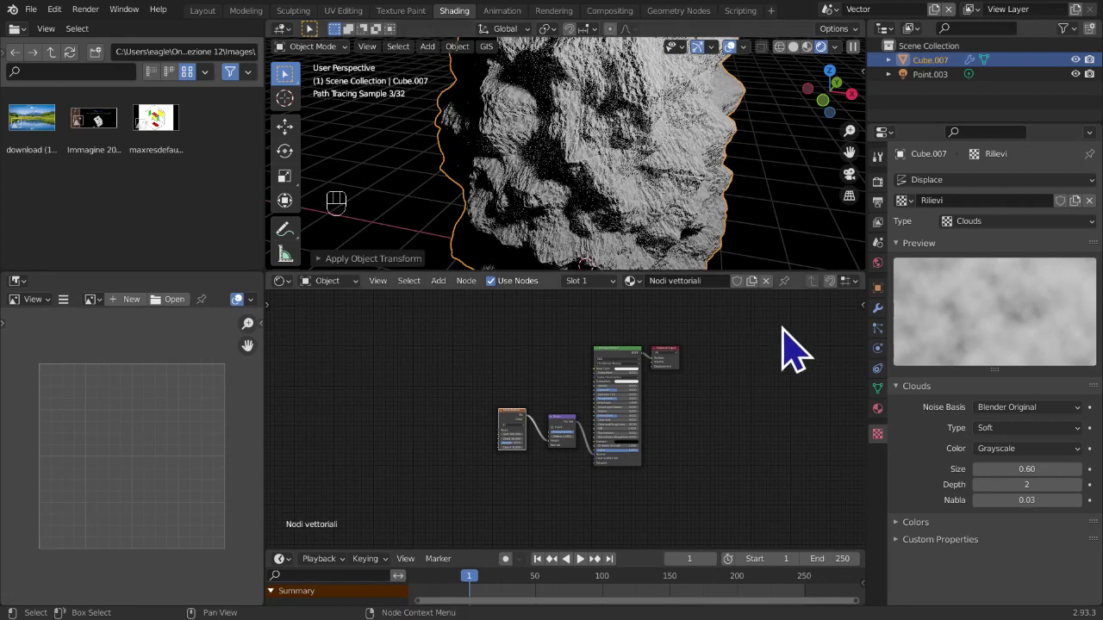
# Add a second Displace modifier with a new texture named 'Rilievi_piccoli'
pyautogui.click(878, 308)
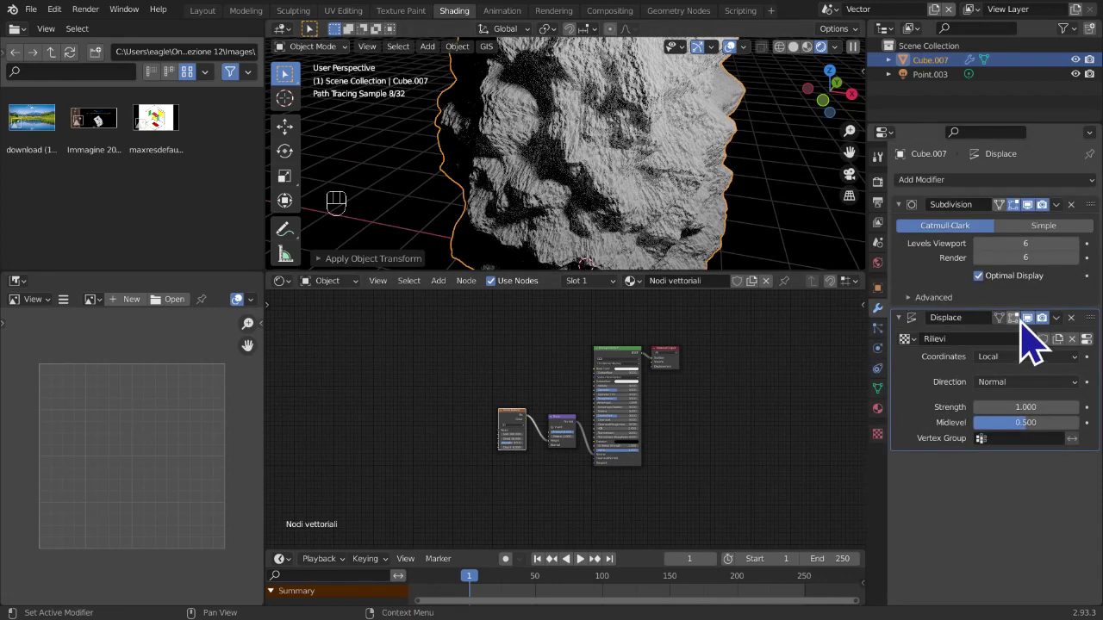
pyautogui.click(978, 180)
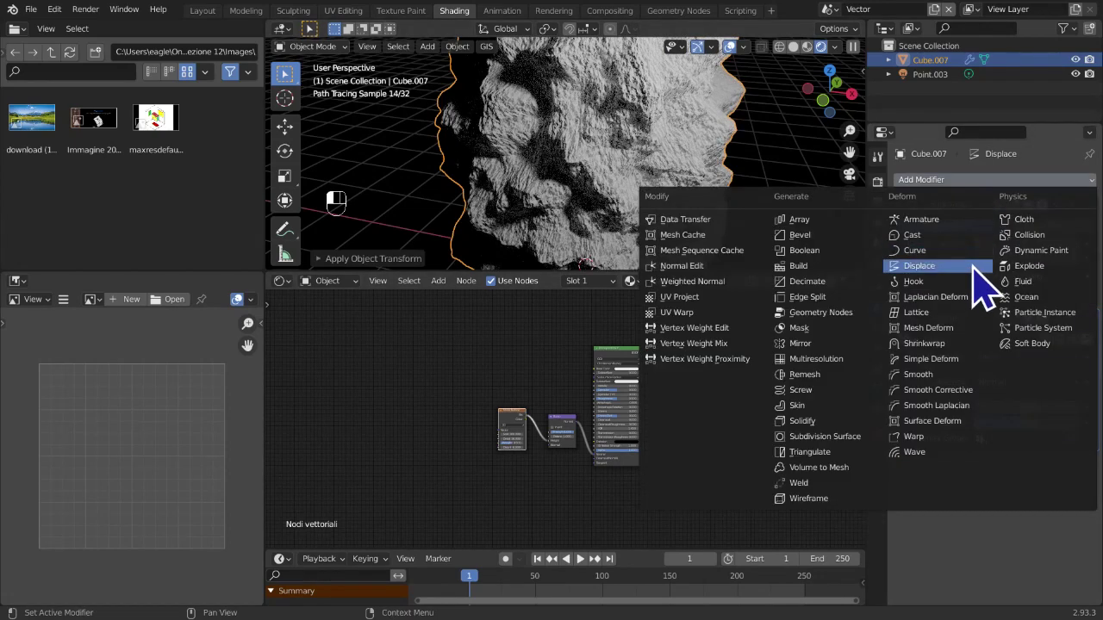
pyautogui.click(975, 266)
pyautogui.click(1033, 487)
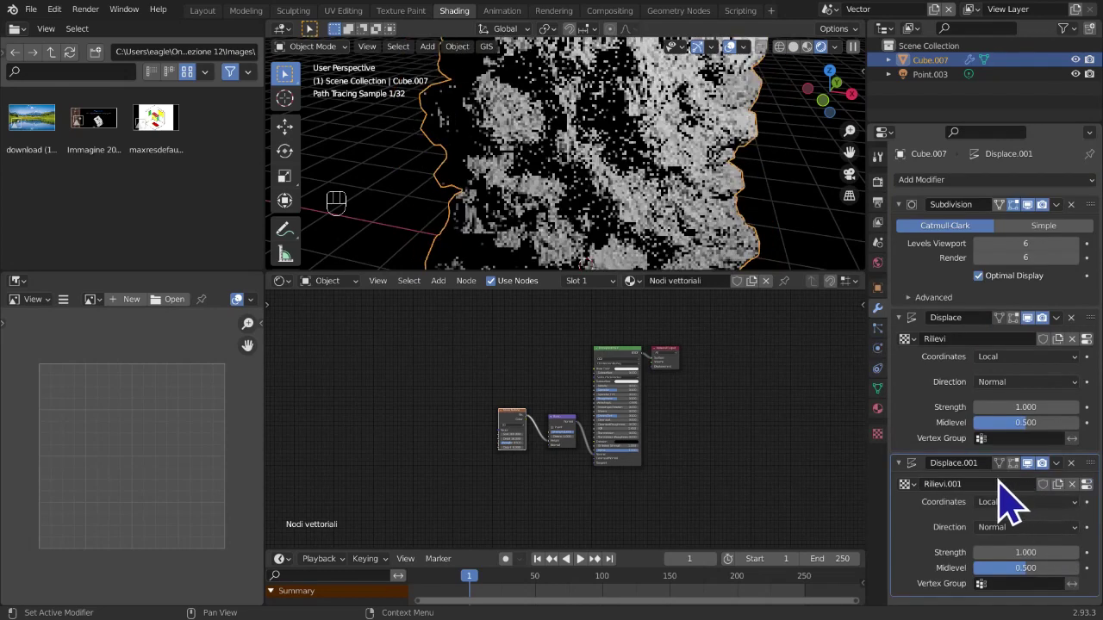
pyautogui.click(984, 484)
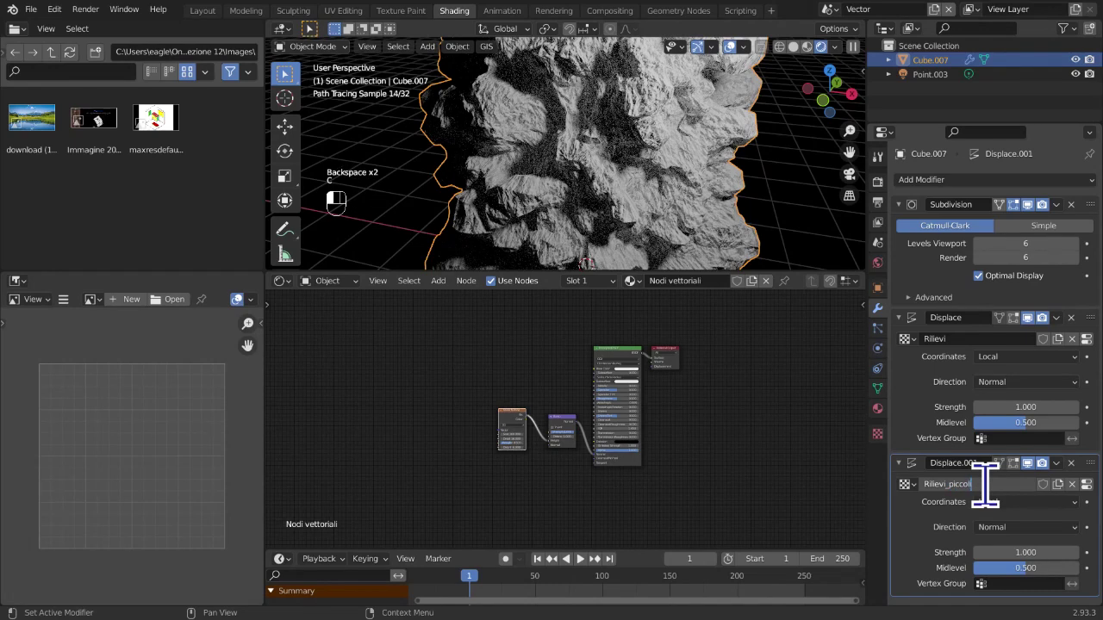
pyautogui.press('Return')
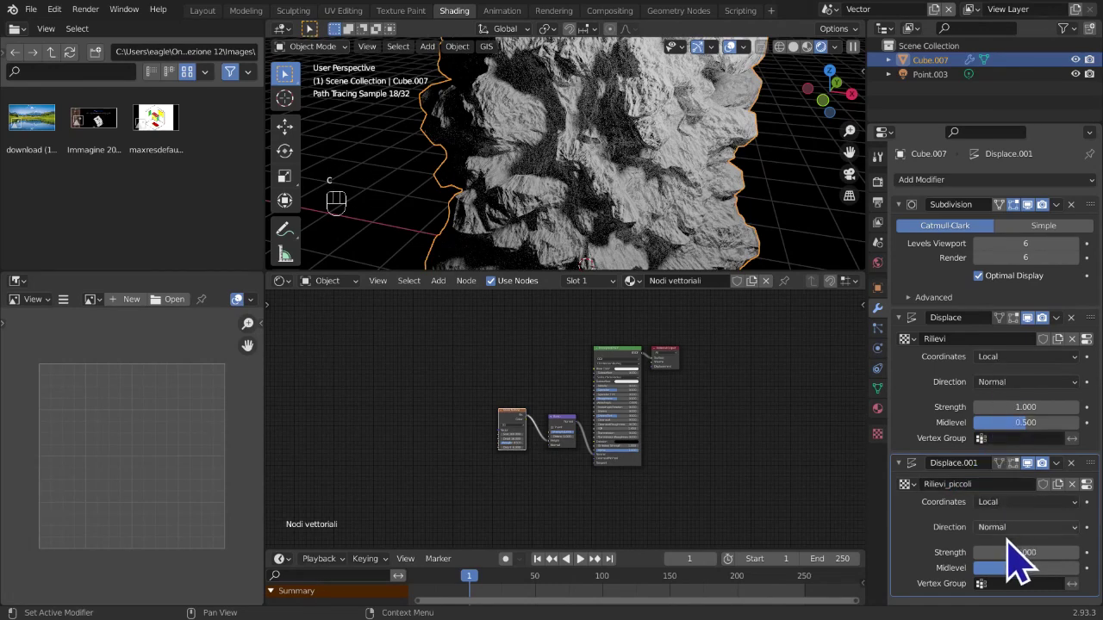
# In the texture settings, keep Rilievi_piccoli assigned to the second Displace and shrink its clouds size
pyautogui.click(1087, 485)
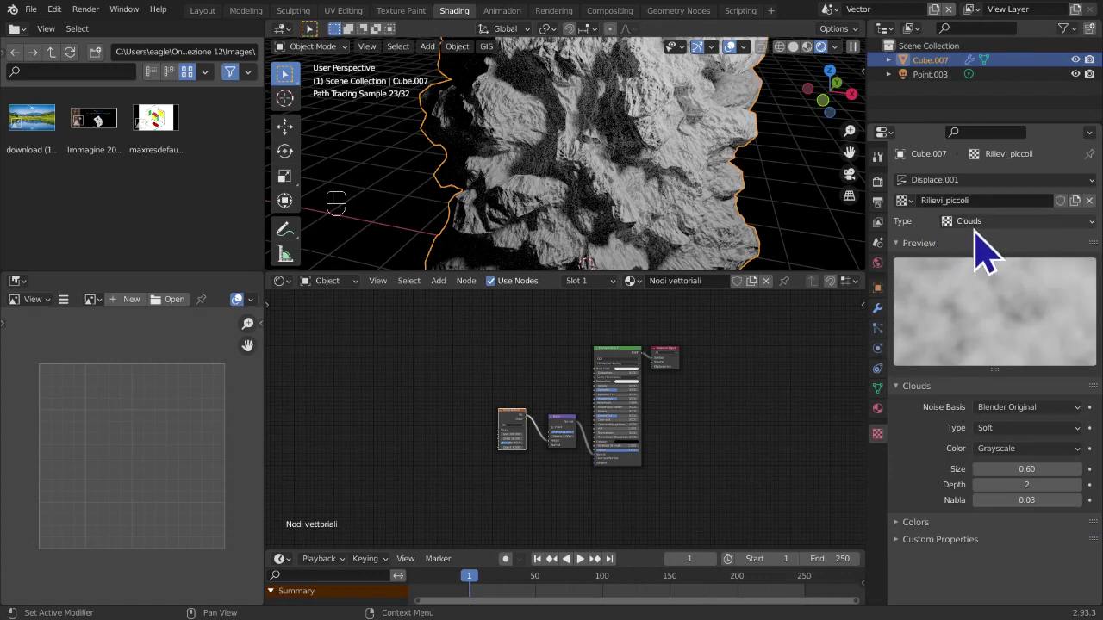
pyautogui.click(904, 201)
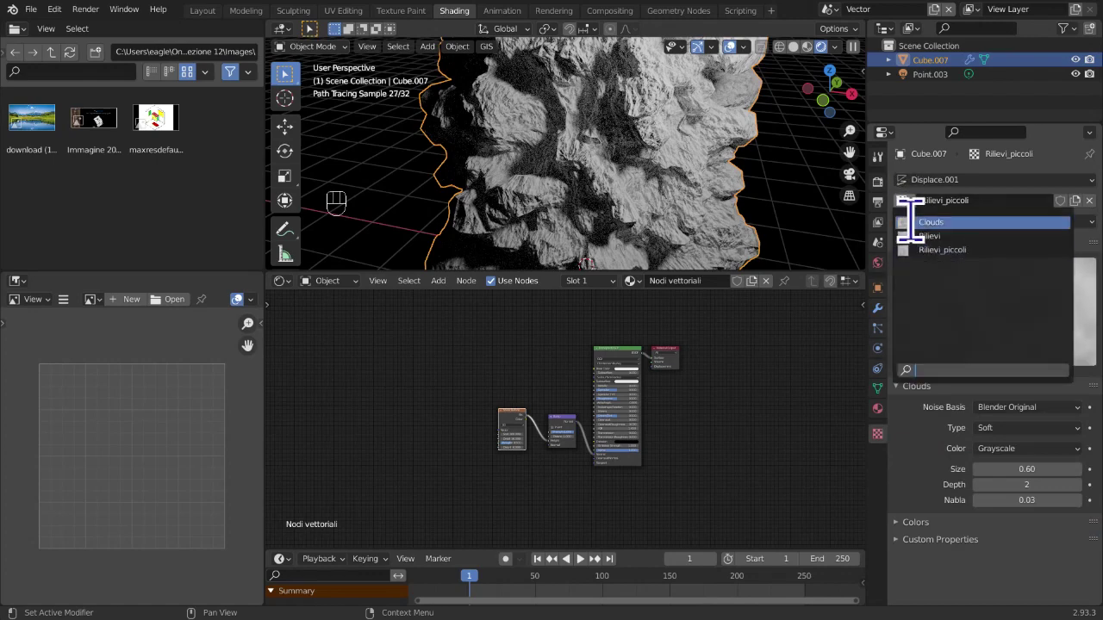
pyautogui.click(918, 236)
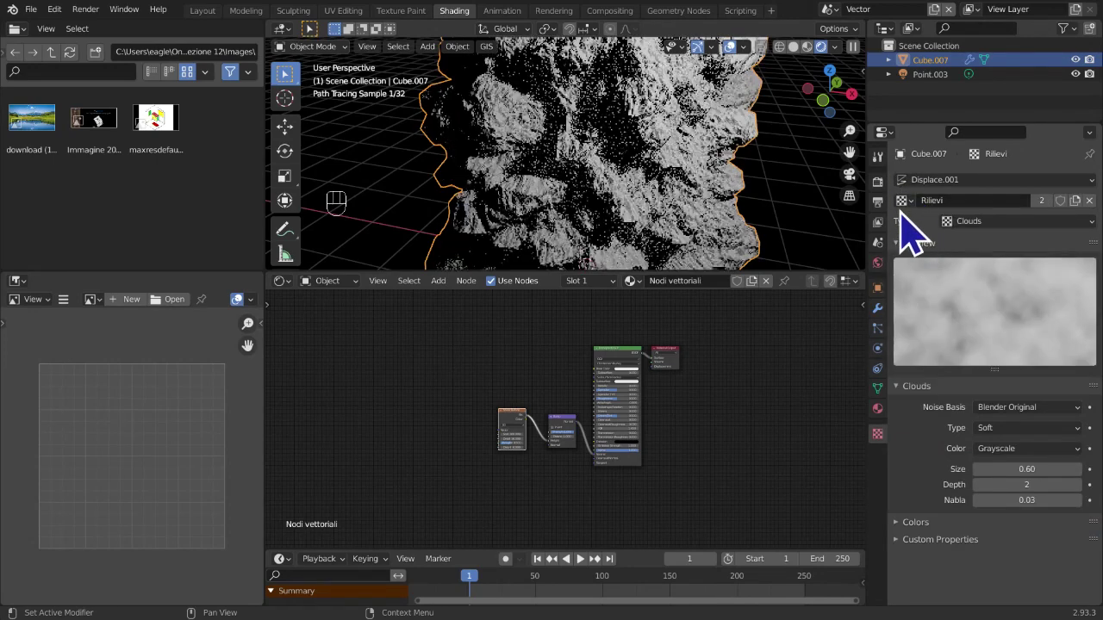
pyautogui.click(904, 200)
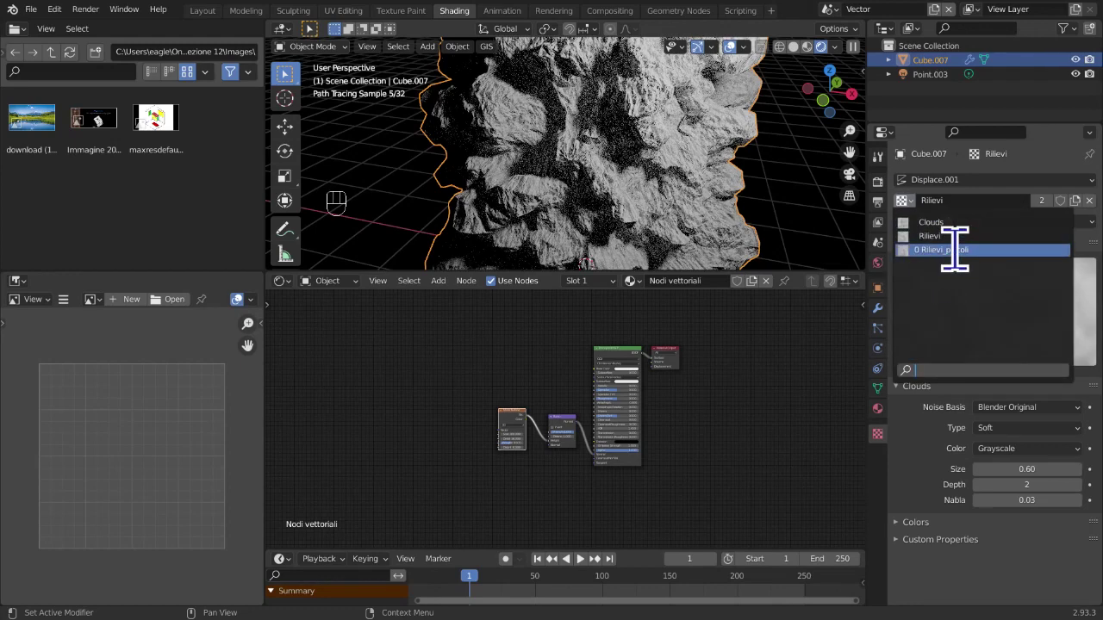
pyautogui.click(955, 250)
pyautogui.click(904, 201)
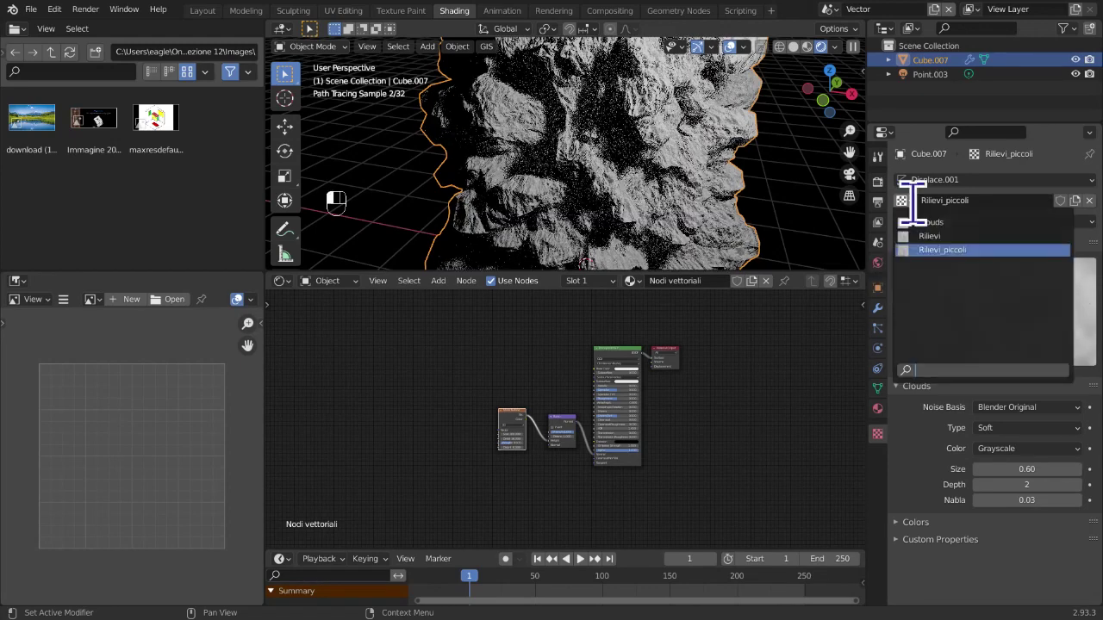
pyautogui.click(922, 236)
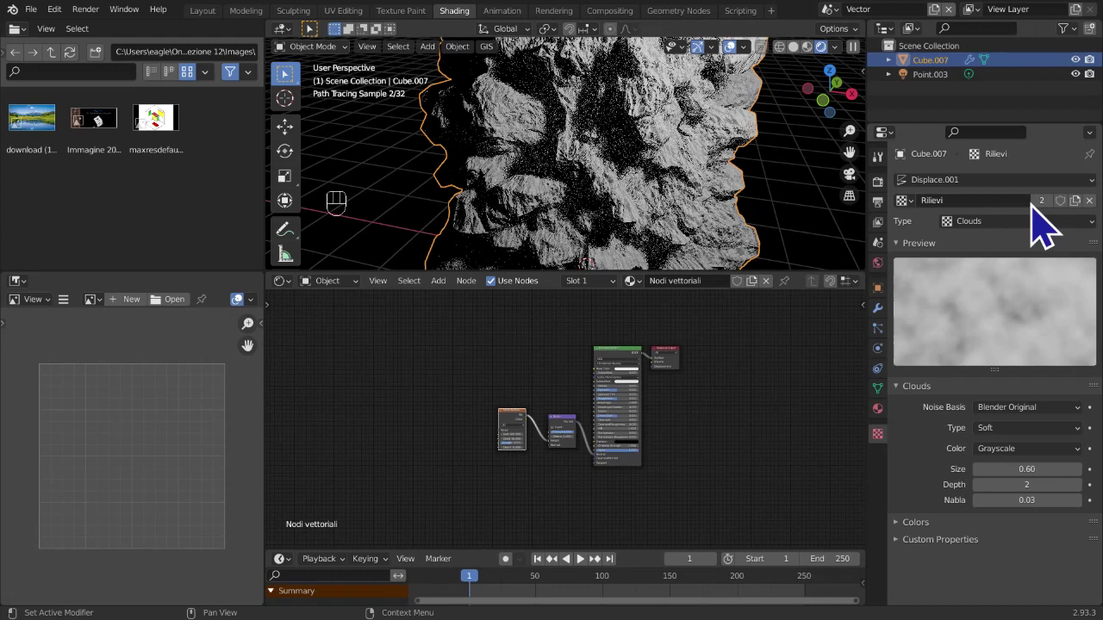
pyautogui.click(1040, 201)
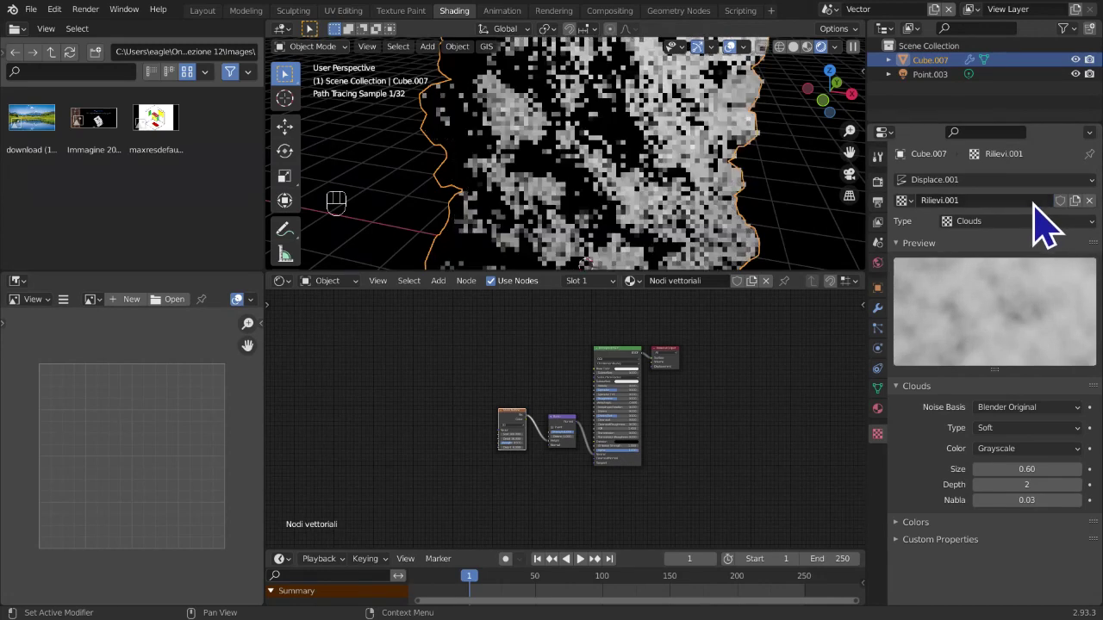
pyautogui.click(903, 201)
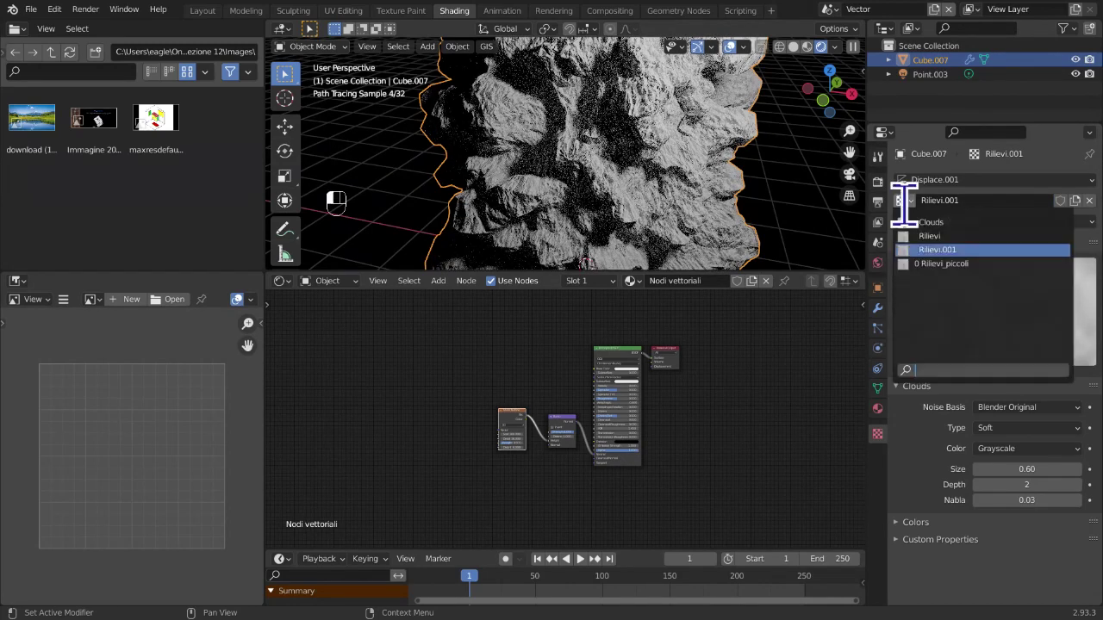
pyautogui.click(942, 263)
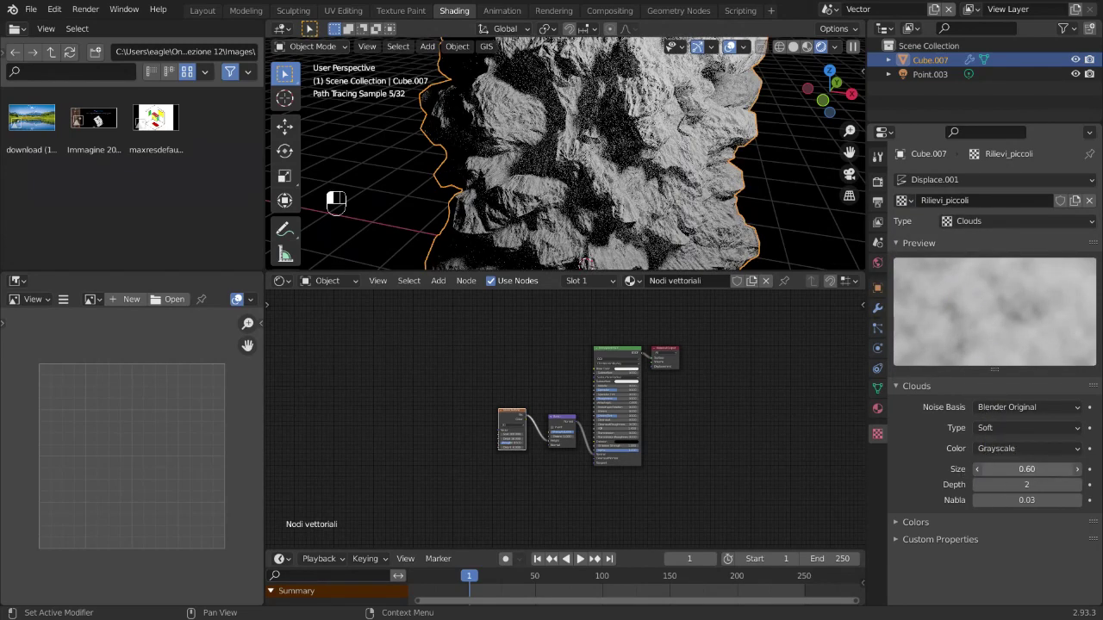
pyautogui.moveTo(1026, 470); pyautogui.dragTo(975, 469)
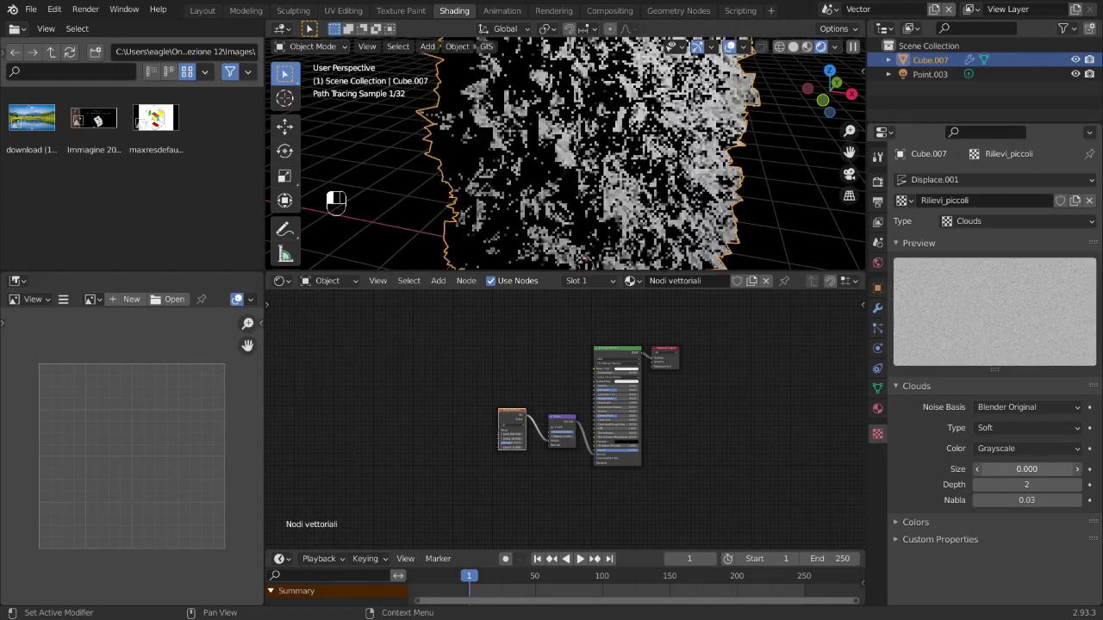
# Set the Rilievi_piccoli clouds size to 0.01
pyautogui.doubleClick(1065, 468)
pyautogui.press('Return')
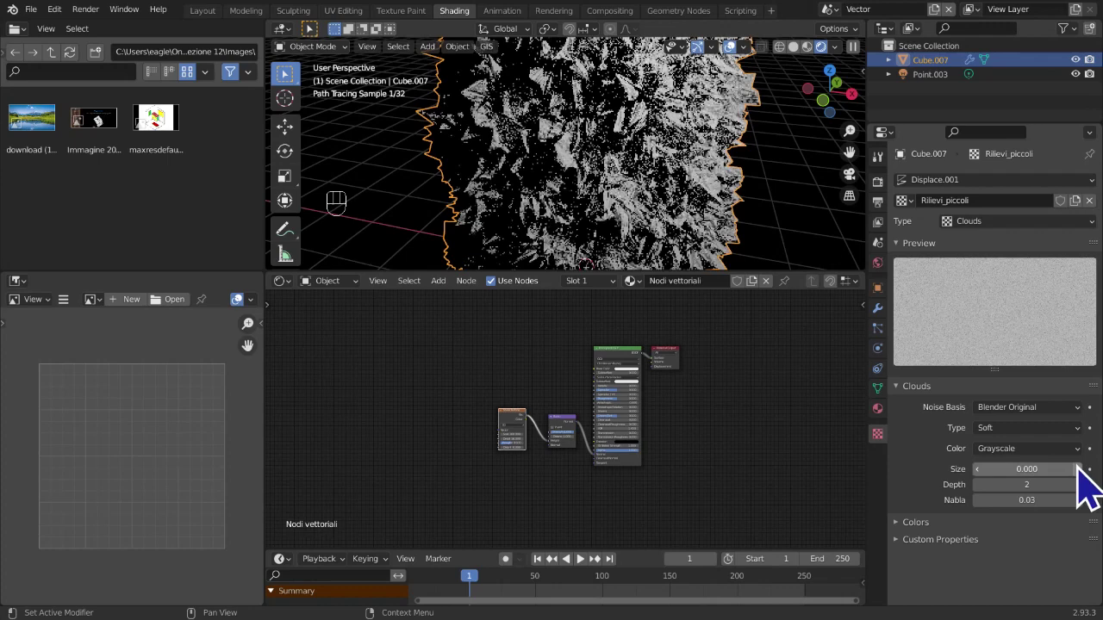
pyautogui.click(1078, 468)
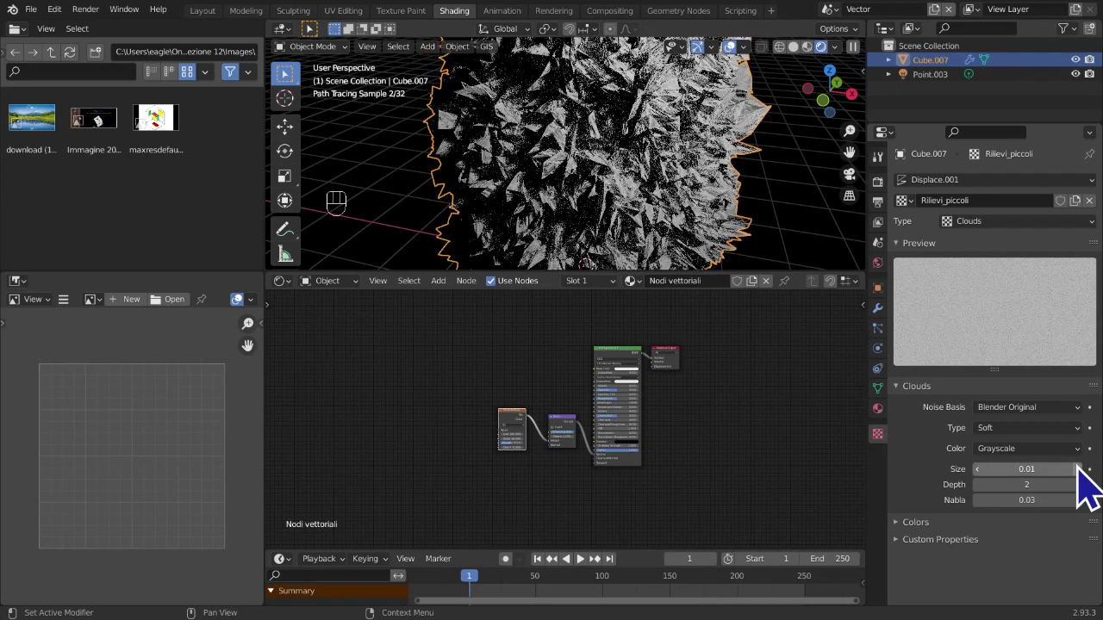
# Set Displace.001 strength to 0.200 after trying 0.150, and move it up the stack
pyautogui.click(879, 309)
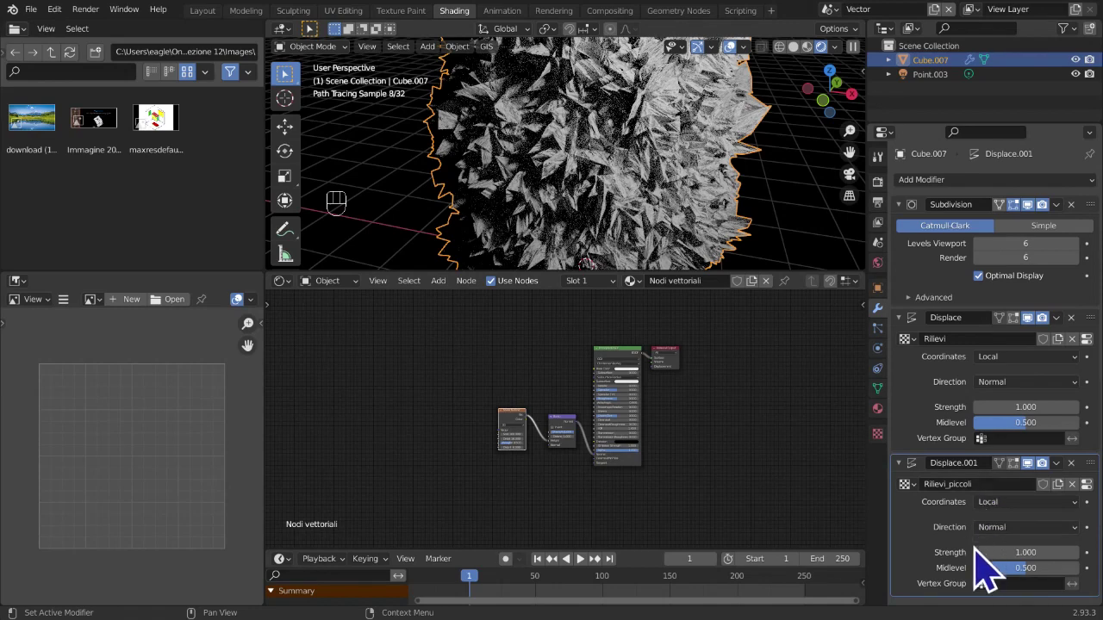
pyautogui.click(1030, 552)
pyautogui.write('.15')
pyautogui.press('Return')
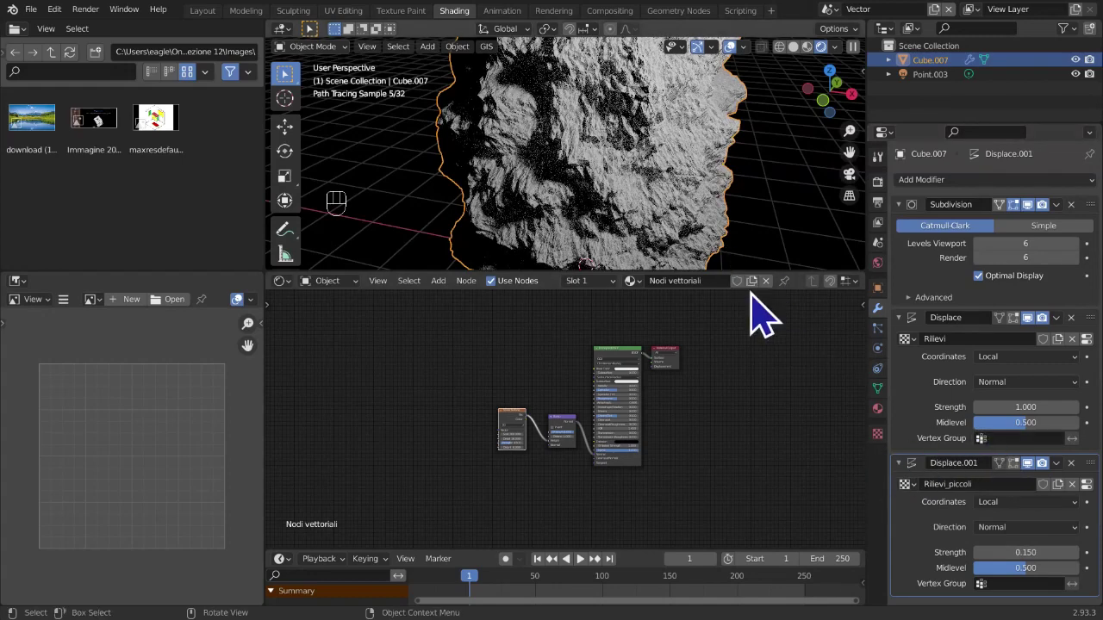
pyautogui.click(1015, 553)
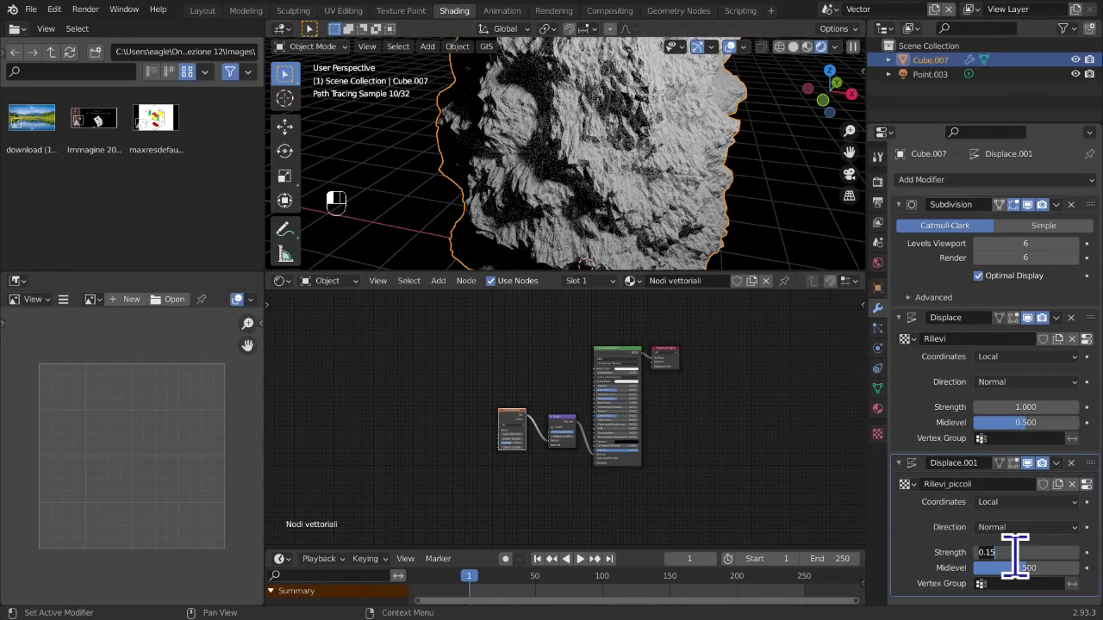
pyautogui.write('.2')
pyautogui.press('Return')
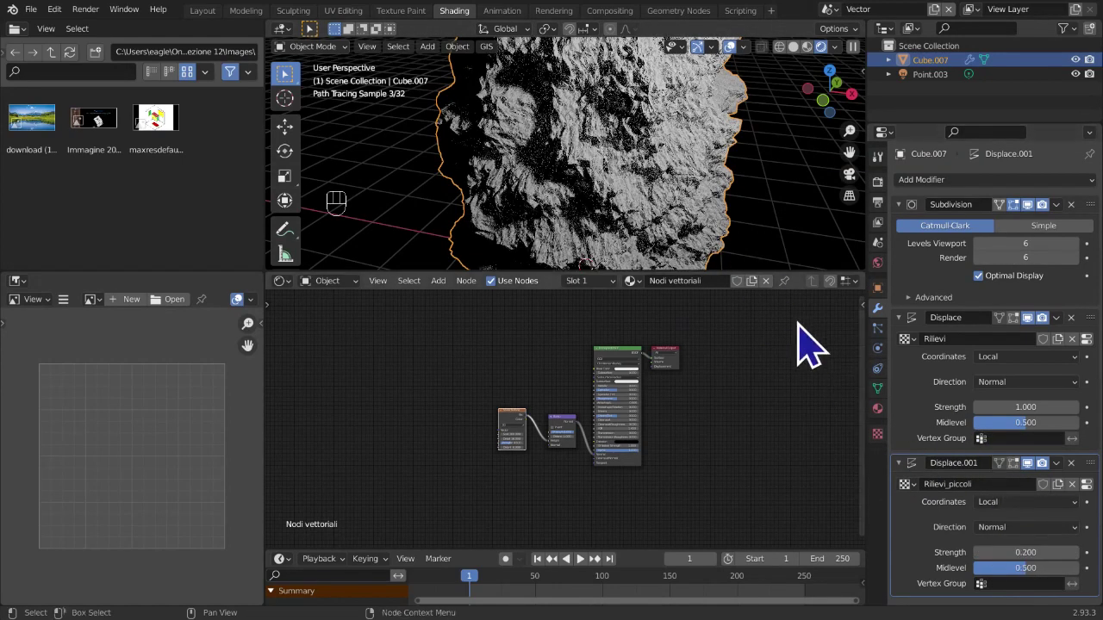
pyautogui.moveTo(1091, 463)
pyautogui.mouseDown()
pyautogui.moveTo(1100, 380)
pyautogui.moveTo(1091, 319)
pyautogui.mouseUp()
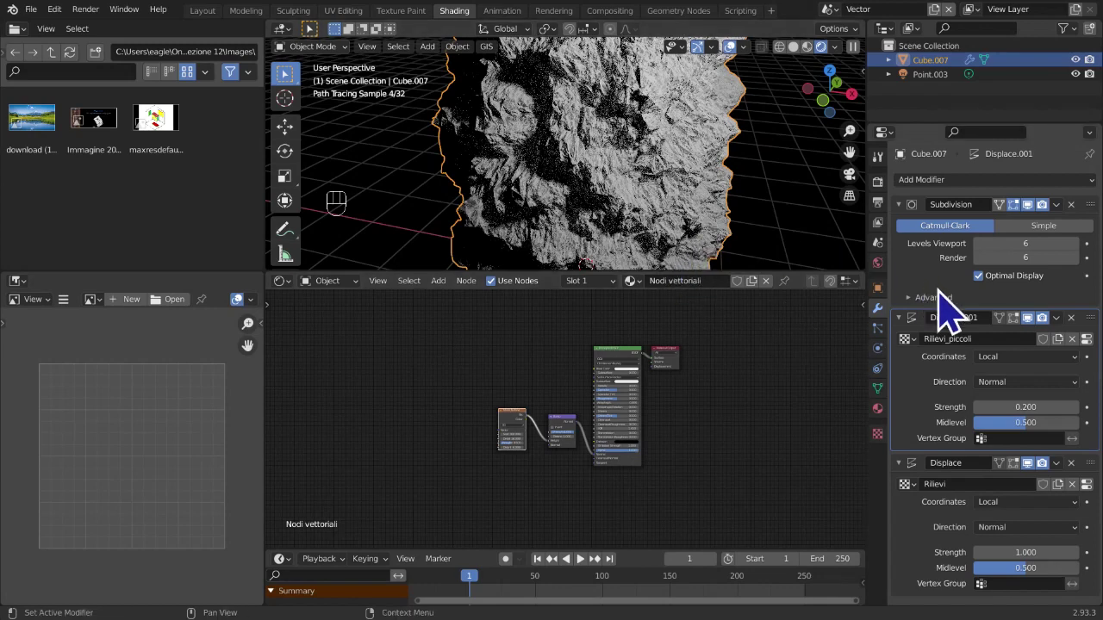
pyautogui.moveTo(1090, 318); pyautogui.dragTo(1090, 571)
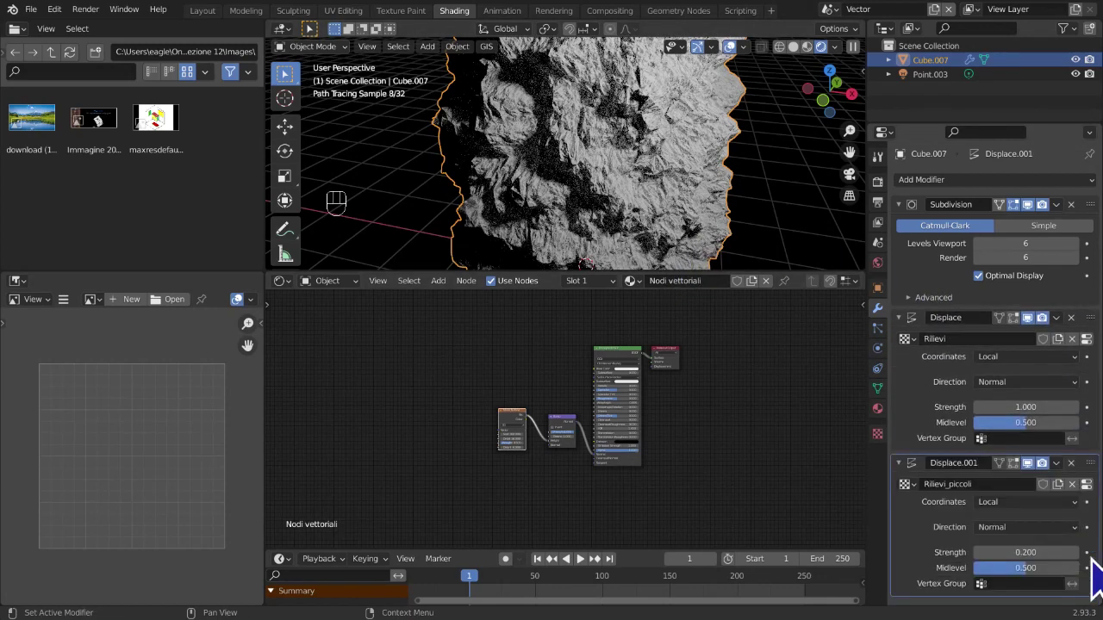
pyautogui.moveTo(1090, 465); pyautogui.dragTo(1083, 521)
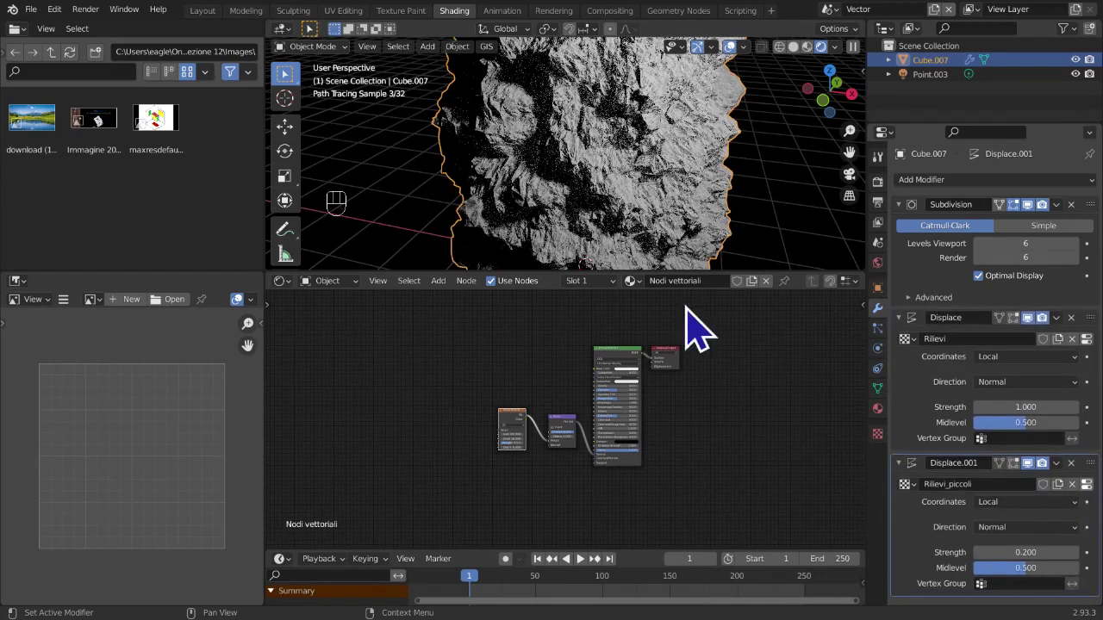
pyautogui.click(779, 47)
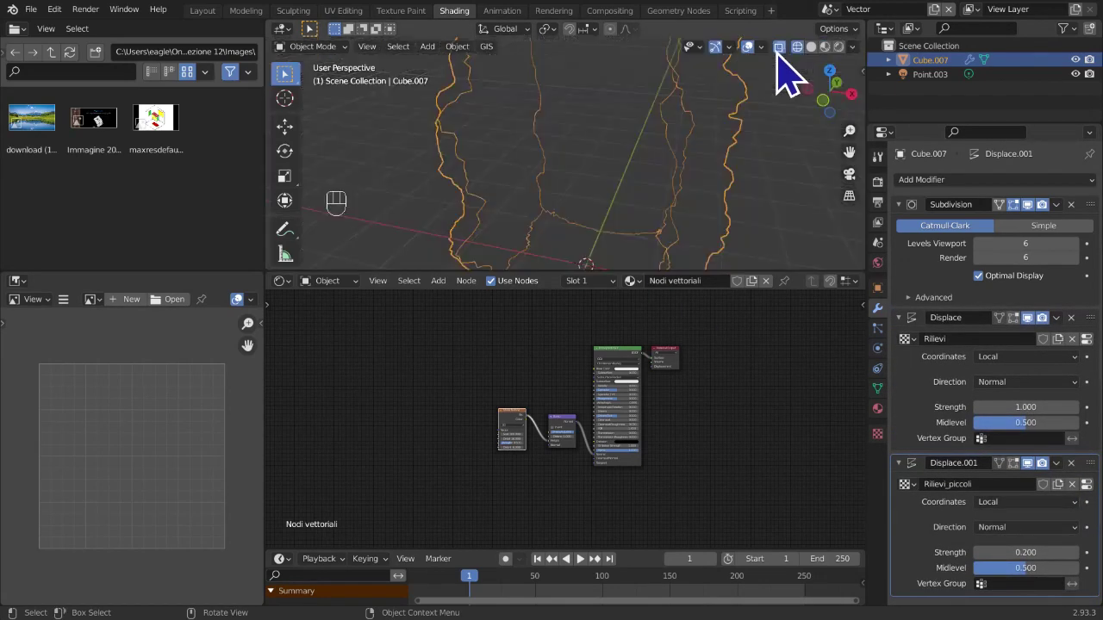
pyautogui.scroll(-5, 775, 176)
pyautogui.moveTo(770, 184); pyautogui.dragTo(697, 184, button='middle')
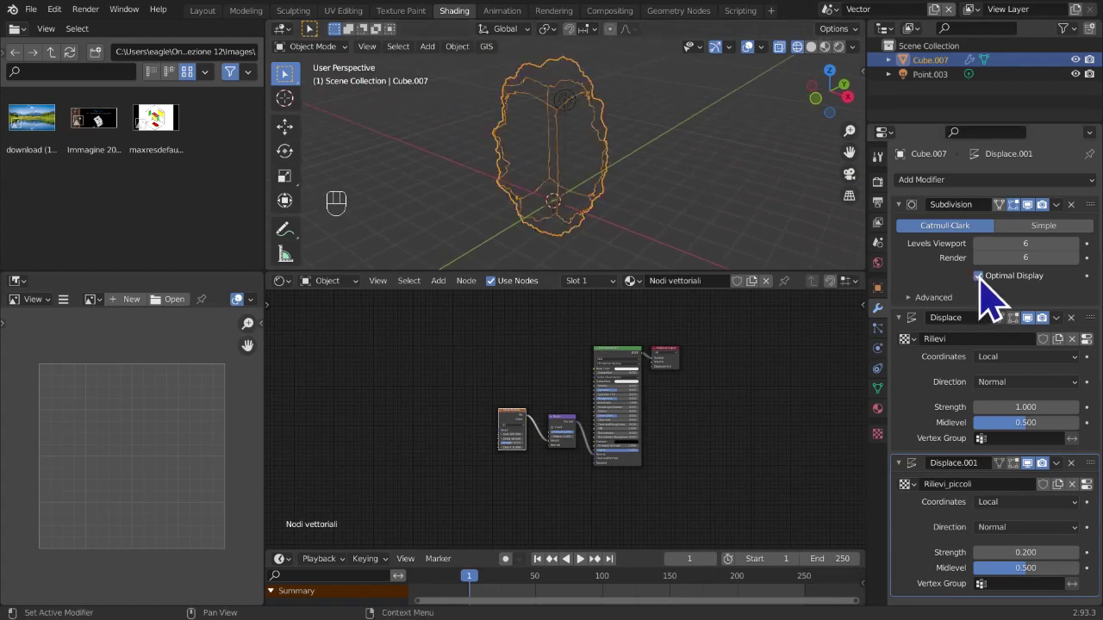
pyautogui.click(839, 47)
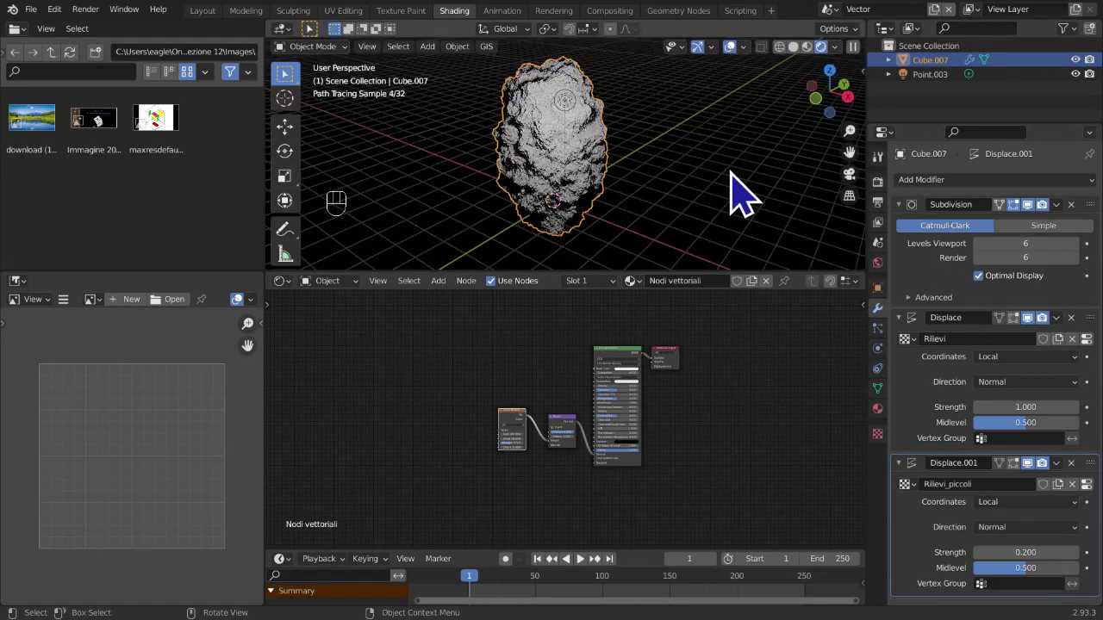
pyautogui.moveTo(793, 160)
pyautogui.mouseDown(button='middle')
pyautogui.moveTo(761, 155)
pyautogui.moveTo(740, 188)
pyautogui.moveTo(726, 188)
pyautogui.mouseUp(button='middle')
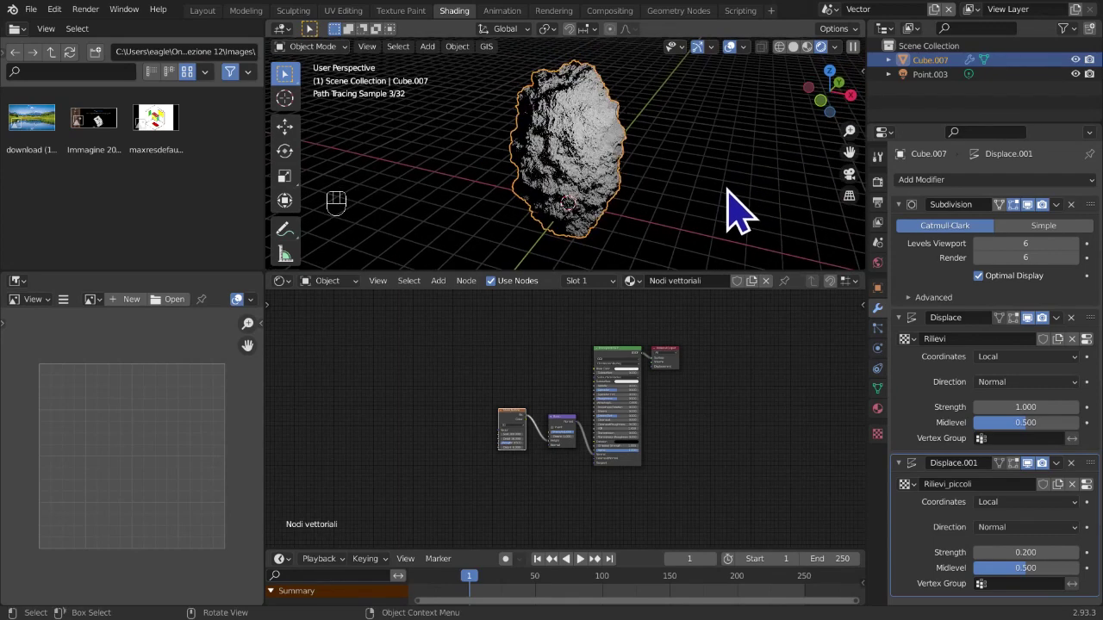
pyautogui.press('F2')
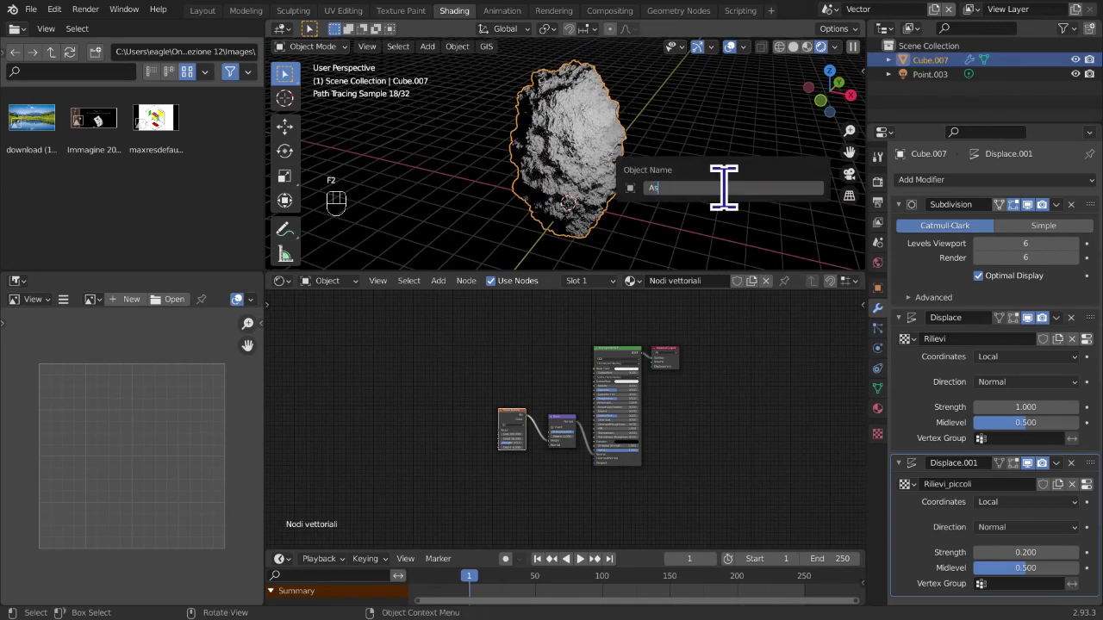
pyautogui.write('Asteroide')
pyautogui.press('Return')
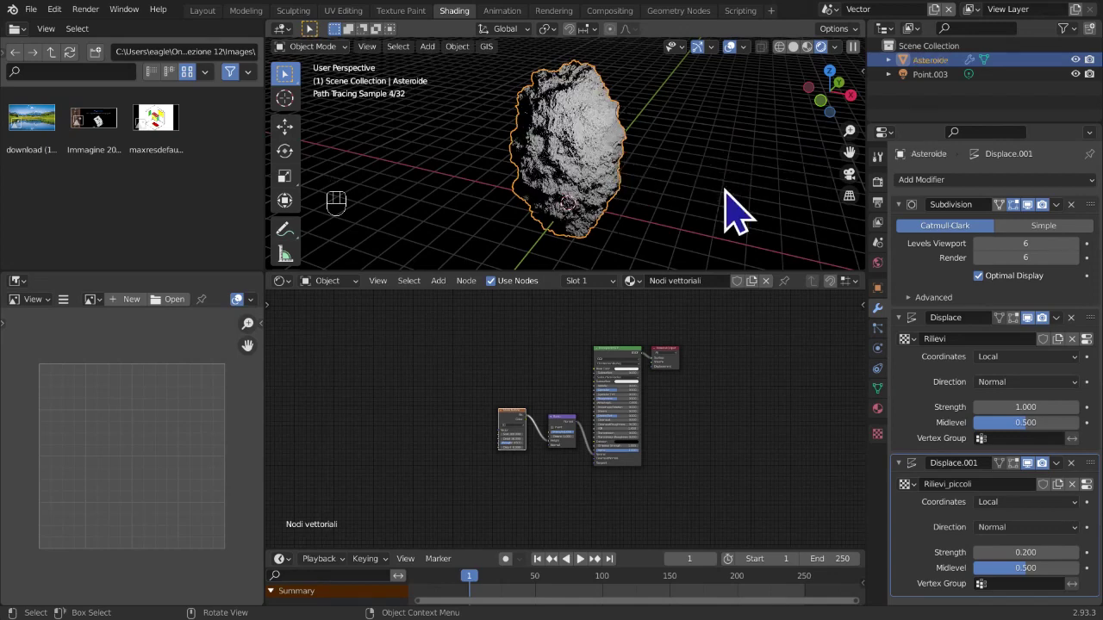
pyautogui.press('z')
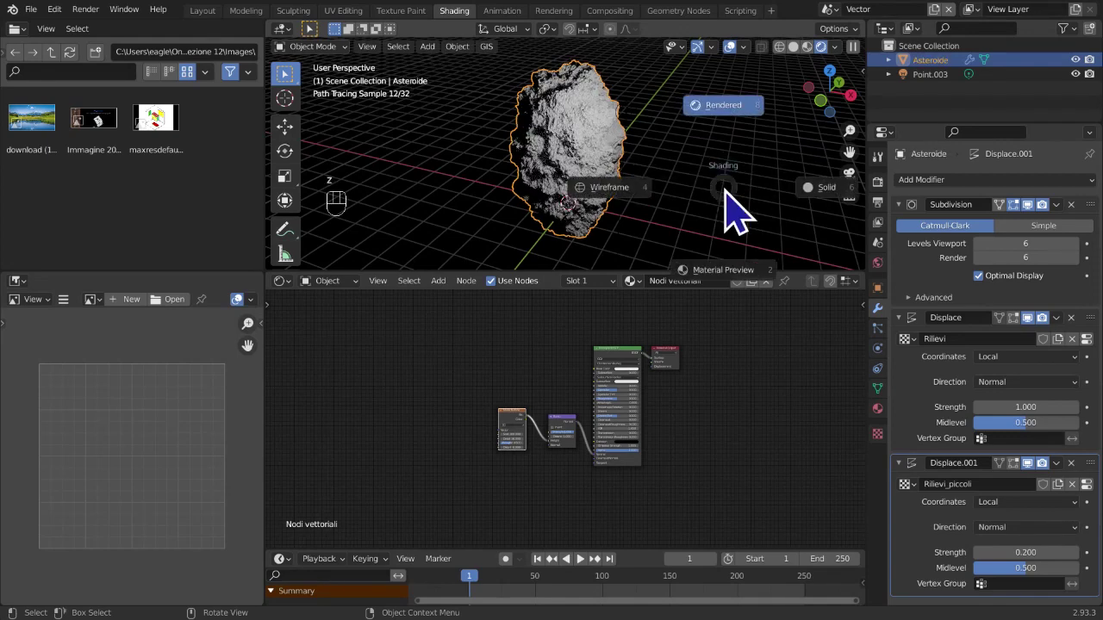
pyautogui.click(722, 274)
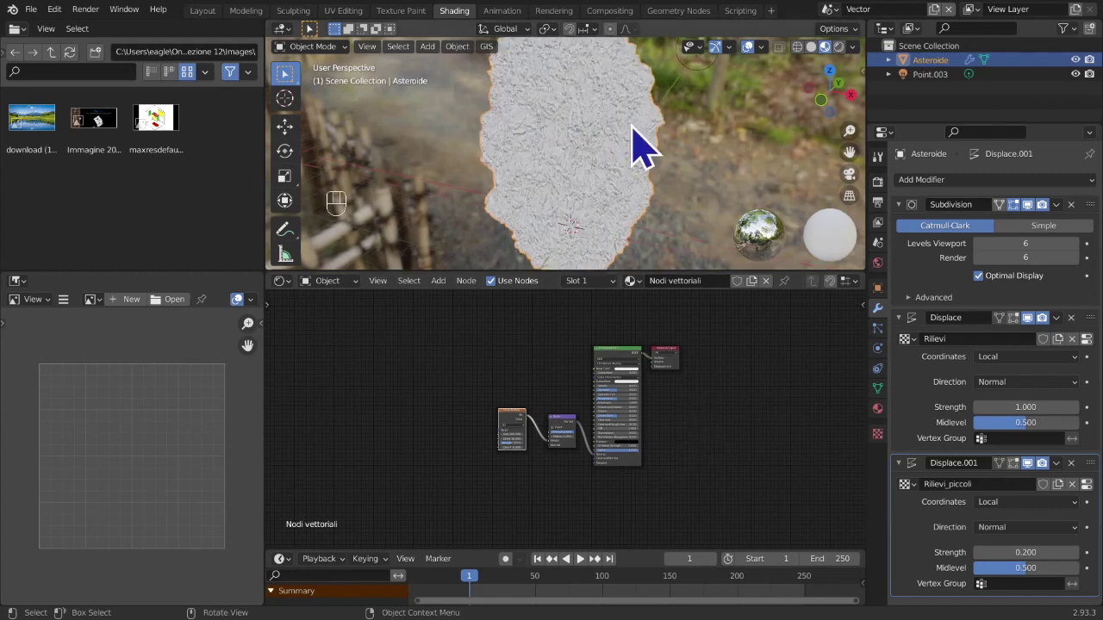
pyautogui.moveTo(849, 153); pyautogui.dragTo(846, 184)
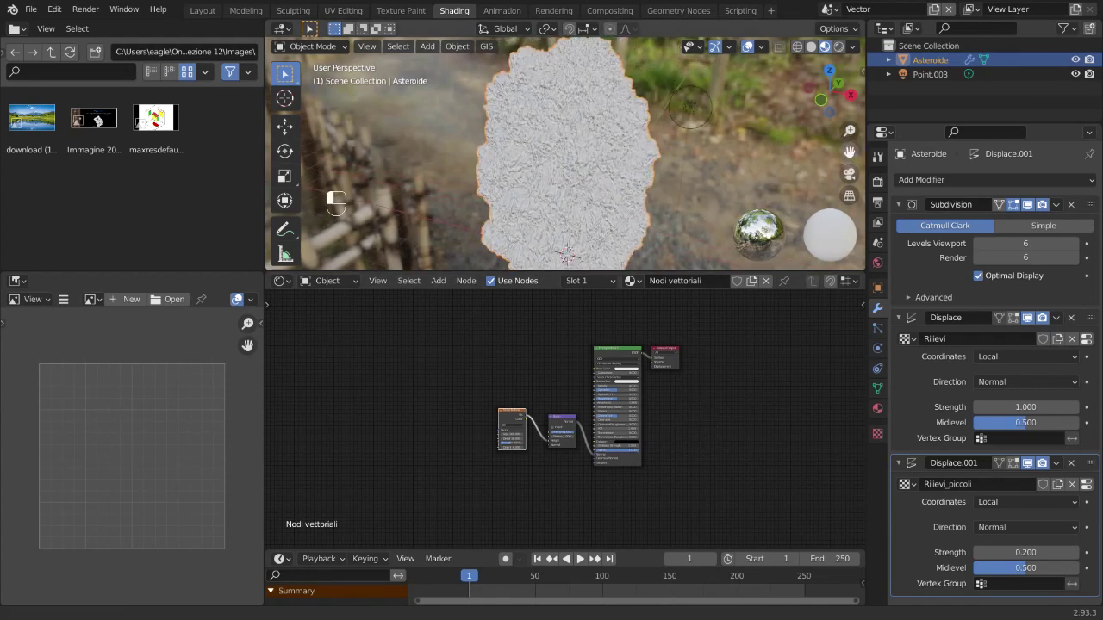
pyautogui.click(838, 46)
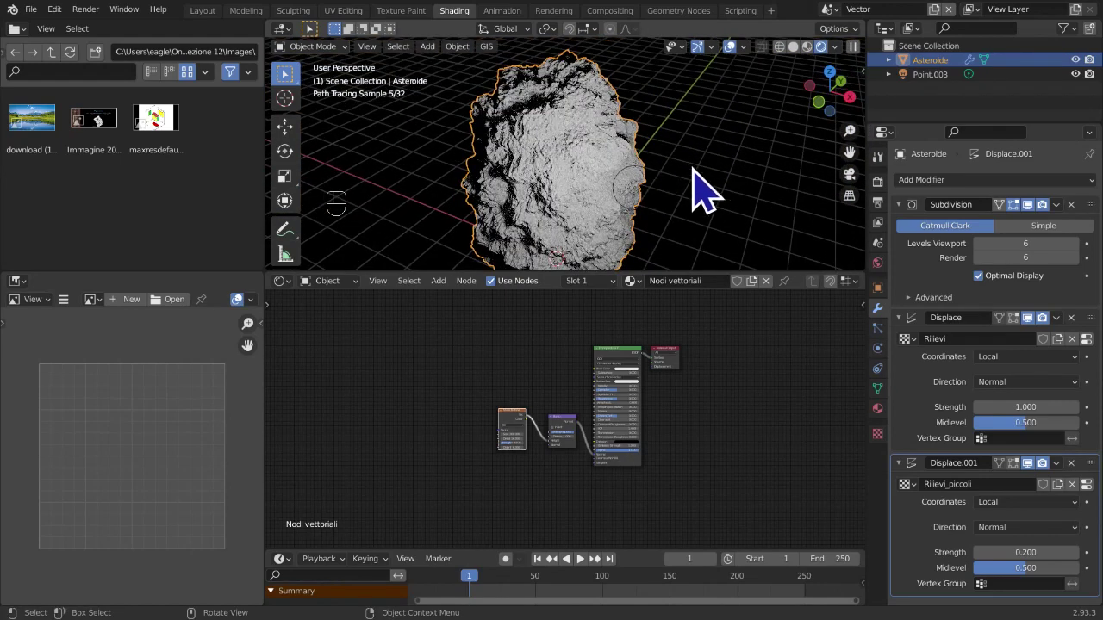
pyautogui.click(806, 48)
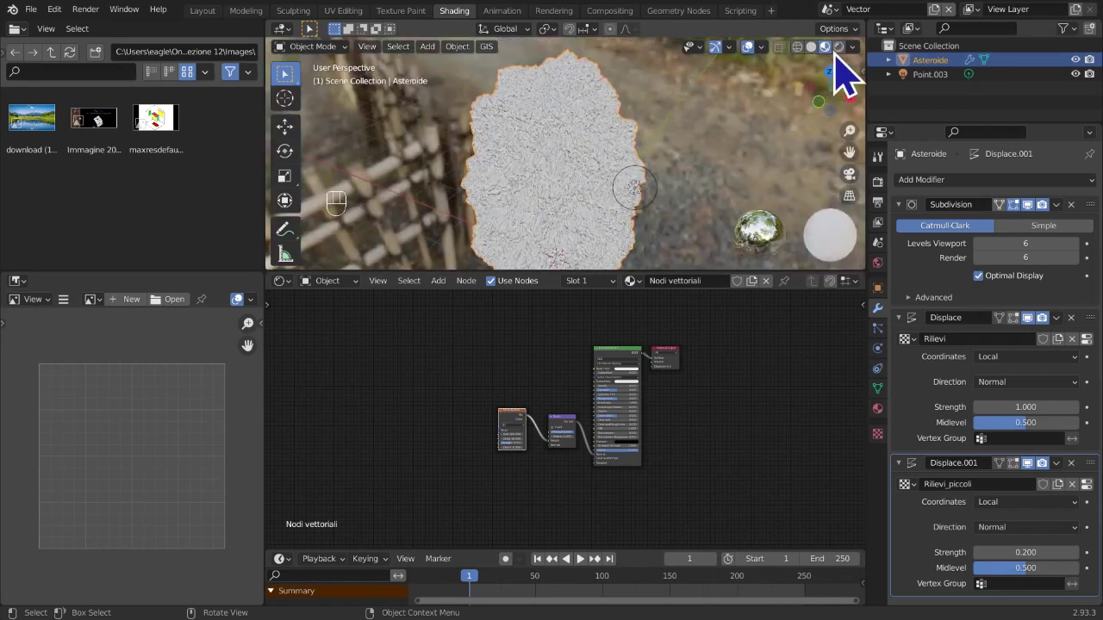
pyautogui.click(835, 47)
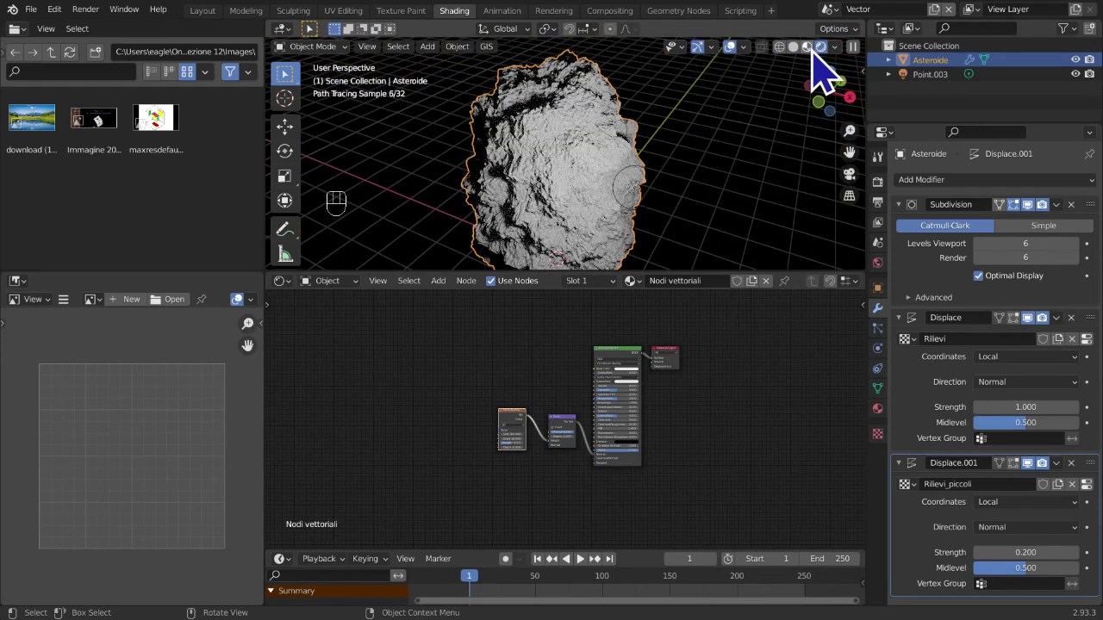
pyautogui.moveTo(424, 403); pyautogui.dragTo(414, 427, button='middle')
pyautogui.scroll(-2, 550, 441)
pyautogui.moveTo(551, 438); pyautogui.dragTo(545, 459, button='middle')
pyautogui.scroll(8, 544, 459)
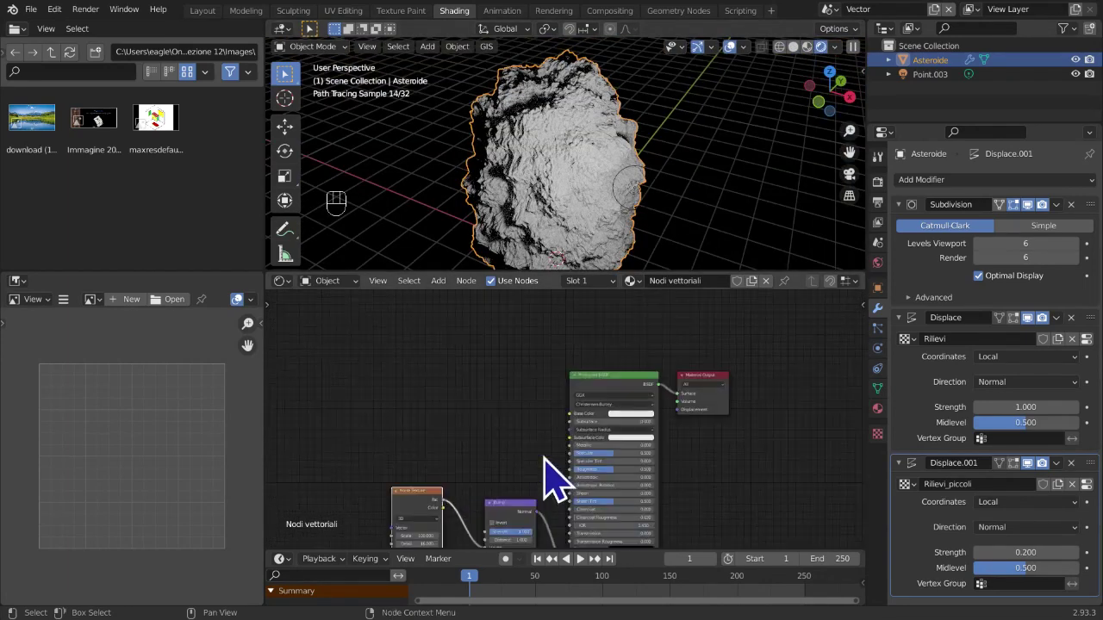
# Set the asteroid's Principled BSDF to Base Color value 0.074, Metallic 1.0, Specular 1.0 and Roughness about 0.445
pyautogui.scroll(4, 545, 461)
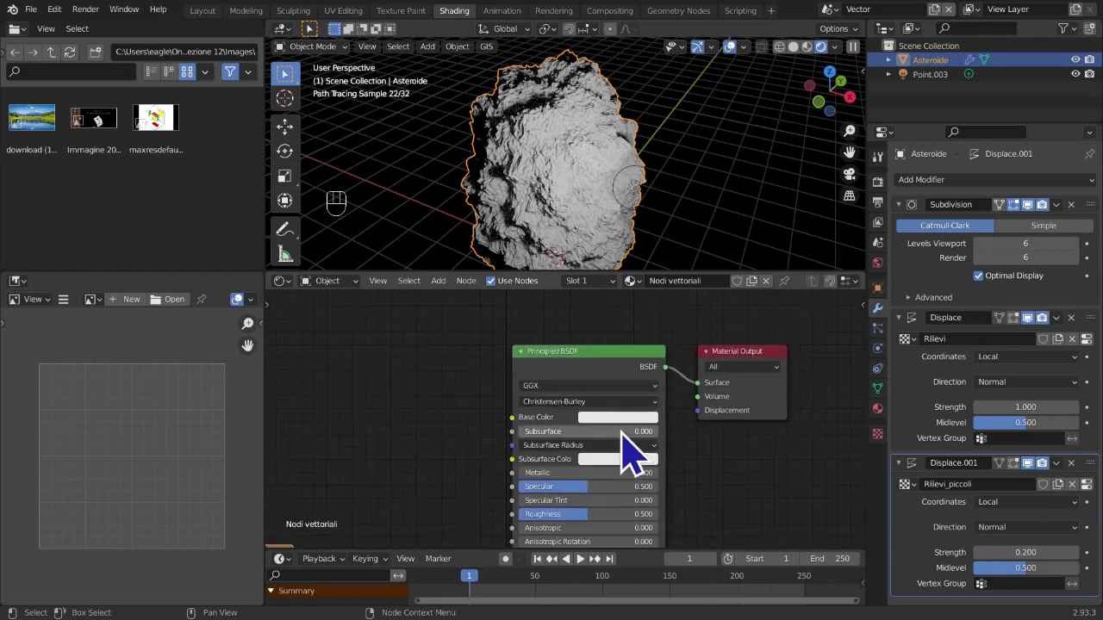
pyautogui.click(628, 419)
pyautogui.moveTo(692, 287); pyautogui.dragTo(688, 302)
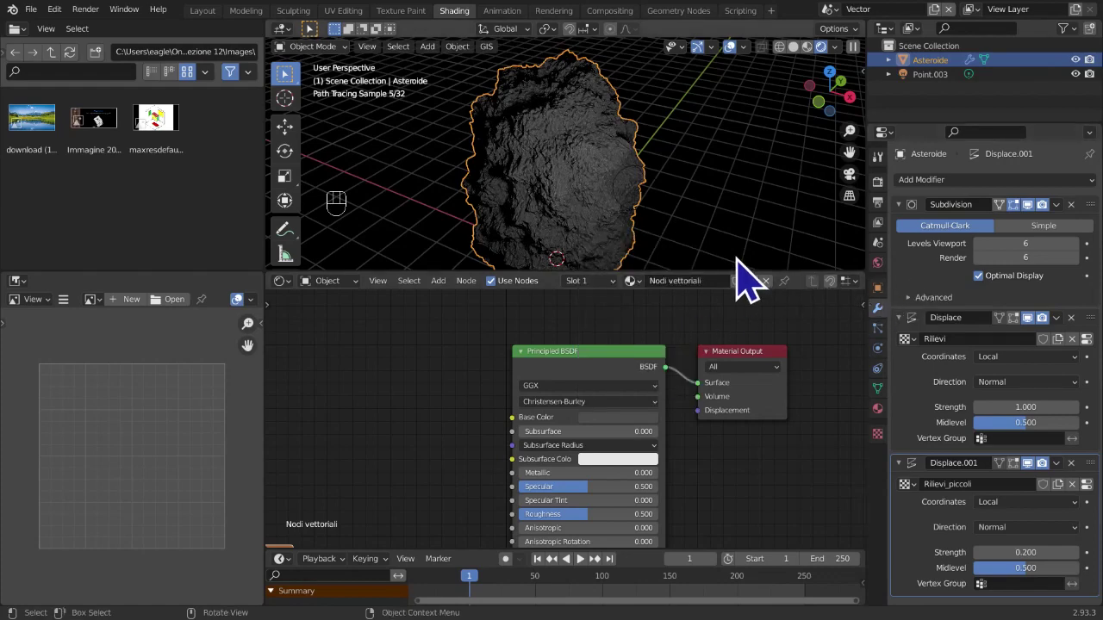
pyautogui.click(612, 419)
pyautogui.moveTo(540, 473)
pyautogui.mouseDown()
pyautogui.moveTo(655, 472)
pyautogui.moveTo(519, 473)
pyautogui.mouseUp()
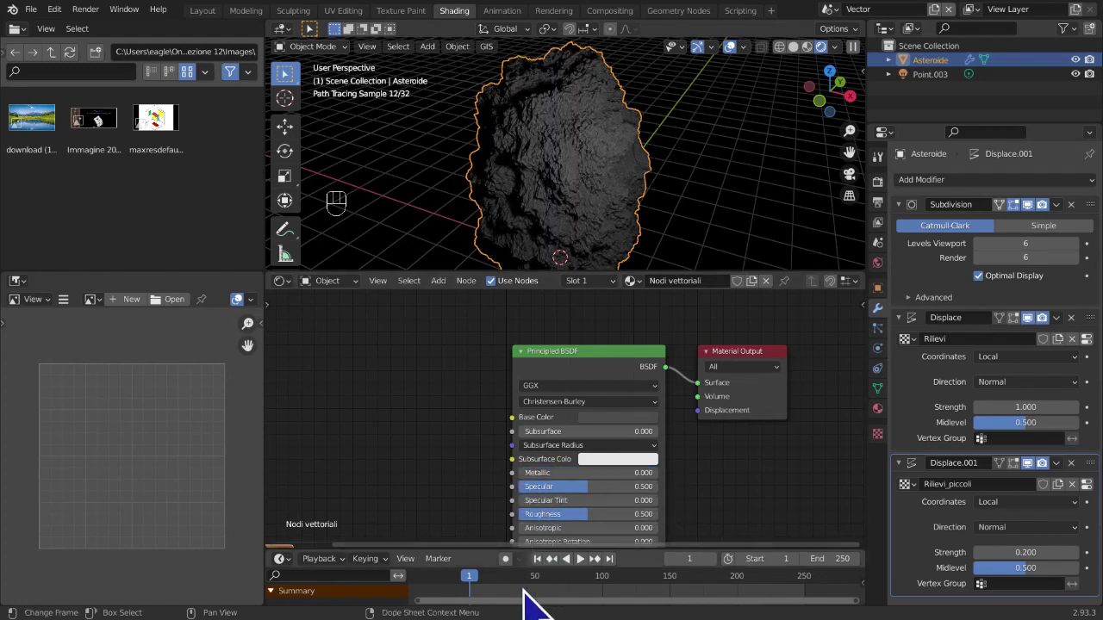
pyautogui.moveTo(586, 486); pyautogui.dragTo(661, 493)
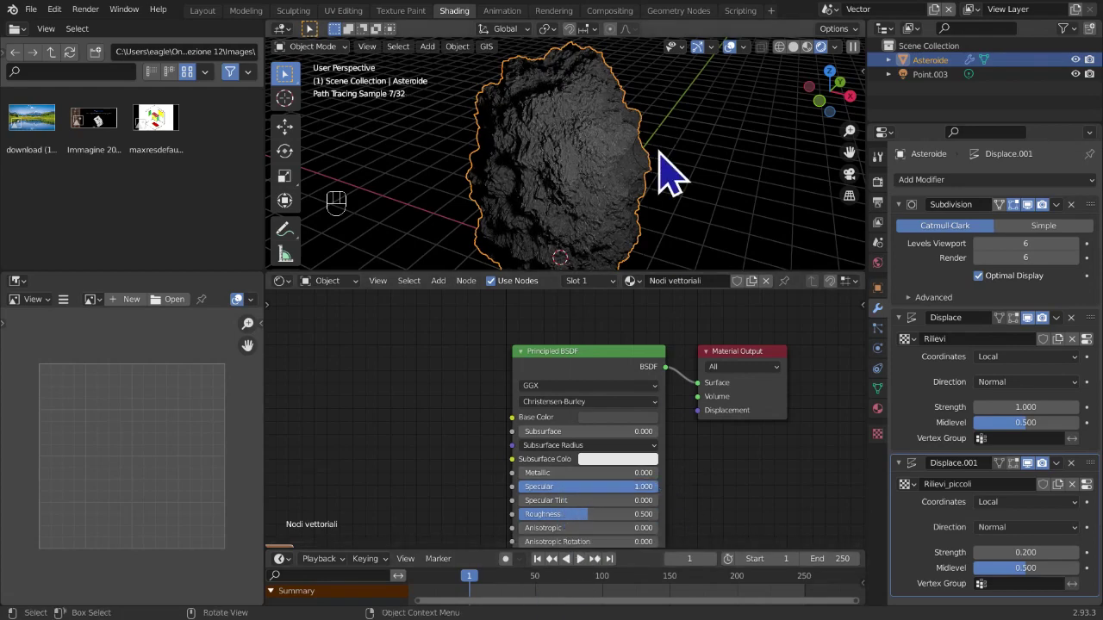
pyautogui.scroll(-3, 672, 176)
pyautogui.moveTo(590, 515); pyautogui.dragTo(580, 515)
pyautogui.scroll(-6, 566, 506)
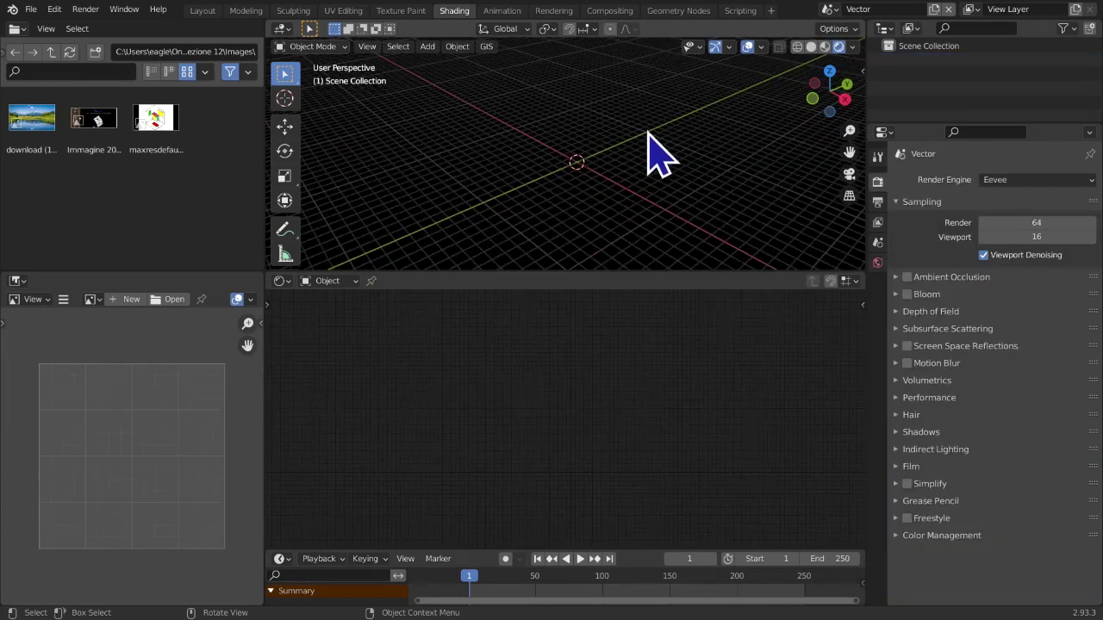
# Add a cube and a point light to the scene
pyautogui.hotkey('shift', 'a')
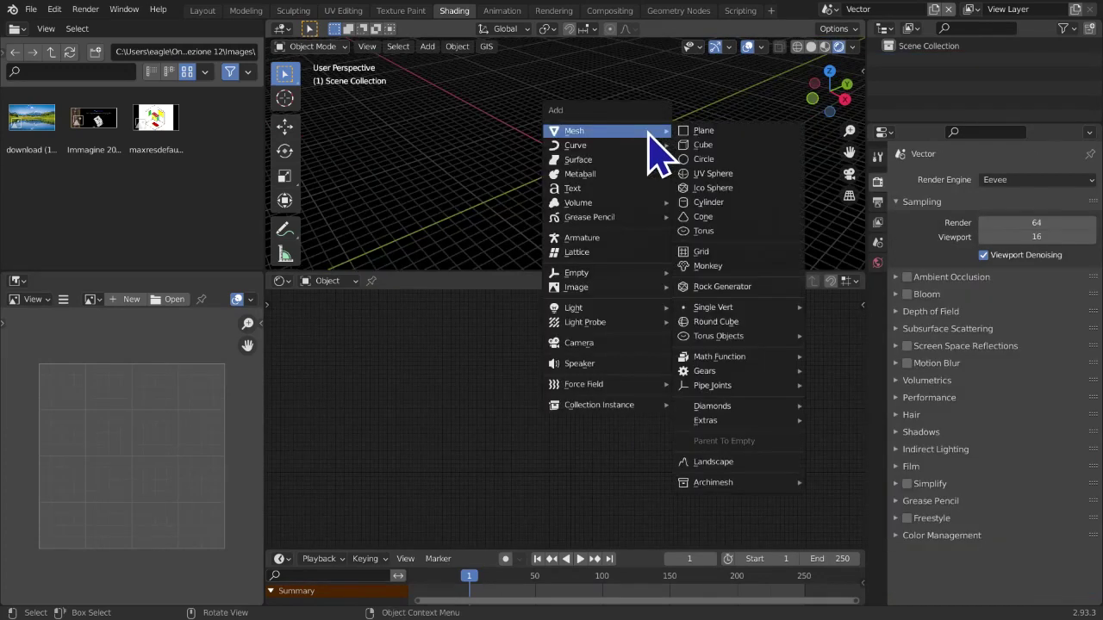
pyautogui.click(697, 144)
pyautogui.moveTo(660, 198); pyautogui.dragTo(618, 215, button='middle')
pyautogui.click(539, 200)
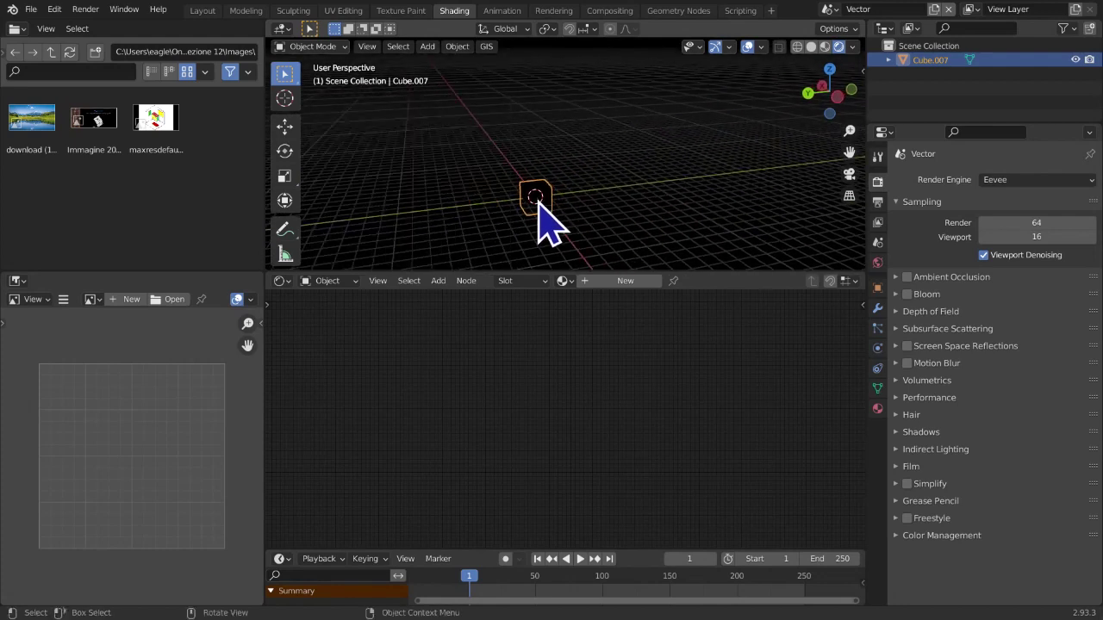
pyautogui.hotkey('shift', 'a')
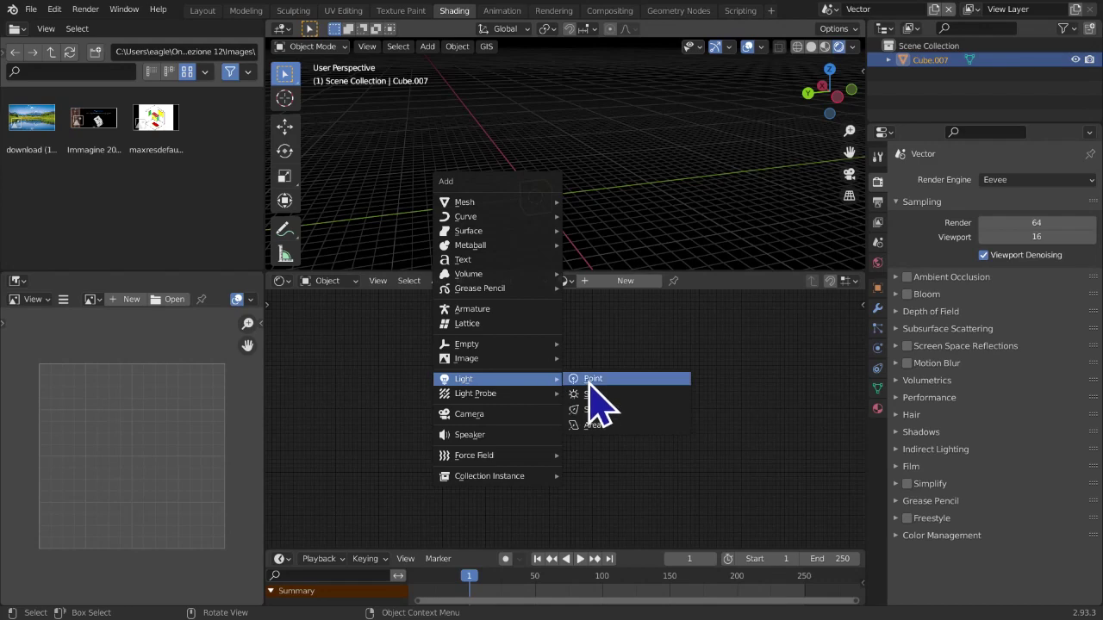
pyautogui.click(593, 379)
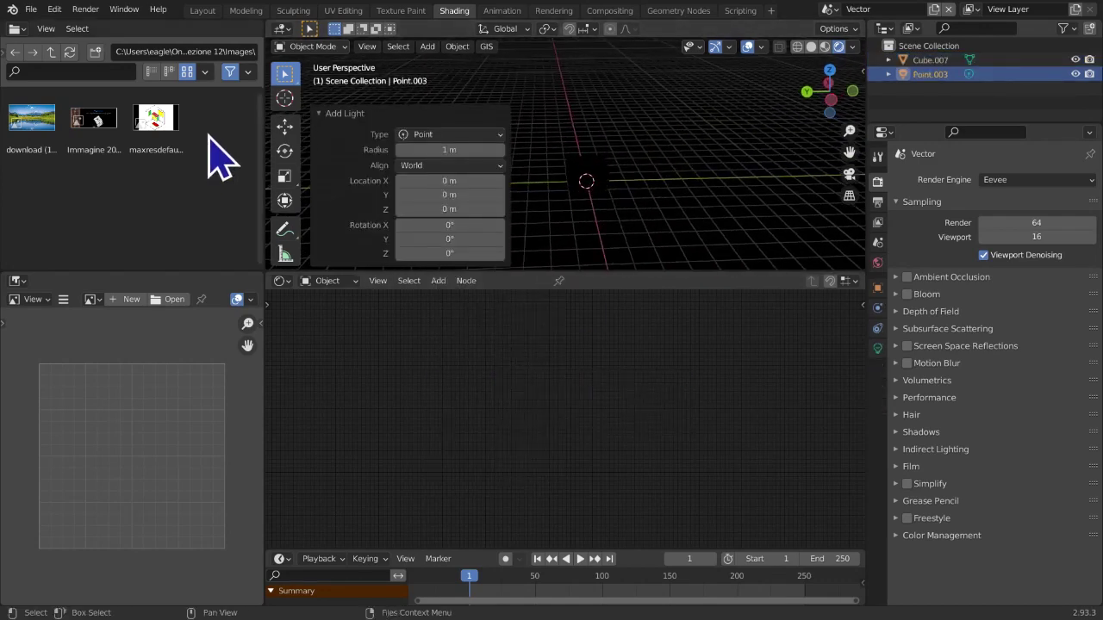
# Reposition the point light with the move gizmo and raise its power to 88.1 W
pyautogui.click(284, 126)
pyautogui.moveTo(743, 219); pyautogui.dragTo(607, 149, button='middle')
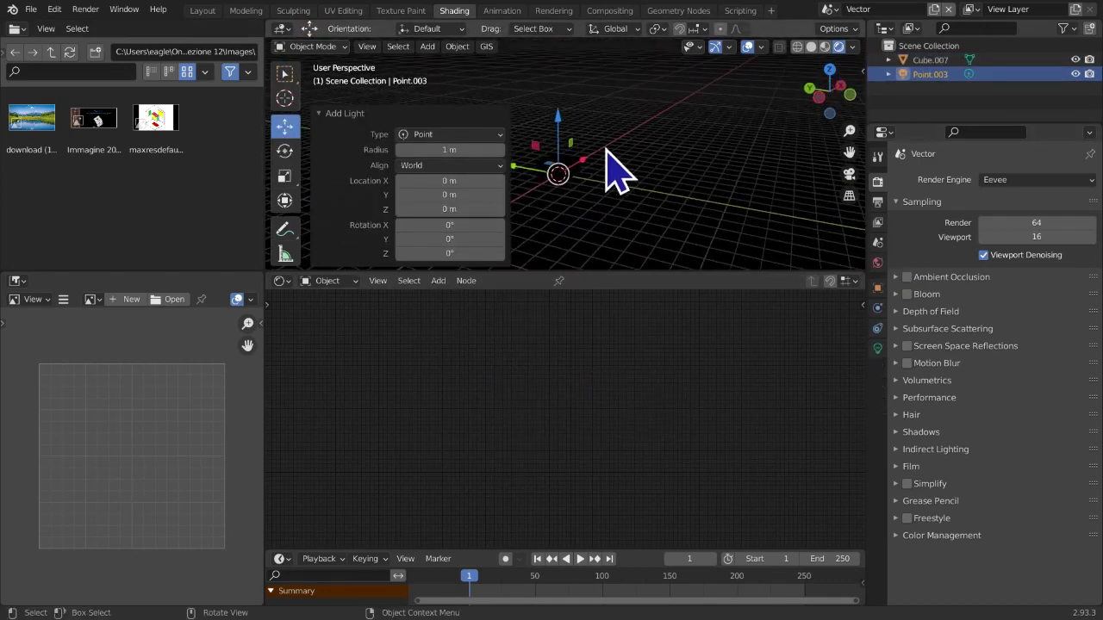
pyautogui.moveTo(563, 120); pyautogui.dragTo(568, 97)
pyautogui.moveTo(528, 146); pyautogui.dragTo(565, 160)
pyautogui.moveTo(629, 195); pyautogui.dragTo(584, 174, button='middle')
pyautogui.moveTo(582, 155); pyautogui.dragTo(560, 164)
pyautogui.moveTo(640, 209); pyautogui.dragTo(728, 209, button='middle')
pyautogui.moveTo(694, 136); pyautogui.dragTo(678, 163)
pyautogui.moveTo(677, 163); pyautogui.dragTo(625, 190, button='middle')
pyautogui.moveTo(625, 189); pyautogui.dragTo(594, 194)
pyautogui.press('y')
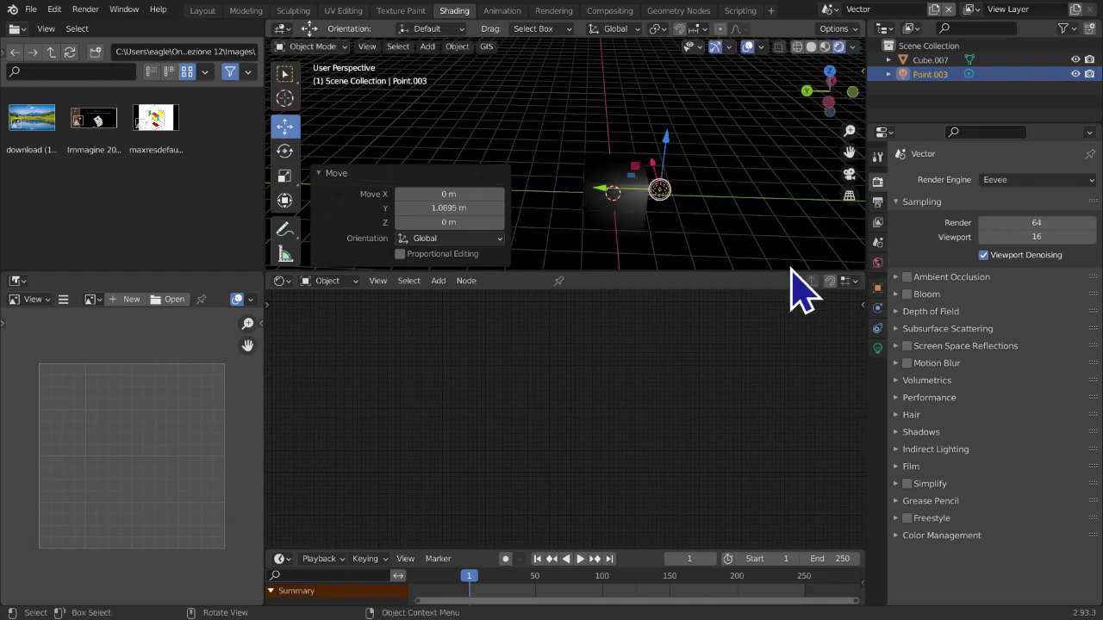
pyautogui.click(877, 348)
pyautogui.moveTo(1026, 273); pyautogui.dragTo(1069, 273)
# Select the cube and give it a new material, centring its nodes in the editor
pyautogui.moveTo(640, 217); pyautogui.dragTo(670, 211, button='middle')
pyautogui.click(608, 216)
pyautogui.click(642, 275)
pyautogui.moveTo(647, 290); pyautogui.dragTo(608, 322, button='middle')
pyautogui.scroll(2, 523, 379)
pyautogui.moveTo(523, 376); pyautogui.dragTo(510, 355, button='middle')
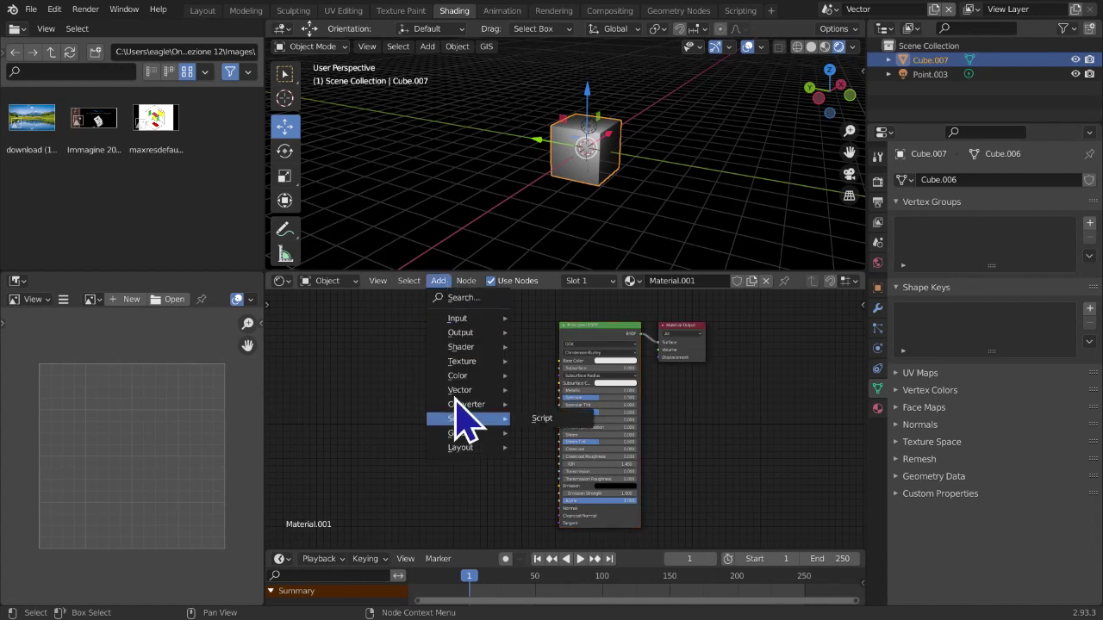
# Insert a Displacement node left of the Principled BSDF, then return to the Select Box tool
pyautogui.moveTo(465, 392)
pyautogui.click(564, 410)
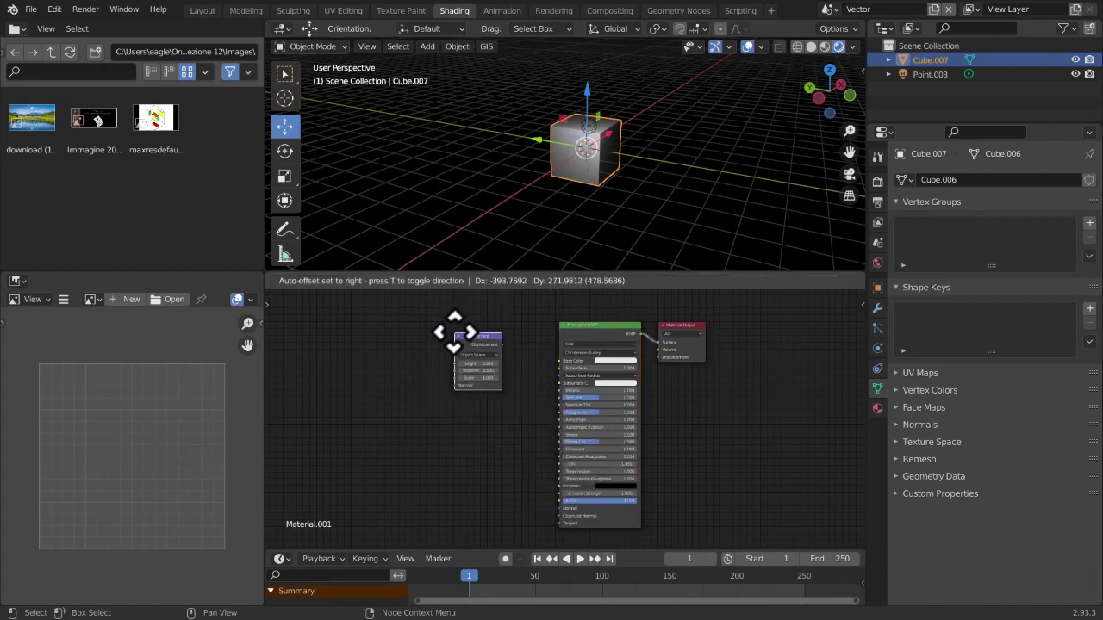
pyautogui.click(497, 343)
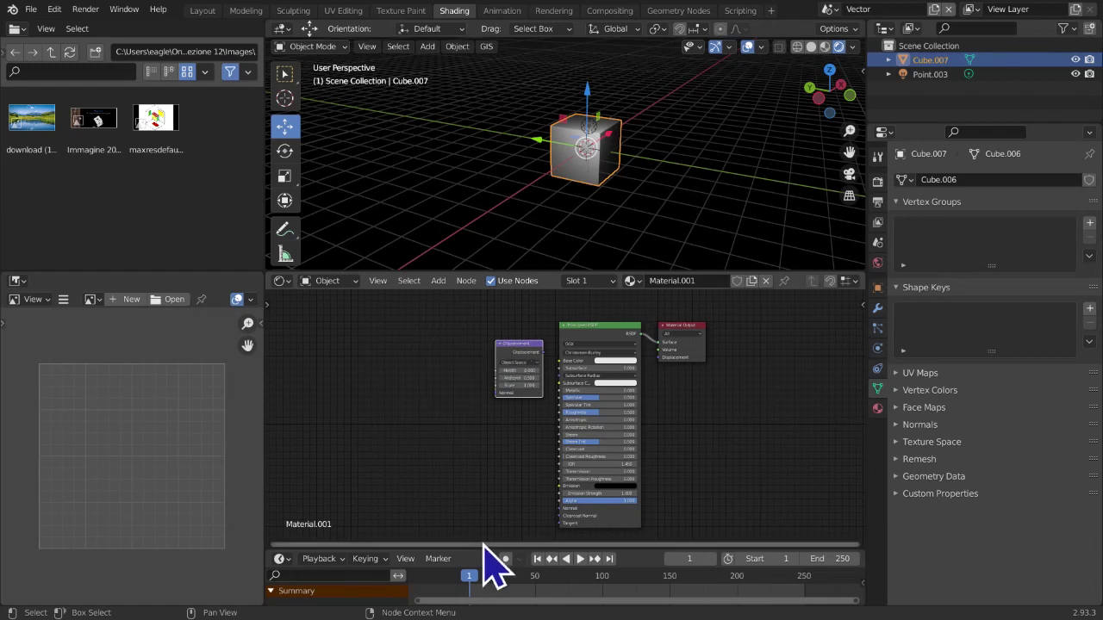
pyautogui.scroll(1, 446, 449)
pyautogui.moveTo(446, 449); pyautogui.dragTo(508, 490, button='middle')
pyautogui.scroll(5, 464, 517)
pyautogui.scroll(3, 508, 199)
pyautogui.moveTo(544, 200); pyautogui.dragTo(669, 204, button='middle')
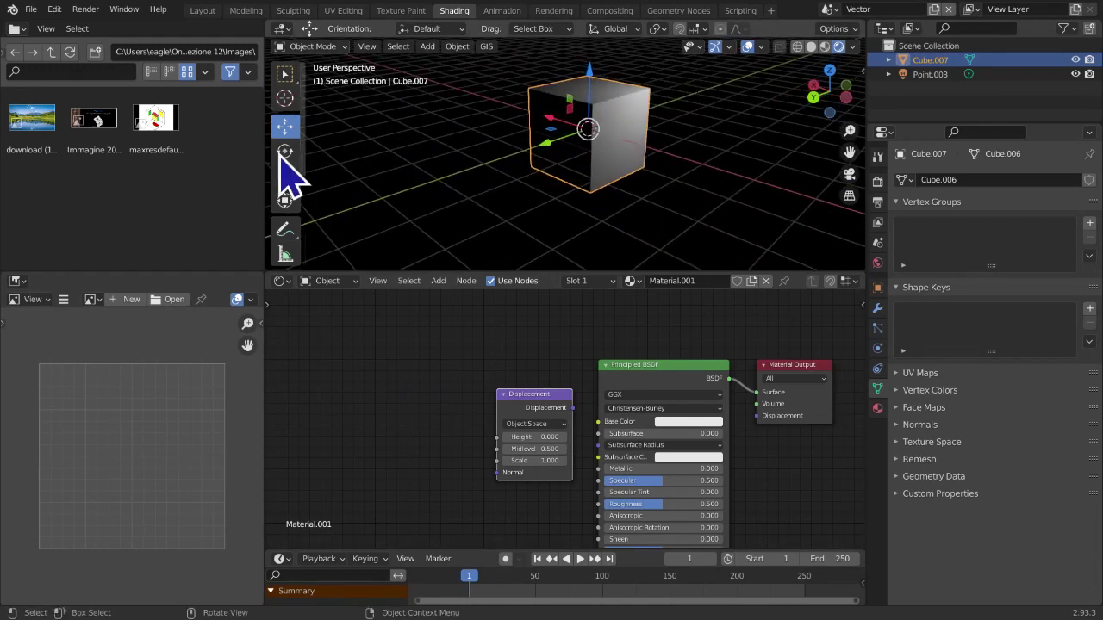
pyautogui.click(291, 75)
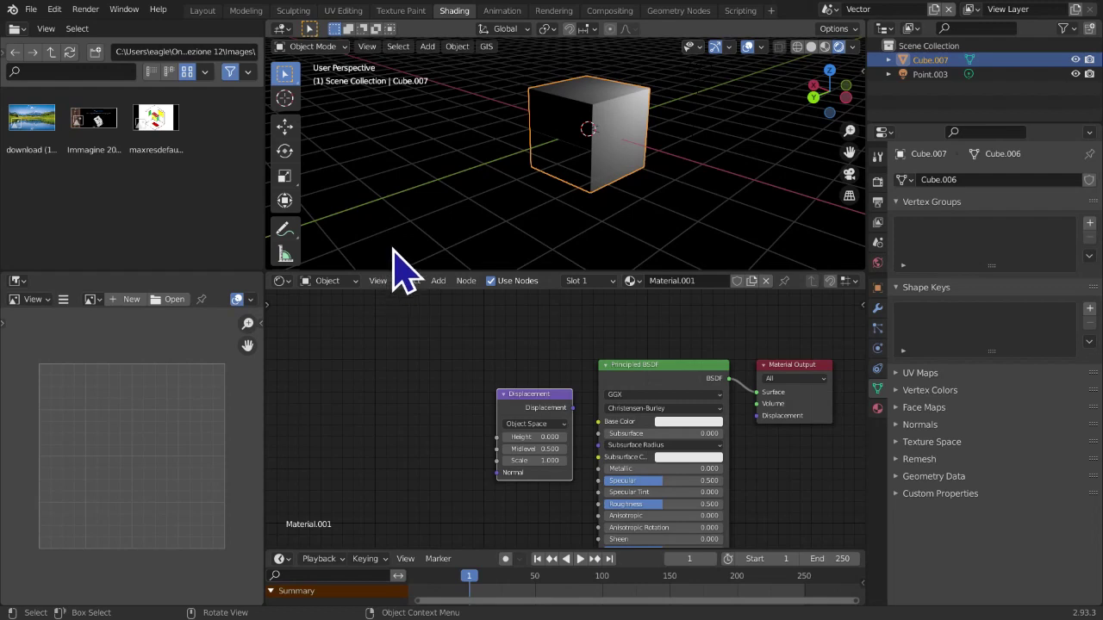
# Add a Subdivision Surface modifier to the cube with Levels Viewport set to 4
pyautogui.click(877, 308)
pyautogui.click(967, 179)
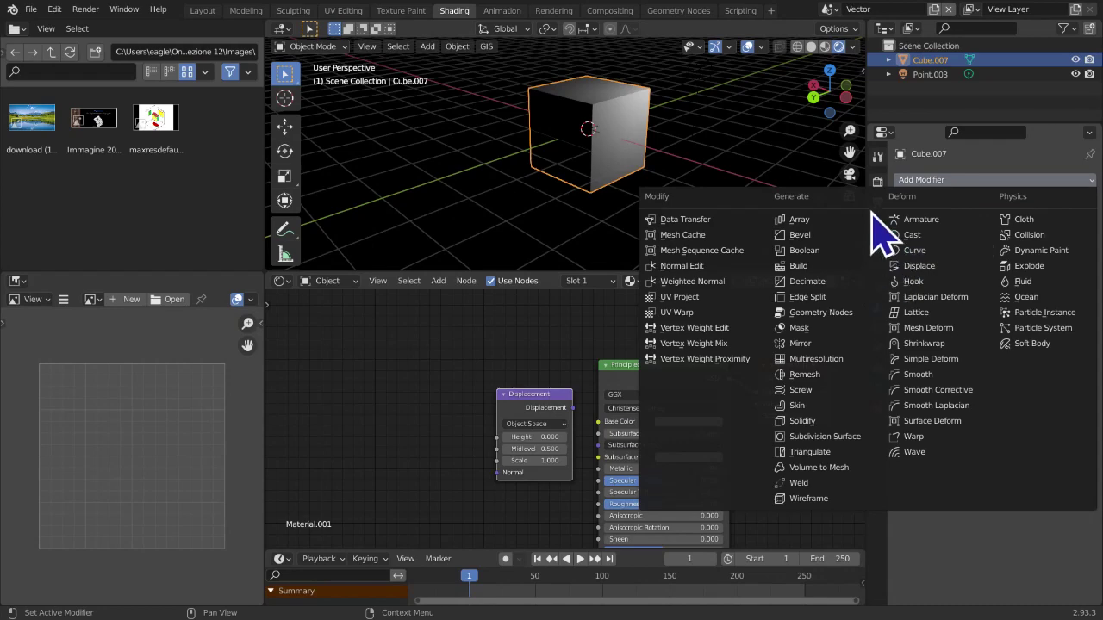
pyautogui.press('Escape')
pyautogui.click(953, 183)
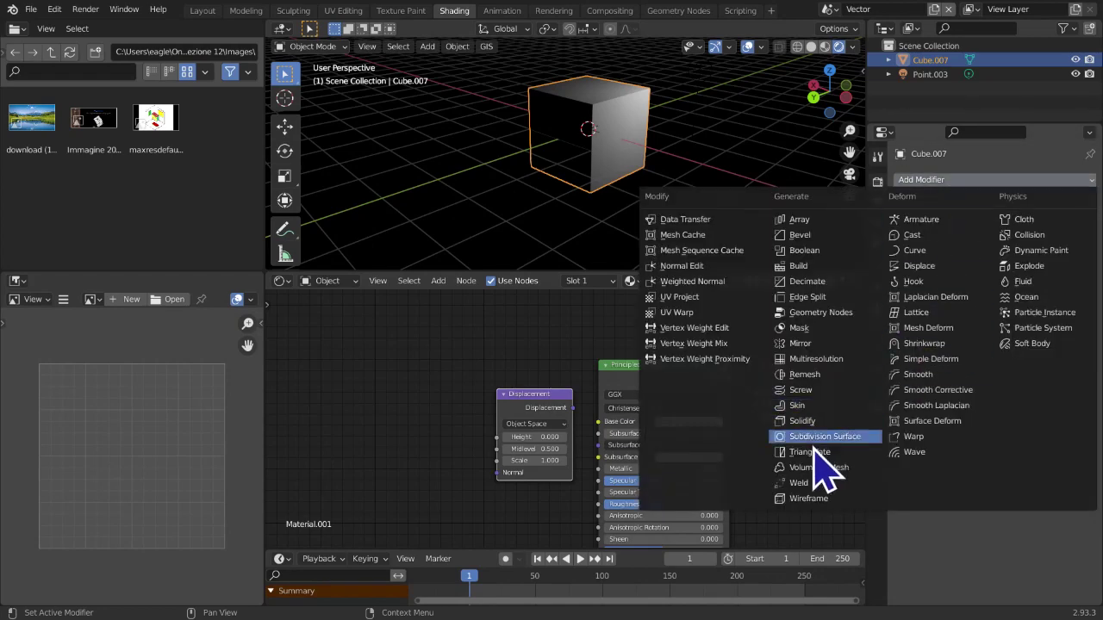
pyautogui.click(829, 443)
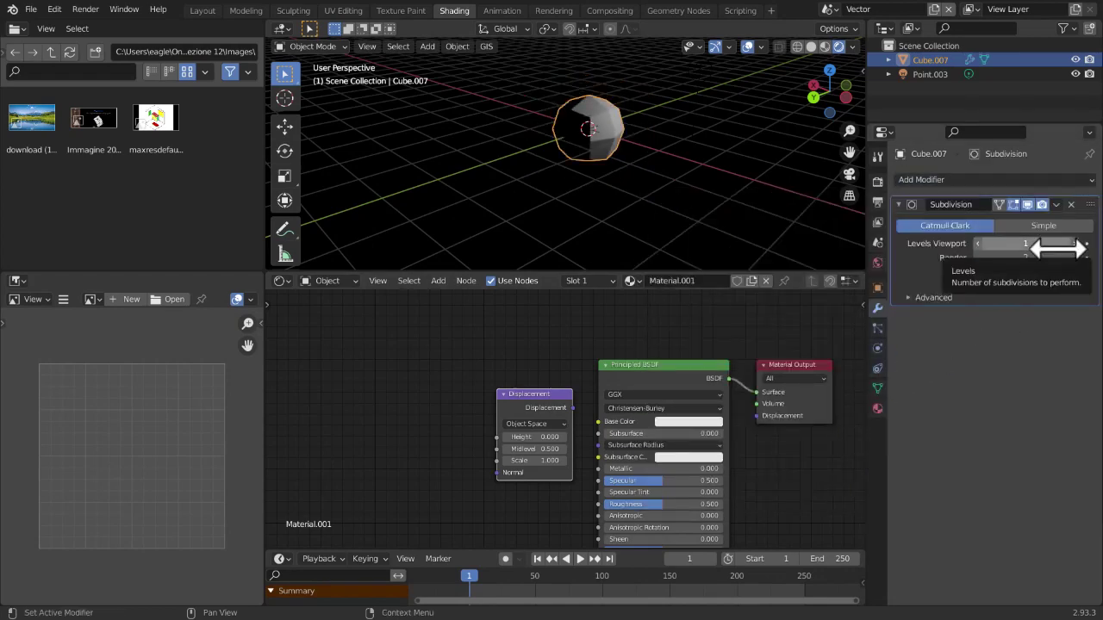
pyautogui.click(1058, 249)
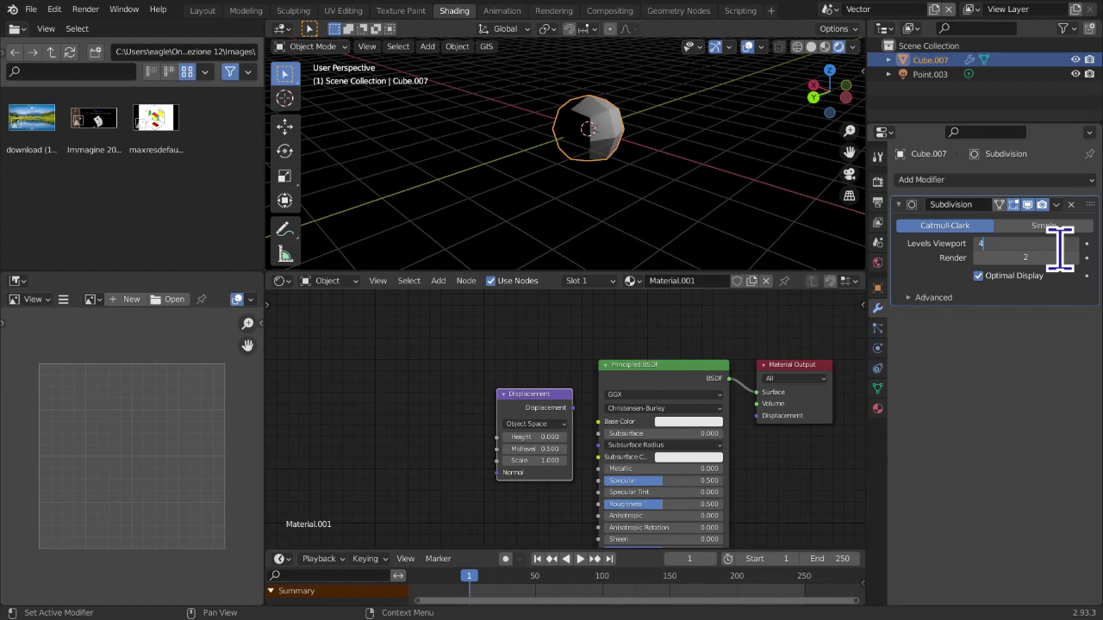
pyautogui.write('4')
pyautogui.press('Return')
# Shade the sphere smooth, move the Displacement node higher, and apply the subdivision with Ctrl+A
pyautogui.rightClick(611, 130)
pyautogui.click(611, 123)
pyautogui.moveTo(614, 142); pyautogui.dragTo(451, 118, button='middle')
pyautogui.scroll(3, 504, 161)
pyautogui.moveTo(507, 161); pyautogui.dragTo(559, 195, button='middle')
pyautogui.moveTo(504, 388); pyautogui.dragTo(546, 372)
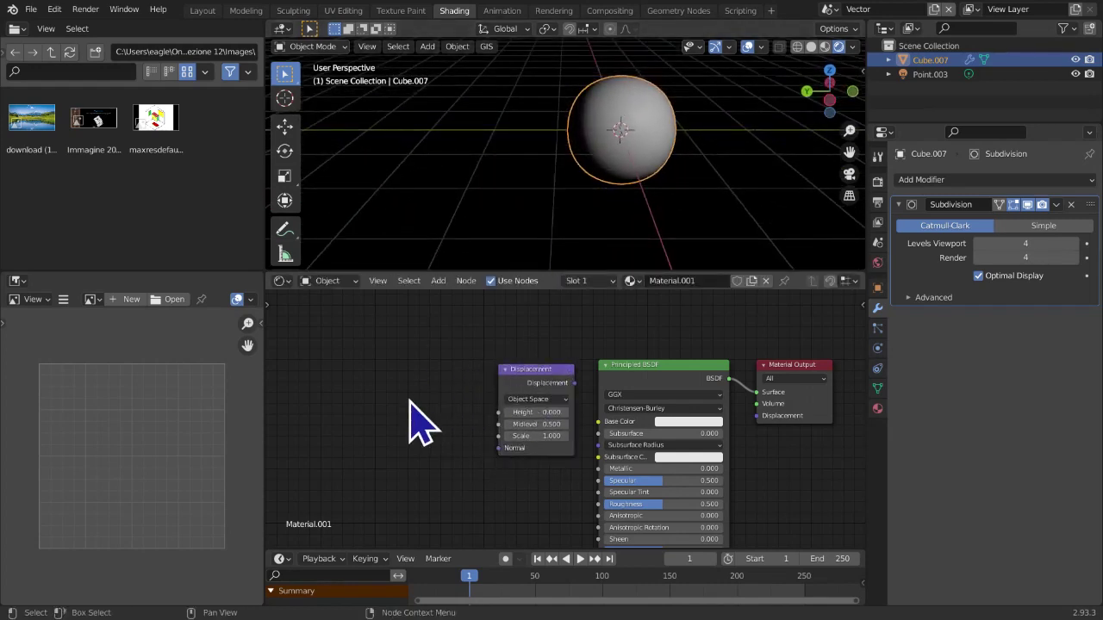
pyautogui.hotkey('shift', 'a')
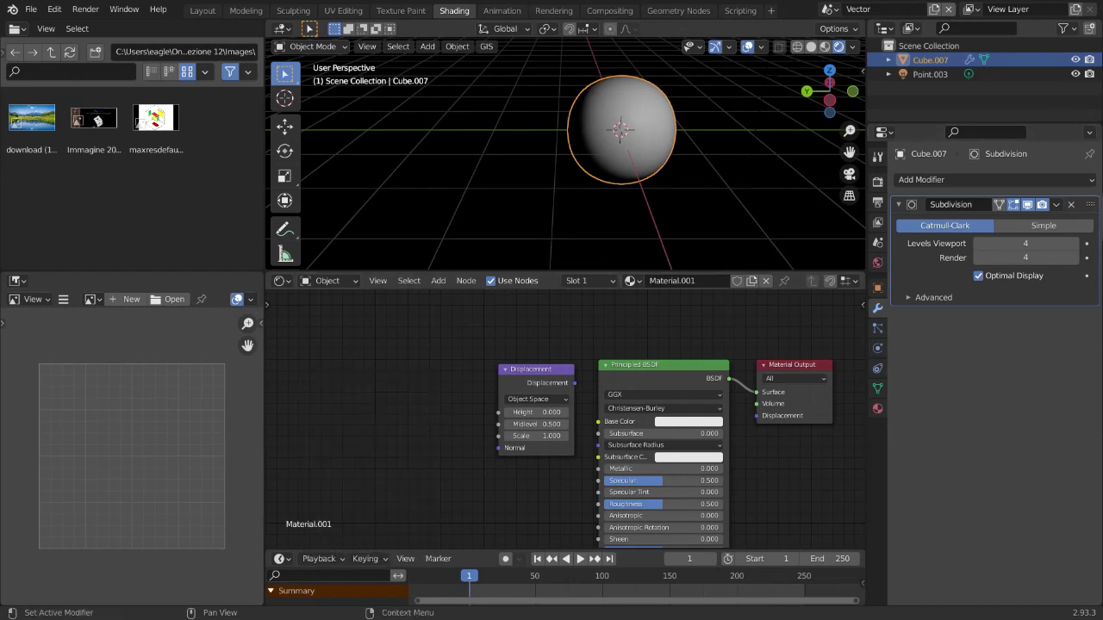
pyautogui.hotkey('ctrl', 'a')
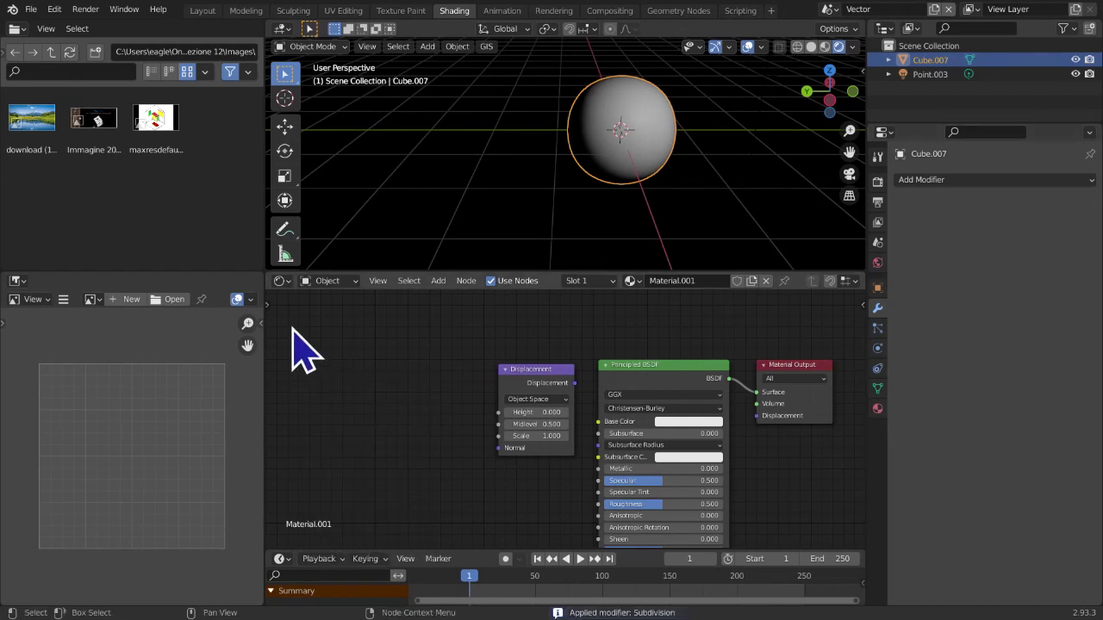
pyautogui.hotkey('shift', 'a')
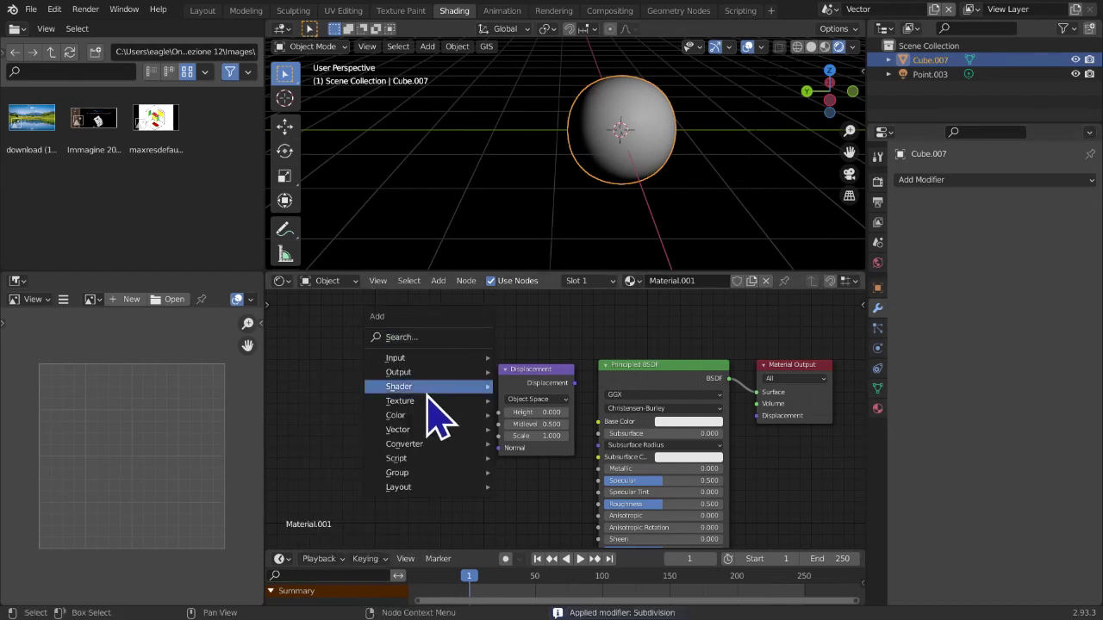
# Add a Checker Texture node at the left of the material nodes
pyautogui.moveTo(401, 392)
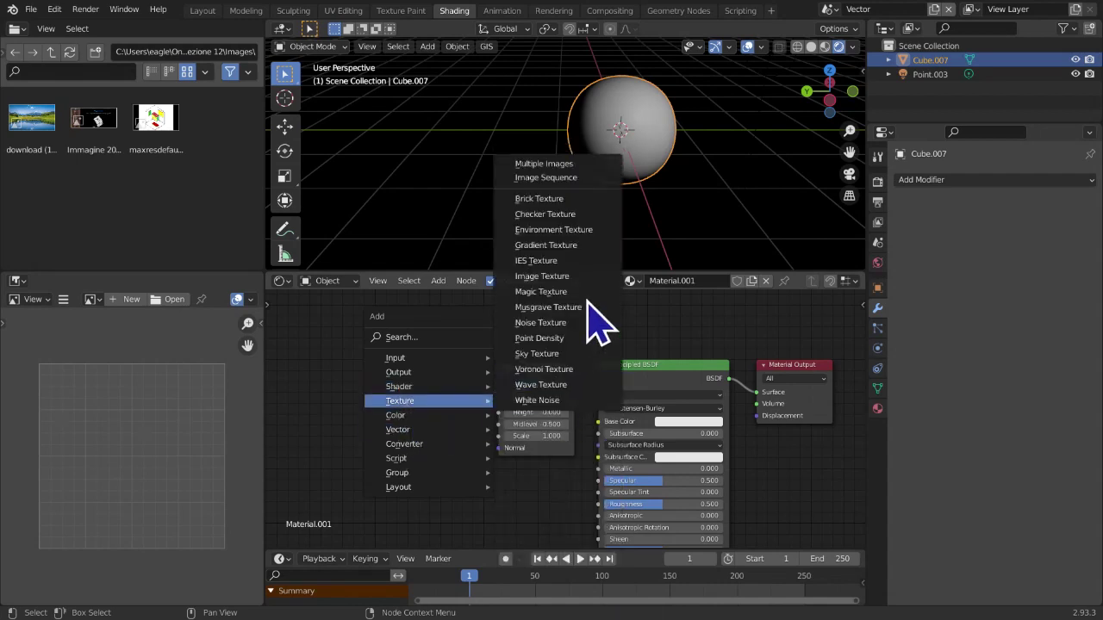
pyautogui.click(587, 215)
pyautogui.click(336, 372)
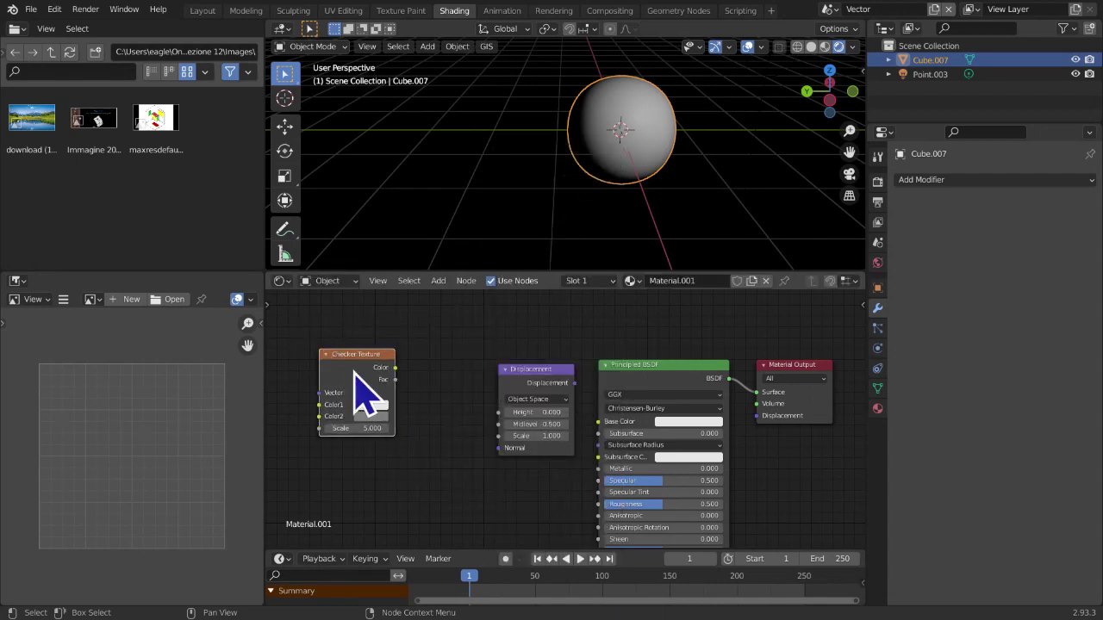
pyautogui.moveTo(348, 389); pyautogui.dragTo(371, 401)
pyautogui.moveTo(535, 399); pyautogui.dragTo(478, 368, button='middle')
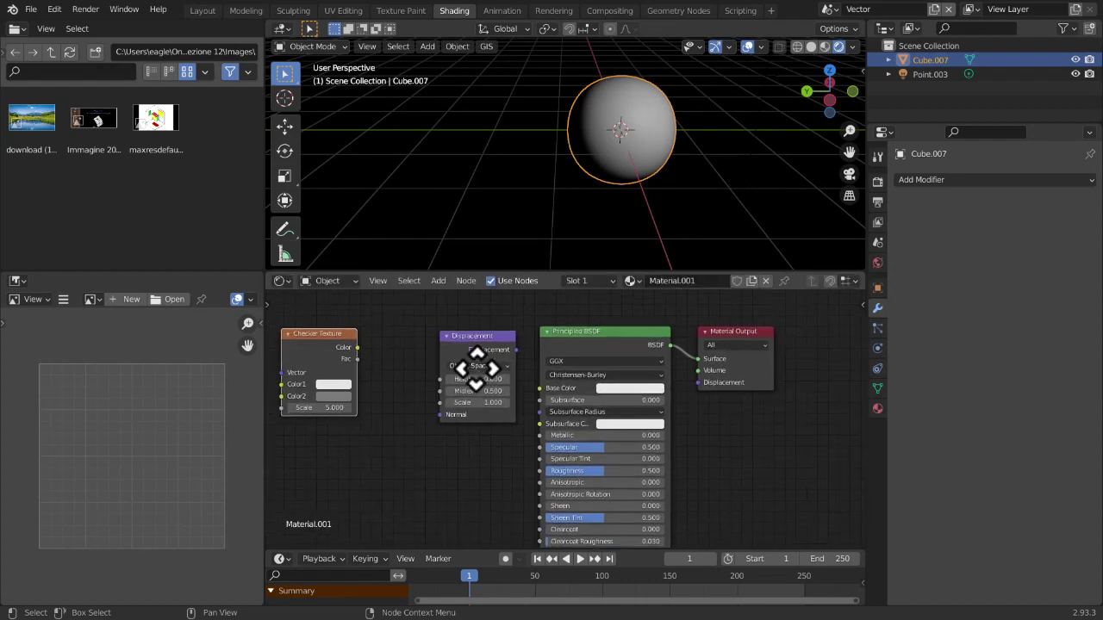
pyautogui.scroll(-5, 476, 437)
pyautogui.keyDown('shift'); pyautogui.scroll(-3, 476, 437); pyautogui.keyUp('shift')
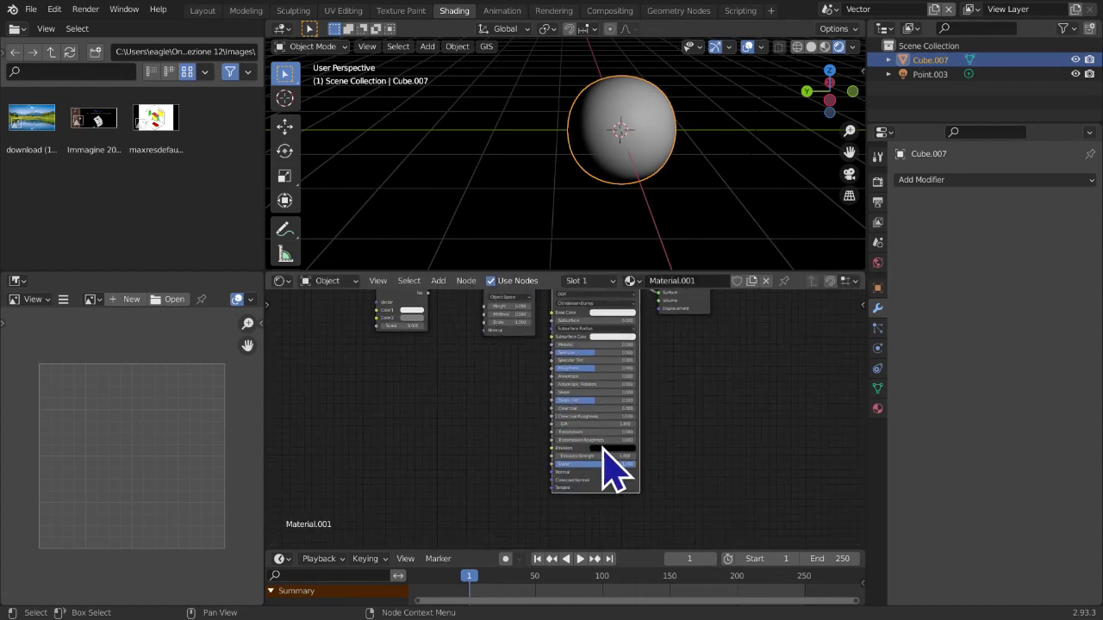
pyautogui.moveTo(486, 337); pyautogui.dragTo(529, 422, button='middle')
pyautogui.scroll(3, 471, 438)
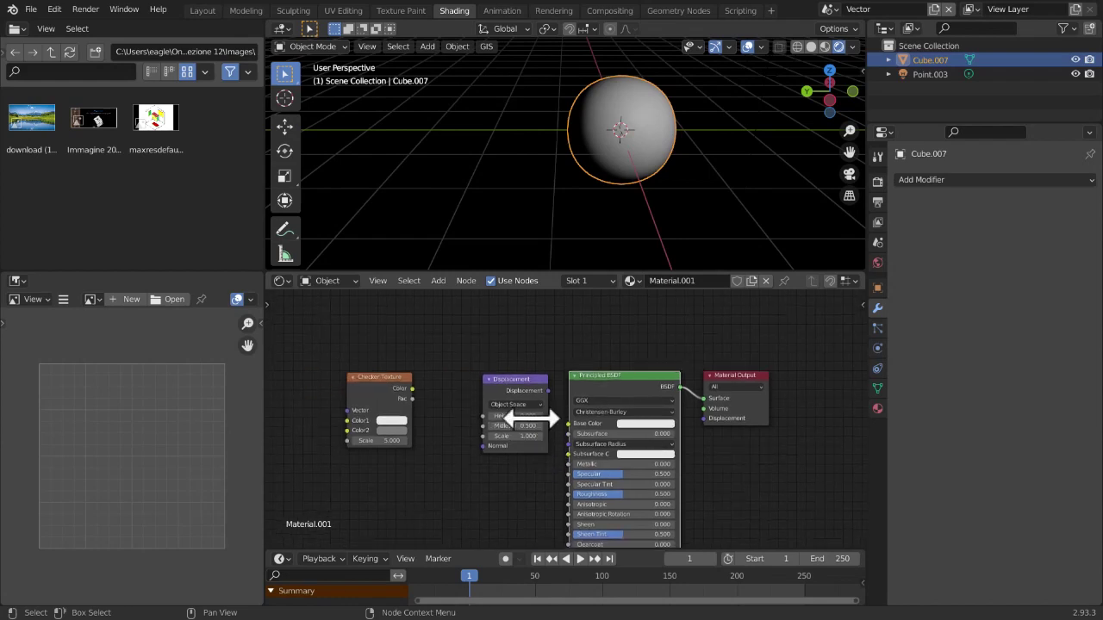
pyautogui.scroll(2, 529, 421)
# Wire Displacement into Material Output Displacement, feed Checker Fac into Height, and set Color2 black
pyautogui.moveTo(546, 386); pyautogui.dragTo(661, 407)
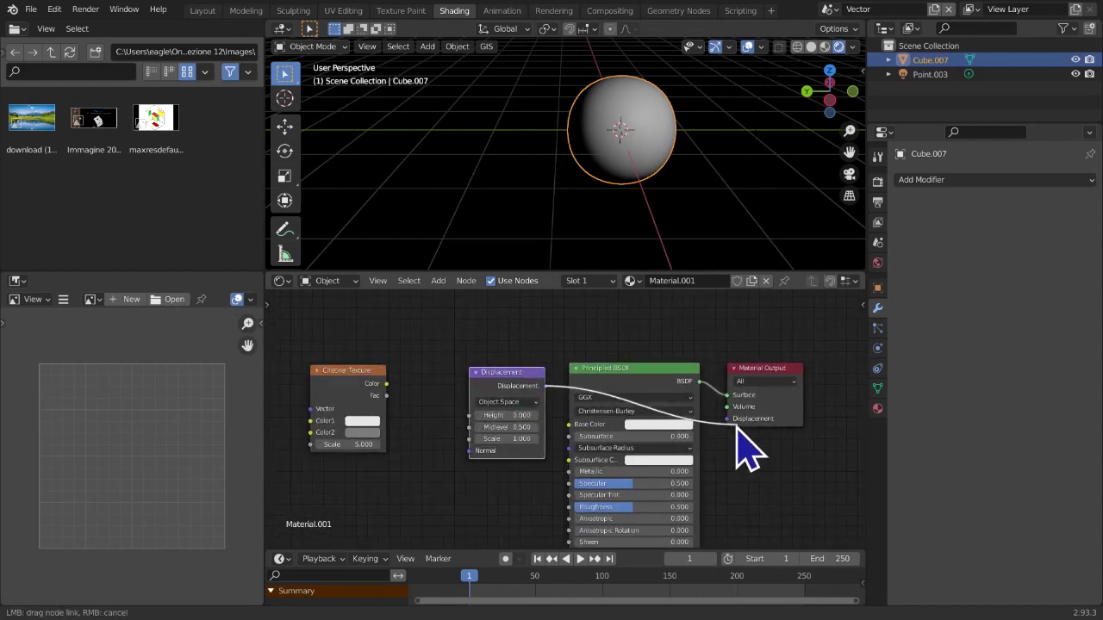
pyautogui.moveTo(729, 421); pyautogui.dragTo(729, 421)
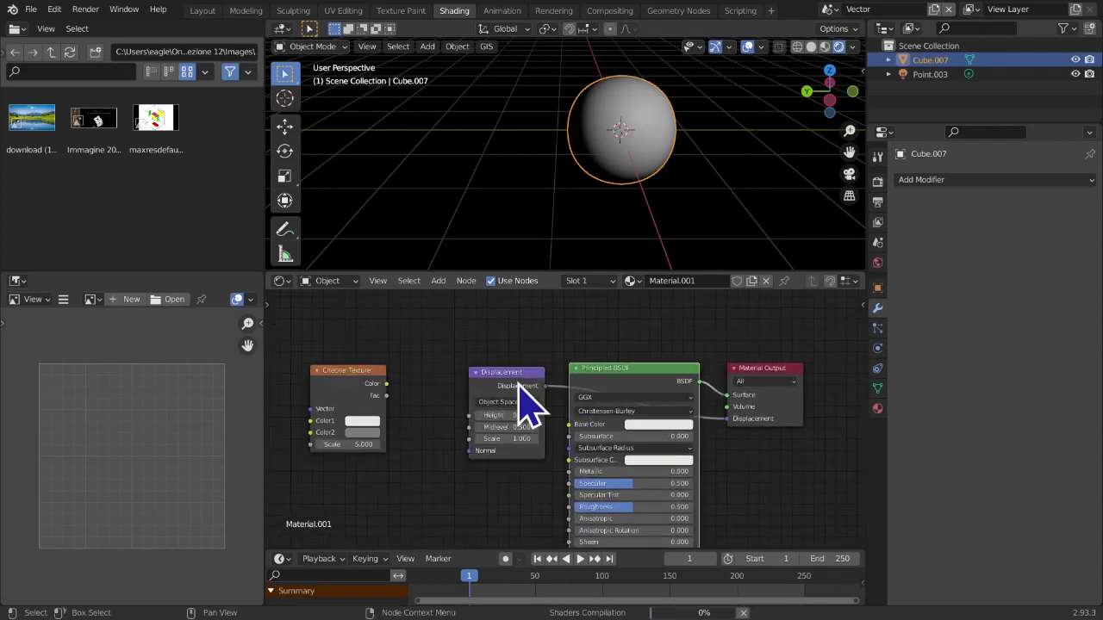
pyautogui.moveTo(393, 392); pyautogui.dragTo(433, 376, button='middle')
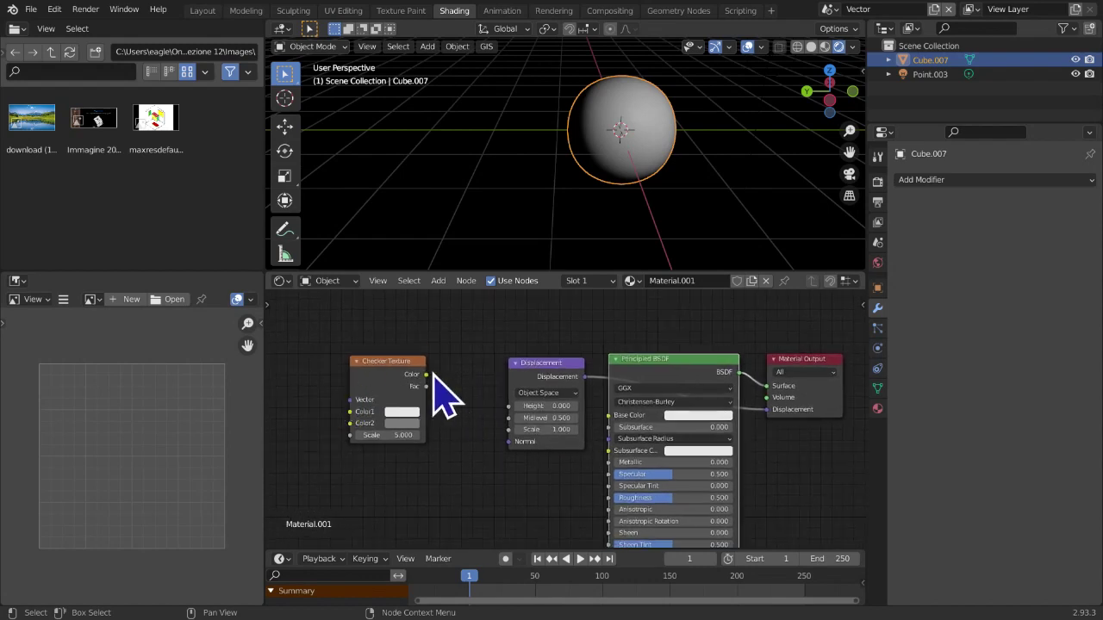
pyautogui.moveTo(426, 387); pyautogui.dragTo(481, 384)
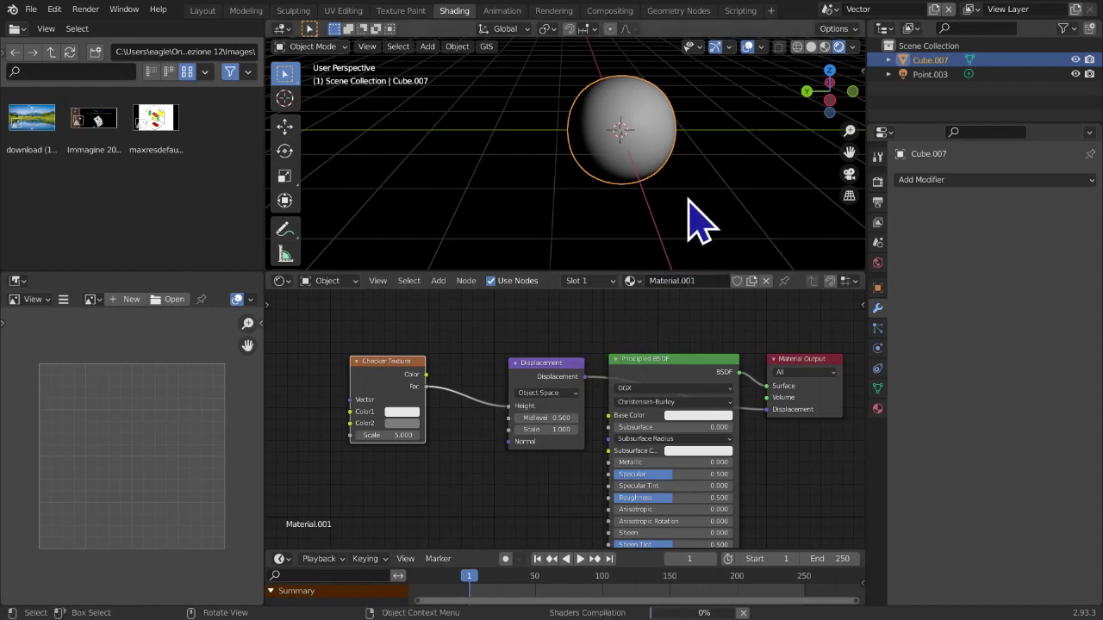
pyautogui.moveTo(692, 193); pyautogui.dragTo(517, 211, button='middle')
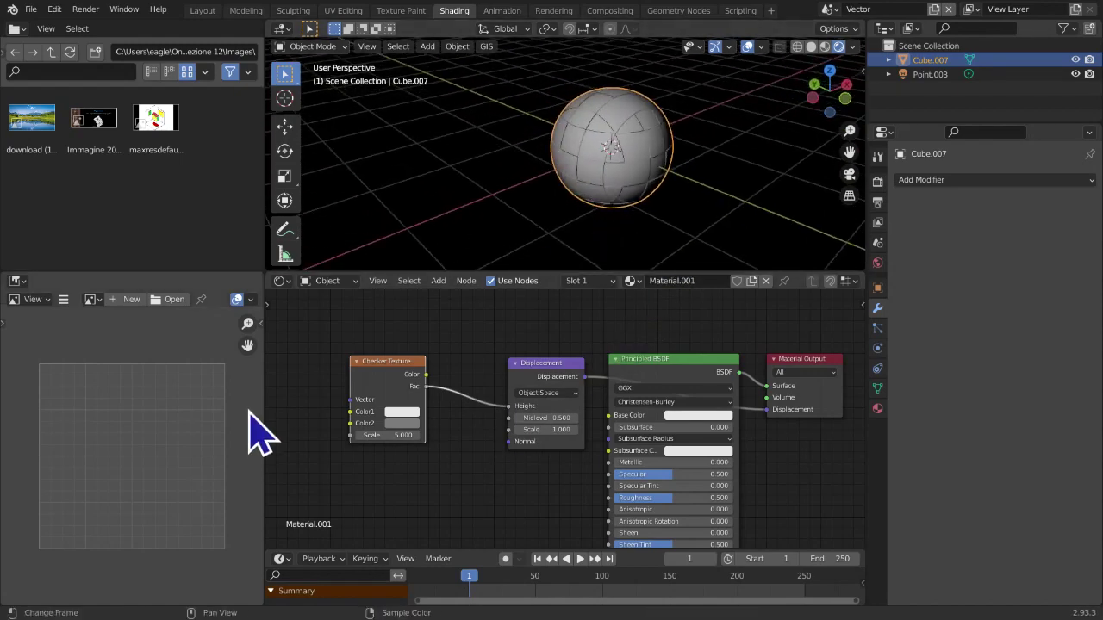
pyautogui.click(401, 424)
pyautogui.moveTo(478, 318); pyautogui.dragTo(479, 349)
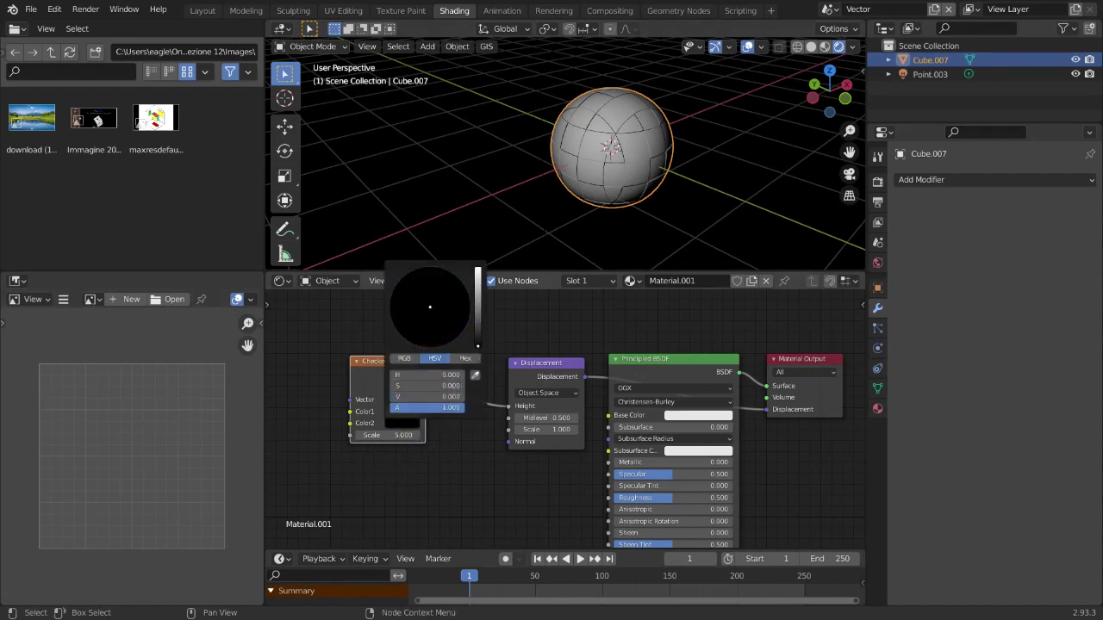
# Rearrange the Displacement and Checker nodes, then delete the Checker Texture node
pyautogui.moveTo(635, 239); pyautogui.dragTo(522, 151, button='middle')
pyautogui.scroll(5, 646, 231)
pyautogui.scroll(-8, 574, 138)
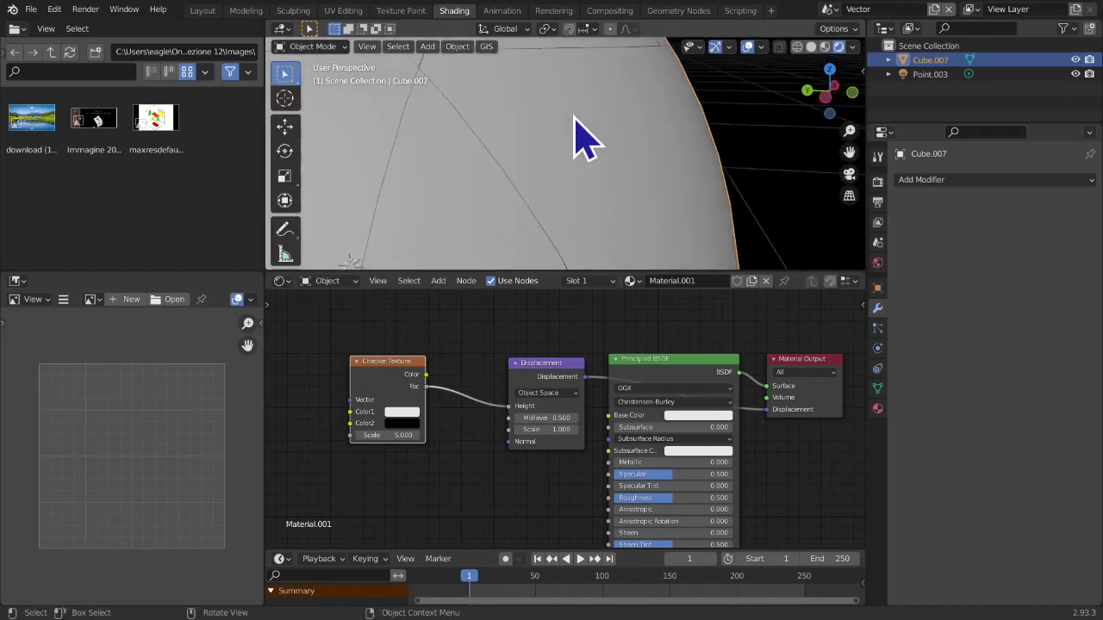
pyautogui.moveTo(550, 364); pyautogui.dragTo(518, 372)
pyautogui.moveTo(402, 373)
pyautogui.mouseDown()
pyautogui.moveTo(419, 352)
pyautogui.moveTo(411, 360)
pyautogui.mouseUp()
pyautogui.moveTo(630, 137); pyautogui.dragTo(610, 195, button='middle')
pyautogui.scroll(5, 548, 164)
pyautogui.press('x')
pyautogui.hotkey('shift', 'a')
pyautogui.moveTo(437, 364)
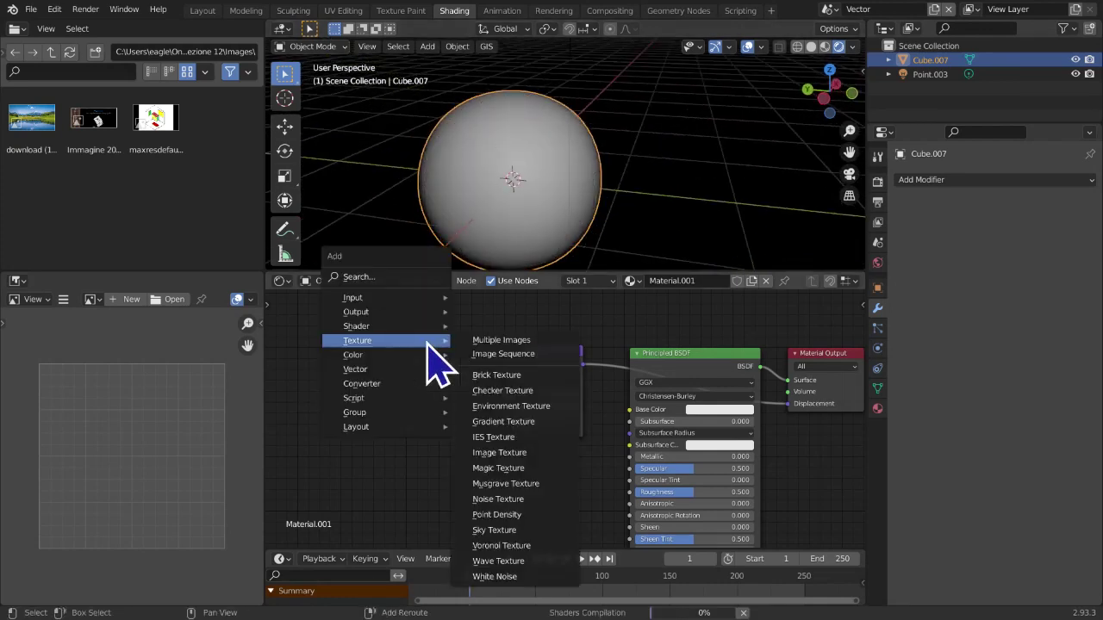
# Add a Noise Texture feeding Displacement Scale, with Scale 200 and Detail 16
pyautogui.click(498, 499)
pyautogui.click(329, 353)
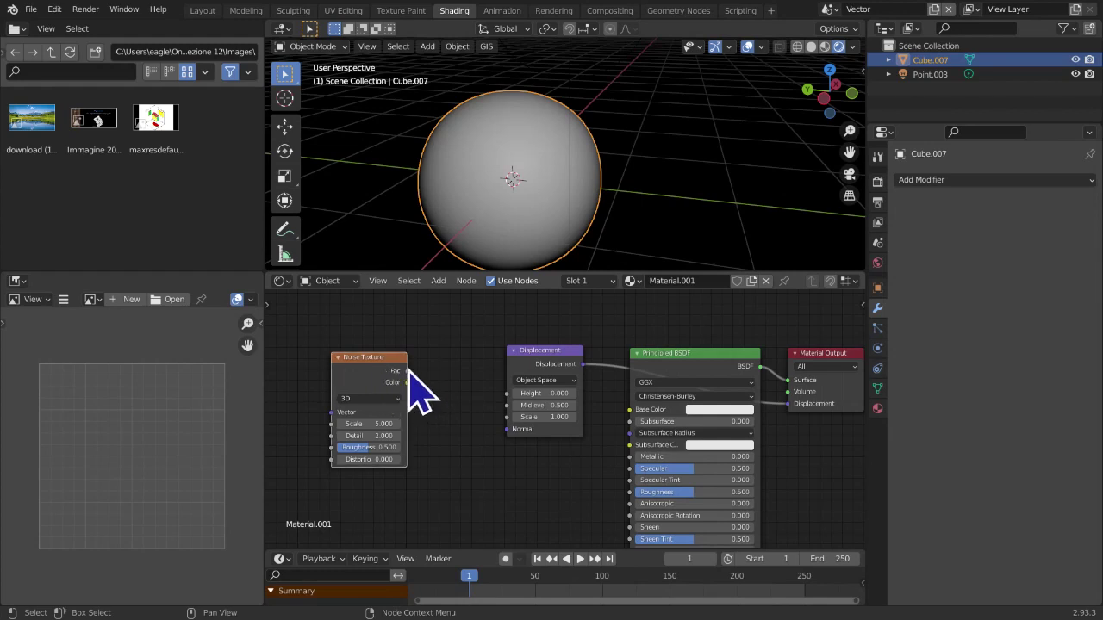
pyautogui.moveTo(406, 371); pyautogui.dragTo(507, 417)
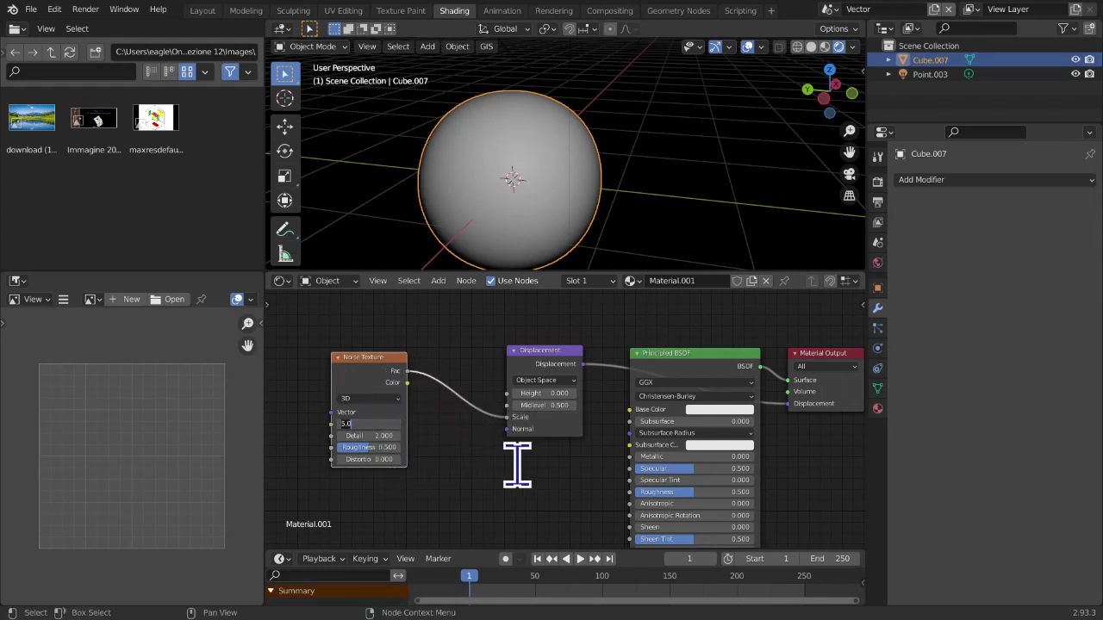
pyautogui.press('Return')
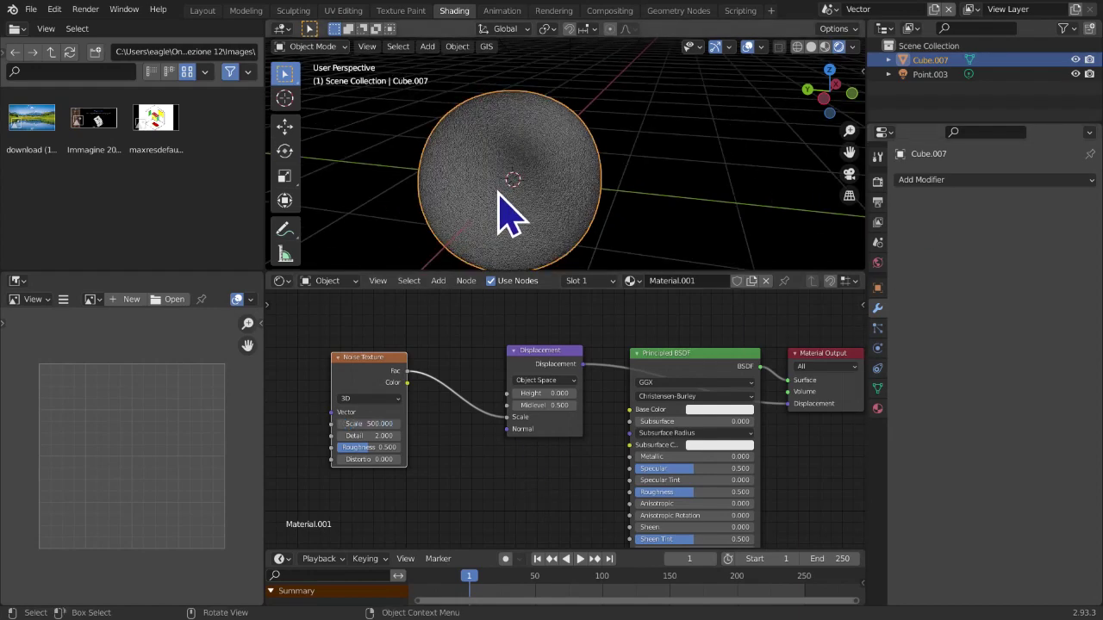
pyautogui.scroll(5, 517, 219)
pyautogui.scroll(2, 539, 233)
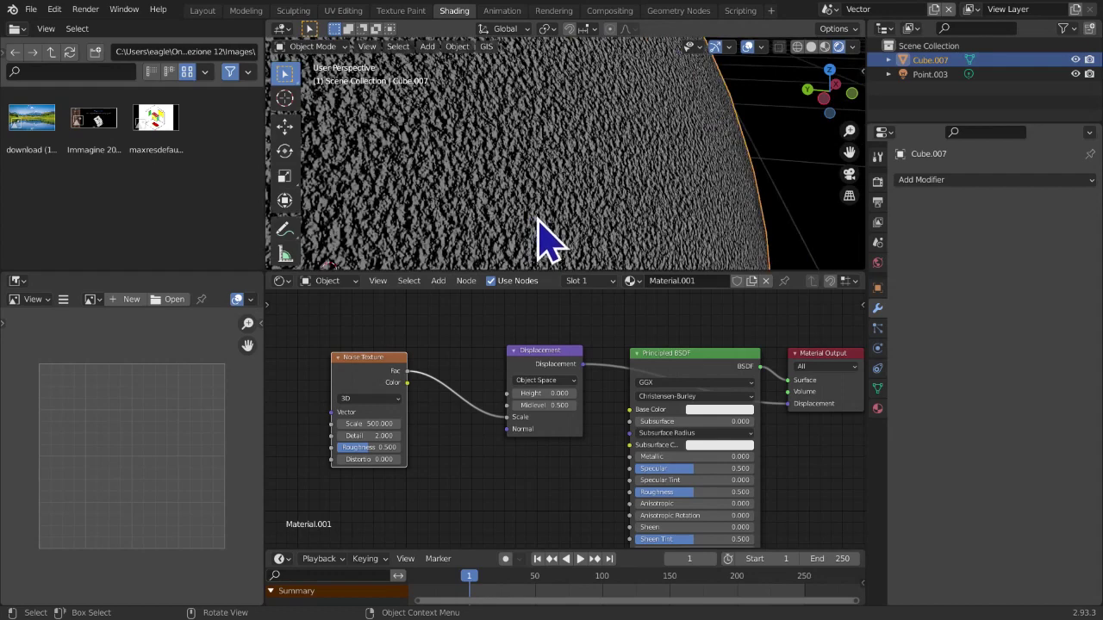
pyautogui.moveTo(356, 436); pyautogui.dragTo(387, 436)
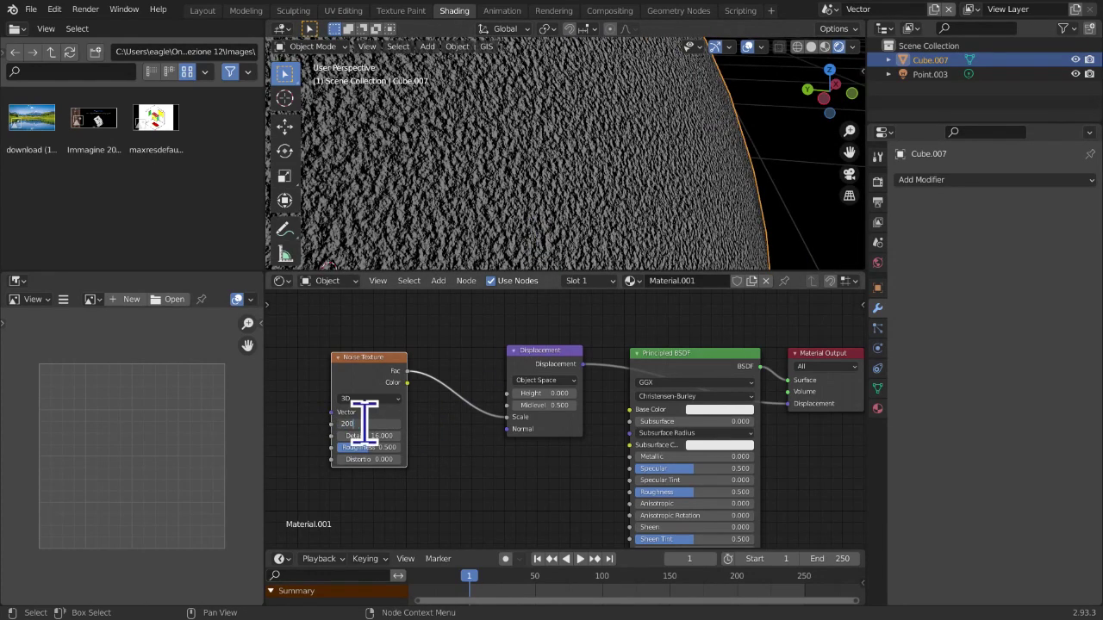
pyautogui.press('Return')
# Inspect the grainy sphere, then delete the Noise Texture node
pyautogui.scroll(-4, 566, 190)
pyautogui.moveTo(556, 166); pyautogui.dragTo(586, 147, button='middle')
pyautogui.scroll(3, 586, 148)
pyautogui.scroll(-7, 583, 154)
pyautogui.moveTo(612, 197); pyautogui.dragTo(569, 258, button='middle')
pyautogui.scroll(1, 363, 374)
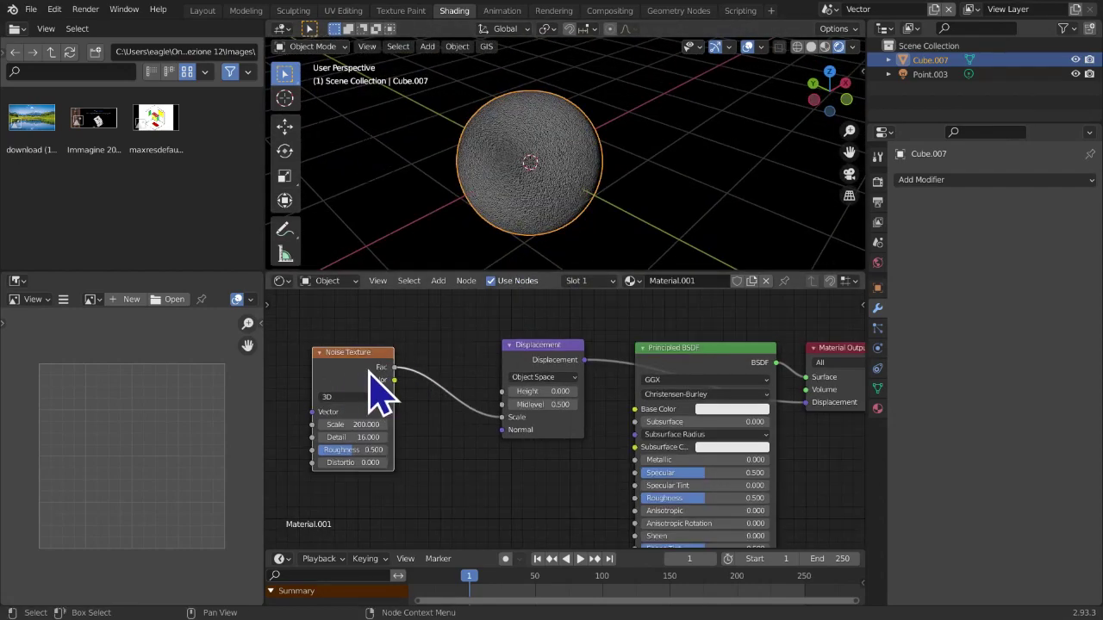
pyautogui.press('x')
pyautogui.hotkey('shift', 'a')
# Add a Checker Texture feeding Displacement Height, with Color2 black and Scale 8
pyautogui.moveTo(370, 372)
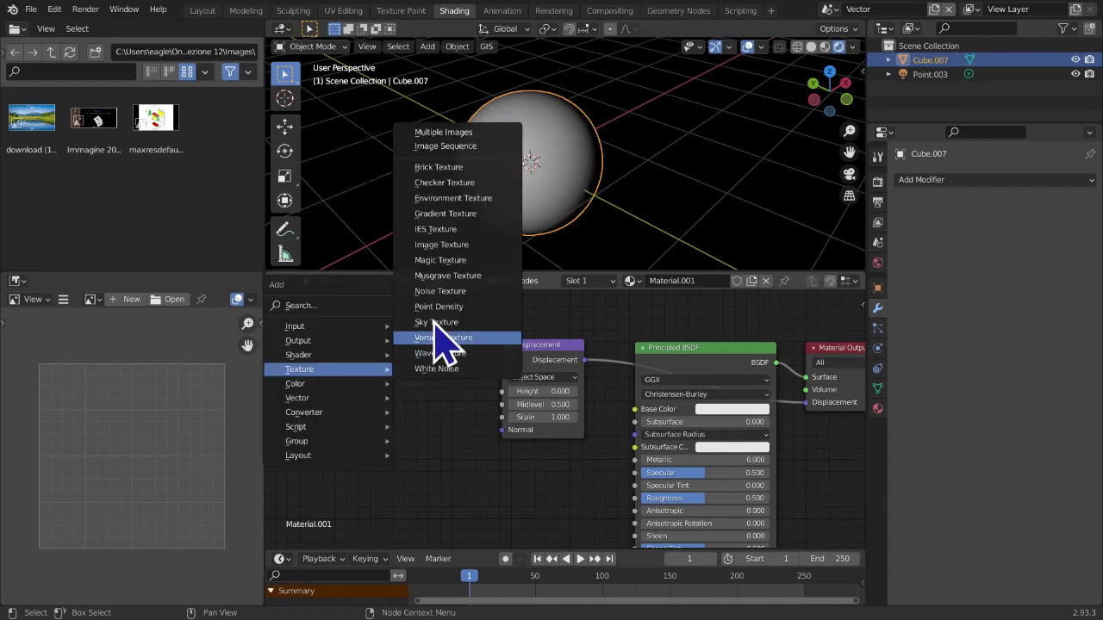
pyautogui.click(466, 182)
pyautogui.click(349, 368)
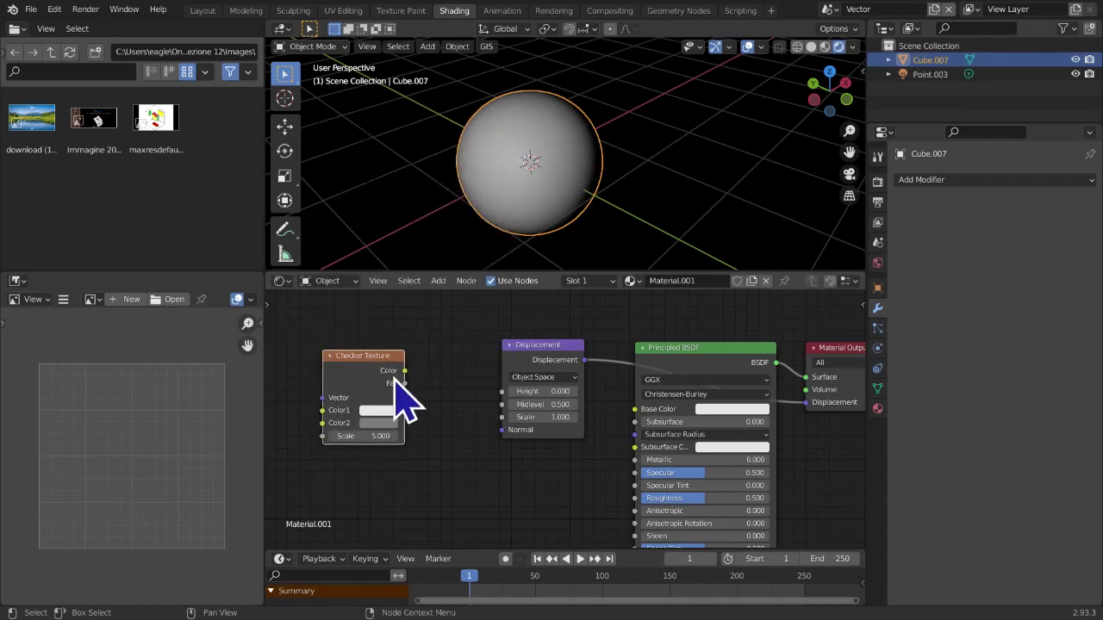
pyautogui.moveTo(405, 384); pyautogui.dragTo(502, 391)
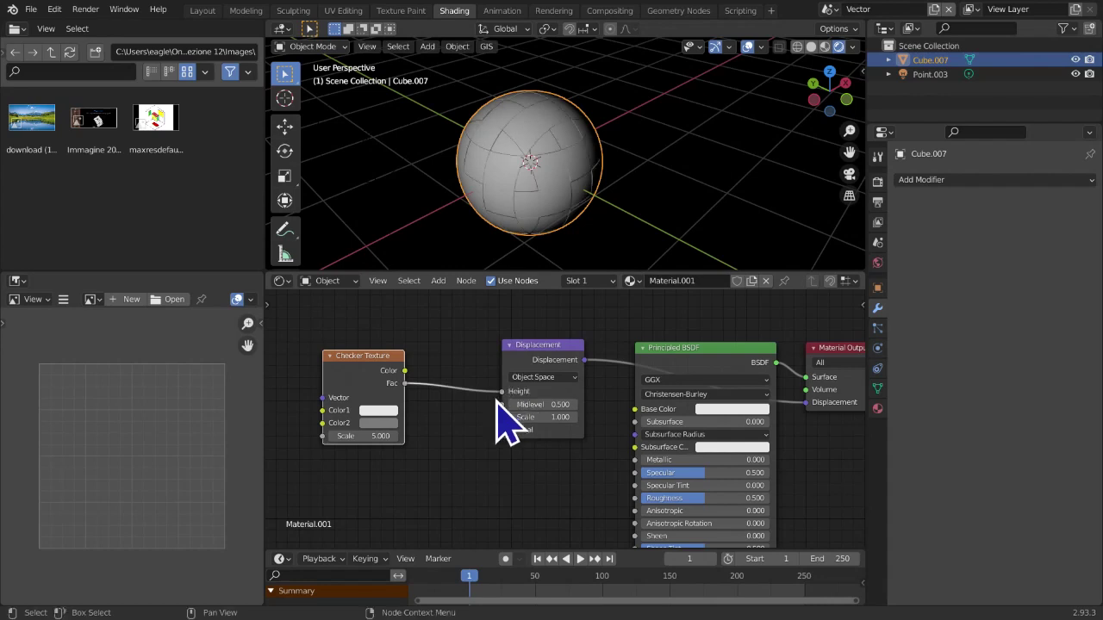
pyautogui.moveTo(721, 66); pyautogui.dragTo(555, 277, button='middle')
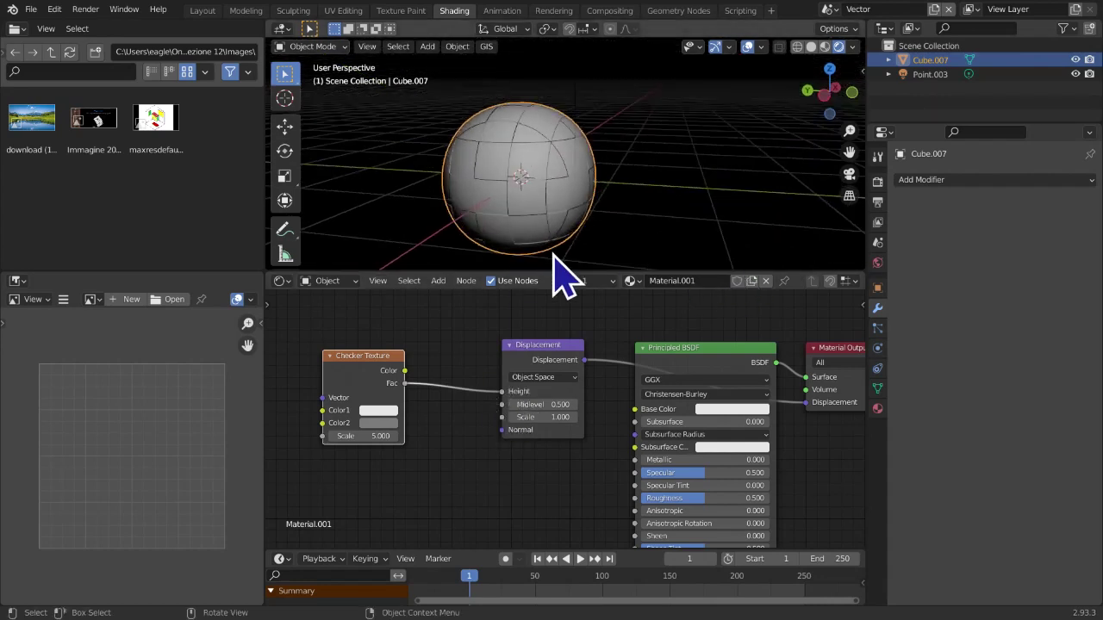
pyautogui.click(374, 423)
pyautogui.moveTo(464, 297); pyautogui.dragTo(367, 404)
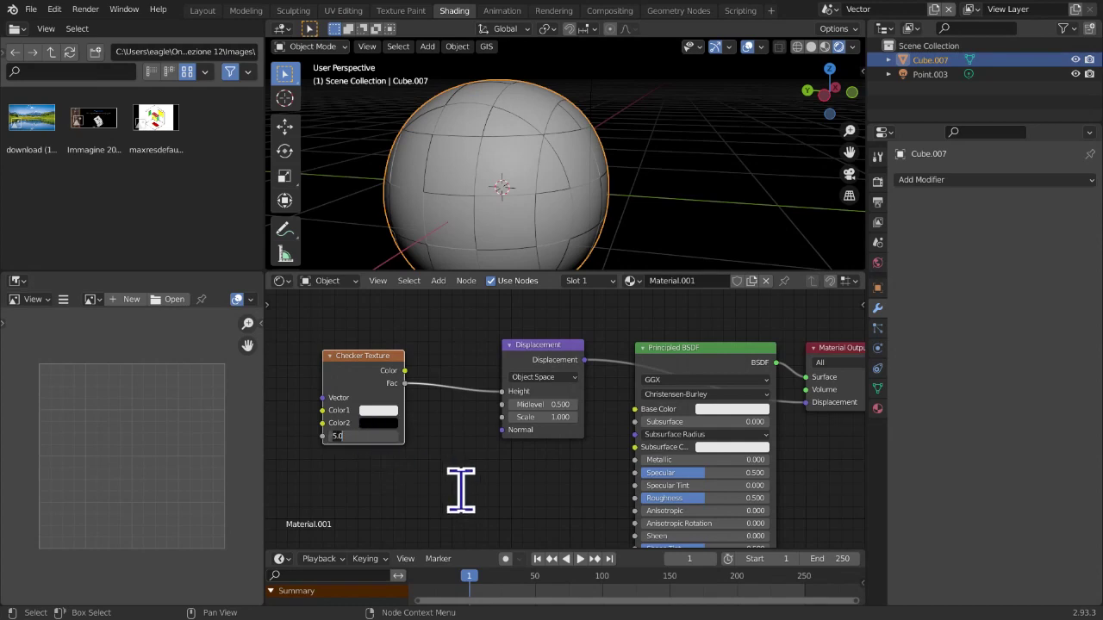
pyautogui.write('8')
pyautogui.press('Return')
# Toggle the sphere into Edit Mode and orbit closely to inspect the raised checker tiles
pyautogui.moveTo(497, 148); pyautogui.dragTo(689, 164, button='middle')
pyautogui.press('Tab')
pyautogui.press('Tab')
pyautogui.moveTo(759, 204); pyautogui.dragTo(594, 258, button='middle')
pyautogui.scroll(2, 581, 197)
pyautogui.scroll(3, 529, 193)
pyautogui.scroll(-1, 530, 194)
pyautogui.moveTo(537, 349); pyautogui.dragTo(531, 349)
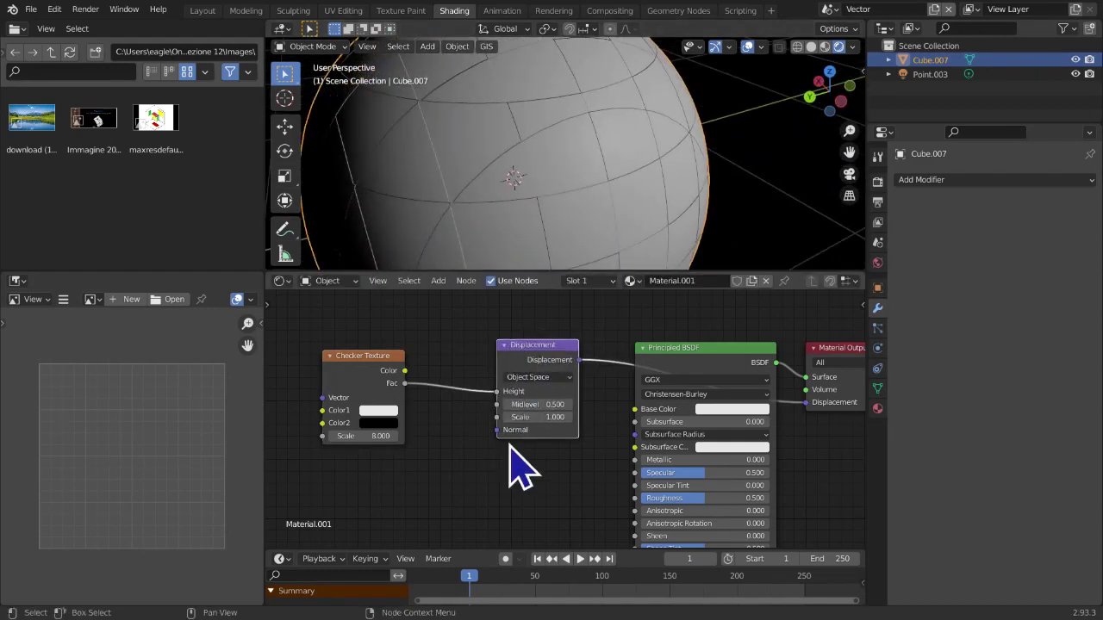
pyautogui.scroll(-3, 680, 167)
pyautogui.moveTo(660, 162); pyautogui.dragTo(589, 226, button='middle')
pyautogui.scroll(-3, 618, 180)
pyautogui.scroll(3, 601, 197)
pyautogui.scroll(5, 649, 129)
pyautogui.moveTo(546, 185); pyautogui.dragTo(510, 86, button='middle')
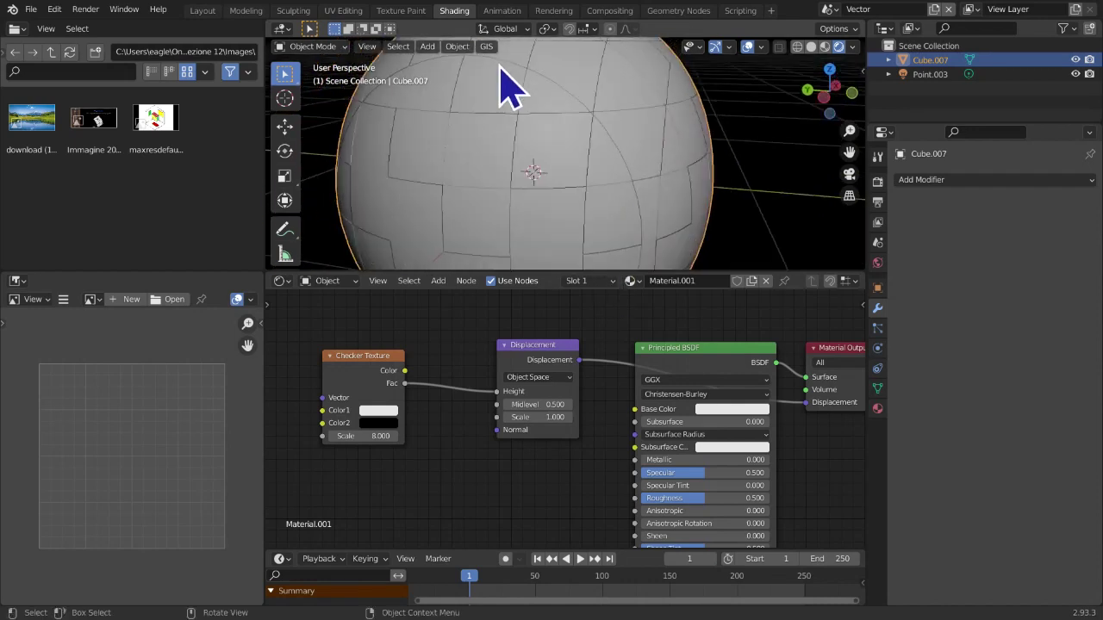
pyautogui.scroll(-4, 652, 147)
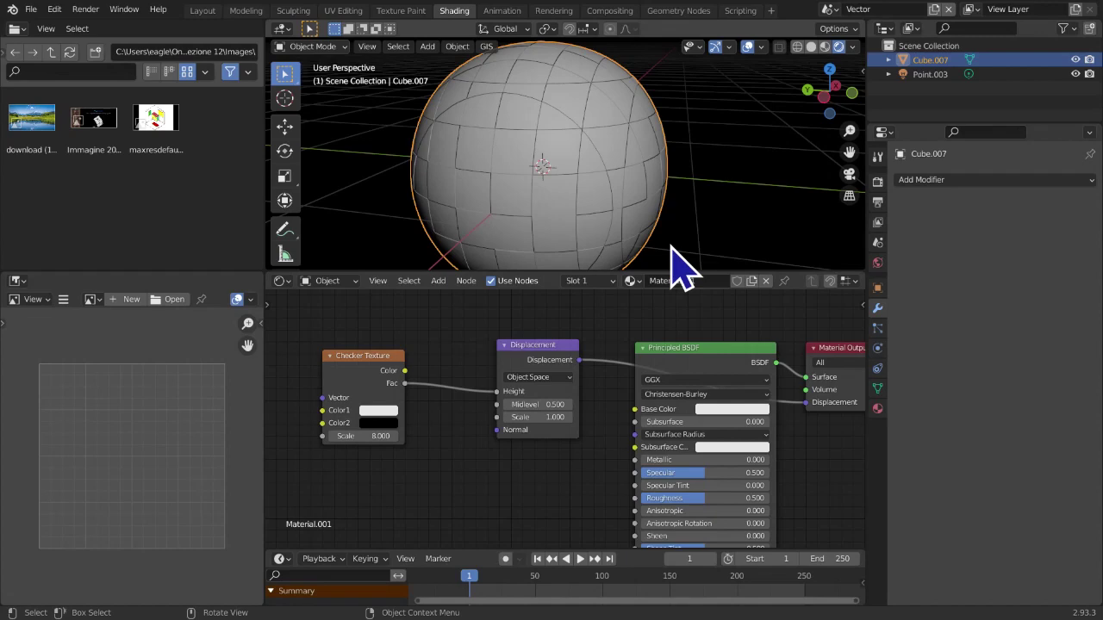
pyautogui.moveTo(555, 215); pyautogui.dragTo(655, 175, button='middle')
pyautogui.press('Tab')
pyautogui.scroll(2, 655, 175)
pyautogui.moveTo(646, 186); pyautogui.dragTo(634, 191, button='middle')
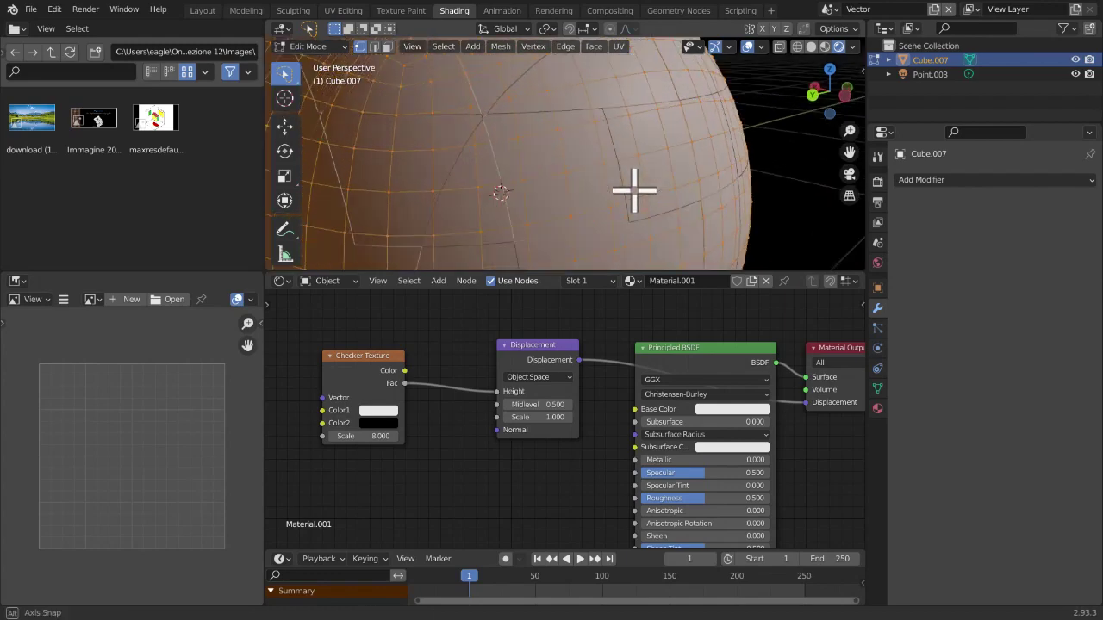
pyautogui.moveTo(617, 131); pyautogui.dragTo(629, 158, button='middle')
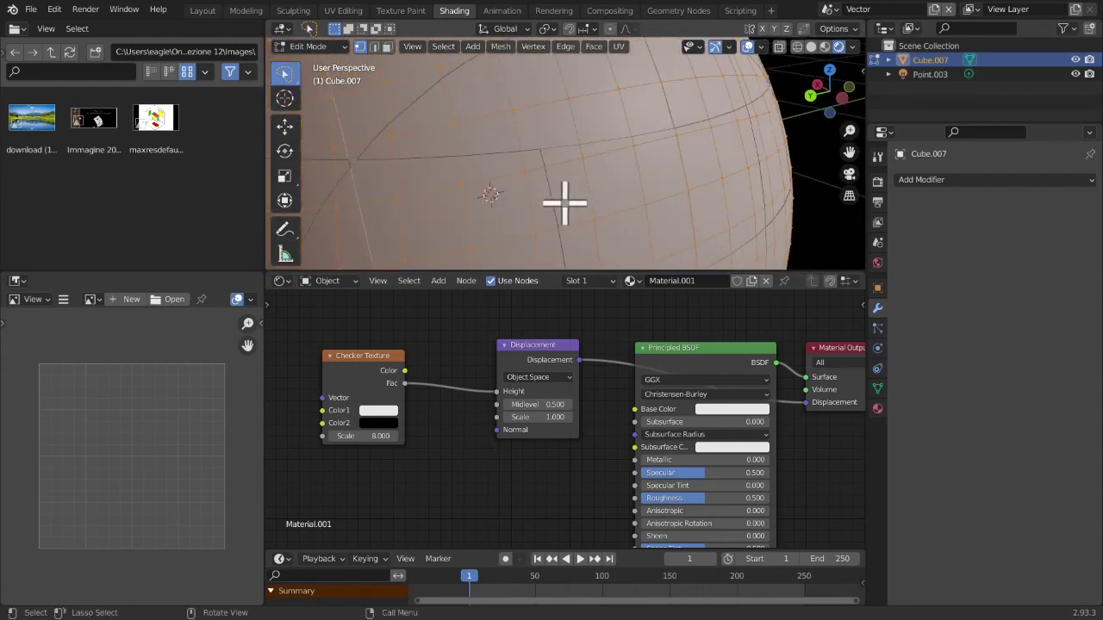
pyautogui.hotkey('alt', 'a')
pyautogui.moveTo(567, 201); pyautogui.dragTo(609, 207, button='middle')
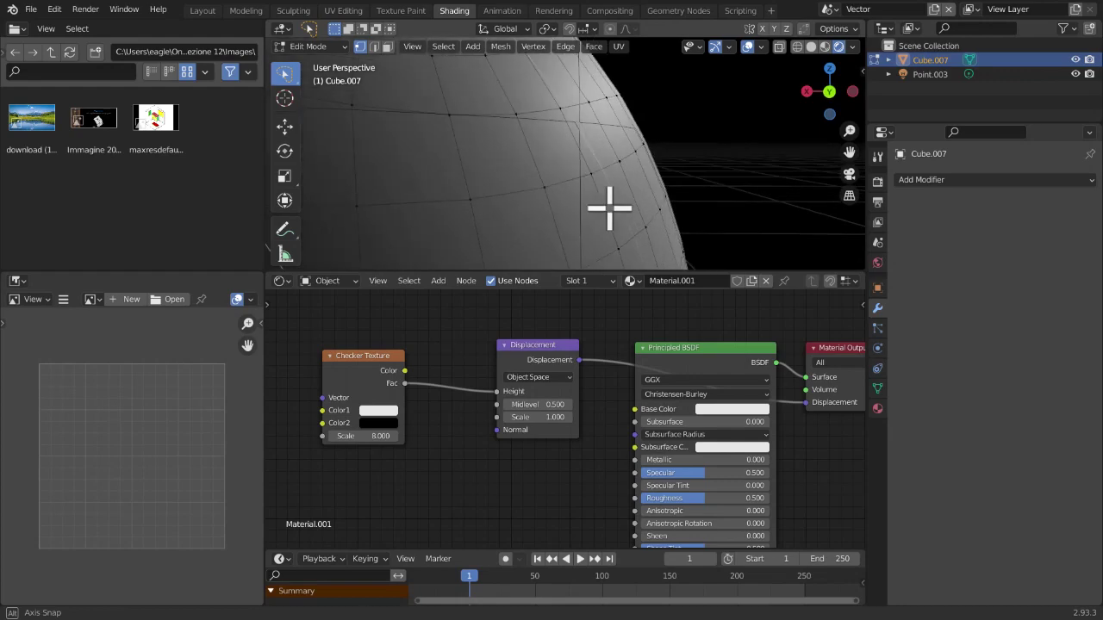
pyautogui.moveTo(605, 158); pyautogui.dragTo(534, 178, button='middle')
pyautogui.moveTo(656, 196); pyautogui.dragTo(512, 151, button='middle')
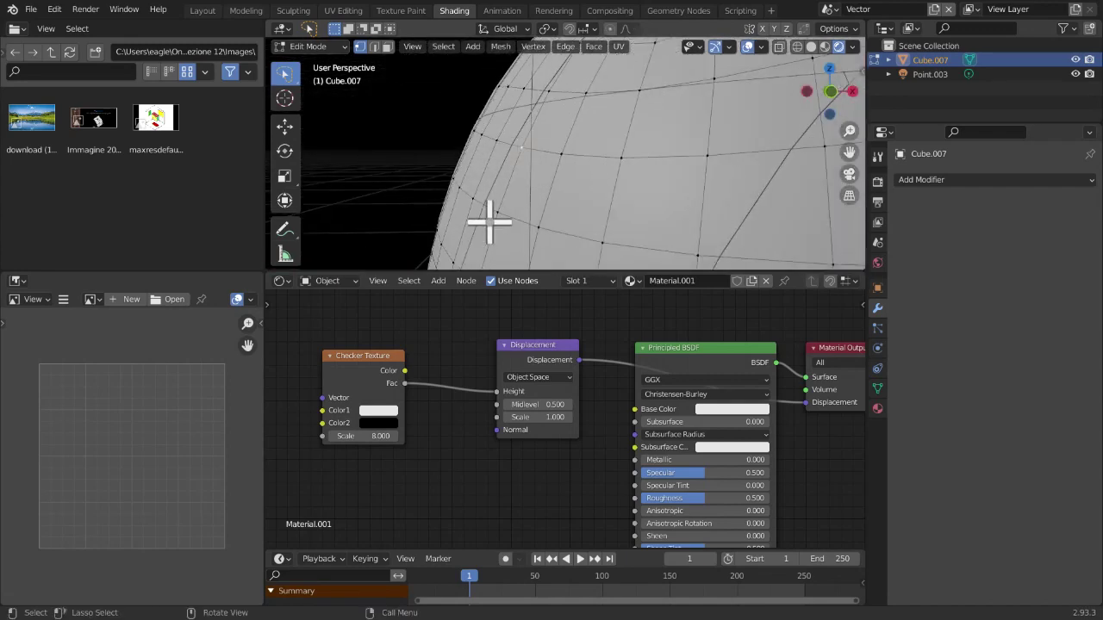
pyautogui.moveTo(538, 179); pyautogui.dragTo(447, 177, button='middle')
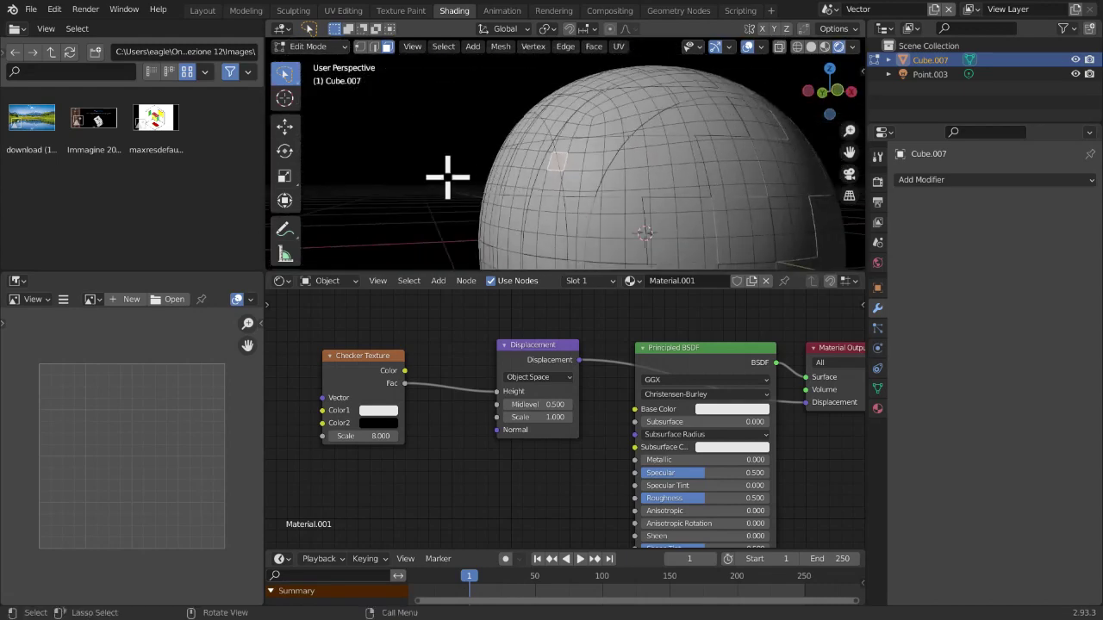
pyautogui.moveTo(695, 177); pyautogui.dragTo(604, 166, button='middle')
pyautogui.press('Tab')
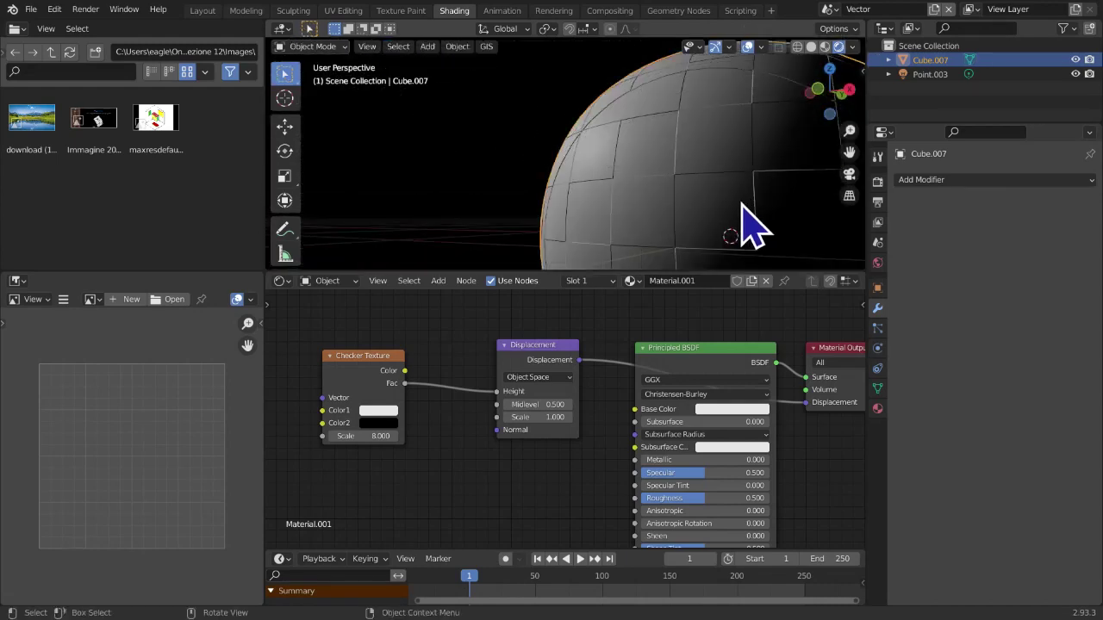
pyautogui.scroll(-4, 718, 203)
pyautogui.moveTo(630, 205); pyautogui.dragTo(769, 258, button='middle')
pyautogui.moveTo(746, 215); pyautogui.dragTo(689, 186, button='middle')
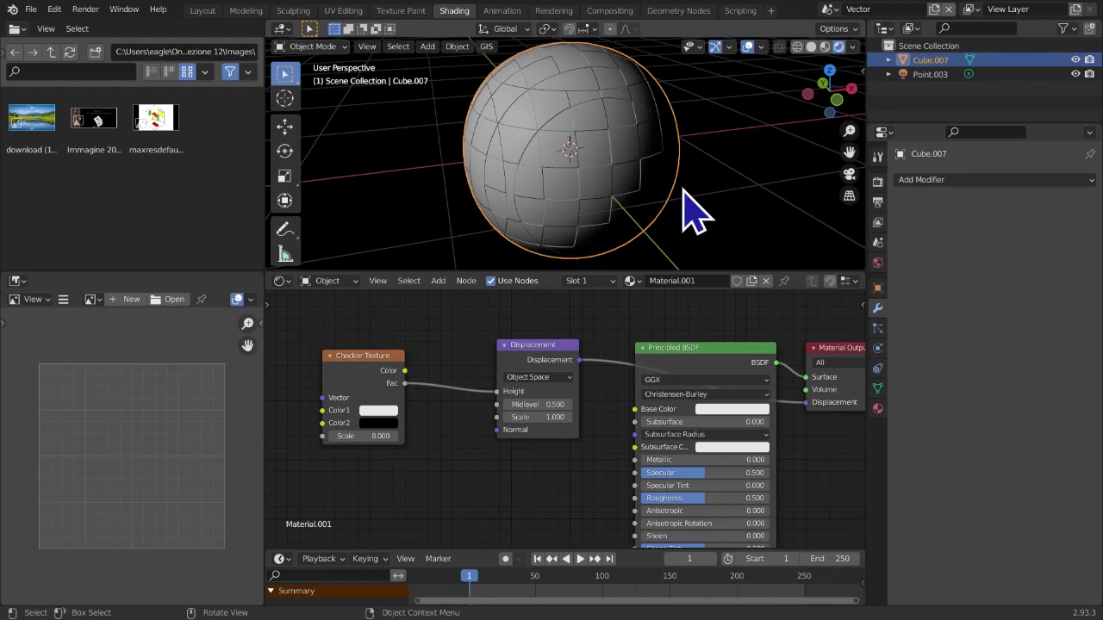
pyautogui.scroll(1, 460, 419)
pyautogui.moveTo(460, 418); pyautogui.dragTo(428, 431, button='middle')
pyautogui.moveTo(437, 379); pyautogui.dragTo(479, 339, button='middle')
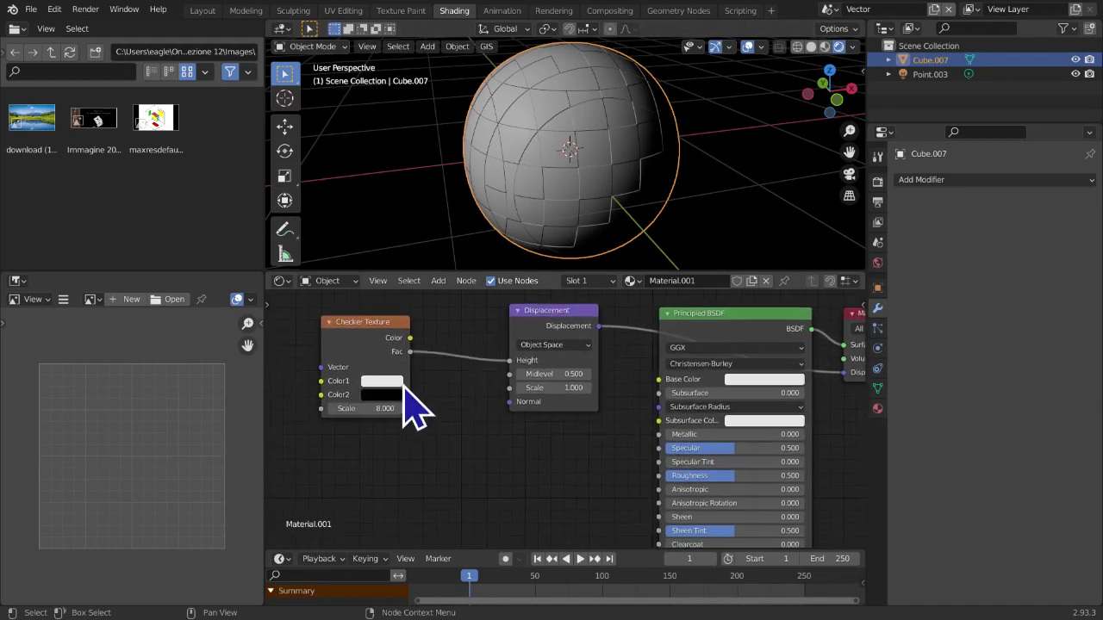
pyautogui.keyDown('ctrl'); pyautogui.moveTo(405, 385); pyautogui.dragTo(390, 382, button='middle'); pyautogui.keyUp('ctrl')
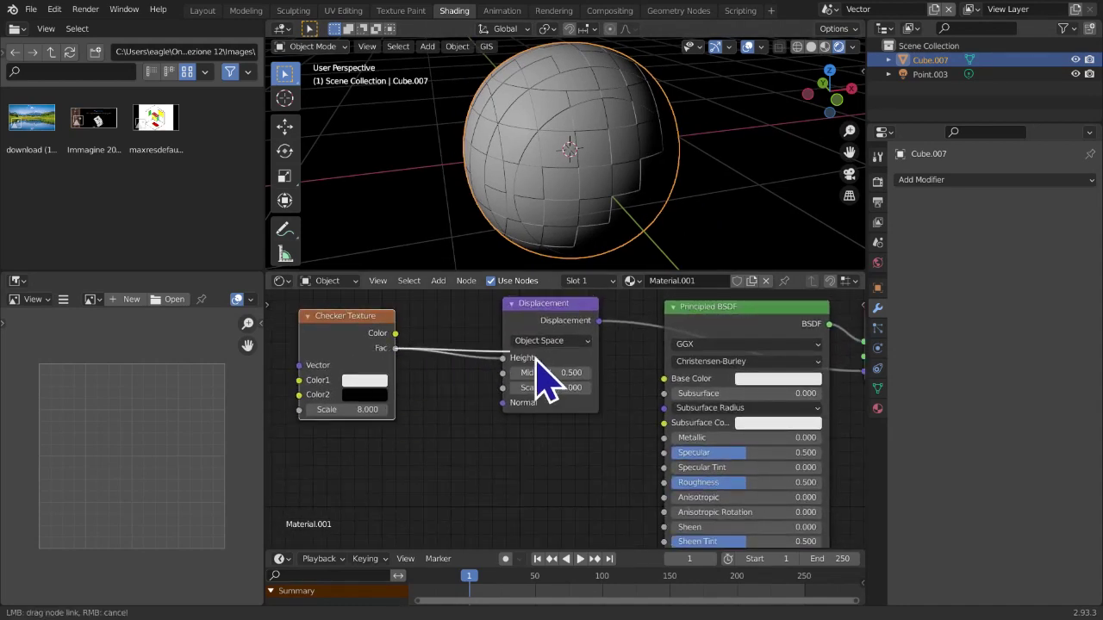
pyautogui.moveTo(644, 427); pyautogui.dragTo(665, 380)
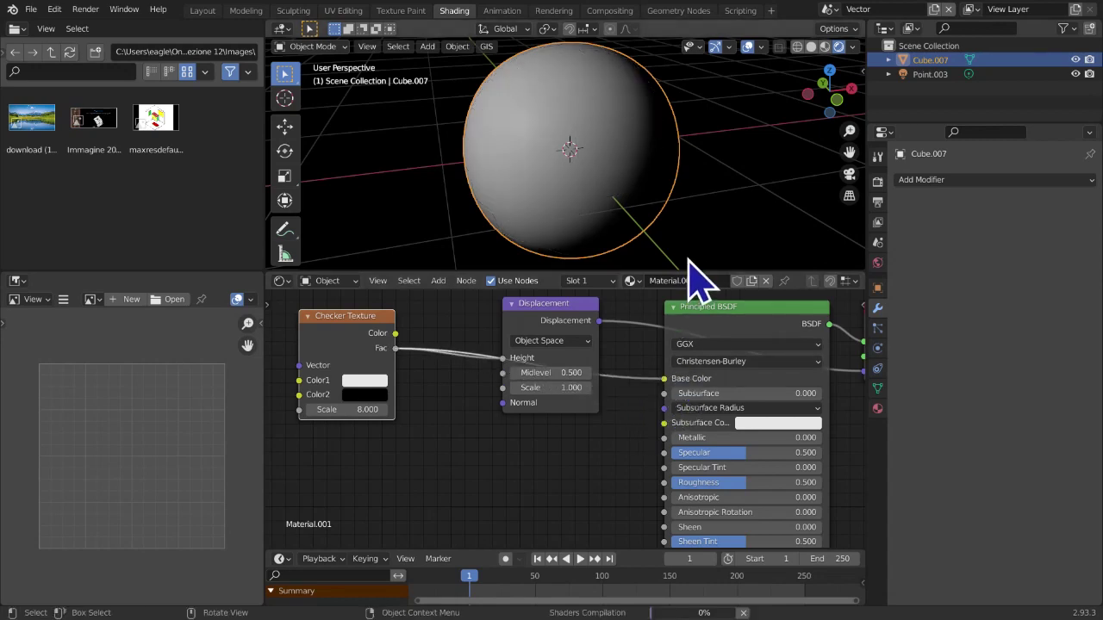
pyautogui.moveTo(704, 221); pyautogui.dragTo(620, 139, button='middle')
pyautogui.scroll(5, 557, 194)
pyautogui.scroll(3, 620, 139)
pyautogui.scroll(5, 498, 252)
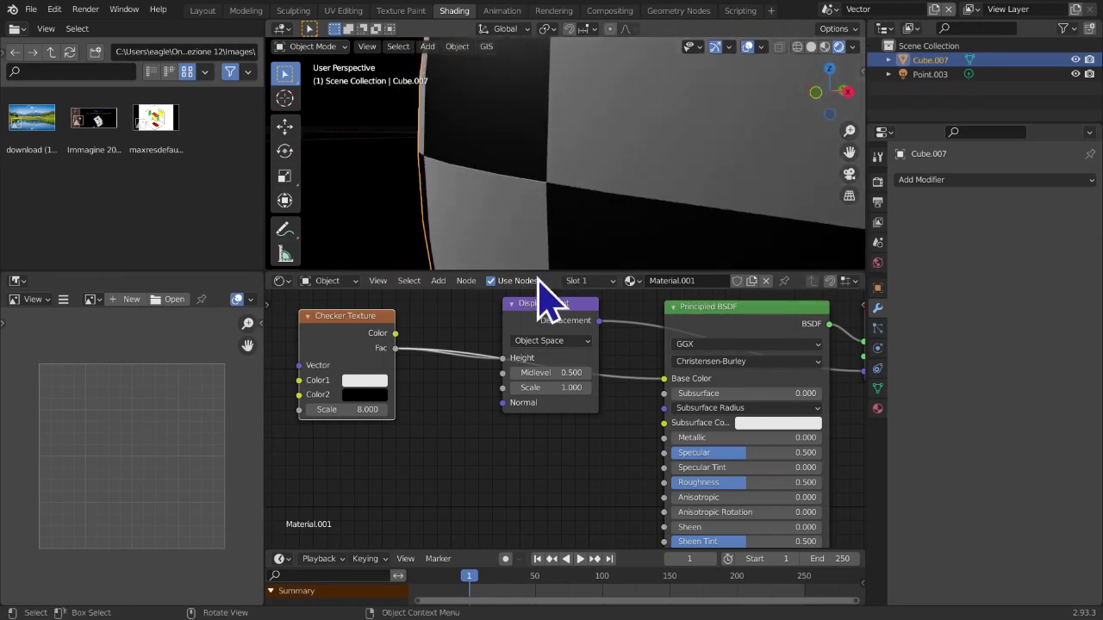
pyautogui.moveTo(431, 436); pyautogui.dragTo(504, 456, button='middle')
pyautogui.moveTo(722, 401); pyautogui.dragTo(431, 465)
pyautogui.moveTo(437, 482); pyautogui.dragTo(486, 514, button='middle')
pyautogui.scroll(1, 441, 393)
pyautogui.hotkey('shift', 'd')
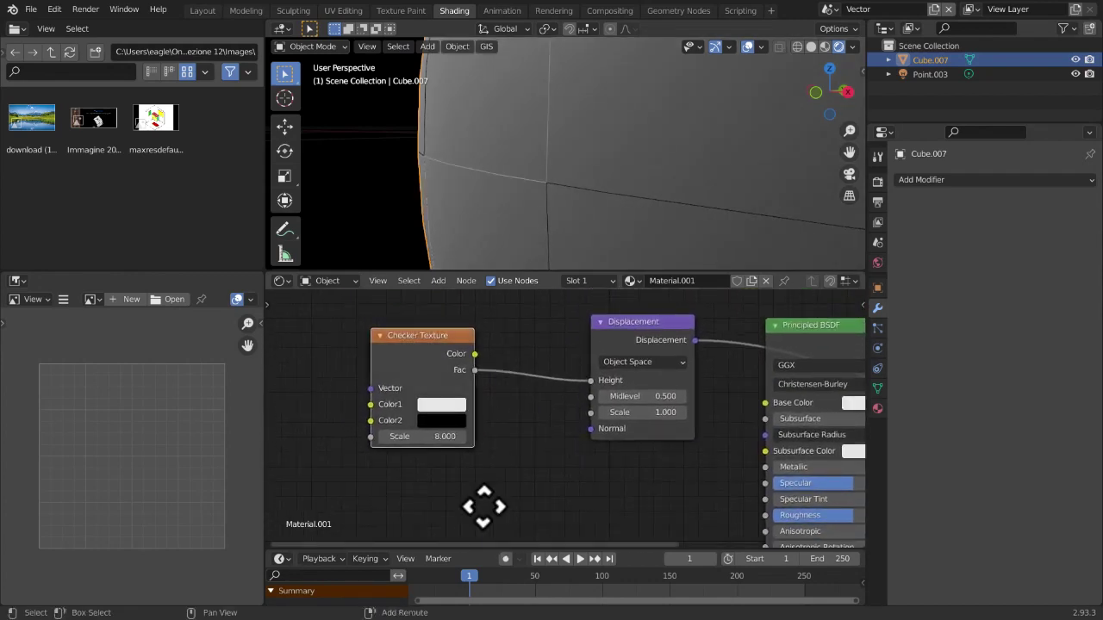
# Place a duplicate Checker Texture below the original one in the node editor
pyautogui.click(512, 386)
pyautogui.moveTo(502, 438); pyautogui.dragTo(579, 391, button='middle')
pyautogui.scroll(-3, 465, 421)
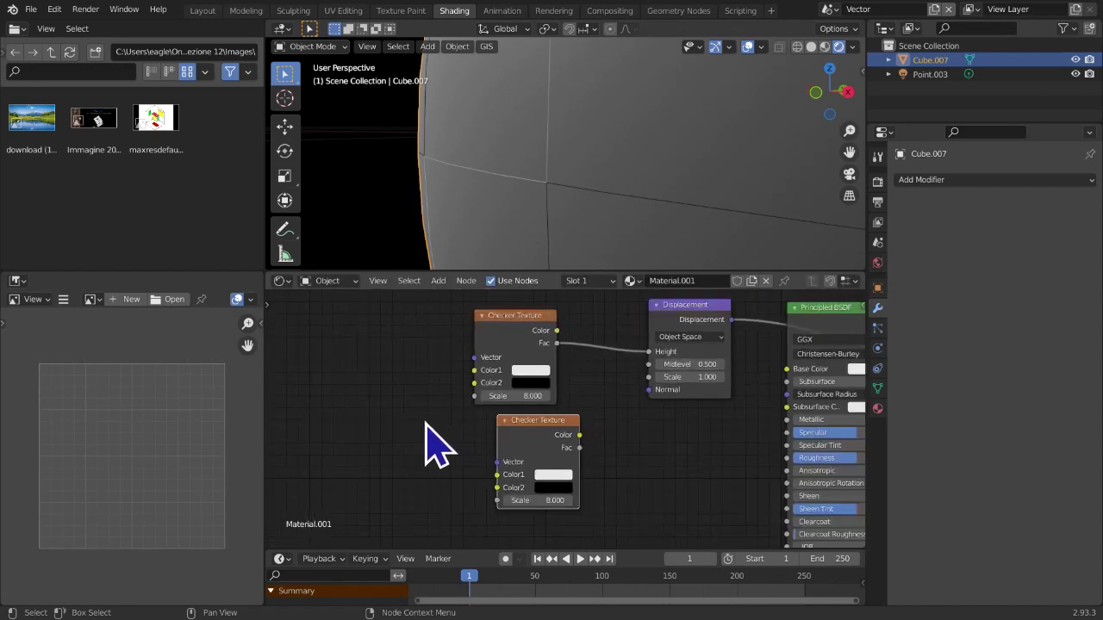
pyautogui.hotkey('shift', 'a')
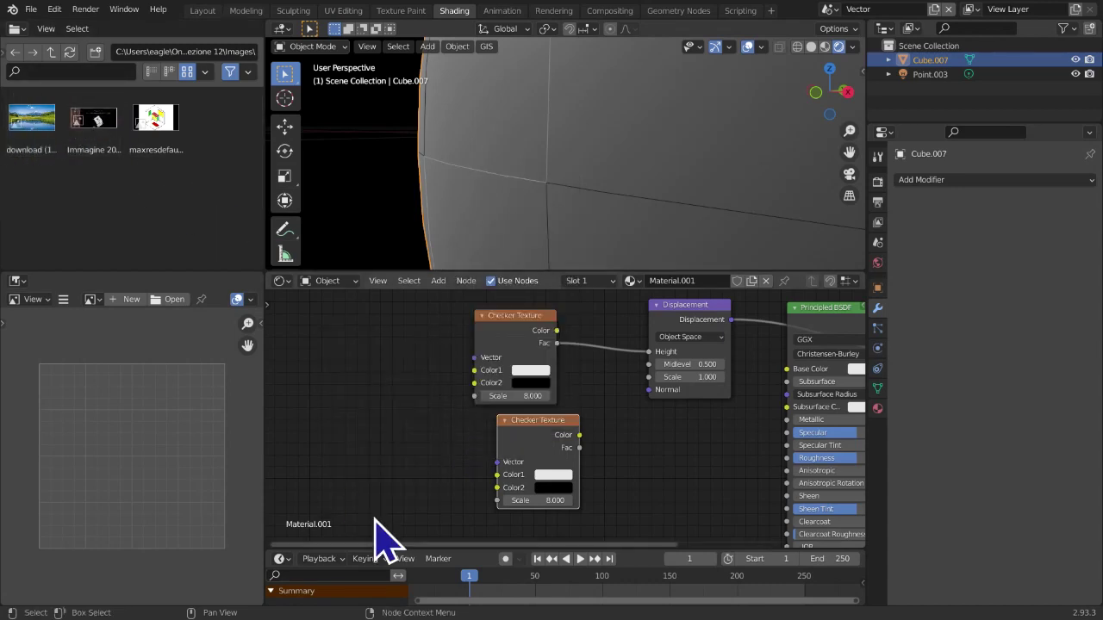
pyautogui.moveTo(454, 448); pyautogui.dragTo(477, 438, button='middle')
# Add the download (17).jpeg image node and link its colour to the second checker's Color1
pyautogui.moveTo(35, 115); pyautogui.dragTo(357, 394)
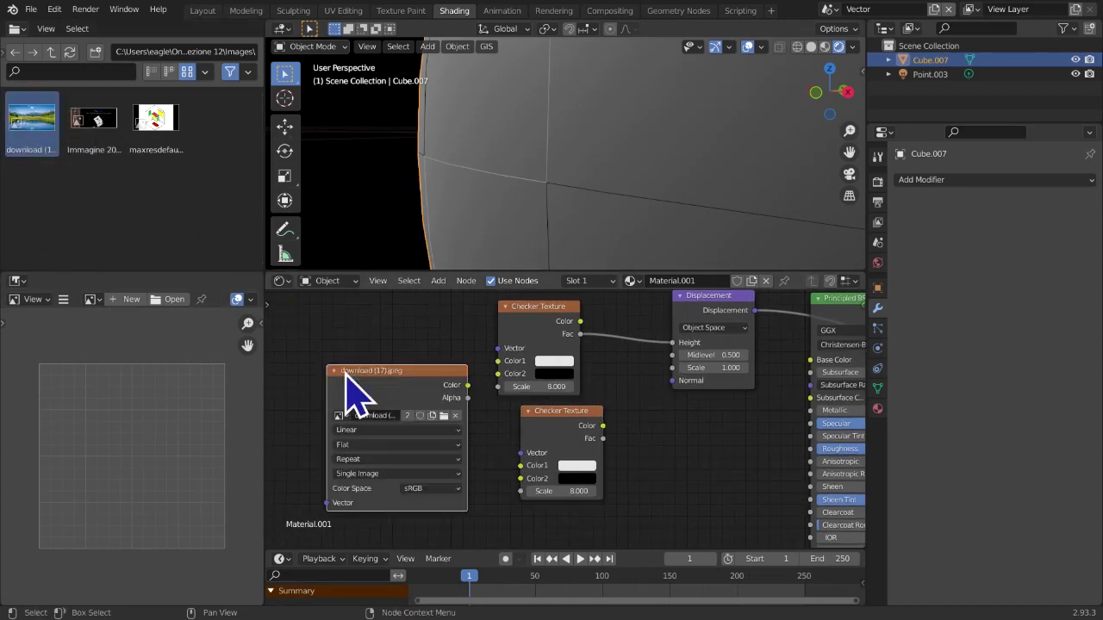
pyautogui.click(288, 348)
pyautogui.moveTo(368, 343); pyautogui.dragTo(520, 466)
pyautogui.moveTo(520, 465); pyautogui.dragTo(506, 467, button='middle')
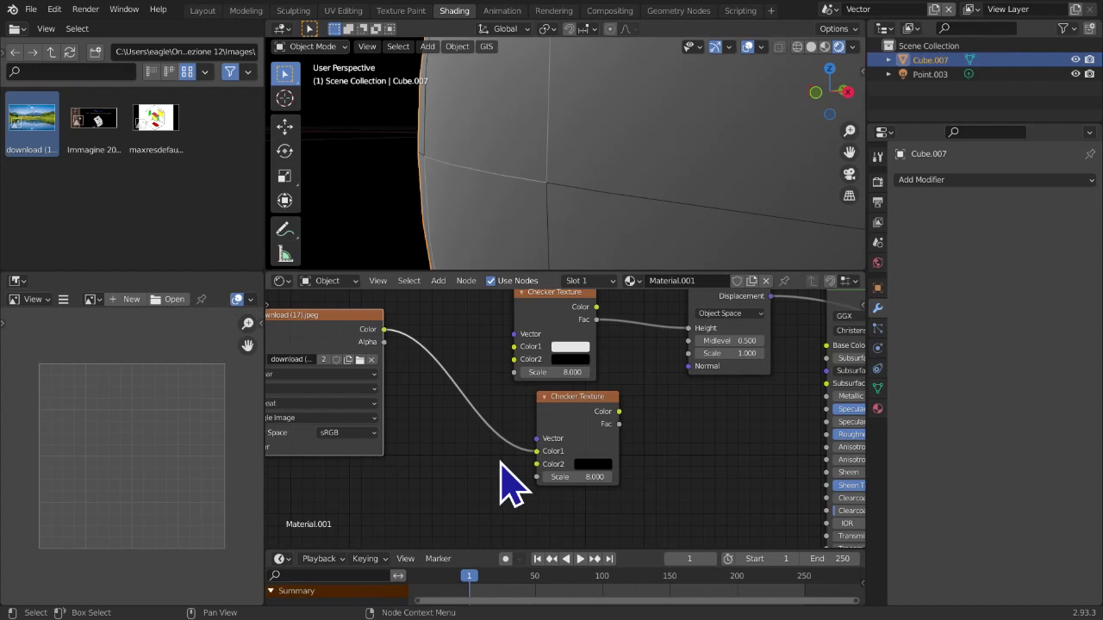
# Route the image into Color2 through a Hue Saturation Value node set to Saturation 0
pyautogui.hotkey('shift', 'a')
pyautogui.moveTo(501, 461)
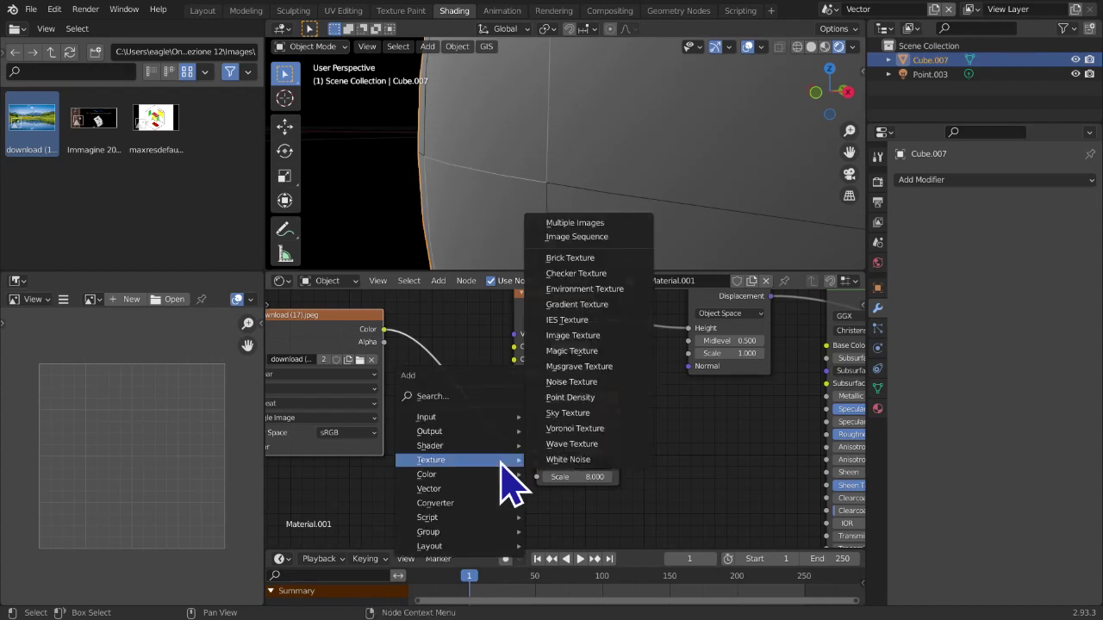
pyautogui.moveTo(385, 330); pyautogui.dragTo(536, 473)
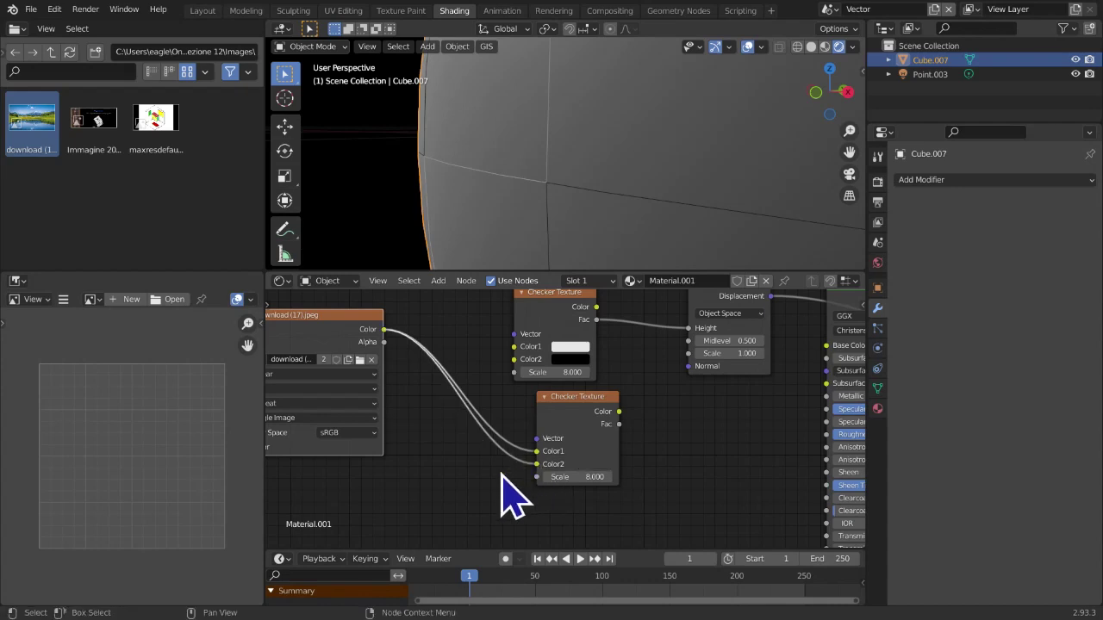
pyautogui.hotkey('shift', 'a')
pyautogui.moveTo(501, 476)
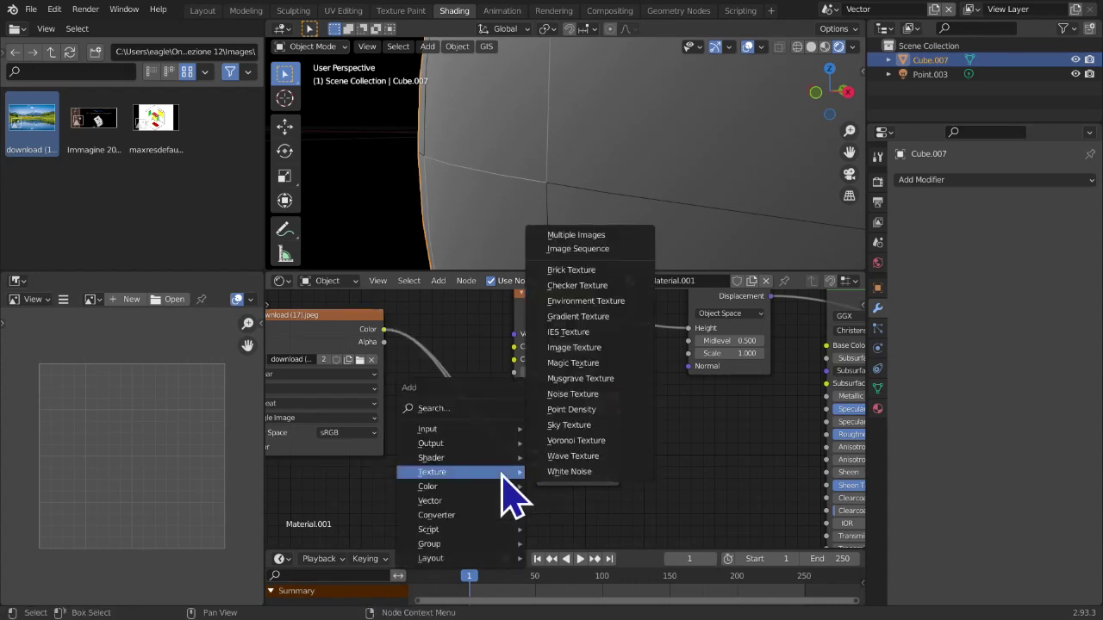
pyautogui.moveTo(457, 506)
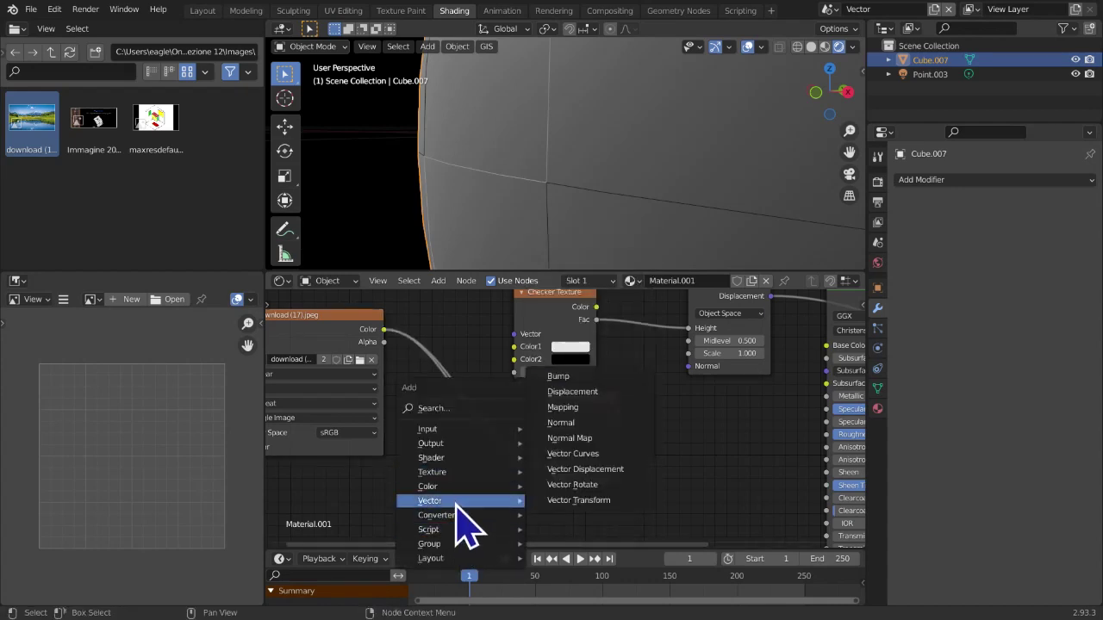
pyautogui.moveTo(457, 488)
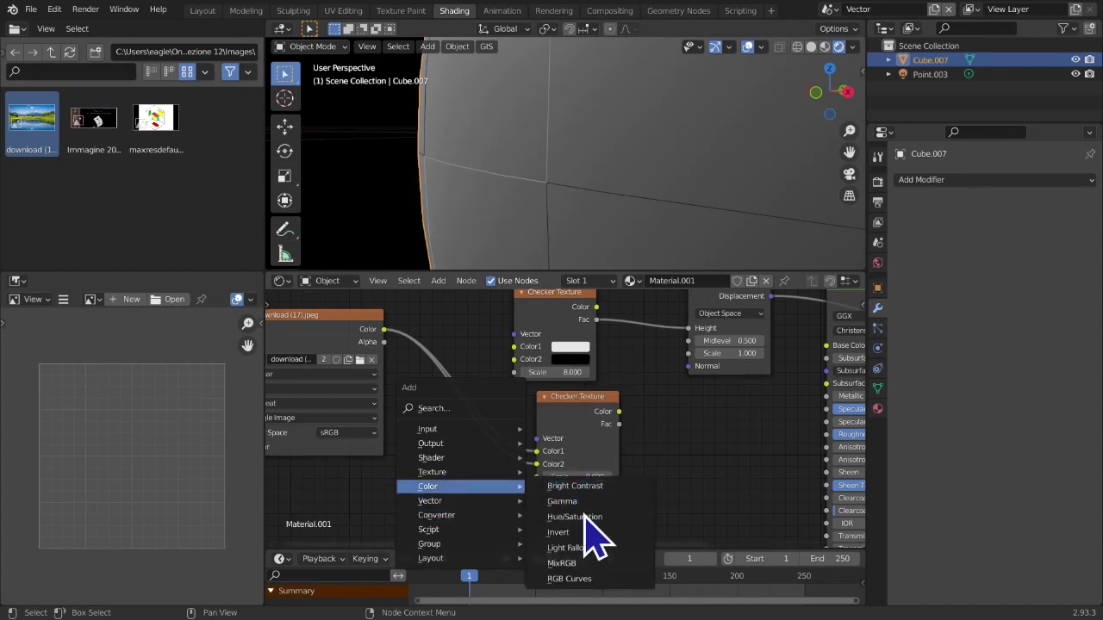
pyautogui.click(574, 516)
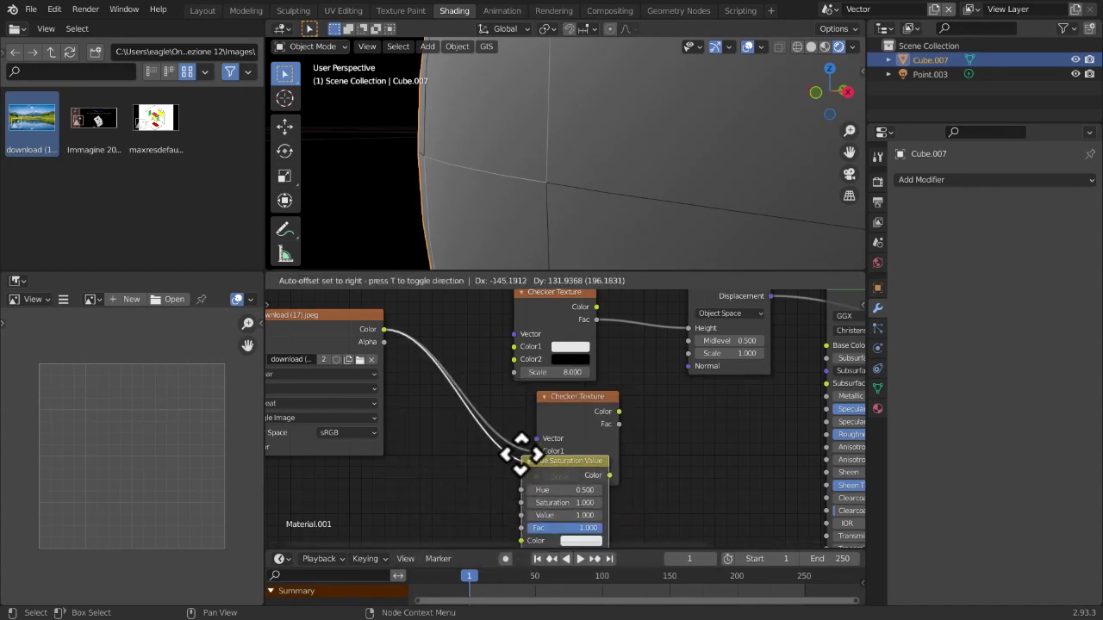
pyautogui.click(511, 466)
pyautogui.moveTo(558, 504); pyautogui.dragTo(556, 468, button='middle')
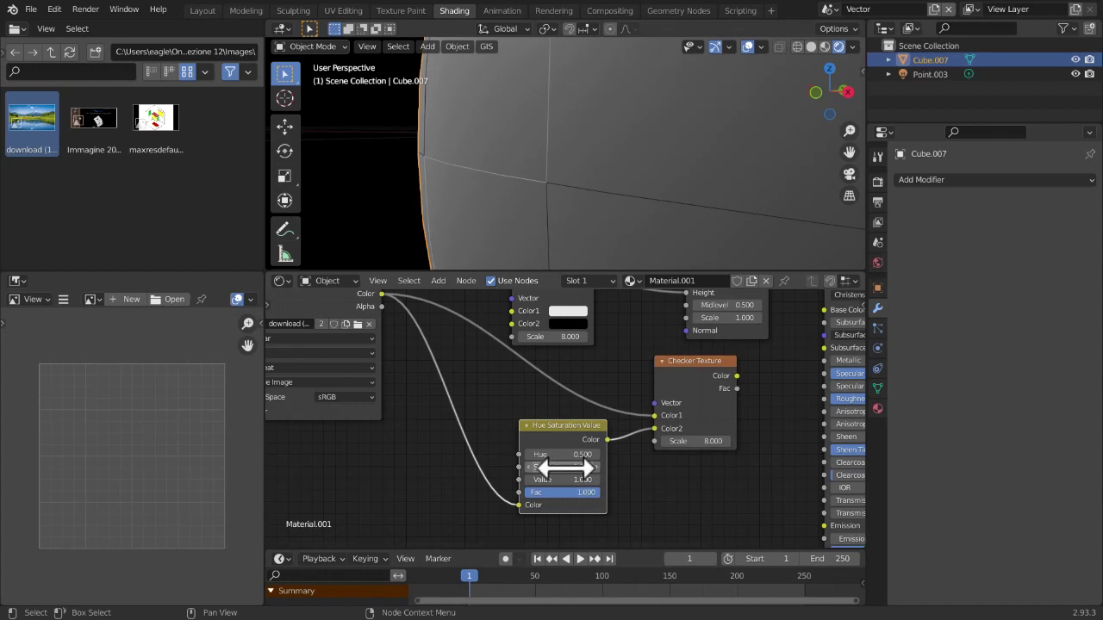
# Connect the second checker's Color output to the Principled BSDF Base Color
pyautogui.moveTo(595, 440); pyautogui.dragTo(543, 465, button='middle')
pyautogui.moveTo(523, 438); pyautogui.dragTo(599, 365)
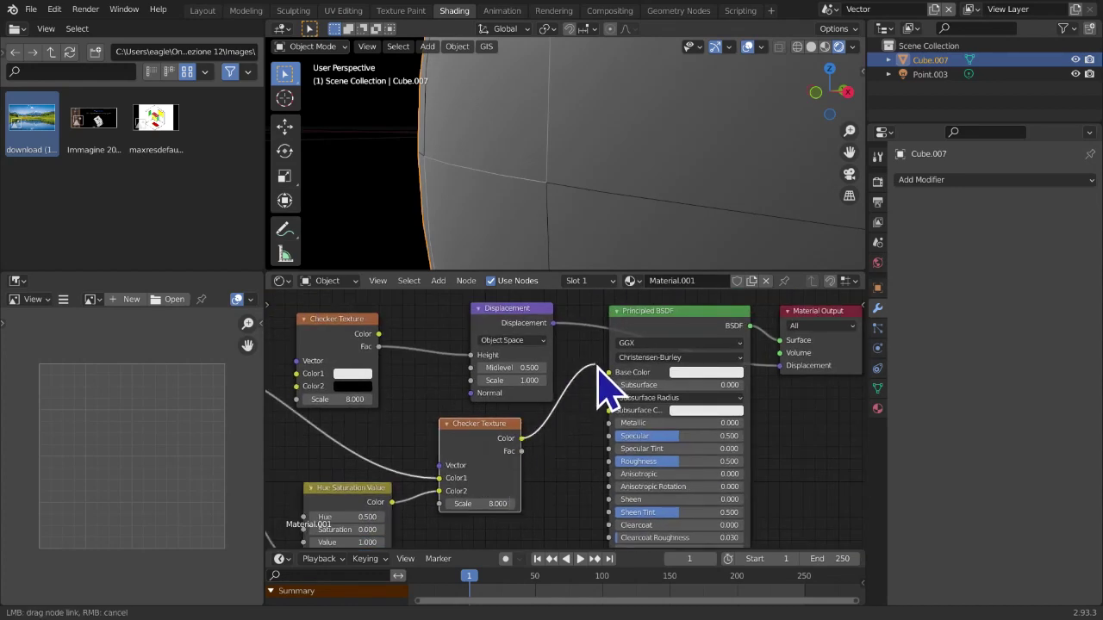
pyautogui.moveTo(522, 439)
pyautogui.mouseDown()
pyautogui.moveTo(583, 389)
pyautogui.moveTo(608, 385)
pyautogui.mouseUp()
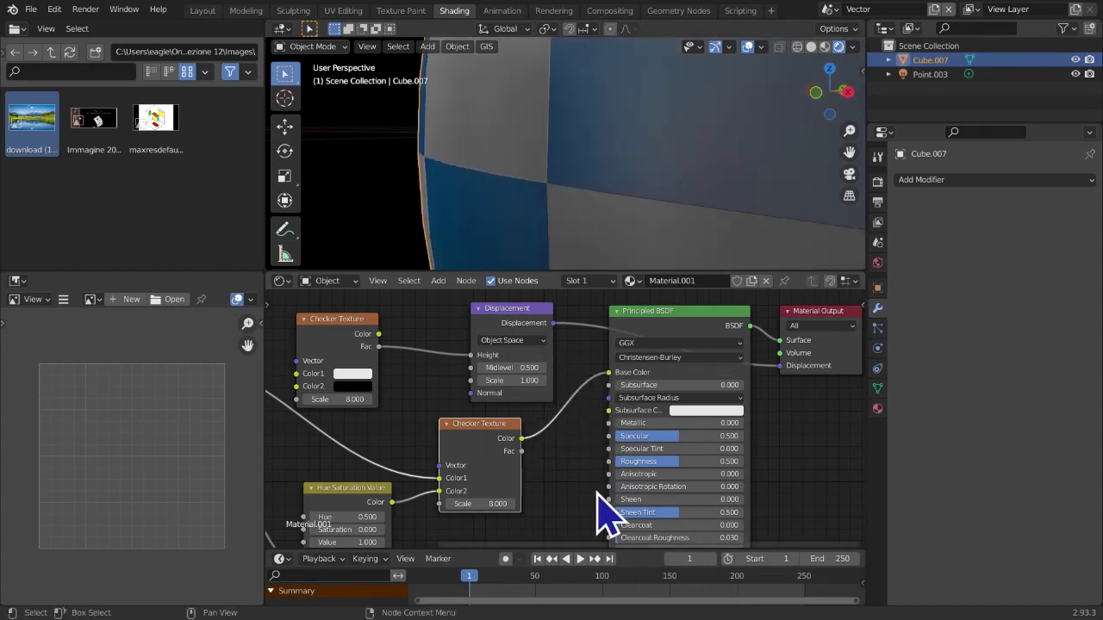
pyautogui.scroll(-1, 586, 456)
pyautogui.moveTo(586, 199)
pyautogui.mouseDown(button='middle')
pyautogui.moveTo(581, 172)
pyautogui.moveTo(618, 142)
pyautogui.moveTo(620, 210)
pyautogui.moveTo(645, 192)
pyautogui.moveTo(714, 210)
pyautogui.moveTo(712, 236)
pyautogui.moveTo(787, 256)
pyautogui.mouseUp(button='middle')
# Orbit and zoom around the displaced sphere to inspect its checkered surface
pyautogui.scroll(-11, 618, 141)
pyautogui.scroll(4, 621, 209)
pyautogui.moveTo(532, 394); pyautogui.dragTo(729, 388, button='middle')
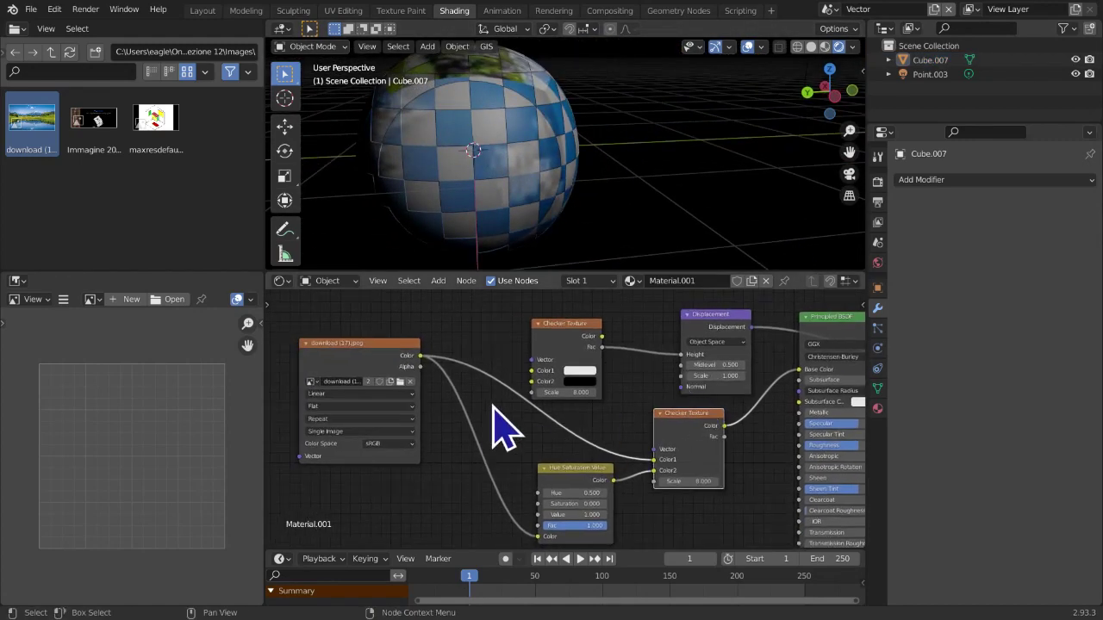
pyautogui.moveTo(517, 98); pyautogui.dragTo(560, 192, button='middle')
pyautogui.scroll(6, 643, 165)
pyautogui.scroll(-4, 560, 191)
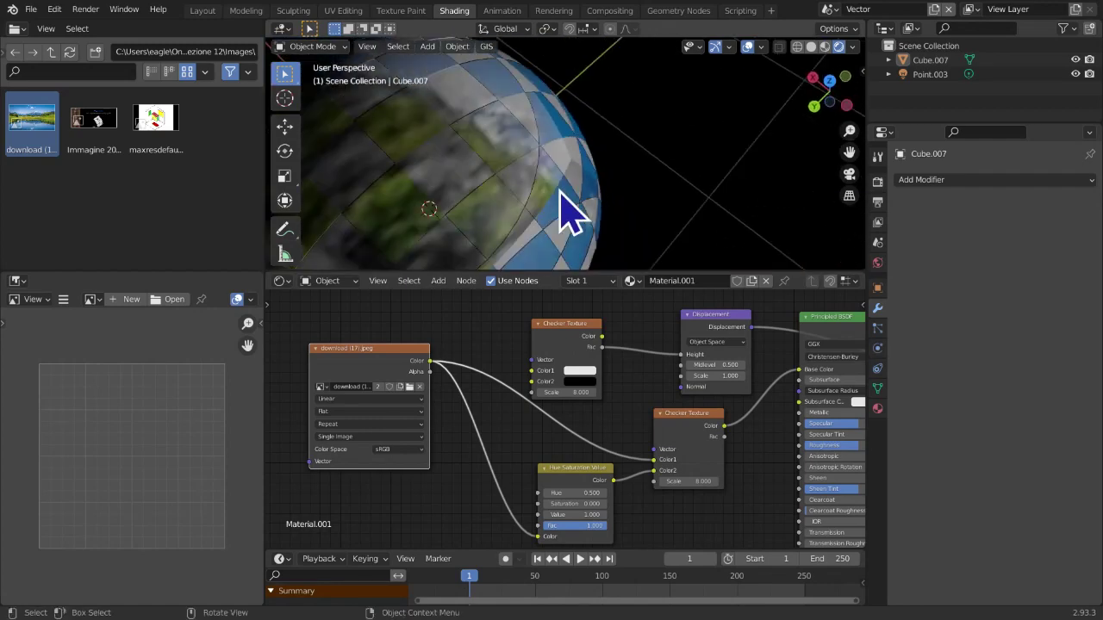
pyautogui.moveTo(578, 207); pyautogui.dragTo(633, 228, button='middle')
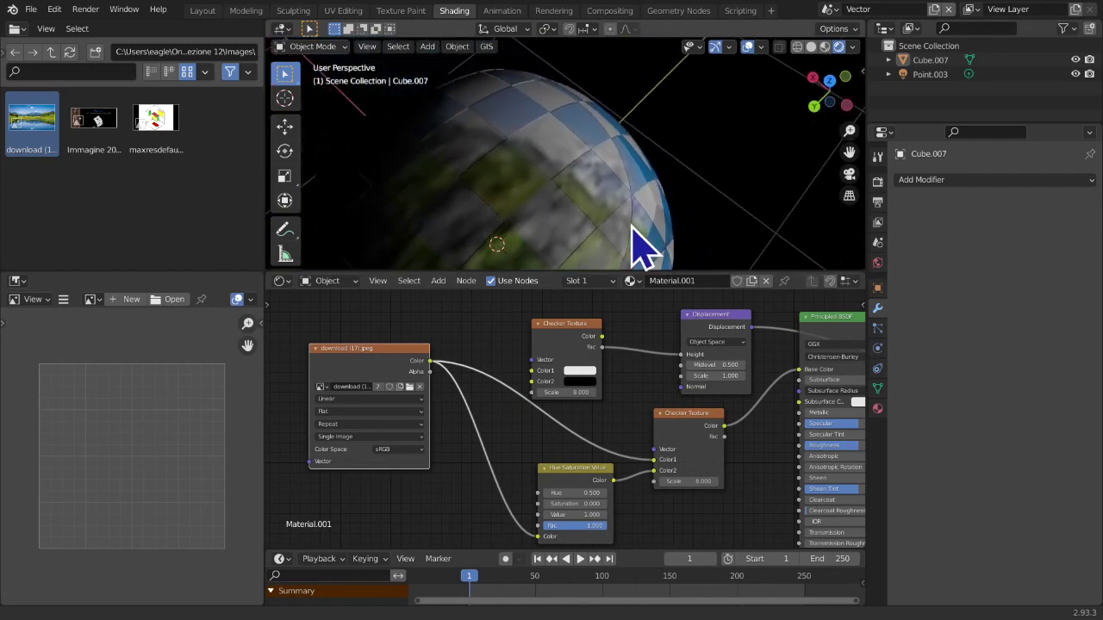
pyautogui.scroll(4, 632, 227)
pyautogui.moveTo(715, 198); pyautogui.dragTo(613, 297, button='middle')
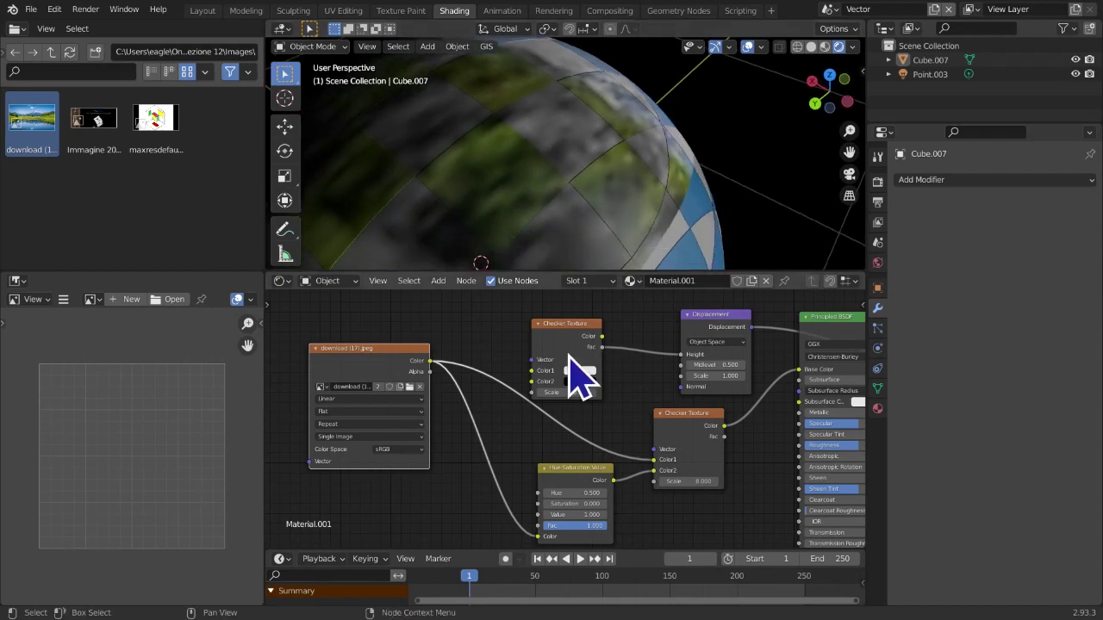
pyautogui.scroll(-5, 680, 261)
pyautogui.moveTo(680, 261); pyautogui.dragTo(597, 234, button='middle')
pyautogui.scroll(3, 598, 233)
# Delete the download (17).jpeg image node so the sphere turns plain white
pyautogui.moveTo(623, 156); pyautogui.dragTo(603, 192, button='middle')
pyautogui.scroll(3, 595, 171)
pyautogui.scroll(-3, 618, 168)
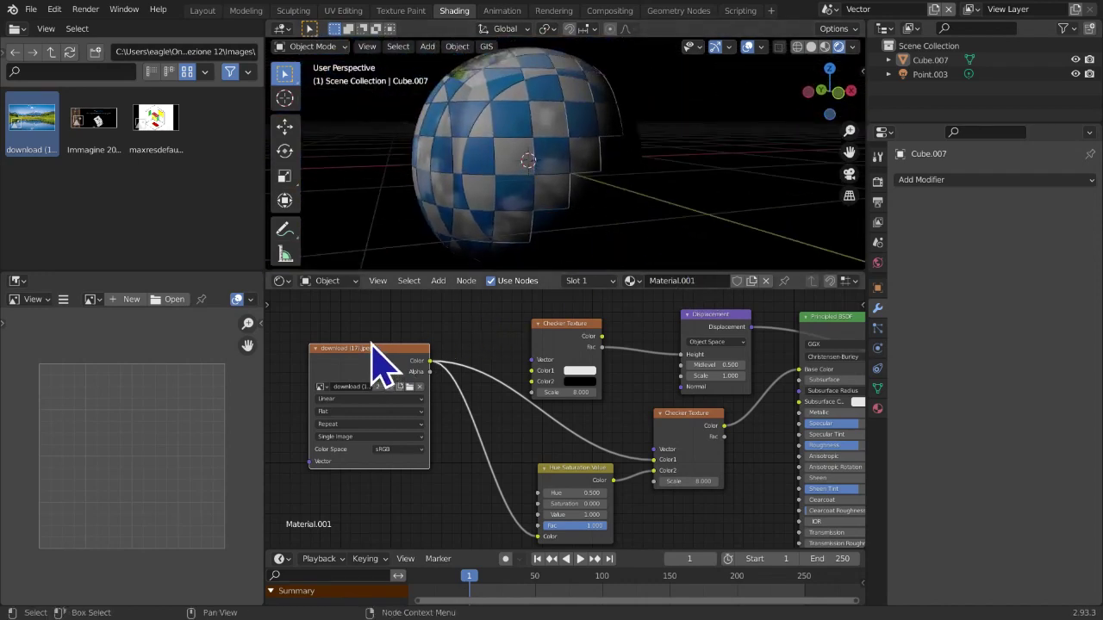
pyautogui.press('x')
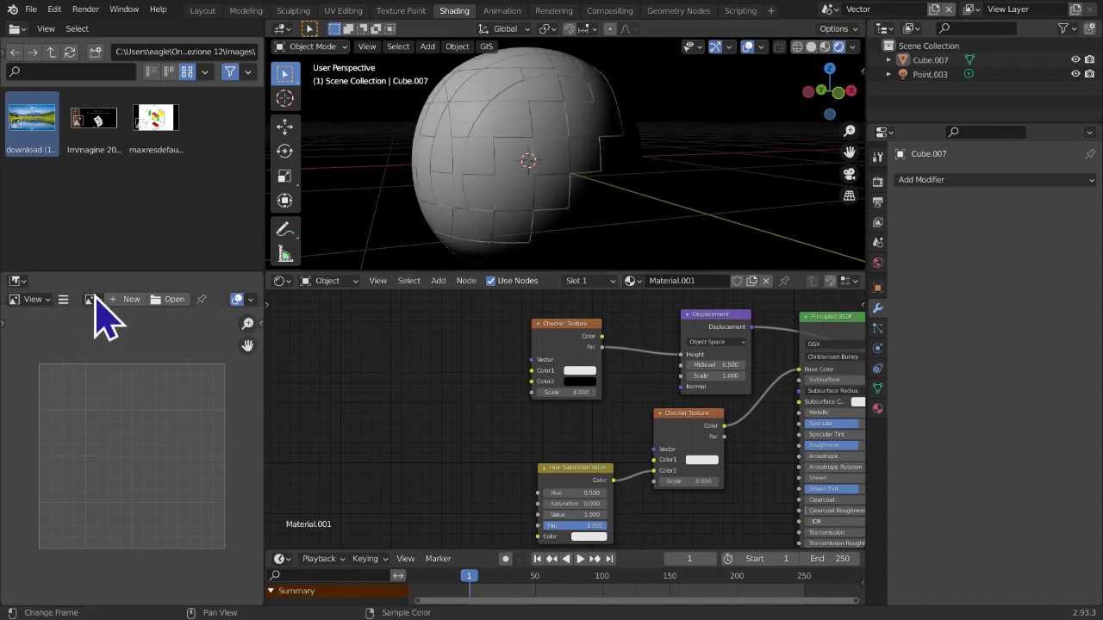
pyautogui.click(126, 176)
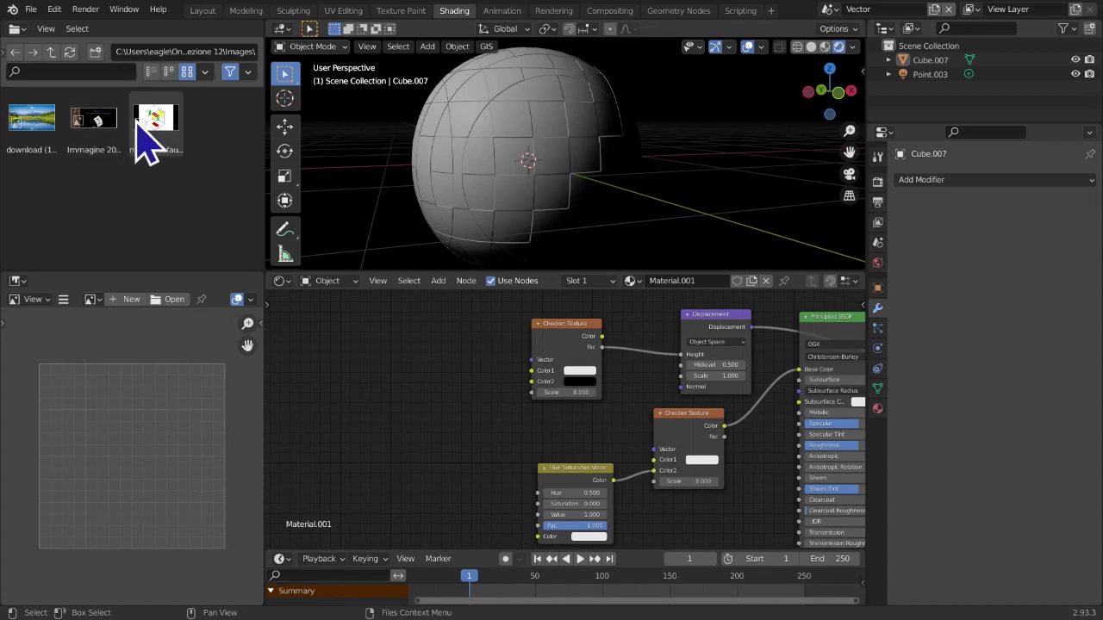
# Open Google Chrome from the Start menu's alphabetical app index under letter G
pyautogui.press('super')
pyautogui.moveTo(412, 609)
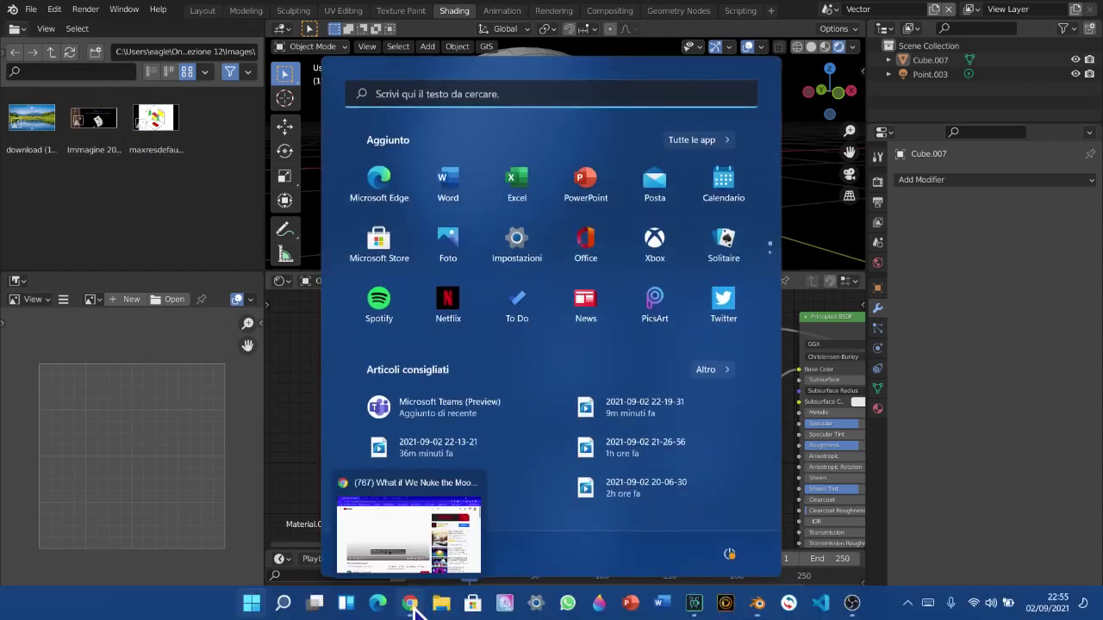
pyautogui.press('super')
pyautogui.press('super')
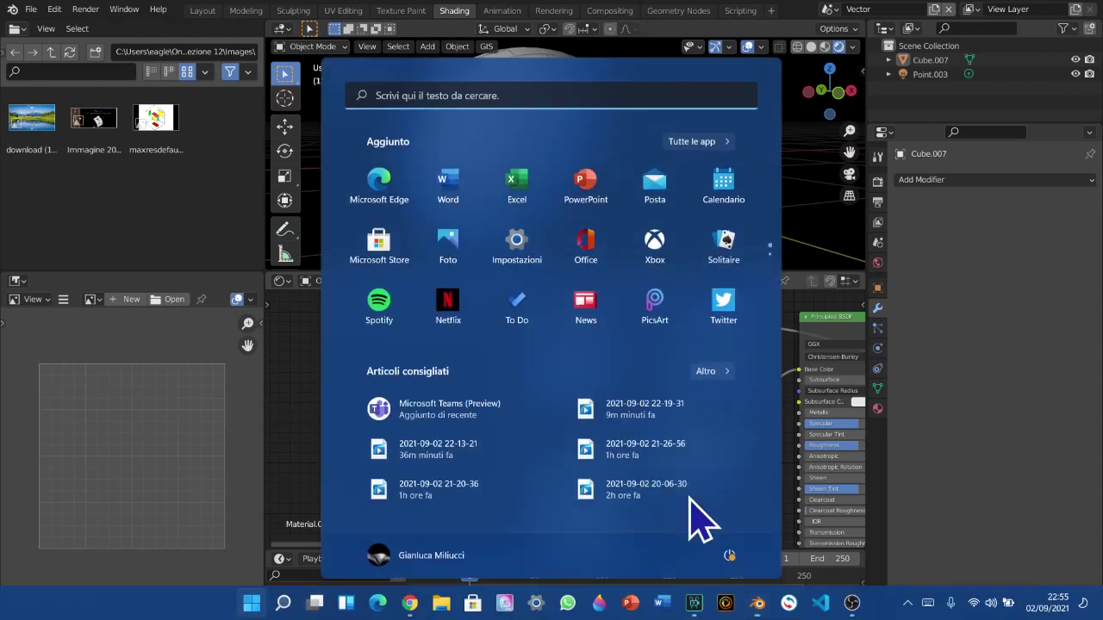
pyautogui.click(702, 142)
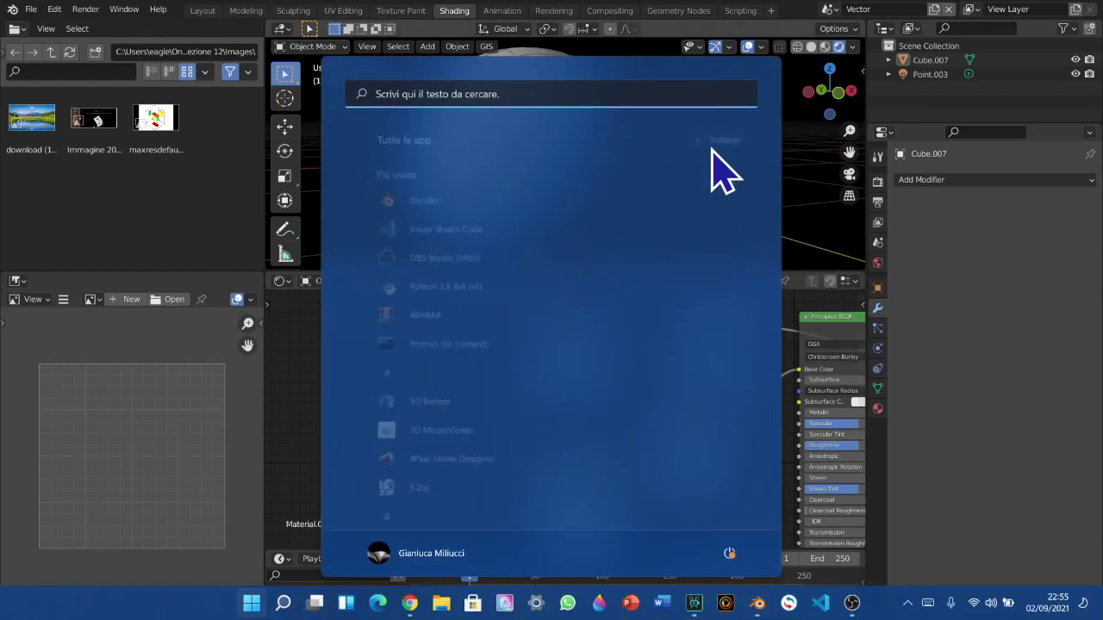
pyautogui.click(376, 374)
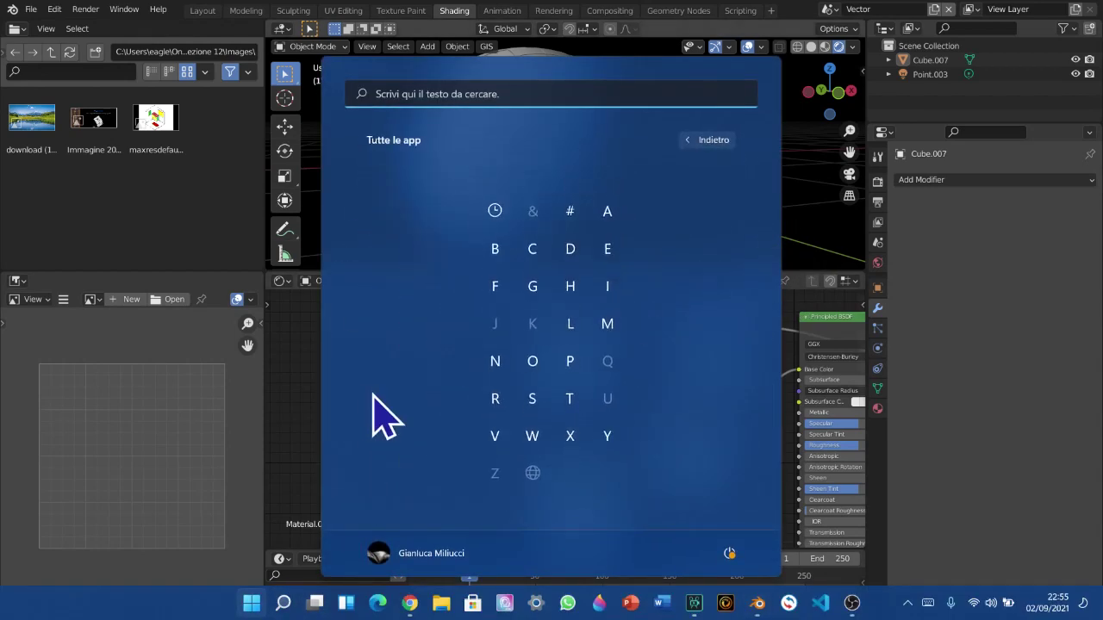
pyautogui.click(537, 293)
pyautogui.click(435, 259)
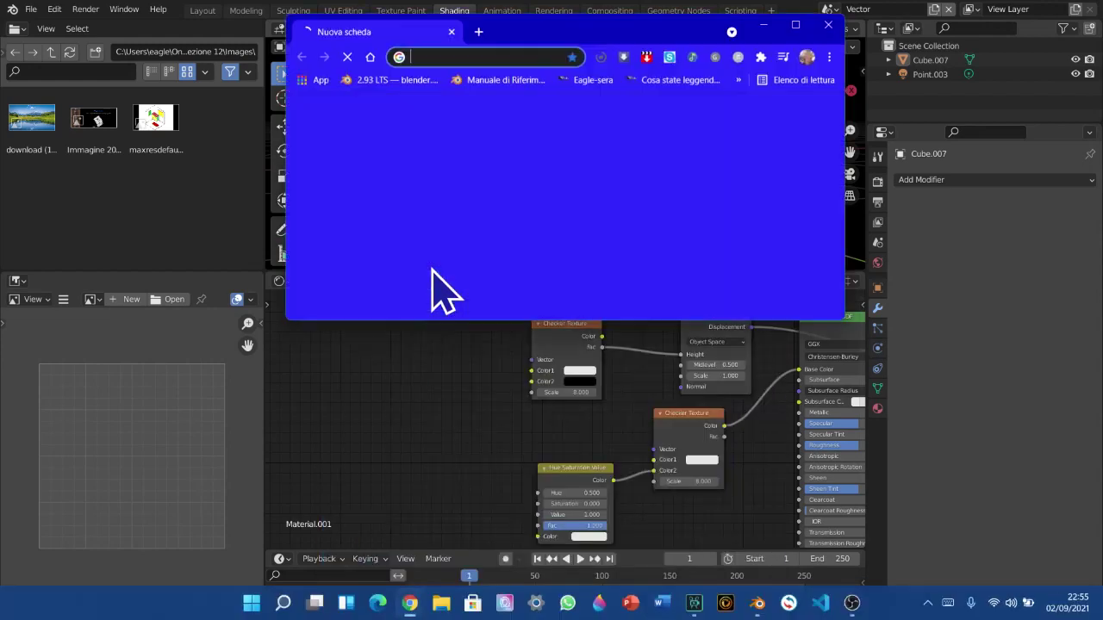
# Maximise Chrome and open the full asset list on ambientcg.com
pyautogui.click(797, 23)
pyautogui.write('ambi')
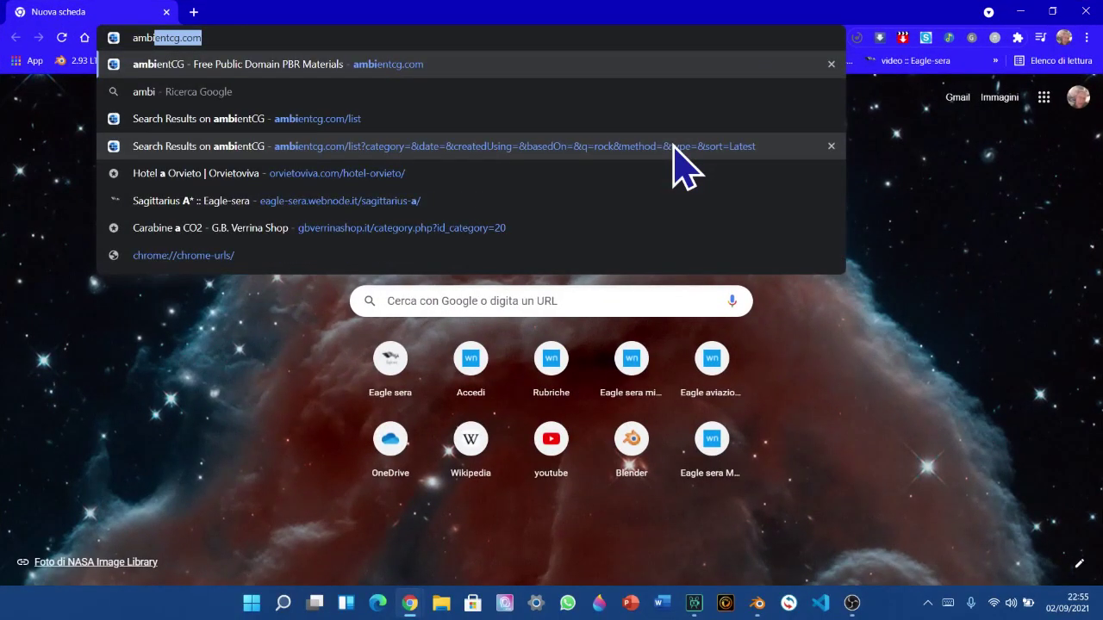
pyautogui.press('Return')
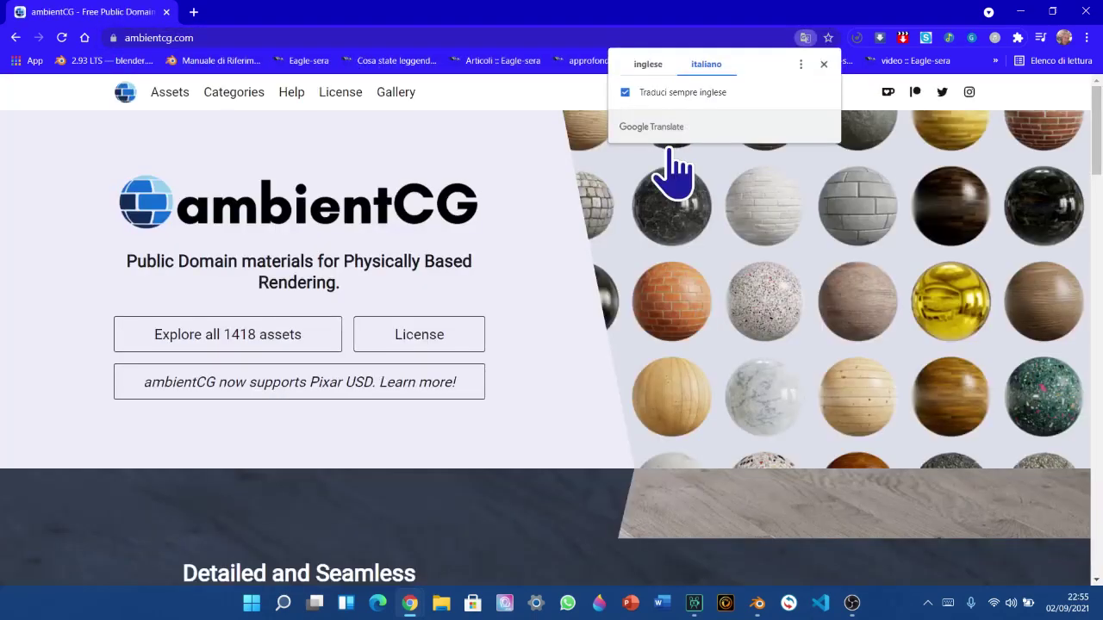
pyautogui.click(279, 356)
# Find the blue Tiles 100 material and download its 1K-PNG package
pyautogui.scroll(-1, 250, 364)
pyautogui.scroll(-20, 26, 405)
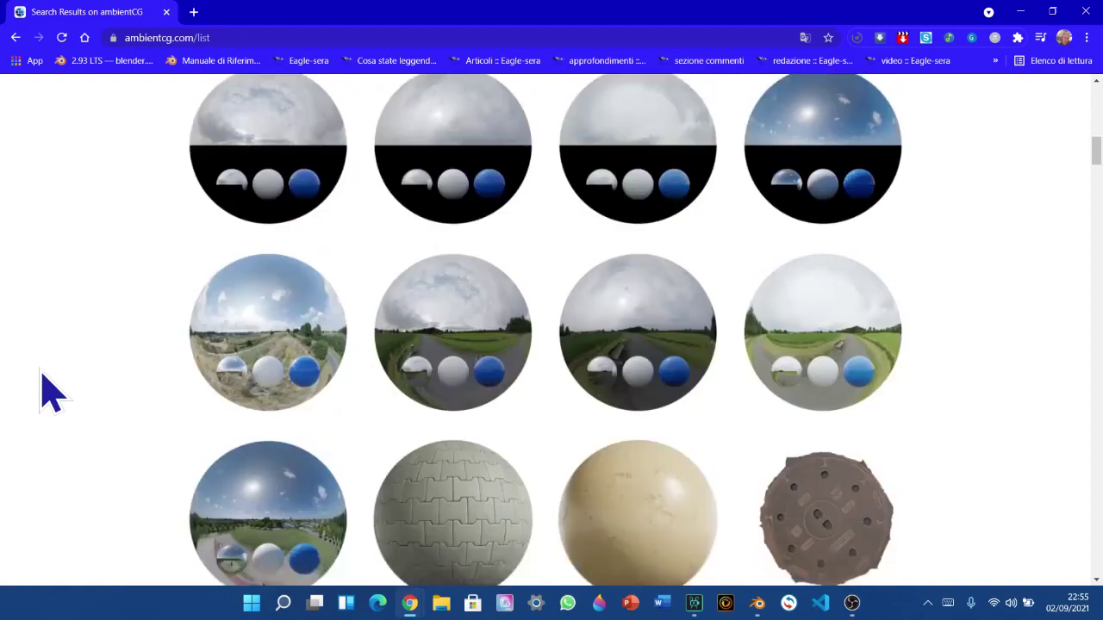
pyautogui.scroll(5, 197, 307)
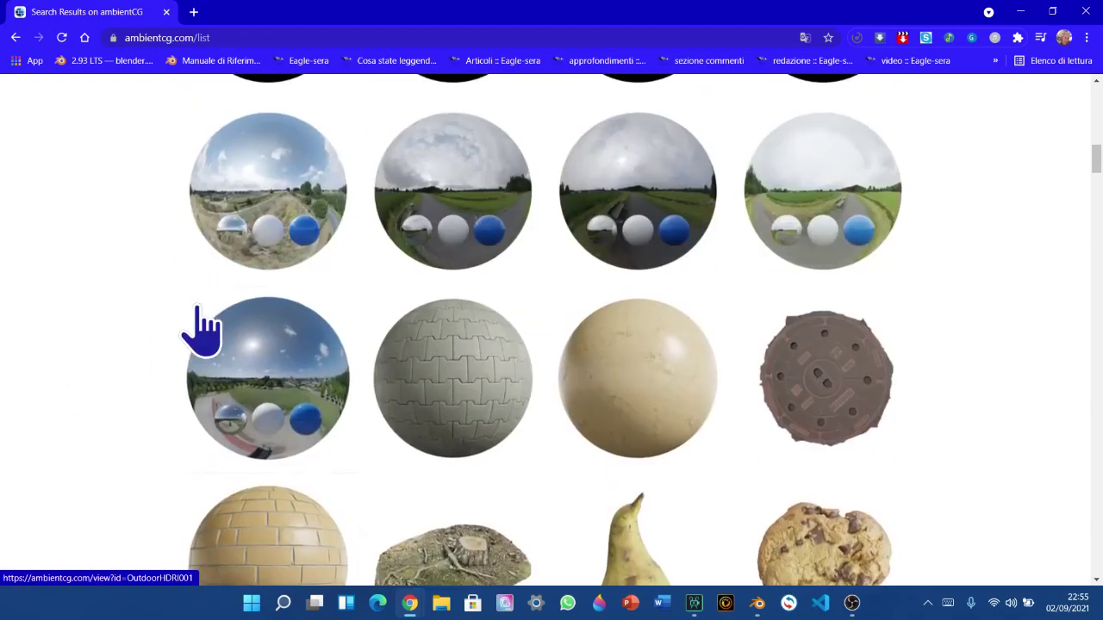
pyautogui.scroll(-1, 198, 308)
pyautogui.middleClick(85, 312)
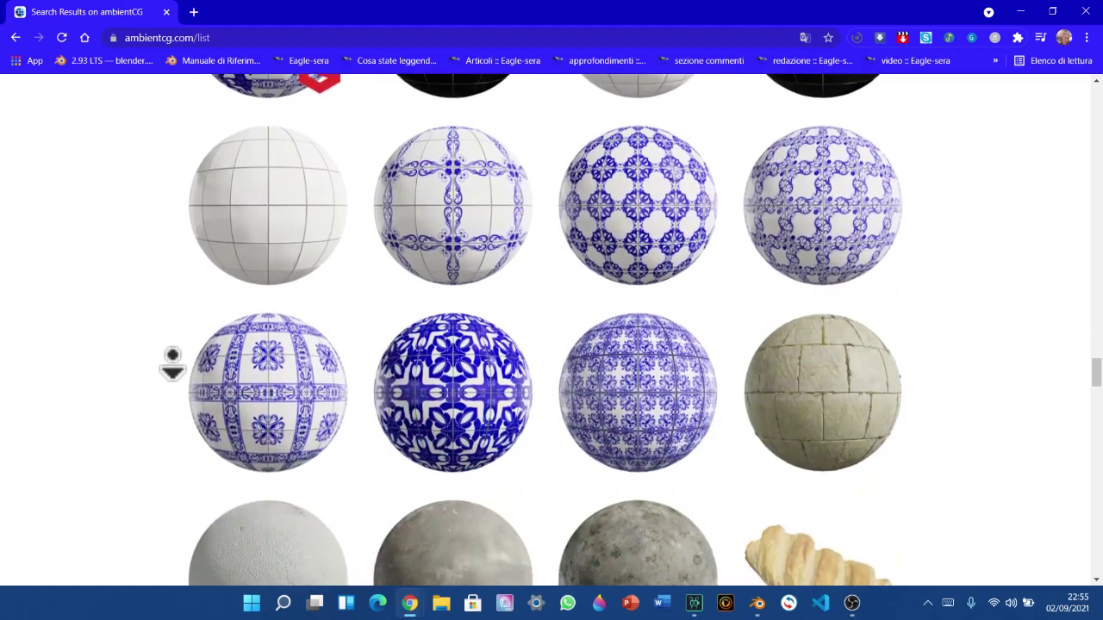
pyautogui.middleClick(175, 360)
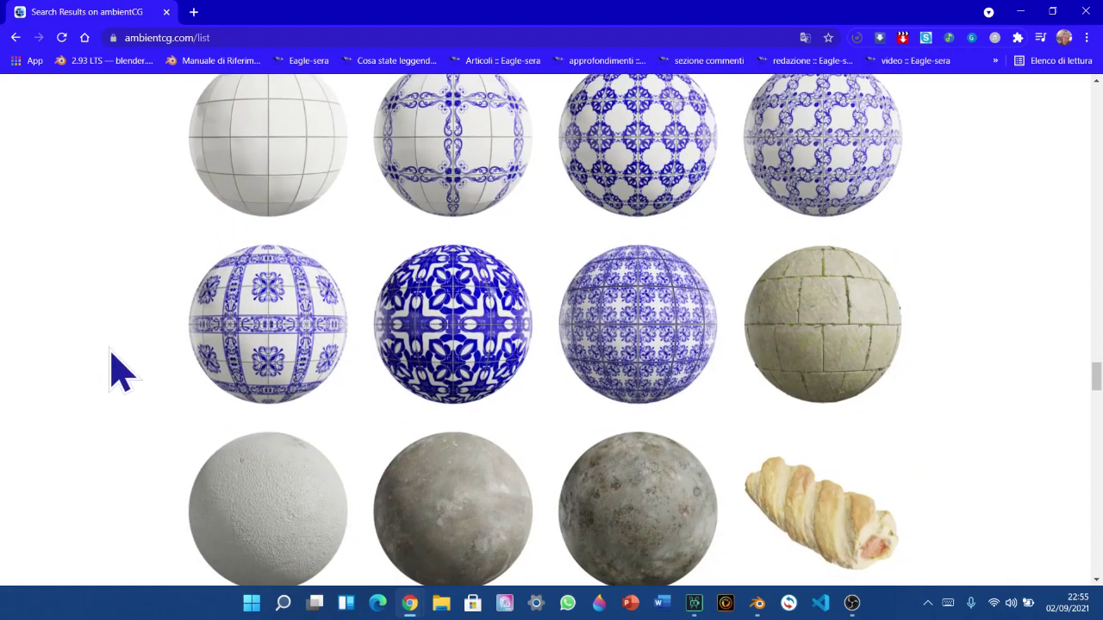
pyautogui.click(455, 374)
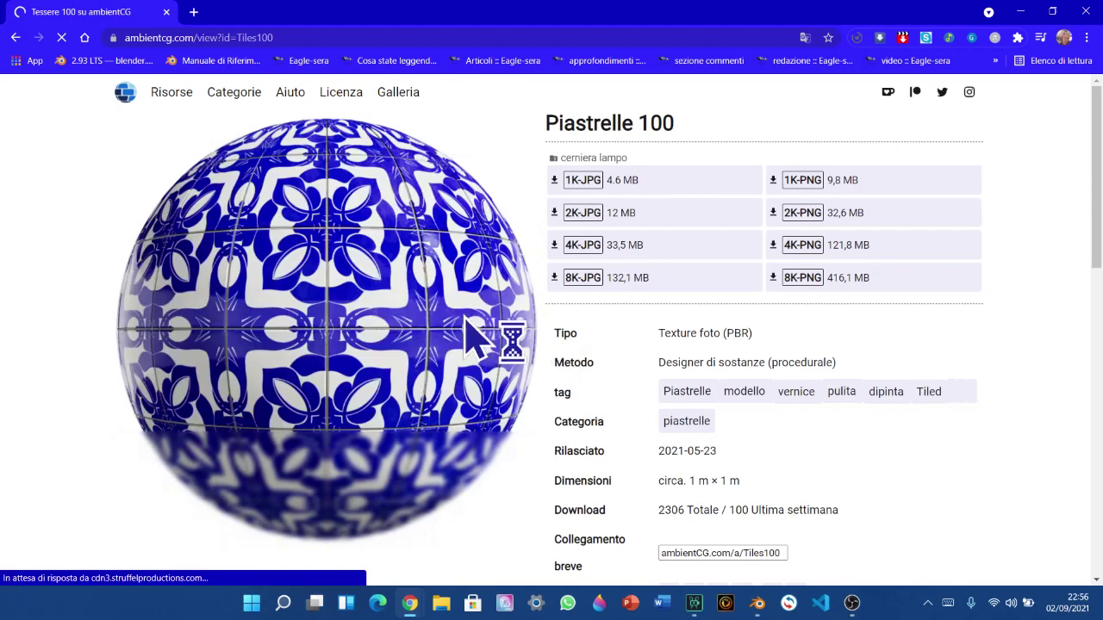
pyautogui.click(814, 182)
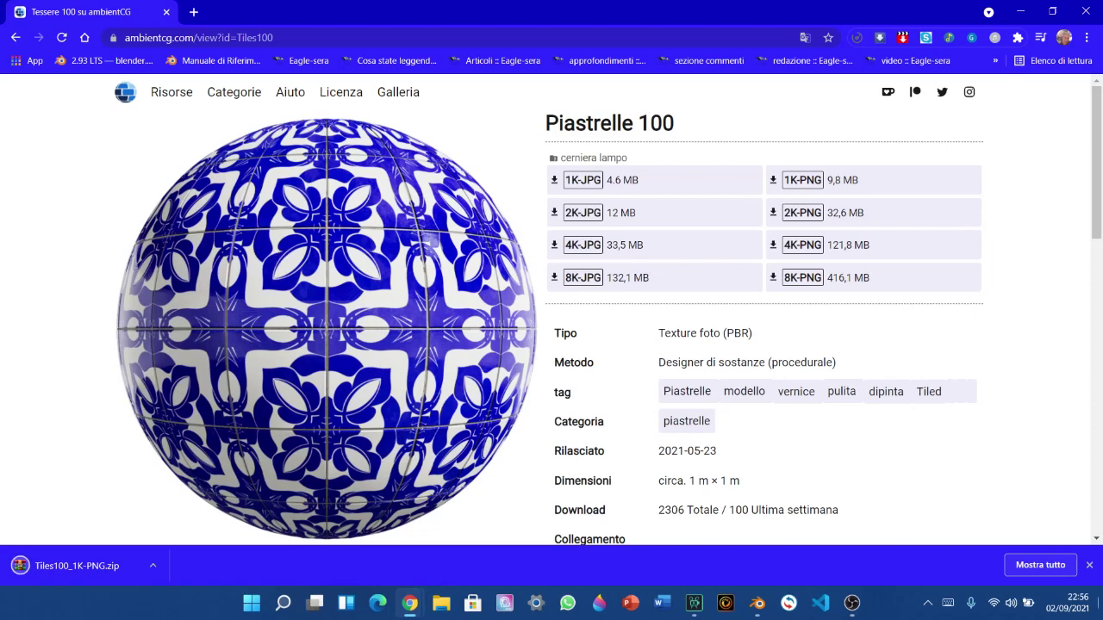
pyautogui.click(1101, 618)
# Extract every file of Tiles100_1K-PNG.zip to the desktop with WinRAR
pyautogui.rightClick(961, 437)
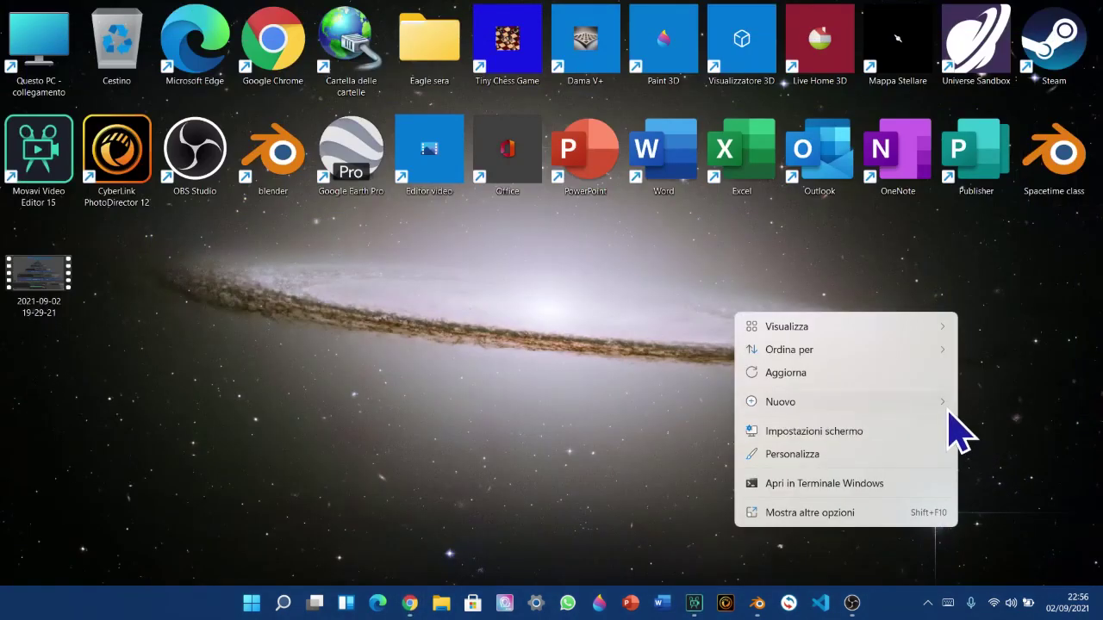
pyautogui.click(847, 379)
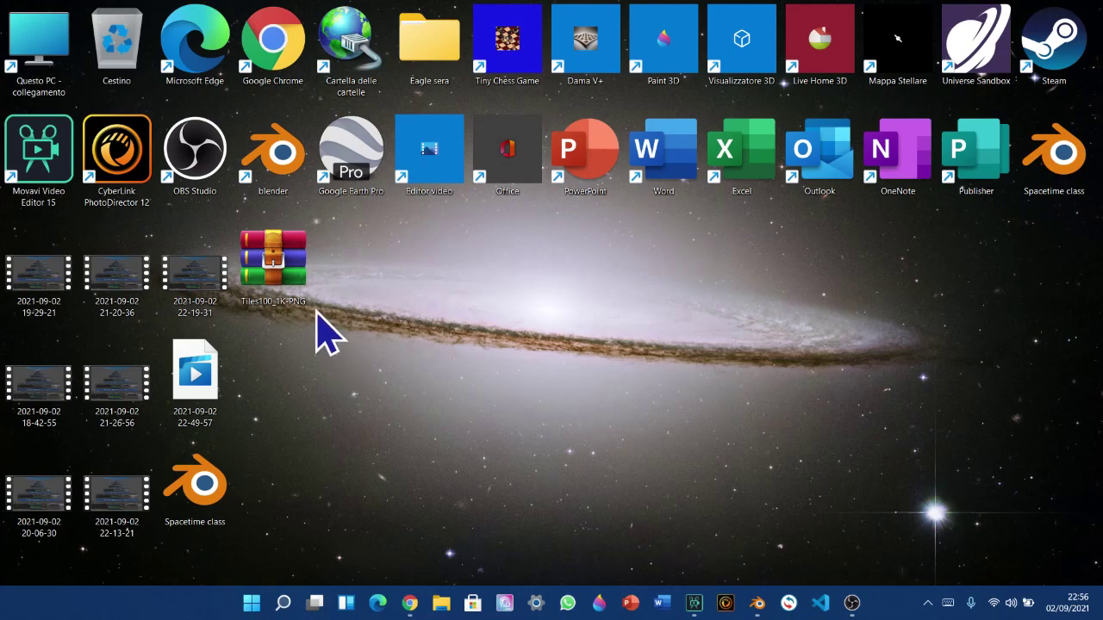
pyautogui.doubleClick(262, 302)
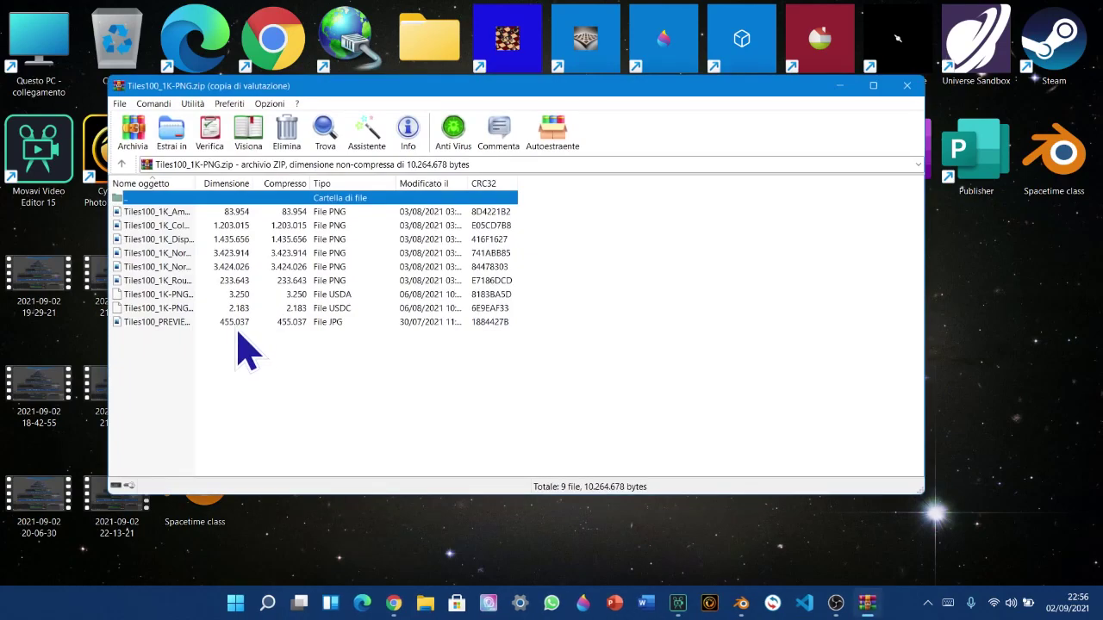
pyautogui.click(237, 324)
pyautogui.hotkey('ctrl', 'a')
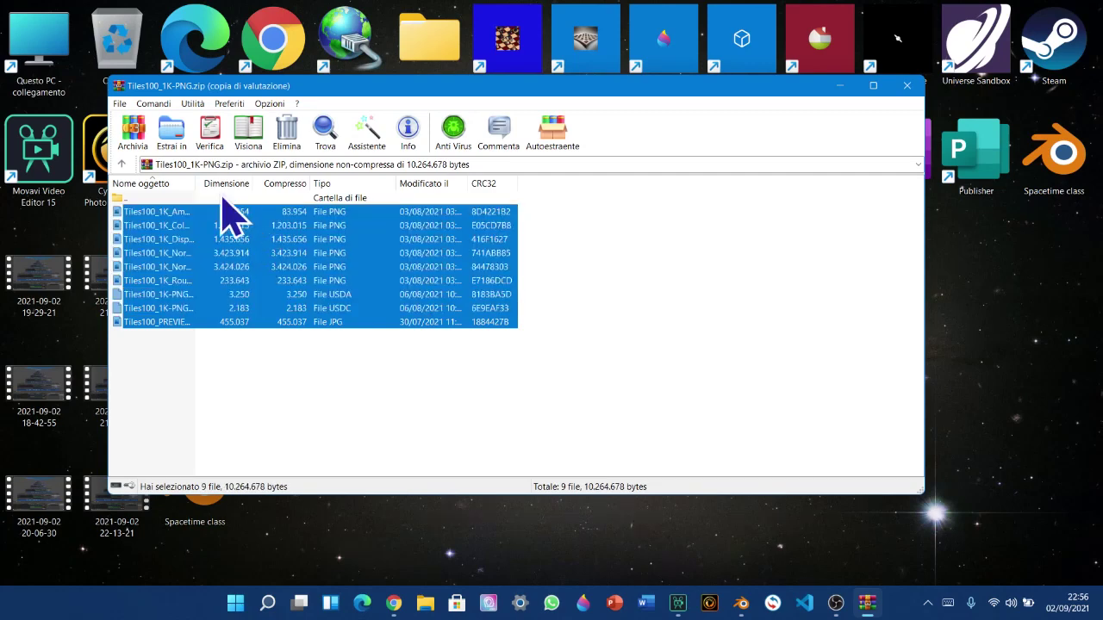
pyautogui.click(181, 142)
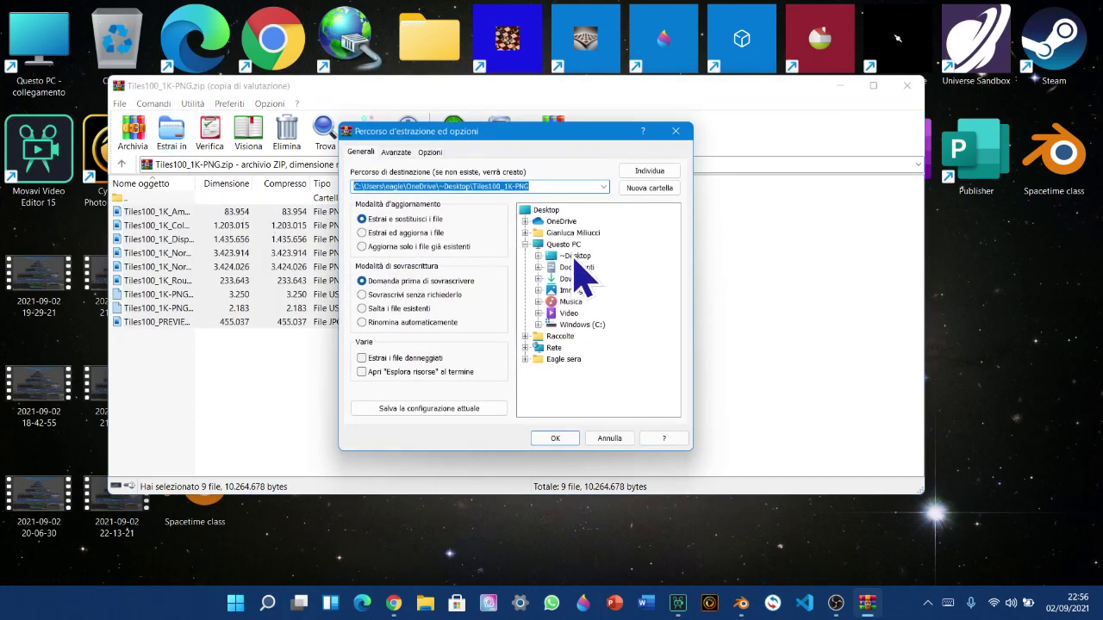
pyautogui.click(574, 256)
pyautogui.click(553, 441)
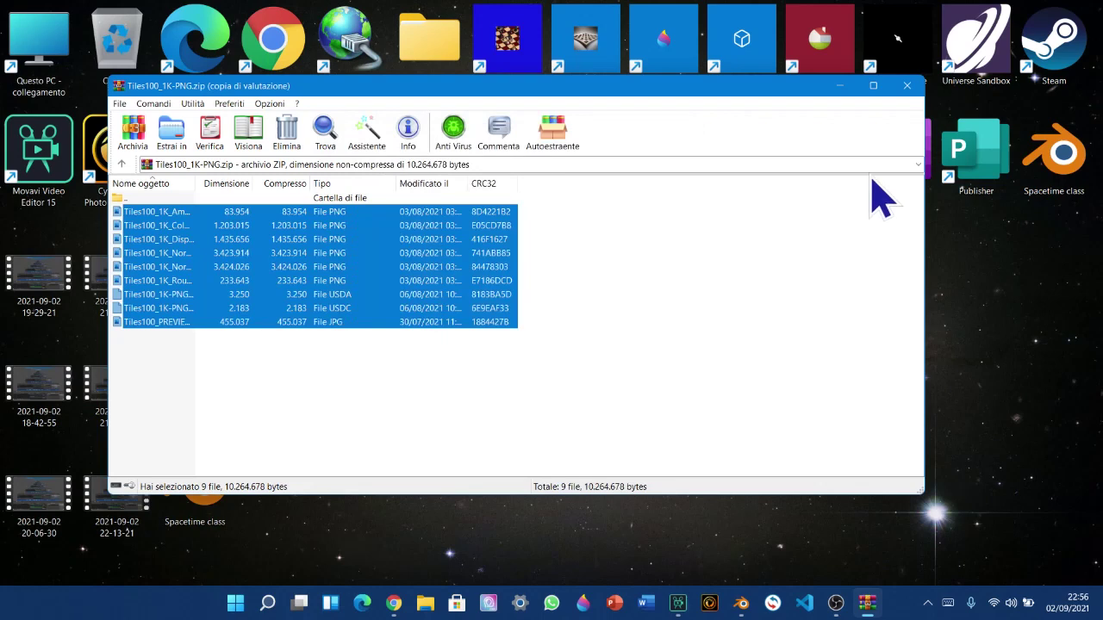
pyautogui.click(907, 85)
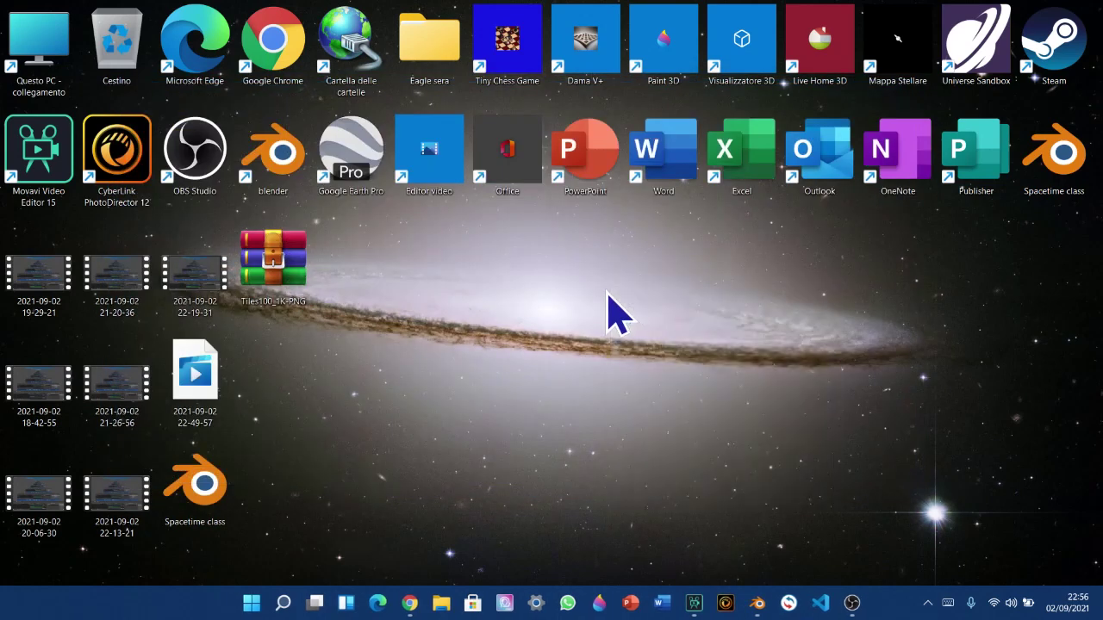
# Refresh the desktop and move the preview and two extra Tiles100 files into another folder
pyautogui.rightClick(609, 293)
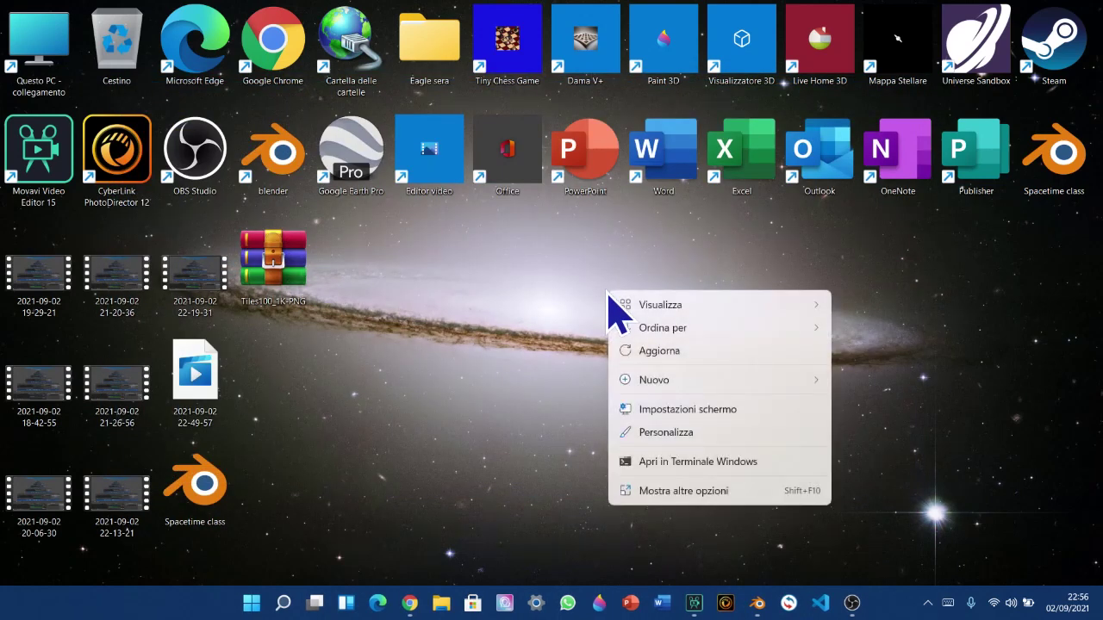
pyautogui.click(675, 360)
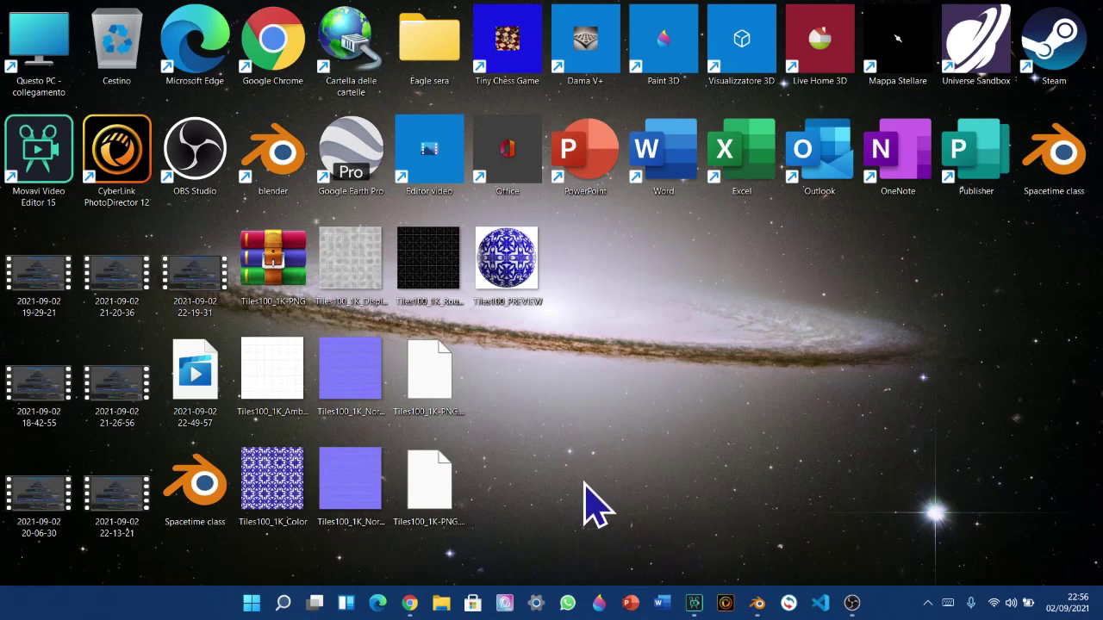
pyautogui.moveTo(485, 542); pyautogui.dragTo(443, 351)
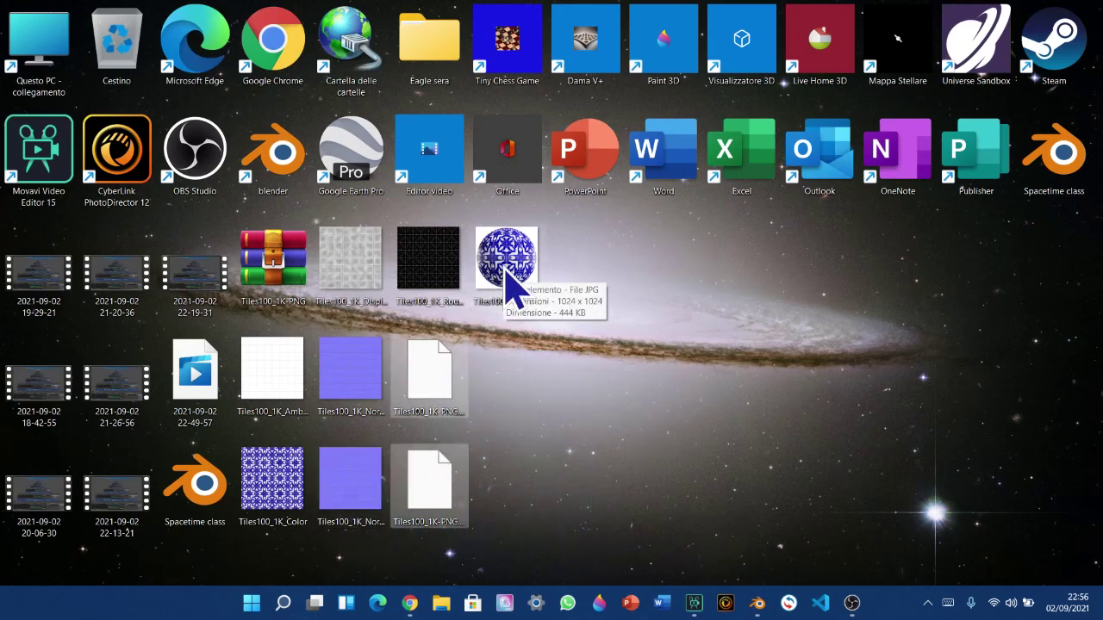
pyautogui.moveTo(508, 280); pyautogui.dragTo(344, 68)
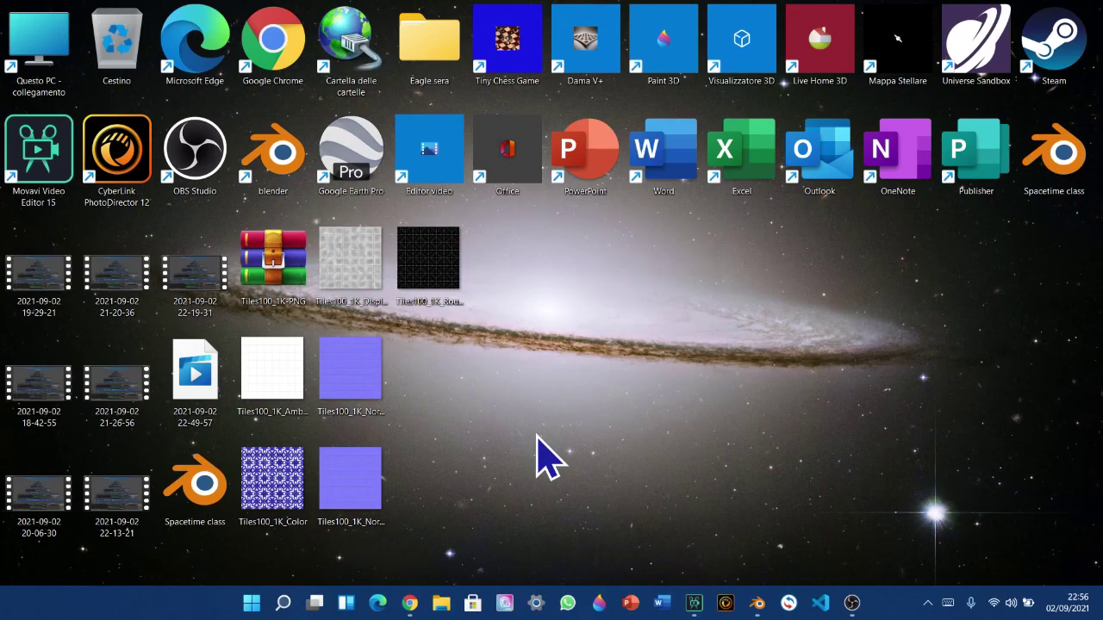
# Back in Blender, browse the file browser to the Desktop folder
pyautogui.click(758, 605)
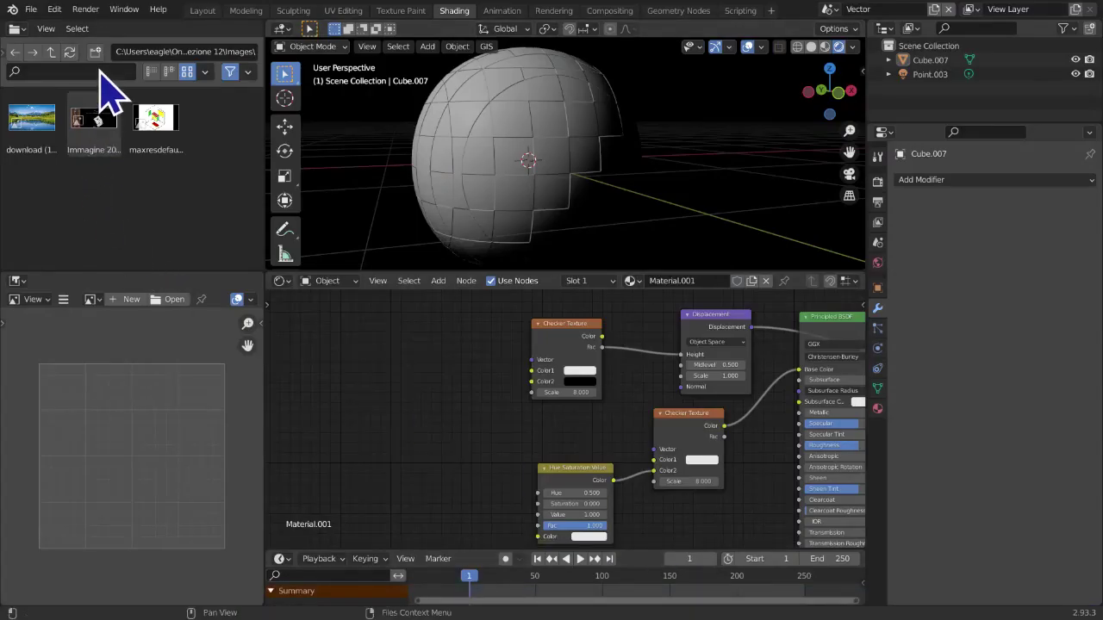
pyautogui.click(52, 52)
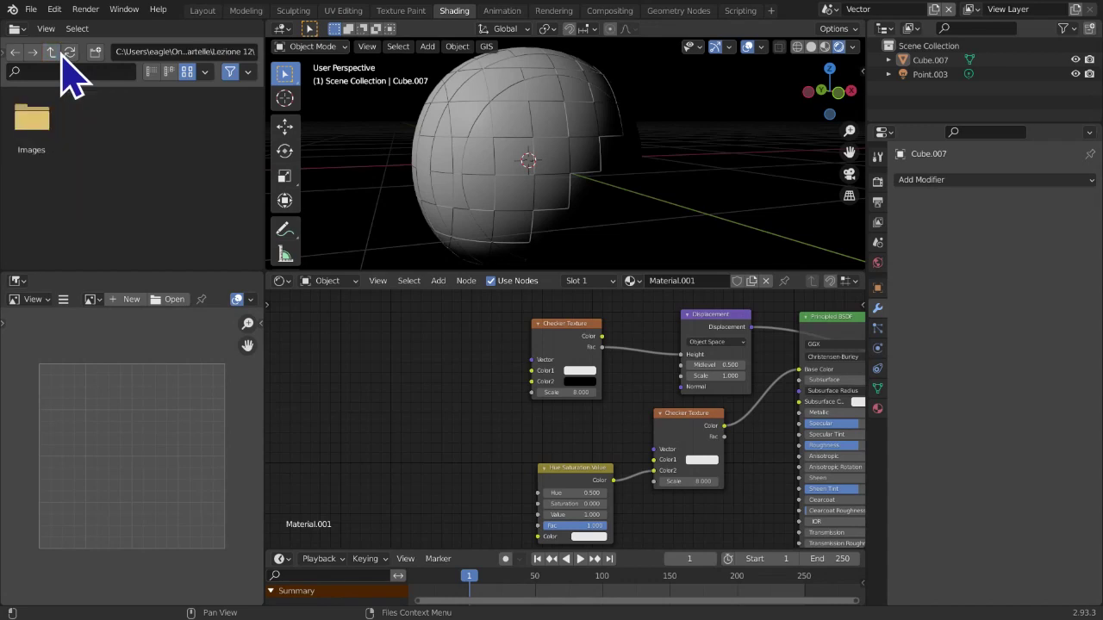
pyautogui.click(9, 54)
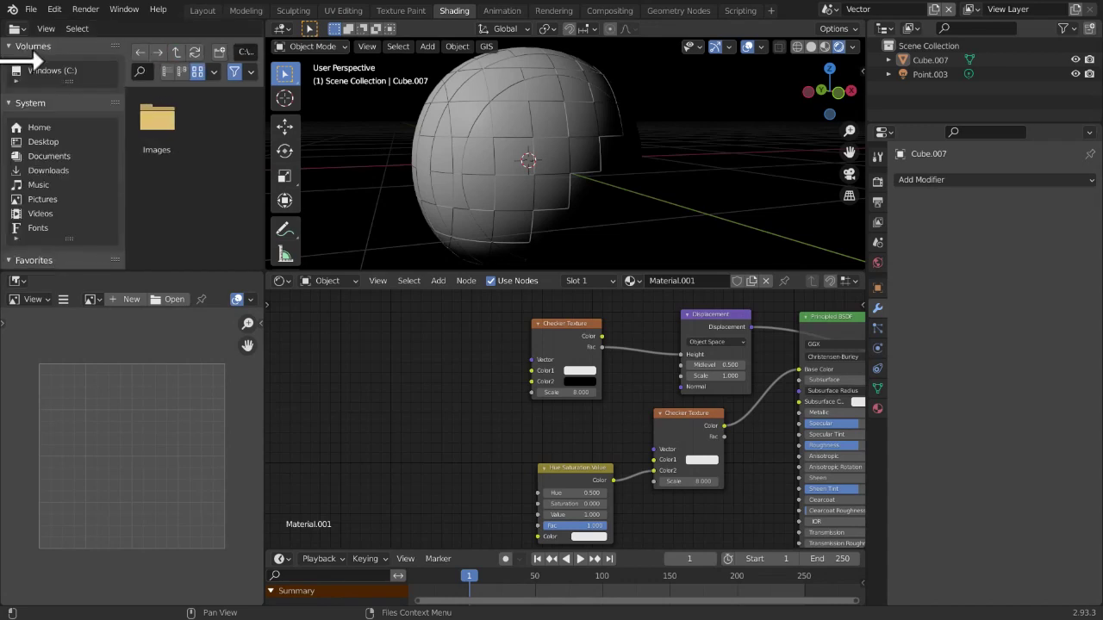
pyautogui.click(43, 142)
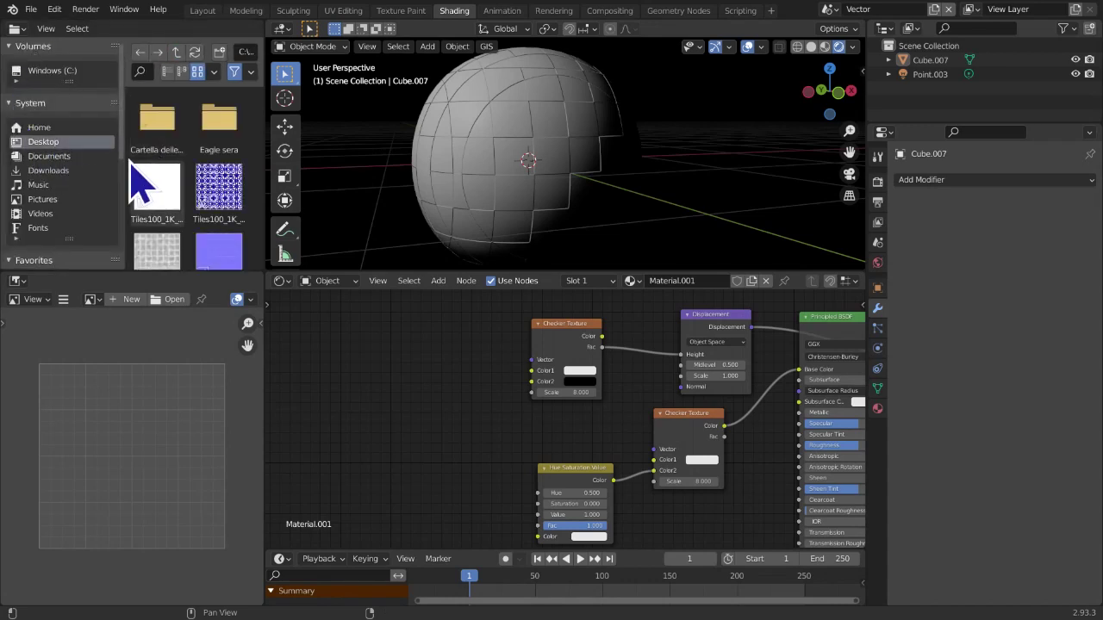
pyautogui.moveTo(121, 155); pyautogui.dragTo(19, 217)
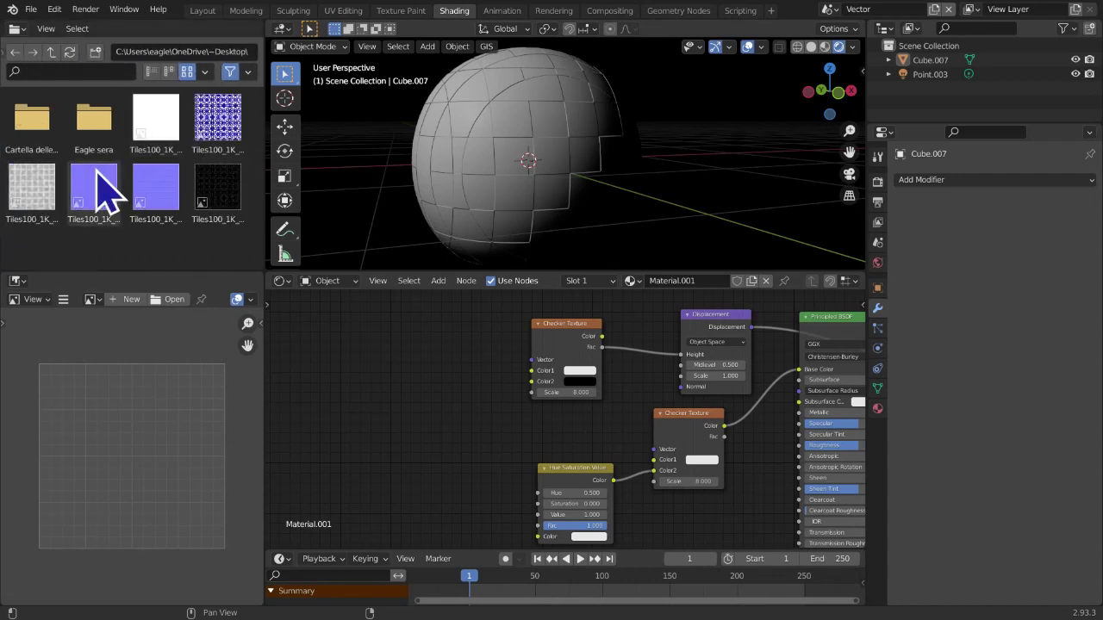
# Add Tiles100_1K_Color.png as an image texture node in the node editor
pyautogui.moveTo(221, 123); pyautogui.dragTo(352, 387)
pyautogui.click(334, 376)
pyautogui.moveTo(552, 441); pyautogui.dragTo(553, 403, button='middle')
pyautogui.moveTo(500, 371); pyautogui.dragTo(464, 362, button='middle')
pyautogui.scroll(-1, 463, 400)
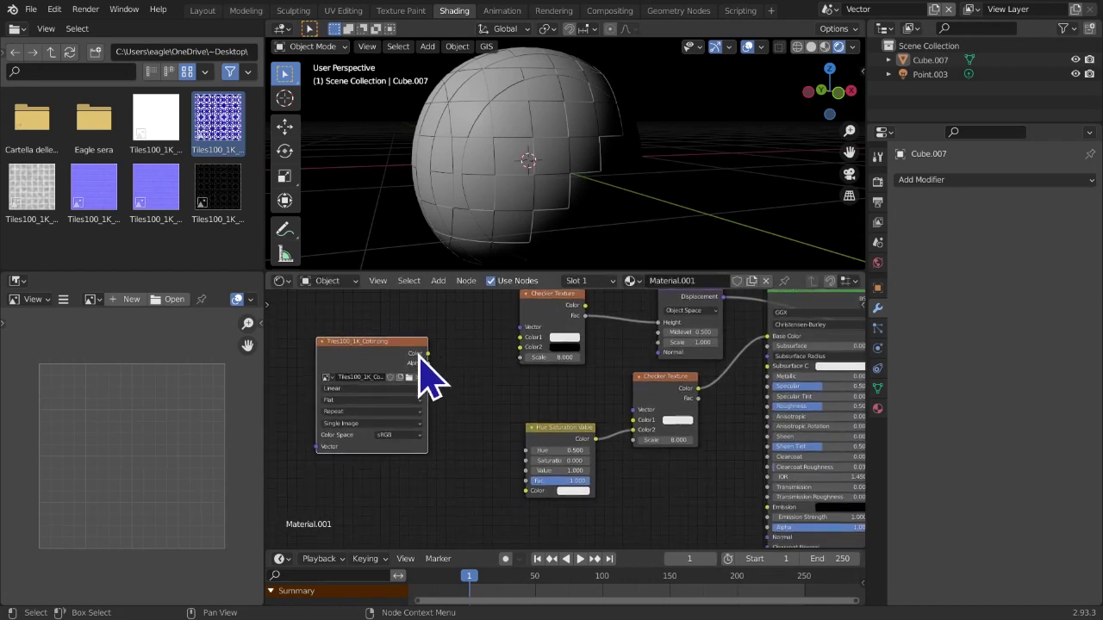
pyautogui.scroll(1, 433, 376)
# Link the tile image to Checker Texture Color1 and the Hue Saturation Value input
pyautogui.moveTo(404, 344); pyautogui.dragTo(634, 422)
pyautogui.moveTo(404, 343); pyautogui.dragTo(488, 519)
pyautogui.scroll(-10, 661, 109)
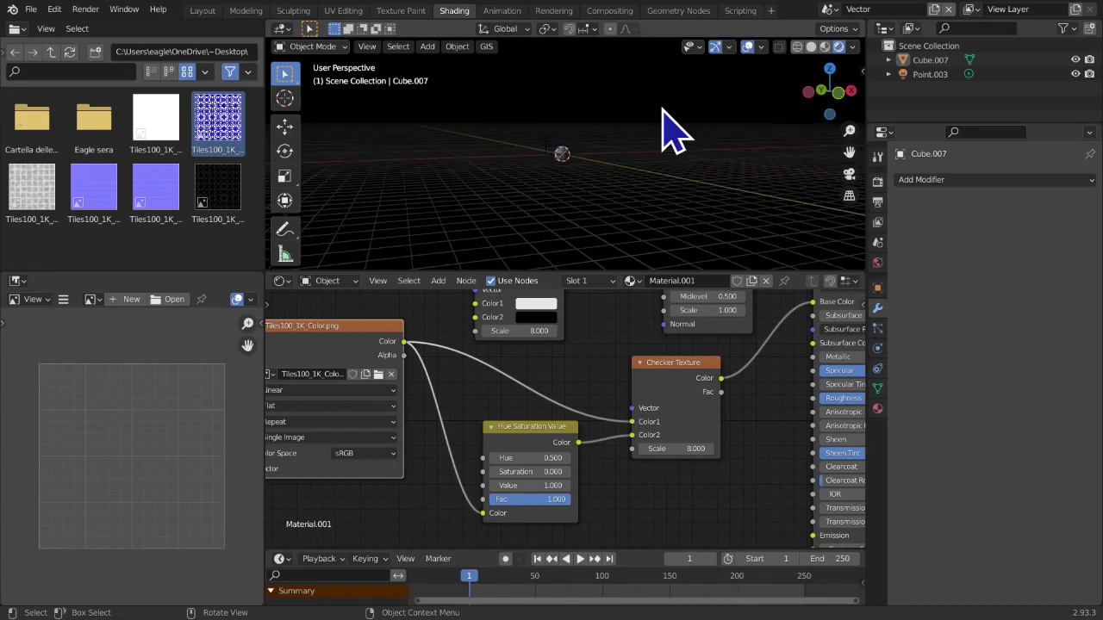
pyautogui.scroll(10, 660, 178)
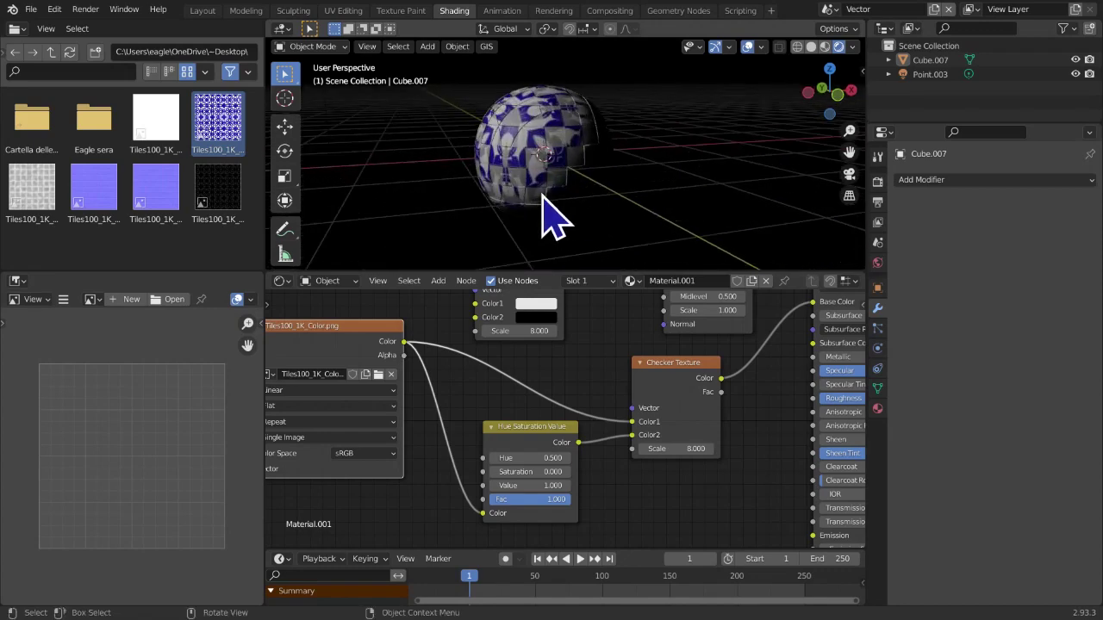
pyautogui.click(552, 202)
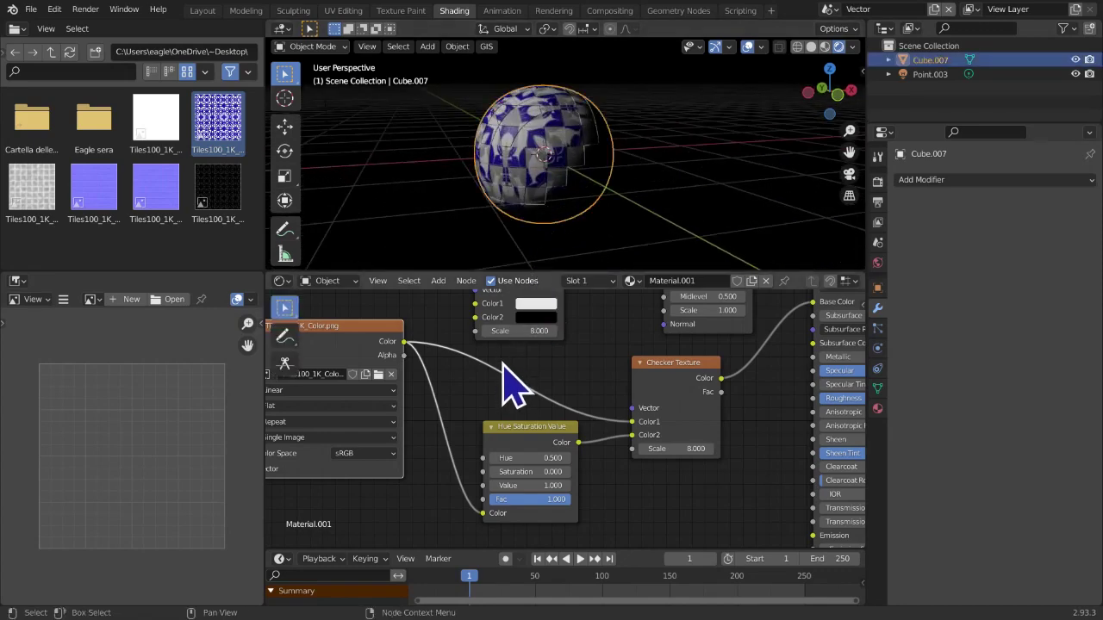
# Move the Checker Texture node up-left and the Displacement node higher in the node editor
pyautogui.press('t')
pyautogui.scroll(-1, 506, 372)
pyautogui.scroll(-3, 376, 192)
pyautogui.moveTo(505, 413); pyautogui.dragTo(467, 316, button='middle')
pyautogui.scroll(-5, 495, 323)
pyautogui.moveTo(494, 413); pyautogui.dragTo(447, 335)
pyautogui.moveTo(613, 435); pyautogui.dragTo(617, 343)
pyautogui.scroll(3, 603, 241)
pyautogui.moveTo(604, 242); pyautogui.dragTo(697, 250, button='middle')
pyautogui.scroll(6, 603, 220)
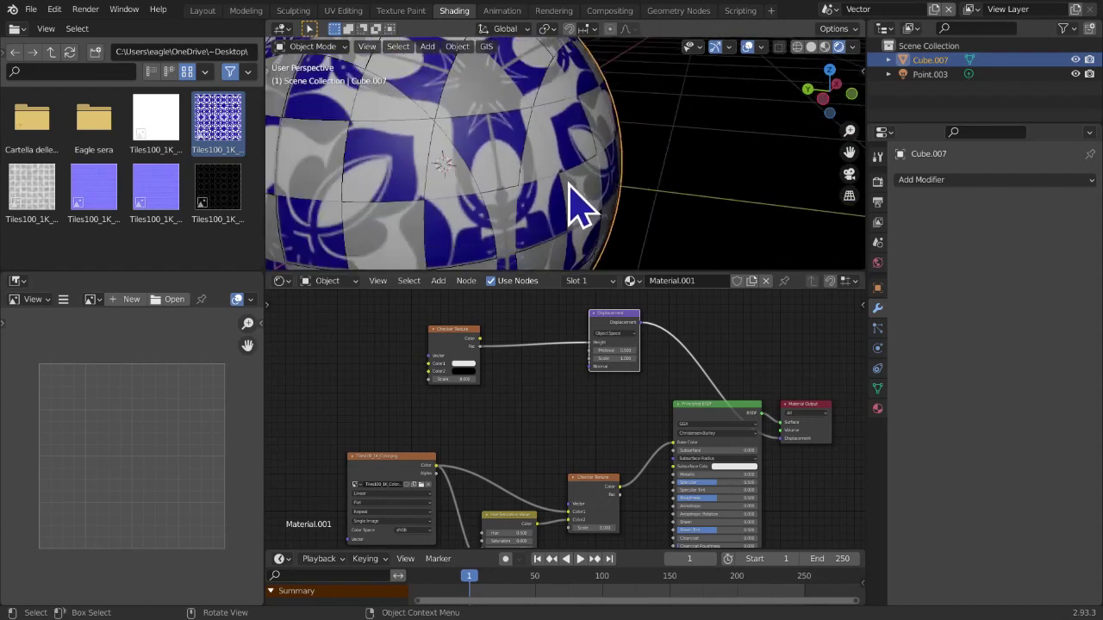
# Fine-tune the Checker Texture, Displacement and Material Output node positions while checking the tiled sphere
pyautogui.moveTo(452, 332); pyautogui.dragTo(451, 333)
pyautogui.moveTo(788, 405)
pyautogui.mouseDown()
pyautogui.moveTo(793, 345)
pyautogui.moveTo(820, 387)
pyautogui.moveTo(800, 406)
pyautogui.mouseUp()
pyautogui.press('h')
pyautogui.moveTo(598, 311); pyautogui.dragTo(603, 325)
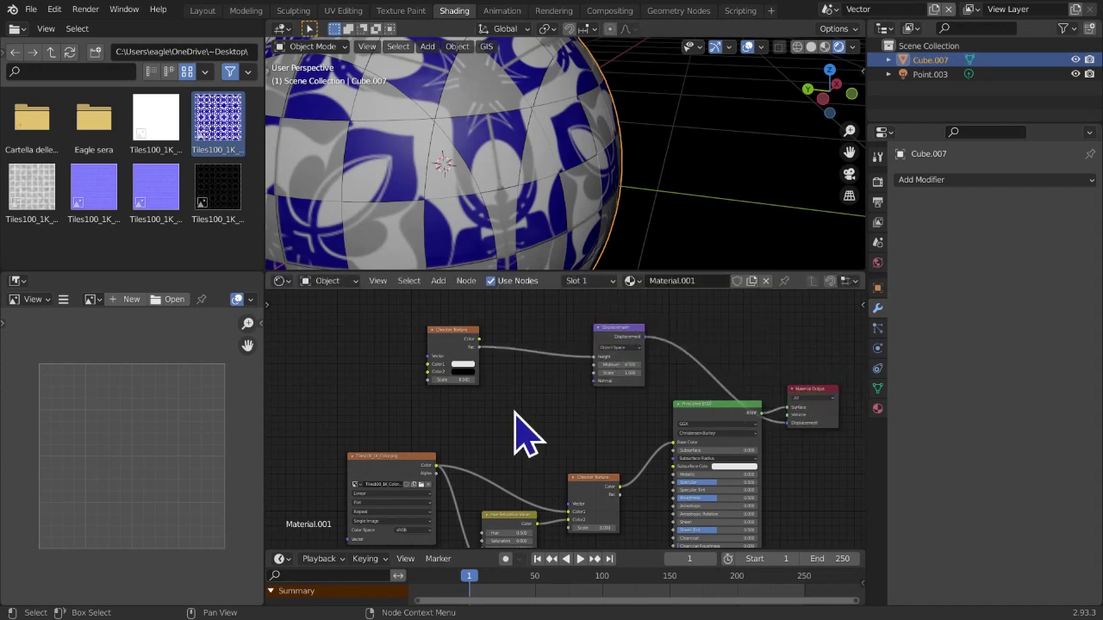
pyautogui.scroll(-5, 598, 217)
pyautogui.scroll(3, 567, 222)
pyautogui.moveTo(566, 221); pyautogui.dragTo(678, 216, button='middle')
pyautogui.scroll(5, 677, 216)
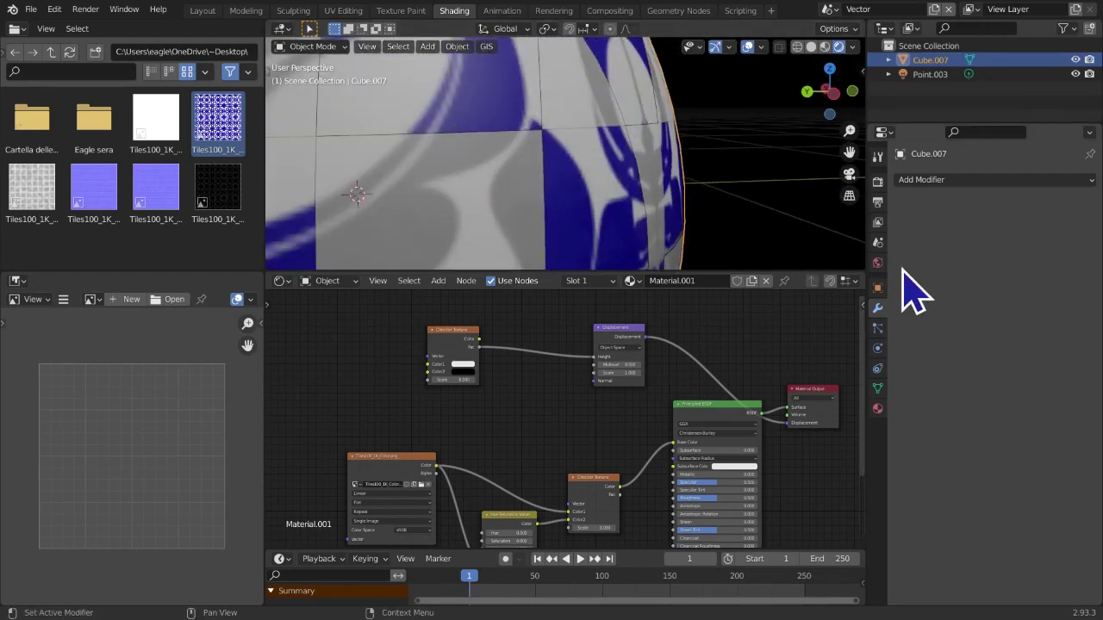
pyautogui.moveTo(731, 238); pyautogui.dragTo(561, 284, button='middle')
pyautogui.moveTo(448, 346); pyautogui.dragTo(443, 345)
pyautogui.moveTo(822, 395); pyautogui.dragTo(827, 353)
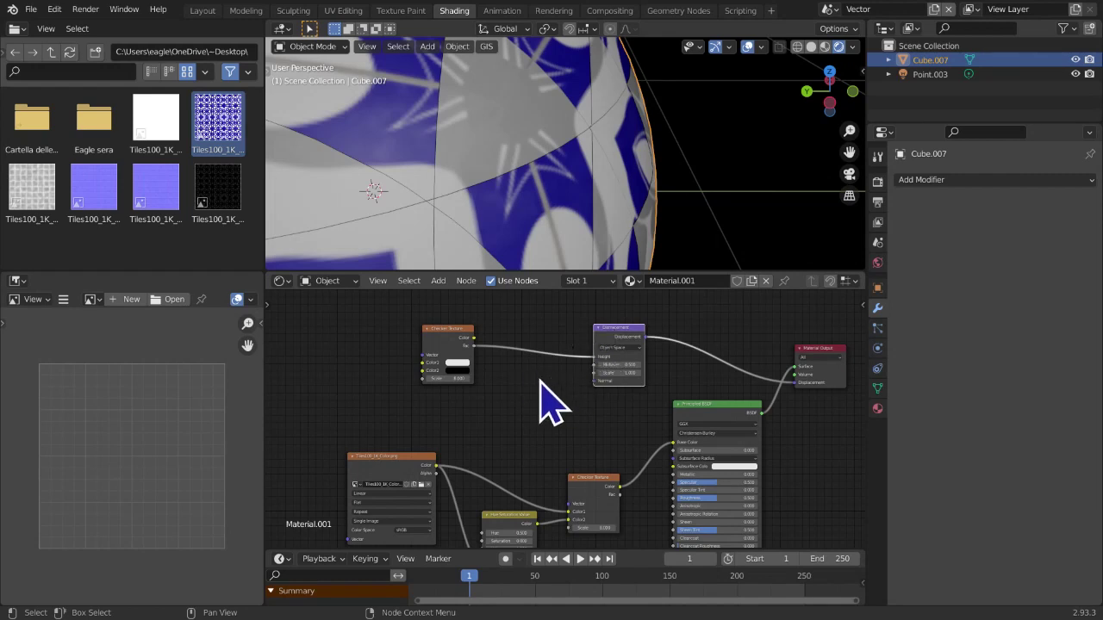
pyautogui.scroll(-6, 564, 270)
pyautogui.scroll(6, 604, 223)
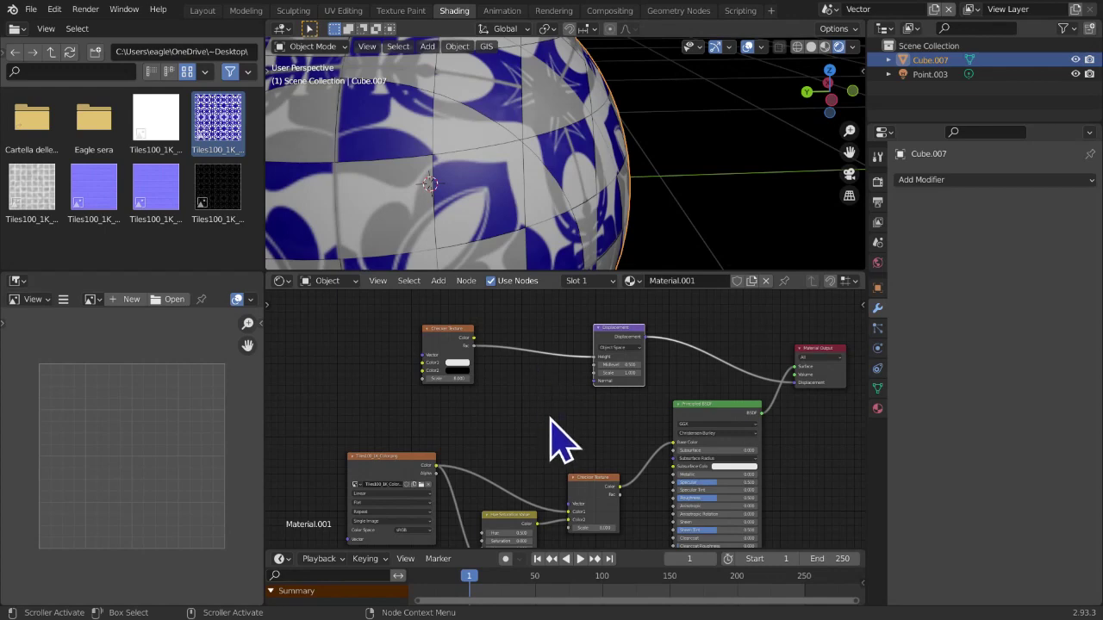
# Disconnect the checker colour from the Principled BSDF Base Color
pyautogui.moveTo(674, 446); pyautogui.dragTo(652, 448)
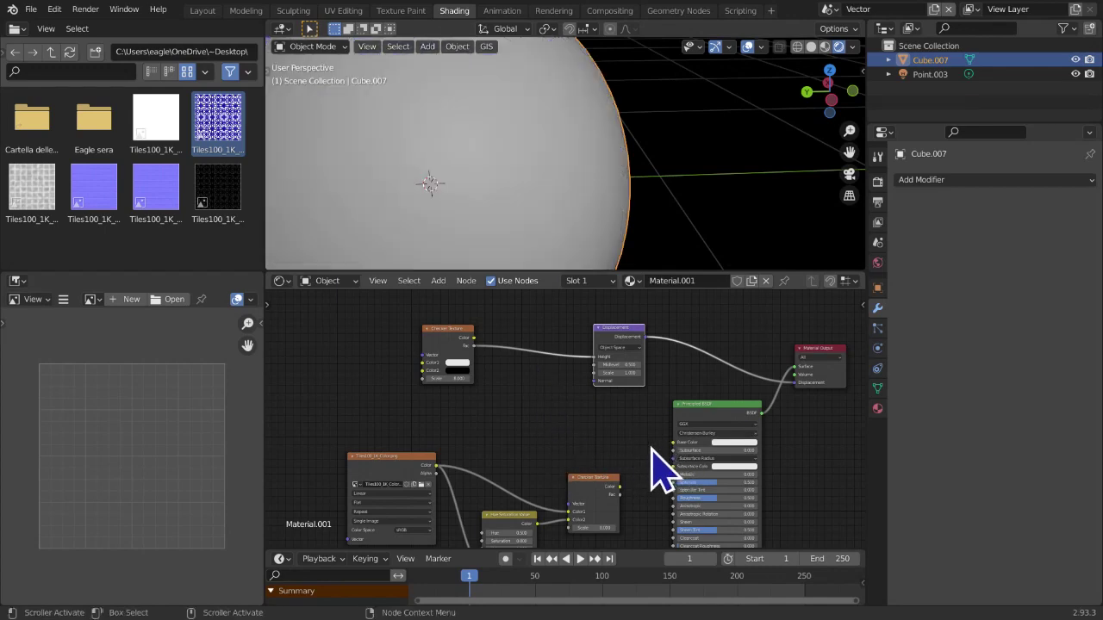
pyautogui.moveTo(678, 238); pyautogui.dragTo(589, 237, button='middle')
pyautogui.moveTo(648, 419); pyautogui.dragTo(737, 314, button='middle')
# Delete the Image Texture, Hue Saturation Value and colour Checker nodes
pyautogui.moveTo(350, 319); pyautogui.dragTo(694, 469)
pyautogui.press('x')
pyautogui.moveTo(690, 457); pyautogui.dragTo(589, 506, button='middle')
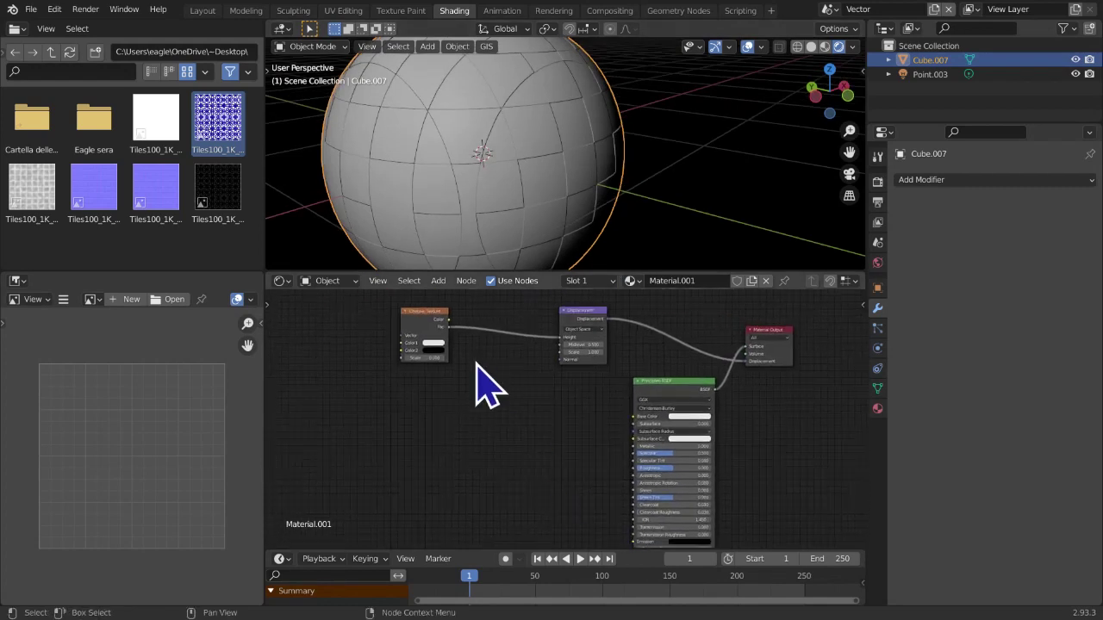
pyautogui.moveTo(334, 340); pyautogui.dragTo(781, 370)
# Add a second Checker Texture node and connect its Color output to Base Color
pyautogui.click(440, 281)
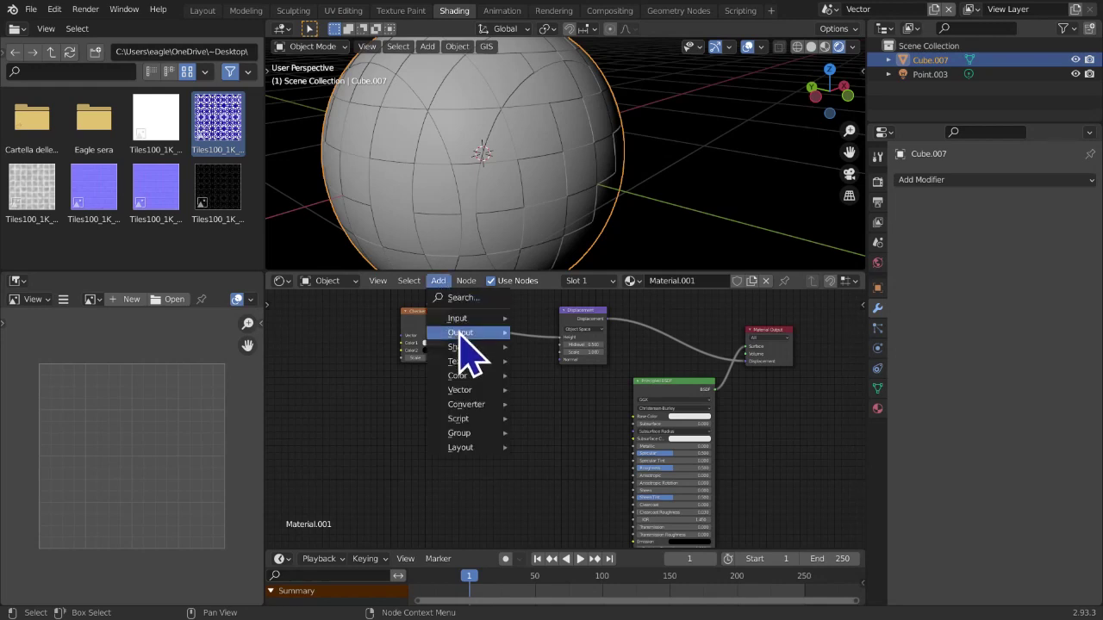
pyautogui.moveTo(500, 362)
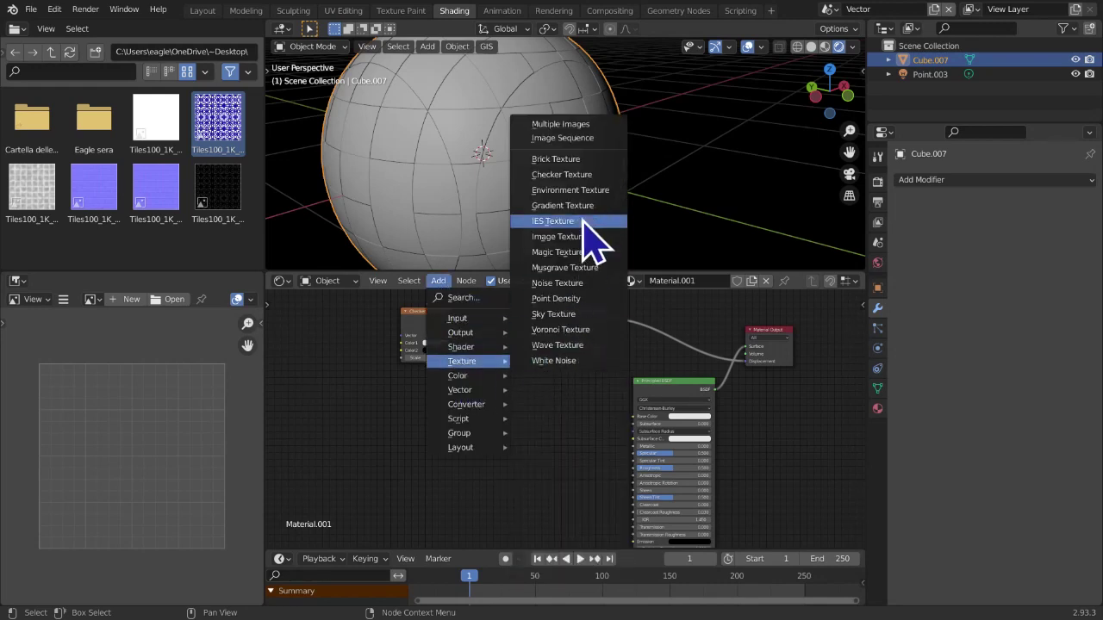
pyautogui.click(590, 187)
pyautogui.click(497, 402)
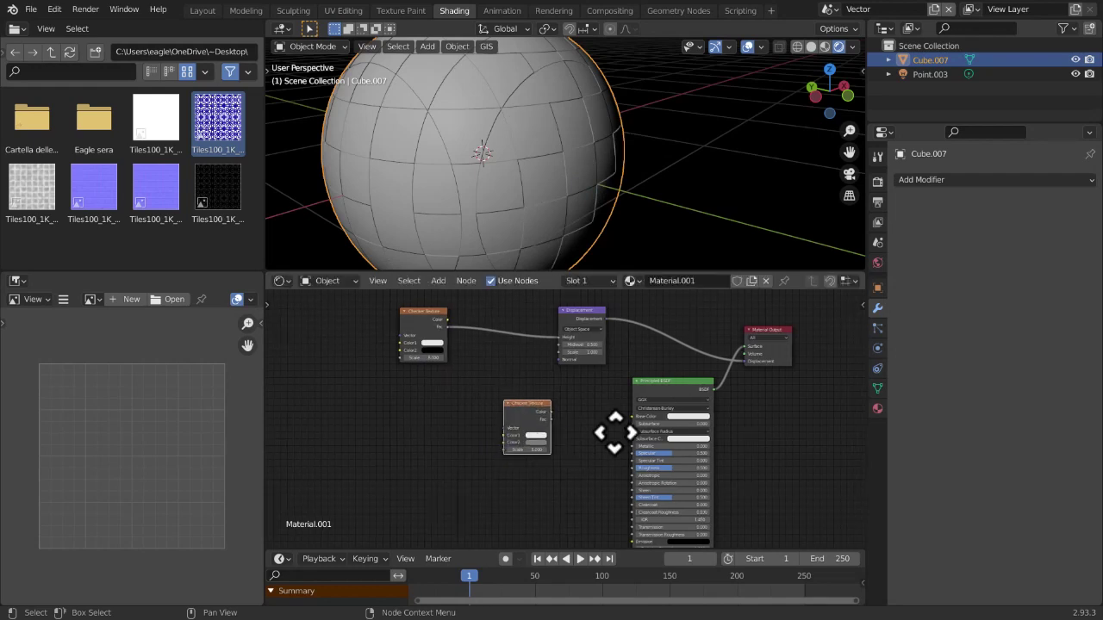
pyautogui.moveTo(602, 438); pyautogui.dragTo(577, 436, button='middle')
pyautogui.scroll(3, 574, 436)
pyautogui.moveTo(517, 406); pyautogui.dragTo(549, 410)
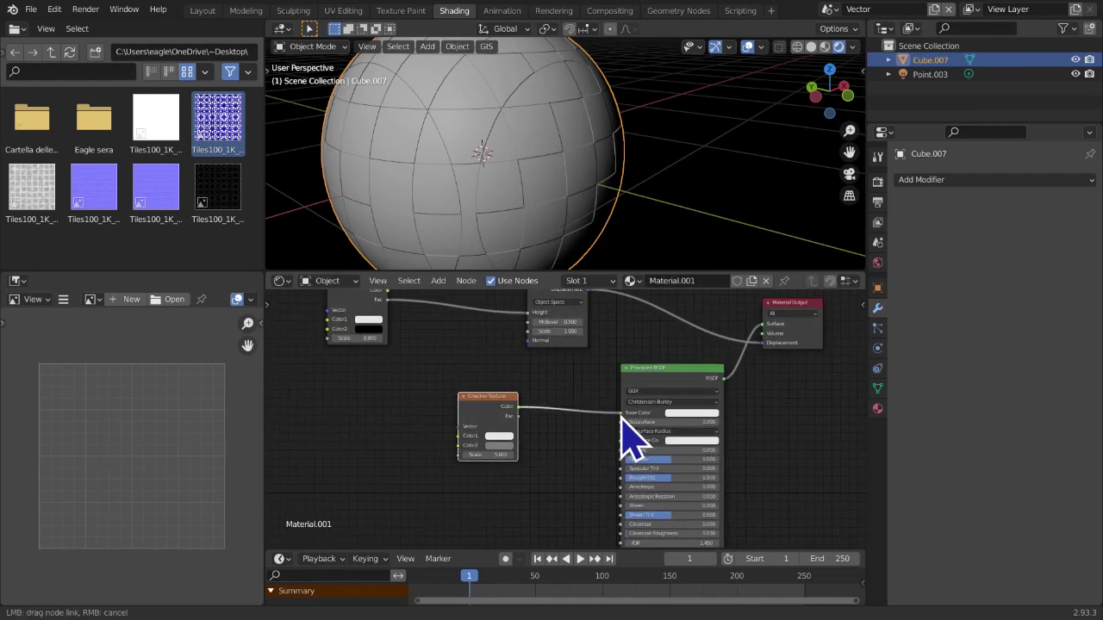
pyautogui.moveTo(622, 417); pyautogui.dragTo(622, 414)
pyautogui.scroll(1, 447, 525)
pyautogui.moveTo(483, 489); pyautogui.dragTo(502, 485, button='middle')
pyautogui.moveTo(481, 401); pyautogui.dragTo(515, 465, button='middle')
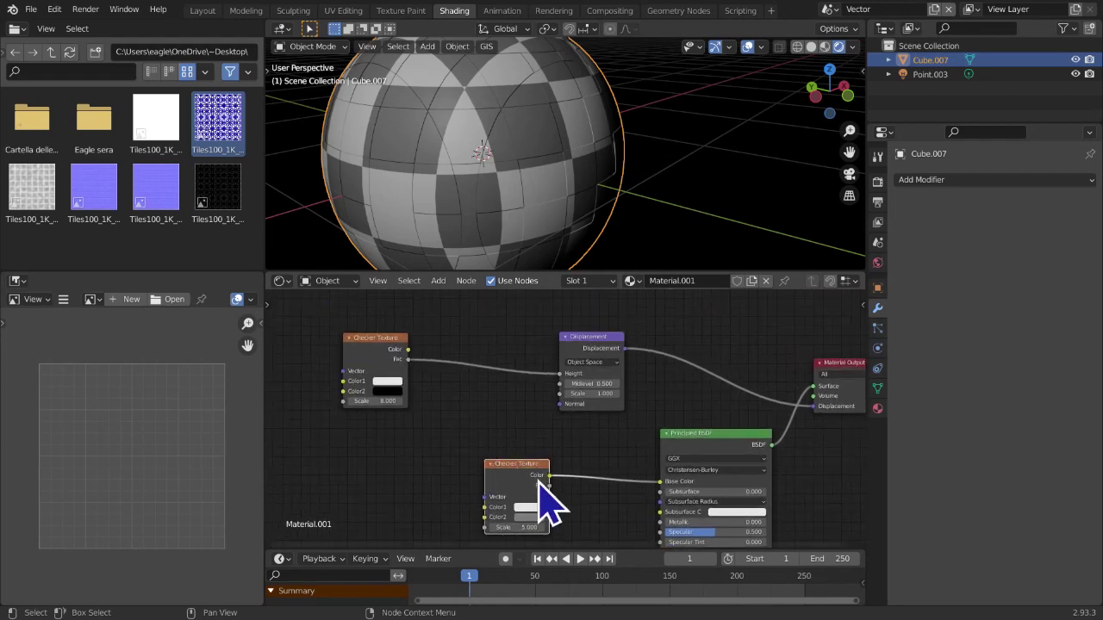
pyautogui.moveTo(549, 485); pyautogui.dragTo(662, 485)
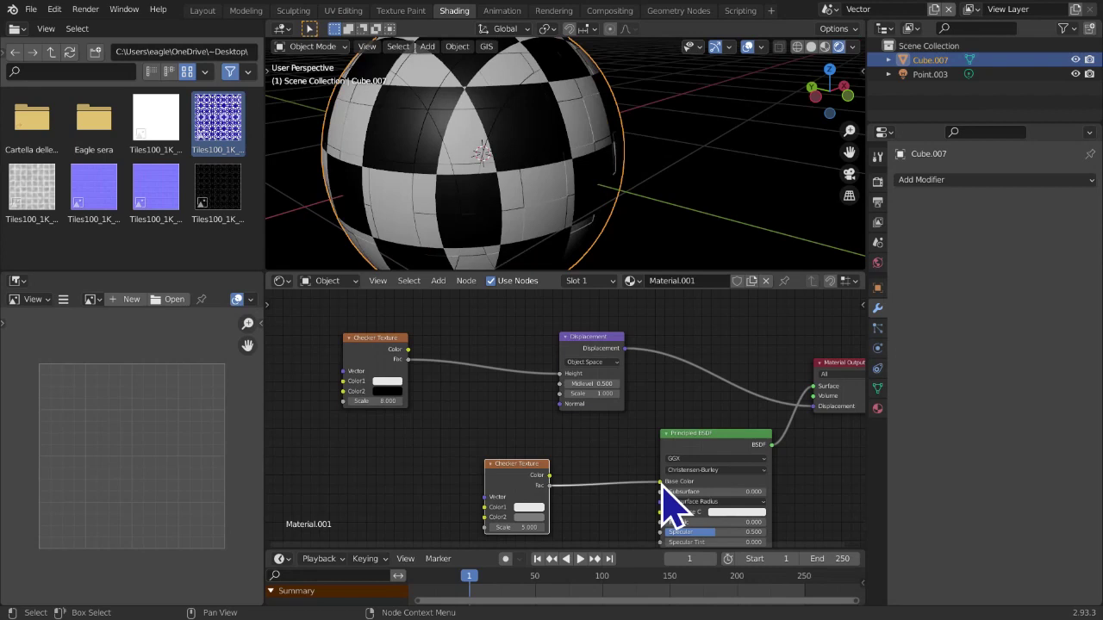
pyautogui.moveTo(549, 476); pyautogui.dragTo(662, 481)
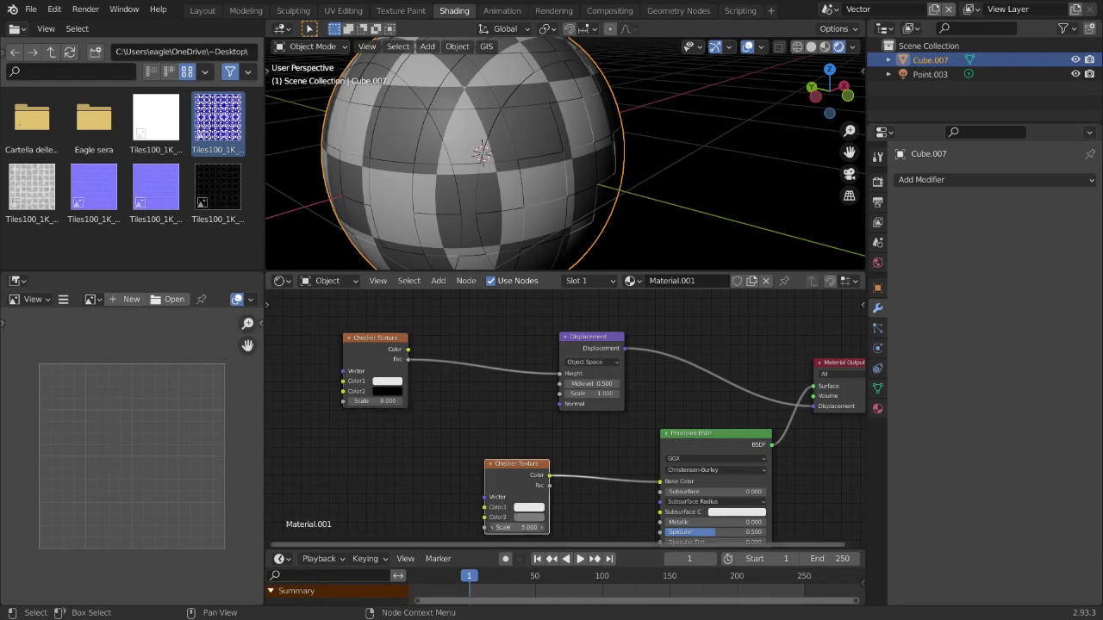
# Set the new checker's Scale to 8 and reposition the two checker nodes
pyautogui.moveTo(508, 528); pyautogui.dragTo(506, 529)
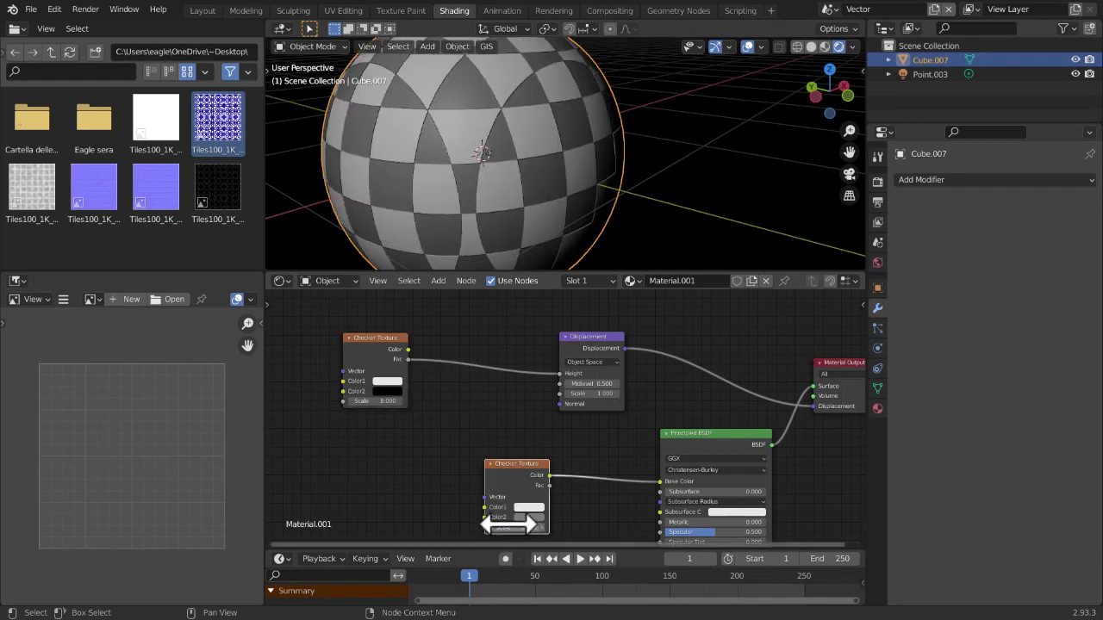
pyautogui.scroll(-3, 616, 135)
pyautogui.moveTo(616, 135); pyautogui.dragTo(690, 77, button='middle')
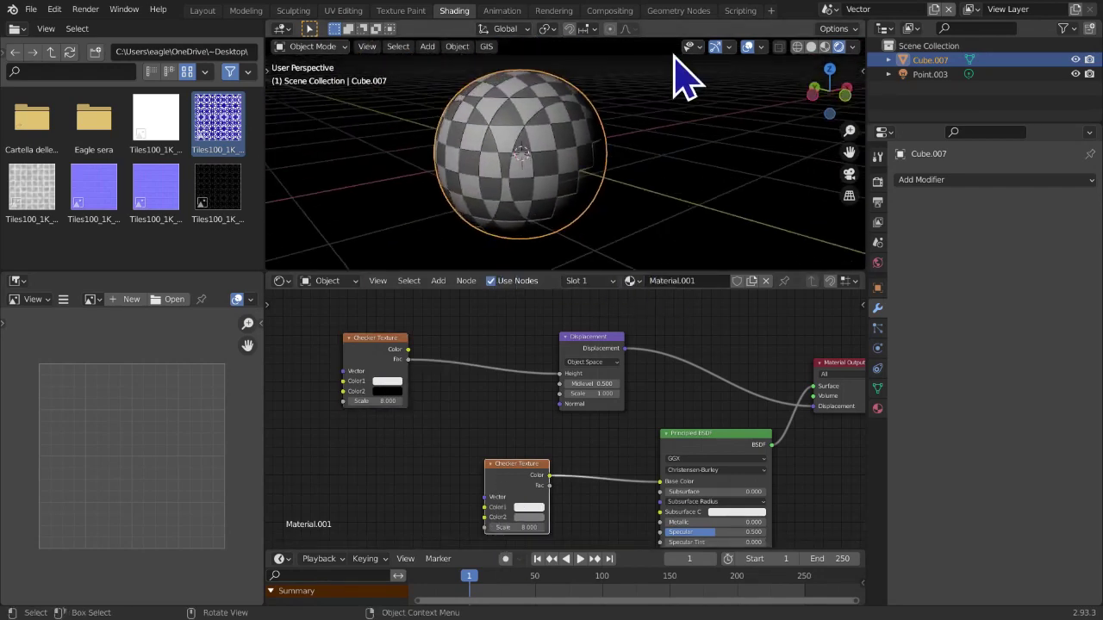
pyautogui.scroll(2, 566, 233)
pyautogui.moveTo(382, 370); pyautogui.dragTo(409, 358)
pyautogui.scroll(3, 561, 209)
pyautogui.moveTo(529, 480); pyautogui.dragTo(521, 475)
pyautogui.scroll(1, 587, 125)
pyautogui.moveTo(588, 157); pyautogui.dragTo(682, 153, button='middle')
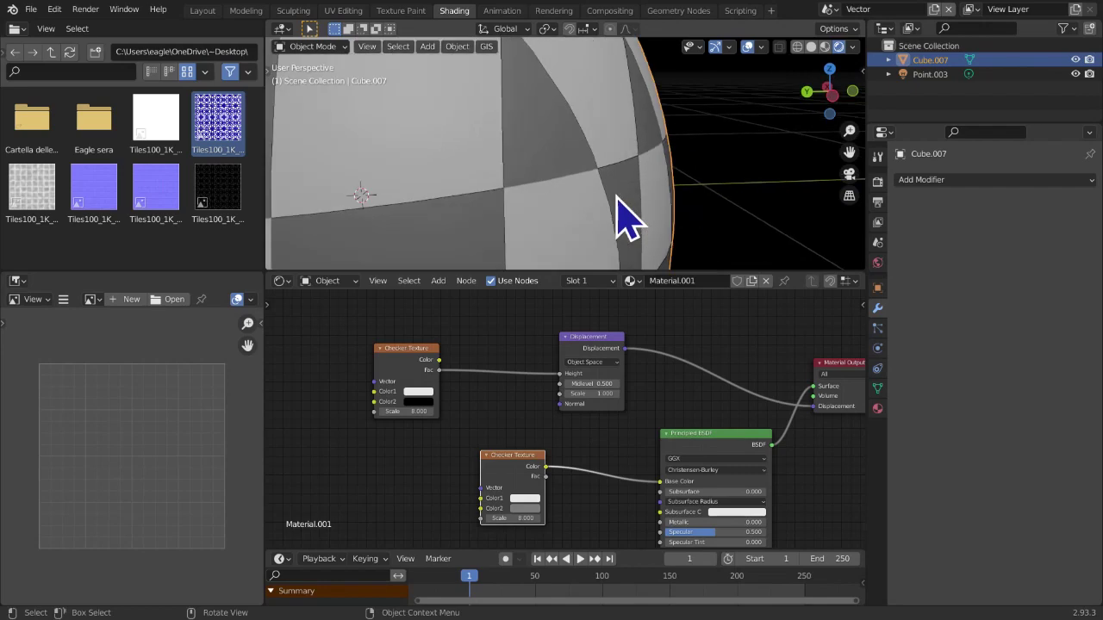
pyautogui.moveTo(606, 201); pyautogui.dragTo(542, 207, button='middle')
pyautogui.scroll(-8, 423, 180)
pyautogui.scroll(5, 566, 414)
pyautogui.scroll(7, 507, 212)
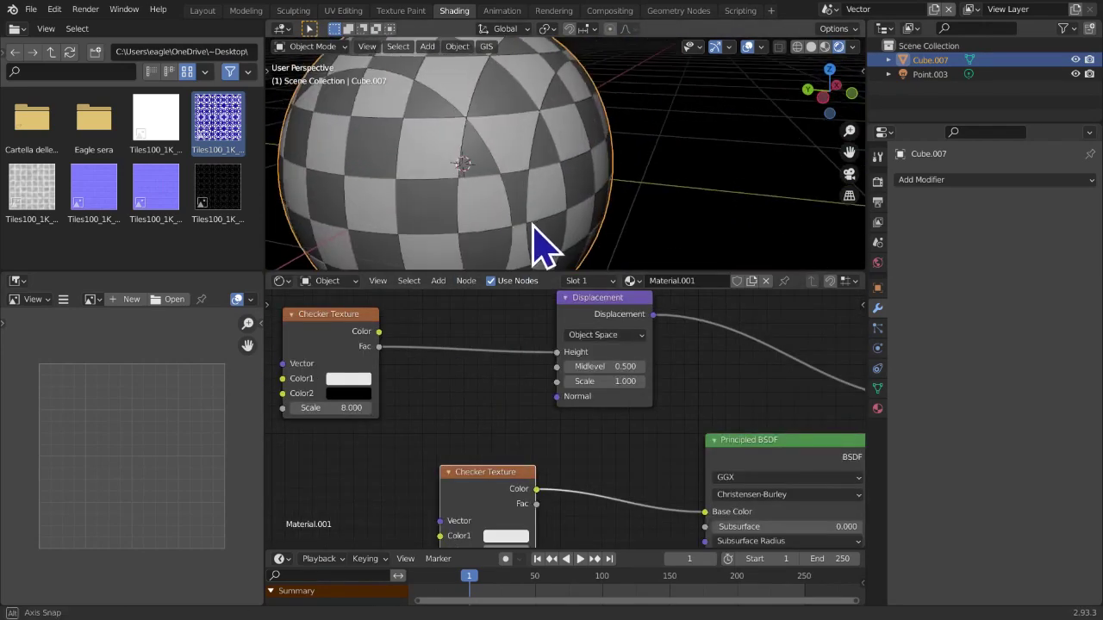
pyautogui.moveTo(539, 246); pyautogui.dragTo(526, 259, button='middle')
pyautogui.moveTo(495, 424); pyautogui.dragTo(536, 359, button='middle')
# Make the checker's Color1 a strong red and Color2 green
pyautogui.click(529, 465)
pyautogui.moveTo(586, 349)
pyautogui.mouseDown()
pyautogui.moveTo(581, 317)
pyautogui.moveTo(579, 364)
pyautogui.mouseUp()
pyautogui.click(534, 489)
pyautogui.click(542, 480)
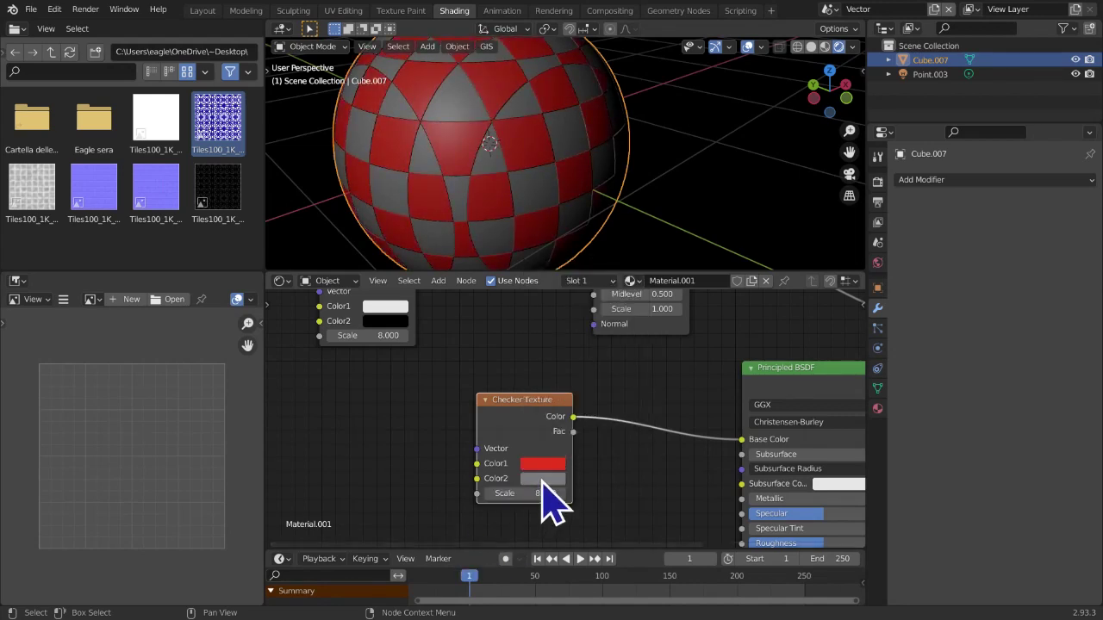
pyautogui.click(542, 479)
pyautogui.moveTo(603, 382); pyautogui.dragTo(557, 341)
# Drag the tile image in as a texture node and link it to the checker's Color1
pyautogui.scroll(-3, 362, 460)
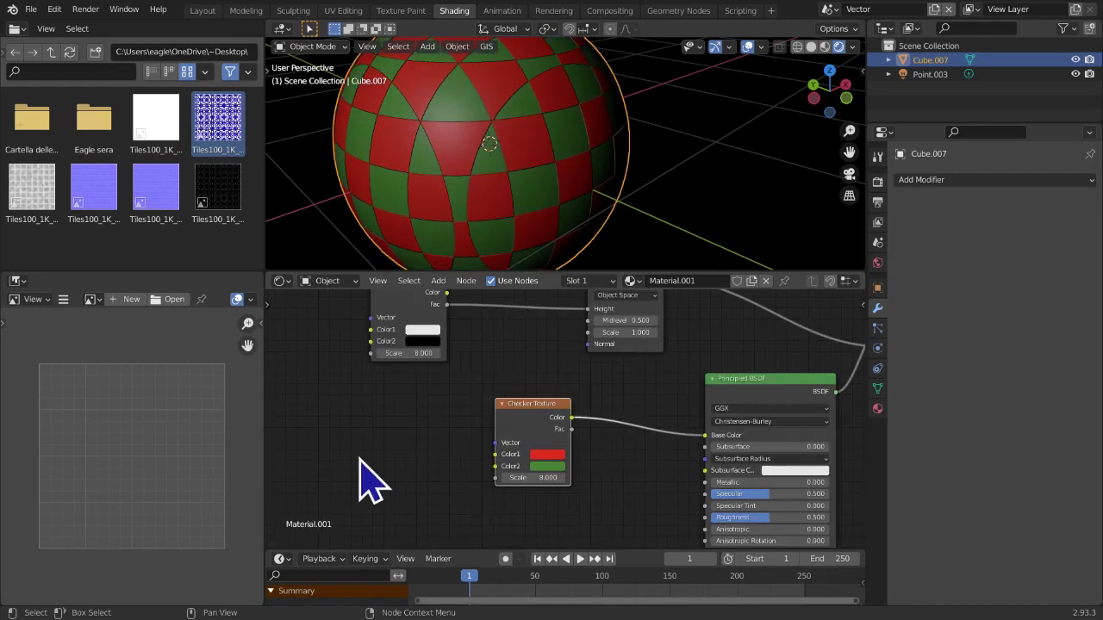
pyautogui.moveTo(391, 453); pyautogui.dragTo(426, 448, button='middle')
pyautogui.moveTo(200, 129); pyautogui.dragTo(288, 389)
pyautogui.moveTo(372, 402); pyautogui.dragTo(527, 451)
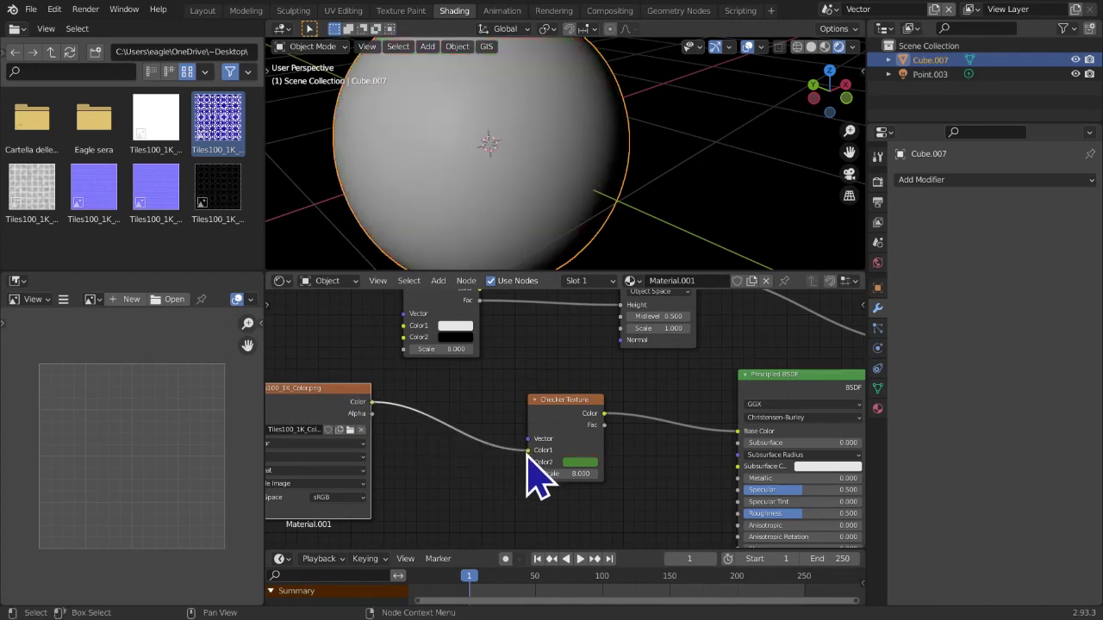
# Bring the whole tile image node into view and move it up and left
pyautogui.moveTo(583, 173); pyautogui.dragTo(545, 161, button='middle')
pyautogui.scroll(-3, 546, 161)
pyautogui.moveTo(495, 467); pyautogui.dragTo(584, 449, button='middle')
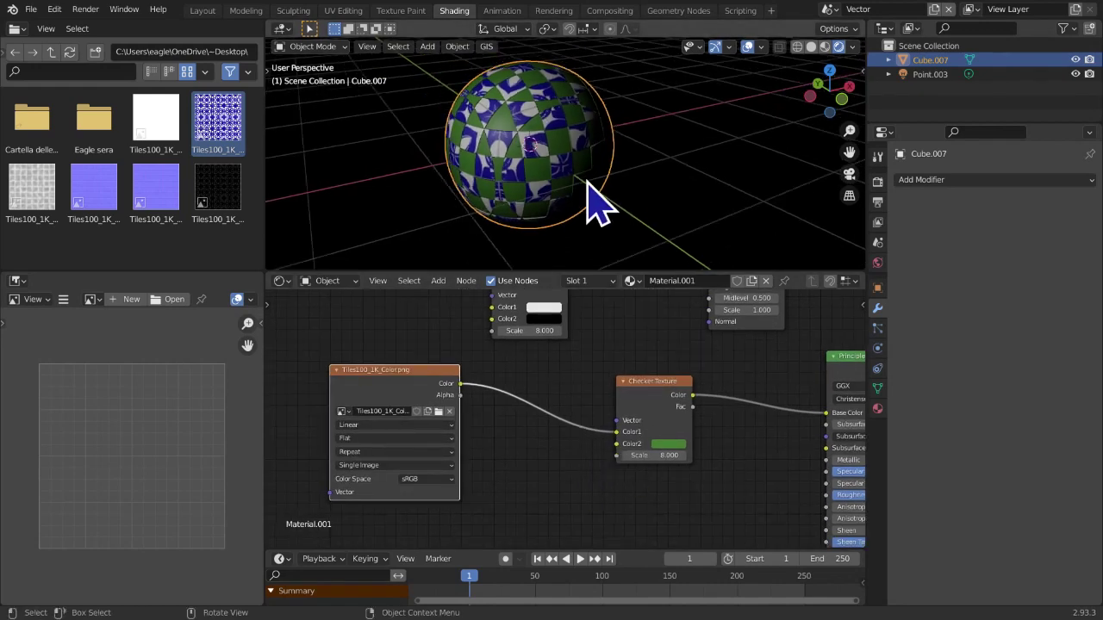
pyautogui.moveTo(371, 373); pyautogui.dragTo(361, 330)
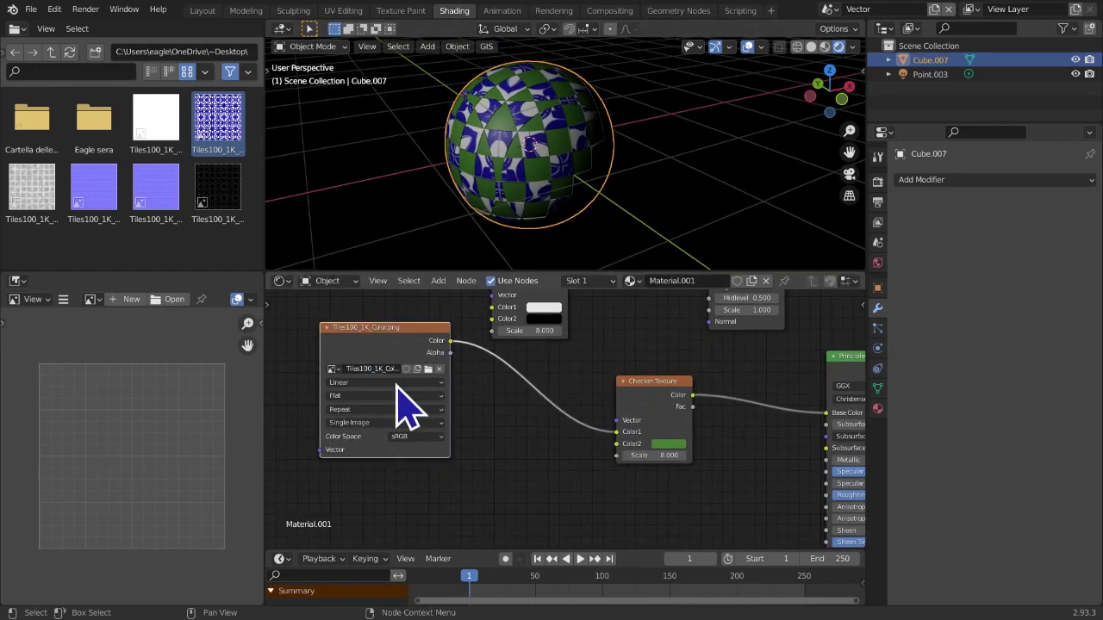
pyautogui.scroll(1, 579, 160)
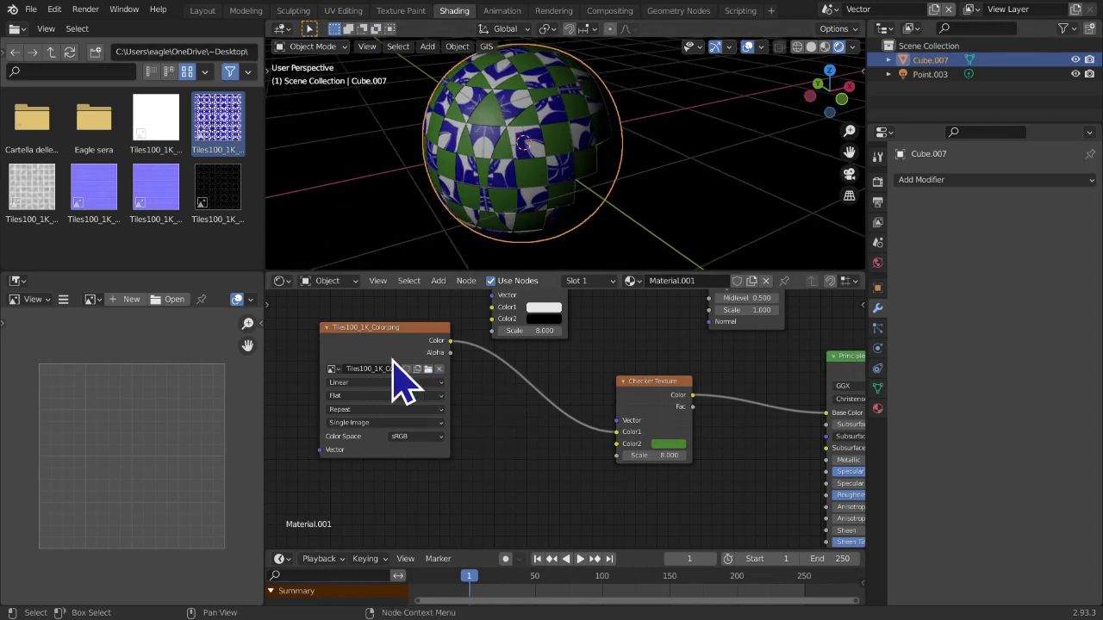
# Duplicate the tile image node below the original and connect the copy to the checker's Color2
pyautogui.press('g')
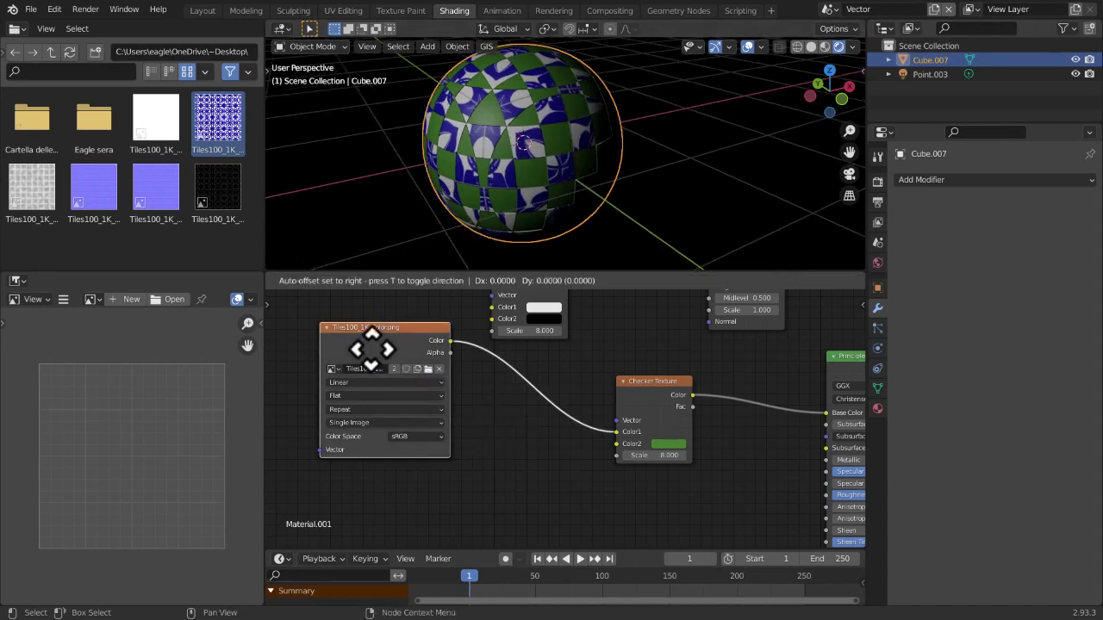
pyautogui.click(366, 496)
pyautogui.moveTo(439, 485); pyautogui.dragTo(618, 445)
pyautogui.scroll(1, 555, 498)
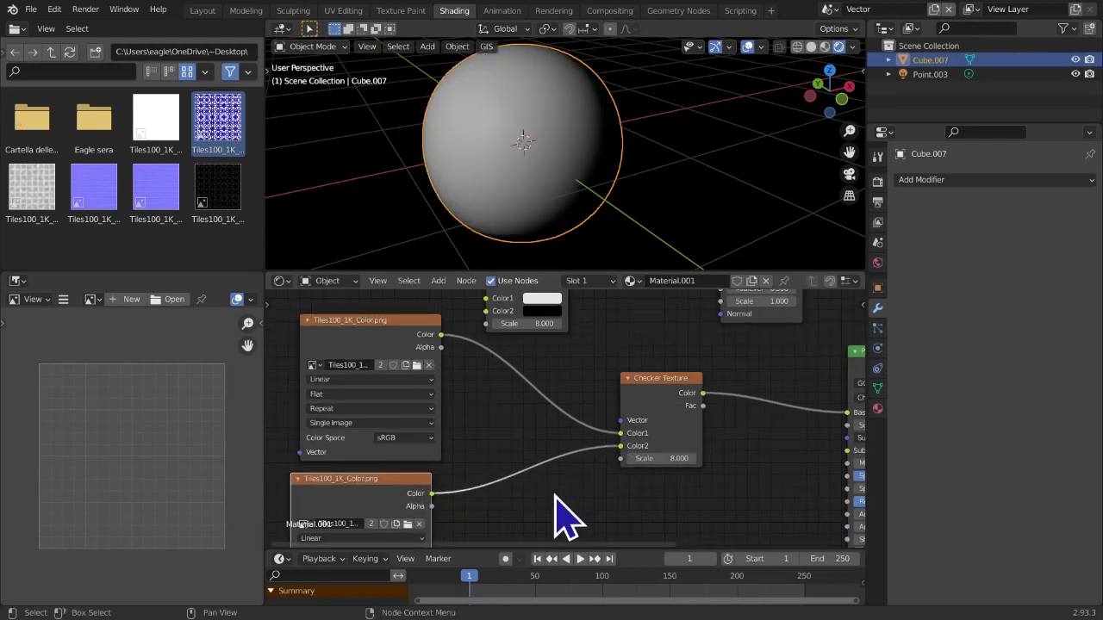
pyautogui.hotkey('shift', 'a')
# Insert a Hue Saturation Value node on the Color2 link with Saturation 0
pyautogui.click(622, 523)
pyautogui.click(502, 487)
pyautogui.click(509, 488)
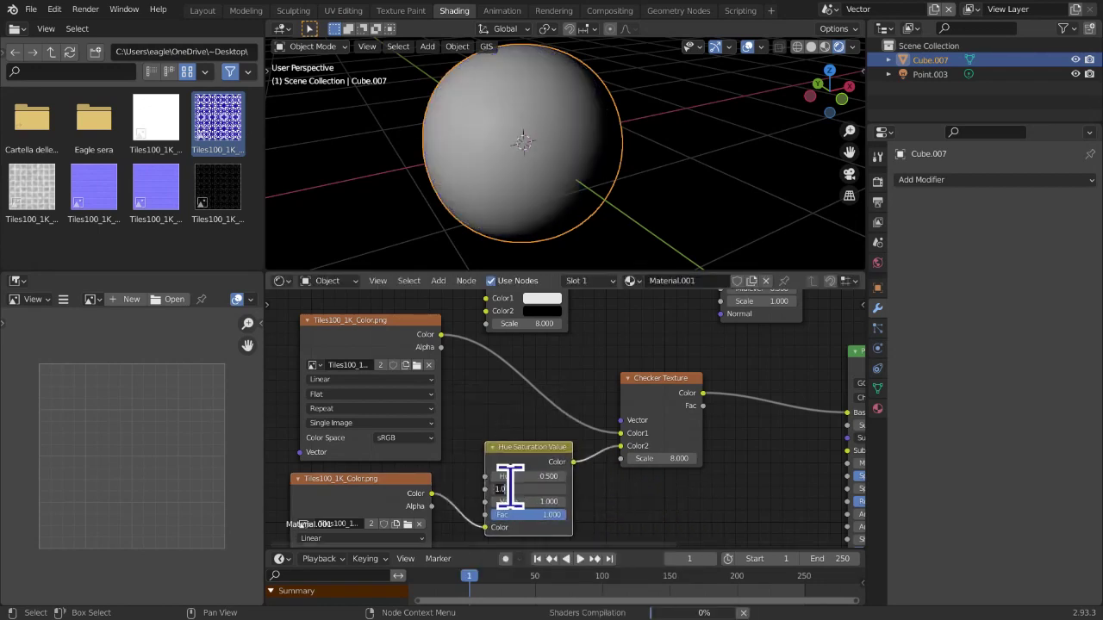
pyautogui.write('0')
pyautogui.press('Return')
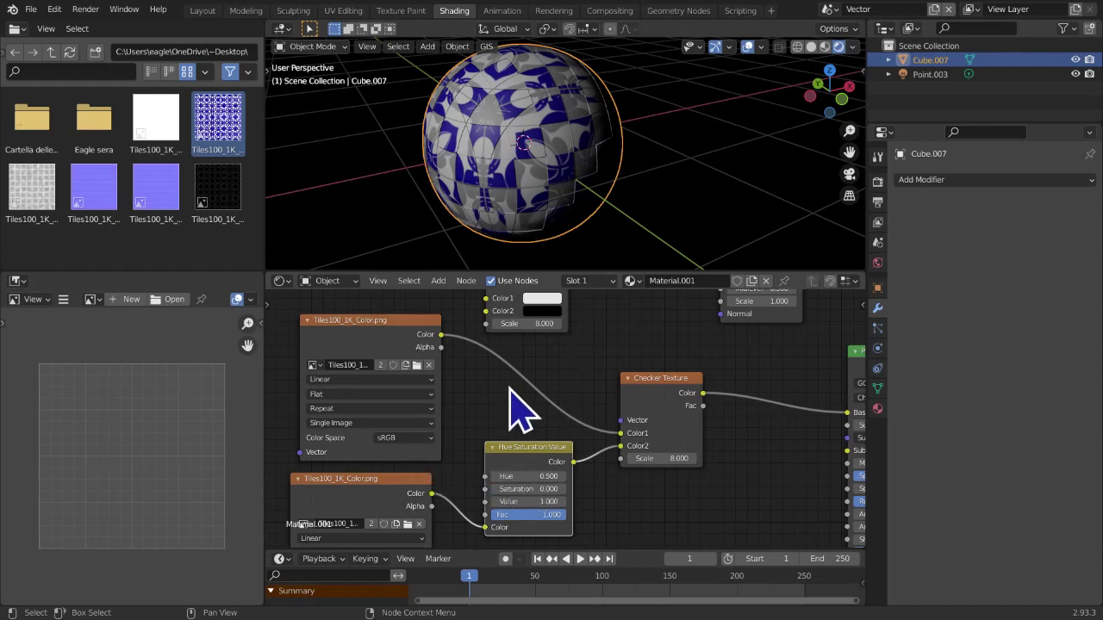
# Delete the duplicate image node and feed the original tile image into Hue Saturation Value
pyautogui.moveTo(397, 453); pyautogui.dragTo(471, 405, button='middle')
pyautogui.click(453, 430)
pyautogui.press('x')
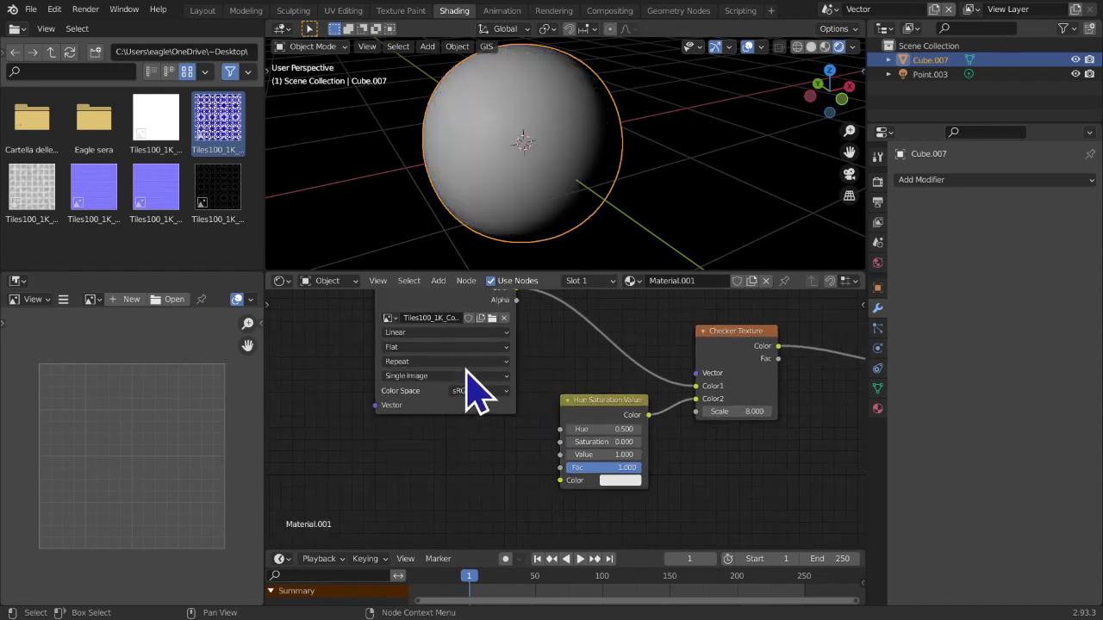
pyautogui.moveTo(507, 369); pyautogui.dragTo(469, 388, button='middle')
pyautogui.moveTo(481, 308); pyautogui.dragTo(523, 501)
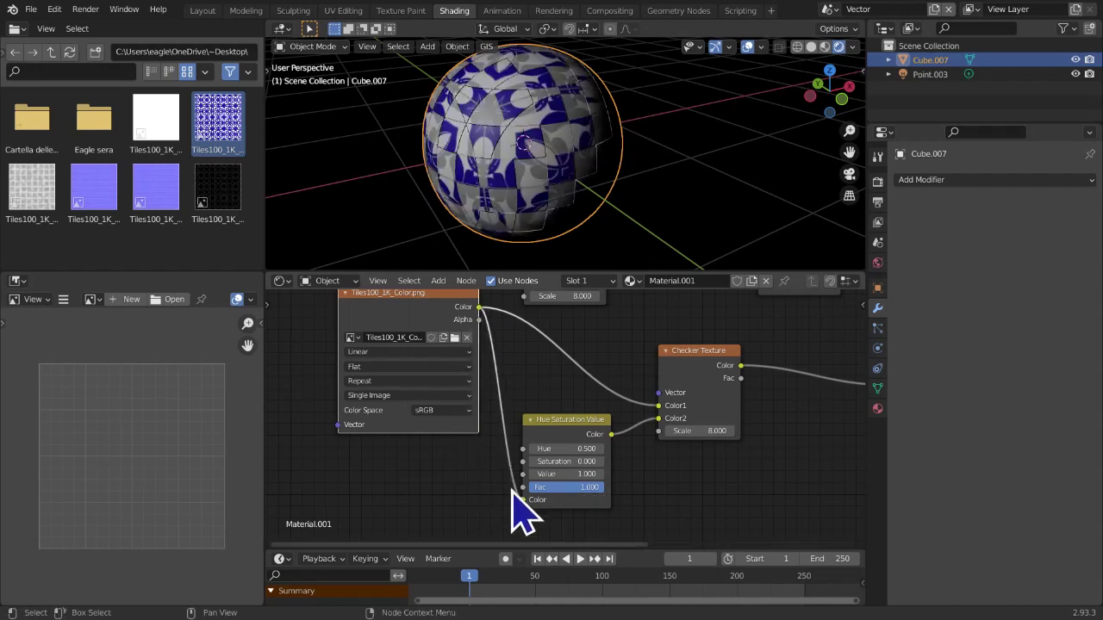
pyautogui.moveTo(427, 302); pyautogui.dragTo(405, 340)
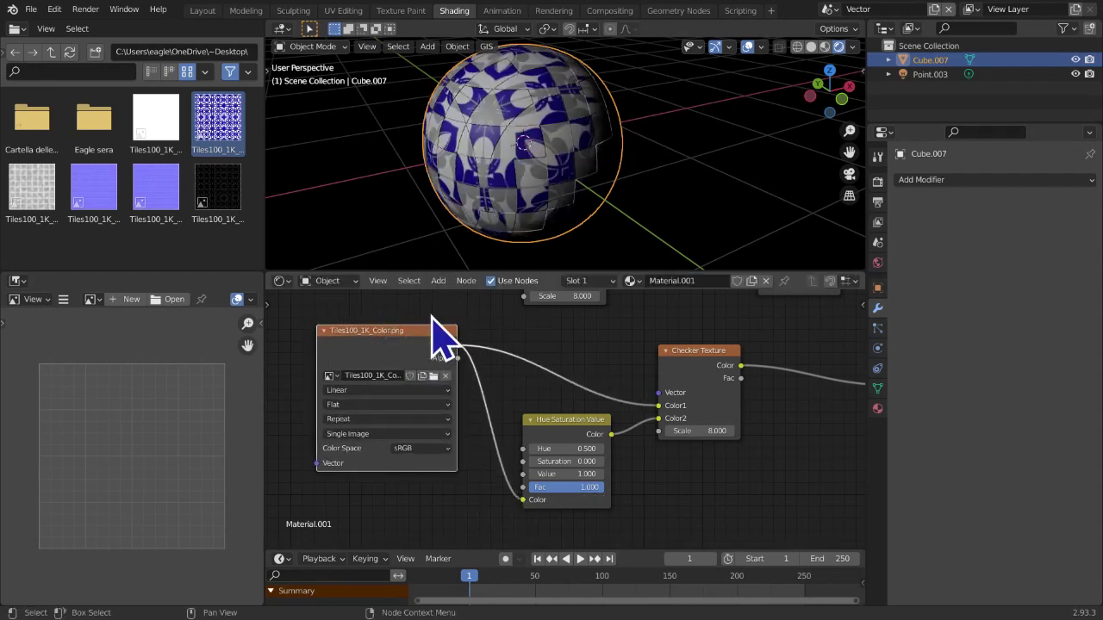
# Orbit around the sphere and bring up the Render properties
pyautogui.scroll(-5, 436, 340)
pyautogui.moveTo(406, 344); pyautogui.dragTo(406, 340, button='middle')
pyautogui.scroll(3, 492, 456)
pyautogui.moveTo(503, 448); pyautogui.dragTo(558, 435, button='middle')
pyautogui.moveTo(527, 217); pyautogui.dragTo(465, 245, button='middle')
pyautogui.click(876, 181)
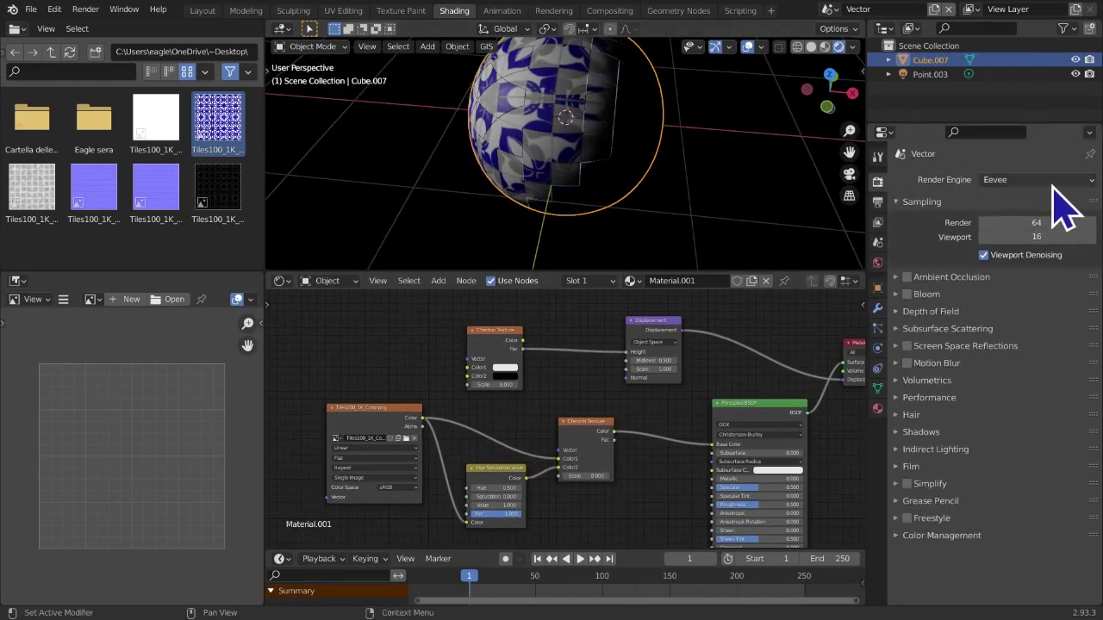
# Switch the render engine to Cycles and orbit around the rendered sphere
pyautogui.click(1025, 179)
pyautogui.click(1047, 235)
pyautogui.scroll(6, 579, 189)
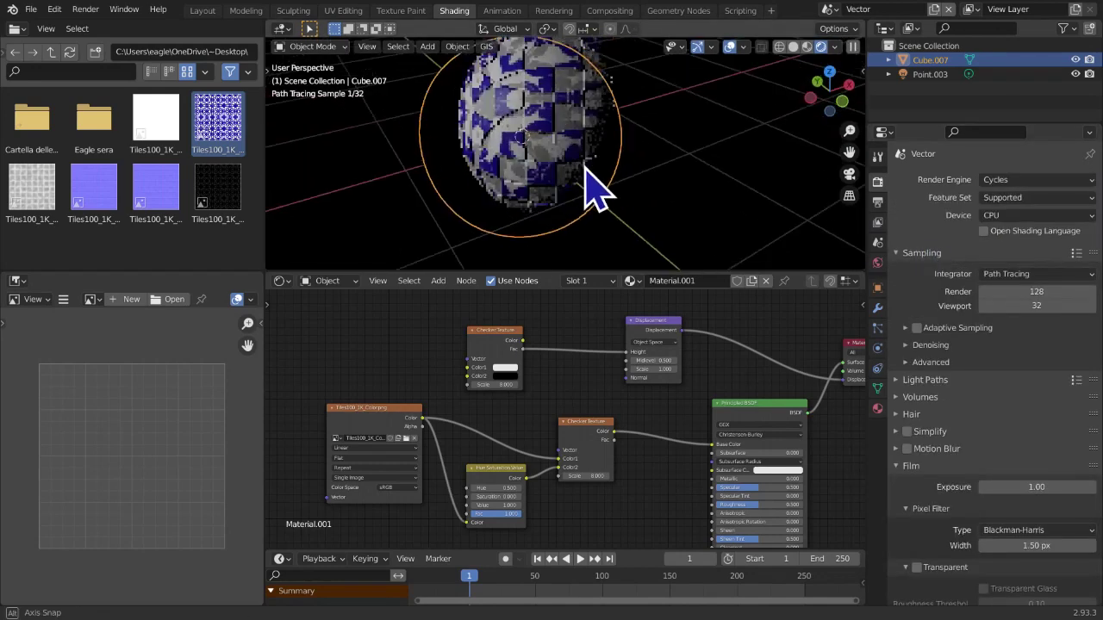
pyautogui.scroll(2, 603, 231)
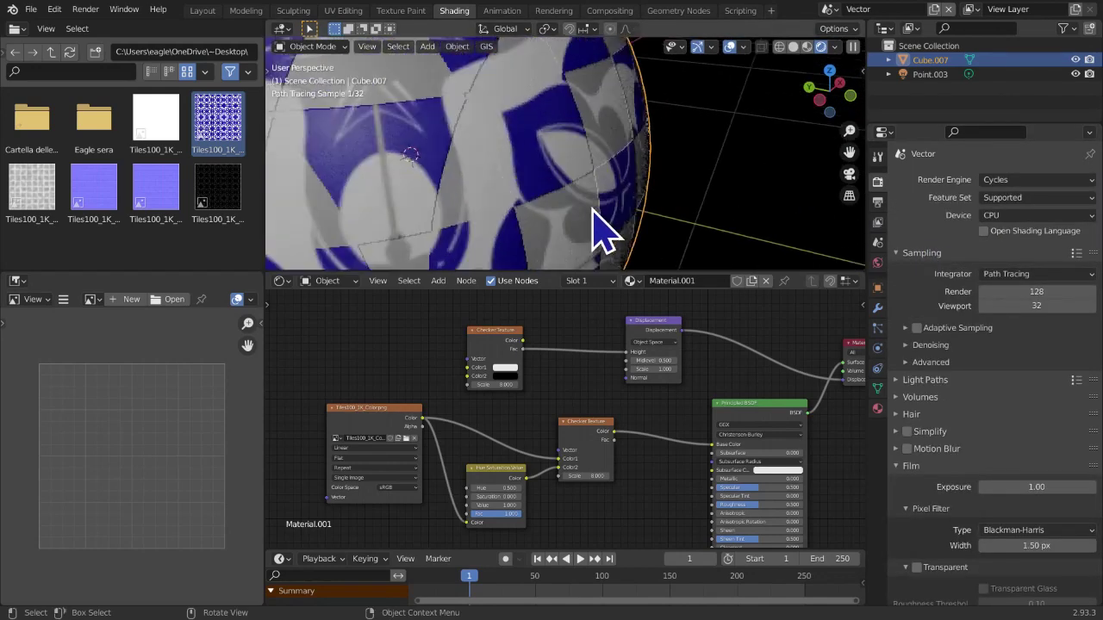
pyautogui.scroll(3, 593, 209)
pyautogui.moveTo(593, 209); pyautogui.dragTo(500, 184, button='middle')
pyautogui.scroll(-6, 534, 198)
pyautogui.scroll(-5, 639, 197)
pyautogui.scroll(2, 500, 185)
pyautogui.scroll(-1, 499, 210)
pyautogui.scroll(5, 500, 211)
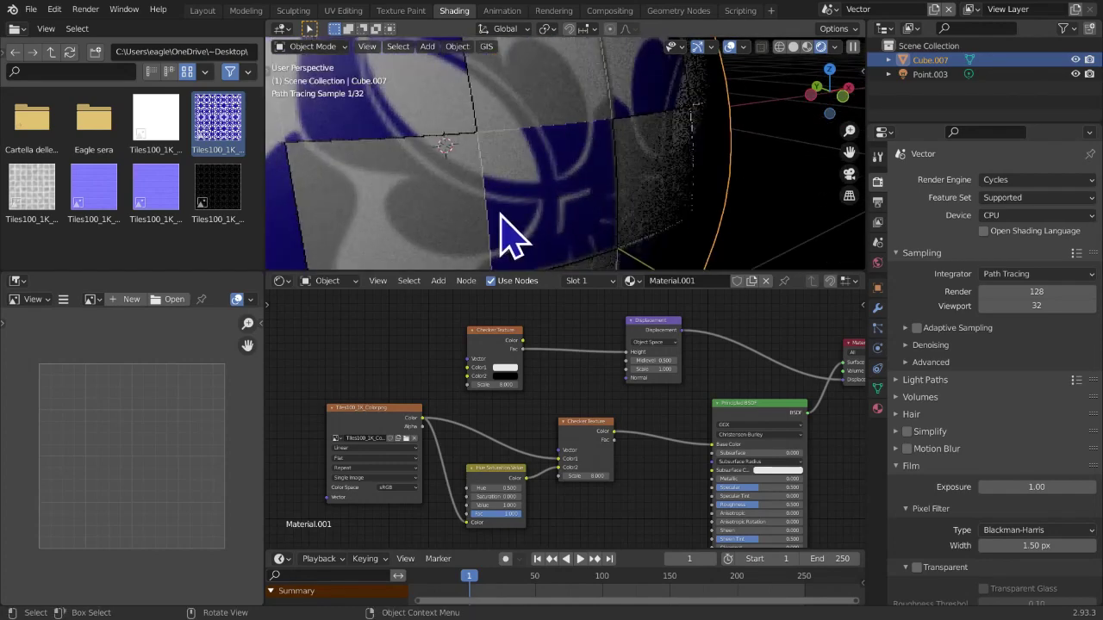
pyautogui.scroll(-4, 526, 236)
pyautogui.scroll(4, 523, 233)
pyautogui.scroll(-6, 524, 233)
pyautogui.scroll(-2, 483, 253)
pyautogui.moveTo(484, 250)
pyautogui.mouseDown(button='middle')
pyautogui.moveTo(729, 157)
pyautogui.moveTo(613, 185)
pyautogui.moveTo(732, 180)
pyautogui.moveTo(695, 189)
pyautogui.moveTo(779, 89)
pyautogui.mouseUp(button='middle')
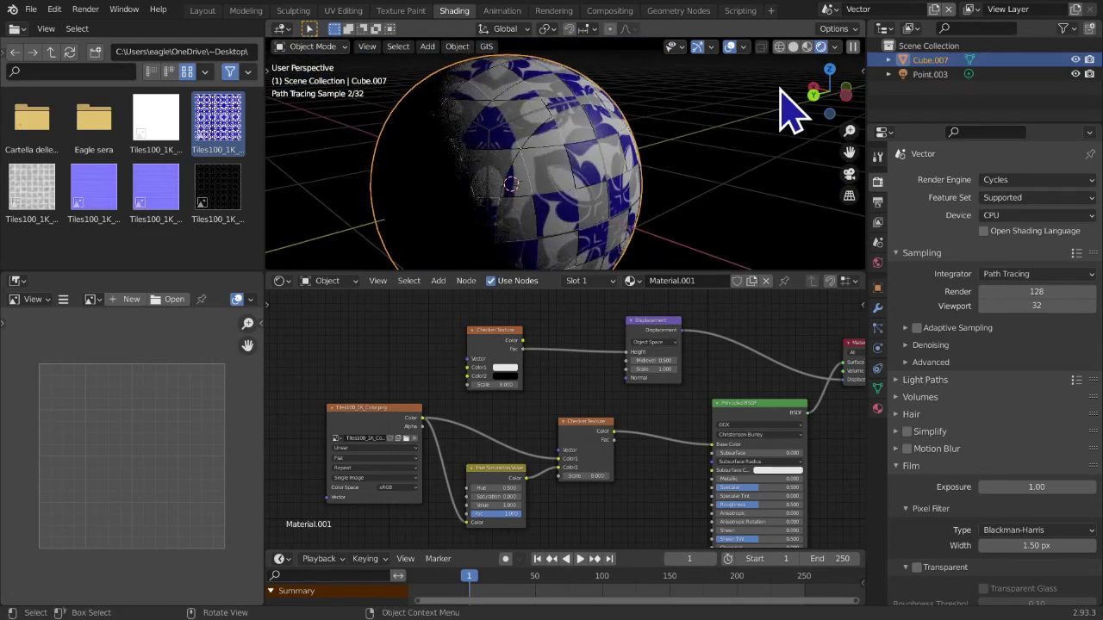
# Show the sphere in Solid shading and enter Edit Mode to see its mesh
pyautogui.click(793, 46)
pyautogui.moveTo(352, 158); pyautogui.dragTo(286, 130, button='middle')
pyautogui.press('Tab')
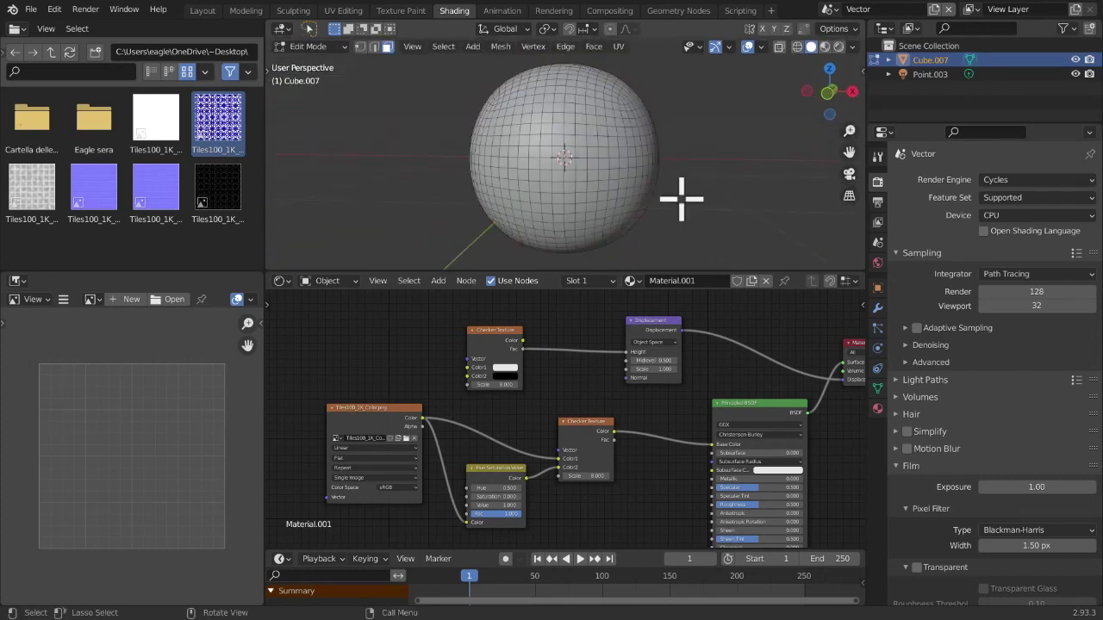
# Return the sphere from Edit Mode to Object Mode
pyautogui.moveTo(680, 199); pyautogui.dragTo(564, 219, button='middle')
pyautogui.press('Tab')
pyautogui.moveTo(672, 234); pyautogui.dragTo(419, 230, button='middle')
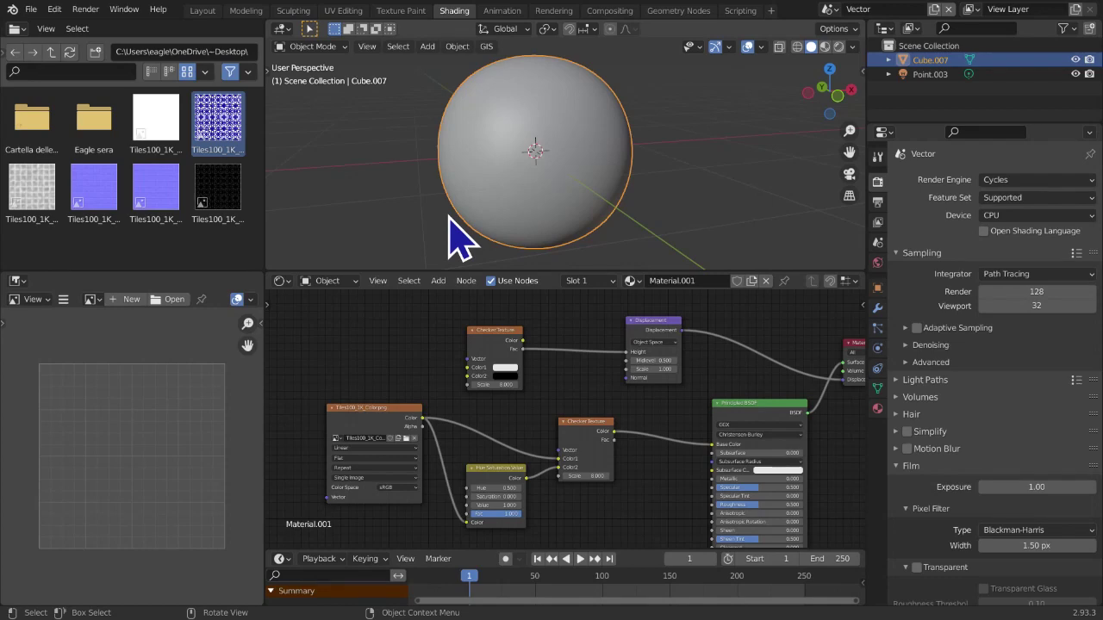
# Switch the viewport to Rendered shading and orbit around the tiled sphere
pyautogui.press('z')
pyautogui.press('8')
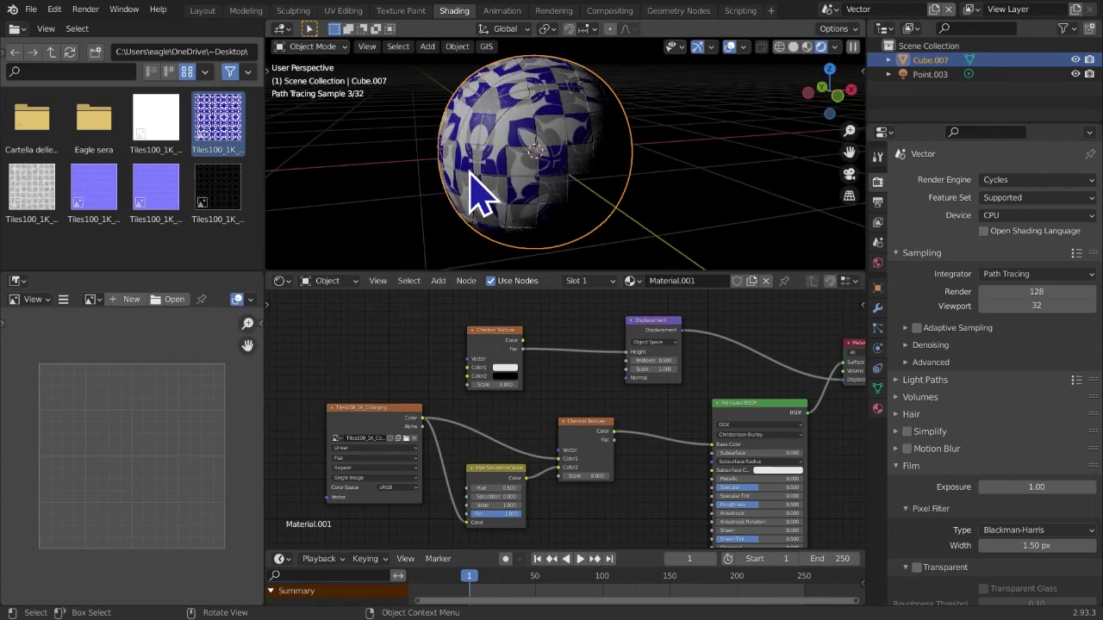
pyautogui.moveTo(472, 166); pyautogui.dragTo(598, 192, button='middle')
pyautogui.scroll(4, 602, 191)
pyautogui.scroll(4, 602, 192)
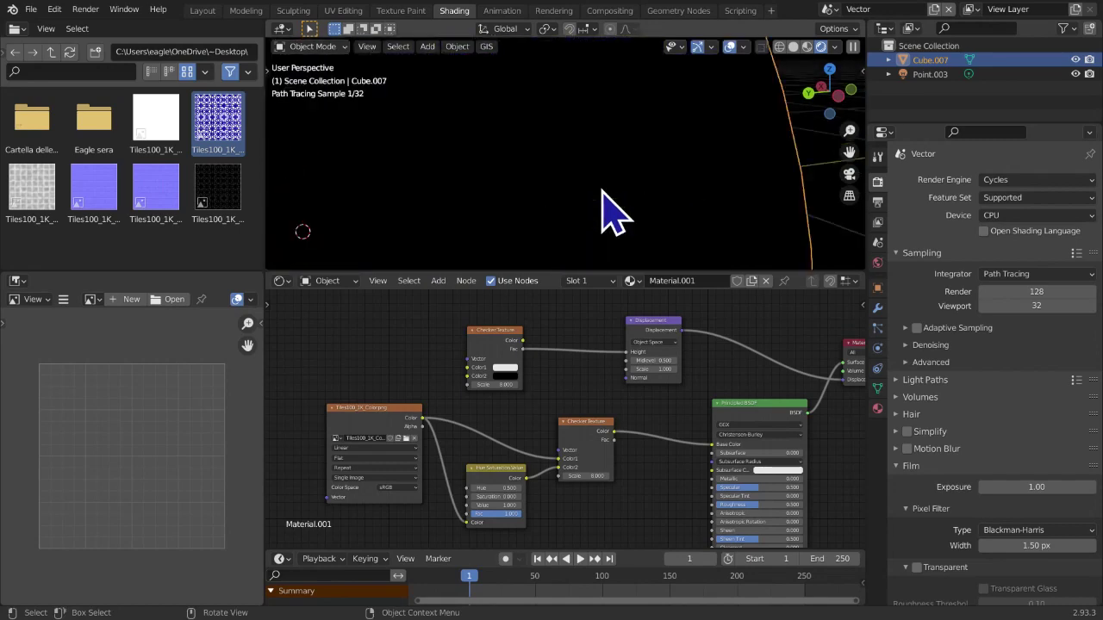
pyautogui.scroll(-8, 609, 213)
pyautogui.moveTo(662, 199); pyautogui.dragTo(524, 218, button='middle')
pyautogui.scroll(3, 525, 219)
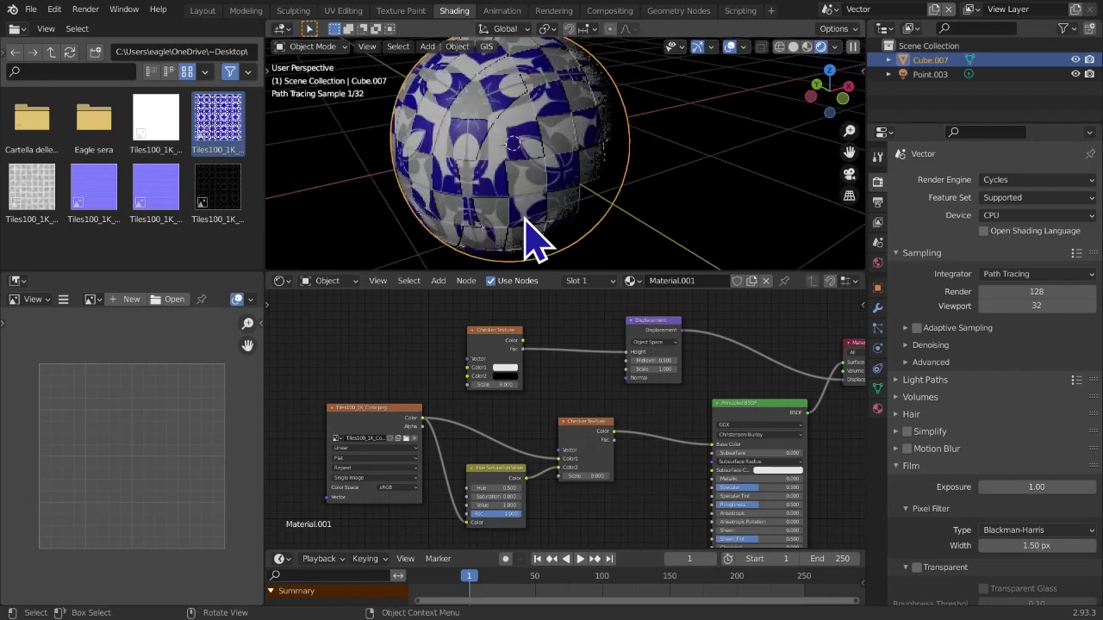
pyautogui.scroll(-3, 576, 207)
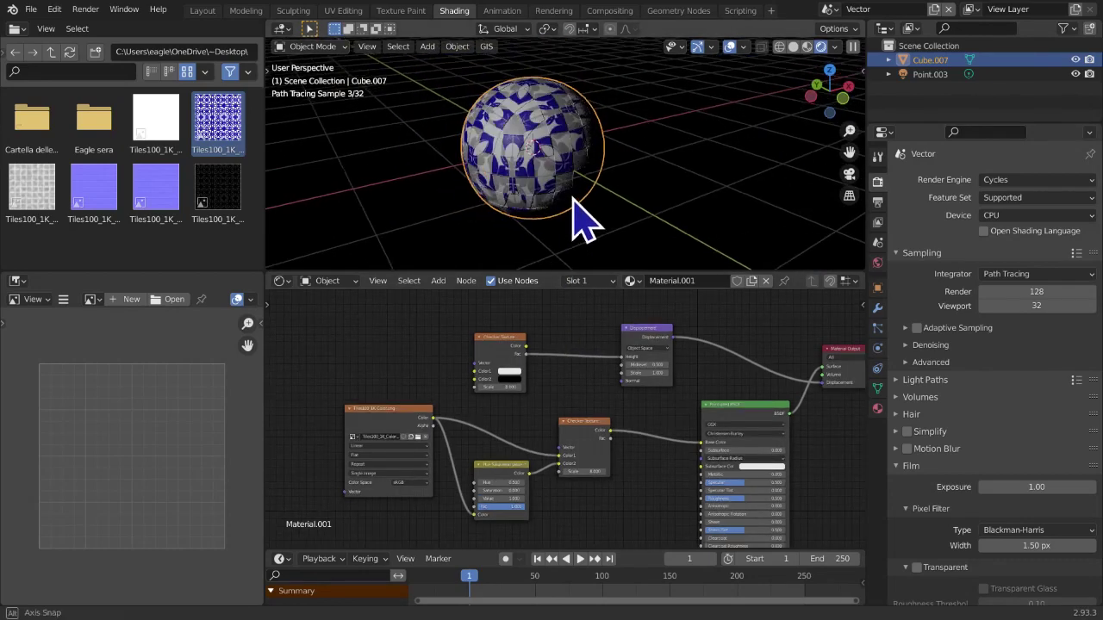
# Reconnect the tile image to the checker's Color1, leaving the desaturated copy on Color2
pyautogui.scroll(4, 579, 186)
pyautogui.scroll(-2, 581, 180)
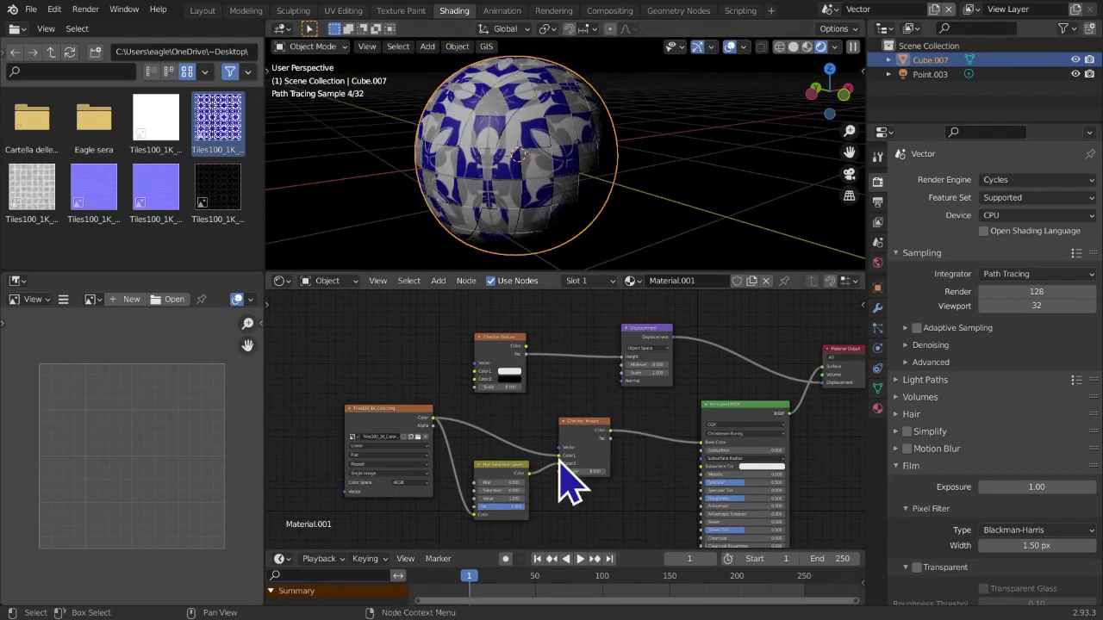
pyautogui.scroll(2, 585, 448)
pyautogui.scroll(2, 540, 256)
pyautogui.moveTo(560, 476); pyautogui.dragTo(517, 451, button='middle')
pyautogui.scroll(5, 518, 452)
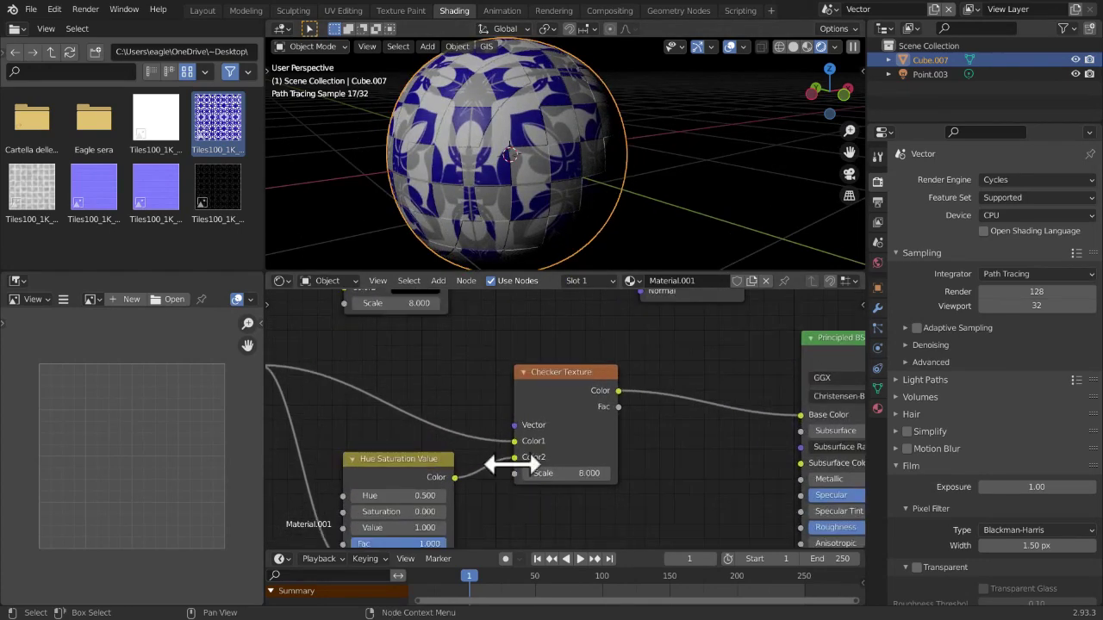
pyautogui.scroll(2, 513, 465)
pyautogui.moveTo(511, 451)
pyautogui.mouseDown()
pyautogui.moveTo(515, 434)
pyautogui.moveTo(515, 451)
pyautogui.mouseUp()
pyautogui.scroll(-1, 579, 184)
pyautogui.scroll(-2, 514, 465)
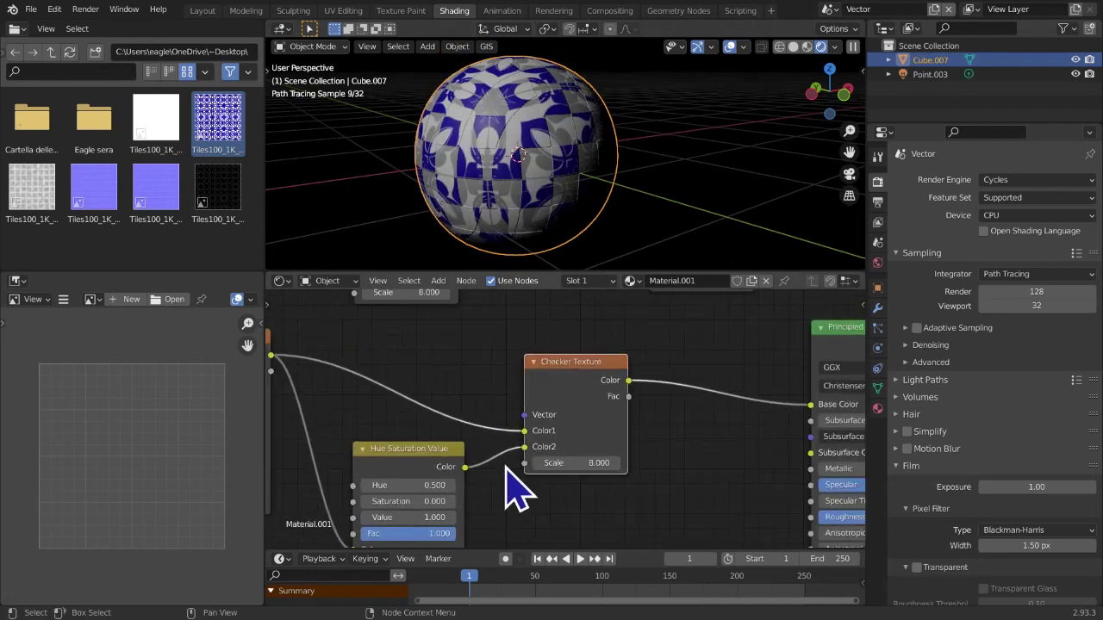
pyautogui.scroll(-3, 507, 469)
pyautogui.moveTo(510, 490); pyautogui.dragTo(603, 480, button='middle')
pyautogui.scroll(-3, 548, 484)
pyautogui.scroll(1, 580, 466)
pyautogui.scroll(-3, 603, 480)
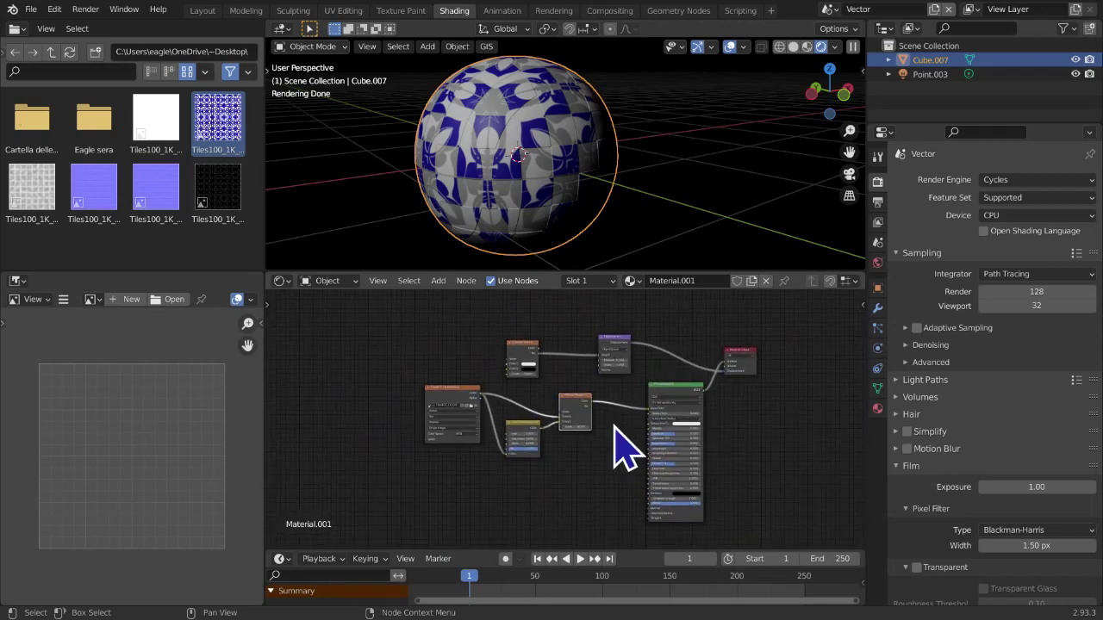
# Maximize the node editor with Ctrl+Space, keeping its headers visible
pyautogui.hotkey('ctrl', 'alt', 'space')
pyautogui.scroll(1, 619, 446)
pyautogui.moveTo(621, 443); pyautogui.dragTo(499, 393, button='middle')
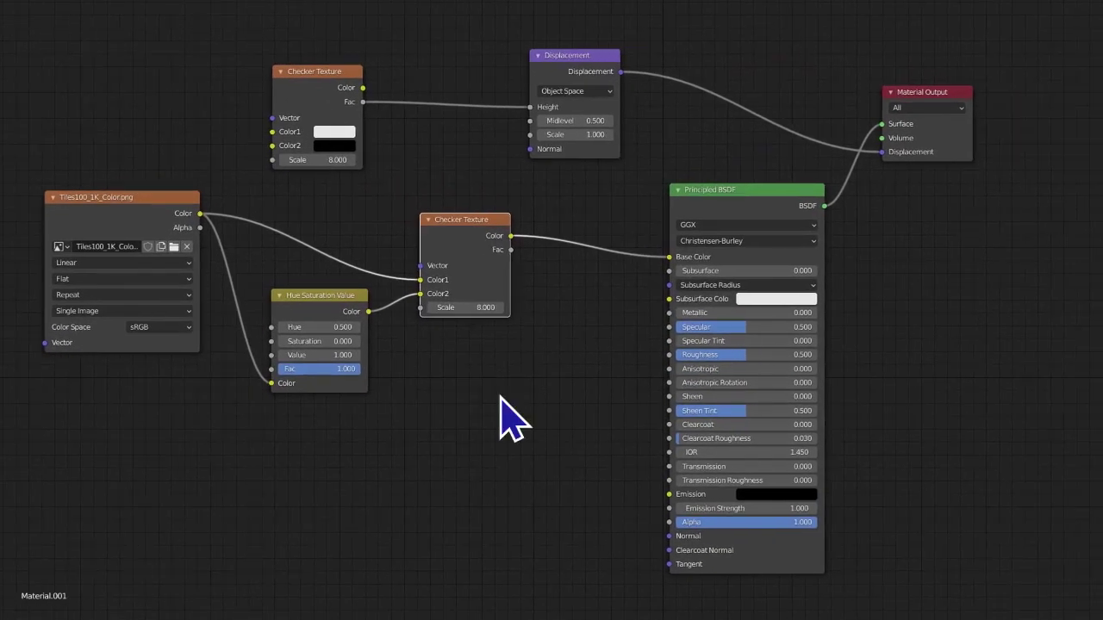
pyautogui.hotkey('ctrl', 'alt', 'space')
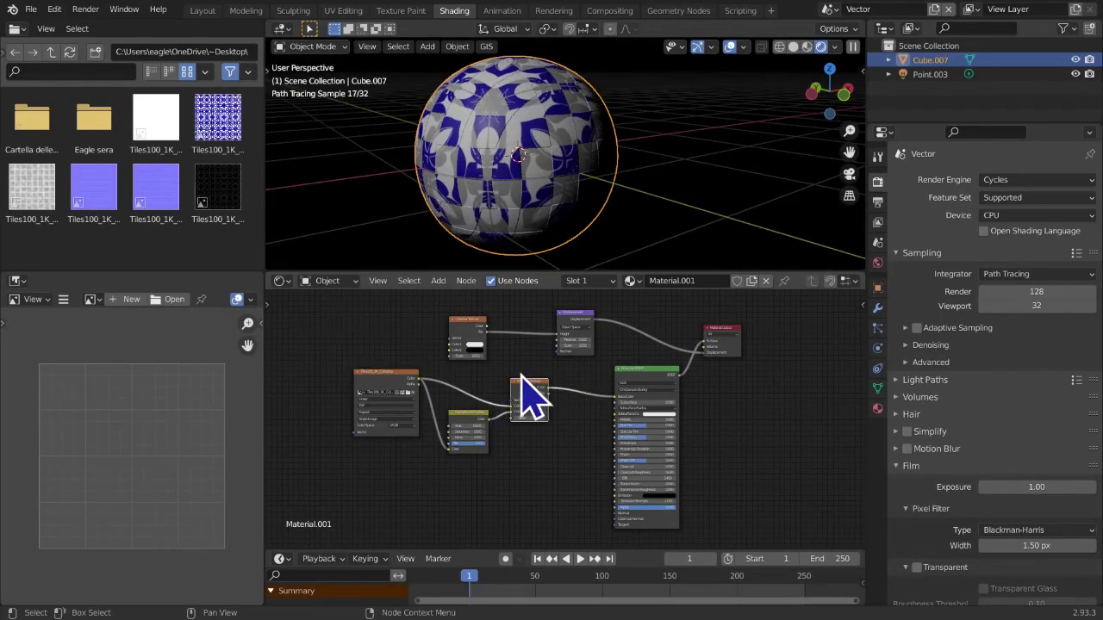
pyautogui.hotkey('ctrl', 'alt', 'space')
pyautogui.moveTo(550, 369); pyautogui.dragTo(581, 371, button='middle')
pyautogui.hotkey('ctrl', 'alt', 'space')
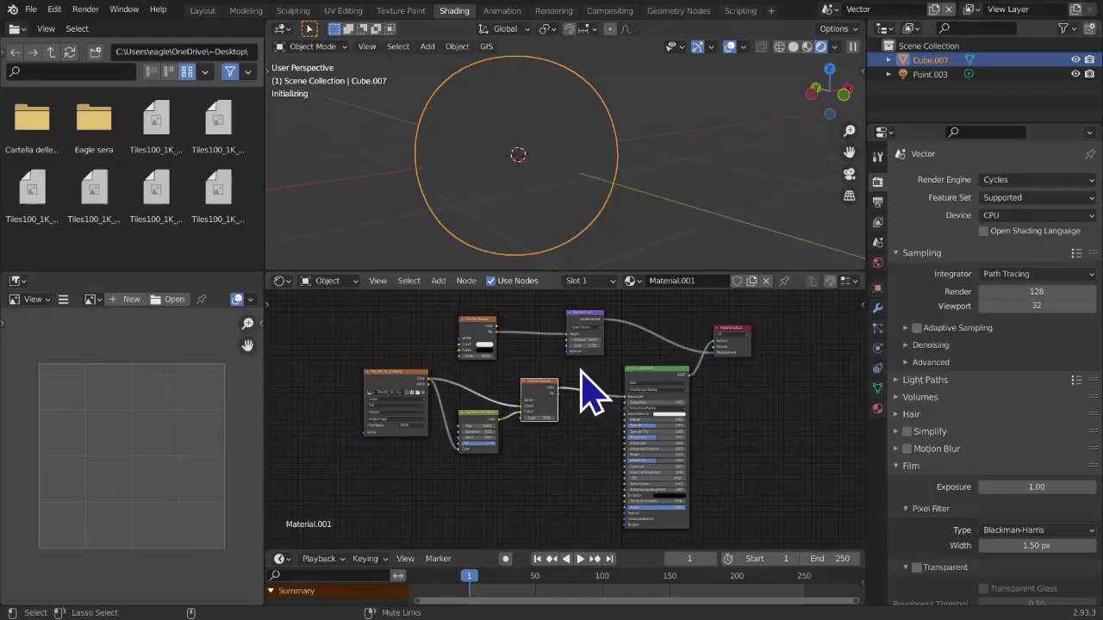
pyautogui.hotkey('ctrl', 'space')
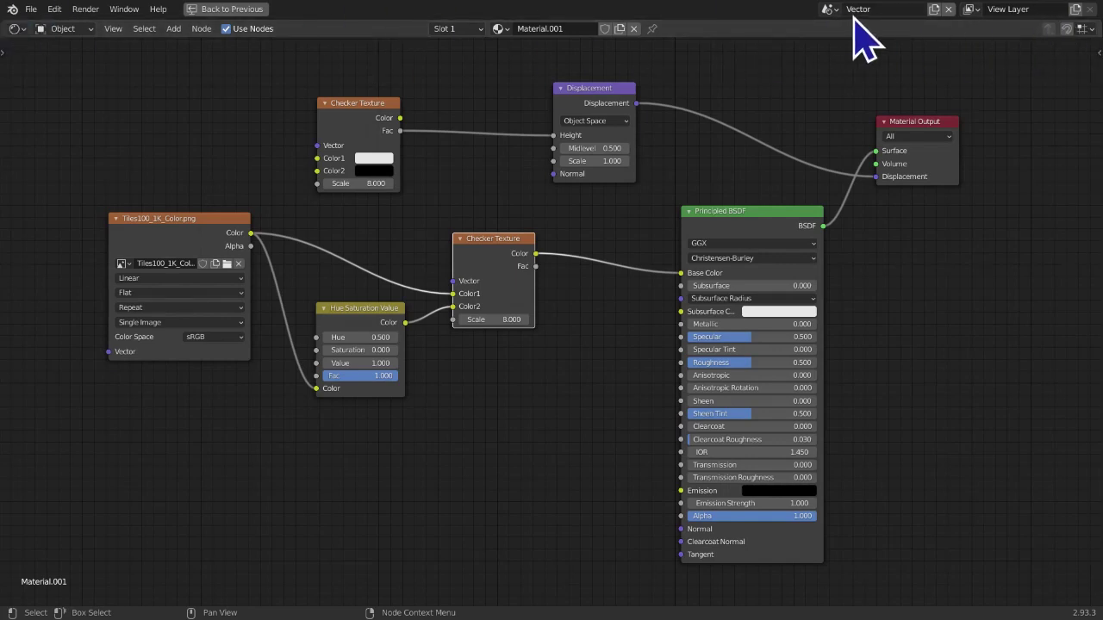
# In a fullscreen node editor, shift Material Output right, Principled BSDF up, and the lower checker up
pyautogui.hotkey('ctrl', 'space')
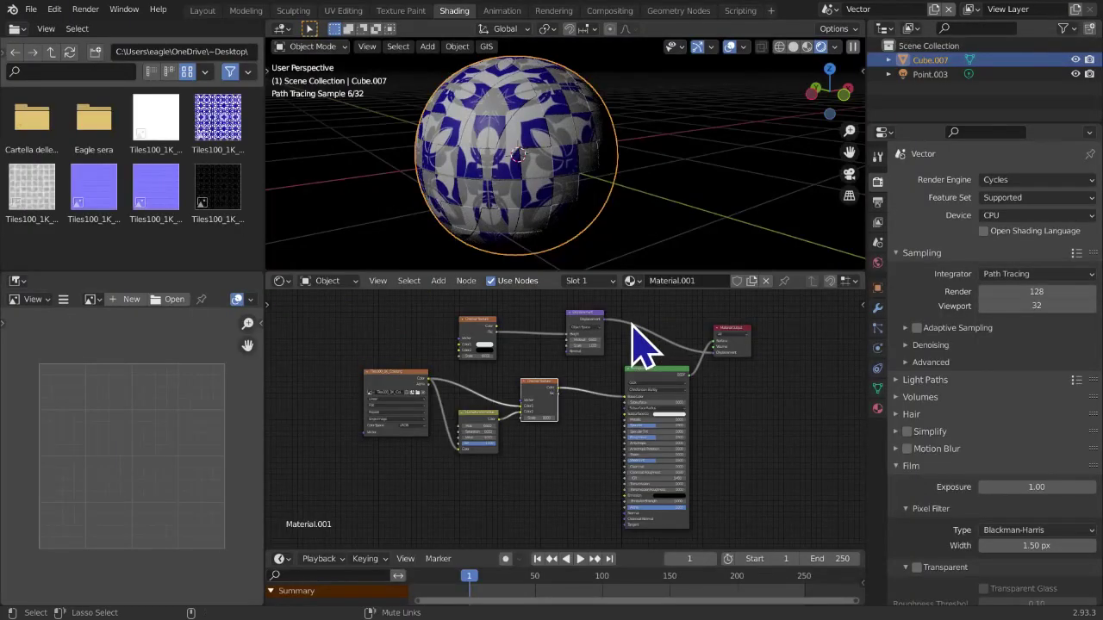
pyautogui.hotkey('ctrl', 'alt', 'space')
pyautogui.moveTo(633, 326); pyautogui.dragTo(664, 328, button='middle')
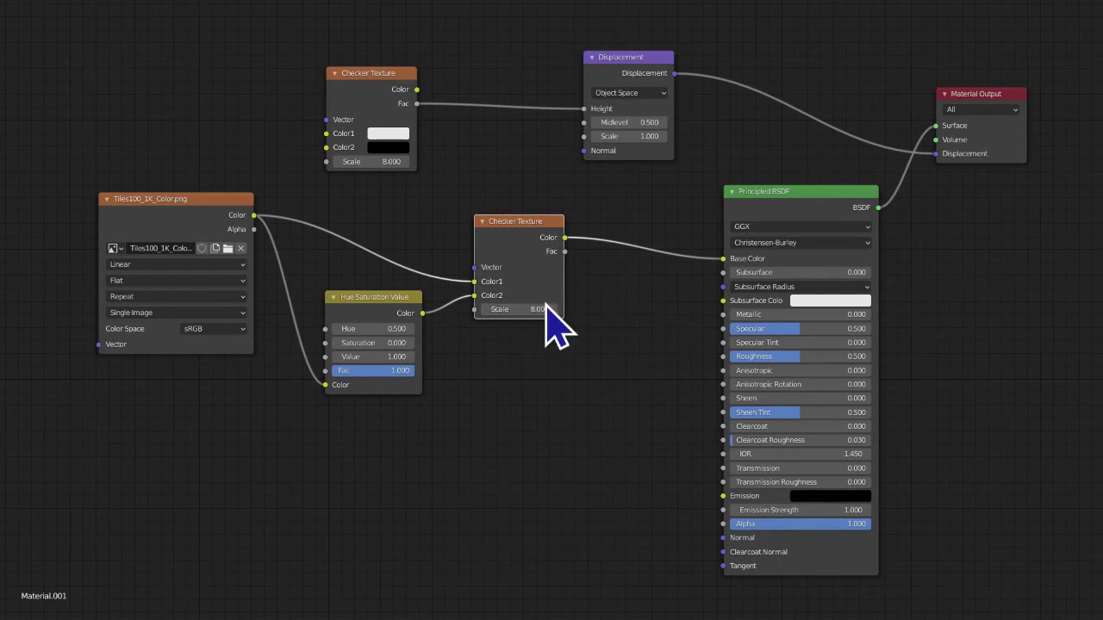
pyautogui.moveTo(992, 98); pyautogui.dragTo(1029, 104)
pyautogui.moveTo(830, 213); pyautogui.dragTo(824, 203)
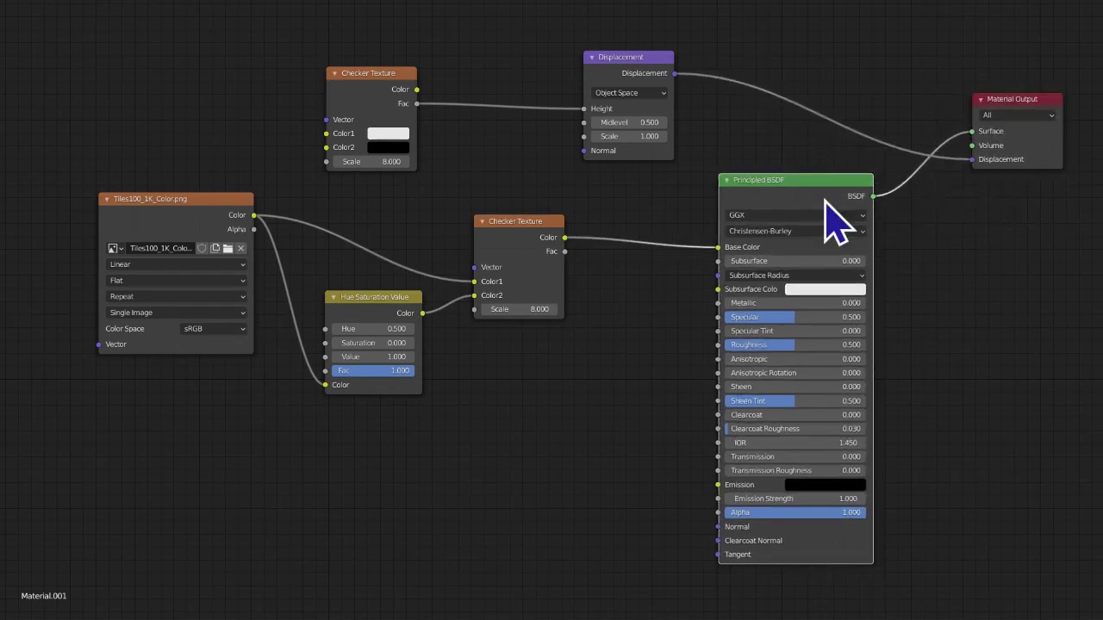
pyautogui.moveTo(508, 249); pyautogui.dragTo(519, 237)
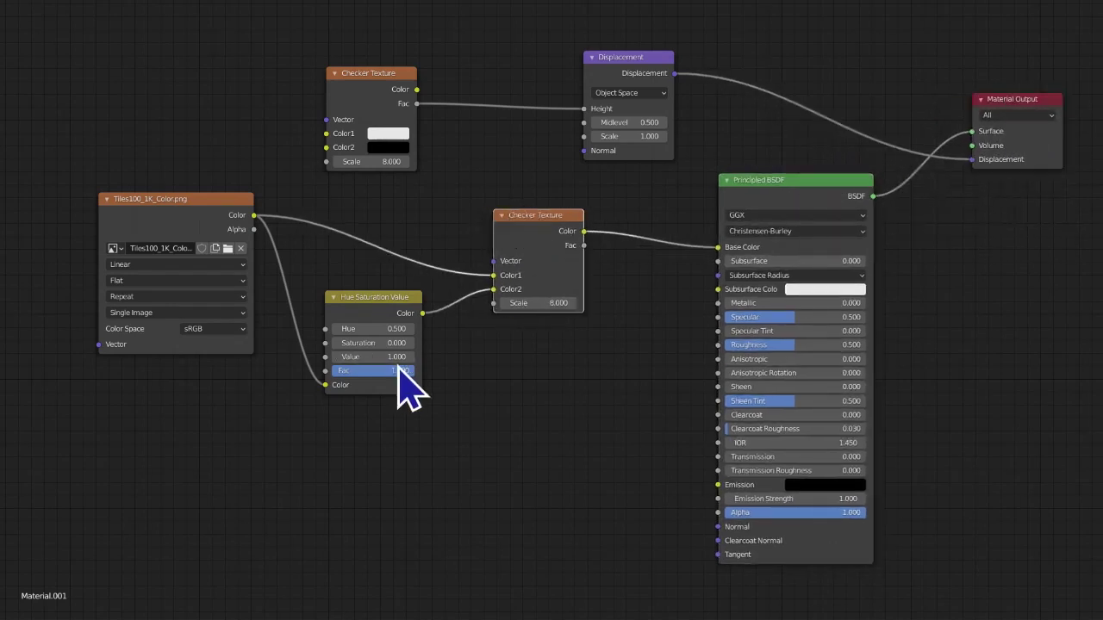
# Nudge the tile image, Hue Saturation Value, Displacement and upper Checker nodes into tidier positions
pyautogui.moveTo(458, 381); pyautogui.dragTo(486, 379, button='middle')
pyautogui.scroll(-1, 485, 357)
pyautogui.moveTo(237, 234); pyautogui.dragTo(242, 228)
pyautogui.moveTo(405, 310); pyautogui.dragTo(412, 309)
pyautogui.moveTo(630, 403); pyautogui.dragTo(581, 423, button='middle')
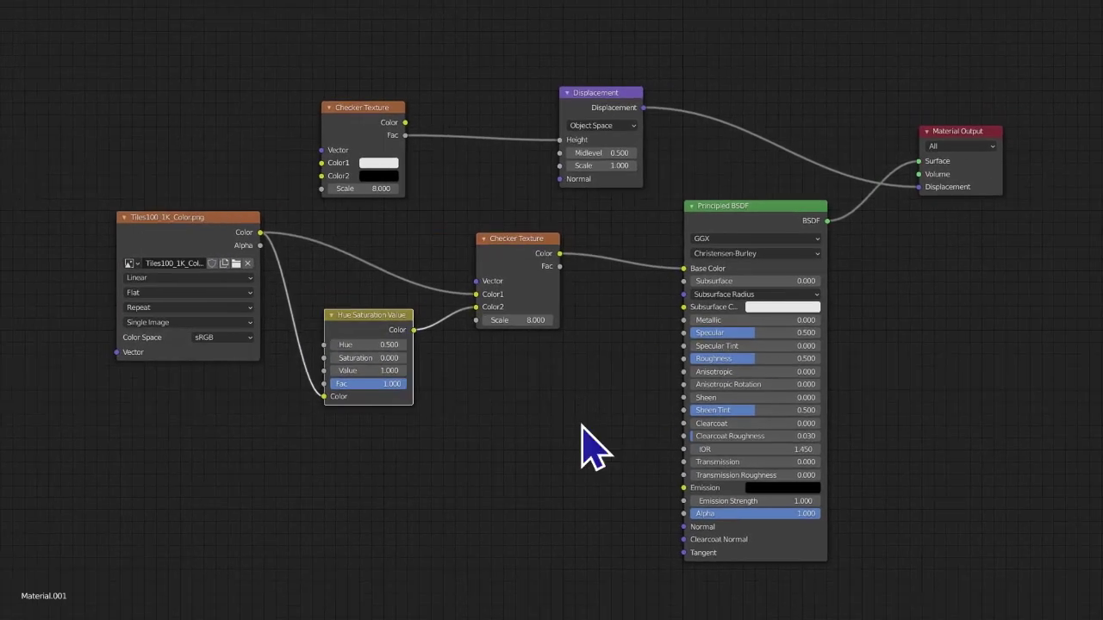
pyautogui.scroll(1, 583, 425)
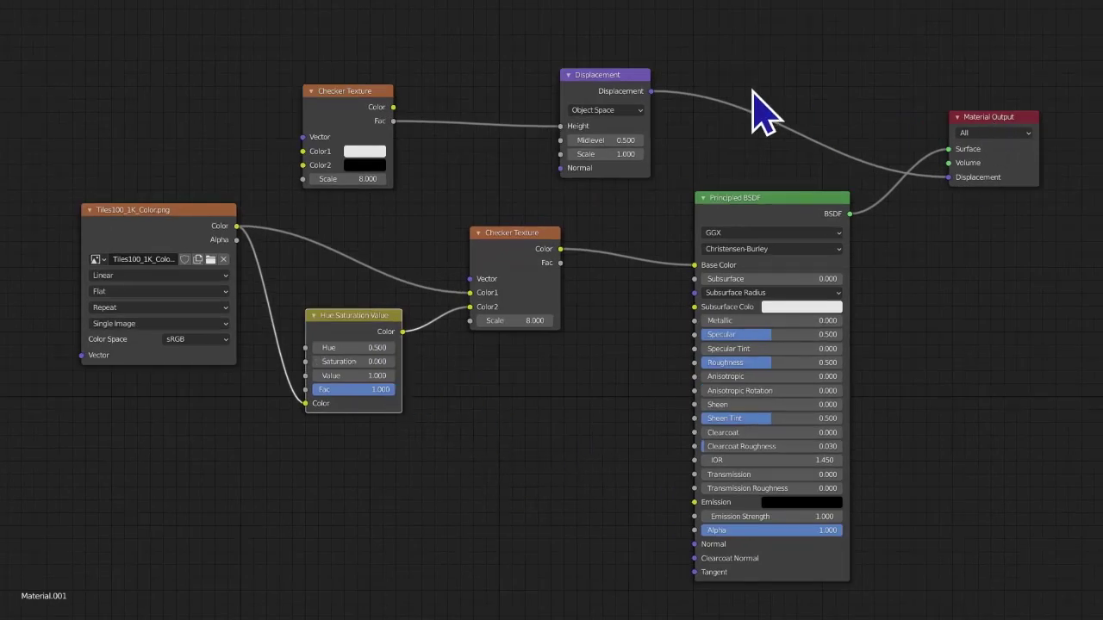
pyautogui.click(590, 80)
pyautogui.moveTo(589, 87); pyautogui.dragTo(596, 84)
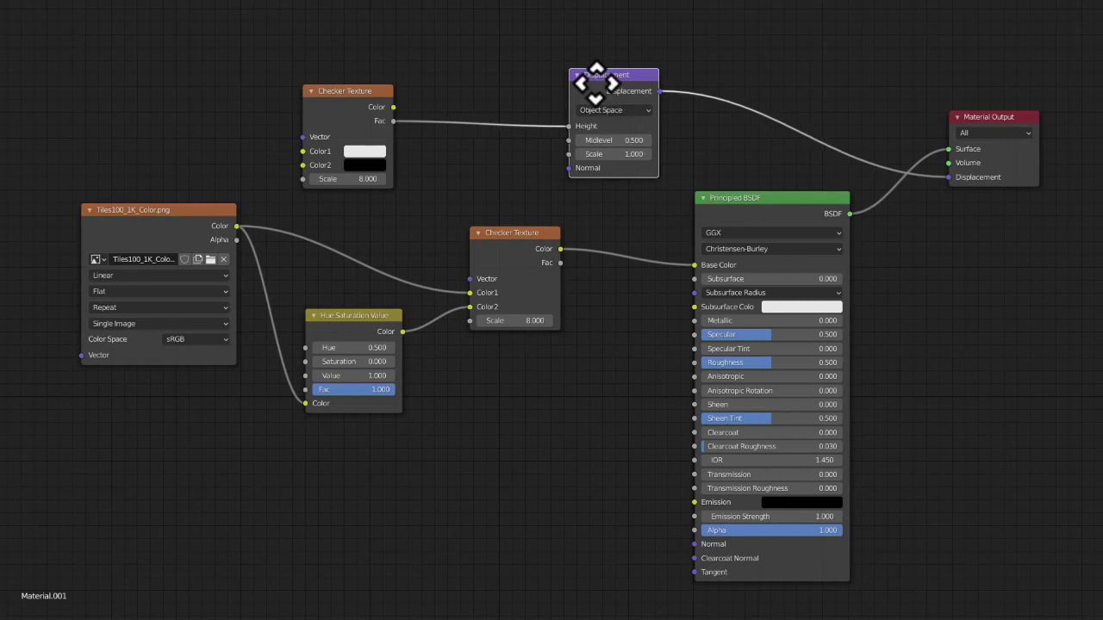
pyautogui.moveTo(356, 104); pyautogui.dragTo(349, 91)
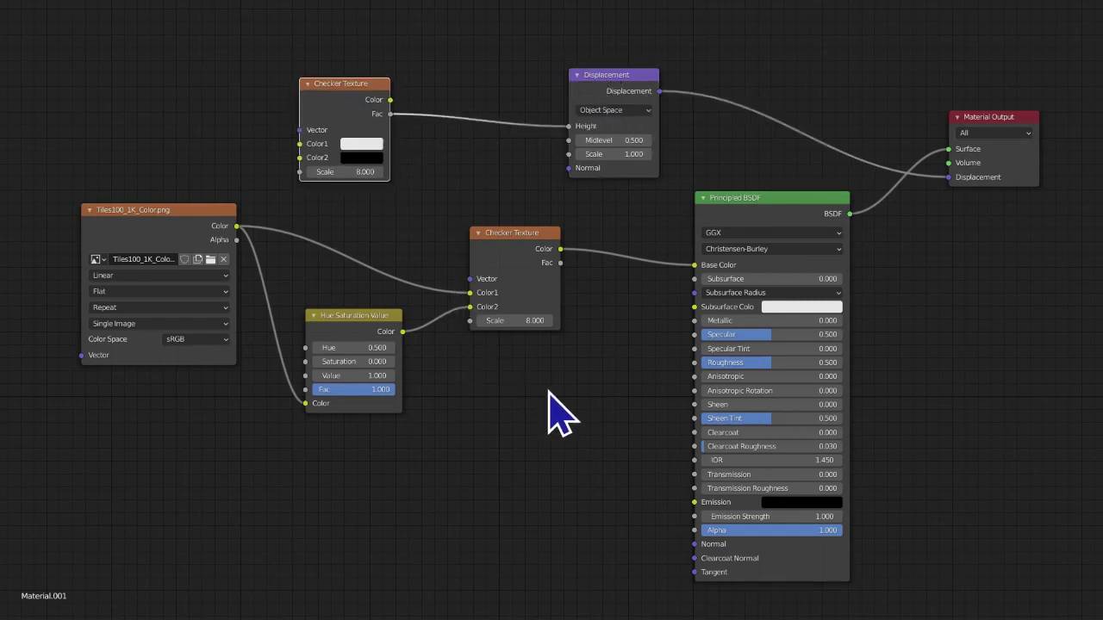
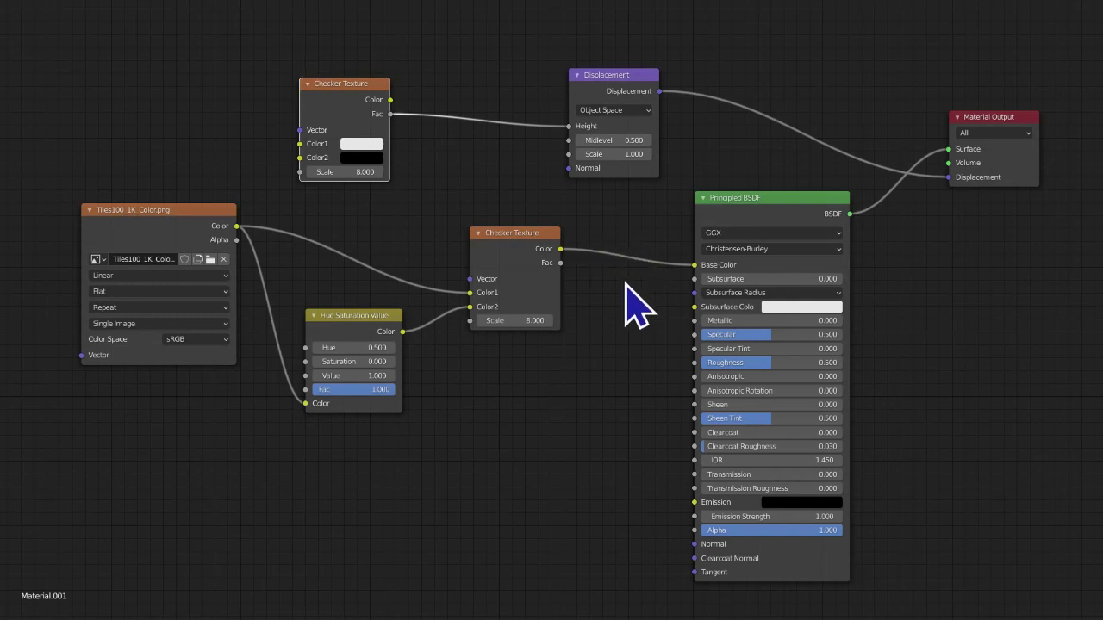
# Restore the full Shading workspace and select the tiled sphere in the 3D viewport
pyautogui.hotkey('ctrl', 'alt', 'space')
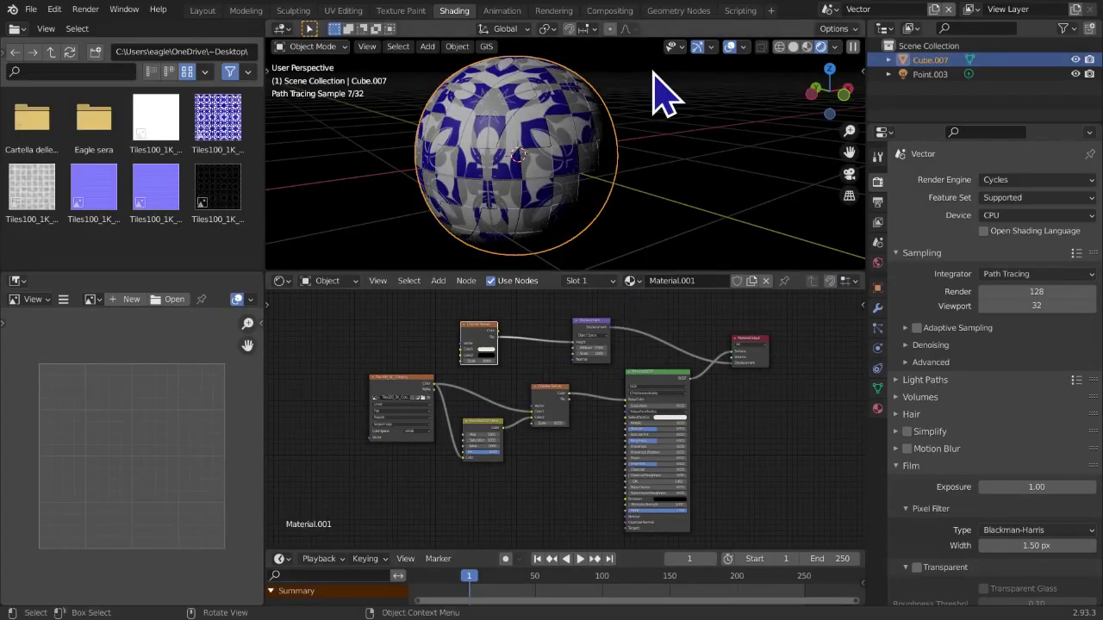
pyautogui.click(606, 172)
pyautogui.moveTo(601, 156); pyautogui.dragTo(612, 148, button='middle')
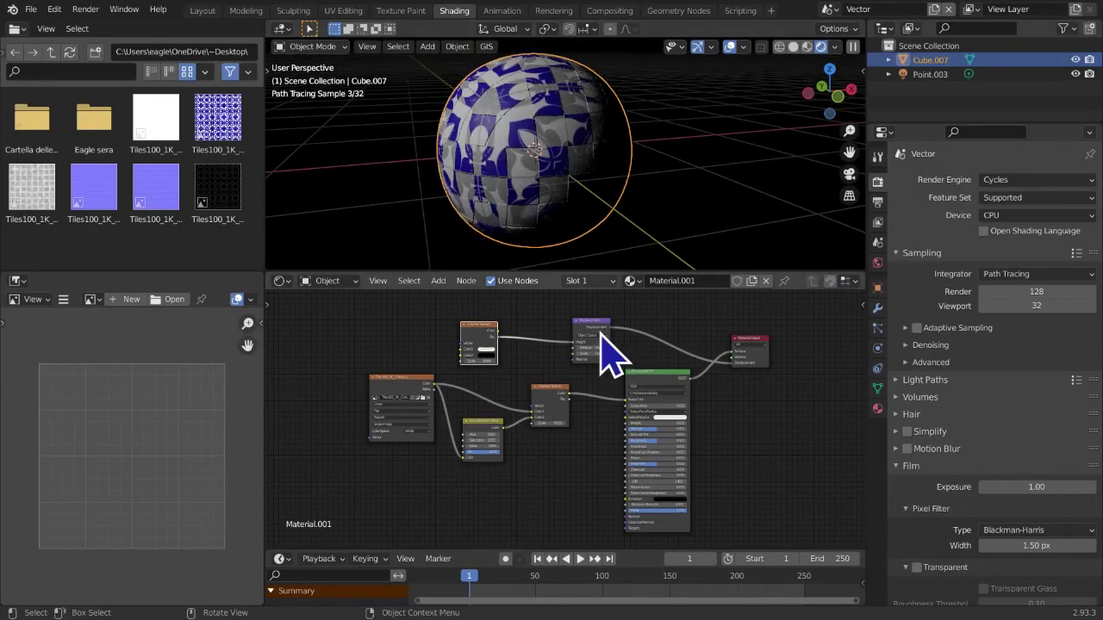
pyautogui.scroll(-1, 600, 374)
pyautogui.moveTo(598, 376); pyautogui.dragTo(609, 370, button='middle')
pyautogui.scroll(1, 613, 392)
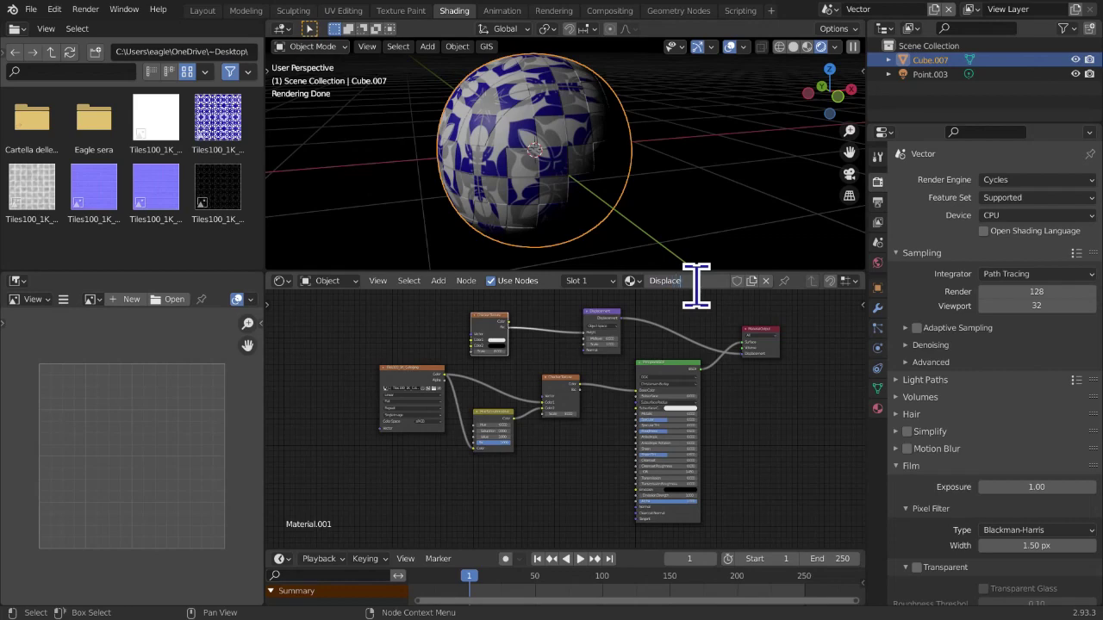
# Confirm the material name 'Displacement' and select the Displacement node
pyautogui.press('Return')
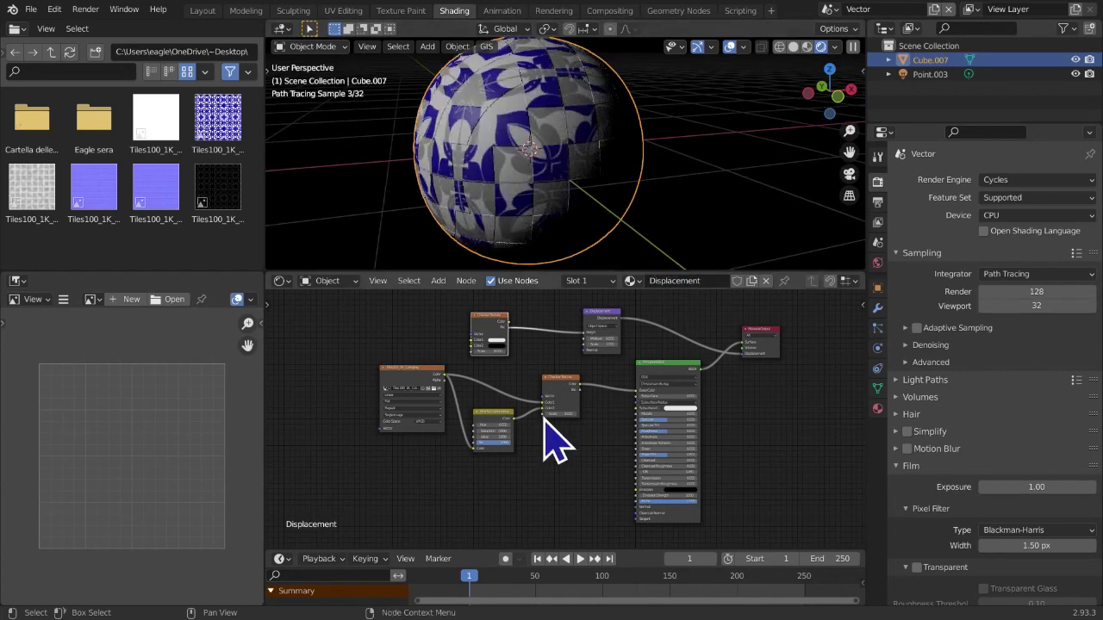
pyautogui.moveTo(544, 415); pyautogui.dragTo(543, 426, button='middle')
pyautogui.scroll(1, 544, 425)
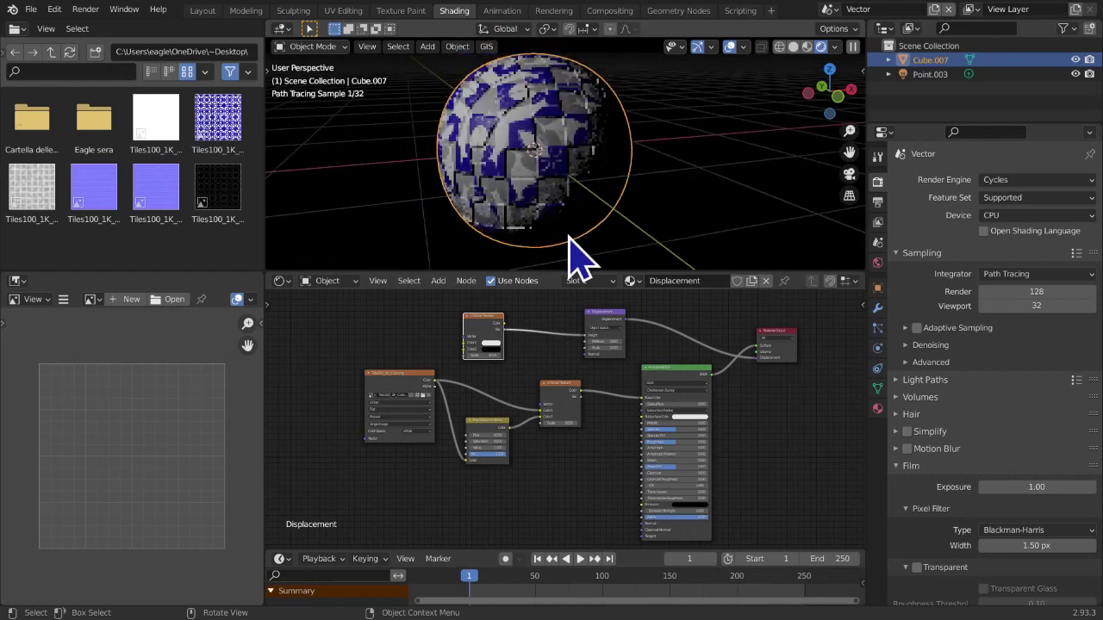
pyautogui.scroll(2, 633, 457)
pyautogui.click(591, 345)
# Inspect the Material Output, Principled BSDF, Checker Texture and Principled's lower inputs
pyautogui.moveTo(584, 454); pyautogui.dragTo(586, 406, button='middle')
pyautogui.scroll(-5, 586, 413)
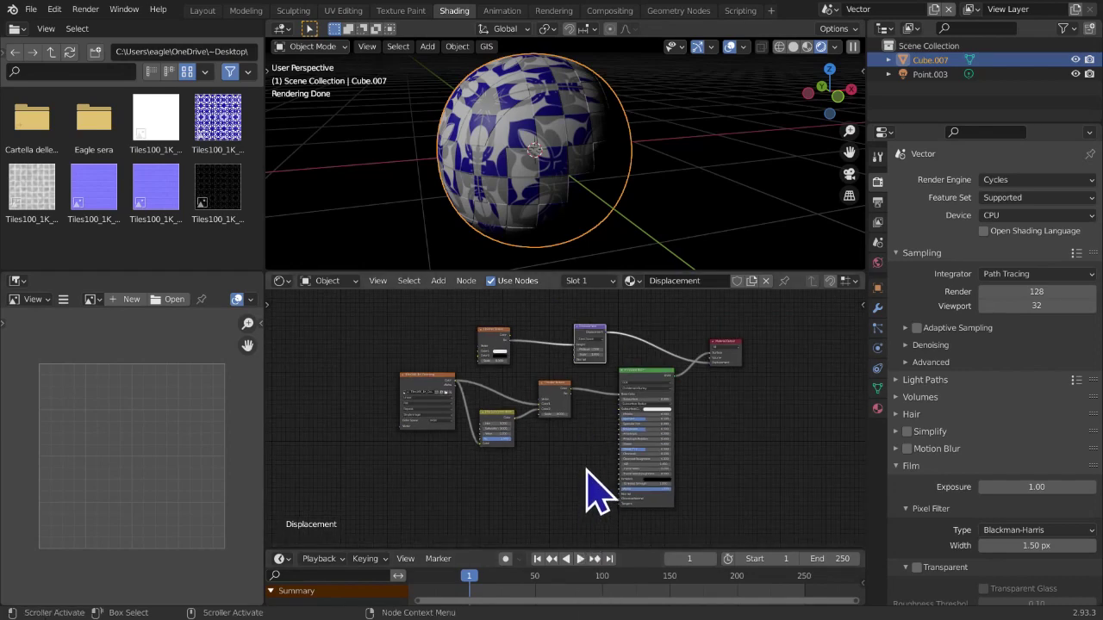
pyautogui.scroll(5, 588, 460)
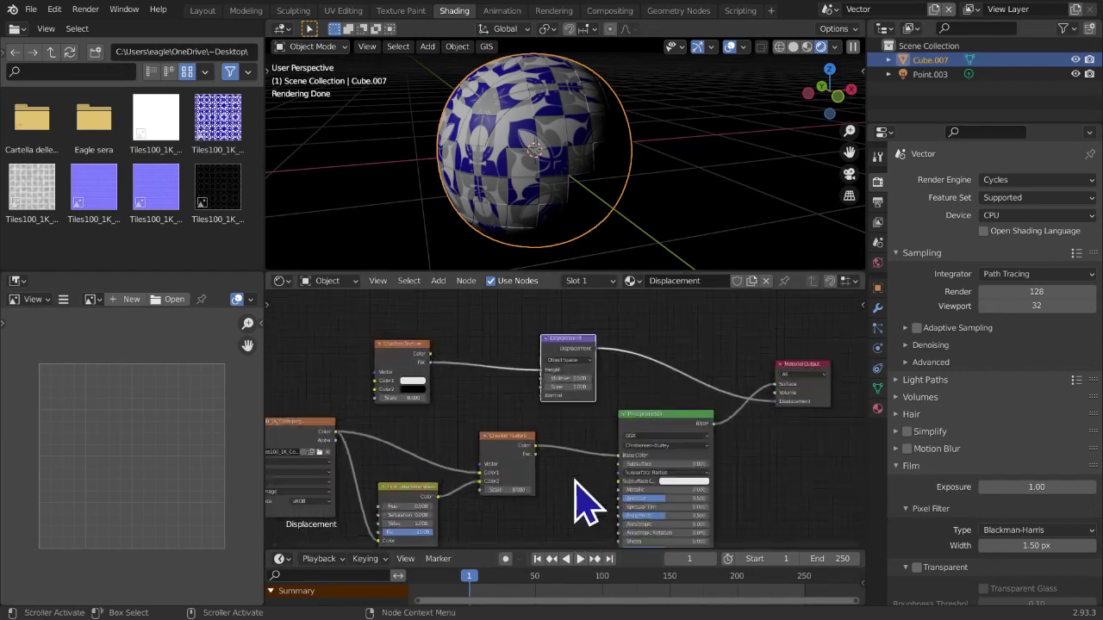
pyautogui.moveTo(569, 430); pyautogui.dragTo(569, 406, button='middle')
pyautogui.scroll(6, 586, 409)
pyautogui.scroll(2, 810, 479)
pyautogui.moveTo(744, 475); pyautogui.dragTo(413, 456, button='middle')
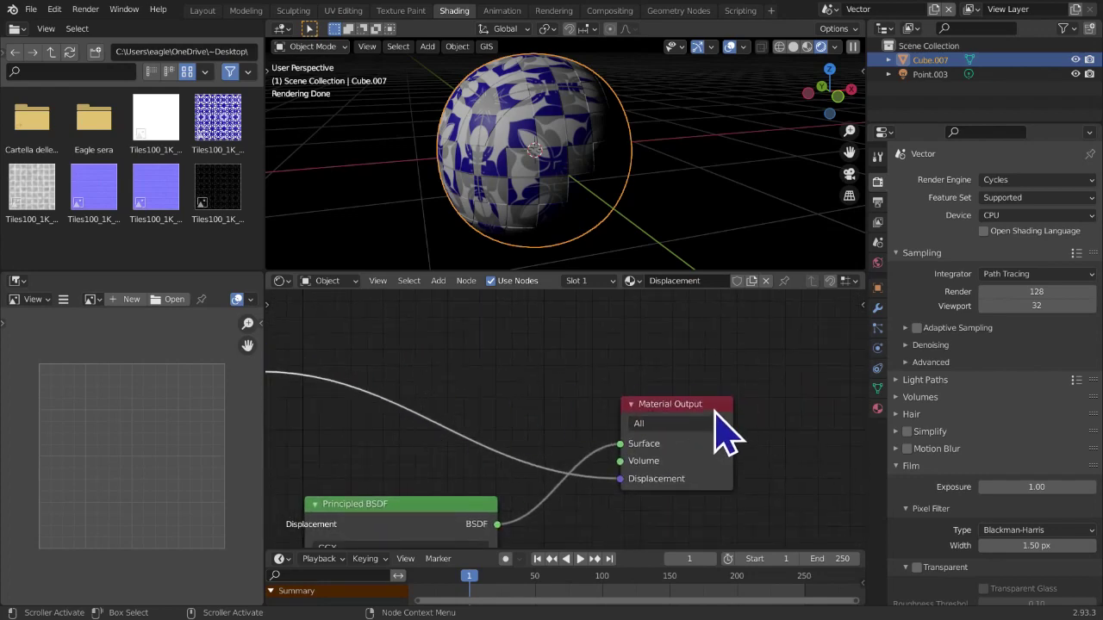
pyautogui.moveTo(629, 442); pyautogui.dragTo(862, 558, button='middle')
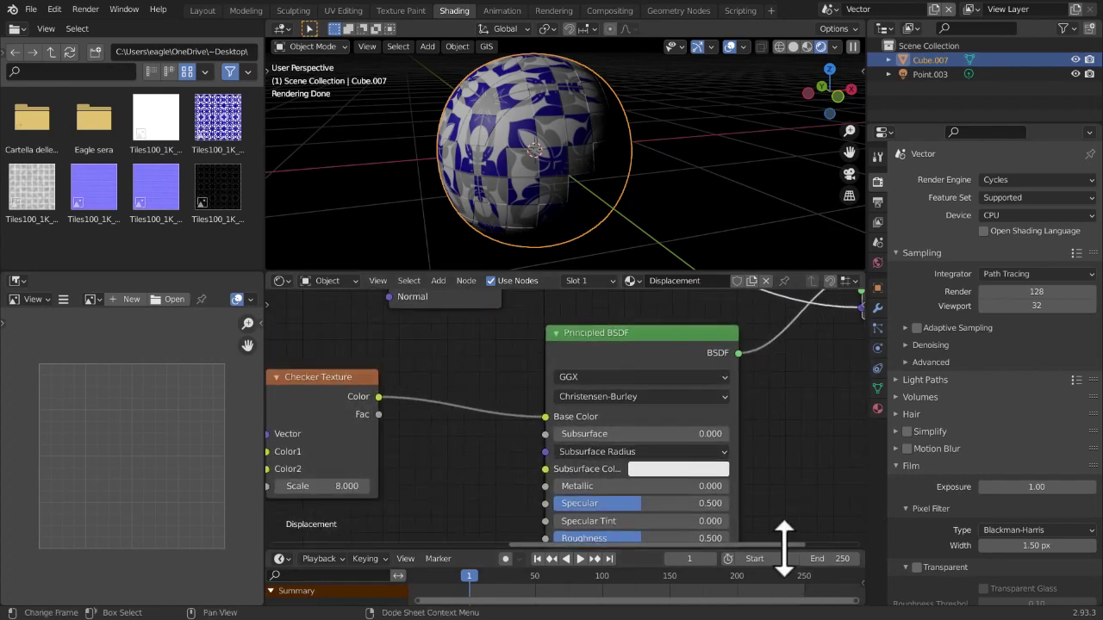
pyautogui.moveTo(747, 546); pyautogui.dragTo(773, 280, button='middle')
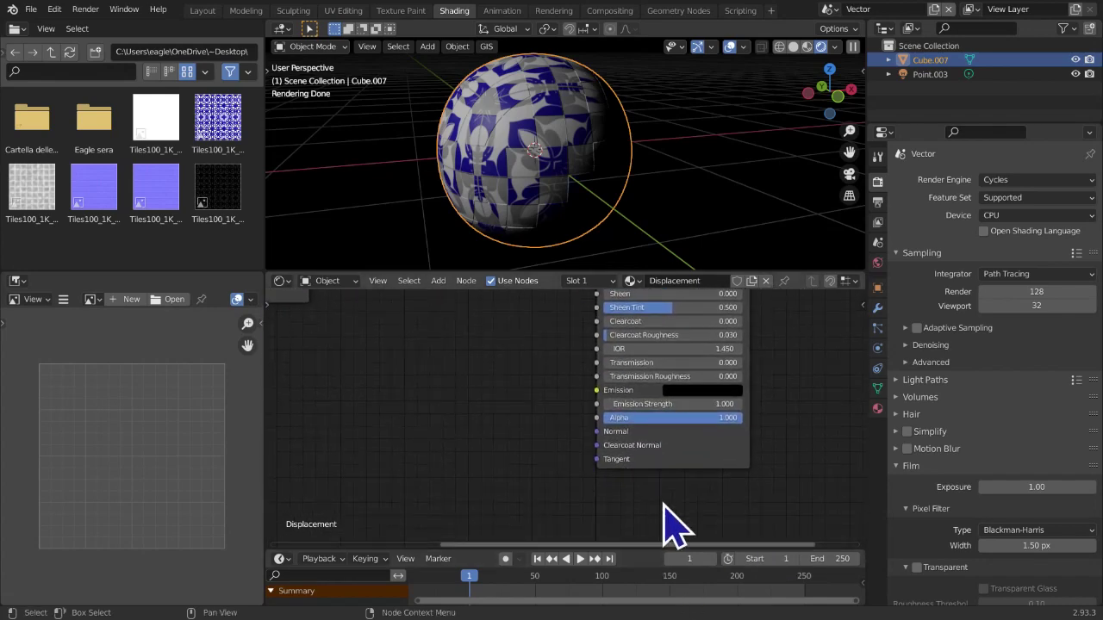
# Reframe the whole node tree, opening the add-node list and cancelling it
pyautogui.scroll(-3, 672, 492)
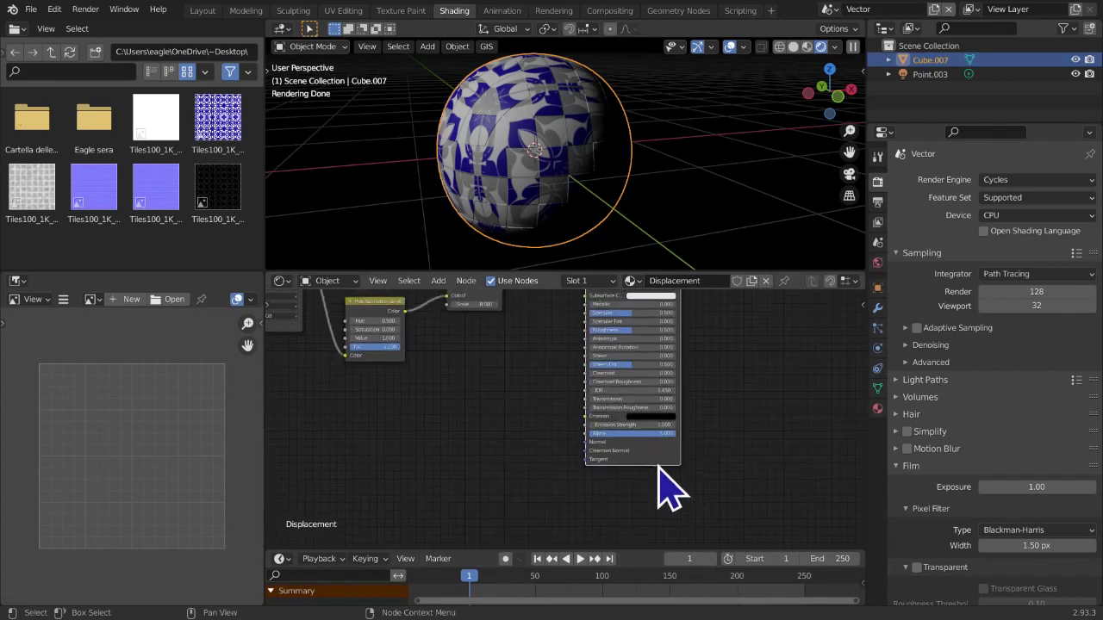
pyautogui.scroll(-4, 599, 453)
pyautogui.moveTo(601, 455); pyautogui.dragTo(640, 528, button='middle')
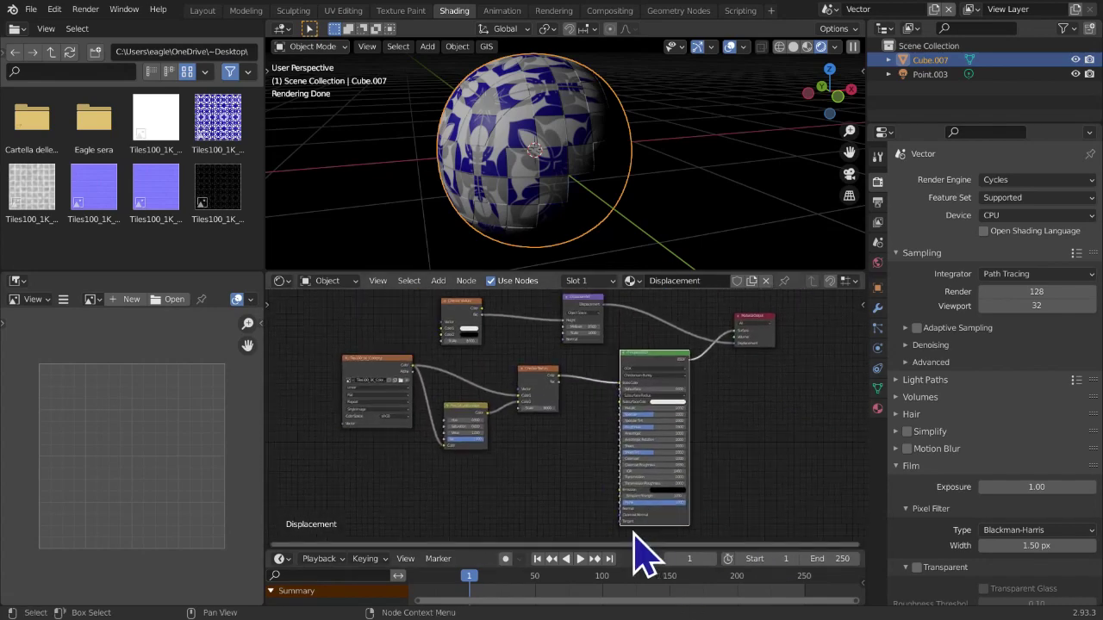
pyautogui.hotkey('shift', 'a')
pyautogui.press('Escape')
pyautogui.moveTo(658, 483); pyautogui.dragTo(695, 451, button='middle')
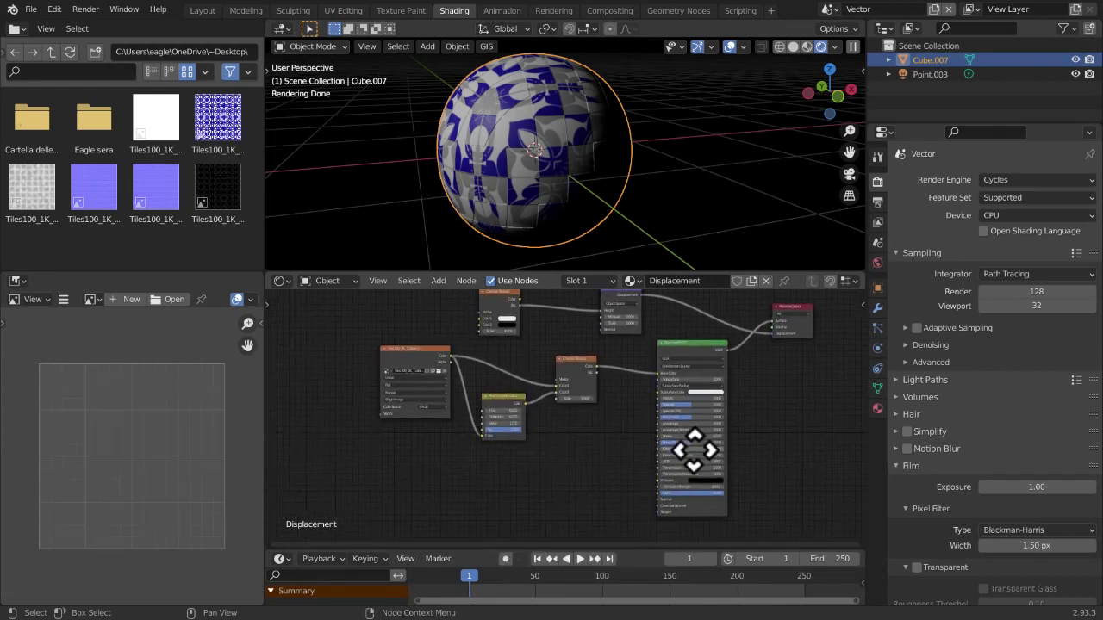
pyautogui.scroll(-3, 552, 409)
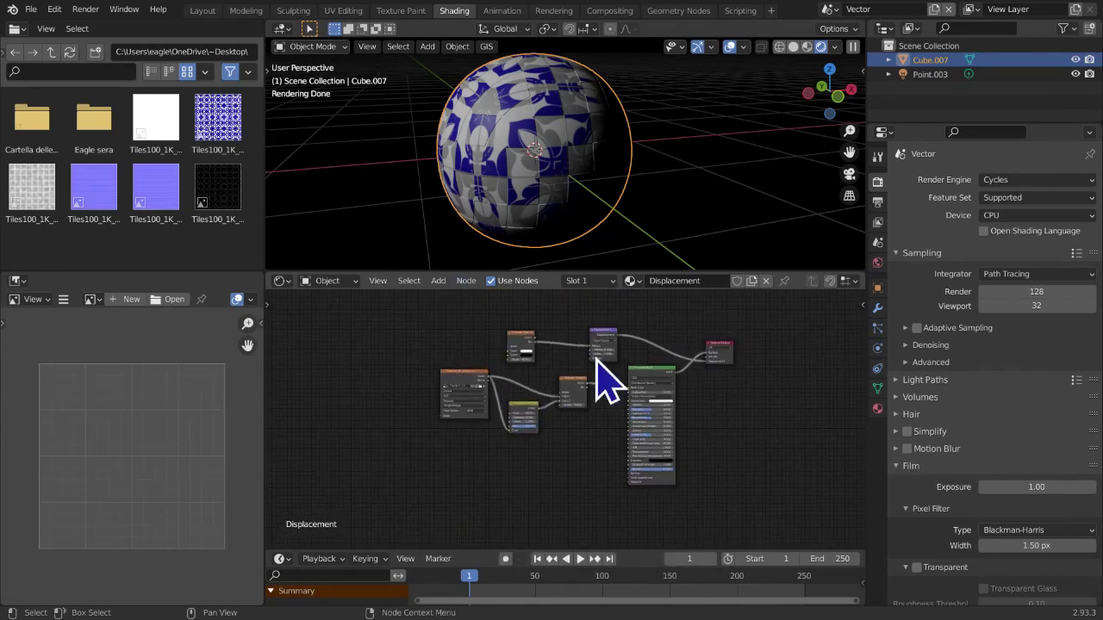
pyautogui.moveTo(581, 128); pyautogui.dragTo(628, 118, button='middle')
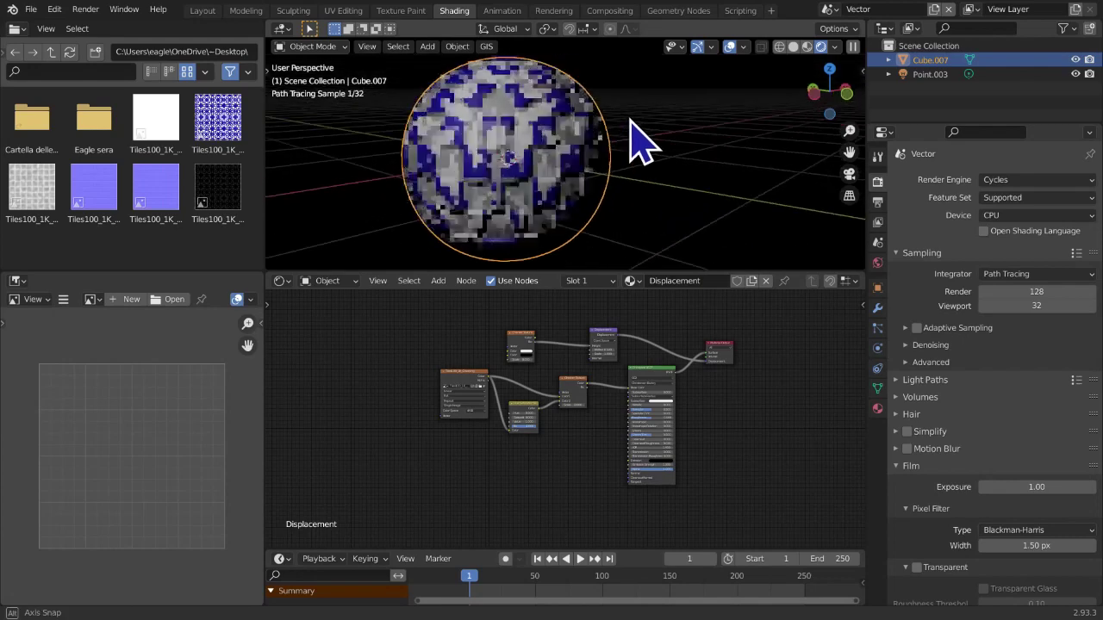
pyautogui.scroll(1, 627, 176)
pyautogui.scroll(5, 561, 238)
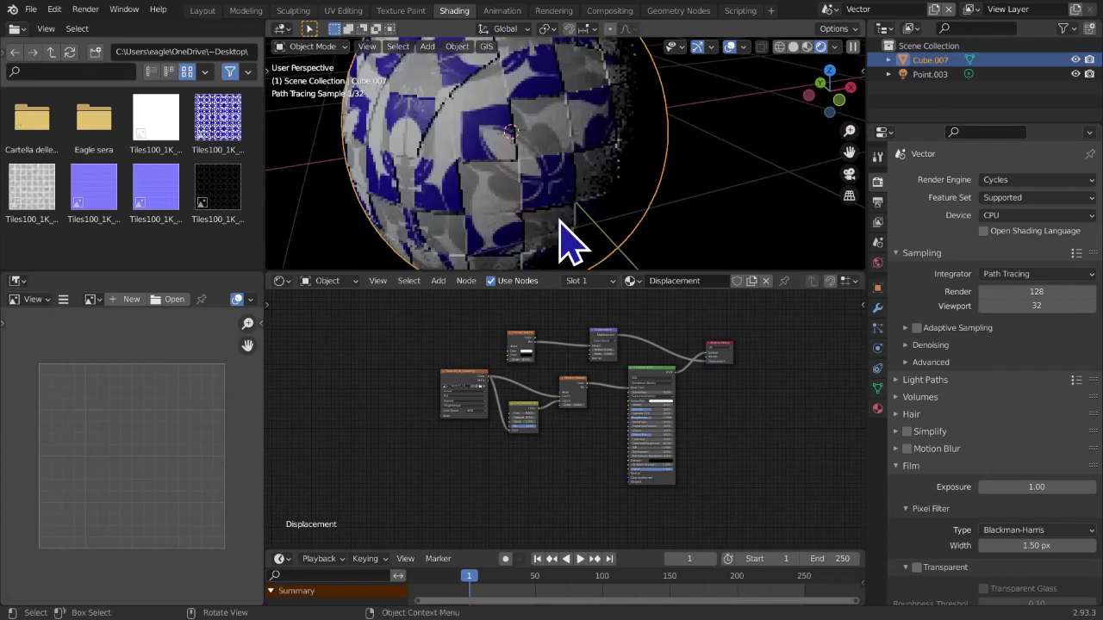
pyautogui.moveTo(517, 233); pyautogui.dragTo(541, 209, button='middle')
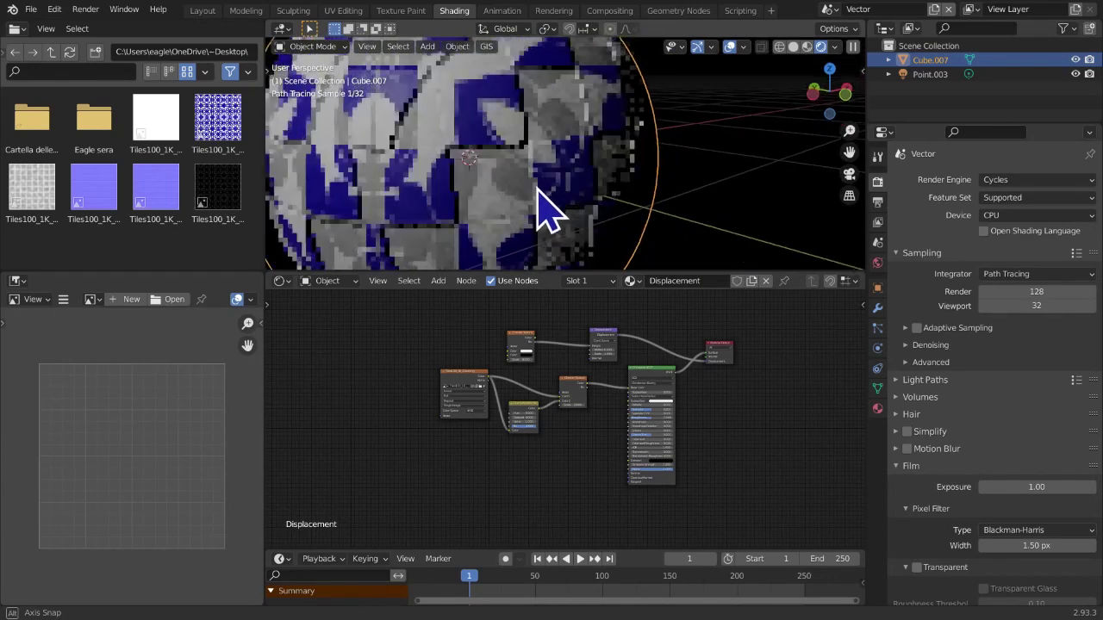
pyautogui.scroll(-3, 685, 448)
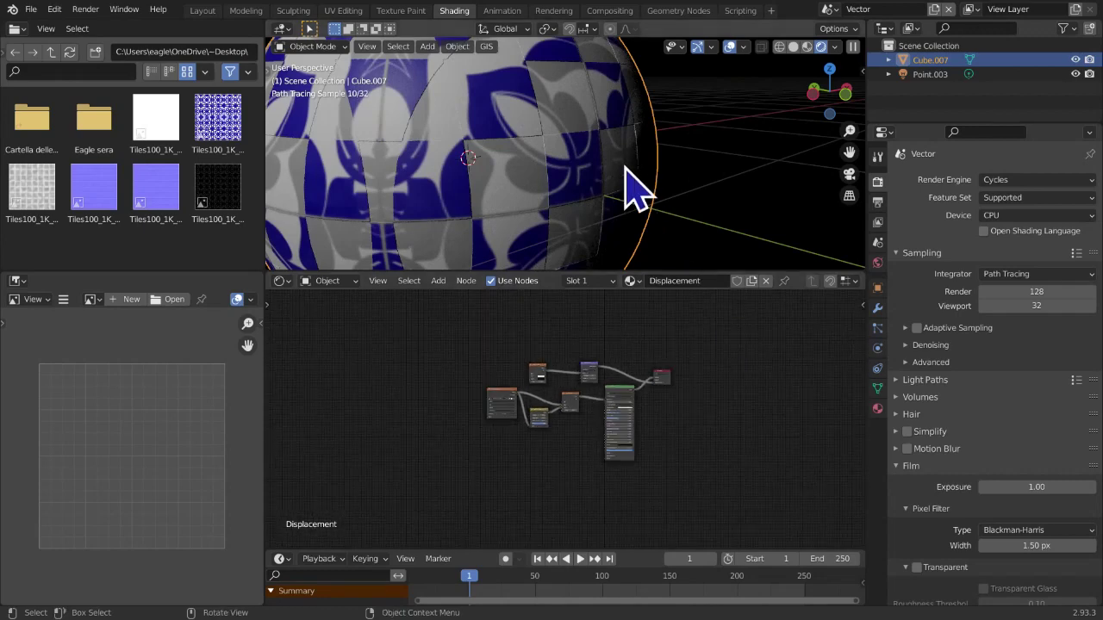
pyautogui.scroll(-5, 635, 192)
pyautogui.moveTo(615, 197); pyautogui.dragTo(590, 211, button='middle')
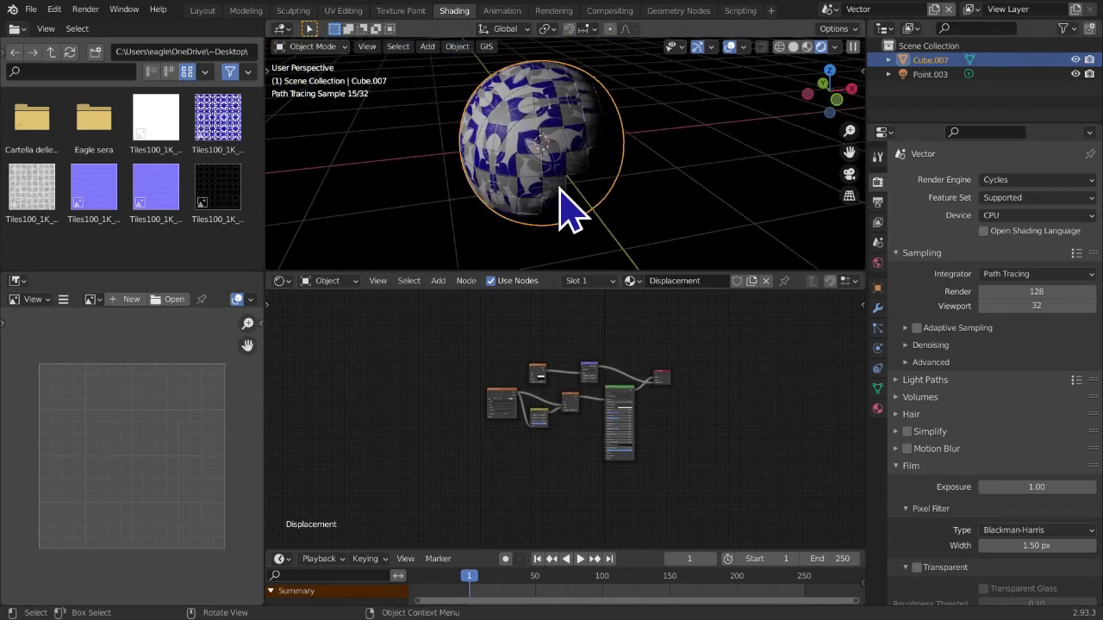
pyautogui.moveTo(560, 187); pyautogui.dragTo(581, 156, button='middle')
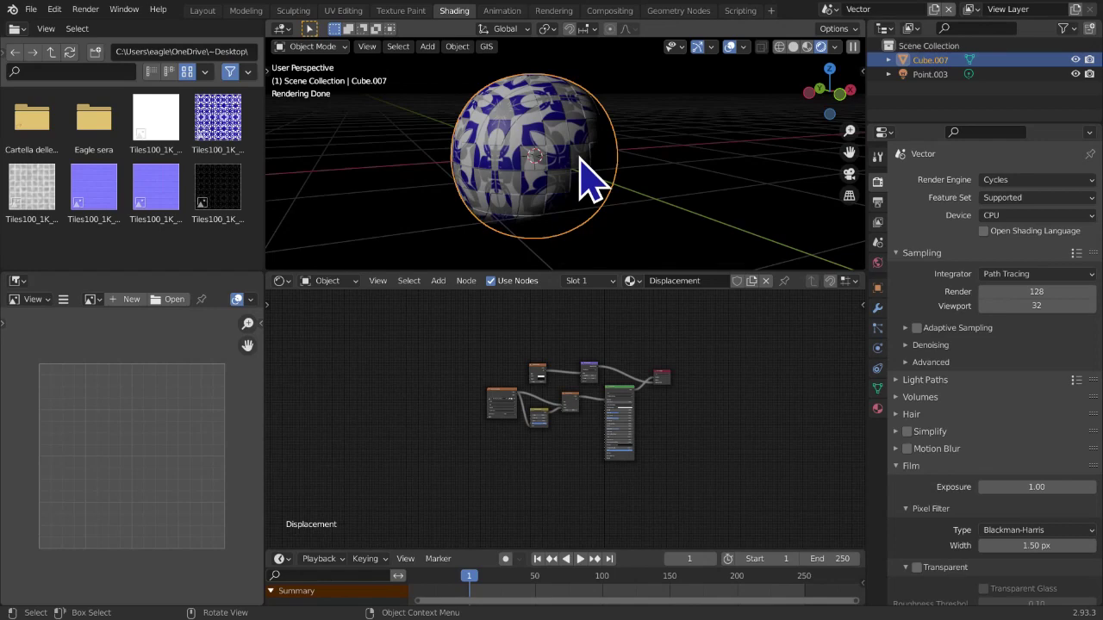
pyautogui.scroll(2, 580, 160)
pyautogui.scroll(2, 580, 161)
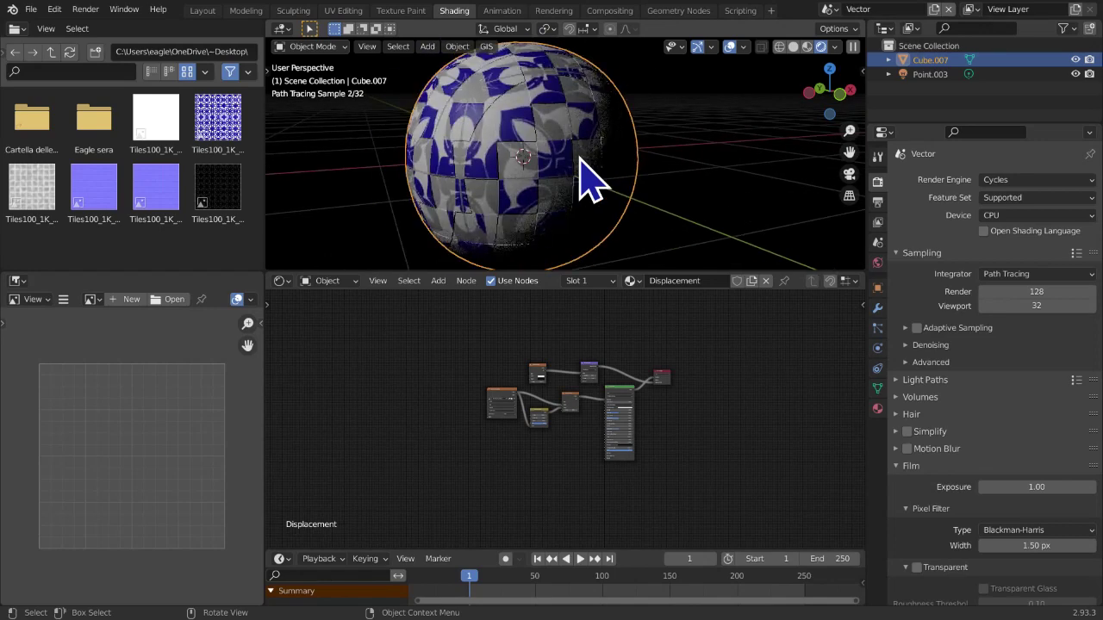
pyautogui.scroll(3, 580, 160)
pyautogui.scroll(3, 580, 160)
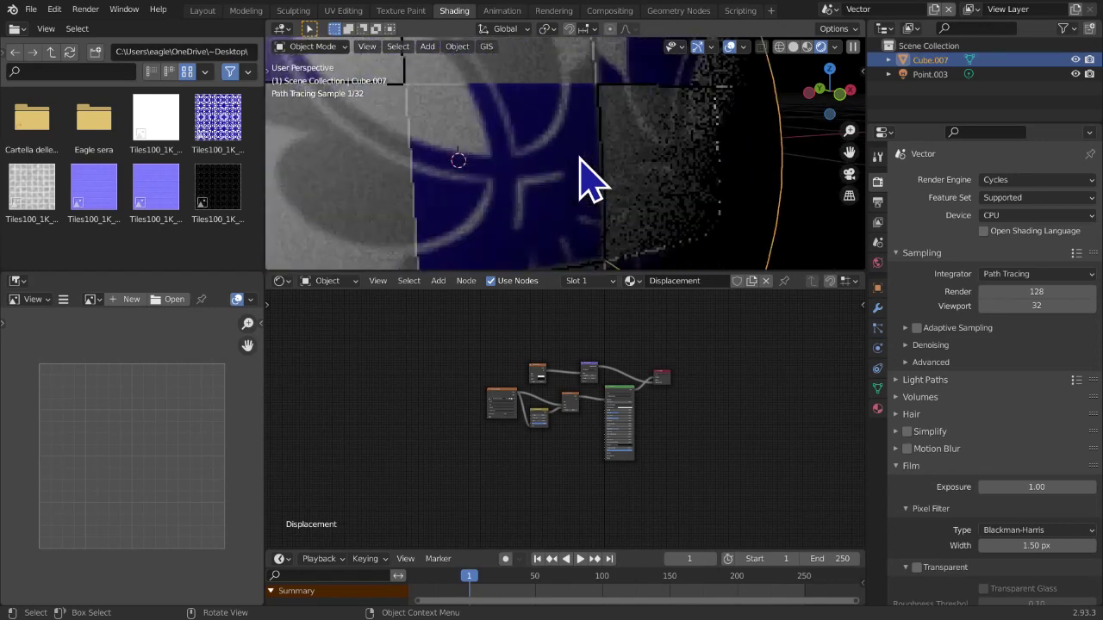
pyautogui.scroll(1, 580, 160)
pyautogui.moveTo(580, 160); pyautogui.dragTo(617, 179, button='middle')
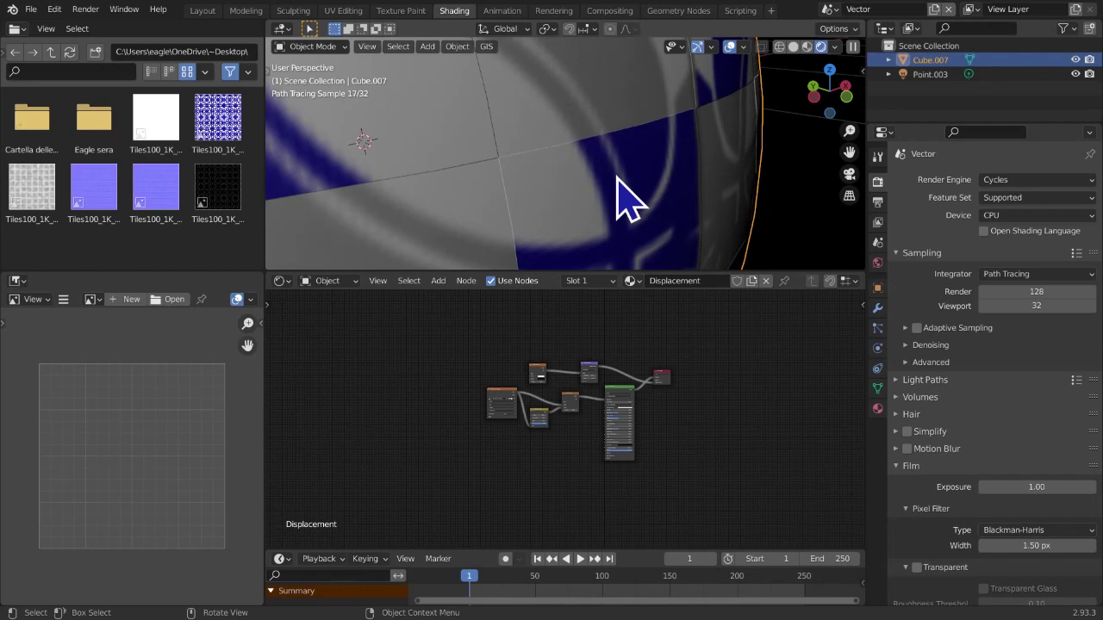
pyautogui.scroll(-4, 581, 188)
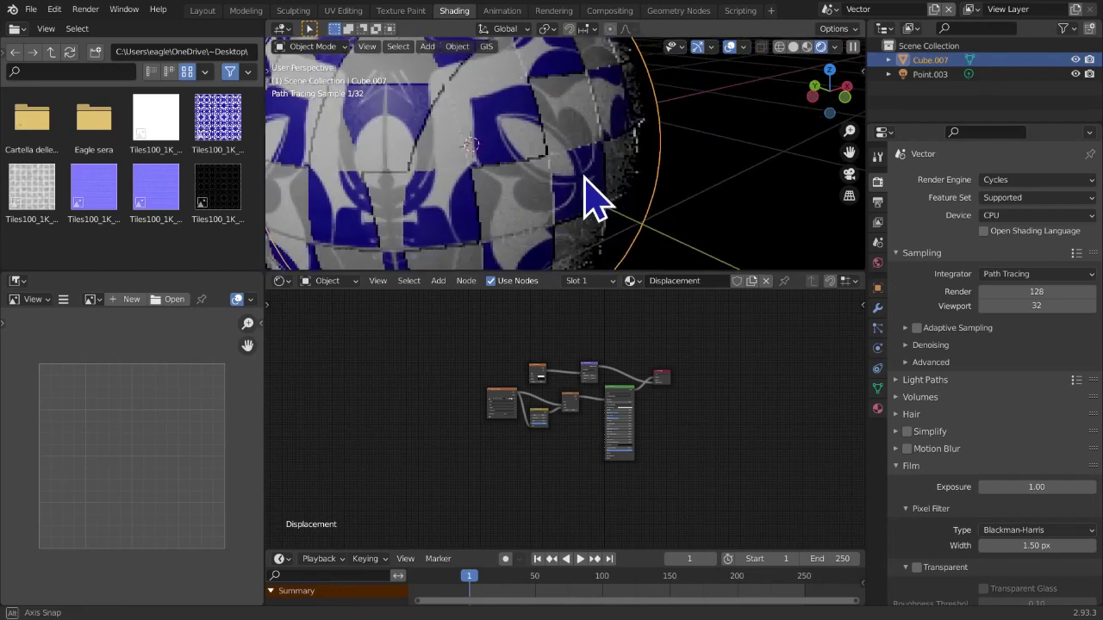
pyautogui.scroll(-4, 592, 198)
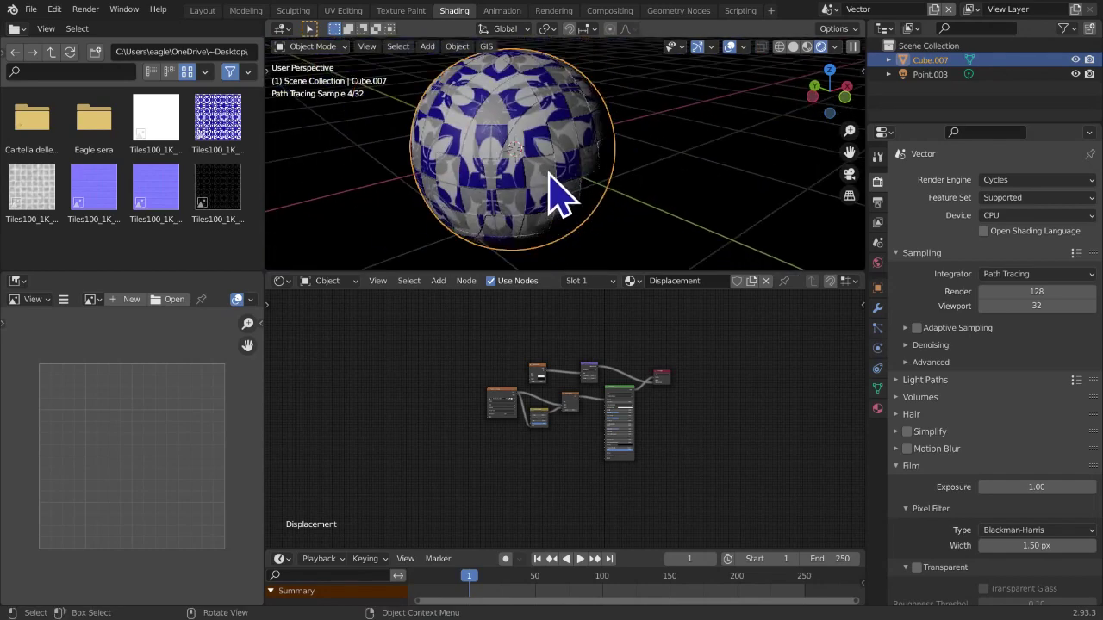
pyautogui.scroll(-2, 583, 191)
pyautogui.scroll(3, 530, 484)
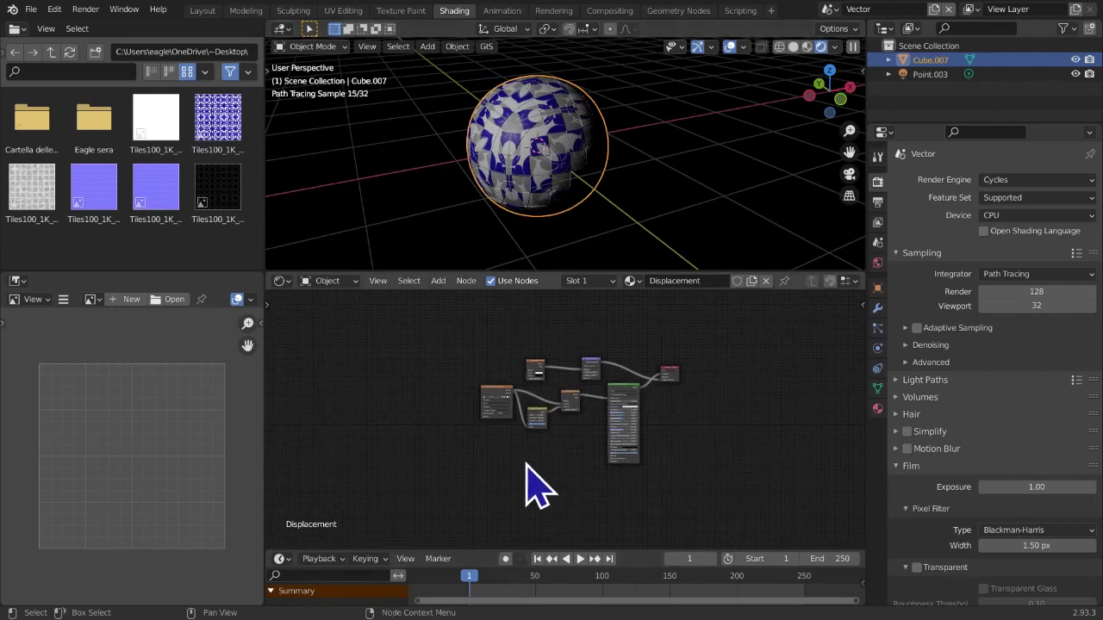
pyautogui.scroll(2, 478, 417)
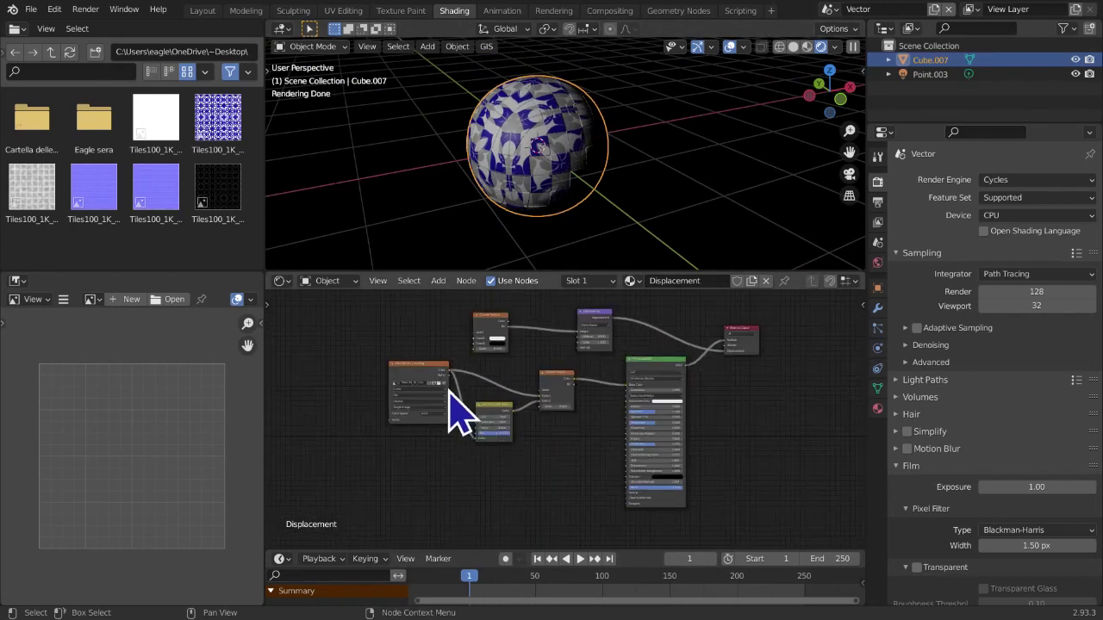
# Try adding a Mix Shader node, then cancel its placement
pyautogui.click(441, 283)
pyautogui.moveTo(450, 336)
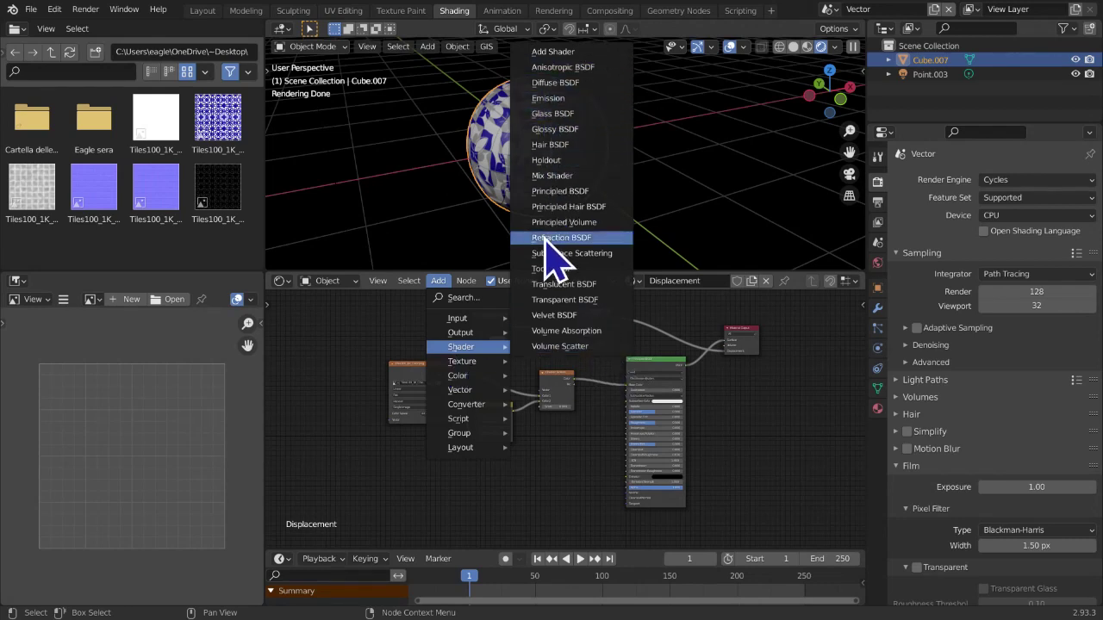
pyautogui.click(591, 176)
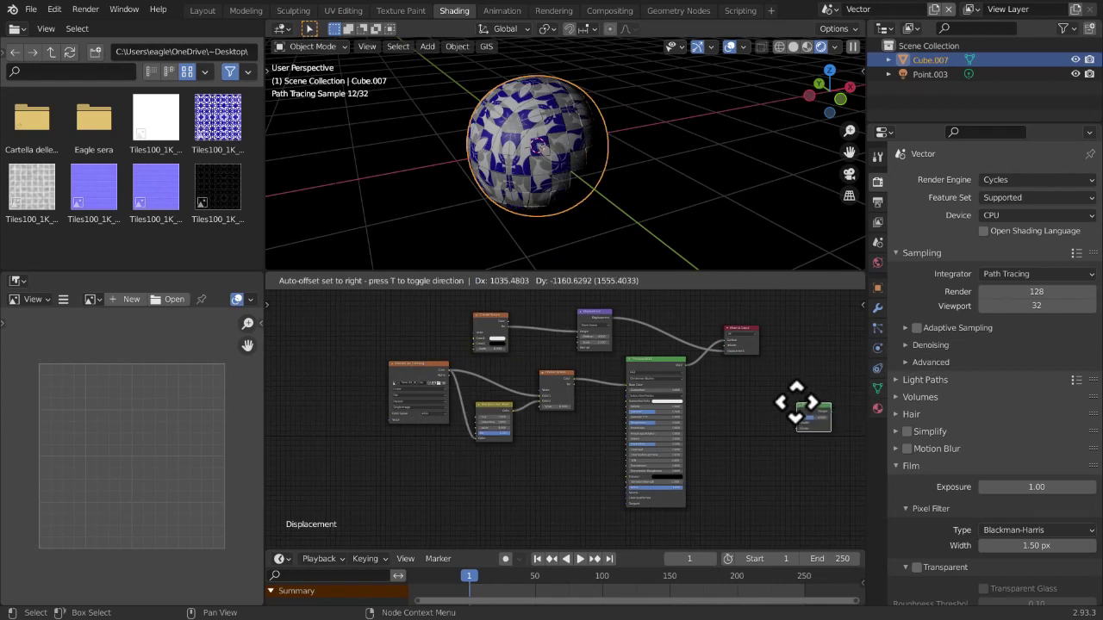
pyautogui.rightClick(797, 405)
# Add a Translucent BSDF right of the shaders and a Velvet BSDF below them
pyautogui.click(438, 281)
pyautogui.moveTo(442, 336)
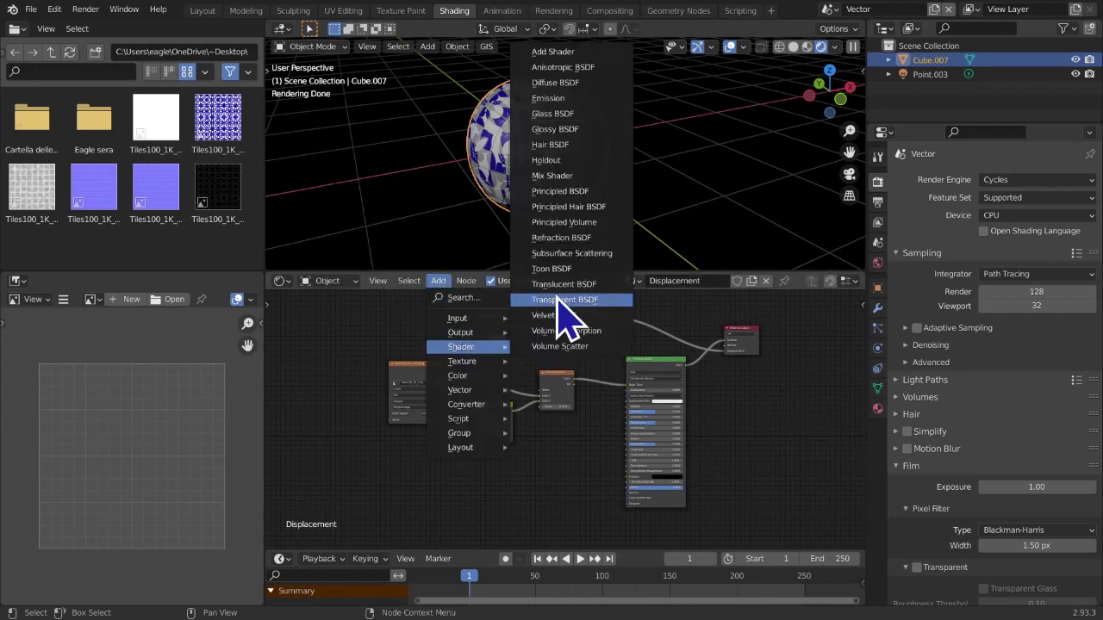
pyautogui.click(561, 288)
pyautogui.click(733, 426)
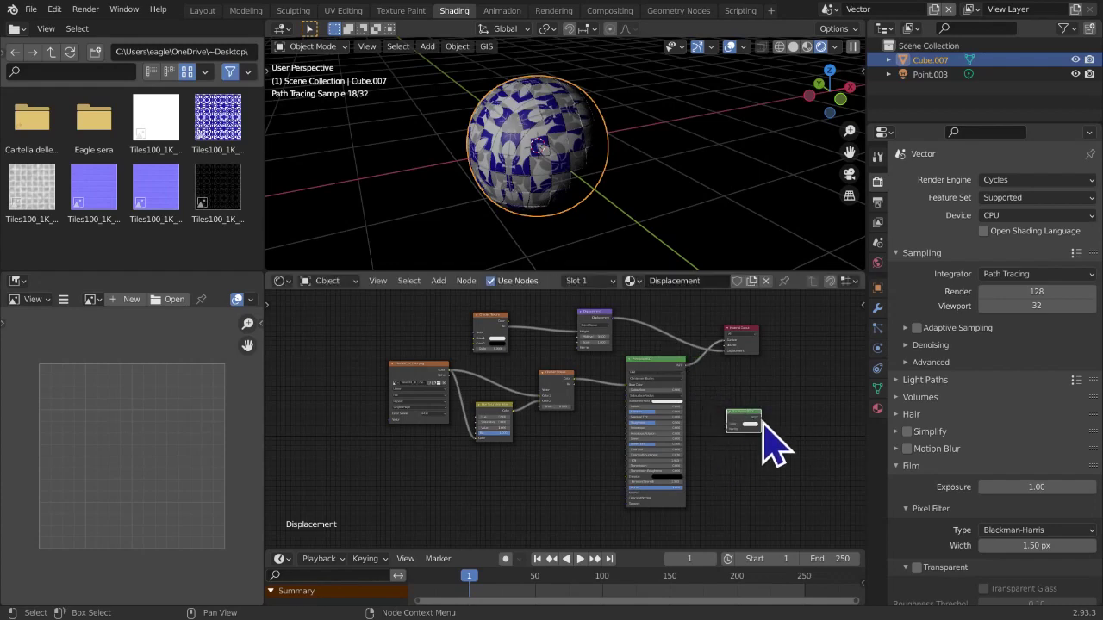
pyautogui.click(439, 282)
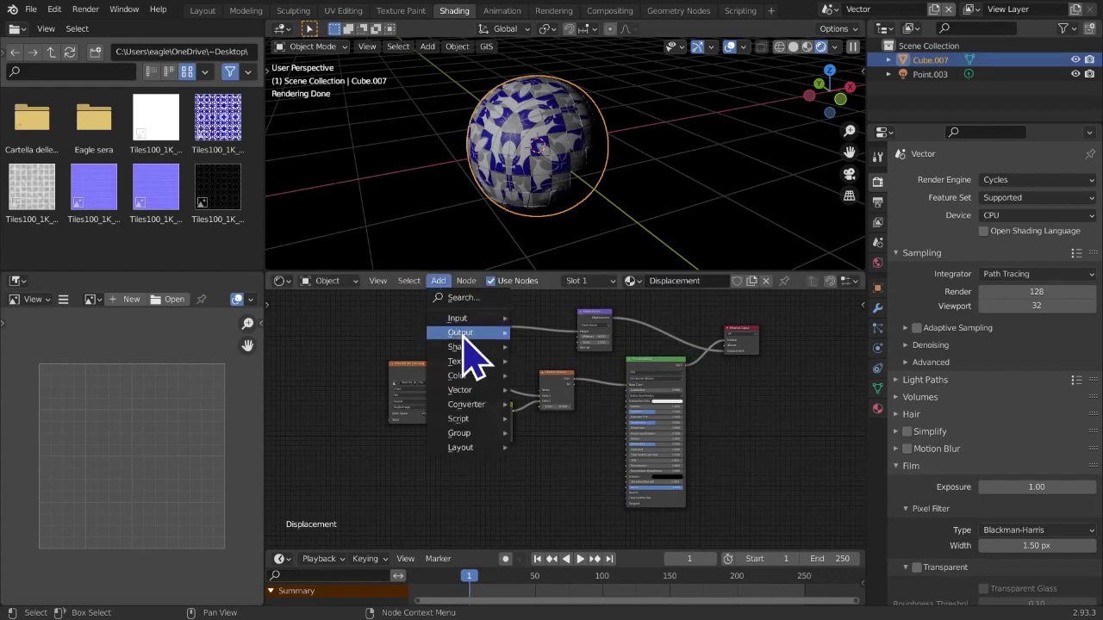
pyautogui.moveTo(464, 347)
pyautogui.click(551, 316)
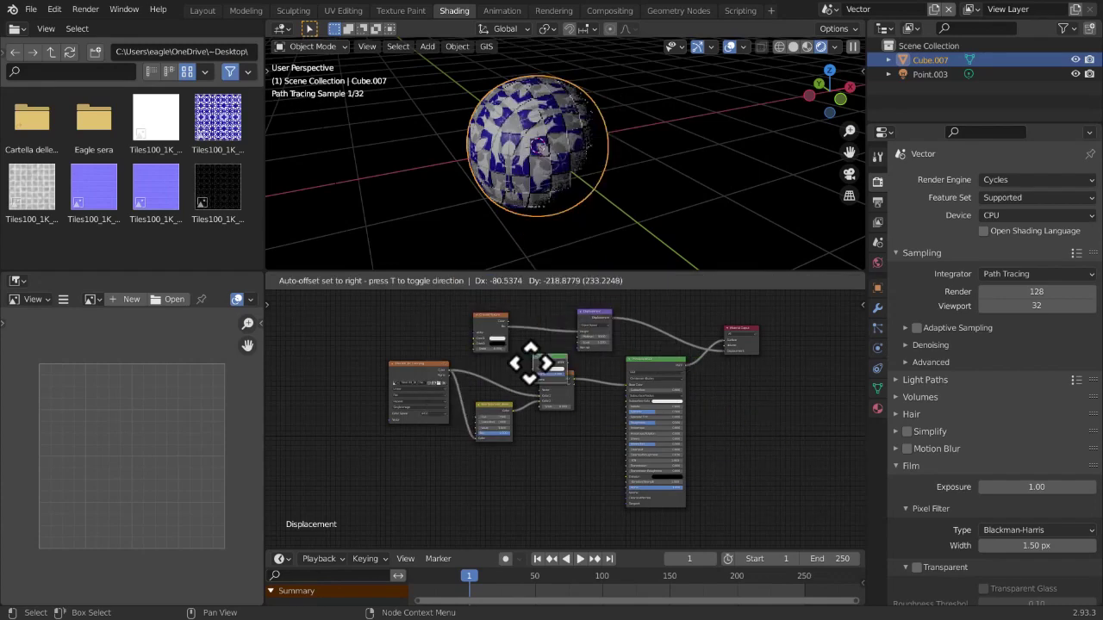
pyautogui.click(552, 469)
pyautogui.scroll(-1, 563, 445)
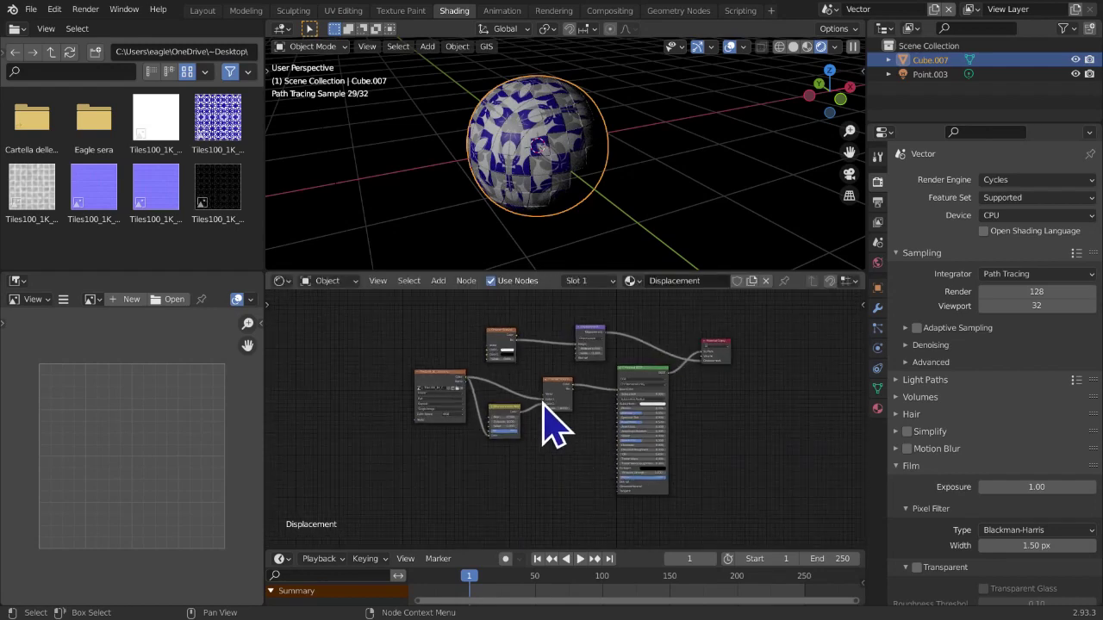
# Add a Glossy BSDF, demonstrate a link from its Normal input, then delete it
pyautogui.click(438, 281)
pyautogui.moveTo(456, 347)
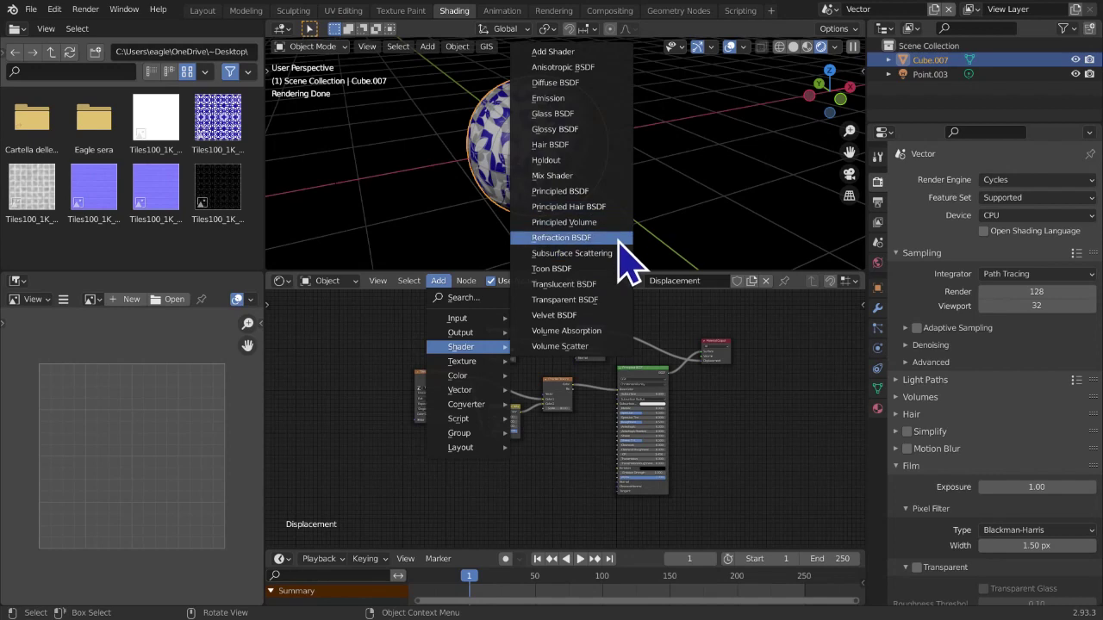
pyautogui.click(581, 130)
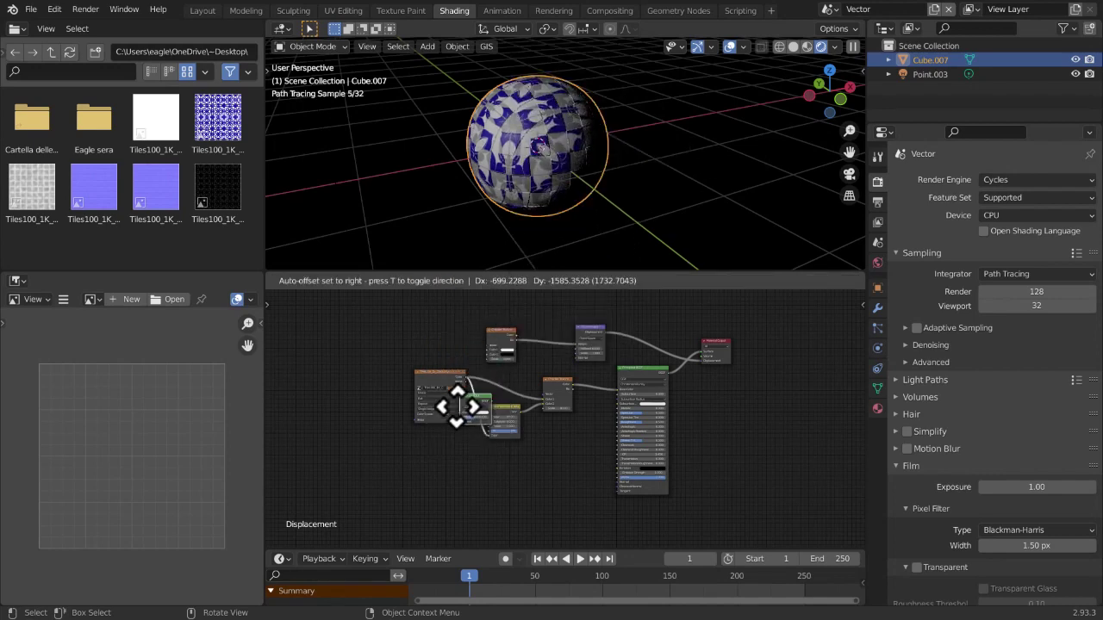
pyautogui.click(560, 461)
pyautogui.scroll(8, 566, 448)
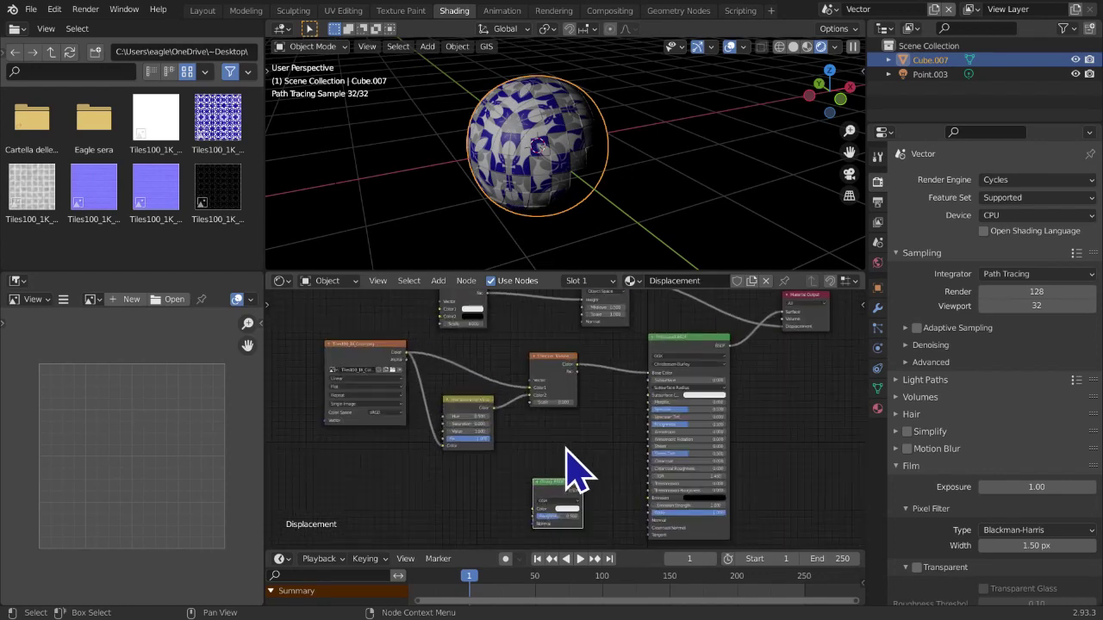
pyautogui.moveTo(562, 491); pyautogui.dragTo(583, 377, button='middle')
pyautogui.scroll(8, 577, 439)
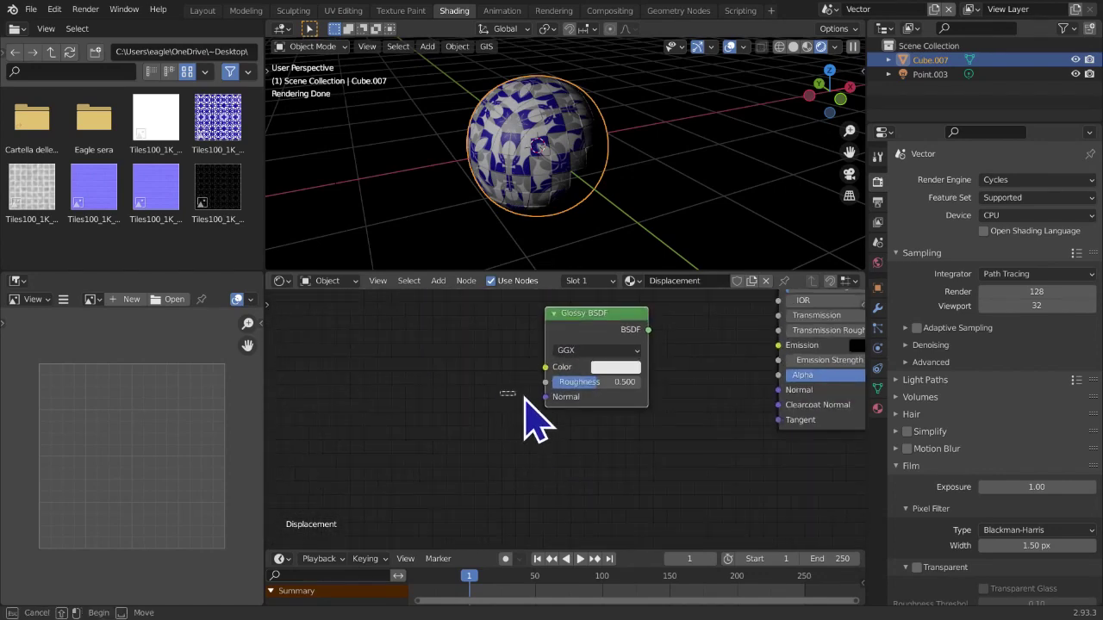
pyautogui.moveTo(545, 396); pyautogui.dragTo(566, 380)
pyautogui.press('x')
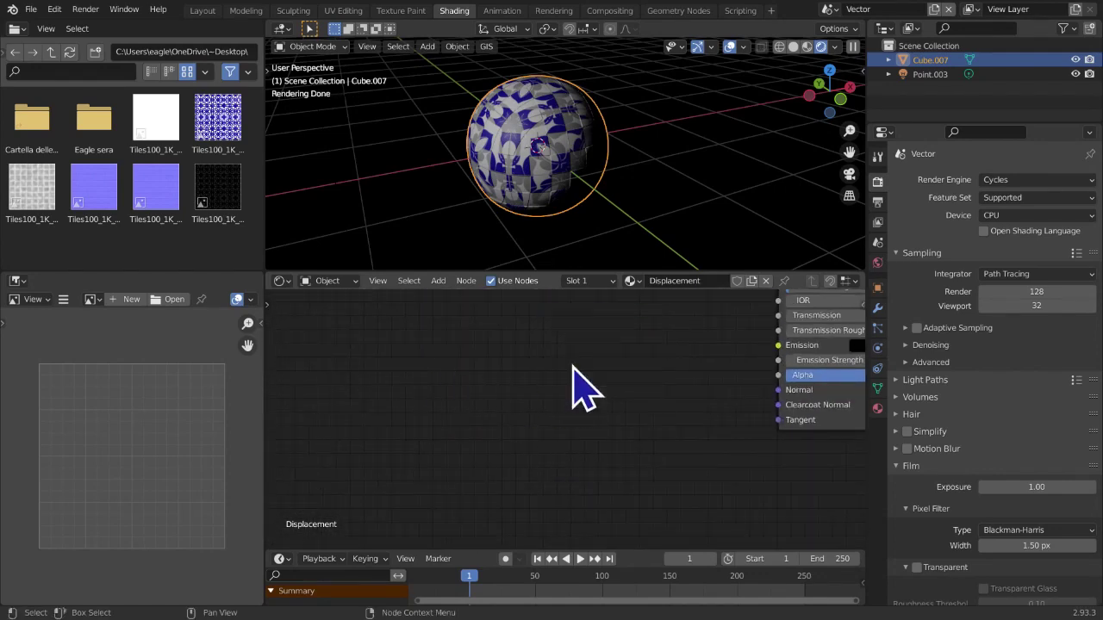
# Reframe the tree around the Principled BSDF, Material Output and Displacement nodes
pyautogui.scroll(-6, 584, 388)
pyautogui.scroll(-12, 557, 491)
pyautogui.moveTo(559, 477); pyautogui.dragTo(474, 456, button='middle')
pyautogui.scroll(-6, 591, 455)
pyautogui.scroll(3, 579, 451)
pyautogui.scroll(5, 586, 473)
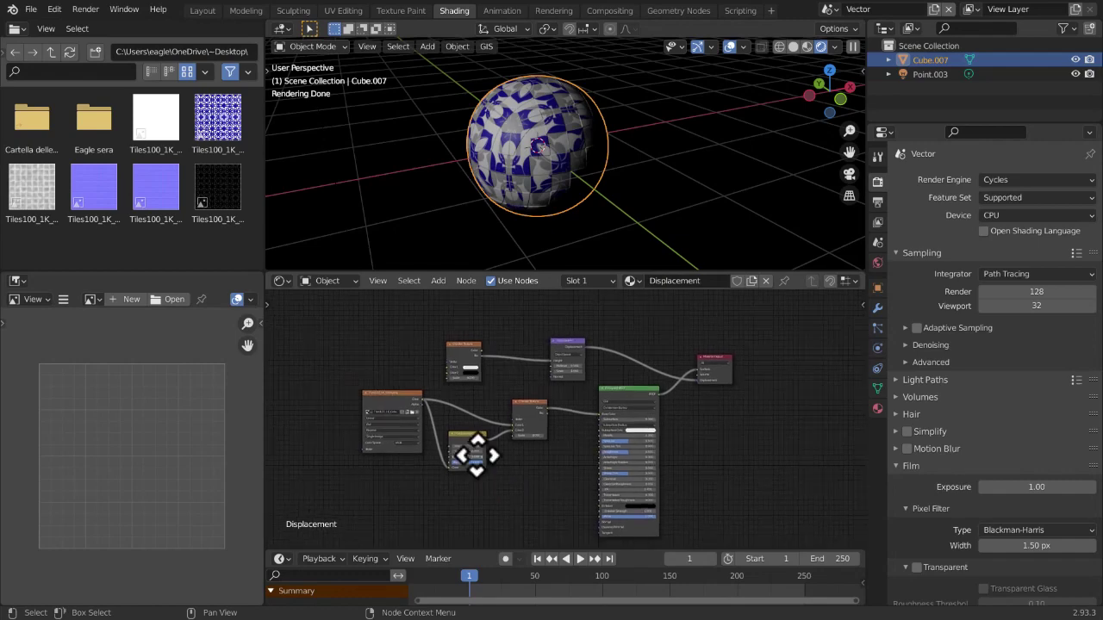
pyautogui.moveTo(603, 394); pyautogui.dragTo(308, 411, button='middle')
pyautogui.scroll(3, 515, 417)
pyautogui.moveTo(515, 418); pyautogui.dragTo(547, 433, button='middle')
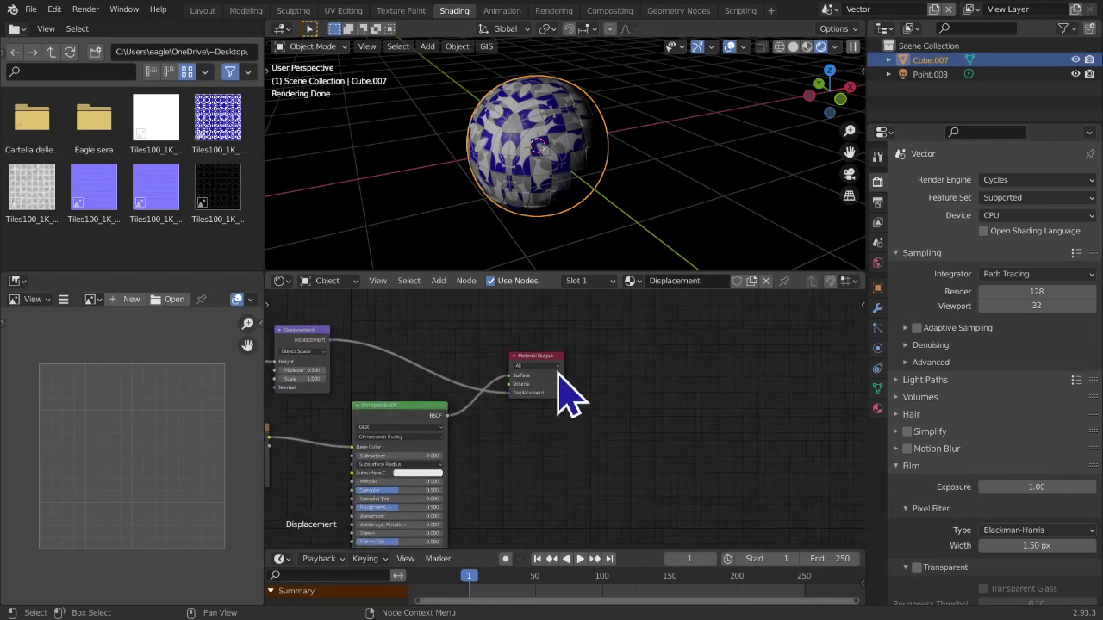
# Nudge the Material Output and Principled BSDF nodes into tidier positions
pyautogui.moveTo(543, 356); pyautogui.dragTo(550, 355)
pyautogui.moveTo(448, 430); pyautogui.dragTo(523, 431, button='middle')
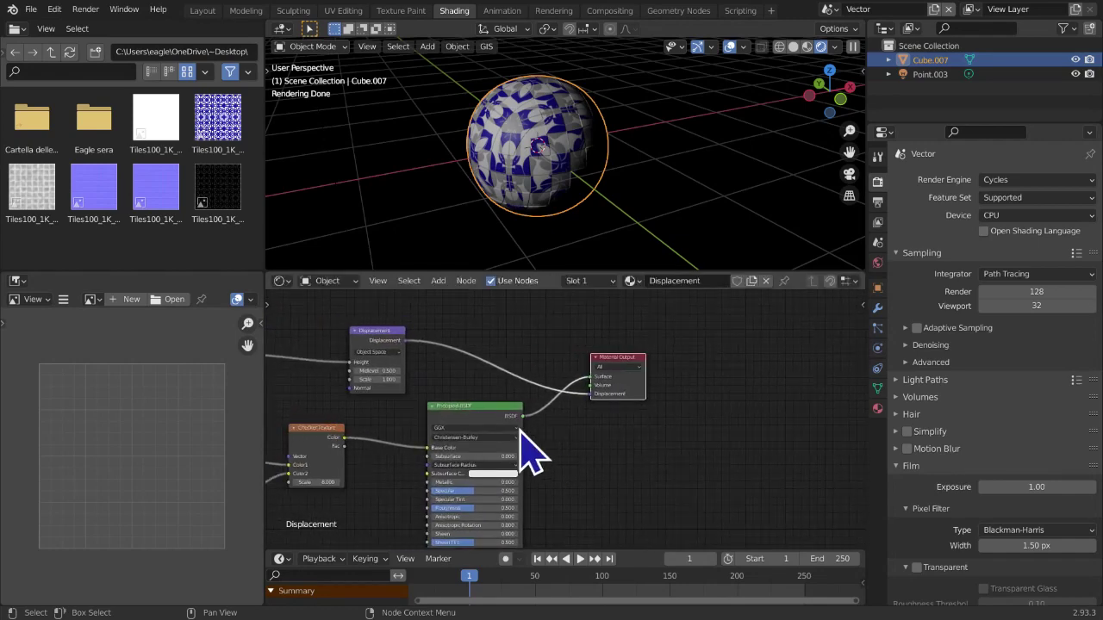
pyautogui.moveTo(499, 414); pyautogui.dragTo(511, 410)
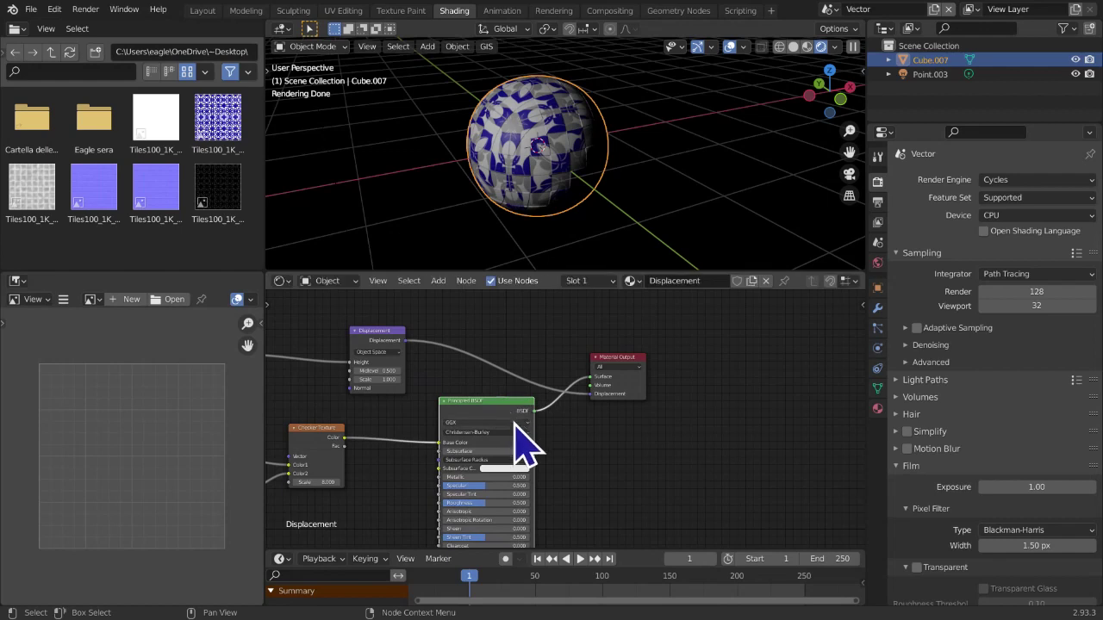
pyautogui.moveTo(471, 402); pyautogui.dragTo(479, 402, button='middle')
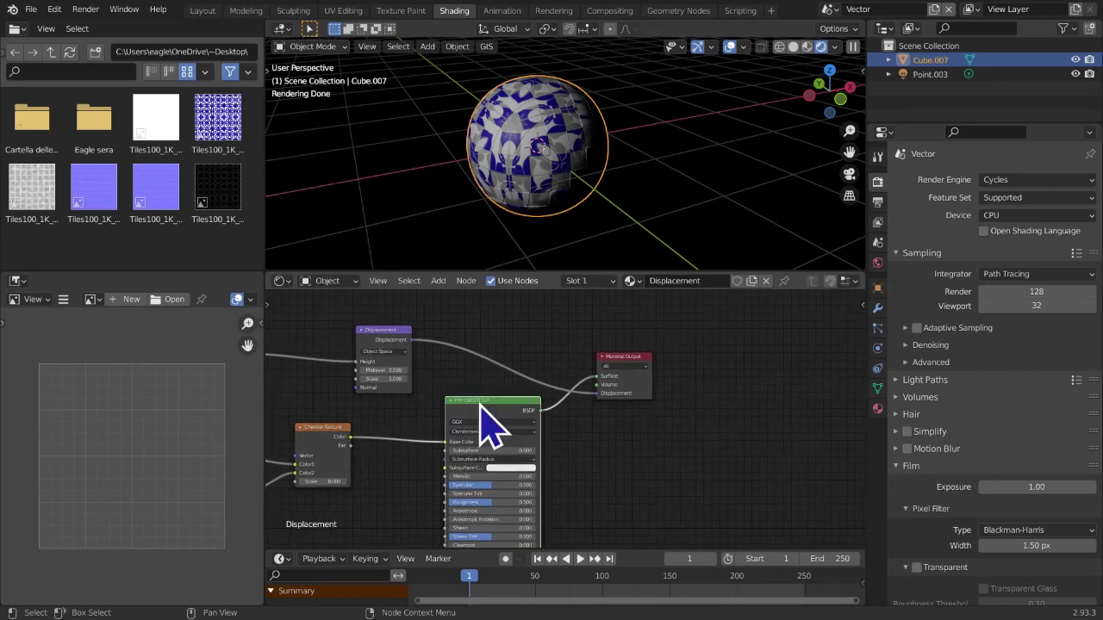
pyautogui.moveTo(627, 357)
pyautogui.mouseDown()
pyautogui.moveTo(617, 354)
pyautogui.moveTo(639, 351)
pyautogui.mouseUp()
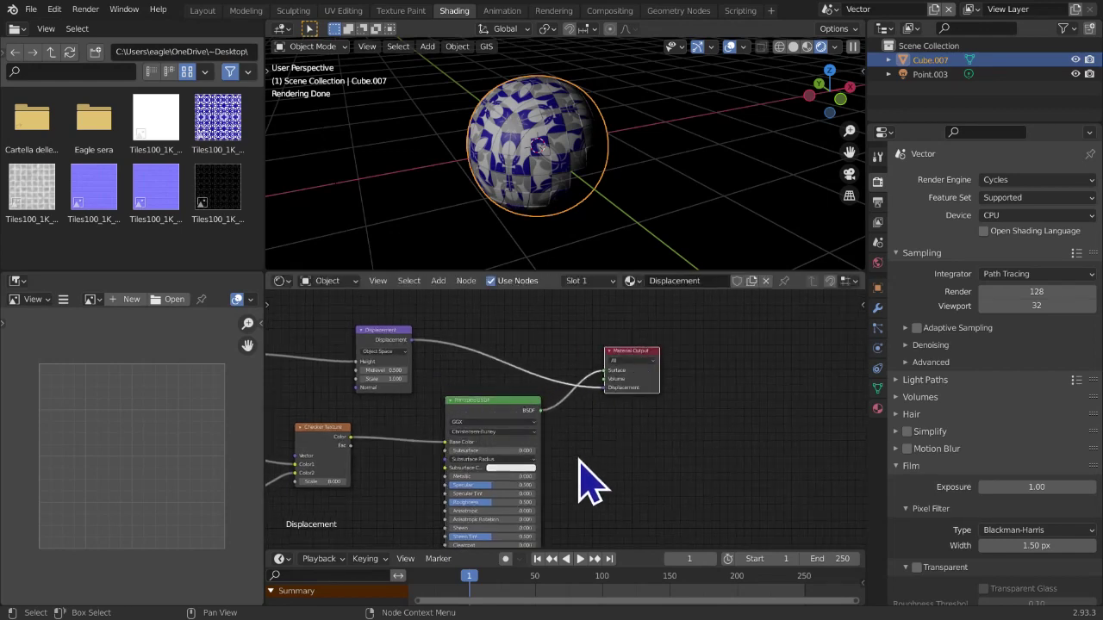
pyautogui.scroll(1, 458, 443)
pyautogui.moveTo(479, 406)
pyautogui.mouseDown()
pyautogui.moveTo(462, 405)
pyautogui.moveTo(480, 389)
pyautogui.mouseUp()
pyautogui.moveTo(571, 437); pyautogui.dragTo(660, 252, button='middle')
pyautogui.scroll(3, 519, 502)
pyautogui.moveTo(520, 502); pyautogui.dragTo(549, 451, button='middle')
pyautogui.scroll(5, 555, 455)
pyautogui.scroll(2, 549, 450)
# Pull a link from the Principled BSDF Normal input, then reframe the surrounding nodes
pyautogui.moveTo(550, 433); pyautogui.dragTo(360, 435)
pyautogui.scroll(-4, 505, 462)
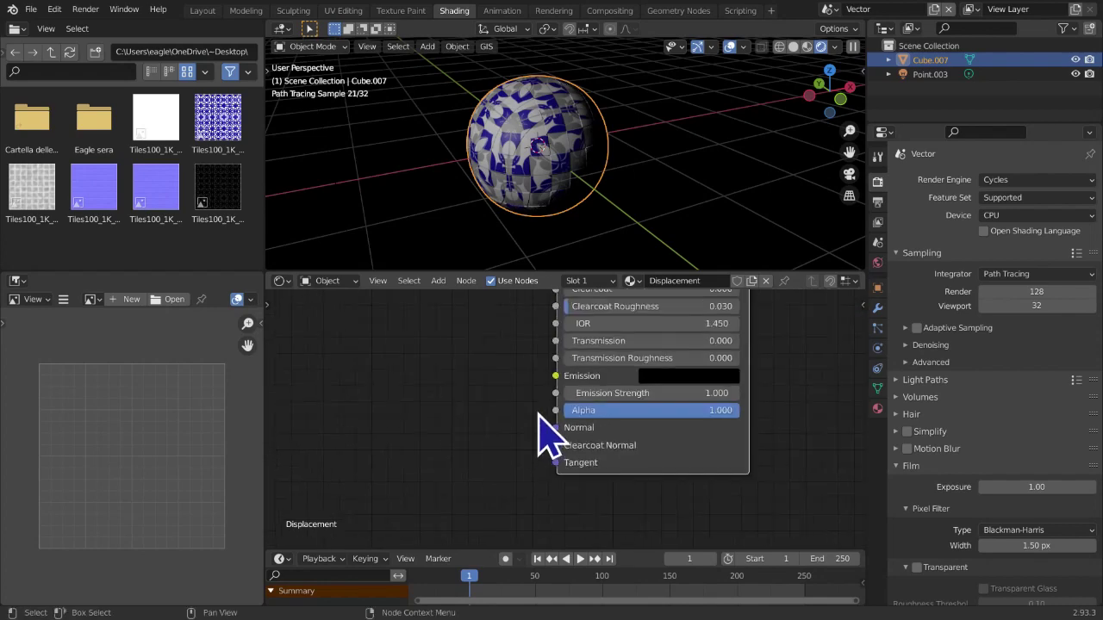
pyautogui.scroll(-5, 538, 416)
pyautogui.moveTo(543, 427); pyautogui.dragTo(424, 507, button='middle')
pyautogui.scroll(4, 587, 441)
pyautogui.scroll(1, 446, 349)
pyautogui.moveTo(470, 329); pyautogui.dragTo(594, 444, button='middle')
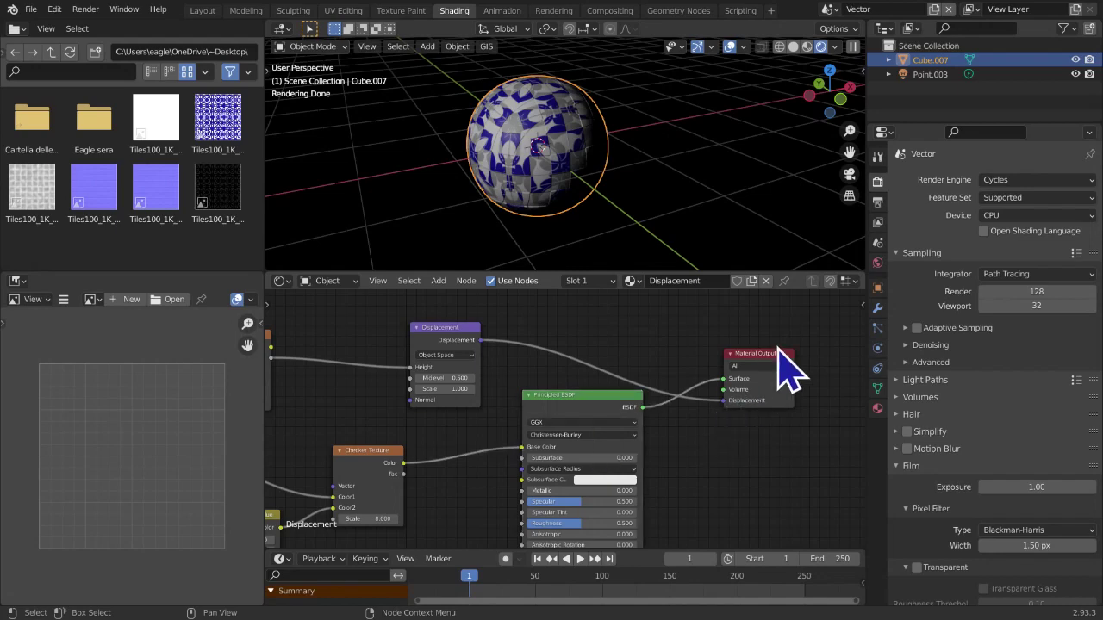
pyautogui.moveTo(628, 418); pyautogui.dragTo(737, 412, button='middle')
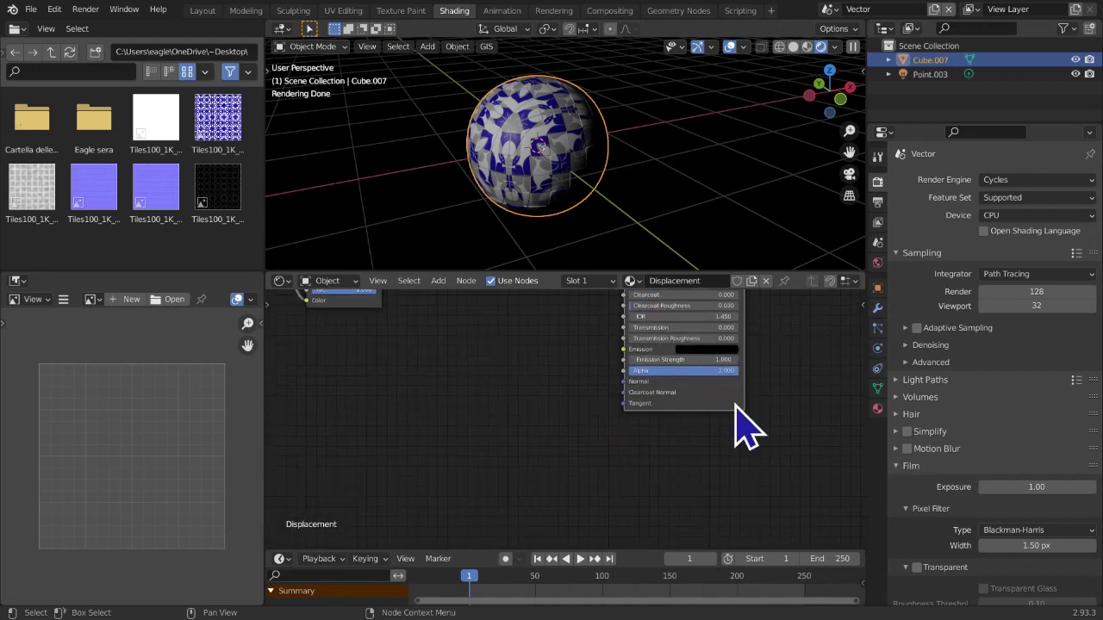
# Add a Volume Absorption node left of Principled BSDF, then delete it
pyautogui.click(447, 288)
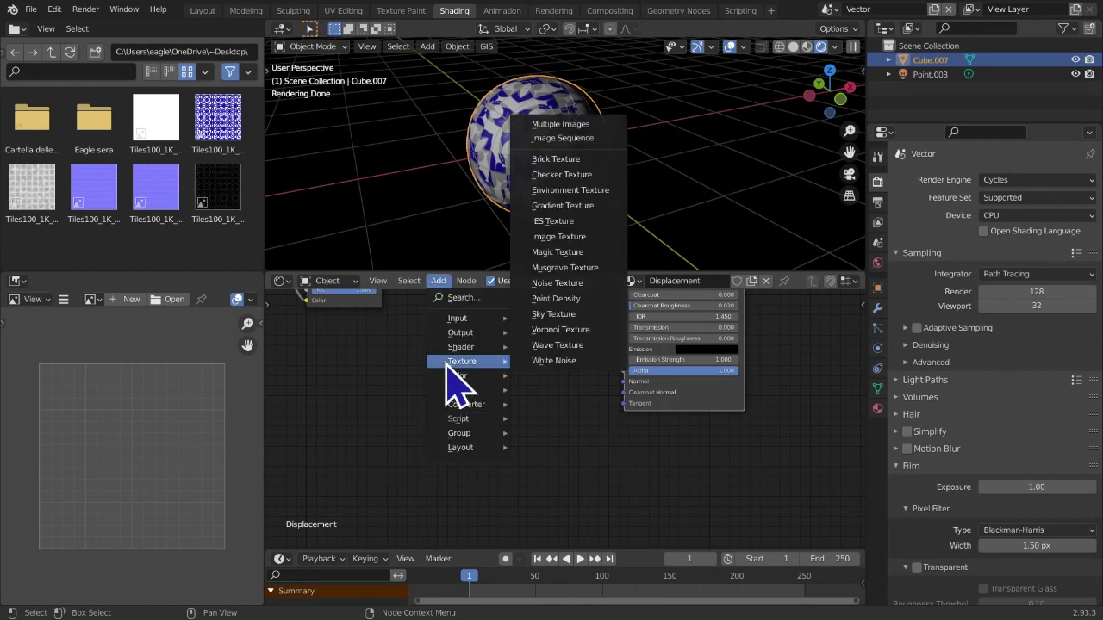
pyautogui.moveTo(446, 379)
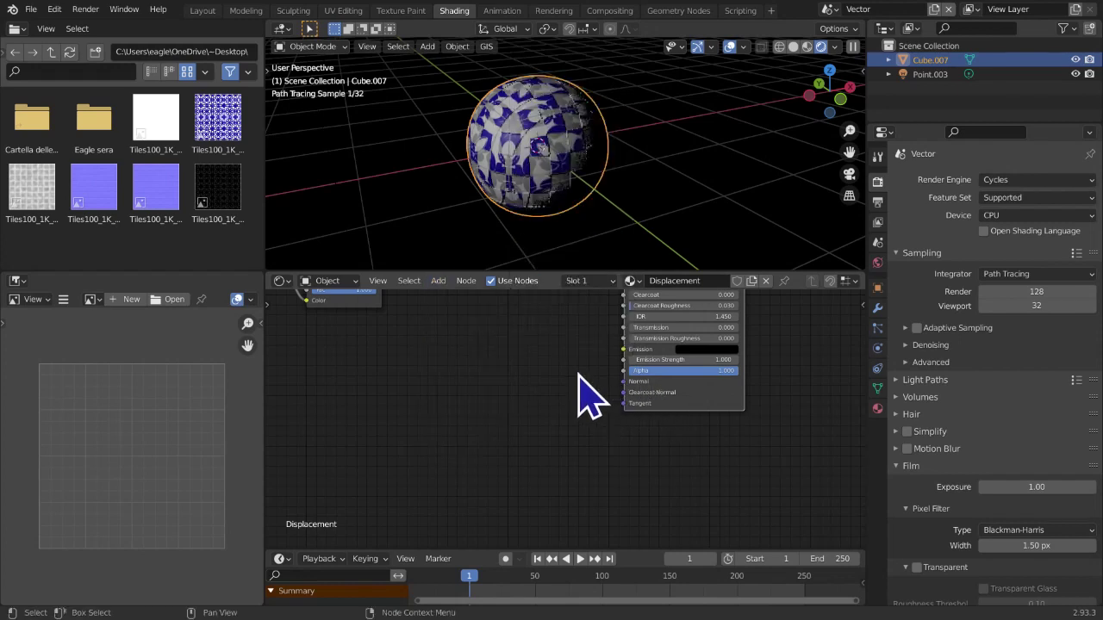
pyautogui.click(438, 281)
pyautogui.moveTo(461, 347)
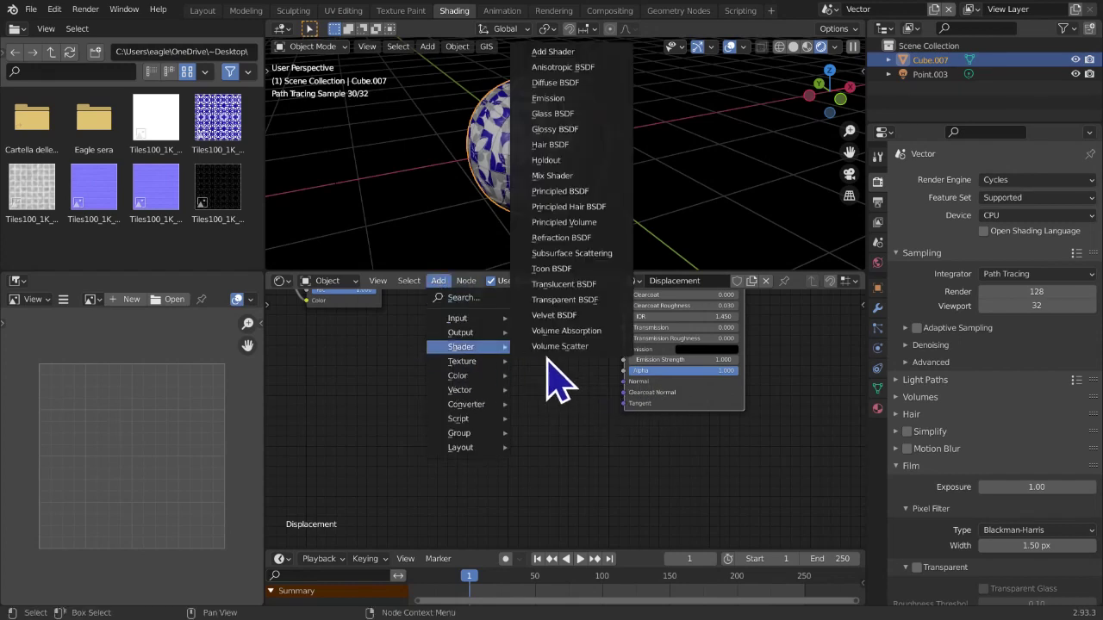
pyautogui.click(559, 340)
pyautogui.click(460, 350)
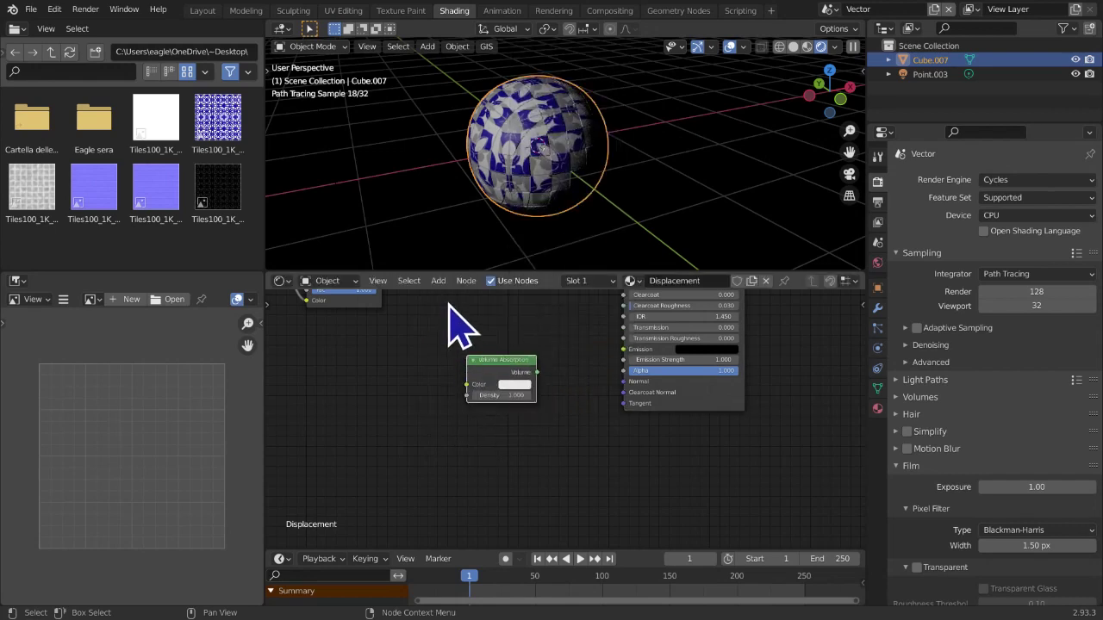
pyautogui.press('x')
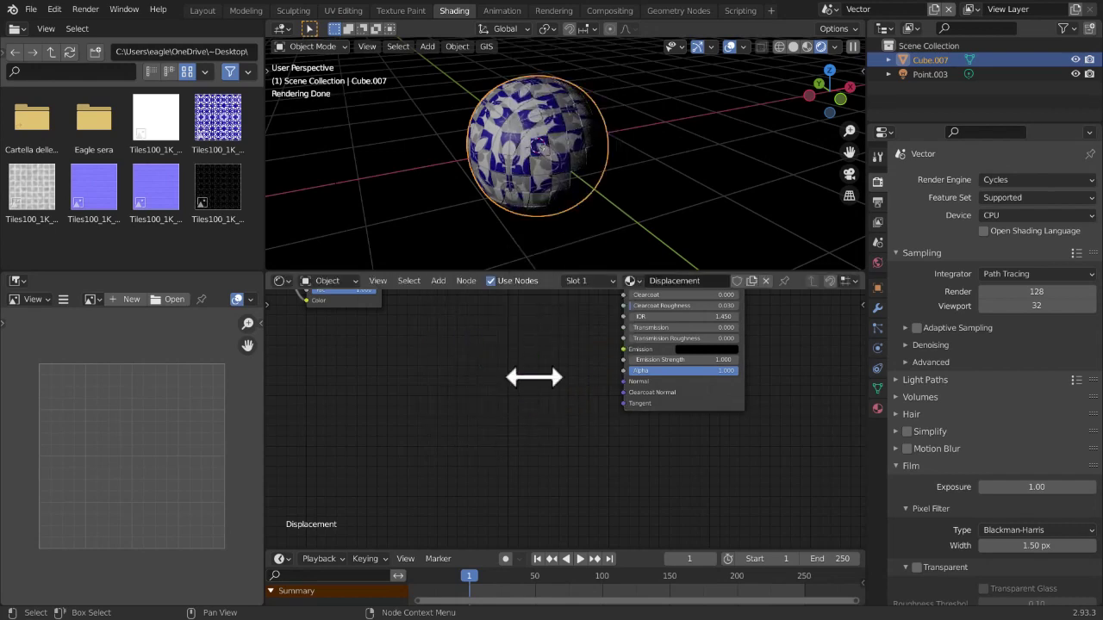
# Add a Principled Hair BSDF node, then delete it
pyautogui.click(438, 281)
pyautogui.moveTo(461, 347)
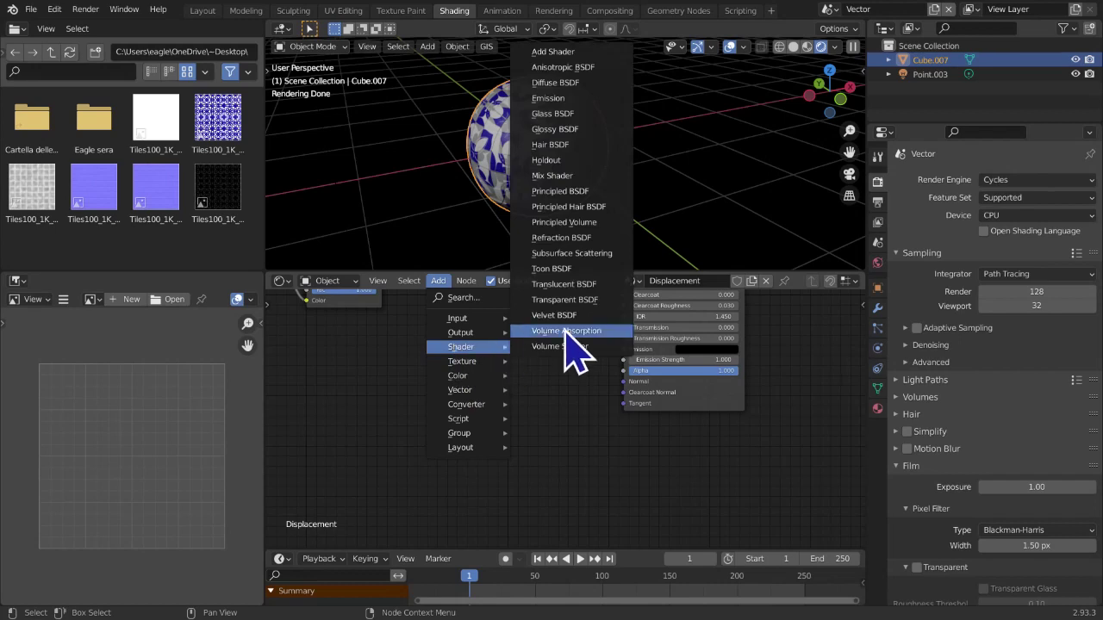
pyautogui.click(569, 206)
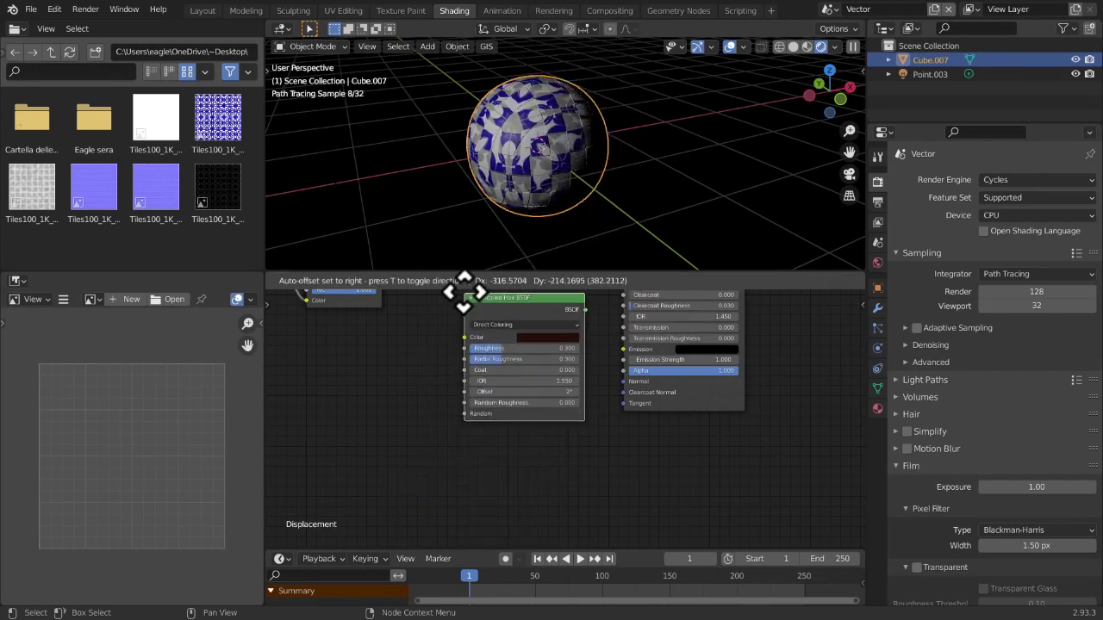
pyautogui.click(462, 336)
pyautogui.moveTo(556, 361); pyautogui.dragTo(563, 422, button='middle')
pyautogui.scroll(-2, 563, 422)
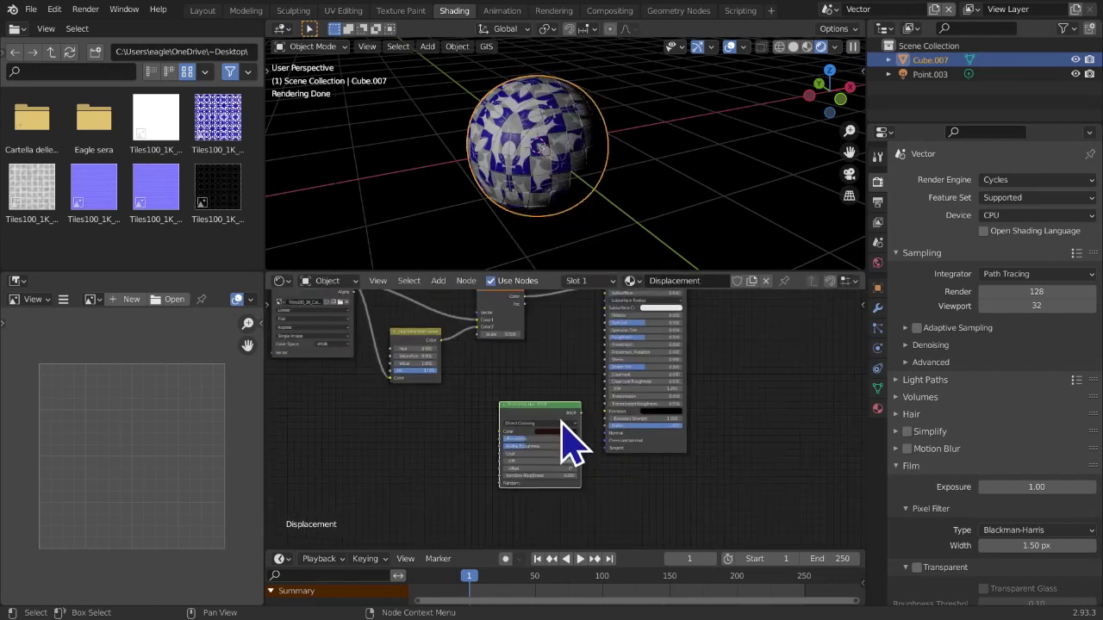
pyautogui.press('Delete')
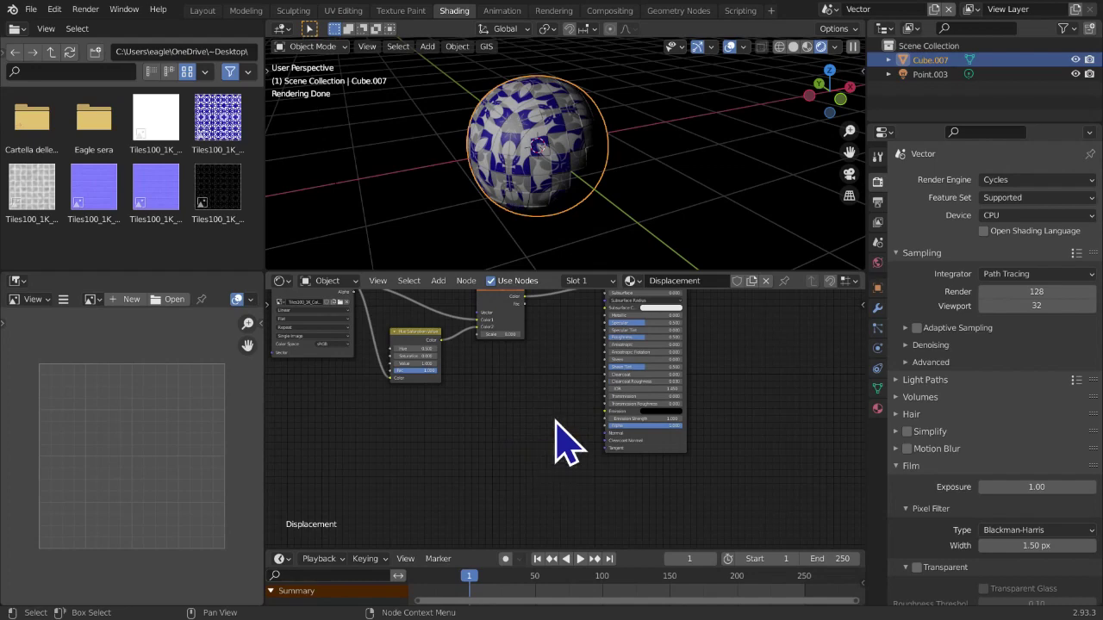
# Bring the material's upper nodes into view and open the Add menu again
pyautogui.moveTo(578, 406); pyautogui.dragTo(603, 401, button='middle')
pyautogui.scroll(-1, 575, 422)
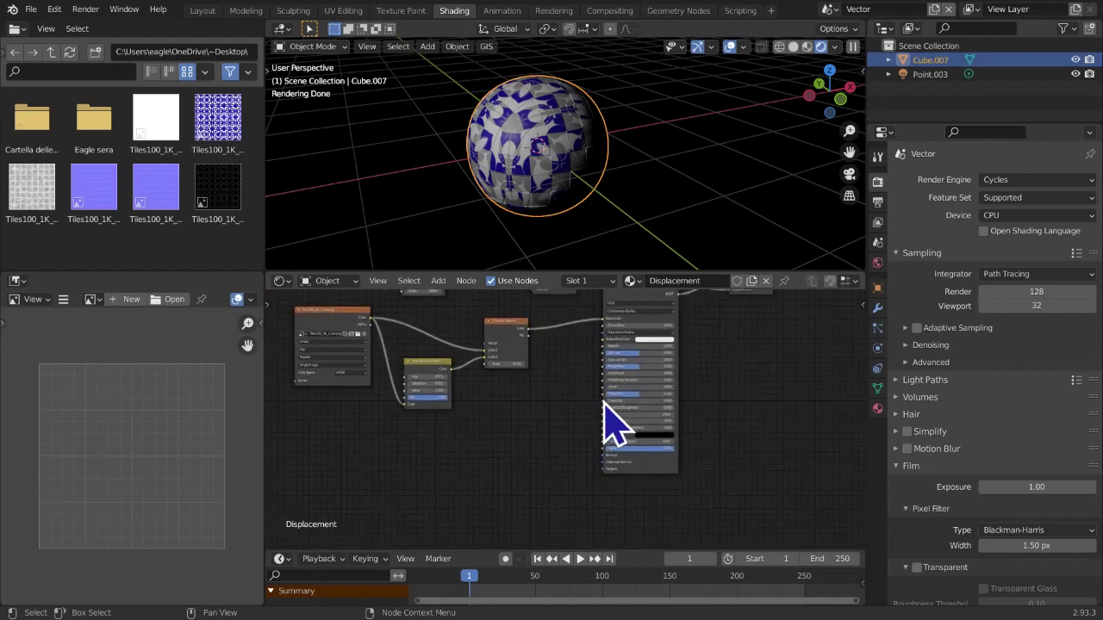
pyautogui.moveTo(520, 337); pyautogui.dragTo(529, 315, button='middle')
pyautogui.scroll(1, 578, 386)
pyautogui.scroll(-1, 578, 390)
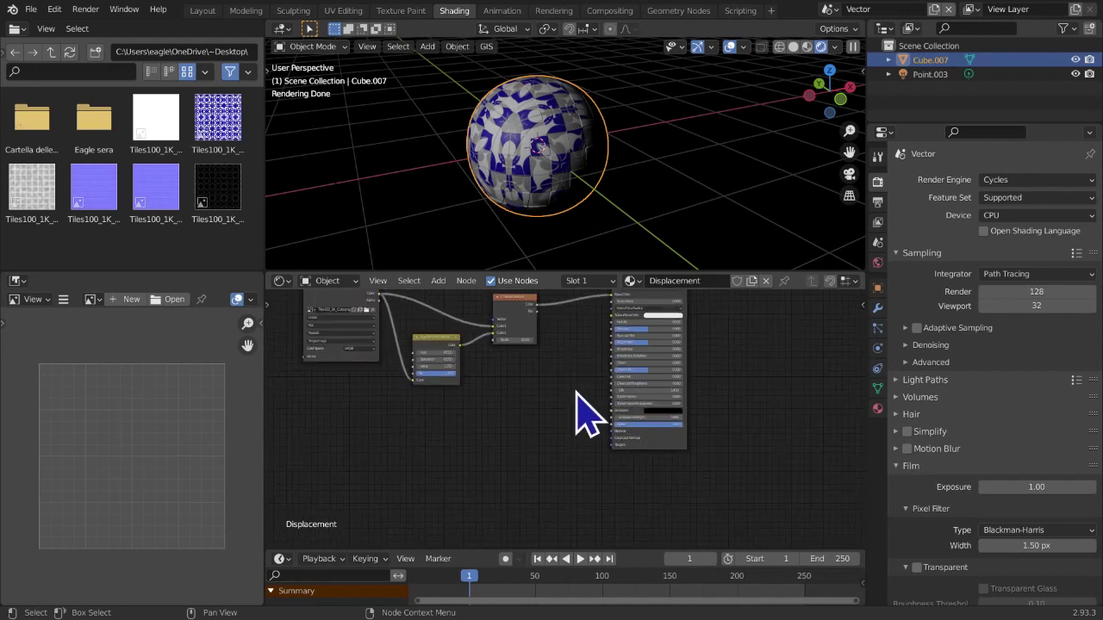
pyautogui.scroll(3, 579, 392)
pyautogui.click(438, 280)
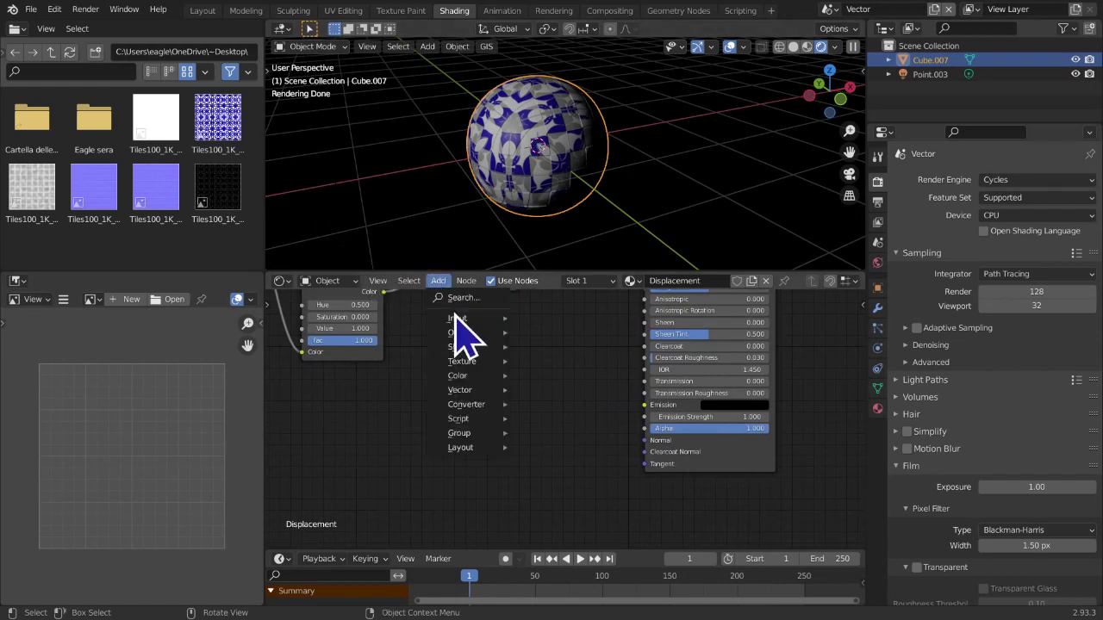
pyautogui.moveTo(483, 362)
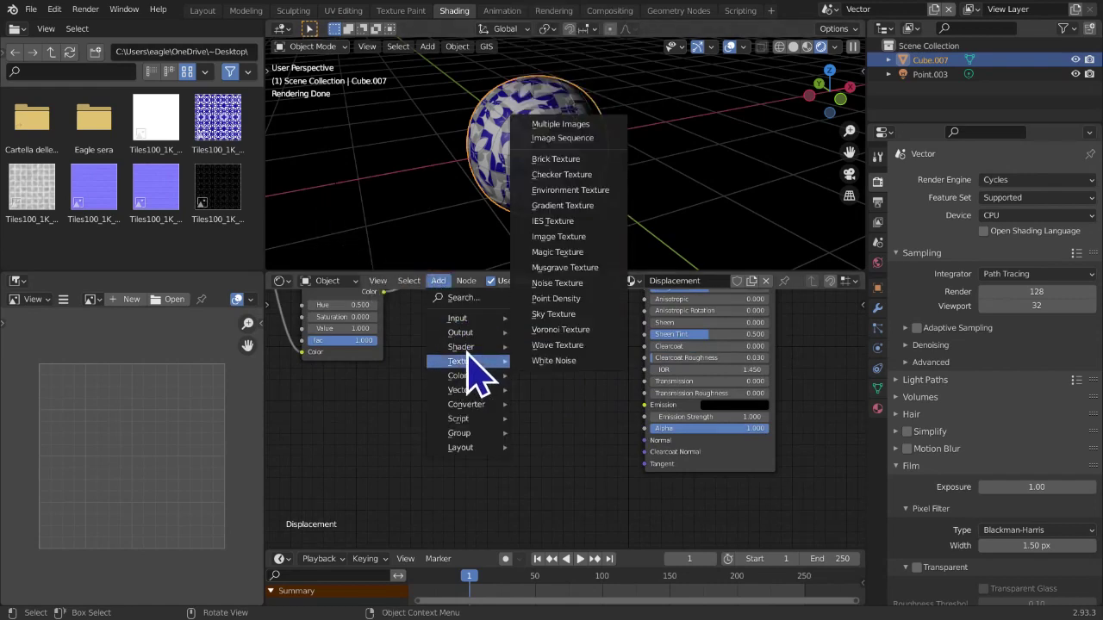
pyautogui.click(564, 179)
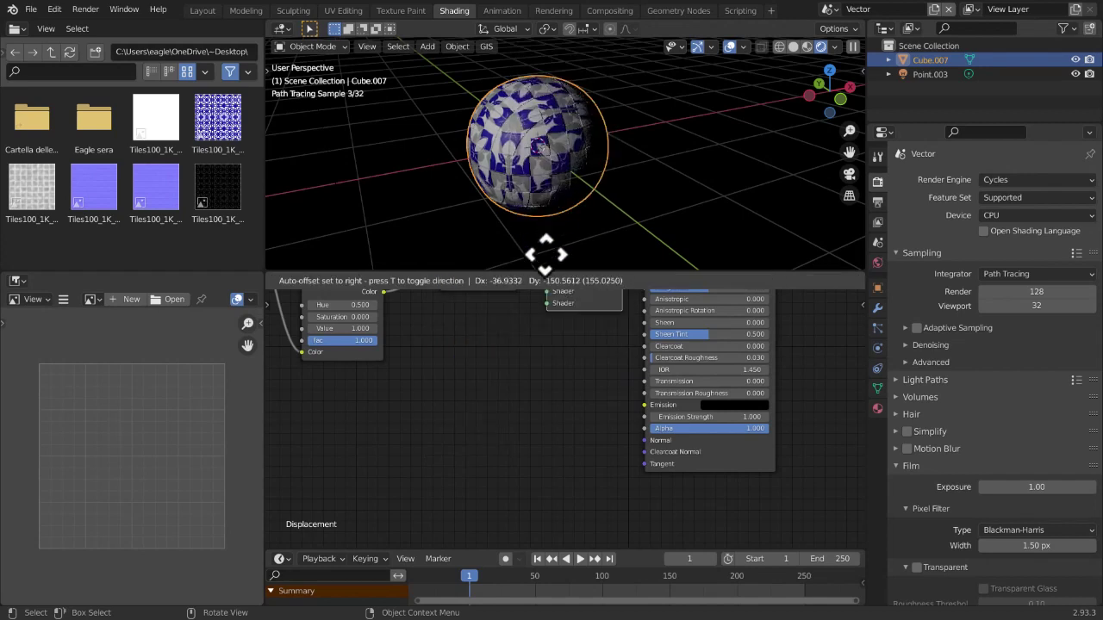
pyautogui.click(520, 356)
pyautogui.press('x')
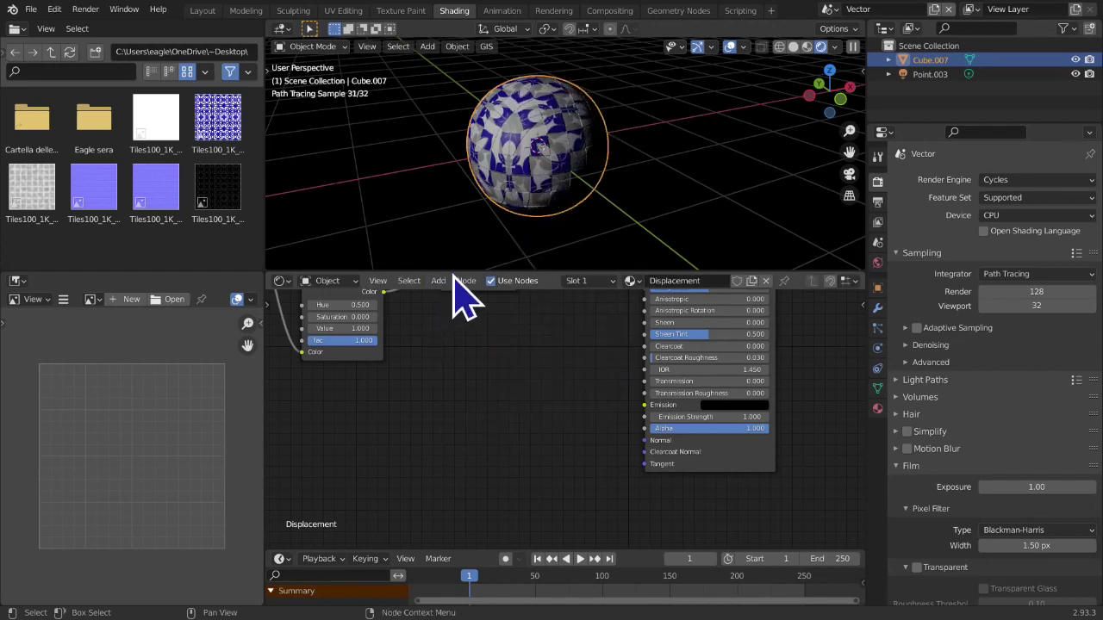
pyautogui.click(438, 281)
pyautogui.moveTo(465, 347)
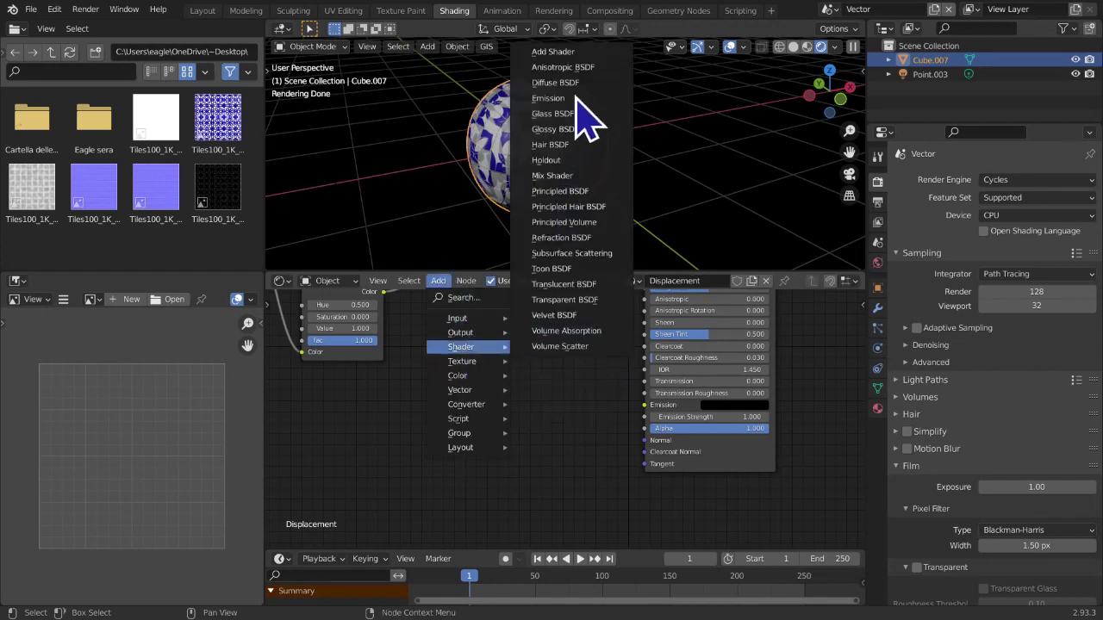
pyautogui.click(569, 52)
pyautogui.click(575, 436)
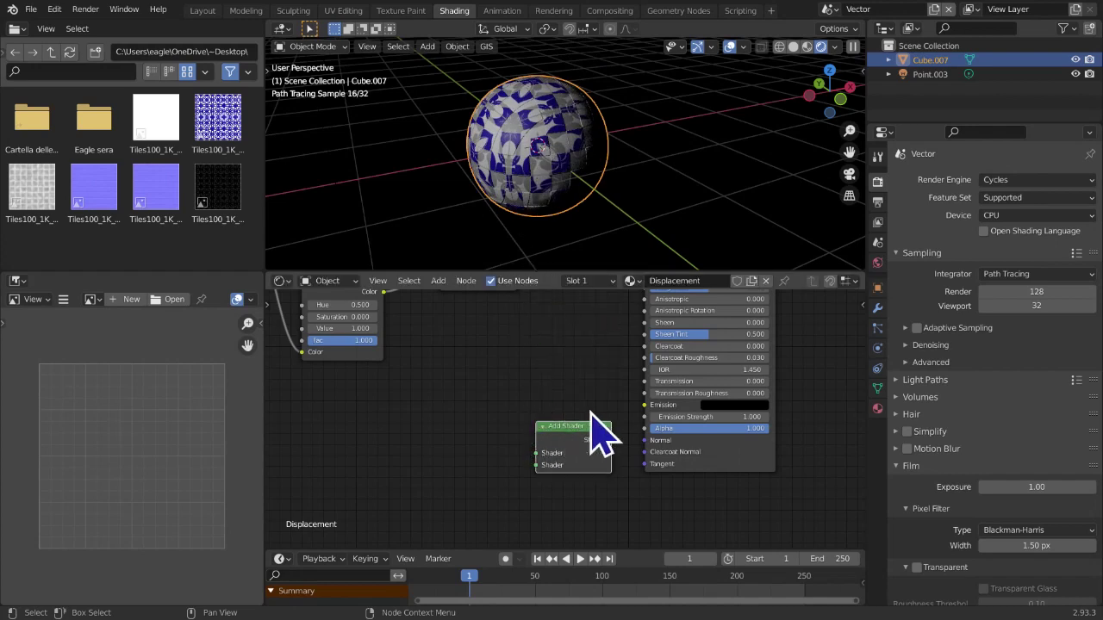
pyautogui.scroll(-7, 568, 414)
pyautogui.moveTo(615, 385); pyautogui.dragTo(578, 467, button='middle')
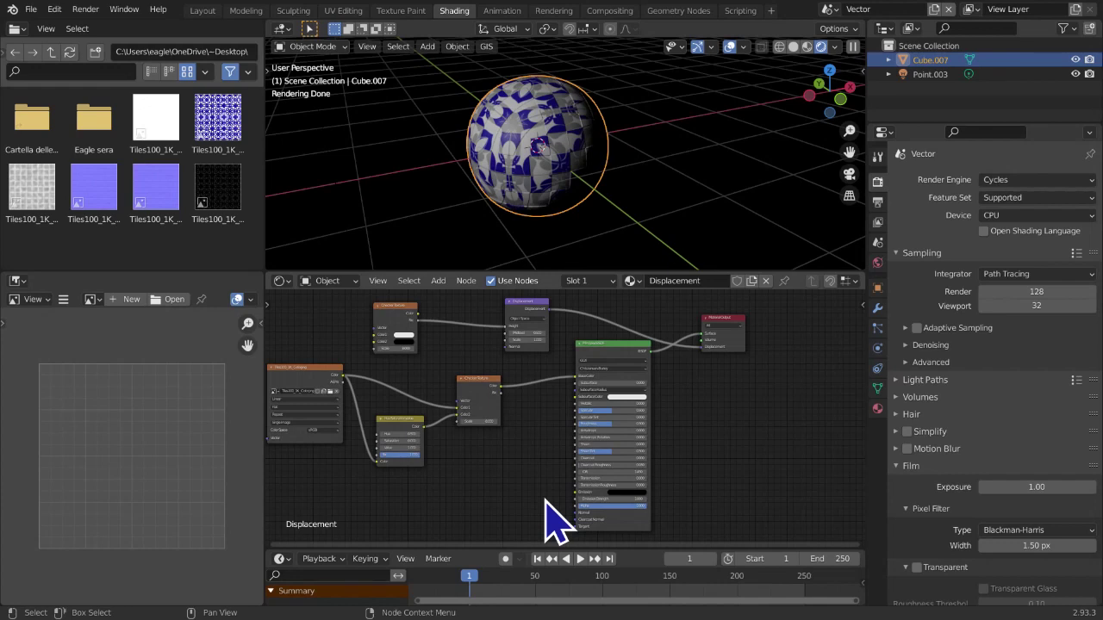
pyautogui.click(438, 281)
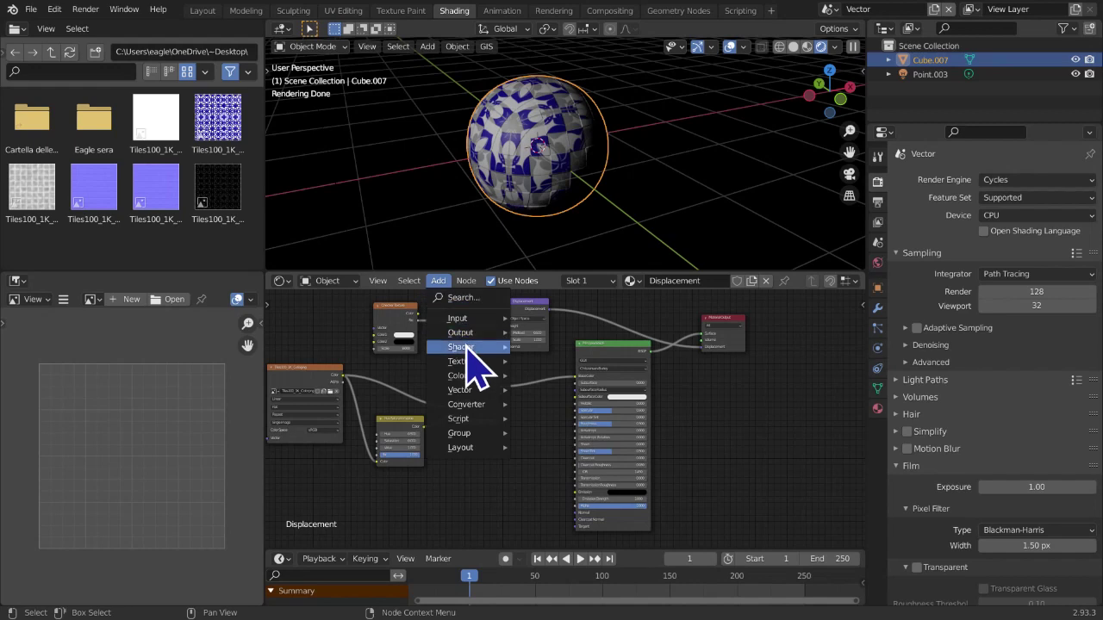
pyautogui.moveTo(517, 401); pyautogui.dragTo(519, 421, button='middle')
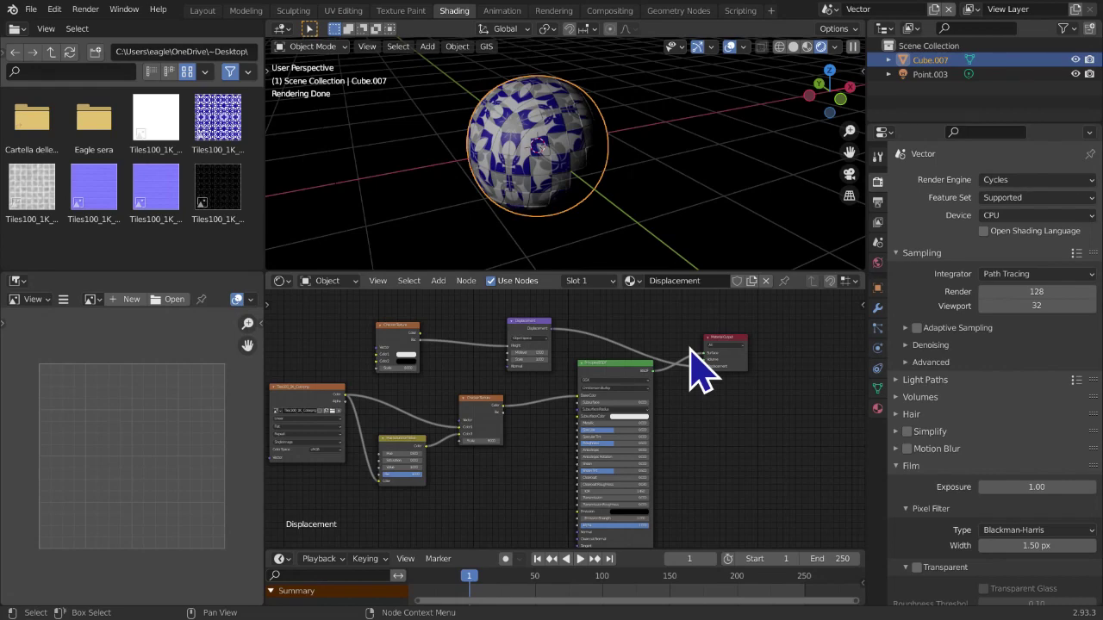
pyautogui.scroll(3, 718, 348)
pyautogui.moveTo(718, 394); pyautogui.dragTo(628, 468, button='middle')
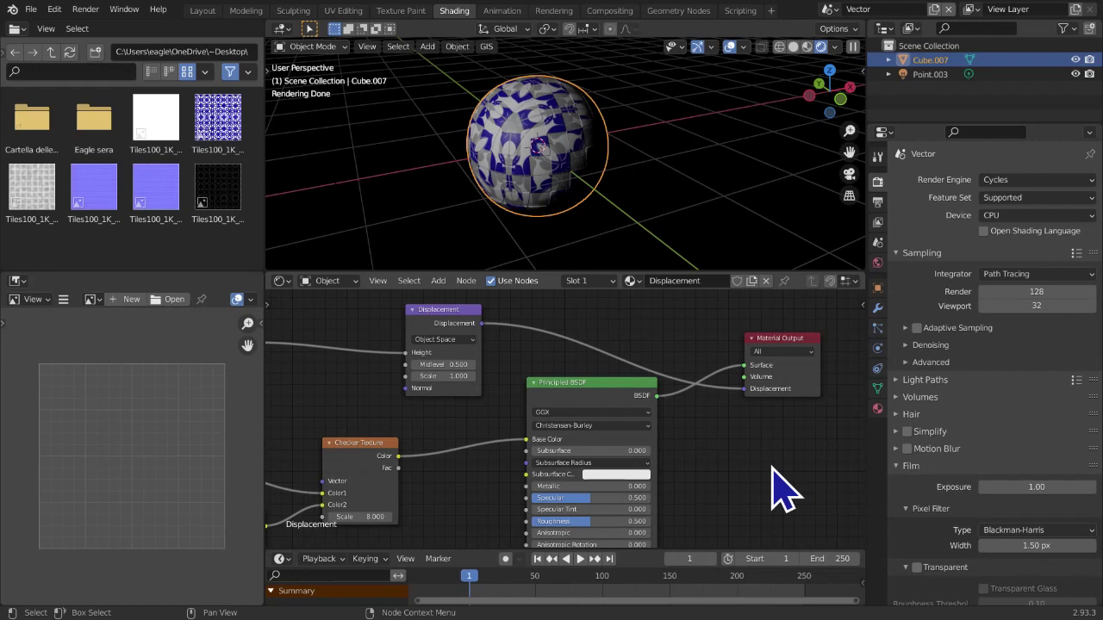
pyautogui.scroll(-5, 775, 504)
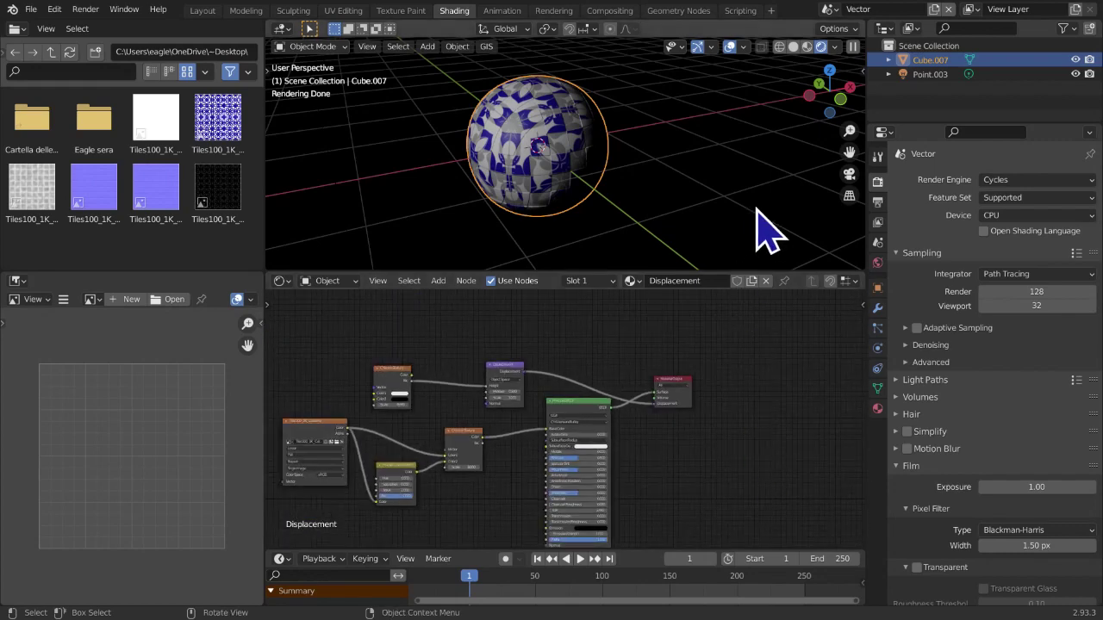
# Deselect Cube.007, add a new cube, and cycle viewport shading back to rendered
pyautogui.click(711, 226)
pyautogui.hotkey('shift', 'a')
pyautogui.moveTo(670, 187)
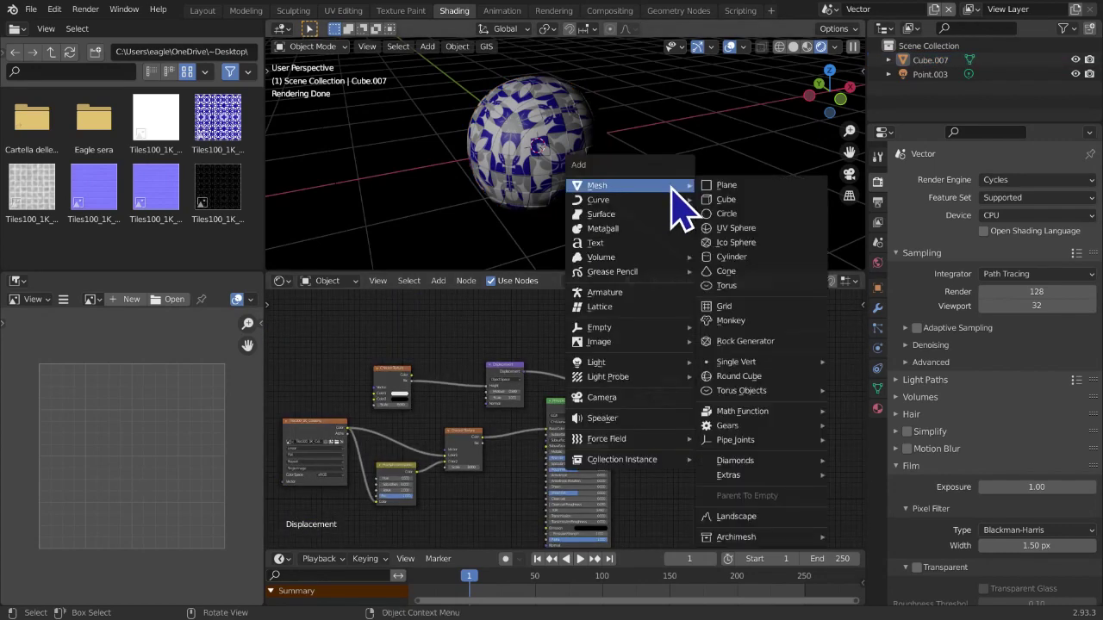
pyautogui.click(709, 201)
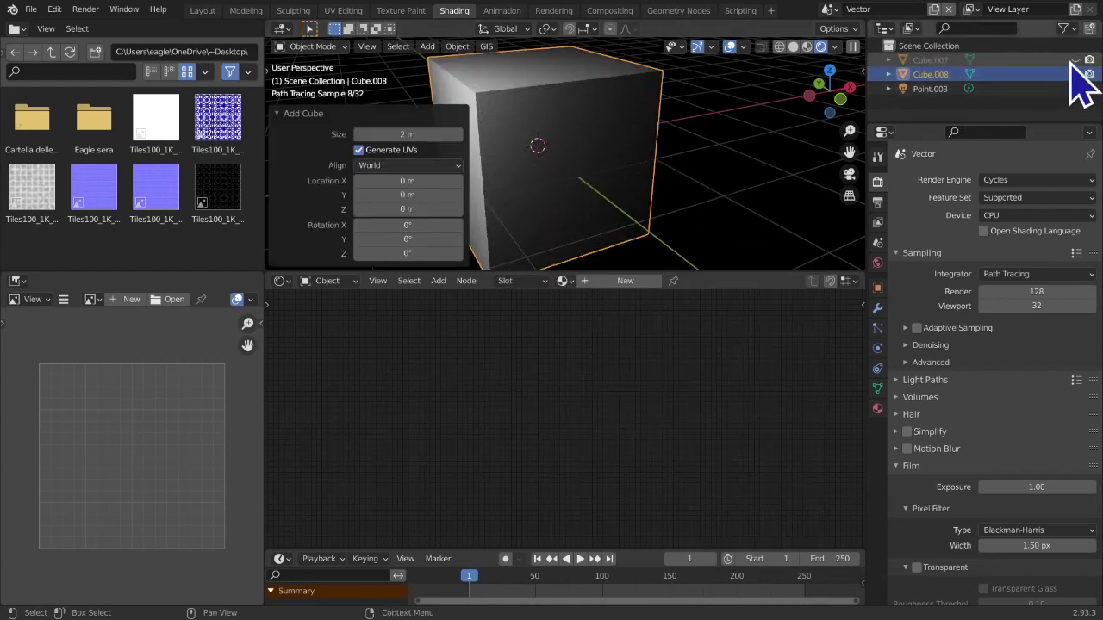
pyautogui.scroll(-2, 782, 174)
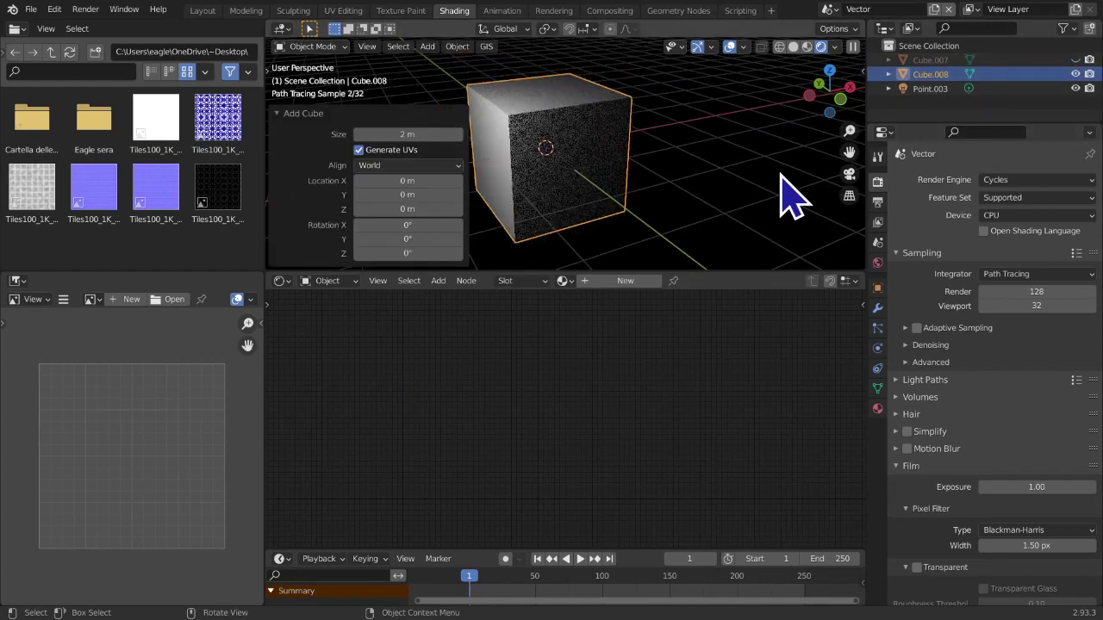
pyautogui.click(784, 46)
pyautogui.click(807, 46)
pyautogui.click(820, 47)
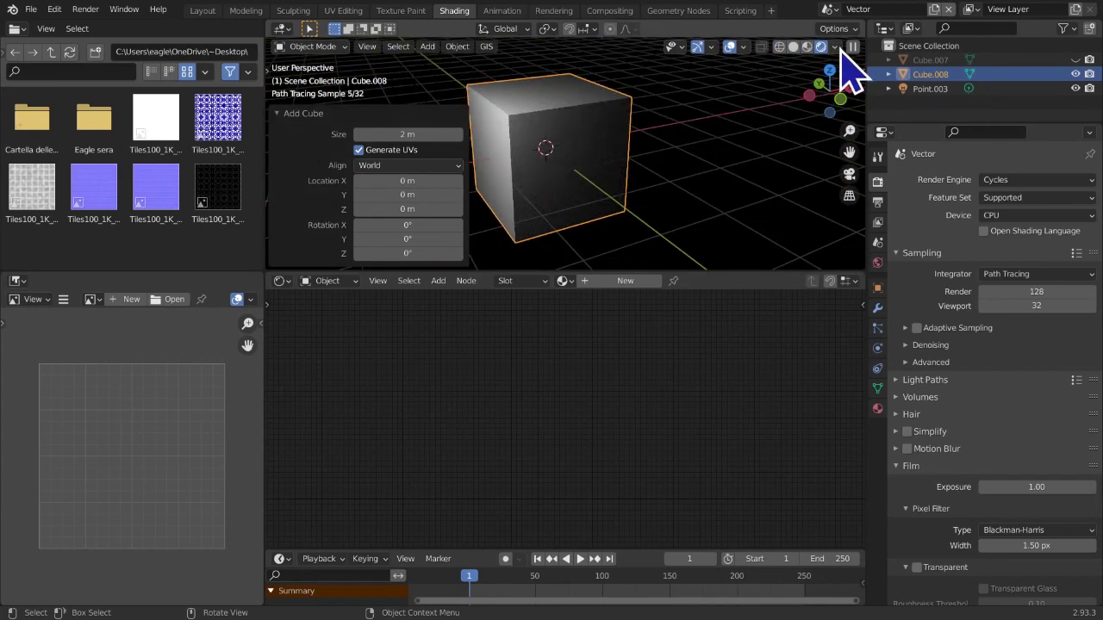
# Give the cube a new material and wire a Mix Shader into the Material Output
pyautogui.click(657, 284)
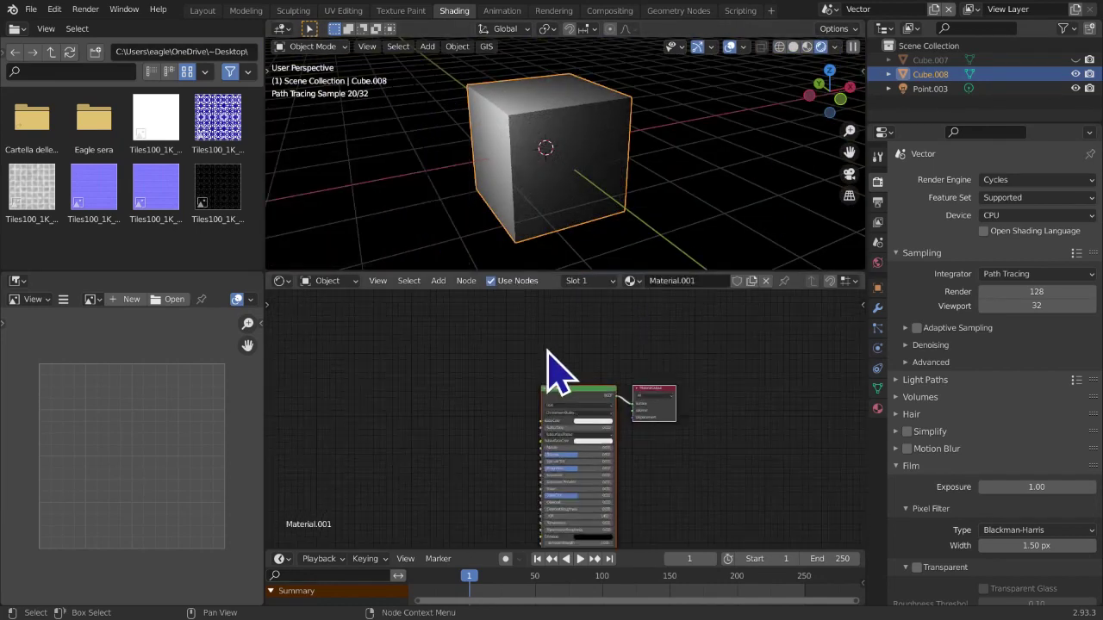
pyautogui.hotkey('shift', 'a')
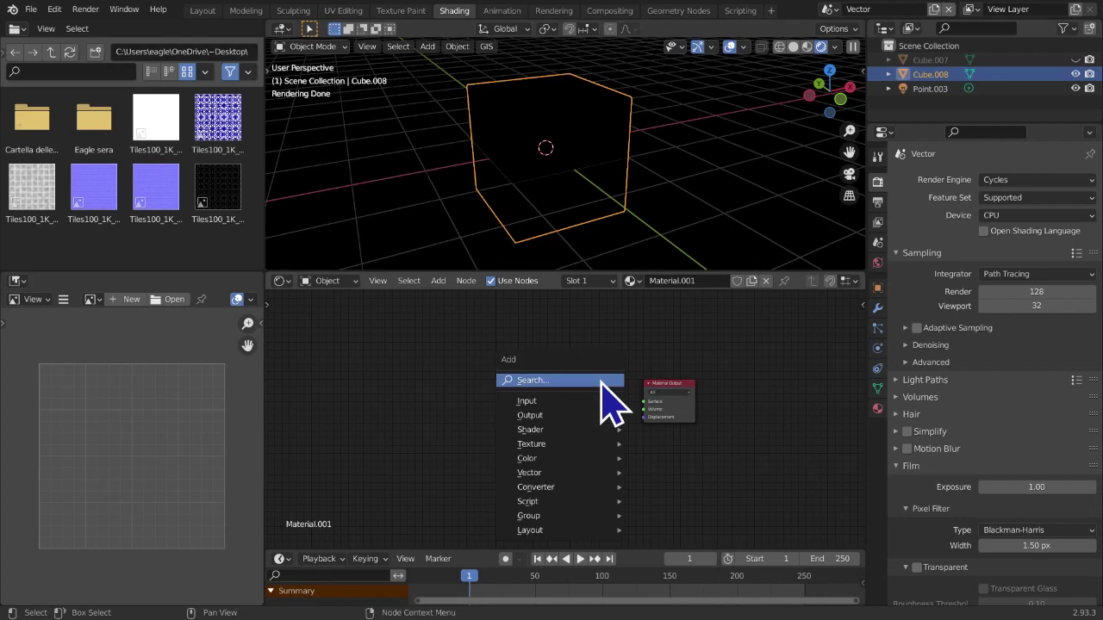
pyautogui.moveTo(577, 431)
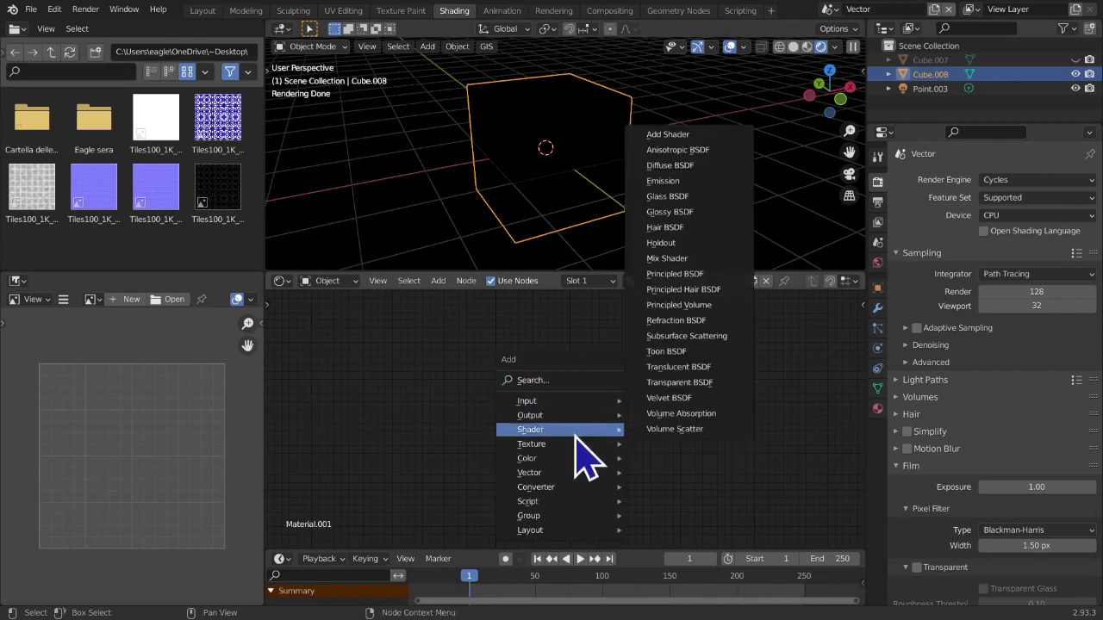
pyautogui.click(712, 277)
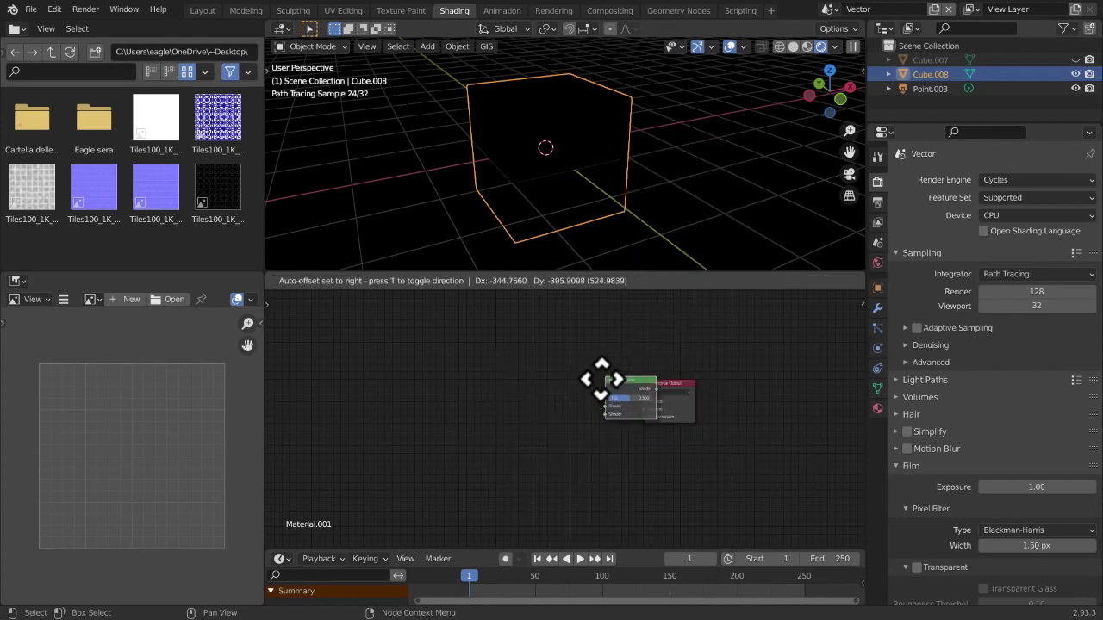
pyautogui.click(573, 379)
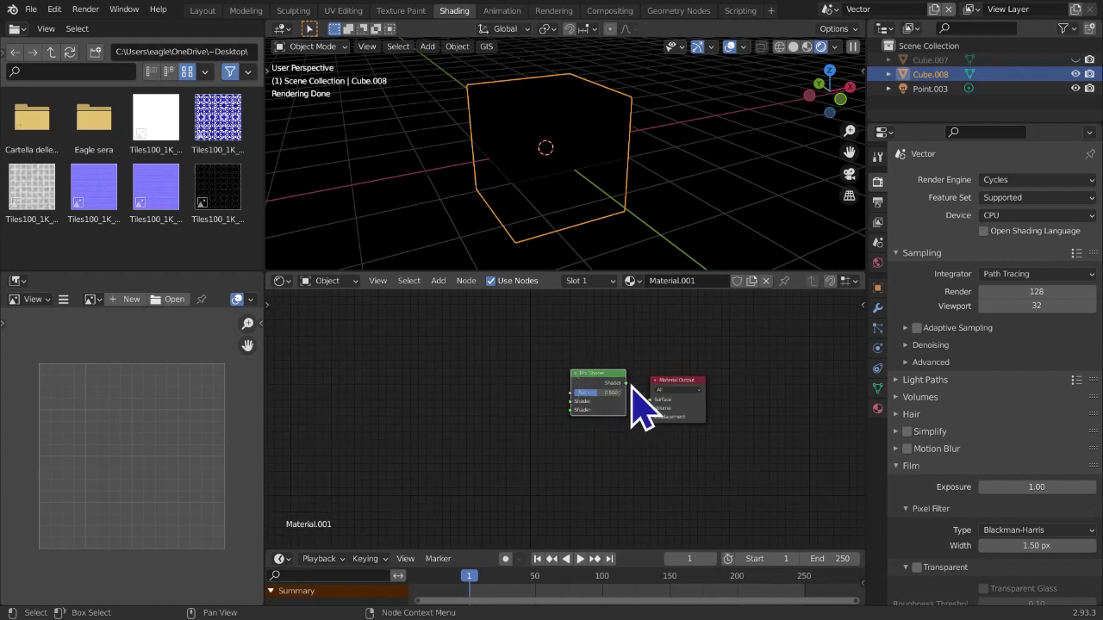
pyautogui.moveTo(625, 385); pyautogui.dragTo(657, 399)
# Add a Diffuse BSDF and connect it to the Mix Shader's first Shader input
pyautogui.click(439, 280)
pyautogui.moveTo(470, 347)
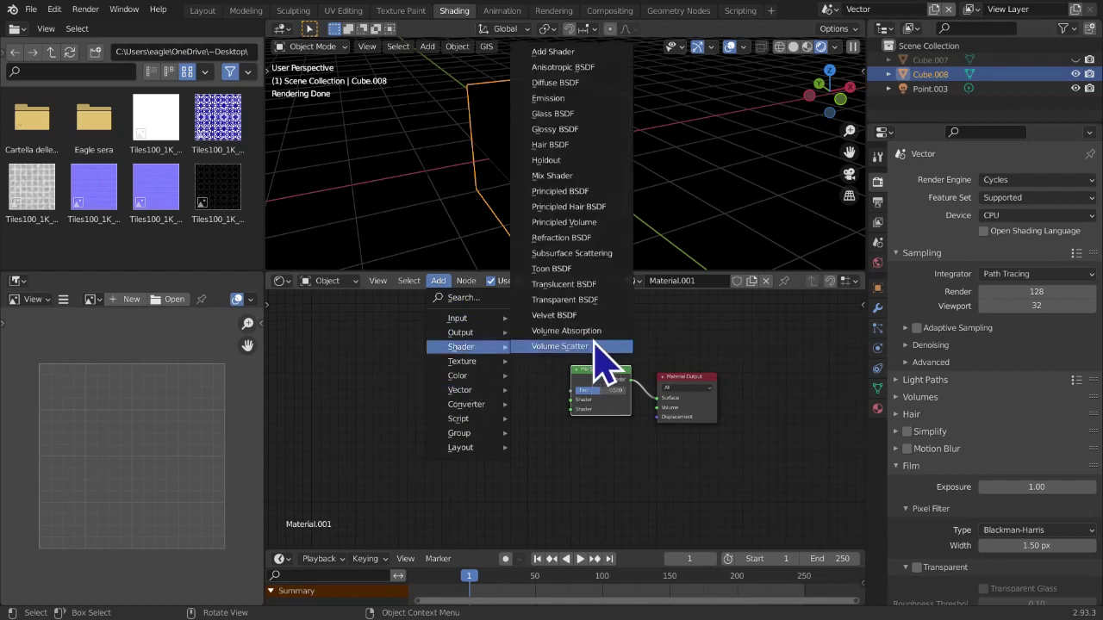
pyautogui.click(562, 82)
pyautogui.click(528, 338)
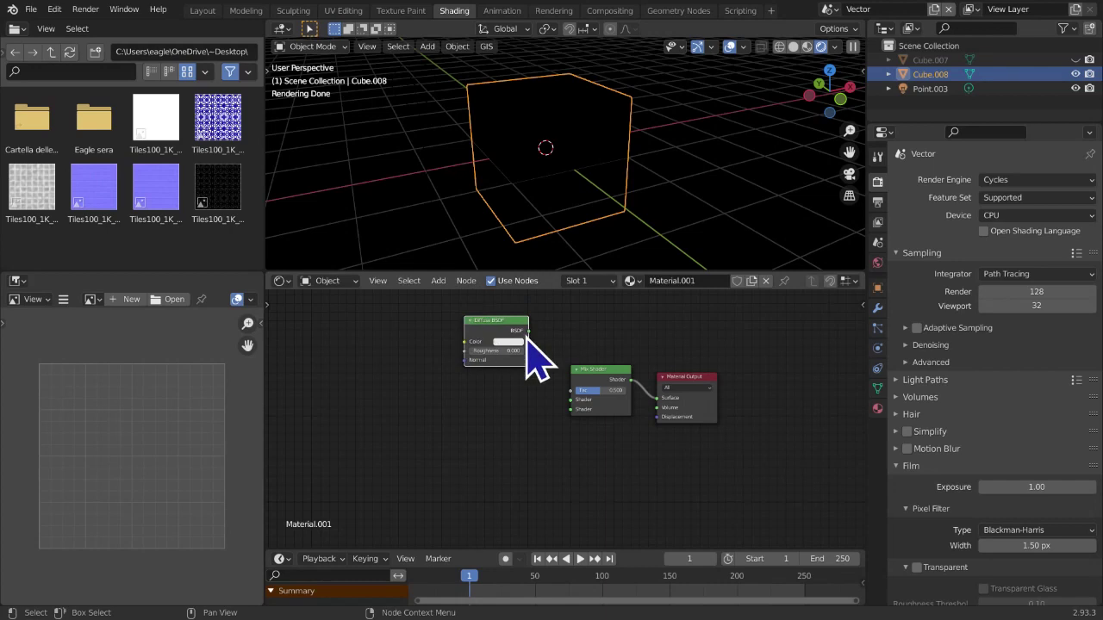
pyautogui.moveTo(528, 332); pyautogui.dragTo(545, 364)
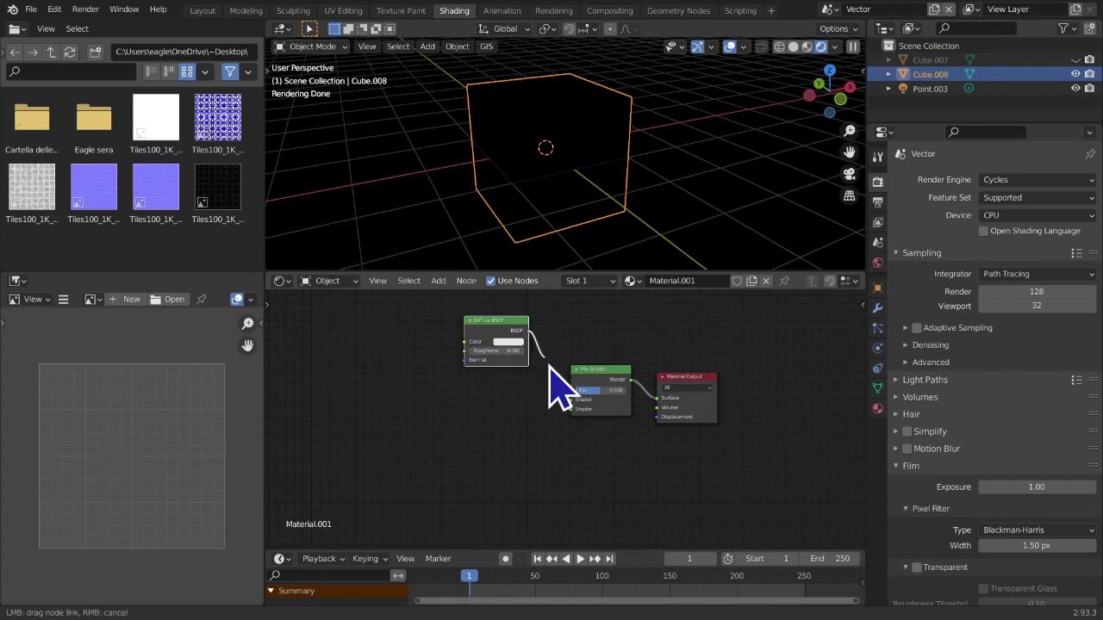
pyautogui.moveTo(576, 405); pyautogui.dragTo(572, 401)
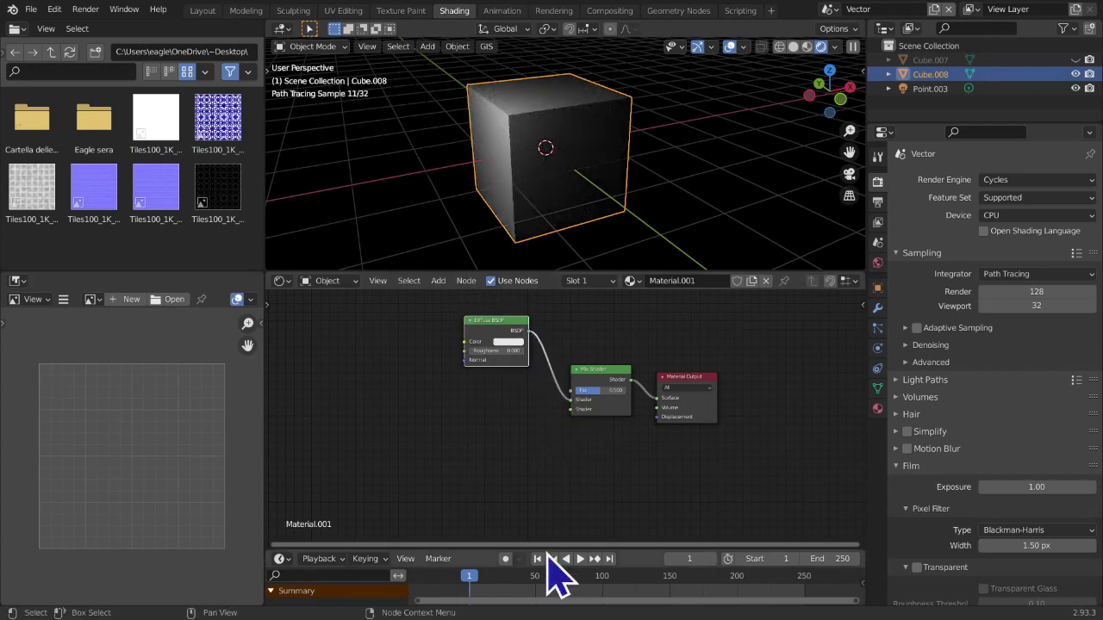
# Add a Glossy BSDF below and connect it to the Mix Shader's second Shader input
pyautogui.click(451, 288)
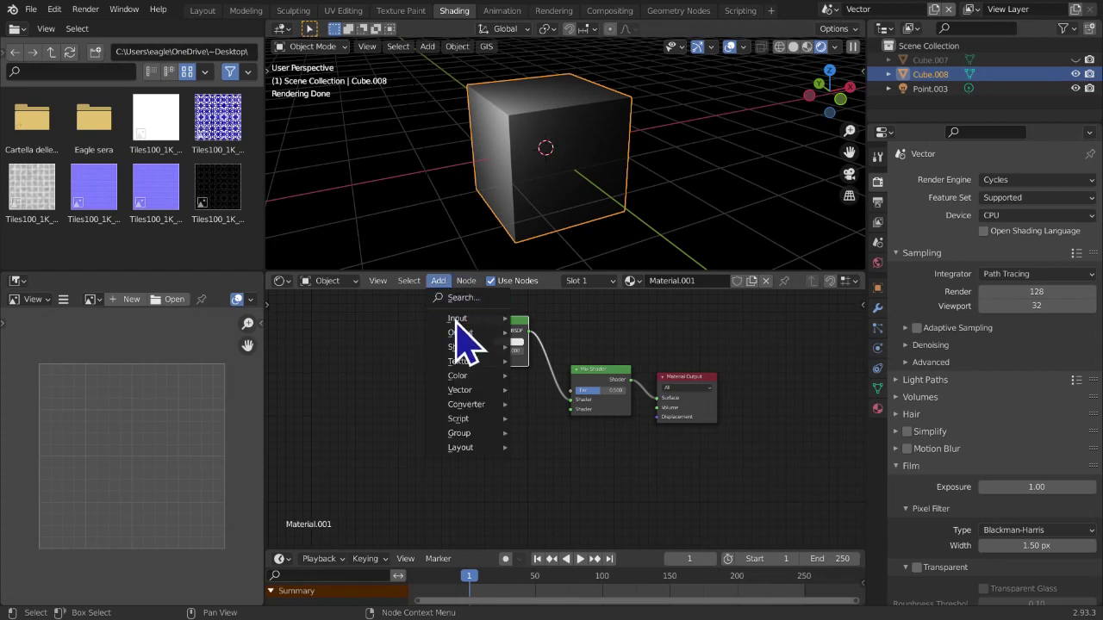
pyautogui.moveTo(470, 347)
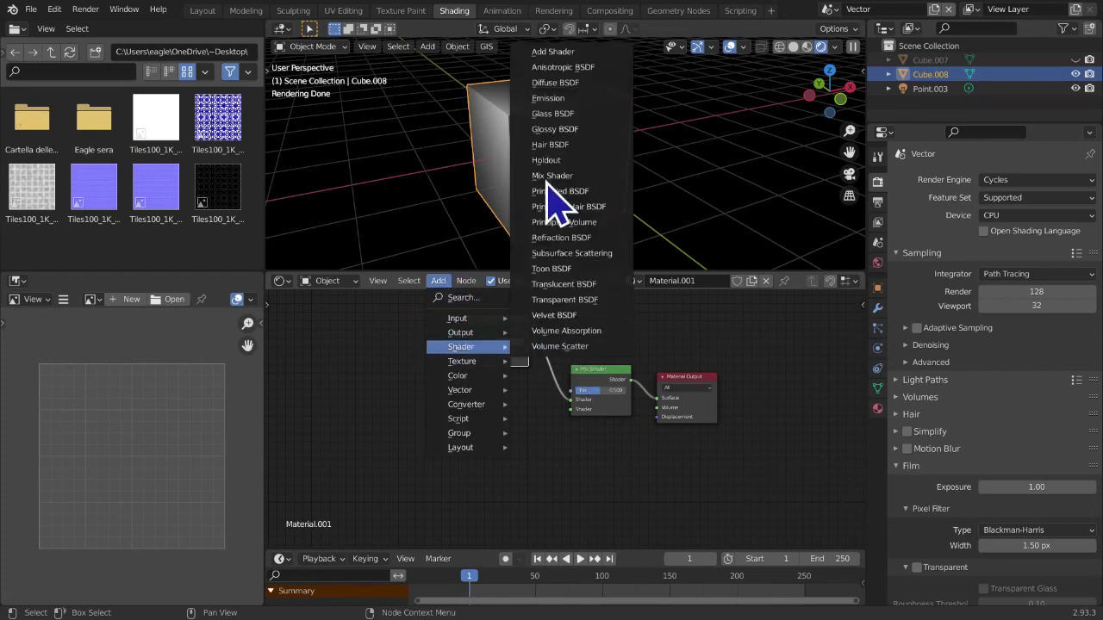
pyautogui.click(555, 130)
pyautogui.click(435, 381)
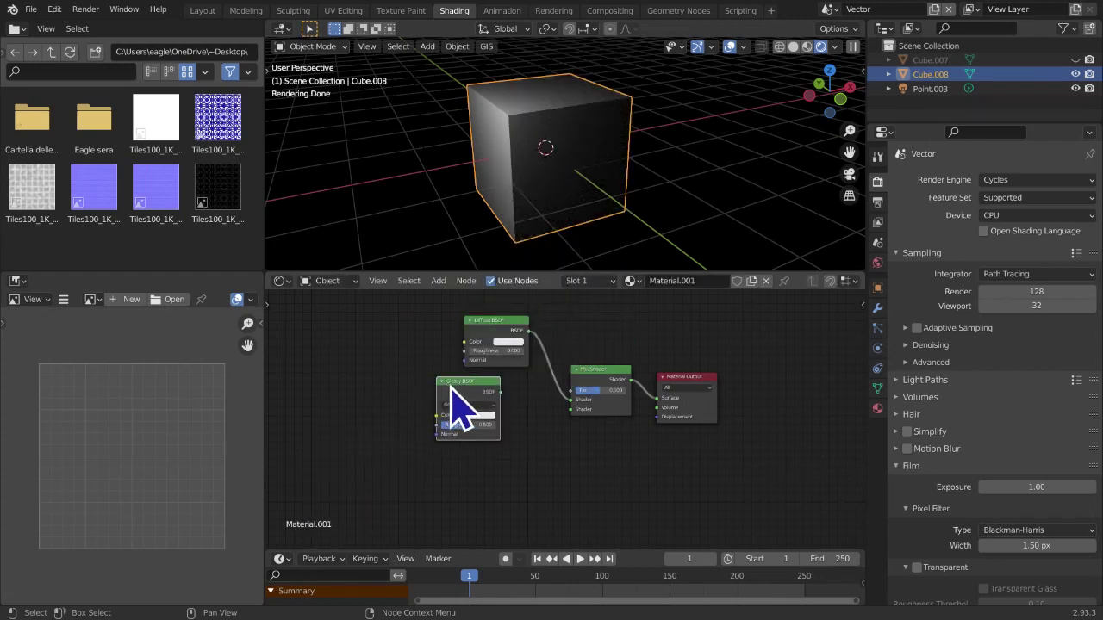
pyautogui.moveTo(505, 393); pyautogui.dragTo(563, 410)
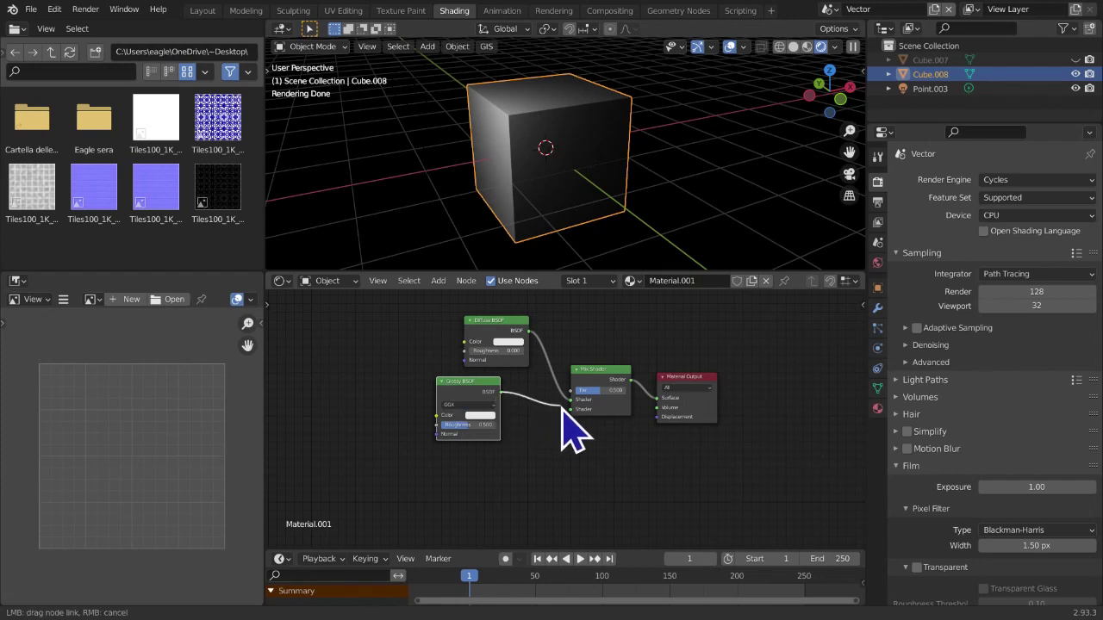
pyautogui.moveTo(566, 424); pyautogui.dragTo(586, 443, button='middle')
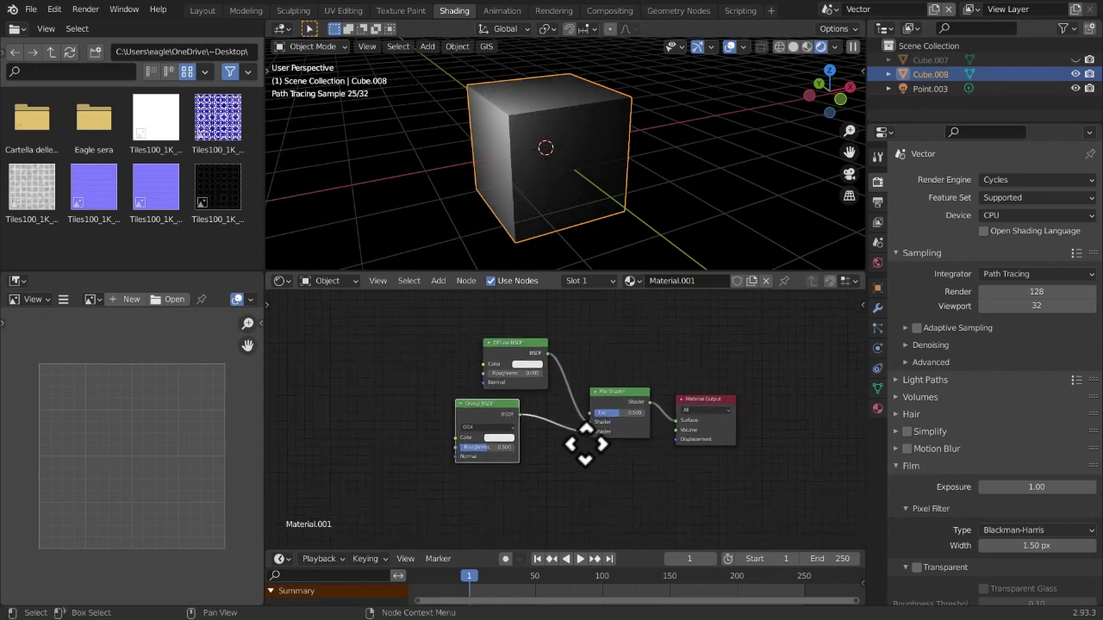
pyautogui.click(437, 282)
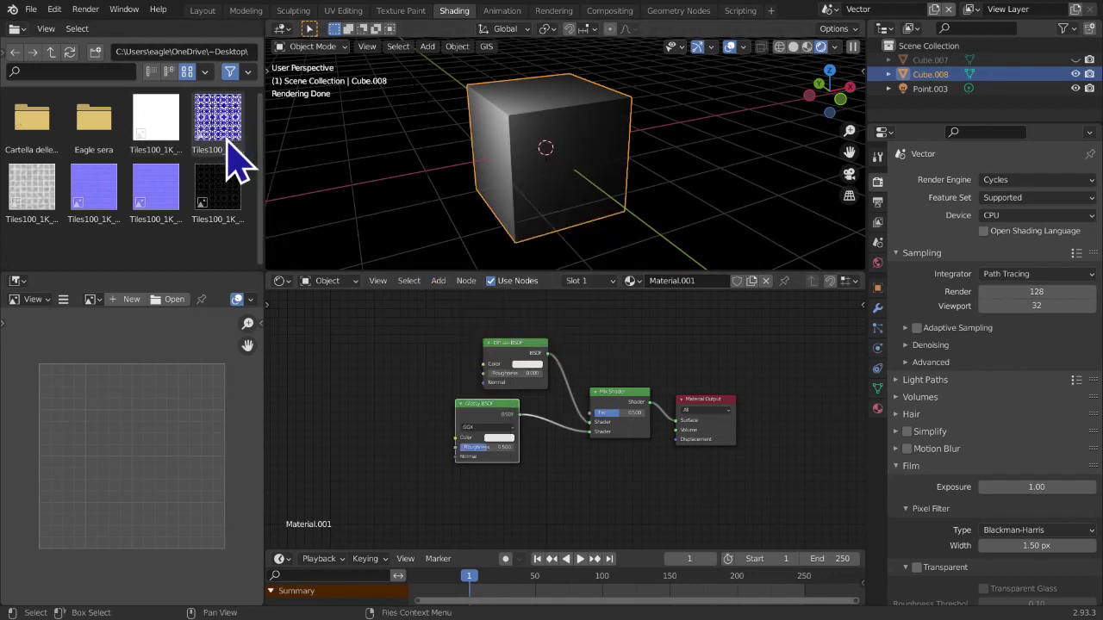
# Add a Tiles100_1K_Color.png image node and a Vector > Bump node to the material
pyautogui.moveTo(233, 151); pyautogui.dragTo(381, 370)
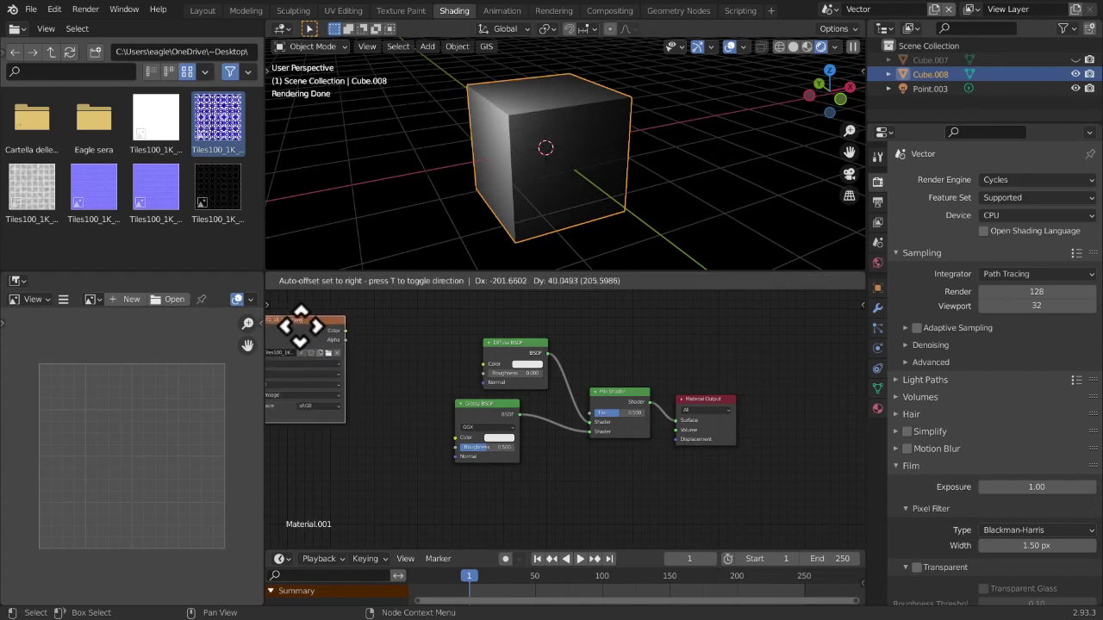
pyautogui.click(298, 332)
pyautogui.click(437, 281)
pyautogui.moveTo(466, 422)
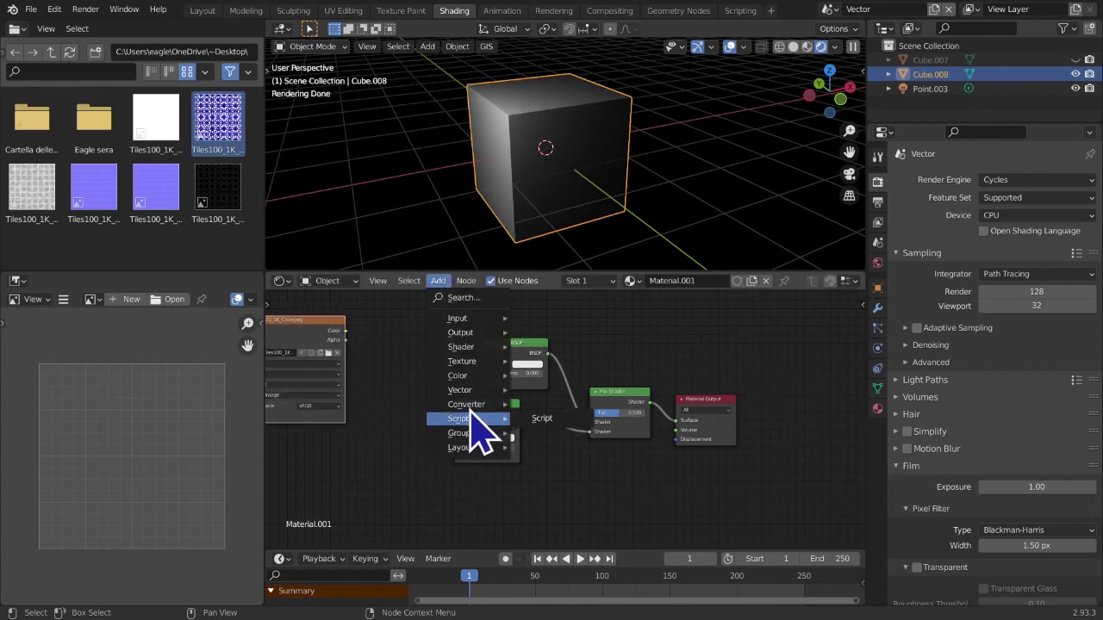
pyautogui.moveTo(482, 392)
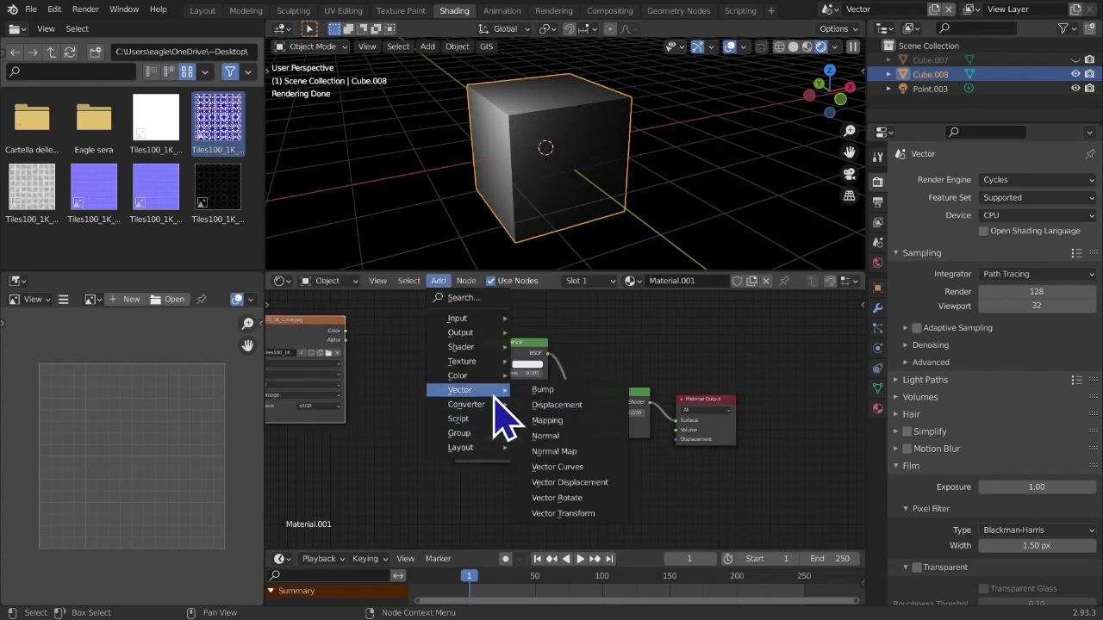
pyautogui.click(545, 395)
pyautogui.click(369, 336)
# Link the image's Color output to Bump Height and enable Invert
pyautogui.moveTo(399, 357); pyautogui.dragTo(541, 395, button='middle')
pyautogui.scroll(4, 541, 395)
pyautogui.scroll(4, 490, 379)
pyautogui.click(504, 353)
pyautogui.moveTo(526, 340); pyautogui.dragTo(540, 362)
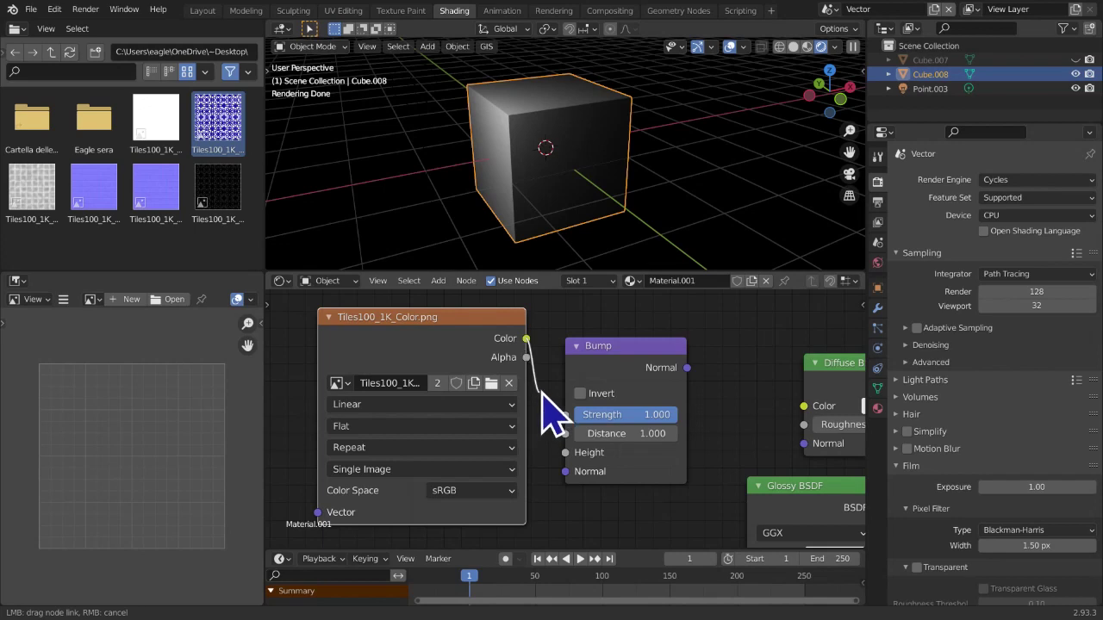
pyautogui.moveTo(524, 339); pyautogui.dragTo(534, 429)
pyautogui.moveTo(569, 469); pyautogui.dragTo(565, 453)
pyautogui.click(646, 396)
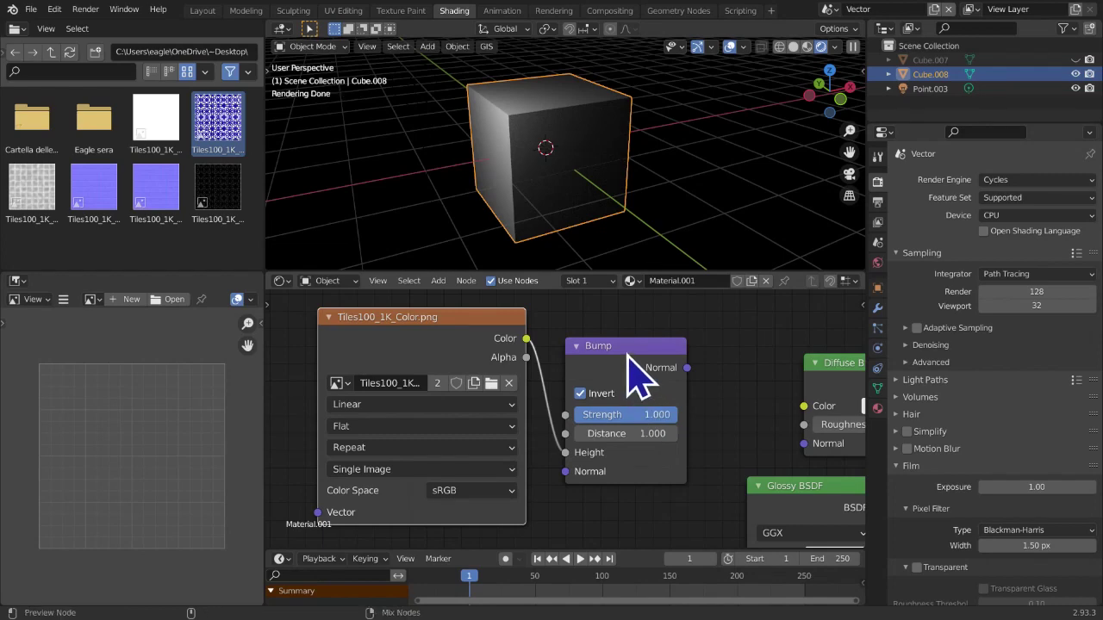
# Orbit around the cube to inspect the Bump normals shown through the Viewer
pyautogui.scroll(-2, 628, 370)
pyautogui.moveTo(628, 369); pyautogui.dragTo(474, 374, button='middle')
pyautogui.moveTo(504, 201); pyautogui.dragTo(620, 271, button='middle')
pyautogui.scroll(-2, 641, 145)
pyautogui.scroll(5, 623, 225)
pyautogui.moveTo(623, 225); pyautogui.dragTo(492, 147, button='middle')
pyautogui.scroll(-6, 492, 148)
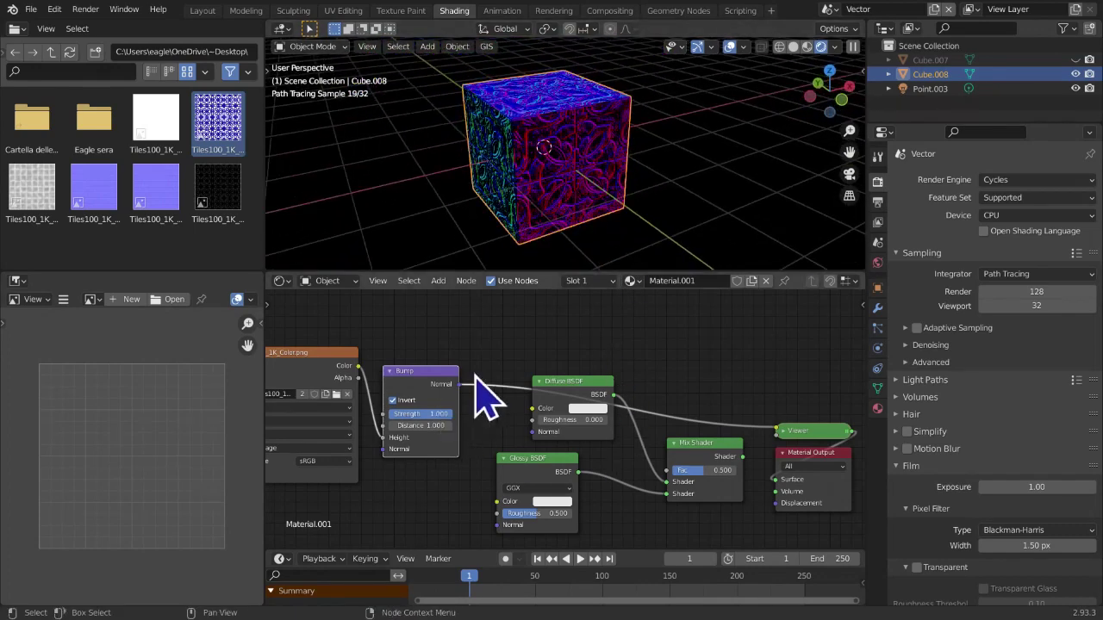
pyautogui.moveTo(512, 236); pyautogui.dragTo(598, 228, button='middle')
pyautogui.scroll(1, 470, 478)
pyautogui.moveTo(470, 476); pyautogui.dragTo(475, 484, button='middle')
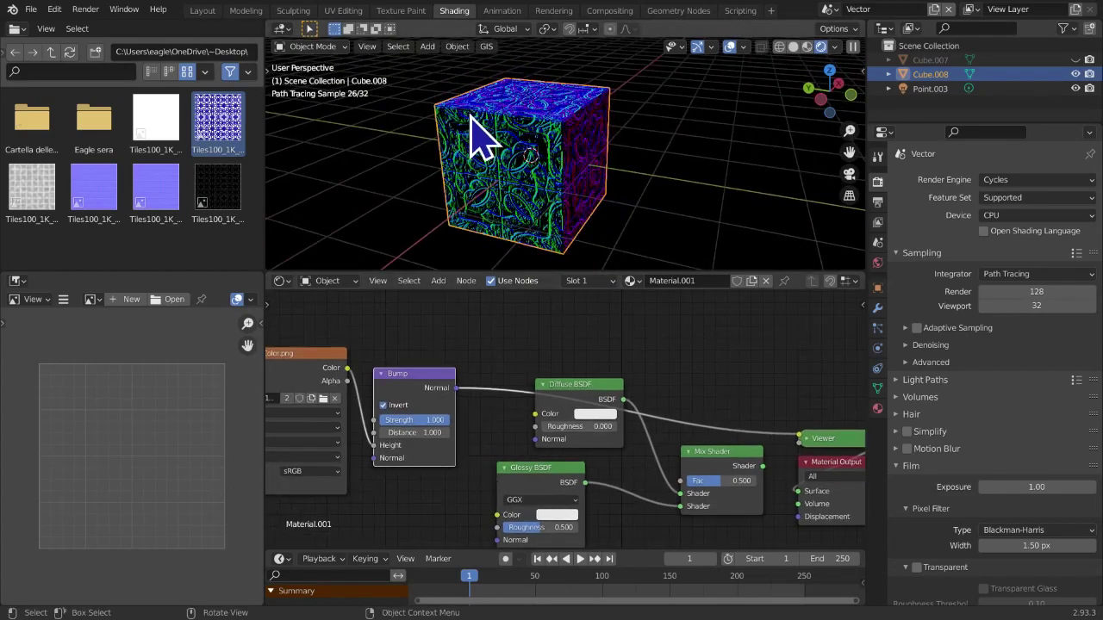
pyautogui.moveTo(473, 115); pyautogui.dragTo(477, 180, button='middle')
pyautogui.scroll(3, 477, 180)
pyautogui.moveTo(502, 143); pyautogui.dragTo(795, 269, button='middle')
# Remove the Viewer link so the cube renders plain white
pyautogui.moveTo(799, 437); pyautogui.dragTo(489, 433)
pyautogui.moveTo(644, 403); pyautogui.dragTo(786, 387, button='middle')
pyautogui.scroll(-6, 787, 387)
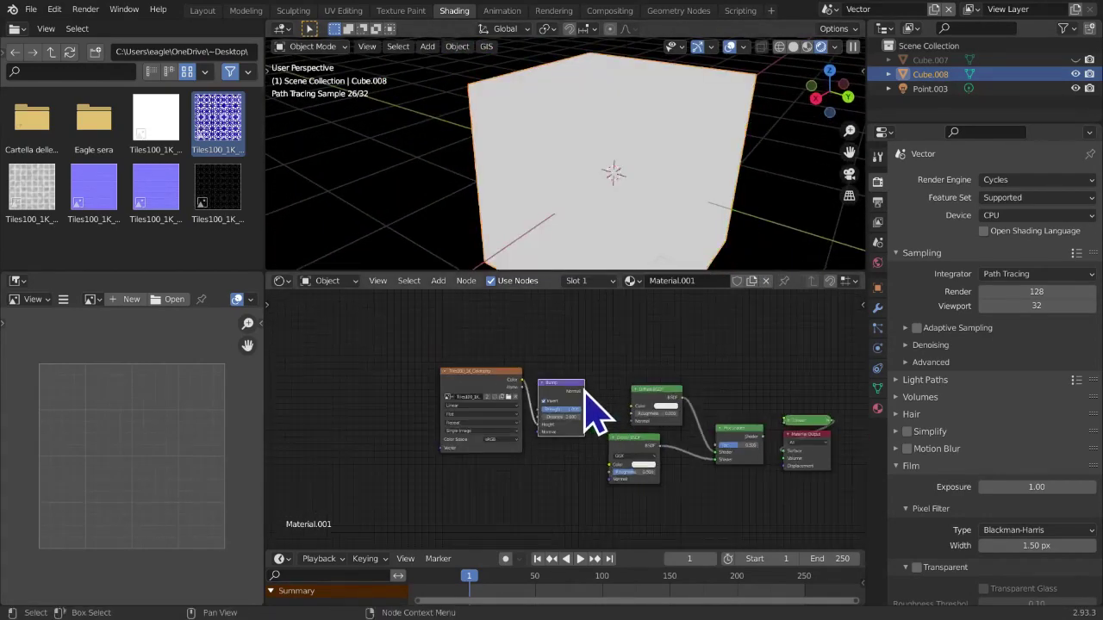
# Restore Mix Shader as the output and move the Image Texture and Bump nodes lower left
pyautogui.keyDown('ctrl'); pyautogui.keyDown('shift'); pyautogui.click(735, 444); pyautogui.keyUp('shift'); pyautogui.keyUp('ctrl')
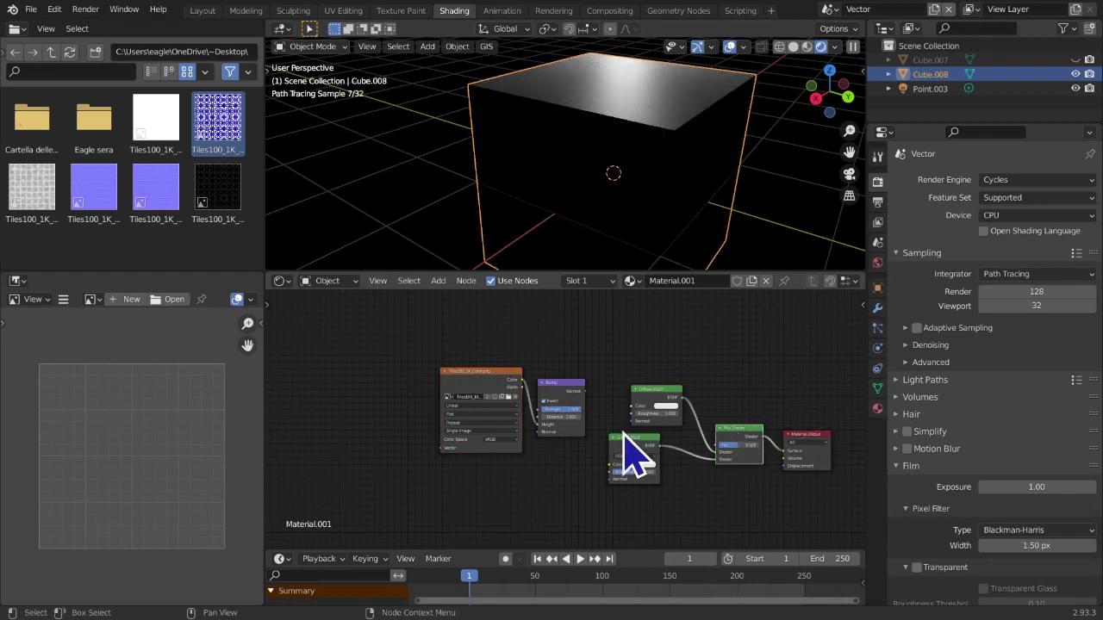
pyautogui.moveTo(367, 324); pyautogui.dragTo(554, 454)
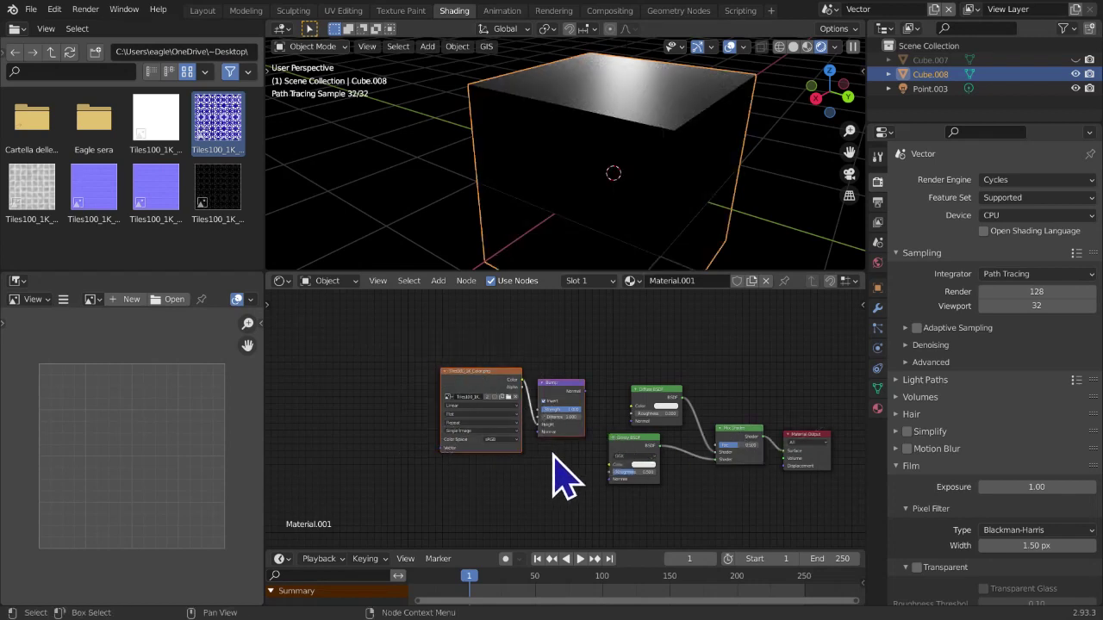
pyautogui.press('g')
pyautogui.click(522, 468)
pyautogui.click(582, 497)
pyautogui.scroll(5, 581, 496)
pyautogui.moveTo(567, 482); pyautogui.dragTo(547, 455, button='middle')
# Connect Bump Normal to both the Diffuse and Glossy BSDF Normal inputs
pyautogui.moveTo(528, 377); pyautogui.dragTo(539, 387)
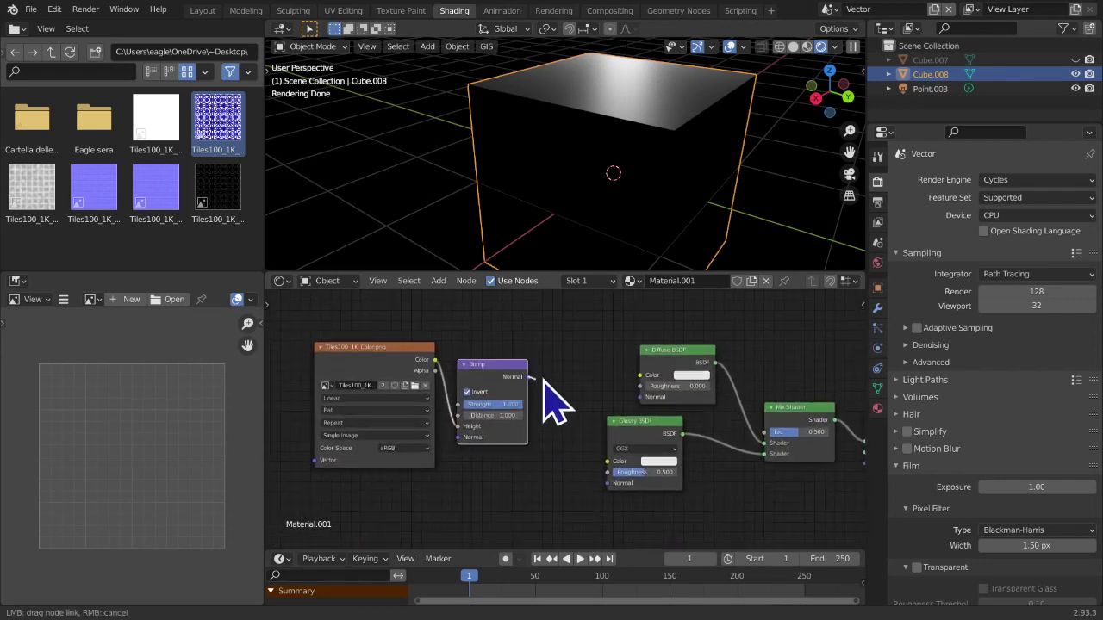
pyautogui.moveTo(637, 402); pyautogui.dragTo(639, 399)
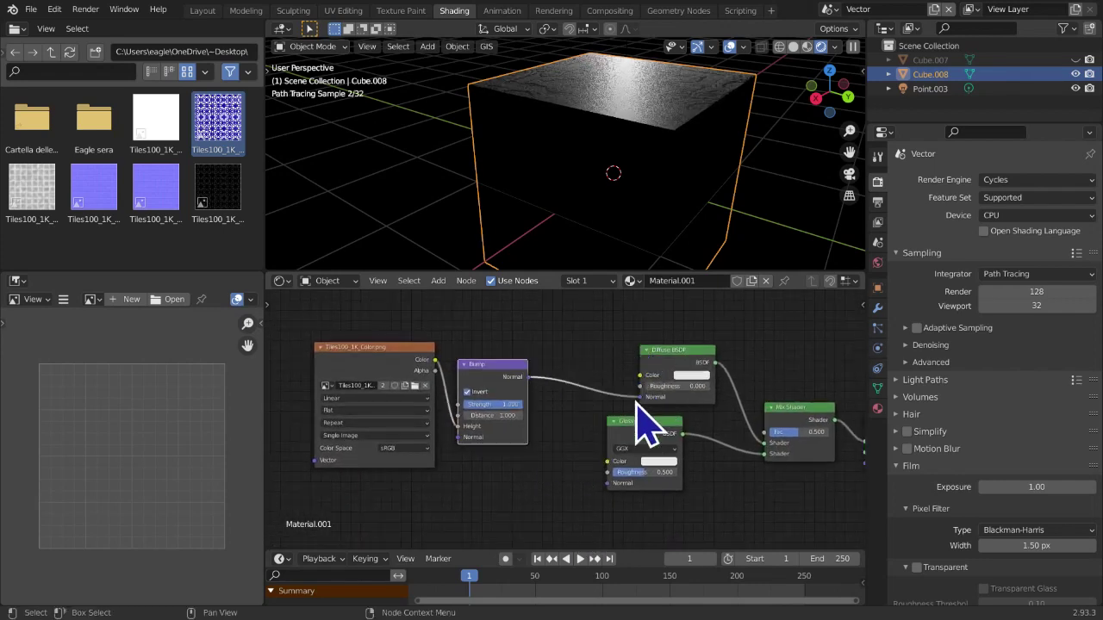
pyautogui.moveTo(526, 377); pyautogui.dragTo(610, 483)
pyautogui.moveTo(625, 123)
pyautogui.mouseDown(button='middle')
pyautogui.moveTo(630, 189)
pyautogui.moveTo(594, 207)
pyautogui.moveTo(561, 204)
pyautogui.moveTo(522, 236)
pyautogui.moveTo(637, 195)
pyautogui.mouseUp(button='middle')
# Inspect the embossed tile relief from a lower angle and select the Point.003 light
pyautogui.scroll(3, 629, 190)
pyautogui.scroll(-3, 639, 194)
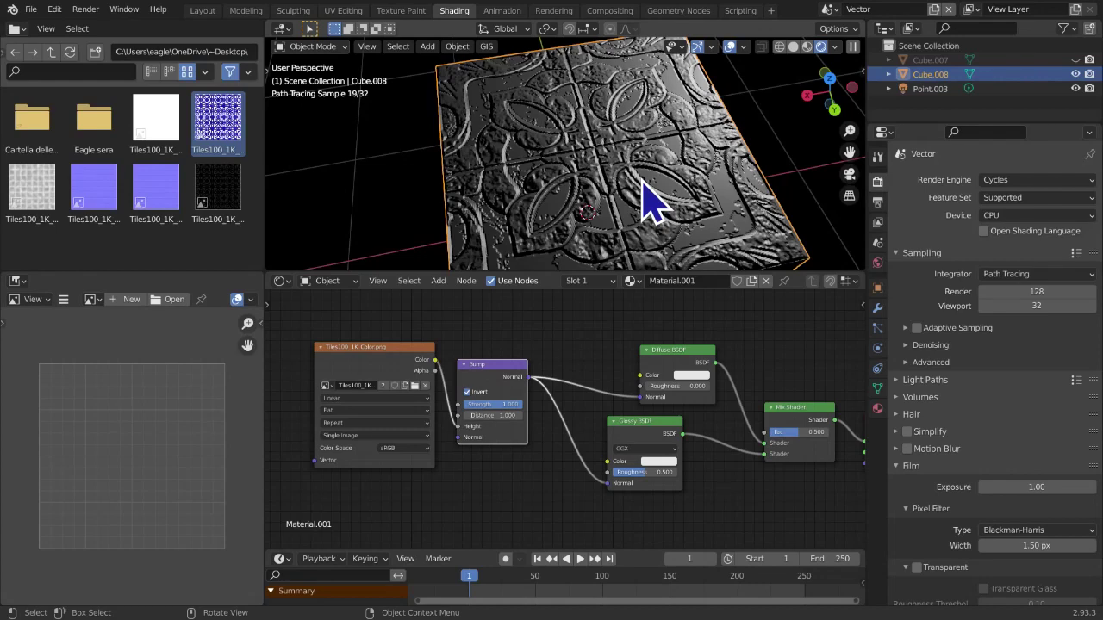
pyautogui.scroll(3, 653, 210)
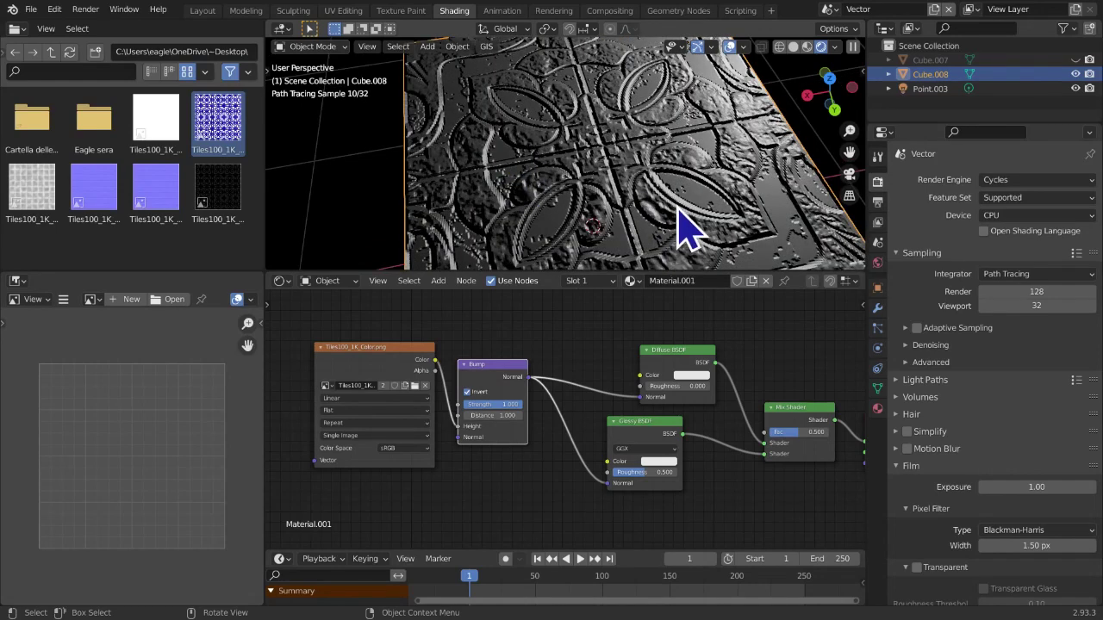
pyautogui.scroll(-4, 689, 228)
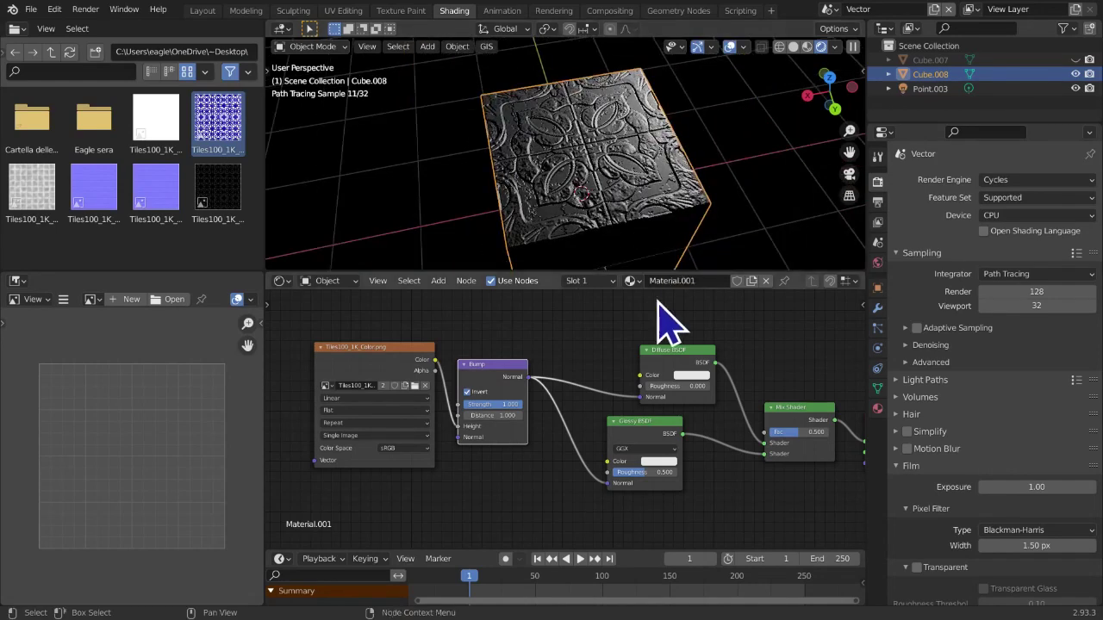
pyautogui.moveTo(660, 160)
pyautogui.mouseDown(button='middle')
pyautogui.moveTo(729, 98)
pyautogui.moveTo(697, 128)
pyautogui.mouseUp(button='middle')
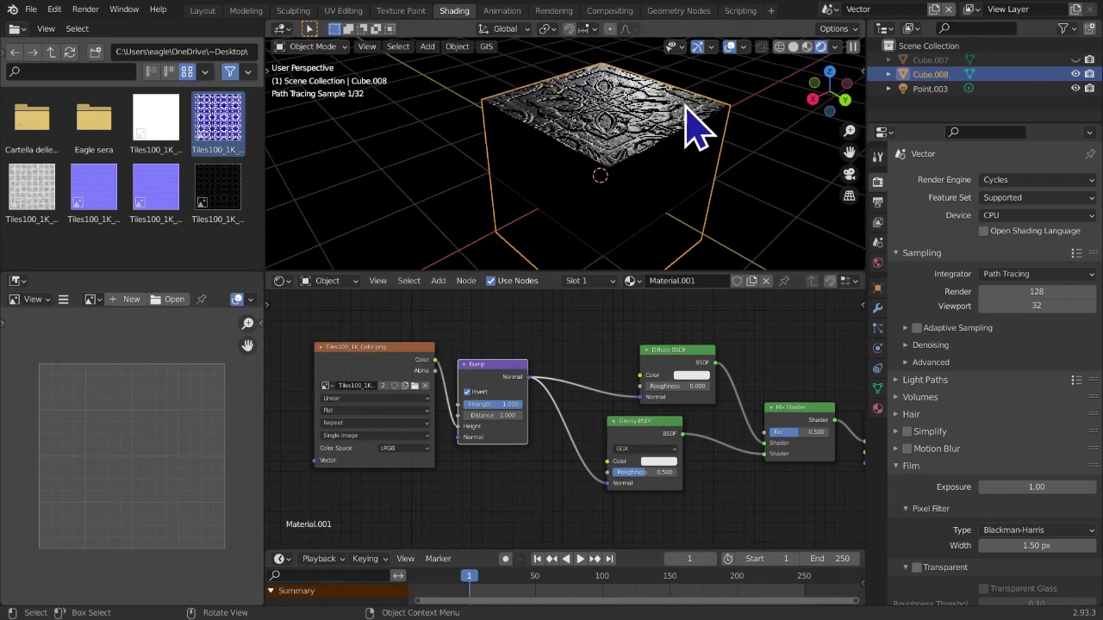
pyautogui.click(926, 89)
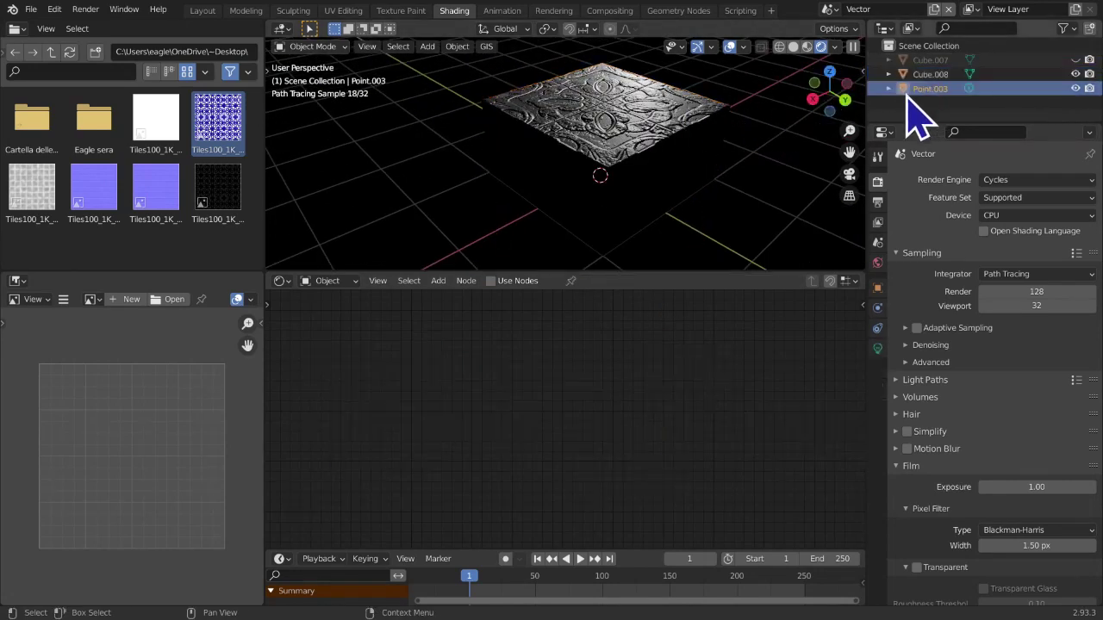
# Pick the Move tool from the tool panel and orbit around the tiled surface
pyautogui.press('t')
pyautogui.click(291, 138)
pyautogui.press('t')
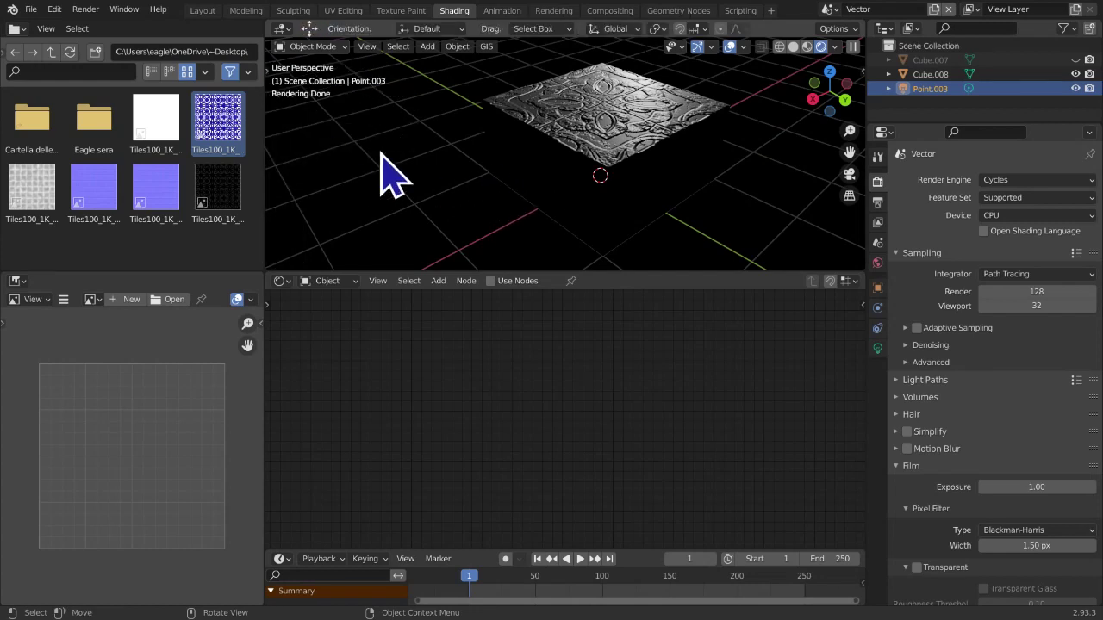
pyautogui.press('t')
pyautogui.moveTo(517, 173); pyautogui.dragTo(669, 136, button='middle')
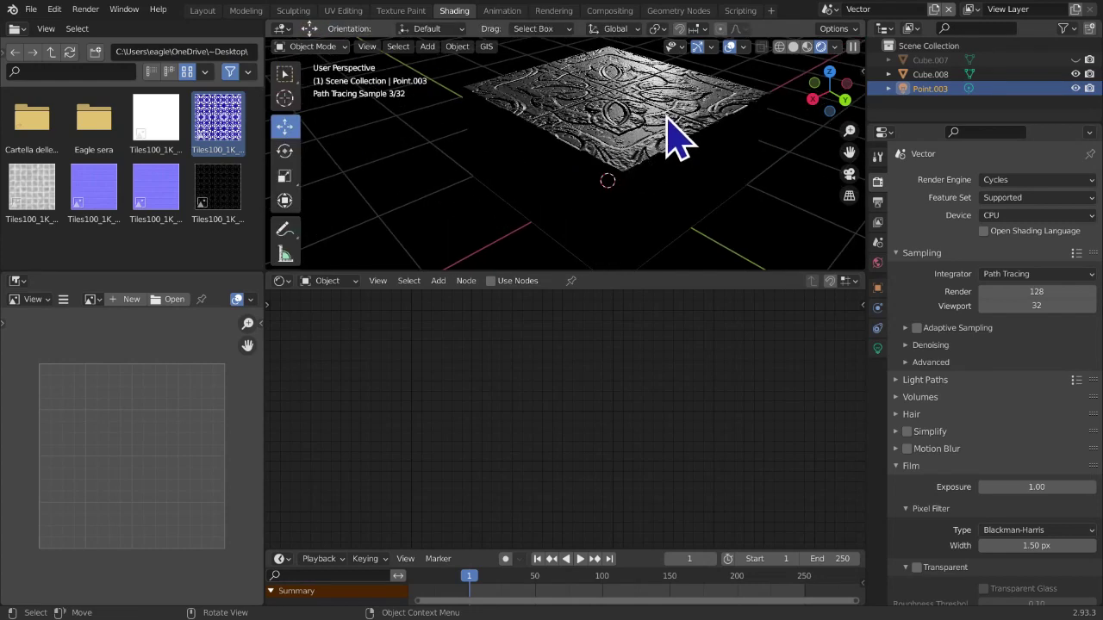
pyautogui.moveTo(754, 199)
pyautogui.mouseDown(button='middle')
pyautogui.moveTo(750, 180)
pyautogui.moveTo(891, 87)
pyautogui.moveTo(741, 86)
pyautogui.mouseUp(button='middle')
# Check the scene in wireframe and solid, briefly hide Cube.008, then return to rendered view
pyautogui.click(779, 47)
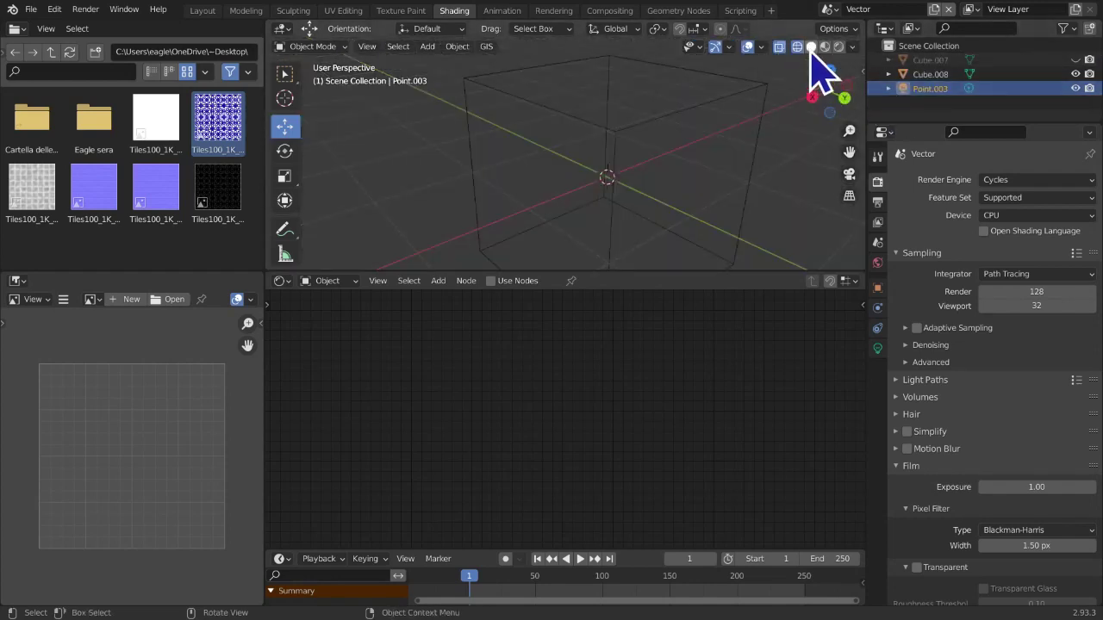
pyautogui.click(810, 48)
pyautogui.click(1074, 74)
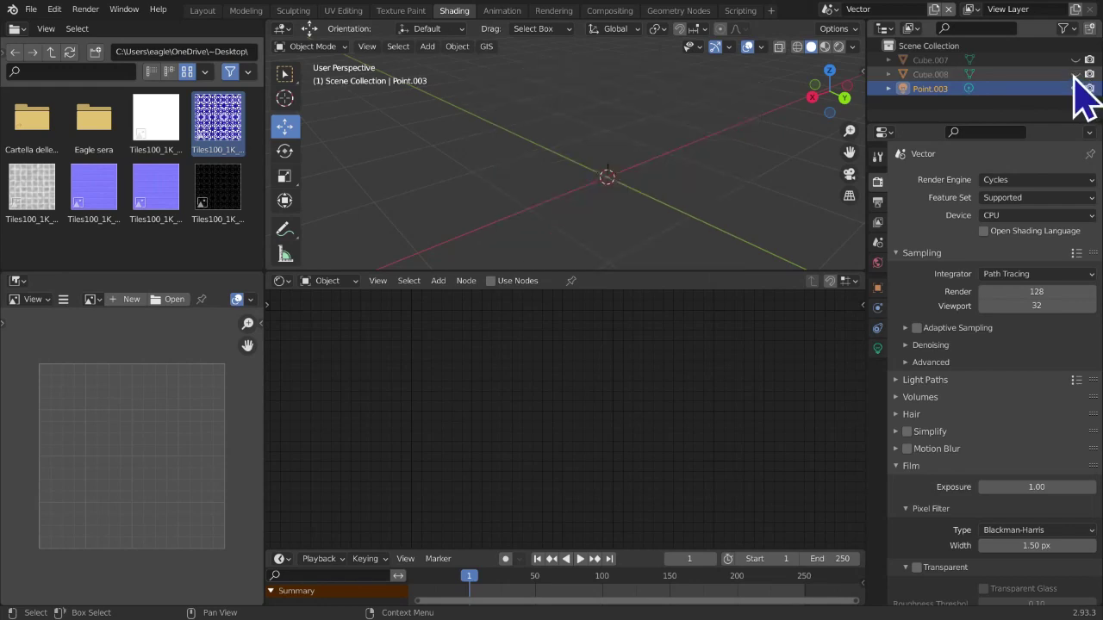
pyautogui.scroll(-4, 755, 180)
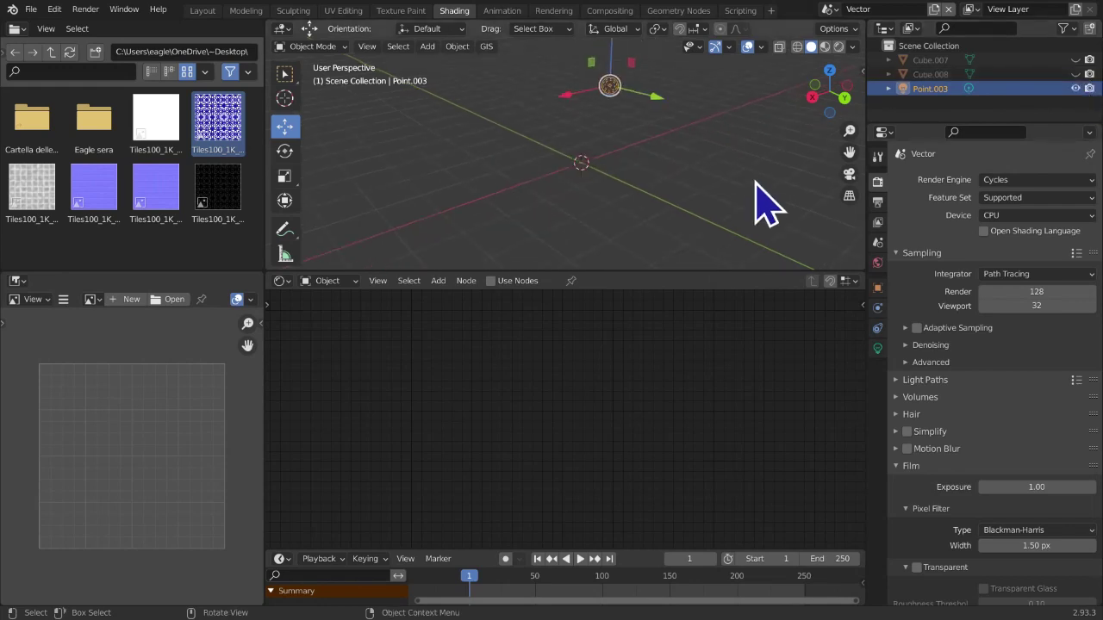
pyautogui.click(1074, 74)
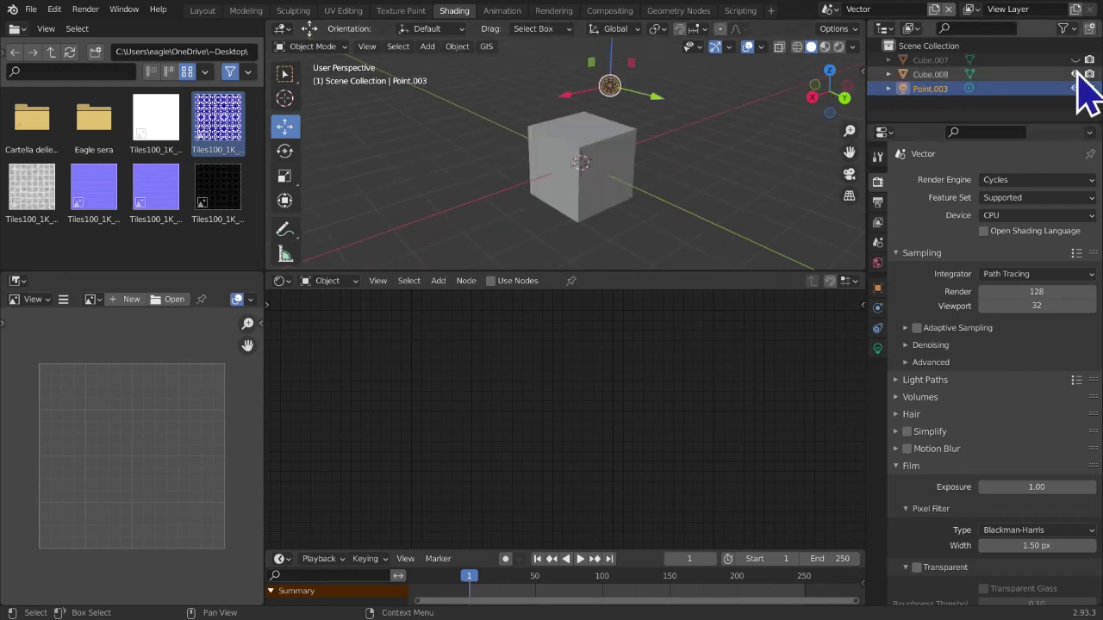
pyautogui.click(836, 47)
pyautogui.moveTo(663, 106); pyautogui.dragTo(475, 91, button='middle')
# Lower Point.003 by 0.34394 m on Z, shift it 0.72432 m on X, then reselect Cube.008
pyautogui.press('g')
pyautogui.press('z')
pyautogui.click(518, 125)
pyautogui.moveTo(526, 142); pyautogui.dragTo(473, 153, button='middle')
pyautogui.press('g')
pyautogui.press('x')
pyautogui.click(577, 172)
pyautogui.moveTo(567, 153); pyautogui.dragTo(684, 142, button='middle')
pyautogui.click(683, 142)
pyautogui.click(595, 188)
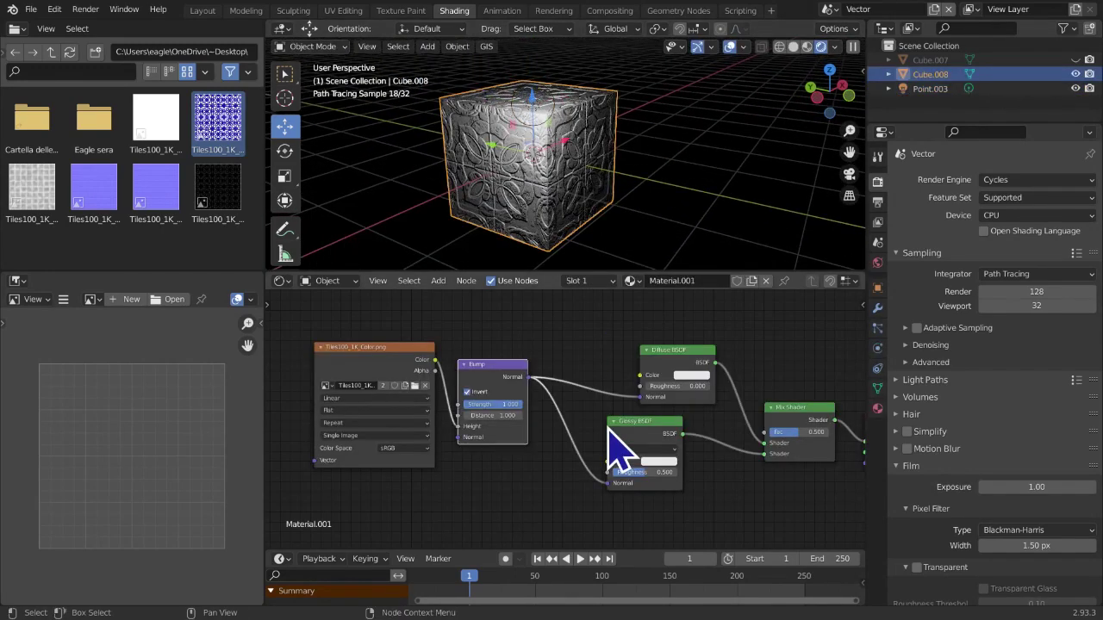
# Maximise the node editor to review the material tree, then restore the Shading layout
pyautogui.scroll(-3, 556, 422)
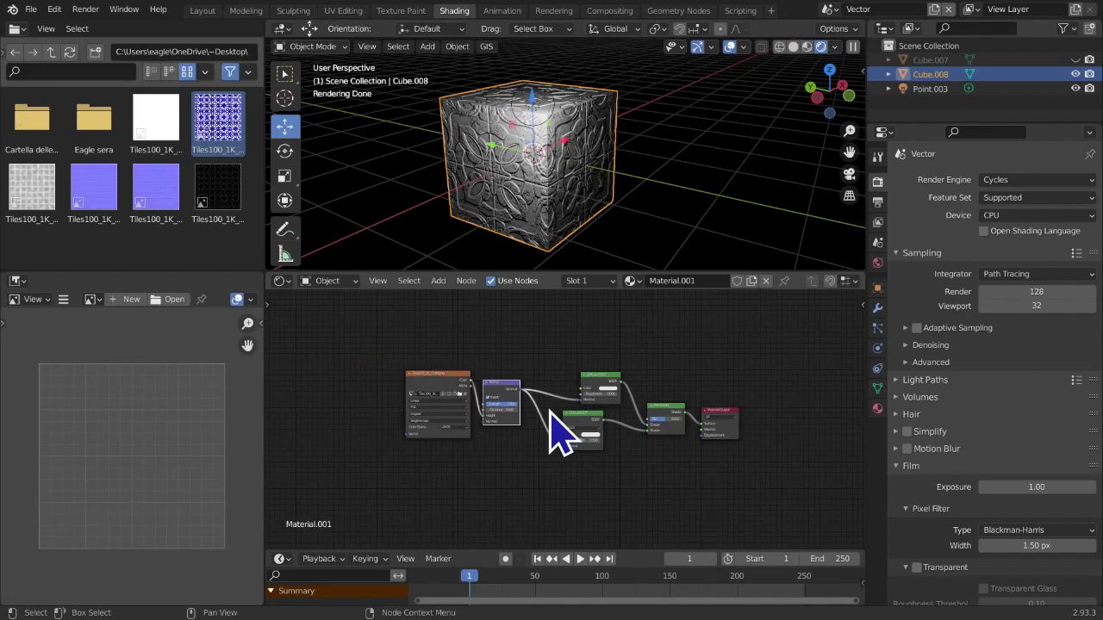
pyautogui.hotkey('ctrl', 'alt', 'space')
pyautogui.scroll(-1, 556, 431)
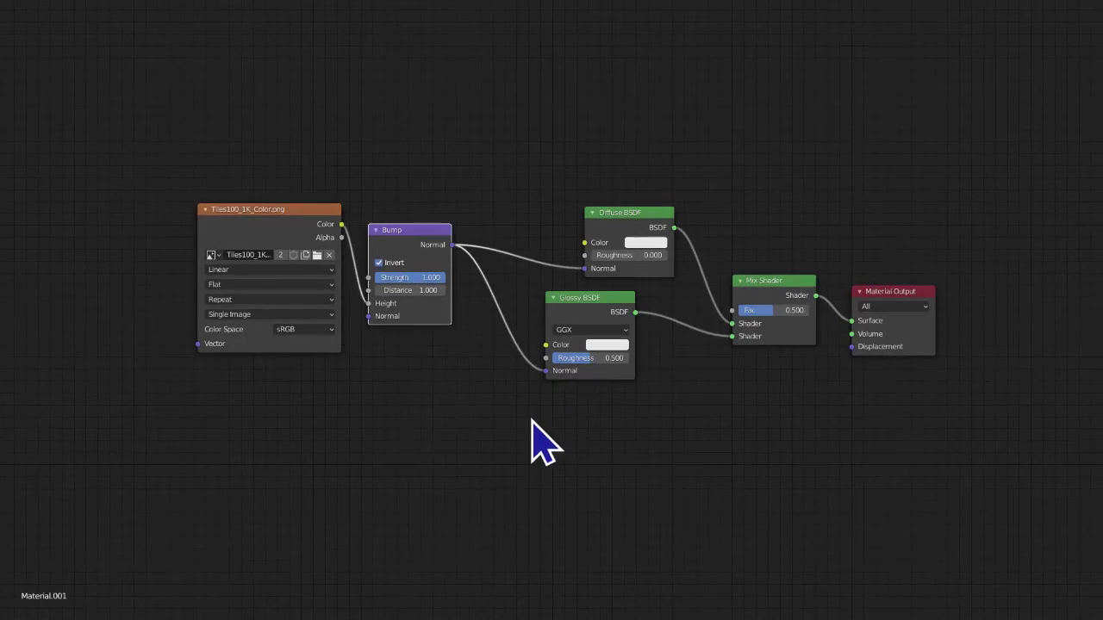
pyautogui.scroll(2, 548, 465)
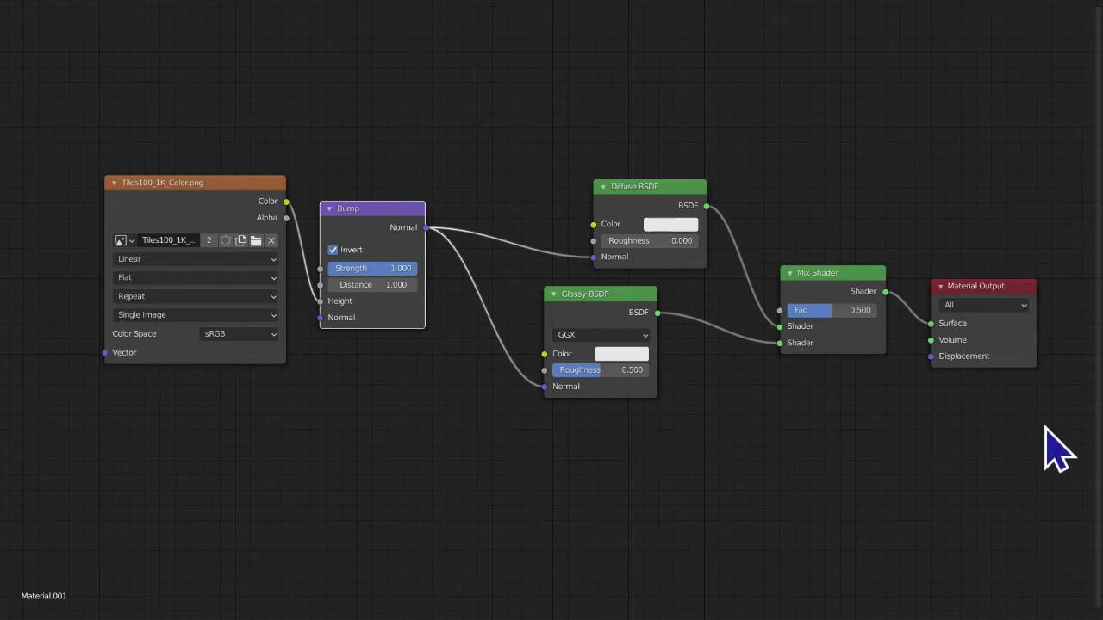
pyautogui.hotkey('ctrl', 'alt', 'space')
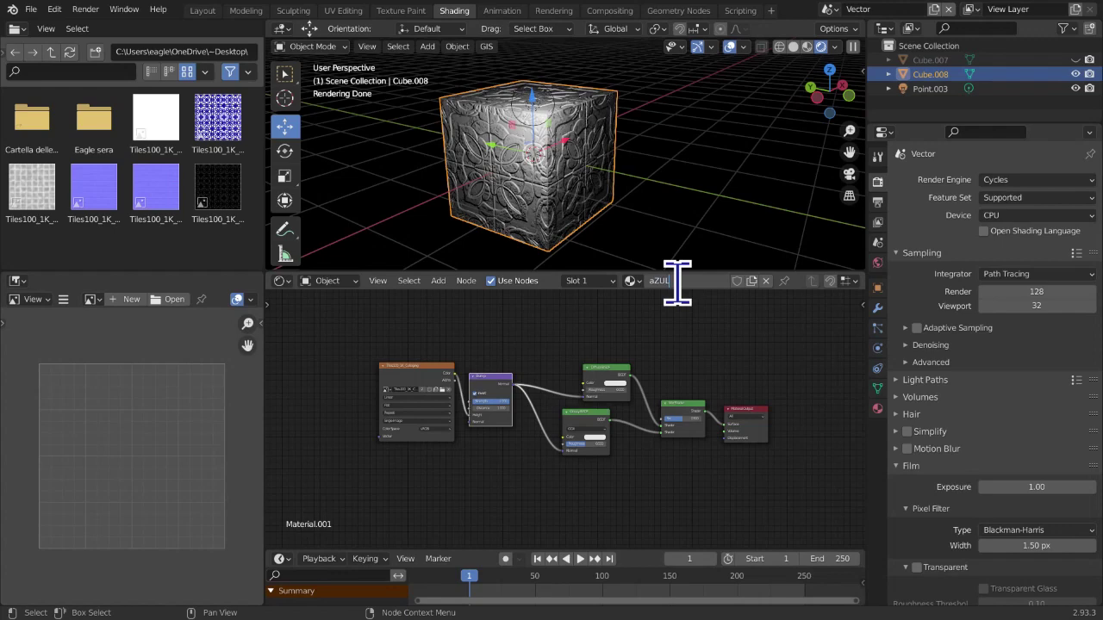
# Rename the material from Material.001 to Azulejos
pyautogui.write('JOS')
pyautogui.press('Return')
pyautogui.scroll(2, 615, 234)
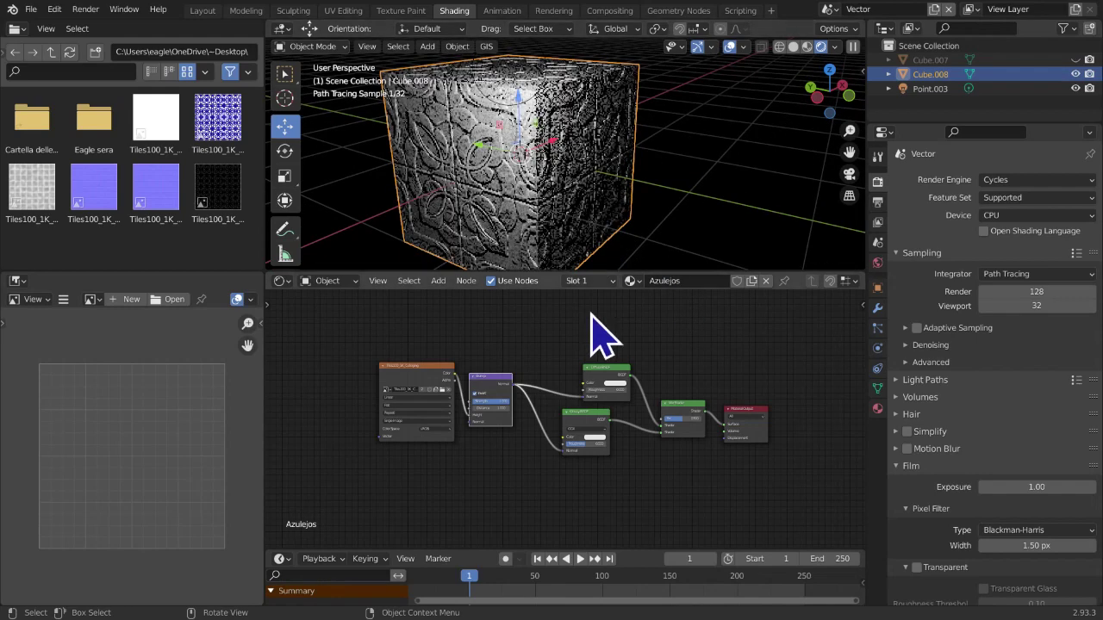
# Re-centre the node graph, browse the Add menu and select the tile image node
pyautogui.scroll(5, 547, 404)
pyautogui.moveTo(552, 400); pyautogui.dragTo(558, 383, button='middle')
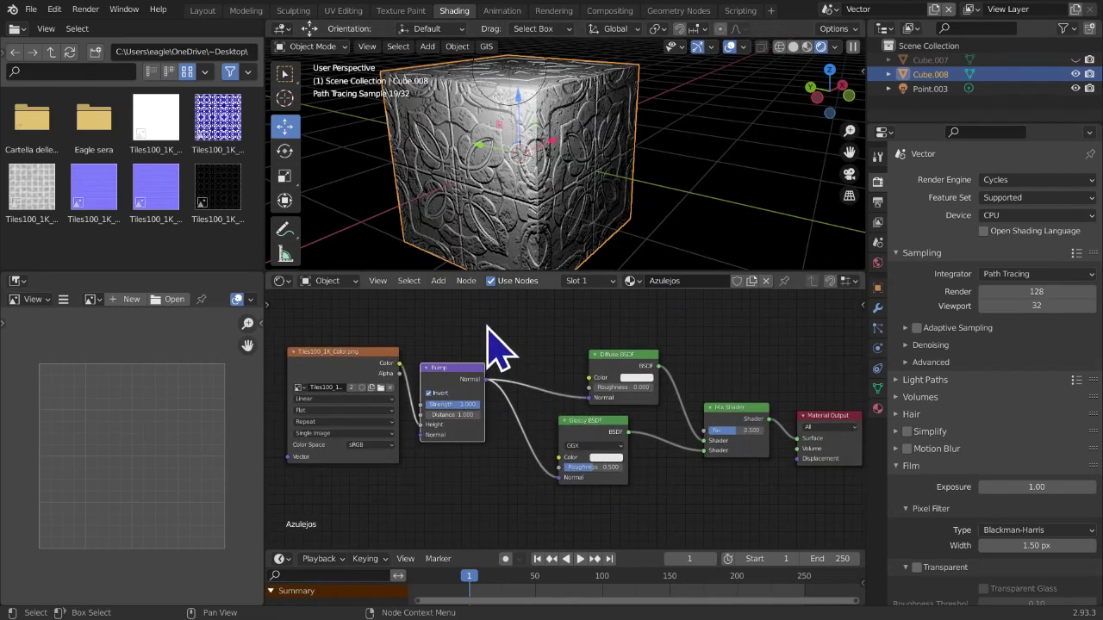
pyautogui.click(485, 325)
pyautogui.click(441, 283)
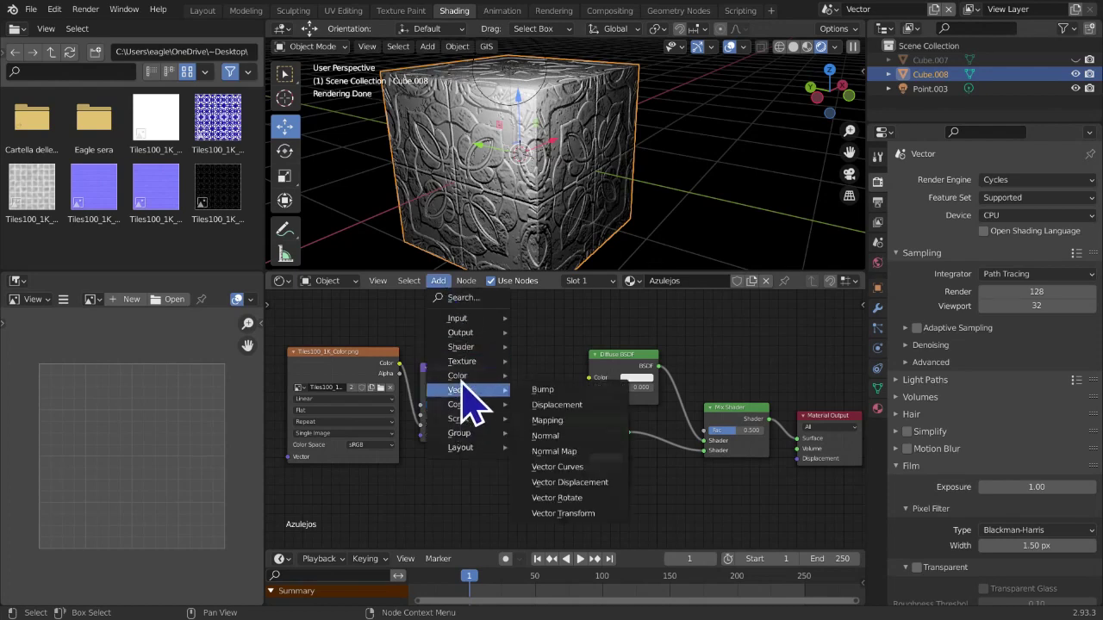
pyautogui.moveTo(464, 376)
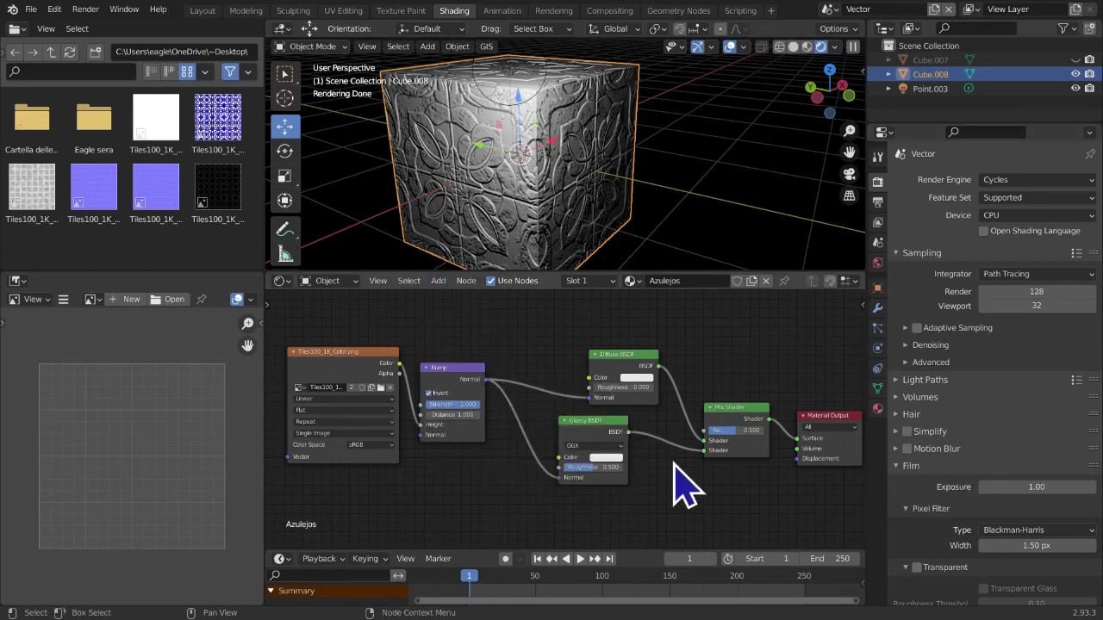
pyautogui.moveTo(677, 480); pyautogui.dragTo(672, 440, button='middle')
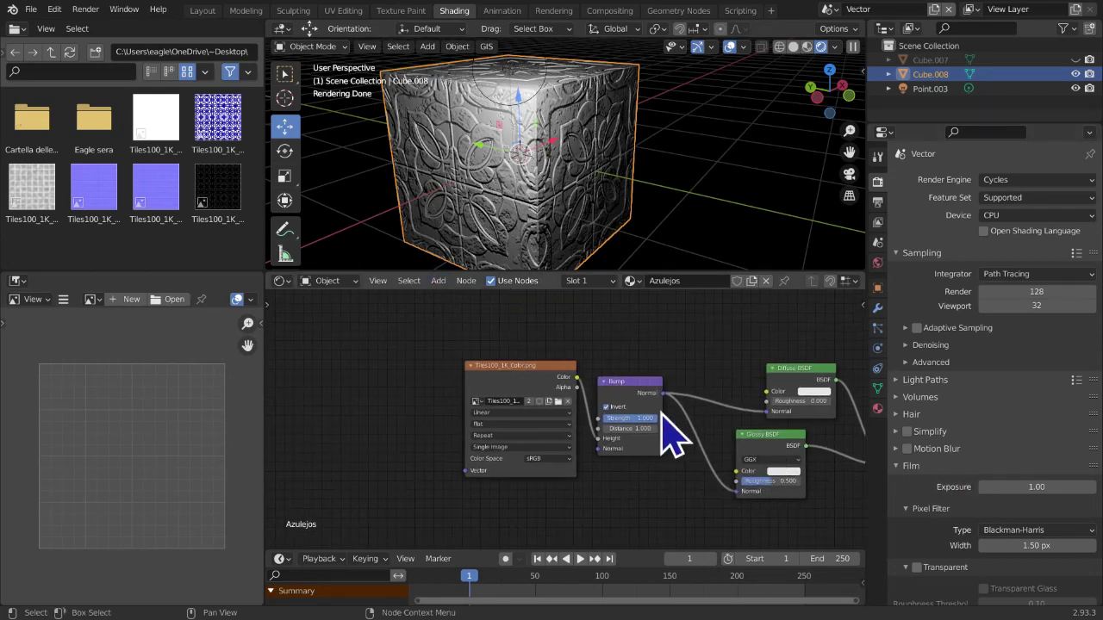
pyautogui.moveTo(508, 367); pyautogui.dragTo(508, 370)
pyautogui.moveTo(522, 267)
pyautogui.mouseDown(button='middle')
pyautogui.moveTo(561, 274)
pyautogui.moveTo(578, 301)
pyautogui.moveTo(564, 224)
pyautogui.mouseUp(button='middle')
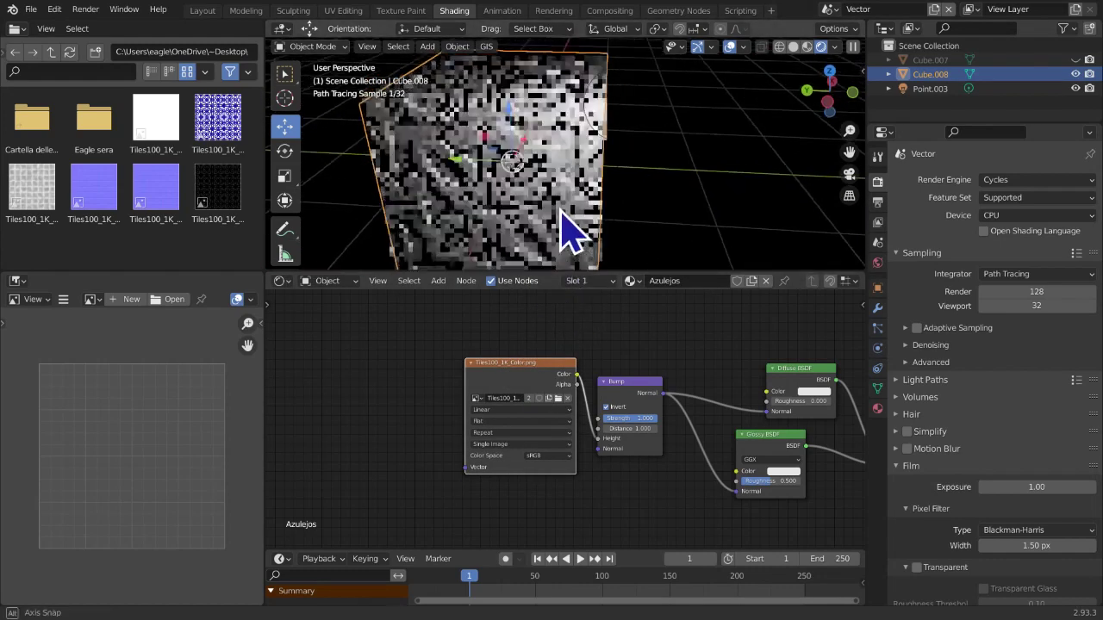
# Frame the image node's Vector input and clear space to its left
pyautogui.click(432, 284)
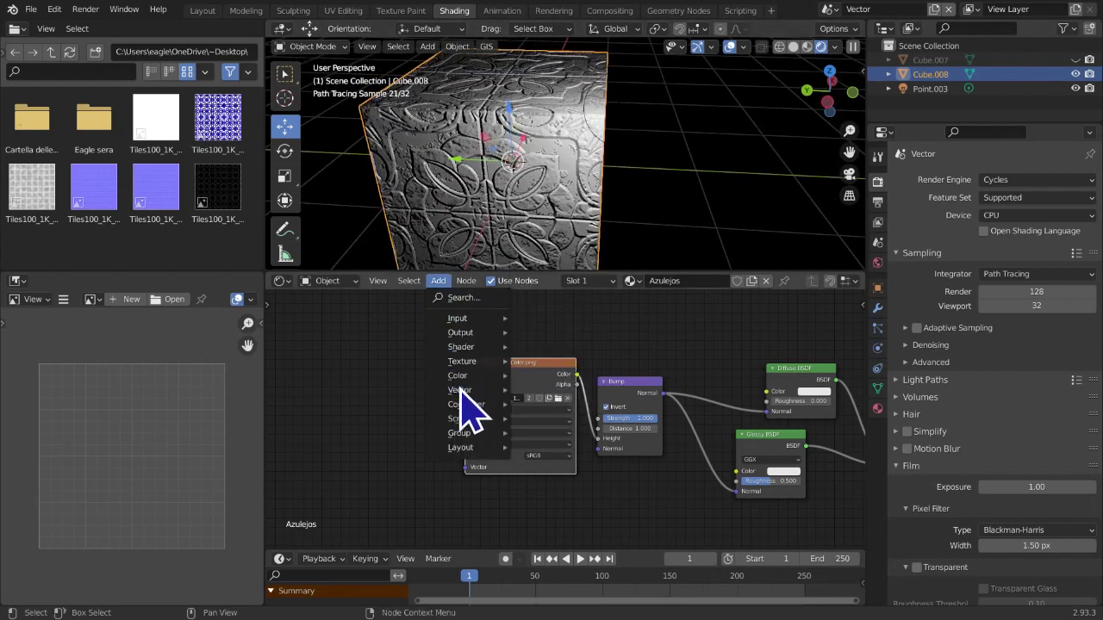
pyautogui.scroll(2, 521, 419)
pyautogui.moveTo(512, 464); pyautogui.dragTo(578, 449, button='middle')
pyautogui.scroll(3, 505, 464)
pyautogui.scroll(4, 517, 487)
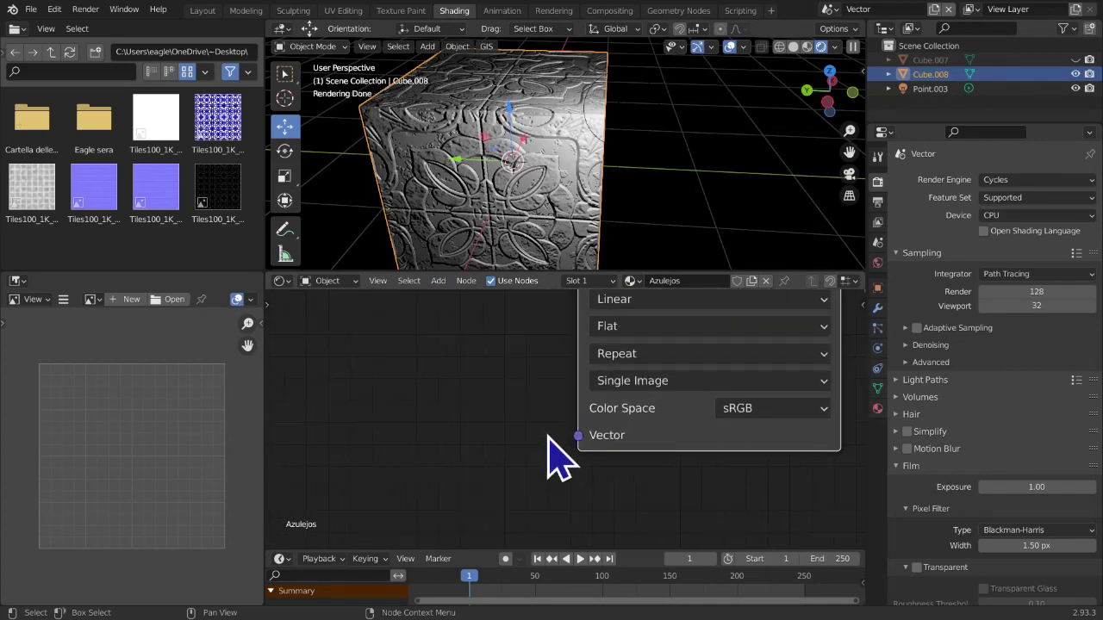
pyautogui.moveTo(581, 440); pyautogui.dragTo(539, 442)
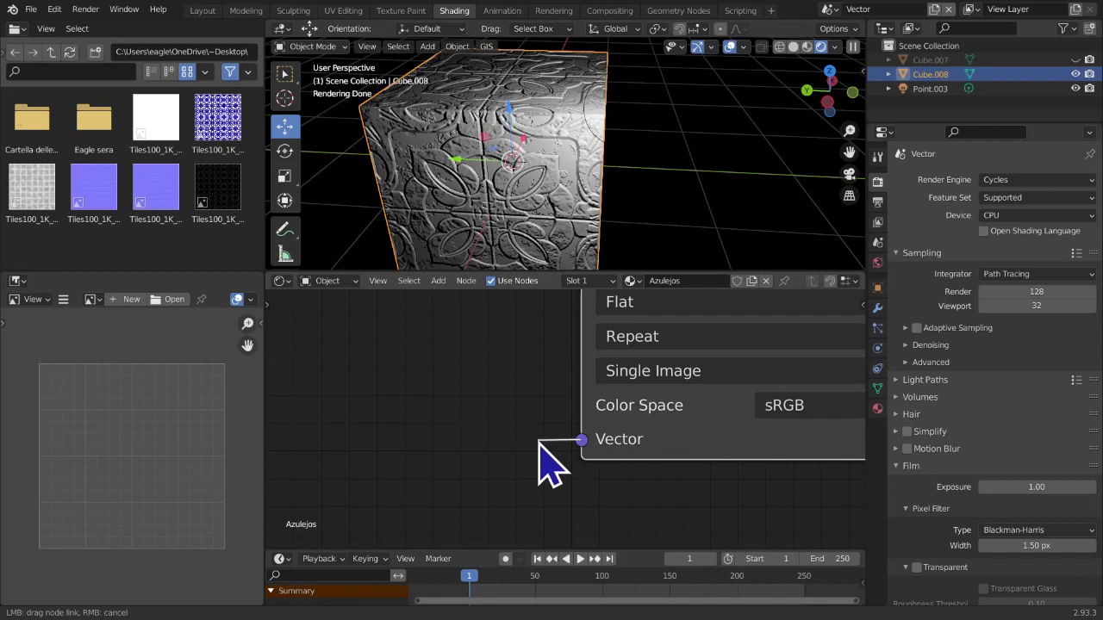
pyautogui.moveTo(422, 489); pyautogui.dragTo(543, 424)
pyautogui.scroll(-1, 543, 424)
pyautogui.scroll(-2, 543, 427)
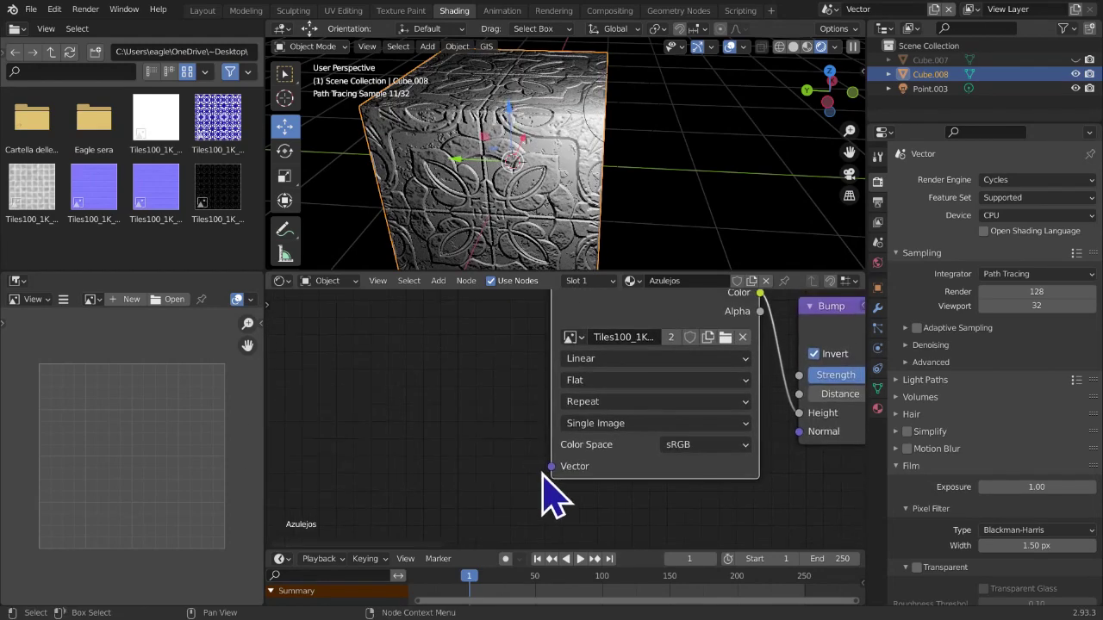
pyautogui.moveTo(557, 468); pyautogui.dragTo(522, 465)
pyautogui.scroll(-4, 521, 453)
pyautogui.moveTo(517, 439); pyautogui.dragTo(505, 473, button='middle')
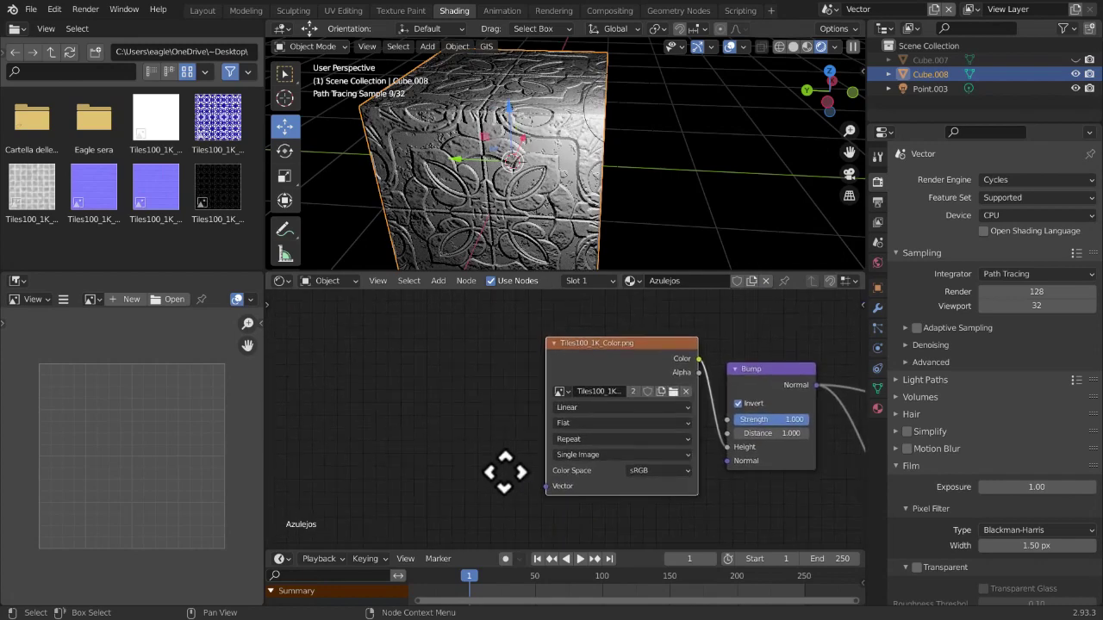
# Add a Mapping node left of the image, widen it and link it to the image's Vector input
pyautogui.moveTo(450, 389)
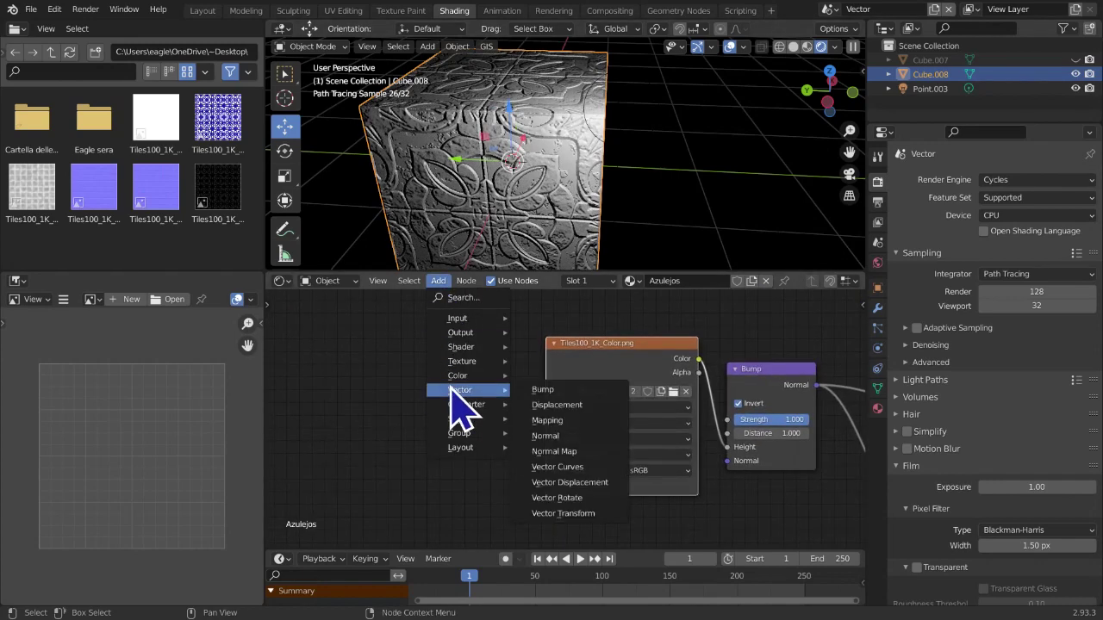
pyautogui.click(552, 421)
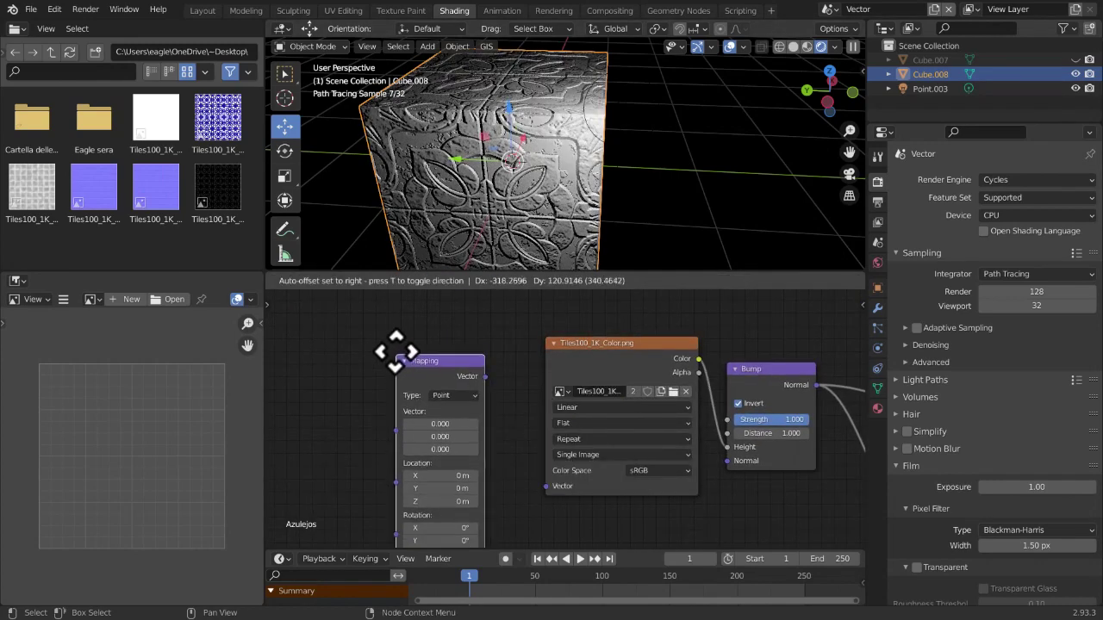
pyautogui.click(381, 306)
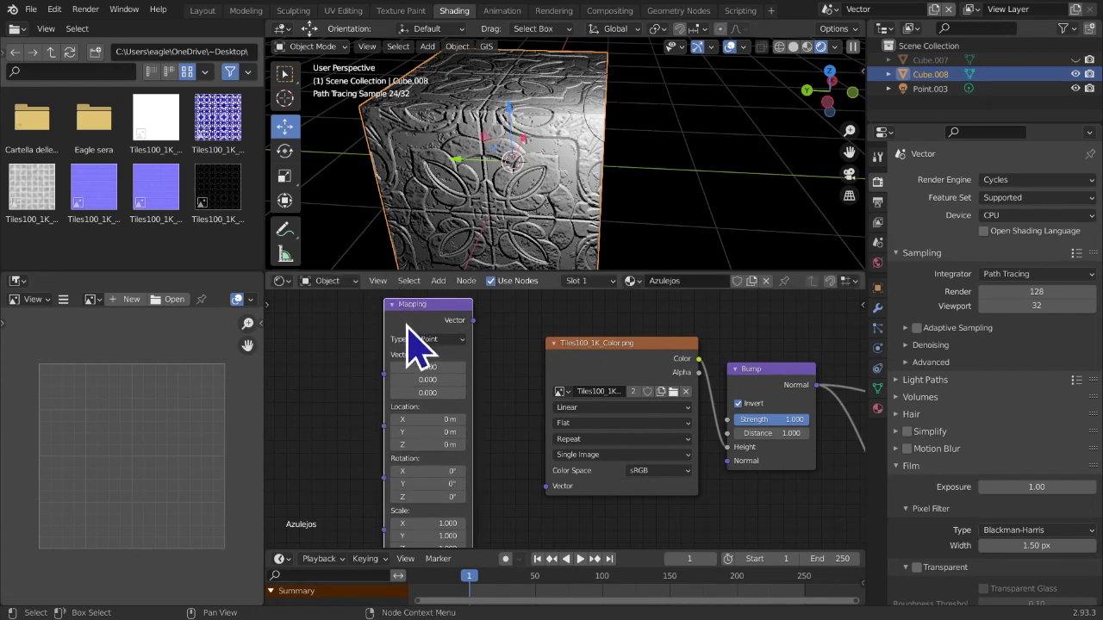
pyautogui.scroll(-2, 414, 345)
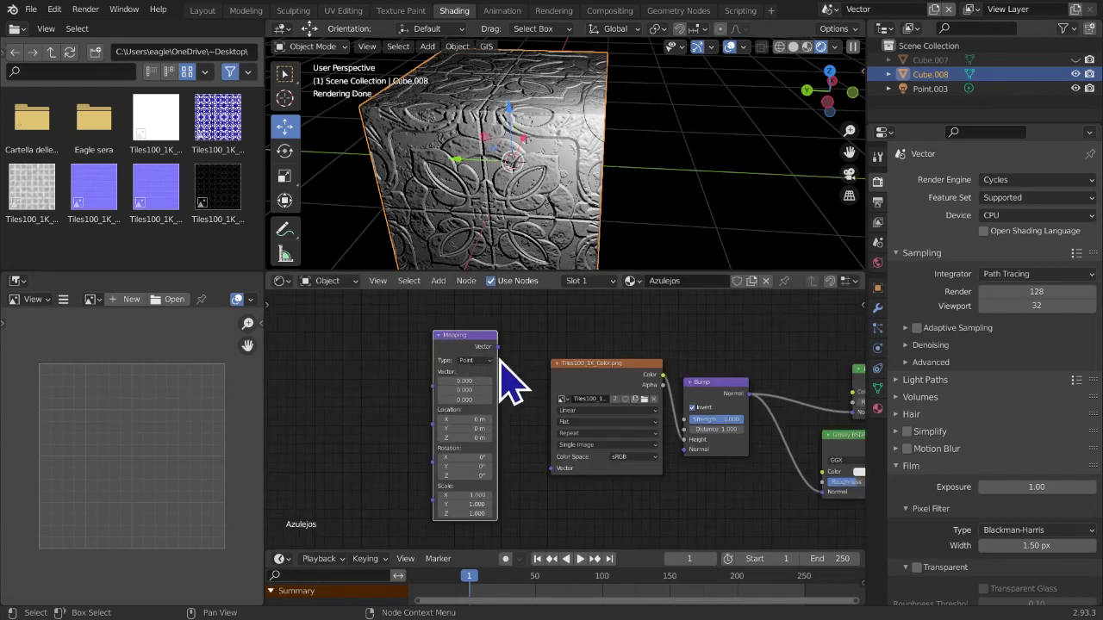
pyautogui.moveTo(495, 360); pyautogui.dragTo(550, 472)
pyautogui.moveTo(551, 246); pyautogui.dragTo(497, 221, button='middle')
pyautogui.moveTo(474, 327)
pyautogui.mouseDown()
pyautogui.moveTo(451, 345)
pyautogui.moveTo(480, 343)
pyautogui.mouseUp()
# Insert an Input > Texture Coordinate node just left of the Mapping node
pyautogui.click(592, 472)
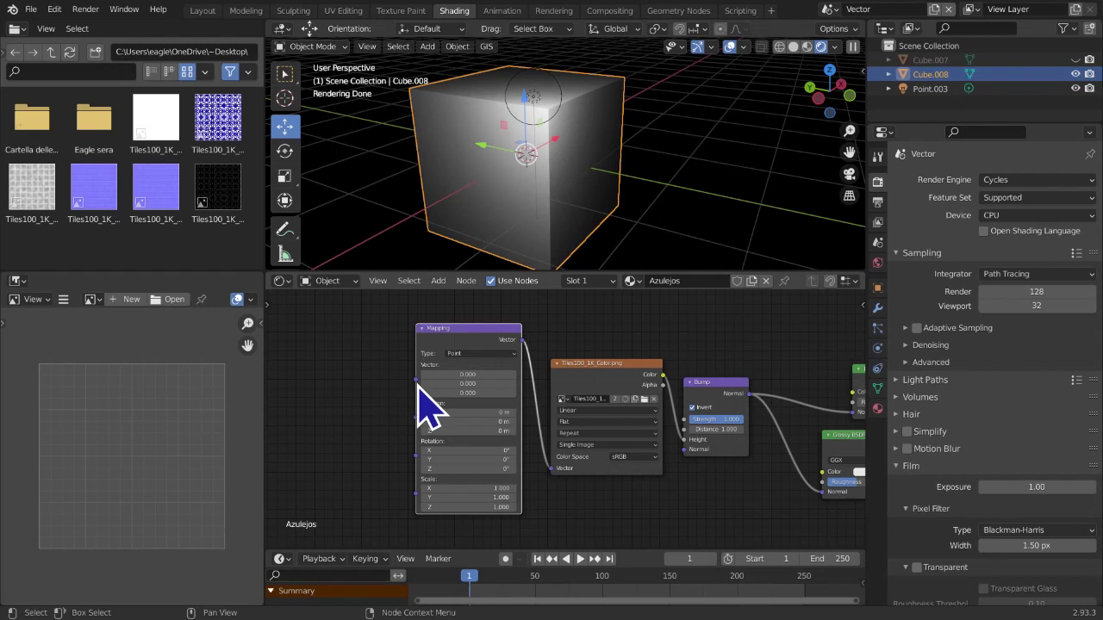
pyautogui.click(439, 284)
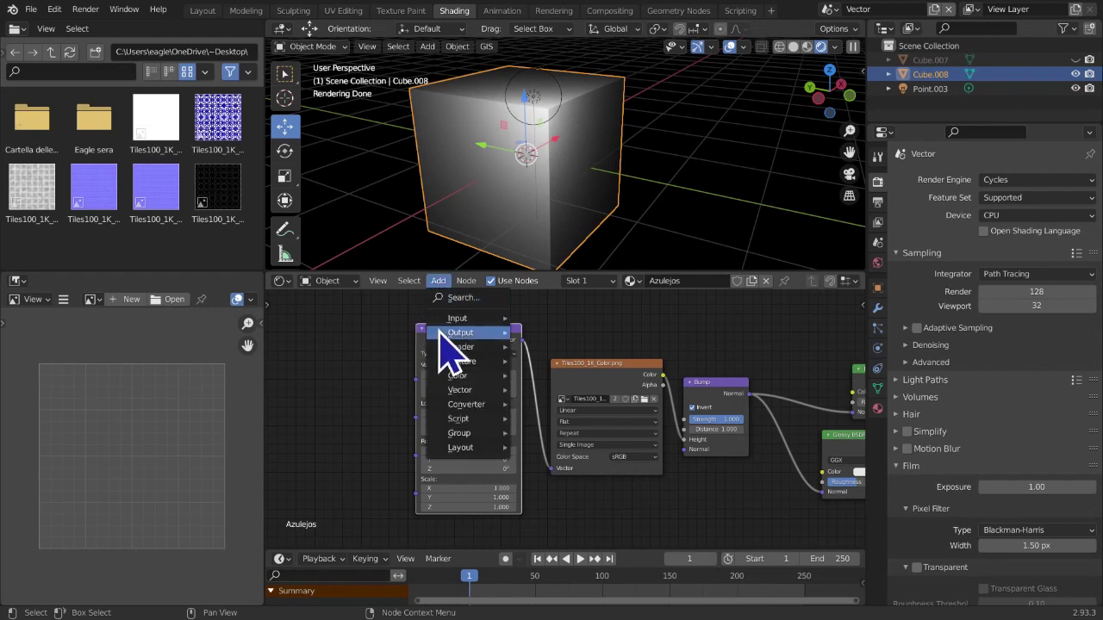
pyautogui.moveTo(441, 320)
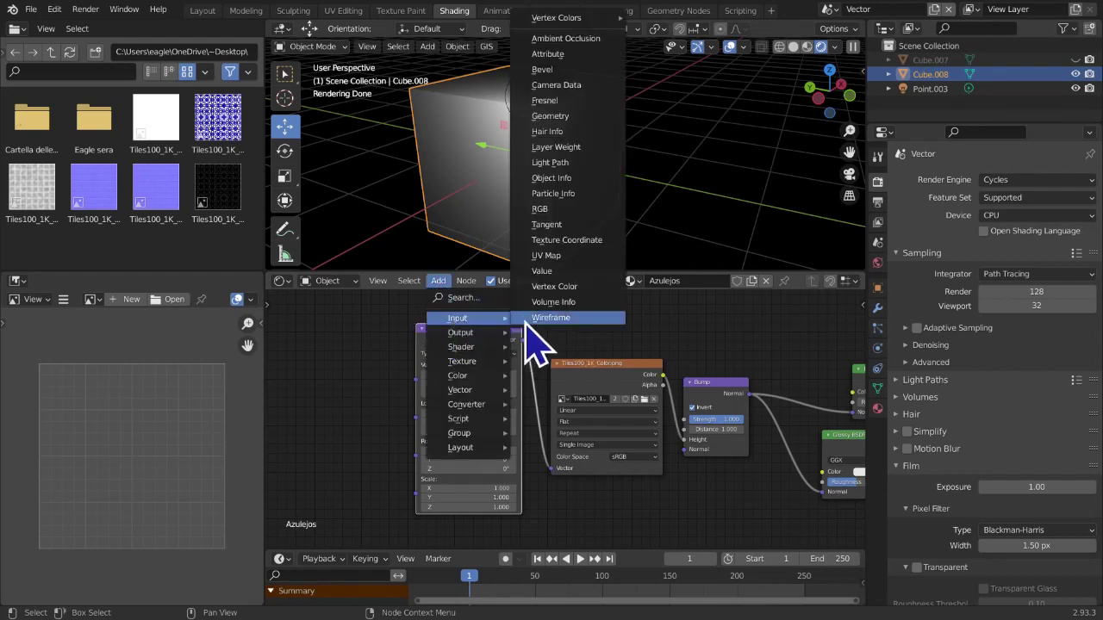
pyautogui.click(572, 243)
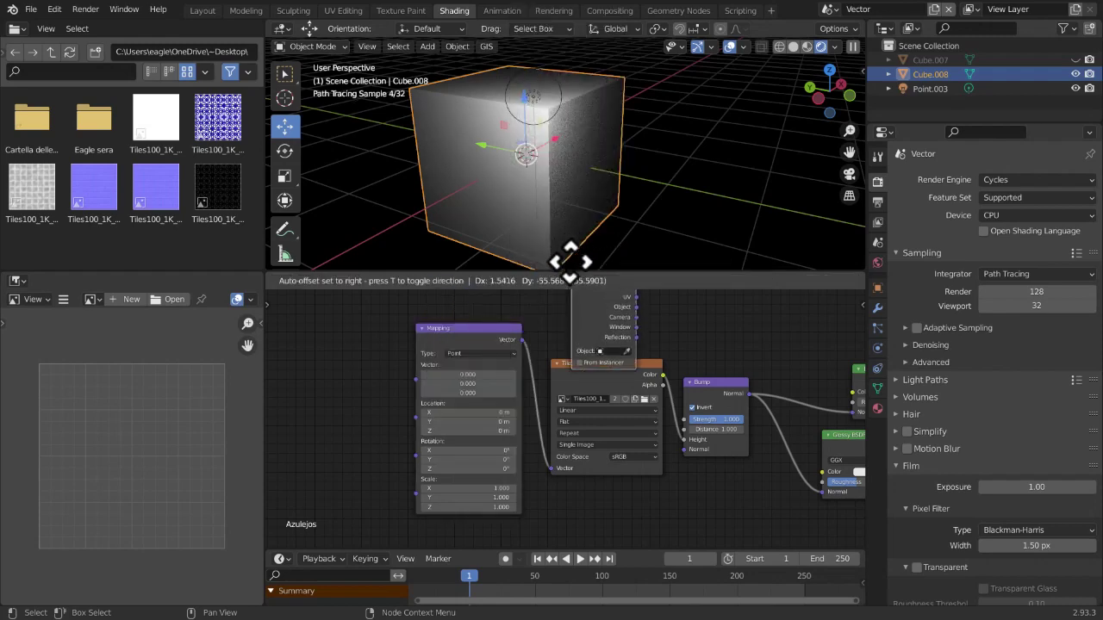
pyautogui.click(328, 365)
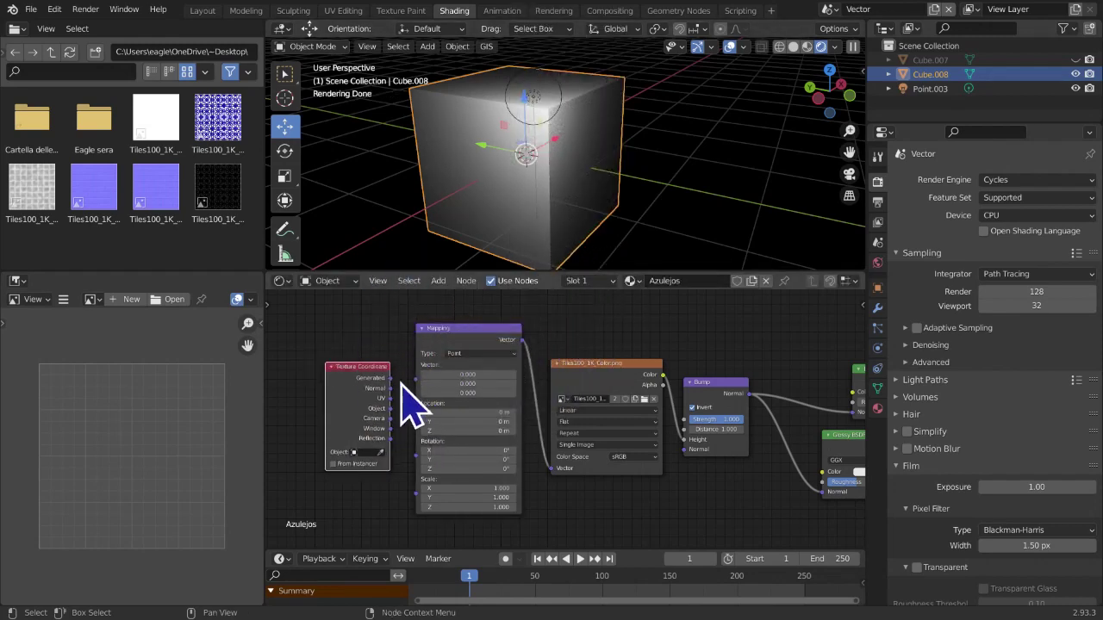
# Try Generated and then Object coordinates as Mapping's Vector input, checking the cube
pyautogui.moveTo(392, 379); pyautogui.dragTo(415, 379)
pyautogui.moveTo(410, 369); pyautogui.dragTo(437, 386, button='middle')
pyautogui.moveTo(442, 383); pyautogui.dragTo(429, 384)
pyautogui.moveTo(447, 217); pyautogui.dragTo(449, 144, button='middle')
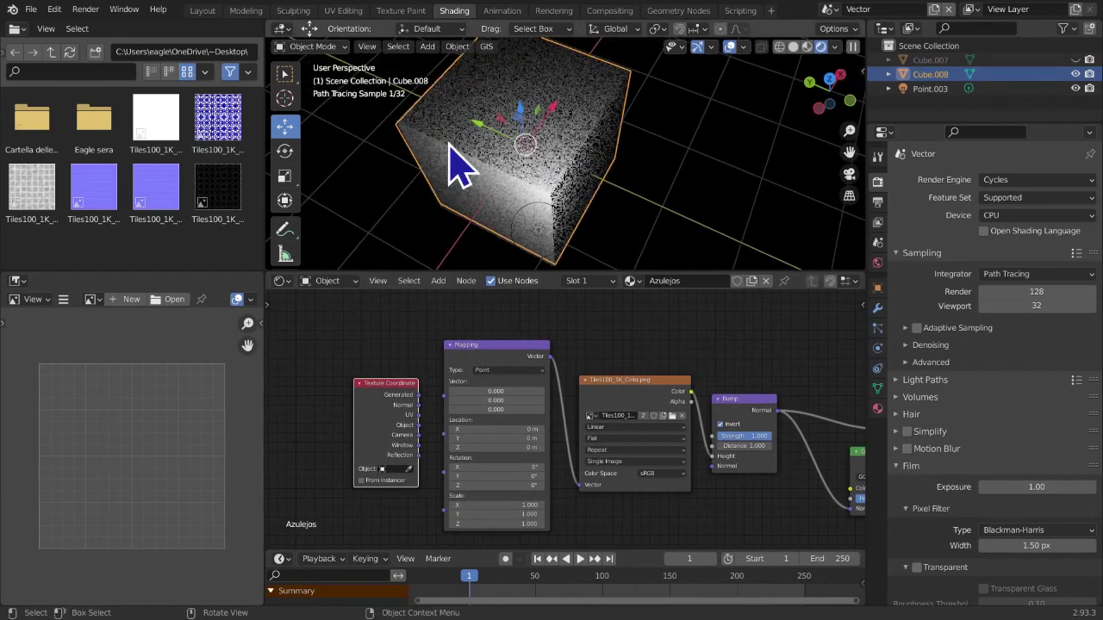
pyautogui.moveTo(393, 419); pyautogui.dragTo(376, 420)
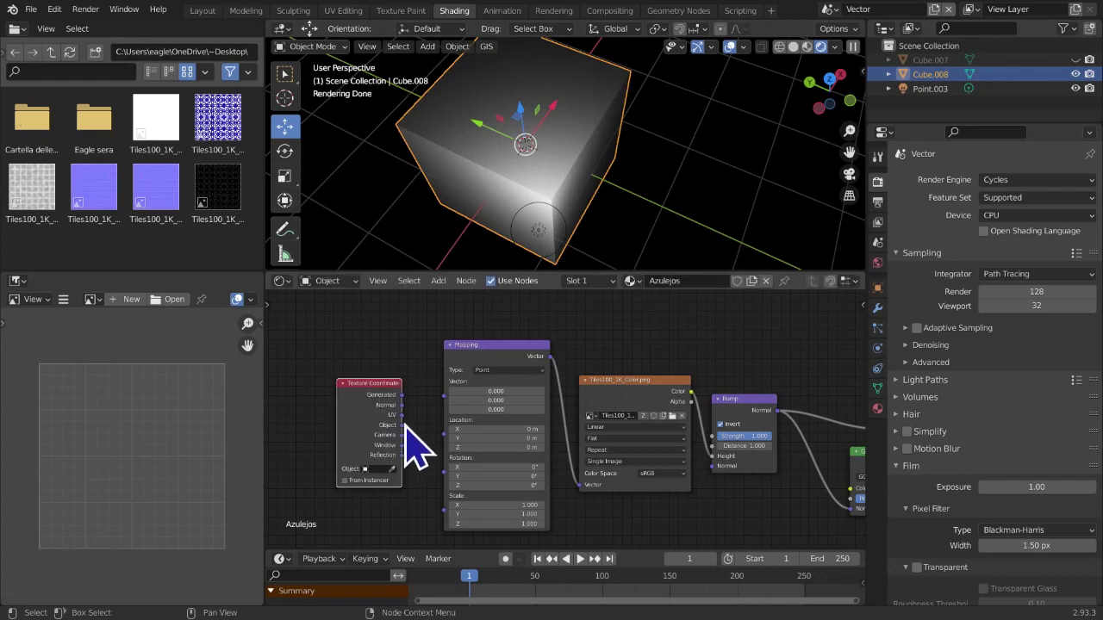
pyautogui.moveTo(402, 425); pyautogui.dragTo(445, 382)
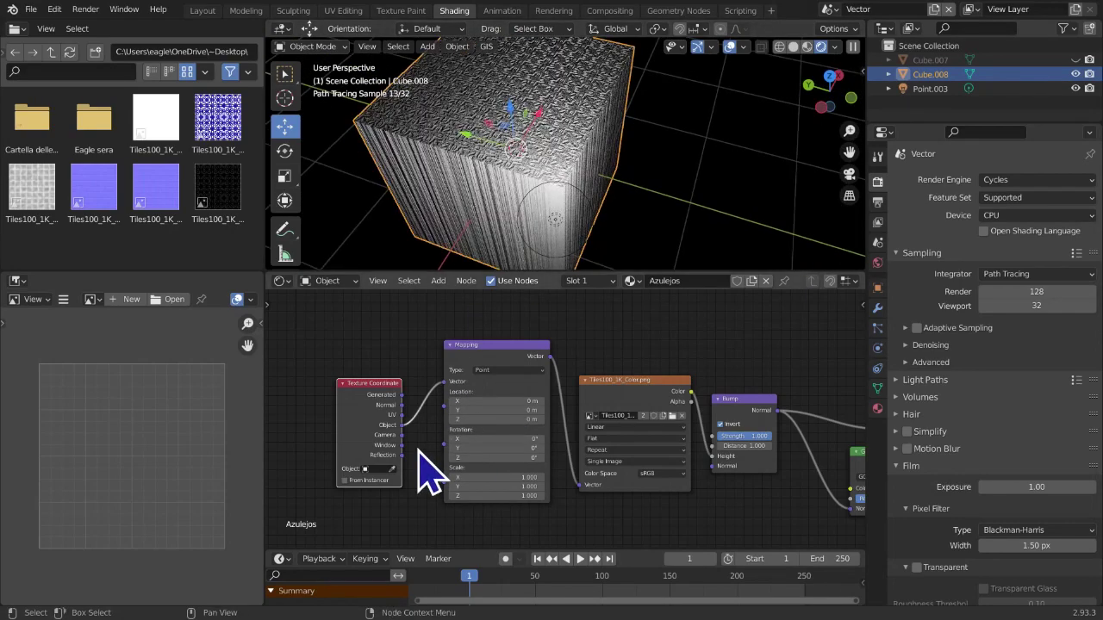
pyautogui.scroll(3, 419, 451)
pyautogui.moveTo(591, 111); pyautogui.dragTo(586, 186, button='middle')
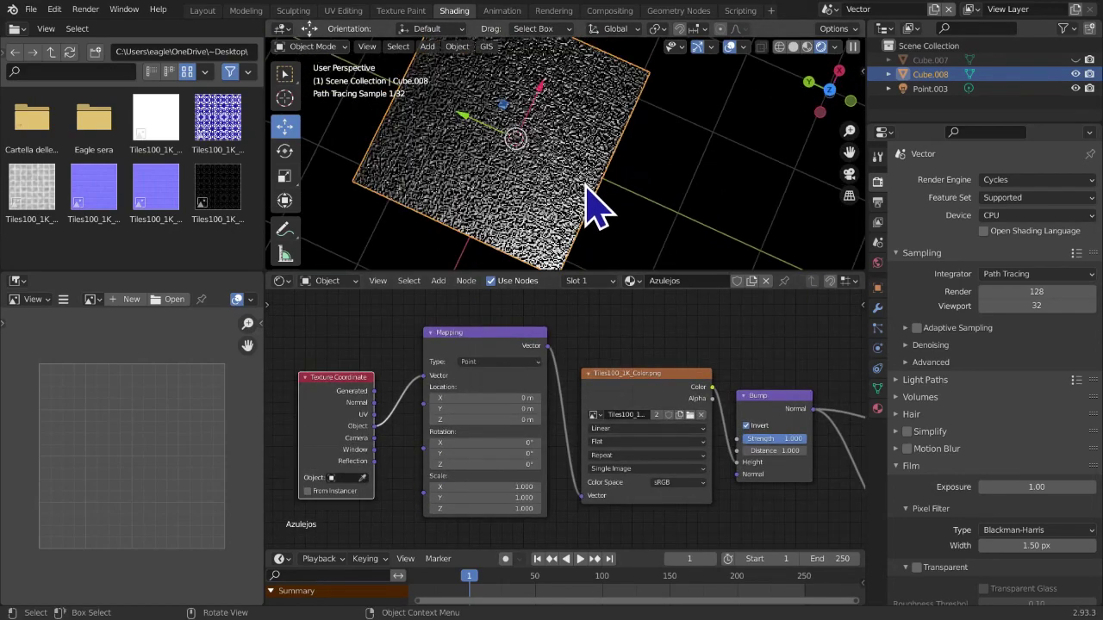
pyautogui.scroll(1, 595, 207)
pyautogui.scroll(2, 362, 456)
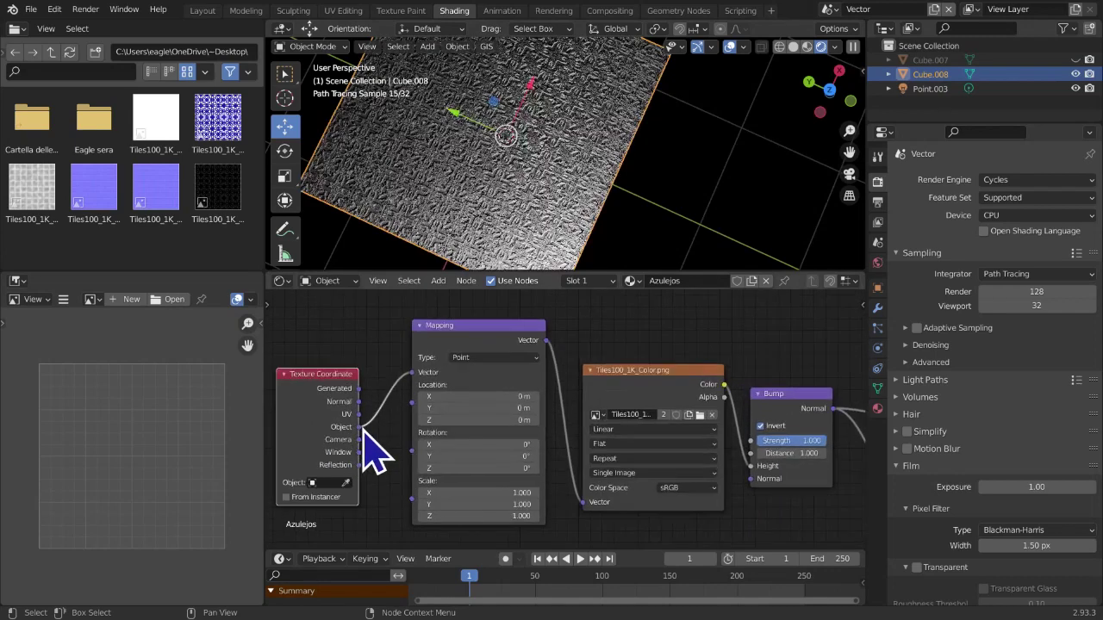
# Cycle through Object, Normal and Generated coordinates, settling on Camera for small repeated tiles
pyautogui.moveTo(358, 426); pyautogui.dragTo(415, 373)
pyautogui.moveTo(507, 191); pyautogui.dragTo(554, 98, button='middle')
pyautogui.scroll(-8, 570, 155)
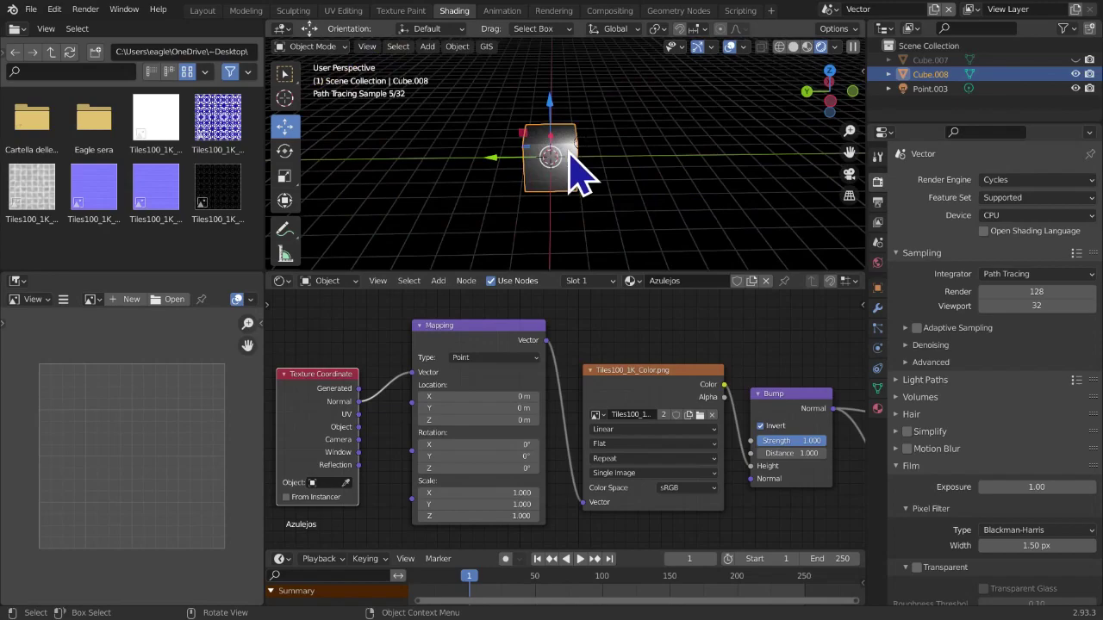
pyautogui.moveTo(579, 177); pyautogui.dragTo(468, 192, button='middle')
pyautogui.scroll(3, 467, 192)
pyautogui.moveTo(361, 389); pyautogui.dragTo(414, 373)
pyautogui.moveTo(551, 226)
pyautogui.mouseDown(button='middle')
pyautogui.moveTo(591, 98)
pyautogui.moveTo(601, 138)
pyautogui.mouseUp(button='middle')
pyautogui.scroll(3, 600, 177)
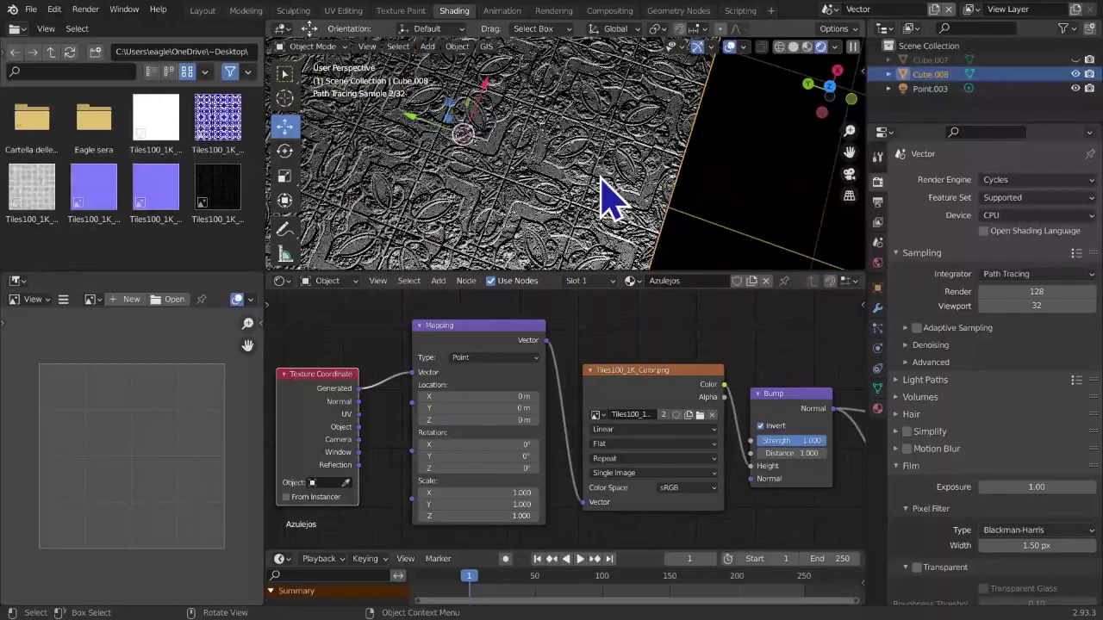
pyautogui.moveTo(535, 223); pyautogui.dragTo(546, 183, button='middle')
pyautogui.scroll(-5, 551, 140)
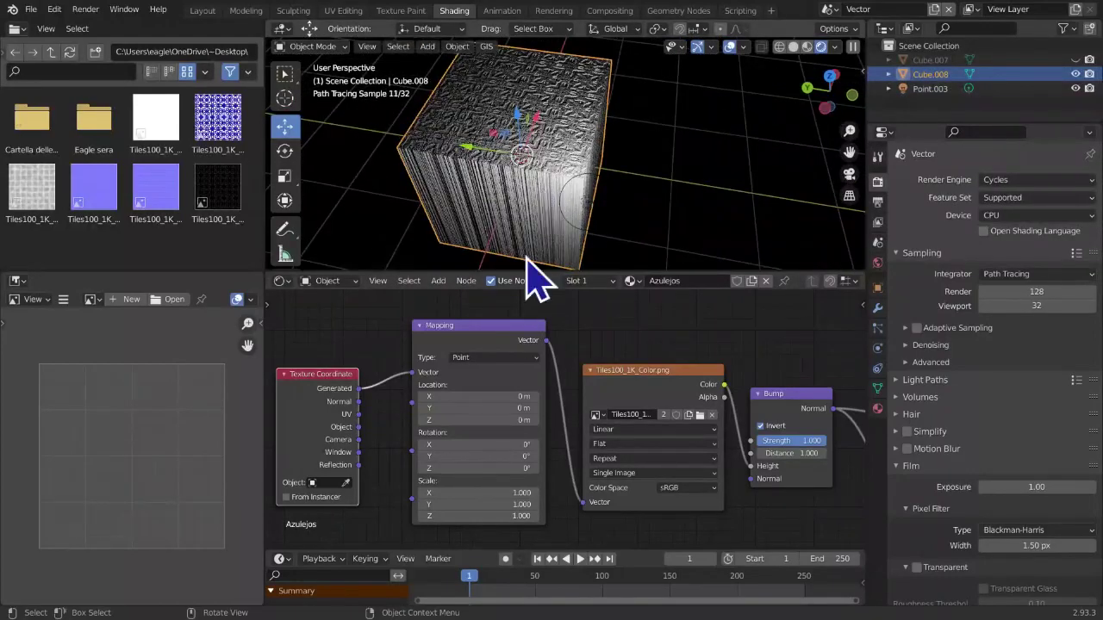
pyautogui.moveTo(359, 442); pyautogui.dragTo(411, 398)
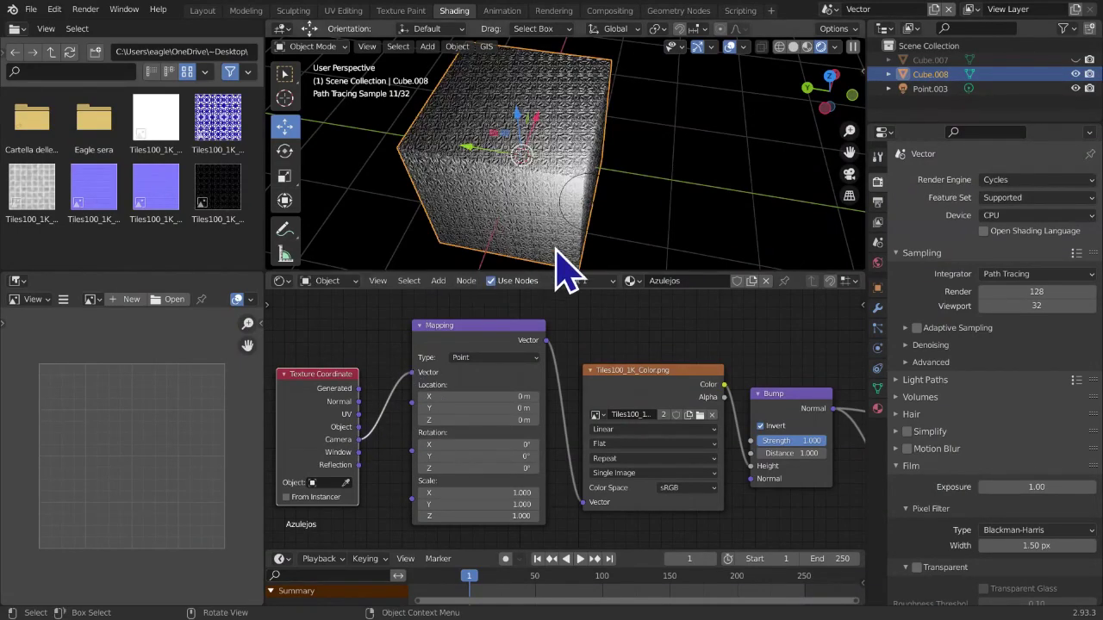
pyautogui.moveTo(623, 209)
pyautogui.mouseDown(button='middle')
pyautogui.moveTo(652, 111)
pyautogui.moveTo(620, 224)
pyautogui.mouseUp(button='middle')
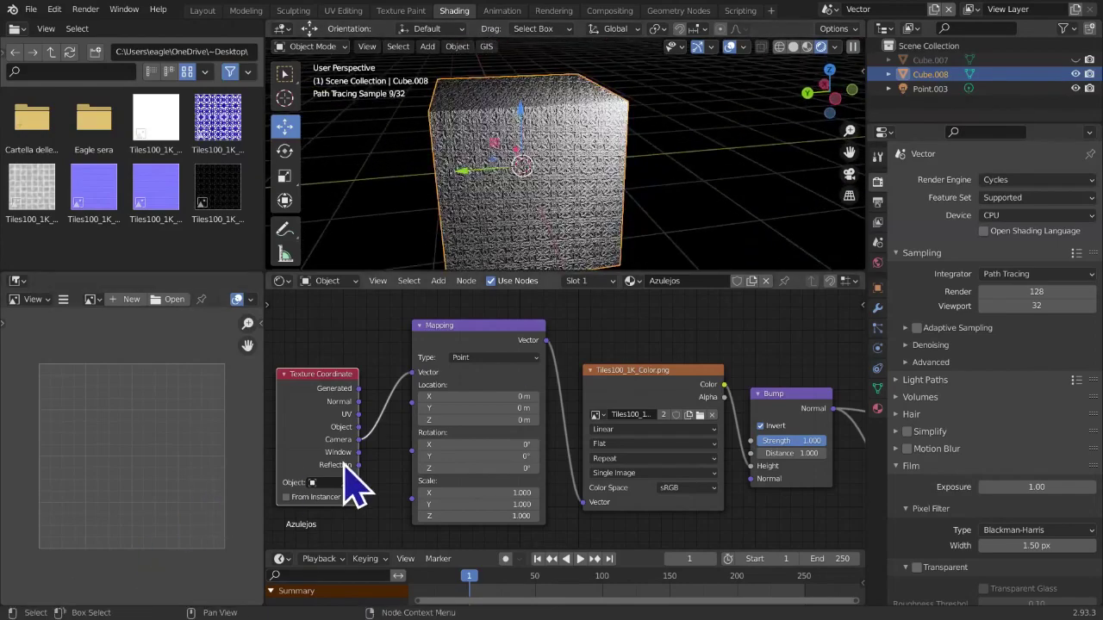
# Link Window coordinates into the Mapping Vector and orbit around the rendered cube to compare
pyautogui.moveTo(359, 453); pyautogui.dragTo(413, 373)
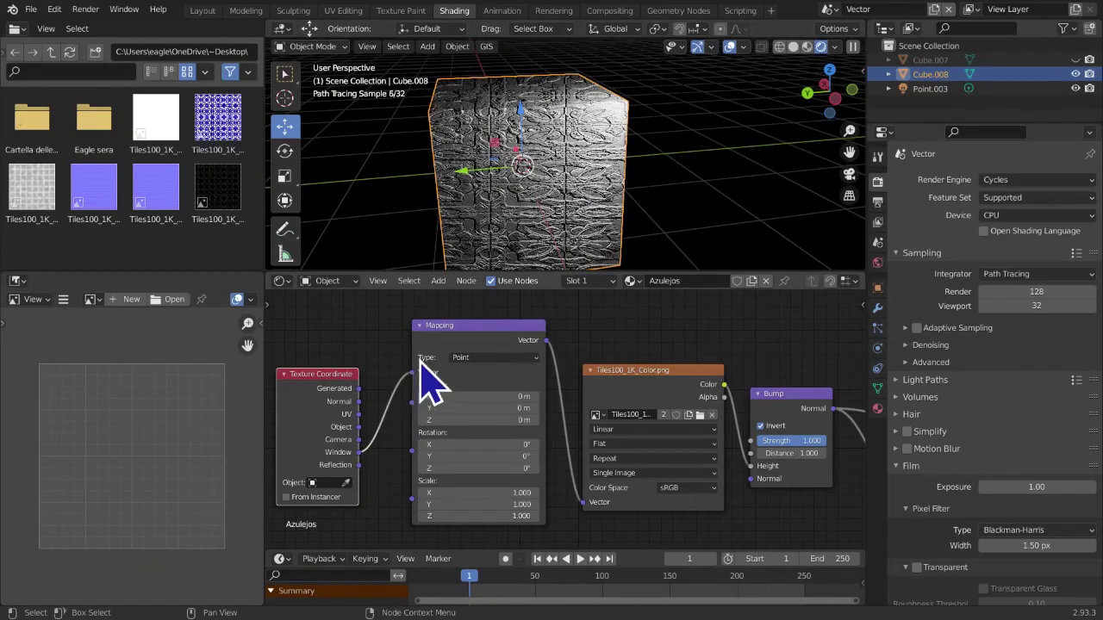
pyautogui.scroll(-2, 601, 222)
pyautogui.moveTo(600, 222); pyautogui.dragTo(379, 202, button='middle')
pyautogui.moveTo(623, 175); pyautogui.dragTo(530, 120, button='middle')
pyautogui.moveTo(655, 233); pyautogui.dragTo(678, 147, button='middle')
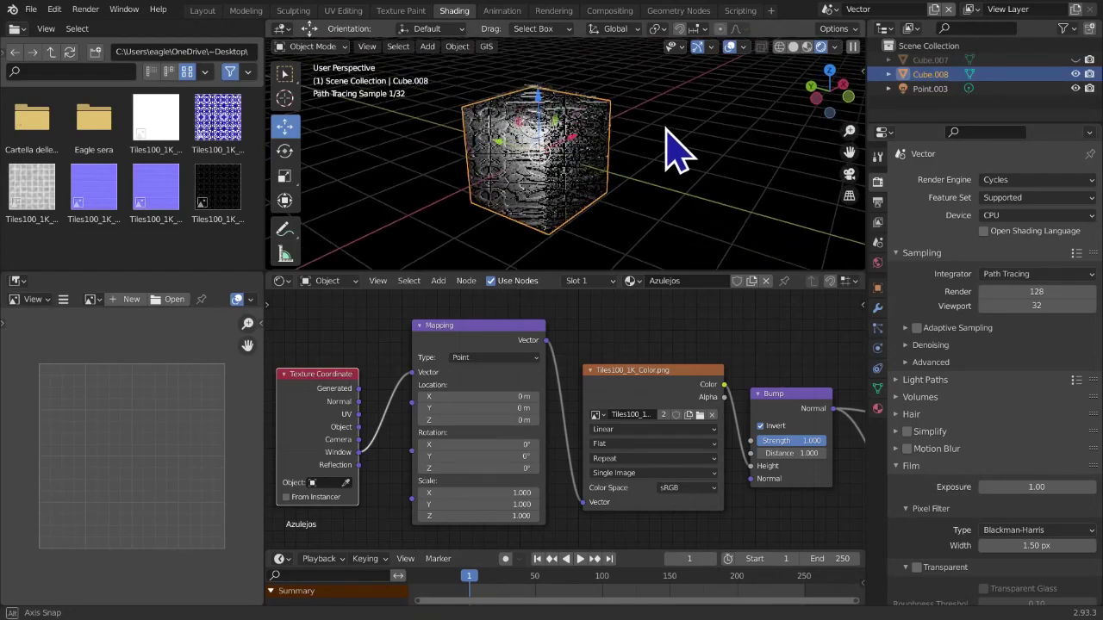
# Swap the Mapping Vector input to Object coordinates, then to Camera coordinates
pyautogui.moveTo(358, 427); pyautogui.dragTo(492, 370)
pyautogui.moveTo(356, 450); pyautogui.dragTo(412, 374)
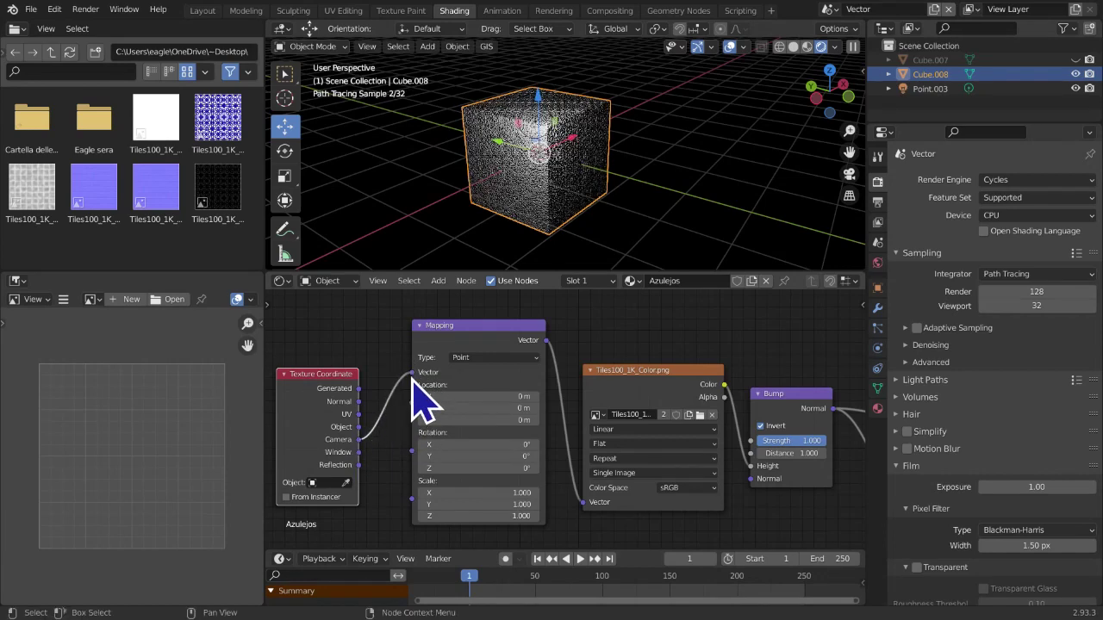
pyautogui.moveTo(561, 197); pyautogui.dragTo(728, 142, button='middle')
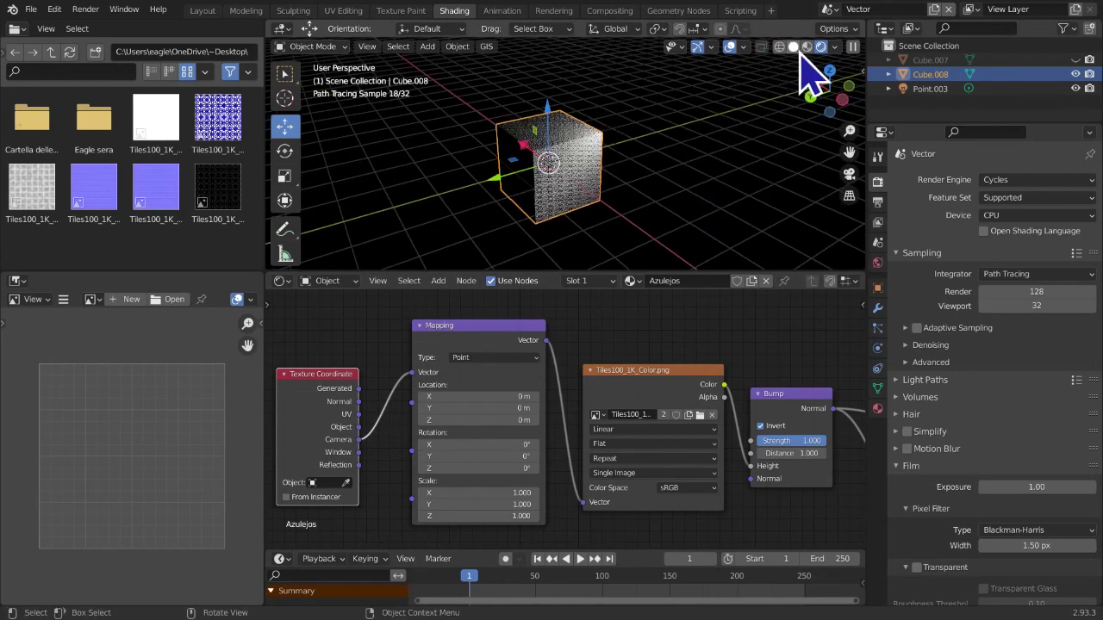
pyautogui.hotkey('shift', 'a')
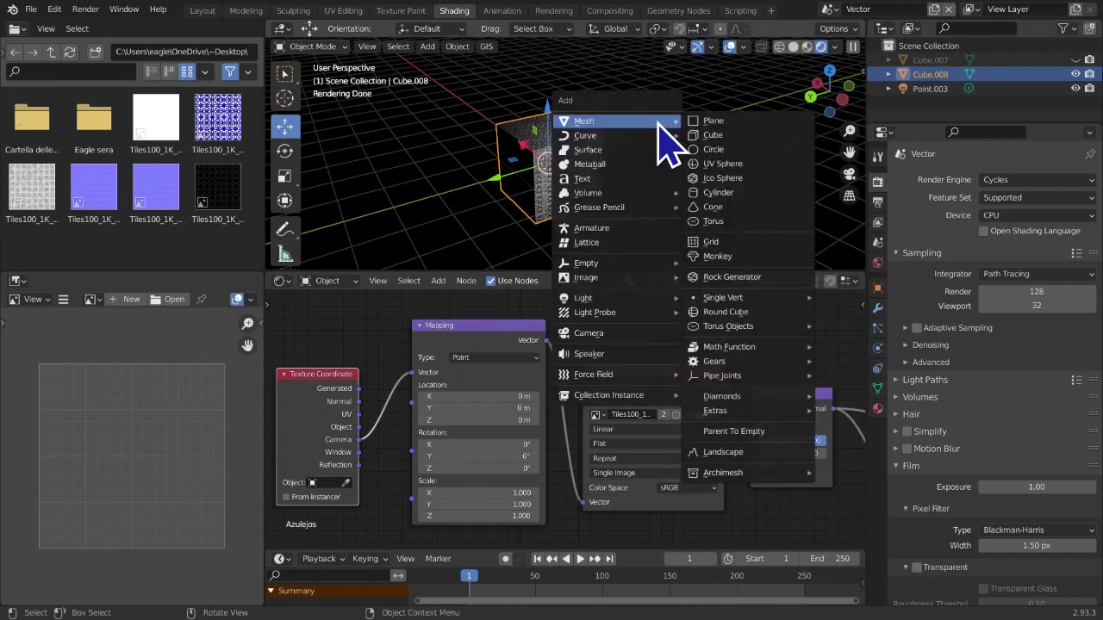
pyautogui.click(603, 334)
pyautogui.press('g')
pyautogui.press('z')
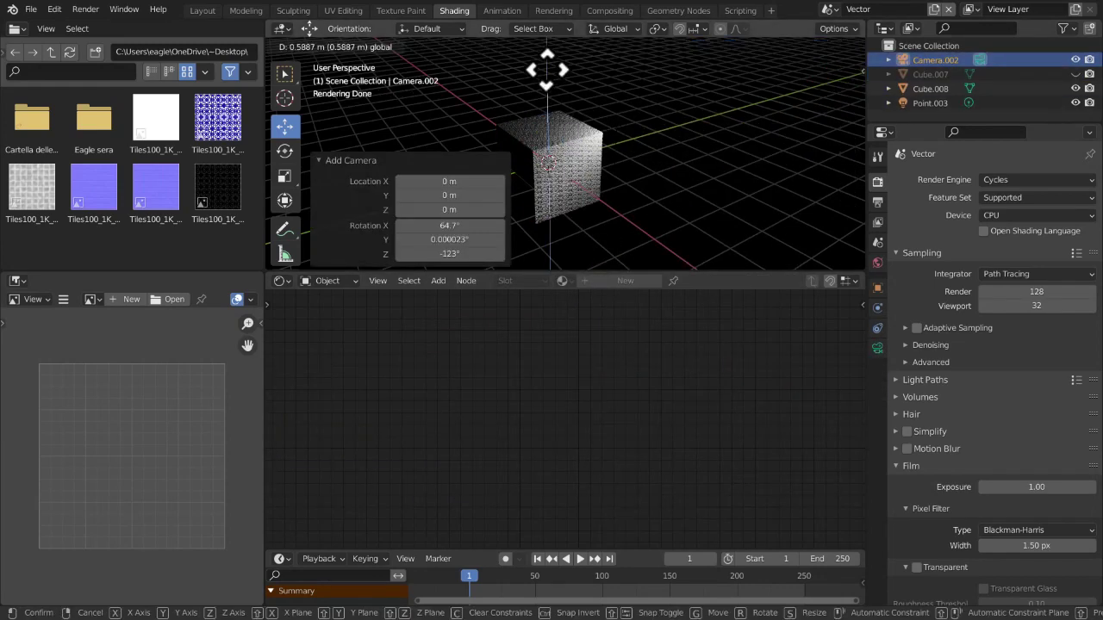
pyautogui.click(560, 246)
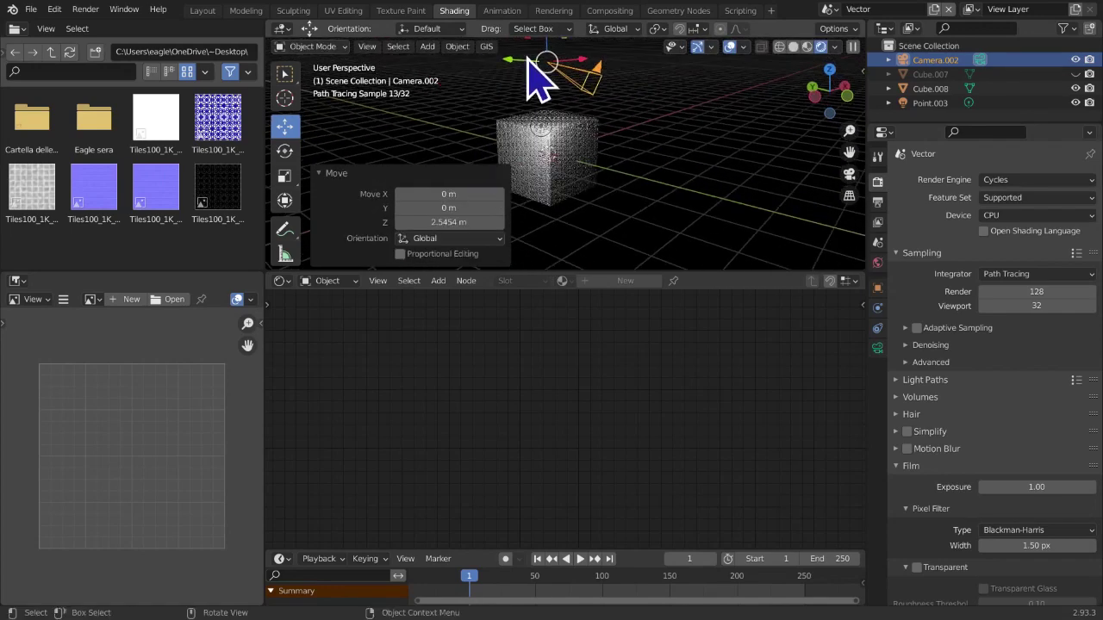
pyautogui.press('g')
pyautogui.press('y')
pyautogui.click(576, 84)
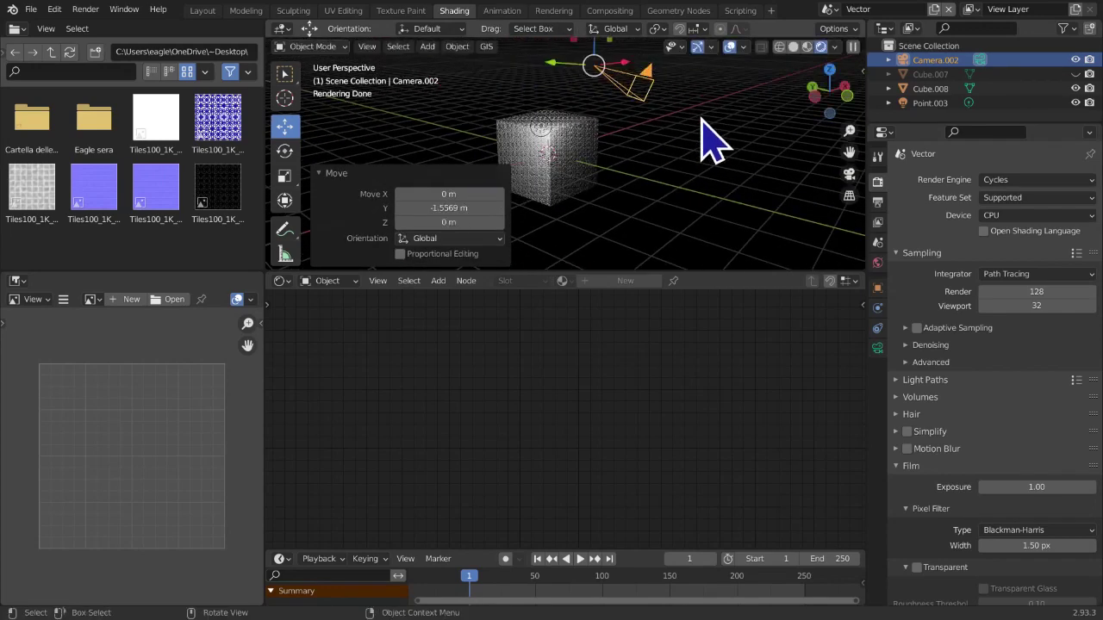
pyautogui.press('Delete')
pyautogui.click(591, 191)
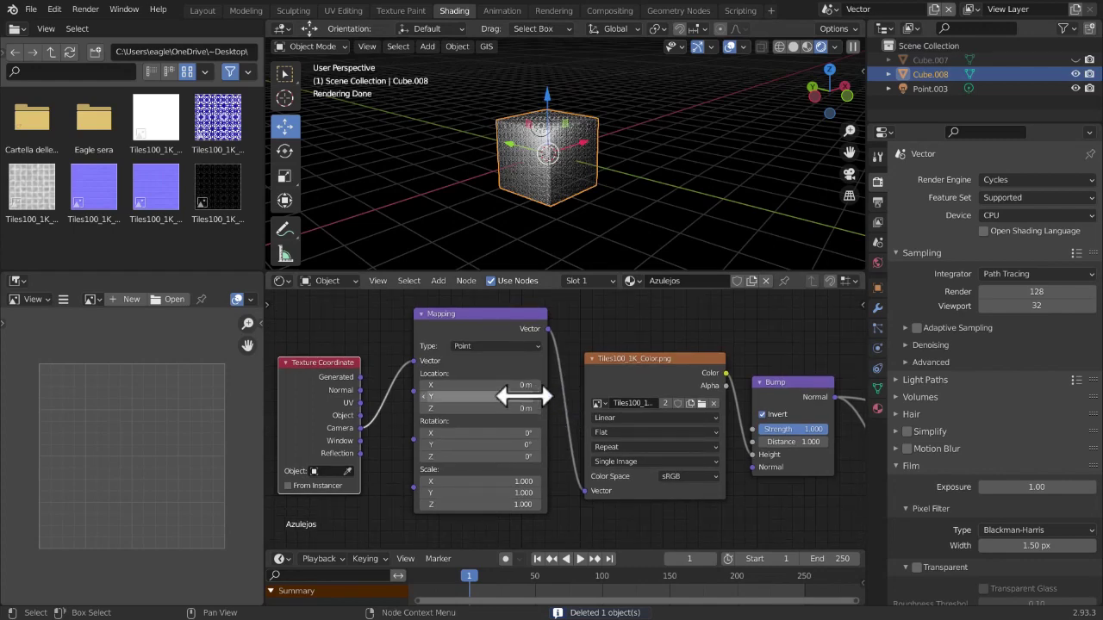
# Link Object coordinates into the Mapping Vector and orbit to inspect the cube's top face
pyautogui.moveTo(306, 388); pyautogui.dragTo(325, 384)
pyautogui.scroll(4, 417, 185)
pyautogui.moveTo(455, 192); pyautogui.dragTo(485, 290, button='middle')
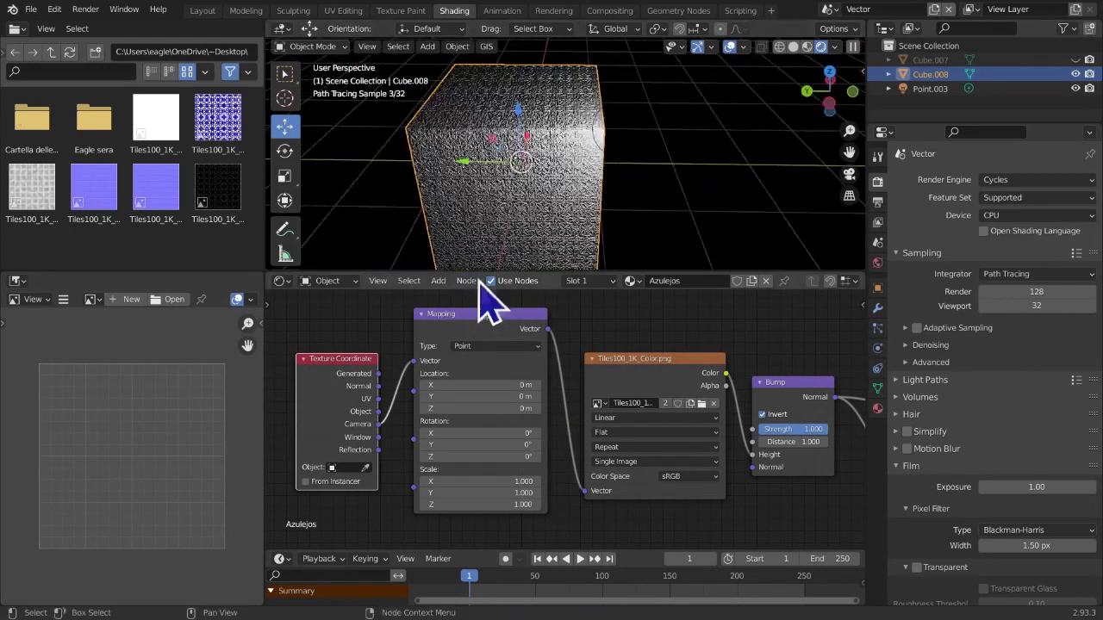
pyautogui.moveTo(382, 412); pyautogui.dragTo(417, 360)
pyautogui.moveTo(463, 216); pyautogui.dragTo(453, 49, button='middle')
pyautogui.scroll(4, 491, 168)
pyautogui.moveTo(495, 172); pyautogui.dragTo(509, 261, button='middle')
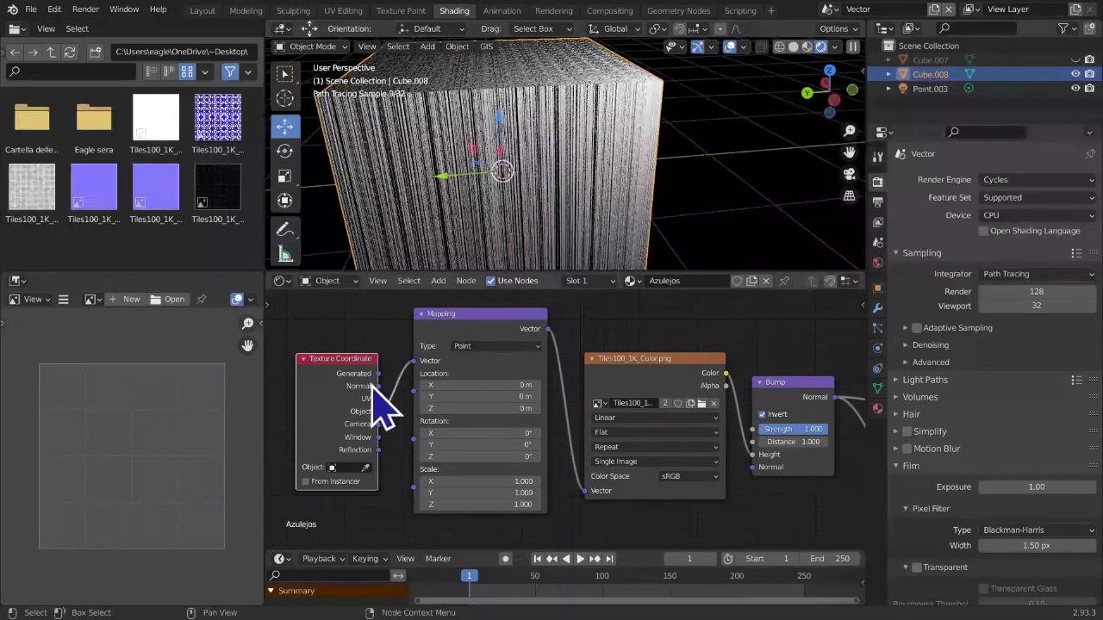
# Try Generated coordinates, then detach the Mapping output from the tile image
pyautogui.moveTo(381, 373); pyautogui.dragTo(422, 360)
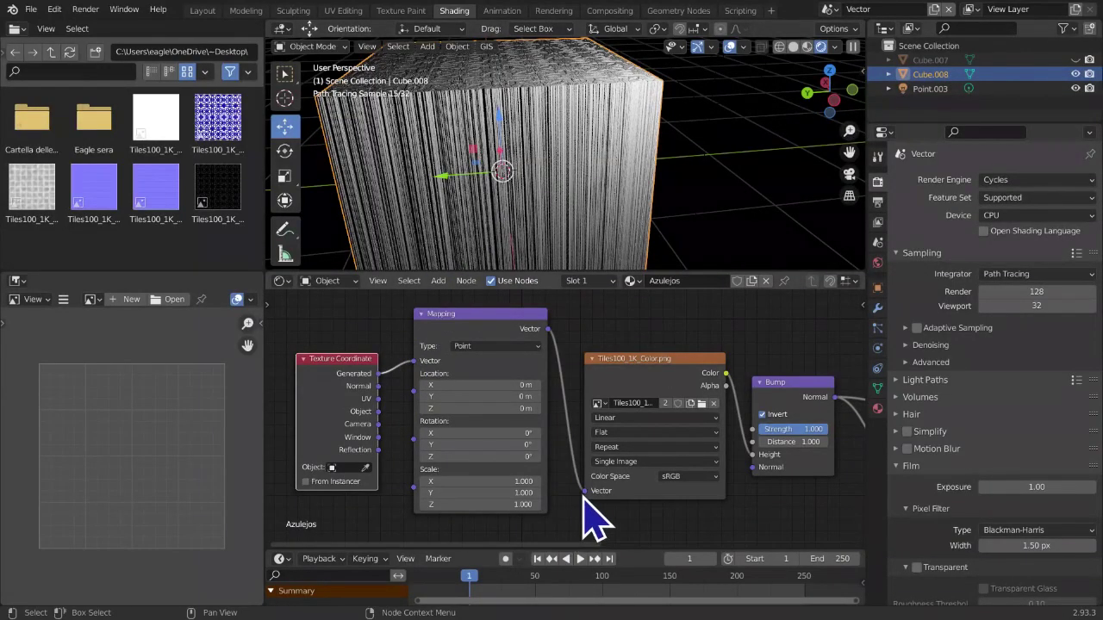
pyautogui.moveTo(672, 123); pyautogui.dragTo(660, 259, button='middle')
pyautogui.scroll(4, 664, 246)
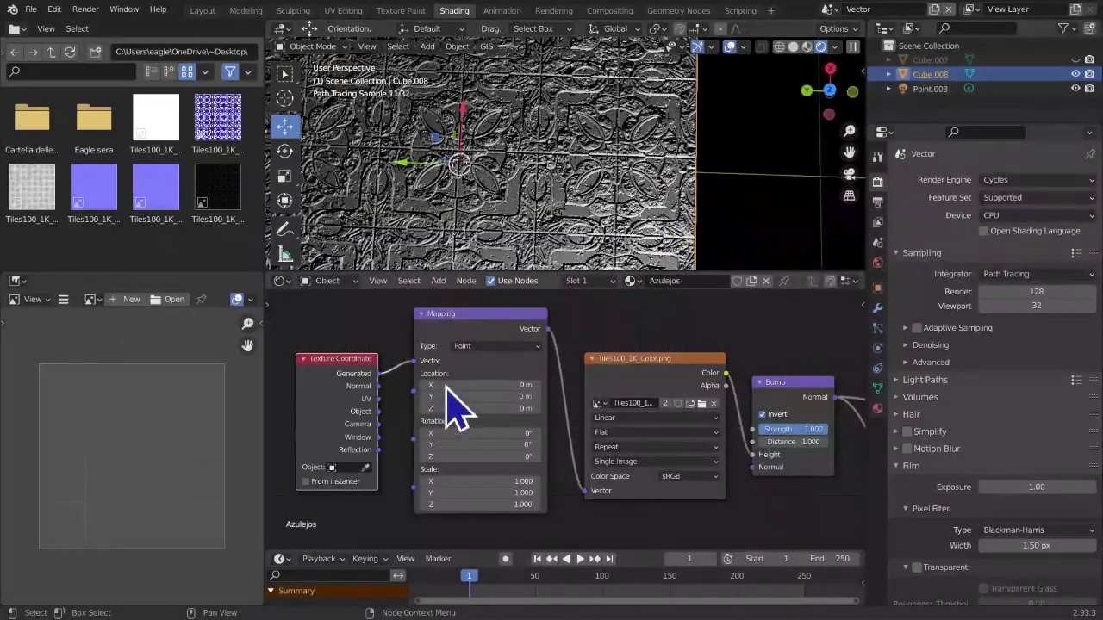
pyautogui.moveTo(583, 491)
pyautogui.mouseDown()
pyautogui.moveTo(591, 507)
pyautogui.moveTo(568, 506)
pyautogui.mouseUp()
pyautogui.scroll(-1, 591, 401)
pyautogui.scroll(-6, 658, 176)
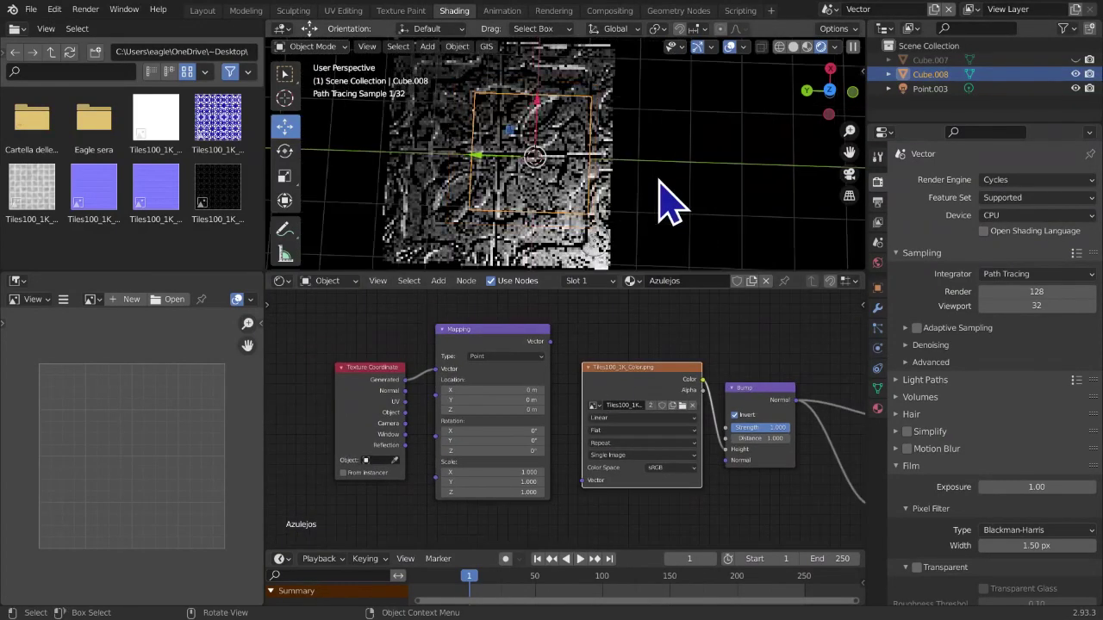
pyautogui.moveTo(675, 112); pyautogui.dragTo(721, 233, button='middle')
pyautogui.scroll(1, 704, 252)
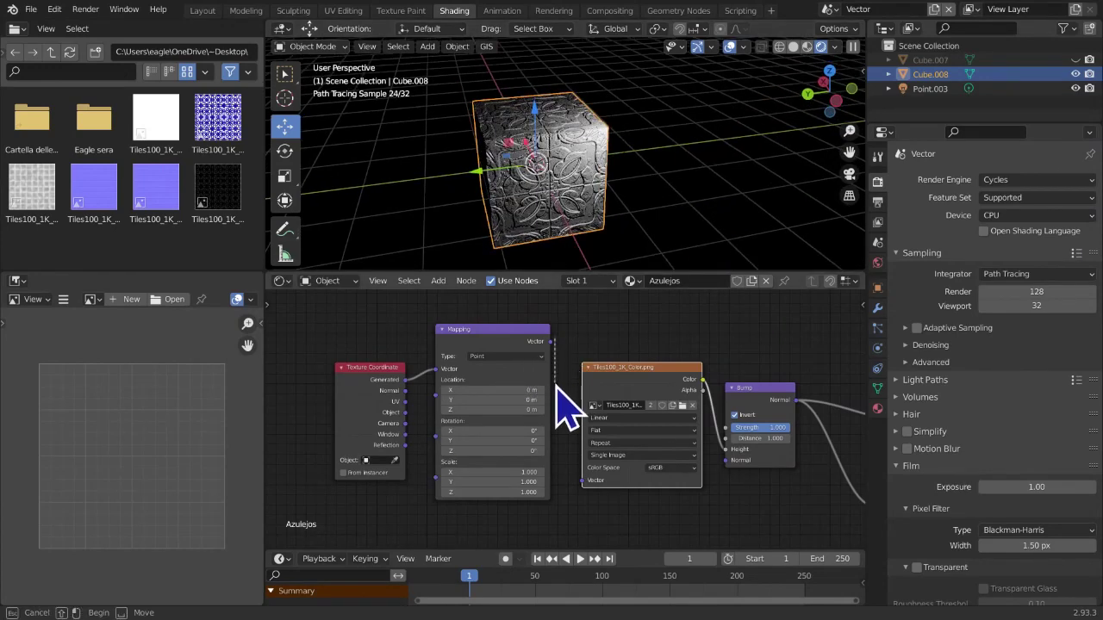
# Reconnect Mapping to the tile image's Vector and feed UV coordinates into Mapping
pyautogui.moveTo(548, 342); pyautogui.dragTo(580, 482)
pyautogui.moveTo(371, 421); pyautogui.dragTo(430, 424, button='middle')
pyautogui.scroll(1, 436, 434)
pyautogui.scroll(2, 437, 434)
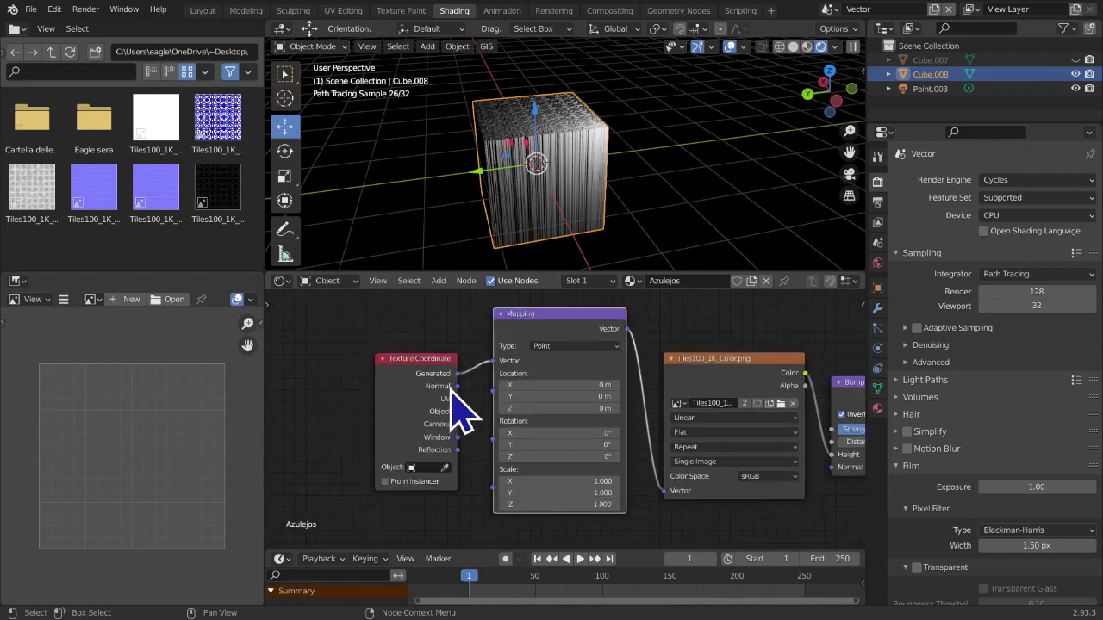
pyautogui.moveTo(439, 396); pyautogui.dragTo(480, 351)
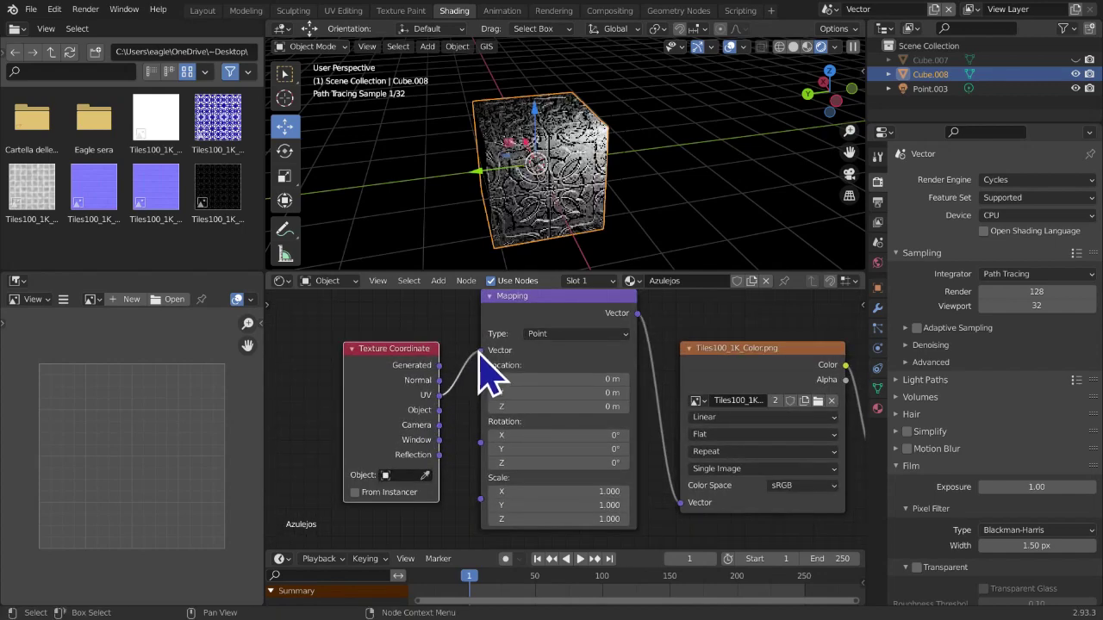
pyautogui.moveTo(548, 255)
pyautogui.mouseDown(button='middle')
pyautogui.moveTo(561, 258)
pyautogui.moveTo(509, 247)
pyautogui.moveTo(692, 229)
pyautogui.moveTo(588, 233)
pyautogui.moveTo(559, 246)
pyautogui.mouseUp(button='middle')
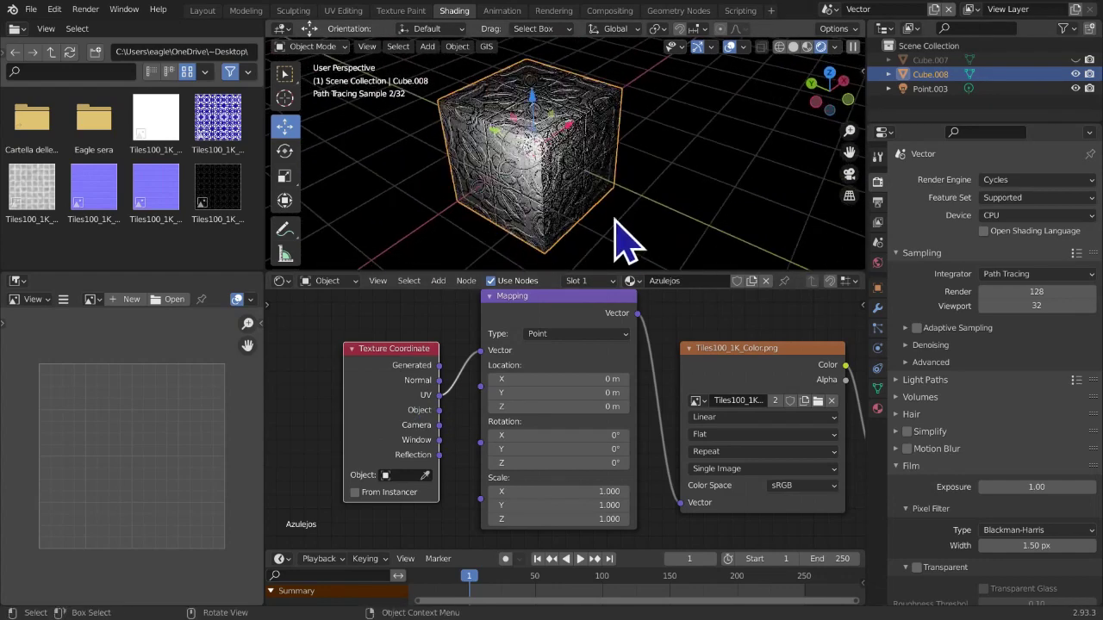
pyautogui.click(572, 192)
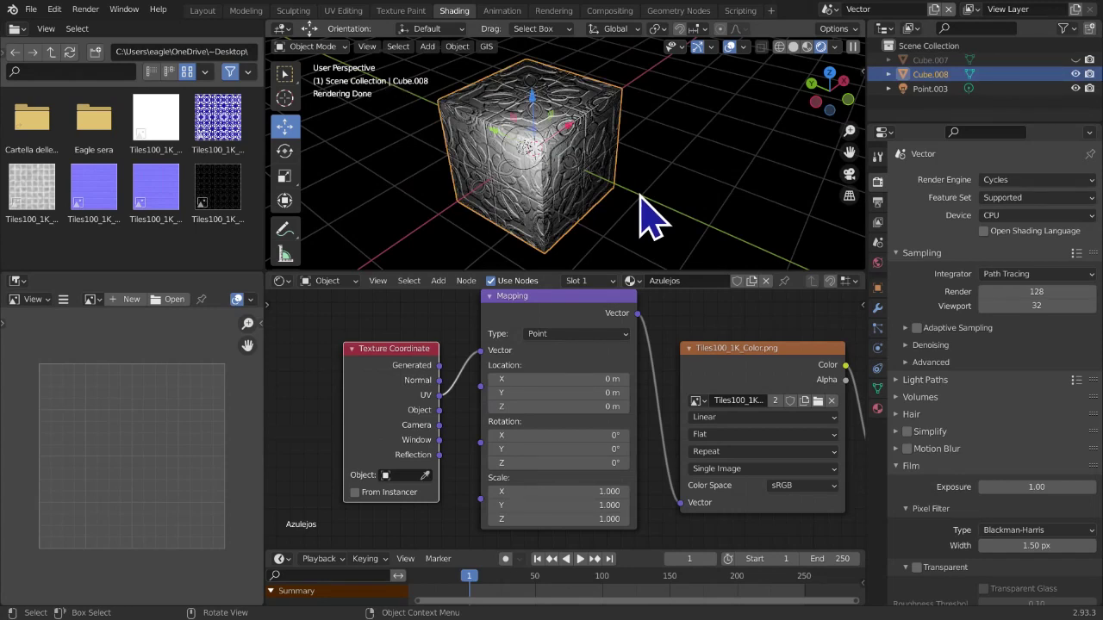
pyautogui.click(353, 350)
pyautogui.click(353, 350)
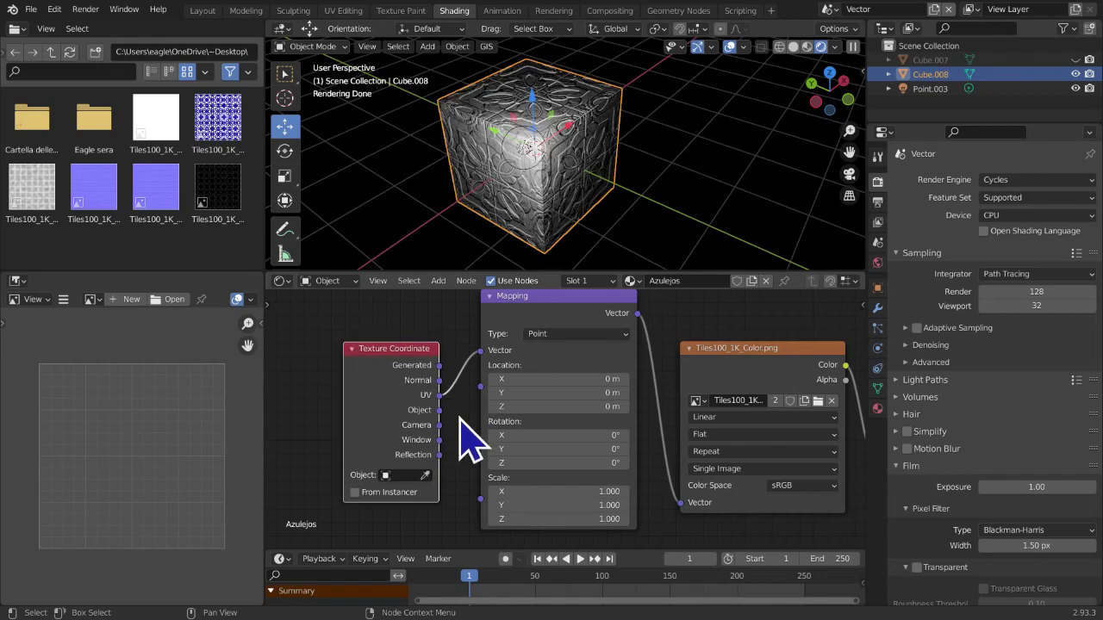
pyautogui.scroll(2, 459, 420)
pyautogui.moveTo(372, 419); pyautogui.dragTo(430, 358)
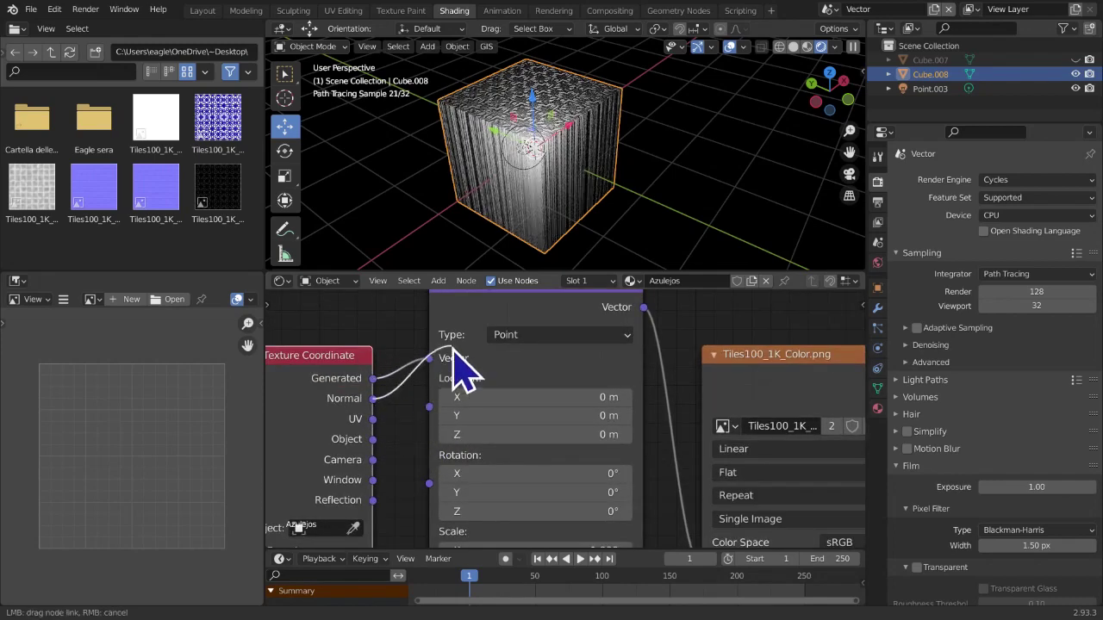
pyautogui.moveTo(373, 399); pyautogui.dragTo(430, 359)
pyautogui.moveTo(372, 419); pyautogui.dragTo(433, 362)
pyautogui.moveTo(367, 459); pyautogui.dragTo(392, 448, button='middle')
pyautogui.moveTo(396, 428); pyautogui.dragTo(453, 349)
pyautogui.moveTo(396, 407); pyautogui.dragTo(465, 348)
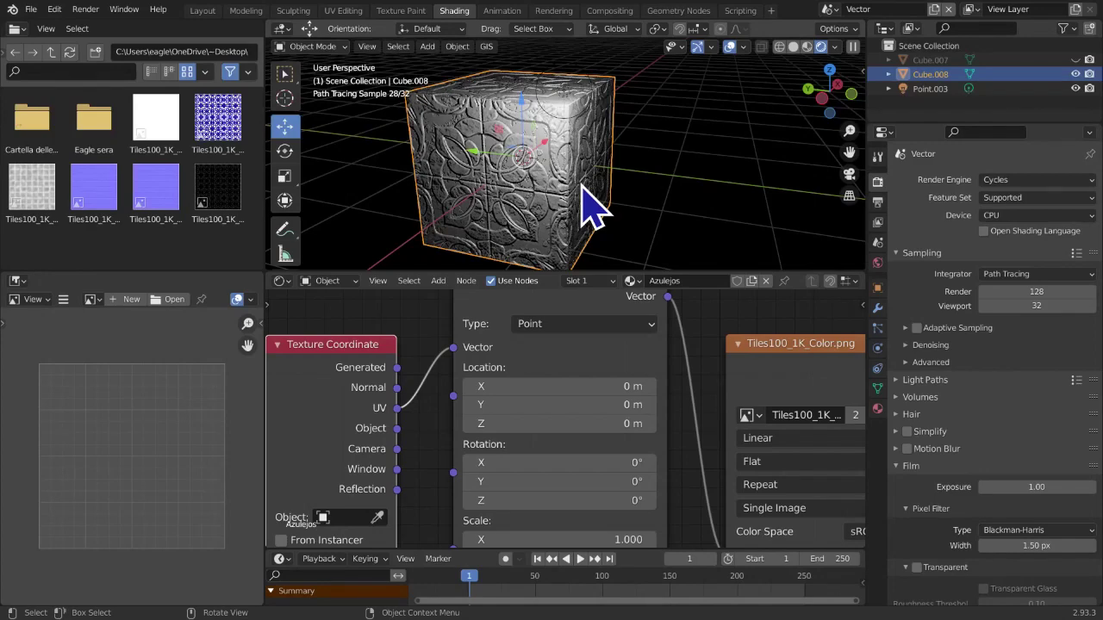
pyautogui.scroll(-4, 554, 420)
pyautogui.moveTo(539, 422); pyautogui.dragTo(577, 390, button='middle')
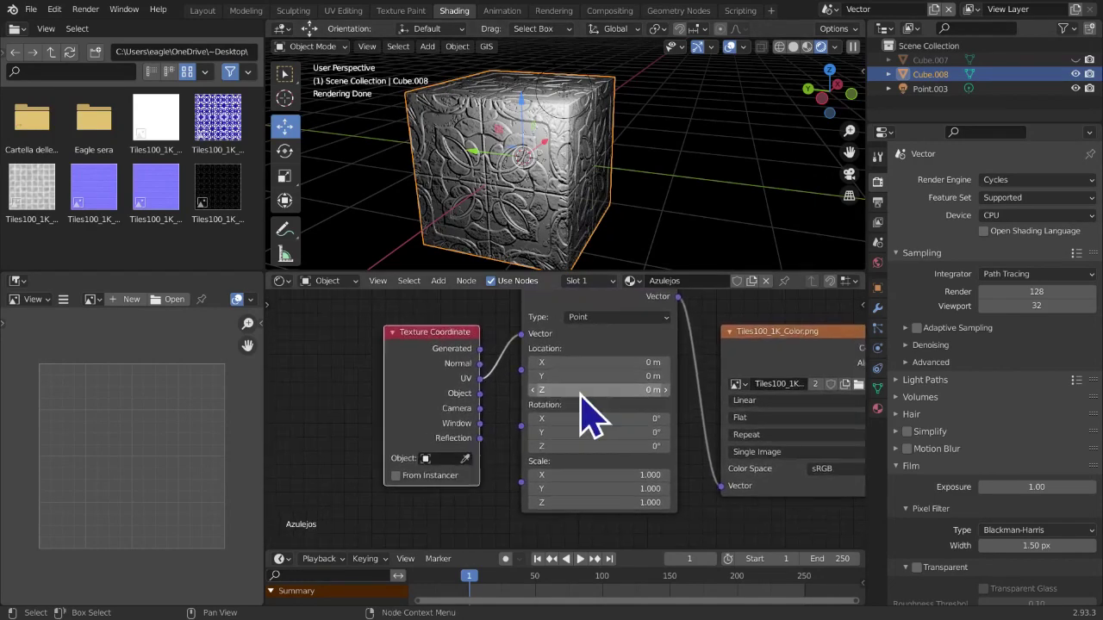
pyautogui.moveTo(485, 461); pyautogui.dragTo(484, 472, button='middle')
pyautogui.scroll(1, 484, 427)
pyautogui.moveTo(466, 375); pyautogui.dragTo(517, 357)
pyautogui.moveTo(471, 388); pyautogui.dragTo(531, 370)
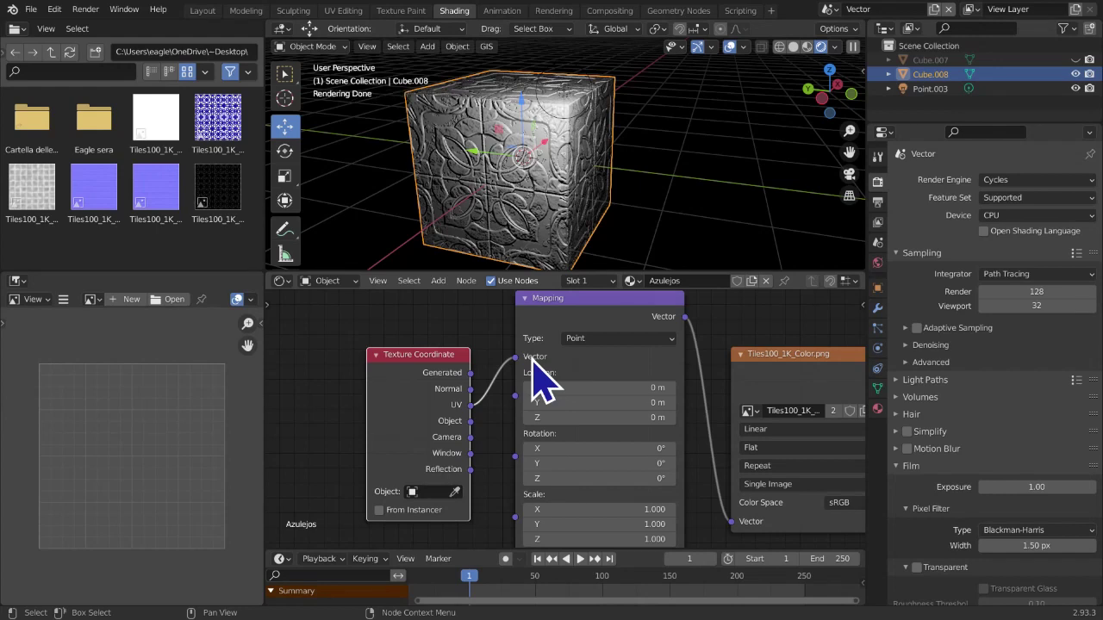
pyautogui.moveTo(678, 152); pyautogui.dragTo(672, 178, button='middle')
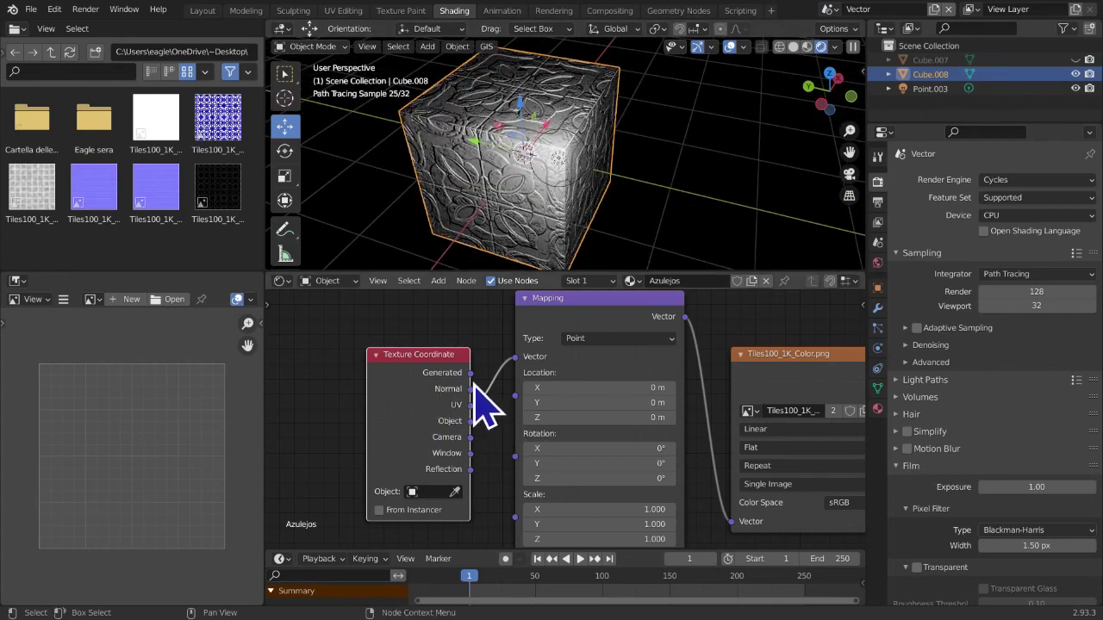
pyautogui.moveTo(470, 404); pyautogui.dragTo(508, 360)
pyautogui.moveTo(429, 390); pyautogui.dragTo(401, 347)
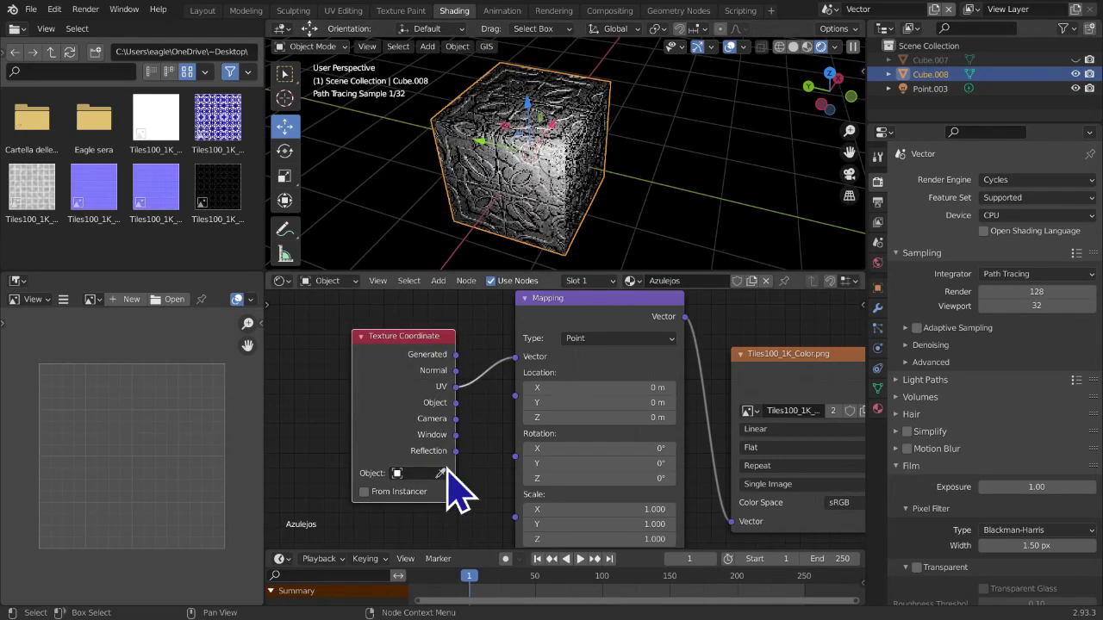
# Add a Plain Axes Empty and move it along Y and up along Z, away from the cube
pyautogui.hotkey('shift', 'a')
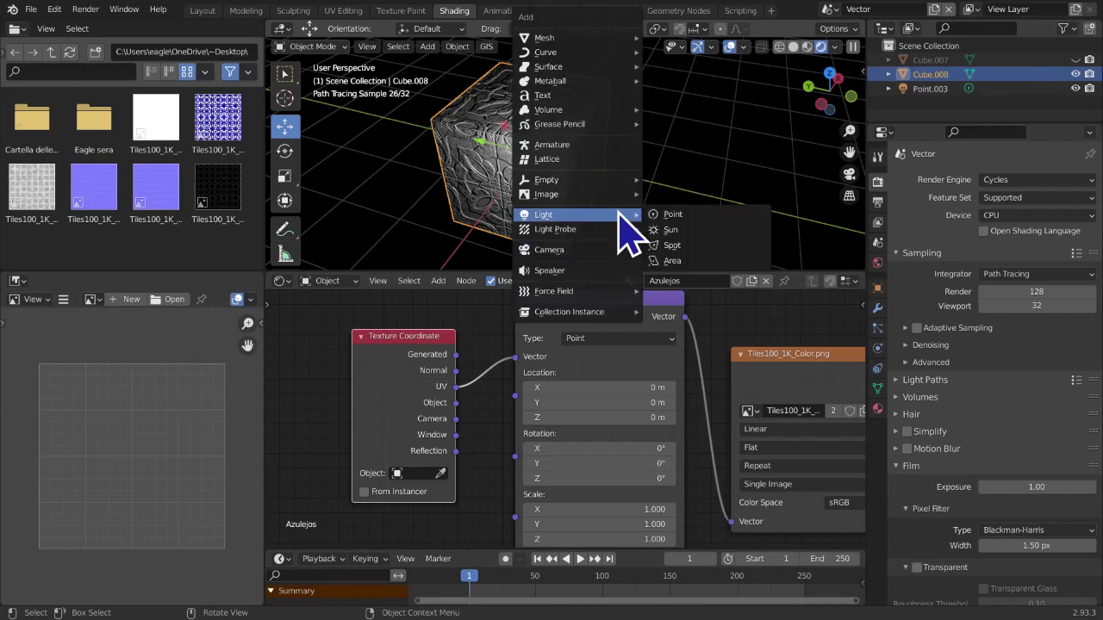
pyautogui.moveTo(579, 191)
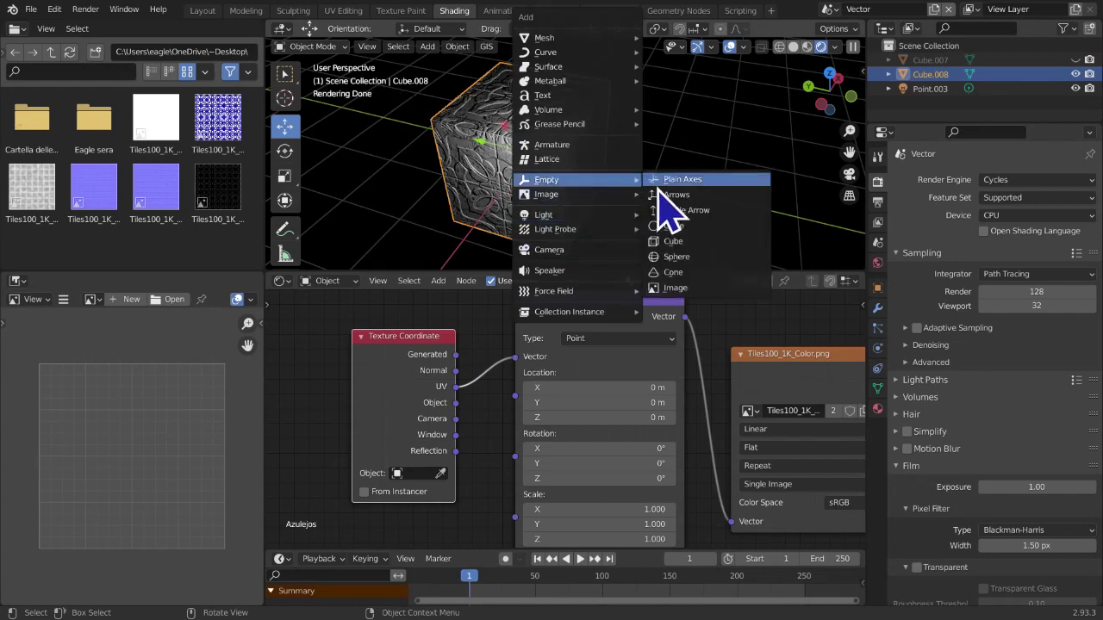
pyautogui.click(661, 180)
pyautogui.click(794, 46)
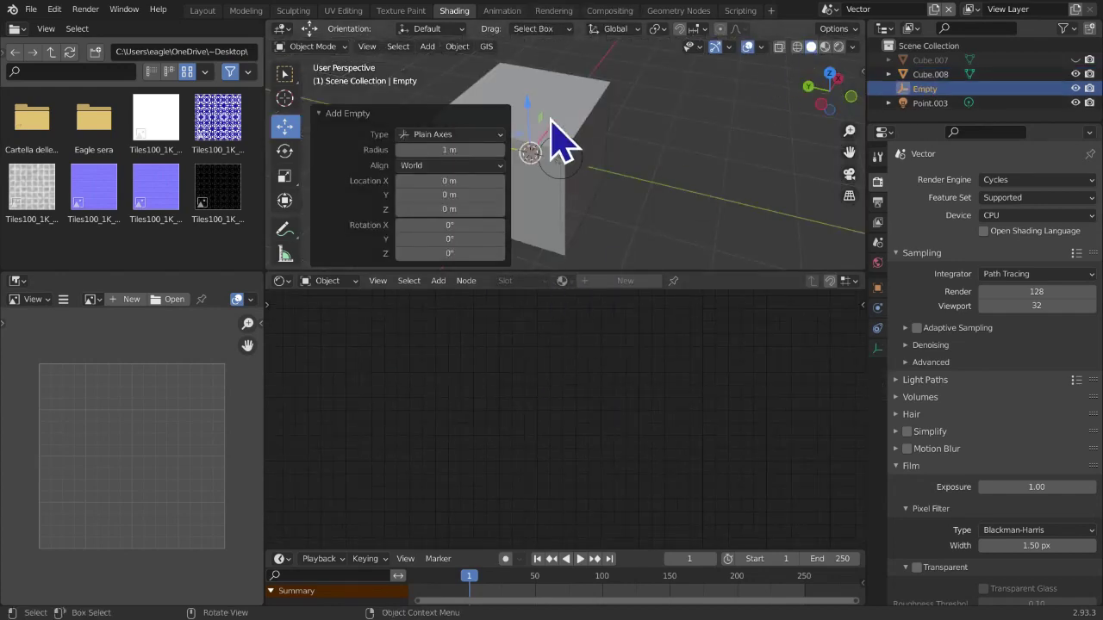
pyautogui.scroll(-5, 551, 142)
pyautogui.click(534, 149)
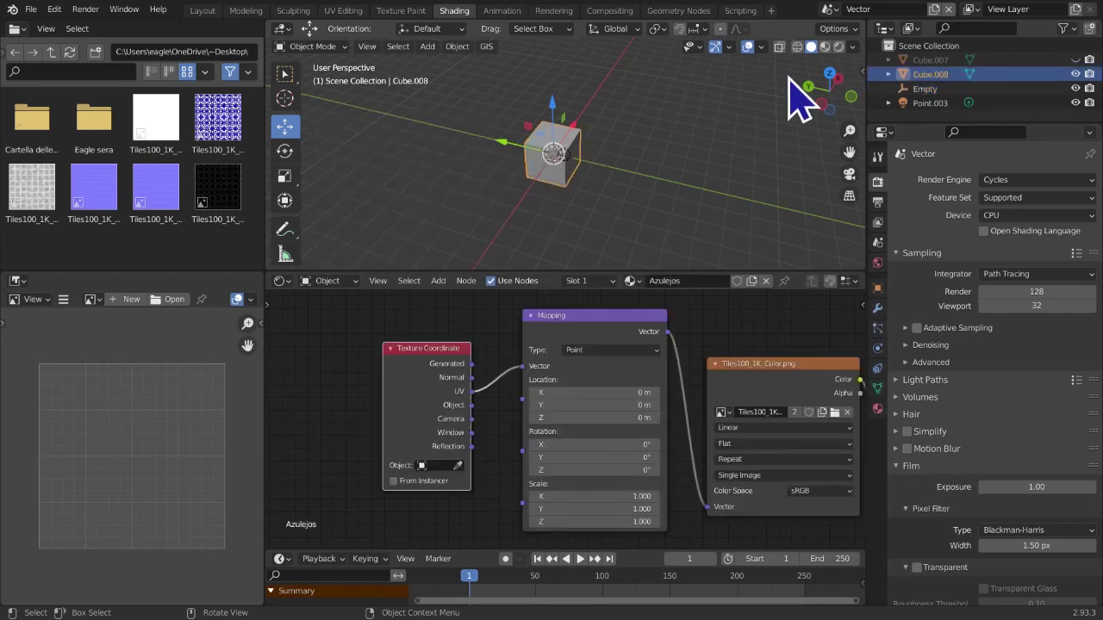
pyautogui.click(922, 89)
pyautogui.moveTo(514, 146); pyautogui.dragTo(580, 171)
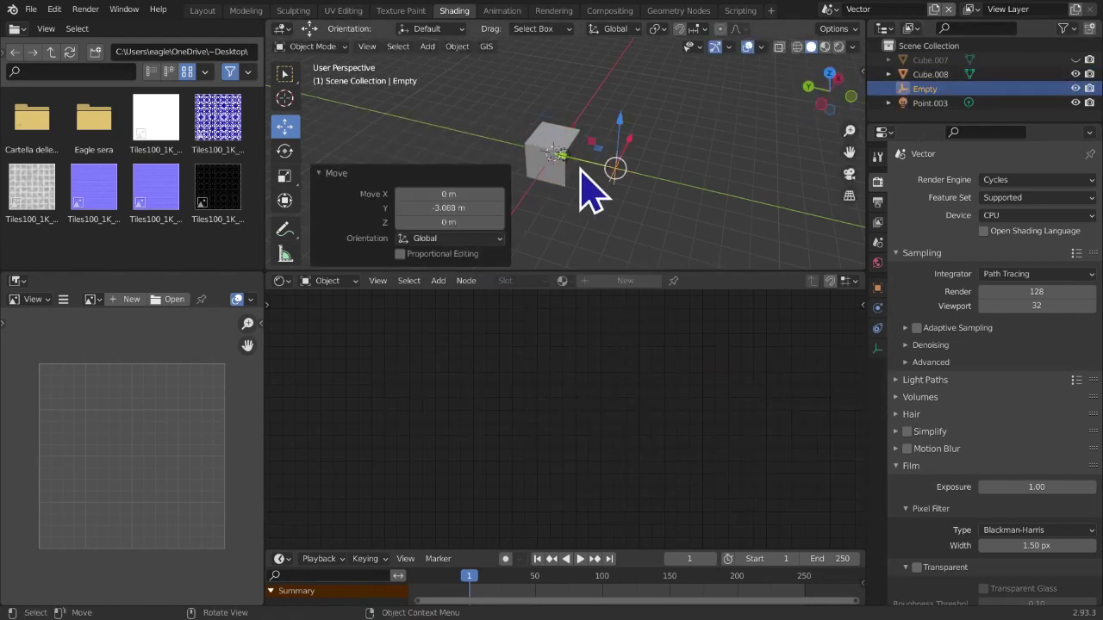
pyautogui.moveTo(619, 121); pyautogui.dragTo(616, 86)
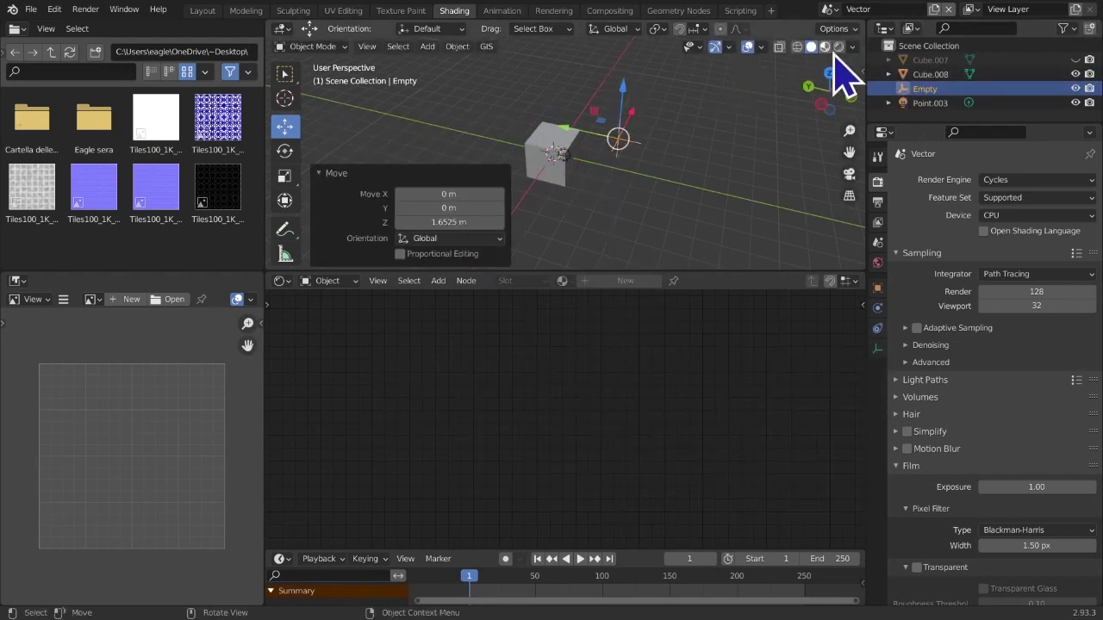
# Set the Texture Coordinate node's Object field to the Empty, then reposition the Empty
pyautogui.click(838, 47)
pyautogui.click(560, 180)
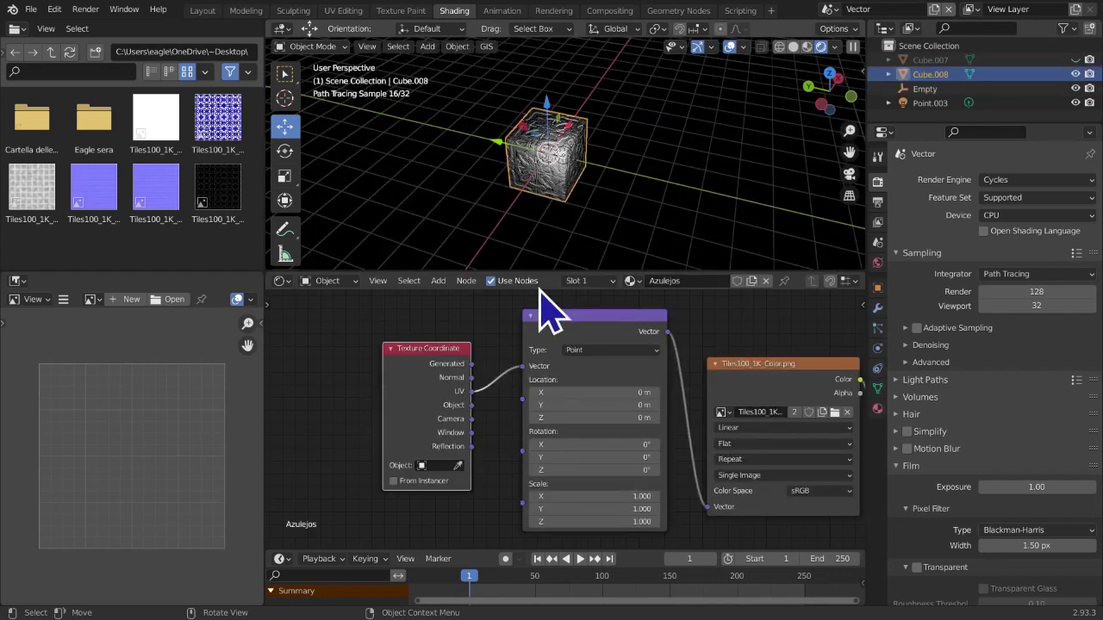
pyautogui.click(458, 465)
pyautogui.click(617, 117)
pyautogui.click(632, 160)
pyautogui.press('g')
pyautogui.moveTo(675, 76); pyautogui.dragTo(699, 37)
# Replace the UV link with the Texture Coordinate Object output into Mapping's Vector
pyautogui.click(562, 164)
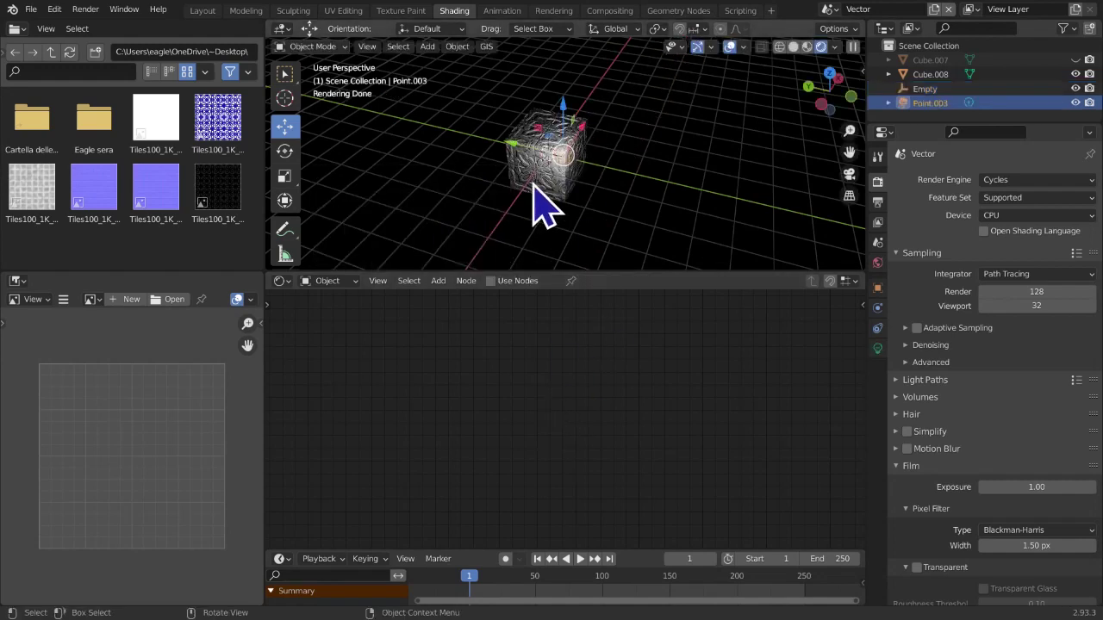
pyautogui.click(536, 201)
pyautogui.moveTo(472, 392); pyautogui.dragTo(514, 398)
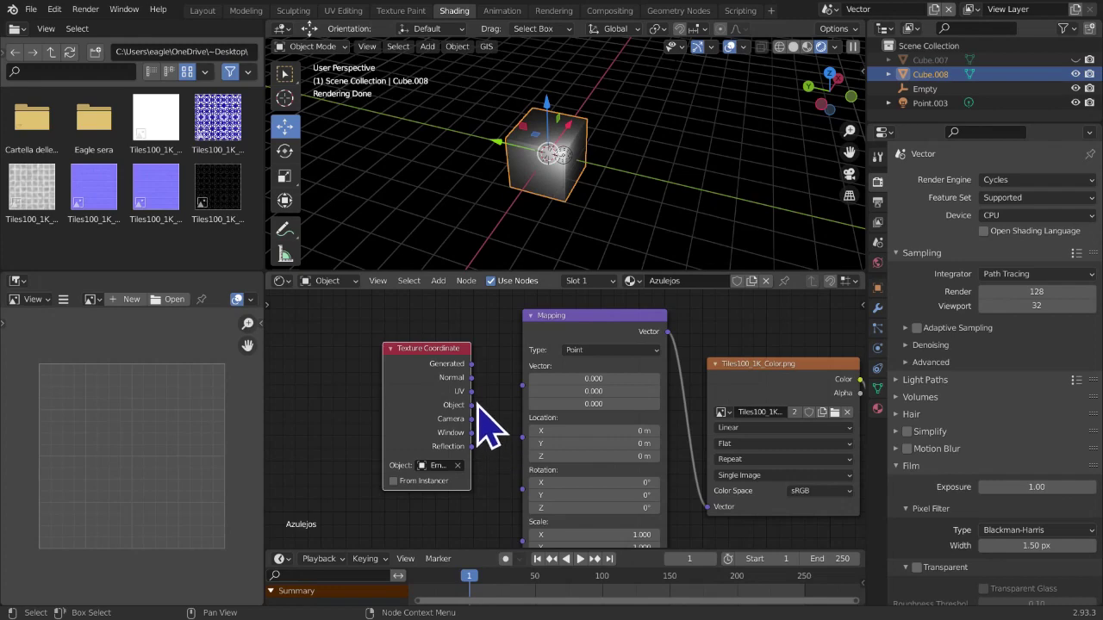
pyautogui.scroll(3, 502, 389)
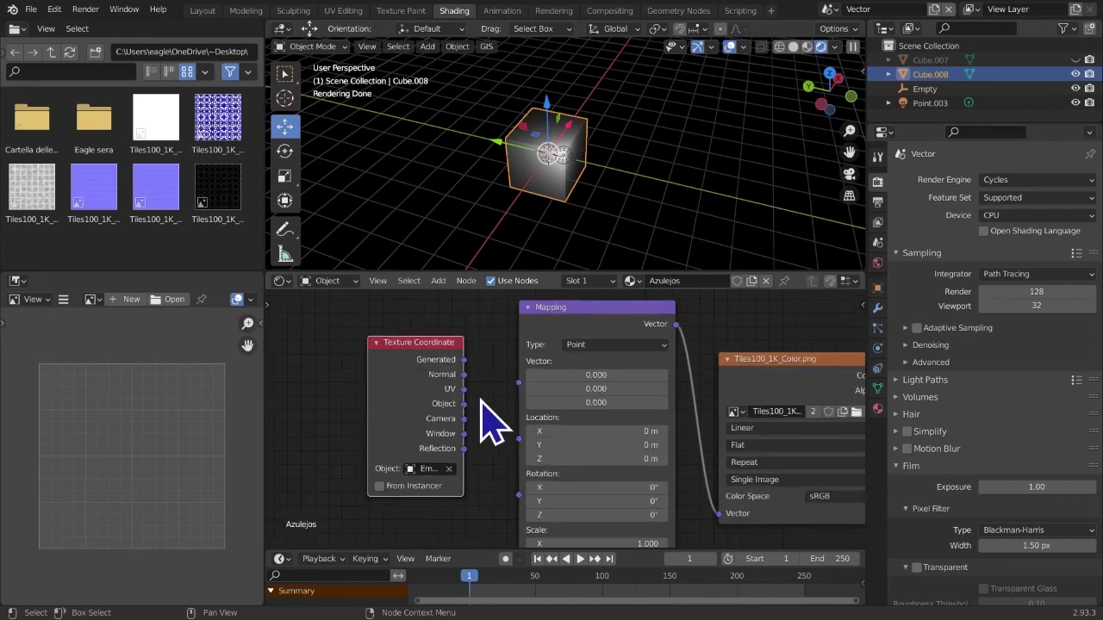
pyautogui.moveTo(449, 421); pyautogui.dragTo(517, 405)
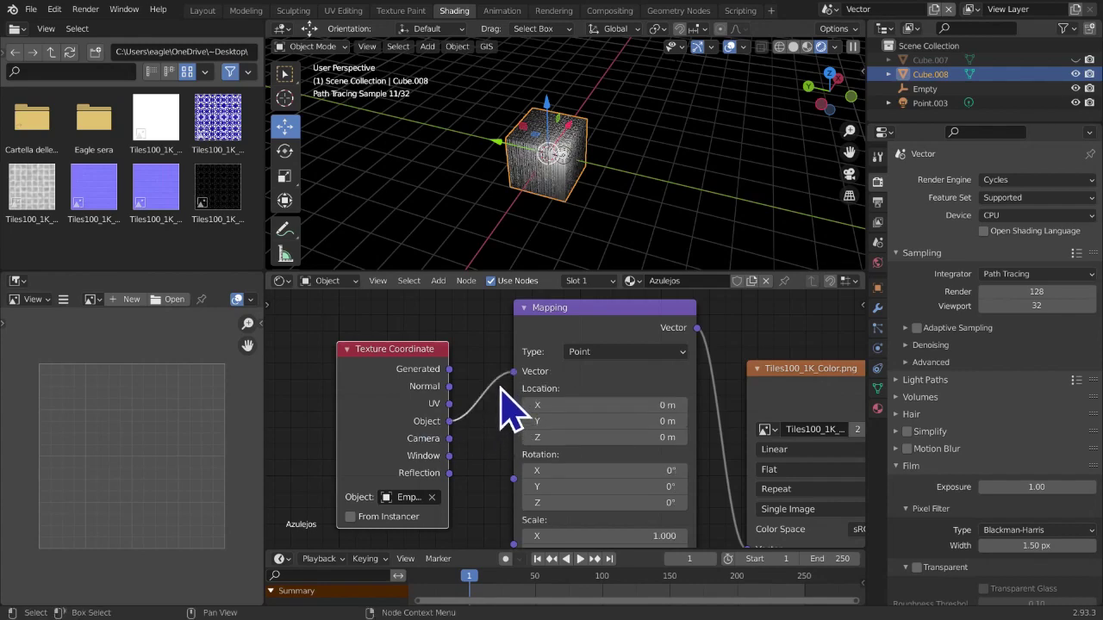
# Clear the Empty from the Texture Coordinate node's Object field
pyautogui.click(923, 88)
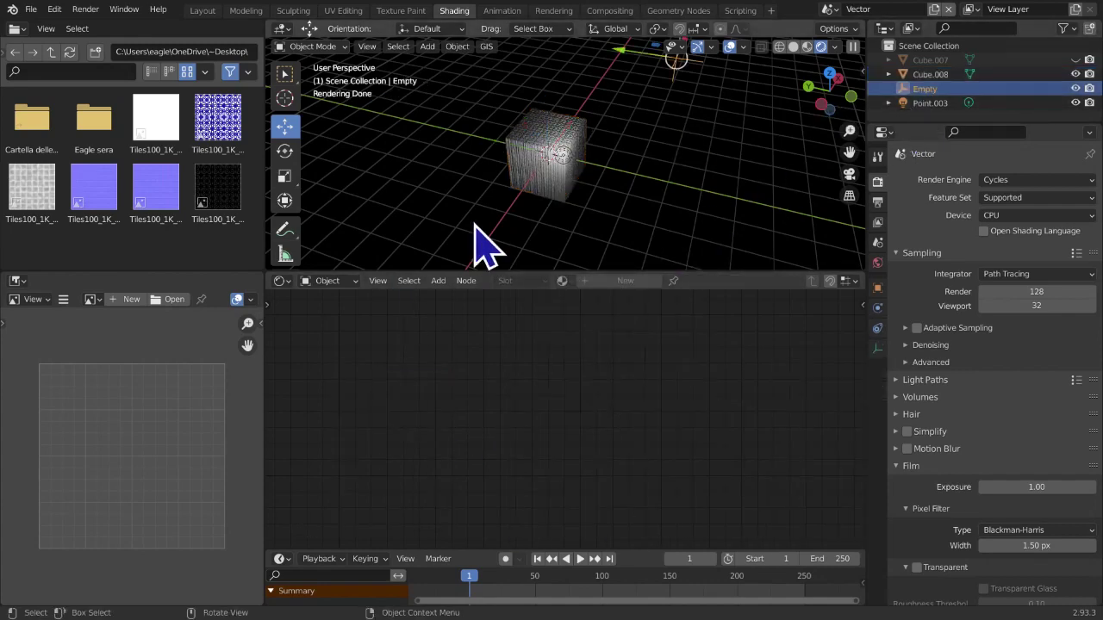
pyautogui.click(546, 157)
pyautogui.click(431, 498)
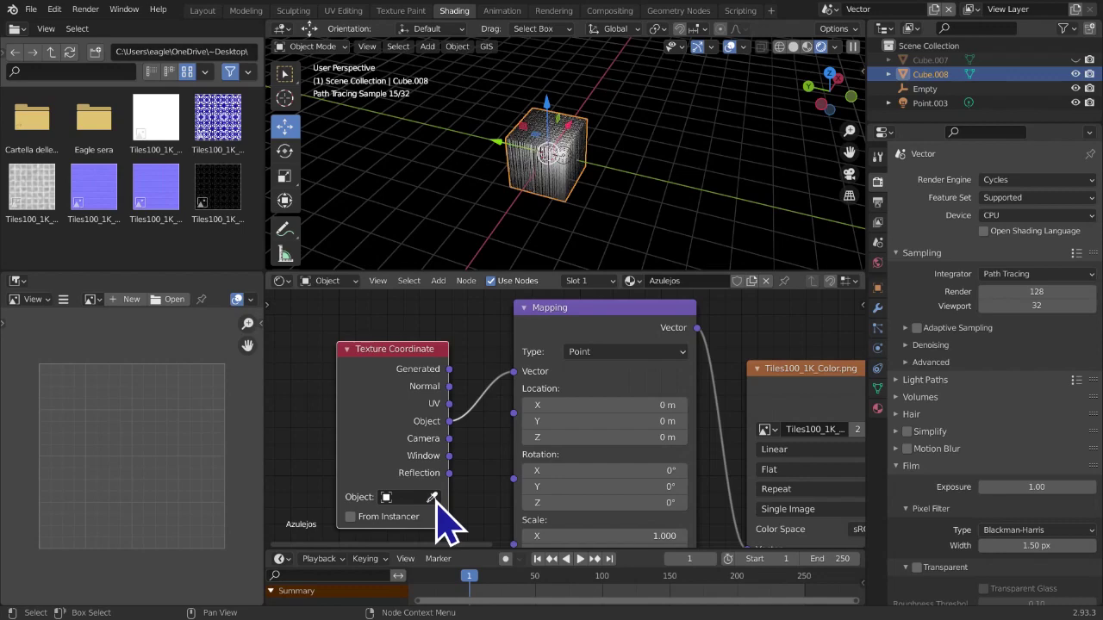
pyautogui.scroll(-4, 685, 237)
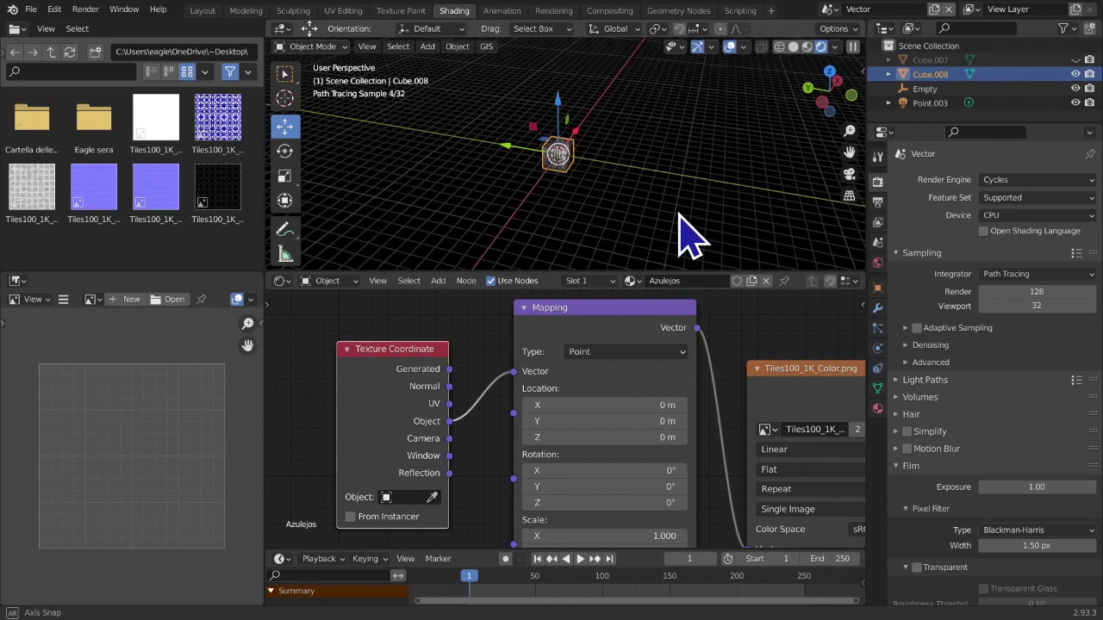
pyautogui.scroll(5, 615, 135)
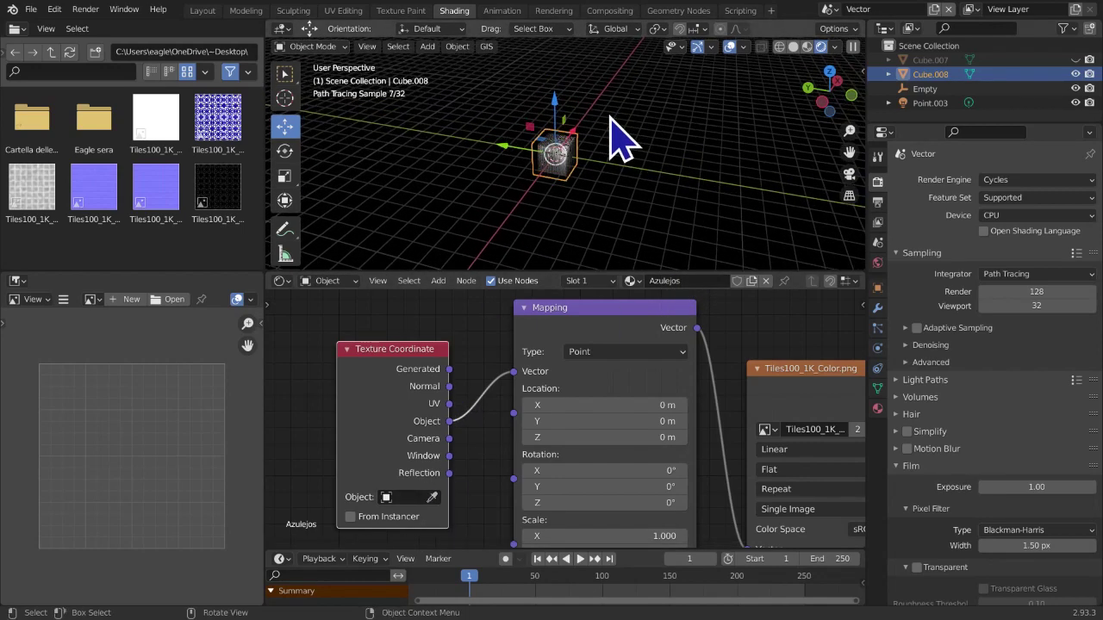
pyautogui.scroll(3, 560, 245)
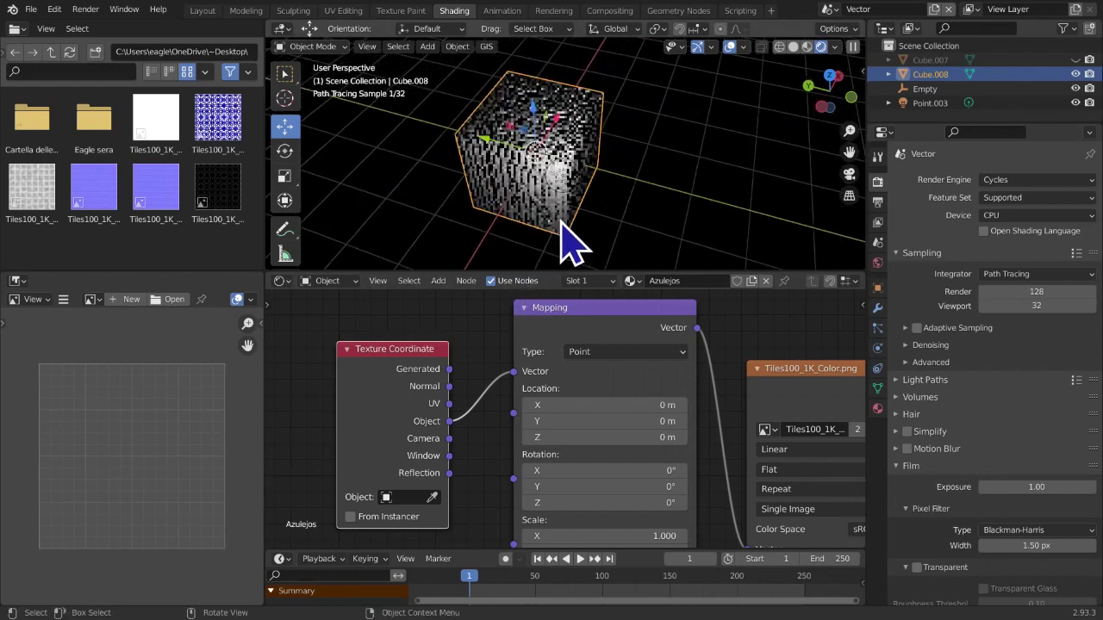
# Pick the Empty as the coordinate object again and orbit to inspect the cube
pyautogui.click(432, 497)
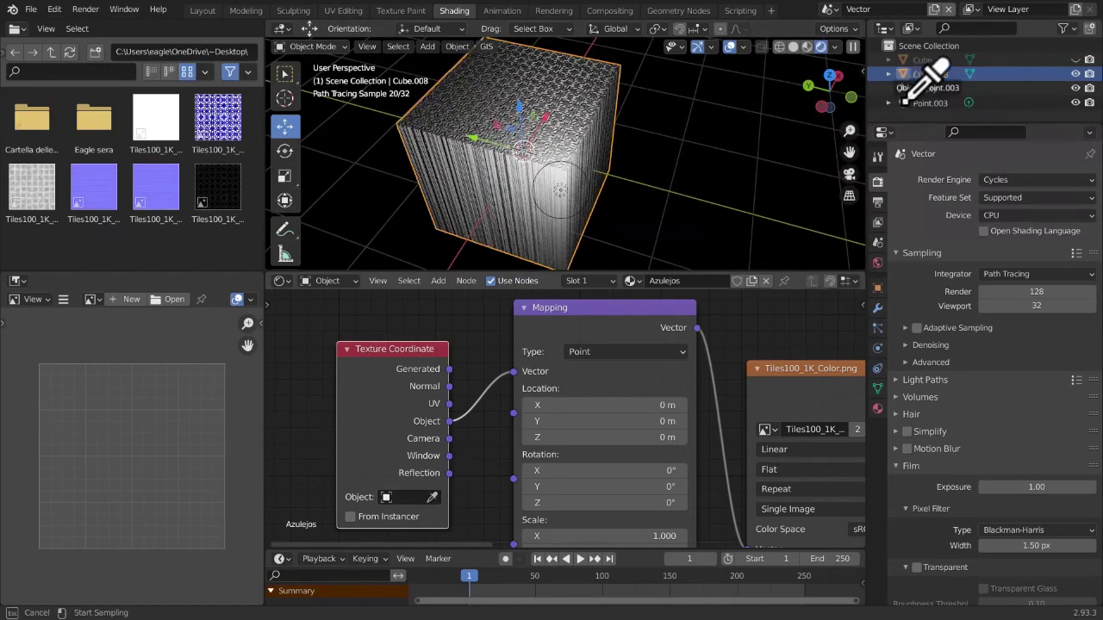
pyautogui.click(935, 86)
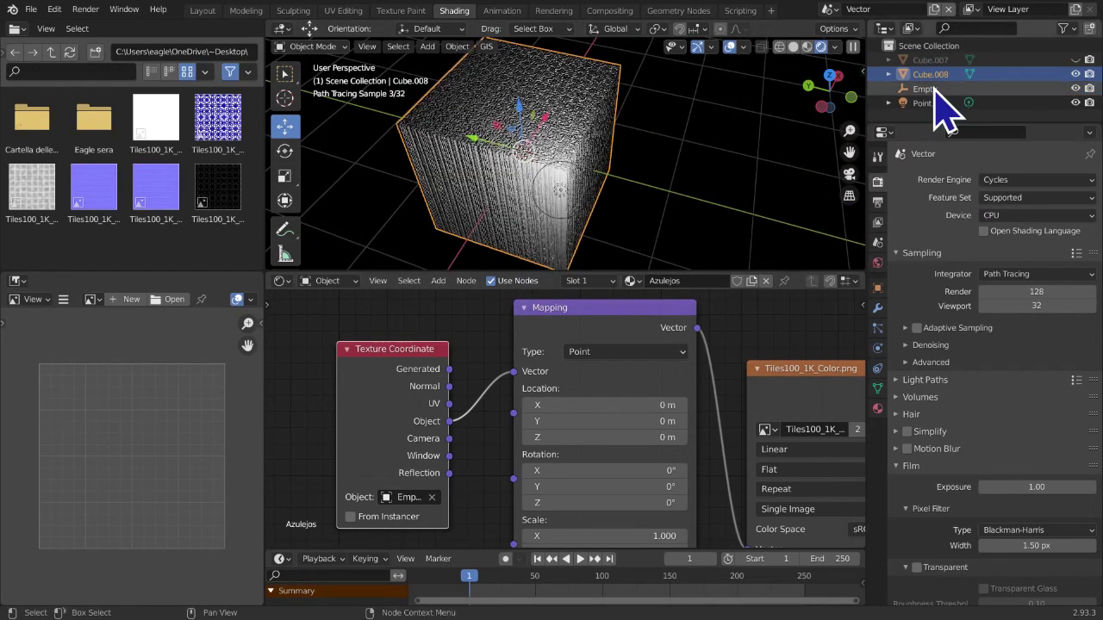
pyautogui.moveTo(480, 173); pyautogui.dragTo(505, 246, button='middle')
pyautogui.scroll(4, 500, 245)
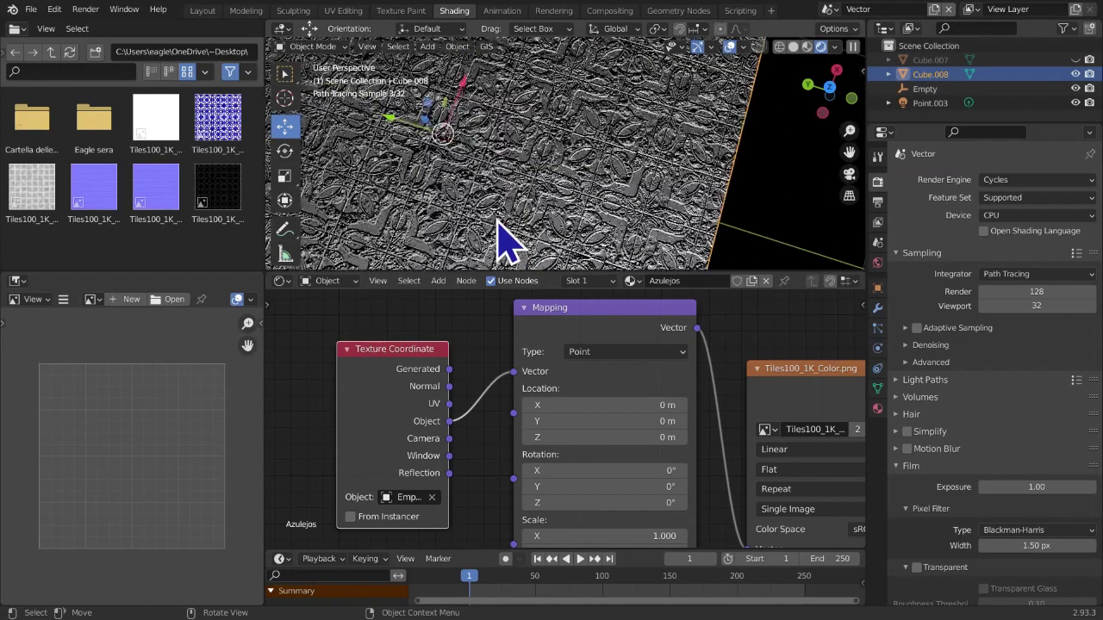
pyautogui.scroll(-5, 475, 241)
pyautogui.moveTo(475, 241)
pyautogui.mouseDown(button='middle')
pyautogui.moveTo(505, 159)
pyautogui.moveTo(509, 256)
pyautogui.mouseUp(button='middle')
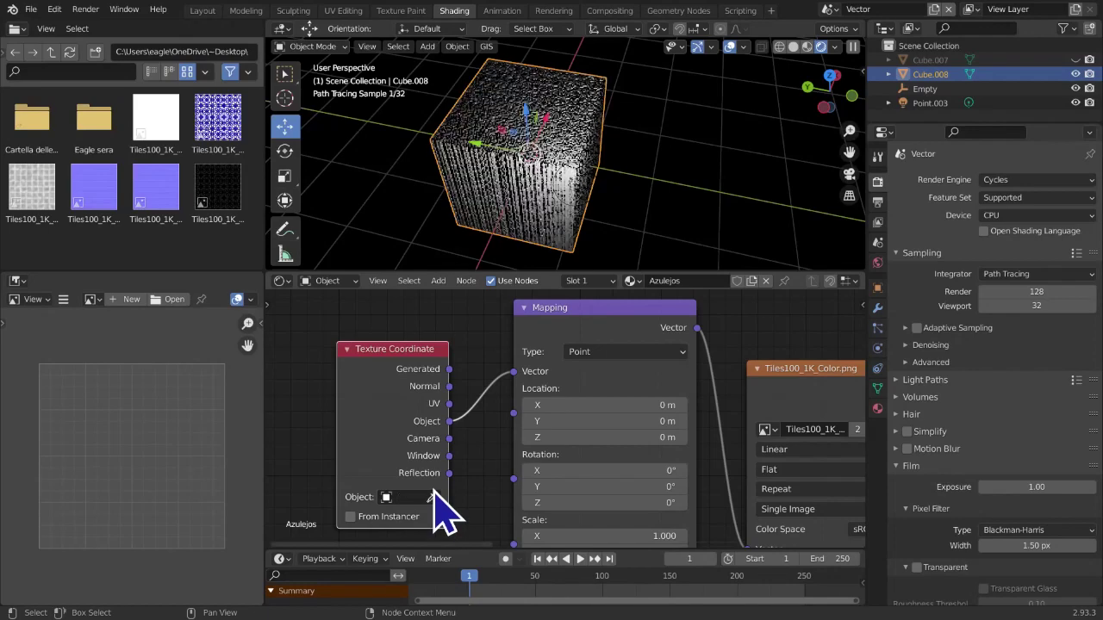
# Link the Texture Coordinate Window output into Mapping's Vector input
pyautogui.scroll(2, 443, 412)
pyautogui.moveTo(442, 410); pyautogui.dragTo(431, 419, button='middle')
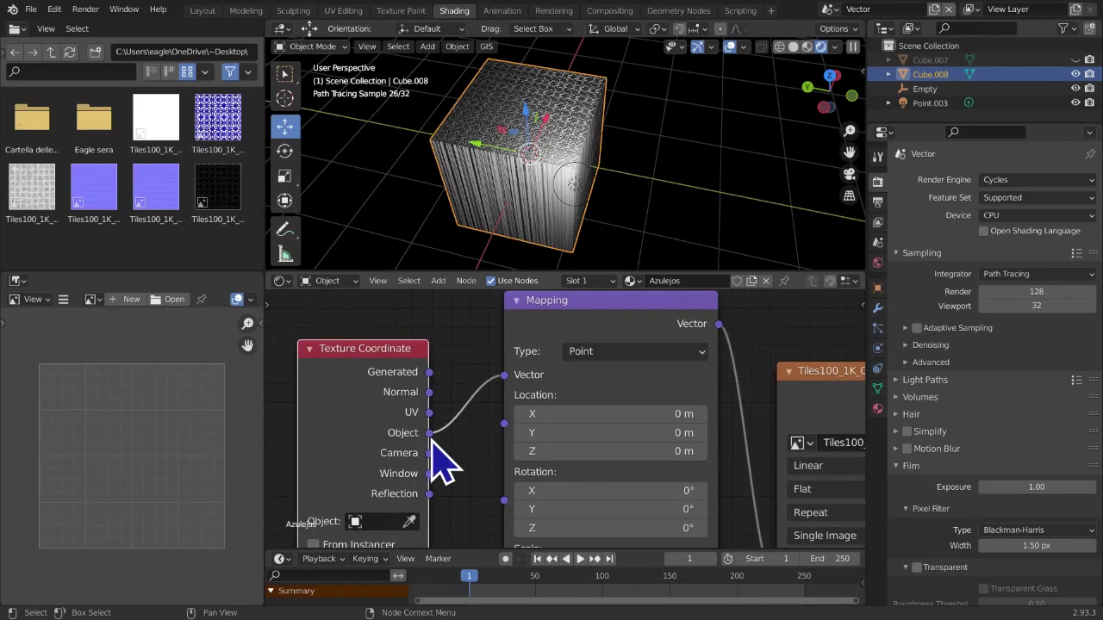
pyautogui.moveTo(365, 542); pyautogui.dragTo(375, 523, button='middle')
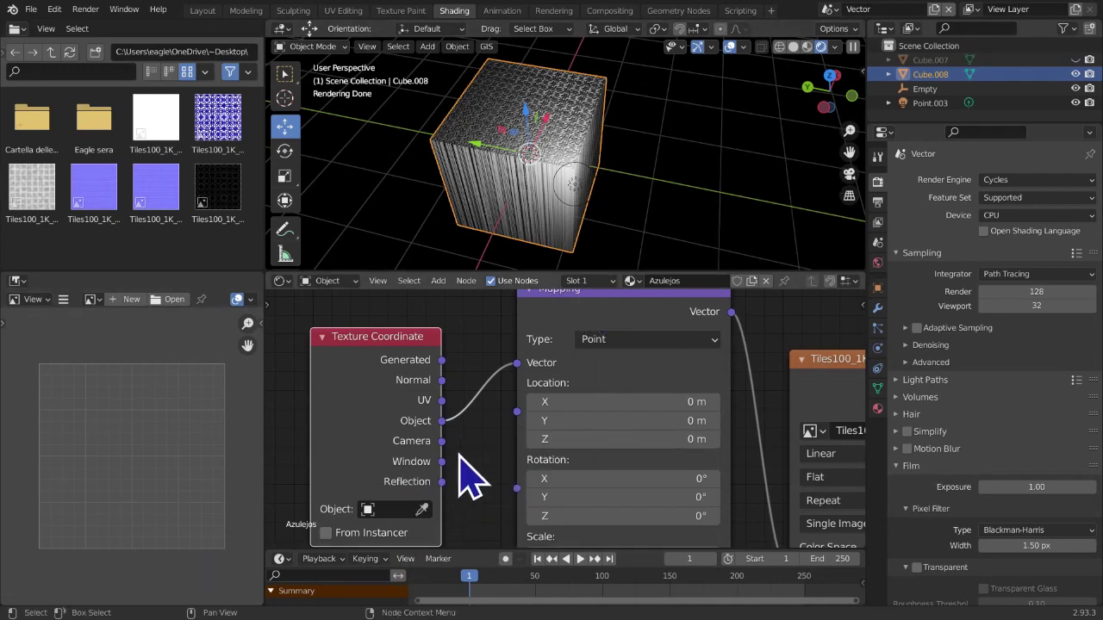
pyautogui.moveTo(441, 461)
pyautogui.mouseDown()
pyautogui.moveTo(525, 356)
pyautogui.moveTo(517, 363)
pyautogui.mouseUp()
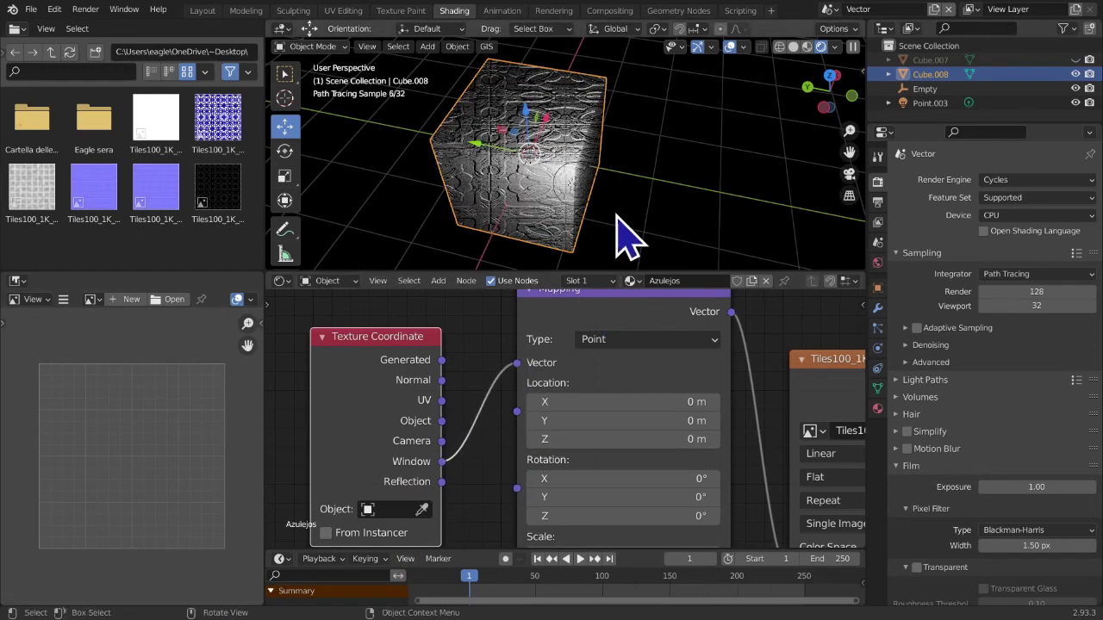
# Feed Camera, Generated, then Normal coordinates into Mapping's Vector in turn
pyautogui.moveTo(564, 220); pyautogui.dragTo(628, 202, button='middle')
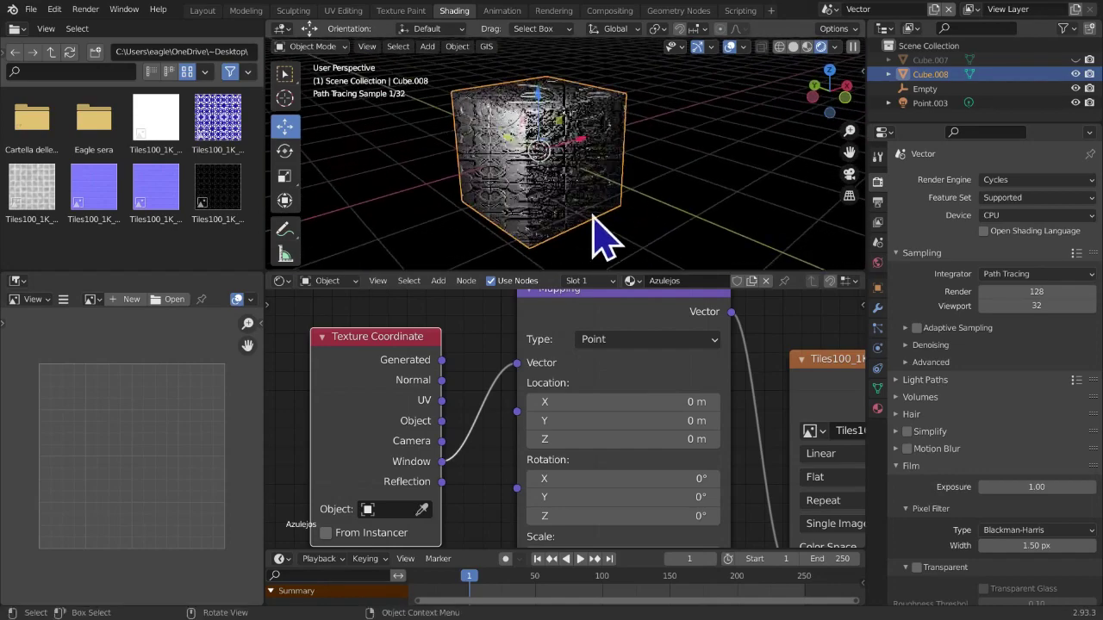
pyautogui.moveTo(442, 448); pyautogui.dragTo(519, 363)
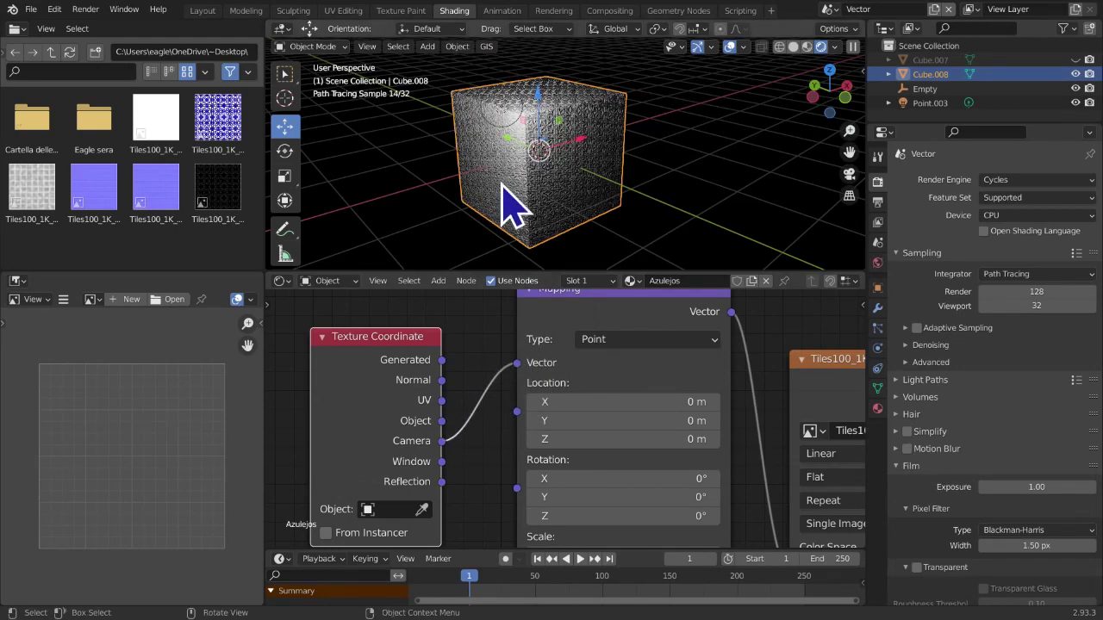
pyautogui.scroll(3, 547, 227)
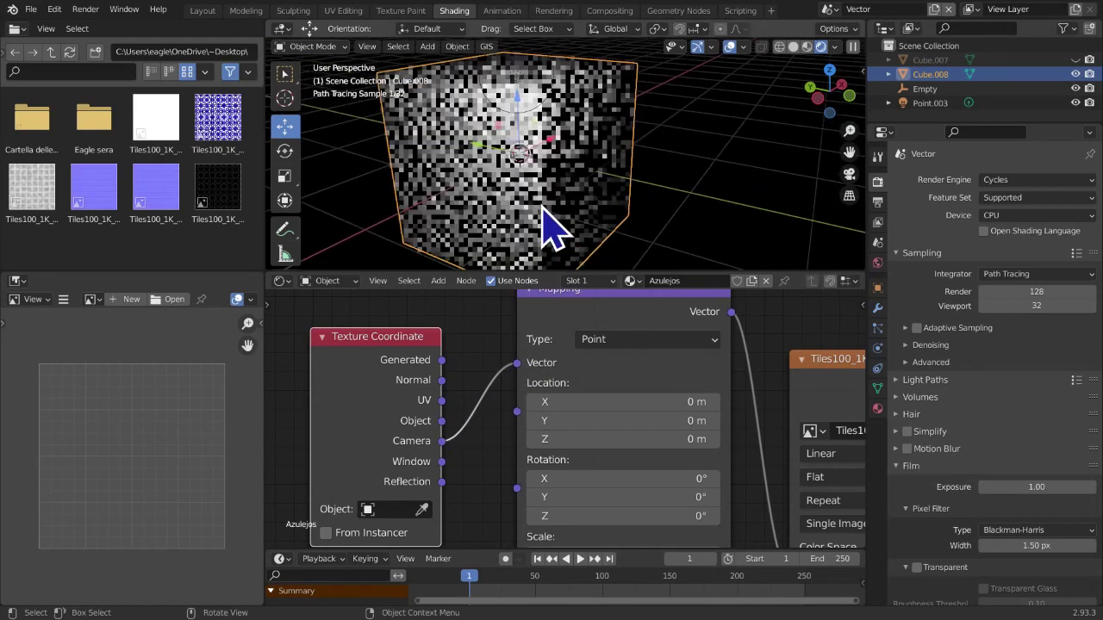
pyautogui.moveTo(442, 360); pyautogui.dragTo(517, 363)
pyautogui.scroll(1, 499, 376)
pyautogui.moveTo(608, 140); pyautogui.dragTo(598, 271, button='middle')
pyautogui.moveTo(433, 379); pyautogui.dragTo(513, 359)
# Settle on UV coordinates for the Mapping Vector and tidy the Texture Coordinate node's position
pyautogui.moveTo(427, 398); pyautogui.dragTo(515, 359)
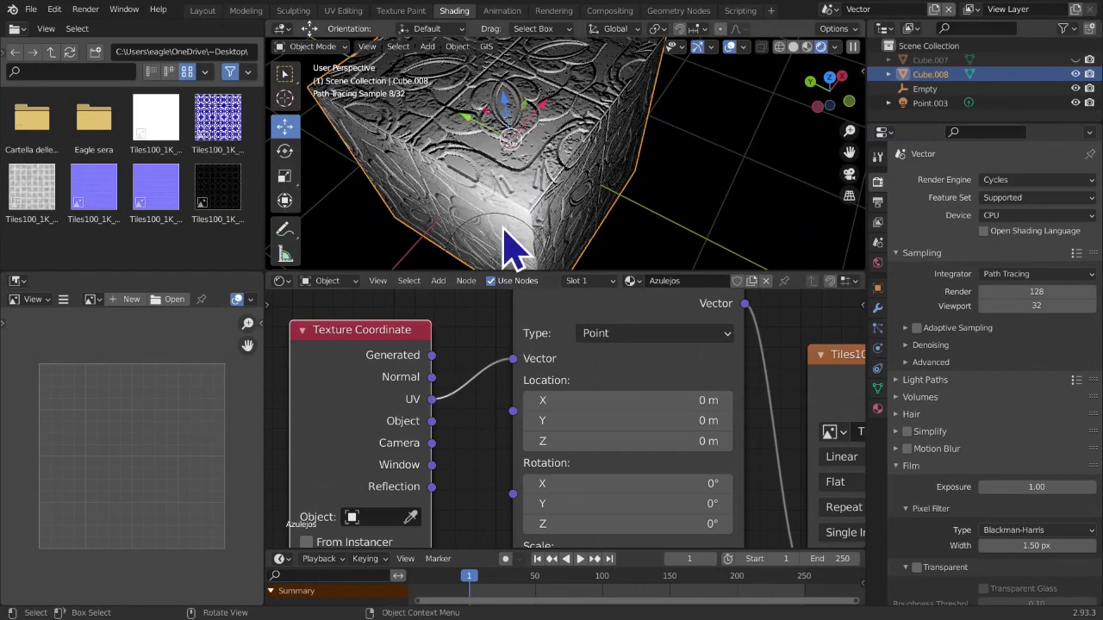
pyautogui.scroll(3, 535, 220)
pyautogui.scroll(-6, 546, 210)
pyautogui.moveTo(341, 446); pyautogui.dragTo(408, 405)
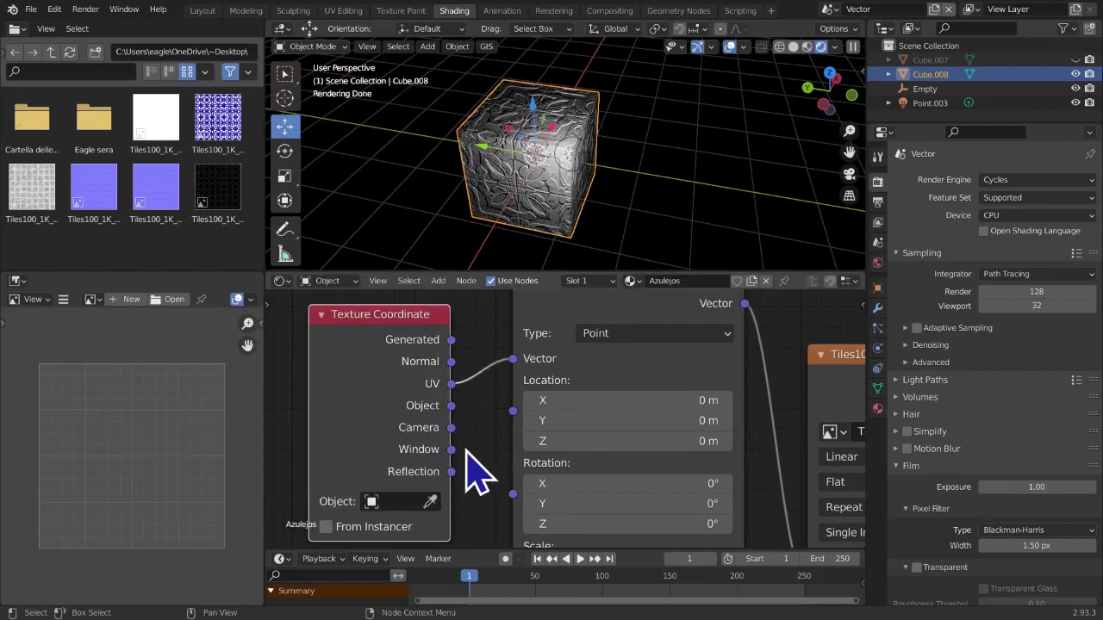
pyautogui.scroll(-3, 477, 456)
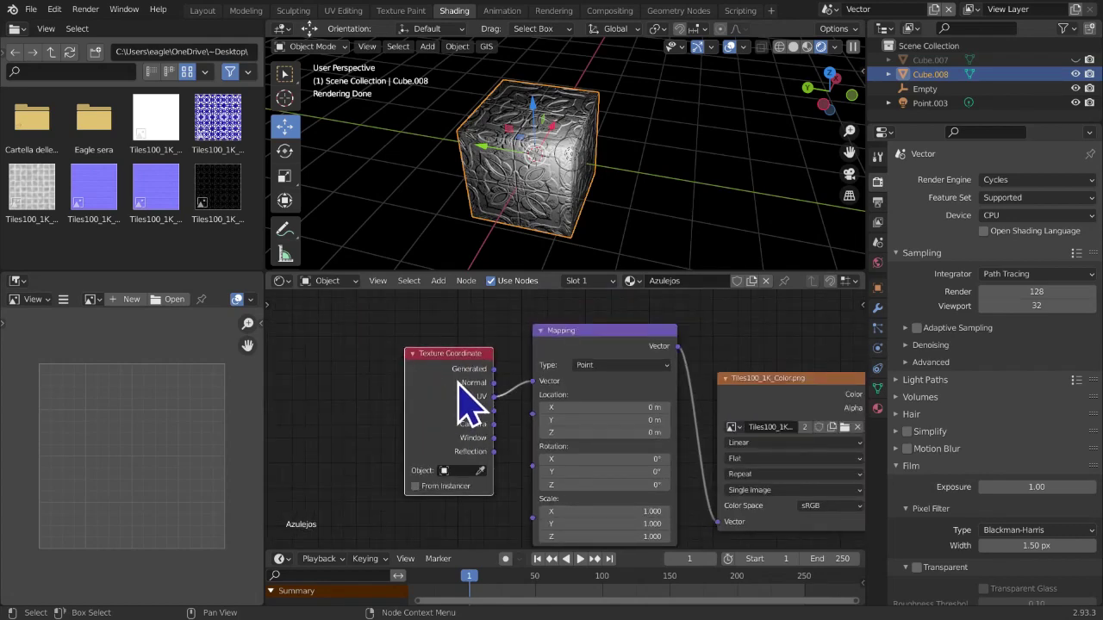
pyautogui.moveTo(603, 197)
pyautogui.mouseDown(button='middle')
pyautogui.moveTo(603, 241)
pyautogui.moveTo(684, 189)
pyautogui.moveTo(681, 178)
pyautogui.mouseUp(button='middle')
pyautogui.scroll(1, 596, 217)
pyautogui.moveTo(614, 334); pyautogui.dragTo(620, 321)
pyautogui.moveTo(644, 369); pyautogui.dragTo(546, 357, button='middle')
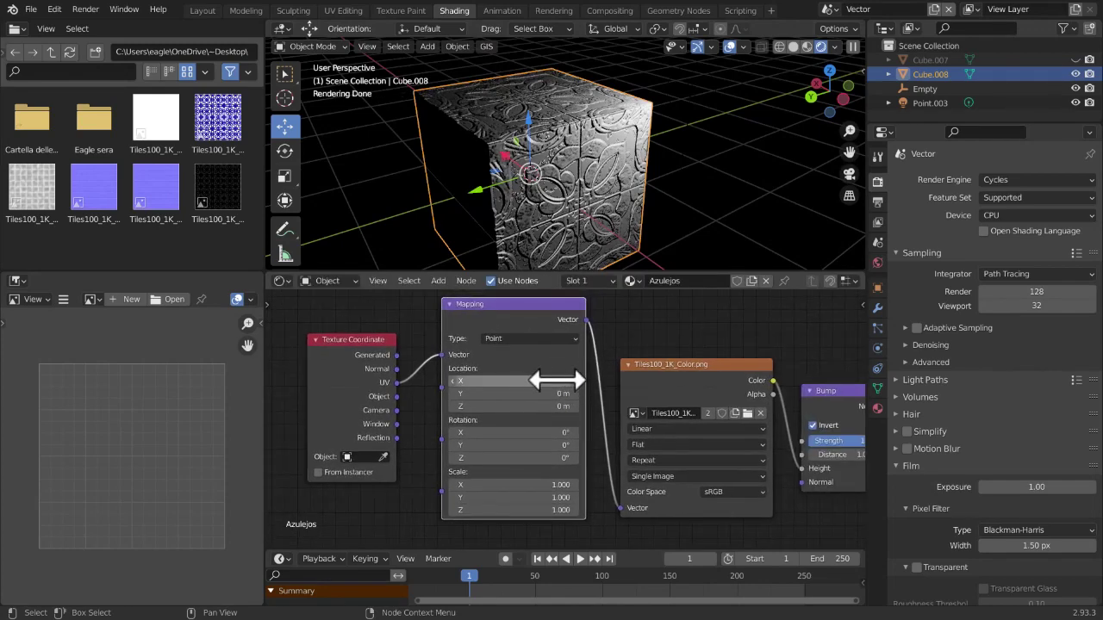
pyautogui.moveTo(559, 380); pyautogui.dragTo(638, 381)
pyautogui.moveTo(674, 217); pyautogui.dragTo(575, 215, button='middle')
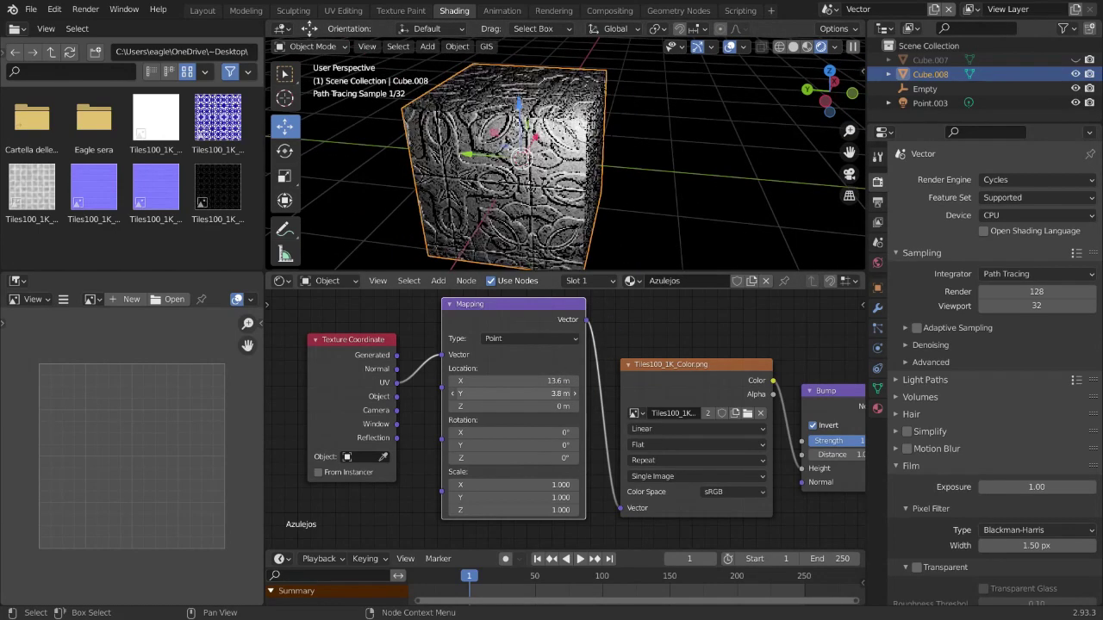
pyautogui.moveTo(517, 406); pyautogui.dragTo(493, 401)
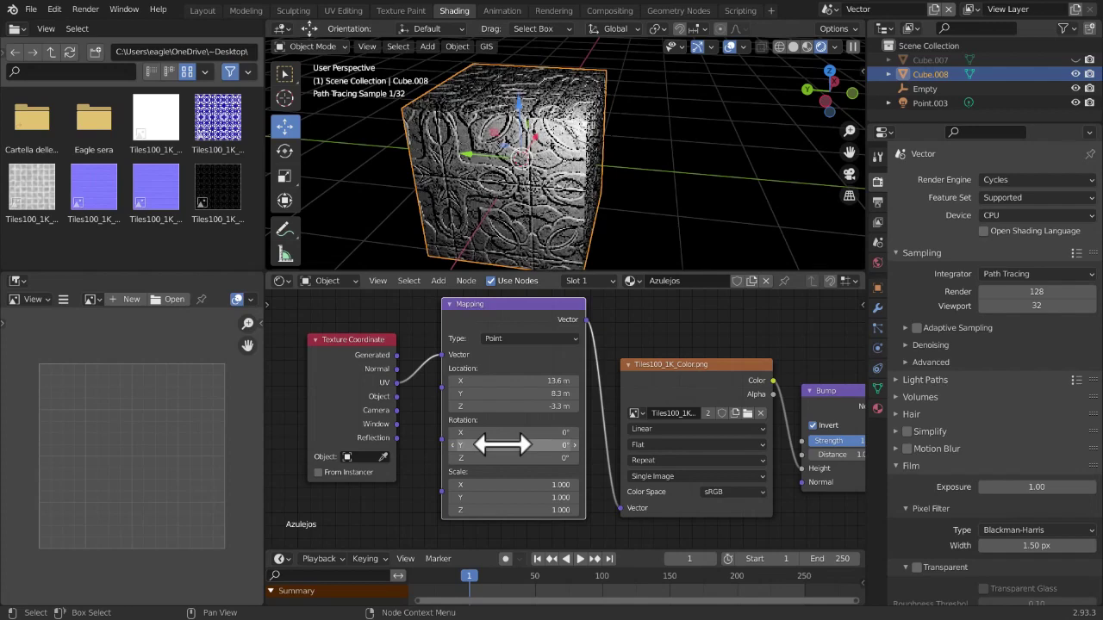
pyautogui.press('BackSpace')
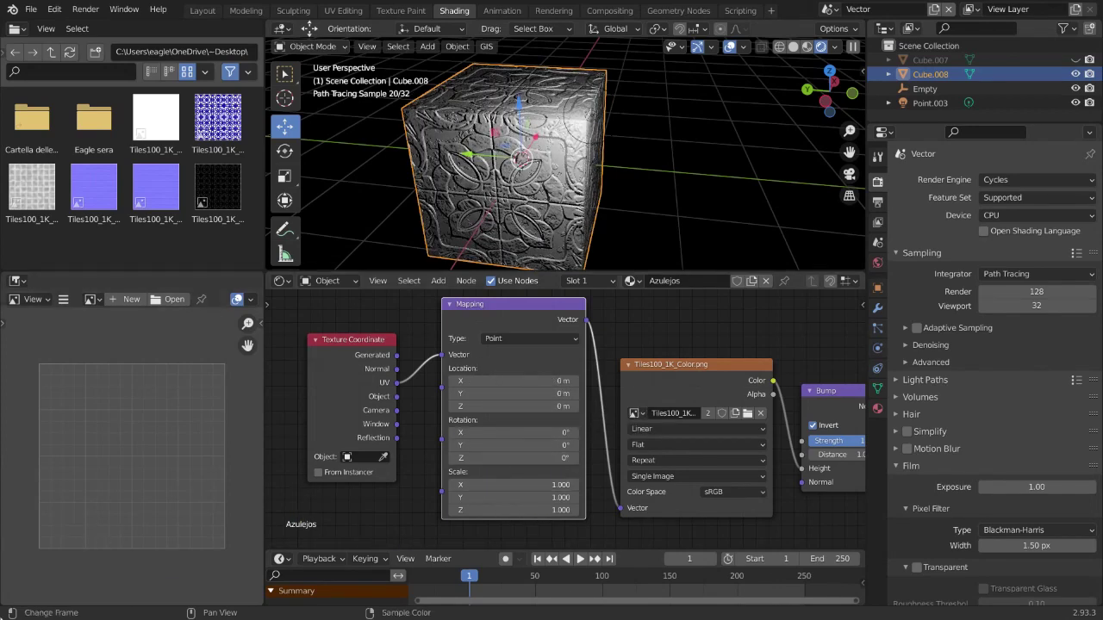
pyautogui.moveTo(464, 431); pyautogui.dragTo(486, 433)
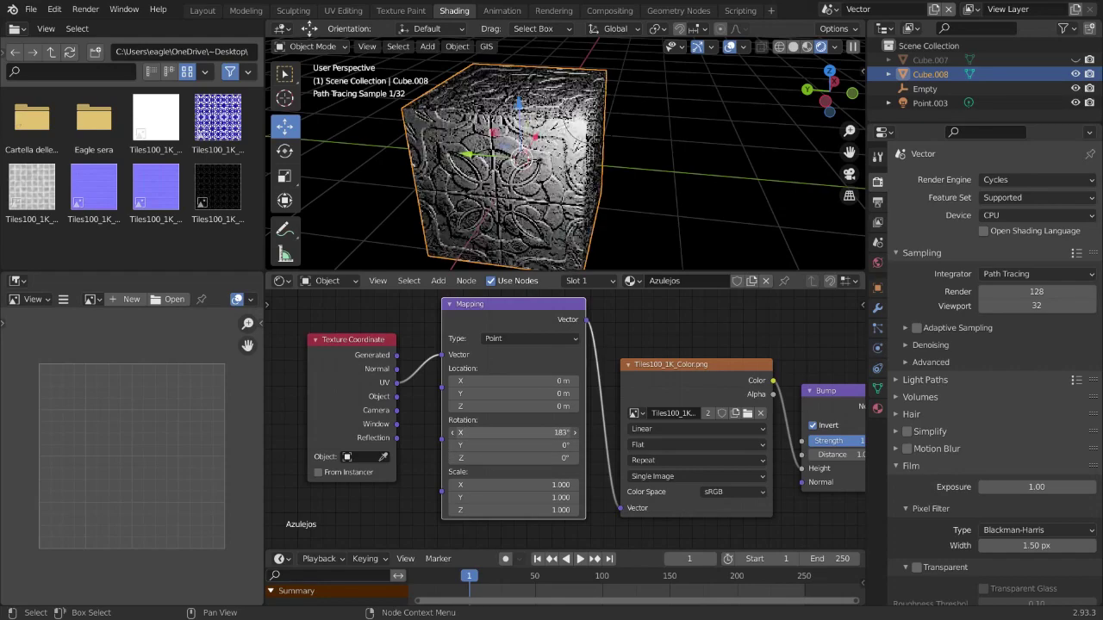
pyautogui.moveTo(487, 432); pyautogui.dragTo(468, 430)
pyautogui.click(472, 432)
pyautogui.write('0')
pyautogui.press('Return')
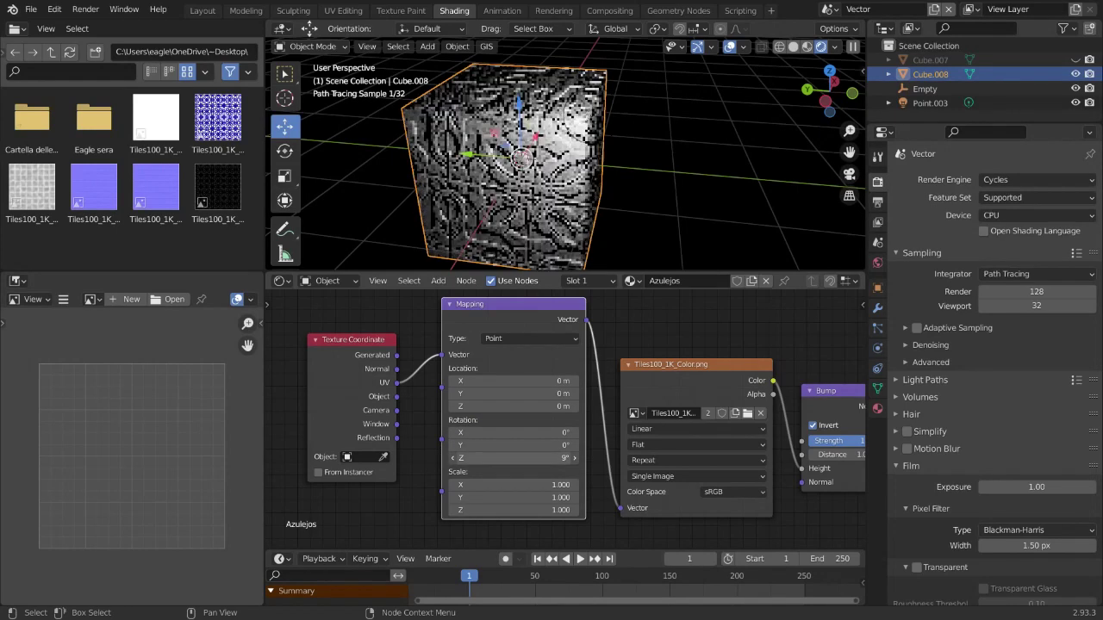
pyautogui.moveTo(513, 458); pyautogui.dragTo(522, 458)
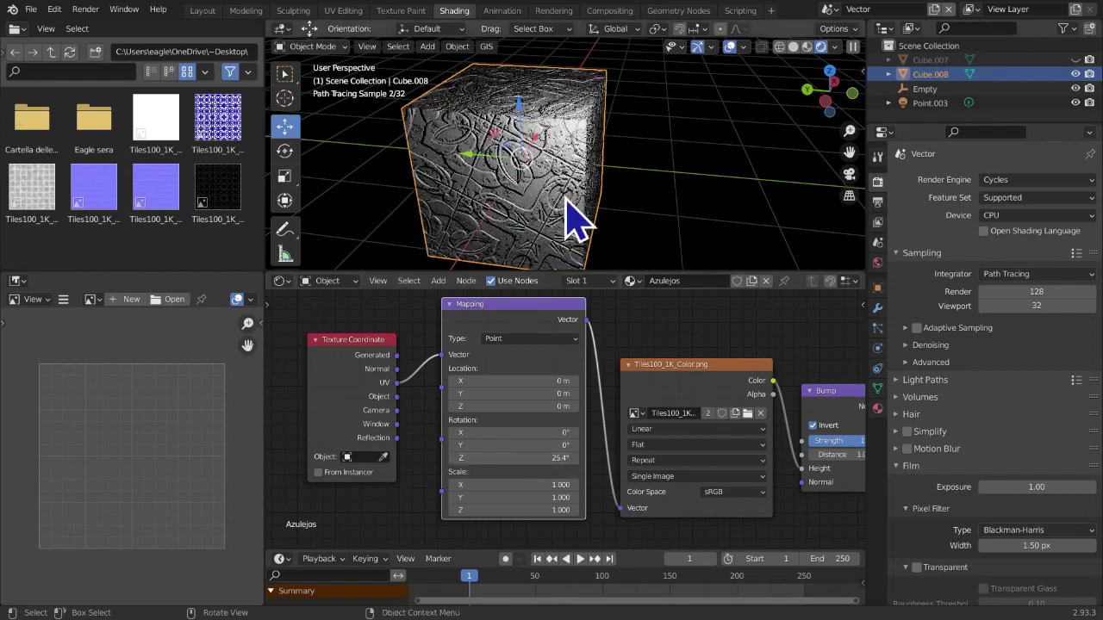
pyautogui.click(536, 457)
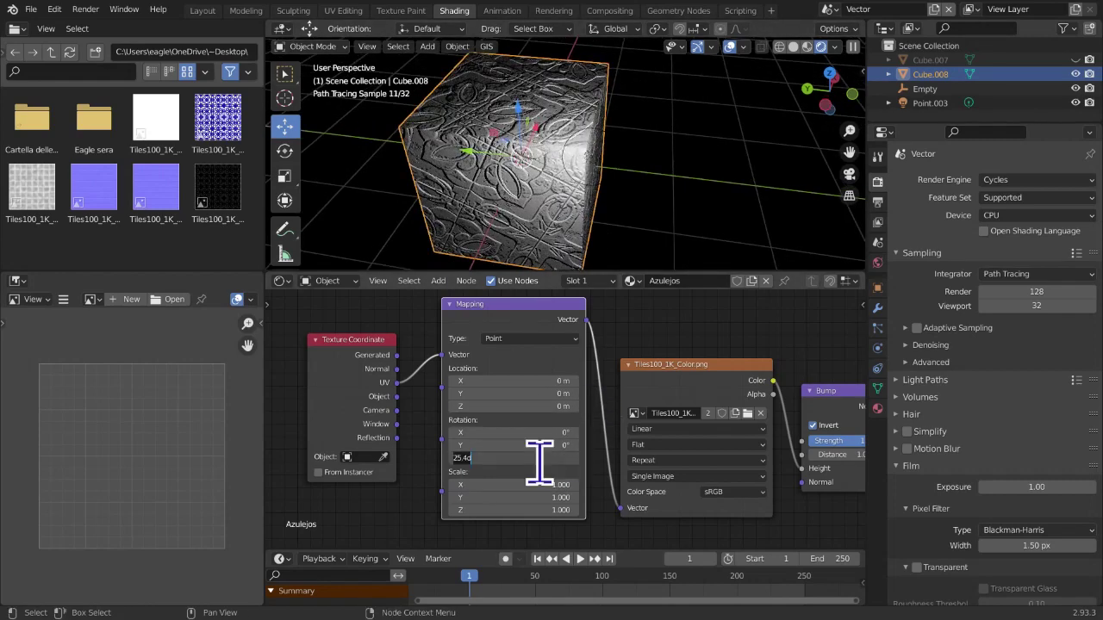
pyautogui.write('0')
pyautogui.press('Return')
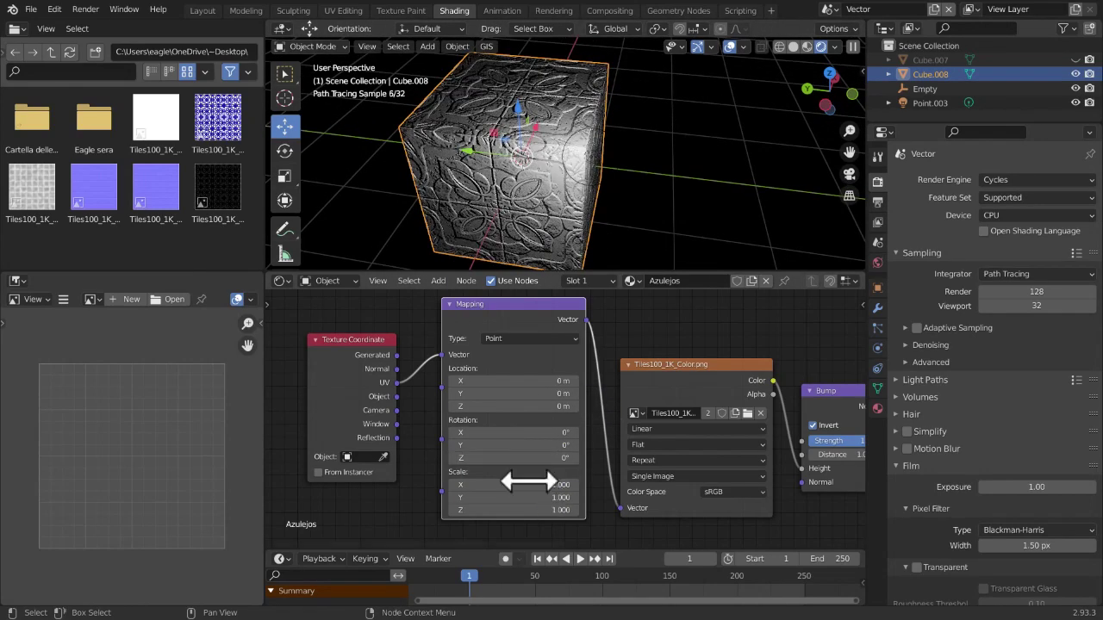
pyautogui.scroll(-2, 401, 466)
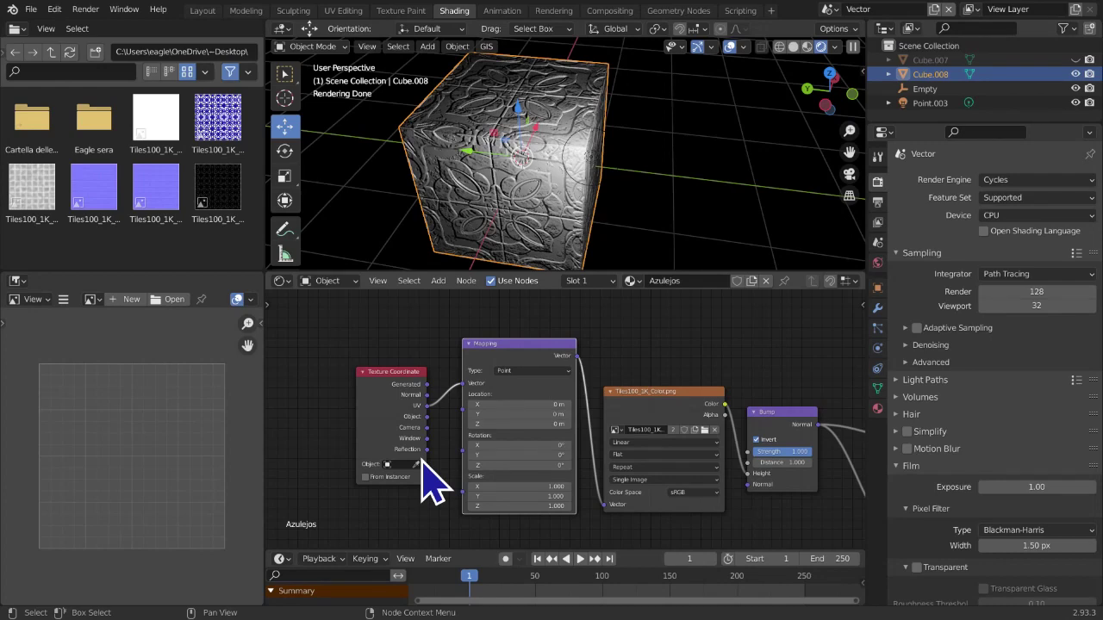
pyautogui.click(486, 498)
pyautogui.click(486, 510)
pyautogui.moveTo(500, 486); pyautogui.dragTo(499, 489)
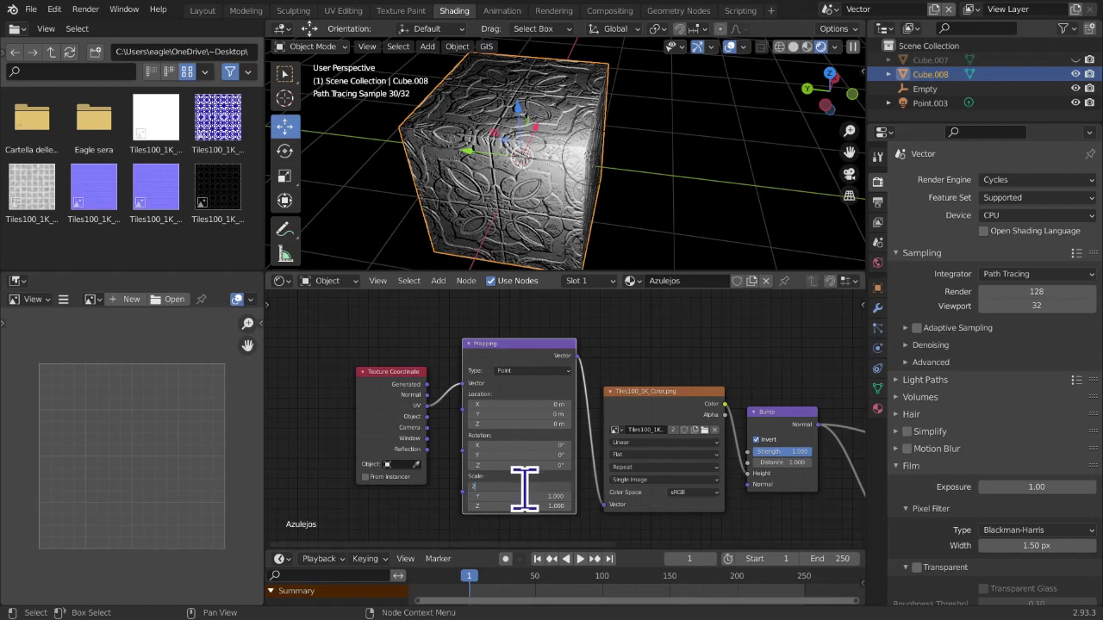
pyautogui.press('Return')
pyautogui.moveTo(543, 254); pyautogui.dragTo(551, 178, button='middle')
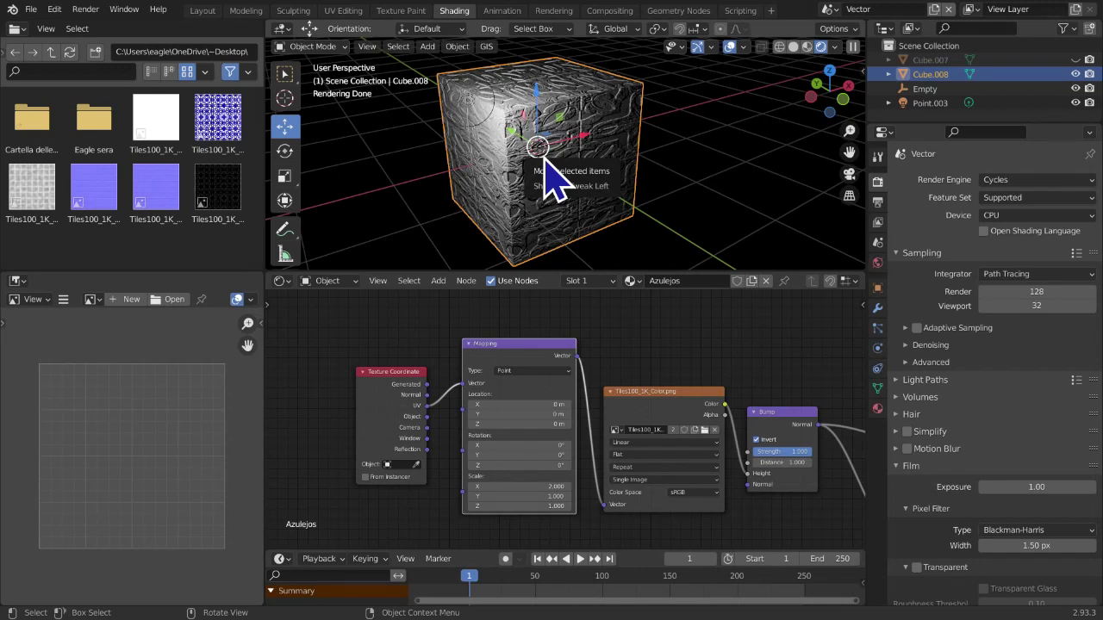
pyautogui.scroll(1, 529, 436)
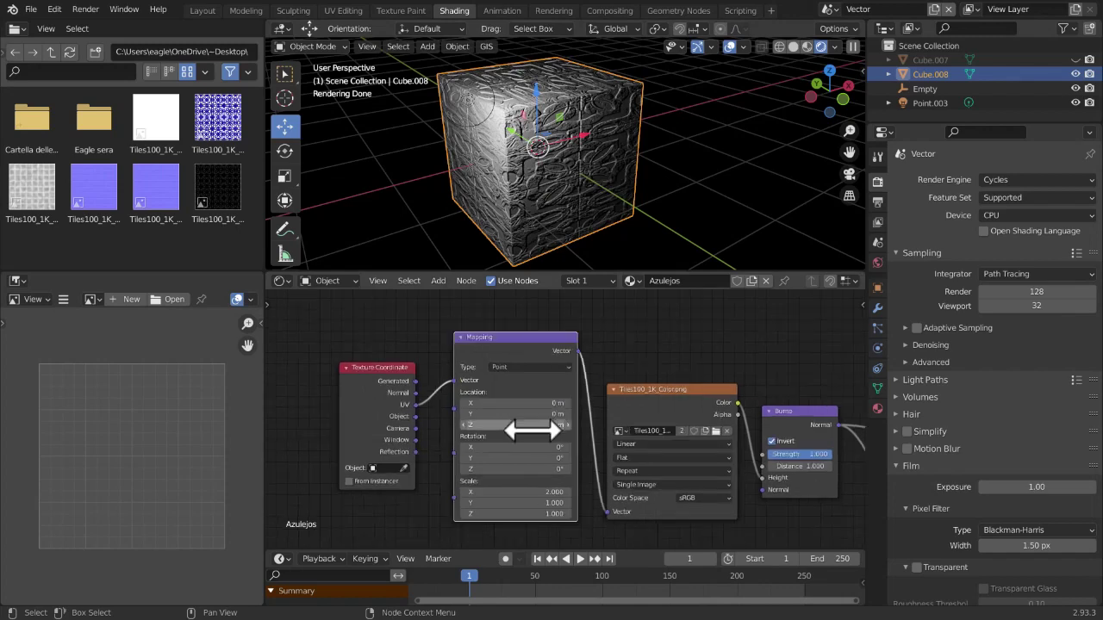
pyautogui.moveTo(490, 492); pyautogui.dragTo(560, 493)
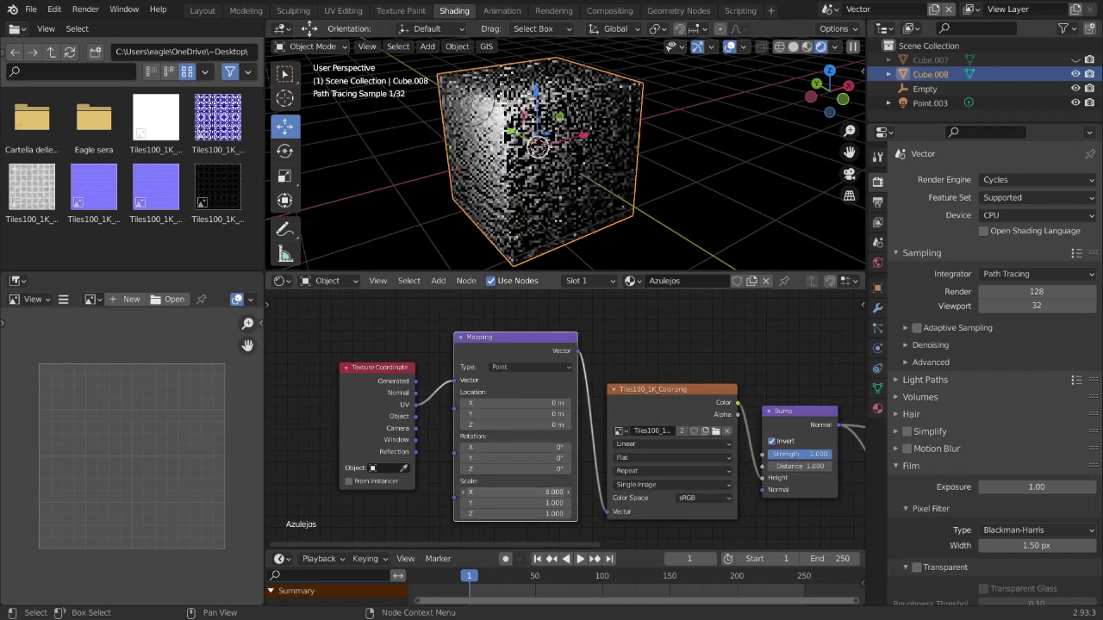
pyautogui.click(483, 492)
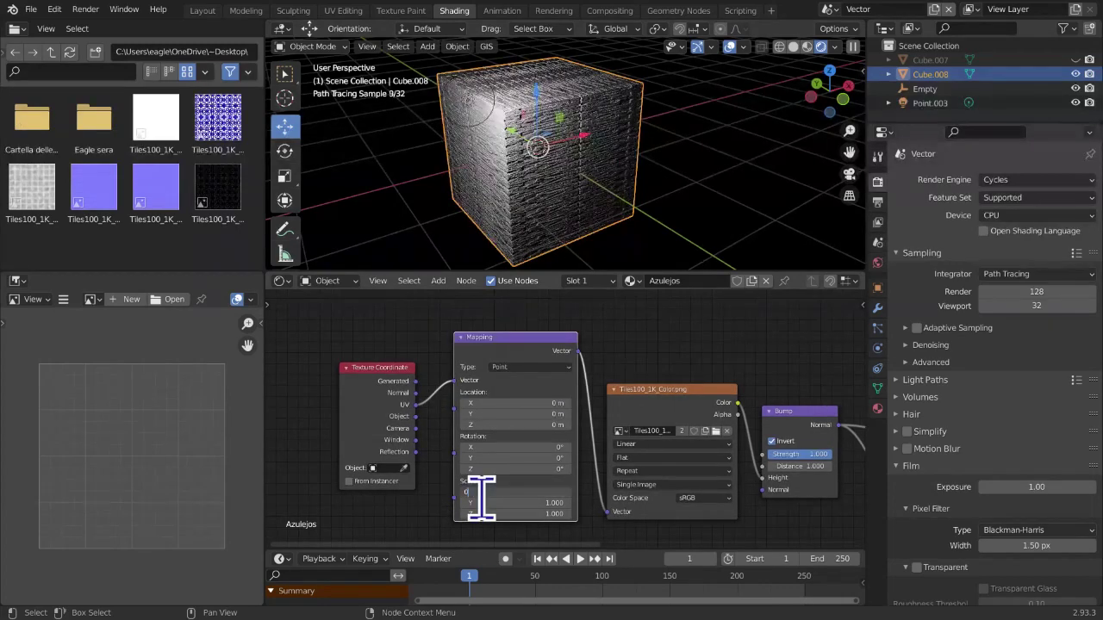
pyautogui.write('0')
pyautogui.press('Return')
pyautogui.click(479, 496)
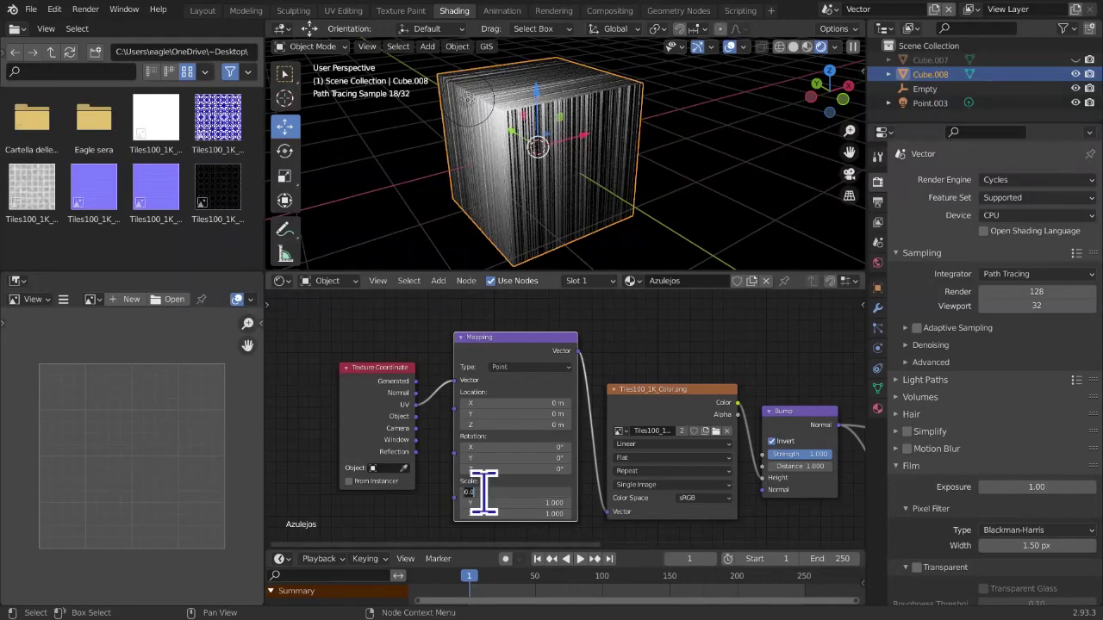
pyautogui.write('1')
pyautogui.press('Return')
pyautogui.moveTo(524, 141); pyautogui.dragTo(564, 188, button='middle')
pyautogui.scroll(-5, 616, 182)
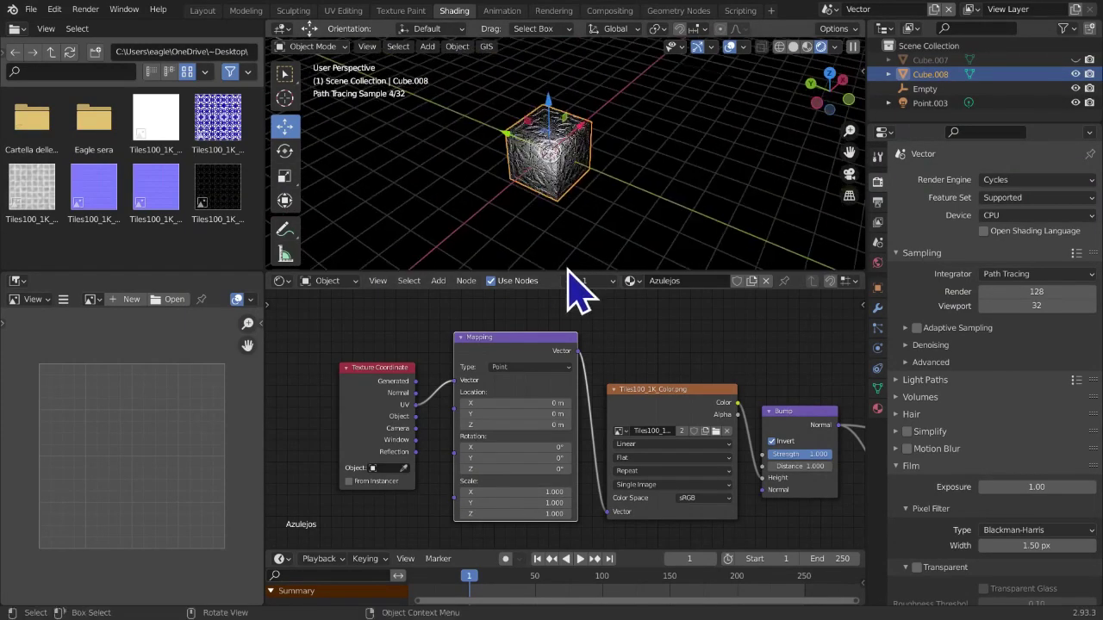
pyautogui.scroll(3, 568, 196)
pyautogui.scroll(-1, 567, 198)
pyautogui.scroll(2, 439, 377)
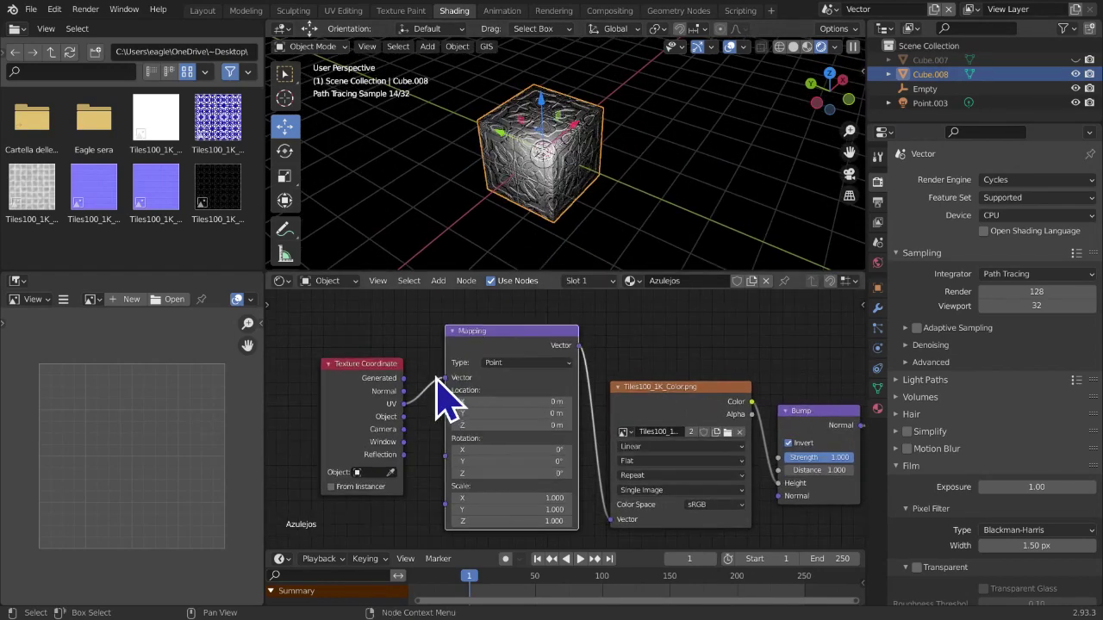
pyautogui.scroll(-3, 413, 366)
pyautogui.scroll(-6, 361, 328)
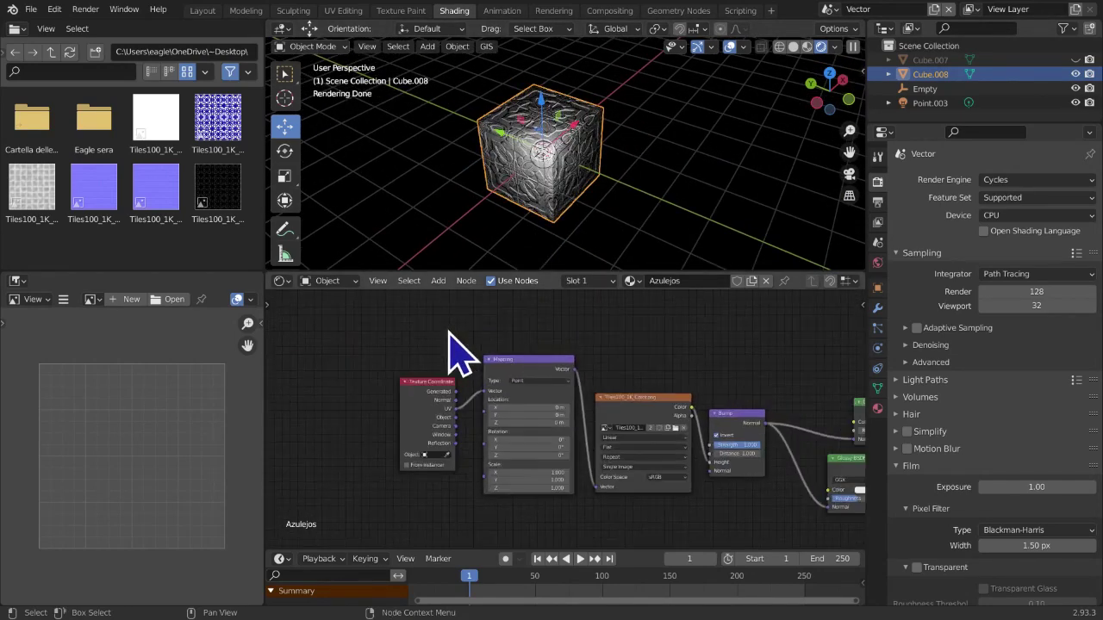
pyautogui.moveTo(501, 351); pyautogui.dragTo(452, 333, button='middle')
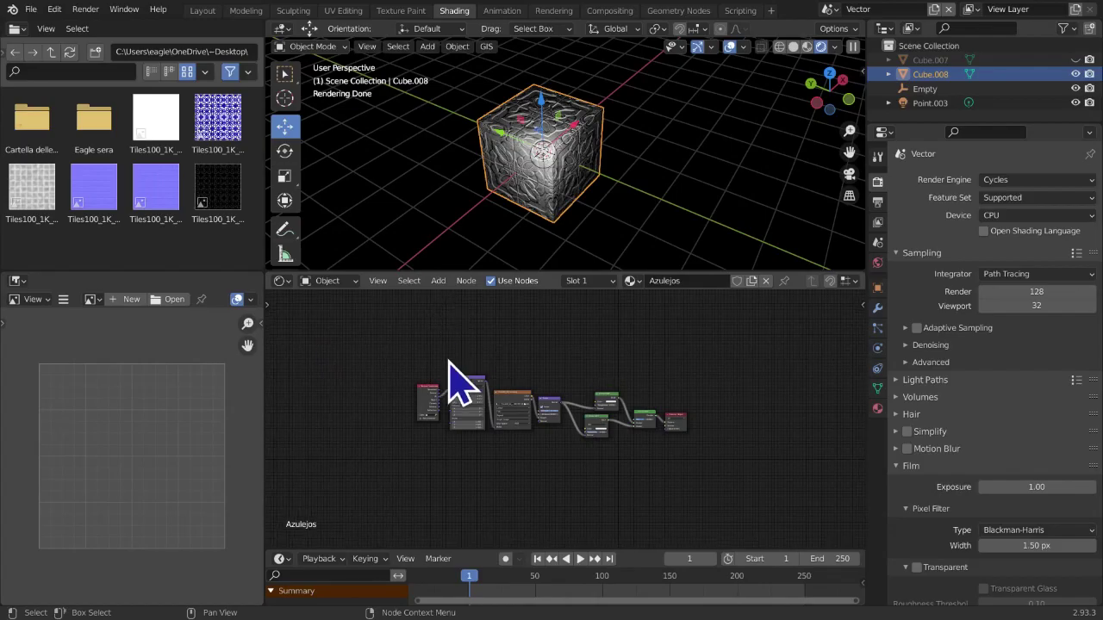
pyautogui.hotkey('ctrl', 'alt', 'space')
pyautogui.scroll(3, 449, 366)
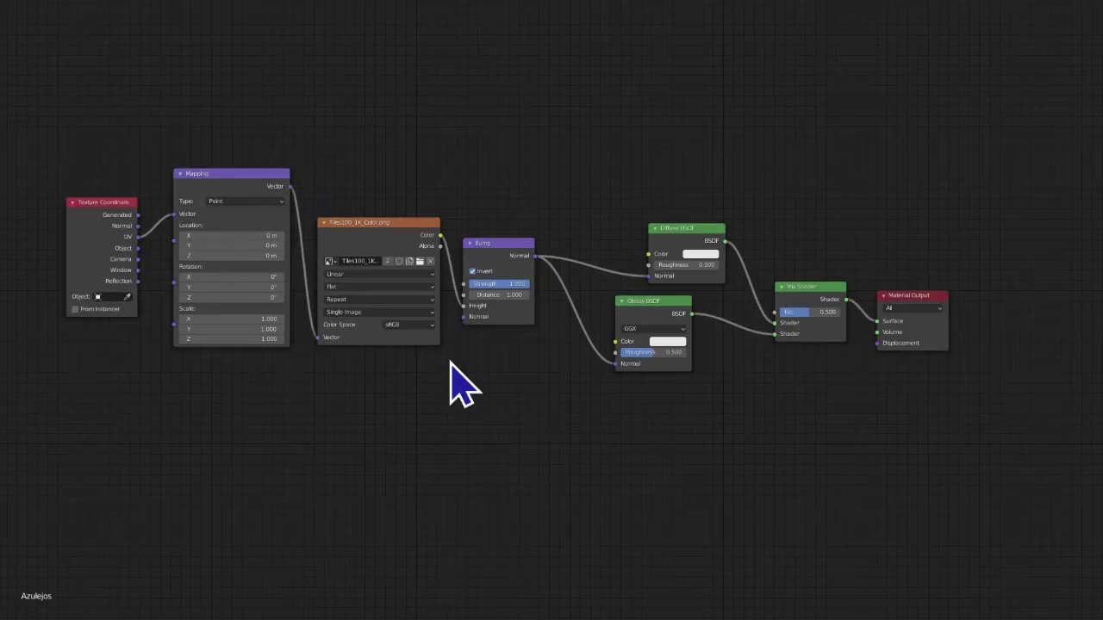
pyautogui.moveTo(665, 356); pyautogui.dragTo(704, 360, button='middle')
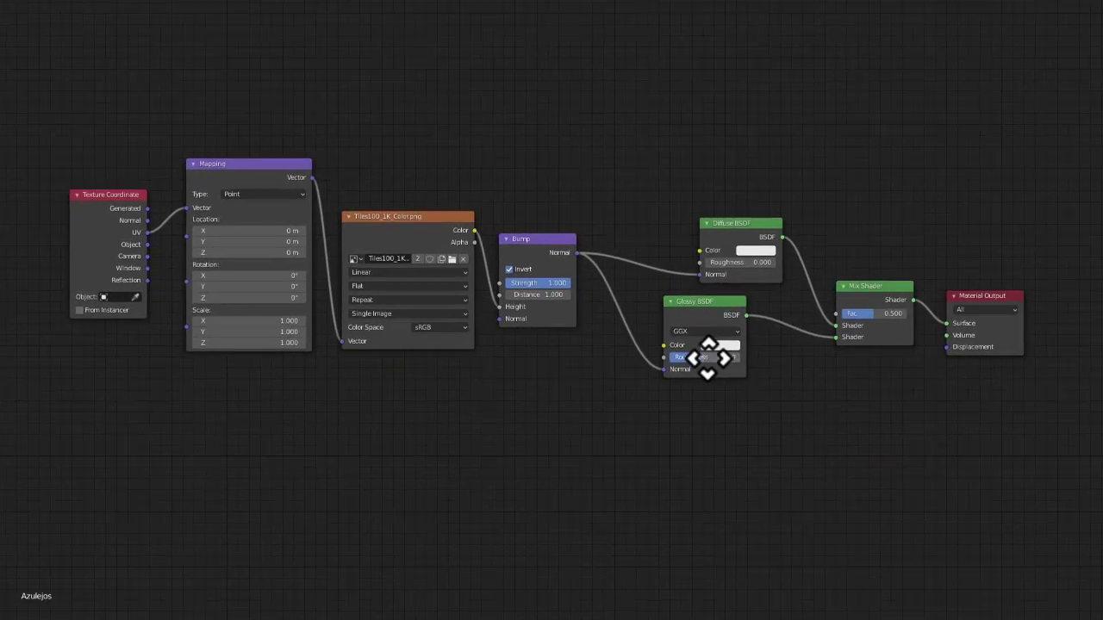
pyautogui.scroll(-1, 715, 394)
pyautogui.scroll(1, 290, 319)
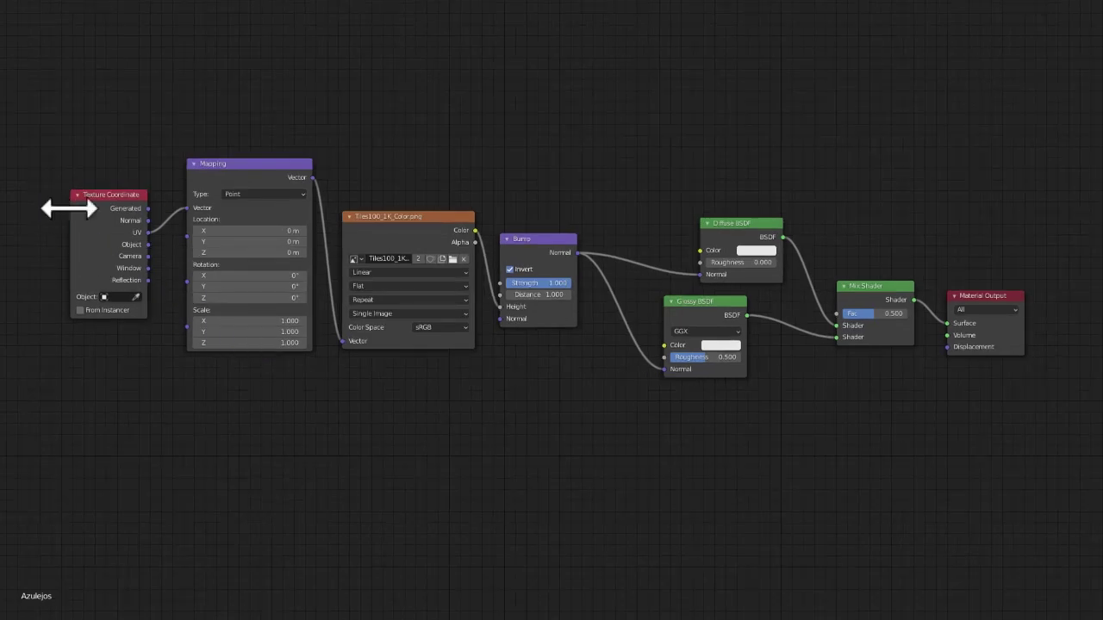
pyautogui.moveTo(180, 387); pyautogui.dragTo(164, 386, button='middle')
pyautogui.scroll(1, 181, 386)
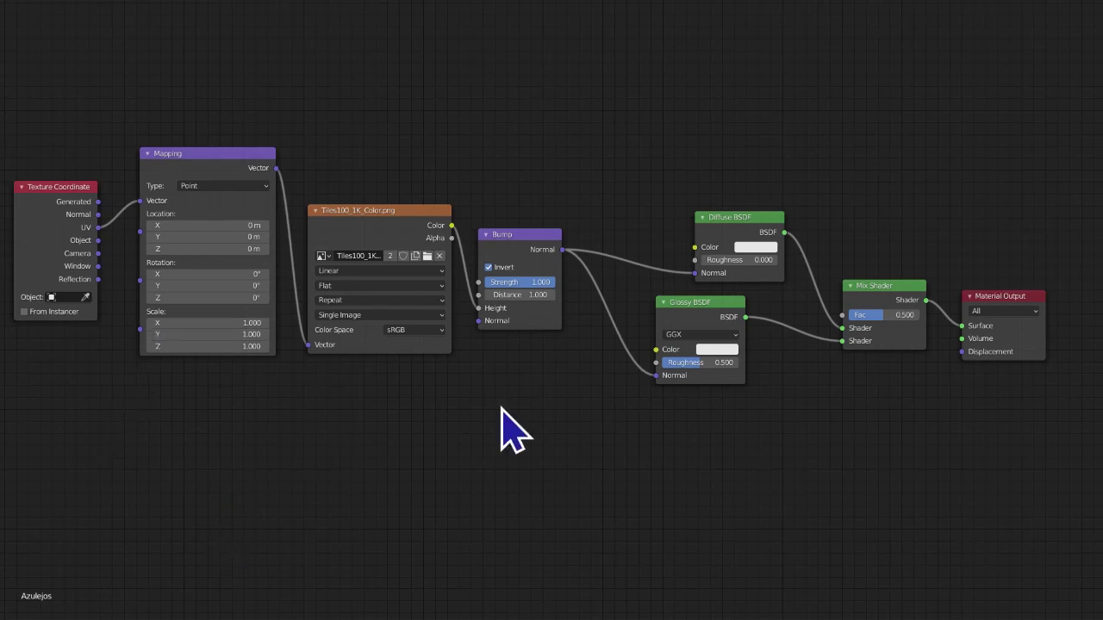
pyautogui.click(77, 250)
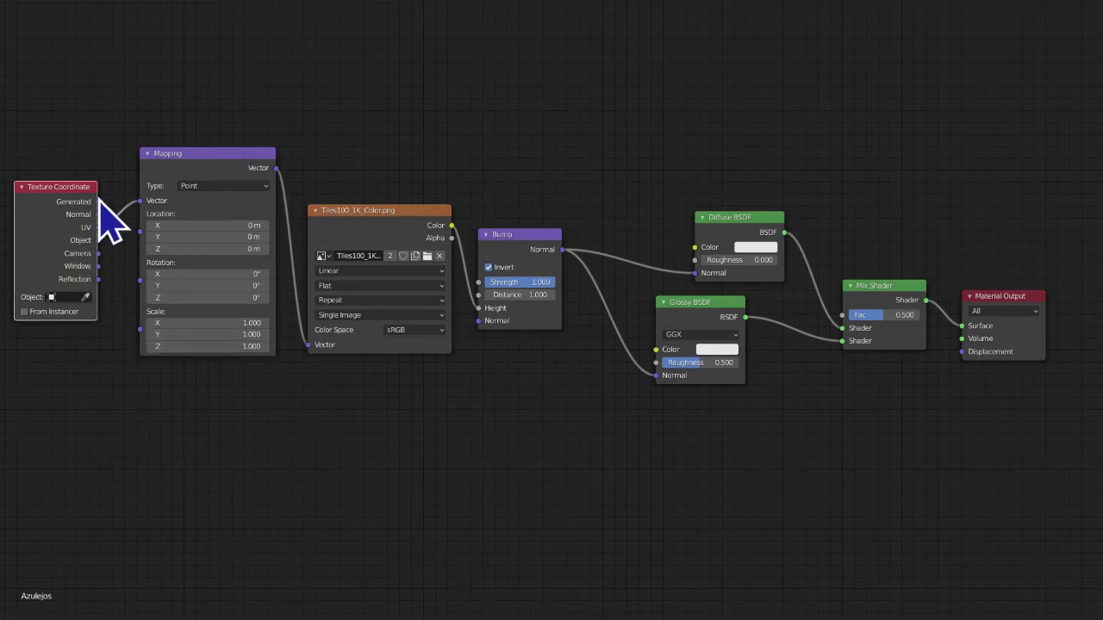
pyautogui.moveTo(98, 214)
pyautogui.mouseDown()
pyautogui.moveTo(143, 202)
pyautogui.moveTo(76, 208)
pyautogui.mouseUp()
pyautogui.moveTo(97, 215); pyautogui.dragTo(143, 197)
pyautogui.moveTo(97, 221); pyautogui.dragTo(140, 200)
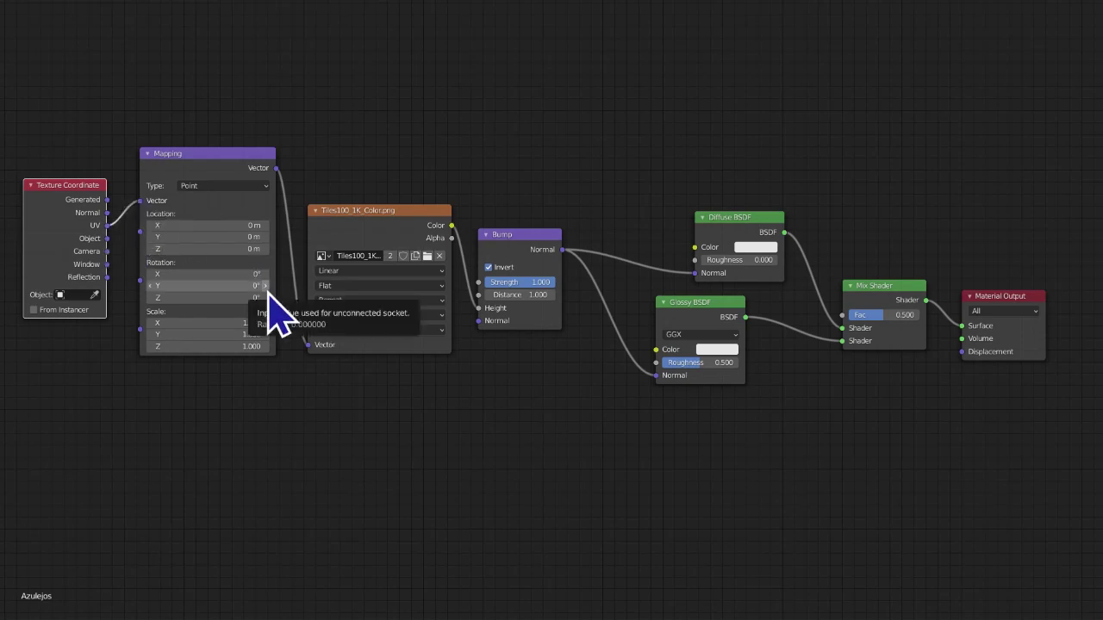
pyautogui.hotkey('ctrl', 'alt', 'space')
pyautogui.scroll(3, 758, 431)
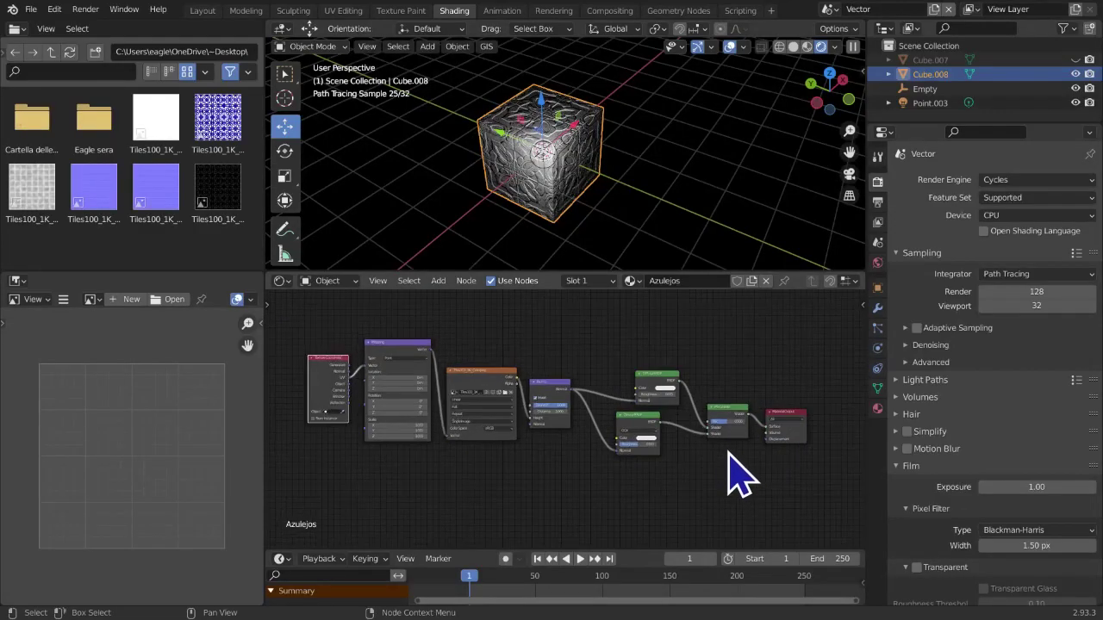
pyautogui.scroll(-1, 753, 513)
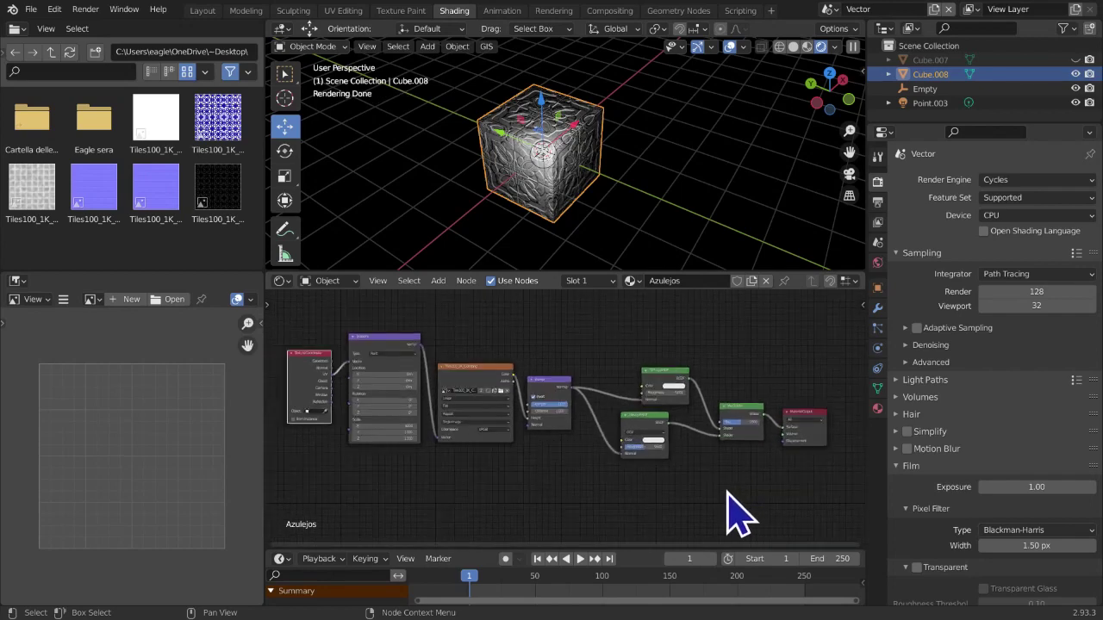
pyautogui.click(437, 281)
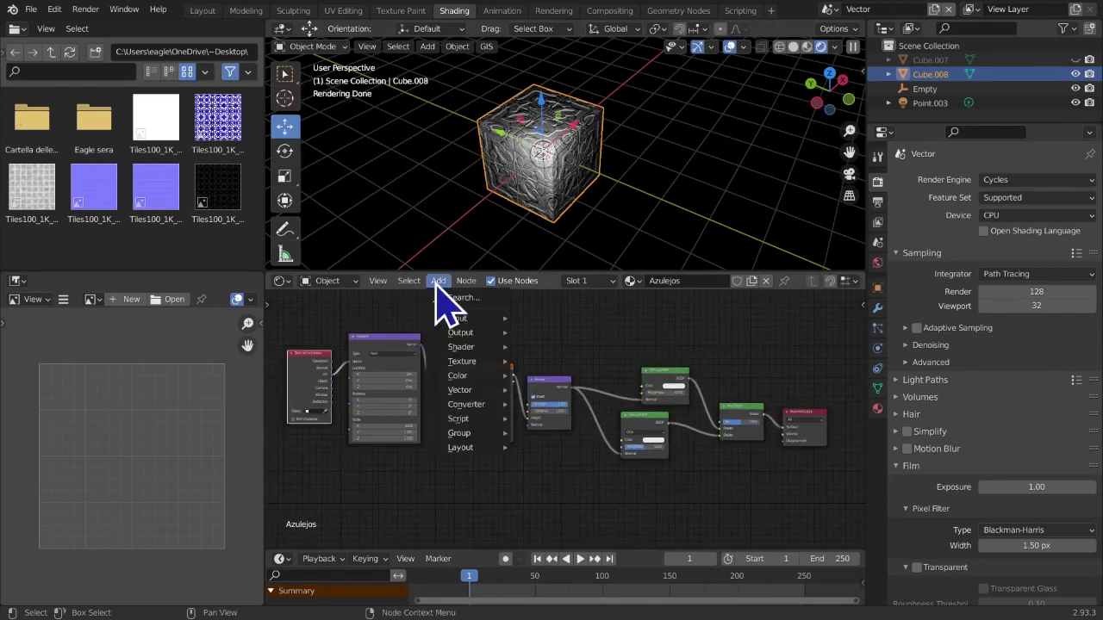
pyautogui.moveTo(451, 336)
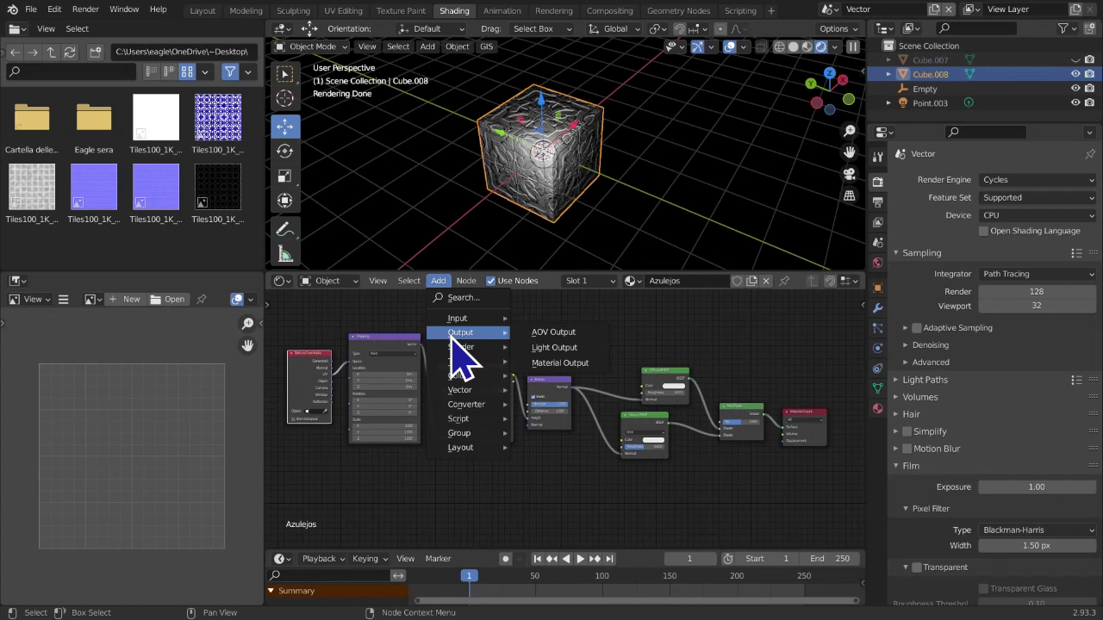
pyautogui.moveTo(460, 377)
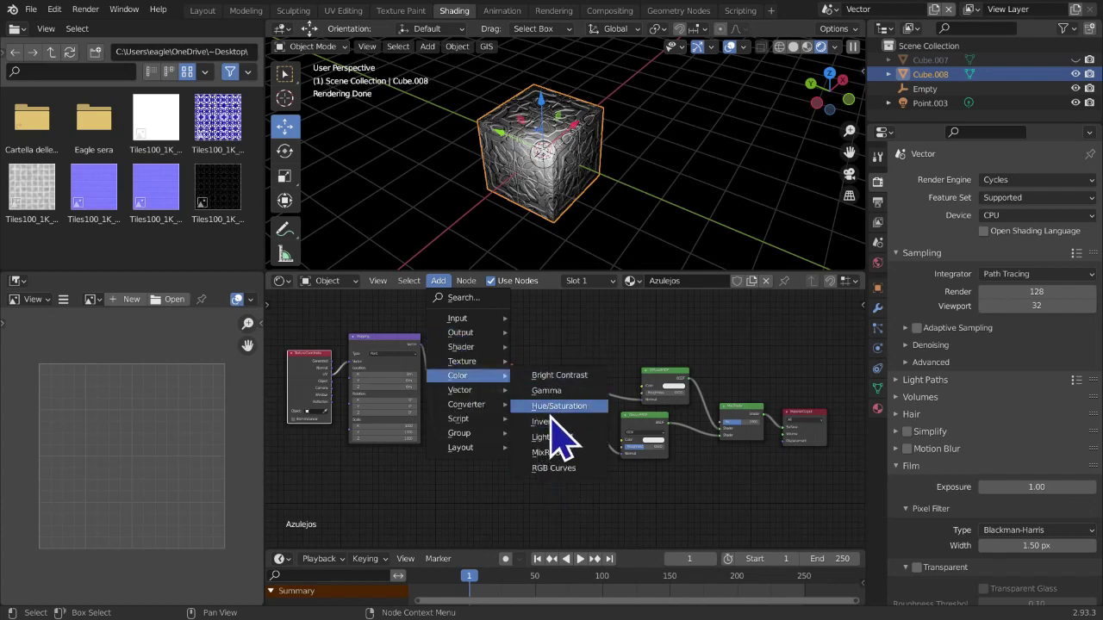
pyautogui.moveTo(496, 395)
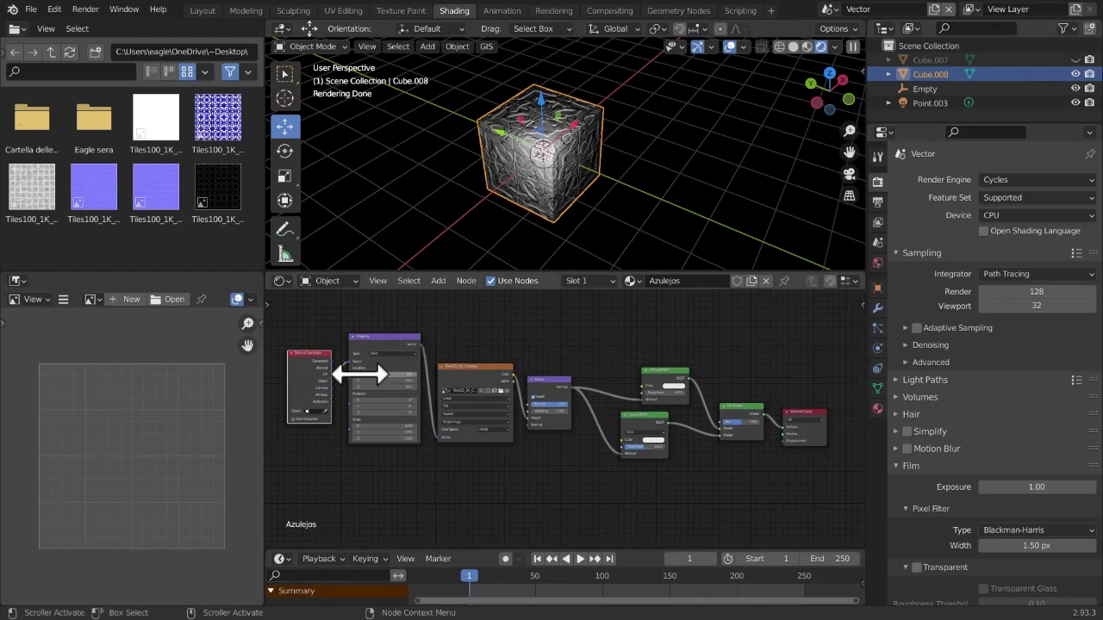
pyautogui.click(388, 370)
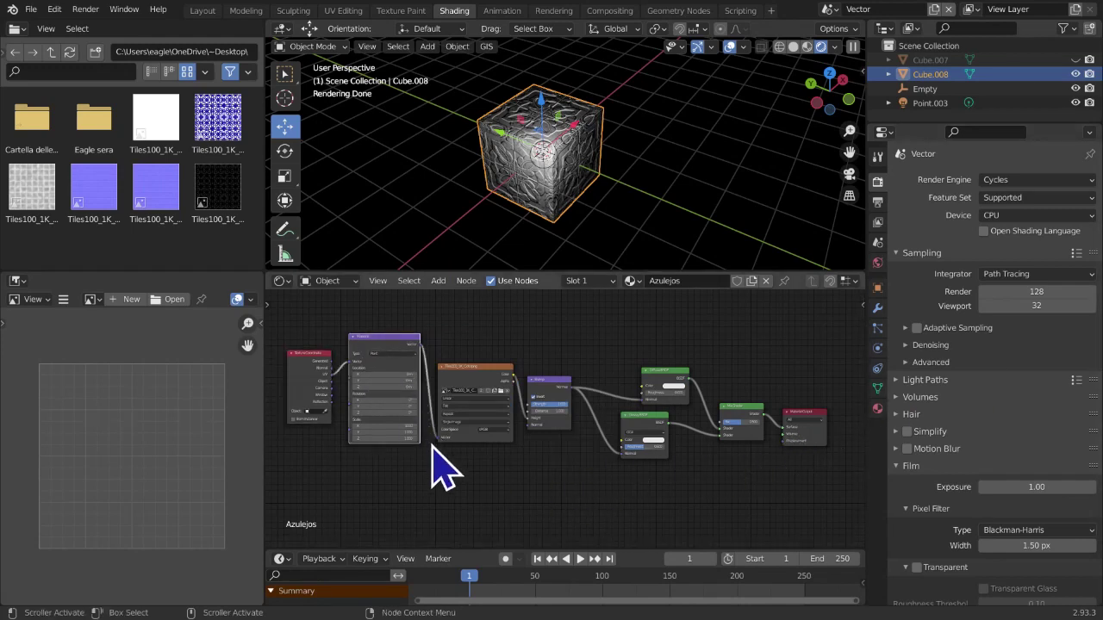
pyautogui.scroll(2, 504, 478)
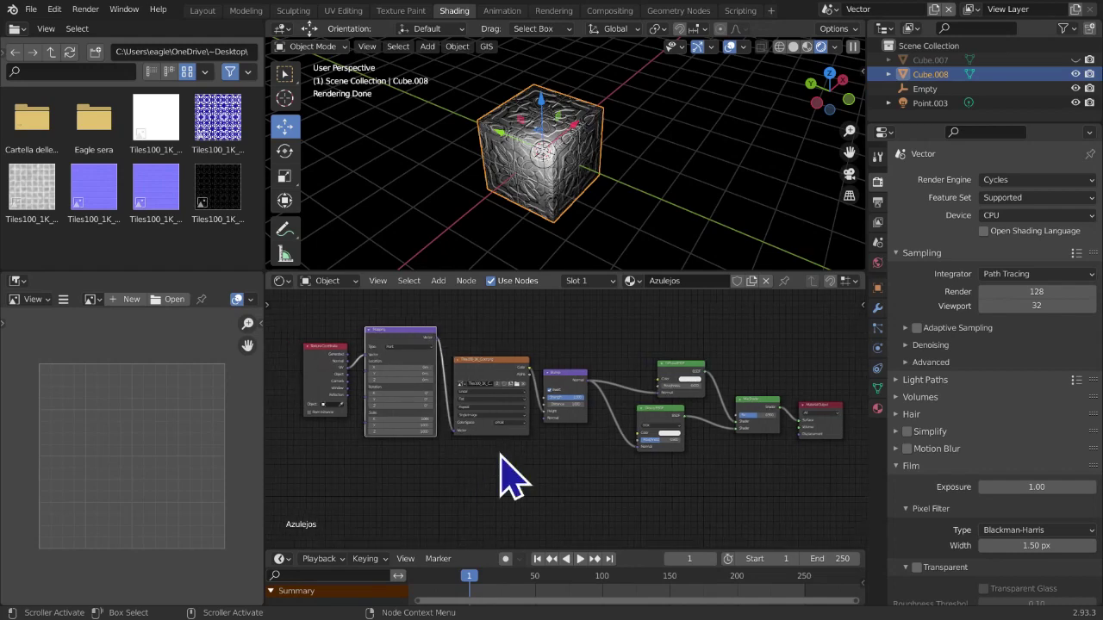
pyautogui.moveTo(492, 475); pyautogui.dragTo(580, 491, button='middle')
pyautogui.scroll(1, 639, 418)
pyautogui.scroll(-1, 576, 477)
pyautogui.scroll(1, 561, 448)
pyautogui.moveTo(510, 398); pyautogui.dragTo(522, 374, button='middle')
pyautogui.scroll(2, 501, 425)
pyautogui.scroll(4, 503, 422)
pyautogui.click(440, 346)
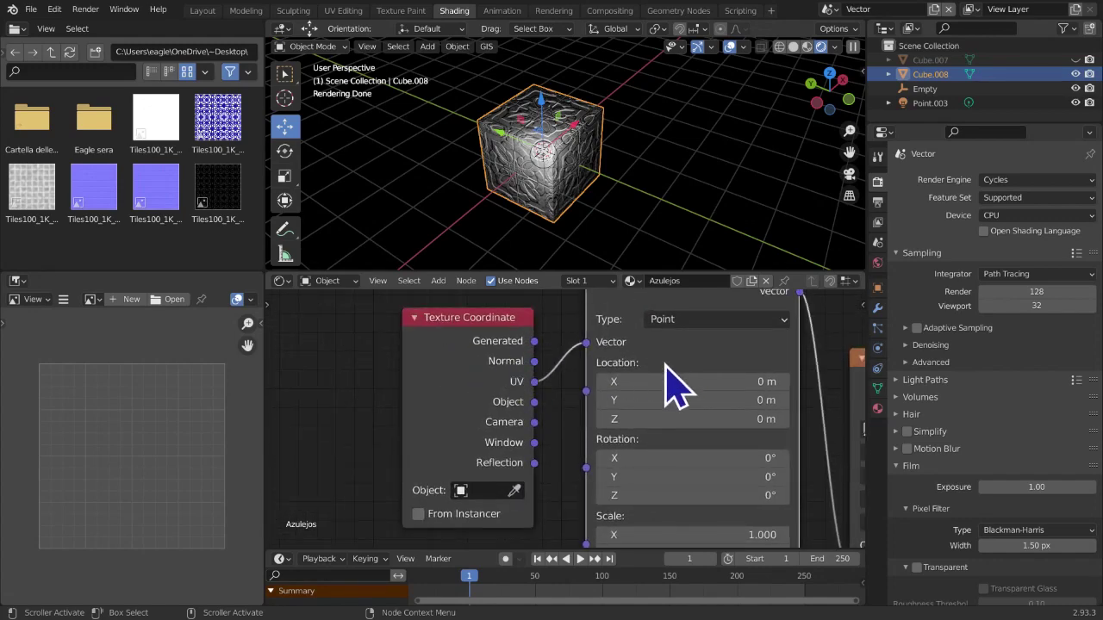
pyautogui.scroll(-6, 667, 370)
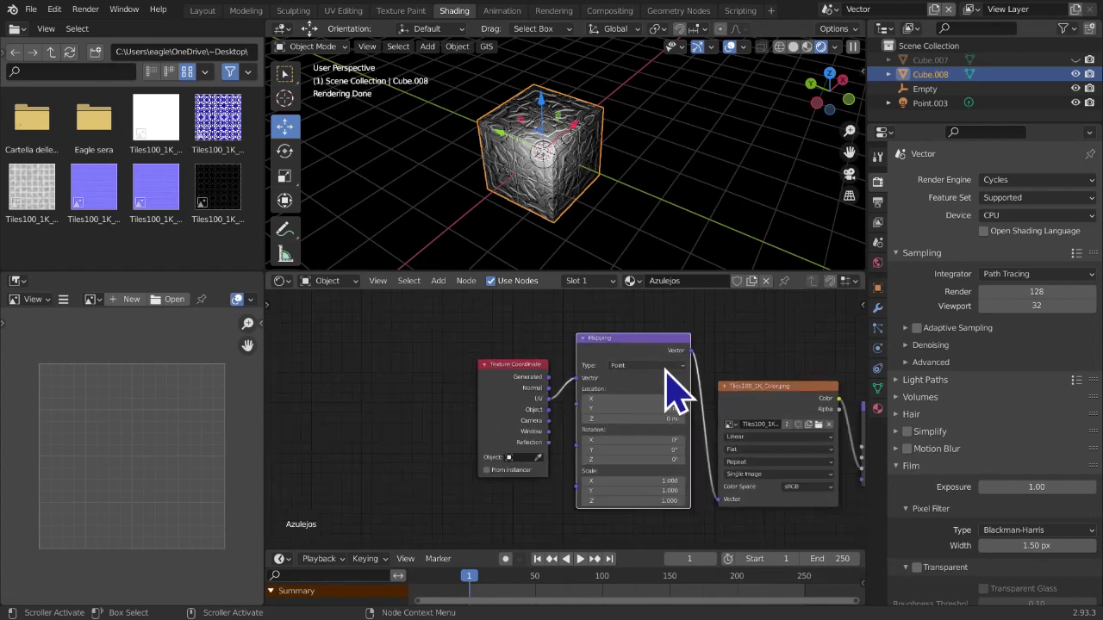
pyautogui.scroll(5, 583, 406)
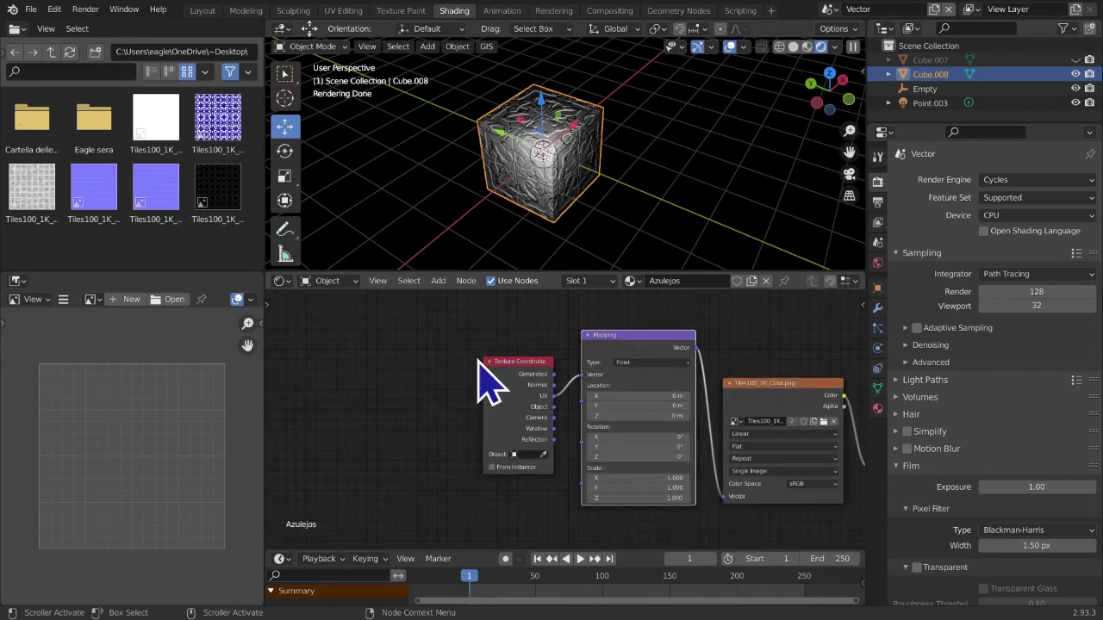
pyautogui.scroll(3, 498, 384)
pyautogui.click(433, 321)
pyautogui.click(433, 321)
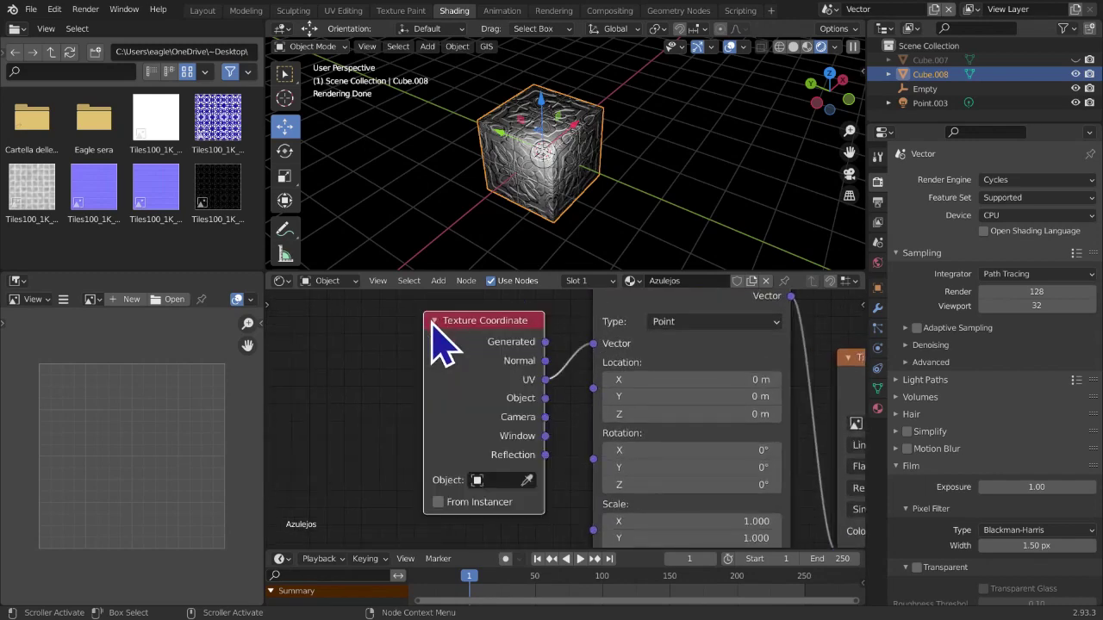
pyautogui.click(434, 321)
pyautogui.click(433, 320)
pyautogui.click(433, 320)
pyautogui.click(433, 322)
pyautogui.click(434, 322)
pyautogui.click(434, 323)
pyautogui.scroll(-2, 589, 422)
pyautogui.scroll(-9, 628, 414)
pyautogui.moveTo(633, 417); pyautogui.dragTo(458, 410, button='middle')
pyautogui.scroll(3, 491, 402)
pyautogui.scroll(1, 472, 433)
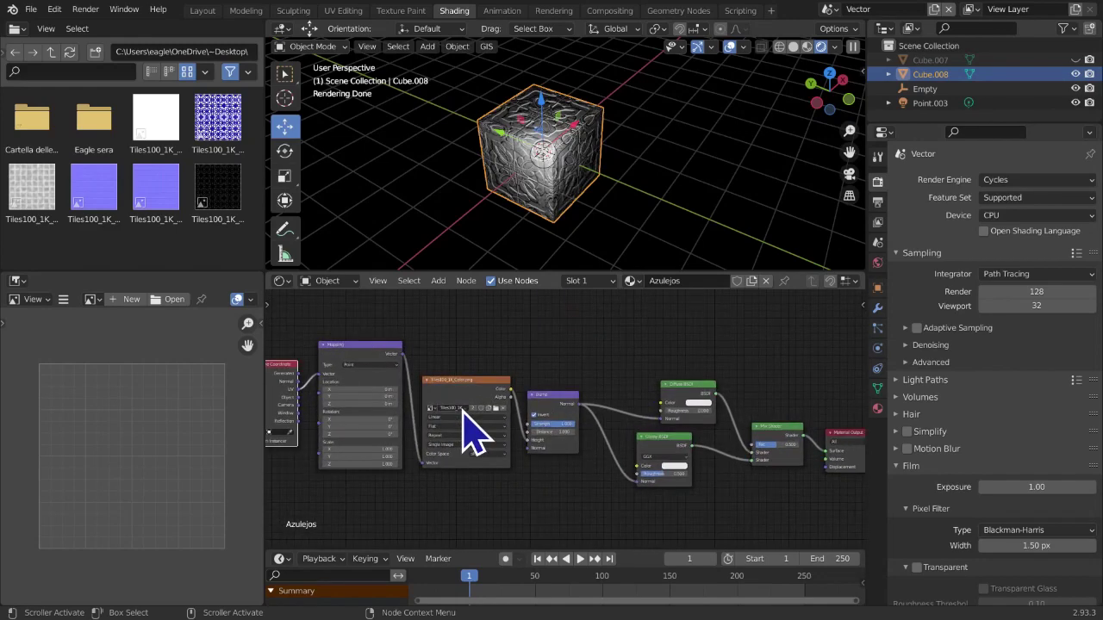
pyautogui.scroll(-1, 465, 414)
pyautogui.moveTo(624, 250)
pyautogui.mouseDown(button='middle')
pyautogui.moveTo(635, 217)
pyautogui.moveTo(764, 238)
pyautogui.moveTo(744, 233)
pyautogui.mouseUp(button='middle')
pyautogui.scroll(4, 628, 197)
pyautogui.scroll(-2, 655, 180)
pyautogui.scroll(4, 655, 246)
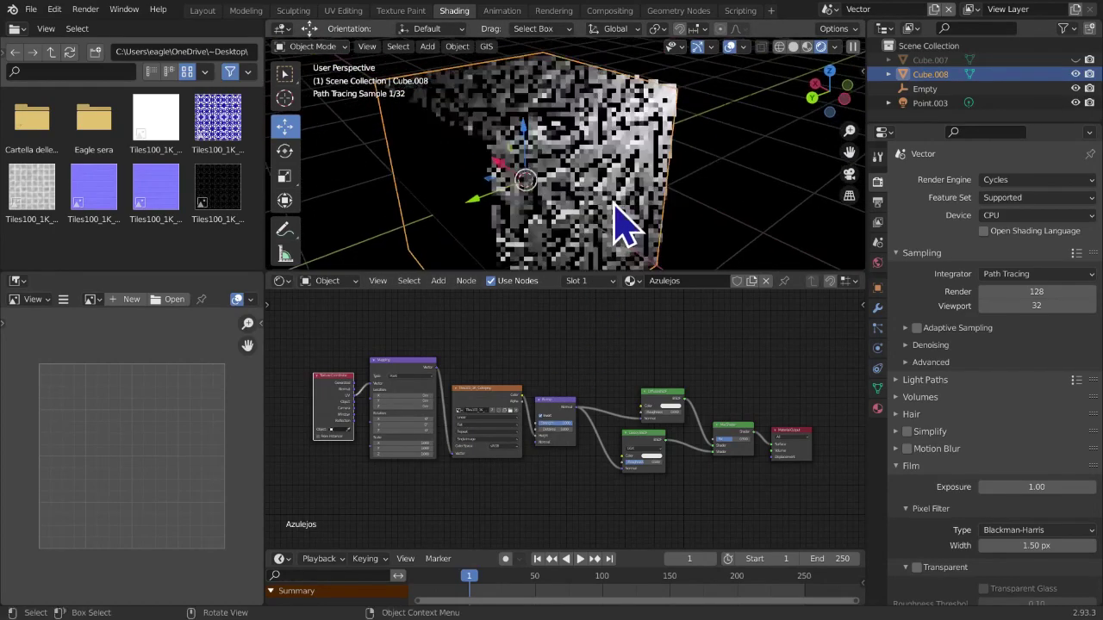
pyautogui.click(585, 204)
pyautogui.click(727, 223)
pyautogui.click(657, 233)
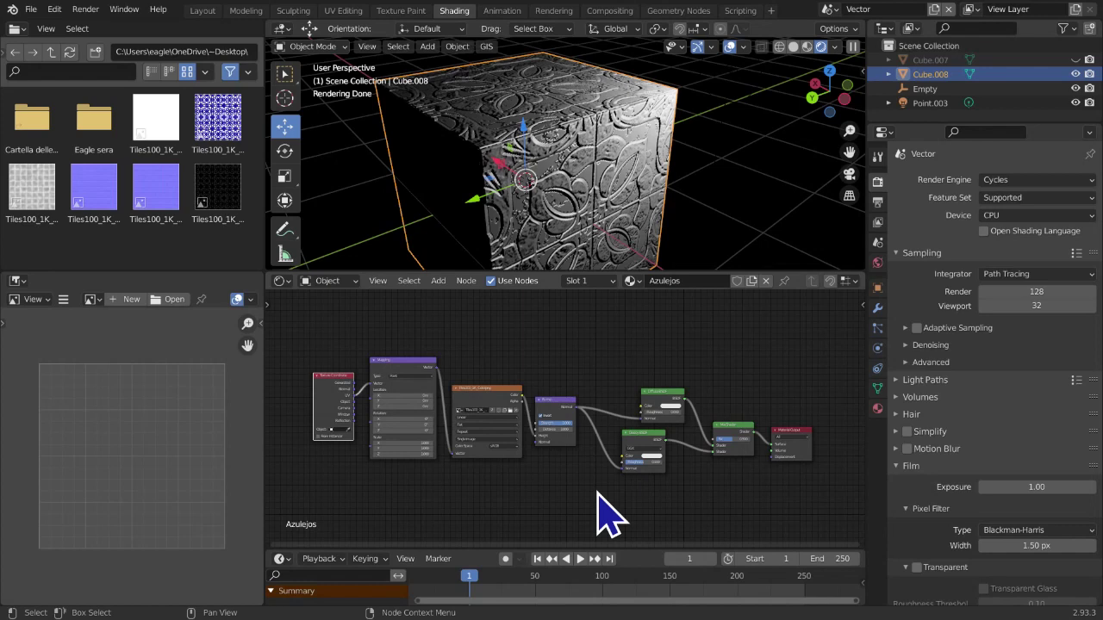
pyautogui.click(437, 280)
pyautogui.moveTo(467, 433)
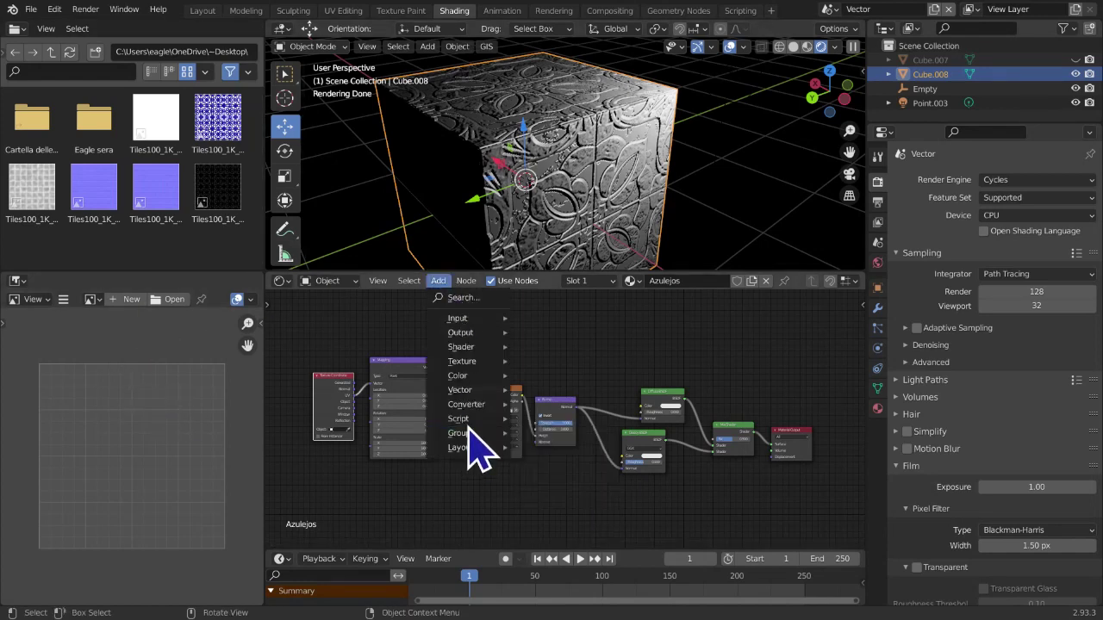
pyautogui.moveTo(465, 390)
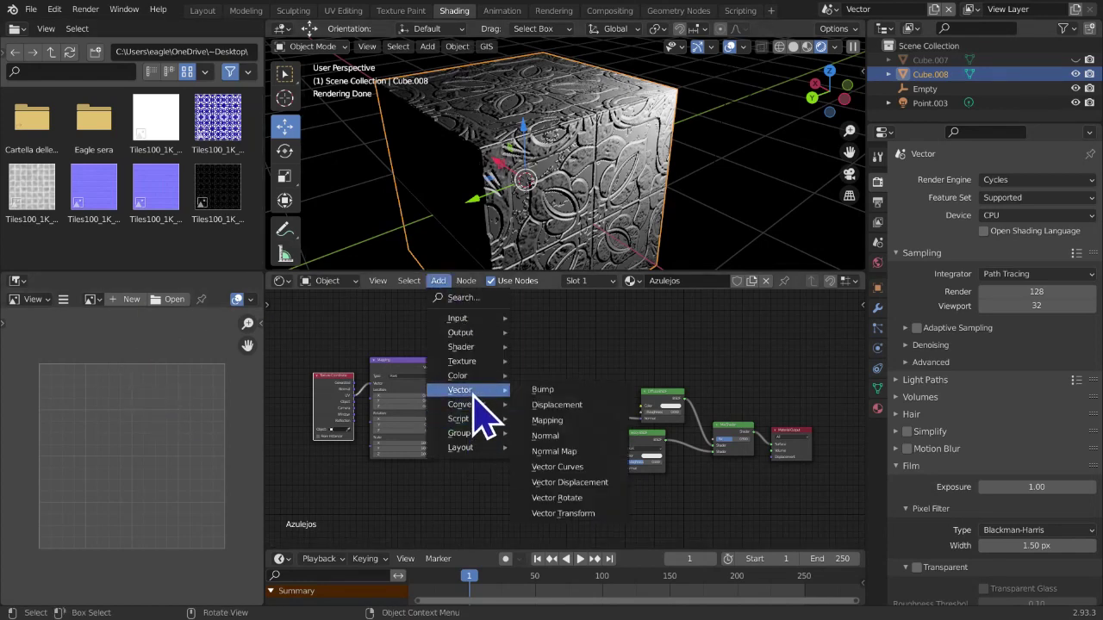
pyautogui.click(586, 451)
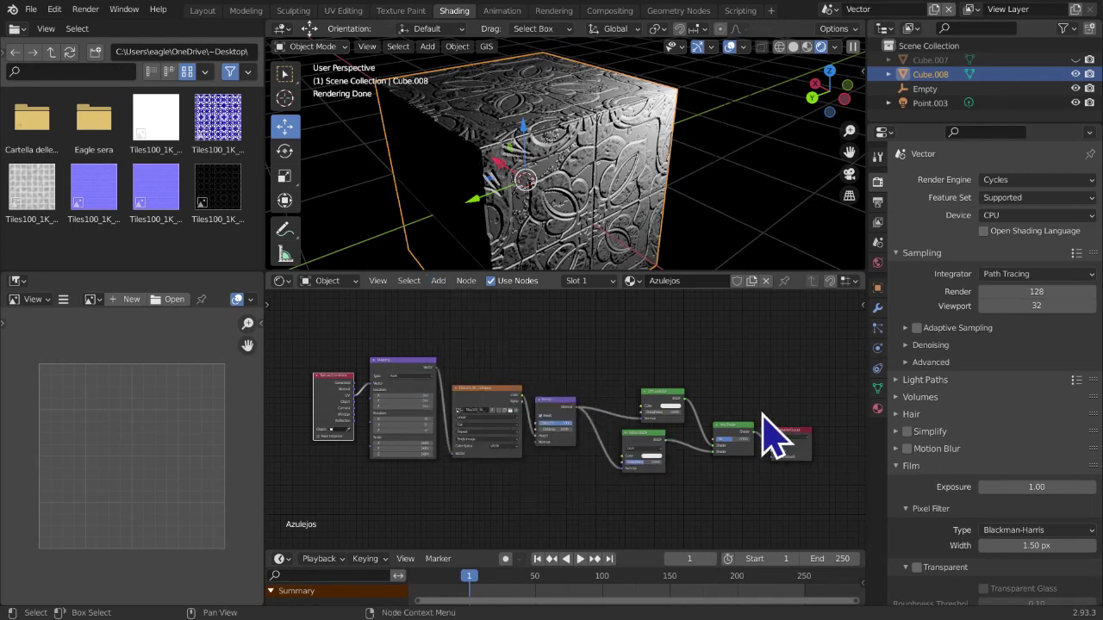
pyautogui.scroll(2, 759, 415)
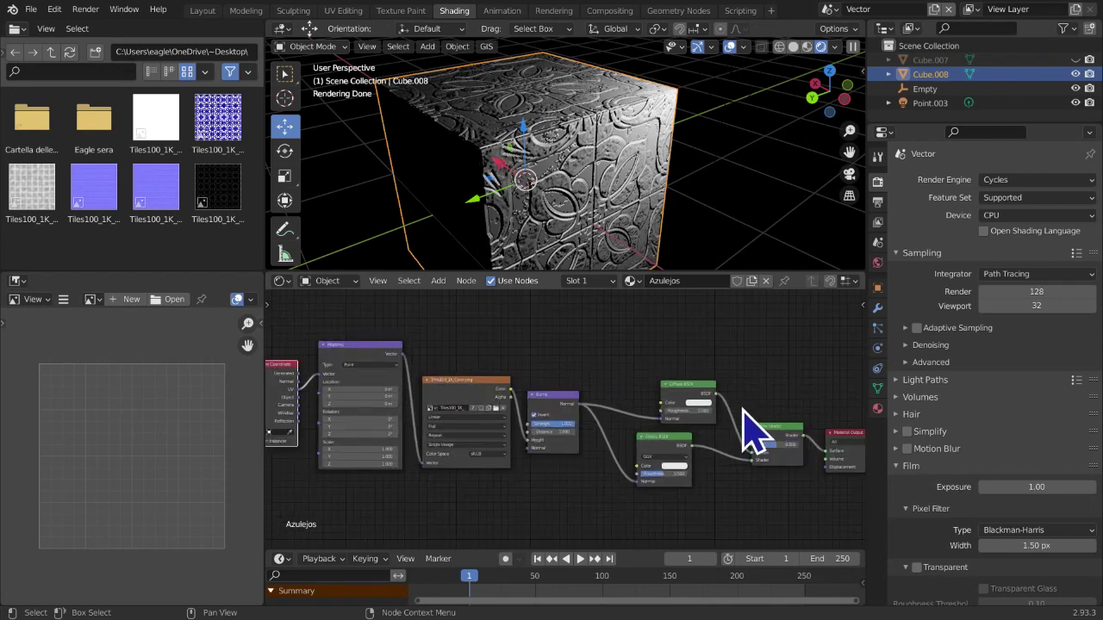
pyautogui.scroll(2, 647, 419)
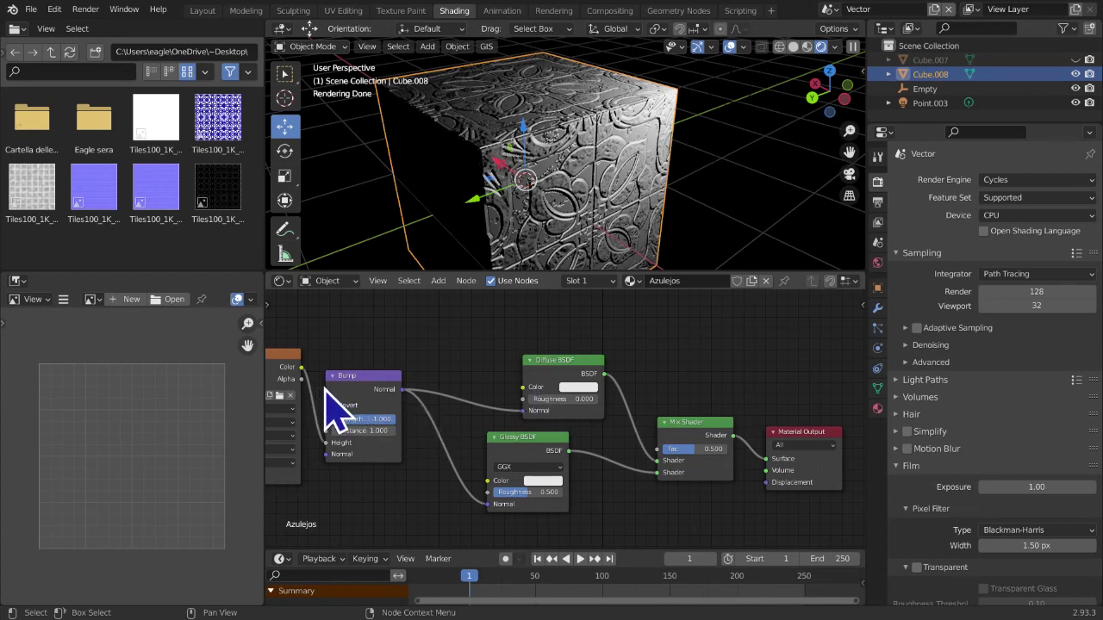
# Wire the Bump node into a Viewer and orbit to inspect the red and green normal faces
pyautogui.keyDown('ctrl'); pyautogui.keyDown('shift'); pyautogui.click(366, 403); pyautogui.keyUp('shift'); pyautogui.keyUp('ctrl')
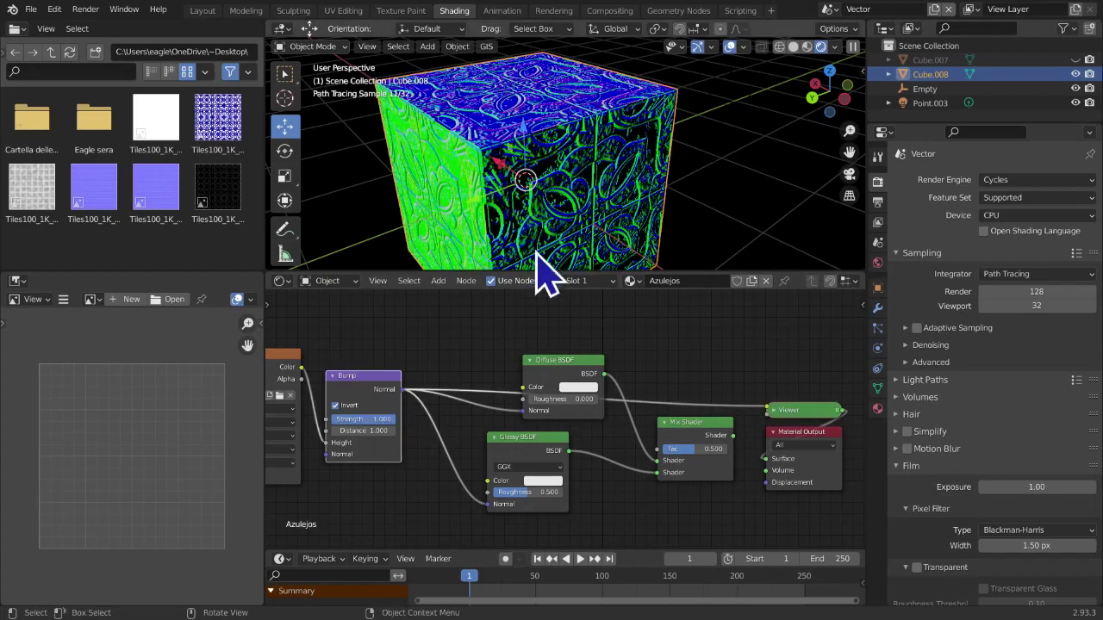
pyautogui.moveTo(557, 239); pyautogui.dragTo(611, 203, button='middle')
pyautogui.scroll(-5, 554, 85)
pyautogui.scroll(-2, 384, 133)
pyautogui.scroll(3, 512, 180)
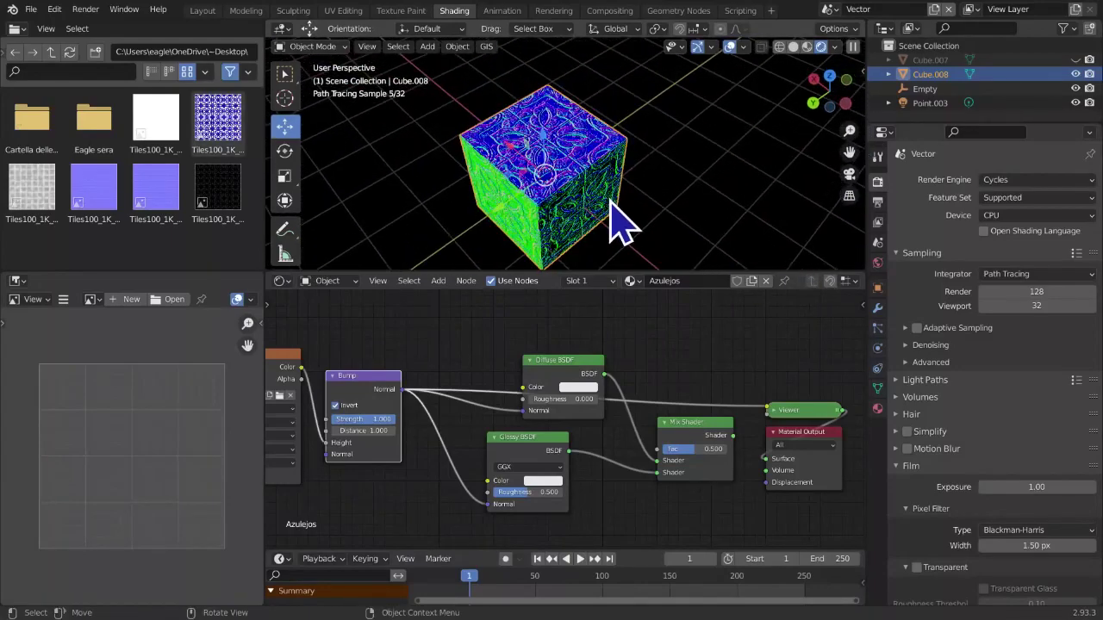
pyautogui.scroll(5, 614, 226)
pyautogui.moveTo(700, 241); pyautogui.dragTo(708, 215, button='middle')
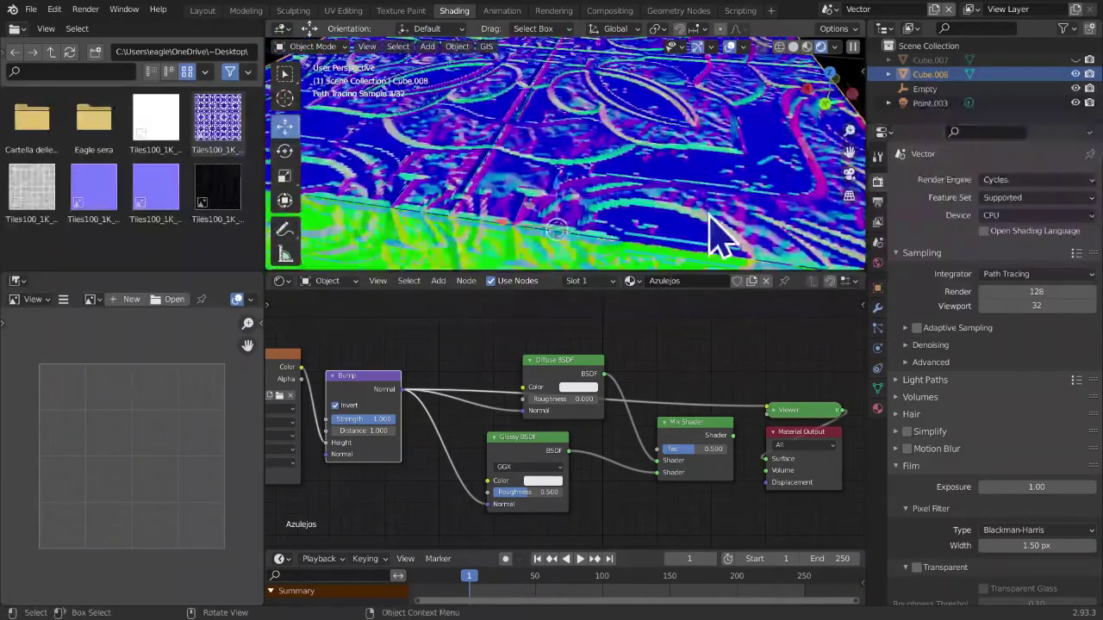
pyautogui.scroll(-6, 709, 215)
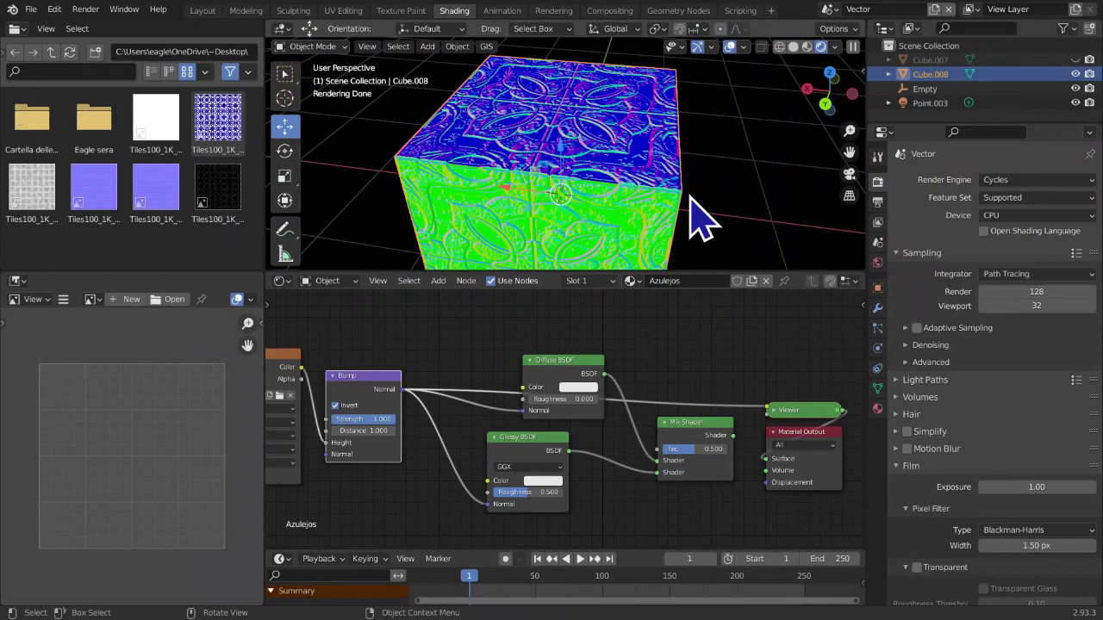
pyautogui.moveTo(704, 172)
pyautogui.mouseDown(button='middle')
pyautogui.moveTo(744, 174)
pyautogui.moveTo(791, 139)
pyautogui.mouseUp(button='middle')
# Reposition and select the Bump node, checking the cube's blue top and green side normals
pyautogui.moveTo(364, 390)
pyautogui.mouseDown()
pyautogui.moveTo(372, 379)
pyautogui.moveTo(367, 395)
pyautogui.mouseUp()
pyautogui.scroll(-5, 372, 399)
pyautogui.moveTo(377, 396); pyautogui.dragTo(433, 396, button='middle')
pyautogui.click(526, 405)
pyautogui.moveTo(547, 142); pyautogui.dragTo(585, 178, button='middle')
pyautogui.scroll(4, 568, 189)
pyautogui.scroll(2, 610, 195)
pyautogui.scroll(-3, 607, 196)
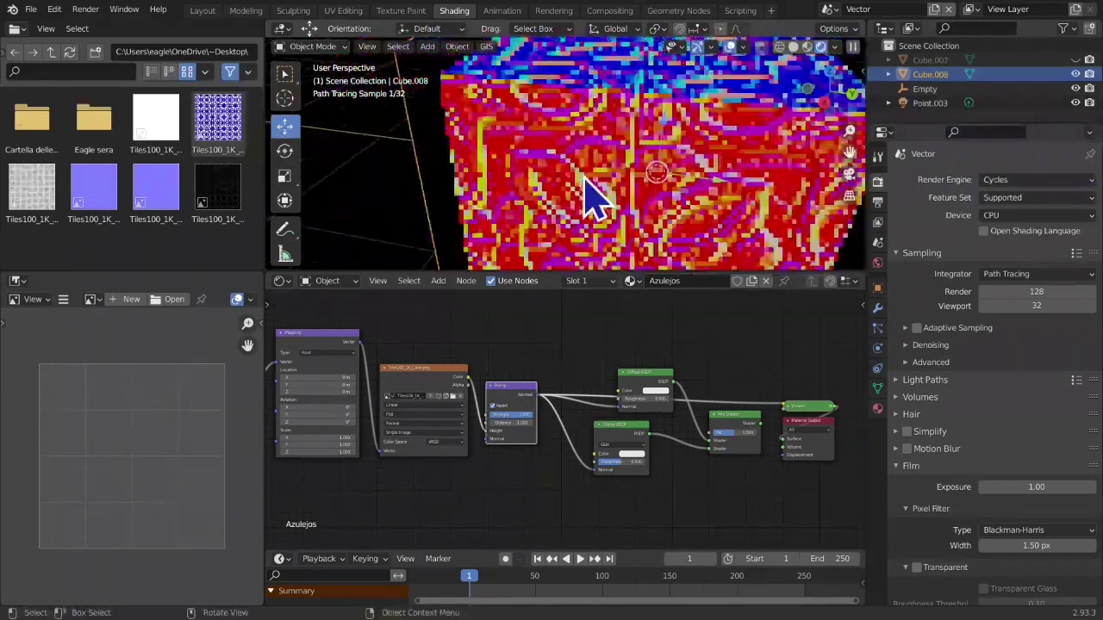
pyautogui.scroll(-5, 586, 193)
pyautogui.moveTo(660, 204); pyautogui.dragTo(603, 202, button='middle')
pyautogui.scroll(4, 601, 183)
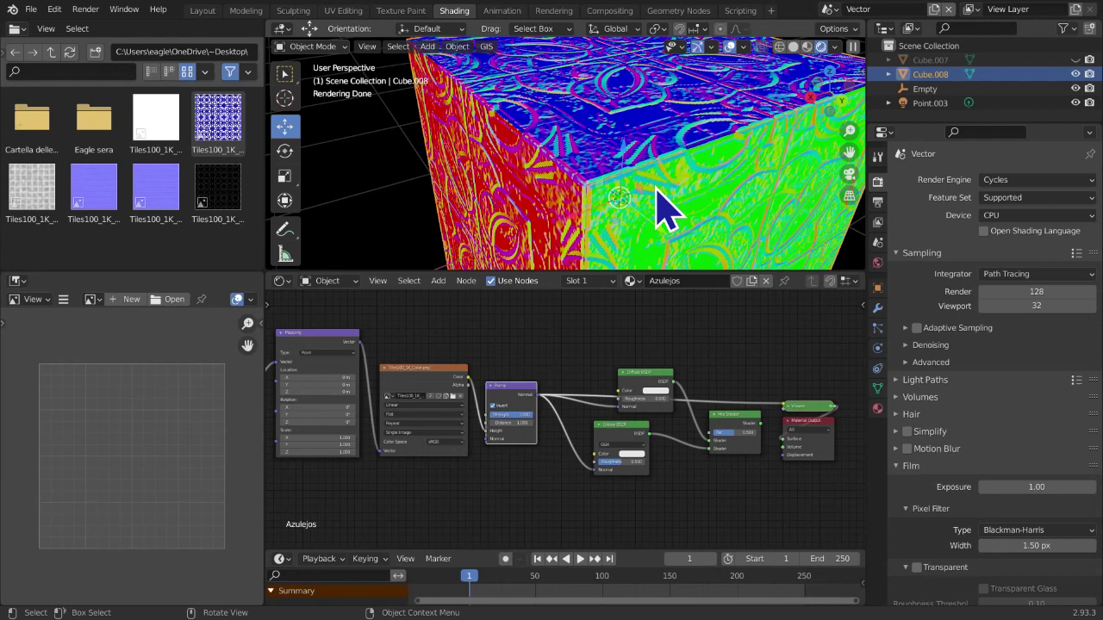
# Collapse the Bump node and expand it again
pyautogui.scroll(1, 616, 419)
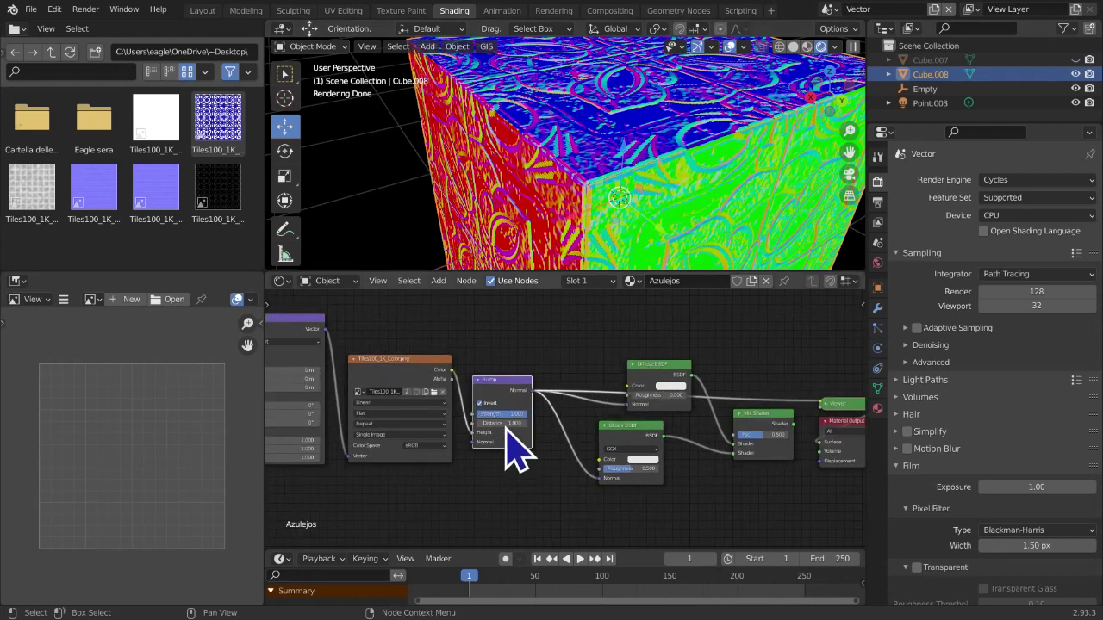
pyautogui.scroll(1, 513, 435)
pyautogui.scroll(-1, 533, 396)
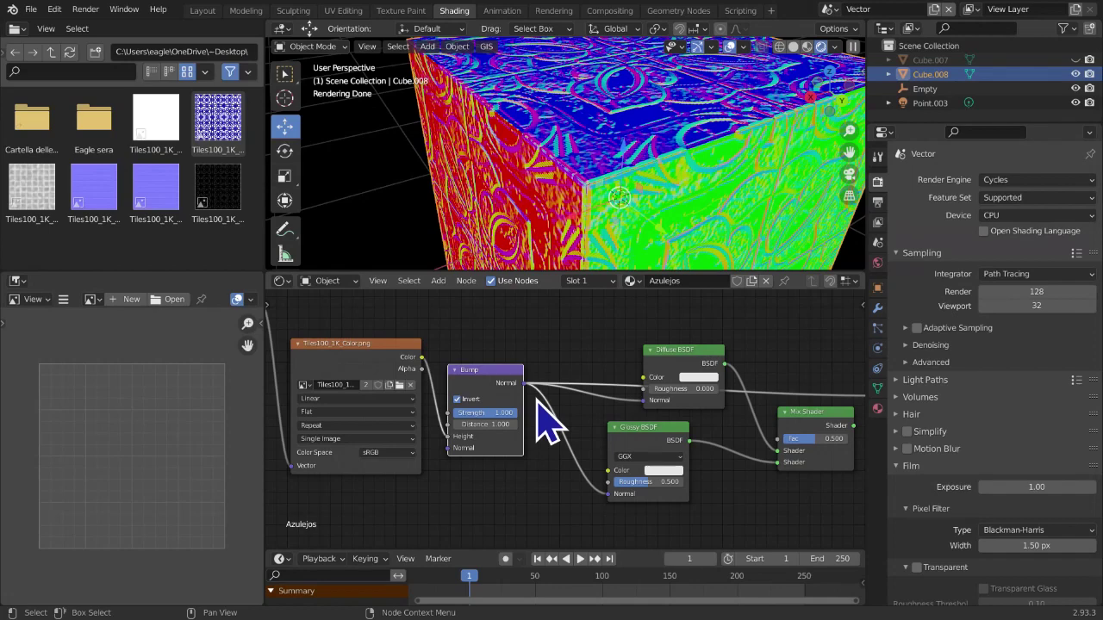
pyautogui.scroll(4, 536, 398)
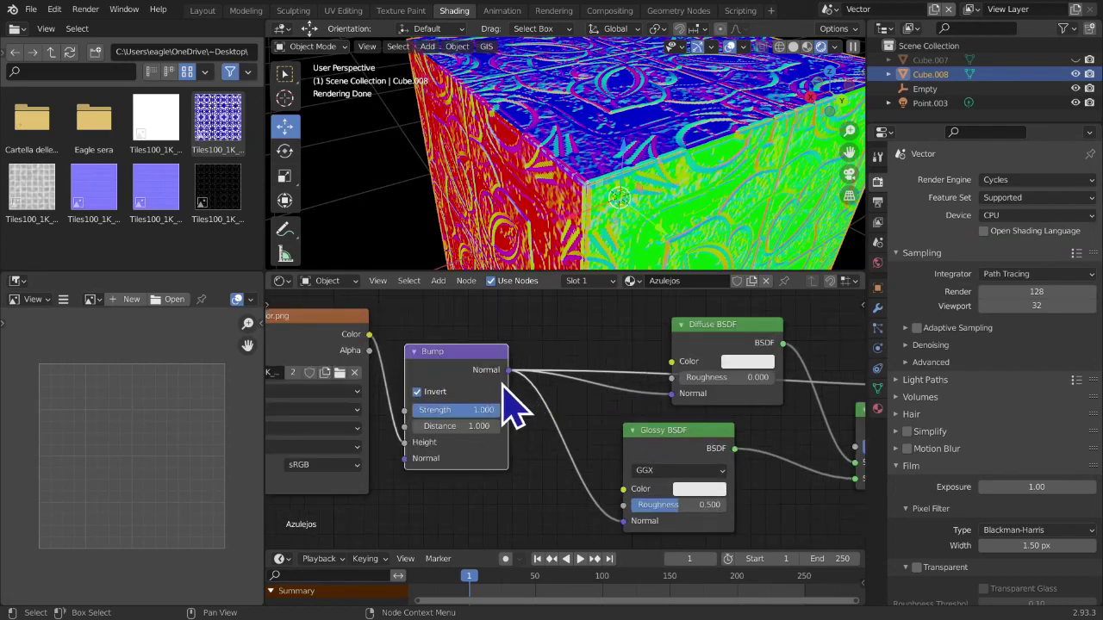
pyautogui.click(419, 354)
pyautogui.press('h')
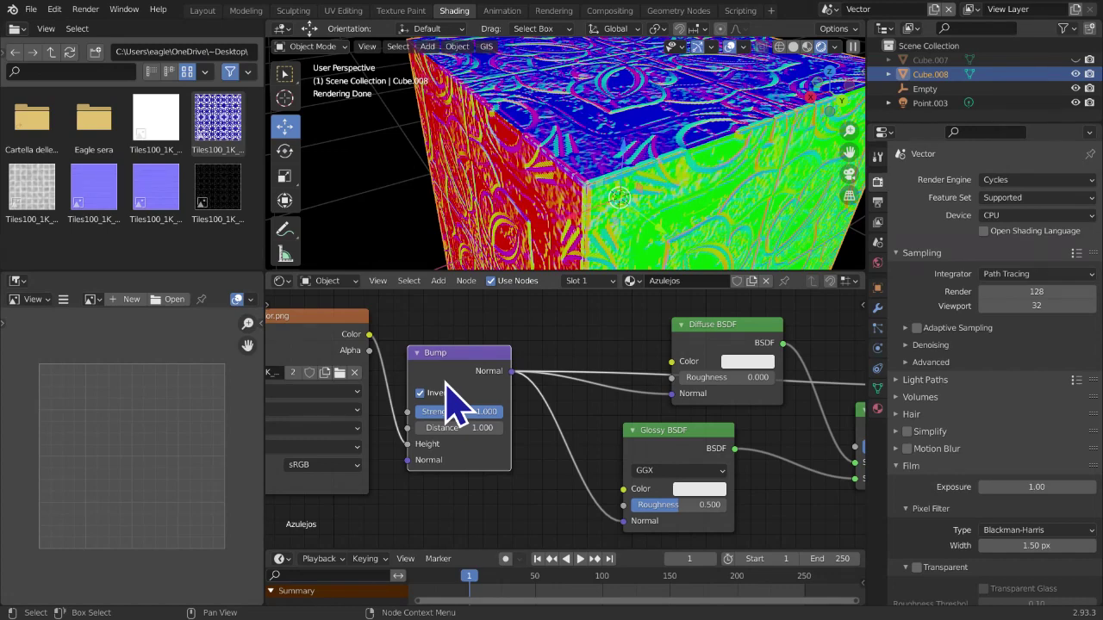
# Orbit around the cube to inspect its front, top, left side and green face
pyautogui.moveTo(406, 423); pyautogui.dragTo(616, 405, button='middle')
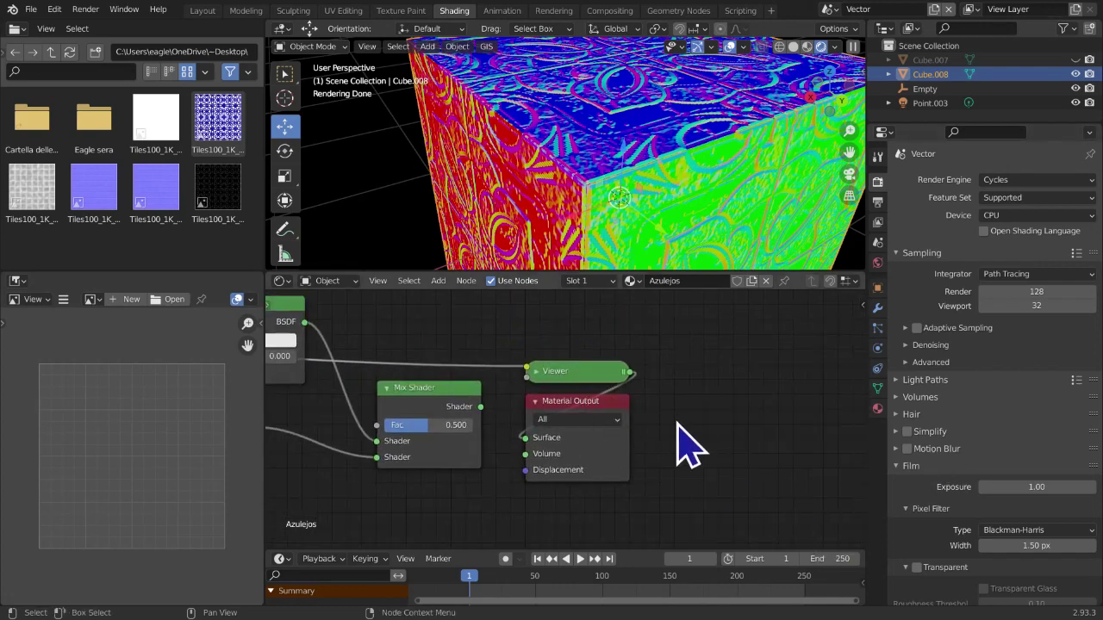
pyautogui.scroll(-5, 728, 250)
pyautogui.moveTo(729, 241); pyautogui.dragTo(793, 201, button='middle')
pyautogui.scroll(3, 779, 212)
pyautogui.moveTo(381, 106); pyautogui.dragTo(391, 37, button='middle')
pyautogui.moveTo(445, 153); pyautogui.dragTo(557, 200, button='middle')
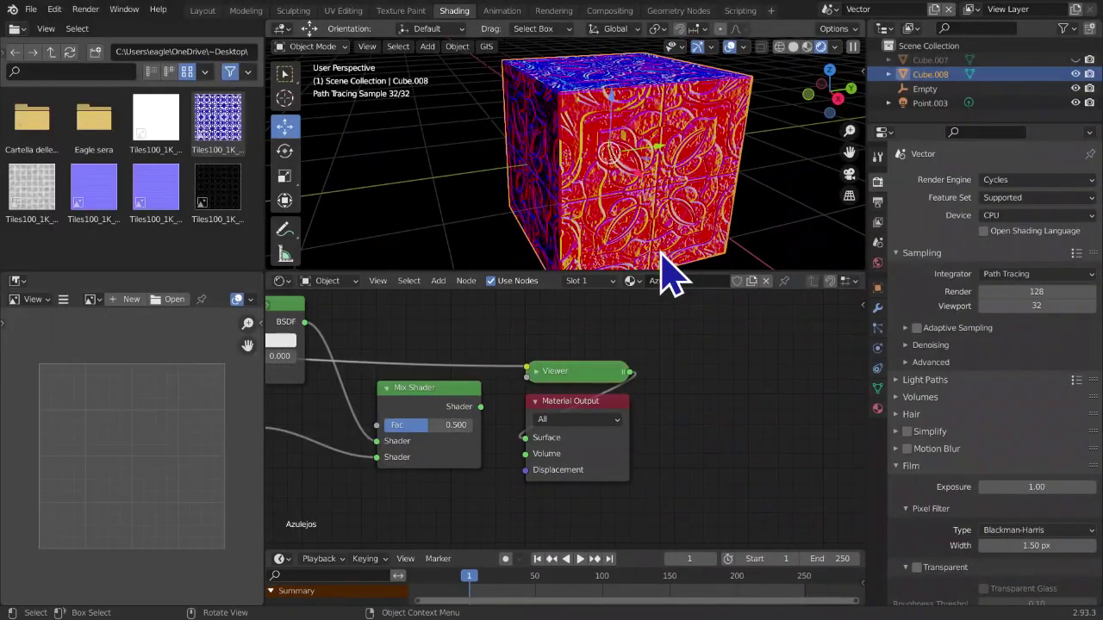
pyautogui.moveTo(721, 226)
pyautogui.mouseDown(button='middle')
pyautogui.moveTo(660, 246)
pyautogui.moveTo(588, 211)
pyautogui.mouseUp(button='middle')
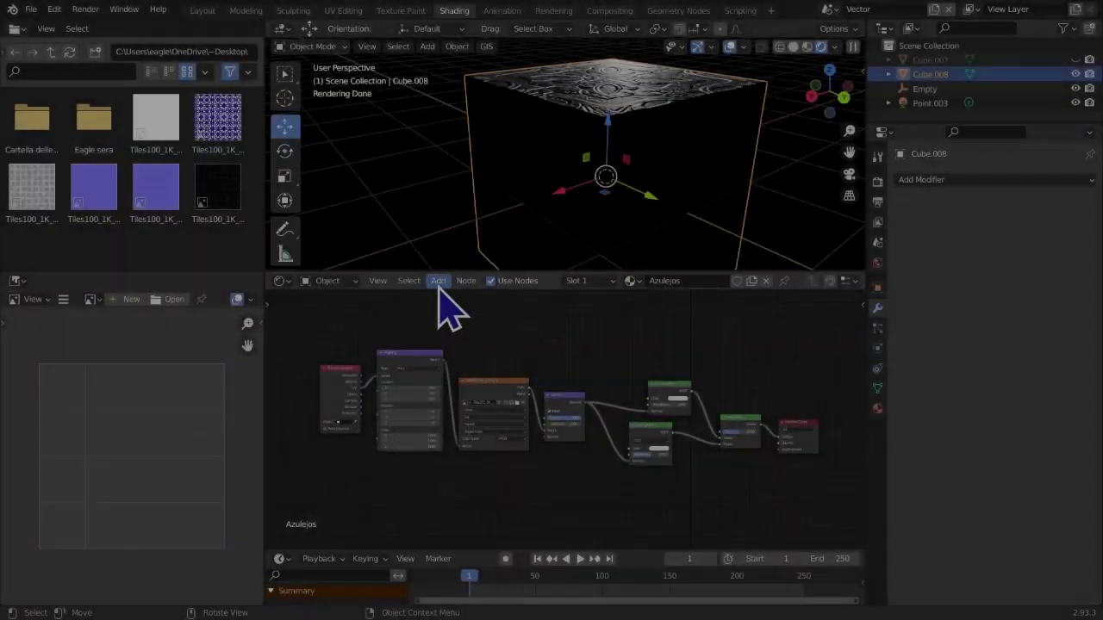
# Add a Normal node (Vector > Normal) below the Bump node and frame the shader chain
pyautogui.click(437, 281)
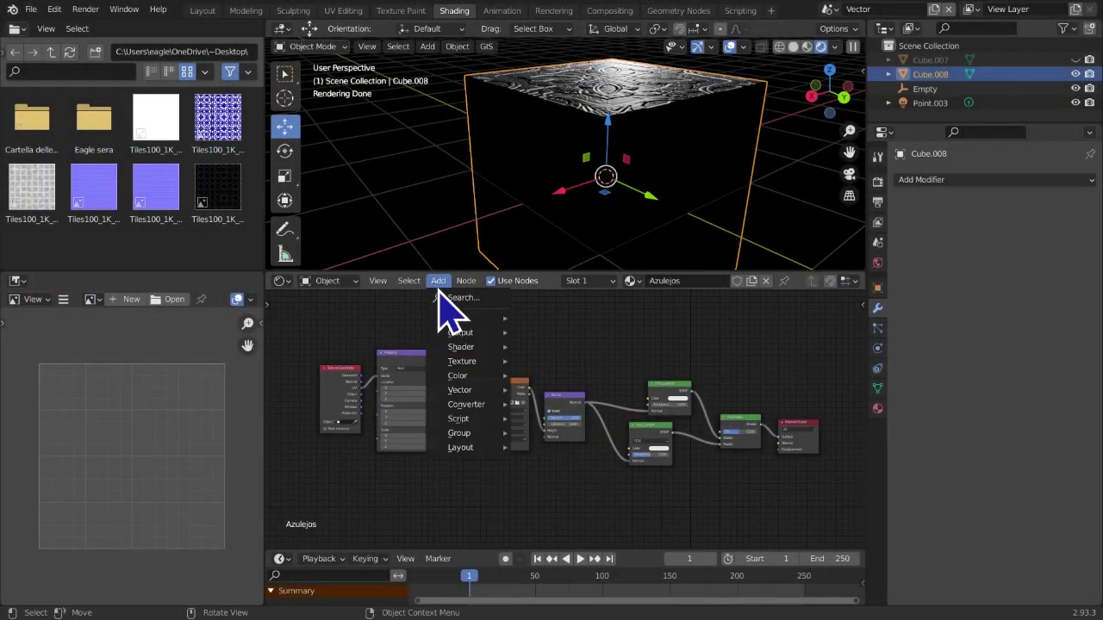
pyautogui.moveTo(442, 393)
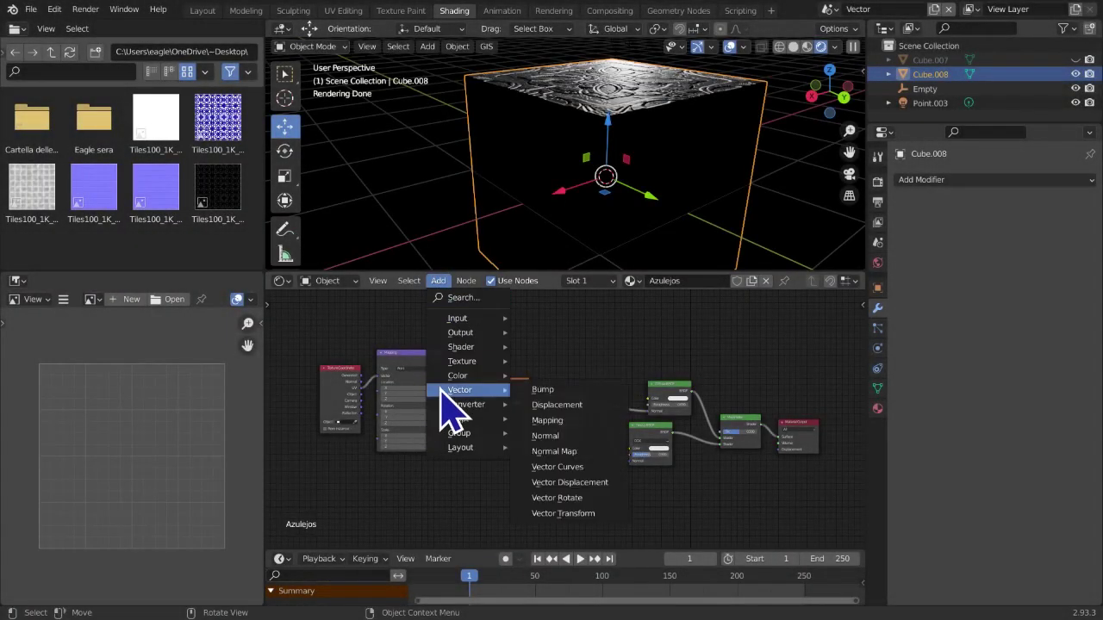
pyautogui.click(577, 435)
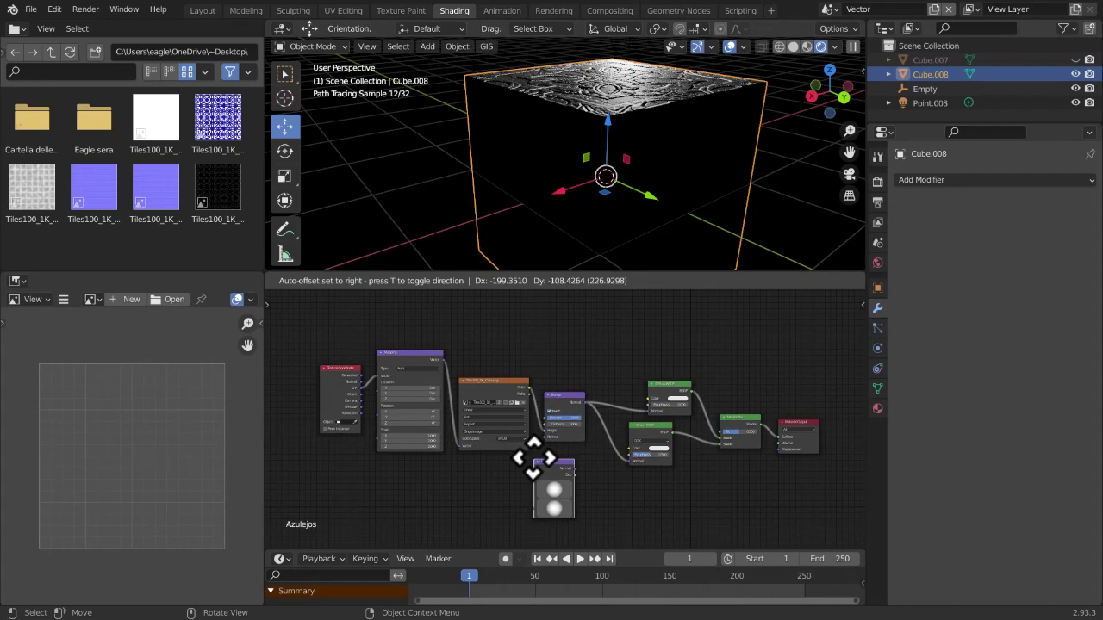
pyautogui.click(552, 452)
pyautogui.scroll(2, 591, 468)
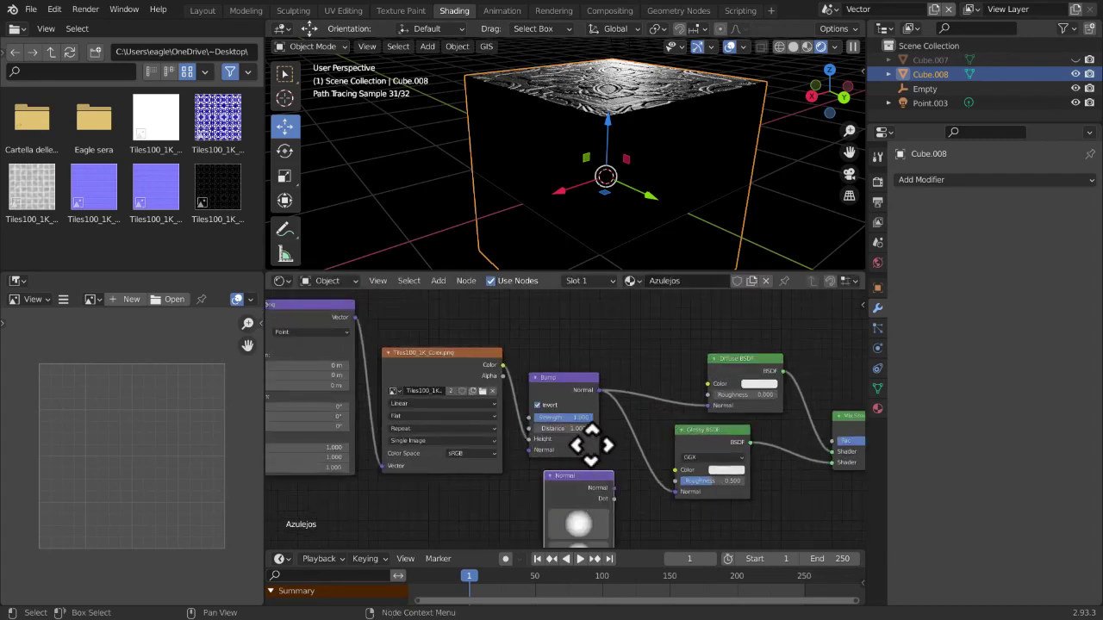
pyautogui.moveTo(586, 442); pyautogui.dragTo(585, 421, button='middle')
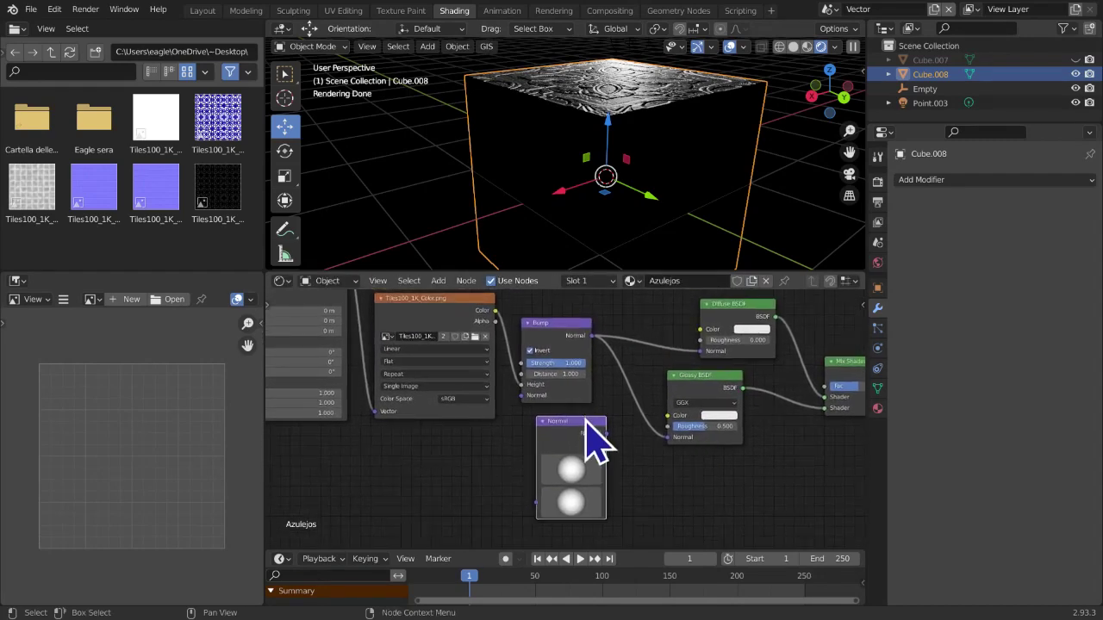
pyautogui.moveTo(684, 440); pyautogui.dragTo(615, 440, button='middle')
pyautogui.scroll(-2, 586, 446)
pyautogui.scroll(-1, 585, 470)
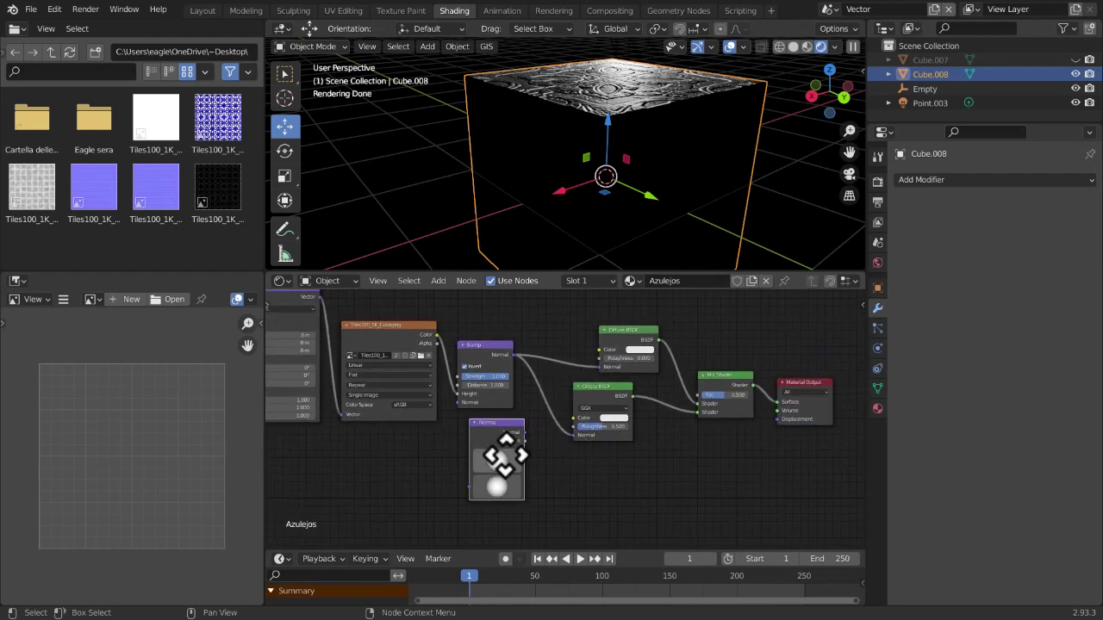
pyautogui.moveTo(505, 456); pyautogui.dragTo(436, 453, button='middle')
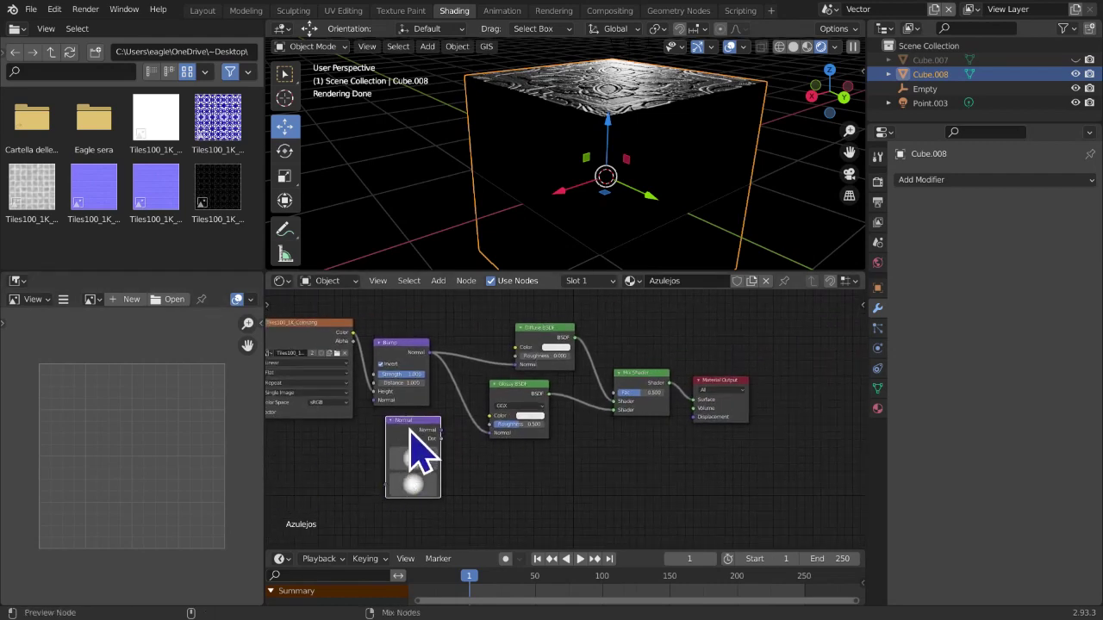
# Preview the Normal node's output on the cube, test-moving the cube along X and undoing
pyautogui.keyDown('ctrl'); pyautogui.keyDown('shift'); pyautogui.click(407, 436); pyautogui.keyUp('shift'); pyautogui.keyUp('ctrl')
pyautogui.moveTo(687, 216); pyautogui.dragTo(690, 187, button='middle')
pyautogui.scroll(-3, 581, 236)
pyautogui.scroll(-2, 473, 184)
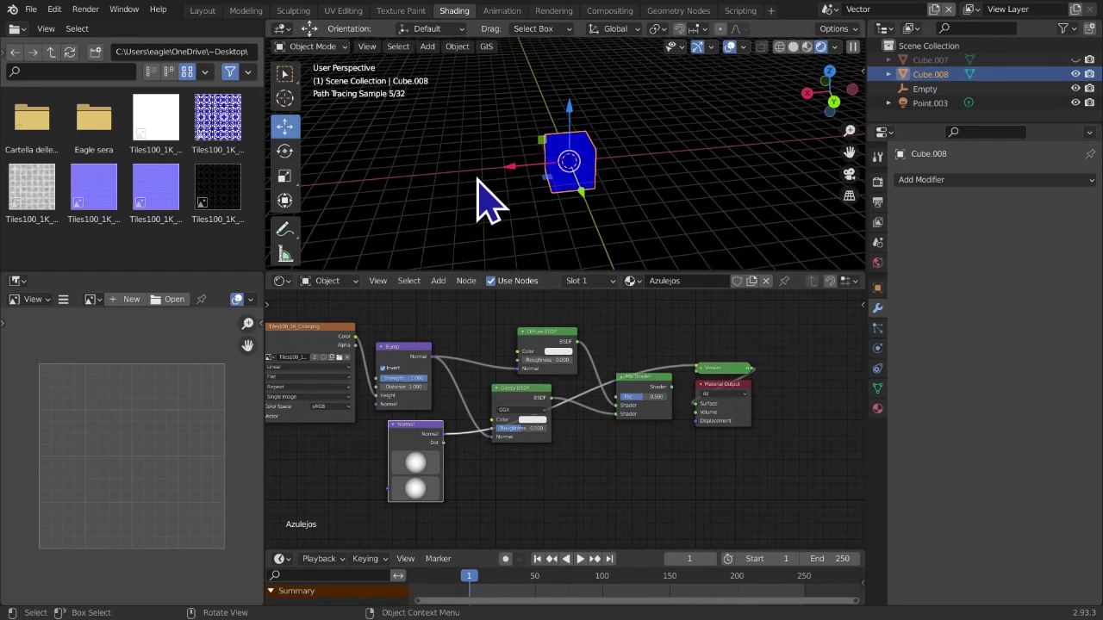
pyautogui.moveTo(510, 169); pyautogui.dragTo(548, 166)
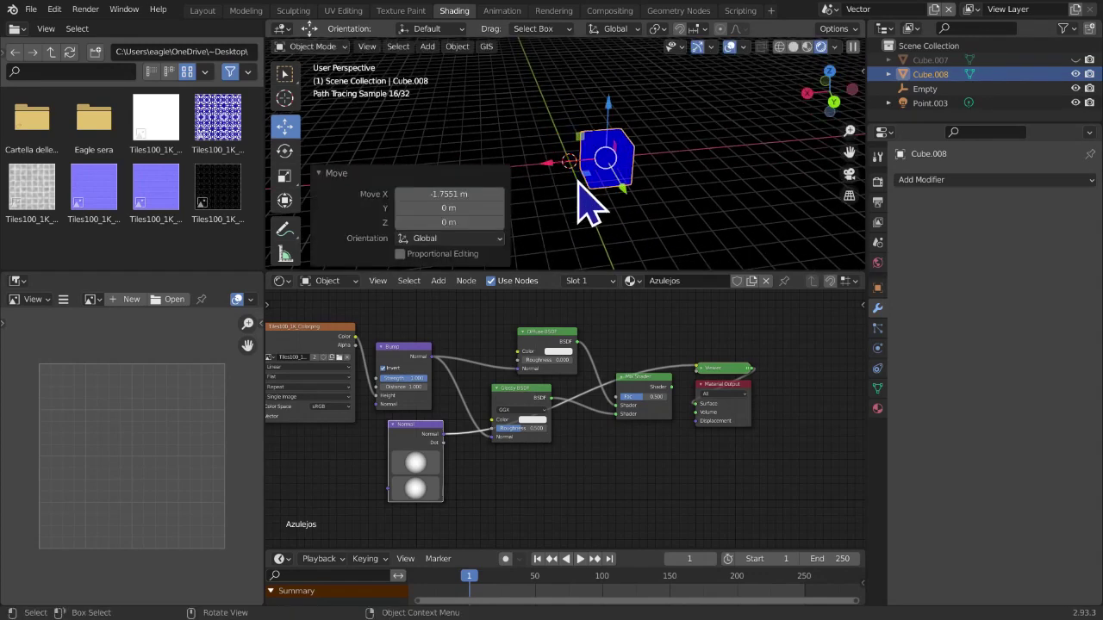
pyautogui.hotkey('ctrl', 'z')
# Tilt the Normal node's direction to the left, turning the cube preview magenta
pyautogui.scroll(2, 362, 492)
pyautogui.moveTo(362, 492); pyautogui.dragTo(486, 454, button='middle')
pyautogui.scroll(1, 541, 441)
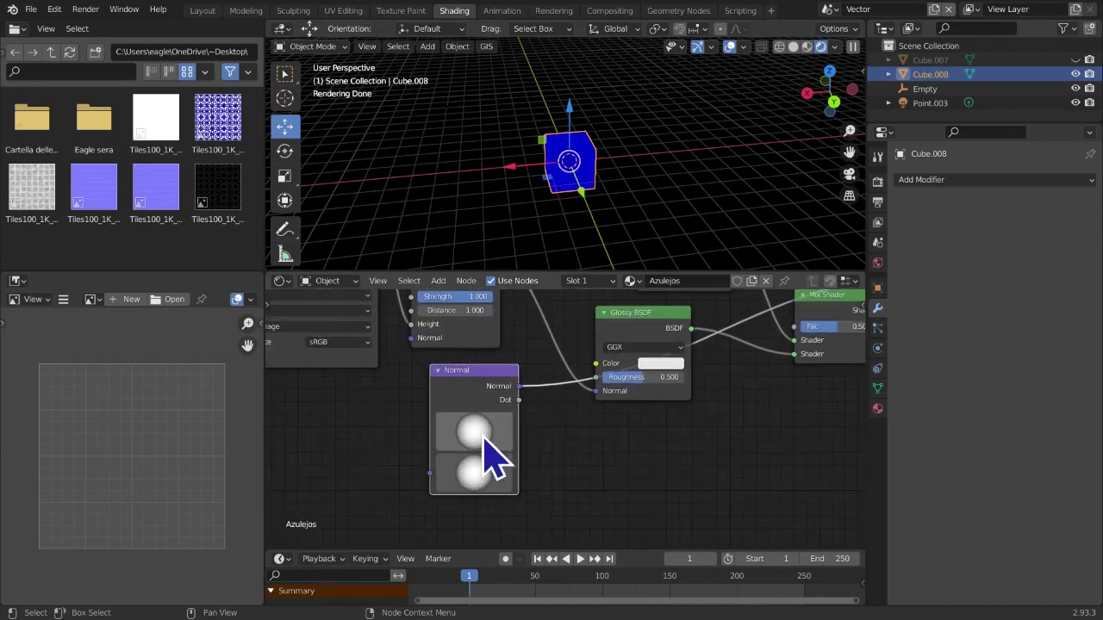
pyautogui.scroll(2, 488, 423)
pyautogui.moveTo(450, 382); pyautogui.dragTo(561, 387, button='middle')
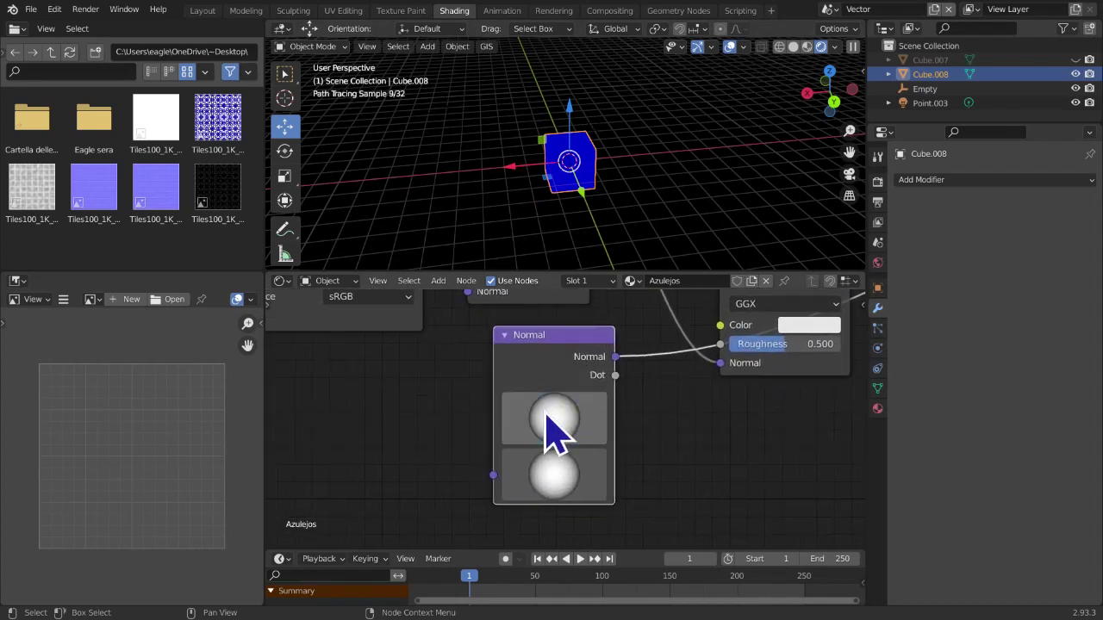
pyautogui.moveTo(578, 394)
pyautogui.mouseDown()
pyautogui.moveTo(566, 438)
pyautogui.moveTo(448, 439)
pyautogui.moveTo(564, 428)
pyautogui.moveTo(546, 433)
pyautogui.moveTo(660, 436)
pyautogui.moveTo(517, 428)
pyautogui.moveTo(630, 431)
pyautogui.mouseUp()
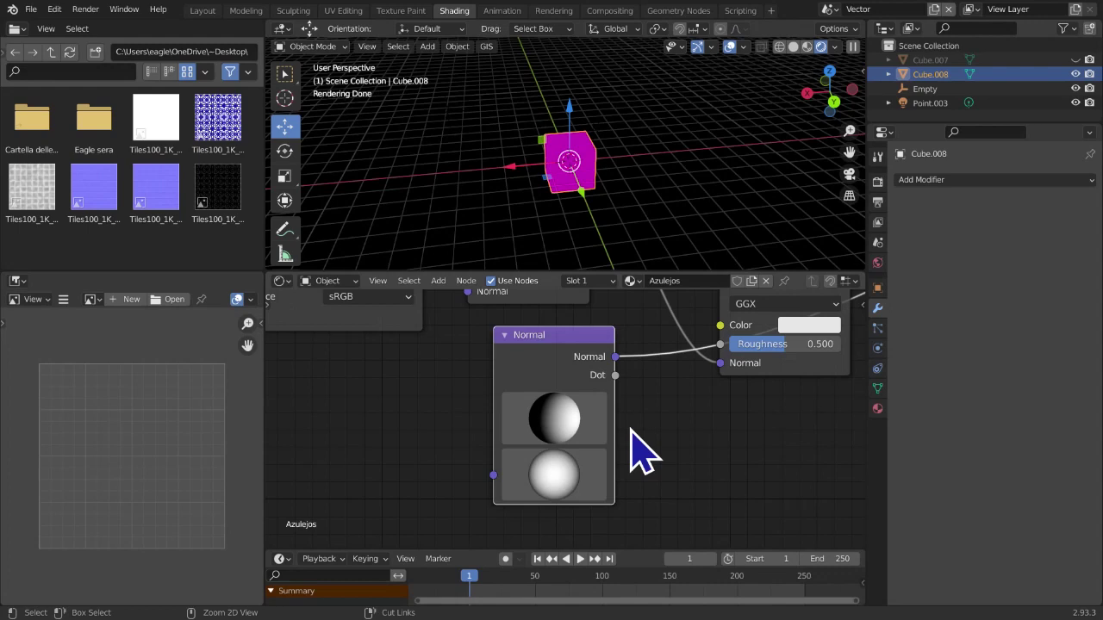
pyautogui.hotkey('ctrl', 'z')
pyautogui.hotkey('ctrl', 'z')
pyautogui.hotkey('ctrl', 'z')
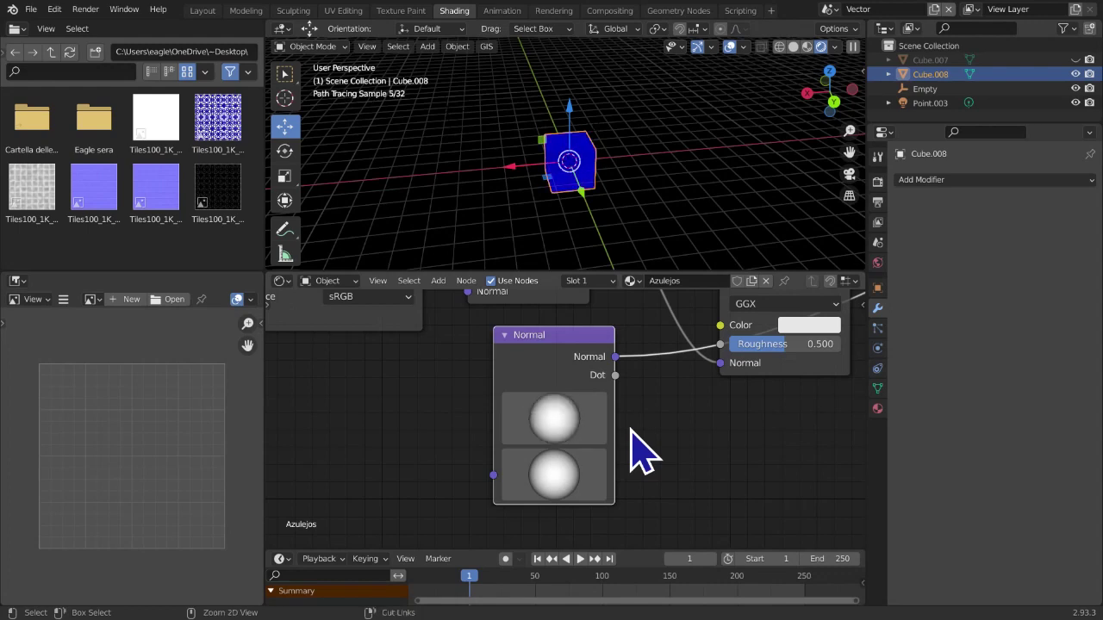
pyautogui.keyDown('ctrl'); pyautogui.keyDown('shift'); pyautogui.click(554, 355); pyautogui.keyUp('shift'); pyautogui.keyUp('ctrl')
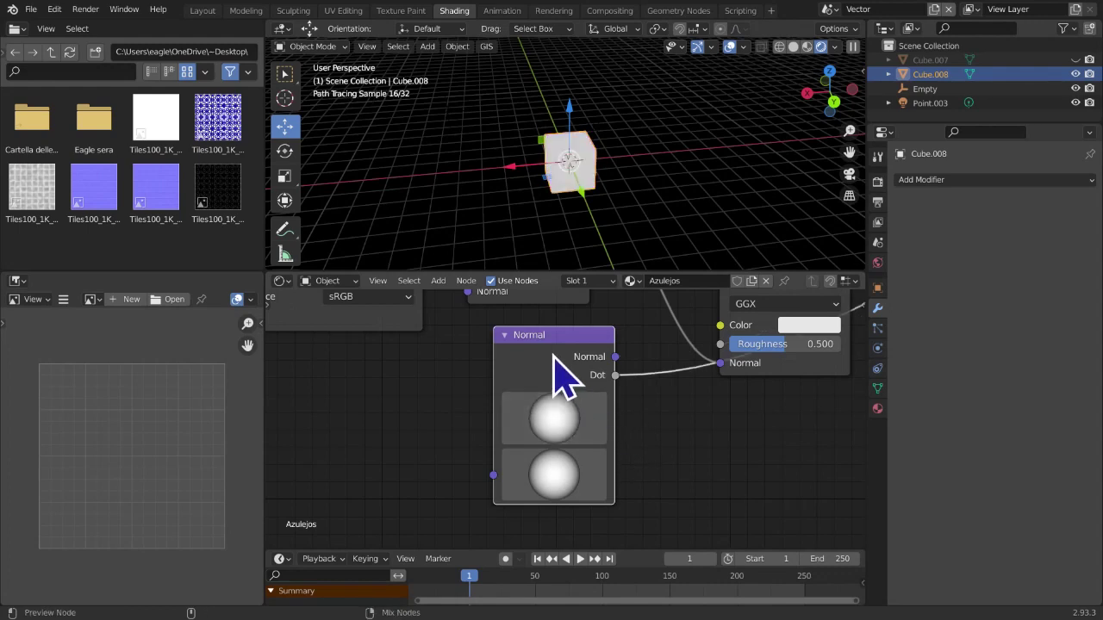
pyautogui.hotkey('ctrl', 'z')
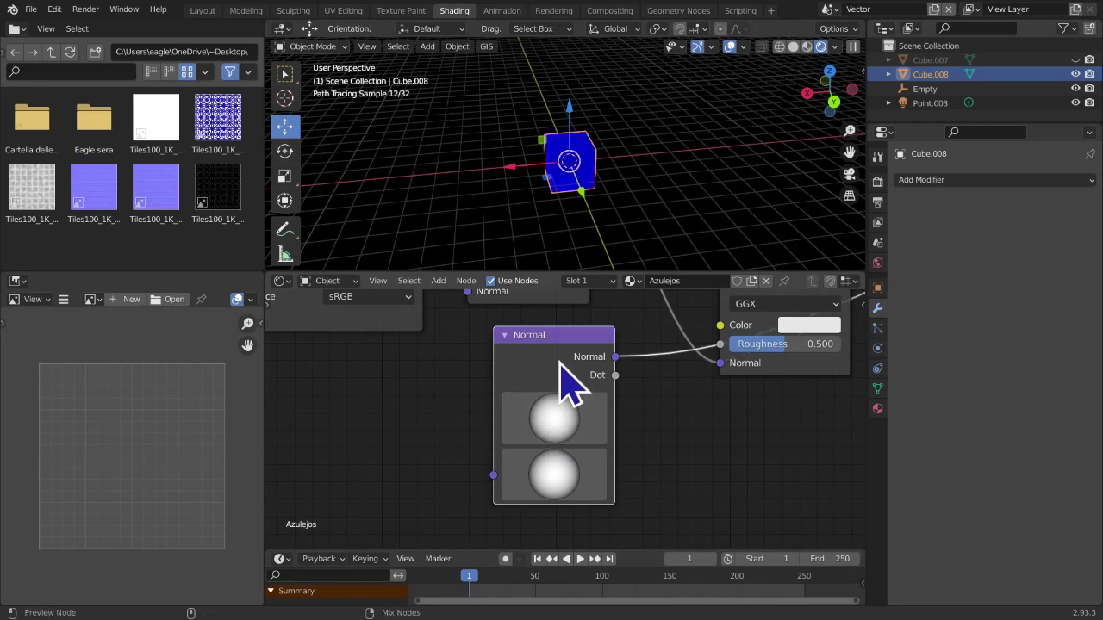
pyautogui.scroll(5, 517, 155)
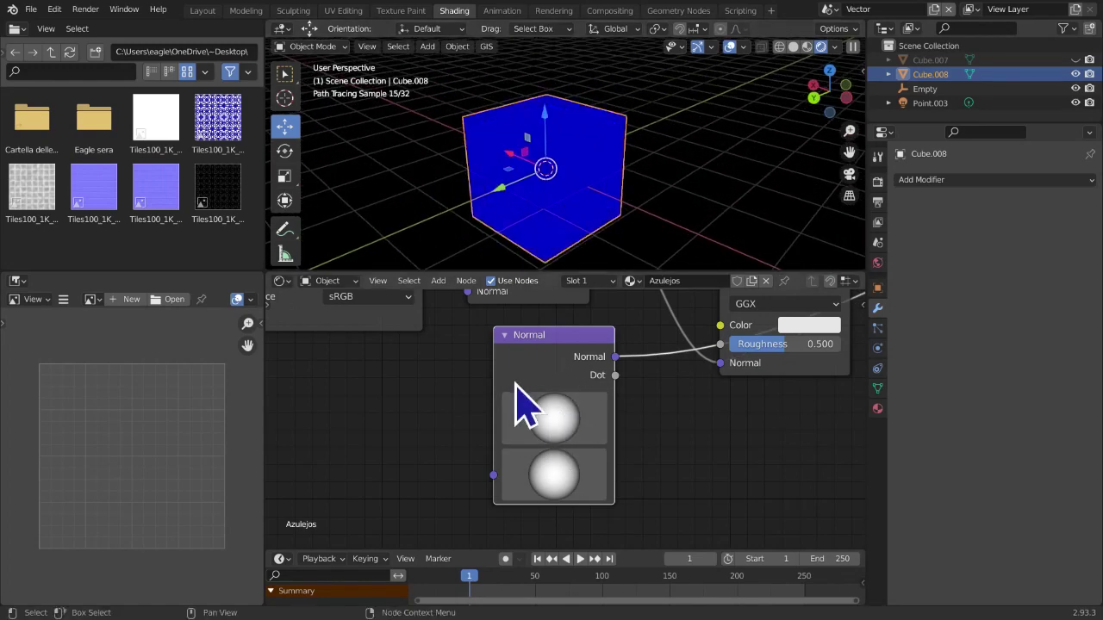
pyautogui.moveTo(565, 421); pyautogui.dragTo(636, 435)
pyautogui.hotkey('ctrl', 'z')
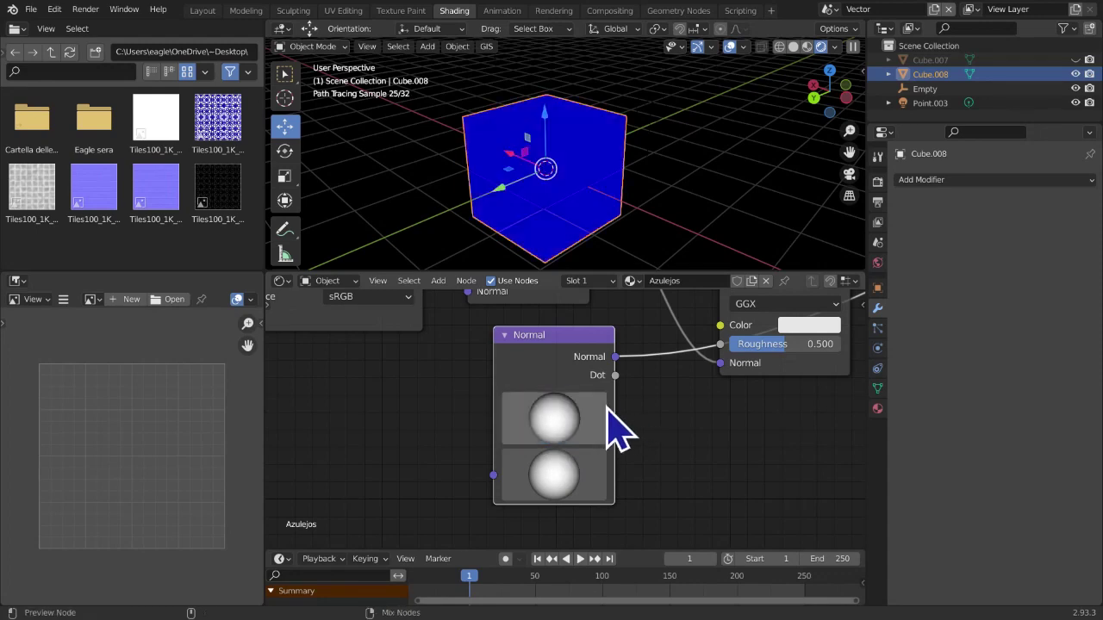
pyautogui.keyDown('ctrl'); pyautogui.keyDown('shift'); pyautogui.click(558, 368); pyautogui.keyUp('shift'); pyautogui.keyUp('ctrl')
pyautogui.moveTo(540, 421)
pyautogui.mouseDown()
pyautogui.moveTo(426, 420)
pyautogui.moveTo(554, 423)
pyautogui.mouseUp()
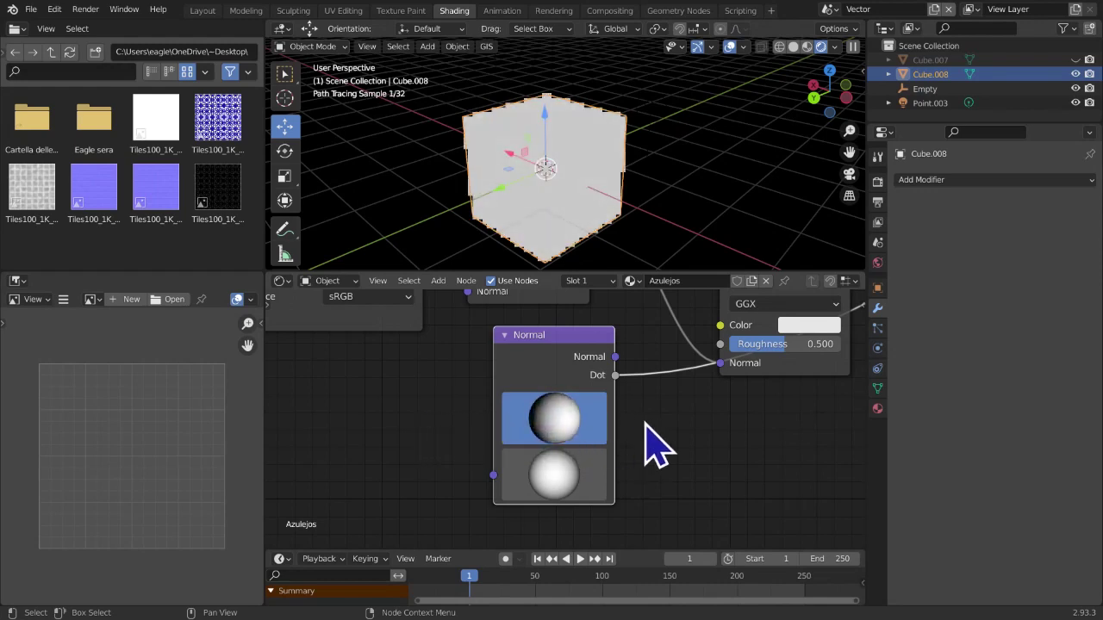
pyautogui.moveTo(637, 424); pyautogui.dragTo(717, 427)
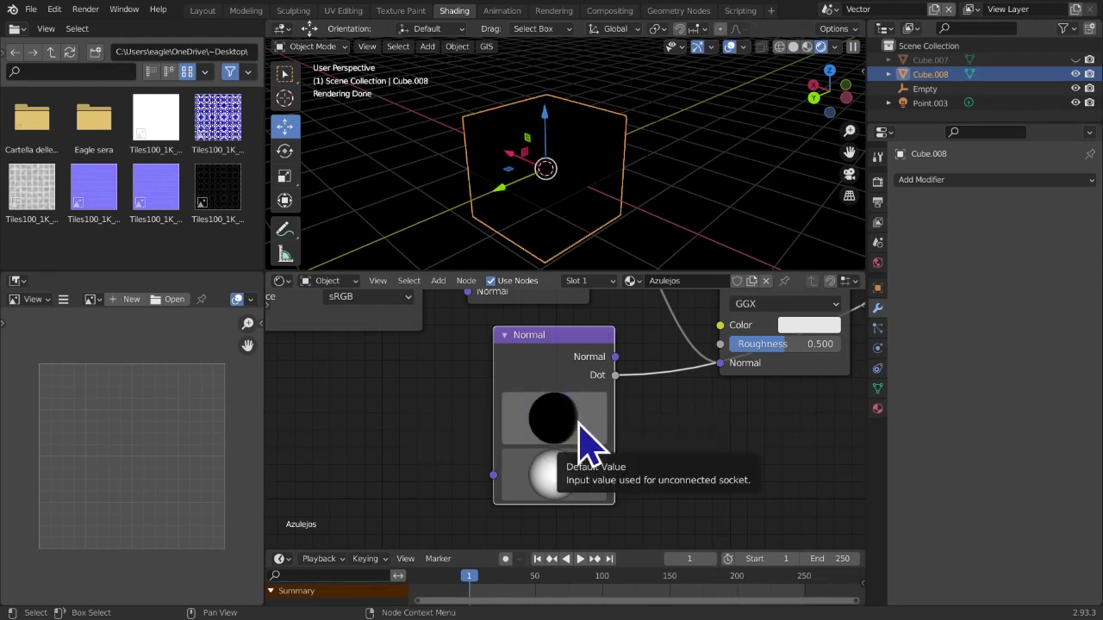
pyautogui.press('BackSpace')
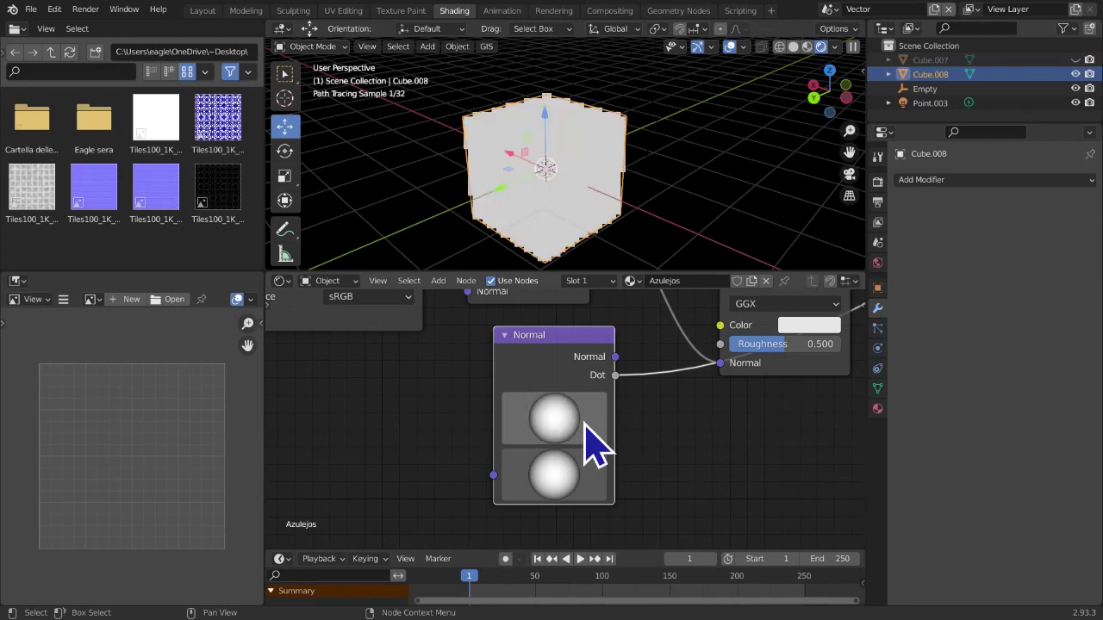
pyautogui.hotkey('ctrl', 'z')
pyautogui.scroll(-3, 593, 398)
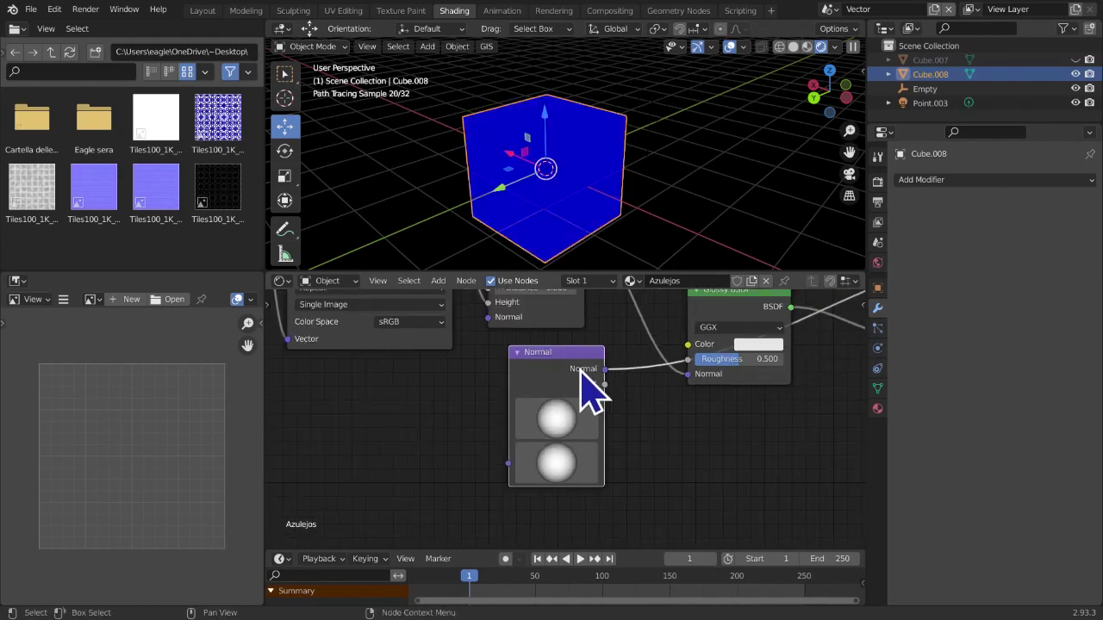
pyautogui.scroll(-5, 609, 413)
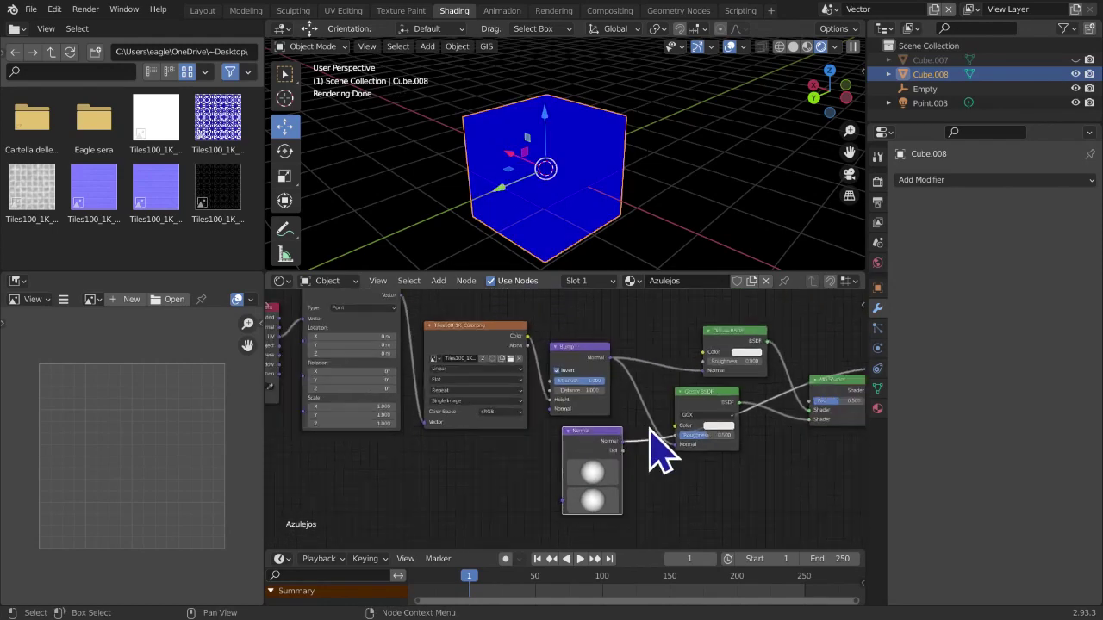
pyautogui.scroll(6, 646, 434)
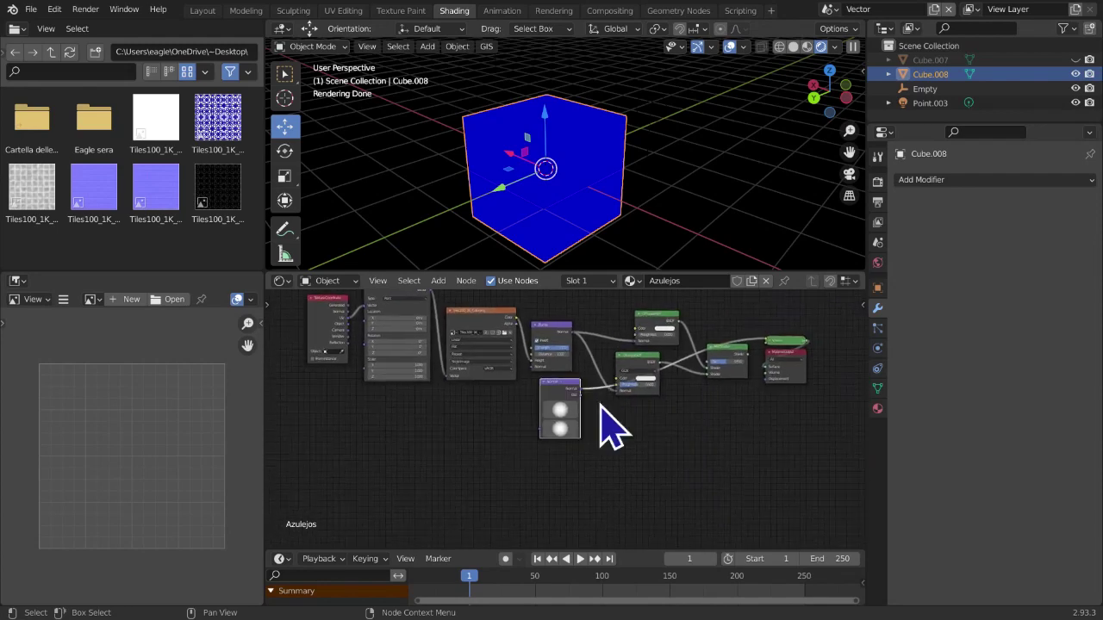
pyautogui.moveTo(599, 404); pyautogui.dragTo(586, 421, button='middle')
pyautogui.scroll(-1, 603, 396)
pyautogui.moveTo(679, 324); pyautogui.dragTo(527, 401, button='middle')
pyautogui.keyDown('ctrl'); pyautogui.keyDown('shift'); pyautogui.click(664, 418); pyautogui.keyUp('shift'); pyautogui.keyUp('ctrl')
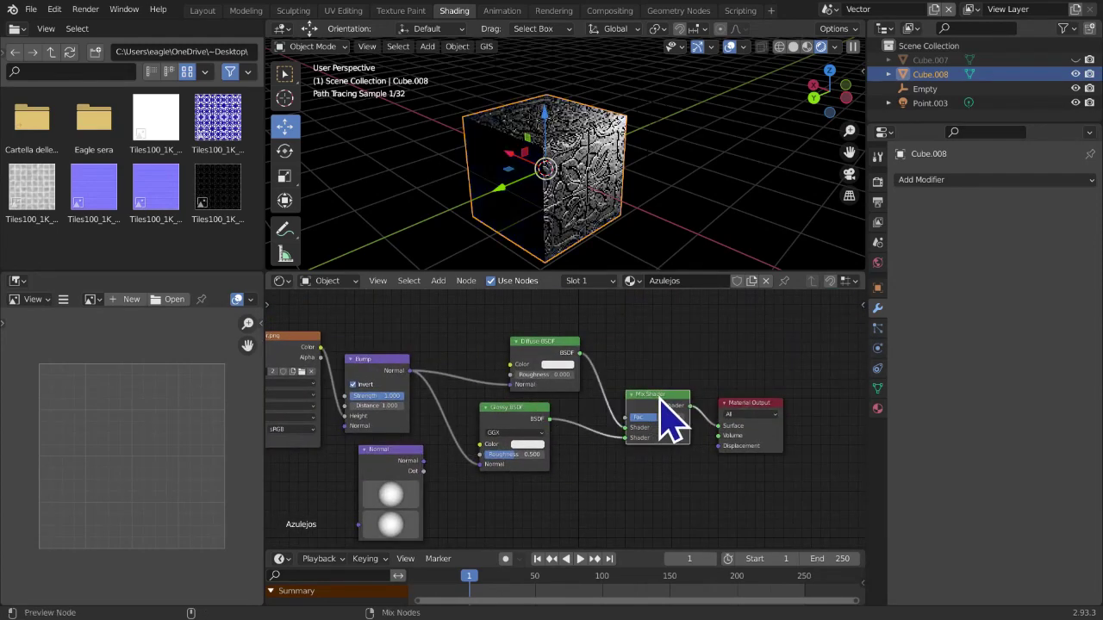
pyautogui.moveTo(619, 447); pyautogui.dragTo(810, 411, button='middle')
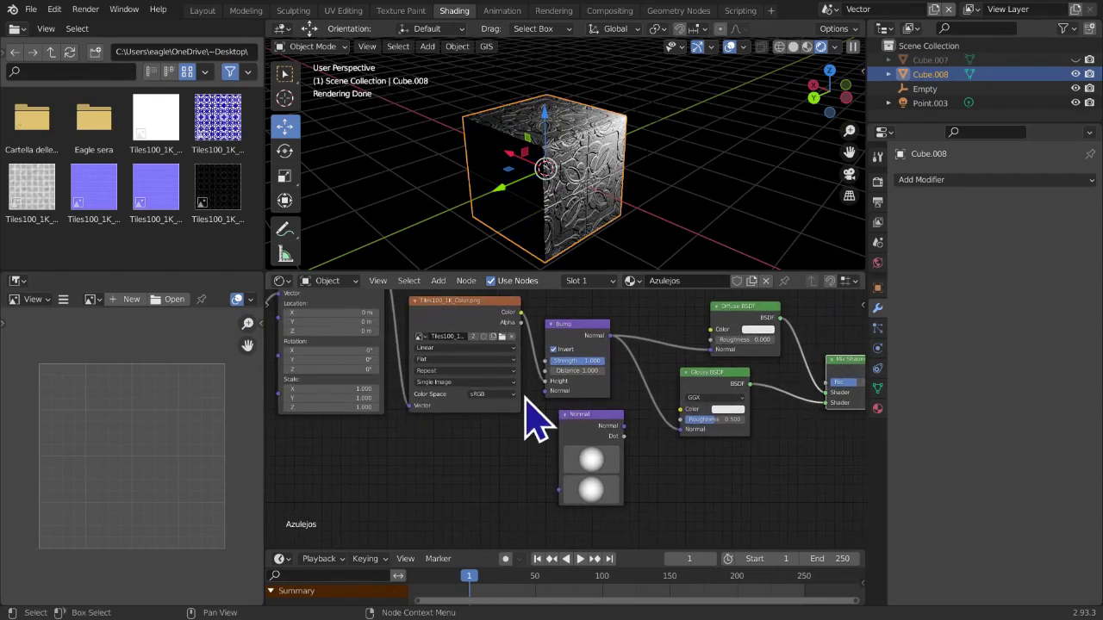
pyautogui.moveTo(584, 415); pyautogui.dragTo(443, 434)
pyautogui.moveTo(581, 324); pyautogui.dragTo(580, 317)
pyautogui.scroll(2, 556, 386)
pyautogui.moveTo(552, 390); pyautogui.dragTo(562, 428, button='middle')
pyautogui.moveTo(555, 417); pyautogui.dragTo(545, 474)
pyautogui.scroll(-4, 569, 474)
pyautogui.scroll(2, 552, 468)
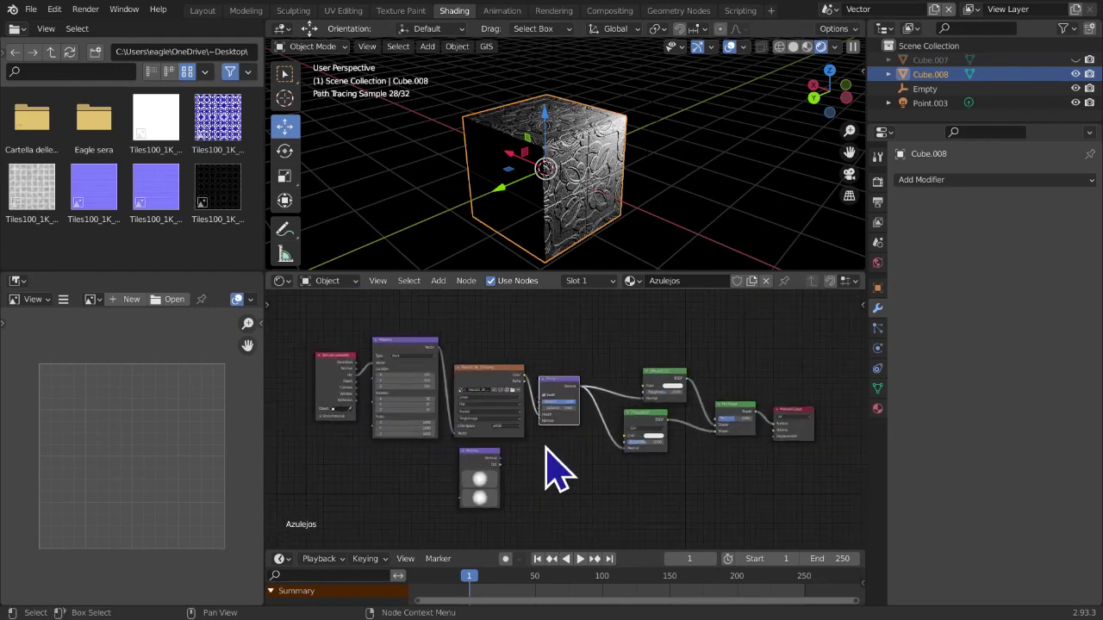
pyautogui.scroll(2, 556, 469)
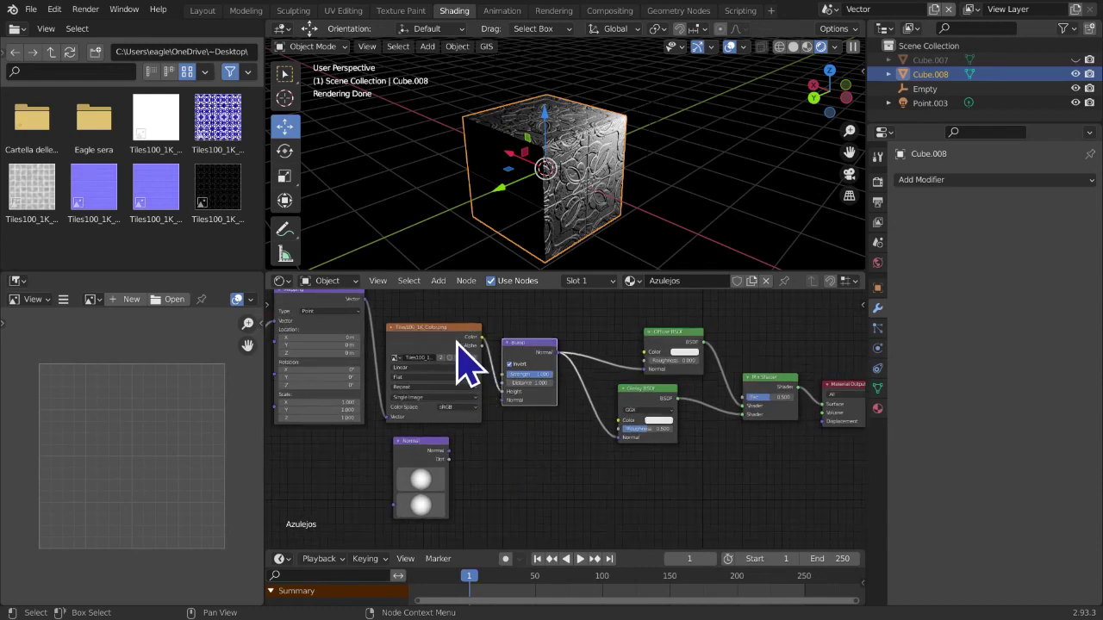
pyautogui.click(438, 281)
pyautogui.moveTo(468, 455); pyautogui.dragTo(552, 495, button='middle')
pyautogui.moveTo(548, 475); pyautogui.dragTo(521, 468)
pyautogui.scroll(4, 482, 466)
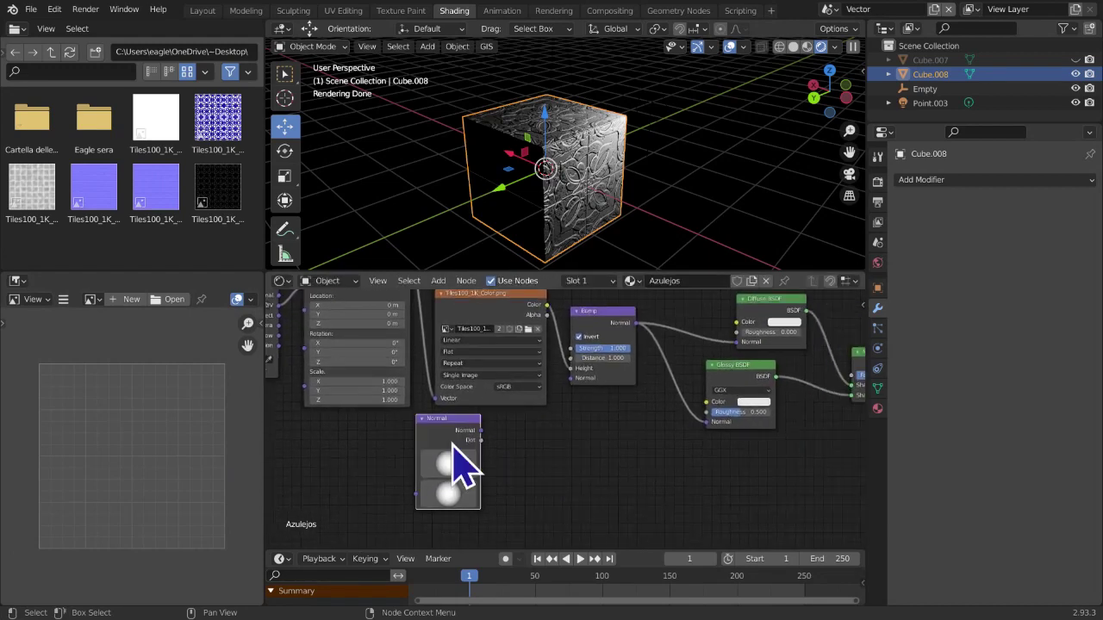
pyautogui.moveTo(559, 440); pyautogui.dragTo(592, 497, button='middle')
pyautogui.scroll(-2, 592, 496)
pyautogui.moveTo(478, 501); pyautogui.dragTo(528, 498)
pyautogui.scroll(1, 537, 466)
pyautogui.moveTo(537, 467); pyautogui.dragTo(629, 344, button='middle')
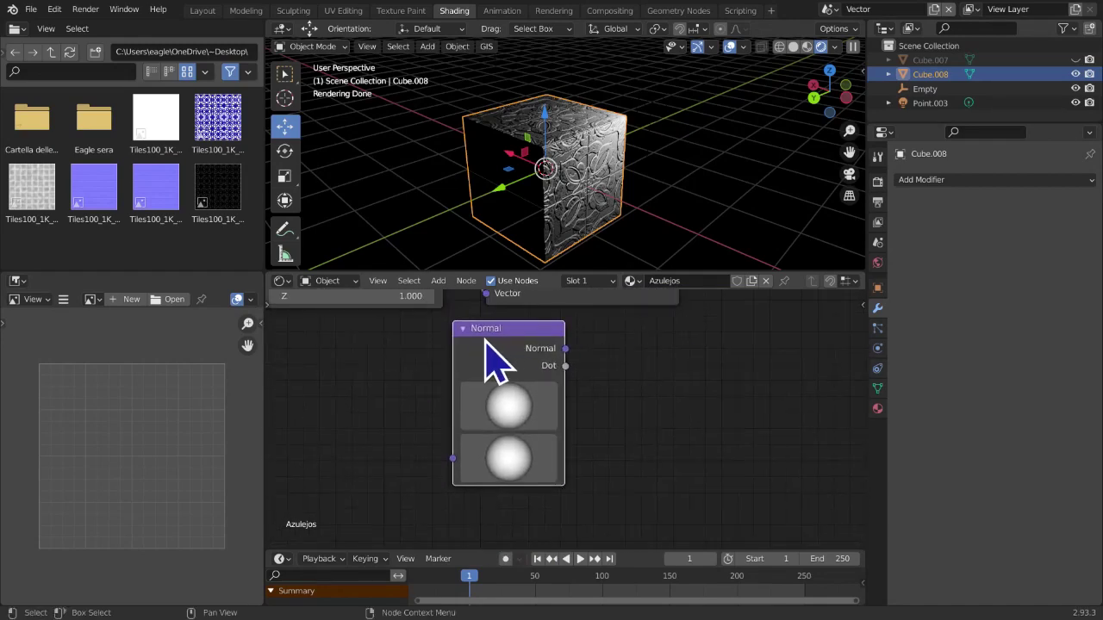
pyautogui.click(463, 332)
pyautogui.click(463, 332)
pyautogui.click(463, 332)
pyautogui.click(462, 332)
pyautogui.click(463, 332)
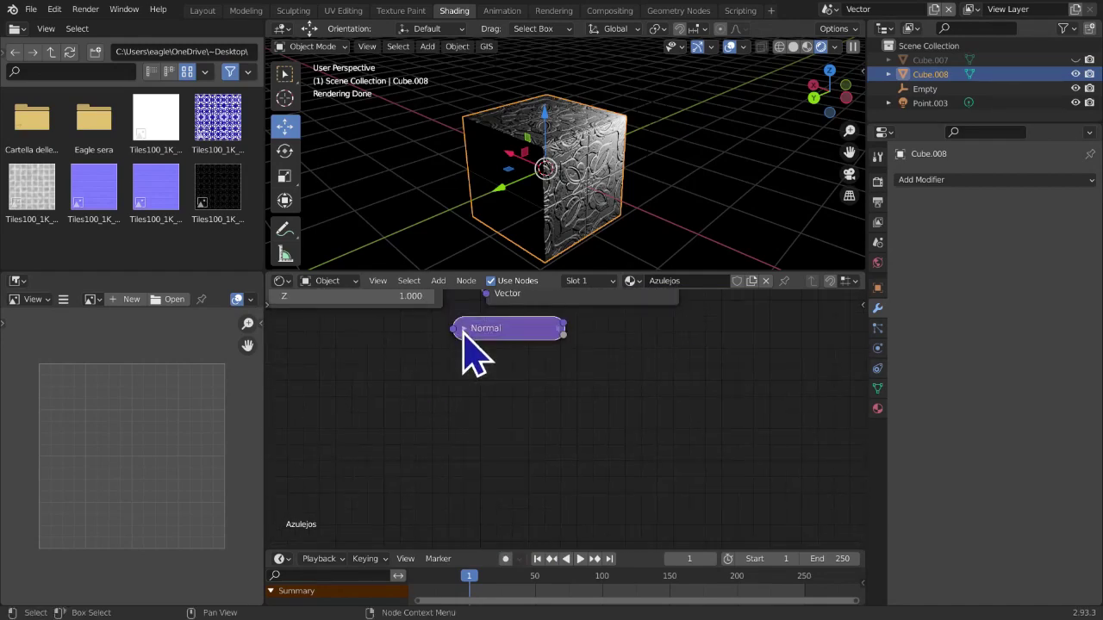
pyautogui.click(463, 331)
pyautogui.moveTo(439, 388); pyautogui.dragTo(461, 359)
pyautogui.moveTo(539, 367); pyautogui.dragTo(453, 429, button='middle')
pyautogui.scroll(2, 532, 401)
pyautogui.moveTo(532, 402); pyautogui.dragTo(509, 444, button='middle')
pyautogui.scroll(-5, 496, 437)
pyautogui.moveTo(646, 177); pyautogui.dragTo(643, 179, button='middle')
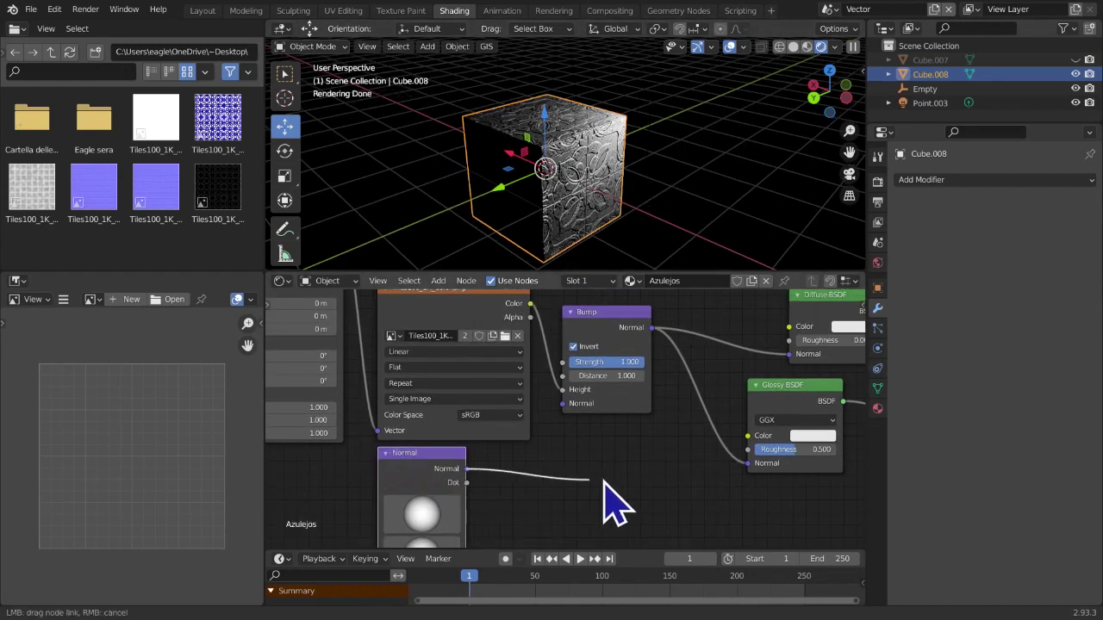
# Unplug the Bump link from Diffuse BSDF's Normal and move the Normal node beside Bump
pyautogui.moveTo(773, 405); pyautogui.dragTo(638, 409, button='middle')
pyautogui.moveTo(666, 375); pyautogui.dragTo(642, 442)
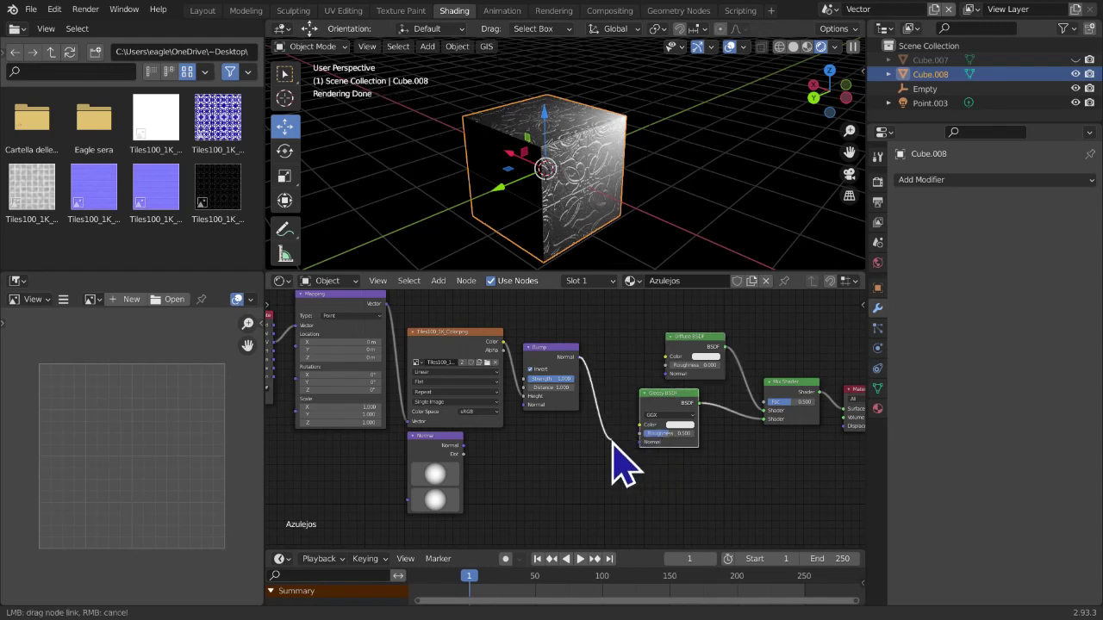
pyautogui.scroll(-1, 615, 455)
pyautogui.scroll(1, 613, 445)
pyautogui.moveTo(424, 438); pyautogui.dragTo(660, 361)
pyautogui.scroll(3, 547, 443)
# Link the Normal node's output into the BSDF Normal inputs and shift the node up-right
pyautogui.moveTo(517, 459); pyautogui.dragTo(635, 480)
pyautogui.moveTo(468, 492); pyautogui.dragTo(487, 470, button='middle')
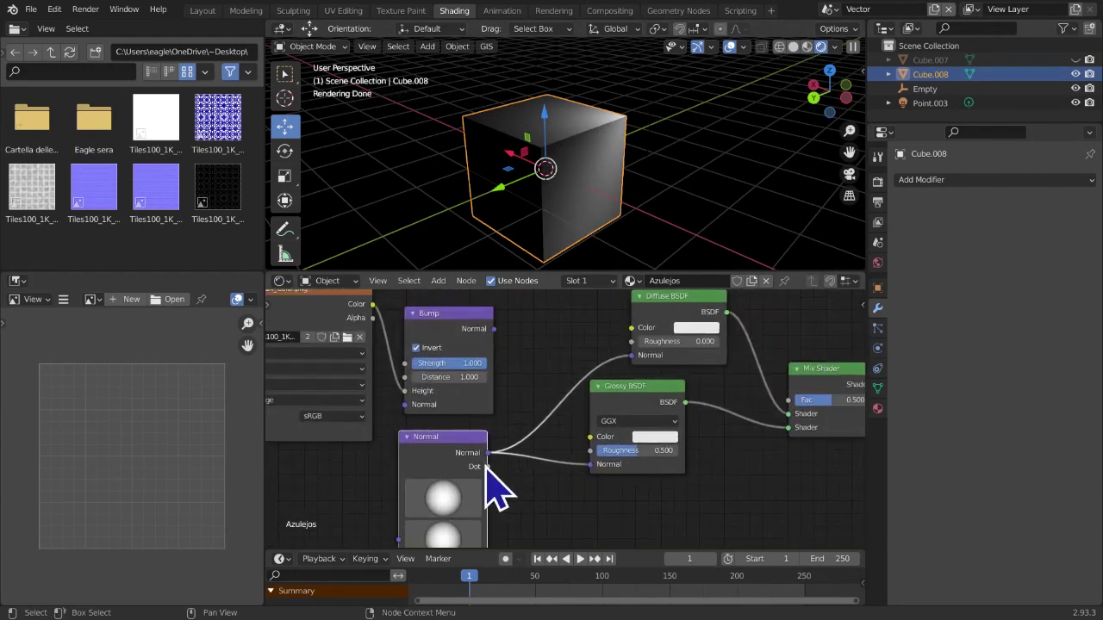
pyautogui.moveTo(488, 462); pyautogui.dragTo(494, 459)
pyautogui.moveTo(504, 458); pyautogui.dragTo(559, 426, button='middle')
pyautogui.moveTo(503, 434)
pyautogui.mouseDown()
pyautogui.moveTo(520, 424)
pyautogui.moveTo(510, 423)
pyautogui.mouseUp()
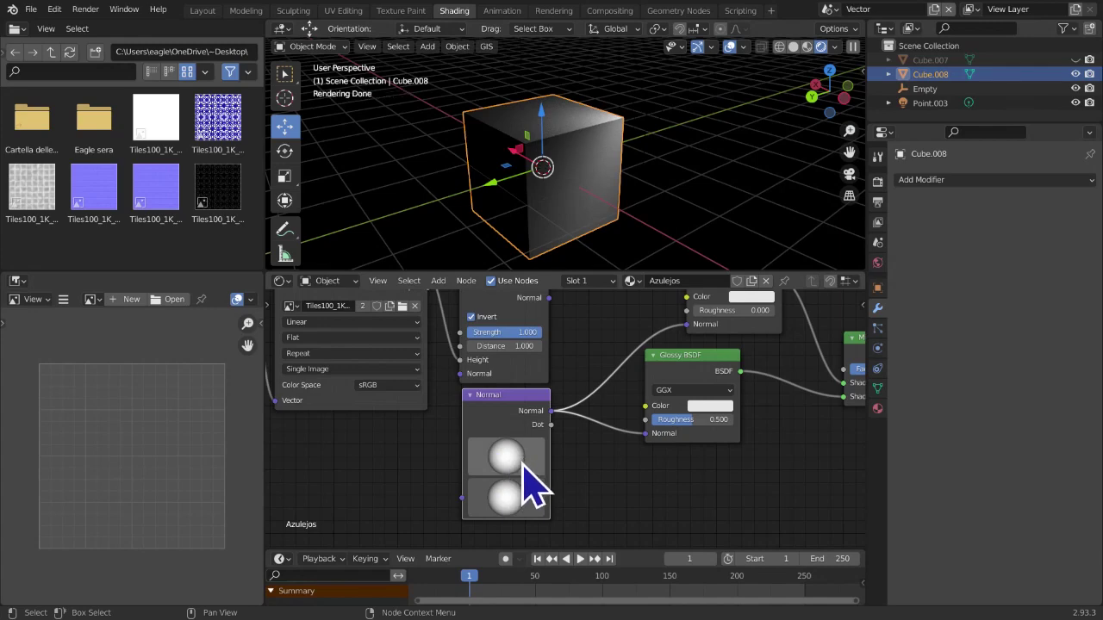
# Rotate the Normal node's direction to change the shading and toggle the cube into edit mode and back
pyautogui.scroll(3, 603, 209)
pyautogui.moveTo(579, 237); pyautogui.dragTo(556, 249, button='middle')
pyautogui.scroll(-1, 555, 249)
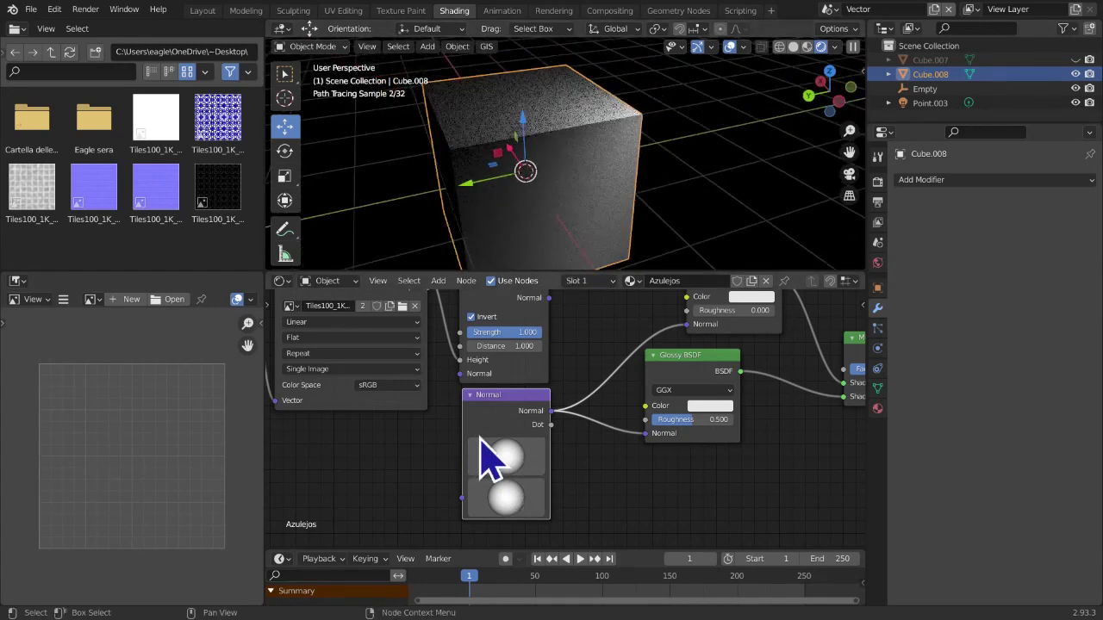
pyautogui.moveTo(505, 485)
pyautogui.mouseDown()
pyautogui.moveTo(529, 473)
pyautogui.moveTo(508, 482)
pyautogui.moveTo(533, 442)
pyautogui.moveTo(565, 444)
pyautogui.moveTo(541, 461)
pyautogui.moveTo(521, 457)
pyautogui.mouseUp()
pyautogui.scroll(-2, 601, 223)
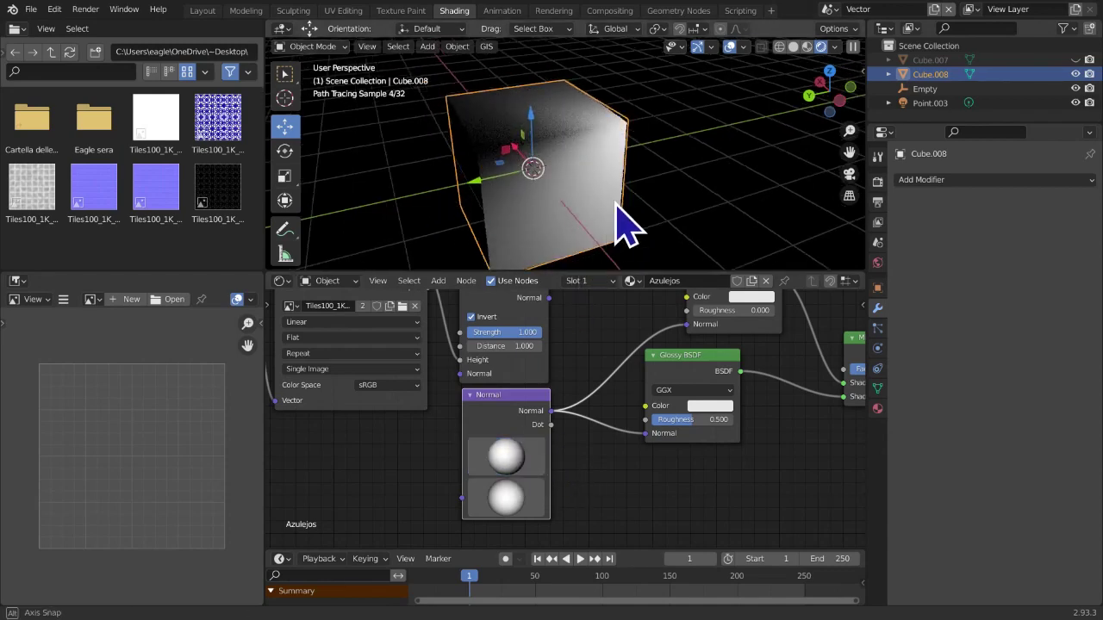
pyautogui.scroll(-3, 616, 211)
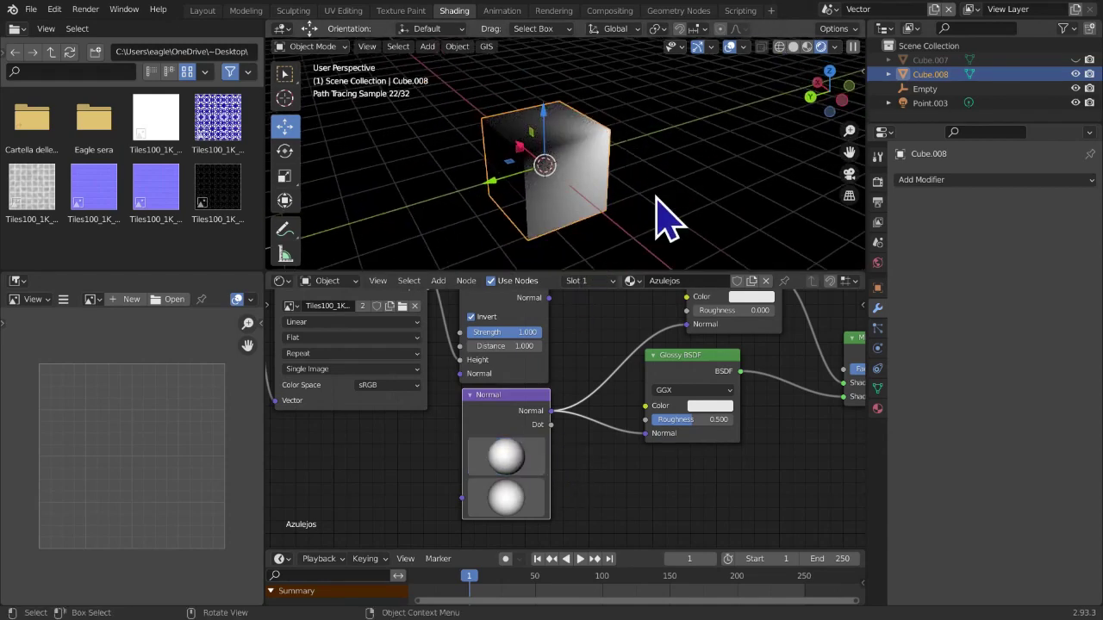
pyautogui.press('Tab')
pyautogui.press('Tab')
pyautogui.moveTo(560, 226); pyautogui.dragTo(569, 239, button='middle')
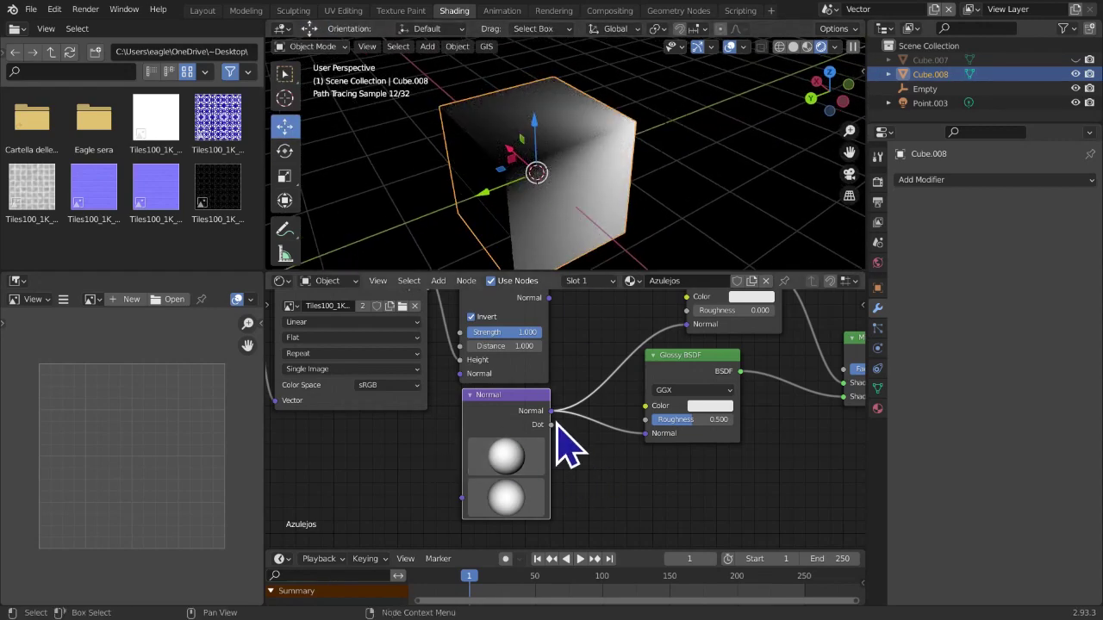
# Browse the available modifiers and adjust the Normal node's direction again
pyautogui.moveTo(477, 410); pyautogui.dragTo(475, 408)
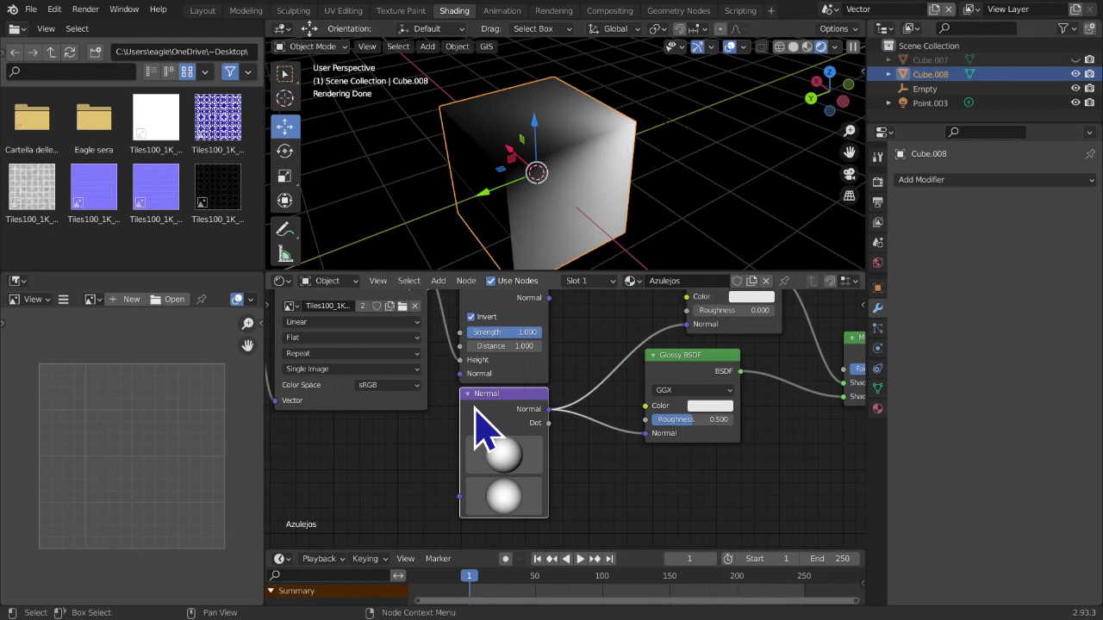
pyautogui.click(1027, 179)
pyautogui.moveTo(534, 392); pyautogui.dragTo(512, 423, button='middle')
pyautogui.moveTo(512, 423)
pyautogui.mouseDown()
pyautogui.moveTo(487, 443)
pyautogui.moveTo(454, 437)
pyautogui.moveTo(529, 431)
pyautogui.moveTo(492, 457)
pyautogui.moveTo(504, 463)
pyautogui.moveTo(536, 444)
pyautogui.mouseUp()
pyautogui.moveTo(479, 392); pyautogui.dragTo(485, 392)
pyautogui.scroll(2, 564, 446)
pyautogui.scroll(-2, 564, 445)
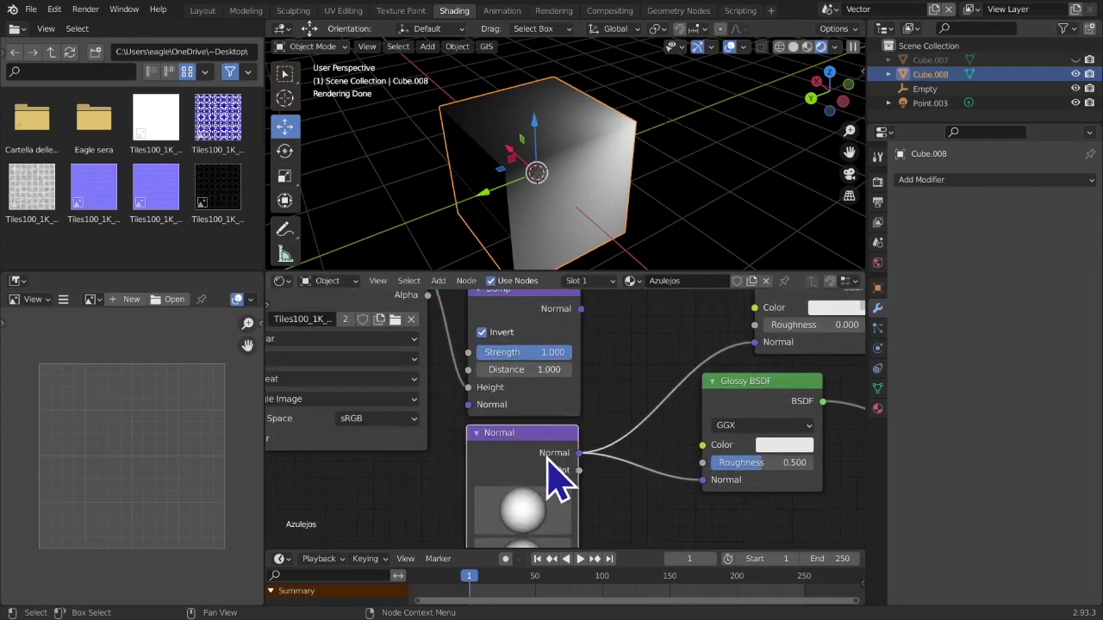
# Reconnect Bump's output to both Diffuse and Glossy BSDF Normal inputs, moving the Normal node below
pyautogui.moveTo(575, 344); pyautogui.dragTo(605, 346)
pyautogui.moveTo(695, 370); pyautogui.dragTo(694, 368)
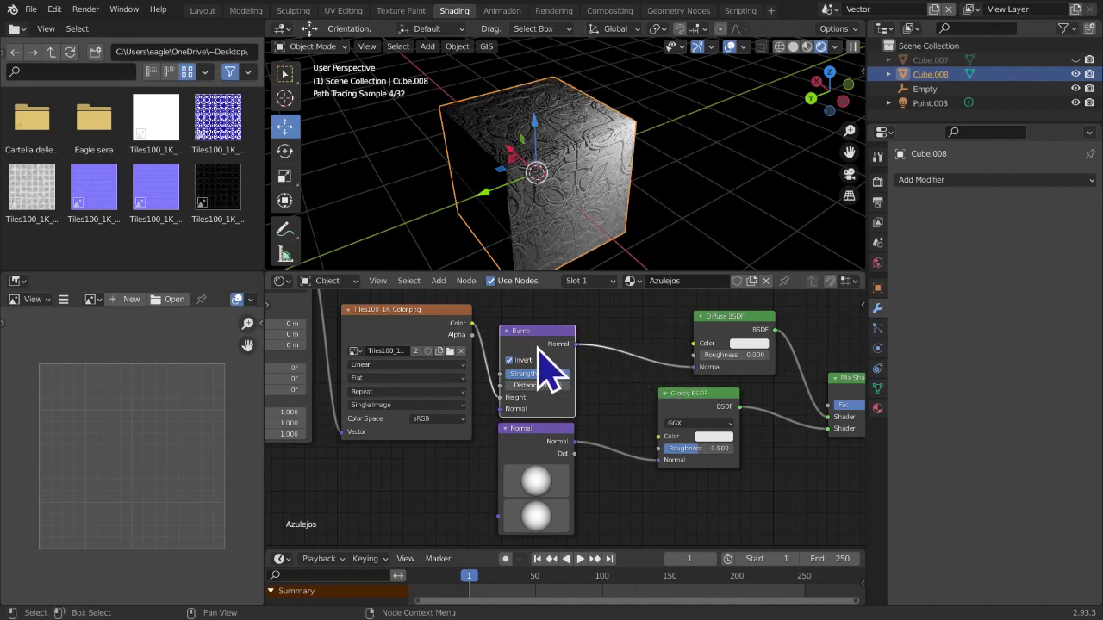
pyautogui.moveTo(575, 344); pyautogui.dragTo(661, 460)
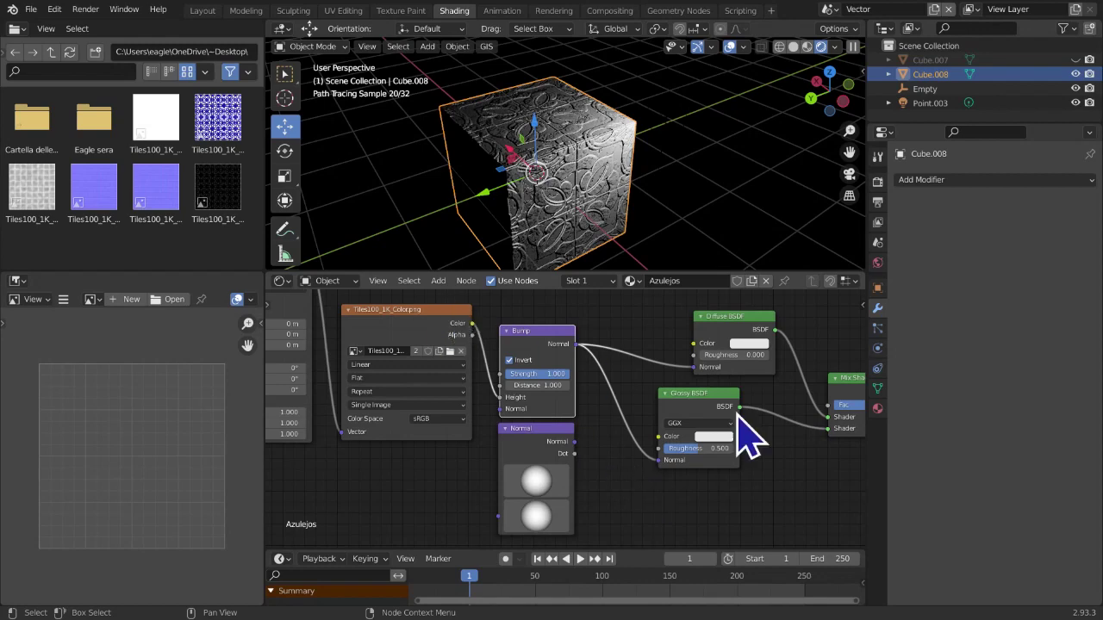
pyautogui.moveTo(591, 468); pyautogui.dragTo(576, 422, button='middle')
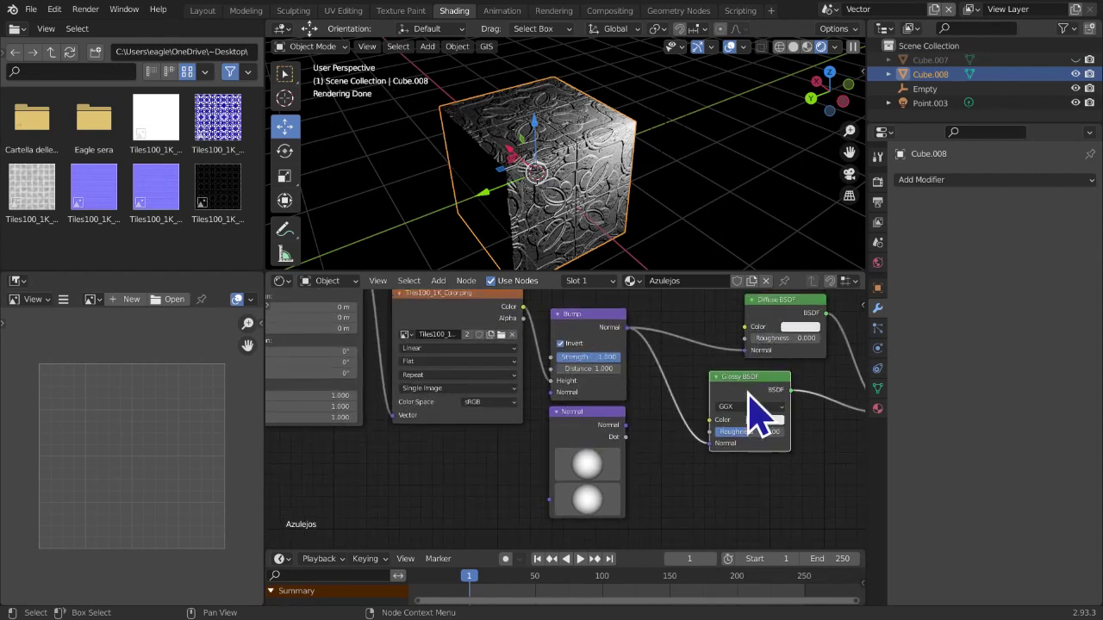
pyautogui.moveTo(678, 415); pyautogui.dragTo(714, 426, button='middle')
pyautogui.click(623, 335)
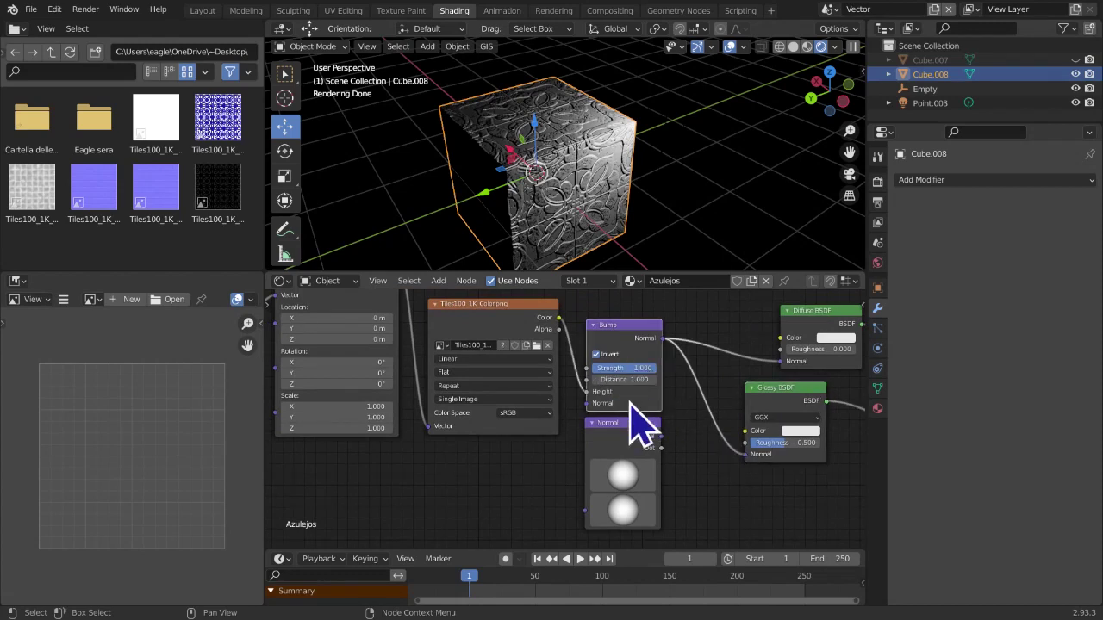
pyautogui.moveTo(619, 453); pyautogui.dragTo(496, 474)
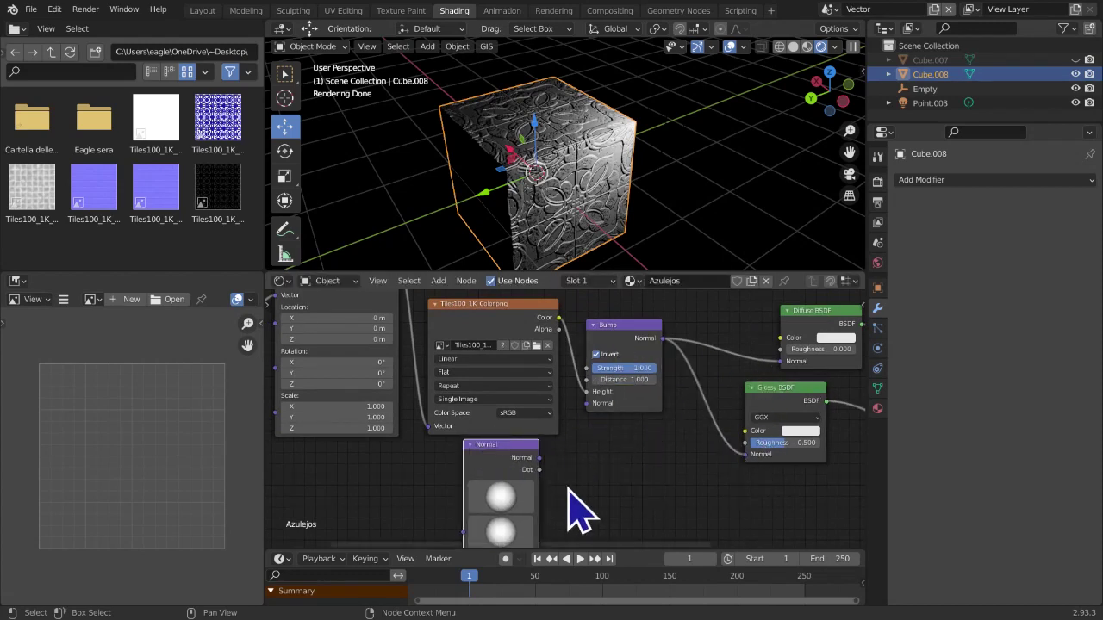
pyautogui.scroll(2, 572, 485)
# Plug the Normal node's output into Bump's Normal input and change its direction
pyautogui.moveTo(526, 477); pyautogui.dragTo(588, 498)
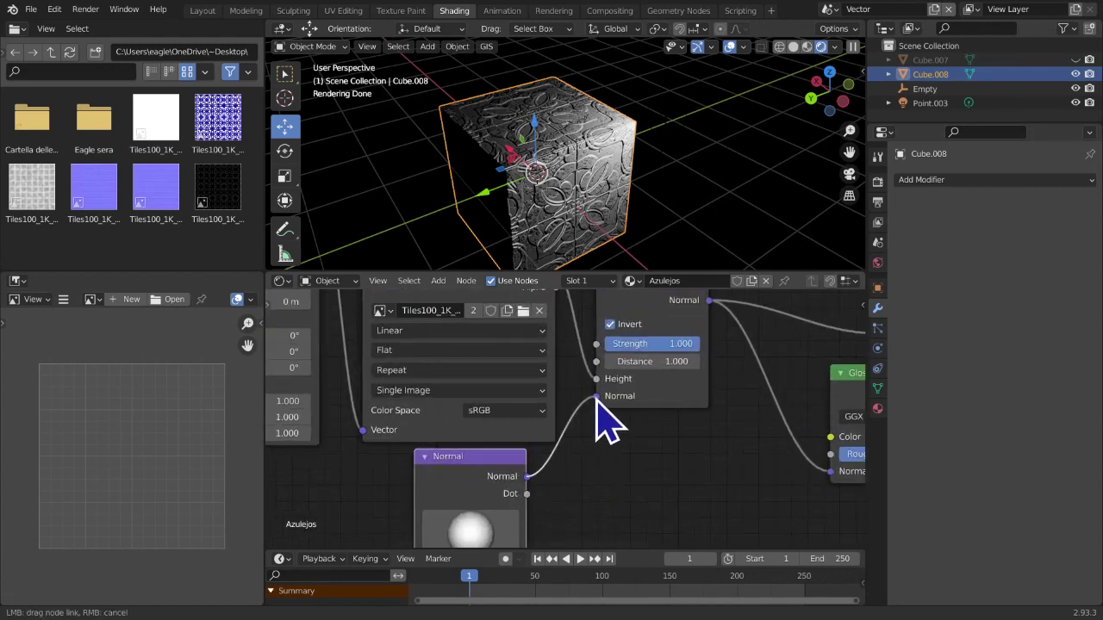
pyautogui.moveTo(597, 398); pyautogui.dragTo(597, 400)
pyautogui.moveTo(593, 415); pyautogui.dragTo(720, 355, button='middle')
pyautogui.moveTo(594, 491)
pyautogui.mouseDown()
pyautogui.moveTo(614, 483)
pyautogui.moveTo(634, 504)
pyautogui.moveTo(596, 471)
pyautogui.mouseUp()
pyautogui.scroll(-3, 723, 341)
pyautogui.moveTo(738, 343); pyautogui.dragTo(648, 425, button='middle')
pyautogui.moveTo(686, 197); pyautogui.dragTo(687, 192, button='middle')
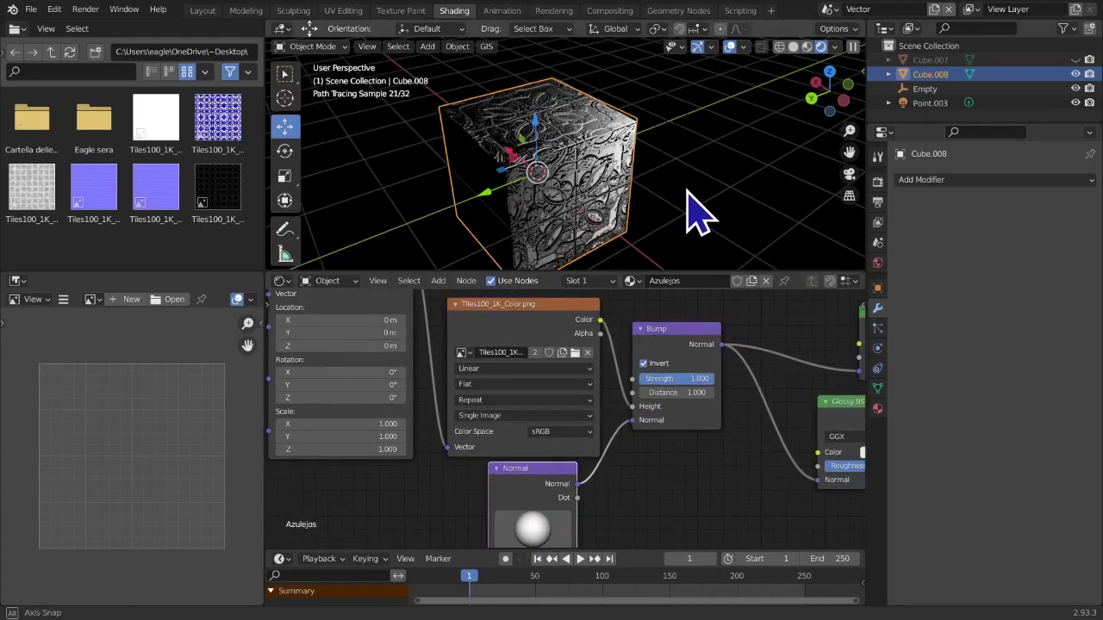
pyautogui.scroll(5, 696, 211)
# Rearrange the graph, moving the Normal node left and the tile image texture node up-left
pyautogui.moveTo(615, 487); pyautogui.dragTo(663, 435, button='middle')
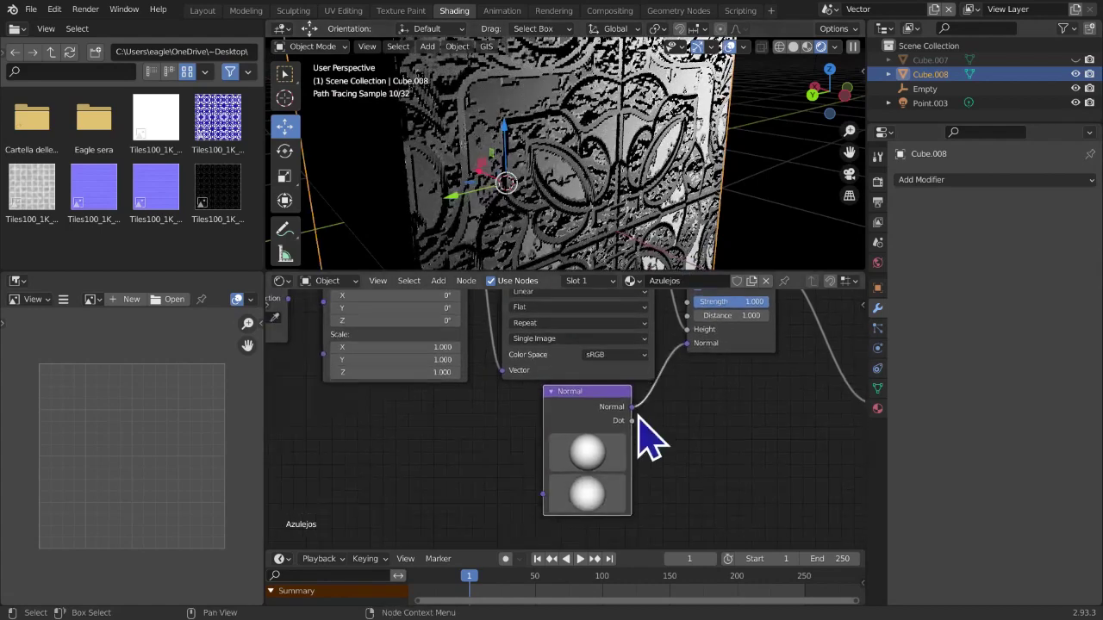
pyautogui.moveTo(580, 408); pyautogui.dragTo(528, 406)
pyautogui.moveTo(708, 362); pyautogui.dragTo(634, 448, button='middle')
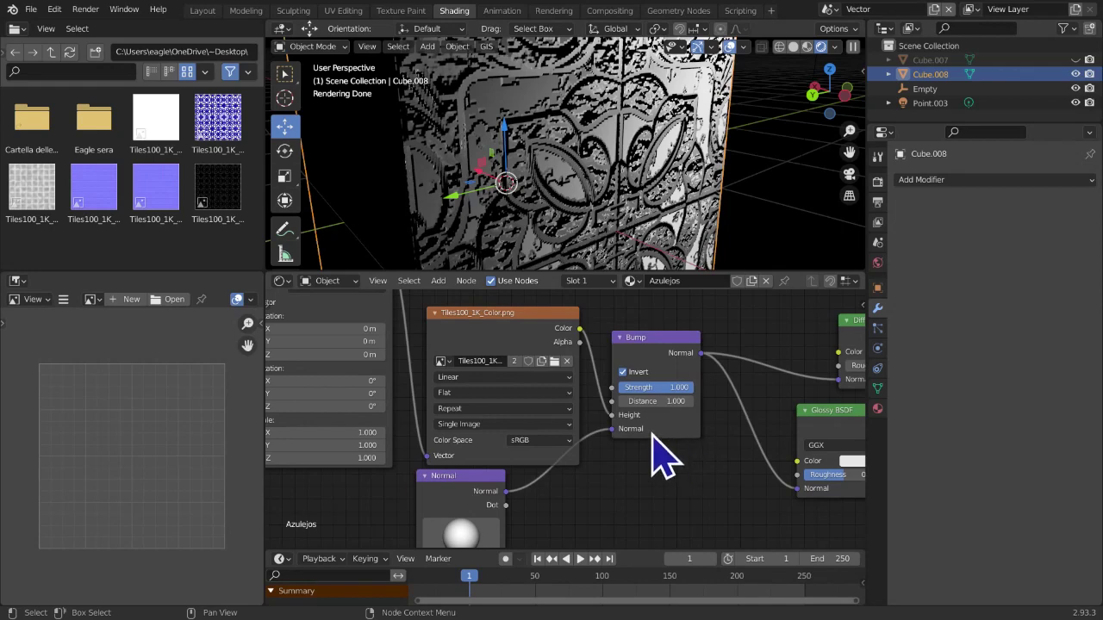
pyautogui.moveTo(664, 461); pyautogui.dragTo(733, 505, button='middle')
pyautogui.moveTo(547, 379); pyautogui.dragTo(543, 341)
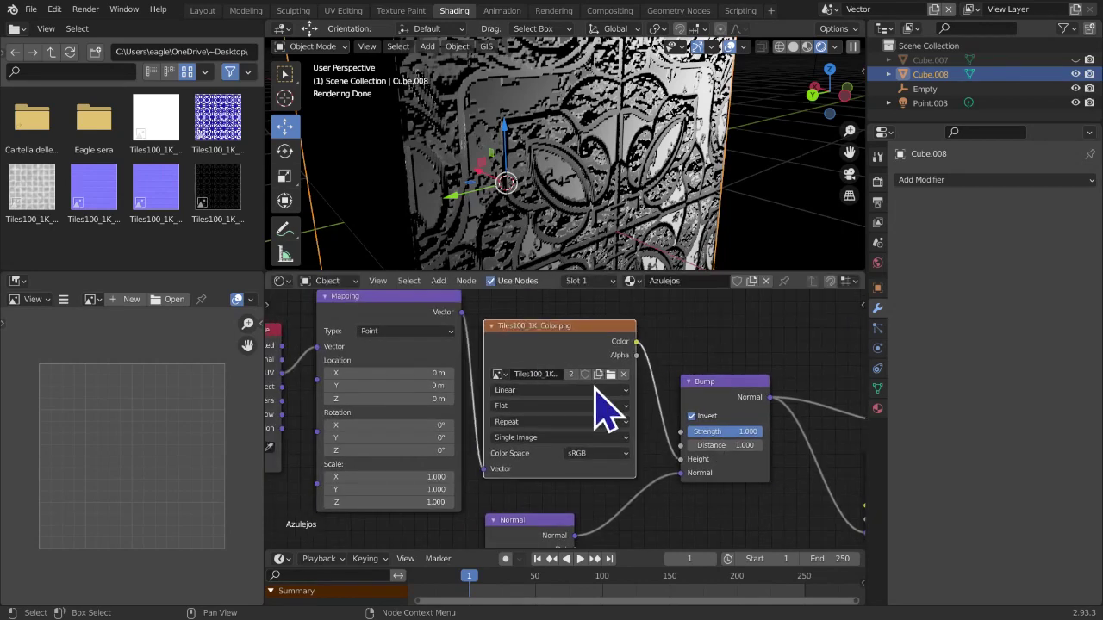
pyautogui.scroll(-3, 565, 380)
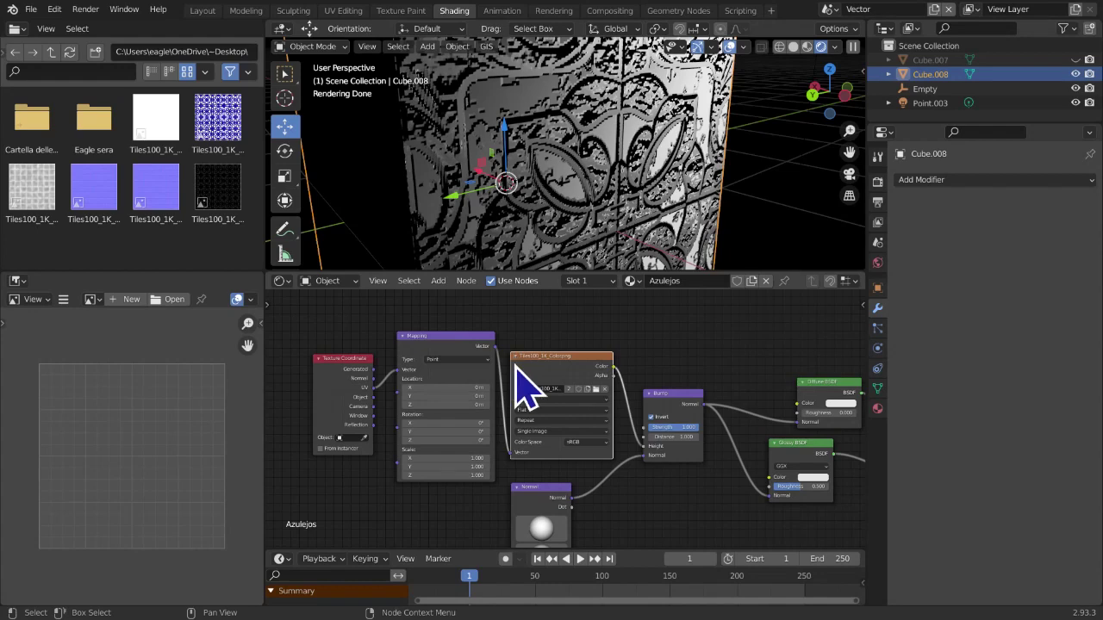
pyautogui.scroll(2, 515, 366)
pyautogui.moveTo(530, 354); pyautogui.dragTo(505, 443, button='middle')
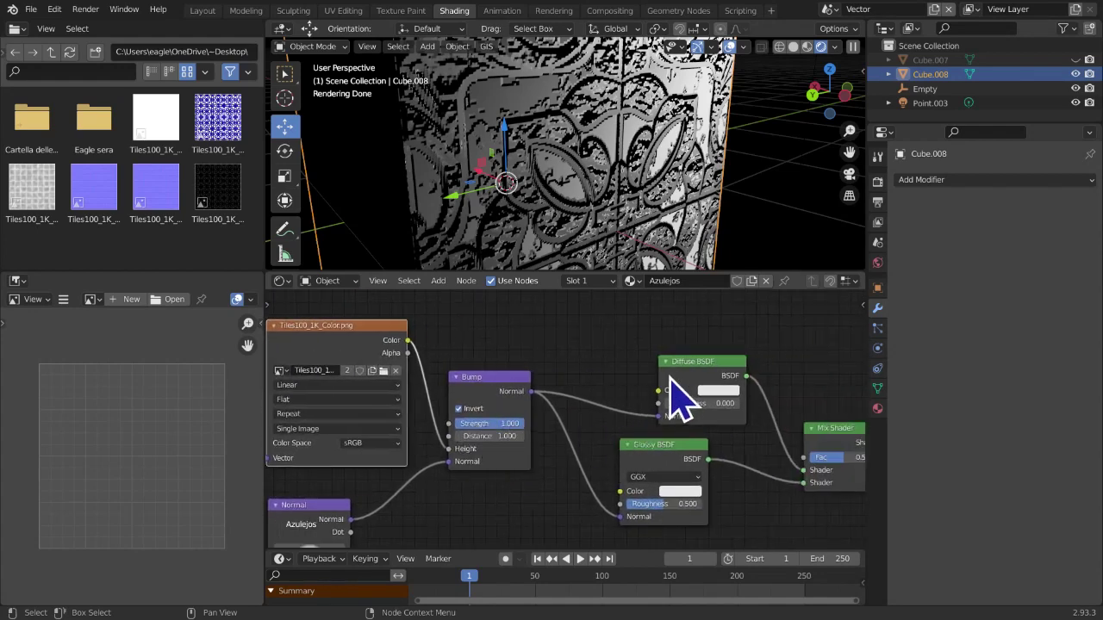
pyautogui.scroll(-2, 665, 463)
pyautogui.moveTo(626, 484); pyautogui.dragTo(641, 480, button='middle')
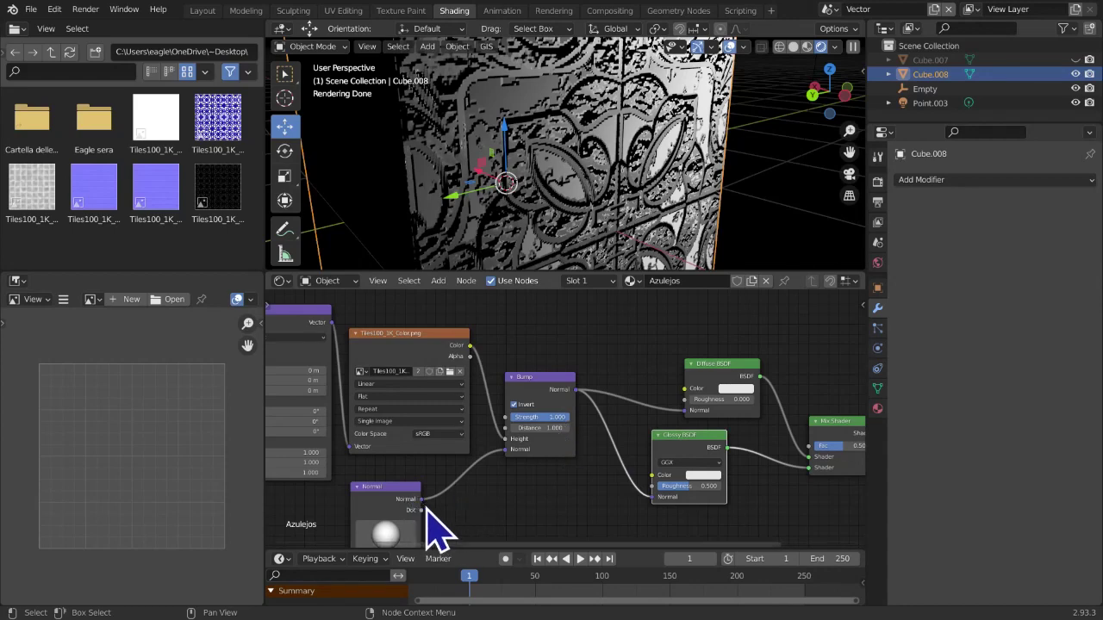
# Move the Normal node up-right and link its output to the Glossy BSDF Normal
pyautogui.moveTo(423, 506); pyautogui.dragTo(684, 411)
pyautogui.moveTo(435, 484); pyautogui.dragTo(657, 504)
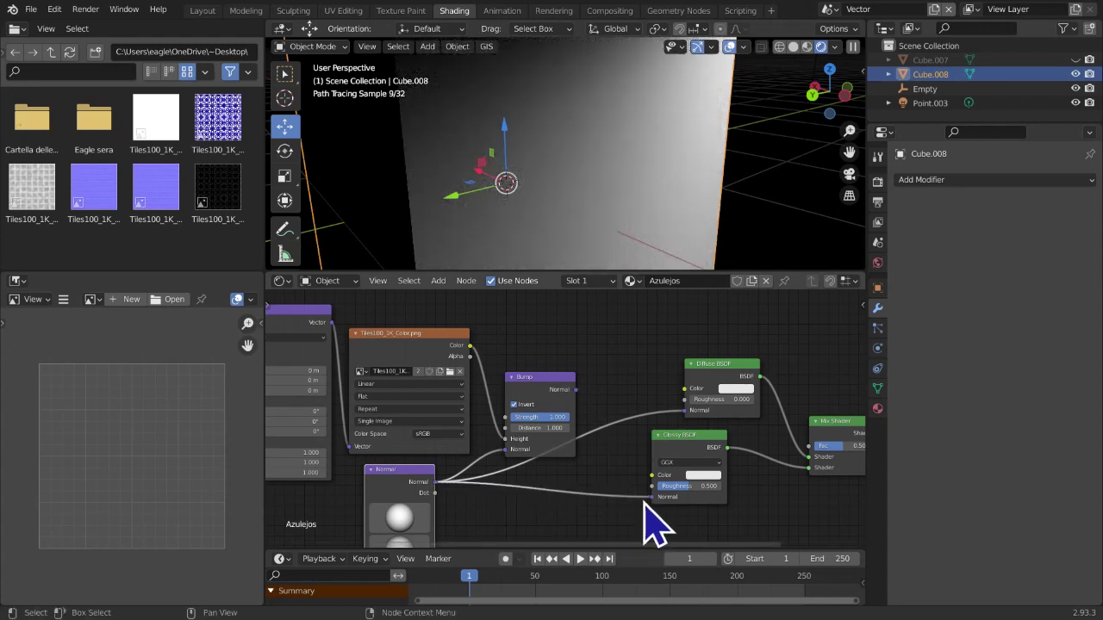
pyautogui.moveTo(728, 398); pyautogui.dragTo(565, 418, button='middle')
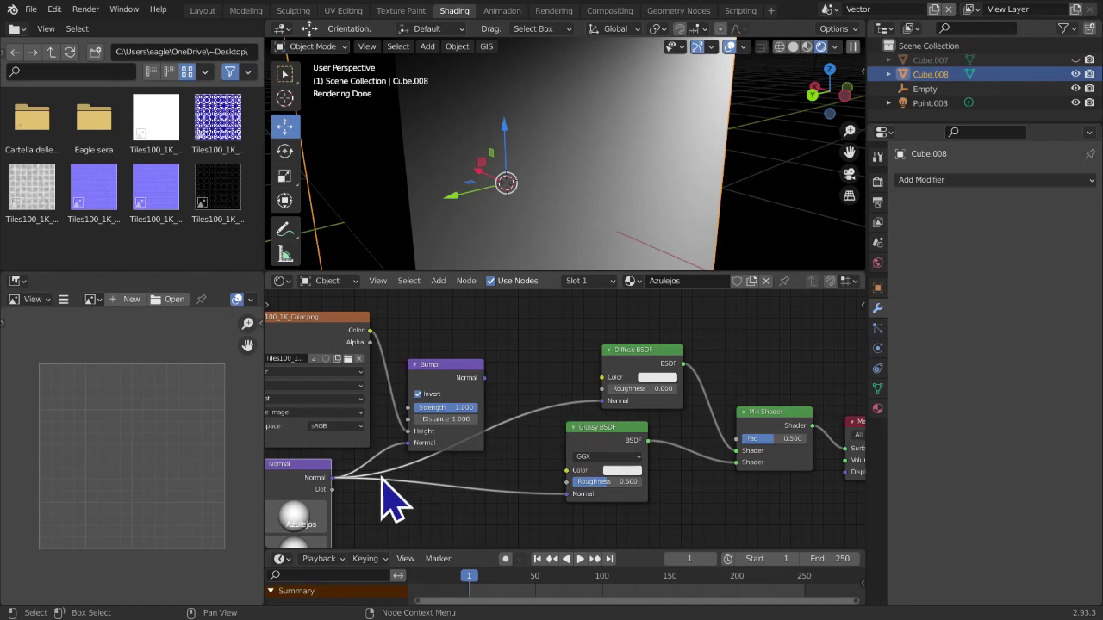
# Feed Bump into Diffuse BSDF Normal, insert a Reroute on that link, and branch it to Glossy BSDF Normal
pyautogui.moveTo(483, 377); pyautogui.dragTo(509, 389)
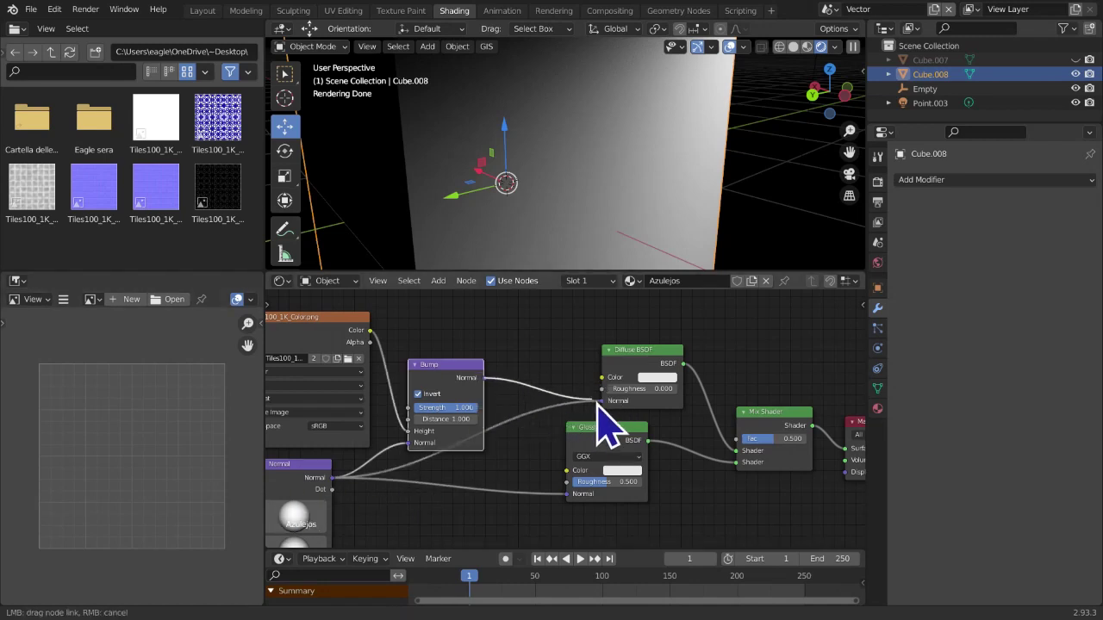
pyautogui.moveTo(597, 402); pyautogui.dragTo(602, 400)
pyautogui.hotkey('shift', 'a')
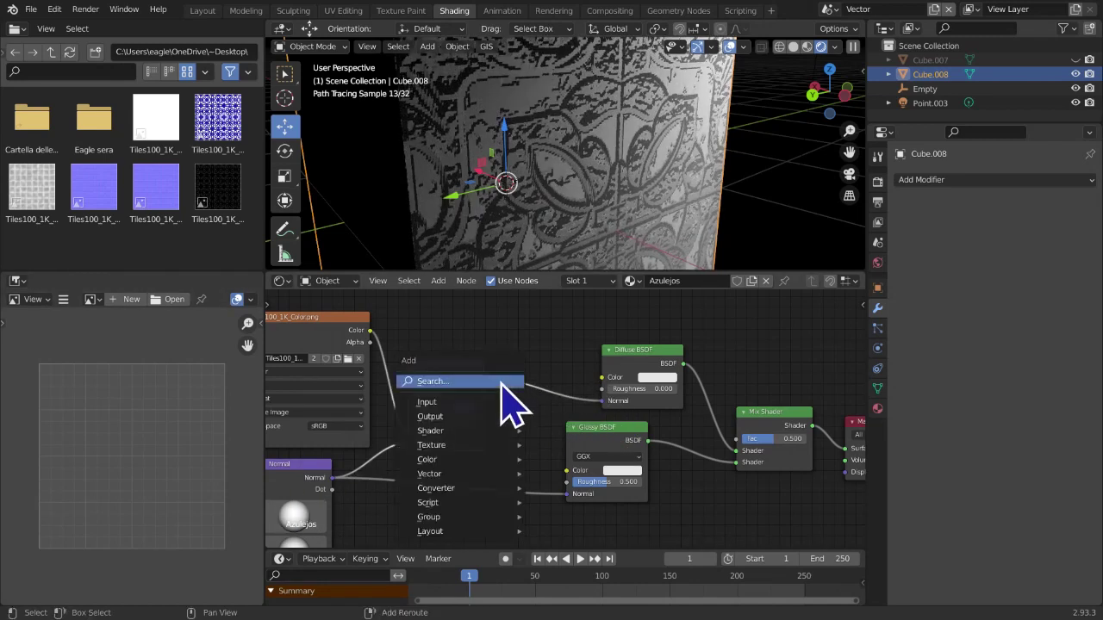
pyautogui.hotkey('shift', 'a')
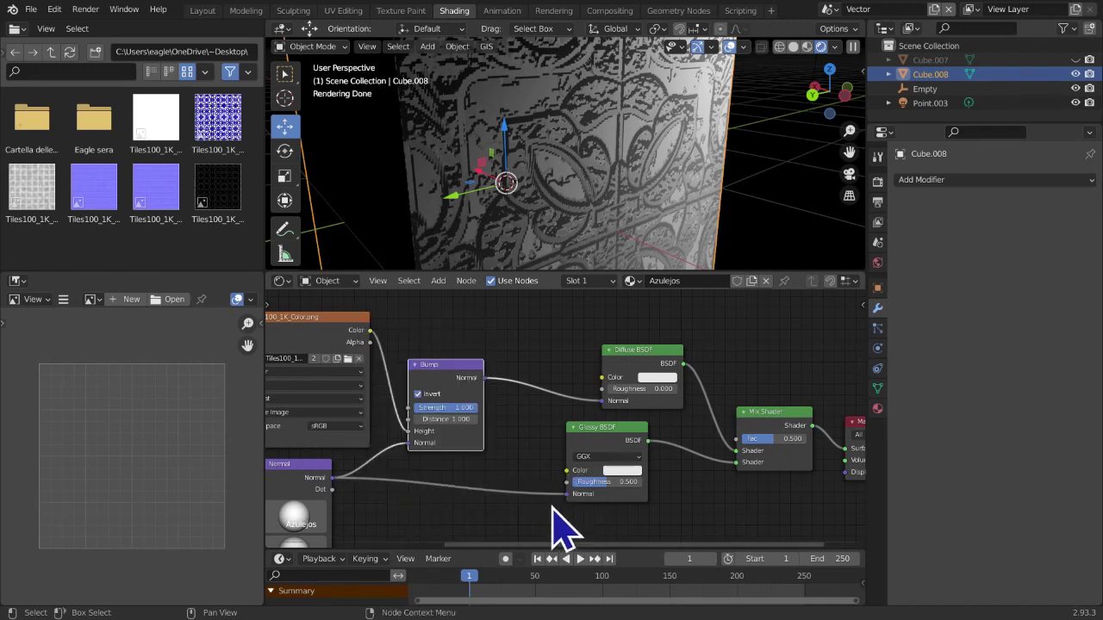
pyautogui.hotkey('shift', 'a')
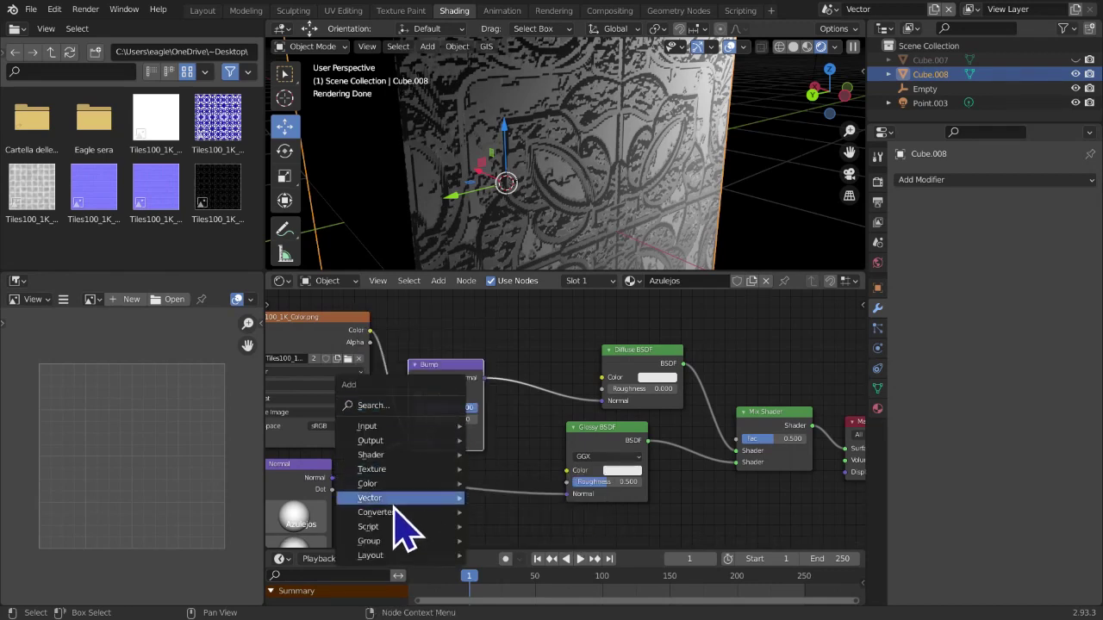
pyautogui.moveTo(370, 555)
pyautogui.click(498, 560)
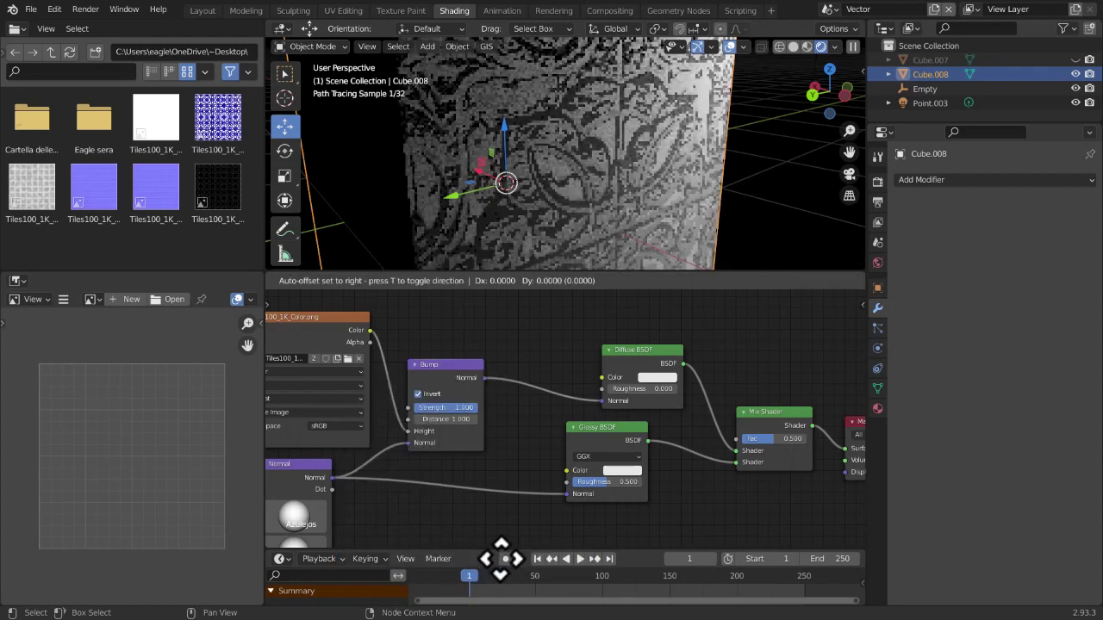
pyautogui.click(517, 380)
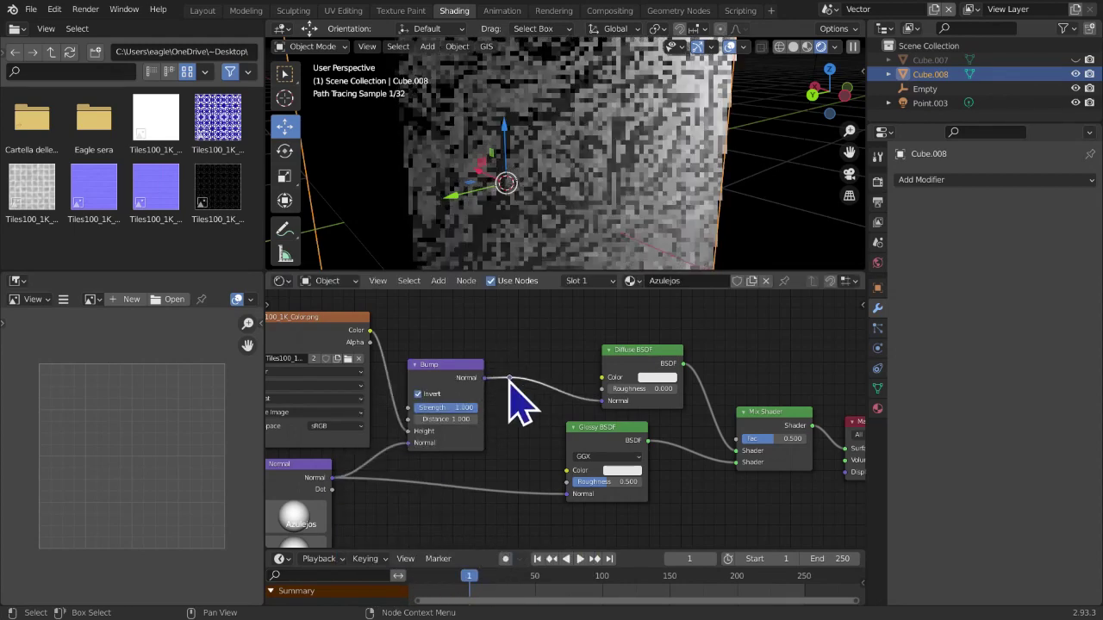
pyautogui.moveTo(528, 379); pyautogui.dragTo(533, 470)
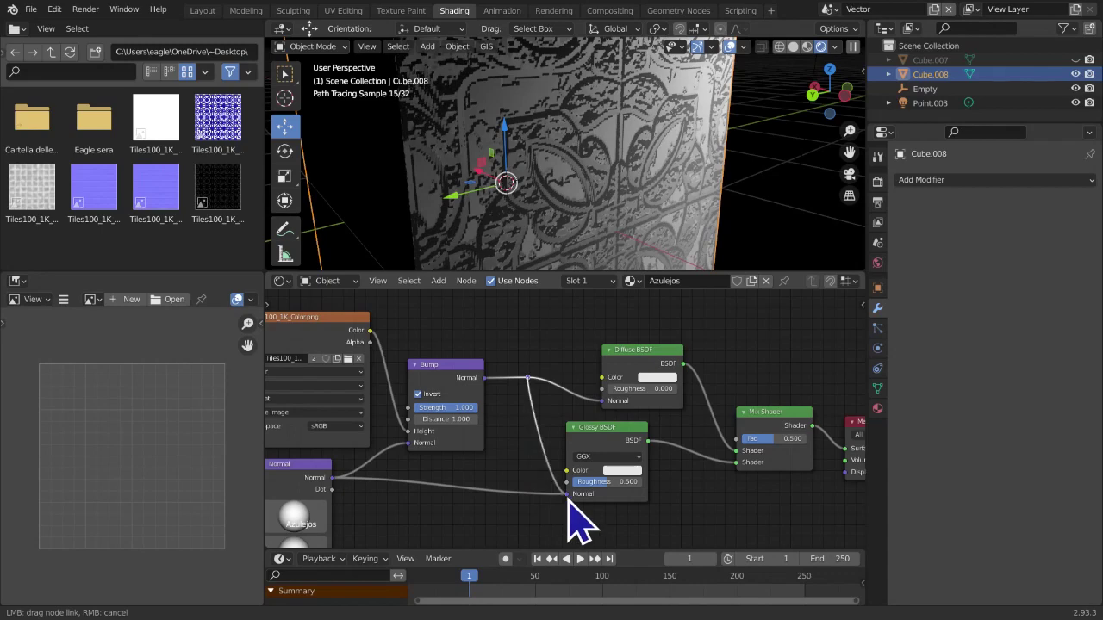
pyautogui.moveTo(569, 505); pyautogui.dragTo(567, 498)
# Tilt the Normal node's direction sphere downward to change the relief lighting
pyautogui.moveTo(505, 509); pyautogui.dragTo(575, 465, button='middle')
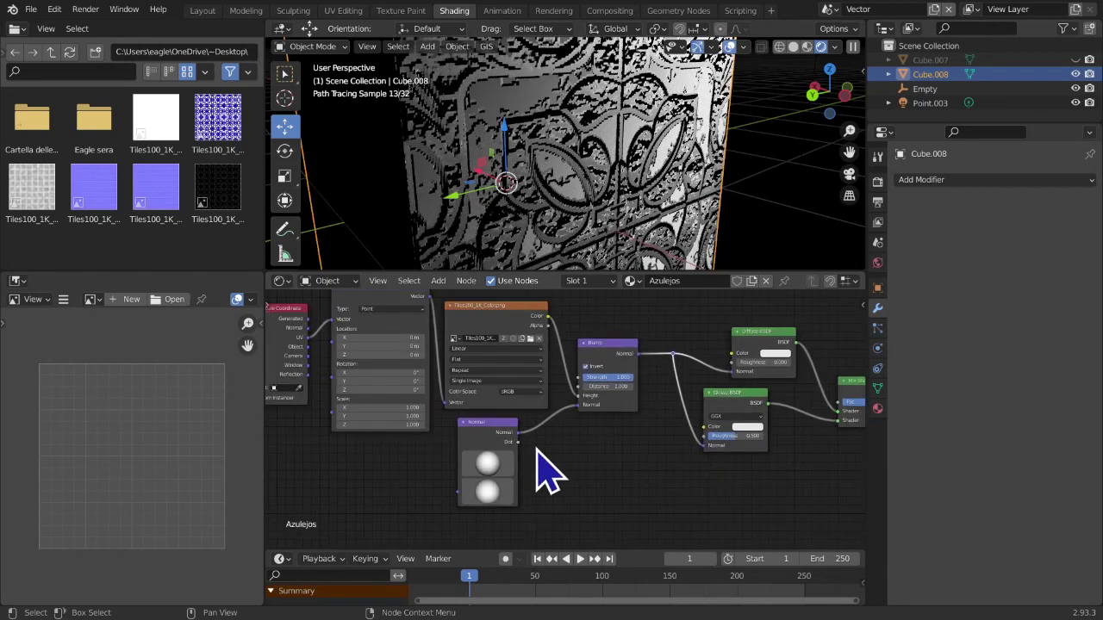
pyautogui.moveTo(476, 427); pyautogui.dragTo(481, 422)
pyautogui.click(604, 356)
pyautogui.scroll(4, 520, 438)
pyautogui.moveTo(521, 438); pyautogui.dragTo(550, 413, button='middle')
pyautogui.click(516, 407)
pyautogui.moveTo(517, 440)
pyautogui.mouseDown()
pyautogui.moveTo(530, 454)
pyautogui.moveTo(515, 443)
pyautogui.moveTo(539, 439)
pyautogui.moveTo(546, 451)
pyautogui.moveTo(529, 438)
pyautogui.moveTo(538, 481)
pyautogui.moveTo(493, 488)
pyautogui.moveTo(506, 508)
pyautogui.mouseUp()
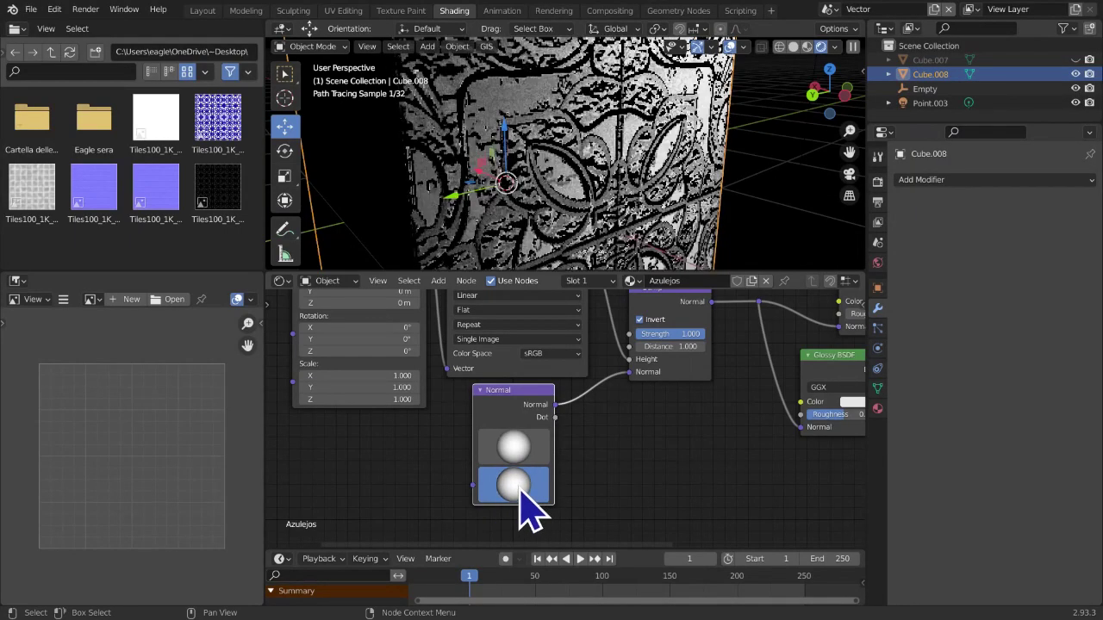
# Plug the Normal node's Dot socket into Bump's Normal input, leaving the relief dark and speckled
pyautogui.scroll(-5, 611, 474)
pyautogui.moveTo(617, 476); pyautogui.dragTo(605, 503, button='middle')
pyautogui.scroll(5, 605, 502)
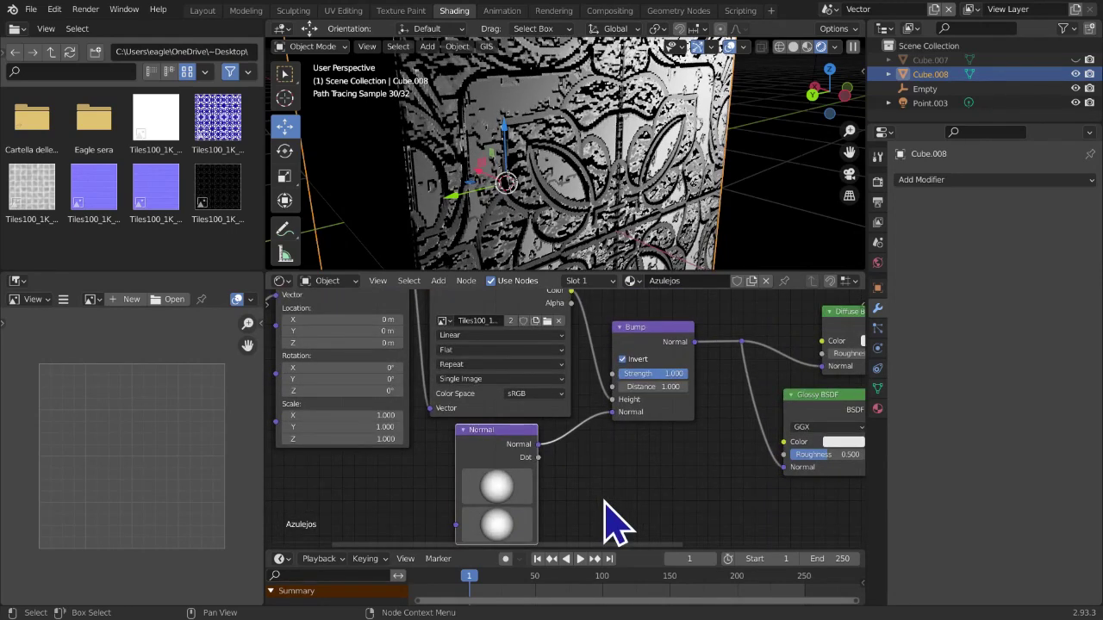
pyautogui.moveTo(605, 503); pyautogui.dragTo(557, 458, button='middle')
pyautogui.moveTo(571, 401); pyautogui.dragTo(573, 428, button='middle')
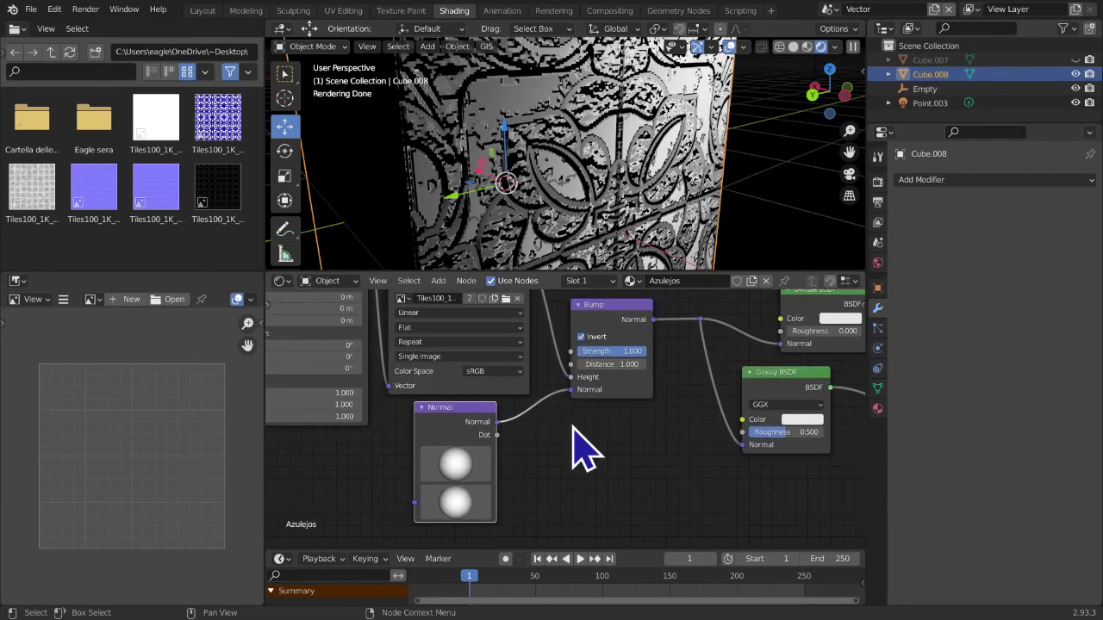
pyautogui.scroll(2, 564, 429)
pyautogui.moveTo(486, 439)
pyautogui.mouseDown()
pyautogui.moveTo(519, 437)
pyautogui.moveTo(499, 432)
pyautogui.mouseUp()
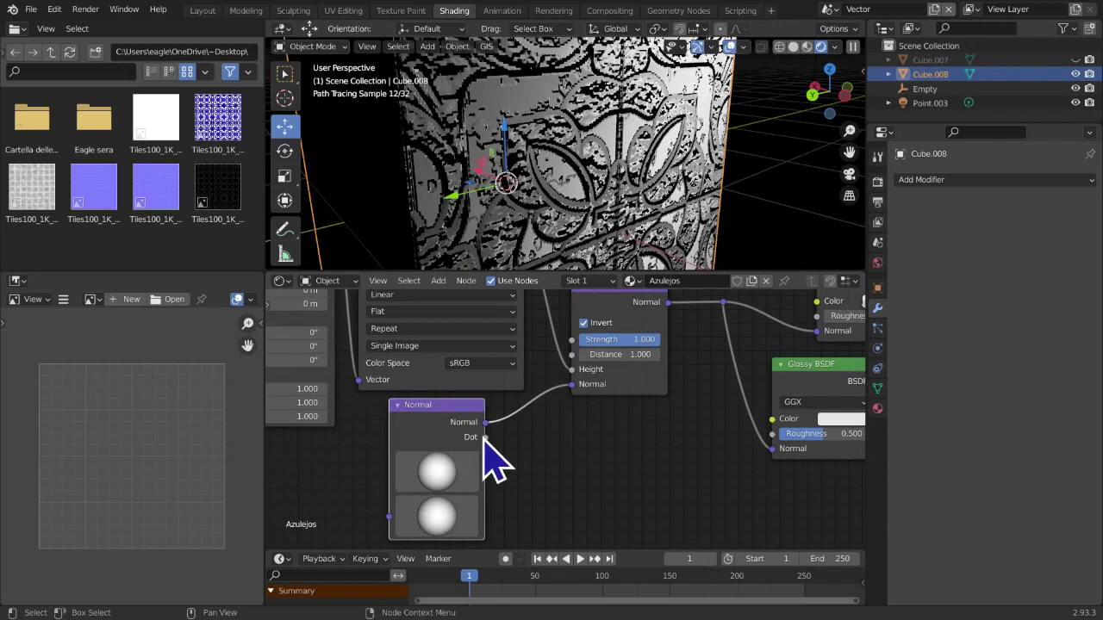
pyautogui.moveTo(485, 438); pyautogui.dragTo(590, 423)
pyautogui.moveTo(573, 387); pyautogui.dragTo(571, 386)
pyautogui.scroll(-8, 573, 457)
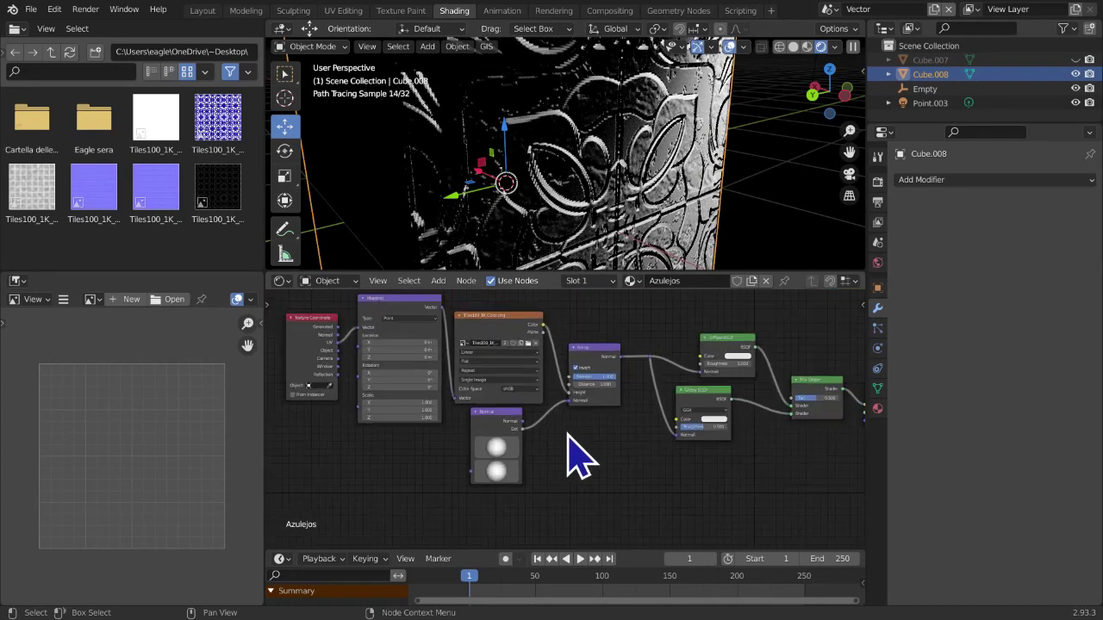
pyautogui.scroll(8, 596, 472)
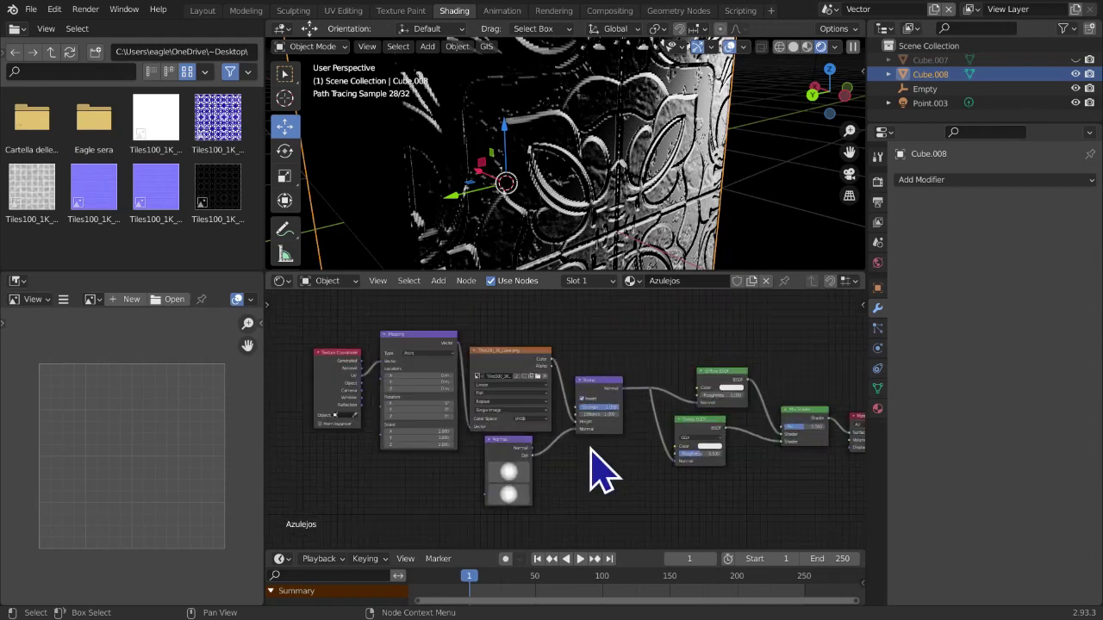
pyautogui.scroll(-6, 665, 177)
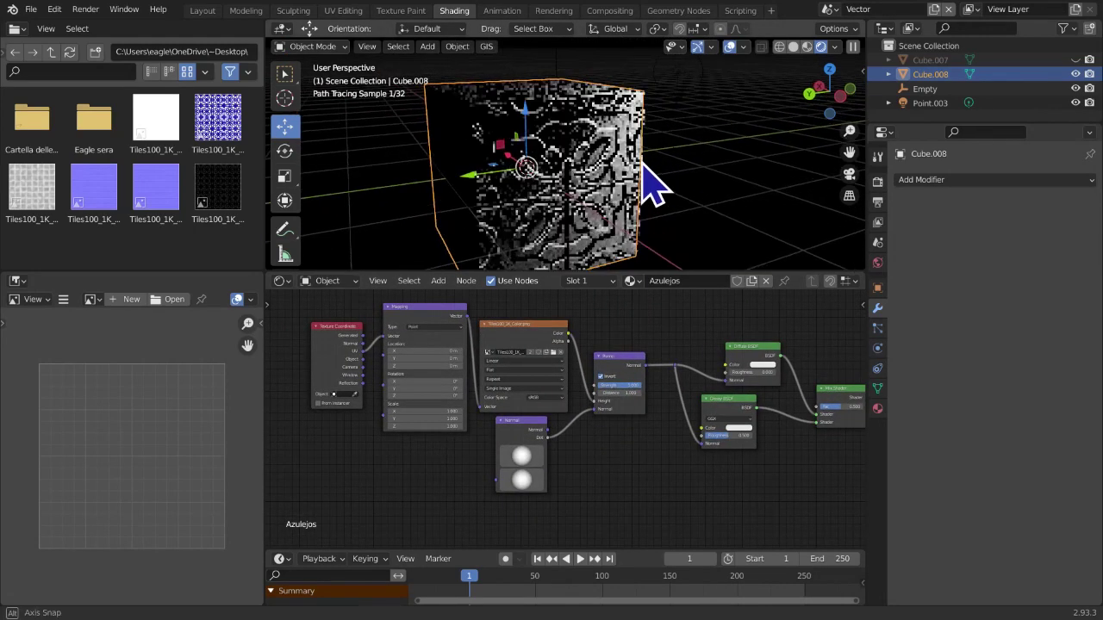
# Move the Normal node slightly left and connect a Viewer to preview its output on the cube
pyautogui.scroll(3, 482, 489)
pyautogui.moveTo(482, 464); pyautogui.dragTo(542, 395, button='middle')
pyautogui.scroll(2, 564, 366)
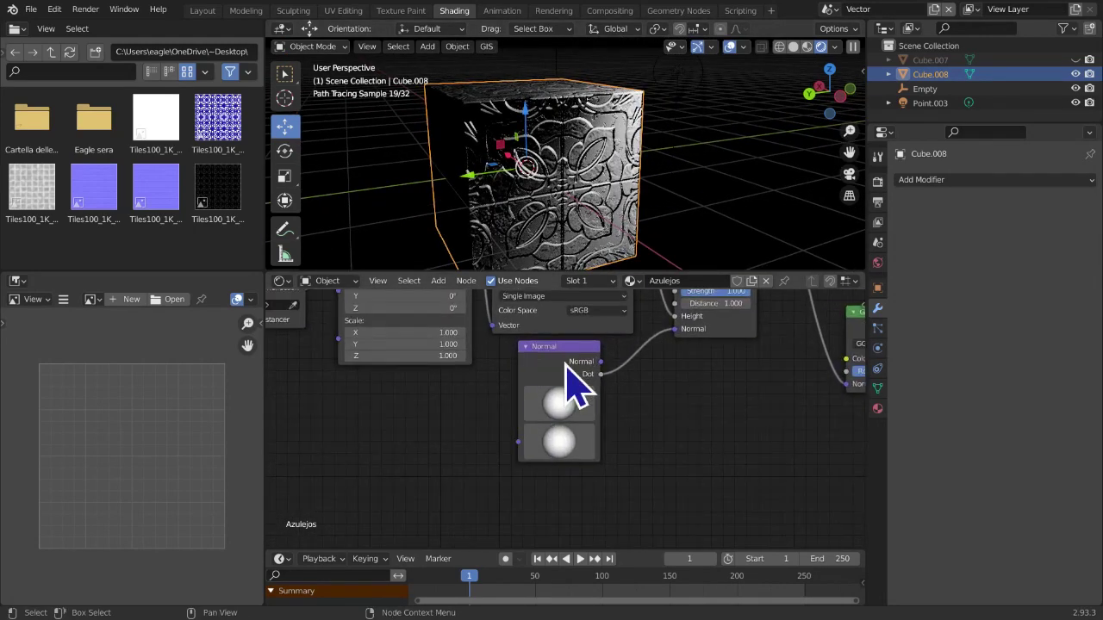
pyautogui.moveTo(552, 364); pyautogui.dragTo(528, 363)
pyautogui.moveTo(614, 434); pyautogui.dragTo(524, 486, button='middle')
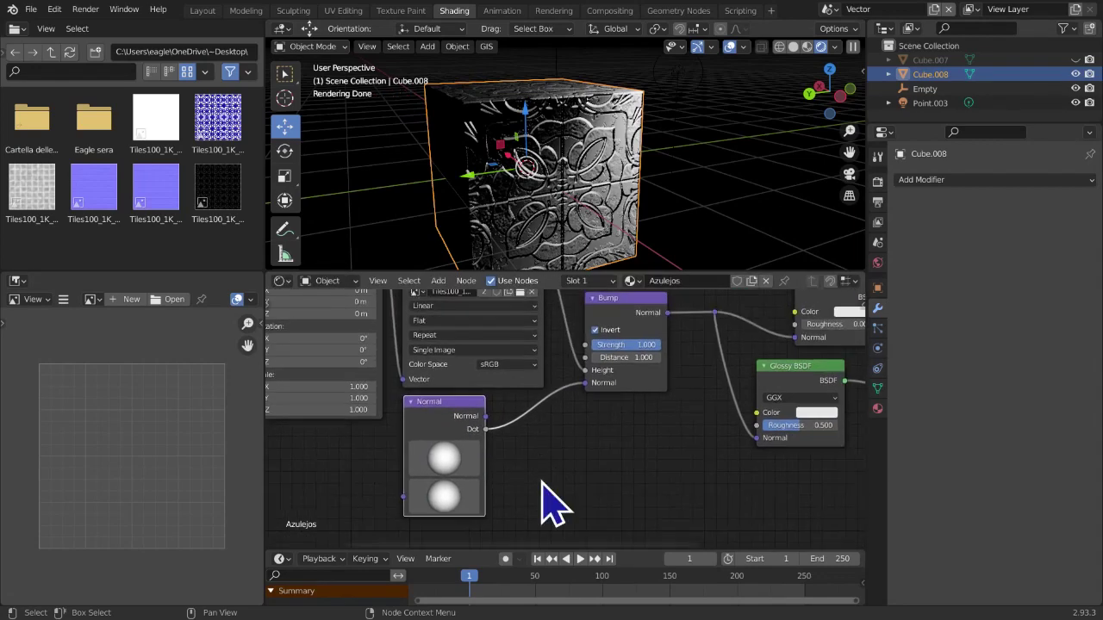
pyautogui.keyDown('ctrl'); pyautogui.keyDown('shift'); pyautogui.click(455, 422); pyautogui.keyUp('shift'); pyautogui.keyUp('ctrl')
pyautogui.scroll(-3, 566, 420)
pyautogui.scroll(3, 579, 410)
# Switch the preview to the Normal node's Dot output, rendering the cube plain white
pyautogui.moveTo(563, 419); pyautogui.dragTo(541, 413, button='middle')
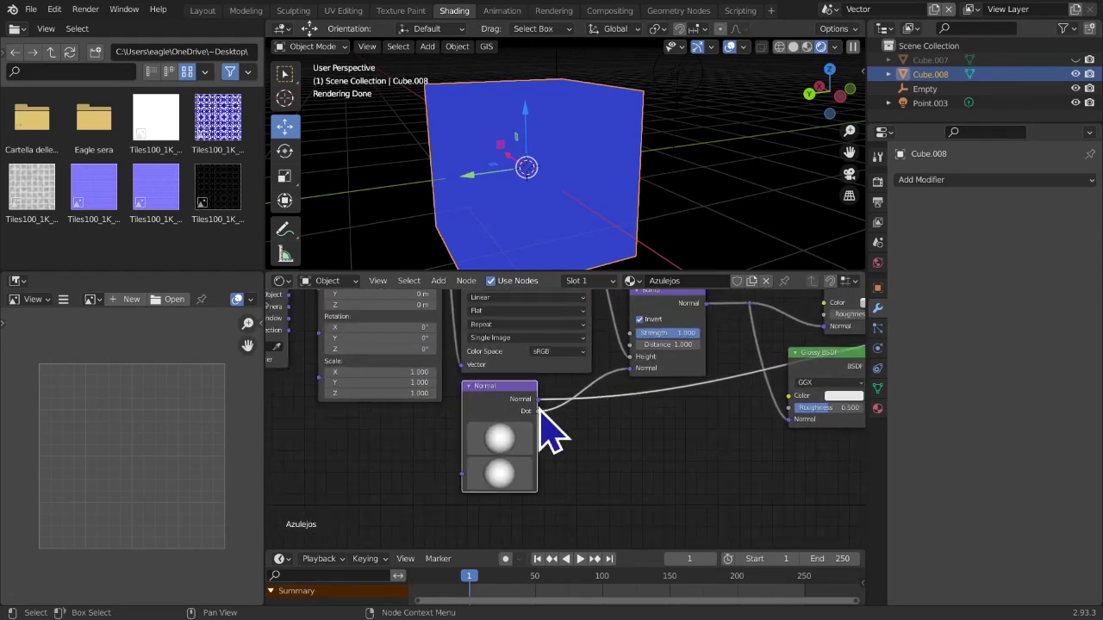
pyautogui.keyDown('ctrl'); pyautogui.keyDown('shift'); pyautogui.click(508, 427); pyautogui.keyUp('shift'); pyautogui.keyUp('ctrl')
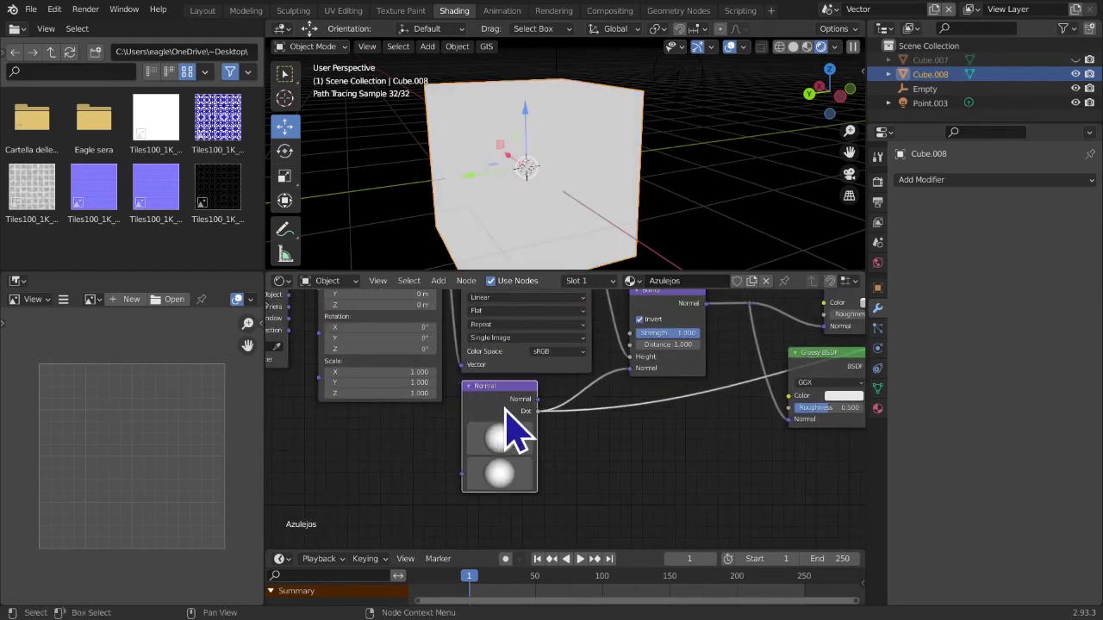
pyautogui.scroll(-2, 633, 448)
pyautogui.moveTo(630, 450); pyautogui.dragTo(537, 467, button='middle')
pyautogui.scroll(4, 535, 467)
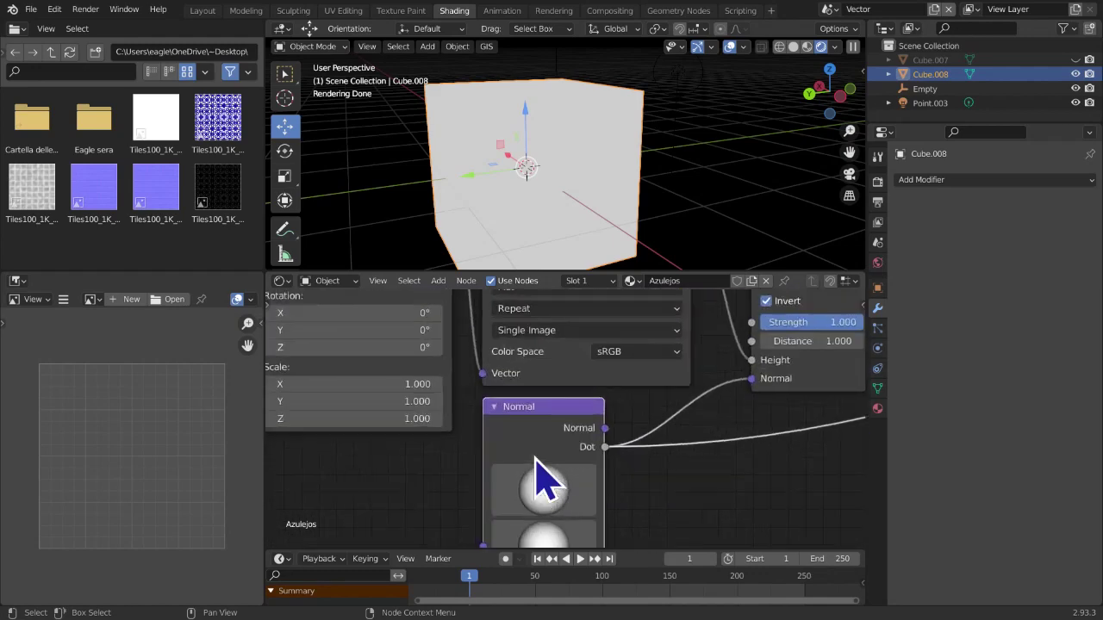
pyautogui.moveTo(605, 472); pyautogui.dragTo(739, 427, button='middle')
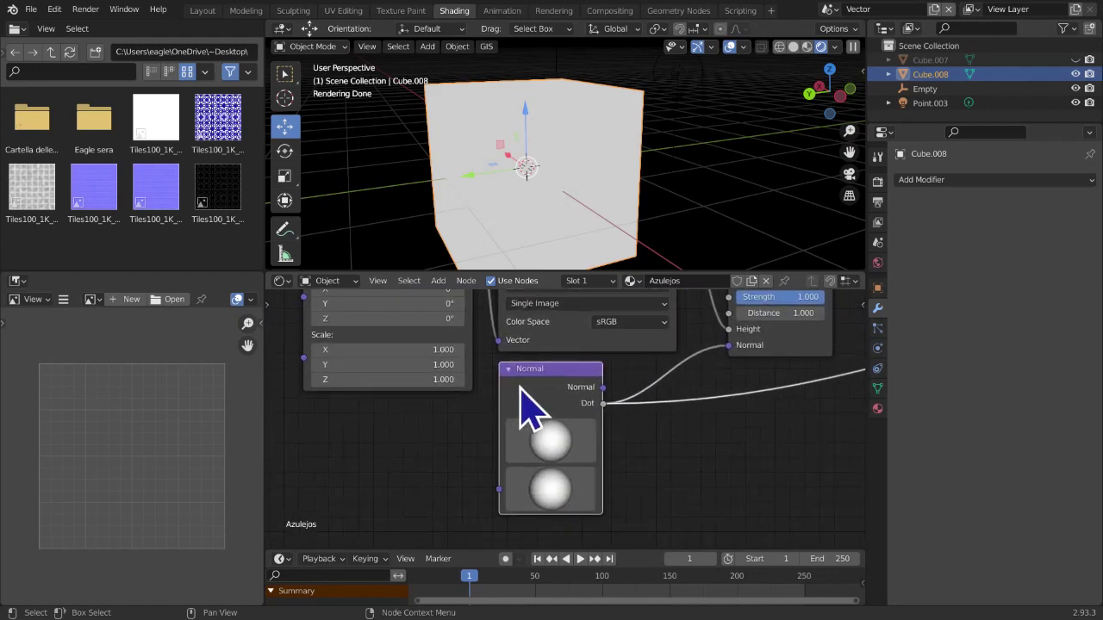
pyautogui.moveTo(653, 475); pyautogui.dragTo(643, 444, button='middle')
pyautogui.scroll(3, 613, 433)
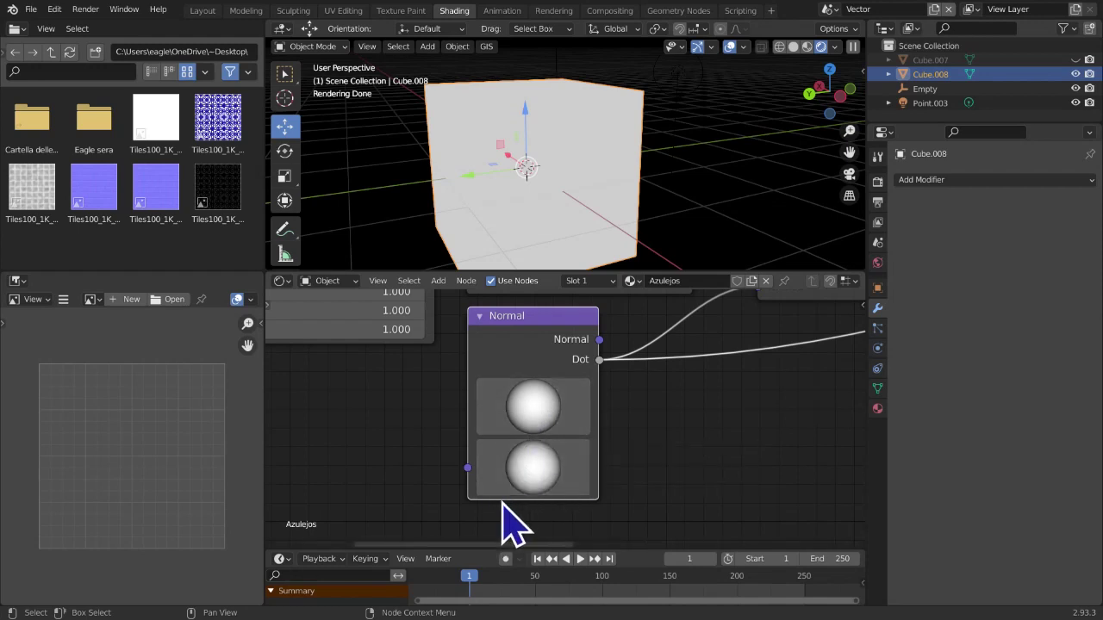
# Swing the Normal node's direction sphere through several directions, watching the cube's shading
pyautogui.moveTo(526, 429)
pyautogui.mouseDown()
pyautogui.moveTo(519, 313)
pyautogui.moveTo(509, 331)
pyautogui.moveTo(519, 334)
pyautogui.mouseUp()
pyautogui.moveTo(533, 399); pyautogui.dragTo(539, 512)
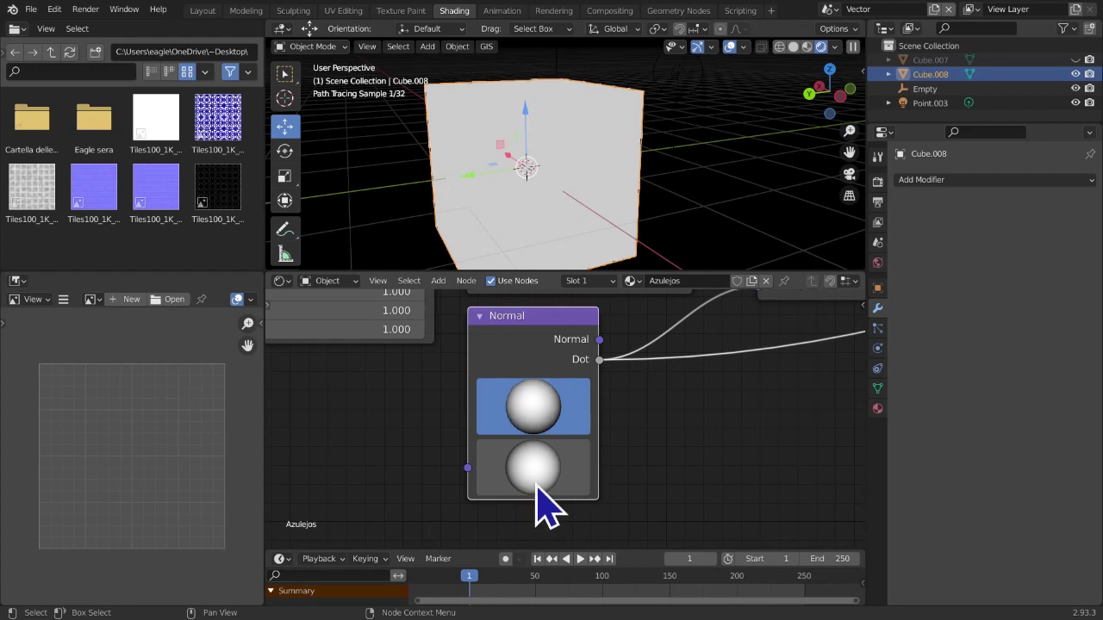
pyautogui.moveTo(534, 420); pyautogui.dragTo(451, 435)
pyautogui.moveTo(551, 478)
pyautogui.mouseDown()
pyautogui.moveTo(684, 482)
pyautogui.moveTo(583, 470)
pyautogui.moveTo(614, 469)
pyautogui.mouseUp()
pyautogui.scroll(-14, 615, 471)
pyautogui.moveTo(649, 468); pyautogui.dragTo(479, 475, button='middle')
pyautogui.scroll(2, 480, 475)
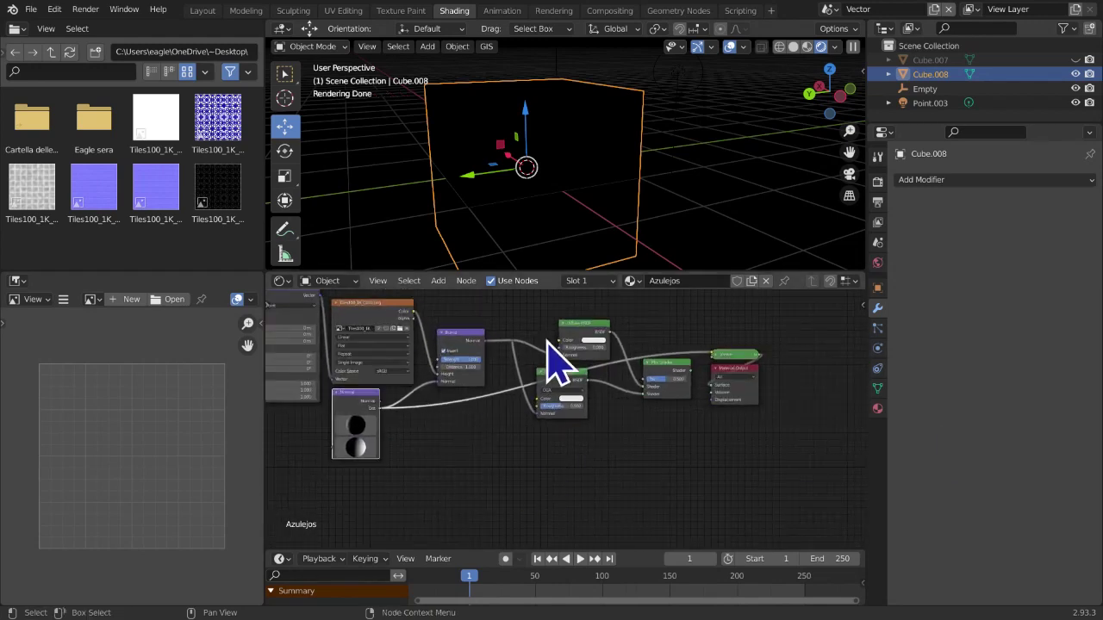
pyautogui.moveTo(707, 488); pyautogui.dragTo(732, 492, button='middle')
pyautogui.scroll(1, 732, 491)
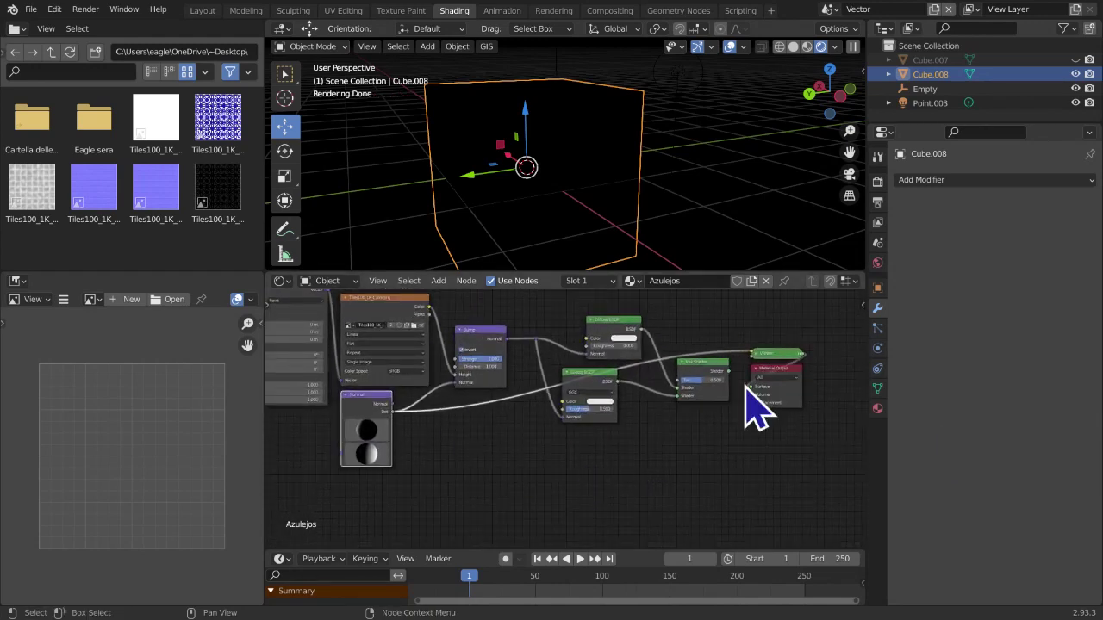
# View the cube from higher and turn the Normal node's direction further right
pyautogui.moveTo(771, 256)
pyautogui.mouseDown(button='middle')
pyautogui.moveTo(766, 233)
pyautogui.moveTo(607, 388)
pyautogui.mouseUp(button='middle')
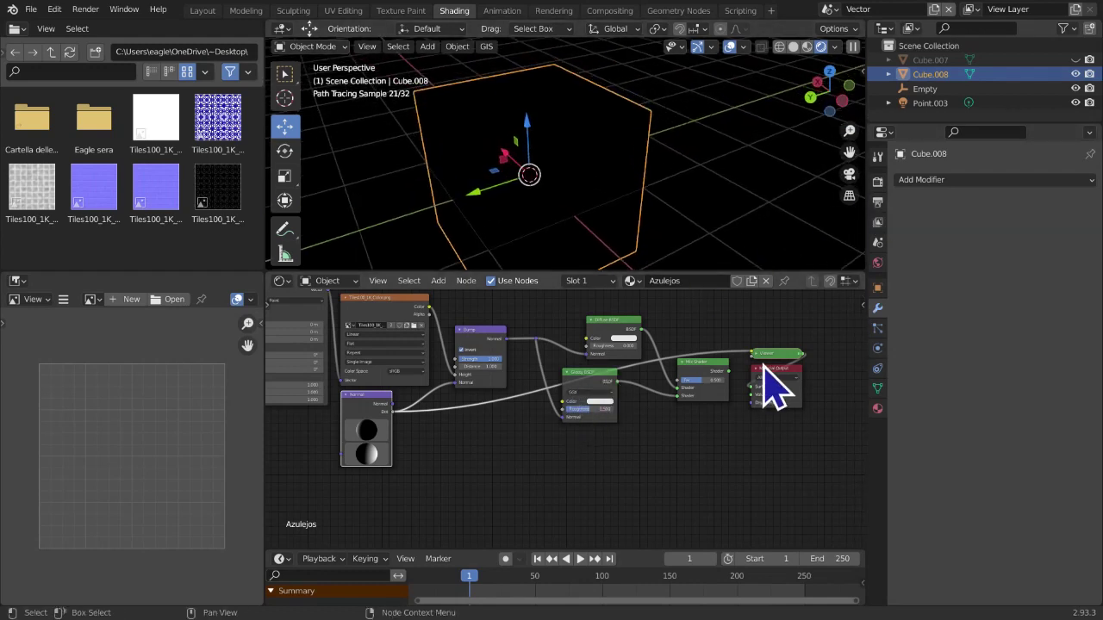
pyautogui.moveTo(494, 445); pyautogui.dragTo(647, 411, button='middle')
pyautogui.scroll(1, 598, 413)
pyautogui.scroll(4, 635, 399)
pyautogui.moveTo(561, 413); pyautogui.dragTo(505, 437, button='middle')
pyautogui.scroll(2, 505, 438)
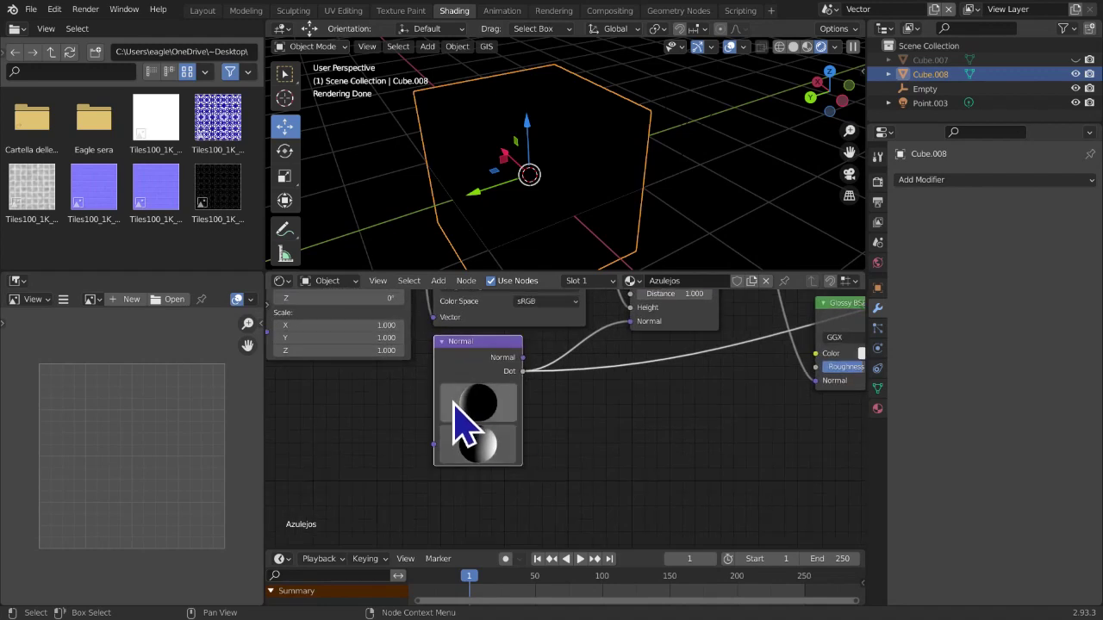
pyautogui.moveTo(462, 399); pyautogui.dragTo(527, 441)
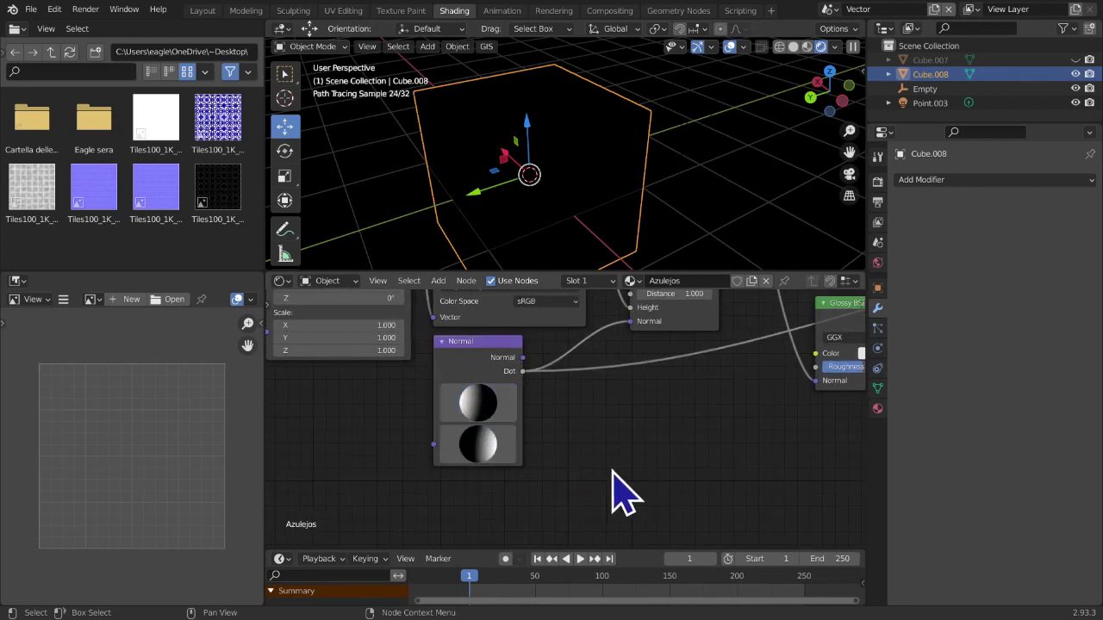
pyautogui.scroll(2, 612, 472)
pyautogui.moveTo(539, 364)
pyautogui.mouseDown()
pyautogui.moveTo(645, 389)
pyautogui.moveTo(664, 526)
pyautogui.moveTo(640, 477)
pyautogui.moveTo(653, 390)
pyautogui.moveTo(770, 394)
pyautogui.moveTo(751, 391)
pyautogui.mouseUp()
# Send the Mix Shader result back to the Material Output
pyautogui.scroll(-6, 747, 391)
pyautogui.moveTo(715, 392); pyautogui.dragTo(482, 451, button='middle')
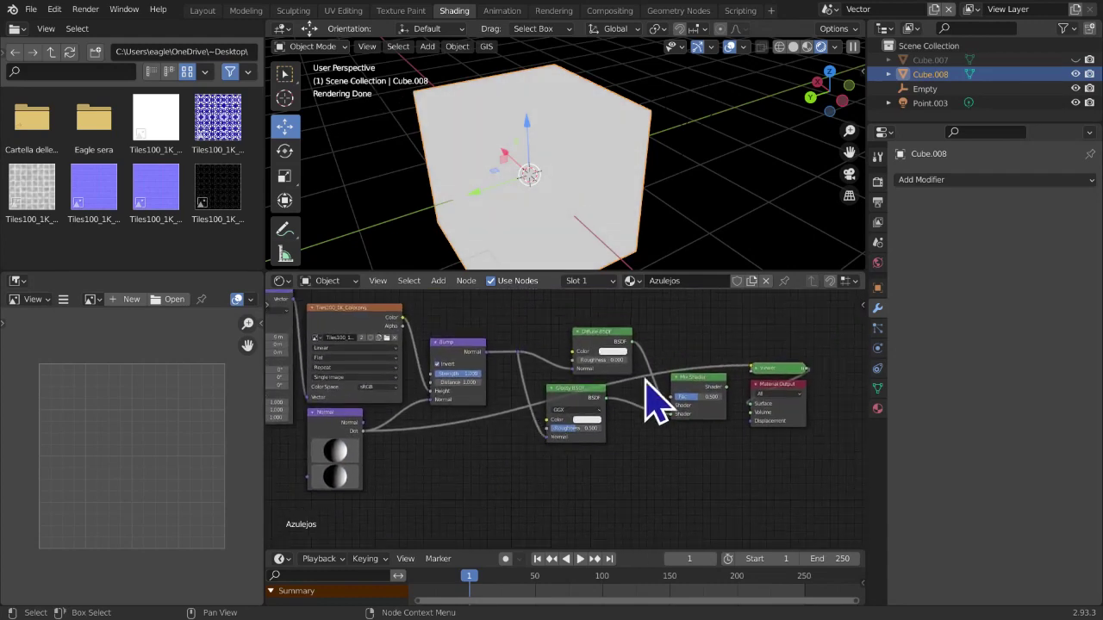
pyautogui.keyDown('ctrl'); pyautogui.keyDown('shift'); pyautogui.click(686, 377); pyautogui.keyUp('shift'); pyautogui.keyUp('ctrl')
pyautogui.moveTo(557, 445); pyautogui.dragTo(642, 447, button='middle')
# Connect the Normal node's Normal output to the Bump node's Normal input
pyautogui.scroll(1, 512, 438)
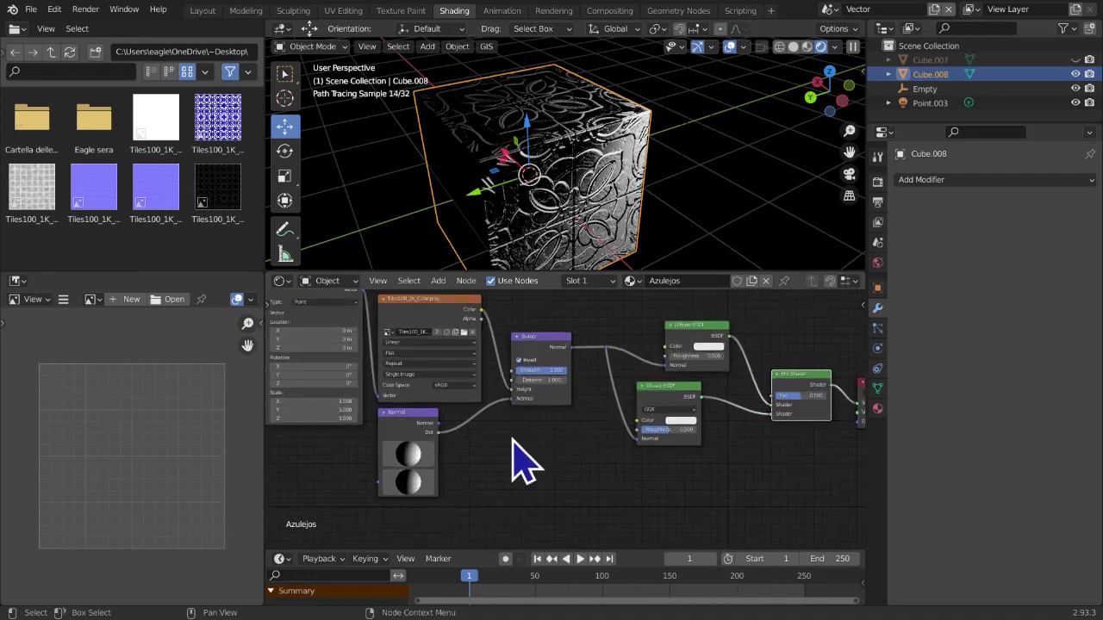
pyautogui.moveTo(509, 440); pyautogui.dragTo(614, 436, button='middle')
pyautogui.scroll(7, 545, 436)
pyautogui.moveTo(546, 436); pyautogui.dragTo(617, 440, button='middle')
pyautogui.moveTo(557, 405); pyautogui.dragTo(695, 364)
pyautogui.moveTo(568, 470); pyautogui.dragTo(637, 433, button='middle')
# Re-aim the Normal node's direction toward the front
pyautogui.moveTo(613, 455); pyautogui.dragTo(509, 457)
pyautogui.moveTo(602, 405); pyautogui.dragTo(487, 403)
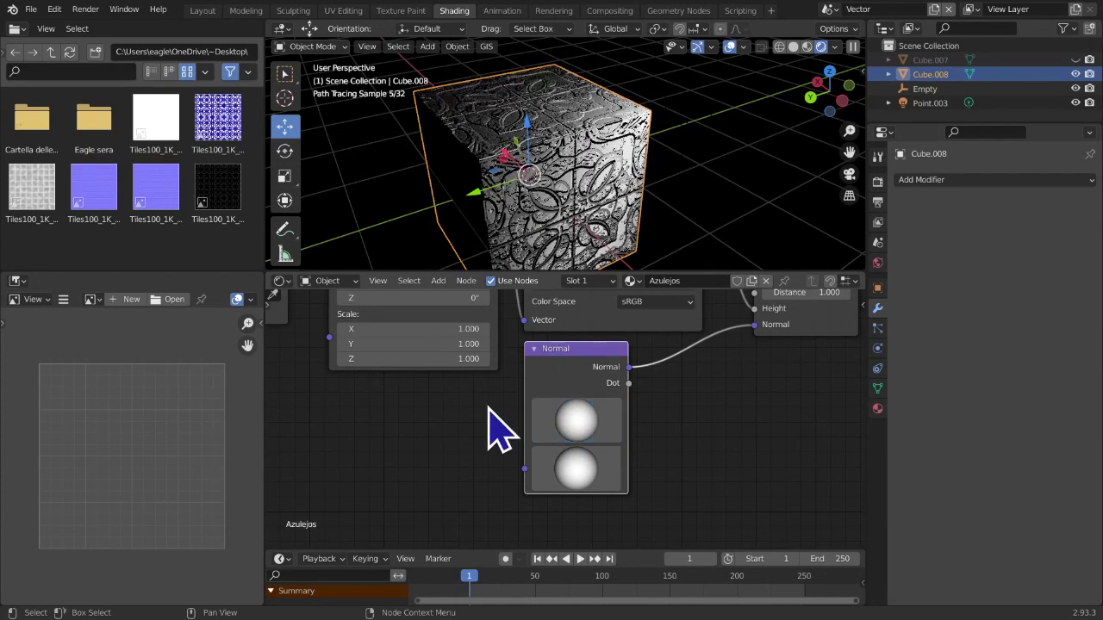
pyautogui.moveTo(488, 403); pyautogui.dragTo(498, 405, button='middle')
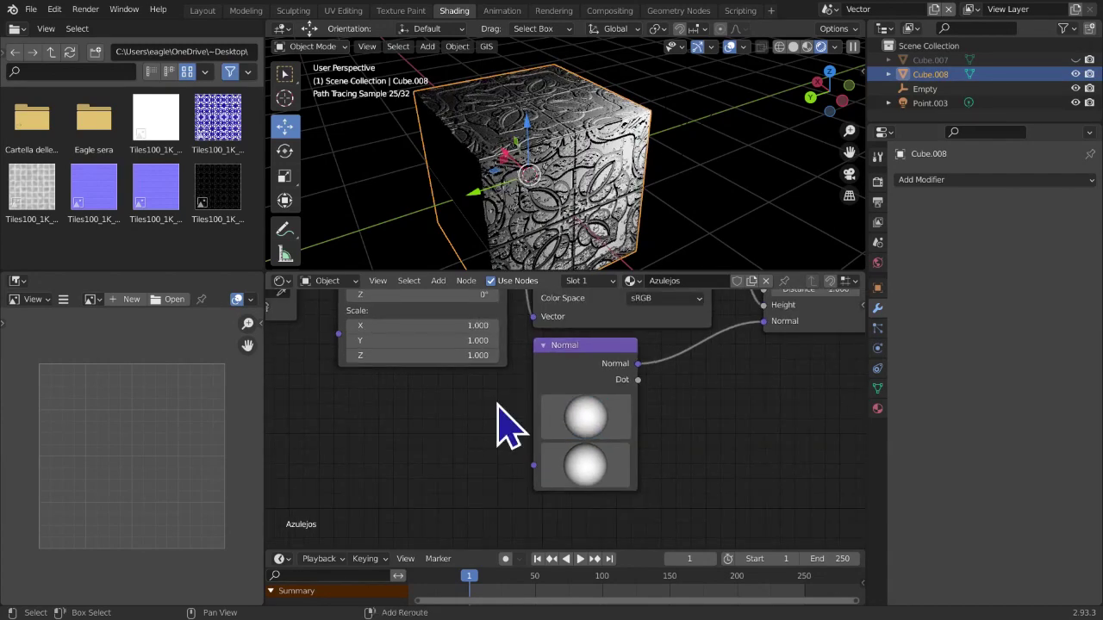
pyautogui.hotkey('shift', 'a')
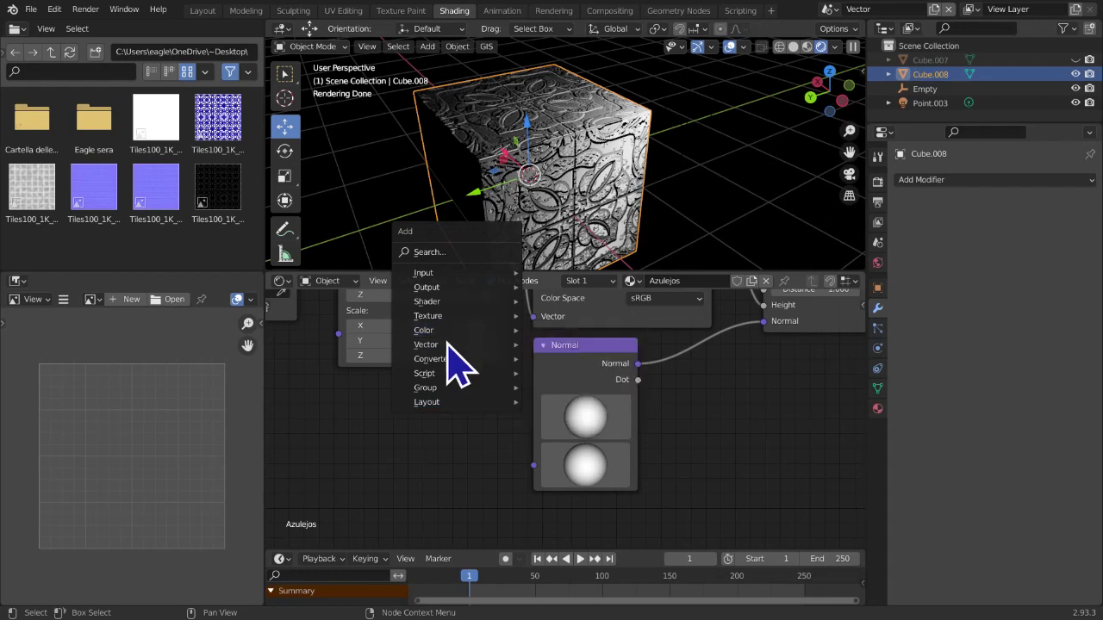
# Add a Normal node, duplicate it, and feed the left copy into the right one
pyautogui.moveTo(504, 351)
pyautogui.click(560, 391)
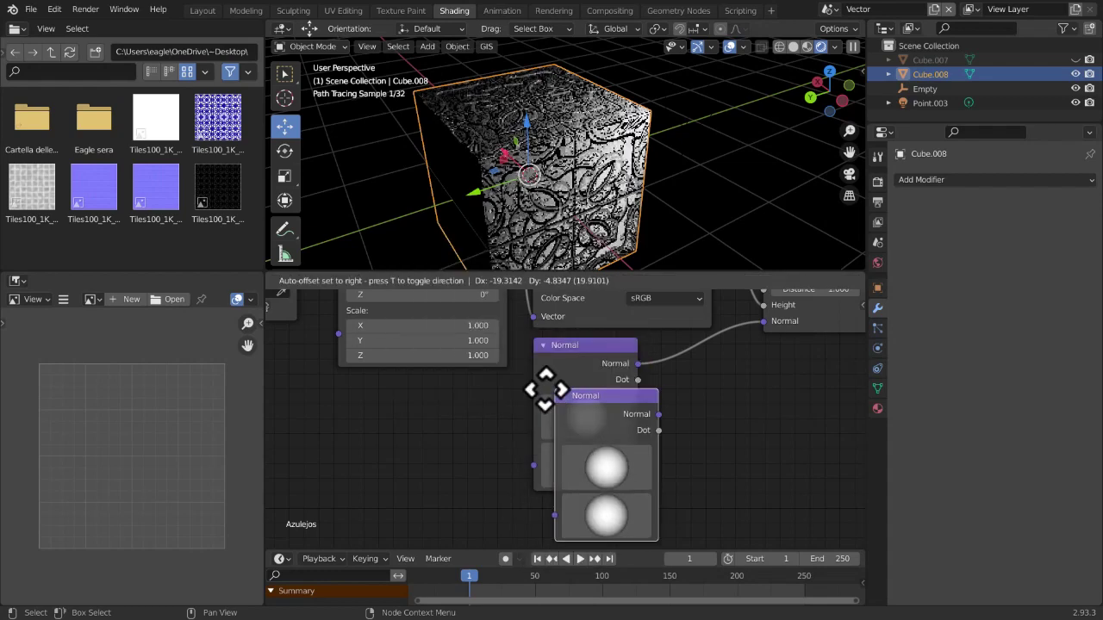
pyautogui.click(557, 386)
pyautogui.hotkey('shift', 'd')
pyautogui.click(355, 371)
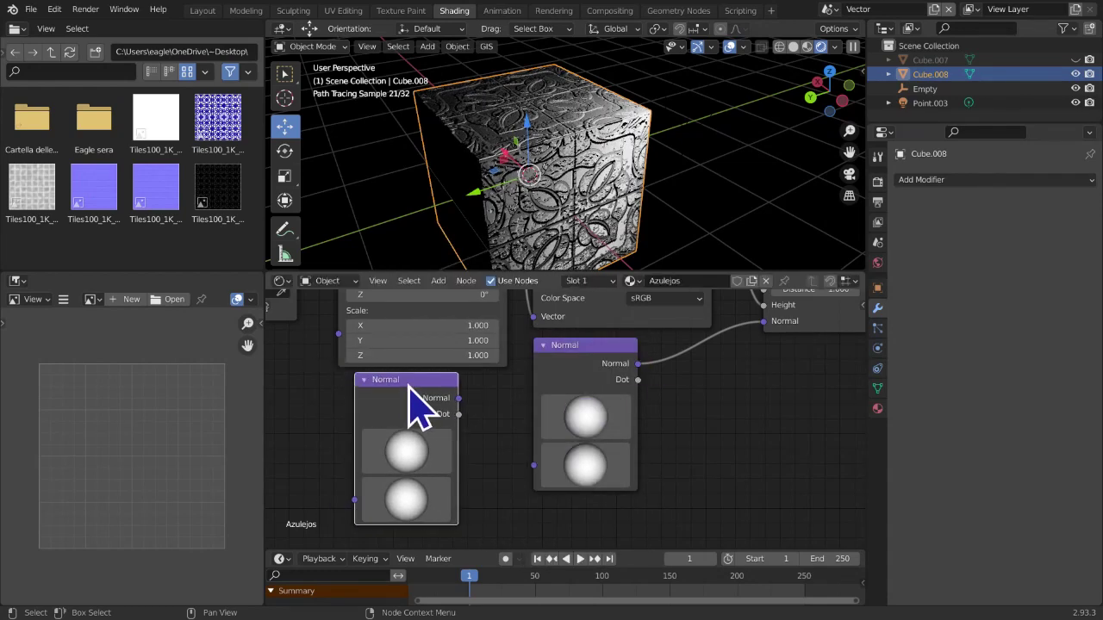
pyautogui.moveTo(457, 398); pyautogui.dragTo(485, 399)
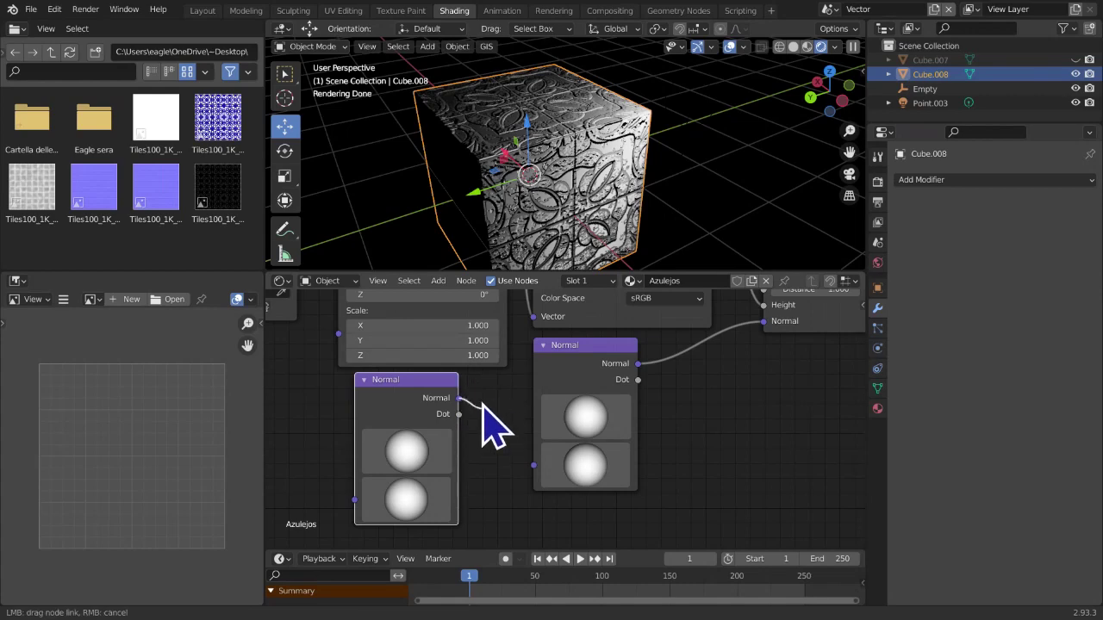
pyautogui.moveTo(529, 465); pyautogui.dragTo(530, 467)
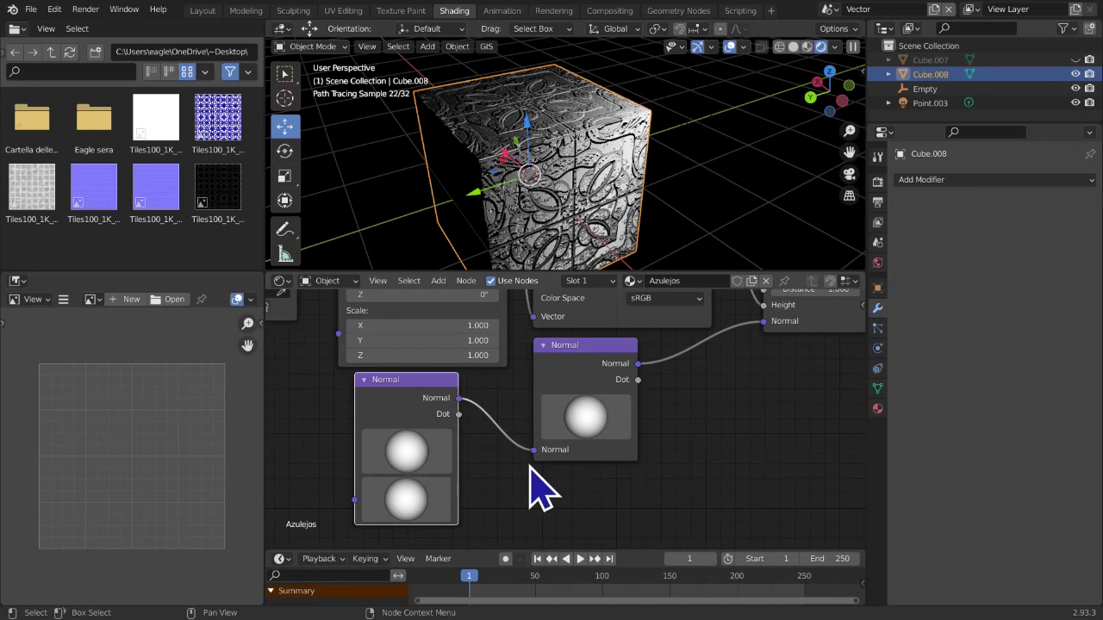
# Rotate the left Normal node's direction and recenter the view on both Normal nodes
pyautogui.click(564, 369)
pyautogui.moveTo(494, 411); pyautogui.dragTo(525, 396, button='middle')
pyautogui.moveTo(472, 439)
pyautogui.mouseDown()
pyautogui.moveTo(433, 435)
pyautogui.moveTo(457, 443)
pyautogui.mouseUp()
pyautogui.scroll(-1, 466, 418)
pyautogui.moveTo(458, 395); pyautogui.dragTo(593, 422, button='middle')
pyautogui.scroll(7, 514, 404)
pyautogui.scroll(-3, 516, 401)
pyautogui.scroll(3, 565, 440)
# Relink using the Dot output instead and re-aim the left Normal node's direction
pyautogui.moveTo(598, 420); pyautogui.dragTo(561, 417)
pyautogui.moveTo(636, 434); pyautogui.dragTo(651, 412)
pyautogui.moveTo(600, 449); pyautogui.dragTo(598, 479)
pyautogui.moveTo(519, 389); pyautogui.dragTo(514, 387)
pyautogui.scroll(-3, 635, 406)
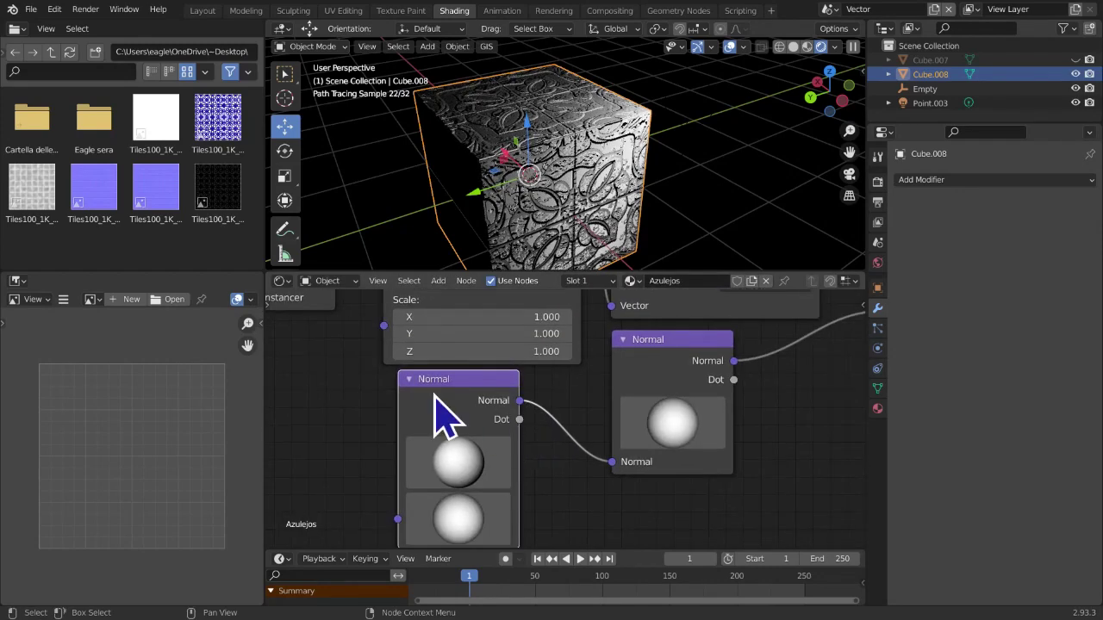
pyautogui.moveTo(472, 472)
pyautogui.mouseDown()
pyautogui.moveTo(485, 480)
pyautogui.moveTo(423, 468)
pyautogui.moveTo(498, 482)
pyautogui.moveTo(557, 458)
pyautogui.moveTo(494, 451)
pyautogui.moveTo(505, 485)
pyautogui.moveTo(456, 467)
pyautogui.mouseUp()
pyautogui.moveTo(653, 357)
pyautogui.mouseDown()
pyautogui.moveTo(647, 347)
pyautogui.moveTo(656, 352)
pyautogui.mouseUp()
# Zoom out to the whole node tree, then zoom back in on the Normal node
pyautogui.scroll(-3, 668, 353)
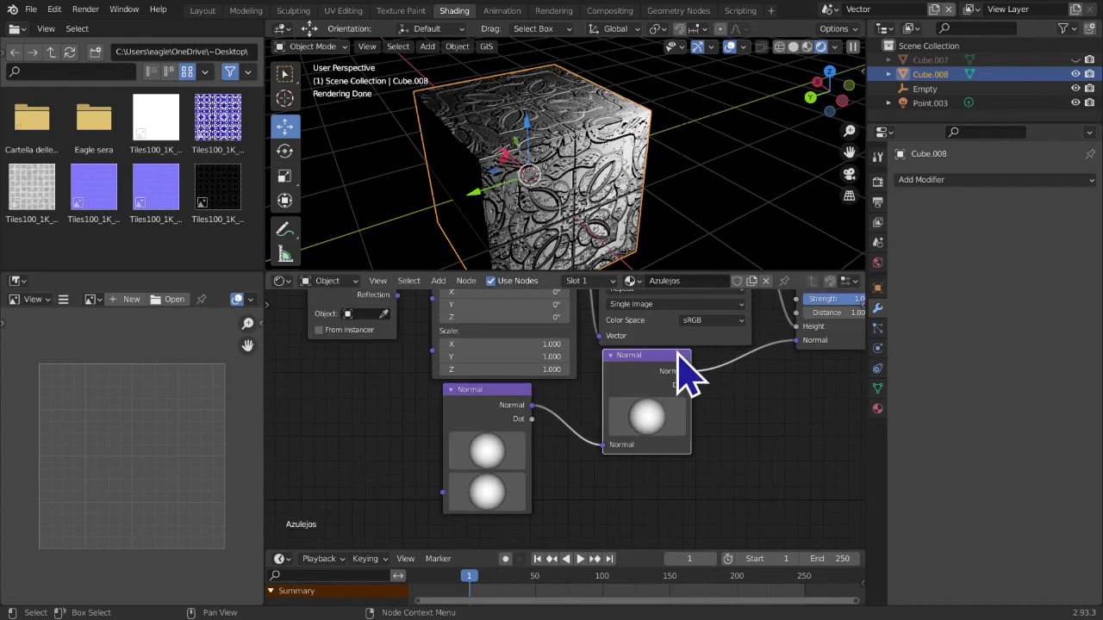
pyautogui.moveTo(512, 439); pyautogui.dragTo(441, 463, button='middle')
pyautogui.scroll(-5, 522, 443)
pyautogui.scroll(1, 539, 460)
pyautogui.moveTo(539, 460); pyautogui.dragTo(561, 423, button='middle')
pyautogui.scroll(4, 525, 461)
pyautogui.scroll(4, 580, 421)
pyautogui.scroll(3, 571, 443)
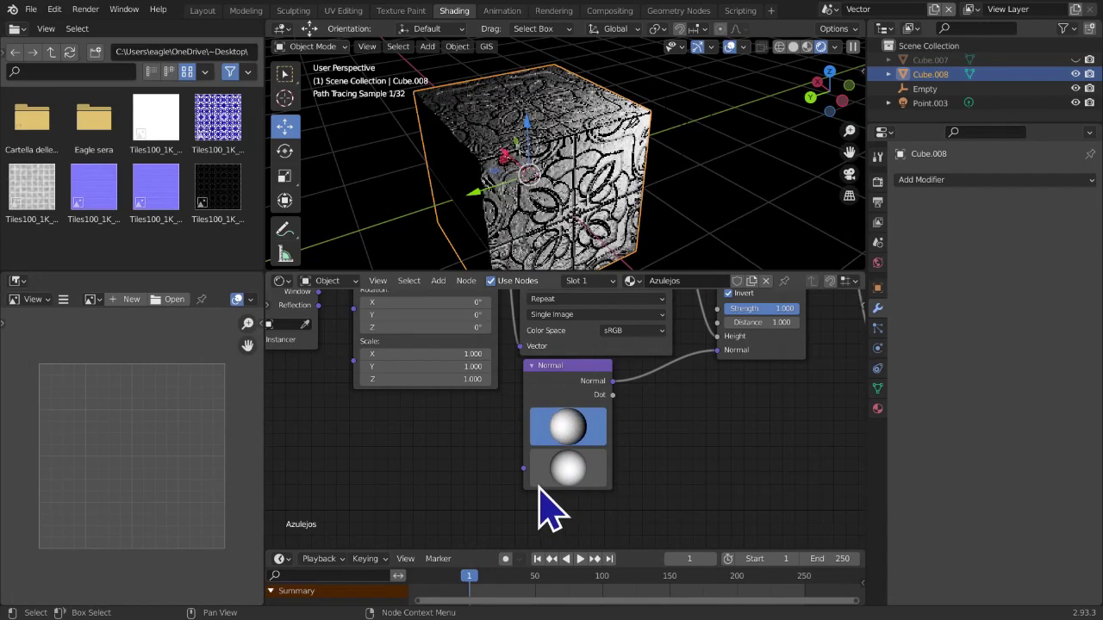
# Face the cube's tiled side and swing the Normal node's direction while watching the tiles
pyautogui.moveTo(645, 160); pyautogui.dragTo(646, 216, button='middle')
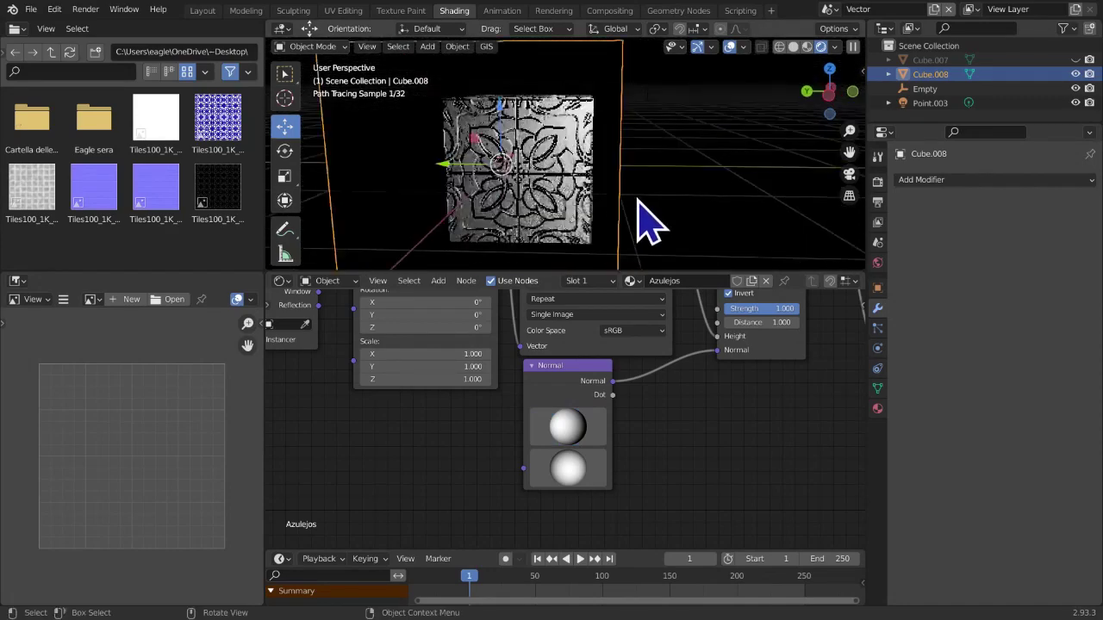
pyautogui.scroll(5, 645, 216)
pyautogui.scroll(2, 608, 252)
pyautogui.click(590, 428)
pyautogui.moveTo(589, 428)
pyautogui.mouseDown()
pyautogui.moveTo(608, 431)
pyautogui.moveTo(554, 418)
pyautogui.moveTo(603, 424)
pyautogui.moveTo(559, 429)
pyautogui.mouseUp()
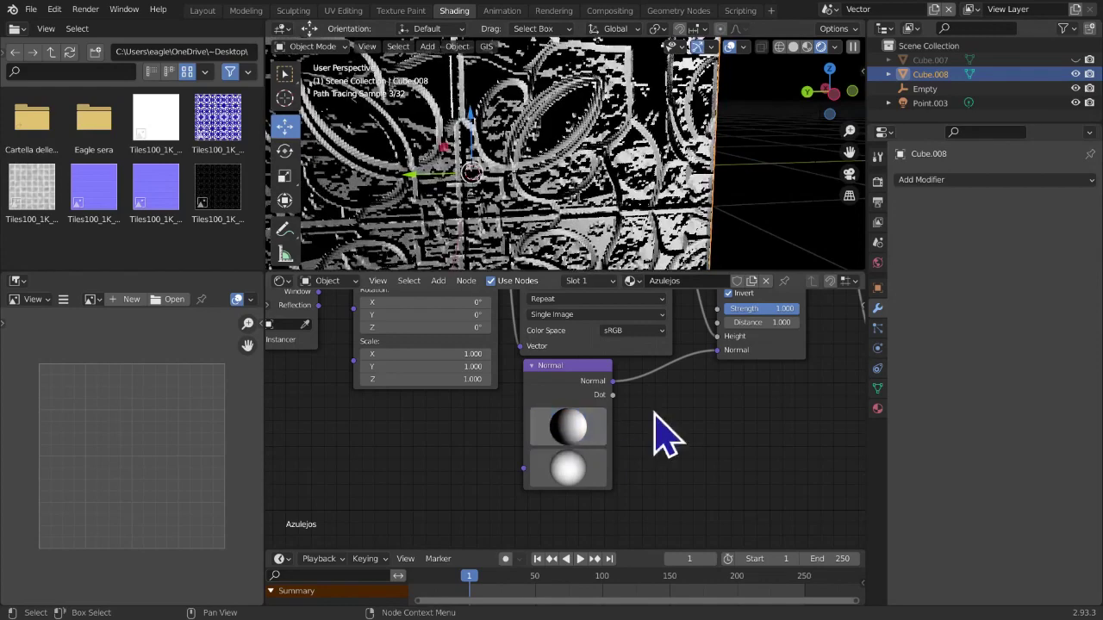
pyautogui.scroll(-2, 709, 431)
pyautogui.scroll(-5, 708, 433)
# Fit the whole node tree in a maximized node editor, then restore the layout
pyautogui.moveTo(689, 463); pyautogui.dragTo(624, 495, button='middle')
pyautogui.scroll(3, 668, 478)
pyautogui.scroll(1, 651, 483)
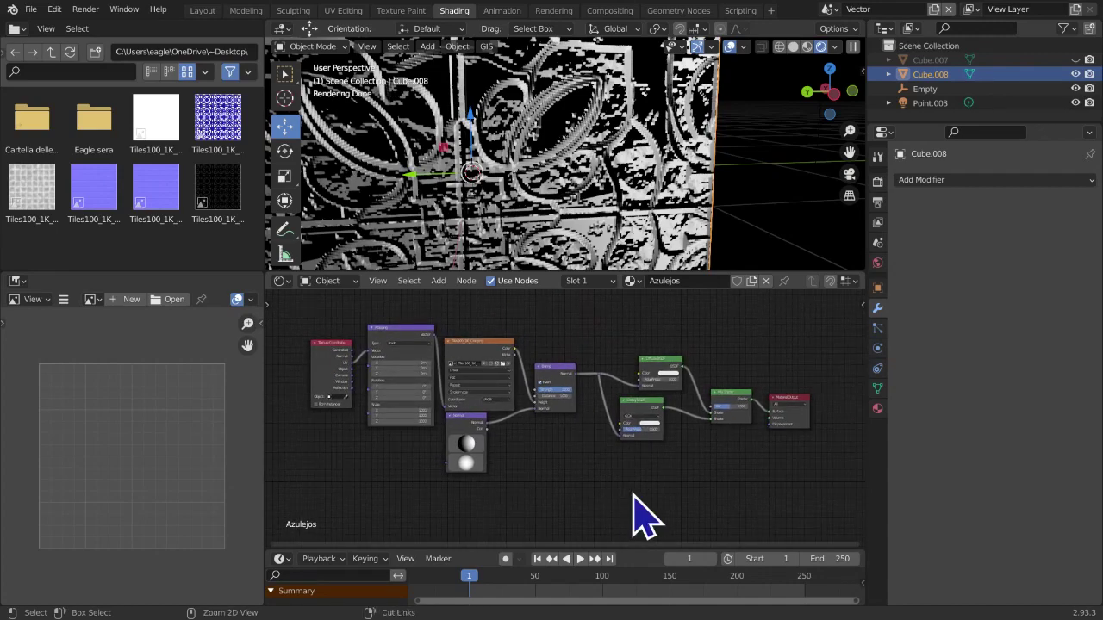
pyautogui.hotkey('ctrl', 'alt', 'space')
pyautogui.press('Home')
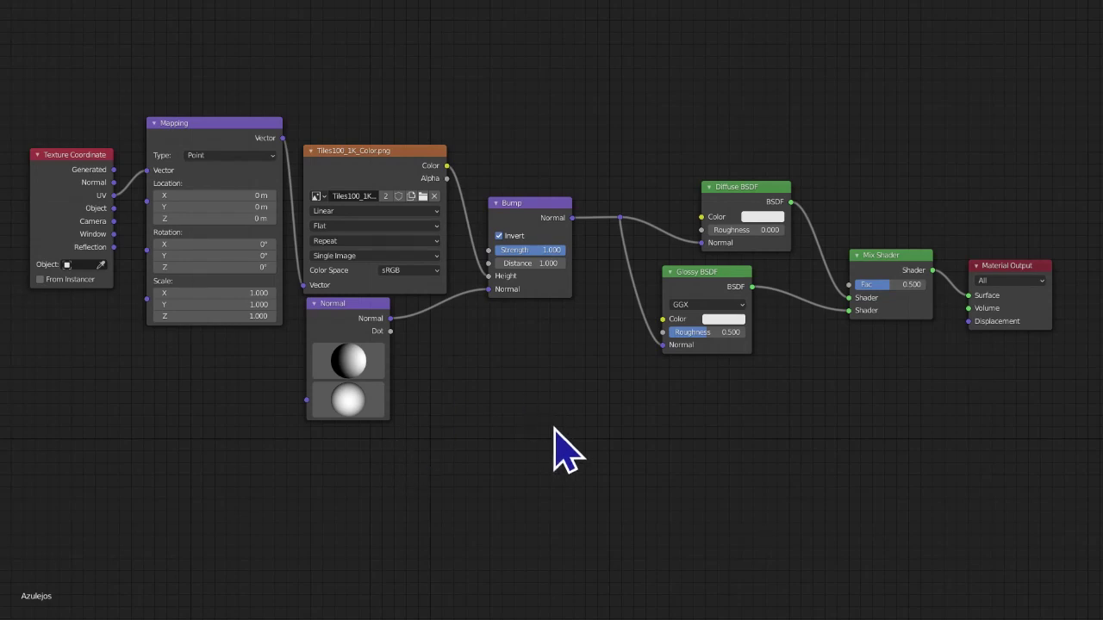
pyautogui.hotkey('ctrl', 'alt', 'space')
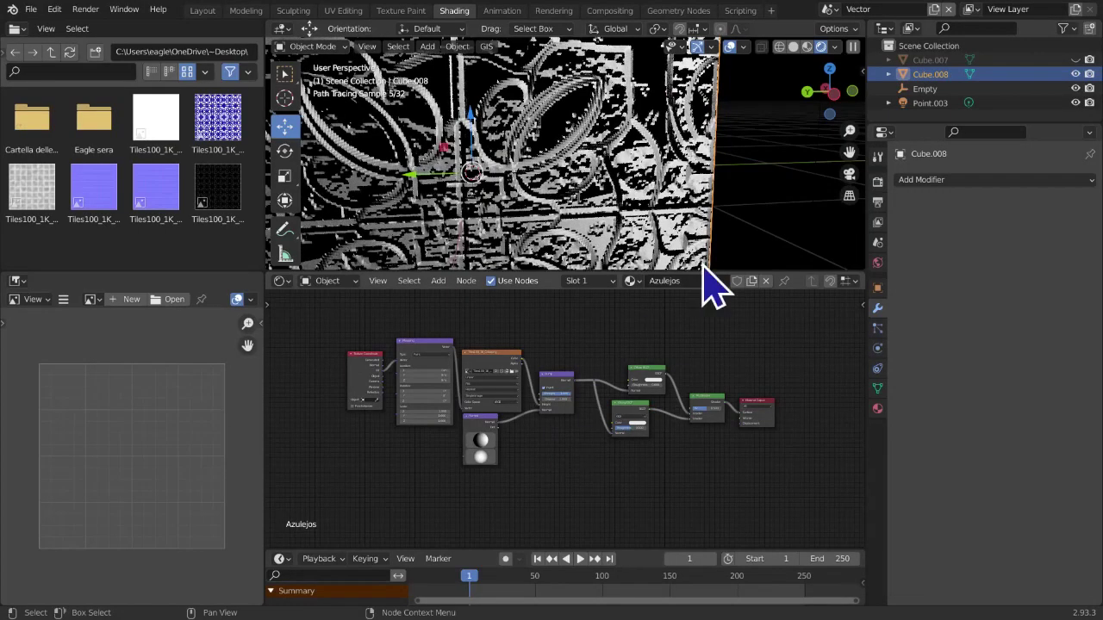
# Switch to box selection and orbit the 3D view around the cube
pyautogui.scroll(-11, 791, 186)
pyautogui.moveTo(699, 229); pyautogui.dragTo(674, 249, button='middle')
pyautogui.scroll(-2, 675, 248)
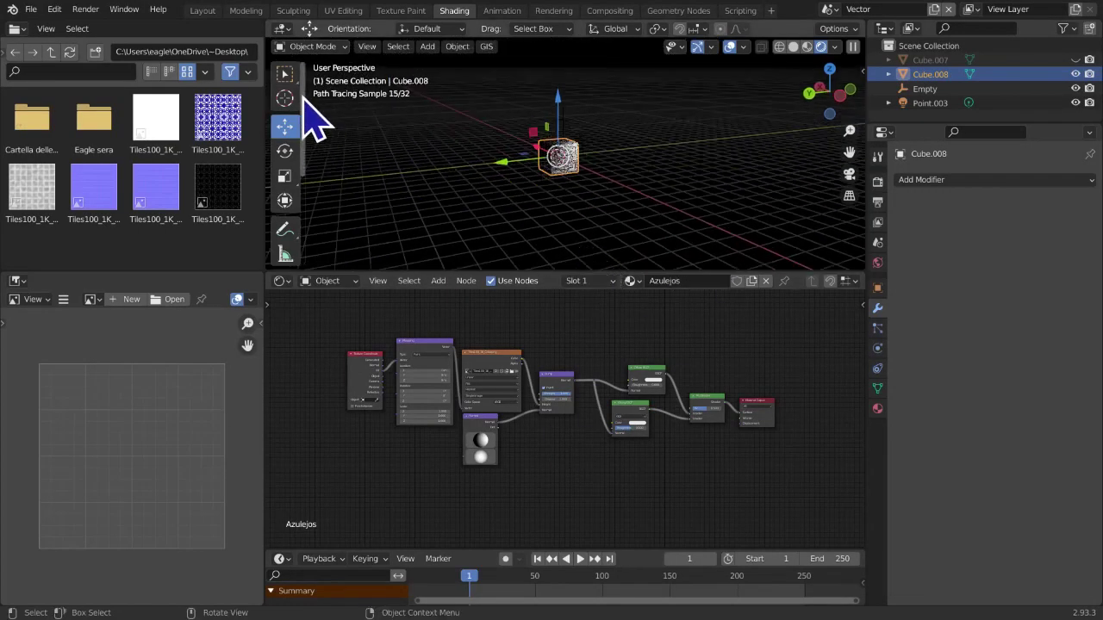
pyautogui.click(277, 67)
pyautogui.scroll(3, 567, 417)
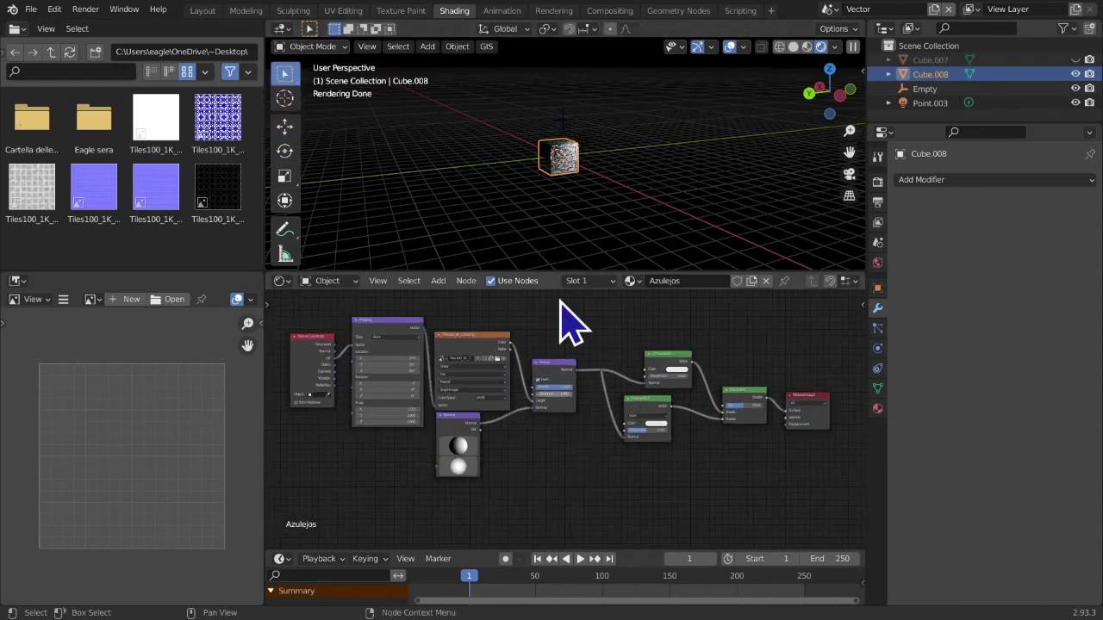
pyautogui.moveTo(617, 187)
pyautogui.mouseDown(button='middle')
pyautogui.moveTo(623, 204)
pyautogui.moveTo(620, 189)
pyautogui.mouseUp(button='middle')
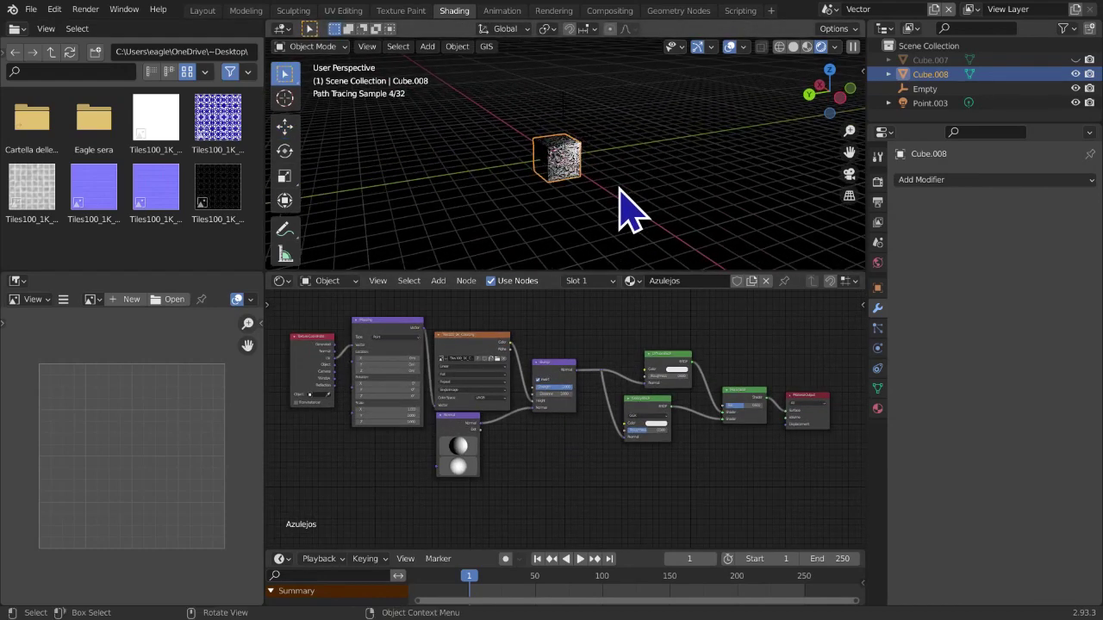
# Hide the cube and add a torus with 0.25 m minor and 0.57 m major radius
pyautogui.press('h')
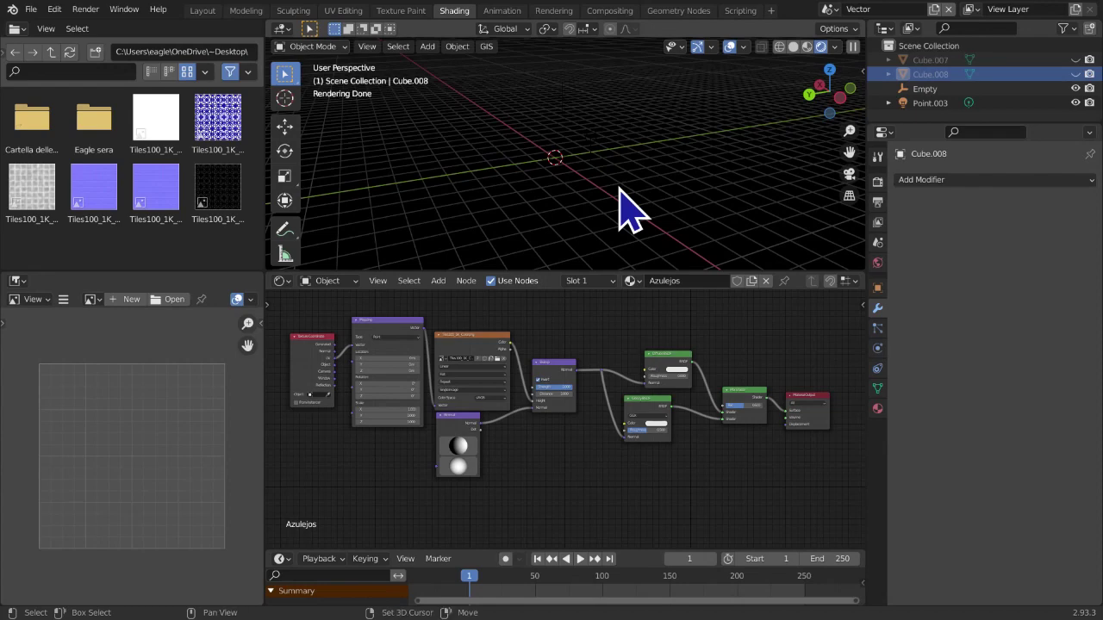
pyautogui.hotkey('shift', 'a')
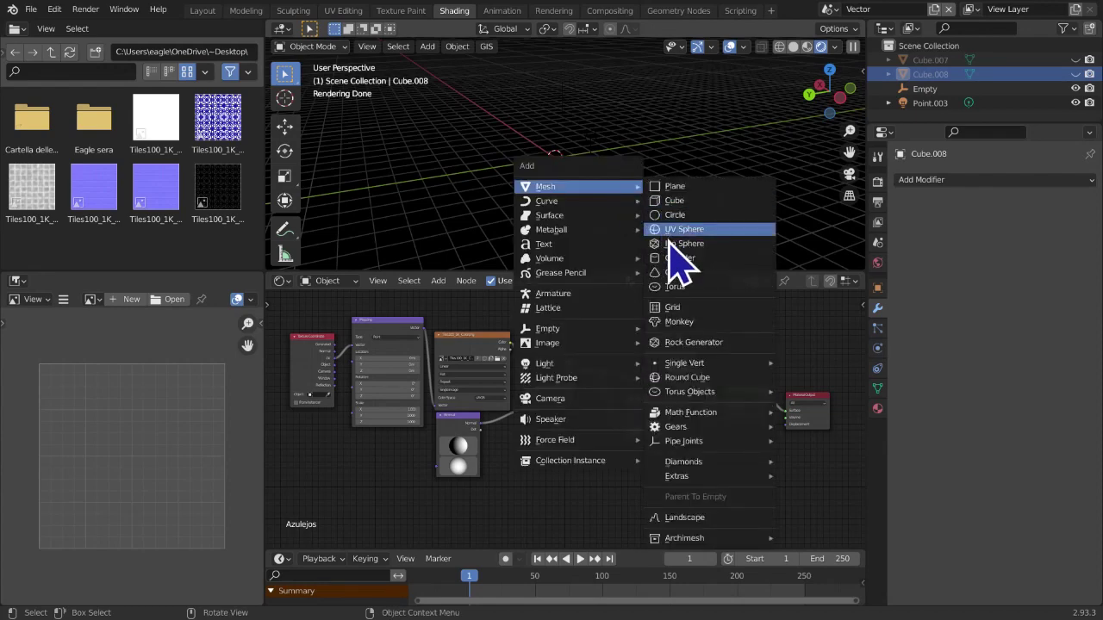
pyautogui.click(668, 287)
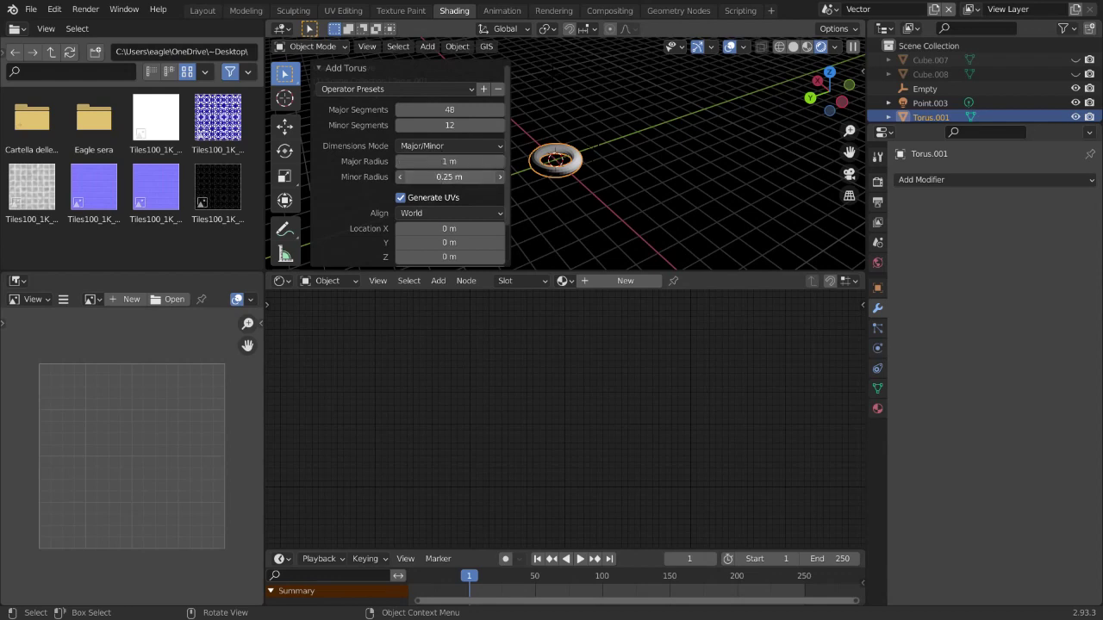
pyautogui.press('Return')
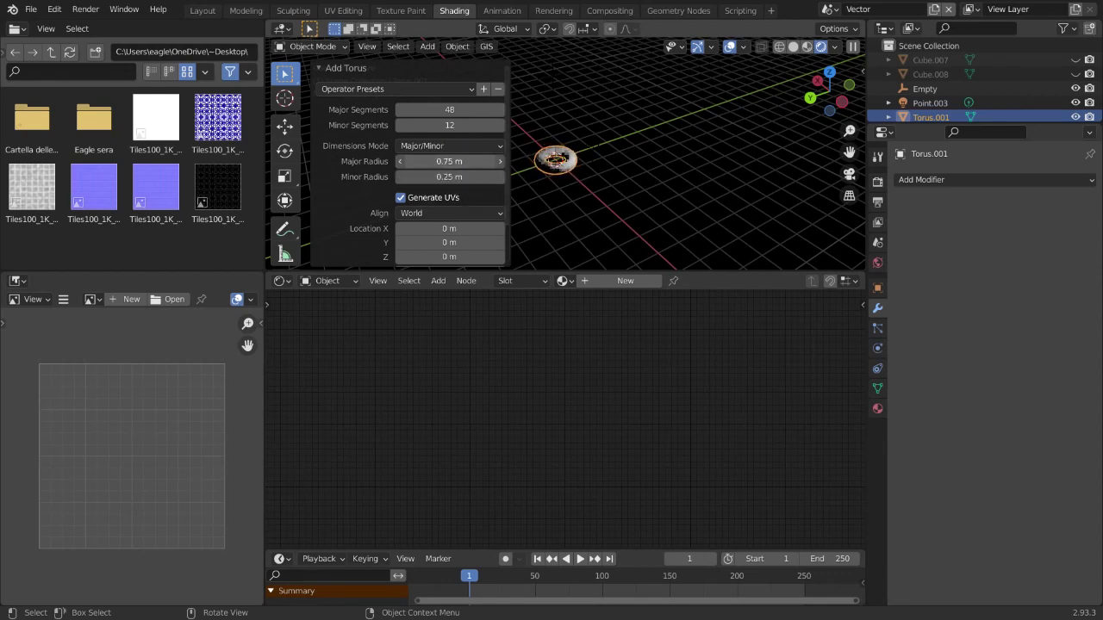
pyautogui.moveTo(495, 162); pyautogui.dragTo(485, 165)
pyautogui.moveTo(560, 185); pyautogui.dragTo(733, 165, button='middle')
pyautogui.scroll(6, 630, 184)
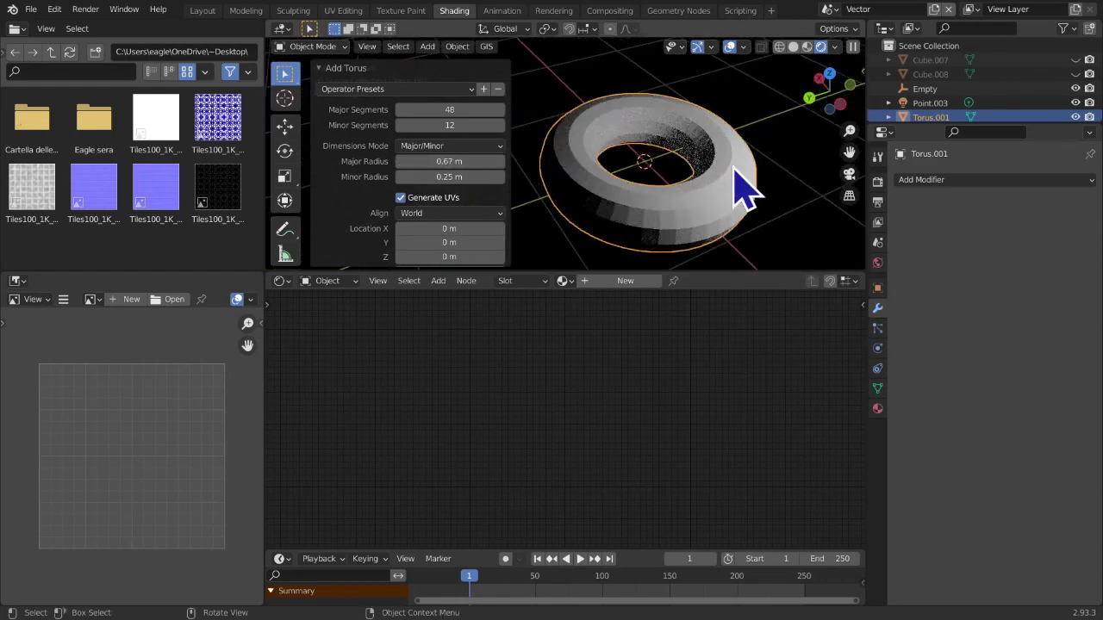
pyautogui.moveTo(443, 162)
pyautogui.mouseDown()
pyautogui.moveTo(426, 162)
pyautogui.moveTo(460, 177)
pyautogui.moveTo(411, 176)
pyautogui.moveTo(427, 176)
pyautogui.mouseUp()
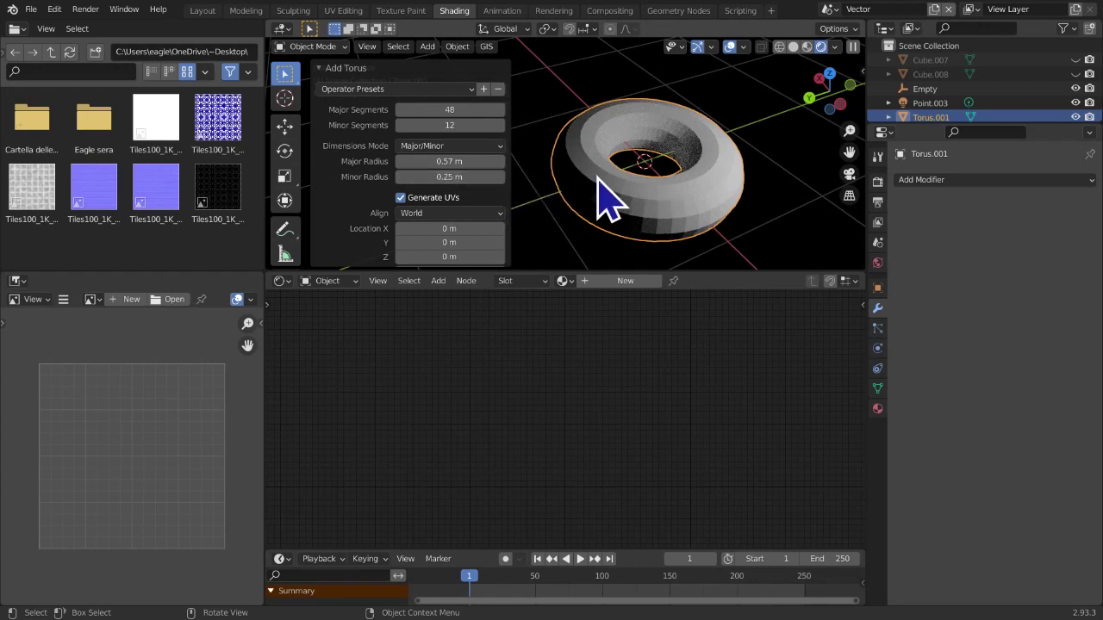
# Set the torus to 96 major segments and 36 minor segments
pyautogui.click(476, 111)
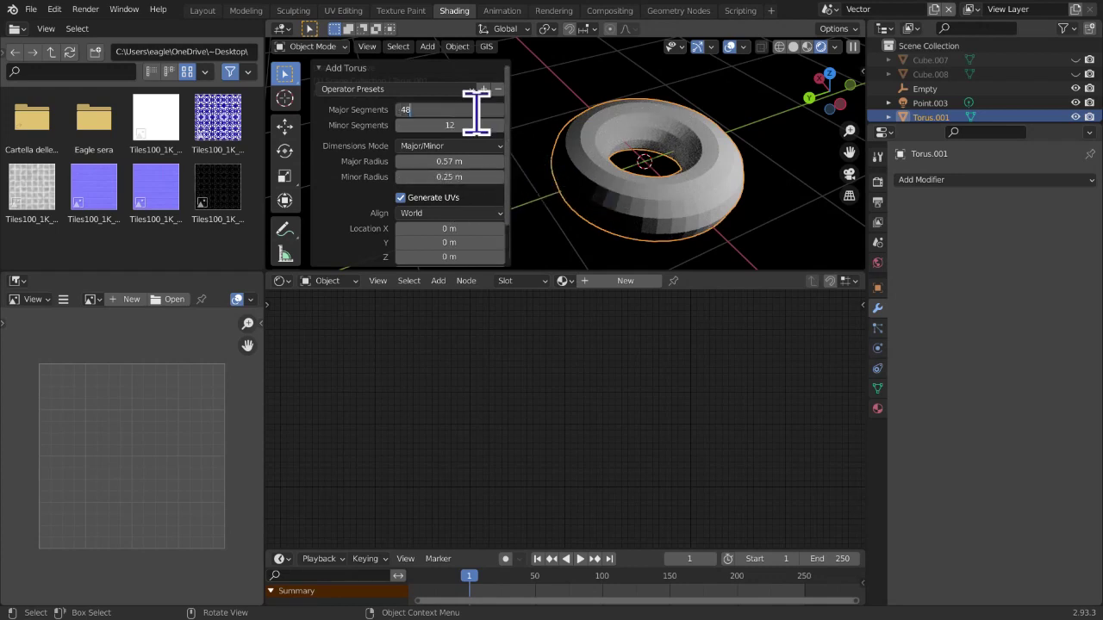
pyautogui.write('*2')
pyautogui.press('Return')
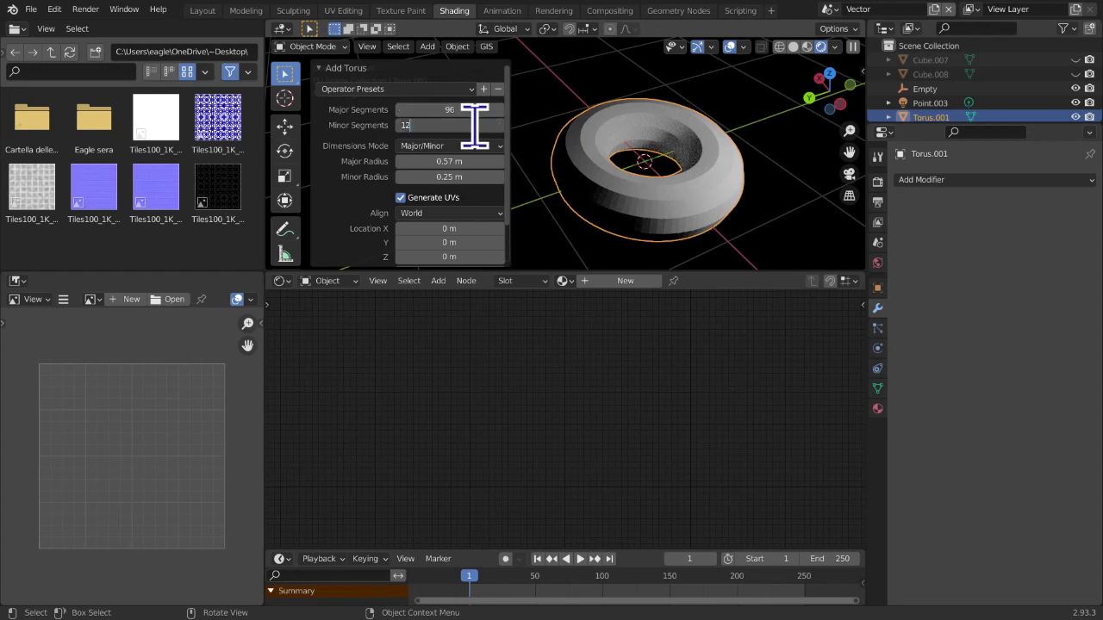
pyautogui.press('Return')
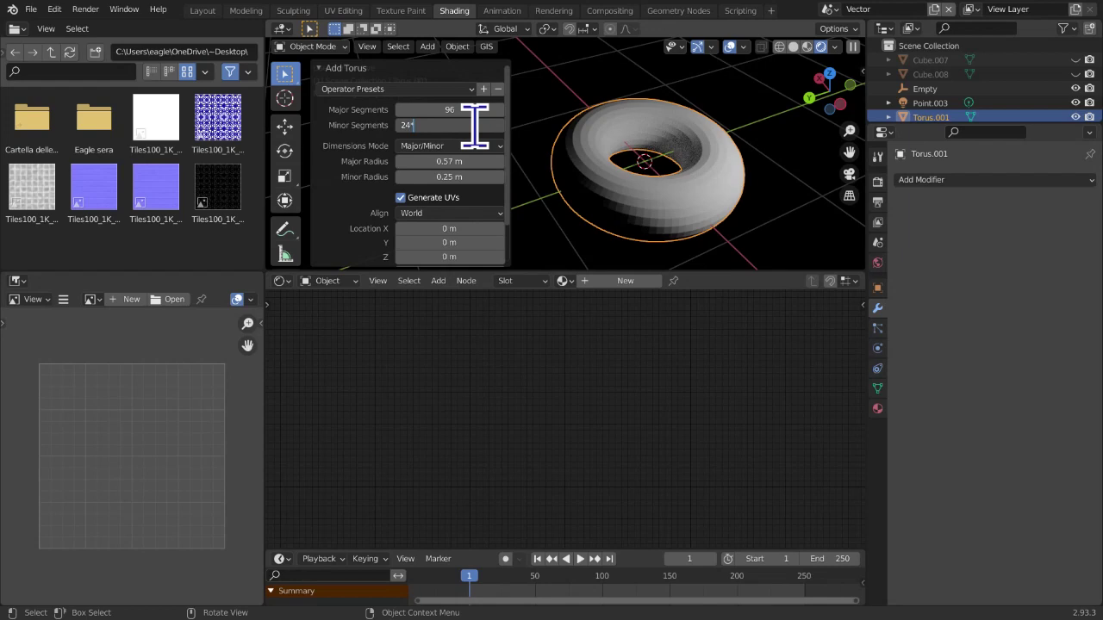
pyautogui.press('Return')
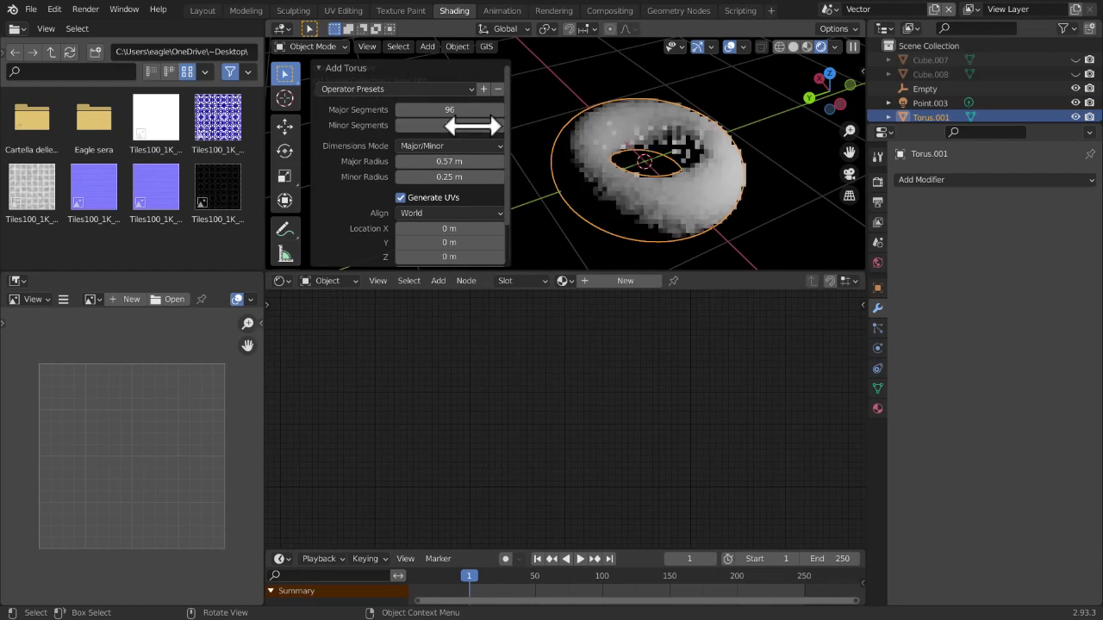
# Shade the torus smooth and rename it Donut
pyautogui.rightClick(579, 131)
pyautogui.click(579, 129)
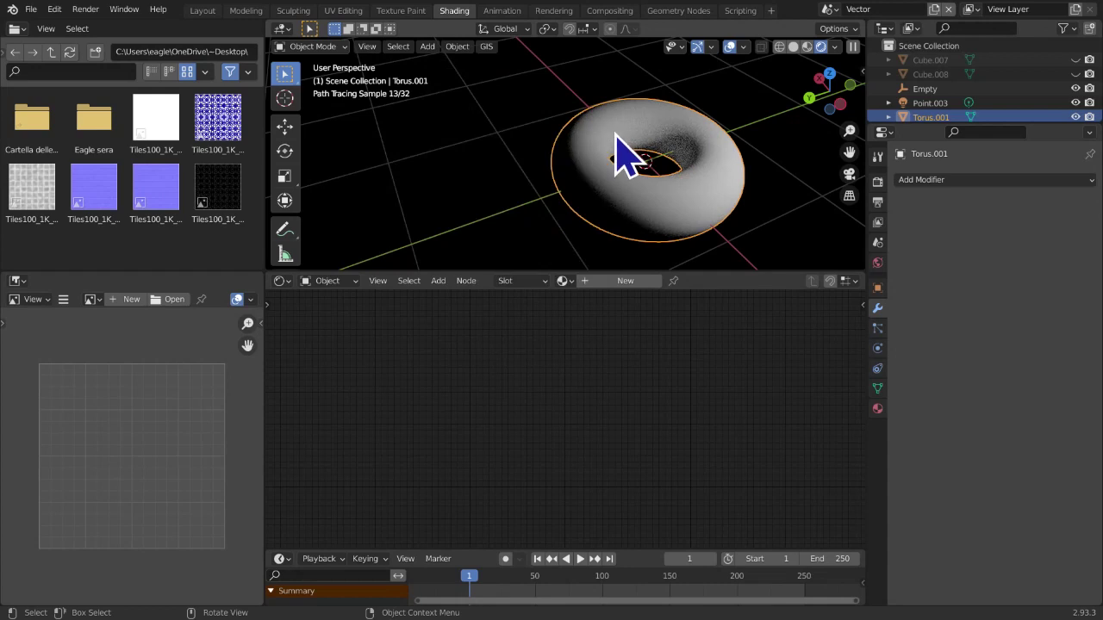
pyautogui.press('F2')
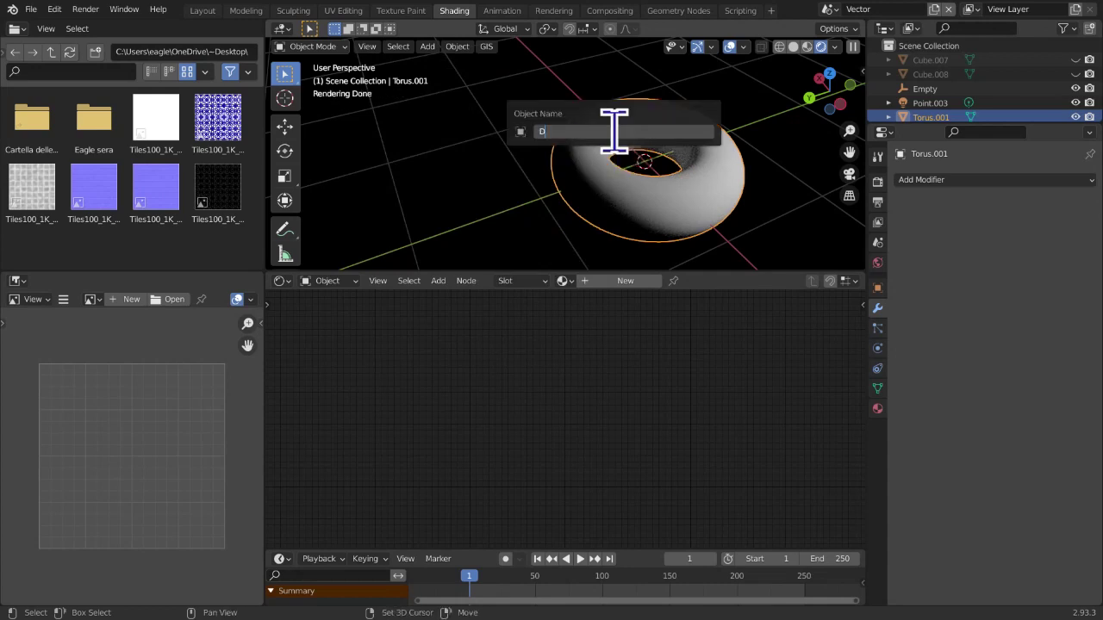
pyautogui.press('Return')
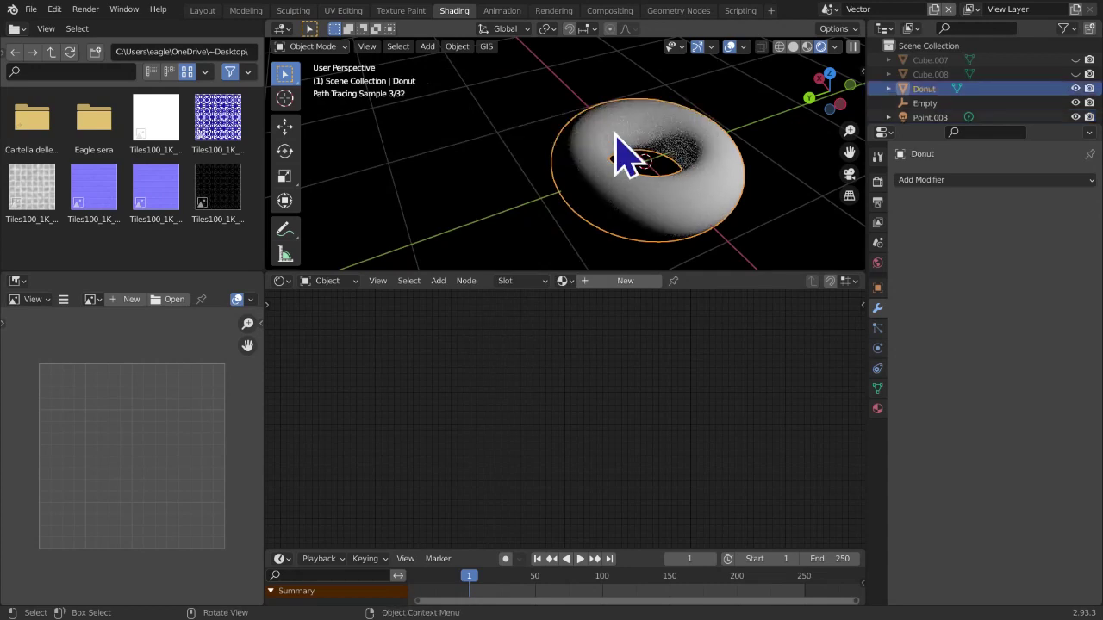
# Create a new material for the donut
pyautogui.moveTo(850, 153); pyautogui.dragTo(743, 223)
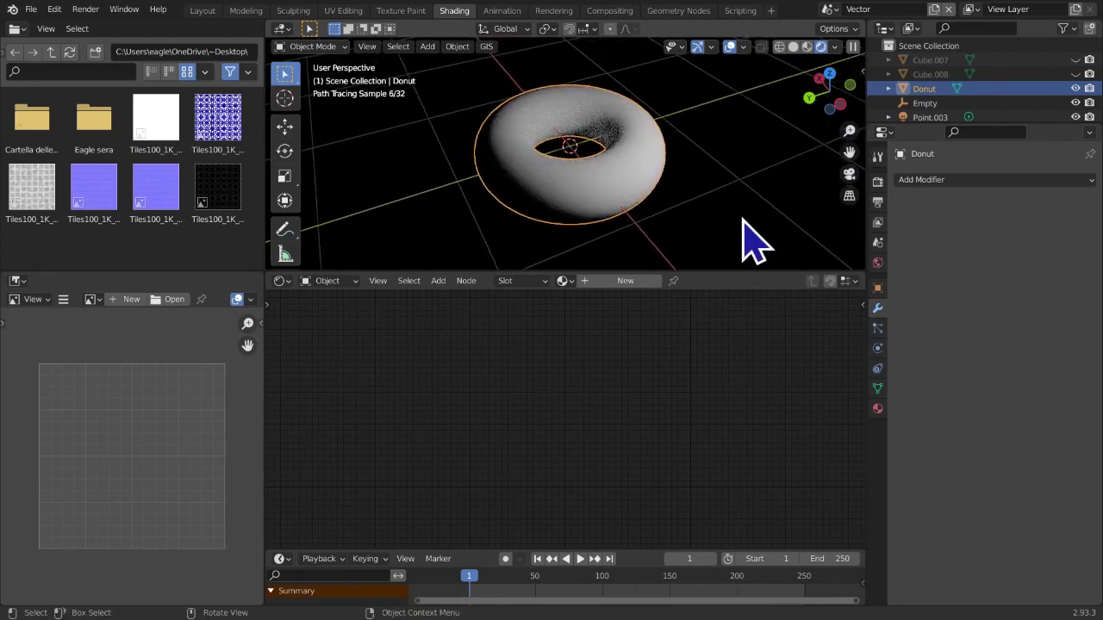
pyautogui.click(628, 282)
pyautogui.moveTo(560, 410); pyautogui.dragTo(592, 352, button='middle')
pyautogui.scroll(2, 485, 382)
# Add a Normal Map node and place it beside the Principled BSDF
pyautogui.hotkey('shift', 'a')
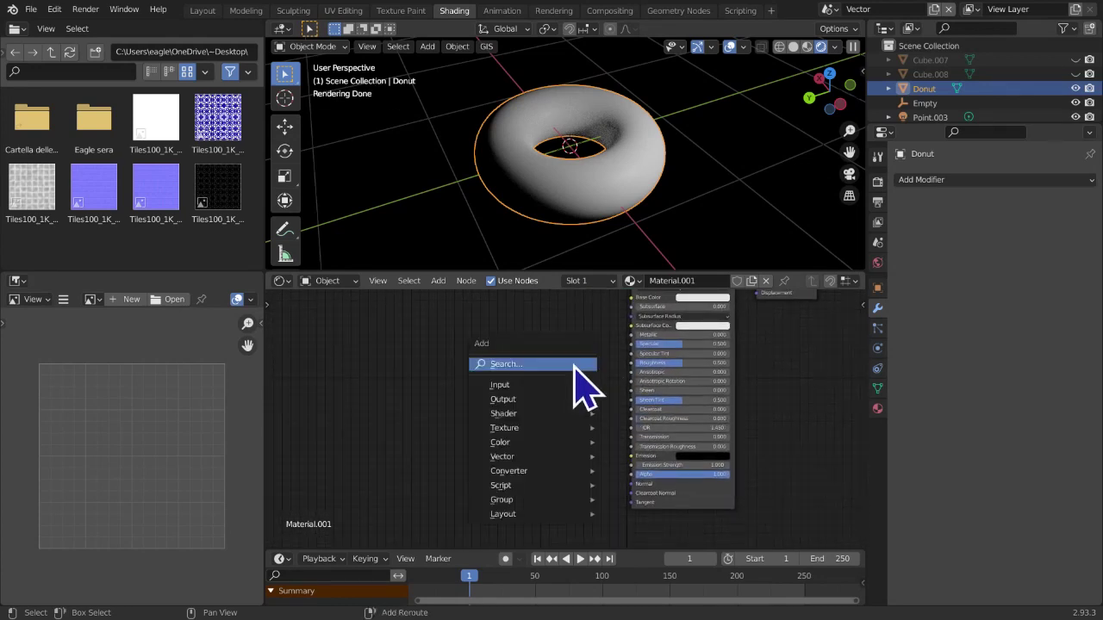
pyautogui.moveTo(513, 459)
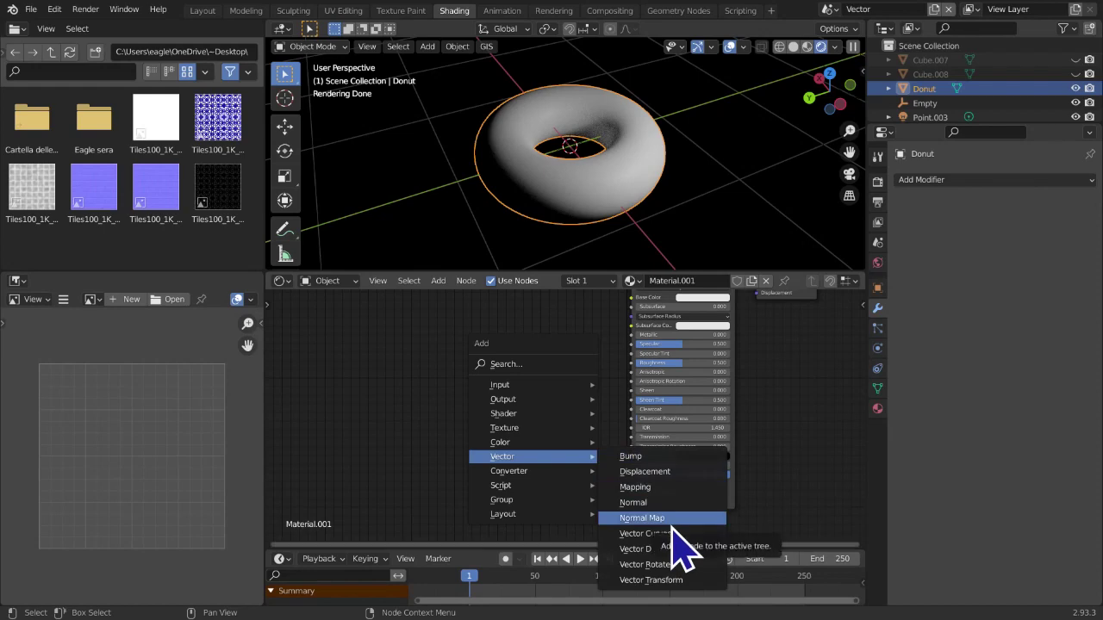
pyautogui.click(664, 519)
pyautogui.click(513, 461)
pyautogui.scroll(2, 539, 460)
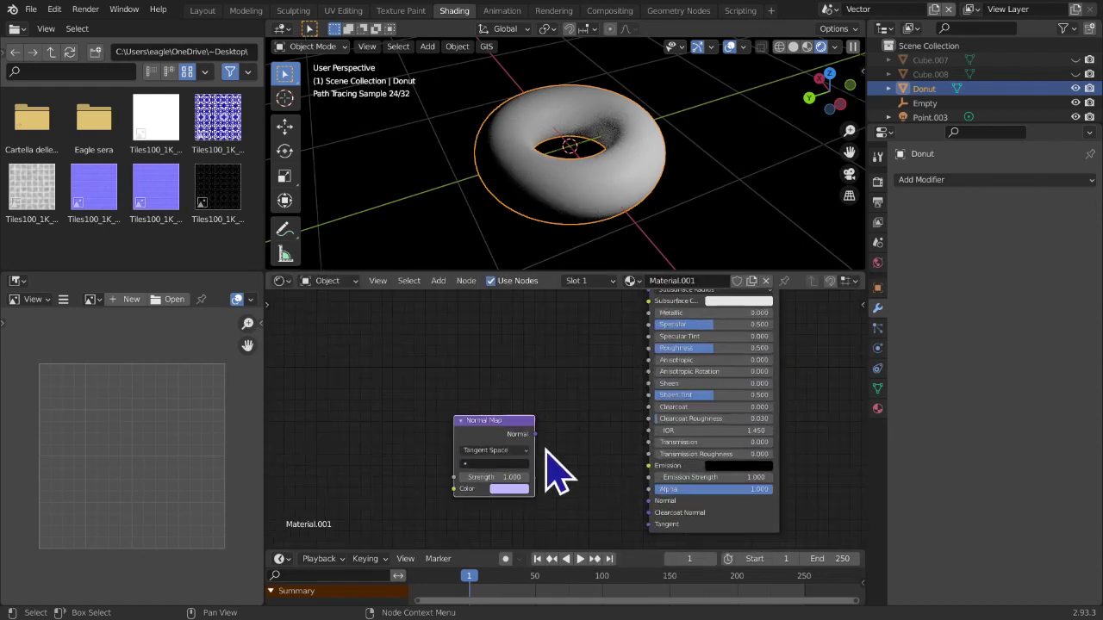
pyautogui.scroll(1, 531, 437)
pyautogui.moveTo(502, 417); pyautogui.dragTo(379, 400, button='middle')
pyautogui.moveTo(323, 391); pyautogui.dragTo(386, 377)
pyautogui.moveTo(369, 382); pyautogui.dragTo(527, 411, button='middle')
pyautogui.scroll(2, 528, 413)
pyautogui.scroll(-3, 529, 416)
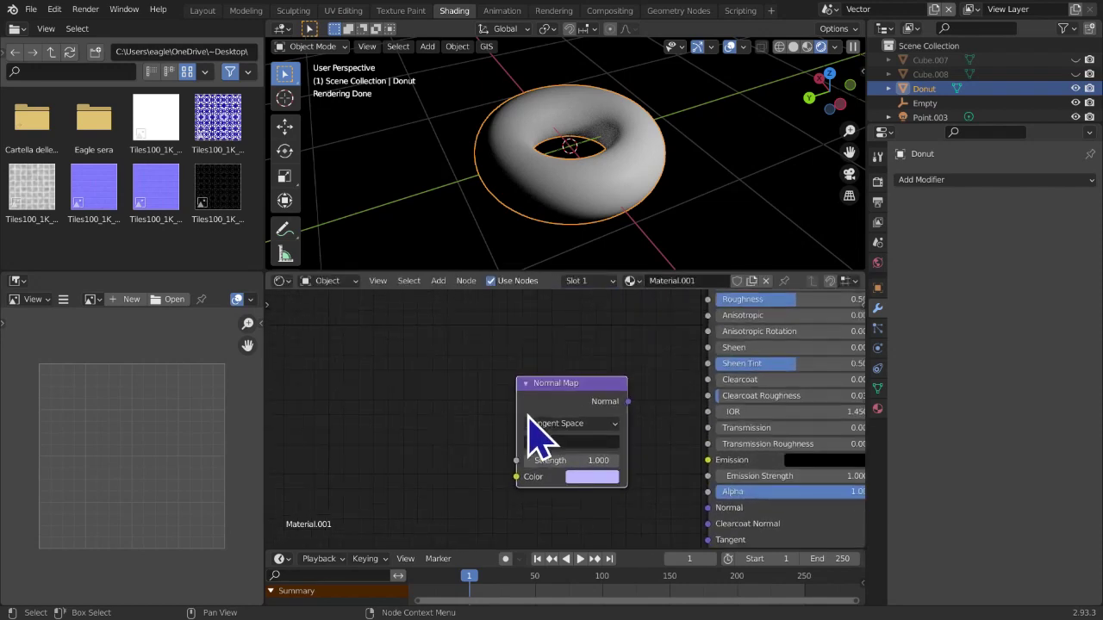
pyautogui.scroll(-2, 536, 435)
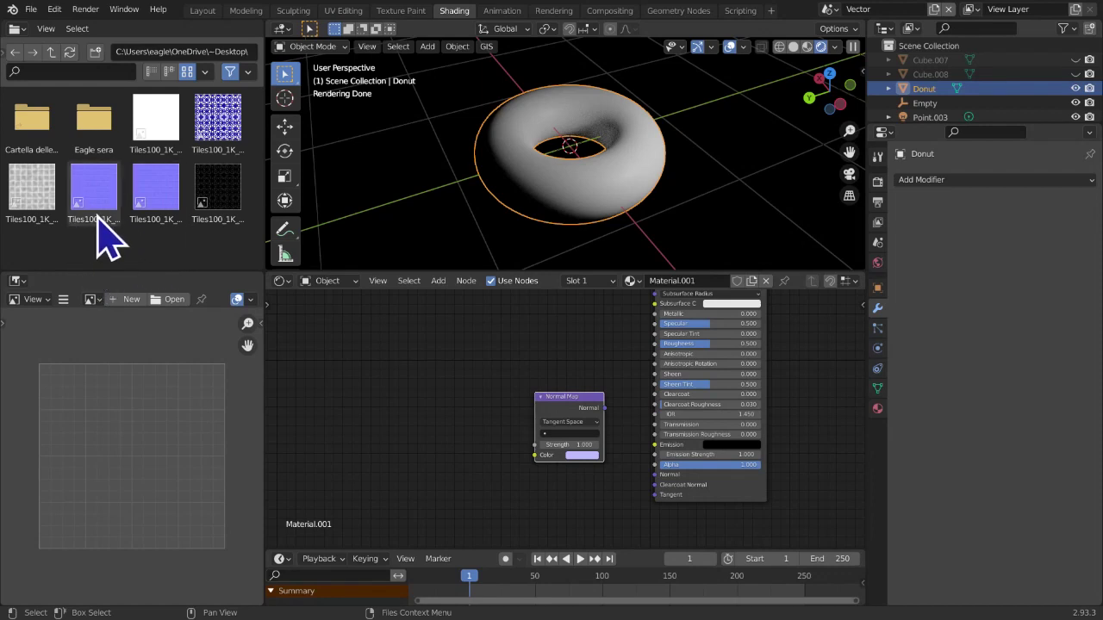
# Add the tile normal-map image, wiring Color to Normal Map and Normal Map to the shader's Normal
pyautogui.moveTo(92, 184); pyautogui.dragTo(118, 218)
pyautogui.moveTo(250, 332); pyautogui.dragTo(392, 373)
pyautogui.click(388, 372)
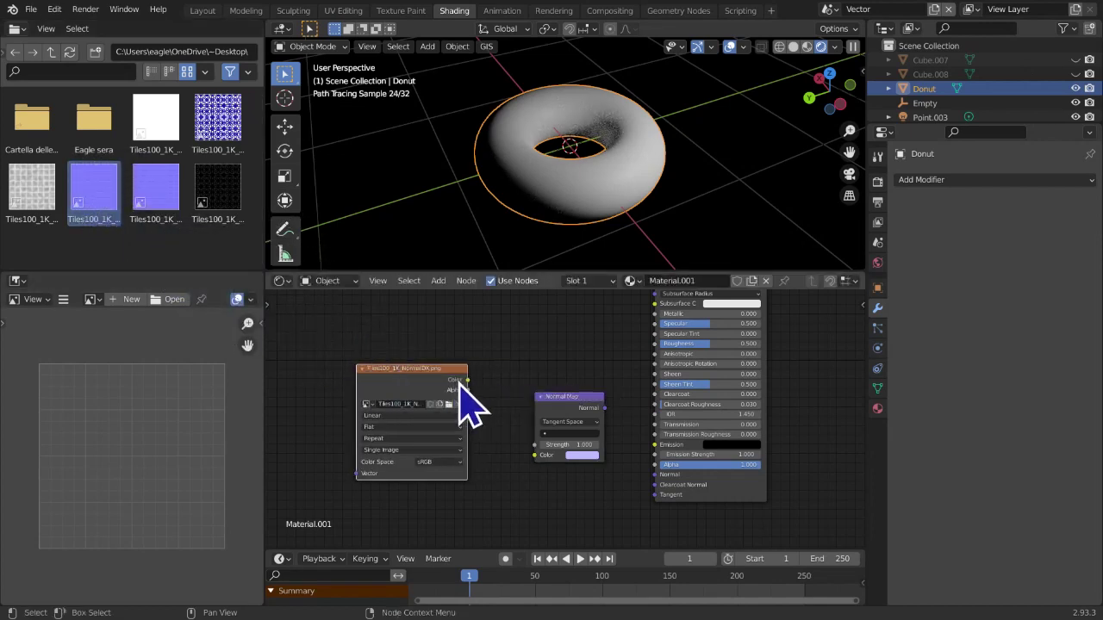
pyautogui.moveTo(466, 380); pyautogui.dragTo(503, 421)
pyautogui.moveTo(532, 464); pyautogui.dragTo(534, 462)
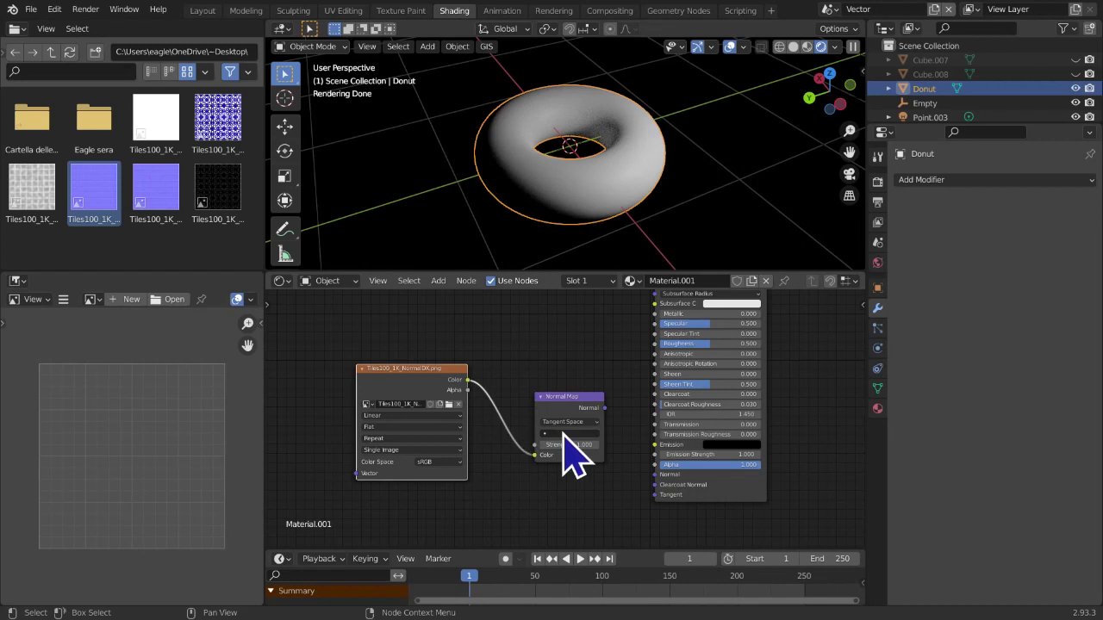
pyautogui.moveTo(597, 415); pyautogui.dragTo(657, 475)
pyautogui.moveTo(665, 251); pyautogui.dragTo(576, 250, button='middle')
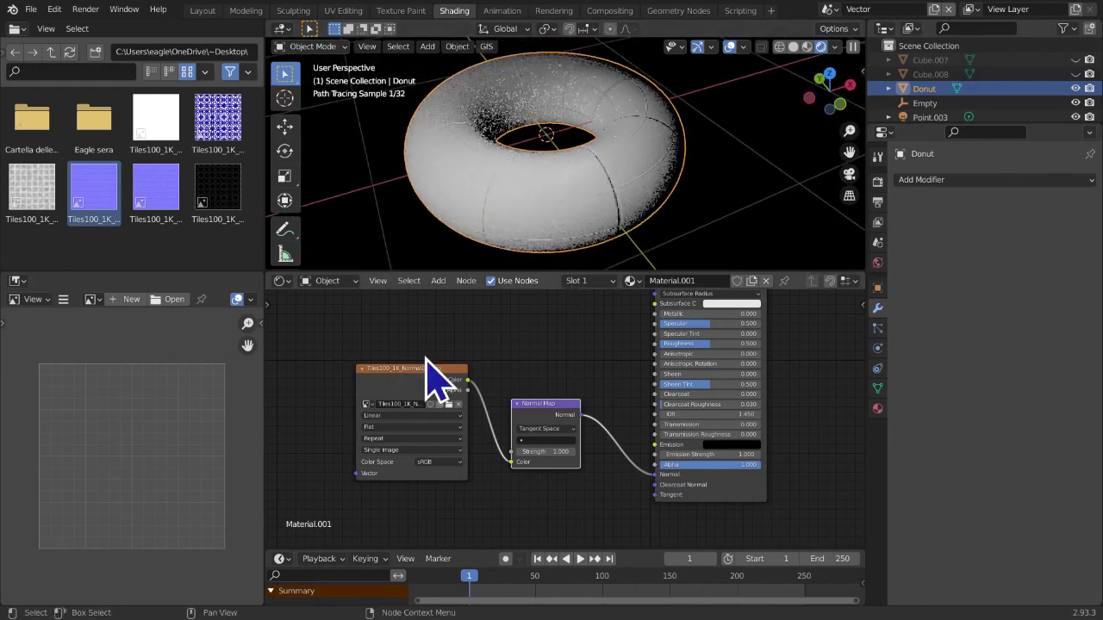
# Show the Windows desktop
pyautogui.press('super')
pyautogui.click(982, 544)
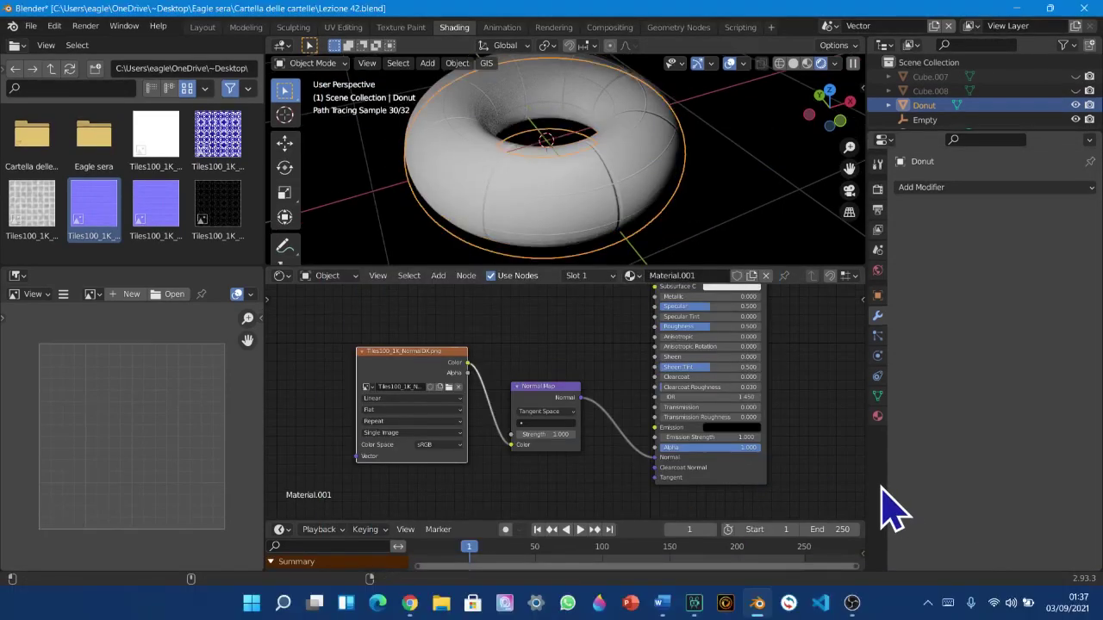
pyautogui.click(1079, 610)
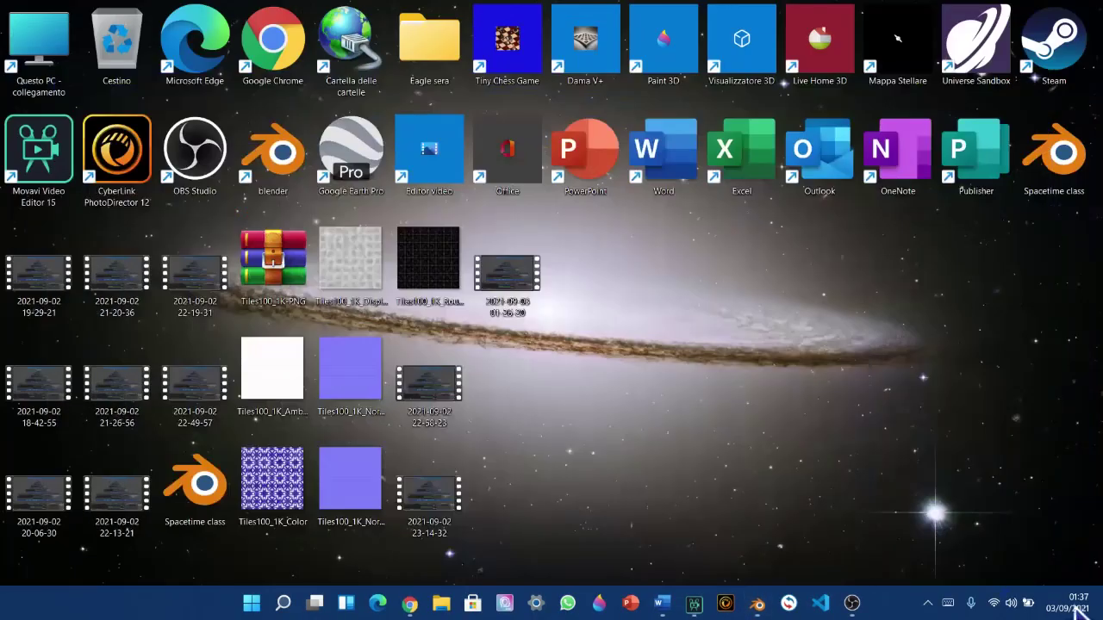
# Open Tiles100_1K_NormalGL.png in Photos and zoom in on the tiles
pyautogui.doubleClick(349, 512)
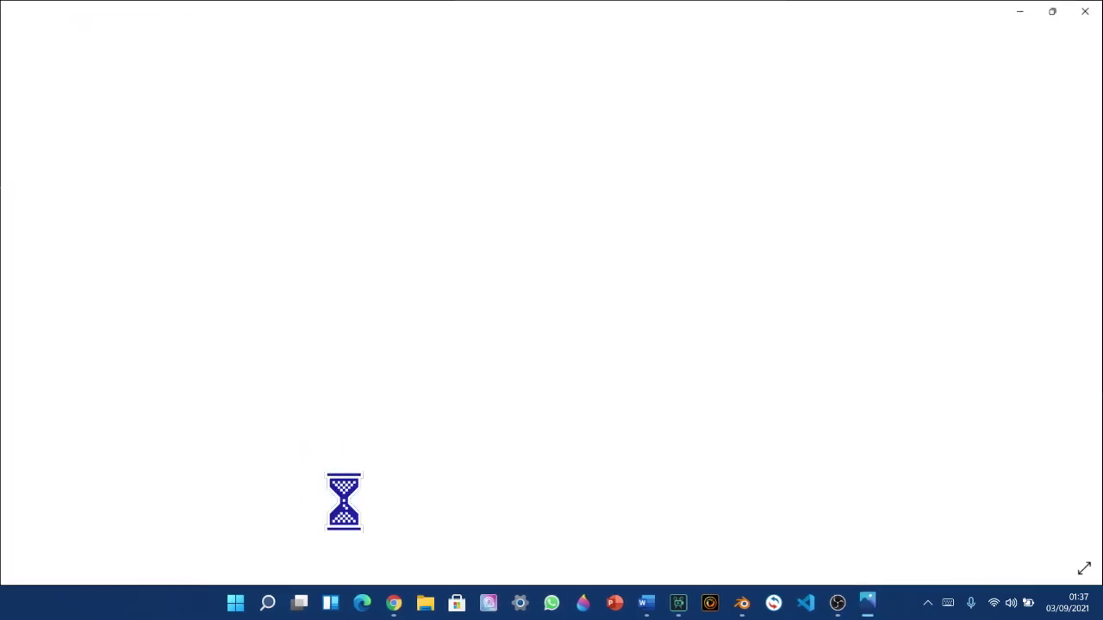
pyautogui.keyDown('ctrl'); pyautogui.scroll(5, 402, 446); pyautogui.keyUp('ctrl')
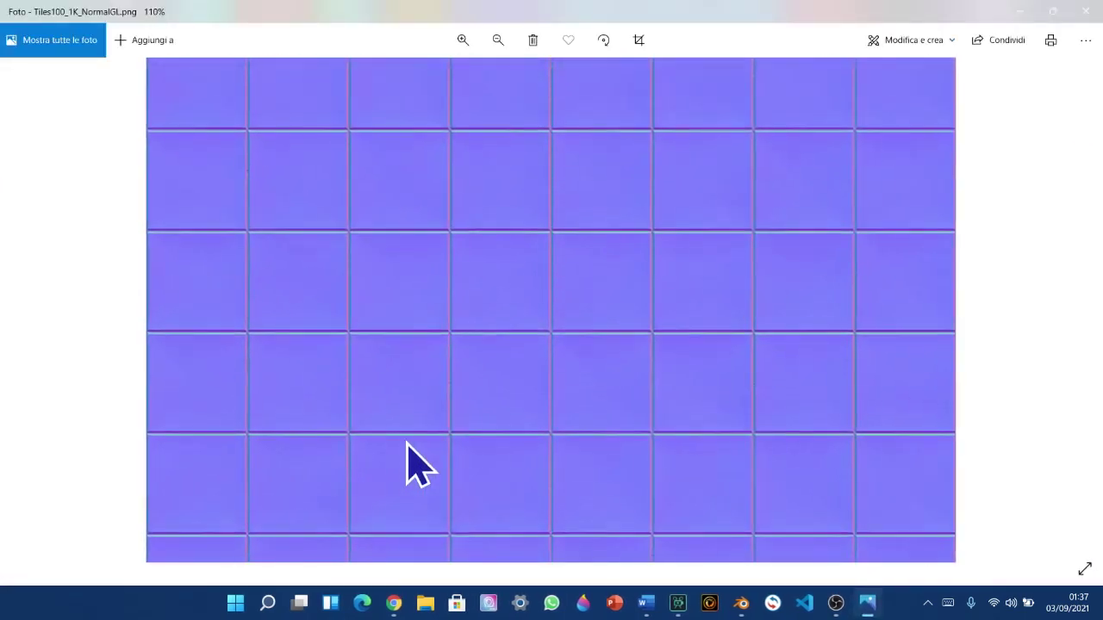
pyautogui.keyDown('ctrl'); pyautogui.scroll(5, 407, 444); pyautogui.keyUp('ctrl')
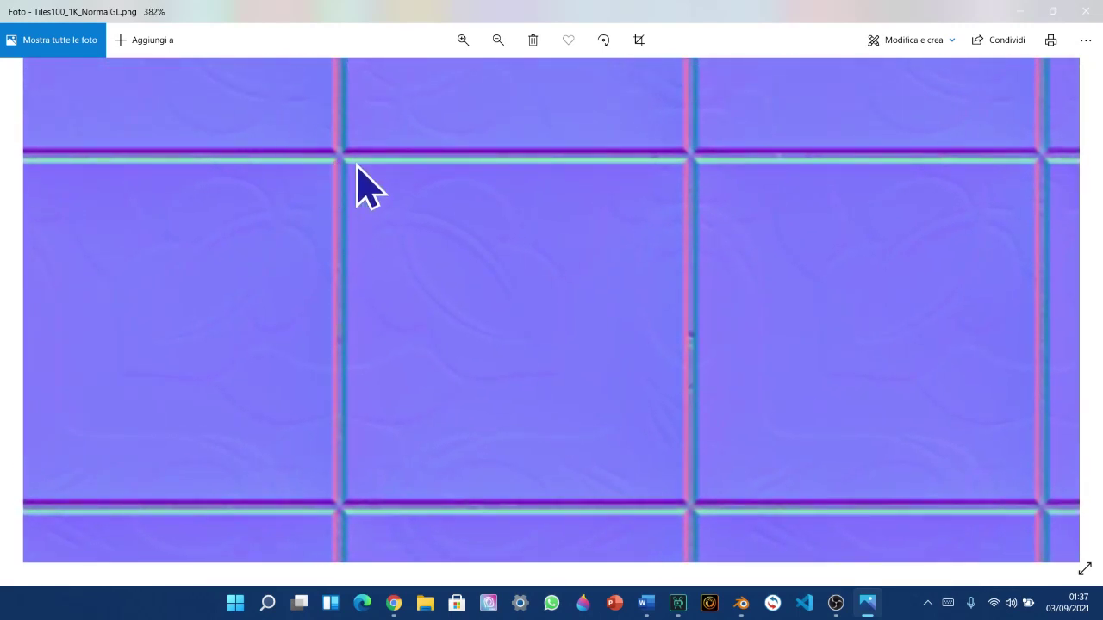
pyautogui.keyDown('ctrl'); pyautogui.scroll(-8, 623, 278); pyautogui.keyUp('ctrl')
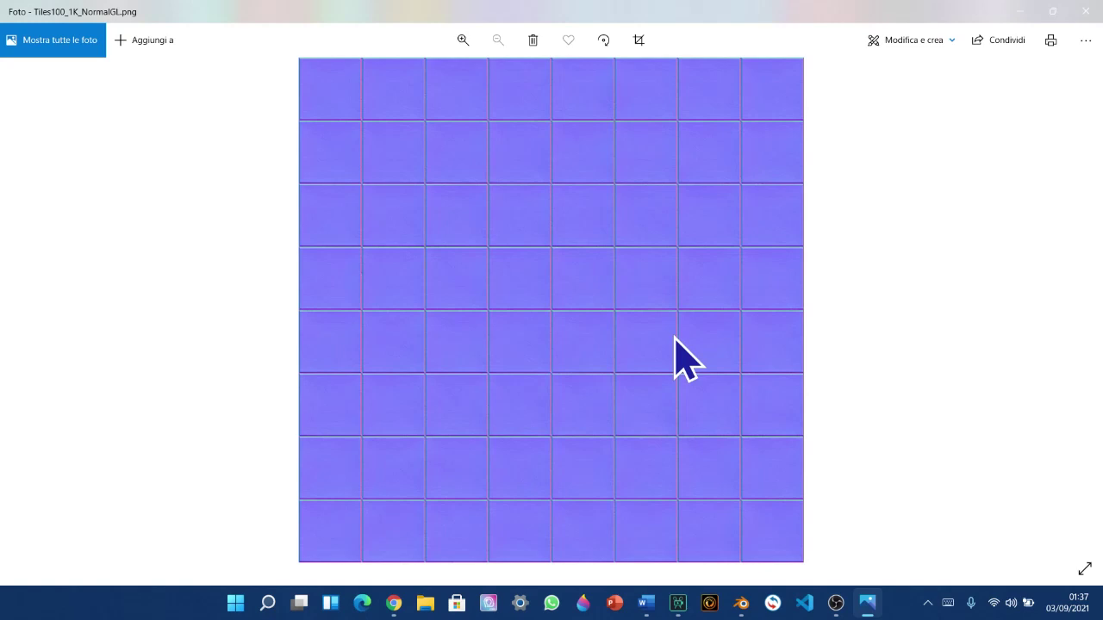
pyautogui.scroll(5, 566, 357)
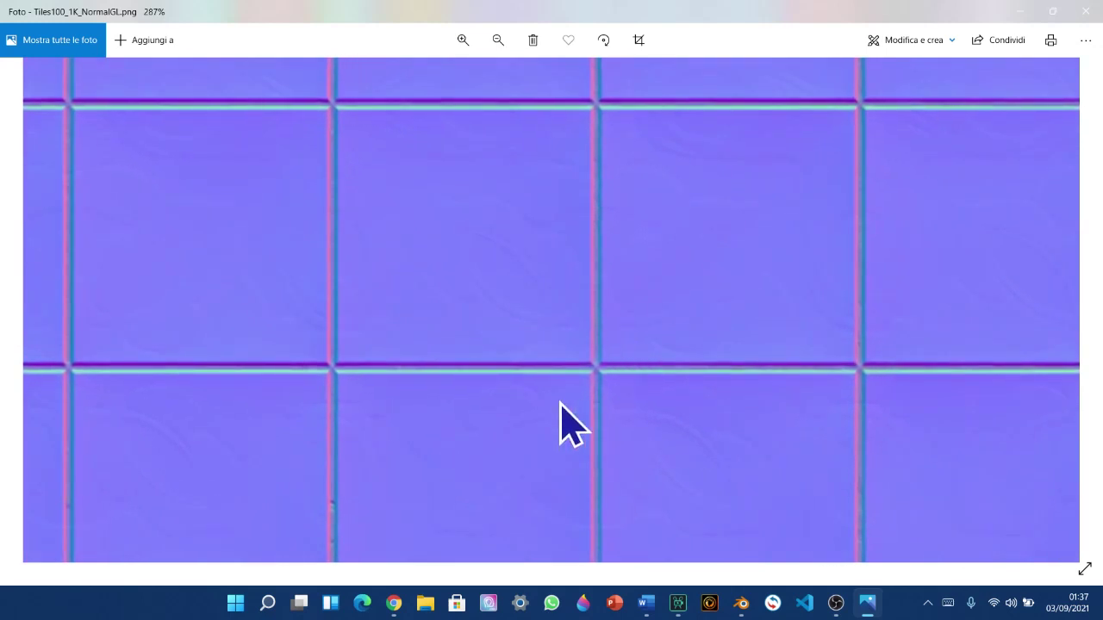
# Pan across the magnified tile pattern, zoom back out, and return to Blender
pyautogui.moveTo(908, 295); pyautogui.dragTo(855, 393)
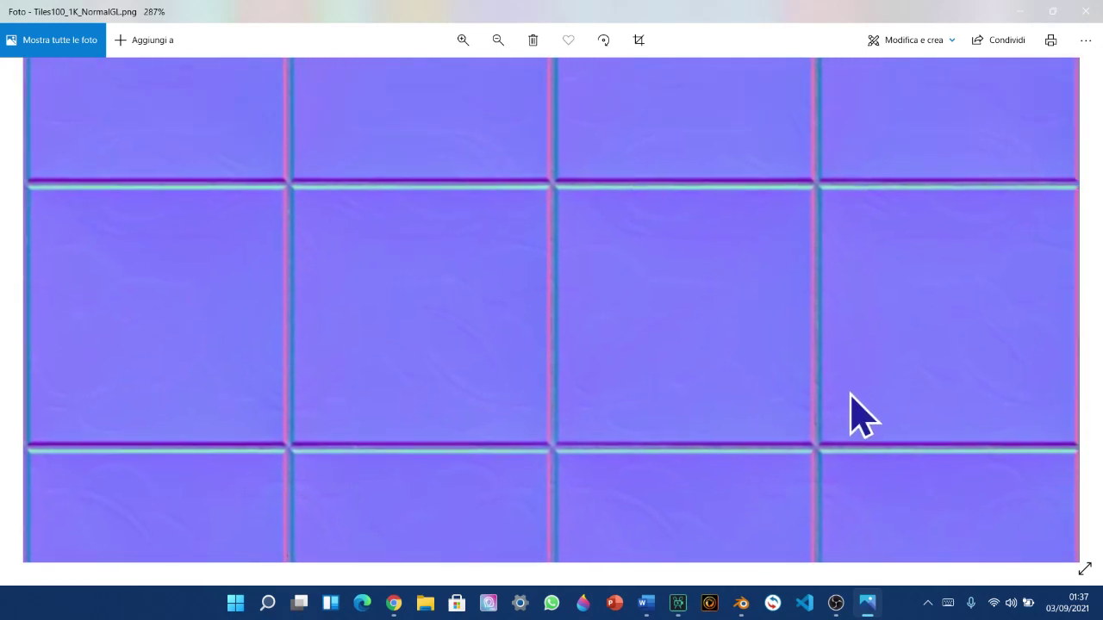
pyautogui.moveTo(629, 280); pyautogui.dragTo(562, 396)
pyautogui.moveTo(529, 497); pyautogui.dragTo(515, 590)
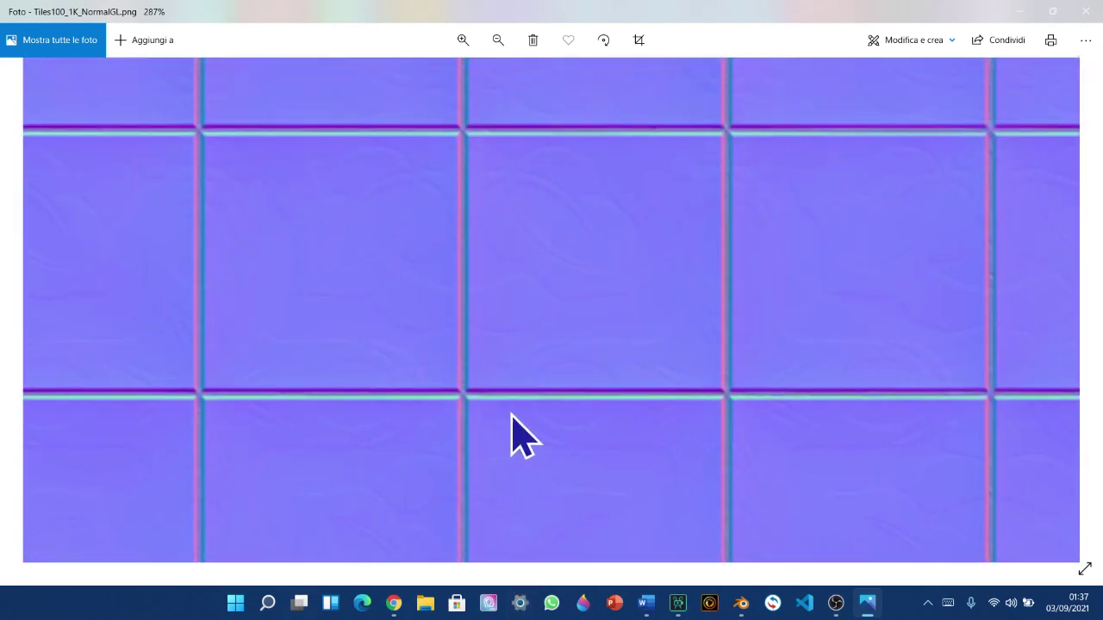
pyautogui.scroll(1, 561, 366)
pyautogui.scroll(-1, 538, 470)
pyautogui.scroll(-5, 543, 466)
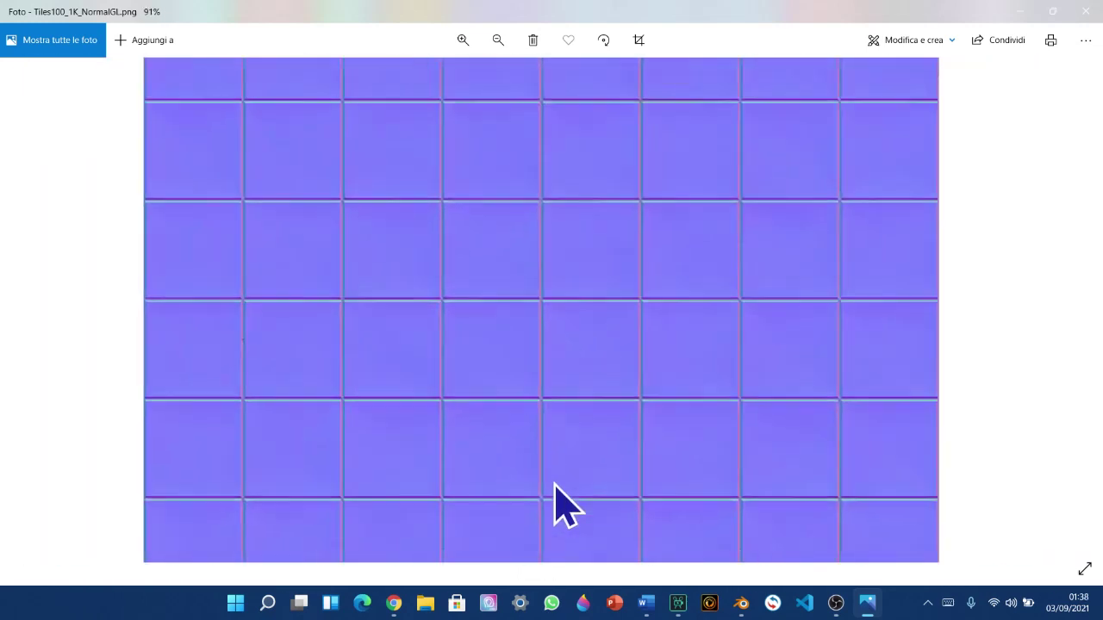
pyautogui.click(741, 607)
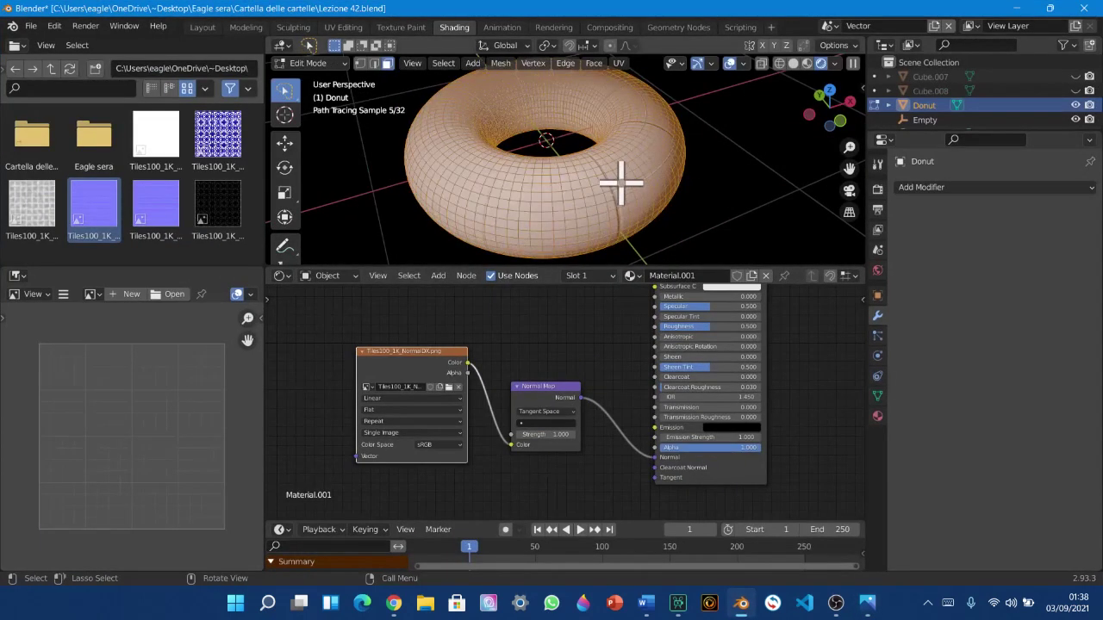
# Switch to vertex select mode, deselect all, and activate the Move tool
pyautogui.moveTo(622, 184); pyautogui.dragTo(660, 181, button='middle')
pyautogui.press('1')
pyautogui.hotkey('alt', 'a')
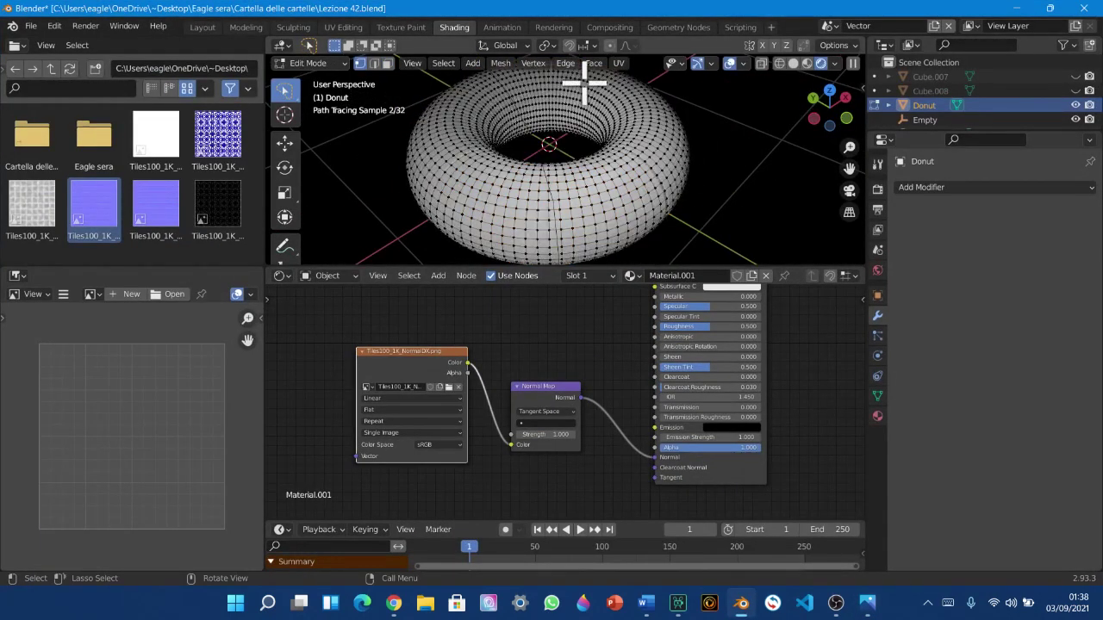
pyautogui.click(509, 45)
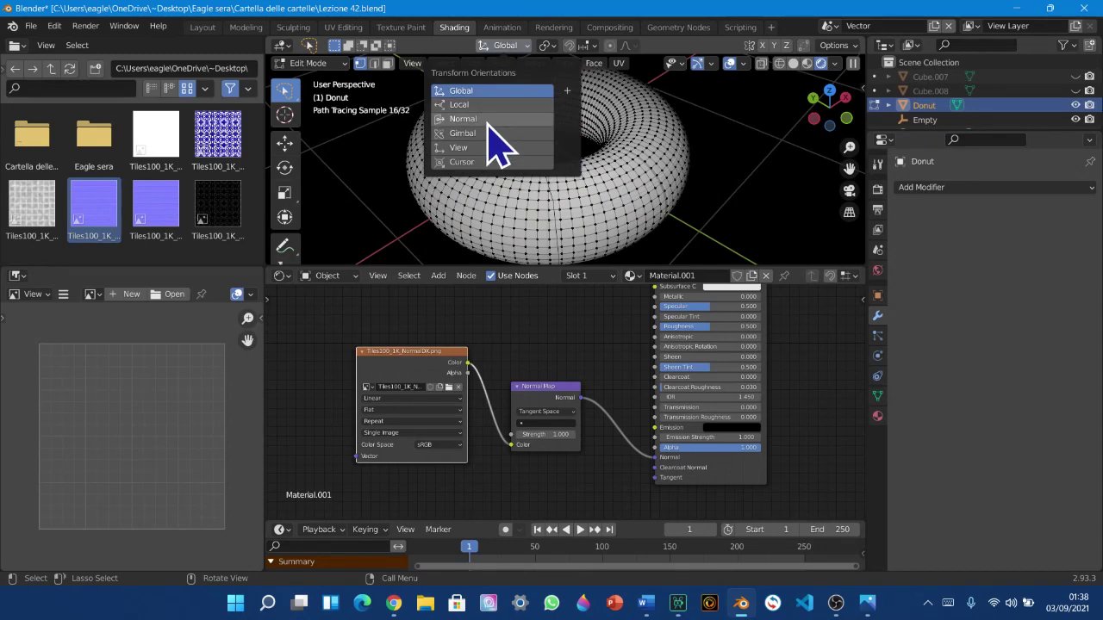
pyautogui.click(285, 143)
# Select several individual vertices around the donut from low and side angles
pyautogui.moveTo(544, 239); pyautogui.dragTo(443, 172, button='middle')
pyautogui.click(443, 171)
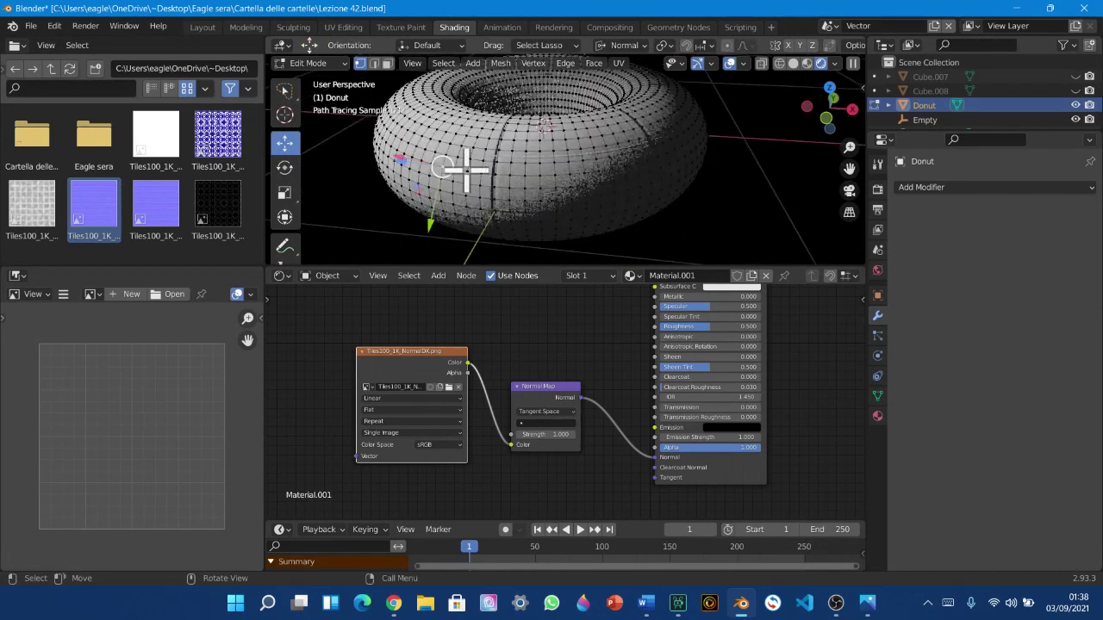
pyautogui.click(459, 155)
pyautogui.click(466, 135)
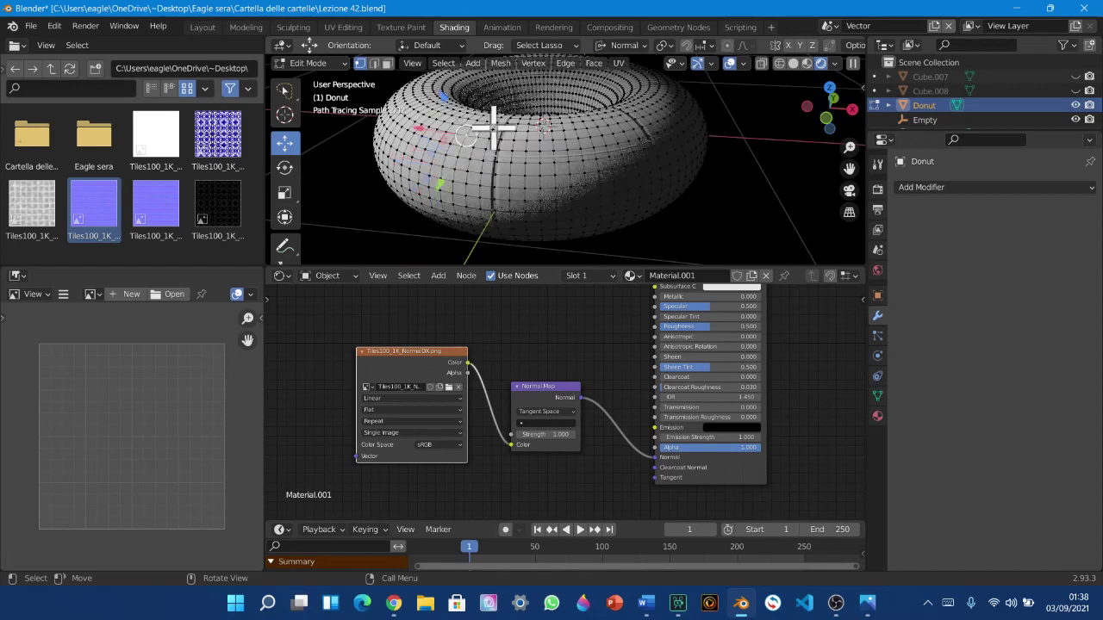
pyautogui.click(607, 125)
pyautogui.moveTo(588, 196); pyautogui.dragTo(705, 184, button='middle')
pyautogui.click(571, 176)
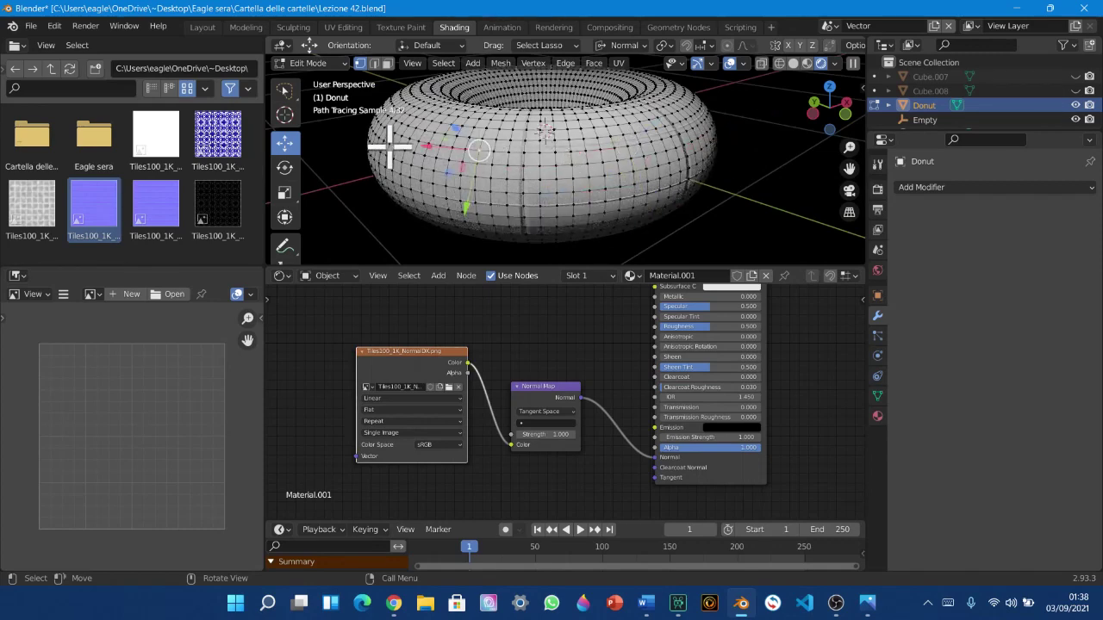
# Orbit and zoom around the donut to inspect its tiled normal-map shading
pyautogui.moveTo(466, 183); pyautogui.dragTo(449, 198, button='middle')
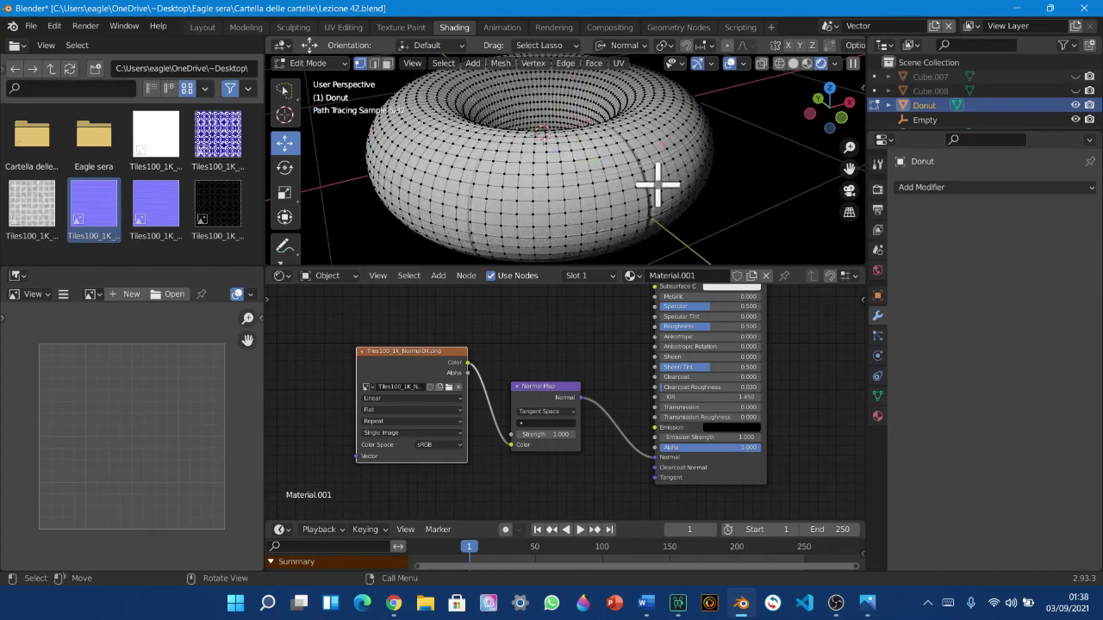
pyautogui.moveTo(483, 237); pyautogui.dragTo(404, 205, button='middle')
pyautogui.scroll(-4, 404, 205)
pyautogui.moveTo(542, 197); pyautogui.dragTo(564, 196, button='middle')
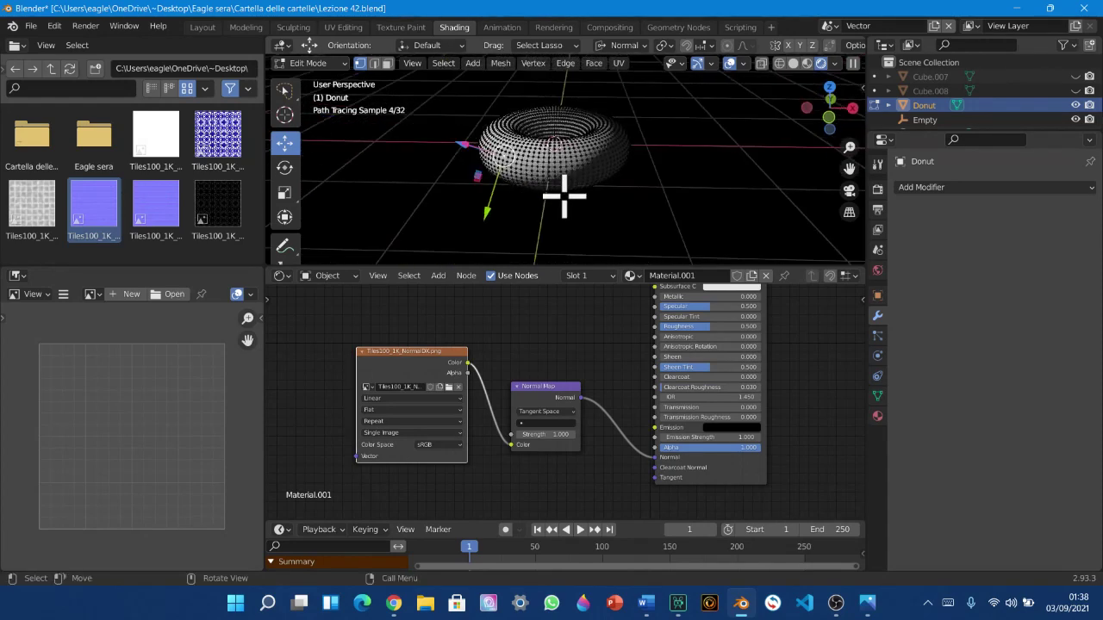
pyautogui.scroll(5, 466, 178)
pyautogui.moveTo(498, 178)
pyautogui.mouseDown(button='middle')
pyautogui.moveTo(660, 177)
pyautogui.moveTo(636, 181)
pyautogui.mouseUp(button='middle')
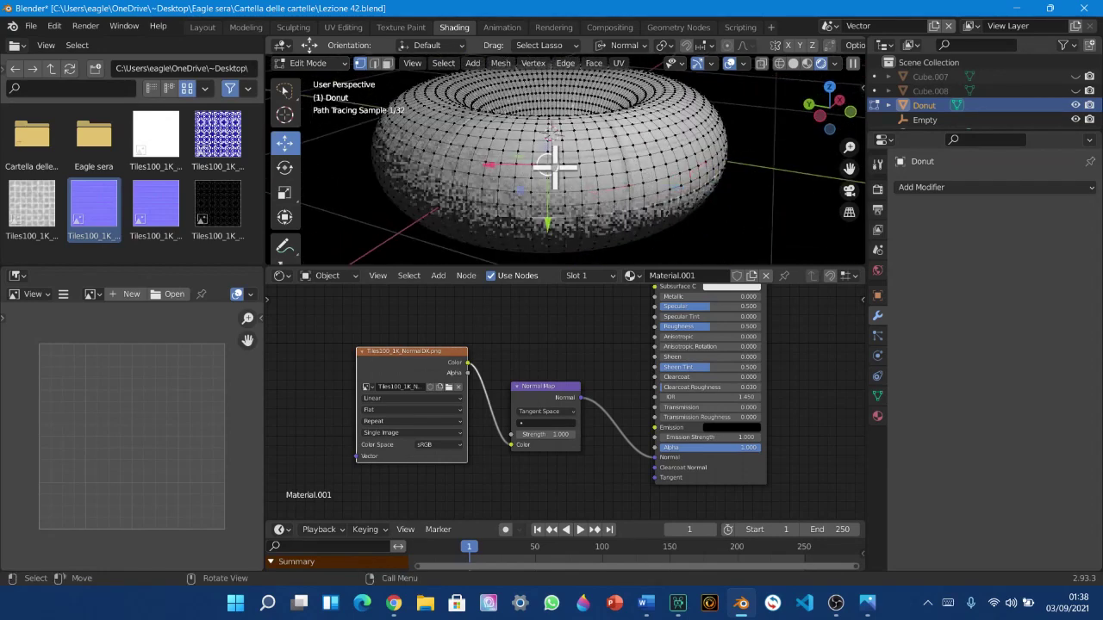
pyautogui.moveTo(512, 189)
pyautogui.mouseDown(button='middle')
pyautogui.moveTo(394, 184)
pyautogui.moveTo(441, 166)
pyautogui.mouseUp(button='middle')
pyautogui.scroll(-3, 441, 165)
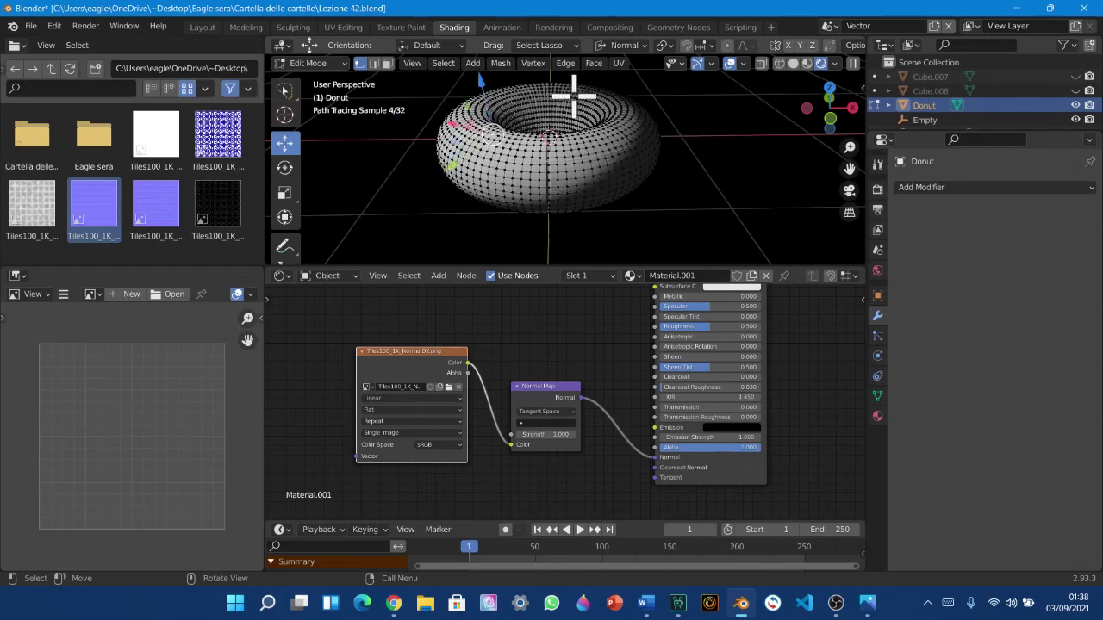
pyautogui.moveTo(568, 108)
pyautogui.mouseDown(button='middle')
pyautogui.moveTo(566, 151)
pyautogui.moveTo(562, 114)
pyautogui.mouseUp(button='middle')
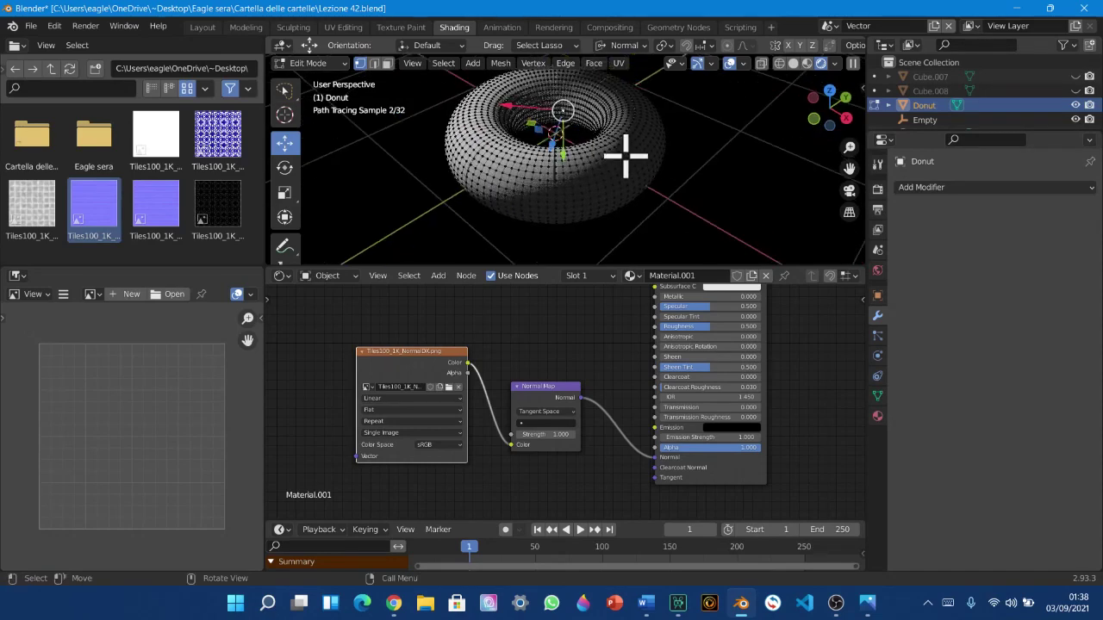
pyautogui.moveTo(649, 166); pyautogui.dragTo(709, 160, button='middle')
pyautogui.scroll(4, 709, 160)
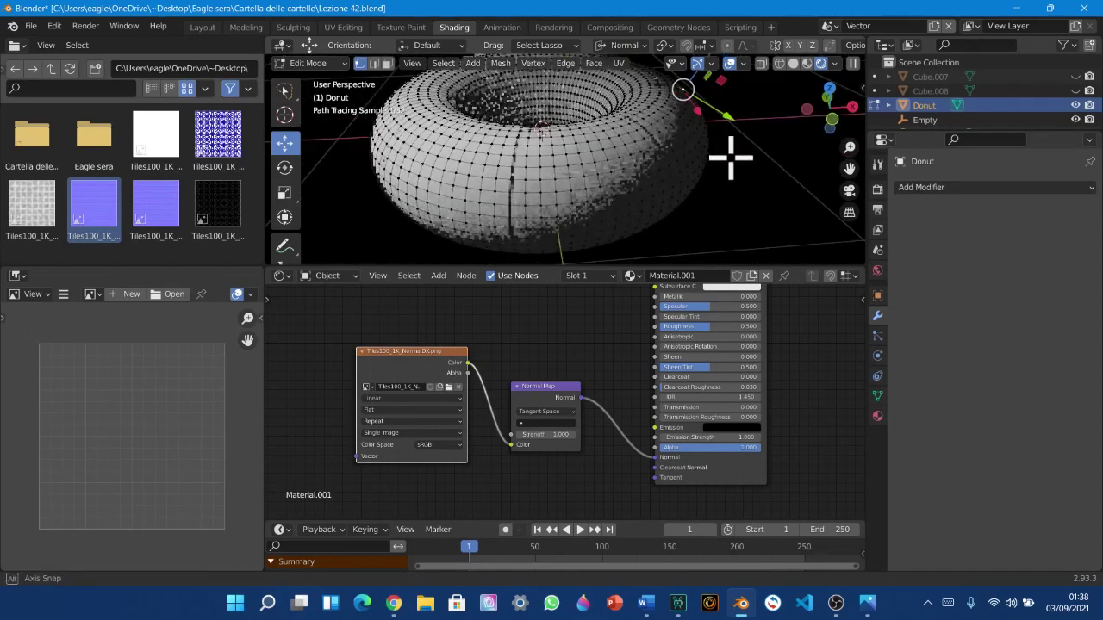
pyautogui.moveTo(573, 193); pyautogui.dragTo(548, 186, button='middle')
pyautogui.moveTo(850, 169); pyautogui.dragTo(936, 186)
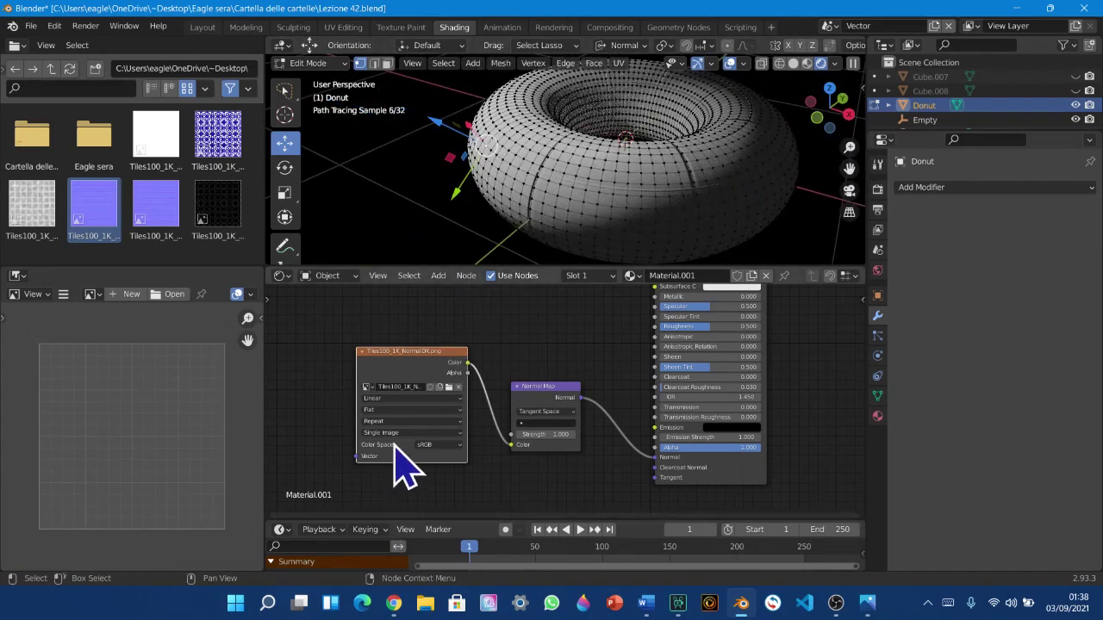
pyautogui.scroll(2, 506, 229)
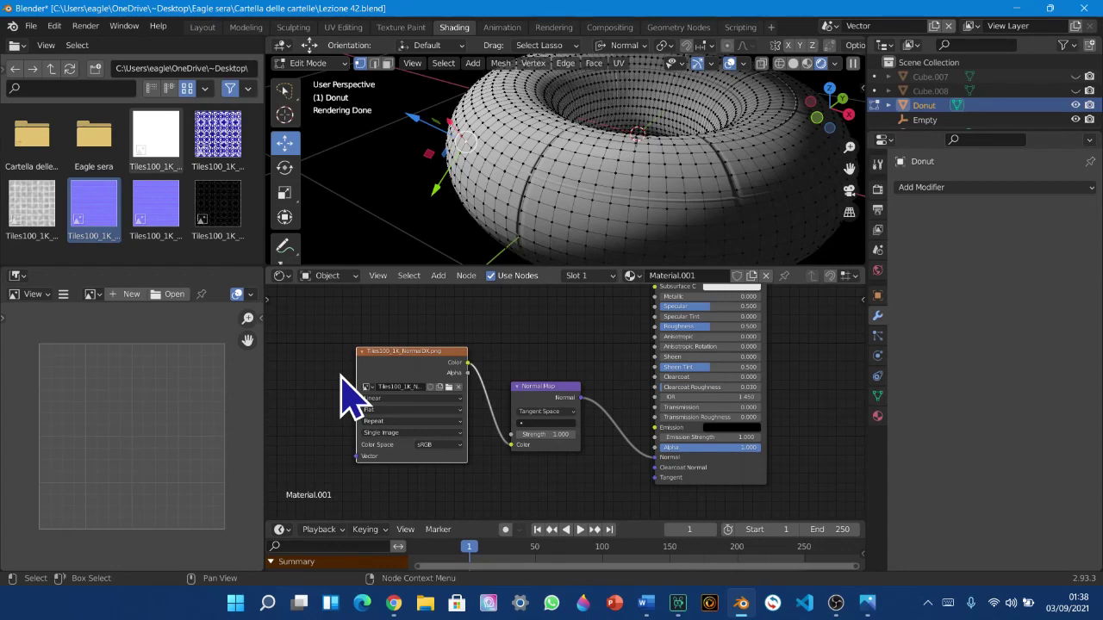
# Pick a few more vertices on the mesh, then return to Object Mode
pyautogui.click(416, 118)
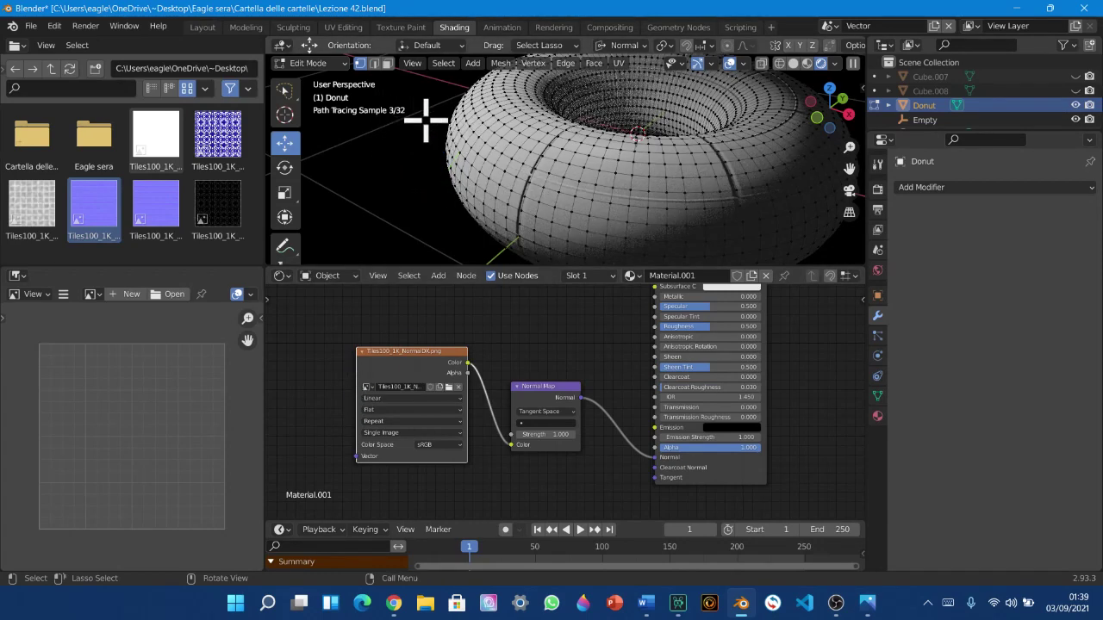
pyautogui.click(420, 123)
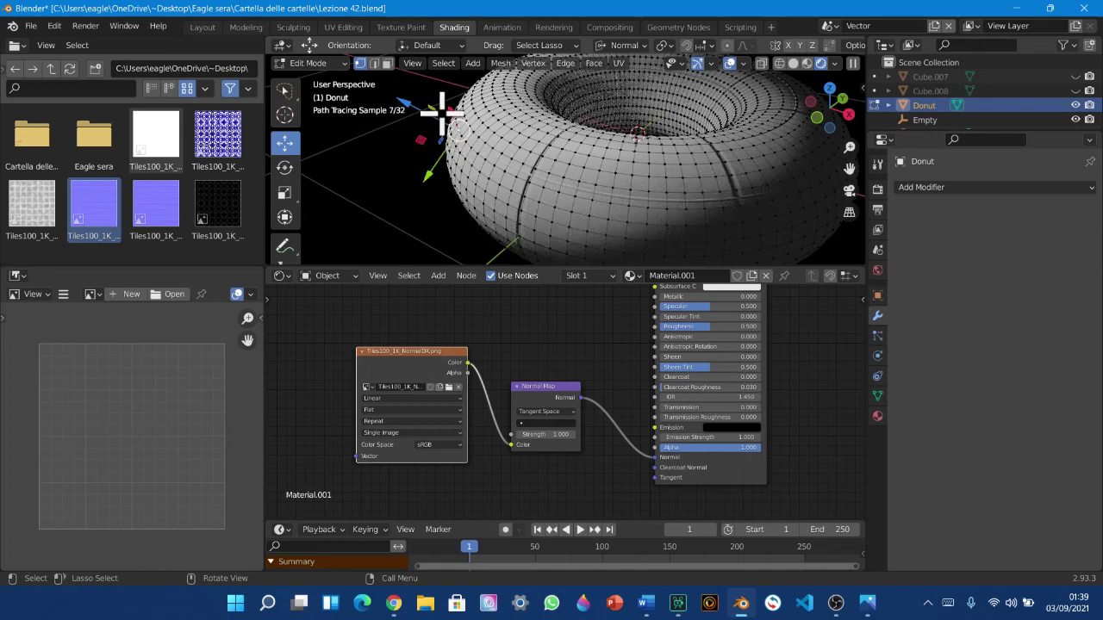
pyautogui.click(454, 112)
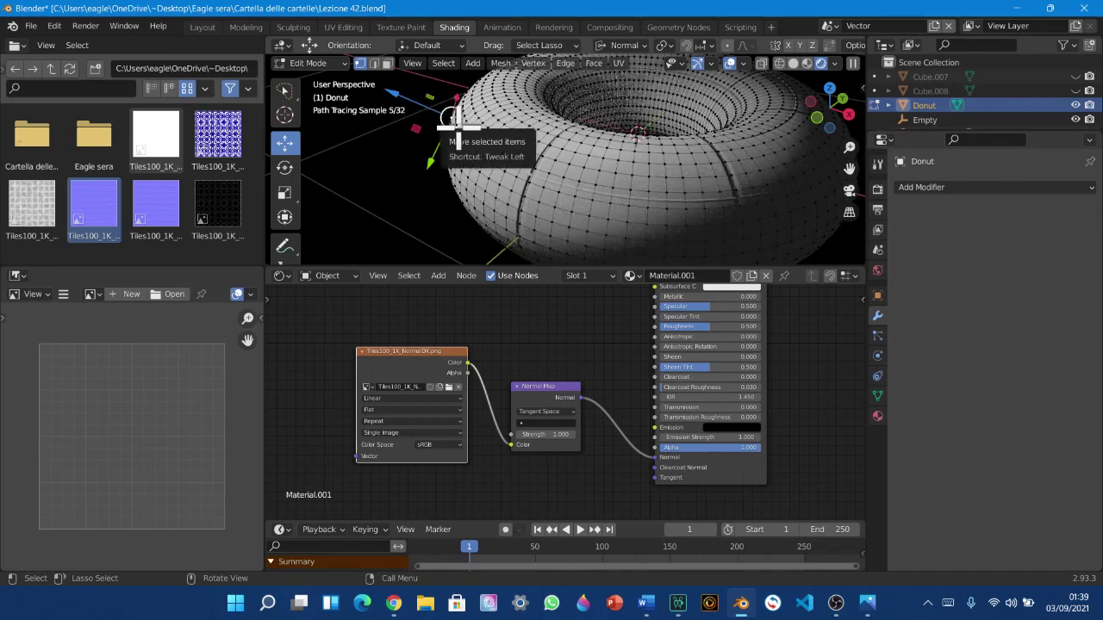
pyautogui.click(462, 137)
pyautogui.click(423, 176)
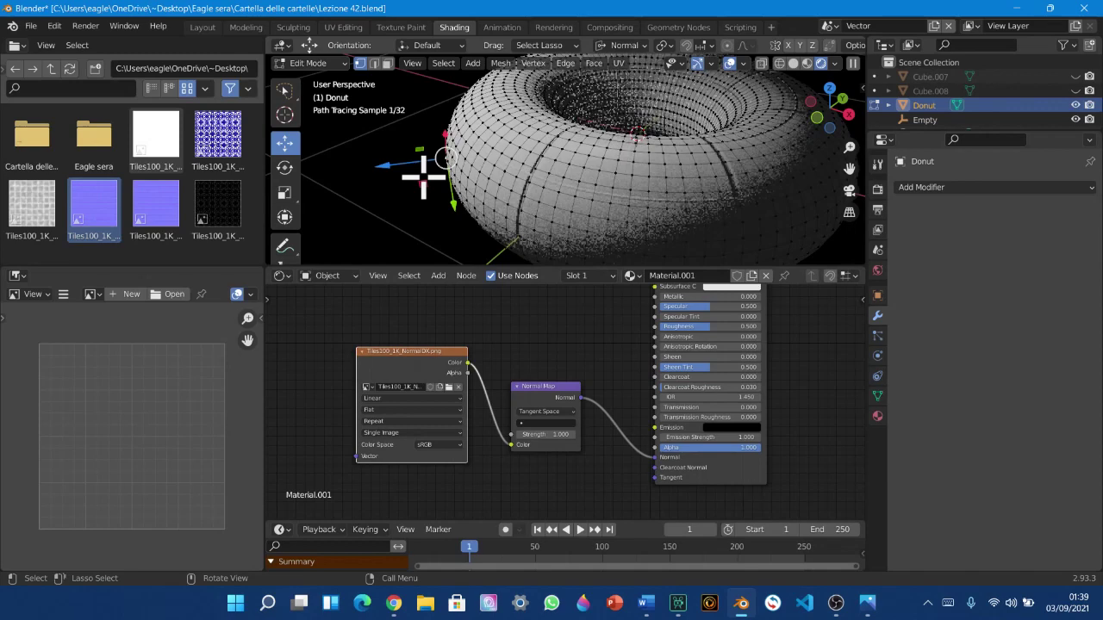
pyautogui.press('Tab')
# Orbit the viewport to look down on the torus from above
pyautogui.scroll(3, 587, 157)
pyautogui.scroll(-6, 587, 158)
pyautogui.moveTo(641, 179); pyautogui.dragTo(750, 266, button='middle')
pyautogui.moveTo(547, 387); pyautogui.dragTo(585, 361, button='middle')
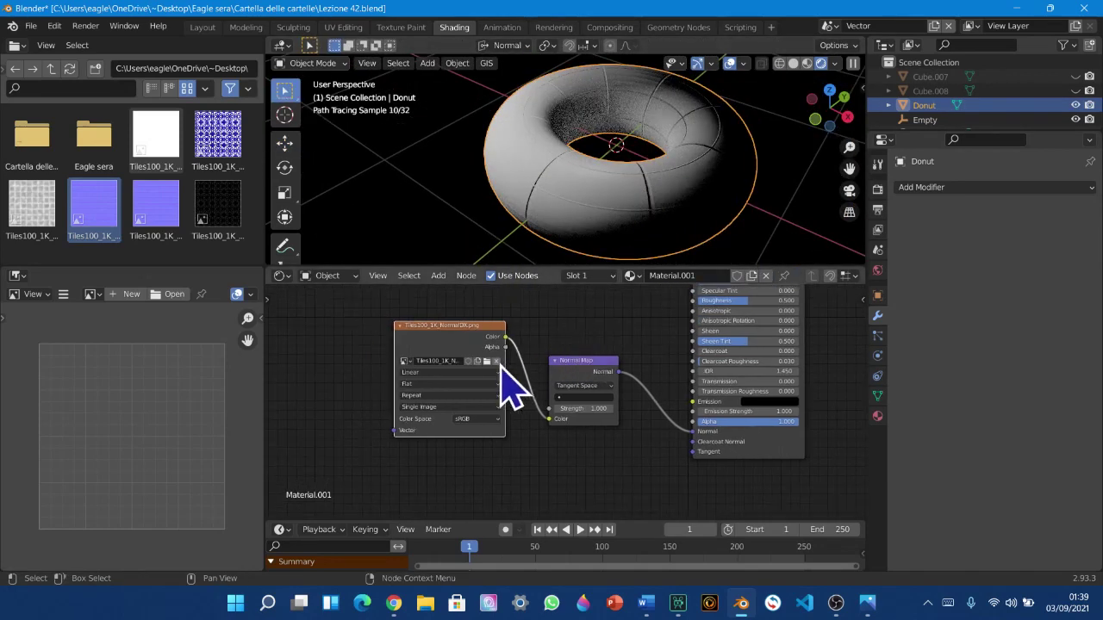
# Nudge the Image Texture node left and the Normal Map node up, then reframe the node editor
pyautogui.moveTo(458, 332); pyautogui.dragTo(445, 340)
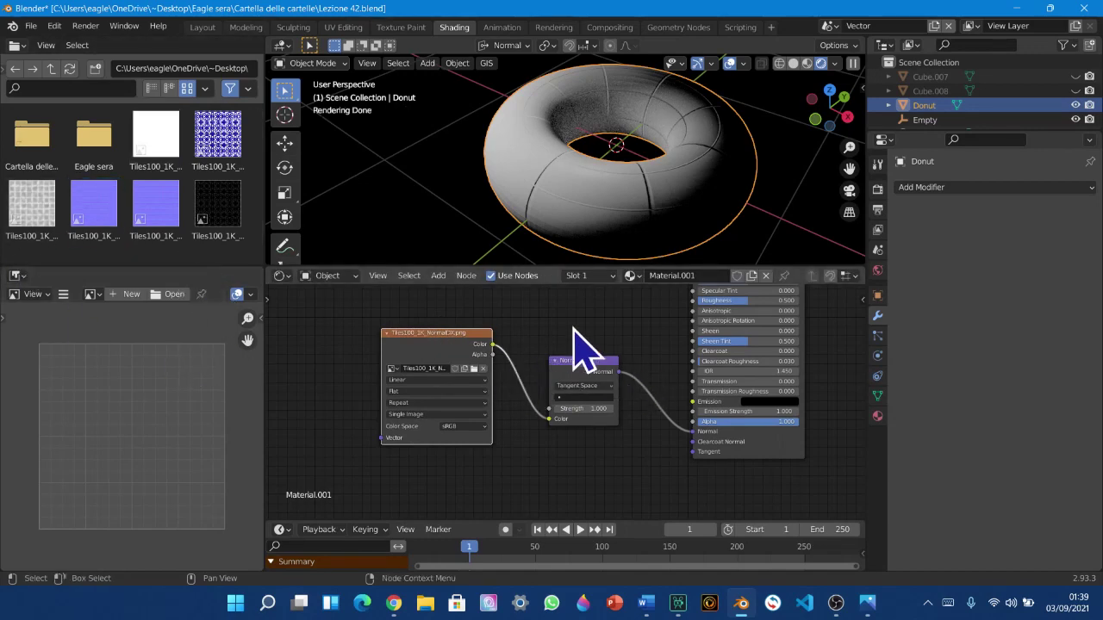
pyautogui.moveTo(579, 361); pyautogui.dragTo(581, 355)
pyautogui.moveTo(760, 383); pyautogui.dragTo(703, 449, button='middle')
pyautogui.moveTo(672, 415); pyautogui.dragTo(646, 446, button='middle')
pyautogui.scroll(2, 636, 436)
pyautogui.scroll(-3, 636, 434)
pyautogui.scroll(3, 637, 433)
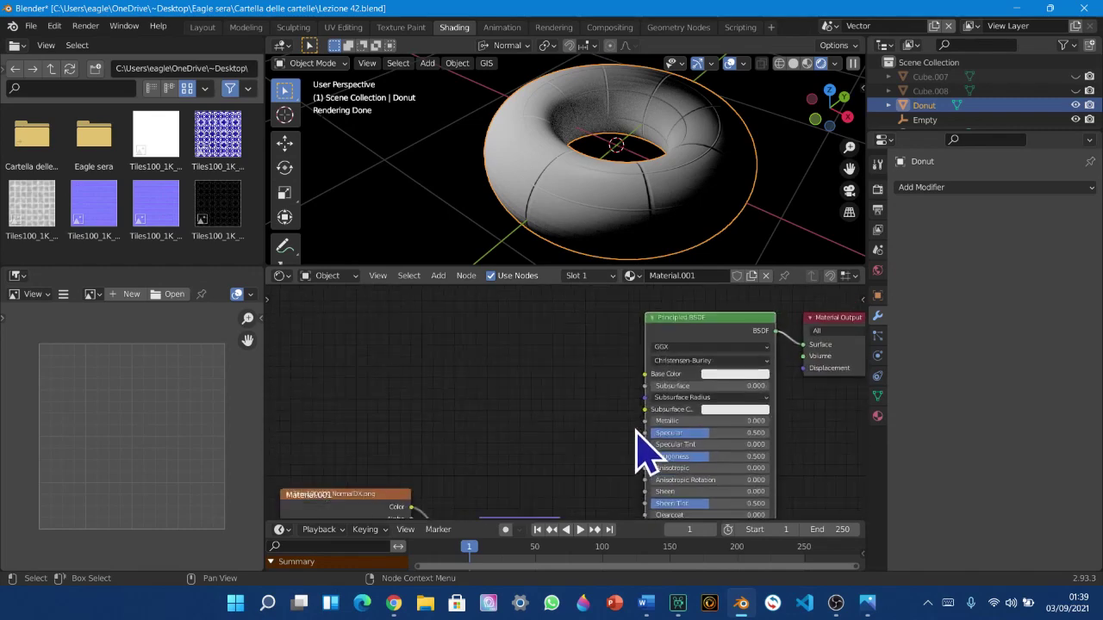
pyautogui.scroll(-3, 637, 433)
pyautogui.hotkey('shift', 'a')
# Add a Refraction BSDF node and place it at the left of the node tree
pyautogui.moveTo(583, 398)
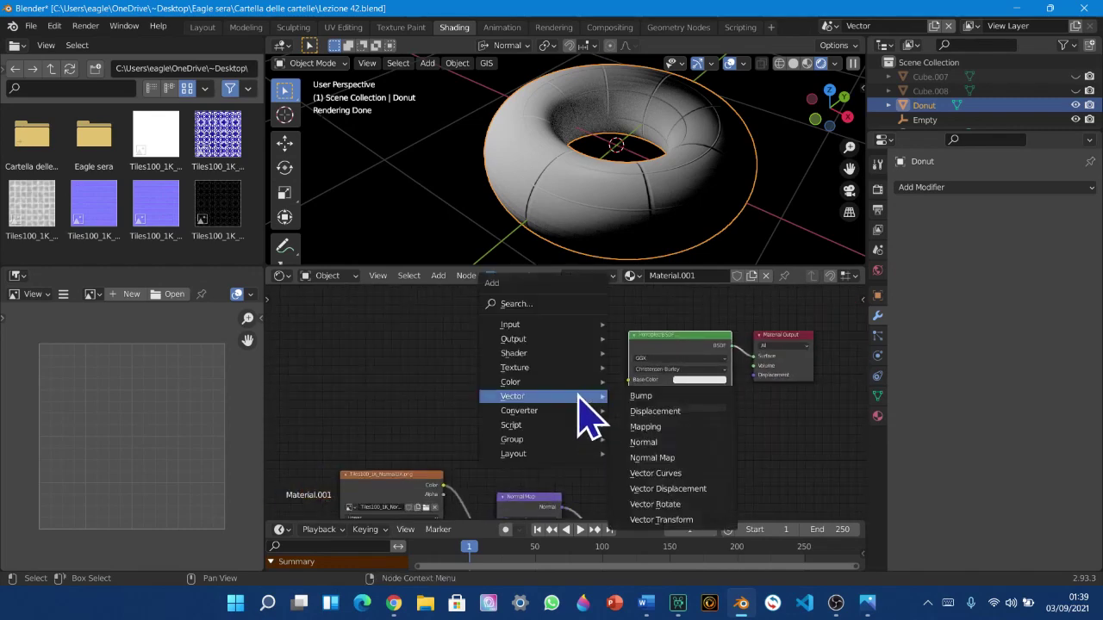
pyautogui.moveTo(518, 357)
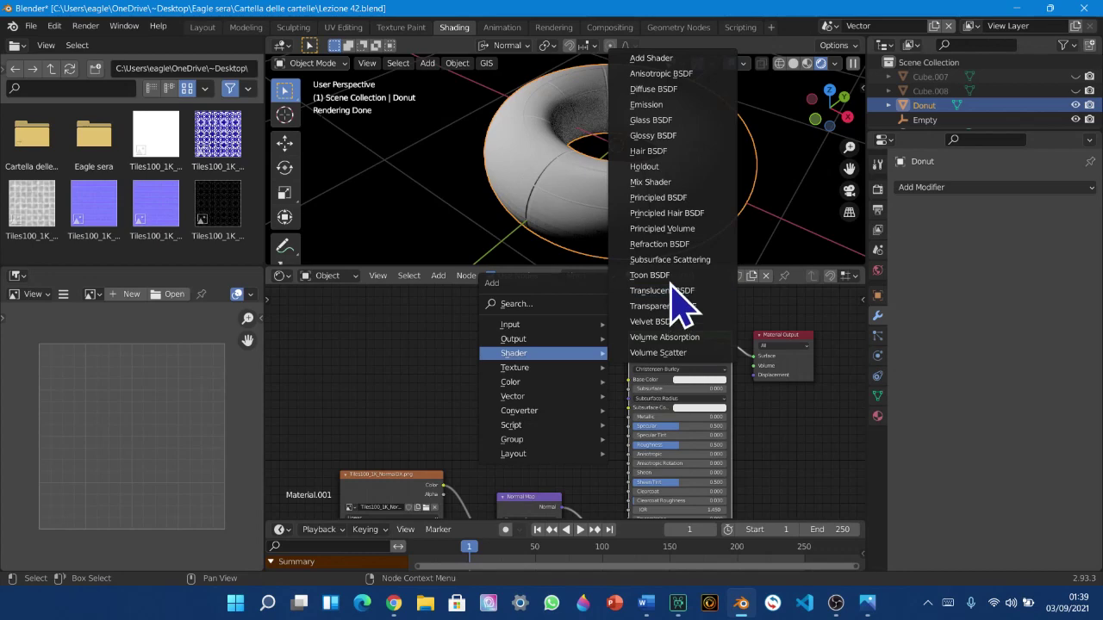
pyautogui.click(660, 244)
pyautogui.click(463, 317)
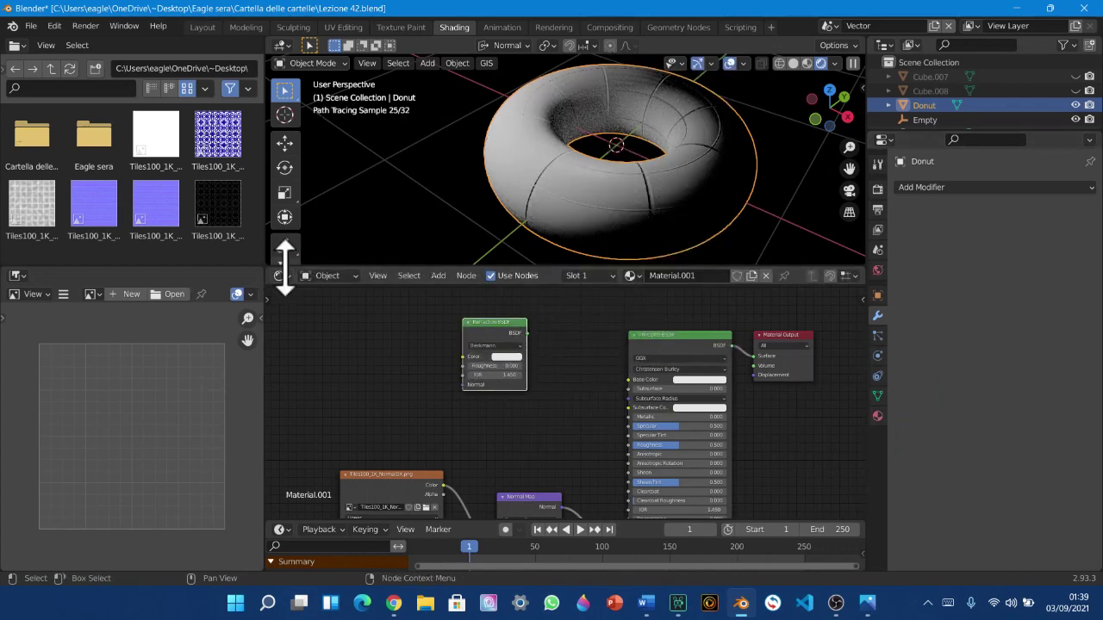
# Move the Image Texture and Normal Map nodes up and to the left
pyautogui.moveTo(485, 414); pyautogui.dragTo(486, 461, button='middle')
pyautogui.scroll(-4, 487, 461)
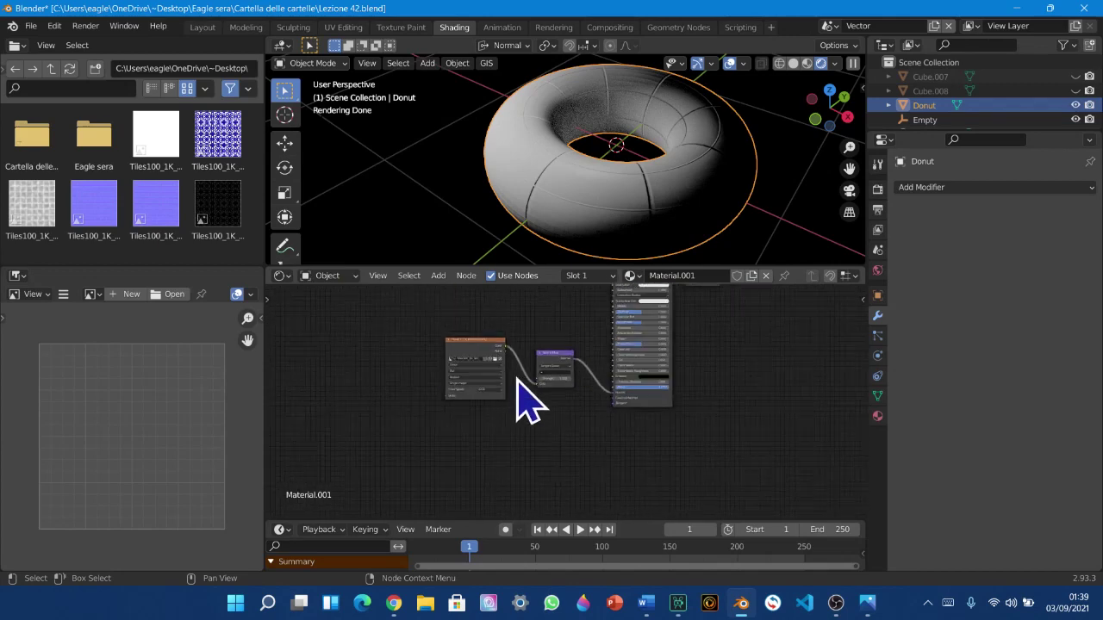
pyautogui.scroll(-1, 506, 382)
pyautogui.moveTo(505, 379)
pyautogui.mouseDown(button='middle')
pyautogui.moveTo(492, 413)
pyautogui.moveTo(512, 384)
pyautogui.mouseUp(button='middle')
pyautogui.scroll(2, 493, 411)
pyautogui.click(435, 434)
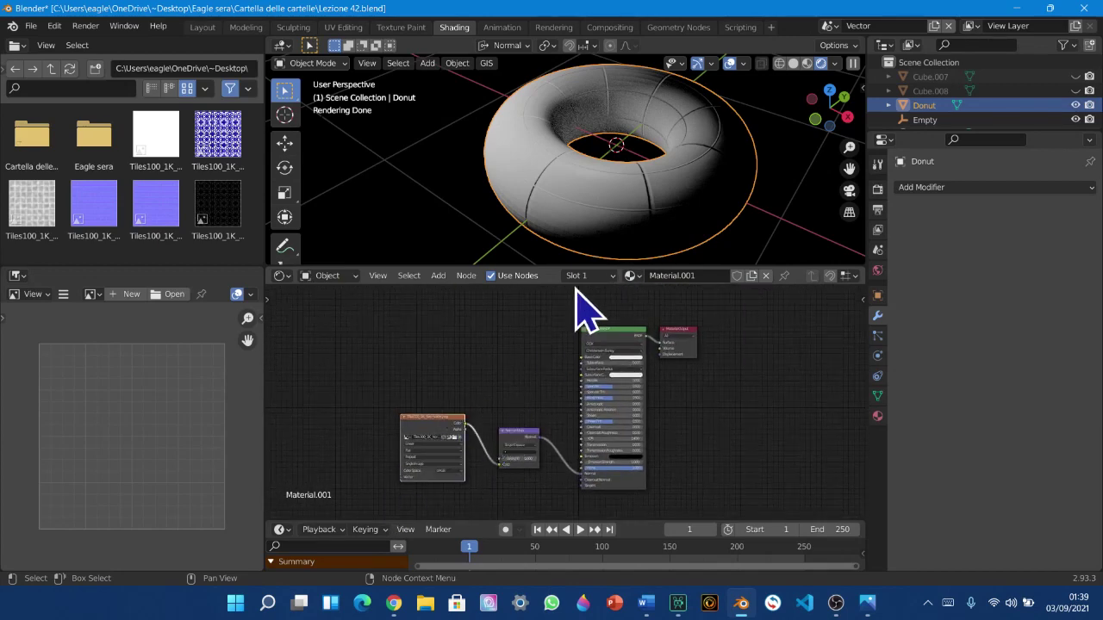
pyautogui.moveTo(681, 259)
pyautogui.mouseDown(button='middle')
pyautogui.moveTo(715, 247)
pyautogui.moveTo(714, 192)
pyautogui.moveTo(695, 170)
pyautogui.mouseUp(button='middle')
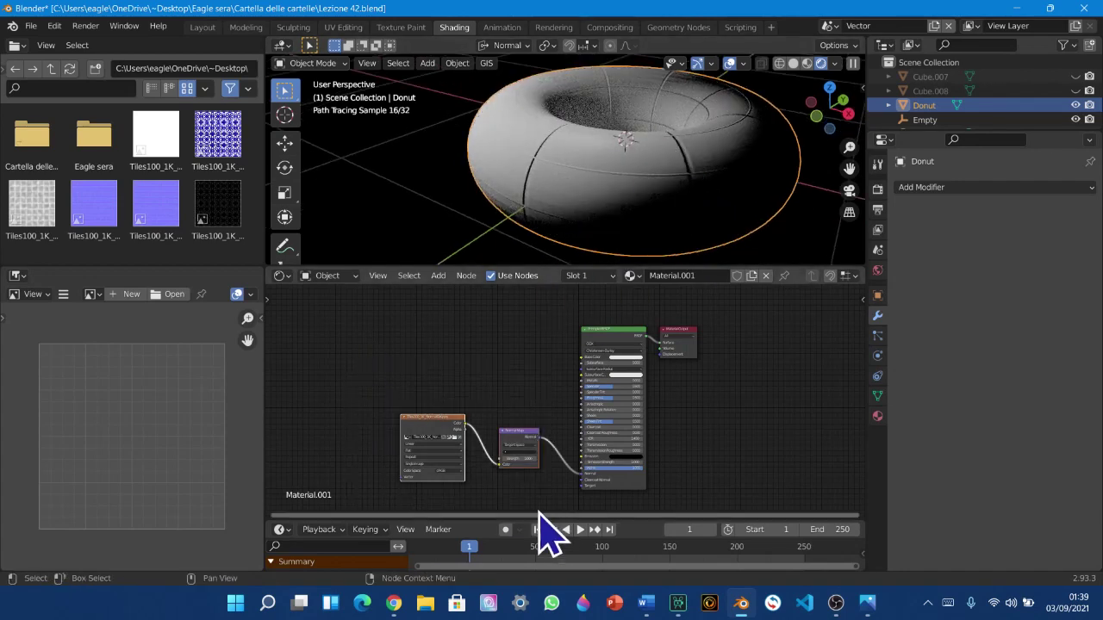
pyautogui.moveTo(524, 473); pyautogui.dragTo(492, 460)
# Insert a Vector Curves node on the Normal Map–Principled BSDF link and preview its output on the donut
pyautogui.hotkey('shift', 'a')
pyautogui.moveTo(542, 399)
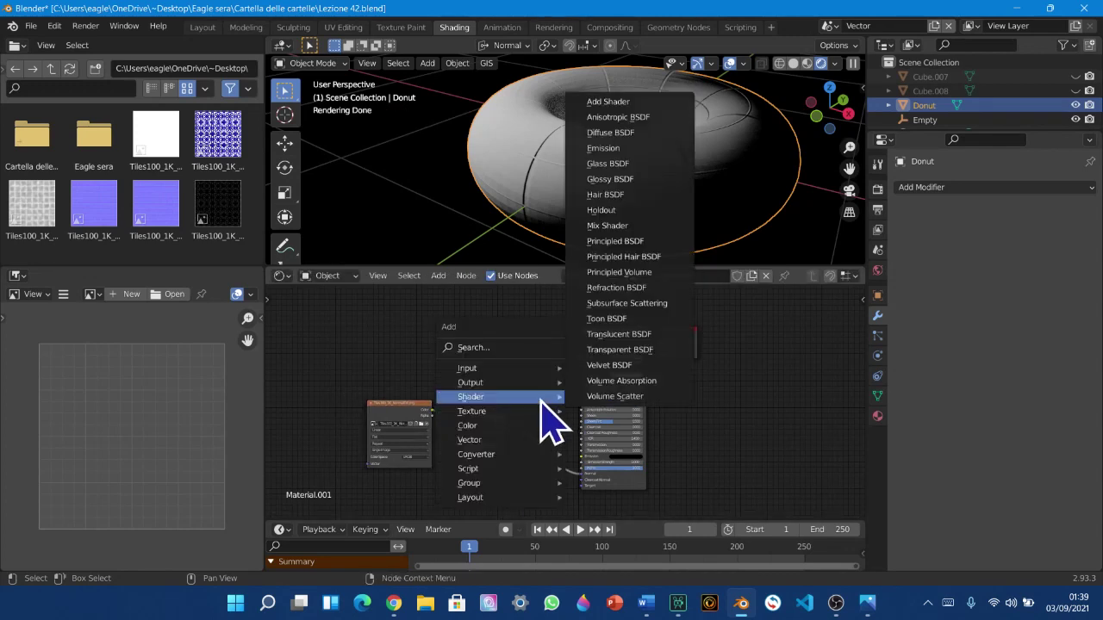
pyautogui.moveTo(497, 449)
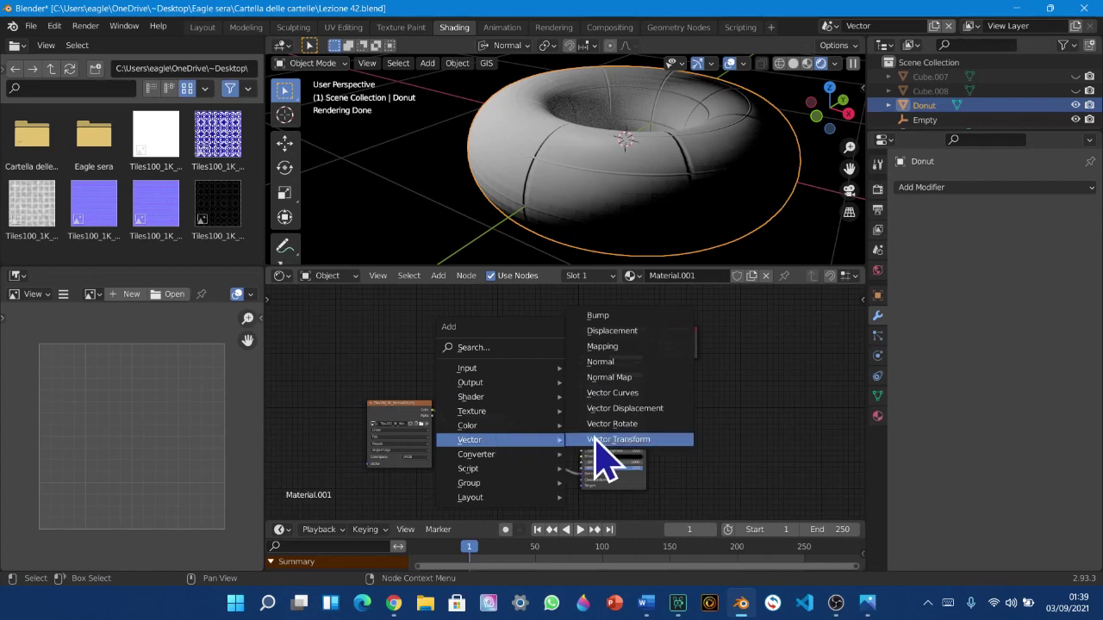
pyautogui.click(614, 393)
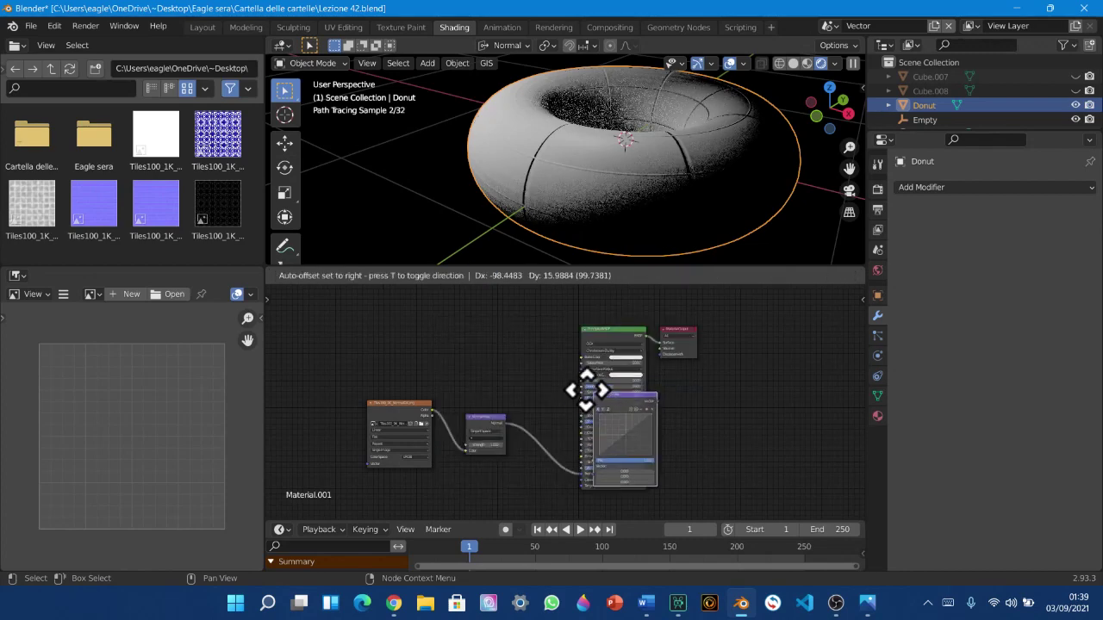
pyautogui.click(518, 398)
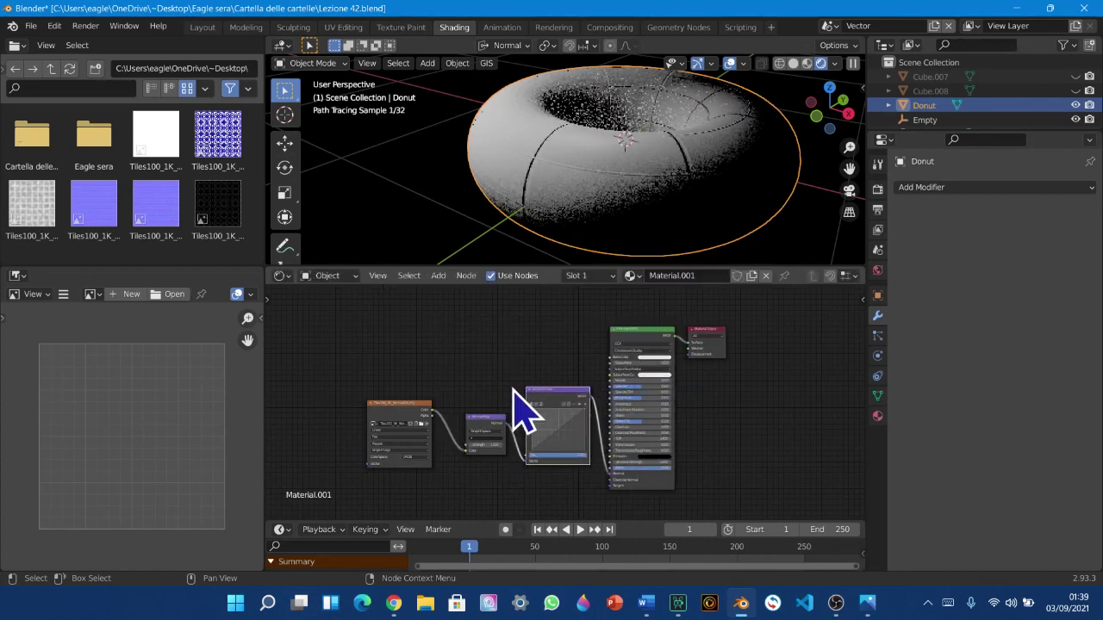
pyautogui.scroll(4, 591, 443)
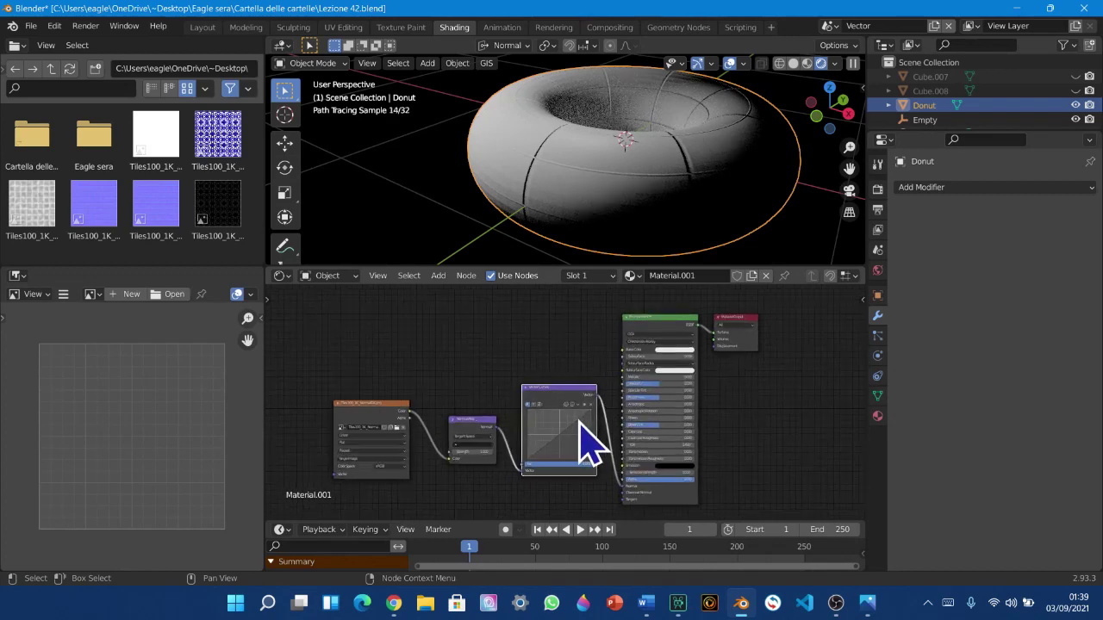
pyautogui.moveTo(586, 419); pyautogui.dragTo(569, 381, button='middle')
pyautogui.scroll(-3, 599, 371)
pyautogui.scroll(2, 573, 355)
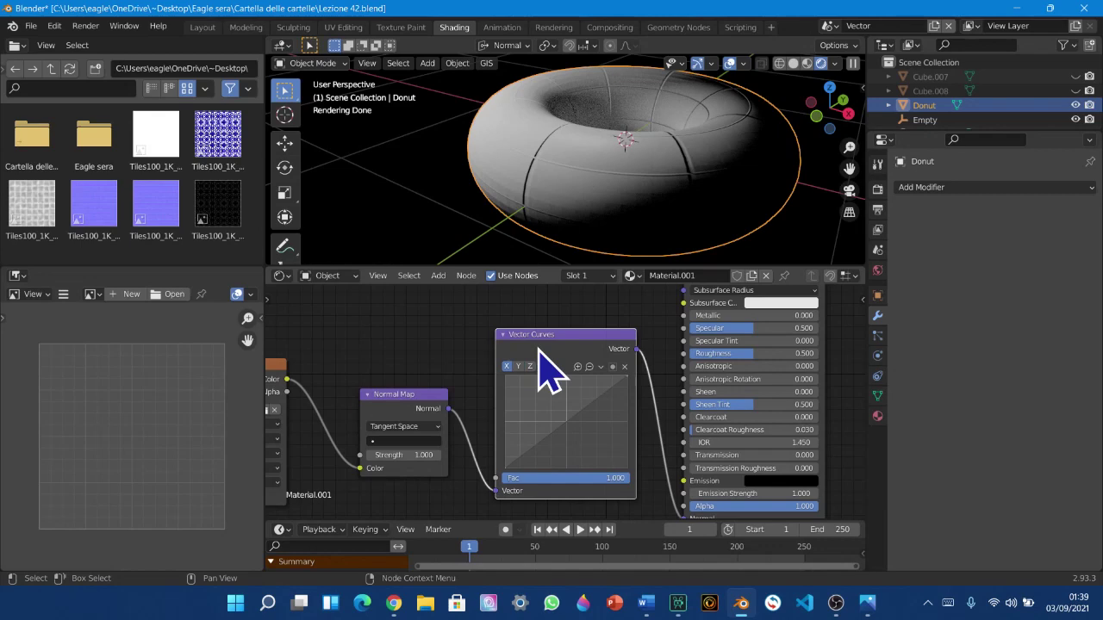
pyautogui.keyDown('ctrl'); pyautogui.keyDown('shift'); pyautogui.click(544, 369); pyautogui.keyUp('shift'); pyautogui.keyUp('ctrl')
pyautogui.scroll(1, 586, 353)
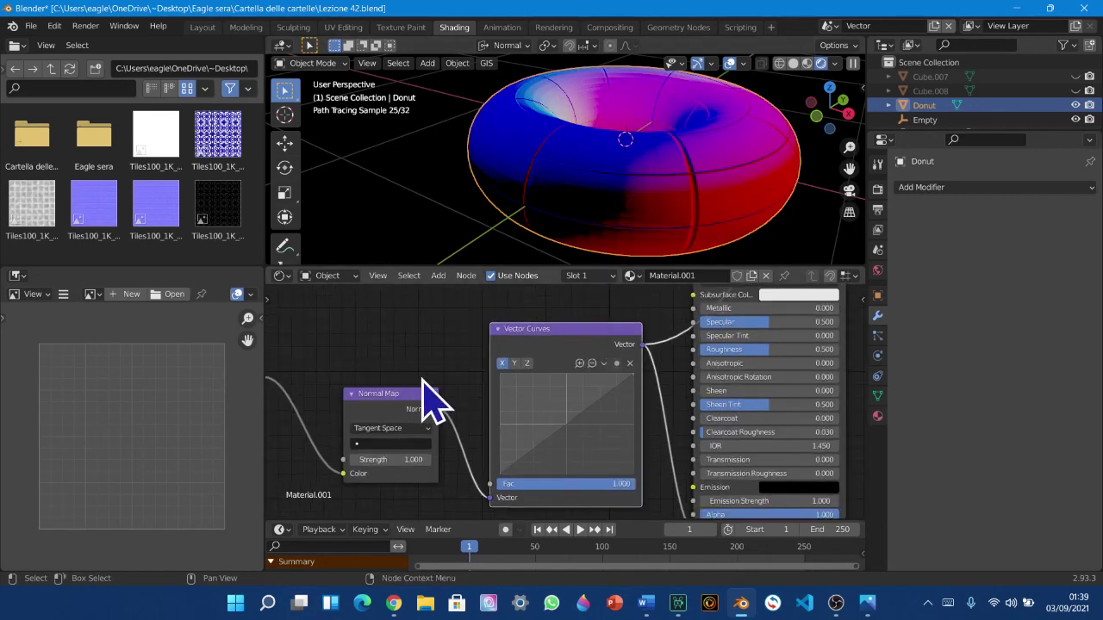
pyautogui.click(334, 229)
pyautogui.moveTo(585, 219); pyautogui.dragTo(654, 233, button='middle')
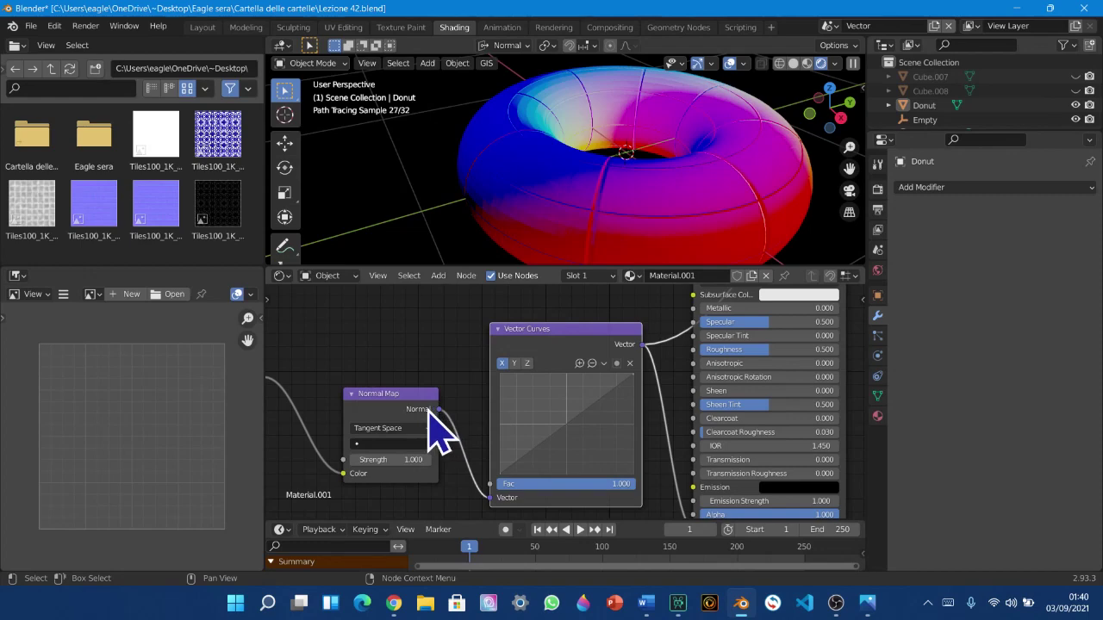
pyautogui.moveTo(713, 260)
pyautogui.mouseDown(button='middle')
pyautogui.moveTo(677, 253)
pyautogui.moveTo(683, 212)
pyautogui.moveTo(732, 234)
pyautogui.moveTo(764, 233)
pyautogui.mouseUp(button='middle')
pyautogui.scroll(2, 702, 224)
pyautogui.scroll(-3, 689, 228)
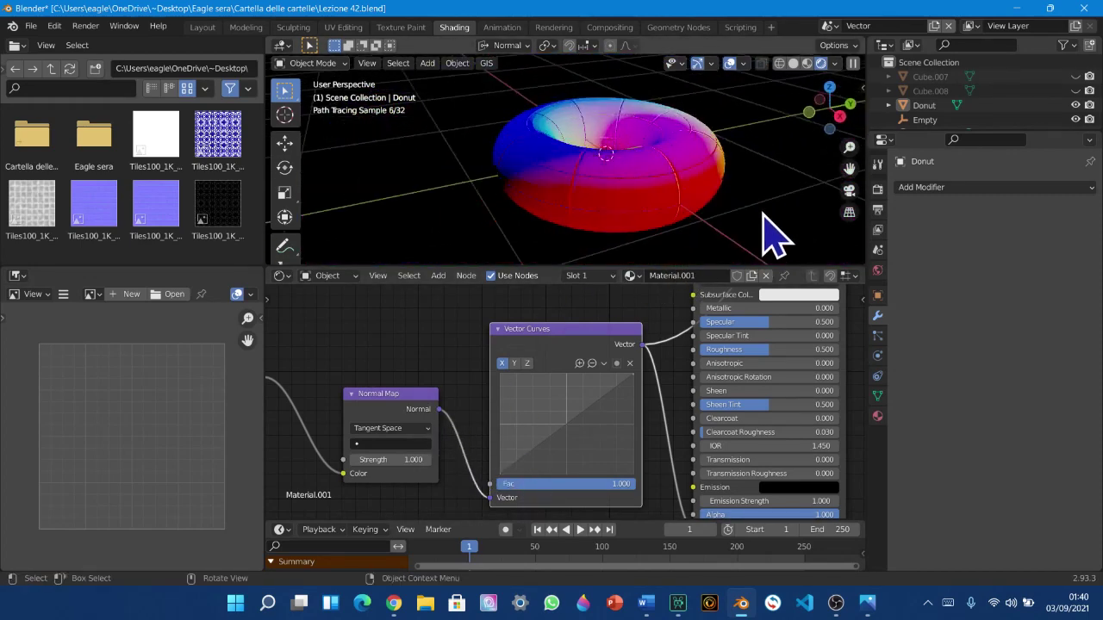
pyautogui.moveTo(576, 168)
pyautogui.mouseDown(button='middle')
pyautogui.moveTo(645, 221)
pyautogui.moveTo(694, 177)
pyautogui.moveTo(643, 254)
pyautogui.moveTo(577, 148)
pyautogui.moveTo(572, 275)
pyautogui.moveTo(554, 153)
pyautogui.mouseUp(button='middle')
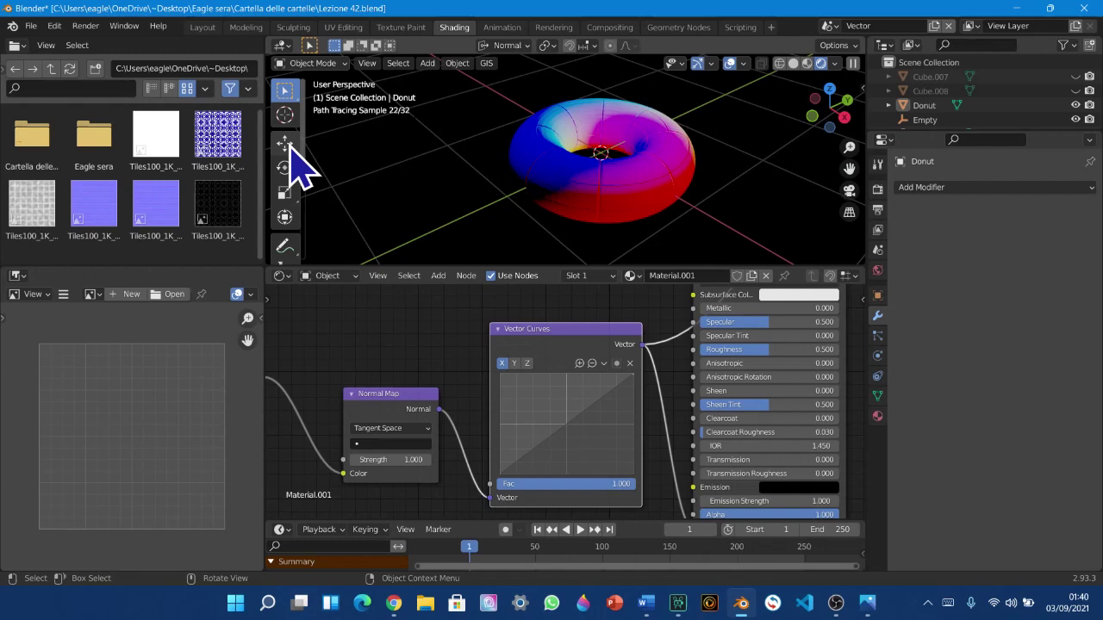
pyautogui.click(287, 143)
pyautogui.click(569, 183)
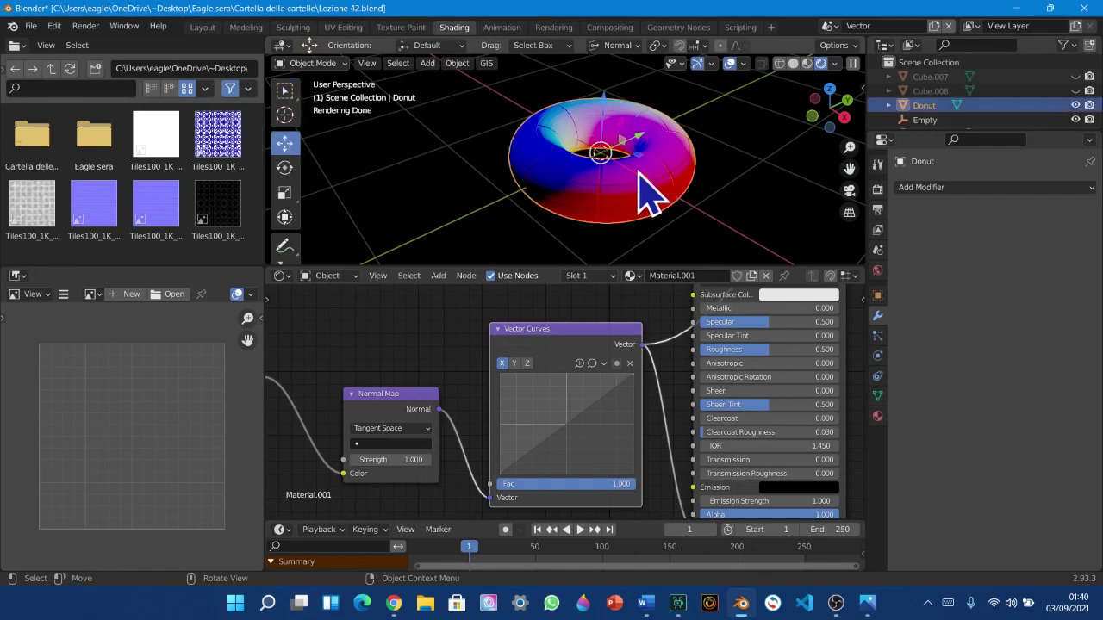
pyautogui.scroll(-4, 639, 174)
pyautogui.moveTo(638, 187); pyautogui.dragTo(615, 212, button='middle')
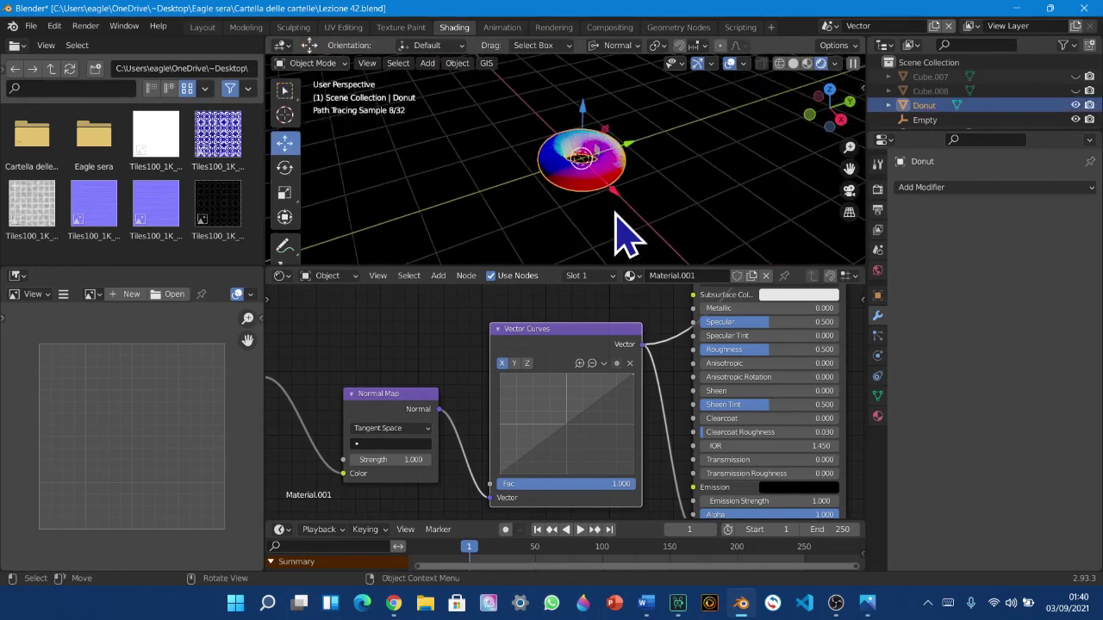
pyautogui.moveTo(614, 195); pyautogui.dragTo(647, 231)
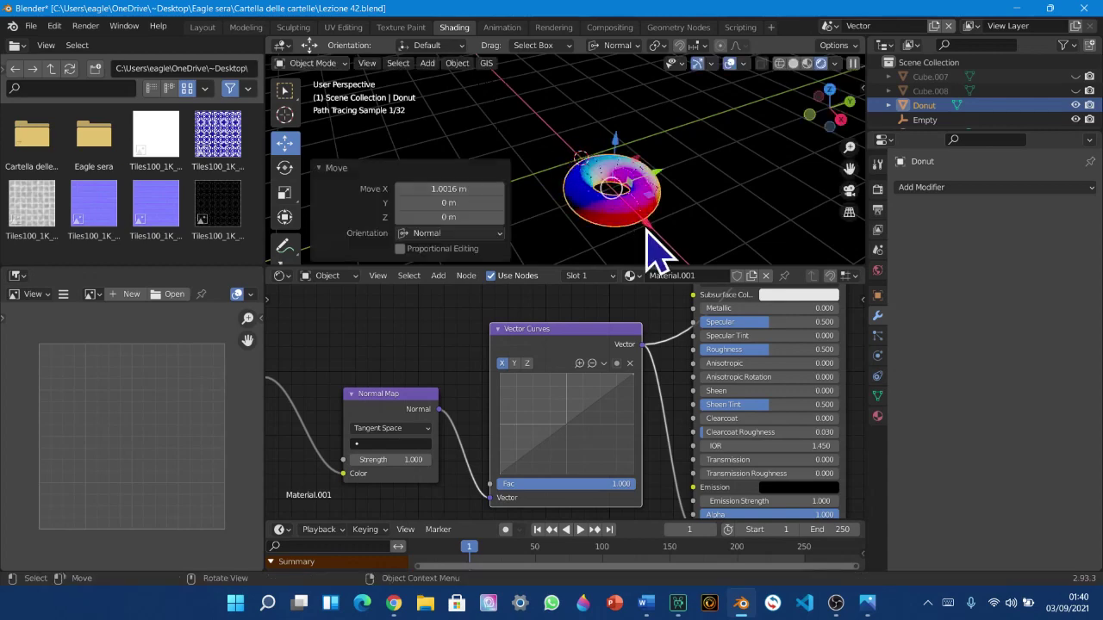
pyautogui.hotkey('ctrl', 'z')
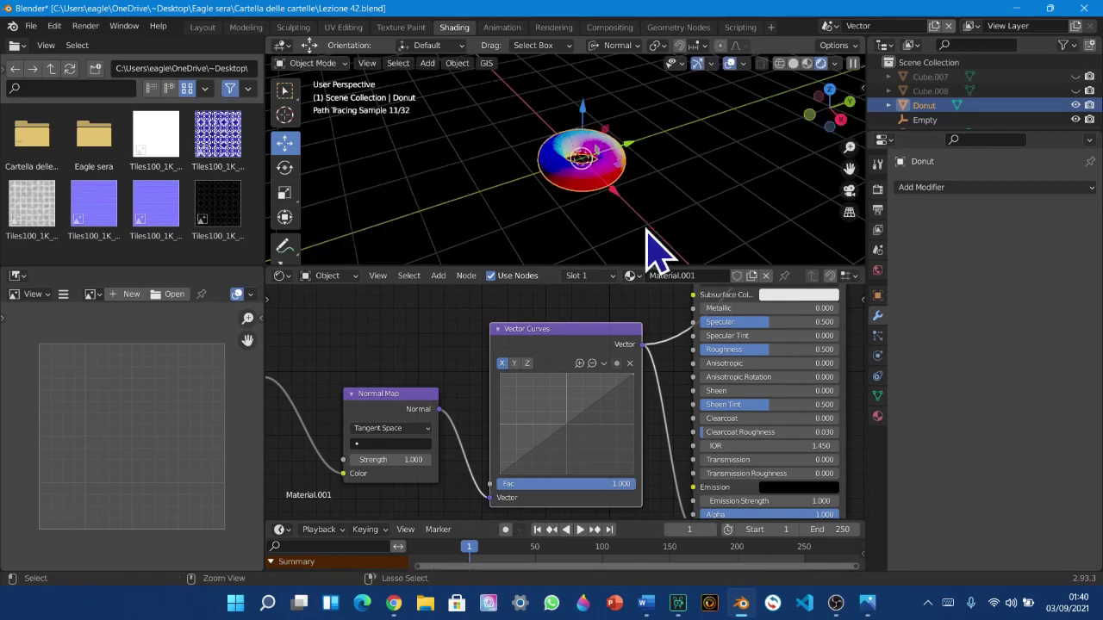
pyautogui.moveTo(456, 159)
pyautogui.mouseDown(button='middle')
pyautogui.moveTo(443, 185)
pyautogui.moveTo(554, 253)
pyautogui.moveTo(530, 185)
pyautogui.moveTo(552, 119)
pyautogui.mouseUp(button='middle')
pyautogui.scroll(5, 529, 168)
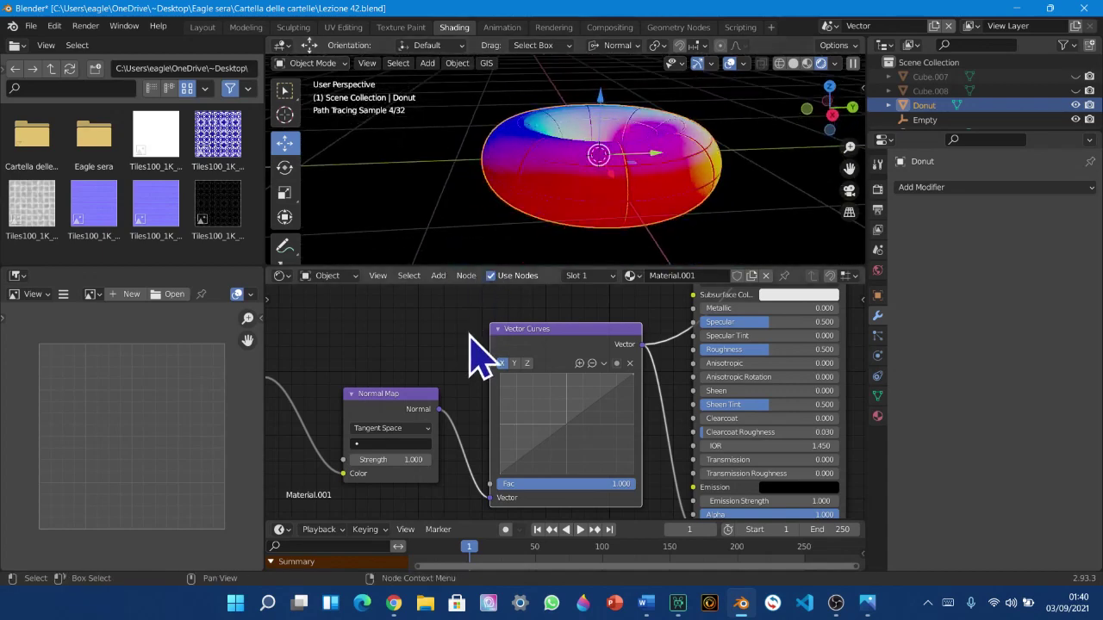
pyautogui.scroll(-1, 475, 338)
pyautogui.scroll(-6, 560, 362)
pyautogui.scroll(2, 578, 405)
pyautogui.scroll(1, 607, 413)
pyautogui.moveTo(552, 173)
pyautogui.mouseDown(button='middle')
pyautogui.moveTo(719, 212)
pyautogui.moveTo(698, 212)
pyautogui.mouseUp(button='middle')
pyautogui.scroll(2, 600, 200)
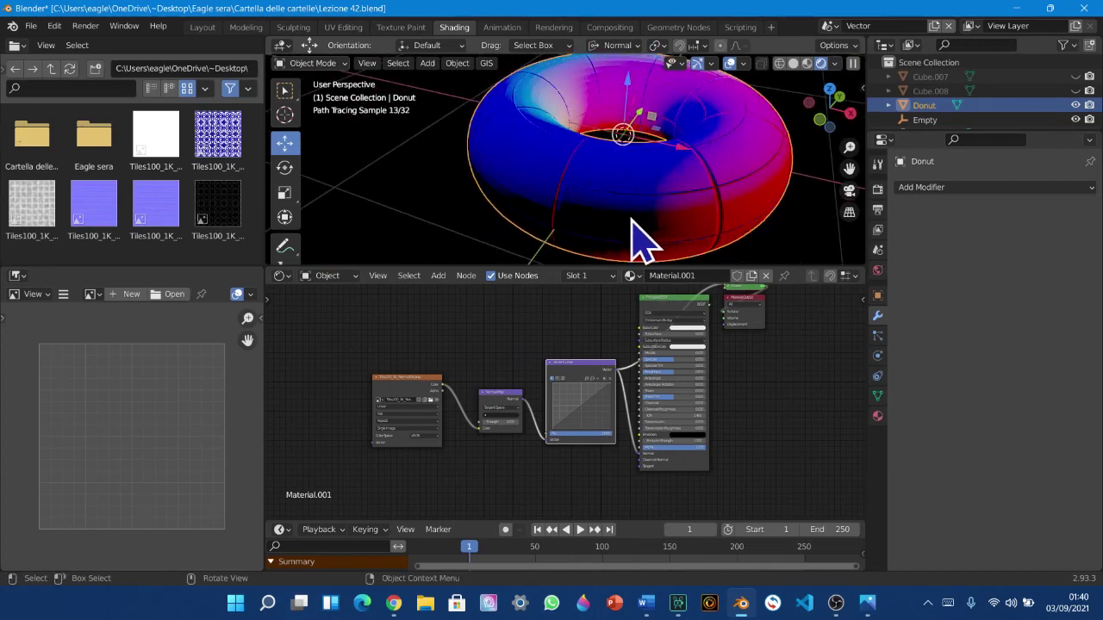
pyautogui.moveTo(628, 241); pyautogui.dragTo(620, 211, button='middle')
pyautogui.moveTo(593, 212); pyautogui.dragTo(530, 91, button='middle')
pyautogui.moveTo(508, 173); pyautogui.dragTo(469, 276, button='middle')
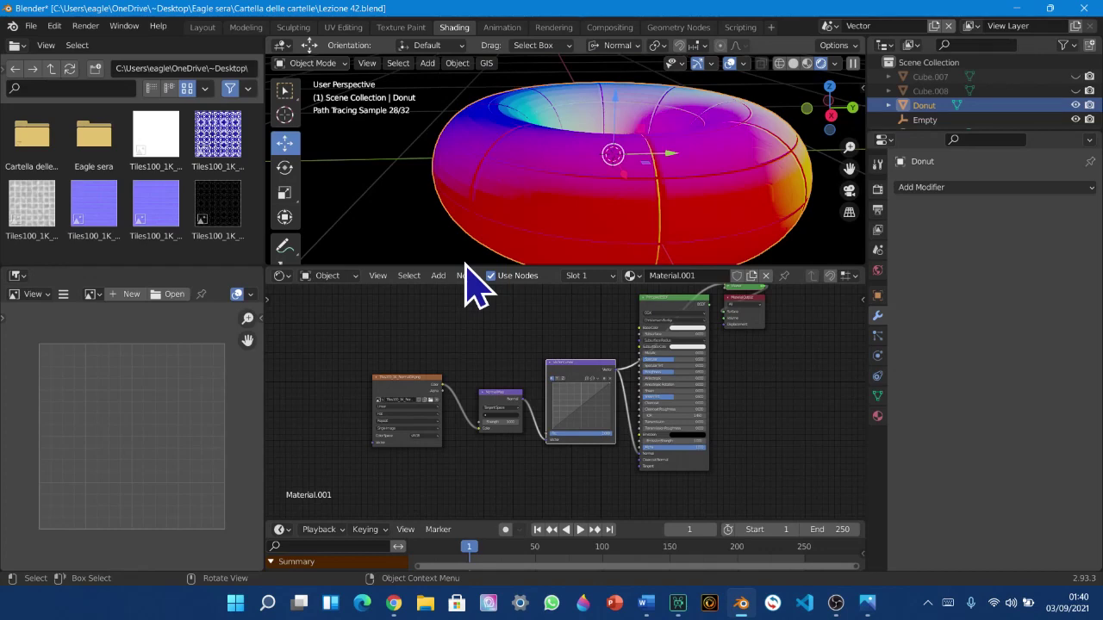
pyautogui.moveTo(505, 423); pyautogui.dragTo(586, 418, button='middle')
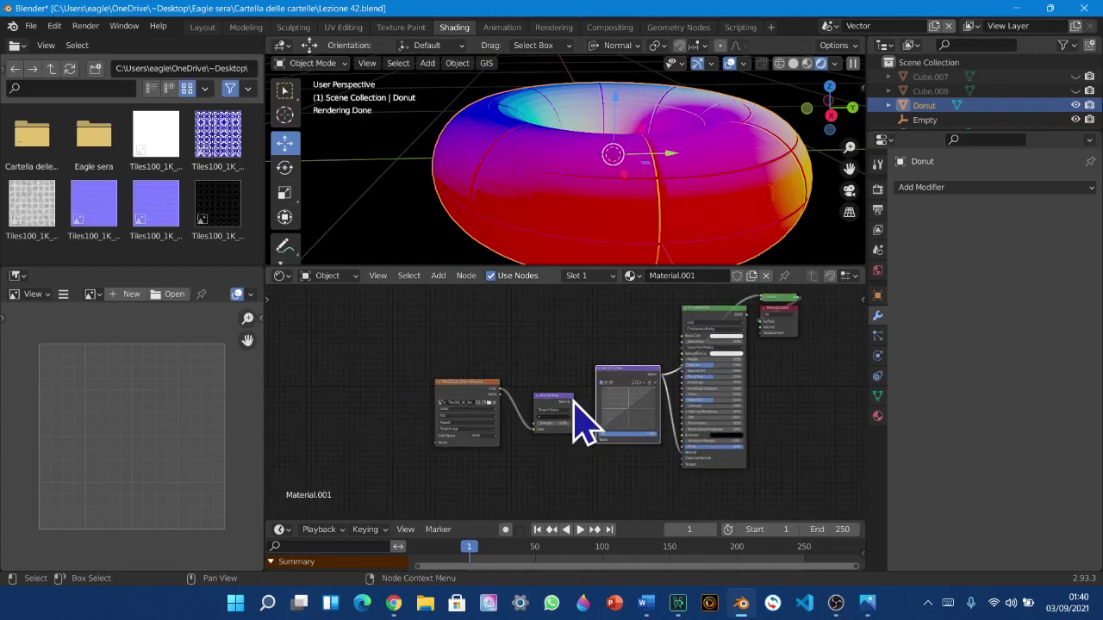
pyautogui.scroll(2, 590, 405)
pyautogui.scroll(3, 624, 204)
pyautogui.moveTo(633, 198); pyautogui.dragTo(641, 217, button='middle')
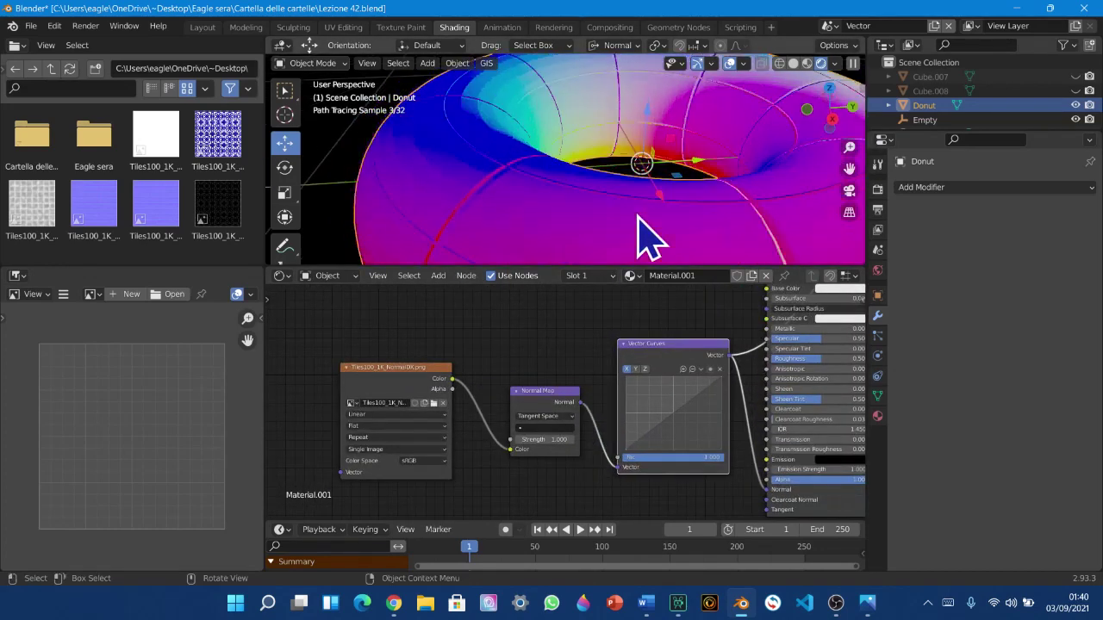
pyautogui.scroll(-6, 659, 205)
pyautogui.scroll(3, 689, 211)
pyautogui.moveTo(603, 394)
pyautogui.mouseDown(button='middle')
pyautogui.moveTo(586, 426)
pyautogui.moveTo(542, 393)
pyautogui.mouseUp(button='middle')
pyautogui.scroll(3, 517, 406)
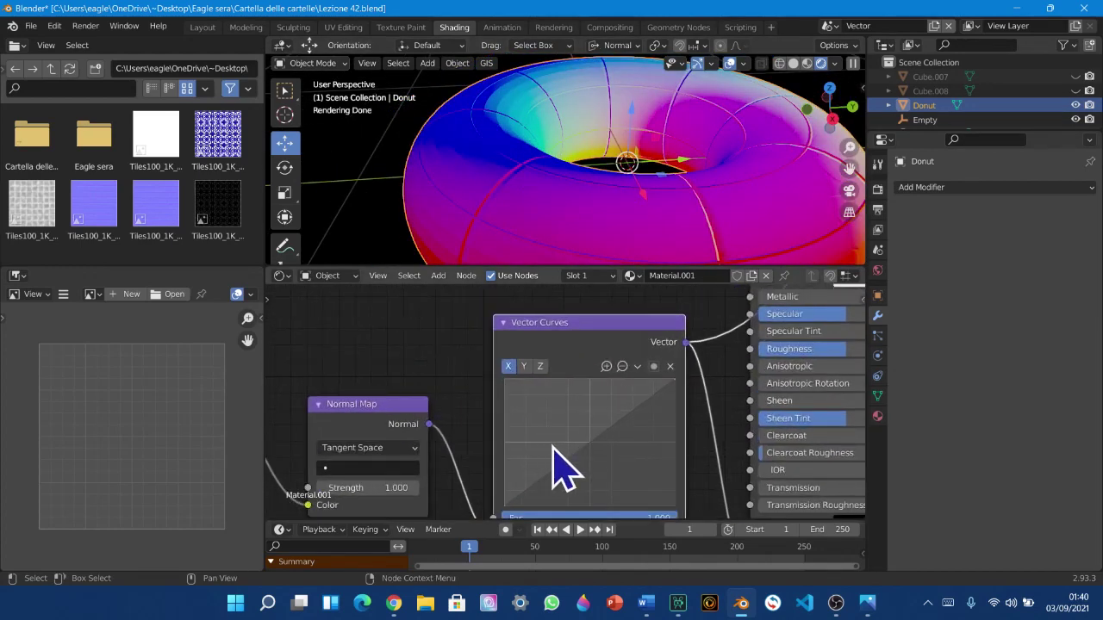
# Add a control point and bend the X curve, and try bending the Z curve too
pyautogui.click(587, 442)
pyautogui.moveTo(580, 427); pyautogui.dragTo(567, 415)
pyautogui.moveTo(524, 198); pyautogui.dragTo(573, 129, button='middle')
pyautogui.moveTo(572, 431)
pyautogui.mouseDown()
pyautogui.moveTo(589, 441)
pyautogui.moveTo(561, 405)
pyautogui.moveTo(583, 439)
pyautogui.mouseUp()
pyautogui.click(525, 368)
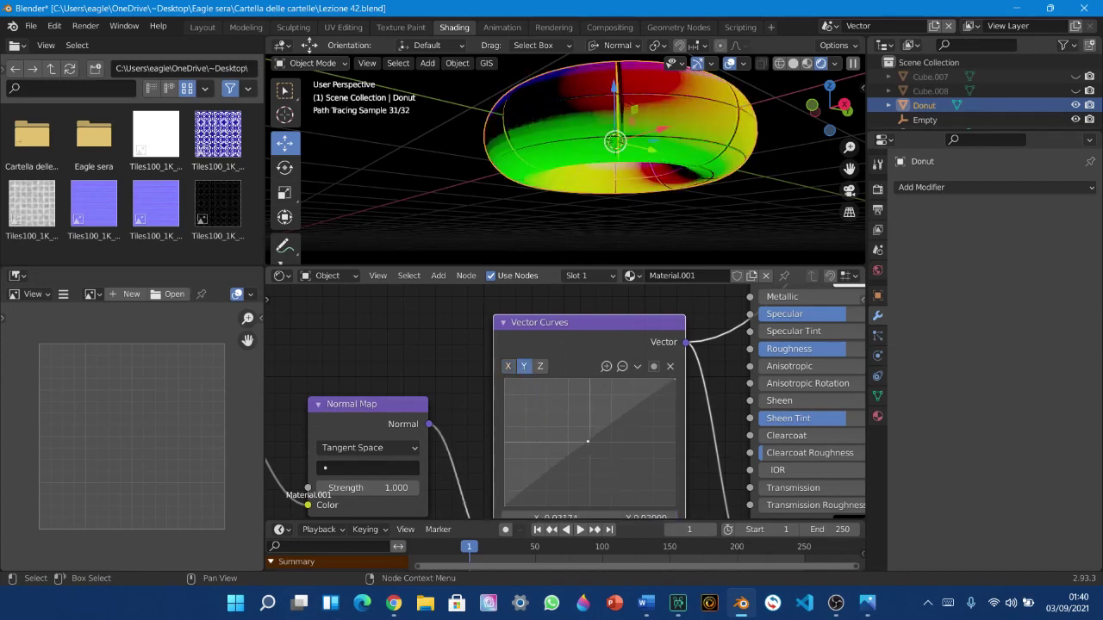
pyautogui.click(541, 366)
pyautogui.moveTo(562, 422); pyautogui.dragTo(575, 431)
pyautogui.click(509, 366)
pyautogui.moveTo(586, 445)
pyautogui.mouseDown()
pyautogui.moveTo(526, 390)
pyautogui.moveTo(568, 449)
pyautogui.moveTo(616, 480)
pyautogui.mouseUp()
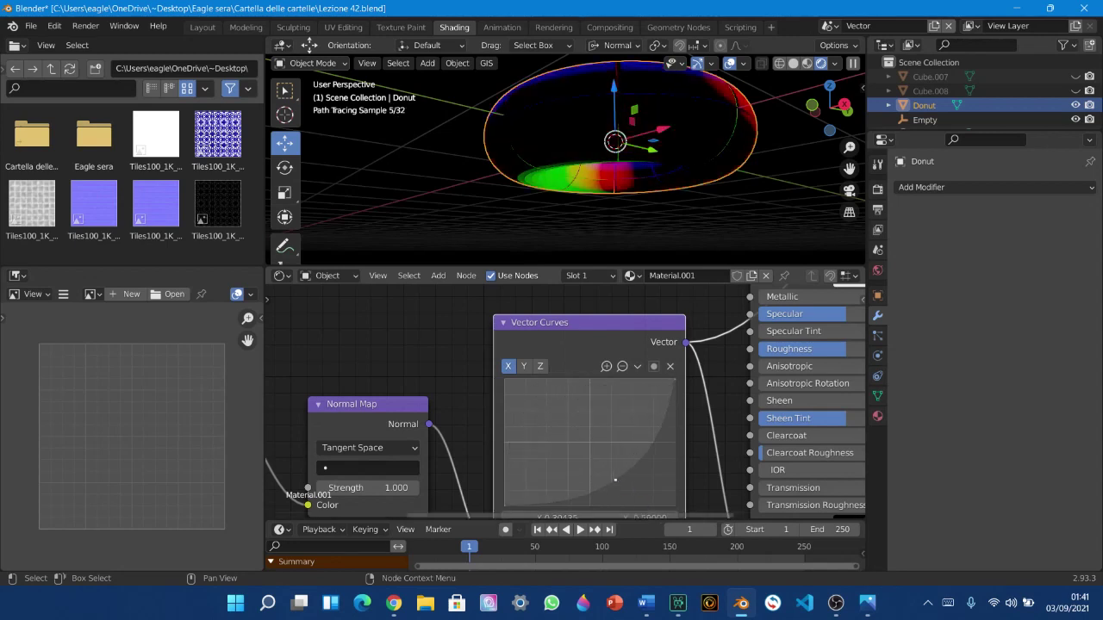
# Reset the X curve, then bend and reset the Y and Z curves to straight lines
pyautogui.click(638, 368)
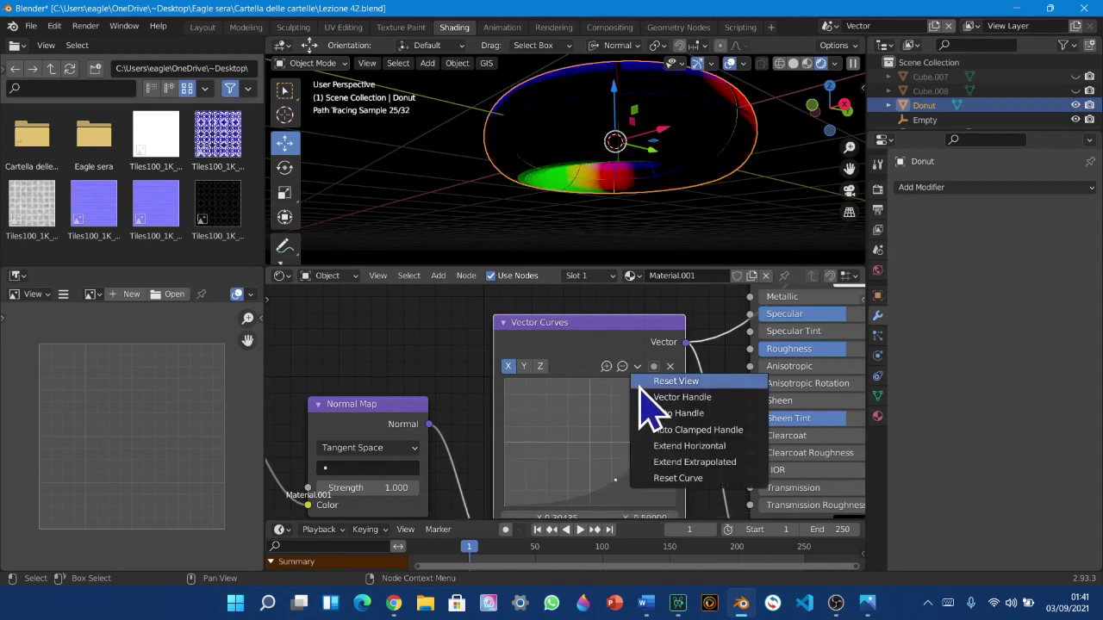
pyautogui.click(668, 480)
pyautogui.click(523, 366)
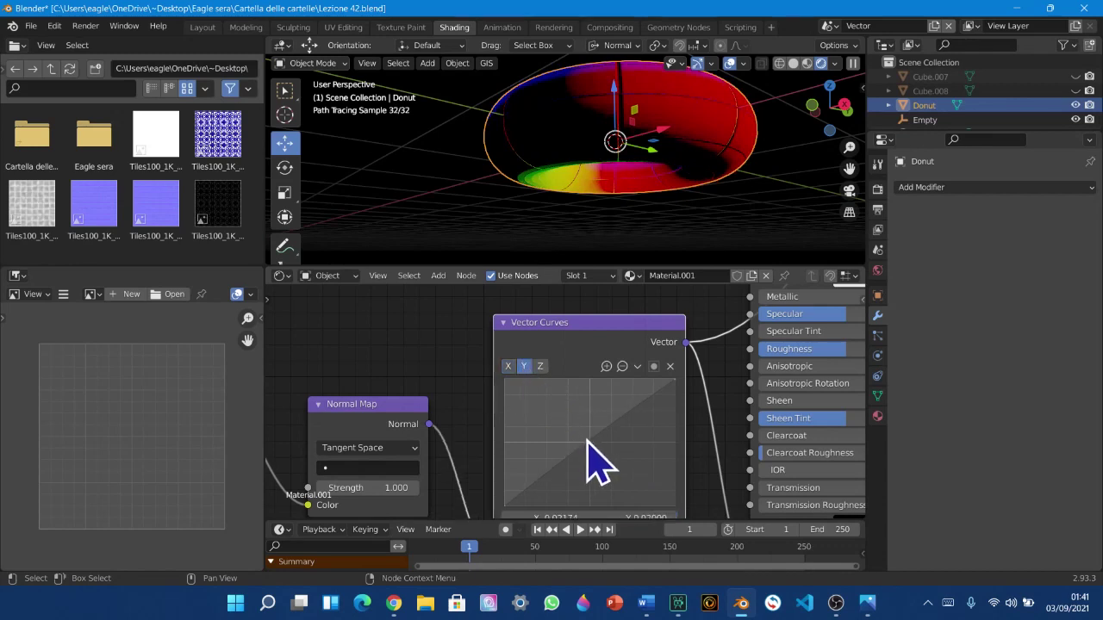
pyautogui.moveTo(588, 441); pyautogui.dragTo(626, 482)
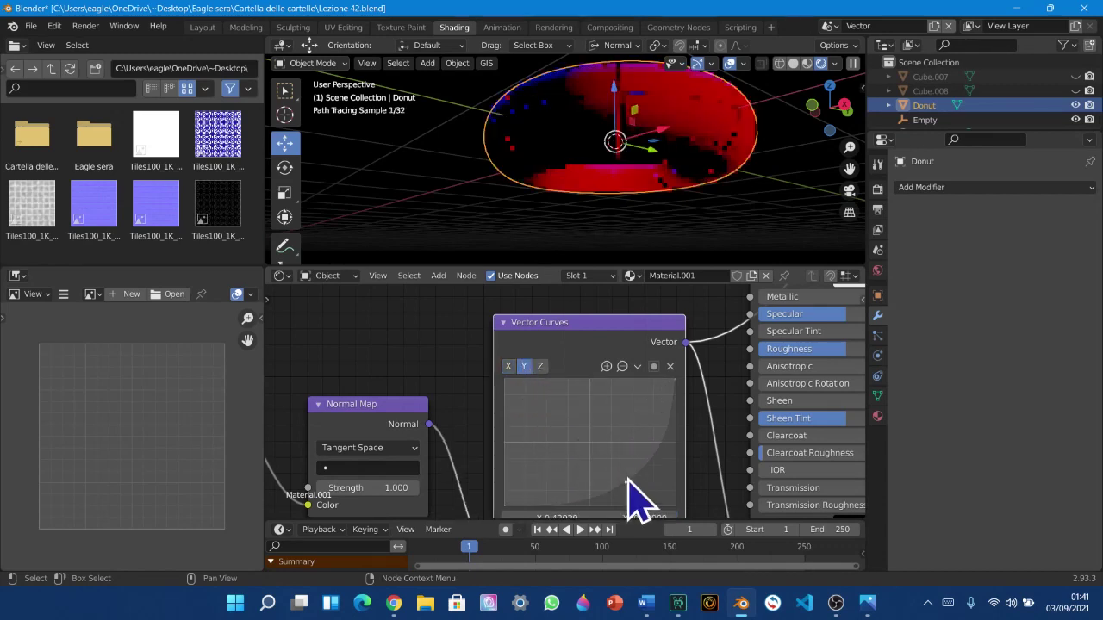
pyautogui.click(639, 368)
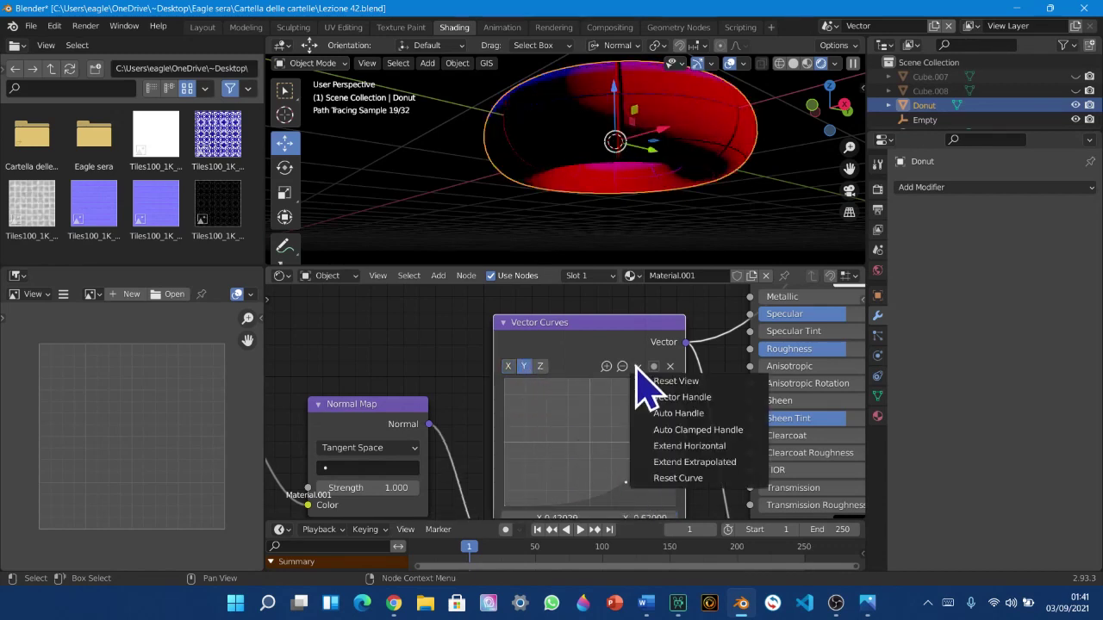
pyautogui.click(665, 479)
pyautogui.click(540, 366)
pyautogui.moveTo(579, 450); pyautogui.dragTo(612, 466)
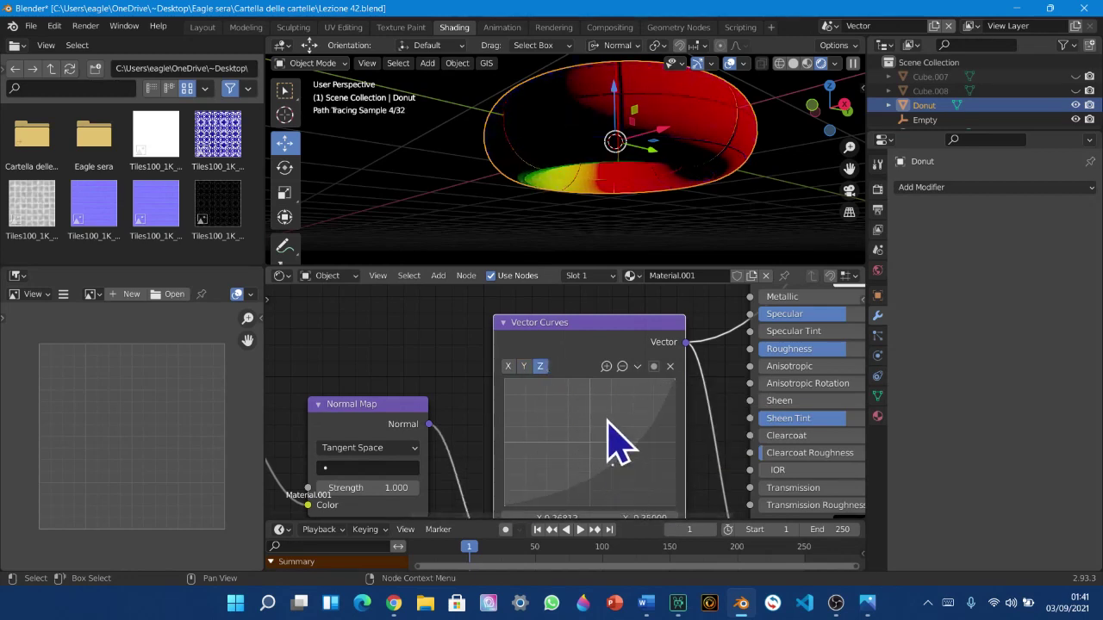
pyautogui.click(638, 366)
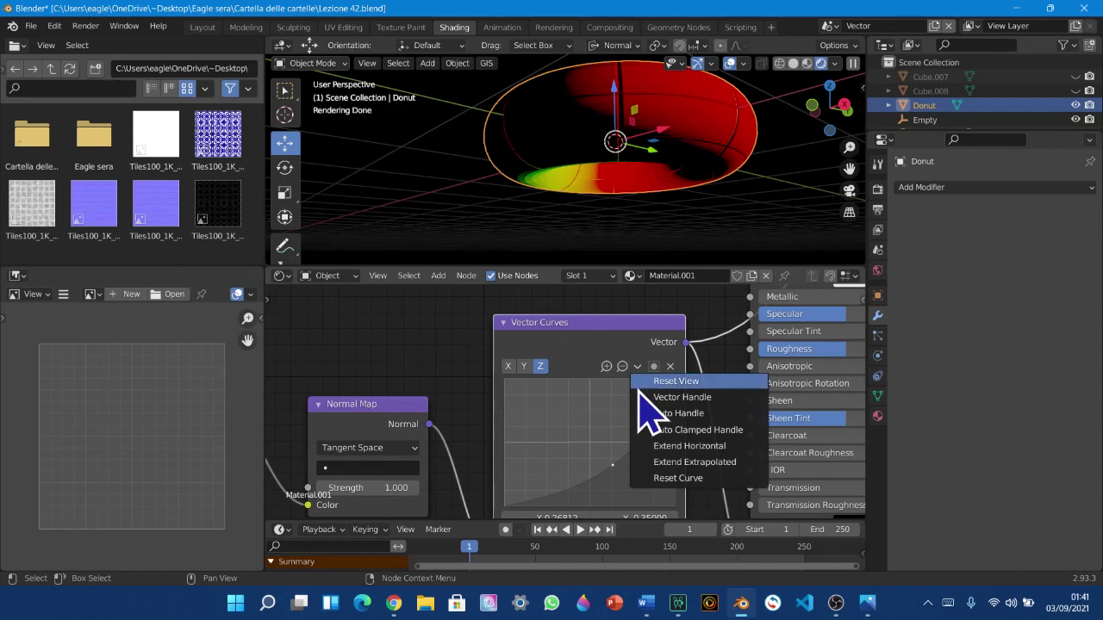
pyautogui.click(667, 481)
# Orbit and pan the viewport to see the donut from above and its darker side
pyautogui.scroll(-2, 552, 187)
pyautogui.moveTo(551, 185); pyautogui.dragTo(794, 183, button='middle')
pyautogui.scroll(2, 591, 259)
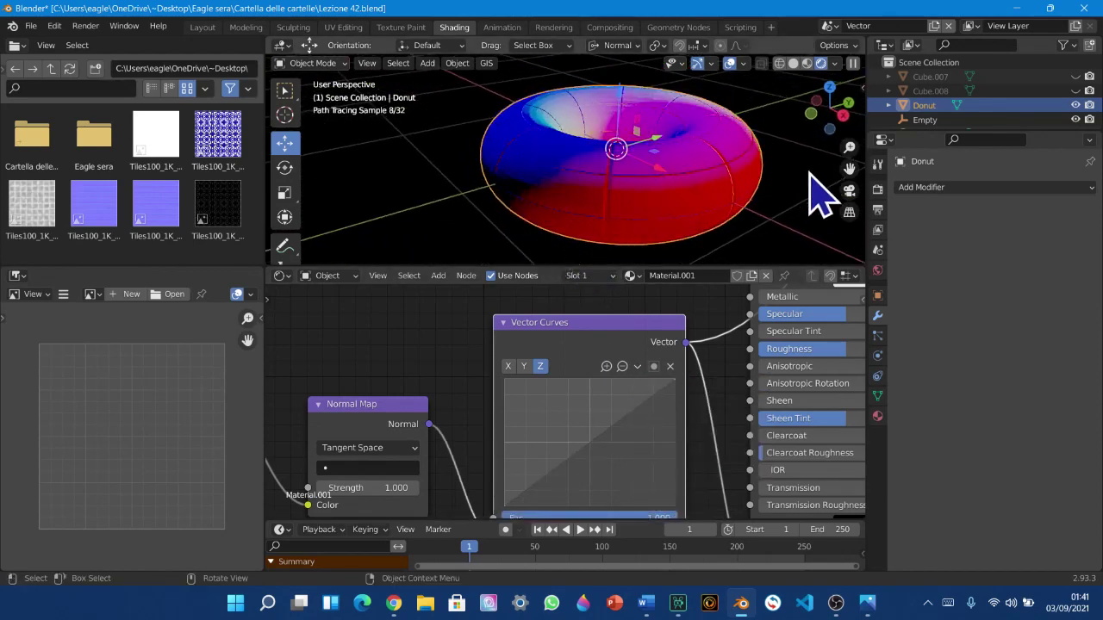
pyautogui.moveTo(849, 165); pyautogui.dragTo(789, 172)
pyautogui.moveTo(649, 178); pyautogui.dragTo(734, 191, button='middle')
pyautogui.scroll(-4, 573, 375)
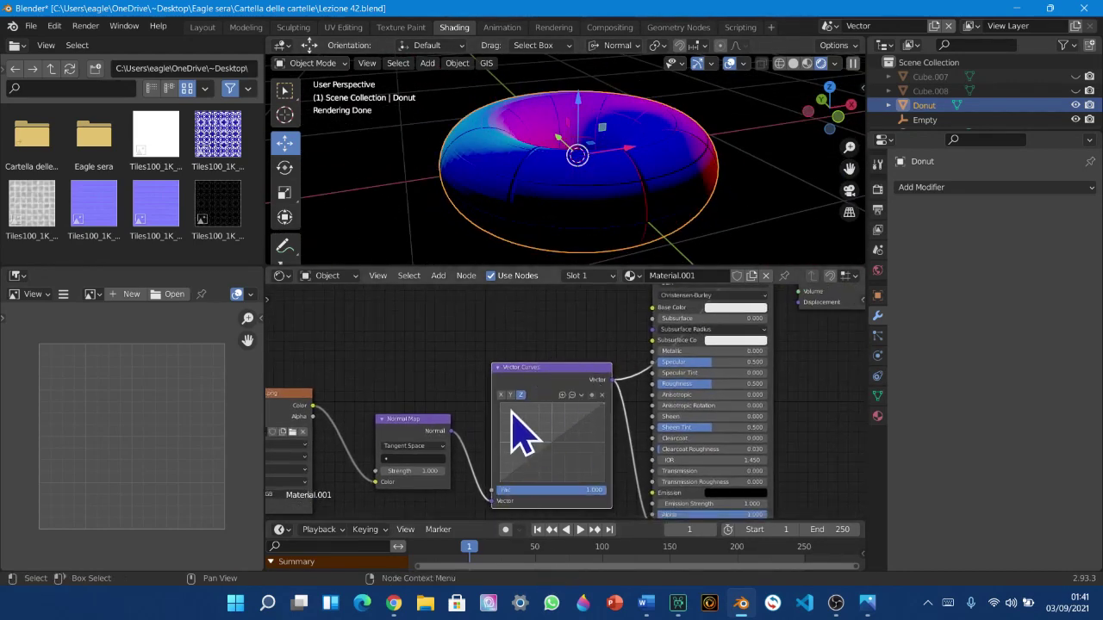
# Bend the X curve through a point near -0.25, 0.40 and reconnect Principled BSDF to Material Output
pyautogui.click(551, 442)
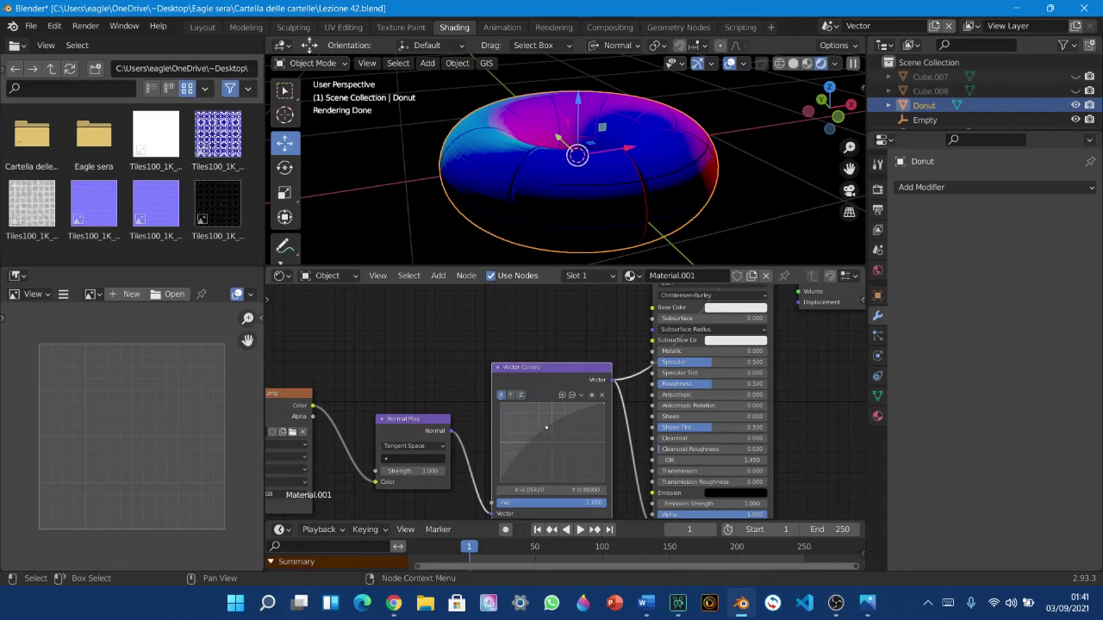
pyautogui.moveTo(547, 427); pyautogui.dragTo(542, 426)
pyautogui.moveTo(621, 386); pyautogui.dragTo(614, 397, button='middle')
pyautogui.moveTo(678, 313); pyautogui.dragTo(651, 370, button='middle')
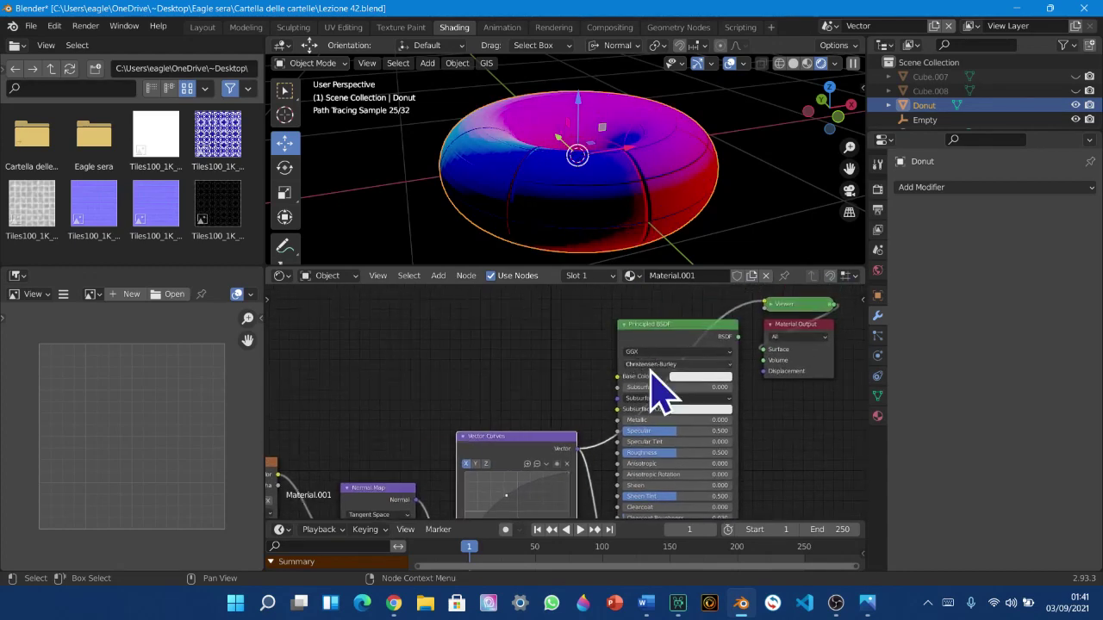
pyautogui.keyDown('ctrl'); pyautogui.keyDown('shift'); pyautogui.click(660, 333); pyautogui.keyUp('shift'); pyautogui.keyUp('ctrl')
pyautogui.moveTo(603, 254); pyautogui.dragTo(646, 238, button='middle')
pyautogui.moveTo(547, 461); pyautogui.dragTo(567, 396, button='middle')
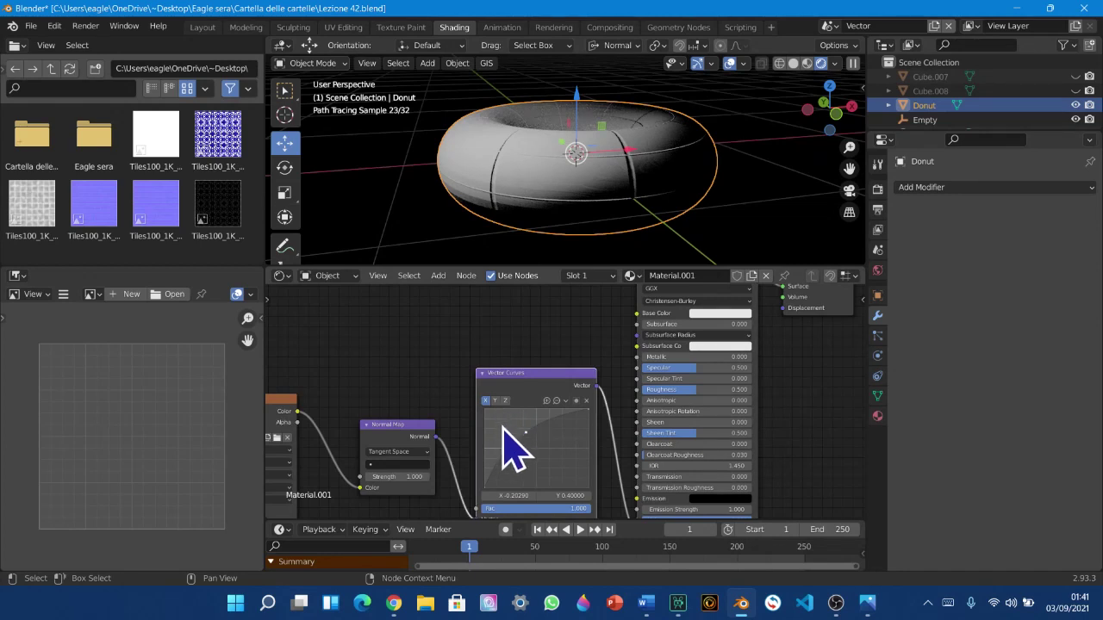
pyautogui.click(561, 480)
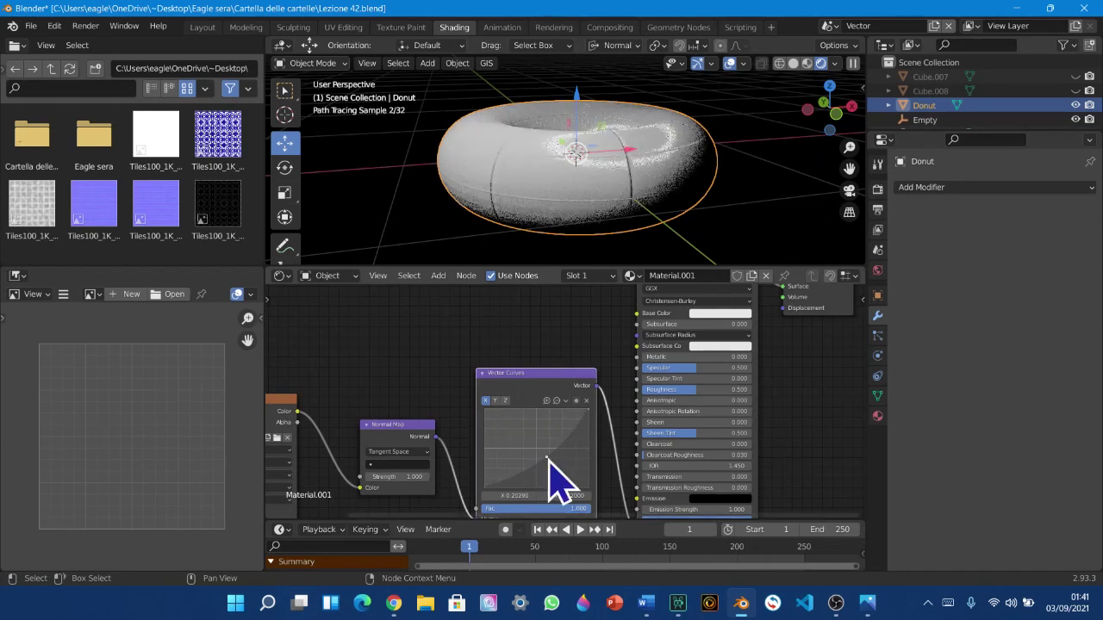
pyautogui.click(497, 402)
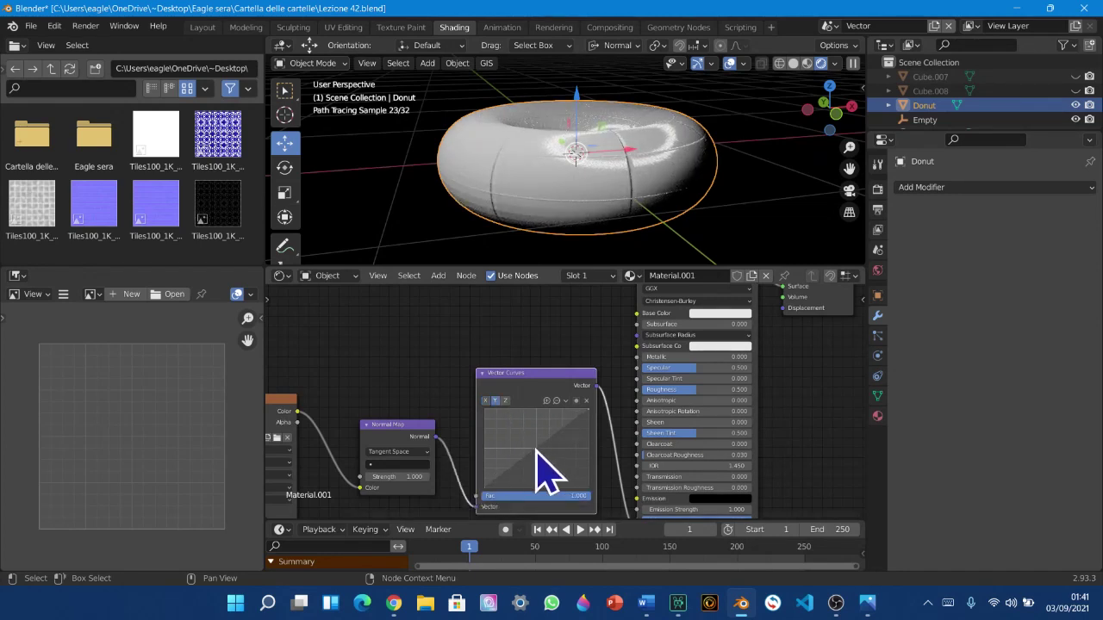
pyautogui.moveTo(537, 450); pyautogui.dragTo(550, 461)
pyautogui.click(505, 401)
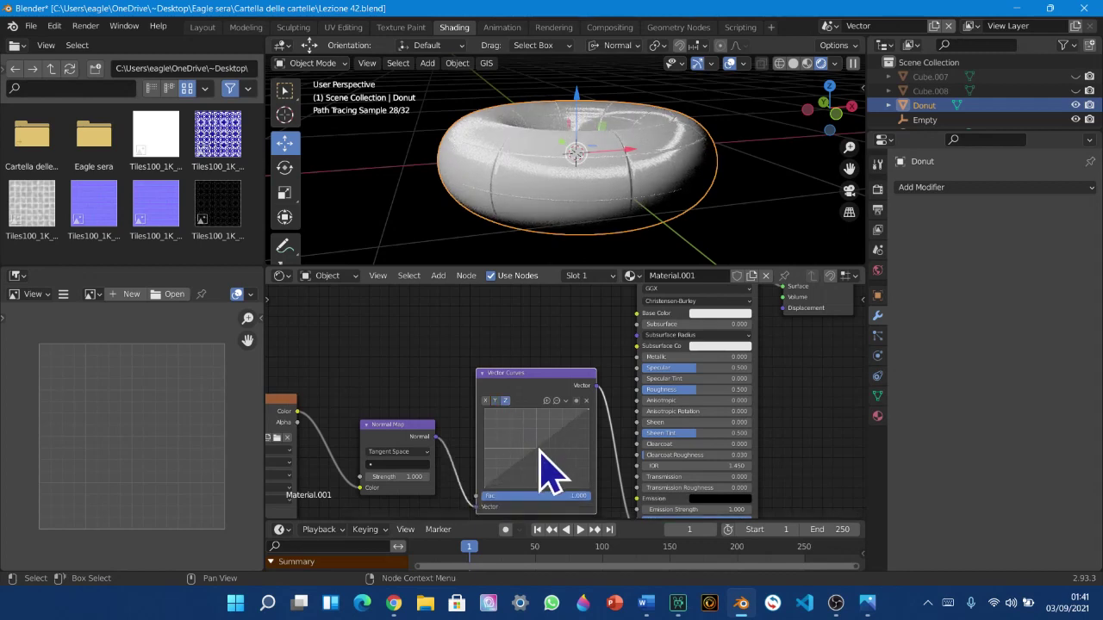
pyautogui.moveTo(541, 466); pyautogui.dragTo(523, 432)
pyautogui.moveTo(508, 220); pyautogui.dragTo(591, 259, button='middle')
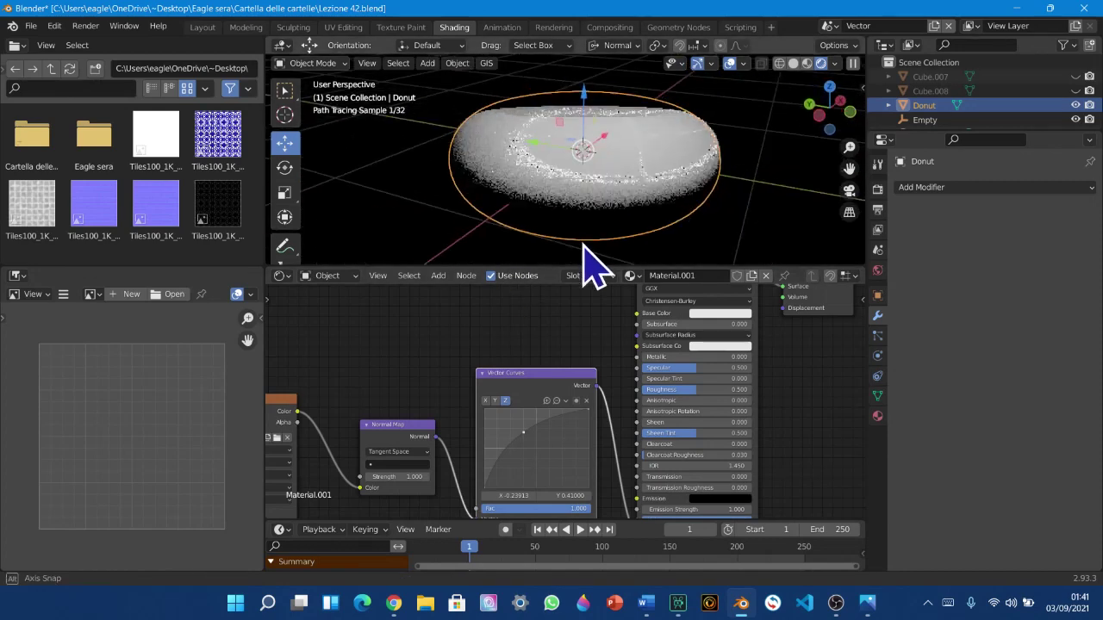
pyautogui.click(485, 403)
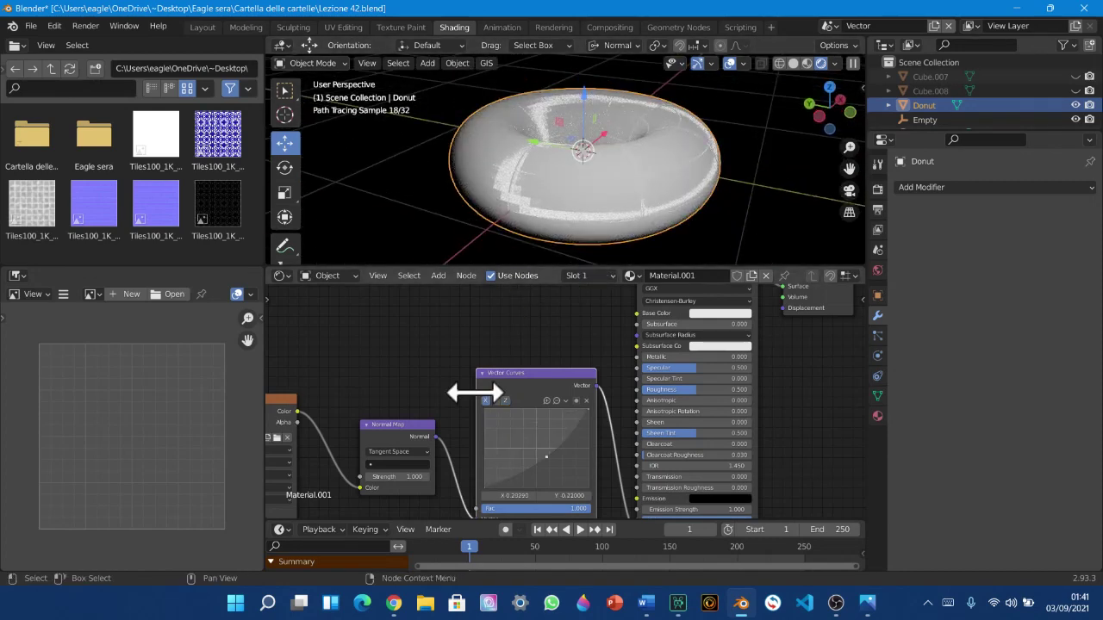
pyautogui.moveTo(499, 421); pyautogui.dragTo(507, 374, button='middle')
pyautogui.scroll(4, 497, 398)
pyautogui.scroll(-1, 508, 377)
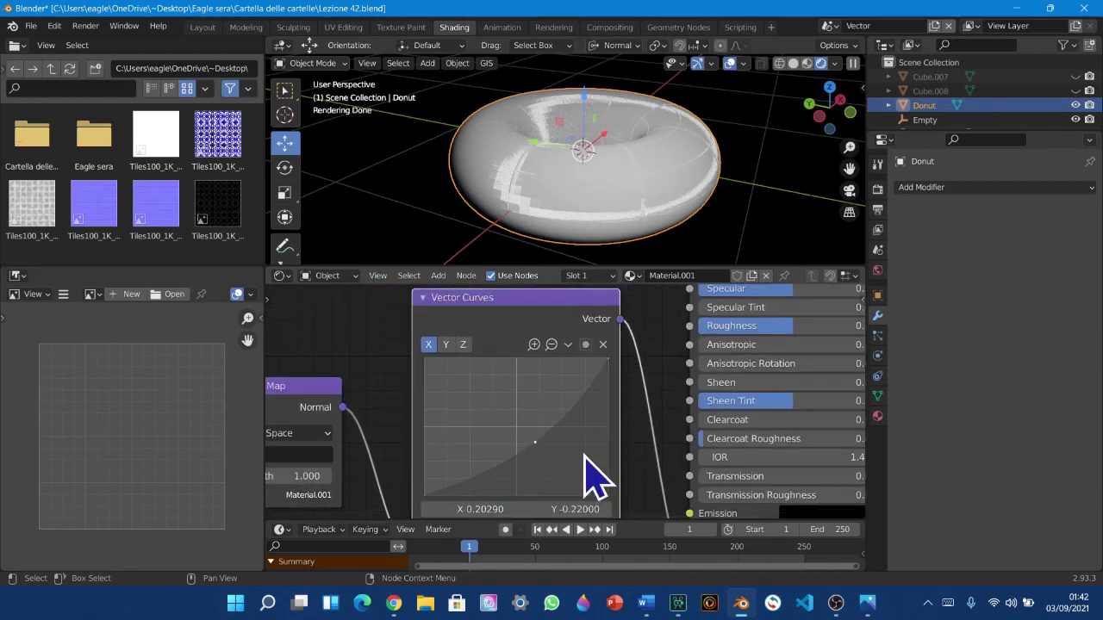
pyautogui.moveTo(544, 437); pyautogui.dragTo(566, 423, button='middle')
pyautogui.scroll(-2, 566, 424)
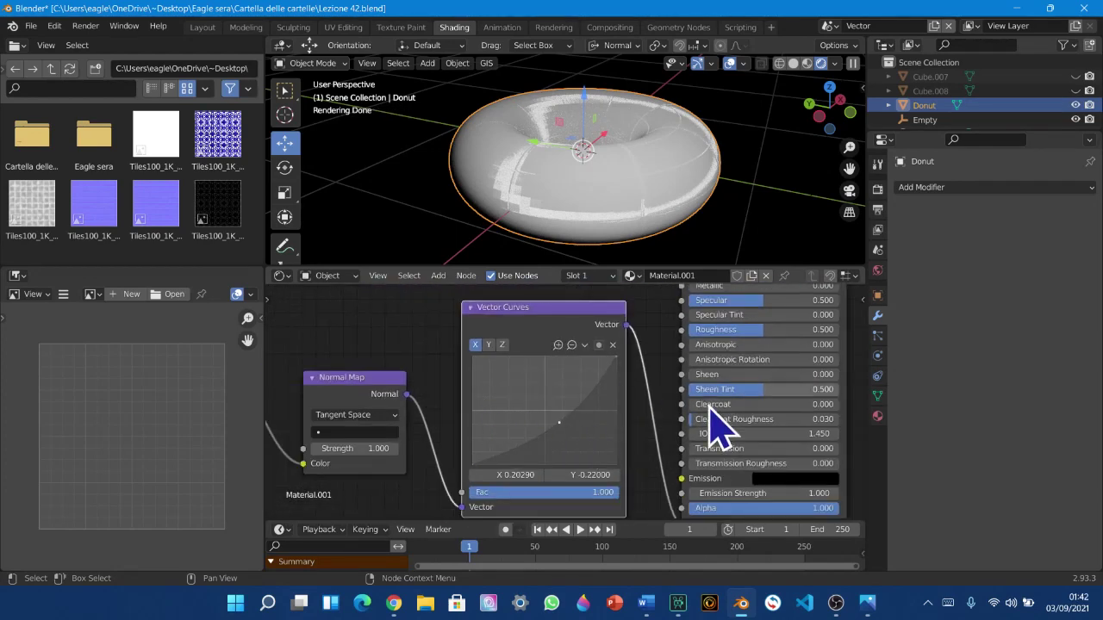
pyautogui.moveTo(603, 209); pyautogui.dragTo(635, 209, button='middle')
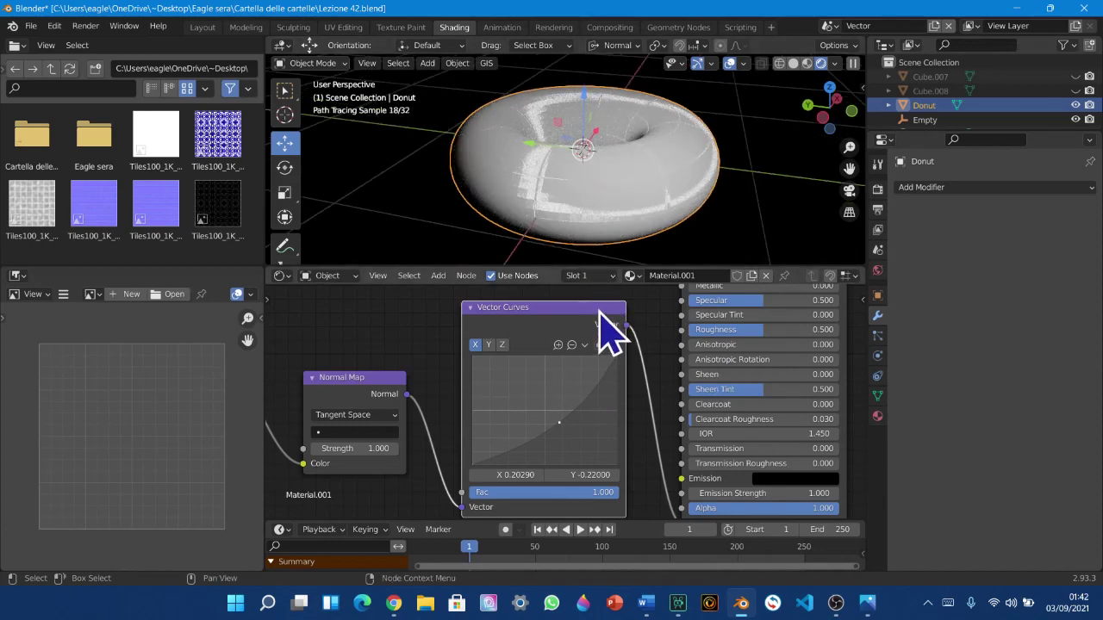
pyautogui.moveTo(594, 216); pyautogui.dragTo(505, 353, button='middle')
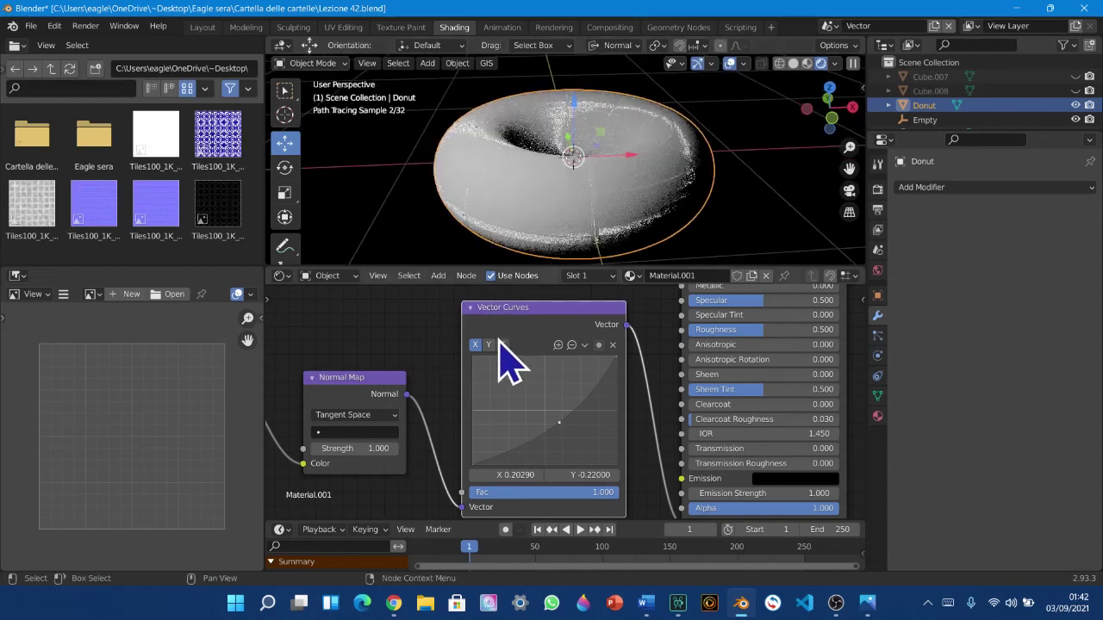
pyautogui.click(488, 345)
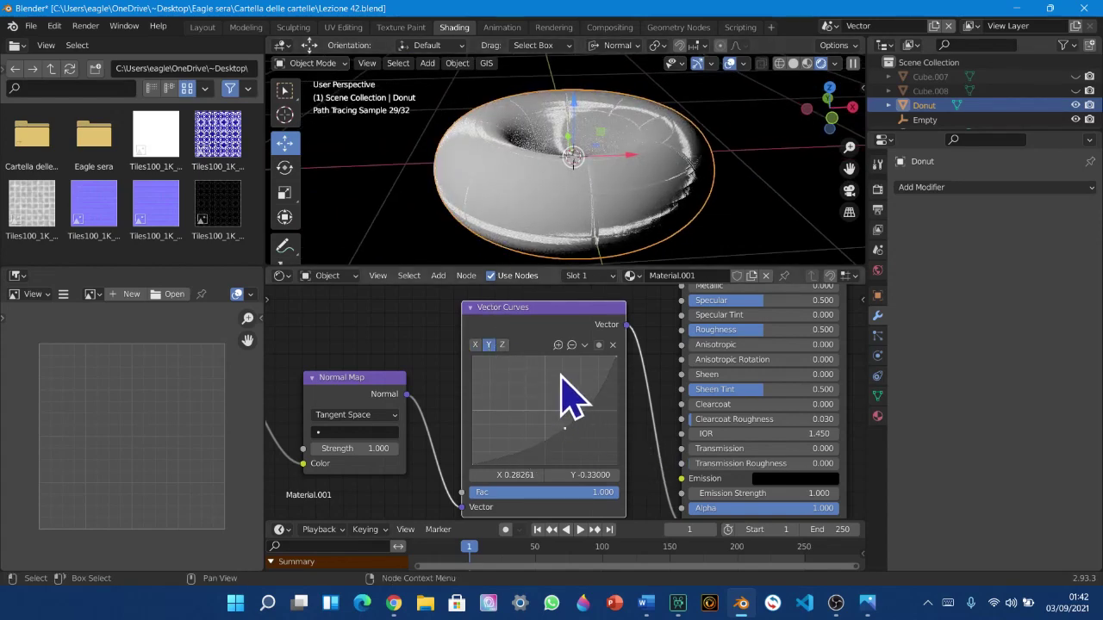
pyautogui.click(502, 345)
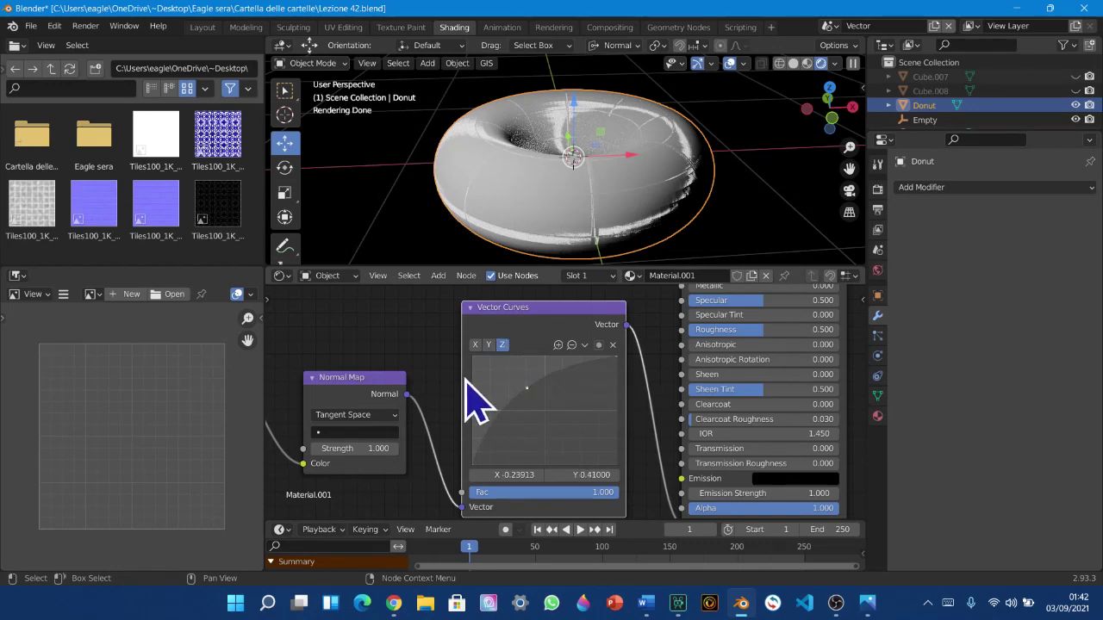
pyautogui.moveTo(506, 357); pyautogui.dragTo(531, 345, button='middle')
pyautogui.moveTo(548, 200); pyautogui.dragTo(549, 213, button='middle')
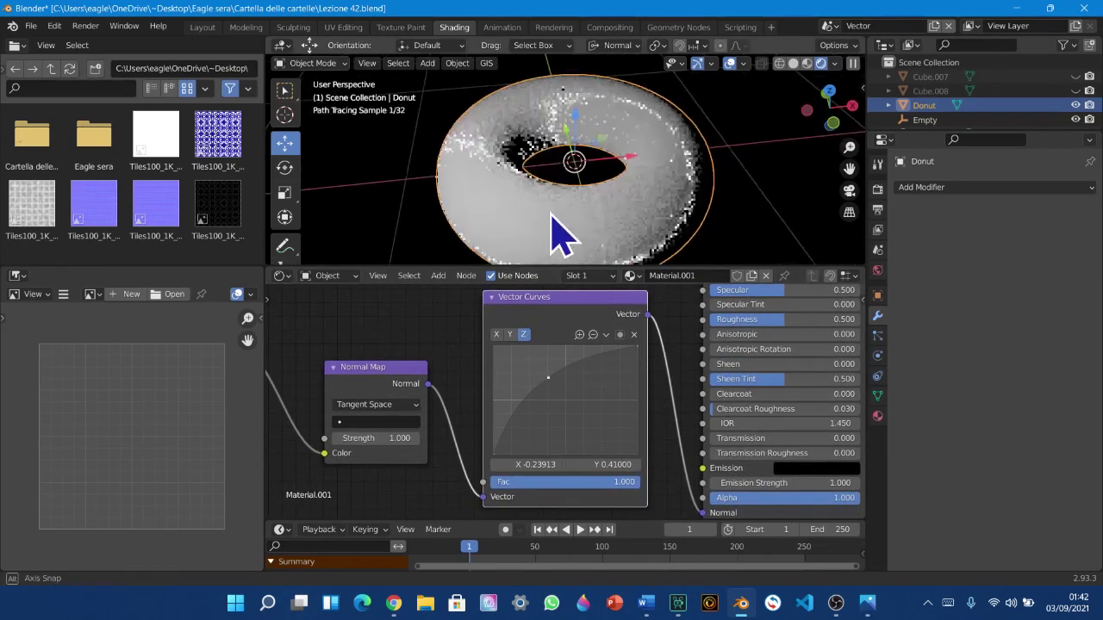
# Drag the X curve point around, then reset the X curve to a straight diagonal
pyautogui.click(508, 335)
pyautogui.click(497, 334)
pyautogui.moveTo(580, 411); pyautogui.dragTo(518, 357)
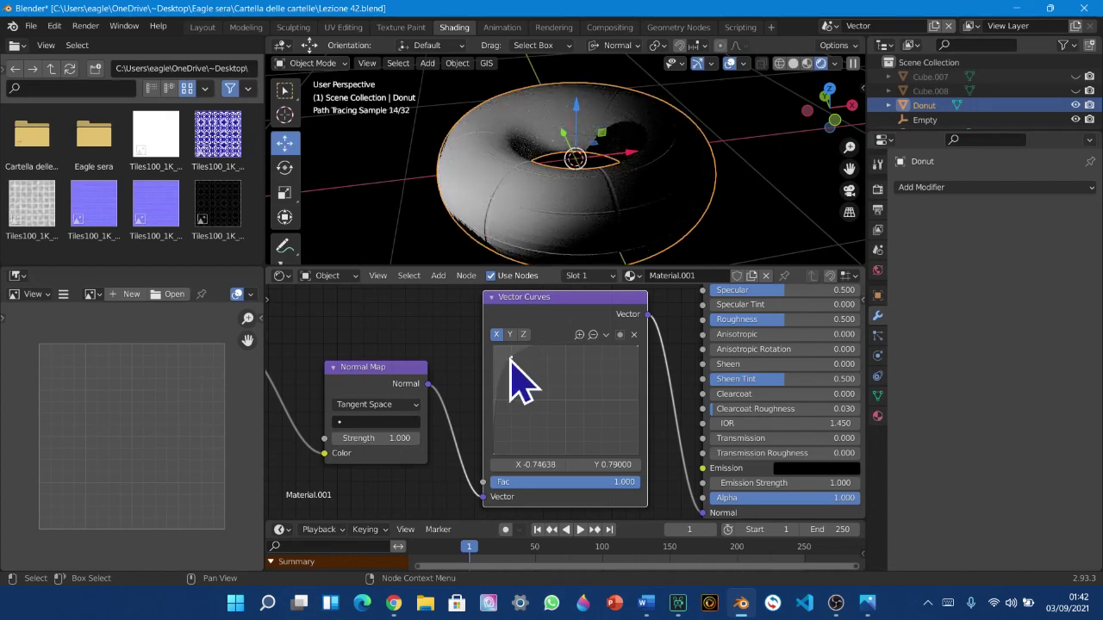
pyautogui.moveTo(514, 363); pyautogui.dragTo(576, 379)
pyautogui.click(606, 334)
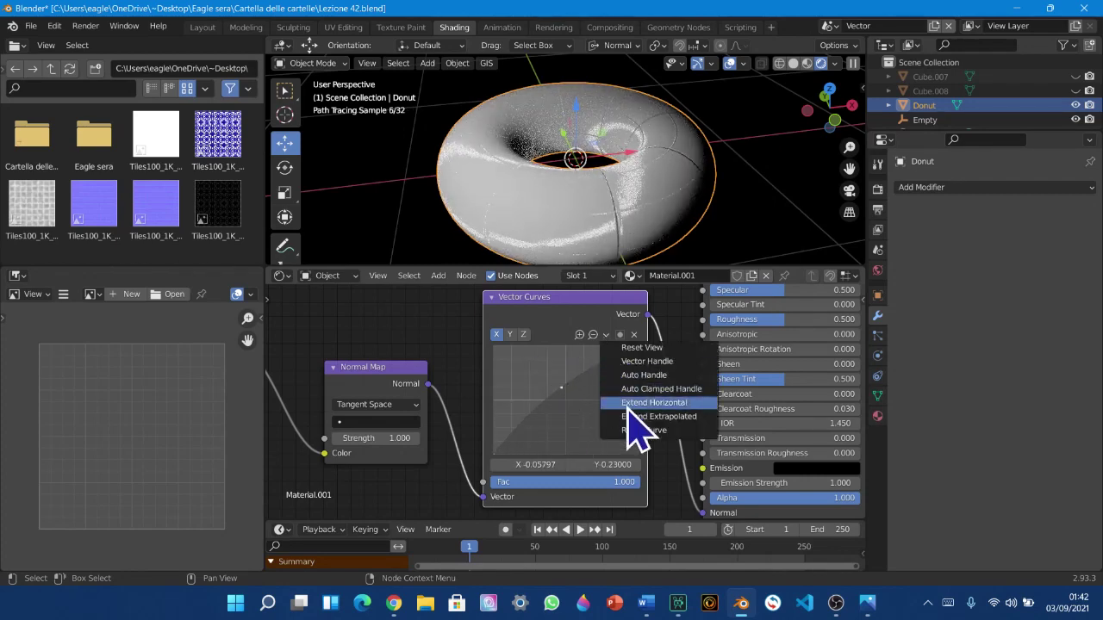
pyautogui.click(642, 455)
# Bend the Y curve point down and back, then reset the Y curve to a straight diagonal
pyautogui.moveTo(640, 434); pyautogui.dragTo(645, 445, button='middle')
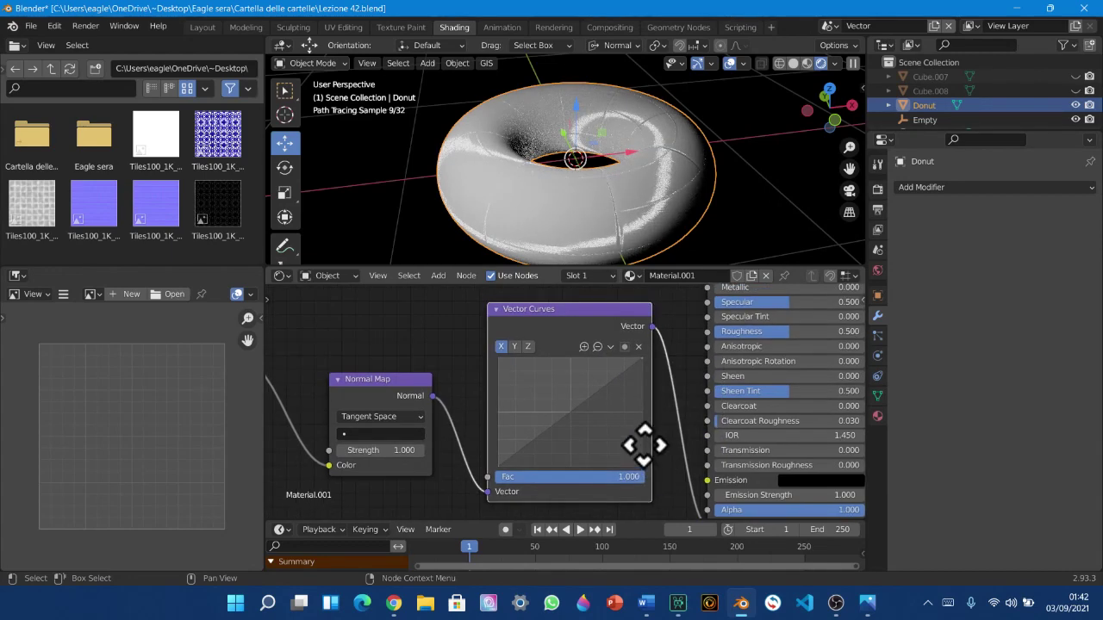
pyautogui.moveTo(622, 385); pyautogui.dragTo(579, 398, button='middle')
pyautogui.moveTo(552, 402); pyautogui.dragTo(551, 383, button='middle')
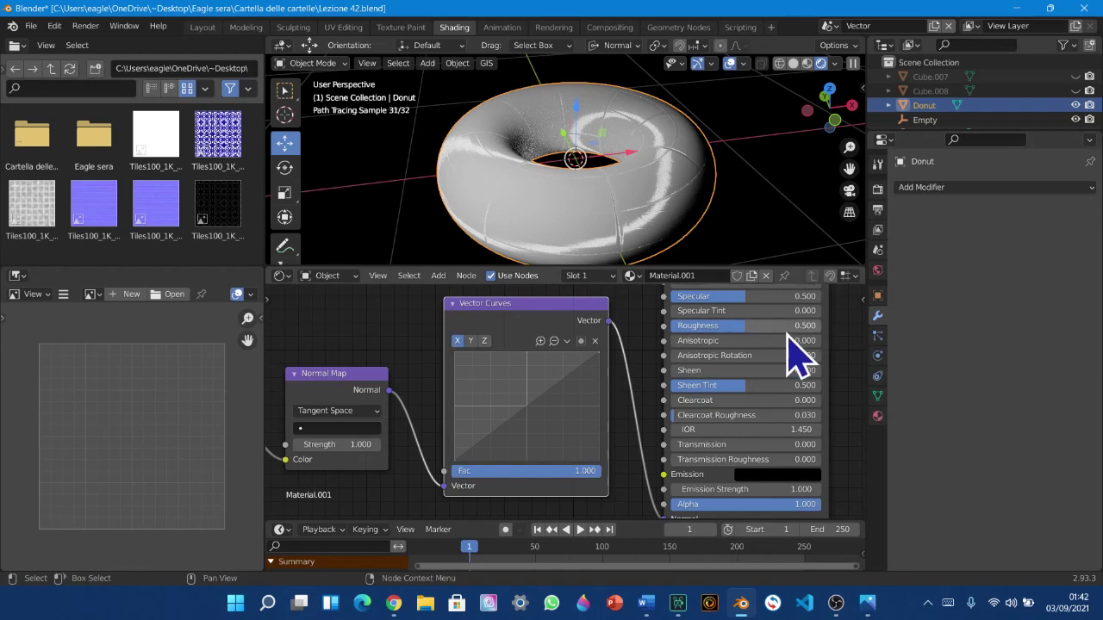
pyautogui.click(476, 346)
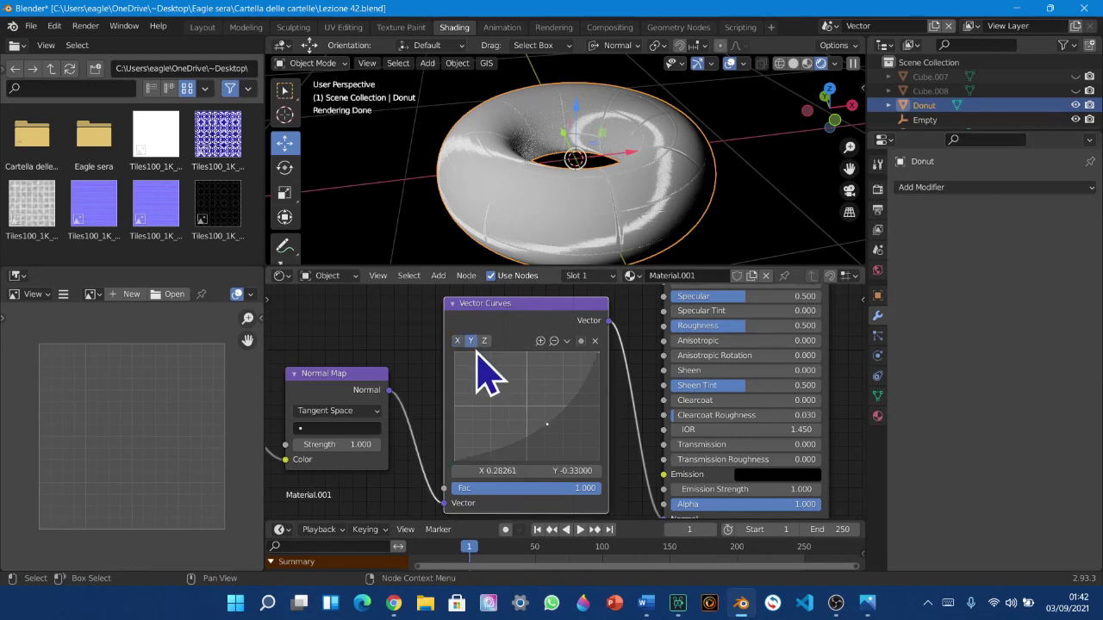
pyautogui.moveTo(540, 420); pyautogui.dragTo(490, 360)
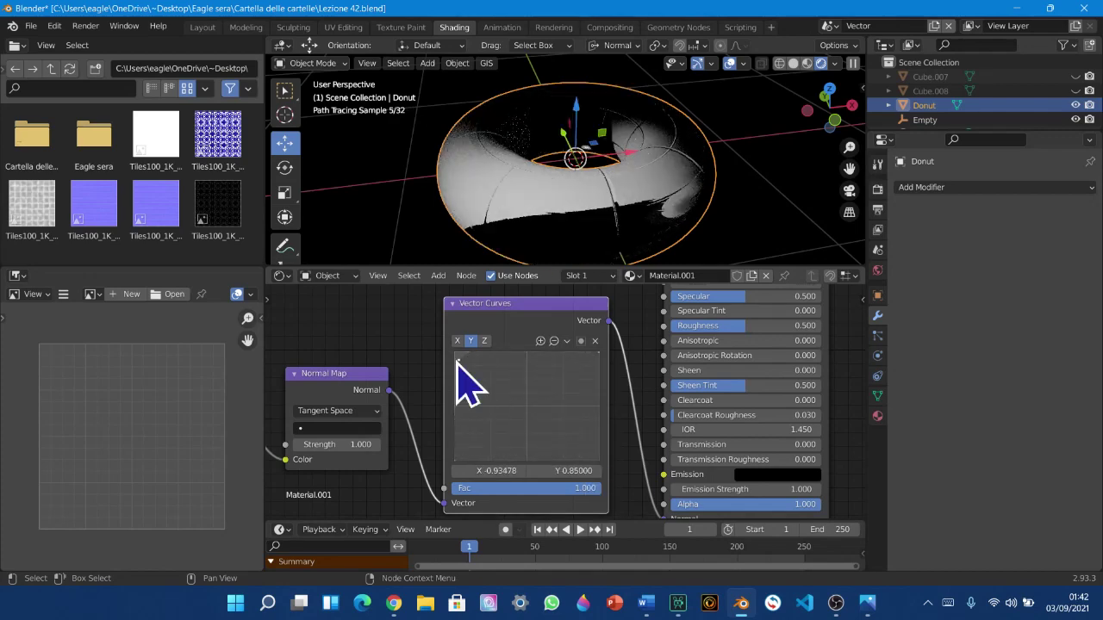
pyautogui.moveTo(472, 375); pyautogui.dragTo(493, 394)
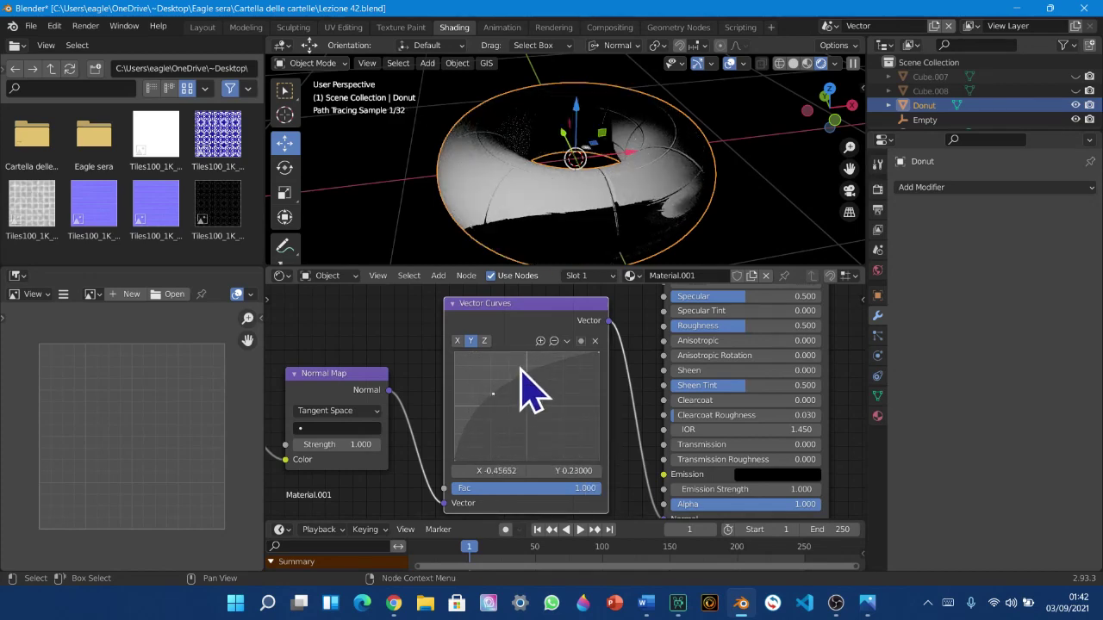
pyautogui.click(566, 341)
pyautogui.click(613, 436)
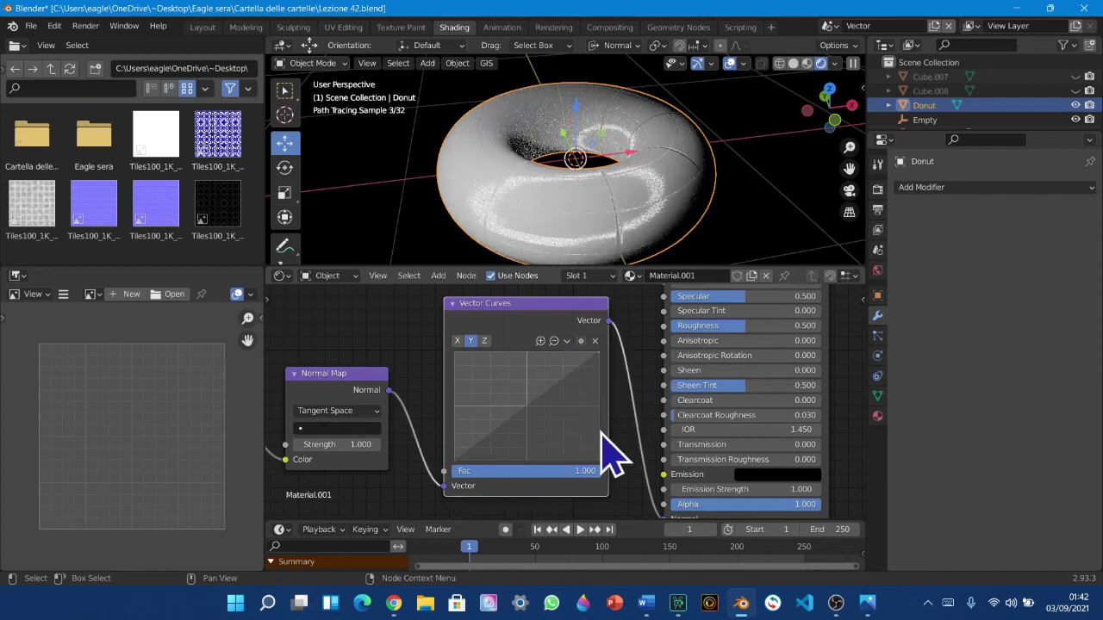
# Bend the Z curve, try extended extrapolation, then reset it and shift the Vector Curves node right
pyautogui.click(484, 342)
pyautogui.moveTo(512, 414); pyautogui.dragTo(585, 453)
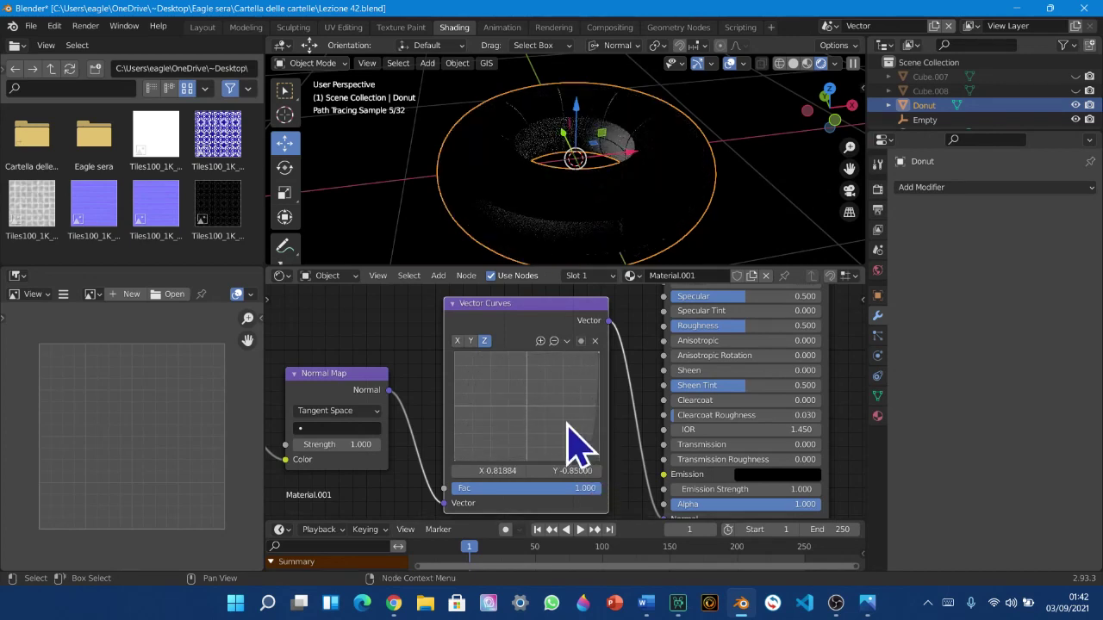
pyautogui.click(566, 342)
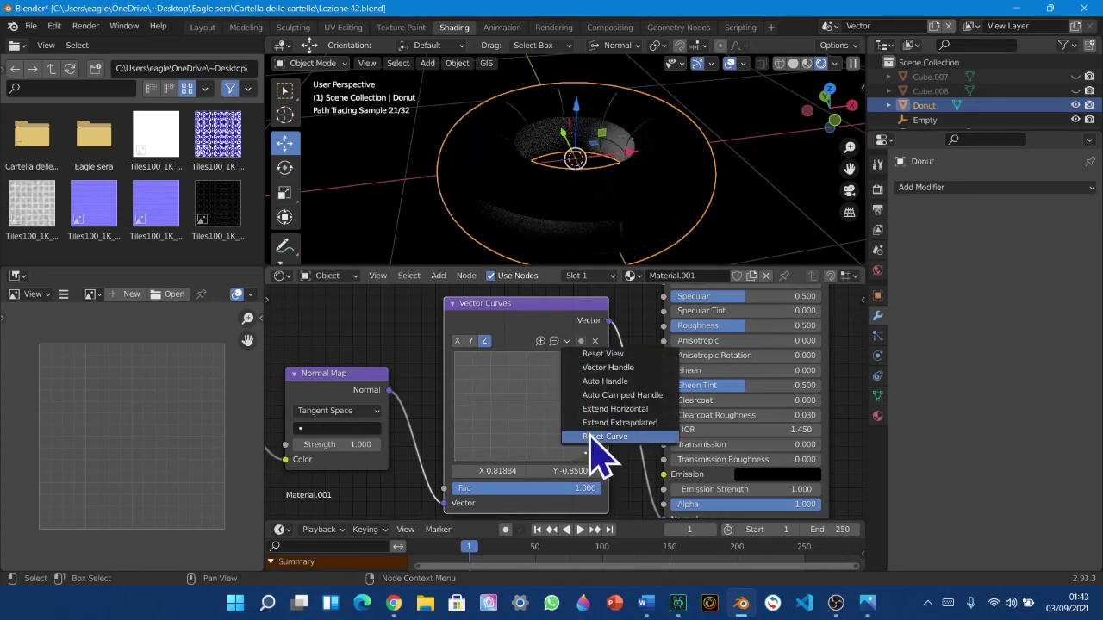
pyautogui.click(587, 423)
pyautogui.click(566, 341)
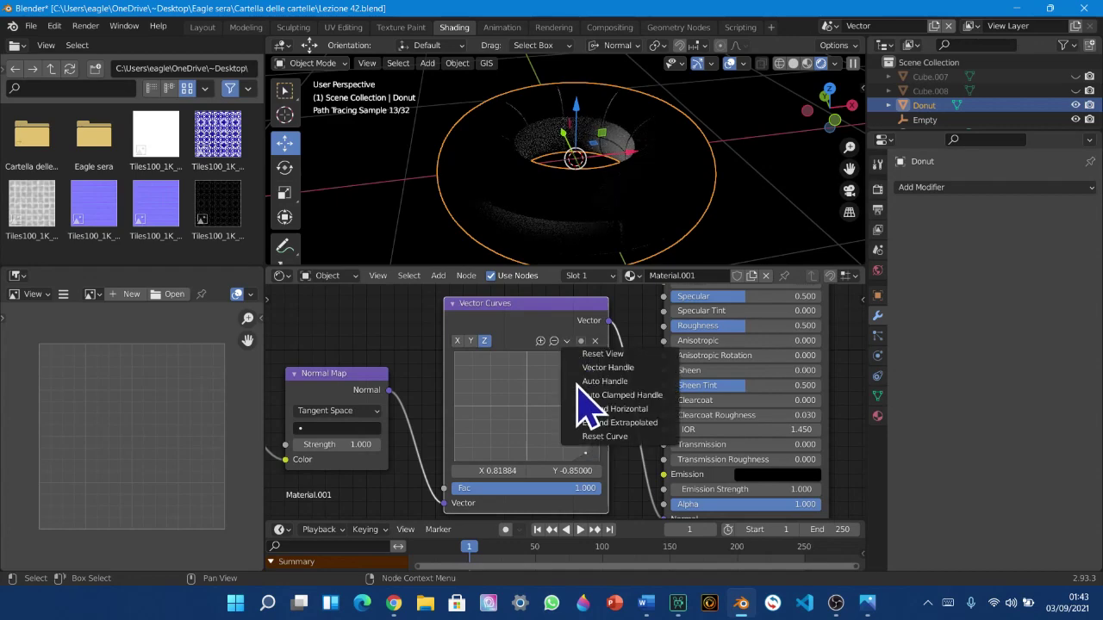
pyautogui.click(597, 441)
pyautogui.moveTo(619, 425); pyautogui.dragTo(620, 422, button='middle')
pyautogui.scroll(-2, 618, 425)
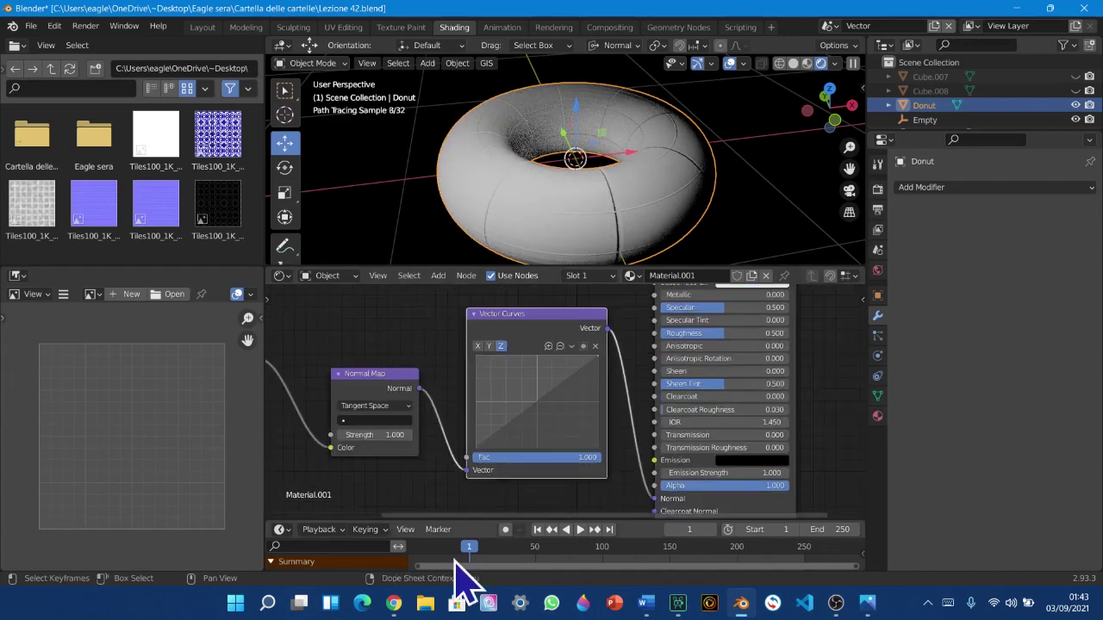
pyautogui.scroll(-5, 457, 560)
pyautogui.scroll(3, 596, 366)
pyautogui.moveTo(458, 330)
pyautogui.mouseDown()
pyautogui.moveTo(471, 340)
pyautogui.moveTo(462, 318)
pyautogui.moveTo(476, 319)
pyautogui.mouseUp()
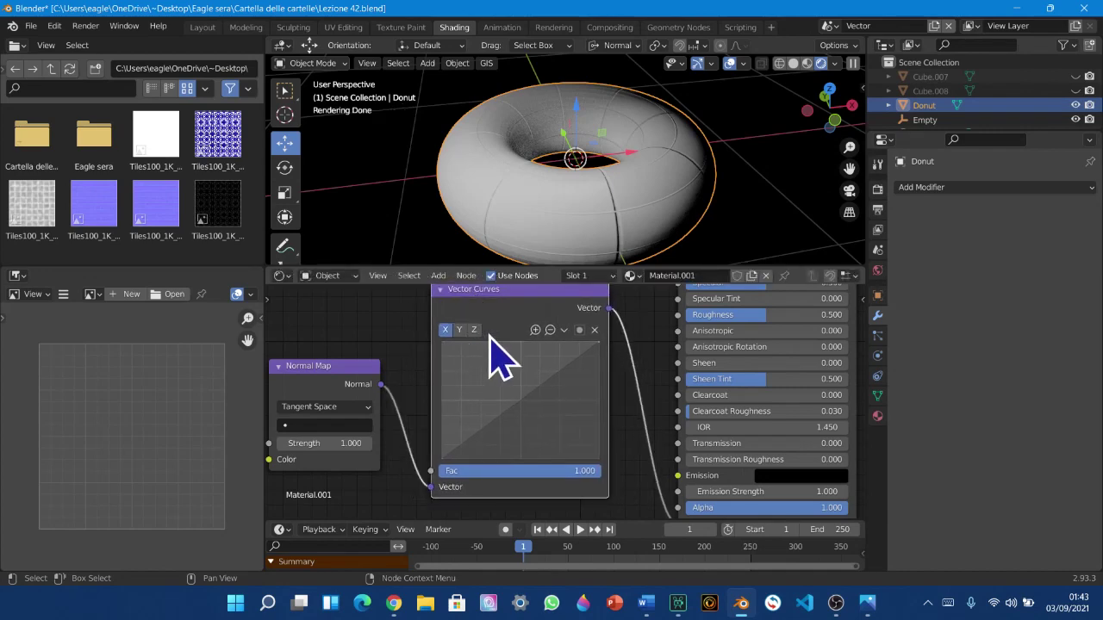
# Delete the Vector Curves node so Normal Map reconnects directly to the Principled BSDF
pyautogui.hotkey('ctrl', 'x')
pyautogui.scroll(-4, 504, 356)
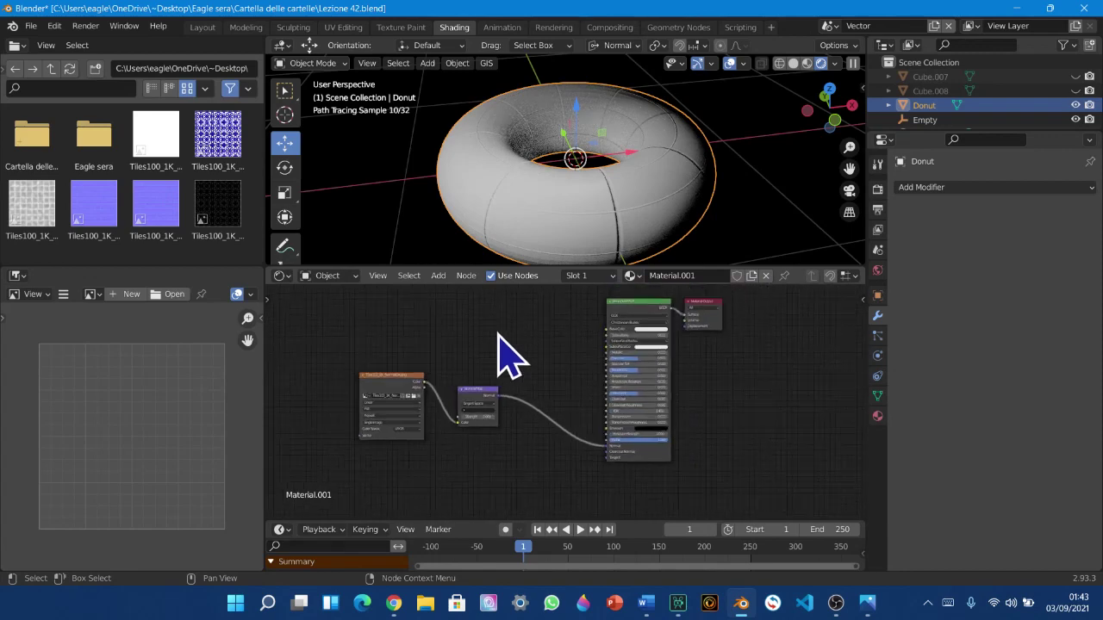
pyautogui.scroll(-2, 508, 358)
pyautogui.moveTo(532, 457); pyautogui.dragTo(561, 443, button='middle')
pyautogui.scroll(3, 570, 459)
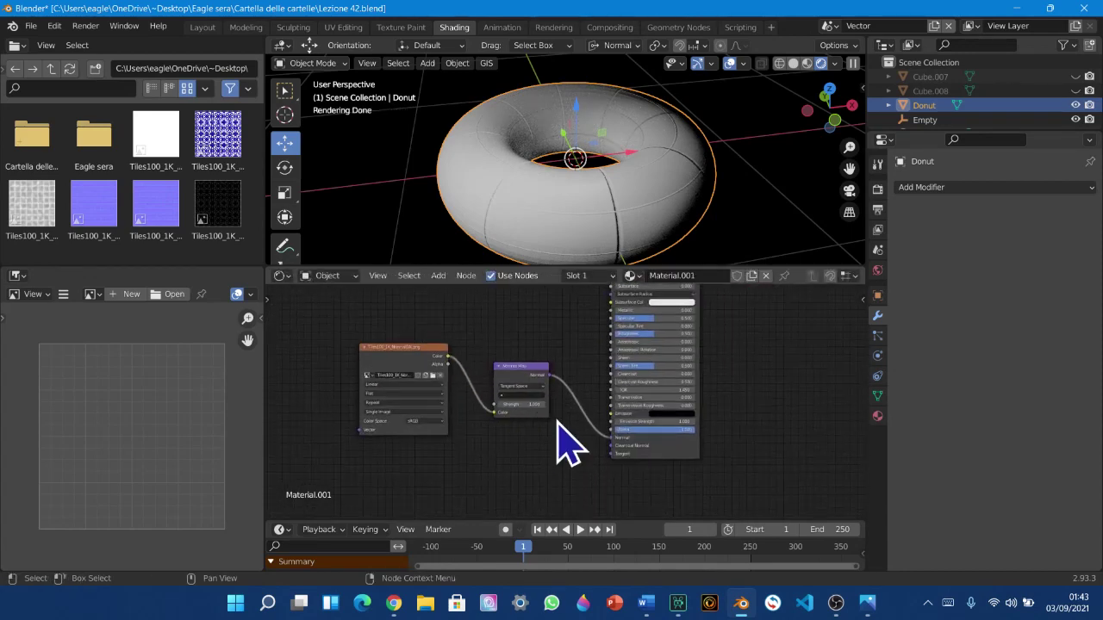
pyautogui.scroll(2, 580, 448)
# Add a Vector Rotate node and insert it between Normal Map and Principled BSDF
pyautogui.hotkey('shift', 'a')
pyautogui.moveTo(579, 420)
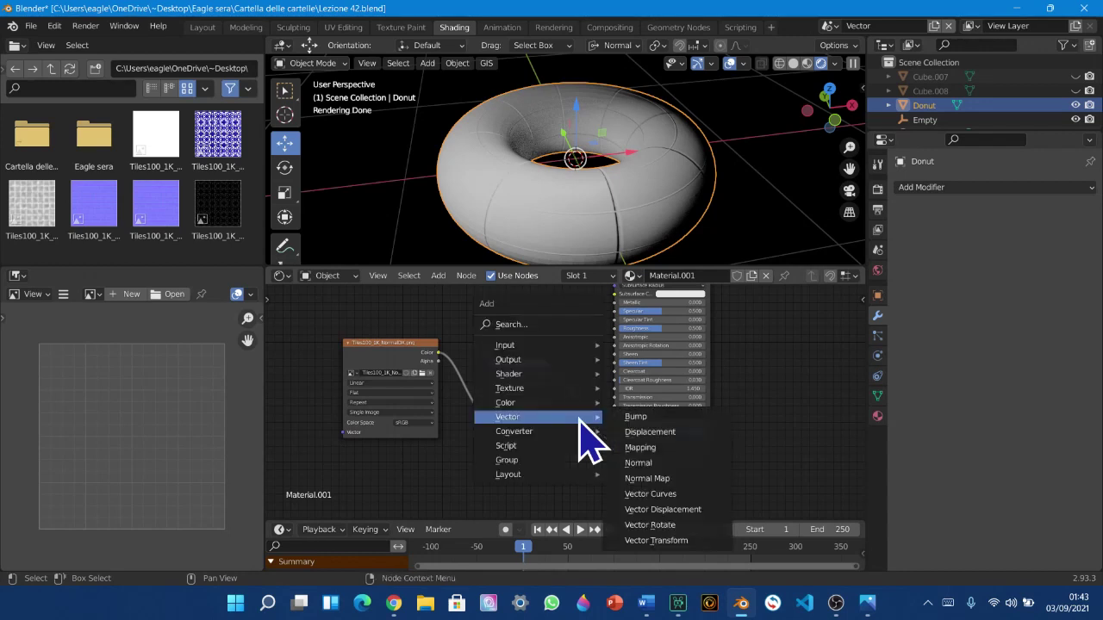
pyautogui.click(659, 518)
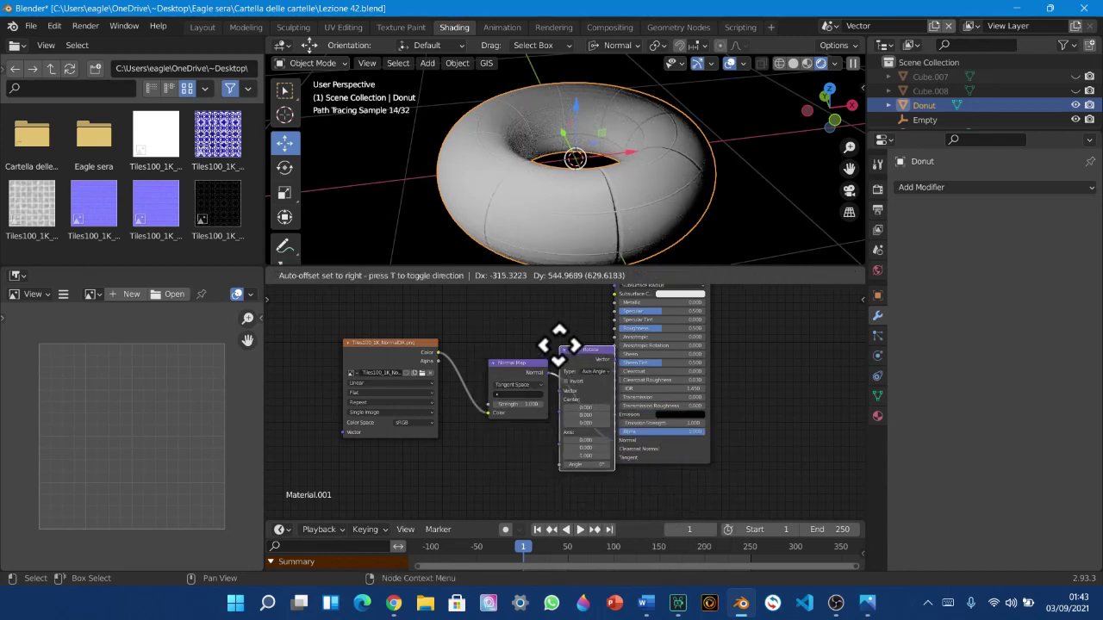
pyautogui.click(570, 363)
# Tidy the node layout, nudging the Vector Rotate and Normal Map nodes slightly left
pyautogui.scroll(-1, 664, 470)
pyautogui.moveTo(584, 327); pyautogui.dragTo(576, 328)
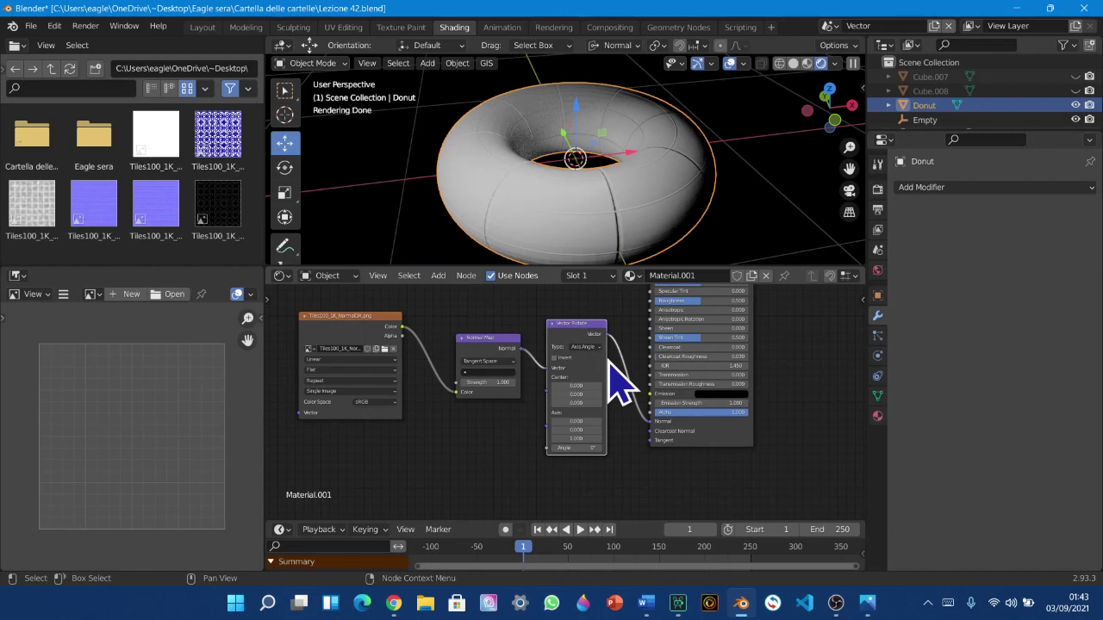
pyautogui.scroll(1, 672, 414)
pyautogui.moveTo(534, 396); pyautogui.dragTo(518, 416, button='middle')
pyautogui.scroll(-4, 542, 406)
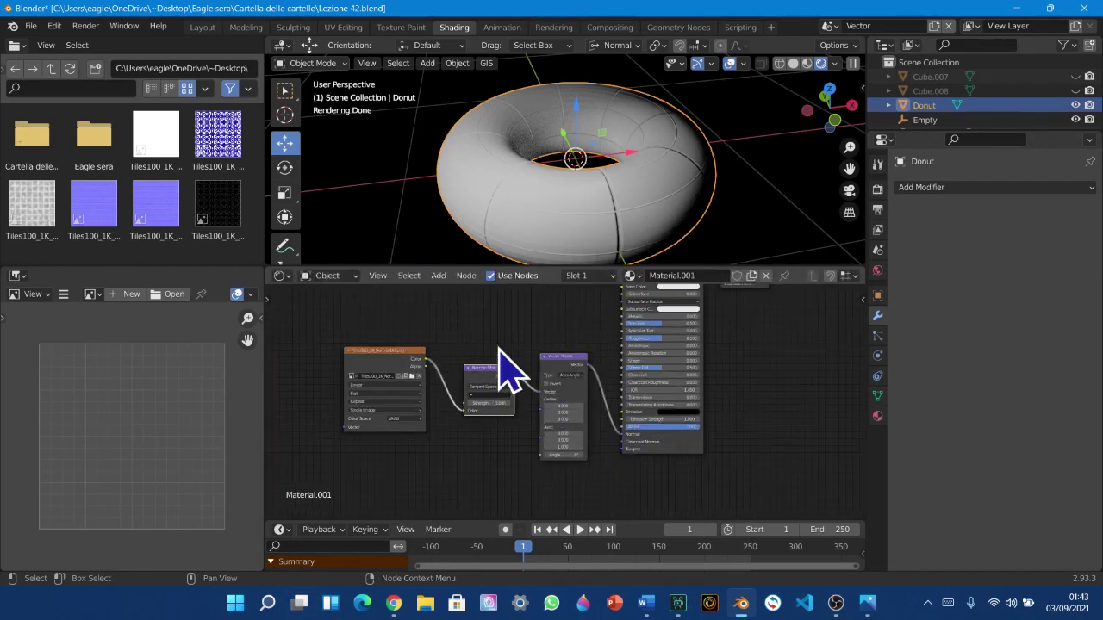
pyautogui.moveTo(515, 338); pyautogui.dragTo(520, 372, button='middle')
pyautogui.scroll(1, 518, 483)
pyautogui.moveTo(519, 478); pyautogui.dragTo(530, 430, button='middle')
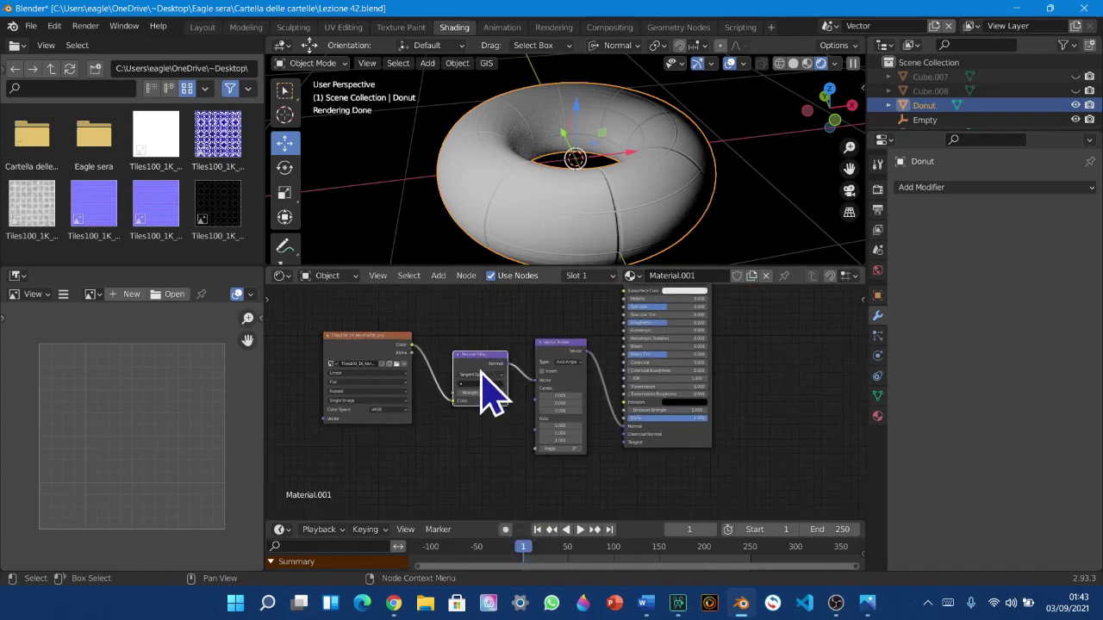
pyautogui.scroll(4, 551, 461)
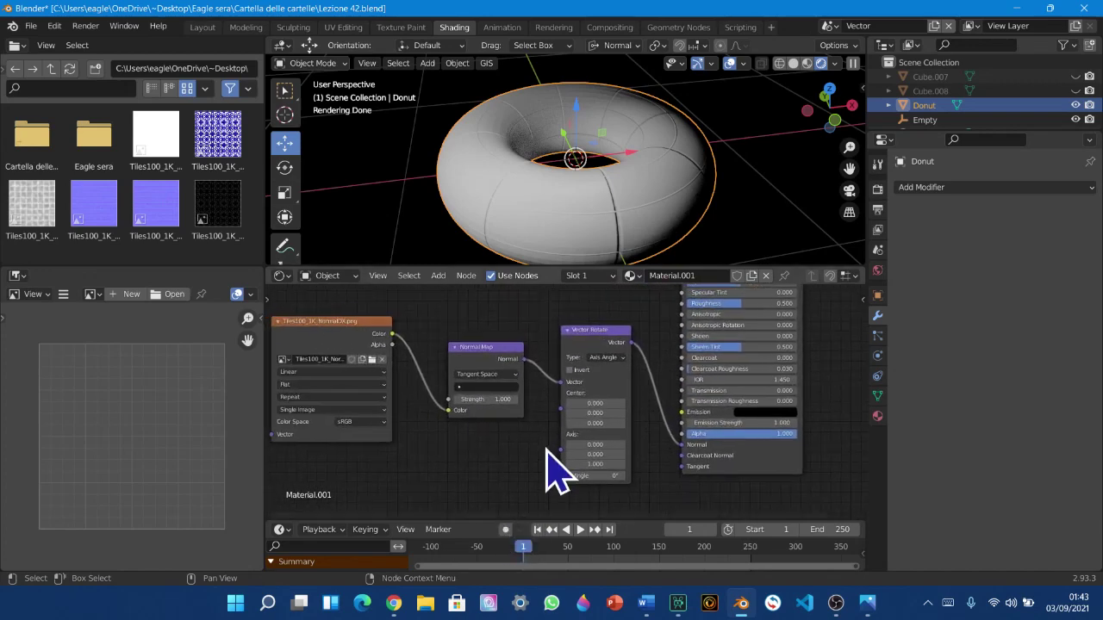
pyautogui.scroll(-2, 551, 470)
pyautogui.moveTo(503, 362); pyautogui.dragTo(492, 362)
pyautogui.moveTo(541, 450); pyautogui.dragTo(534, 415, button='middle')
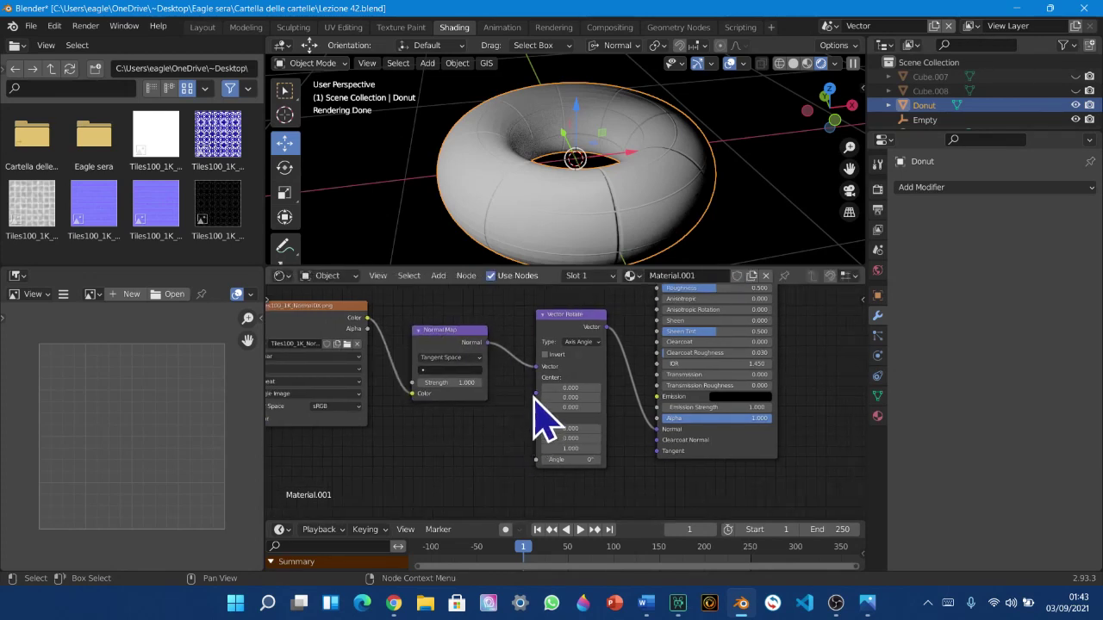
# Try the X Axis rotation while previewing Vector Rotate on the donut, then reset Angle to 0°
pyautogui.click(582, 342)
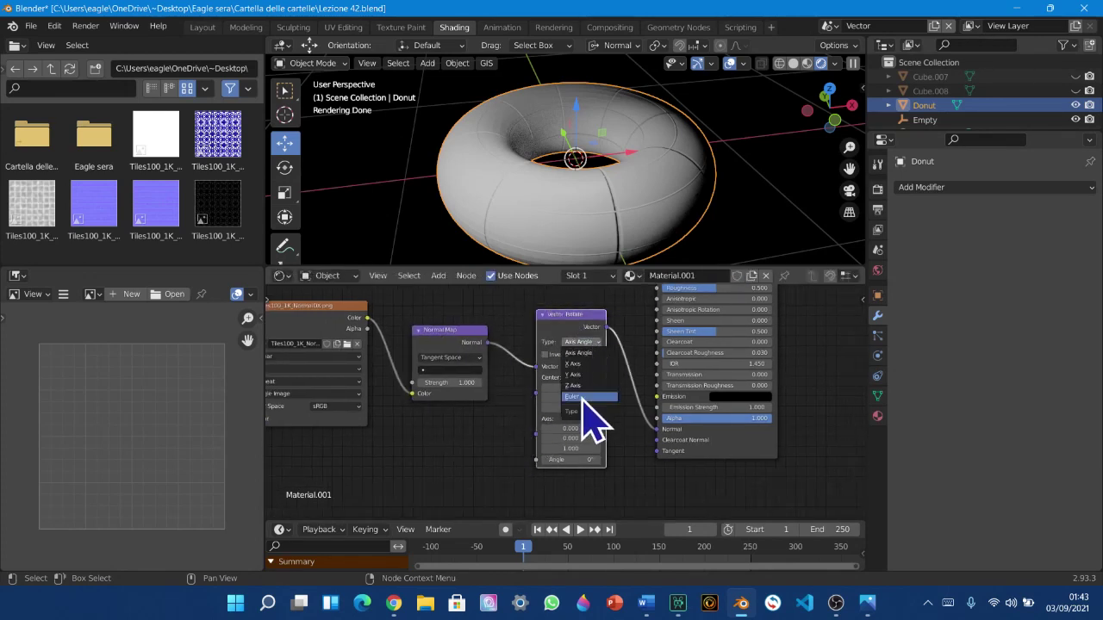
pyautogui.click(579, 365)
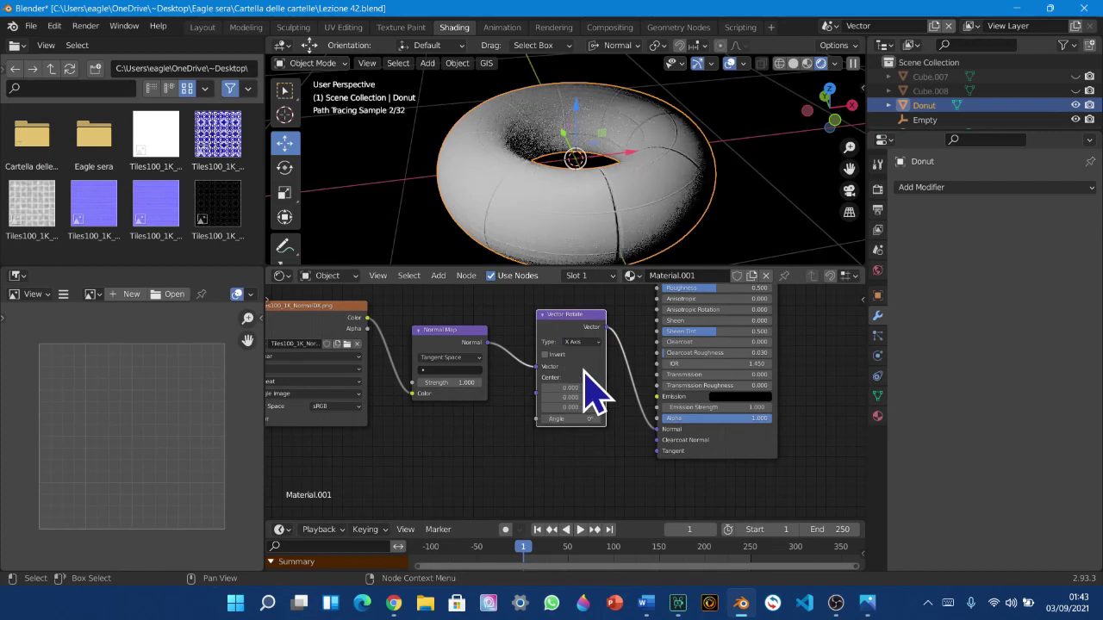
pyautogui.moveTo(567, 419); pyautogui.dragTo(619, 419)
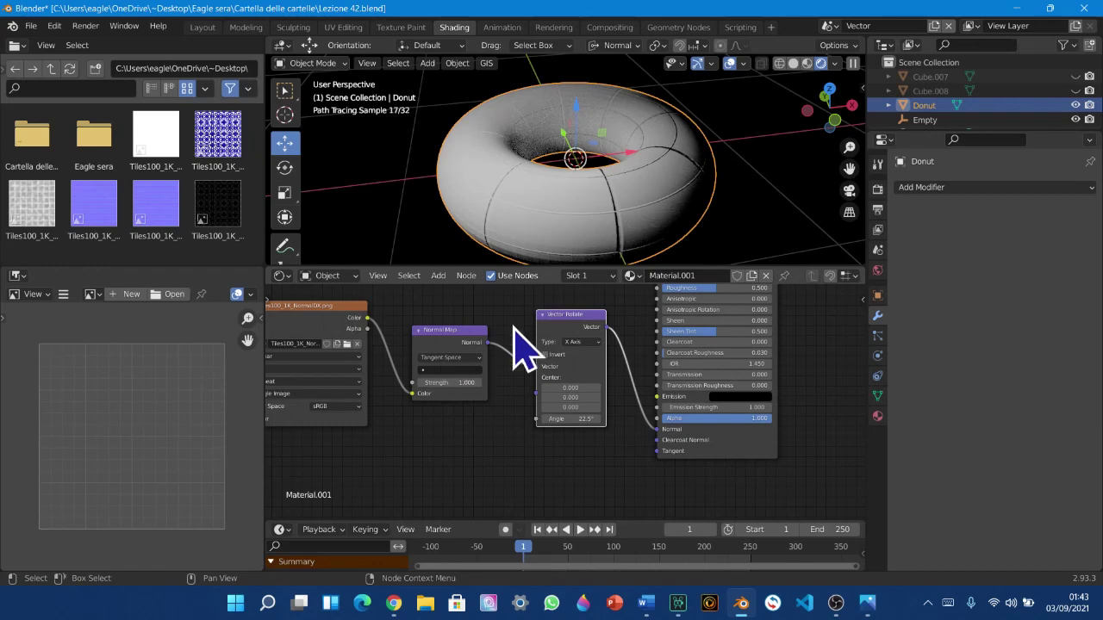
pyautogui.keyDown('ctrl'); pyautogui.keyDown('shift'); pyautogui.click(579, 321); pyautogui.keyUp('shift'); pyautogui.keyUp('ctrl')
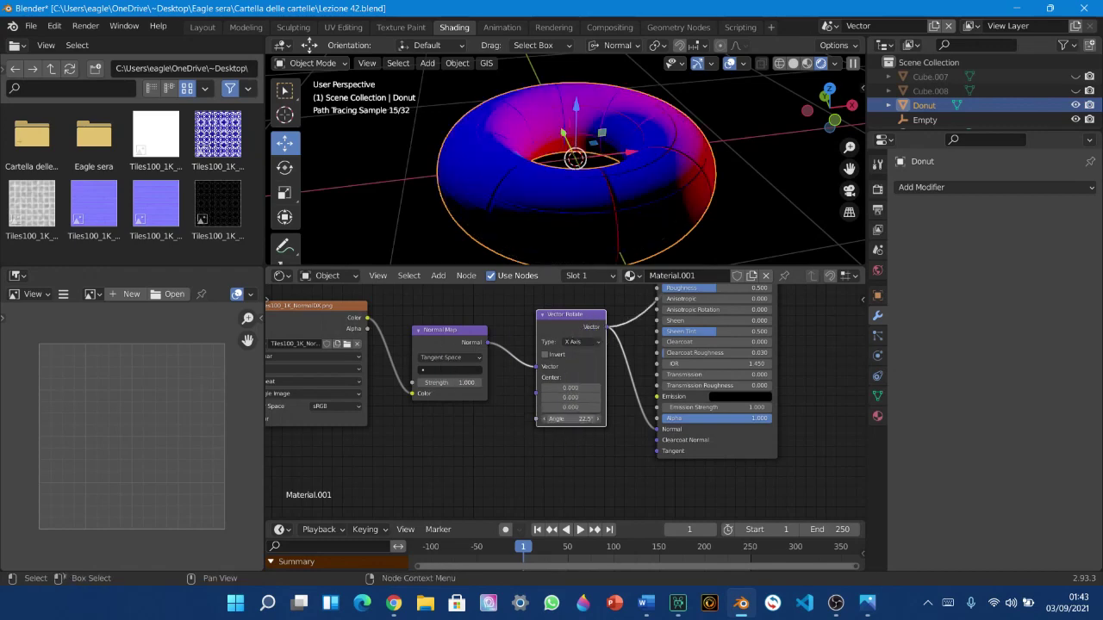
pyautogui.press('Return')
pyautogui.scroll(3, 562, 465)
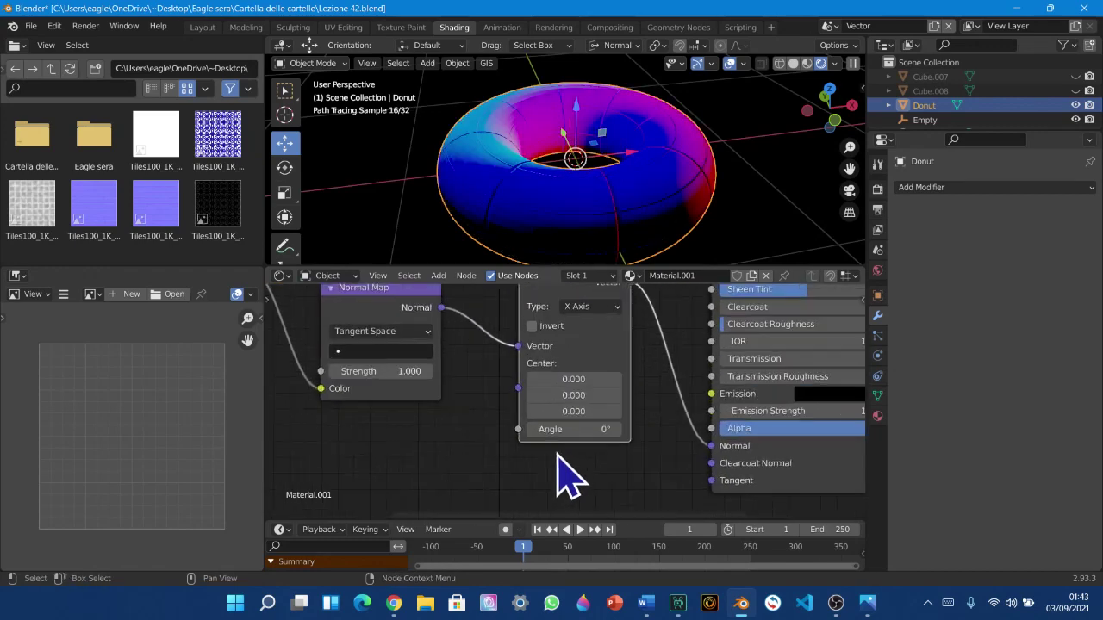
pyautogui.moveTo(549, 433); pyautogui.dragTo(603, 434)
pyautogui.click(556, 434)
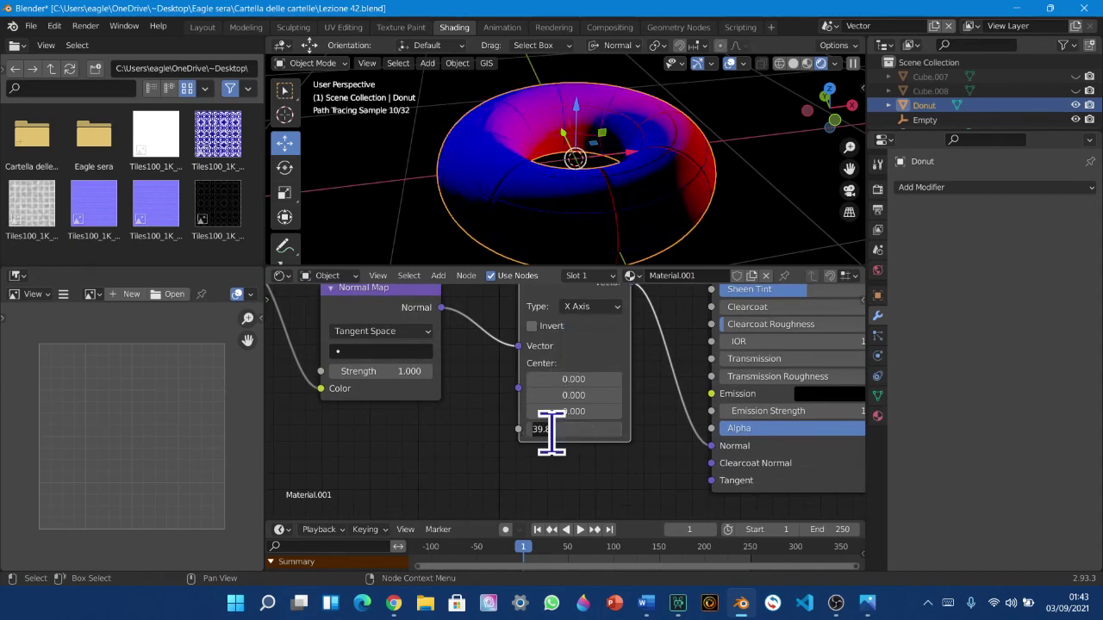
pyautogui.write('0')
pyautogui.press('Return')
# Try the Y Axis rotation with a larger angle, then reset Angle to 0°
pyautogui.click(603, 308)
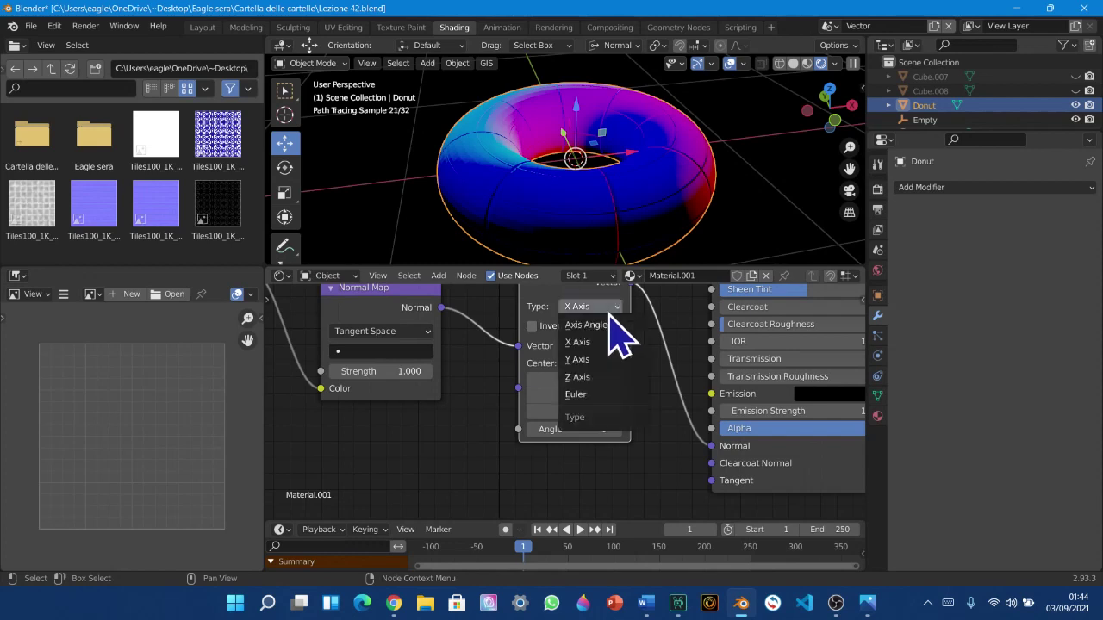
pyautogui.click(583, 365)
pyautogui.moveTo(567, 431); pyautogui.dragTo(646, 430)
pyautogui.click(562, 426)
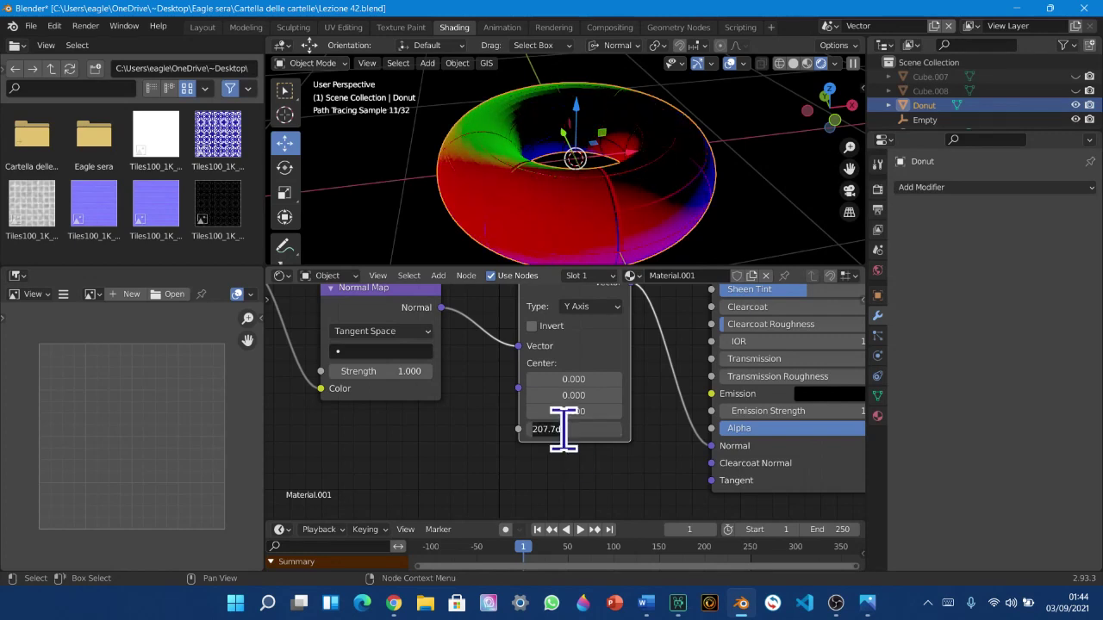
pyautogui.write('0')
pyautogui.press('Return')
# Switch to Z Axis, sweep the angle to about 92°, and show the full shaded material
pyautogui.click(590, 307)
pyautogui.click(589, 369)
pyautogui.moveTo(556, 429); pyautogui.dragTo(655, 428)
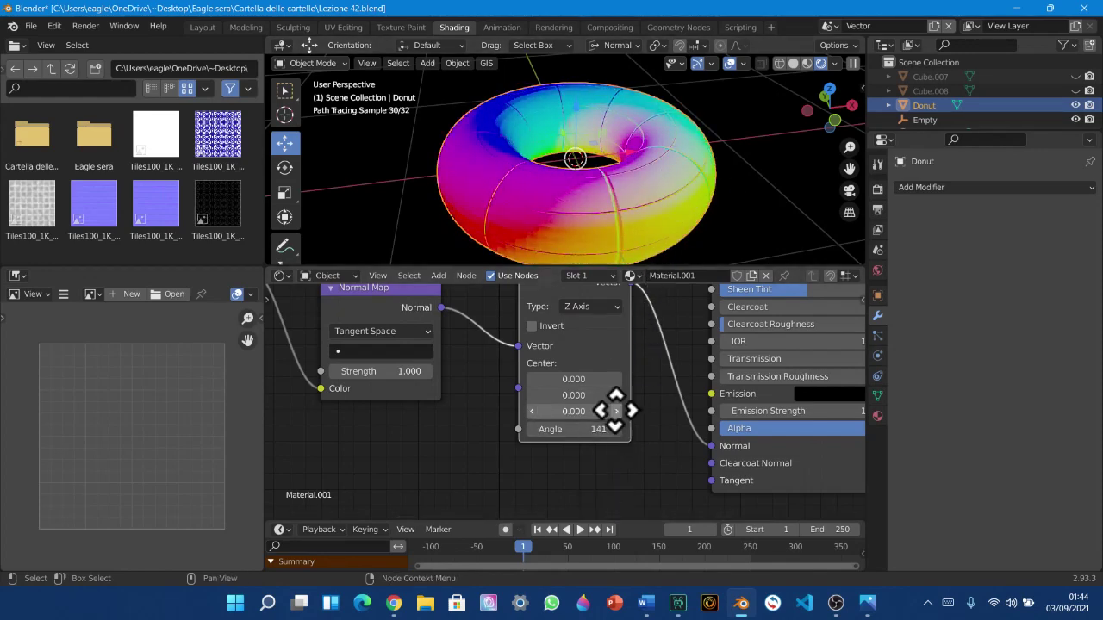
pyautogui.moveTo(615, 411); pyautogui.dragTo(424, 525, button='middle')
pyautogui.moveTo(741, 406); pyautogui.dragTo(788, 383, button='middle')
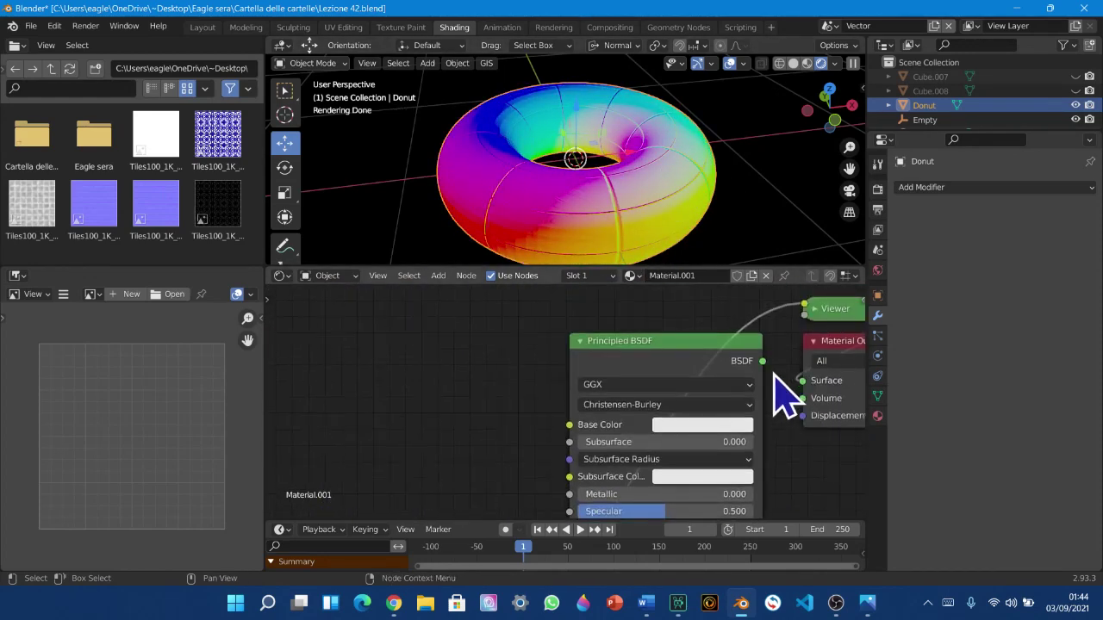
pyautogui.keyDown('ctrl'); pyautogui.keyDown('shift'); pyautogui.click(741, 356); pyautogui.keyUp('shift'); pyautogui.keyUp('ctrl')
# Preview the Vector Rotate output on the donut again with the Z Axis angle at 0°
pyautogui.moveTo(594, 125); pyautogui.dragTo(764, 118, button='middle')
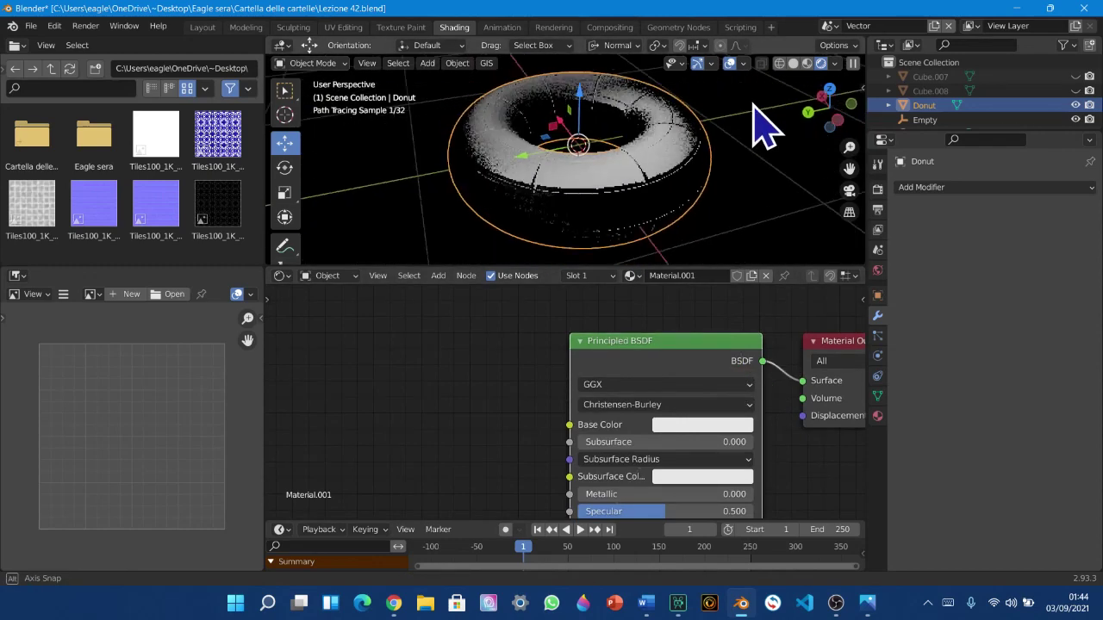
pyautogui.moveTo(554, 333); pyautogui.dragTo(698, 298, button='middle')
pyautogui.keyDown('ctrl'); pyautogui.keyDown('shift'); pyautogui.click(574, 385); pyautogui.keyUp('shift'); pyautogui.keyUp('ctrl')
pyautogui.moveTo(572, 420); pyautogui.dragTo(601, 319, button='middle')
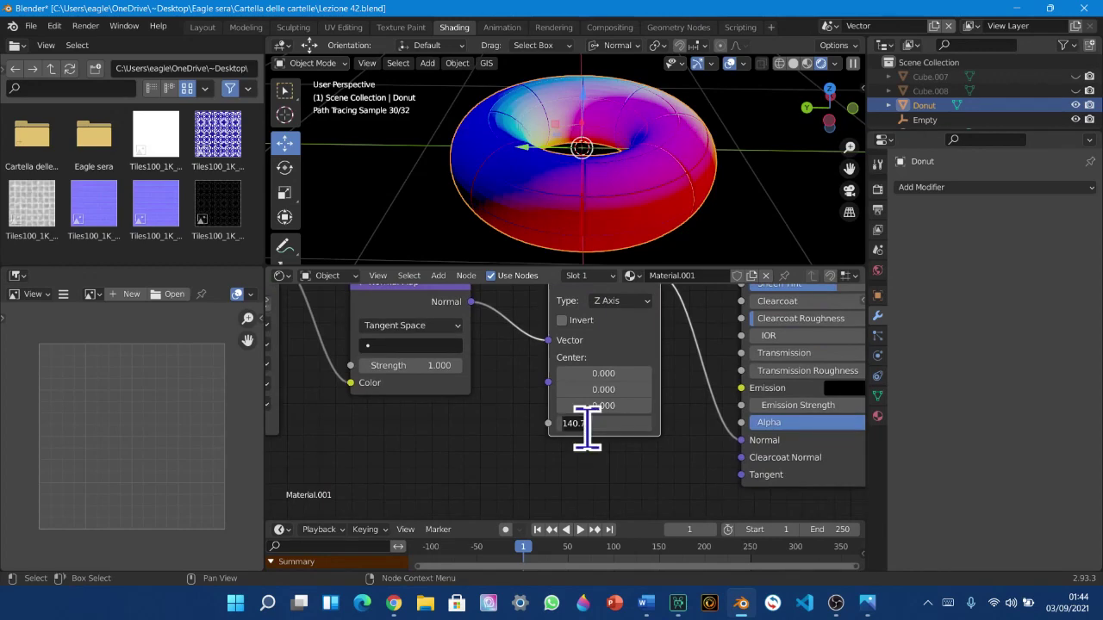
pyautogui.press('Return')
pyautogui.scroll(-5, 590, 428)
pyautogui.moveTo(572, 362); pyautogui.dragTo(550, 384, button='middle')
pyautogui.moveTo(610, 102); pyautogui.dragTo(645, 184, button='middle')
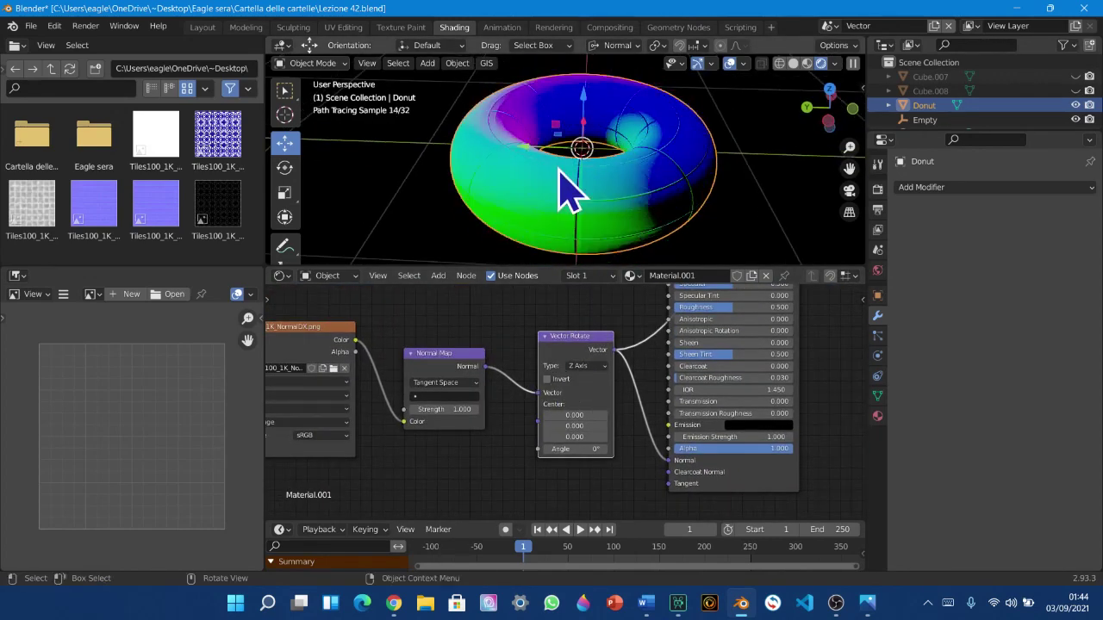
pyautogui.click(601, 367)
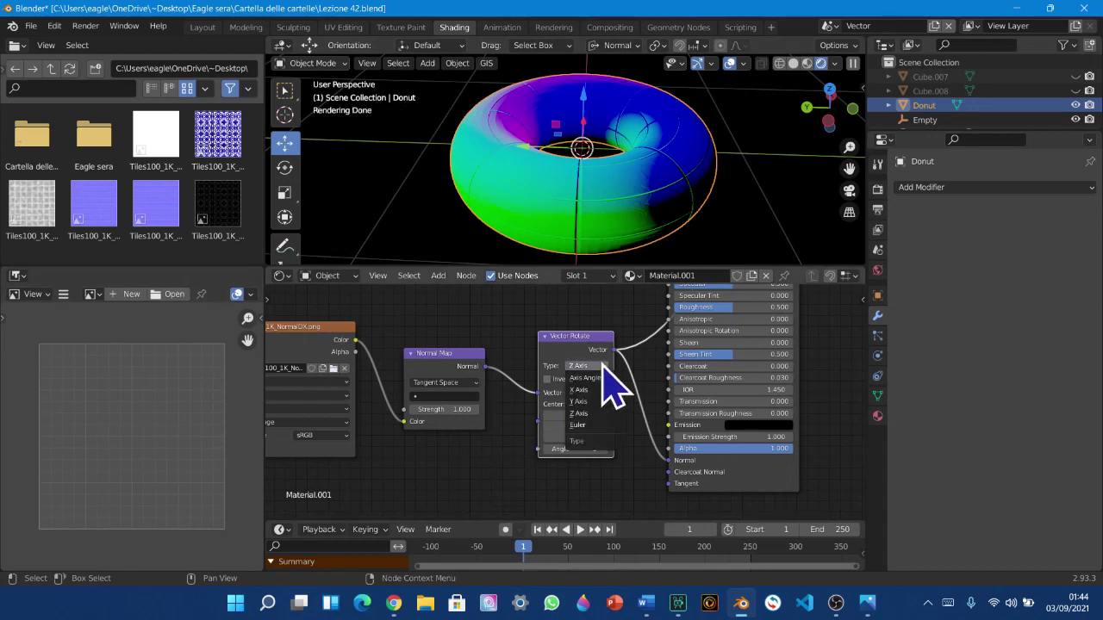
# Switch Vector Rotate to Euler and inspect its X, Y, Z rotation fields, leaving them unchanged
pyautogui.click(608, 437)
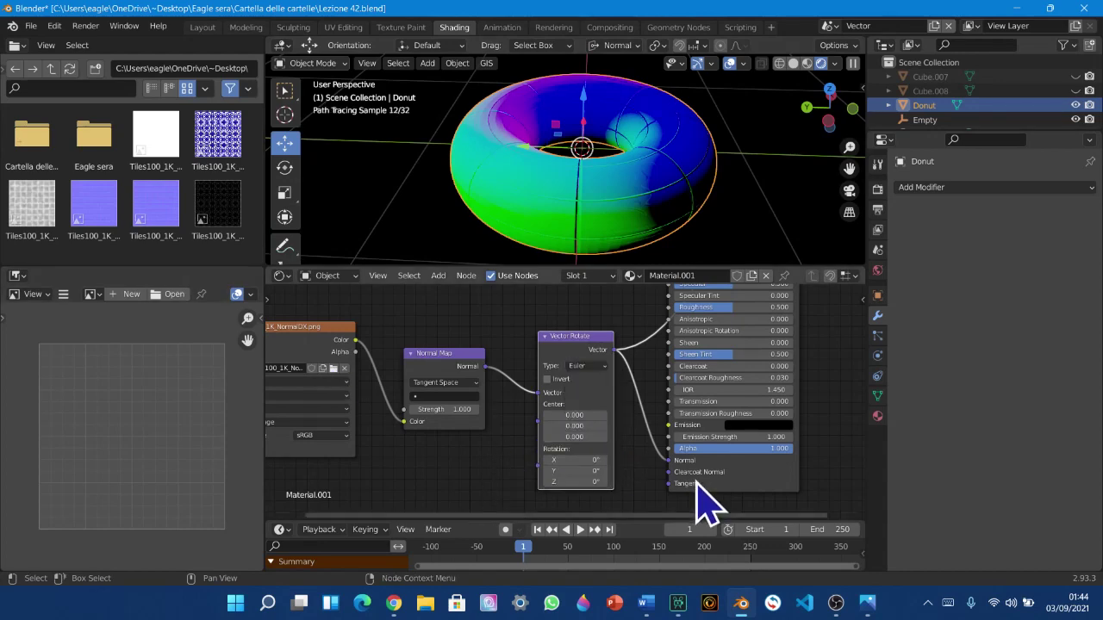
pyautogui.scroll(2, 669, 451)
pyautogui.moveTo(591, 451); pyautogui.dragTo(594, 402, button='middle')
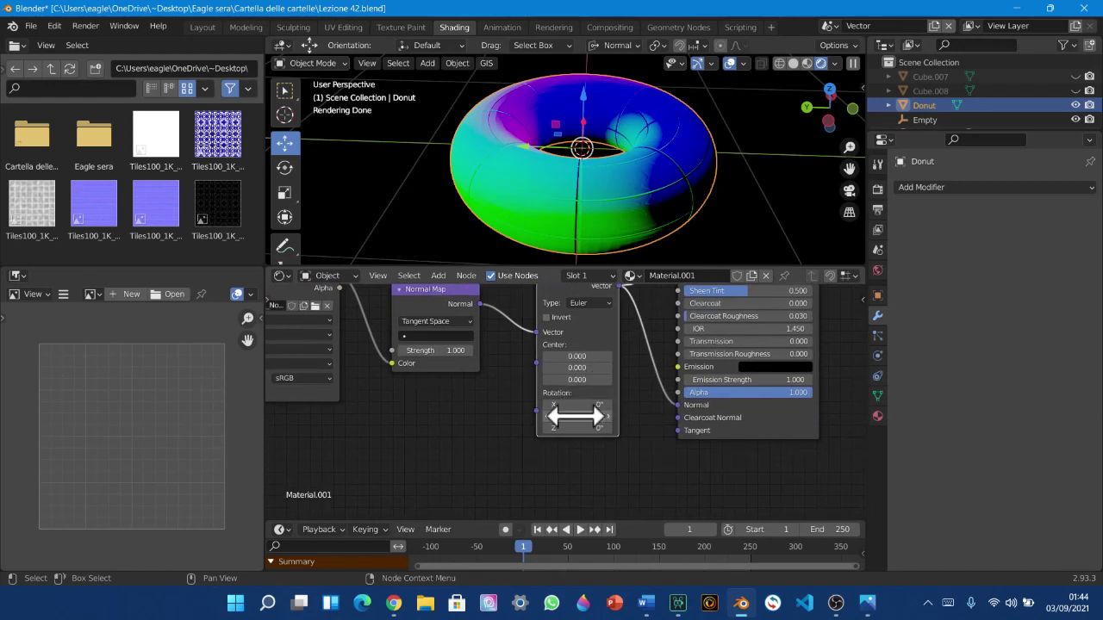
pyautogui.scroll(2, 579, 405)
pyautogui.click(444, 417)
pyautogui.click(569, 417)
pyautogui.click(502, 434)
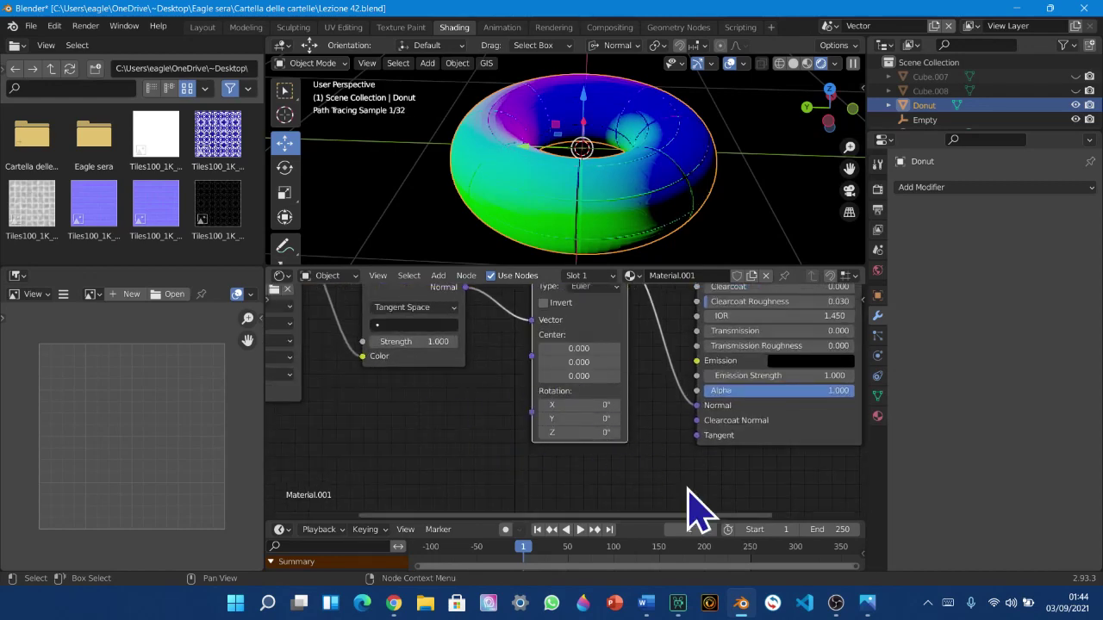
pyautogui.moveTo(689, 449); pyautogui.dragTo(689, 468, button='middle')
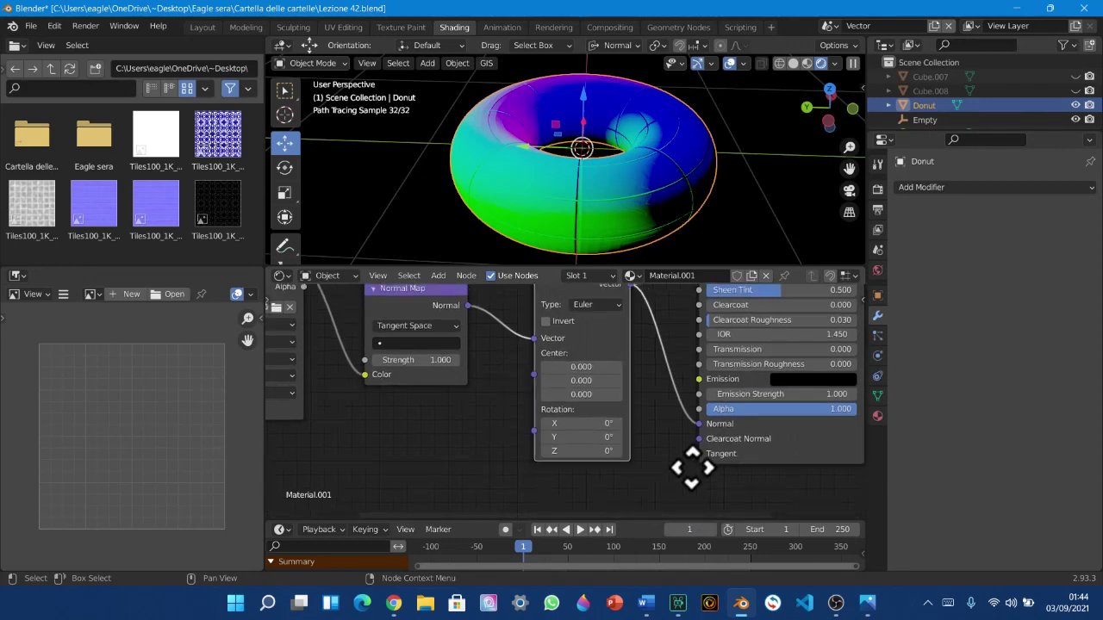
# Return Vector Rotate to Axis Angle and raise the angle to about 23°
pyautogui.click(595, 305)
pyautogui.click(615, 310)
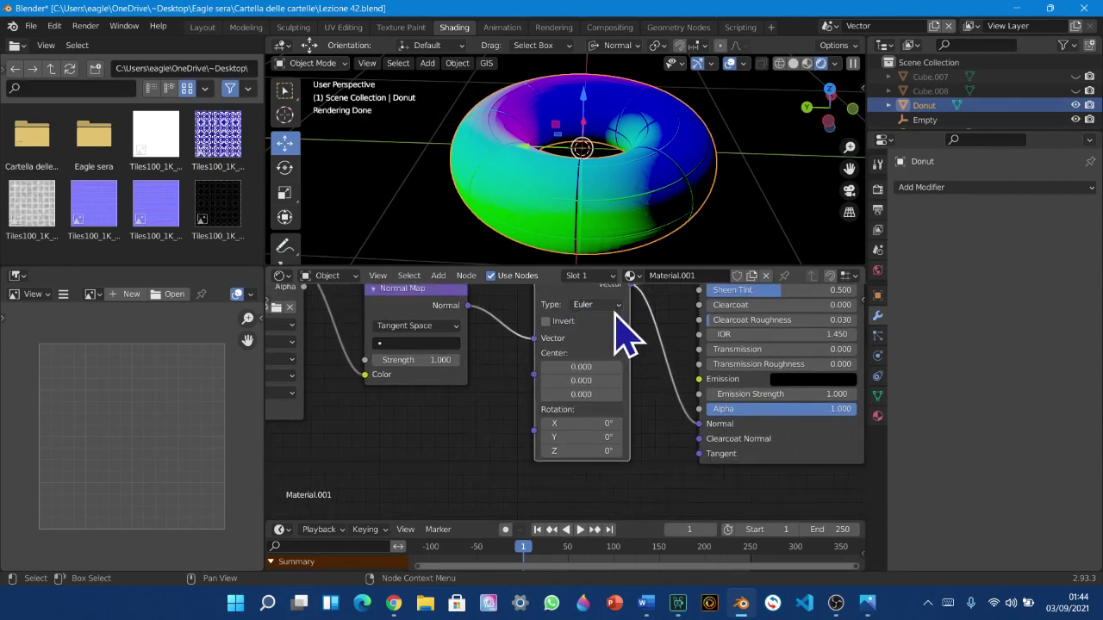
pyautogui.click(586, 307)
pyautogui.click(590, 320)
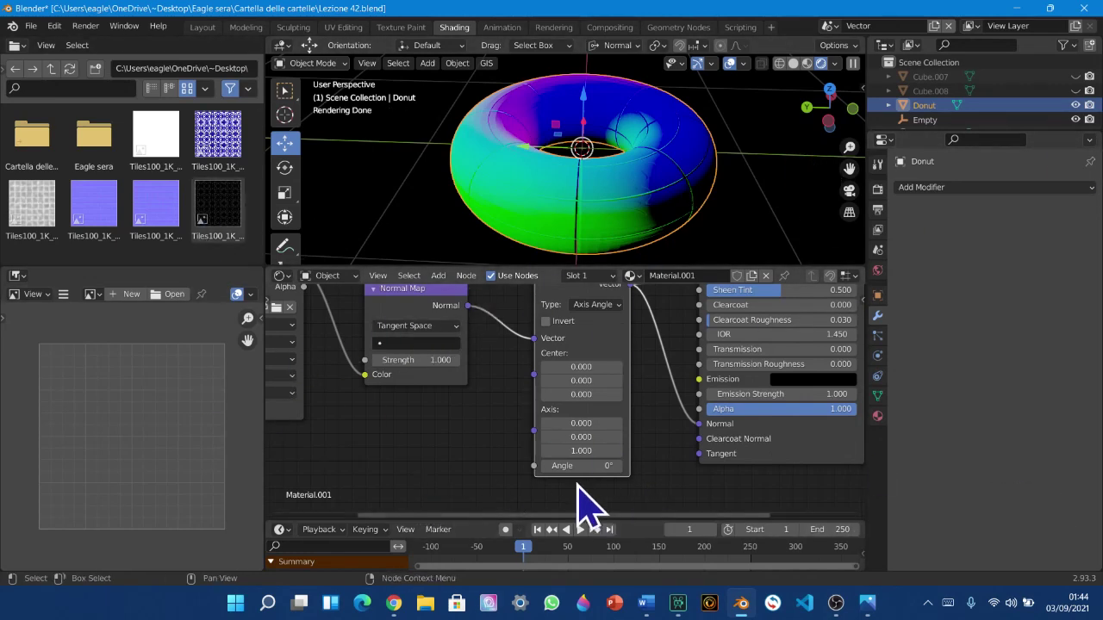
pyautogui.moveTo(595, 465); pyautogui.dragTo(642, 465)
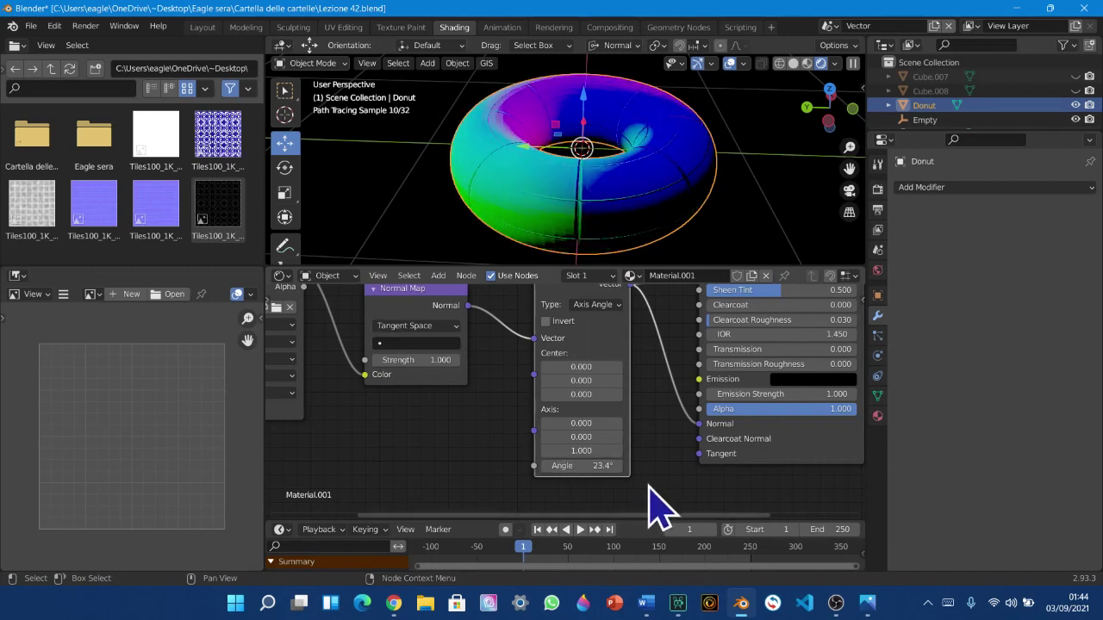
# Keep axis Z at 1 and set the rotation angle to 90°
pyautogui.click(570, 424)
pyautogui.click(558, 437)
pyautogui.click(561, 434)
pyautogui.click(586, 411)
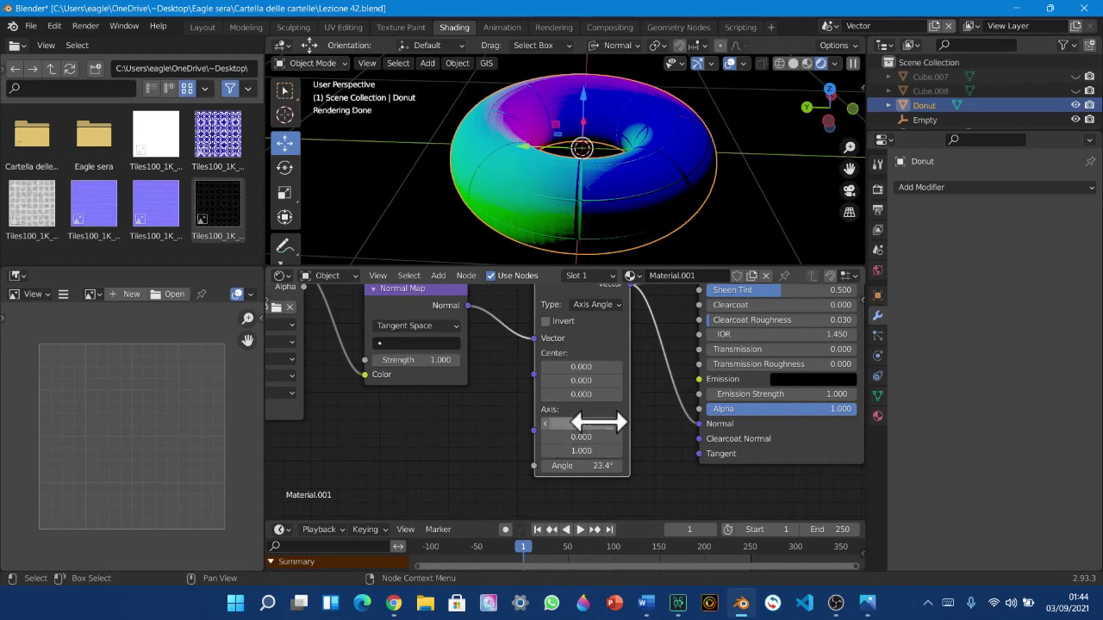
pyautogui.click(590, 438)
pyautogui.click(588, 438)
pyautogui.click(590, 451)
pyautogui.click(590, 450)
pyautogui.press('Tab')
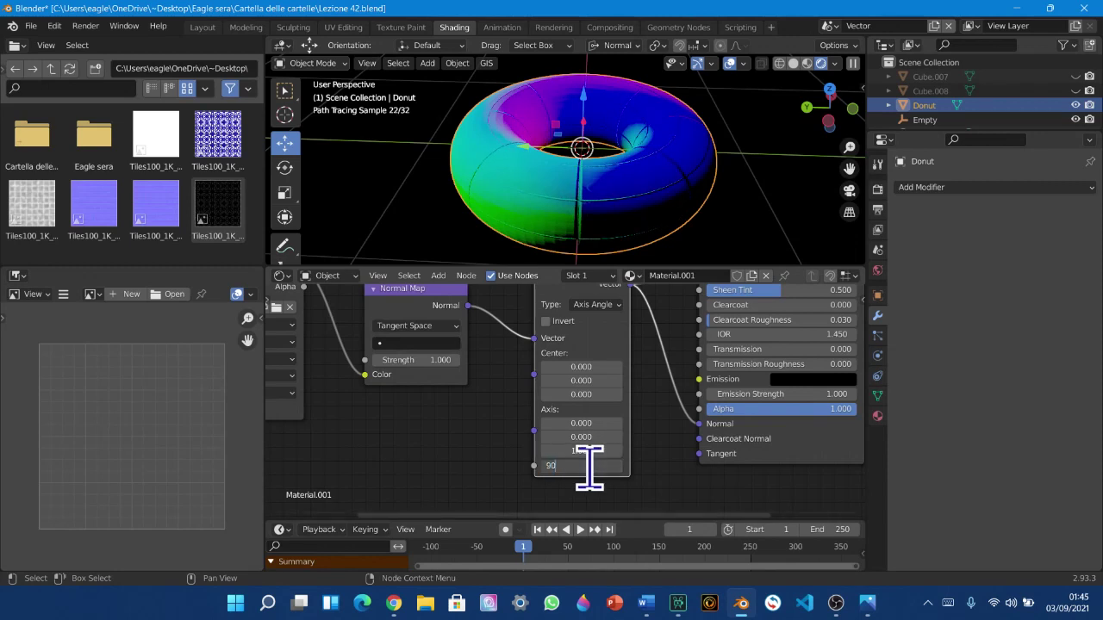
pyautogui.press('Return')
# Set the rotation axis X component to 0.5
pyautogui.click(572, 423)
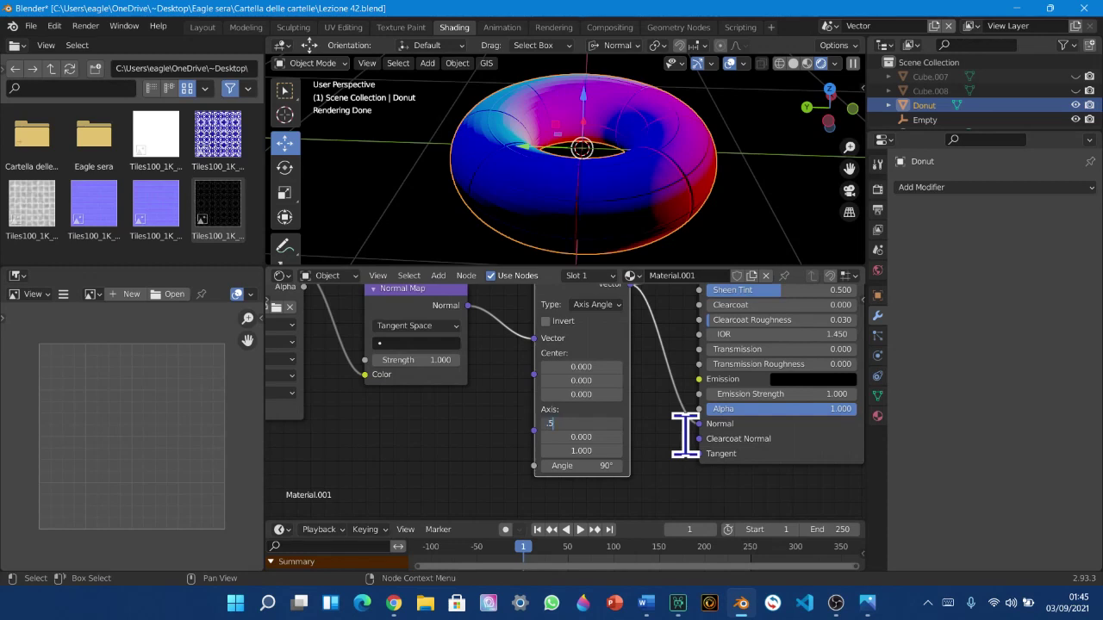
pyautogui.write('.5')
pyautogui.press('Return')
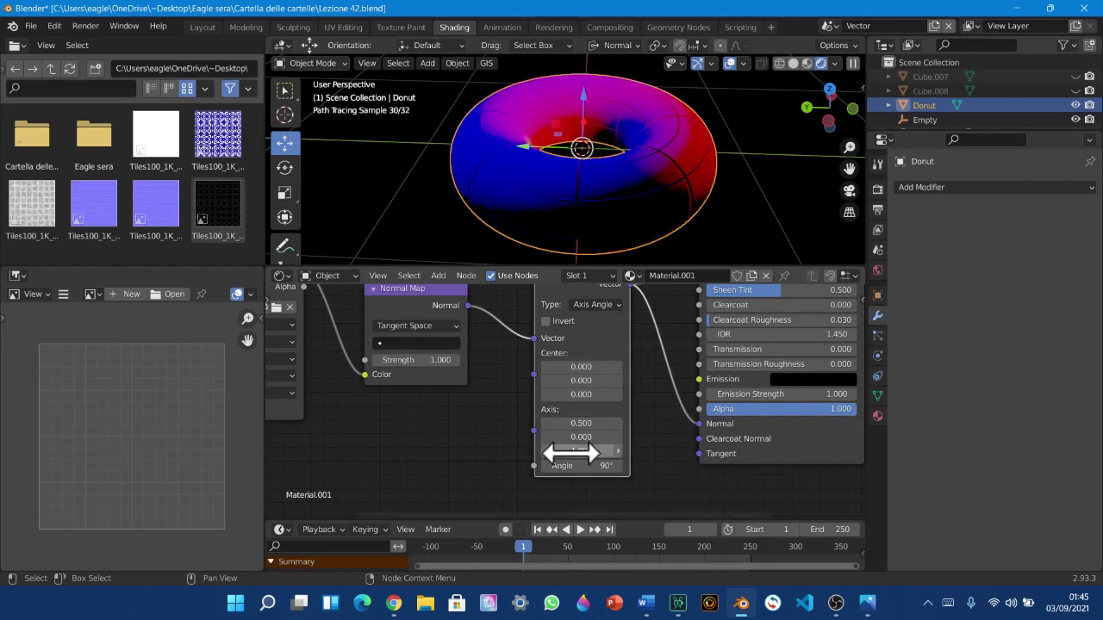
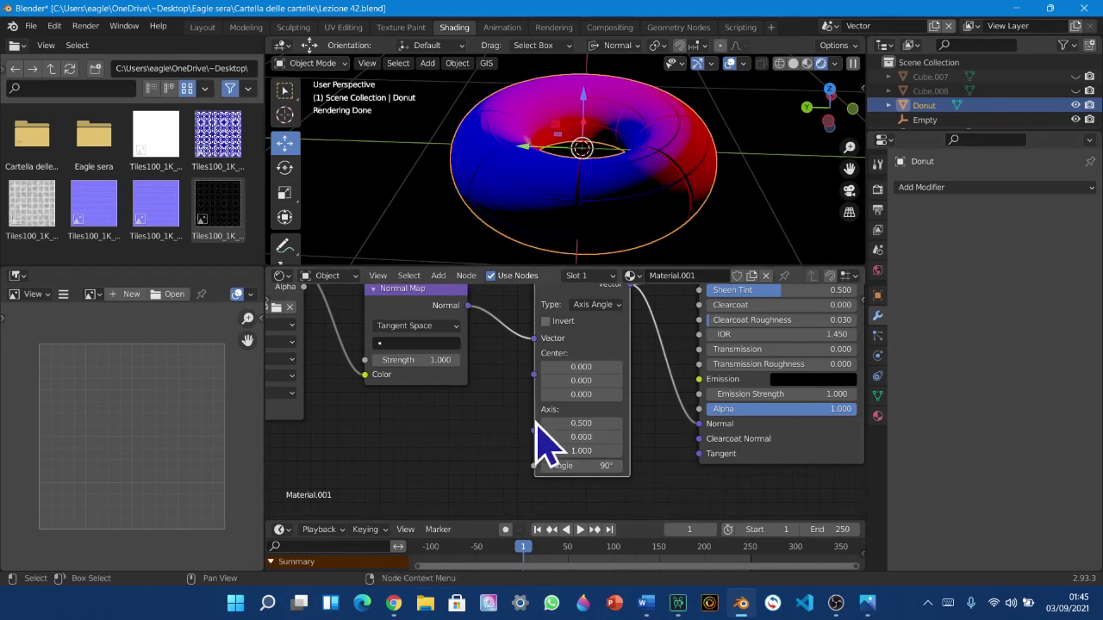
# Keep the rotation axis X at 0 and try axis Y at 1
pyautogui.click(574, 423)
pyautogui.press('Return')
pyautogui.press('/')
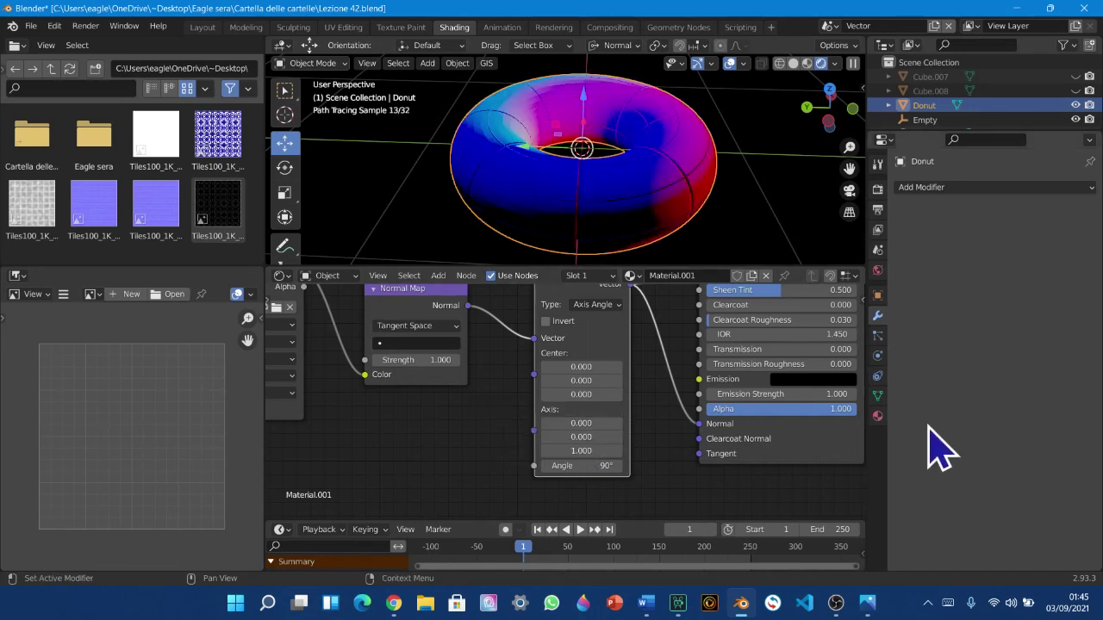
pyautogui.click(595, 437)
pyautogui.press('Return')
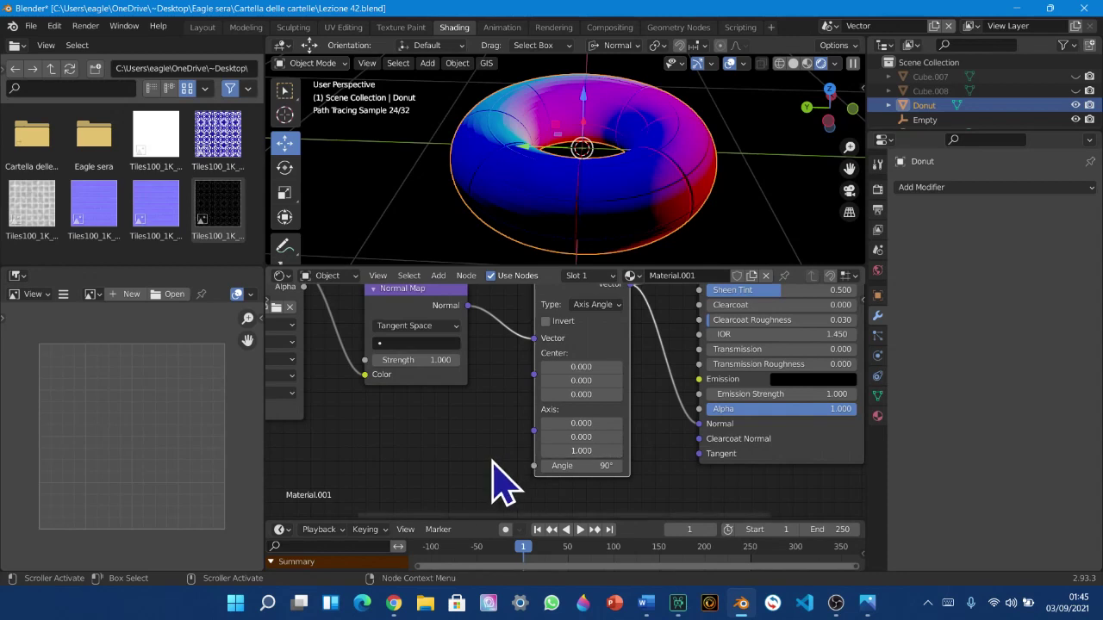
pyautogui.click(584, 438)
pyautogui.press('Return')
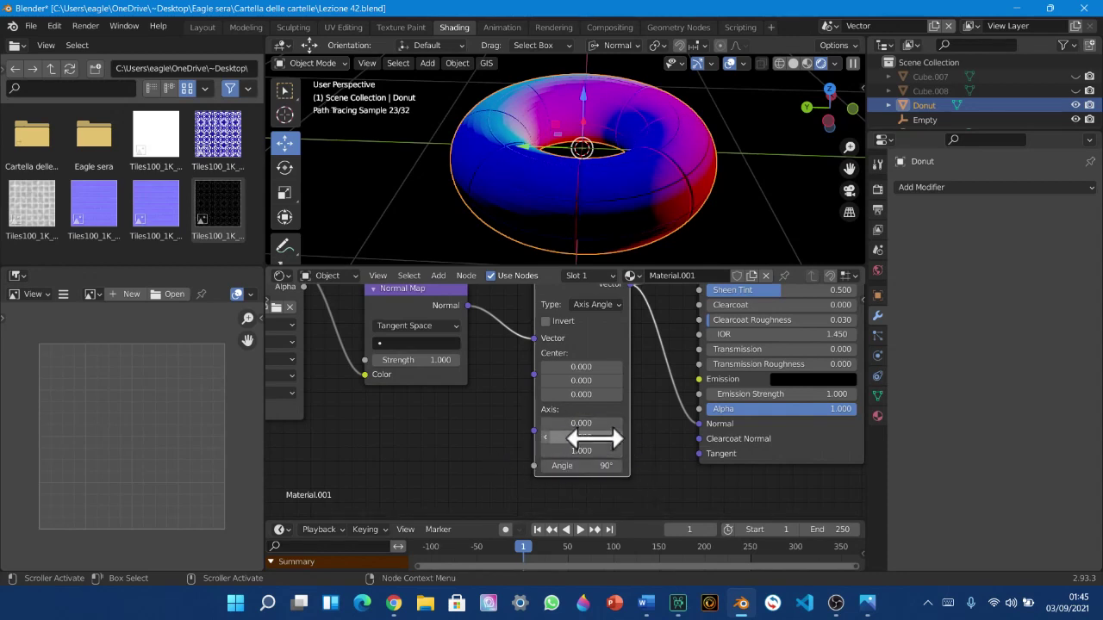
pyautogui.click(595, 440)
pyautogui.write('1')
pyautogui.press('Return')
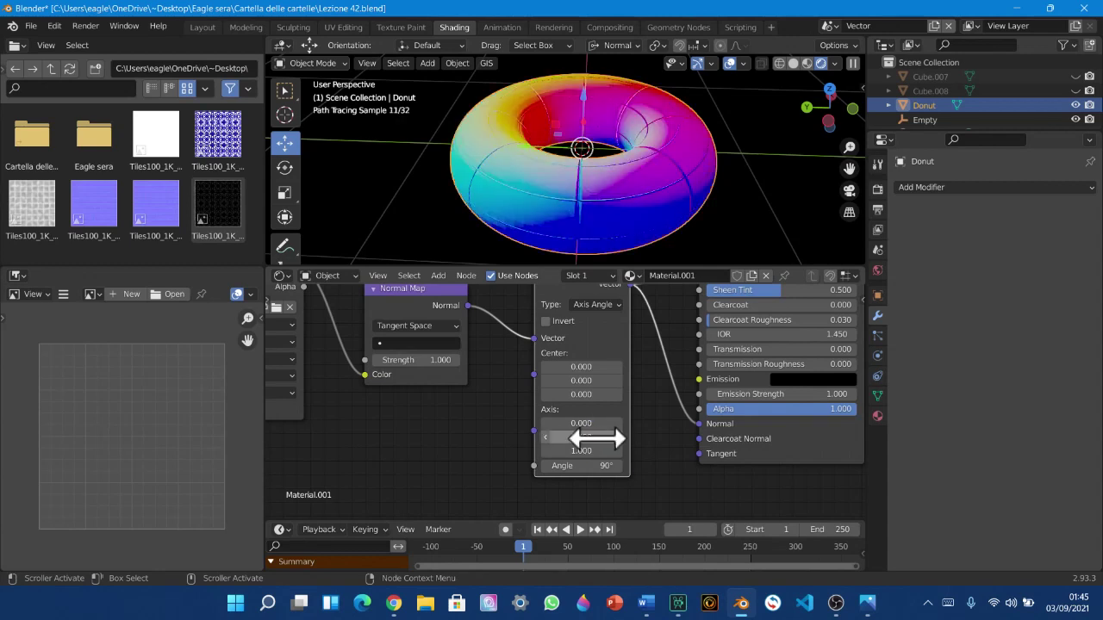
# Raise rotation axis Y to 2, then reset it to 0
pyautogui.click(591, 438)
pyautogui.write('2.0')
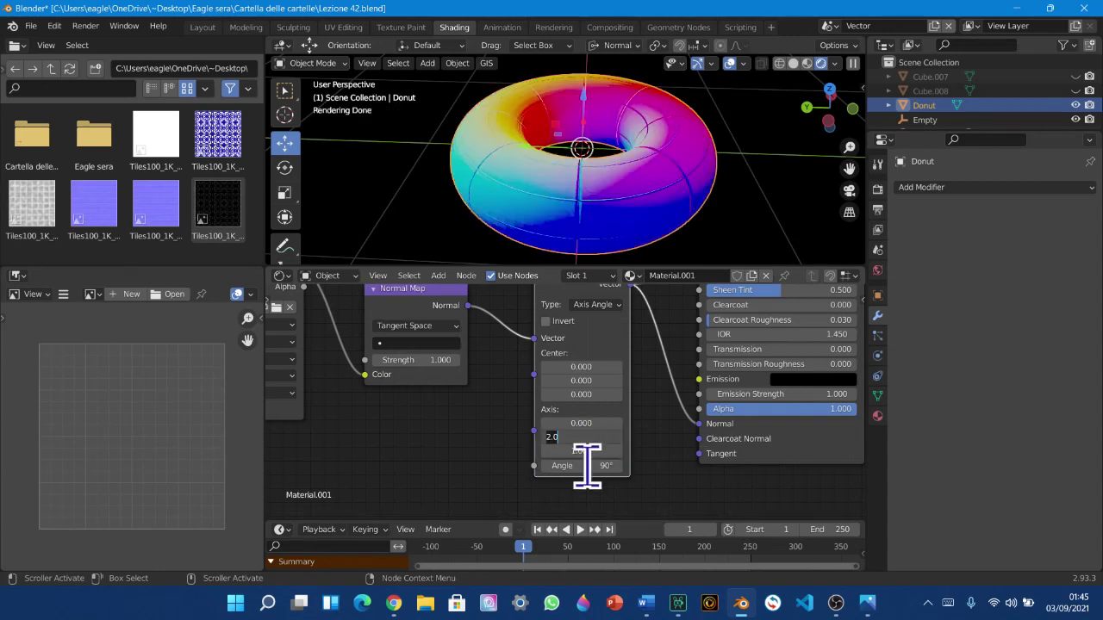
pyautogui.press('Return')
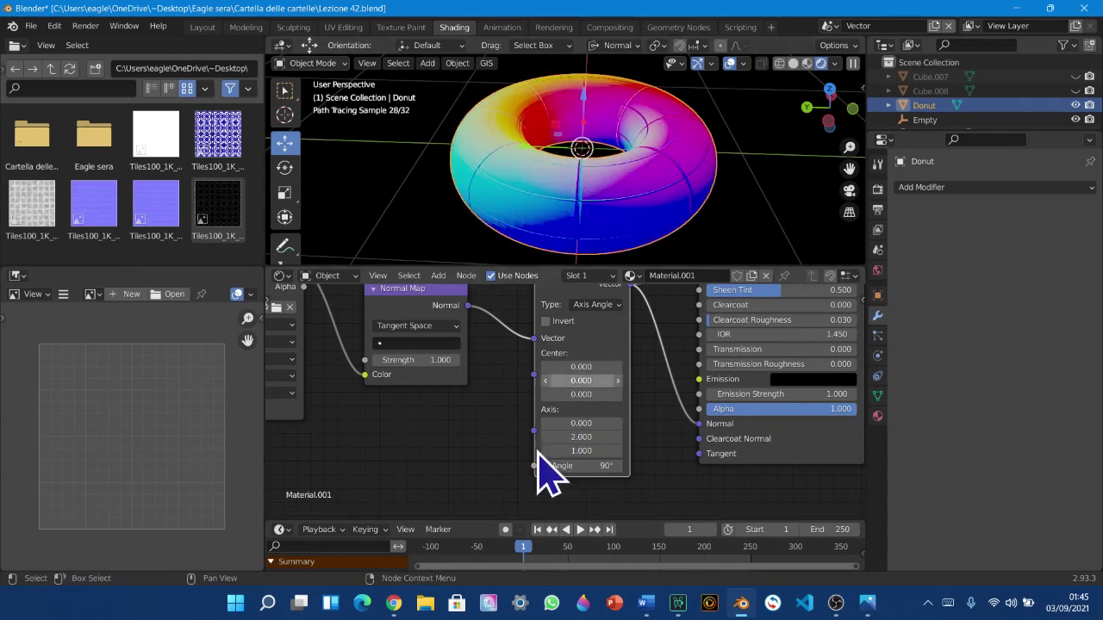
pyautogui.click(577, 436)
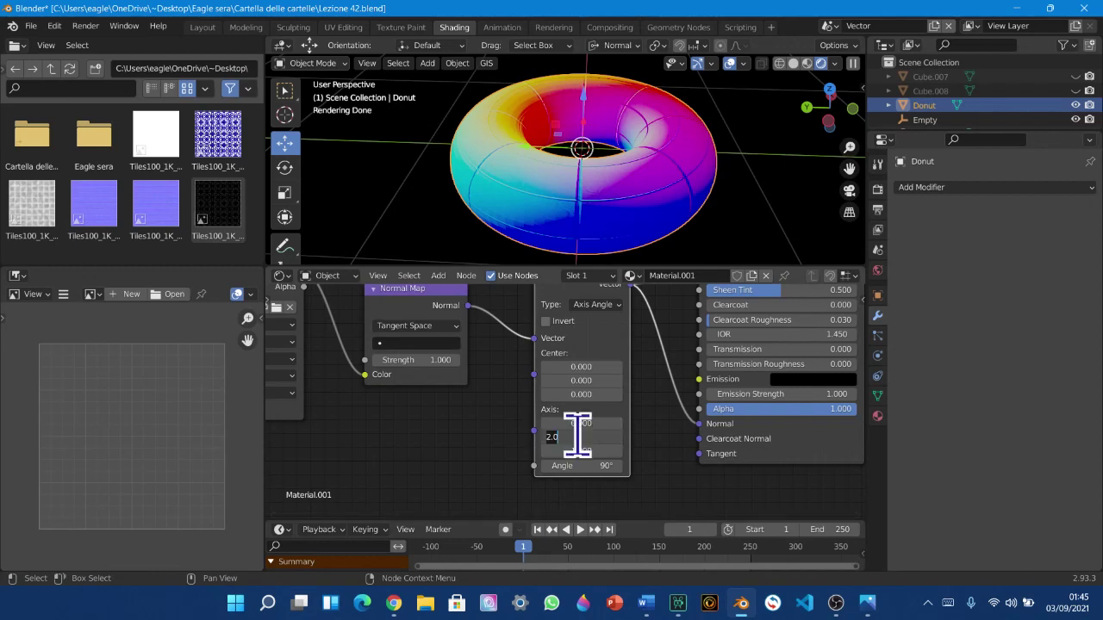
pyautogui.write('0')
pyautogui.press('Return')
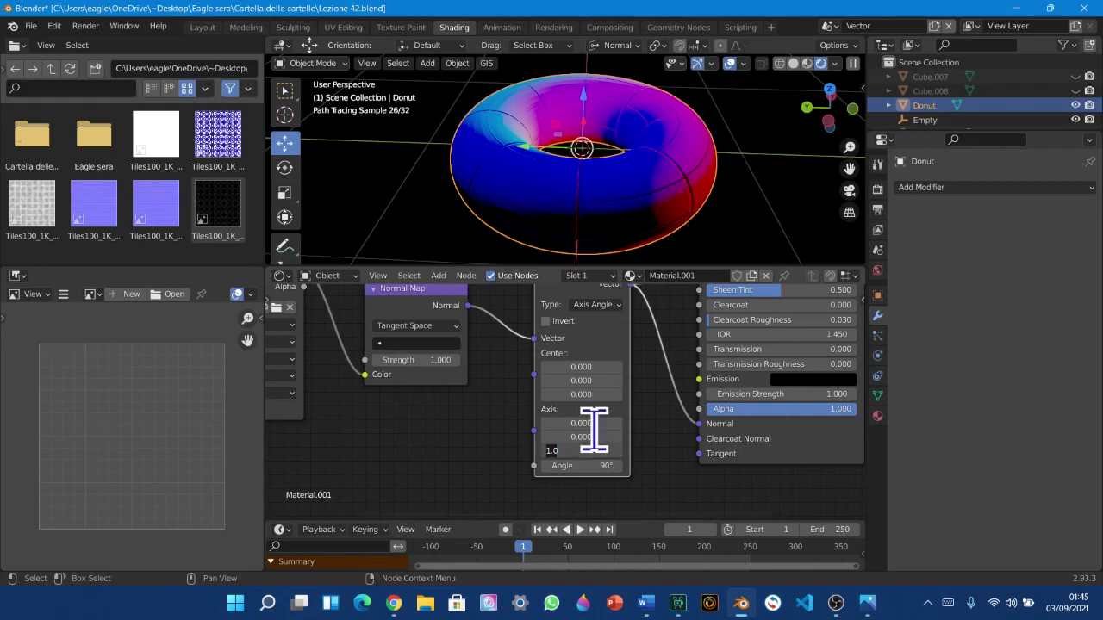
# Keep axis Z at 1 and the angle at 90°, and set axis X to 0.1
pyautogui.press('Return')
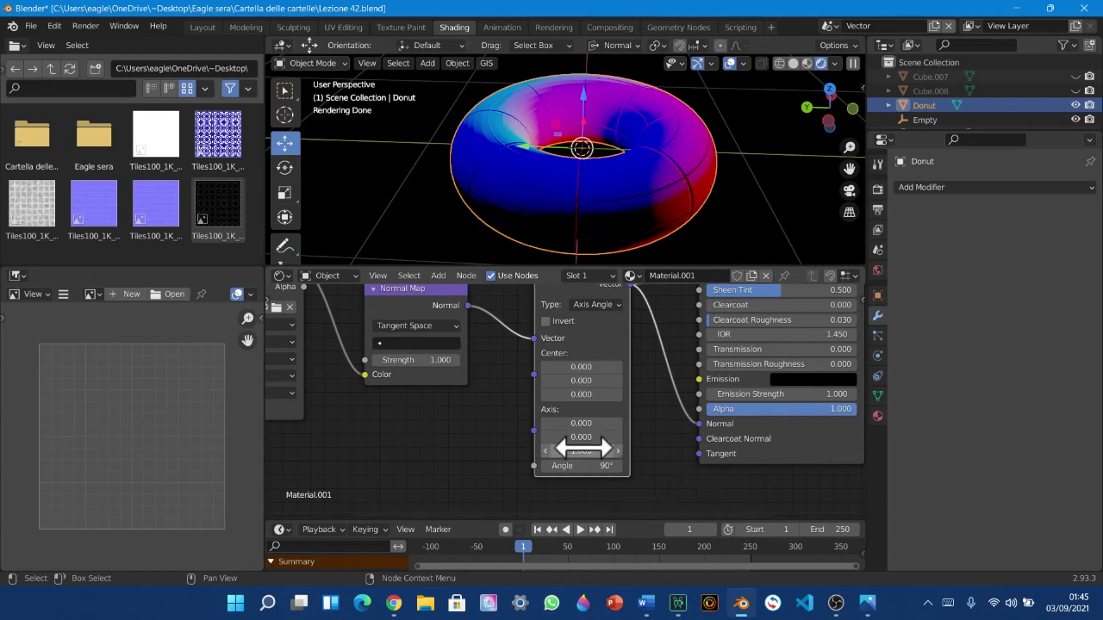
pyautogui.click(582, 450)
pyautogui.press('Return')
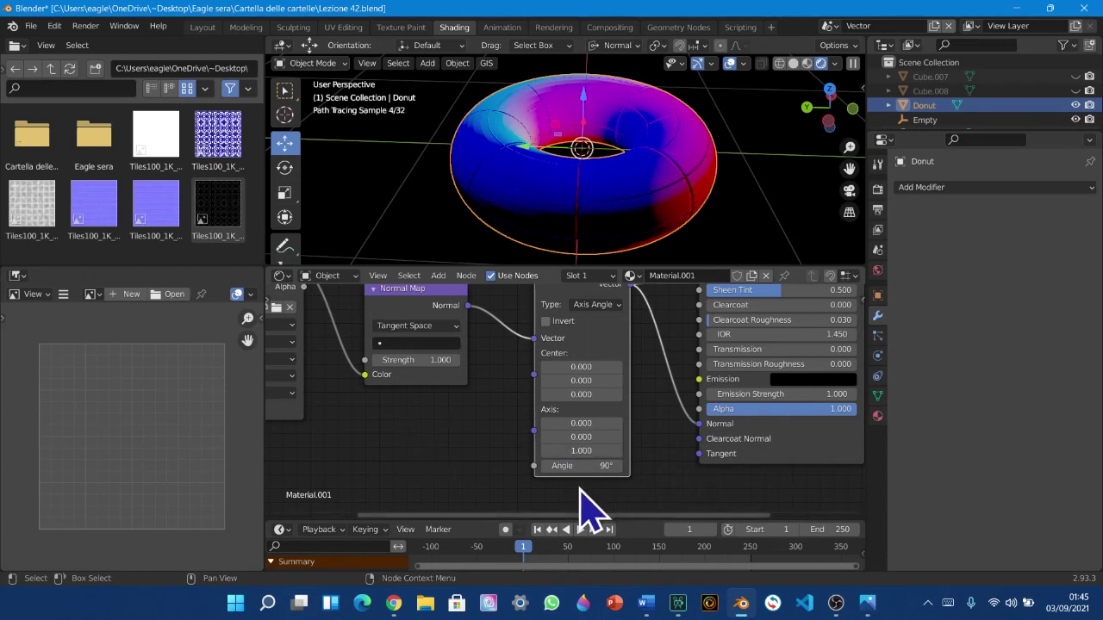
pyautogui.press('Return')
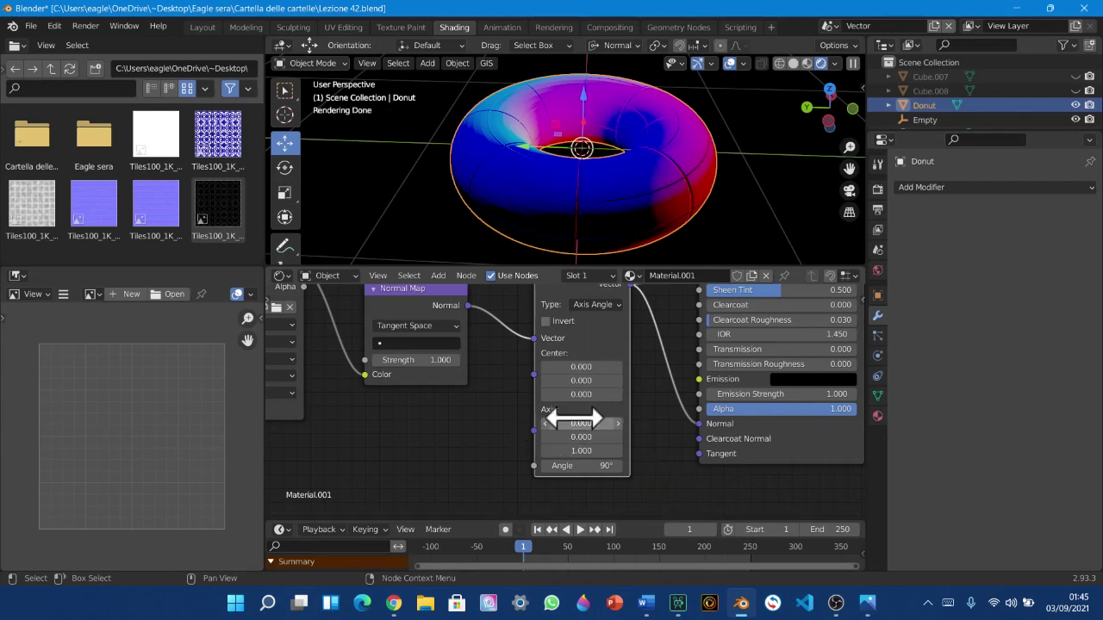
pyautogui.write('0.1')
pyautogui.press('Return')
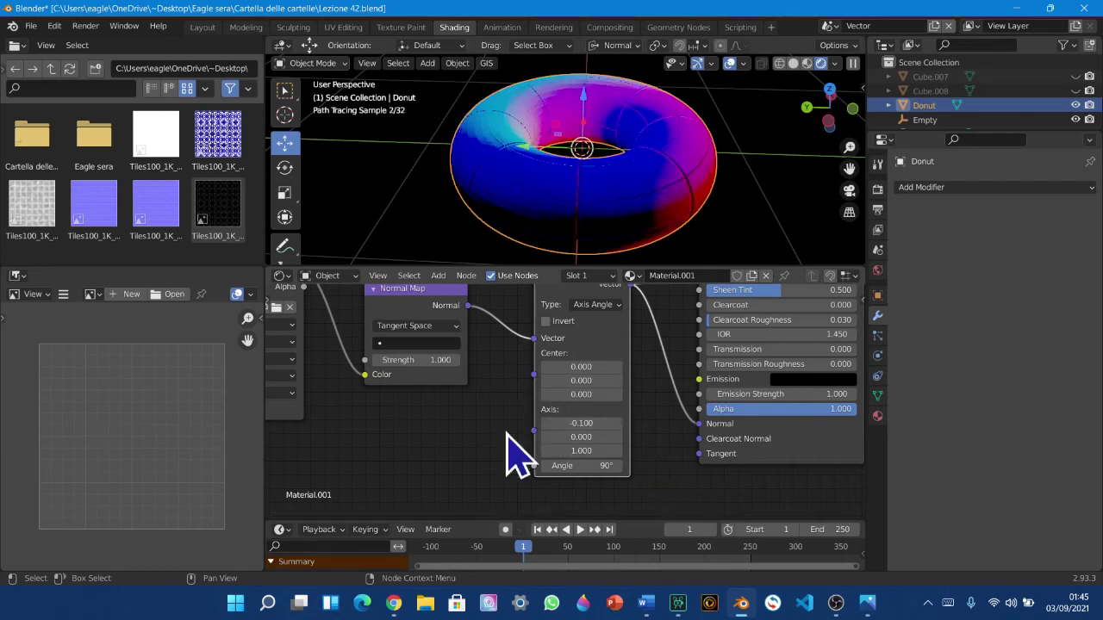
# Return axis X to 0, leaving Y at 0 and Z at 1
pyautogui.click(618, 422)
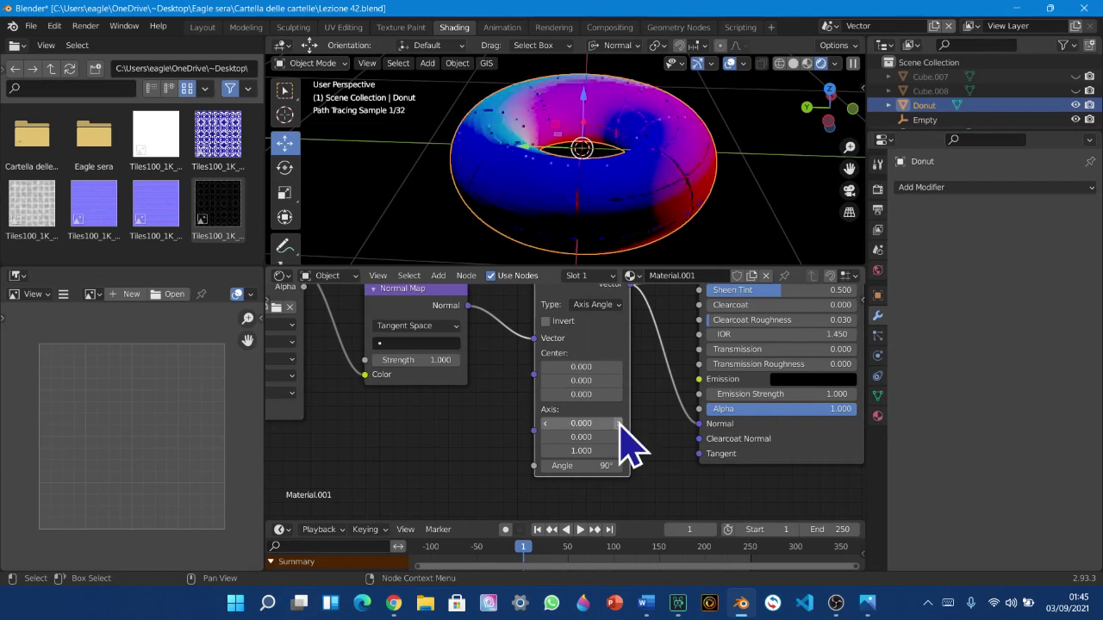
pyautogui.click(595, 439)
pyautogui.click(477, 451)
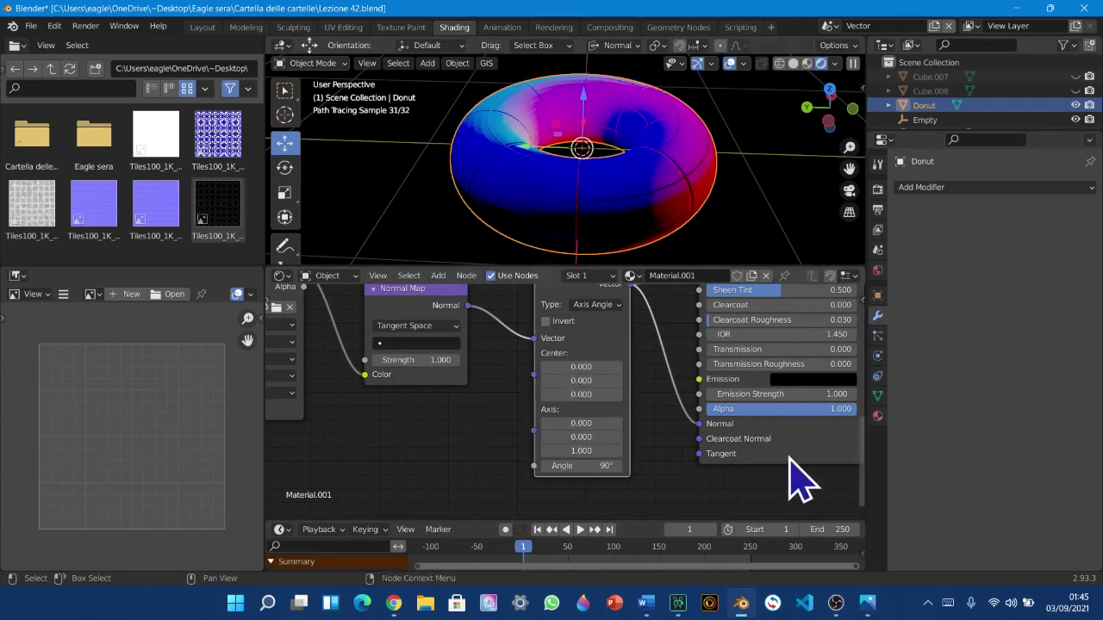
pyautogui.click(568, 452)
pyautogui.click(500, 452)
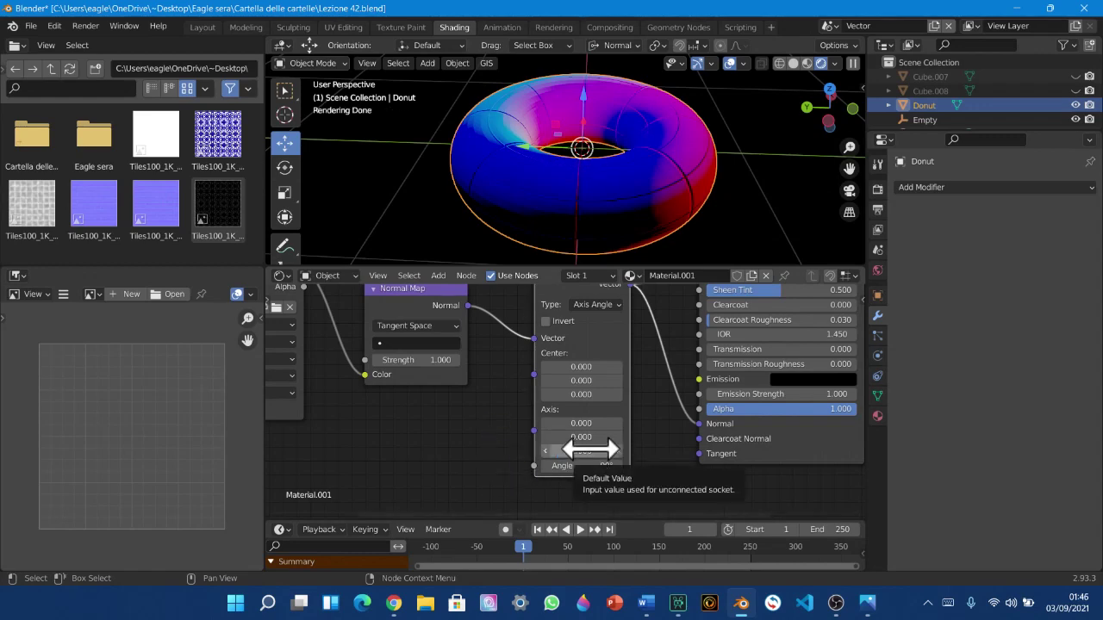
pyautogui.moveTo(653, 382); pyautogui.dragTo(644, 408, button='middle')
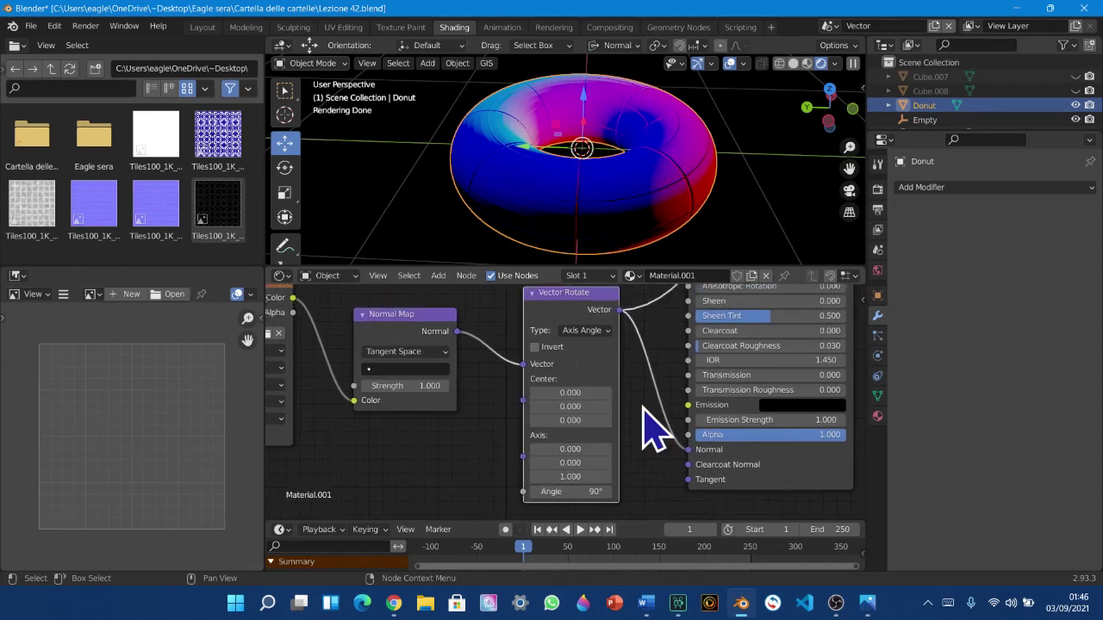
# Toggle the Blender window to fullscreen from the Window menu
pyautogui.scroll(-2, 652, 428)
pyautogui.scroll(5, 648, 429)
pyautogui.scroll(1, 645, 448)
pyautogui.moveTo(642, 453); pyautogui.dragTo(604, 454, button='middle')
pyautogui.moveTo(571, 548); pyautogui.dragTo(566, 553, button='middle')
pyautogui.scroll(-3, 567, 553)
pyautogui.scroll(6, 575, 553)
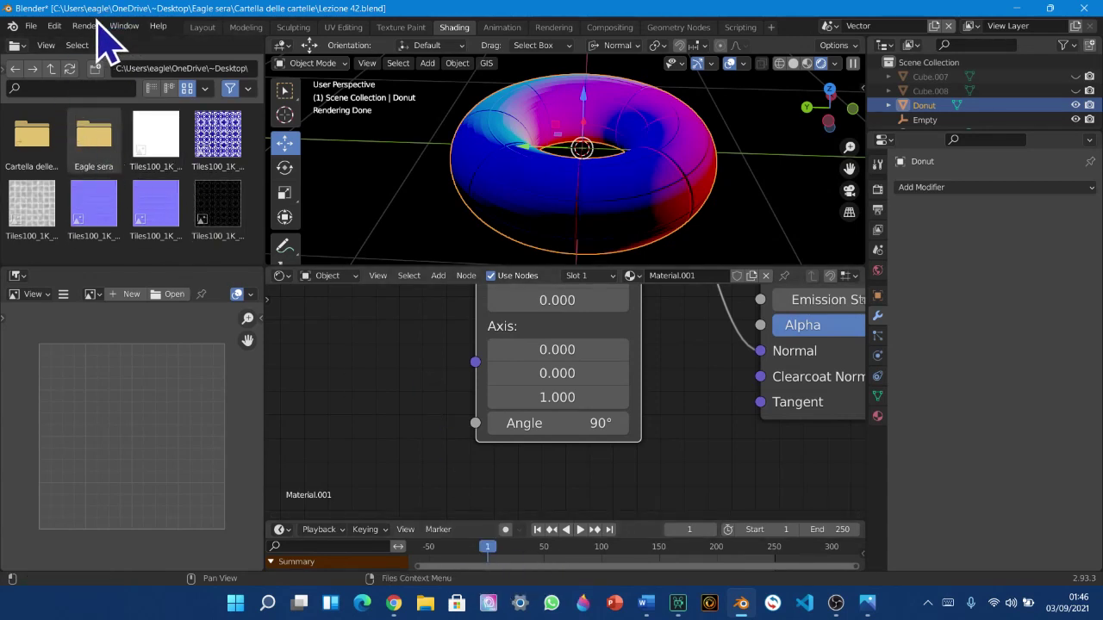
pyautogui.click(124, 26)
pyautogui.click(124, 26)
pyautogui.click(163, 77)
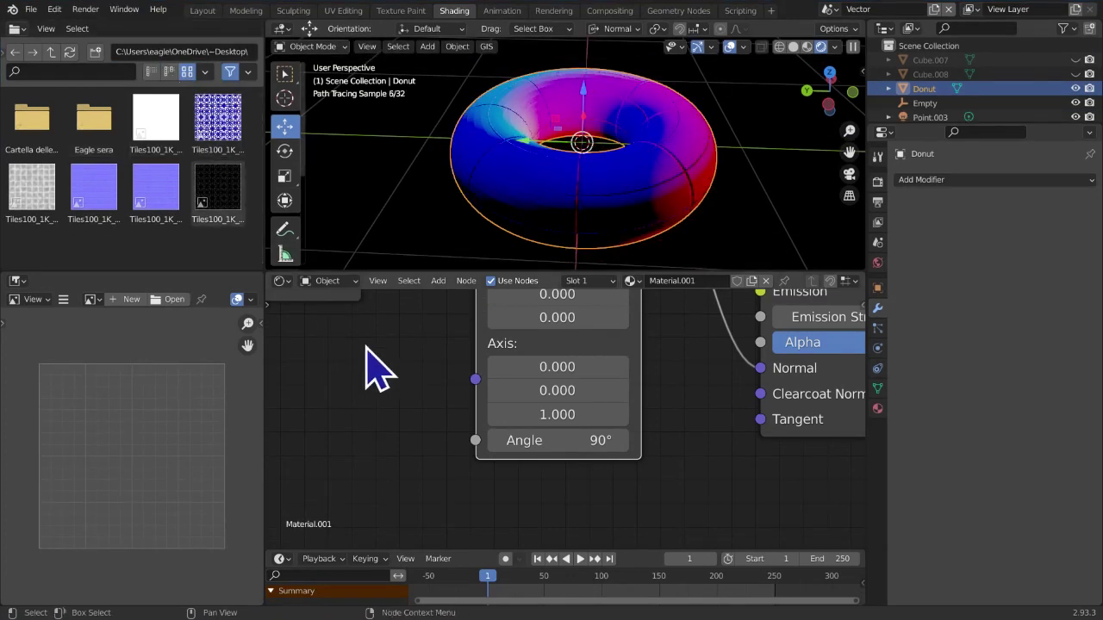
# Clear the tiny leftover axis X value to exactly 0
pyautogui.moveTo(447, 378); pyautogui.dragTo(438, 385, button='middle')
pyautogui.click(511, 441)
pyautogui.press('Escape')
pyautogui.click(594, 376)
pyautogui.press('Escape')
pyautogui.click(573, 379)
pyautogui.press('Escape')
pyautogui.click(524, 377)
pyautogui.write('0')
pyautogui.press('Return')
# Check the axis X, Y and Z fields and keep the 90° angle
pyautogui.click(528, 370)
pyautogui.press('Escape')
pyautogui.click(561, 373)
pyautogui.click(547, 398)
pyautogui.click(547, 399)
pyautogui.click(542, 419)
pyautogui.click(541, 419)
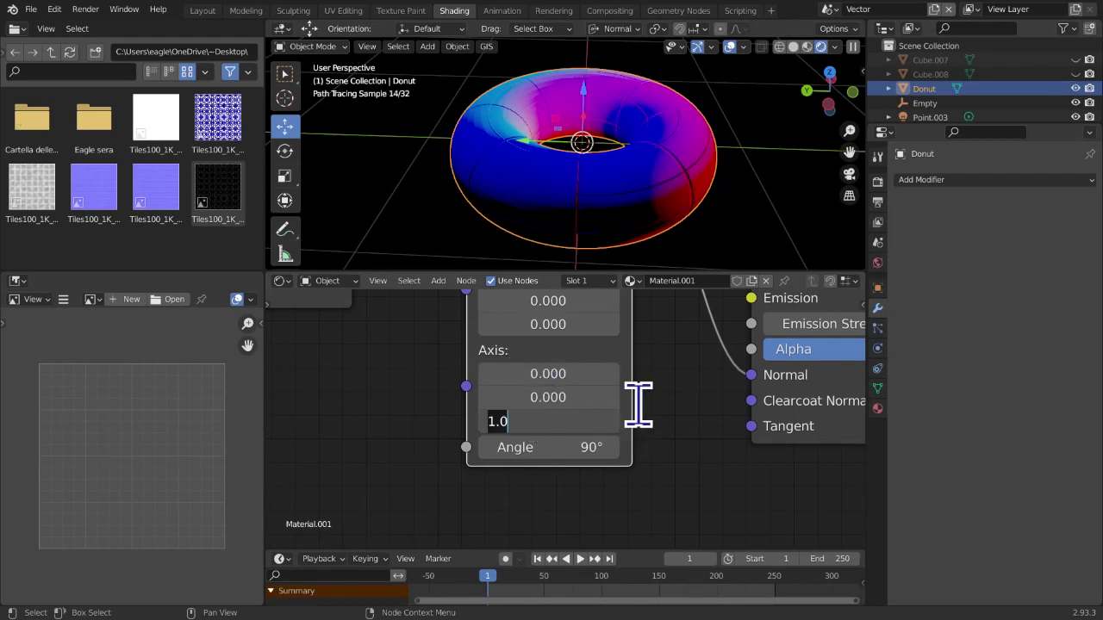
pyautogui.click(543, 372)
pyautogui.click(554, 392)
pyautogui.click(560, 421)
pyautogui.click(566, 370)
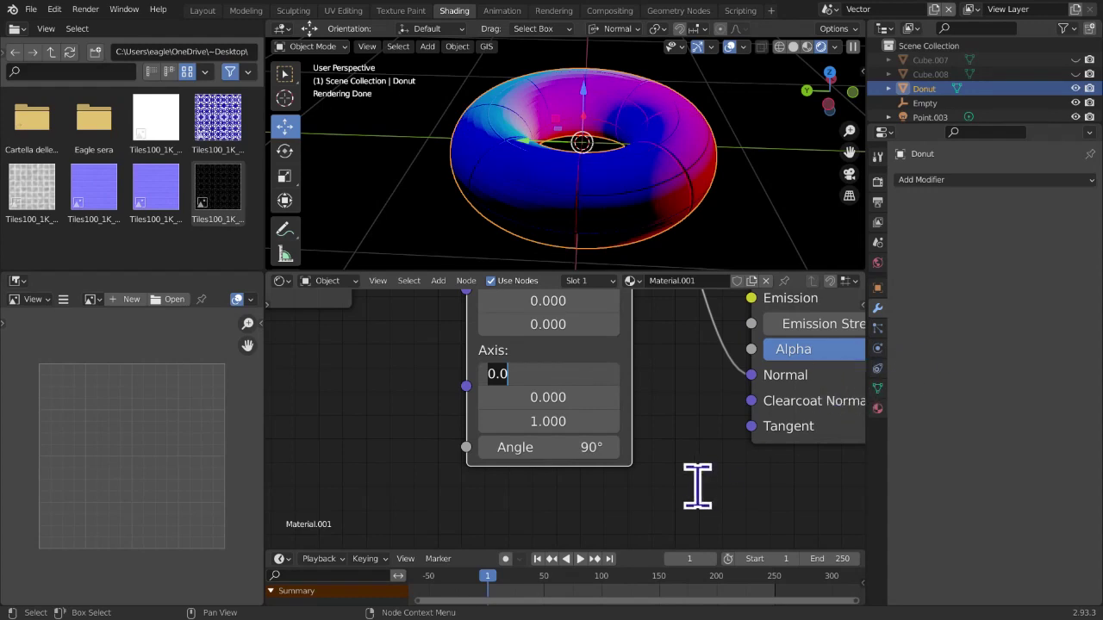
pyautogui.click(517, 446)
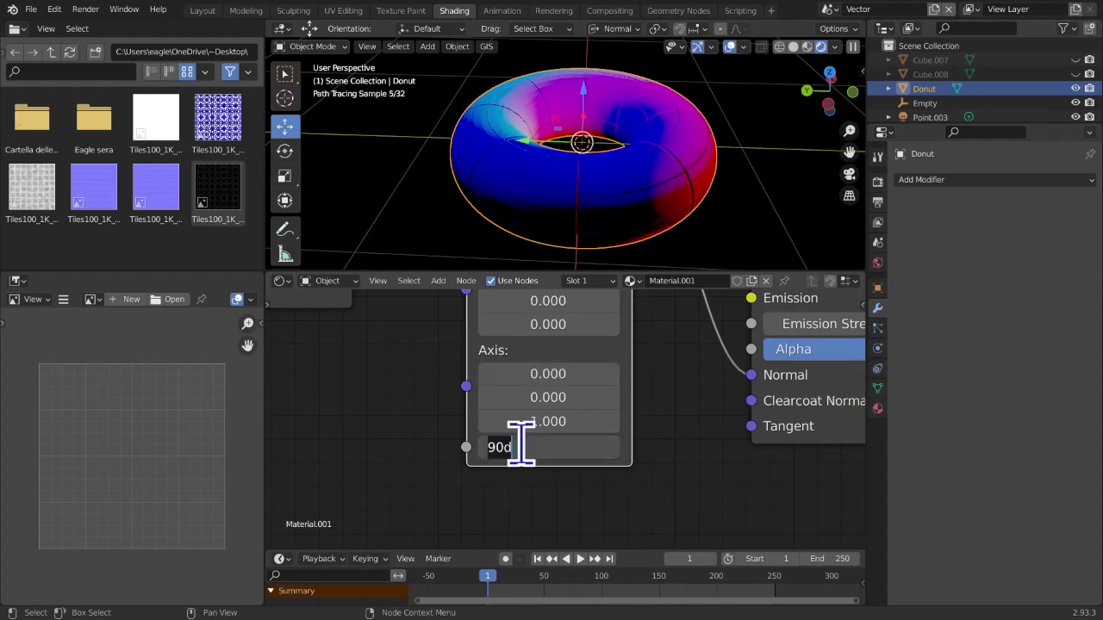
pyautogui.press('Return')
# Try Vector Rotate axis X at 0.1, 0.5 and 1
pyautogui.click(556, 377)
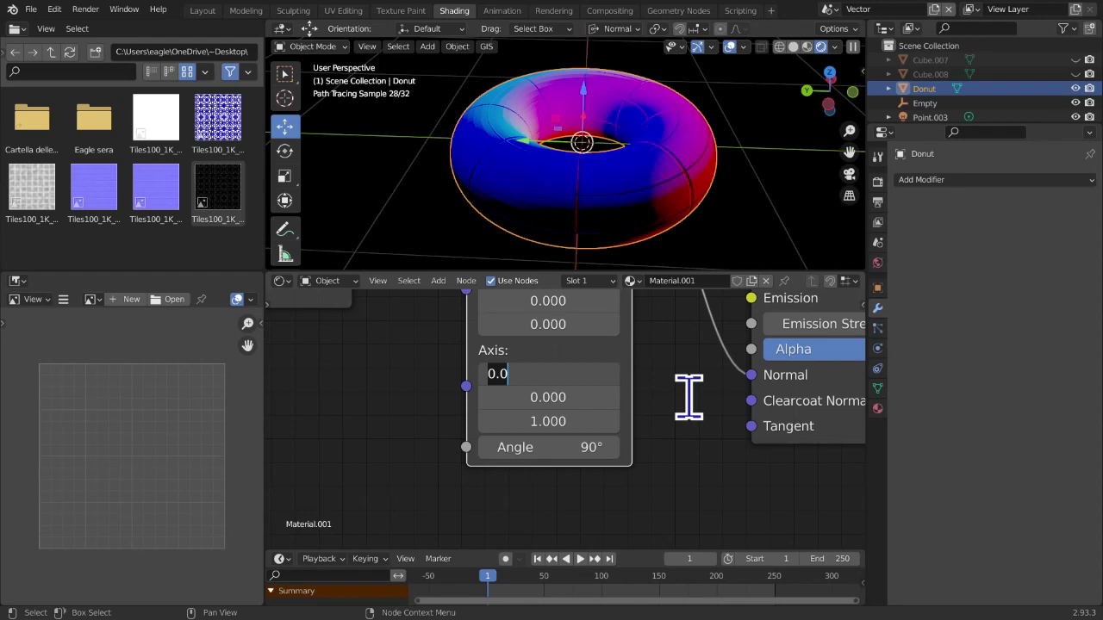
pyautogui.press('Return')
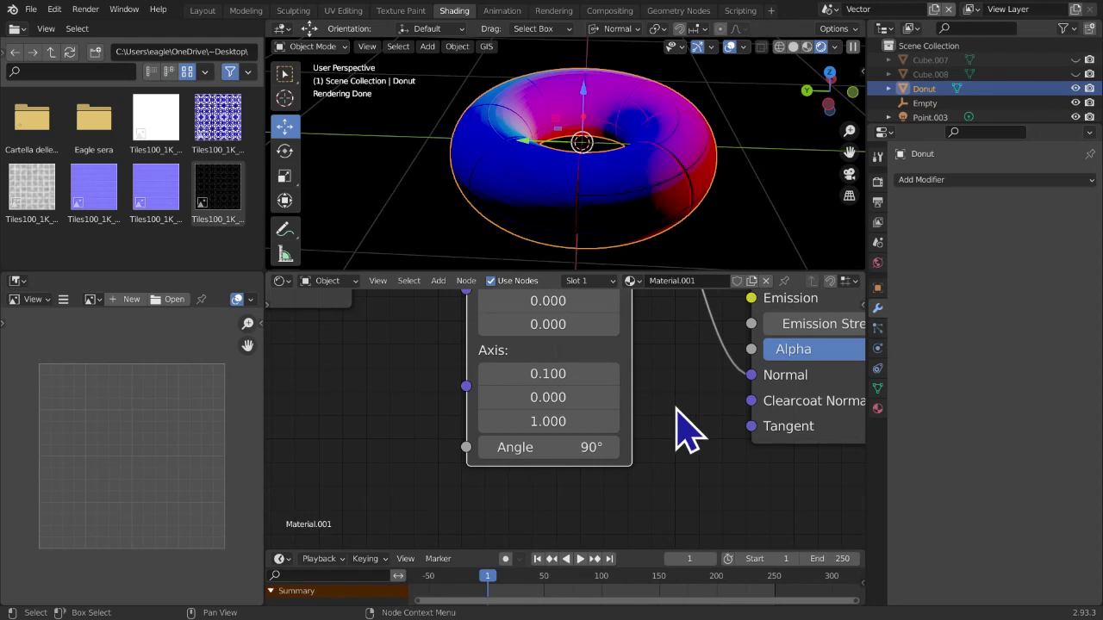
pyautogui.click(587, 373)
pyautogui.write('.5')
pyautogui.press('Return')
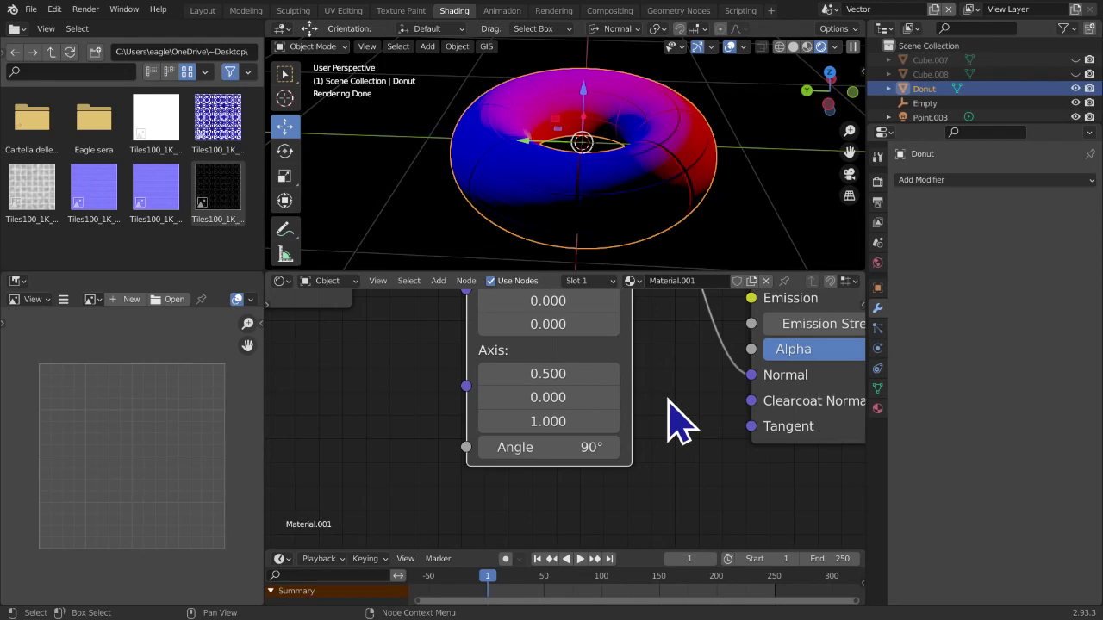
pyautogui.click(583, 365)
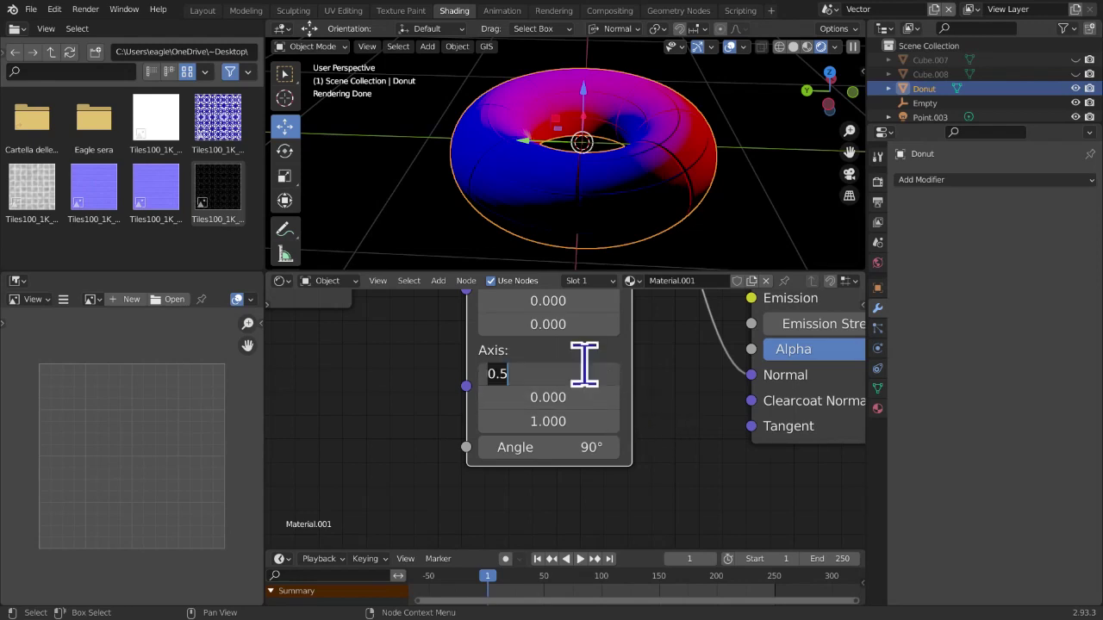
pyautogui.write('1')
pyautogui.press('Return')
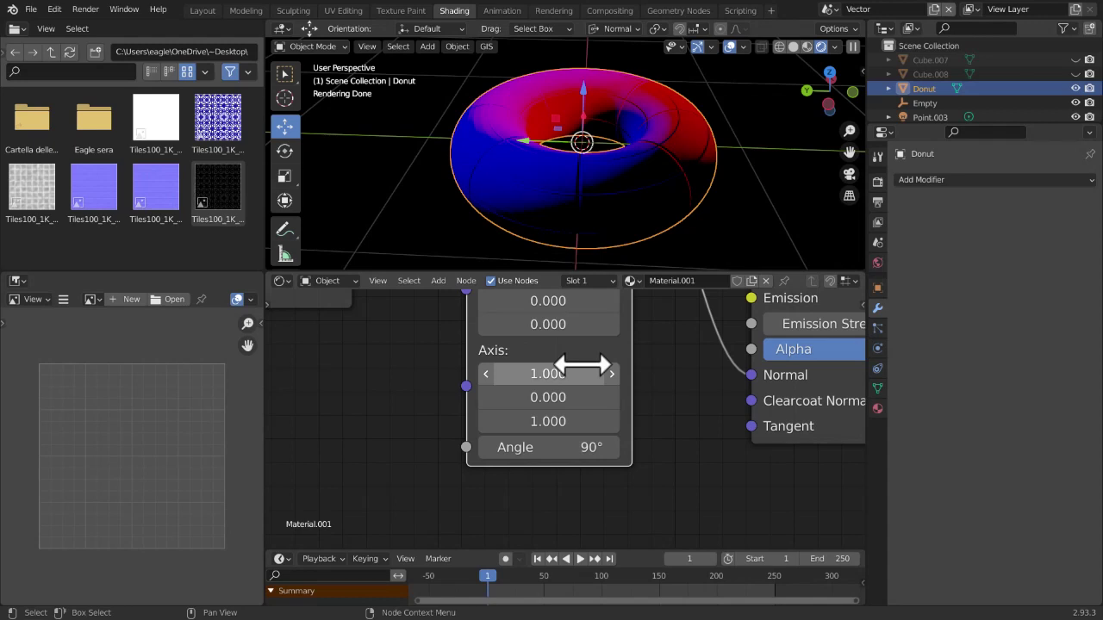
# Push axis X to 1.5, then reset it to 0 and check Y and Z
pyautogui.click(582, 366)
pyautogui.write('1.5')
pyautogui.press('Return')
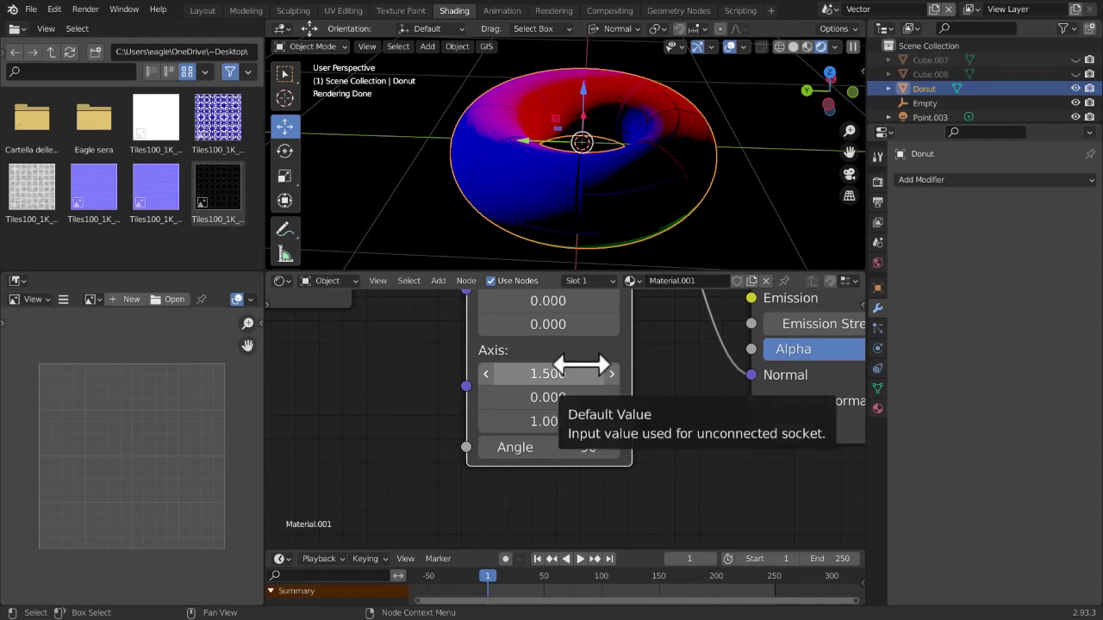
pyautogui.click(582, 366)
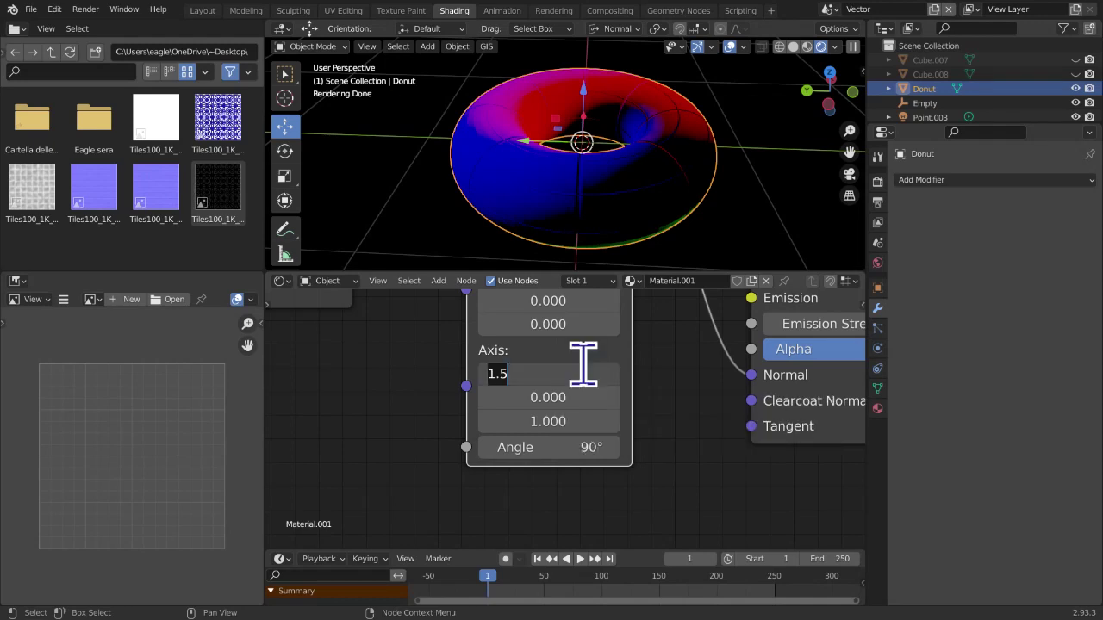
pyautogui.write('0')
pyautogui.press('Return')
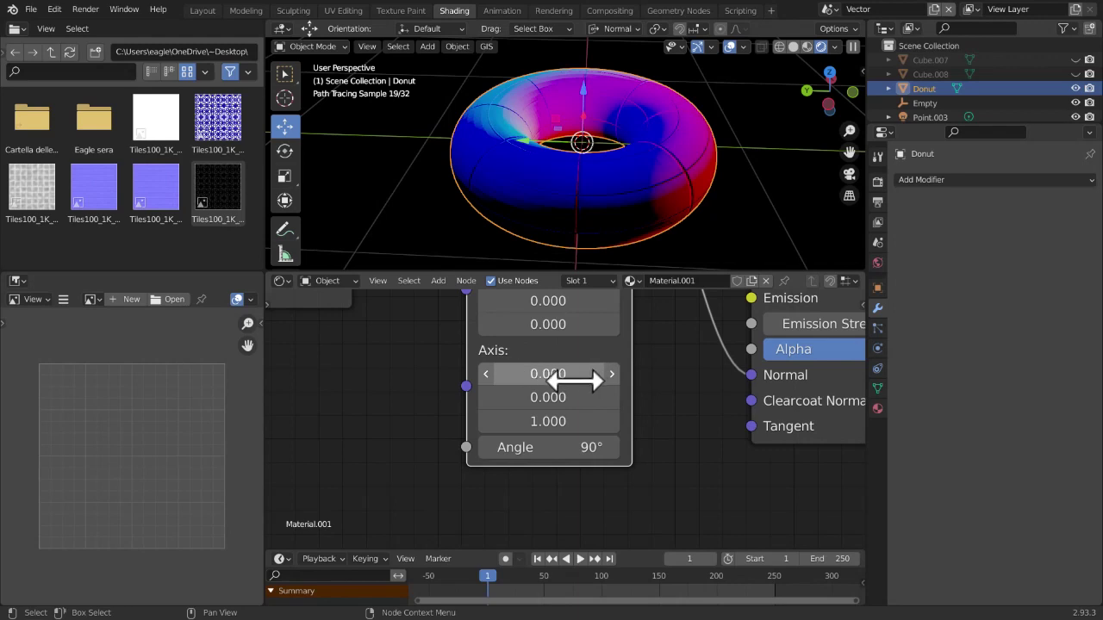
pyautogui.click(570, 398)
pyautogui.click(545, 431)
# Confirm axis Z at 1 and reposition the Vector Rotate node into full view
pyautogui.press('Return')
pyautogui.scroll(4, 471, 398)
pyautogui.scroll(-7, 480, 382)
pyautogui.scroll(-1, 550, 321)
pyautogui.moveTo(553, 310); pyautogui.dragTo(588, 467, button='middle')
pyautogui.moveTo(593, 367); pyautogui.dragTo(583, 347)
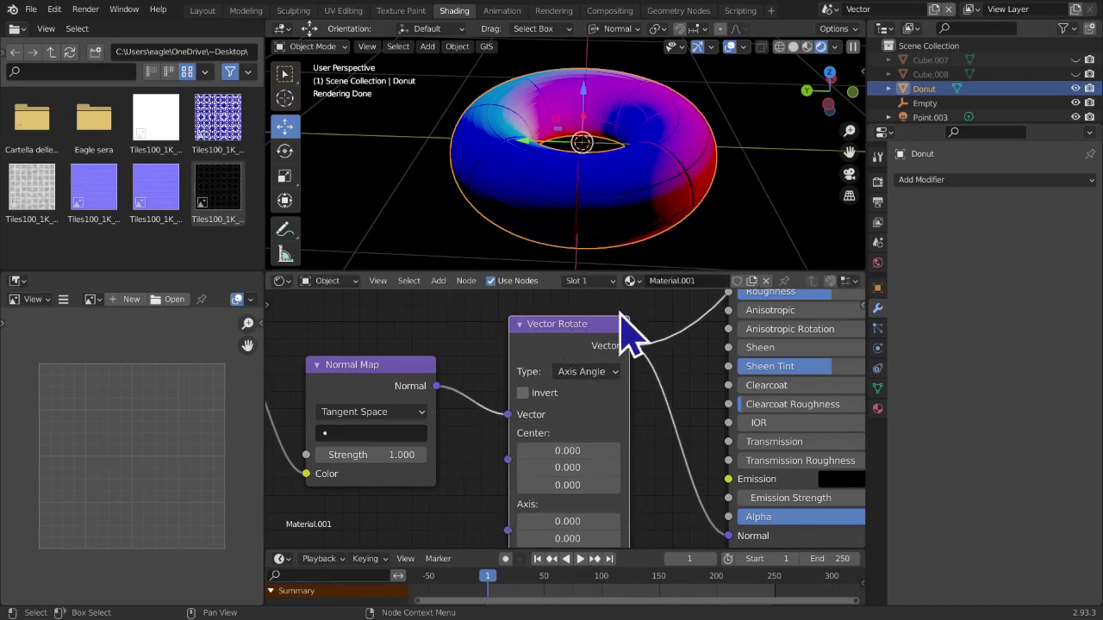
pyautogui.scroll(-3, 645, 371)
pyautogui.moveTo(664, 342)
pyautogui.mouseDown(button='middle')
pyautogui.moveTo(652, 304)
pyautogui.moveTo(644, 333)
pyautogui.mouseUp(button='middle')
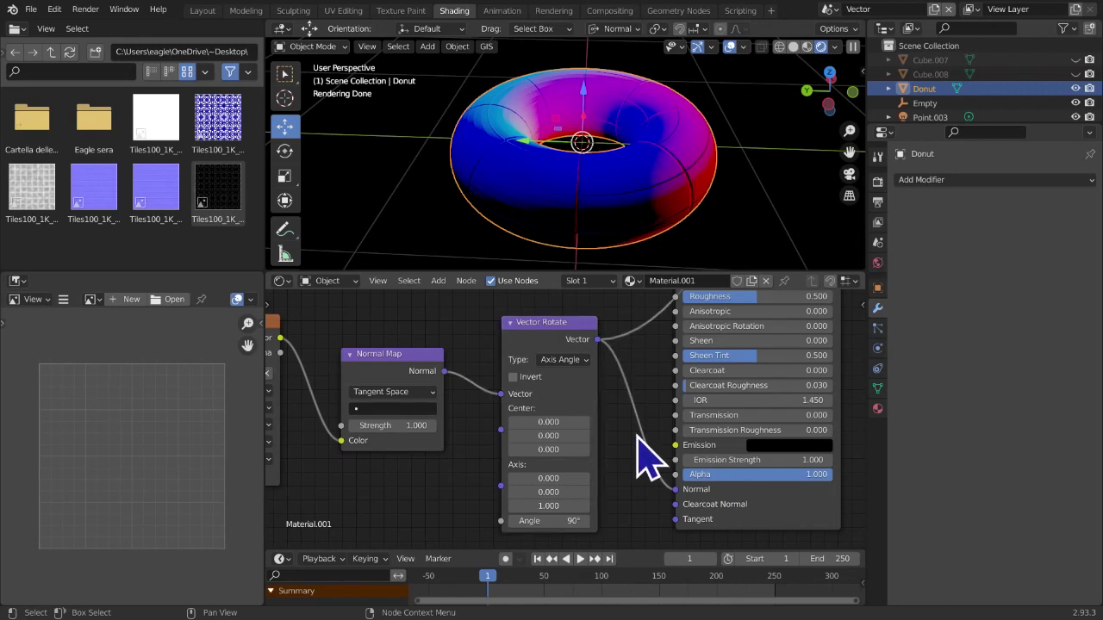
pyautogui.scroll(3, 638, 437)
pyautogui.scroll(-1, 636, 436)
pyautogui.moveTo(628, 425); pyautogui.dragTo(617, 512, button='middle')
pyautogui.scroll(1, 626, 421)
# Switch the Vector Rotate type to Euler and view the donut from above
pyautogui.click(560, 436)
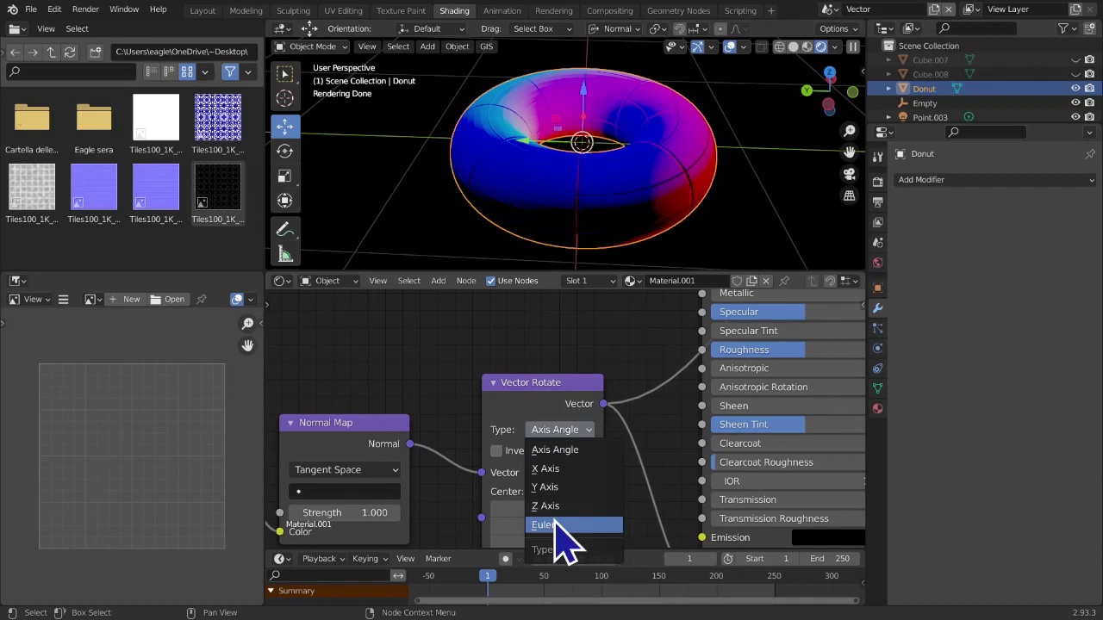
pyautogui.click(561, 526)
pyautogui.moveTo(577, 452); pyautogui.dragTo(596, 395, button='middle')
pyautogui.moveTo(579, 198); pyautogui.dragTo(462, 177, button='middle')
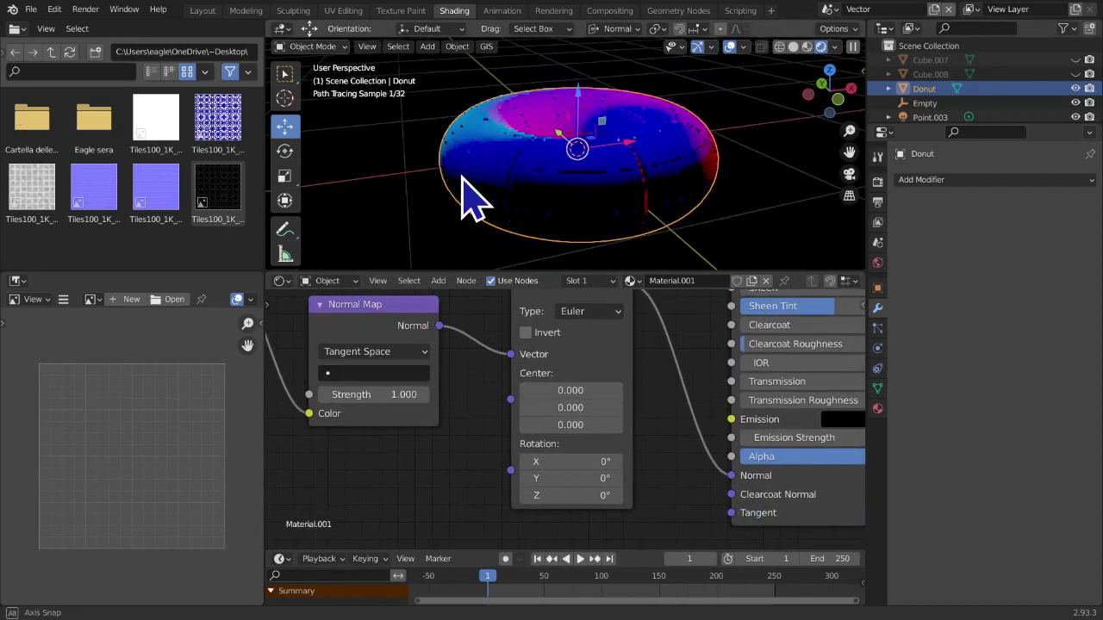
pyautogui.moveTo(684, 167); pyautogui.dragTo(726, 192, button='middle')
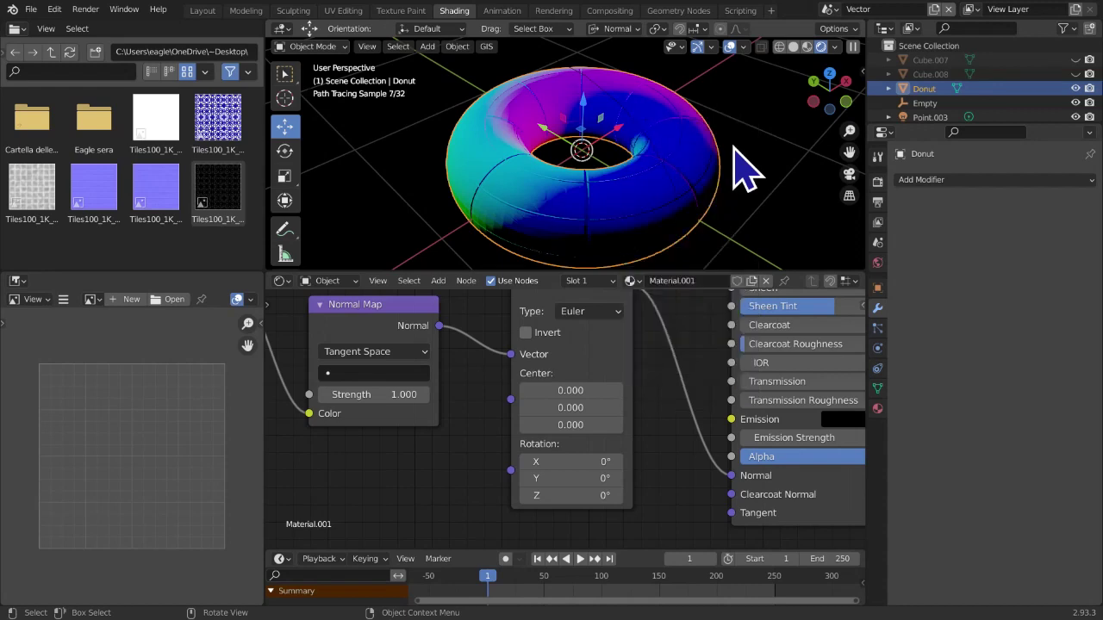
pyautogui.moveTo(544, 354); pyautogui.dragTo(530, 369, button='middle')
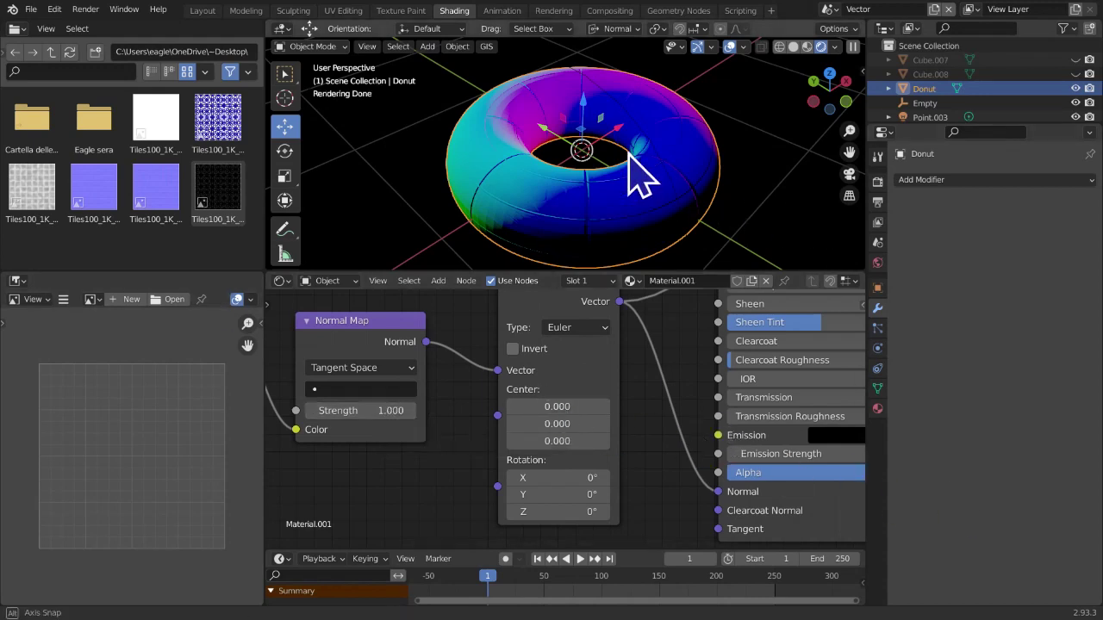
# Reset the Center X, Y and Z values to 0
pyautogui.click(285, 74)
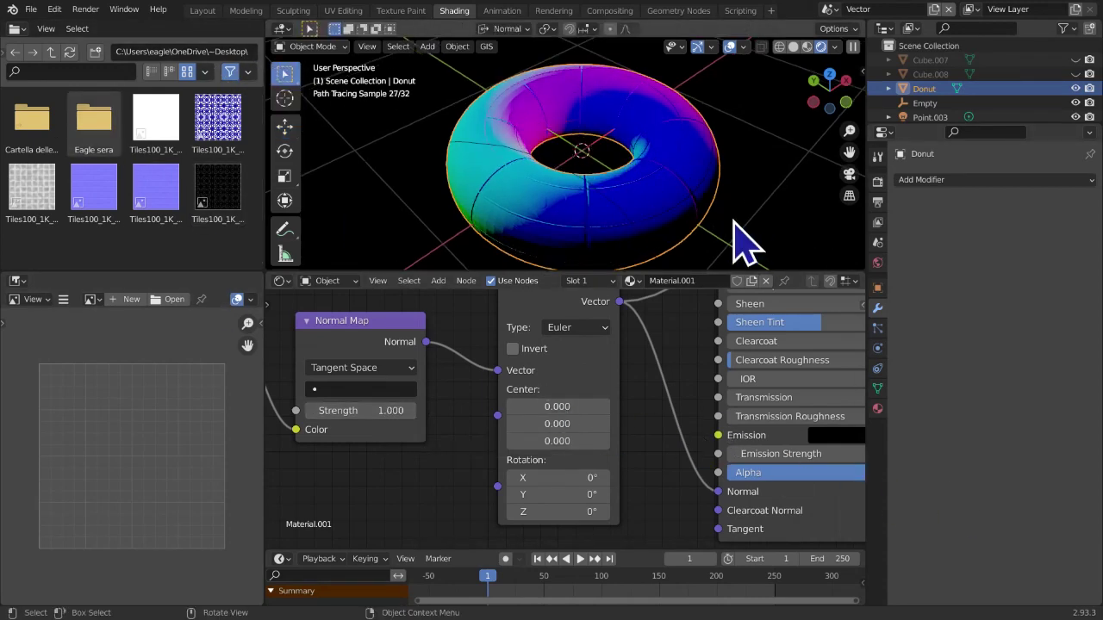
pyautogui.moveTo(557, 409)
pyautogui.mouseDown()
pyautogui.moveTo(588, 407)
pyautogui.moveTo(538, 409)
pyautogui.mouseUp()
pyautogui.click(559, 410)
pyautogui.write('0')
pyautogui.press('Return')
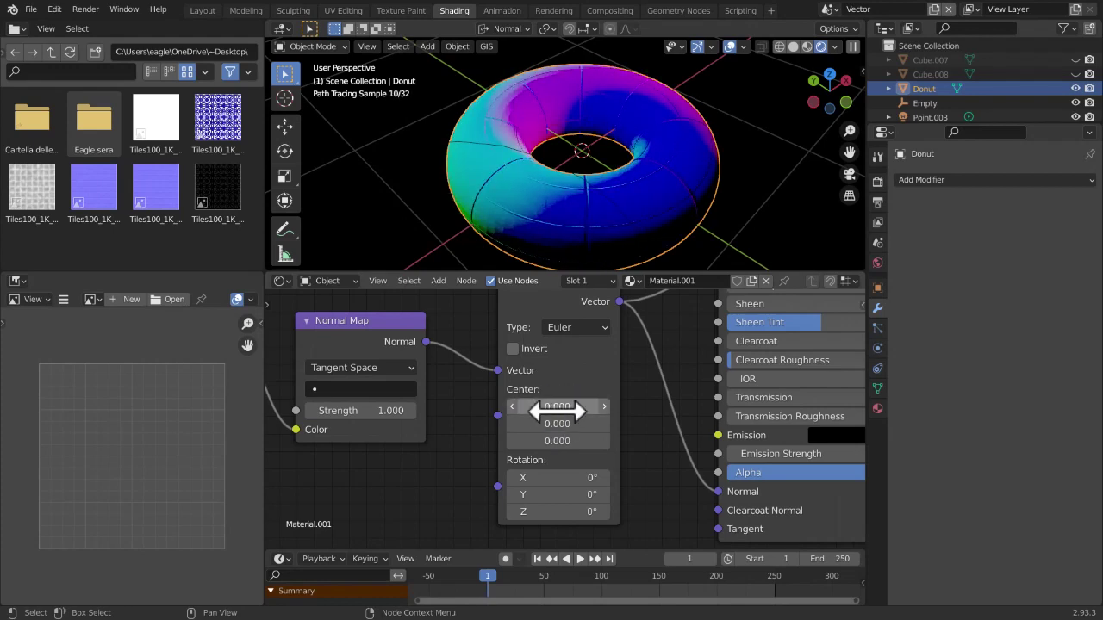
pyautogui.click(551, 428)
pyautogui.click(492, 455)
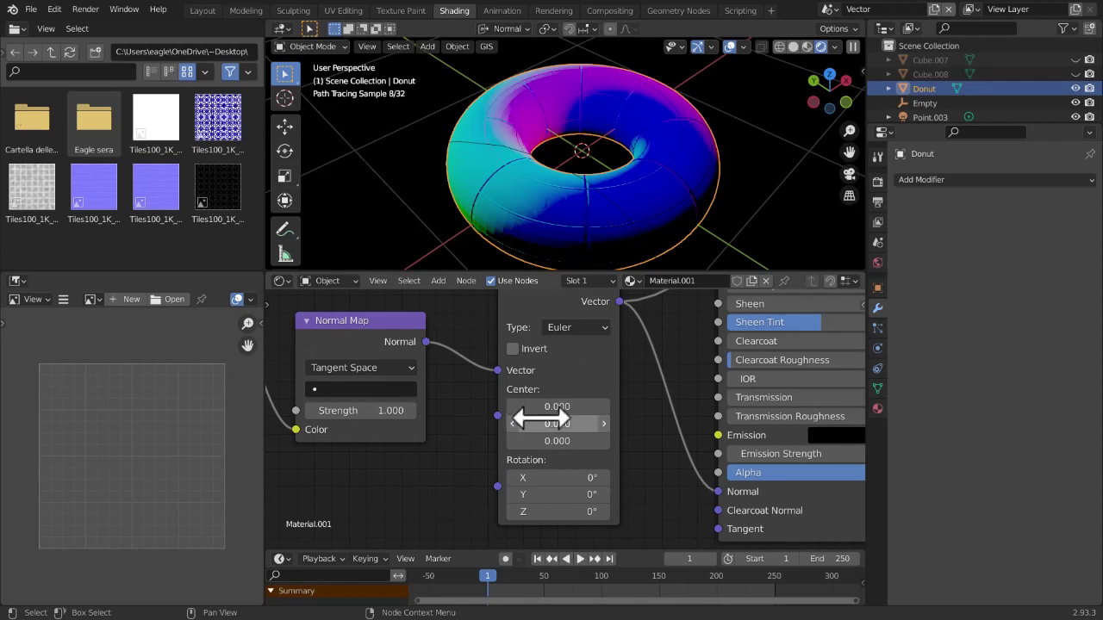
pyautogui.click(558, 420)
pyautogui.press('Return')
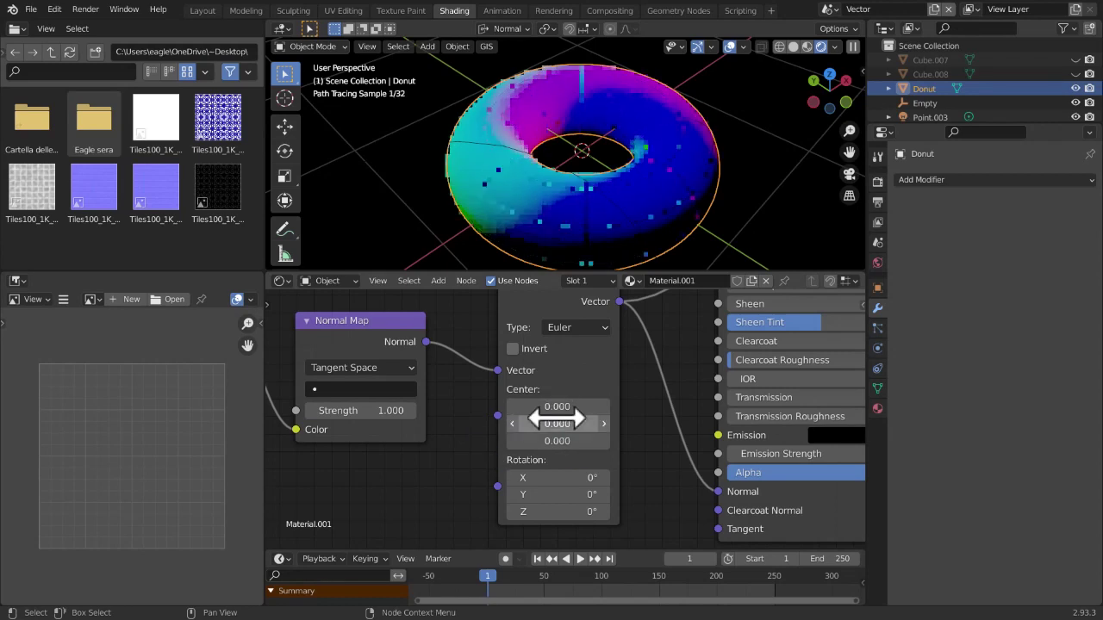
pyautogui.click(551, 440)
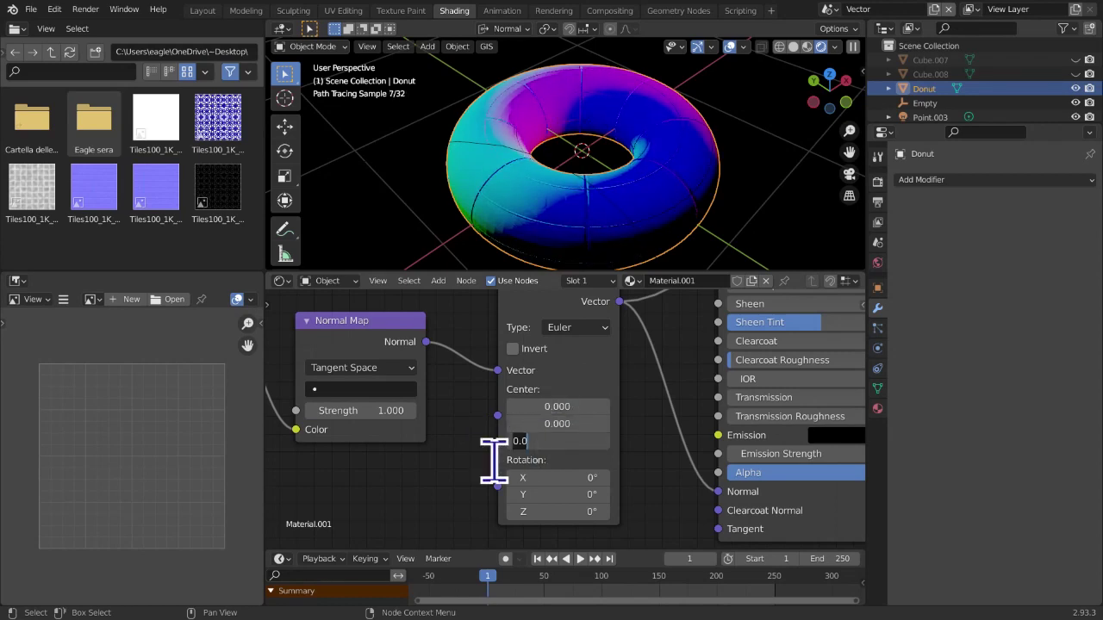
pyautogui.press('Return')
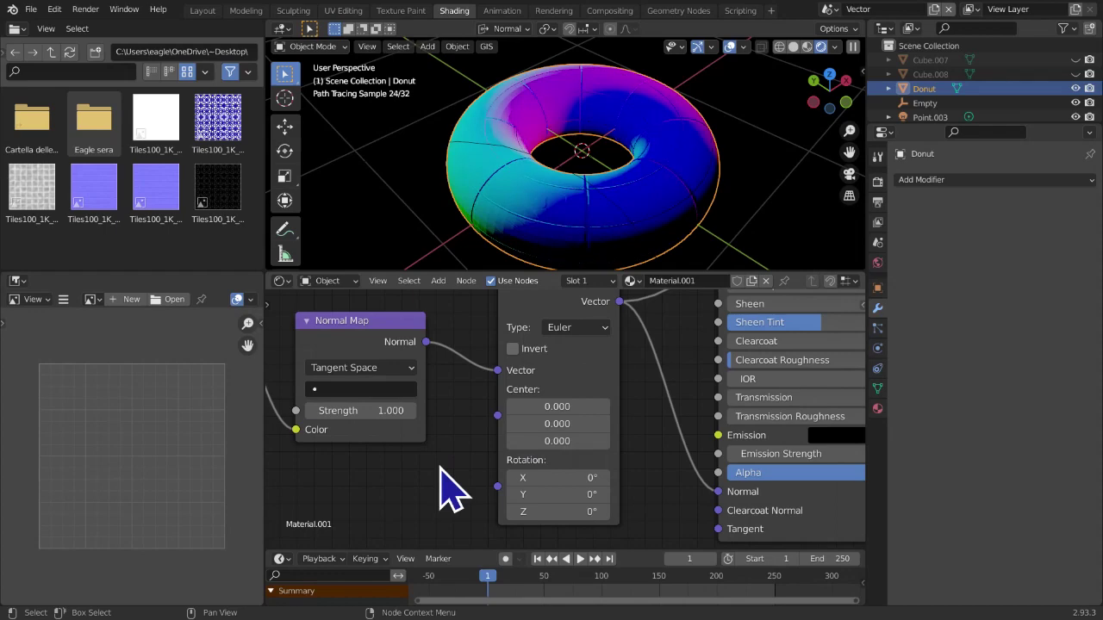
# Center the Vector Rotate node in the editor and select it
pyautogui.moveTo(565, 413); pyautogui.dragTo(543, 465, button='middle')
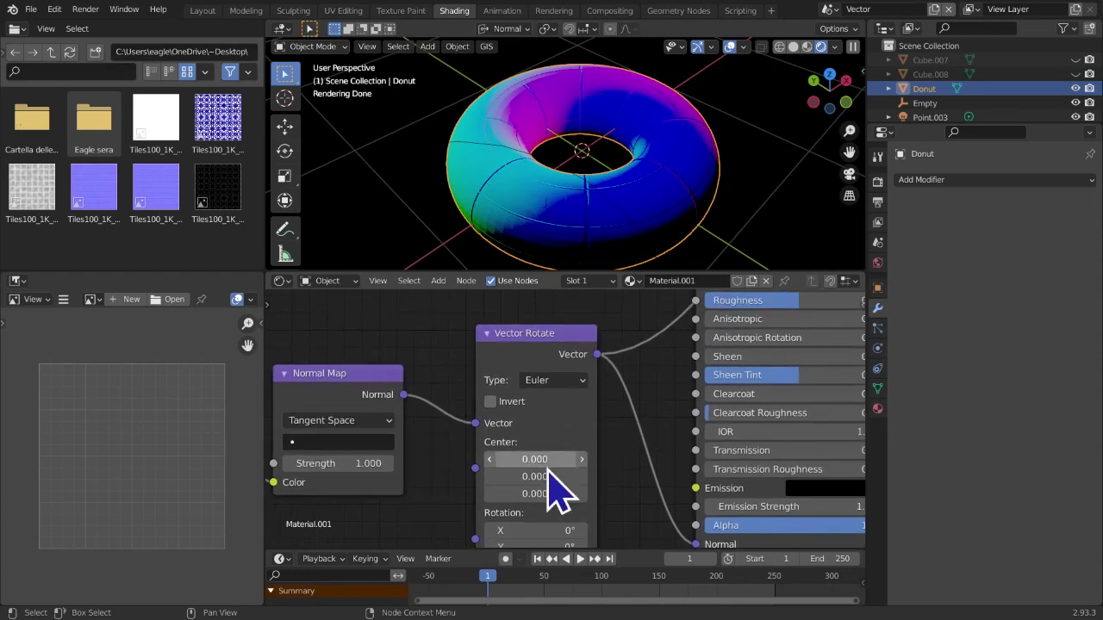
pyautogui.moveTo(584, 395); pyautogui.dragTo(603, 371, button='middle')
pyautogui.scroll(5, 603, 414)
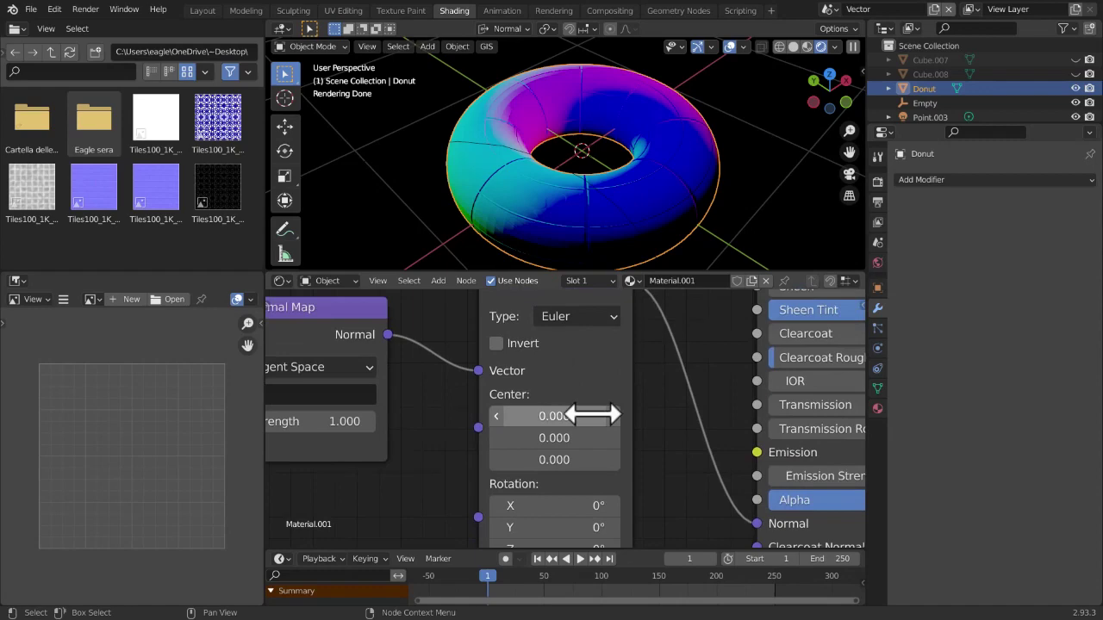
pyautogui.scroll(-5, 576, 521)
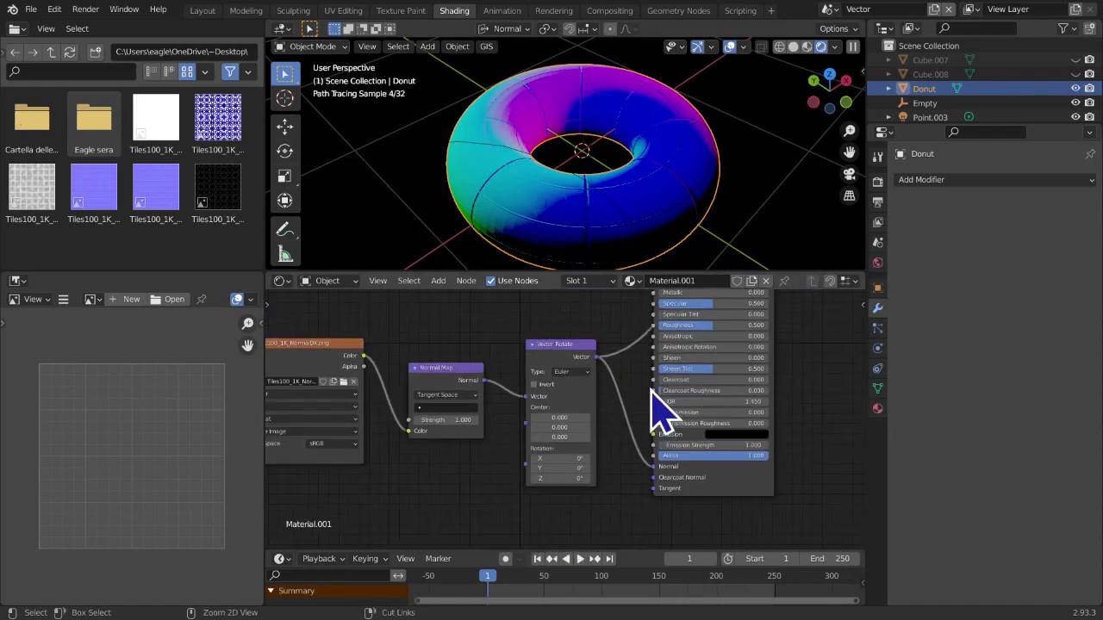
pyautogui.click(579, 362)
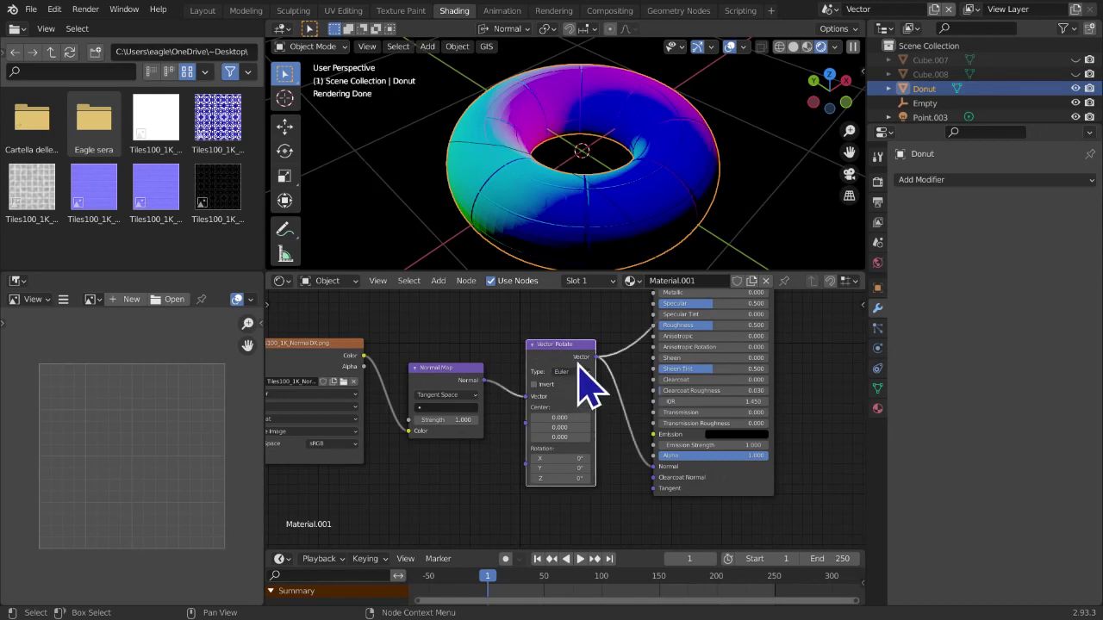
# Dissolve the Vector Rotate node with Ctrl+X, keeping the Normal Map linked to the BSDF
pyautogui.hotkey('ctrl', 'x')
pyautogui.scroll(-9, 581, 364)
pyautogui.moveTo(556, 362); pyautogui.dragTo(534, 376, button='middle')
pyautogui.scroll(1, 543, 411)
pyautogui.scroll(1, 510, 351)
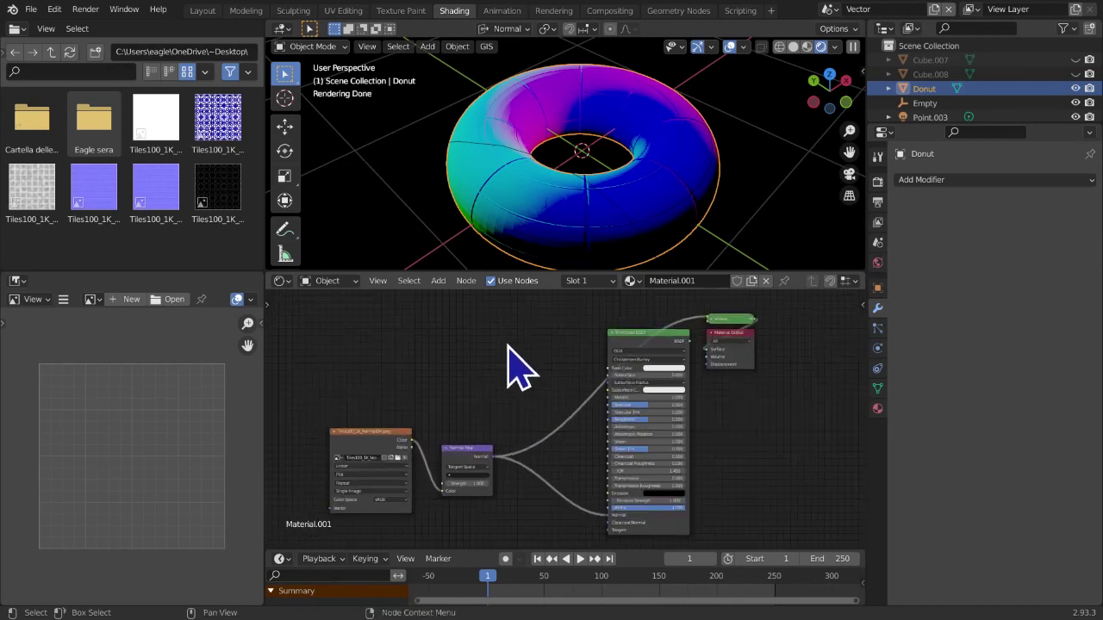
# Browse the Add menu's Converter submenu of shader nodes
pyautogui.click(438, 282)
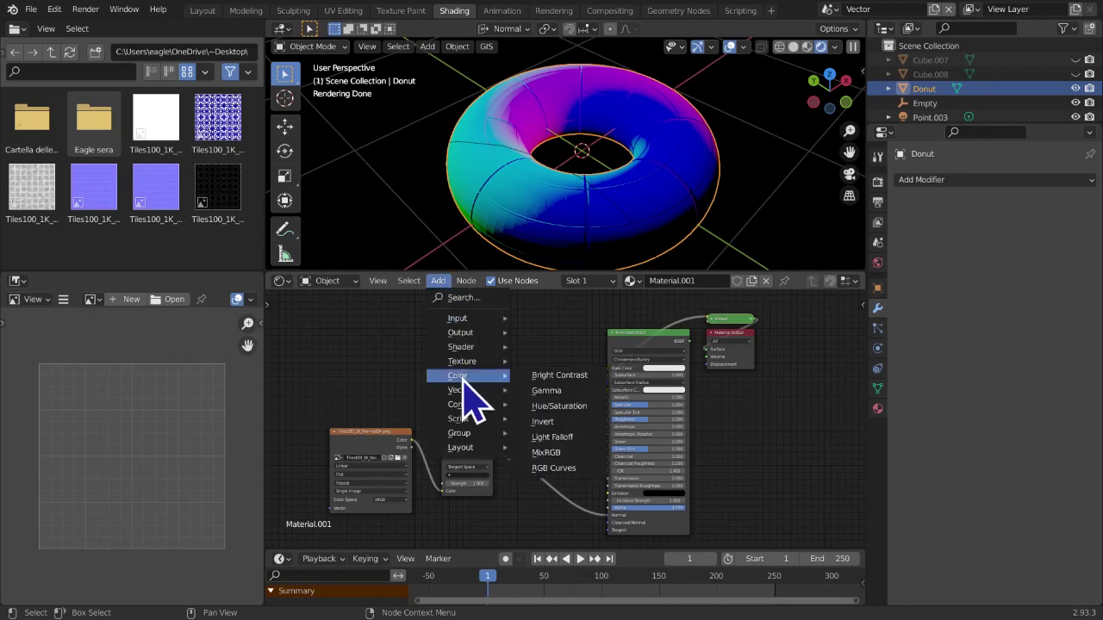
pyautogui.click(439, 282)
pyautogui.moveTo(469, 402)
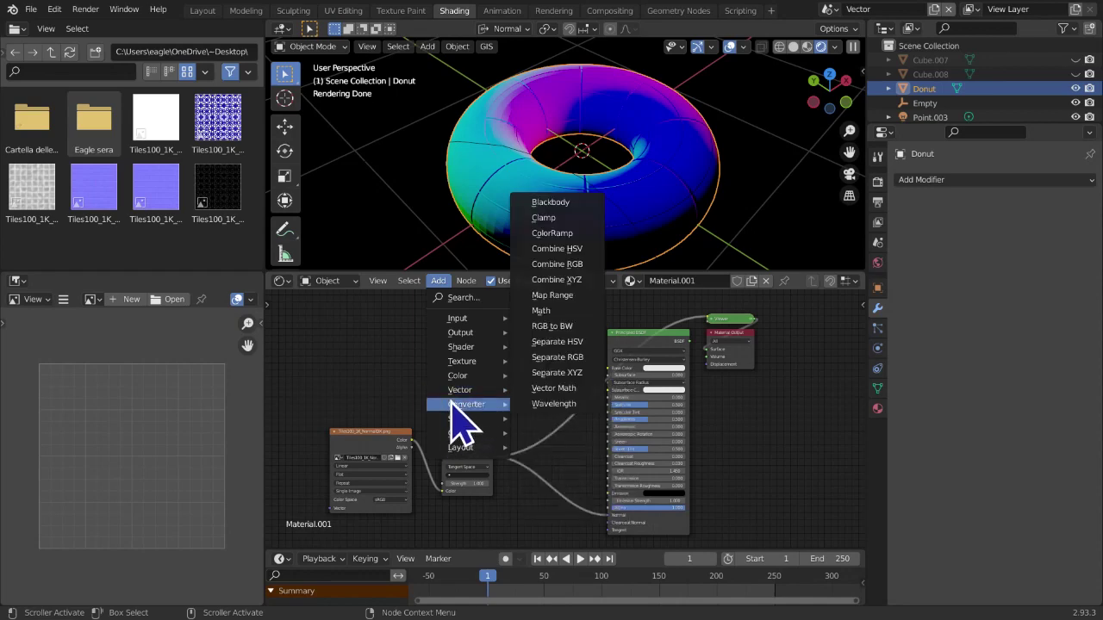
pyautogui.scroll(2, 617, 178)
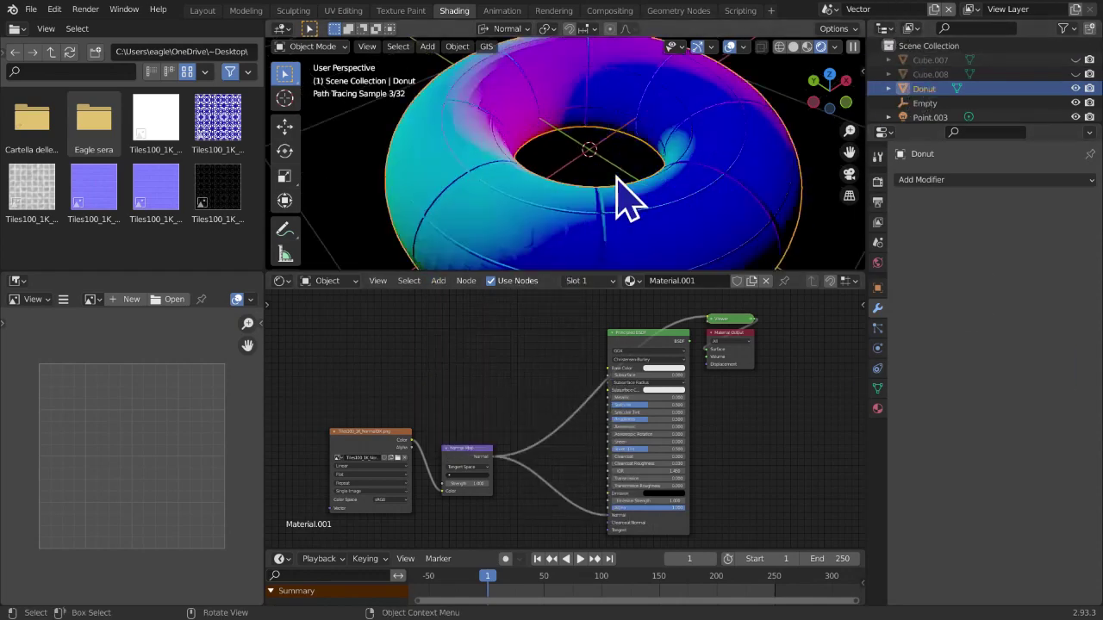
pyautogui.scroll(-1, 622, 169)
pyautogui.moveTo(721, 198); pyautogui.dragTo(665, 215, button='middle')
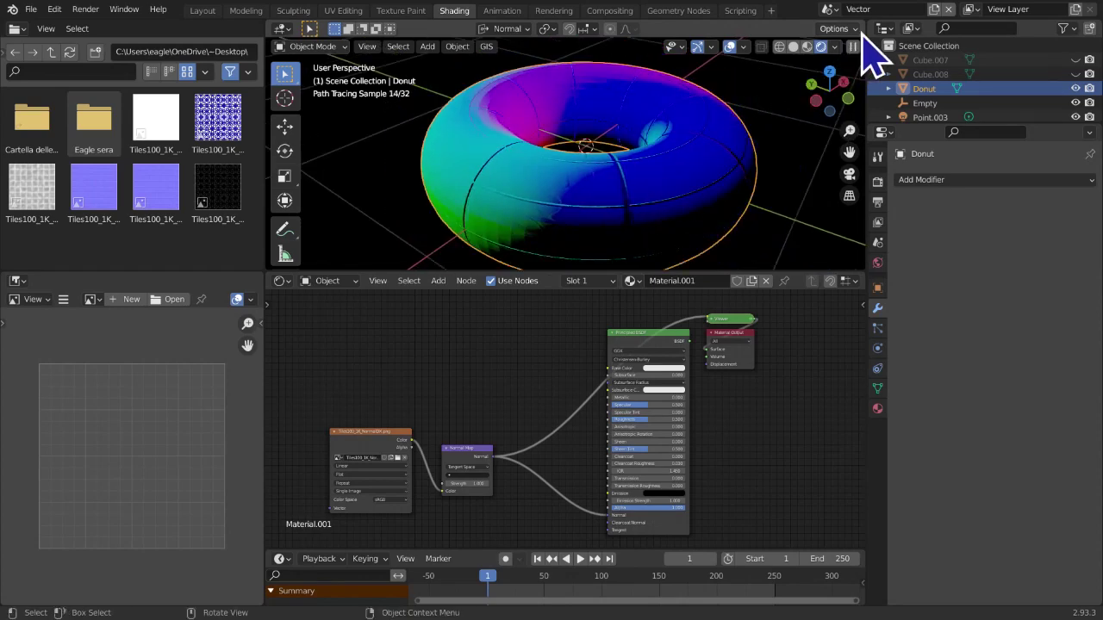
# Create a new empty scene named Converter and add a 2 m plane
pyautogui.click(935, 13)
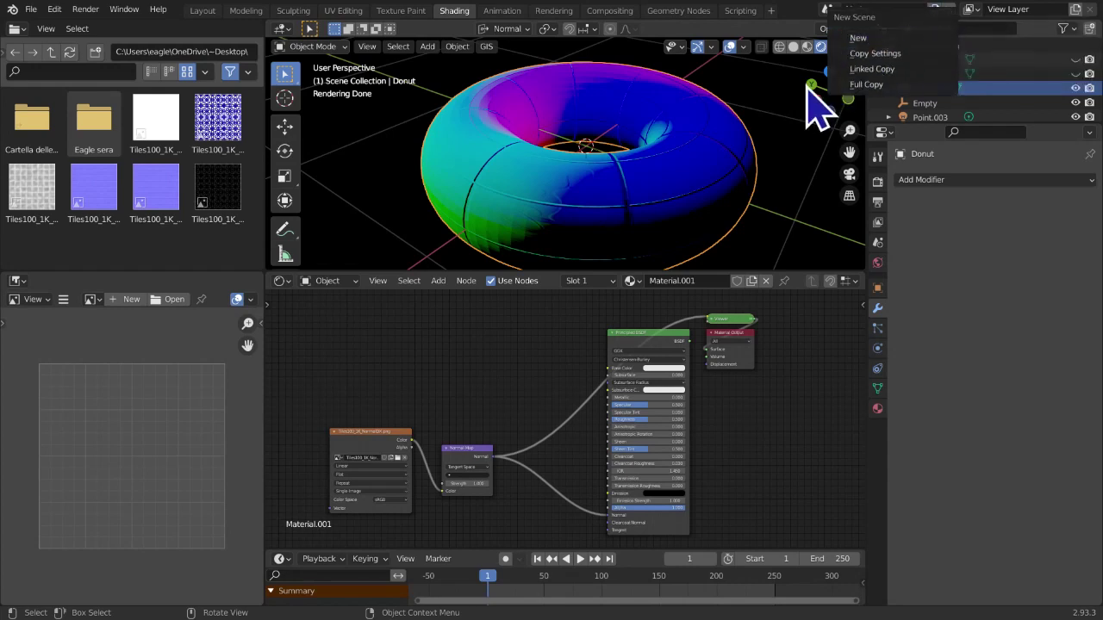
pyautogui.click(936, 12)
pyautogui.click(919, 29)
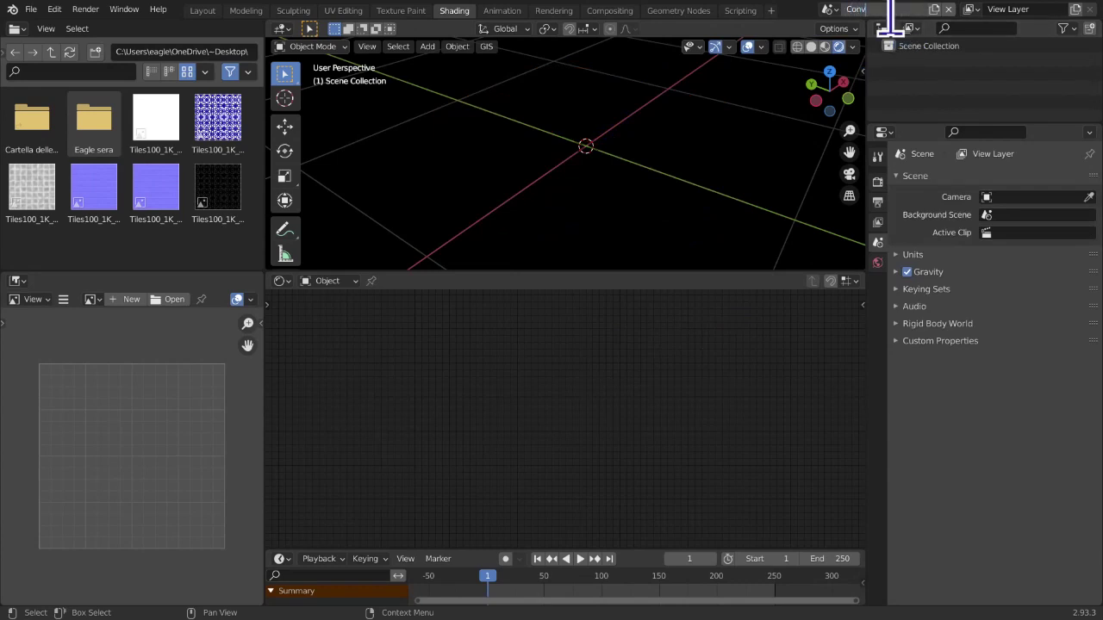
pyautogui.press('Return')
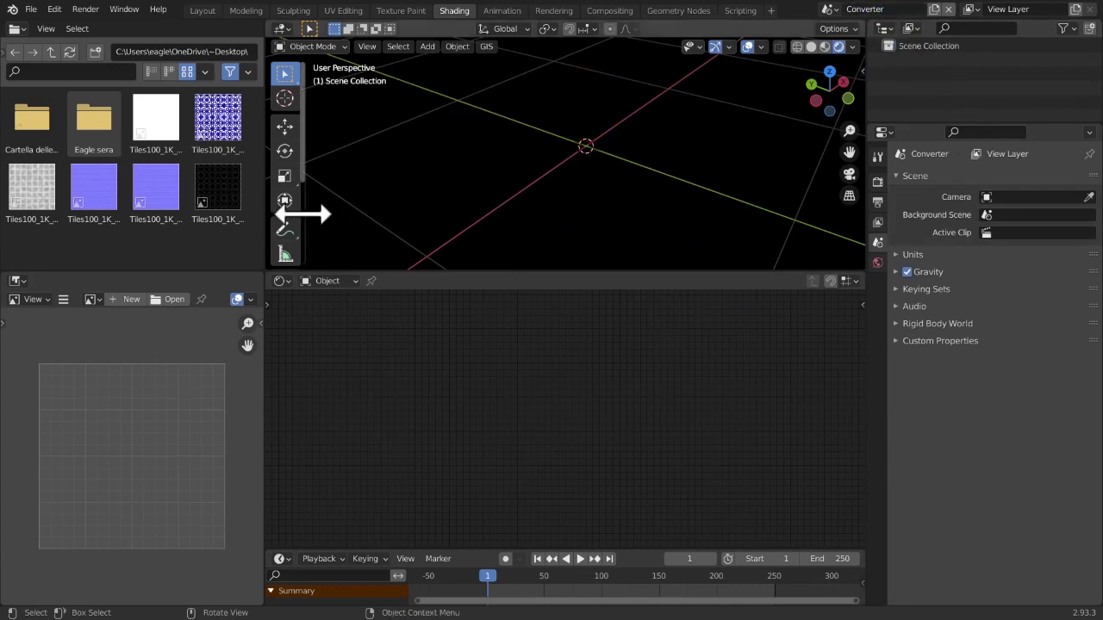
pyautogui.hotkey('shift', 'a')
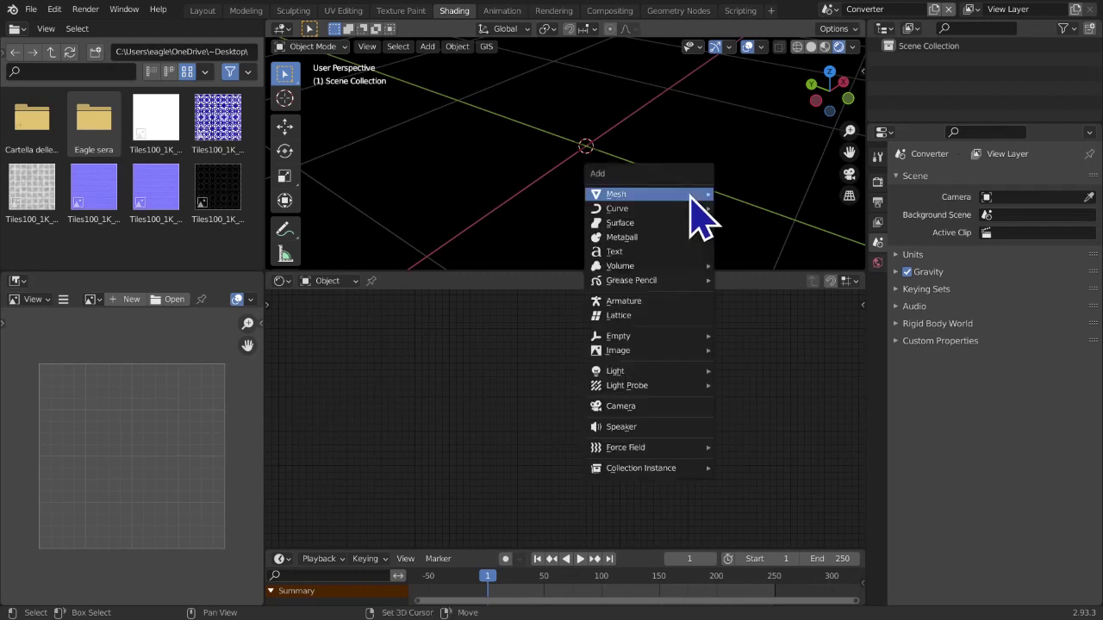
pyautogui.moveTo(692, 196)
pyautogui.click(724, 194)
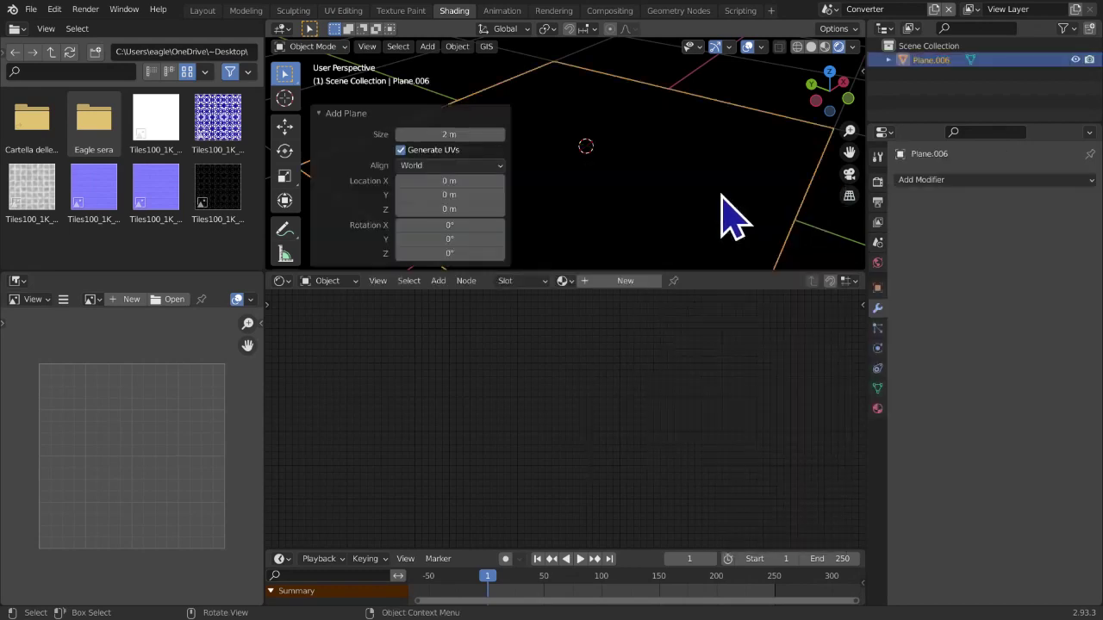
pyautogui.click(455, 135)
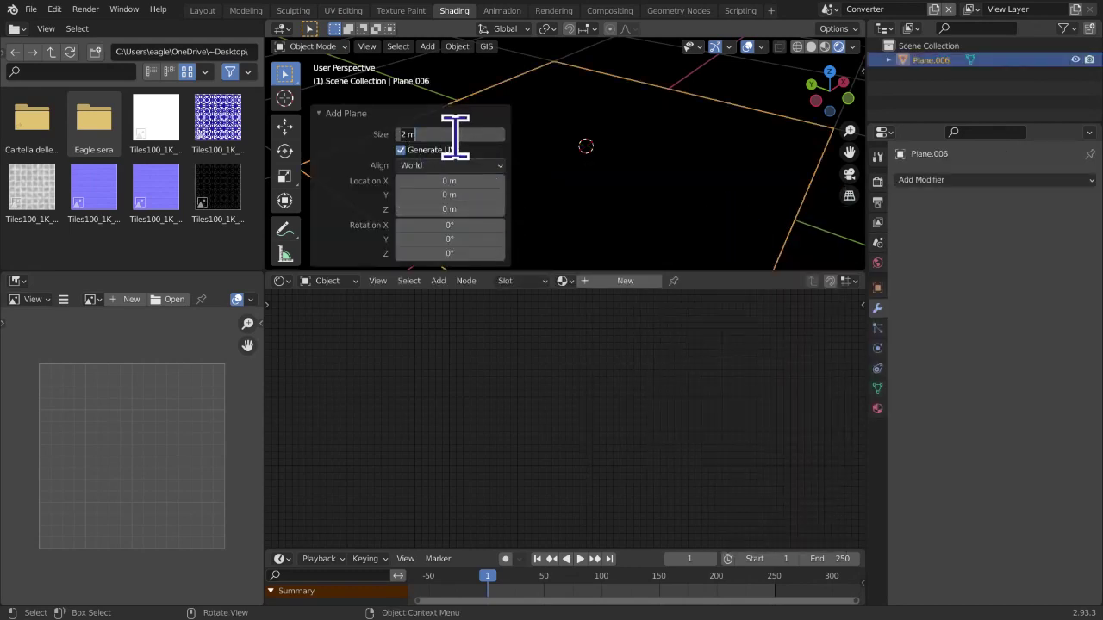
pyautogui.press('Return')
pyautogui.scroll(-4, 646, 196)
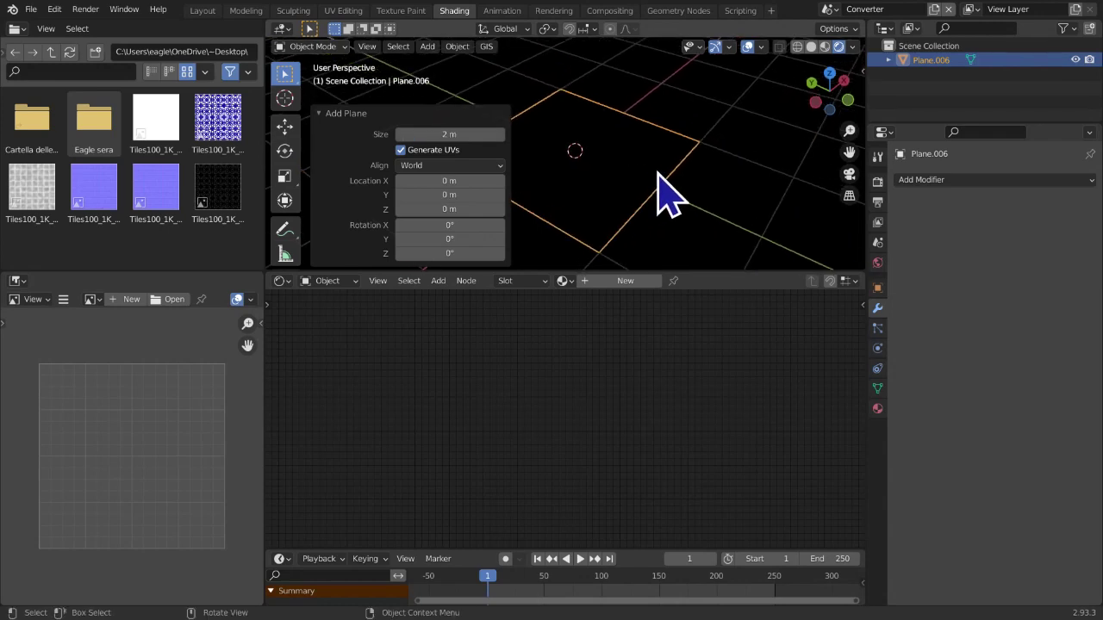
# Add a point light and raise it about 0.75 m above the plane
pyautogui.hotkey('shift', 'a')
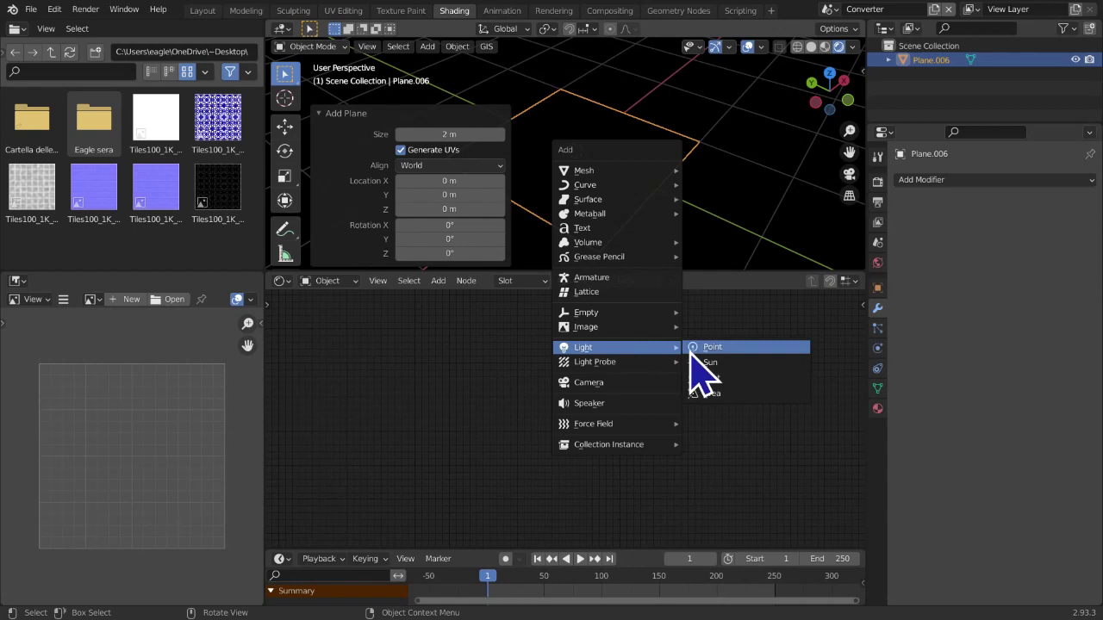
pyautogui.click(695, 349)
pyautogui.moveTo(662, 191); pyautogui.dragTo(590, 147, button='middle')
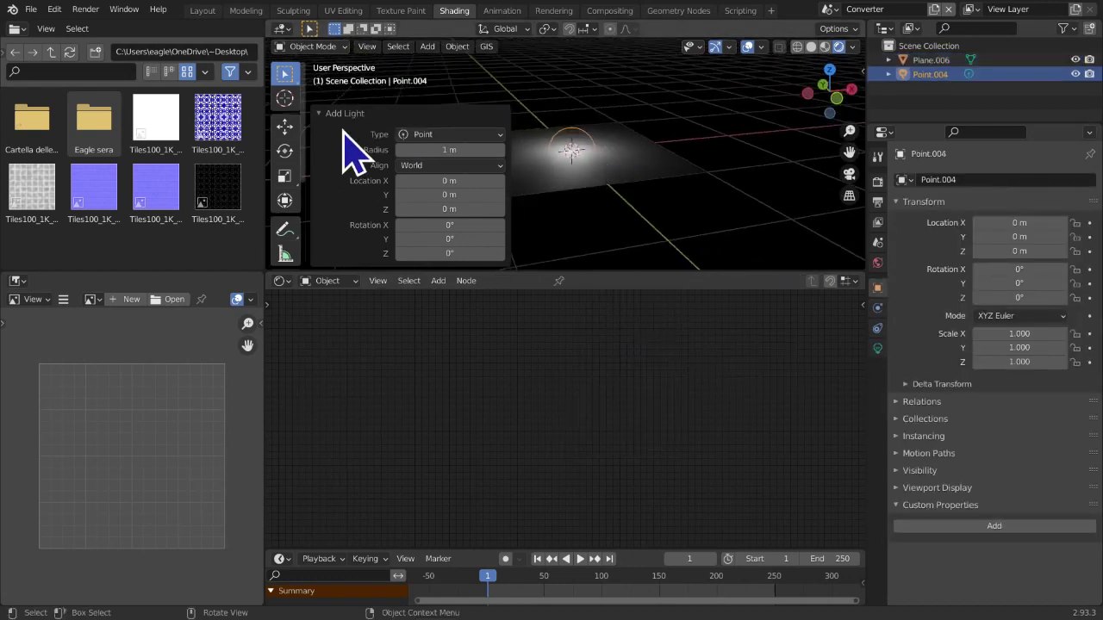
pyautogui.click(285, 127)
pyautogui.moveTo(573, 96); pyautogui.dragTo(590, 249)
# Give the plane a new material, Material.002
pyautogui.click(688, 191)
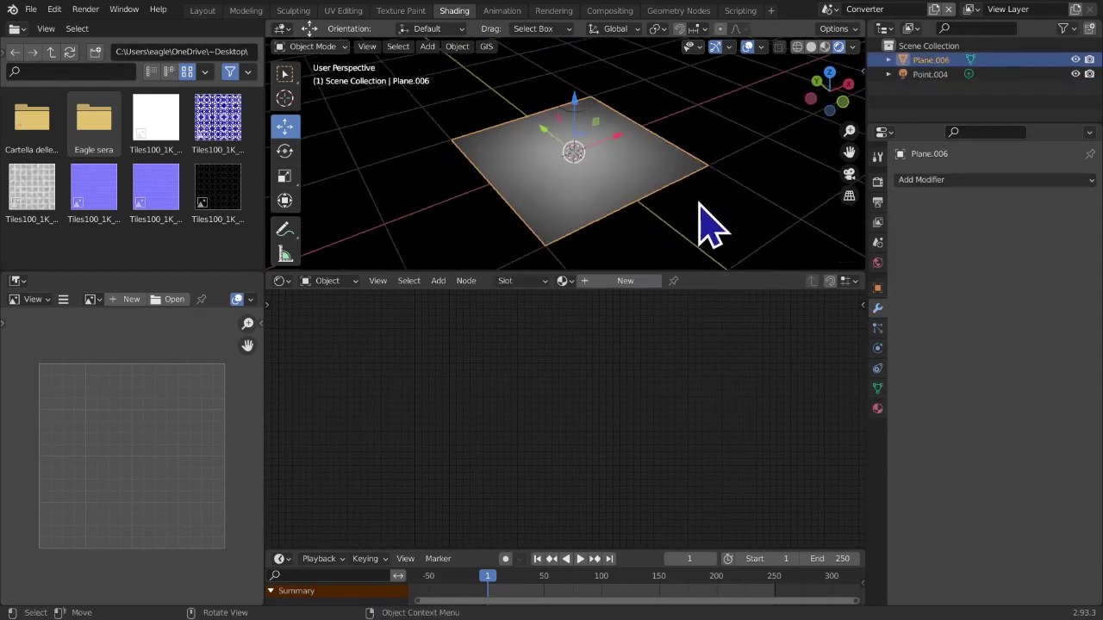
pyautogui.click(626, 281)
pyautogui.moveTo(611, 352); pyautogui.dragTo(590, 386, button='middle')
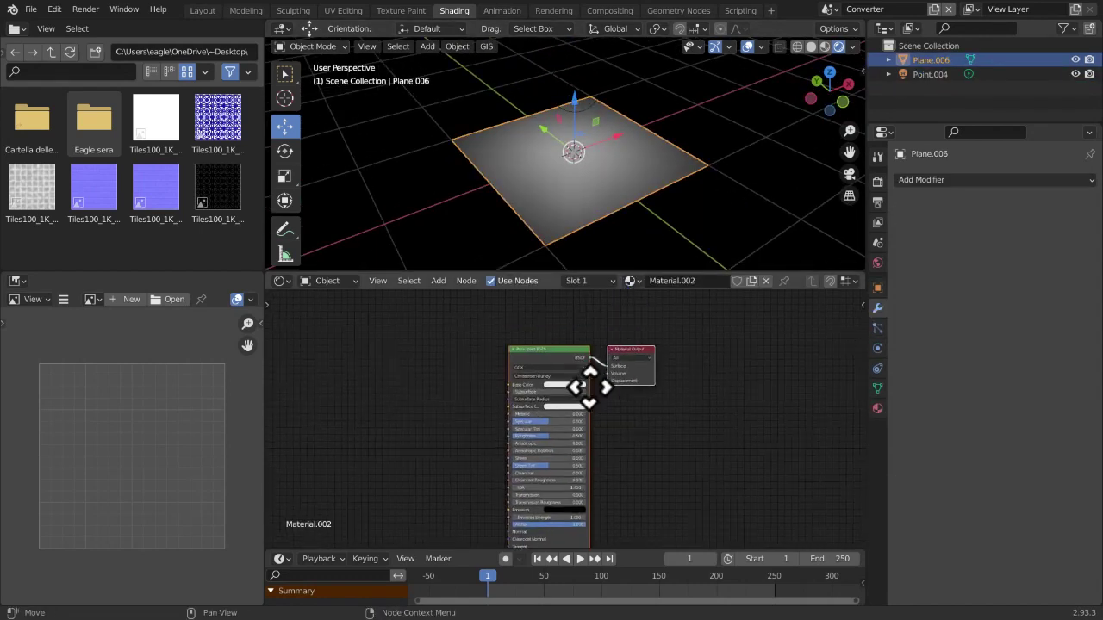
# Rename the plane's material to 'Exemple material'
pyautogui.doubleClick(684, 281)
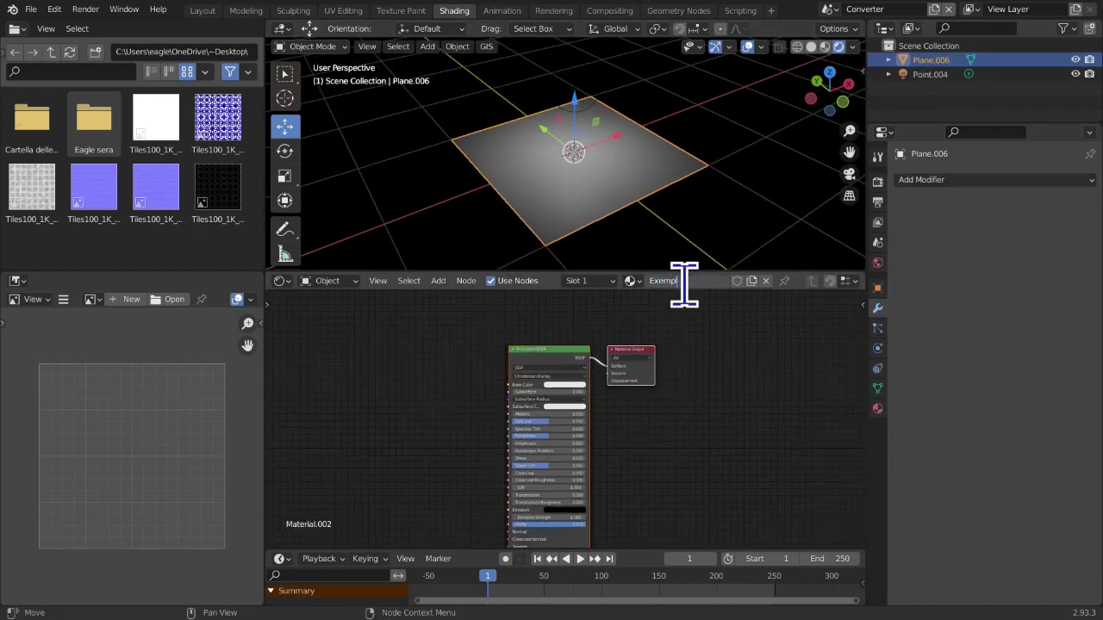
pyautogui.write('Exemple material')
pyautogui.press('Return')
# Switch the render engine from Eevee to Cycles in Render Properties
pyautogui.click(877, 181)
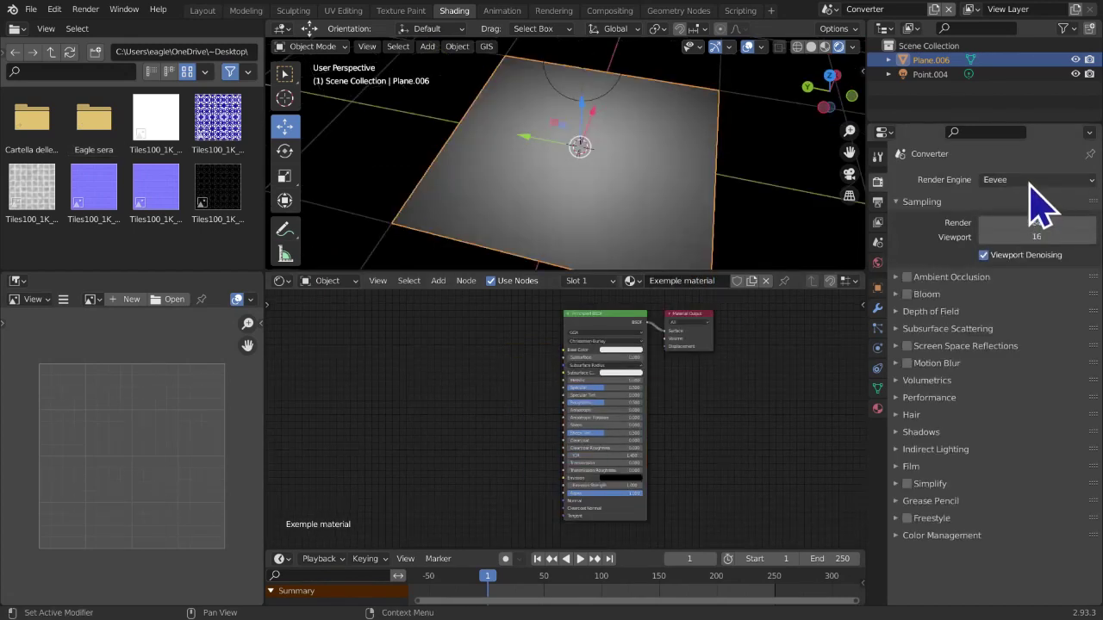
pyautogui.click(1034, 181)
pyautogui.click(1021, 226)
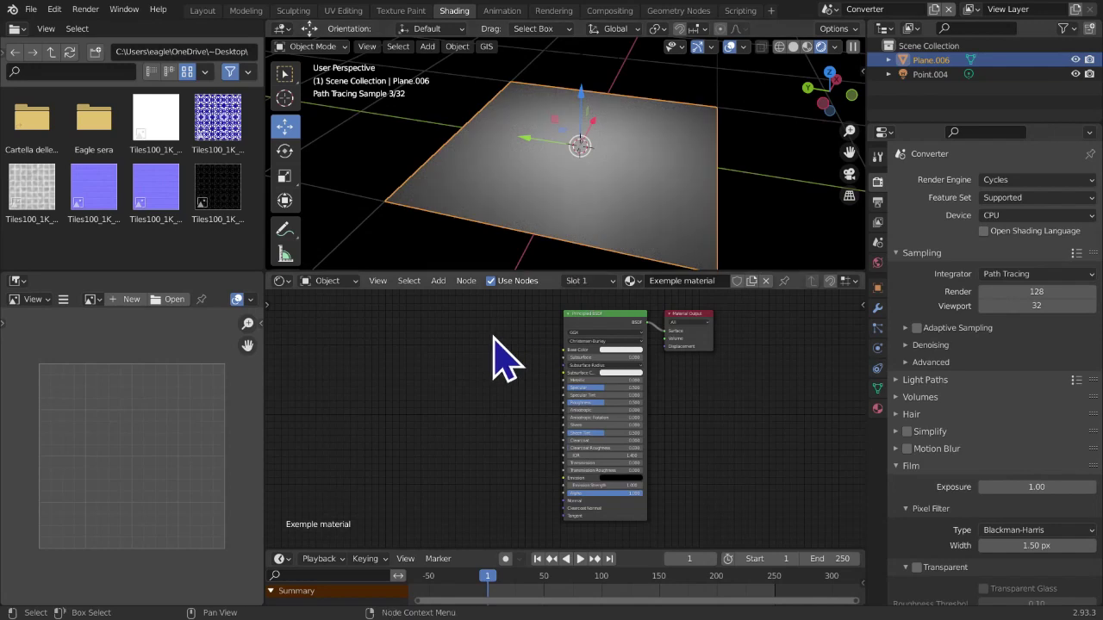
# Bring up the list of nodes to add in the shader editor
pyautogui.scroll(1, 439, 331)
pyautogui.click(438, 281)
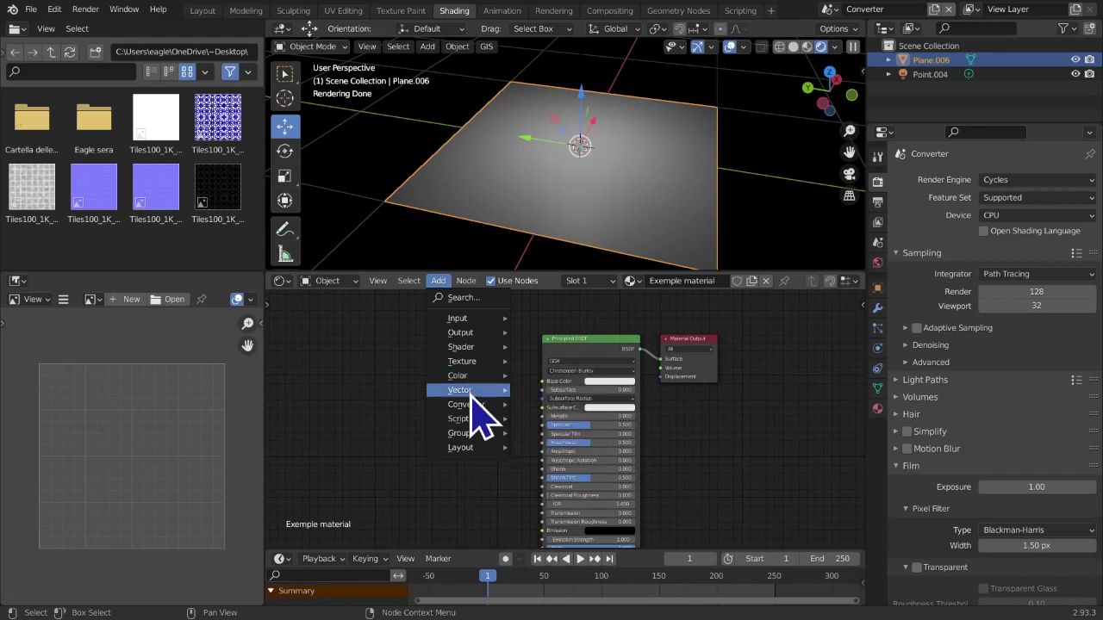
pyautogui.moveTo(474, 398)
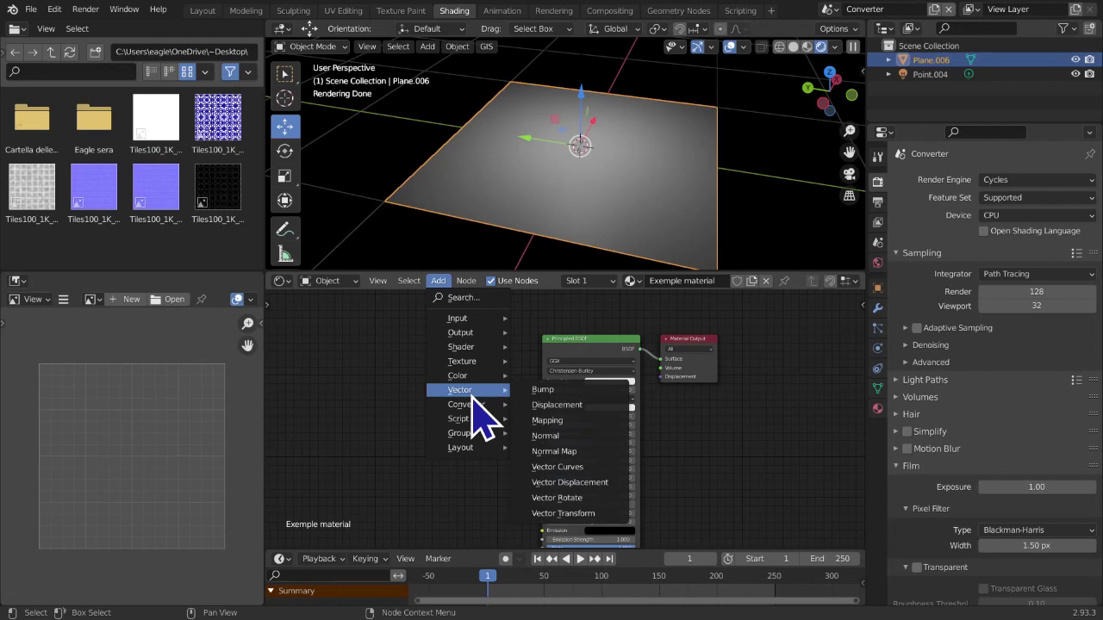
pyautogui.click(539, 397)
pyautogui.click(398, 383)
pyautogui.moveTo(486, 489); pyautogui.dragTo(542, 460, button='middle')
pyautogui.moveTo(478, 366); pyautogui.dragTo(598, 528)
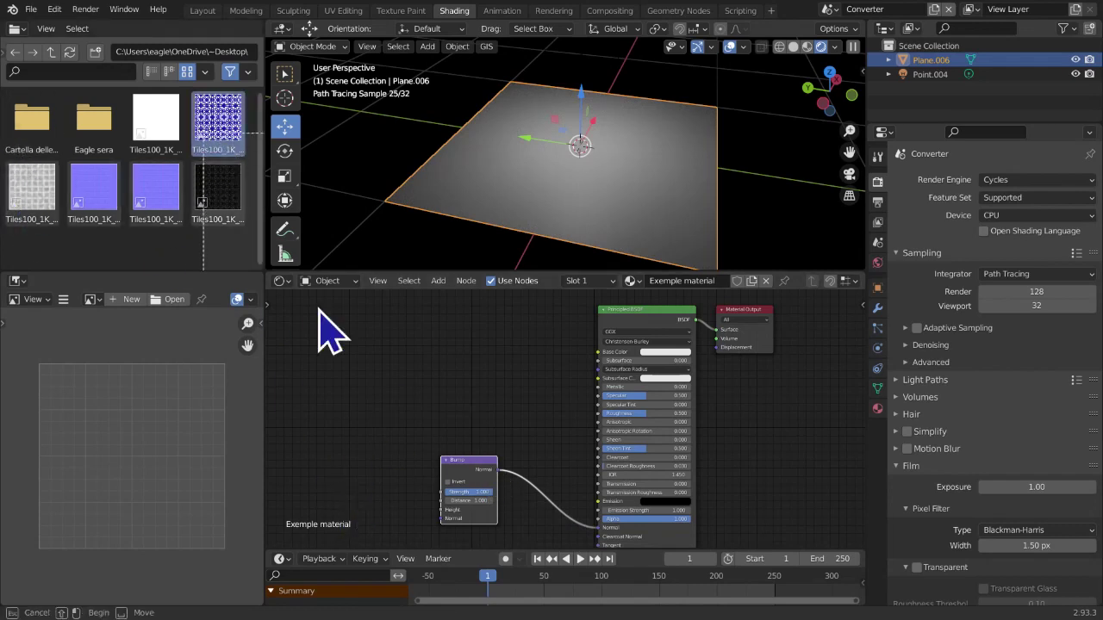
pyautogui.moveTo(226, 125); pyautogui.dragTo(367, 462)
pyautogui.moveTo(429, 469); pyautogui.dragTo(547, 396, button='middle')
pyautogui.moveTo(536, 388); pyautogui.dragTo(558, 438)
pyautogui.moveTo(692, 197); pyautogui.dragTo(725, 198, button='middle')
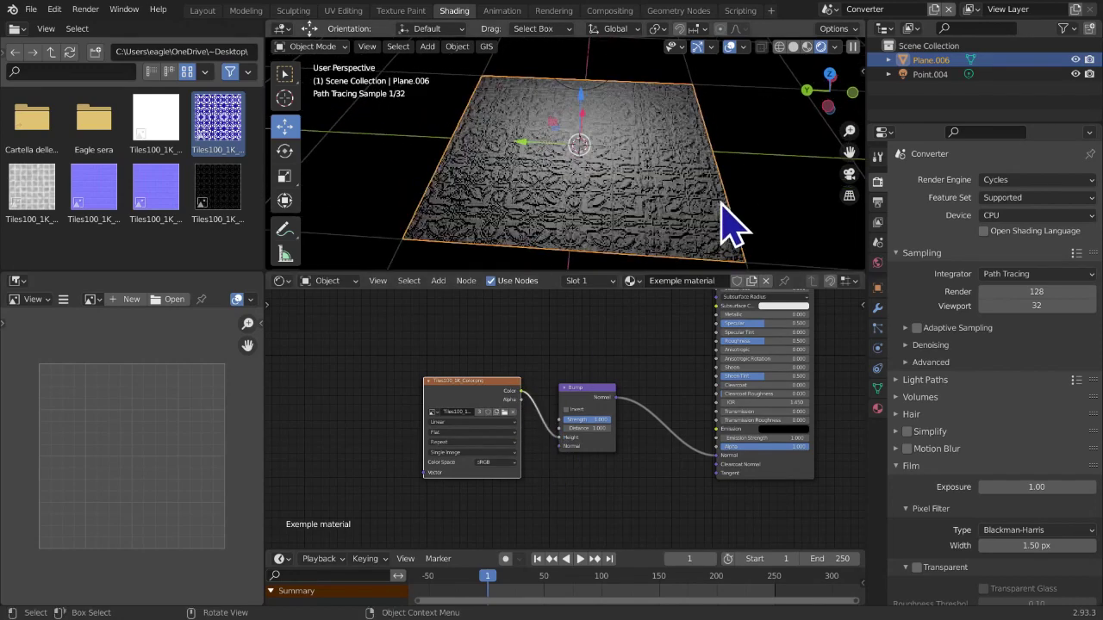
pyautogui.press('x')
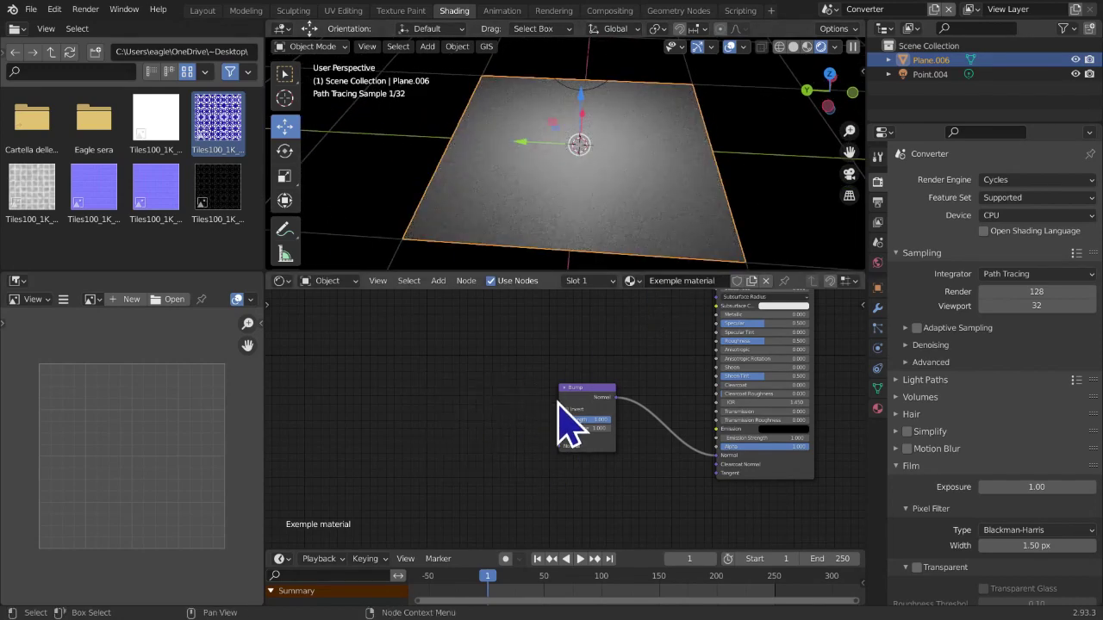
pyautogui.press('x')
pyautogui.moveTo(586, 418); pyautogui.dragTo(475, 439, button='middle')
pyautogui.hotkey('shift', 'a')
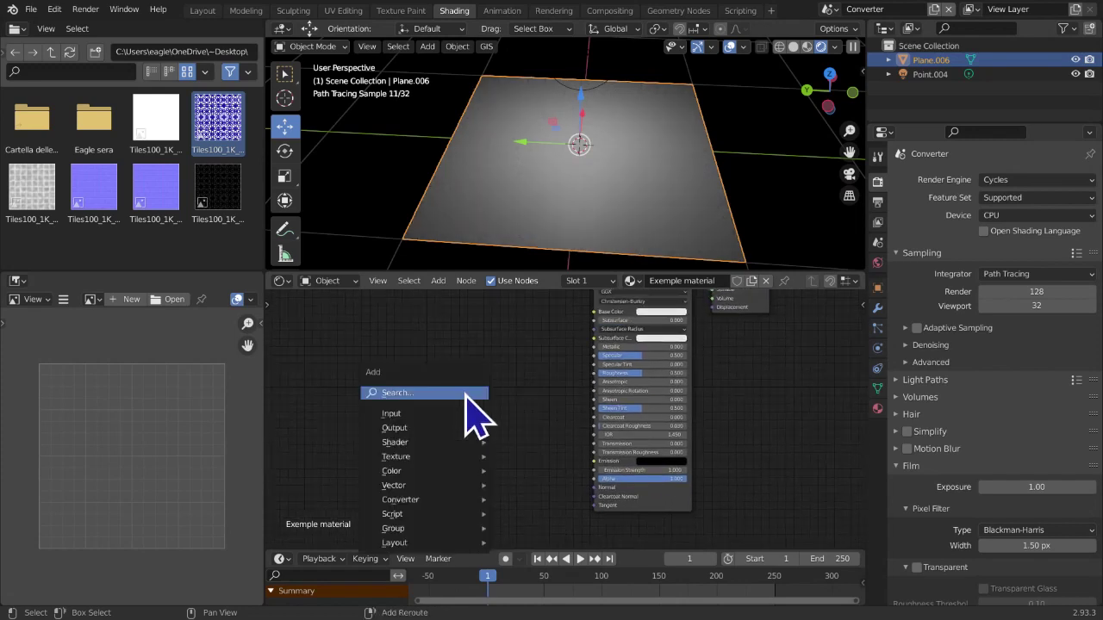
pyautogui.moveTo(440, 488)
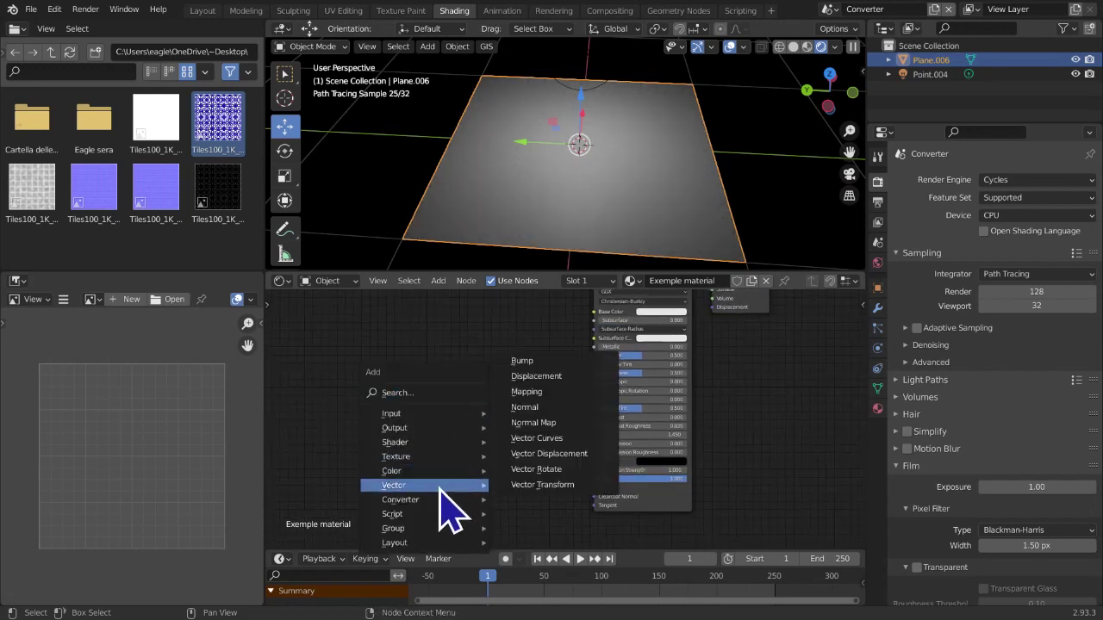
pyautogui.click(560, 375)
pyautogui.click(537, 350)
pyautogui.moveTo(620, 408); pyautogui.dragTo(595, 507, button='middle')
pyautogui.moveTo(518, 426); pyautogui.dragTo(687, 405)
pyautogui.moveTo(217, 121); pyautogui.dragTo(442, 442)
pyautogui.moveTo(470, 485); pyautogui.dragTo(470, 482)
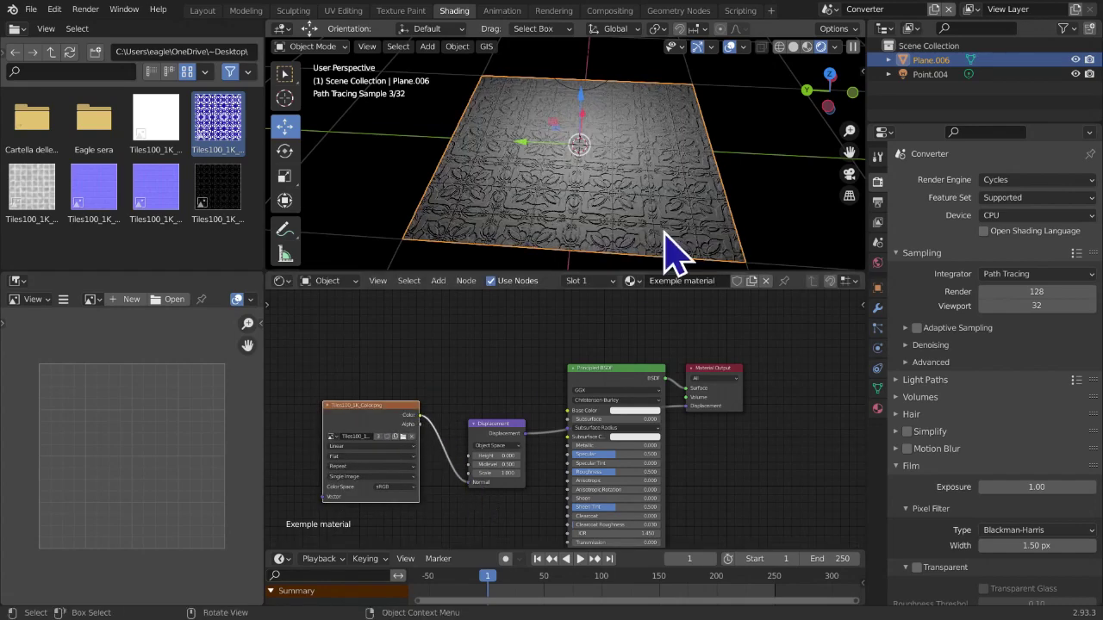
pyautogui.scroll(1, 680, 259)
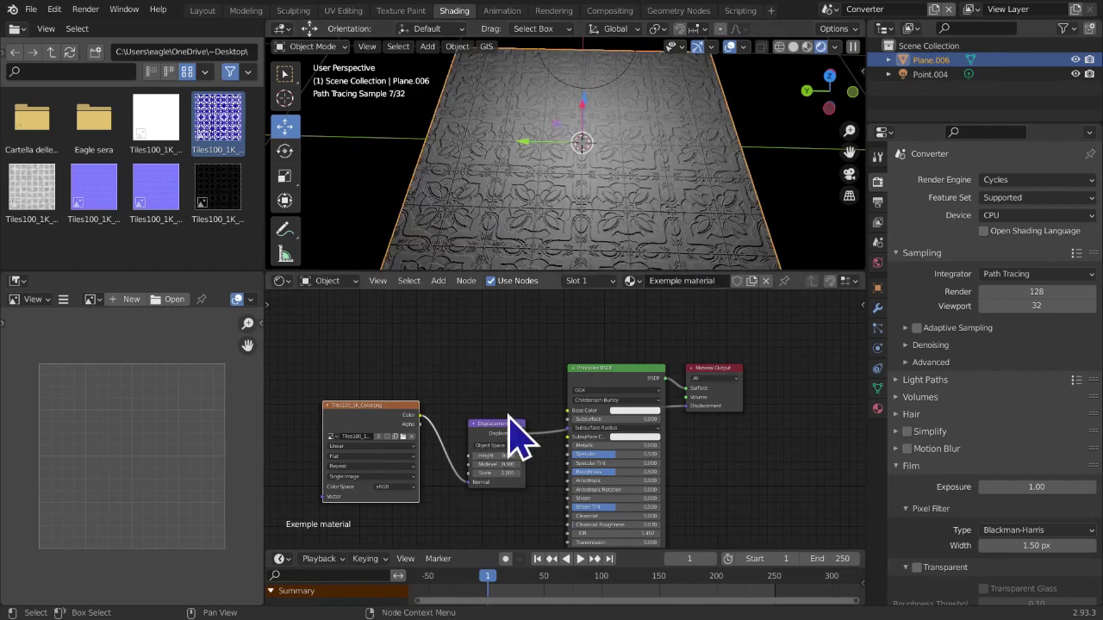
pyautogui.press('Delete')
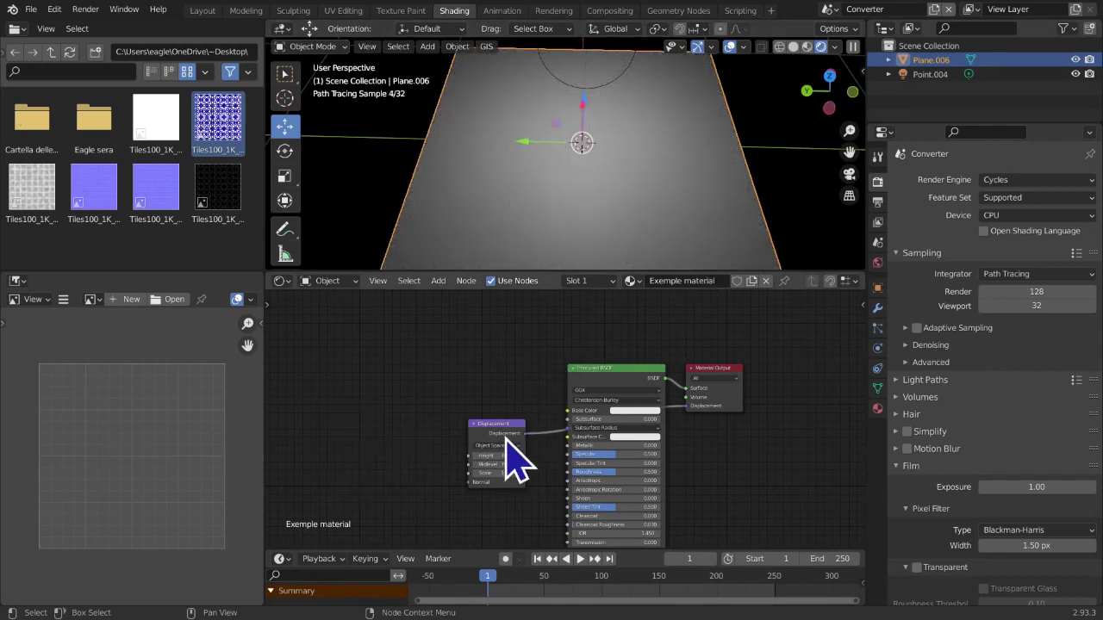
pyautogui.press('Delete')
pyautogui.moveTo(358, 349); pyautogui.dragTo(365, 301, button='middle')
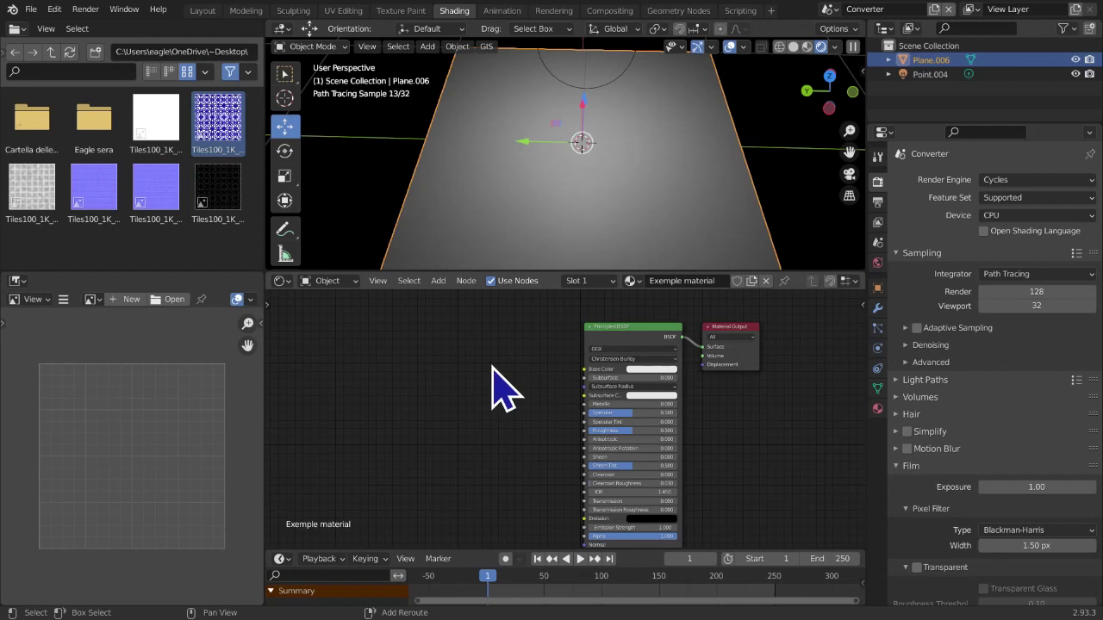
pyautogui.hotkey('shift', 'a')
pyautogui.moveTo(493, 368)
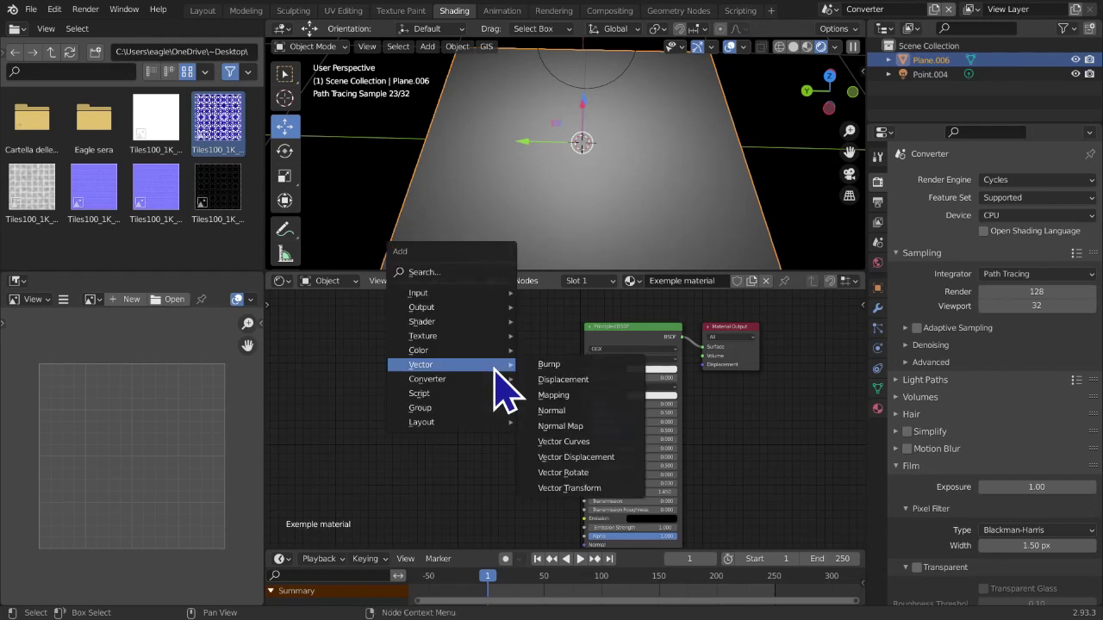
pyautogui.click(546, 425)
pyautogui.click(505, 480)
pyautogui.moveTo(505, 480); pyautogui.dragTo(594, 392, button='middle')
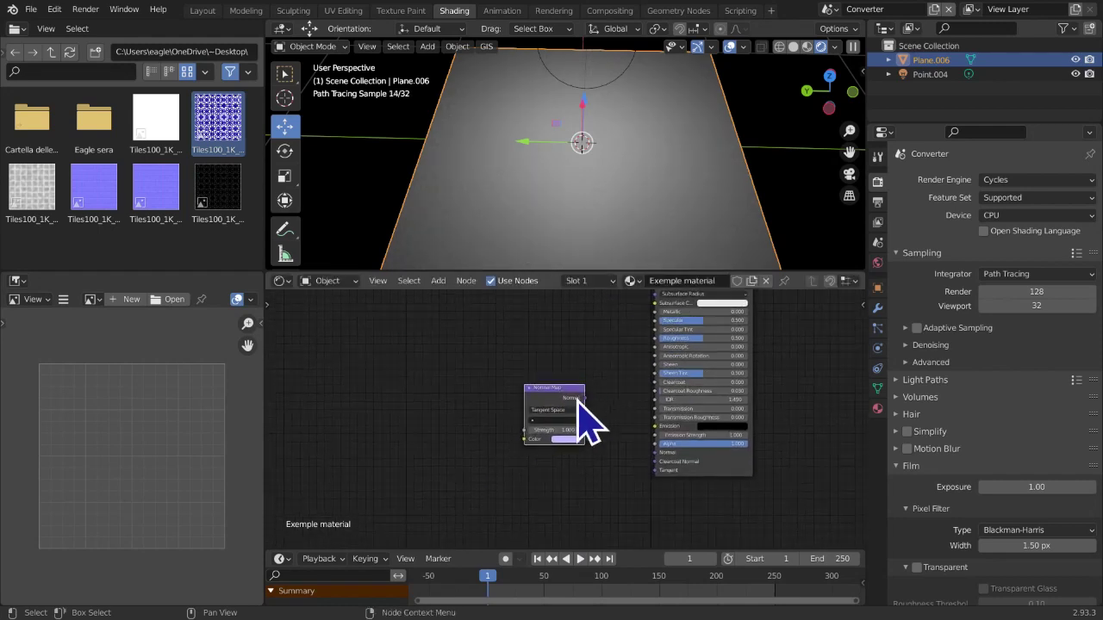
pyautogui.moveTo(585, 398); pyautogui.dragTo(656, 453)
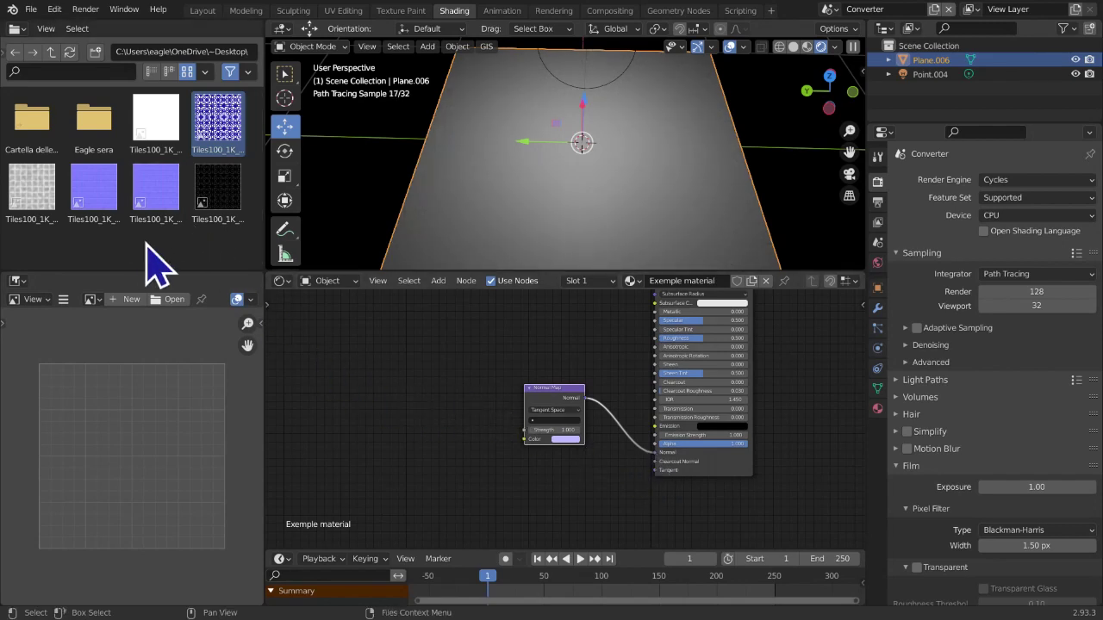
pyautogui.moveTo(69, 192); pyautogui.dragTo(526, 450)
pyautogui.moveTo(608, 212); pyautogui.dragTo(640, 194, button='middle')
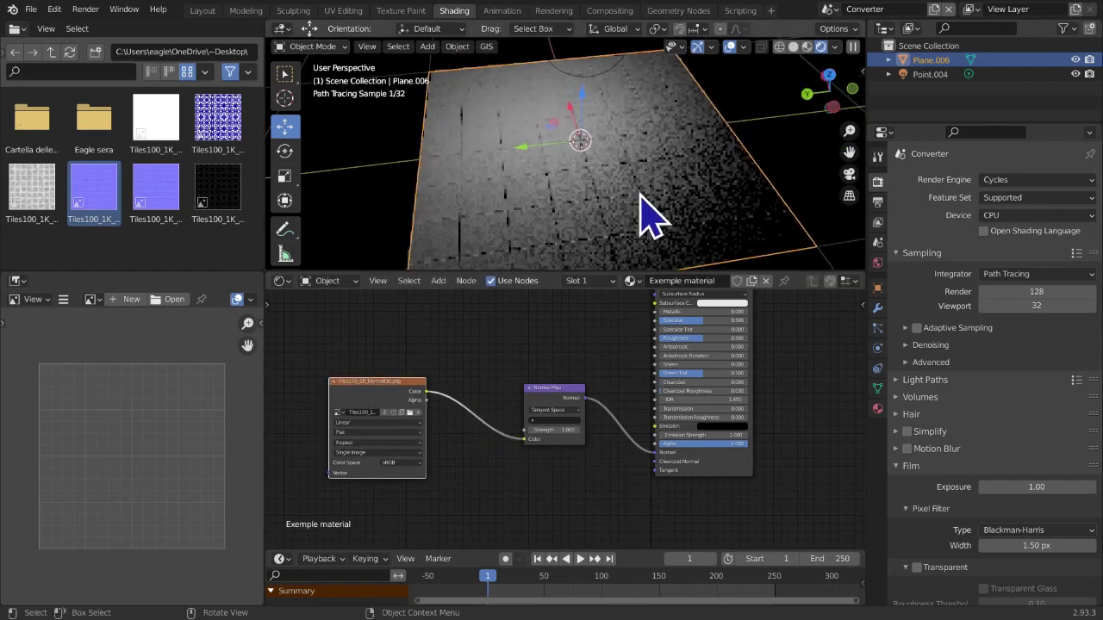
pyautogui.scroll(2, 640, 195)
pyautogui.scroll(1, 640, 194)
pyautogui.moveTo(381, 414); pyautogui.dragTo(451, 404)
pyautogui.scroll(3, 668, 176)
pyautogui.scroll(2, 665, 191)
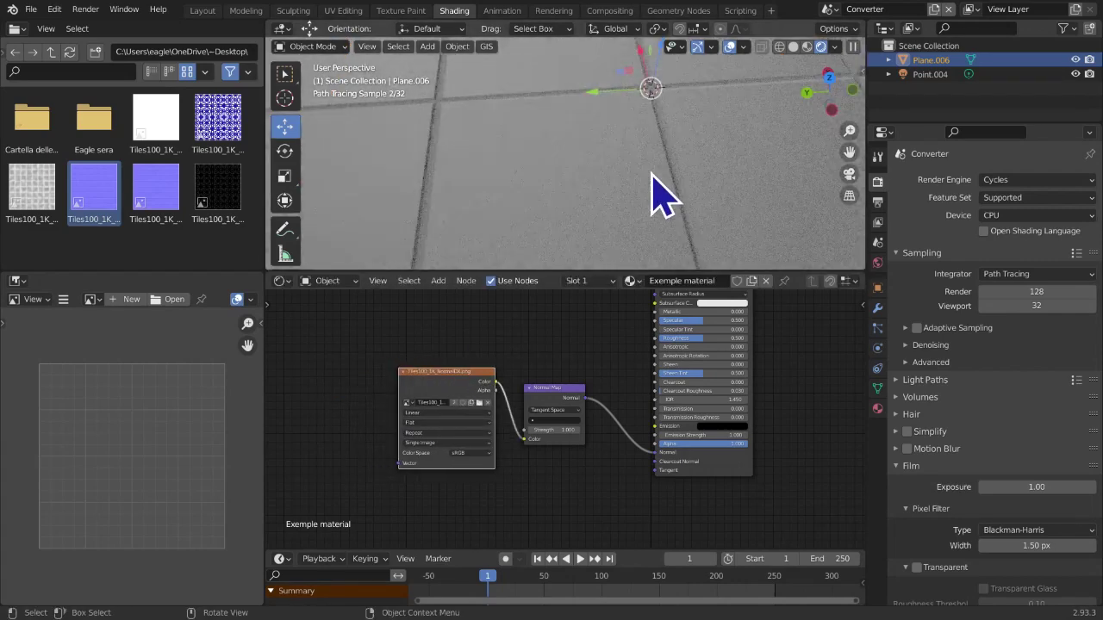
pyautogui.scroll(-3, 656, 207)
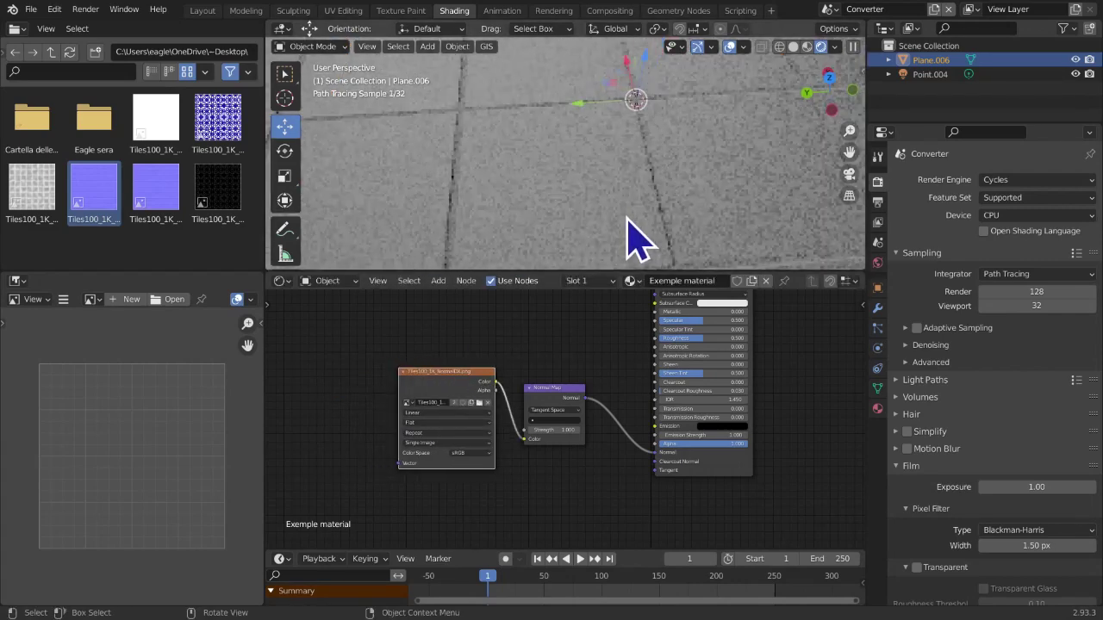
pyautogui.scroll(-2, 636, 244)
pyautogui.scroll(-4, 610, 217)
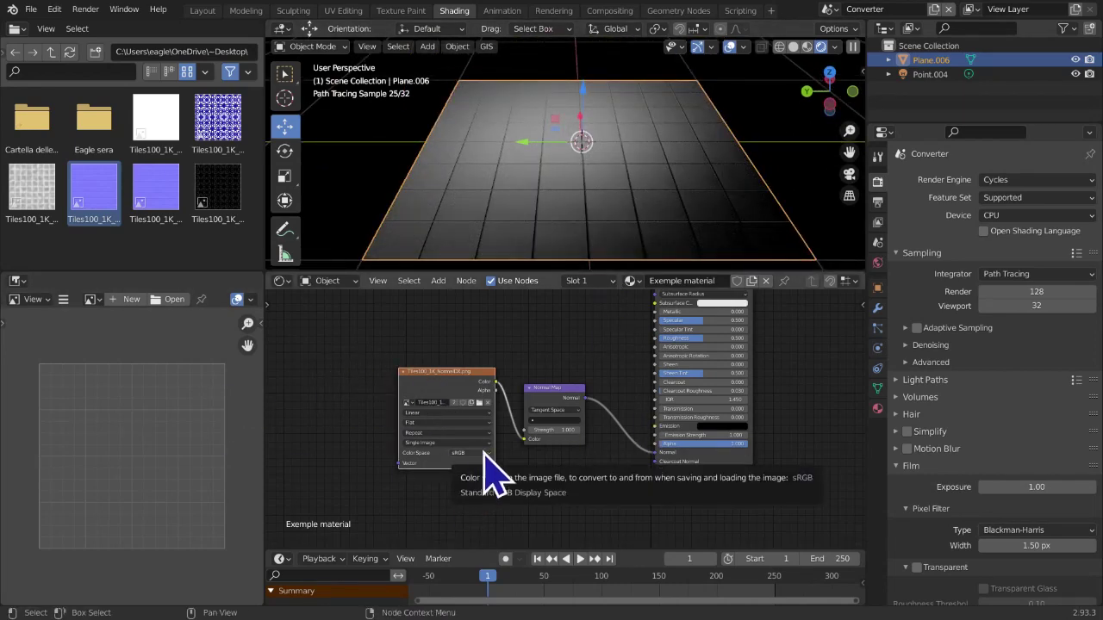
pyautogui.keyDown('ctrl'); pyautogui.moveTo(512, 485); pyautogui.dragTo(588, 450, button='middle'); pyautogui.keyUp('ctrl')
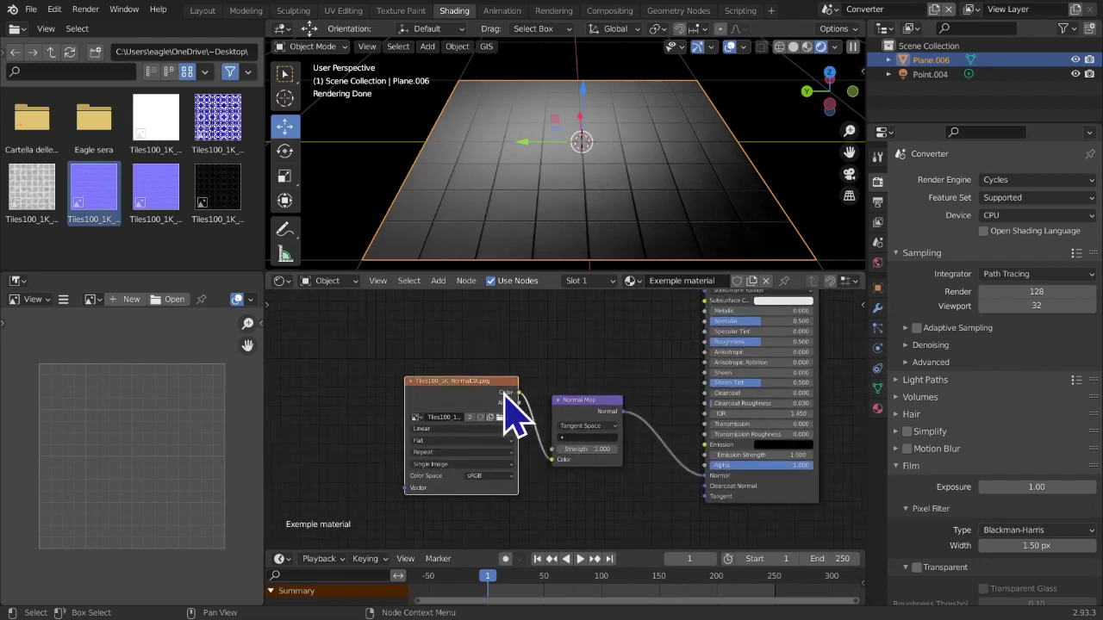
pyautogui.moveTo(512, 371); pyautogui.dragTo(480, 421, button='middle')
pyautogui.click(471, 526)
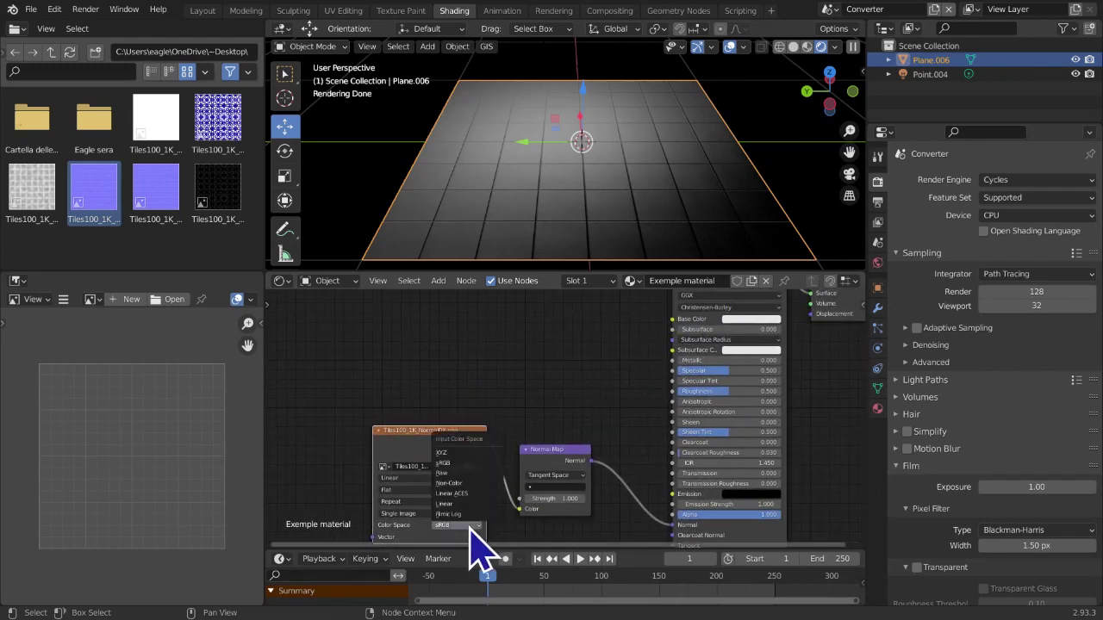
pyautogui.click(465, 484)
pyautogui.moveTo(577, 414); pyautogui.dragTo(579, 414, button='middle')
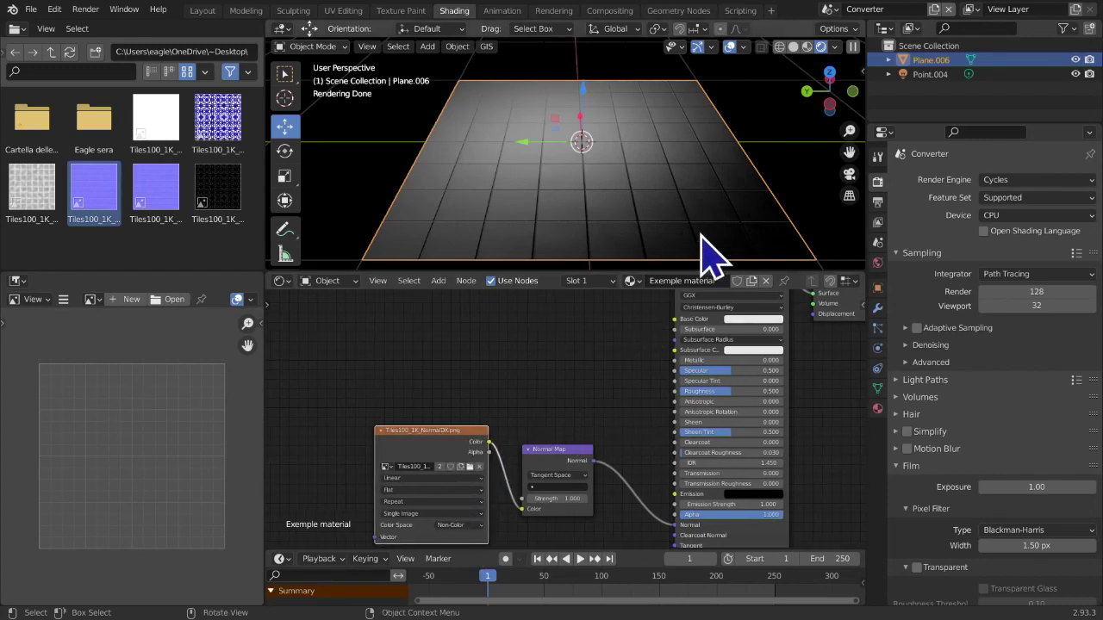
pyautogui.moveTo(701, 234); pyautogui.dragTo(694, 250, button='middle')
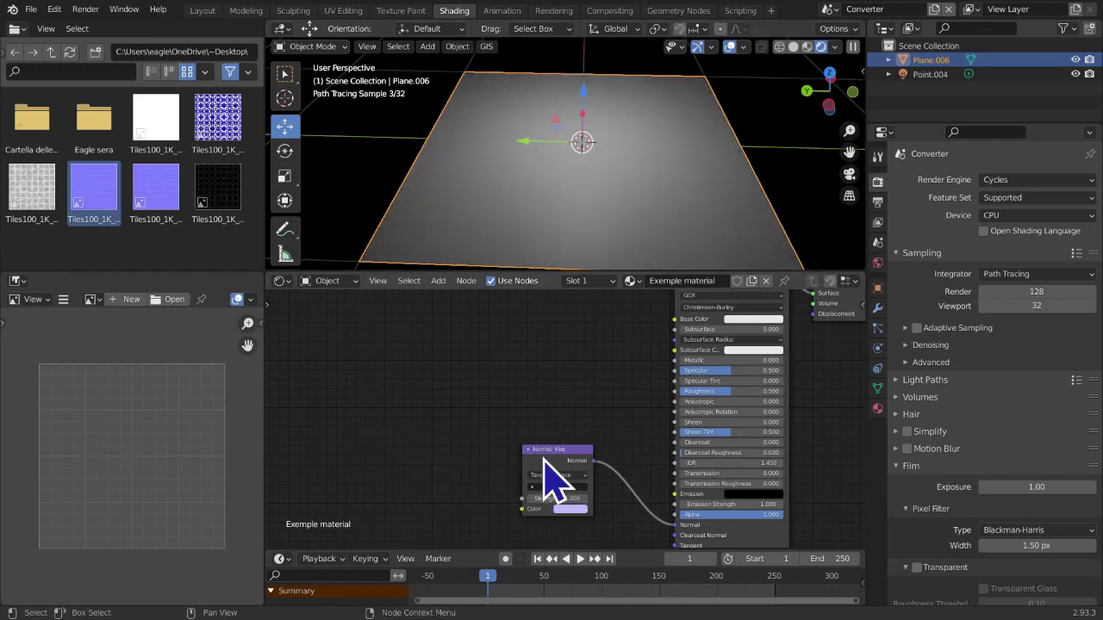
pyautogui.moveTo(543, 452); pyautogui.dragTo(362, 500, button='middle')
pyautogui.moveTo(405, 417); pyautogui.dragTo(496, 392, button='middle')
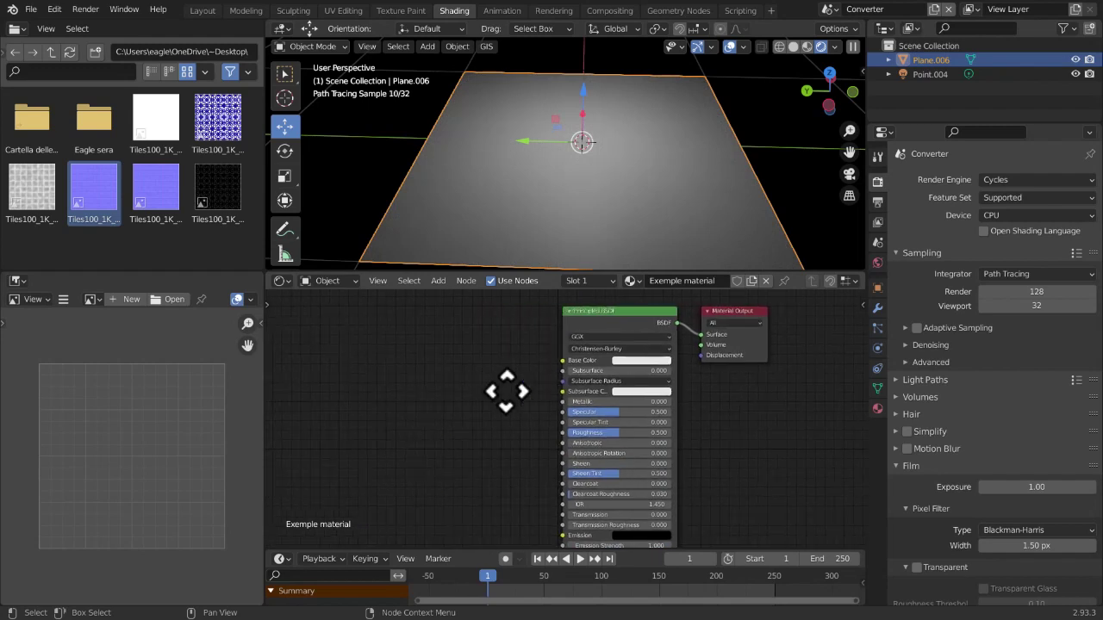
pyautogui.click(438, 283)
# Add a Blackbody node at temperature 1500 beside the Principled BSDF
pyautogui.moveTo(470, 379)
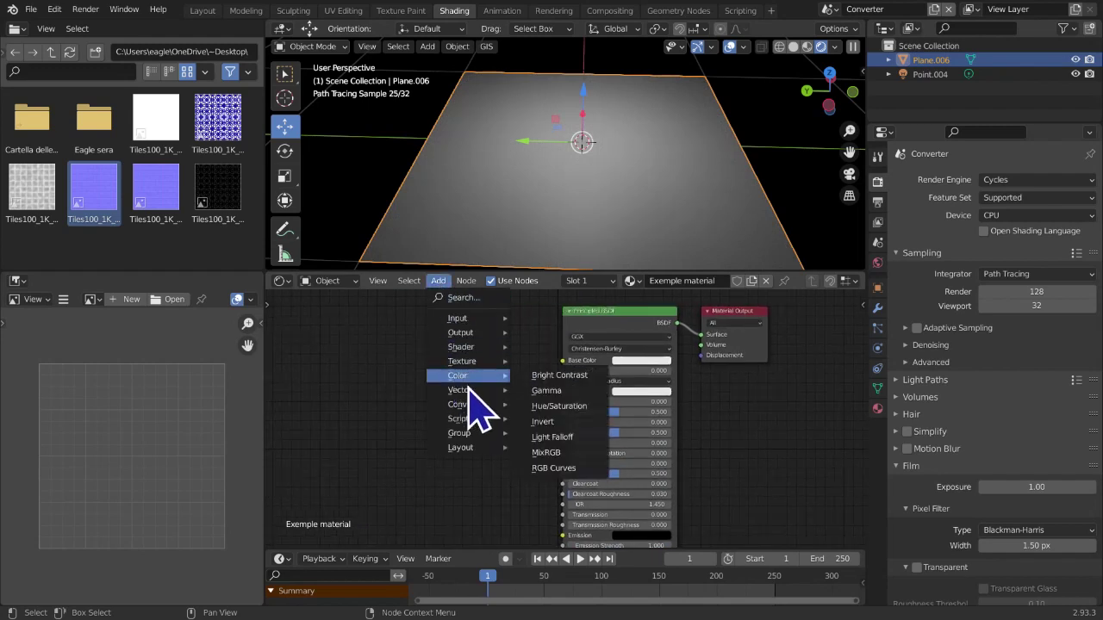
pyautogui.moveTo(475, 405)
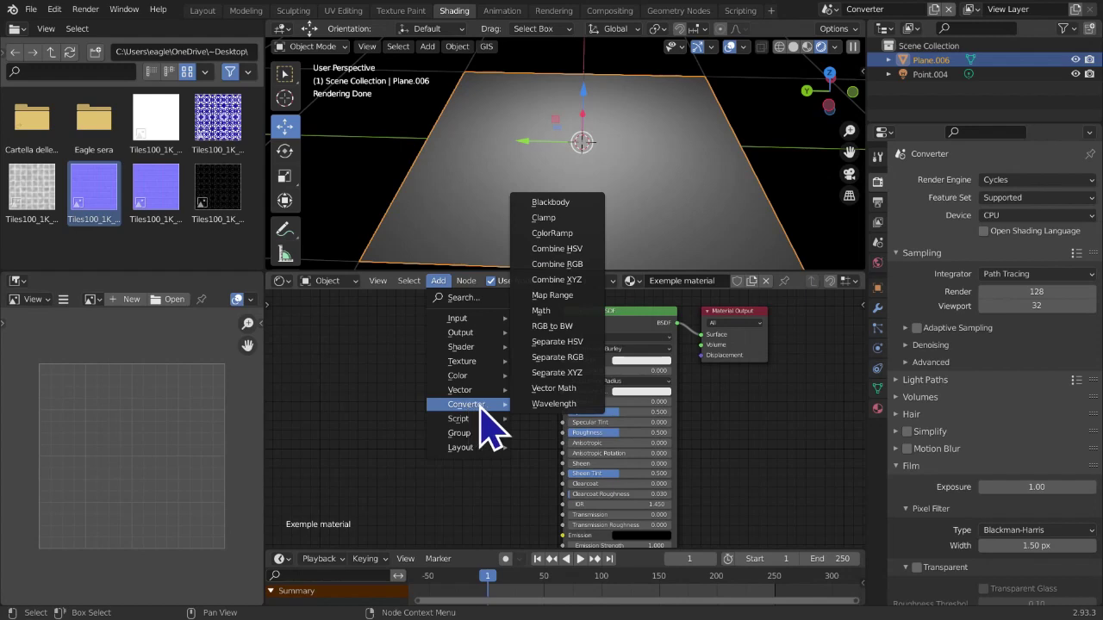
pyautogui.click(584, 205)
pyautogui.click(377, 467)
pyautogui.moveTo(523, 466); pyautogui.dragTo(544, 385, button='middle')
pyautogui.moveTo(439, 391); pyautogui.dragTo(472, 383)
pyautogui.moveTo(480, 404); pyautogui.dragTo(632, 362, button='middle')
pyautogui.scroll(6, 447, 473)
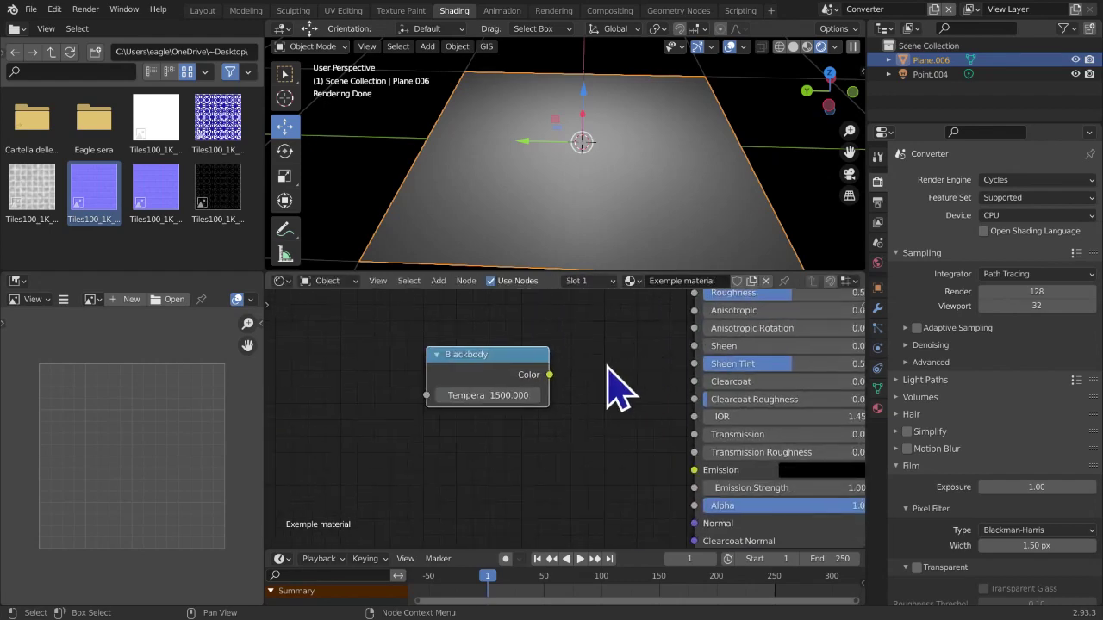
pyautogui.moveTo(495, 371); pyautogui.dragTo(453, 412)
pyautogui.click(444, 434)
pyautogui.press('Return')
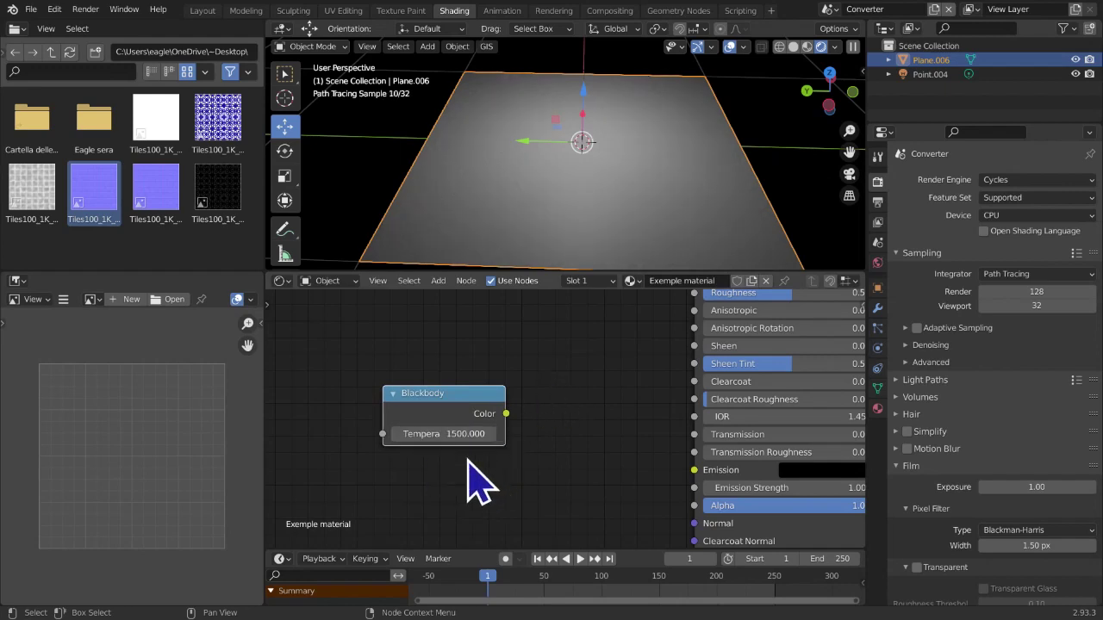
# Position and widen the Blackbody node, then link its Color to Principled BSDF Emission
pyautogui.moveTo(599, 403); pyautogui.dragTo(550, 396, button='middle')
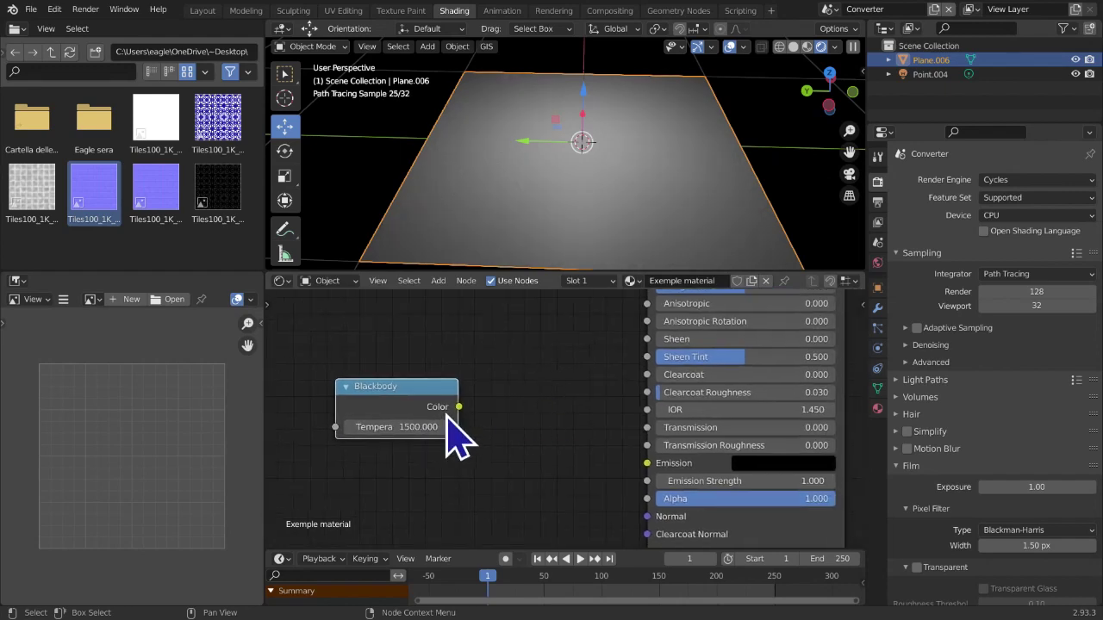
pyautogui.moveTo(419, 392); pyautogui.dragTo(476, 401)
pyautogui.moveTo(534, 425); pyautogui.dragTo(415, 410, button='middle')
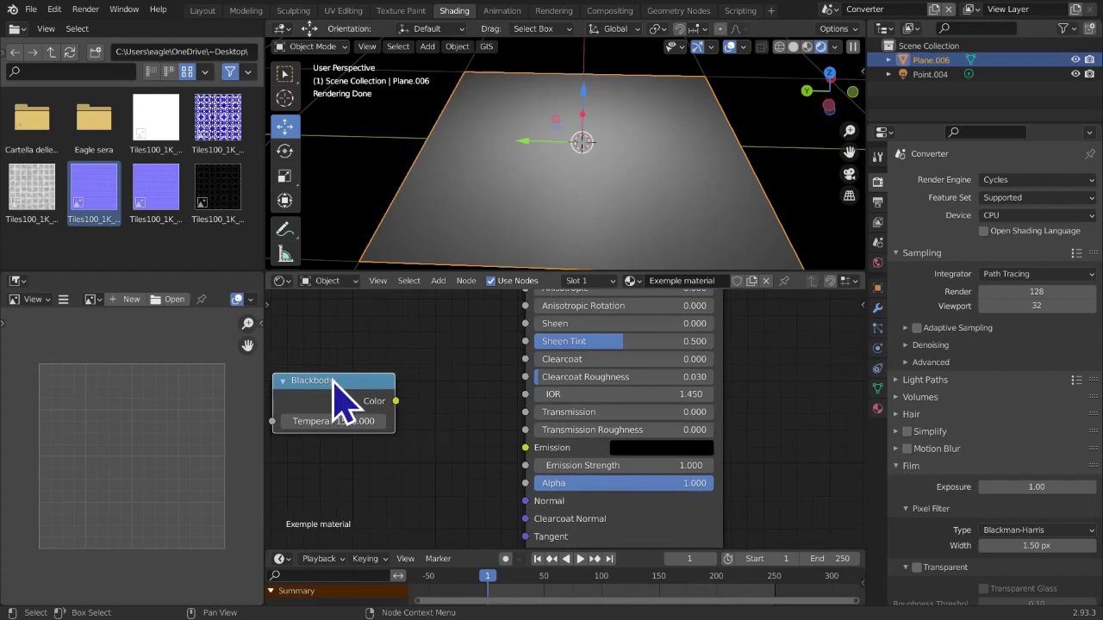
pyautogui.moveTo(337, 384); pyautogui.dragTo(364, 393)
pyautogui.scroll(-1, 476, 415)
pyautogui.moveTo(472, 415); pyautogui.dragTo(476, 527, button='middle')
pyautogui.moveTo(436, 511); pyautogui.dragTo(458, 482)
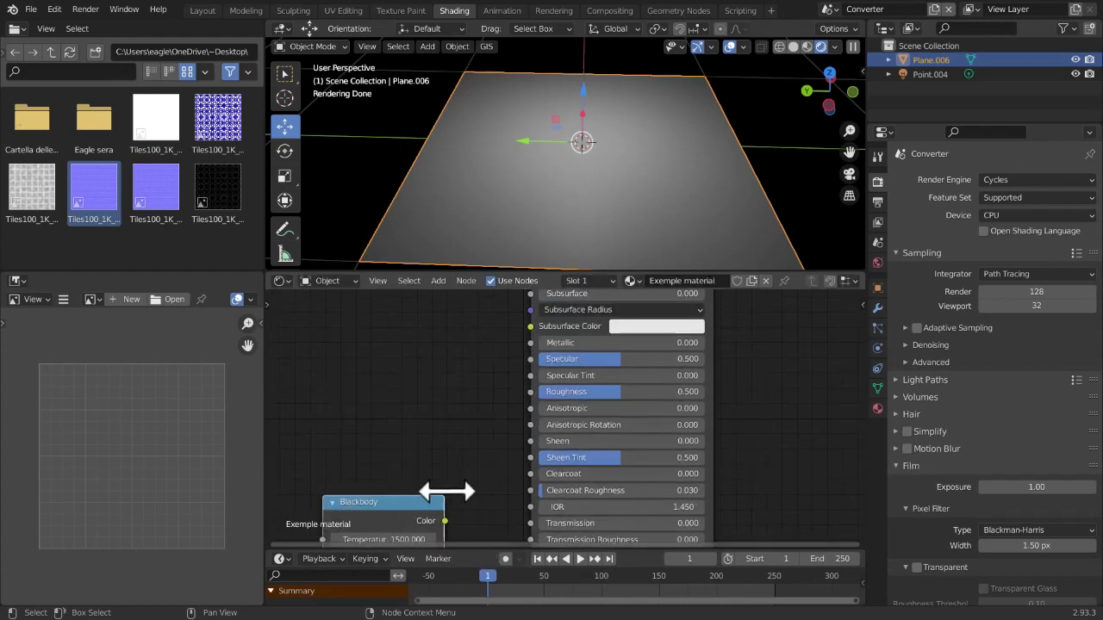
pyautogui.moveTo(468, 524); pyautogui.dragTo(524, 432, button='middle')
pyautogui.moveTo(514, 443); pyautogui.dragTo(592, 477)
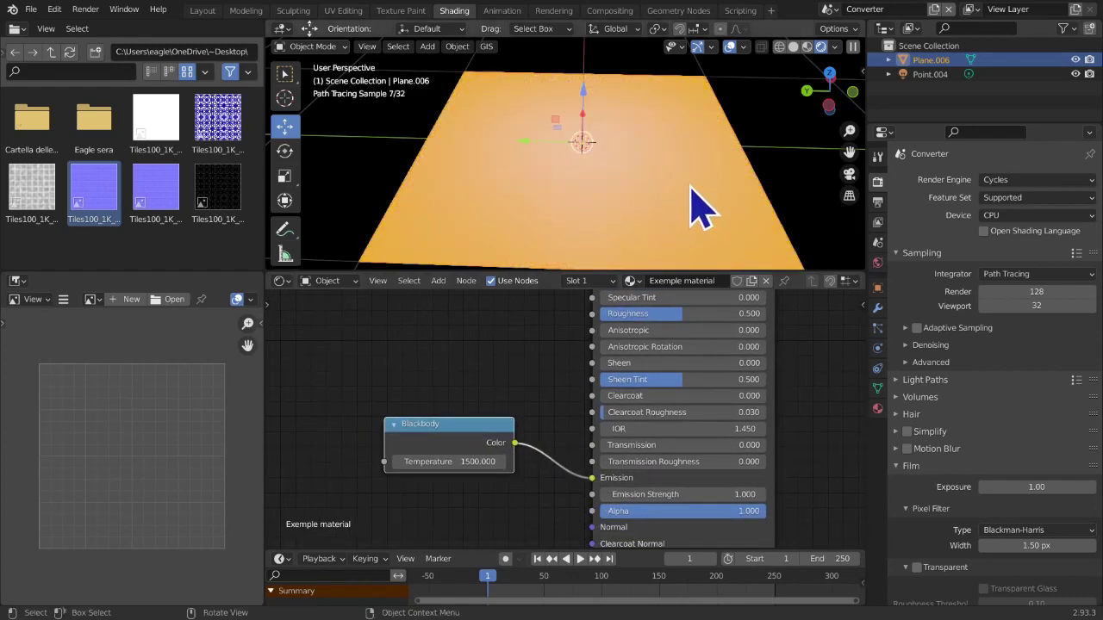
pyautogui.moveTo(700, 207); pyautogui.dragTo(696, 238, button='middle')
# Test Blackbody Temperature edits, ending with a Temperature of 0
pyautogui.click(455, 461)
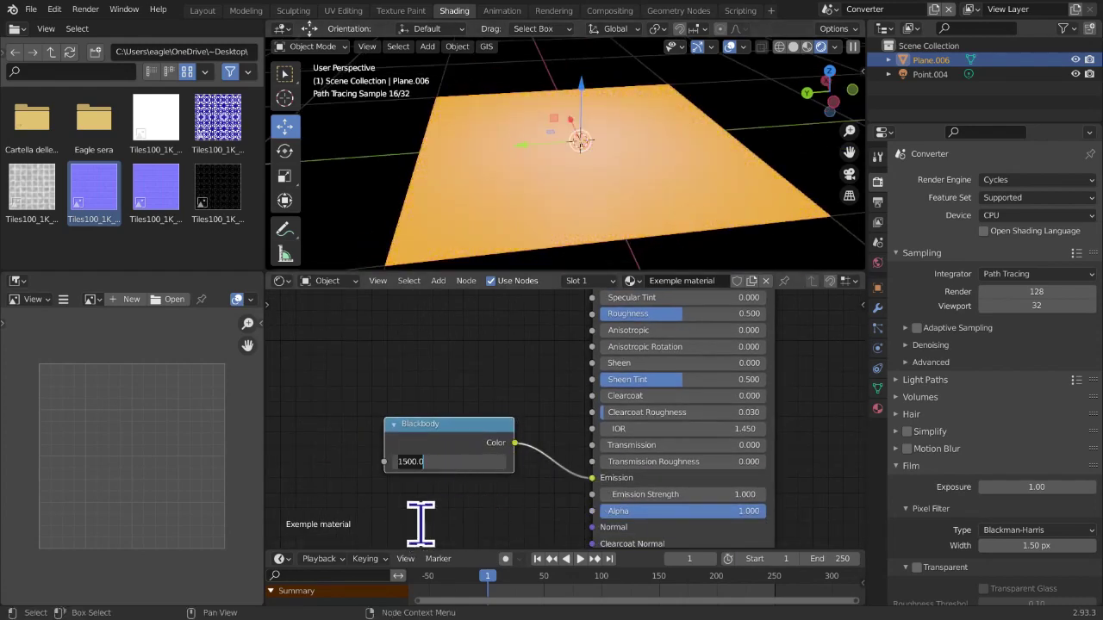
pyautogui.press('Return')
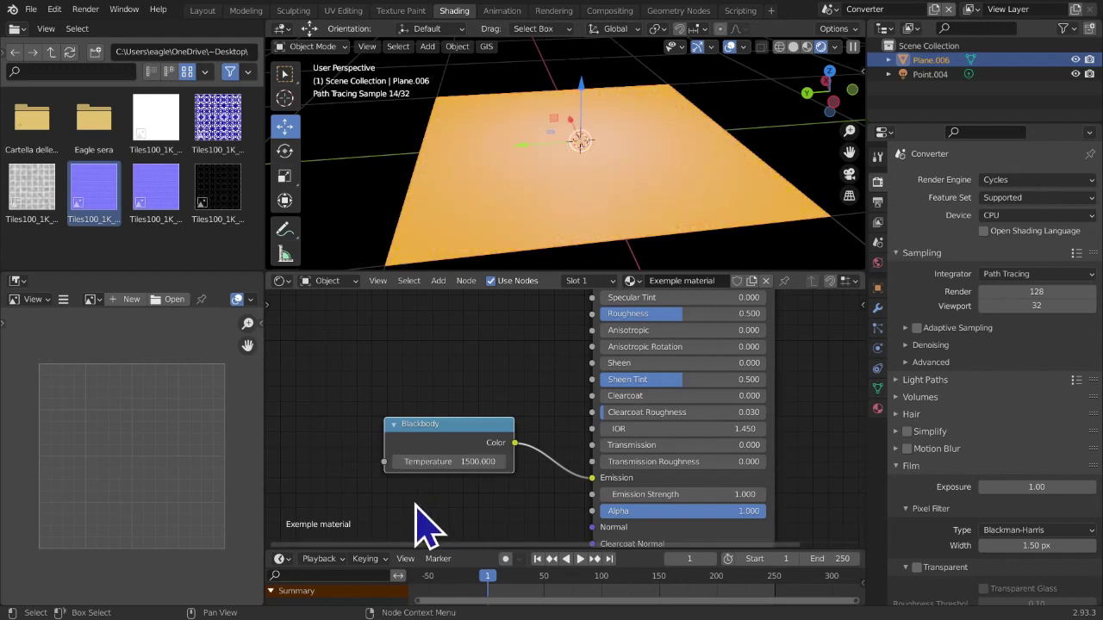
pyautogui.click(445, 461)
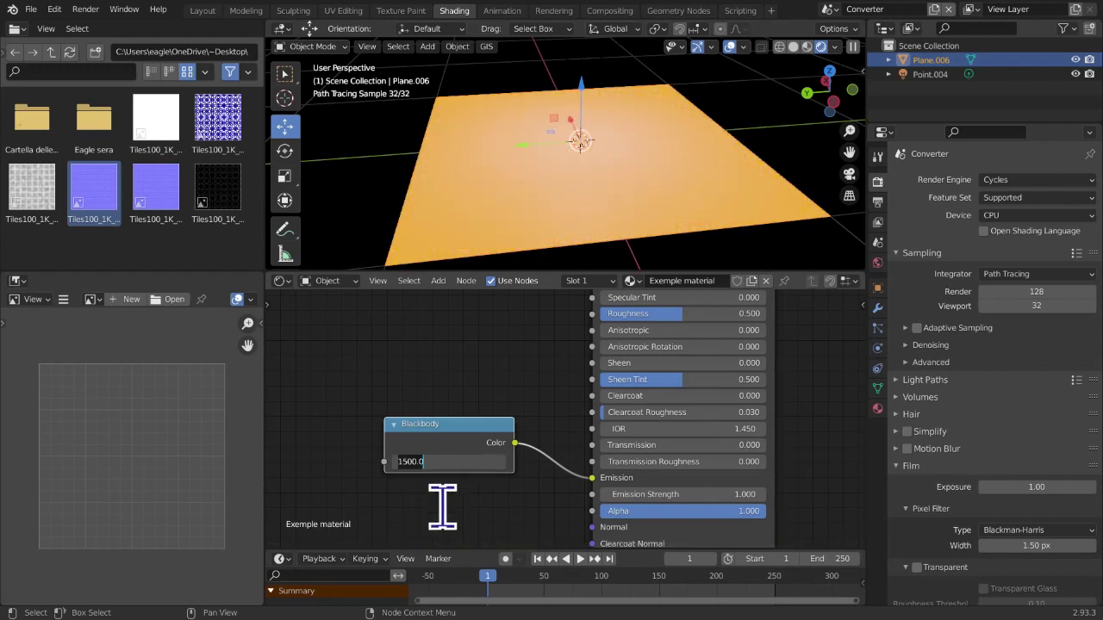
pyautogui.press('Return')
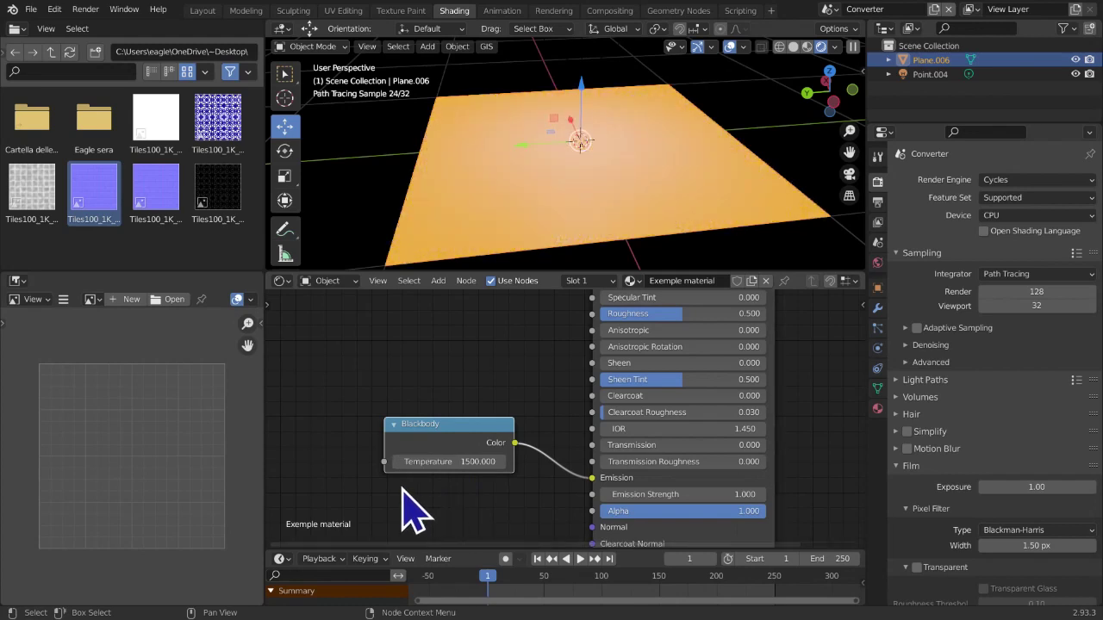
pyautogui.click(455, 461)
pyautogui.press('Return')
pyautogui.click(449, 461)
pyautogui.write('0')
pyautogui.press('Return')
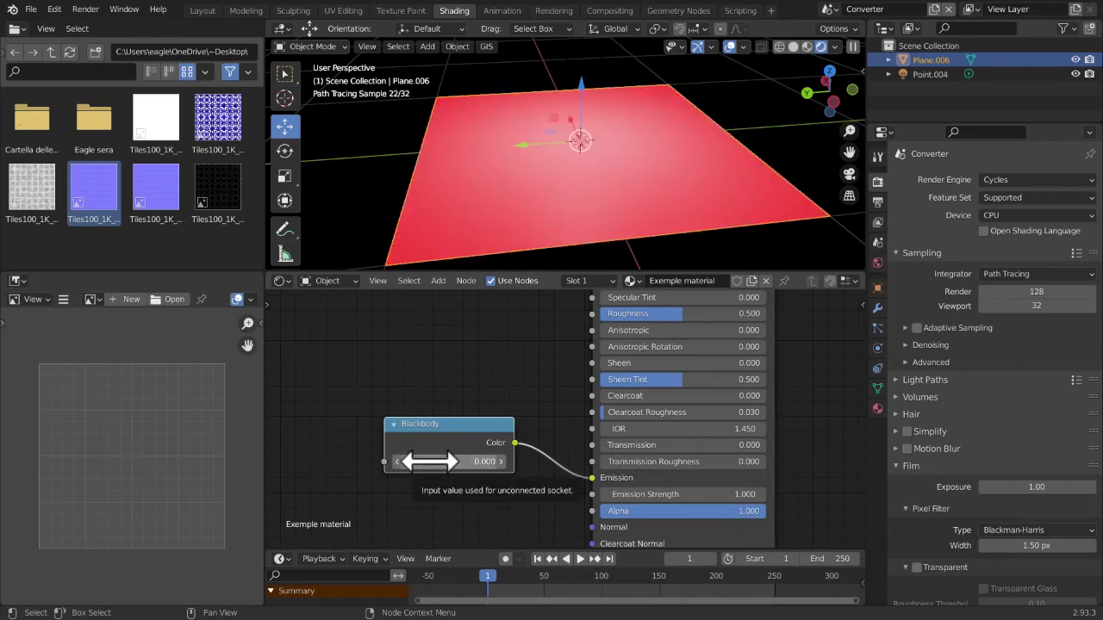
pyautogui.moveTo(430, 462); pyautogui.dragTo(429, 462)
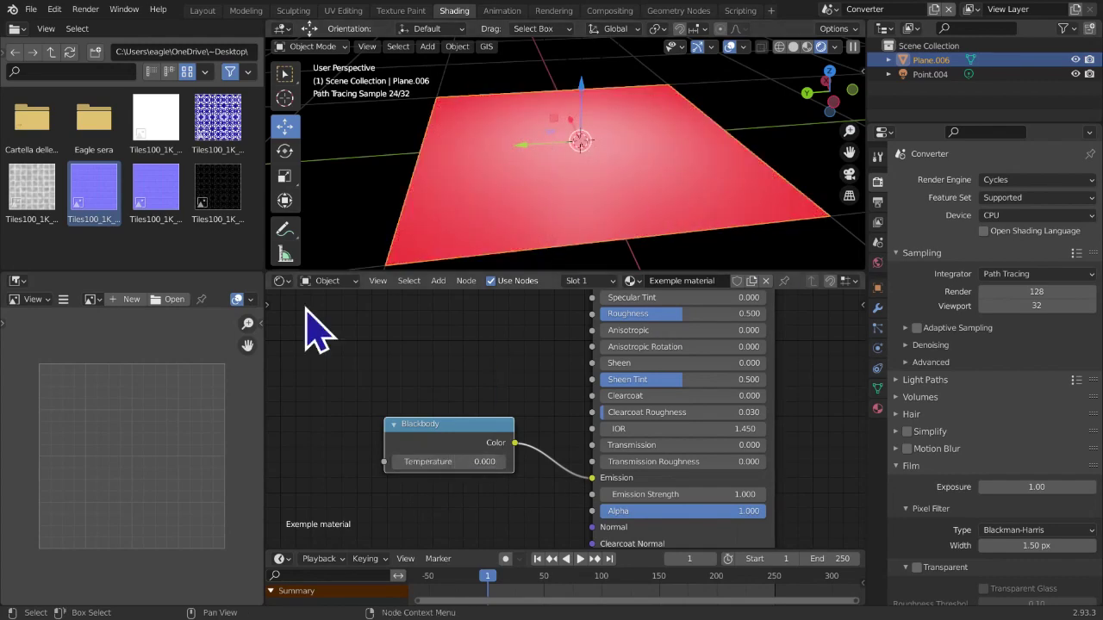
# Try a low Emission Strength of 0.1, then restore it to 1
pyautogui.click(284, 73)
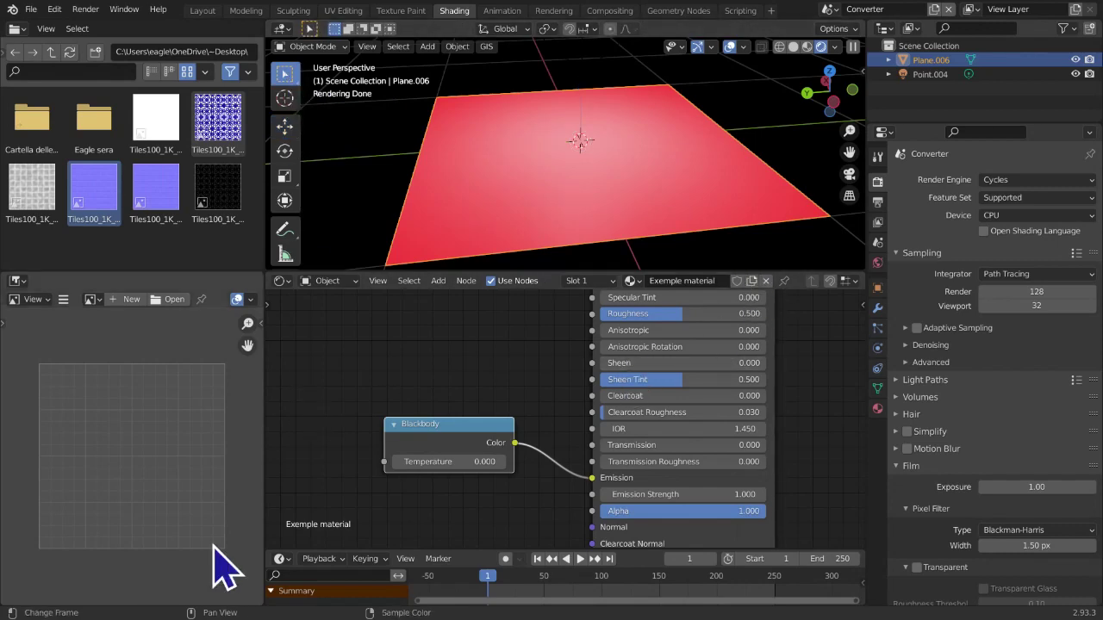
pyautogui.click(694, 494)
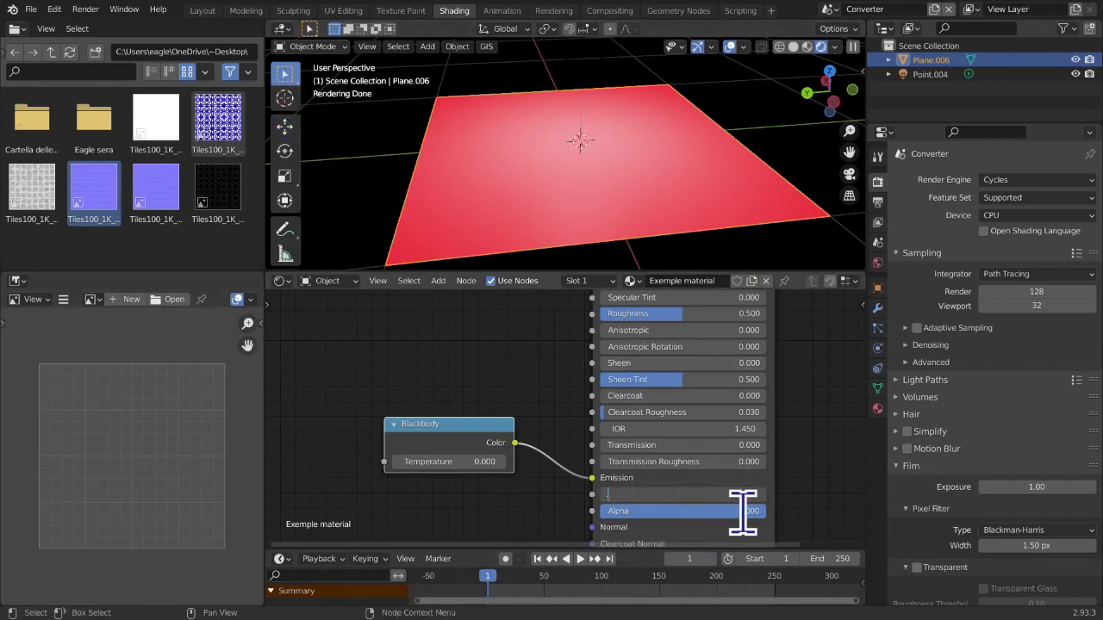
pyautogui.press('Return')
pyautogui.click(729, 498)
pyautogui.write('0.1')
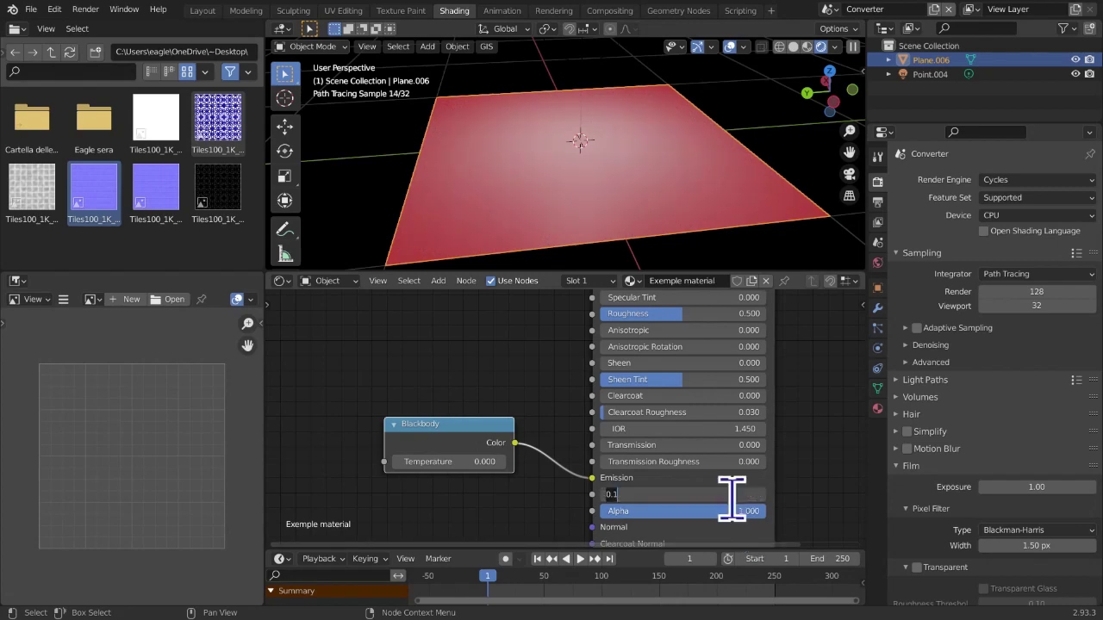
pyautogui.press('Return')
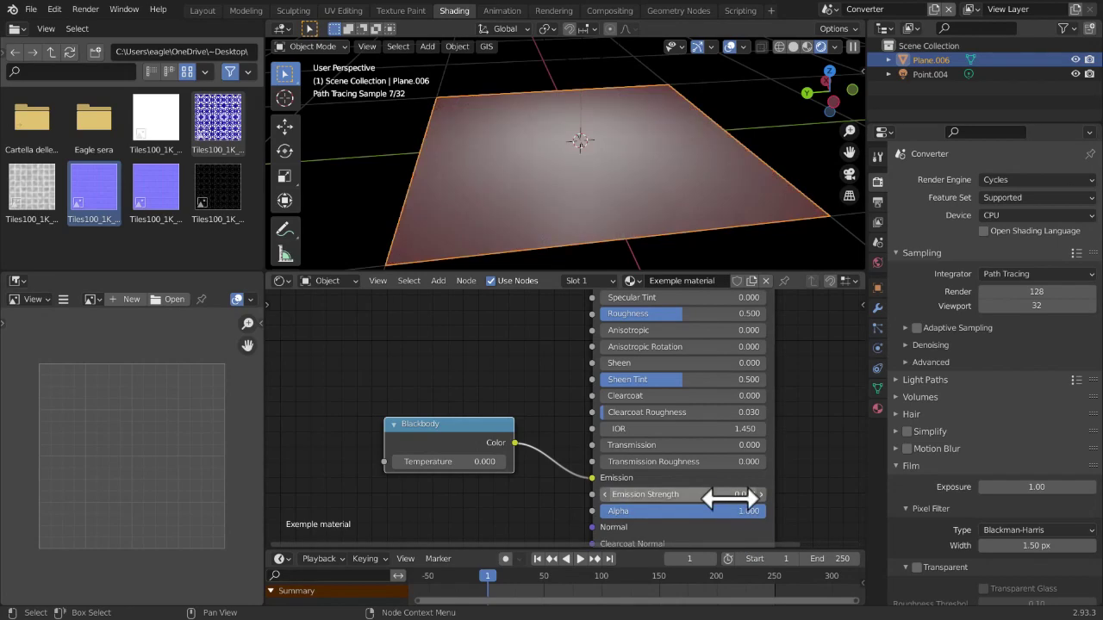
pyautogui.click(731, 498)
pyautogui.write('1')
pyautogui.press('Return')
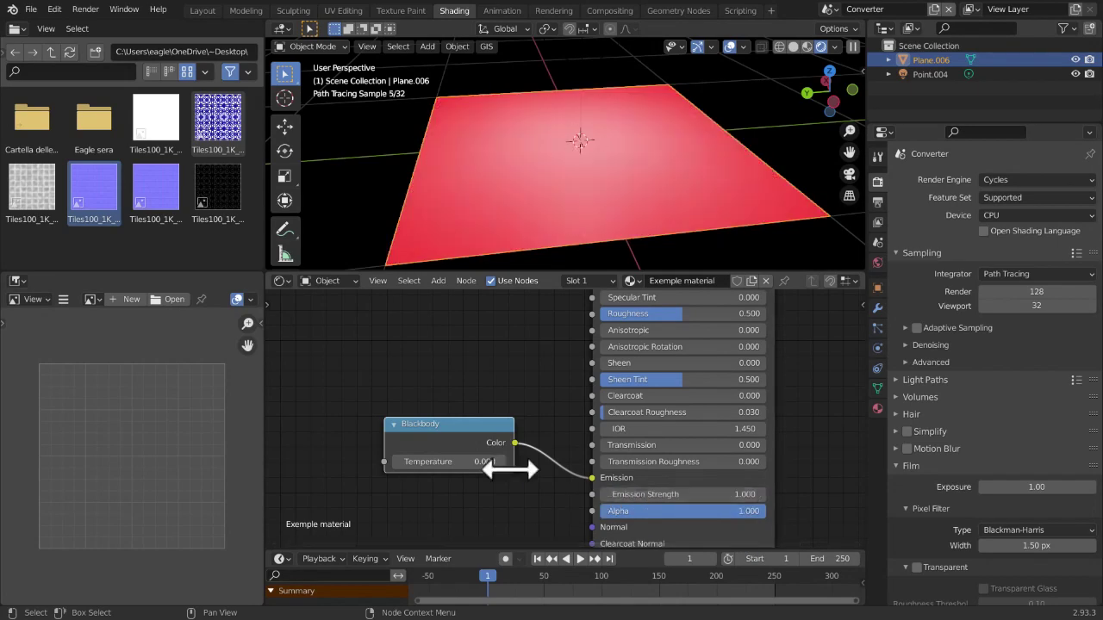
# Raise the Blackbody Temperature through 1000 up to about 4711 for a pale glow
pyautogui.moveTo(442, 467); pyautogui.dragTo(512, 467)
pyautogui.click(426, 463)
pyautogui.write('1000')
pyautogui.press('Return')
pyautogui.moveTo(423, 463)
pyautogui.mouseDown()
pyautogui.moveTo(448, 462)
pyautogui.moveTo(437, 467)
pyautogui.mouseUp()
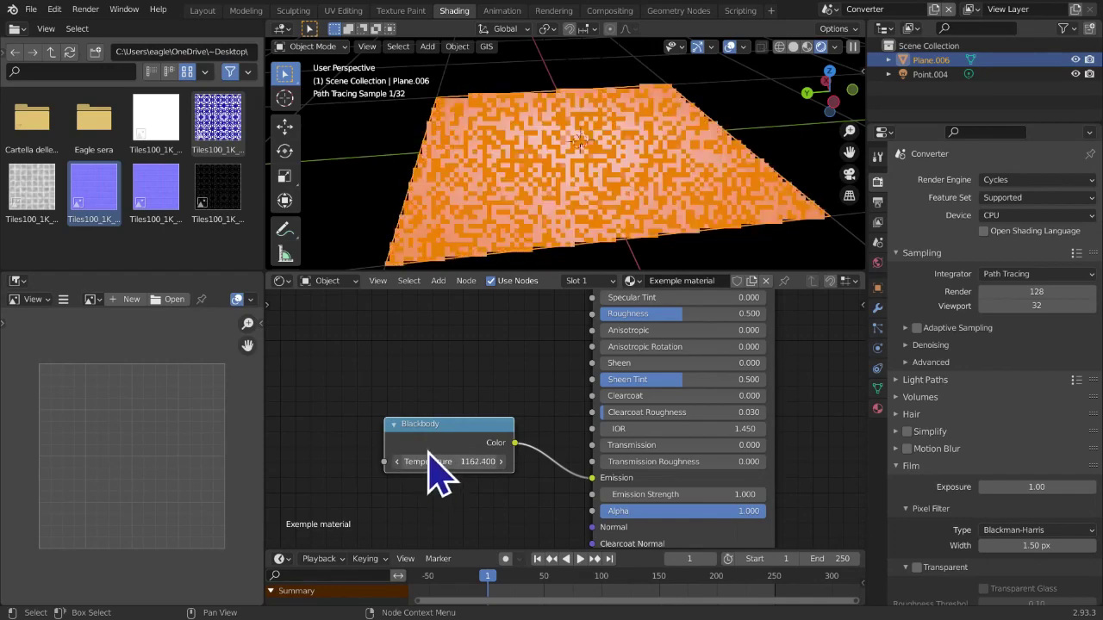
pyautogui.moveTo(437, 468)
pyautogui.mouseDown()
pyautogui.moveTo(461, 465)
pyautogui.moveTo(414, 455)
pyautogui.moveTo(453, 461)
pyautogui.moveTo(419, 460)
pyautogui.moveTo(441, 450)
pyautogui.moveTo(453, 459)
pyautogui.moveTo(425, 462)
pyautogui.mouseUp()
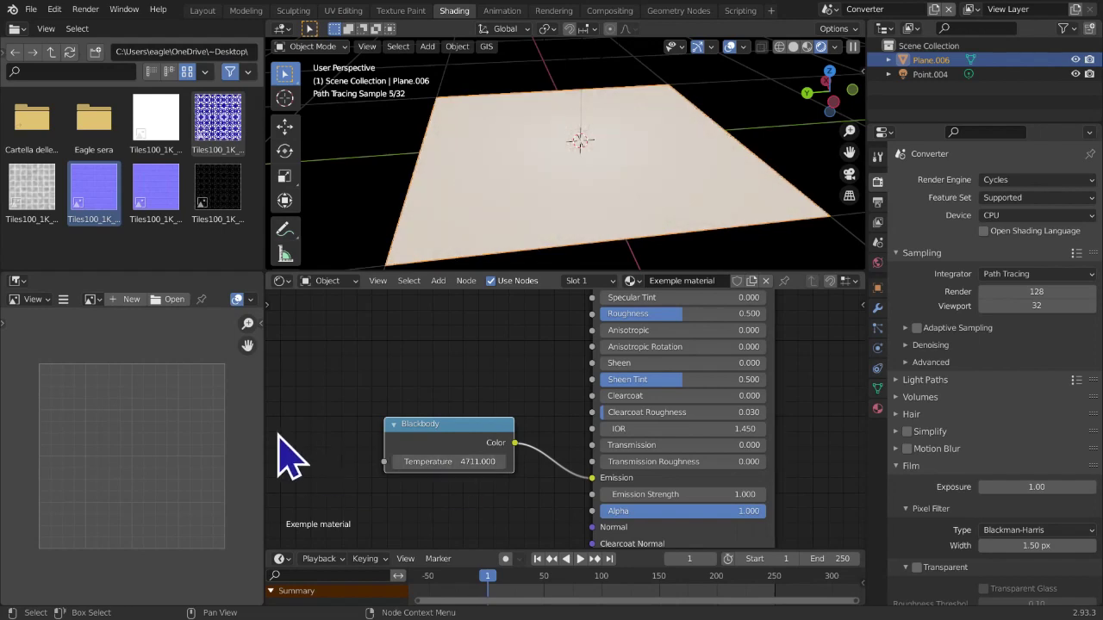
# Reposition the Blackbody node and drop an RGB Curves node onto its Emission link
pyautogui.press('g')
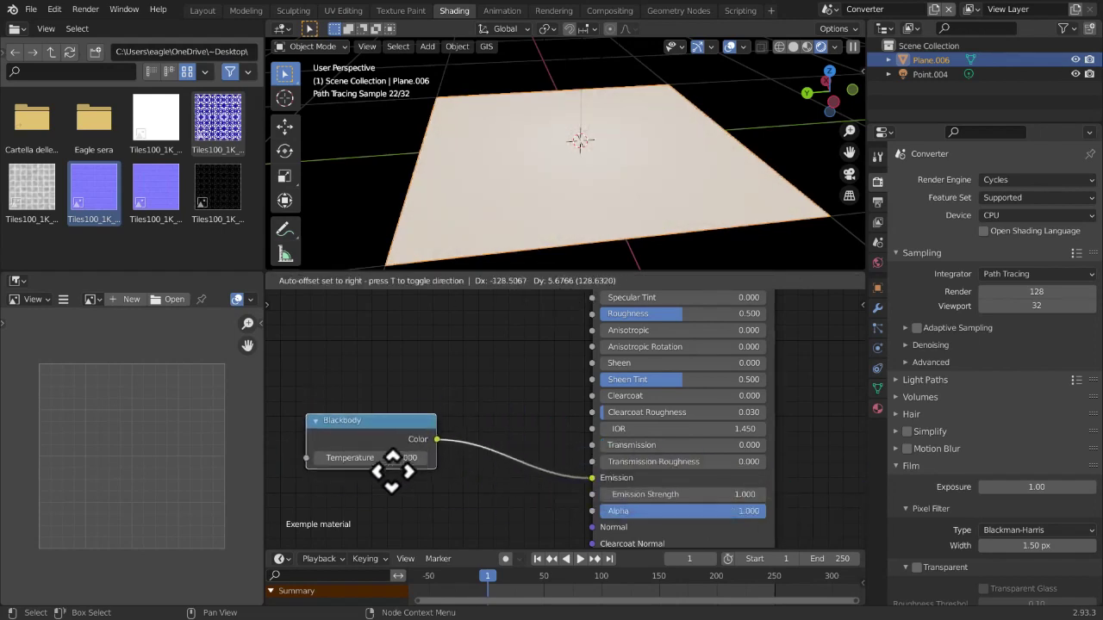
pyautogui.click(380, 457)
pyautogui.scroll(-2, 468, 431)
pyautogui.moveTo(468, 431); pyautogui.dragTo(507, 418, button='middle')
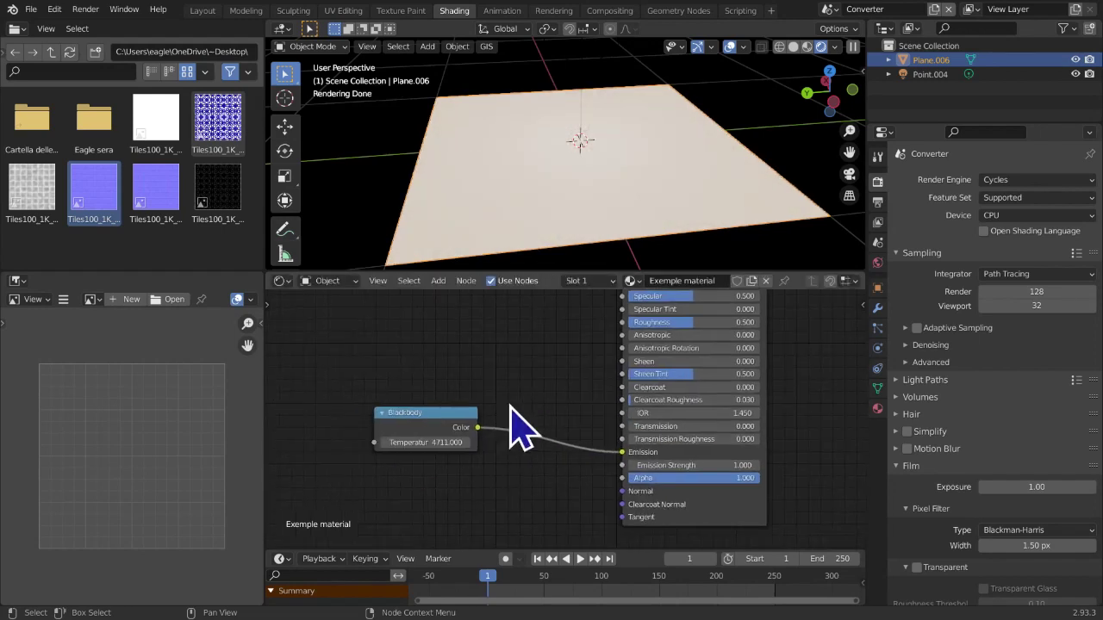
pyautogui.scroll(2, 511, 407)
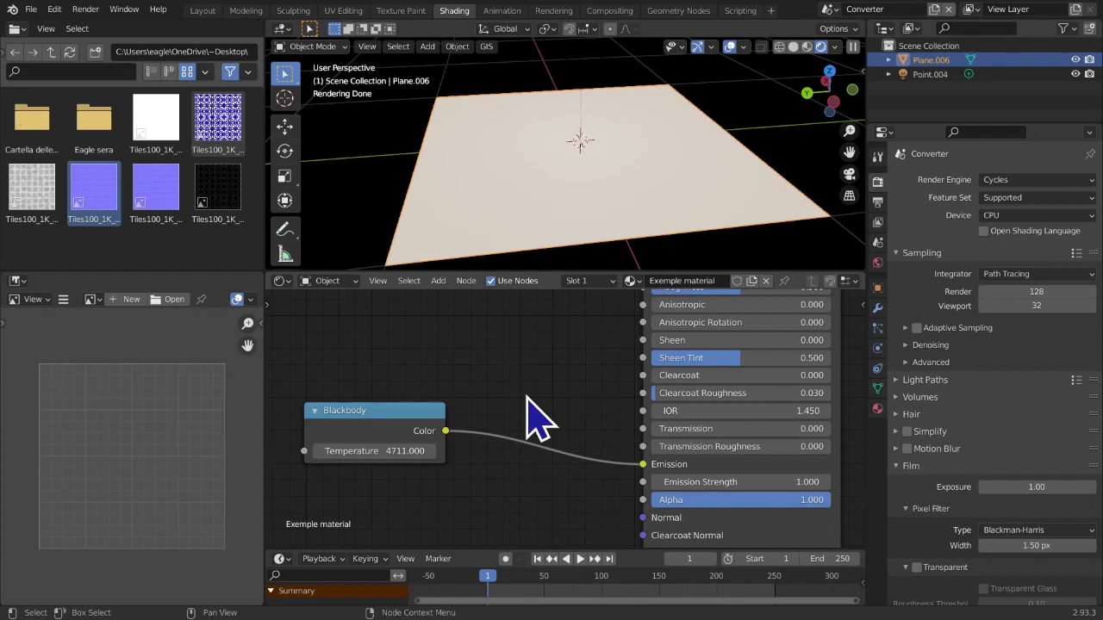
pyautogui.hotkey('shift', 'a')
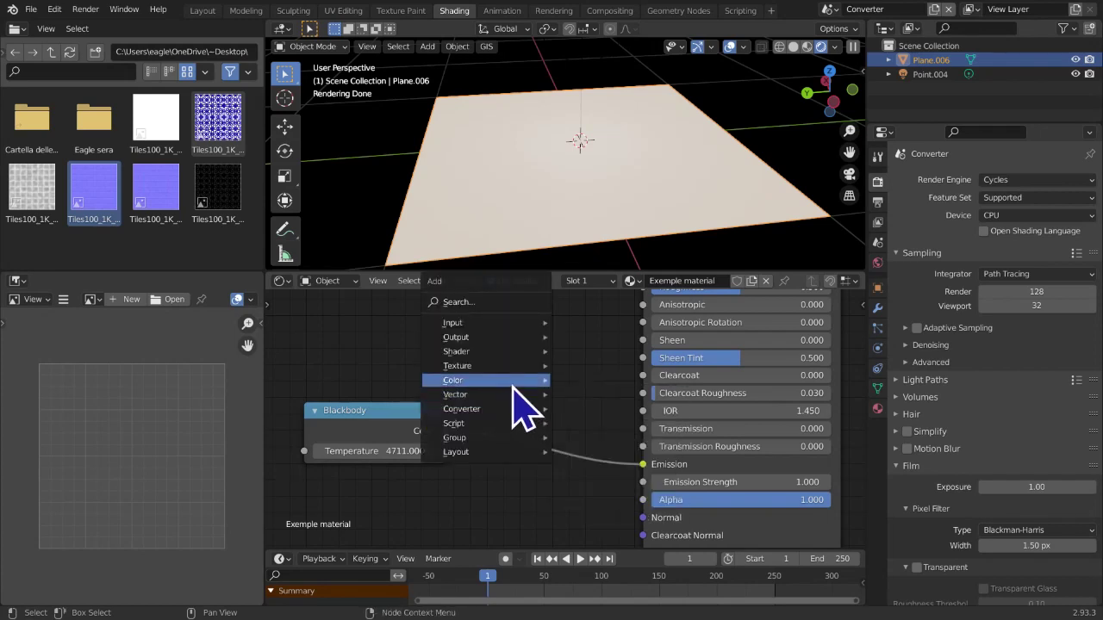
pyautogui.moveTo(548, 383)
pyautogui.click(564, 472)
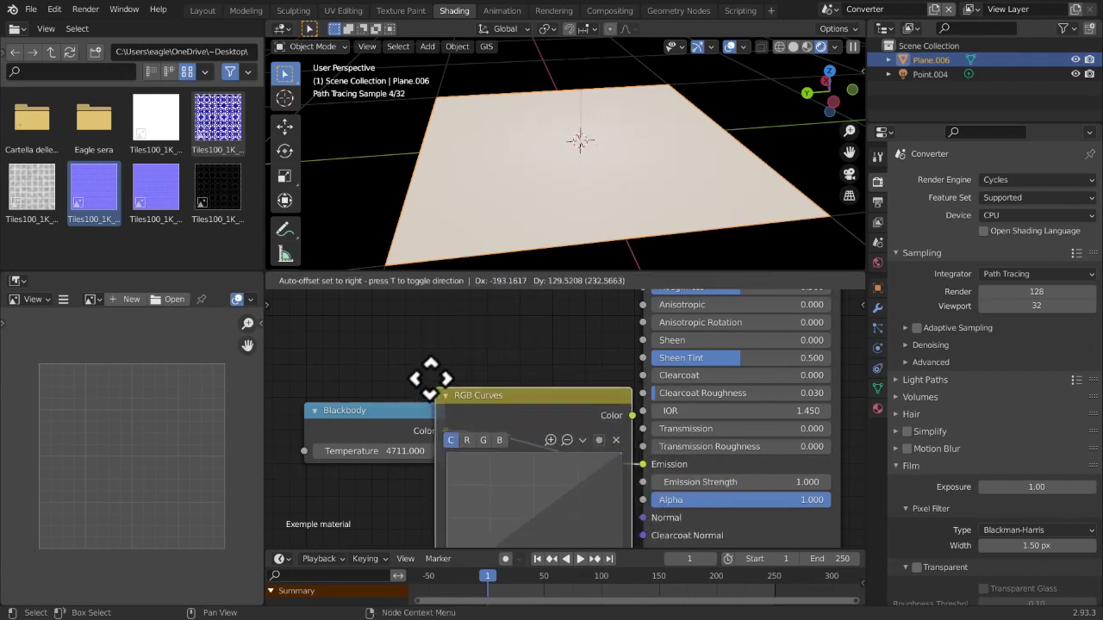
pyautogui.click(465, 354)
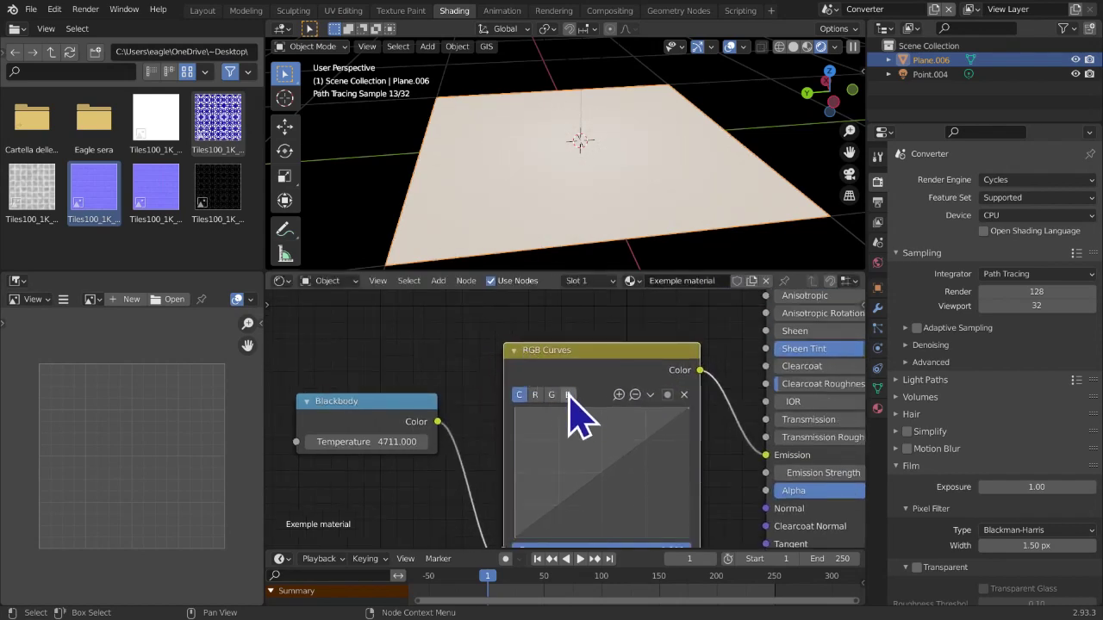
pyautogui.click(576, 403)
pyautogui.moveTo(476, 452); pyautogui.dragTo(419, 379, button='middle')
# Bend the RGB Curves blue, red and green channels to tint the glow
pyautogui.moveTo(556, 412)
pyautogui.mouseDown()
pyautogui.moveTo(526, 397)
pyautogui.moveTo(544, 406)
pyautogui.mouseUp()
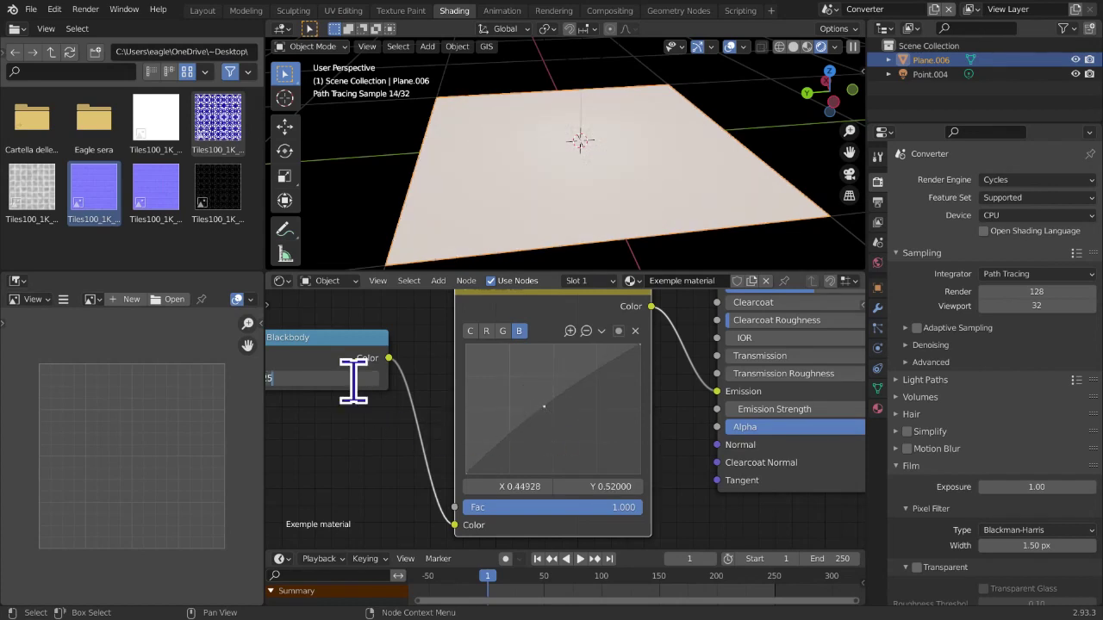
pyautogui.press('Return')
pyautogui.moveTo(544, 406); pyautogui.dragTo(493, 348)
pyautogui.click(486, 332)
pyautogui.moveTo(554, 414); pyautogui.dragTo(577, 425)
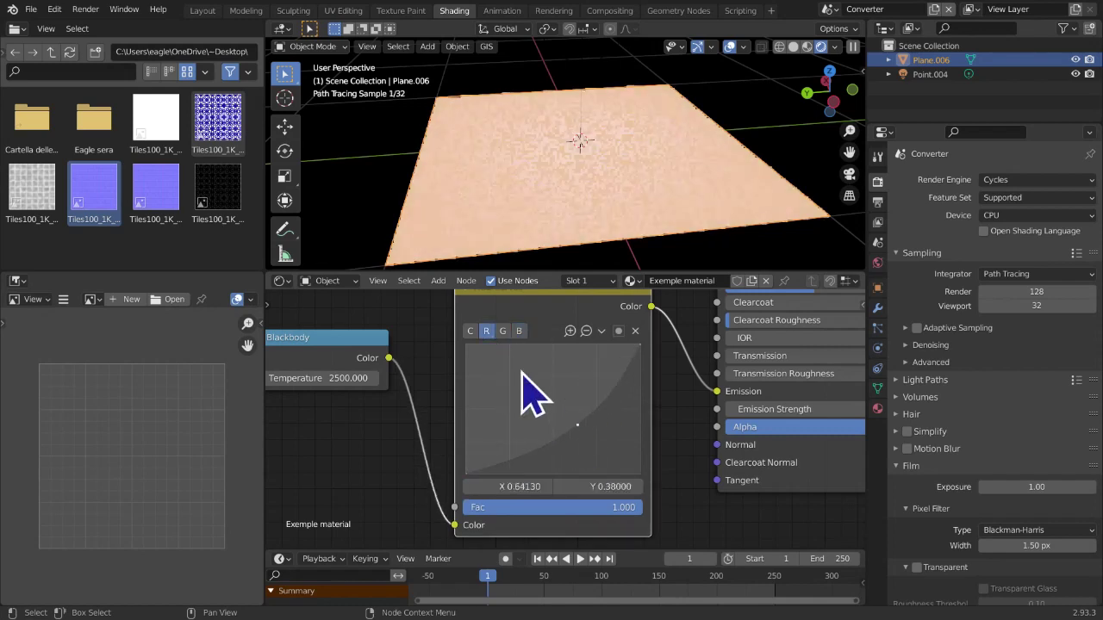
pyautogui.click(502, 331)
pyautogui.moveTo(546, 402); pyautogui.dragTo(541, 391)
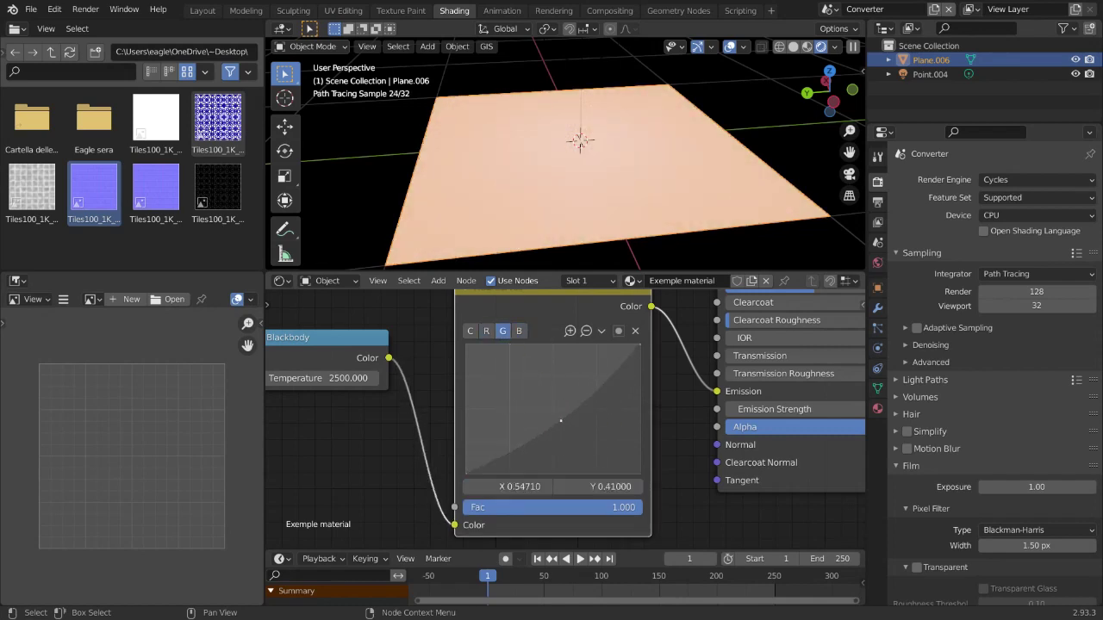
pyautogui.click(518, 333)
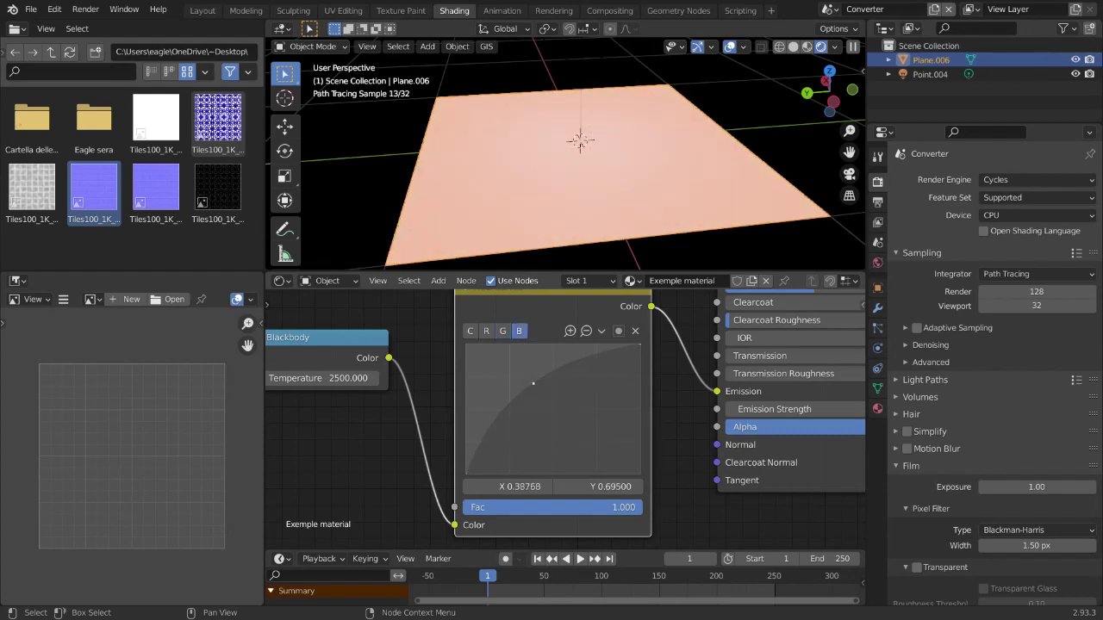
pyautogui.scroll(-3, 537, 400)
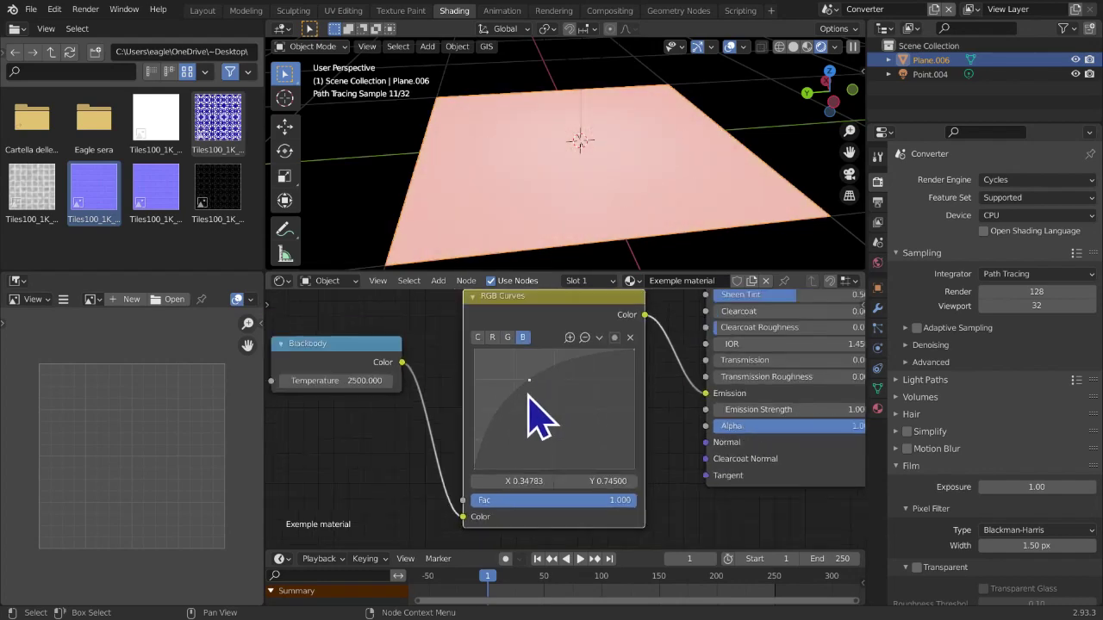
# Delete the RGB Curves and Blackbody nodes, leaving only the Principled BSDF
pyautogui.hotkey('ctrl', 'x')
pyautogui.moveTo(450, 376); pyautogui.dragTo(598, 401)
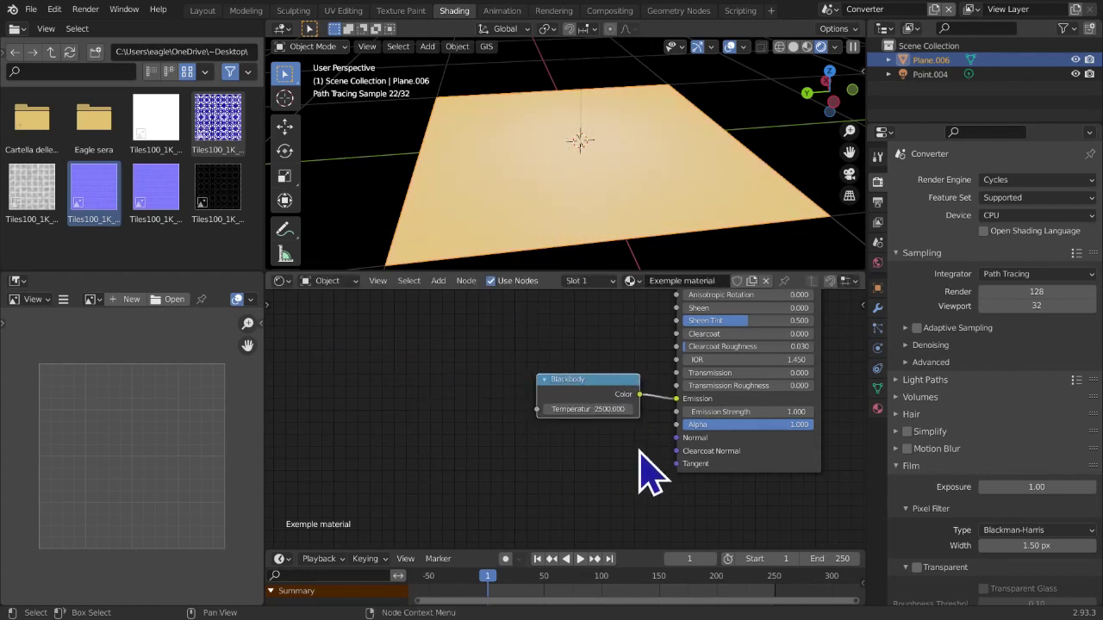
pyautogui.press('x')
pyautogui.moveTo(645, 455); pyautogui.dragTo(546, 419, button='middle')
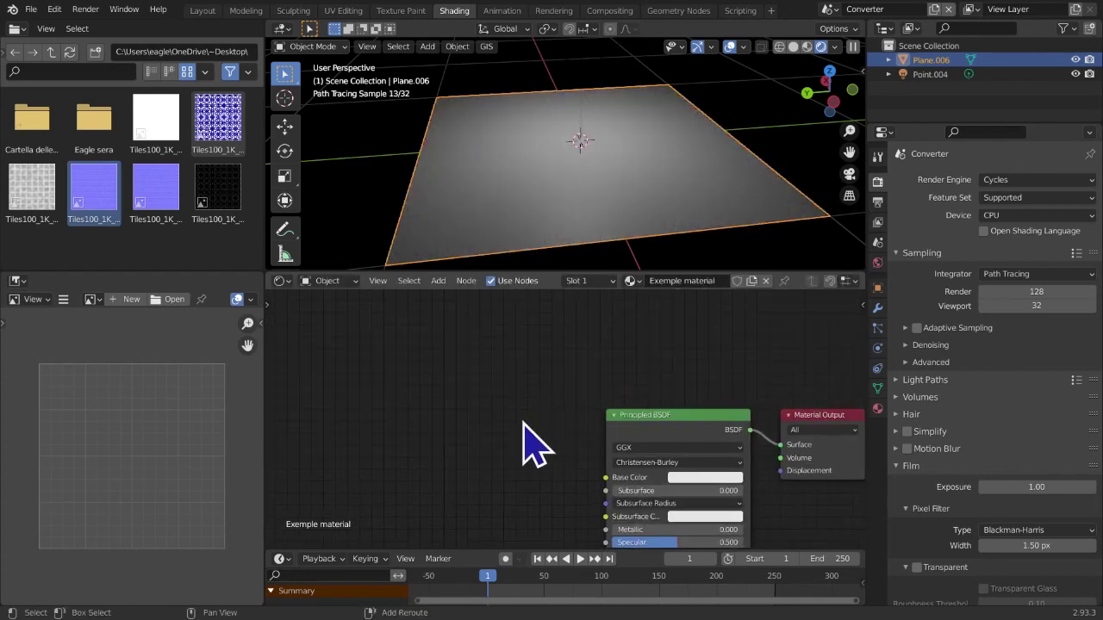
# Add a Clamp node, delete it again, and recentre on the shader nodes
pyautogui.hotkey('shift', 'a')
pyautogui.moveTo(485, 449)
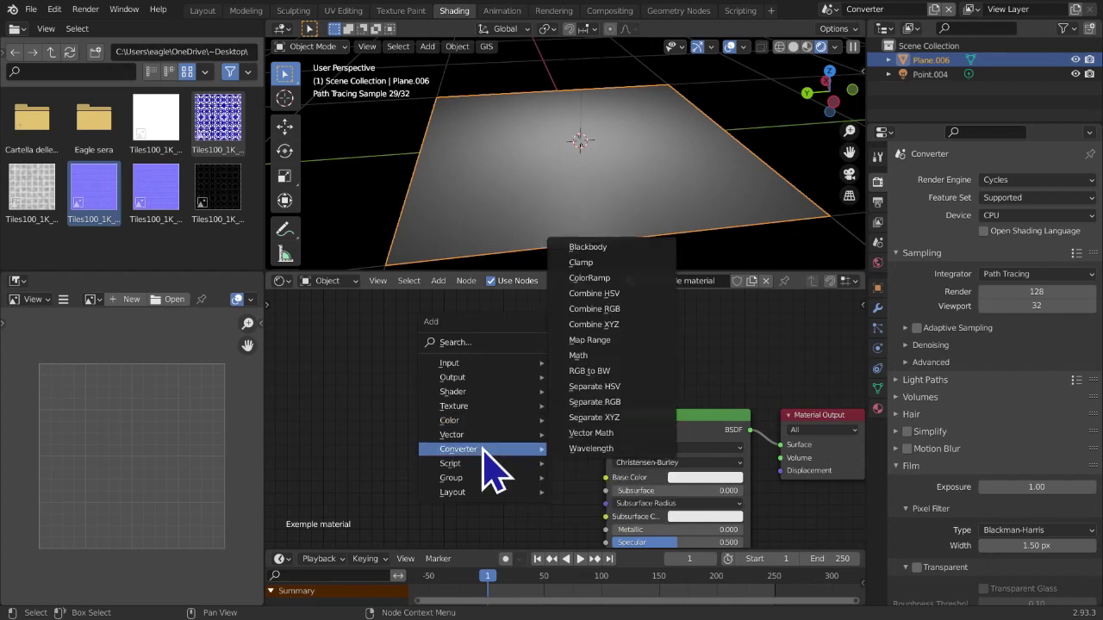
pyautogui.click(586, 262)
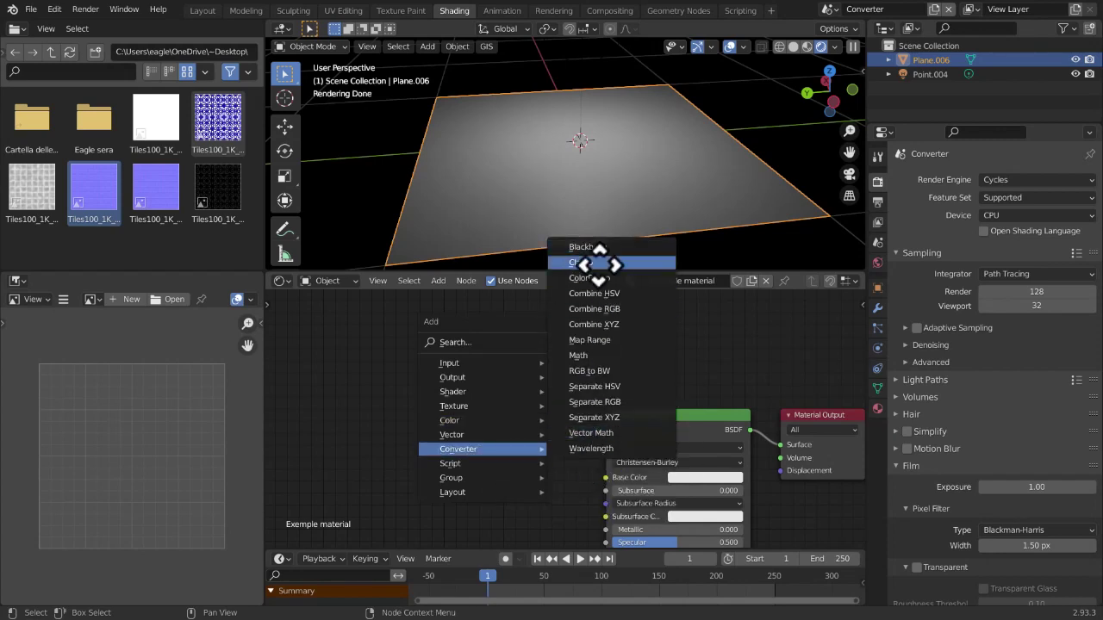
pyautogui.click(481, 360)
pyautogui.press('x')
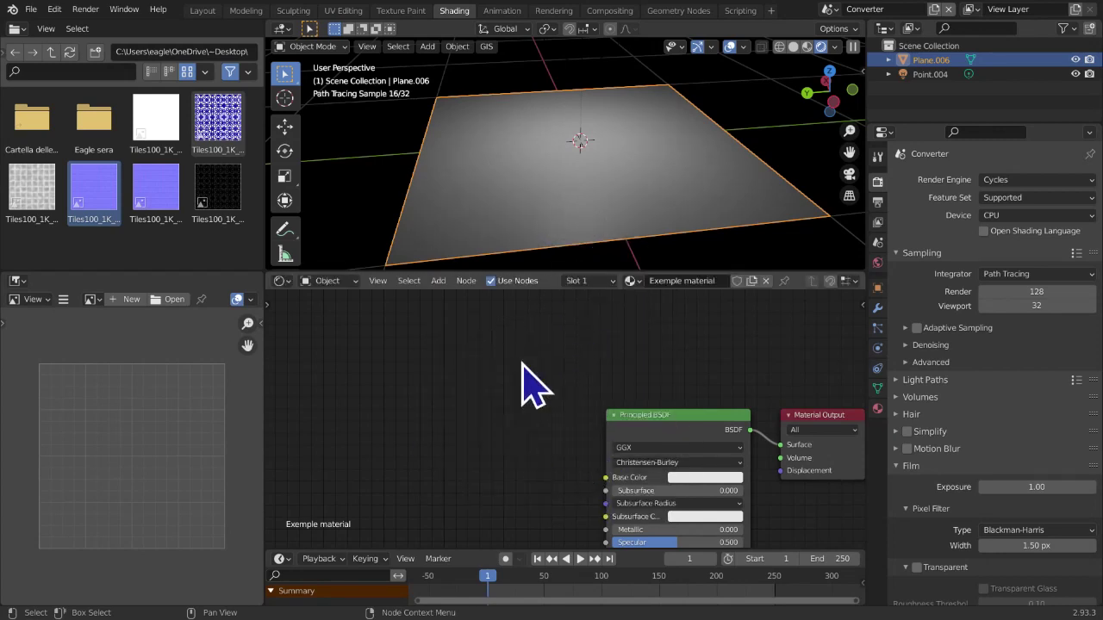
pyautogui.moveTo(494, 379); pyautogui.dragTo(526, 305, button='middle')
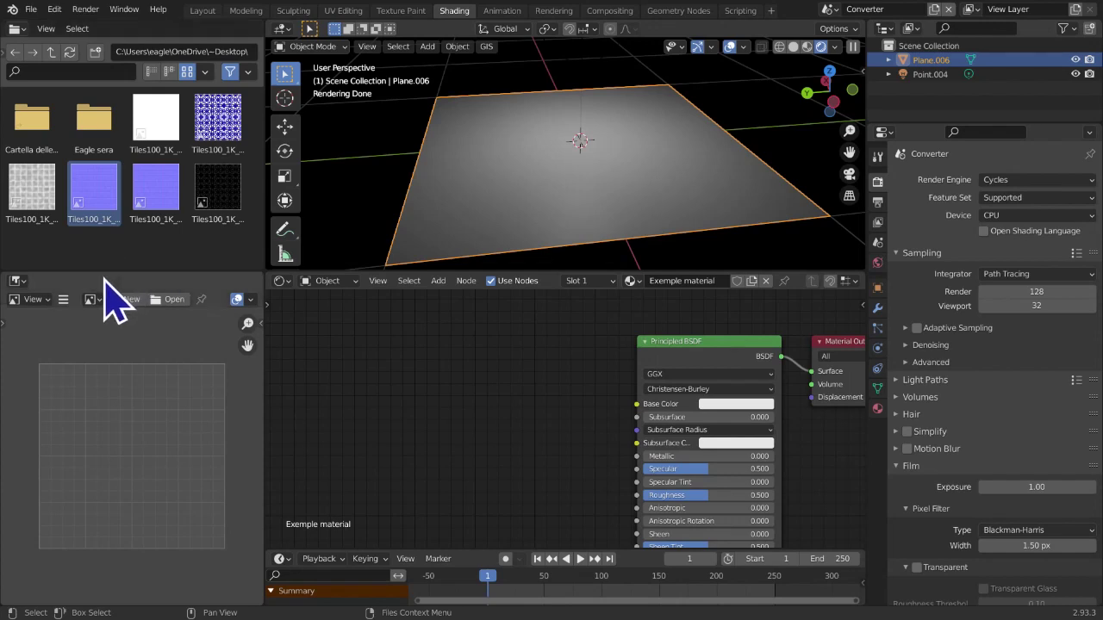
# Show the Texture submenu of the Add node list
pyautogui.click(438, 281)
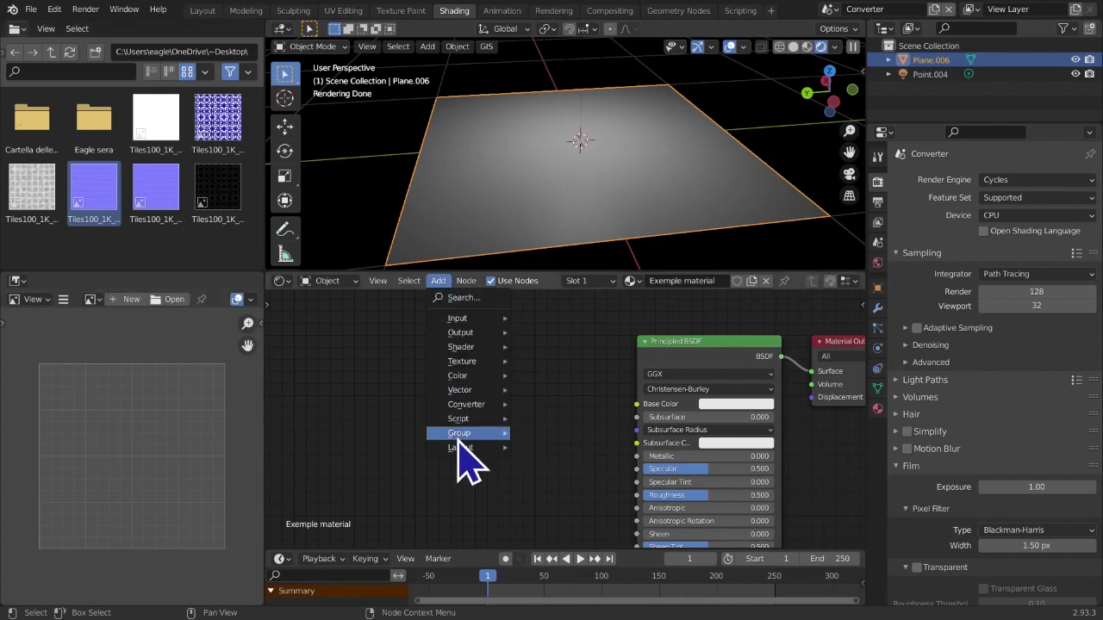
pyautogui.moveTo(468, 404)
pyautogui.moveTo(465, 361)
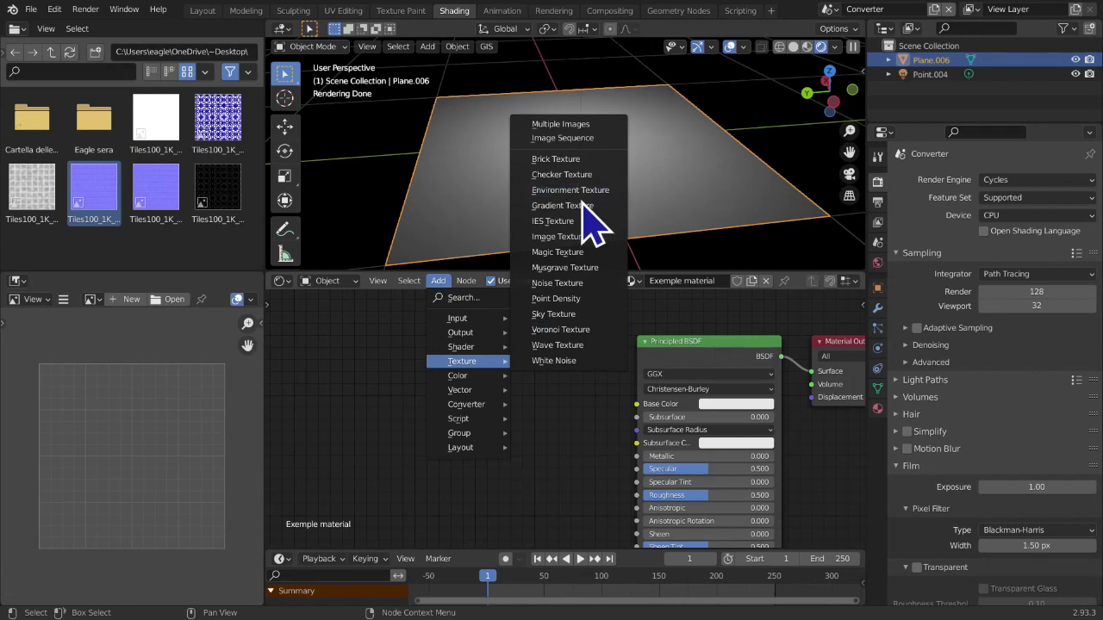
# Add a Voronoi Texture left of the shader and link its Distance to Base Color
pyautogui.click(561, 330)
pyautogui.click(363, 340)
pyautogui.moveTo(437, 366); pyautogui.dragTo(635, 403)
pyautogui.moveTo(450, 360); pyautogui.dragTo(636, 403)
pyautogui.moveTo(449, 388); pyautogui.dragTo(403, 385)
# Orbit and zoom the viewport to inspect the spotted plane
pyautogui.moveTo(671, 169); pyautogui.dragTo(671, 203, button='middle')
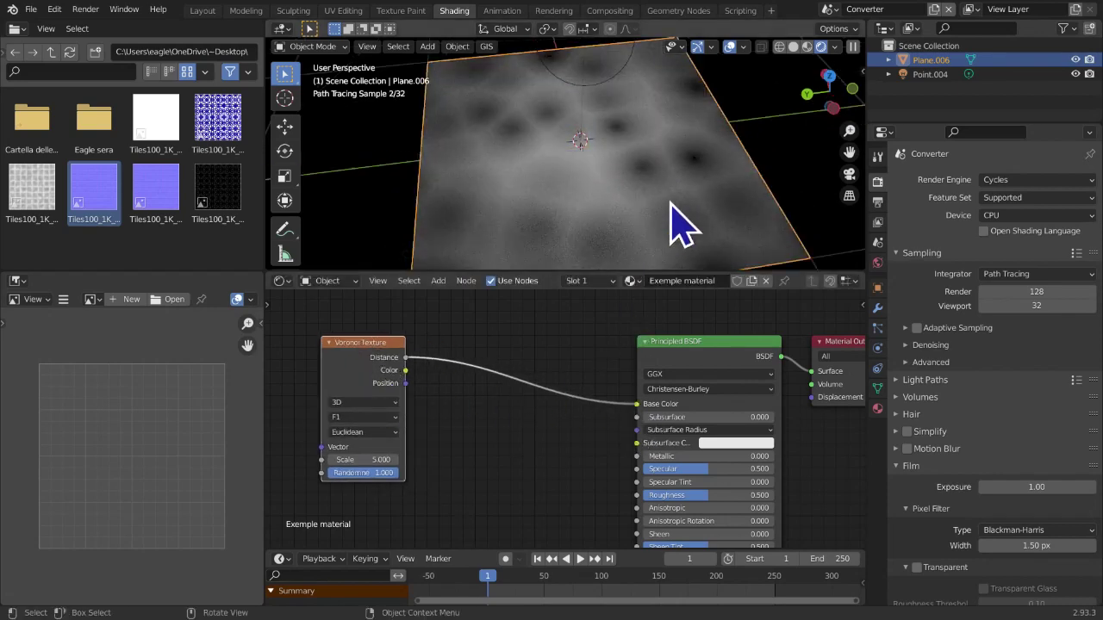
pyautogui.scroll(-5, 656, 259)
pyautogui.moveTo(635, 242); pyautogui.dragTo(697, 234, button='middle')
pyautogui.scroll(1, 517, 488)
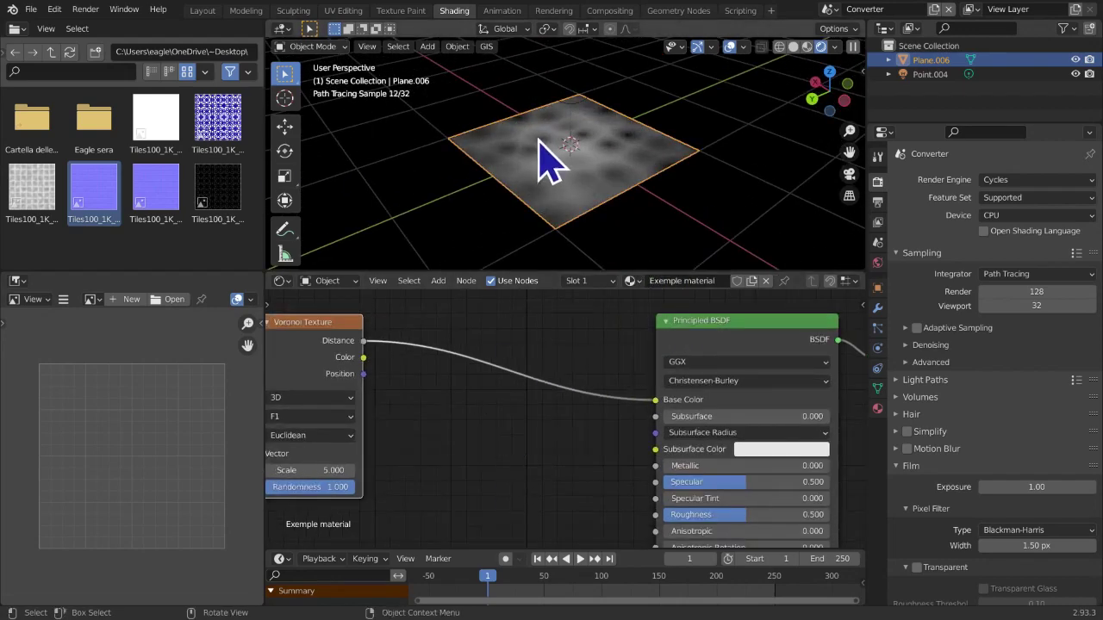
pyautogui.scroll(2, 546, 160)
pyautogui.scroll(-1, 482, 366)
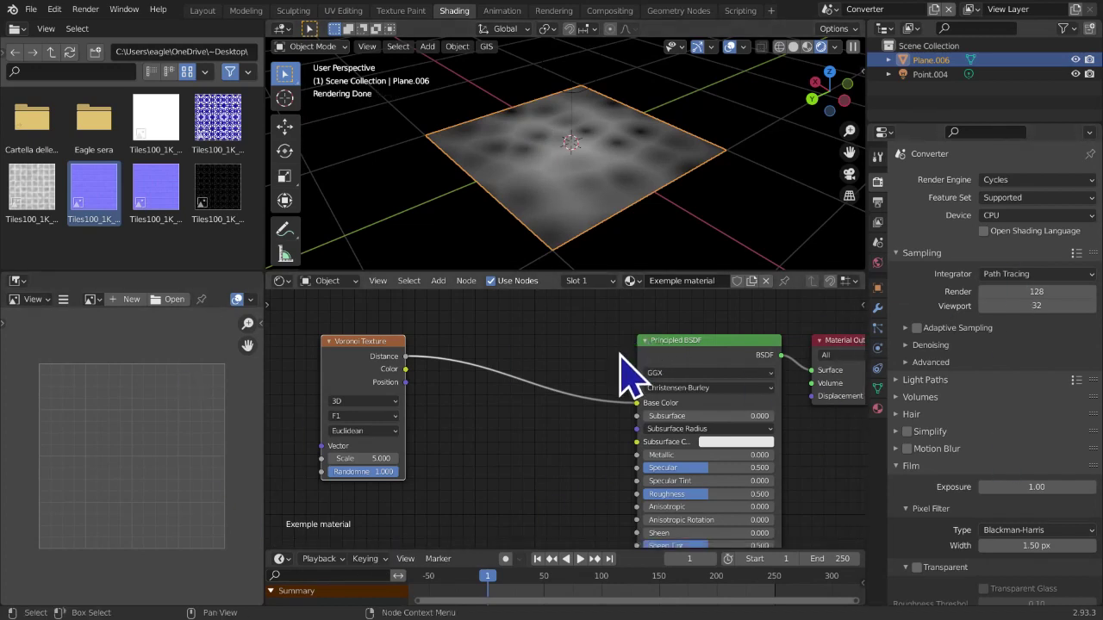
pyautogui.moveTo(702, 212); pyautogui.dragTo(731, 289, button='middle')
pyautogui.hotkey('shift', 'a')
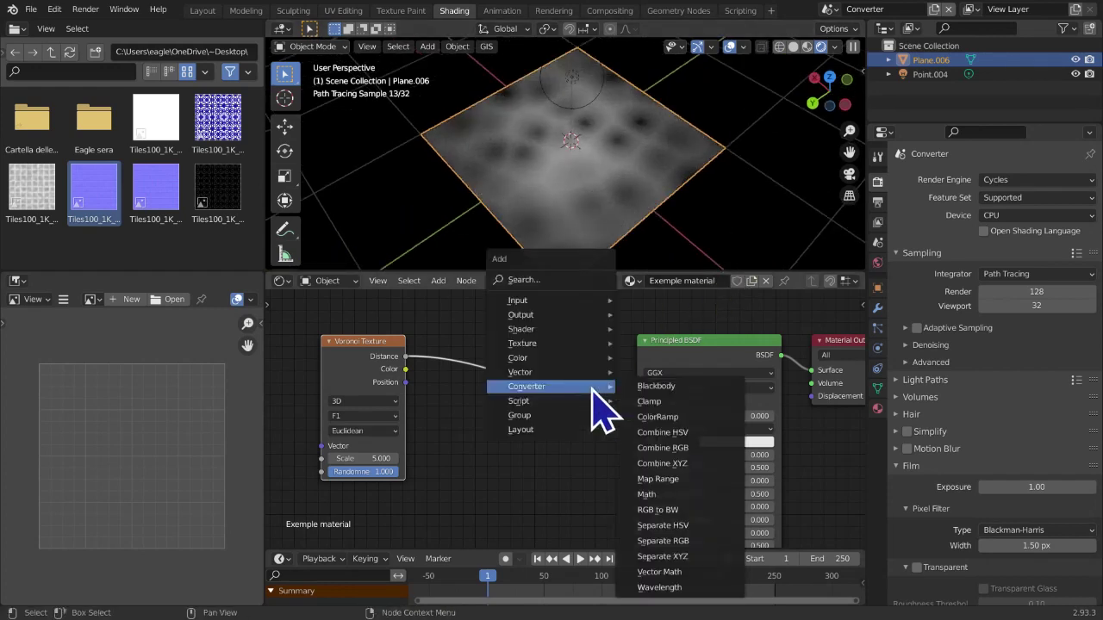
# Insert a Clamp node between Voronoi Distance and Base Color and tidy the layout
pyautogui.click(642, 401)
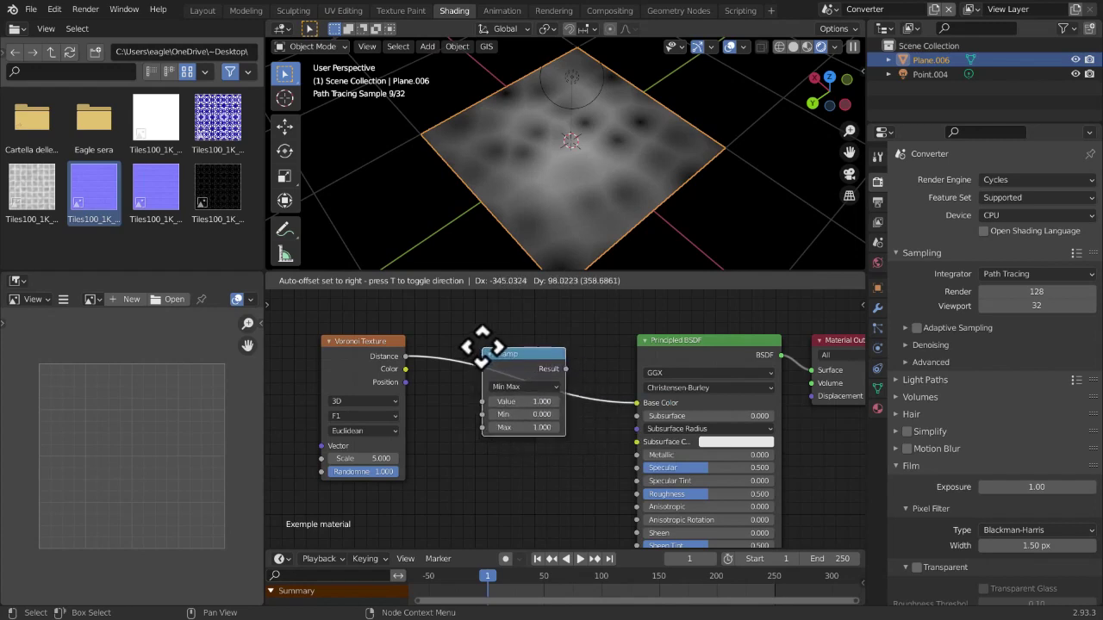
pyautogui.click(522, 369)
pyautogui.scroll(2, 603, 487)
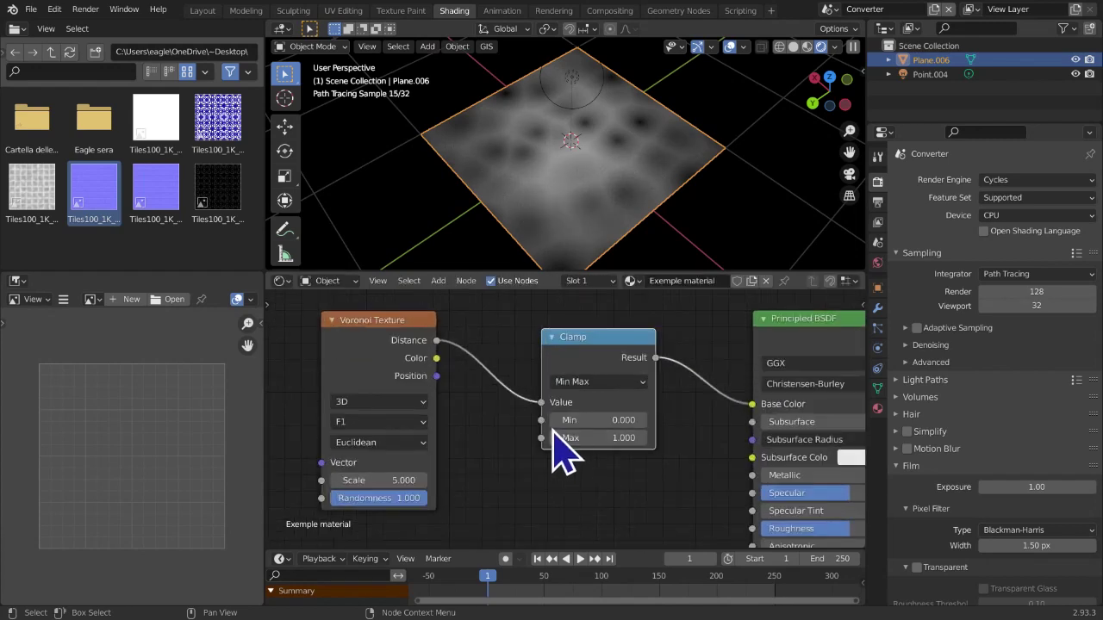
pyautogui.moveTo(394, 327); pyautogui.dragTo(396, 320)
pyautogui.moveTo(616, 365)
pyautogui.mouseDown()
pyautogui.moveTo(627, 370)
pyautogui.moveTo(613, 353)
pyautogui.mouseUp()
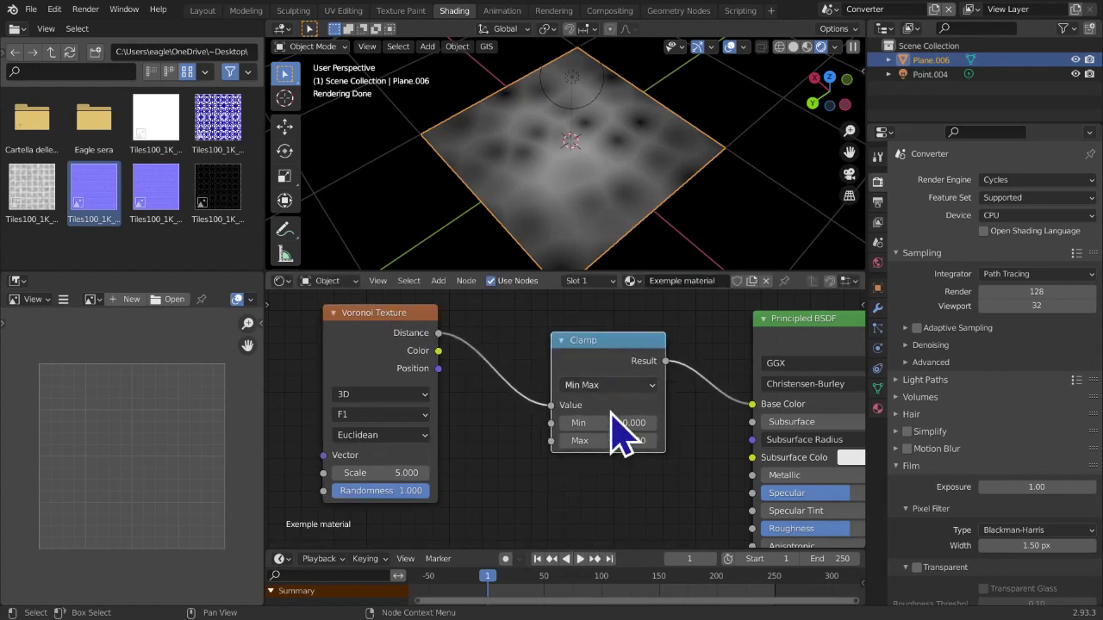
pyautogui.click(610, 474)
pyautogui.scroll(2, 611, 473)
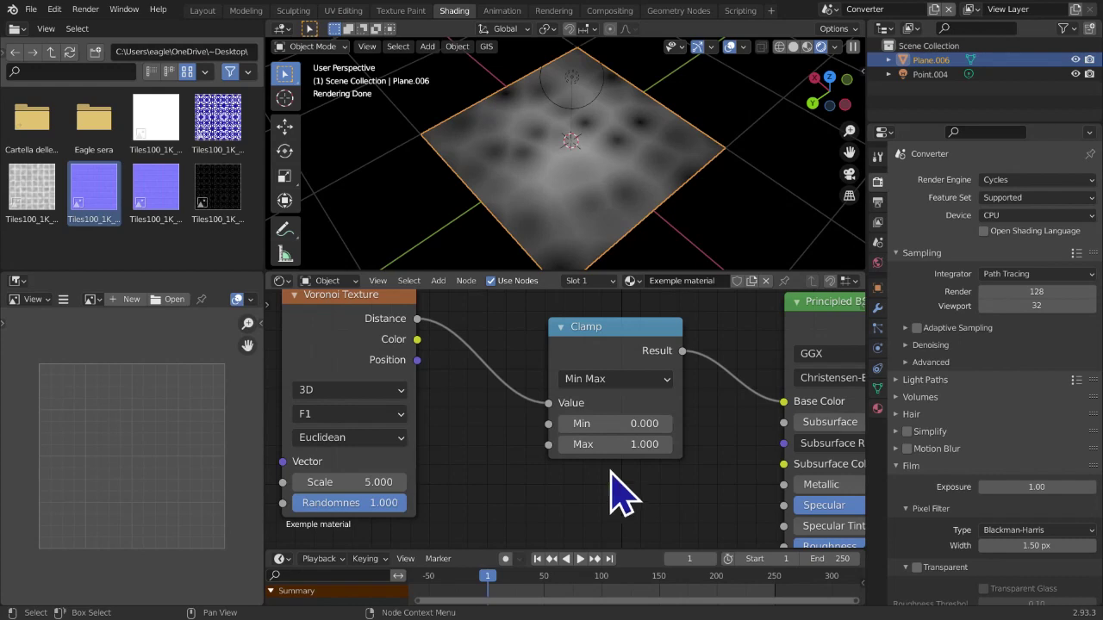
# Step the Clamp Min up through values like 0.3 to compare spot contrast
pyautogui.click(666, 424)
pyautogui.click(666, 425)
pyautogui.click(666, 425)
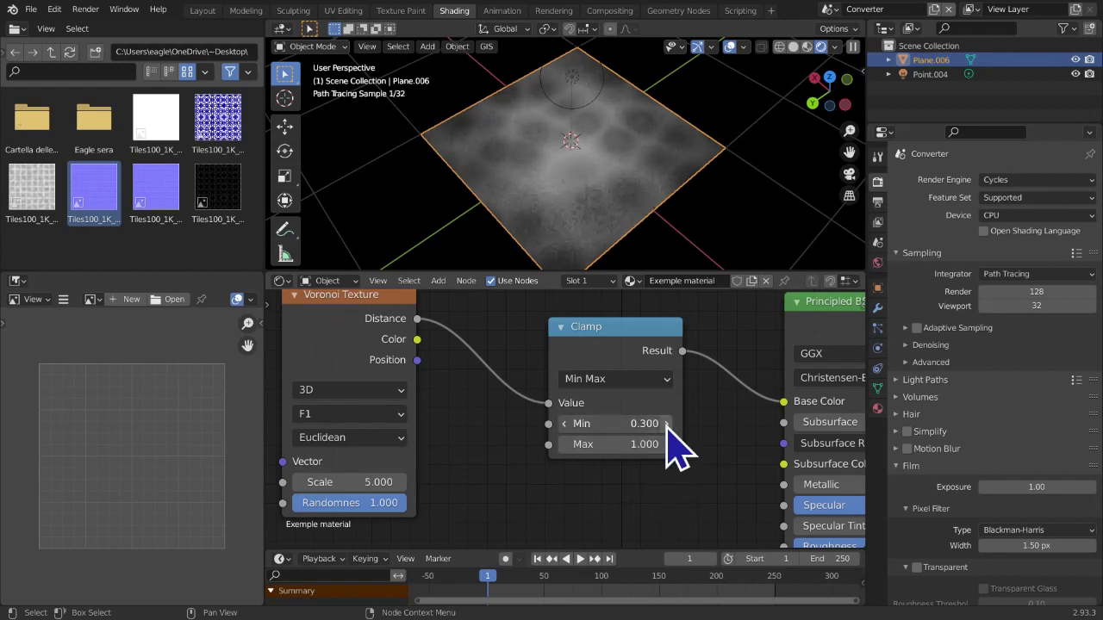
pyautogui.click(666, 425)
pyautogui.click(666, 424)
pyautogui.click(666, 425)
pyautogui.click(666, 425)
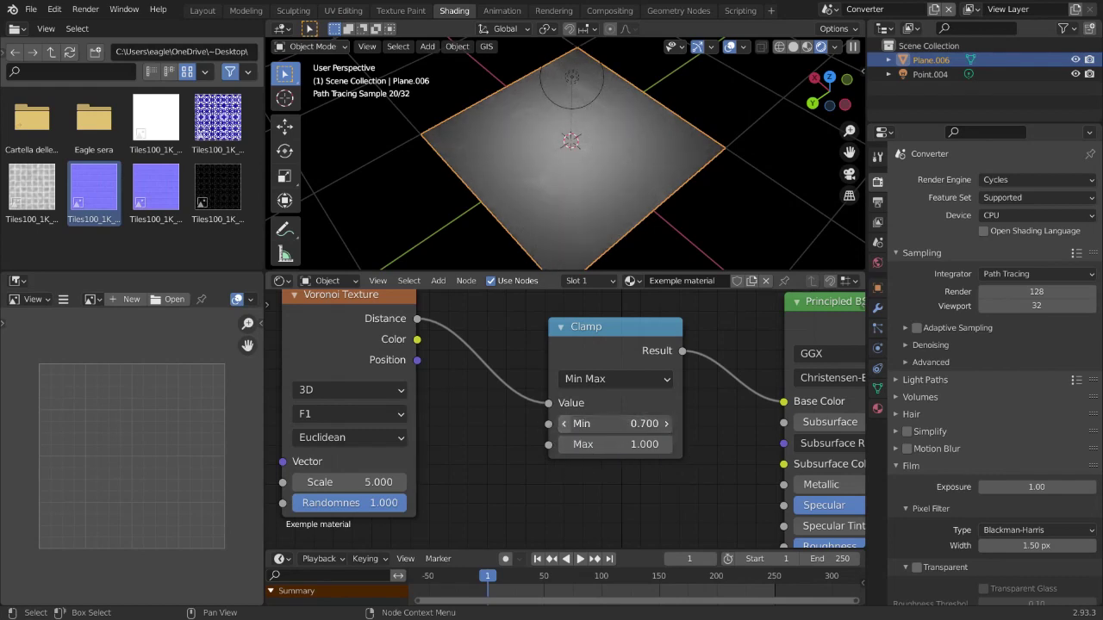
pyautogui.keyDown('ctrl'); pyautogui.scroll(-7, 566, 424); pyautogui.keyUp('ctrl')
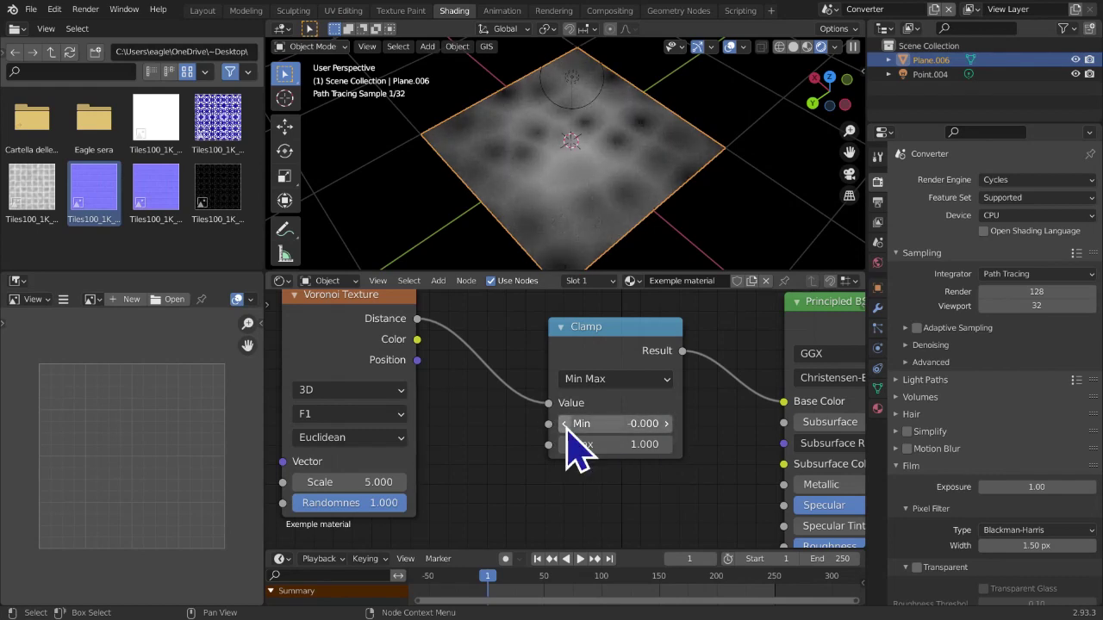
pyautogui.scroll(2, 635, 227)
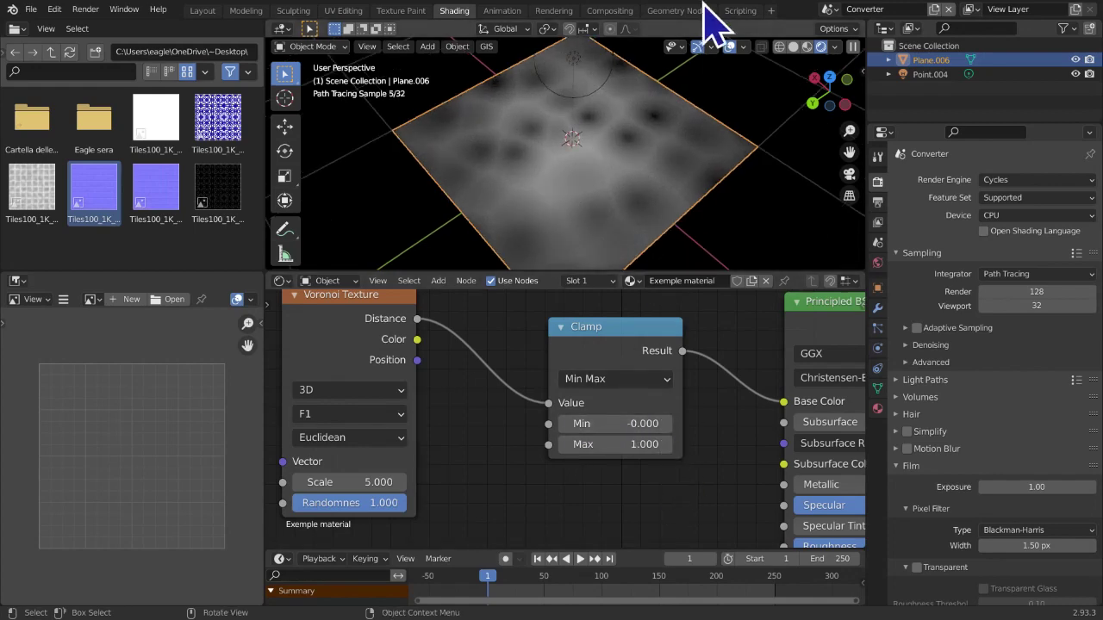
pyautogui.scroll(2, 707, 184)
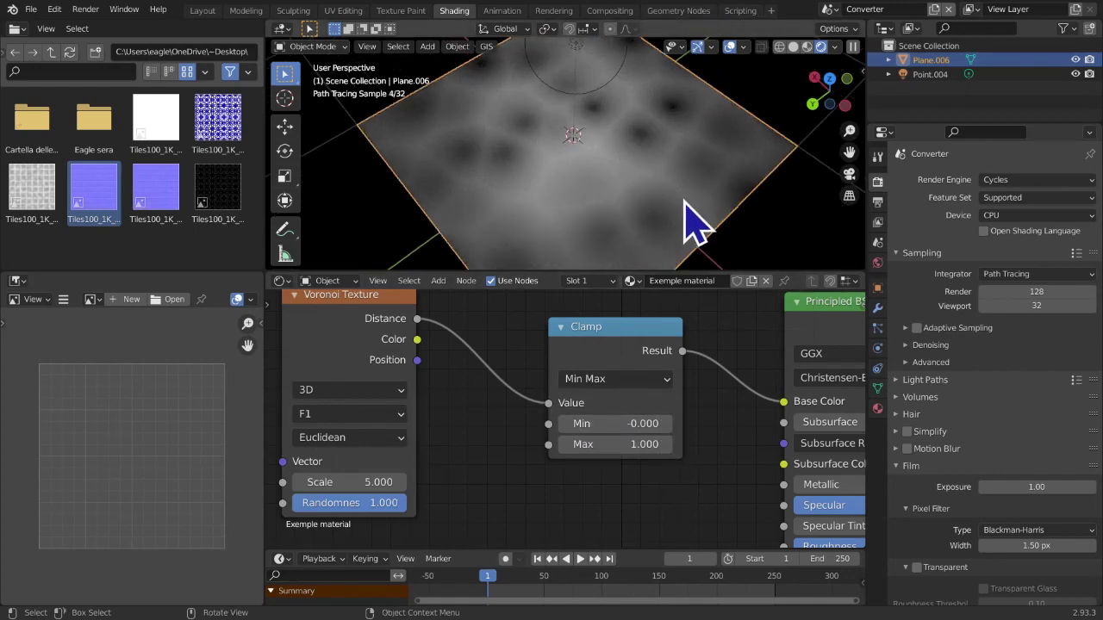
pyautogui.scroll(4, 684, 227)
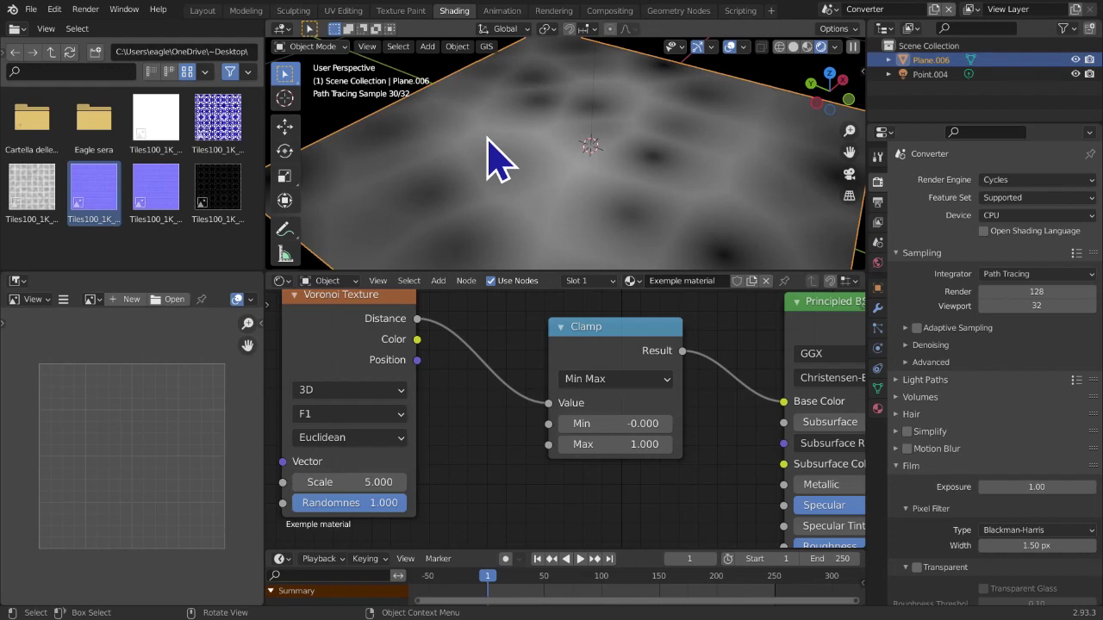
# Set Clamp Min to 0, try 0.3, then return it to 0
pyautogui.click(623, 424)
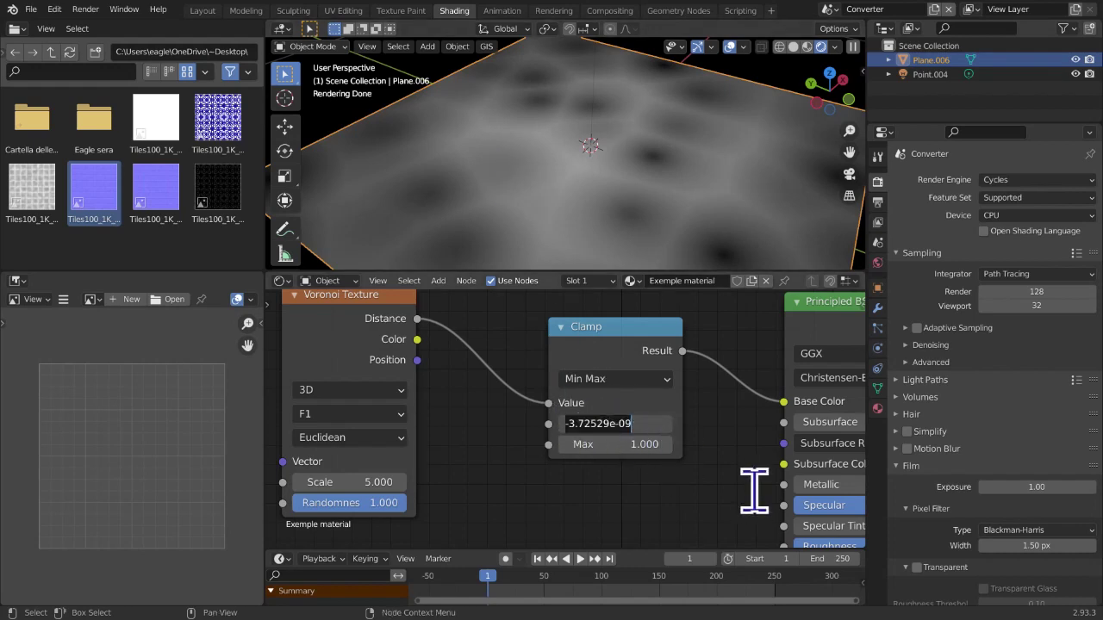
pyautogui.press('BackSpace')
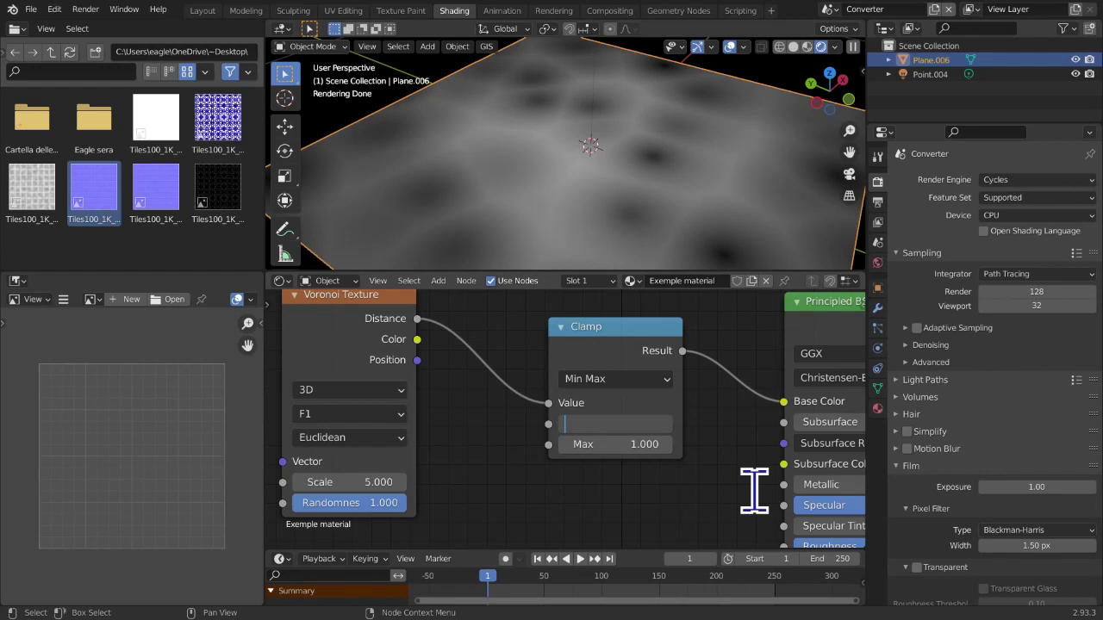
pyautogui.press('Return')
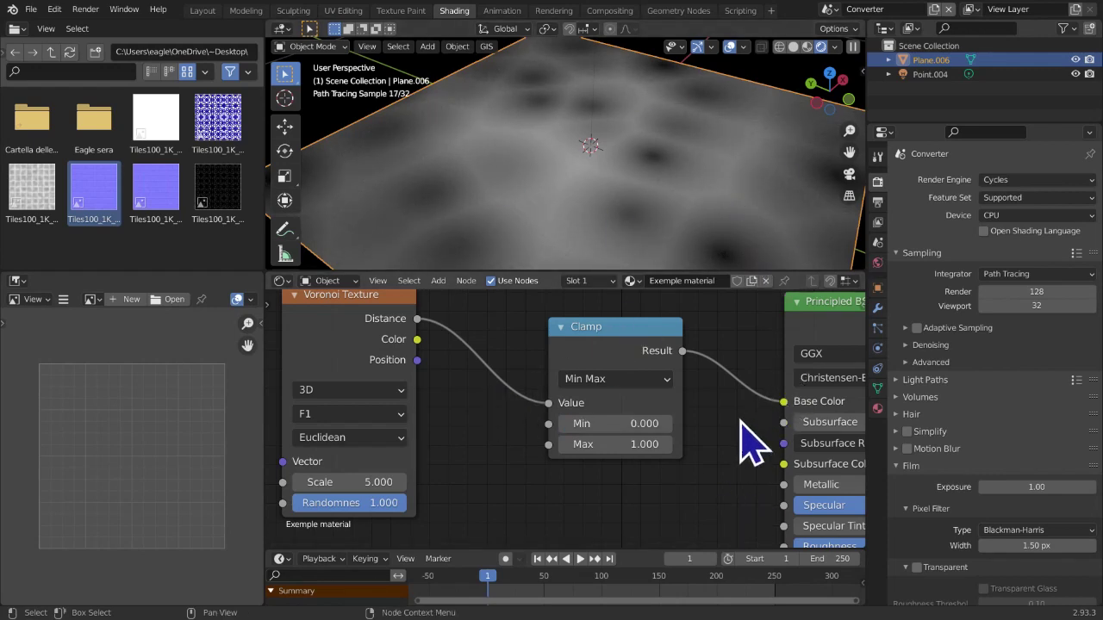
pyautogui.doubleClick(642, 423)
pyautogui.write('.3')
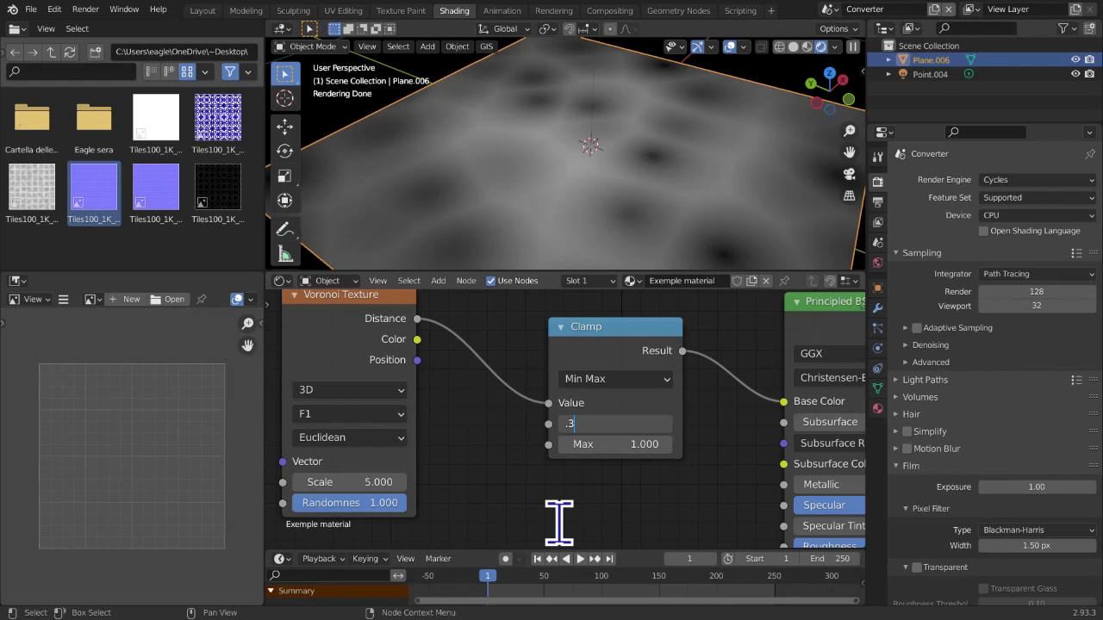
pyautogui.press('Return')
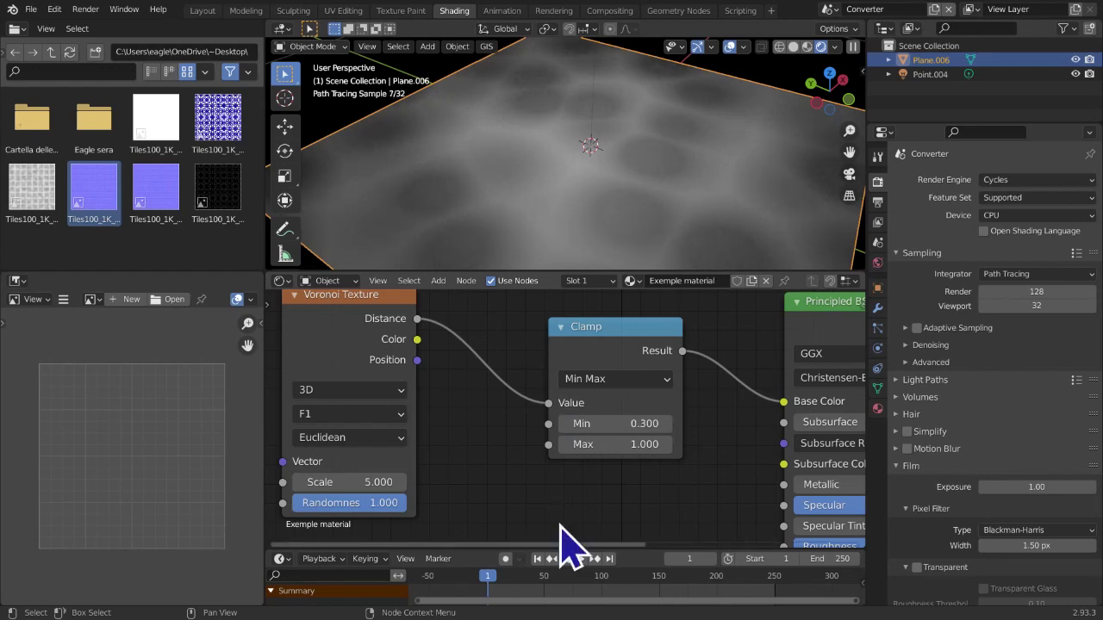
pyautogui.click(577, 423)
pyautogui.write('0')
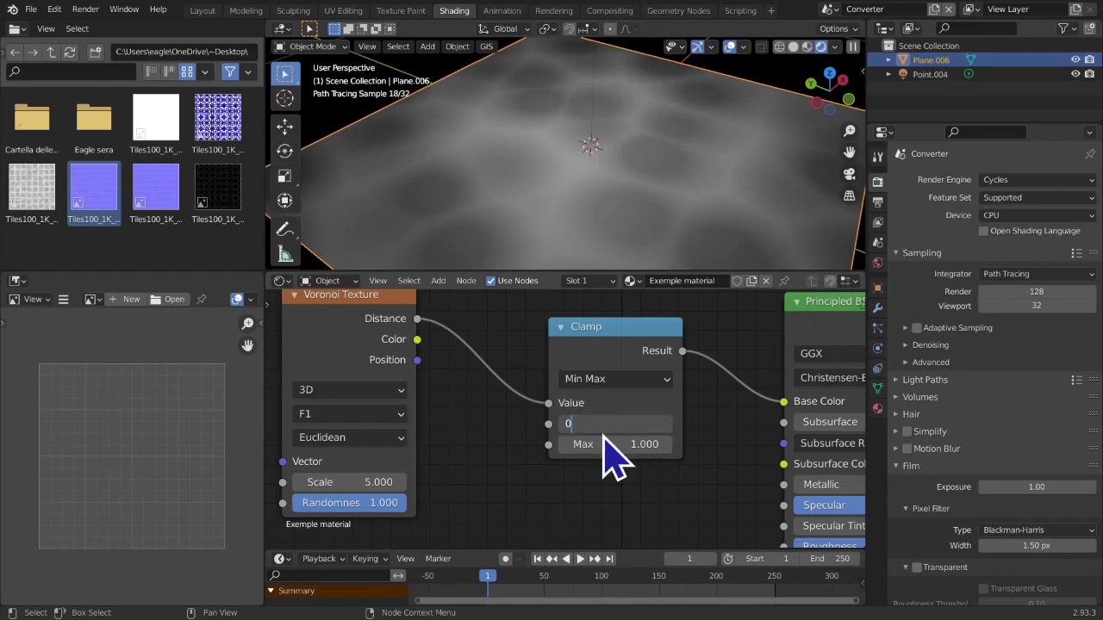
pyautogui.press('Return')
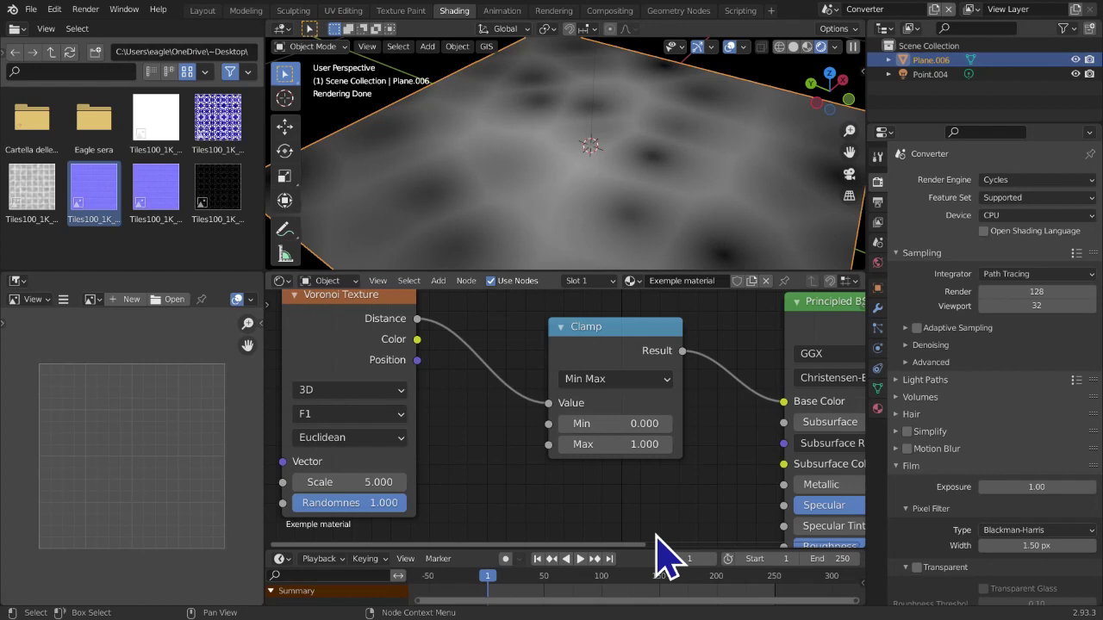
# Retry a Clamp Min of 0.3 and reset it to 0
pyautogui.click(591, 423)
pyautogui.write('.3')
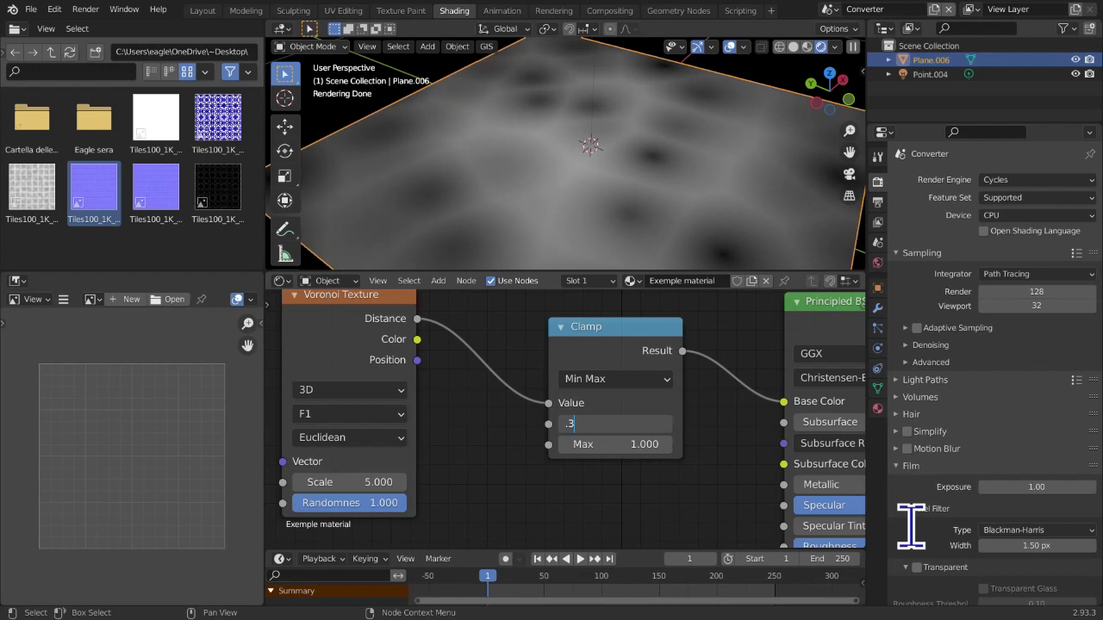
pyautogui.press('Return')
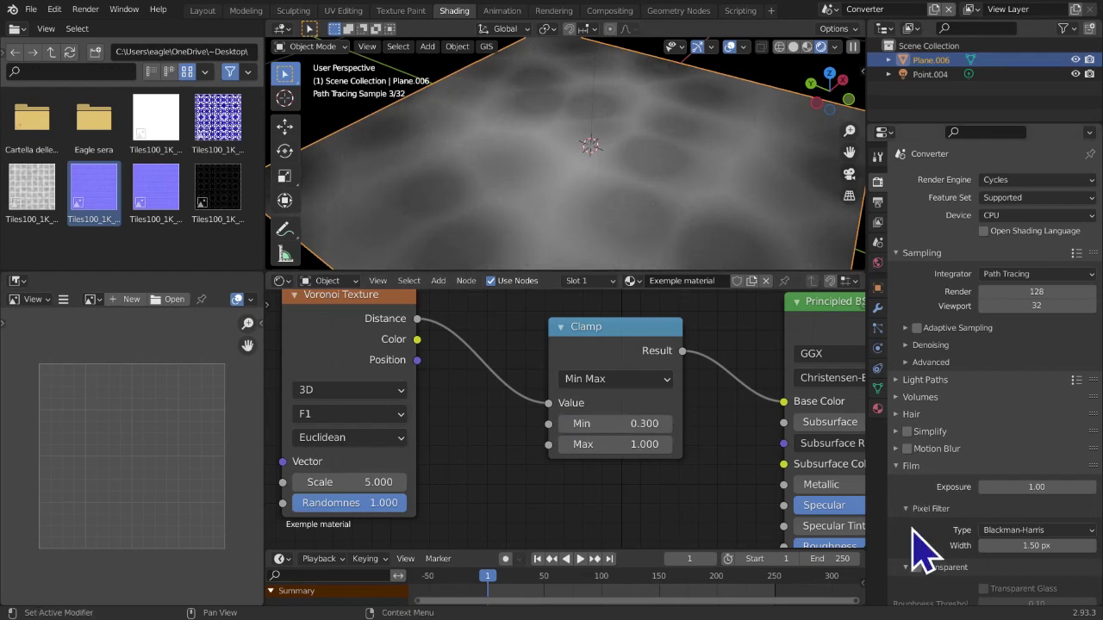
pyautogui.click(614, 424)
pyautogui.write('0')
pyautogui.press('Return')
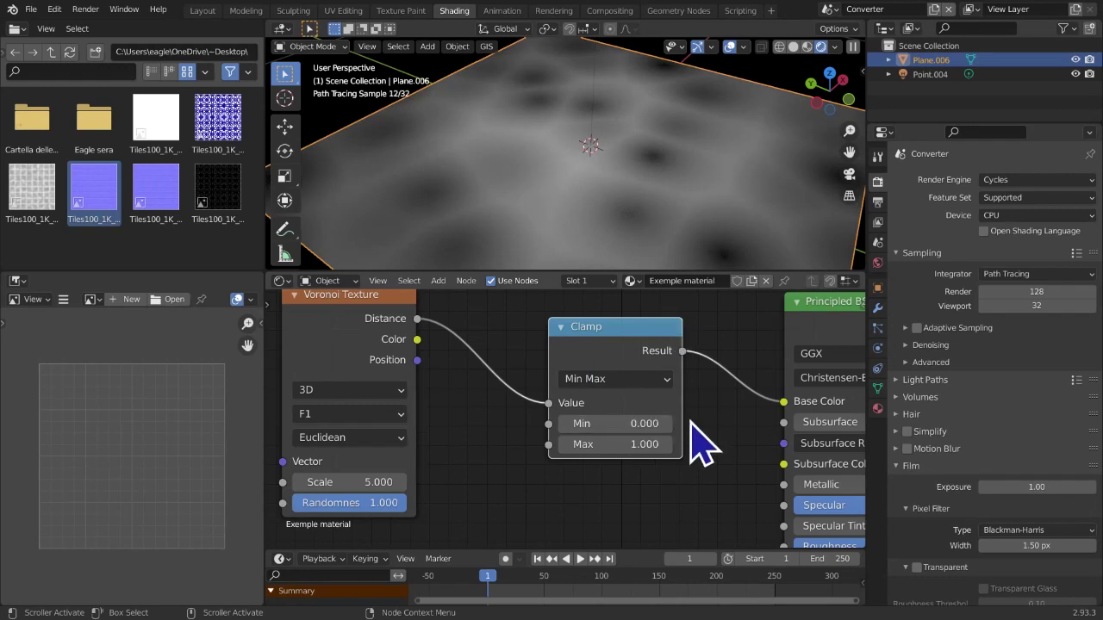
# Step Clamp Min up, reset it to 0, then lower it to -0.1
pyautogui.click(665, 427)
pyautogui.click(665, 427)
pyautogui.click(665, 427)
pyautogui.click(665, 427)
pyautogui.click(635, 423)
pyautogui.write('0')
pyautogui.press('Return')
pyautogui.click(561, 423)
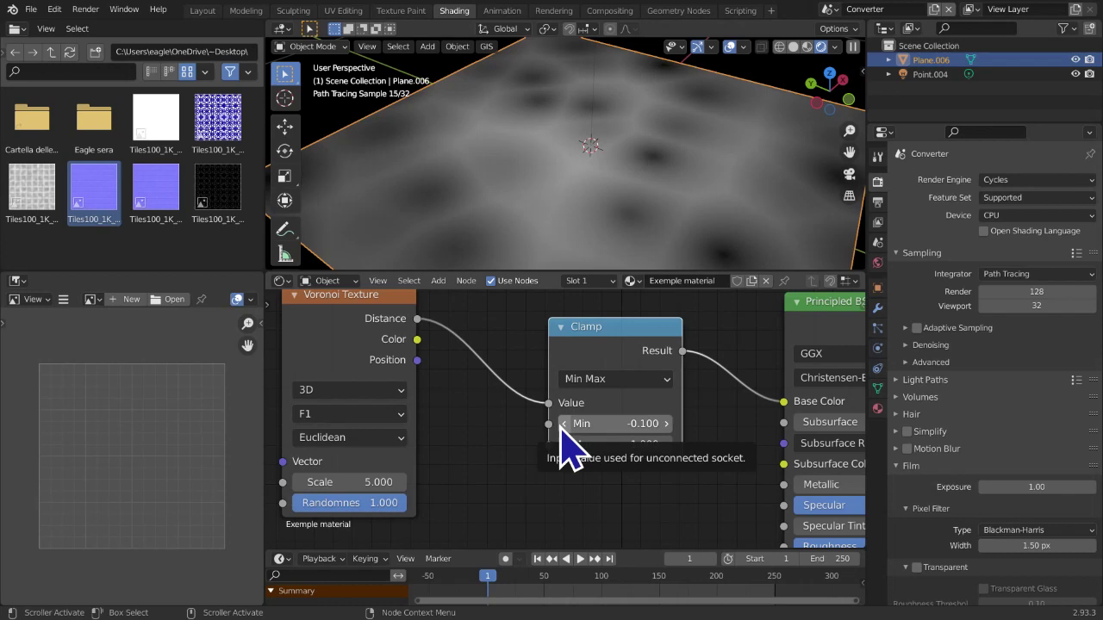
# Step Clamp Min up to 0.2 and beyond, then down to -0.1, watching the plane
pyautogui.click(666, 426)
pyautogui.click(666, 425)
pyautogui.click(666, 426)
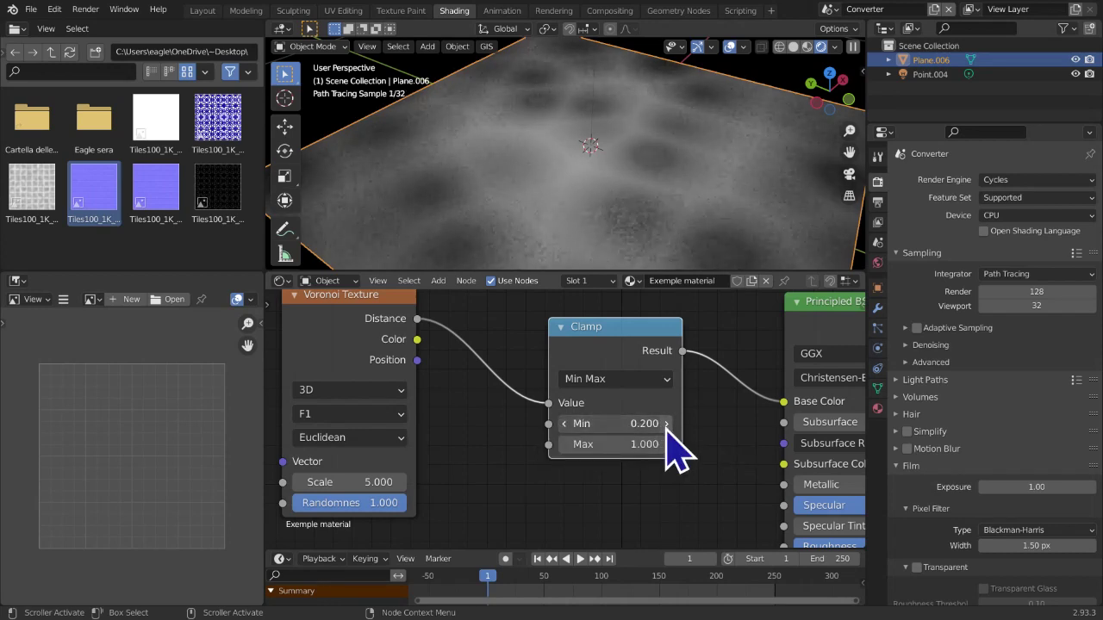
pyautogui.click(666, 426)
pyautogui.click(666, 425)
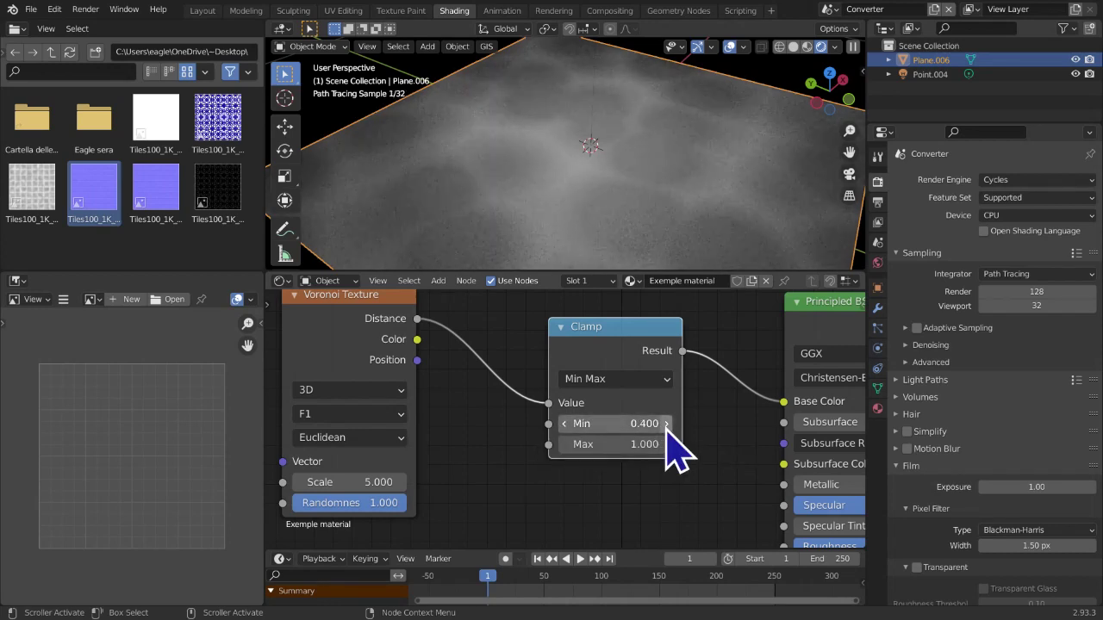
pyautogui.click(564, 424)
pyautogui.click(564, 424)
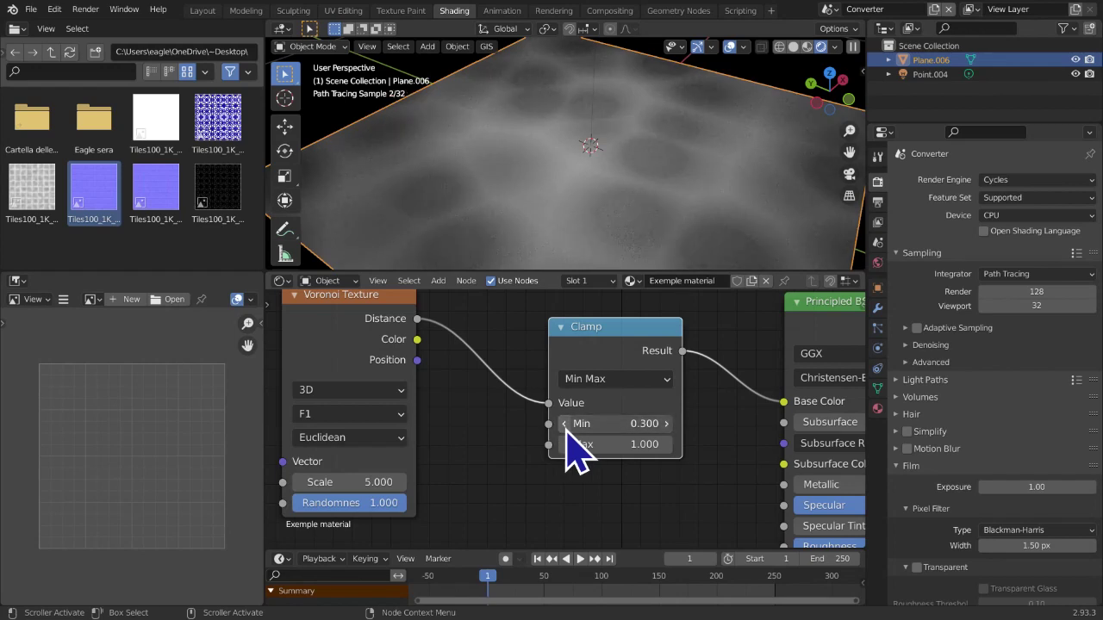
pyautogui.click(666, 423)
pyautogui.click(666, 423)
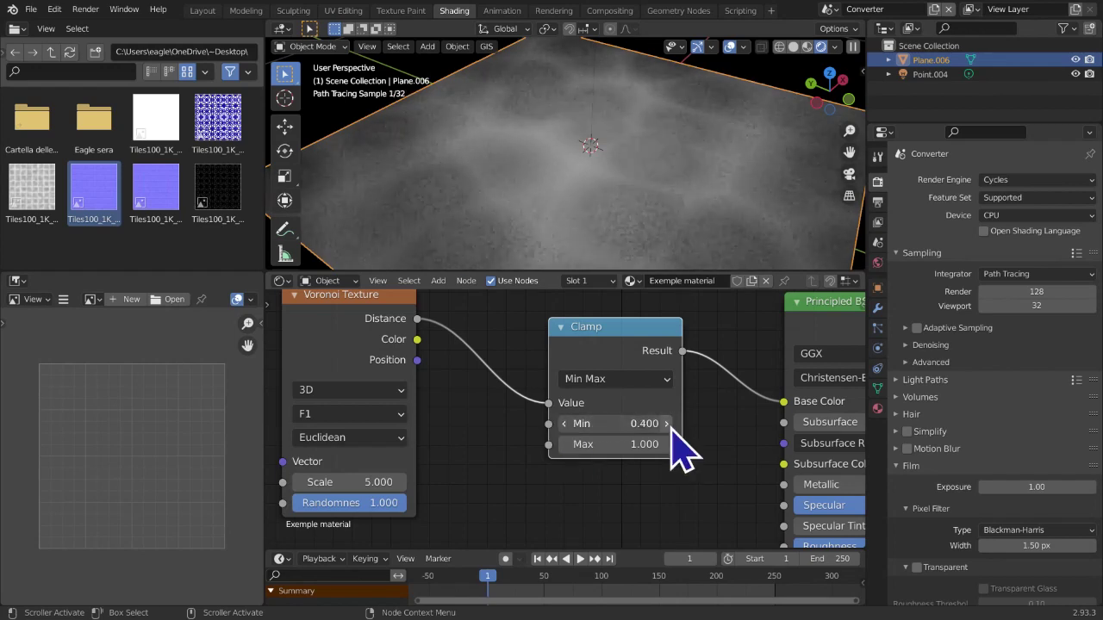
pyautogui.click(666, 423)
pyautogui.click(564, 424)
pyautogui.click(564, 424)
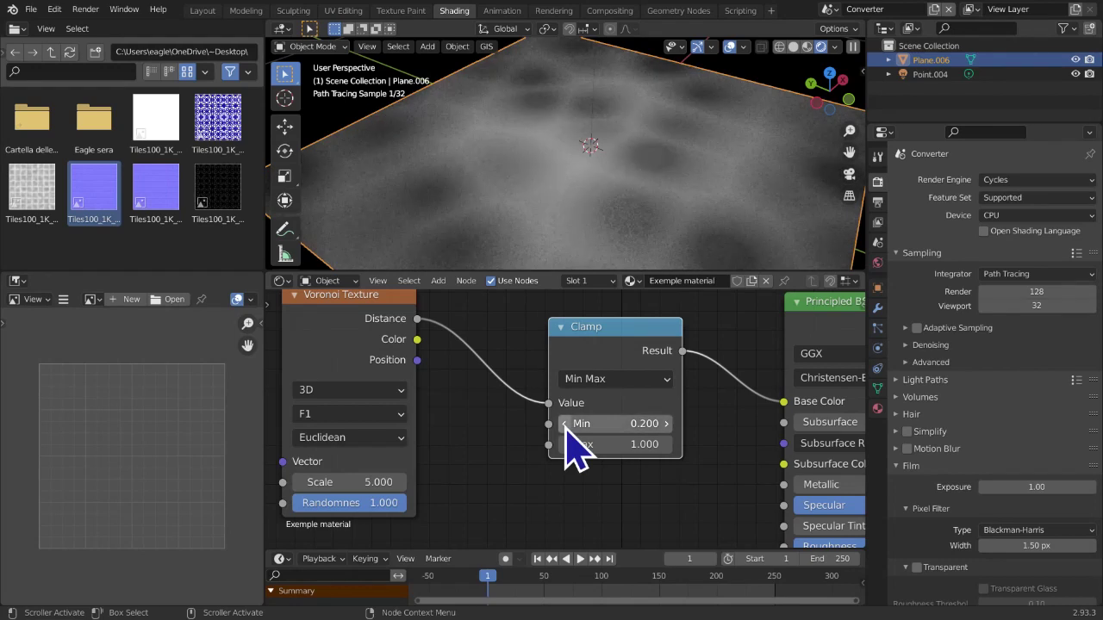
pyautogui.click(564, 424)
pyautogui.click(565, 424)
pyautogui.click(564, 424)
# Sweep Clamp Min back and forth, then enter 0 for Clamp Min
pyautogui.moveTo(565, 424); pyautogui.dragTo(608, 438)
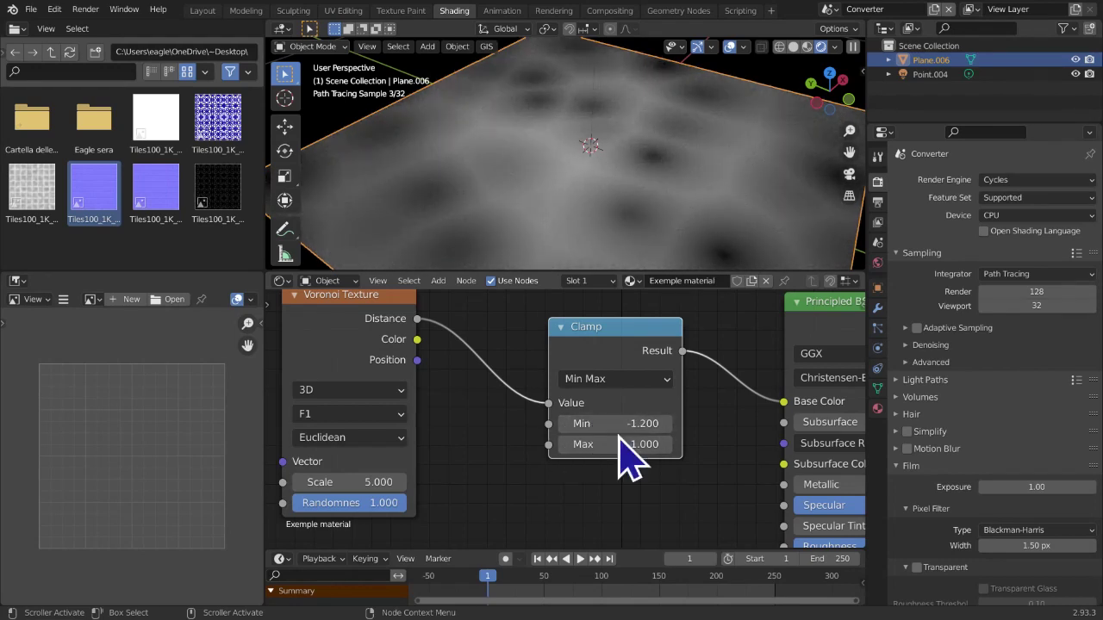
pyautogui.click(613, 424)
pyautogui.write('0ù')
pyautogui.press('BackSpace')
pyautogui.press('Return')
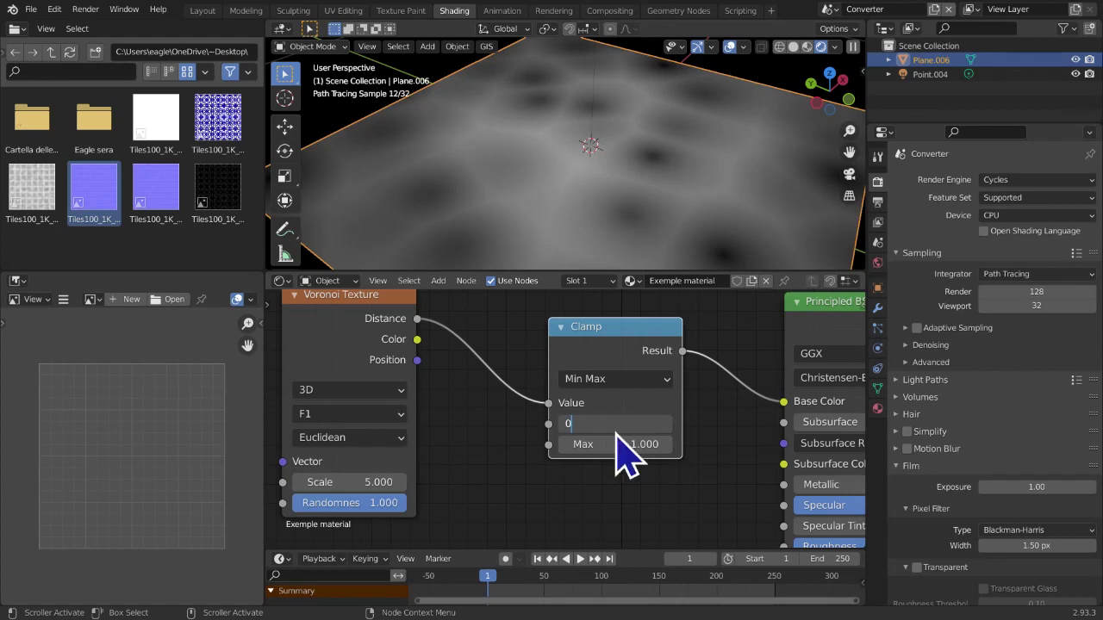
# Raise Clamp Min to 0.7, then reset it to 0 so the dark spots return
pyautogui.click(662, 424)
pyautogui.click(663, 423)
pyautogui.click(662, 424)
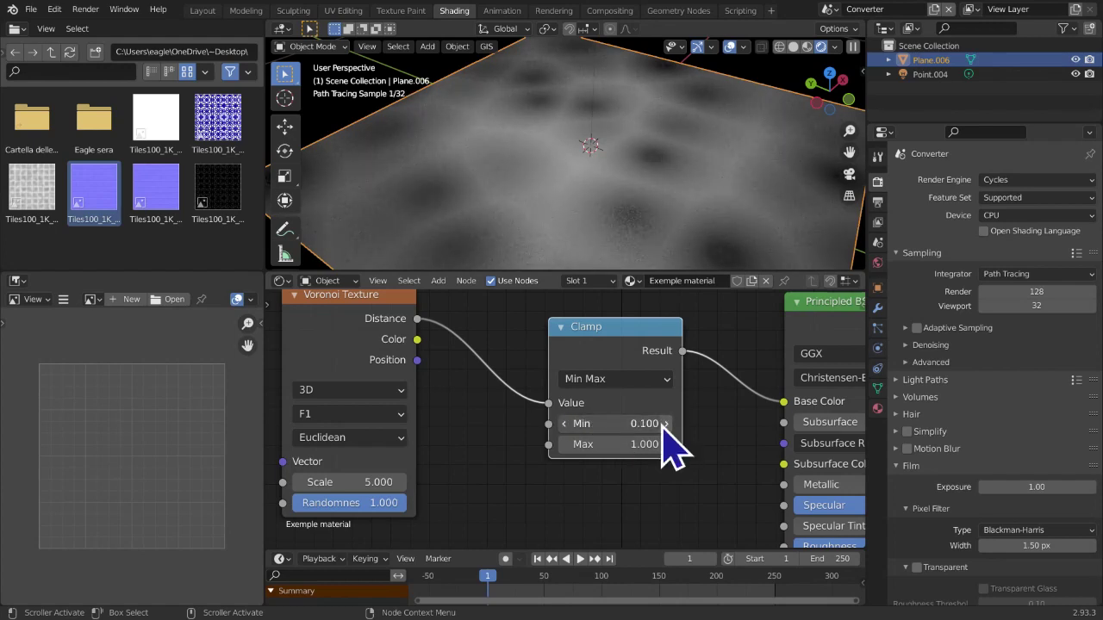
pyautogui.click(664, 424)
pyautogui.click(665, 424)
pyautogui.click(667, 424)
pyautogui.click(667, 424)
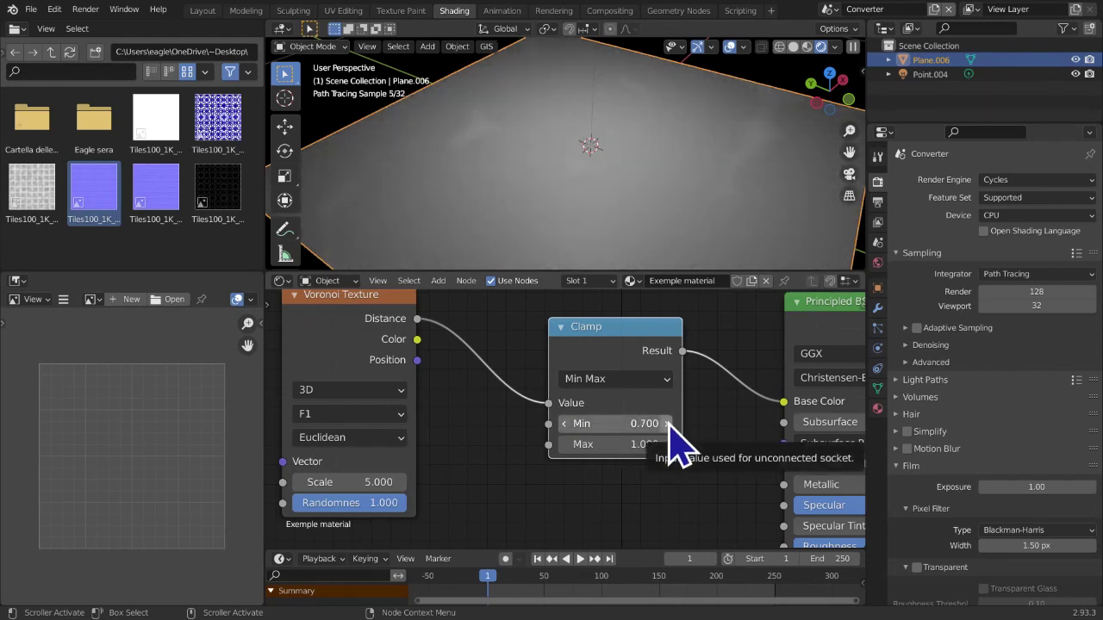
pyautogui.click(624, 424)
pyautogui.write('0')
pyautogui.press('Return')
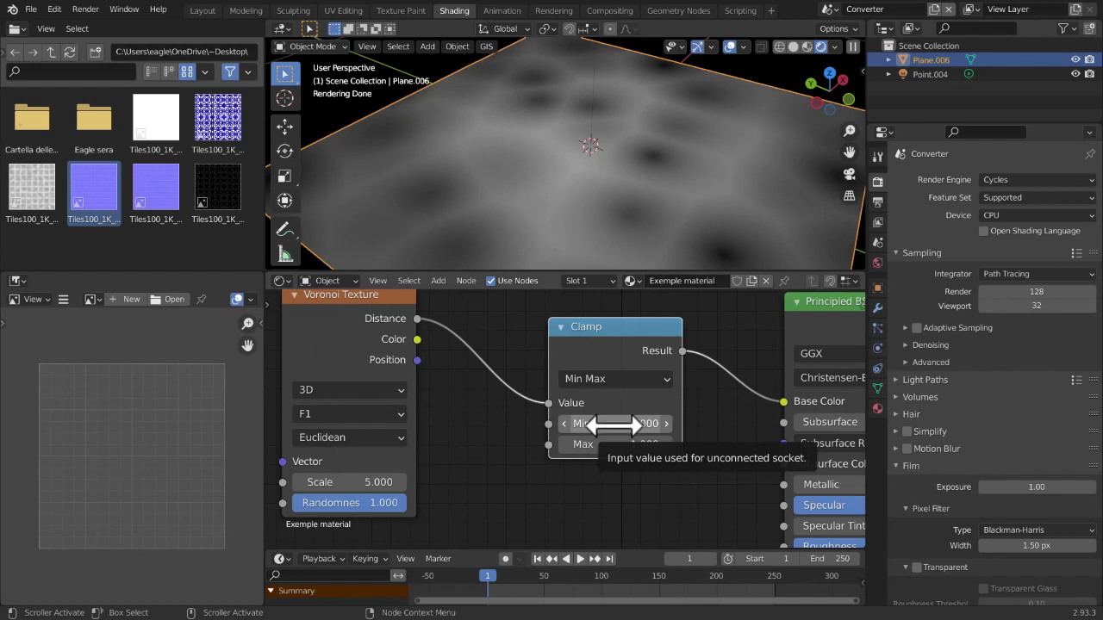
pyautogui.click(614, 444)
# Try Clamp Max values of 0.5 and then 1
pyautogui.press('BackSpace')
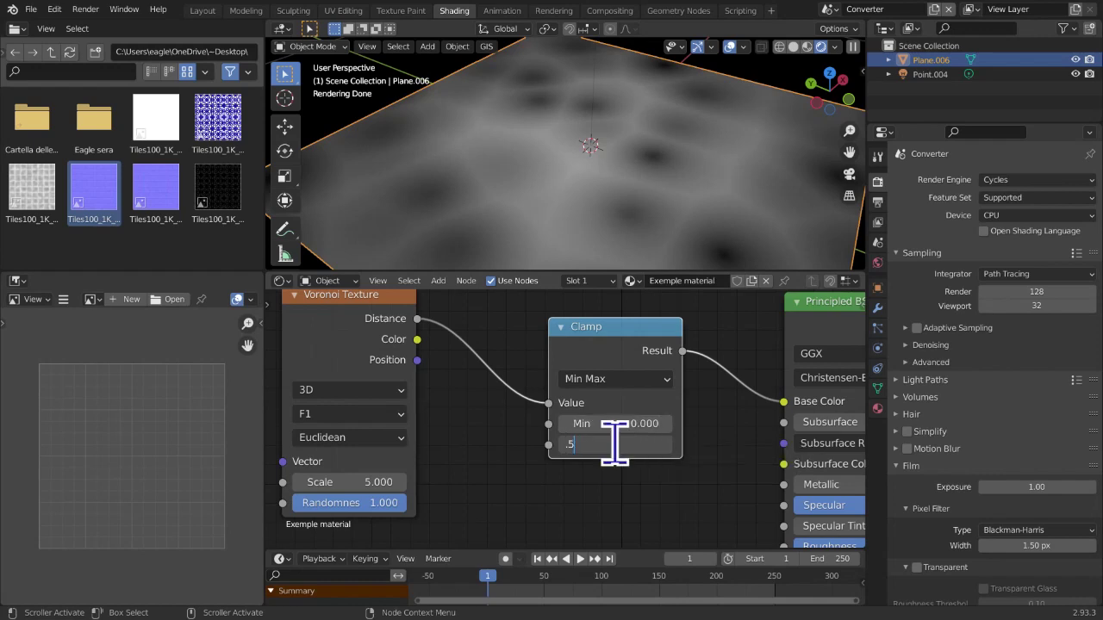
pyautogui.write('.5')
pyautogui.press('Return')
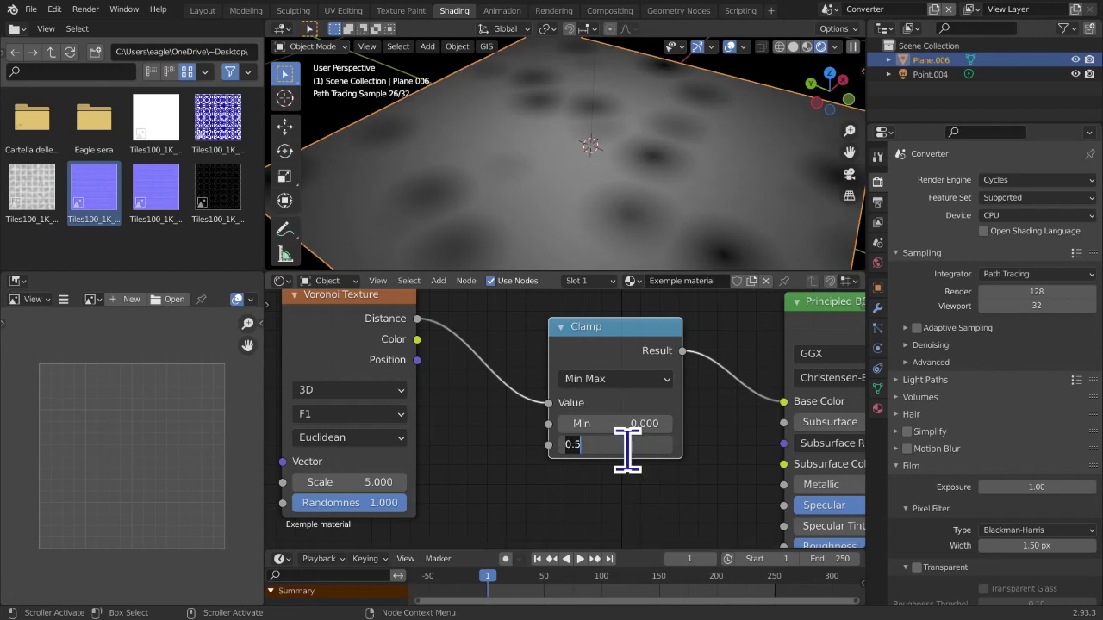
pyautogui.moveTo(628, 443); pyautogui.dragTo(624, 448)
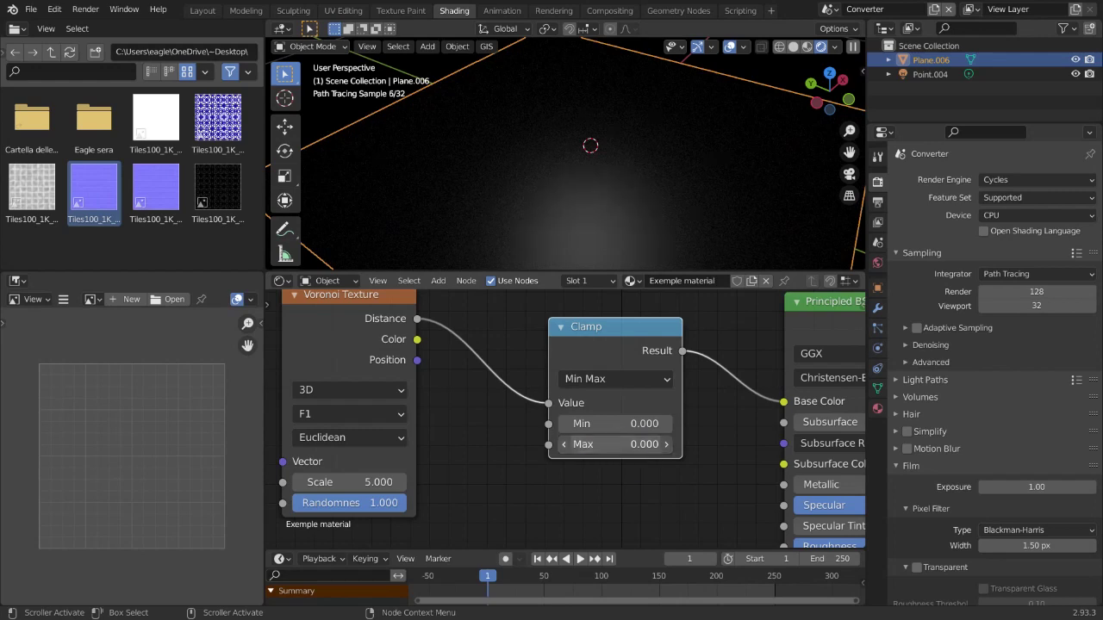
pyautogui.click(627, 446)
pyautogui.write('0.5')
pyautogui.press('Return')
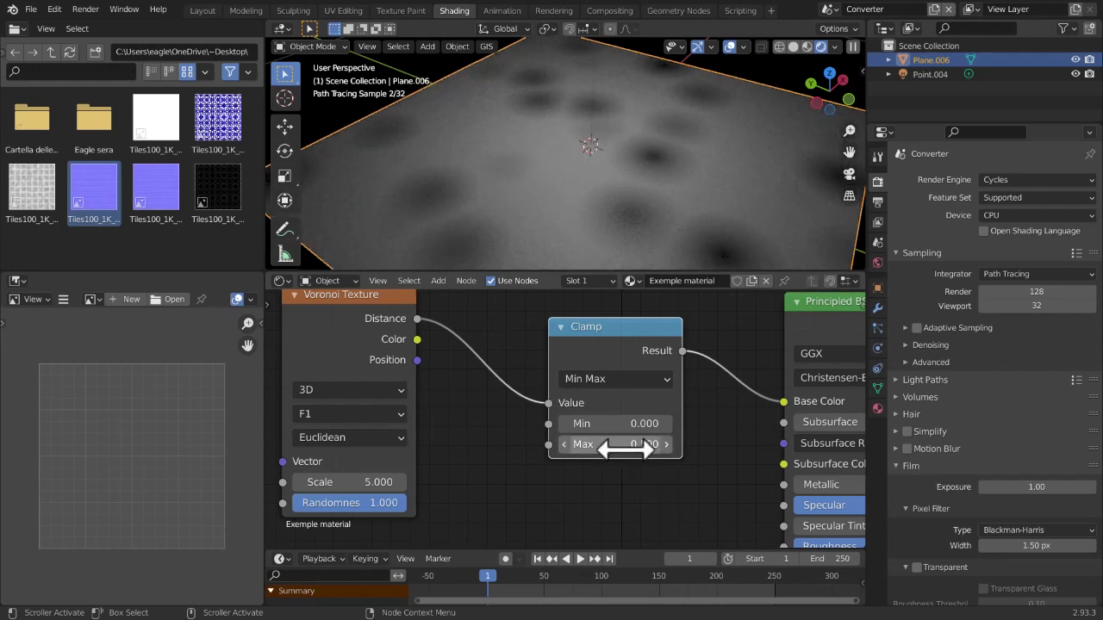
pyautogui.click(628, 442)
pyautogui.write('1')
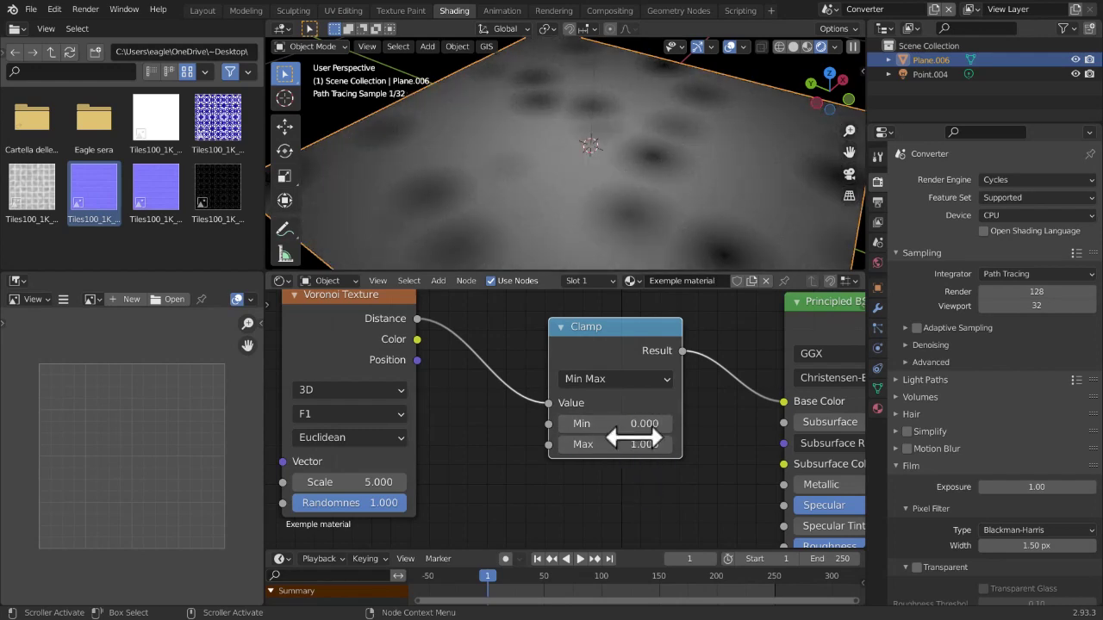
pyautogui.press('Return')
# Raise Clamp Min to about 0.4, then reset it to 0
pyautogui.click(669, 424)
pyautogui.click(669, 424)
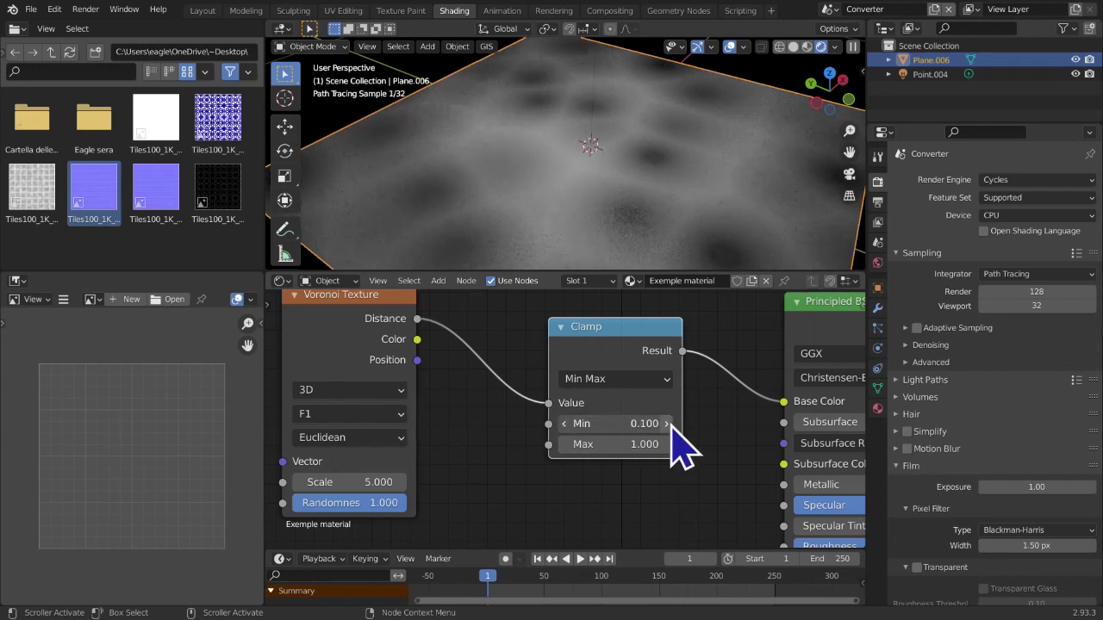
pyautogui.click(669, 423)
pyautogui.click(669, 424)
pyautogui.click(649, 423)
pyautogui.write('0')
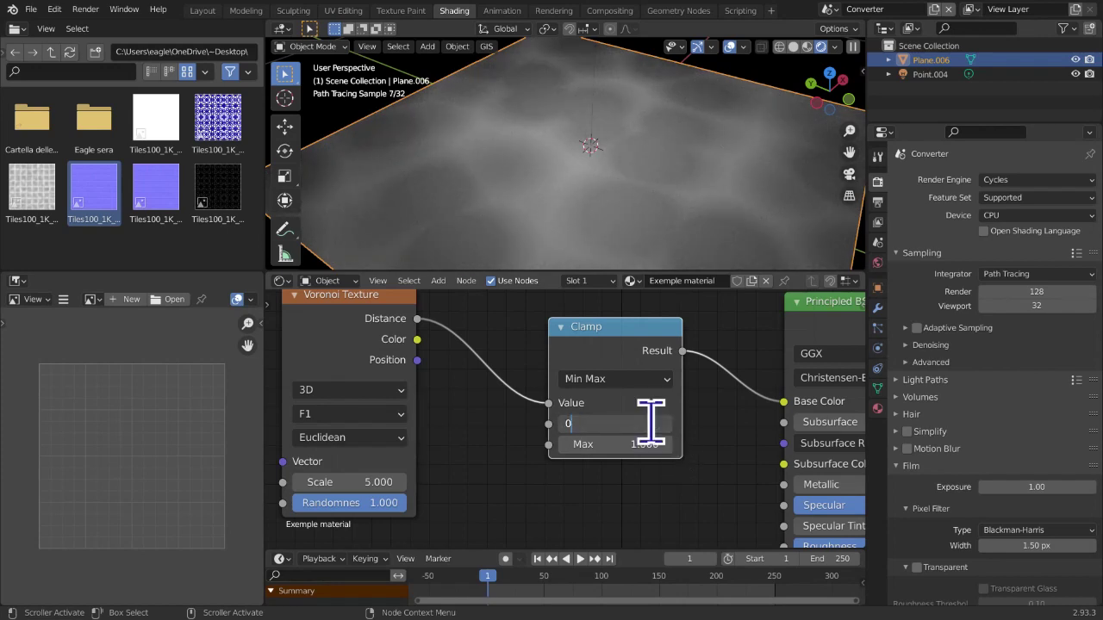
pyautogui.press('Return')
# Step Clamp Max down from 0.9 to 0.1, then remove the Clamp node keeping the link
pyautogui.click(565, 446)
pyautogui.click(564, 445)
pyautogui.click(564, 445)
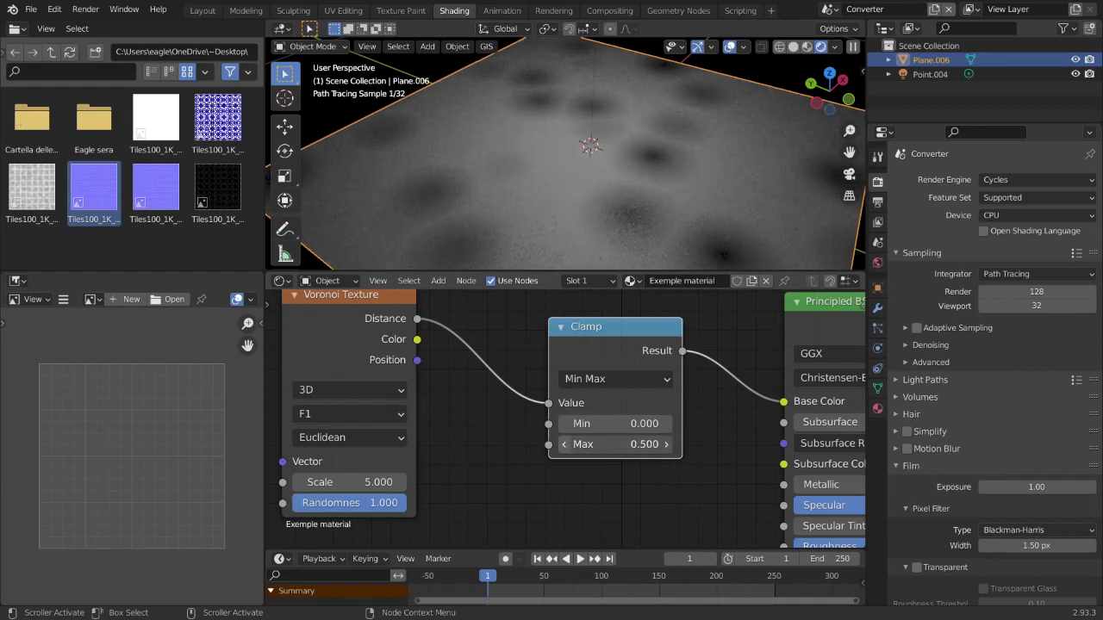
pyautogui.click(564, 445)
pyautogui.click(565, 445)
pyautogui.click(564, 445)
pyautogui.click(564, 446)
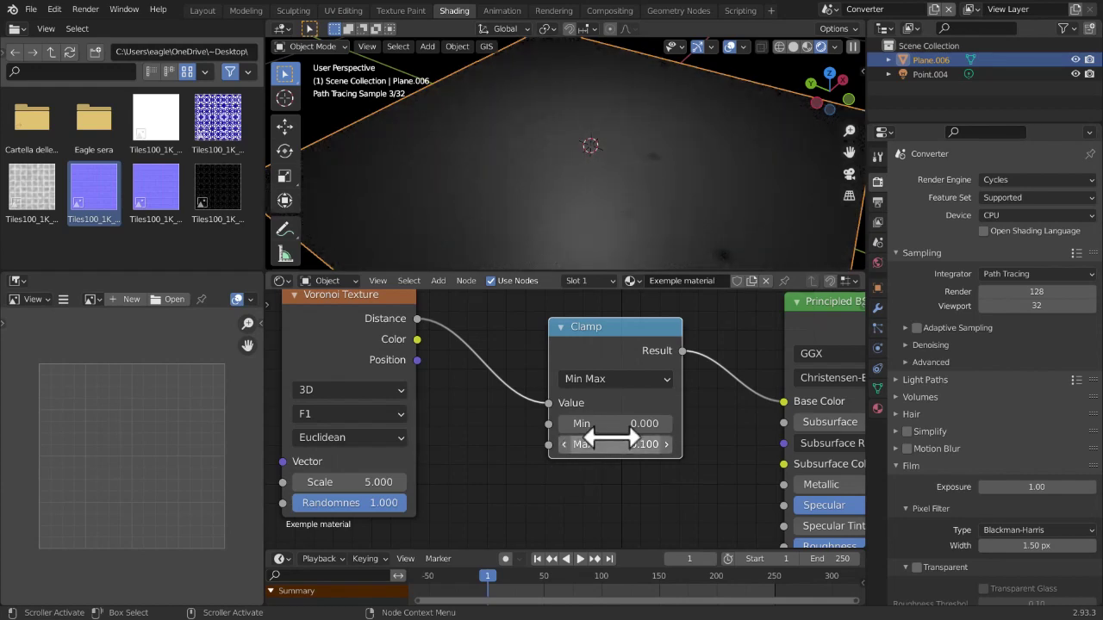
pyautogui.hotkey('ctrl', 'x')
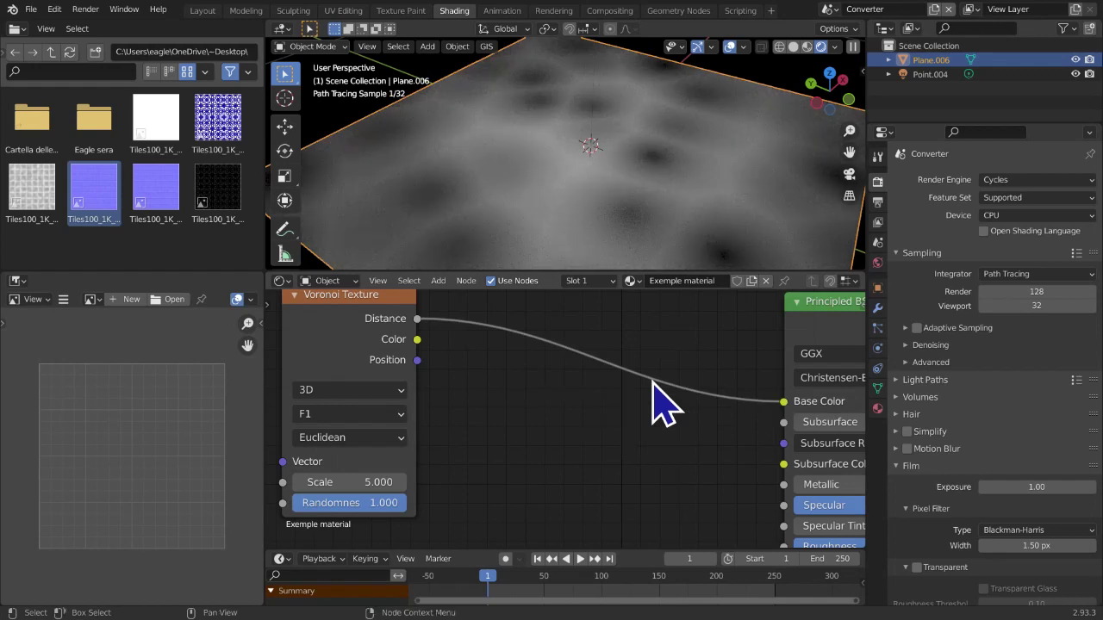
# Drop a Converter > ColorRamp node onto the Voronoi Distance–Base Color link and frame it
pyautogui.hotkey('shift', 'a')
pyautogui.moveTo(654, 405)
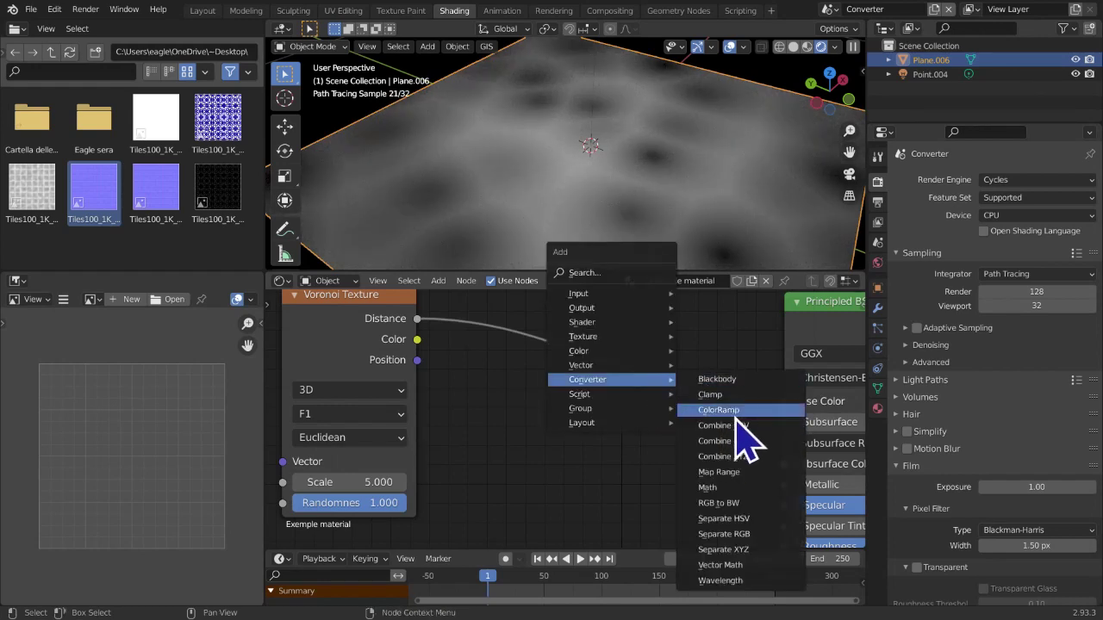
pyautogui.click(722, 410)
pyautogui.click(507, 317)
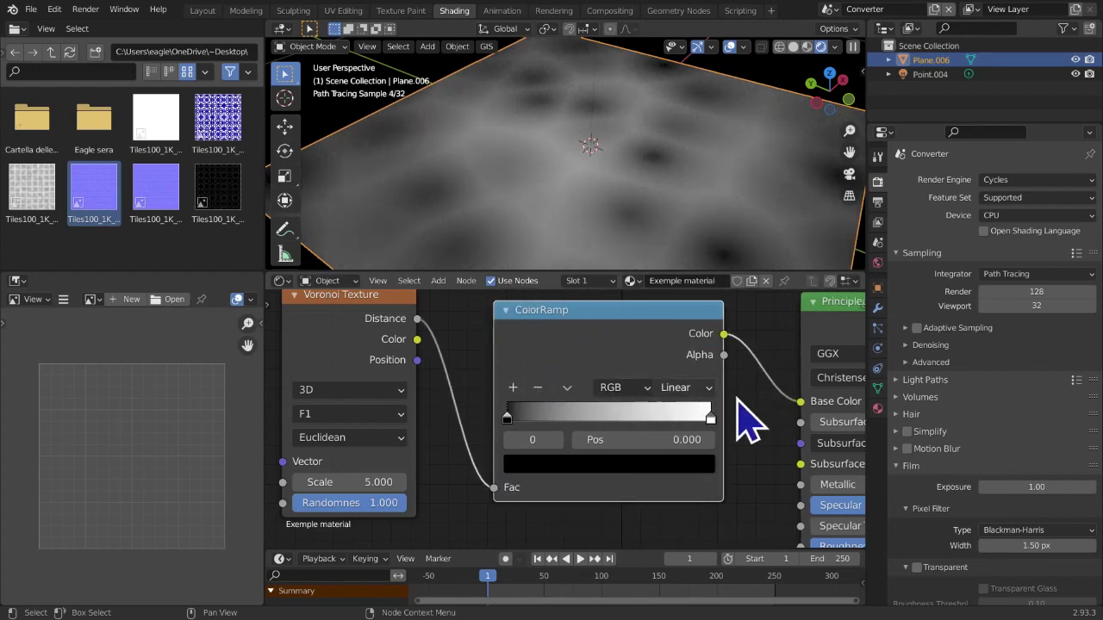
pyautogui.moveTo(727, 407); pyautogui.dragTo(740, 423, button='middle')
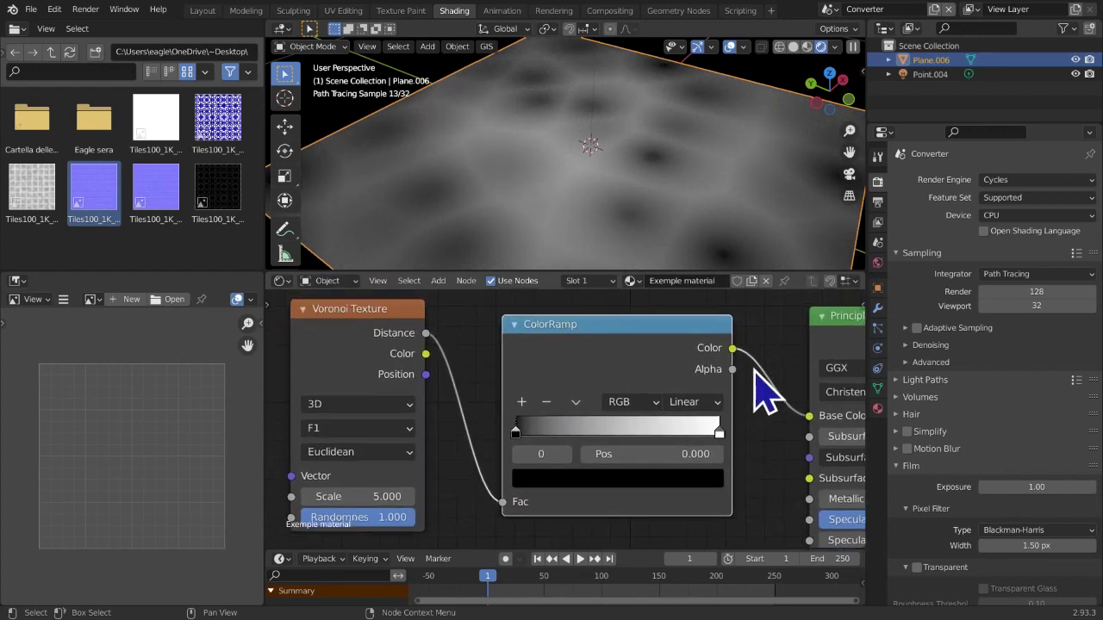
pyautogui.scroll(-2, 765, 395)
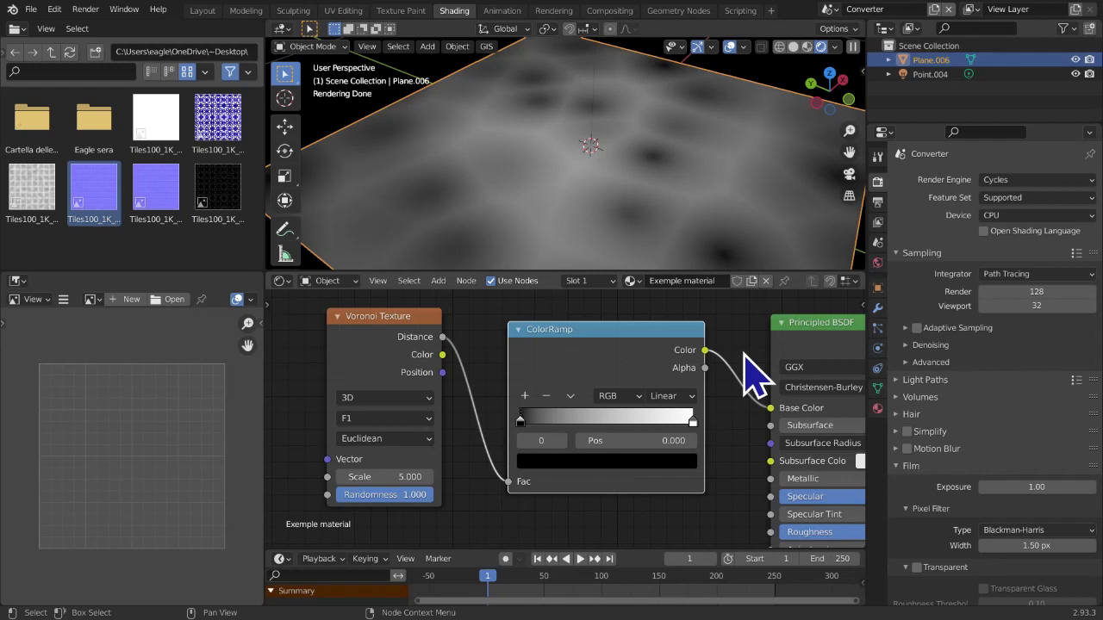
pyautogui.moveTo(543, 405); pyautogui.dragTo(445, 406, button='middle')
# Nudge the ColorRamp node left and try white stop at 0.971/0.678, black at 0.641
pyautogui.scroll(1, 448, 431)
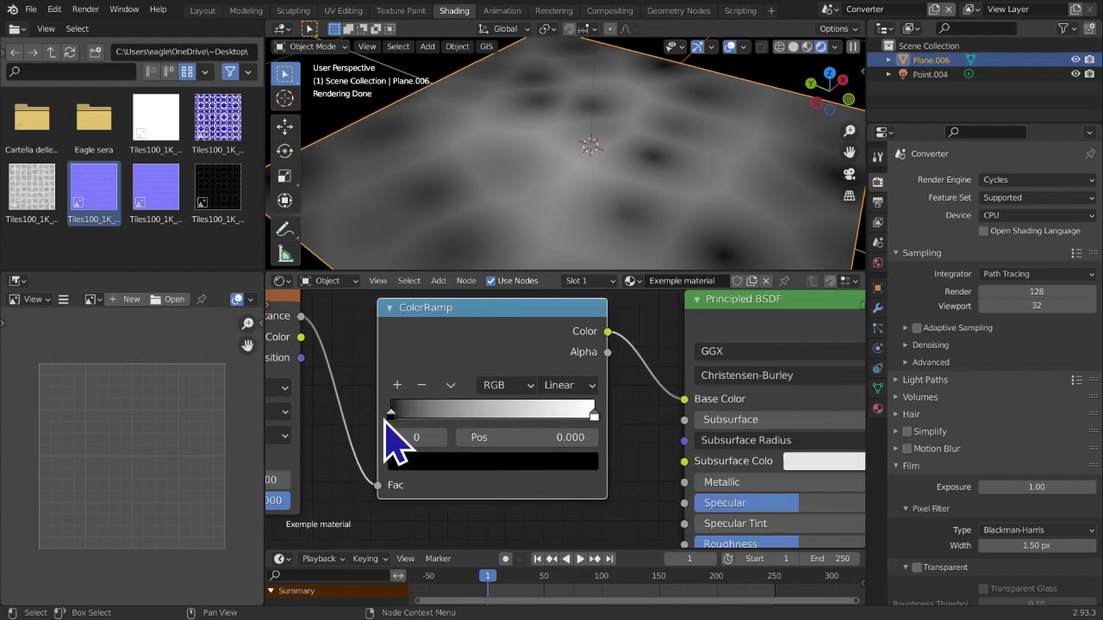
pyautogui.moveTo(396, 422); pyautogui.dragTo(371, 421)
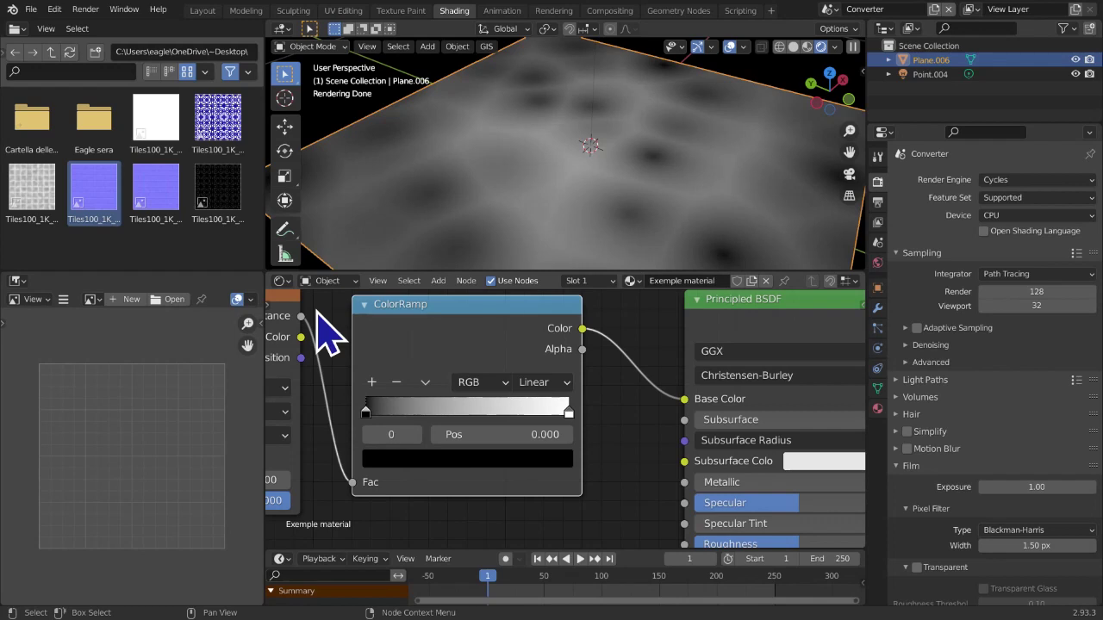
pyautogui.moveTo(570, 415); pyautogui.dragTo(603, 470)
pyautogui.moveTo(567, 413); pyautogui.dragTo(603, 480)
pyautogui.moveTo(367, 413)
pyautogui.mouseDown()
pyautogui.moveTo(505, 405)
pyautogui.moveTo(359, 417)
pyautogui.mouseUp()
pyautogui.moveTo(568, 413); pyautogui.dragTo(579, 438)
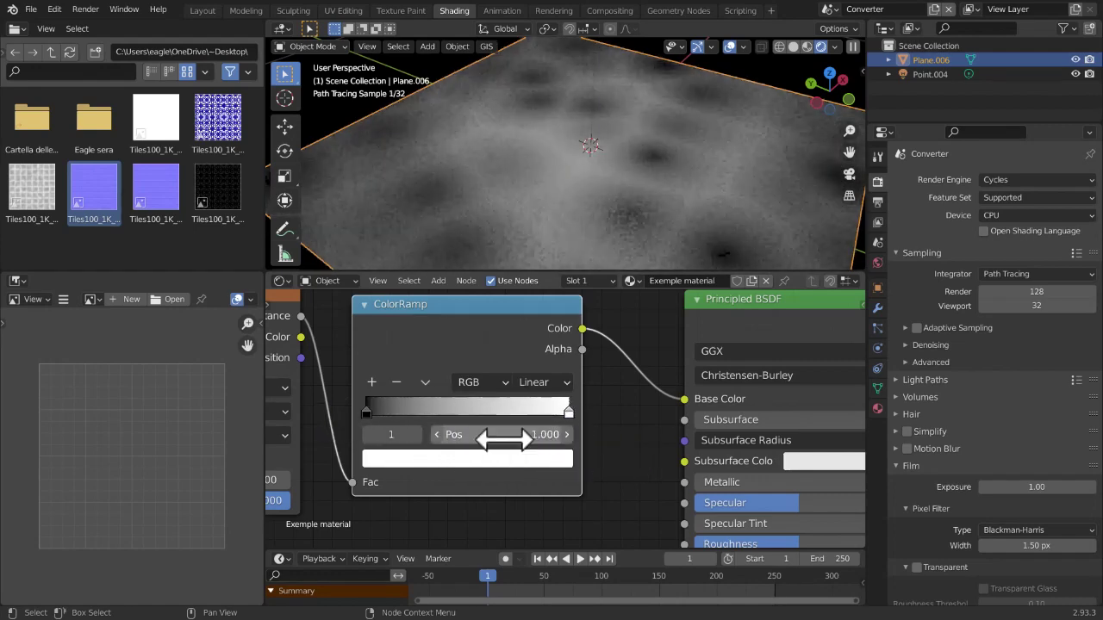
# Reposition the ColorRamp node, then slide the black stop right and white stop left
pyautogui.press('g')
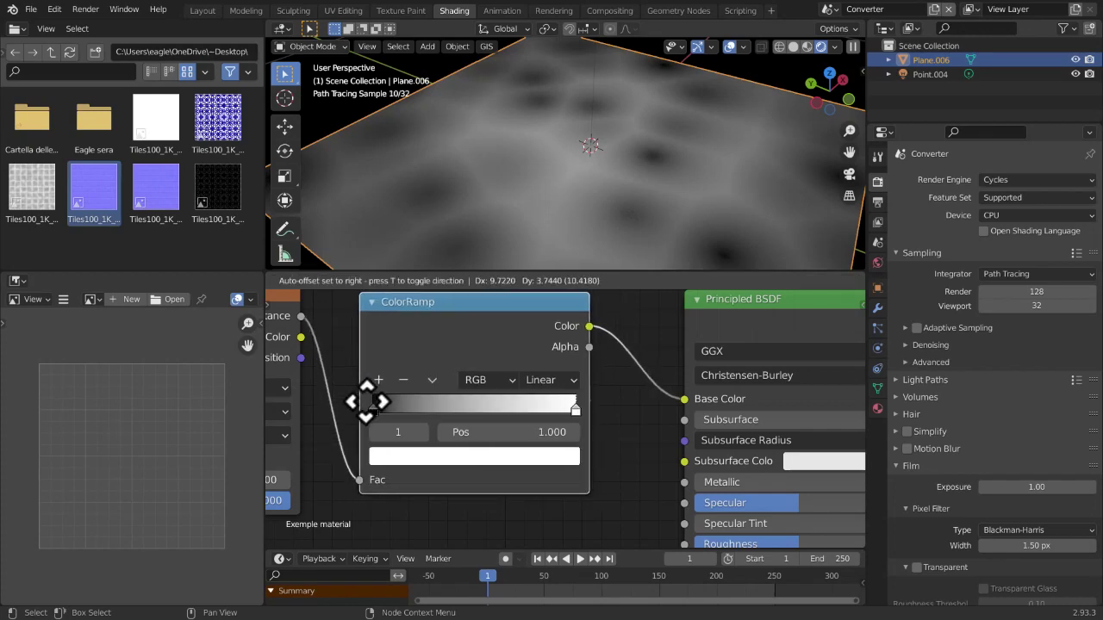
pyautogui.click(372, 406)
pyautogui.moveTo(373, 410); pyautogui.dragTo(263, 415)
pyautogui.moveTo(567, 410); pyautogui.dragTo(635, 473)
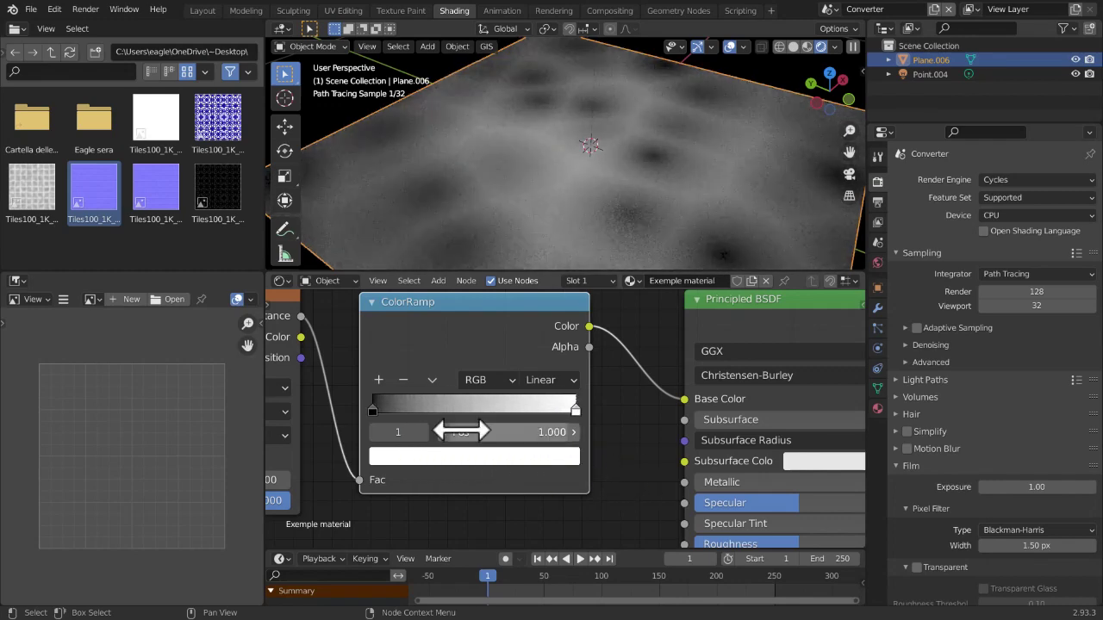
# Add a middle grey stop, slide it toward white, and remove it again
pyautogui.click(378, 380)
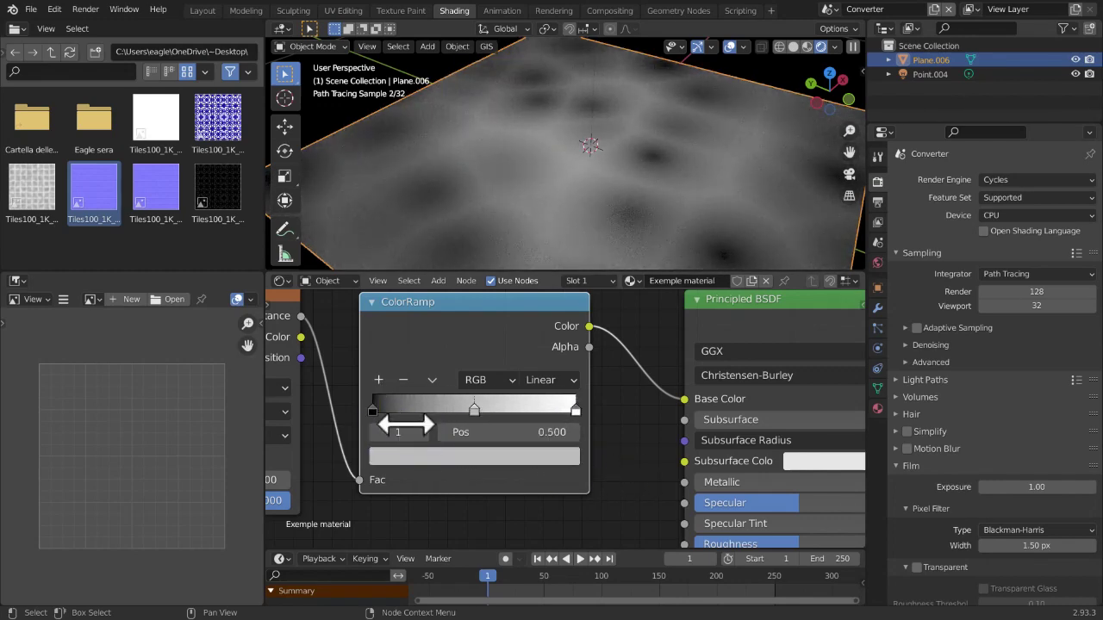
pyautogui.click(403, 380)
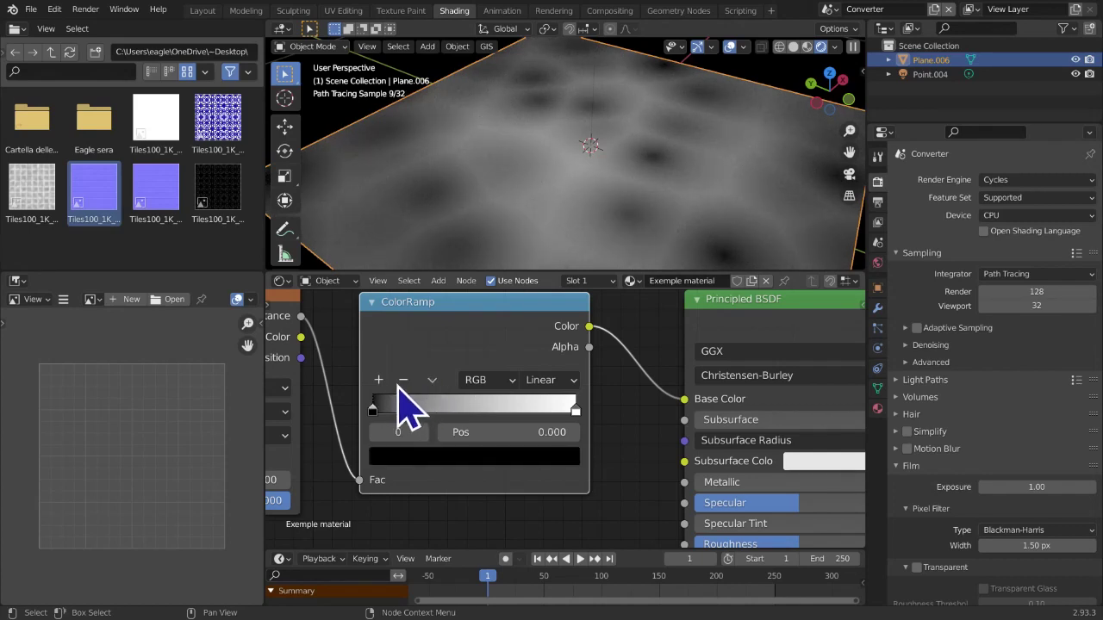
pyautogui.click(385, 384)
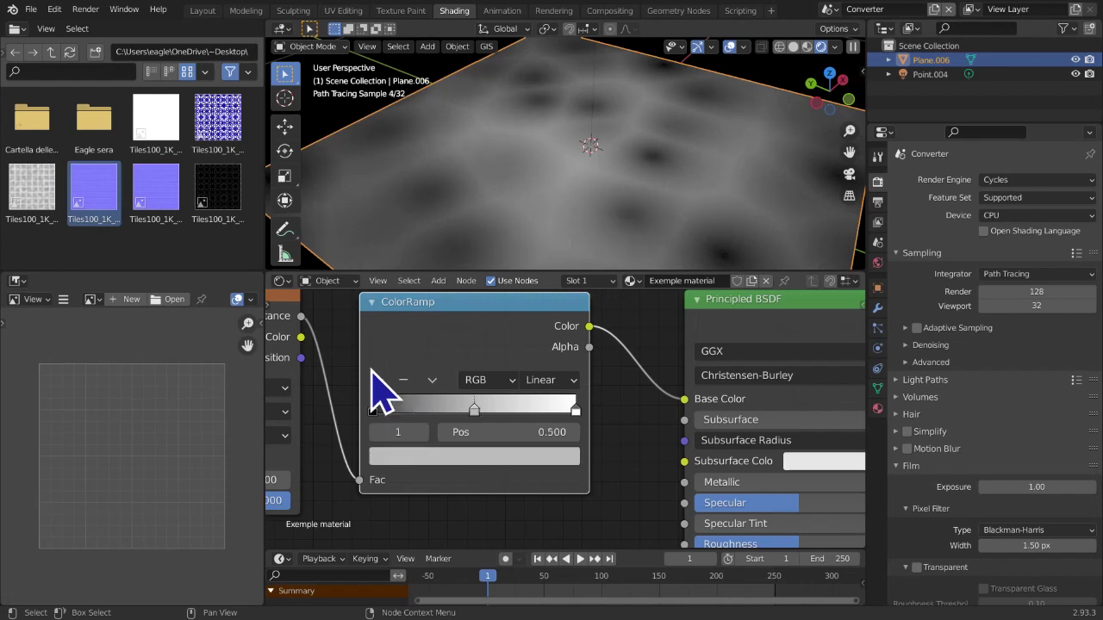
pyautogui.scroll(1, 525, 504)
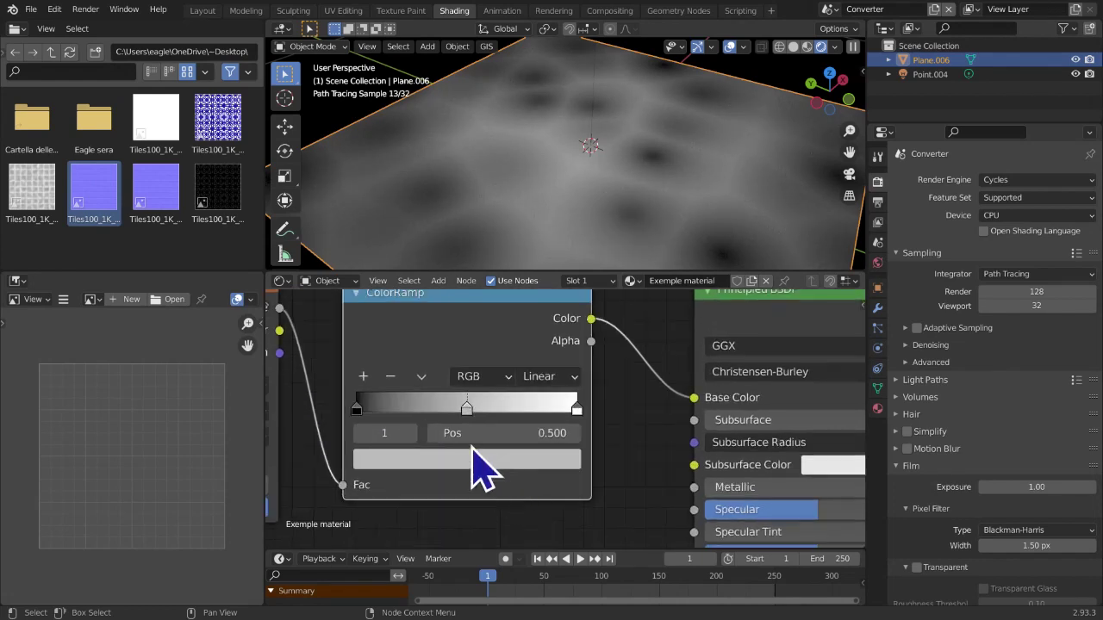
pyautogui.moveTo(466, 412); pyautogui.dragTo(389, 442)
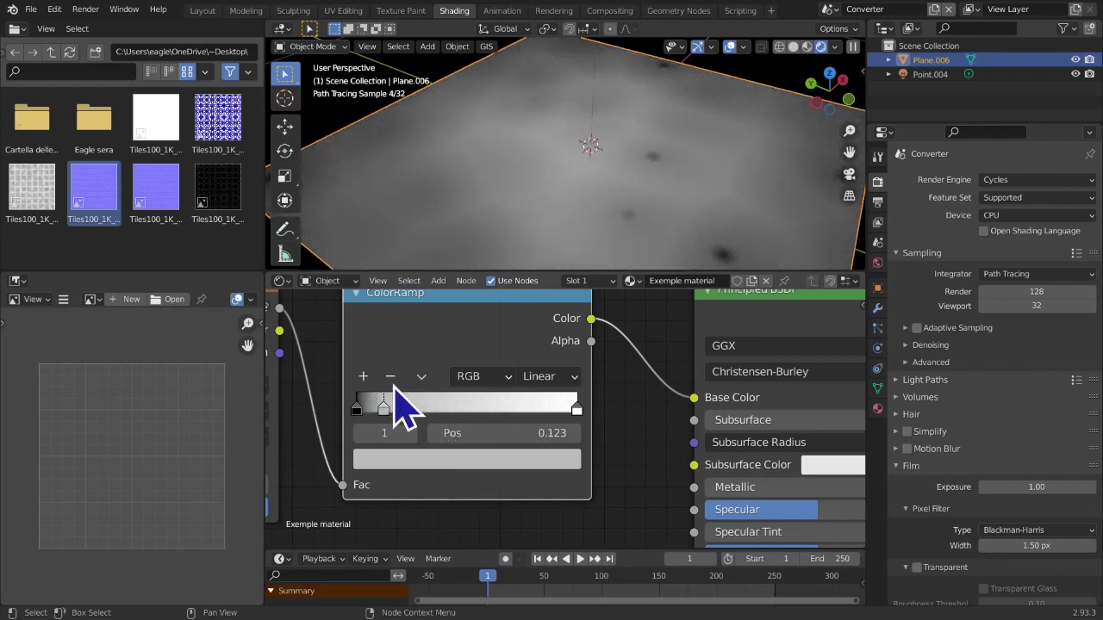
pyautogui.click(391, 377)
pyautogui.scroll(4, 444, 422)
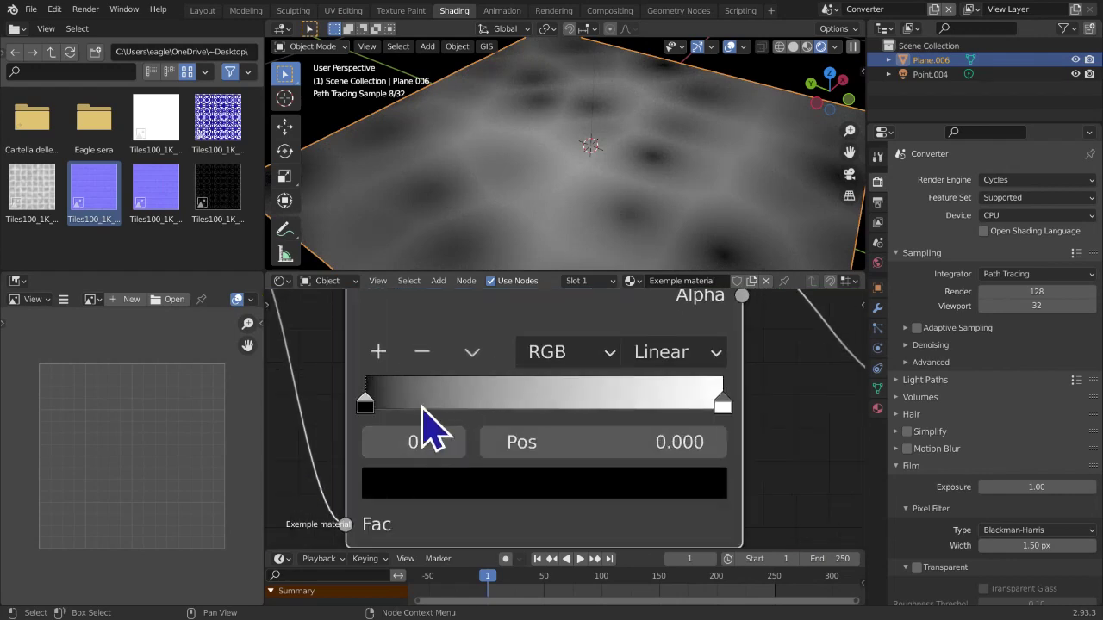
pyautogui.moveTo(363, 402); pyautogui.dragTo(369, 400)
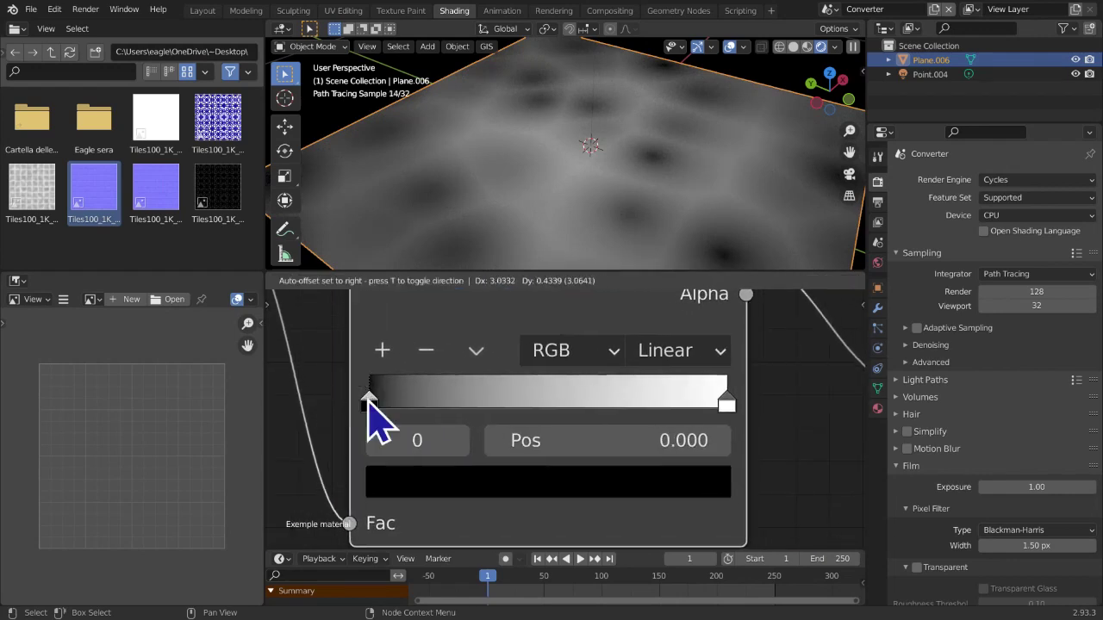
pyautogui.click(723, 400)
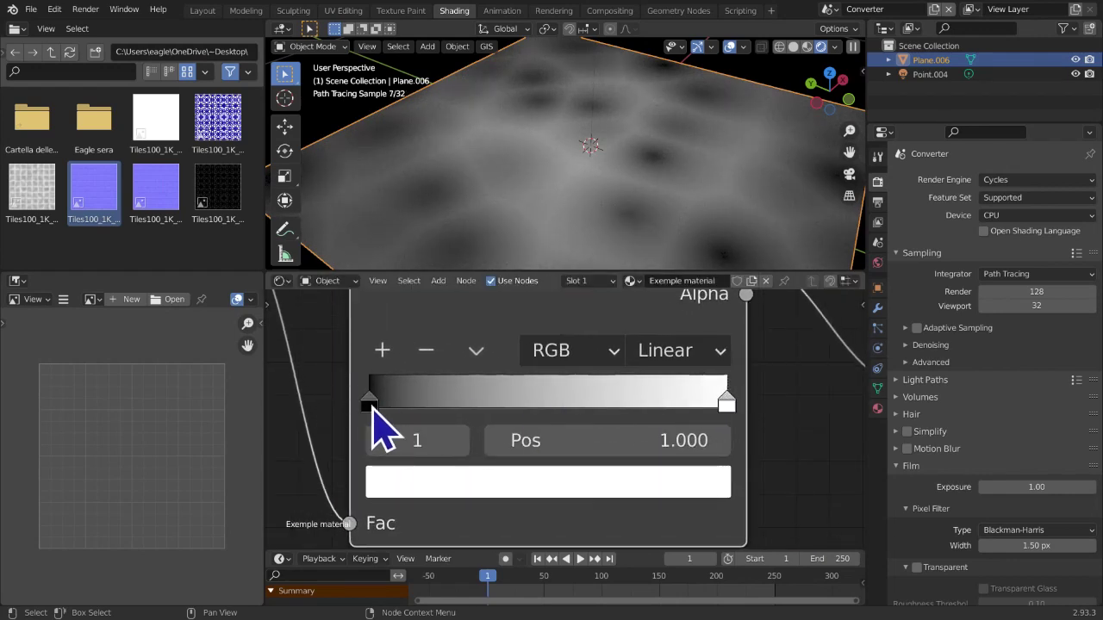
pyautogui.click(372, 408)
pyautogui.click(458, 440)
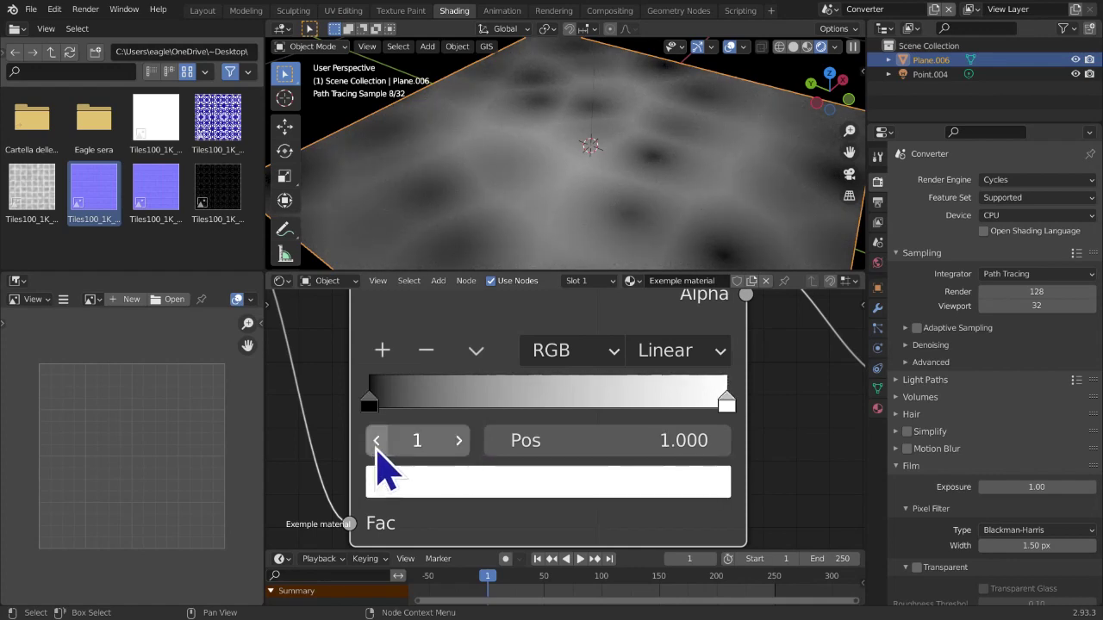
pyautogui.click(377, 445)
pyautogui.click(458, 443)
pyautogui.click(377, 441)
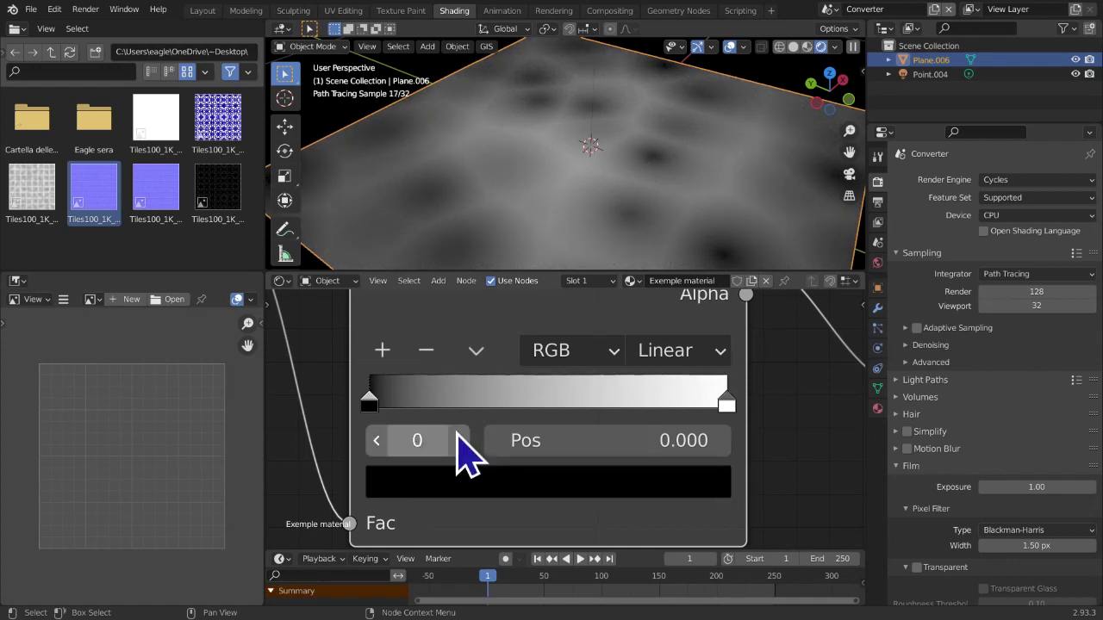
pyautogui.click(458, 441)
pyautogui.click(379, 440)
pyautogui.click(459, 440)
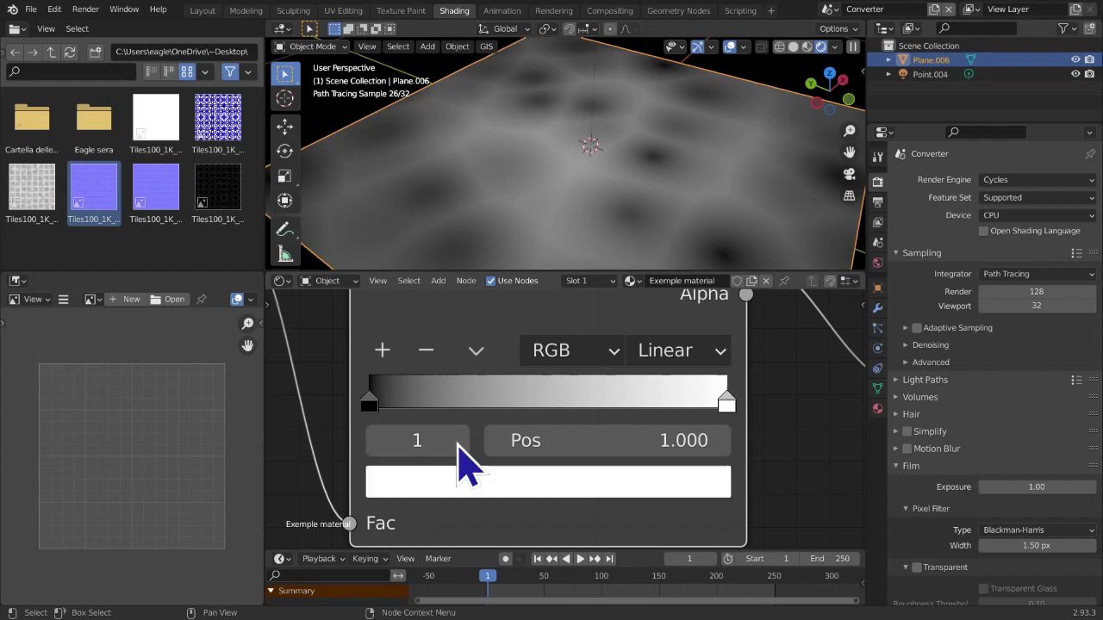
pyautogui.click(599, 366)
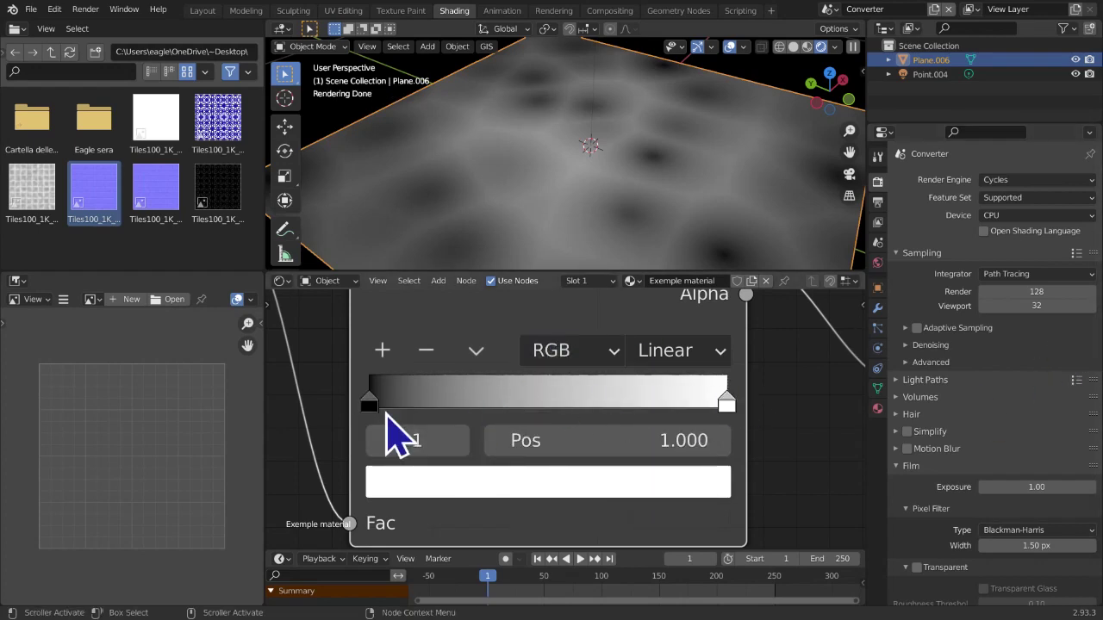
pyautogui.click(382, 415)
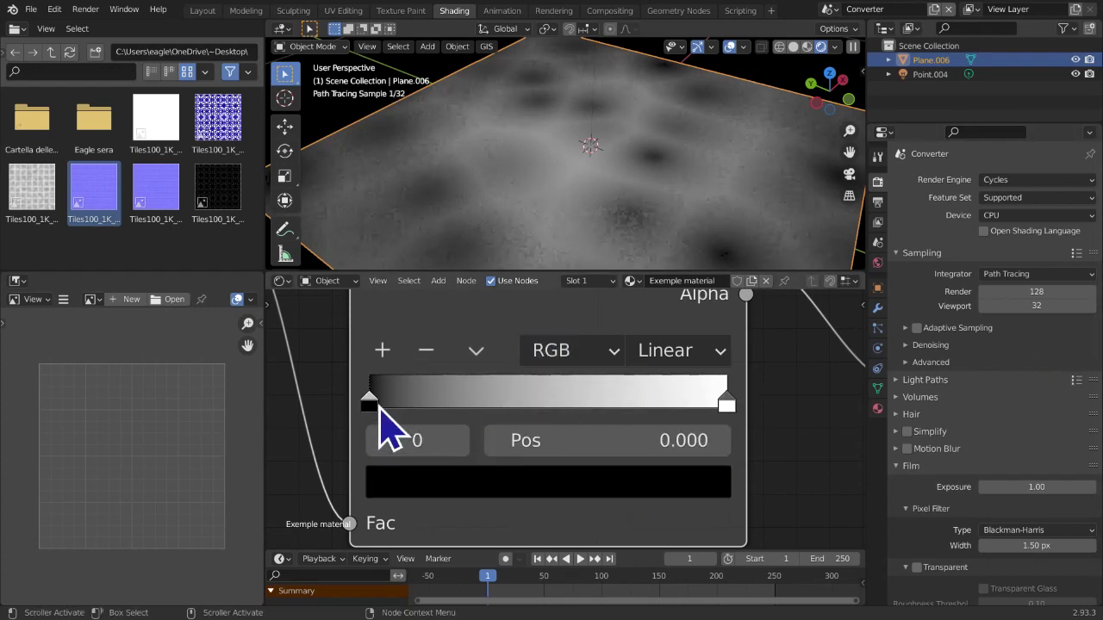
pyautogui.click(726, 403)
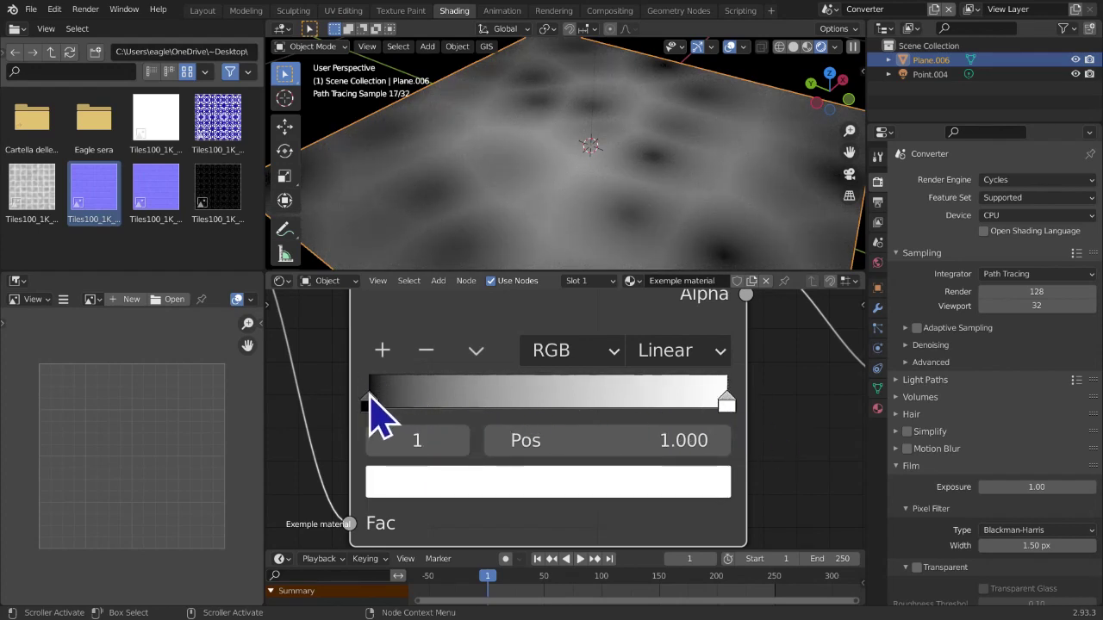
pyautogui.moveTo(551, 136); pyautogui.dragTo(578, 162, button='middle')
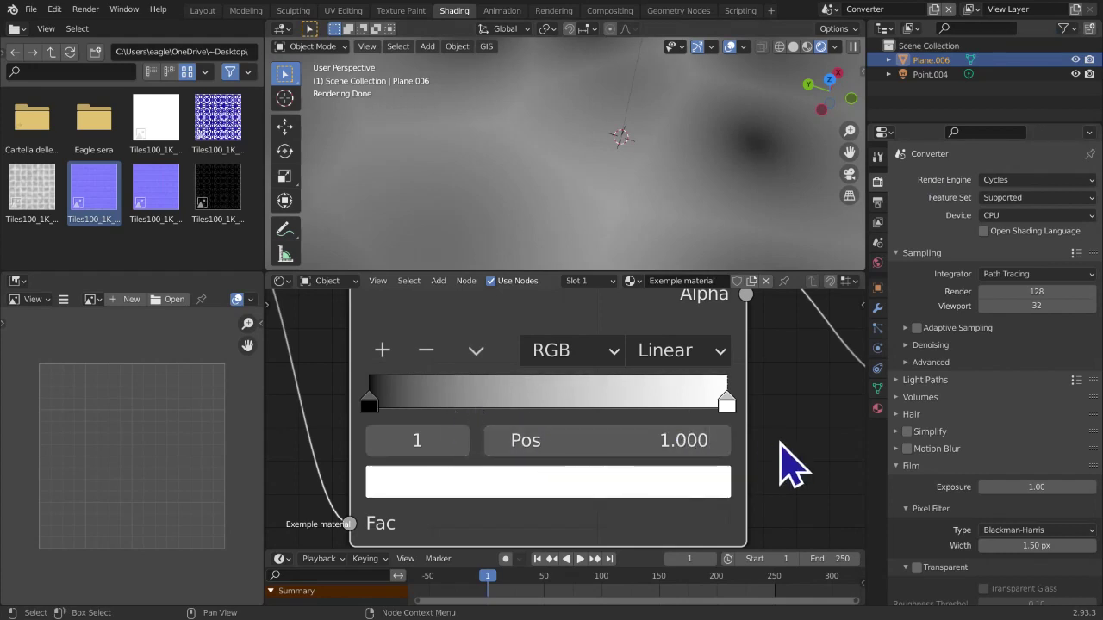
pyautogui.moveTo(722, 412); pyautogui.dragTo(433, 404)
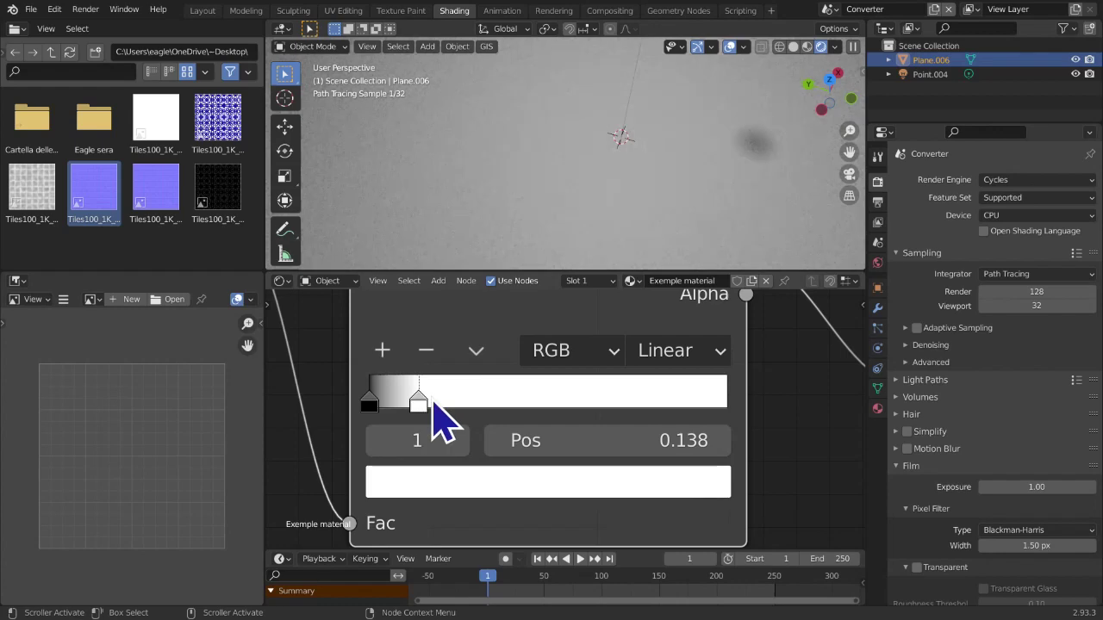
pyautogui.scroll(-2, 480, 163)
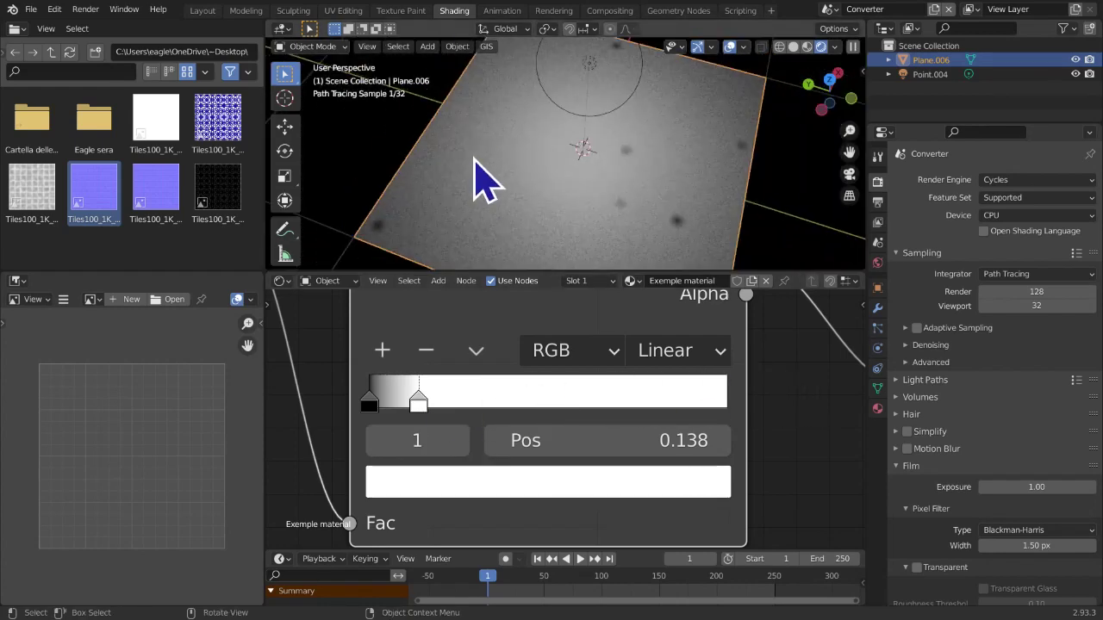
pyautogui.moveTo(474, 159); pyautogui.dragTo(519, 93, button='middle')
pyautogui.scroll(-1, 536, 164)
pyautogui.scroll(2, 539, 177)
pyautogui.moveTo(431, 418); pyautogui.dragTo(849, 419)
pyautogui.moveTo(371, 402); pyautogui.dragTo(250, 397)
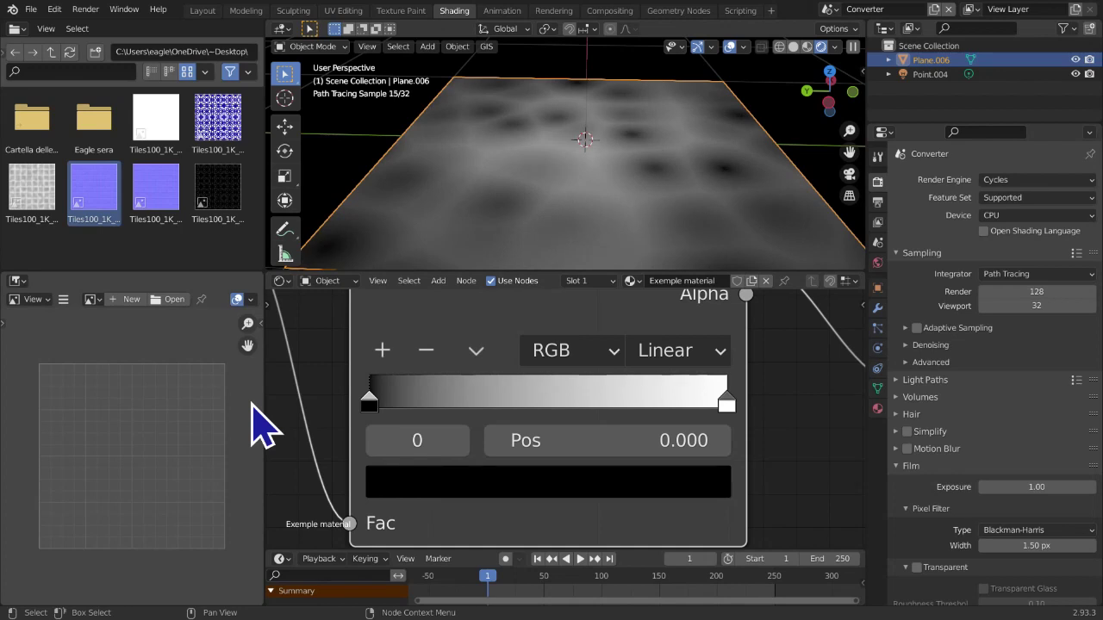
pyautogui.click(723, 402)
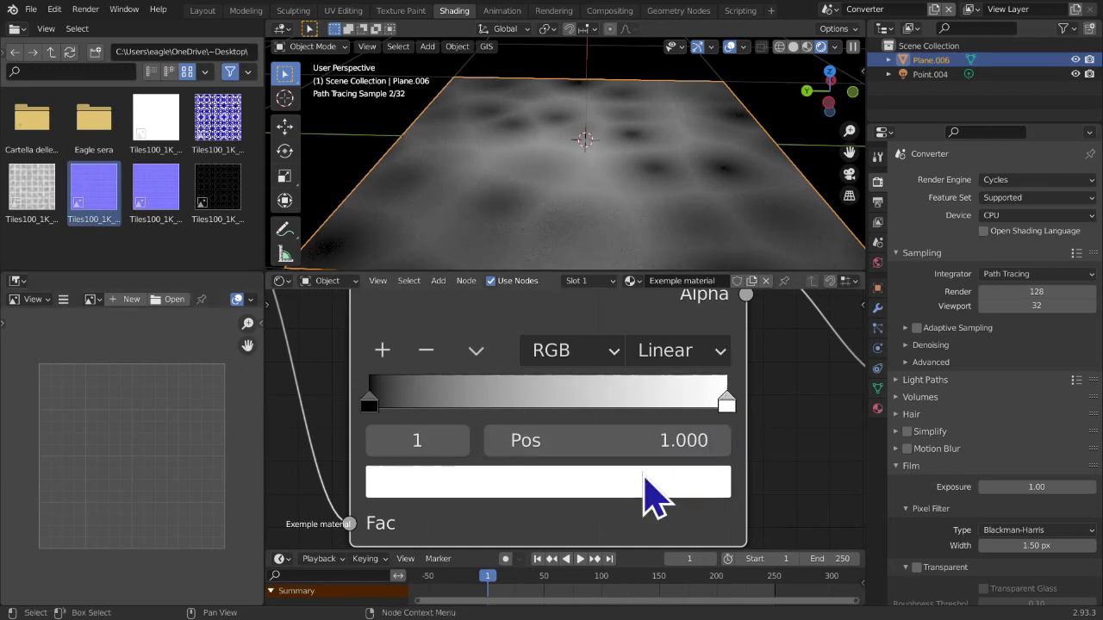
pyautogui.click(613, 491)
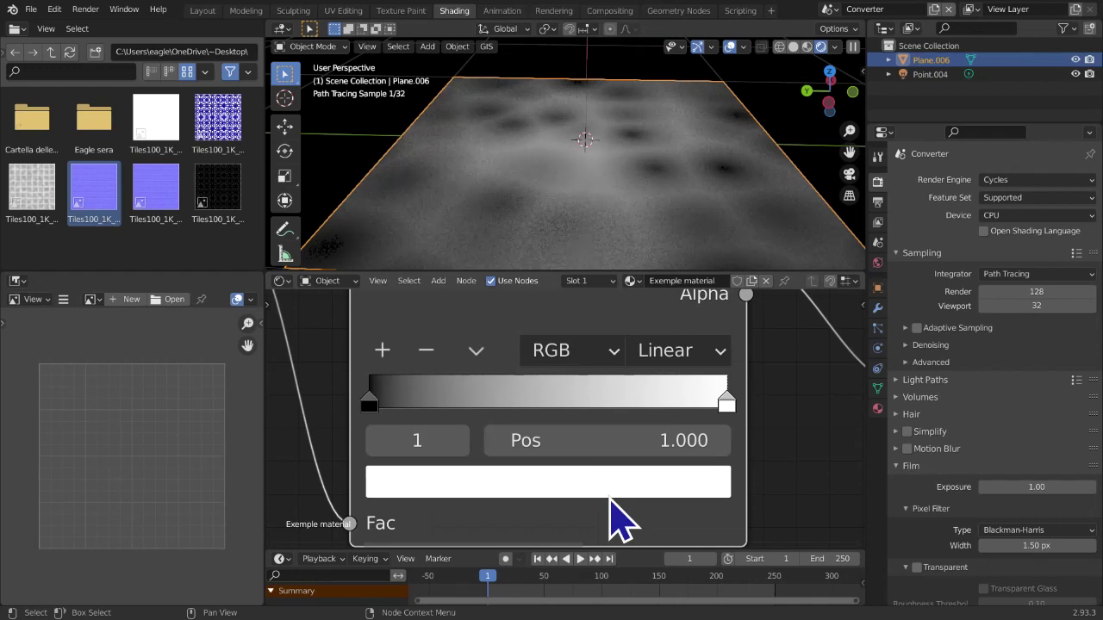
pyautogui.scroll(-3, 611, 498)
pyautogui.scroll(1, 652, 509)
pyautogui.scroll(-2, 648, 504)
pyautogui.scroll(1, 642, 491)
pyautogui.click(632, 448)
pyautogui.moveTo(542, 310)
pyautogui.mouseDown()
pyautogui.moveTo(537, 334)
pyautogui.moveTo(538, 320)
pyautogui.mouseUp()
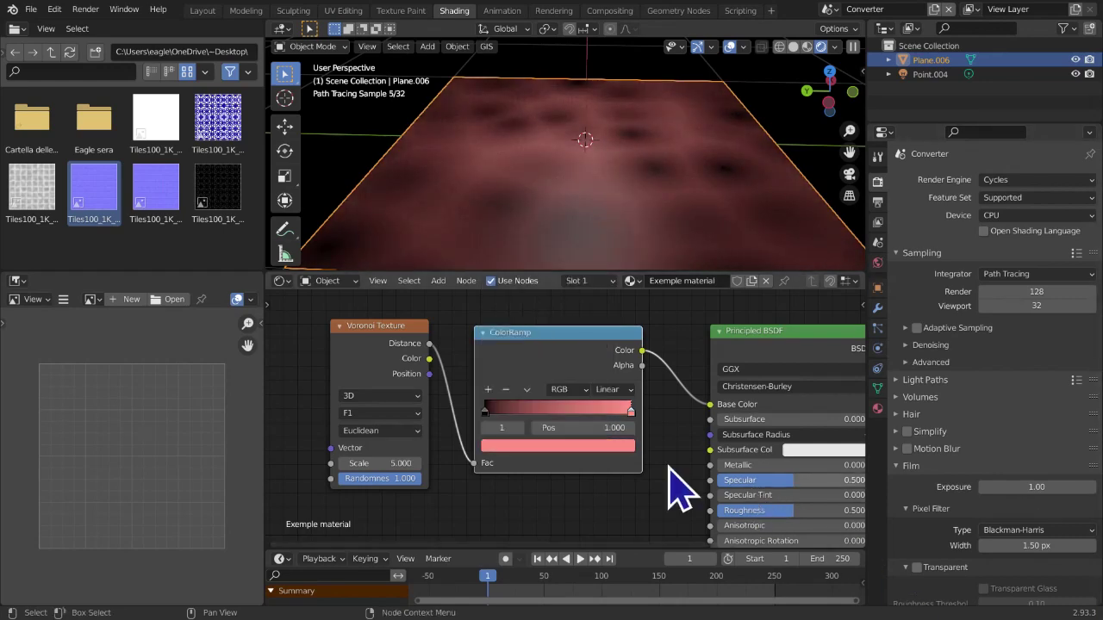
pyautogui.moveTo(629, 413); pyautogui.dragTo(701, 443)
pyautogui.scroll(1, 552, 525)
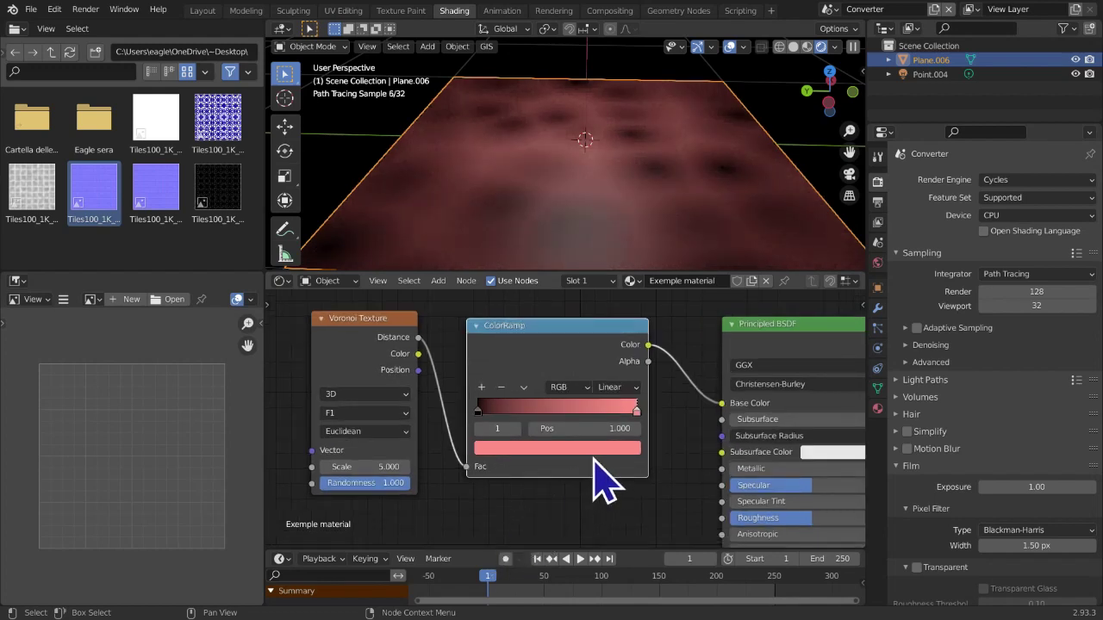
pyautogui.click(604, 448)
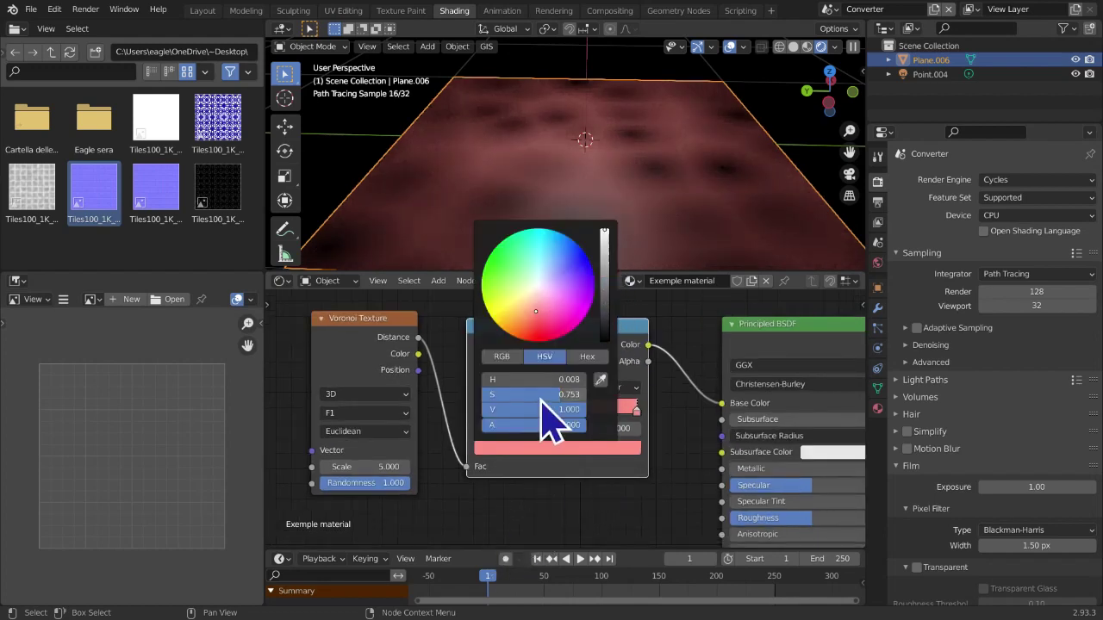
pyautogui.moveTo(541, 398); pyautogui.dragTo(482, 398)
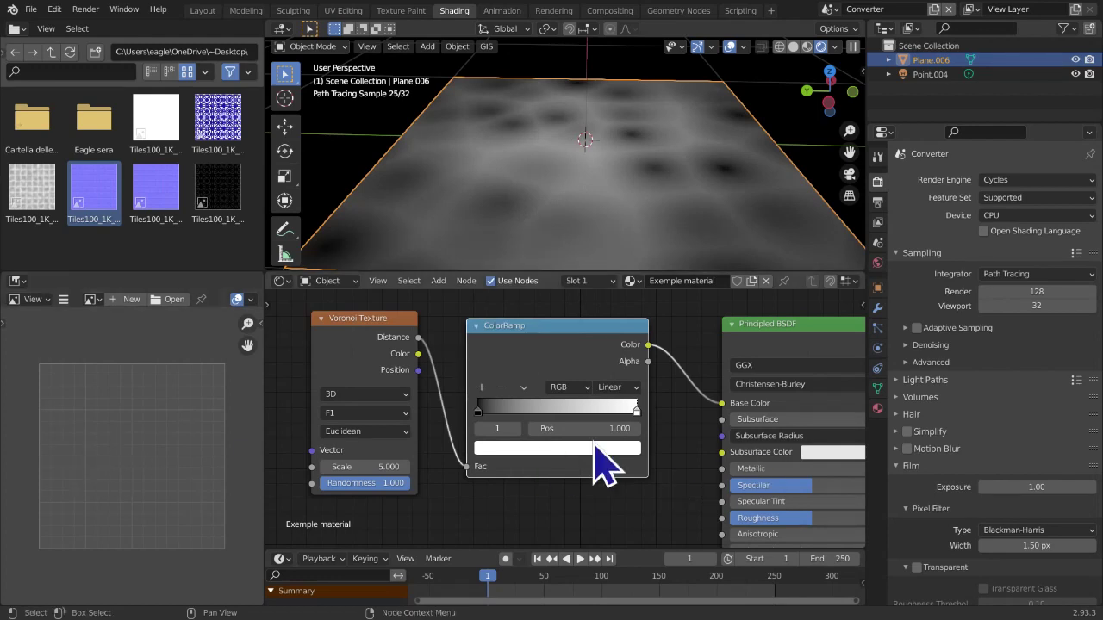
pyautogui.moveTo(479, 411); pyautogui.dragTo(427, 417)
pyautogui.moveTo(634, 414); pyautogui.dragTo(733, 425)
# Try a grey stop at 0.279 and remove it, then tint the white stop pale yellow-green
pyautogui.click(481, 389)
pyautogui.moveTo(556, 410); pyautogui.dragTo(618, 427)
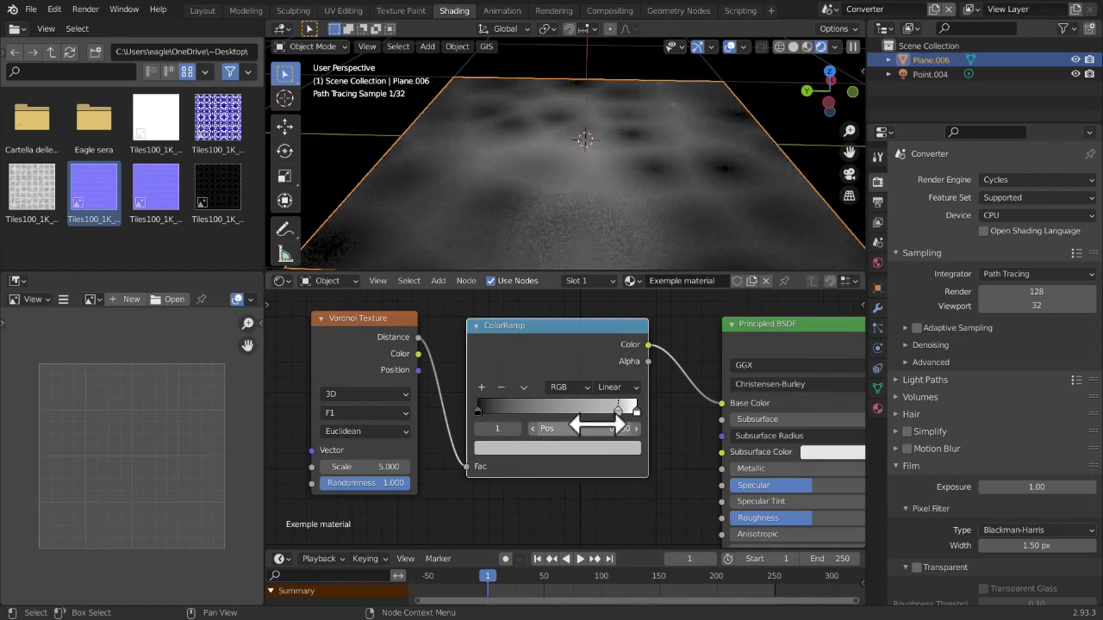
pyautogui.click(500, 388)
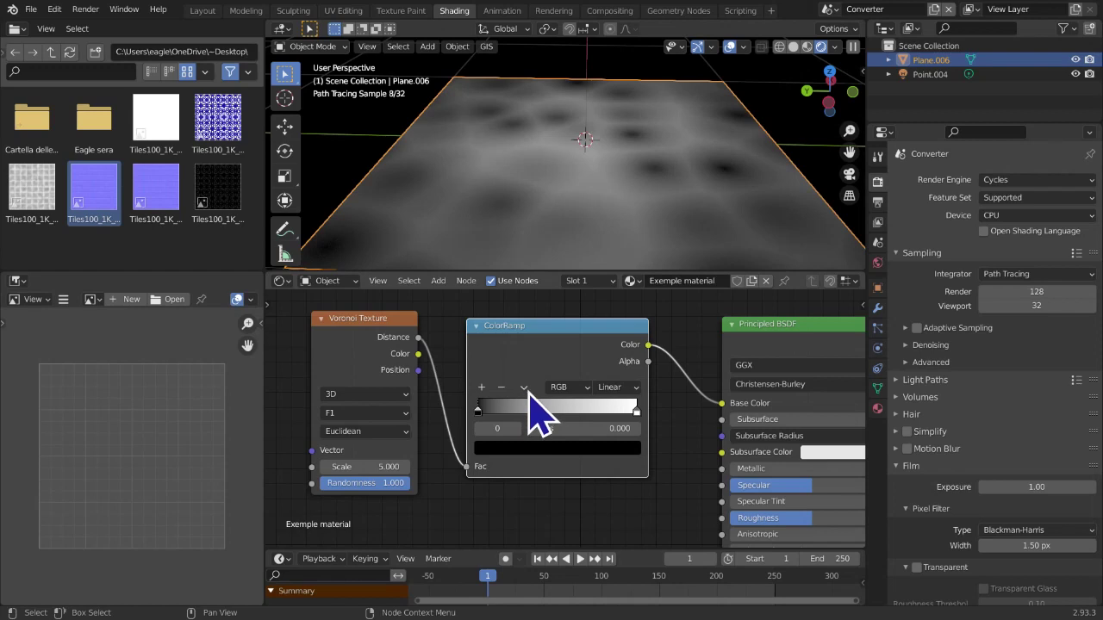
pyautogui.click(637, 412)
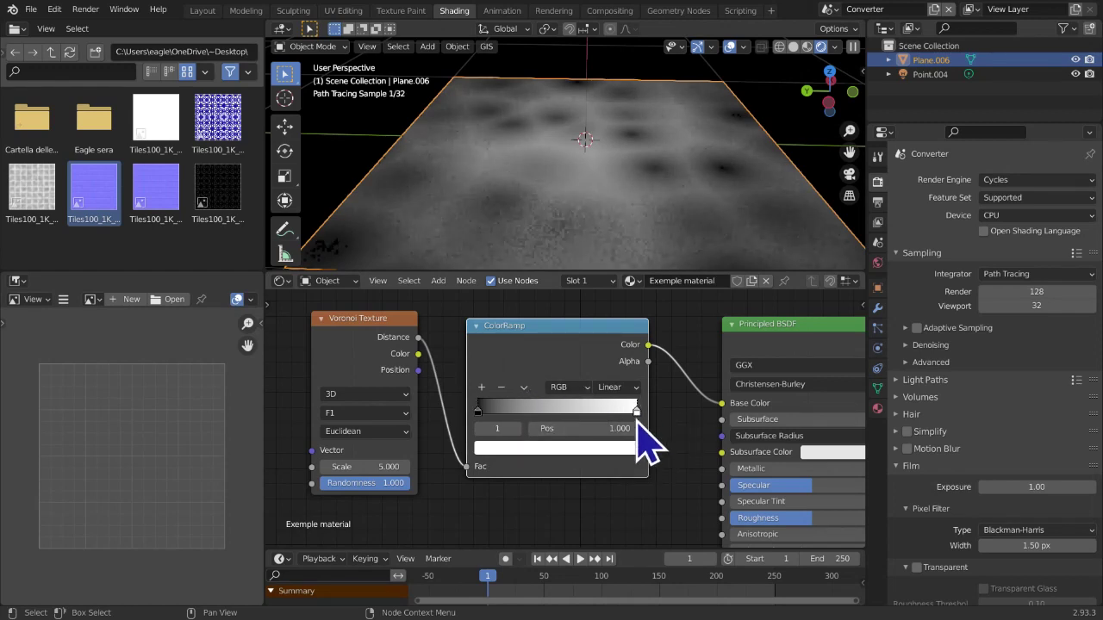
pyautogui.click(635, 453)
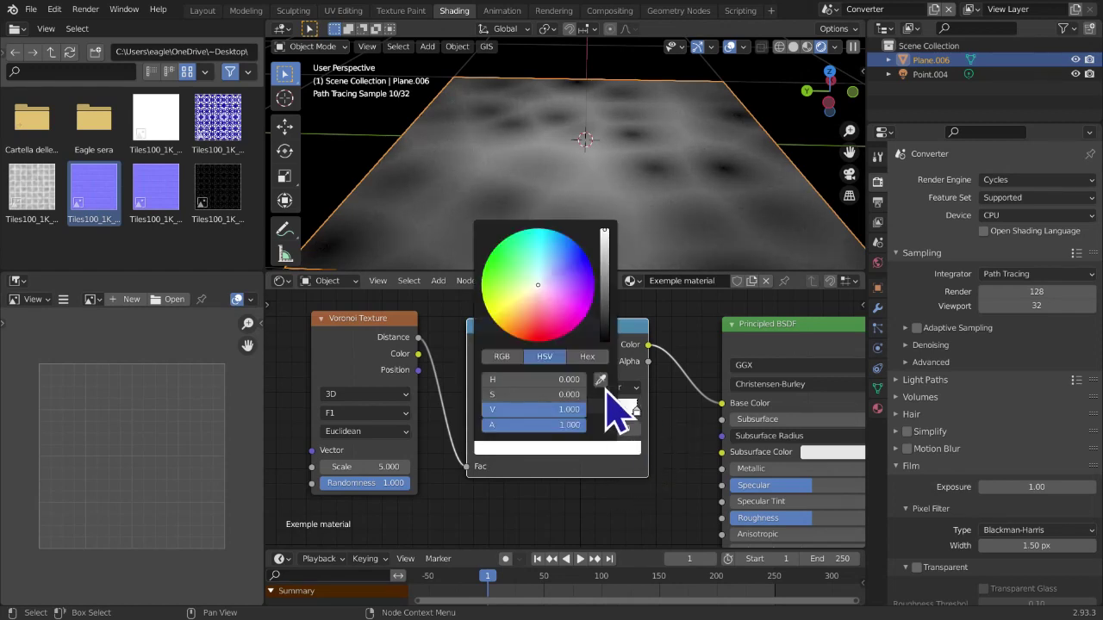
pyautogui.moveTo(574, 333); pyautogui.dragTo(547, 291)
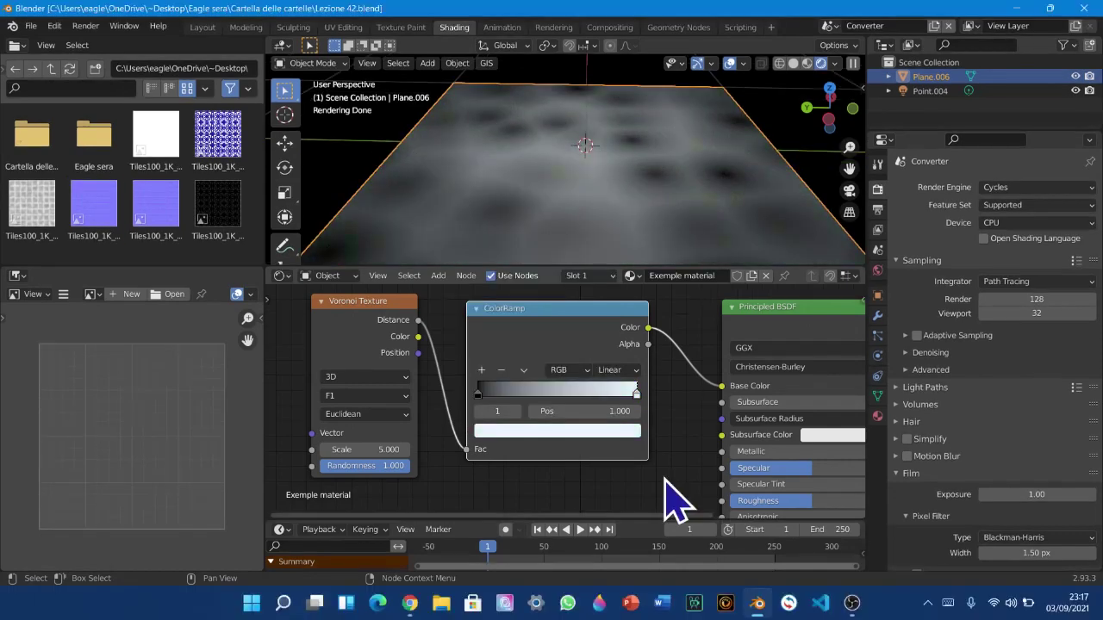
# Recentre the ColorRamp and switch between its black and white stops
pyautogui.moveTo(658, 484); pyautogui.dragTo(652, 493, button='middle')
pyautogui.scroll(4, 576, 455)
pyautogui.click(438, 401)
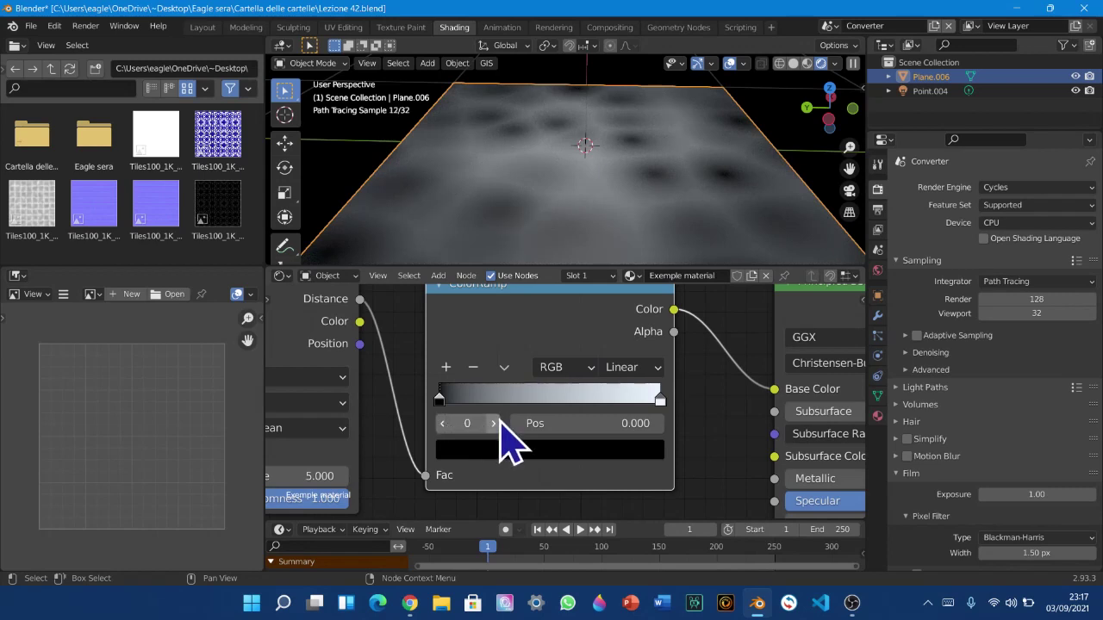
pyautogui.click(470, 458)
pyautogui.click(480, 428)
pyautogui.click(478, 459)
pyautogui.click(493, 423)
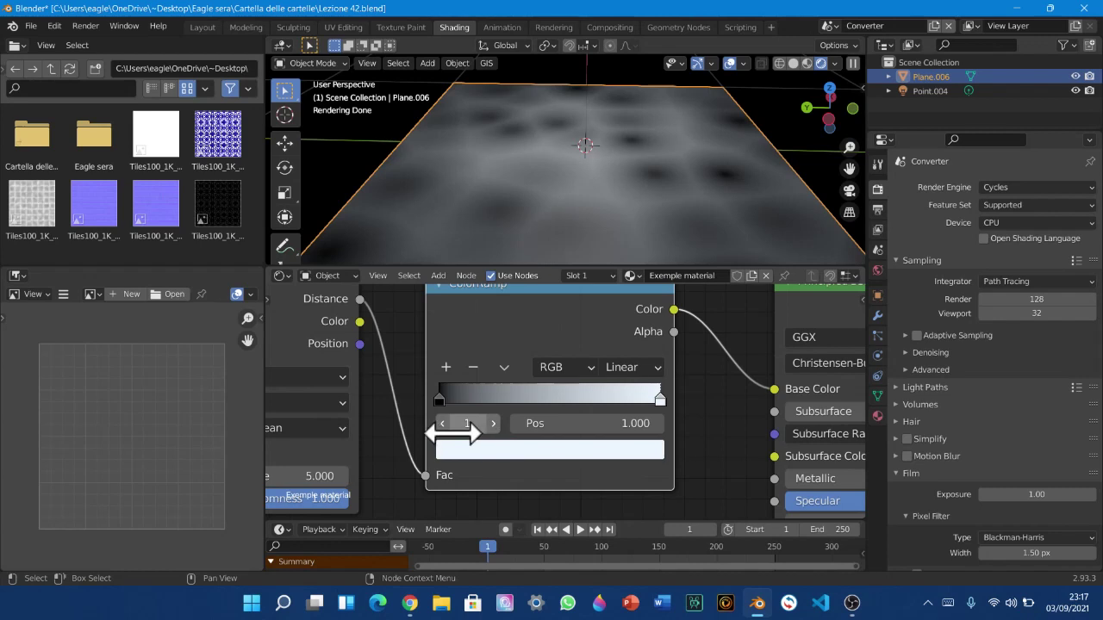
pyautogui.click(443, 423)
pyautogui.click(493, 423)
# Add a middle stop at 0.500 and colour it tan-yellow
pyautogui.click(446, 368)
pyautogui.click(521, 449)
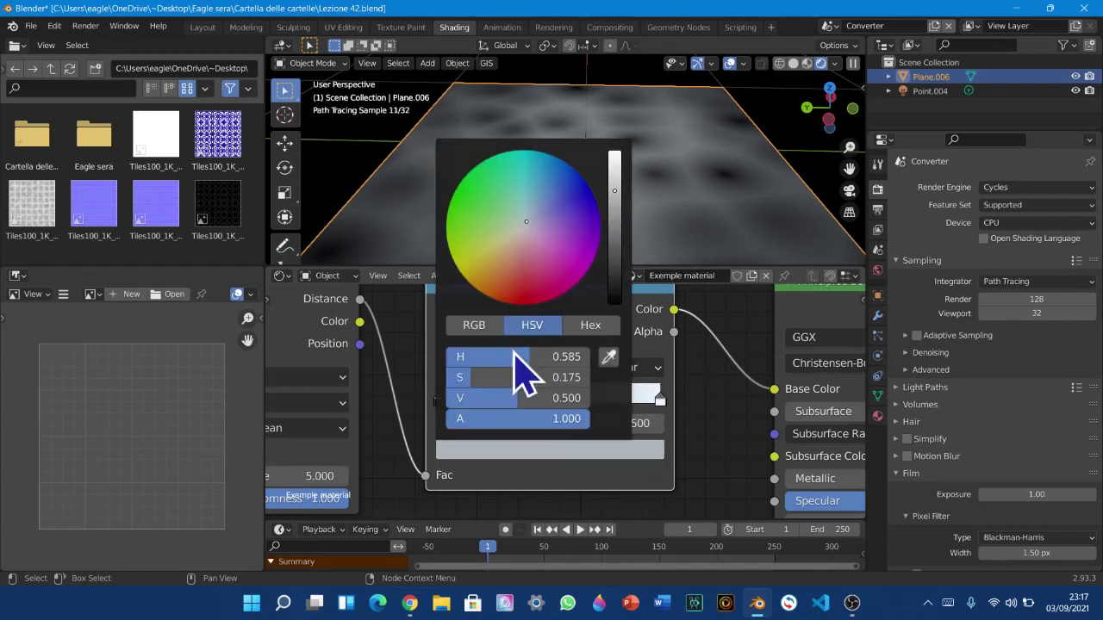
pyautogui.click(503, 251)
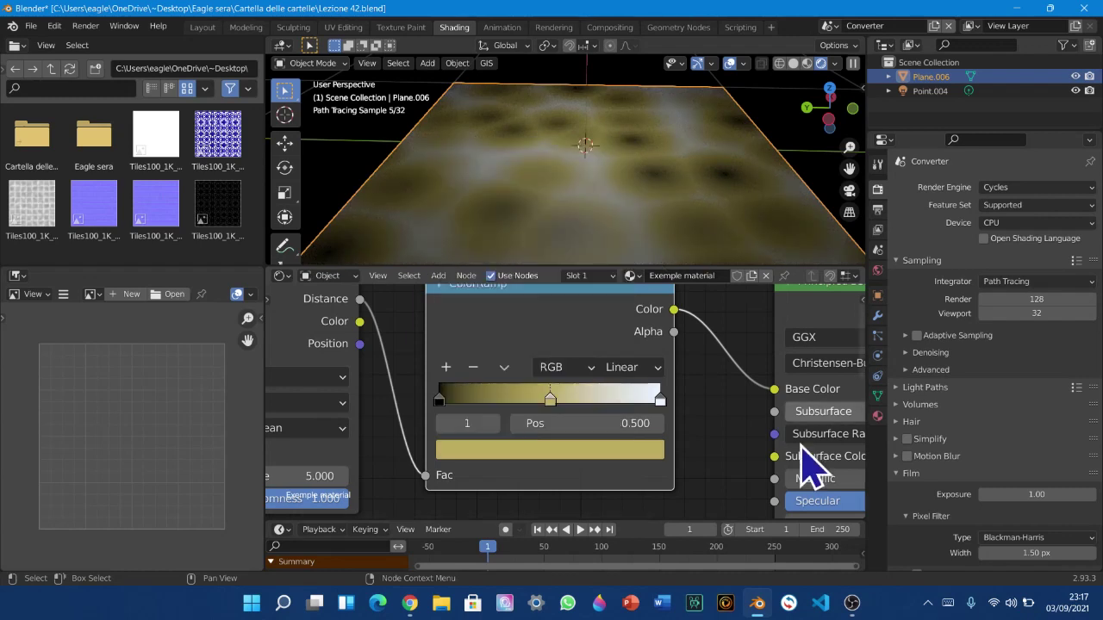
pyautogui.moveTo(686, 116); pyautogui.dragTo(683, 140, button='middle')
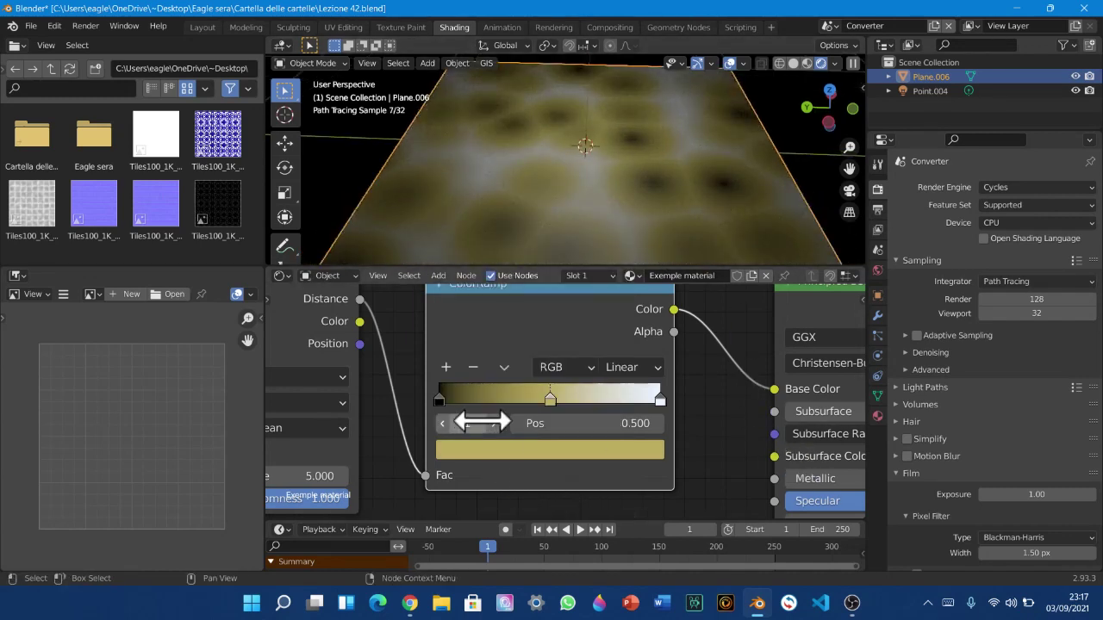
pyautogui.click(443, 423)
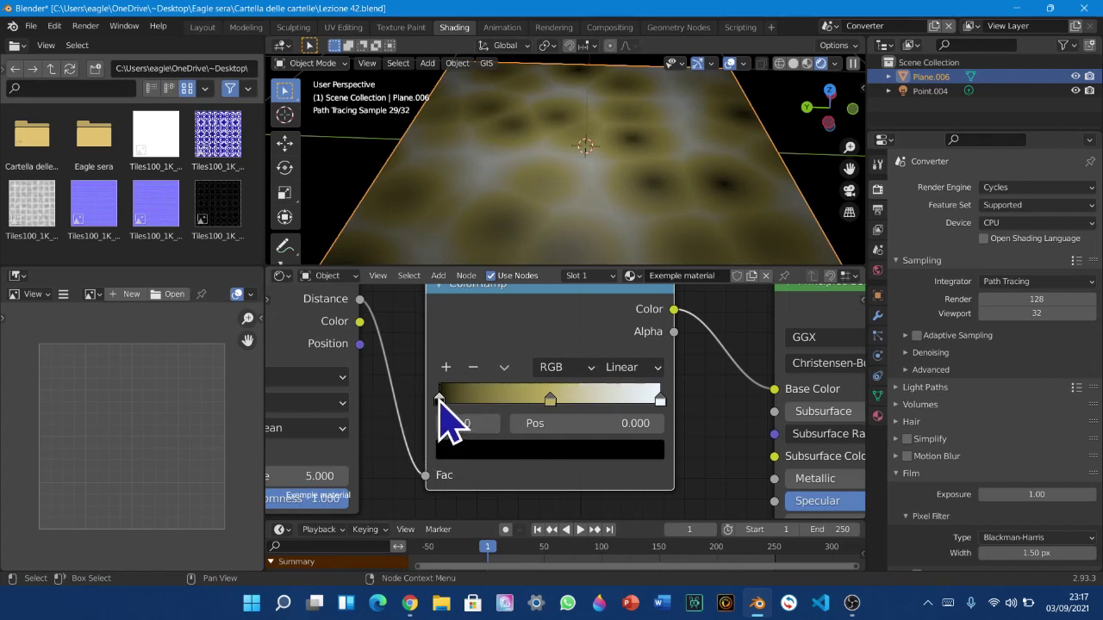
# Cycle through the ColorRamp stops and select the yellow middle stop
pyautogui.click(493, 423)
pyautogui.click(492, 423)
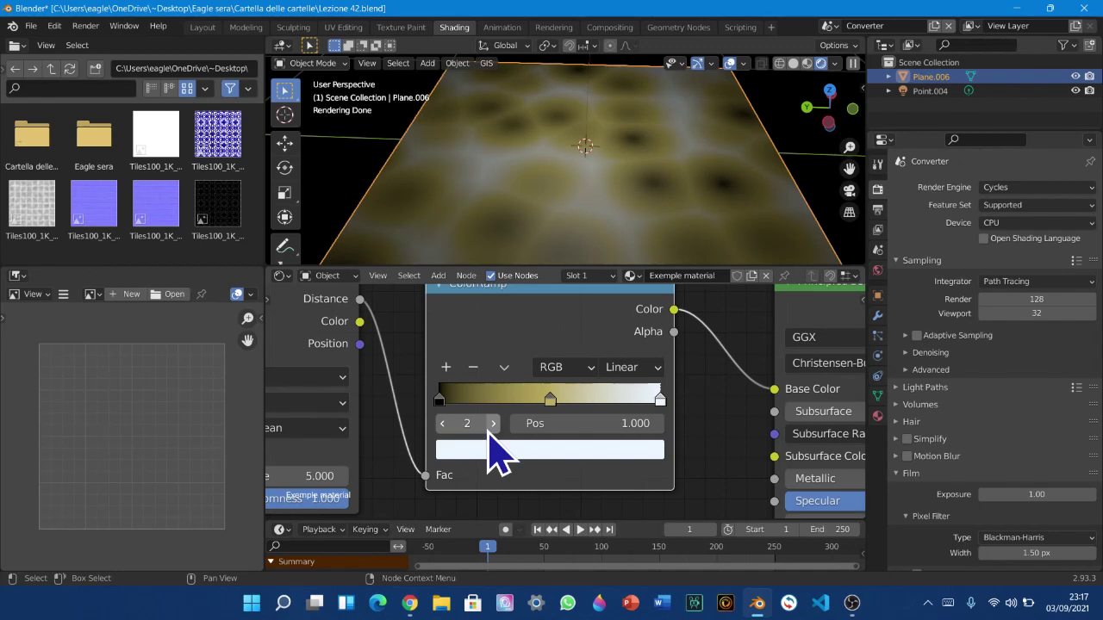
pyautogui.click(442, 423)
pyautogui.click(442, 423)
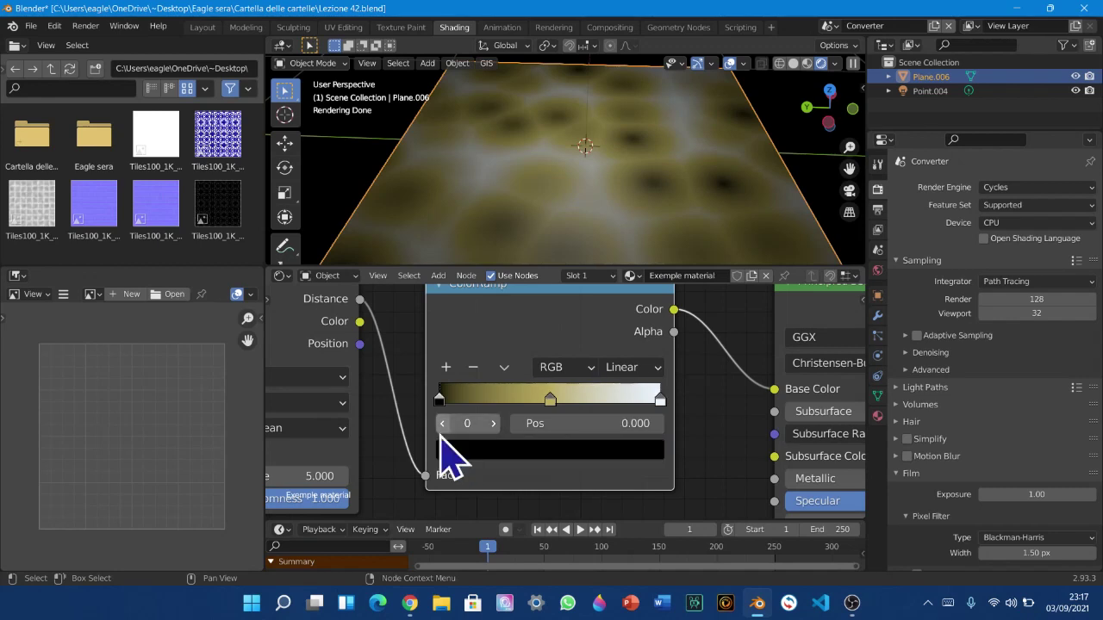
pyautogui.click(493, 423)
pyautogui.click(492, 423)
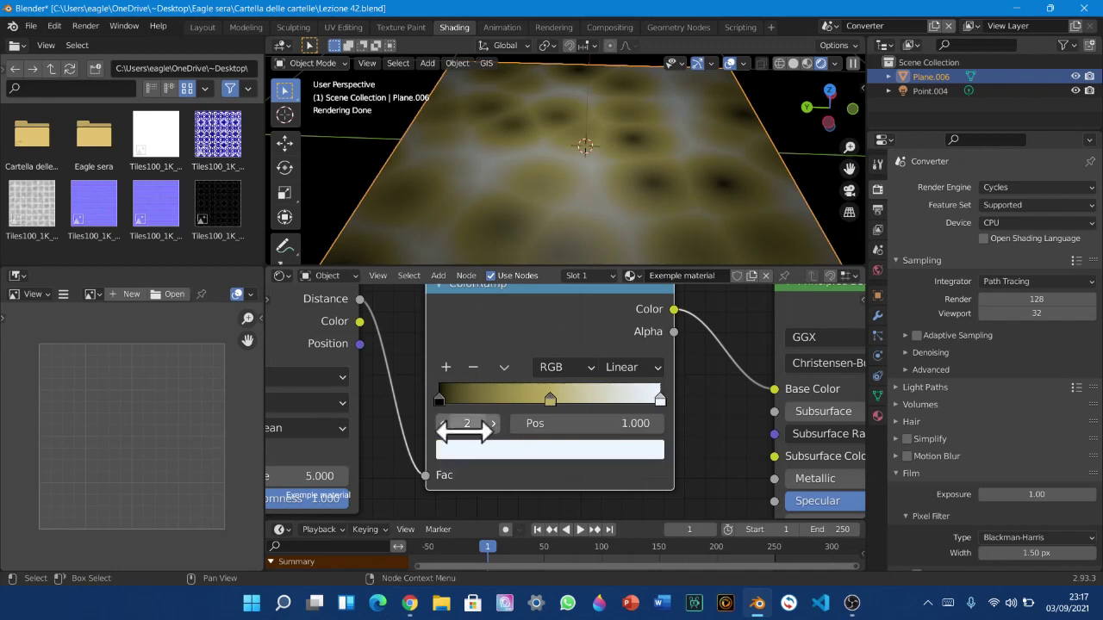
pyautogui.click(442, 424)
pyautogui.click(442, 424)
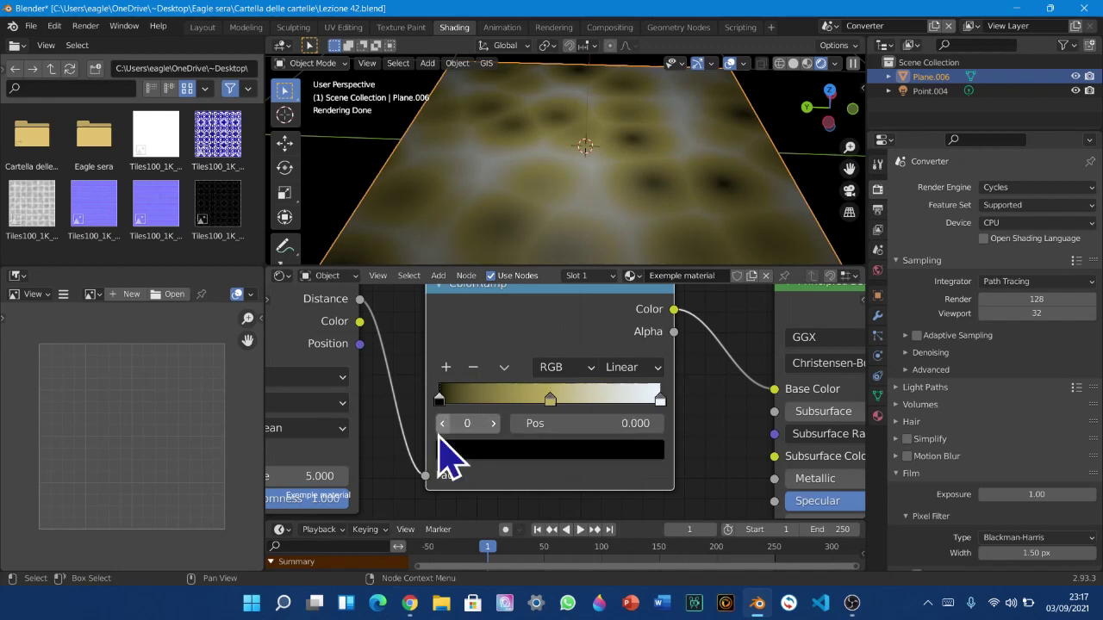
pyautogui.click(491, 423)
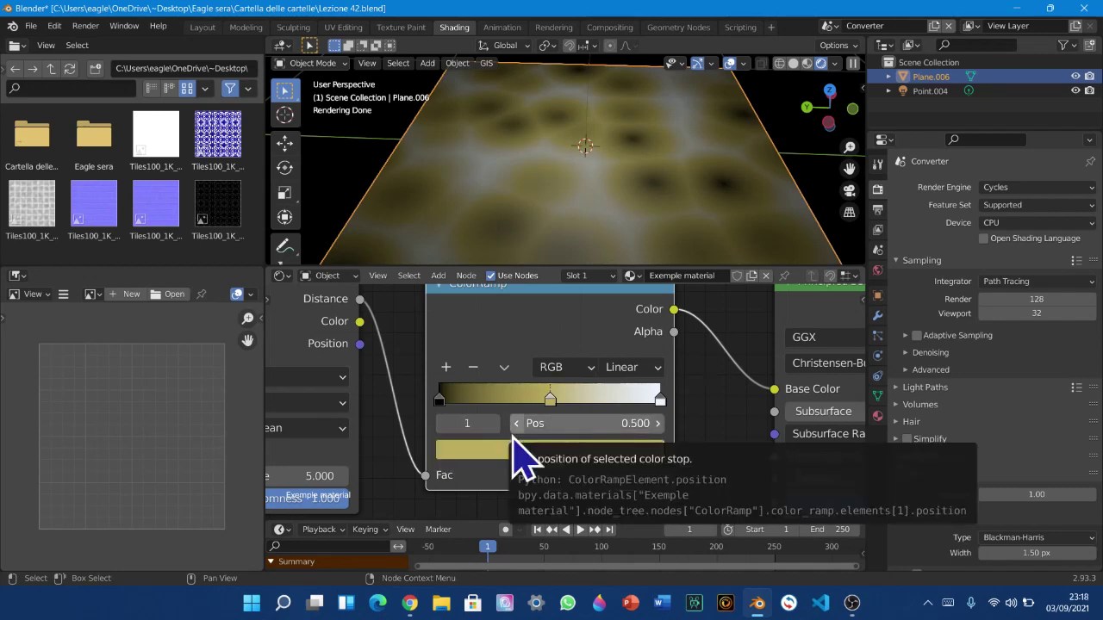
# Nudge the middle stop to 0.530 and 0.610, then drag it back to 0.450
pyautogui.click(659, 423)
pyautogui.click(658, 423)
pyautogui.click(658, 423)
pyautogui.click(658, 423)
pyautogui.click(658, 423)
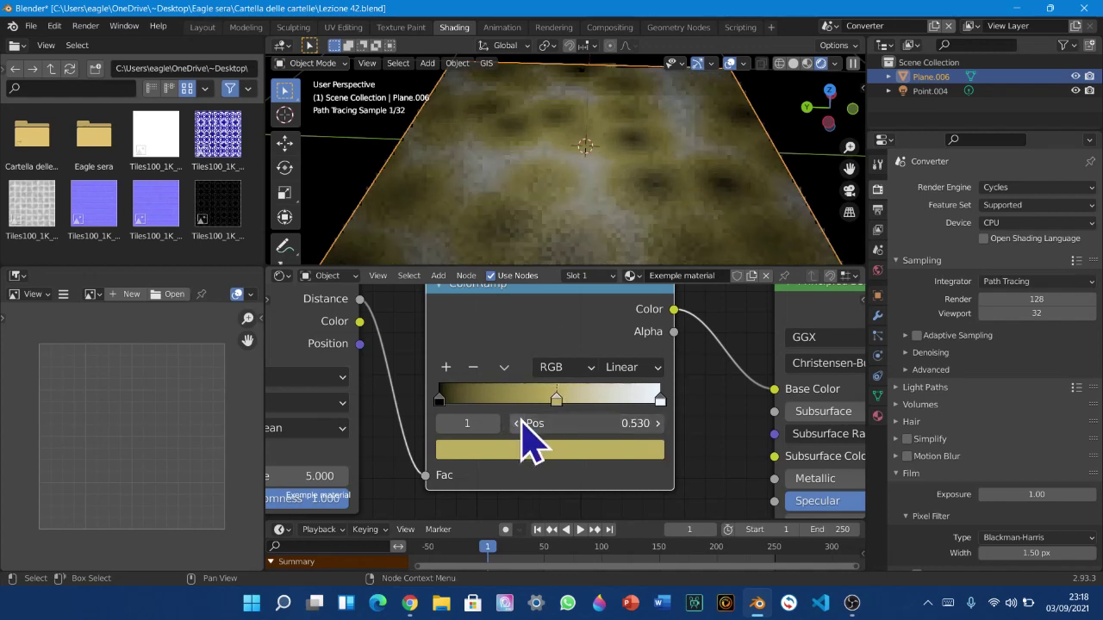
pyautogui.moveTo(522, 420); pyautogui.dragTo(551, 418)
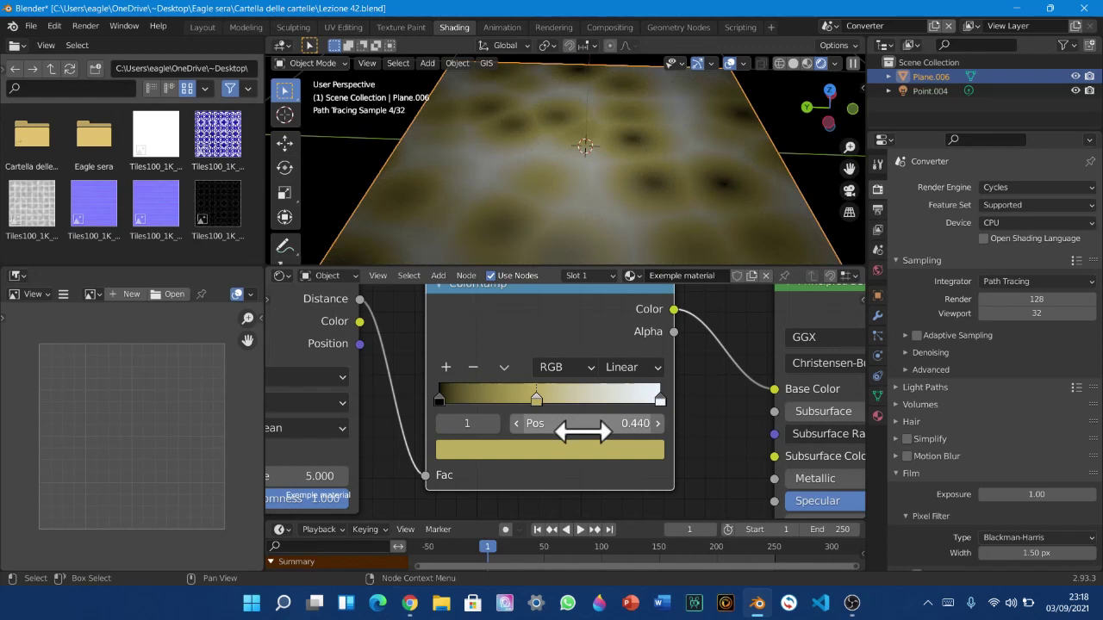
pyautogui.press('i')
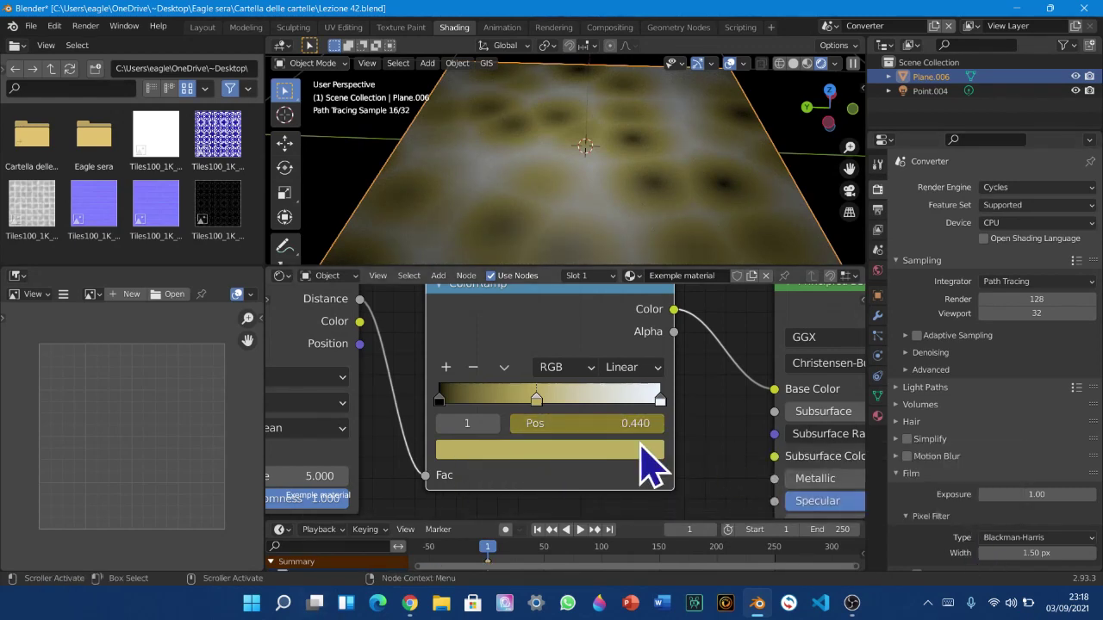
pyautogui.scroll(1, 650, 466)
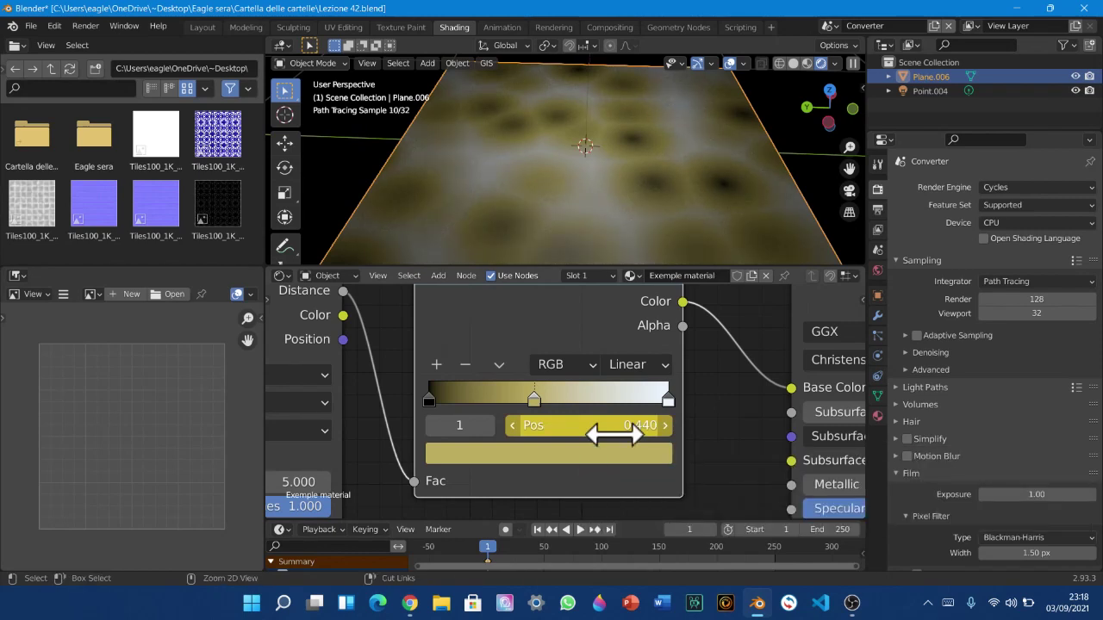
pyautogui.keyDown('ctrl'); pyautogui.scroll(1, 613, 435); pyautogui.keyUp('ctrl')
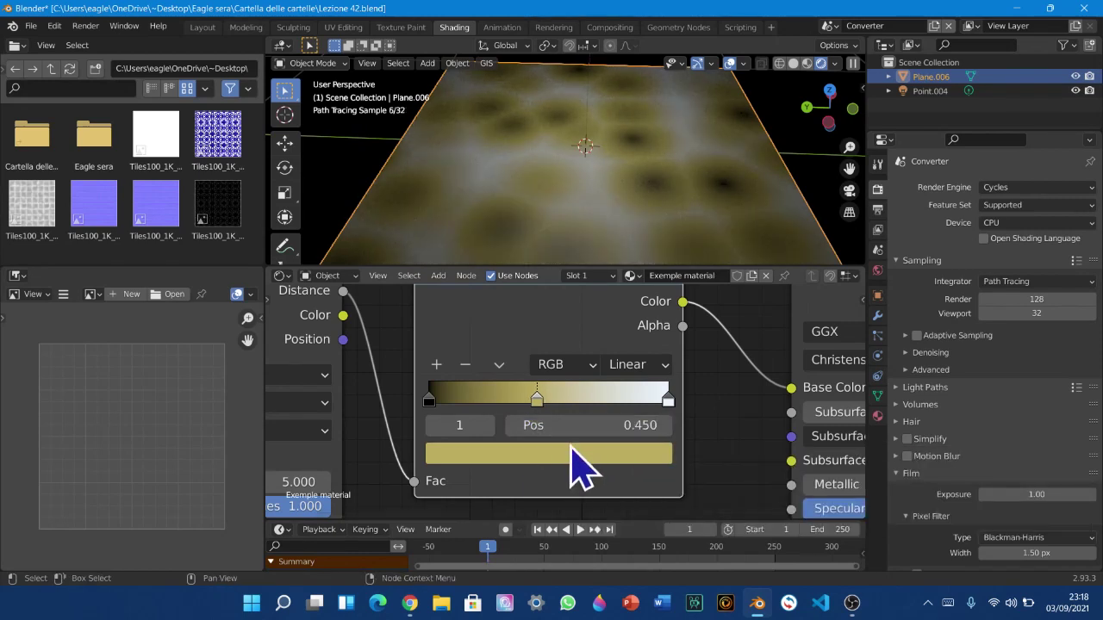
# Centre the ColorRamp node and its Interpolation dropdown in the node editor
pyautogui.click(638, 369)
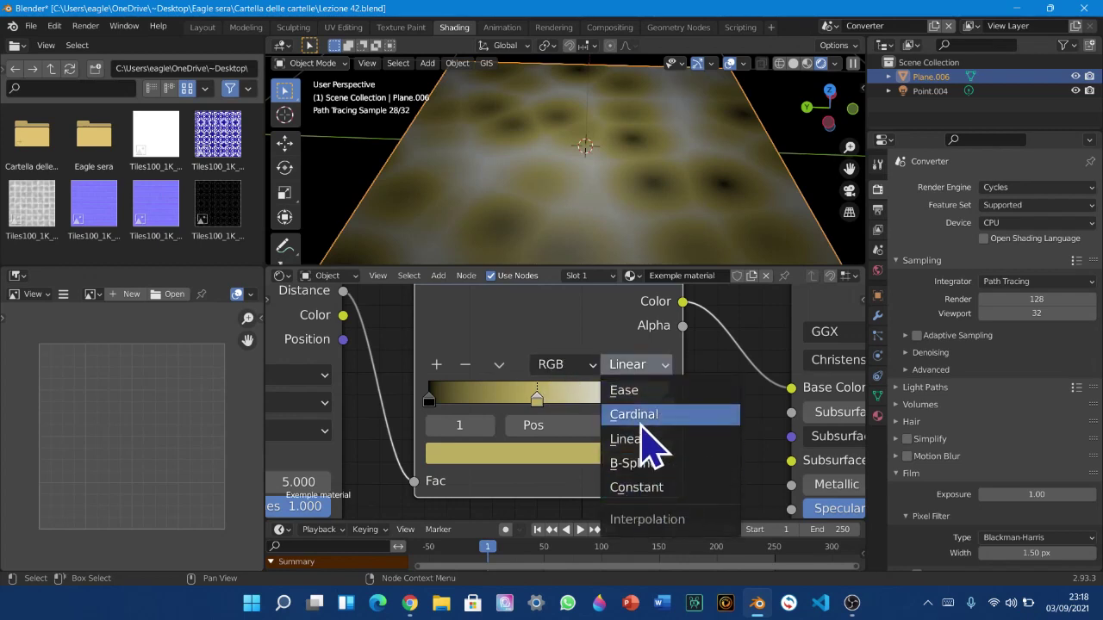
pyautogui.scroll(1, 671, 423)
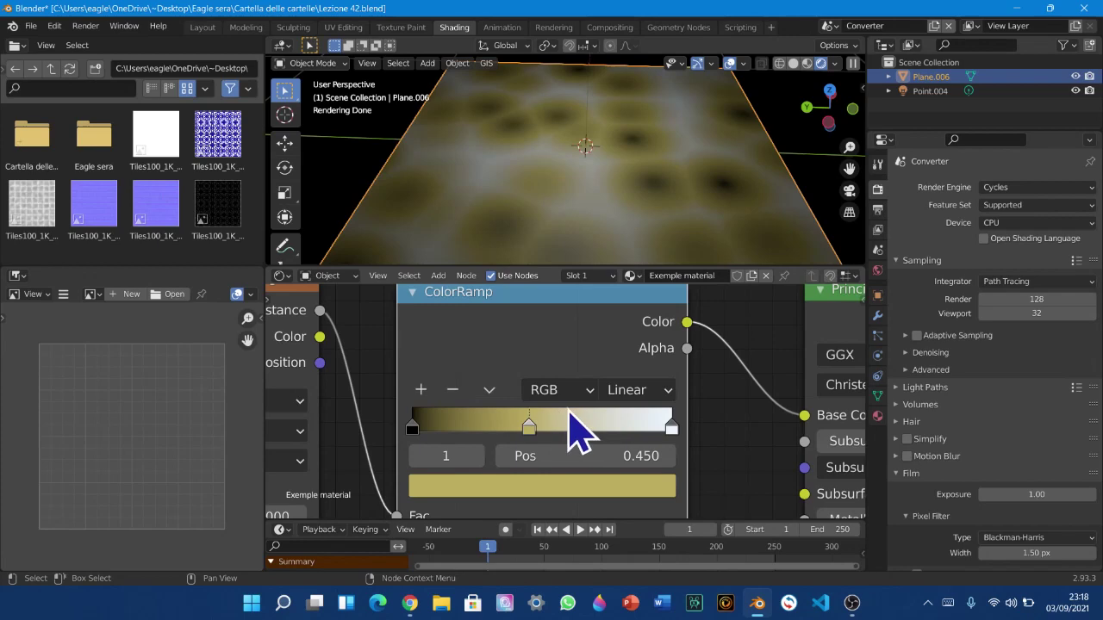
pyautogui.scroll(-3, 595, 433)
pyautogui.scroll(4, 598, 438)
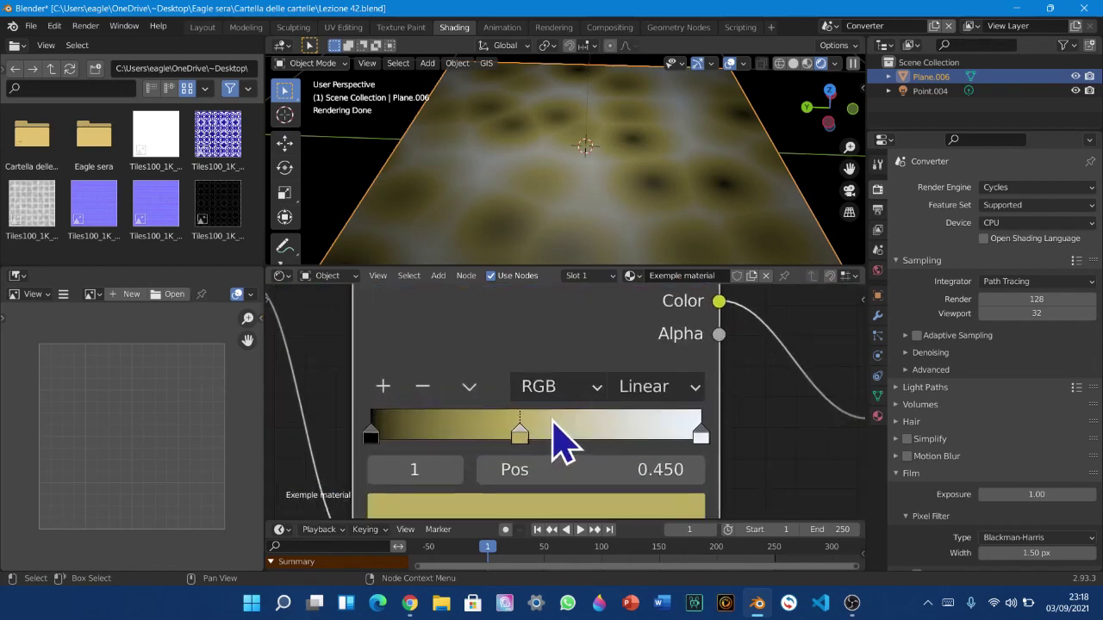
pyautogui.moveTo(595, 392); pyautogui.dragTo(615, 359, button='middle')
pyautogui.scroll(-1, 617, 361)
pyautogui.scroll(2, 623, 361)
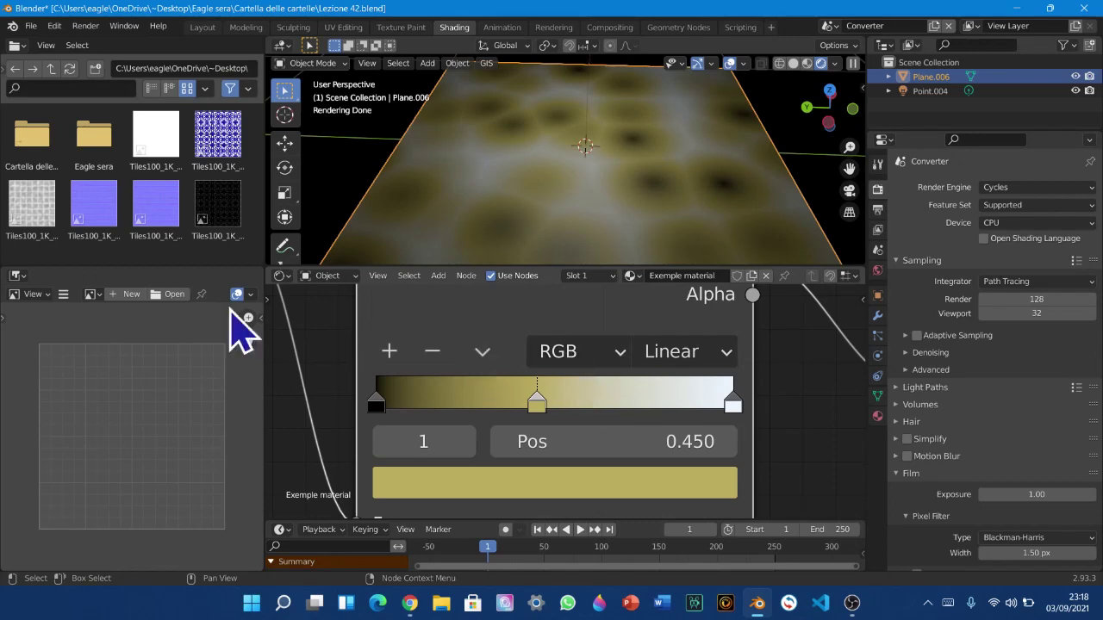
pyautogui.scroll(-3, 482, 401)
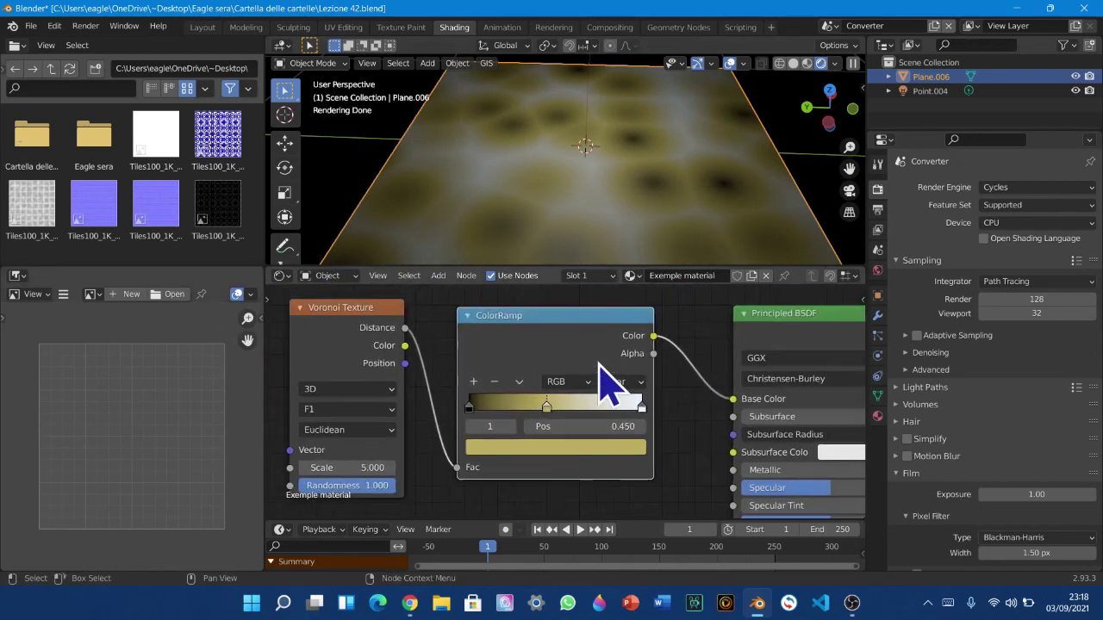
pyautogui.scroll(3, 603, 393)
pyautogui.moveTo(630, 376); pyautogui.dragTo(733, 386, button='middle')
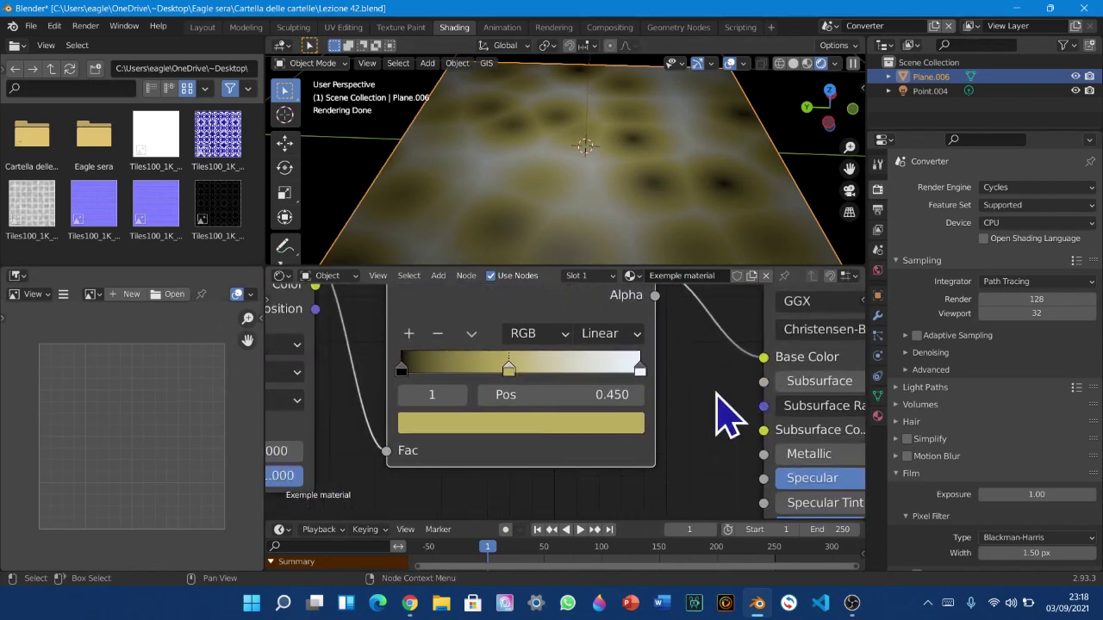
pyautogui.scroll(5, 651, 409)
pyautogui.moveTo(645, 414); pyautogui.dragTo(684, 420, button='middle')
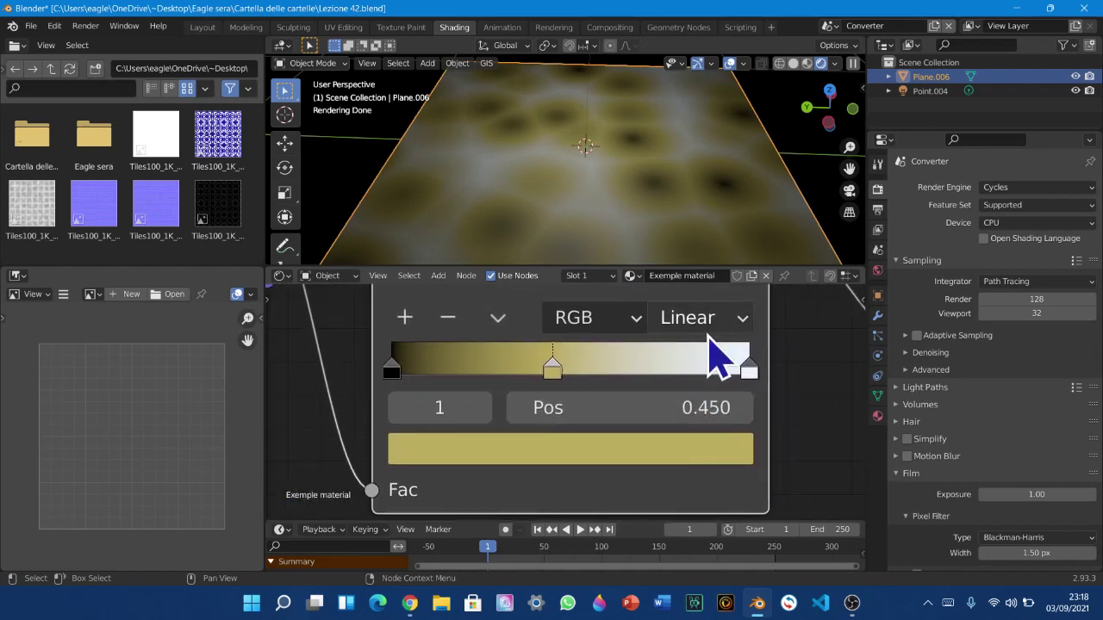
# Switch the ColorRamp interpolation to Ease
pyautogui.click(714, 325)
pyautogui.click(708, 431)
pyautogui.click(709, 328)
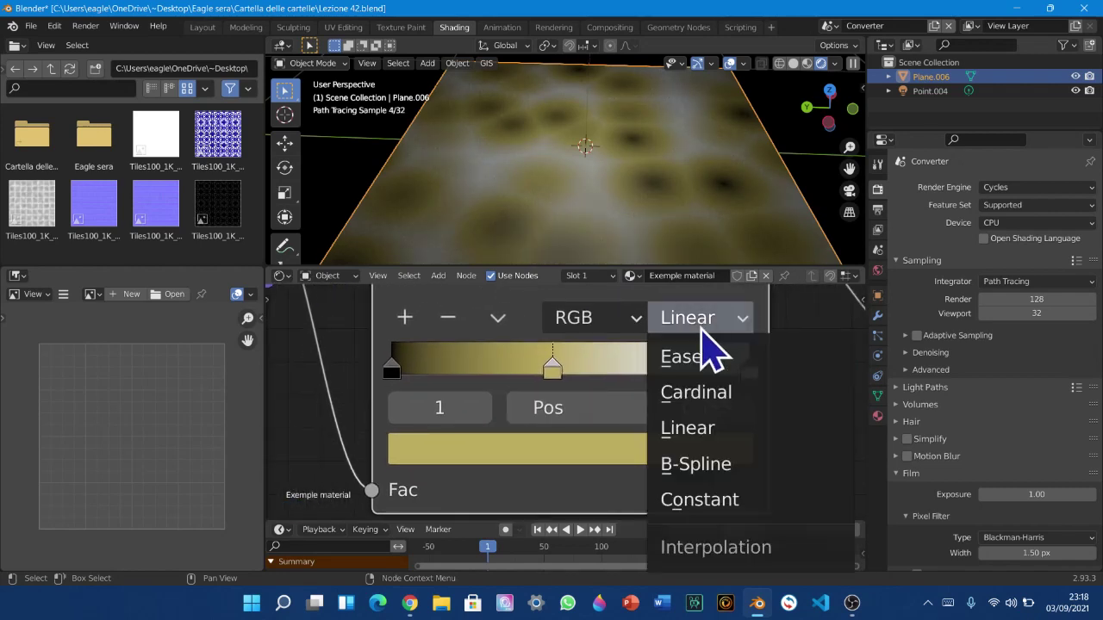
pyautogui.click(695, 429)
pyautogui.click(694, 320)
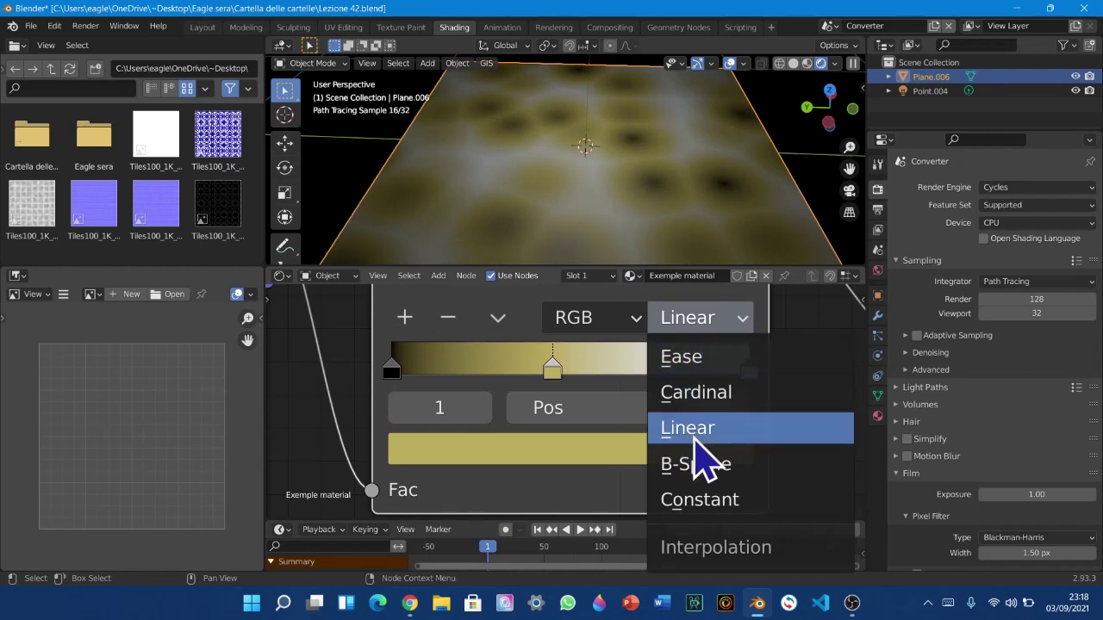
pyautogui.click(697, 362)
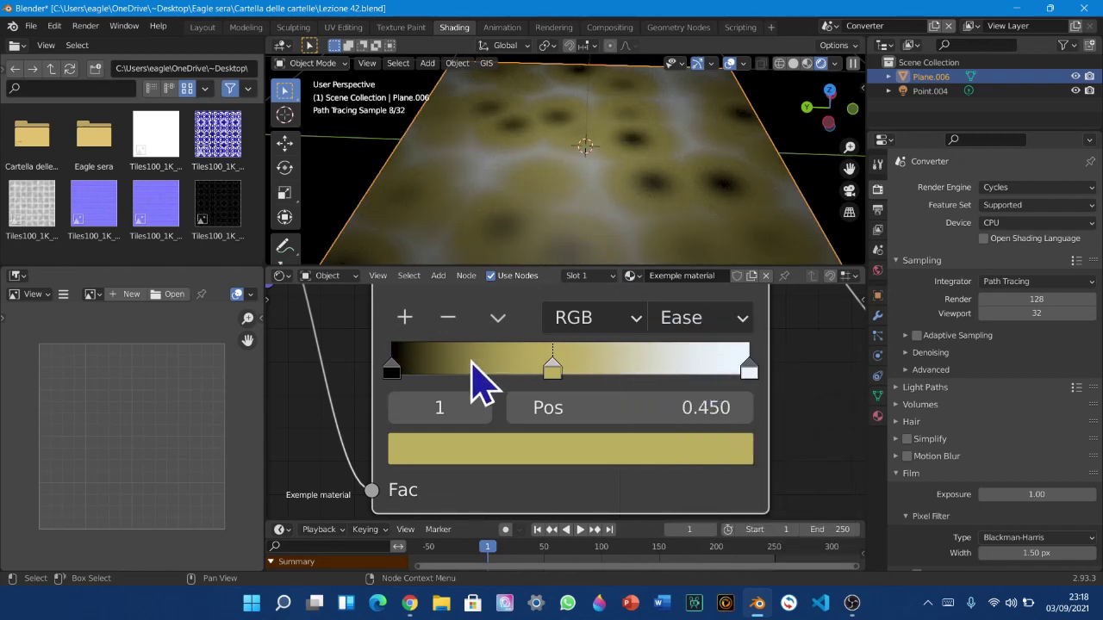
pyautogui.moveTo(633, 425); pyautogui.dragTo(644, 464, button='middle')
pyautogui.click(681, 366)
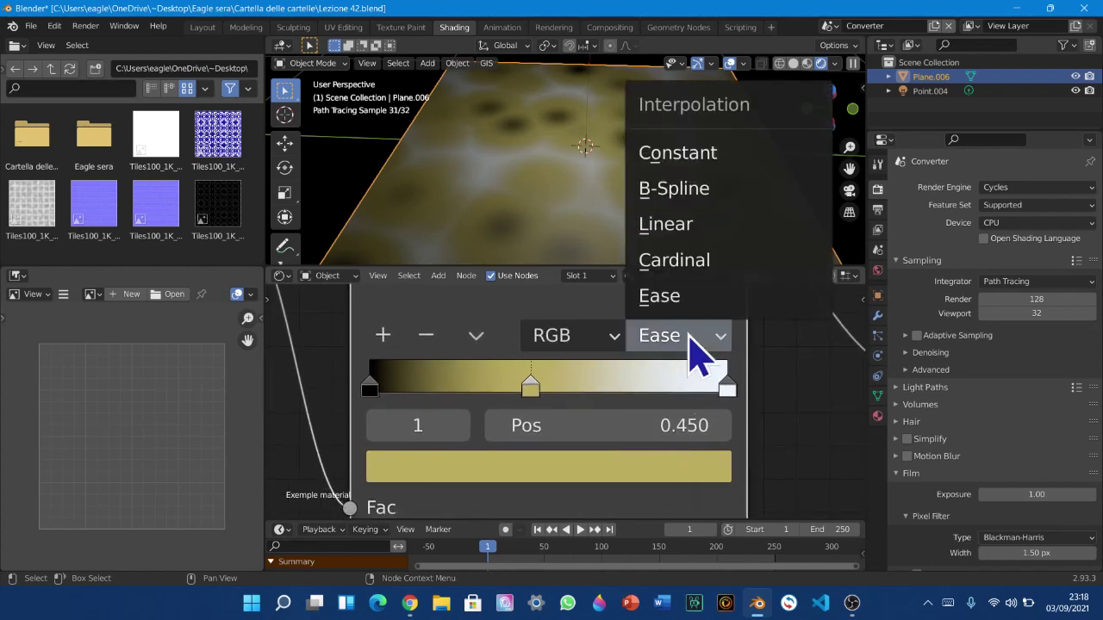
pyautogui.click(634, 297)
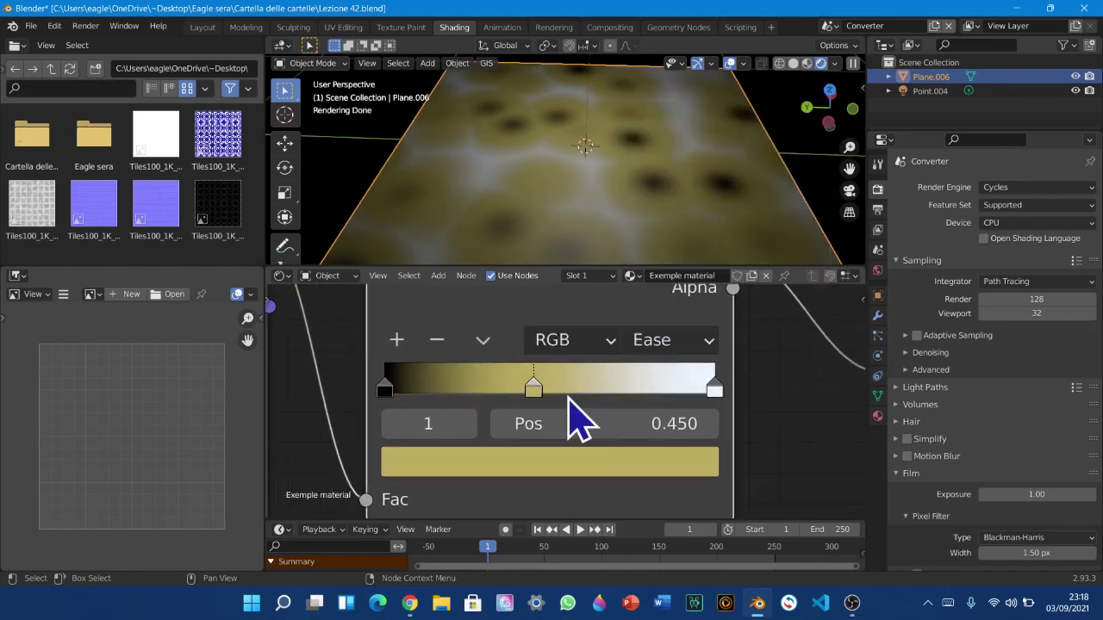
# Cycle the ramp through Cardinal and Ease, ending on Linear interpolation
pyautogui.click(715, 336)
pyautogui.click(689, 263)
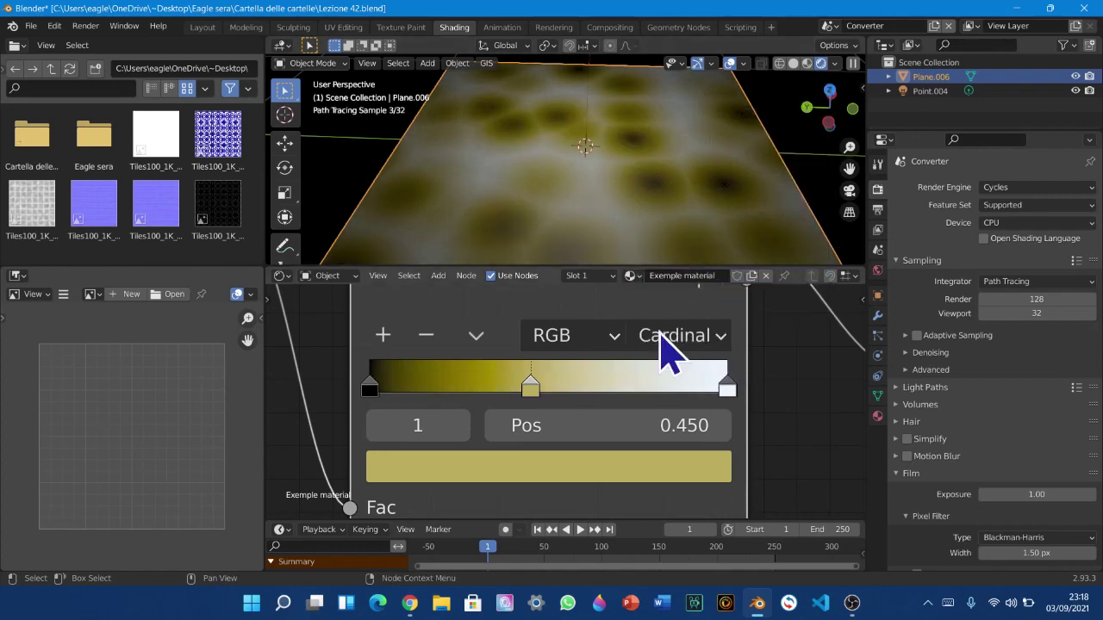
pyautogui.scroll(-4, 524, 438)
pyautogui.click(640, 370)
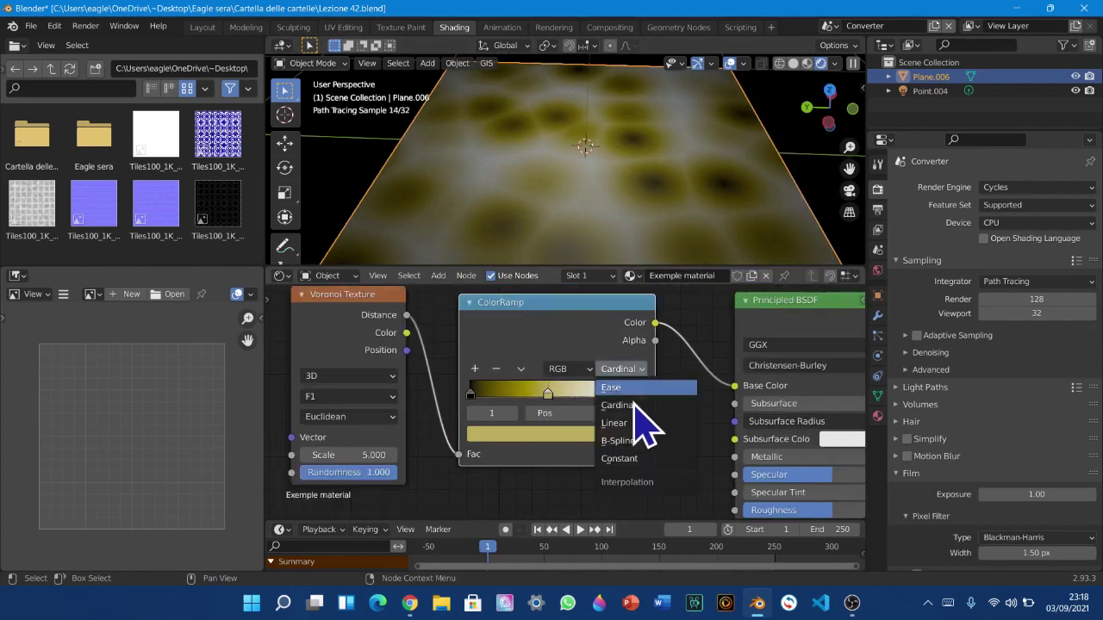
pyautogui.click(633, 388)
pyautogui.click(633, 370)
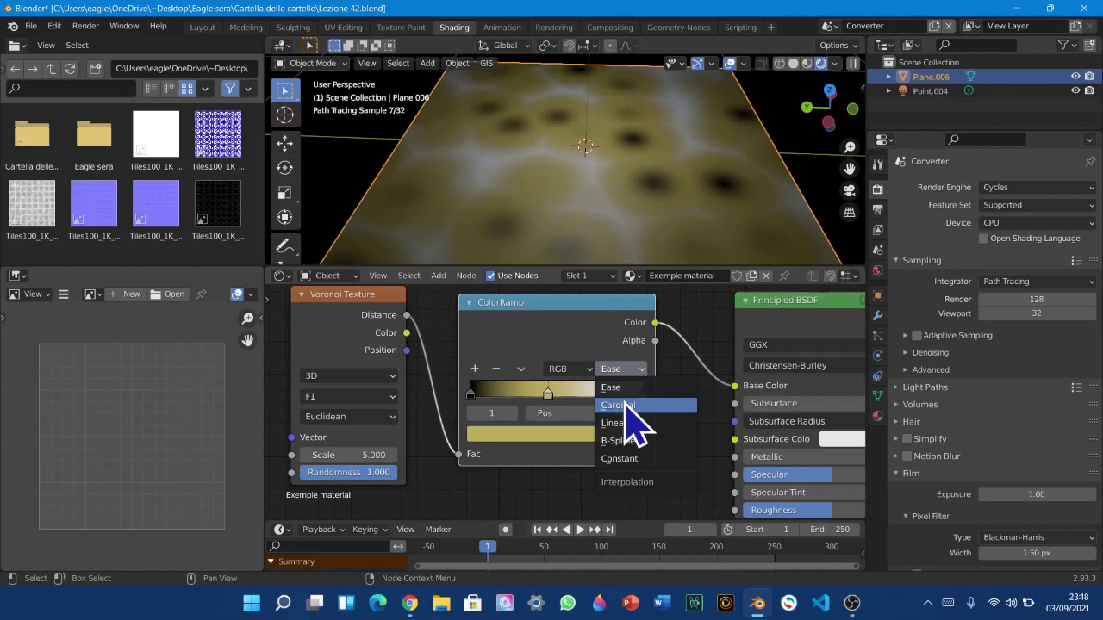
pyautogui.click(627, 405)
pyautogui.click(616, 377)
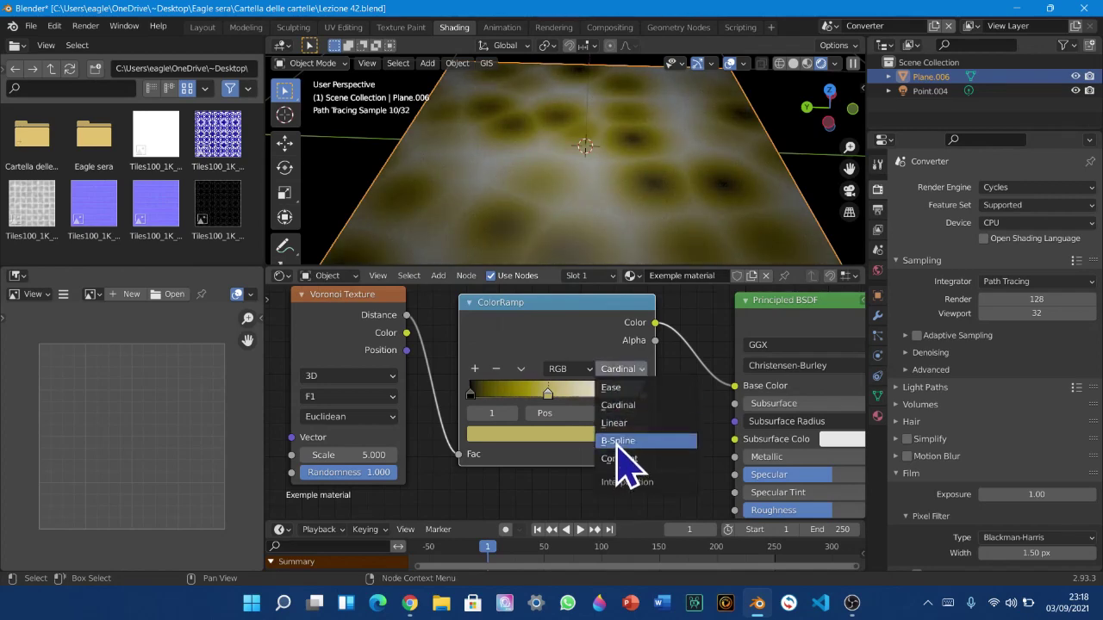
pyautogui.click(629, 423)
# Compare Ease and Cardinal once more on a closer ColorRamp view, returning to Linear
pyautogui.scroll(3, 561, 460)
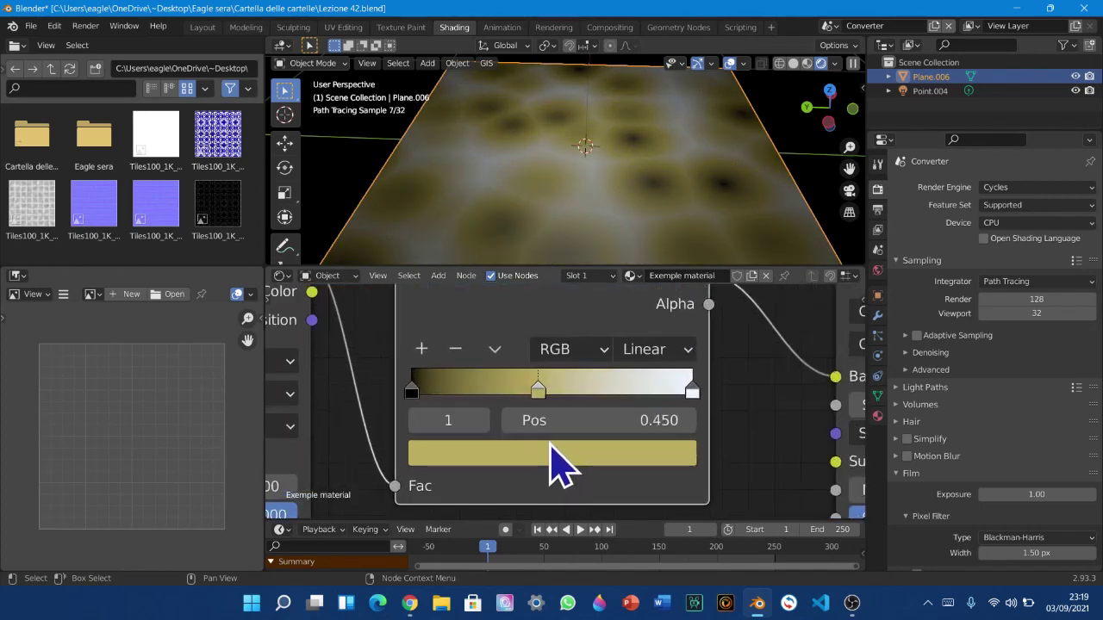
pyautogui.moveTo(564, 470); pyautogui.dragTo(684, 463, button='middle')
pyautogui.scroll(1, 541, 448)
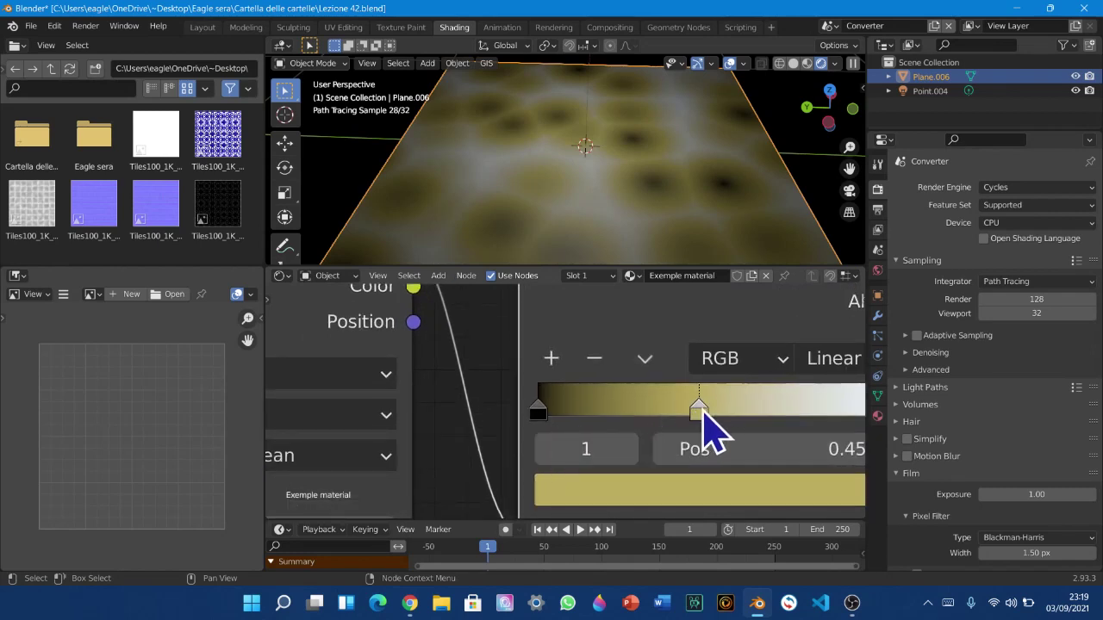
pyautogui.scroll(-1, 717, 412)
pyautogui.moveTo(676, 406); pyautogui.dragTo(503, 424, button='middle')
pyautogui.click(666, 377)
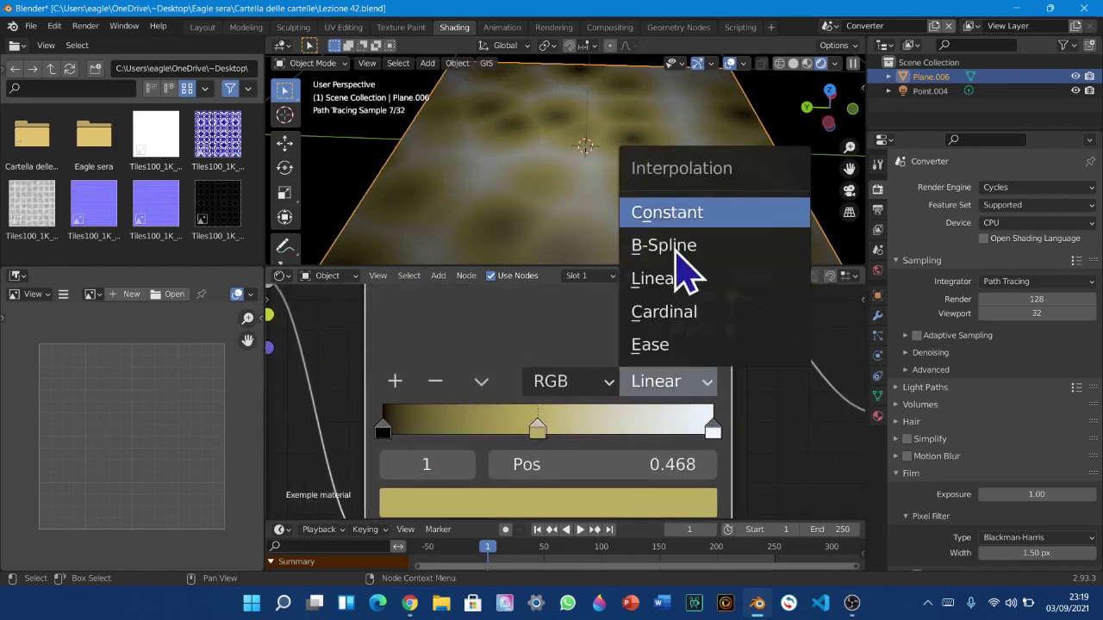
pyautogui.click(664, 349)
pyautogui.click(657, 386)
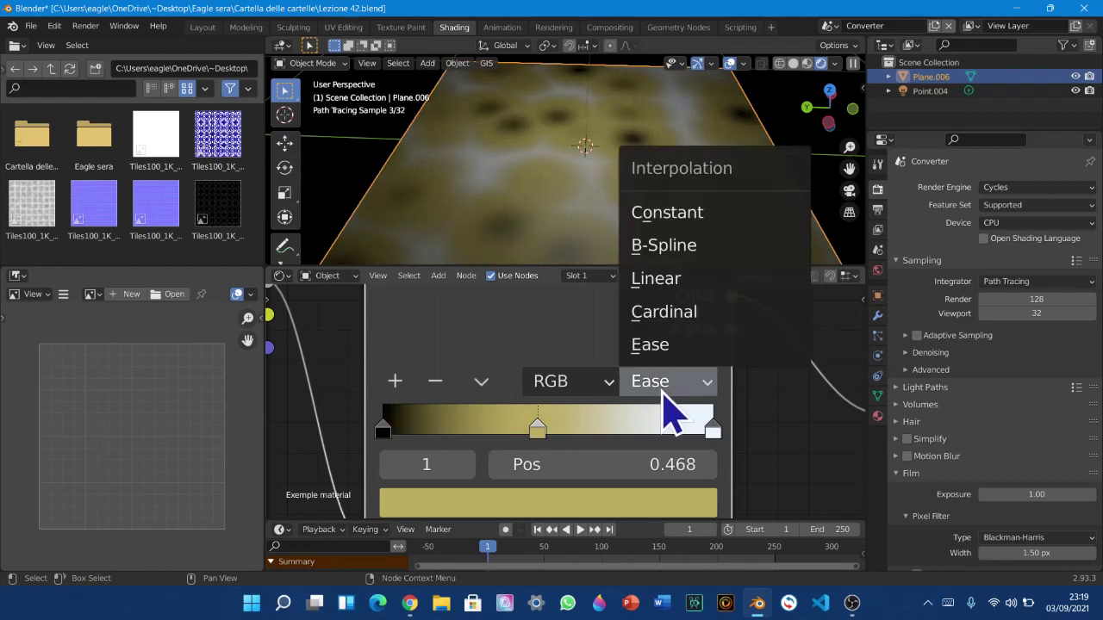
pyautogui.click(667, 314)
pyautogui.click(671, 384)
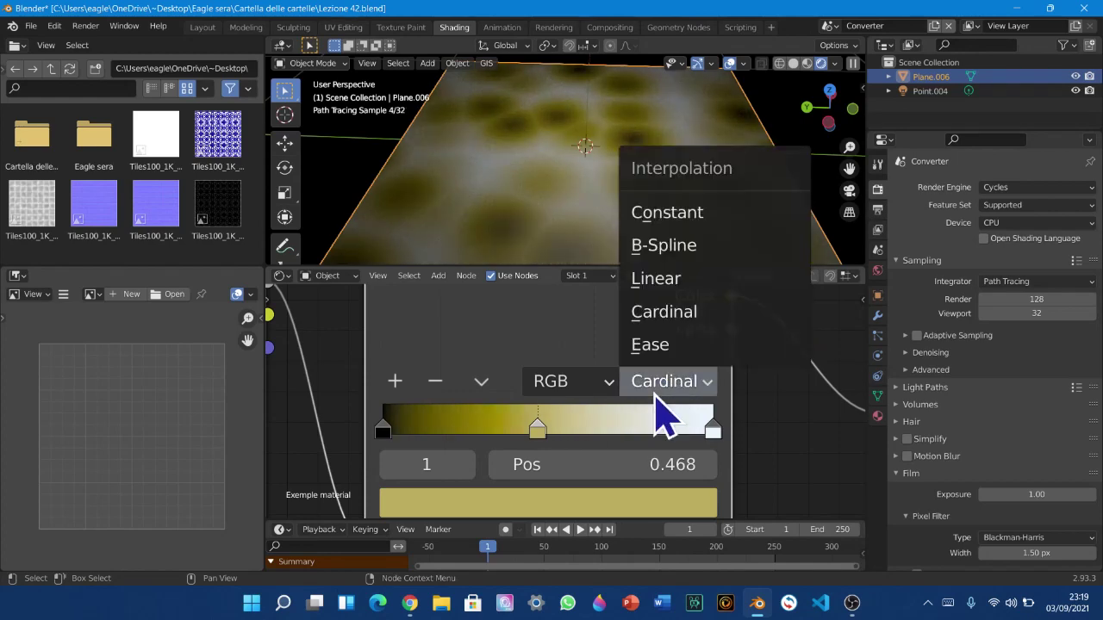
pyautogui.click(704, 289)
# Set the ColorRamp interpolation to B-Spline
pyautogui.scroll(-1, 655, 396)
pyautogui.scroll(1, 667, 374)
pyautogui.scroll(-2, 706, 182)
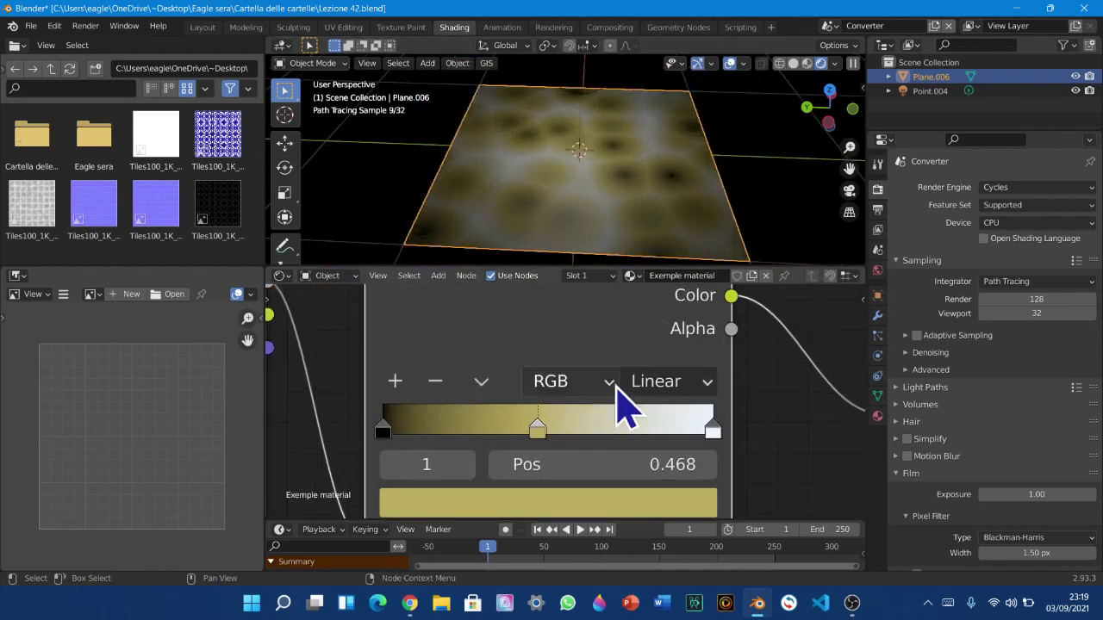
pyautogui.click(714, 383)
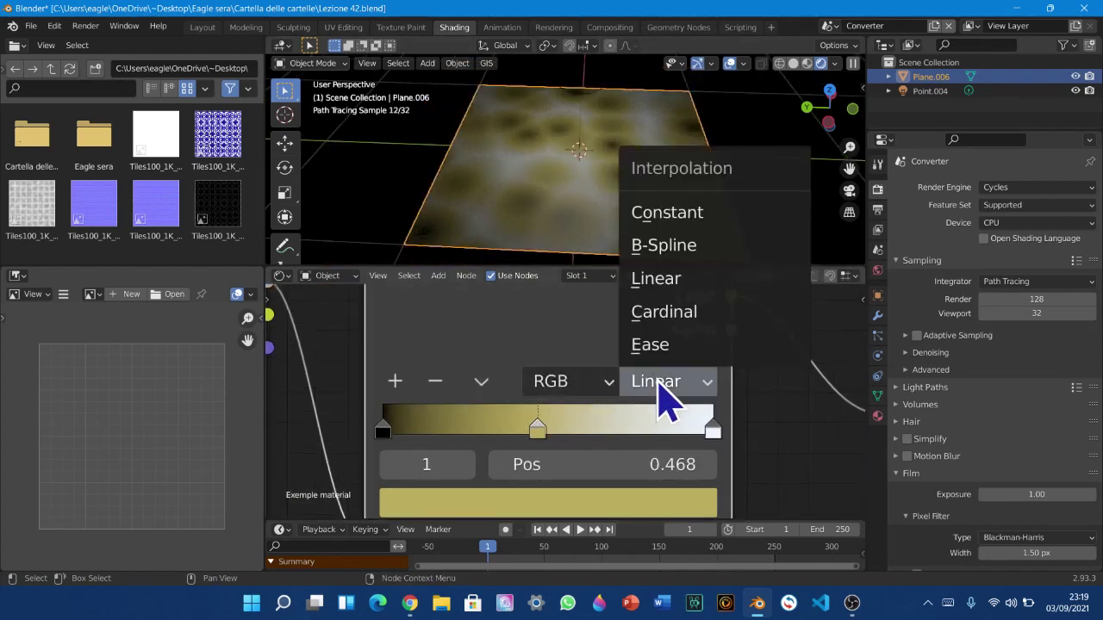
pyautogui.click(692, 252)
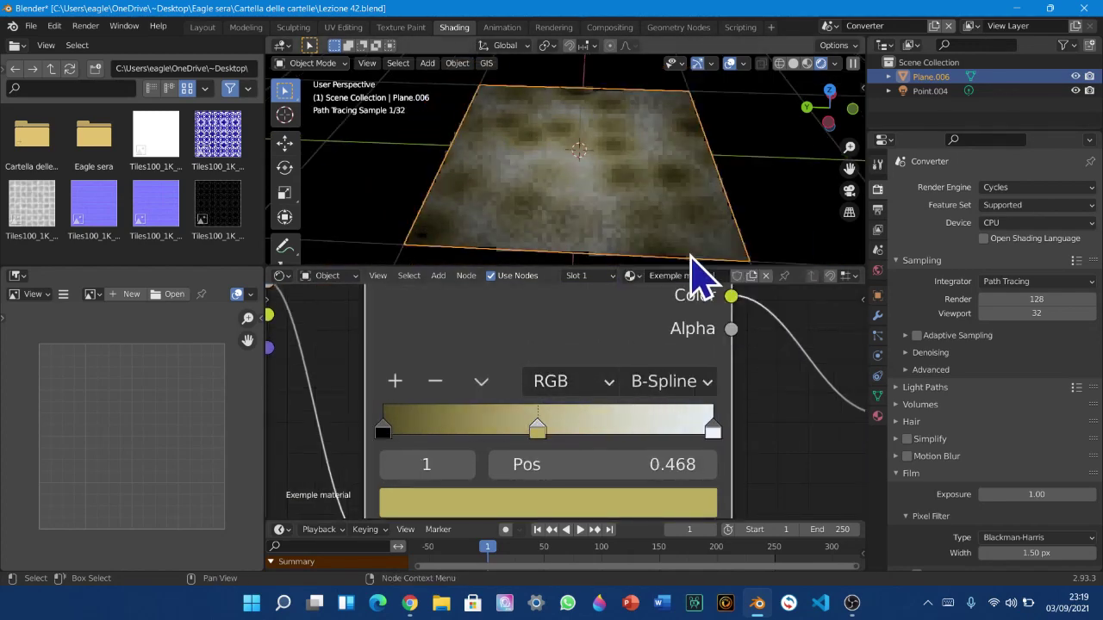
# Slide the black stop rightward along the ramp and pull the white stop to about 0.855
pyautogui.click(383, 430)
pyautogui.moveTo(398, 435); pyautogui.dragTo(413, 437)
pyautogui.moveTo(530, 434); pyautogui.dragTo(484, 437, button='middle')
pyautogui.scroll(1, 556, 435)
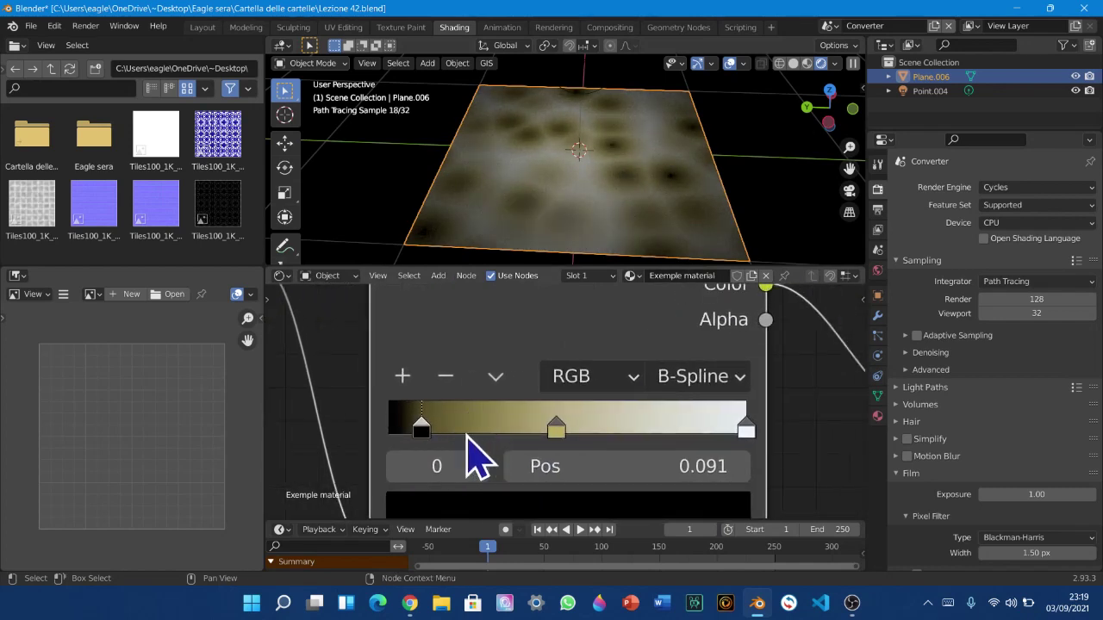
pyautogui.moveTo(422, 432); pyautogui.dragTo(631, 439)
pyautogui.moveTo(739, 429); pyautogui.dragTo(684, 432)
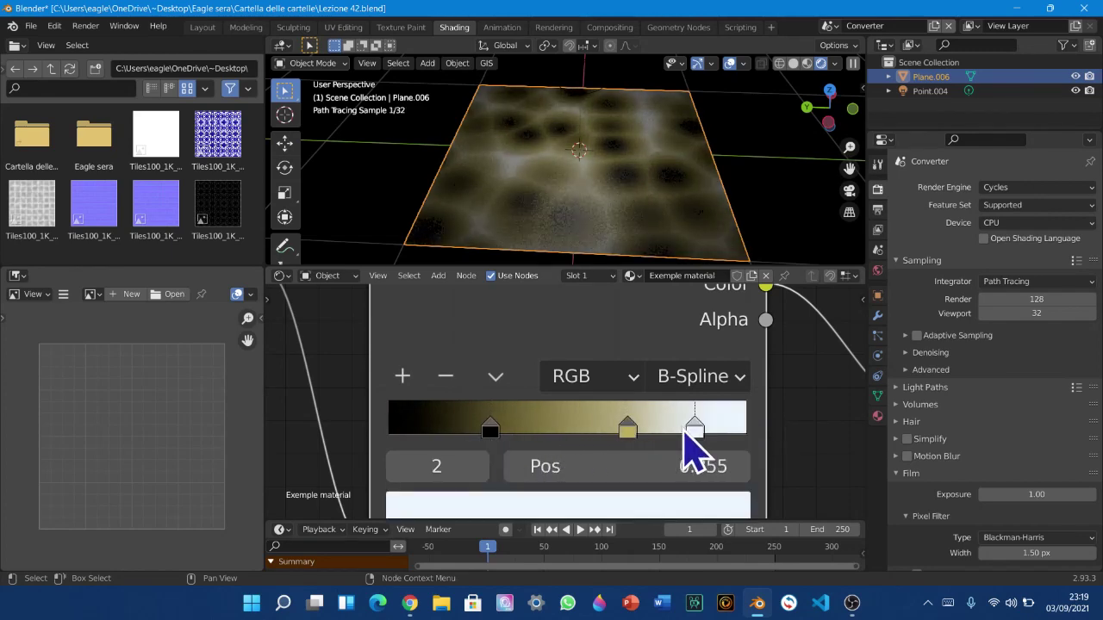
pyautogui.moveTo(550, 457); pyautogui.dragTo(640, 385, button='middle')
pyautogui.moveTo(580, 425); pyautogui.dragTo(543, 471, button='middle')
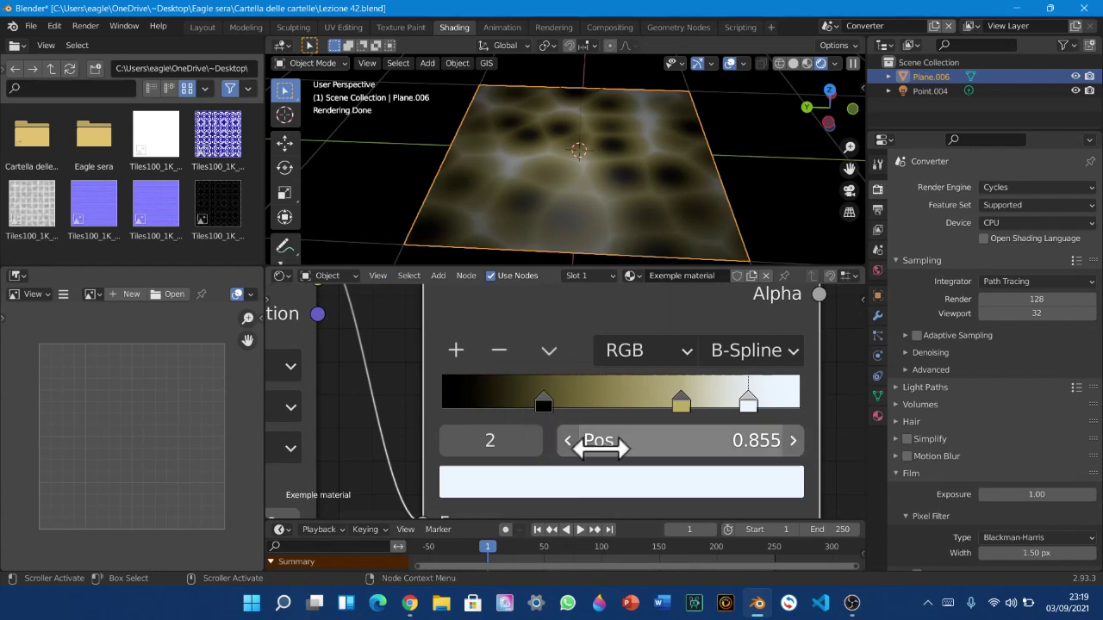
# Put the yellow middle stop near 0.464, the black stop at 0, and switch to Constant
pyautogui.click(540, 403)
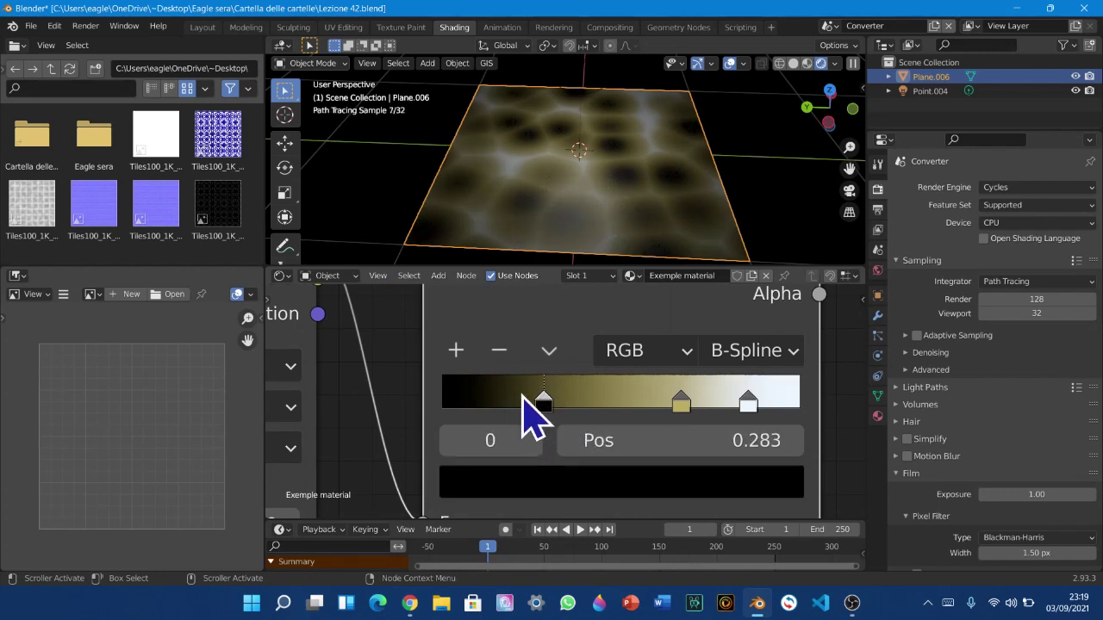
pyautogui.moveTo(550, 401)
pyautogui.mouseDown()
pyautogui.moveTo(614, 395)
pyautogui.moveTo(531, 403)
pyautogui.mouseUp()
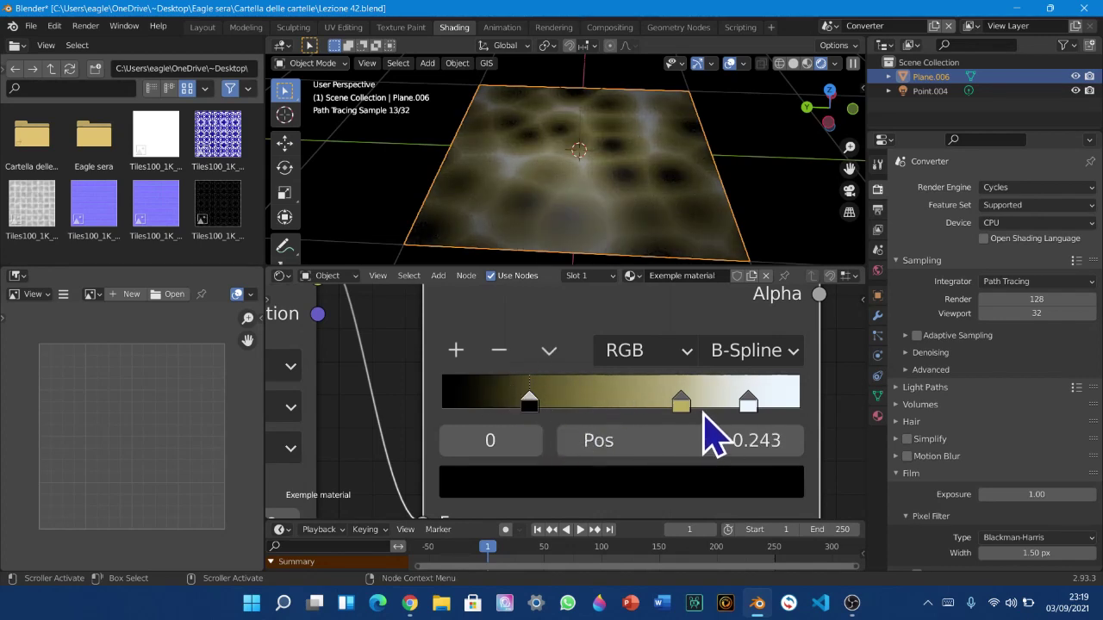
pyautogui.moveTo(682, 402); pyautogui.dragTo(632, 431)
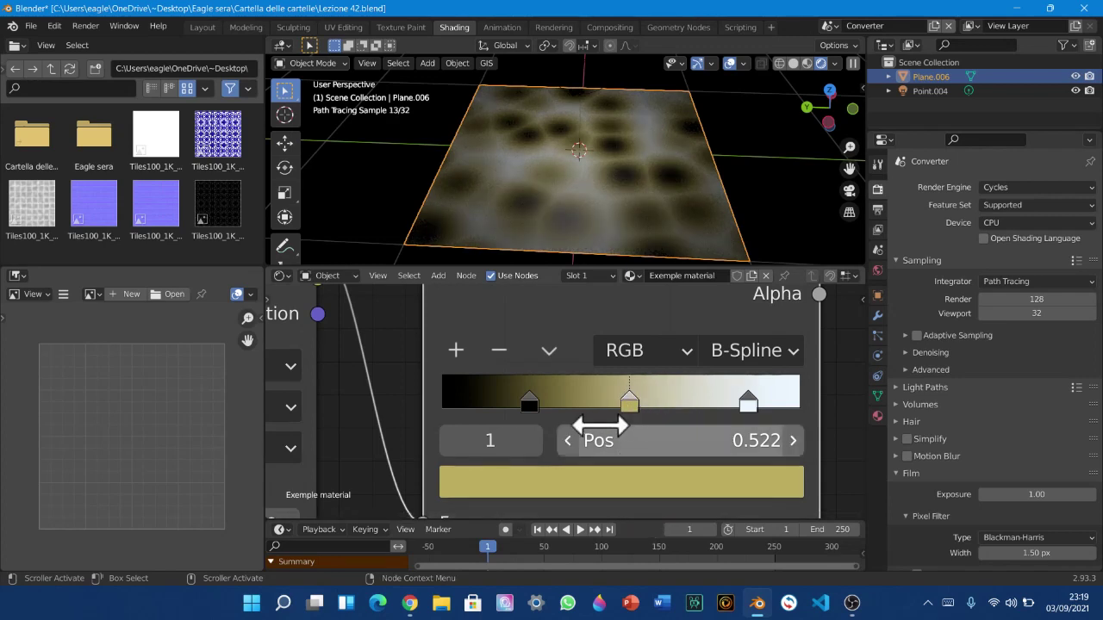
pyautogui.click(529, 401)
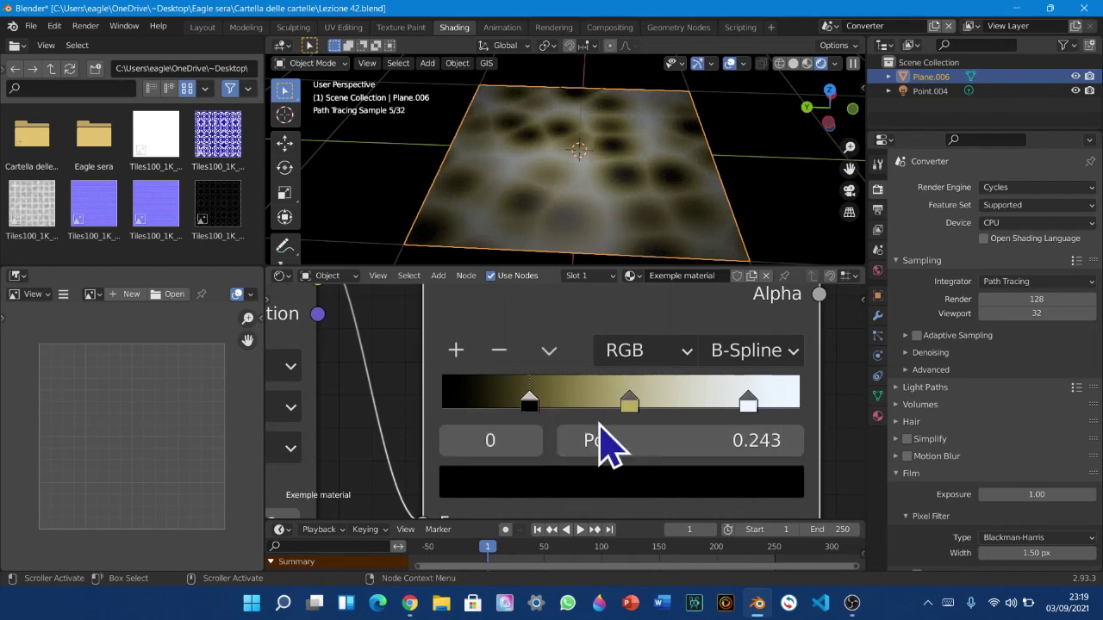
pyautogui.click(632, 403)
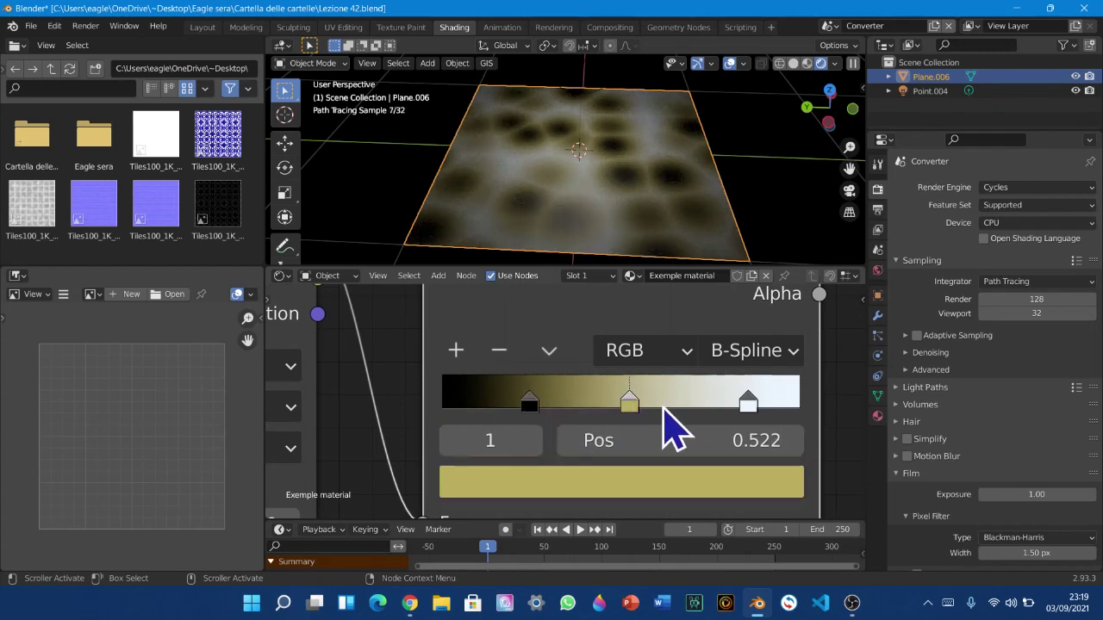
pyautogui.moveTo(647, 403); pyautogui.dragTo(605, 414)
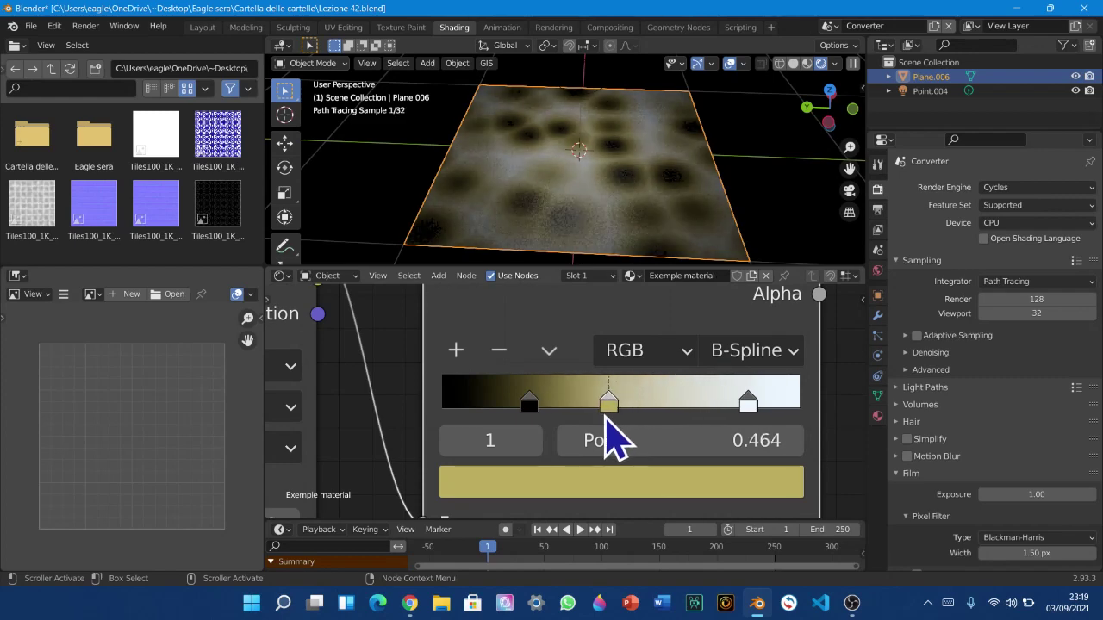
pyautogui.moveTo(529, 404); pyautogui.dragTo(431, 409)
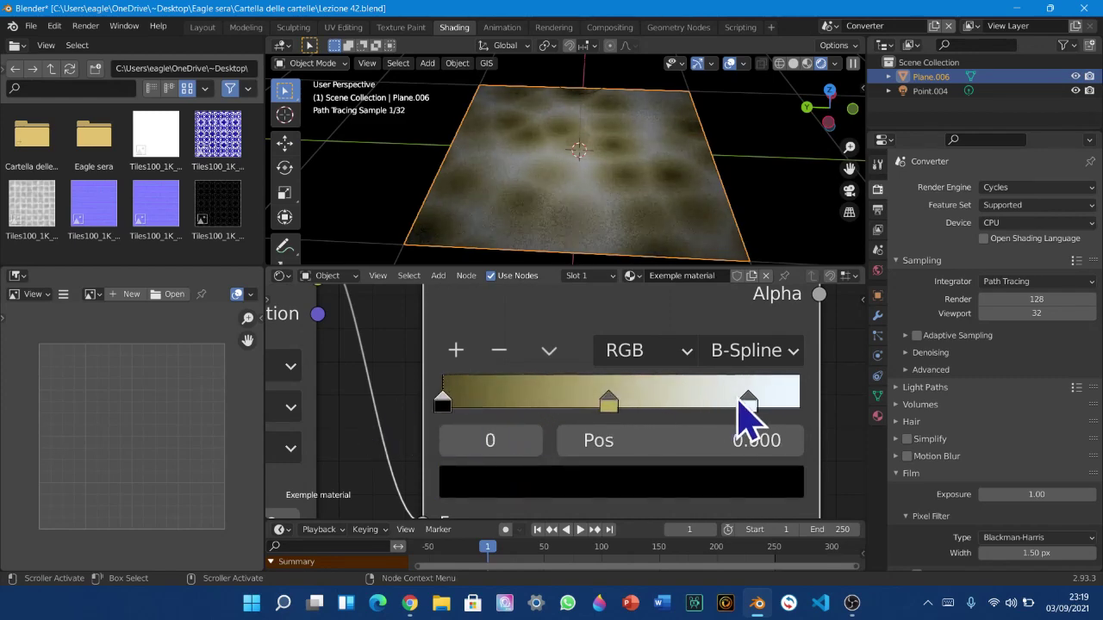
pyautogui.click(792, 351)
pyautogui.click(780, 168)
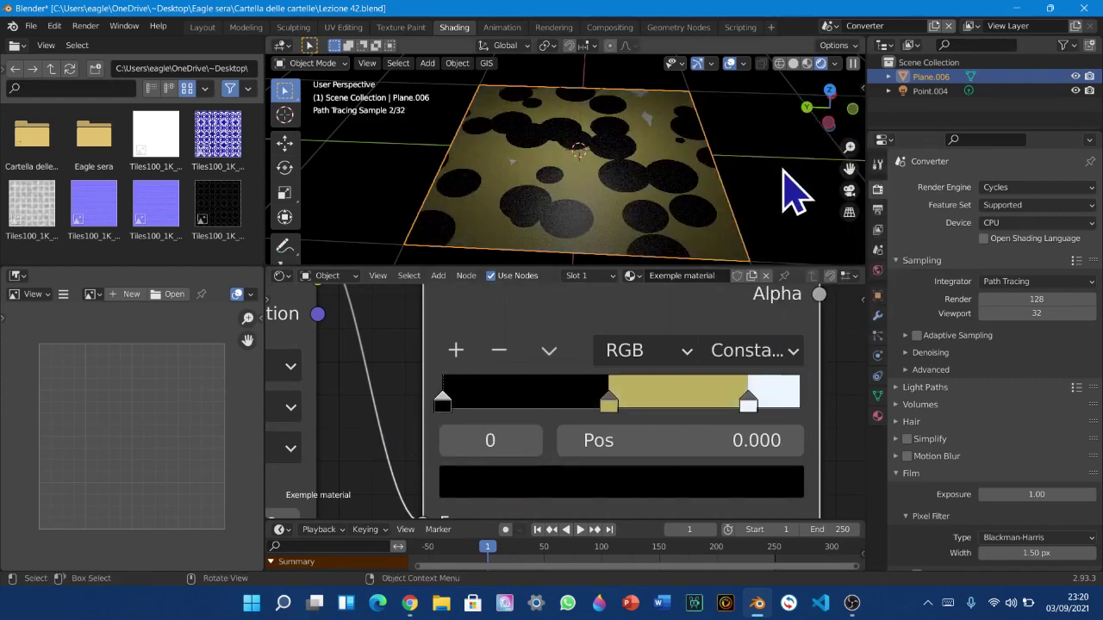
# Push the white stop to 1.000, then pull it left to widen the white band
pyautogui.scroll(-5, 554, 505)
pyautogui.scroll(5, 604, 435)
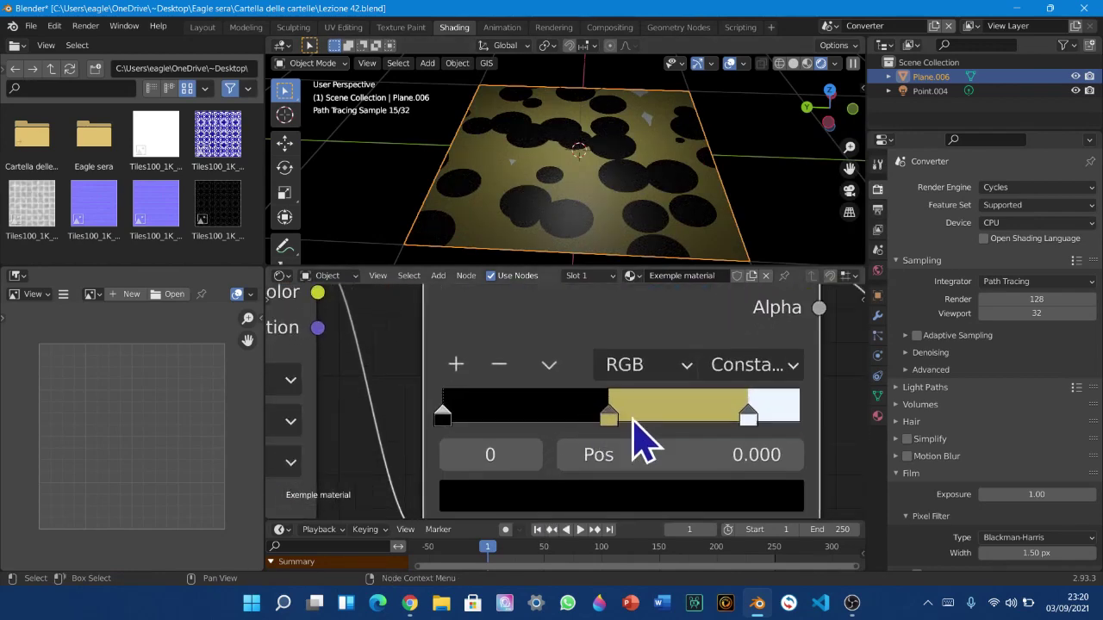
pyautogui.click(718, 428)
pyautogui.moveTo(721, 431); pyautogui.dragTo(791, 398)
pyautogui.moveTo(752, 434); pyautogui.dragTo(764, 407, button='middle')
pyautogui.moveTo(791, 399); pyautogui.dragTo(562, 398)
pyautogui.scroll(-2, 547, 413)
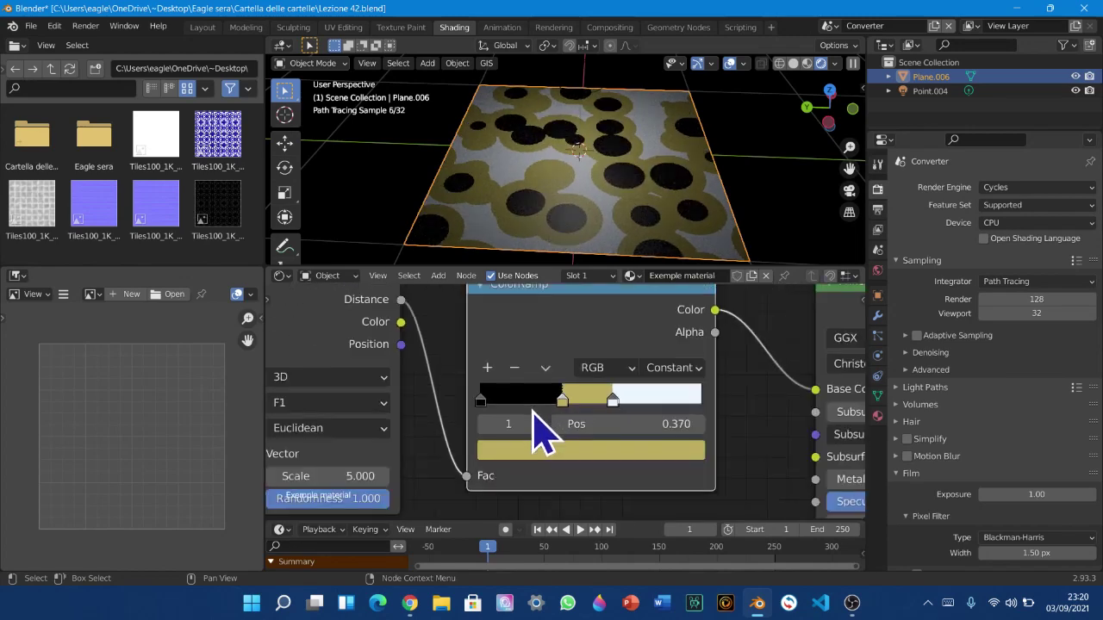
pyautogui.scroll(-4, 534, 422)
pyautogui.moveTo(543, 362); pyautogui.dragTo(546, 357, button='middle')
# Mute and unmute the ColorRamp with M to compare, then reframe the nodes full-screen
pyautogui.press('m')
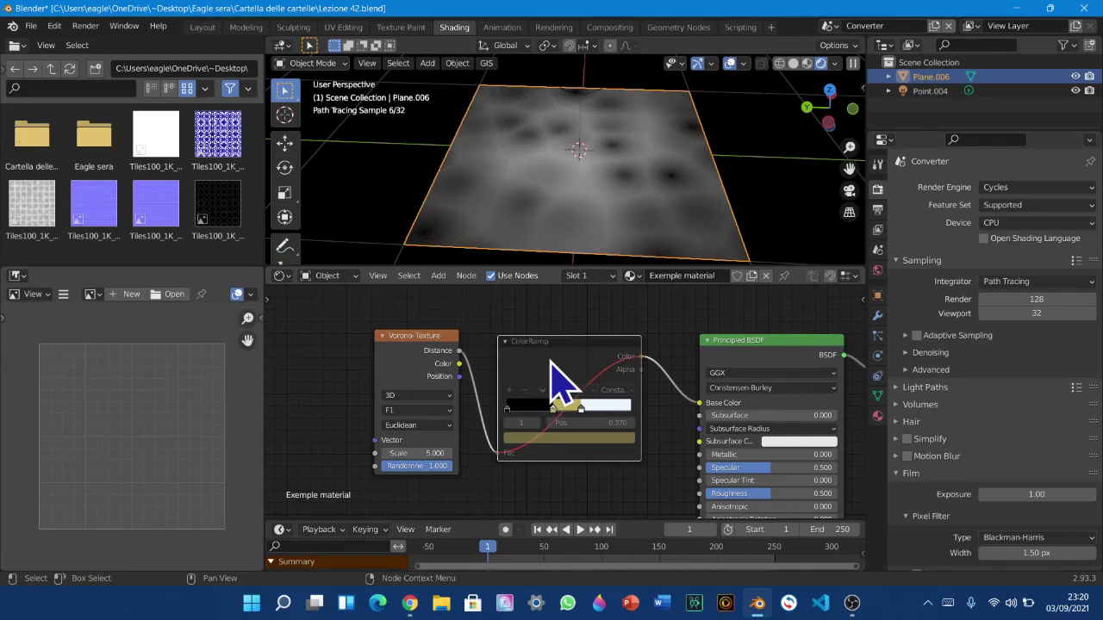
pyautogui.press('m')
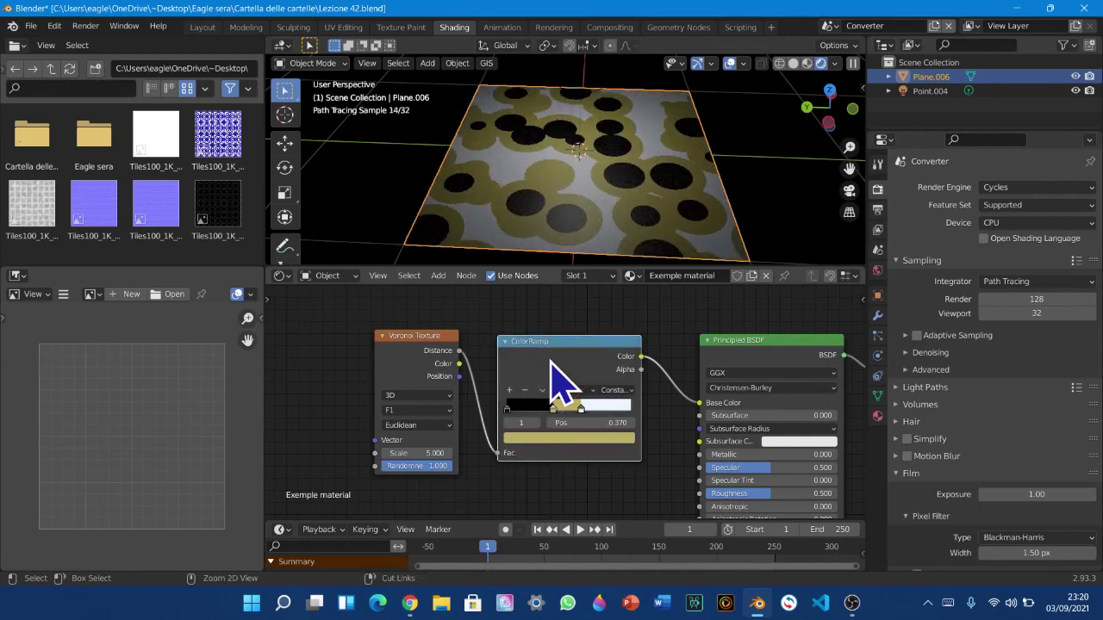
pyautogui.hotkey('alt', 'F11')
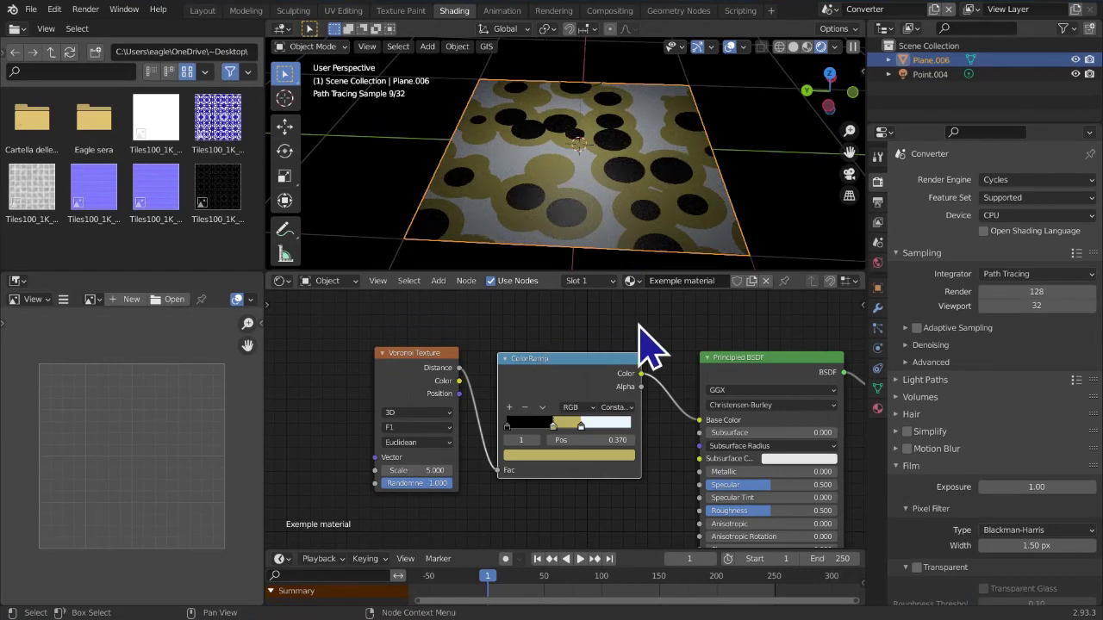
pyautogui.scroll(4, 642, 332)
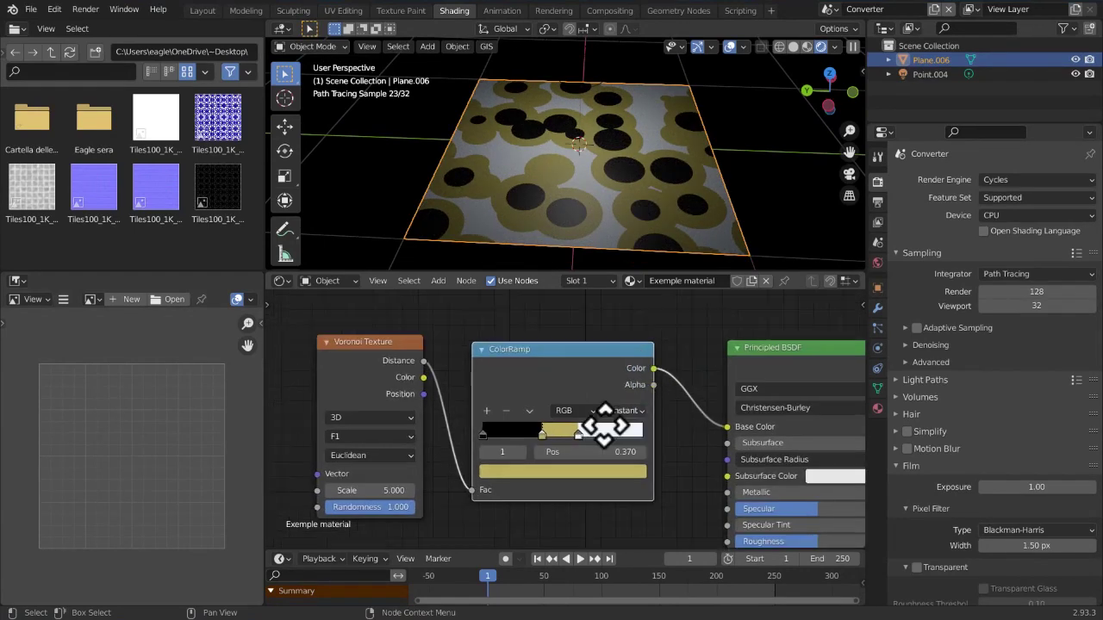
pyautogui.moveTo(598, 459); pyautogui.dragTo(612, 432, button='middle')
pyautogui.moveTo(585, 383); pyautogui.dragTo(619, 366)
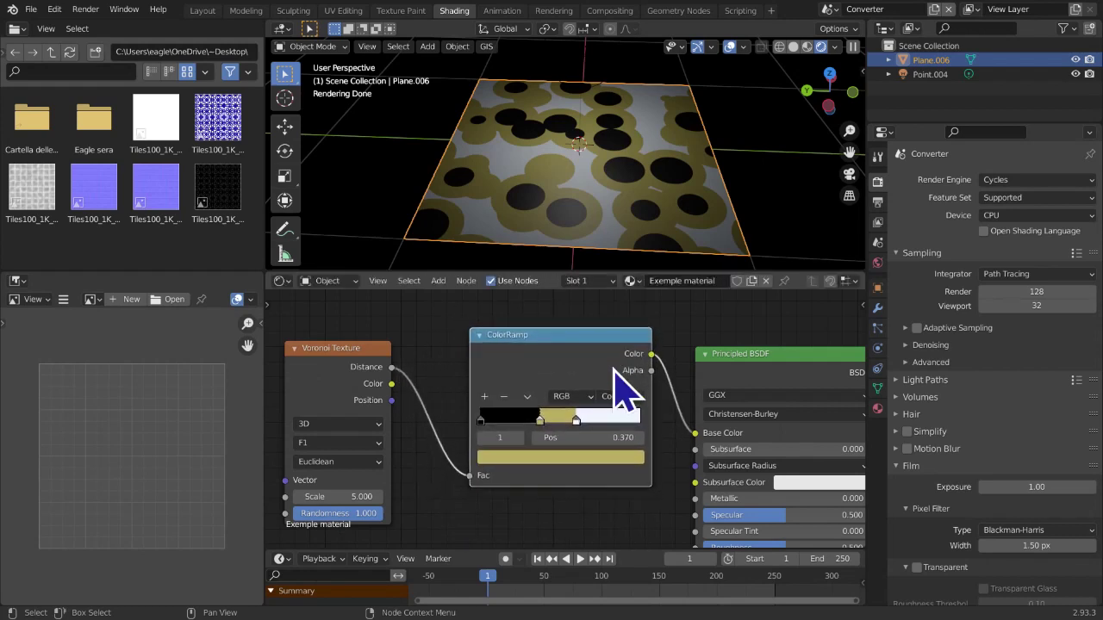
# Ctrl+X the ColorRamp so Distance feeds Base Color, then show Shift+A's Converter nodes
pyautogui.hotkey('ctrl', 'x')
pyautogui.hotkey('shift', 'a')
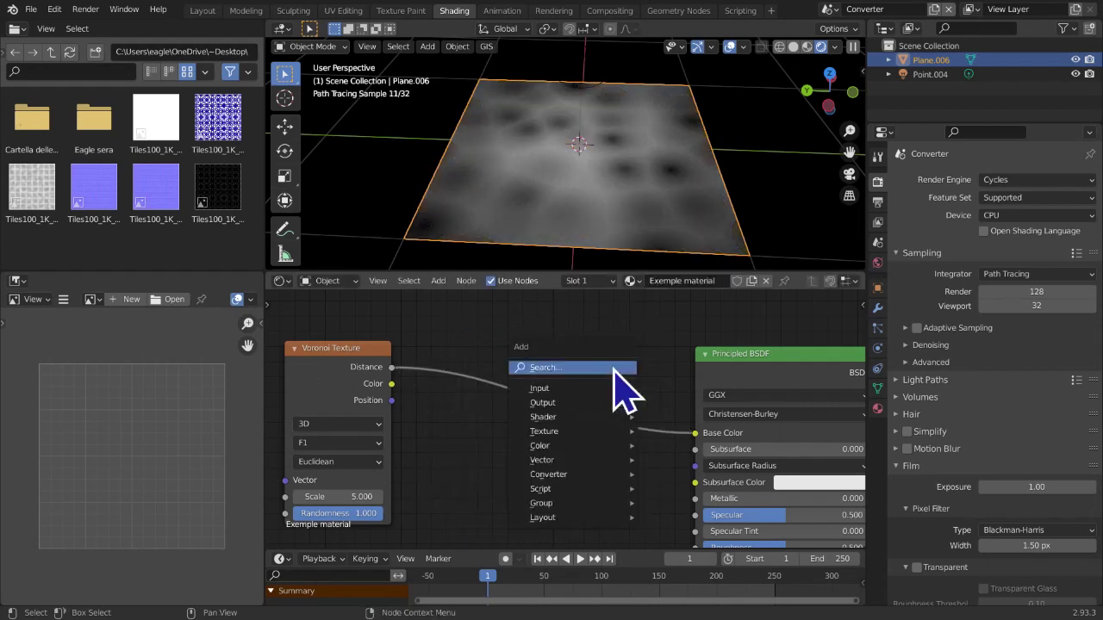
pyautogui.moveTo(573, 477)
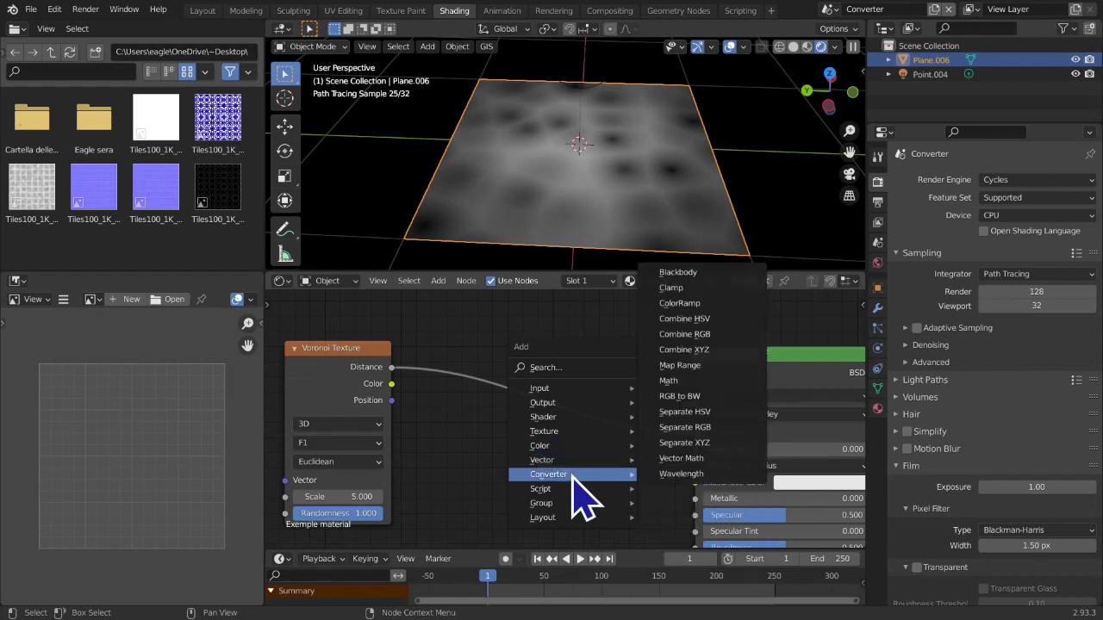
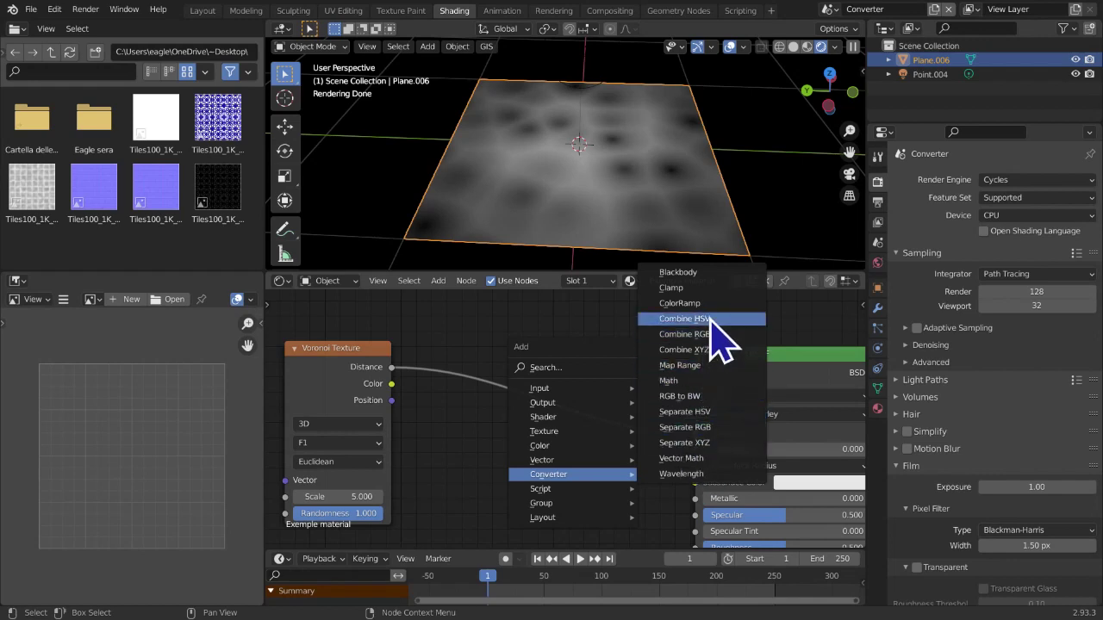
# Drop a Separate HSV on the Distance link, then delete it and the Voronoi Texture node
pyautogui.click(700, 413)
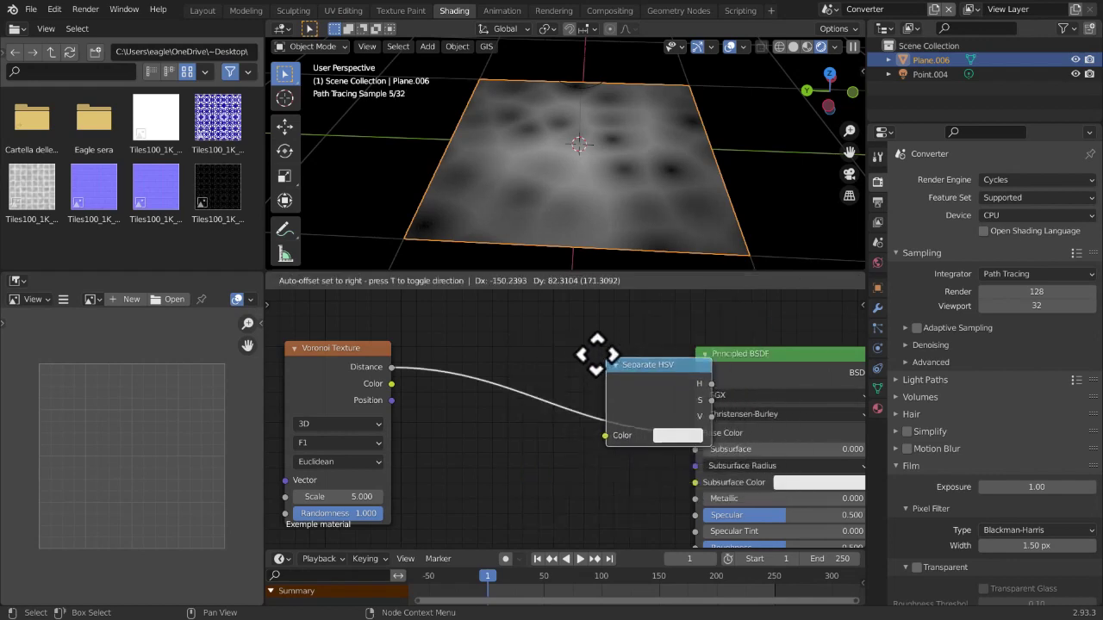
pyautogui.click(528, 420)
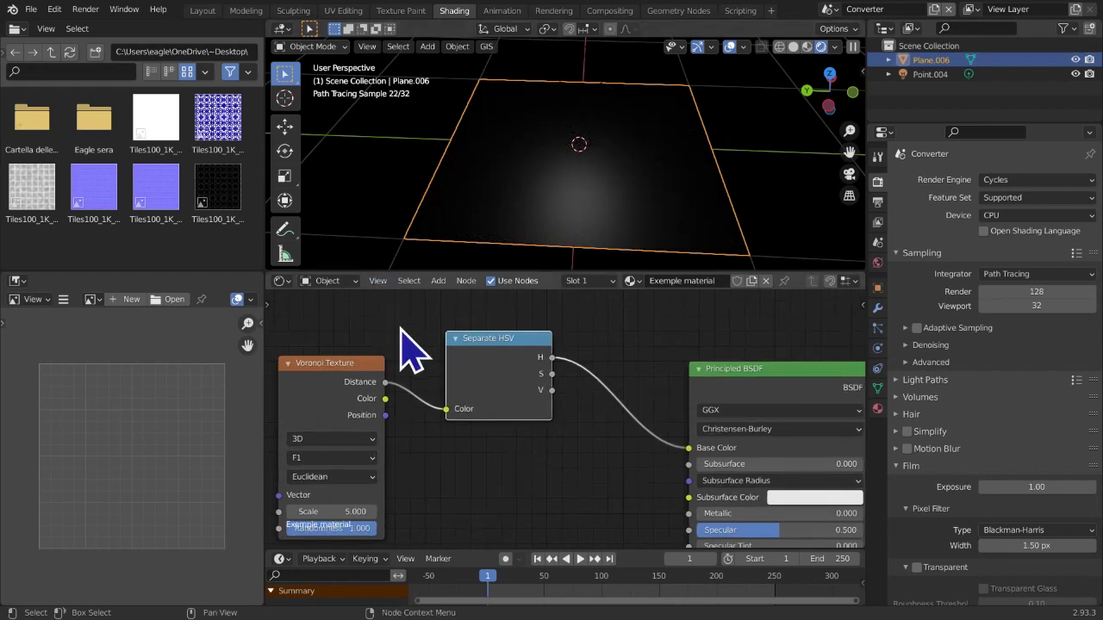
pyautogui.press('x')
pyautogui.click(369, 389)
pyautogui.press('x')
pyautogui.scroll(-5, 350, 380)
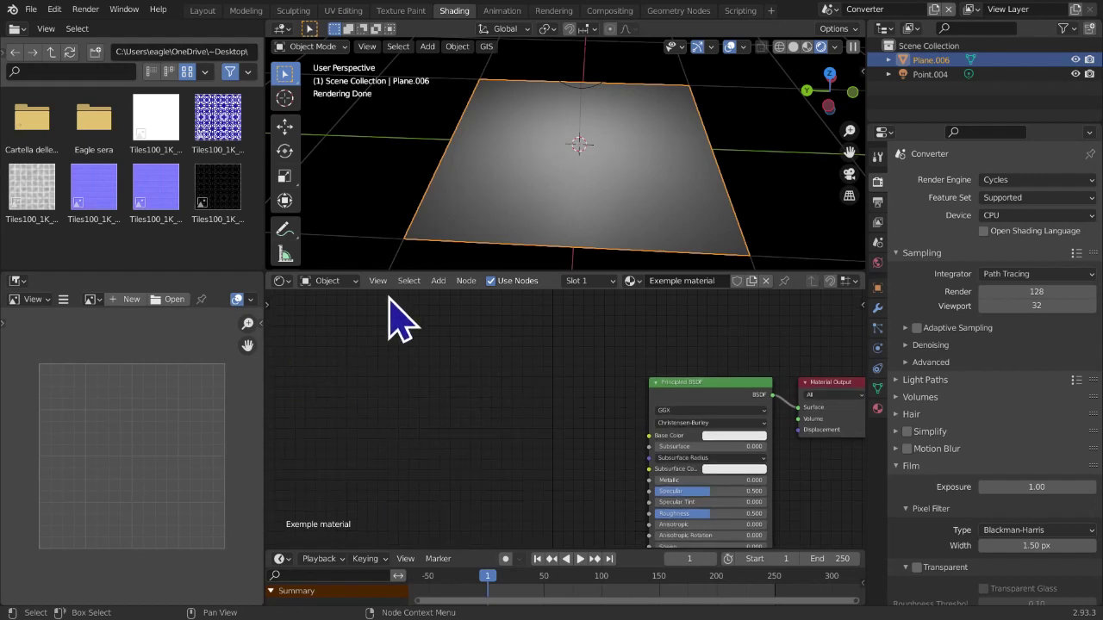
# Browse to the Lezione 12 > Images folder in the file browser
pyautogui.doubleClick(58, 136)
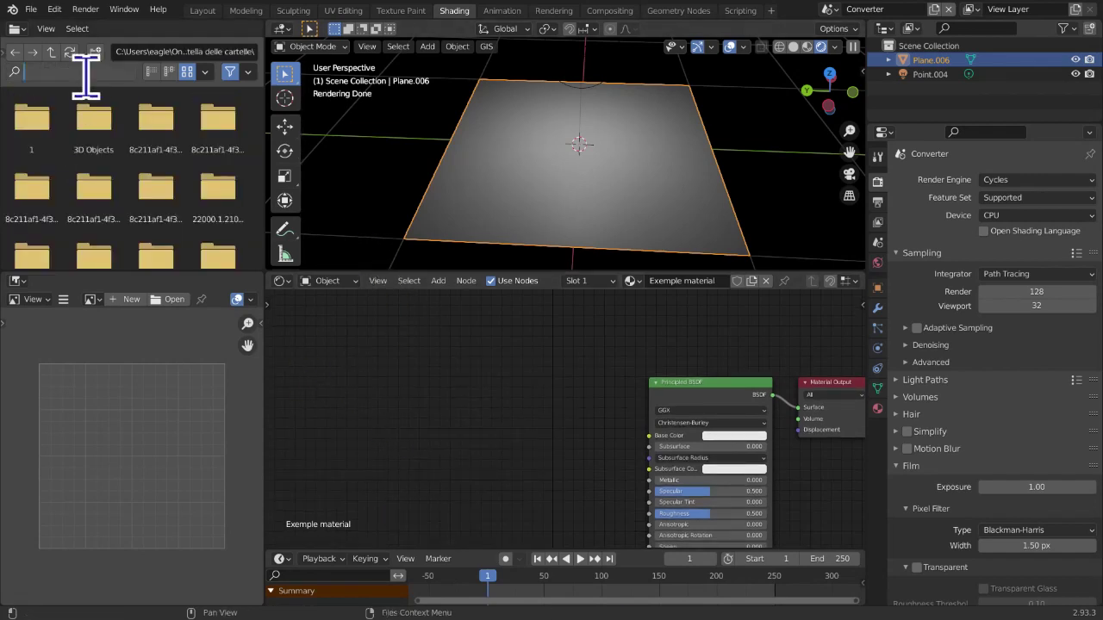
pyautogui.write('le\\Lezi')
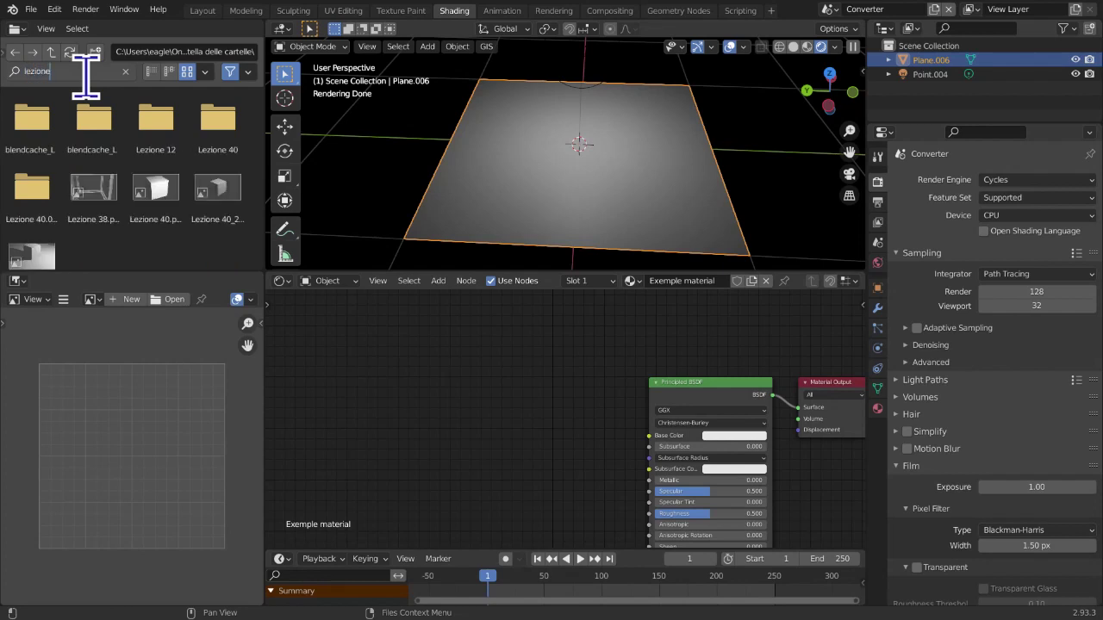
pyautogui.write('one')
pyautogui.doubleClick(156, 118)
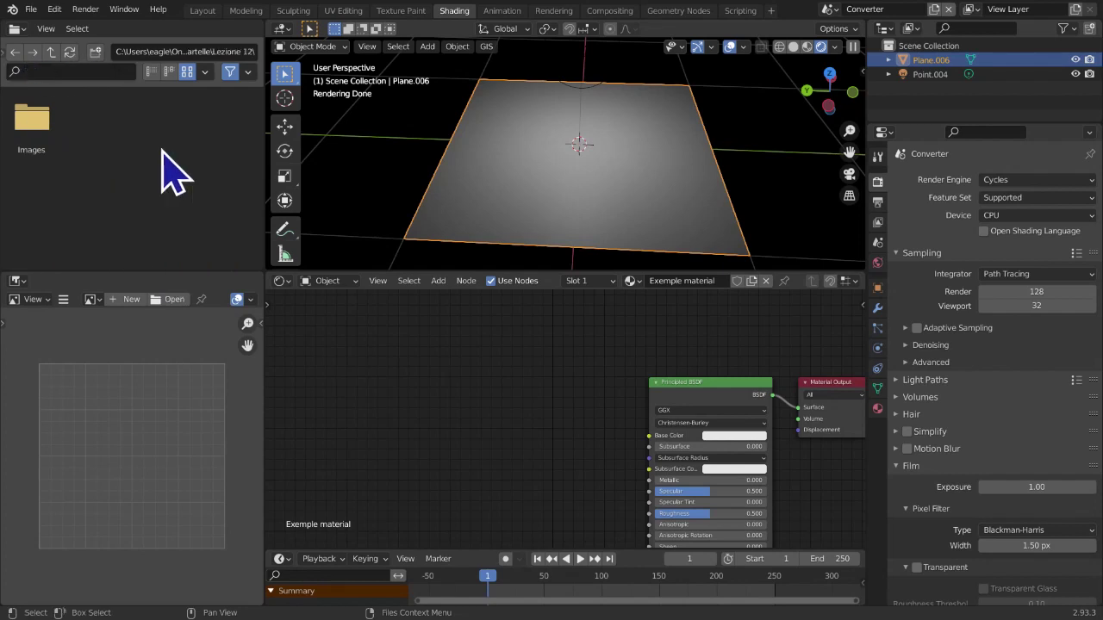
pyautogui.doubleClick(35, 121)
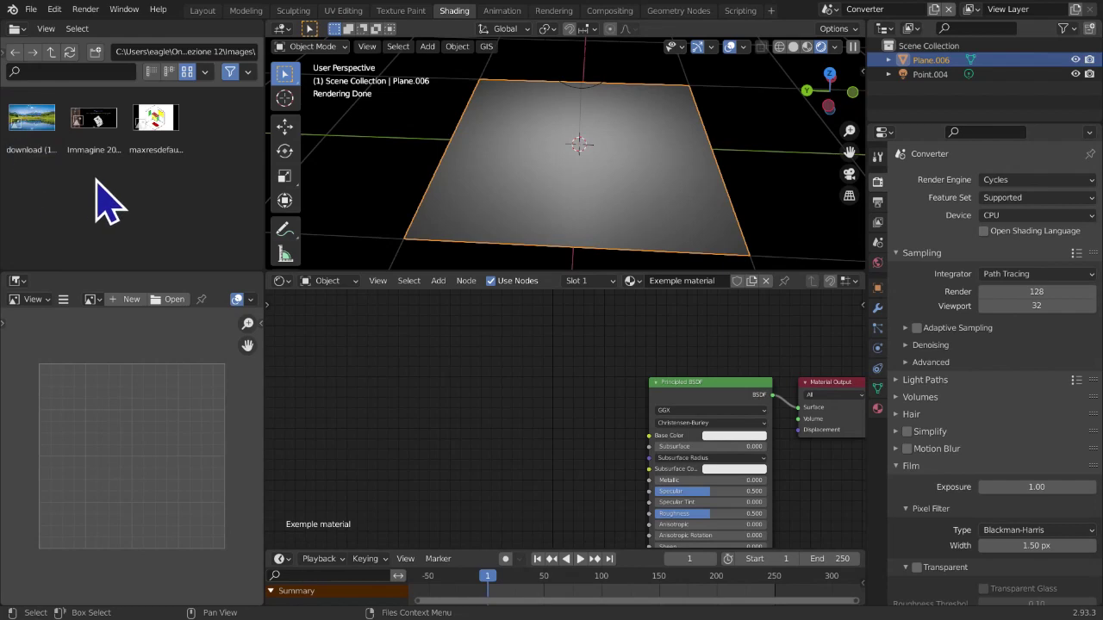
# Drag 'Immagine 2021-07-13 151503.png' in as an image texture and link its Color to Base Color
pyautogui.moveTo(94, 123); pyautogui.dragTo(374, 382)
pyautogui.moveTo(445, 387); pyautogui.dragTo(592, 424)
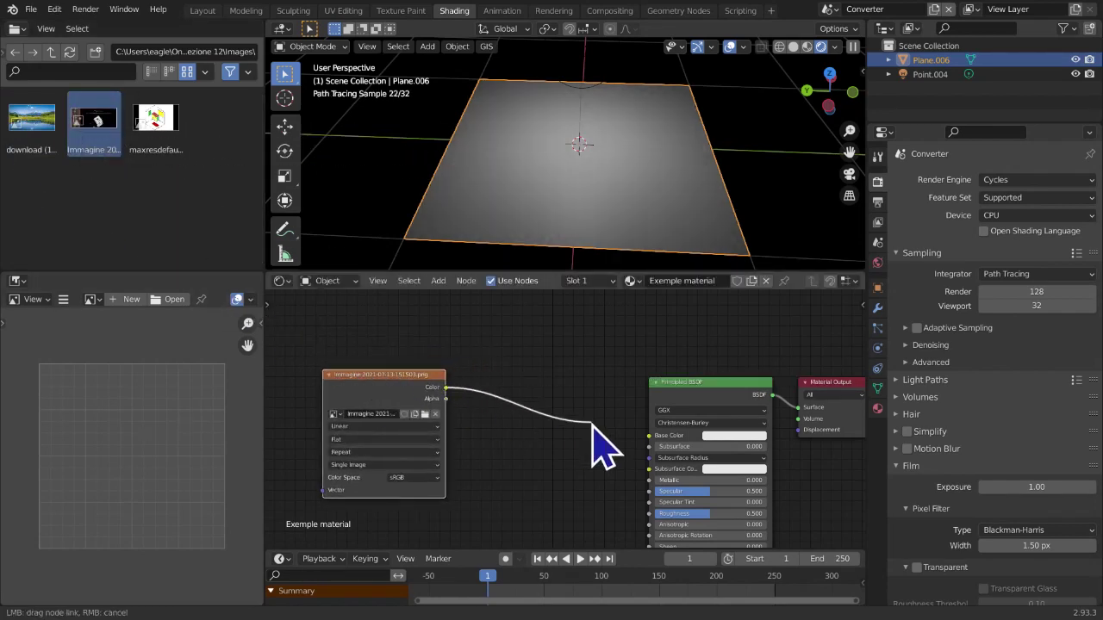
pyautogui.moveTo(653, 445); pyautogui.dragTo(653, 445)
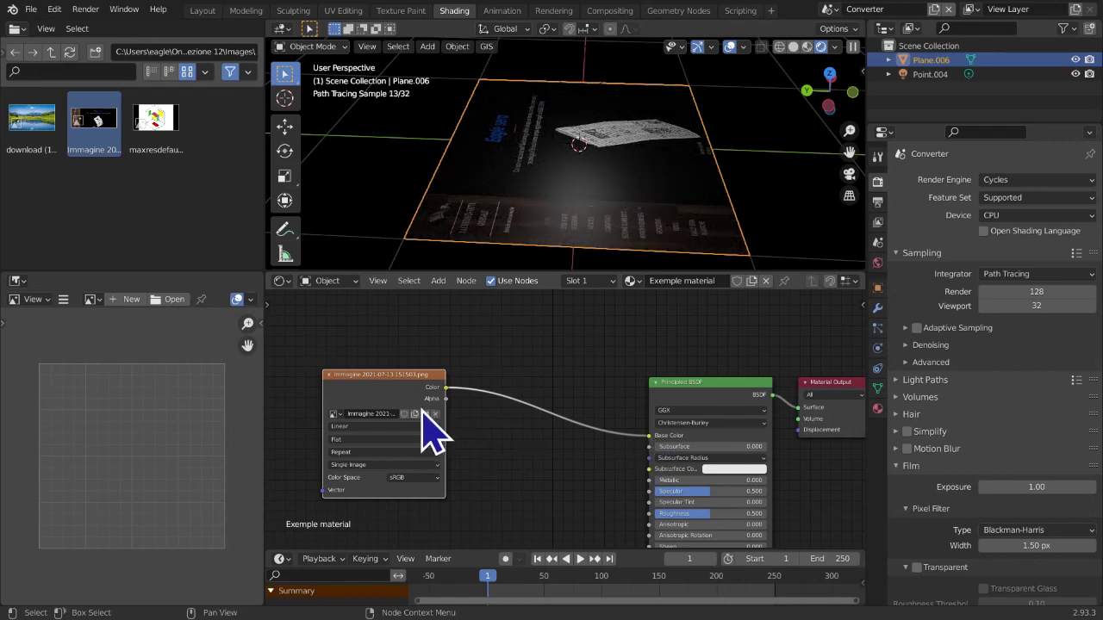
pyautogui.moveTo(424, 412); pyautogui.dragTo(403, 414)
pyautogui.moveTo(704, 229); pyautogui.dragTo(560, 220, button='middle')
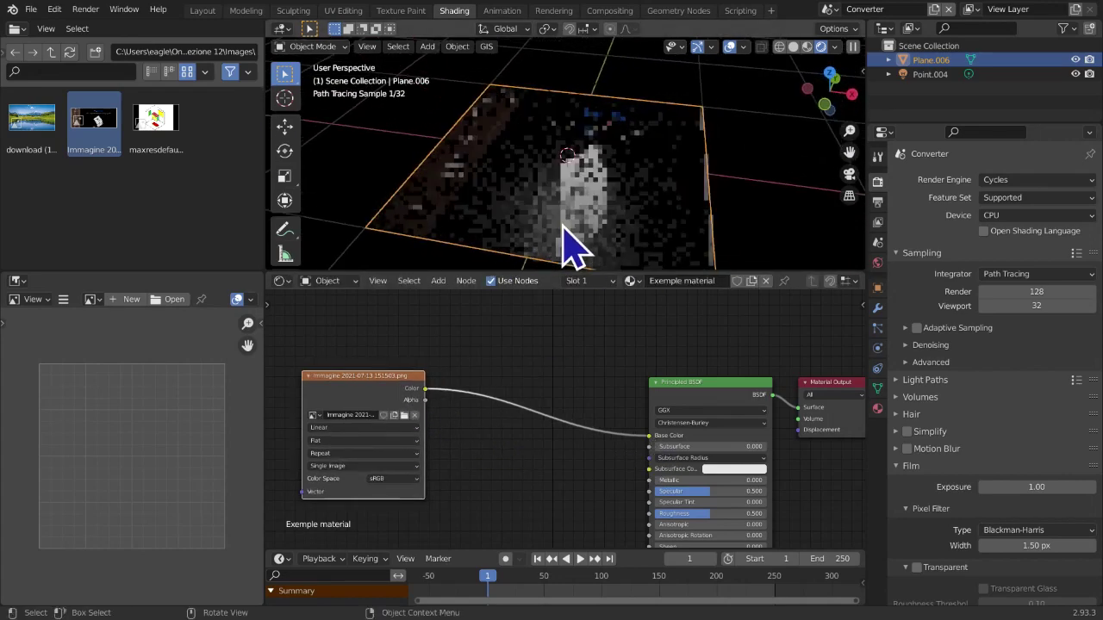
pyautogui.hotkey('shift', 'a')
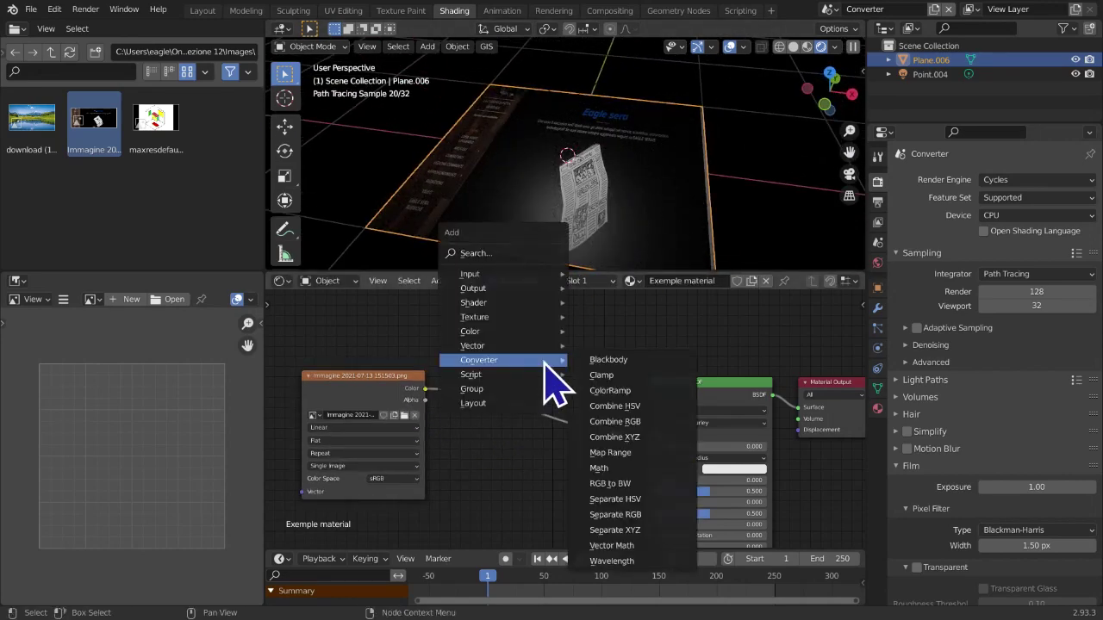
# Insert Separate HSV on the image link and preview its Hue output through a Viewer node
pyautogui.click(595, 500)
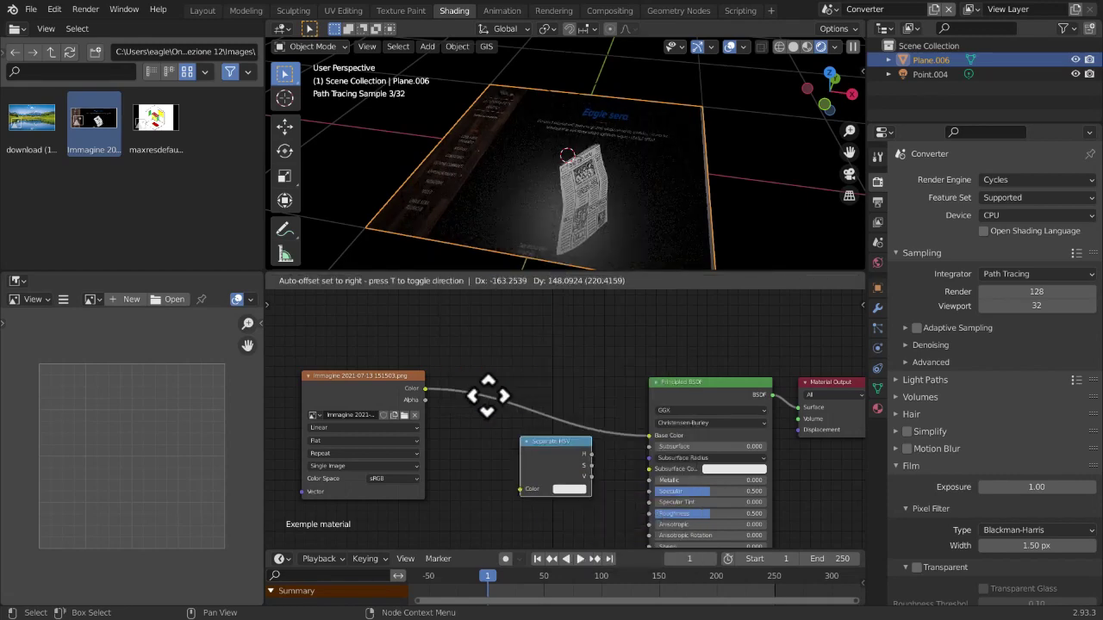
pyautogui.click(466, 370)
pyautogui.moveTo(647, 437); pyautogui.dragTo(608, 222)
pyautogui.moveTo(539, 382); pyautogui.dragTo(602, 402)
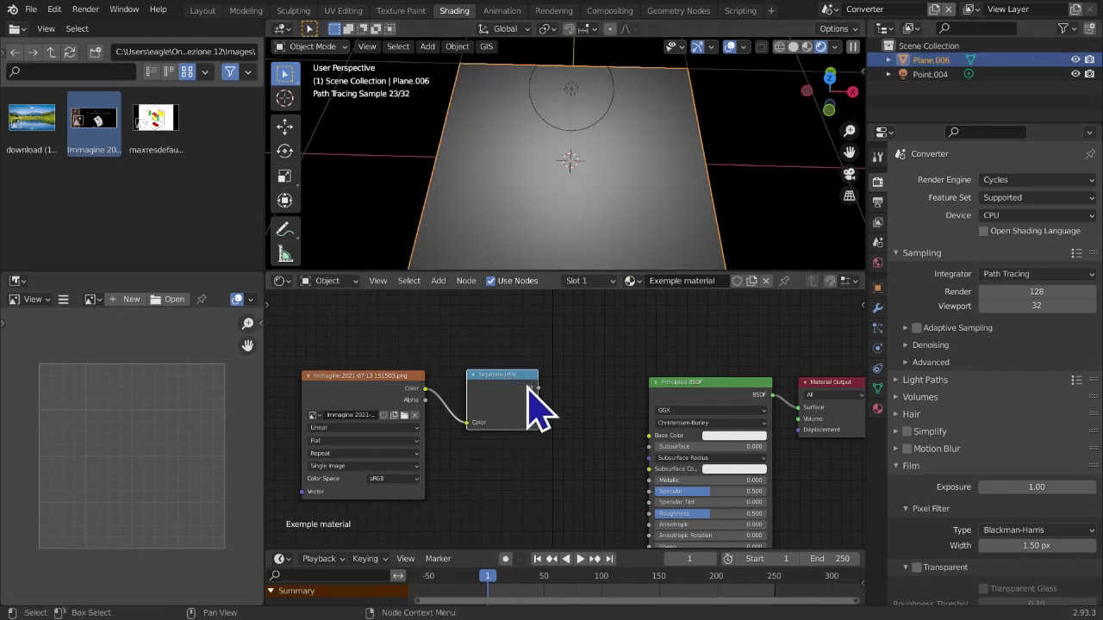
pyautogui.keyDown('ctrl'); pyautogui.keyDown('shift'); pyautogui.click(524, 408); pyautogui.keyUp('shift'); pyautogui.keyUp('ctrl')
pyautogui.moveTo(532, 270); pyautogui.dragTo(595, 259, button='middle')
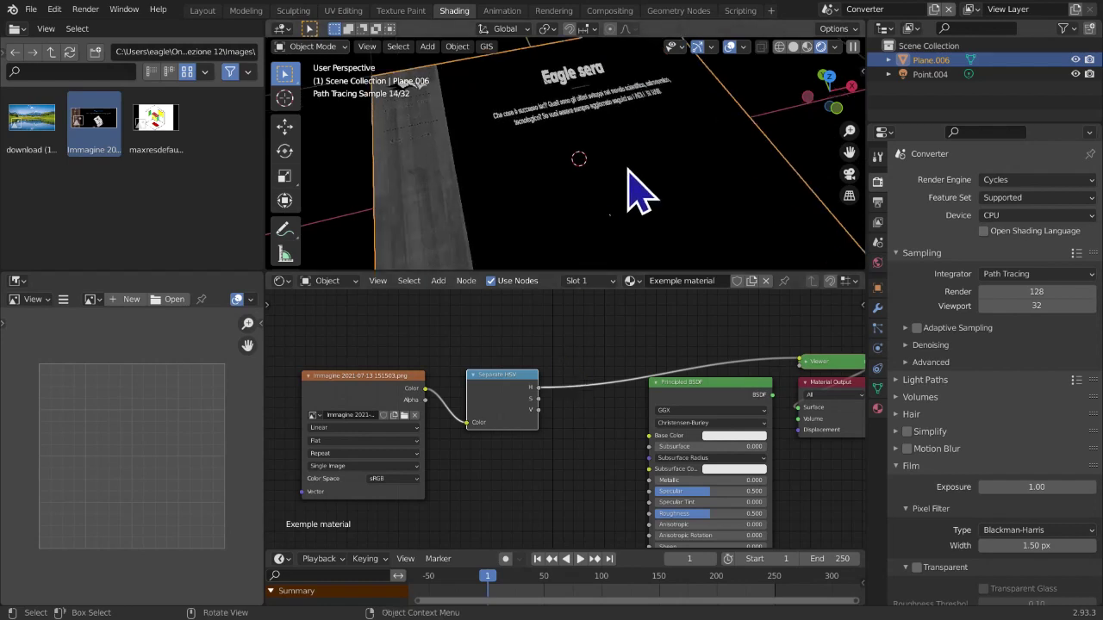
# Inspect the Hue preview on the plane from top, bottom and orbited views
pyautogui.moveTo(635, 192); pyautogui.dragTo(616, 249, button='middle')
pyautogui.moveTo(603, 372); pyautogui.dragTo(607, 405, button='middle')
pyautogui.moveTo(616, 174); pyautogui.dragTo(602, 221, button='middle')
pyautogui.click(830, 92)
pyautogui.scroll(2, 701, 209)
pyautogui.scroll(3, 723, 216)
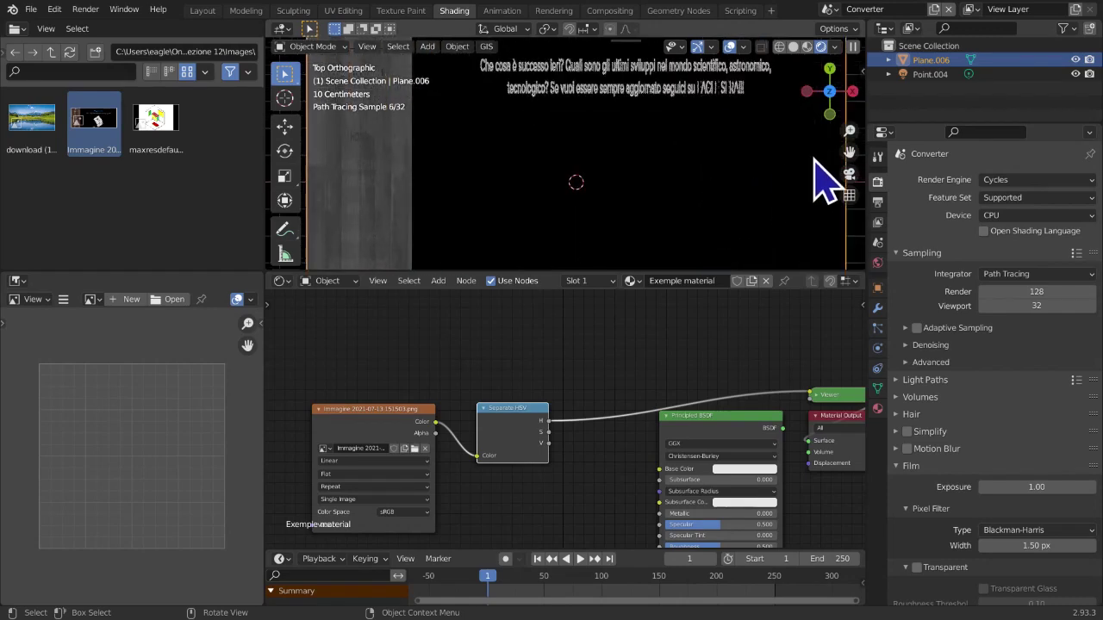
pyautogui.moveTo(850, 148); pyautogui.dragTo(933, 270)
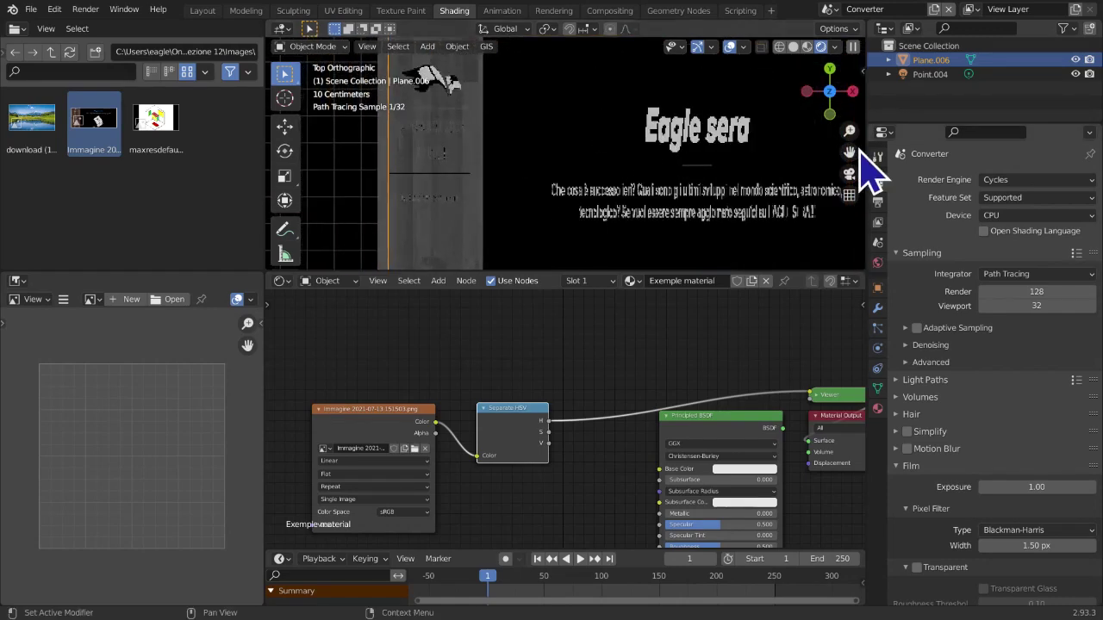
pyautogui.scroll(-3, 645, 241)
pyautogui.moveTo(843, 151); pyautogui.dragTo(810, 88)
pyautogui.scroll(-1, 808, 200)
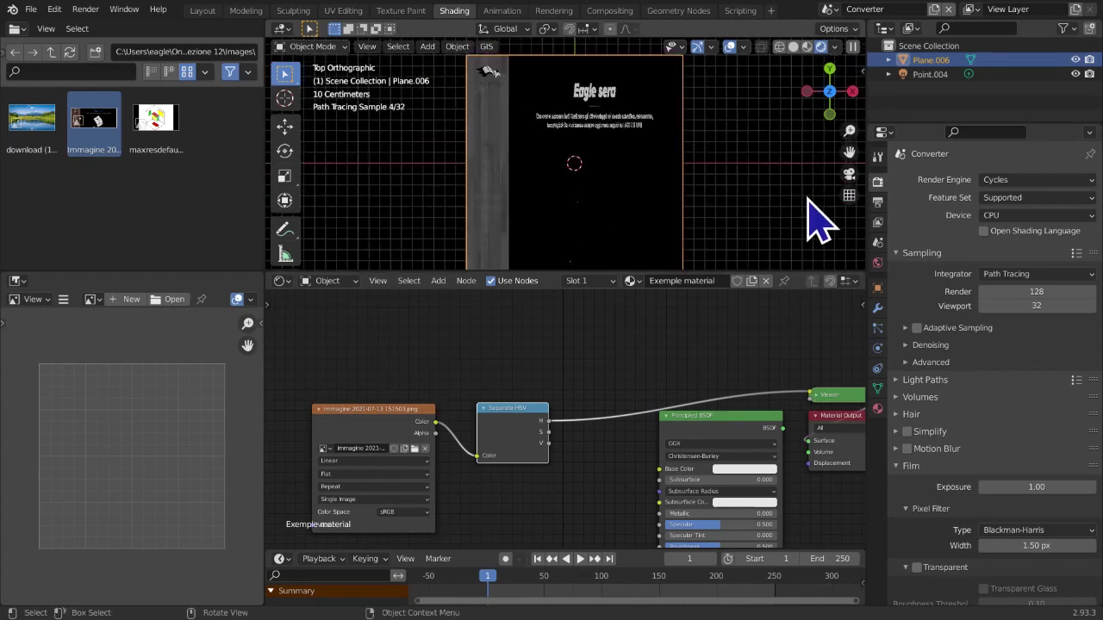
pyautogui.moveTo(818, 222); pyautogui.dragTo(824, 214, button='middle')
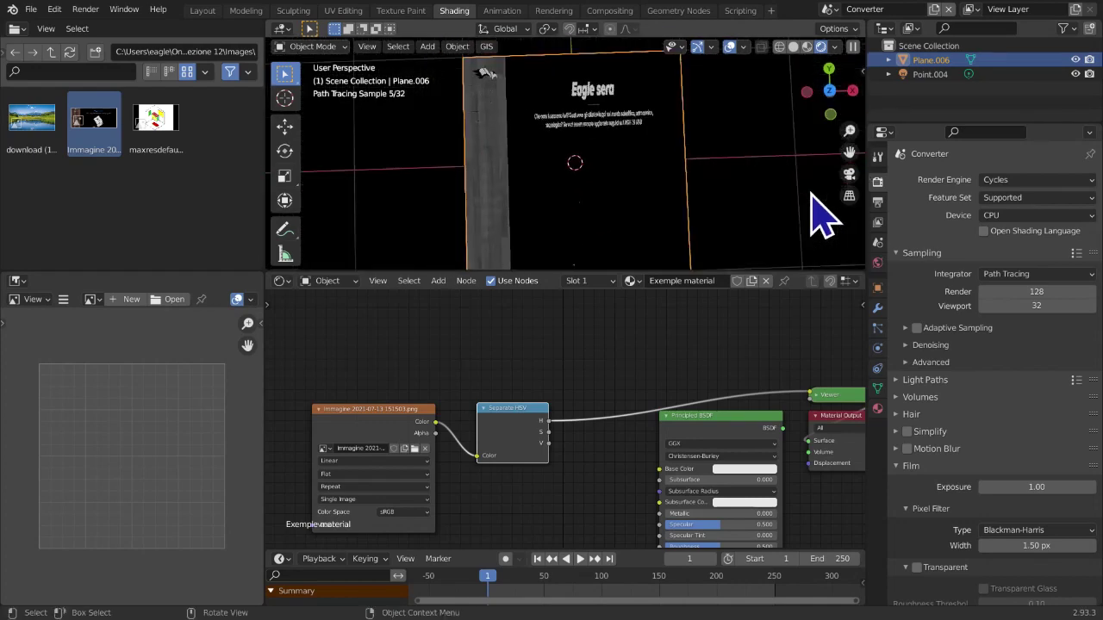
pyautogui.click(829, 110)
pyautogui.scroll(-2, 690, 246)
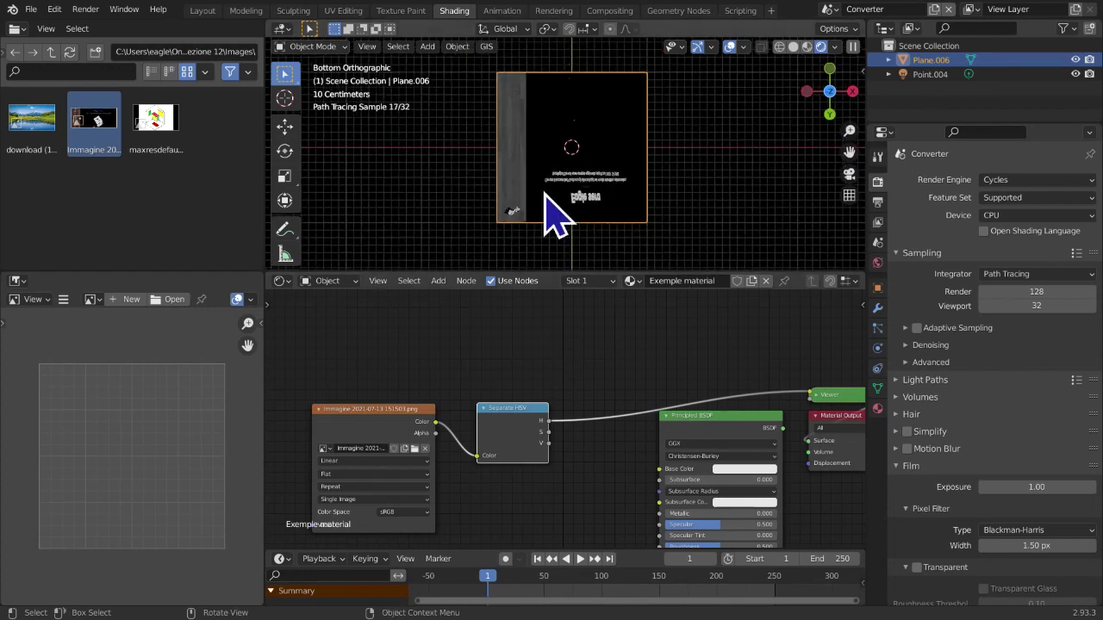
pyautogui.click(828, 91)
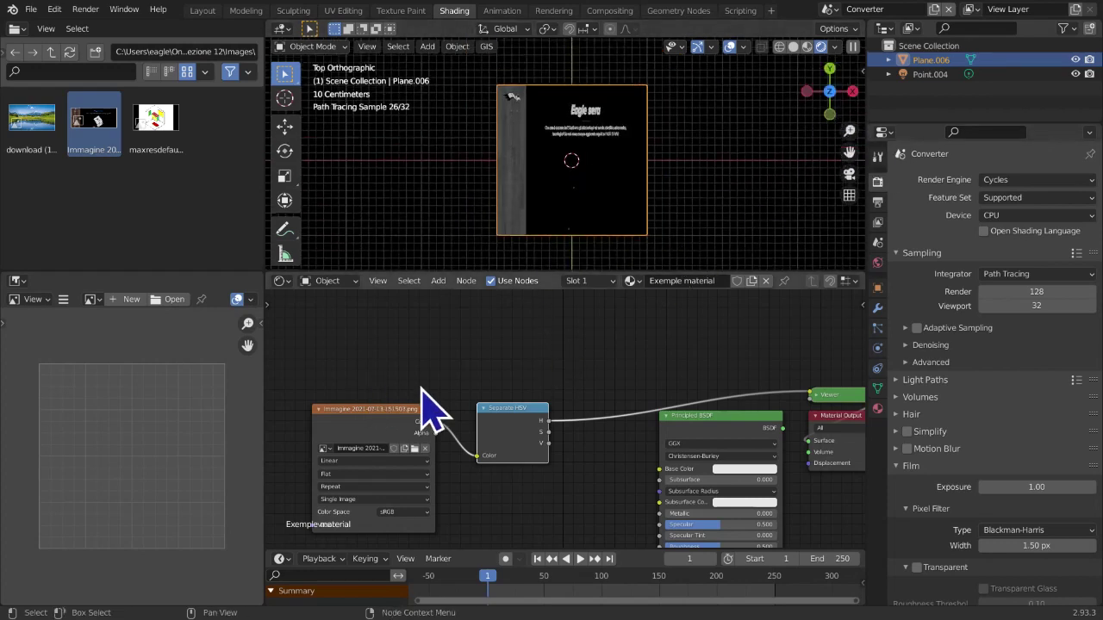
pyautogui.moveTo(422, 405); pyautogui.dragTo(491, 353, button='middle')
pyautogui.hotkey('shift', 'a')
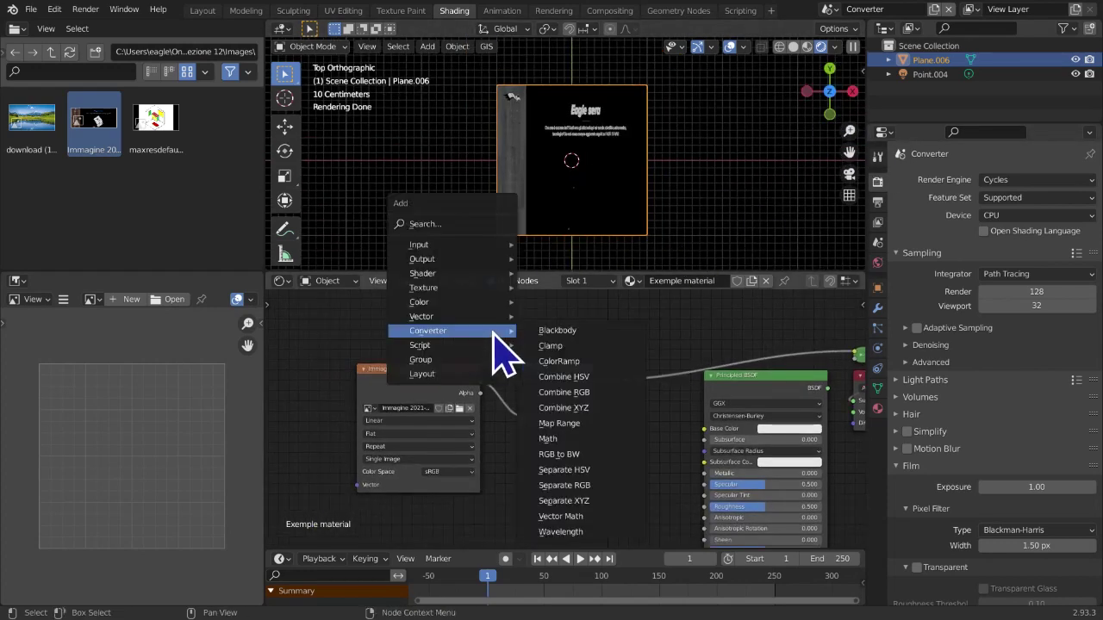
# Insert a Hue Saturation Value node between the image and Separate HSV
pyautogui.moveTo(469, 302)
pyautogui.click(566, 332)
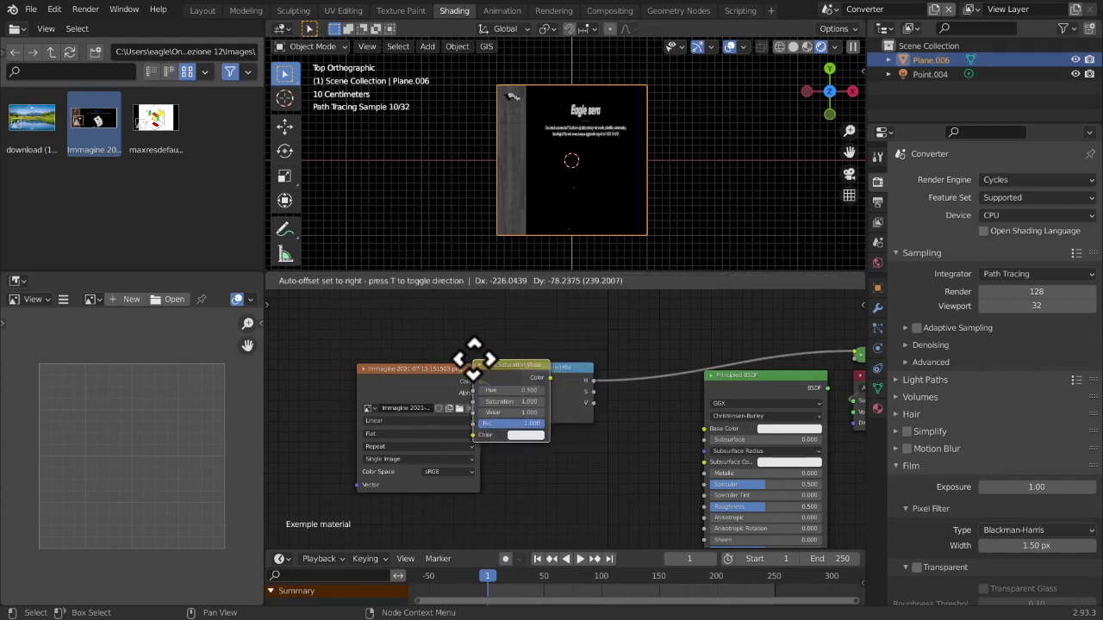
pyautogui.click(470, 364)
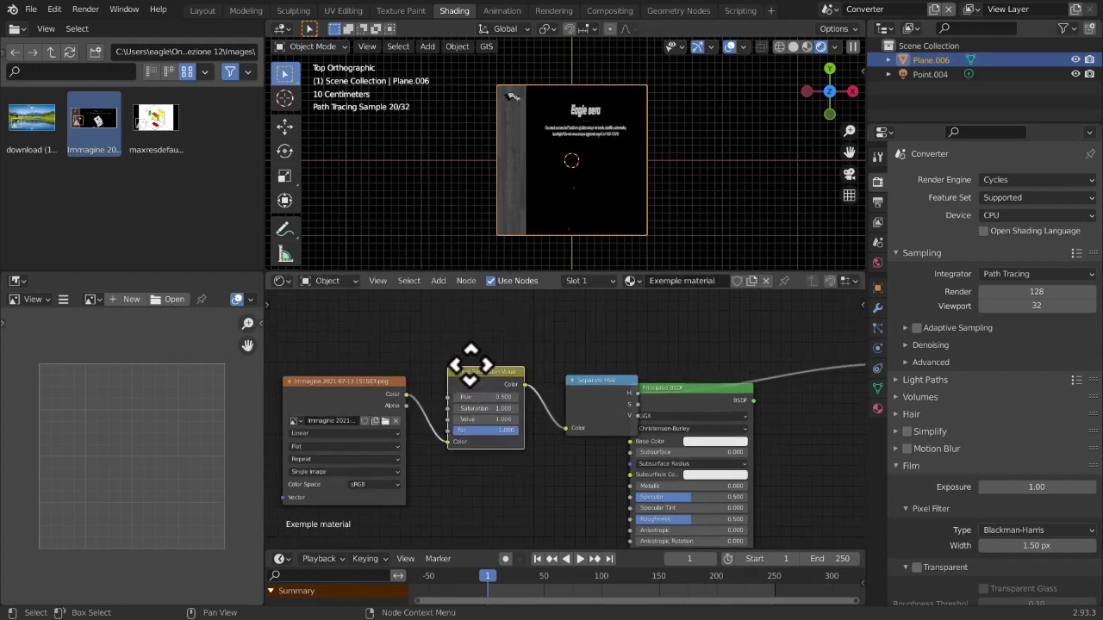
# Raise the Hue to 1.000, lower it back to 0.000, then undo
pyautogui.click(514, 397)
pyautogui.click(515, 398)
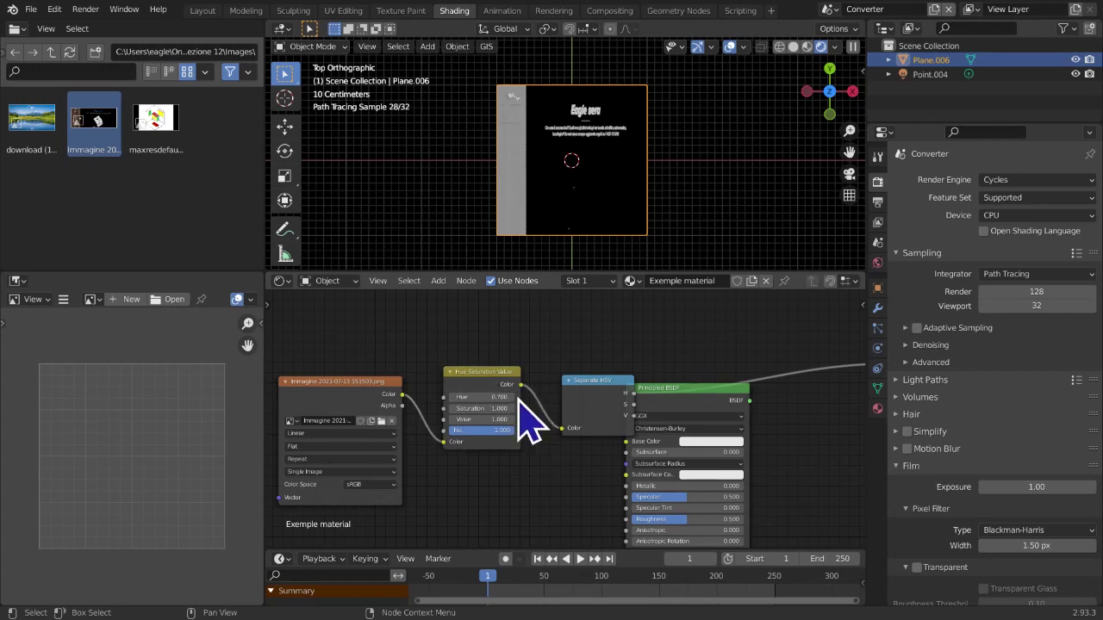
pyautogui.click(517, 398)
pyautogui.click(517, 398)
pyautogui.click(517, 398)
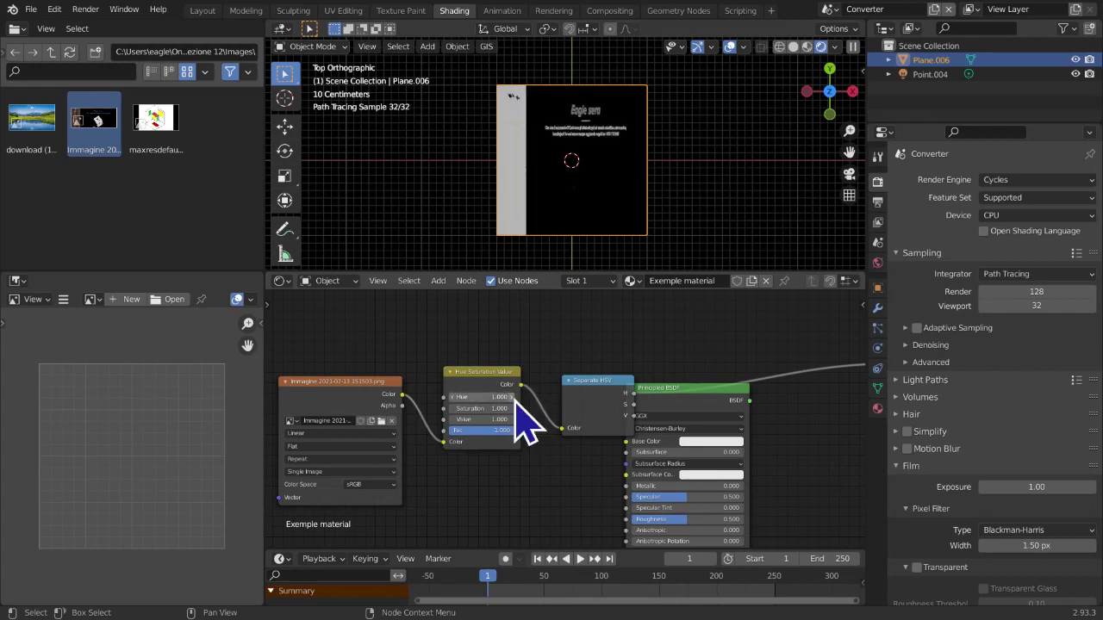
pyautogui.click(452, 399)
pyautogui.click(452, 399)
pyautogui.click(451, 399)
pyautogui.click(452, 399)
pyautogui.click(451, 399)
pyautogui.click(452, 399)
pyautogui.click(451, 399)
pyautogui.click(452, 399)
pyautogui.hotkey('ctrl', 'z')
# Dissolve the Hue Saturation Value node, keeping the image linked to Separate HSV
pyautogui.hotkey('ctrl', 'x')
pyautogui.moveTo(584, 382); pyautogui.dragTo(476, 387)
pyautogui.scroll(-2, 503, 389)
pyautogui.moveTo(641, 184); pyautogui.dragTo(595, 250, button='middle')
pyautogui.moveTo(593, 364); pyautogui.dragTo(497, 367, button='middle')
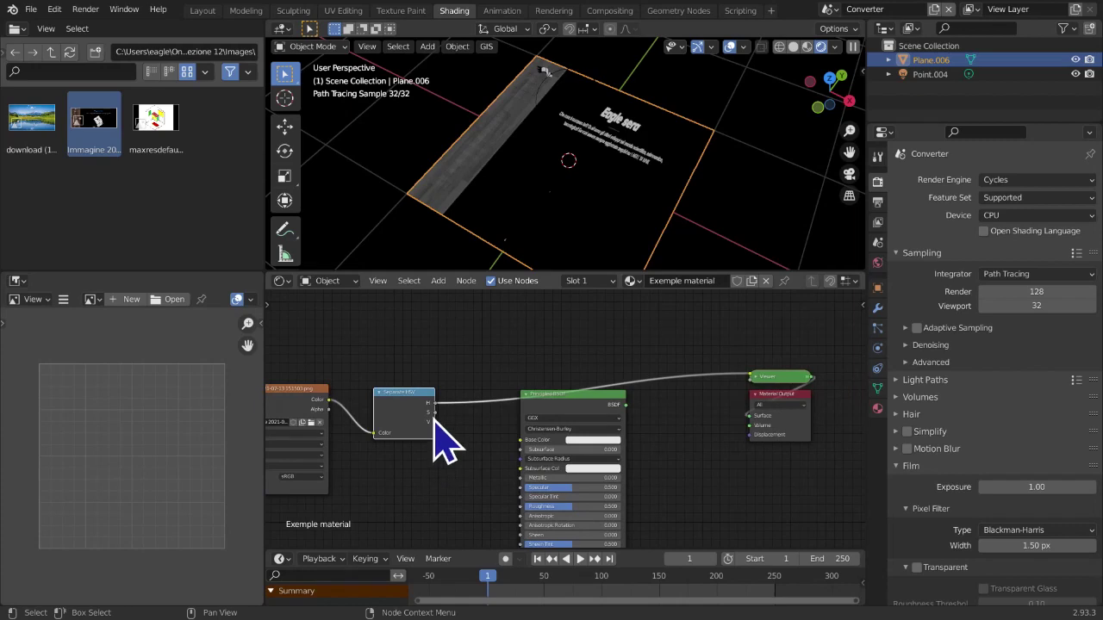
# Preview the Saturation channel, then the Value channel, on the plane
pyautogui.keyDown('ctrl'); pyautogui.keyDown('shift'); pyautogui.click(419, 414); pyautogui.keyUp('shift'); pyautogui.keyUp('ctrl')
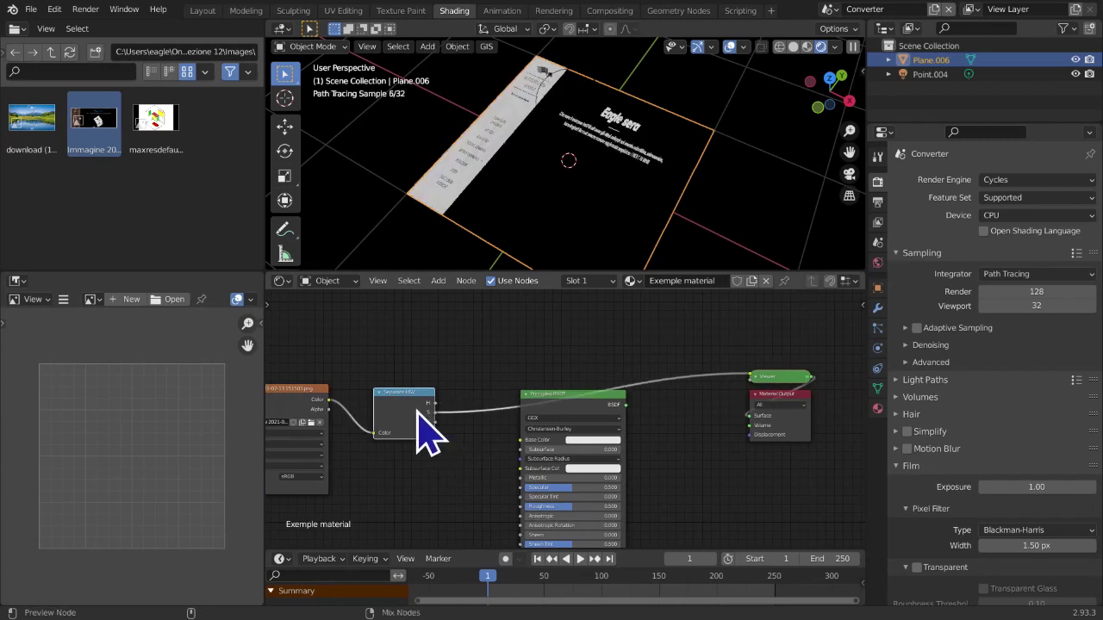
pyautogui.moveTo(522, 147); pyautogui.dragTo(750, 201, button='middle')
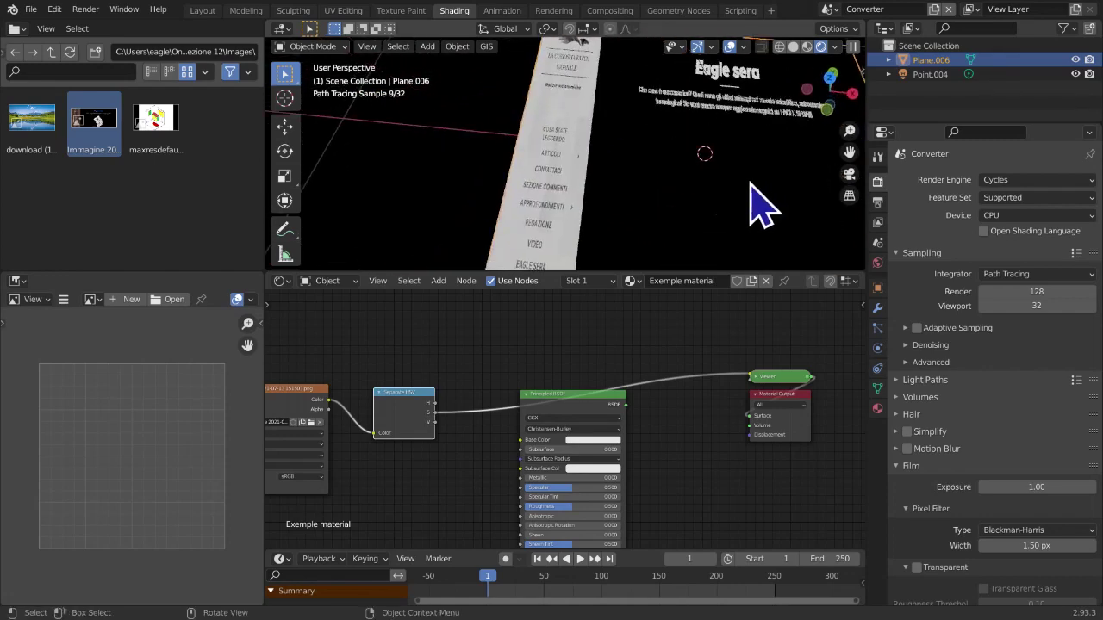
pyautogui.scroll(1, 422, 483)
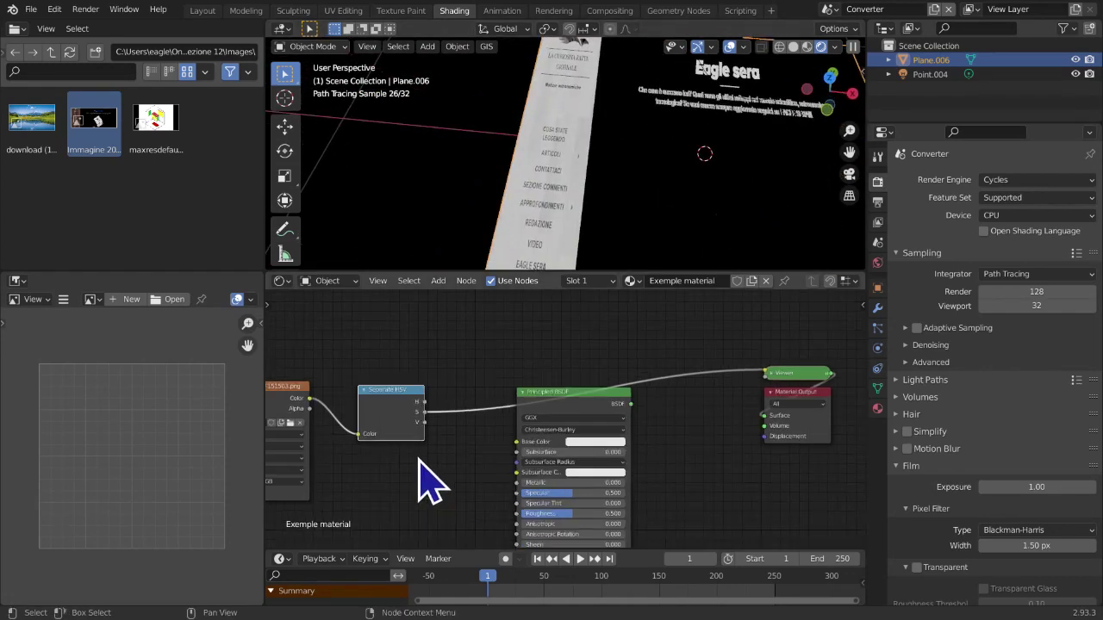
pyautogui.keyDown('ctrl'); pyautogui.keyDown('shift'); pyautogui.click(398, 421); pyautogui.keyUp('shift'); pyautogui.keyUp('ctrl')
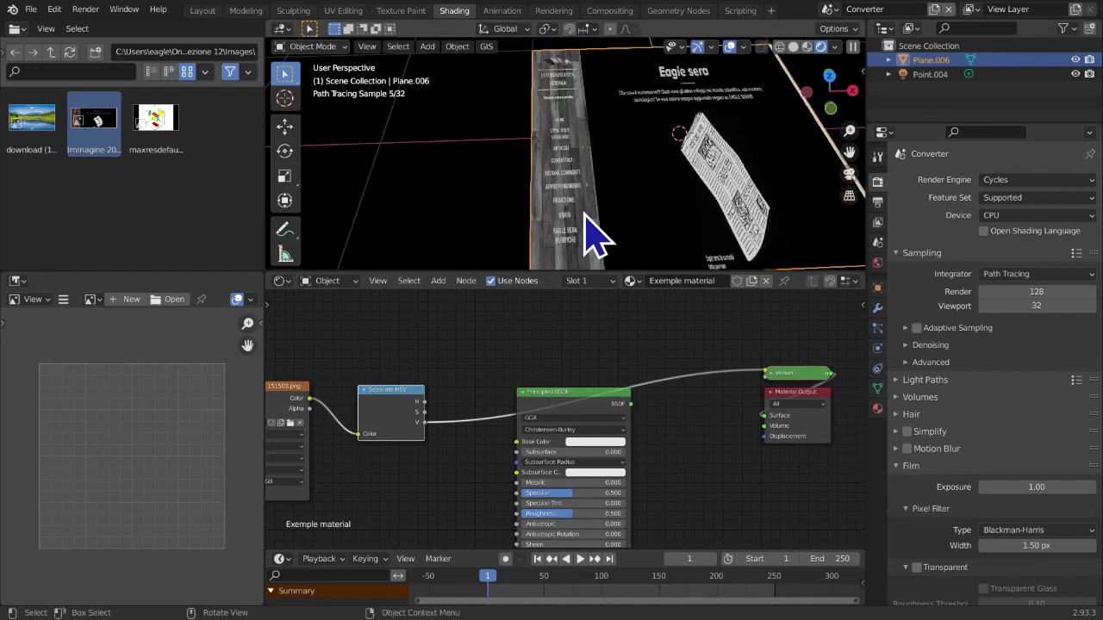
# Delete Separate HSV and wire the Principled BSDF straight to Material Output
pyautogui.moveTo(849, 150); pyautogui.dragTo(789, 195)
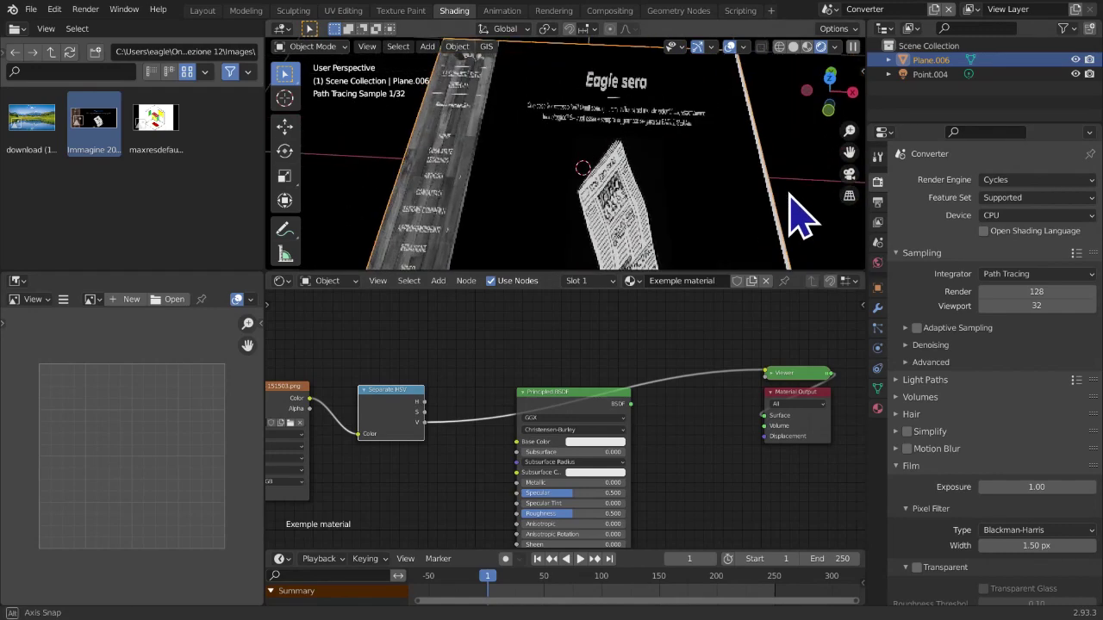
pyautogui.click(829, 82)
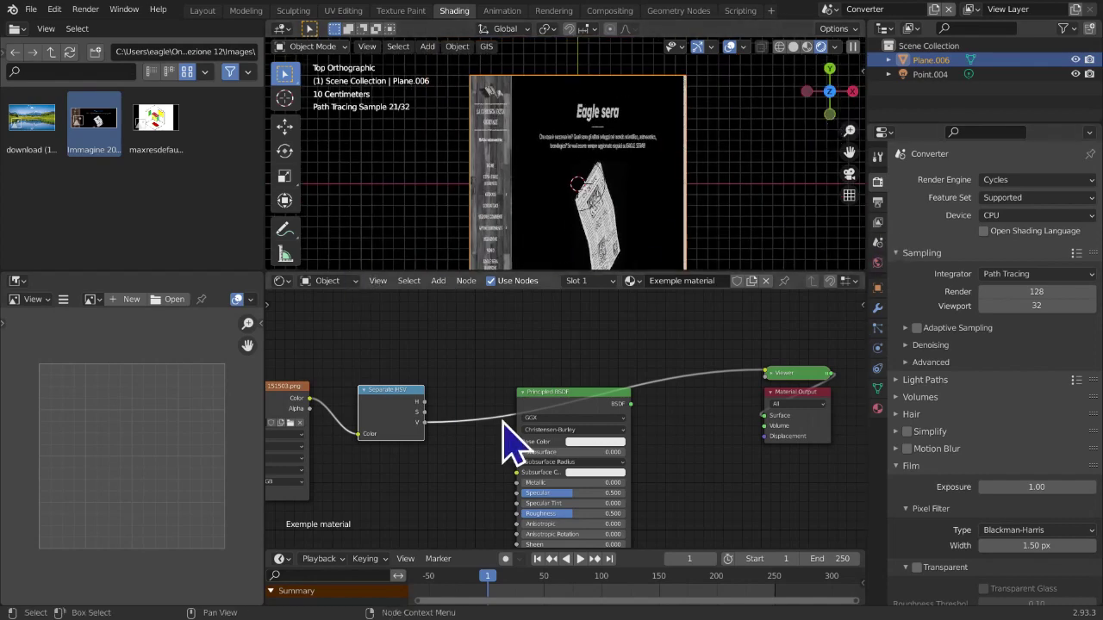
pyautogui.moveTo(502, 444); pyautogui.dragTo(551, 429, button='middle')
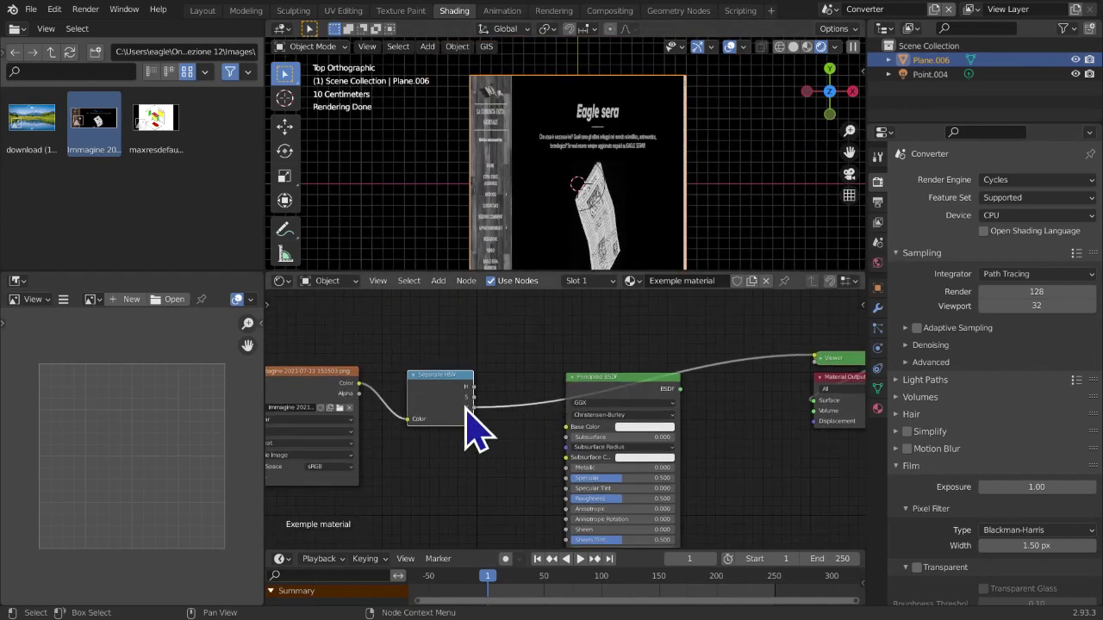
pyautogui.press('x')
pyautogui.keyDown('ctrl'); pyautogui.keyDown('shift'); pyautogui.click(608, 413); pyautogui.keyUp('shift'); pyautogui.keyUp('ctrl')
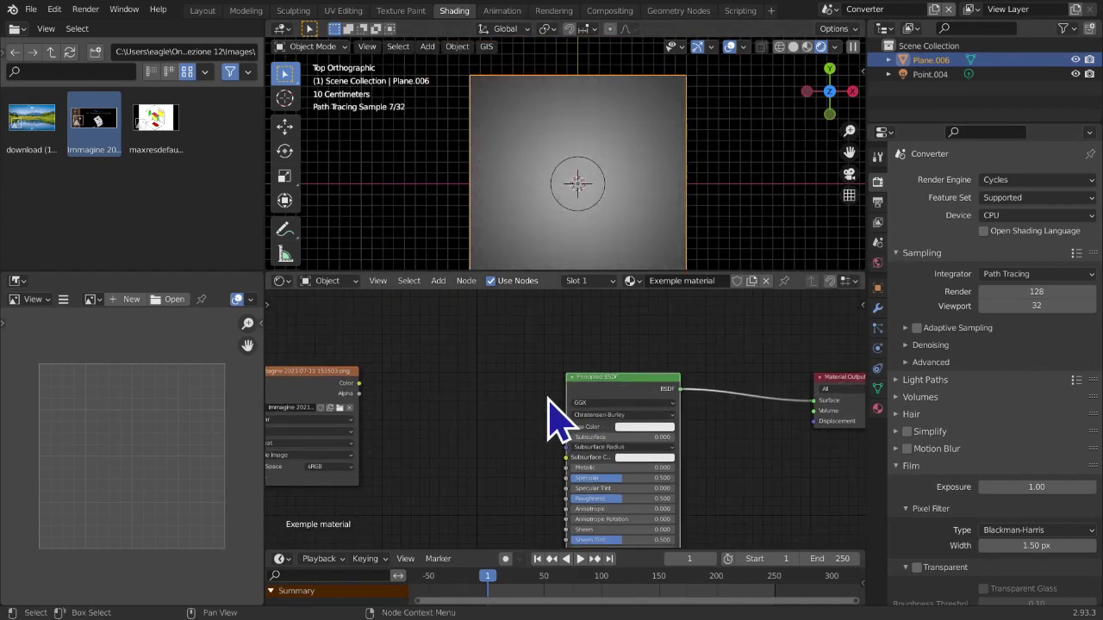
# Add a Separate HSV node and feed the image's Color into it
pyautogui.moveTo(552, 422); pyautogui.dragTo(583, 374, button='middle')
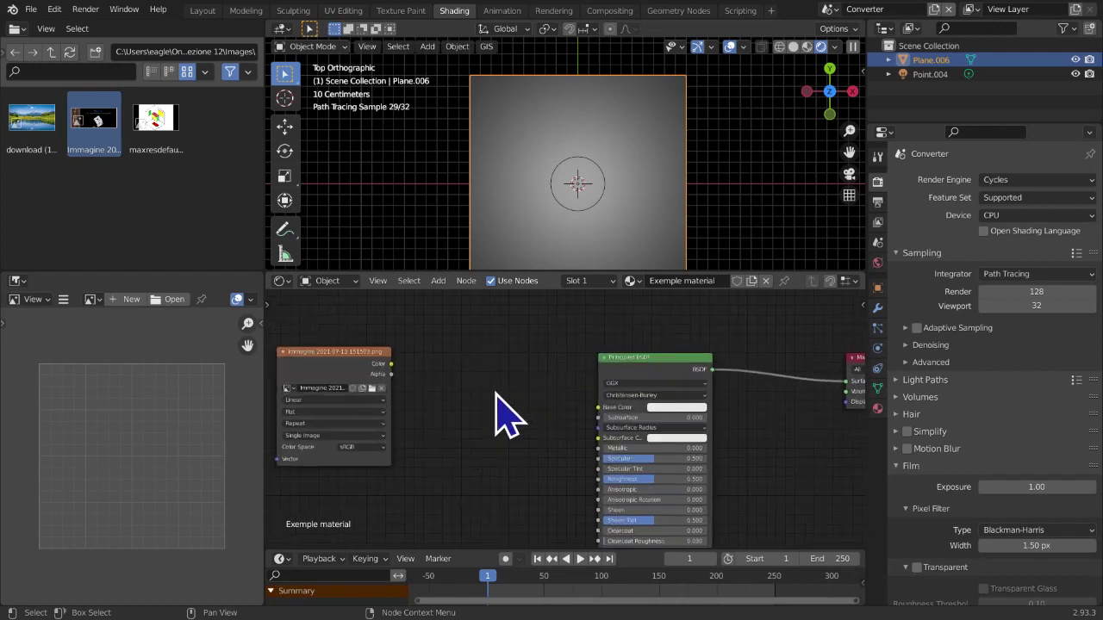
pyautogui.hotkey('shift', 'a')
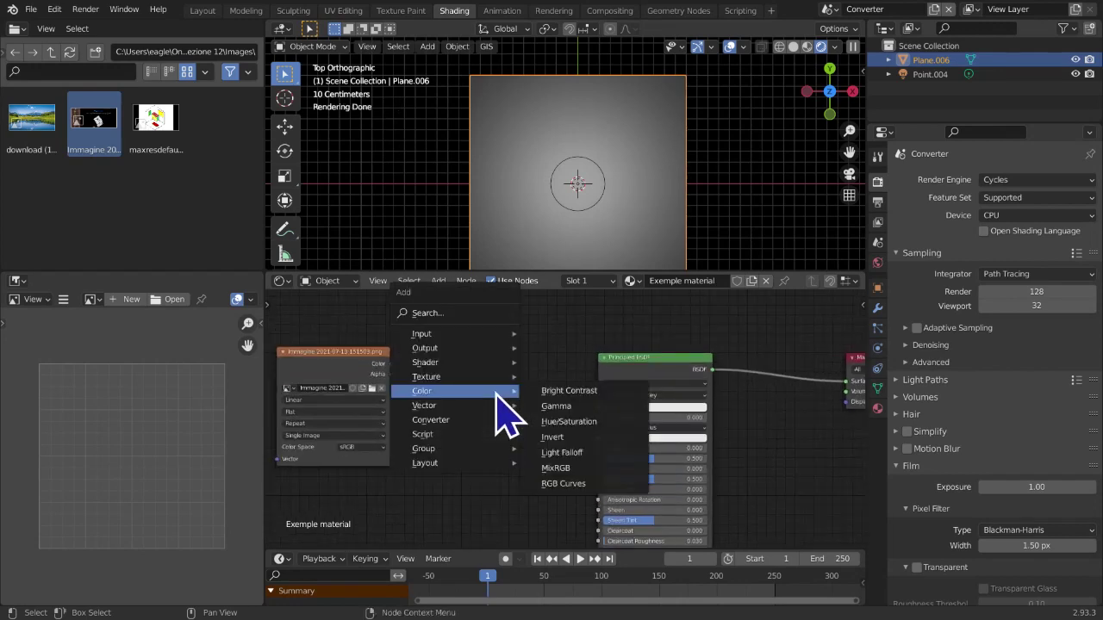
pyautogui.moveTo(440, 419)
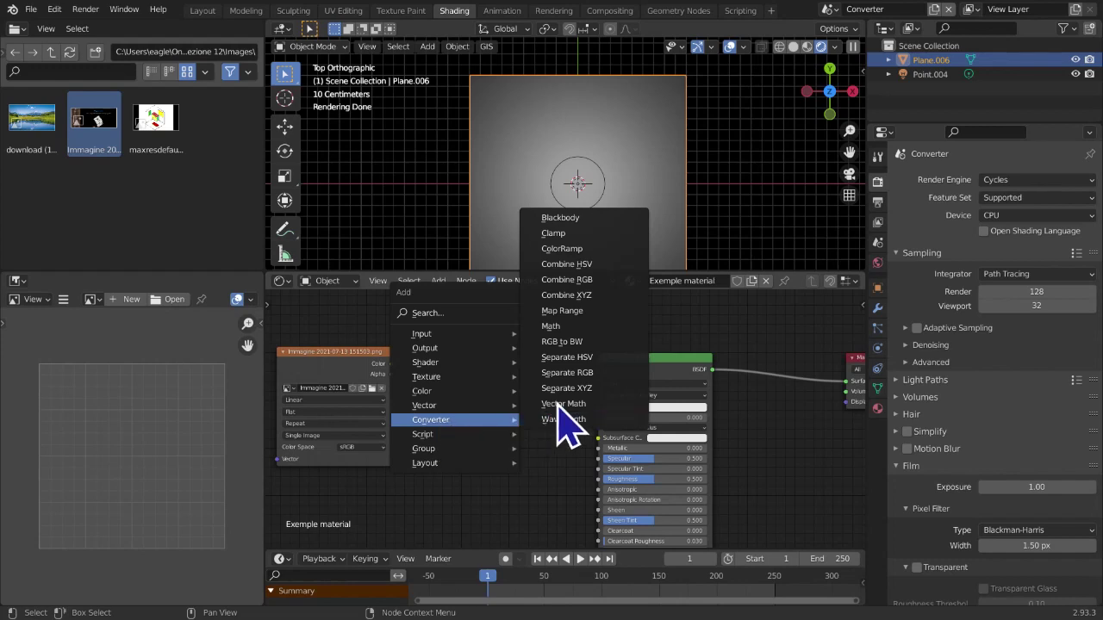
pyautogui.click(566, 356)
pyautogui.click(463, 364)
pyautogui.scroll(2, 375, 366)
pyautogui.moveTo(319, 338); pyautogui.dragTo(336, 354)
pyautogui.moveTo(461, 362); pyautogui.dragTo(543, 333)
# Tidy the image and Separate HSV layout and annotate 'HSV' on the canvas
pyautogui.moveTo(413, 389); pyautogui.dragTo(457, 418)
pyautogui.moveTo(475, 395); pyautogui.dragTo(575, 477, button='middle')
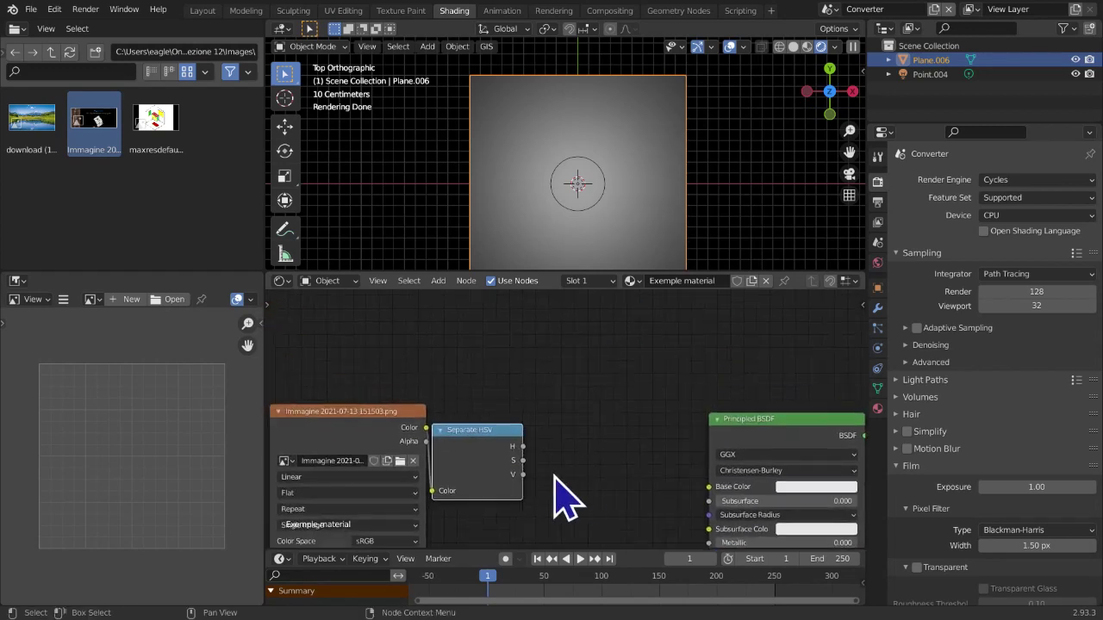
pyautogui.moveTo(333, 448); pyautogui.dragTo(301, 446)
pyautogui.moveTo(446, 439); pyautogui.dragTo(440, 428)
pyautogui.scroll(1, 442, 429)
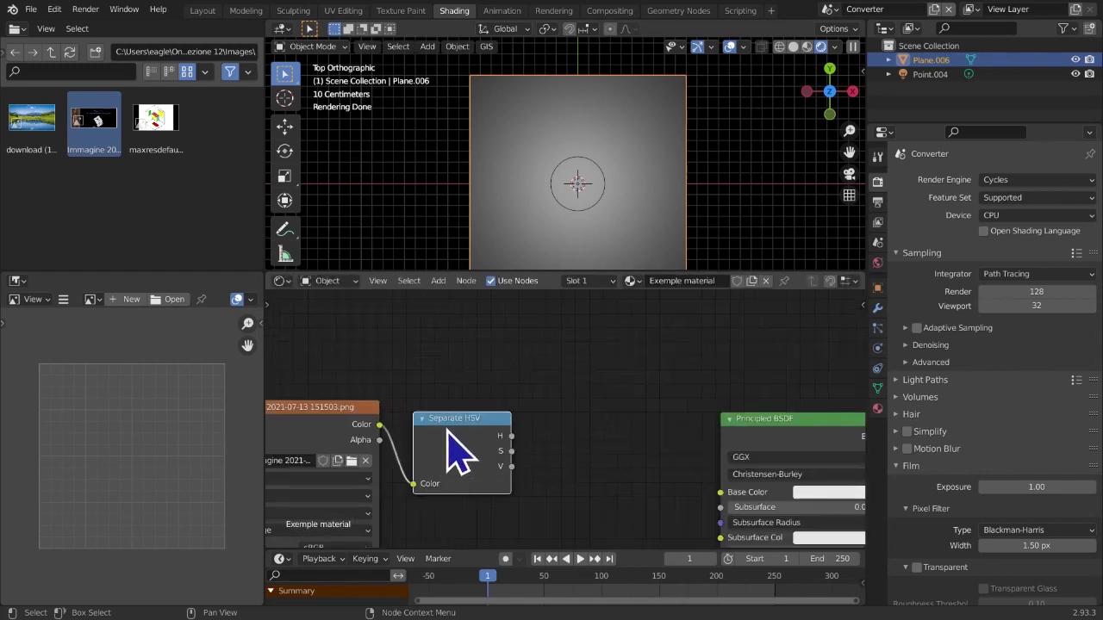
pyautogui.moveTo(421, 386); pyautogui.dragTo(420, 401, button='middle')
pyautogui.press('t')
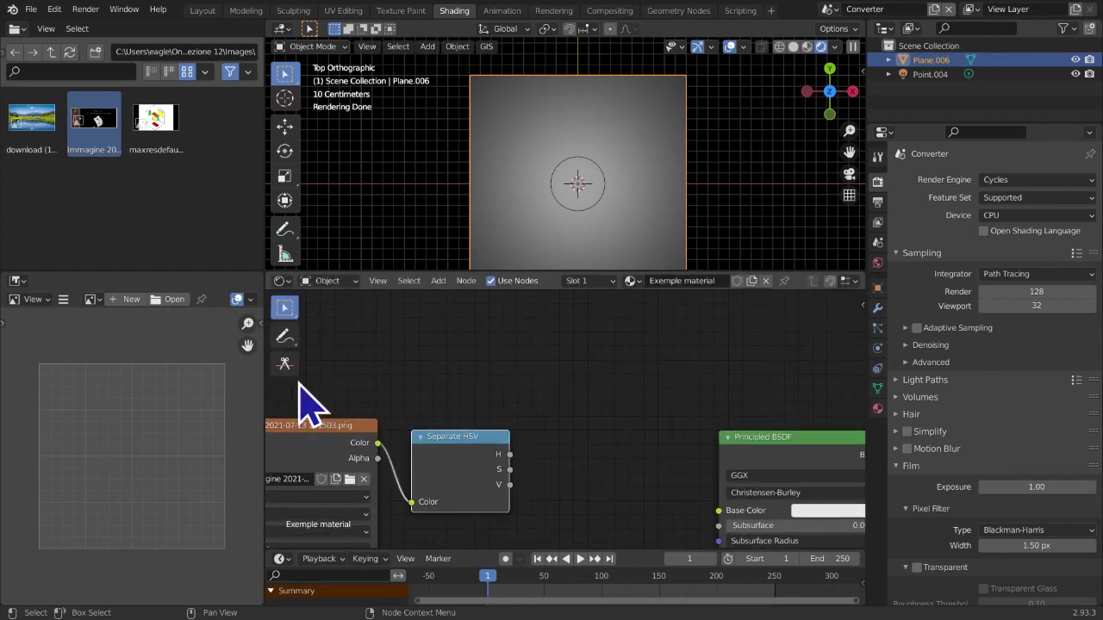
pyautogui.click(285, 336)
pyautogui.press('t')
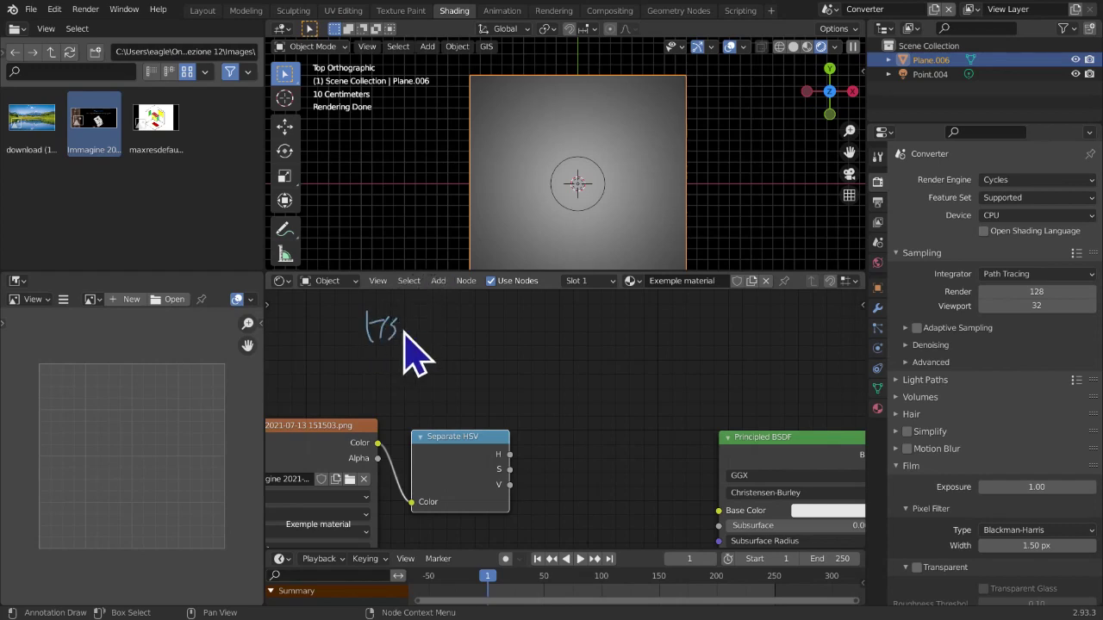
# Set the Principled BSDF Base Color to pure red: H 0, S 1, V 1
pyautogui.moveTo(558, 388); pyautogui.dragTo(504, 363, button='middle')
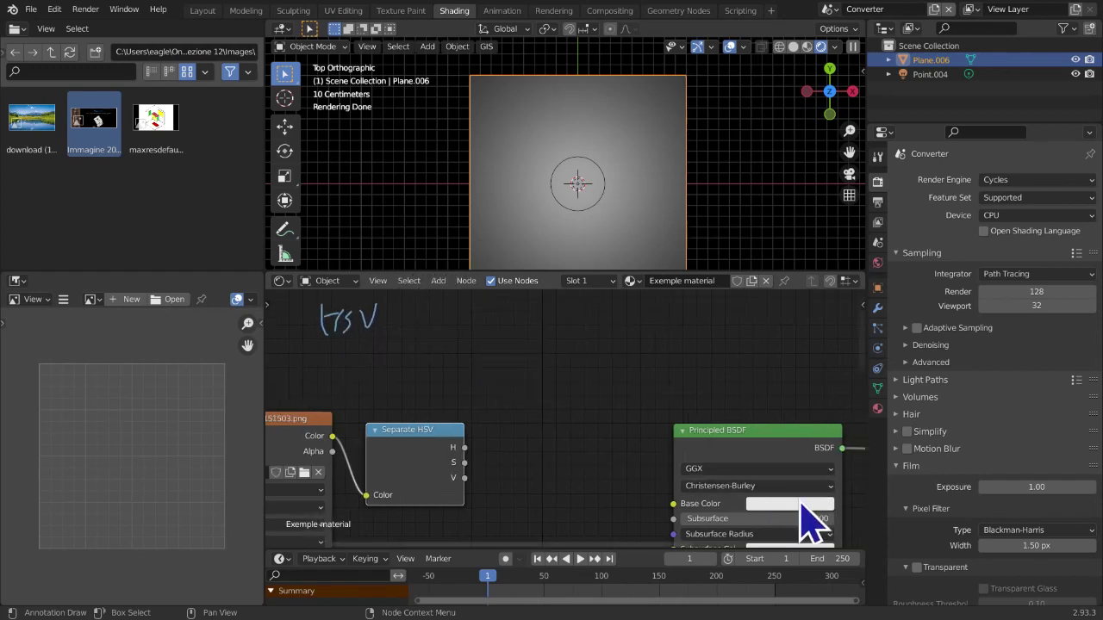
pyautogui.click(800, 505)
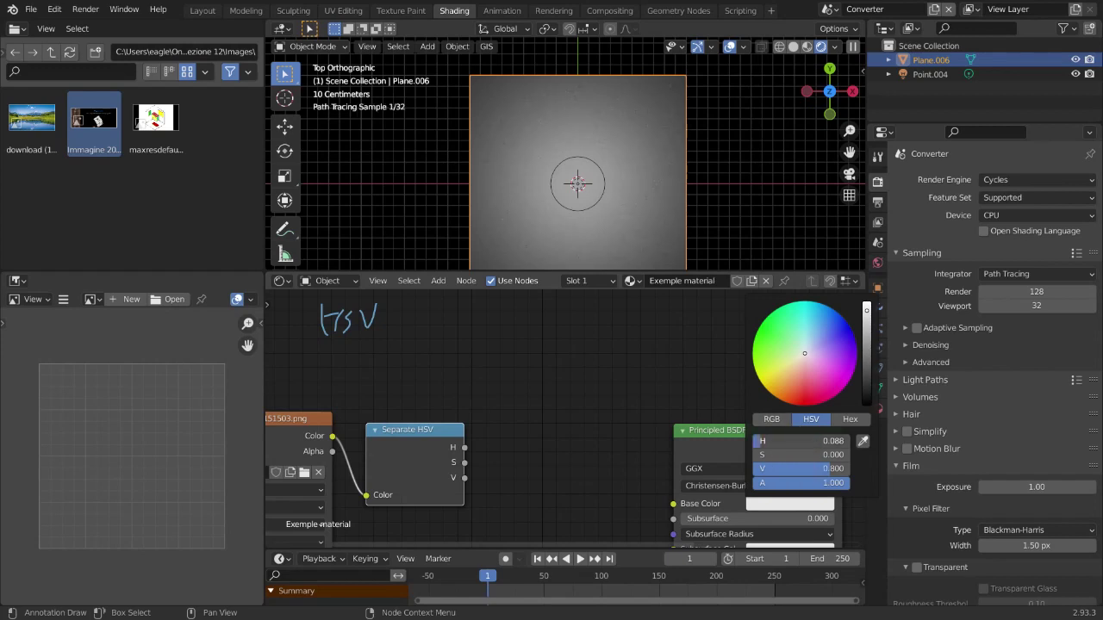
pyautogui.moveTo(825, 468); pyautogui.dragTo(848, 468)
pyautogui.moveTo(783, 455); pyautogui.dragTo(827, 455)
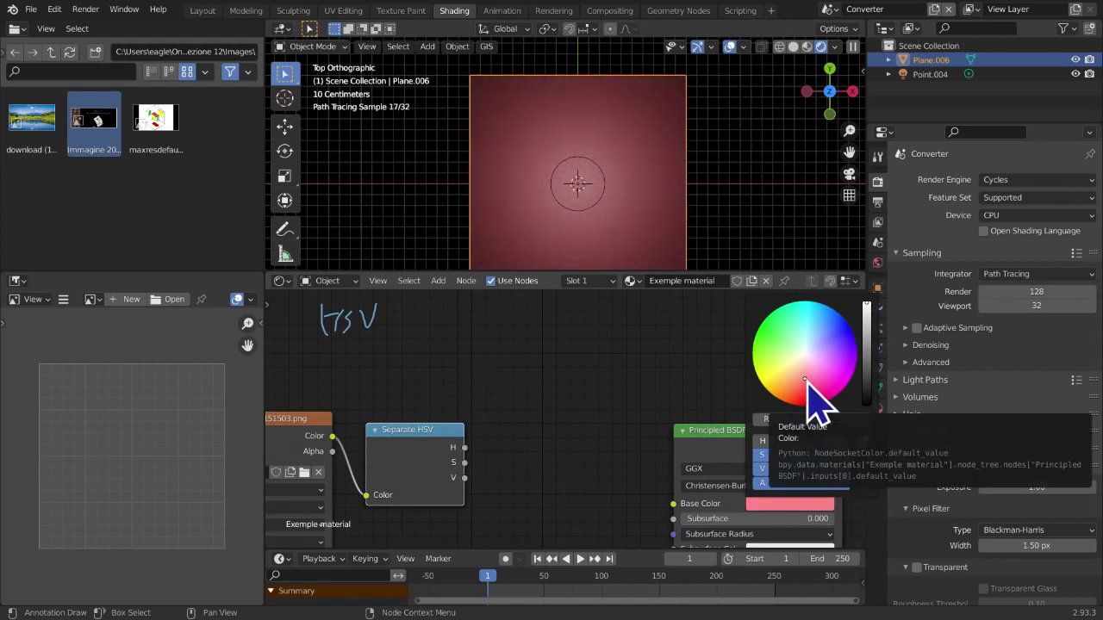
pyautogui.moveTo(780, 455)
pyautogui.mouseDown()
pyautogui.moveTo(797, 455)
pyautogui.moveTo(780, 435)
pyautogui.moveTo(840, 441)
pyautogui.moveTo(771, 440)
pyautogui.mouseUp()
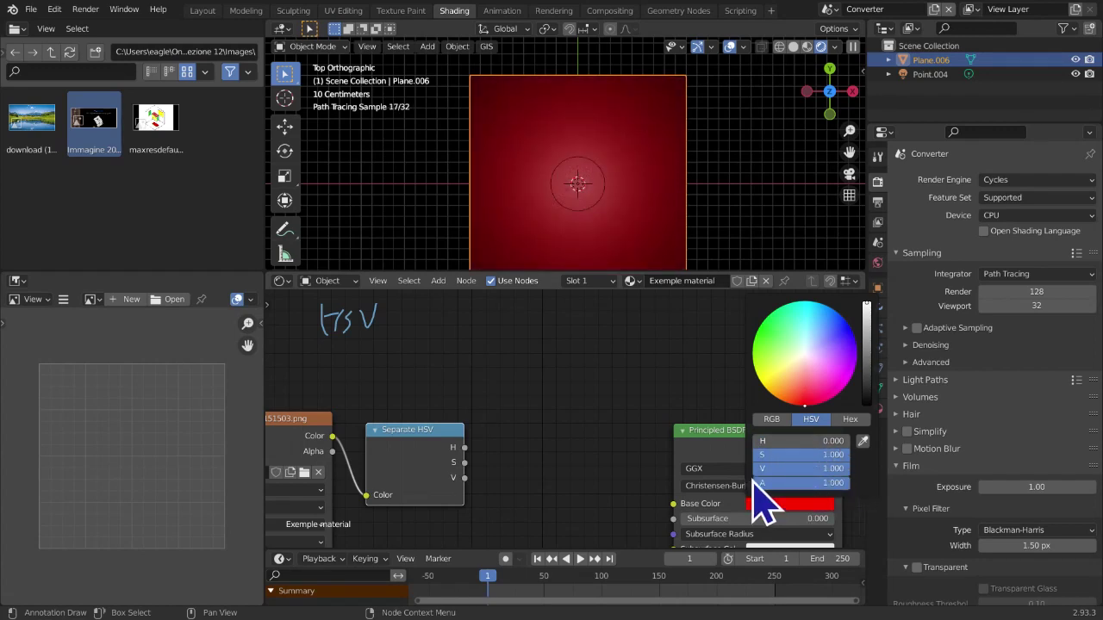
pyautogui.press('Return')
pyautogui.press('Return')
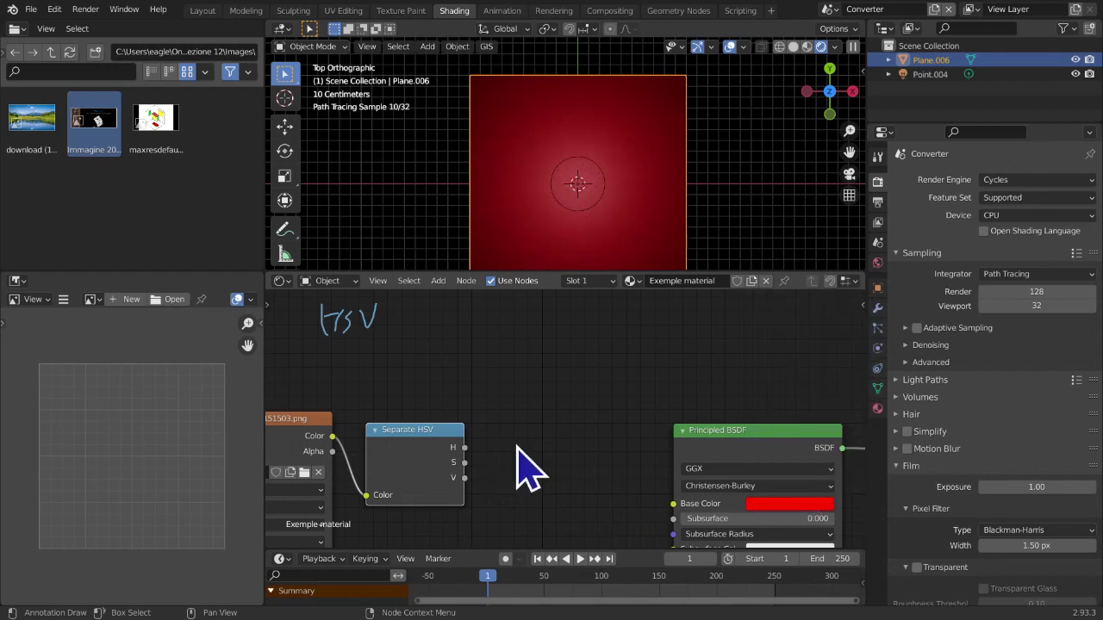
# Return to node selection and pull loose test links from Separate HSV's outputs
pyautogui.moveTo(517, 446); pyautogui.dragTo(521, 442, button='middle')
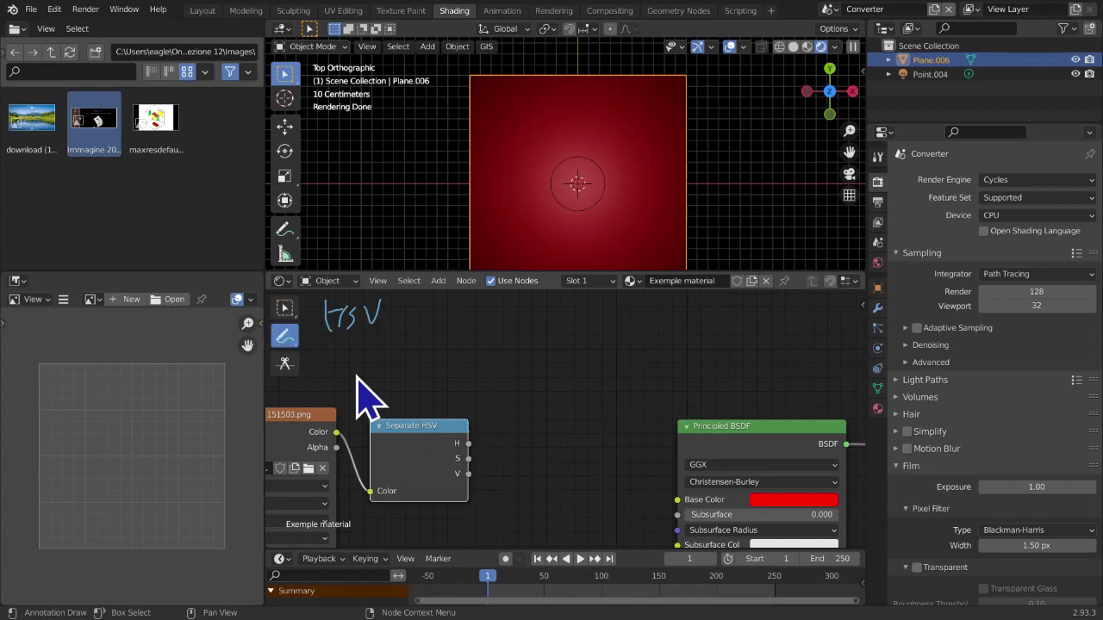
pyautogui.click(291, 315)
pyautogui.press('t')
pyautogui.moveTo(468, 444); pyautogui.dragTo(545, 378)
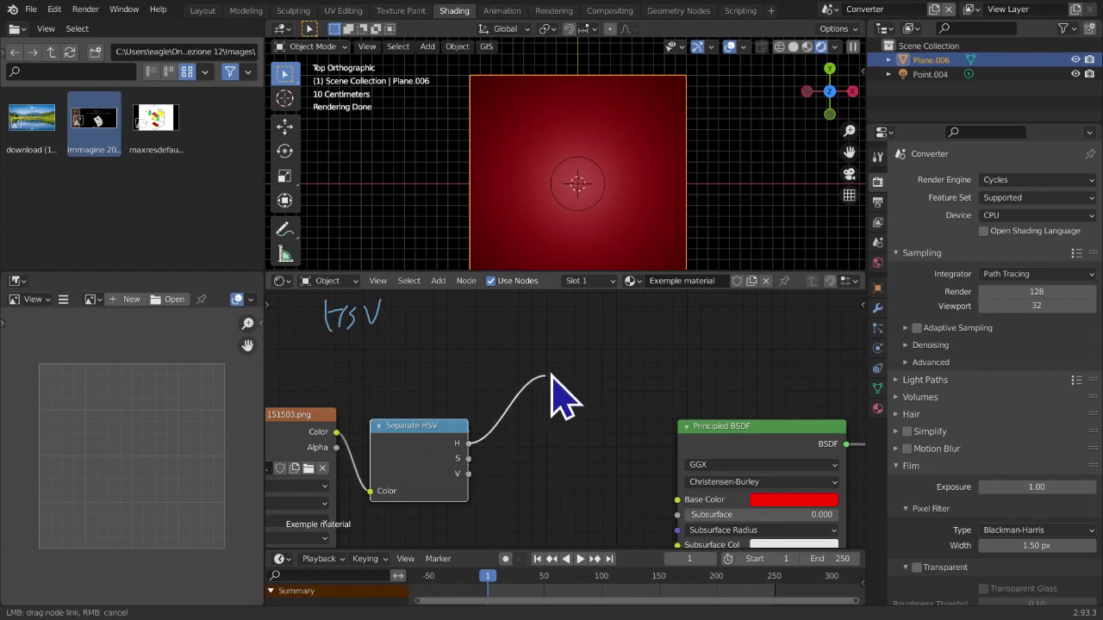
pyautogui.moveTo(612, 339); pyautogui.dragTo(660, 382)
pyautogui.moveTo(484, 462); pyautogui.dragTo(562, 459)
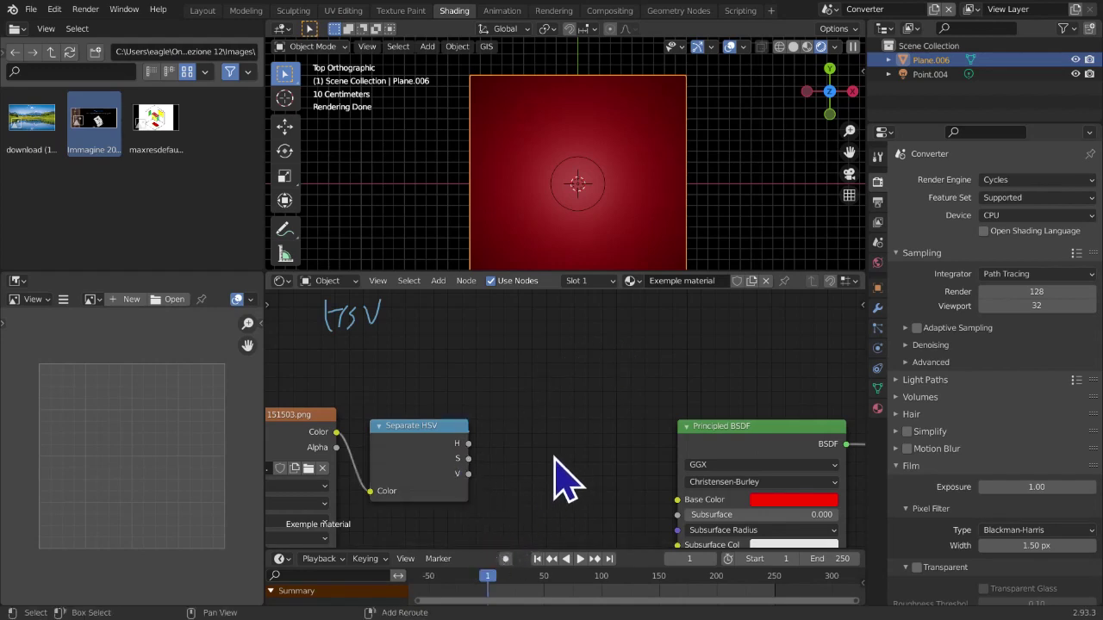
# Add a Combine HSV node and connect Separate HSV's H, S and V to it
pyautogui.hotkey('shift', 'a')
pyautogui.moveTo(557, 457)
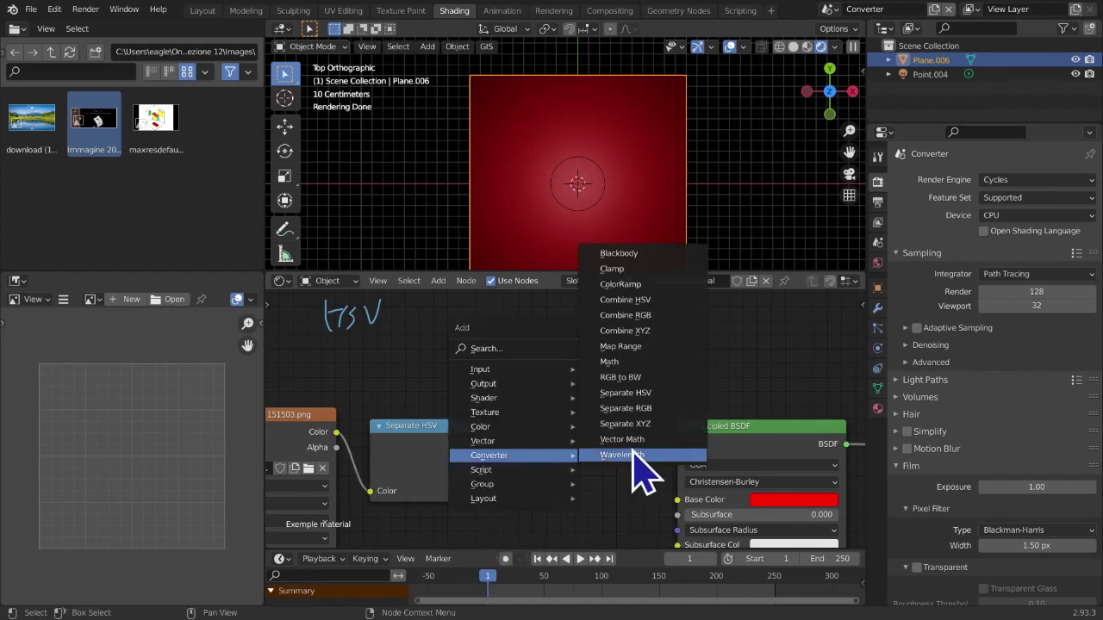
pyautogui.click(642, 303)
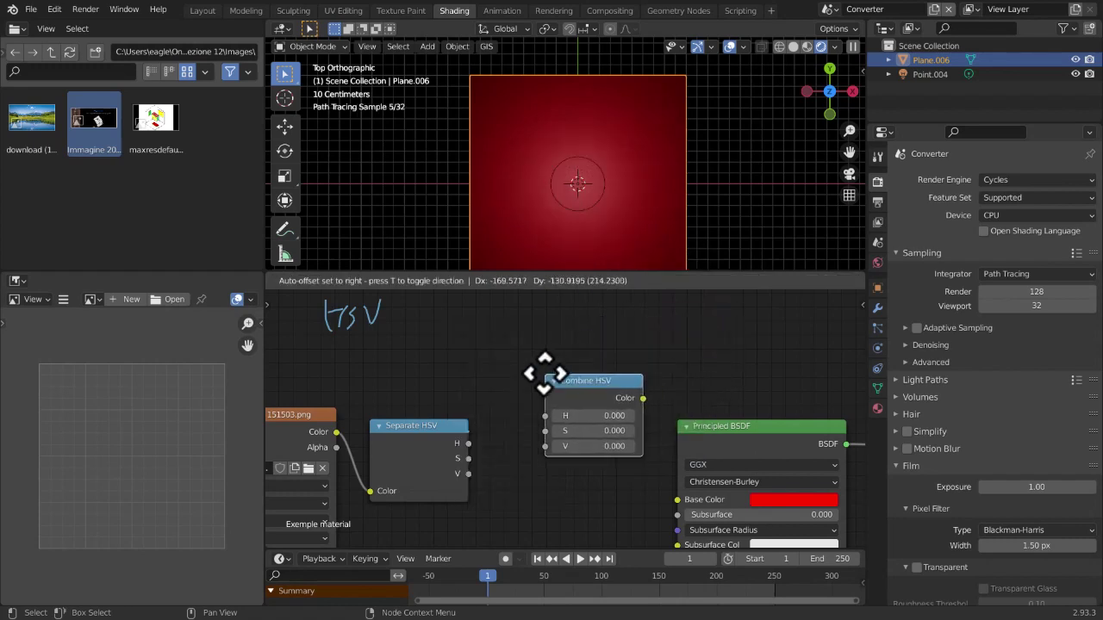
pyautogui.click(520, 419)
pyautogui.scroll(3, 506, 489)
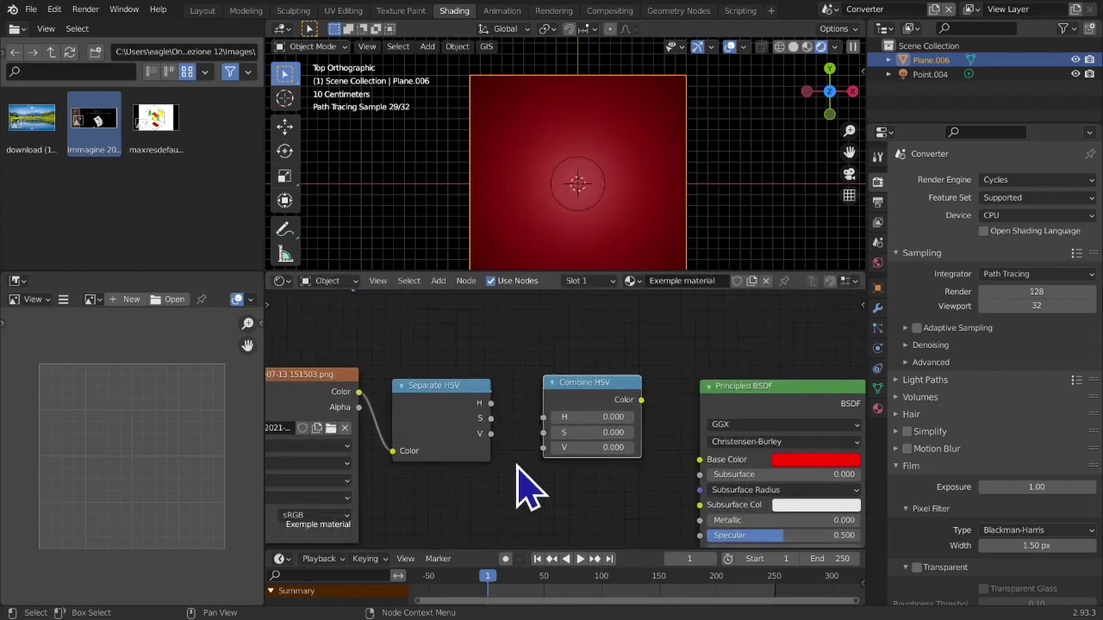
pyautogui.moveTo(428, 390); pyautogui.dragTo(524, 416)
pyautogui.moveTo(426, 420); pyautogui.dragTo(491, 411)
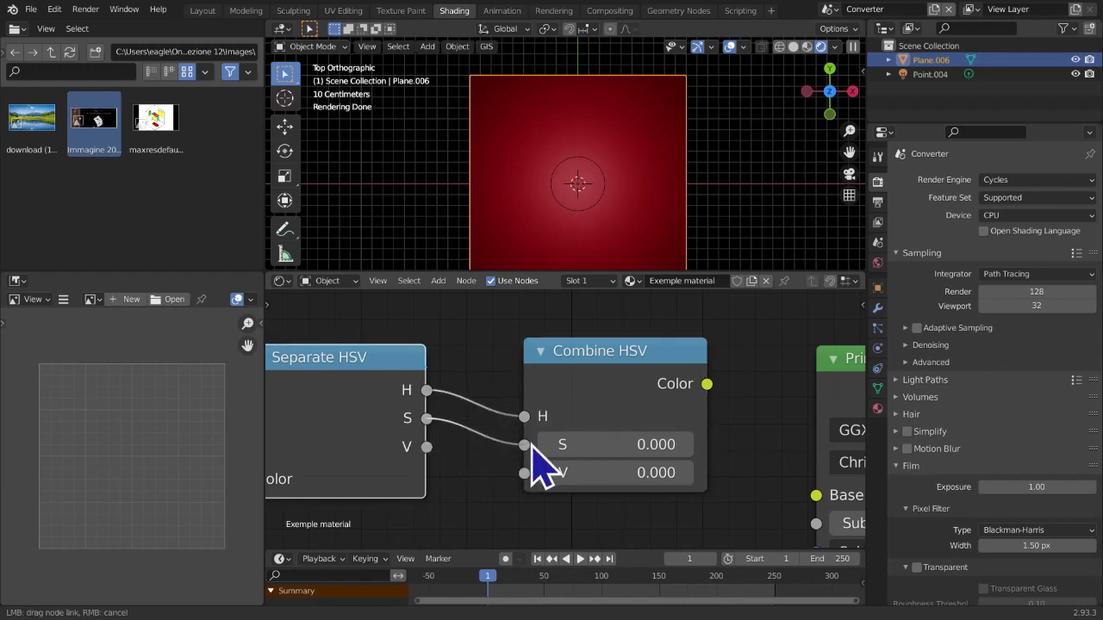
pyautogui.moveTo(532, 447); pyautogui.dragTo(525, 444)
pyautogui.moveTo(429, 447); pyautogui.dragTo(524, 473)
# Link Combine HSV's Color into Base Color so the plane shows the image again
pyautogui.keyDown('ctrl'); pyautogui.hscroll(3, 568, 430); pyautogui.keyUp('ctrl')
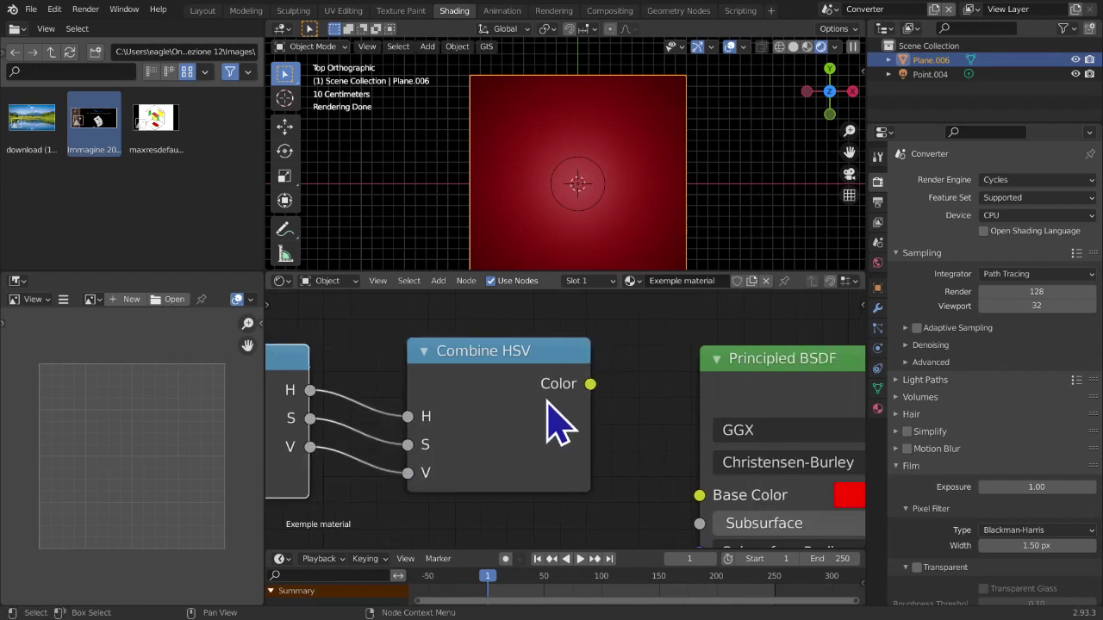
pyautogui.moveTo(598, 386); pyautogui.dragTo(680, 491)
pyautogui.moveTo(591, 384); pyautogui.dragTo(648, 465)
pyautogui.moveTo(696, 496); pyautogui.dragTo(698, 495)
pyautogui.scroll(-4, 564, 448)
pyautogui.moveTo(557, 471); pyautogui.dragTo(741, 431, button='middle')
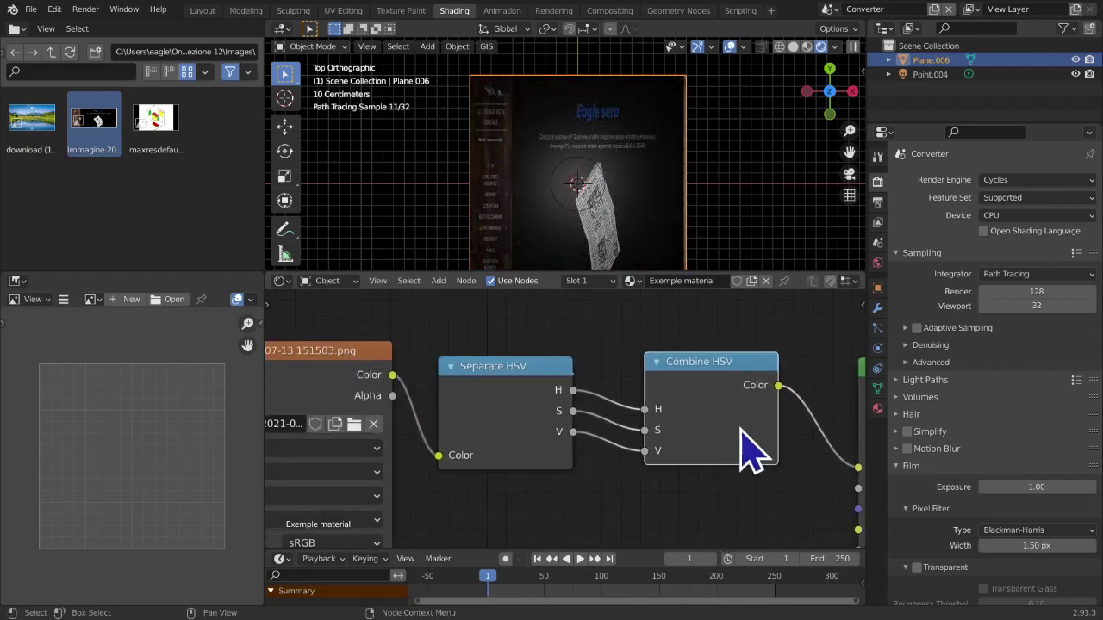
pyautogui.moveTo(655, 210); pyautogui.dragTo(648, 156, button='middle')
pyautogui.scroll(-4, 648, 156)
pyautogui.scroll(4, 627, 182)
pyautogui.scroll(4, 636, 207)
# Move the Separate HSV node higher to tidy the node layout
pyautogui.moveTo(501, 386); pyautogui.dragTo(472, 388)
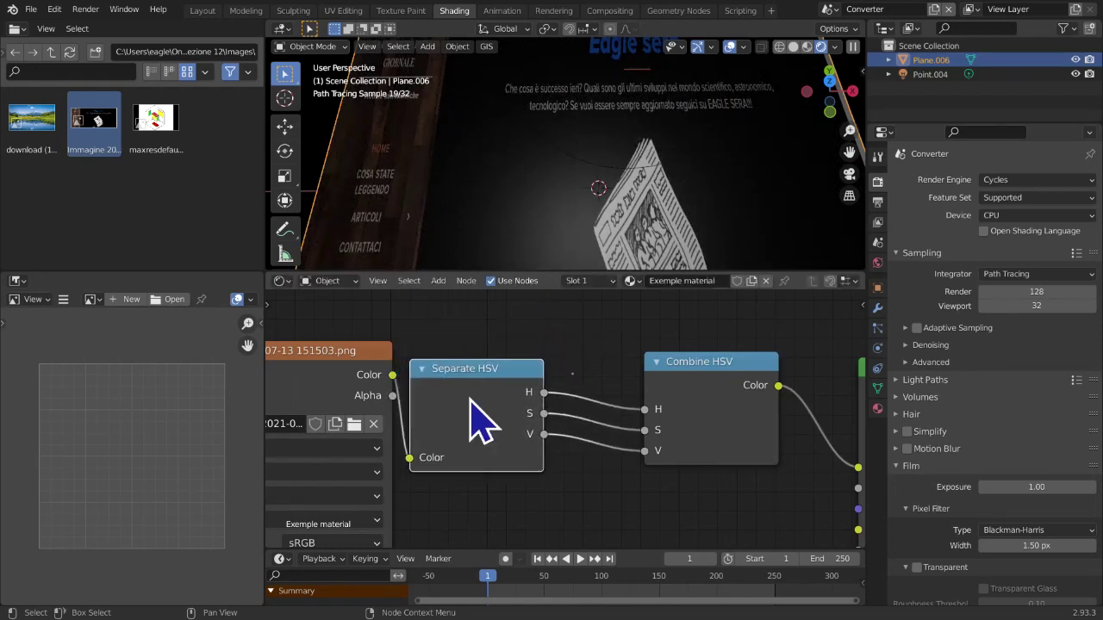
pyautogui.moveTo(287, 335); pyautogui.dragTo(347, 396)
pyautogui.click(284, 308)
pyautogui.moveTo(472, 398)
pyautogui.mouseDown()
pyautogui.moveTo(426, 353)
pyautogui.moveTo(529, 381)
pyautogui.moveTo(480, 415)
pyautogui.moveTo(483, 401)
pyautogui.mouseUp()
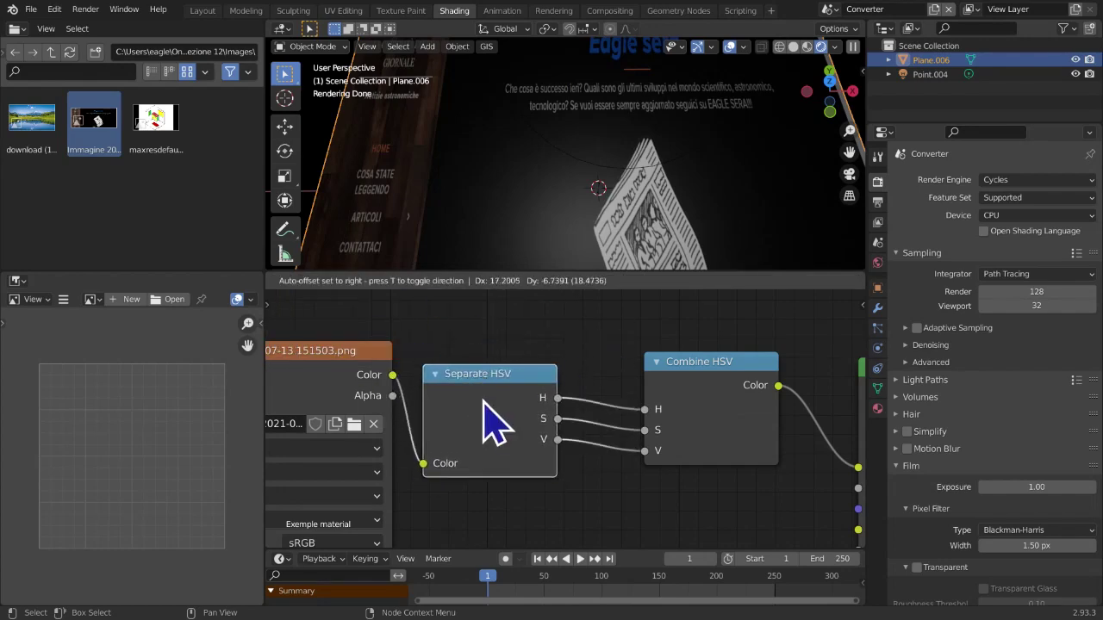
pyautogui.moveTo(615, 238)
pyautogui.mouseDown(button='middle')
pyautogui.moveTo(591, 233)
pyautogui.moveTo(610, 246)
pyautogui.mouseUp(button='middle')
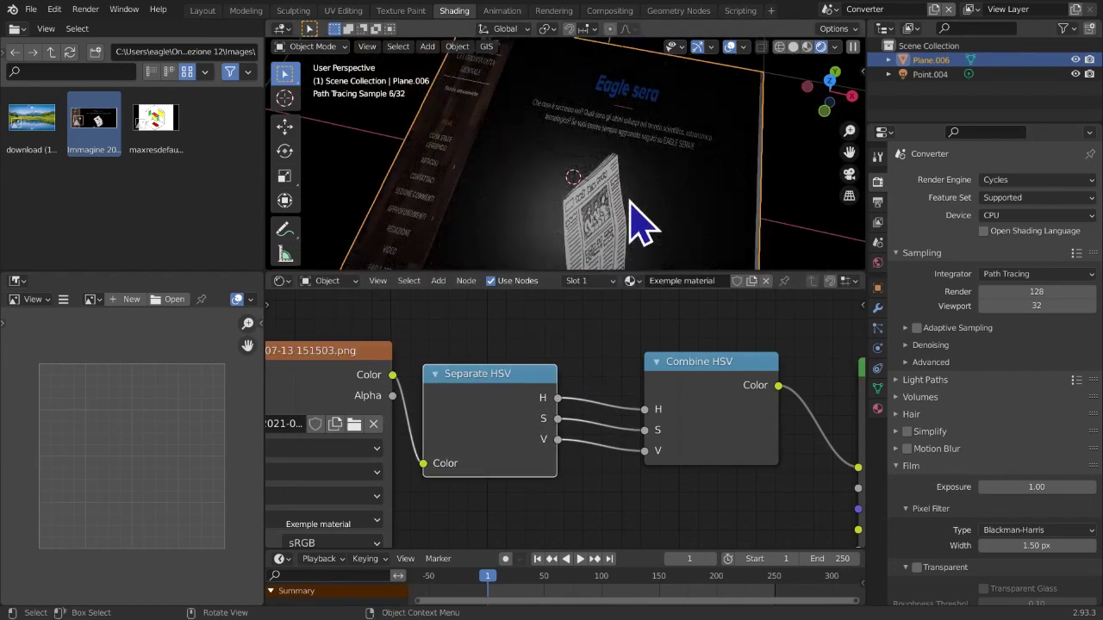
# Drag the Separate HSV node left and the Combine HSV node right into rough position
pyautogui.scroll(2, 578, 268)
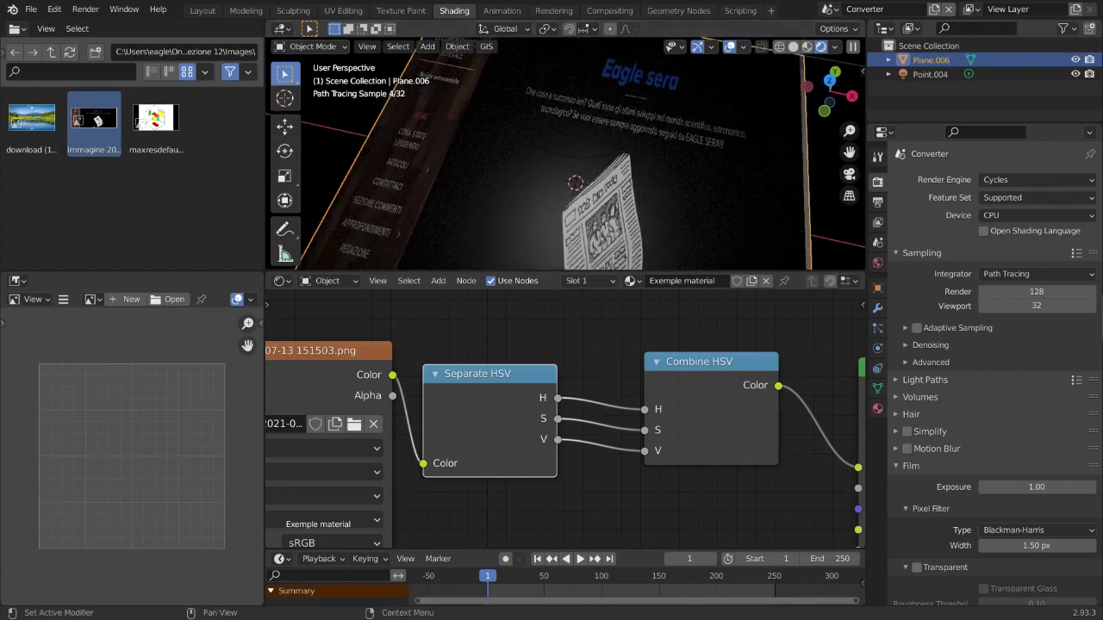
pyautogui.scroll(2, 538, 445)
pyautogui.moveTo(538, 446); pyautogui.dragTo(510, 427)
pyautogui.moveTo(694, 396); pyautogui.dragTo(733, 372)
pyautogui.moveTo(457, 380); pyautogui.dragTo(497, 357)
pyautogui.moveTo(471, 392); pyautogui.dragTo(422, 405, button='middle')
pyautogui.scroll(-3, 420, 433)
pyautogui.scroll(-1, 419, 433)
pyautogui.moveTo(443, 392); pyautogui.dragTo(465, 389)
pyautogui.moveTo(590, 394); pyautogui.dragTo(618, 373)
pyautogui.moveTo(623, 379); pyautogui.dragTo(633, 378)
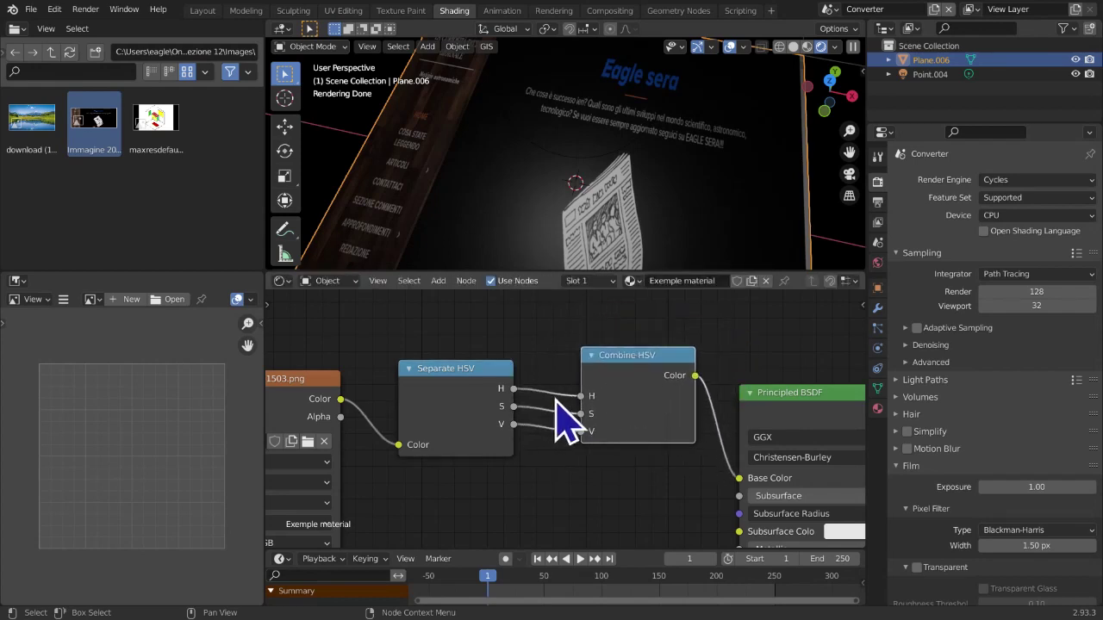
pyautogui.moveTo(450, 385); pyautogui.dragTo(426, 386)
pyautogui.moveTo(657, 370); pyautogui.dragTo(670, 405)
pyautogui.moveTo(672, 407); pyautogui.dragTo(713, 353, button='middle')
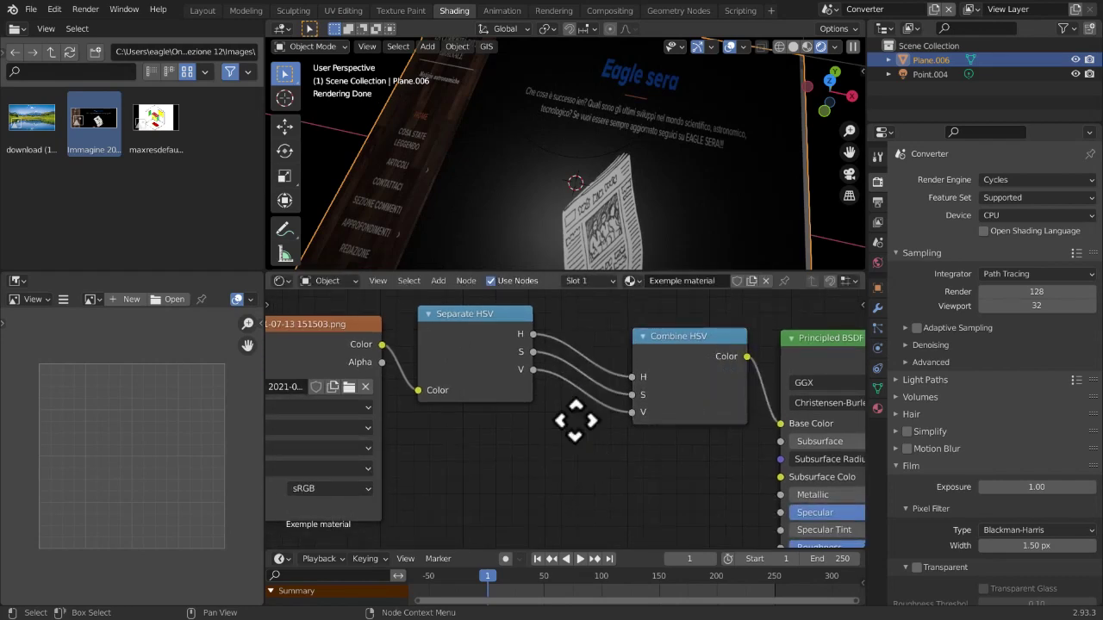
# Reframe the node view and fine-tune where both HSV nodes sit
pyautogui.moveTo(575, 420); pyautogui.dragTo(557, 483, button='middle')
pyautogui.scroll(4, 560, 489)
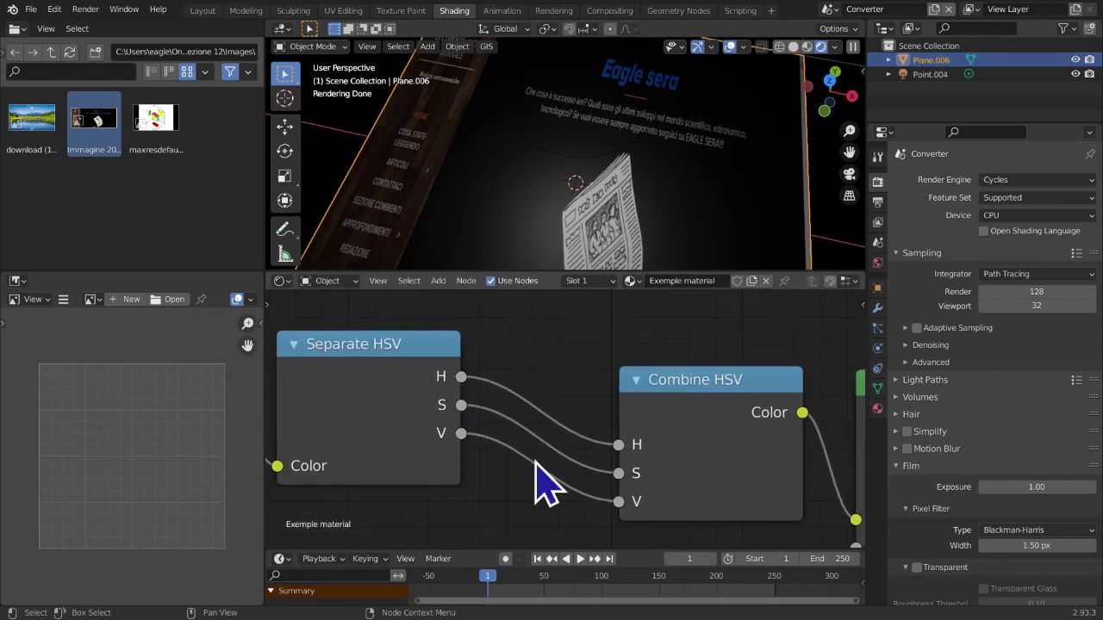
pyautogui.moveTo(555, 435); pyautogui.dragTo(556, 458, button='middle')
pyautogui.moveTo(577, 413)
pyautogui.mouseDown(button='middle')
pyautogui.moveTo(557, 448)
pyautogui.moveTo(539, 445)
pyautogui.moveTo(569, 383)
pyautogui.moveTo(564, 411)
pyautogui.mouseUp(button='middle')
pyautogui.moveTo(385, 367); pyautogui.dragTo(375, 368)
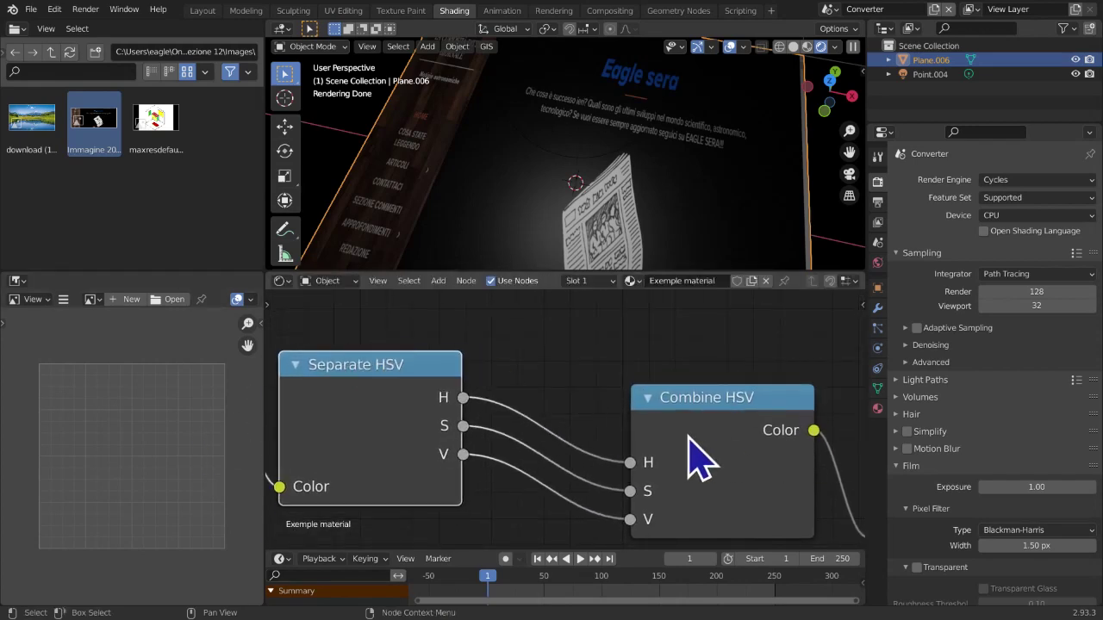
pyautogui.moveTo(698, 456); pyautogui.dragTo(684, 382, button='middle')
pyautogui.scroll(2, 689, 419)
pyautogui.scroll(-4, 697, 419)
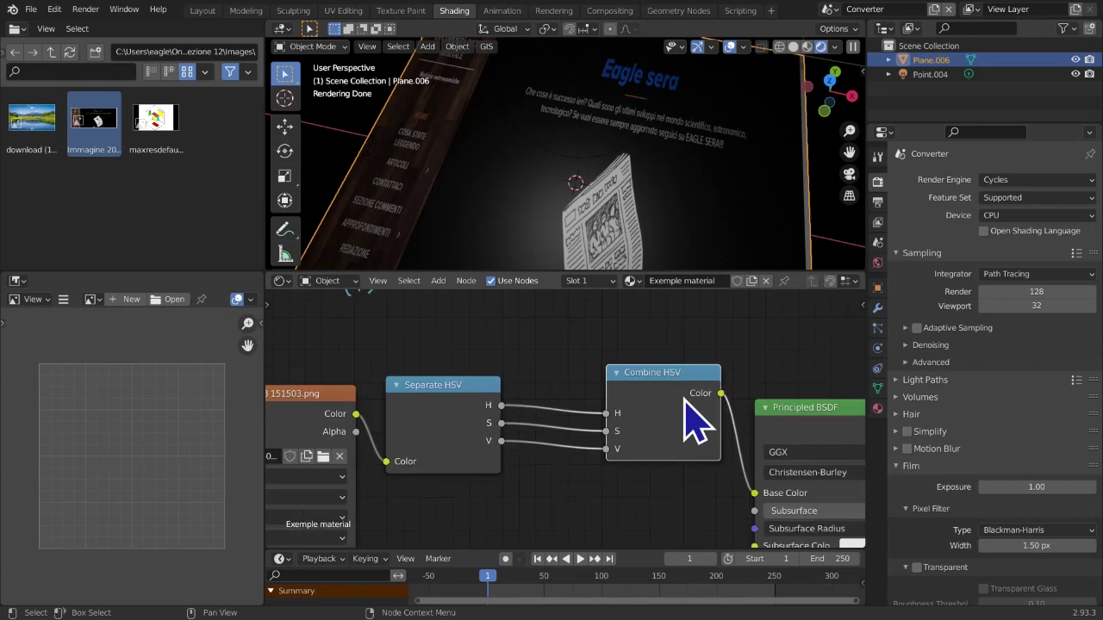
pyautogui.moveTo(462, 398); pyautogui.dragTo(454, 390)
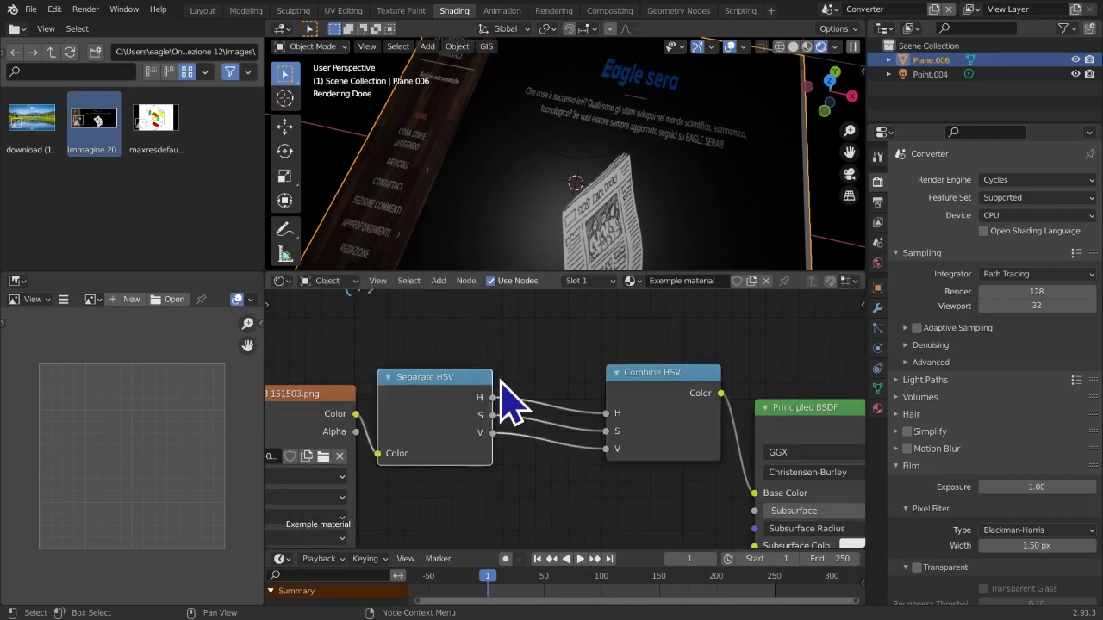
pyautogui.moveTo(406, 318); pyautogui.dragTo(664, 578)
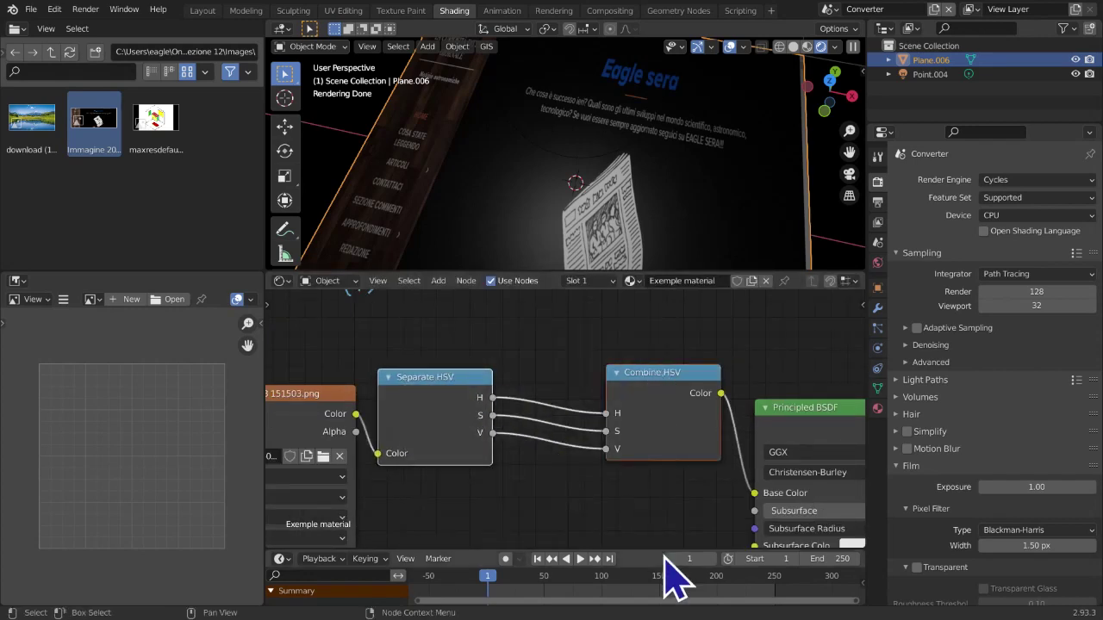
pyautogui.scroll(1, 590, 423)
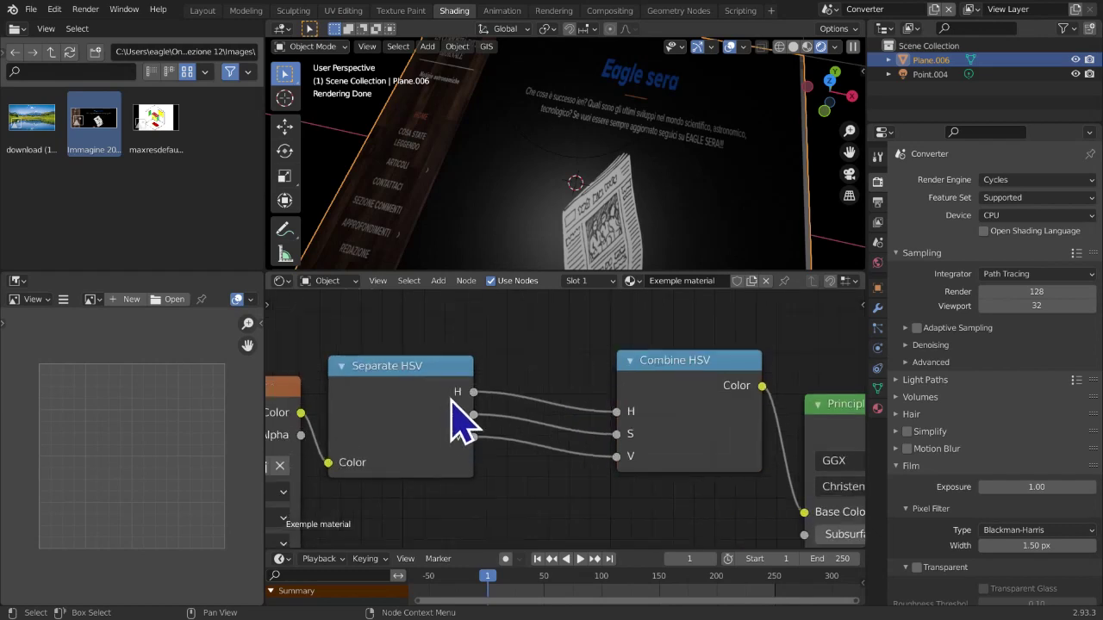
pyautogui.moveTo(381, 394); pyautogui.dragTo(432, 385)
pyautogui.moveTo(650, 370); pyautogui.dragTo(655, 358)
pyautogui.moveTo(631, 410); pyautogui.dragTo(626, 413, button='middle')
pyautogui.moveTo(696, 422); pyautogui.dragTo(660, 412)
pyautogui.scroll(1, 593, 484)
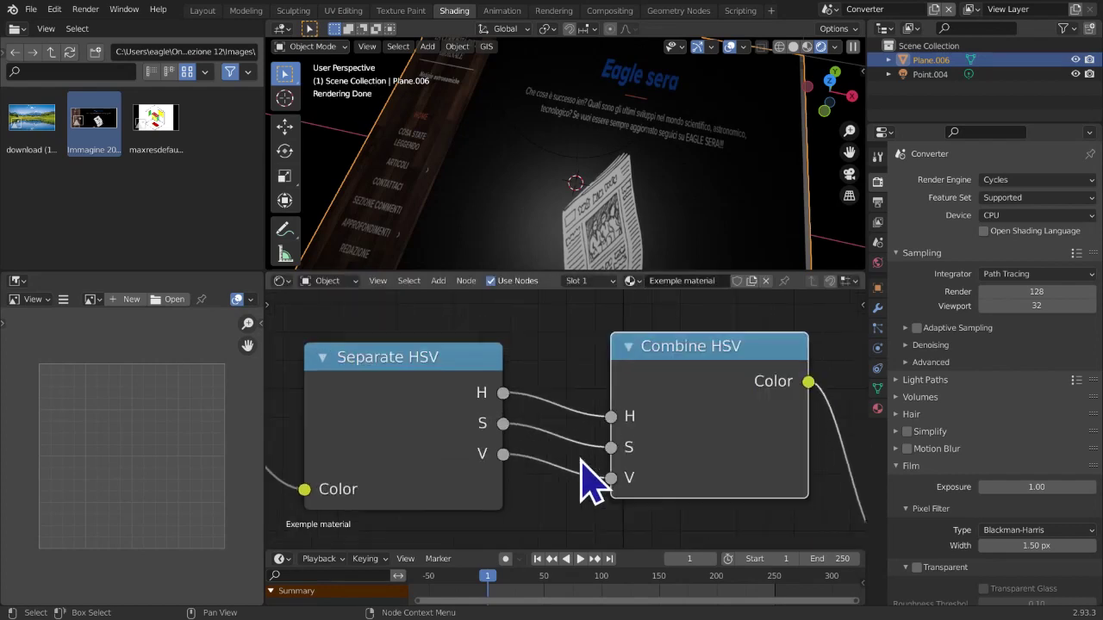
pyautogui.moveTo(580, 461); pyautogui.dragTo(557, 433, button='middle')
# Collapse the Separate HSV and Combine HSV nodes to their headers, then expand them again
pyautogui.click(399, 367)
pyautogui.click(301, 330)
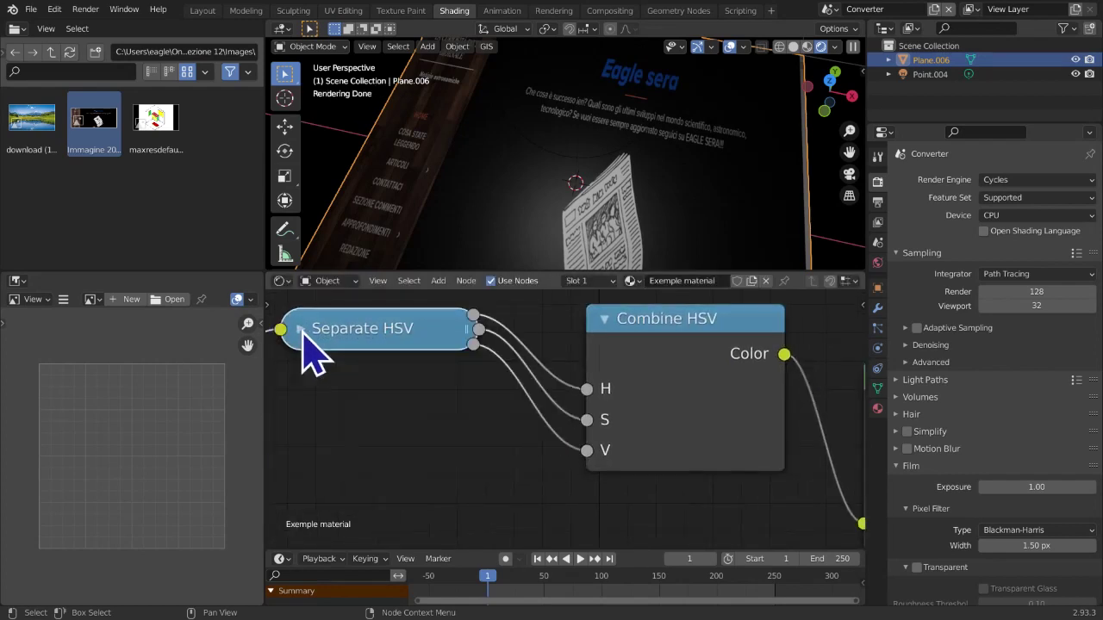
pyautogui.click(600, 320)
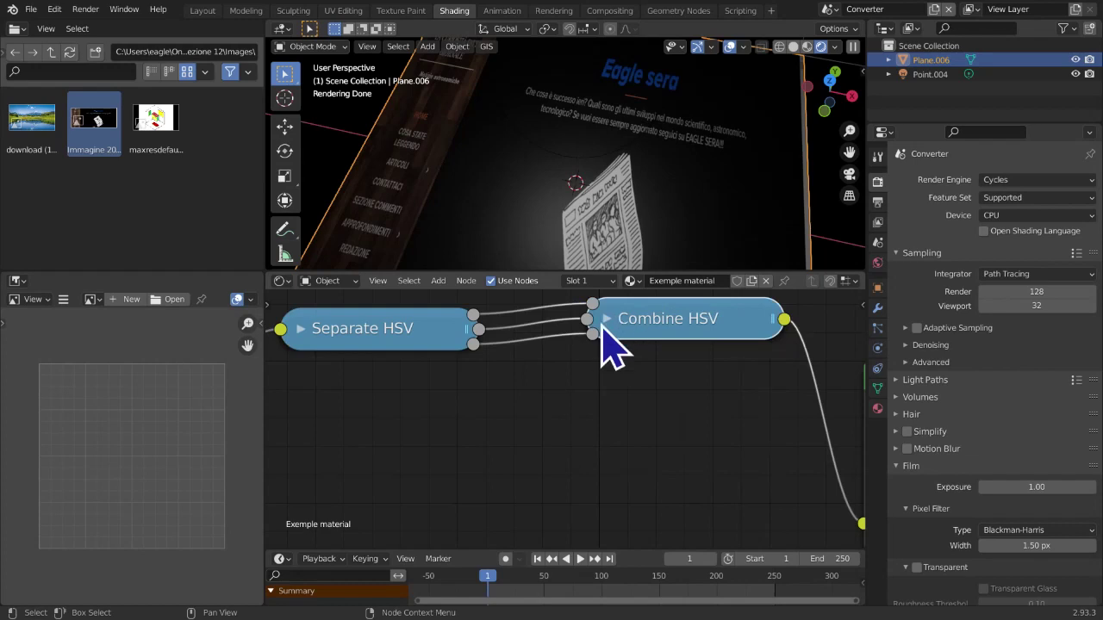
pyautogui.click(602, 328)
pyautogui.click(301, 329)
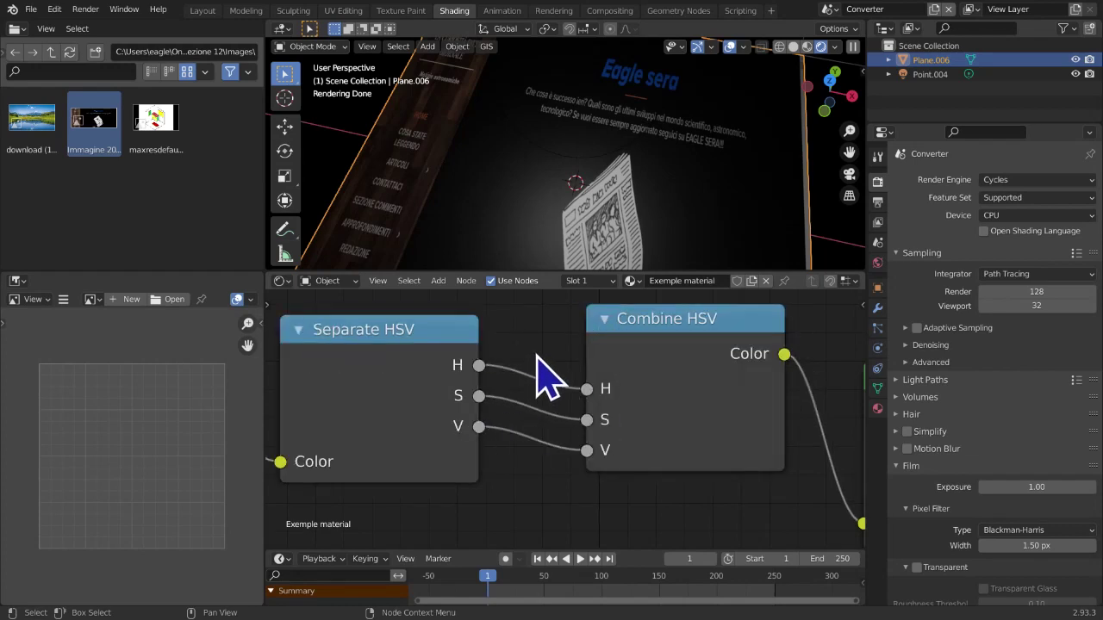
# Bring up the Add menu to browse the converter nodes
pyautogui.hotkey('shift', 'a')
pyautogui.scroll(-1, 529, 395)
pyautogui.hotkey('shift', 'a')
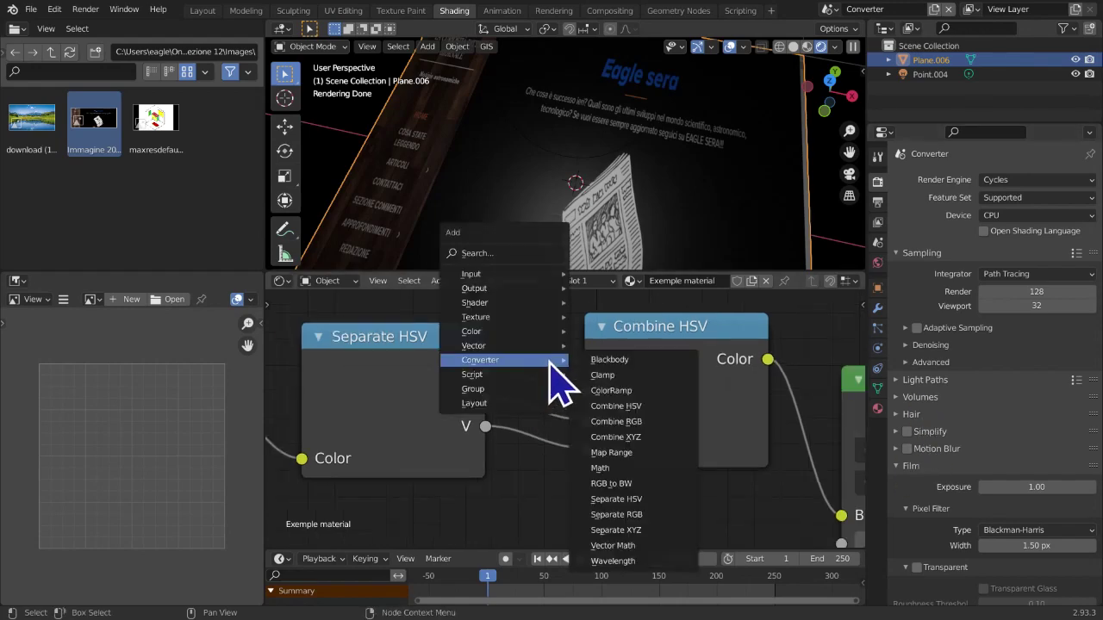
# Insert a ColorRamp on the hue link and lift it above the other links
pyautogui.click(586, 389)
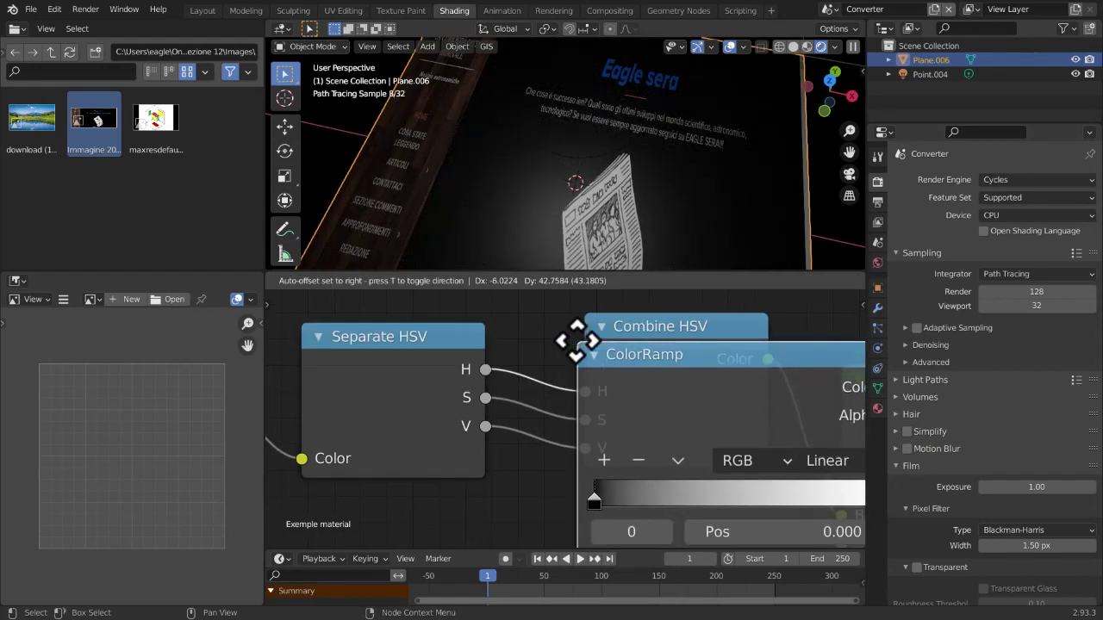
pyautogui.click(575, 340)
pyautogui.scroll(-4, 694, 409)
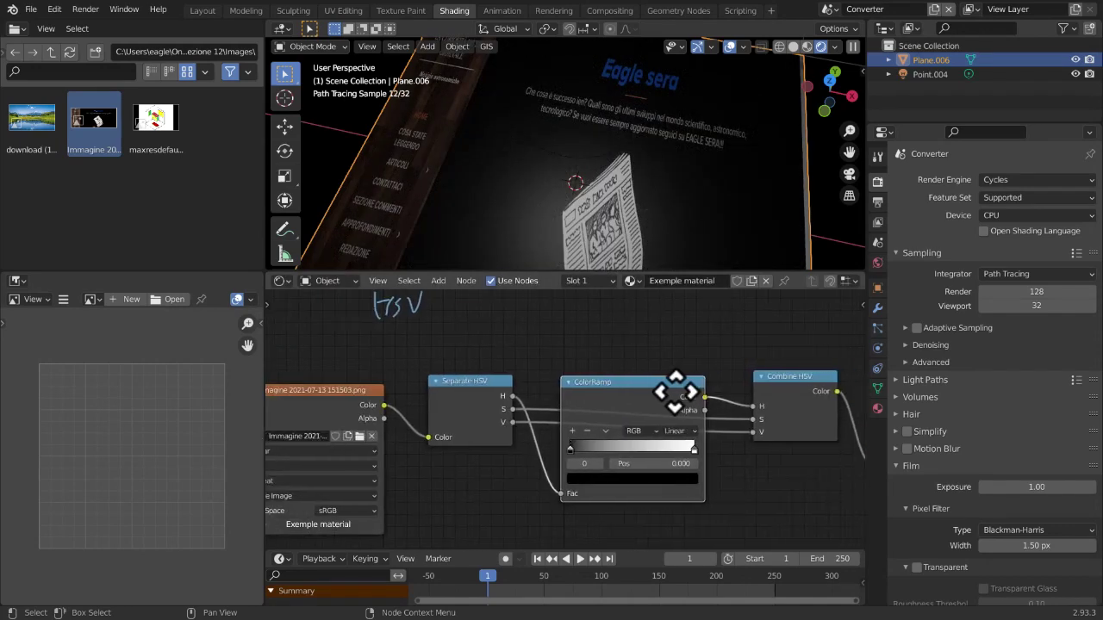
pyautogui.moveTo(657, 392); pyautogui.dragTo(651, 281)
pyautogui.moveTo(608, 437); pyautogui.dragTo(547, 499, button='middle')
# Preview the ColorRamp output and test the black and white stops, returning them to 0 and 1
pyautogui.keyDown('ctrl'); pyautogui.keyDown('shift'); pyautogui.click(533, 378); pyautogui.keyUp('shift'); pyautogui.keyUp('ctrl')
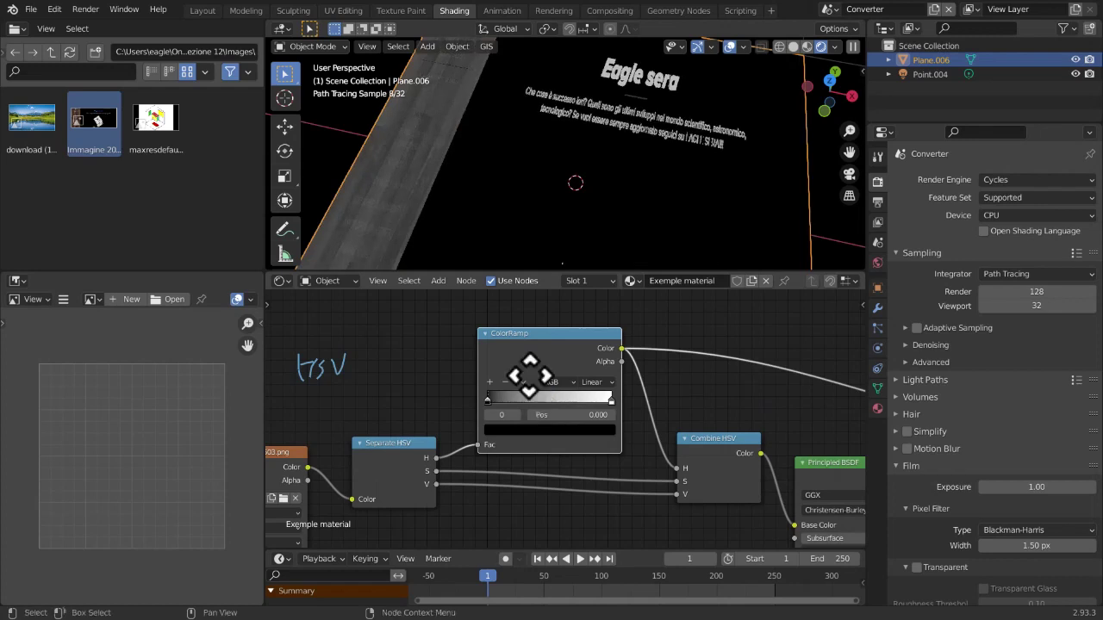
pyautogui.moveTo(532, 377); pyautogui.dragTo(517, 401, button='middle')
pyautogui.moveTo(474, 424); pyautogui.dragTo(436, 434)
pyautogui.moveTo(687, 465); pyautogui.dragTo(453, 350, button='middle')
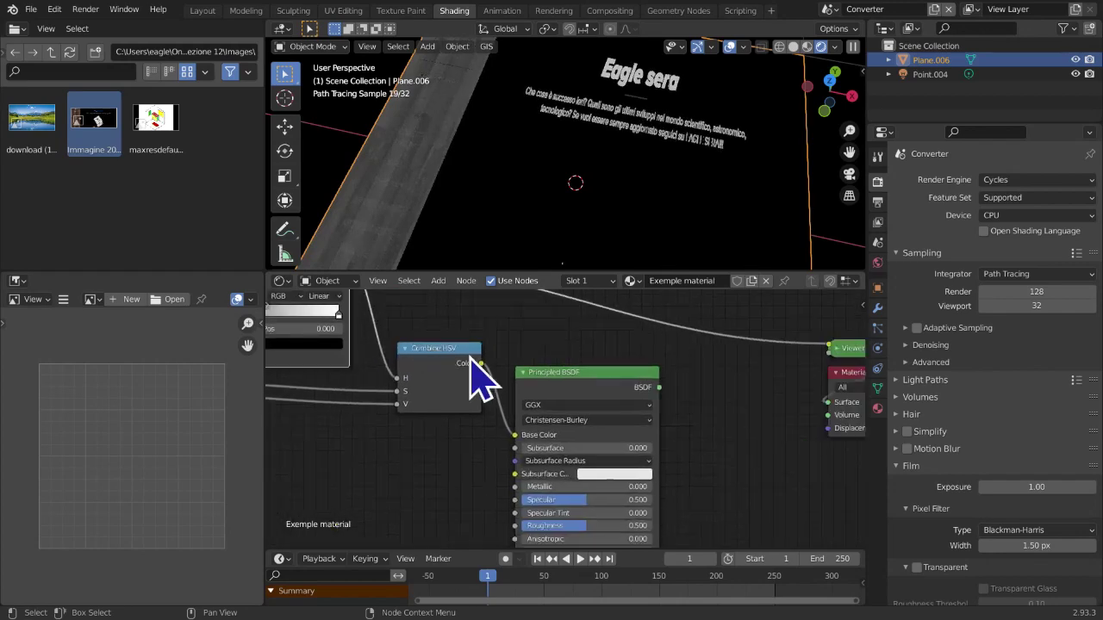
pyautogui.moveTo(492, 406); pyautogui.dragTo(286, 532, button='middle')
pyautogui.moveTo(622, 433)
pyautogui.mouseDown()
pyautogui.moveTo(710, 433)
pyautogui.moveTo(608, 423)
pyautogui.mouseUp()
pyautogui.moveTo(732, 434); pyautogui.dragTo(822, 434)
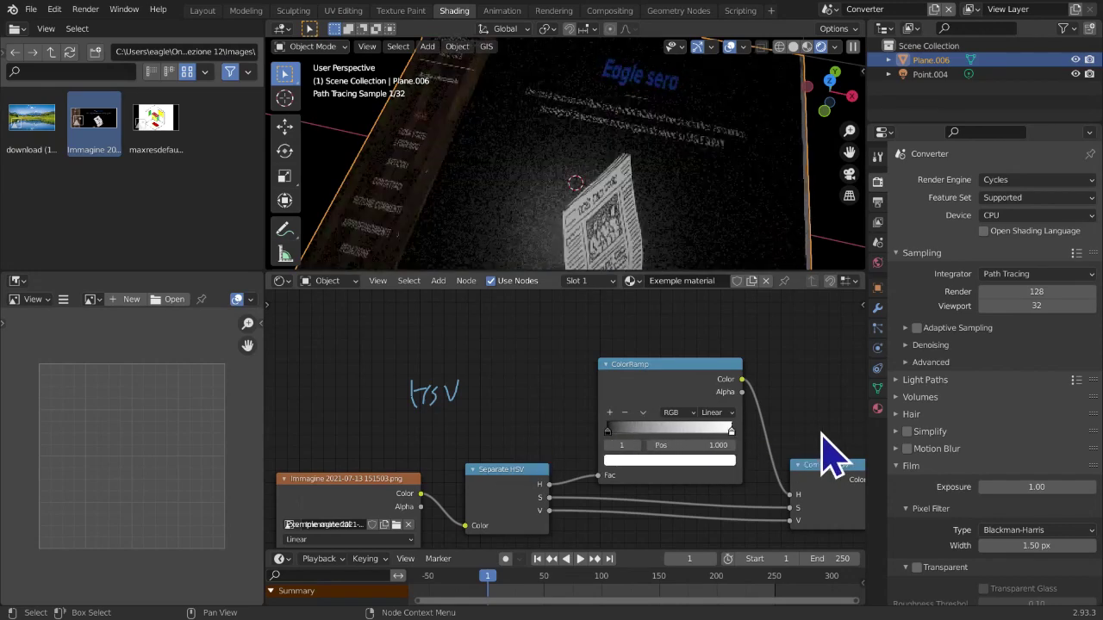
pyautogui.moveTo(717, 435); pyautogui.dragTo(682, 428, button='middle')
# Delete the hue ColorRamp and insert a new ColorRamp on the saturation link
pyautogui.press('x')
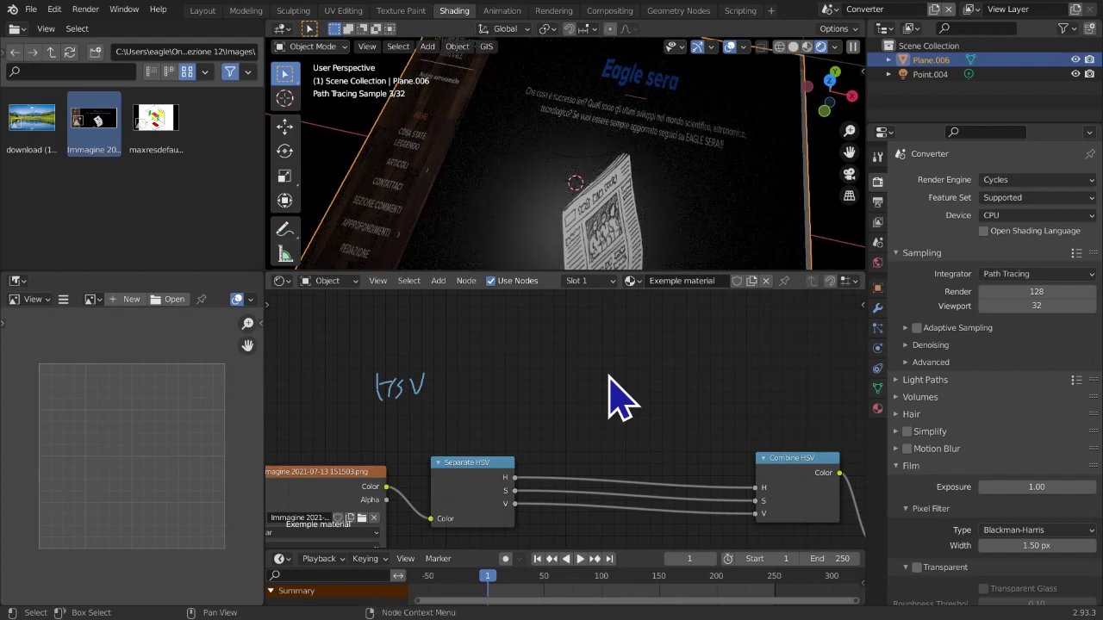
pyautogui.hotkey('shift', 'a')
pyautogui.moveTo(617, 401)
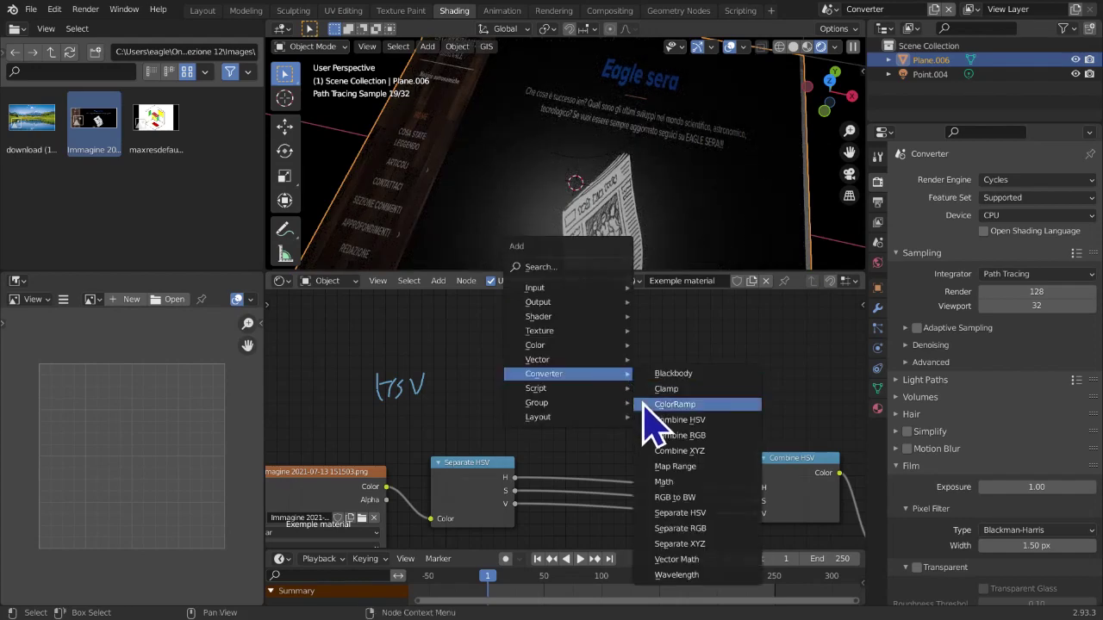
pyautogui.click(651, 404)
pyautogui.click(567, 486)
pyautogui.moveTo(606, 496); pyautogui.dragTo(606, 367)
pyautogui.moveTo(643, 474); pyautogui.dragTo(525, 435, button='middle')
# Try the saturation ColorRamp with black stop 0.239 and white stop 0.112, then delete it
pyautogui.scroll(1, 470, 409)
pyautogui.moveTo(469, 409); pyautogui.dragTo(496, 443, button='middle')
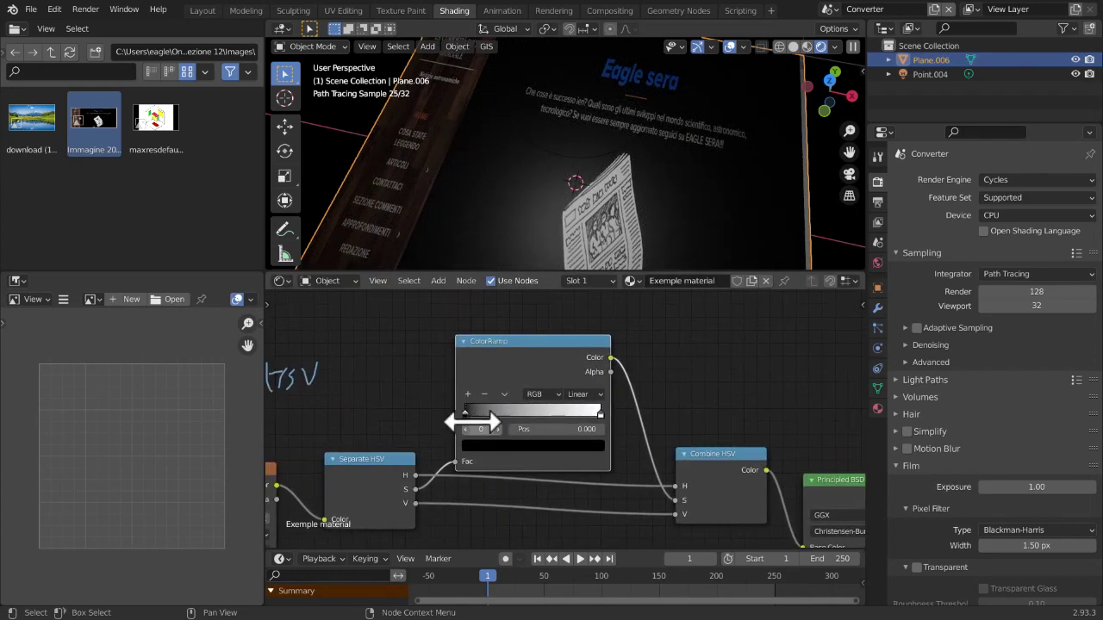
pyautogui.moveTo(465, 414)
pyautogui.mouseDown()
pyautogui.moveTo(502, 421)
pyautogui.moveTo(457, 422)
pyautogui.mouseUp()
pyautogui.moveTo(598, 419); pyautogui.dragTo(634, 422)
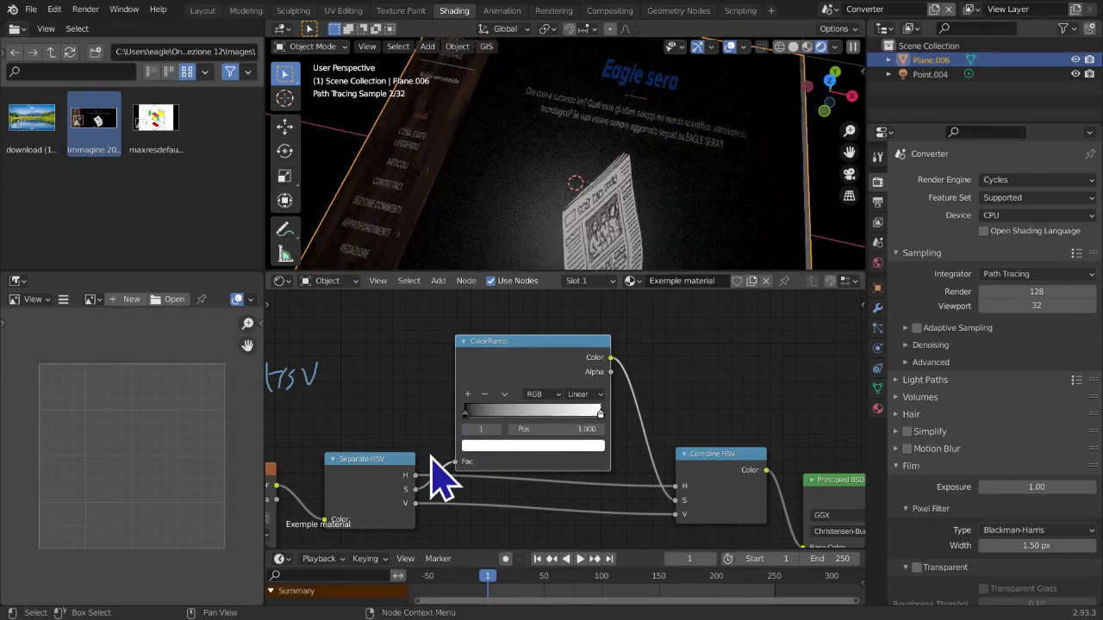
pyautogui.moveTo(467, 425); pyautogui.dragTo(461, 426)
pyautogui.click(461, 415)
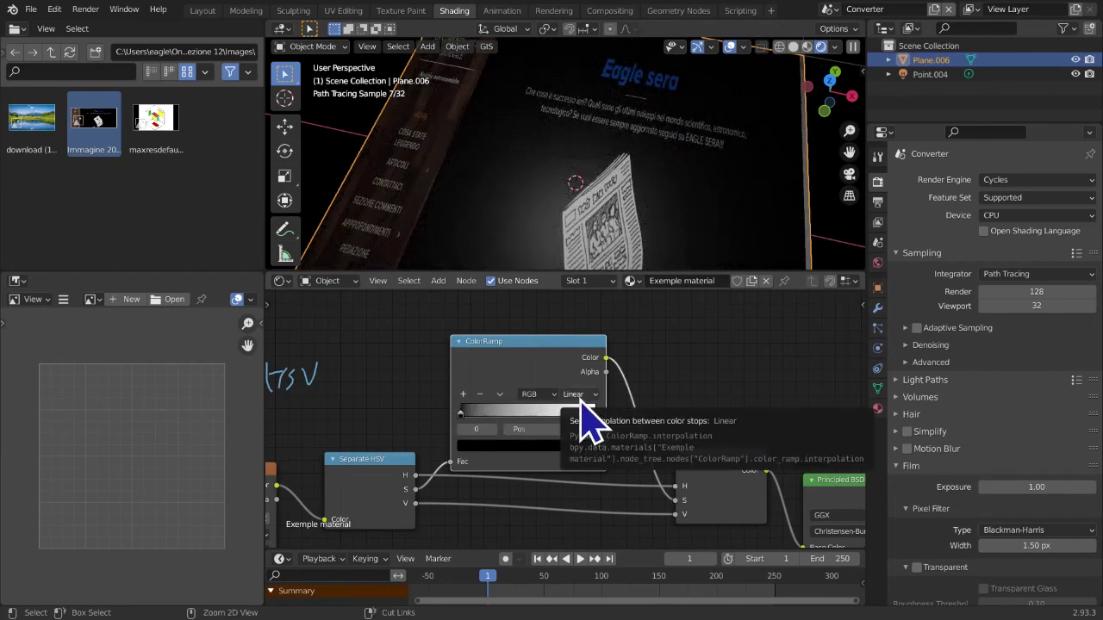
pyautogui.press('x')
pyautogui.hotkey('shift', 'a')
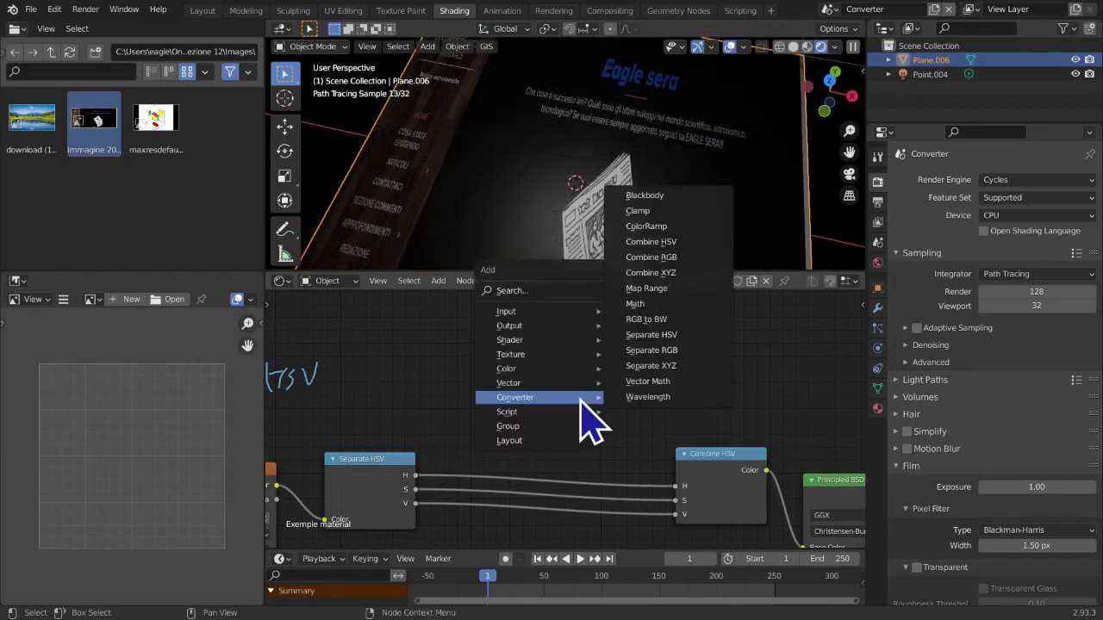
# Insert a ColorRamp on the V link, try the white stop at 0.149, then delete it
pyautogui.click(648, 226)
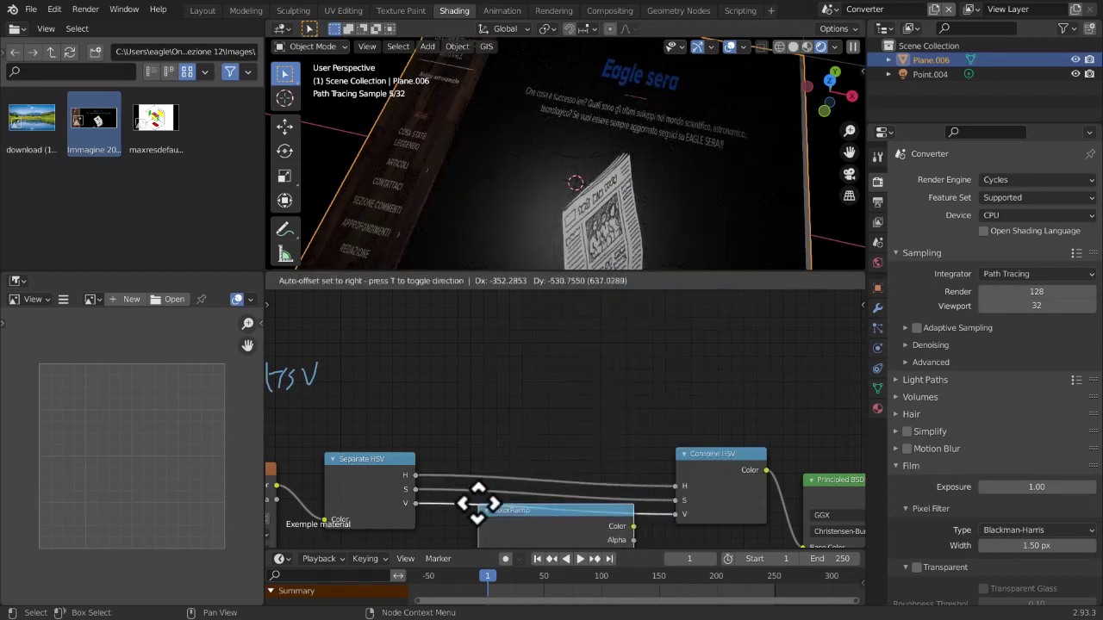
pyautogui.click(461, 350)
pyautogui.moveTo(465, 417); pyautogui.dragTo(439, 423)
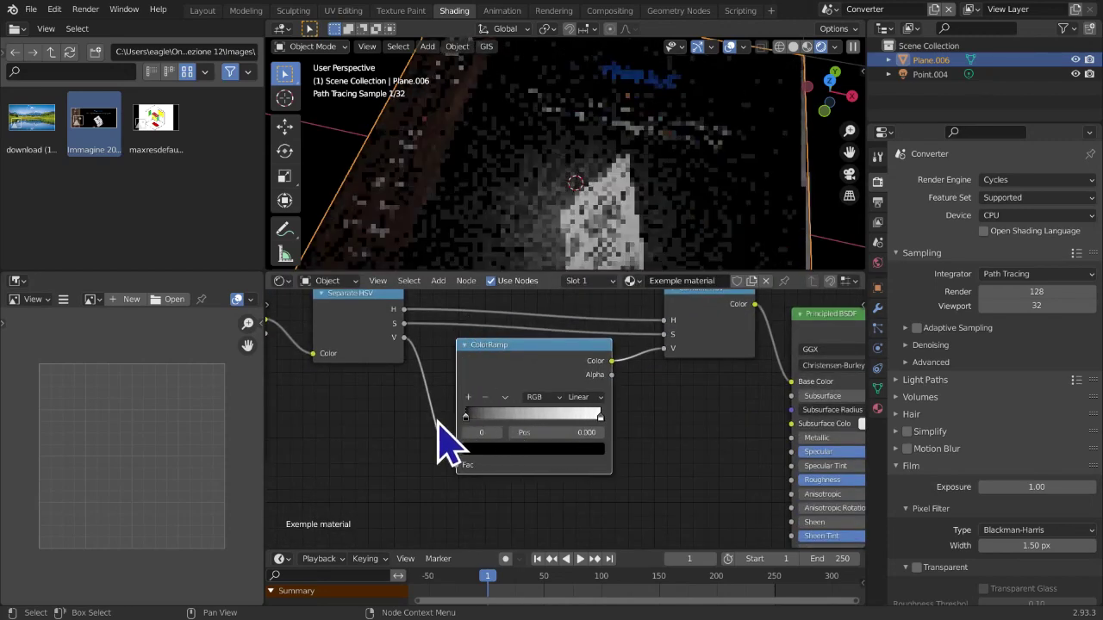
pyautogui.moveTo(599, 420); pyautogui.dragTo(485, 420)
pyautogui.moveTo(537, 368); pyautogui.dragTo(512, 398, button='middle')
pyautogui.scroll(-4, 556, 202)
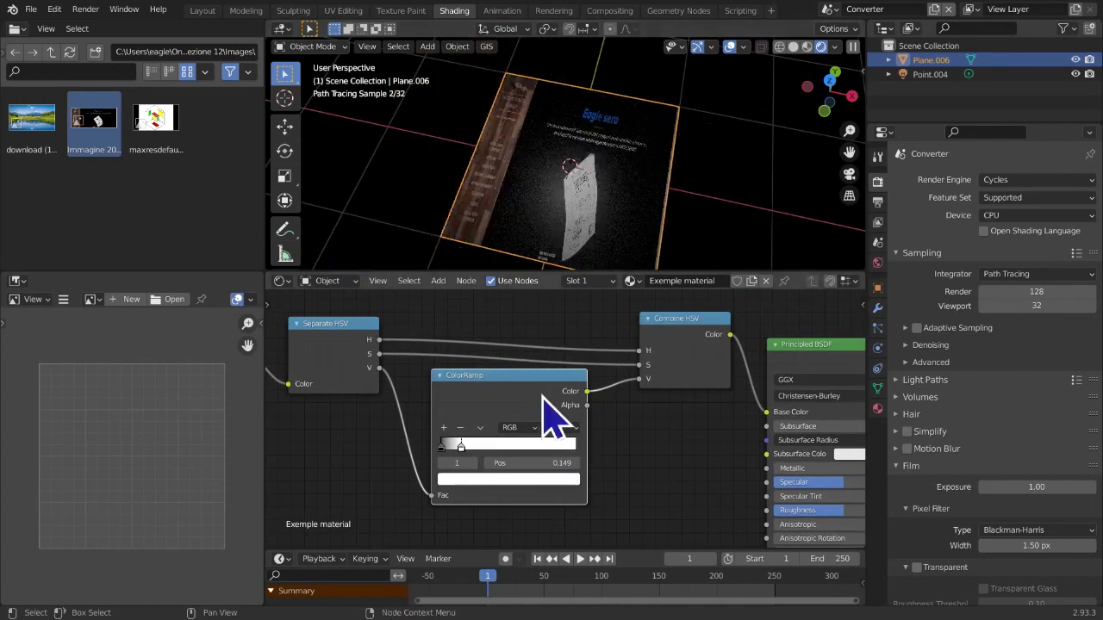
pyautogui.hotkey('ctrl', 'x')
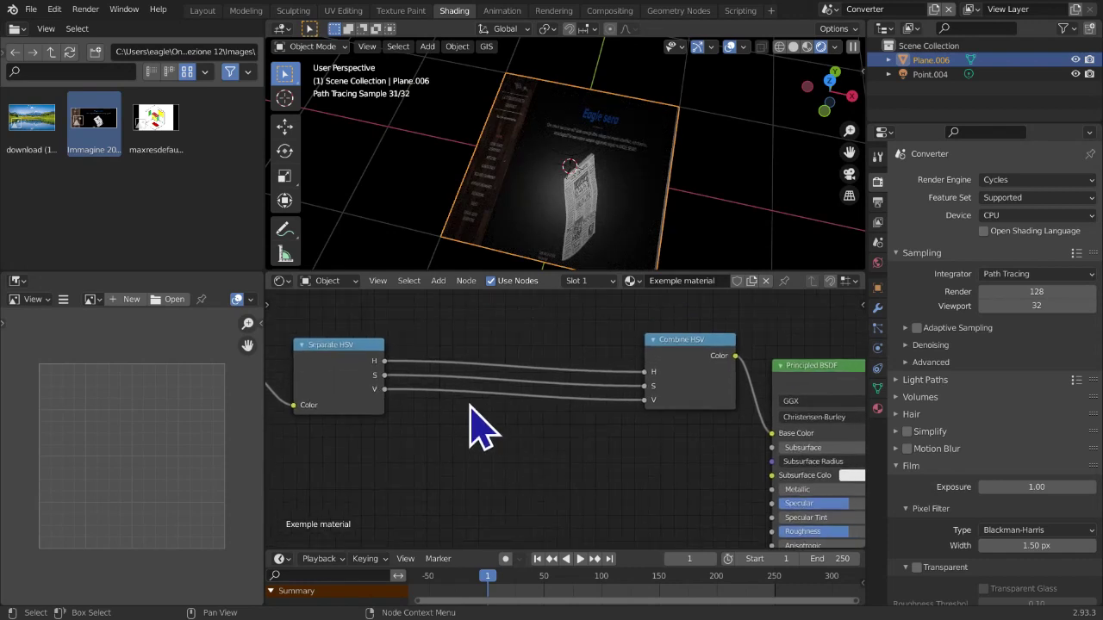
pyautogui.scroll(-5, 465, 413)
pyautogui.scroll(3, 504, 422)
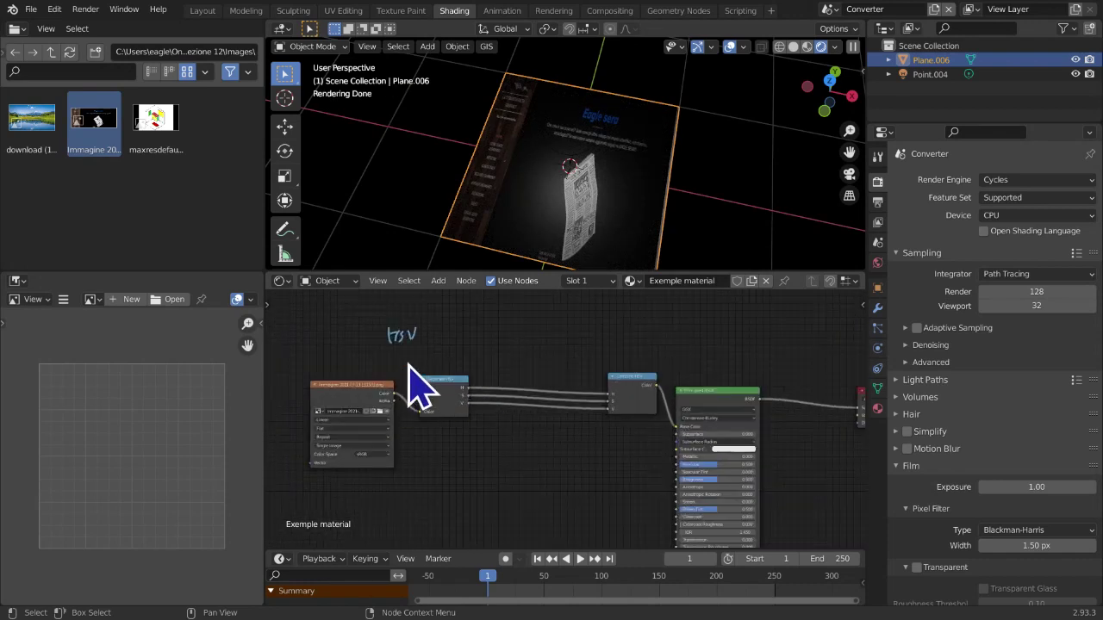
# Box-select the Image Texture and Separate HSV nodes and grab them to the right
pyautogui.press('t')
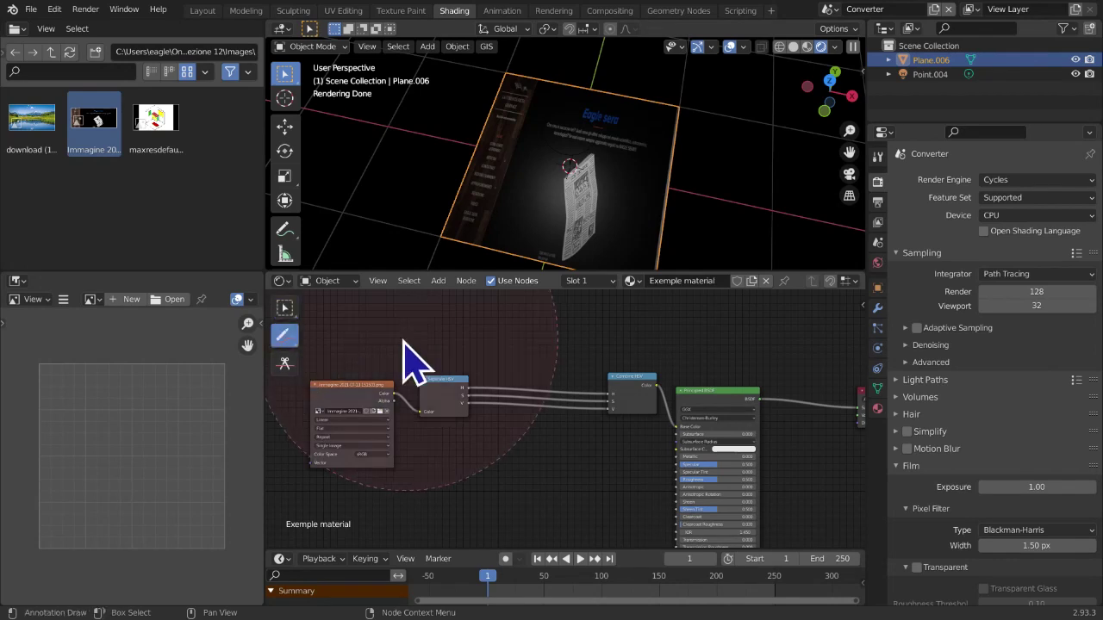
pyautogui.click(285, 309)
pyautogui.press('t')
pyautogui.moveTo(296, 373); pyautogui.dragTo(414, 449)
pyautogui.press('g')
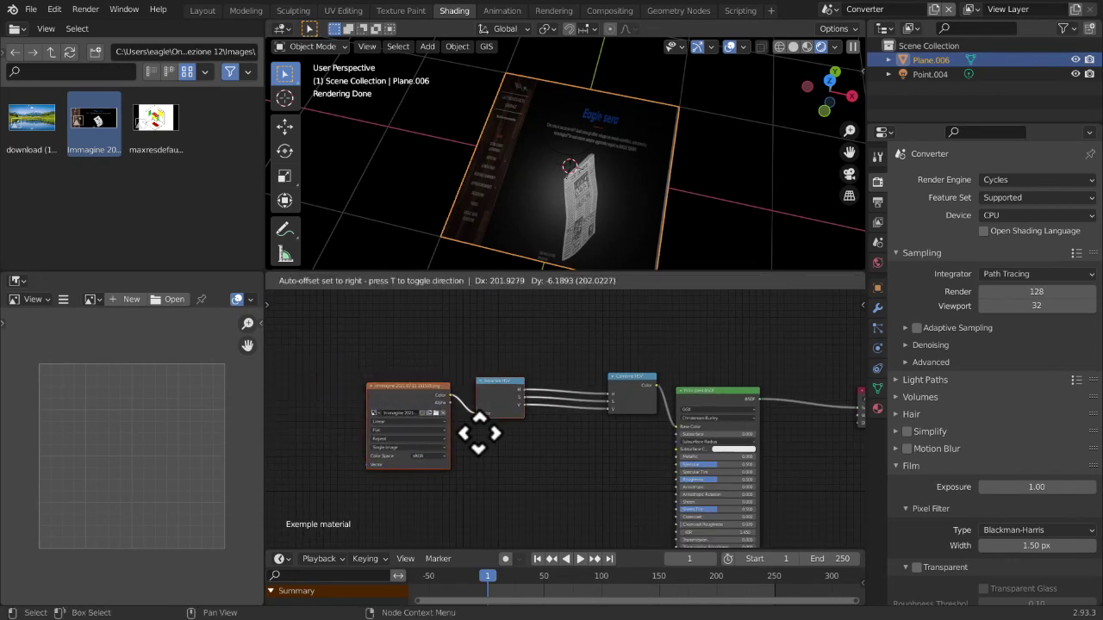
pyautogui.click(543, 439)
pyautogui.scroll(1, 603, 443)
pyautogui.scroll(-2, 526, 438)
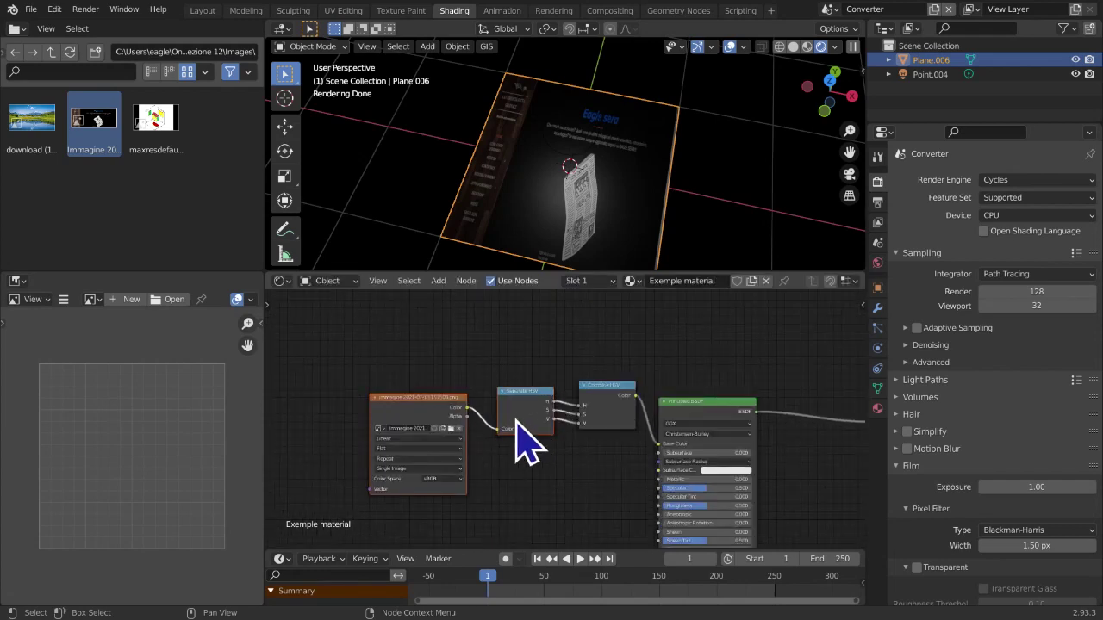
pyautogui.scroll(6, 502, 420)
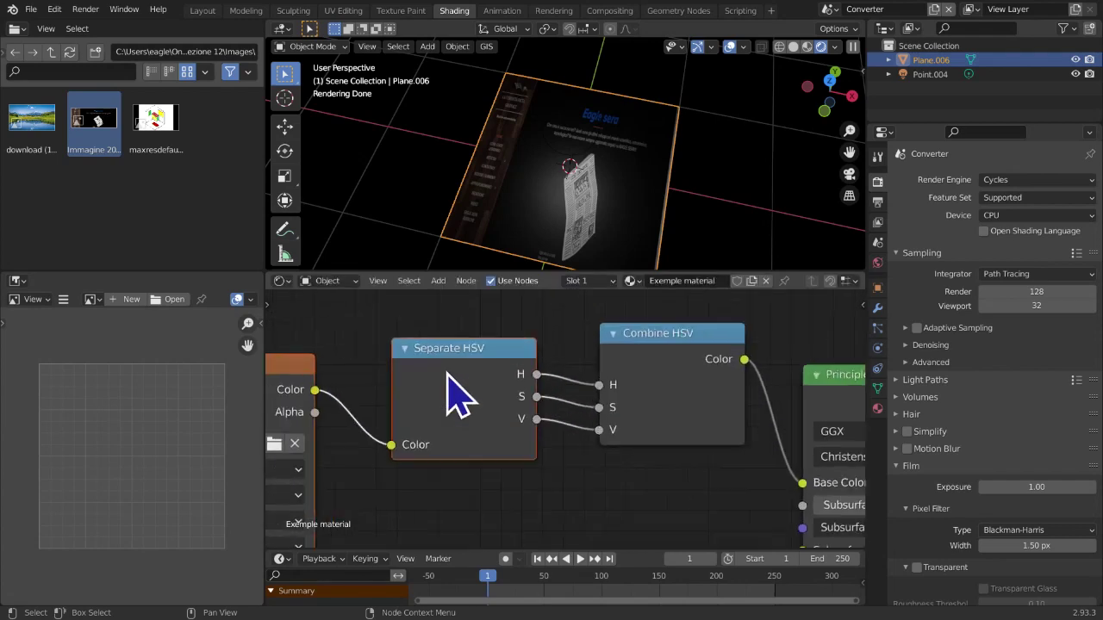
pyautogui.scroll(1, 534, 469)
# Deselect the nodes and drag a channel link off Combine HSV, disconnecting it
pyautogui.click(449, 423)
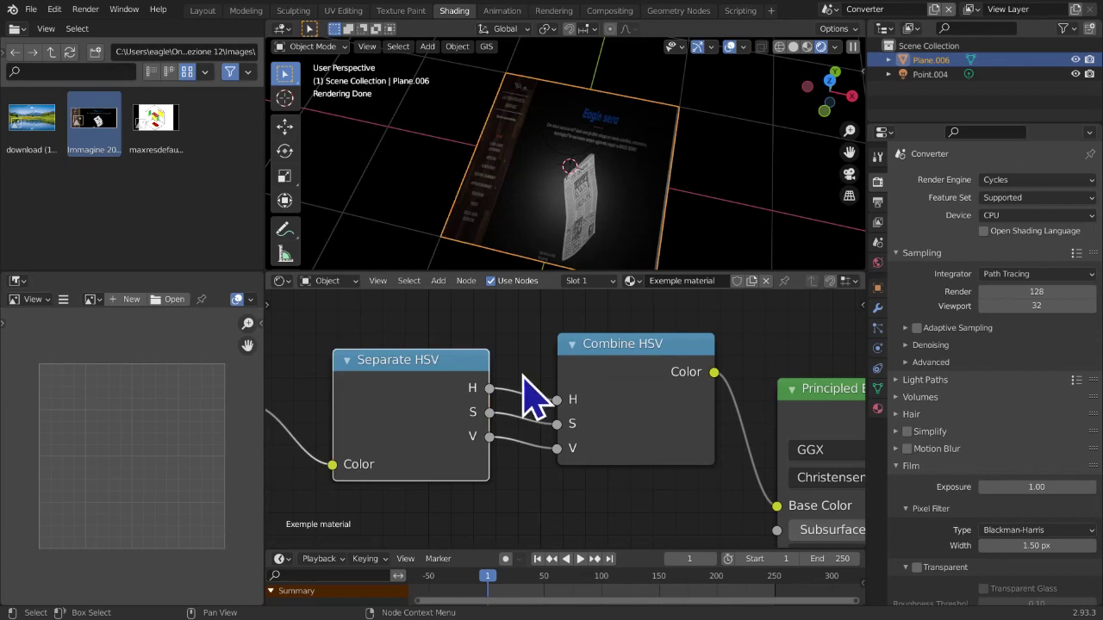
pyautogui.click(651, 369)
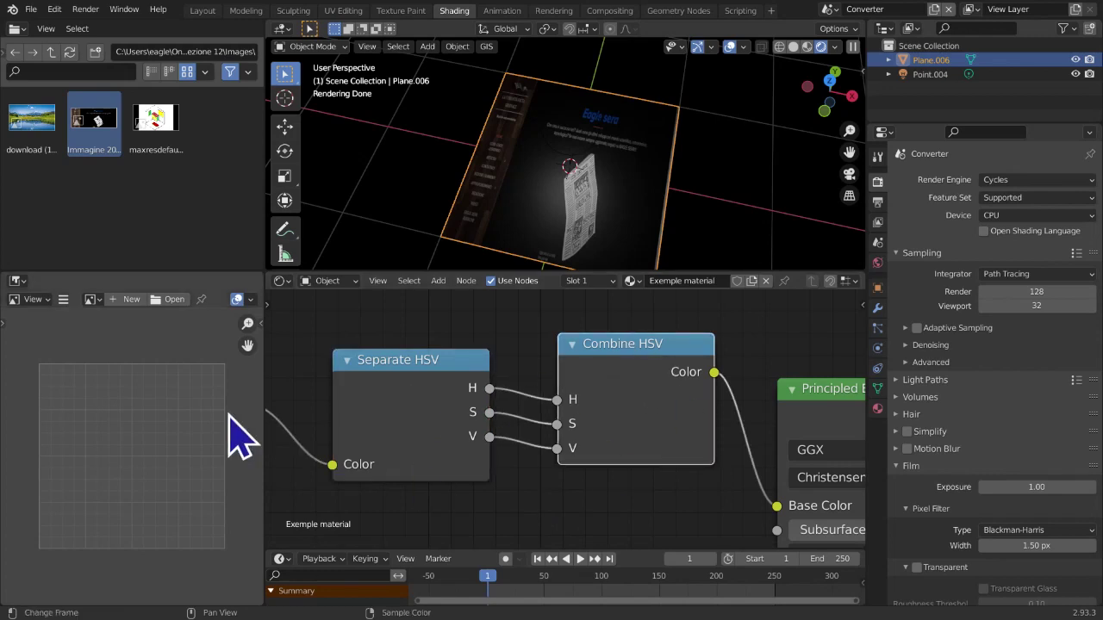
pyautogui.click(535, 500)
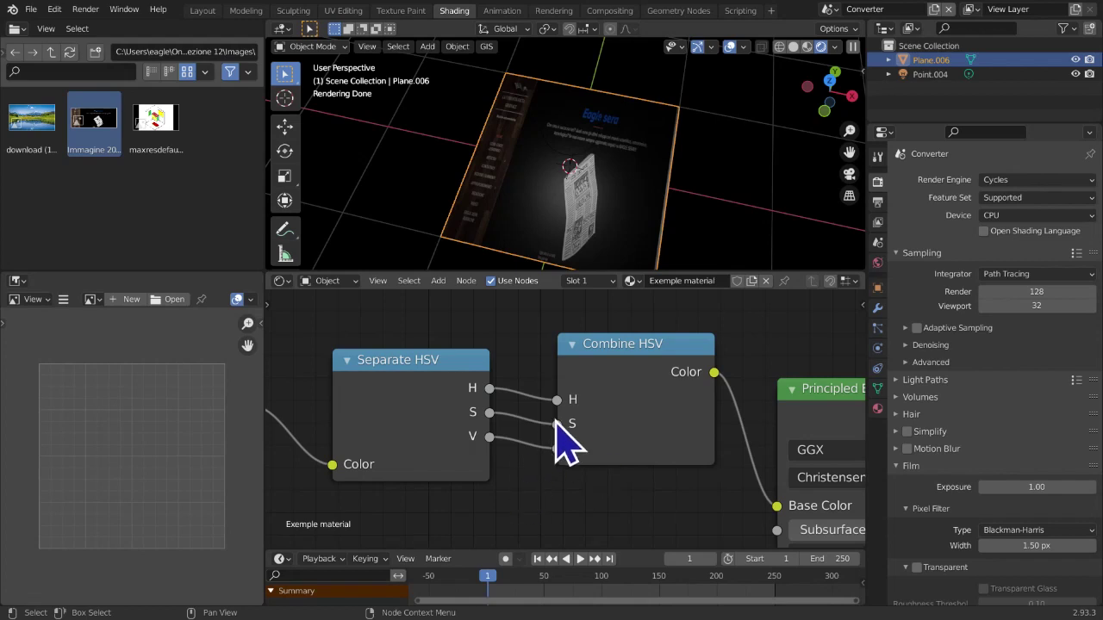
pyautogui.moveTo(557, 425); pyautogui.dragTo(494, 366)
# Unplug the V link into Combine HSV, try V at 1, then drag it down to 0
pyautogui.moveTo(564, 414); pyautogui.dragTo(497, 472)
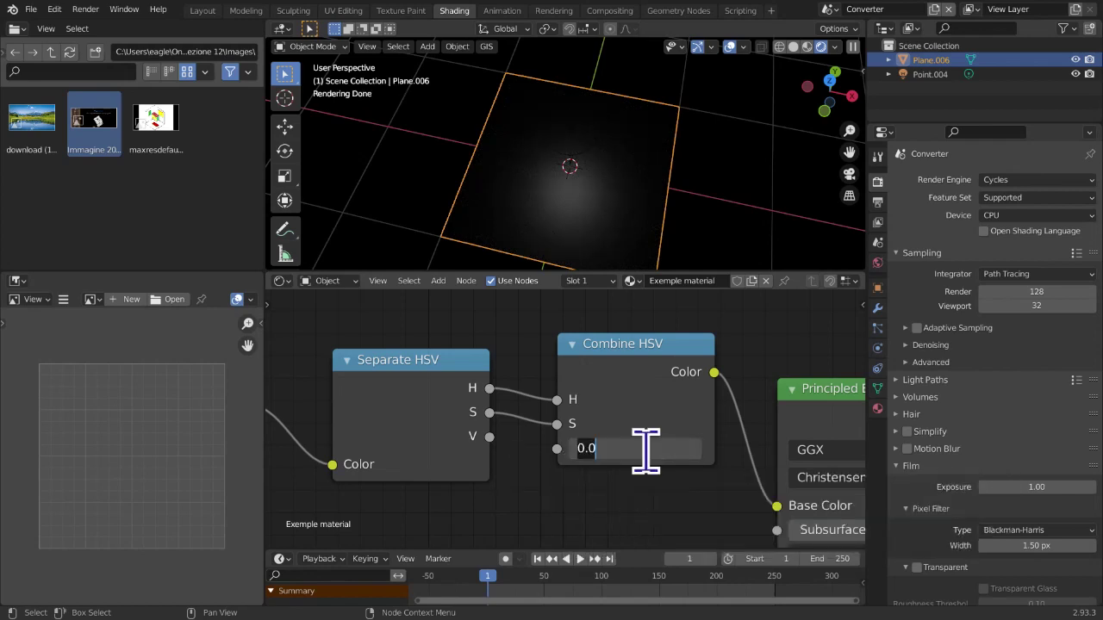
pyautogui.write('1')
pyautogui.press('Return')
pyautogui.moveTo(644, 451); pyautogui.dragTo(552, 452)
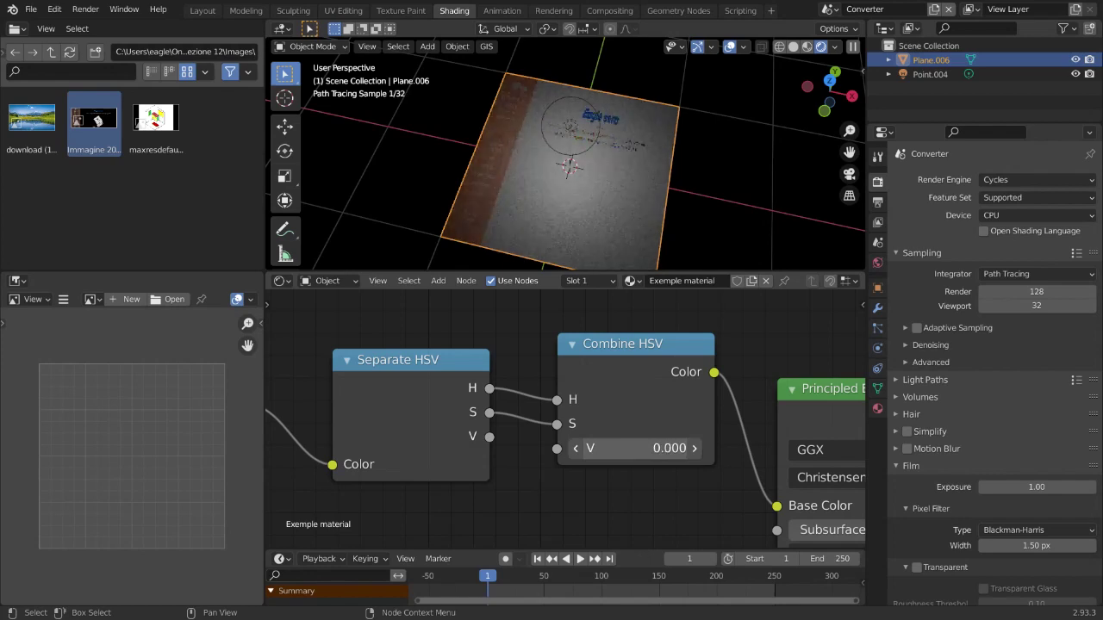
pyautogui.moveTo(711, 452); pyautogui.dragTo(699, 457)
# Raise Combine HSV's V in 0.1 steps, then lower it back to 0
pyautogui.click(700, 455)
pyautogui.click(699, 455)
pyautogui.click(700, 455)
pyautogui.click(699, 455)
pyautogui.click(700, 455)
pyautogui.click(700, 455)
pyautogui.click(700, 455)
pyautogui.click(699, 455)
pyautogui.click(700, 455)
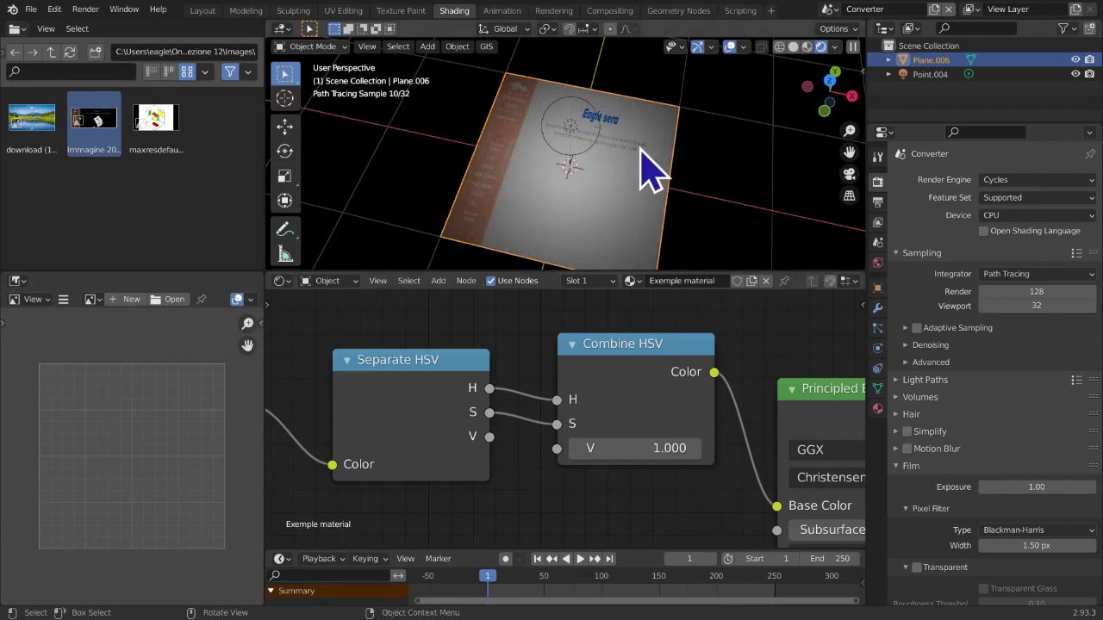
pyautogui.scroll(3, 653, 173)
pyautogui.click(575, 449)
pyautogui.click(576, 449)
pyautogui.click(575, 448)
pyautogui.click(575, 449)
pyautogui.click(576, 449)
pyautogui.click(575, 449)
pyautogui.click(576, 449)
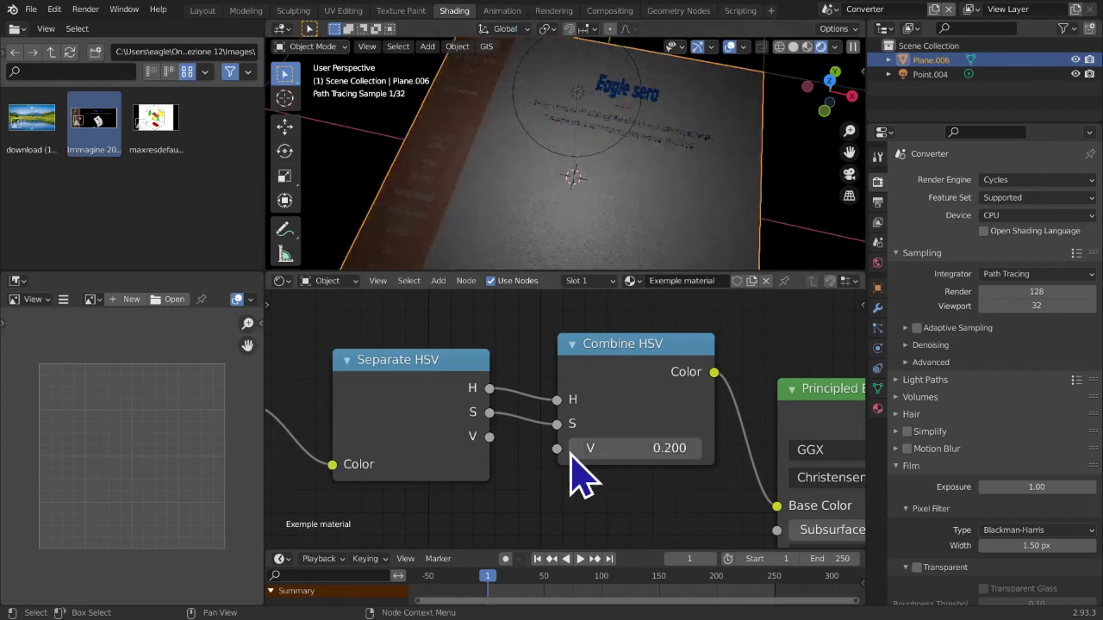
pyautogui.press('Return')
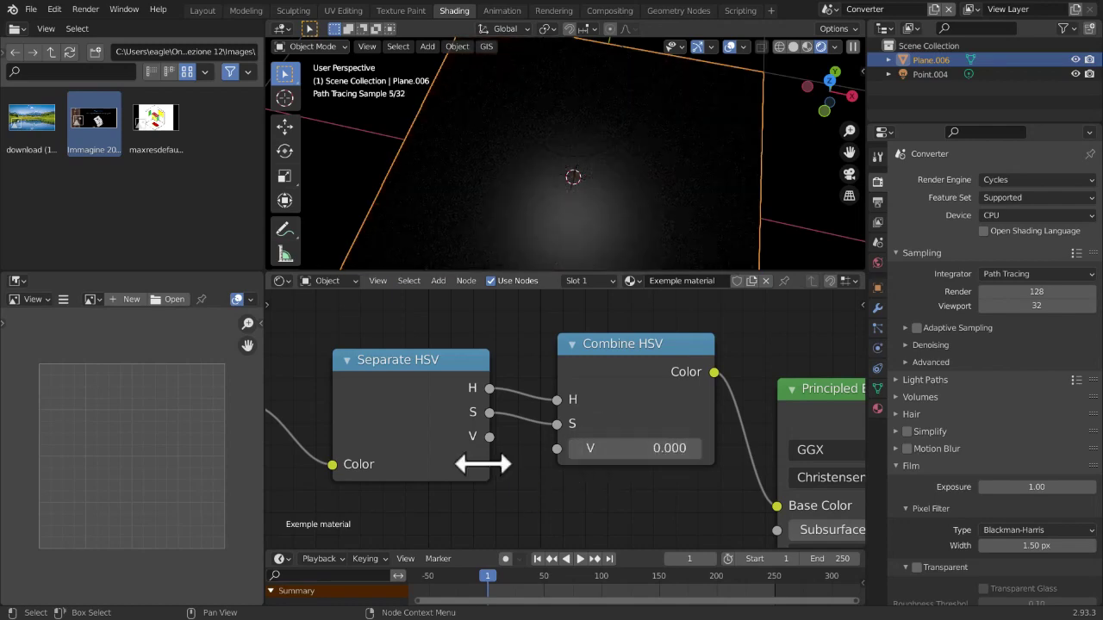
# Reconnect Separate HSV's V to Combine HSV and reposition the image and HSV nodes
pyautogui.moveTo(486, 440); pyautogui.dragTo(559, 452)
pyautogui.scroll(-6, 550, 481)
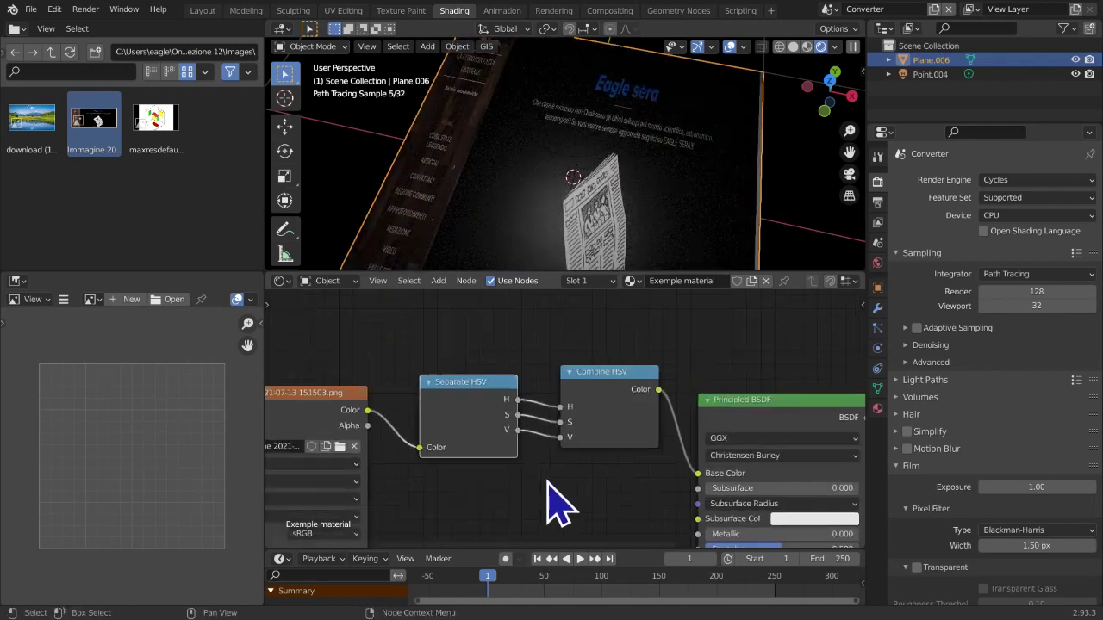
pyautogui.moveTo(546, 482); pyautogui.dragTo(687, 476, button='middle')
pyautogui.moveTo(438, 405); pyautogui.dragTo(455, 365)
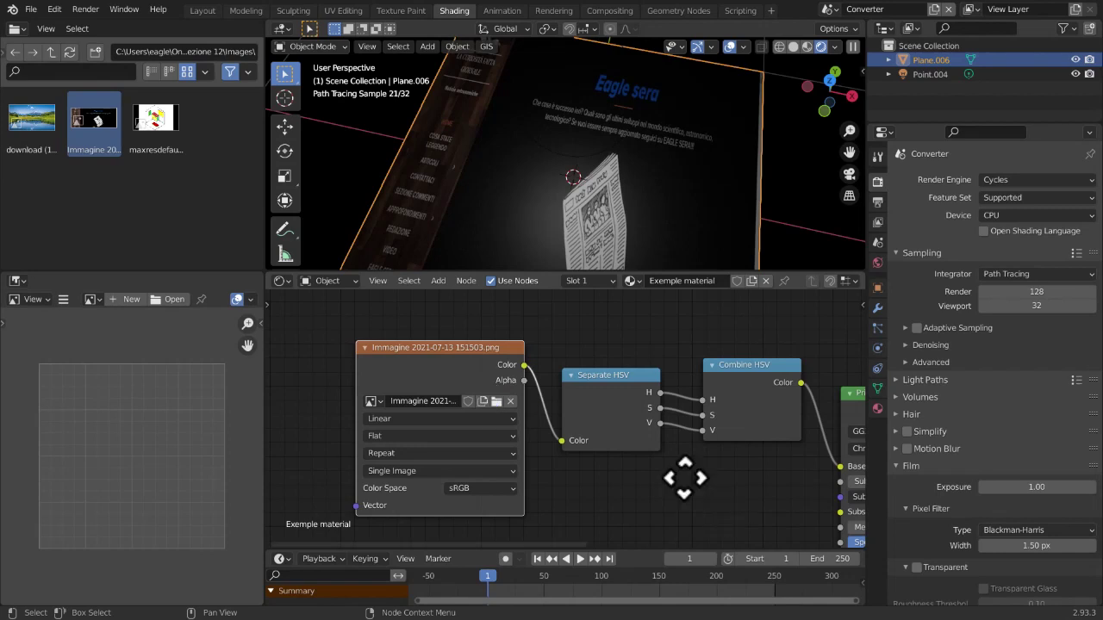
pyautogui.moveTo(721, 512); pyautogui.dragTo(646, 482, button='middle')
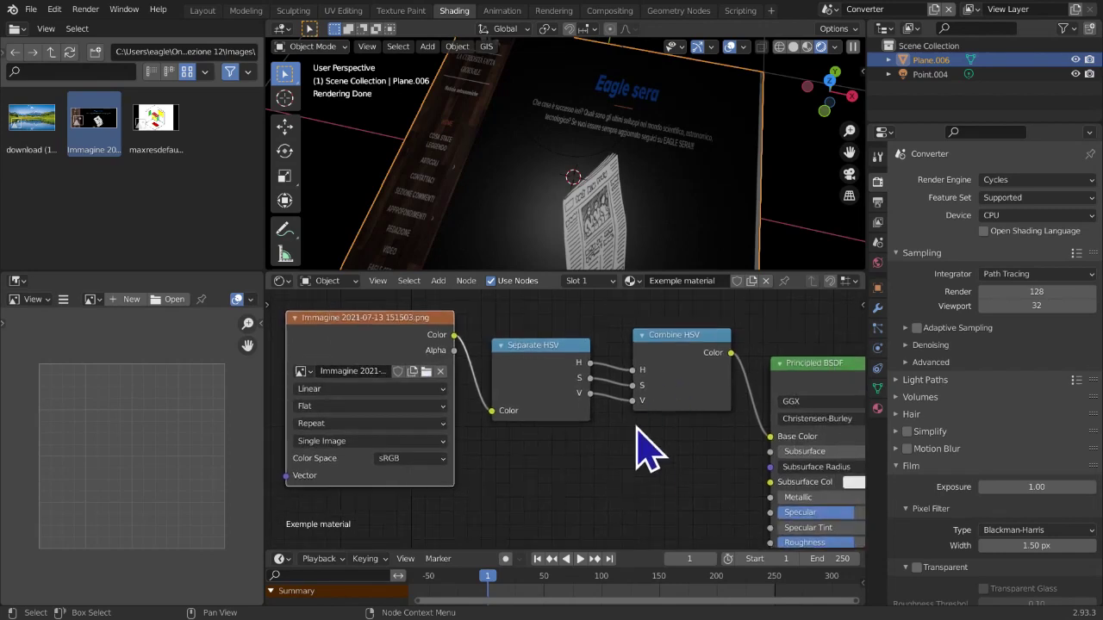
pyautogui.scroll(2, 551, 439)
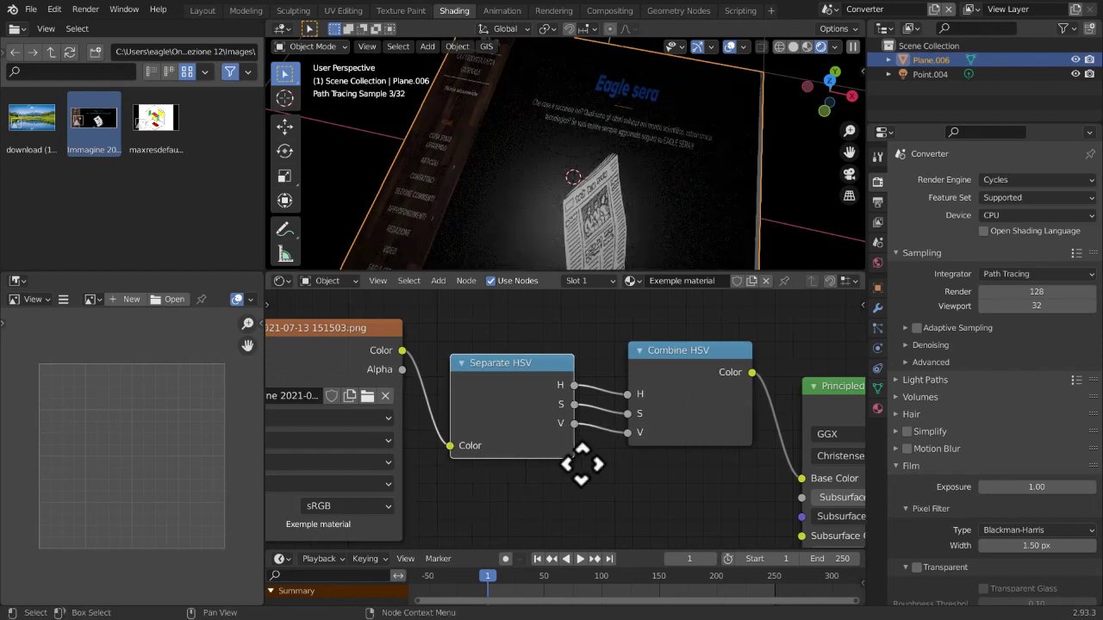
pyautogui.moveTo(574, 460); pyautogui.dragTo(672, 457, button='middle')
pyautogui.click(559, 386)
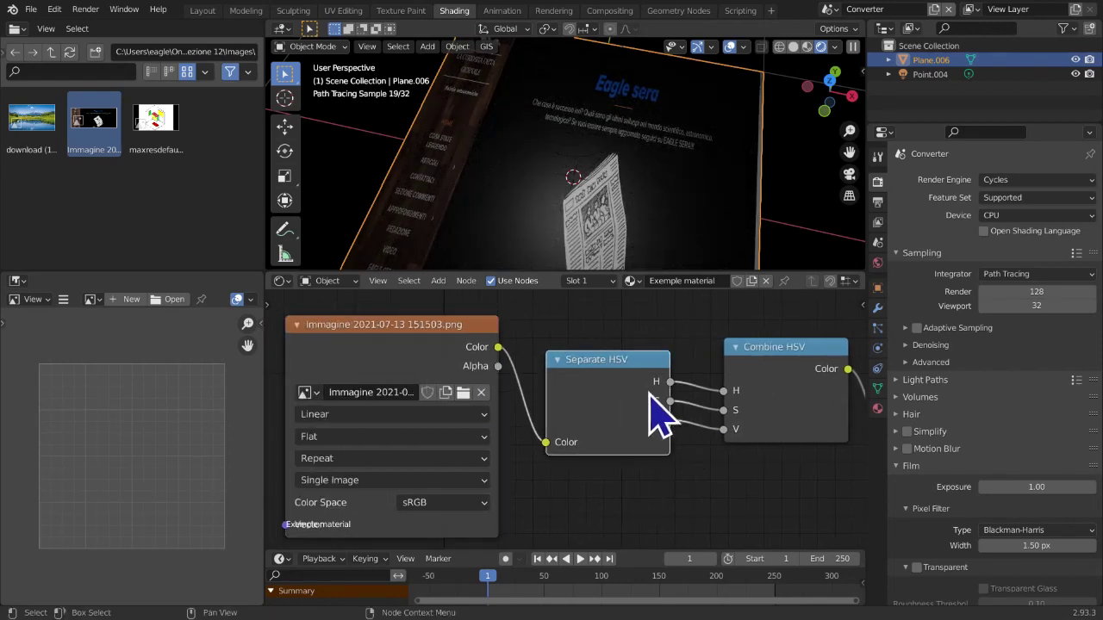
pyautogui.moveTo(734, 374); pyautogui.dragTo(651, 376, button='middle')
pyautogui.moveTo(728, 358); pyautogui.dragTo(707, 367)
pyautogui.scroll(3, 655, 440)
pyautogui.moveTo(605, 444); pyautogui.dragTo(579, 521, button='middle')
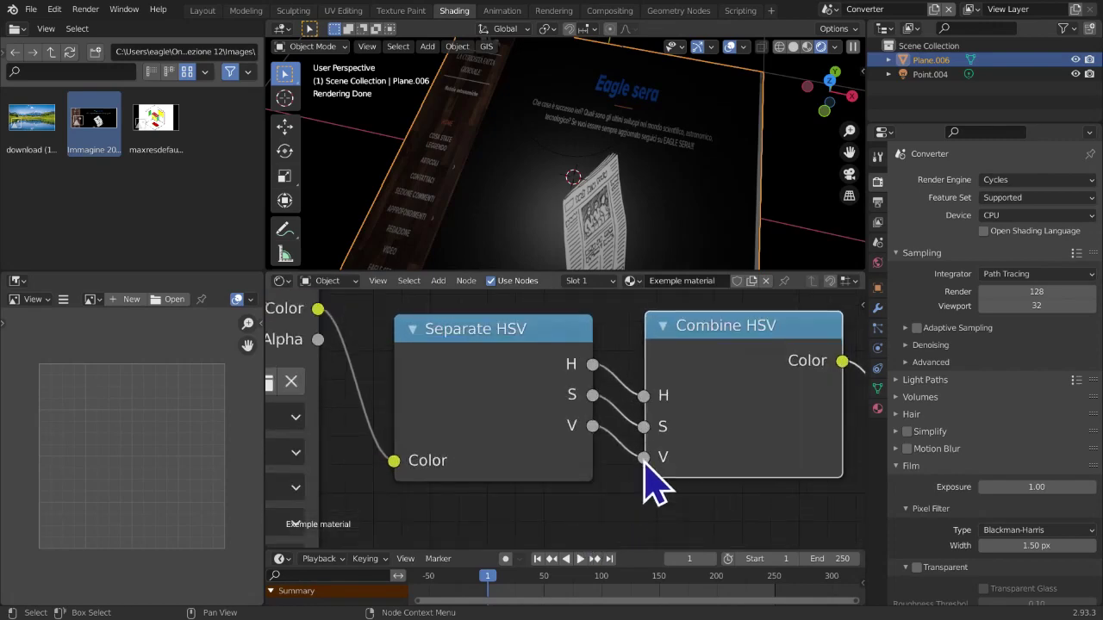
# Unplug the V link again and step Combine HSV's V up while checking the plane
pyautogui.moveTo(643, 458); pyautogui.dragTo(591, 422)
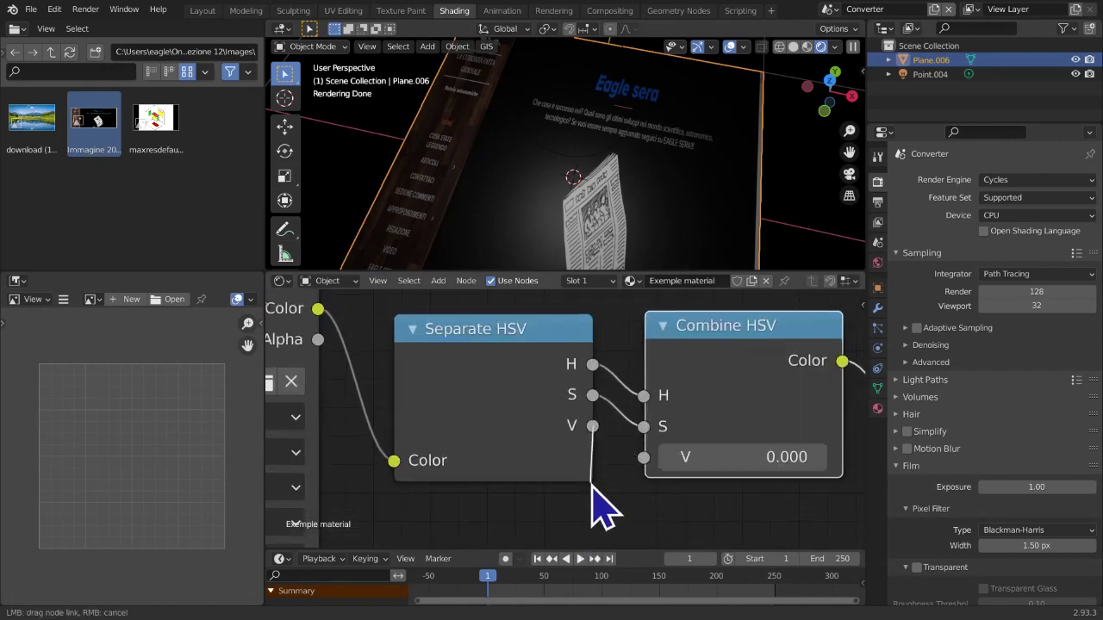
pyautogui.click(820, 457)
pyautogui.click(820, 457)
pyautogui.click(820, 457)
pyautogui.click(820, 457)
pyautogui.click(820, 457)
pyautogui.click(821, 458)
pyautogui.click(820, 458)
pyautogui.click(821, 457)
pyautogui.click(820, 457)
pyautogui.click(820, 458)
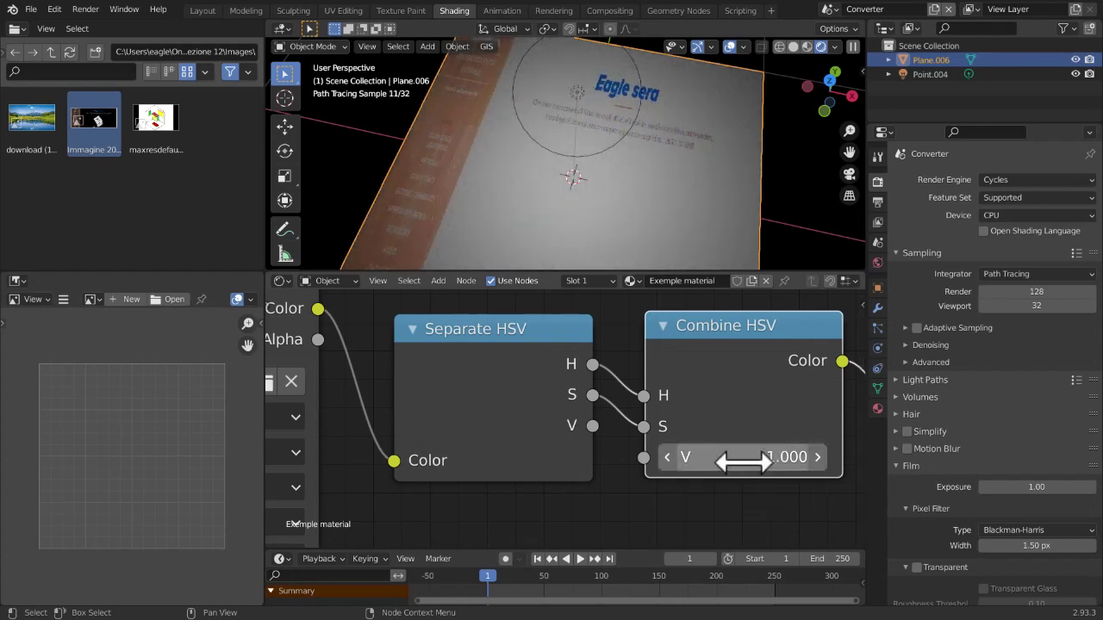
pyautogui.moveTo(680, 245); pyautogui.dragTo(719, 228, button='middle')
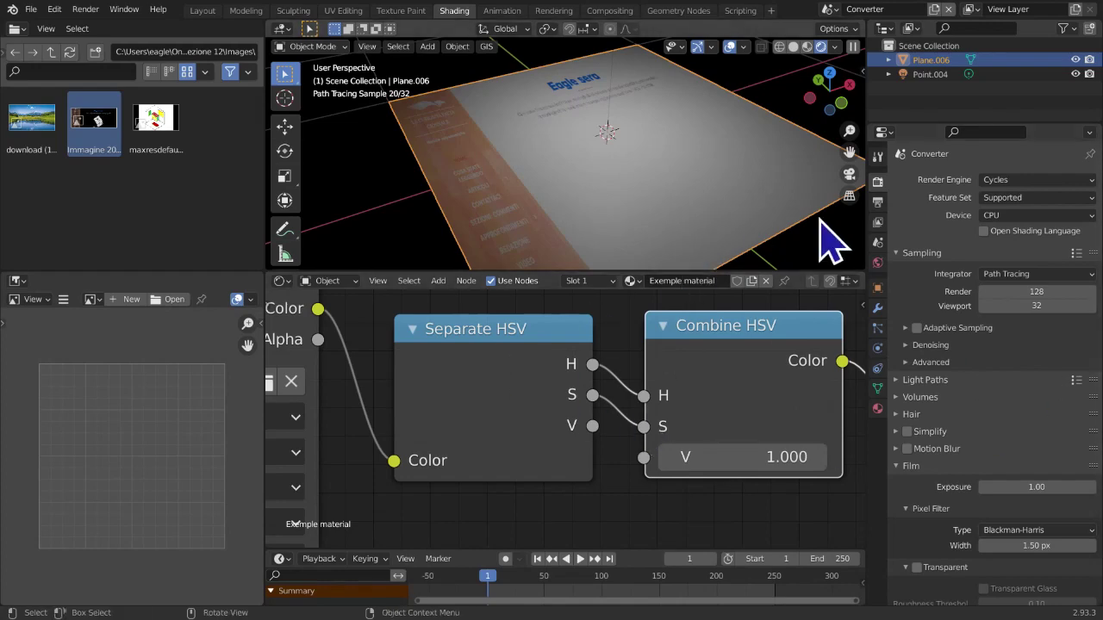
pyautogui.moveTo(696, 187); pyautogui.dragTo(694, 211, button='middle')
pyautogui.scroll(4, 696, 197)
pyautogui.scroll(-4, 694, 211)
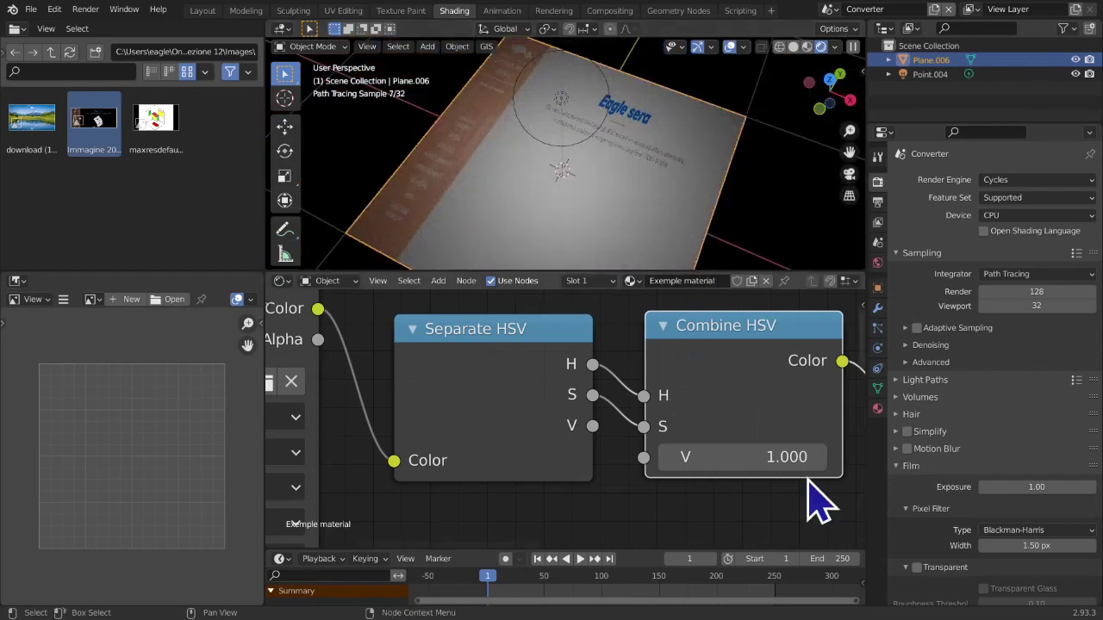
# Set V to 0, abandon a relink attempt from Separate HSV's V, and adjust the V field
pyautogui.moveTo(681, 457); pyautogui.dragTo(694, 458)
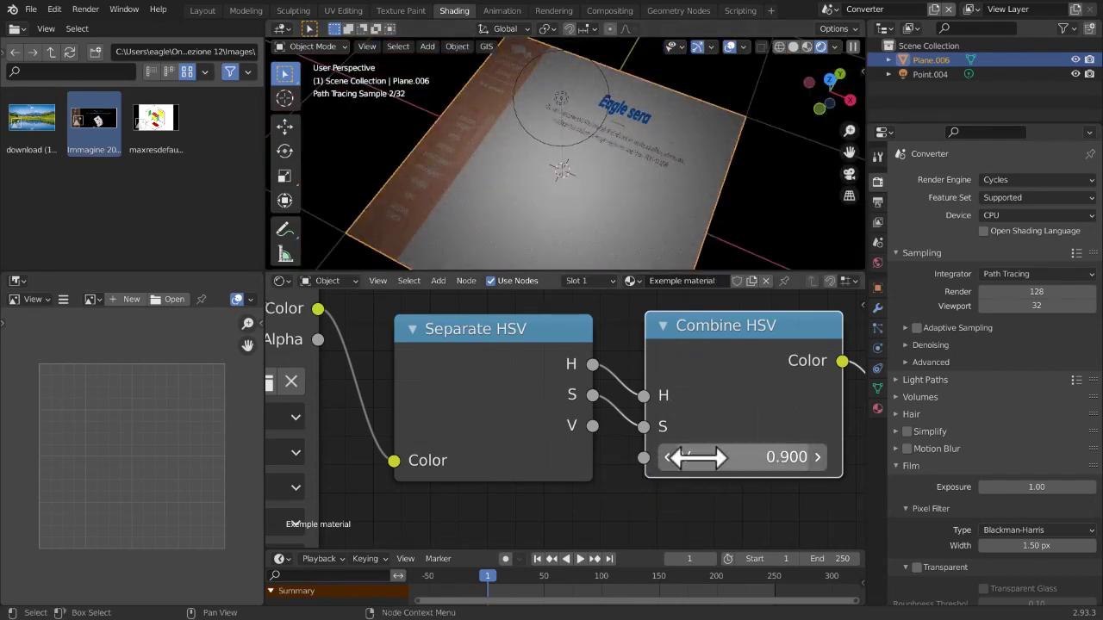
pyautogui.click(699, 457)
pyautogui.write('0')
pyautogui.press('Return')
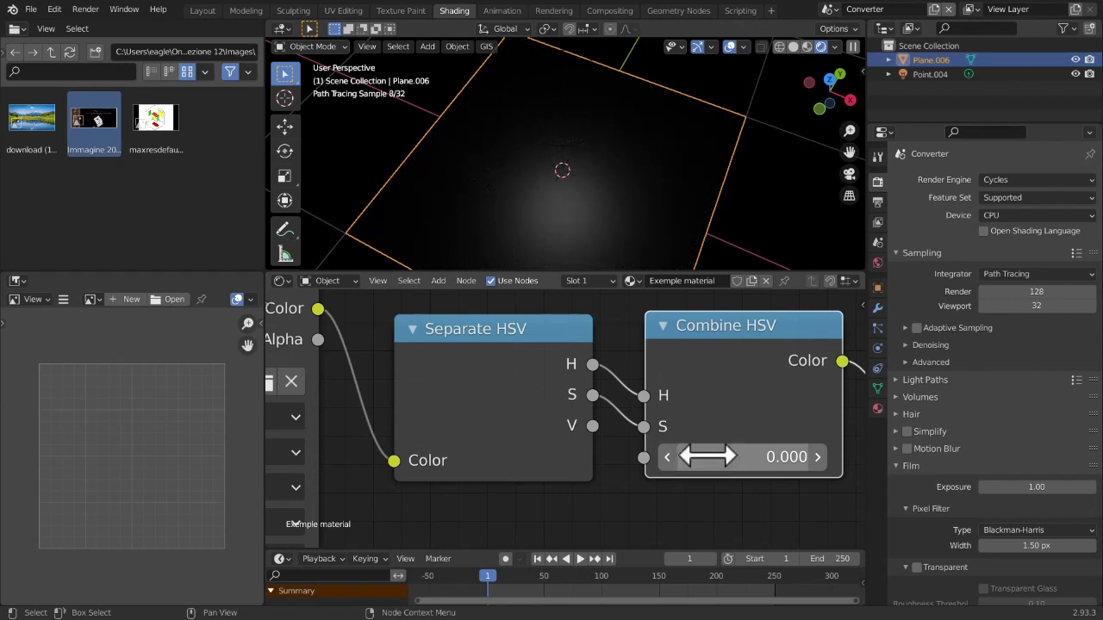
pyautogui.moveTo(591, 426); pyautogui.dragTo(573, 500)
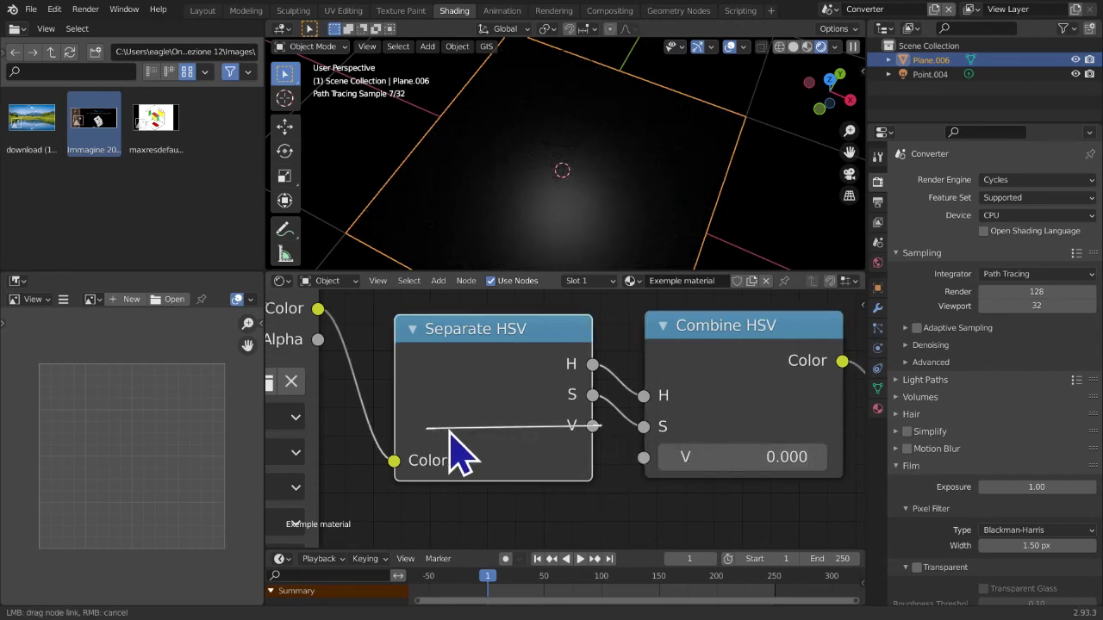
pyautogui.moveTo(441, 432); pyautogui.dragTo(482, 444)
pyautogui.click(784, 461)
pyautogui.click(751, 522)
pyautogui.click(709, 451)
pyautogui.click(708, 488)
pyautogui.click(733, 455)
pyautogui.click(723, 500)
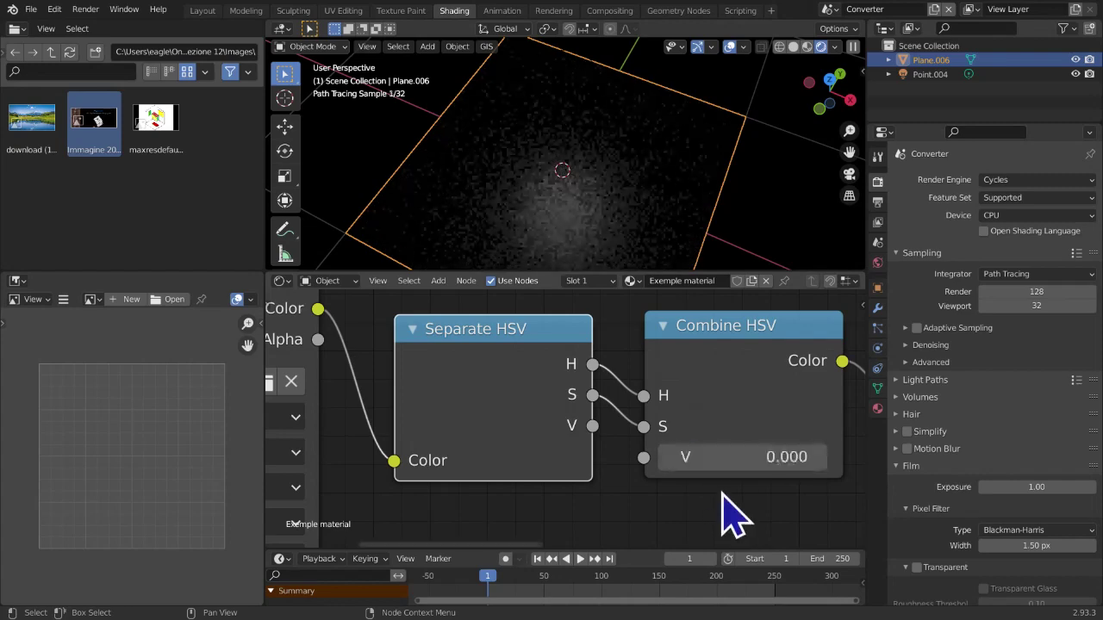
# Step V up to 1.000, then enter 0 to leave the plane dark
pyautogui.click(819, 462)
pyautogui.click(818, 464)
pyautogui.click(820, 465)
pyautogui.click(822, 465)
pyautogui.click(820, 465)
pyautogui.click(820, 465)
pyautogui.click(820, 465)
pyautogui.click(820, 466)
pyautogui.click(819, 466)
pyautogui.click(817, 467)
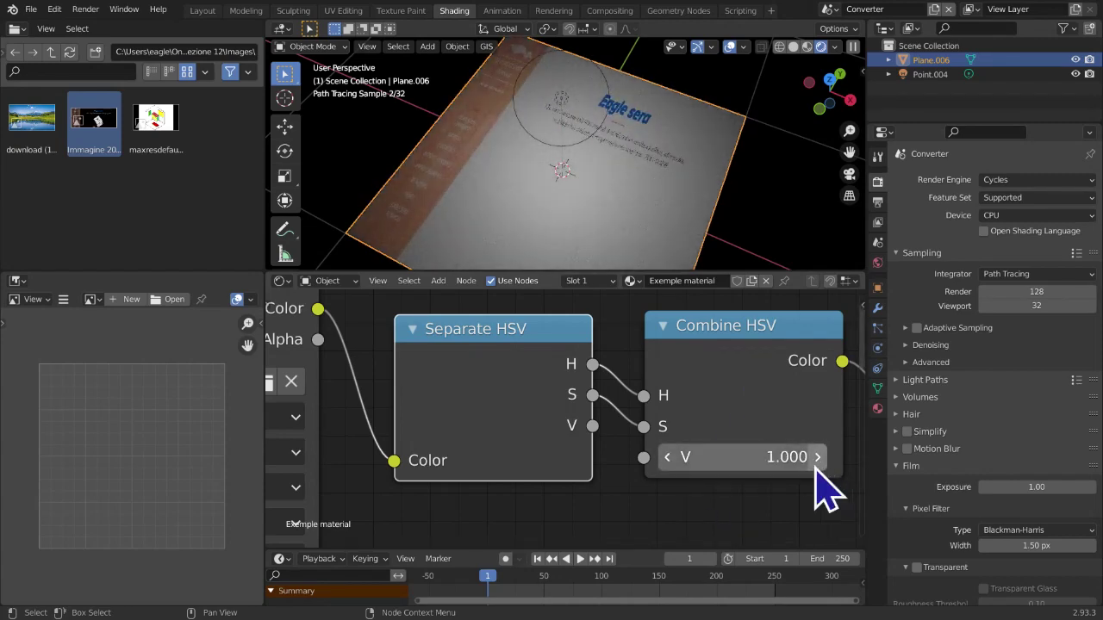
pyautogui.click(775, 459)
pyautogui.write('0')
pyautogui.press('Return')
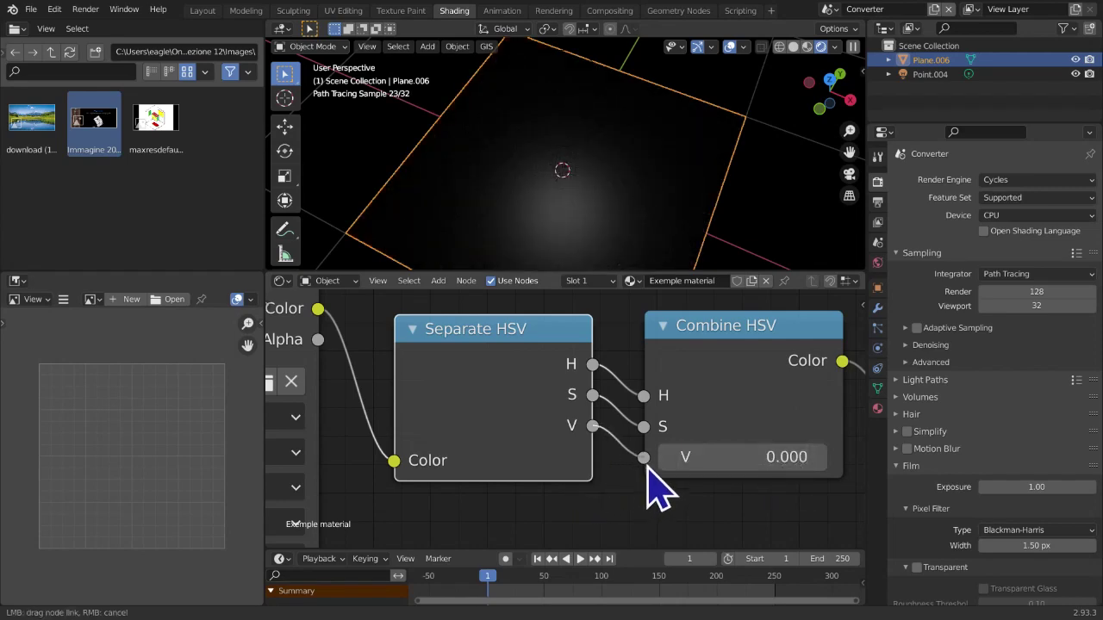
# Relink the V channel, unplug the H link, and raise Combine HSV's H value
pyautogui.moveTo(654, 496); pyautogui.dragTo(646, 459)
pyautogui.moveTo(650, 400); pyautogui.dragTo(629, 368)
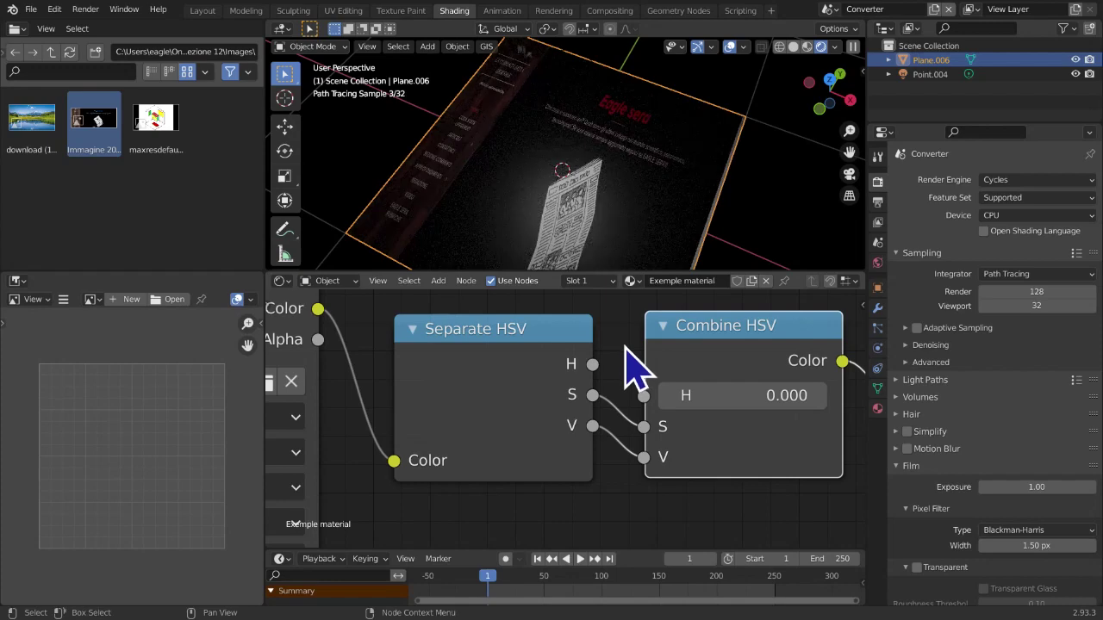
pyautogui.click(817, 399)
pyautogui.click(818, 401)
pyautogui.click(819, 403)
pyautogui.click(818, 398)
pyautogui.click(817, 398)
pyautogui.click(818, 398)
pyautogui.click(817, 398)
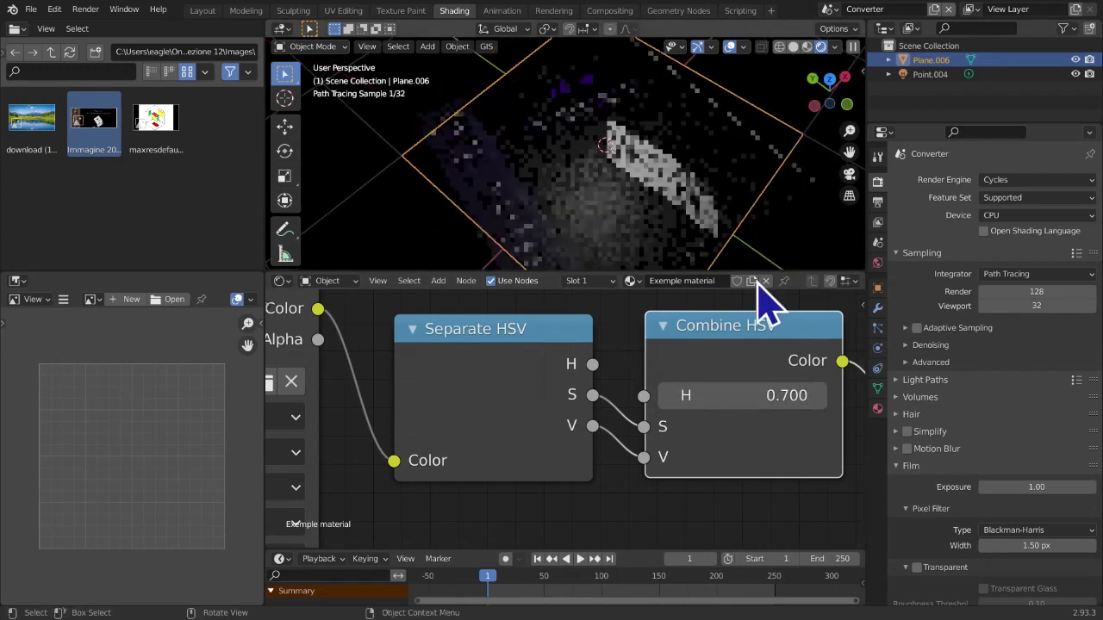
pyautogui.click(817, 398)
pyautogui.click(818, 398)
pyautogui.click(818, 399)
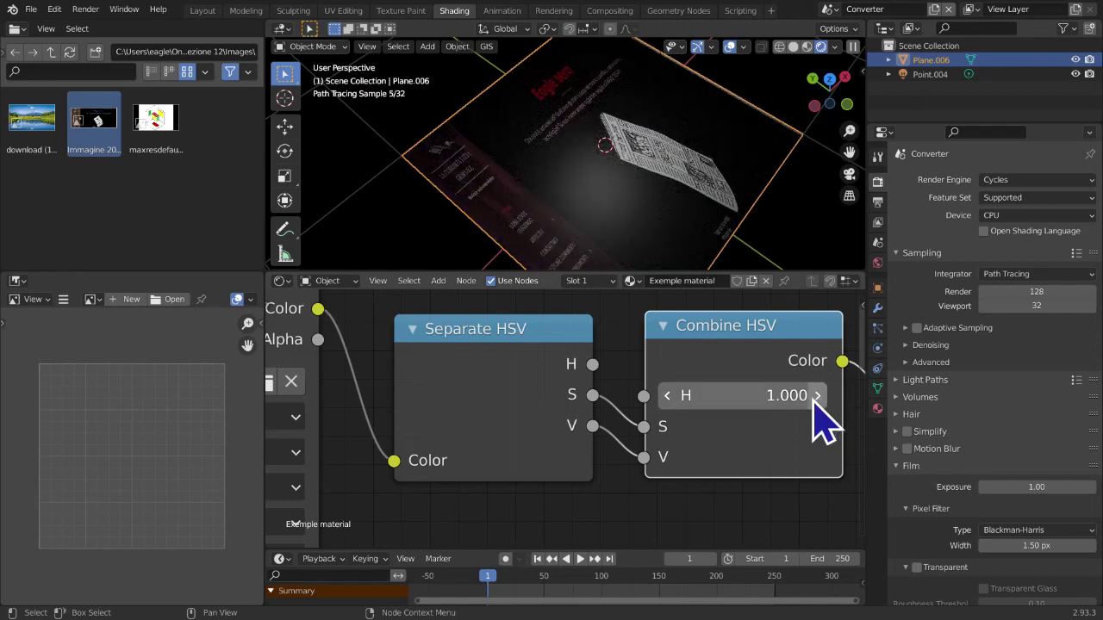
# Lower H to 0, compare at 0.200, return to 0, then reconnect Separate HSV's H
pyautogui.click(670, 397)
pyautogui.click(670, 397)
pyautogui.click(669, 396)
pyautogui.click(669, 396)
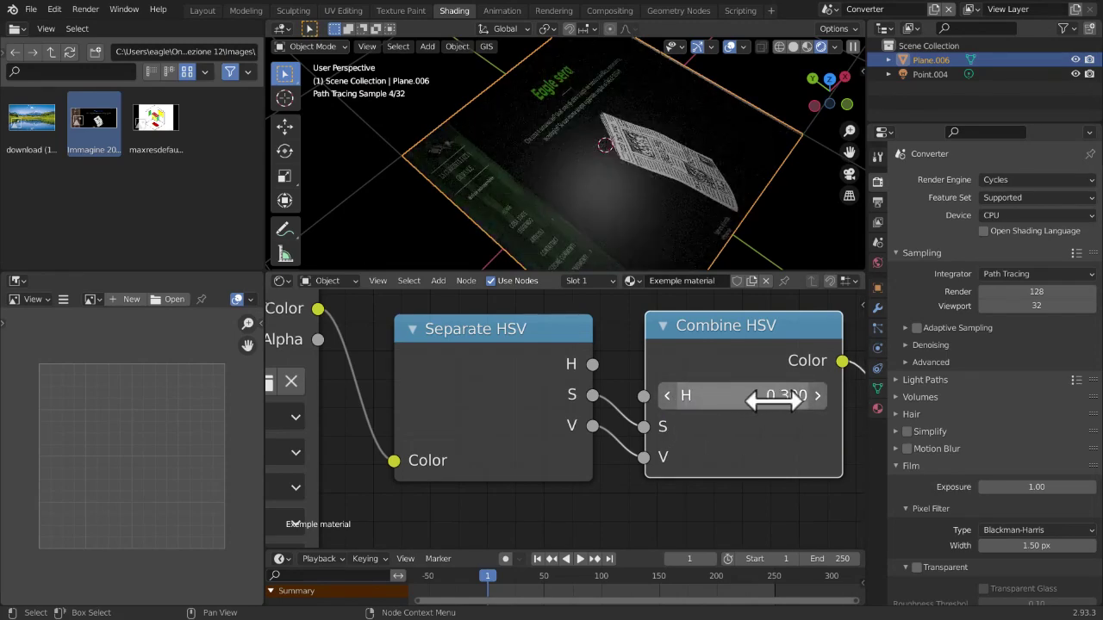
pyautogui.click(665, 401)
pyautogui.click(664, 401)
pyautogui.click(664, 401)
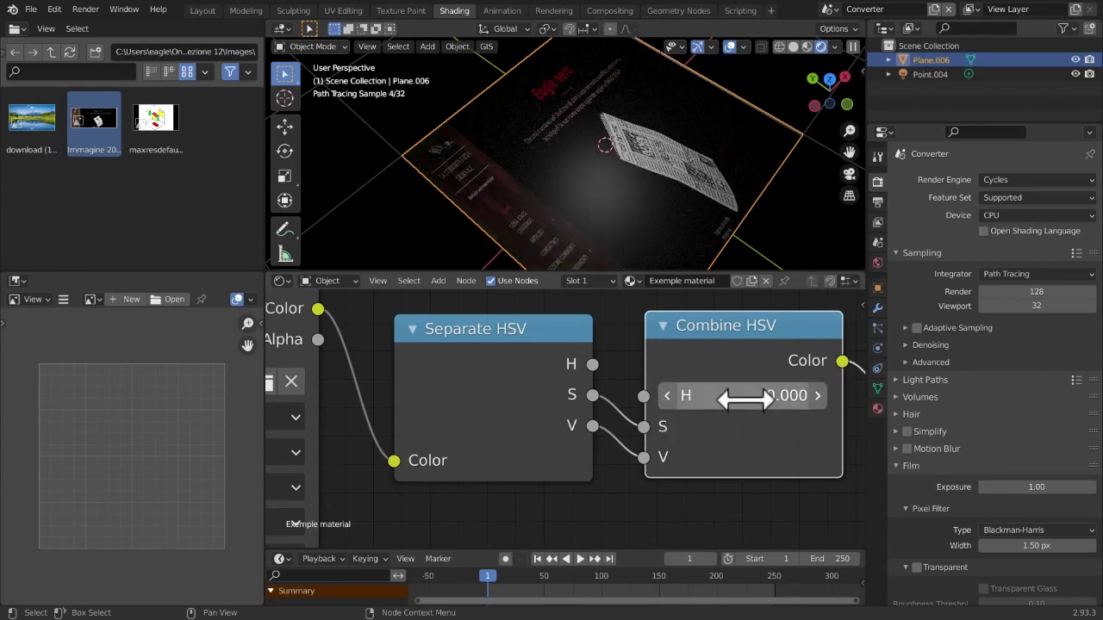
pyautogui.click(815, 398)
pyautogui.click(814, 397)
pyautogui.click(662, 403)
pyautogui.click(662, 404)
pyautogui.moveTo(595, 366); pyautogui.dragTo(560, 398)
# Unplug the S link, raise S to 1.000, then reset it to 0
pyautogui.moveTo(654, 419); pyautogui.dragTo(621, 434, button='middle')
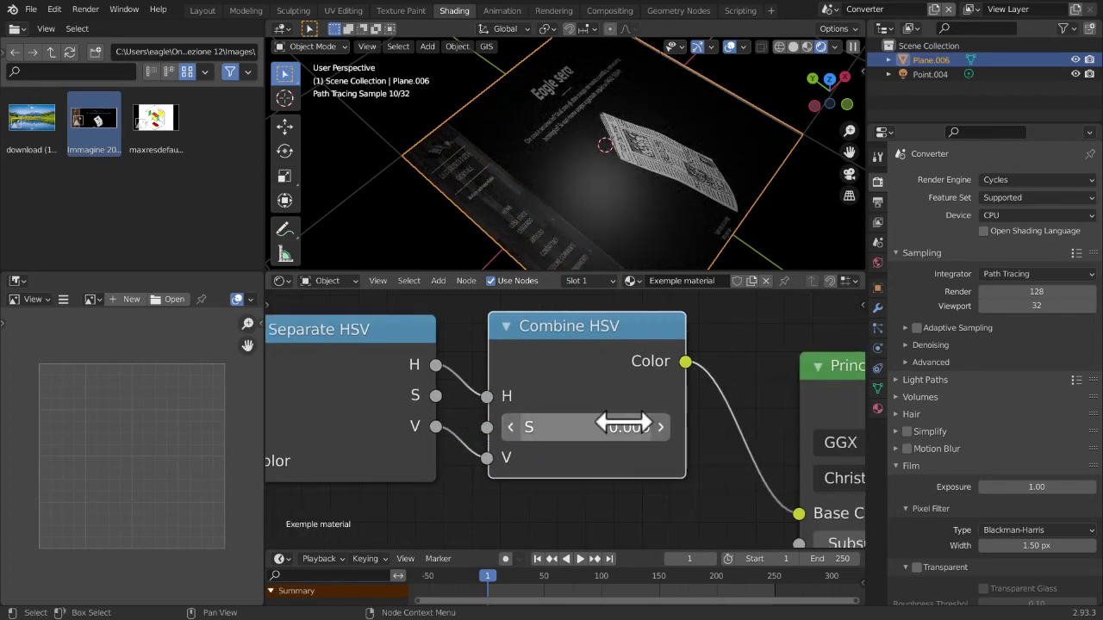
pyautogui.click(661, 427)
pyautogui.click(661, 427)
pyautogui.click(661, 428)
pyautogui.click(661, 428)
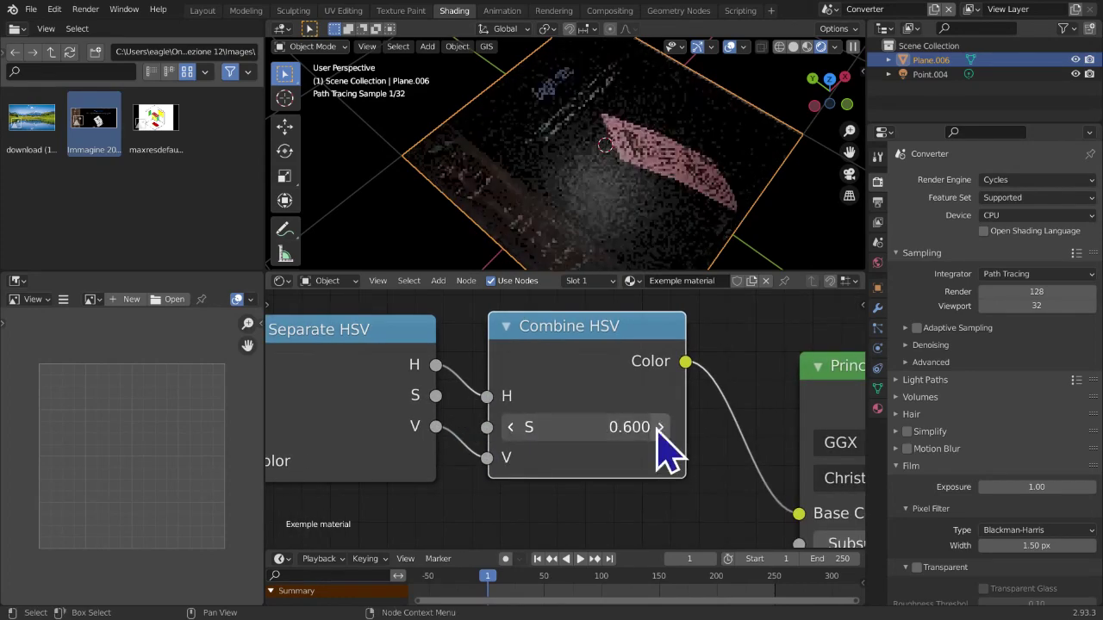
pyautogui.click(660, 428)
pyautogui.click(661, 428)
pyautogui.click(661, 428)
pyautogui.click(661, 428)
pyautogui.click(573, 428)
pyautogui.write('0')
pyautogui.press('Return')
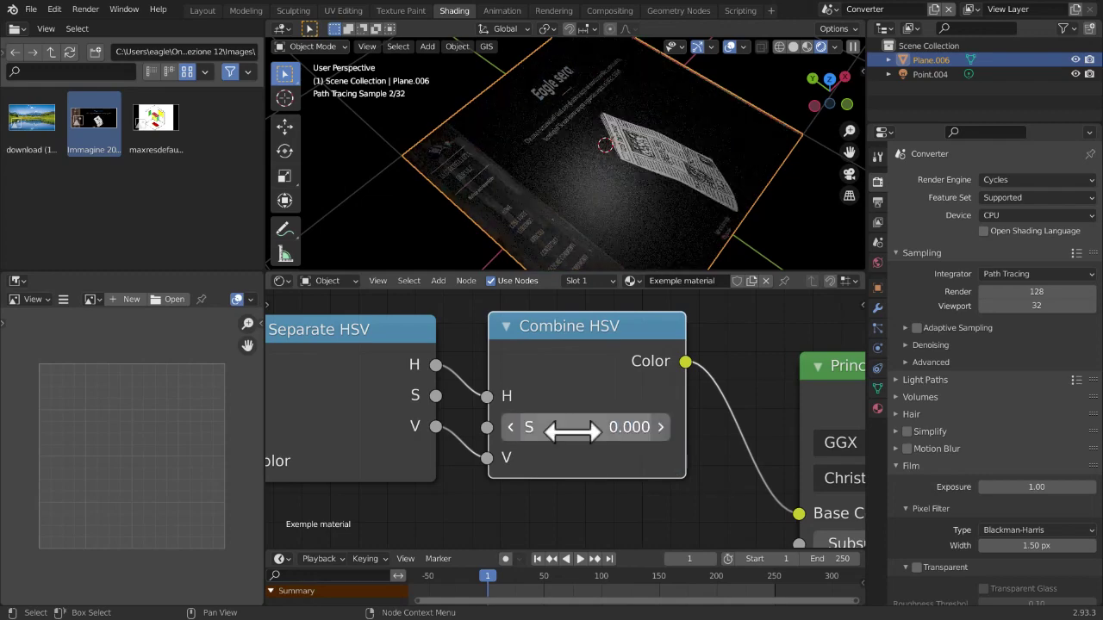
# Try S at 0.700 and 1.000, reset it to 0, then relink Separate HSV's S
pyautogui.click(660, 428)
pyautogui.click(660, 427)
pyautogui.click(661, 428)
pyautogui.click(661, 428)
pyautogui.click(661, 428)
pyautogui.click(660, 427)
pyautogui.click(661, 428)
pyautogui.click(661, 427)
pyautogui.click(661, 427)
pyautogui.click(661, 427)
pyautogui.click(650, 426)
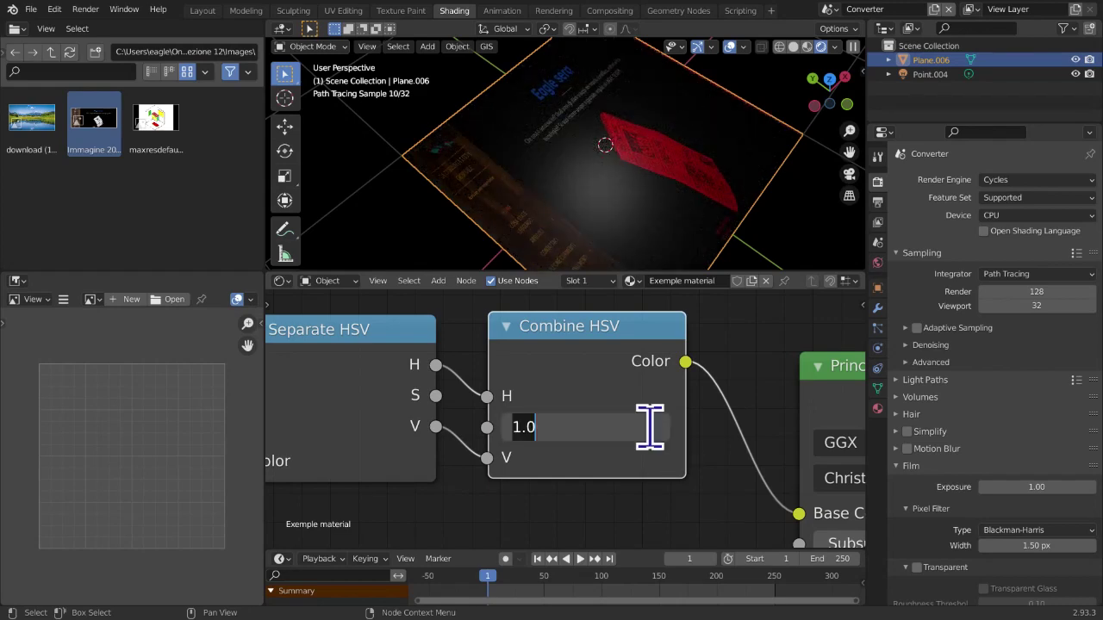
pyautogui.write('0')
pyautogui.press('Return')
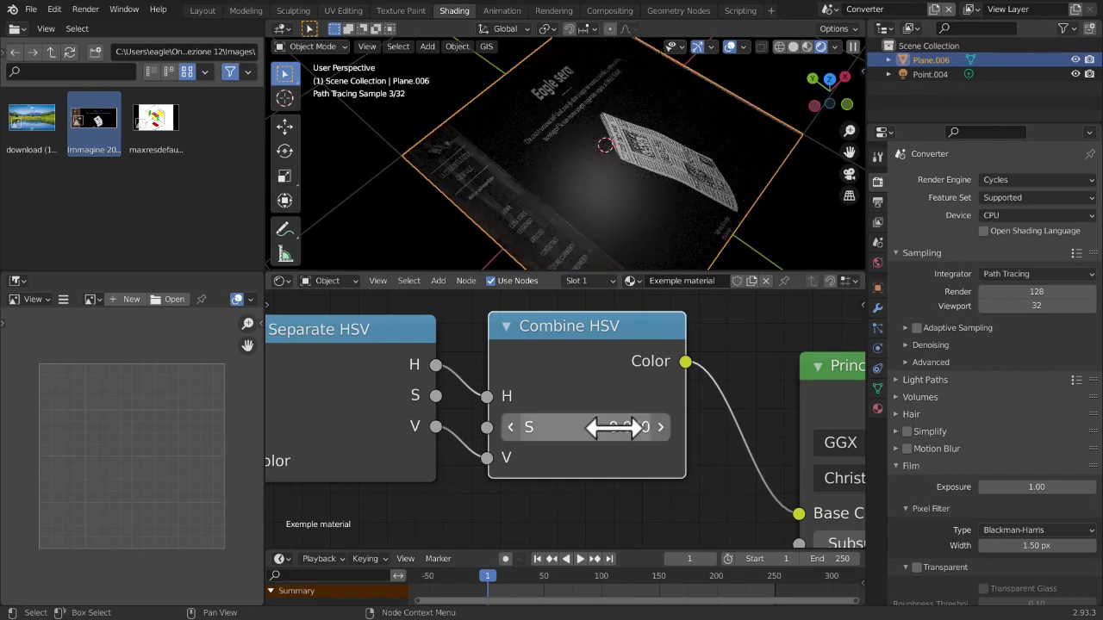
pyautogui.scroll(-1, 379, 448)
pyautogui.moveTo(445, 397); pyautogui.dragTo(493, 427)
pyautogui.scroll(-1, 509, 456)
pyautogui.moveTo(517, 480); pyautogui.dragTo(598, 443, button='middle')
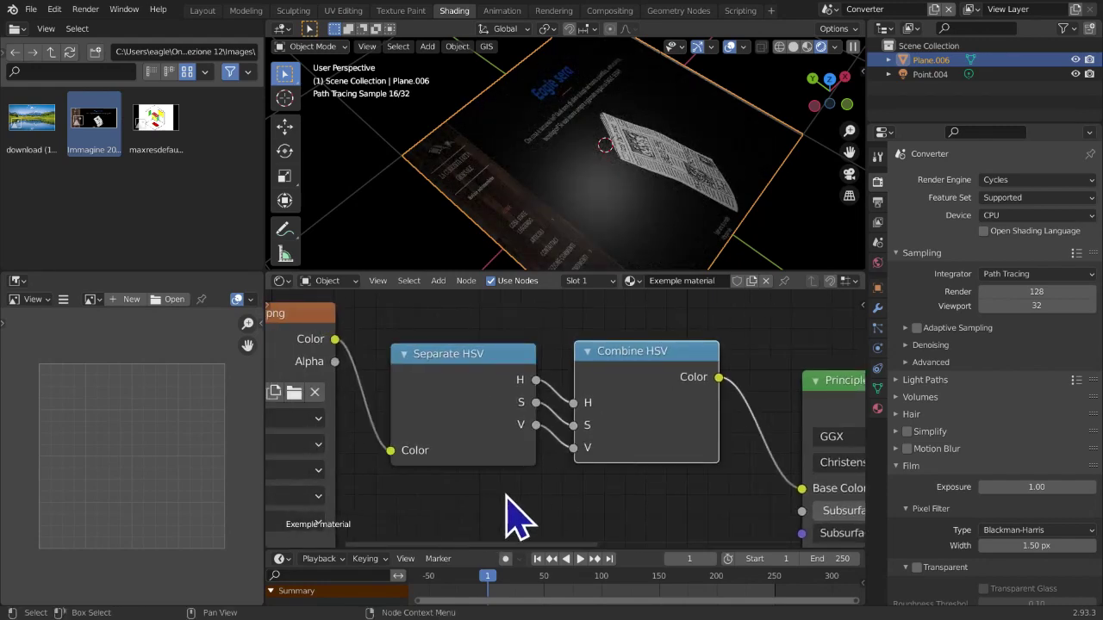
# Drop the maxresdefault image into the node editor as a new Image Texture node
pyautogui.scroll(2, 499, 508)
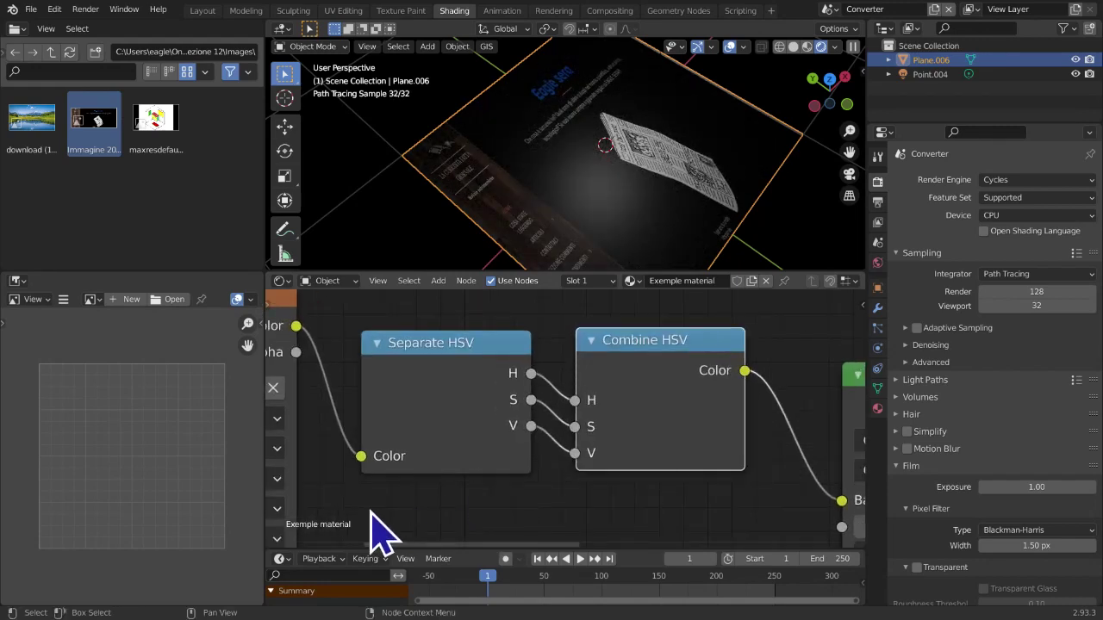
pyautogui.scroll(-6, 659, 520)
pyautogui.moveTo(658, 499); pyautogui.dragTo(667, 485, button='middle')
pyautogui.scroll(1, 663, 485)
pyautogui.scroll(-5, 529, 484)
pyautogui.moveTo(157, 119); pyautogui.dragTo(364, 419)
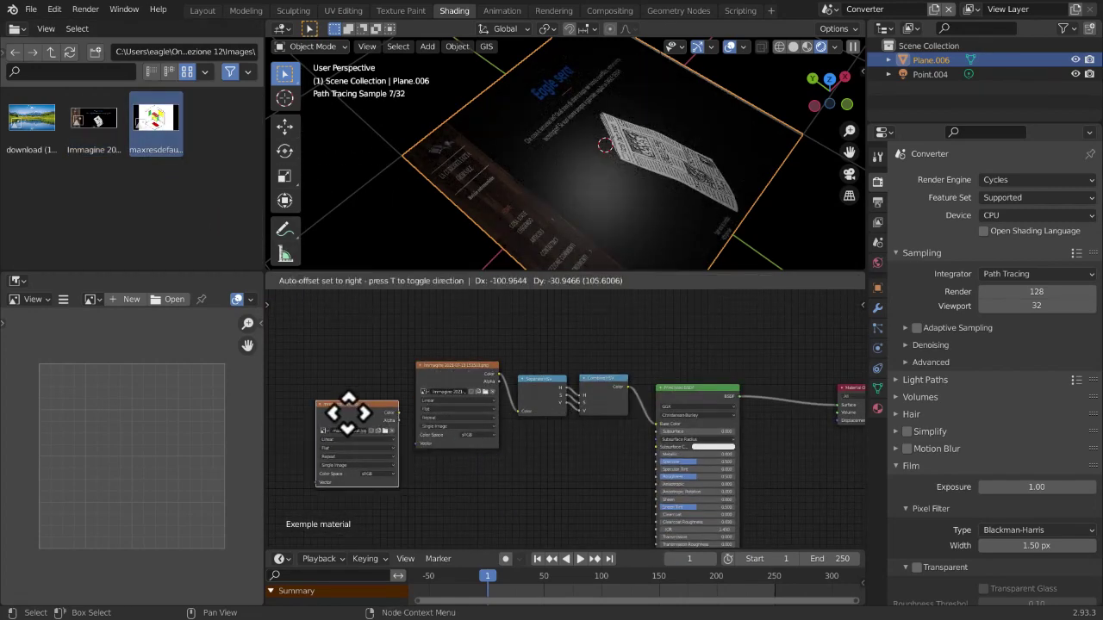
pyautogui.click(316, 424)
pyautogui.moveTo(468, 463); pyautogui.dragTo(527, 442, button='middle')
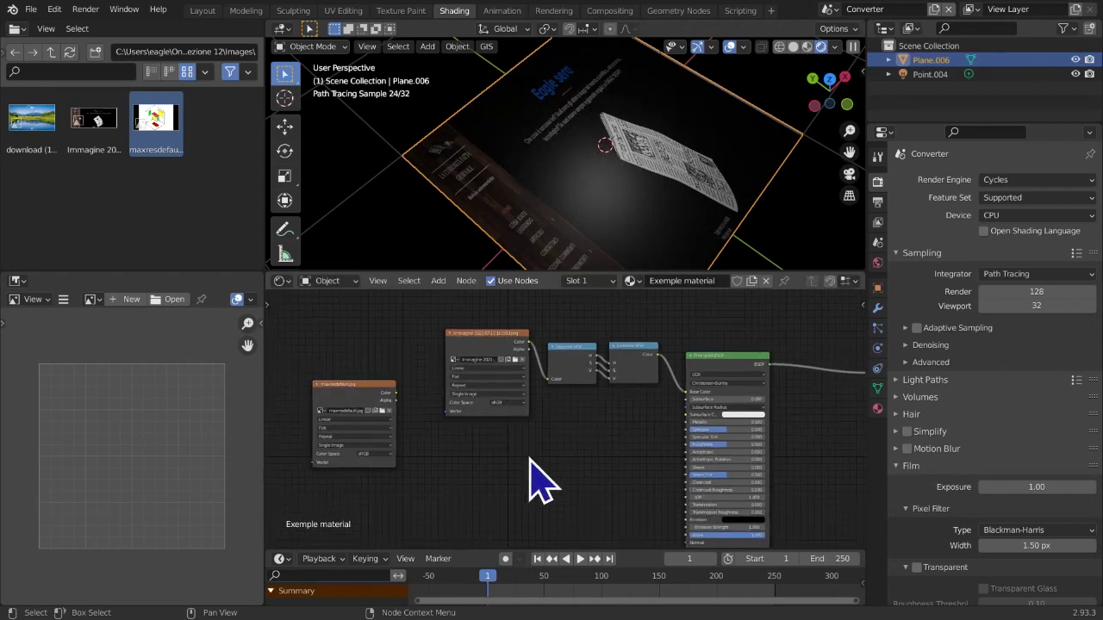
# Add a Separate HSV node from the Shift+A Converter menu
pyautogui.hotkey('shift', 'a')
pyautogui.moveTo(530, 458)
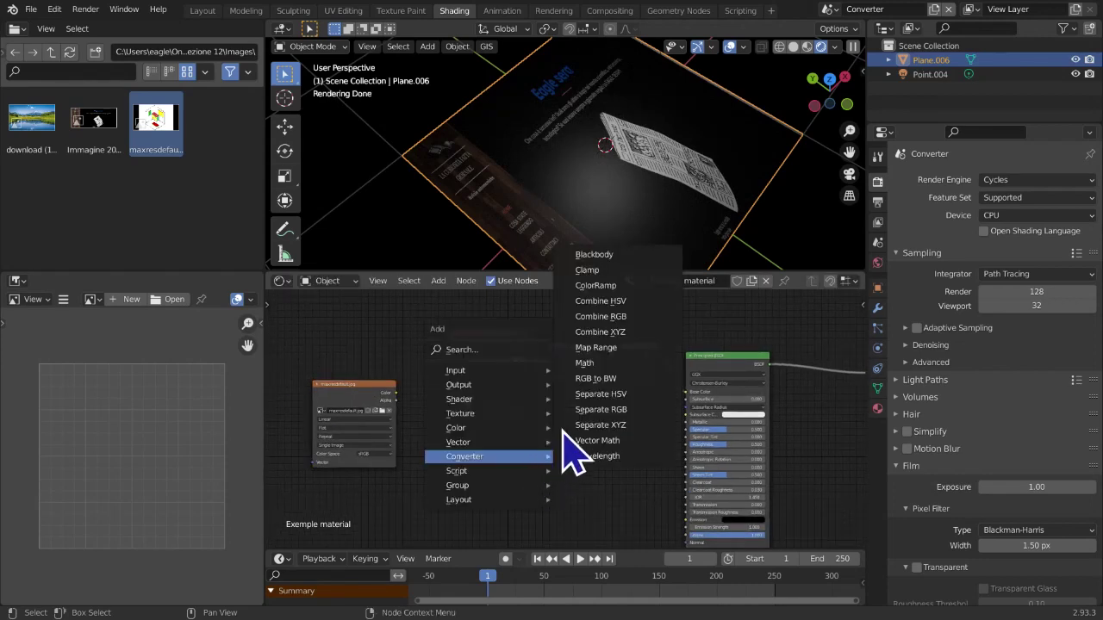
pyautogui.click(601, 394)
# Place the new Separate HSV node and feed it the maxresdefault Color output
pyautogui.click(465, 435)
pyautogui.scroll(2, 453, 409)
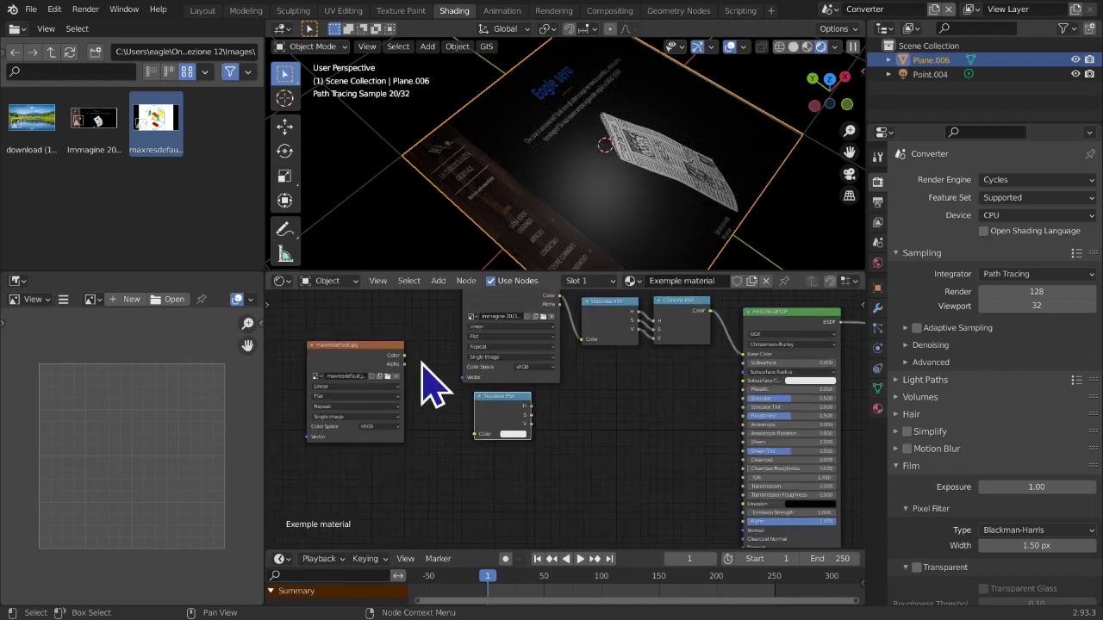
pyautogui.moveTo(414, 361); pyautogui.dragTo(480, 432)
pyautogui.moveTo(711, 428); pyautogui.dragTo(617, 465, button='middle')
pyautogui.scroll(4, 557, 429)
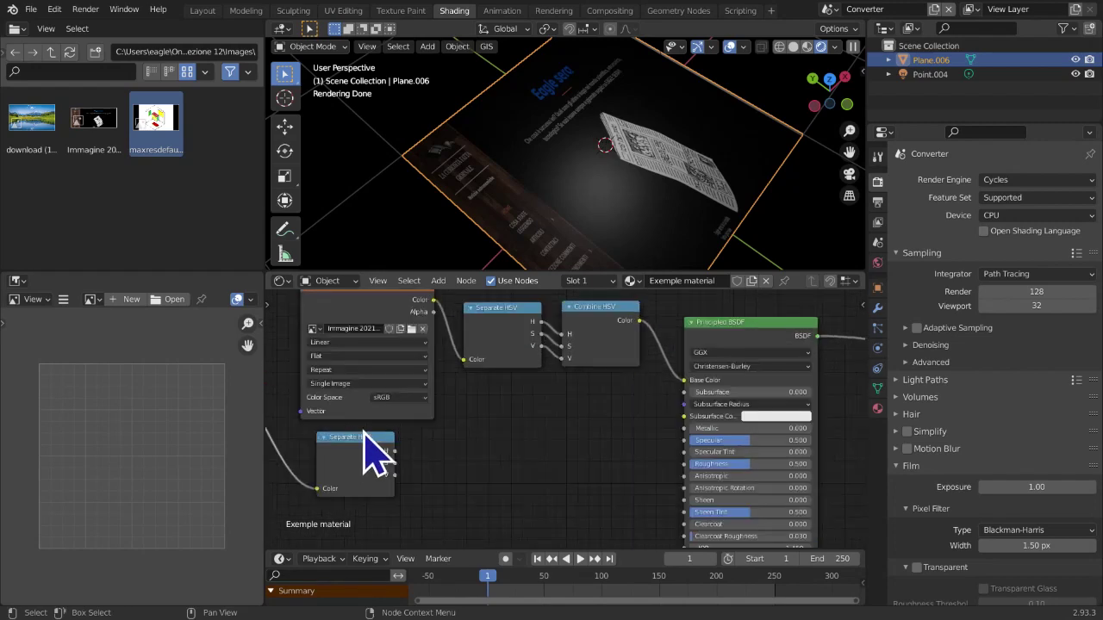
pyautogui.moveTo(415, 435); pyautogui.dragTo(451, 444, button='middle')
pyautogui.moveTo(420, 483); pyautogui.dragTo(451, 473)
pyautogui.scroll(2, 461, 475)
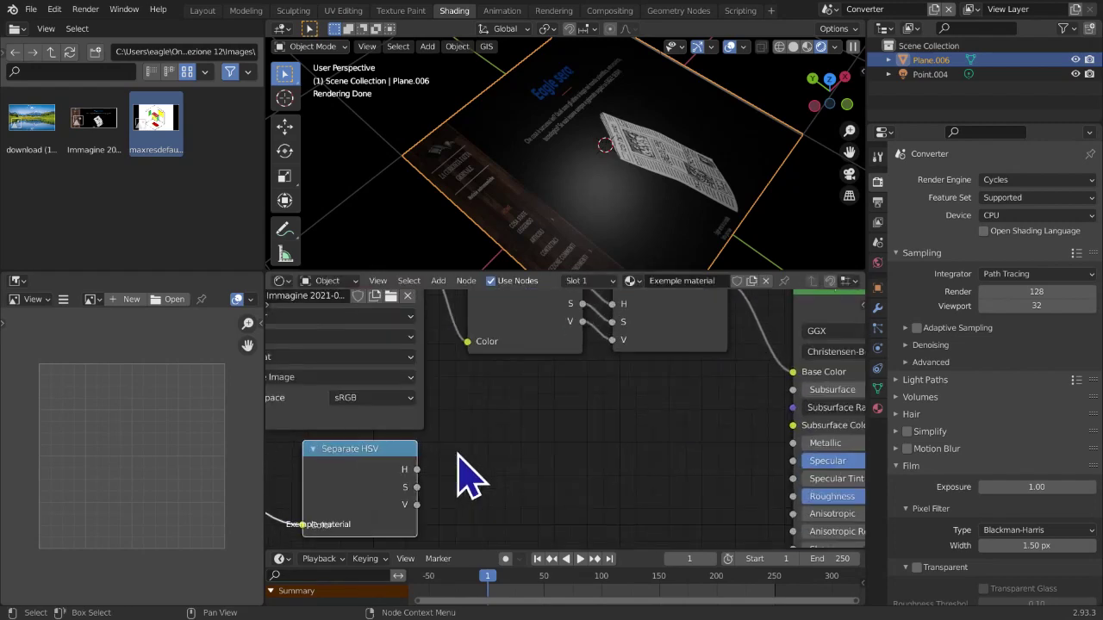
pyautogui.moveTo(428, 488); pyautogui.dragTo(431, 534, button='middle')
# Try linking its hue output, then rearrange the maxresdefault and Immagine texture nodes
pyautogui.moveTo(413, 503); pyautogui.dragTo(610, 338)
pyautogui.moveTo(645, 206); pyautogui.dragTo(602, 228, button='middle')
pyautogui.scroll(-9, 512, 394)
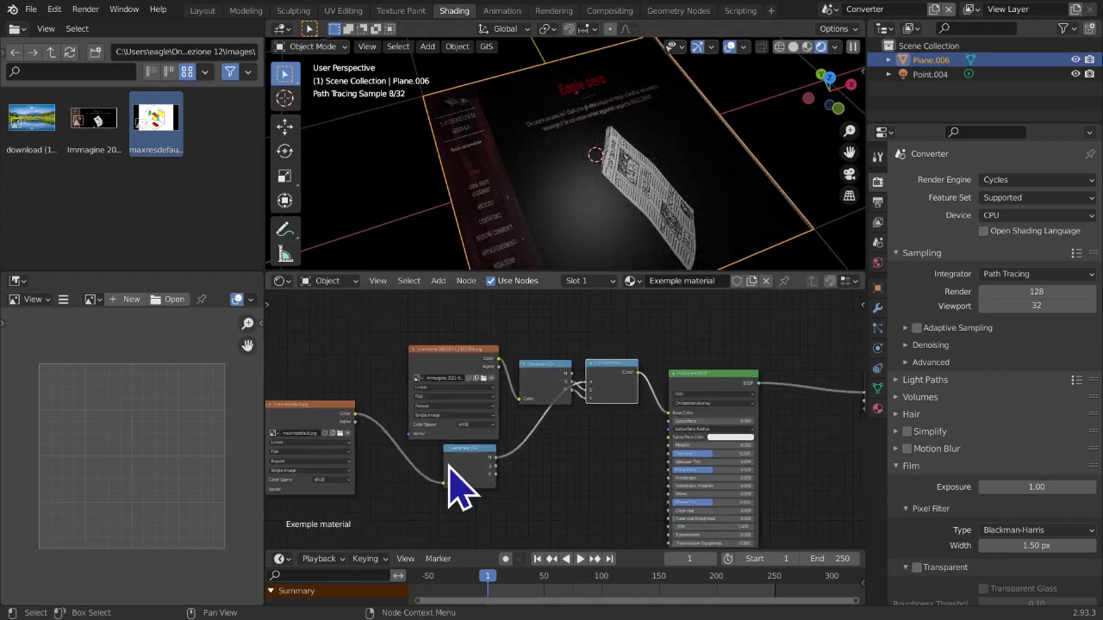
pyautogui.moveTo(336, 419); pyautogui.dragTo(361, 405)
pyautogui.moveTo(475, 354); pyautogui.dragTo(493, 325)
pyautogui.moveTo(568, 370); pyautogui.dragTo(556, 384, button='middle')
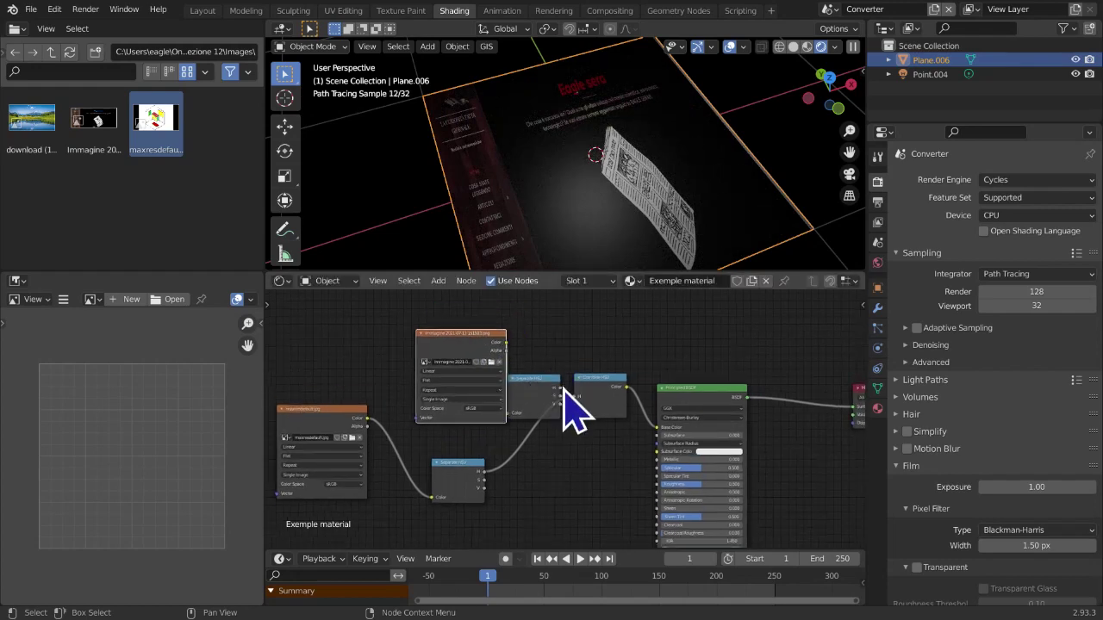
pyautogui.scroll(4, 565, 397)
# Tidy the lower nodes and wire the second Separate HSV's S output toward Combine HSV's S
pyautogui.moveTo(559, 385); pyautogui.dragTo(579, 398)
pyautogui.moveTo(455, 503); pyautogui.dragTo(526, 483)
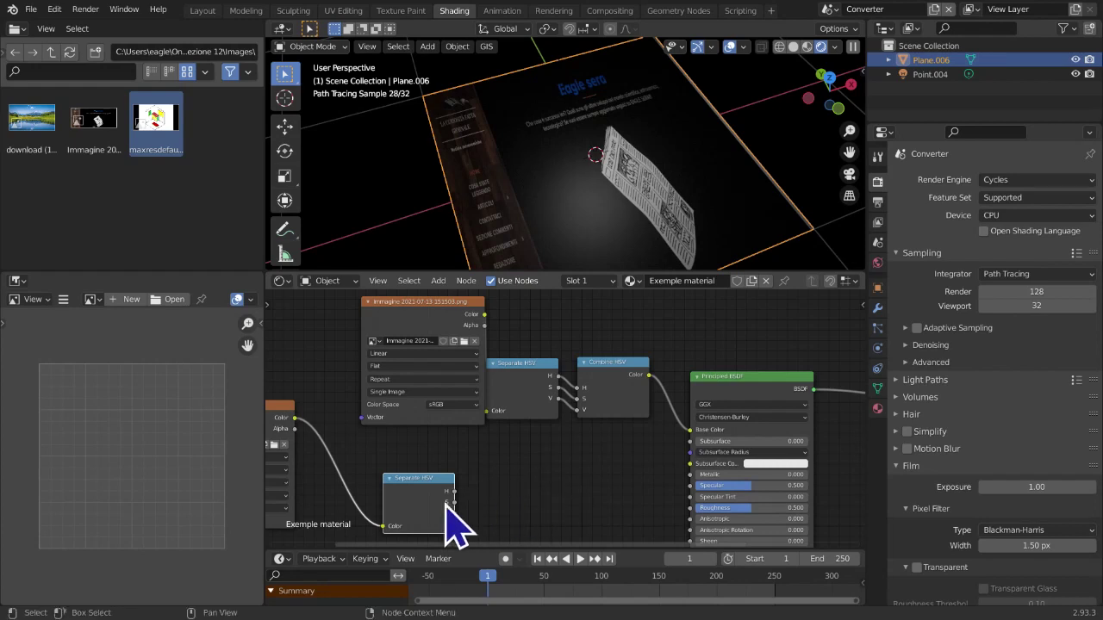
pyautogui.scroll(-1, 249, 476)
pyautogui.scroll(-3, 337, 452)
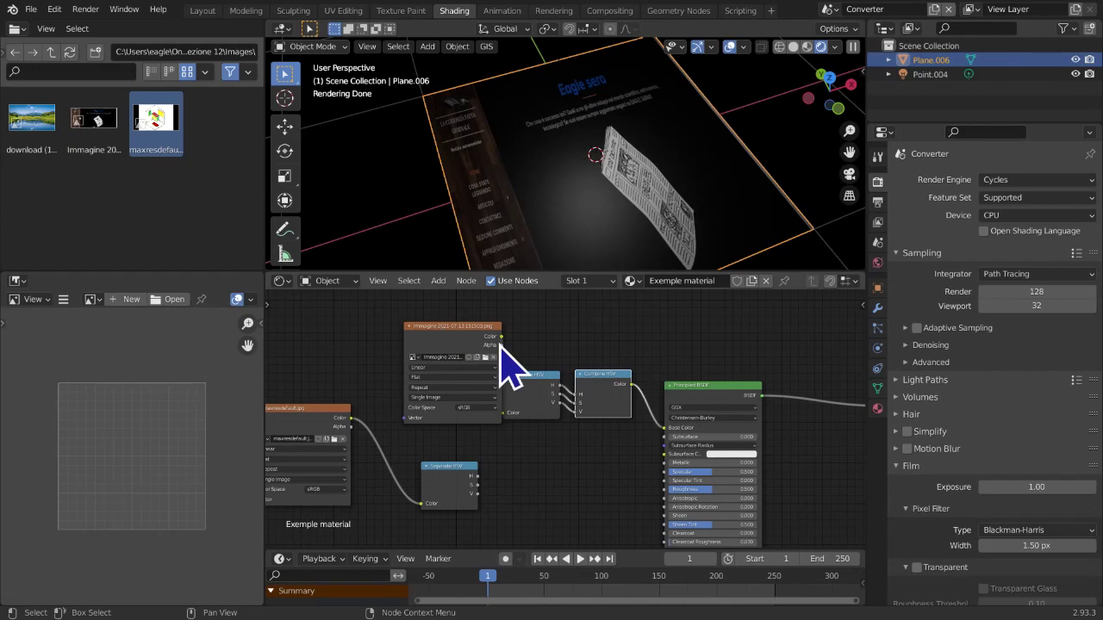
pyautogui.moveTo(479, 360); pyautogui.dragTo(456, 358)
pyautogui.moveTo(436, 479); pyautogui.dragTo(425, 462)
pyautogui.scroll(2, 529, 450)
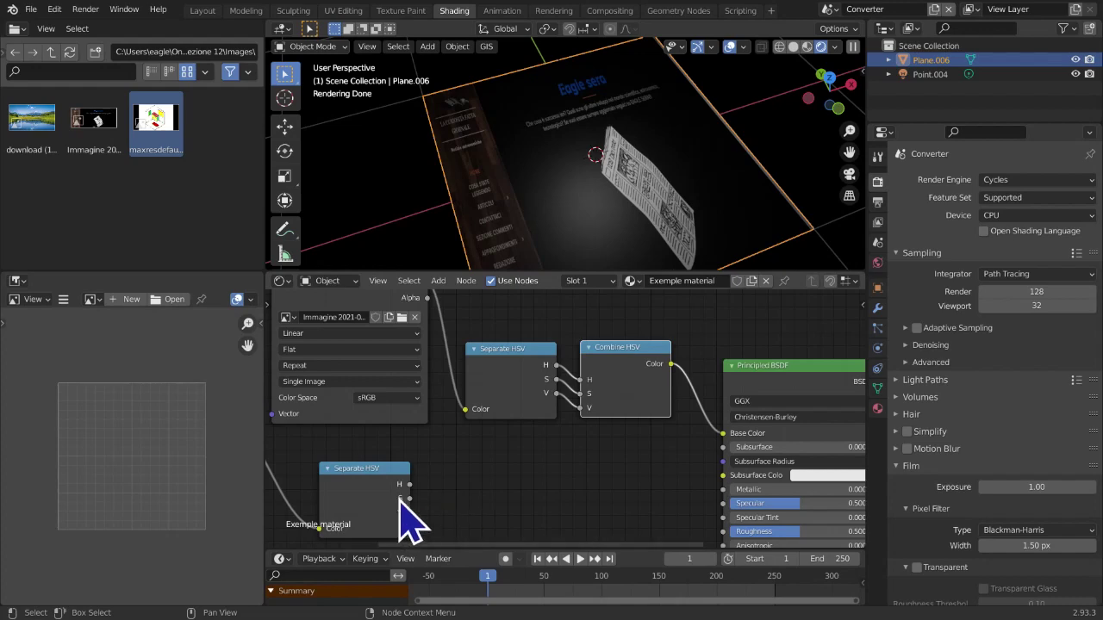
pyautogui.moveTo(409, 498); pyautogui.dragTo(542, 435)
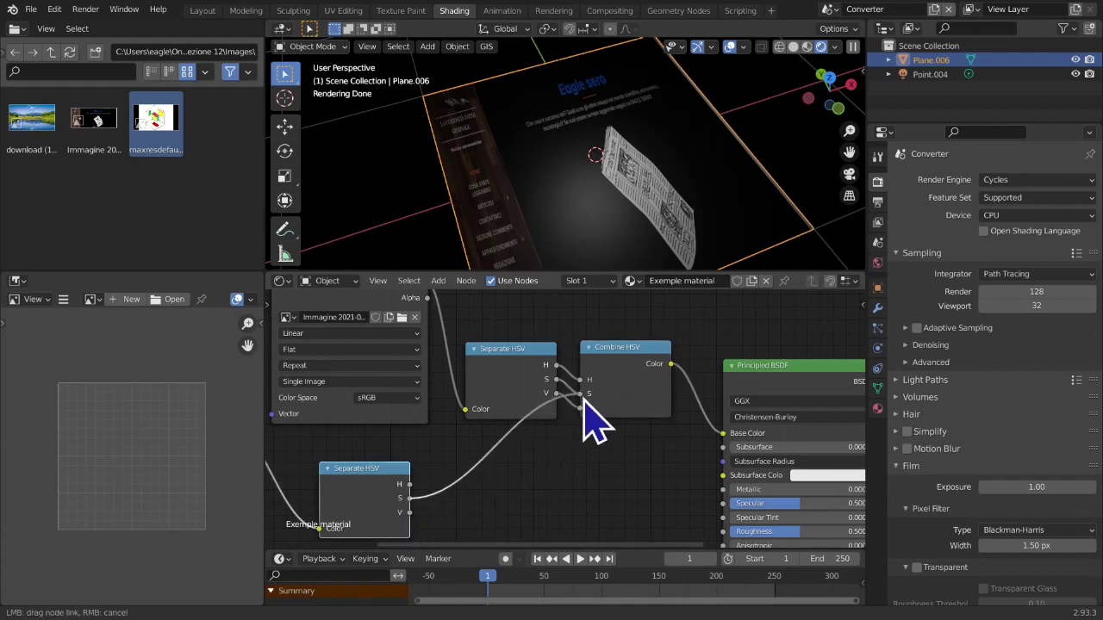
# Reconnect the saturation link into Combine HSV's S input and tidy the image texture nodes
pyautogui.moveTo(584, 399); pyautogui.dragTo(581, 394)
pyautogui.scroll(-3, 638, 396)
pyautogui.moveTo(404, 395); pyautogui.dragTo(379, 399)
pyautogui.moveTo(706, 160)
pyautogui.mouseDown(button='middle')
pyautogui.moveTo(584, 162)
pyautogui.moveTo(592, 233)
pyautogui.mouseUp(button='middle')
pyautogui.moveTo(513, 353); pyautogui.dragTo(511, 348)
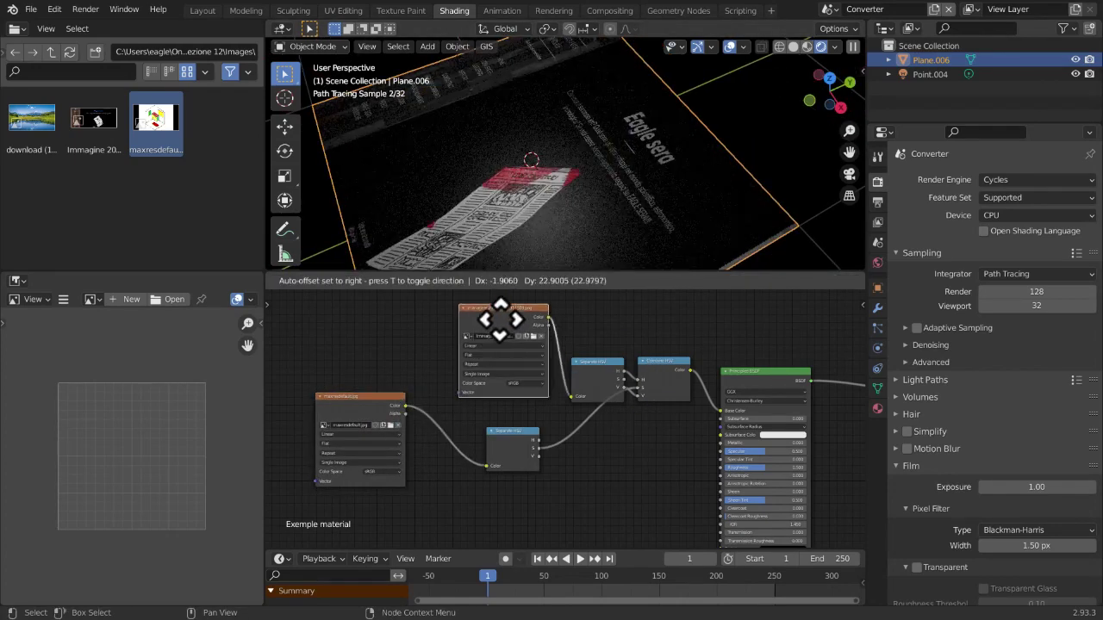
pyautogui.moveTo(639, 388); pyautogui.dragTo(579, 473)
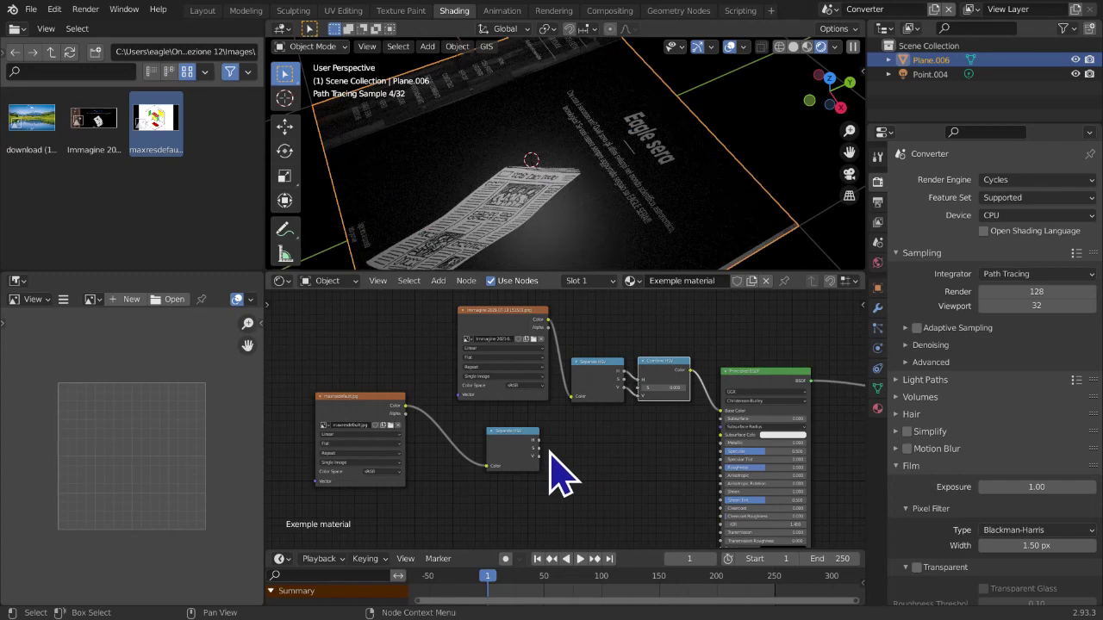
pyautogui.moveTo(625, 382)
pyautogui.mouseDown()
pyautogui.moveTo(635, 398)
pyautogui.moveTo(641, 389)
pyautogui.mouseUp()
pyautogui.moveTo(635, 401); pyautogui.dragTo(630, 406, button='middle')
pyautogui.scroll(5, 582, 436)
# Feed the lower Separate HSV's V (from maxresdefault.jpg) into Combine HSV's V
pyautogui.click(543, 484)
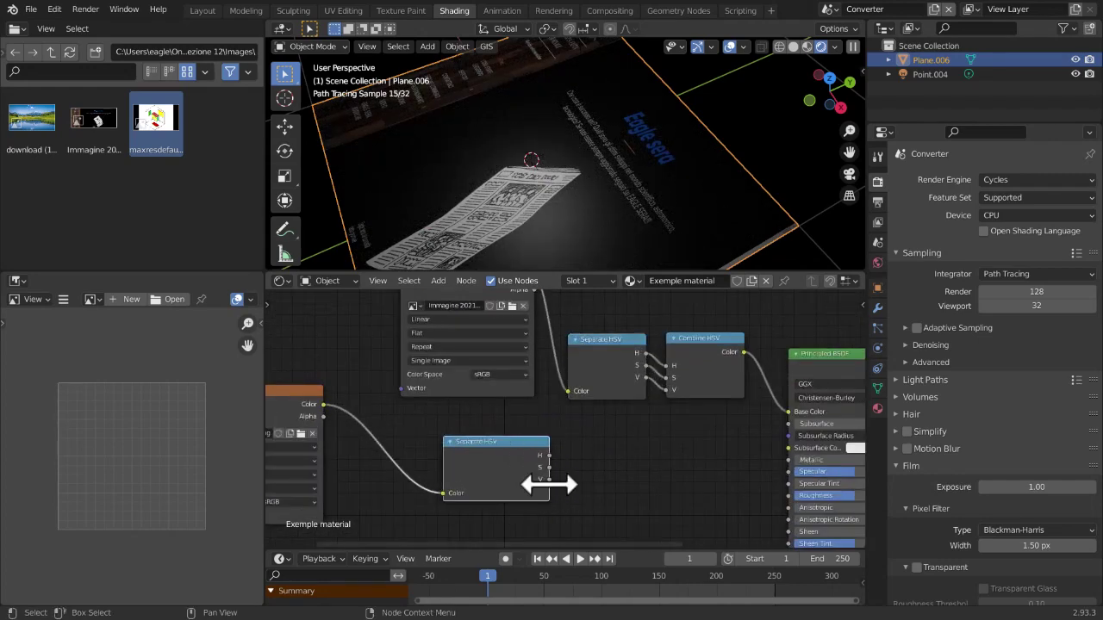
pyautogui.moveTo(514, 495); pyautogui.dragTo(673, 403)
pyautogui.moveTo(643, 241); pyautogui.dragTo(721, 218, button='middle')
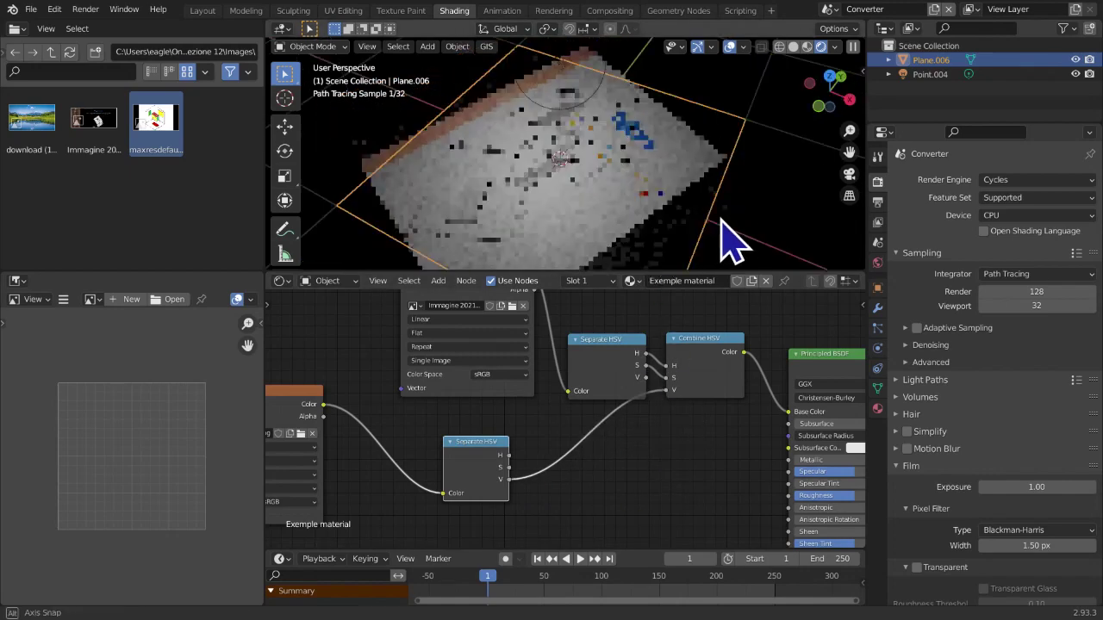
pyautogui.scroll(-2, 466, 405)
pyautogui.moveTo(448, 404); pyautogui.dragTo(489, 398, button='middle')
pyautogui.moveTo(335, 385); pyautogui.dragTo(345, 378)
pyautogui.moveTo(527, 374); pyautogui.dragTo(505, 433, button='middle')
pyautogui.moveTo(500, 341)
pyautogui.mouseDown()
pyautogui.moveTo(473, 333)
pyautogui.moveTo(482, 342)
pyautogui.mouseUp()
# Orbit the 3D view lower to inspect the plane with the new value channel
pyautogui.moveTo(726, 173)
pyautogui.mouseDown(button='middle')
pyautogui.moveTo(798, 167)
pyautogui.moveTo(661, 221)
pyautogui.mouseUp(button='middle')
pyautogui.scroll(6, 660, 222)
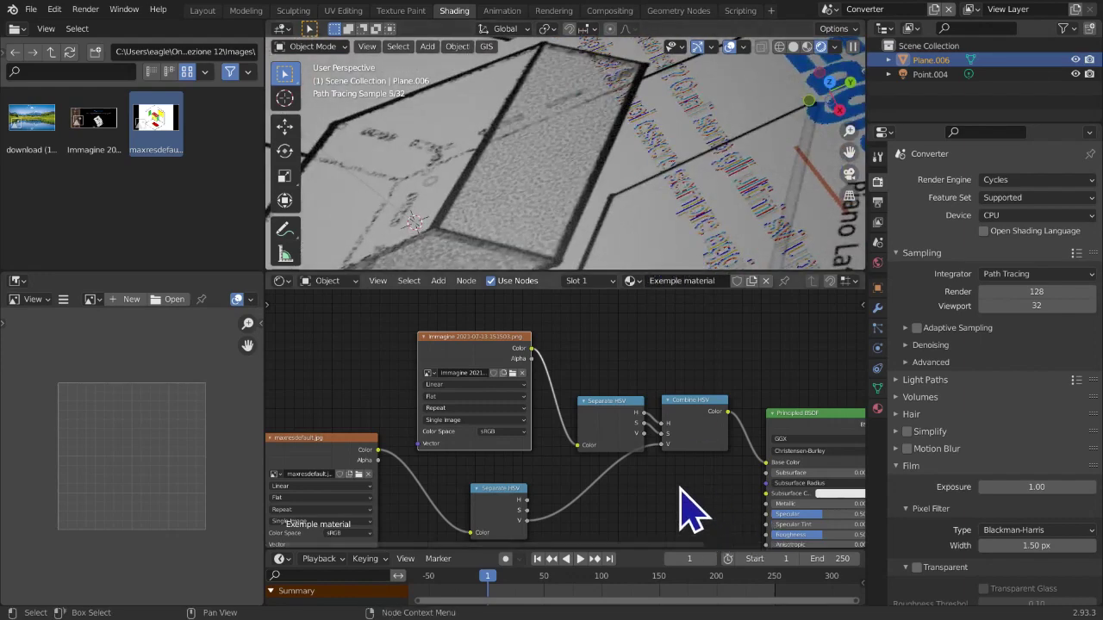
pyautogui.moveTo(648, 437)
pyautogui.mouseDown()
pyautogui.moveTo(659, 439)
pyautogui.moveTo(635, 430)
pyautogui.moveTo(661, 448)
pyautogui.mouseUp()
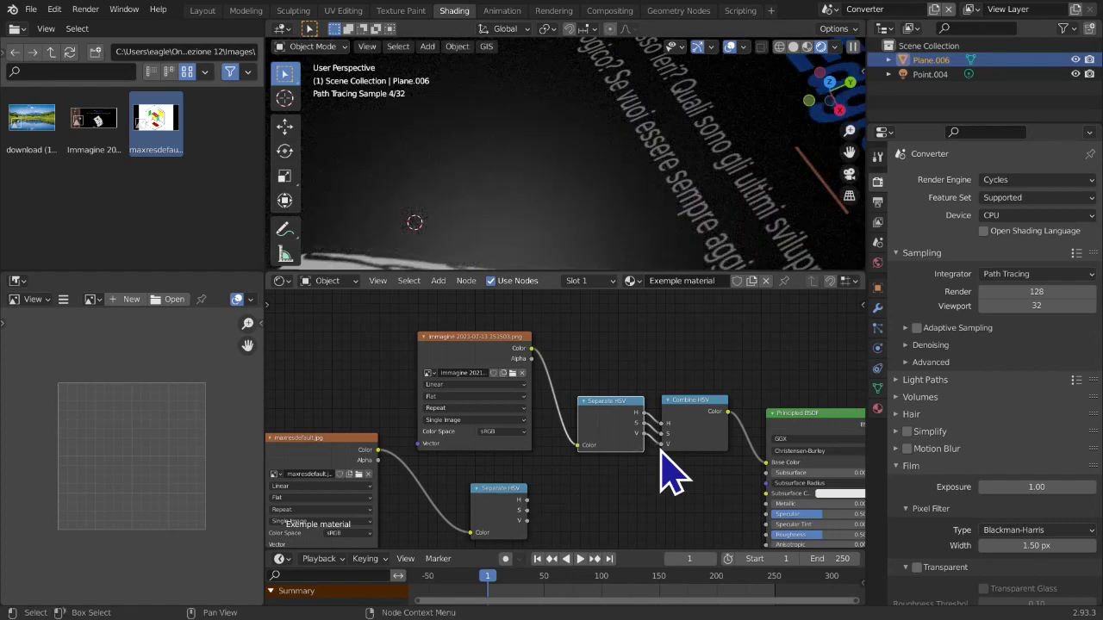
pyautogui.scroll(-3, 539, 179)
pyautogui.scroll(5, 540, 179)
pyautogui.moveTo(537, 178); pyautogui.dragTo(592, 134, button='middle')
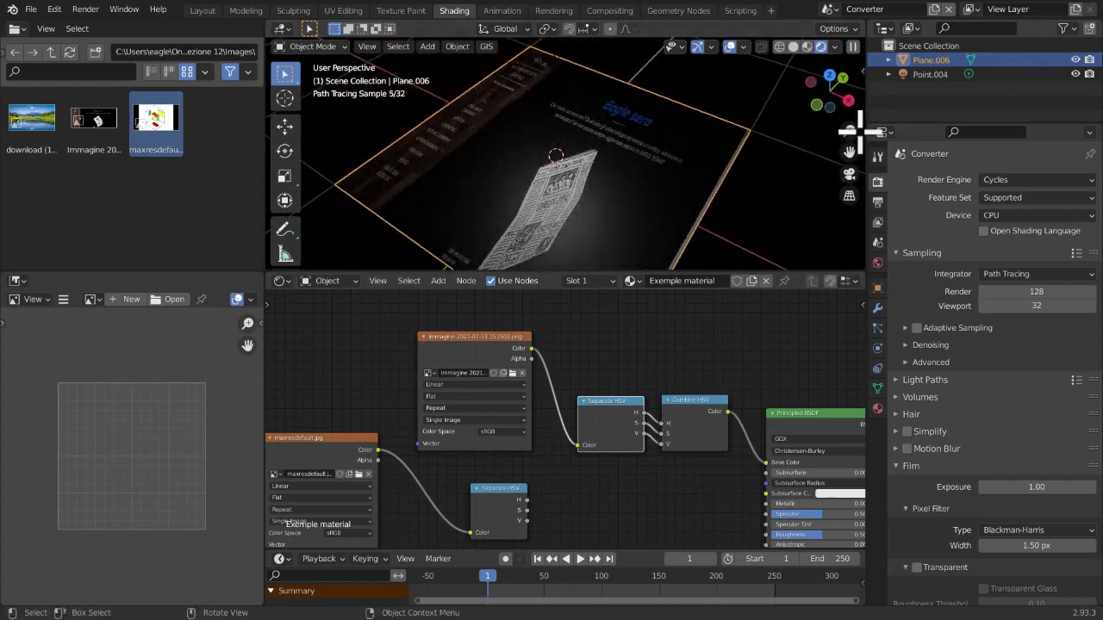
# From top view, link the second image's saturation into Combine HSV's S and rearrange those nodes
pyautogui.click(830, 77)
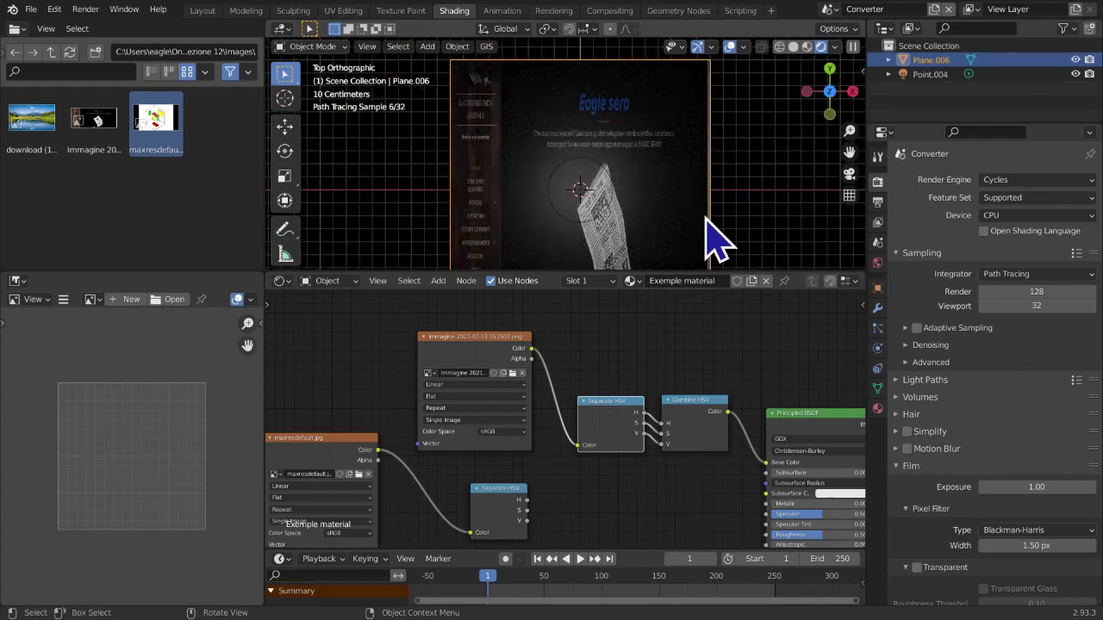
pyautogui.moveTo(510, 456); pyautogui.dragTo(515, 448, button='middle')
pyautogui.scroll(2, 534, 482)
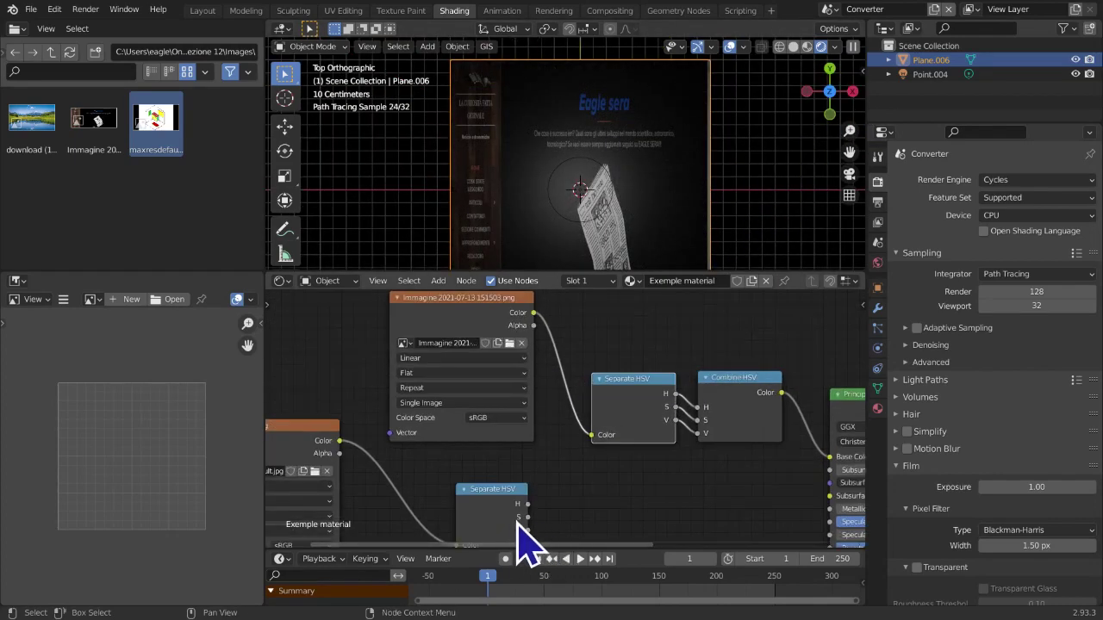
pyautogui.moveTo(527, 517); pyautogui.dragTo(706, 411)
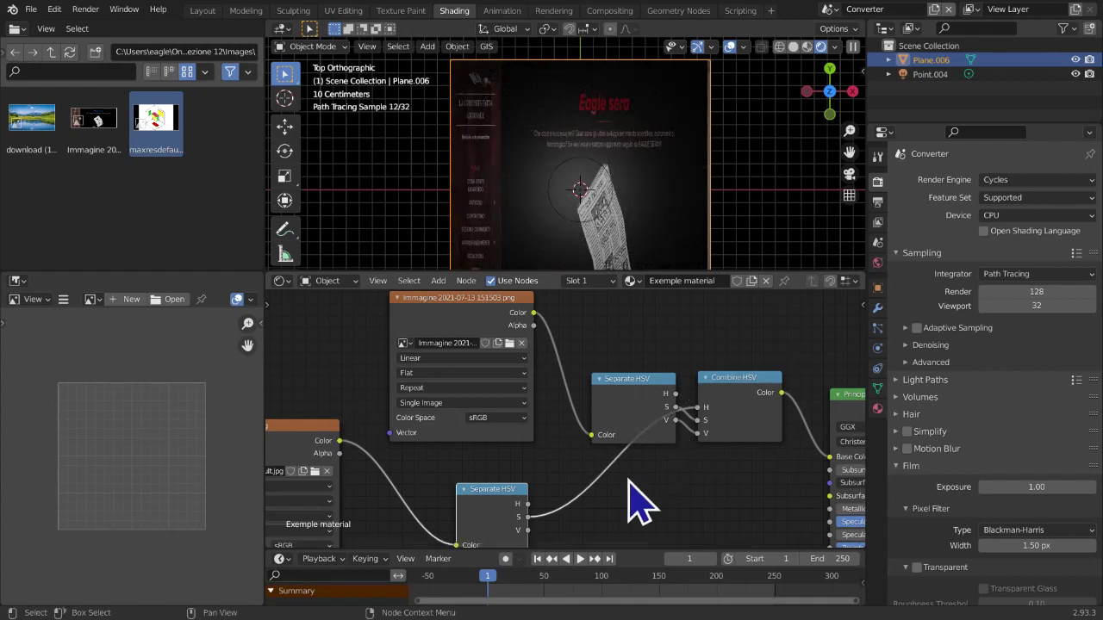
pyautogui.scroll(-8, 628, 480)
pyautogui.moveTo(631, 462); pyautogui.dragTo(646, 442, button='middle')
pyautogui.scroll(5, 601, 467)
pyautogui.moveTo(366, 405)
pyautogui.mouseDown()
pyautogui.moveTo(361, 388)
pyautogui.moveTo(345, 426)
pyautogui.moveTo(358, 419)
pyautogui.mouseUp()
pyautogui.moveTo(731, 386); pyautogui.dragTo(658, 449)
# Connect the upper Separate HSV's H to Combine HSV's H; test the lower S into V
pyautogui.moveTo(683, 377); pyautogui.dragTo(696, 392)
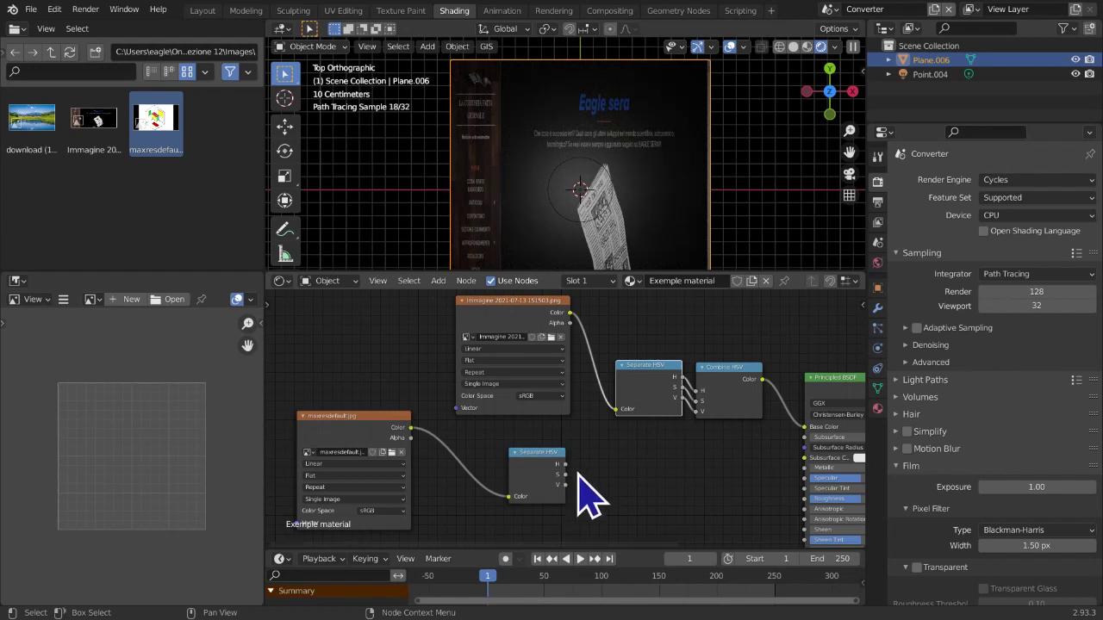
pyautogui.moveTo(572, 480); pyautogui.dragTo(571, 479)
pyautogui.scroll(2, 649, 459)
pyautogui.moveTo(650, 441)
pyautogui.mouseDown(button='middle')
pyautogui.moveTo(660, 446)
pyautogui.moveTo(634, 442)
pyautogui.mouseUp(button='middle')
pyautogui.scroll(2, 633, 460)
pyautogui.moveTo(532, 485); pyautogui.dragTo(643, 491)
pyautogui.moveTo(689, 457); pyautogui.dragTo(453, 434)
pyautogui.moveTo(749, 368)
pyautogui.mouseDown()
pyautogui.moveTo(738, 365)
pyautogui.moveTo(804, 377)
pyautogui.moveTo(767, 364)
pyautogui.mouseUp()
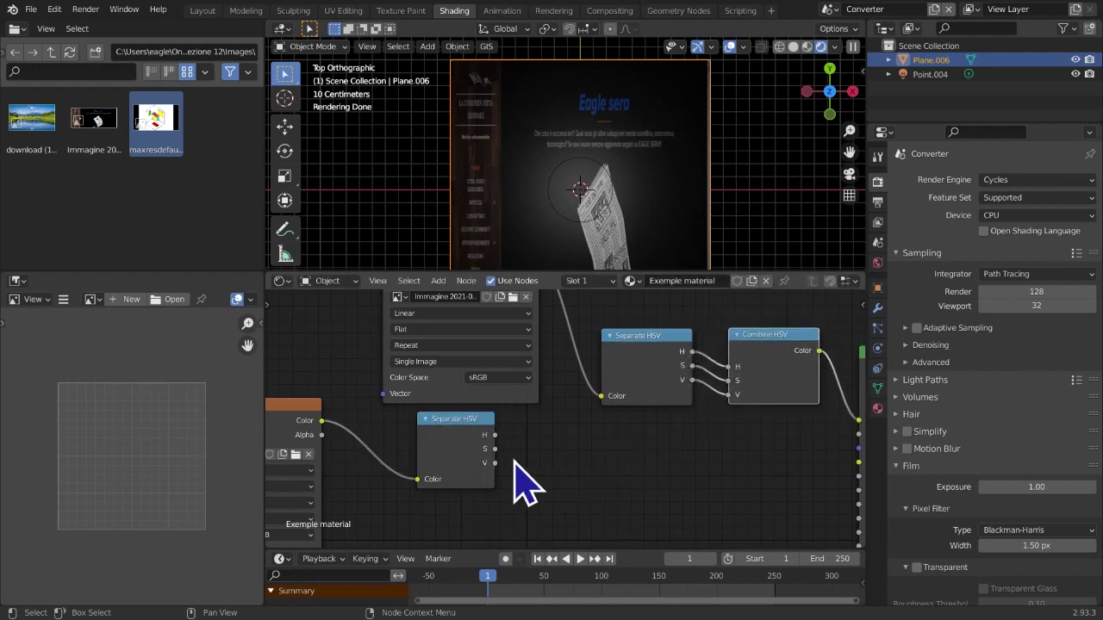
pyautogui.moveTo(494, 448); pyautogui.dragTo(545, 441)
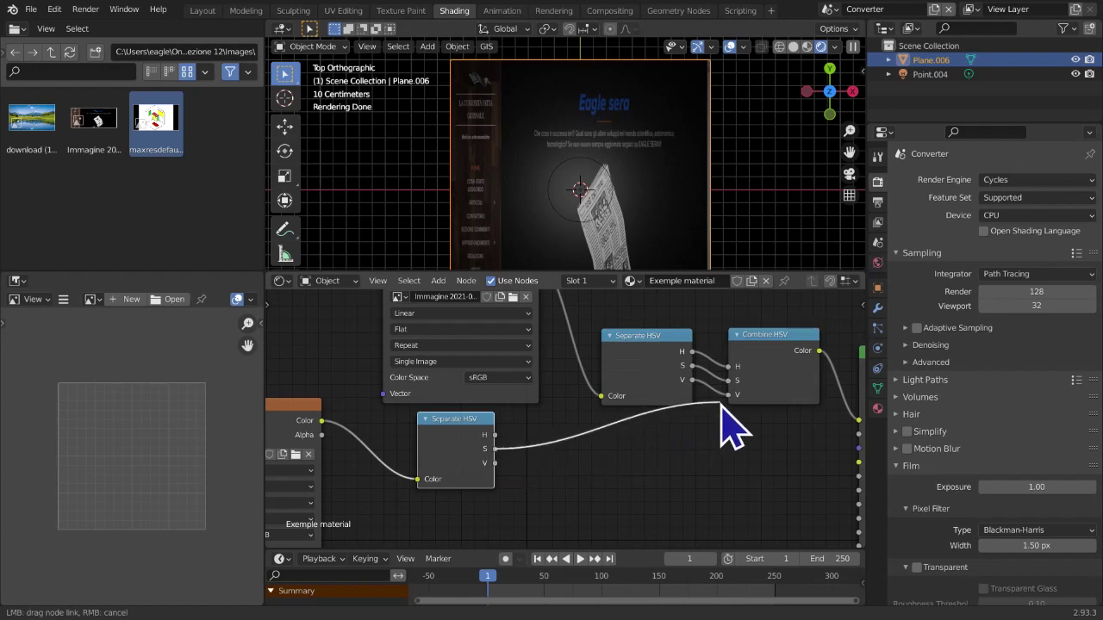
pyautogui.moveTo(726, 407); pyautogui.dragTo(726, 406)
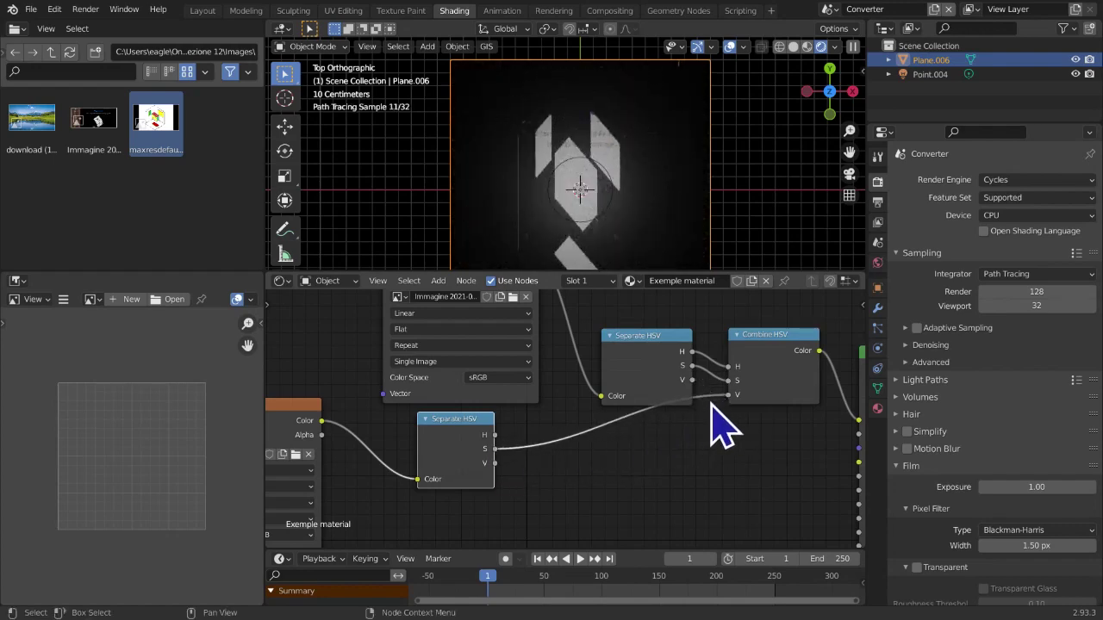
# Feed the Immagine texture's Separate HSV V output into Combine HSV's V input
pyautogui.scroll(-2, 538, 458)
pyautogui.moveTo(538, 459); pyautogui.dragTo(667, 441, button='middle')
pyautogui.click(481, 410)
pyautogui.moveTo(581, 419); pyautogui.dragTo(513, 521, button='middle')
pyautogui.click(541, 356)
pyautogui.moveTo(676, 500); pyautogui.dragTo(651, 465, button='middle')
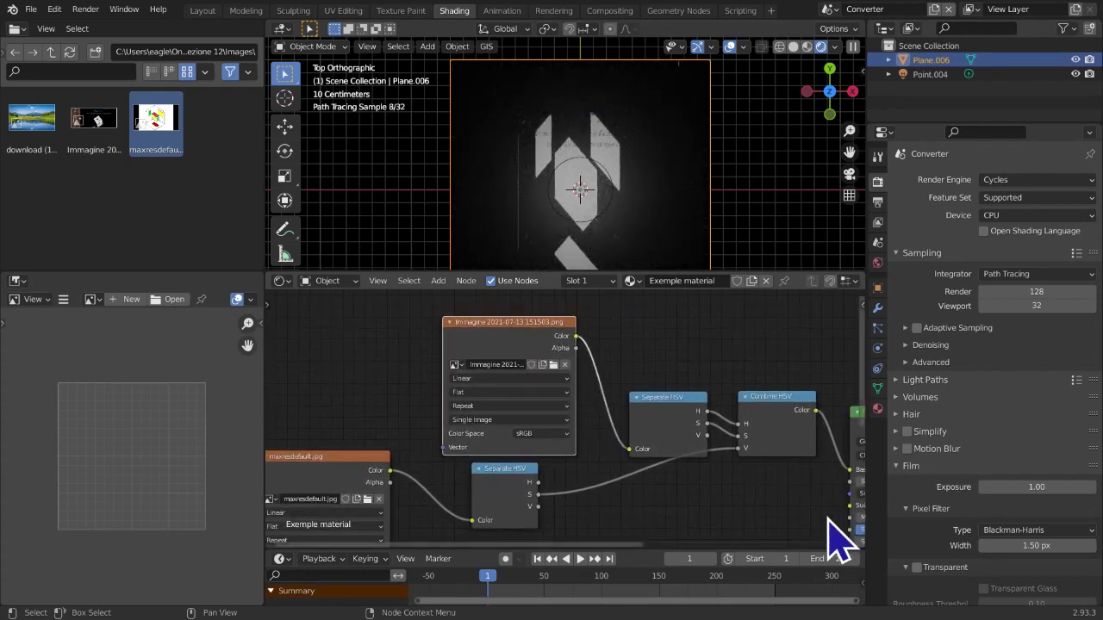
pyautogui.moveTo(707, 437); pyautogui.dragTo(746, 448)
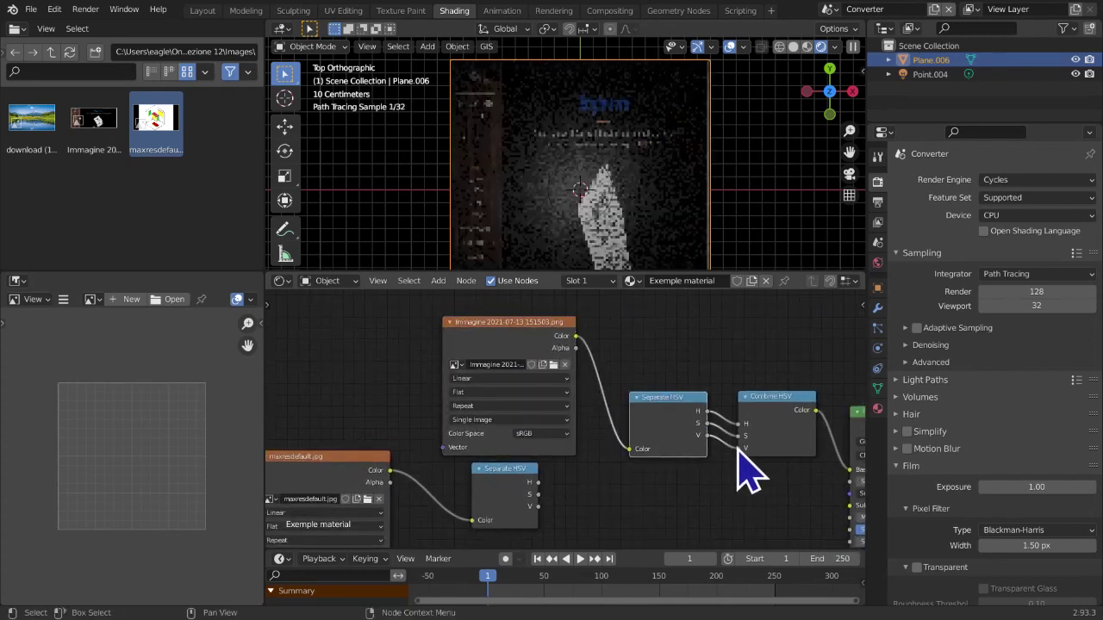
# Delete the lower Separate HSV and the maxresdefault.jpg image node, then frame the HSV nodes
pyautogui.press('x')
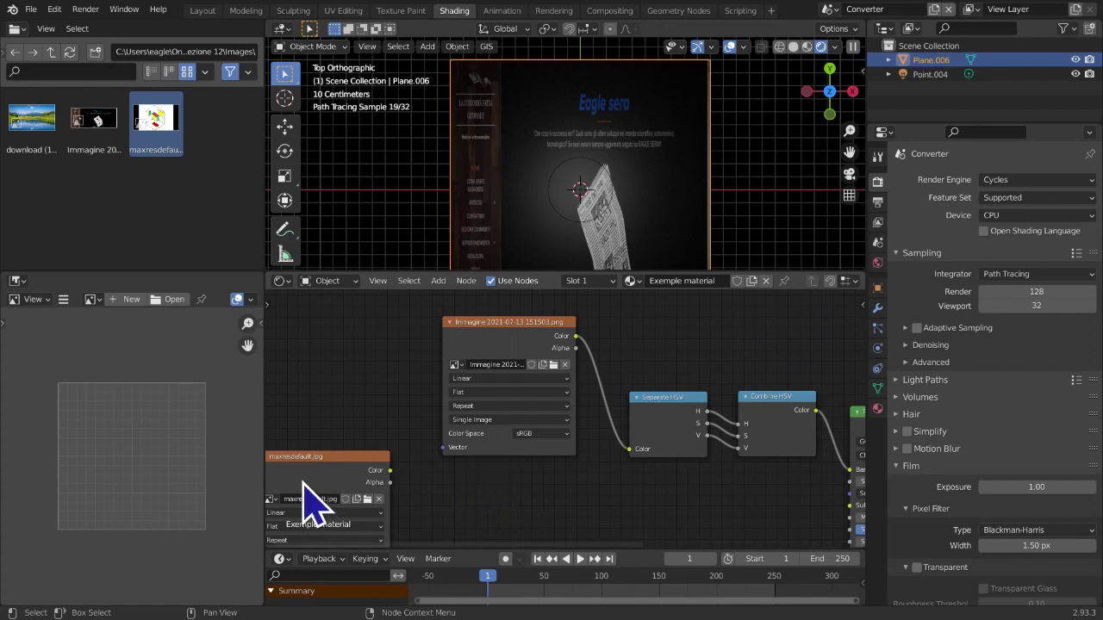
pyautogui.press('x')
pyautogui.moveTo(452, 461); pyautogui.dragTo(357, 462, button='middle')
pyautogui.scroll(2, 434, 472)
pyautogui.moveTo(487, 448); pyautogui.dragTo(369, 421, button='middle')
pyautogui.scroll(-3, 480, 399)
pyautogui.scroll(8, 498, 424)
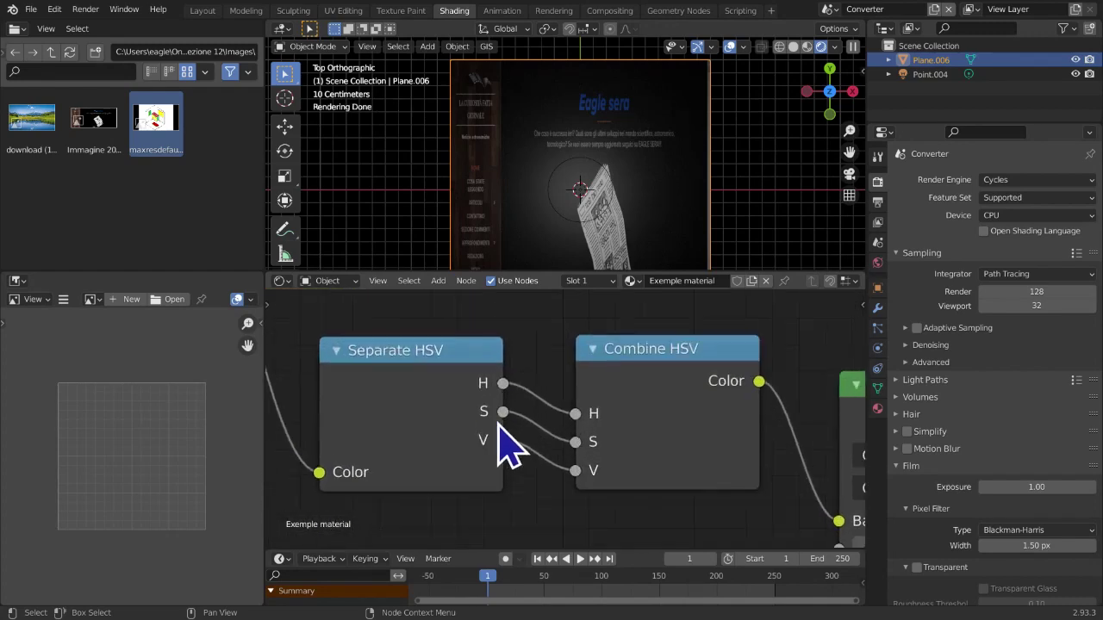
pyautogui.scroll(1, 499, 431)
# Feed Separate HSV's V into Combine HSV's H and reposition the Immagine texture node
pyautogui.moveTo(489, 442); pyautogui.dragTo(579, 464)
pyautogui.moveTo(521, 498); pyautogui.dragTo(510, 490)
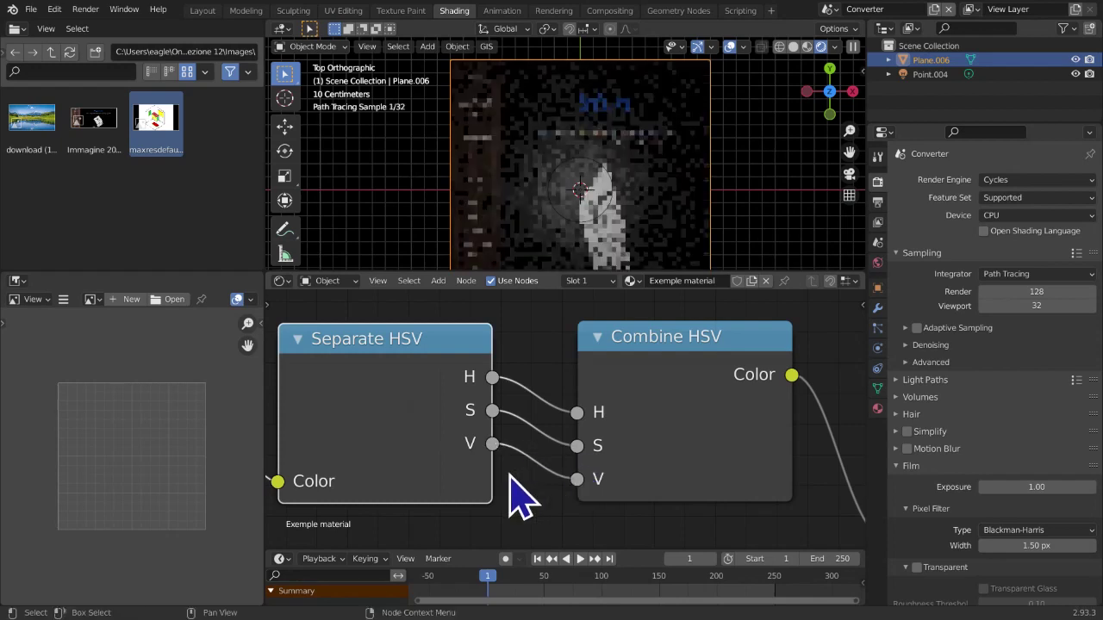
pyautogui.moveTo(492, 453); pyautogui.dragTo(528, 437)
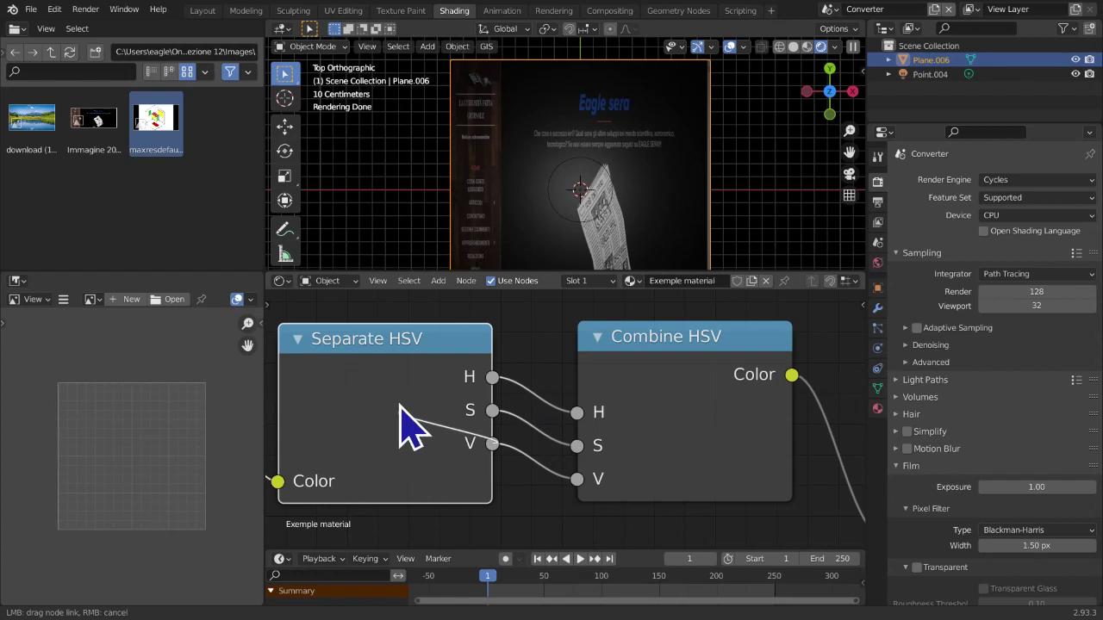
pyautogui.moveTo(586, 426); pyautogui.dragTo(586, 426)
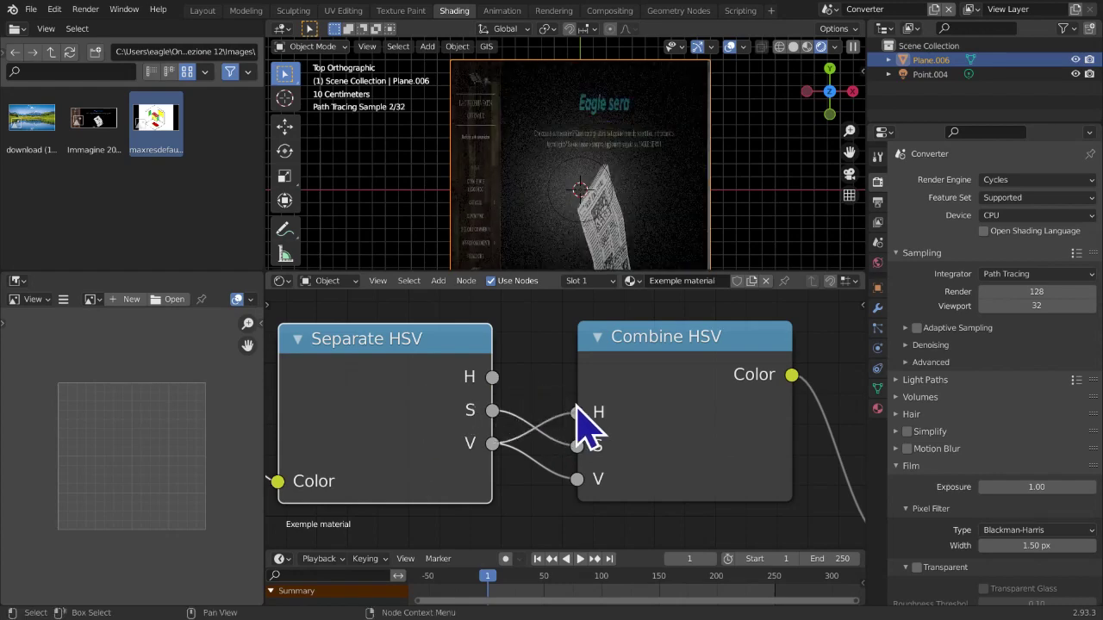
pyautogui.moveTo(660, 266); pyautogui.dragTo(439, 427, button='middle')
pyautogui.moveTo(440, 426); pyautogui.dragTo(422, 444)
pyautogui.scroll(-1, 422, 444)
pyautogui.scroll(-8, 414, 419)
pyautogui.moveTo(412, 426); pyautogui.dragTo(509, 448, button='middle')
pyautogui.moveTo(386, 323); pyautogui.dragTo(395, 348)
pyautogui.scroll(3, 694, 486)
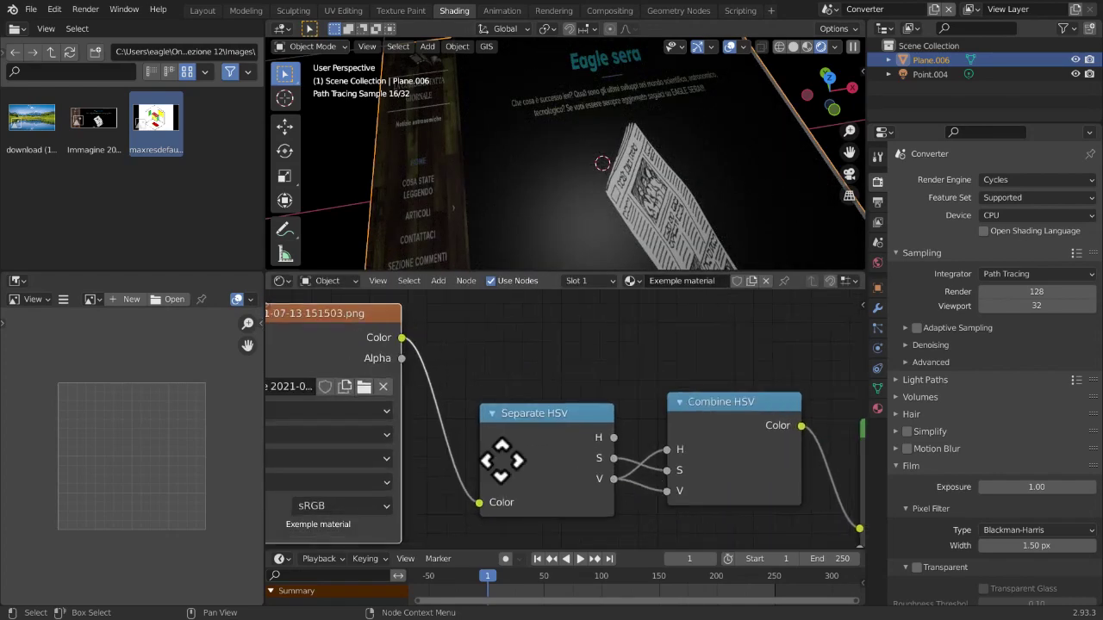
# Test Separate HSV's H, then S, plugged into Combine HSV's V input
pyautogui.moveTo(556, 438); pyautogui.dragTo(590, 473)
pyautogui.scroll(3, 569, 448)
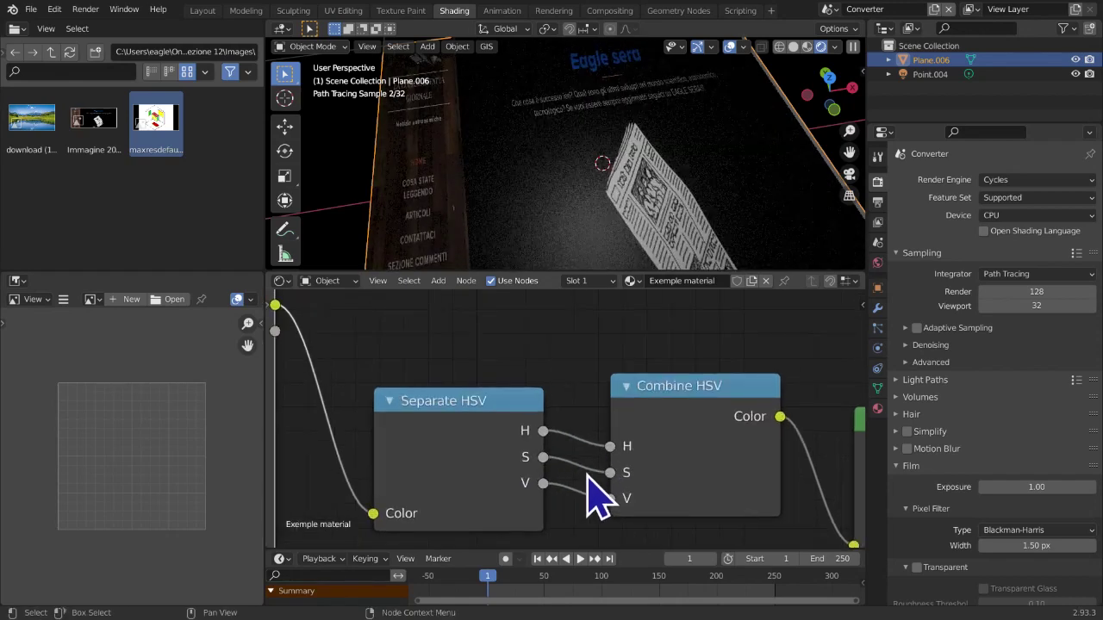
pyautogui.moveTo(524, 392); pyautogui.dragTo(566, 390)
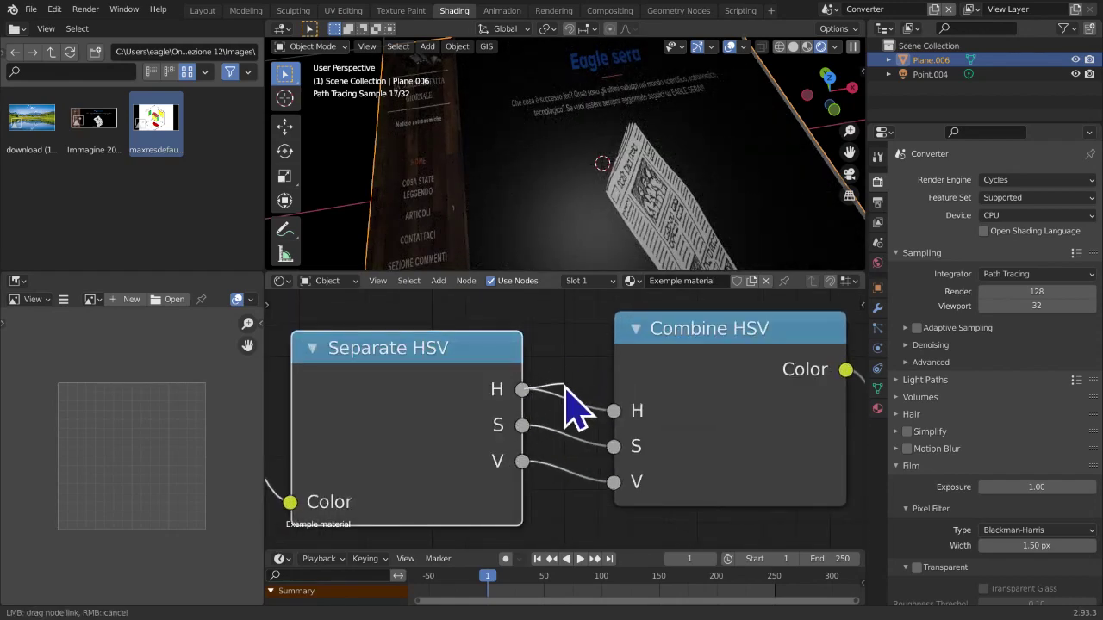
pyautogui.moveTo(625, 496)
pyautogui.mouseDown()
pyautogui.moveTo(509, 445)
pyautogui.moveTo(643, 517)
pyautogui.moveTo(614, 483)
pyautogui.mouseUp()
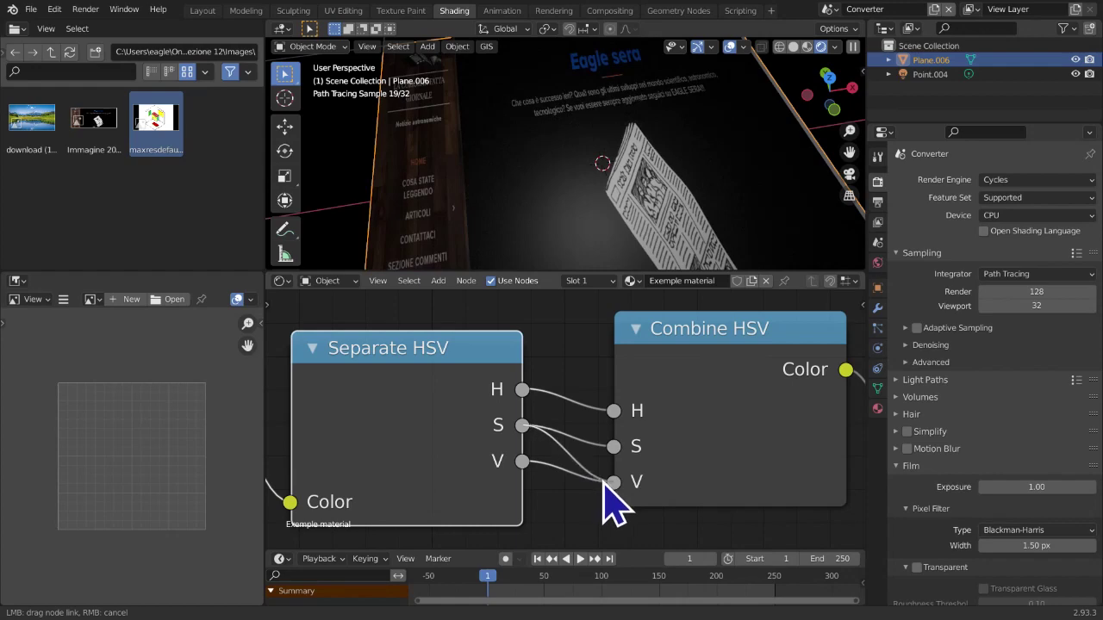
pyautogui.moveTo(611, 500); pyautogui.dragTo(605, 489)
# Detach the Combine HSV H link and route Separate HSV's V into Combine HSV's S
pyautogui.moveTo(646, 250); pyautogui.dragTo(710, 166, button='middle')
pyautogui.scroll(-6, 568, 442)
pyautogui.moveTo(572, 442); pyautogui.dragTo(319, 438, button='middle')
pyautogui.moveTo(566, 423); pyautogui.dragTo(785, 421, button='middle')
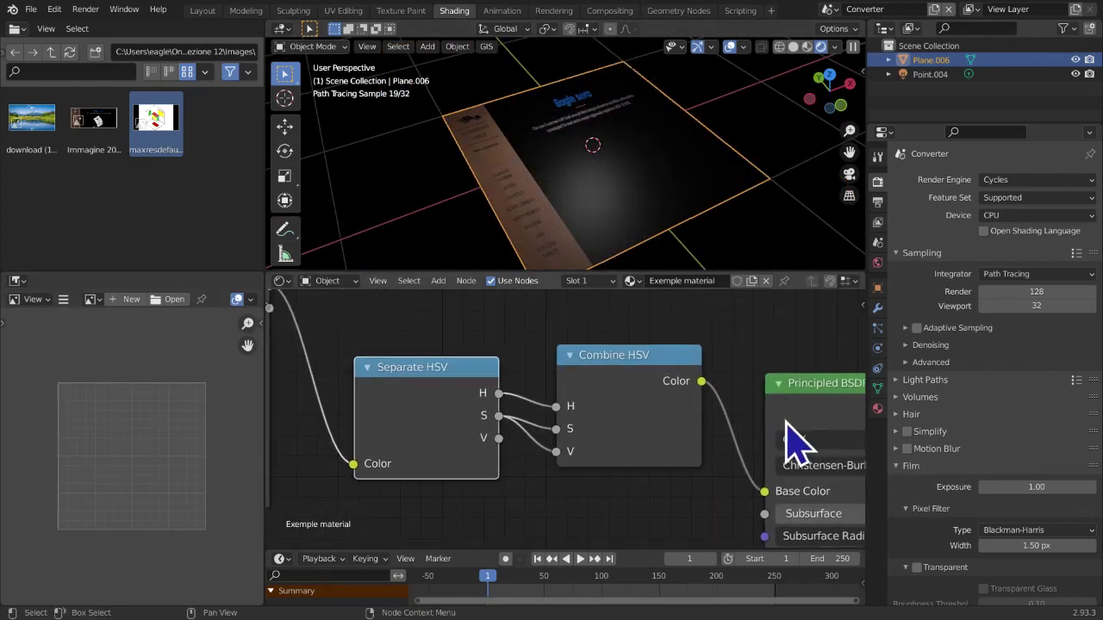
pyautogui.moveTo(377, 390); pyautogui.dragTo(389, 406, button='middle')
pyautogui.scroll(-2, 569, 454)
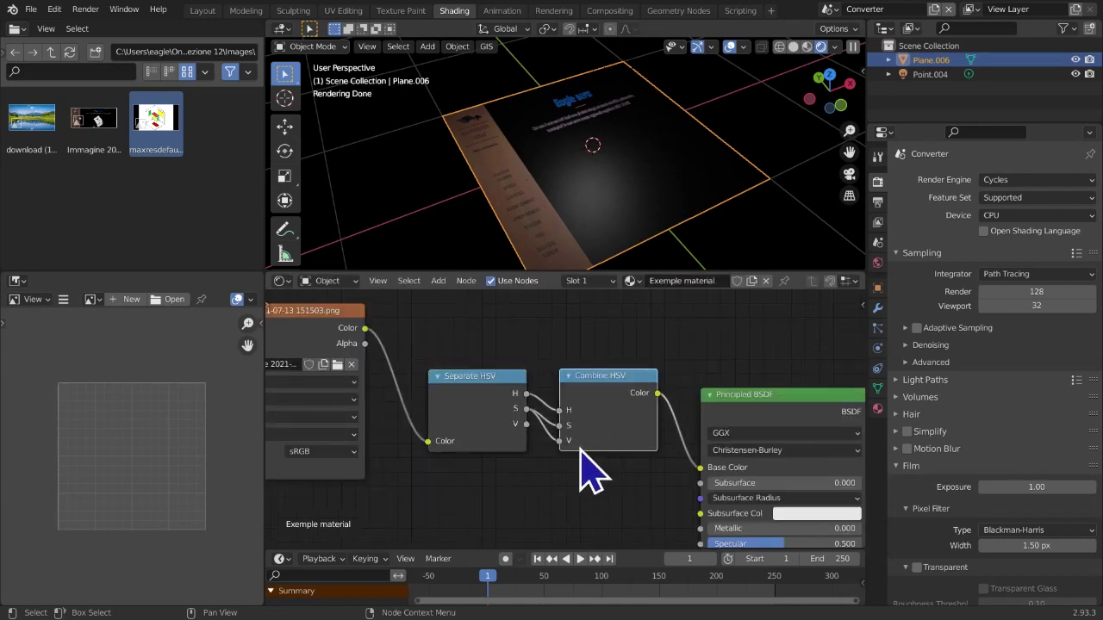
pyautogui.scroll(2, 556, 480)
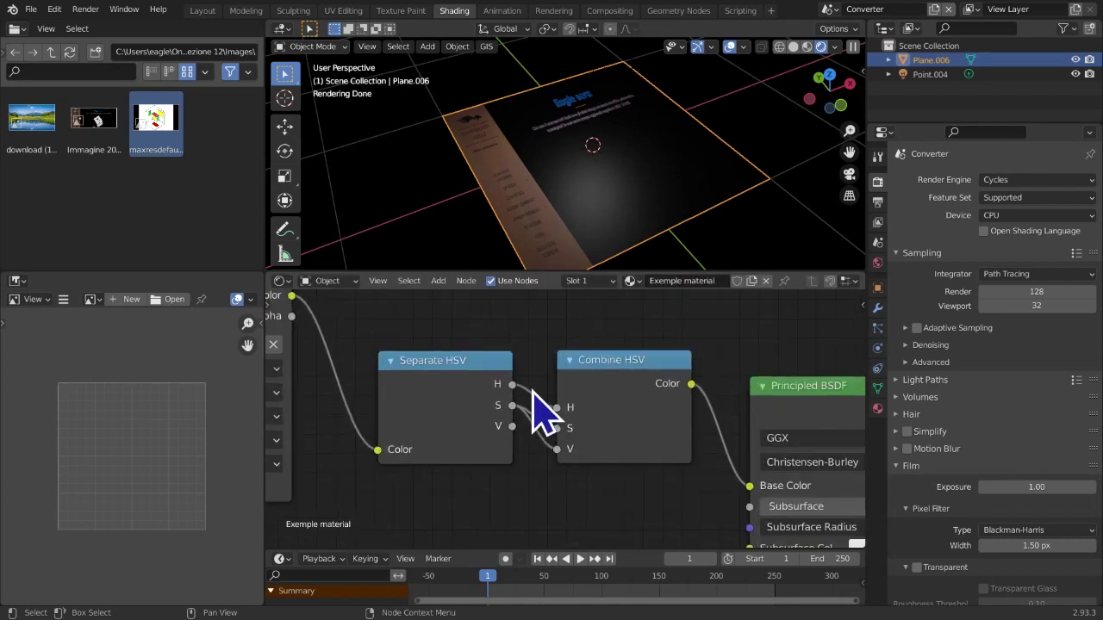
pyautogui.moveTo(517, 379); pyautogui.dragTo(563, 314)
pyautogui.moveTo(517, 407); pyautogui.dragTo(548, 508)
pyautogui.moveTo(520, 506); pyautogui.dragTo(522, 507)
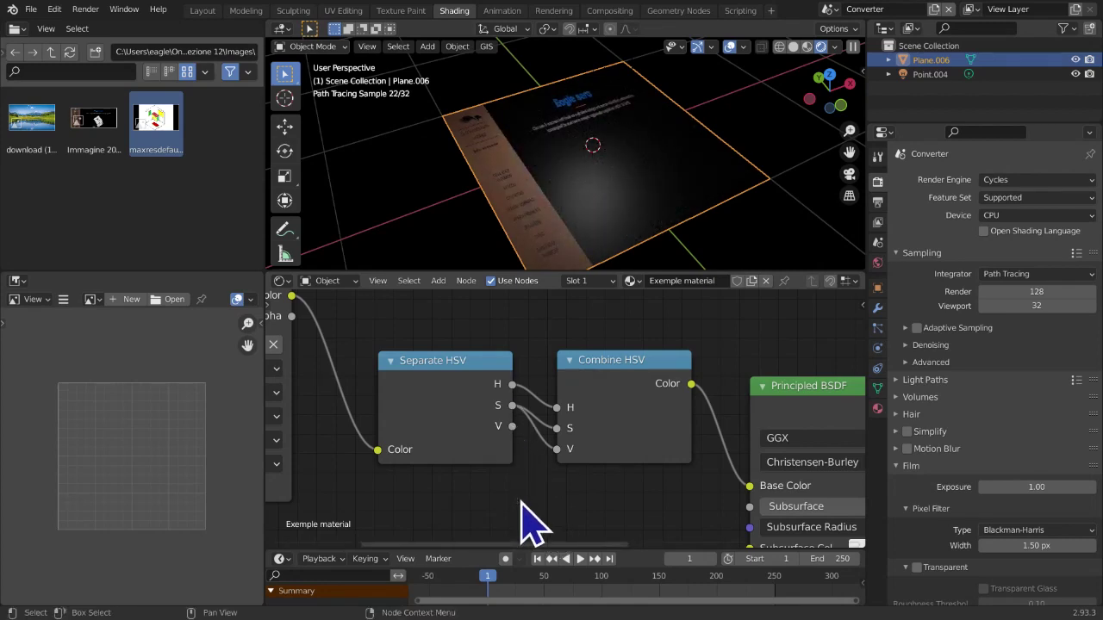
pyautogui.scroll(1, 560, 452)
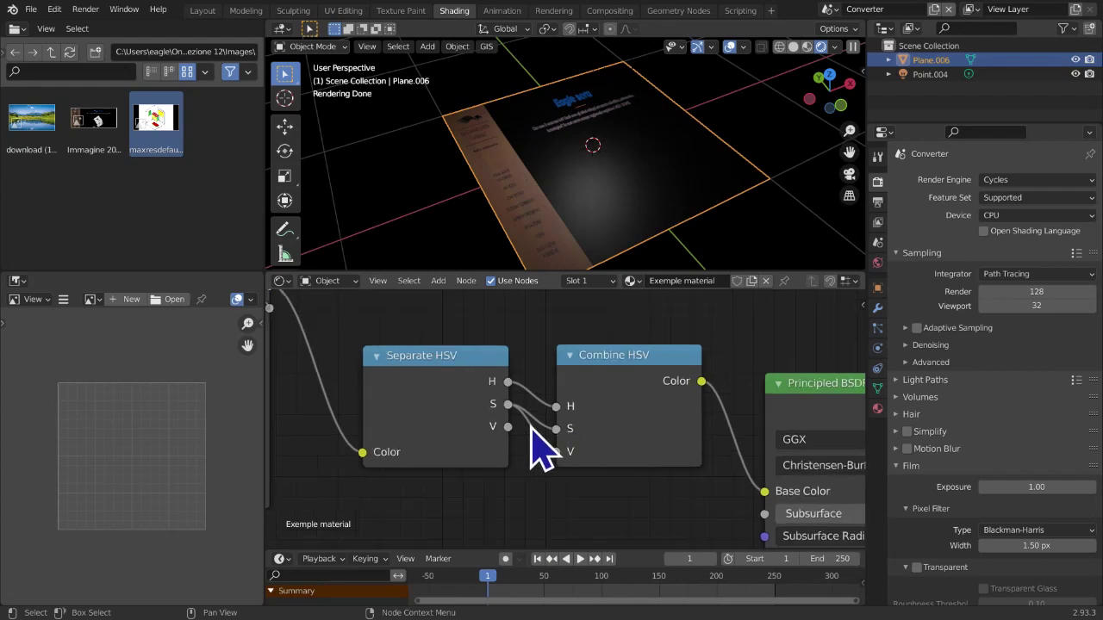
pyautogui.moveTo(555, 406); pyautogui.dragTo(551, 470)
pyautogui.scroll(2, 522, 504)
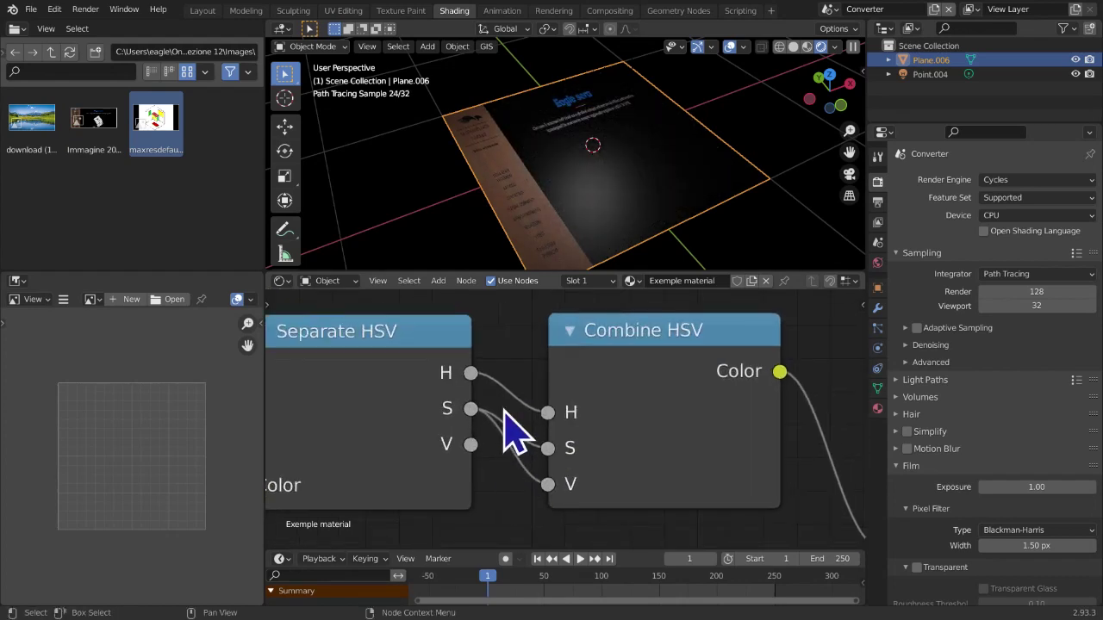
pyautogui.moveTo(476, 446); pyautogui.dragTo(548, 448)
# Delete Combine HSV and Separate HSV with Ctrl+X so Color feeds Base Color directly
pyautogui.moveTo(660, 493); pyautogui.dragTo(635, 480, button='middle')
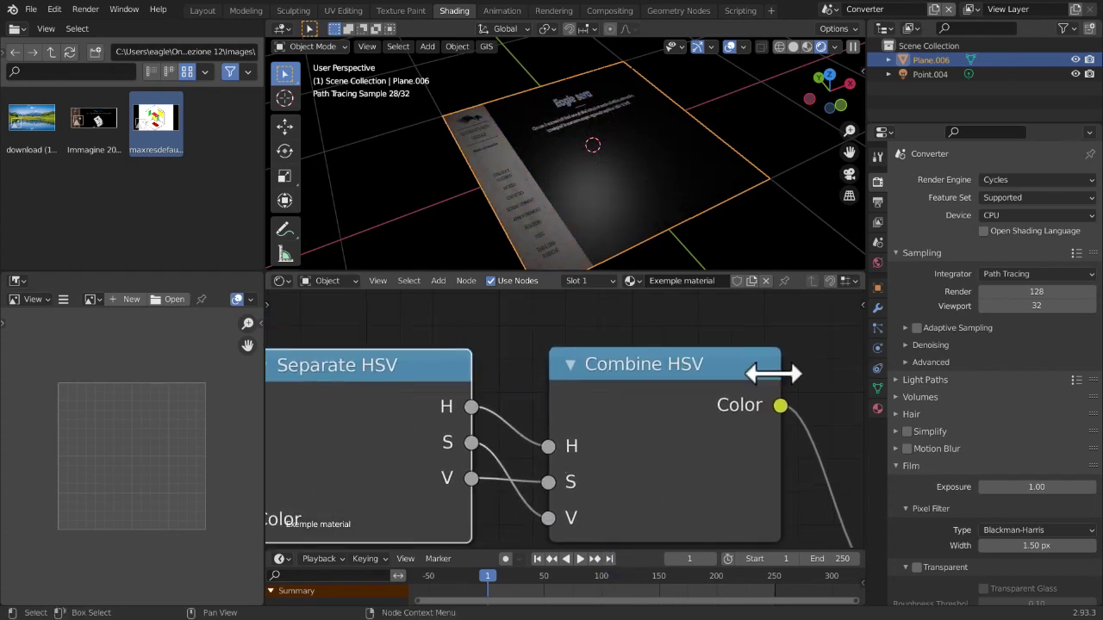
pyautogui.moveTo(593, 492); pyautogui.dragTo(657, 449, button='middle')
pyautogui.click(508, 479)
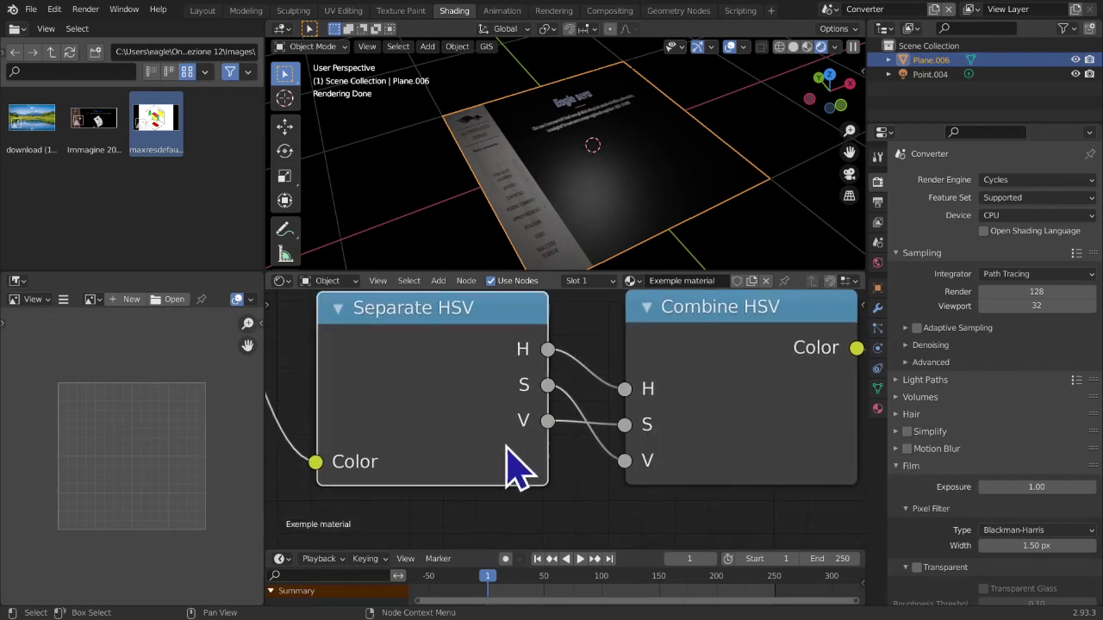
pyautogui.moveTo(493, 455); pyautogui.dragTo(466, 462, button='middle')
pyautogui.click(674, 410)
pyautogui.click(449, 487)
pyautogui.click(660, 357)
pyautogui.moveTo(673, 246); pyautogui.dragTo(676, 276, button='middle')
pyautogui.scroll(-4, 645, 414)
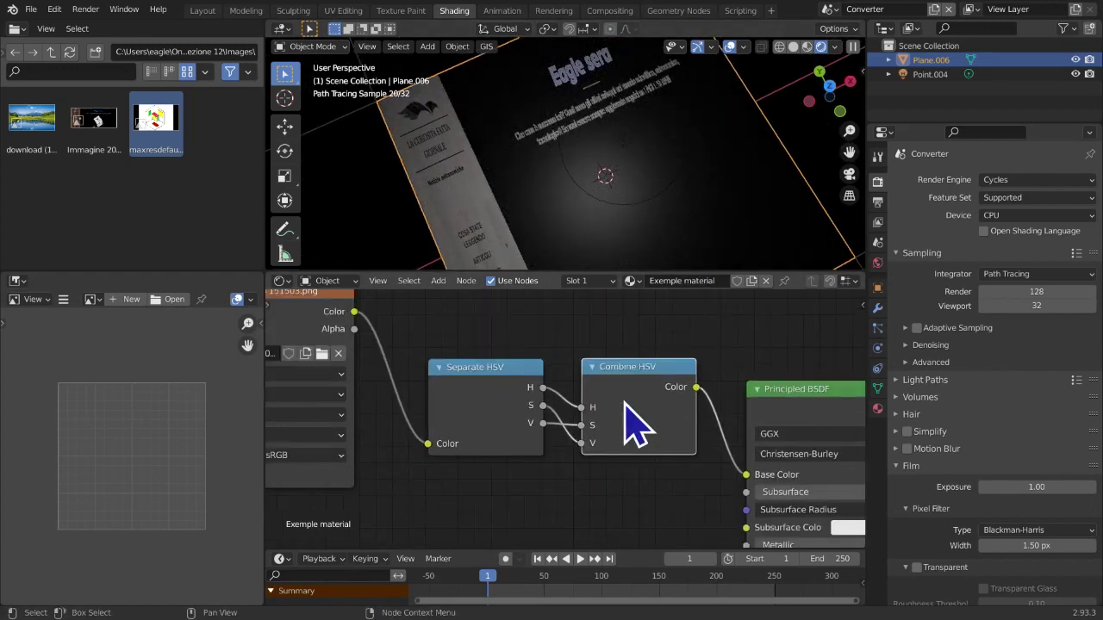
pyautogui.hotkey('ctrl', 'x')
pyautogui.click(454, 416)
pyautogui.hotkey('ctrl', 'x')
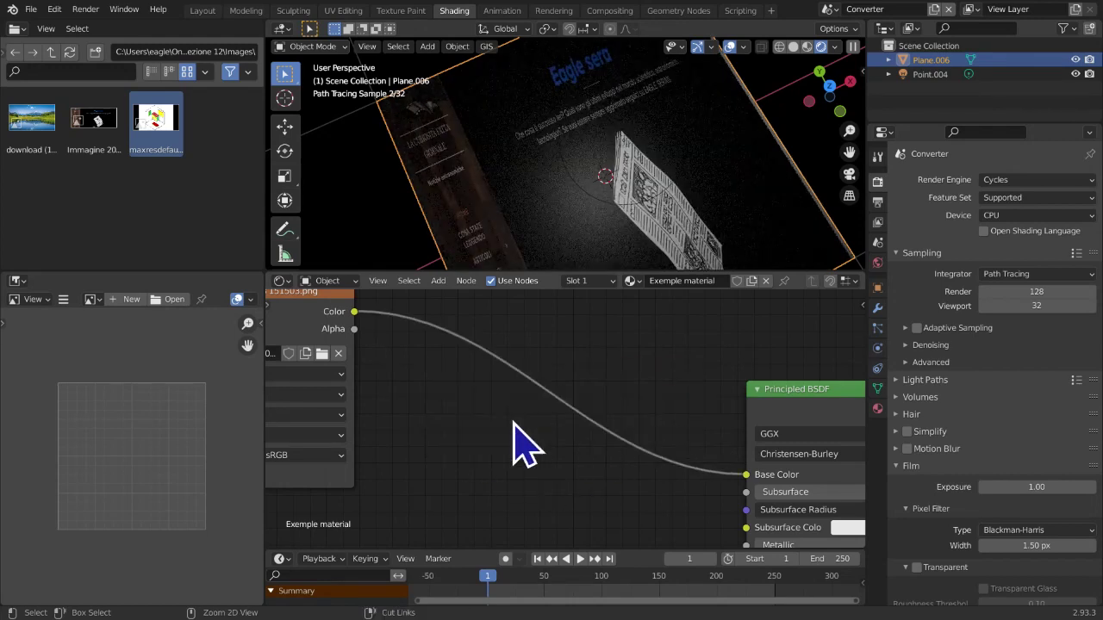
pyautogui.hotkey('shift', 'a')
pyautogui.moveTo(514, 422)
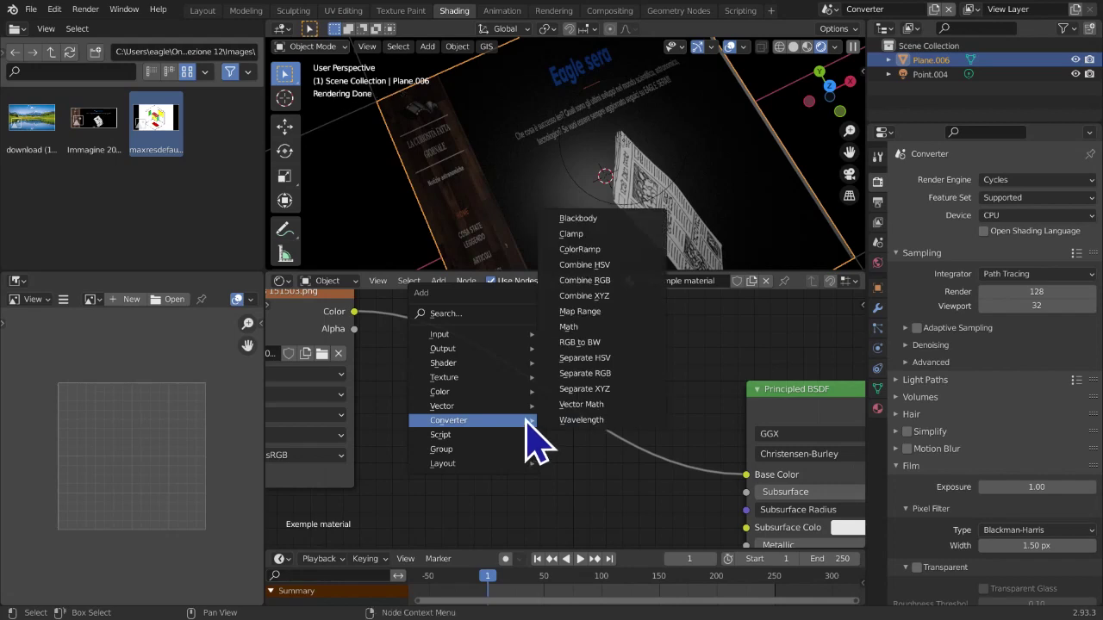
# Insert Combine RGB on the Color–Base Color link, undo it, and reopen the Converter node list
pyautogui.click(621, 298)
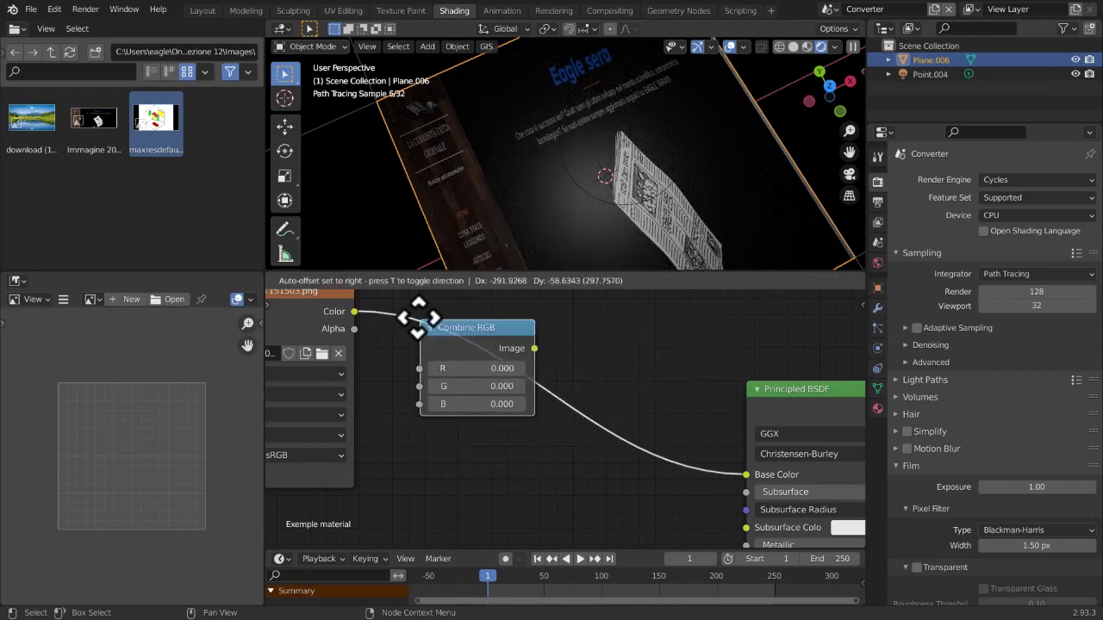
pyautogui.click(428, 323)
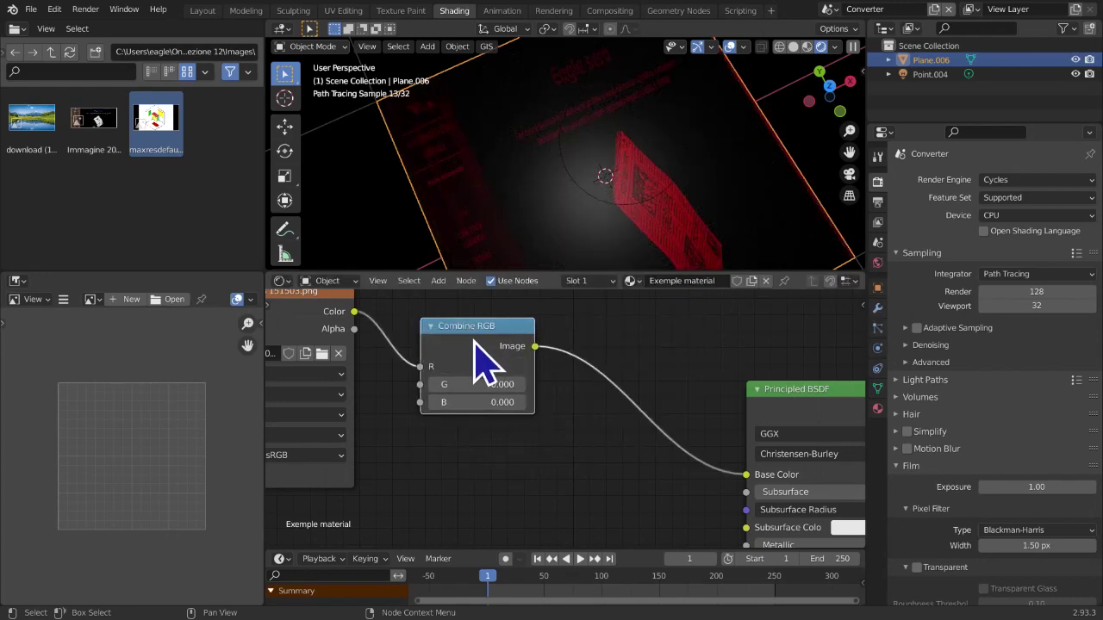
pyautogui.hotkey('ctrl', 'z')
pyautogui.hotkey('shift', 'a')
pyautogui.moveTo(482, 362)
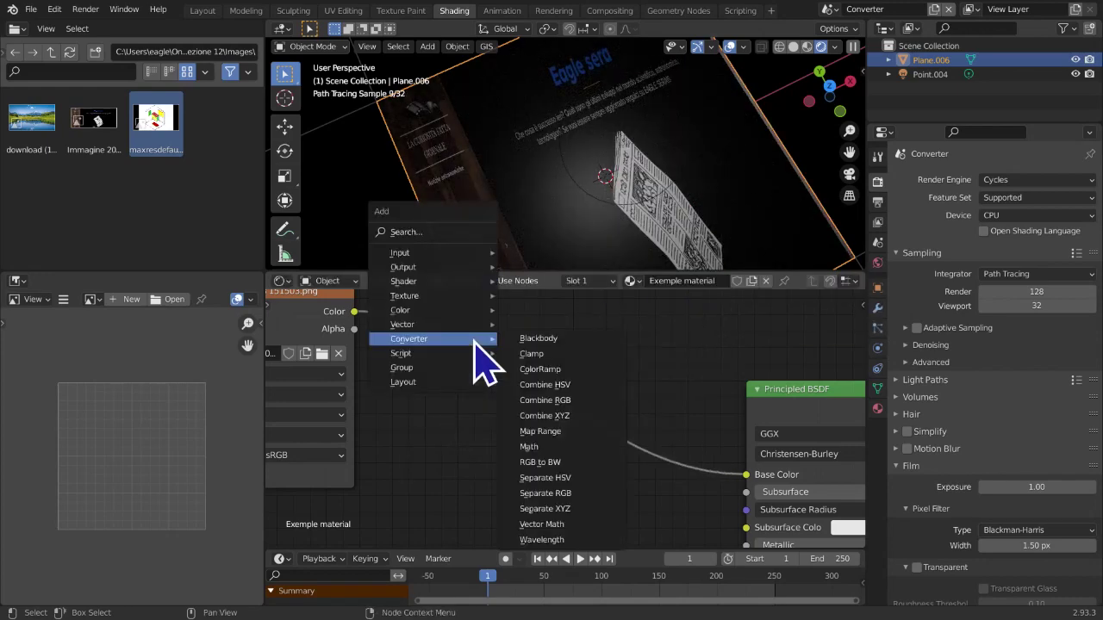
# Drop Separate RGB onto the Color–Base Color link and place a Combine RGB node below it
pyautogui.click(560, 493)
pyautogui.click(439, 326)
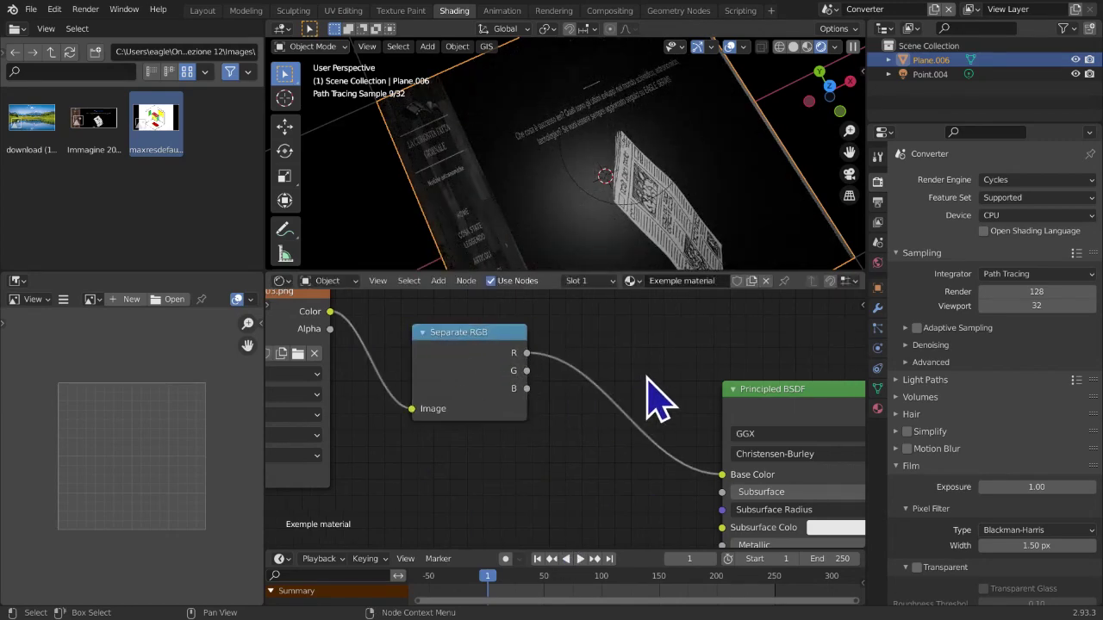
pyautogui.hotkey('shift', 'a')
pyautogui.moveTo(655, 401)
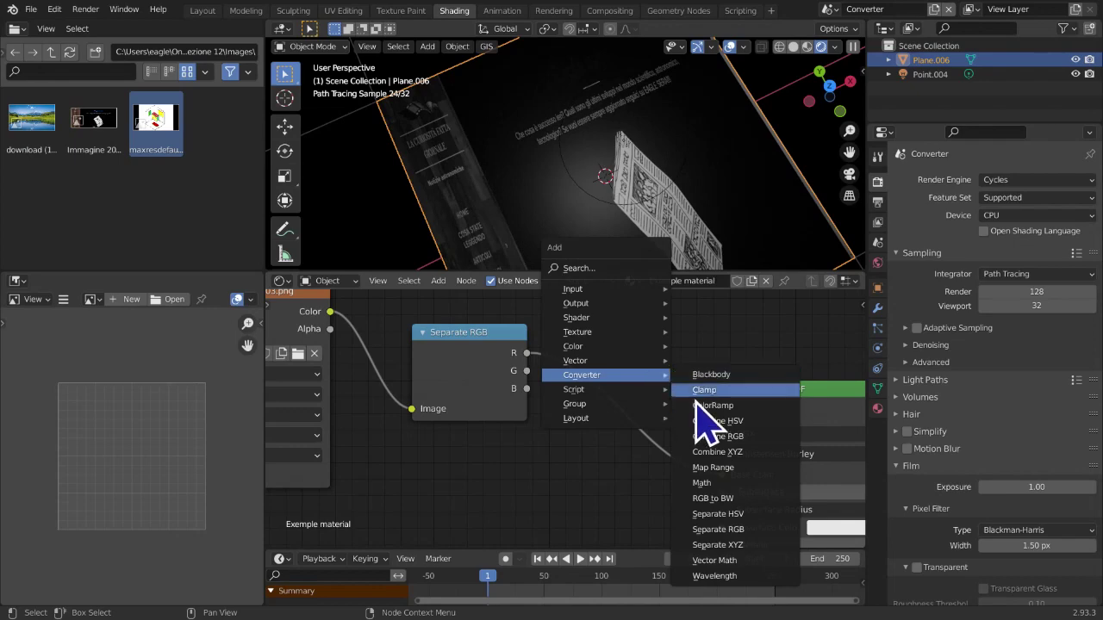
pyautogui.click(724, 437)
pyautogui.click(423, 454)
# Preview Separate RGB's red channel on the plane, viewed from top orthographic
pyautogui.moveTo(529, 380); pyautogui.dragTo(516, 393, button='middle')
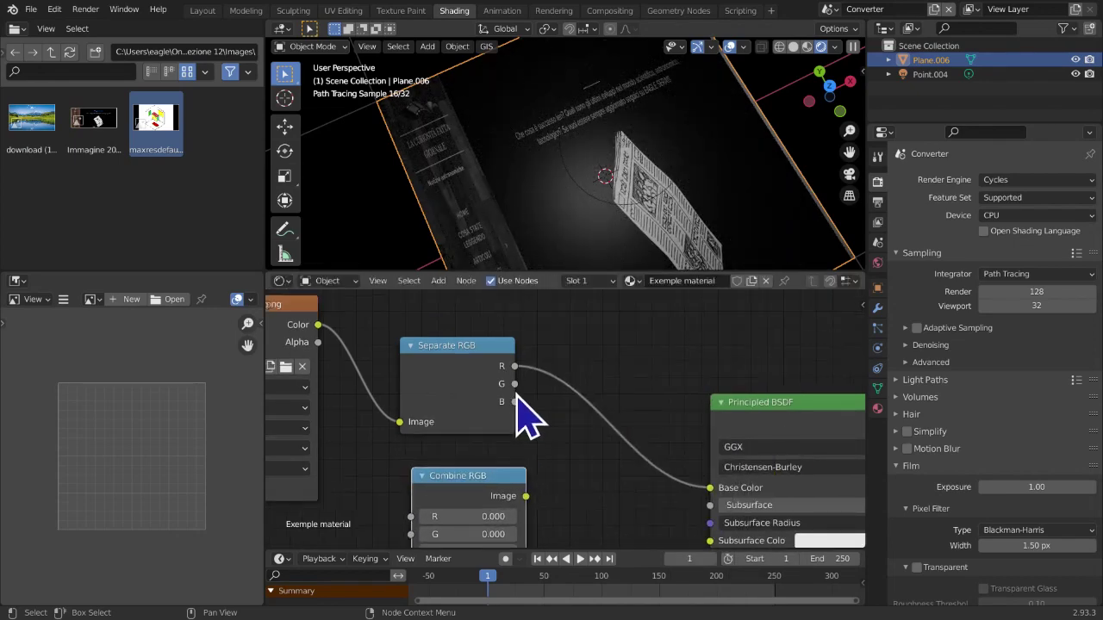
pyautogui.keyDown('ctrl'); pyautogui.keyDown('shift'); pyautogui.click(461, 389); pyautogui.keyUp('shift'); pyautogui.keyUp('ctrl')
pyautogui.scroll(-2, 524, 374)
pyautogui.moveTo(586, 203)
pyautogui.mouseDown(button='middle')
pyautogui.moveTo(608, 177)
pyautogui.moveTo(604, 253)
pyautogui.mouseUp(button='middle')
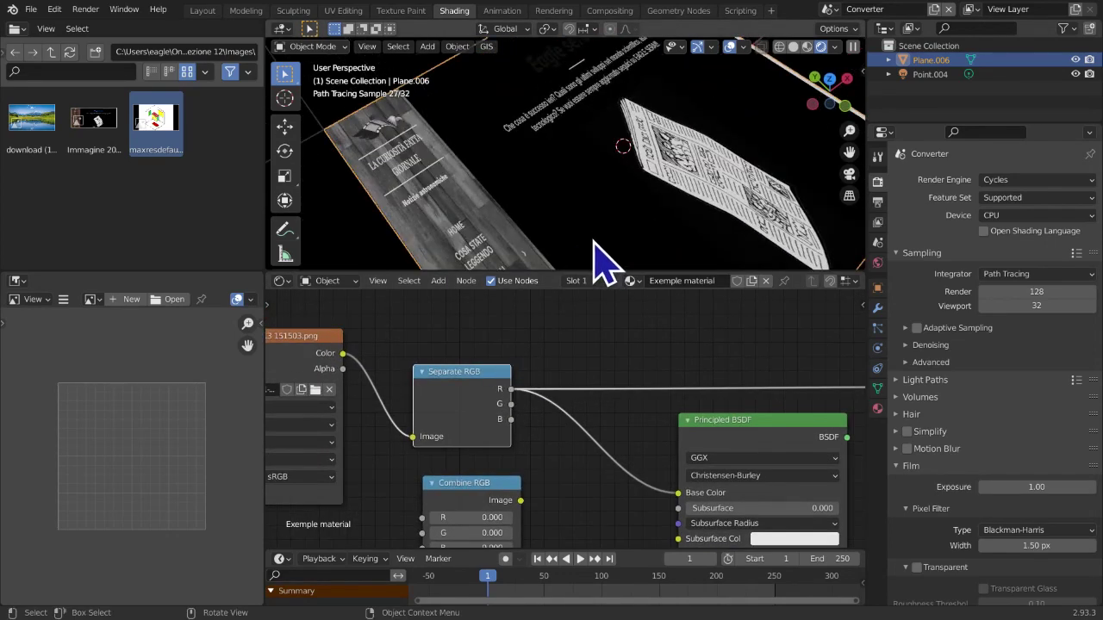
pyautogui.moveTo(605, 241)
pyautogui.mouseDown(button='middle')
pyautogui.moveTo(574, 237)
pyautogui.moveTo(604, 228)
pyautogui.mouseUp(button='middle')
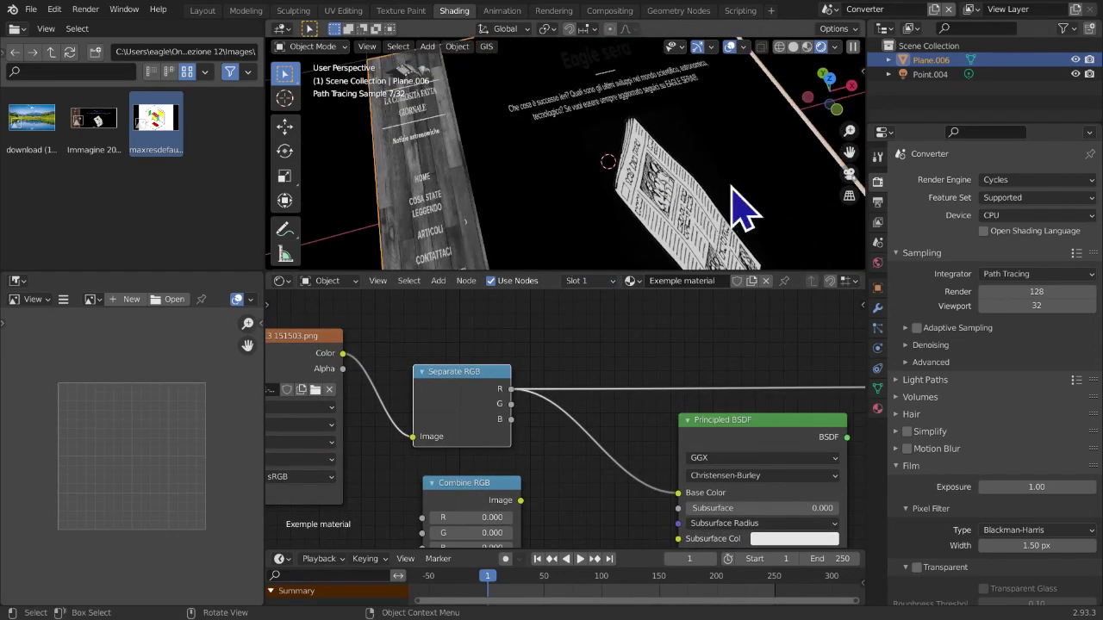
pyautogui.click(824, 96)
pyautogui.scroll(-1, 534, 327)
pyautogui.scroll(-3, 509, 234)
pyautogui.scroll(1, 535, 221)
pyautogui.scroll(2, 532, 204)
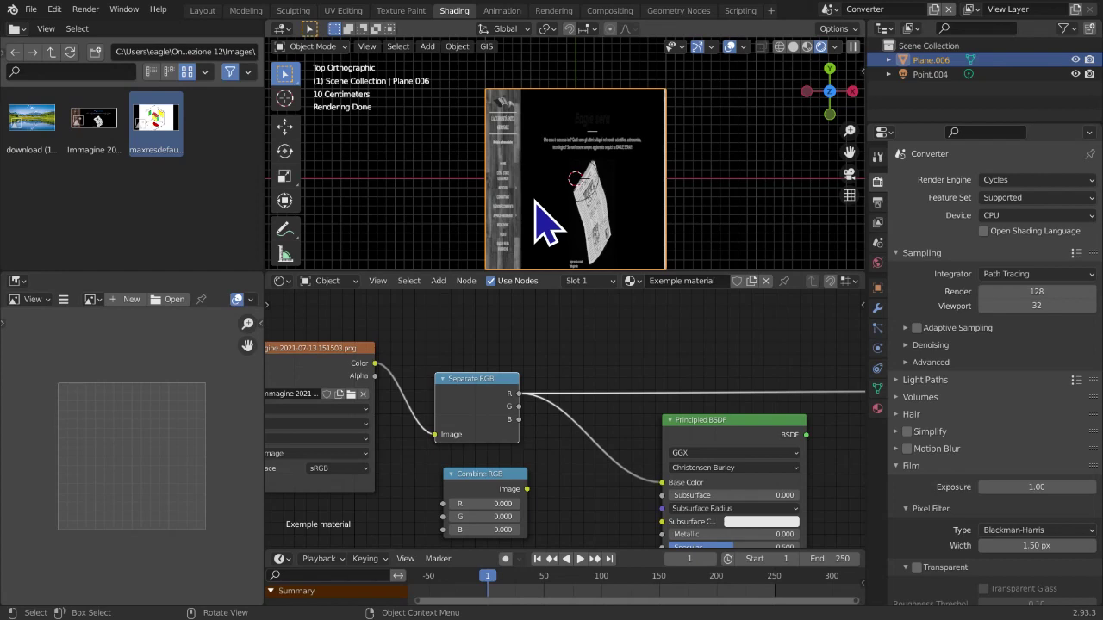
# Preview the green channel, then restore Principled BSDF as the material output
pyautogui.keyDown('ctrl'); pyautogui.keyDown('shift'); pyautogui.click(471, 423); pyautogui.keyUp('shift'); pyautogui.keyUp('ctrl')
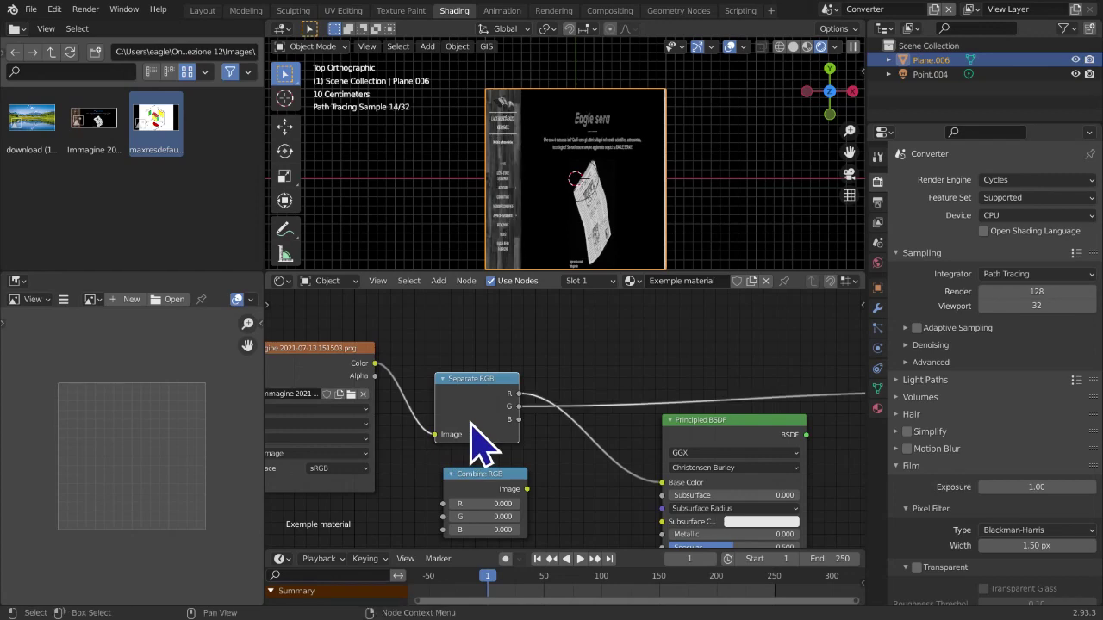
pyautogui.scroll(3, 472, 422)
pyautogui.moveTo(579, 425); pyautogui.dragTo(681, 463, button='middle')
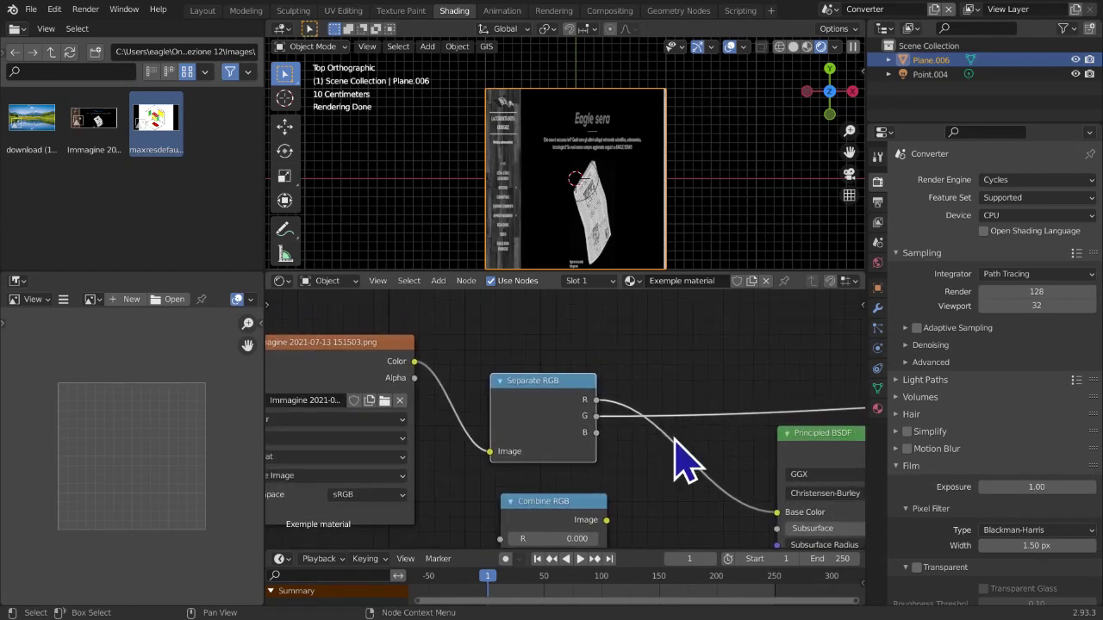
pyautogui.scroll(2, 664, 446)
pyautogui.scroll(2, 677, 470)
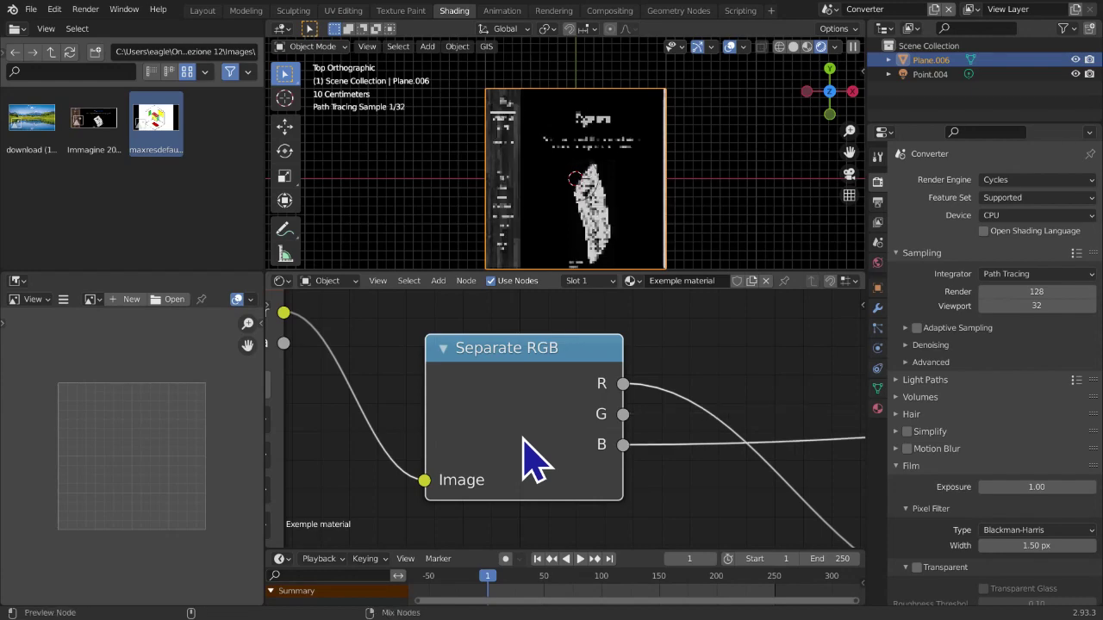
pyautogui.scroll(1, 608, 238)
pyautogui.scroll(-3, 595, 396)
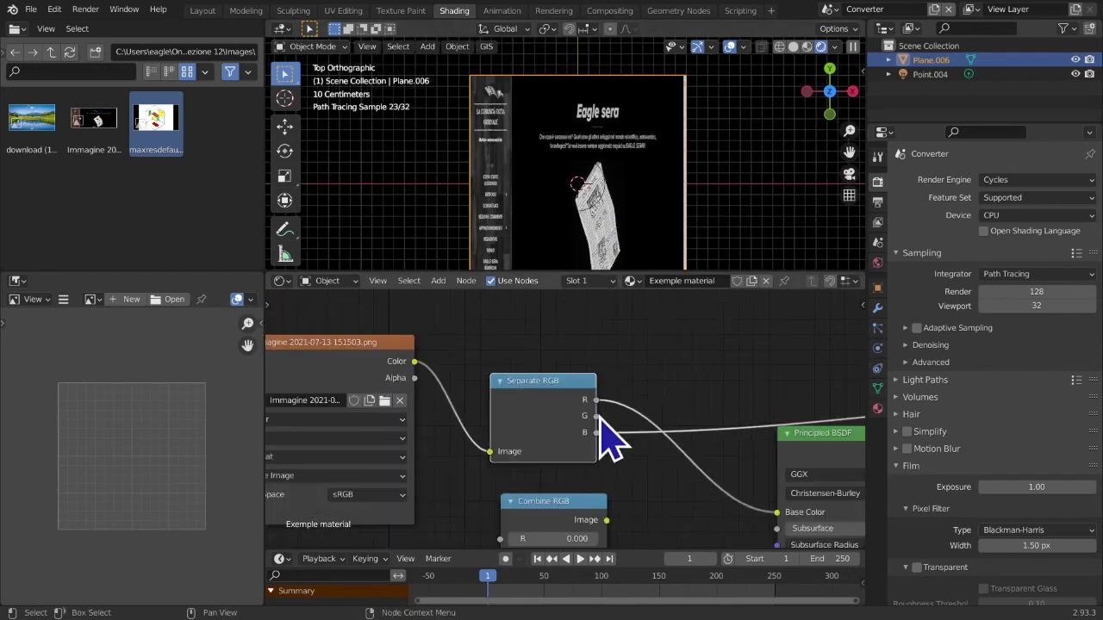
pyautogui.moveTo(599, 418); pyautogui.dragTo(387, 396, button='middle')
pyautogui.scroll(-1, 560, 435)
pyautogui.keyDown('ctrl'); pyautogui.keyDown('shift'); pyautogui.click(611, 434); pyautogui.keyUp('shift'); pyautogui.keyUp('ctrl')
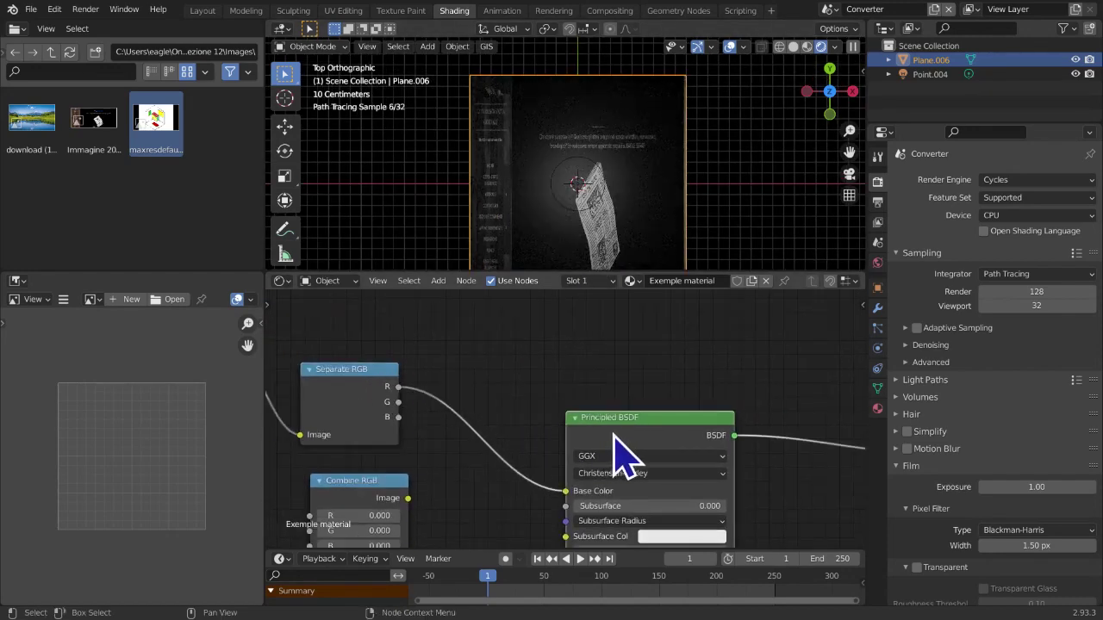
# Drop a Combine RGB node onto the link between Separate RGB and Principled BSDF Base Color
pyautogui.moveTo(613, 436); pyautogui.dragTo(704, 423, button='middle')
pyautogui.moveTo(527, 450); pyautogui.dragTo(490, 421, button='middle')
pyautogui.moveTo(414, 441); pyautogui.dragTo(556, 387)
pyautogui.moveTo(549, 438); pyautogui.dragTo(682, 456, button='middle')
pyautogui.scroll(8, 581, 450)
pyautogui.scroll(-1, 647, 443)
pyautogui.moveTo(658, 397); pyautogui.dragTo(641, 333)
# Connect Separate RGB's G and B outputs to Combine RGB's G and B inputs
pyautogui.moveTo(505, 347); pyautogui.dragTo(546, 373)
pyautogui.moveTo(584, 410); pyautogui.dragTo(584, 410)
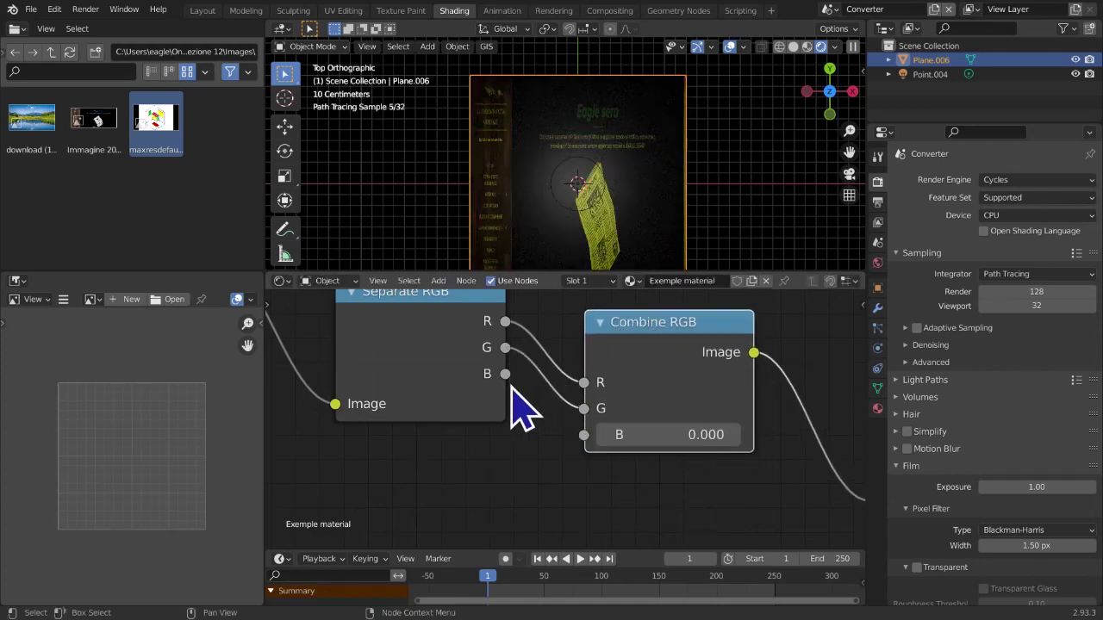
pyautogui.moveTo(504, 375); pyautogui.dragTo(584, 433)
pyautogui.moveTo(585, 424); pyautogui.dragTo(652, 423, button='middle')
pyautogui.scroll(-1, 615, 418)
pyautogui.moveTo(664, 244); pyautogui.dragTo(670, 184, button='middle')
pyautogui.scroll(4, 676, 176)
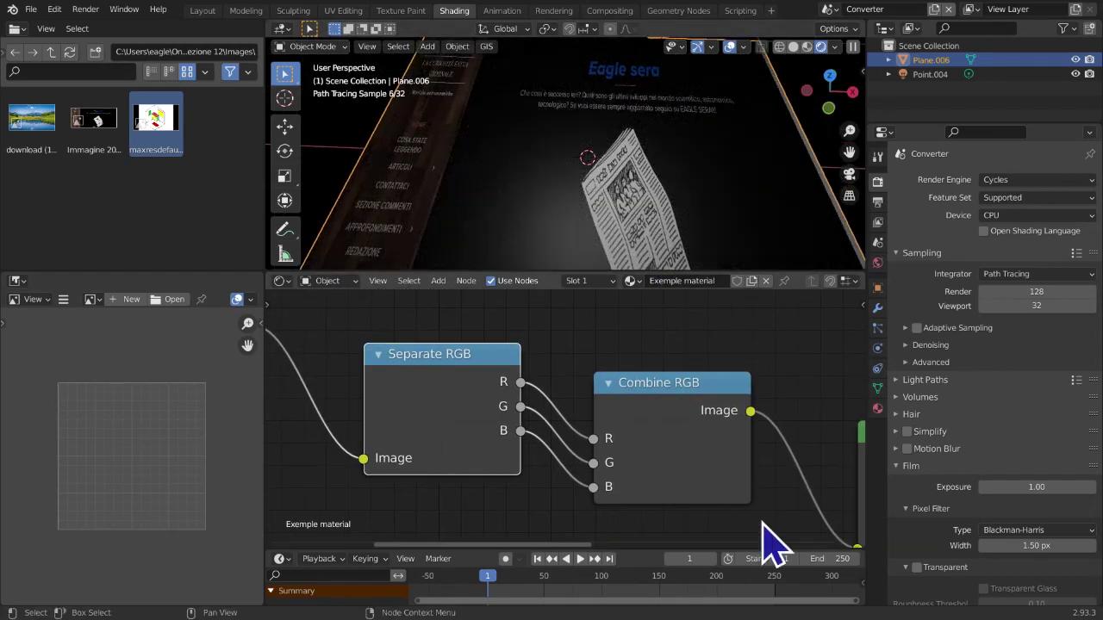
# Swap the channel links so G feeds Combine RGB's R, then unplug its G input
pyautogui.moveTo(594, 442); pyautogui.dragTo(586, 463)
pyautogui.moveTo(522, 407); pyautogui.dragTo(600, 449)
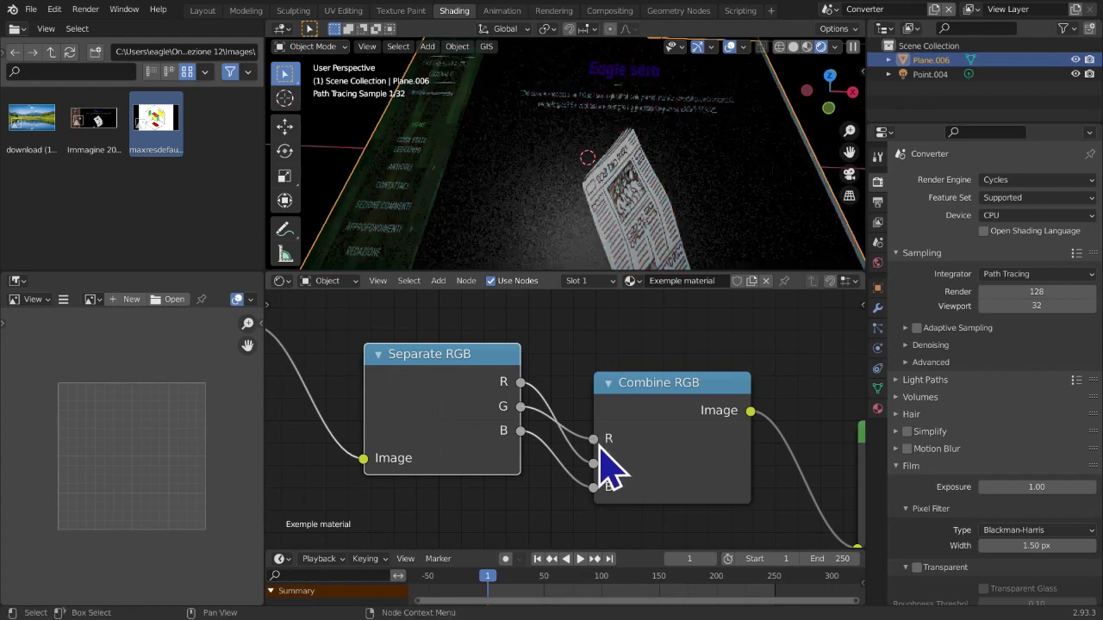
pyautogui.scroll(-1, 560, 207)
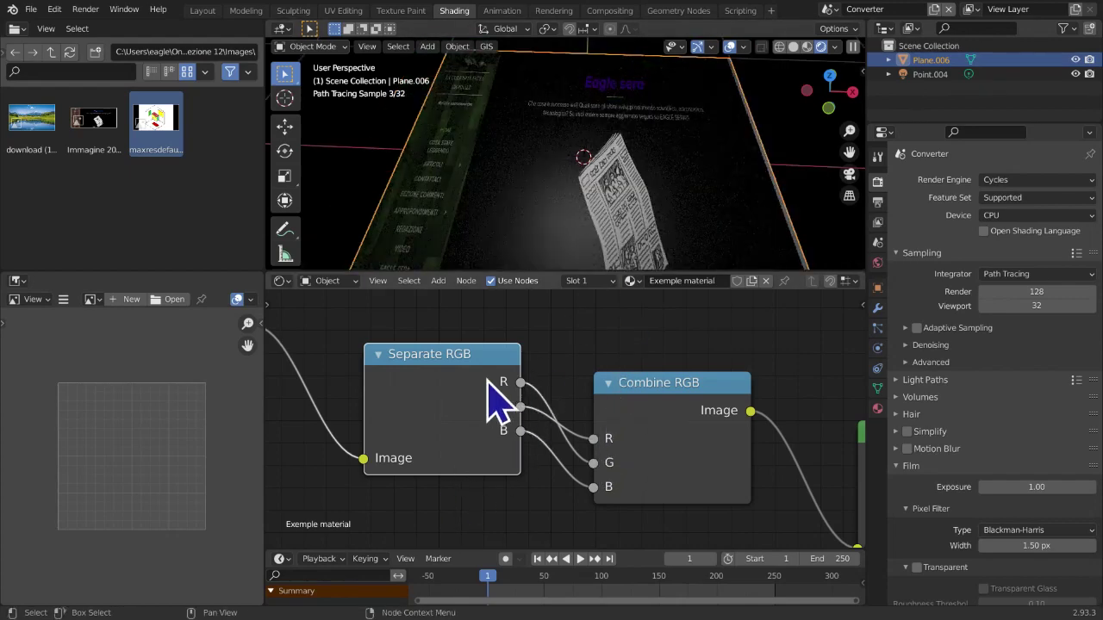
pyautogui.click(554, 349)
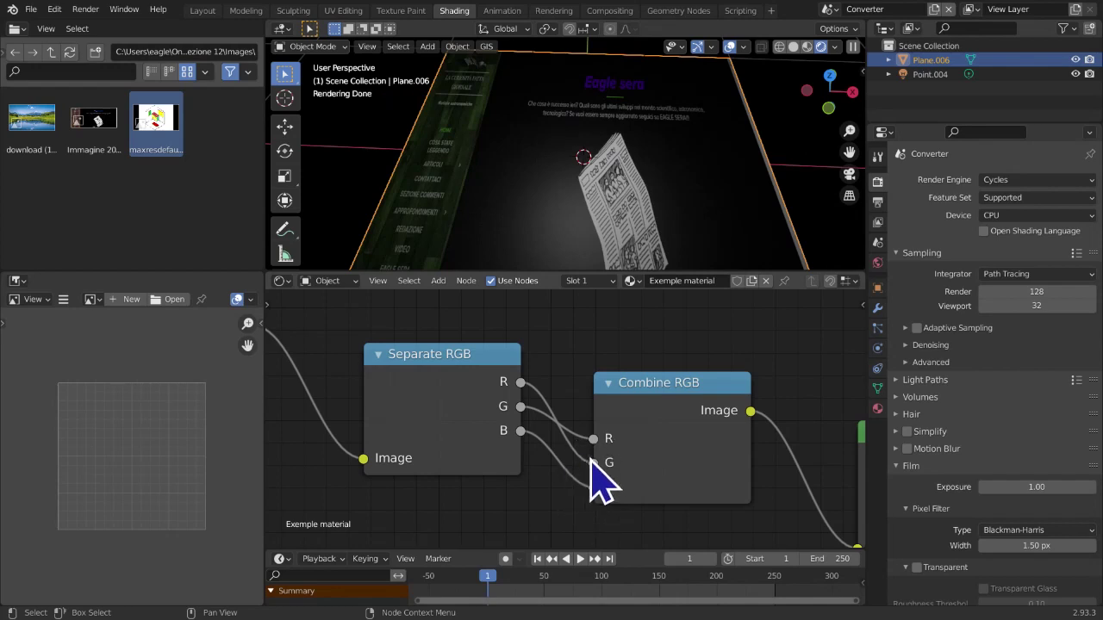
pyautogui.moveTo(597, 465); pyautogui.dragTo(591, 423)
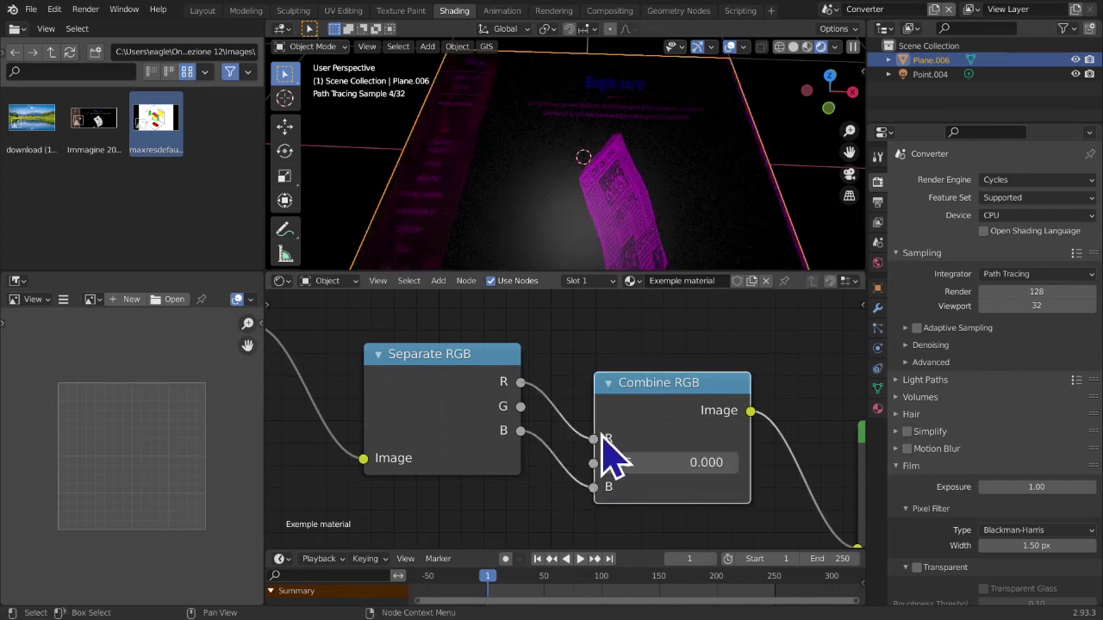
pyautogui.scroll(2, 591, 393)
pyautogui.moveTo(461, 343); pyautogui.dragTo(519, 396)
# Try Combine RGB's G value up to 1.000, set it to 0, then reconnect Separate RGB's G
pyautogui.click(629, 423)
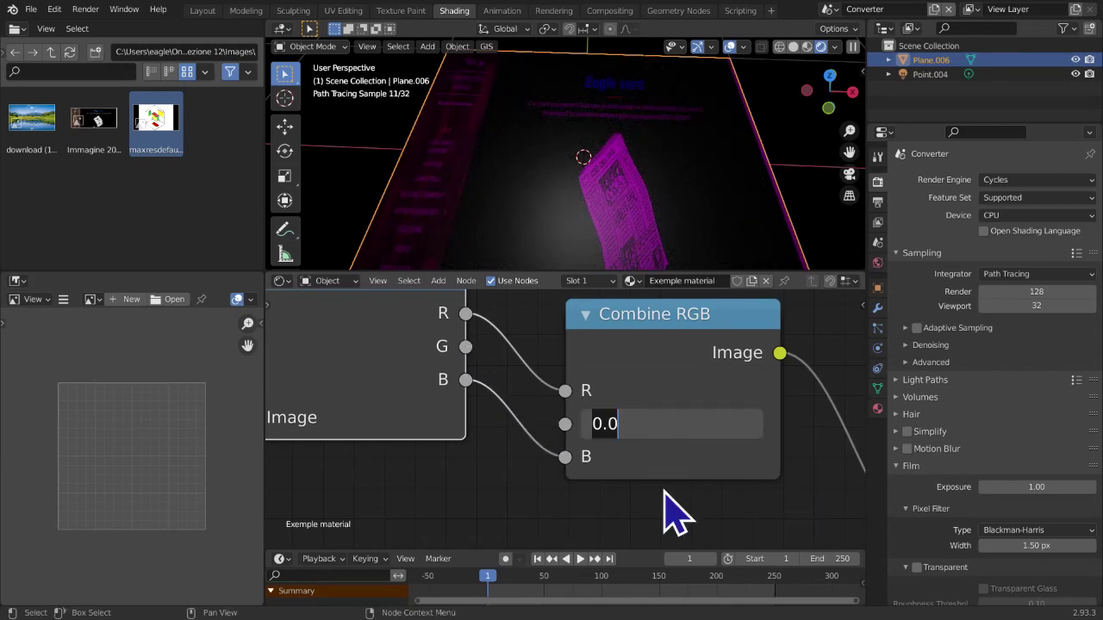
pyautogui.press('Return')
pyautogui.moveTo(721, 423); pyautogui.dragTo(758, 423)
pyautogui.click(750, 425)
pyautogui.click(749, 426)
pyautogui.click(750, 426)
pyautogui.click(750, 426)
pyautogui.click(750, 425)
pyautogui.click(749, 425)
pyautogui.click(749, 426)
pyautogui.click(750, 425)
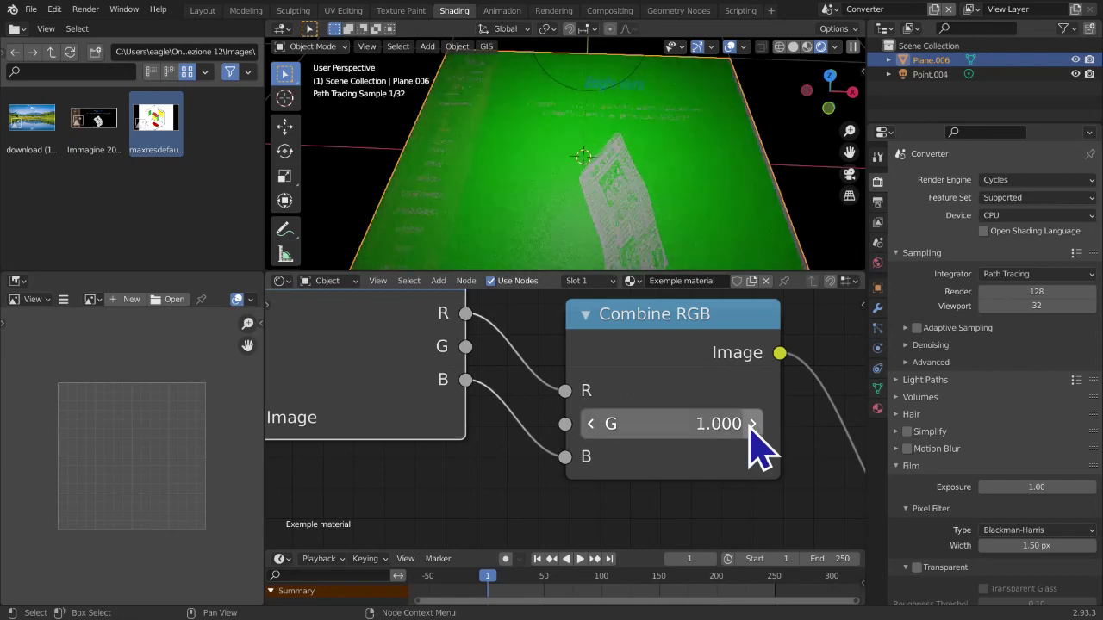
pyautogui.click(724, 424)
pyautogui.write('0')
pyautogui.press('Return')
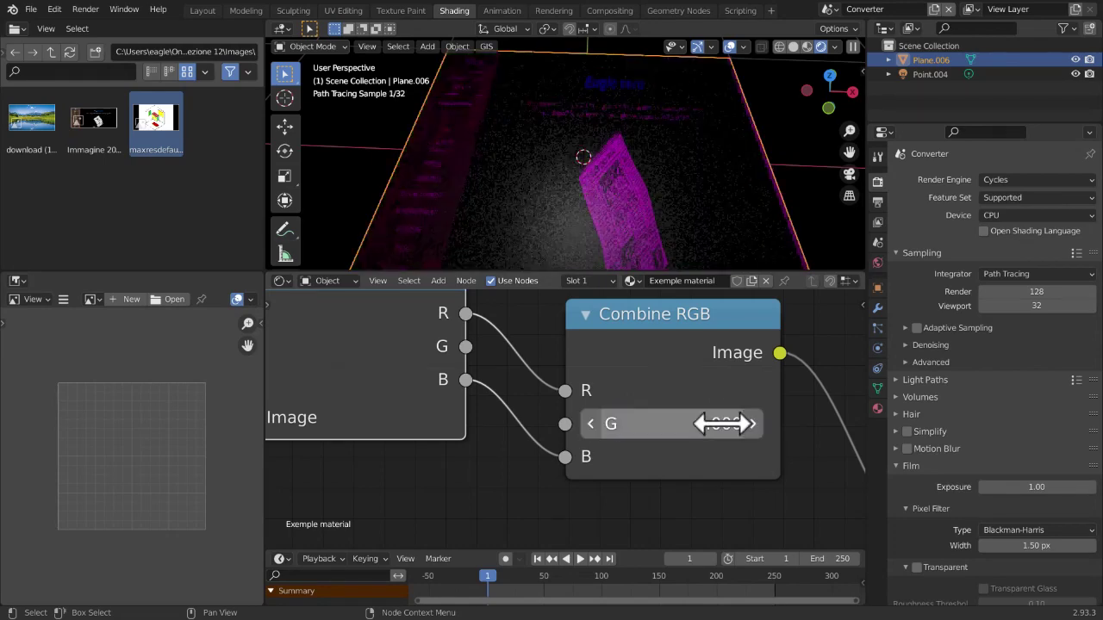
pyautogui.moveTo(468, 348); pyautogui.dragTo(565, 424)
# Unplug Combine RGB's R input, leaving its R value at 0.000
pyautogui.scroll(-1, 574, 441)
pyautogui.scroll(-5, 715, 121)
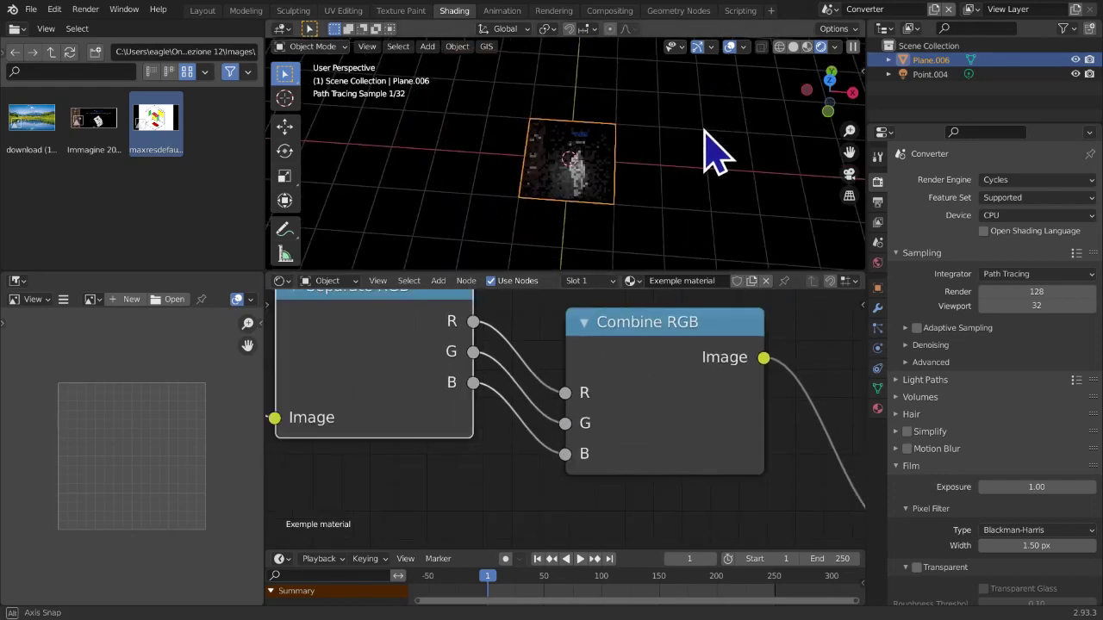
pyautogui.scroll(2, 500, 405)
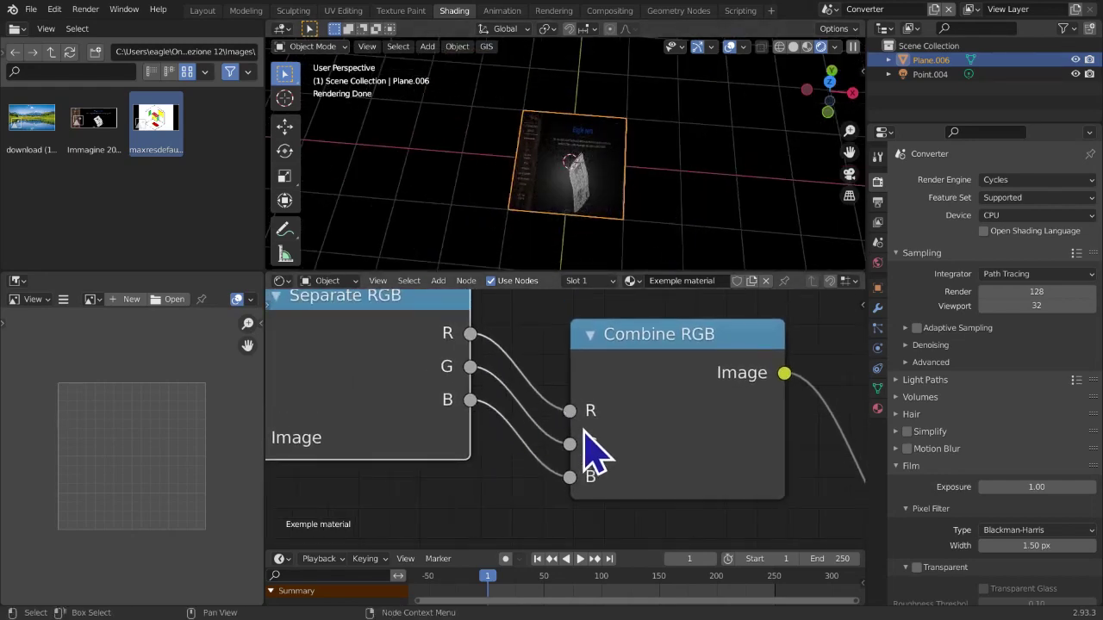
pyautogui.moveTo(569, 411); pyautogui.dragTo(511, 336)
pyautogui.click(652, 408)
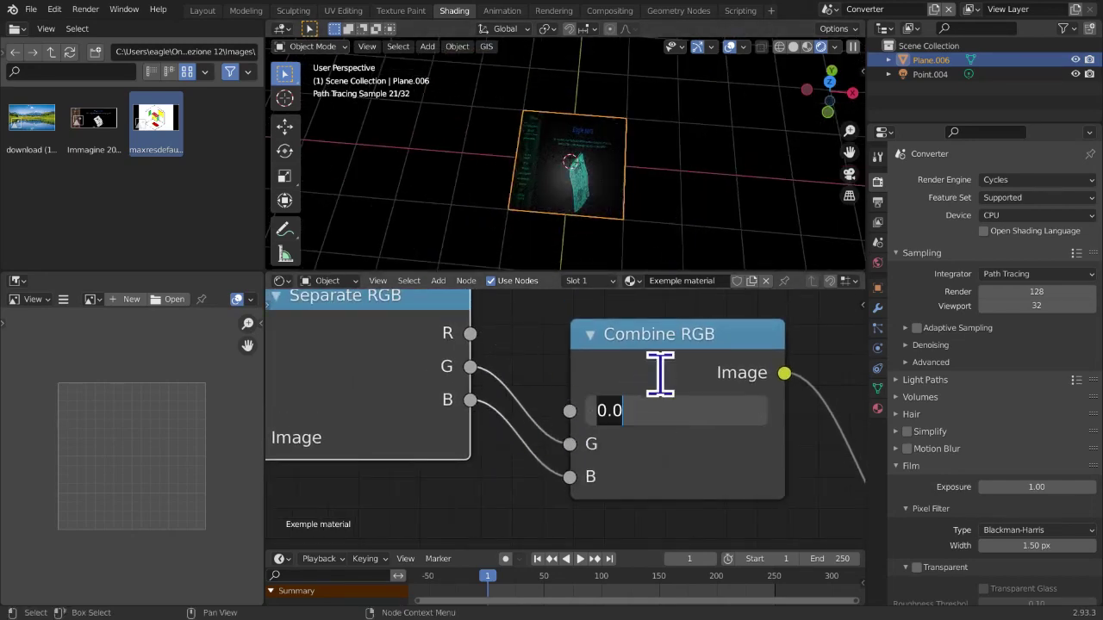
pyautogui.press('Return')
# Raise Combine RGB's R value to 1.000, then relink Separate RGB's R to it
pyautogui.scroll(4, 711, 164)
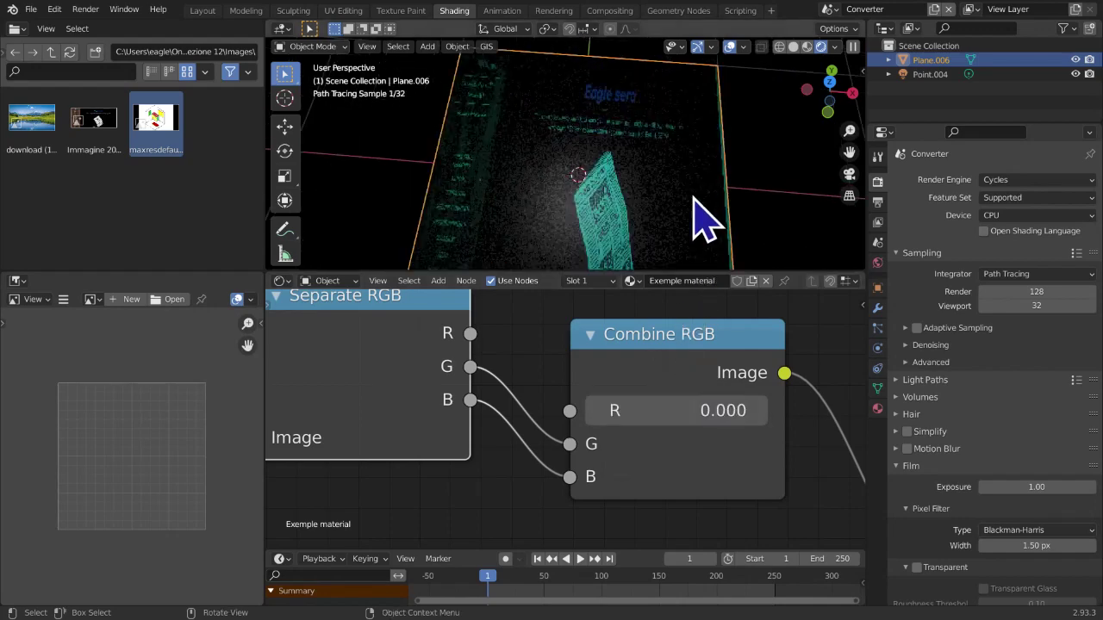
pyautogui.click(759, 411)
pyautogui.click(758, 411)
pyautogui.click(758, 411)
pyautogui.click(758, 411)
pyautogui.click(758, 411)
pyautogui.click(758, 411)
pyautogui.click(758, 411)
pyautogui.click(758, 411)
pyautogui.click(758, 411)
pyautogui.click(758, 411)
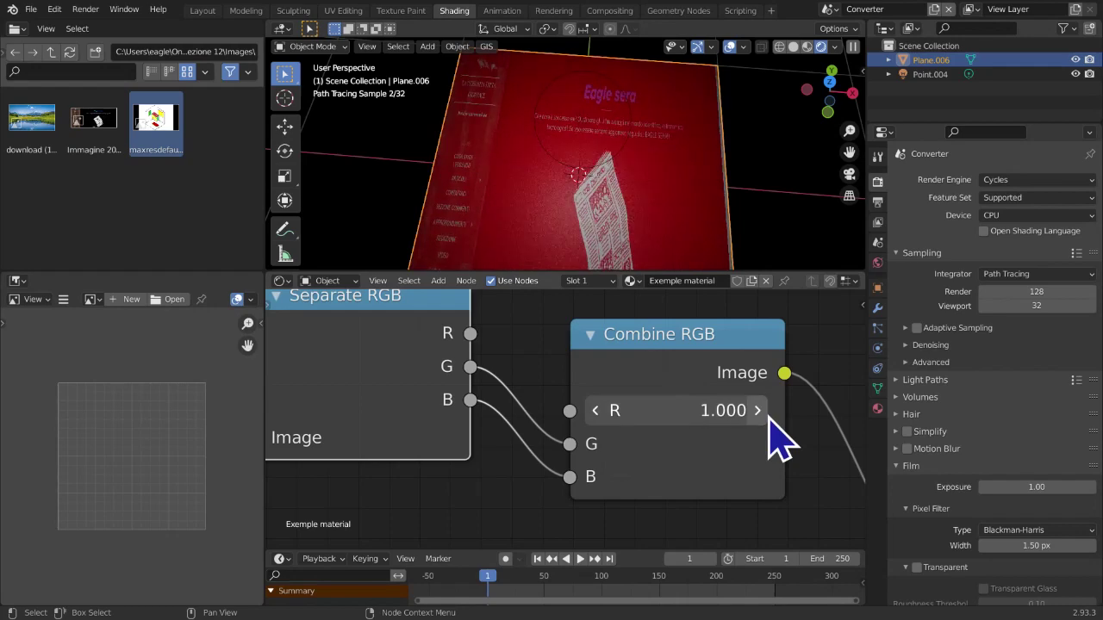
pyautogui.moveTo(473, 334); pyautogui.dragTo(572, 407)
# Feed Separate RGB's B output into each Combine RGB input, giving a greyscale plane
pyautogui.scroll(1, 548, 421)
pyautogui.moveTo(478, 444)
pyautogui.mouseDown(button='middle')
pyautogui.moveTo(496, 486)
pyautogui.moveTo(502, 416)
pyautogui.moveTo(483, 434)
pyautogui.moveTo(496, 441)
pyautogui.mouseUp(button='middle')
pyautogui.scroll(-1, 472, 469)
pyautogui.scroll(1, 468, 451)
pyautogui.moveTo(501, 438); pyautogui.dragTo(607, 448)
pyautogui.moveTo(499, 441); pyautogui.dragTo(608, 485)
pyautogui.scroll(-2, 646, 185)
pyautogui.moveTo(651, 185); pyautogui.dragTo(579, 206, button='middle')
# Reposition Combine RGB and reconnect Separate RGB's G to Combine RGB's G
pyautogui.scroll(5, 583, 195)
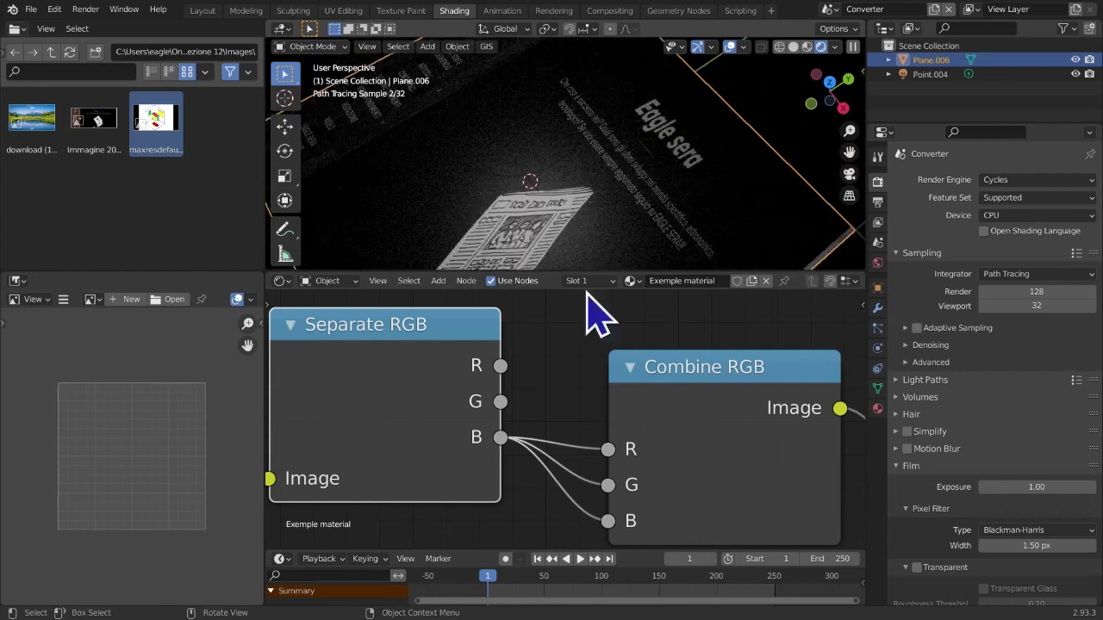
pyautogui.moveTo(724, 442); pyautogui.dragTo(708, 394)
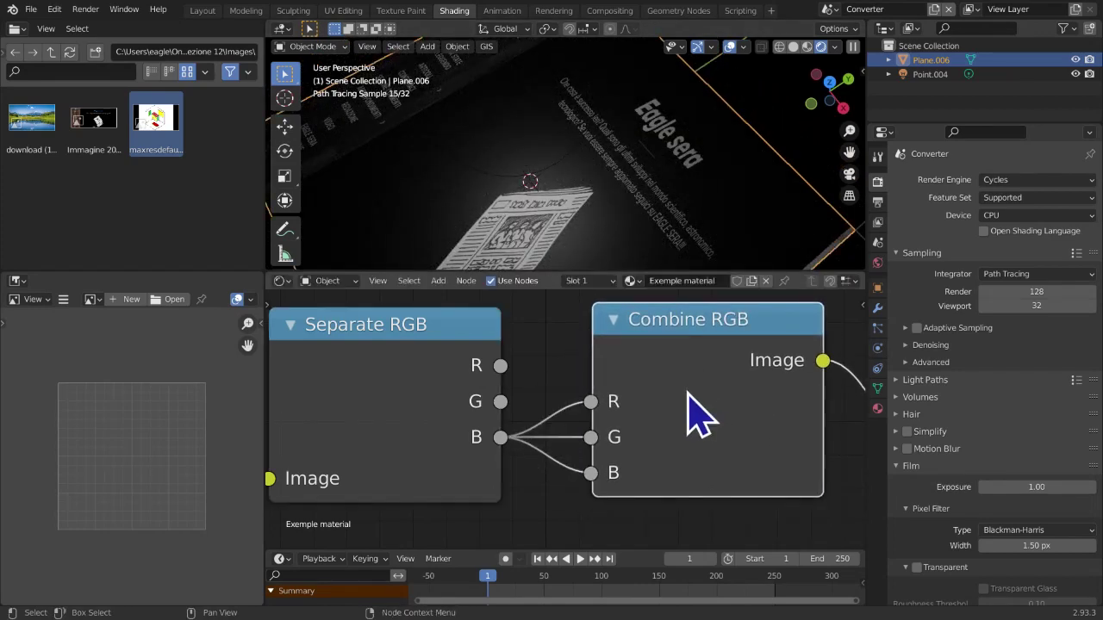
pyautogui.moveTo(633, 112); pyautogui.dragTo(674, 175, button='middle')
pyautogui.scroll(-5, 534, 352)
pyautogui.scroll(2, 531, 358)
pyautogui.moveTo(601, 358); pyautogui.dragTo(572, 368, button='middle')
pyautogui.moveTo(485, 419); pyautogui.dragTo(545, 451)
pyautogui.moveTo(572, 187); pyautogui.dragTo(576, 213, button='middle')
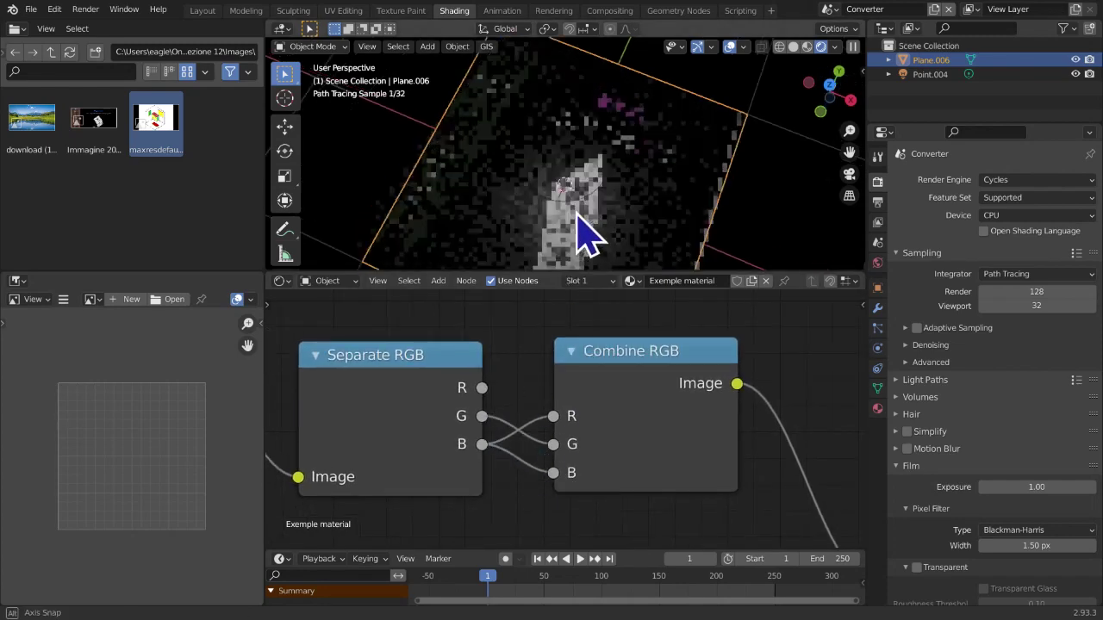
# Connect Separate RGB's R output to Combine RGB's R input
pyautogui.click(460, 434)
pyautogui.scroll(3, 509, 150)
pyautogui.moveTo(535, 233); pyautogui.dragTo(565, 216, button='middle')
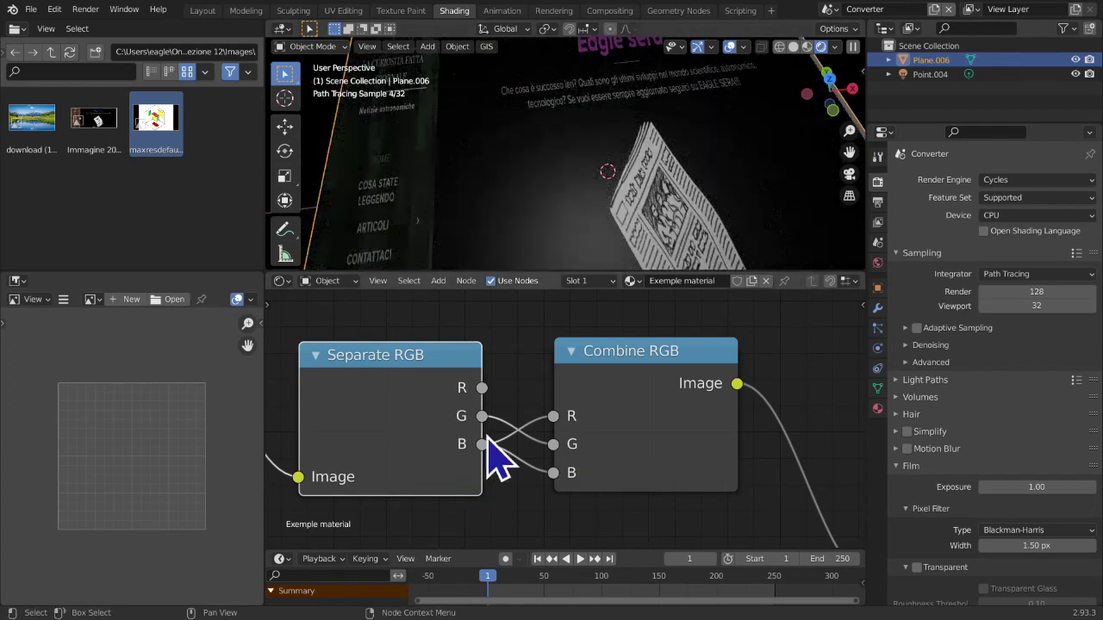
pyautogui.moveTo(596, 367); pyautogui.dragTo(590, 366)
pyautogui.click(459, 408)
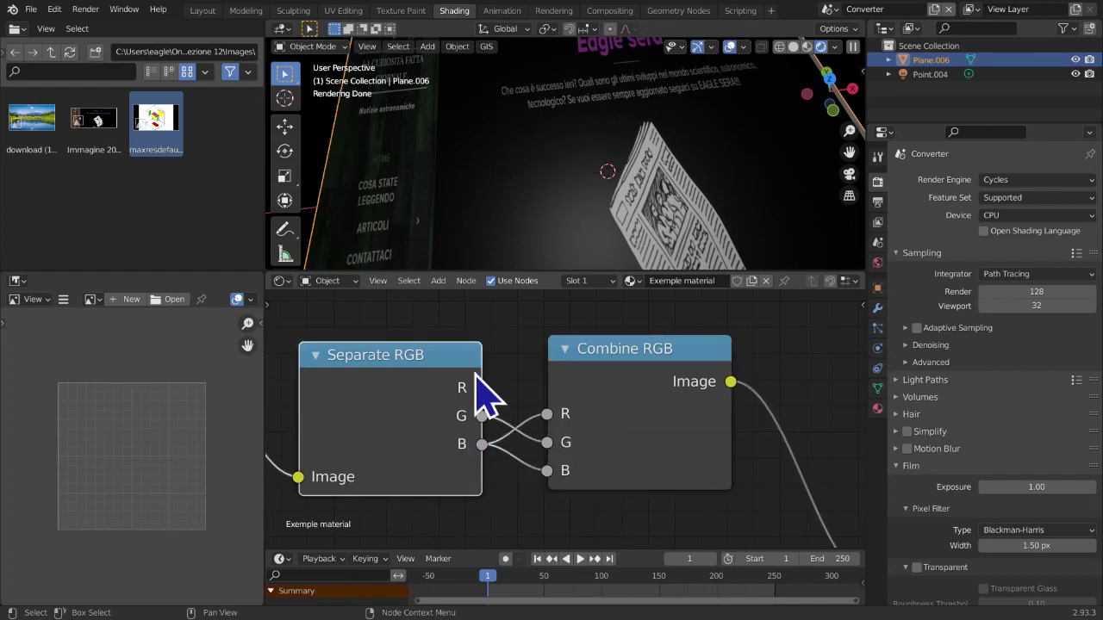
pyautogui.moveTo(482, 389); pyautogui.dragTo(548, 417)
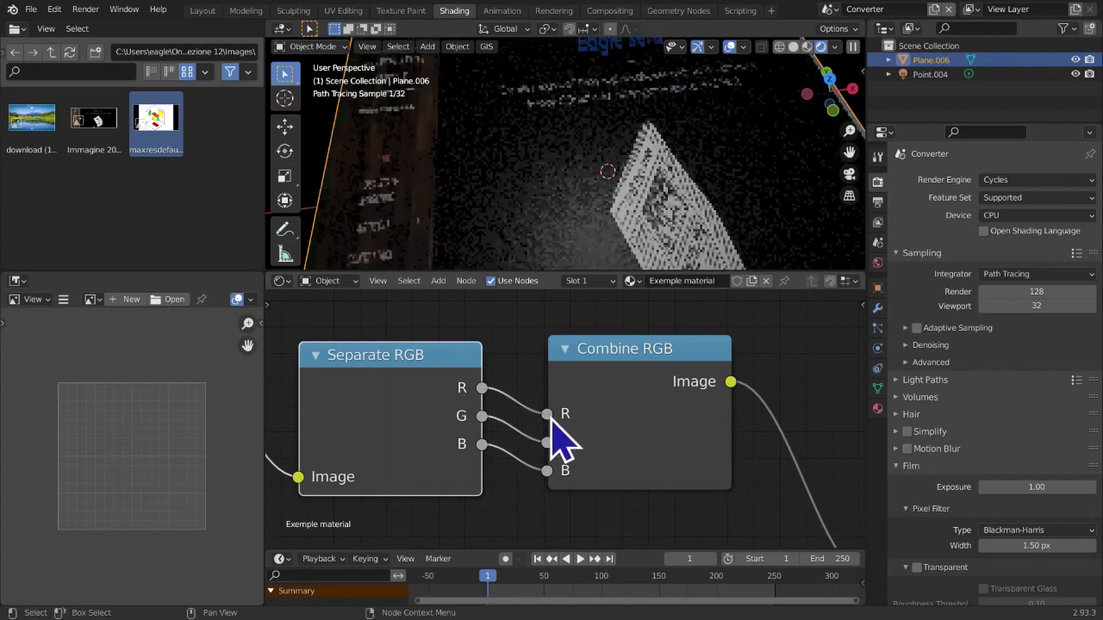
pyautogui.click(500, 466)
pyautogui.scroll(-4, 500, 466)
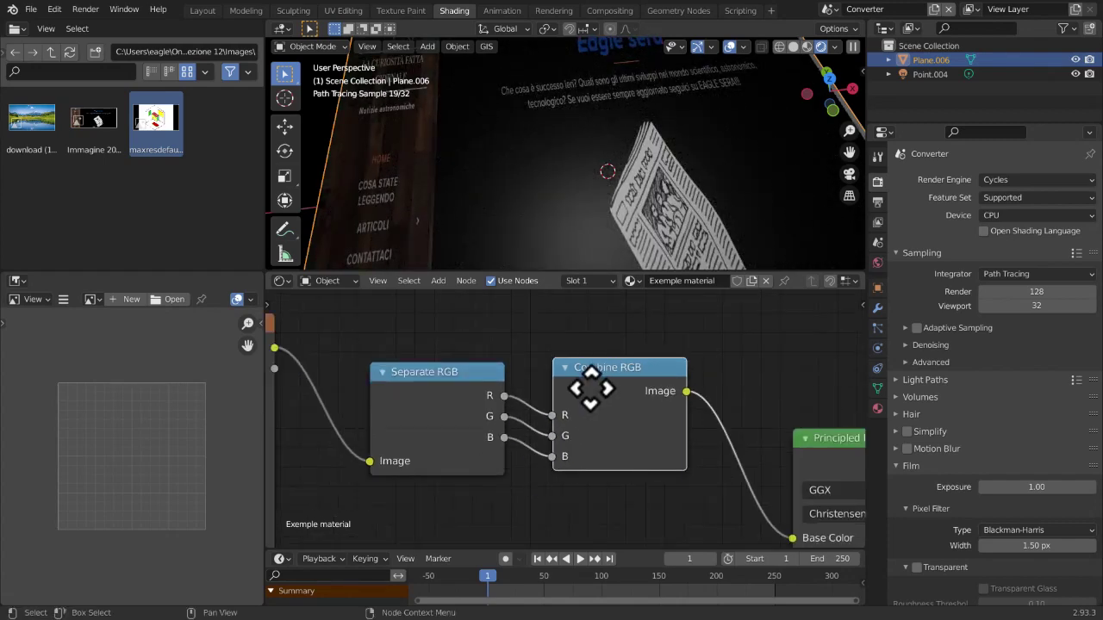
# Unplug the red and B links from Combine RGB and rearrange the converter nodes
pyautogui.moveTo(587, 387); pyautogui.dragTo(602, 388, button='middle')
pyautogui.moveTo(565, 416); pyautogui.dragTo(485, 456)
pyautogui.moveTo(430, 387); pyautogui.dragTo(387, 389)
pyautogui.moveTo(613, 390); pyautogui.dragTo(684, 386)
pyautogui.moveTo(684, 387); pyautogui.dragTo(788, 374, button='middle')
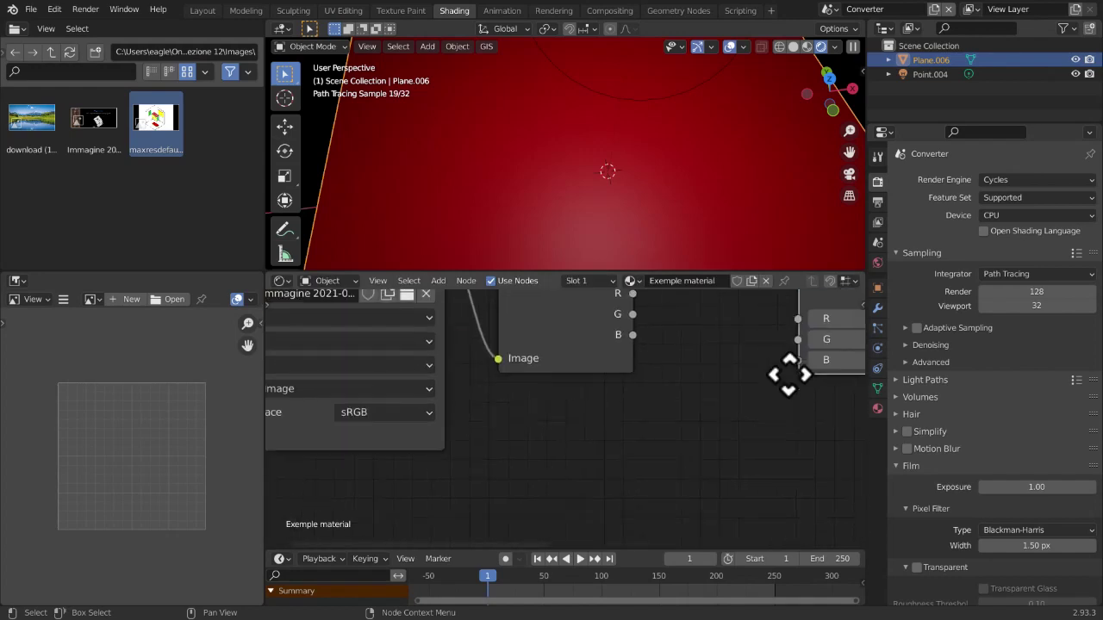
pyautogui.moveTo(476, 352); pyautogui.dragTo(449, 360)
pyautogui.scroll(6, 505, 368)
pyautogui.moveTo(505, 369); pyautogui.dragTo(449, 408, button='middle')
# Pull links off Separate RGB's R, G and B outputs and drop them unconnected
pyautogui.moveTo(492, 385); pyautogui.dragTo(571, 385)
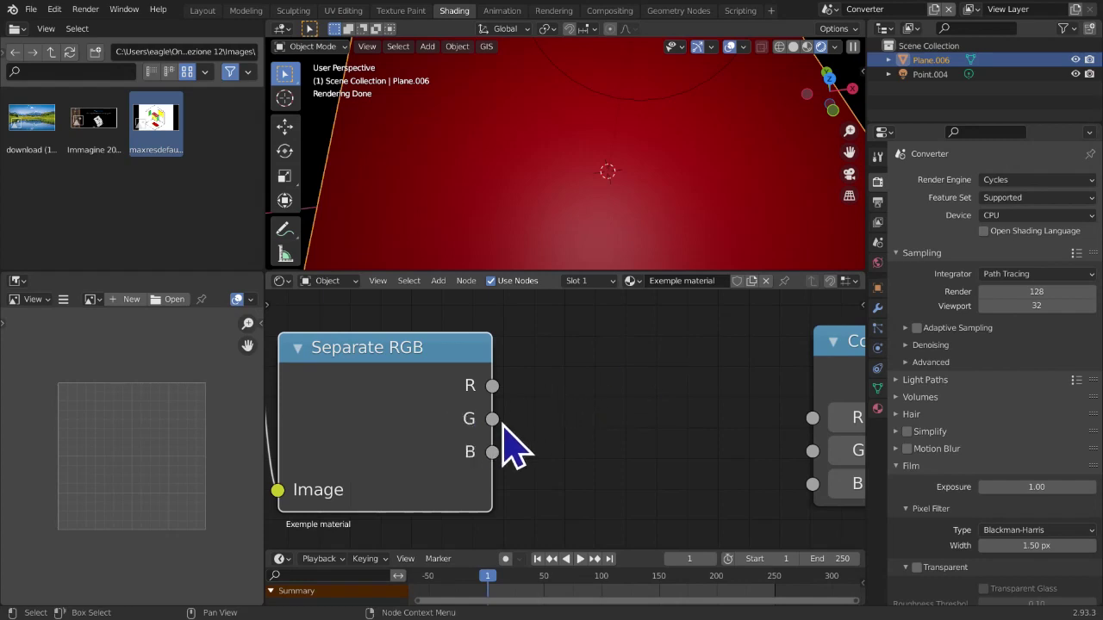
pyautogui.moveTo(492, 420); pyautogui.dragTo(755, 386)
pyautogui.moveTo(493, 452); pyautogui.dragTo(706, 443)
pyautogui.moveTo(706, 472); pyautogui.dragTo(540, 474, button='middle')
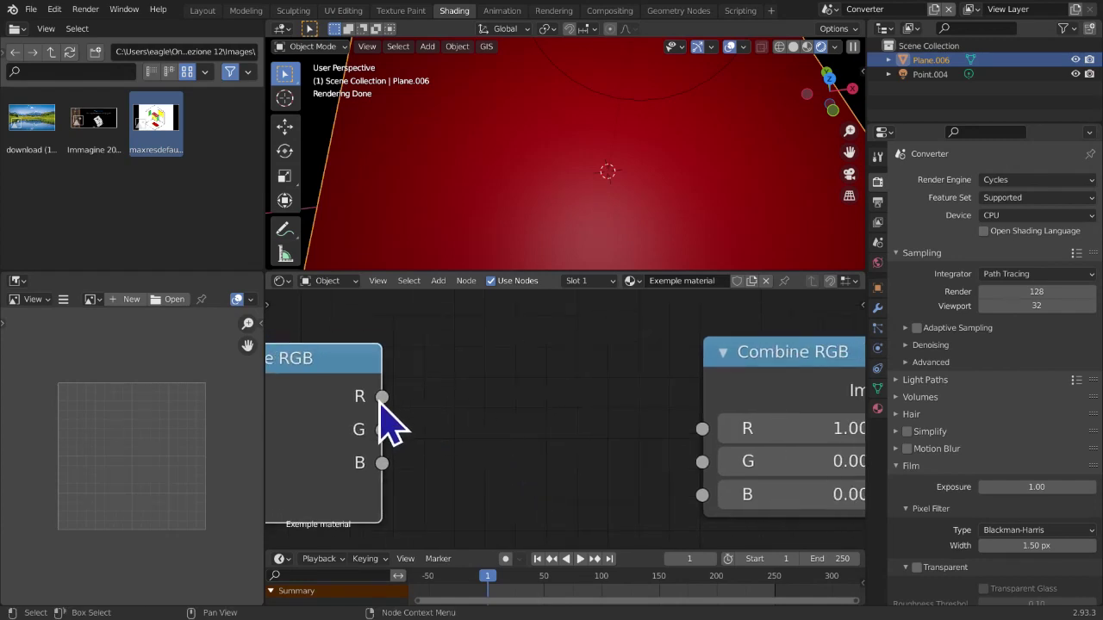
pyautogui.moveTo(381, 397); pyautogui.dragTo(389, 468)
pyautogui.moveTo(382, 429); pyautogui.dragTo(479, 465)
pyautogui.moveTo(485, 460); pyautogui.dragTo(430, 423, button='middle')
pyautogui.scroll(-2, 560, 395)
pyautogui.moveTo(564, 395); pyautogui.dragTo(537, 384, button='middle')
pyautogui.scroll(-1, 418, 423)
pyautogui.moveTo(537, 429); pyautogui.dragTo(530, 439, button='middle')
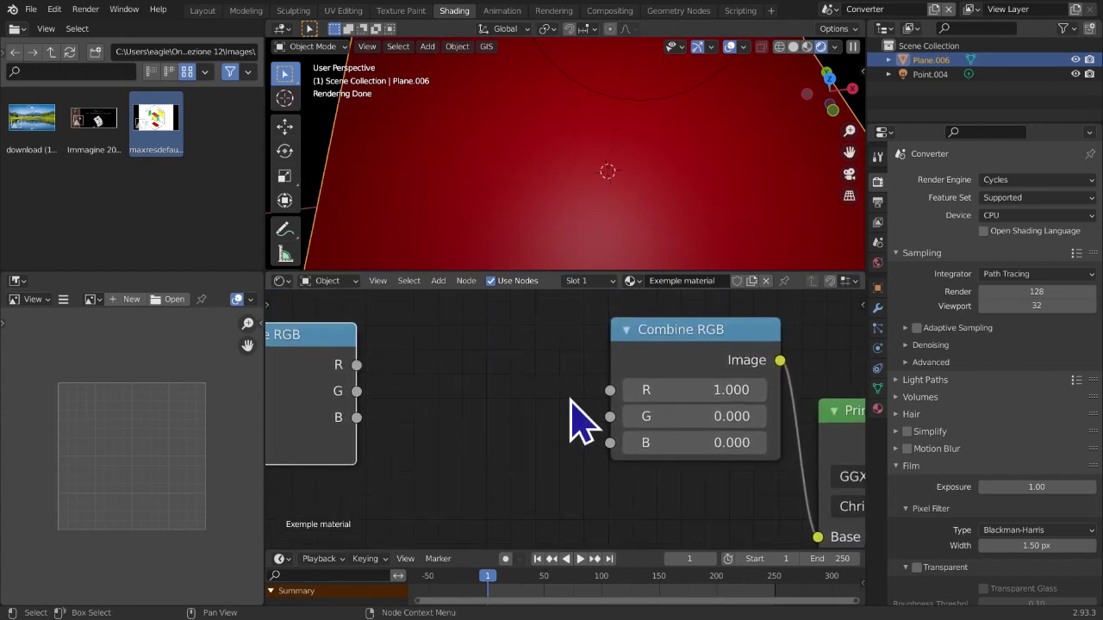
# Connect Separate RGB's B output to Combine RGB's R input, turning the plane red
pyautogui.moveTo(605, 397); pyautogui.dragTo(394, 411)
pyautogui.moveTo(446, 436); pyautogui.dragTo(448, 441, button='middle')
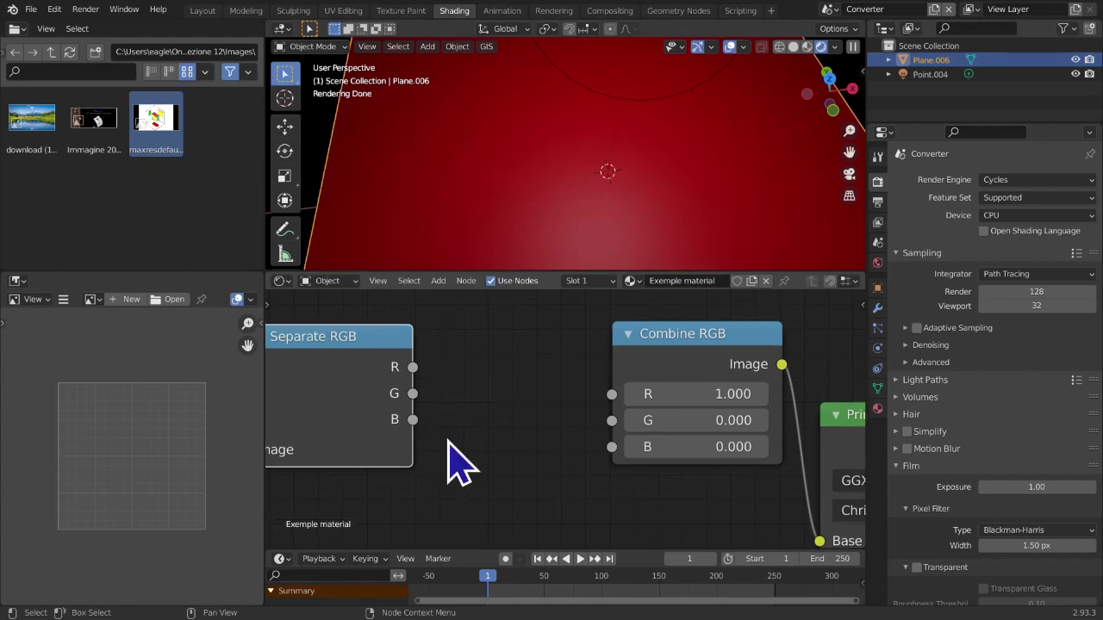
pyautogui.scroll(1, 448, 465)
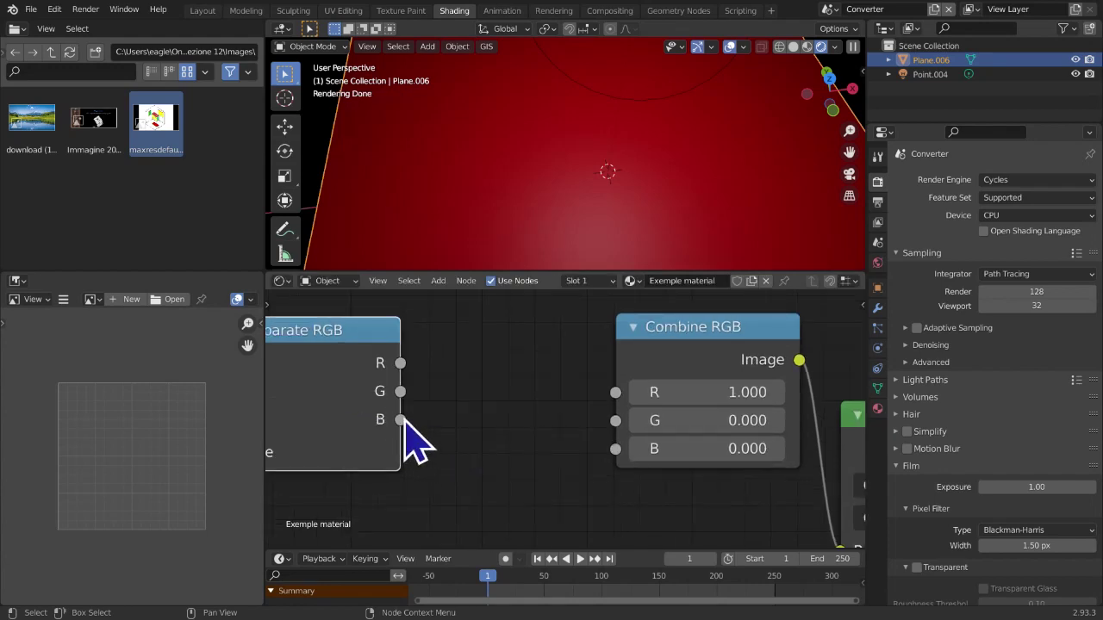
pyautogui.moveTo(400, 419); pyautogui.dragTo(423, 428)
pyautogui.moveTo(534, 420); pyautogui.dragTo(628, 399)
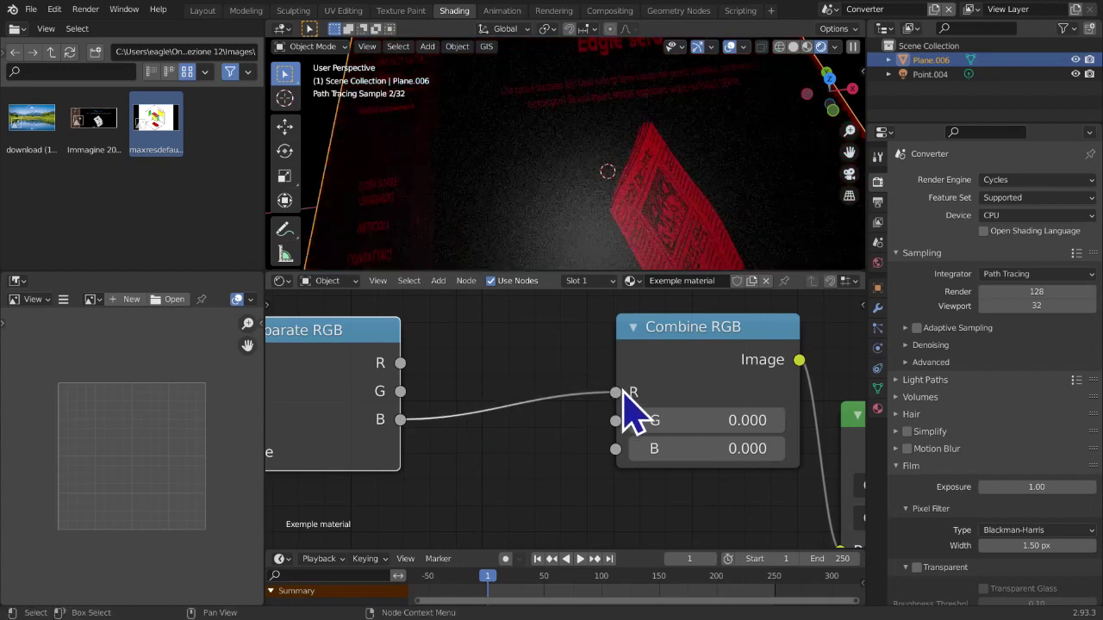
pyautogui.moveTo(615, 259)
pyautogui.mouseDown(button='middle')
pyautogui.moveTo(620, 276)
pyautogui.moveTo(620, 125)
pyautogui.mouseUp(button='middle')
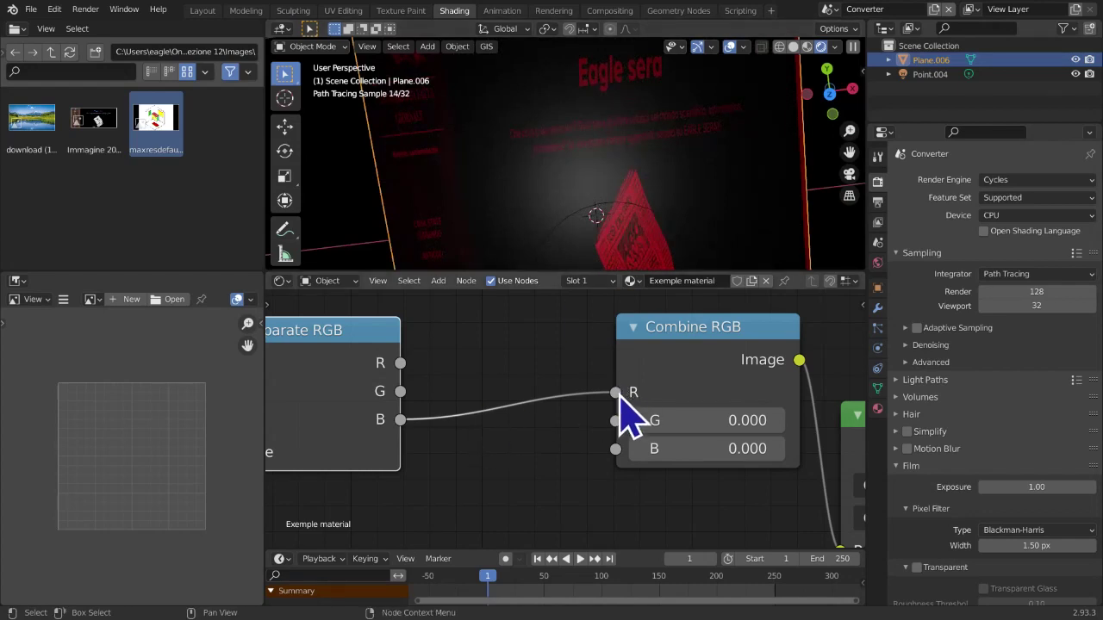
pyautogui.scroll(-5, 627, 418)
pyautogui.moveTo(554, 460); pyautogui.dragTo(752, 449, button='middle')
# Replace the old image texture with 'download (17).jpeg' and link its Color into Separate RGB
pyautogui.click(441, 353)
pyautogui.press('Delete')
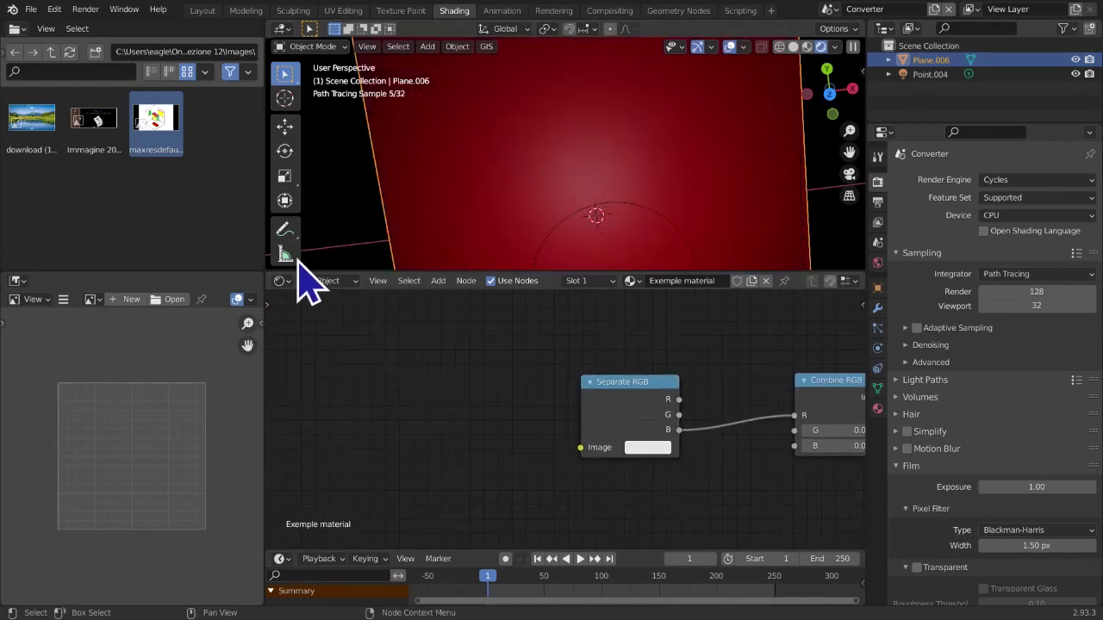
pyautogui.moveTo(61, 129); pyautogui.dragTo(365, 374)
pyautogui.click(349, 344)
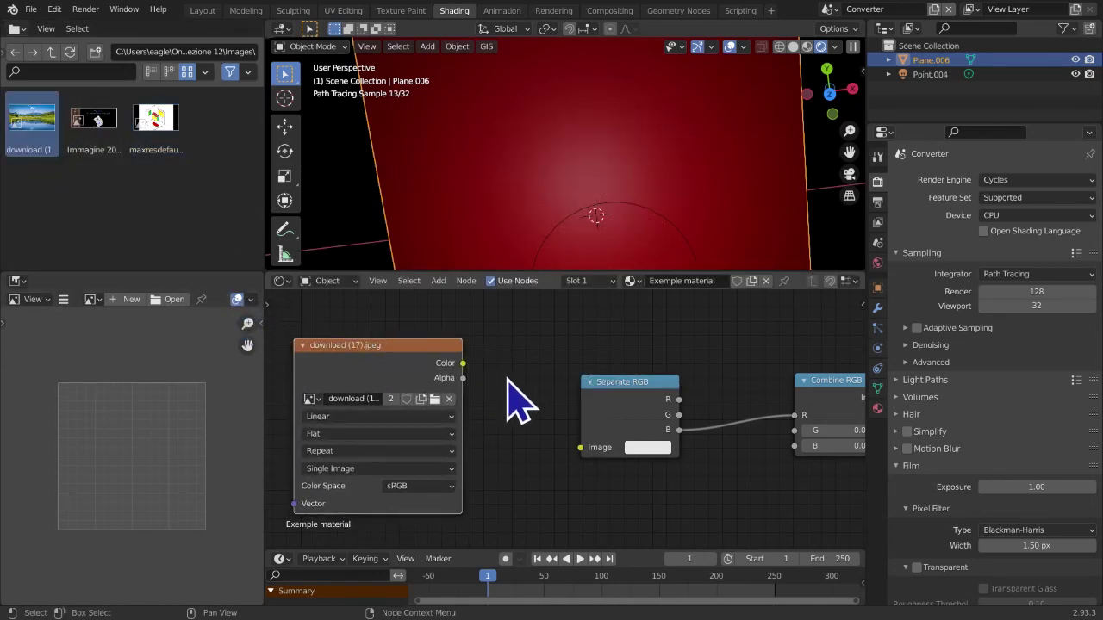
pyautogui.moveTo(463, 363); pyautogui.dragTo(571, 463)
# Switch Combine RGB's R input from the blue channel to Separate RGB's R output
pyautogui.moveTo(585, 468); pyautogui.dragTo(503, 458, button='middle')
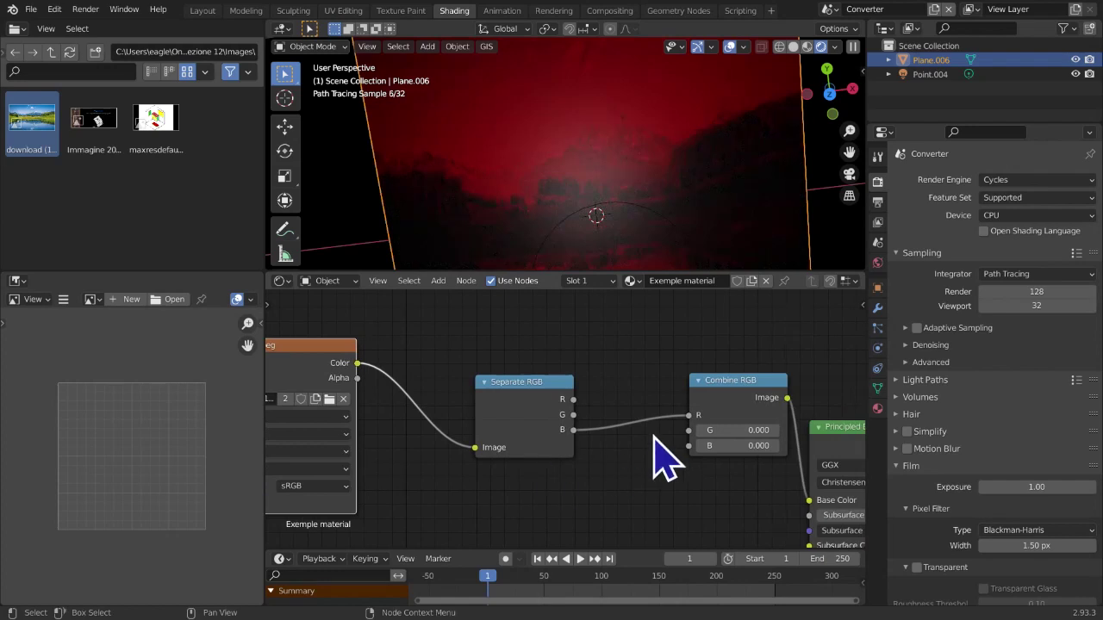
pyautogui.moveTo(688, 416); pyautogui.dragTo(612, 462)
pyautogui.scroll(6, 612, 463)
pyautogui.moveTo(612, 463); pyautogui.dragTo(524, 462, button='middle')
pyautogui.moveTo(440, 397); pyautogui.dragTo(675, 411)
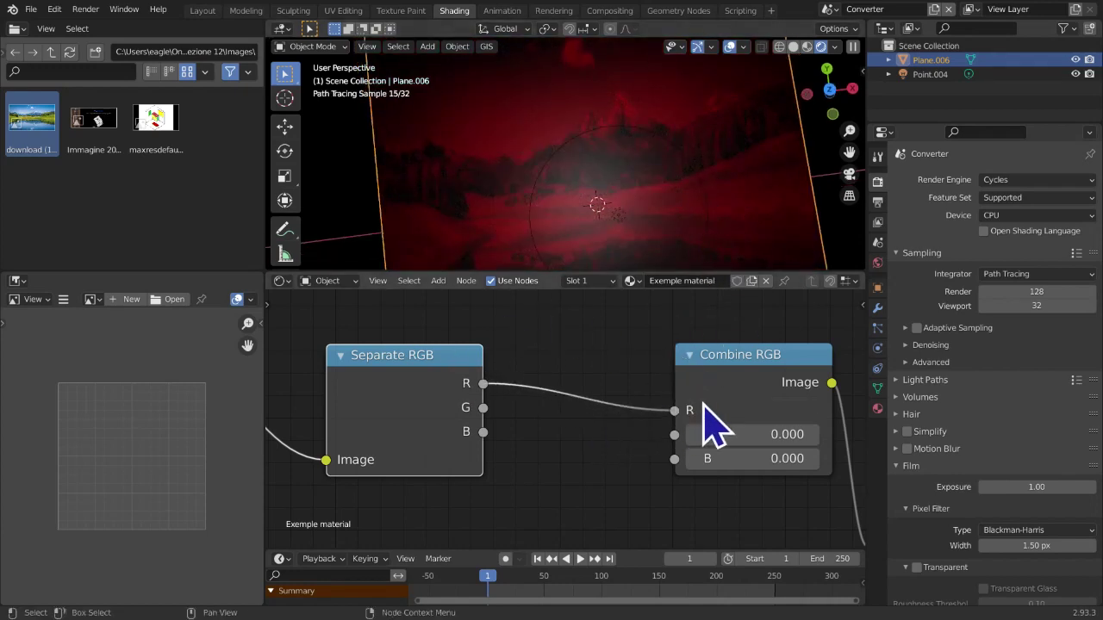
# Experiment with Combine RGB's G value, nudging it up and then back down to 0.200
pyautogui.click(772, 440)
pyautogui.click(772, 467)
pyautogui.click(772, 462)
pyautogui.click(740, 508)
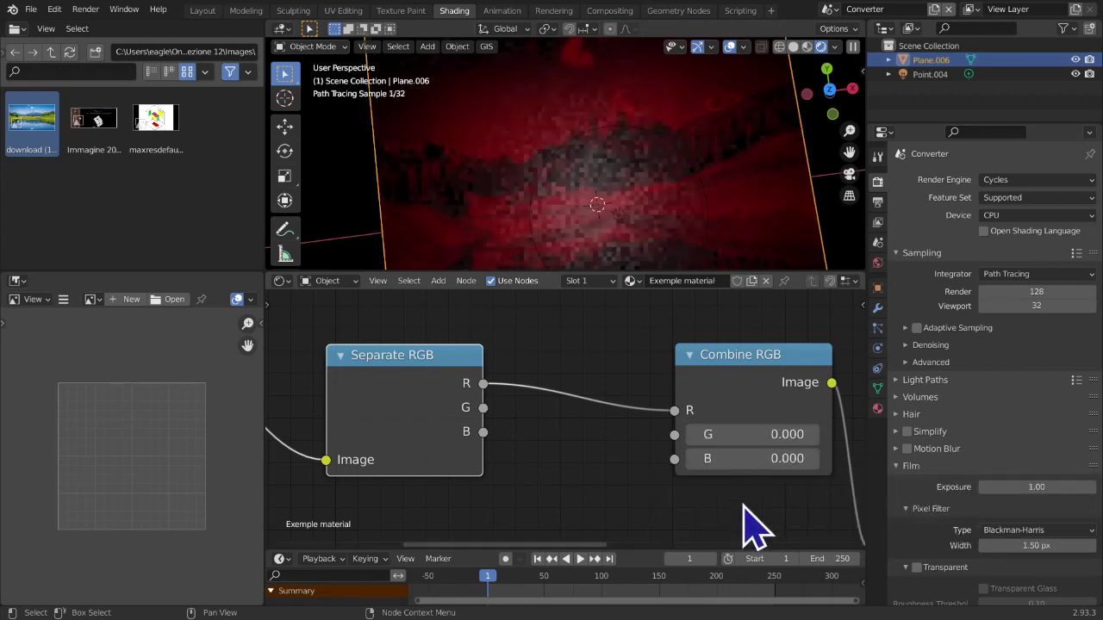
pyautogui.click(818, 443)
pyautogui.click(817, 443)
pyautogui.click(818, 443)
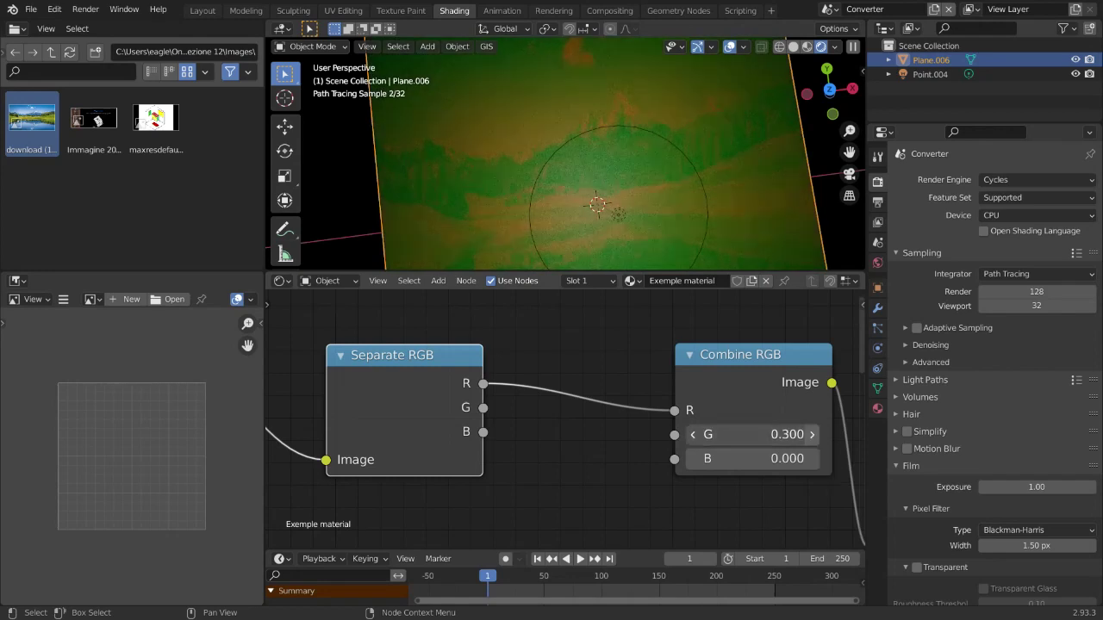
pyautogui.click(817, 443)
pyautogui.click(694, 435)
pyautogui.click(694, 434)
pyautogui.click(694, 434)
# Nudge Combine RGB's B value to 0.200, then set both G and B to 0
pyautogui.click(813, 459)
pyautogui.click(812, 458)
pyautogui.click(813, 458)
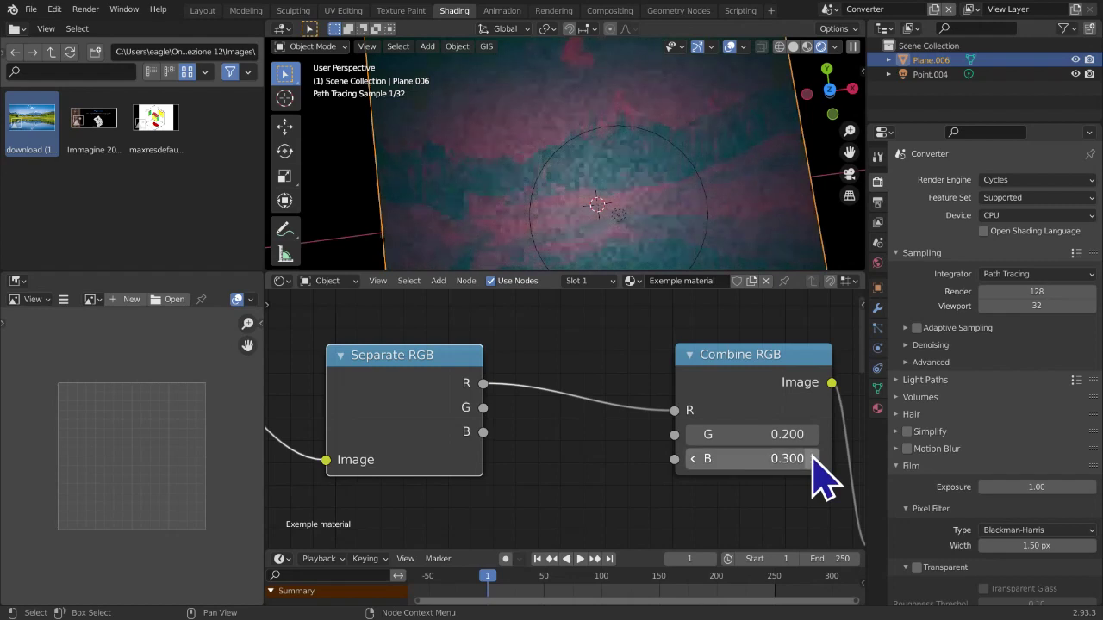
pyautogui.click(700, 463)
pyautogui.click(758, 435)
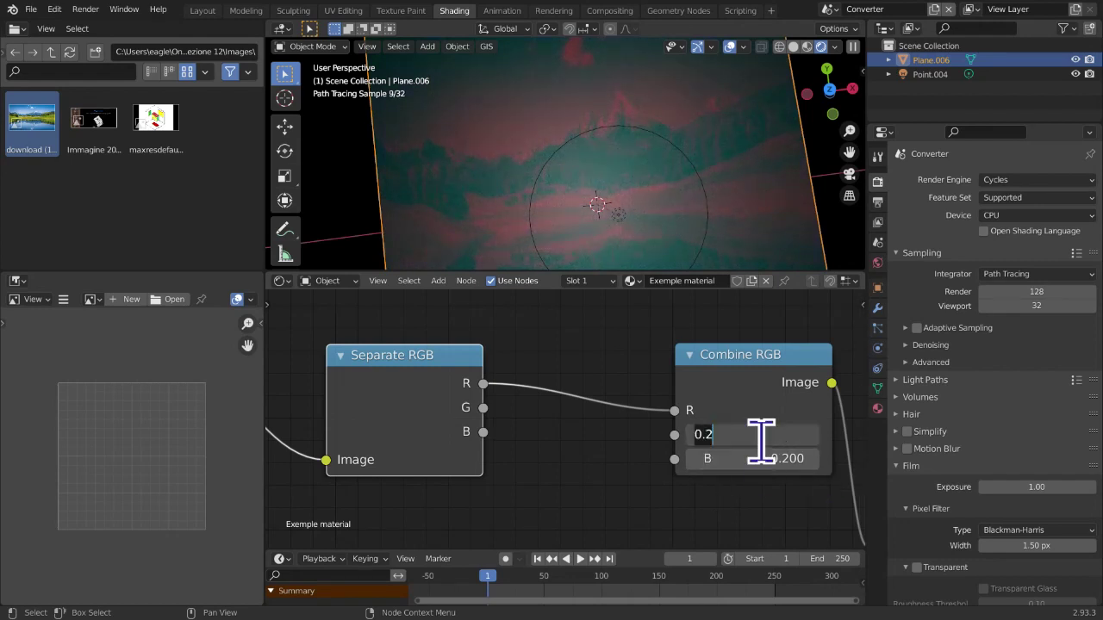
pyautogui.write('0')
pyautogui.press('Return')
pyautogui.click(758, 461)
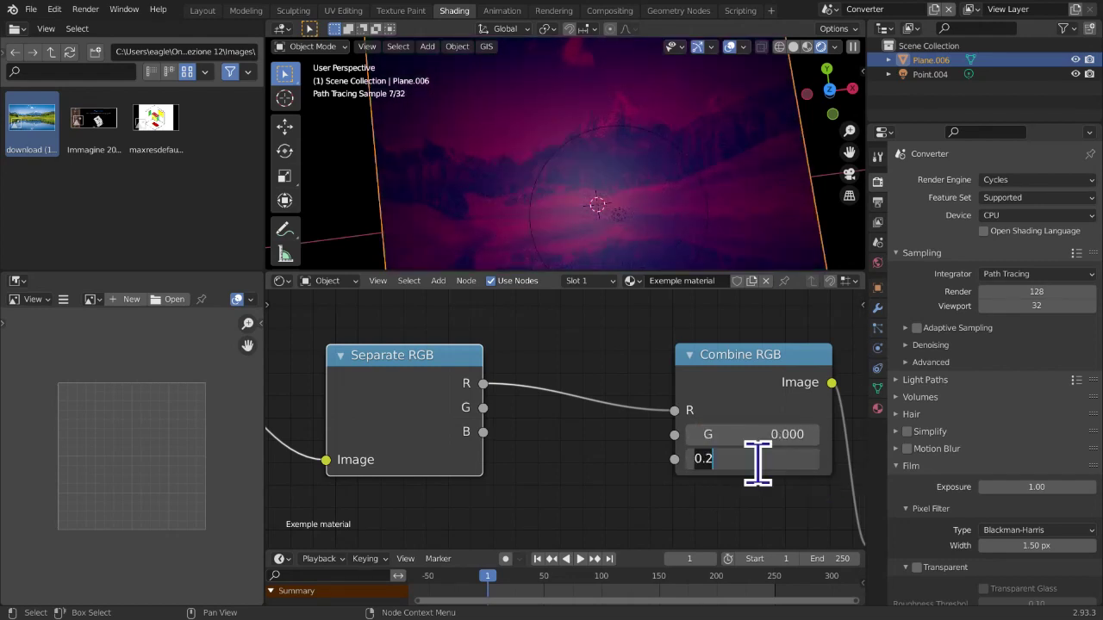
pyautogui.write('0')
pyautogui.press('Return')
# Move the red channel link from Combine RGB's R input to G, with R set to 0
pyautogui.moveTo(675, 411); pyautogui.dragTo(665, 435)
pyautogui.click(747, 417)
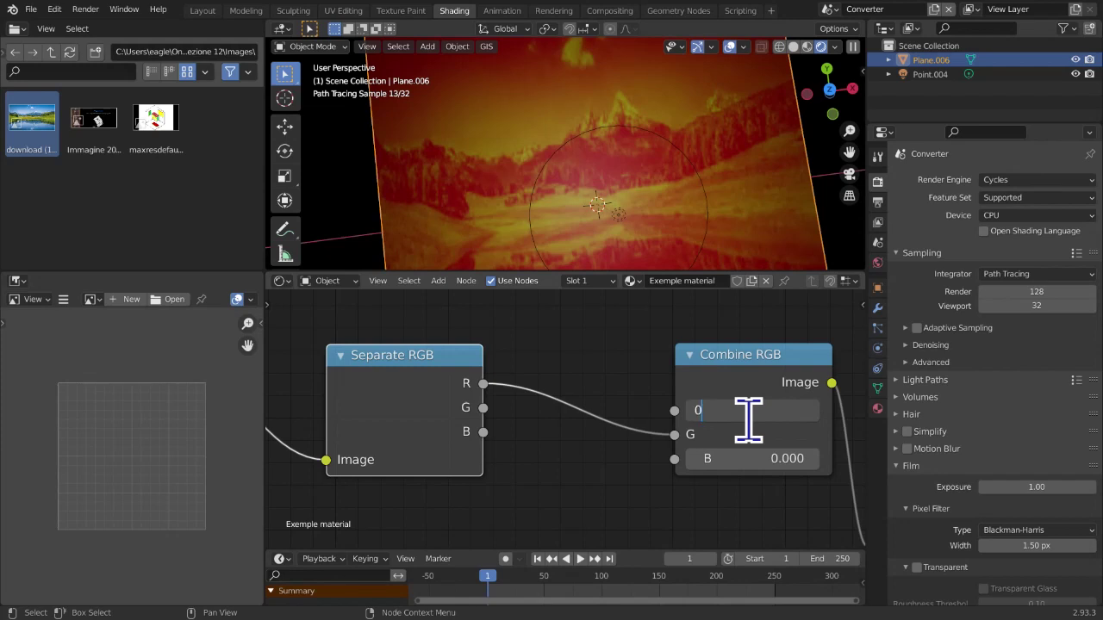
pyautogui.write('0')
pyautogui.press('Return')
pyautogui.keyDown('ctrl'); pyautogui.hscroll(1, 560, 487); pyautogui.keyUp('ctrl')
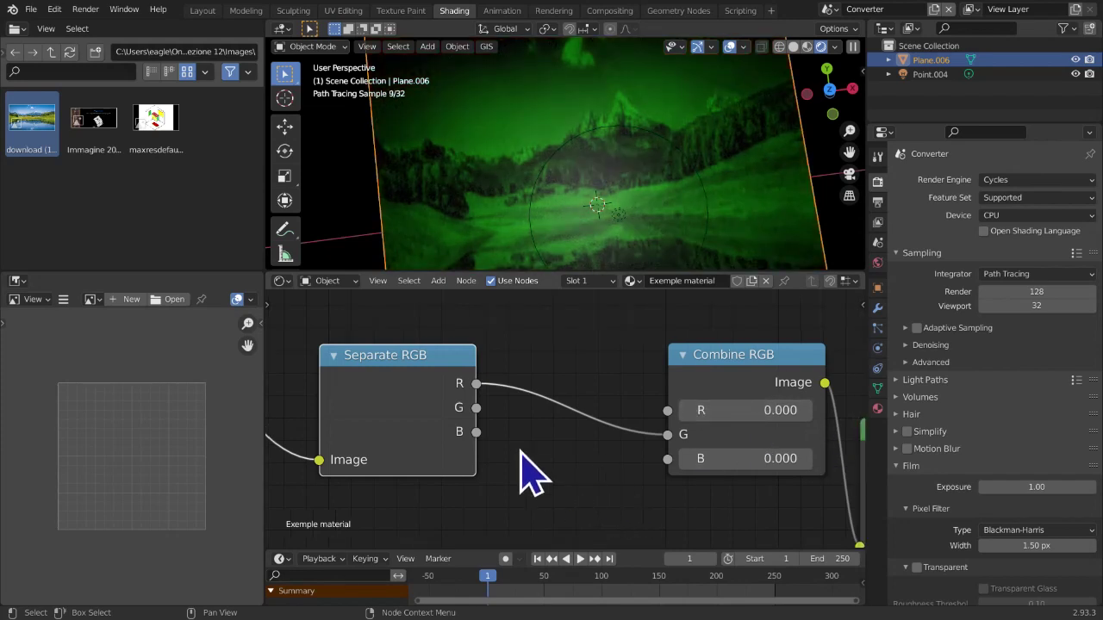
pyautogui.moveTo(414, 429); pyautogui.dragTo(420, 416)
pyautogui.moveTo(482, 371); pyautogui.dragTo(668, 436)
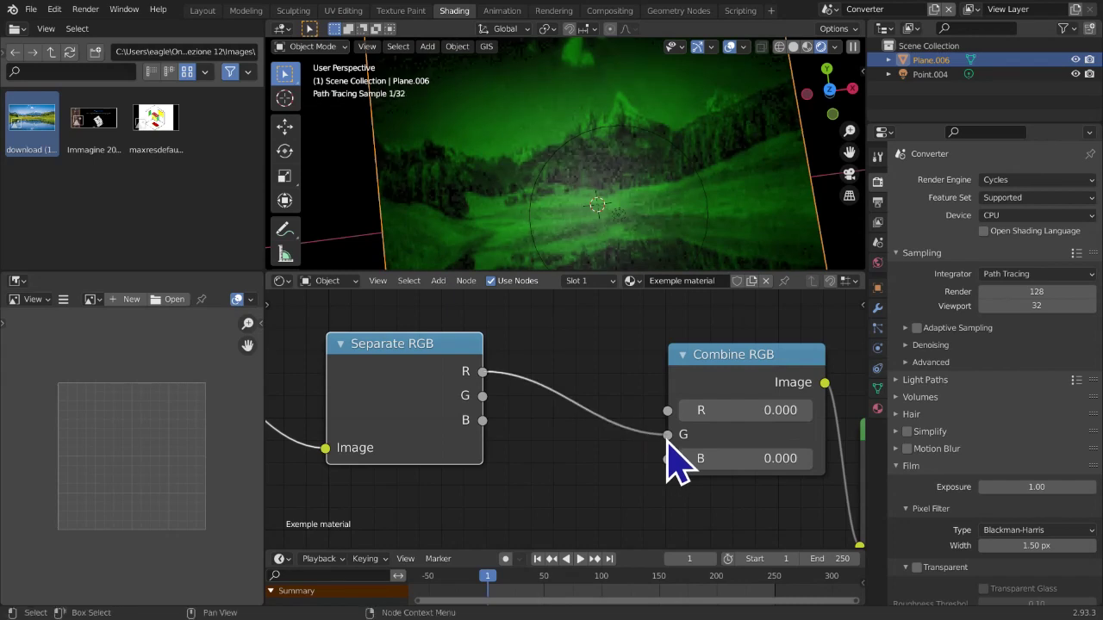
# Inspect the green plane and reset Combine RGB's B and R values to 0
pyautogui.moveTo(677, 259); pyautogui.dragTo(709, 239, button='middle')
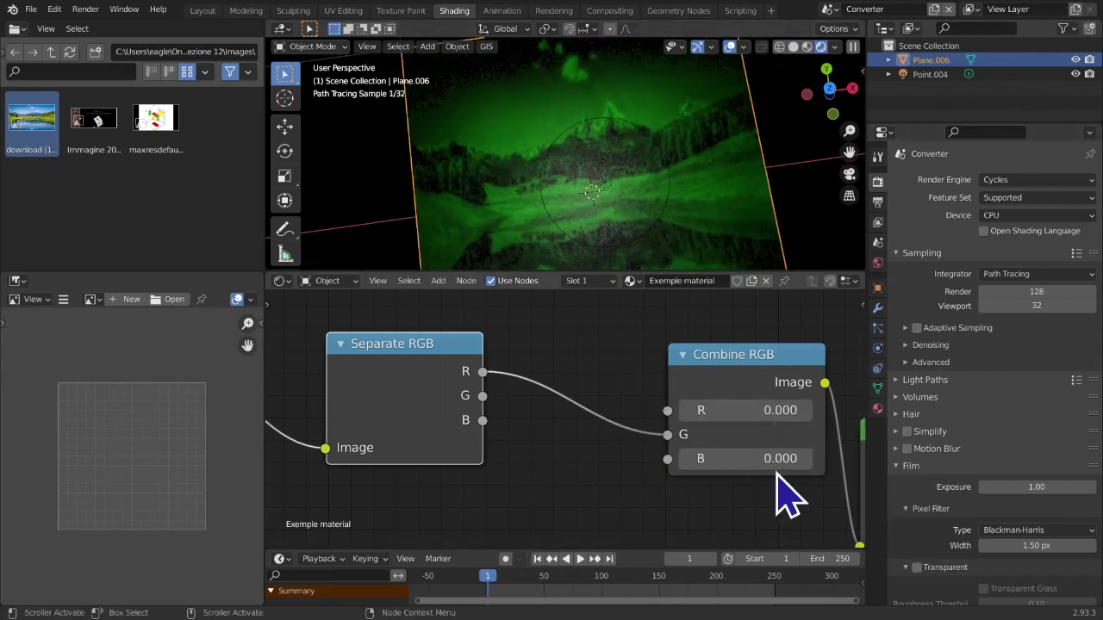
pyautogui.moveTo(706, 160); pyautogui.dragTo(731, 184, button='middle')
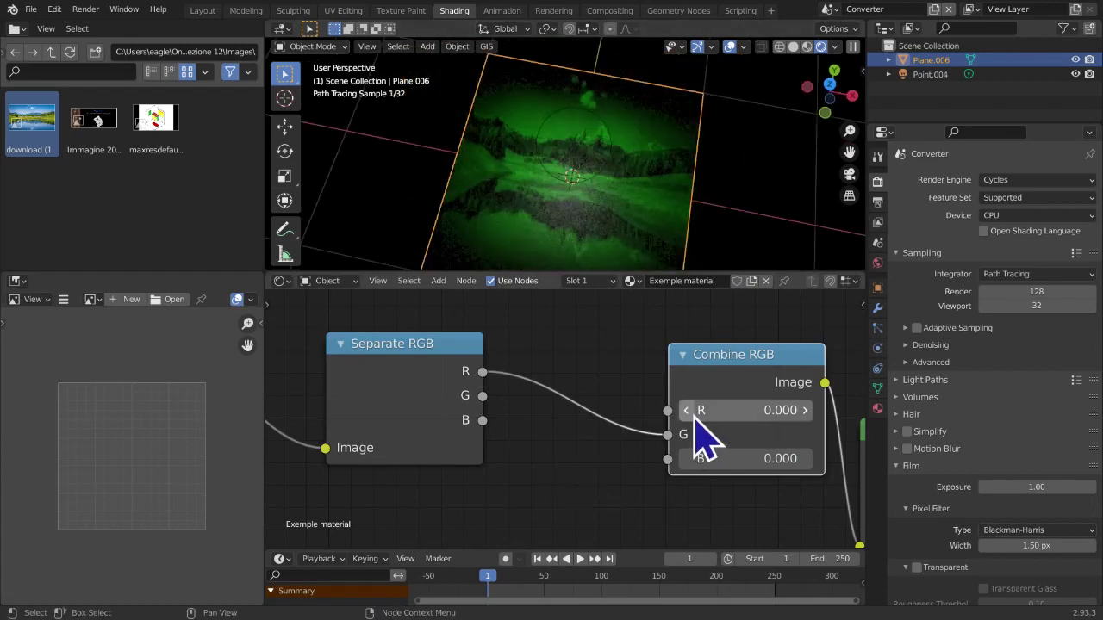
pyautogui.keyDown('ctrl'); pyautogui.scroll(3, 814, 417); pyautogui.keyUp('ctrl')
pyautogui.keyDown('ctrl'); pyautogui.scroll(6, 808, 465); pyautogui.keyUp('ctrl')
pyautogui.click(765, 458)
pyautogui.write('0')
pyautogui.press('Return')
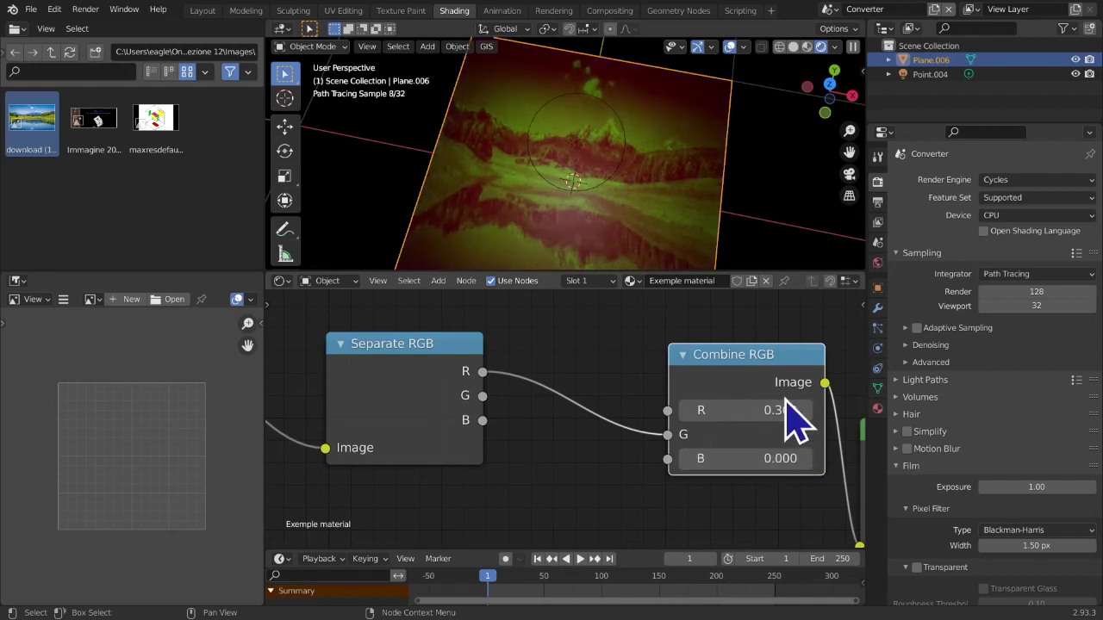
pyautogui.click(776, 410)
pyautogui.write('0')
pyautogui.press('Return')
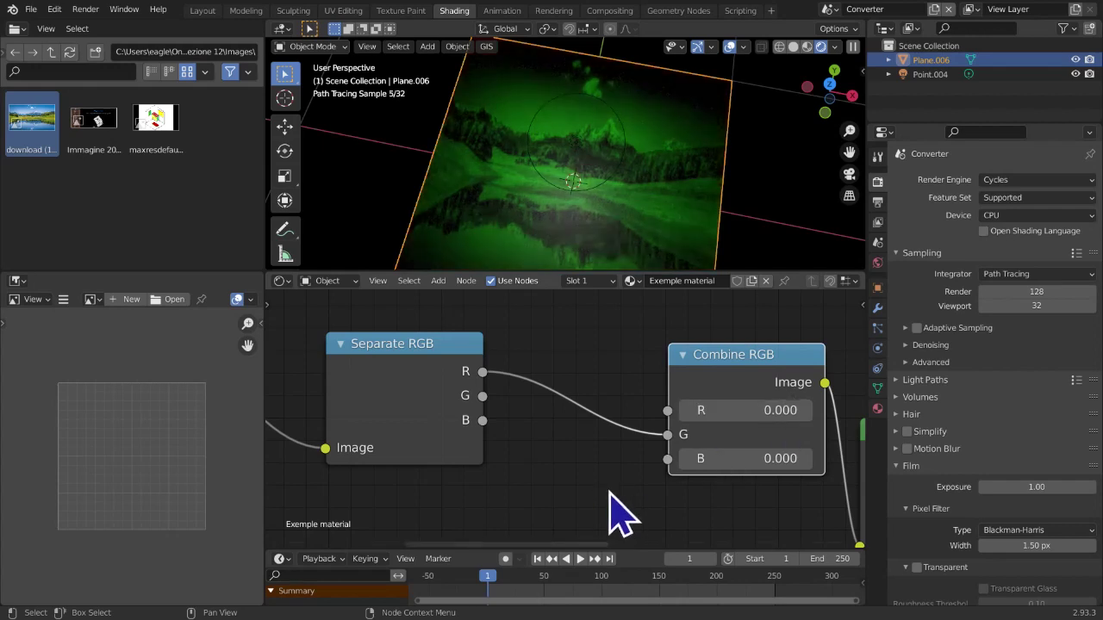
# Unplug the red link from Combine RGB's G and set its R and G values to 0.100
pyautogui.moveTo(666, 436); pyautogui.dragTo(670, 458)
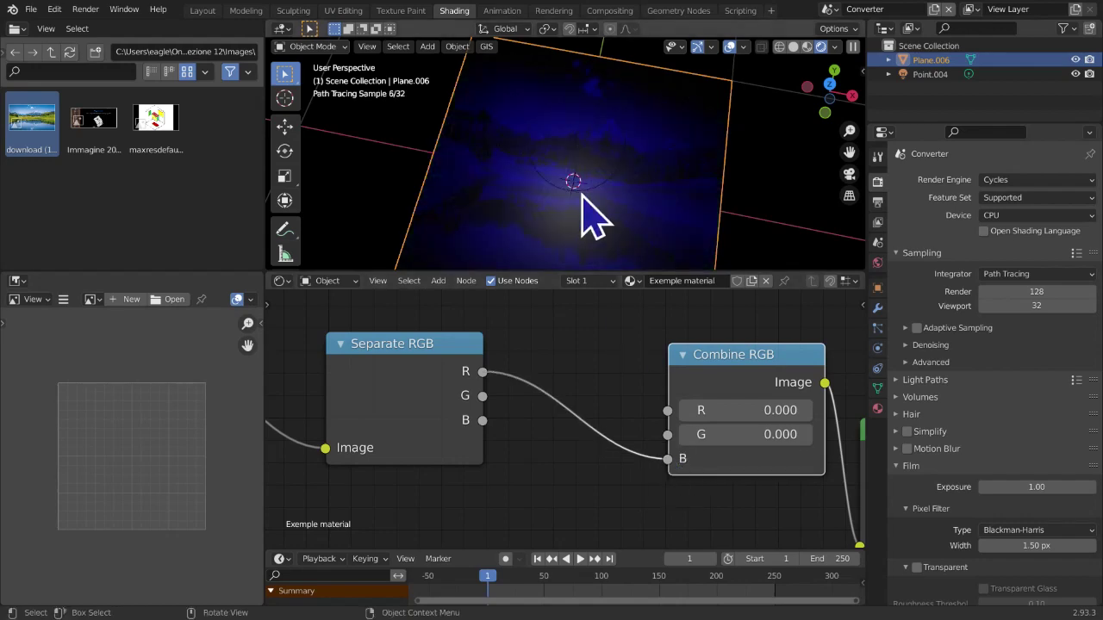
pyautogui.moveTo(586, 211); pyautogui.dragTo(623, 266, button='middle')
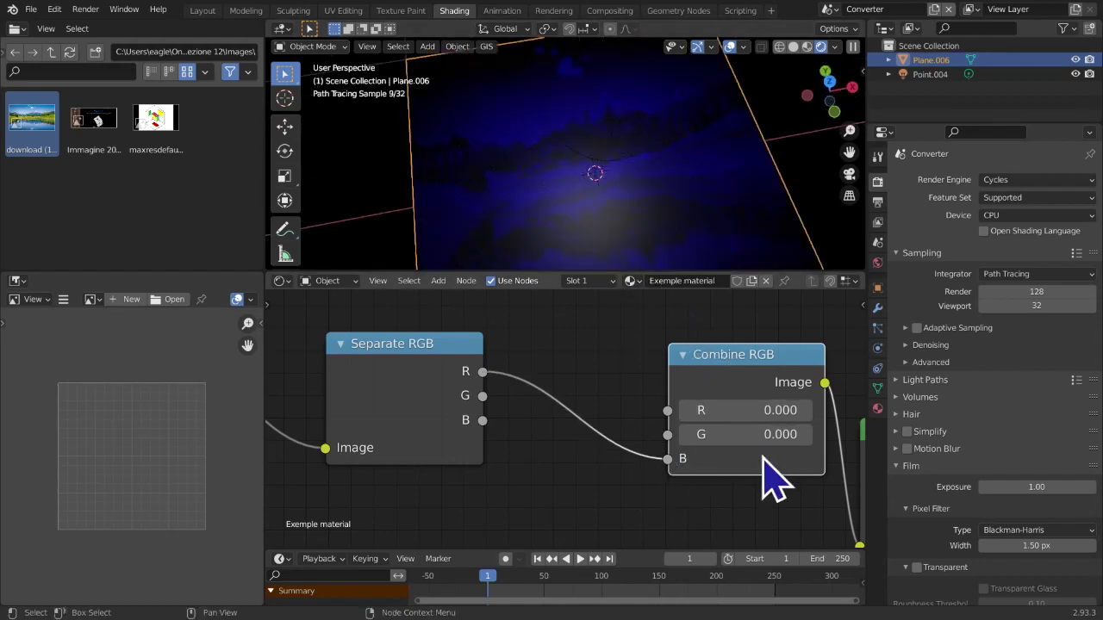
pyautogui.click(806, 411)
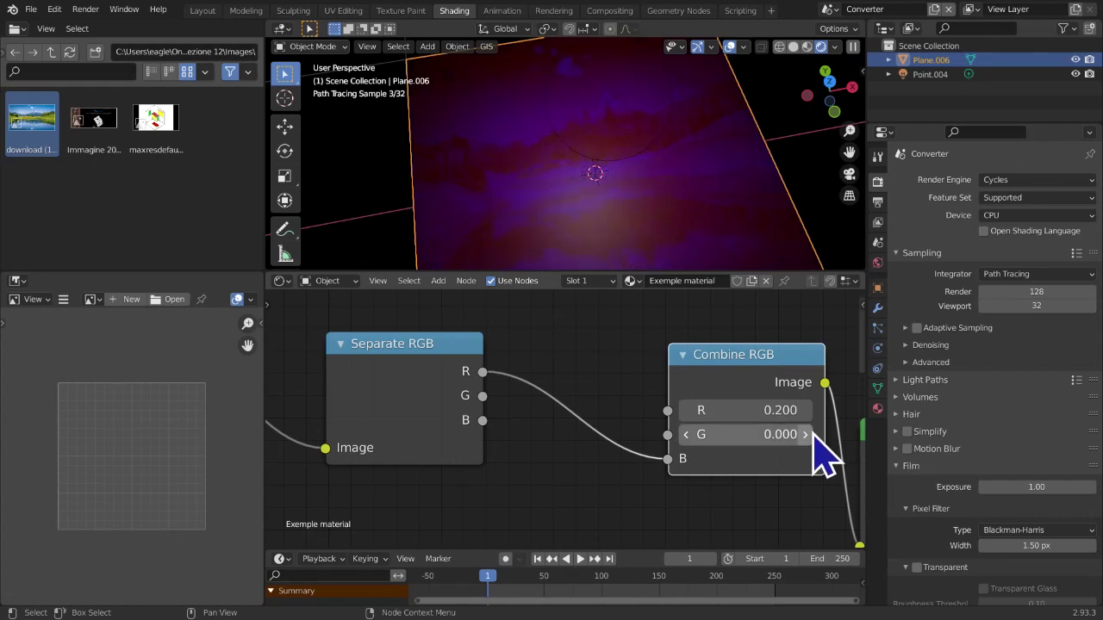
pyautogui.click(808, 434)
pyautogui.click(809, 434)
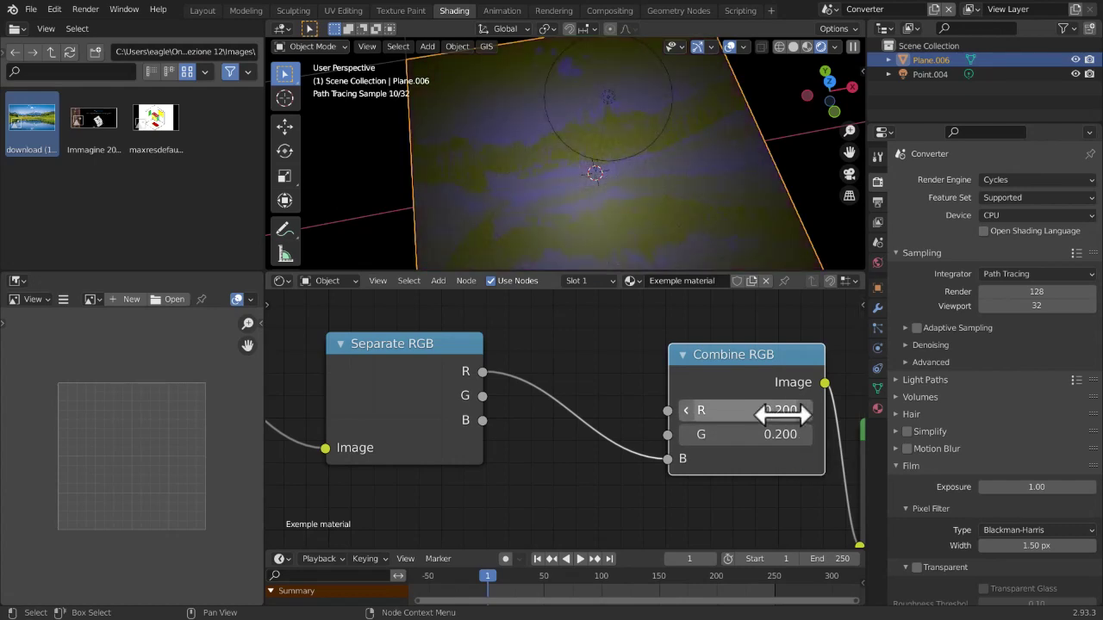
pyautogui.click(685, 410)
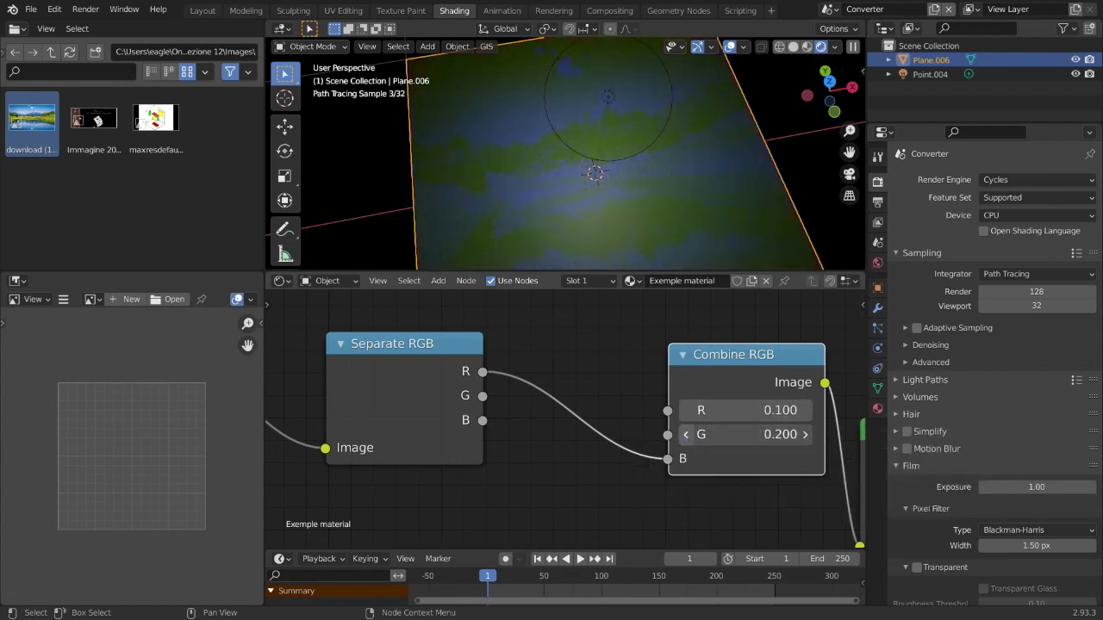
pyautogui.click(686, 435)
# Replace the red link on Combine RGB's B input with Separate RGB's blue output
pyautogui.moveTo(628, 221)
pyautogui.mouseDown(button='middle')
pyautogui.moveTo(647, 246)
pyautogui.moveTo(625, 228)
pyautogui.mouseUp(button='middle')
pyautogui.moveTo(665, 458); pyautogui.dragTo(633, 465)
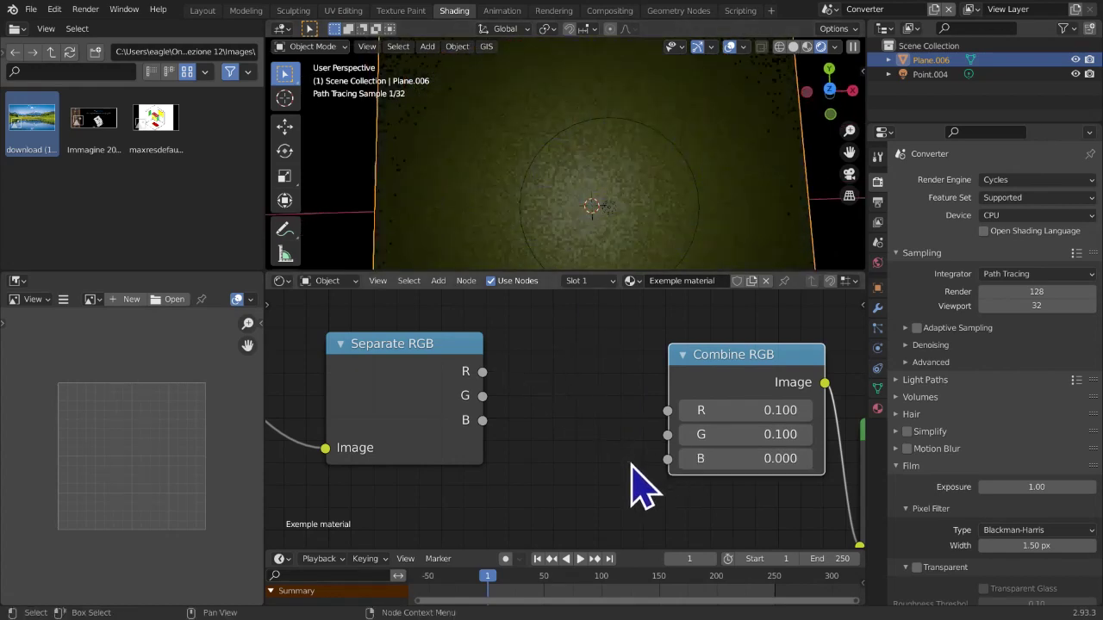
pyautogui.moveTo(484, 396); pyautogui.dragTo(668, 472)
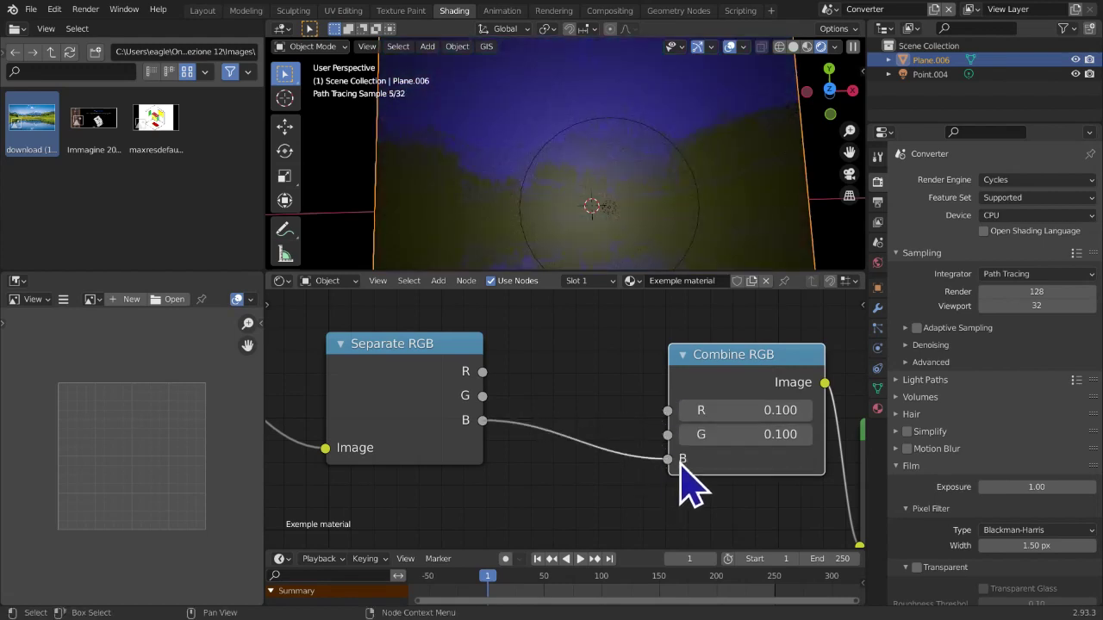
# Connect Separate RGB's G output to Combine RGB's G input, leaving Combine RGB's R value at 0
pyautogui.click(471, 396)
pyautogui.moveTo(510, 400); pyautogui.dragTo(668, 434)
pyautogui.moveTo(483, 373); pyautogui.dragTo(686, 410)
pyautogui.moveTo(651, 415); pyautogui.dragTo(649, 422, button='middle')
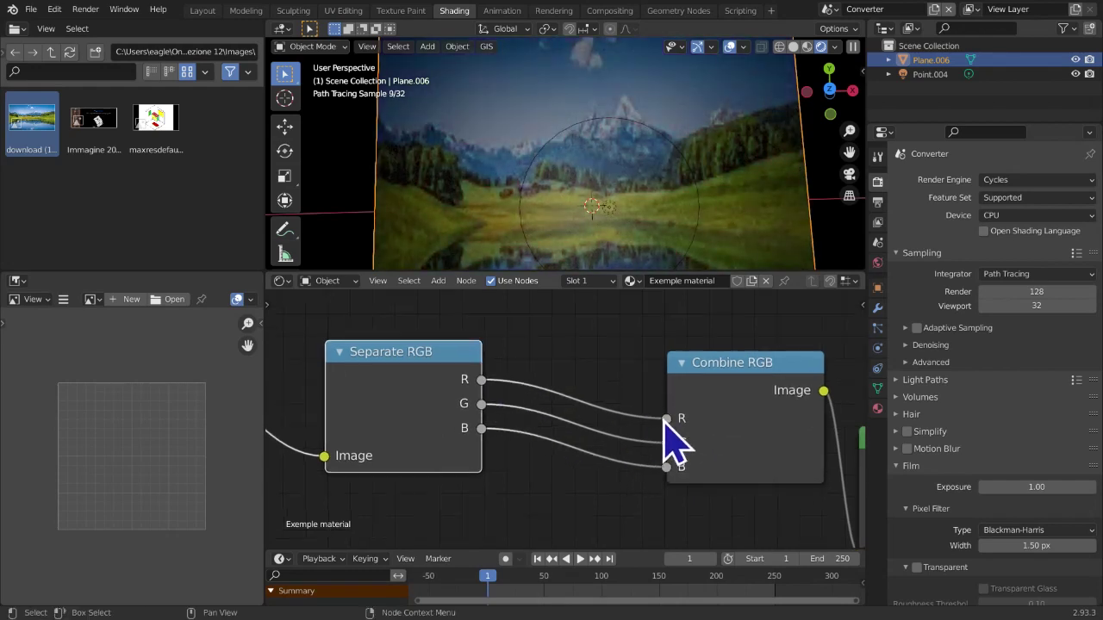
pyautogui.moveTo(665, 420); pyautogui.dragTo(734, 404)
pyautogui.click(687, 419)
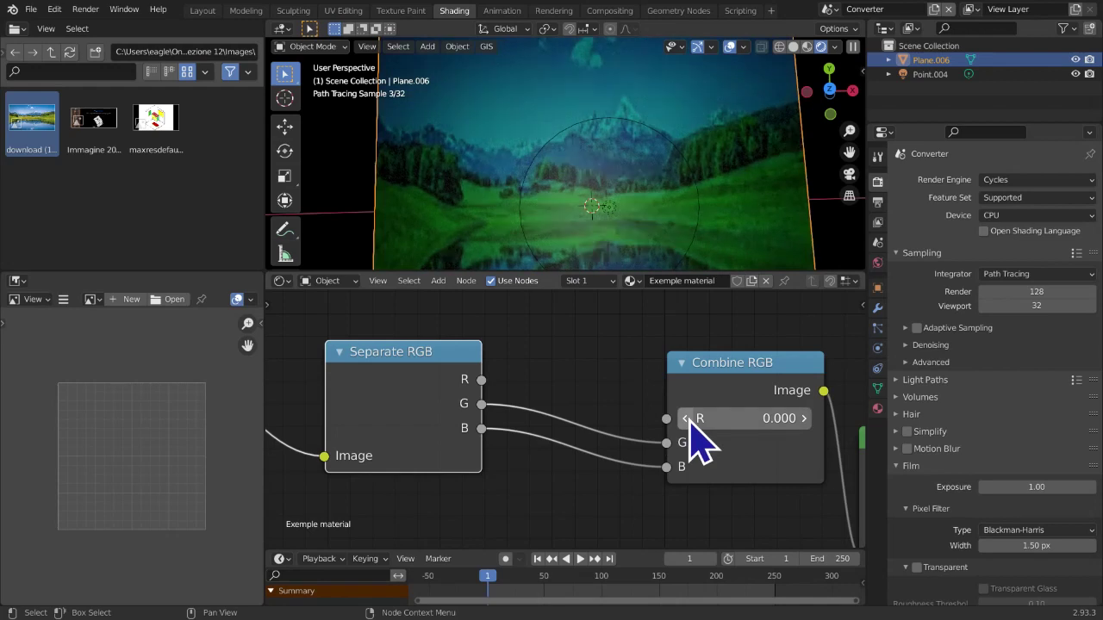
pyautogui.moveTo(699, 363); pyautogui.dragTo(626, 348)
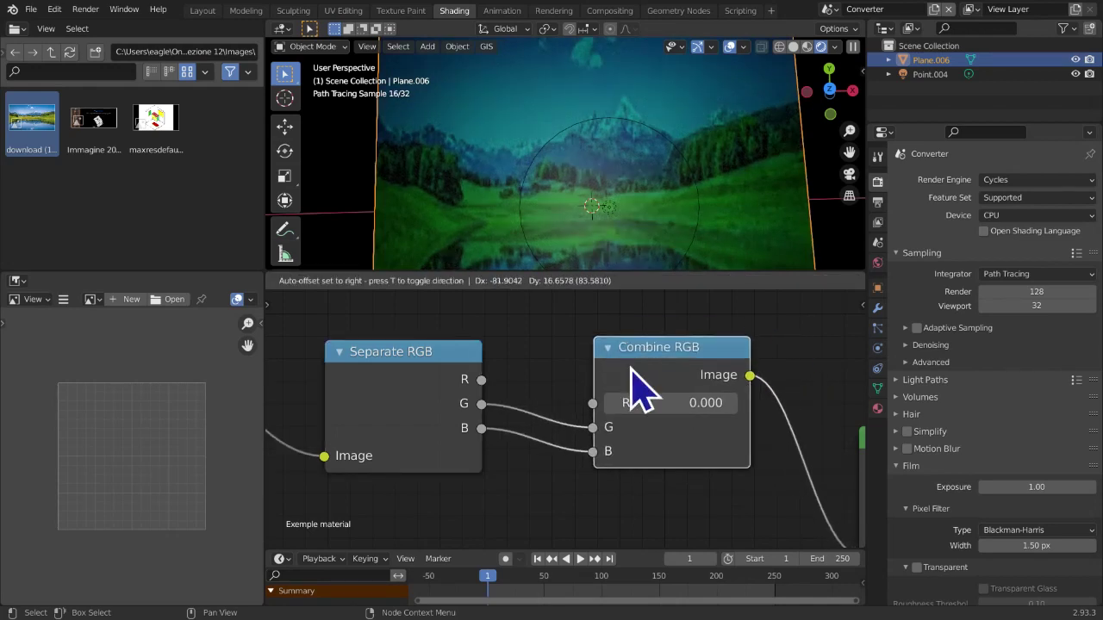
# Test Combine RGB's R value by stepping it up to 1.000, then reset it to 0
pyautogui.moveTo(481, 379); pyautogui.dragTo(520, 386)
pyautogui.moveTo(608, 416); pyautogui.dragTo(628, 409)
pyautogui.click(654, 403)
pyautogui.click(732, 422)
pyautogui.click(730, 411)
pyautogui.click(731, 411)
pyautogui.click(731, 411)
pyautogui.click(730, 411)
pyautogui.click(730, 408)
pyautogui.click(731, 408)
pyautogui.click(731, 408)
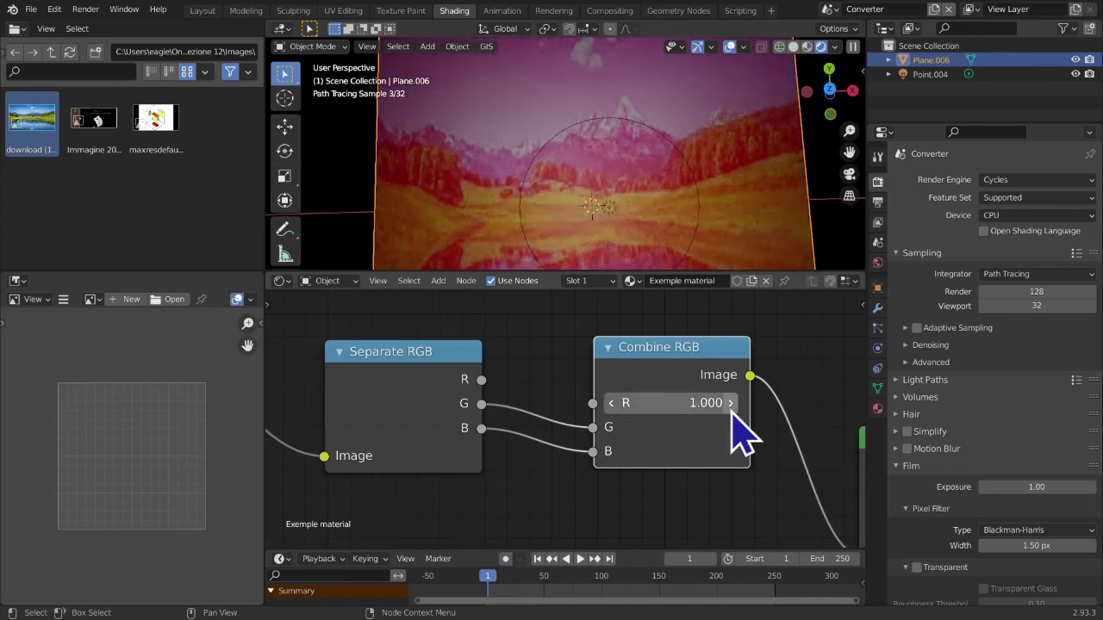
pyautogui.click(664, 402)
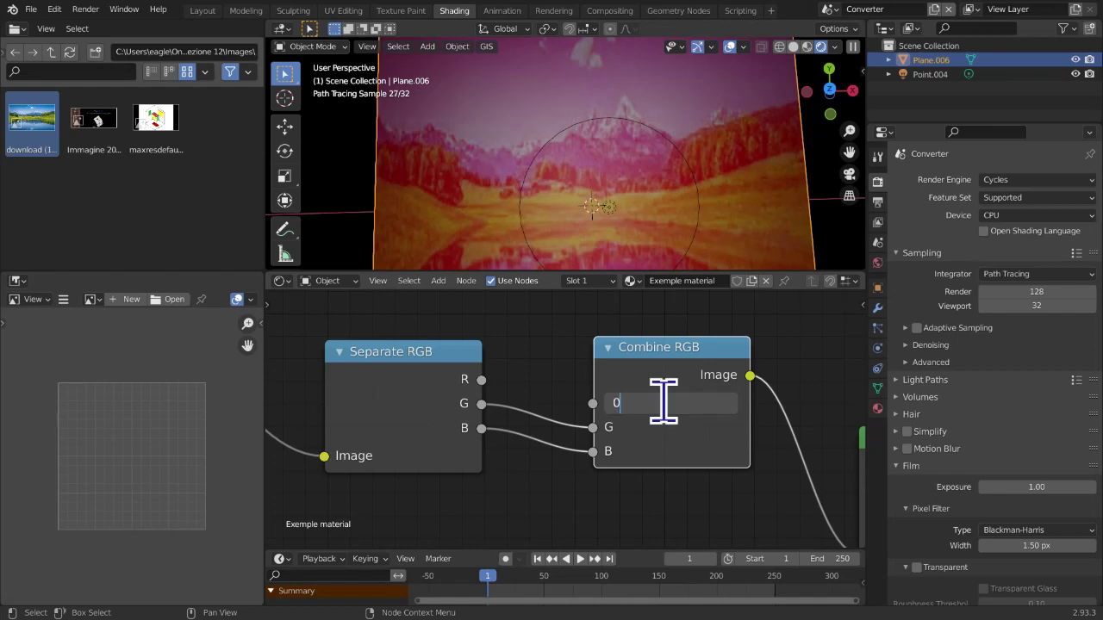
pyautogui.write('0')
pyautogui.press('Return')
# Link Separate RGB's R output to Combine RGB's R input and frame the whole node tree
pyautogui.moveTo(480, 390); pyautogui.dragTo(505, 388)
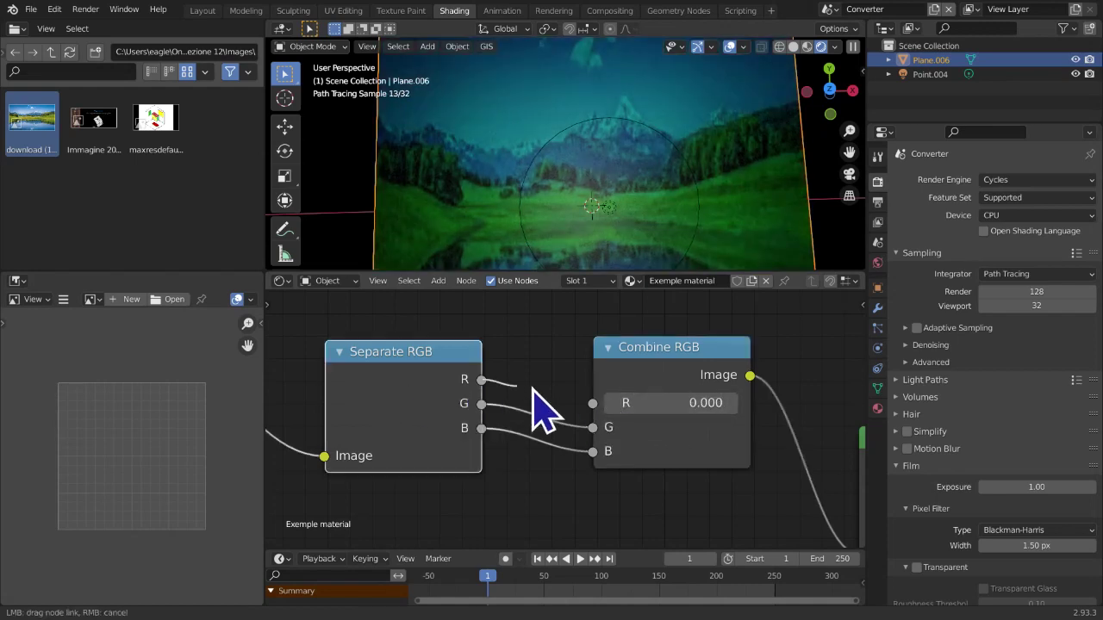
pyautogui.moveTo(627, 422); pyautogui.dragTo(593, 404)
pyautogui.scroll(-4, 657, 519)
pyautogui.moveTo(664, 511); pyautogui.dragTo(676, 519, button='middle')
pyautogui.scroll(1, 665, 487)
pyautogui.scroll(-3, 661, 487)
pyautogui.moveTo(675, 455); pyautogui.dragTo(635, 420, button='middle')
pyautogui.scroll(-3, 635, 420)
pyautogui.scroll(4, 603, 465)
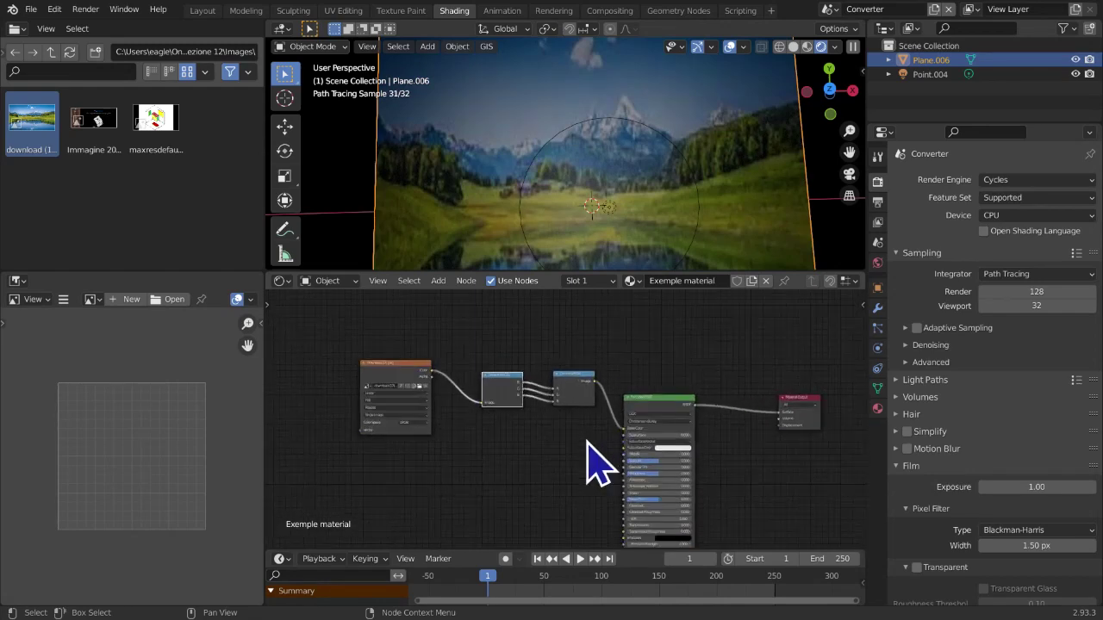
pyautogui.scroll(-1, 576, 459)
pyautogui.scroll(7, 571, 456)
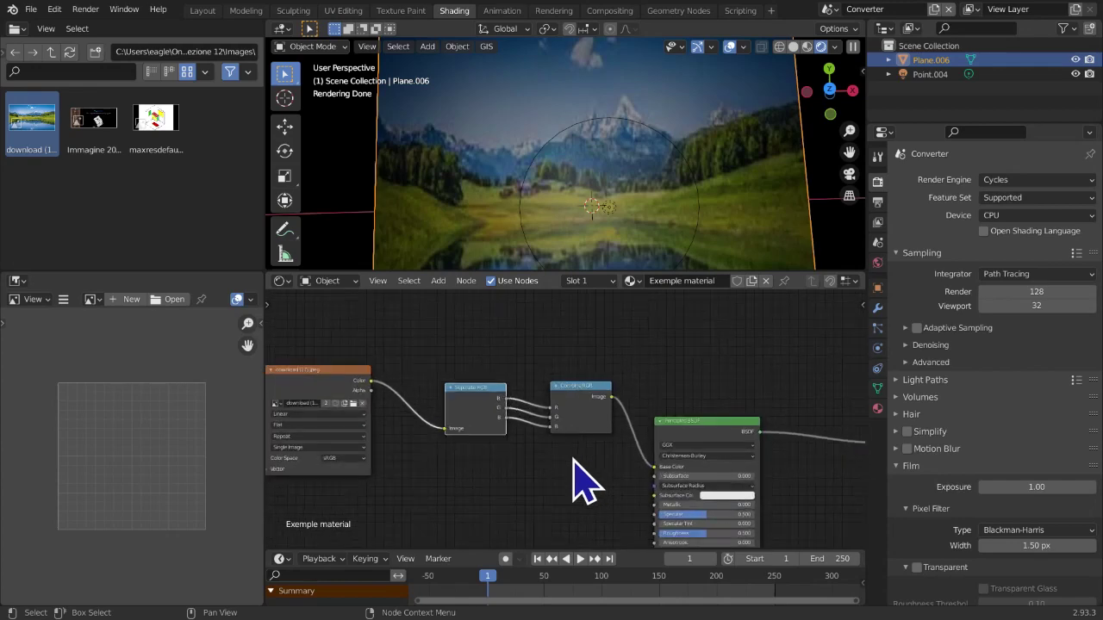
pyautogui.scroll(-1, 556, 451)
pyautogui.moveTo(558, 452); pyautogui.dragTo(658, 500, button='middle')
pyautogui.scroll(1, 595, 506)
pyautogui.moveTo(603, 527); pyautogui.dragTo(569, 460, button='middle')
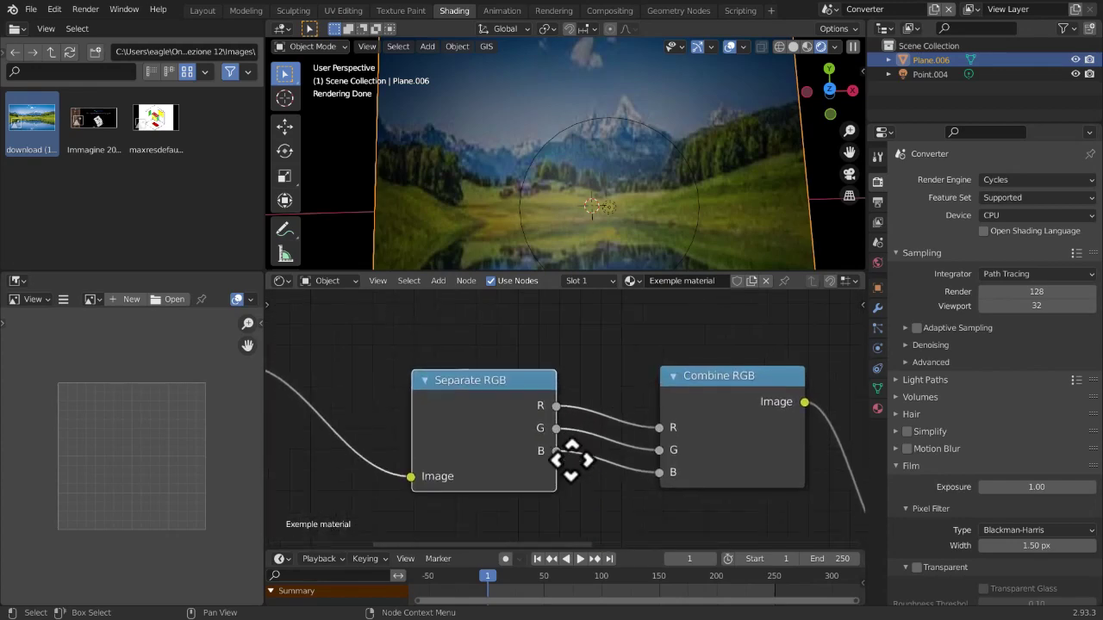
pyautogui.scroll(3, 568, 465)
pyautogui.moveTo(364, 371); pyautogui.dragTo(336, 368)
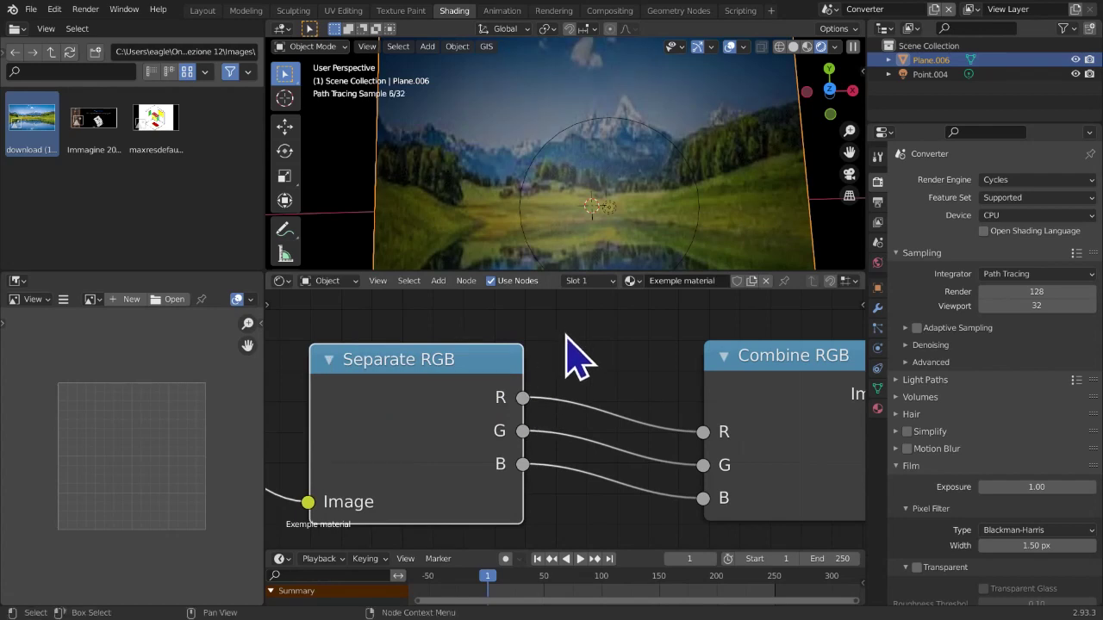
pyautogui.moveTo(521, 432); pyautogui.dragTo(635, 371)
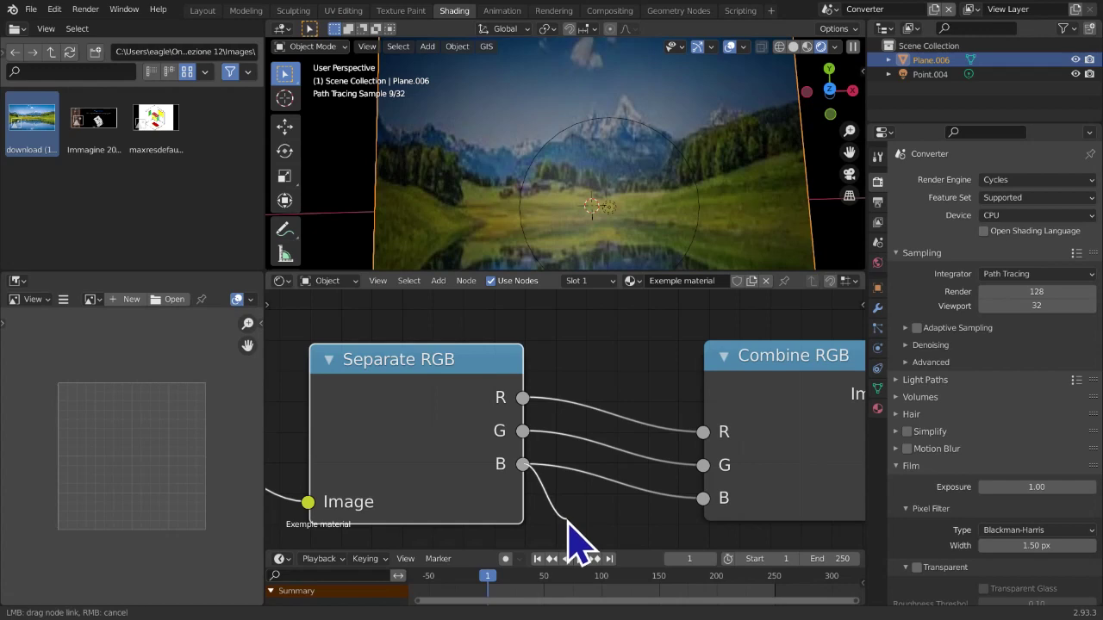
pyautogui.moveTo(591, 522); pyautogui.dragTo(476, 486, button='middle')
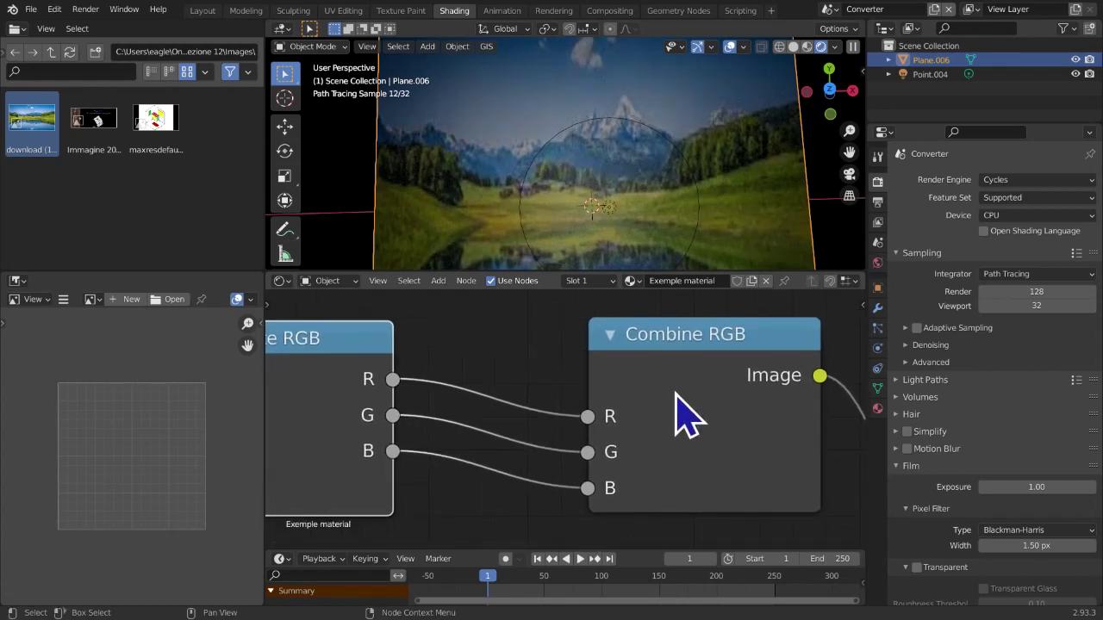
pyautogui.moveTo(674, 390); pyautogui.dragTo(645, 390)
pyautogui.moveTo(389, 380); pyautogui.dragTo(449, 360)
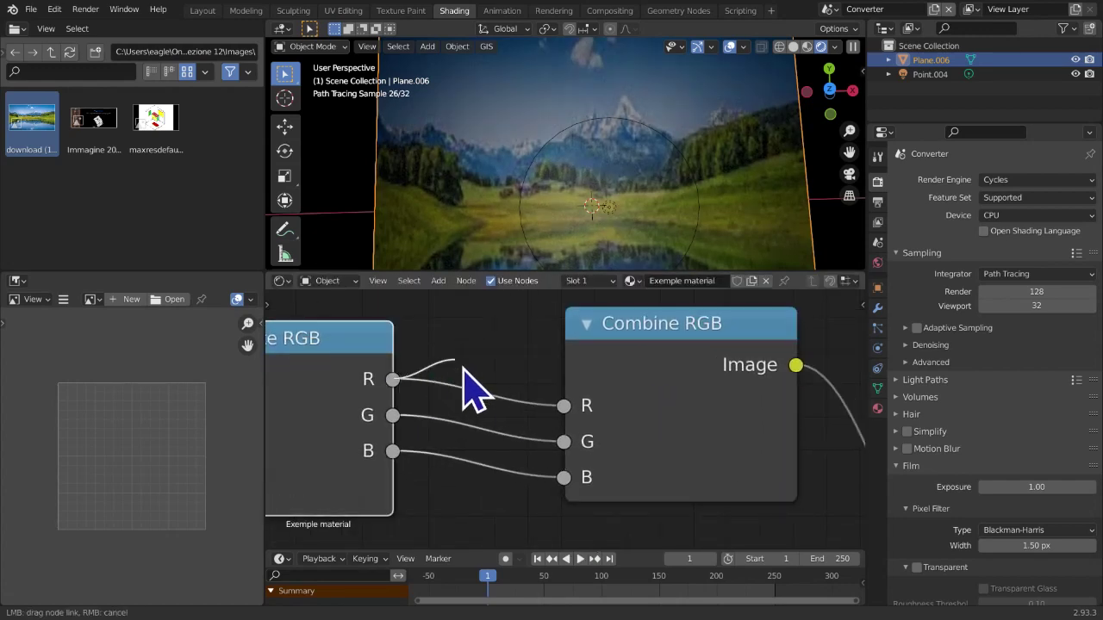
pyautogui.moveTo(397, 393); pyautogui.dragTo(550, 443)
pyautogui.moveTo(425, 392); pyautogui.dragTo(417, 417)
pyautogui.moveTo(402, 357); pyautogui.dragTo(412, 353)
pyautogui.scroll(-6, 422, 370)
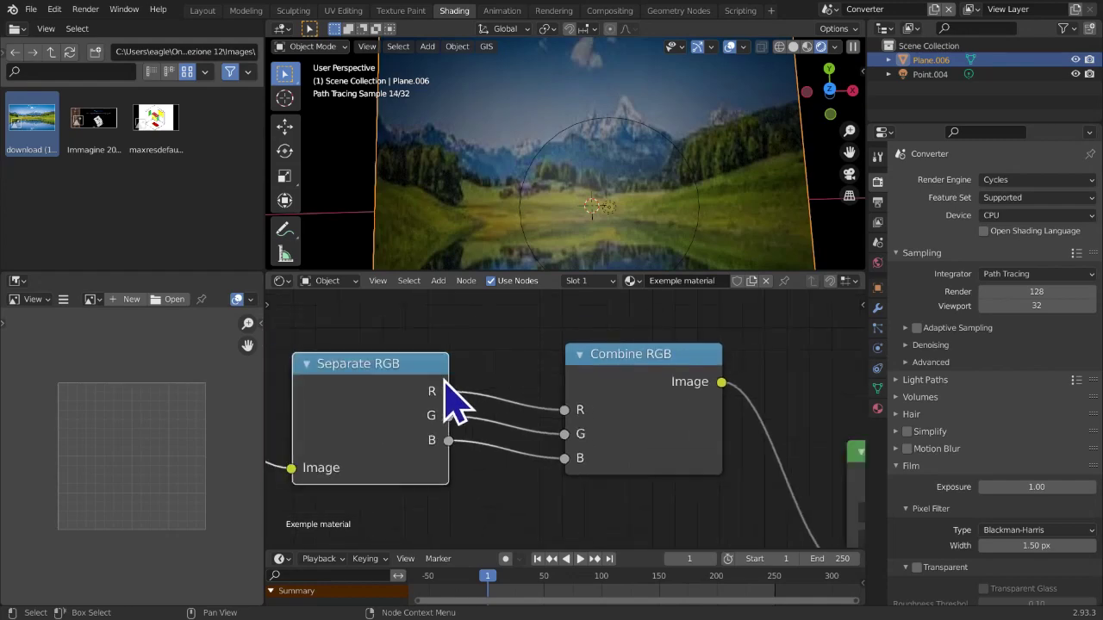
pyautogui.scroll(-5, 461, 411)
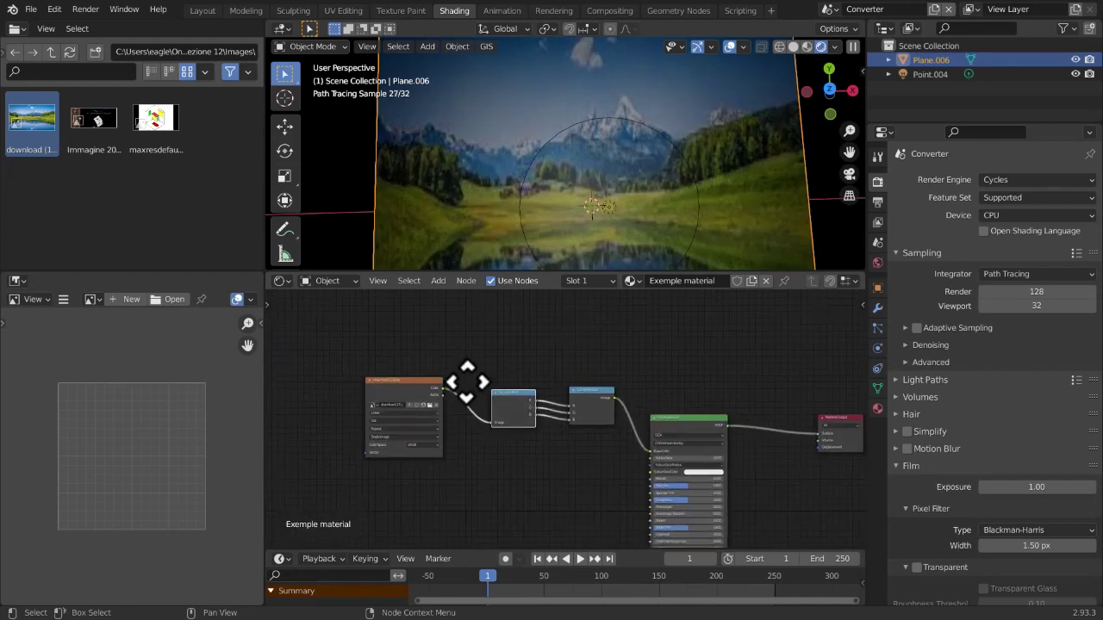
pyautogui.moveTo(761, 424); pyautogui.dragTo(716, 411)
pyautogui.click(768, 463)
pyautogui.moveTo(775, 463); pyautogui.dragTo(759, 403, button='middle')
pyautogui.scroll(2, 575, 430)
pyautogui.moveTo(582, 436); pyautogui.dragTo(581, 448, button='middle')
pyautogui.moveTo(581, 399); pyautogui.dragTo(632, 468, button='middle')
pyautogui.scroll(7, 632, 468)
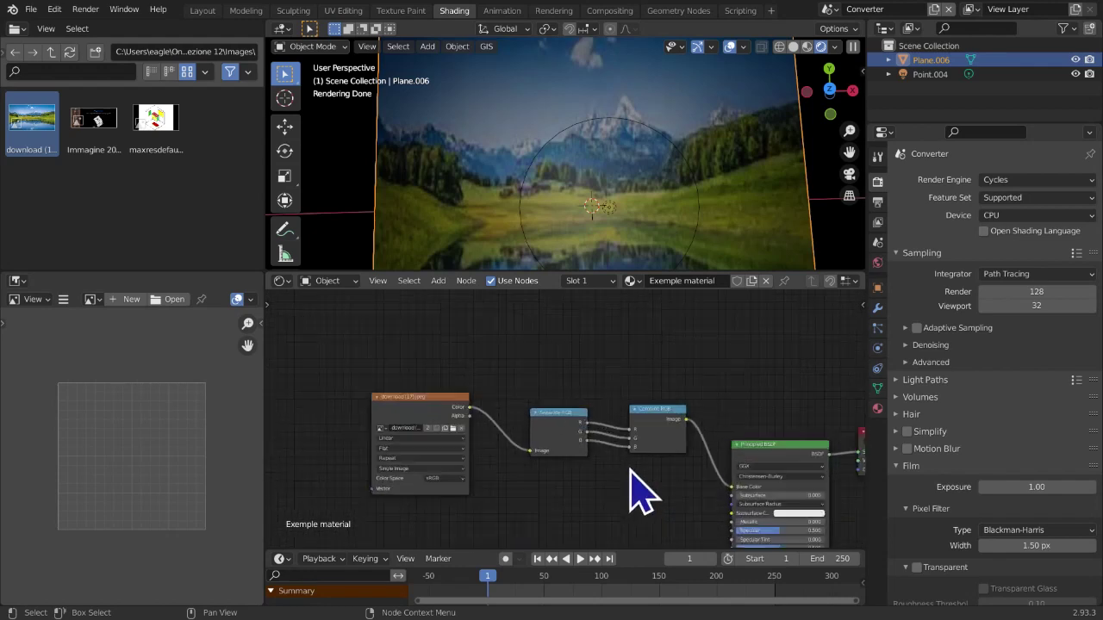
pyautogui.scroll(-3, 556, 444)
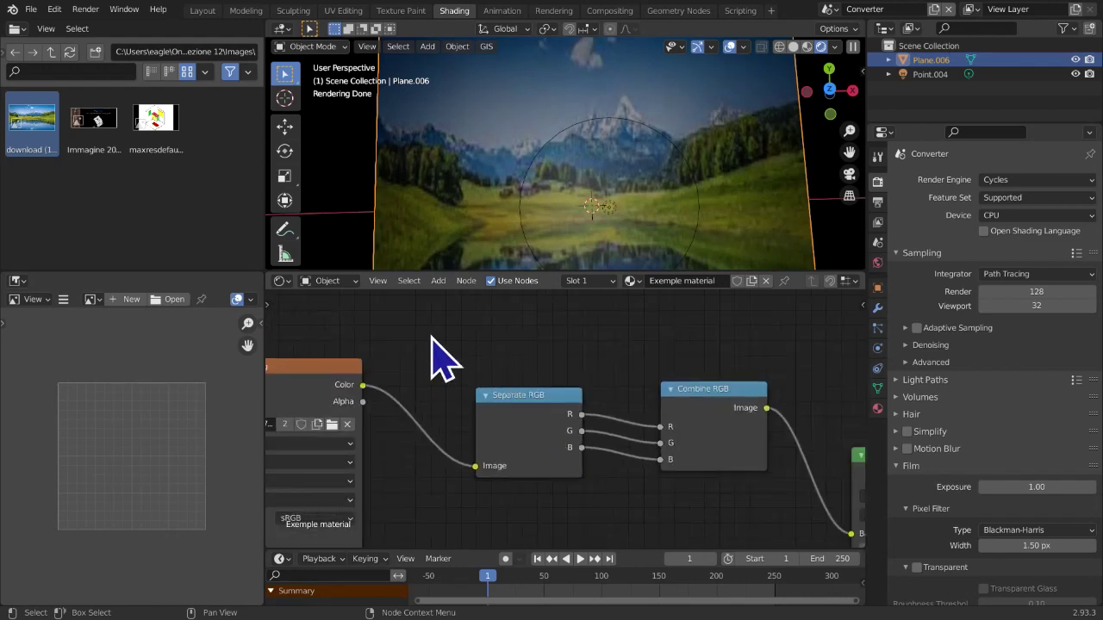
pyautogui.scroll(-2, 435, 345)
pyautogui.scroll(-1, 369, 388)
# Delete the Image Texture, Separate RGB and Combine RGB nodes, then bring up the Add menu
pyautogui.moveTo(343, 340); pyautogui.dragTo(657, 493)
pyautogui.press('Delete')
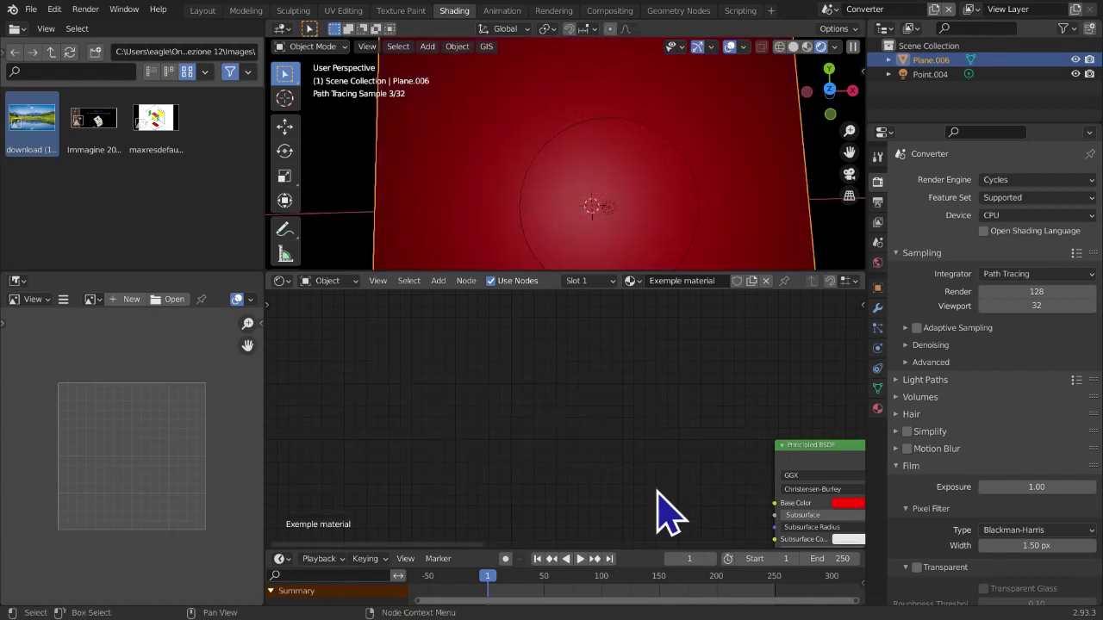
pyautogui.hotkey('shift', 'a')
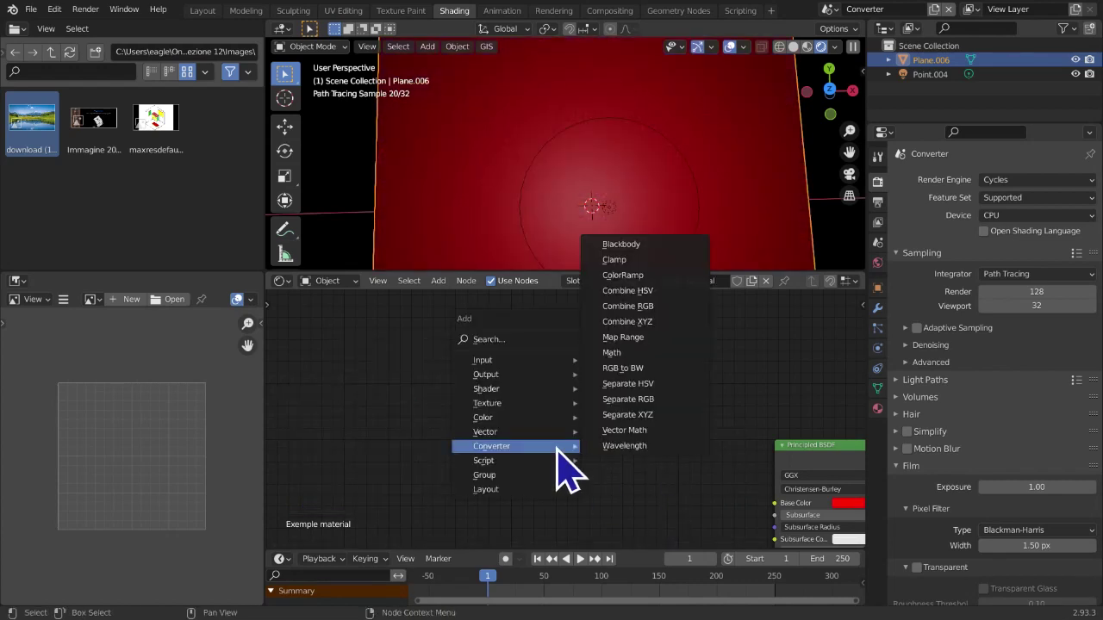
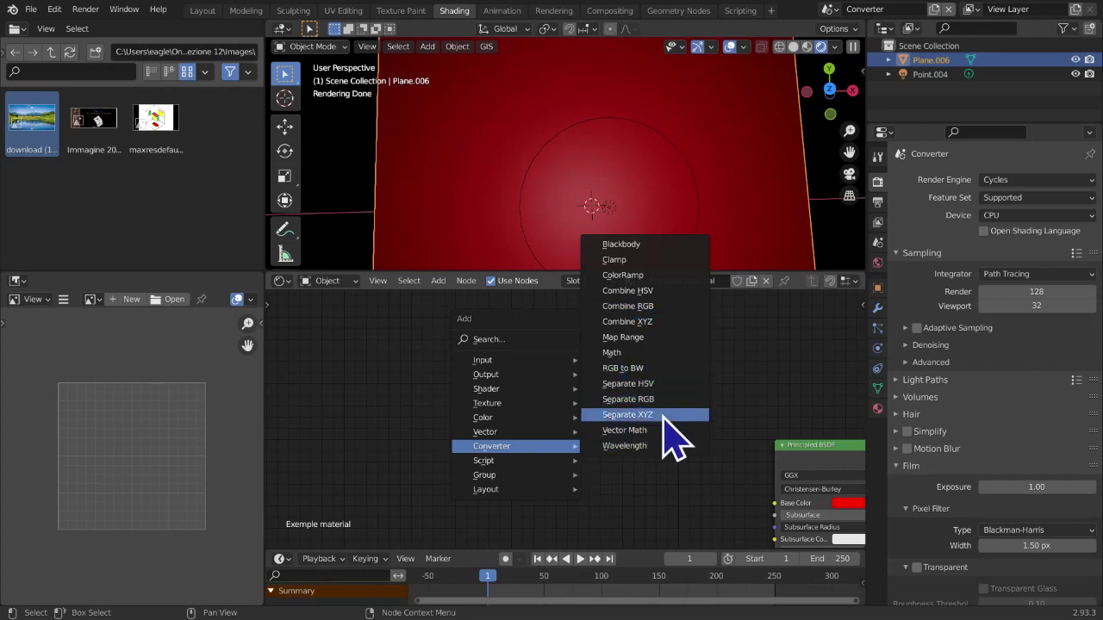
# Dismiss the node Add menu without adding anything, then browse to the Desktop folder from System locations
pyautogui.scroll(-5, 711, 420)
pyautogui.moveTo(711, 420); pyautogui.dragTo(611, 340, button='middle')
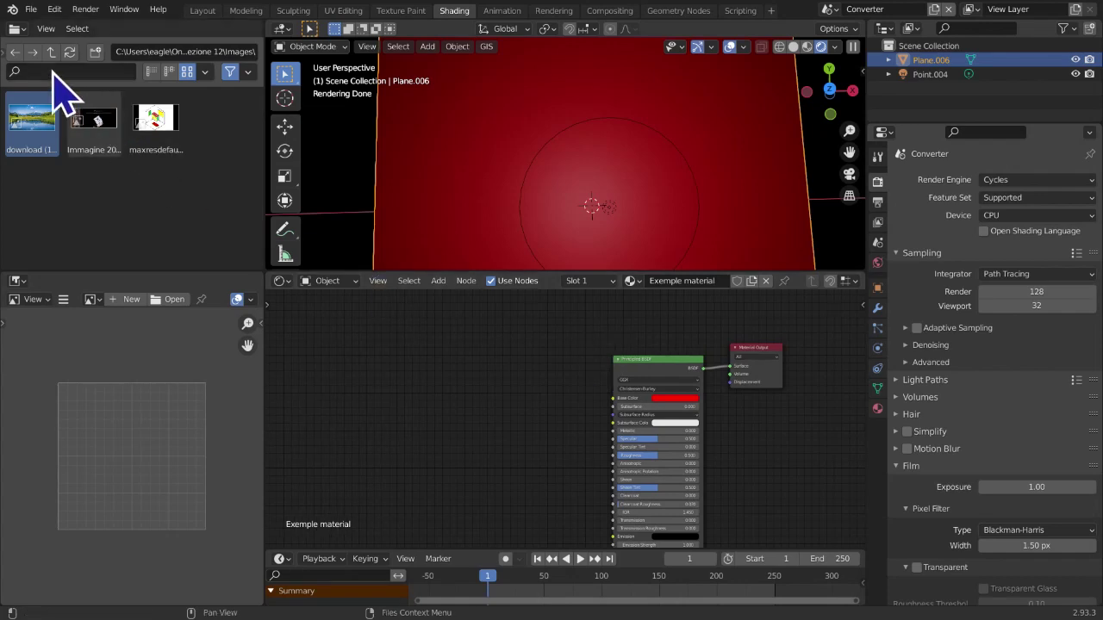
pyautogui.moveTo(5, 62); pyautogui.dragTo(26, 67)
pyautogui.click(51, 142)
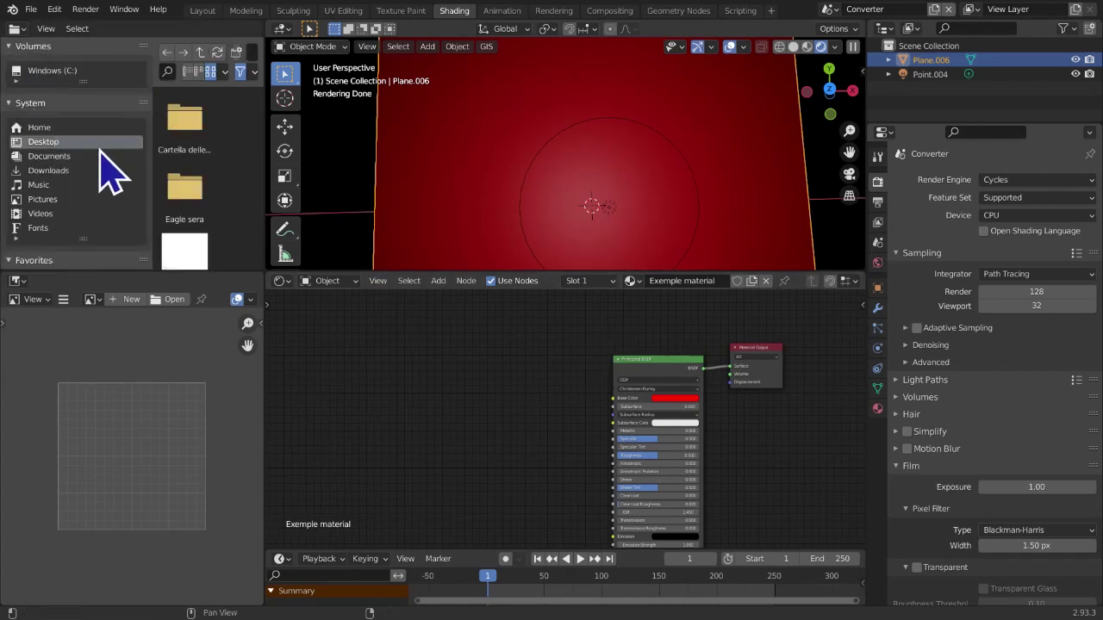
# Add the Tiles100 image as a texture node and position it lower in the node editor
pyautogui.moveTo(147, 158); pyautogui.dragTo(9, 192)
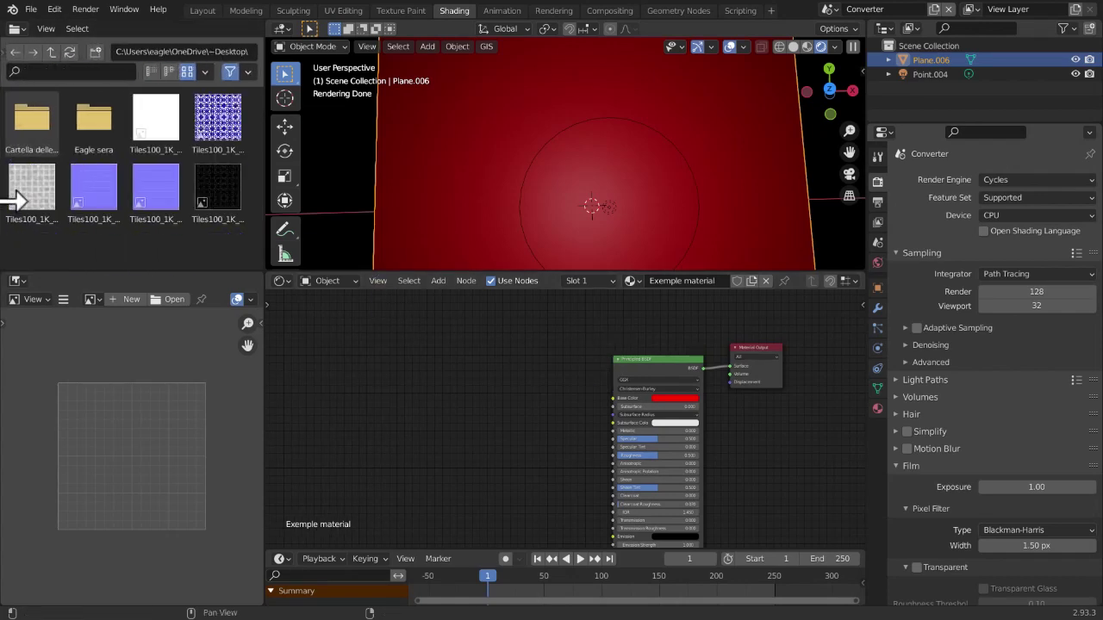
pyautogui.moveTo(216, 133); pyautogui.dragTo(345, 367)
pyautogui.moveTo(466, 405); pyautogui.dragTo(477, 352, button='middle')
pyautogui.moveTo(383, 315); pyautogui.dragTo(384, 396)
# Add a Bump node, linking image Color to Bump Height and Bump Normal to Principled Normal
pyautogui.hotkey('shift', 'a')
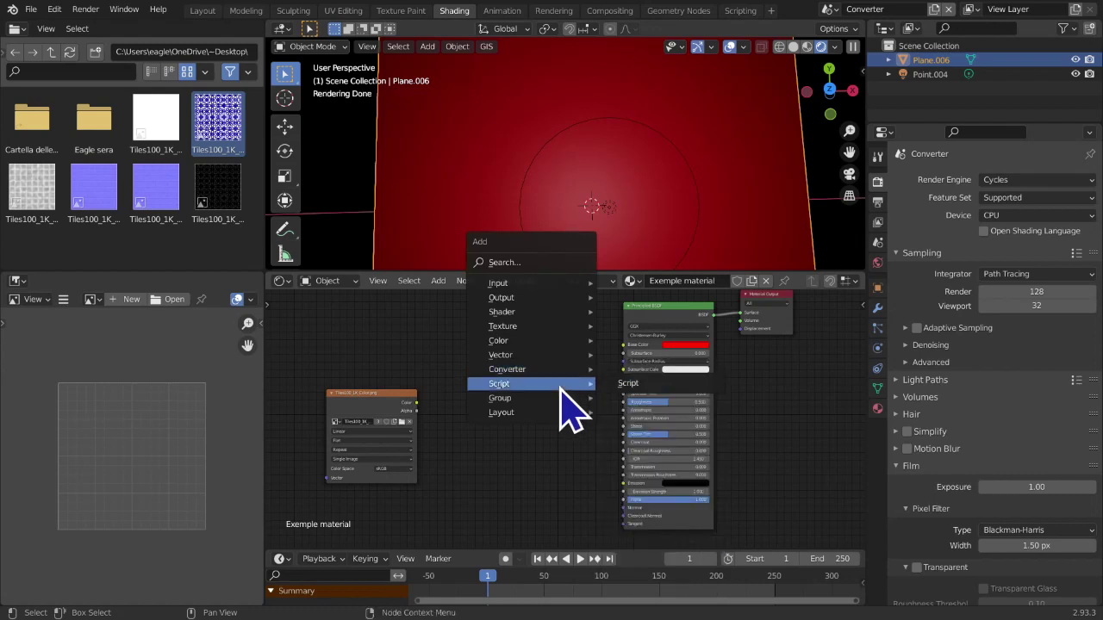
pyautogui.moveTo(534, 355)
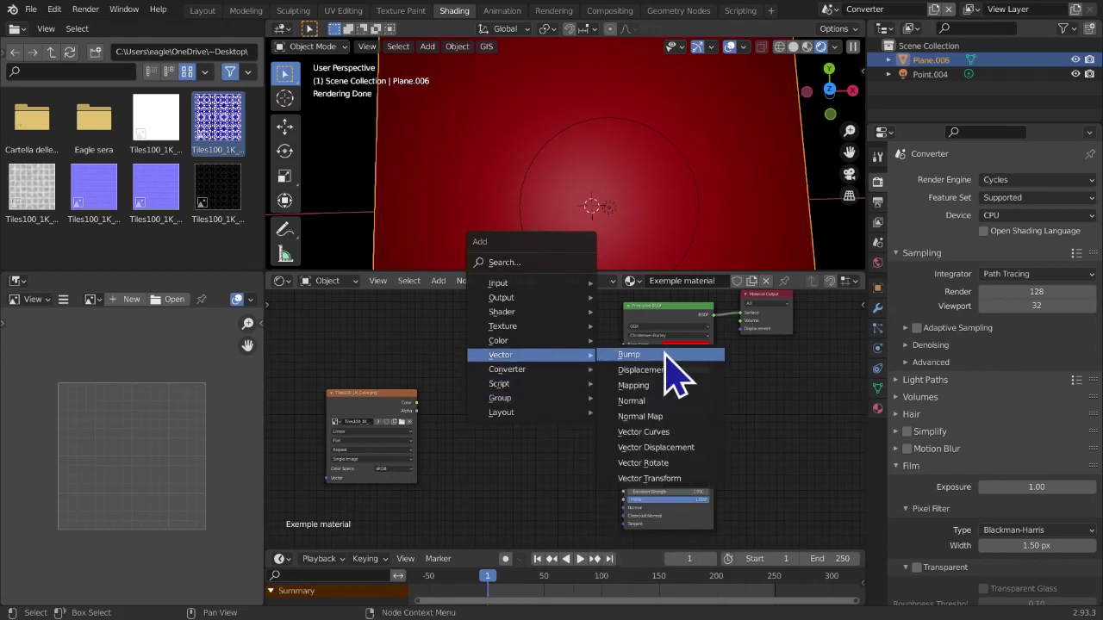
pyautogui.click(652, 356)
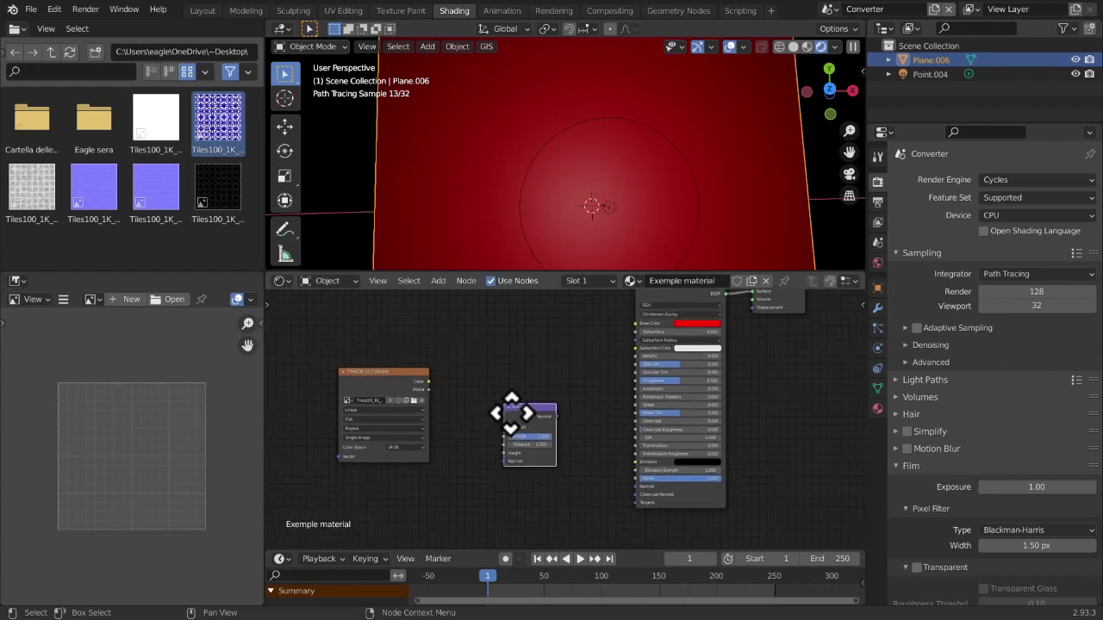
pyautogui.scroll(3, 511, 414)
pyautogui.moveTo(339, 325); pyautogui.dragTo(492, 468)
pyautogui.moveTo(586, 445); pyautogui.dragTo(517, 414, button='middle')
pyautogui.moveTo(494, 371); pyautogui.dragTo(653, 513)
# Frame the node graph and connect the image Color to the Principled Roughness input
pyautogui.moveTo(703, 214); pyautogui.dragTo(710, 182, button='middle')
pyautogui.moveTo(590, 367); pyautogui.dragTo(601, 382, button='middle')
pyautogui.moveTo(604, 420); pyautogui.dragTo(665, 468, button='middle')
pyautogui.moveTo(423, 413); pyautogui.dragTo(455, 426, button='middle')
pyautogui.scroll(-6, 466, 404)
pyautogui.moveTo(601, 213)
pyautogui.mouseDown(button='middle')
pyautogui.moveTo(603, 175)
pyautogui.moveTo(604, 204)
pyautogui.mouseUp(button='middle')
pyautogui.scroll(2, 603, 210)
pyautogui.scroll(-2, 602, 211)
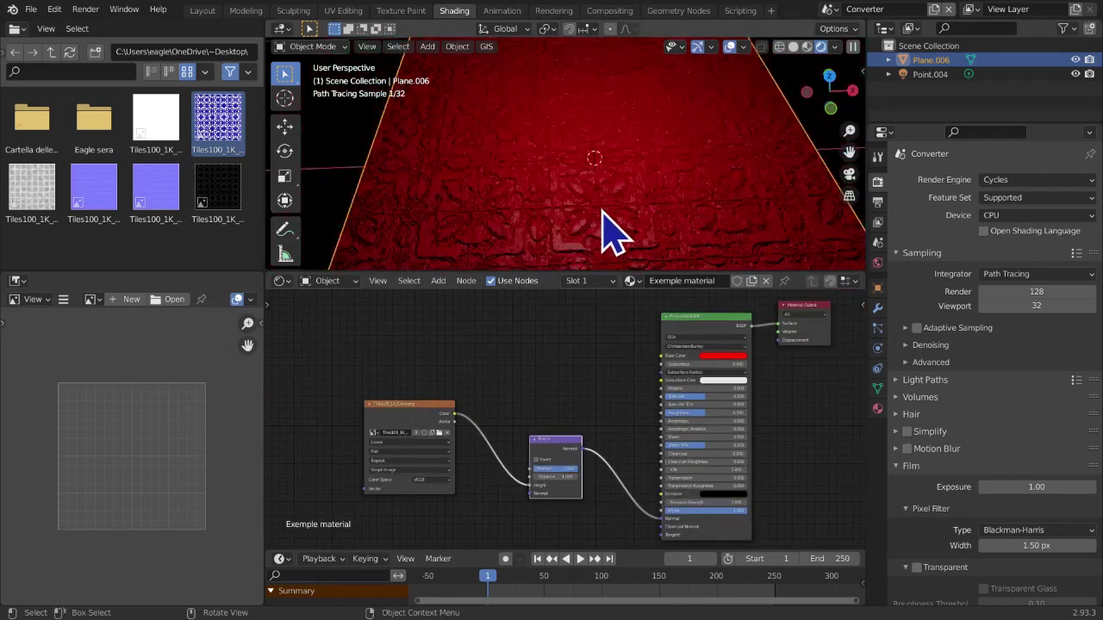
pyautogui.moveTo(539, 356); pyautogui.dragTo(536, 383, button='middle')
pyautogui.moveTo(450, 443); pyautogui.dragTo(660, 442)
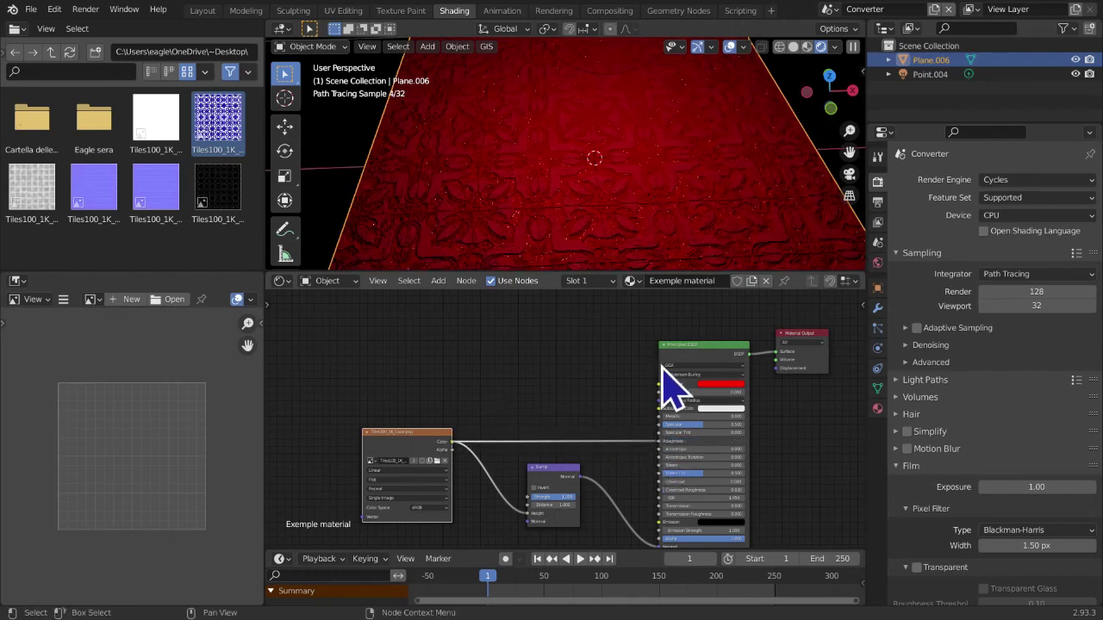
# Remove the link into Roughness and switch the file browser to a named list view
pyautogui.scroll(2, 677, 259)
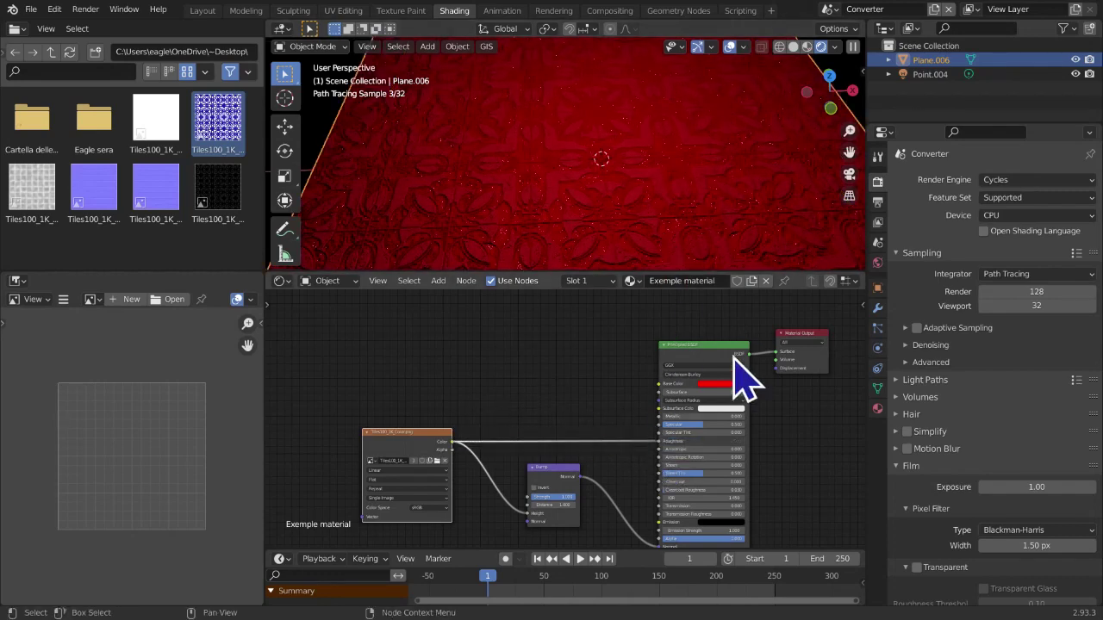
pyautogui.moveTo(659, 440); pyautogui.dragTo(444, 392)
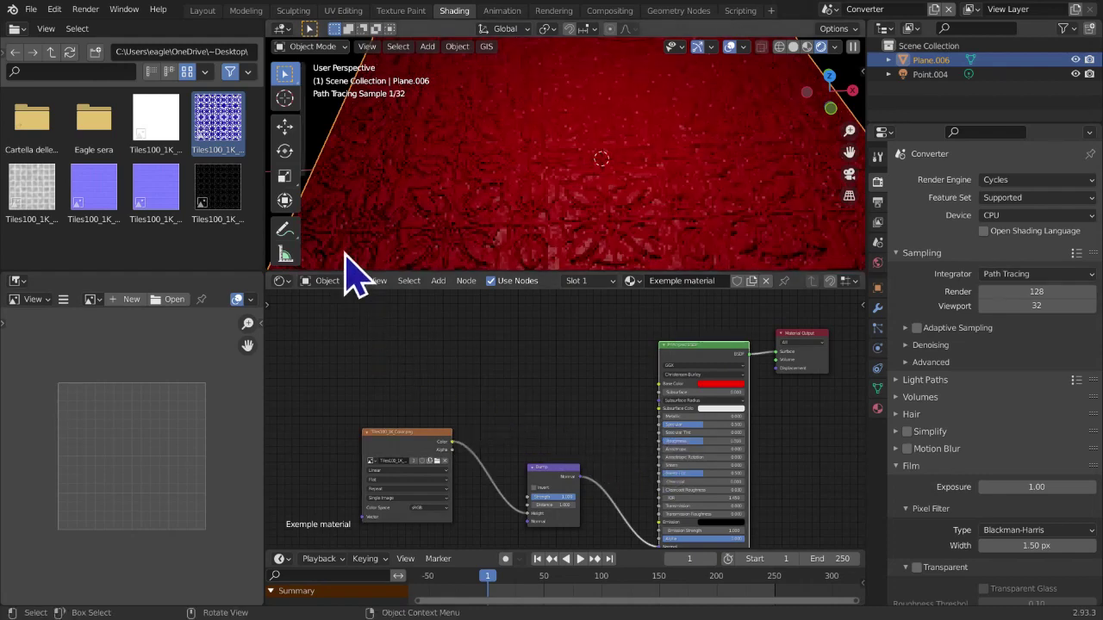
pyautogui.click(26, 222)
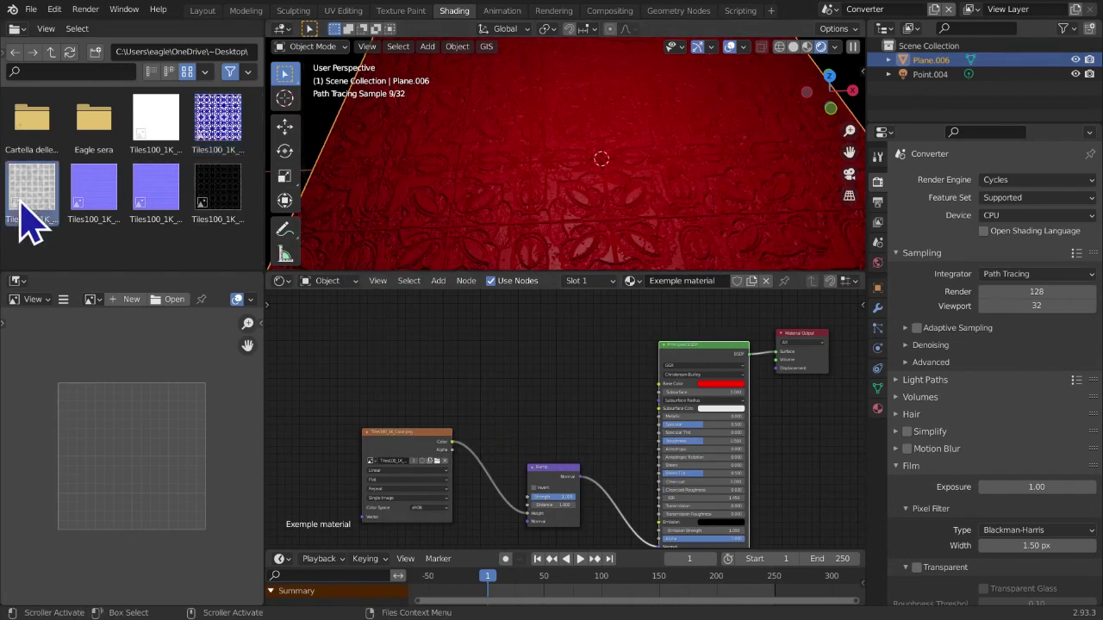
pyautogui.click(154, 71)
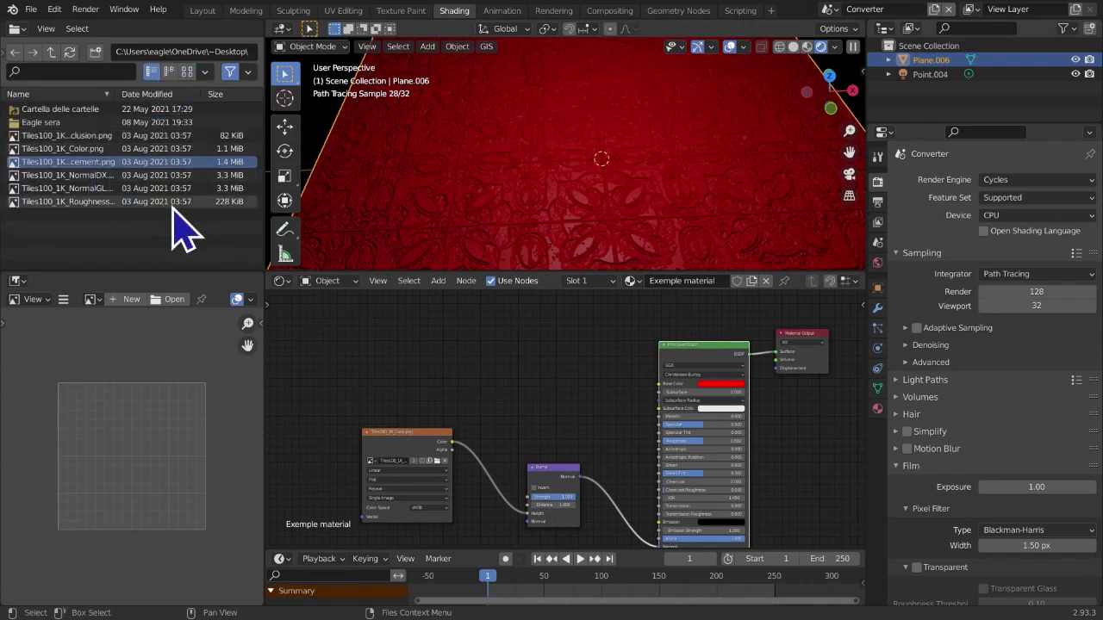
# Add the Tiles100 roughness image node wired to Principled Roughness, then select Tiles100_1K_Color.png
pyautogui.click(41, 205)
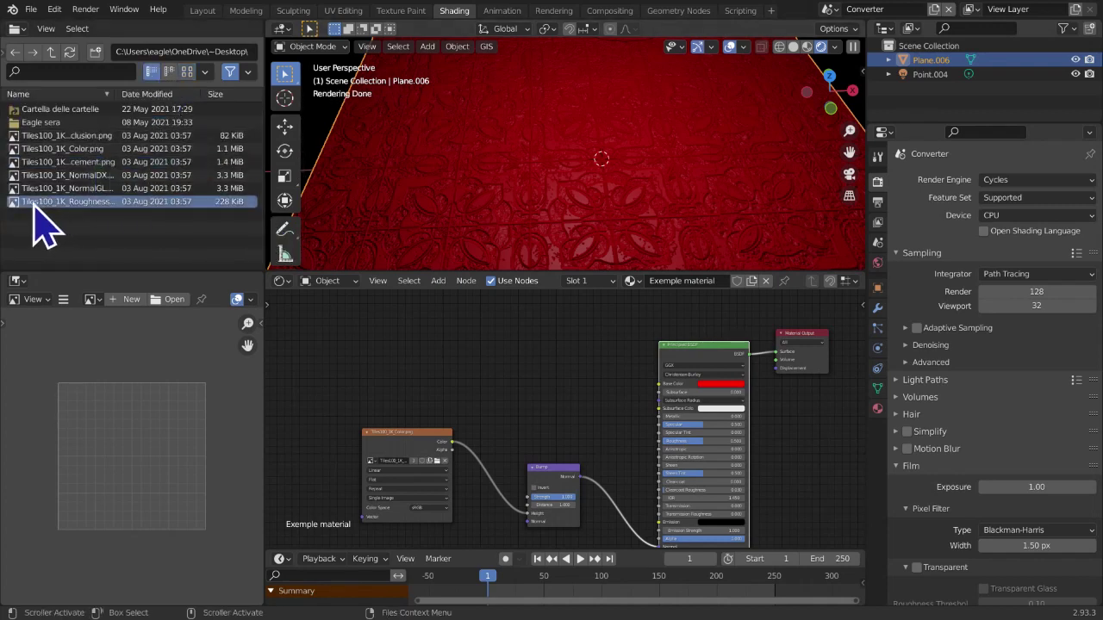
pyautogui.moveTo(10, 209); pyautogui.dragTo(399, 370)
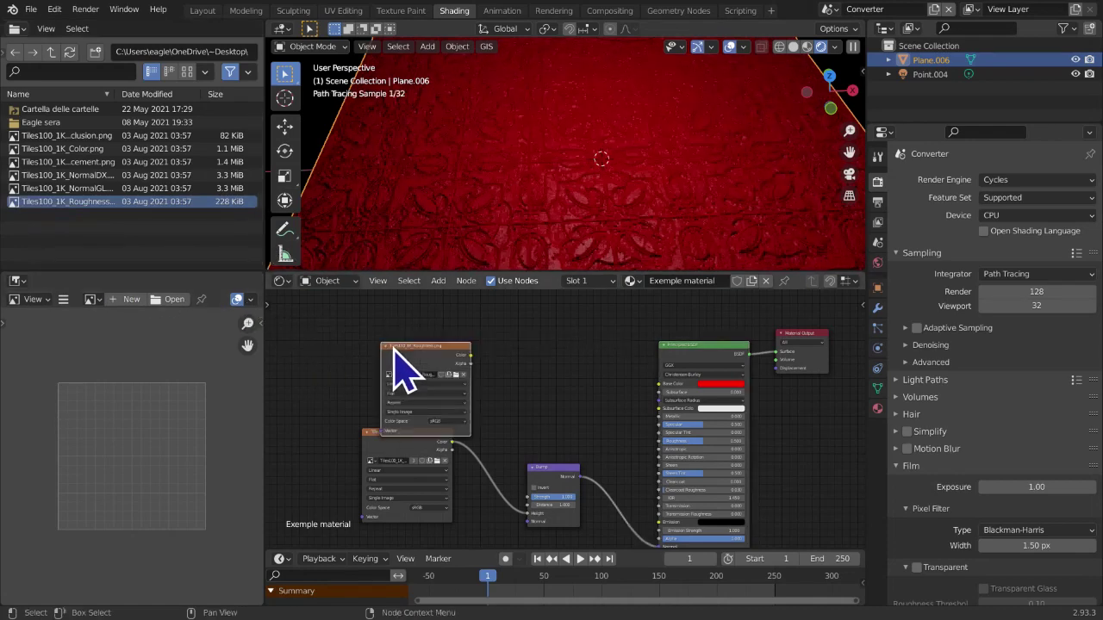
pyautogui.click(300, 333)
pyautogui.moveTo(366, 335); pyautogui.dragTo(659, 441)
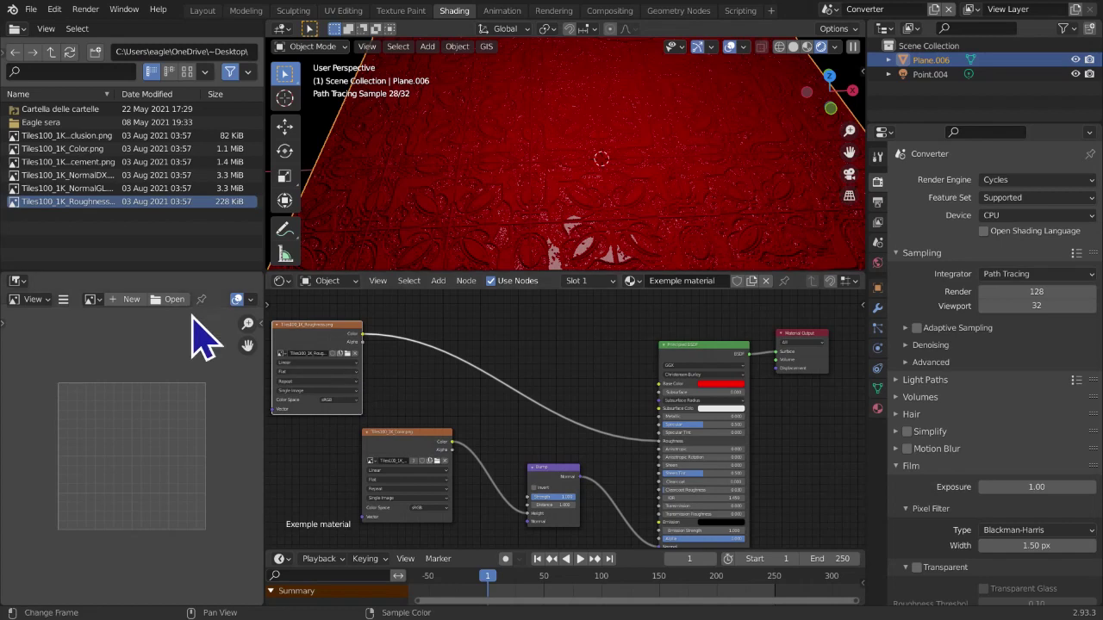
pyautogui.click(118, 240)
pyautogui.click(102, 150)
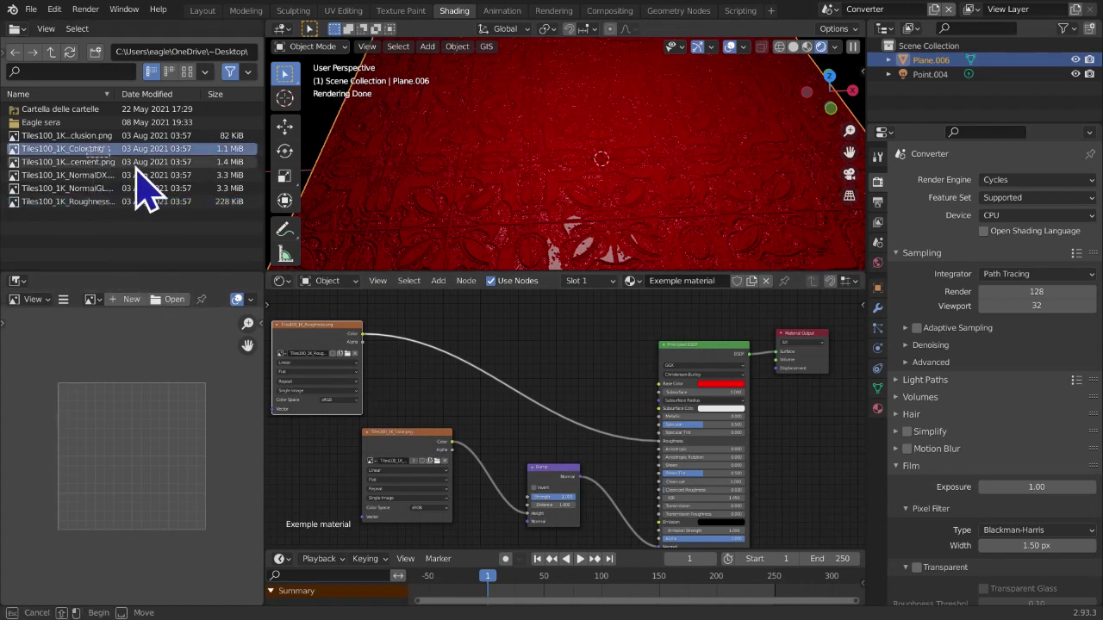
# Add the Tiles100_1K_Color.png image node and connect its Color to Base Color
pyautogui.moveTo(152, 153); pyautogui.dragTo(524, 292)
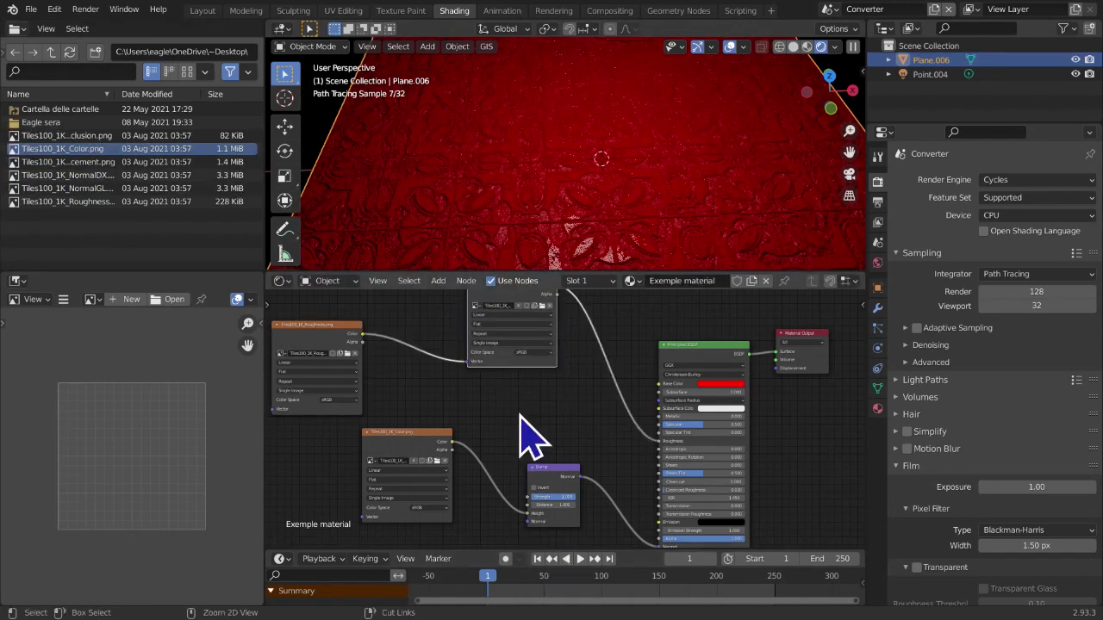
pyautogui.hotkey('ctrl', 'z')
pyautogui.moveTo(551, 376); pyautogui.dragTo(544, 405, button='middle')
pyautogui.moveTo(551, 343); pyautogui.dragTo(498, 288)
pyautogui.scroll(-3, 552, 421)
pyautogui.moveTo(544, 325); pyautogui.dragTo(635, 414)
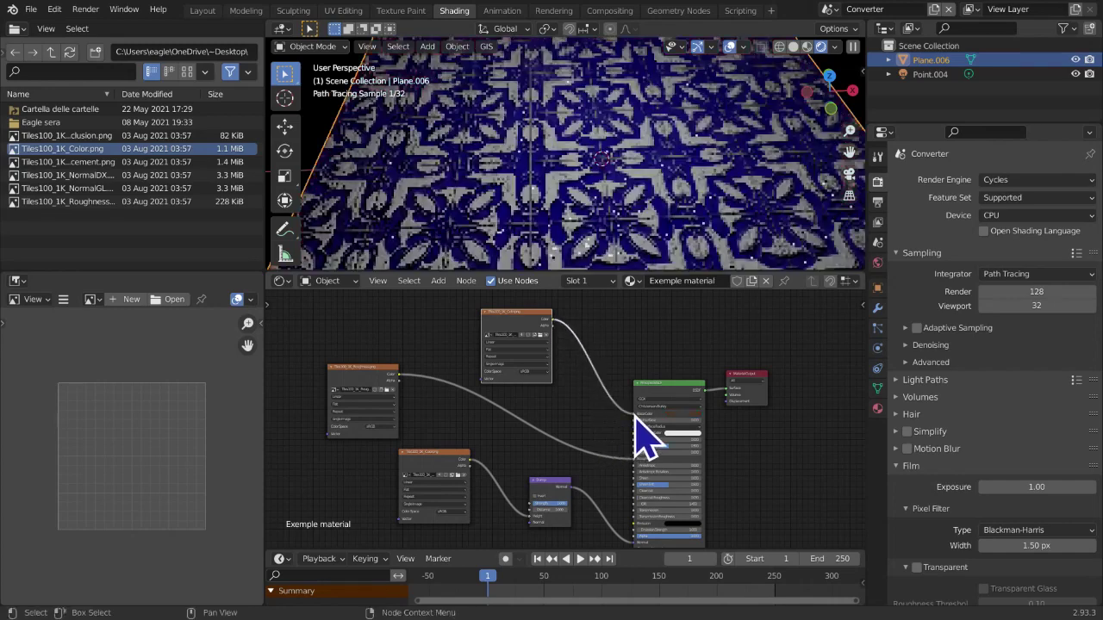
pyautogui.moveTo(605, 431); pyautogui.dragTo(670, 393, button='middle')
pyautogui.scroll(2, 517, 495)
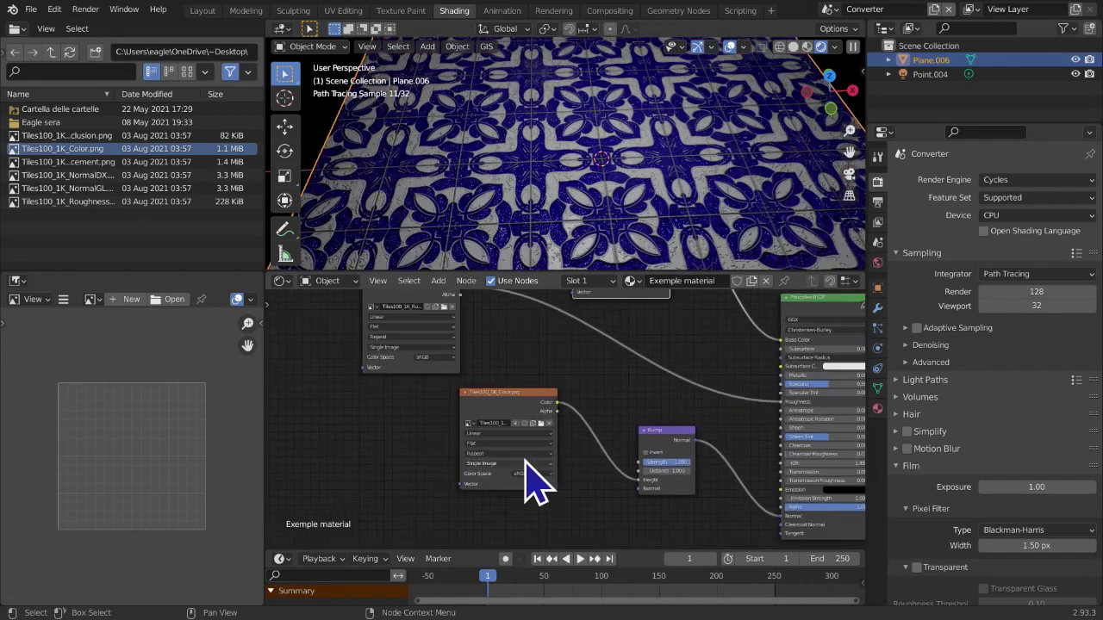
# Delete the bump image texture node and the Bump node
pyautogui.moveTo(510, 414); pyautogui.dragTo(498, 405)
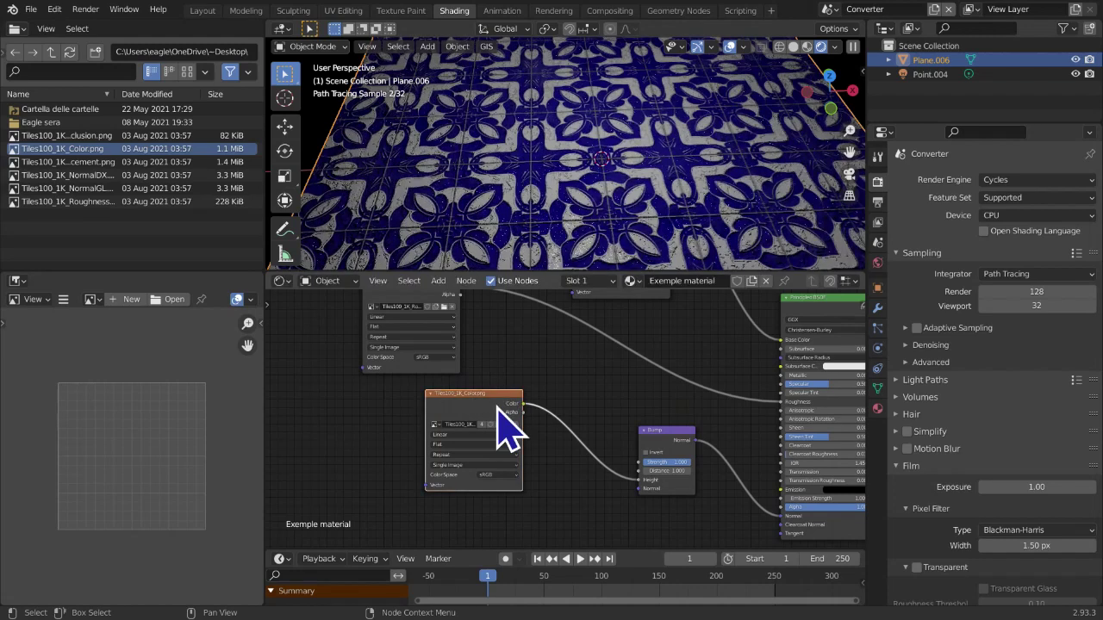
pyautogui.press('x')
pyautogui.click(660, 455)
pyautogui.press('x')
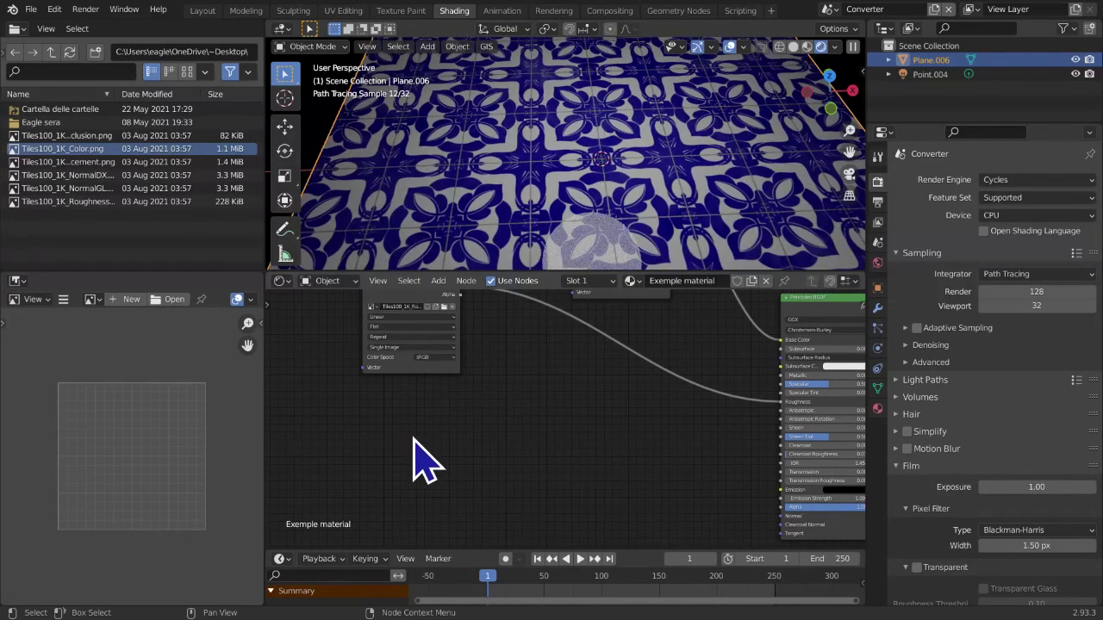
# Add the Tiles100 NormalDX image and a Normal Map node feeding the Principled Normal
pyautogui.moveTo(61, 175); pyautogui.dragTo(391, 414)
pyautogui.moveTo(616, 455); pyautogui.dragTo(536, 444, button='middle')
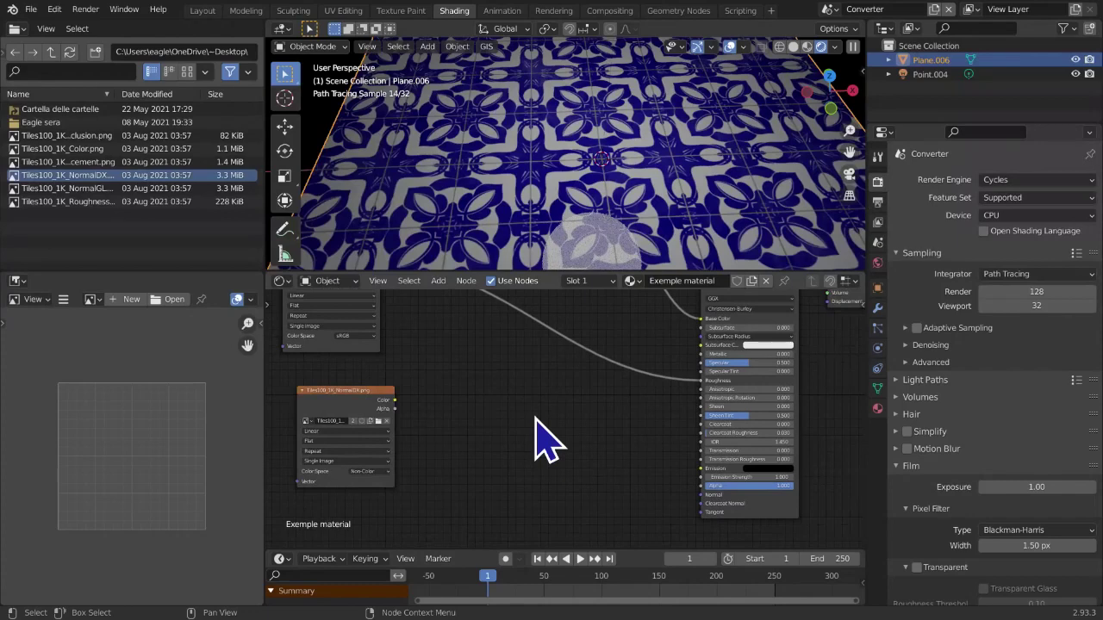
pyautogui.hotkey('shift', 'a')
pyautogui.moveTo(538, 441)
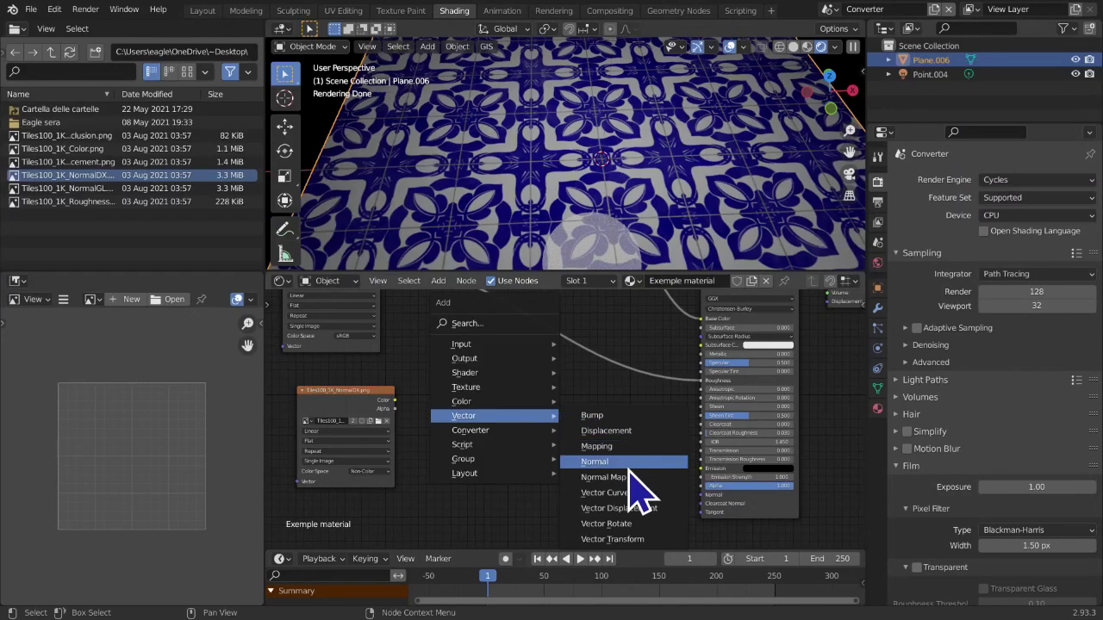
pyautogui.click(633, 478)
pyautogui.click(524, 437)
pyautogui.moveTo(374, 418); pyautogui.dragTo(534, 495)
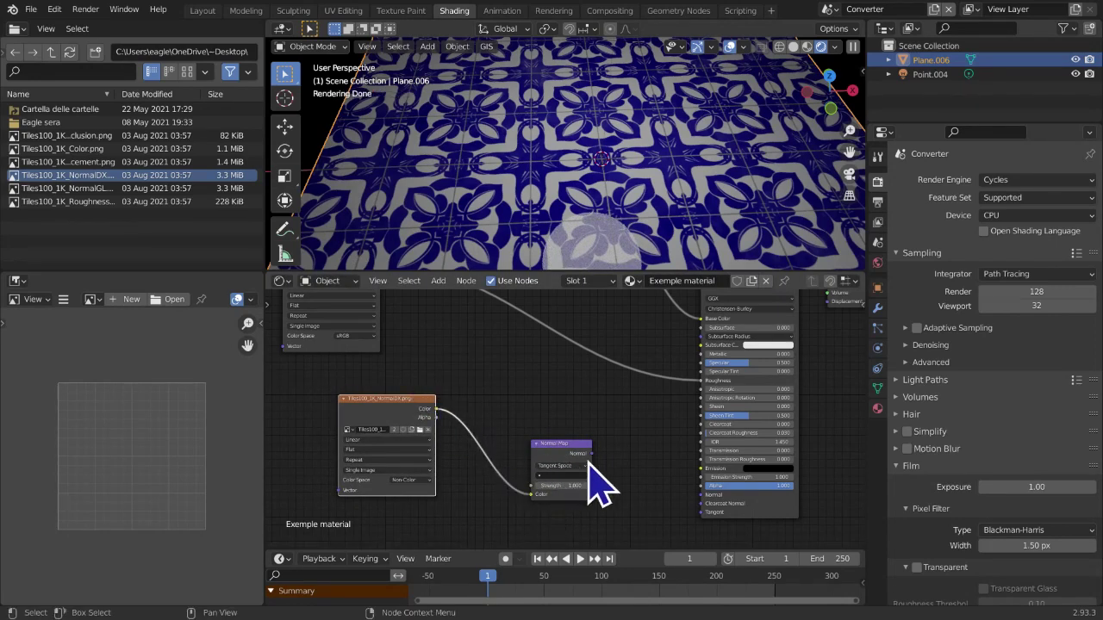
pyautogui.moveTo(593, 457)
pyautogui.mouseDown()
pyautogui.moveTo(616, 454)
pyautogui.moveTo(612, 465)
pyautogui.mouseUp()
pyautogui.press('Escape')
pyautogui.moveTo(680, 508); pyautogui.dragTo(702, 495)
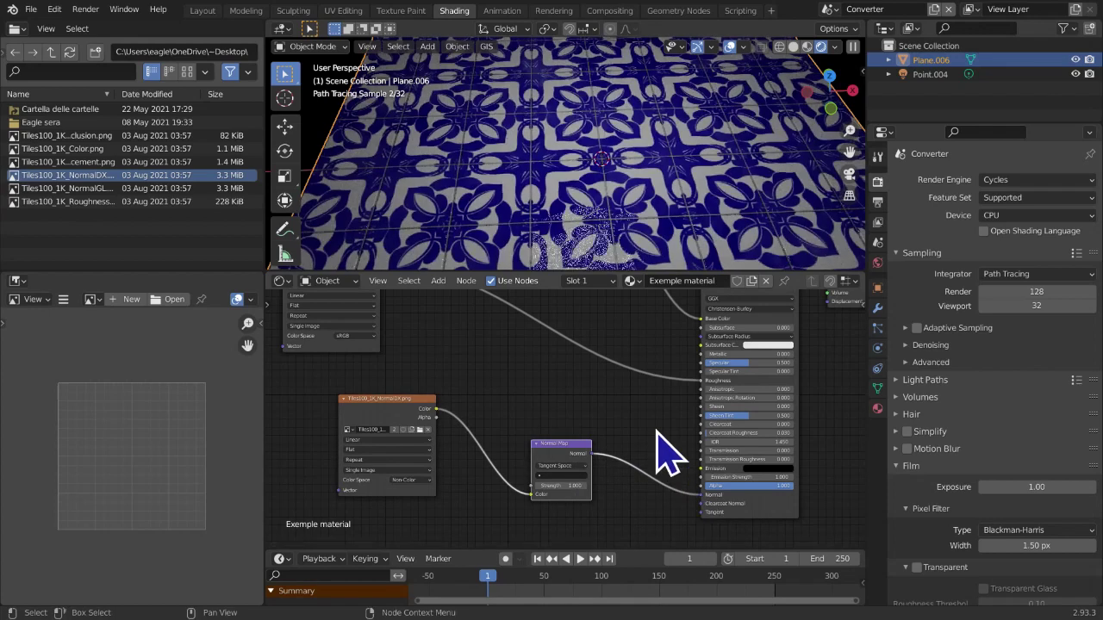
# Disconnect the colour image from Base Color, leaving the plane red, and orbit to inspect it
pyautogui.moveTo(662, 241); pyautogui.dragTo(677, 239, button='middle')
pyautogui.moveTo(508, 363); pyautogui.dragTo(523, 390, button='middle')
pyautogui.moveTo(710, 345); pyautogui.dragTo(707, 370)
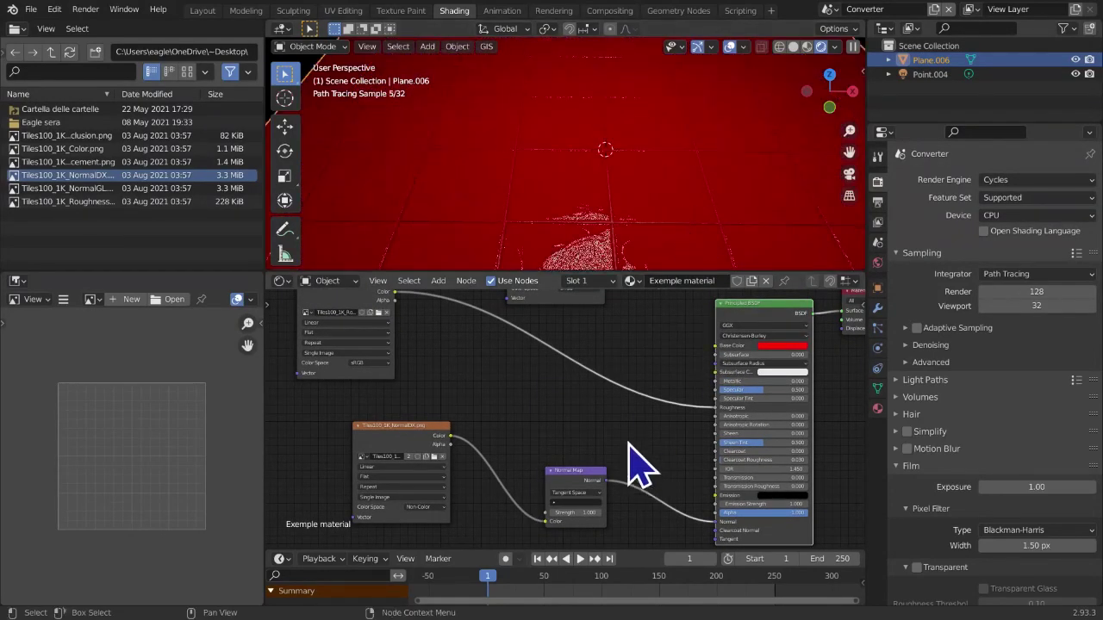
pyautogui.scroll(5, 618, 181)
pyautogui.moveTo(630, 205); pyautogui.dragTo(630, 205, button='middle')
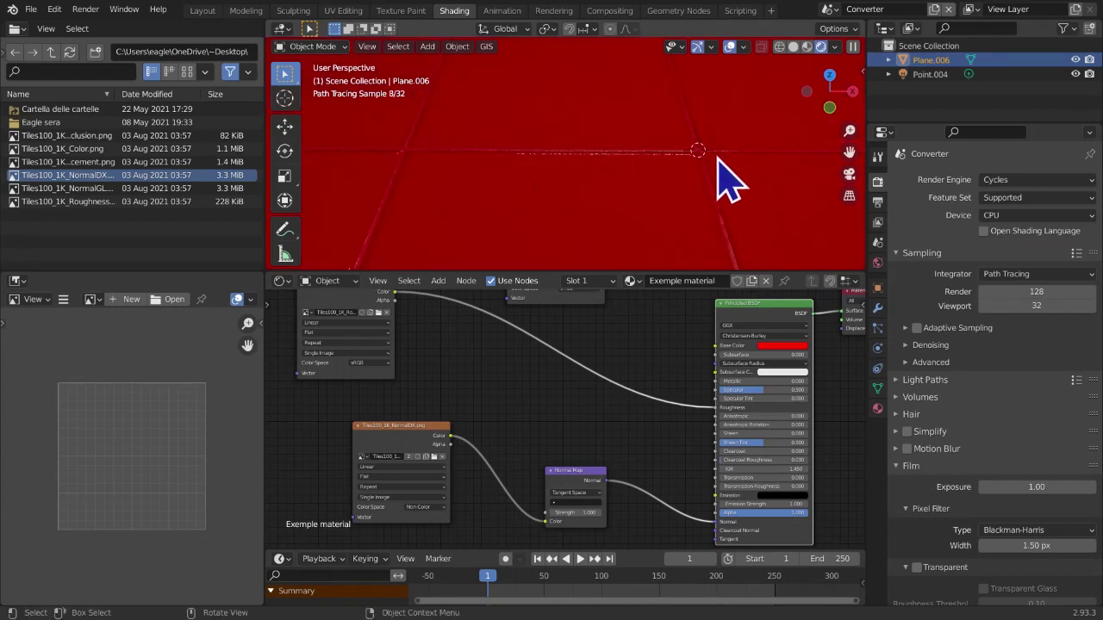
pyautogui.moveTo(723, 182); pyautogui.dragTo(711, 200, button='middle')
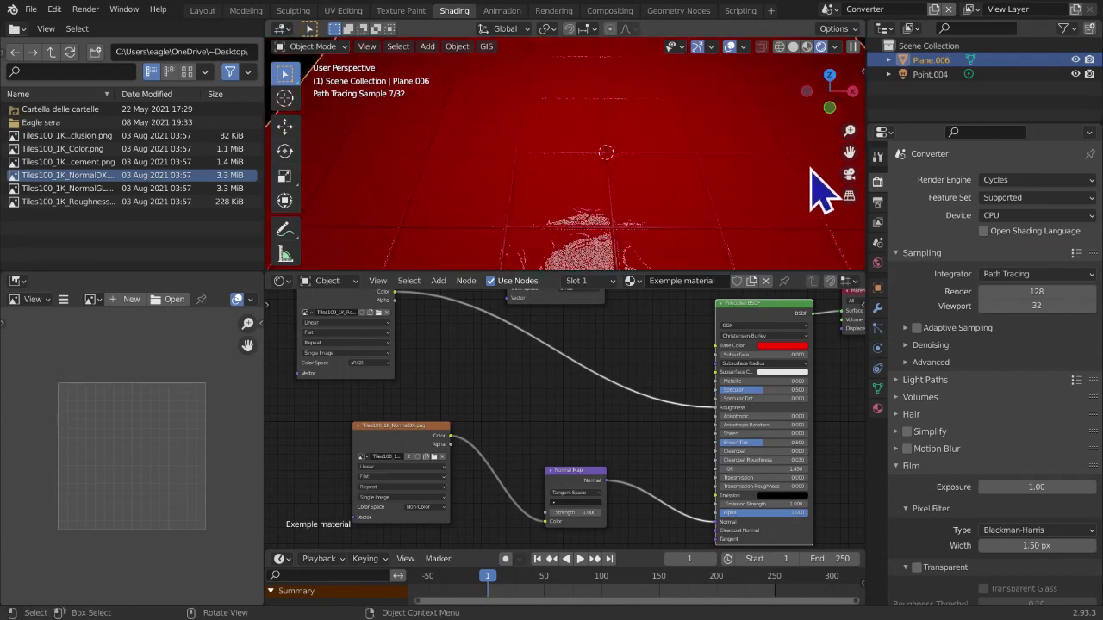
pyautogui.moveTo(848, 153); pyautogui.dragTo(849, 148)
pyautogui.click(771, 346)
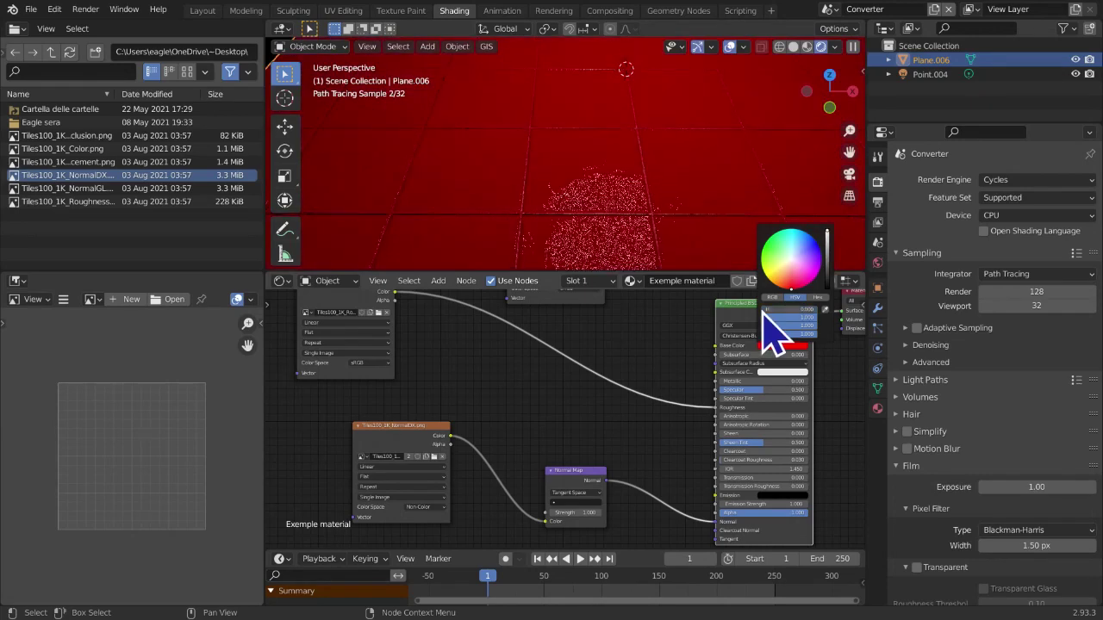
pyautogui.moveTo(814, 318); pyautogui.dragTo(758, 317)
pyautogui.moveTo(593, 212); pyautogui.dragTo(593, 193, button='middle')
pyautogui.moveTo(428, 452); pyautogui.dragTo(398, 432)
pyautogui.moveTo(603, 485); pyautogui.dragTo(564, 467)
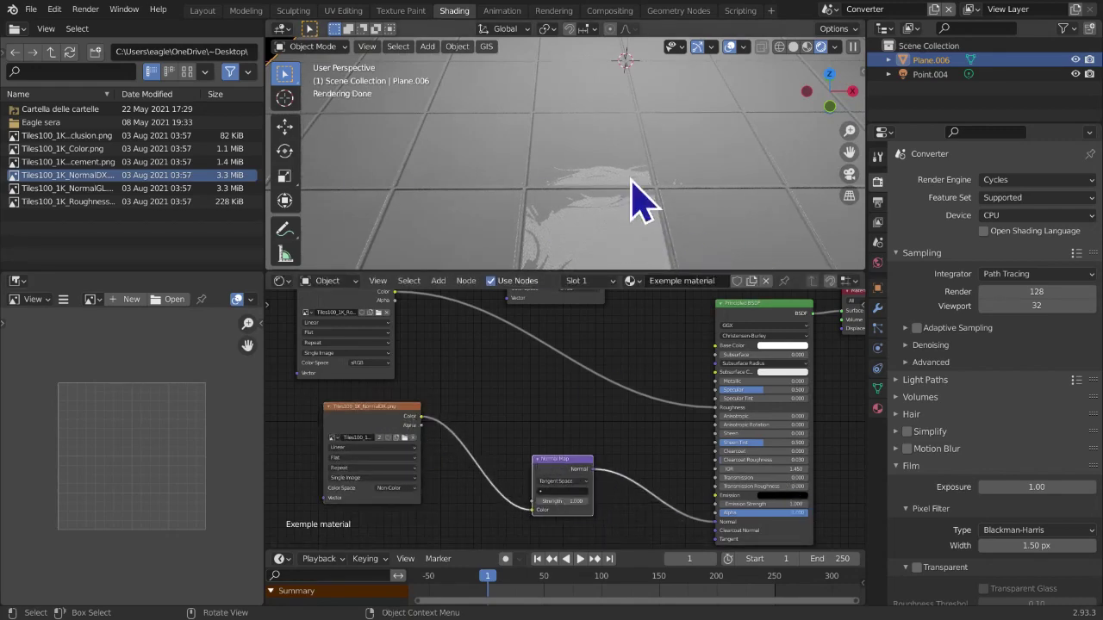
pyautogui.scroll(1, 637, 203)
pyautogui.moveTo(749, 241); pyautogui.dragTo(719, 243, button='middle')
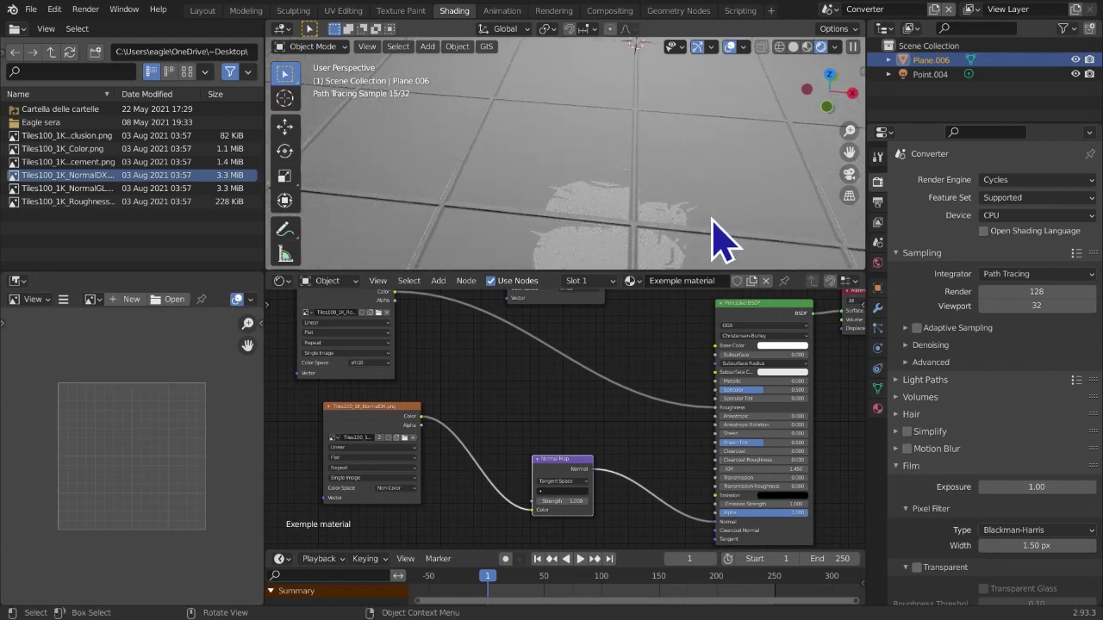
pyautogui.moveTo(702, 246)
pyautogui.mouseDown(button='middle')
pyautogui.moveTo(706, 178)
pyautogui.moveTo(729, 187)
pyautogui.moveTo(689, 229)
pyautogui.mouseUp(button='middle')
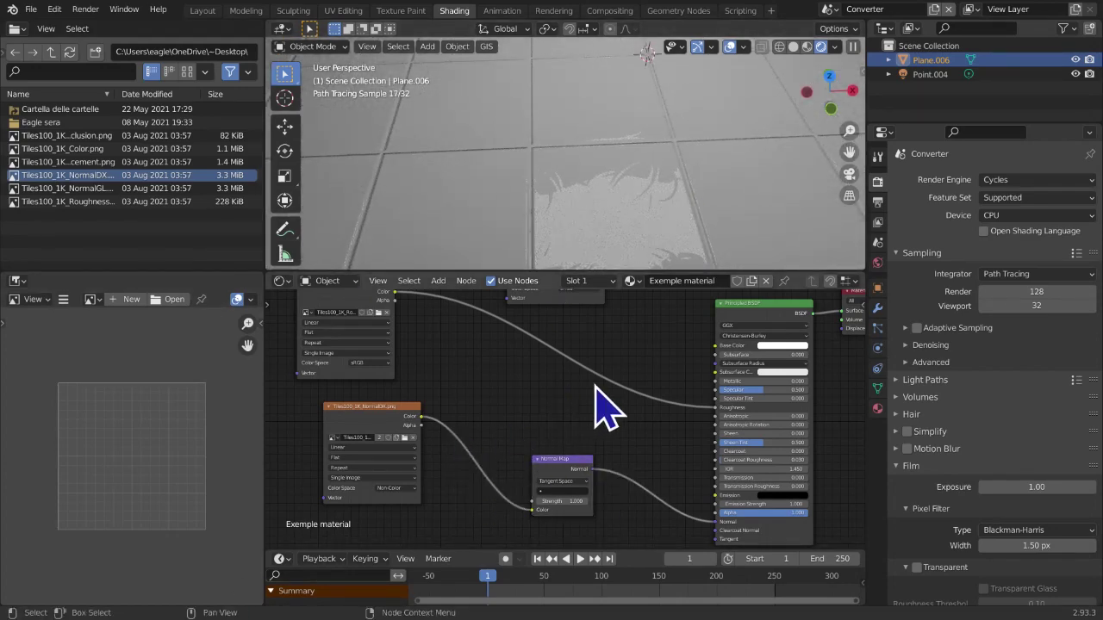
pyautogui.scroll(2, 668, 250)
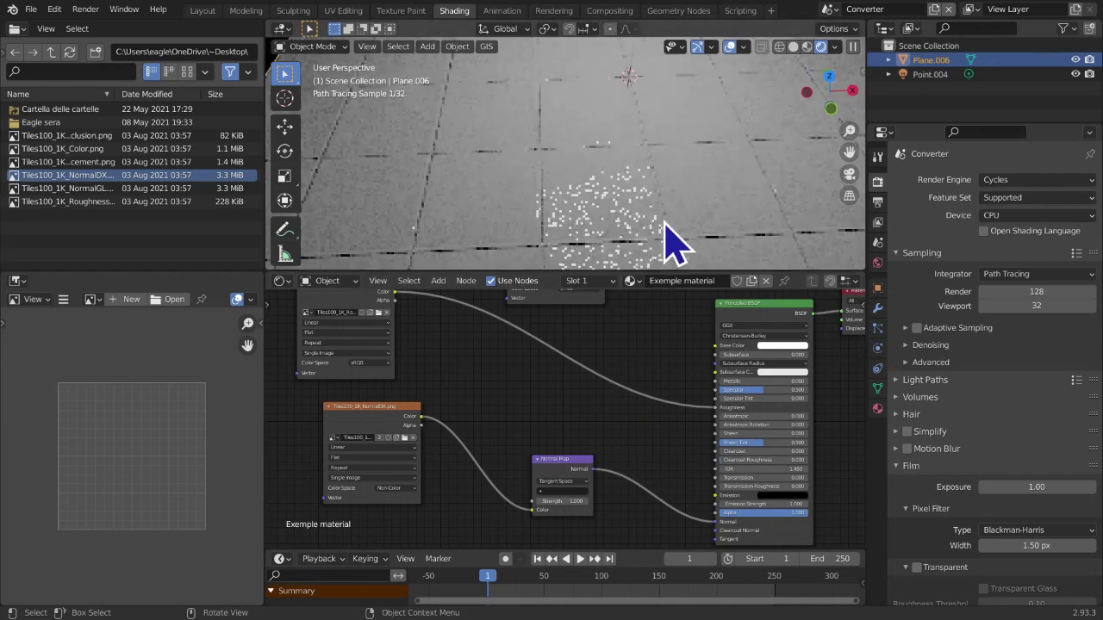
pyautogui.scroll(2, 677, 246)
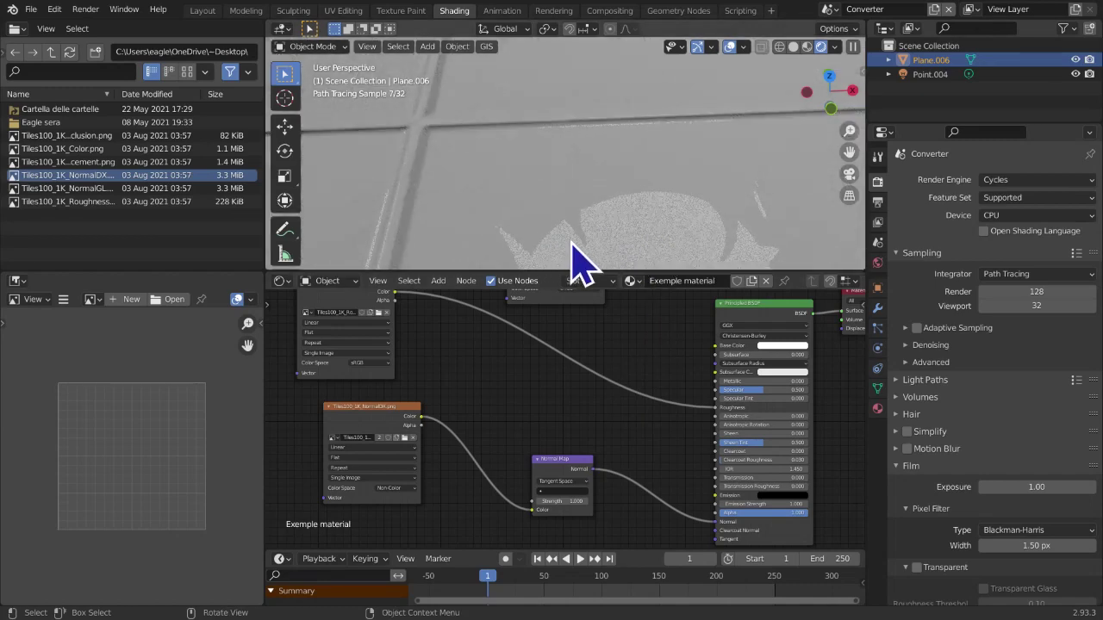
pyautogui.scroll(-3, 680, 220)
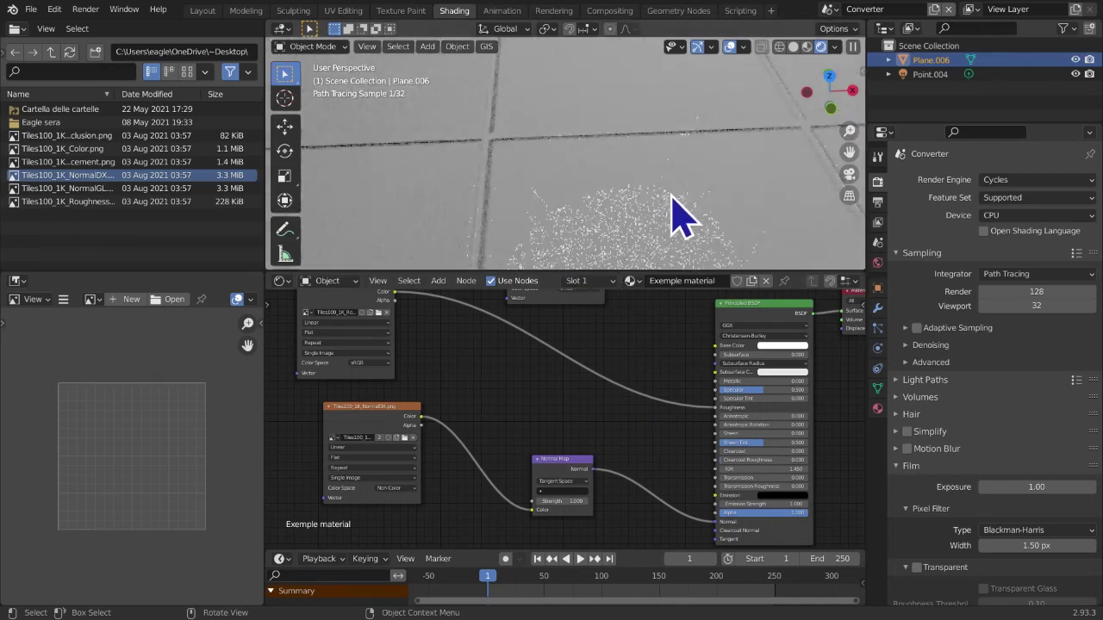
pyautogui.moveTo(680, 220); pyautogui.dragTo(538, 462, button='middle')
# Frame the nodes, view the plane top-down orthographically, and link the colour texture to Base Color
pyautogui.scroll(-1, 594, 343)
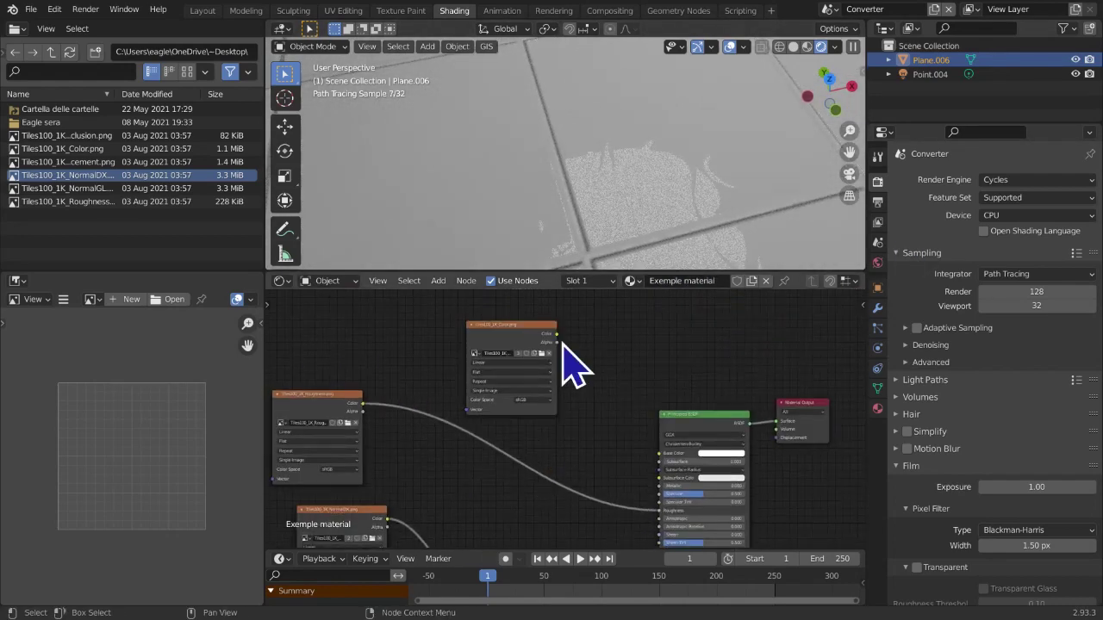
pyautogui.press('Home')
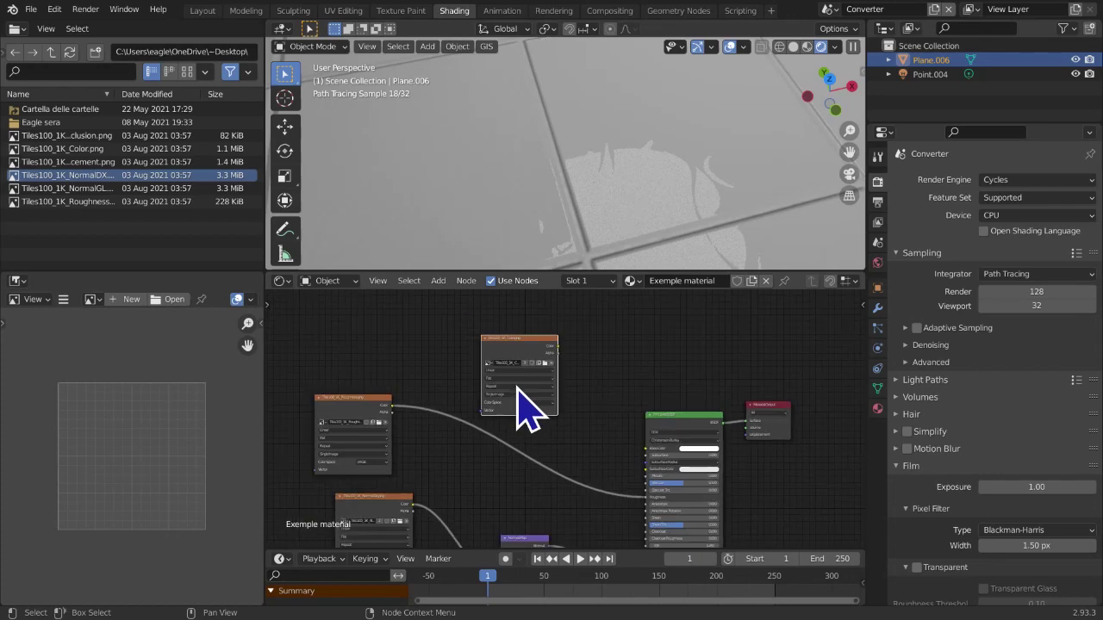
pyautogui.click(421, 449)
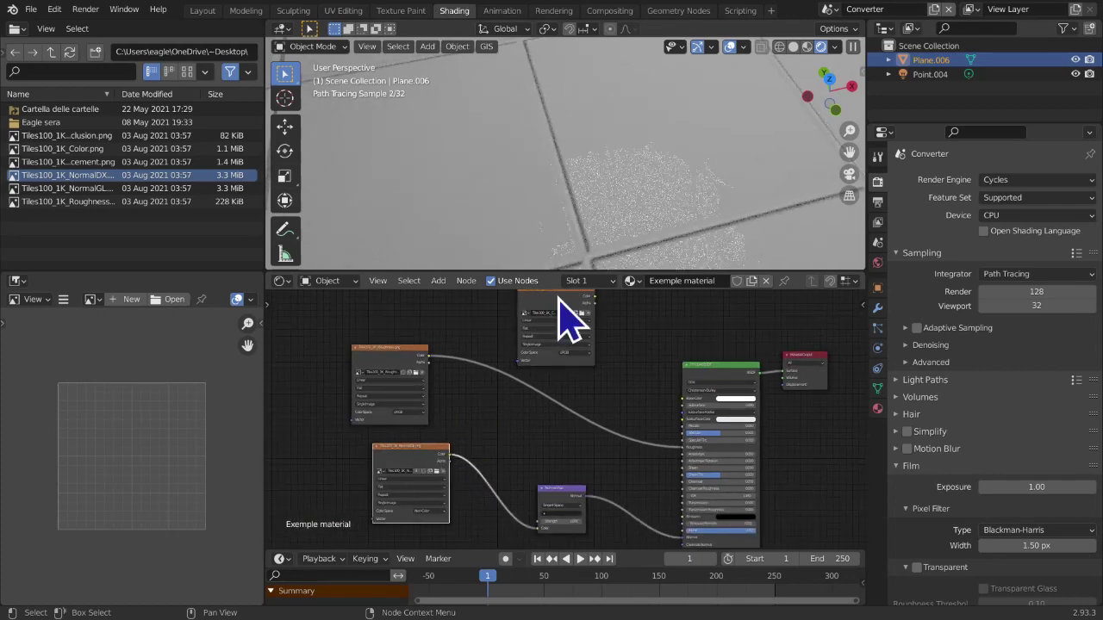
pyautogui.click(828, 82)
pyautogui.scroll(4, 750, 177)
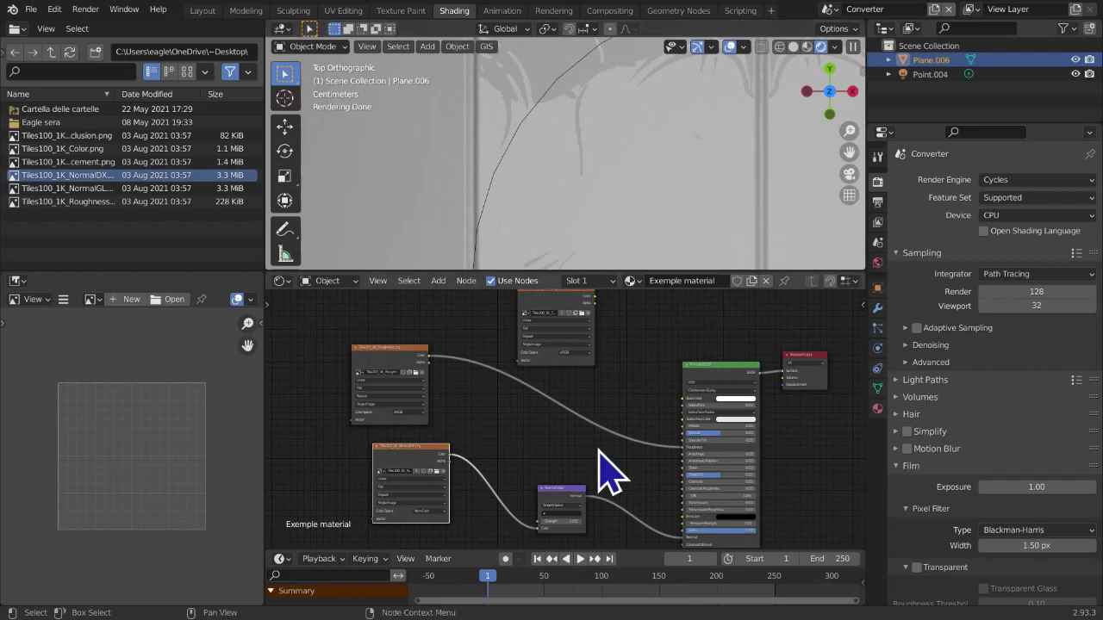
pyautogui.moveTo(603, 463); pyautogui.dragTo(565, 482, button='middle')
pyautogui.moveTo(560, 329); pyautogui.dragTo(650, 431)
pyautogui.moveTo(650, 431); pyautogui.dragTo(731, 381, button='middle')
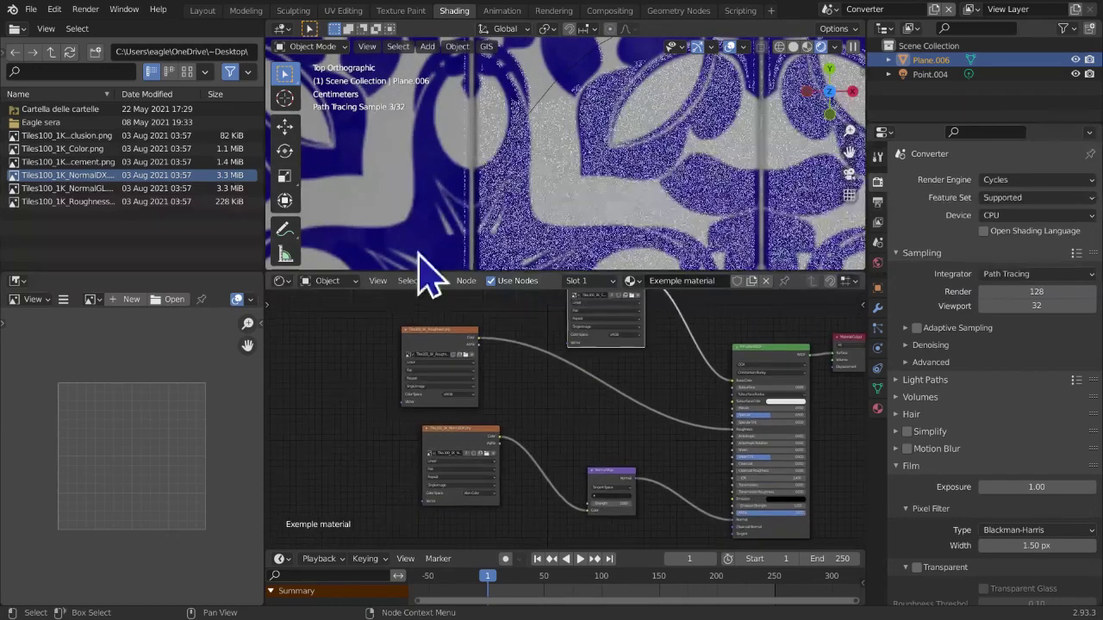
# Show the texture files as thumbnails and orbit to a tilted perspective view of the tiled plane
pyautogui.click(172, 73)
pyautogui.click(187, 72)
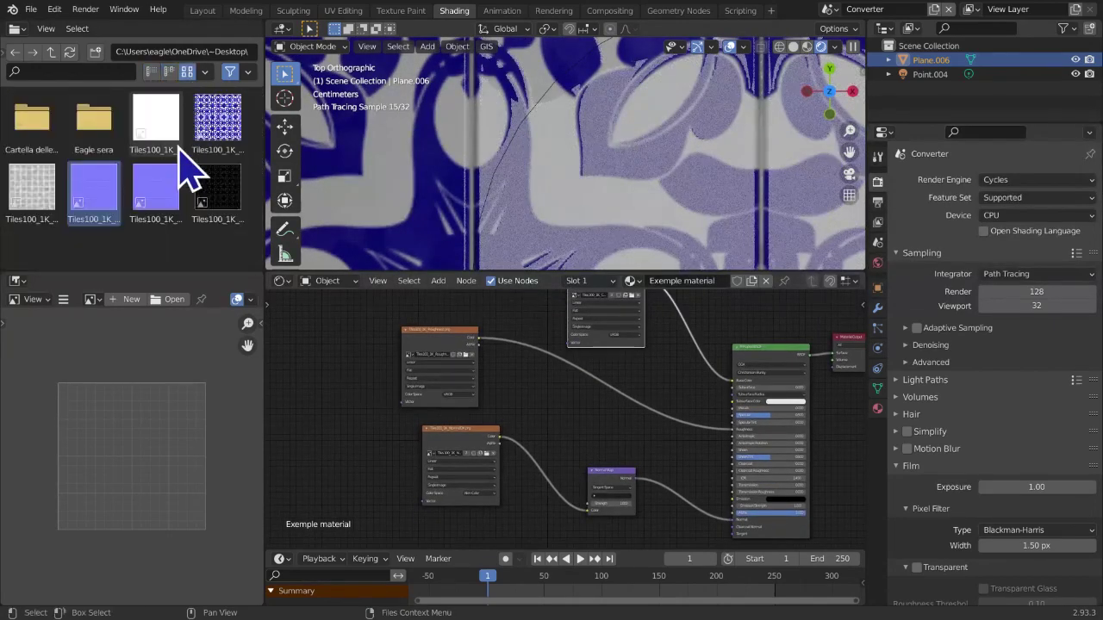
pyautogui.scroll(1, 476, 450)
pyautogui.moveTo(476, 450)
pyautogui.mouseDown(button='middle')
pyautogui.moveTo(468, 437)
pyautogui.moveTo(460, 452)
pyautogui.mouseUp(button='middle')
pyautogui.scroll(-9, 489, 424)
pyautogui.scroll(1, 490, 424)
pyautogui.moveTo(560, 147); pyautogui.dragTo(565, 132, button='middle')
pyautogui.scroll(-7, 576, 179)
pyautogui.moveTo(601, 222); pyautogui.dragTo(664, 261, button='middle')
pyautogui.moveTo(680, 211); pyautogui.dragTo(677, 207, button='middle')
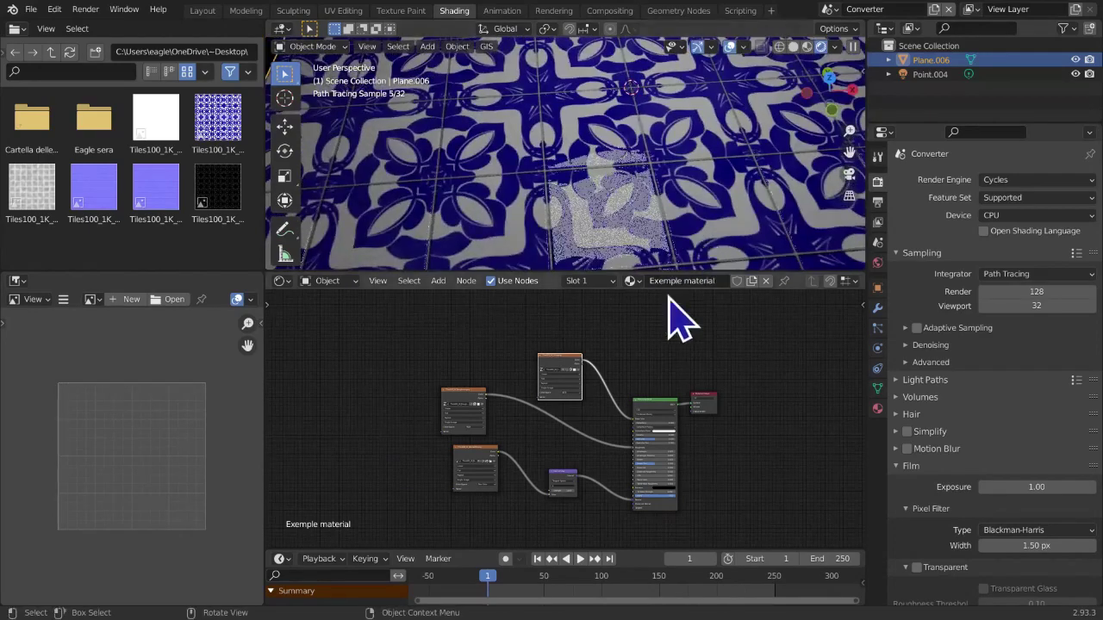
pyautogui.moveTo(559, 440); pyautogui.dragTo(551, 422, button='middle')
pyautogui.scroll(-4, 732, 175)
pyautogui.moveTo(732, 178); pyautogui.dragTo(694, 239, button='middle')
pyautogui.scroll(4, 693, 240)
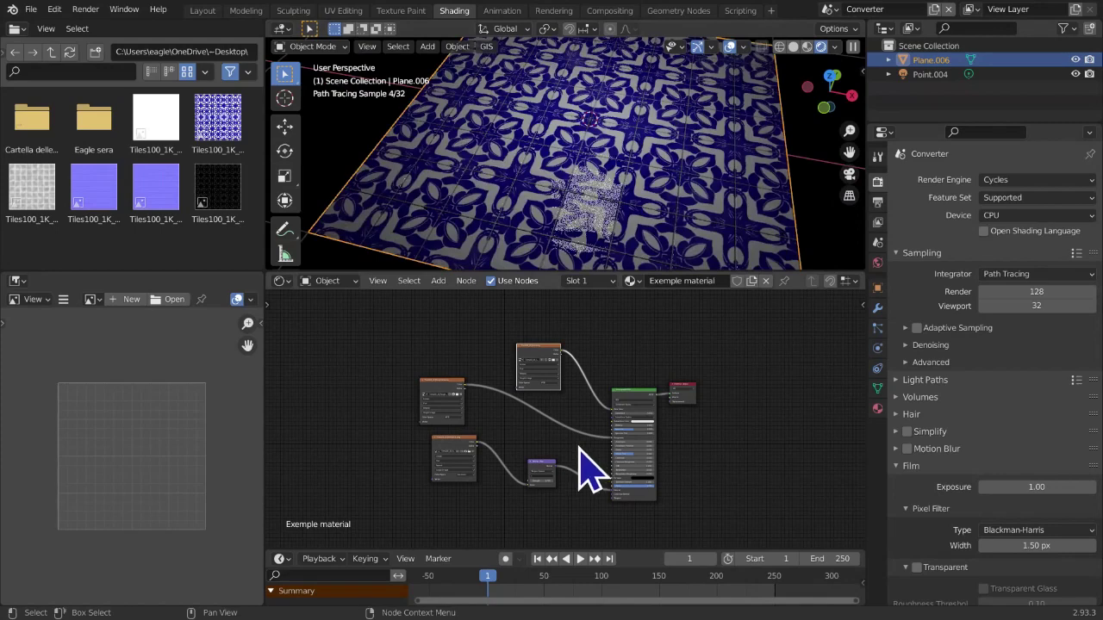
pyautogui.moveTo(591, 467); pyautogui.dragTo(628, 456, button='middle')
pyautogui.scroll(3, 586, 461)
# Delete the Normal Map and Roughness image nodes and move the colour texture near the BSDF
pyautogui.click(452, 420)
pyautogui.click(592, 449)
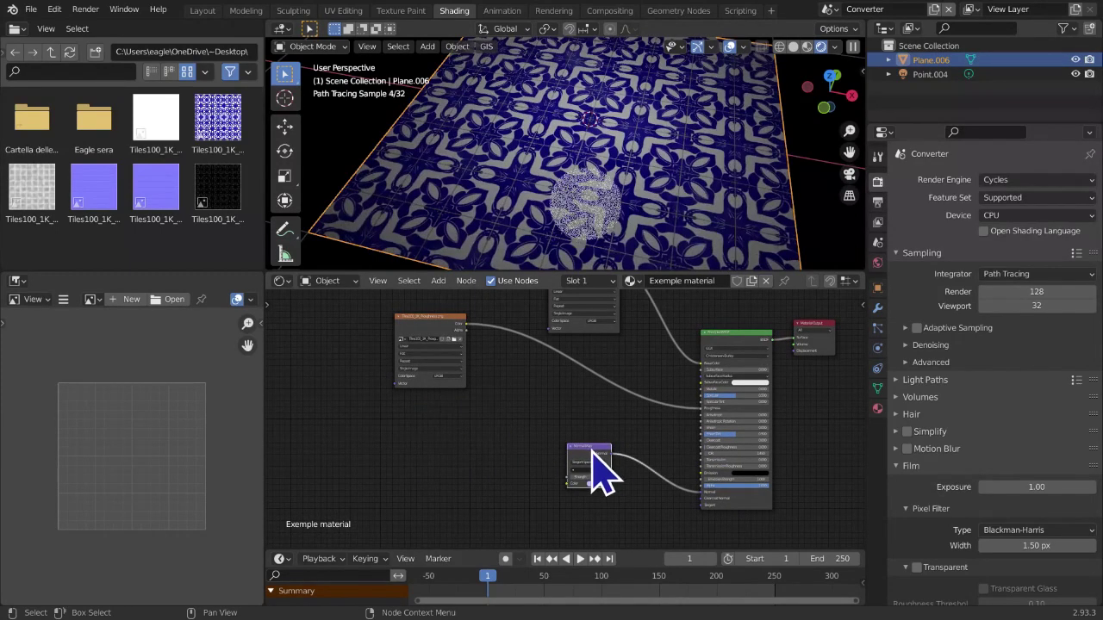
pyautogui.press('x')
pyautogui.click(445, 327)
pyautogui.press('x')
pyautogui.moveTo(589, 312); pyautogui.dragTo(503, 460)
pyautogui.moveTo(708, 364)
pyautogui.mouseDown()
pyautogui.moveTo(689, 357)
pyautogui.moveTo(699, 366)
pyautogui.mouseUp()
# Add a Normal Map node and connect the texture's Alpha into its Color input
pyautogui.hotkey('shift', 'a')
pyautogui.moveTo(614, 398)
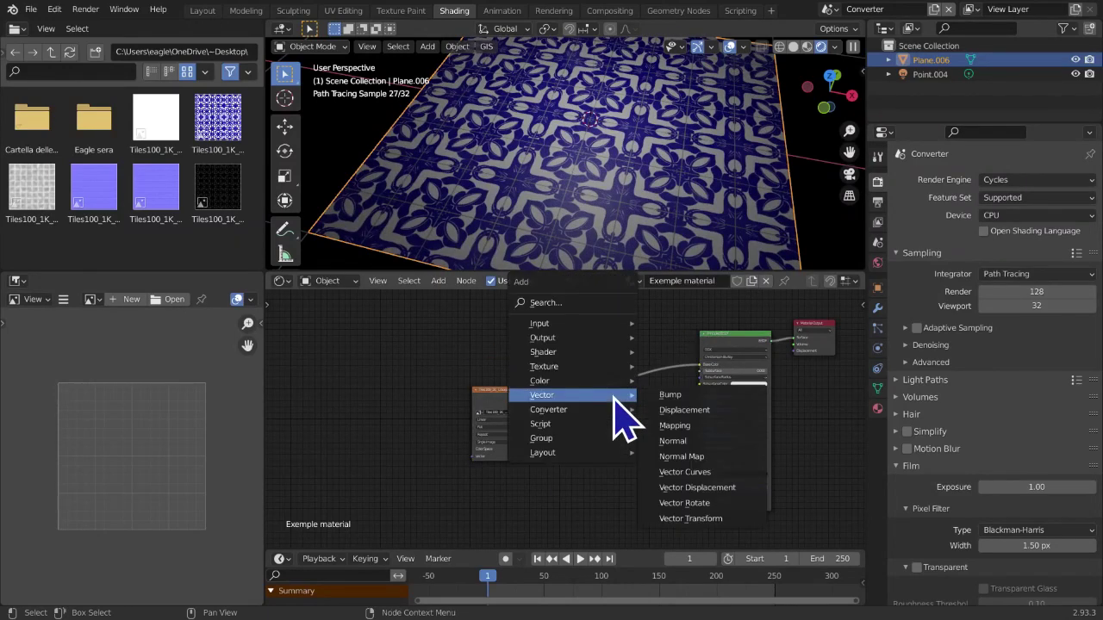
pyautogui.click(700, 461)
pyautogui.click(631, 453)
pyautogui.moveTo(543, 403); pyautogui.dragTo(565, 422)
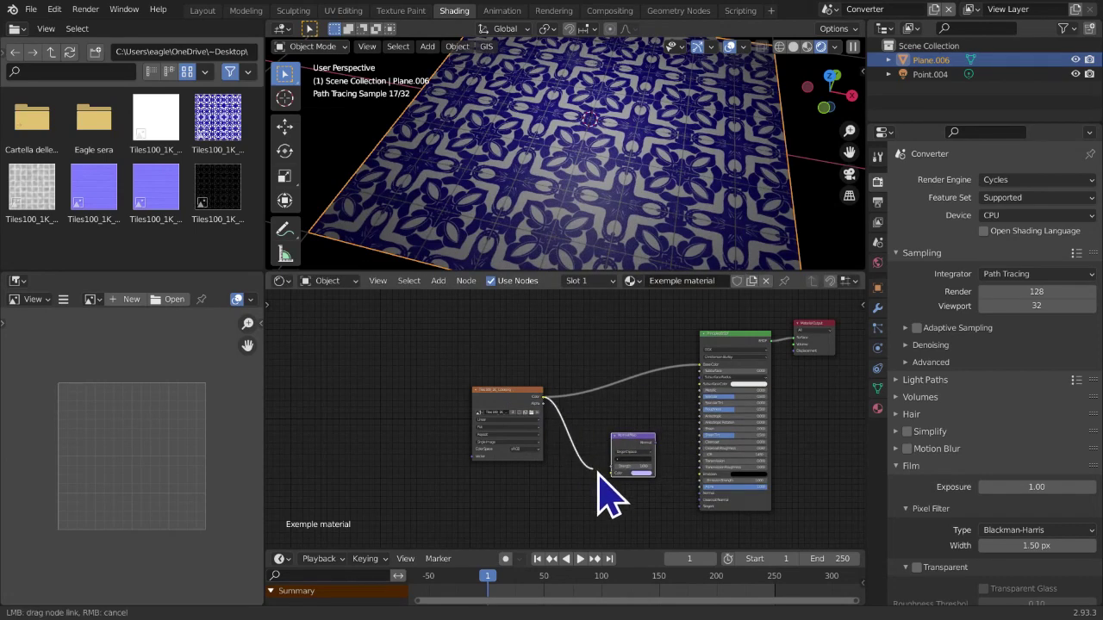
pyautogui.moveTo(609, 475); pyautogui.dragTo(611, 473)
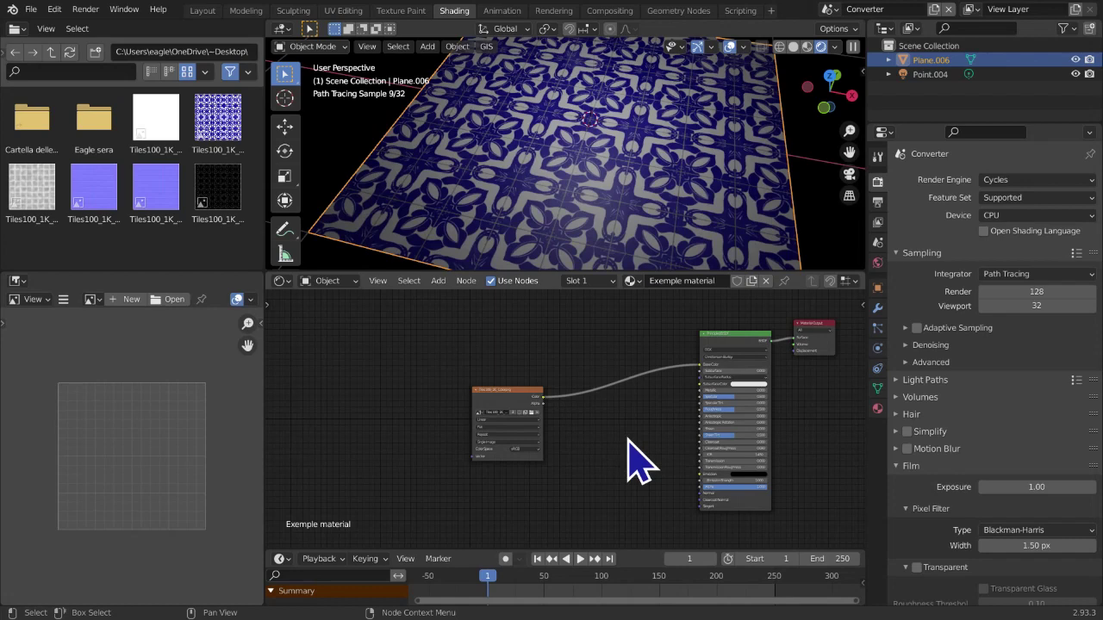
# Add a Bump node fed by the colour texture and wire Bump Normal to the BSDF Normal
pyautogui.hotkey('shift', 'a')
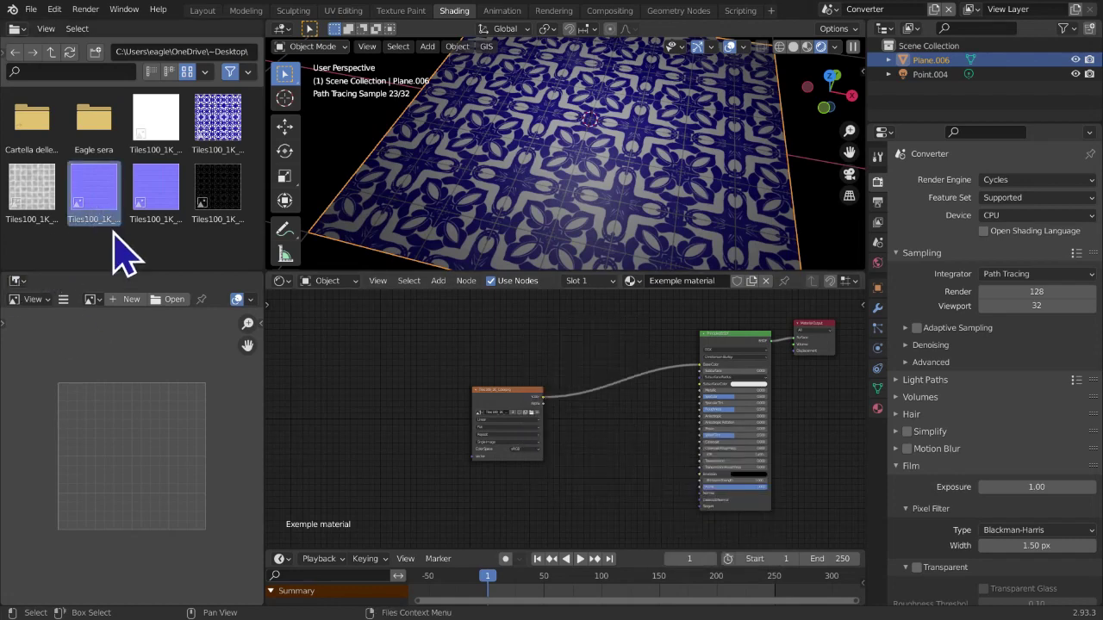
pyautogui.hotkey('shift', 'a')
pyautogui.moveTo(645, 443)
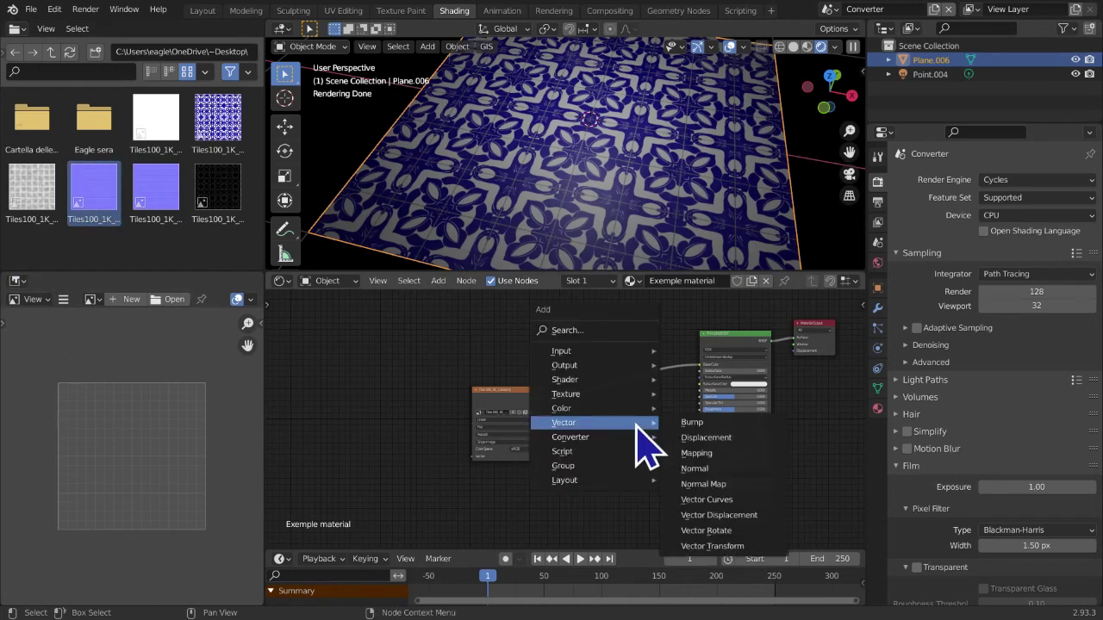
pyautogui.click(687, 423)
pyautogui.click(608, 450)
pyautogui.moveTo(566, 528); pyautogui.dragTo(539, 492, button='middle')
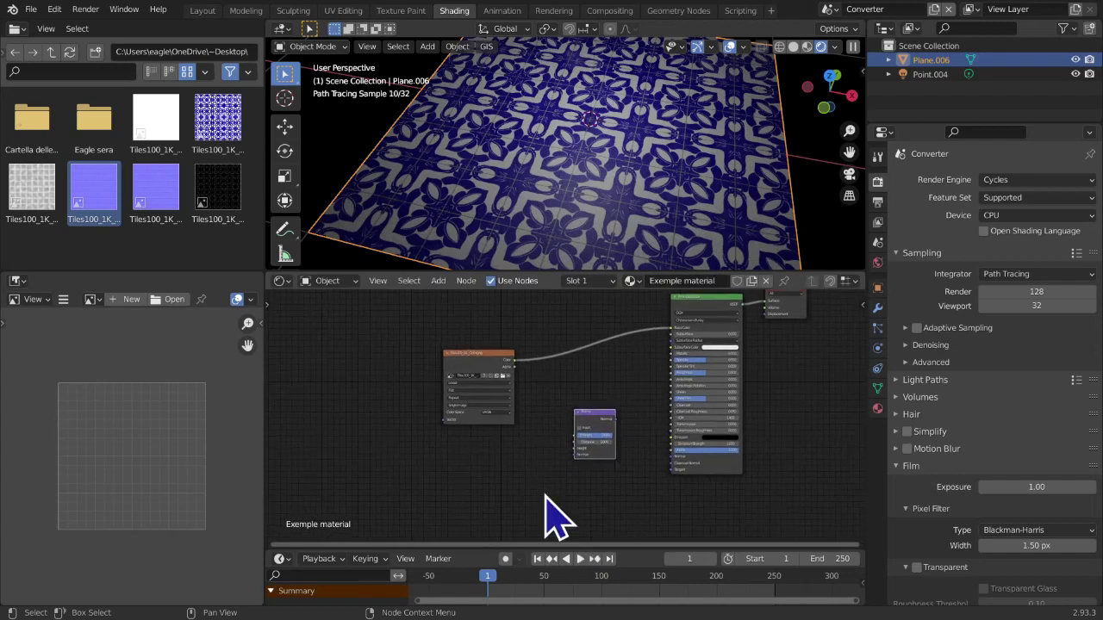
pyautogui.moveTo(514, 367); pyautogui.dragTo(583, 422)
pyautogui.scroll(2, 653, 505)
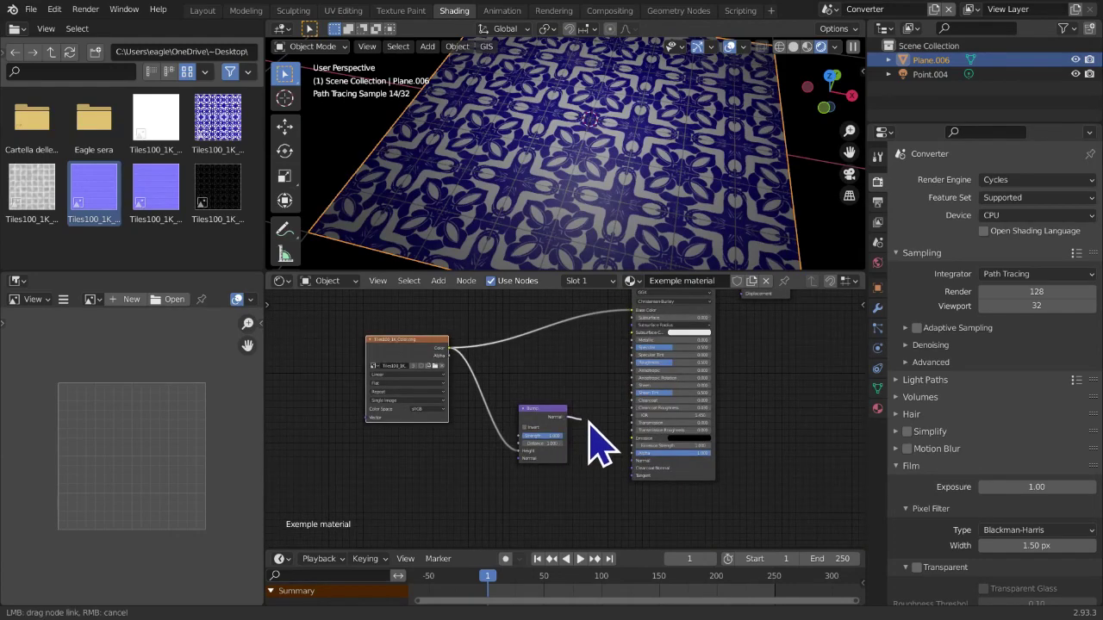
pyautogui.moveTo(642, 491); pyautogui.dragTo(640, 480)
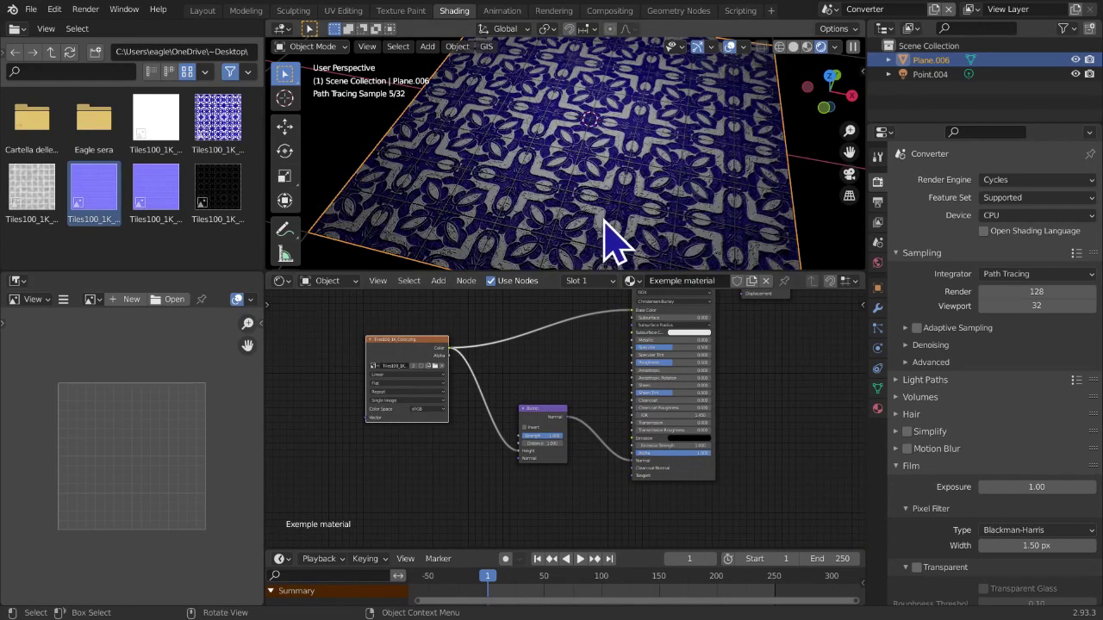
pyautogui.scroll(1, 422, 384)
pyautogui.moveTo(393, 333); pyautogui.dragTo(381, 337)
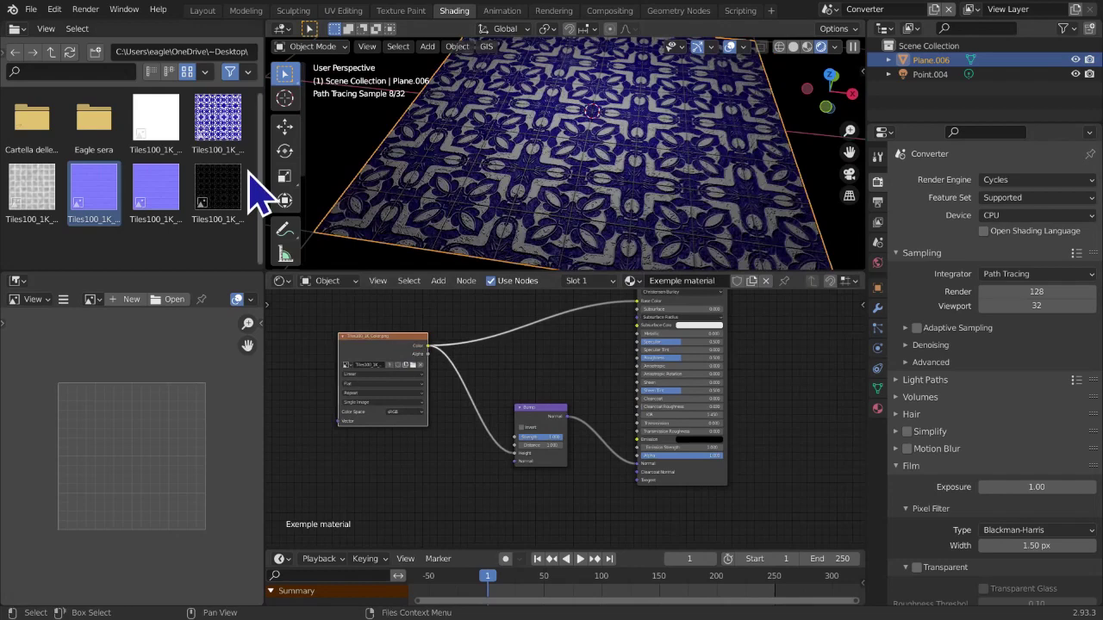
# Select the blue tile colour image file and enlarge the node graph view
pyautogui.click(237, 148)
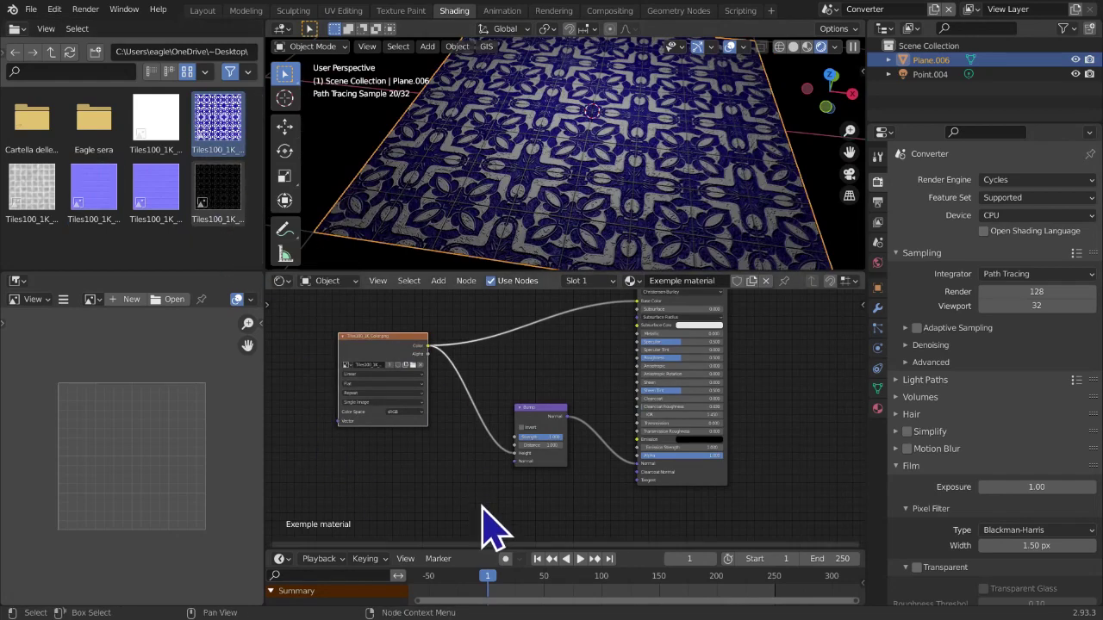
pyautogui.scroll(2, 481, 507)
pyautogui.moveTo(494, 496); pyautogui.dragTo(520, 517, button='middle')
pyautogui.scroll(4, 575, 222)
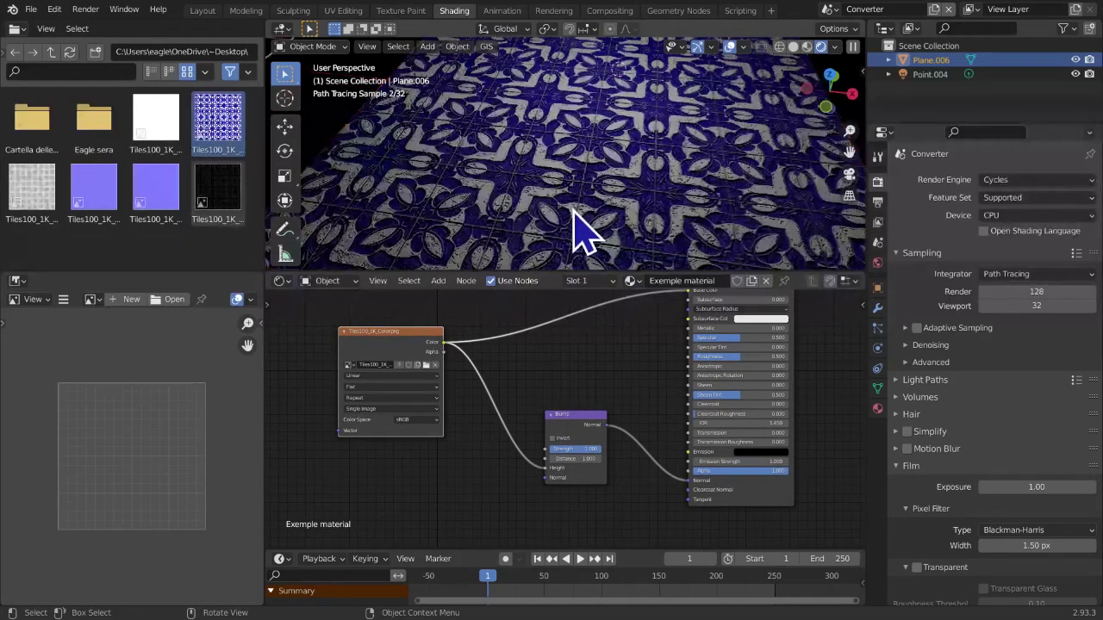
# Nudge the colour texture node and select the second-row tile image file
pyautogui.scroll(3, 579, 230)
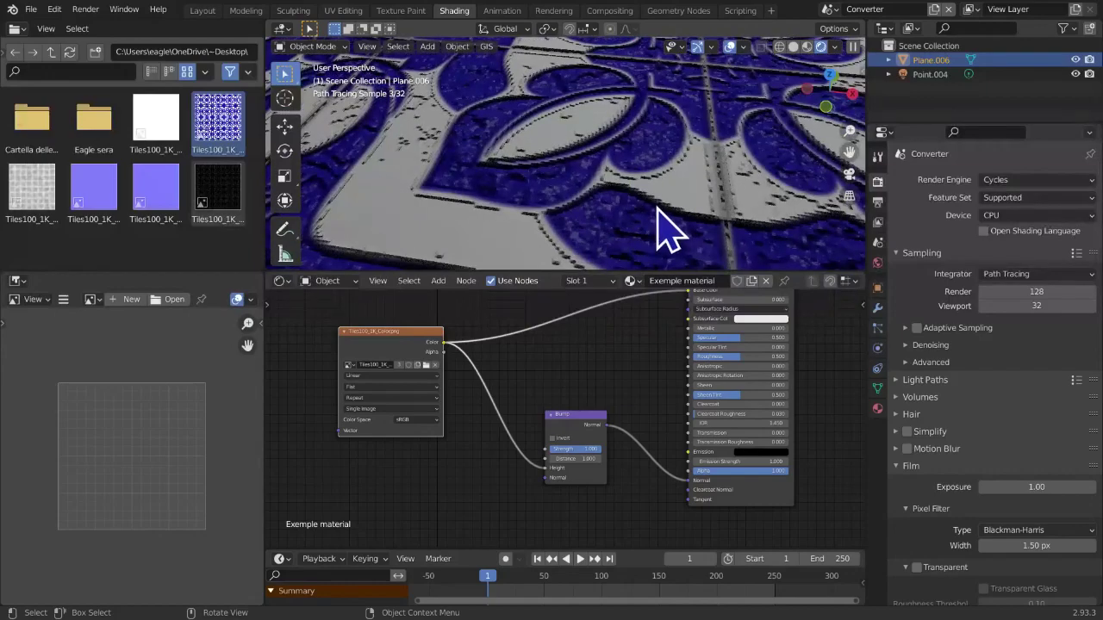
pyautogui.scroll(-5, 603, 211)
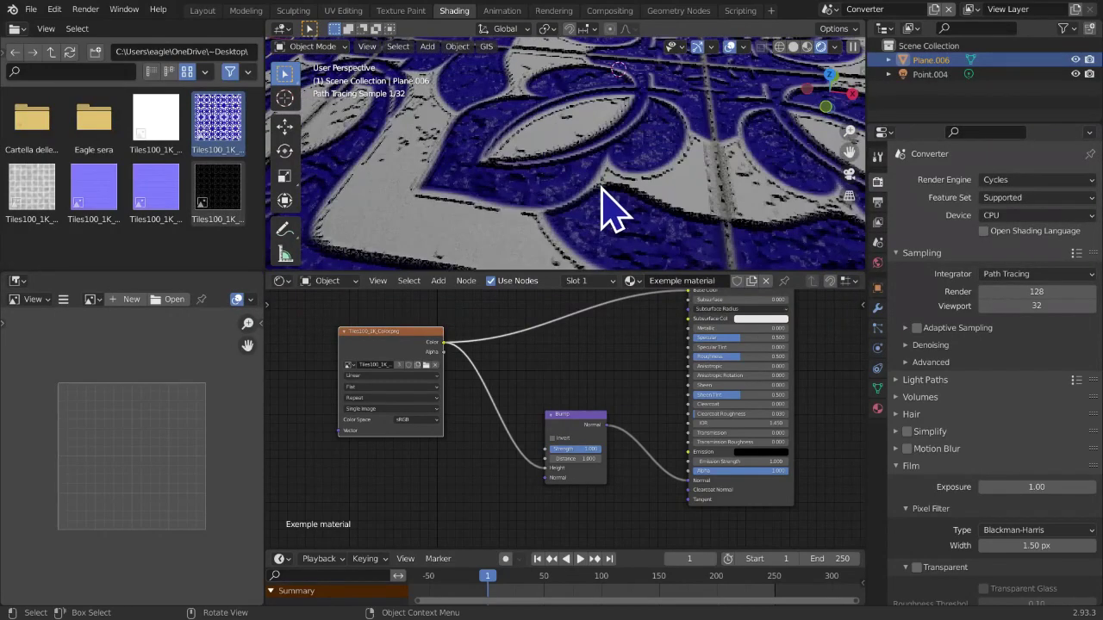
pyautogui.moveTo(578, 510); pyautogui.dragTo(574, 524, button='middle')
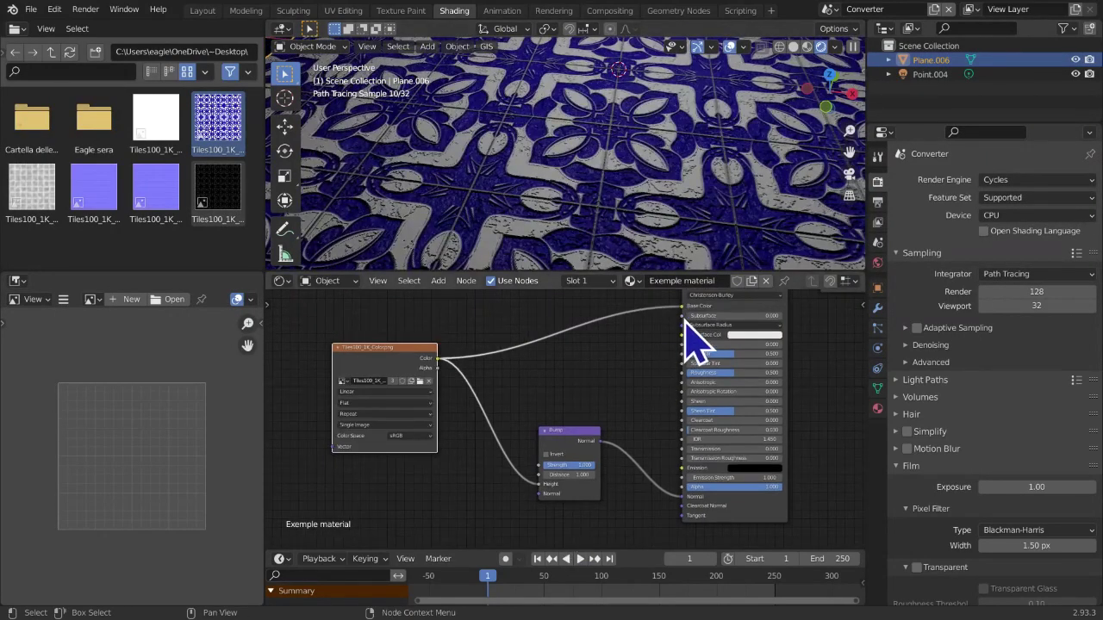
pyautogui.moveTo(395, 362); pyautogui.dragTo(406, 356)
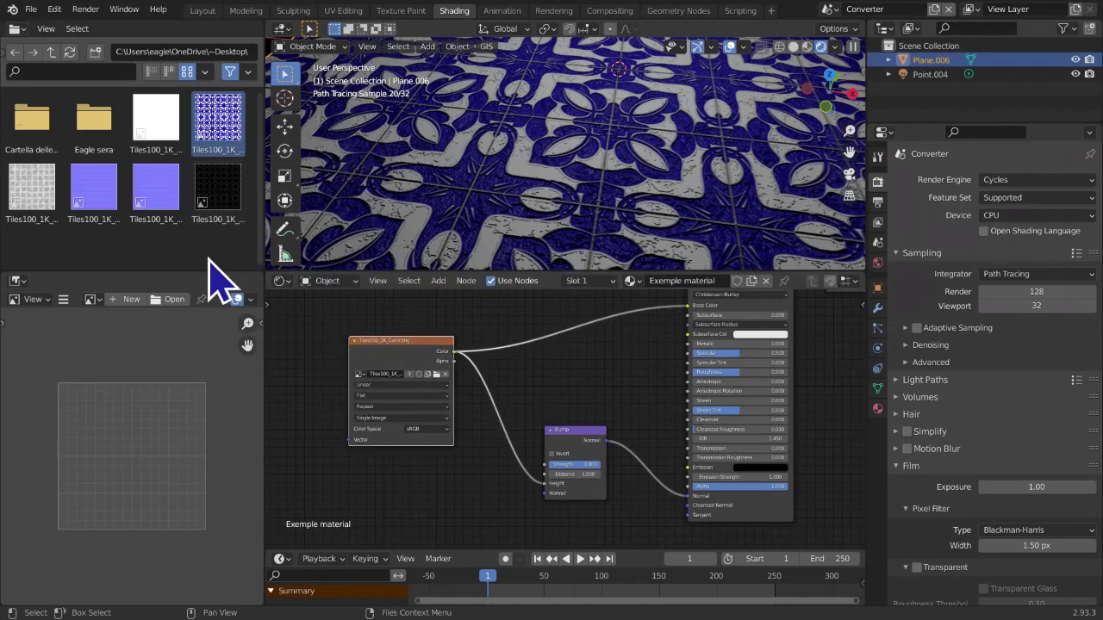
pyautogui.click(95, 212)
# Disconnect the colour image from Base Color and move the Bump node left beside it
pyautogui.scroll(1, 343, 402)
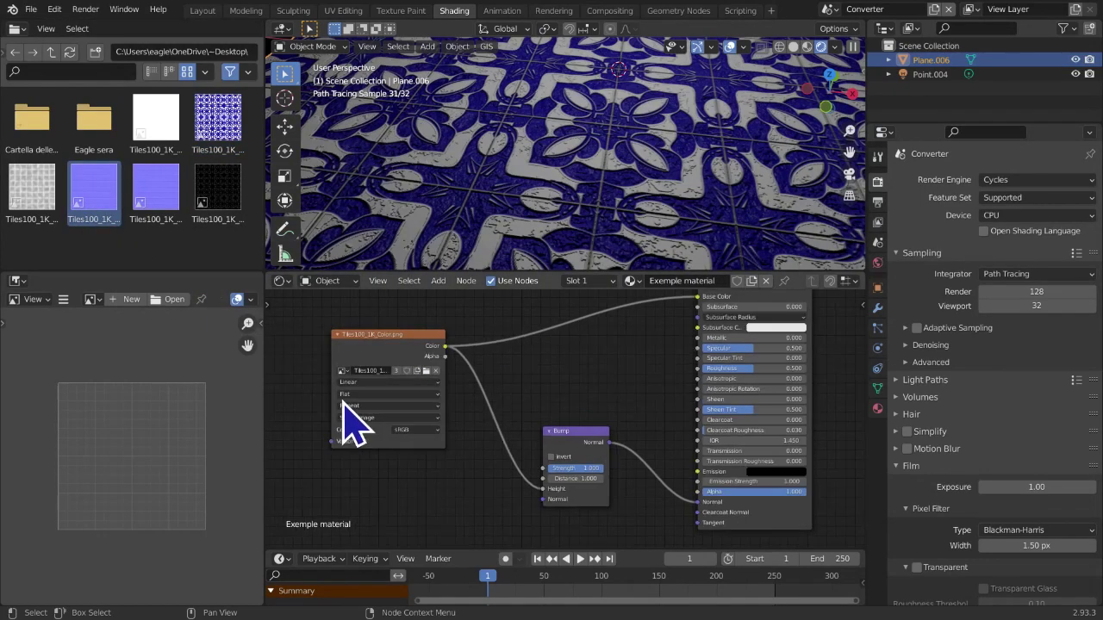
pyautogui.moveTo(379, 415); pyautogui.dragTo(357, 444, button='middle')
pyautogui.moveTo(611, 129); pyautogui.dragTo(633, 138, button='middle')
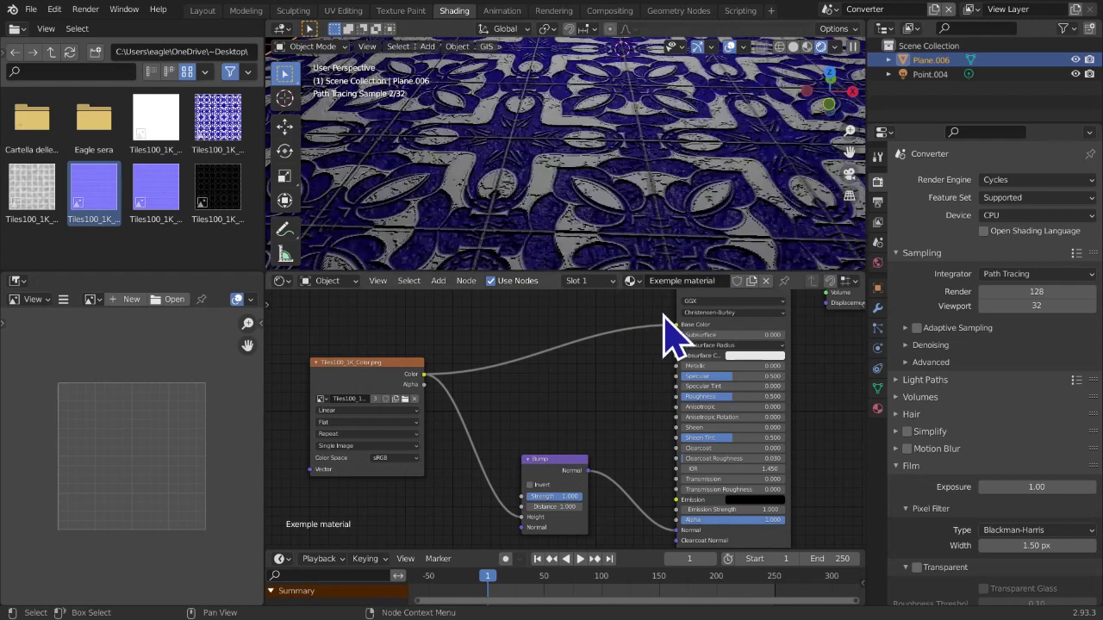
pyautogui.moveTo(676, 326); pyautogui.dragTo(522, 352)
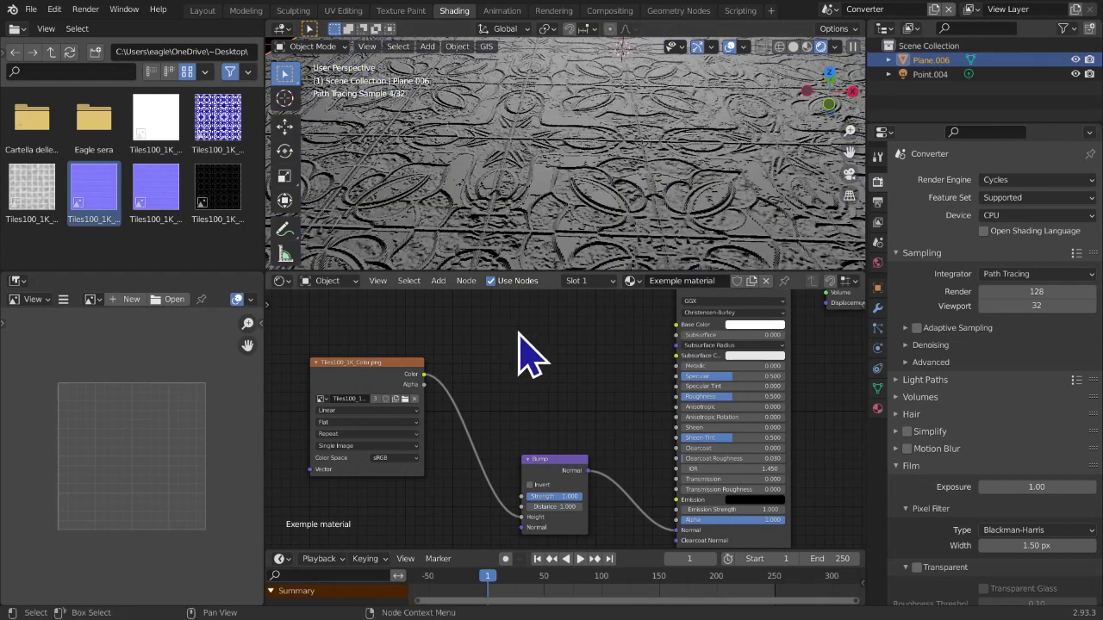
pyautogui.moveTo(525, 414); pyautogui.dragTo(540, 382, button='middle')
pyautogui.moveTo(564, 432); pyautogui.dragTo(487, 377)
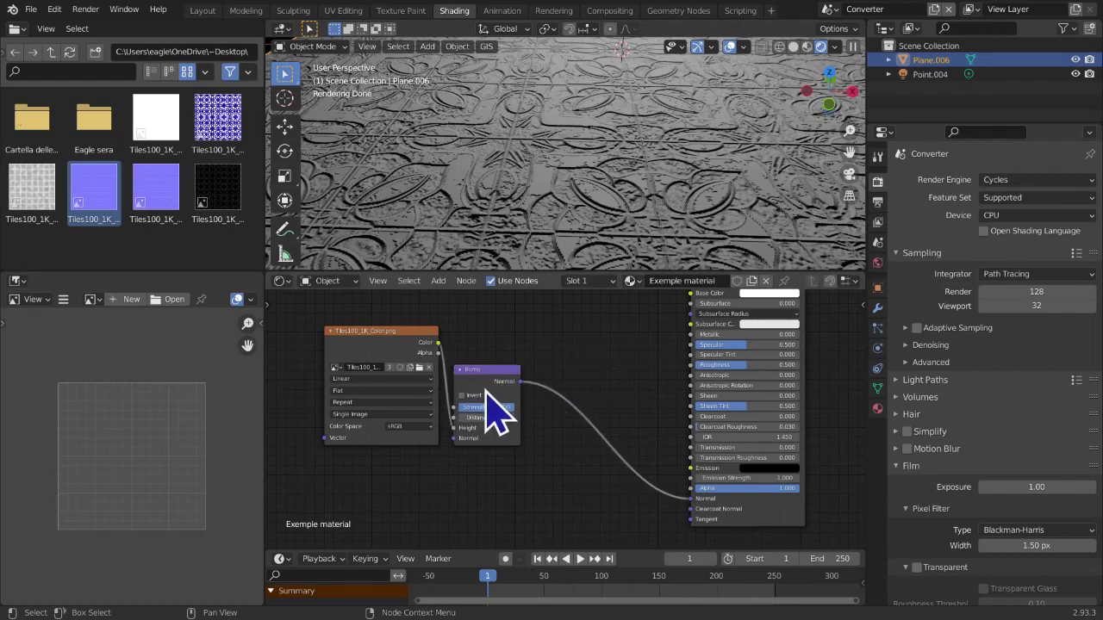
# Move the colour Image Texture and Bump nodes up and to the left, closer together
pyautogui.scroll(-1, 364, 333)
pyautogui.moveTo(349, 311); pyautogui.dragTo(427, 409)
pyautogui.moveTo(416, 353); pyautogui.dragTo(404, 343)
pyautogui.moveTo(507, 382); pyautogui.dragTo(498, 368)
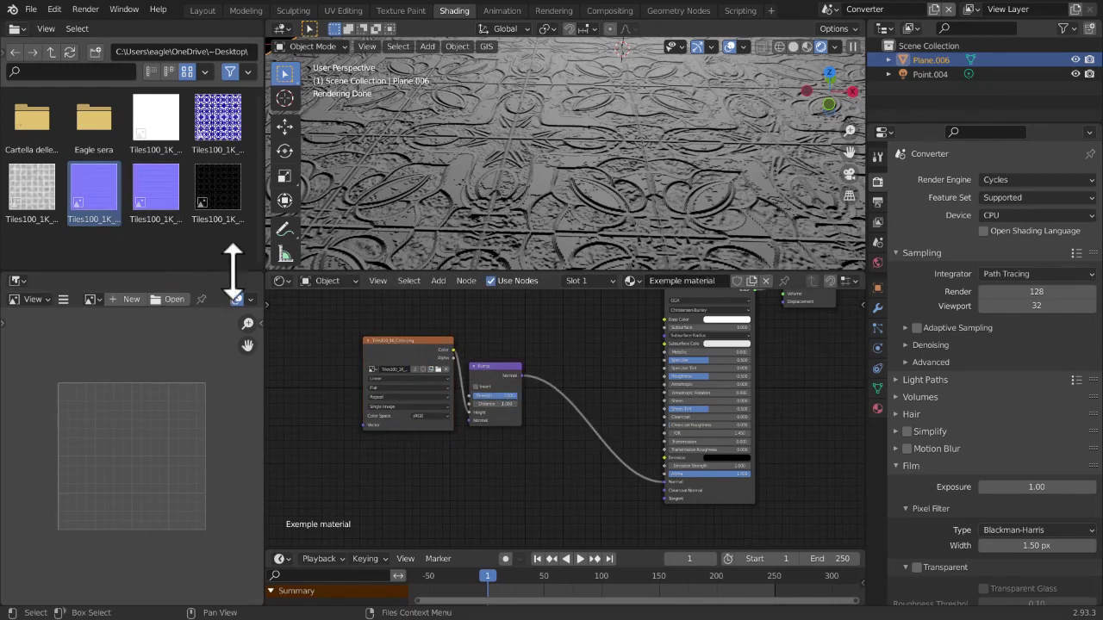
pyautogui.scroll(1, 551, 493)
pyautogui.scroll(1, 550, 491)
pyautogui.moveTo(531, 504); pyautogui.dragTo(561, 505, button='middle')
pyautogui.scroll(2, 587, 497)
pyautogui.moveTo(600, 232); pyautogui.dragTo(614, 222, button='middle')
pyautogui.moveTo(381, 337); pyautogui.dragTo(369, 336)
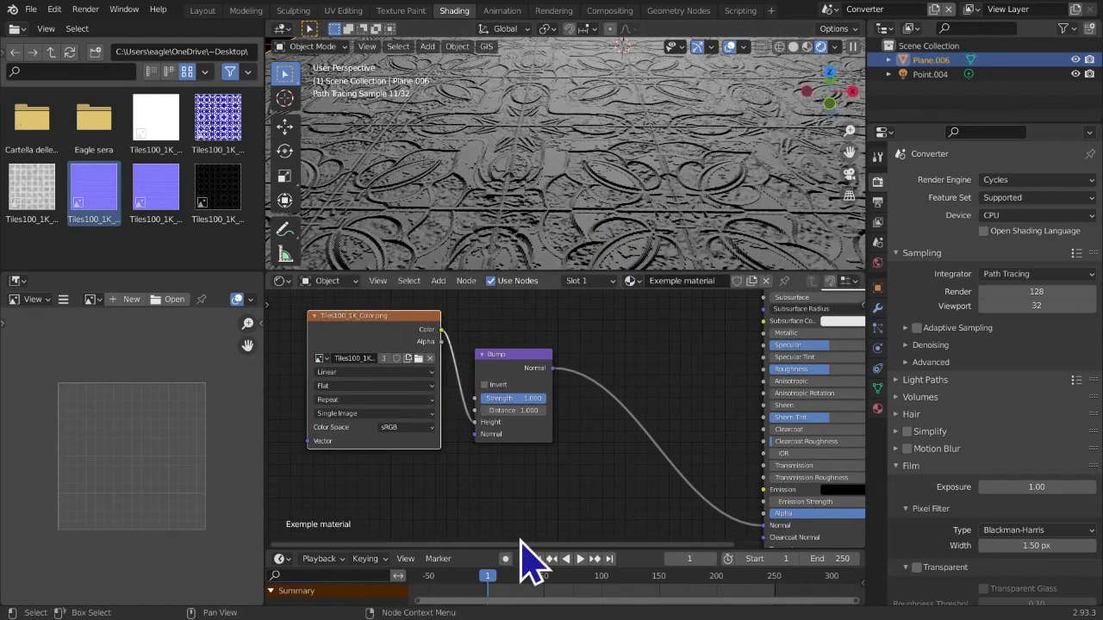
# Add the Tiles100_1K_NormalDX.png tile image as a node below the colour image
pyautogui.click(101, 226)
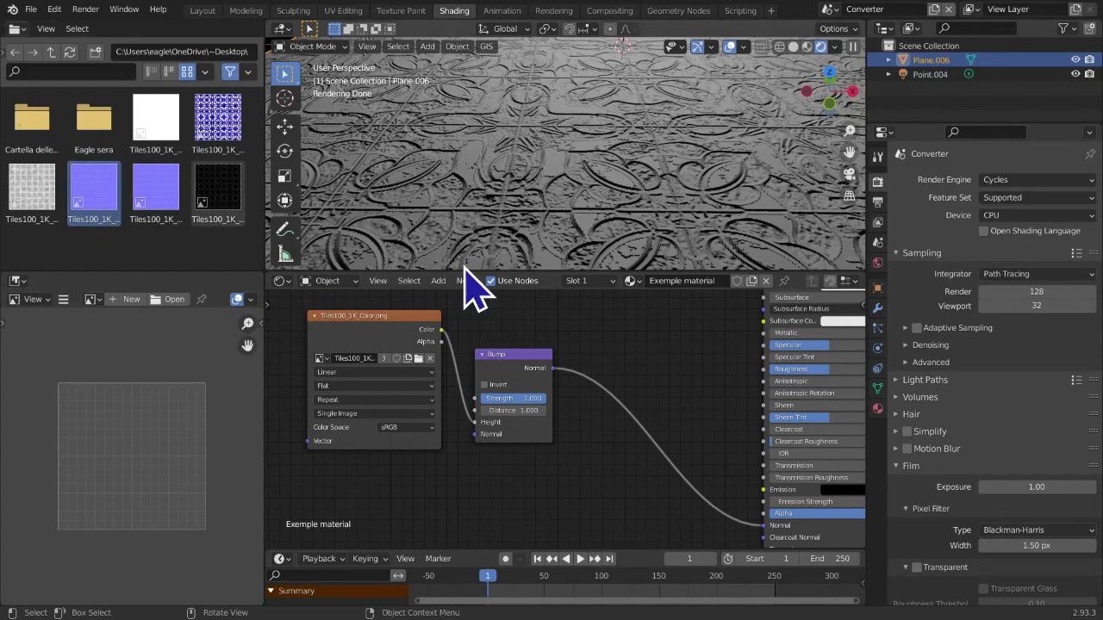
pyautogui.scroll(3, 517, 253)
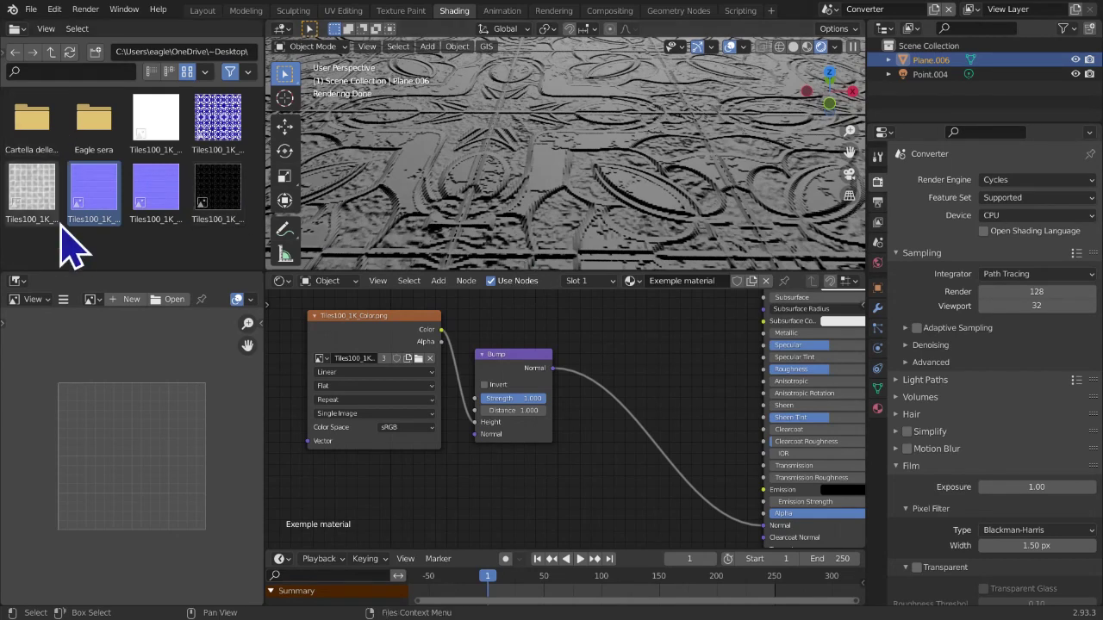
pyautogui.moveTo(98, 213); pyautogui.dragTo(314, 467)
pyautogui.hotkey('shift', 'a')
pyautogui.moveTo(498, 501)
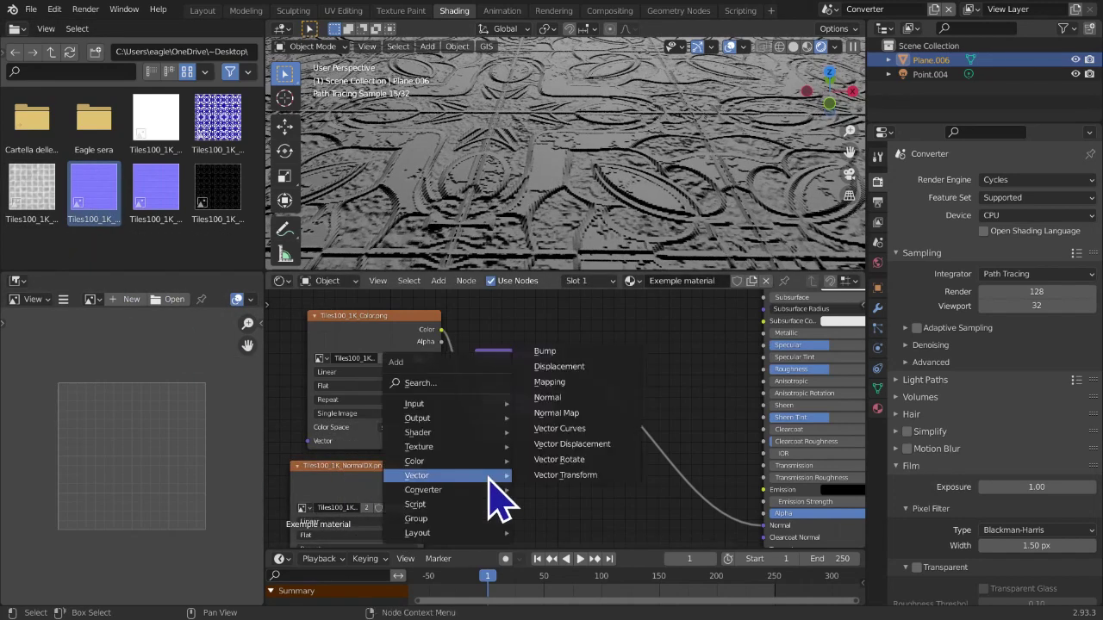
pyautogui.click(554, 414)
pyautogui.click(497, 474)
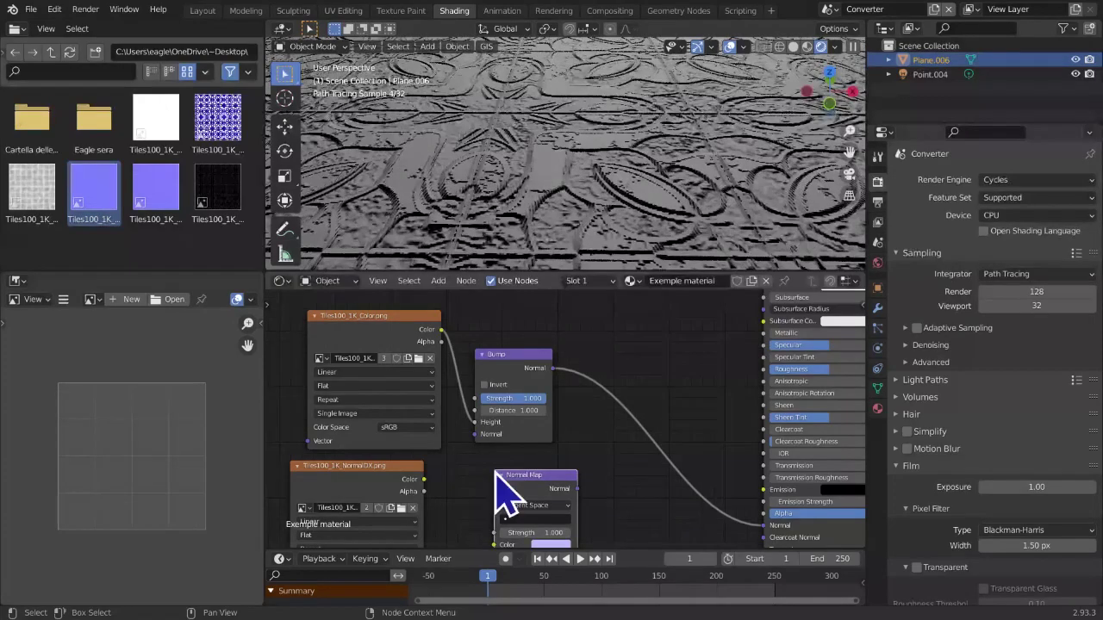
pyautogui.moveTo(379, 473); pyautogui.dragTo(395, 429, button='middle')
pyautogui.moveTo(438, 436); pyautogui.dragTo(470, 470)
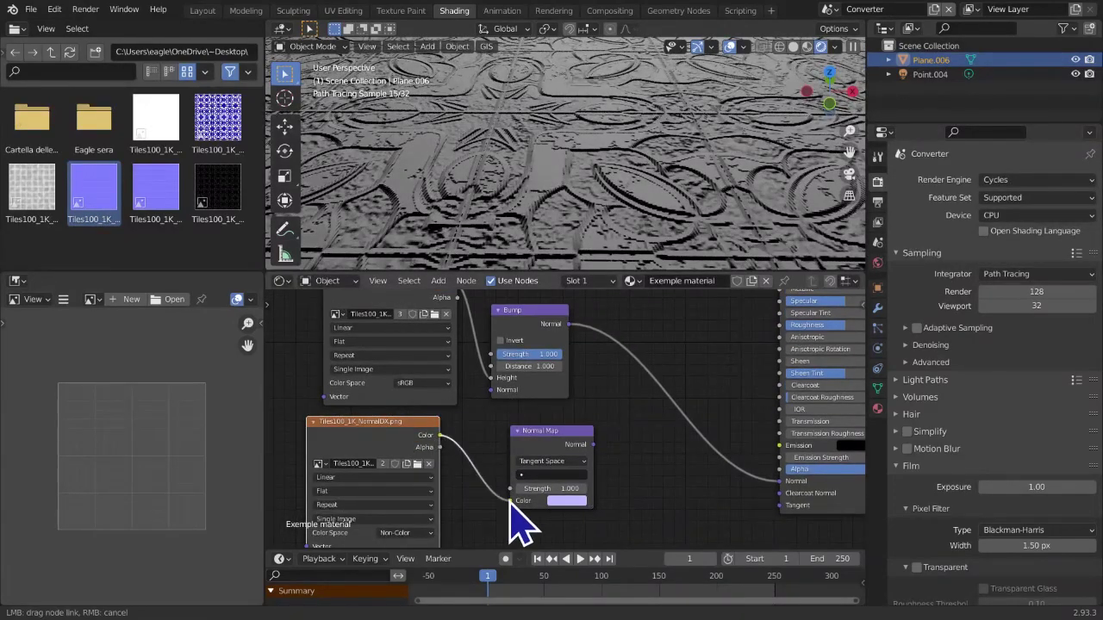
pyautogui.moveTo(511, 504); pyautogui.dragTo(511, 501)
pyautogui.moveTo(593, 444); pyautogui.dragTo(794, 488)
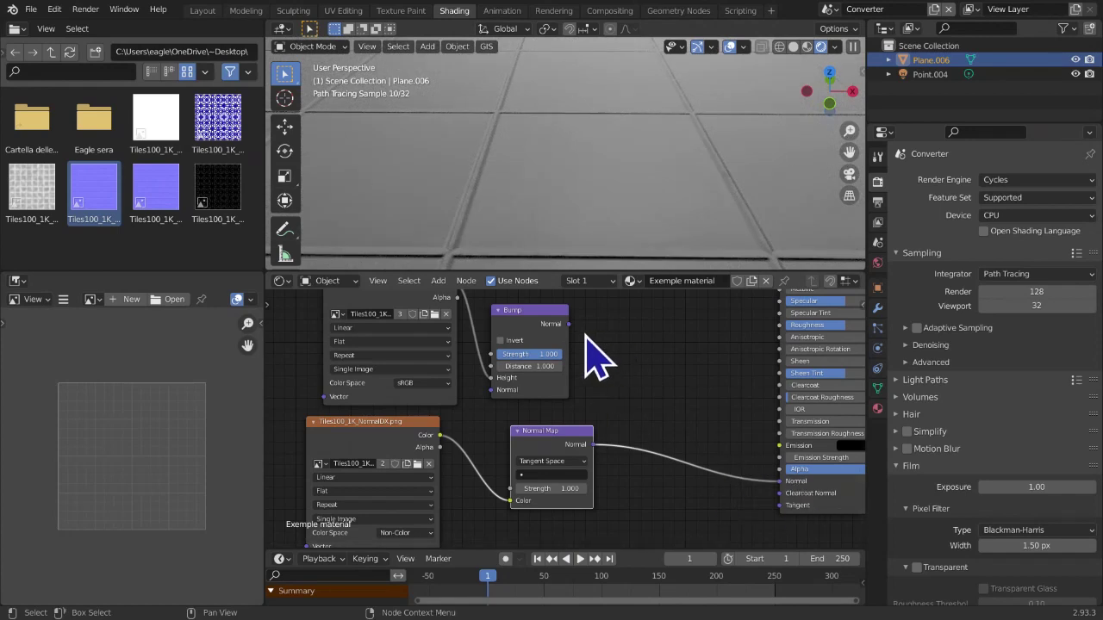
pyautogui.moveTo(572, 327); pyautogui.dragTo(779, 485)
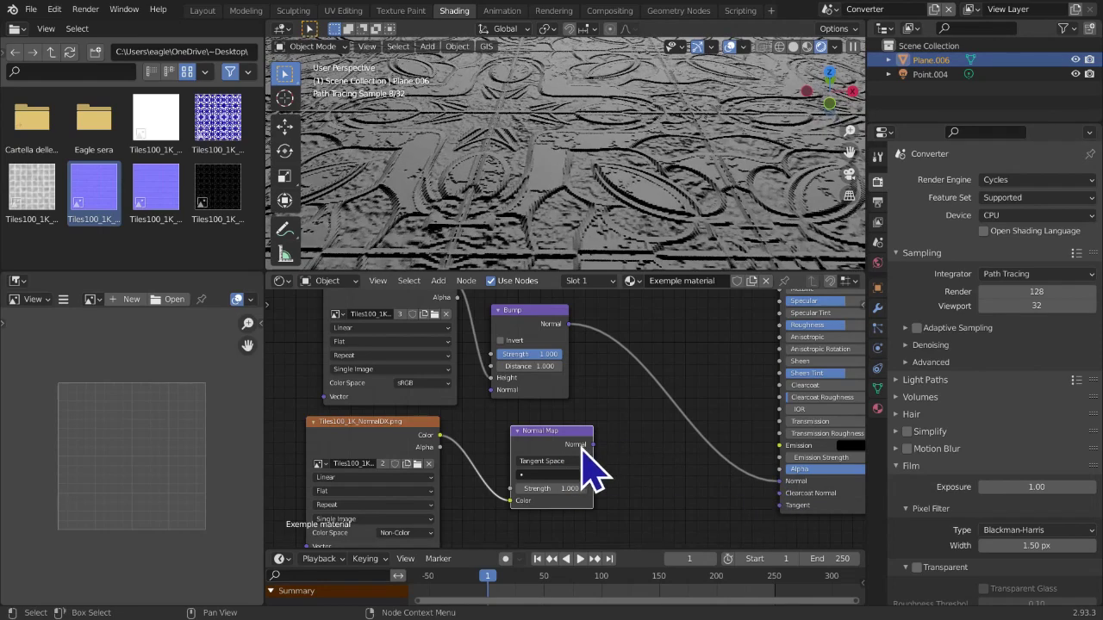
pyautogui.moveTo(594, 444); pyautogui.dragTo(784, 484)
pyautogui.moveTo(608, 482); pyautogui.dragTo(640, 435, button='middle')
pyautogui.scroll(-3, 585, 165)
pyautogui.scroll(-1, 589, 171)
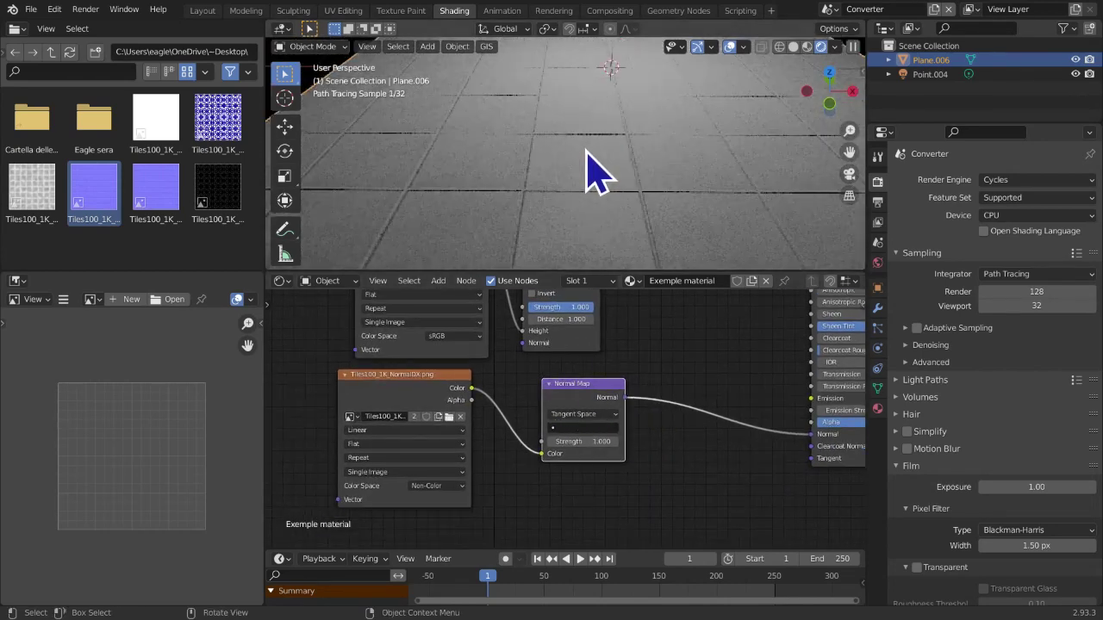
pyautogui.scroll(-1, 577, 216)
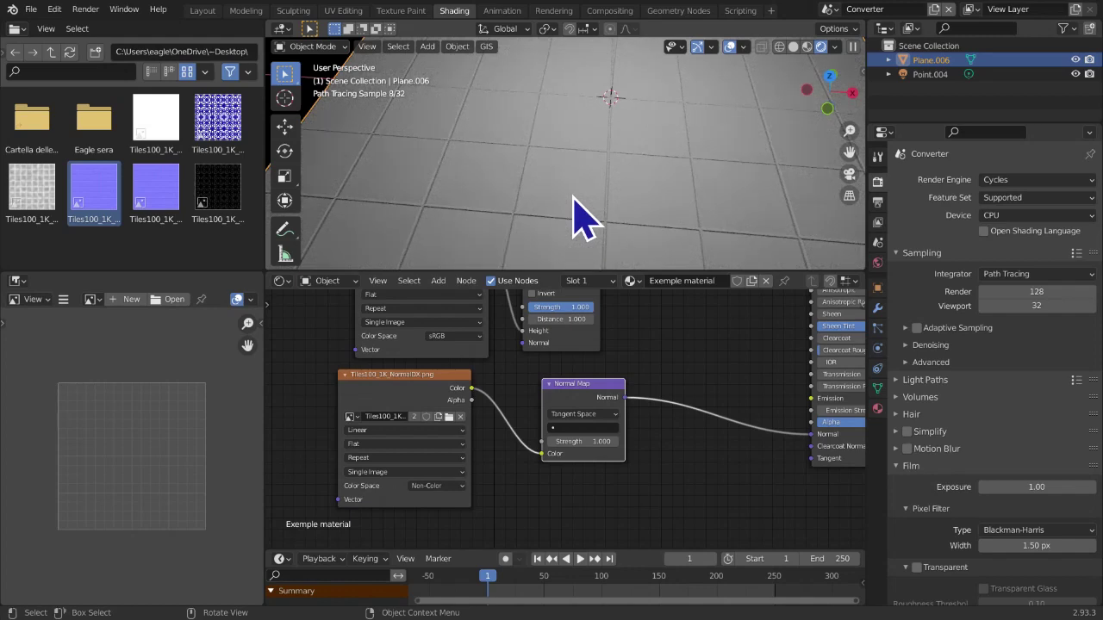
pyautogui.scroll(-1, 582, 220)
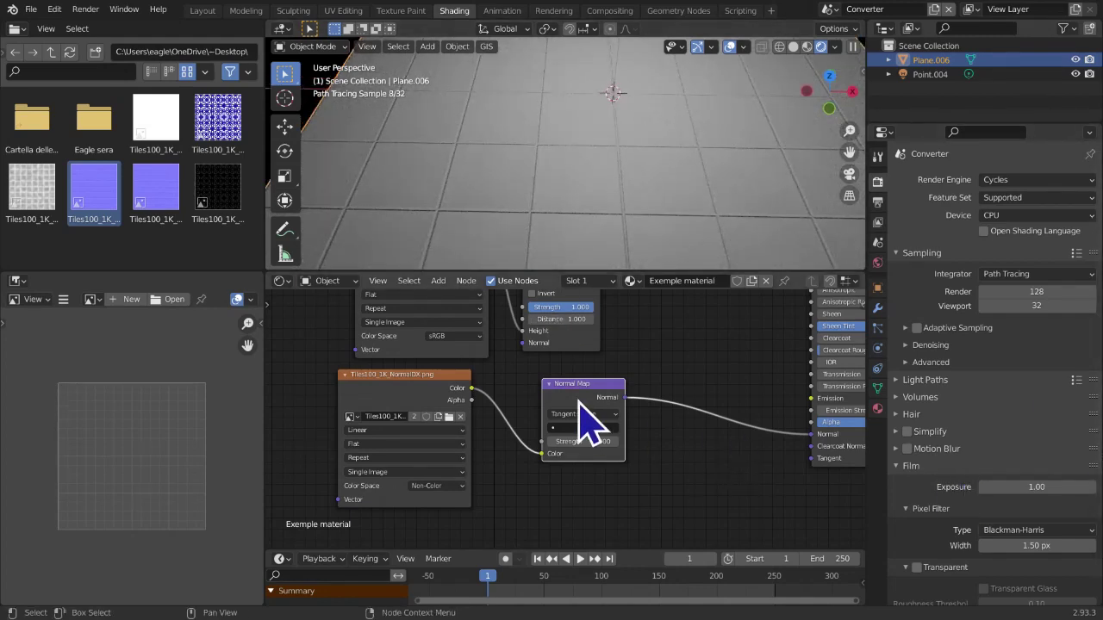
pyautogui.press('x')
pyautogui.click(418, 378)
pyautogui.press('x')
pyautogui.moveTo(589, 366); pyautogui.dragTo(500, 427, button='middle')
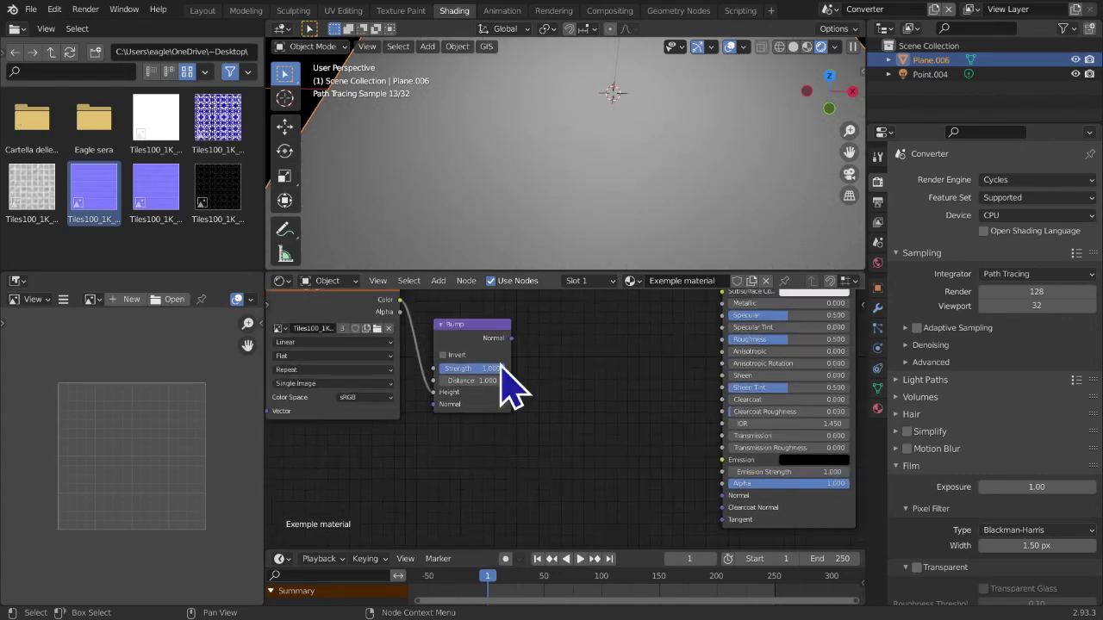
pyautogui.moveTo(513, 339); pyautogui.dragTo(721, 495)
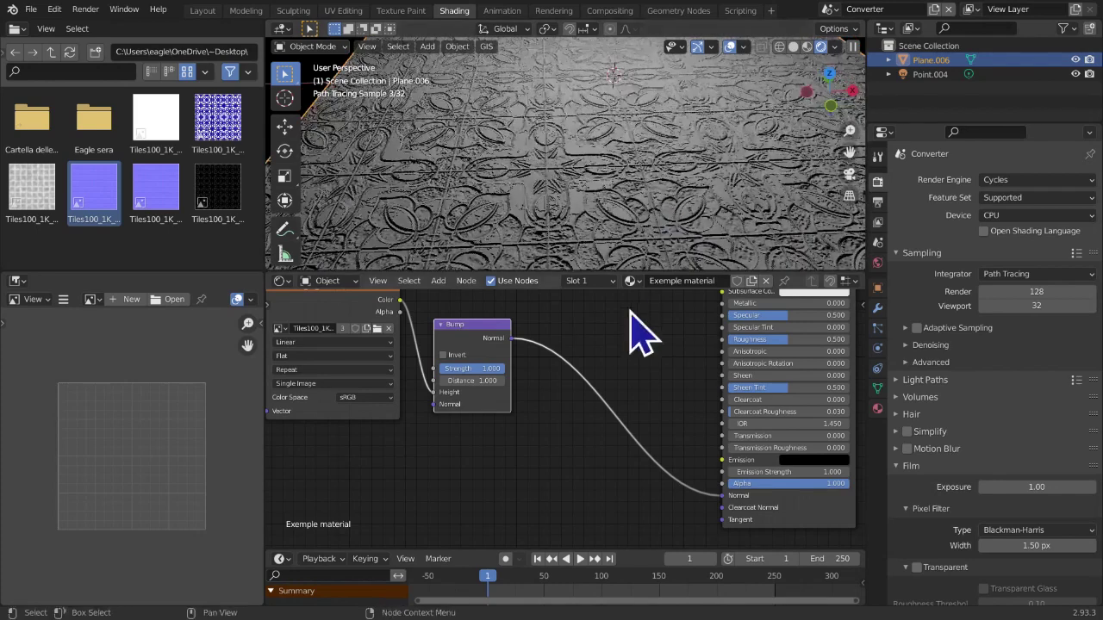
pyautogui.moveTo(321, 482); pyautogui.dragTo(383, 532, button='middle')
pyautogui.scroll(-3, 480, 391)
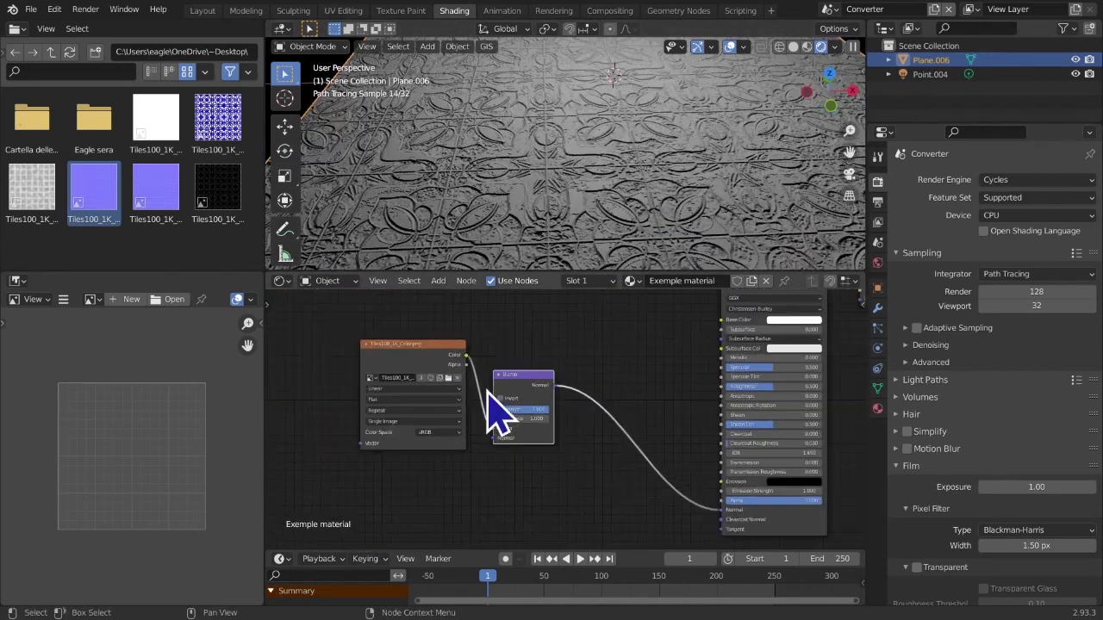
# Insert a Separate XYZ node on the Bump-to-Principled BSDF link
pyautogui.moveTo(630, 460); pyautogui.dragTo(538, 449, button='middle')
pyautogui.scroll(1, 538, 449)
pyautogui.scroll(1, 538, 469)
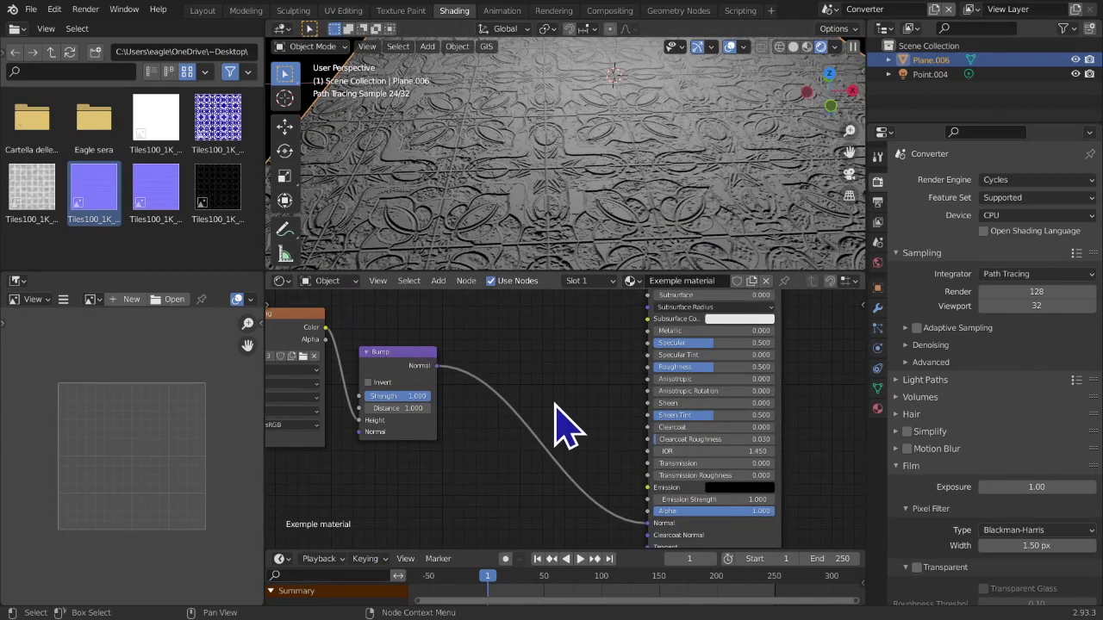
pyautogui.hotkey('shift', 'a')
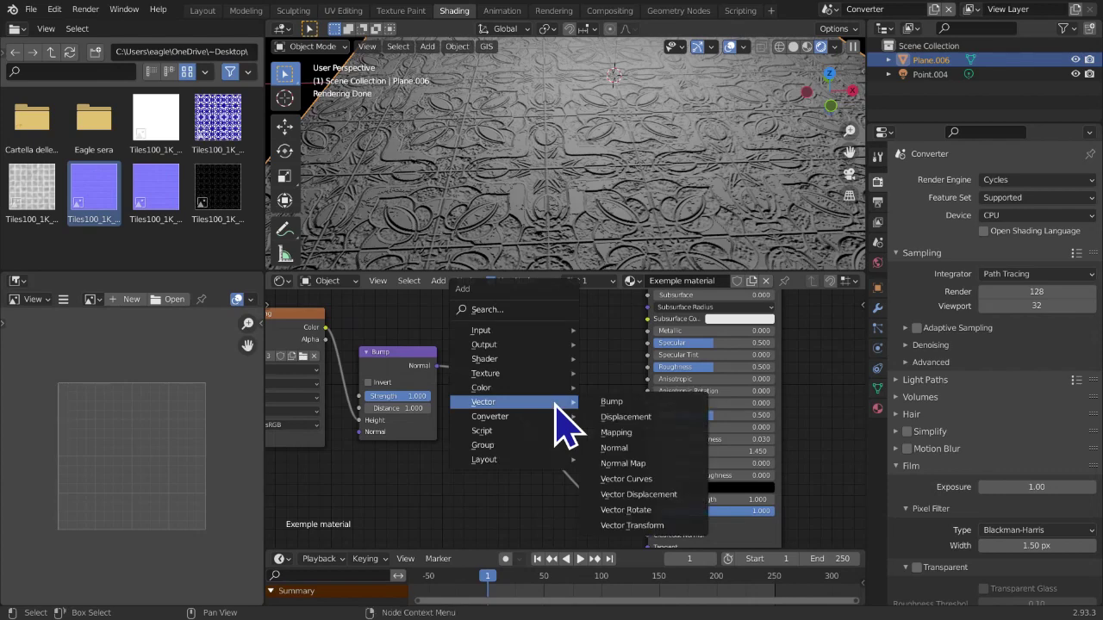
pyautogui.moveTo(551, 416)
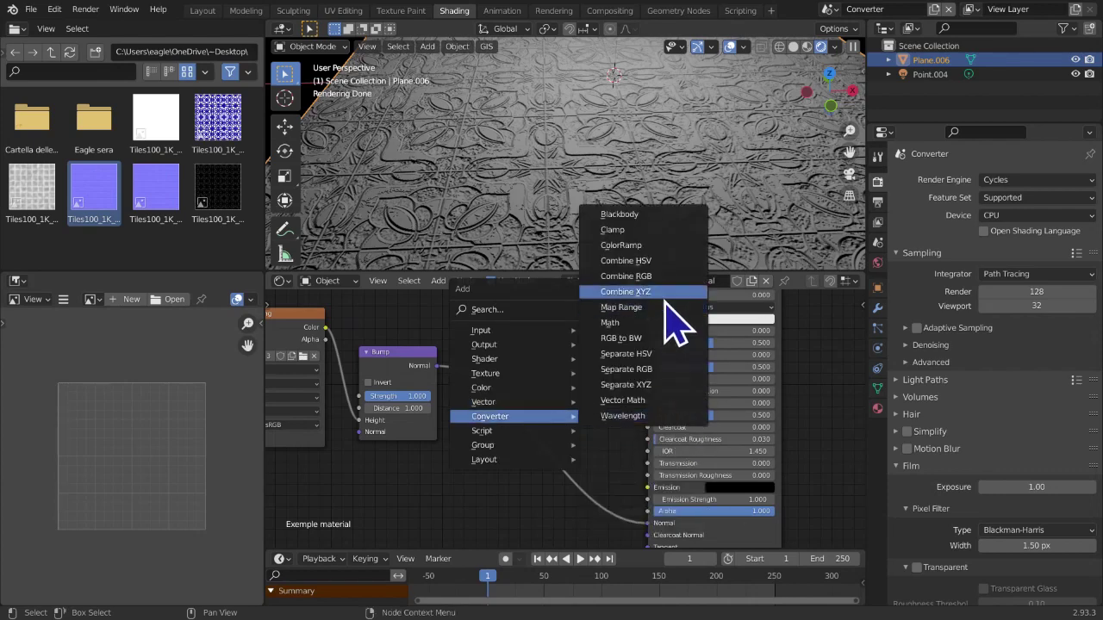
pyautogui.click(655, 385)
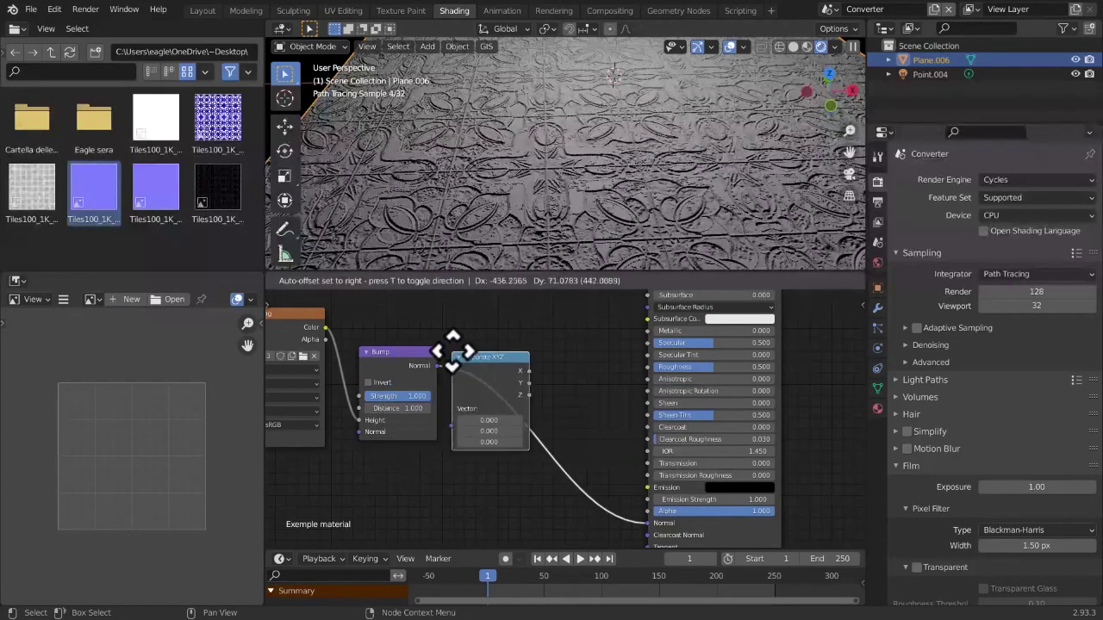
pyautogui.click(465, 360)
# Shift Separate XYZ left and feed its Z output into the BSDF Normal input
pyautogui.moveTo(542, 482); pyautogui.dragTo(561, 414, button='middle')
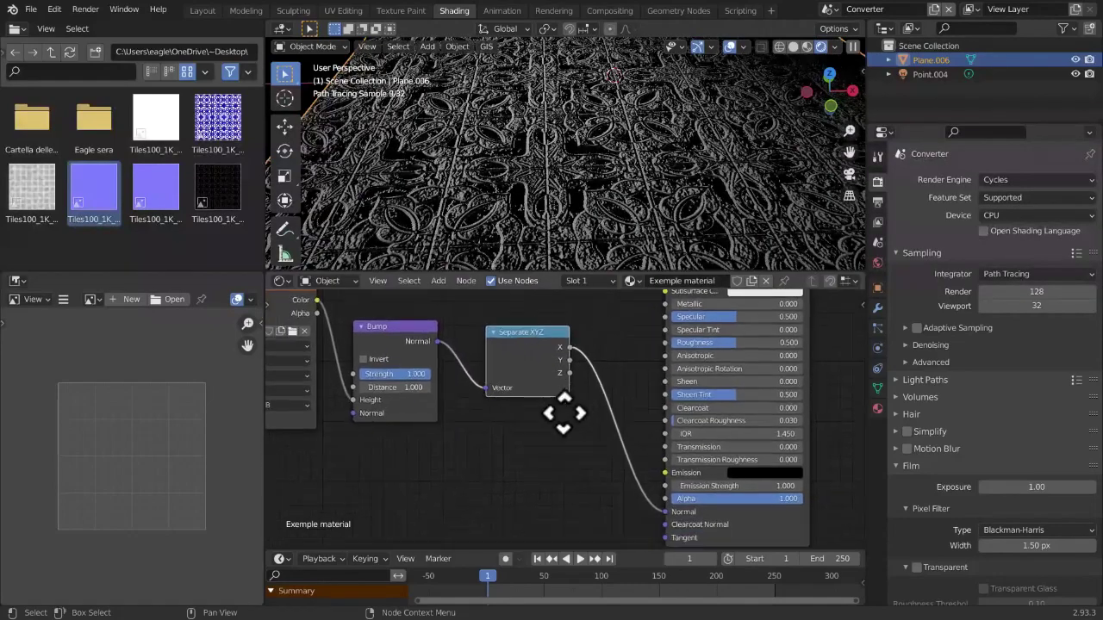
pyautogui.moveTo(512, 386); pyautogui.dragTo(479, 351, button='middle')
pyautogui.scroll(-4, 485, 388)
pyautogui.moveTo(493, 354); pyautogui.dragTo(467, 356)
pyautogui.scroll(2, 506, 389)
pyautogui.moveTo(507, 389); pyautogui.dragTo(481, 373, button='middle')
pyautogui.scroll(3, 493, 378)
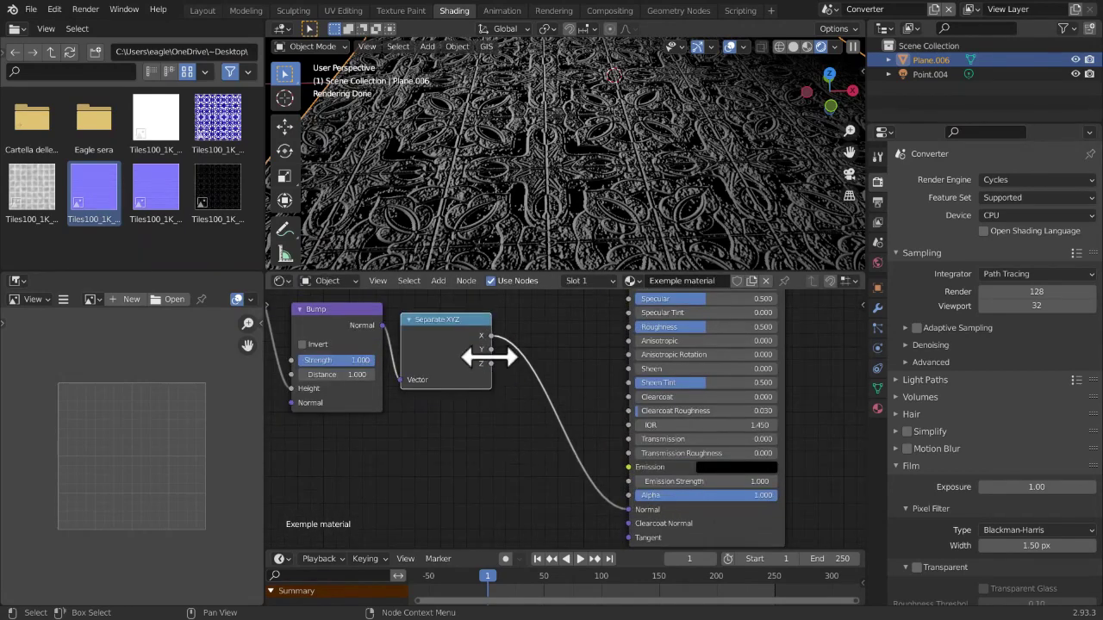
pyautogui.moveTo(493, 349); pyautogui.dragTo(623, 509)
pyautogui.moveTo(491, 364); pyautogui.dragTo(629, 510)
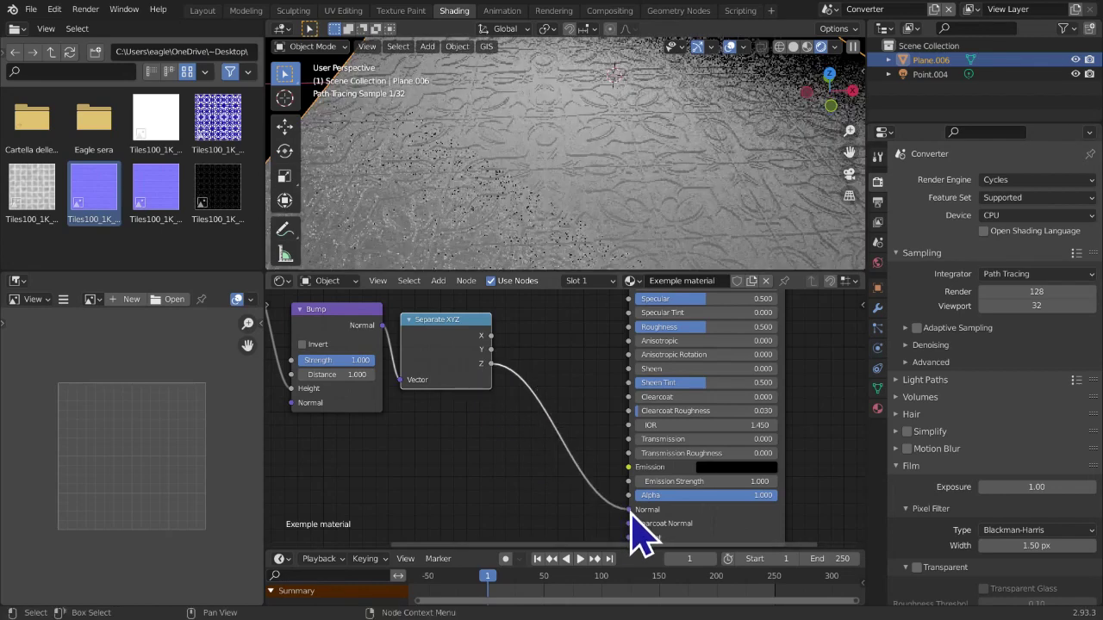
pyautogui.hotkey('shift', 'a')
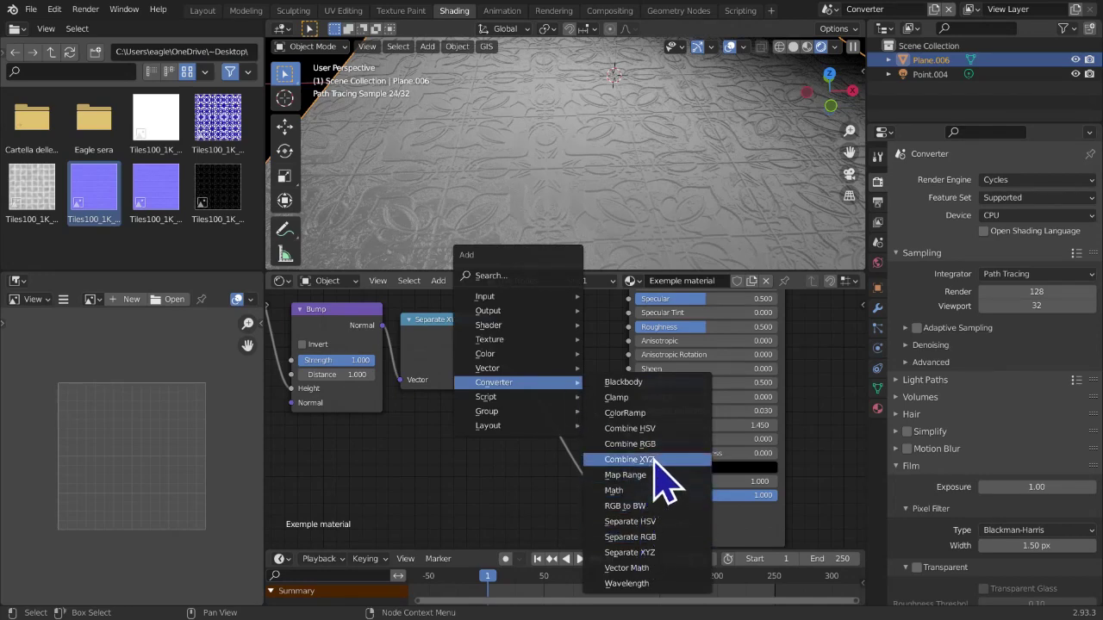
# Add a Combine XYZ node after Separate XYZ, linking X, Y and Z straight across
pyautogui.click(639, 459)
pyautogui.click(556, 379)
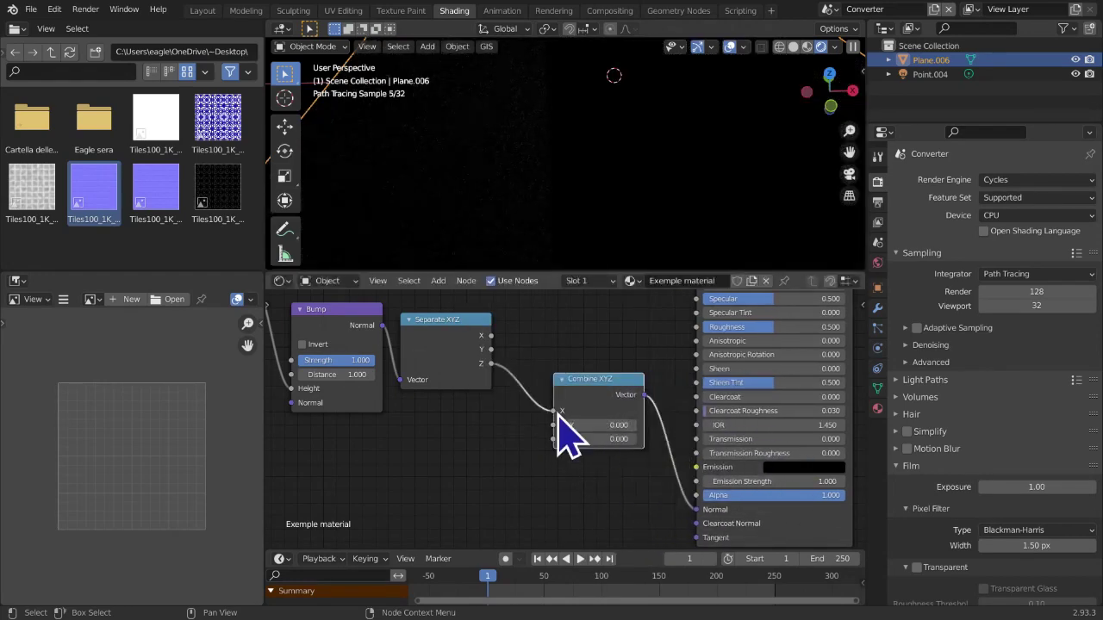
pyautogui.moveTo(546, 410); pyautogui.dragTo(550, 438)
pyautogui.moveTo(492, 350); pyautogui.dragTo(553, 425)
pyautogui.moveTo(491, 336); pyautogui.dragTo(554, 411)
pyautogui.moveTo(431, 345); pyautogui.dragTo(434, 383)
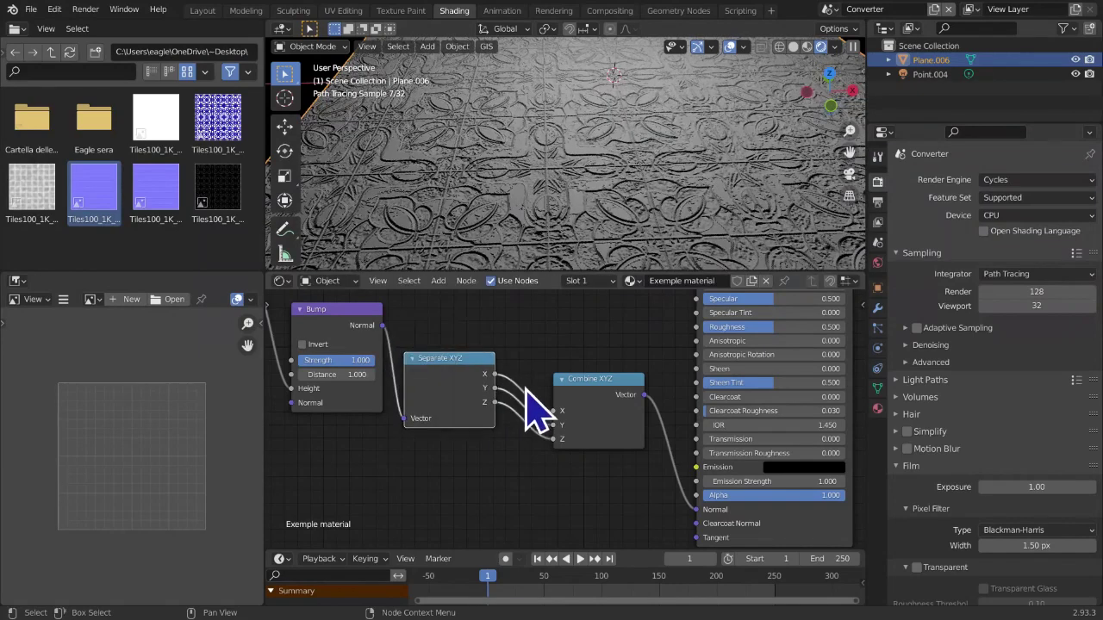
pyautogui.moveTo(568, 393); pyautogui.dragTo(572, 377)
pyautogui.moveTo(560, 436); pyautogui.dragTo(561, 479, button='middle')
pyautogui.scroll(4, 561, 480)
pyautogui.moveTo(524, 449); pyautogui.dragTo(597, 444, button='middle')
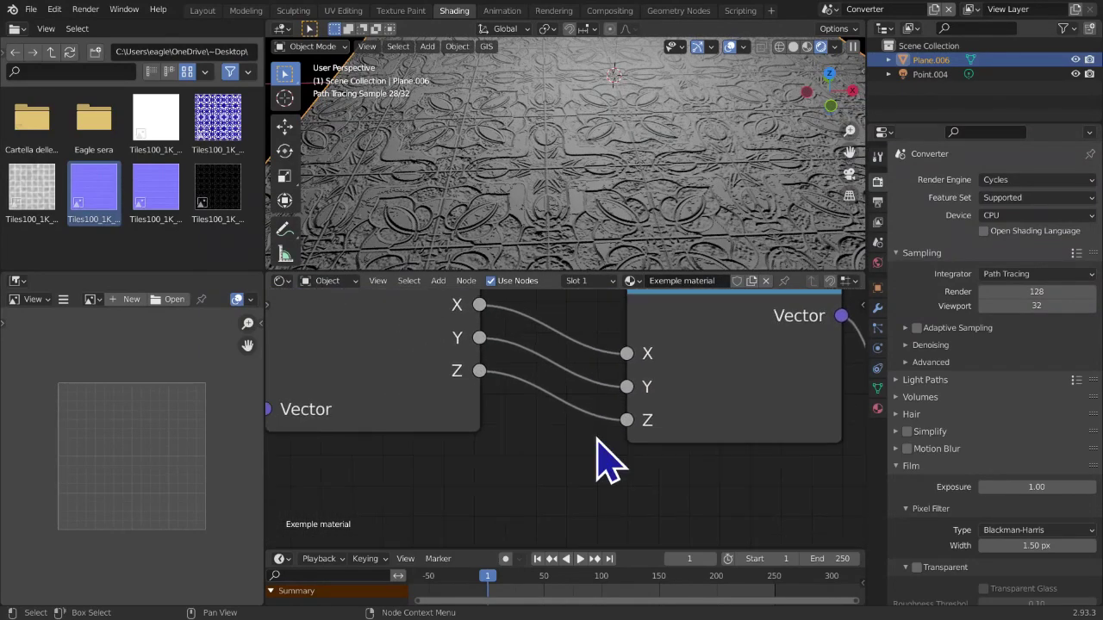
# Add a ColorRamp node between the XYZ nodes, then dissolve it, keeping the links
pyautogui.hotkey('shift', 'a')
pyautogui.moveTo(598, 440)
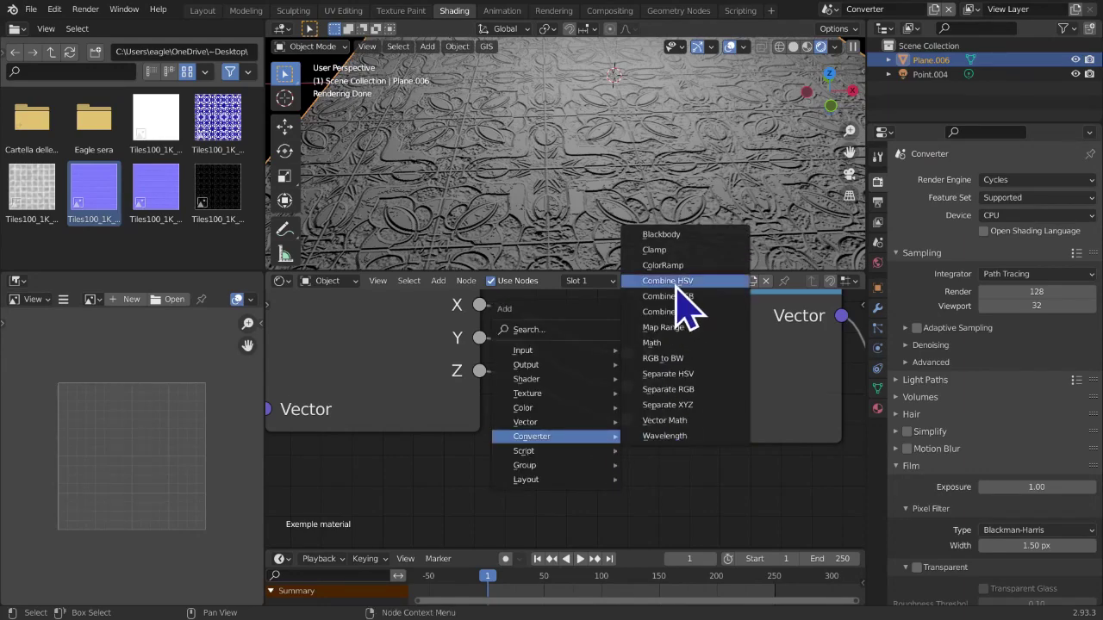
pyautogui.click(663, 265)
pyautogui.scroll(-2, 568, 414)
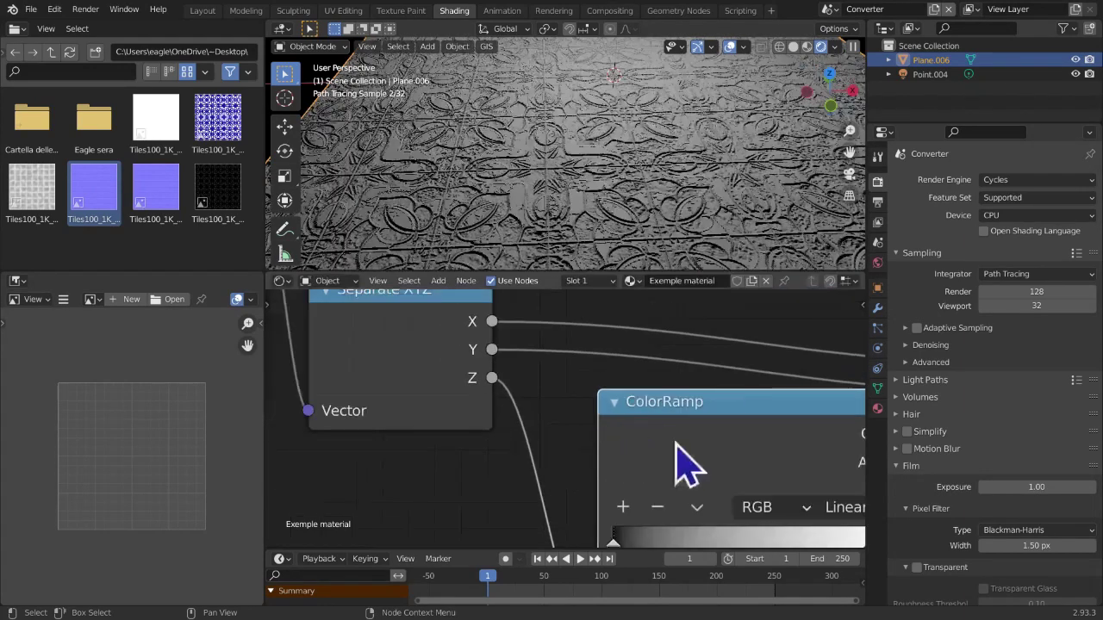
pyautogui.moveTo(717, 441); pyautogui.dragTo(548, 376, button='middle')
pyautogui.scroll(-2, 575, 403)
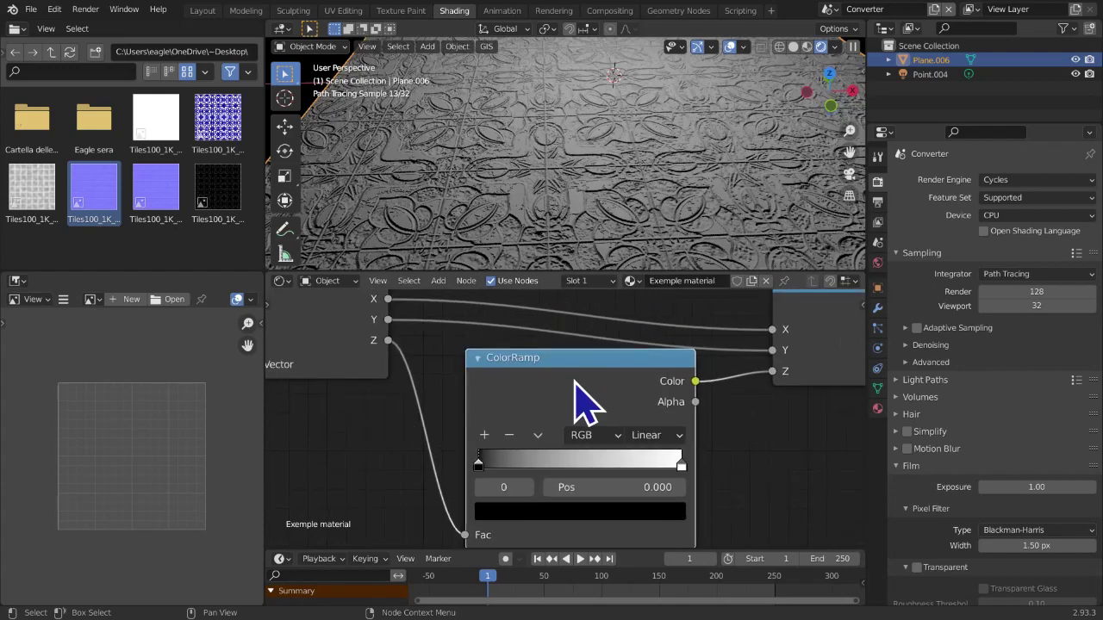
pyautogui.hotkey('ctrl', 'z')
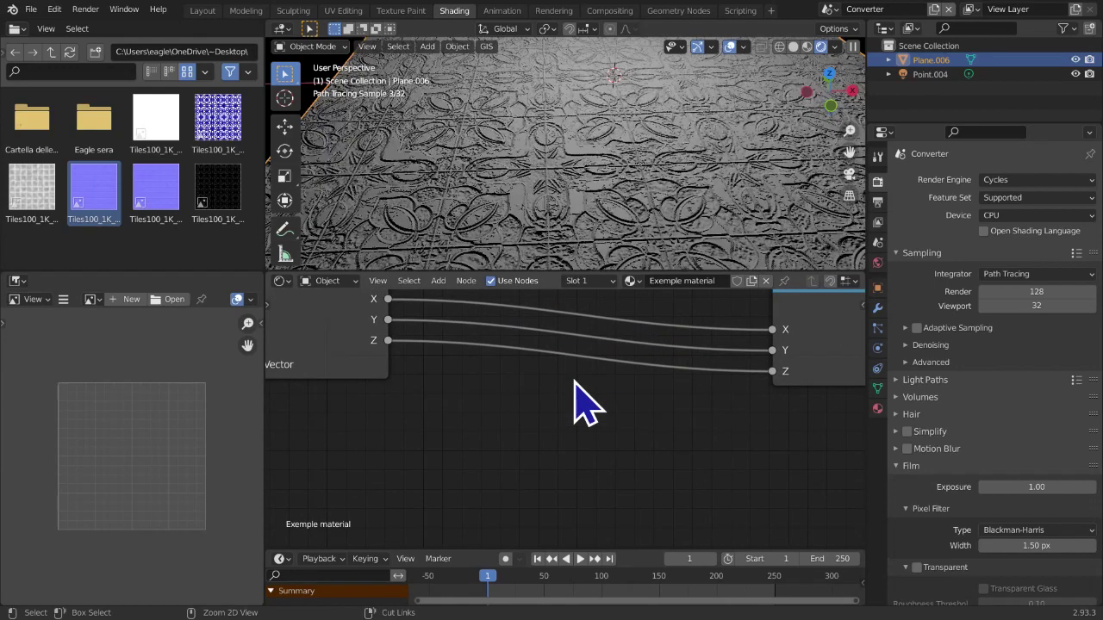
pyautogui.hotkey('ctrl', 'shift', 'z')
pyautogui.hotkey('ctrl', 'z')
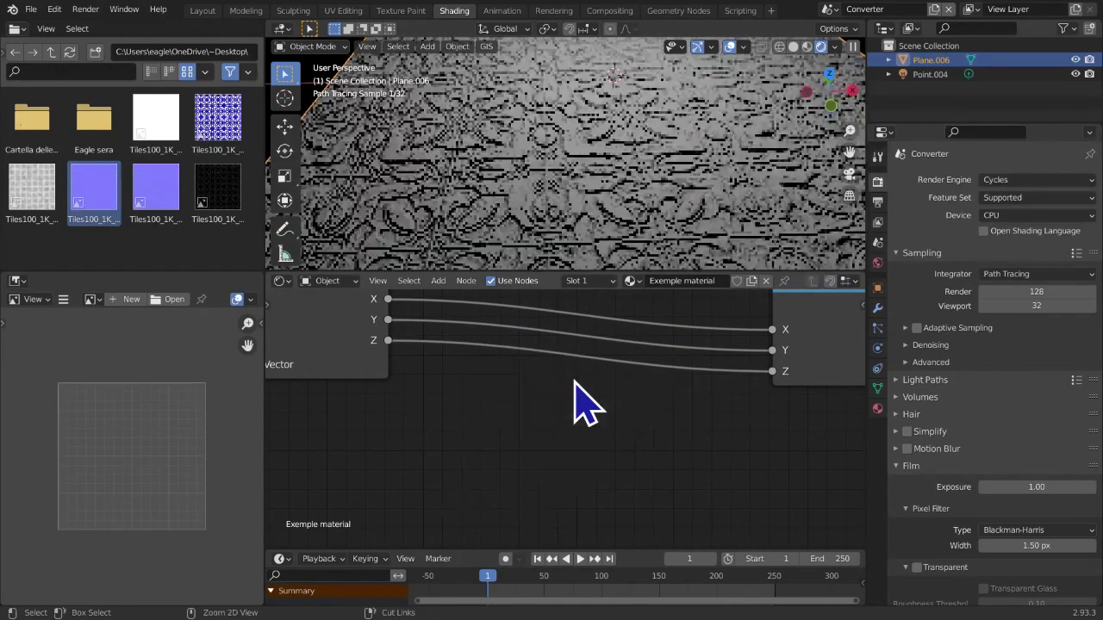
pyautogui.scroll(-1, 592, 400)
pyautogui.scroll(-4, 584, 405)
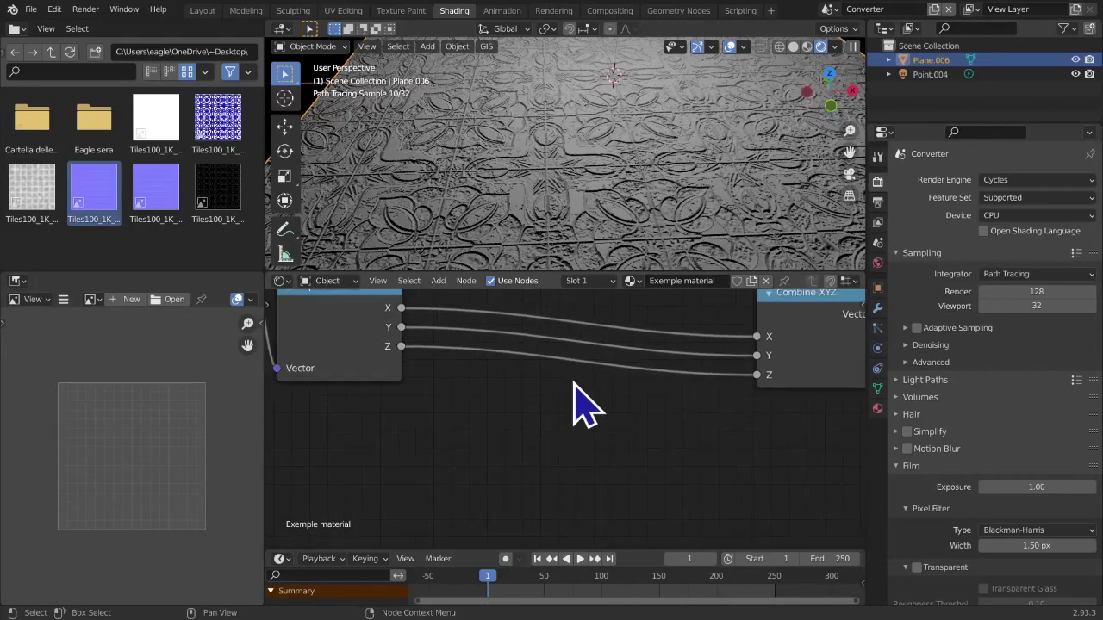
# Move the texture, Bump and Separate XYZ nodes to the right
pyautogui.moveTo(476, 463); pyautogui.dragTo(250, 321)
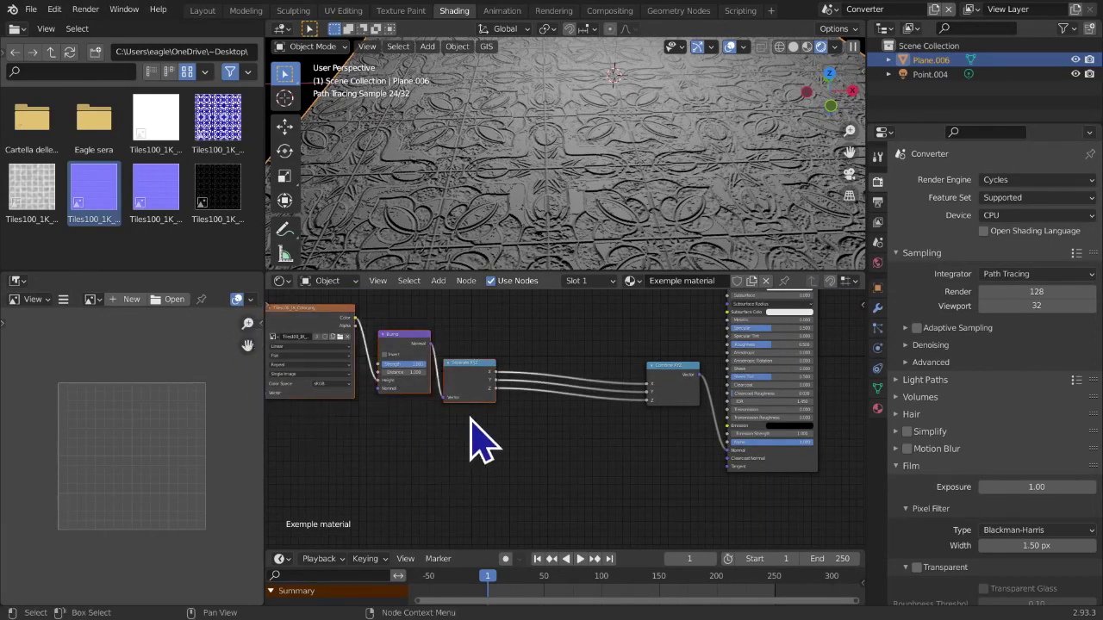
pyautogui.click(597, 434)
pyautogui.scroll(1, 681, 476)
pyautogui.moveTo(663, 468); pyautogui.dragTo(579, 469, button='middle')
pyautogui.scroll(-2, 596, 483)
pyautogui.scroll(7, 588, 430)
pyautogui.moveTo(601, 416); pyautogui.dragTo(412, 495, button='middle')
pyautogui.scroll(6, 460, 471)
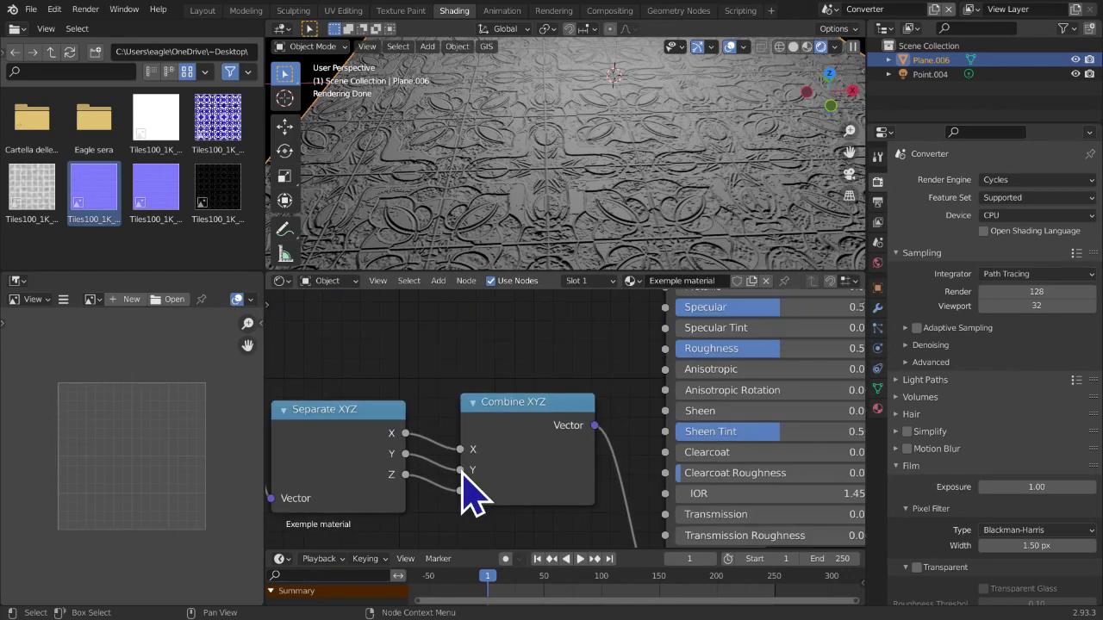
pyautogui.moveTo(482, 462); pyautogui.dragTo(595, 419, button='middle')
pyautogui.scroll(4, 561, 456)
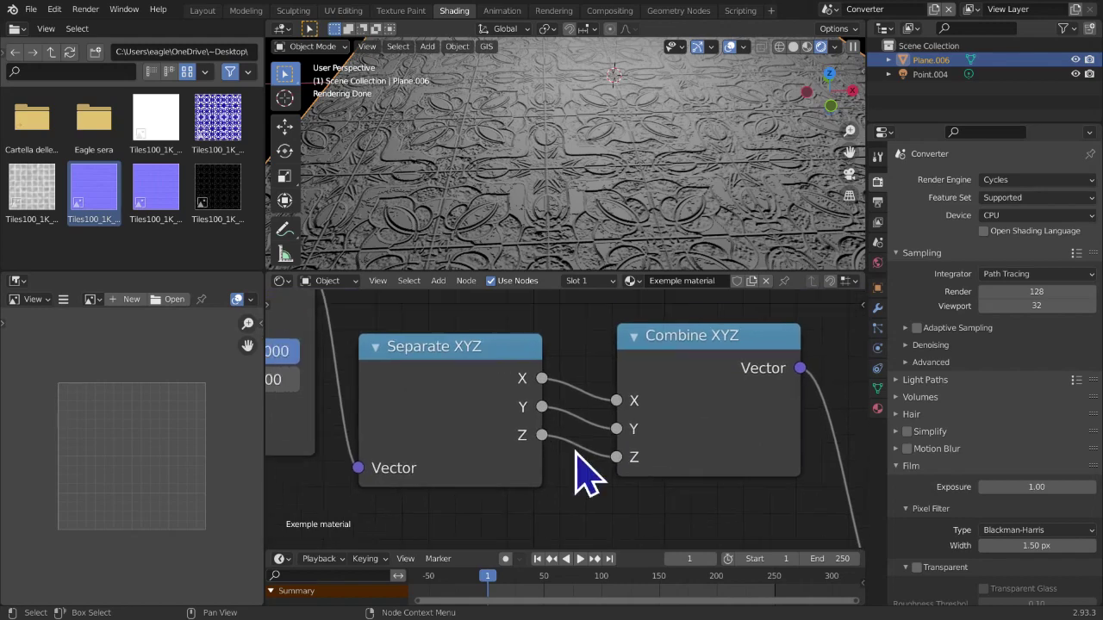
# Connect Separate XYZ's Z output to Combine XYZ's Y input as well
pyautogui.moveTo(542, 437); pyautogui.dragTo(447, 420)
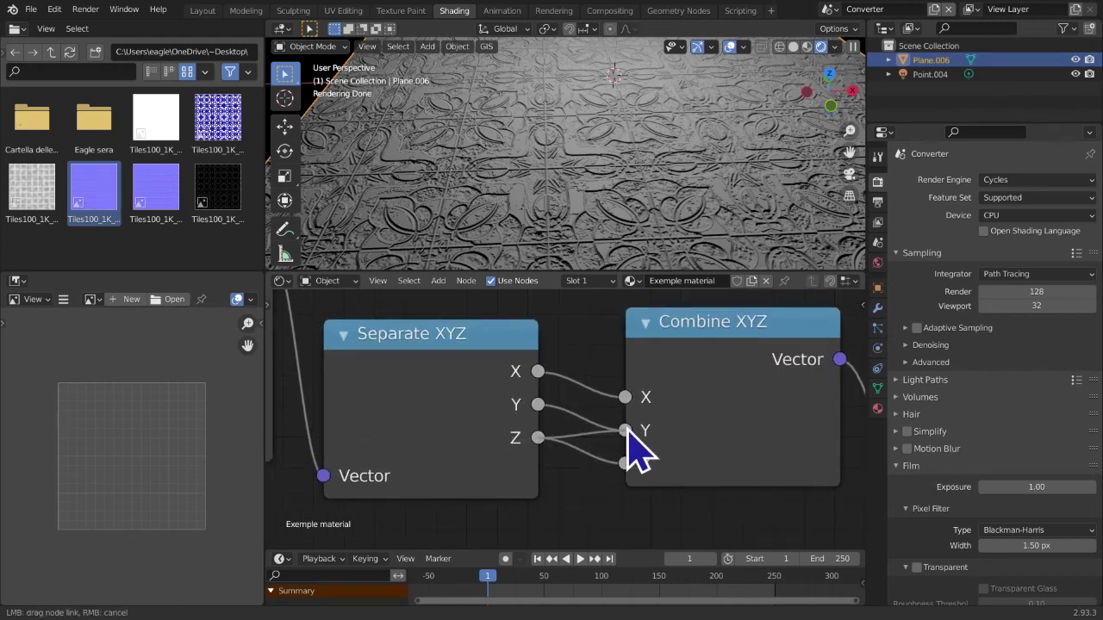
pyautogui.moveTo(626, 431); pyautogui.dragTo(626, 430)
pyautogui.moveTo(566, 190); pyautogui.dragTo(629, 210, button='middle')
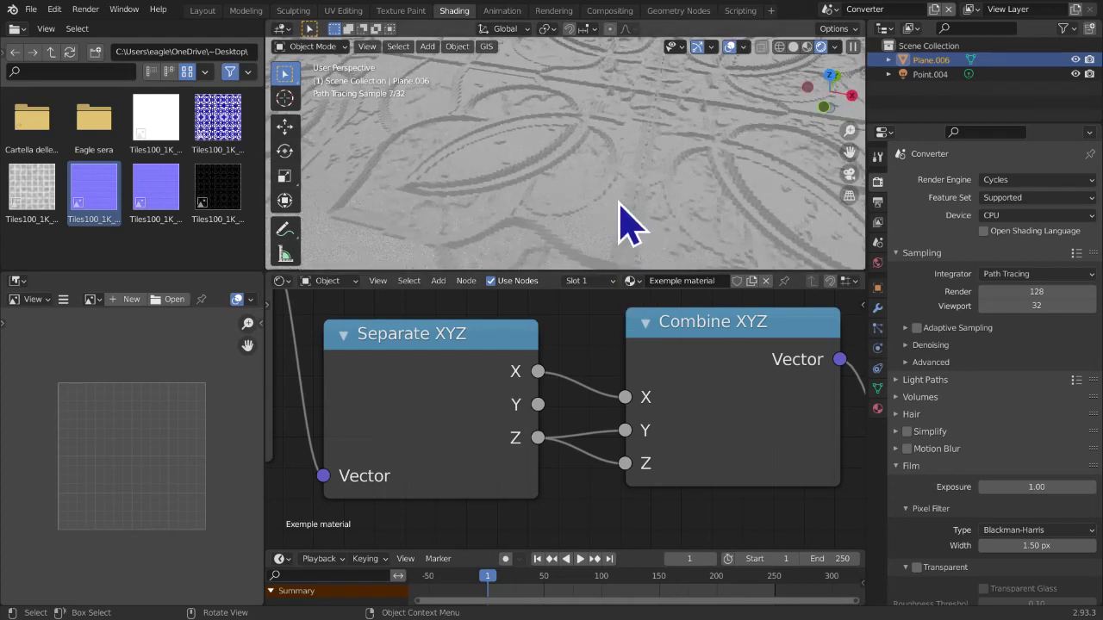
# Rearrange the Bump, Separate XYZ and Combine XYZ nodes for clearer linking
pyautogui.moveTo(450, 425); pyautogui.dragTo(454, 418)
pyautogui.moveTo(541, 432); pyautogui.dragTo(569, 500)
pyautogui.moveTo(467, 428); pyautogui.dragTo(450, 435)
pyautogui.scroll(-5, 448, 431)
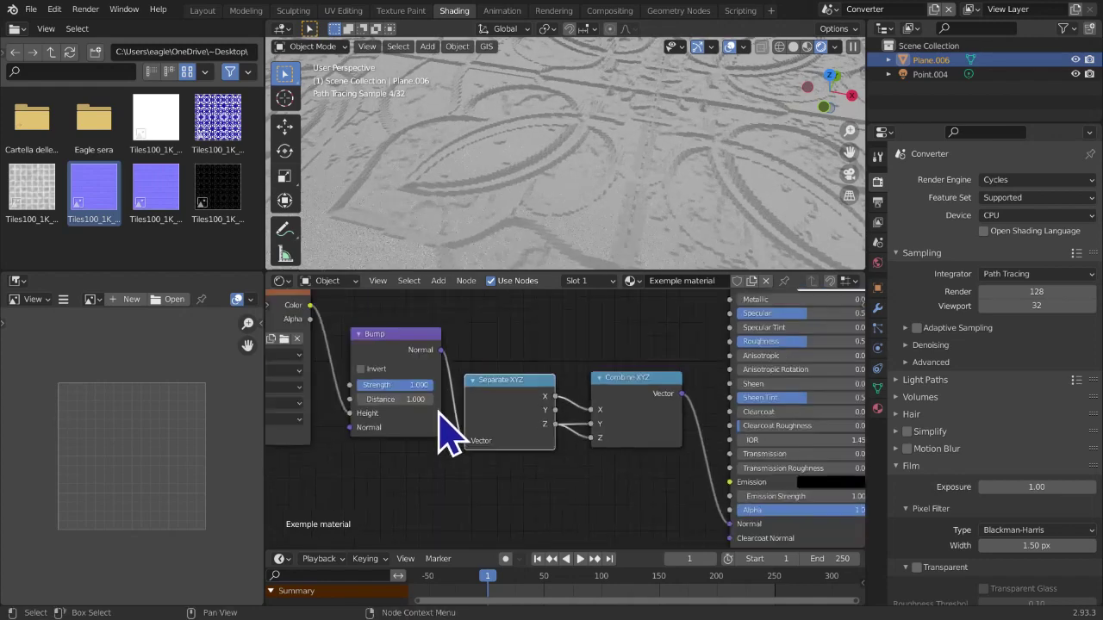
pyautogui.moveTo(393, 331)
pyautogui.mouseDown()
pyautogui.moveTo(388, 316)
pyautogui.moveTo(382, 327)
pyautogui.mouseUp()
pyautogui.scroll(3, 646, 522)
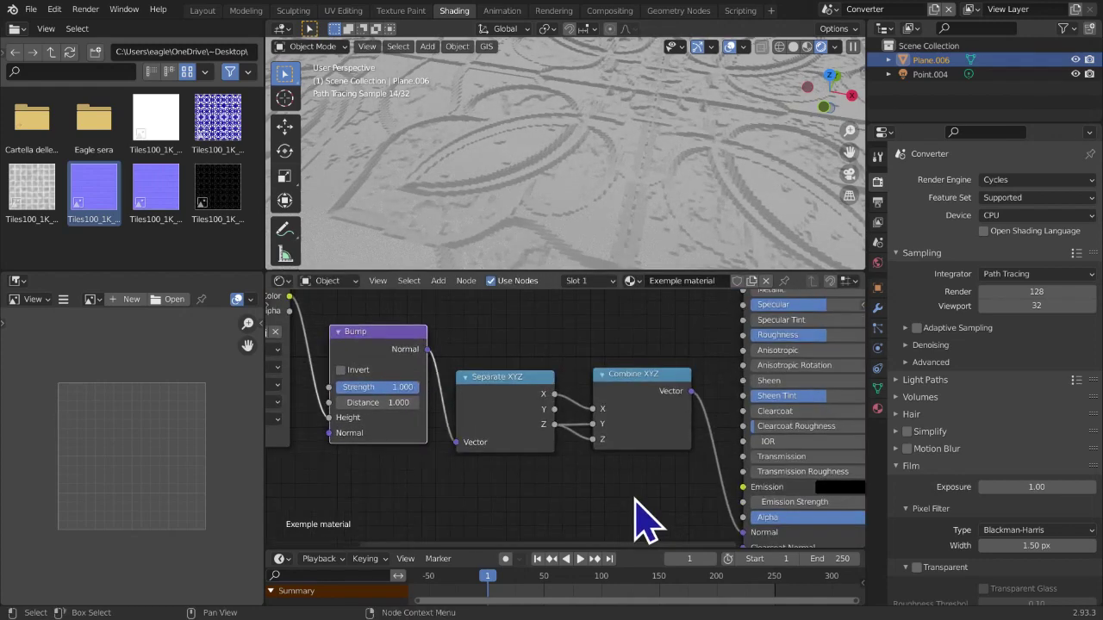
pyautogui.moveTo(495, 388); pyautogui.dragTo(457, 380)
pyautogui.moveTo(495, 377); pyautogui.dragTo(521, 397)
pyautogui.moveTo(639, 399); pyautogui.dragTo(649, 394)
pyautogui.moveTo(551, 410); pyautogui.dragTo(595, 438)
pyautogui.scroll(-1, 560, 414)
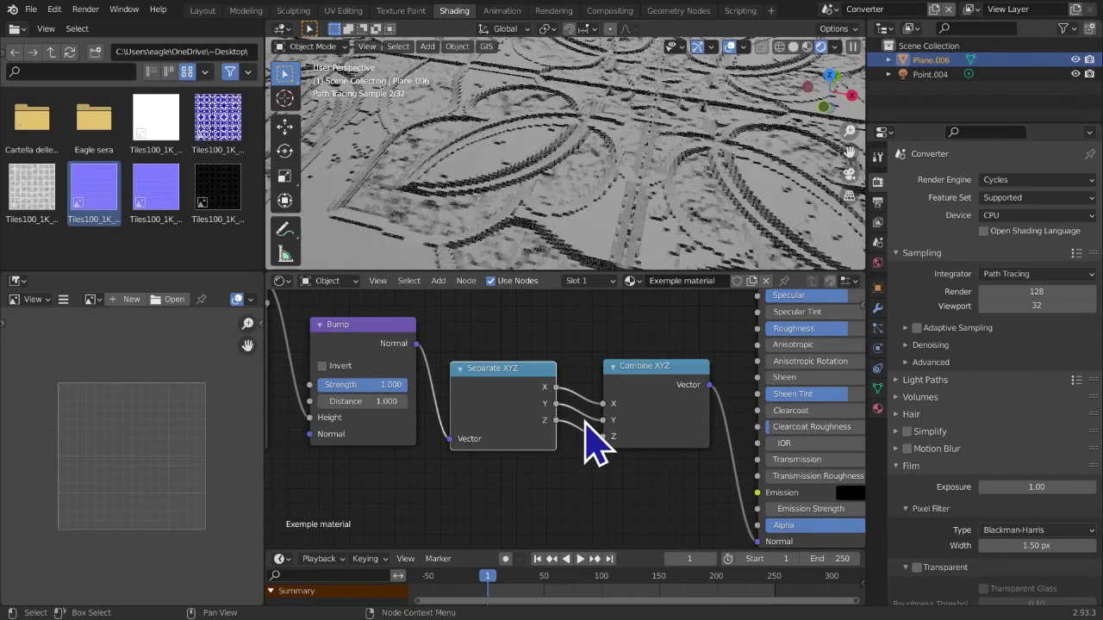
pyautogui.scroll(3, 581, 439)
# Test swapped links: X into Combine Y, Y into X, then Y into Z
pyautogui.moveTo(561, 371); pyautogui.dragTo(637, 426)
pyautogui.moveTo(549, 395); pyautogui.dragTo(632, 395)
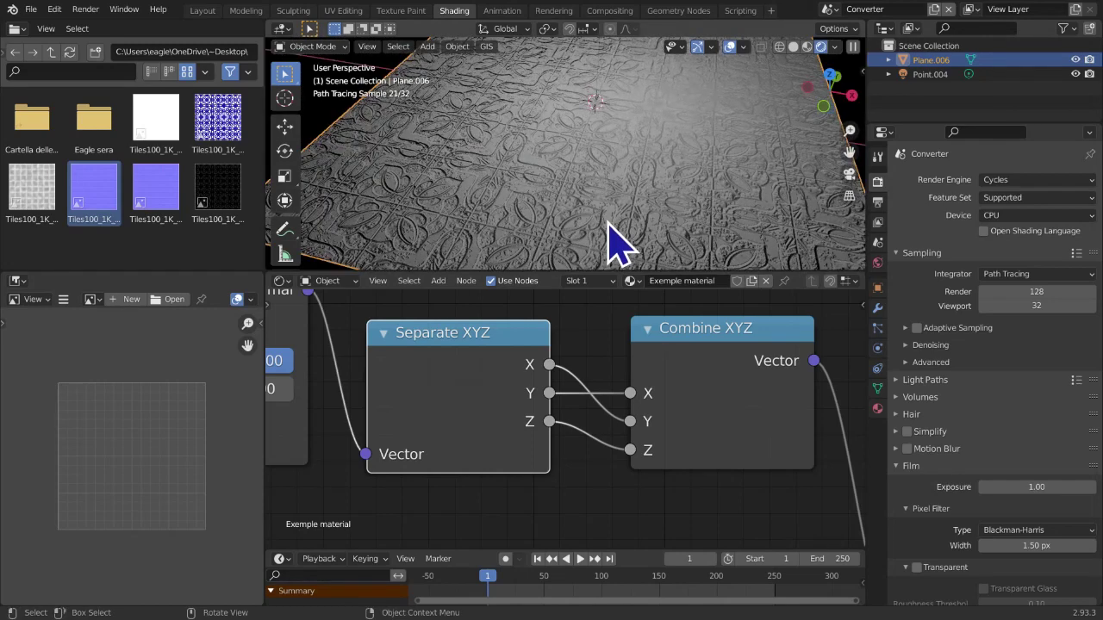
pyautogui.moveTo(630, 393); pyautogui.dragTo(632, 423)
pyautogui.moveTo(547, 366); pyautogui.dragTo(632, 395)
pyautogui.scroll(-3, 616, 517)
pyautogui.scroll(2, 593, 485)
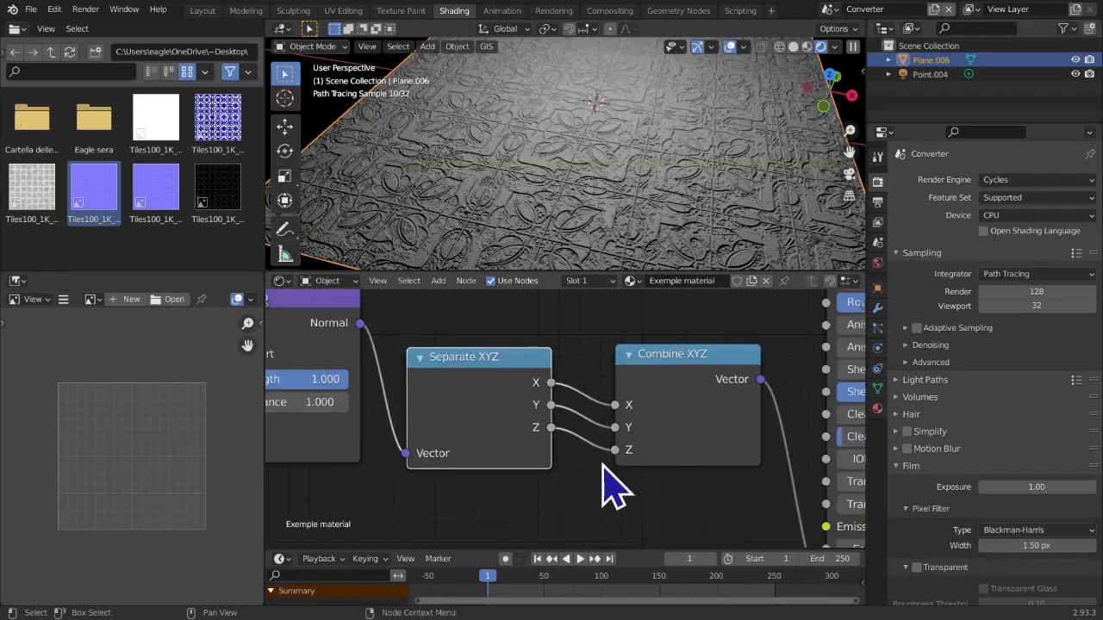
pyautogui.scroll(2, 614, 486)
pyautogui.moveTo(639, 473); pyautogui.dragTo(632, 438)
pyautogui.moveTo(538, 398); pyautogui.dragTo(655, 476)
pyautogui.moveTo(640, 246); pyautogui.dragTo(607, 233, button='middle')
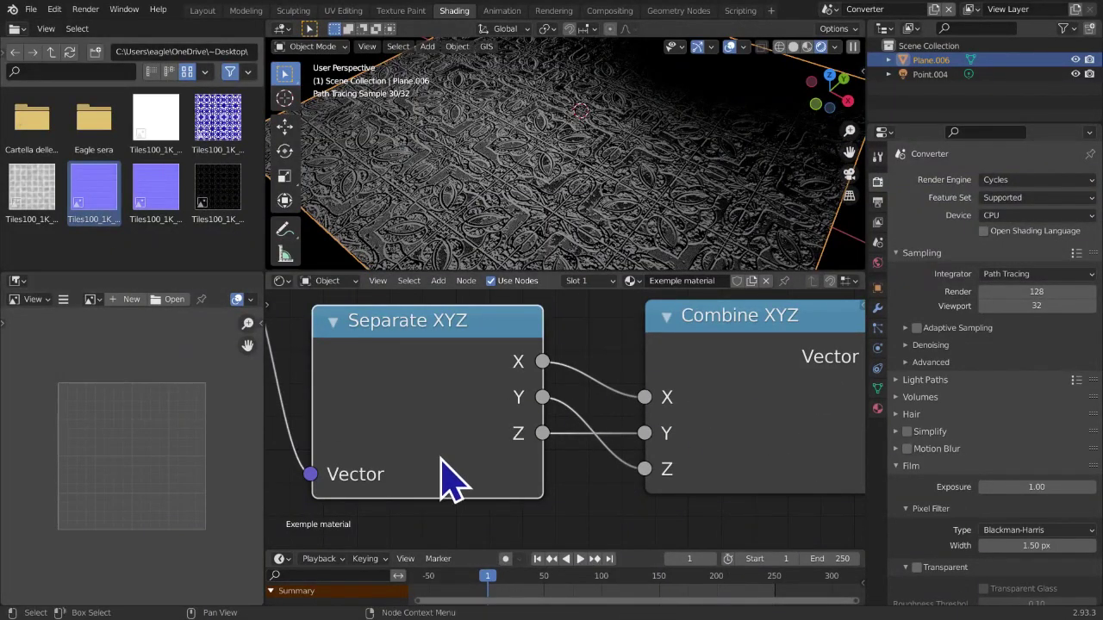
# Try more permutations: Y to Y, X to Z, Z to X, then X to X
pyautogui.click(640, 449)
pyautogui.moveTo(641, 440); pyautogui.dragTo(644, 475)
pyautogui.moveTo(542, 398); pyautogui.dragTo(645, 432)
pyautogui.moveTo(541, 366); pyautogui.dragTo(653, 470)
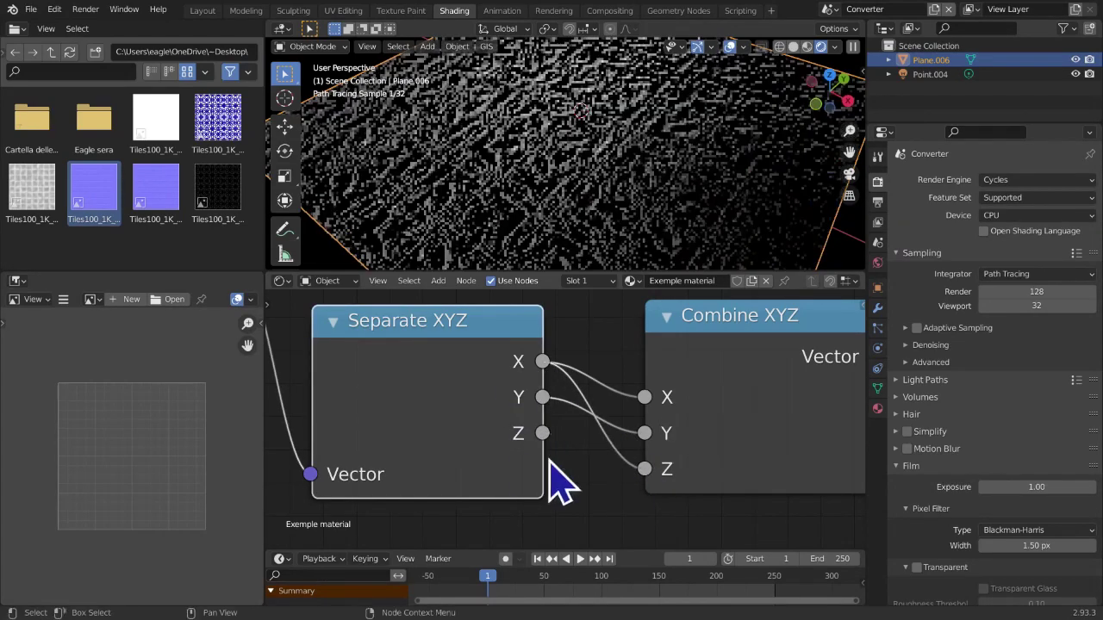
pyautogui.moveTo(543, 436); pyautogui.dragTo(659, 432)
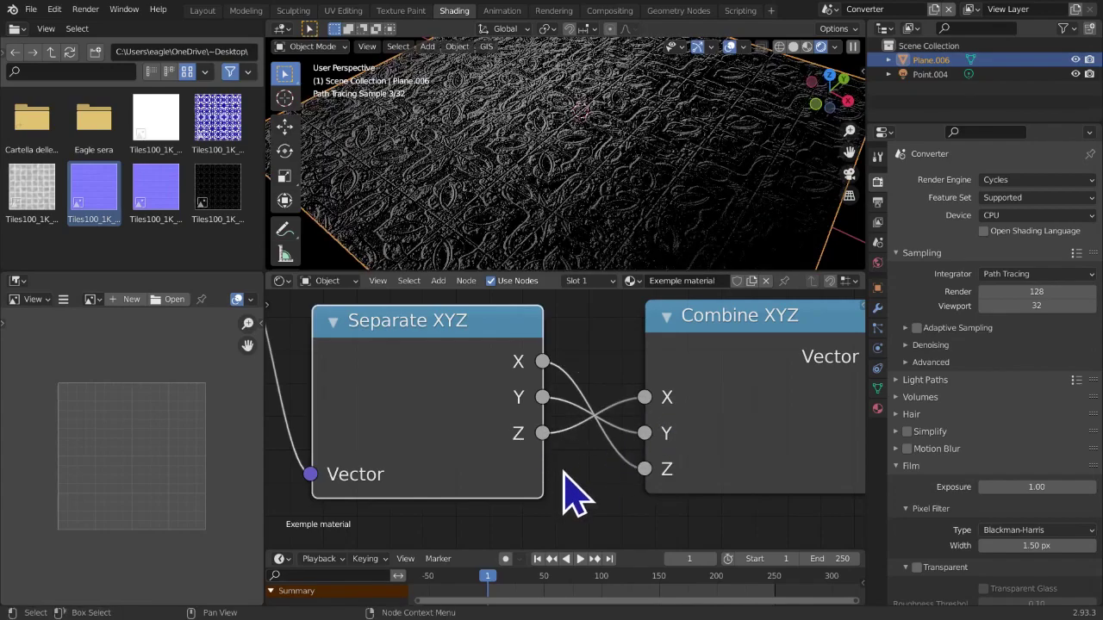
pyautogui.moveTo(680, 209); pyautogui.dragTo(764, 216, button='middle')
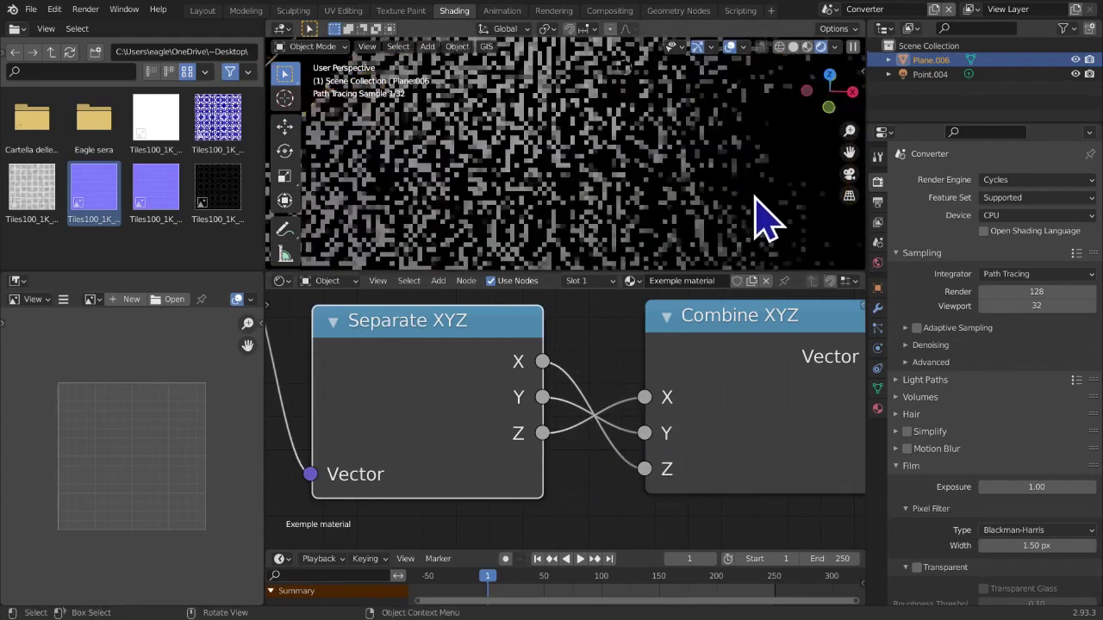
pyautogui.moveTo(547, 362); pyautogui.dragTo(647, 395)
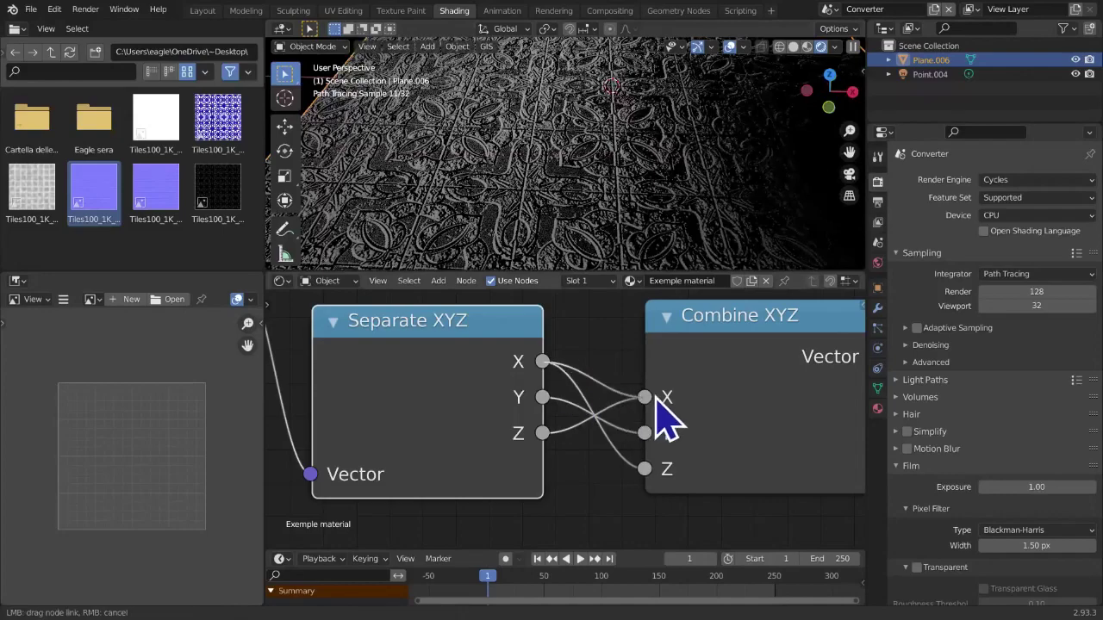
# Reconnect Separate Z to Combine Z so all channels run straight across
pyautogui.moveTo(546, 433); pyautogui.dragTo(508, 435)
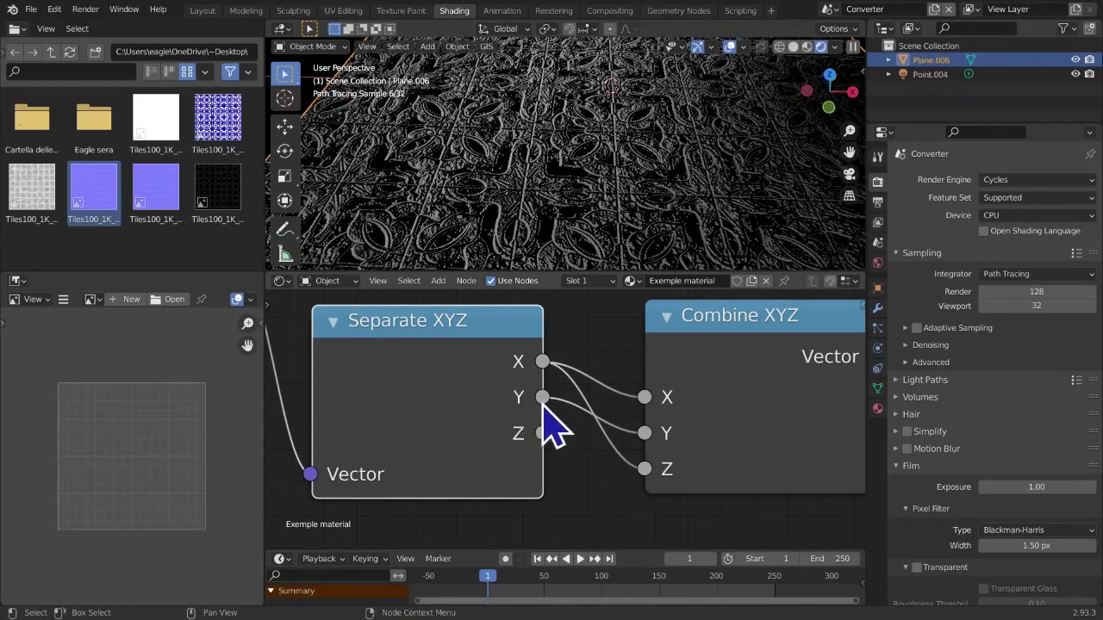
pyautogui.moveTo(444, 409)
pyautogui.mouseDown()
pyautogui.moveTo(436, 394)
pyautogui.moveTo(399, 394)
pyautogui.moveTo(437, 405)
pyautogui.mouseUp()
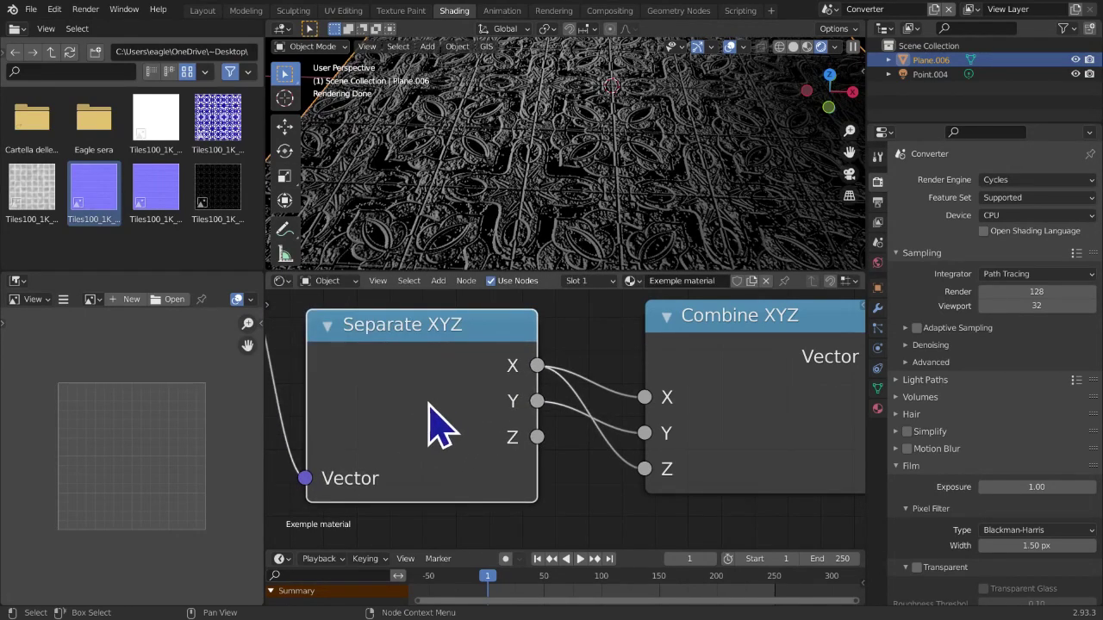
pyautogui.moveTo(531, 438); pyautogui.dragTo(668, 477)
pyautogui.scroll(-7, 704, 437)
pyautogui.moveTo(698, 434); pyautogui.dragTo(664, 433, button='middle')
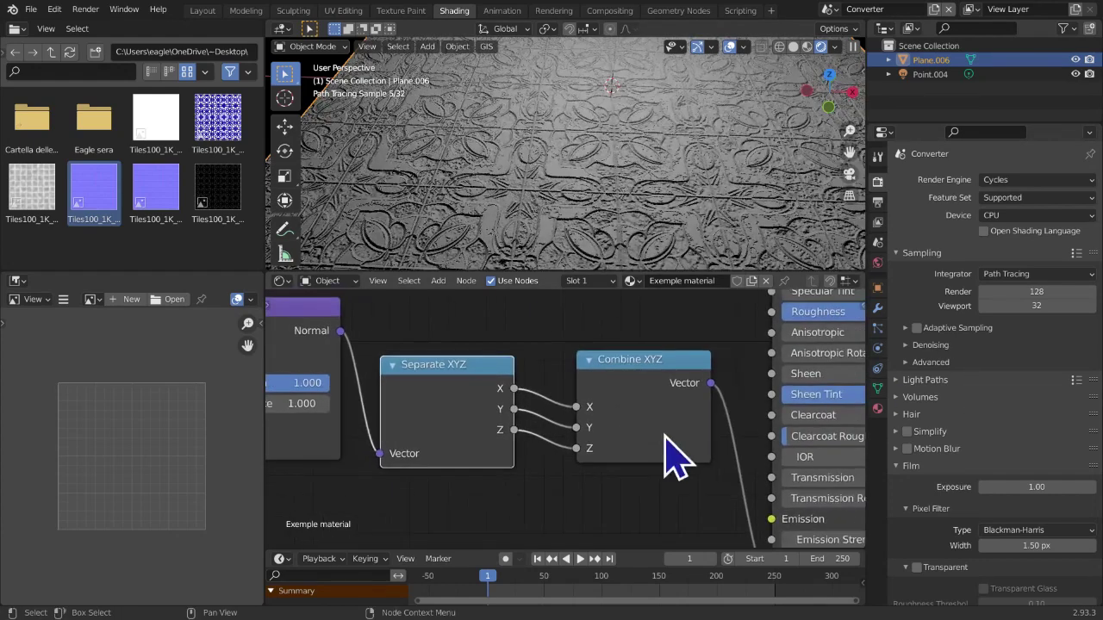
# Preview the Combine XYZ output directly on the plane with Node Wrangler
pyautogui.keyDown('ctrl'); pyautogui.keyDown('shift'); pyautogui.click(633, 405); pyautogui.keyUp('shift'); pyautogui.keyUp('ctrl')
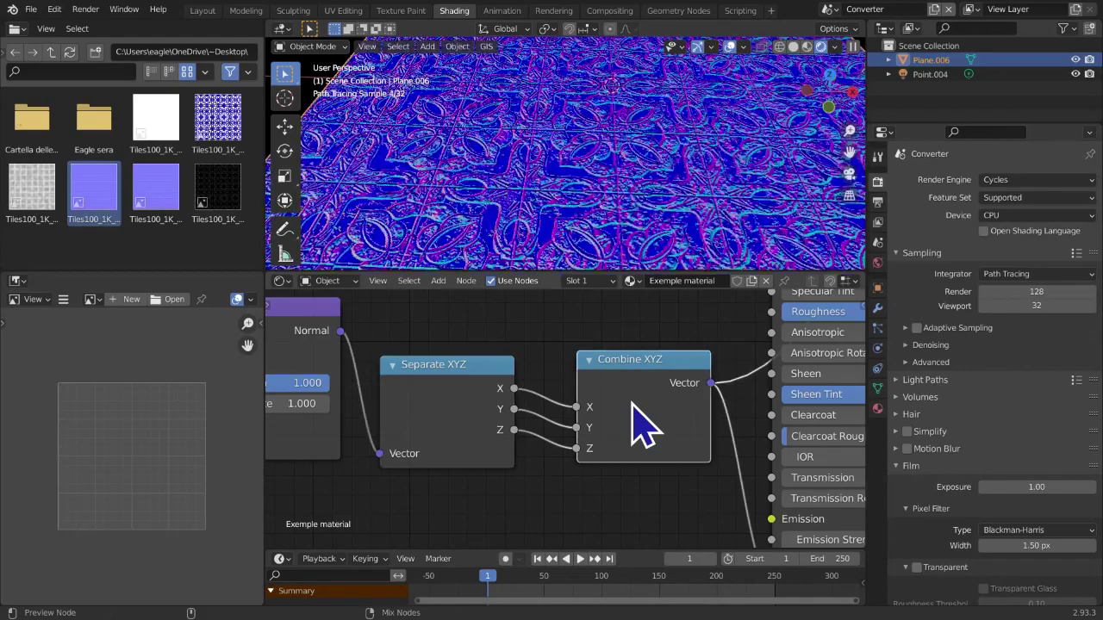
pyautogui.scroll(-4, 634, 405)
pyautogui.moveTo(633, 405); pyautogui.dragTo(561, 413, button='middle')
pyautogui.scroll(2, 594, 463)
pyautogui.scroll(2, 558, 422)
# Swap Separate XYZ's X and Y into Combine's Y and X, then swap X and Z
pyautogui.moveTo(554, 363); pyautogui.dragTo(660, 444)
pyautogui.moveTo(547, 398); pyautogui.dragTo(650, 434)
pyautogui.moveTo(552, 364); pyautogui.dragTo(657, 395)
pyautogui.moveTo(550, 438); pyautogui.dragTo(656, 395)
pyautogui.moveTo(550, 363); pyautogui.dragTo(690, 479)
# Relink Z to Combine Z and X to Combine X, briefly trying Y into X
pyautogui.moveTo(676, 487); pyautogui.dragTo(583, 485, button='middle')
pyautogui.scroll(-1, 677, 431)
pyautogui.scroll(1, 630, 453)
pyautogui.moveTo(612, 408); pyautogui.dragTo(611, 480)
pyautogui.moveTo(505, 376); pyautogui.dragTo(513, 414)
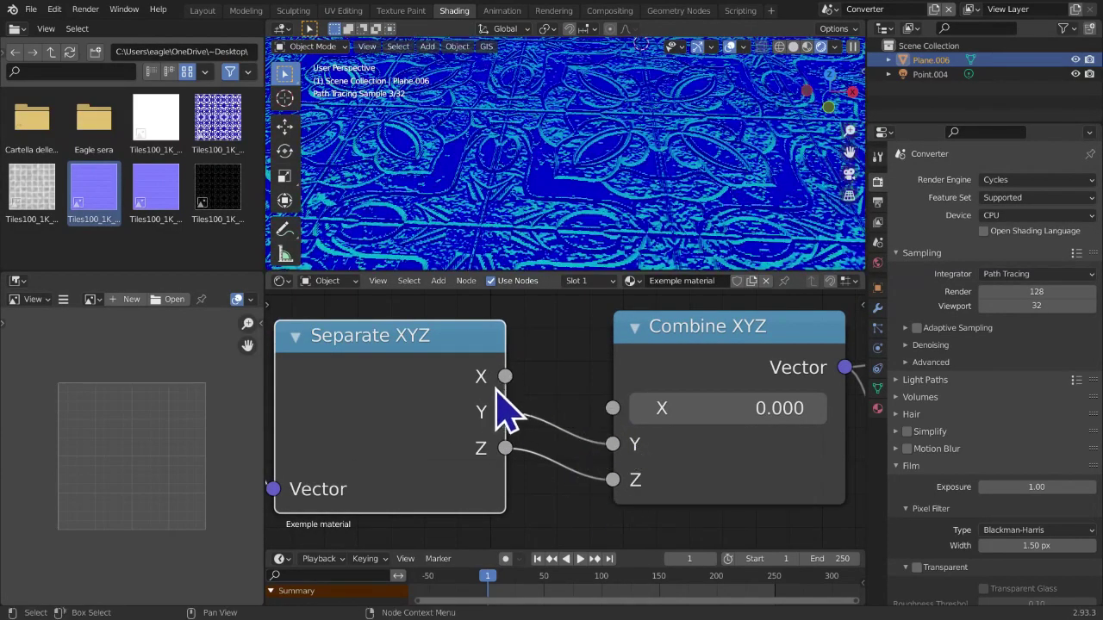
pyautogui.moveTo(506, 373); pyautogui.dragTo(610, 407)
pyautogui.moveTo(506, 411); pyautogui.dragTo(607, 445)
pyautogui.moveTo(506, 378); pyautogui.dragTo(611, 408)
pyautogui.scroll(-4, 615, 438)
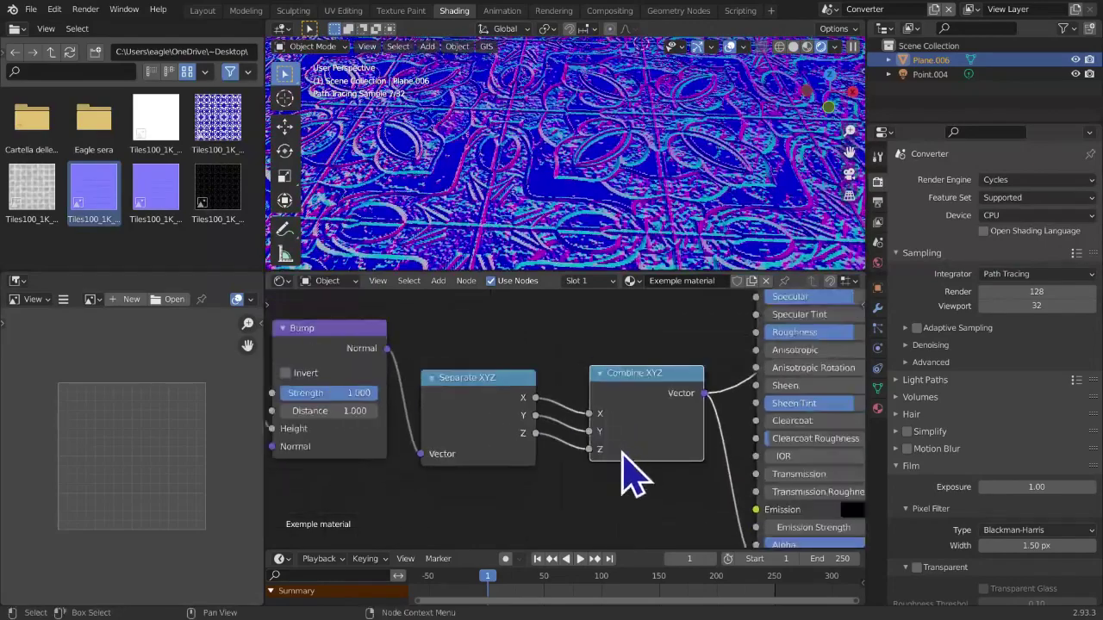
pyautogui.scroll(-1, 633, 496)
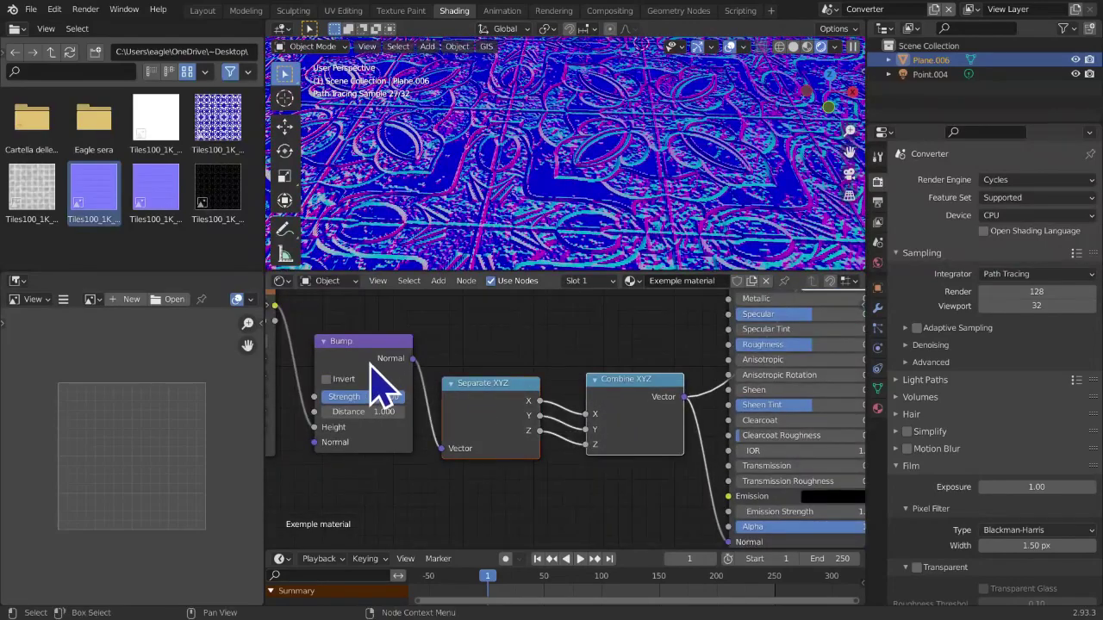
# Dissolve both XYZ nodes so Bump feeds the BSDF Normal, and preview Principled BSDF
pyautogui.scroll(-2, 482, 422)
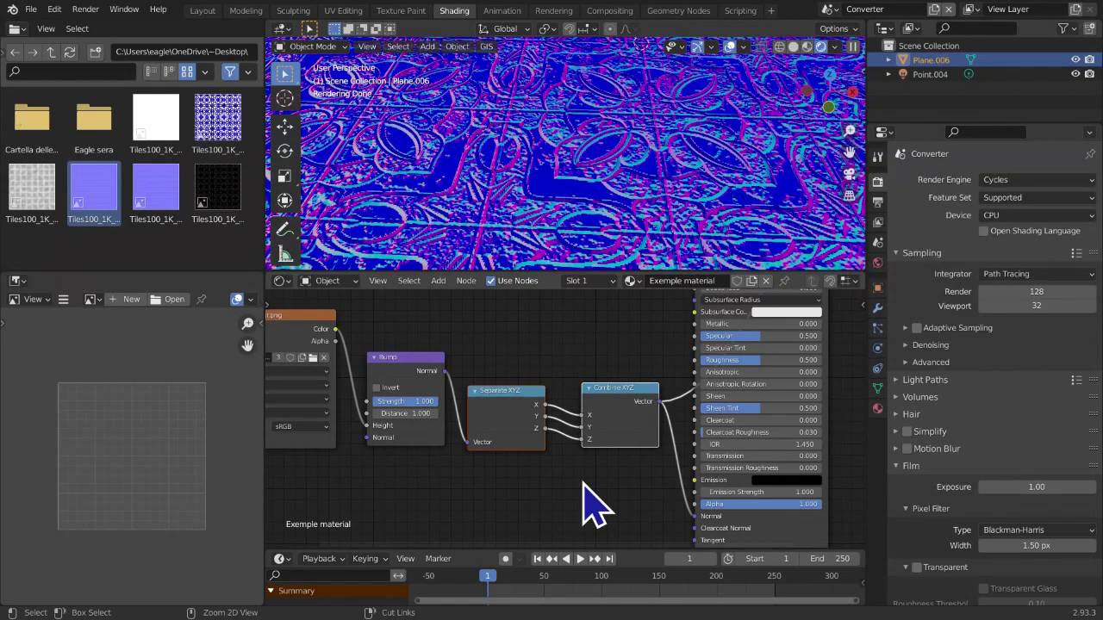
pyautogui.hotkey('ctrl', 'x')
pyautogui.scroll(-1, 603, 456)
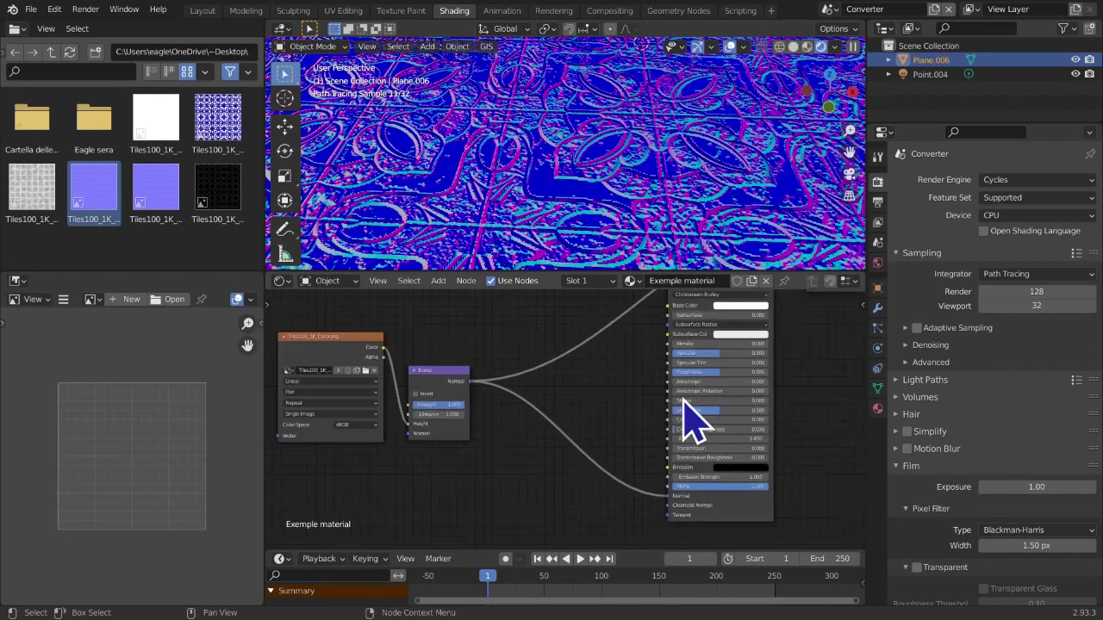
pyautogui.scroll(-2, 685, 414)
pyautogui.moveTo(672, 410); pyautogui.dragTo(653, 445, button='middle')
pyautogui.keyDown('ctrl'); pyautogui.keyDown('shift'); pyautogui.click(642, 362); pyautogui.keyUp('shift'); pyautogui.keyUp('ctrl')
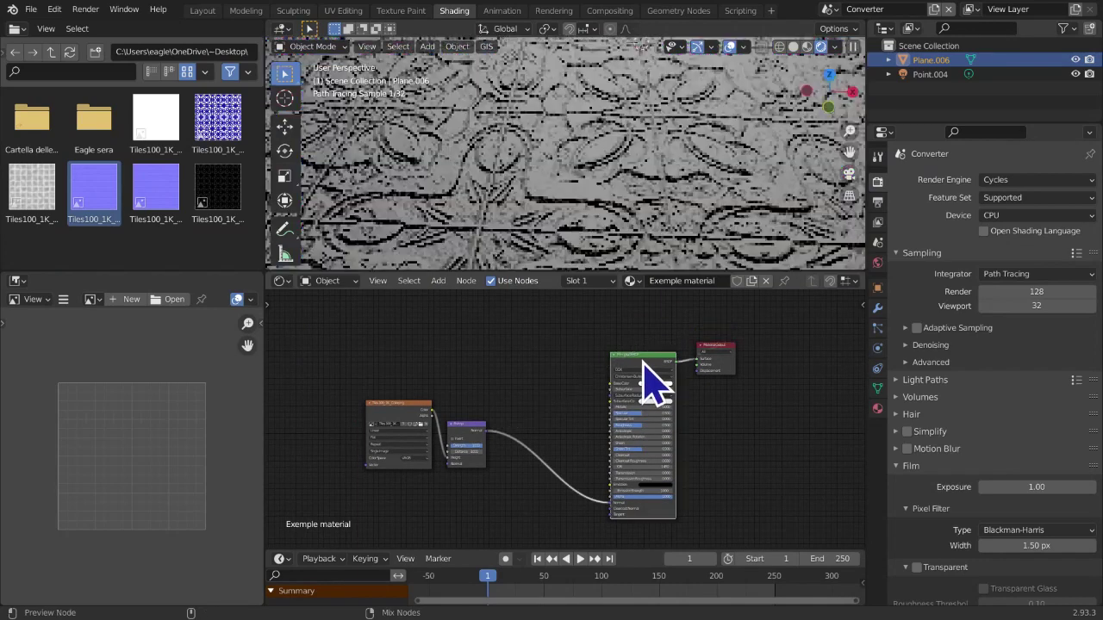
pyautogui.scroll(-5, 648, 365)
# Move the texture and Bump nodes to the right
pyautogui.moveTo(661, 370); pyautogui.dragTo(691, 378, button='middle')
pyautogui.scroll(5, 688, 388)
pyautogui.moveTo(402, 380); pyautogui.dragTo(524, 532)
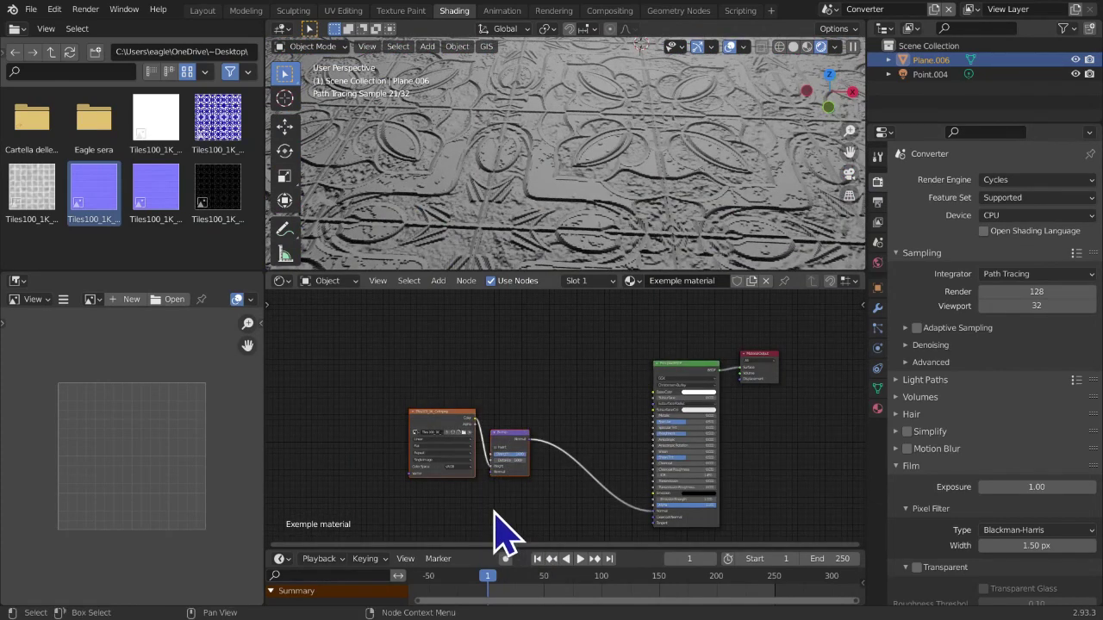
pyautogui.press('g')
pyautogui.click(575, 491)
pyautogui.scroll(3, 591, 462)
pyautogui.moveTo(581, 445); pyautogui.dragTo(505, 419, button='middle')
pyautogui.click(438, 281)
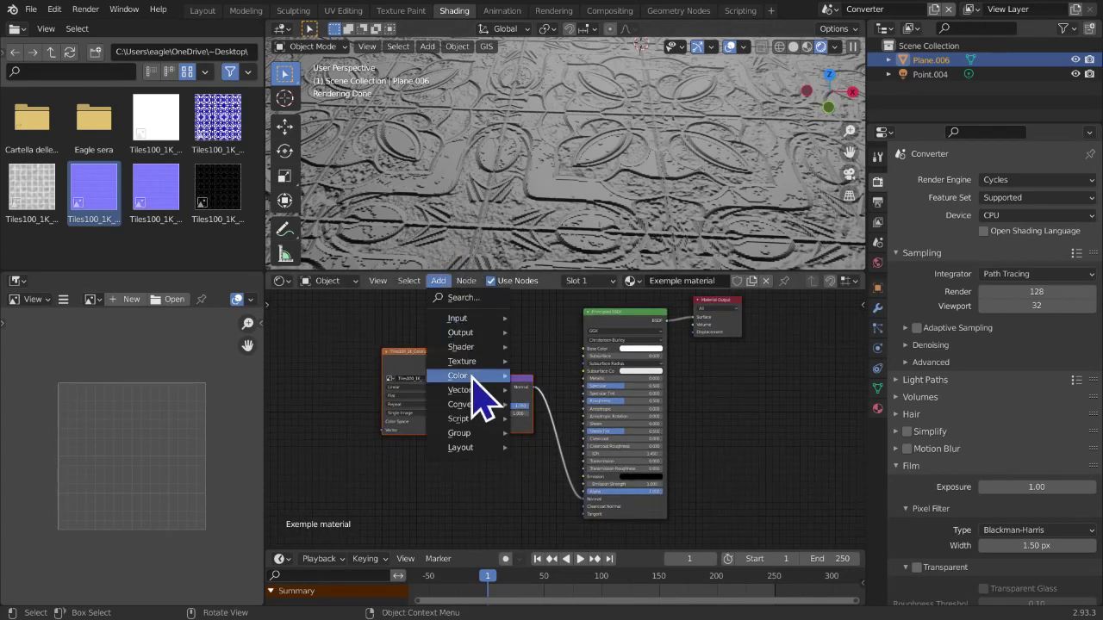
# Add a Wavelength node from Converter and place it above the Bump node
pyautogui.moveTo(470, 403)
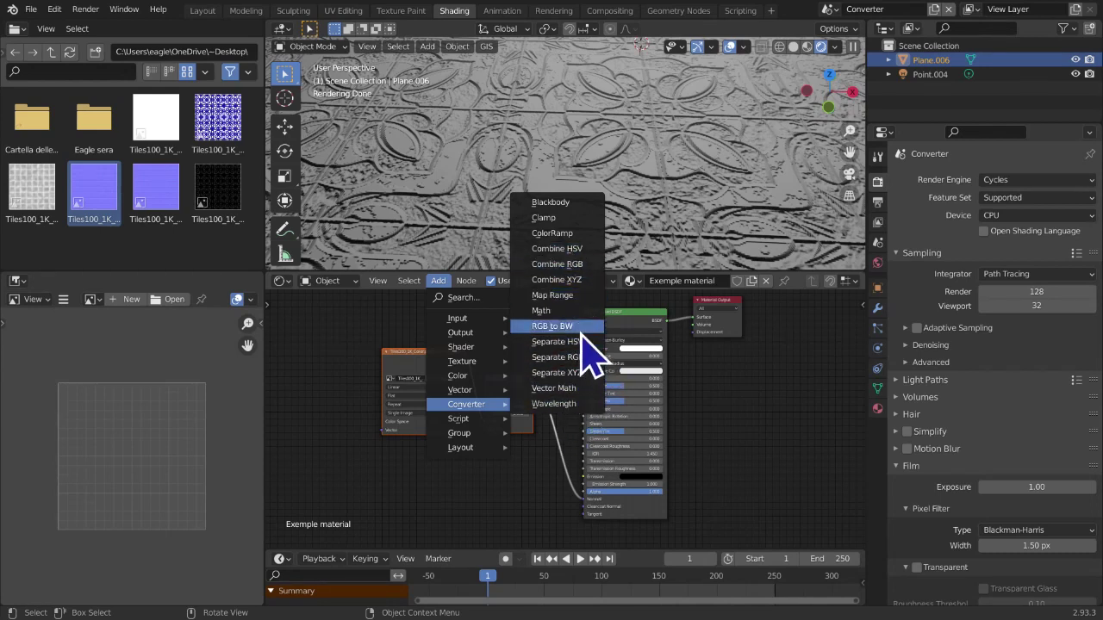
pyautogui.click(584, 403)
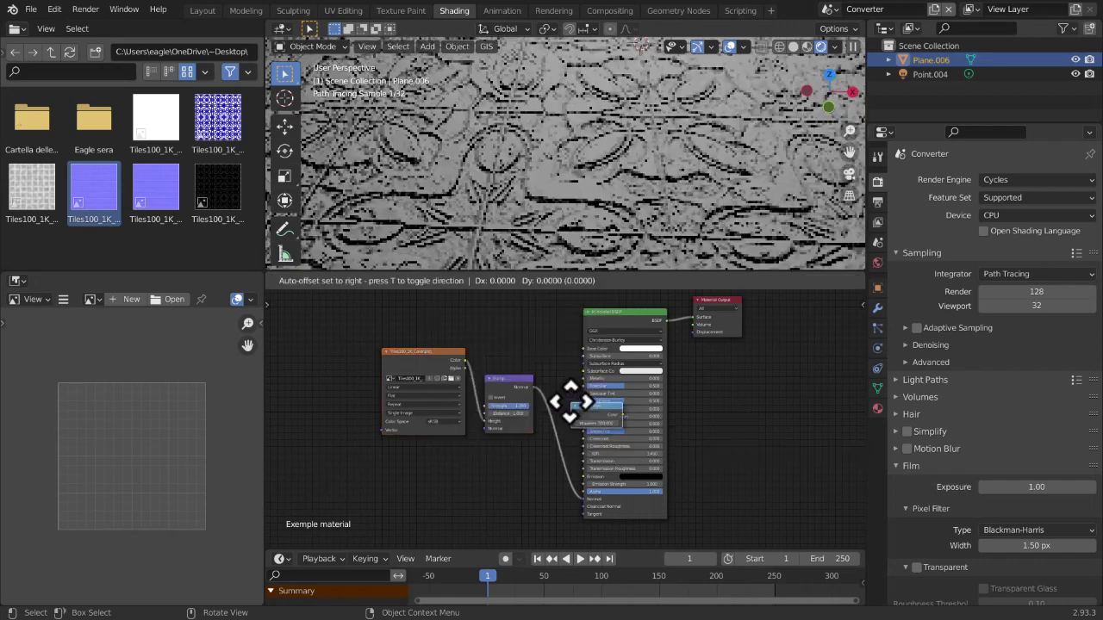
pyautogui.click(489, 332)
pyautogui.click(489, 331)
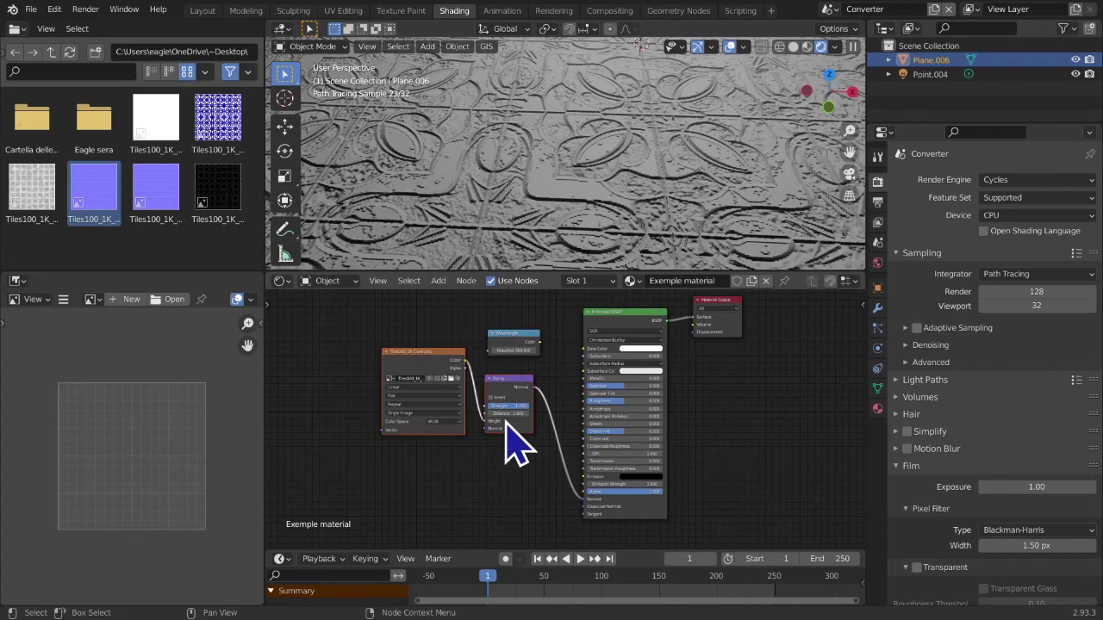
# Delete the Image Texture and Bump nodes, bringing Wavelength next to Principled BSDF
pyautogui.press('x')
pyautogui.scroll(-2, 509, 414)
pyautogui.scroll(2, 512, 401)
pyautogui.moveTo(512, 402); pyautogui.dragTo(445, 563, button='middle')
pyautogui.scroll(-1, 417, 417)
pyautogui.moveTo(428, 440); pyautogui.dragTo(492, 337, button='middle')
pyautogui.scroll(5, 473, 406)
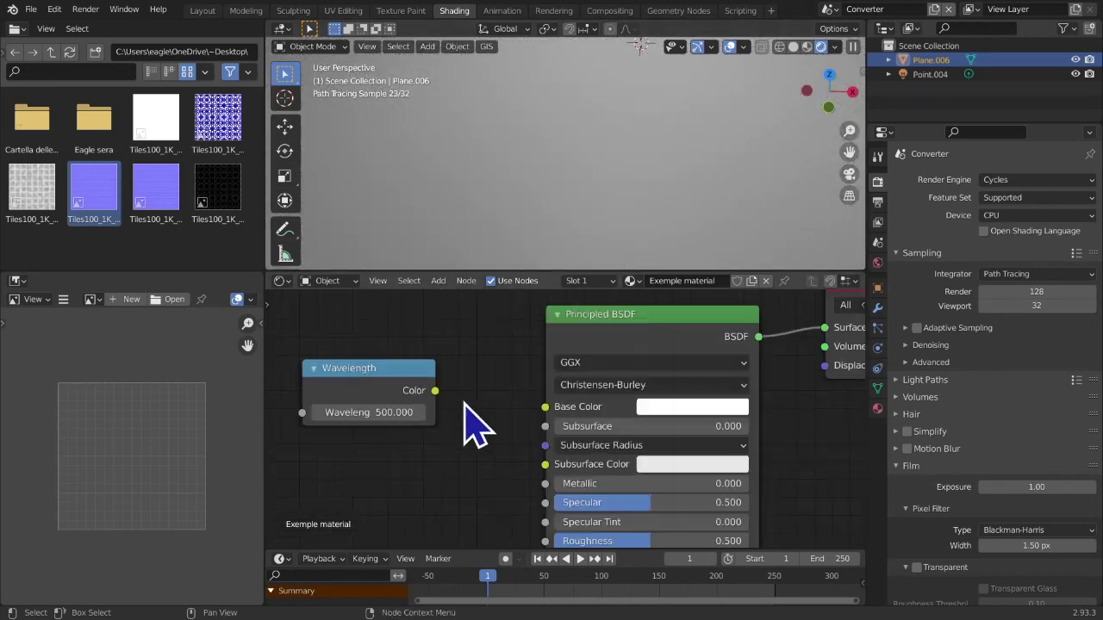
# Link Wavelength Color to Base Color and view the now-green plane from the top
pyautogui.moveTo(436, 392); pyautogui.dragTo(544, 406)
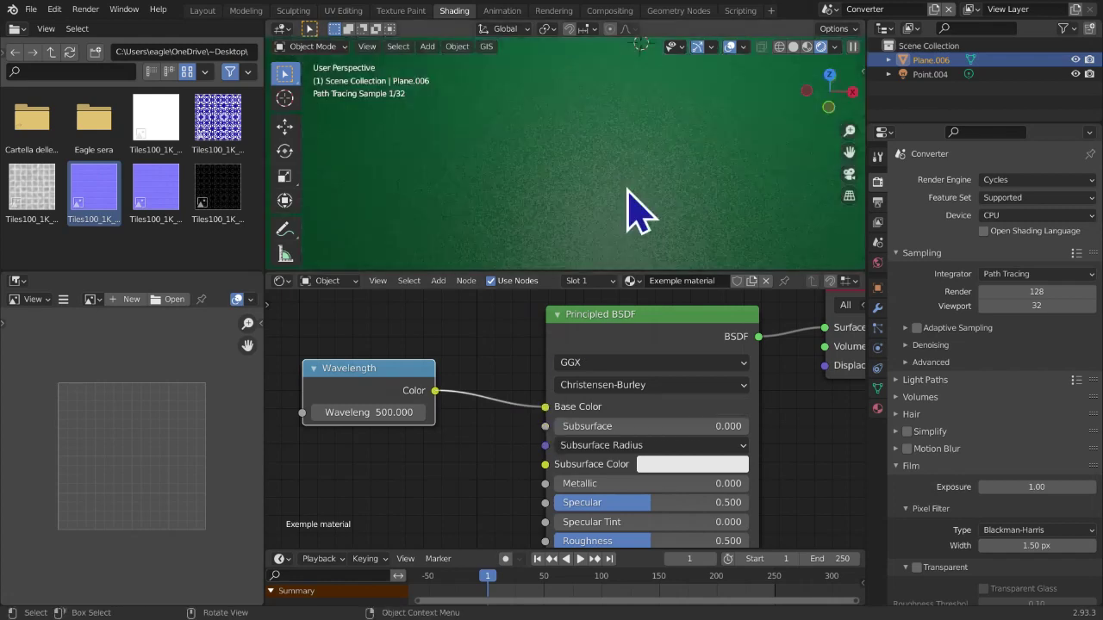
pyautogui.scroll(-3, 660, 224)
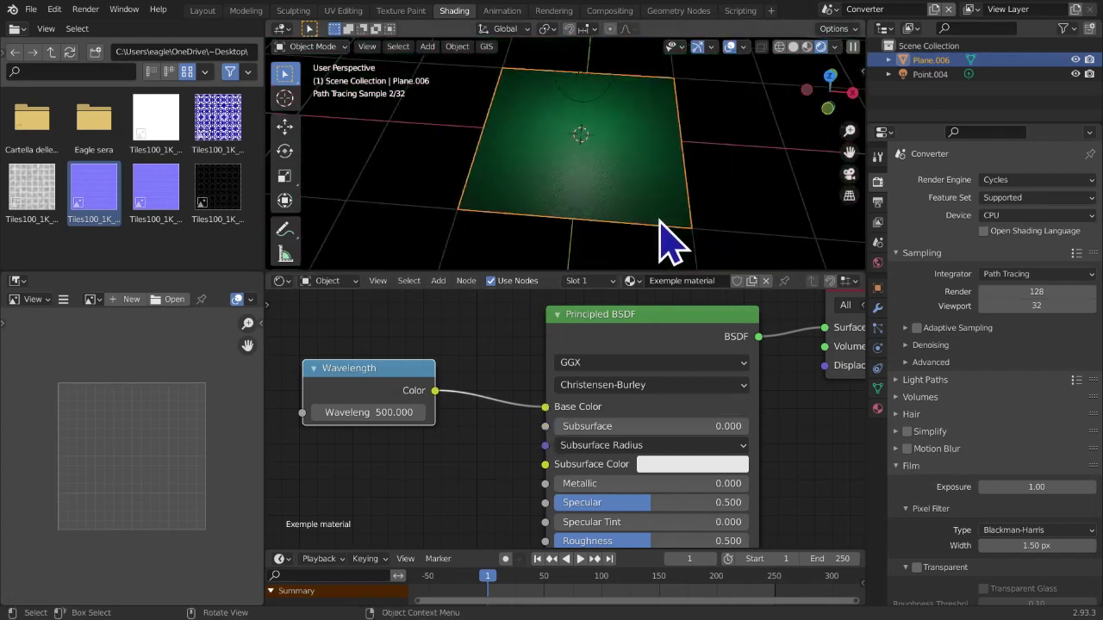
pyautogui.click(830, 78)
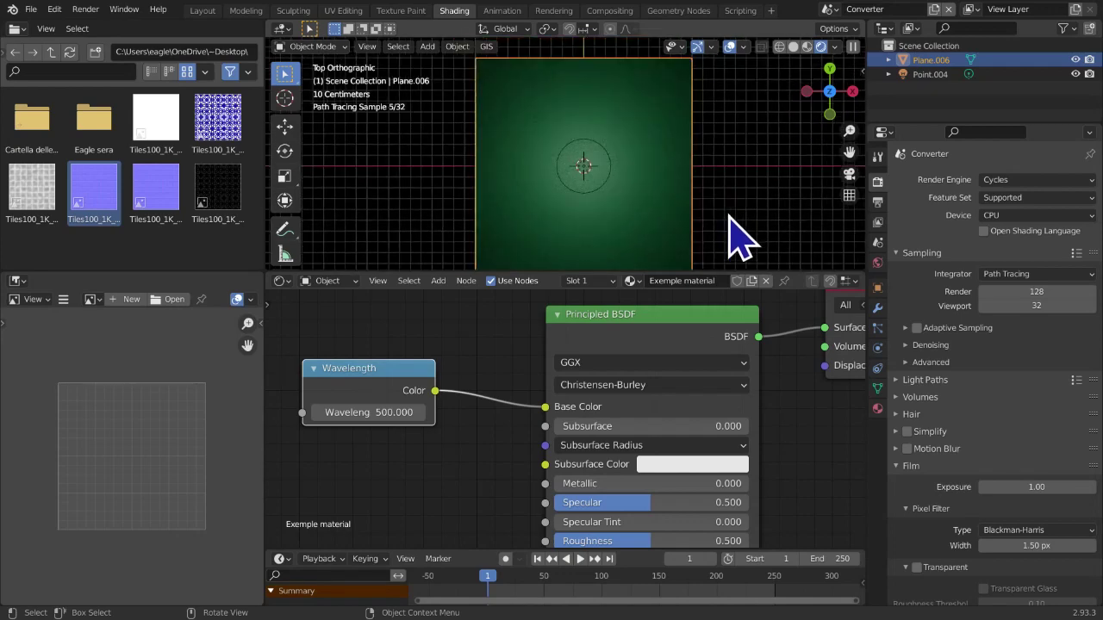
pyautogui.scroll(2, 739, 233)
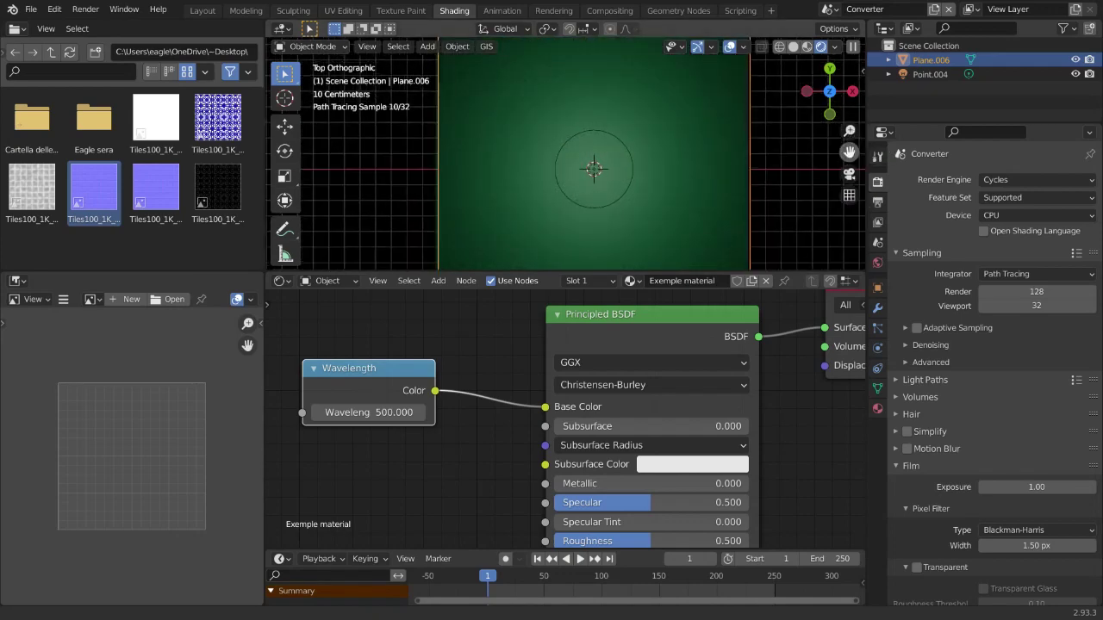
pyautogui.scroll(-2, 739, 207)
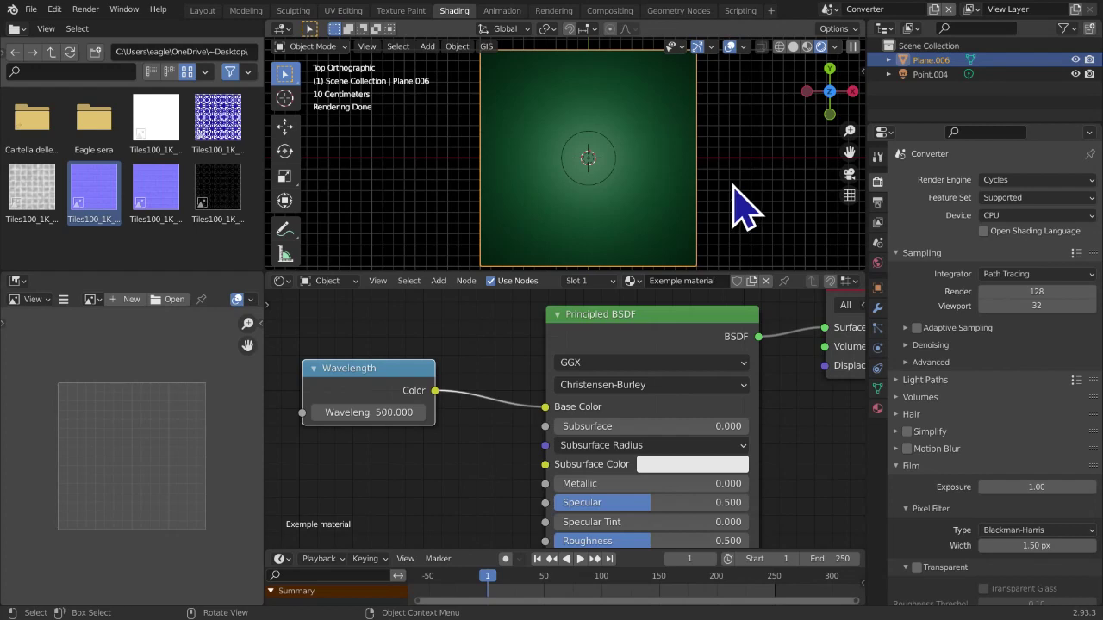
# Sweep Wavelength from 500 to 780, through orange, red and green, then delete the node
pyautogui.click(369, 413)
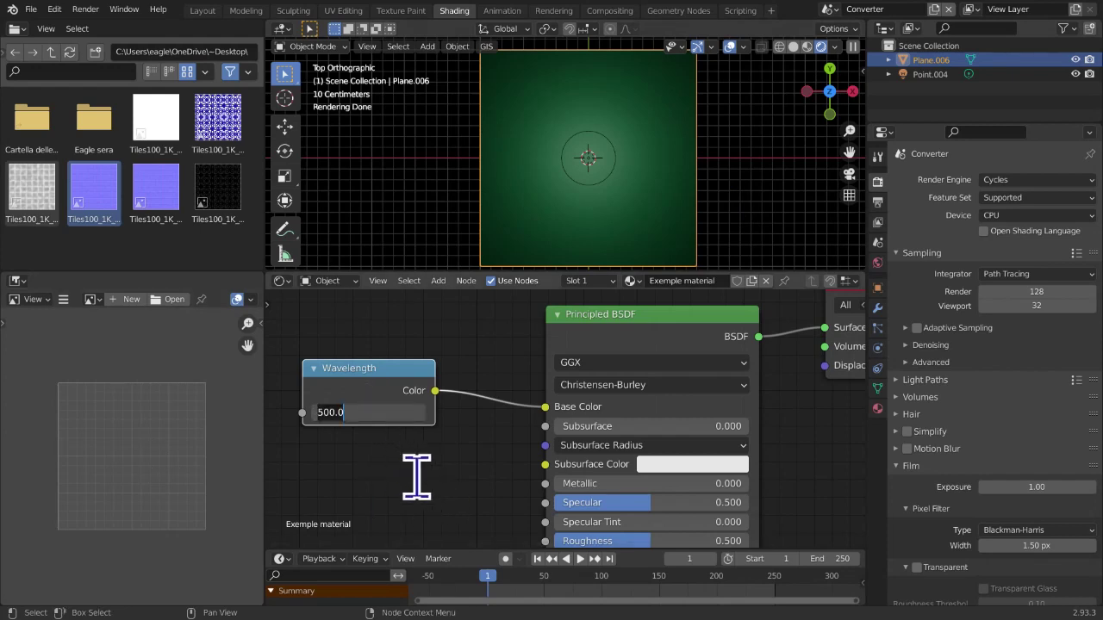
pyautogui.press('Return')
pyautogui.click(373, 412)
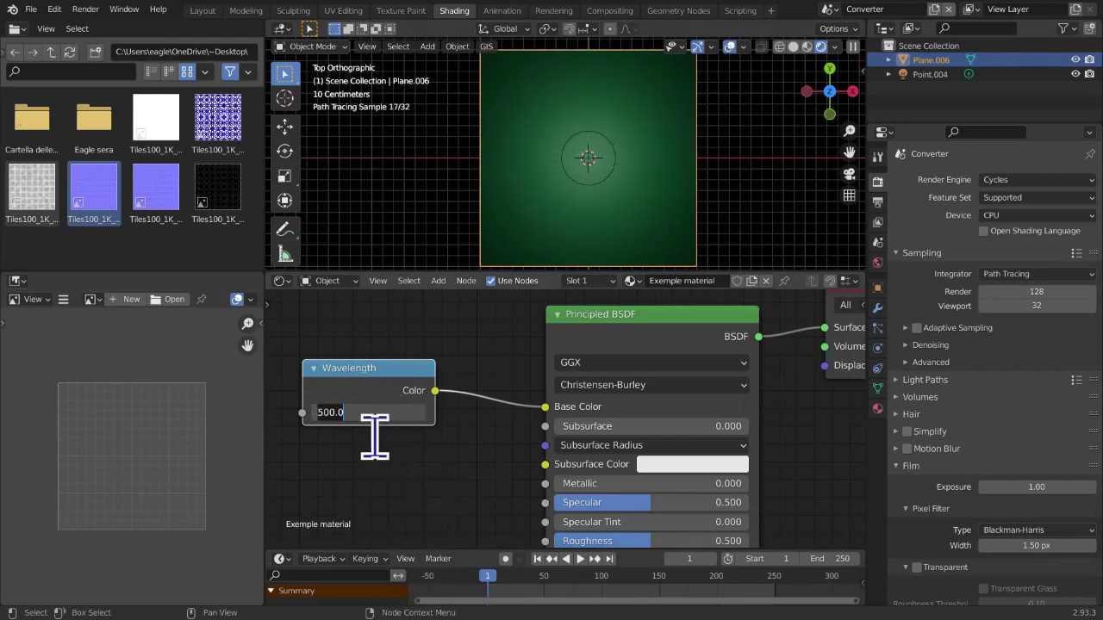
pyautogui.press('Return')
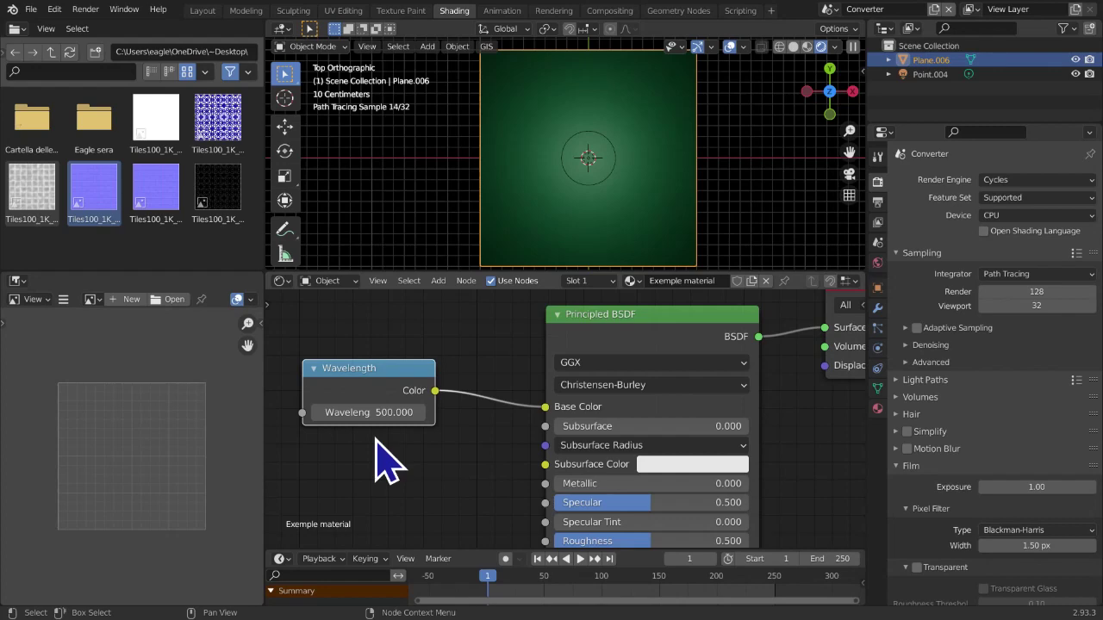
pyautogui.moveTo(377, 413); pyautogui.dragTo(741, 413)
pyautogui.moveTo(448, 414); pyautogui.dragTo(422, 414)
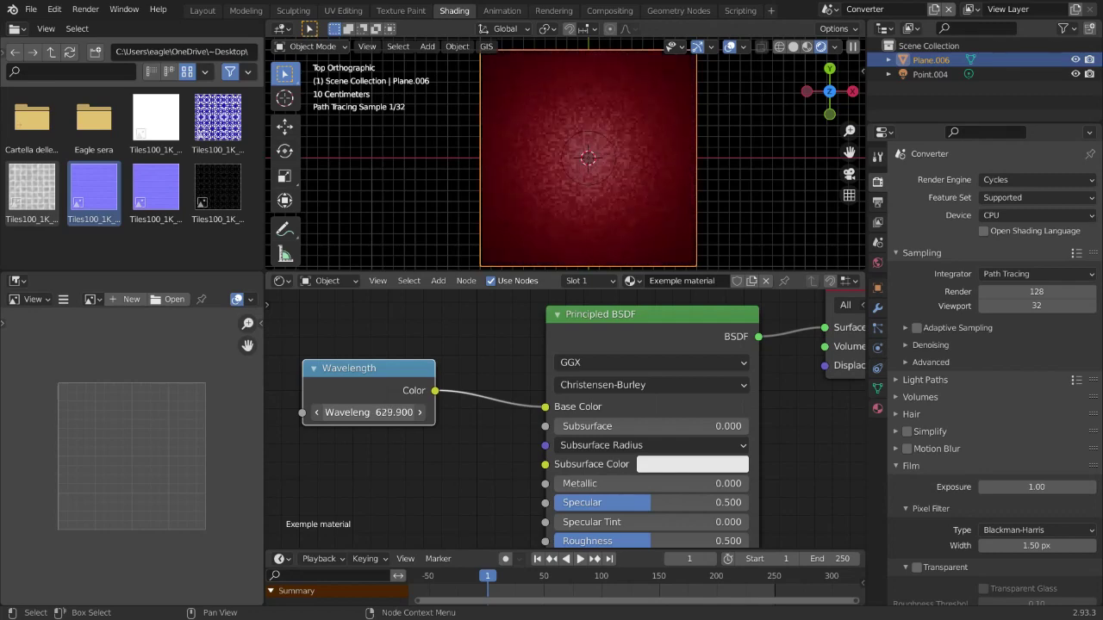
pyautogui.moveTo(405, 413); pyautogui.dragTo(362, 414)
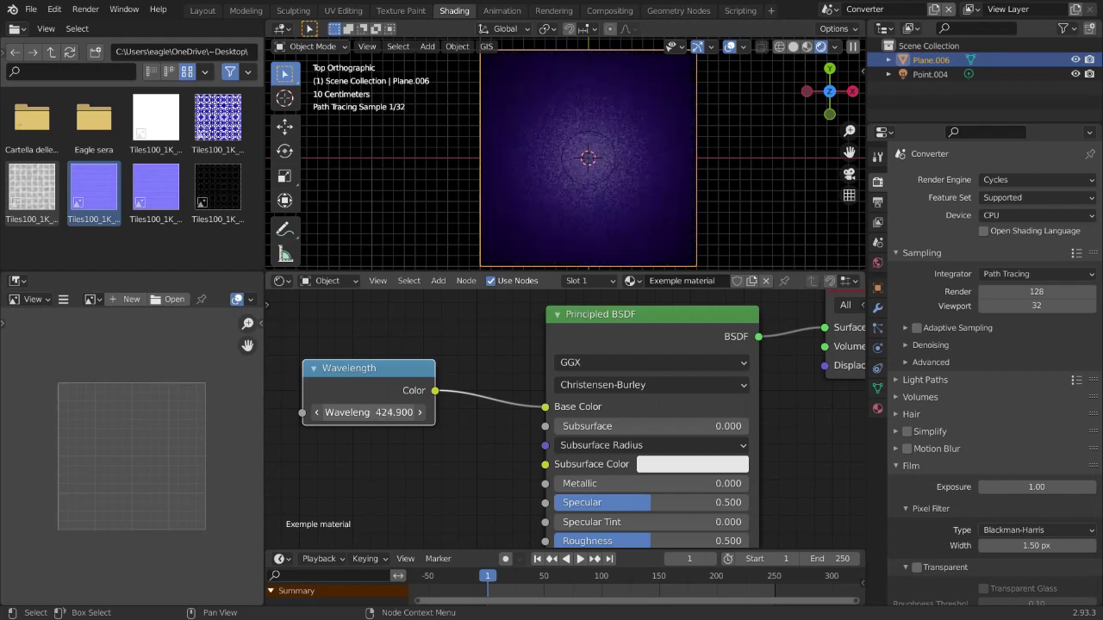
pyautogui.moveTo(371, 413); pyautogui.dragTo(393, 414)
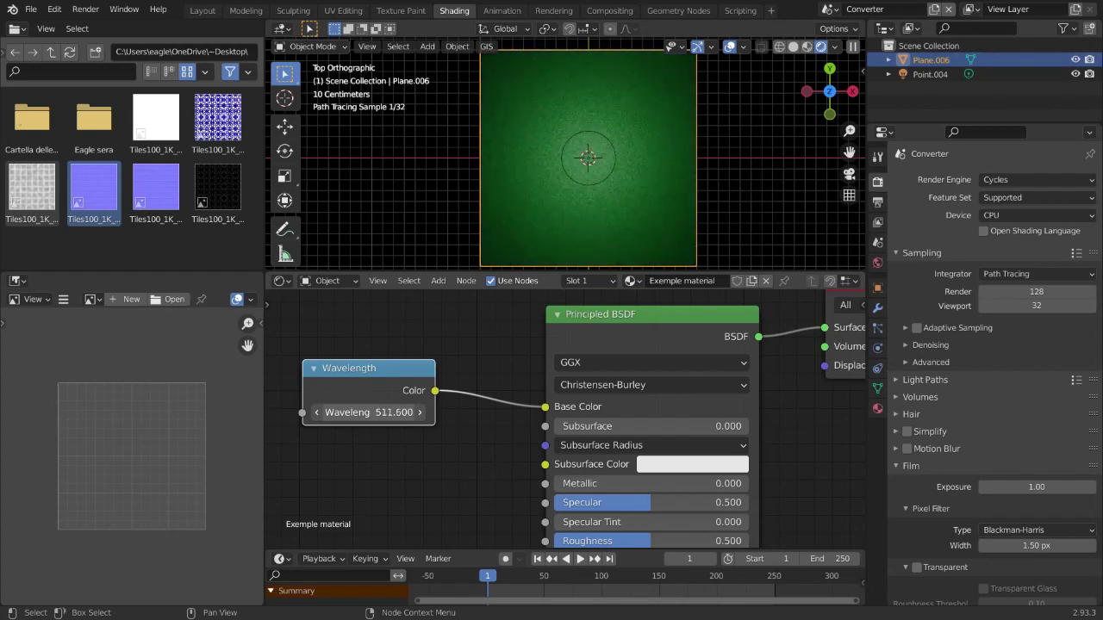
pyautogui.moveTo(393, 413); pyautogui.dragTo(414, 414)
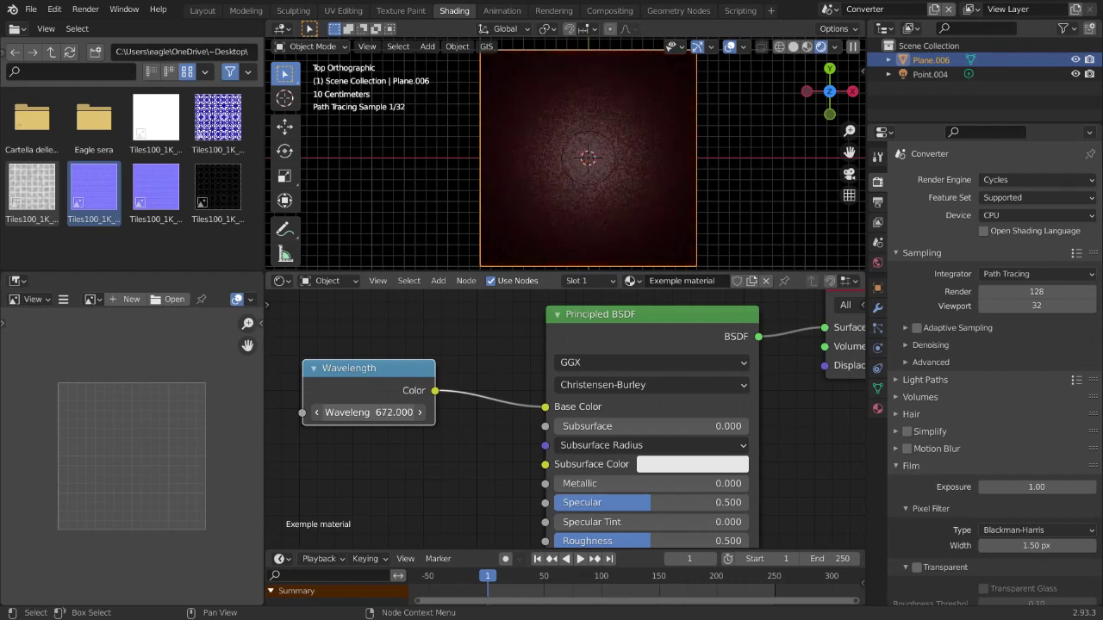
pyautogui.moveTo(393, 414); pyautogui.dragTo(379, 413)
pyautogui.press('Delete')
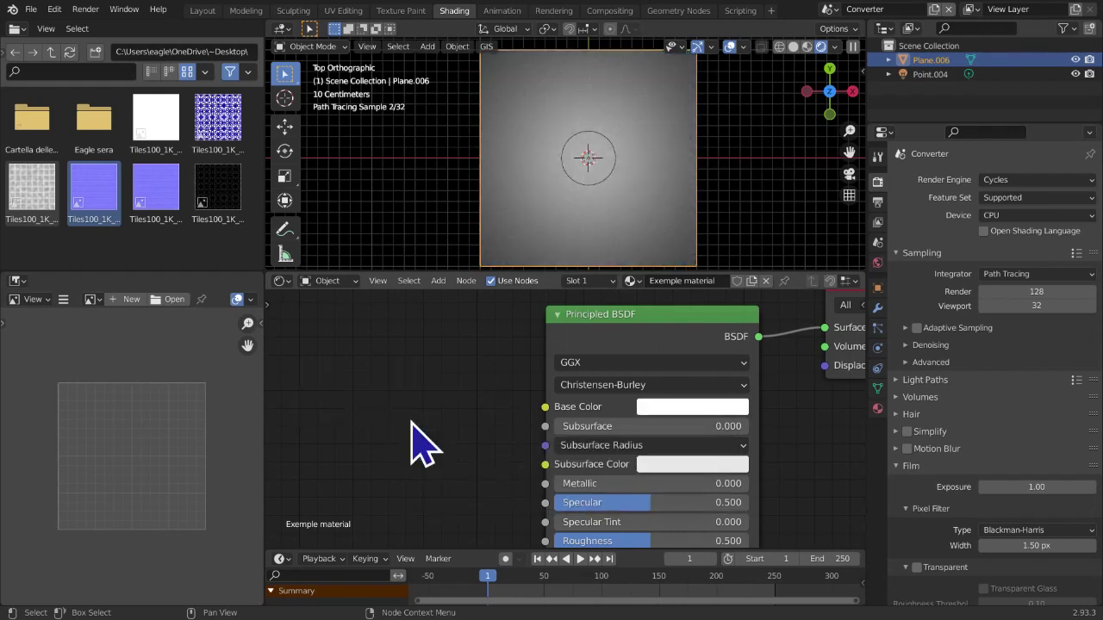
# Add a Vector Math node set to Add to the left of Principled BSDF
pyautogui.hotkey('shift', 'a')
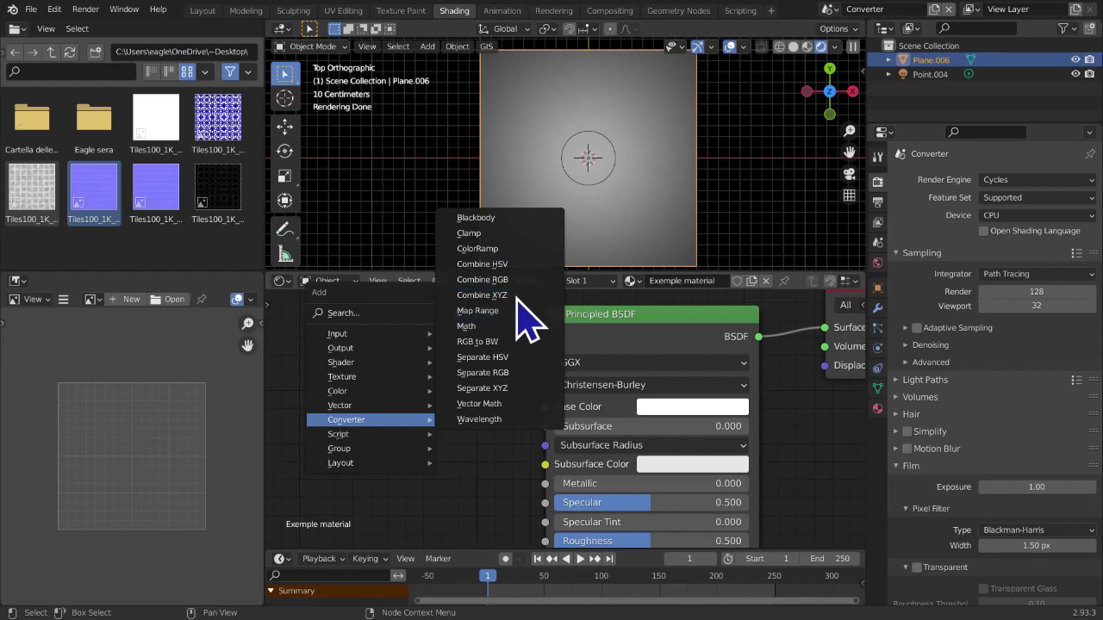
pyautogui.click(482, 403)
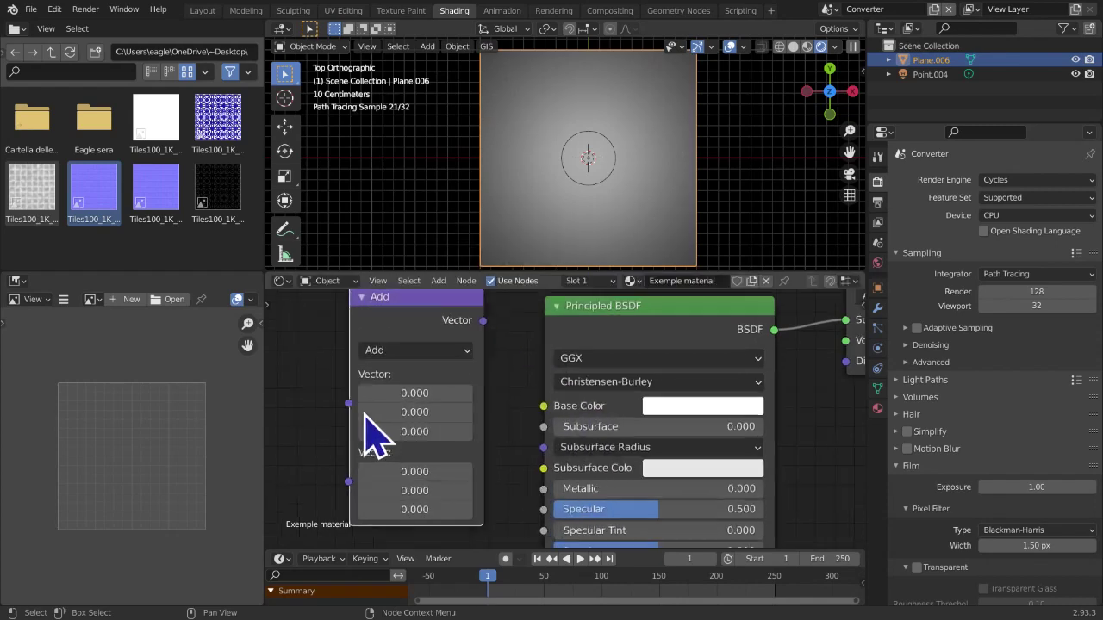
pyautogui.click(402, 387)
pyautogui.scroll(-3, 426, 403)
pyautogui.moveTo(528, 354); pyautogui.dragTo(520, 366)
pyautogui.click(518, 382)
# Pan the node editor to make room on the left of the nodes
pyautogui.moveTo(465, 444); pyautogui.dragTo(505, 445, button='middle')
pyautogui.scroll(-4, 505, 446)
pyautogui.moveTo(439, 415); pyautogui.dragTo(455, 413, button='middle')
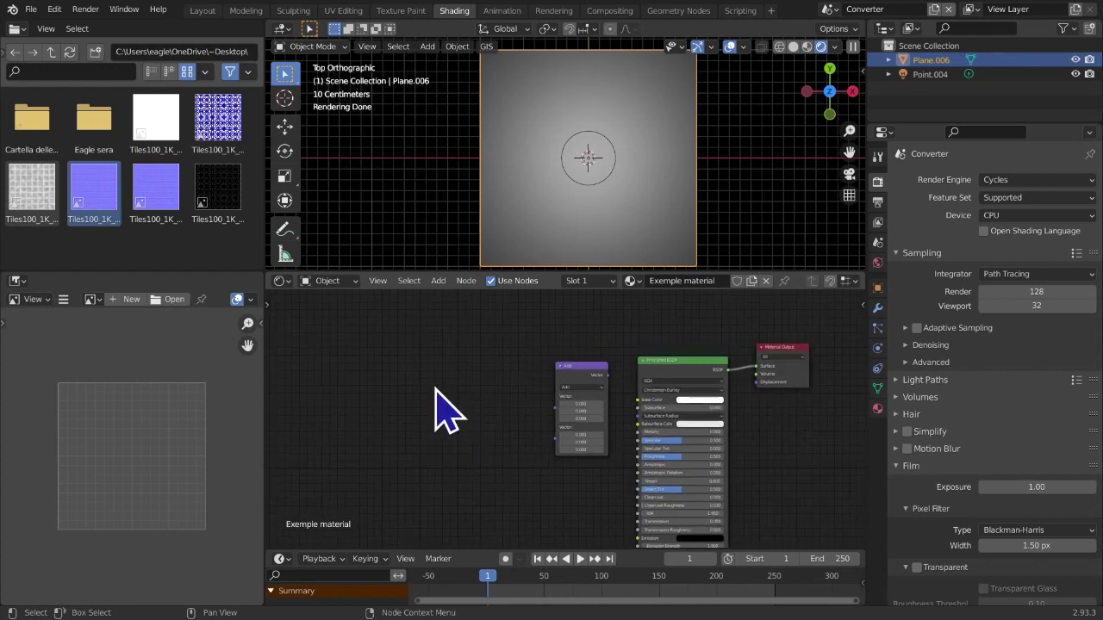
pyautogui.hotkey('shift', 'a')
pyautogui.moveTo(436, 389)
pyautogui.moveTo(383, 348)
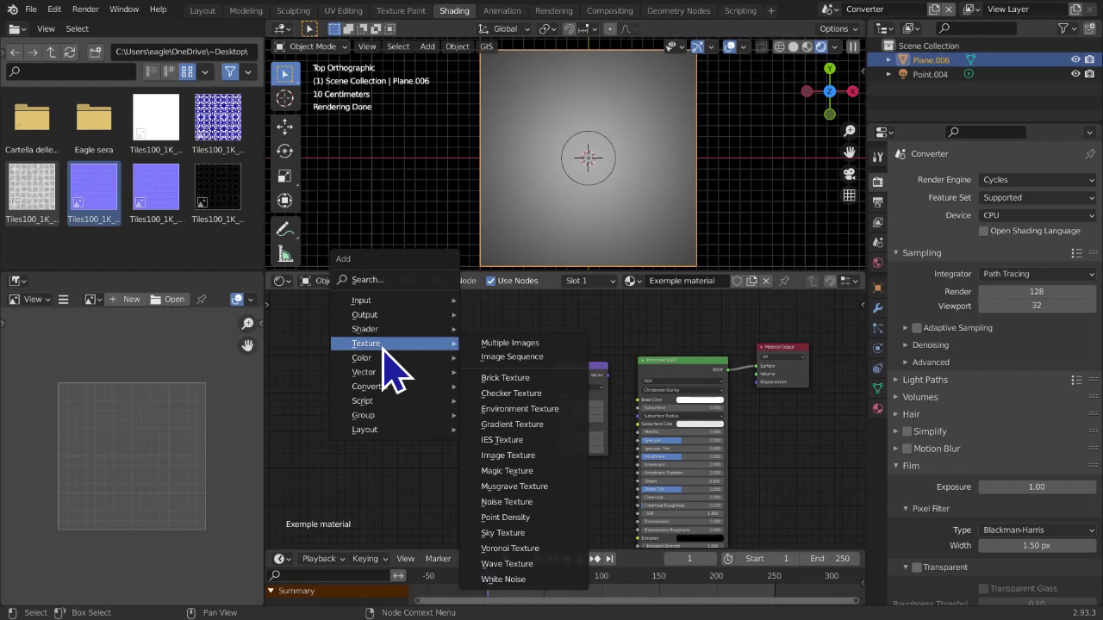
# Add a Checker Texture node, then a Bump node between it and the Add node
pyautogui.click(552, 392)
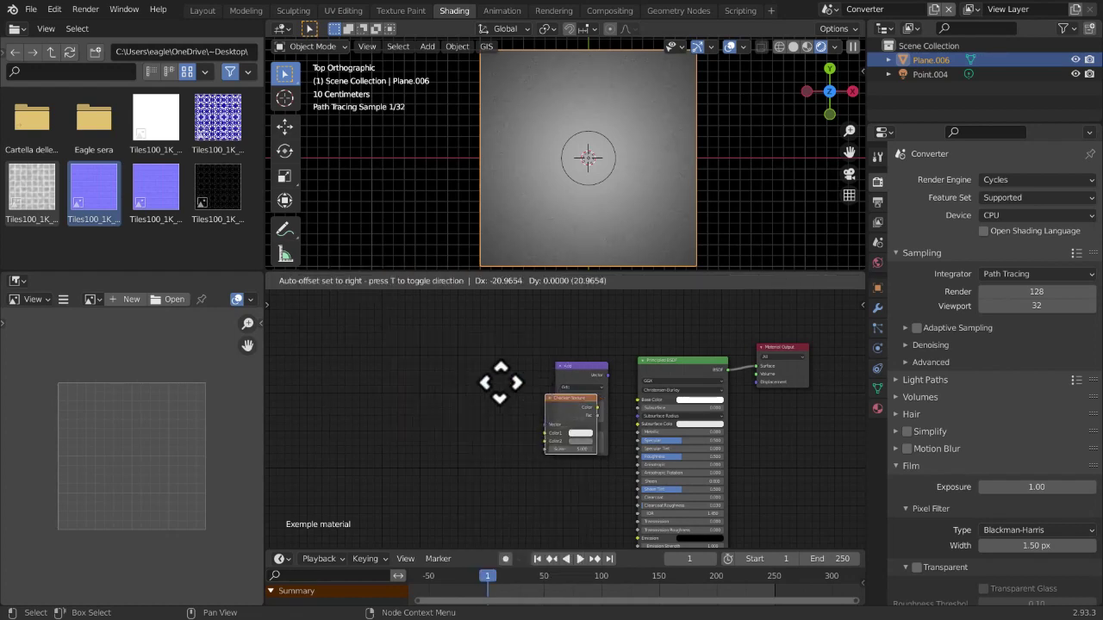
pyautogui.click(358, 351)
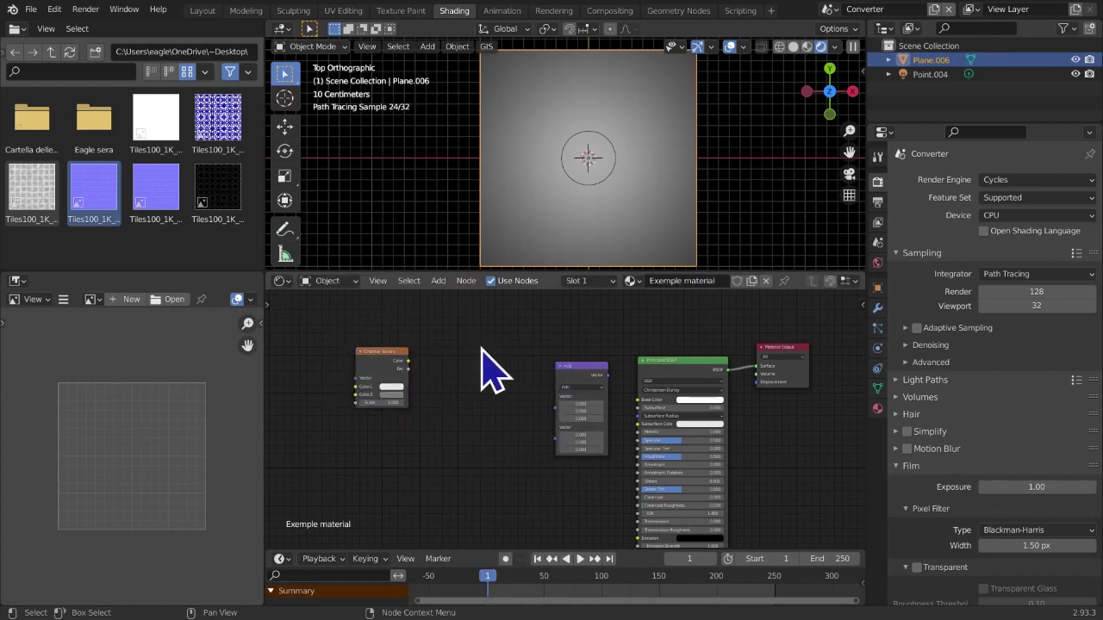
pyautogui.hotkey('shift', 'a')
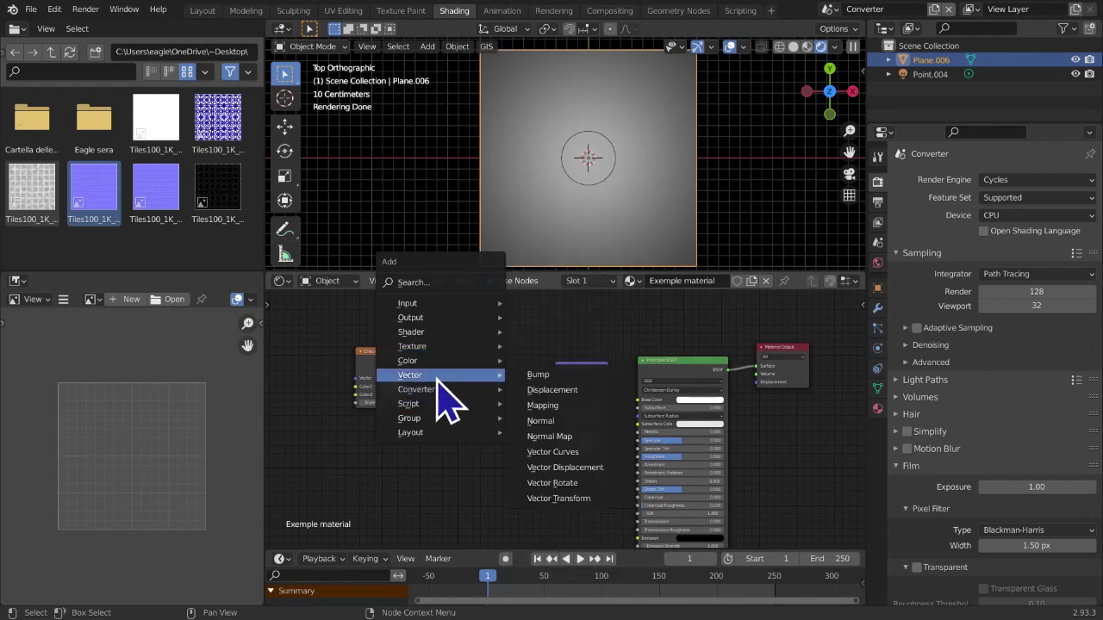
pyautogui.click(539, 374)
pyautogui.click(457, 365)
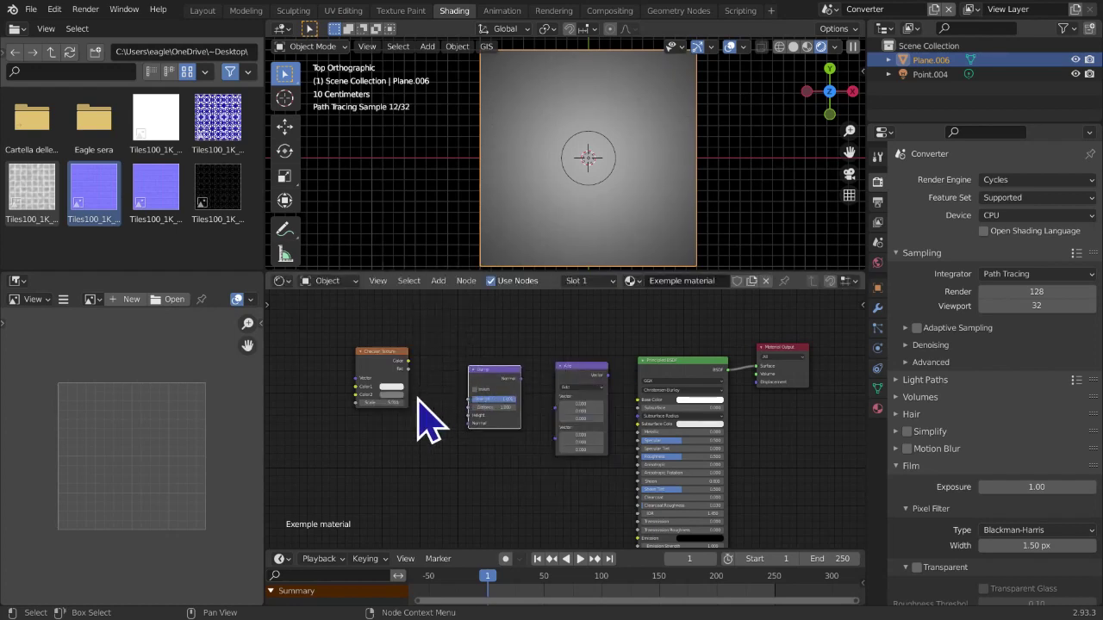
# Try dragging links from the Checker Texture's Fac output while panning the view right
pyautogui.scroll(3, 428, 422)
pyautogui.moveTo(298, 333); pyautogui.dragTo(304, 354)
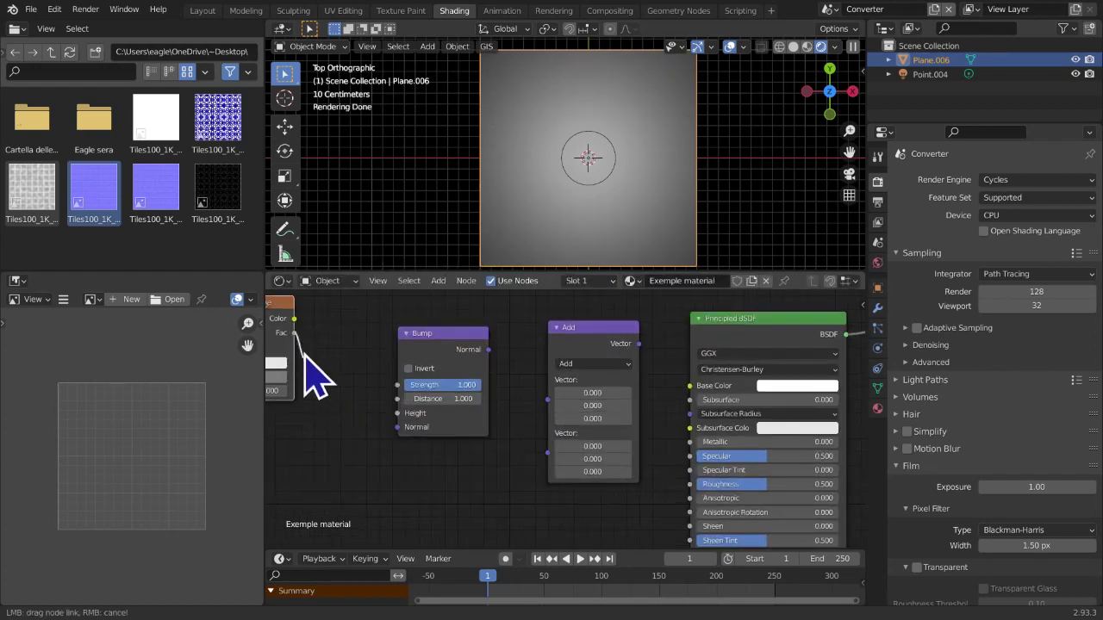
pyautogui.moveTo(362, 335); pyautogui.dragTo(351, 357)
pyautogui.moveTo(350, 360); pyautogui.dragTo(382, 357, button='middle')
pyautogui.moveTo(326, 330); pyautogui.dragTo(383, 355)
pyautogui.moveTo(339, 317); pyautogui.dragTo(334, 330)
pyautogui.moveTo(335, 330); pyautogui.dragTo(450, 362, button='middle')
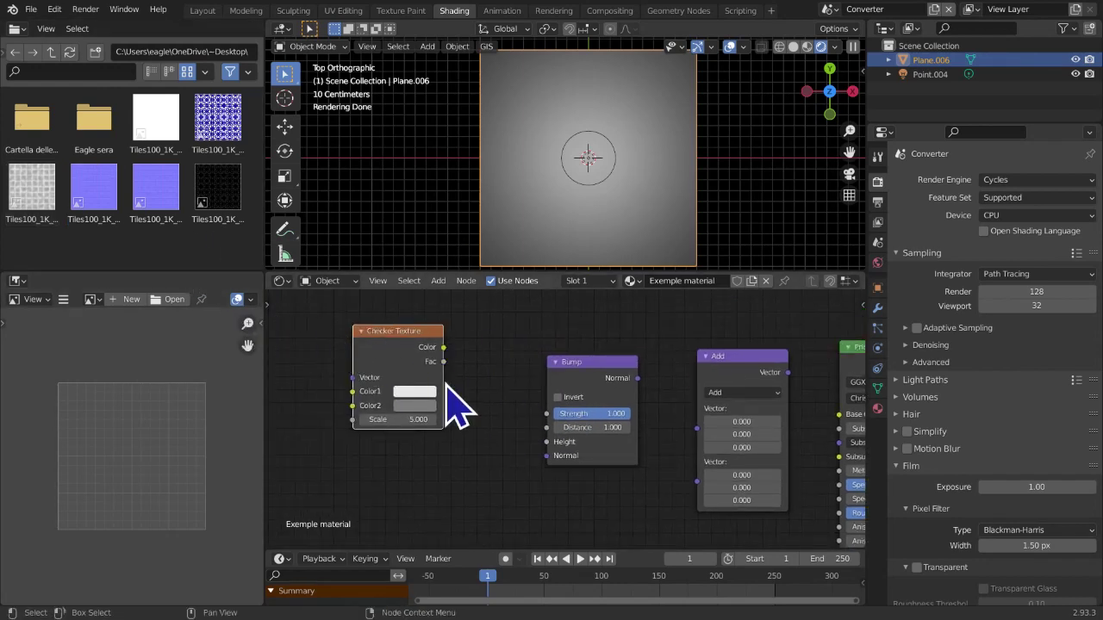
# Nudge the Checker Texture node lower and right, then zoom in on the nodes
pyautogui.moveTo(413, 334); pyautogui.dragTo(417, 355)
pyautogui.moveTo(423, 375); pyautogui.dragTo(412, 364, button='middle')
pyautogui.moveTo(406, 364); pyautogui.dragTo(406, 373)
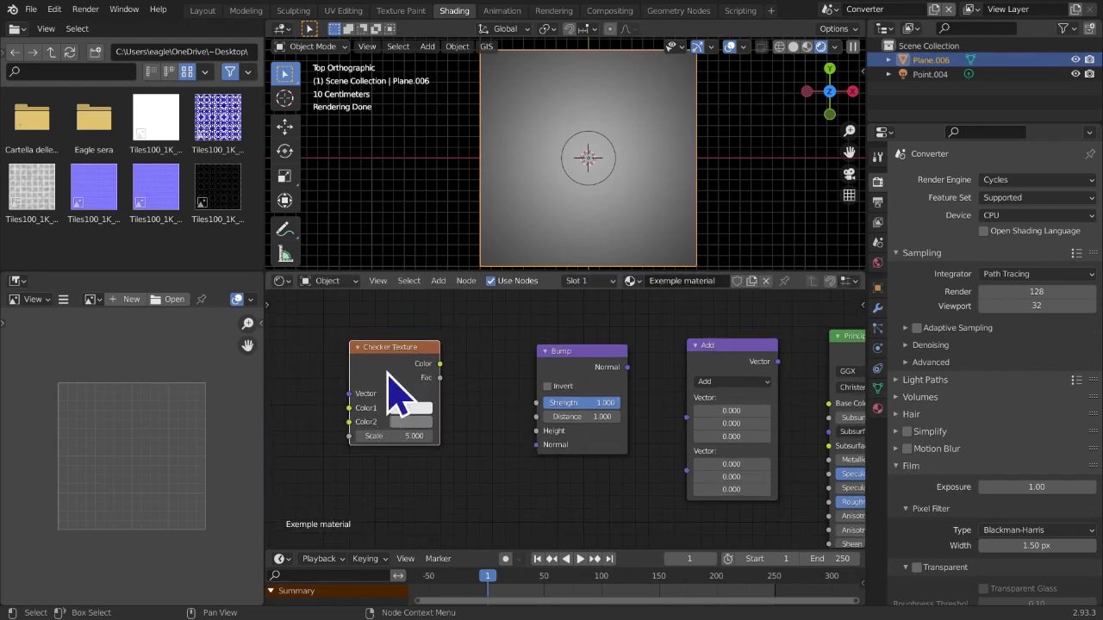
pyautogui.scroll(2, 411, 405)
pyautogui.moveTo(410, 411); pyautogui.dragTo(508, 416, button='middle')
pyautogui.moveTo(382, 380); pyautogui.dragTo(488, 386)
pyautogui.moveTo(488, 383); pyautogui.dragTo(452, 400, button='middle')
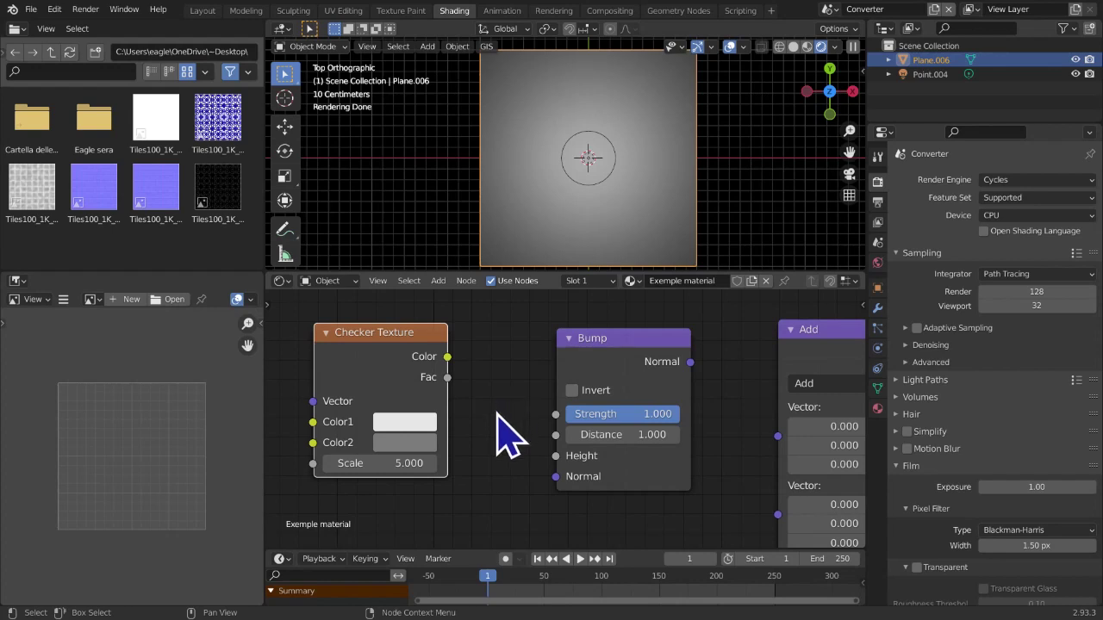
pyautogui.scroll(1, 456, 438)
pyautogui.scroll(4, 508, 417)
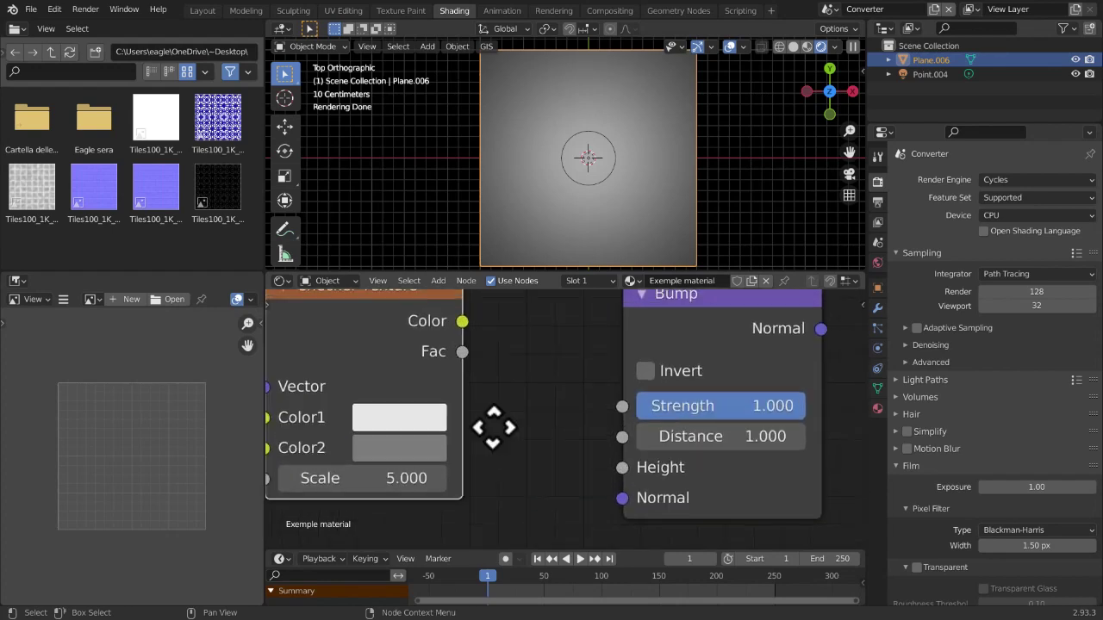